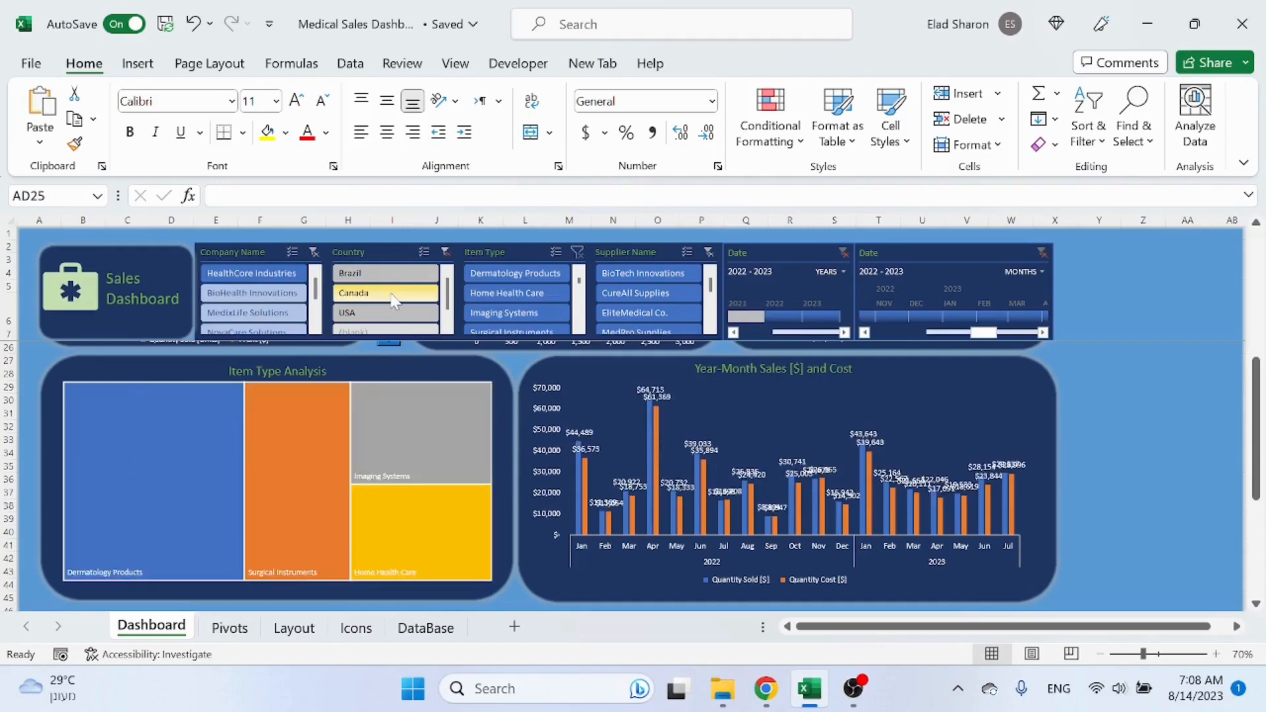
Step: Clear the Country slicer filter on the sales dashboard and scroll through its charts
{"action": "scroll", "coordinate": [805, 478], "scroll_direction": "up", "scroll_amount": 2}
{"action": "scroll", "coordinate": [804, 477], "scroll_direction": "up", "scroll_amount": 5}
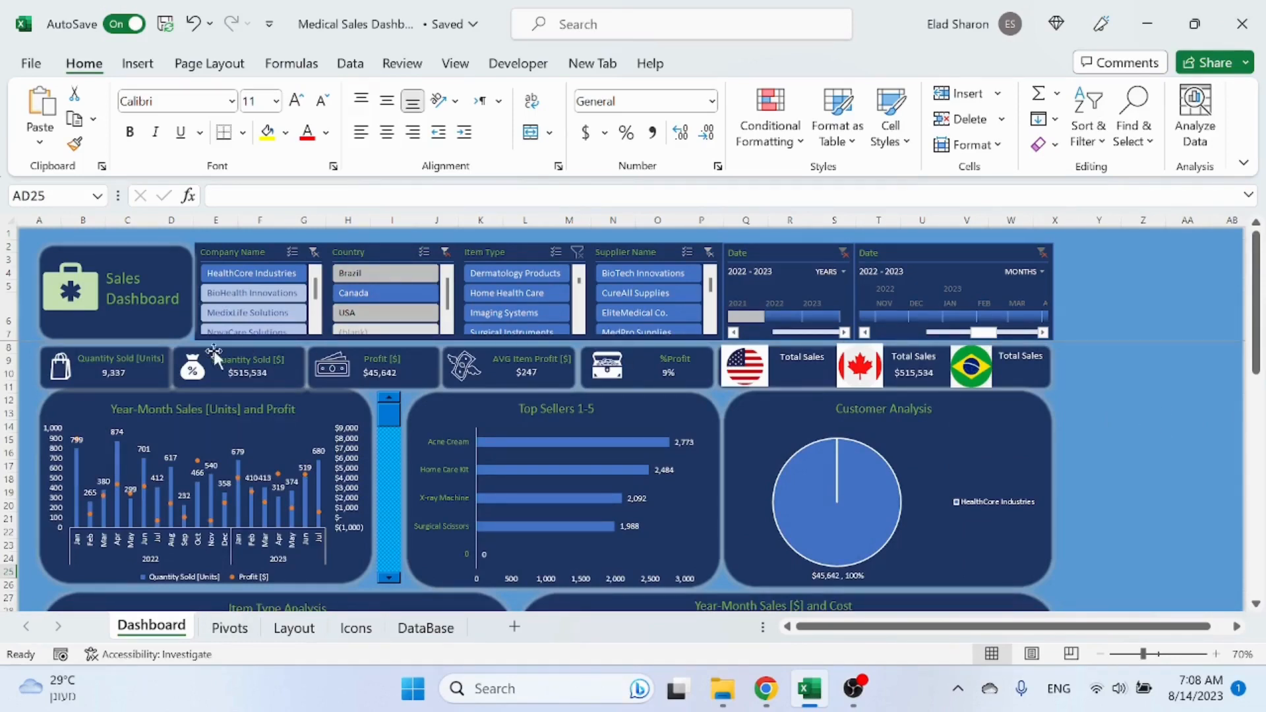
{"action": "left_click", "coordinate": [446, 253]}
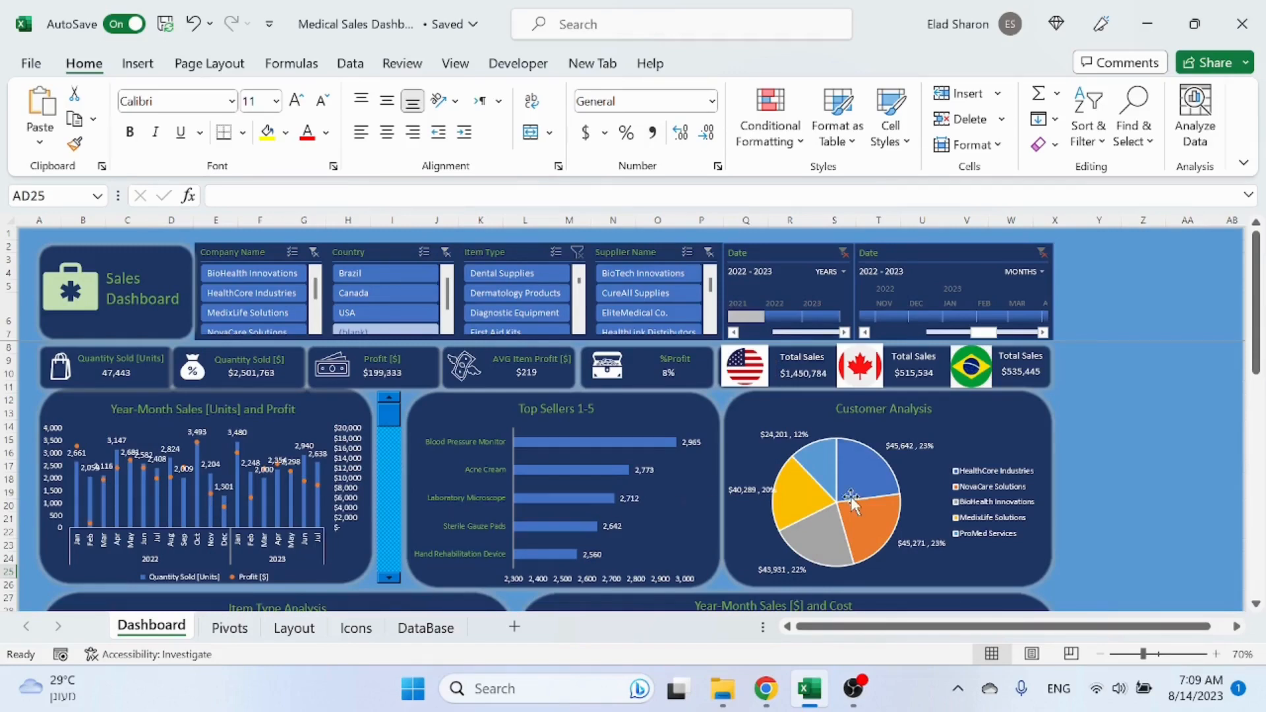
{"action": "scroll", "coordinate": [607, 434], "scroll_direction": "down", "scroll_amount": 7}
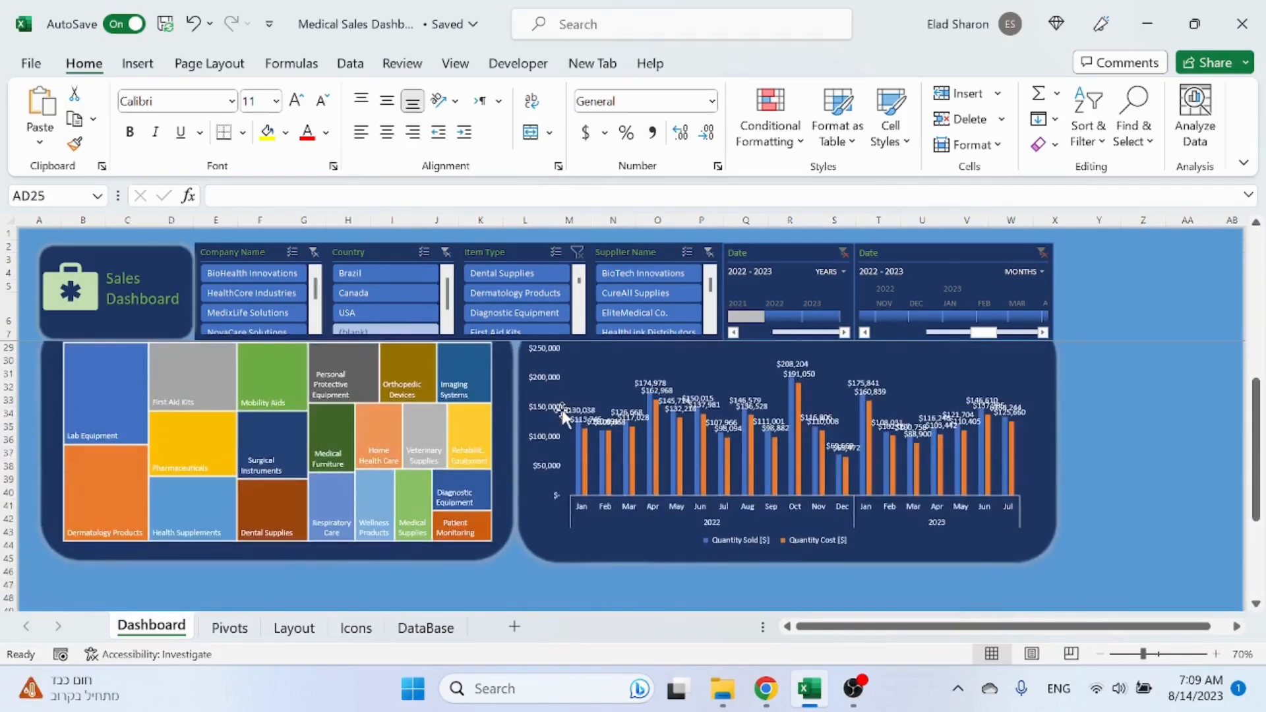
{"action": "scroll", "coordinate": [564, 416], "scroll_direction": "up", "scroll_amount": 7}
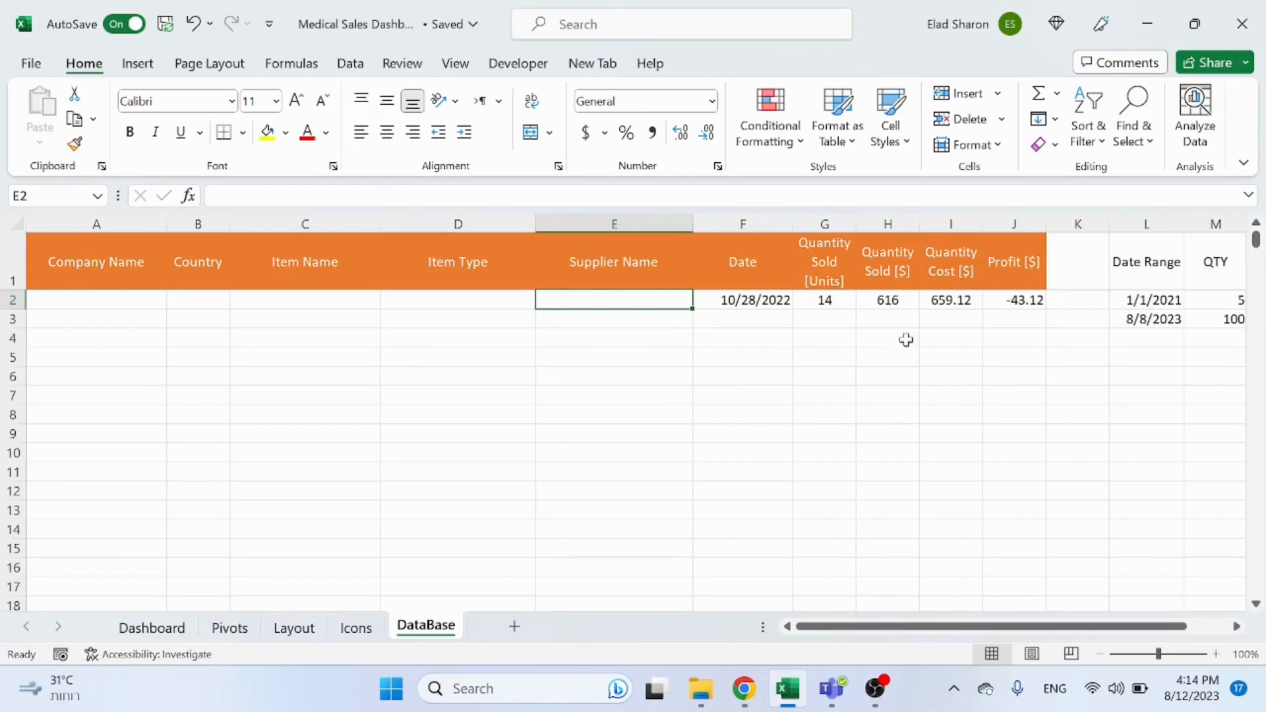
Step: Switch to ChatGPT in the browser and ask for "excel format 5 fake medical company names"
{"action": "left_click", "coordinate": [744, 689]}
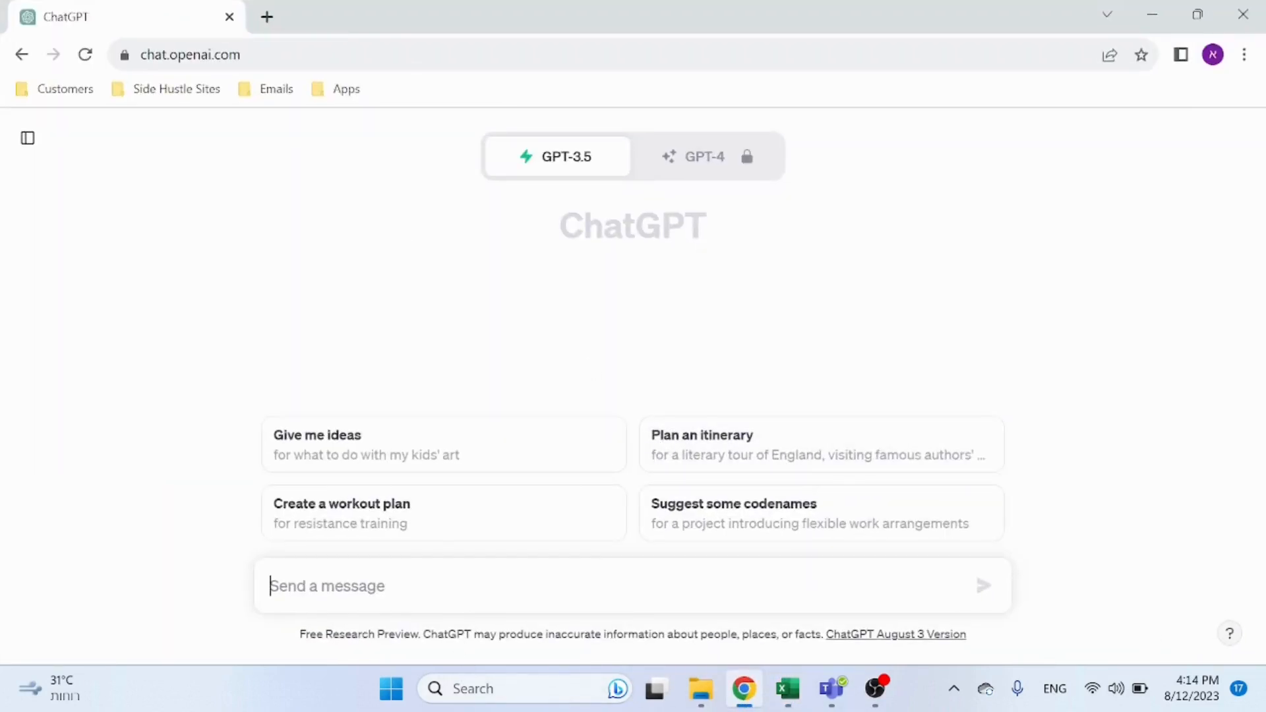
{"action": "type", "text": "excd"}
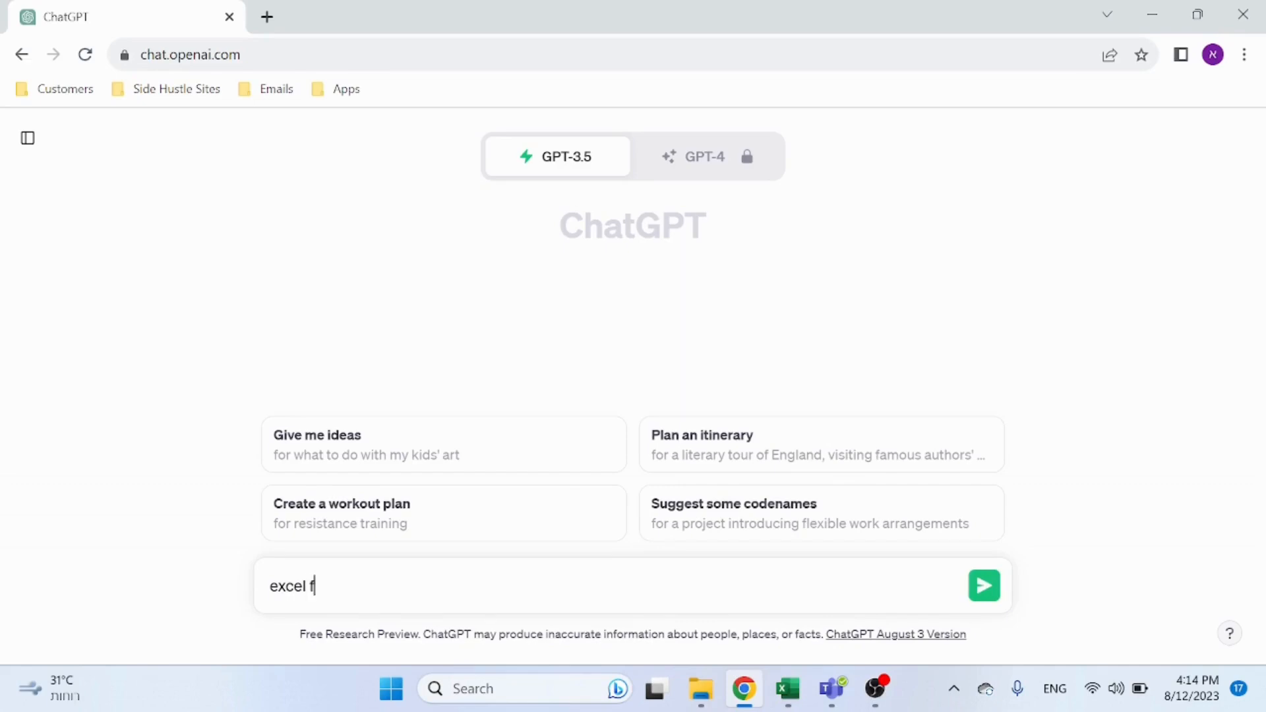
{"action": "type", "text": "l fr"}
{"action": "key", "text": "BackSpace"}
{"action": "type", "text": "ormat 5 fake me"}
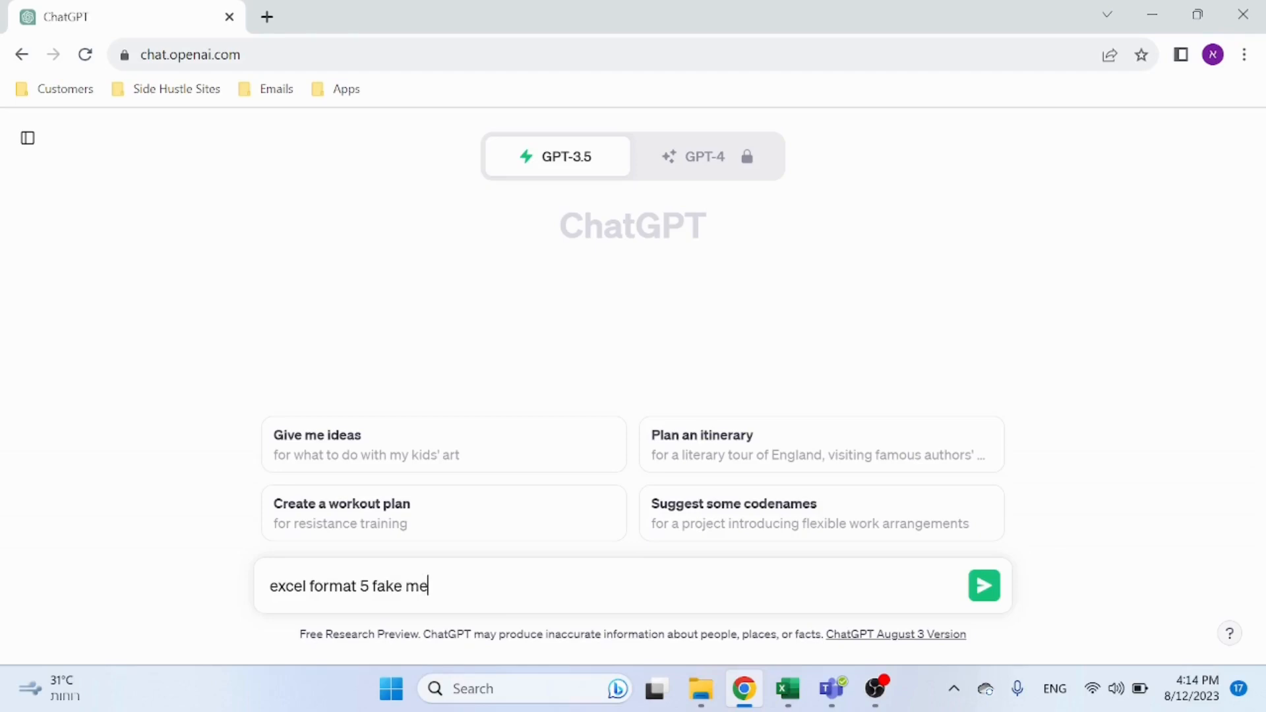
{"action": "type", "text": "dical company"}
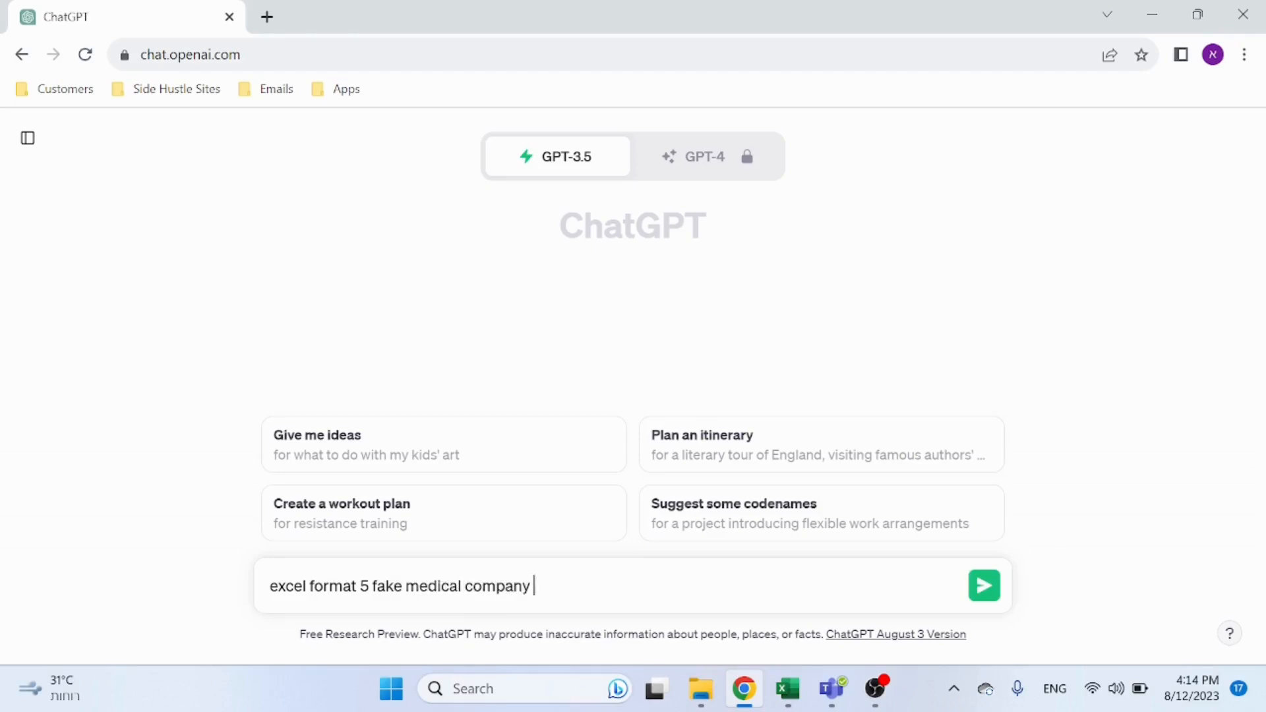
{"action": "type", "text": " nm"}
{"action": "type", "text": "mes"}
{"action": "key", "text": "Return"}
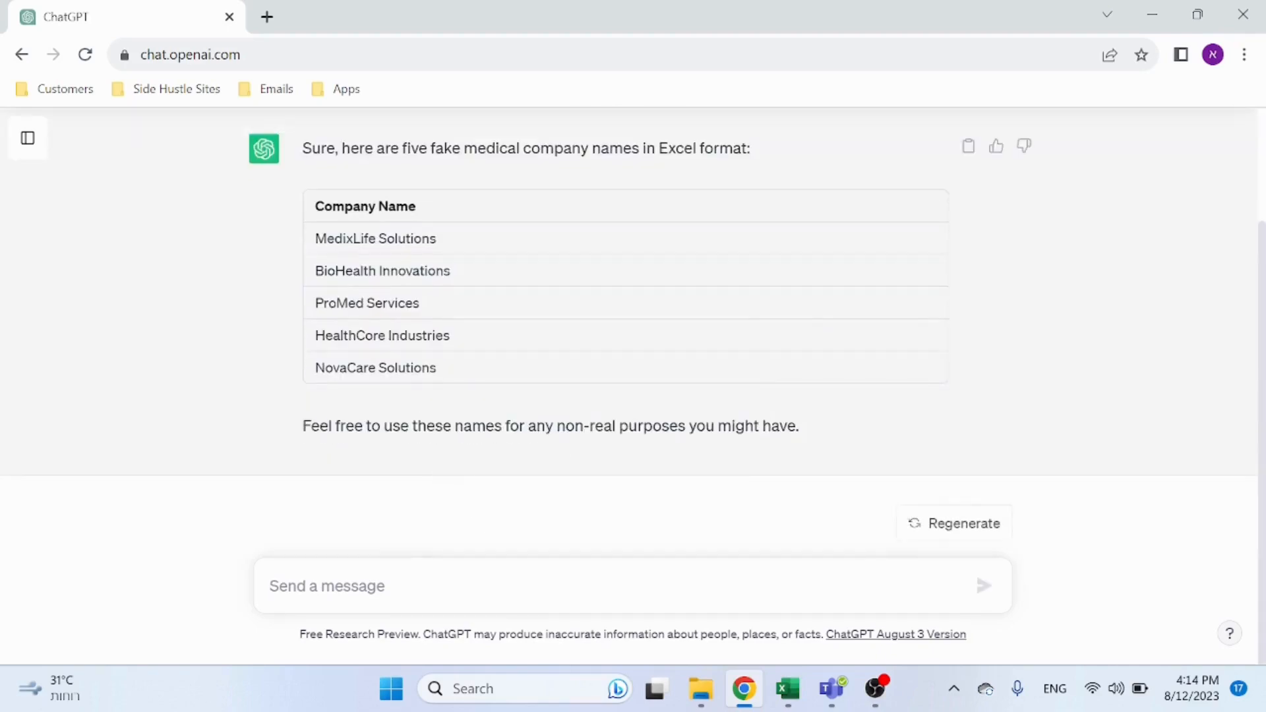
Step: Copy the five generated company names and paste them into the DataBase sheet's Company Name column from A2
{"action": "left_click_drag", "start_coordinate": [441, 372], "coordinate": [315, 250]}
{"action": "key", "text": "ctrl+c"}
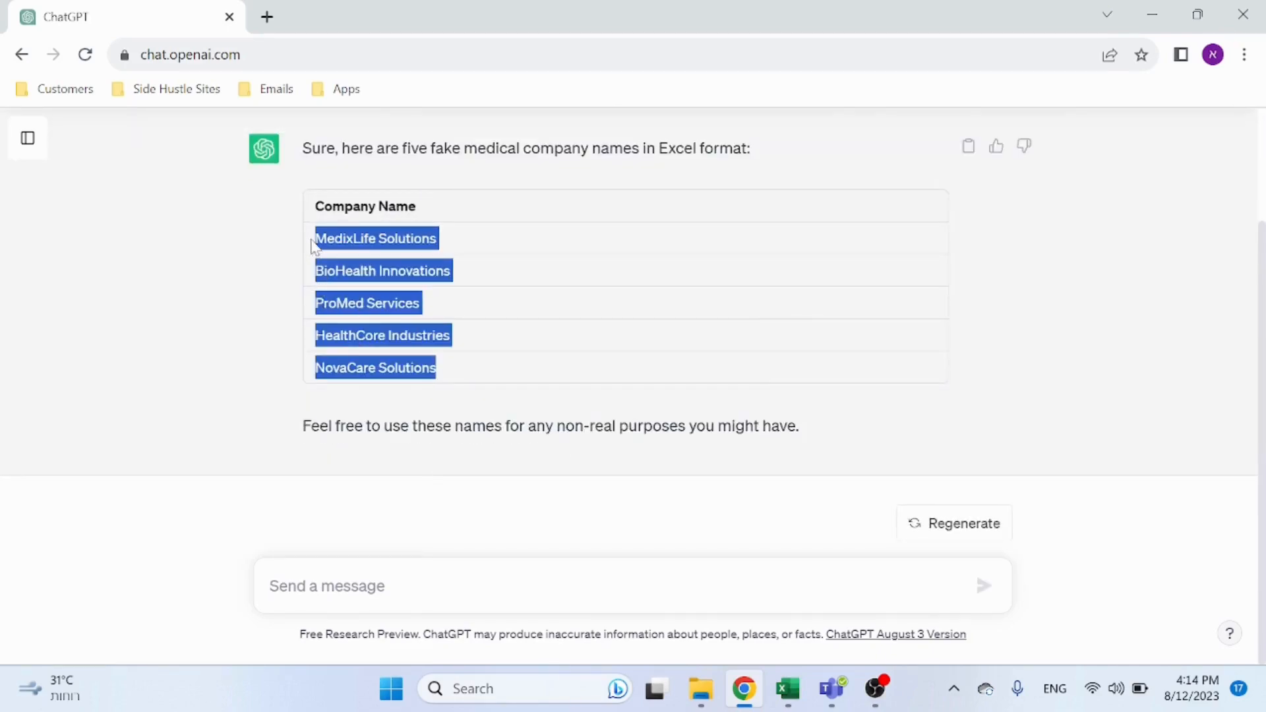
{"action": "key", "text": "alt+Tab"}
{"action": "left_click", "coordinate": [116, 304]}
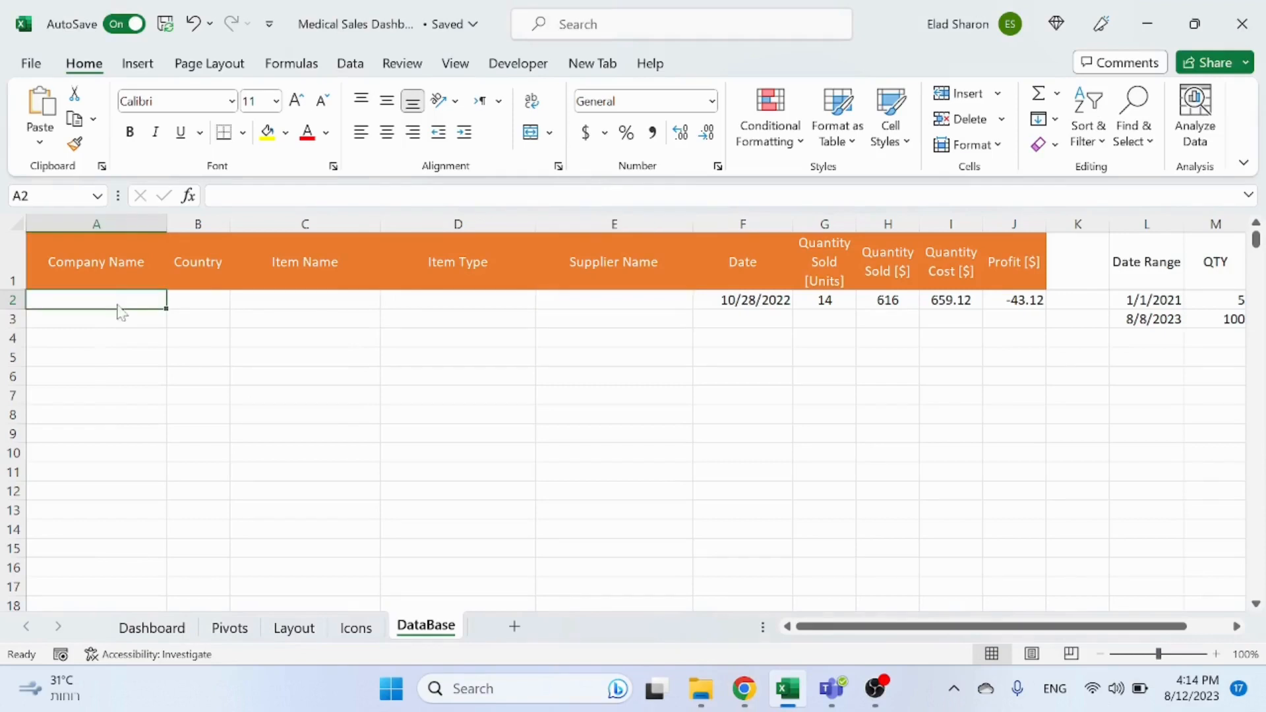
{"action": "right_click", "coordinate": [117, 305]}
{"action": "left_click", "coordinate": [194, 222]}
{"action": "left_click", "coordinate": [260, 339]}
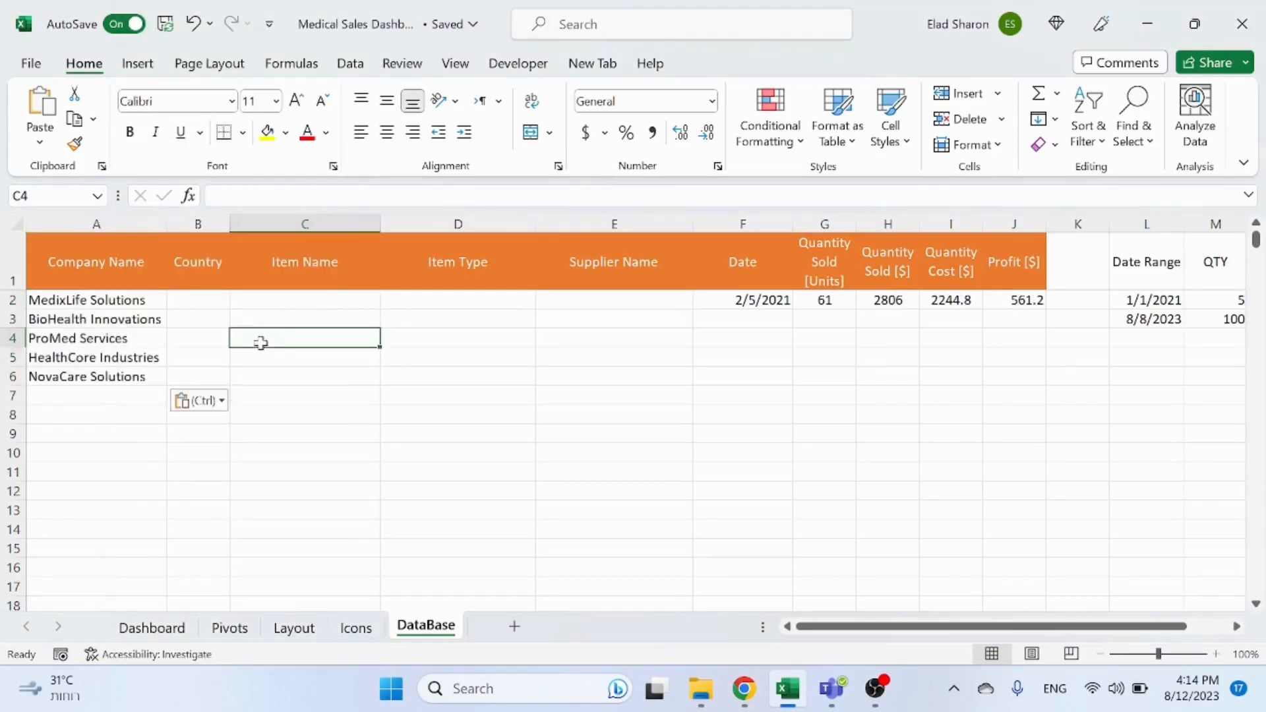
Step: Enter the countries USA, USA, USA, Canada and Brazil for the five companies in the Country column
{"action": "left_click", "coordinate": [217, 303]}
{"action": "type", "text": "USA"}
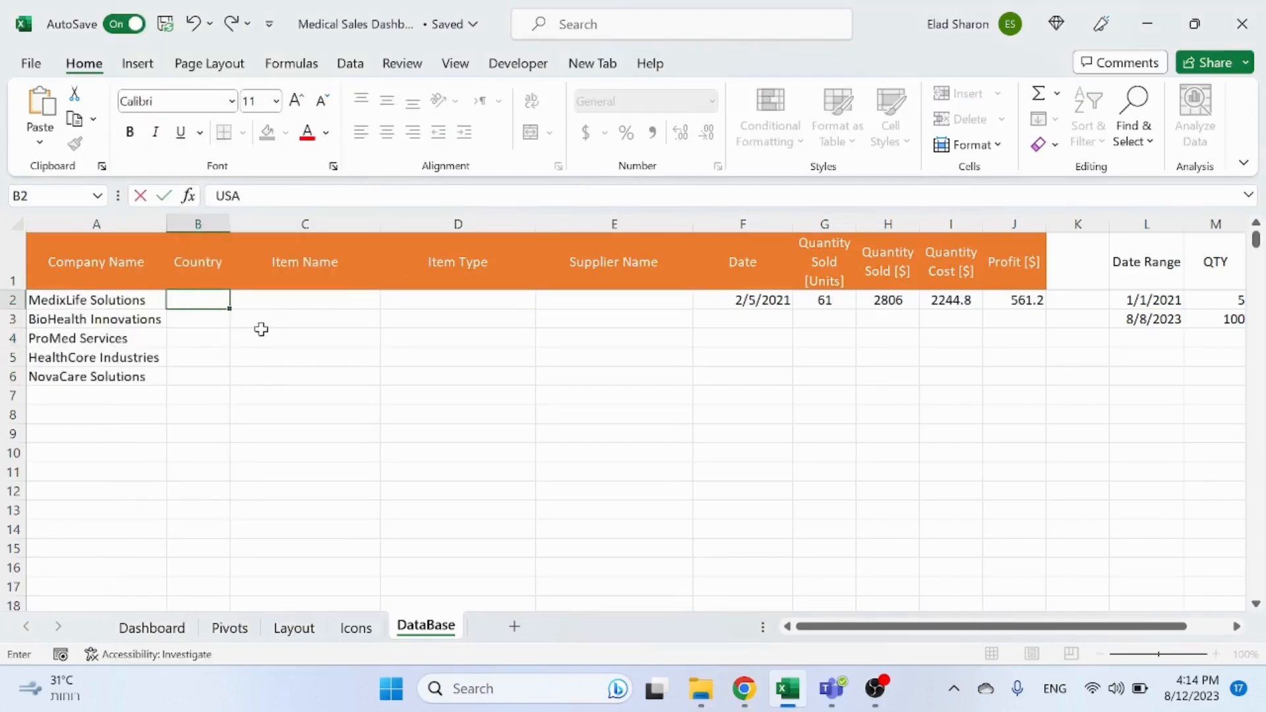
{"action": "key", "text": "Return"}
{"action": "type", "text": "USA"}
{"action": "key", "text": "Return"}
{"action": "type", "text": "USA"}
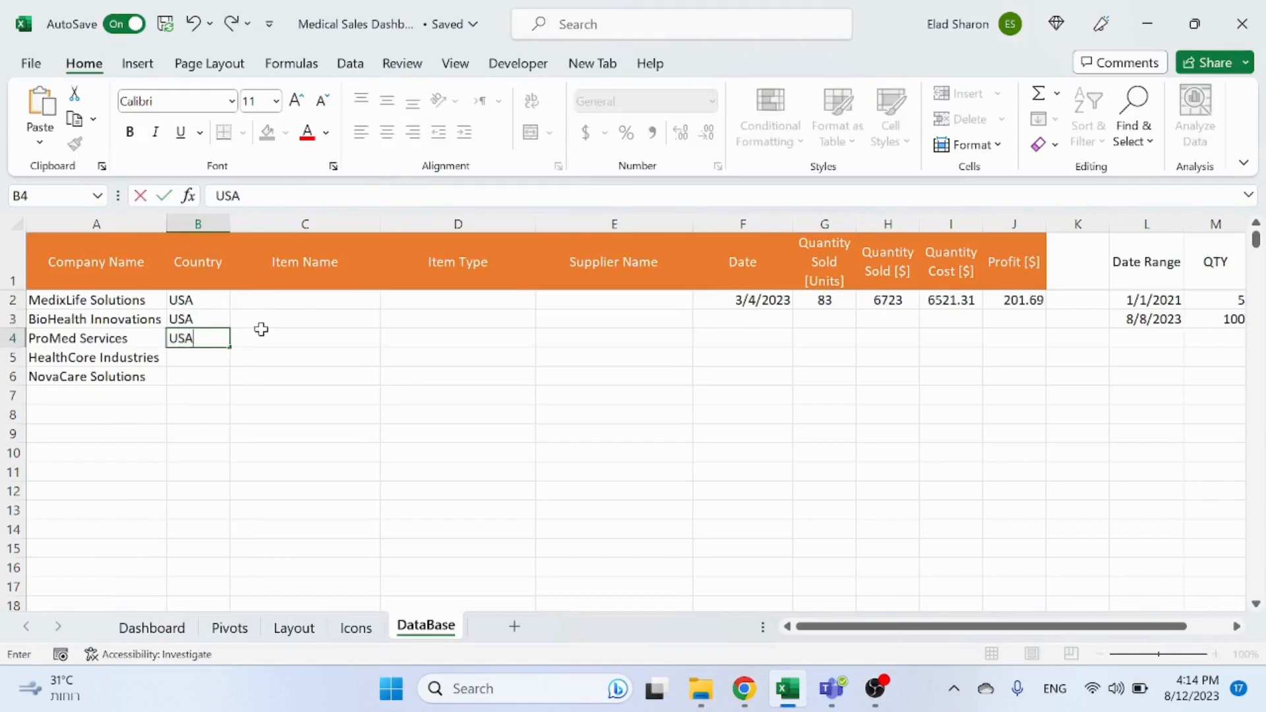
{"action": "key", "text": "Return"}
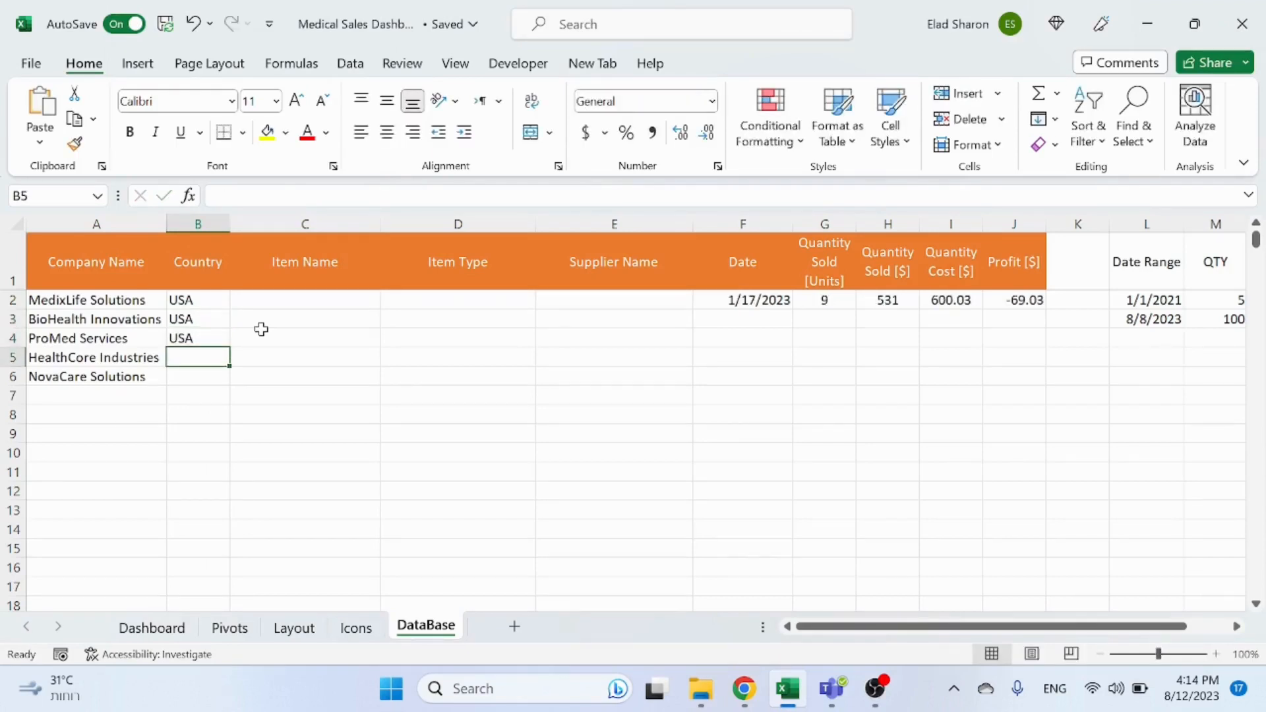
{"action": "type", "text": "Can"}
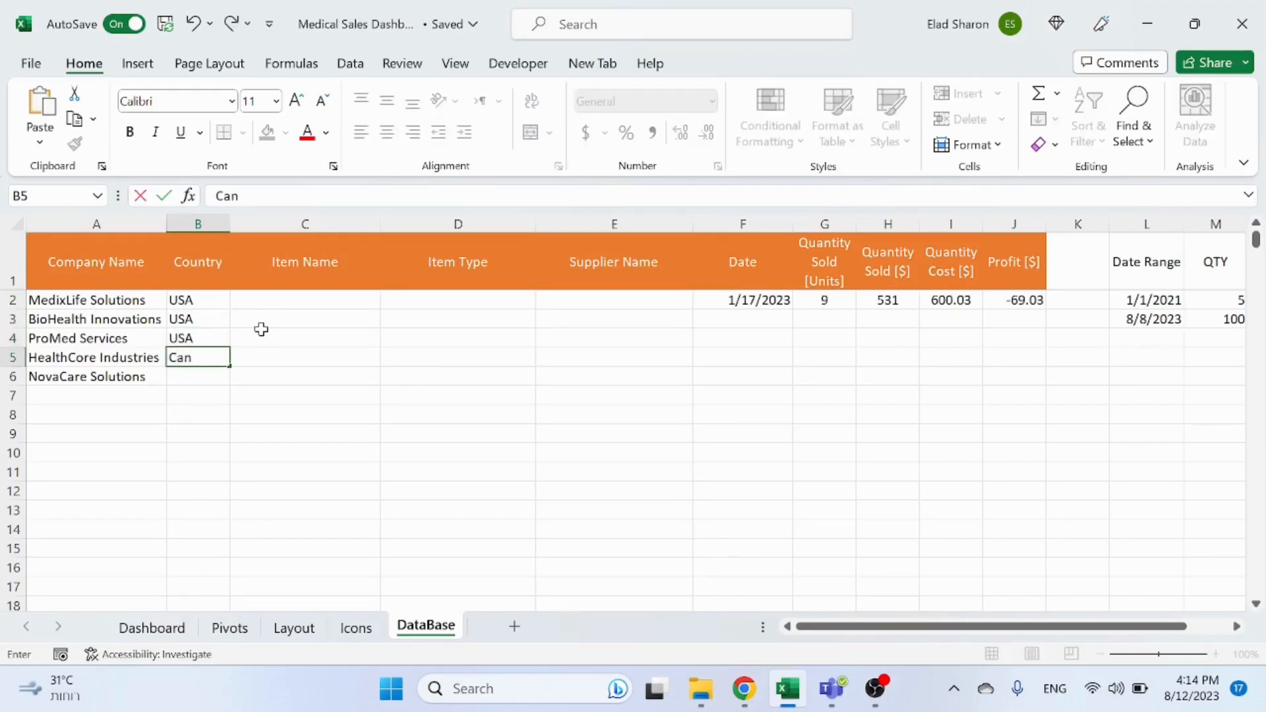
{"action": "type", "text": "ada"}
{"action": "key", "text": "Return"}
{"action": "type", "text": "Br"}
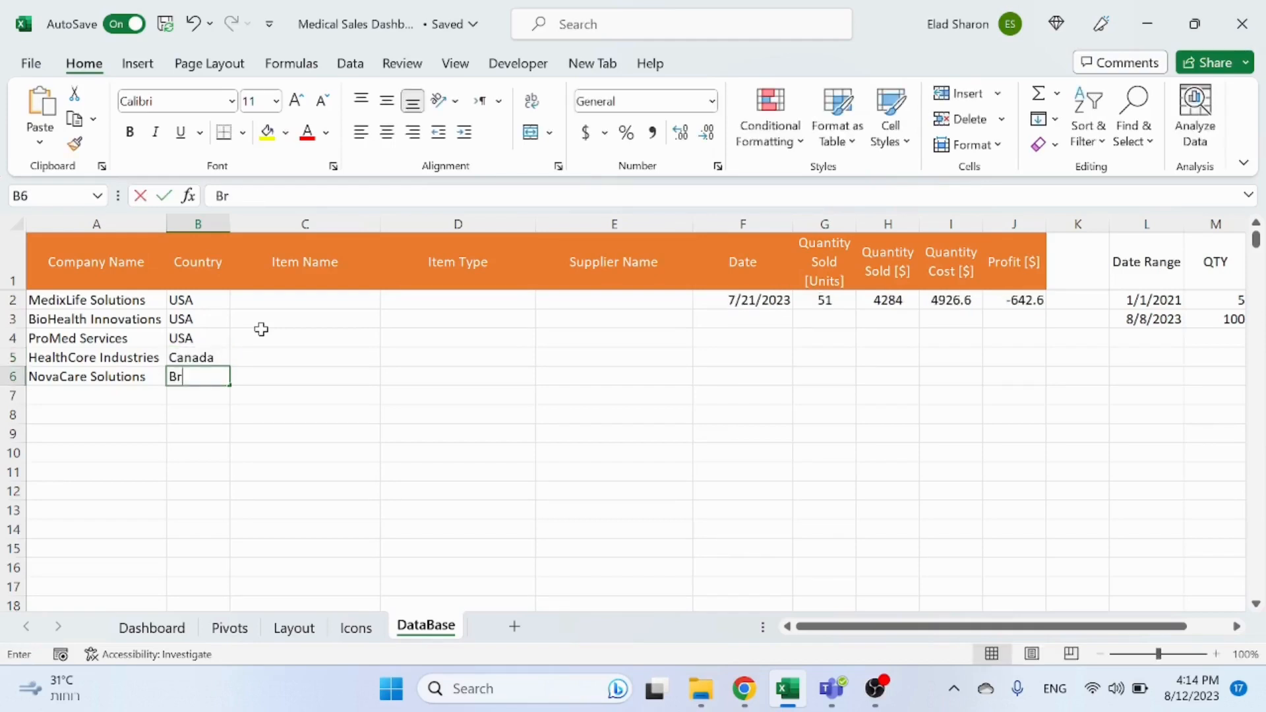
{"action": "type", "text": "azil"}
{"action": "key", "text": "Return"}
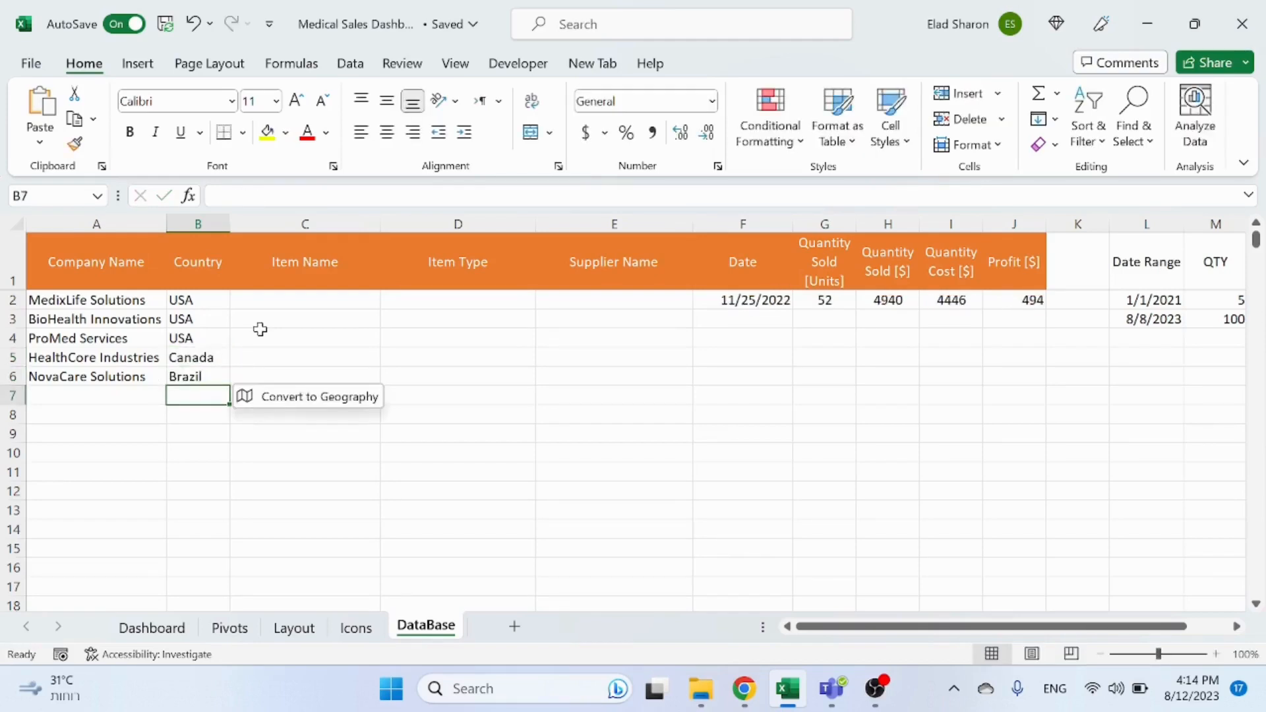
Step: Ask ChatGPT for "excel format fake item number and item type 20 items"
{"action": "left_click", "coordinate": [284, 304]}
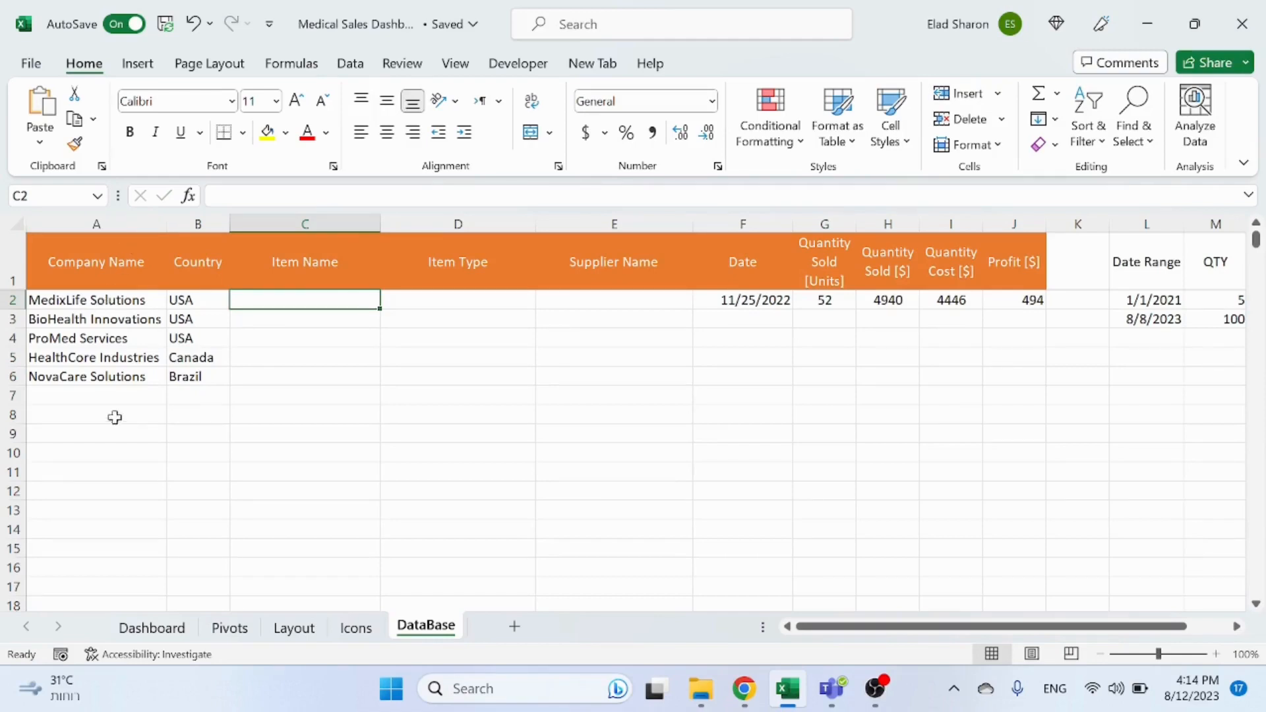
{"action": "key", "text": "alt+Tab"}
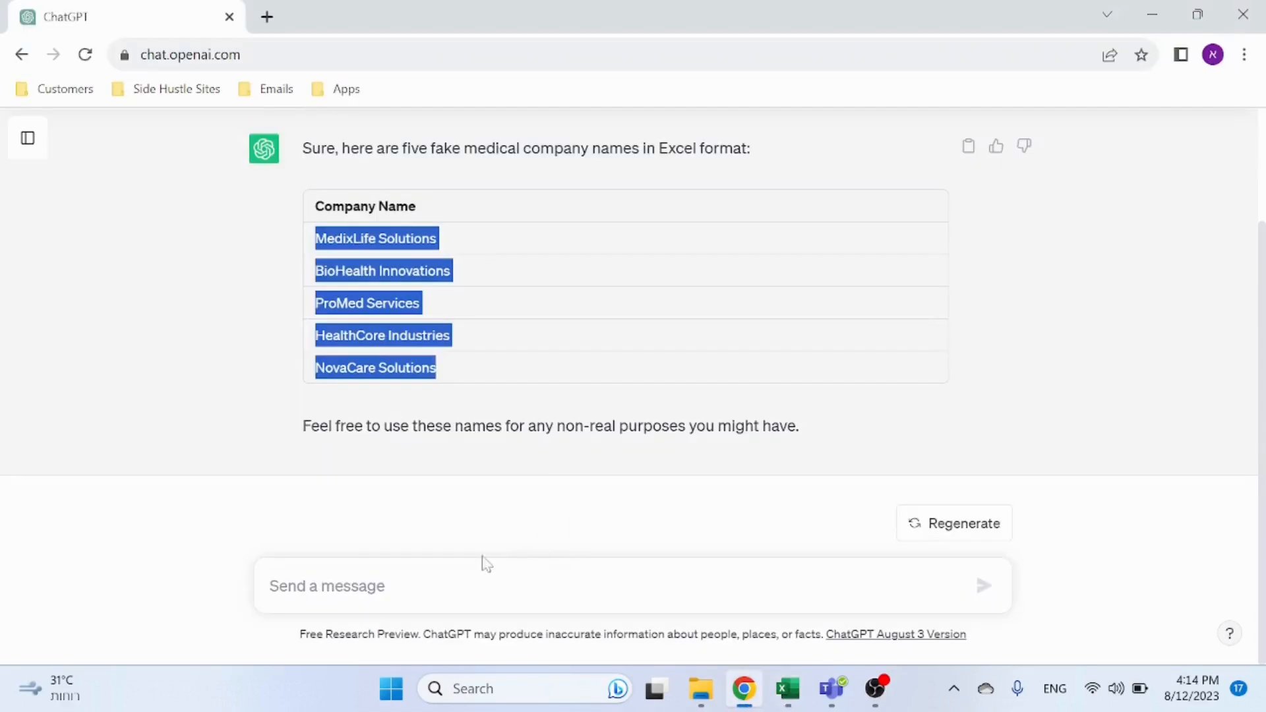
{"action": "left_click", "coordinate": [473, 583]}
{"action": "type", "text": "excel"}
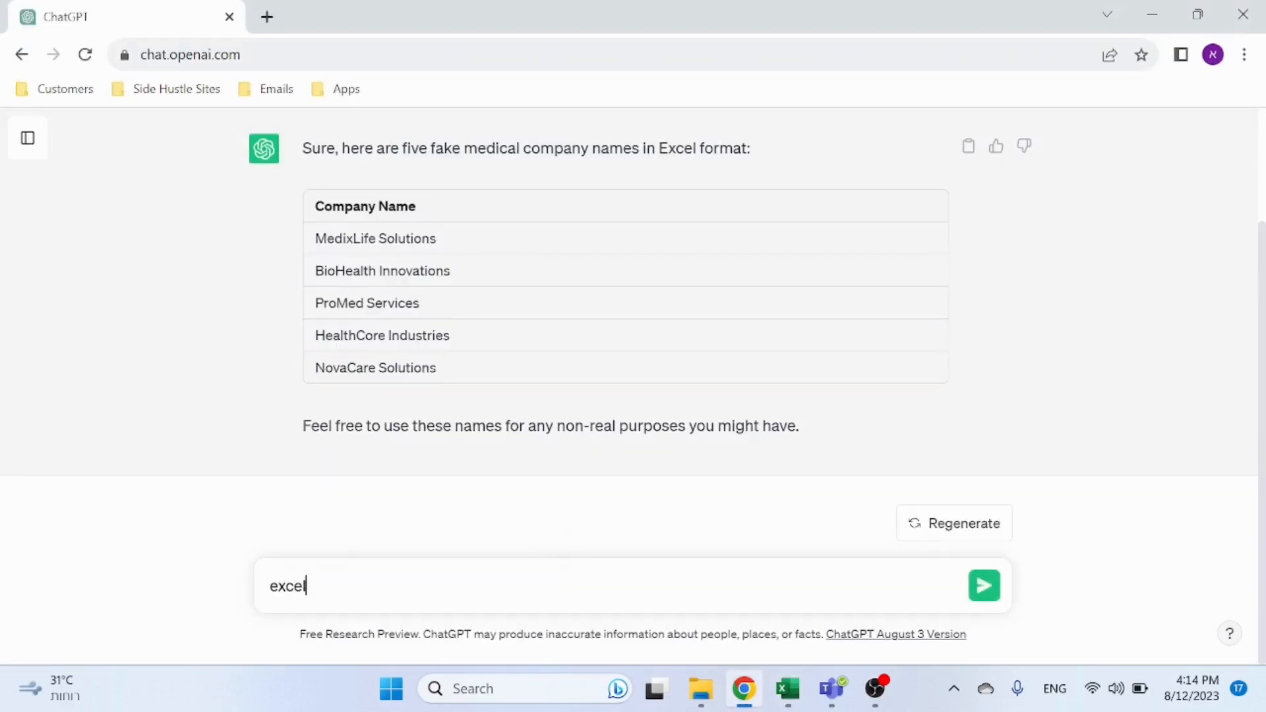
{"action": "type", "text": " format fake item number"}
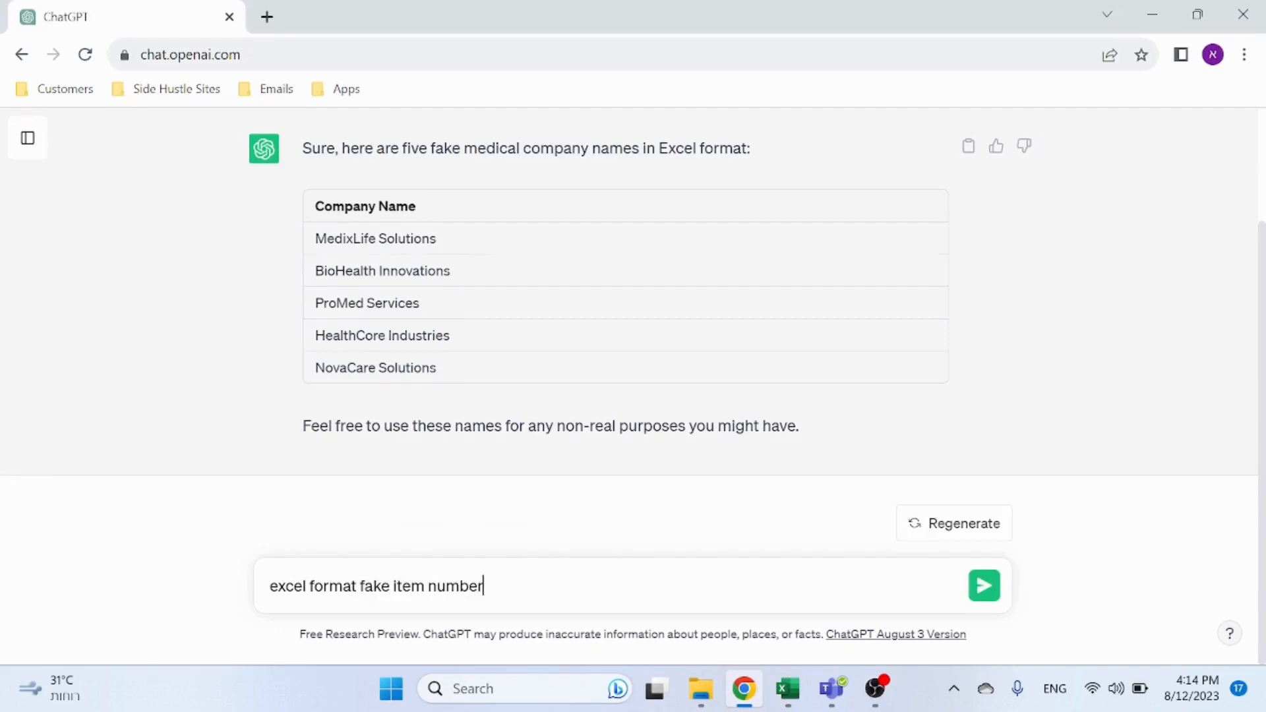
{"action": "type", "text": " and item type"}
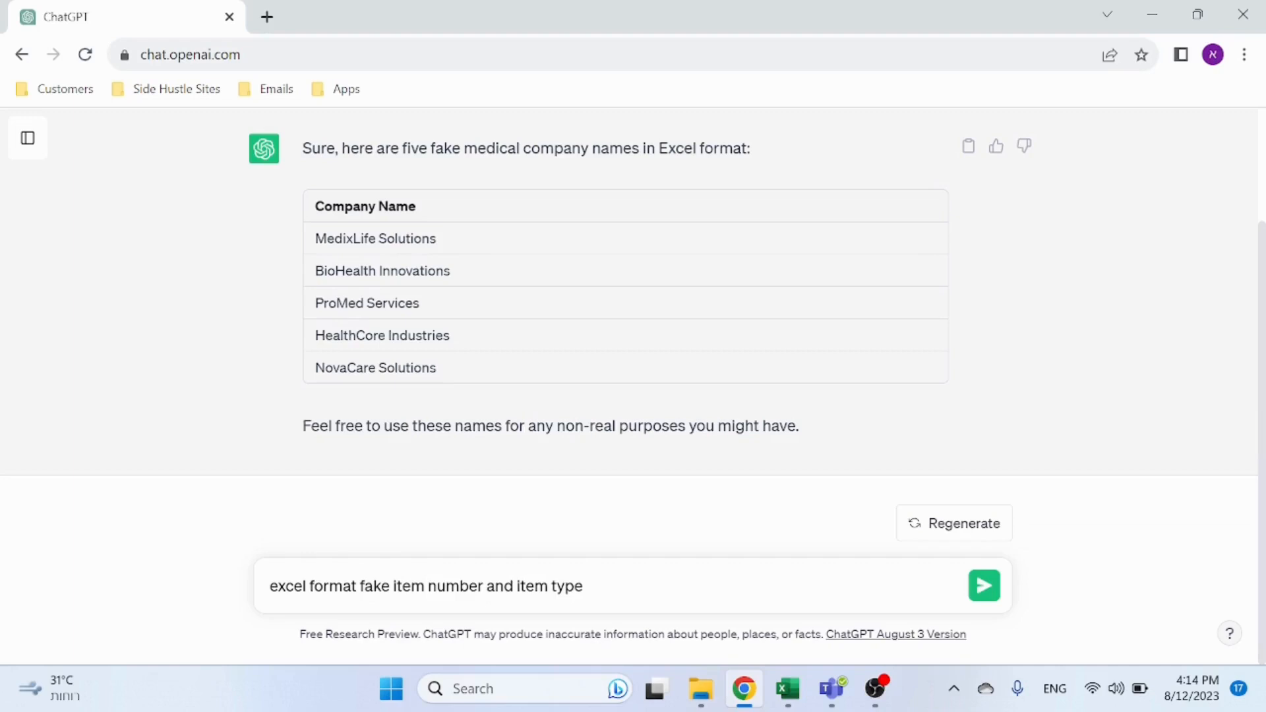
{"action": "type", "text": " 20 items"}
{"action": "key", "text": "Return"}
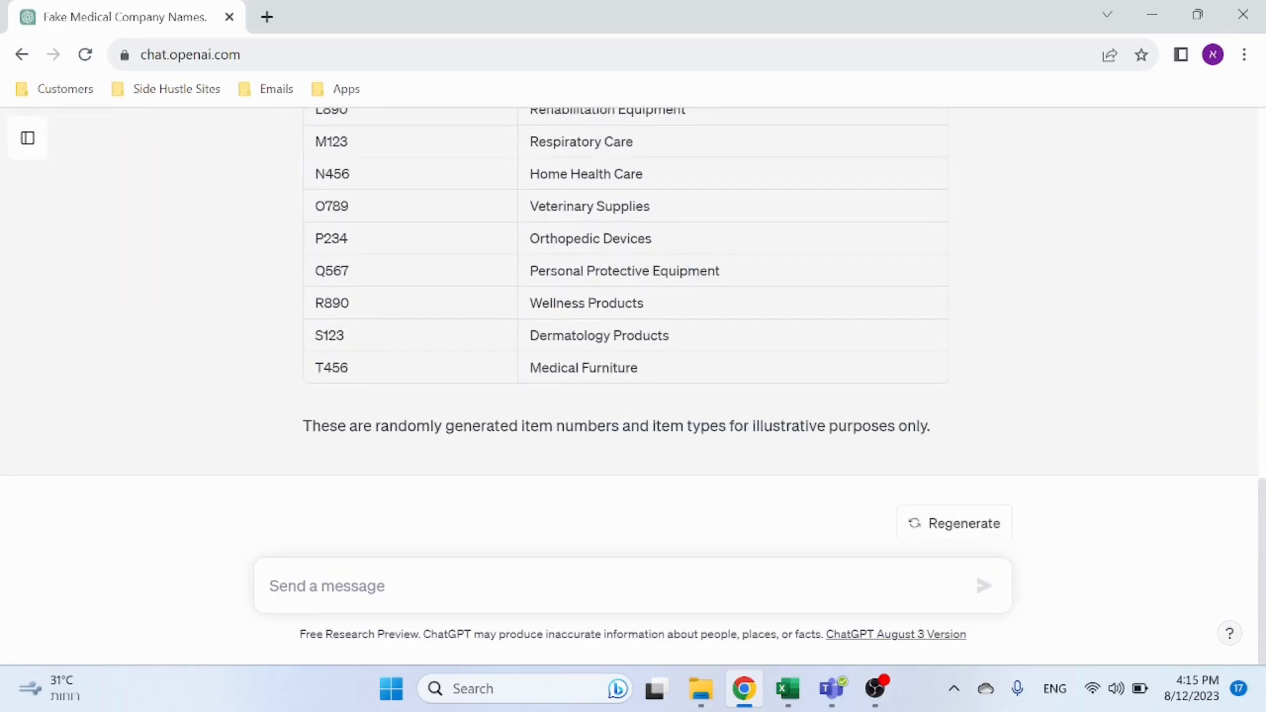
Step: Ask ChatGPT to "replace with item descirption" in the generated list
{"action": "type", "text": "replace with item "}
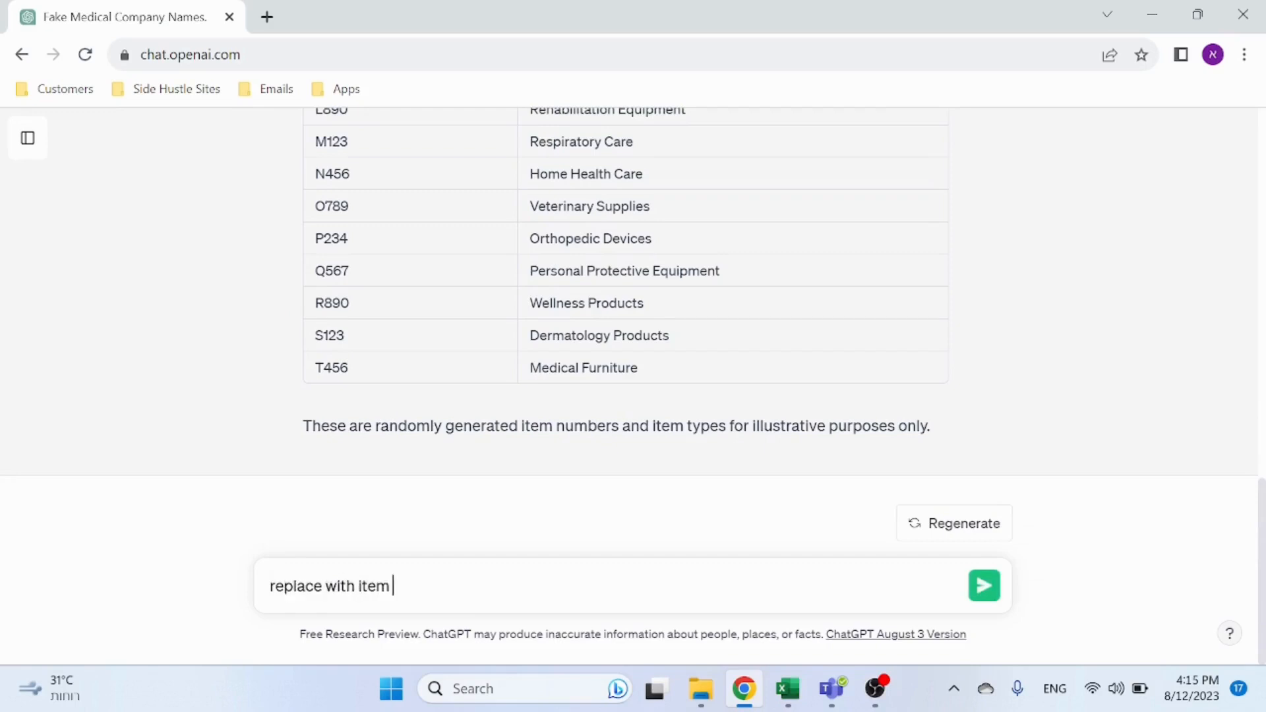
{"action": "type", "text": "descirption"}
{"action": "key", "text": "Return"}
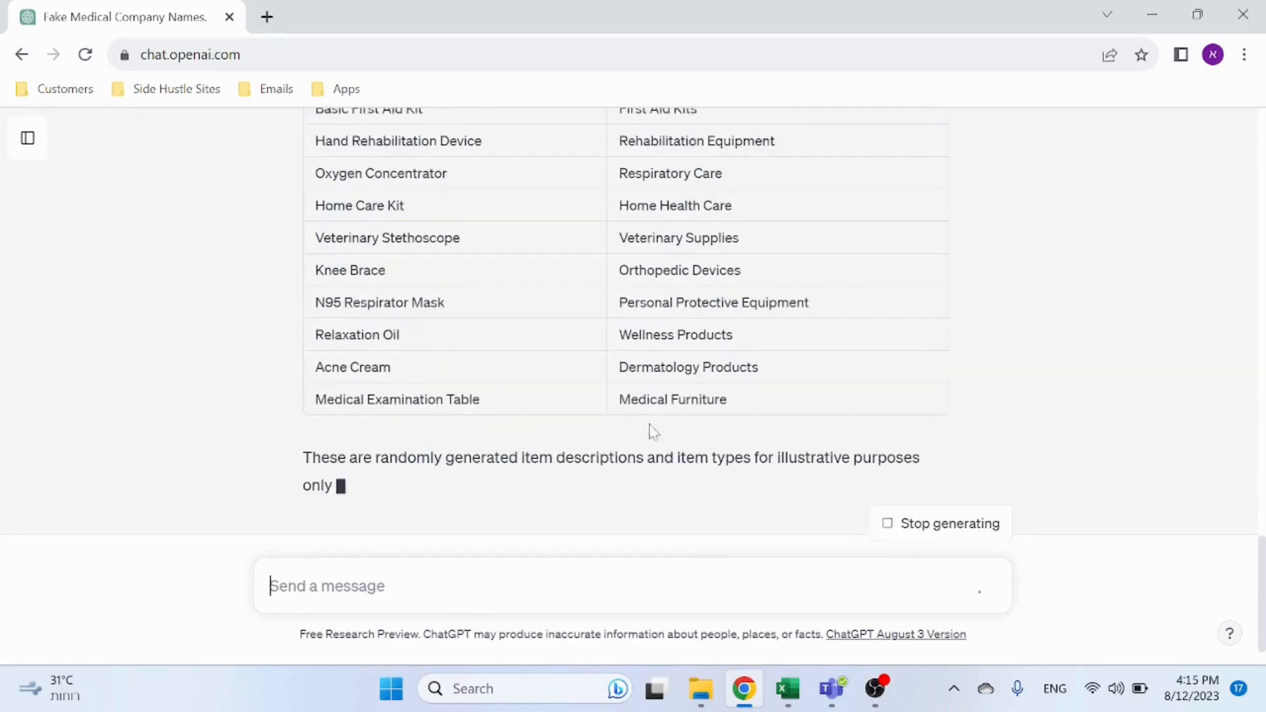
Step: Copy the 20 item descriptions and item types and paste them into the Item Name and Item Type columns from C2
{"action": "left_click_drag", "start_coordinate": [746, 394], "coordinate": [317, 349]}
{"action": "key", "text": "ctrl+c"}
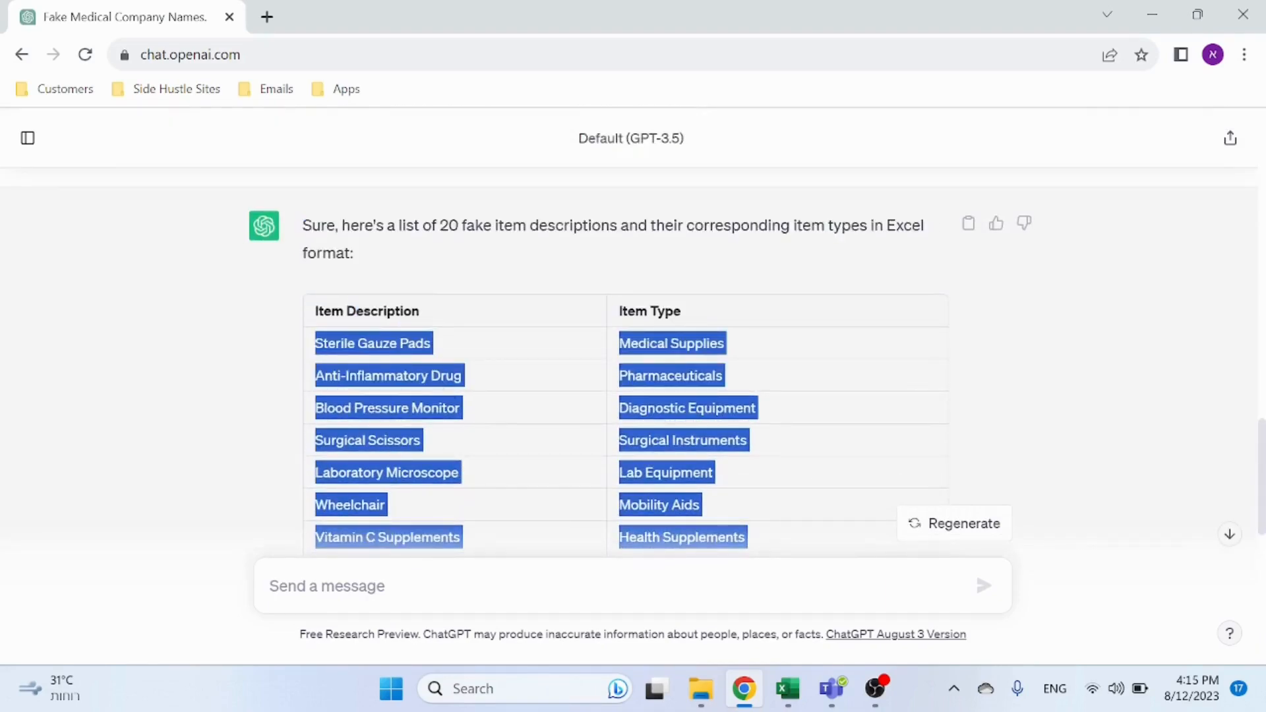
{"action": "key", "text": "alt+Tab"}
{"action": "right_click", "coordinate": [361, 309]}
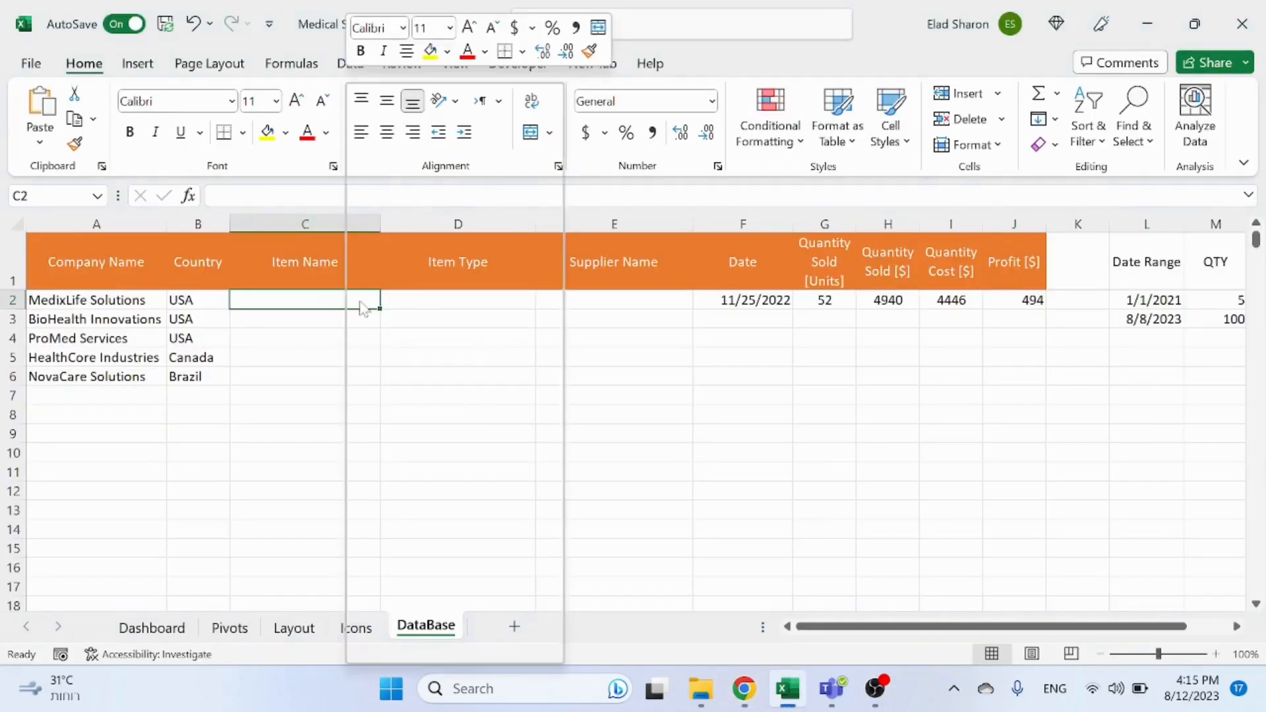
{"action": "left_click", "coordinate": [422, 220]}
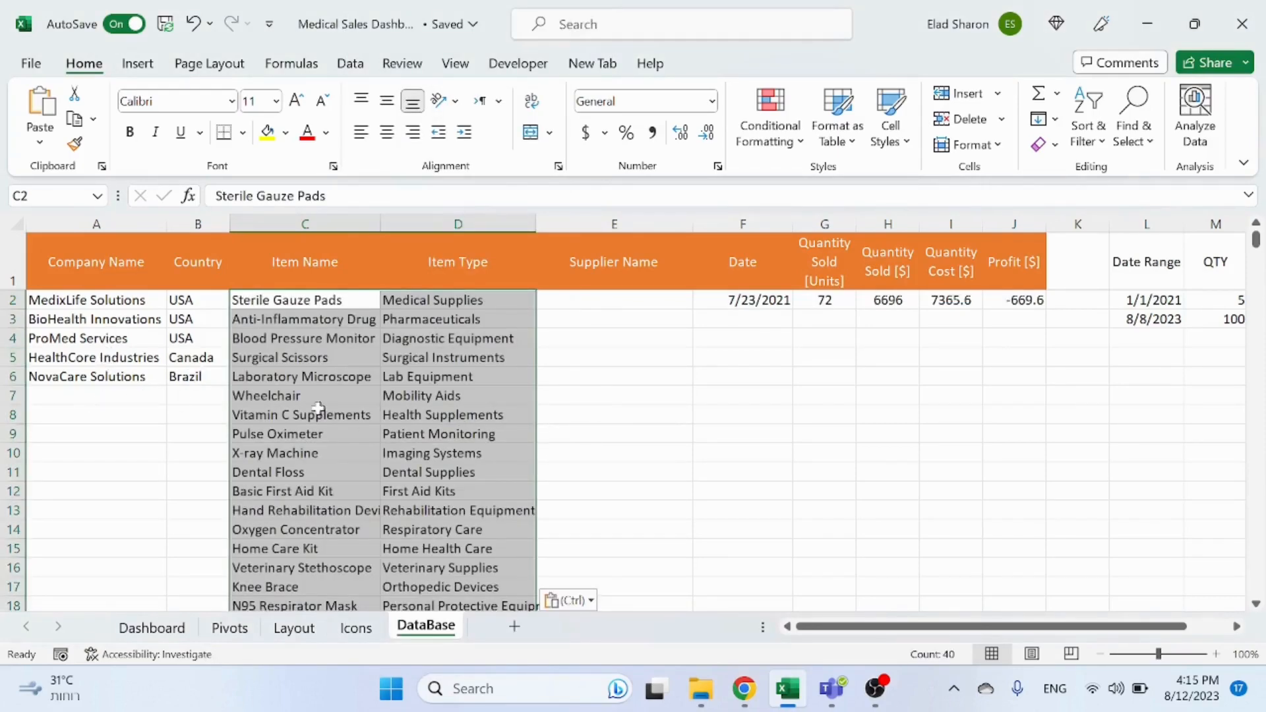
{"action": "left_click", "coordinate": [593, 414]}
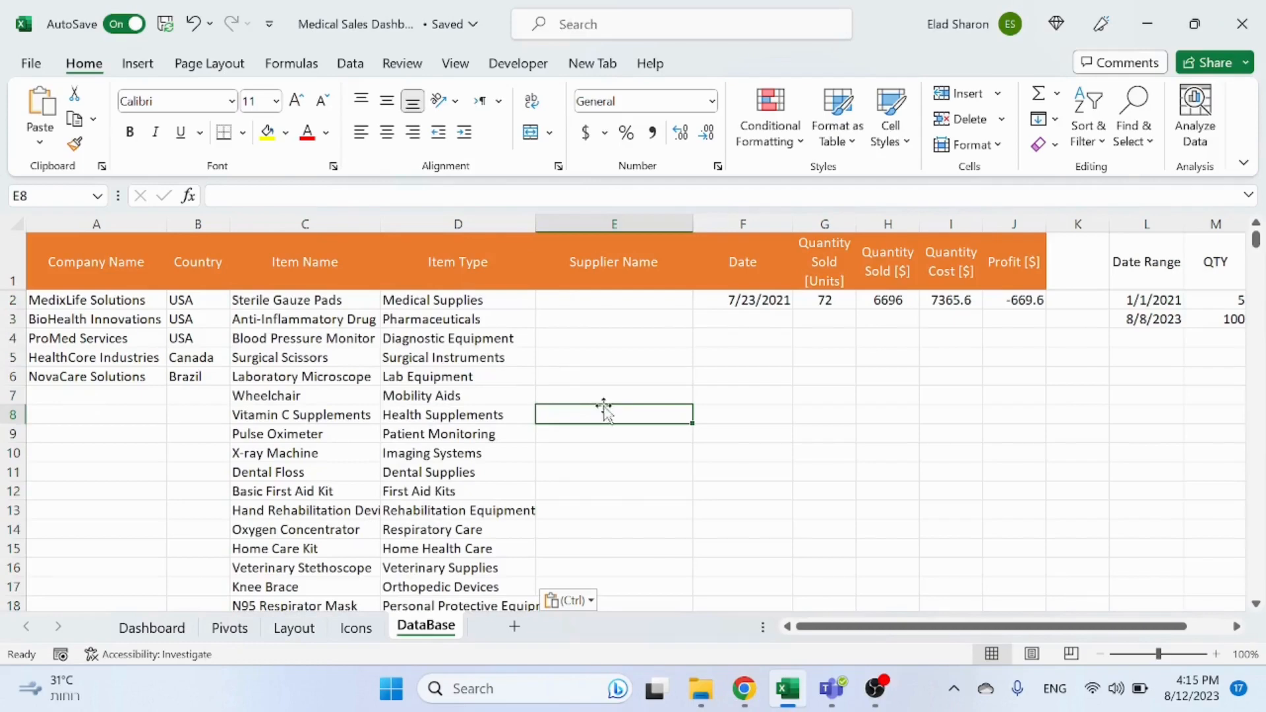
Step: Ask ChatGPT for "excel format fake medical supplier name 8 examples"
{"action": "key", "text": "alt+Tab"}
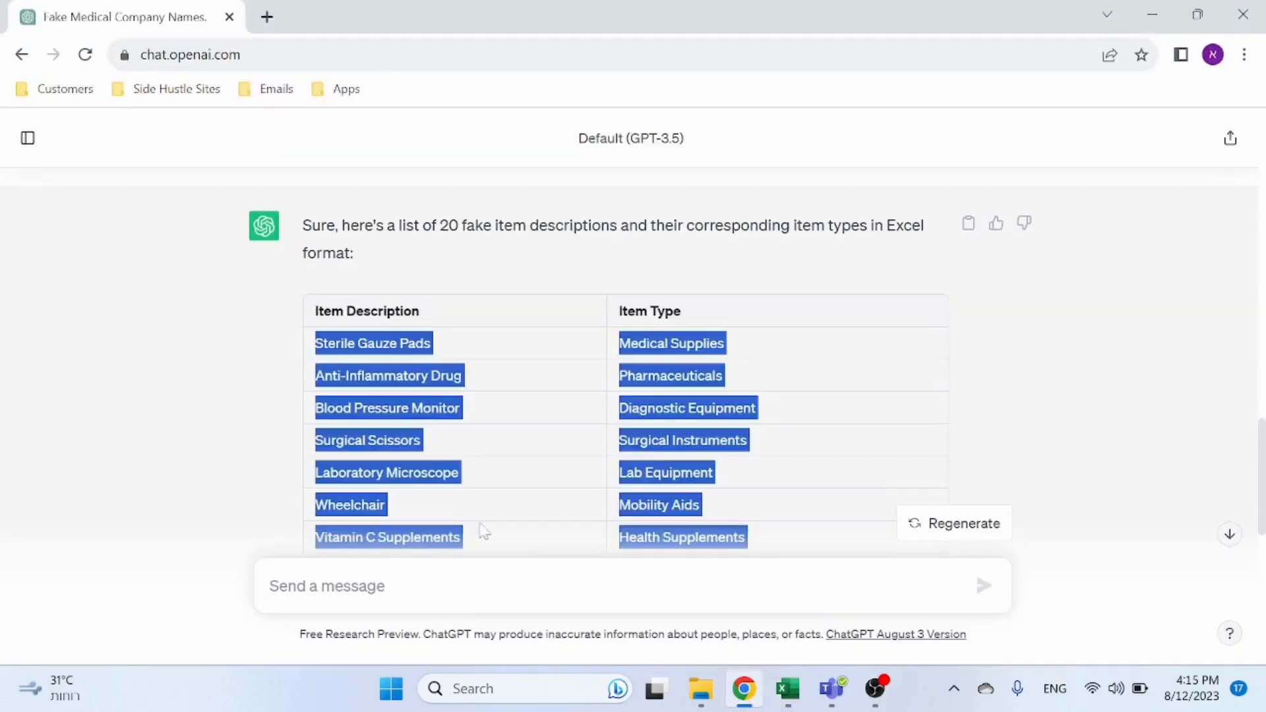
{"action": "left_click", "coordinate": [326, 587]}
{"action": "type", "text": "excel"}
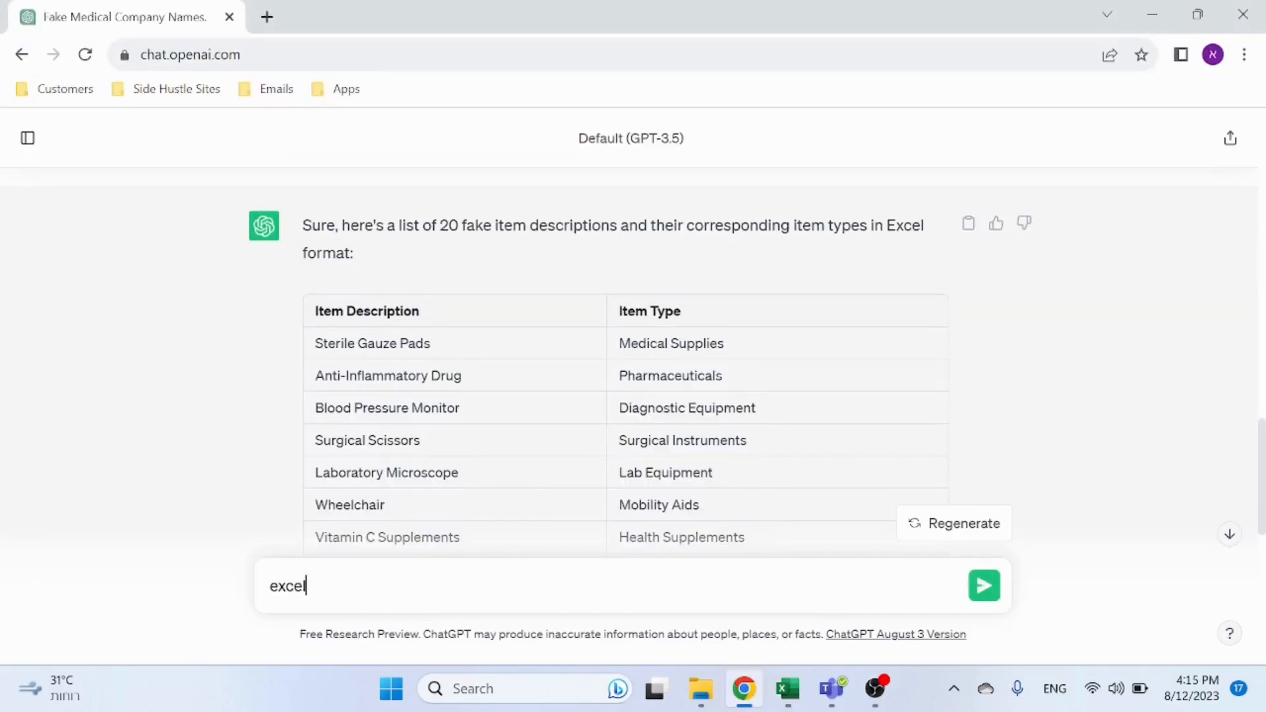
{"action": "type", "text": " format fake"}
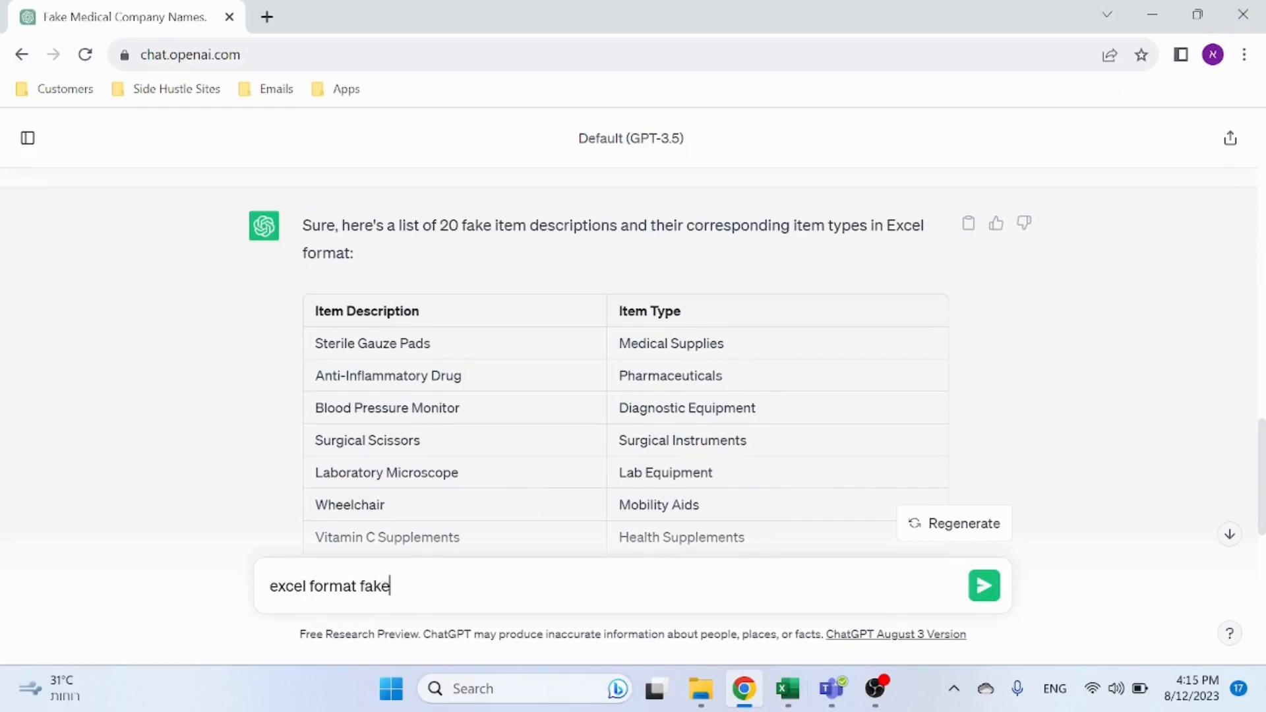
{"action": "type", "text": " supplier name"}
{"action": "key", "text": "BackSpace"}
{"action": "key", "text": "BackSpace"}
{"action": "key", "text": "BackSpace"}
{"action": "key", "text": "BackSpace"}
{"action": "key", "text": "BackSpace"}
{"action": "key", "text": "BackSpace"}
{"action": "type", "text": "medical supplier name 8"}
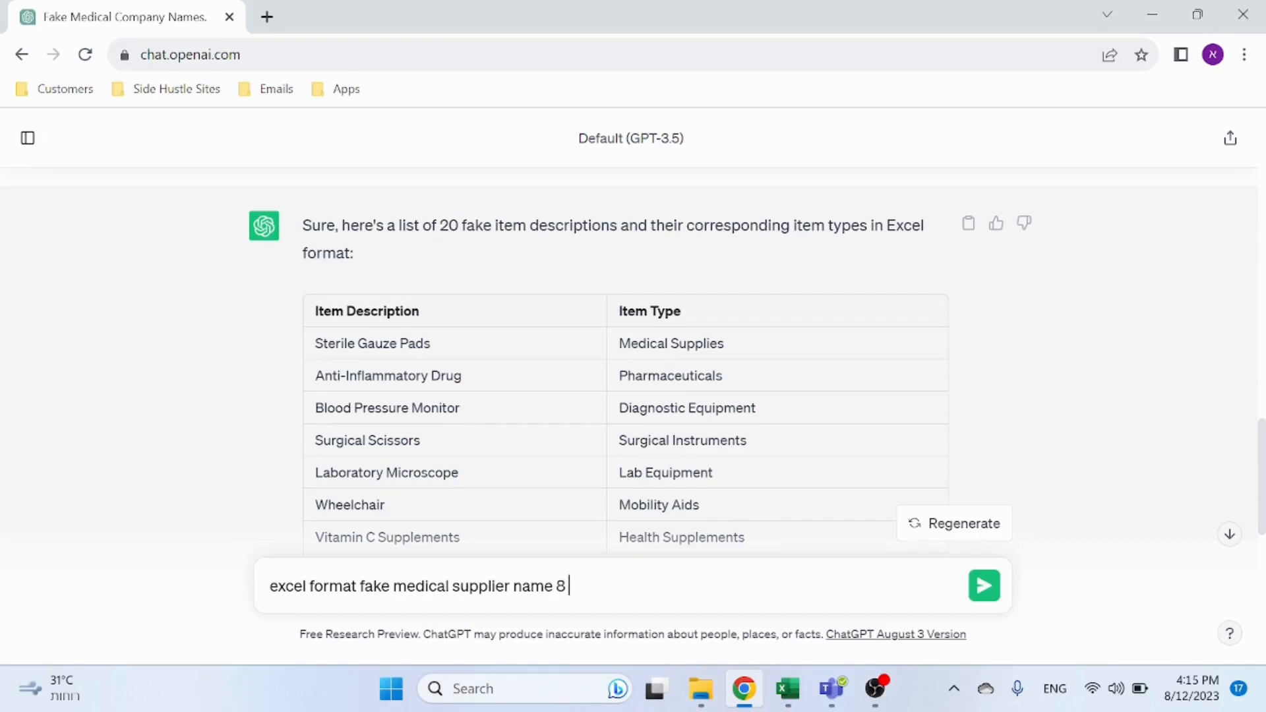
{"action": "type", "text": " examples"}
{"action": "key", "text": "Return"}
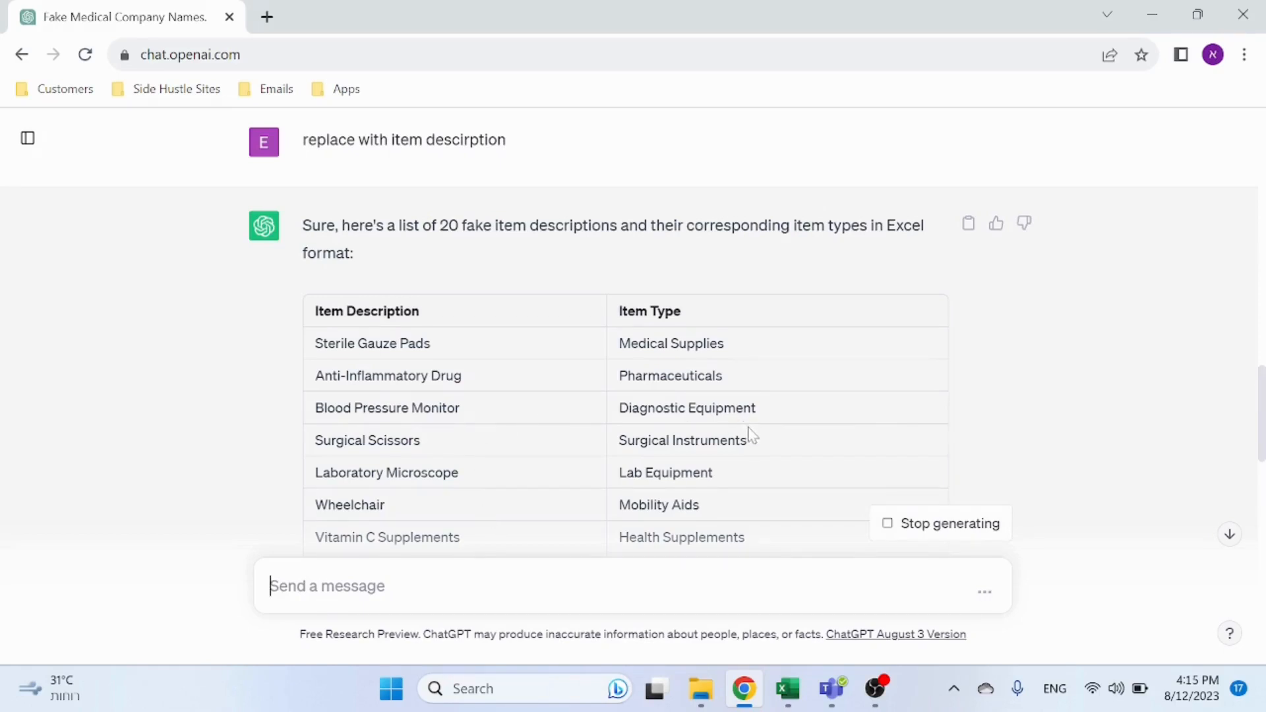
{"action": "scroll", "coordinate": [622, 444], "scroll_direction": "down", "scroll_amount": 10}
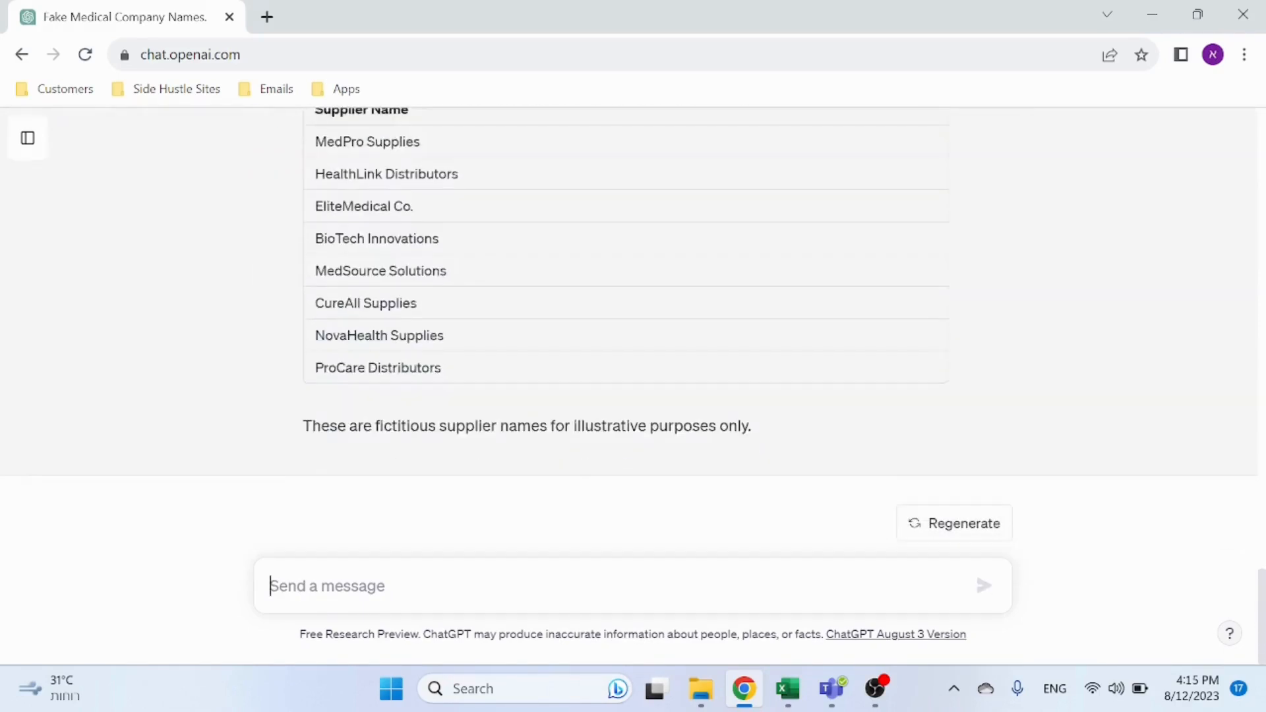
{"action": "scroll", "coordinate": [533, 397], "scroll_direction": "up", "scroll_amount": 1}
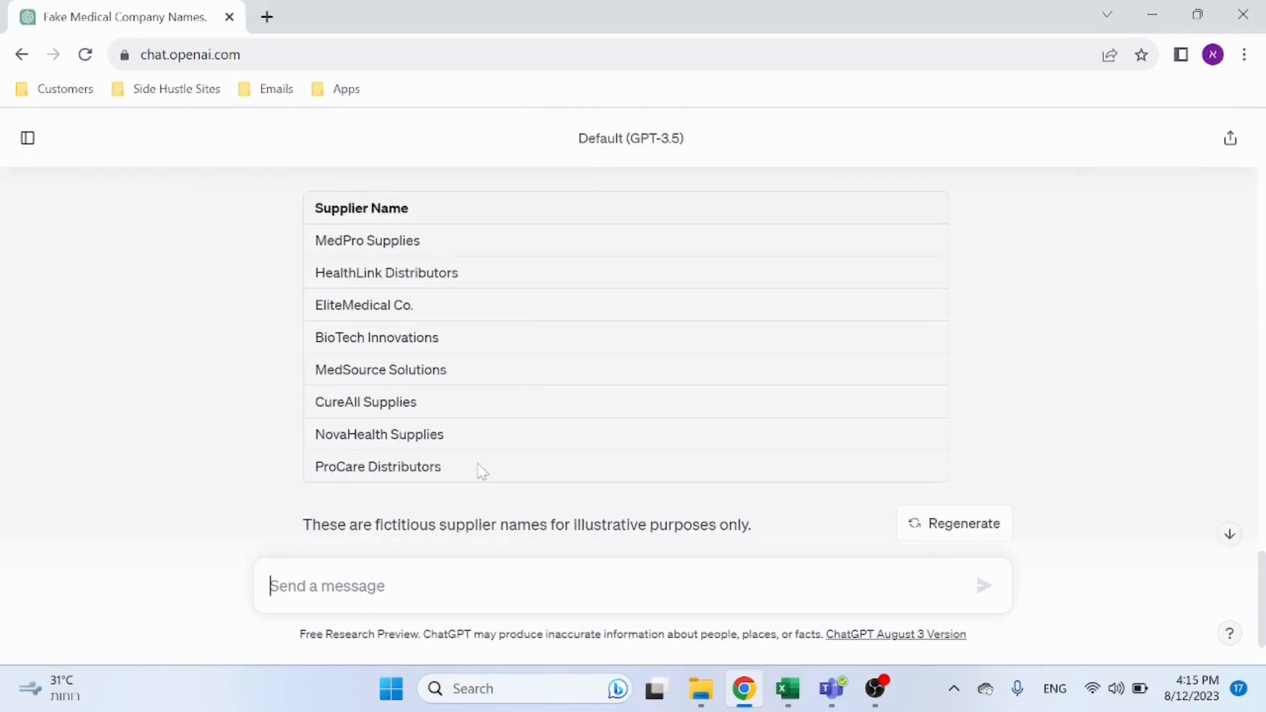
{"action": "key", "text": "alt+Tab"}
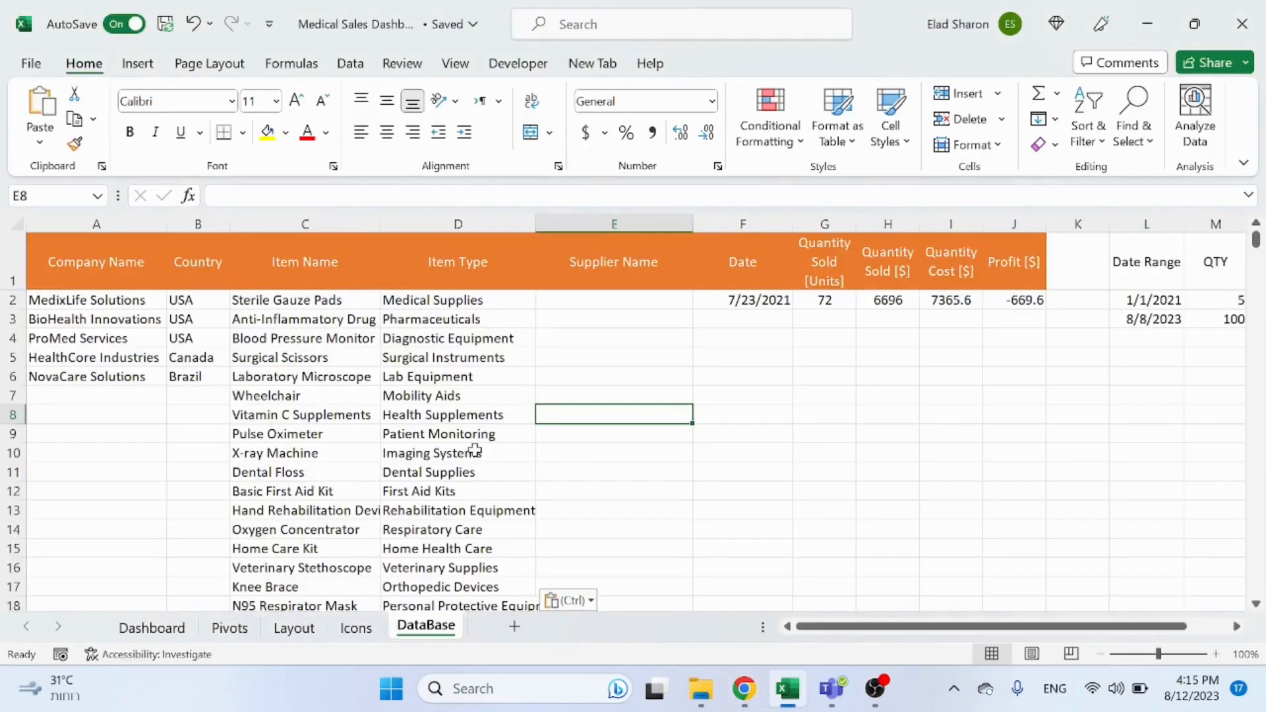
{"action": "key", "text": "alt+Tab"}
{"action": "left_click", "coordinate": [415, 581]}
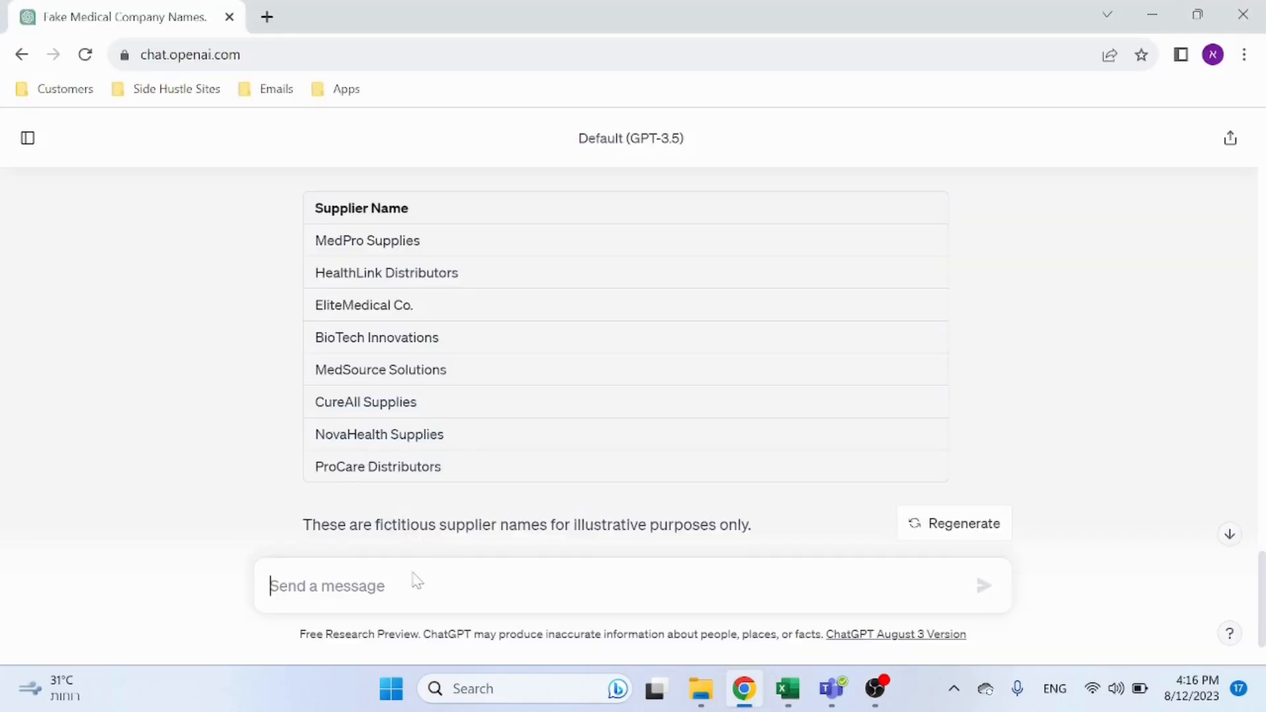
{"action": "key", "text": "alt+Tab"}
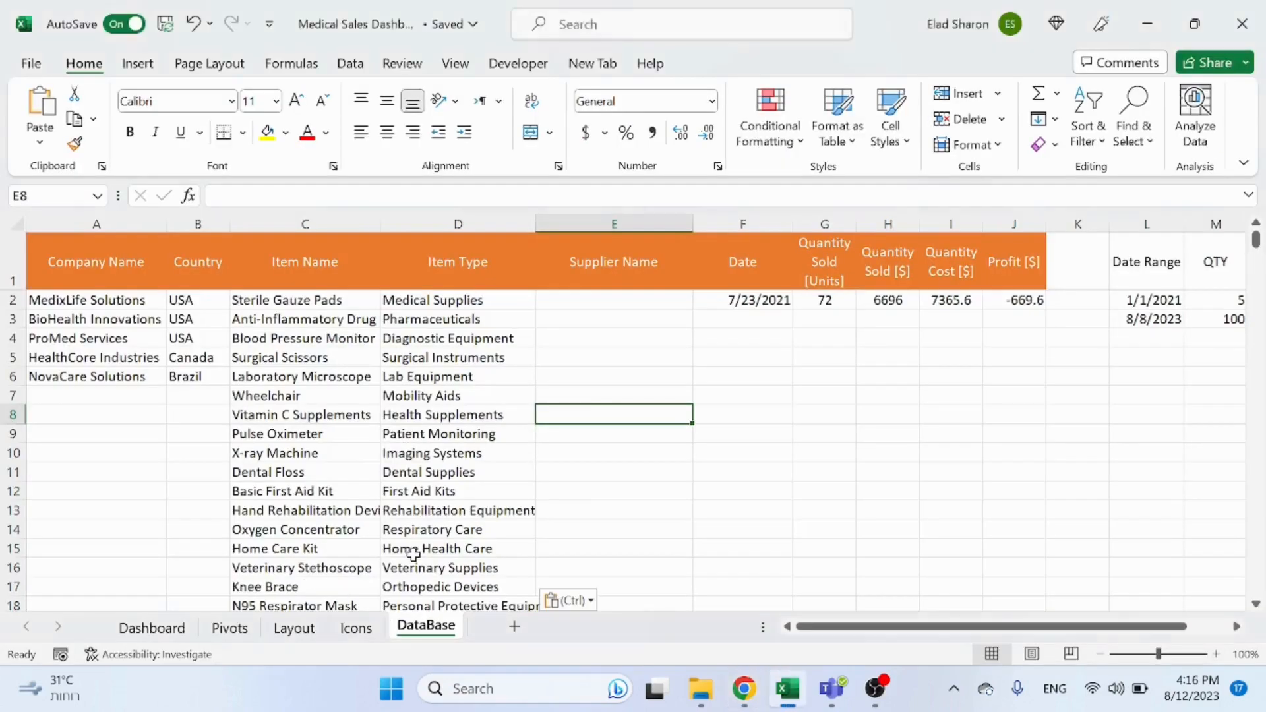
{"action": "key", "text": "alt+Tab"}
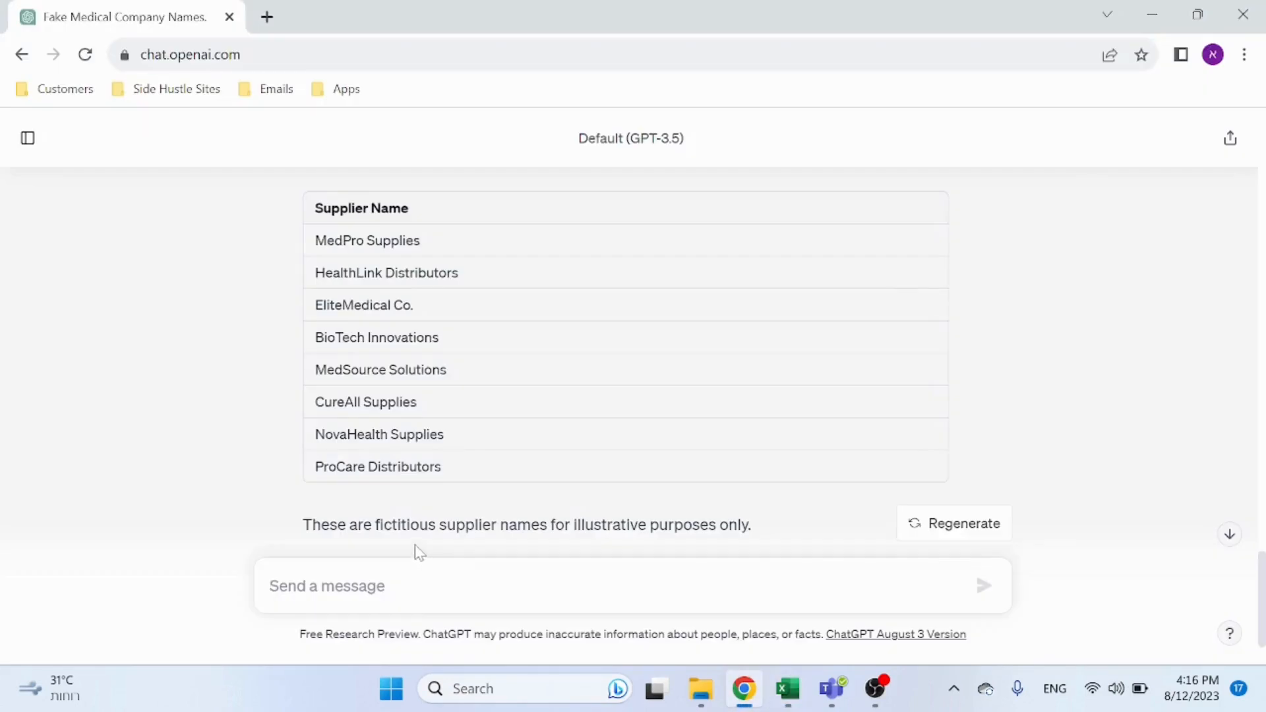
{"action": "key", "text": "alt+Tab"}
{"action": "key", "text": "alt+Tab"}
Step: Copy the eight supplier names from ChatGPT and paste them into the Supplier Name column starting at E2
{"action": "left_click_drag", "start_coordinate": [464, 472], "coordinate": [311, 240]}
{"action": "key", "text": "ctrl+c"}
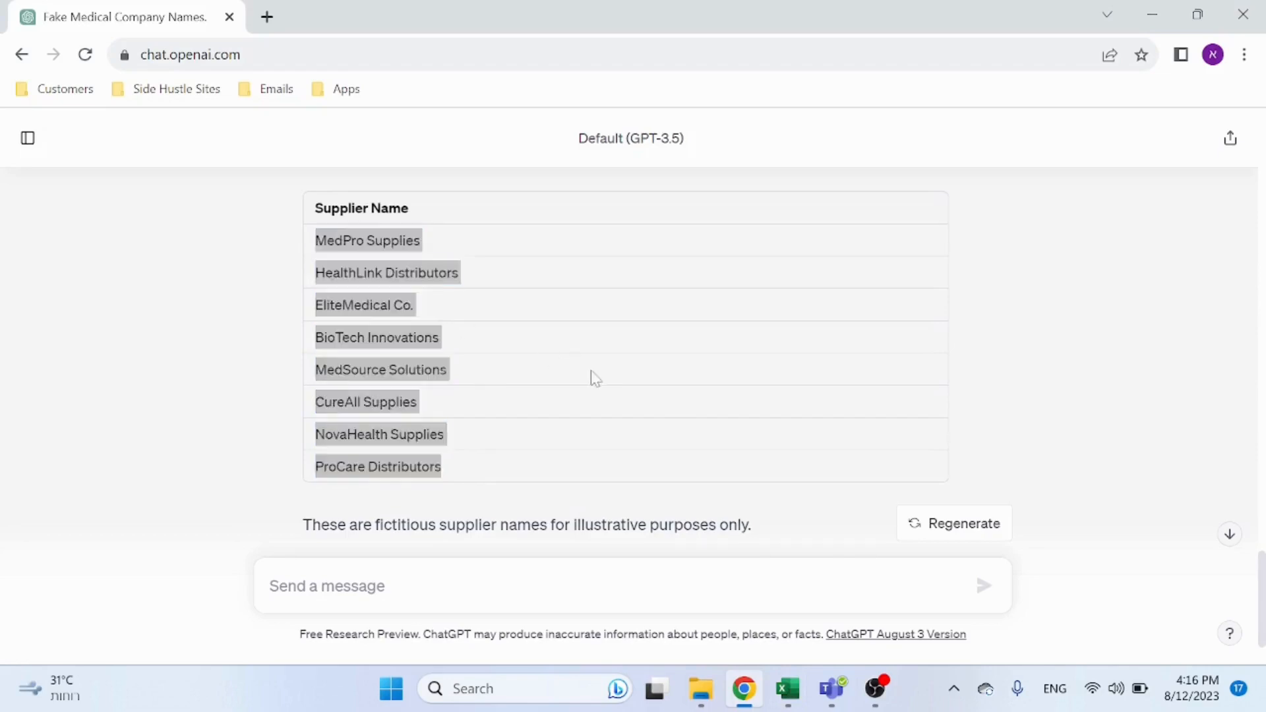
{"action": "key", "text": "alt+Tab"}
{"action": "key", "text": "alt+Tab"}
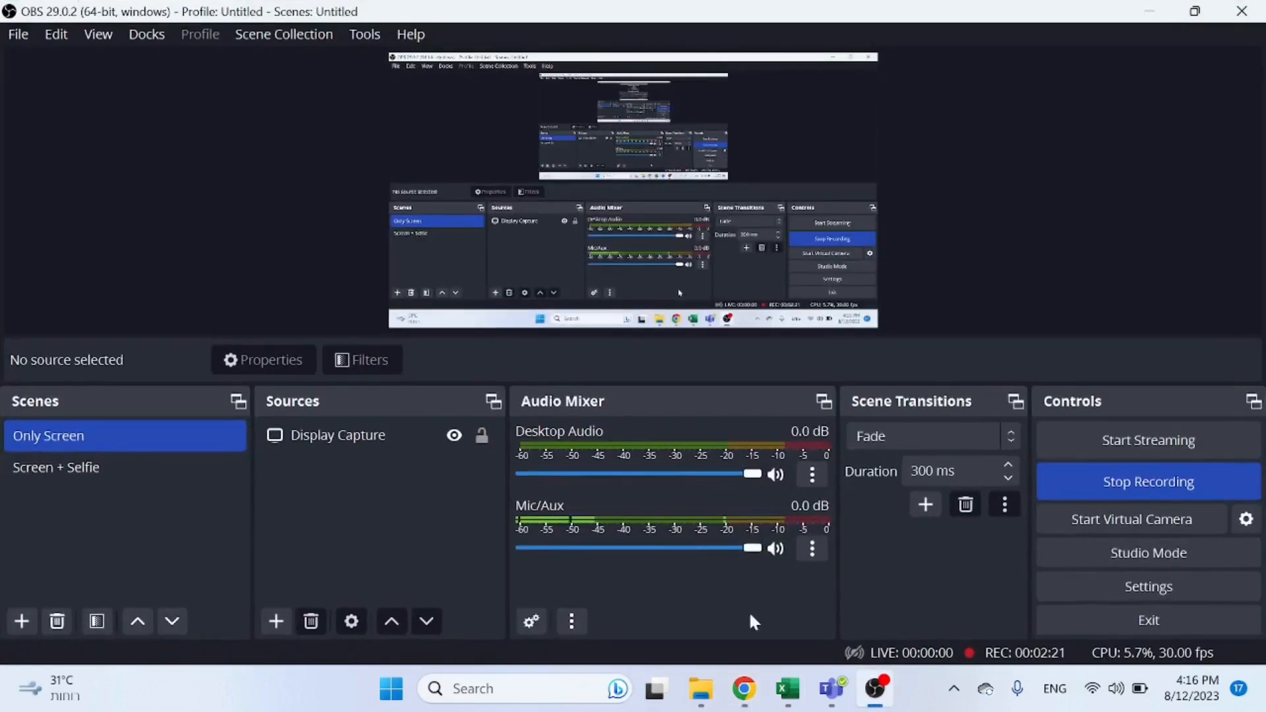
{"action": "left_click", "coordinate": [788, 688]}
{"action": "left_click", "coordinate": [589, 302]}
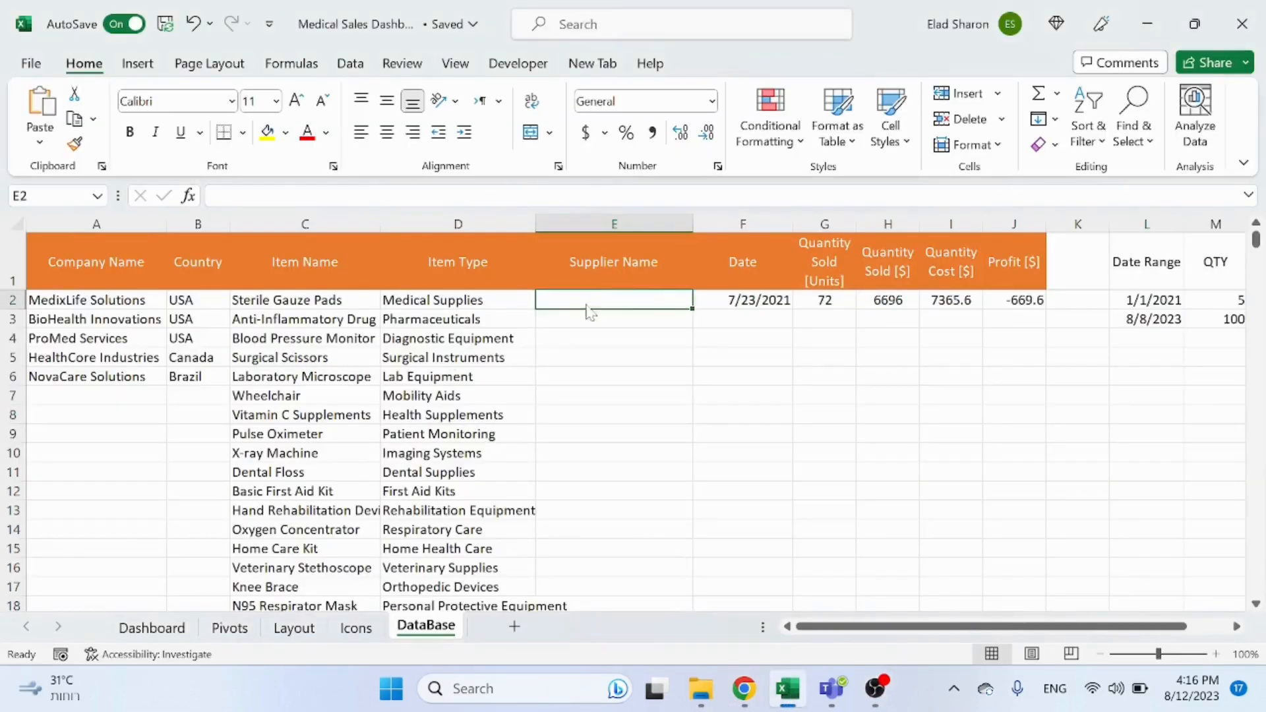
{"action": "right_click", "coordinate": [589, 305]}
{"action": "left_click", "coordinate": [667, 224]}
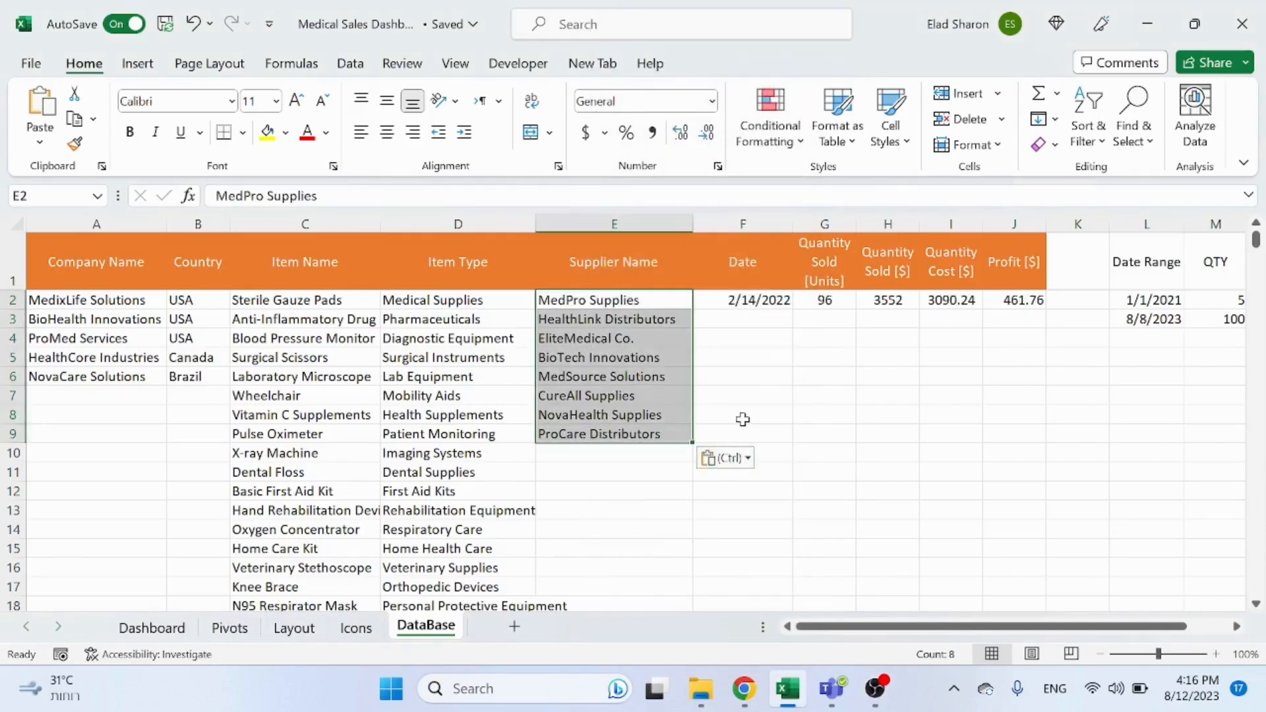
{"action": "left_click", "coordinate": [755, 360]}
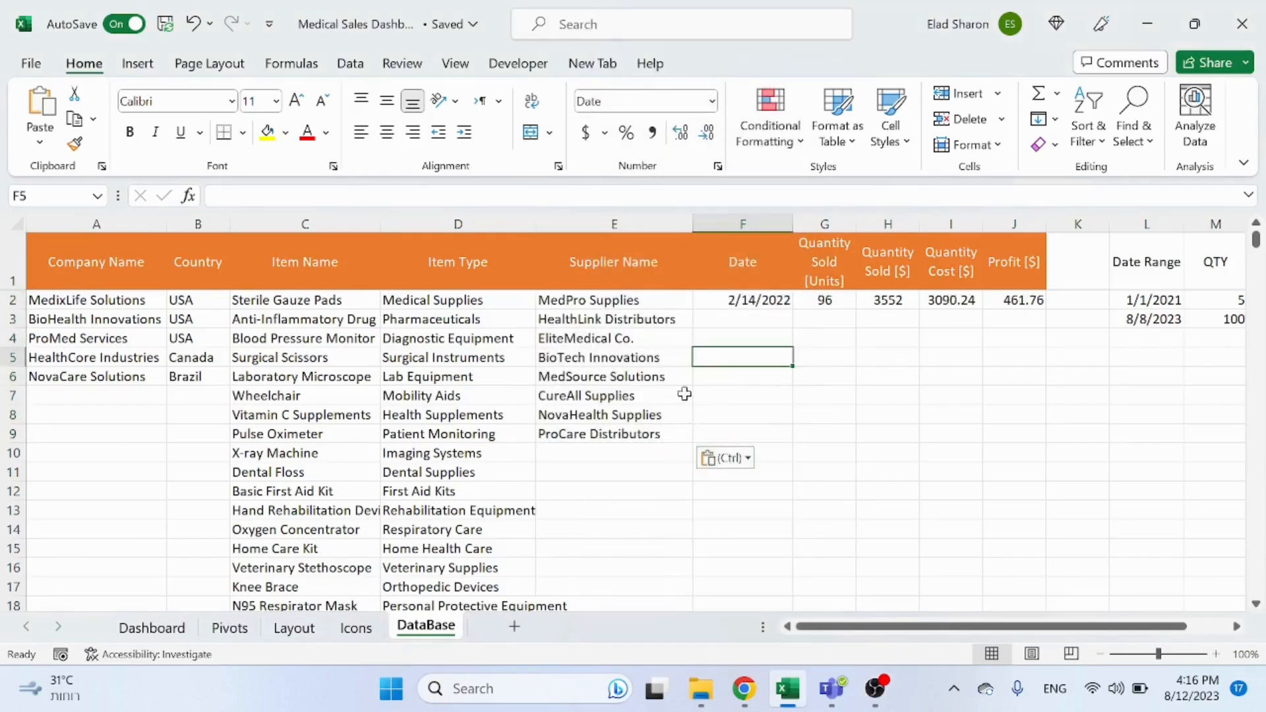
{"action": "left_click_drag", "start_coordinate": [132, 378], "coordinate": [220, 381]}
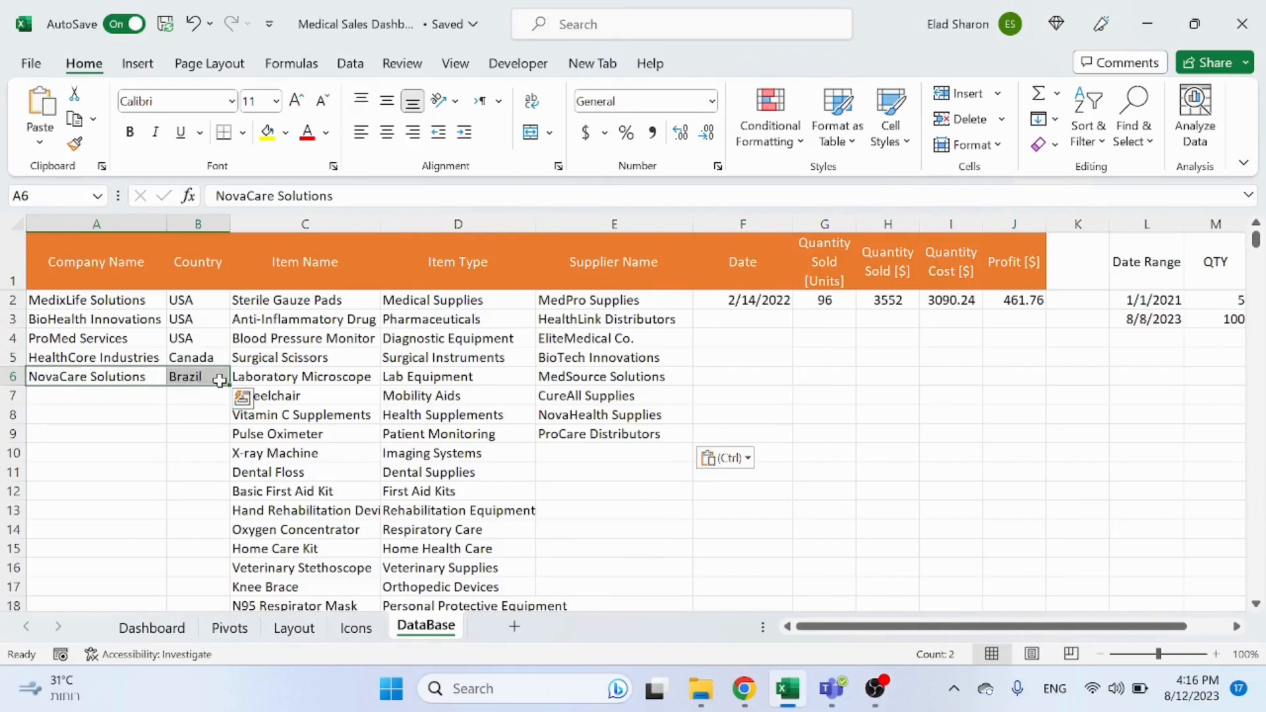
{"action": "double_click", "coordinate": [220, 381]}
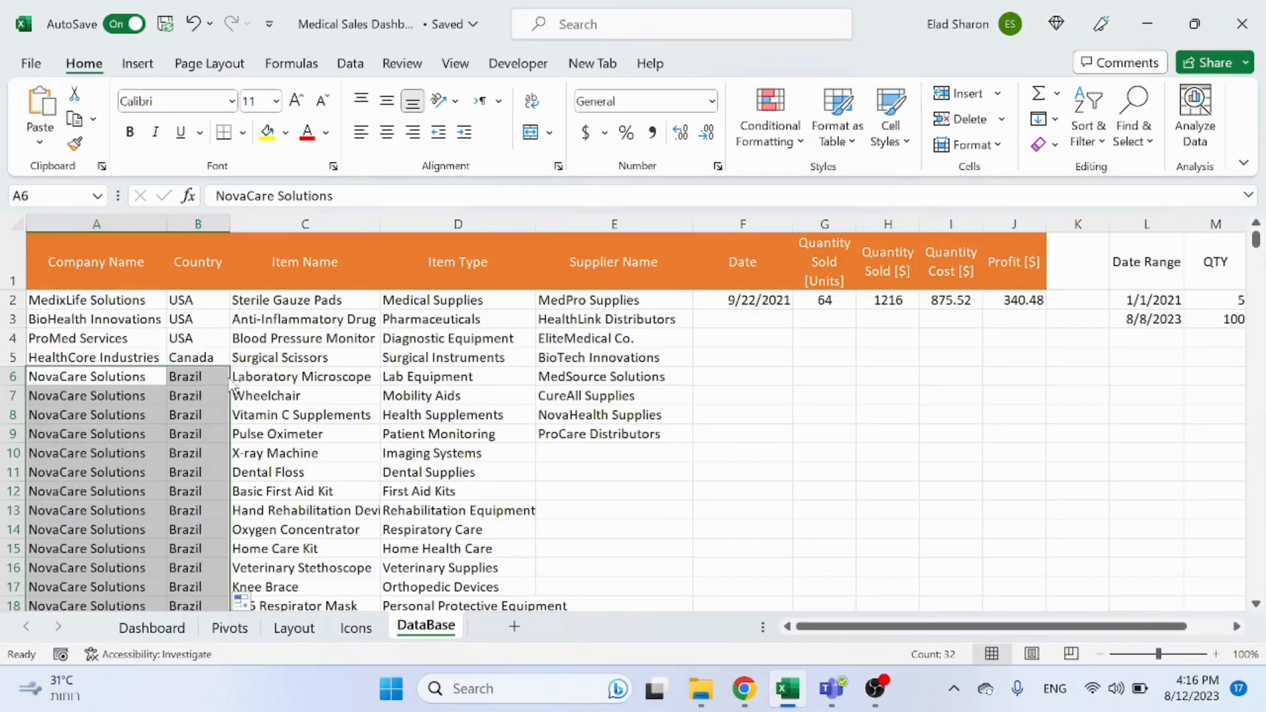
{"action": "key", "text": "ctrl+z"}
Step: Enter a formula in A7 referencing A2, extend it to B7, and fill both columns down to repeat the companies and countries
{"action": "left_click", "coordinate": [142, 396]}
{"action": "type", "text": "="}
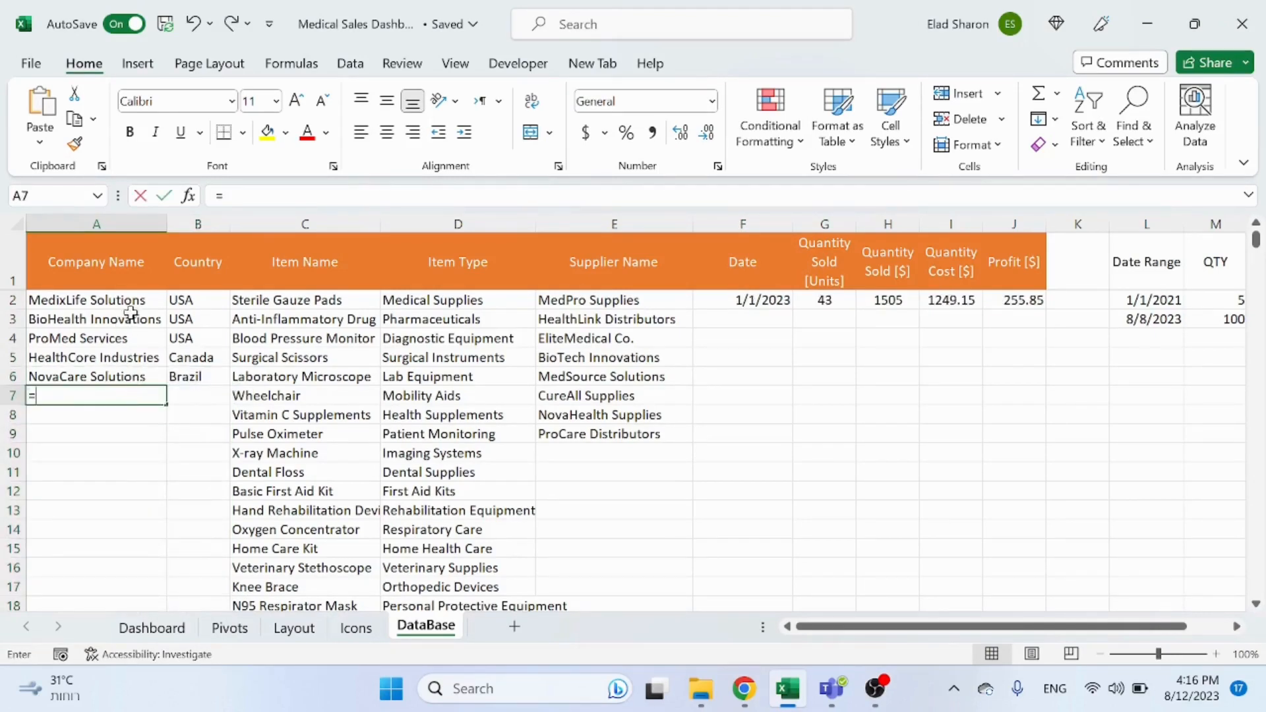
{"action": "left_click", "coordinate": [131, 305]}
{"action": "key", "text": "ctrl+Return"}
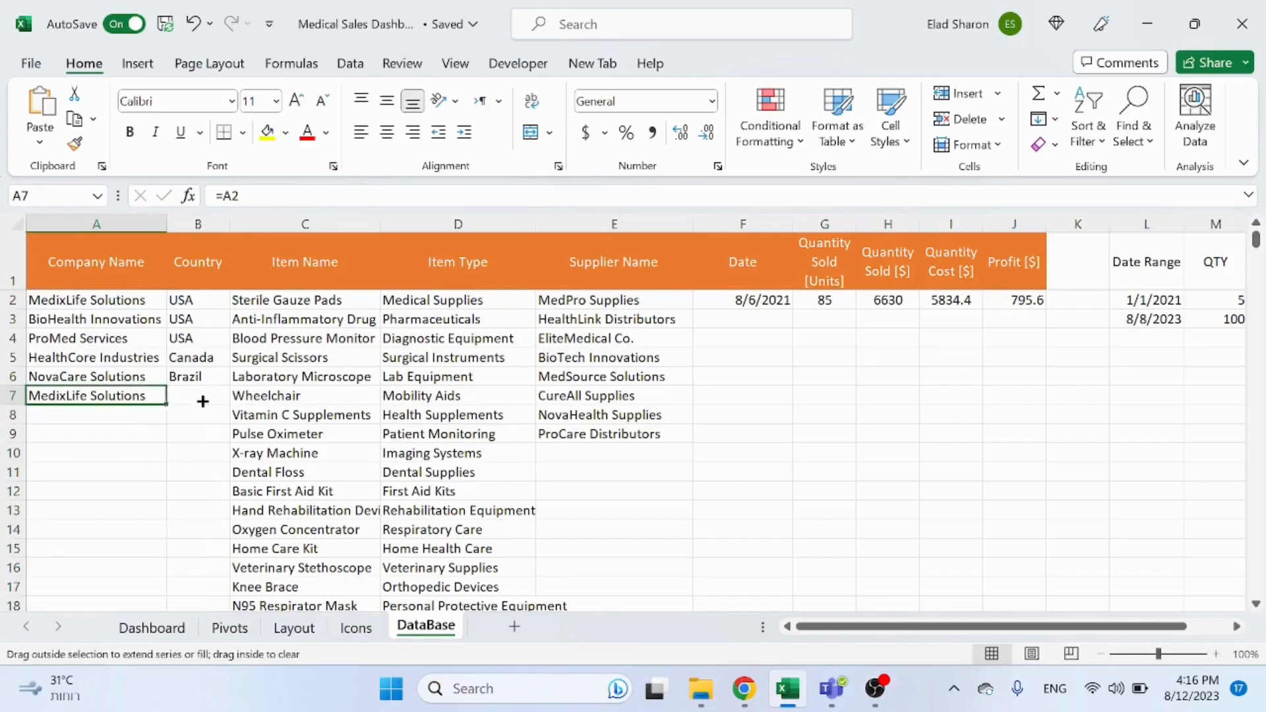
{"action": "left_click_drag", "start_coordinate": [203, 401], "coordinate": [198, 399]}
{"action": "left_click", "coordinate": [197, 433]}
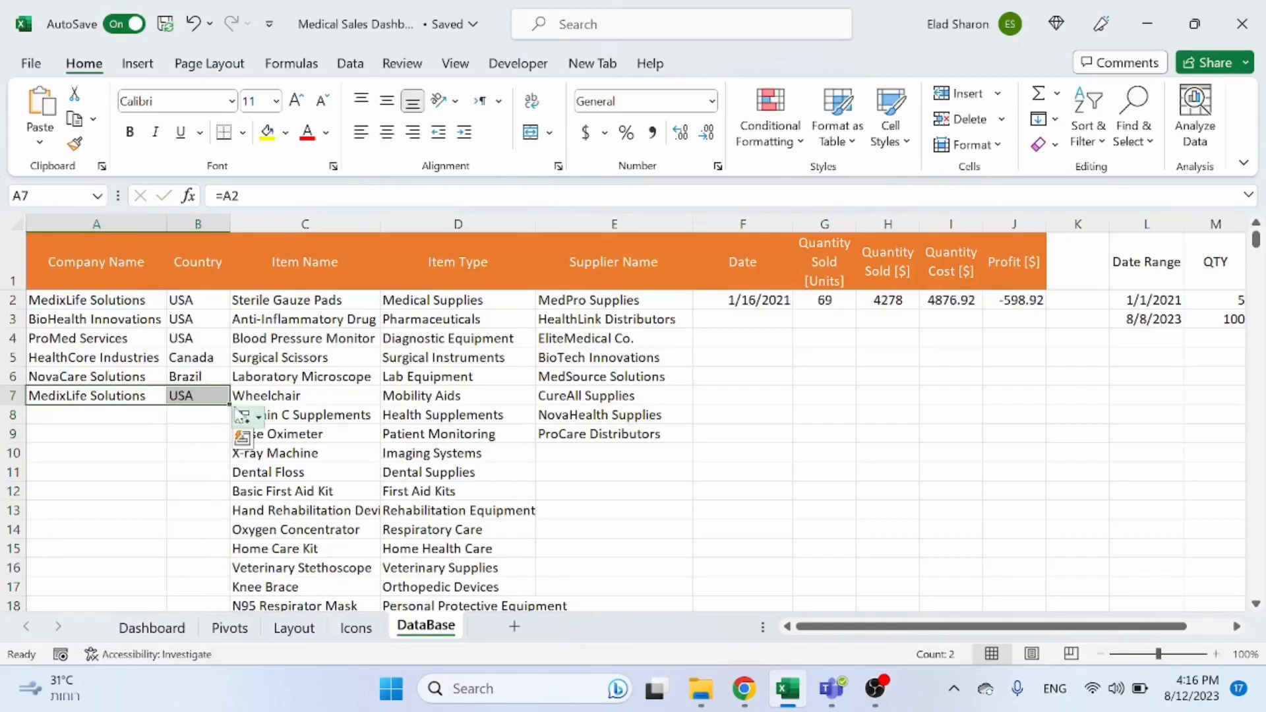
{"action": "double_click", "coordinate": [230, 405]}
{"action": "left_click", "coordinate": [218, 410]}
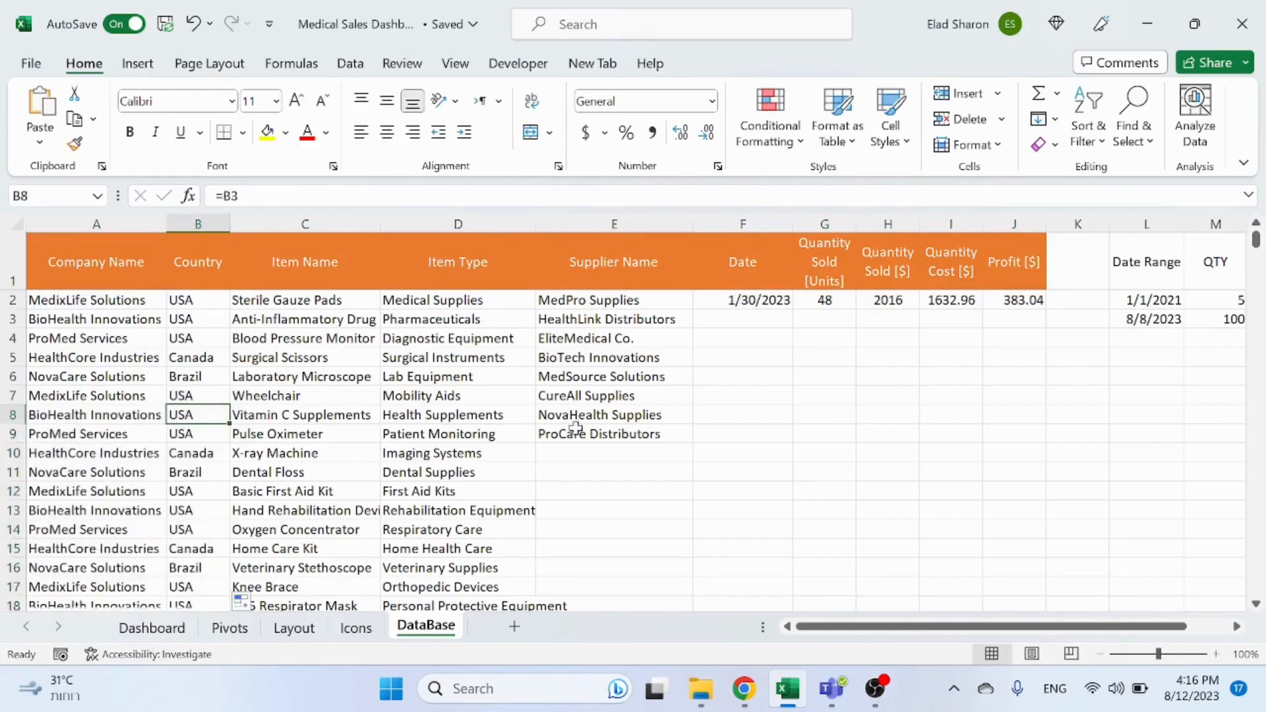
Step: Enter a formula in E10 referencing E2 and fill it down the Supplier Name column
{"action": "left_click", "coordinate": [594, 455]}
{"action": "type", "text": "="}
{"action": "left_click", "coordinate": [599, 305]}
{"action": "key", "text": "ctrl+Return"}
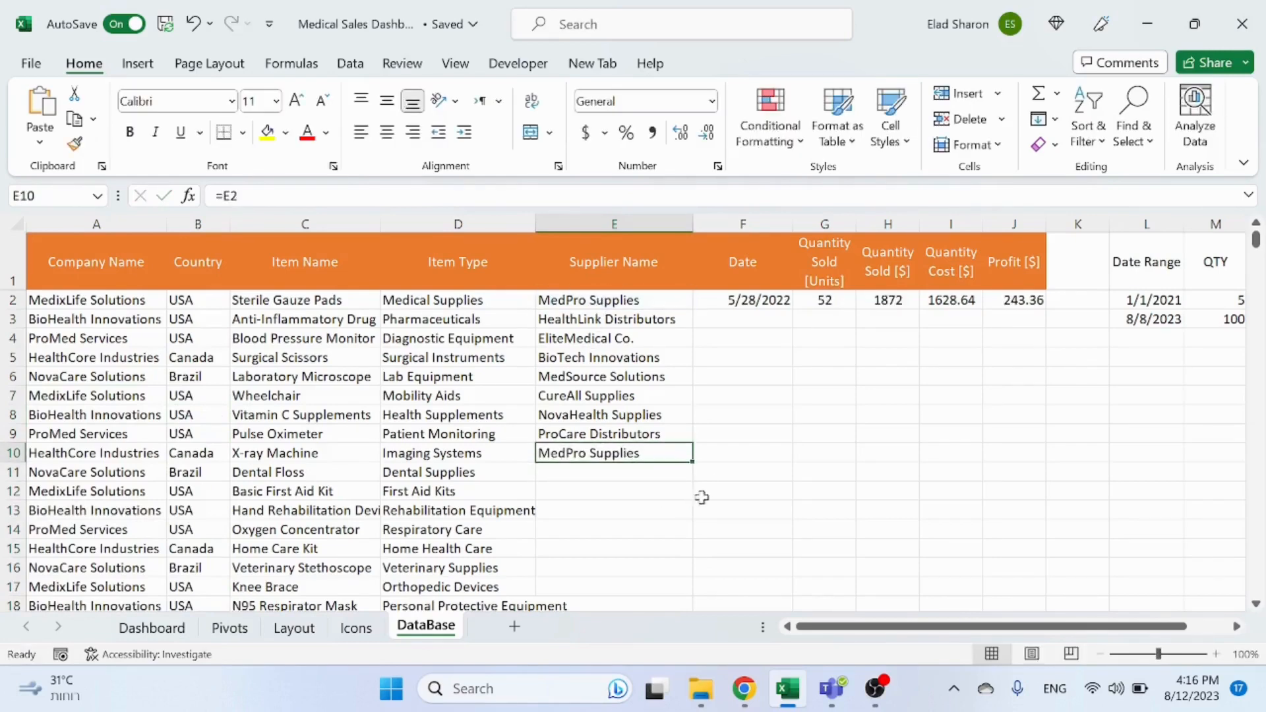
{"action": "double_click", "coordinate": [697, 467]}
{"action": "left_click", "coordinate": [561, 491]}
Step: Enter a formula in A22 referencing A2 and fill the Company Name to Supplier Name row down to row 1548
{"action": "scroll", "coordinate": [558, 498], "scroll_direction": "down", "scroll_amount": 5}
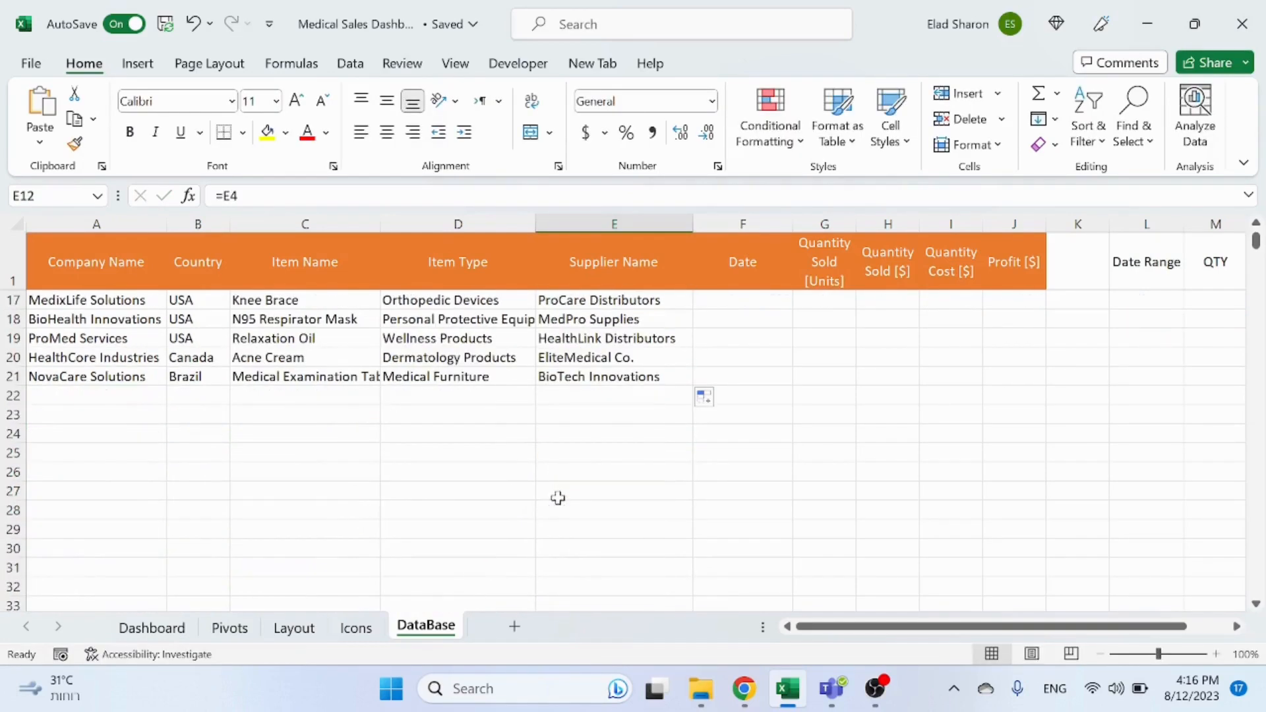
{"action": "left_click", "coordinate": [122, 395]}
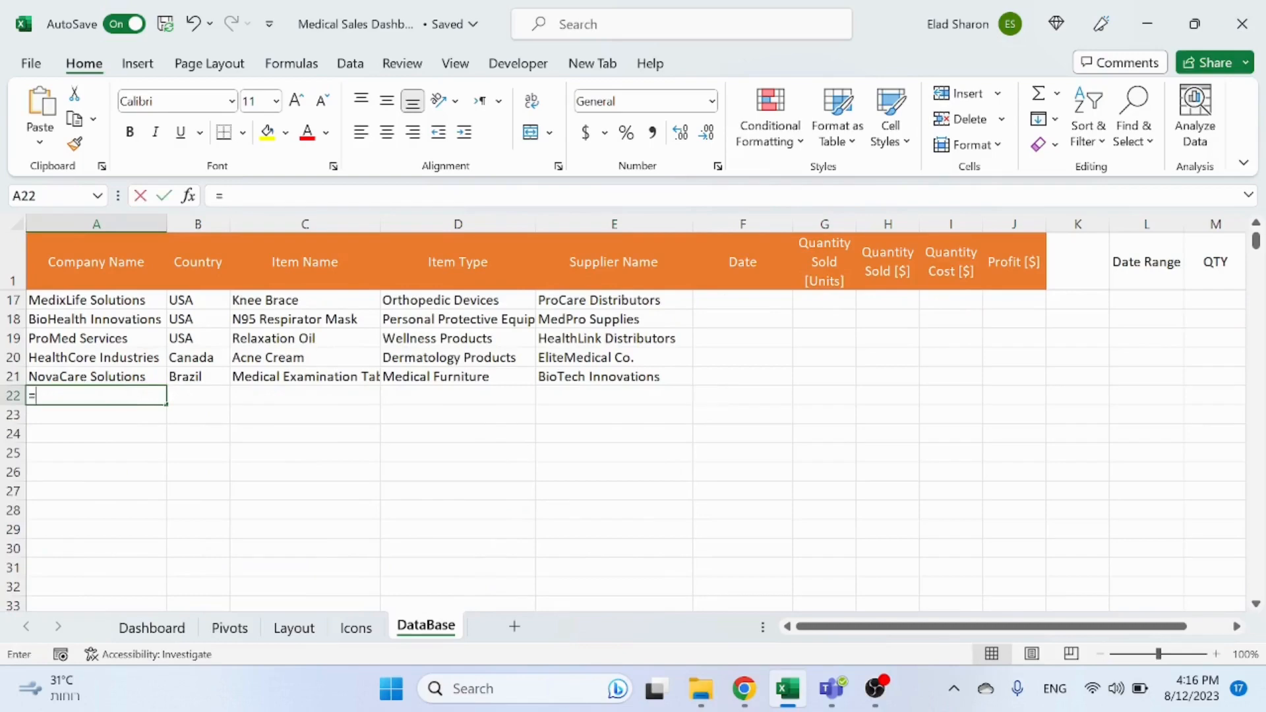
{"action": "type", "text": "="}
{"action": "scroll", "coordinate": [106, 403], "scroll_direction": "up", "scroll_amount": 5}
{"action": "left_click", "coordinate": [129, 306]}
{"action": "key", "text": "Return"}
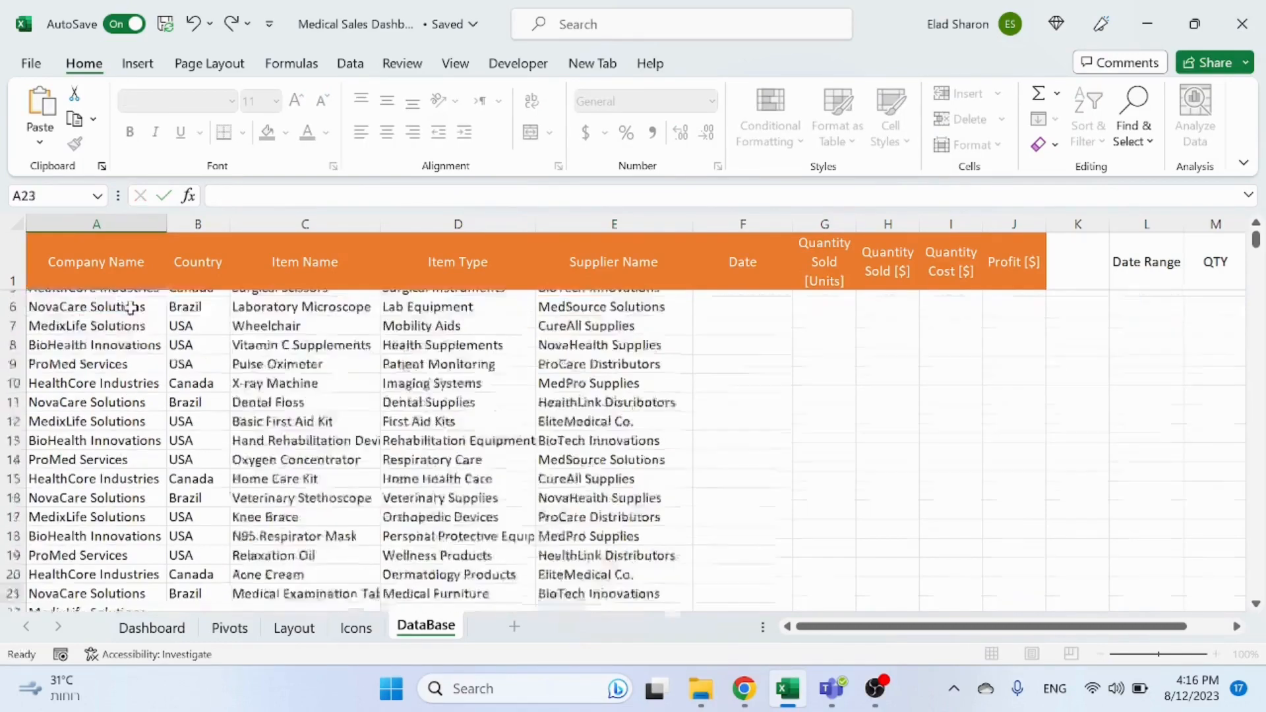
{"action": "left_click", "coordinate": [157, 571]}
{"action": "left_click_drag", "start_coordinate": [167, 578], "coordinate": [621, 708]}
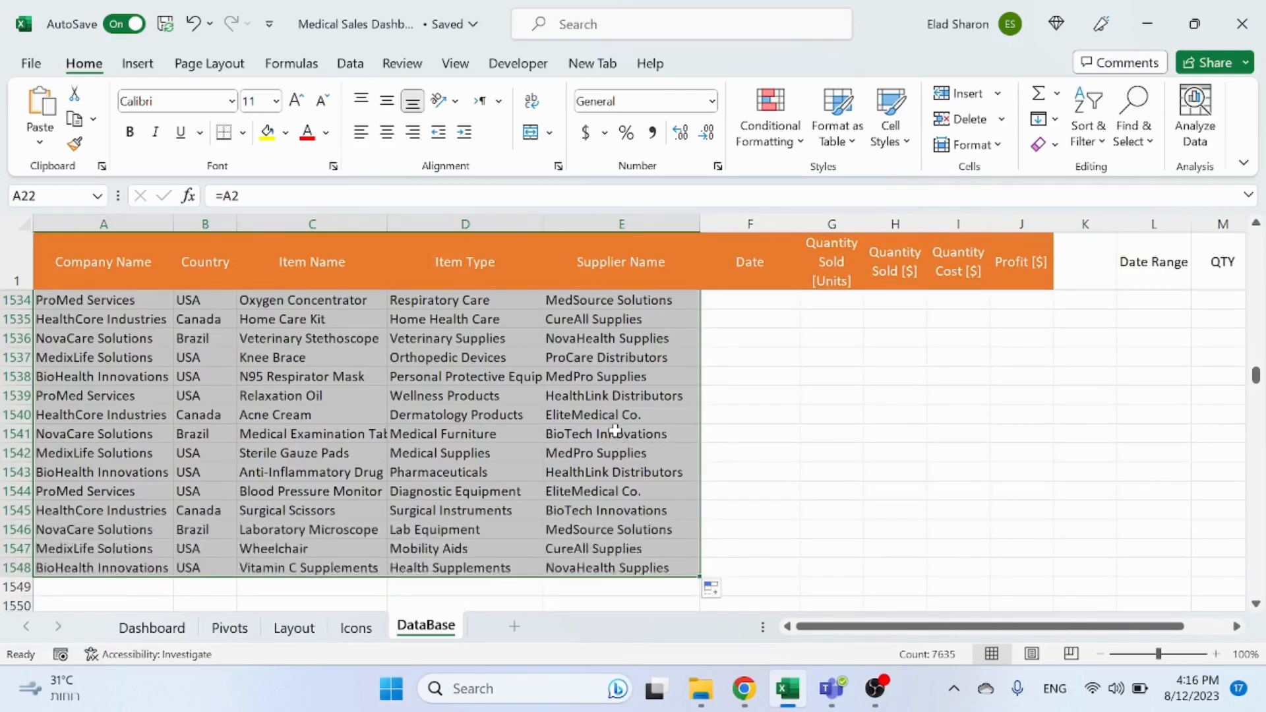
Step: Review the Date, quantity, cost and profit column headers and the Date Range start and end cells
{"action": "left_click", "coordinate": [271, 251]}
{"action": "key", "text": "Down"}
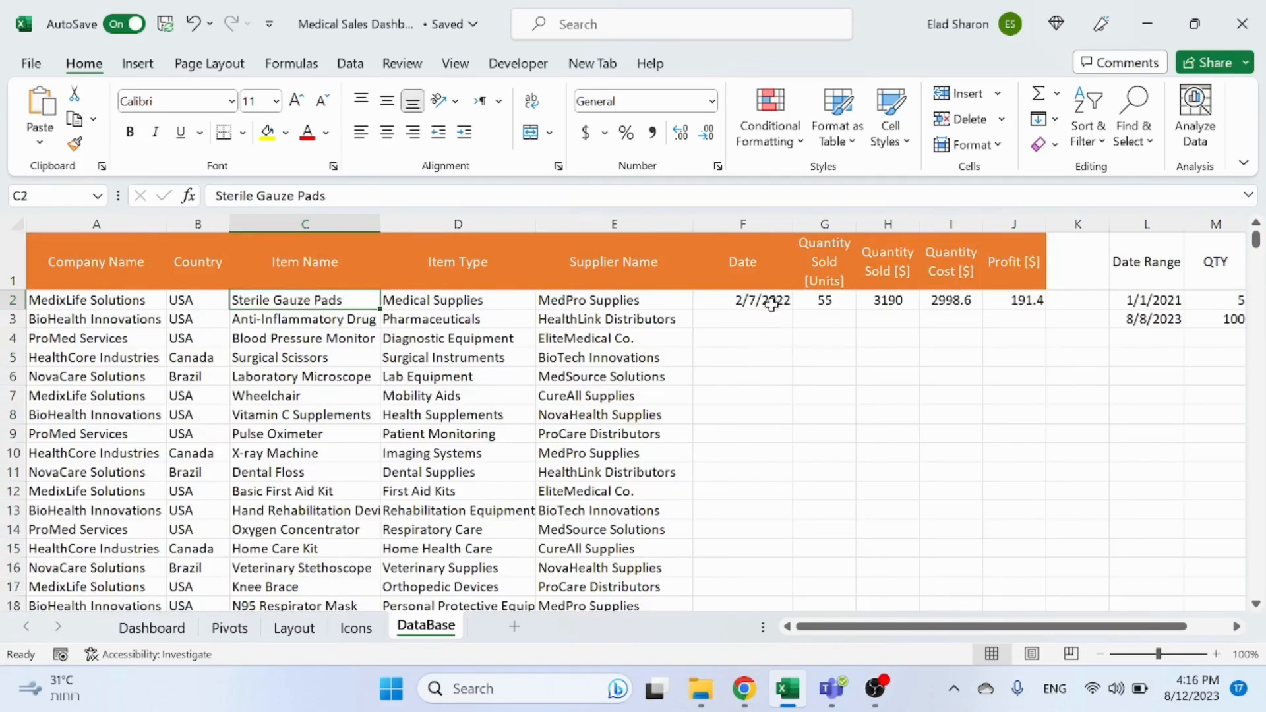
{"action": "left_click", "coordinate": [763, 279]}
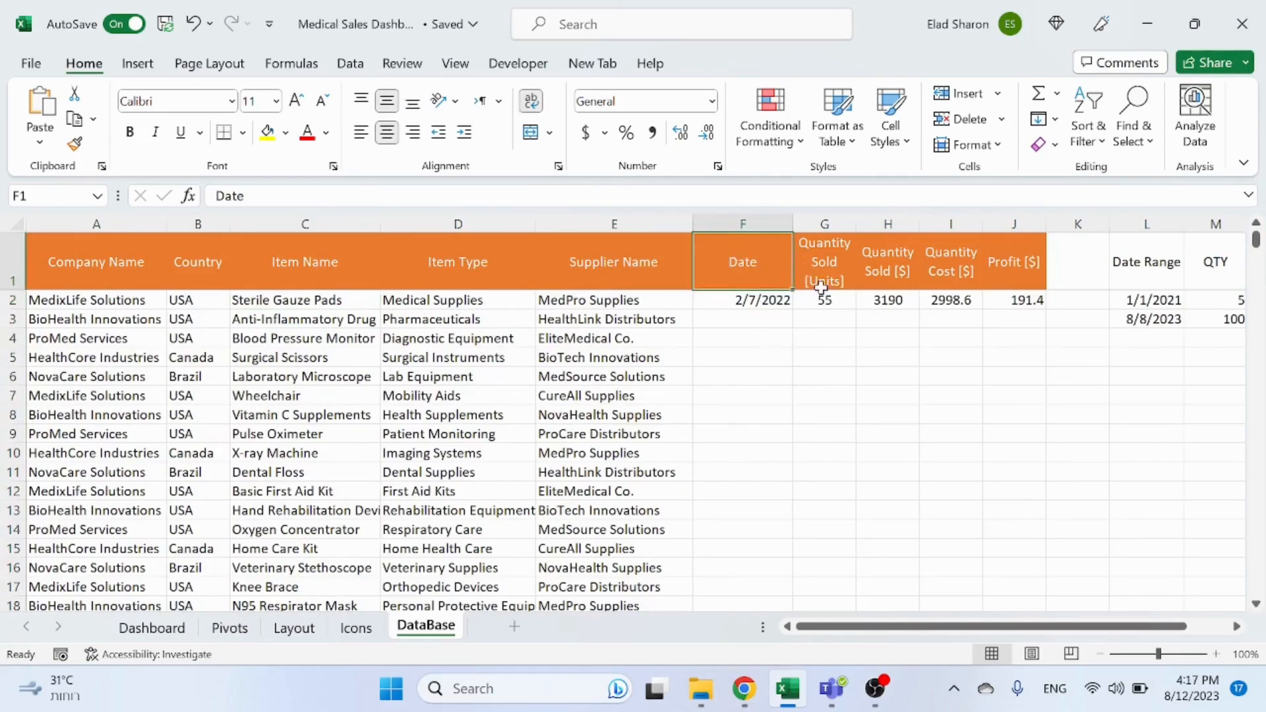
{"action": "left_click", "coordinate": [834, 256]}
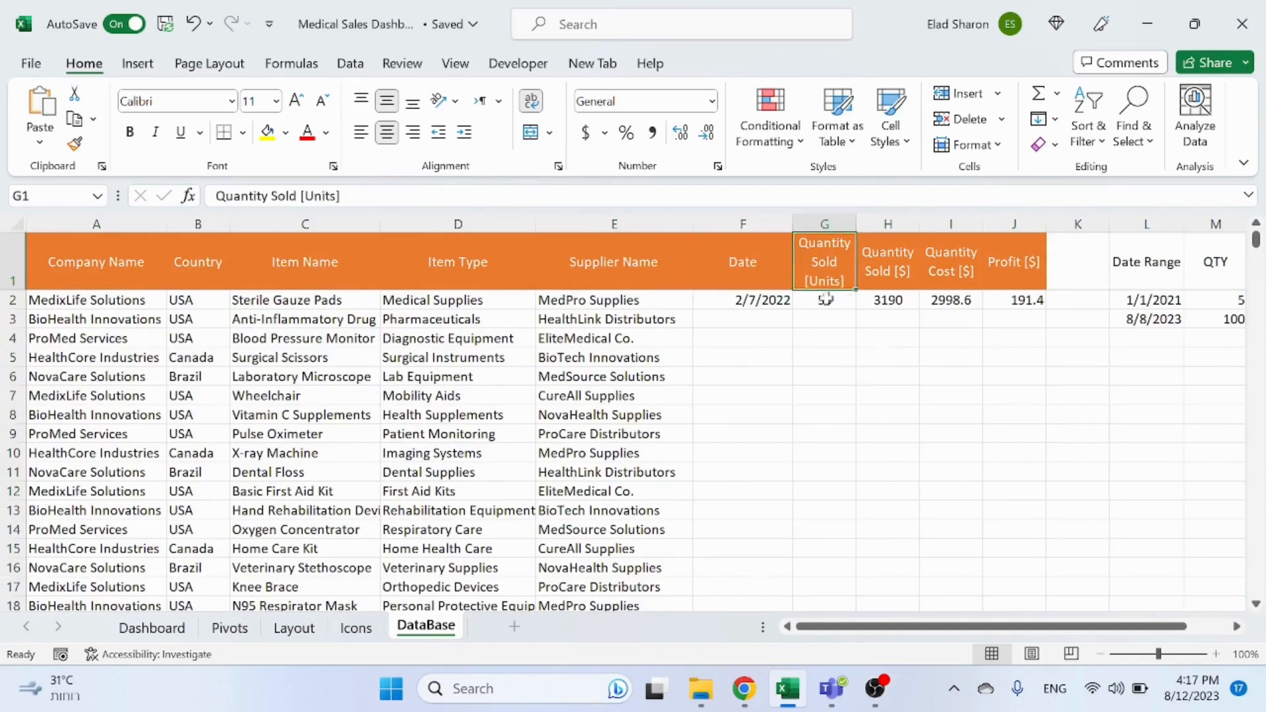
{"action": "left_click", "coordinate": [869, 257]}
{"action": "left_click", "coordinate": [935, 271]}
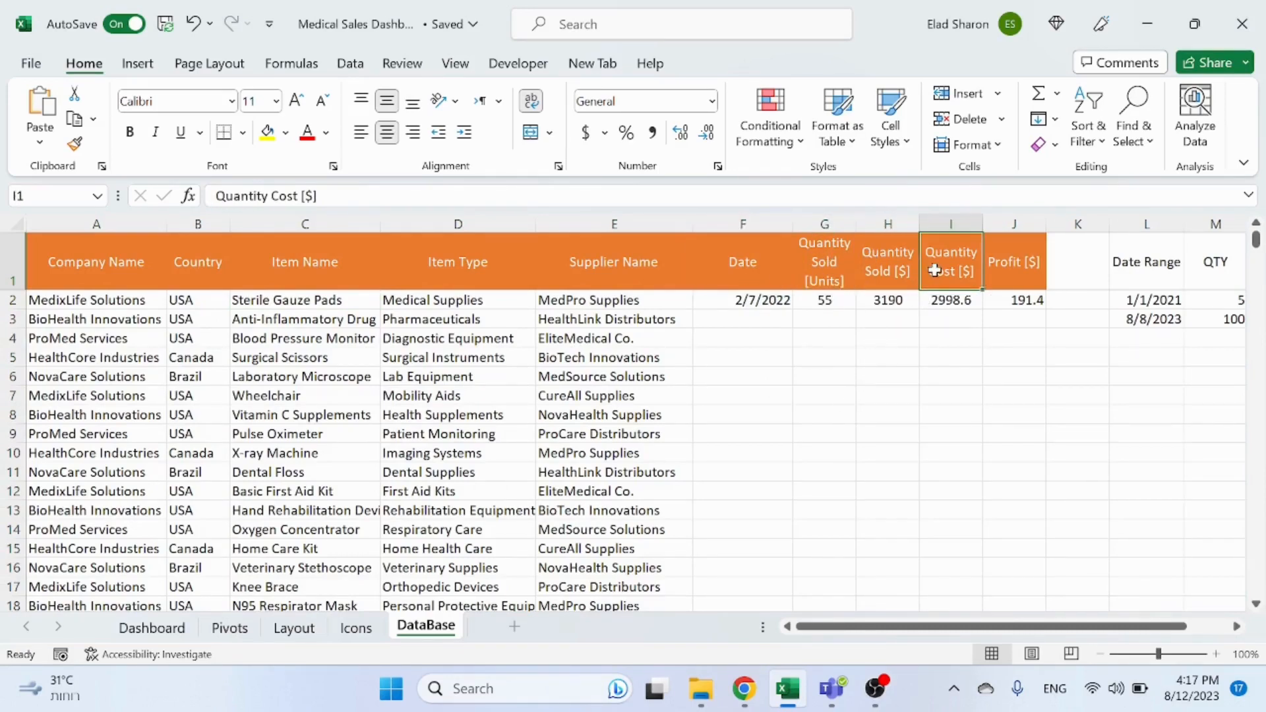
{"action": "left_click", "coordinate": [1016, 275]}
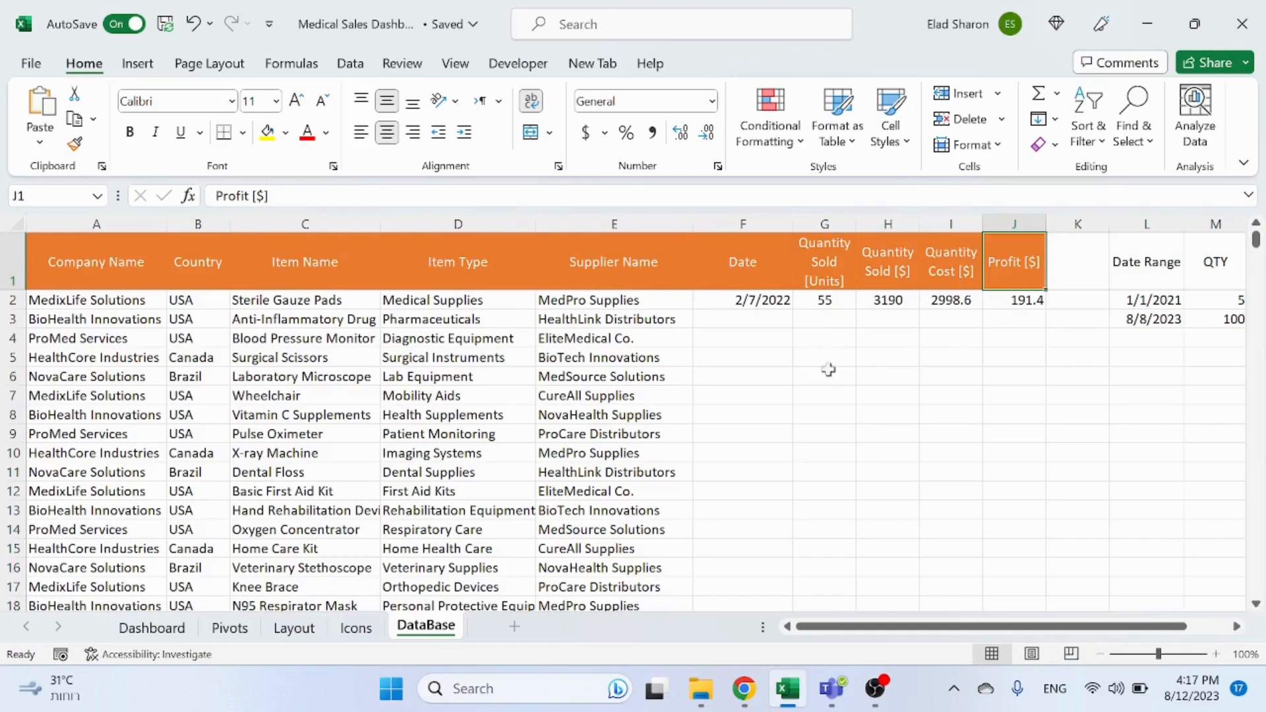
{"action": "left_click_drag", "start_coordinate": [875, 628], "coordinate": [918, 628]}
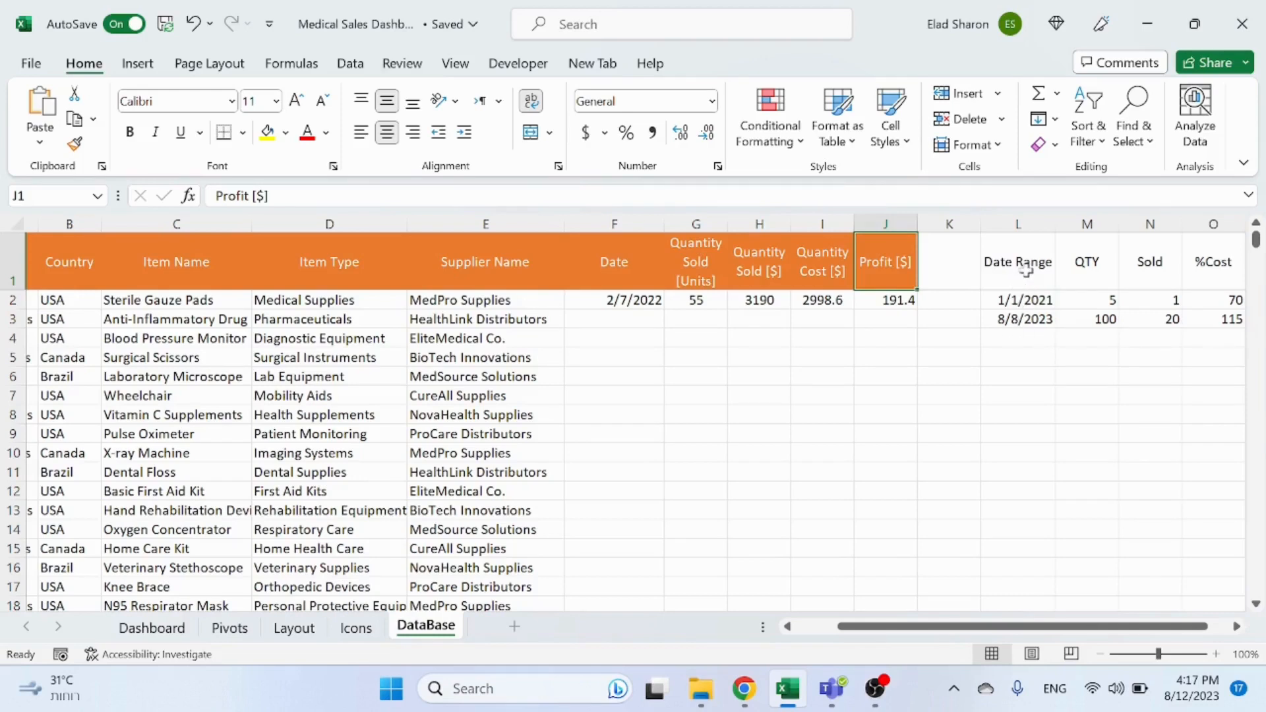
{"action": "left_click", "coordinate": [1031, 300]}
{"action": "left_click", "coordinate": [1033, 319]}
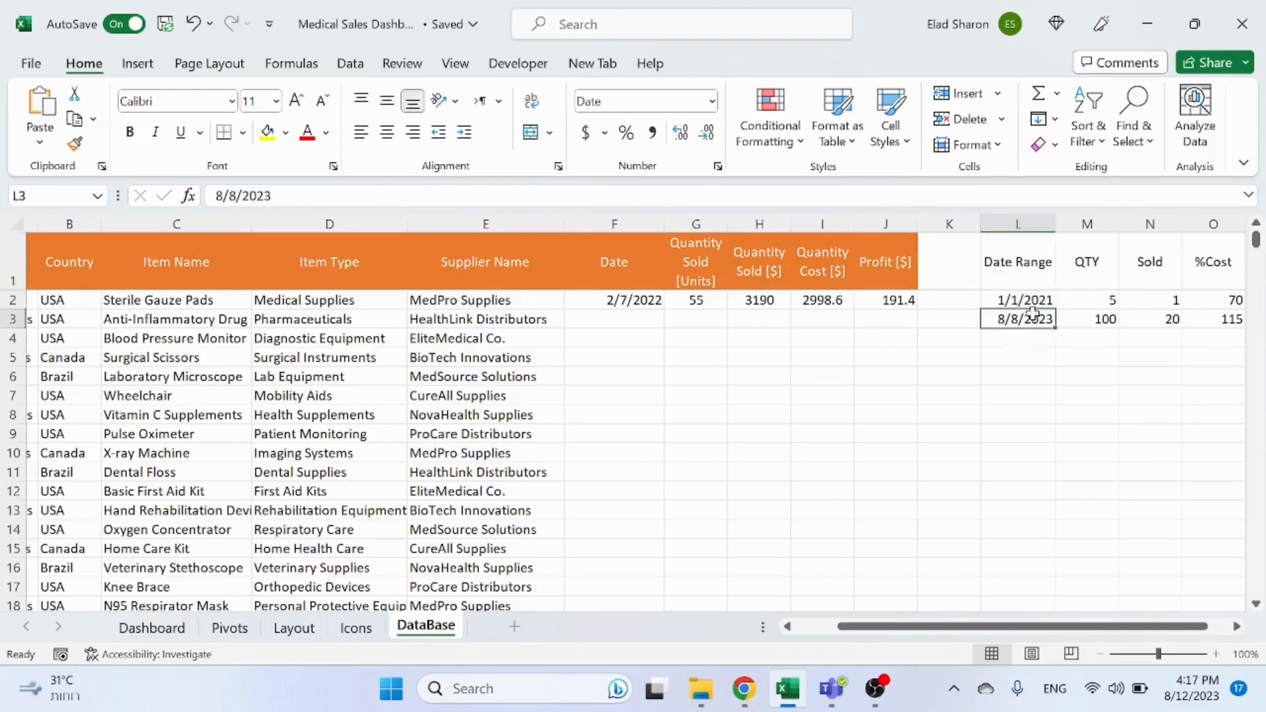
{"action": "left_click", "coordinate": [1041, 300]}
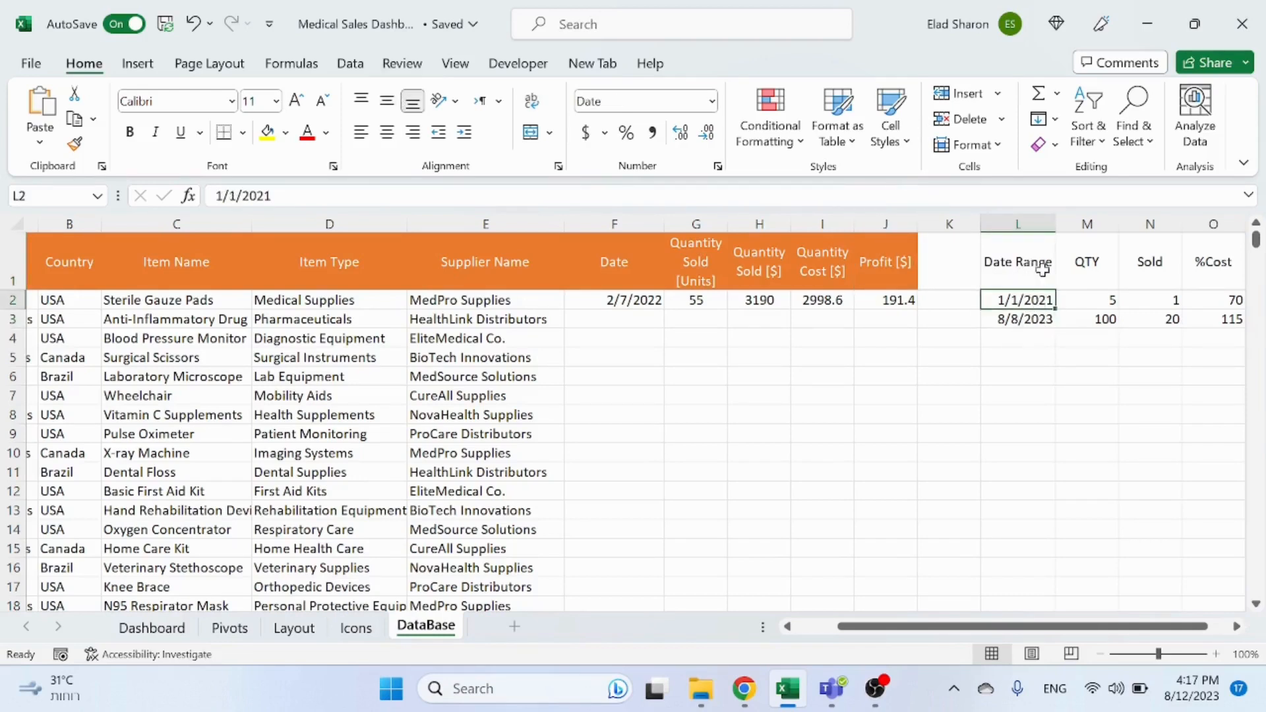
{"action": "left_click", "coordinate": [1029, 320]}
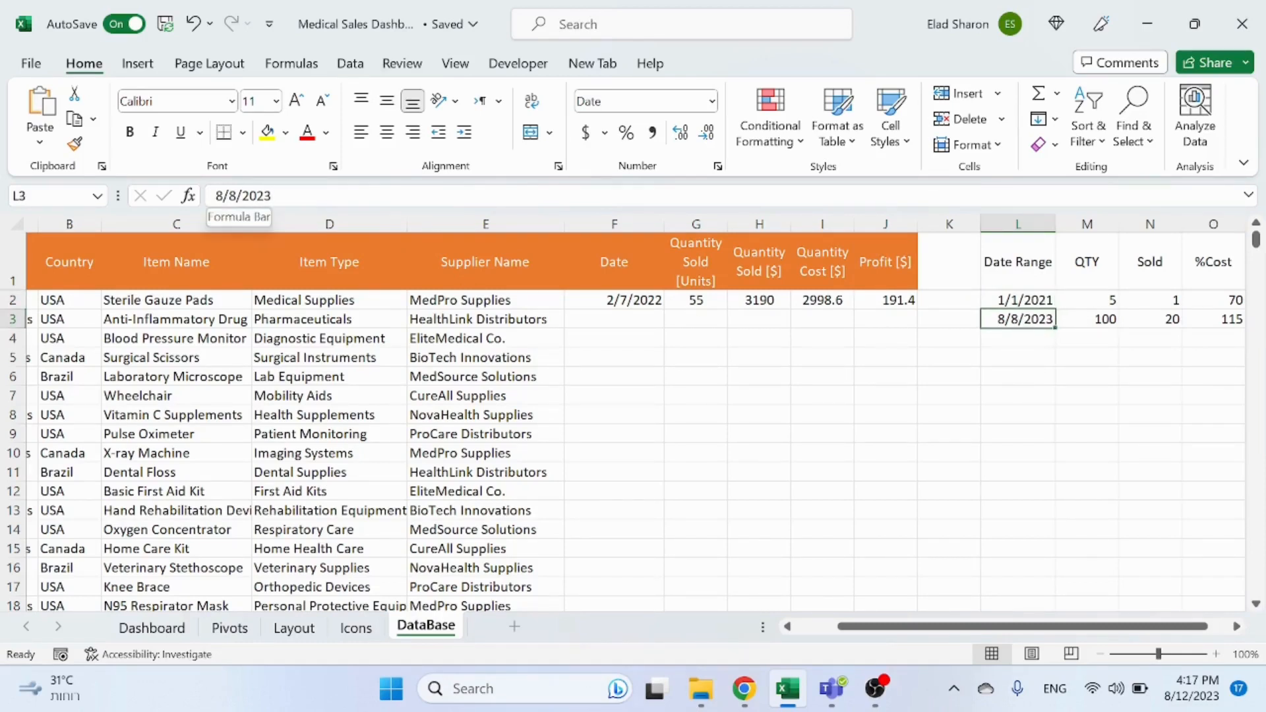
Step: Set the Date Range end date in L3 to 7/31/2023
{"action": "double_click", "coordinate": [219, 196]}
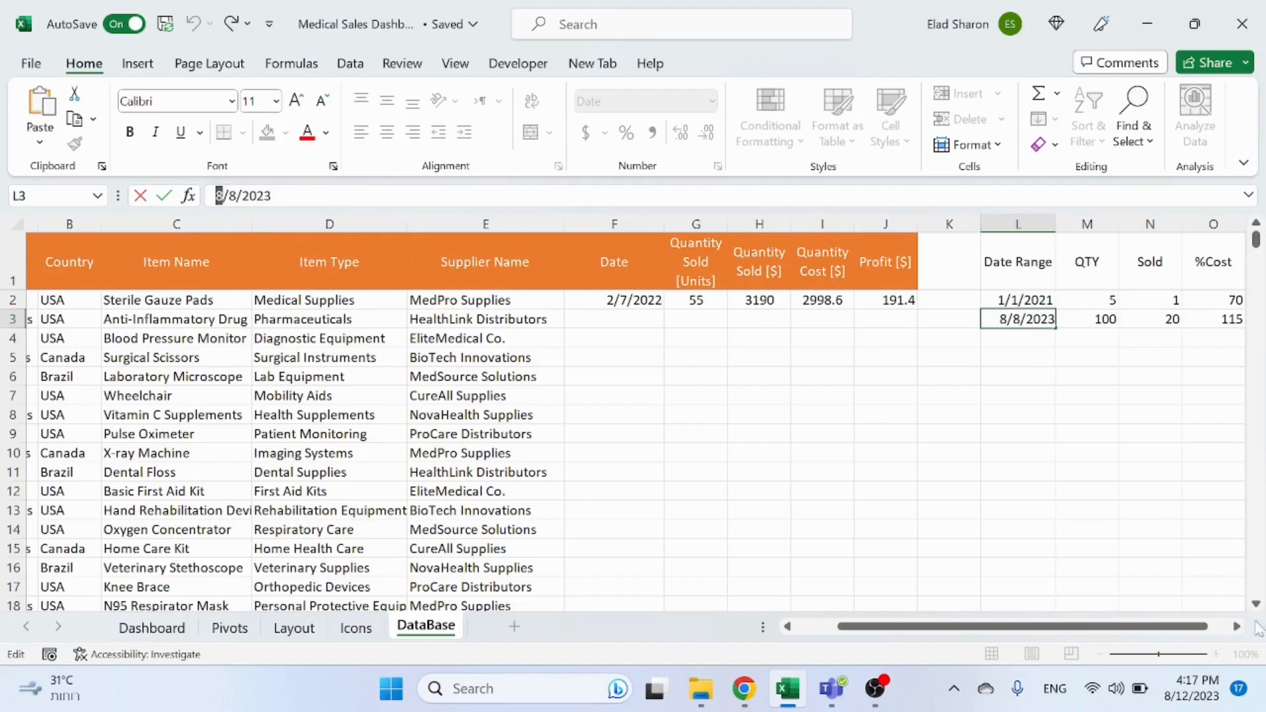
{"action": "left_click", "coordinate": [1194, 688]}
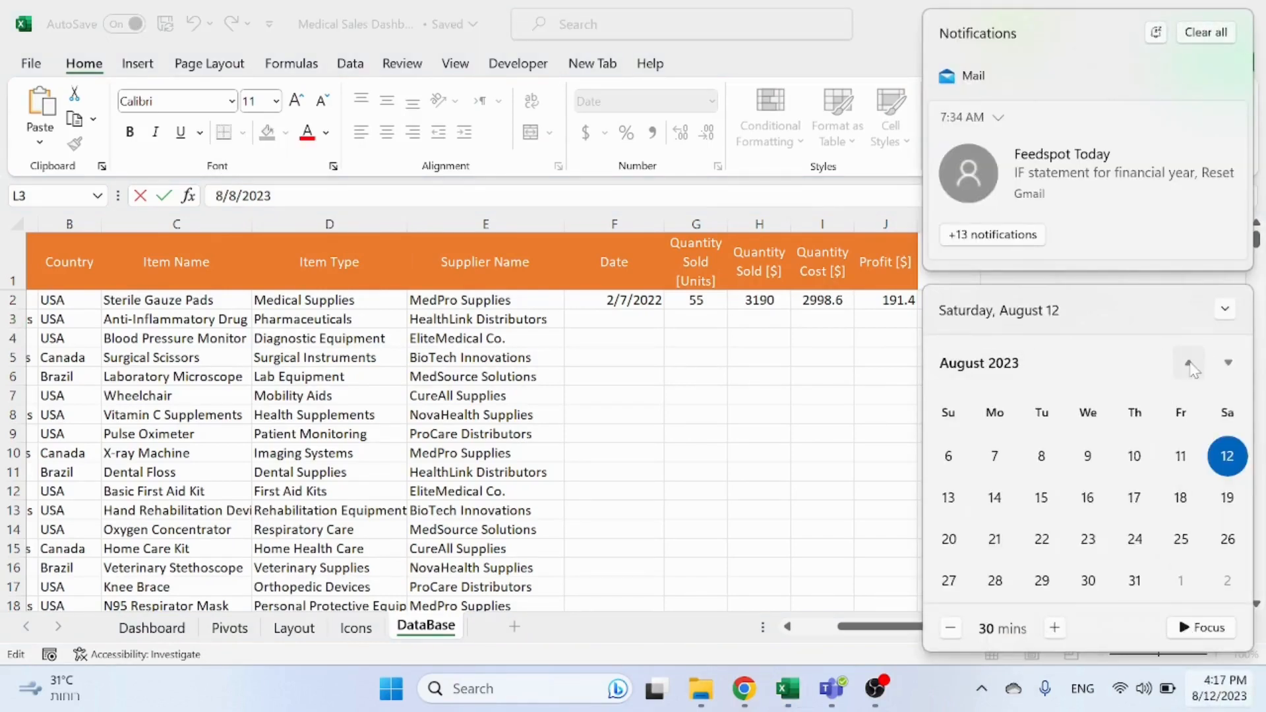
{"action": "left_click", "coordinate": [1190, 364]}
{"action": "left_click", "coordinate": [894, 443]}
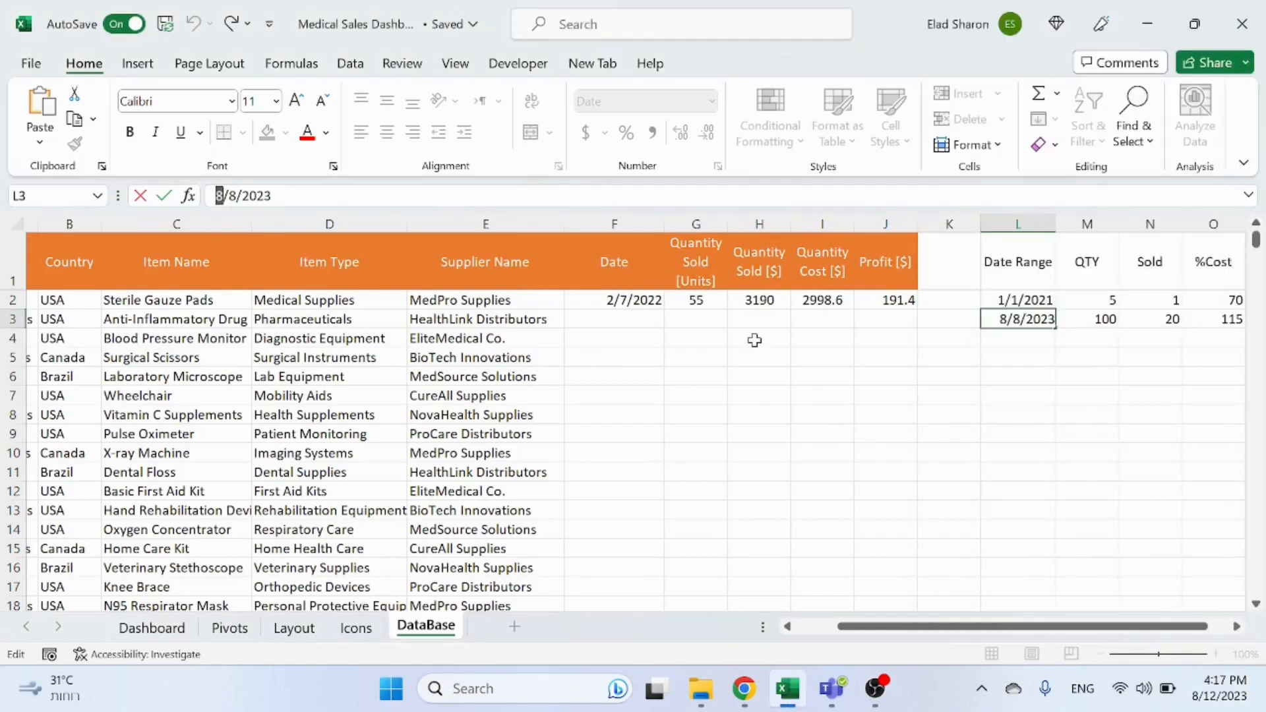
{"action": "type", "text": "7/31"}
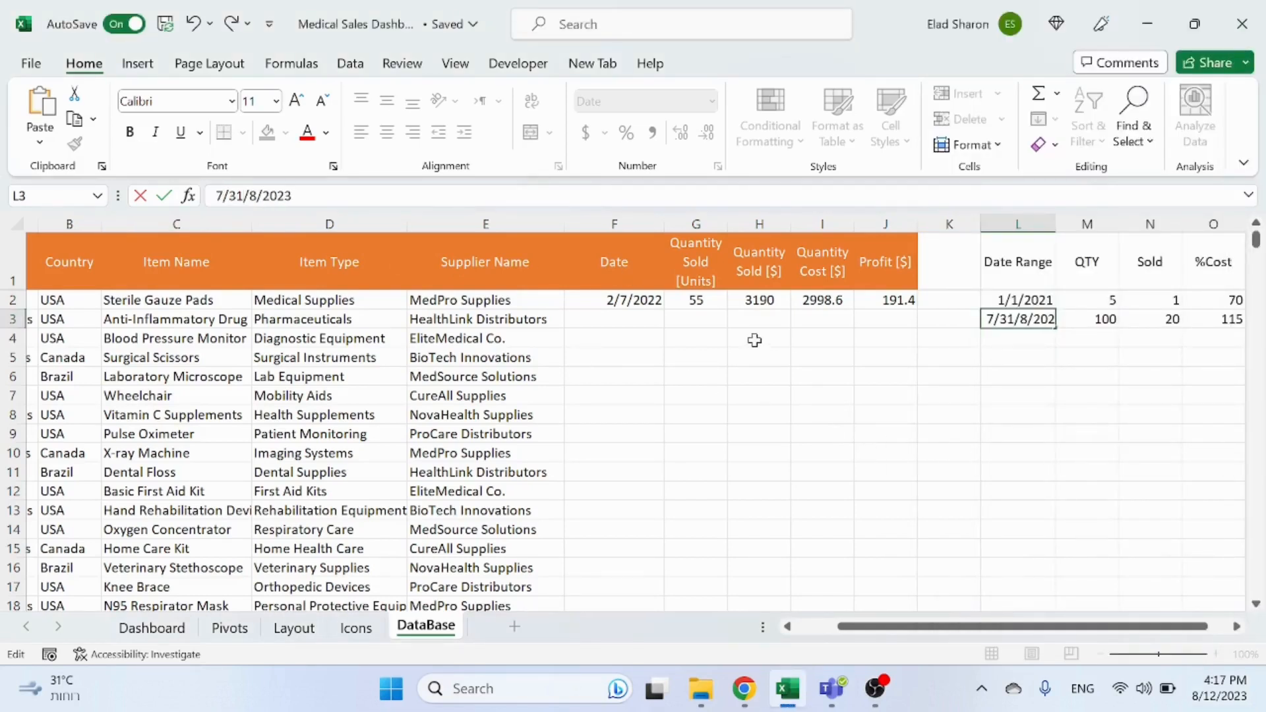
{"action": "key", "text": "Delete"}
{"action": "key", "text": "Delete"}
{"action": "key", "text": "Delete"}
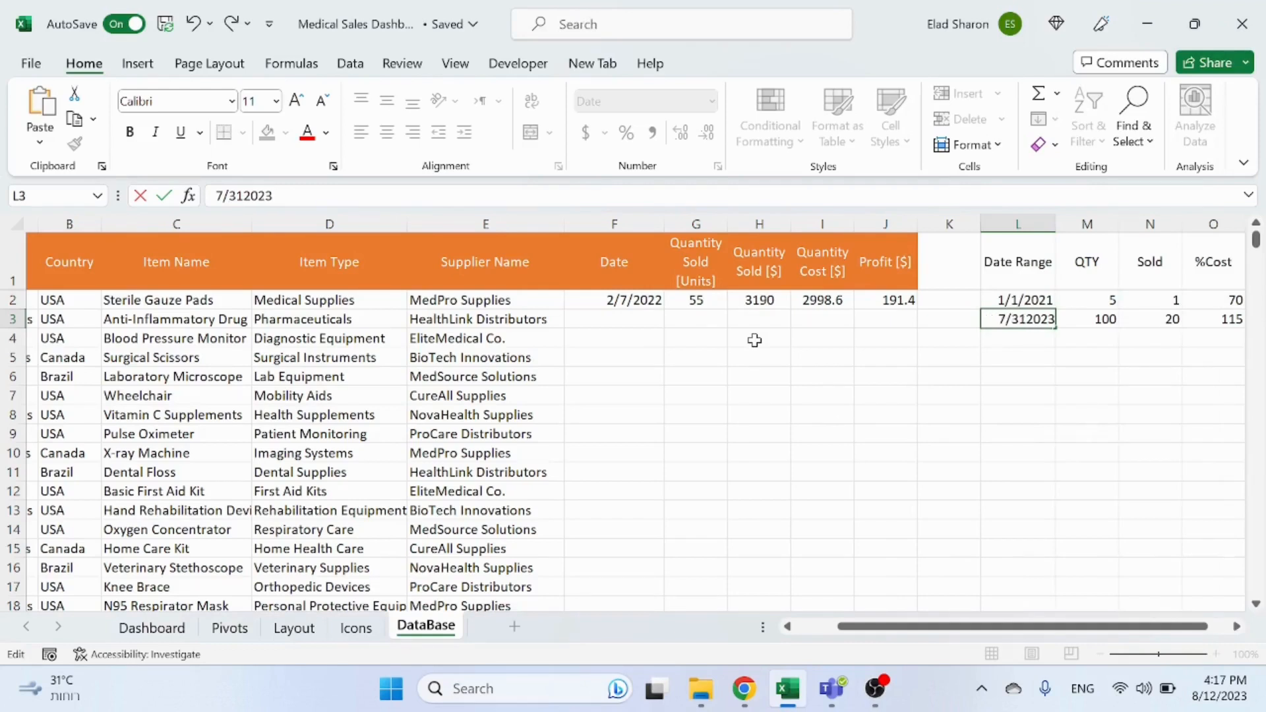
{"action": "type", "text": "/"}
{"action": "key", "text": "Return"}
Step: Examine the QTY, Sold and %Cost range values next to the Date Range cells
{"action": "key", "text": "Up"}
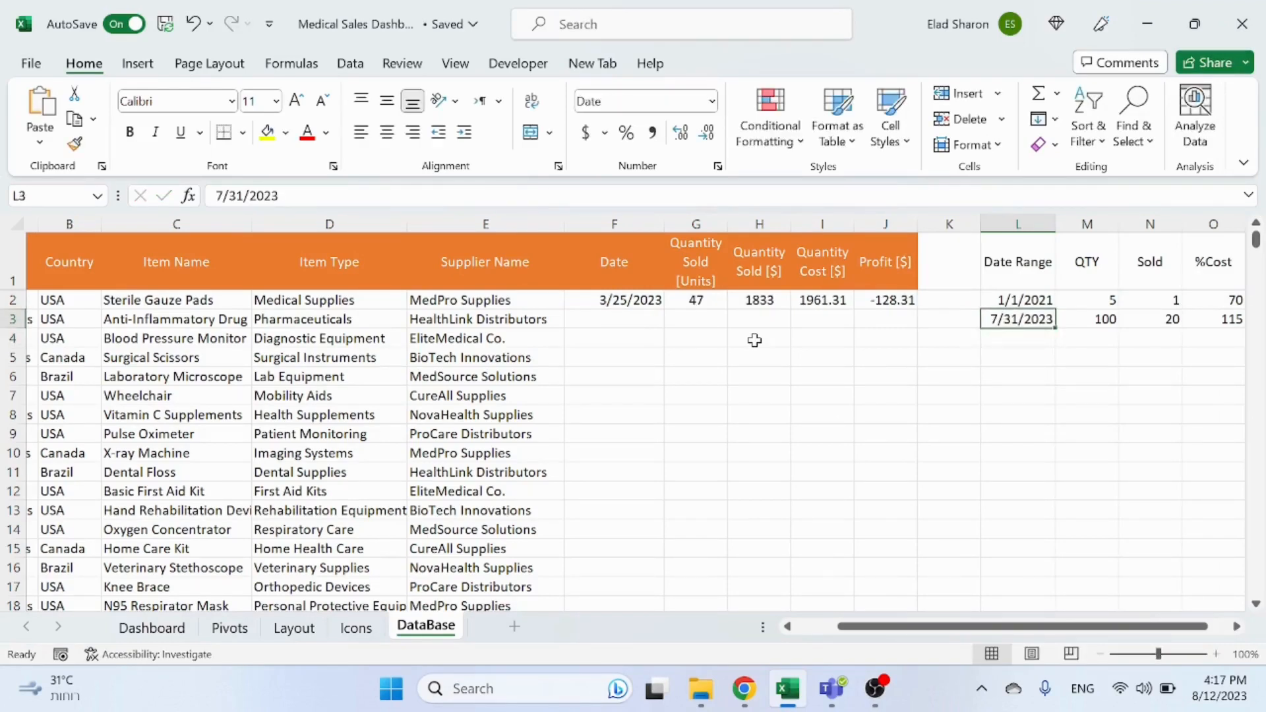
{"action": "key", "text": "Right"}
{"action": "key", "text": "Up"}
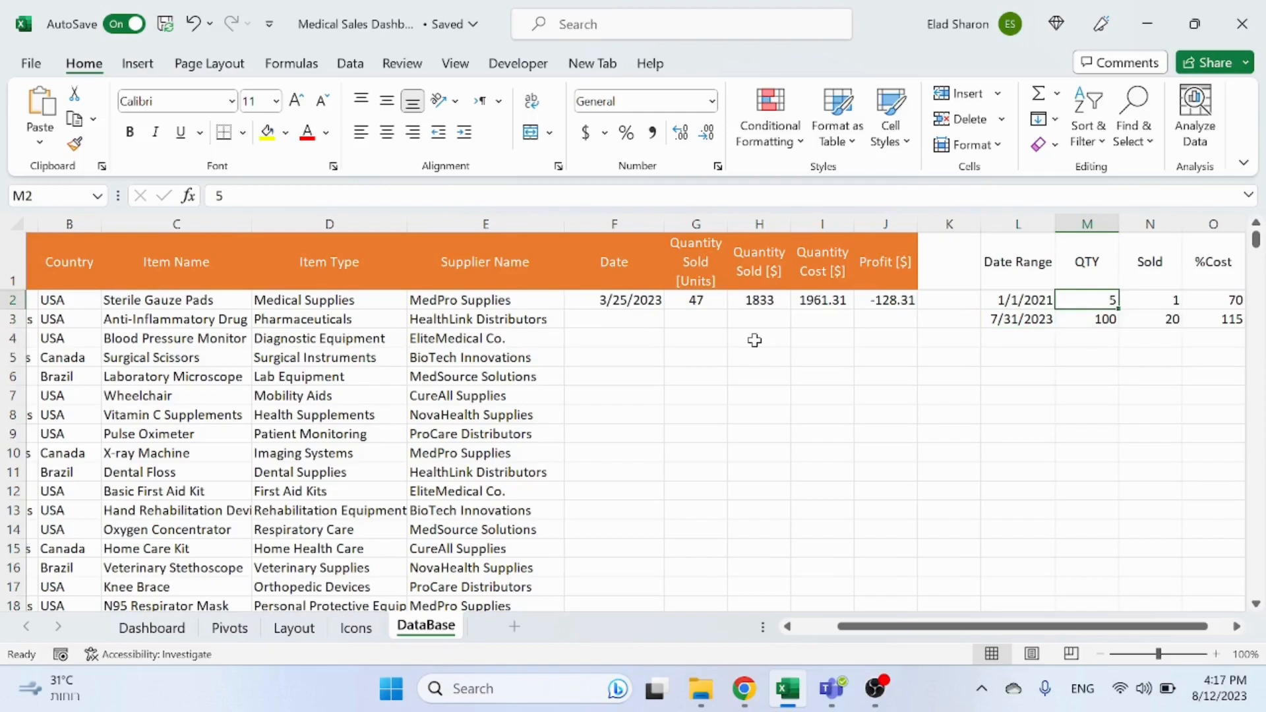
{"action": "key", "text": "Right"}
{"action": "key", "text": "Right"}
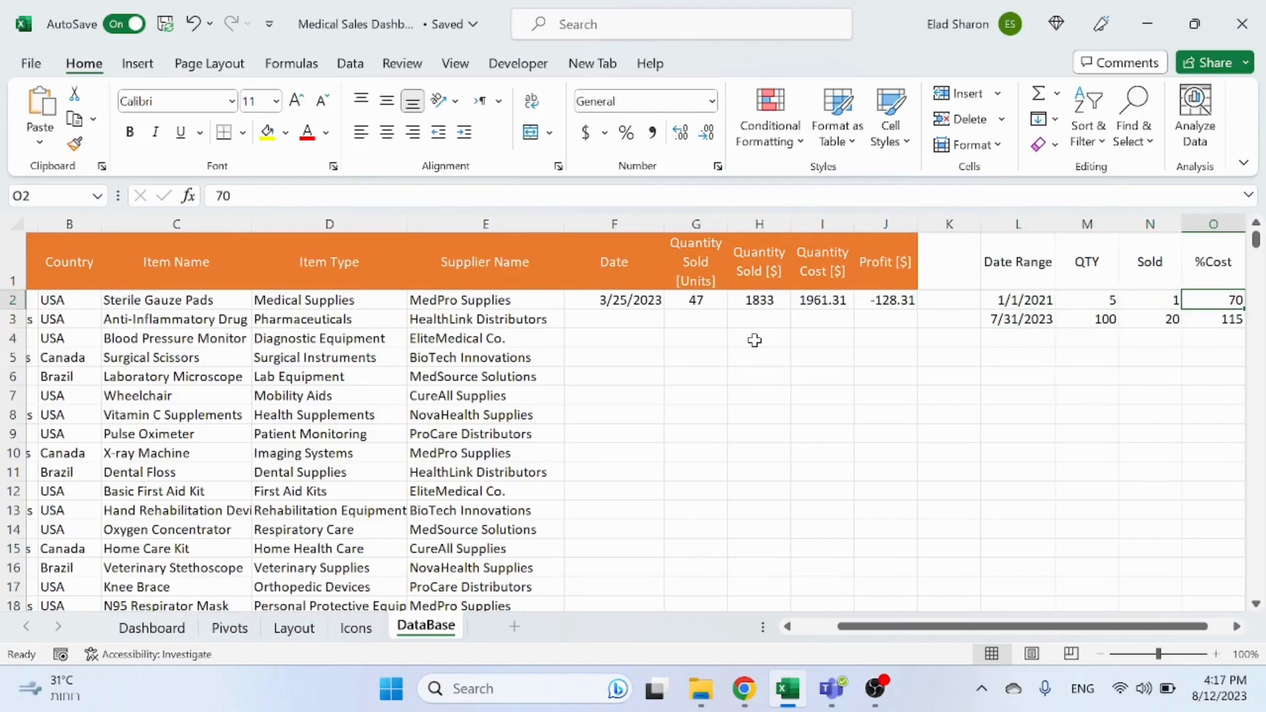
{"action": "key", "text": "Down"}
{"action": "key", "text": "Up"}
Step: Inspect the RANDBETWEEN formulas in the Date, quantity, cost and profit cells of row 2
{"action": "left_click", "coordinate": [649, 300]}
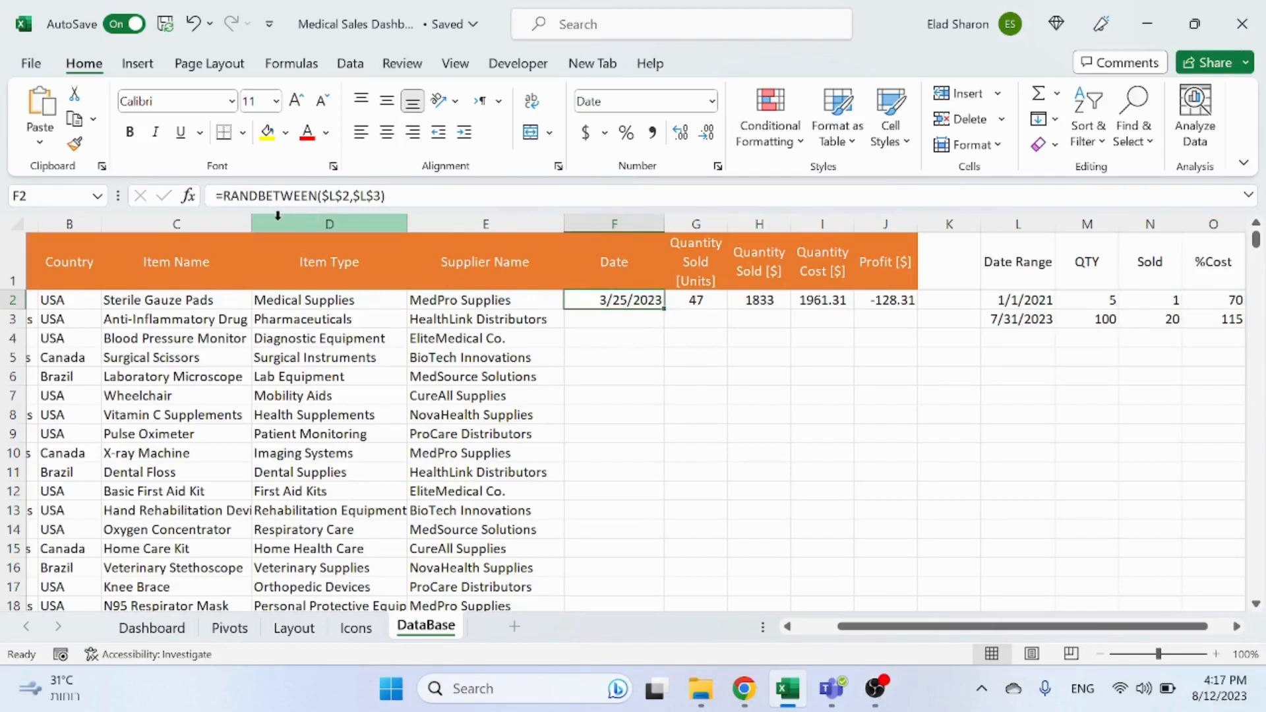
{"action": "left_click", "coordinate": [297, 197]}
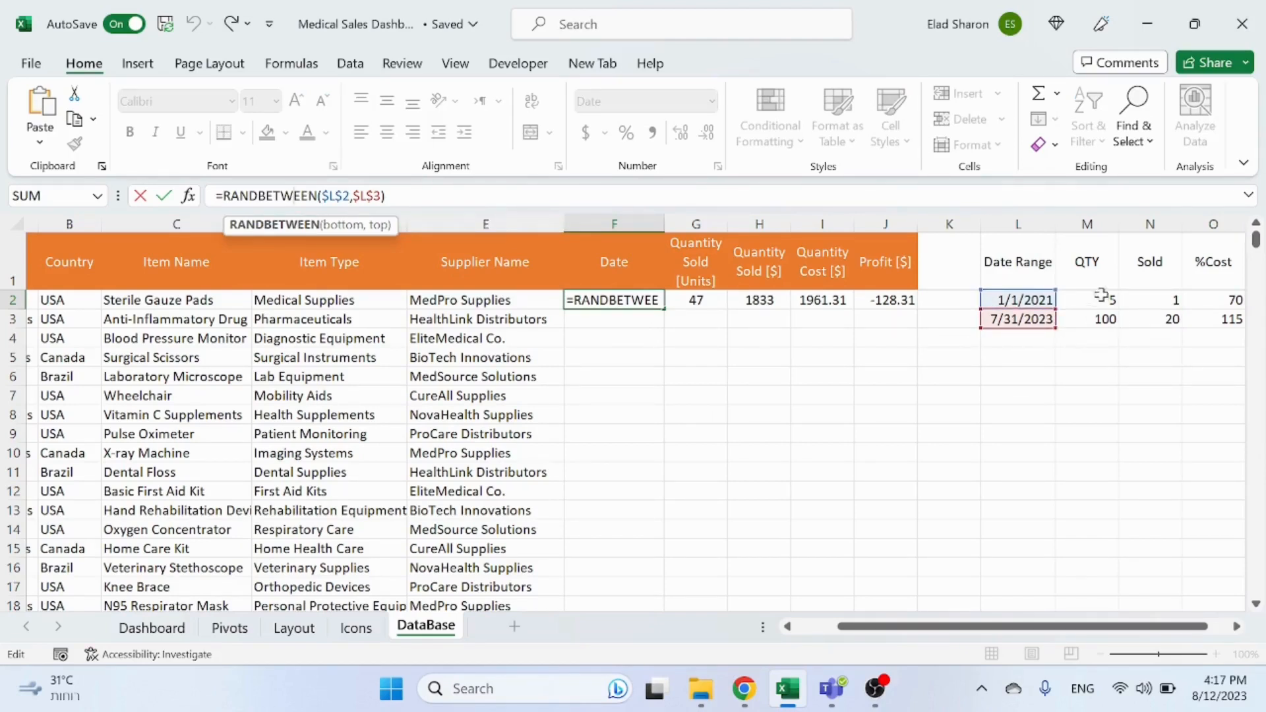
{"action": "key", "text": "Tab"}
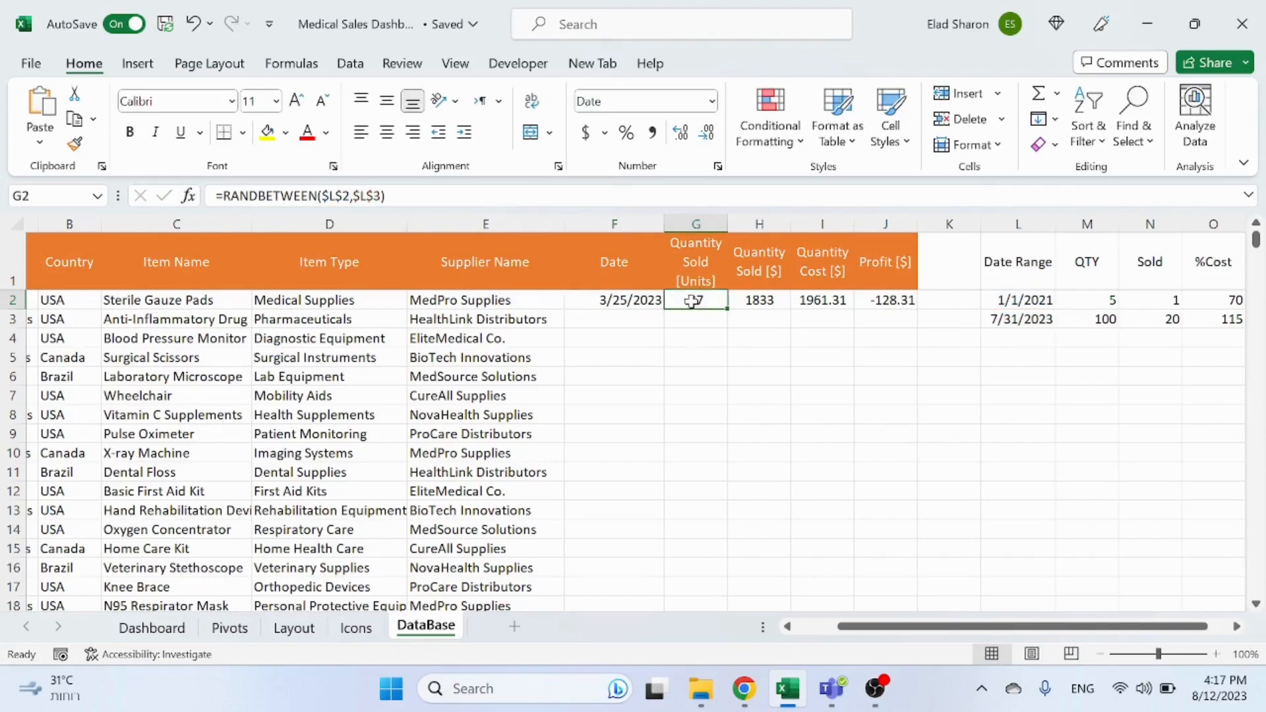
{"action": "left_click", "coordinate": [429, 196]}
{"action": "key", "text": "Escape"}
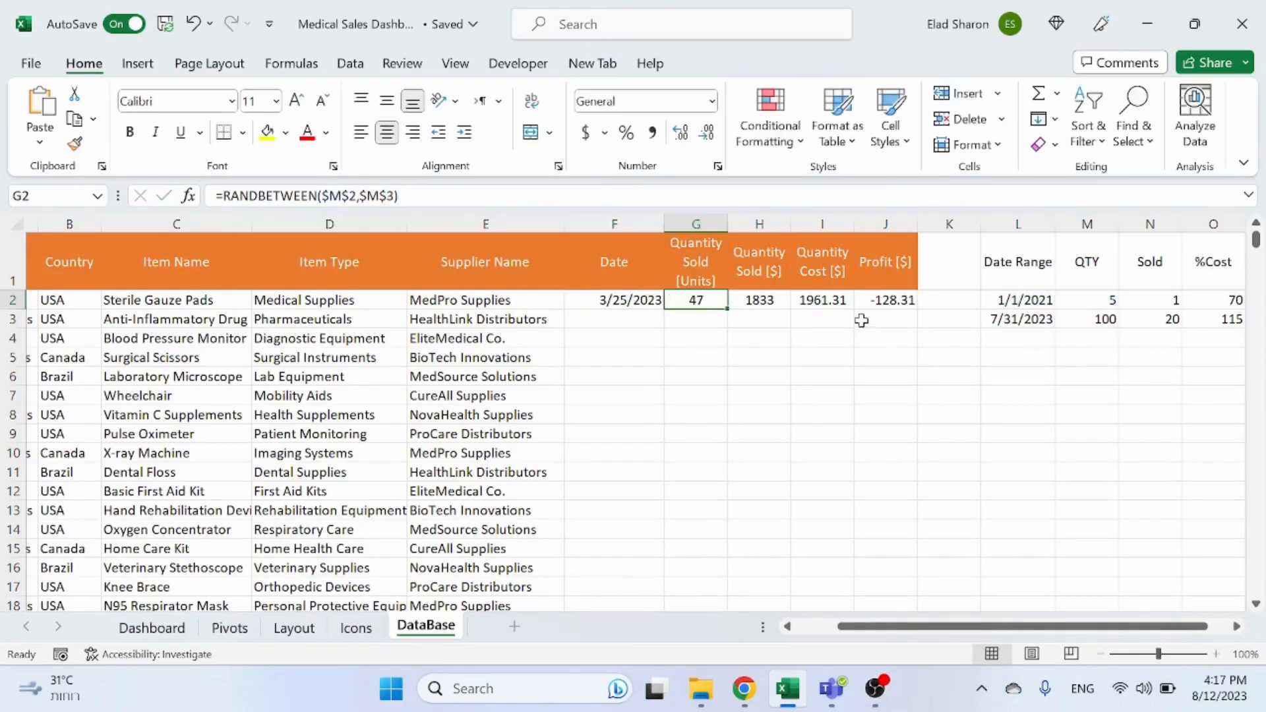
{"action": "left_click", "coordinate": [775, 305]}
{"action": "key", "text": "F2"}
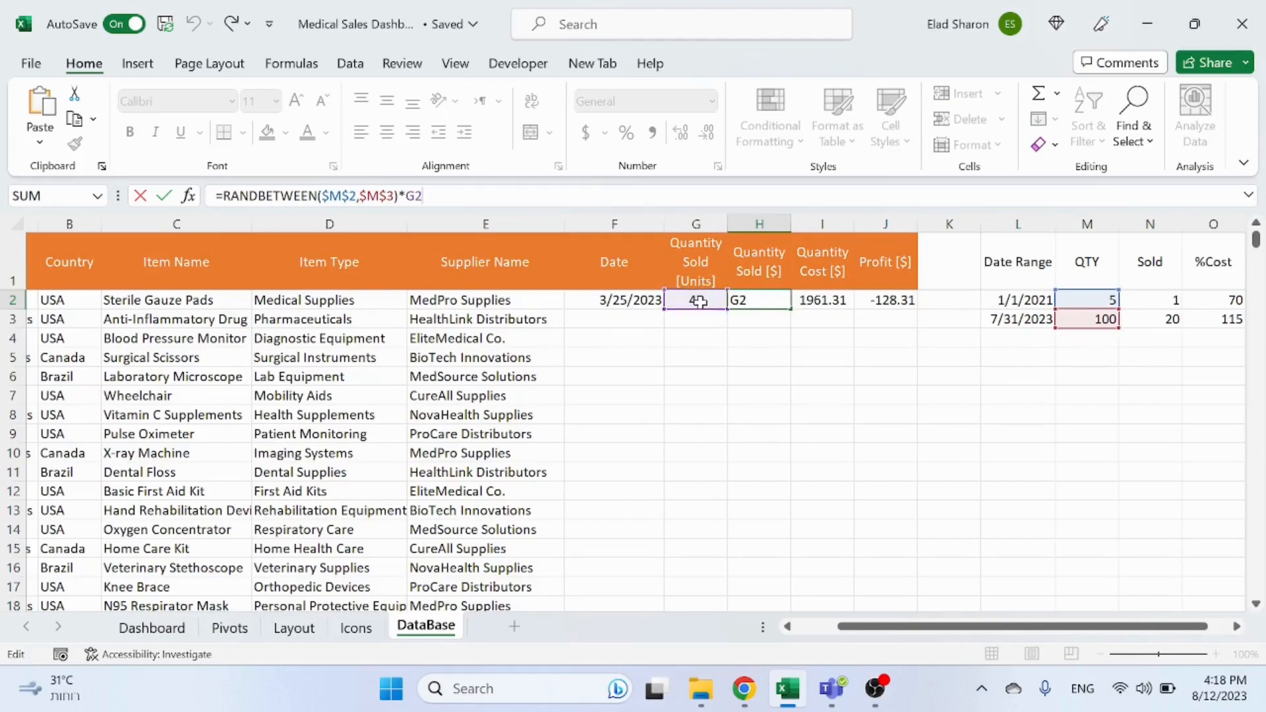
{"action": "key", "text": "ctrl+Return"}
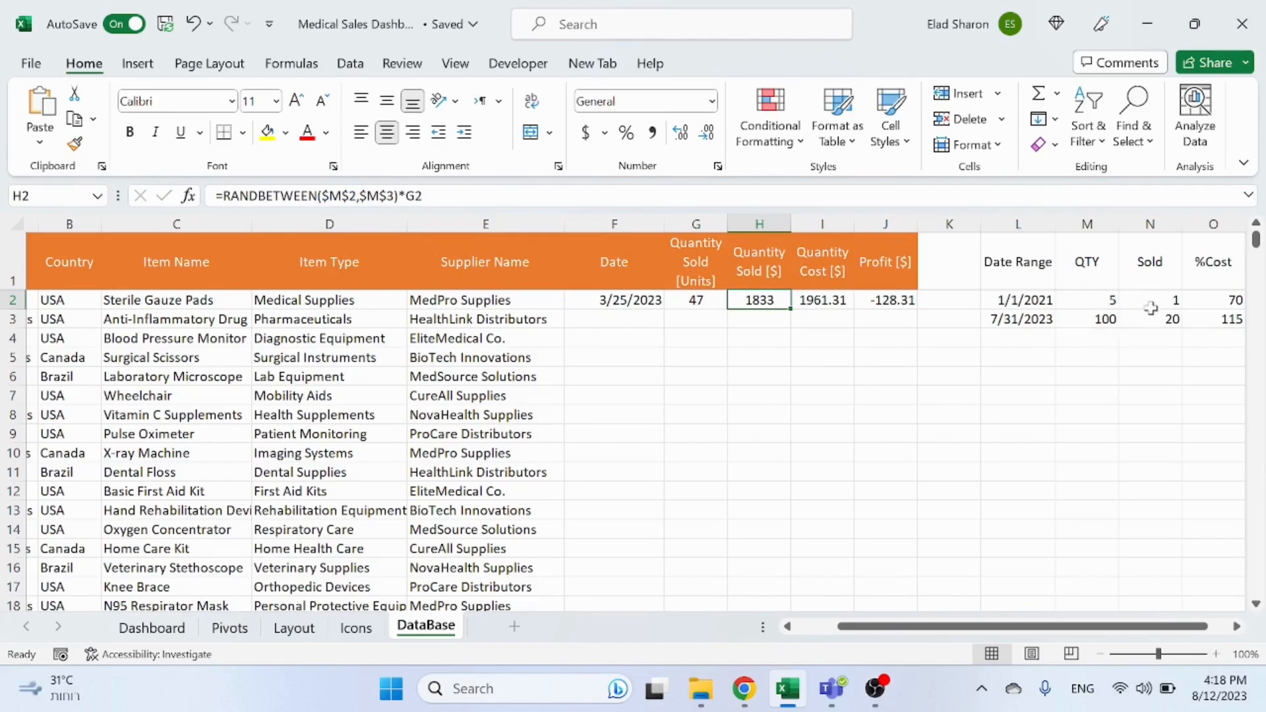
{"action": "left_click", "coordinate": [816, 295]}
{"action": "key", "text": "F2"}
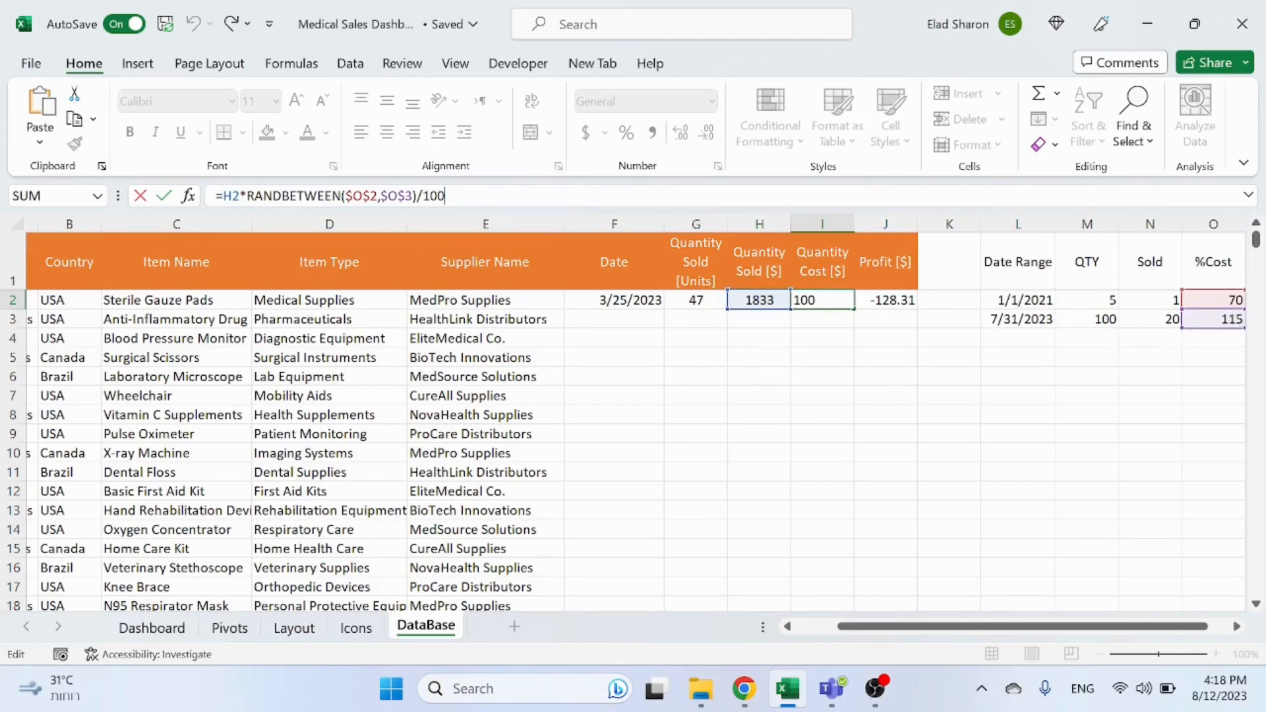
{"action": "key", "text": "Escape"}
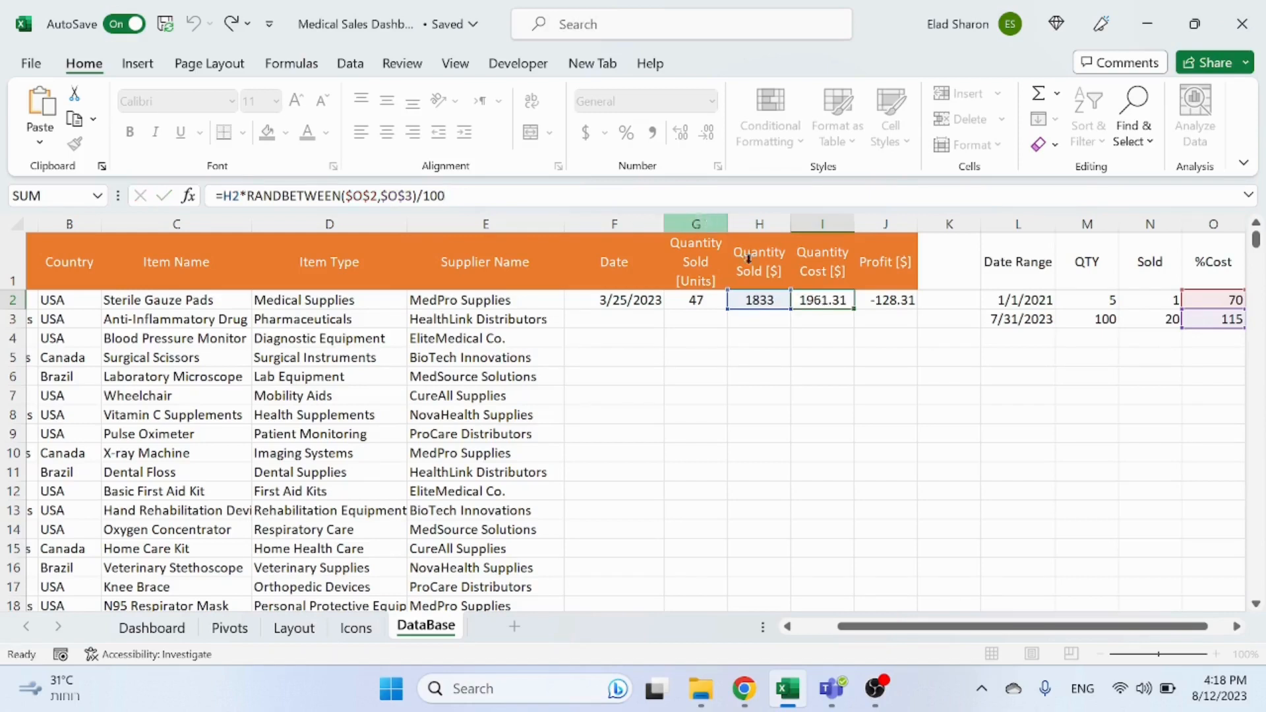
{"action": "left_click", "coordinate": [881, 307]}
{"action": "left_click", "coordinate": [269, 196]}
{"action": "key", "text": "Escape"}
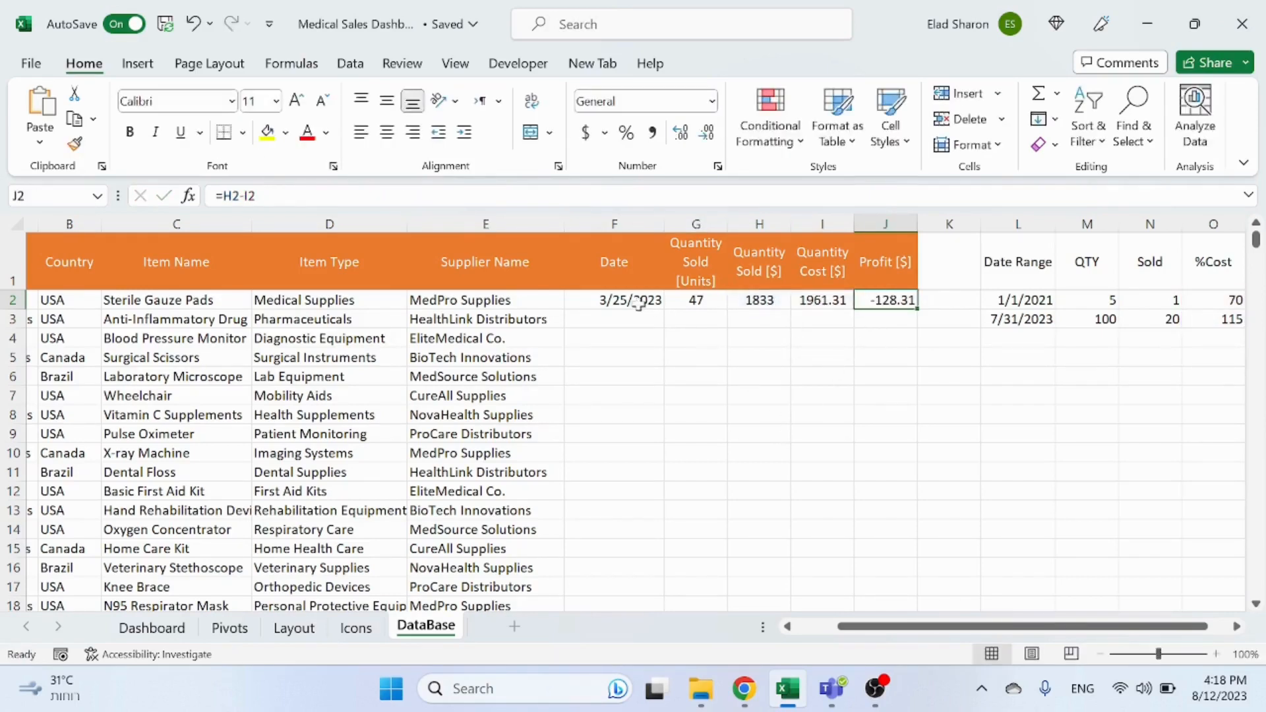
Step: Copy the row 2 Date-to-Profit formulas and fill them down to row 1548
{"action": "left_click_drag", "start_coordinate": [640, 302], "coordinate": [876, 306]}
{"action": "key", "text": "ctrl+c"}
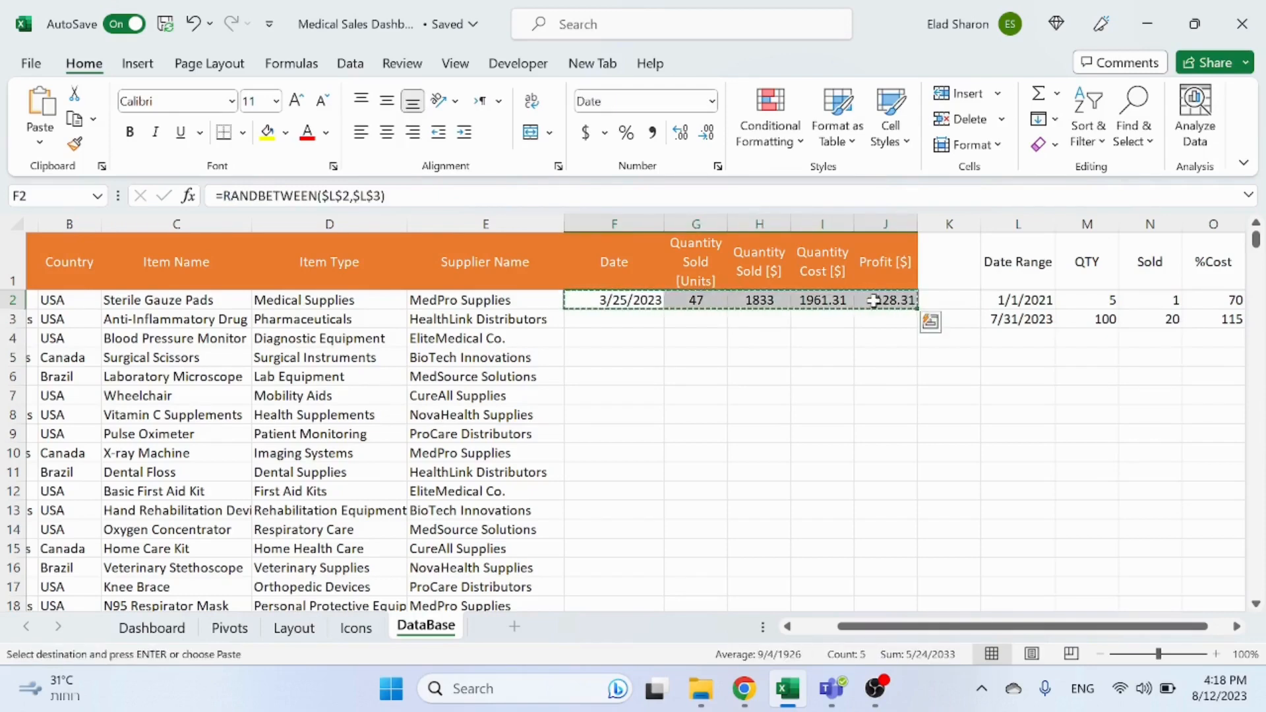
{"action": "key", "text": "ctrl+shift+Down"}
{"action": "key", "text": "ctrl+Up"}
{"action": "key", "text": "Down"}
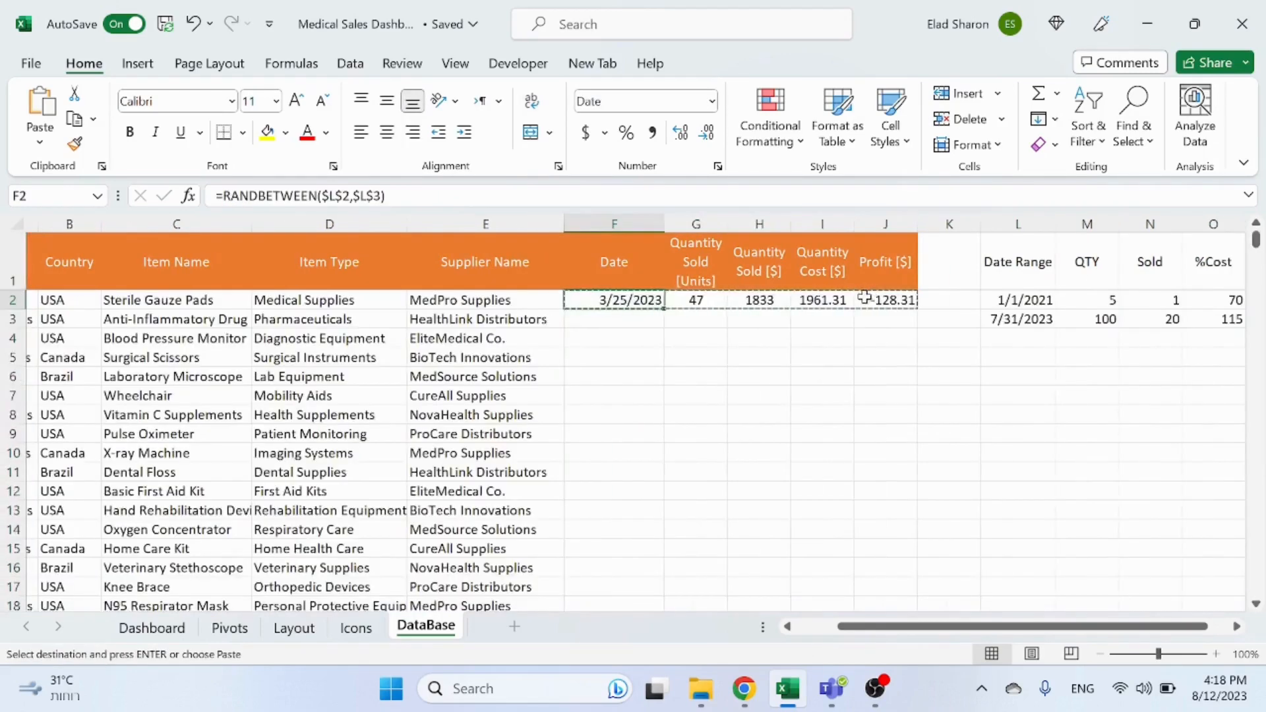
{"action": "key", "text": "Escape"}
{"action": "key", "text": "ctrl+shift+Right"}
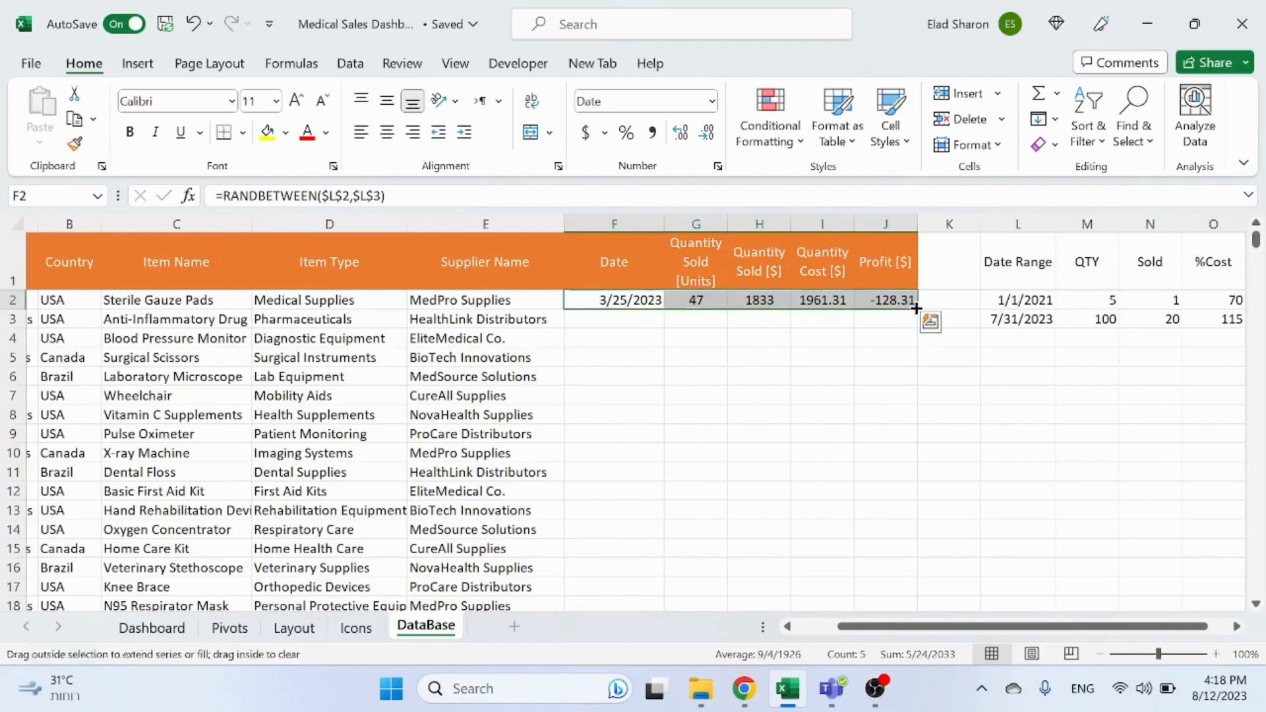
{"action": "double_click", "coordinate": [917, 309]}
{"action": "left_click", "coordinate": [601, 356]}
{"action": "key", "text": "ctrl+shift+Down"}
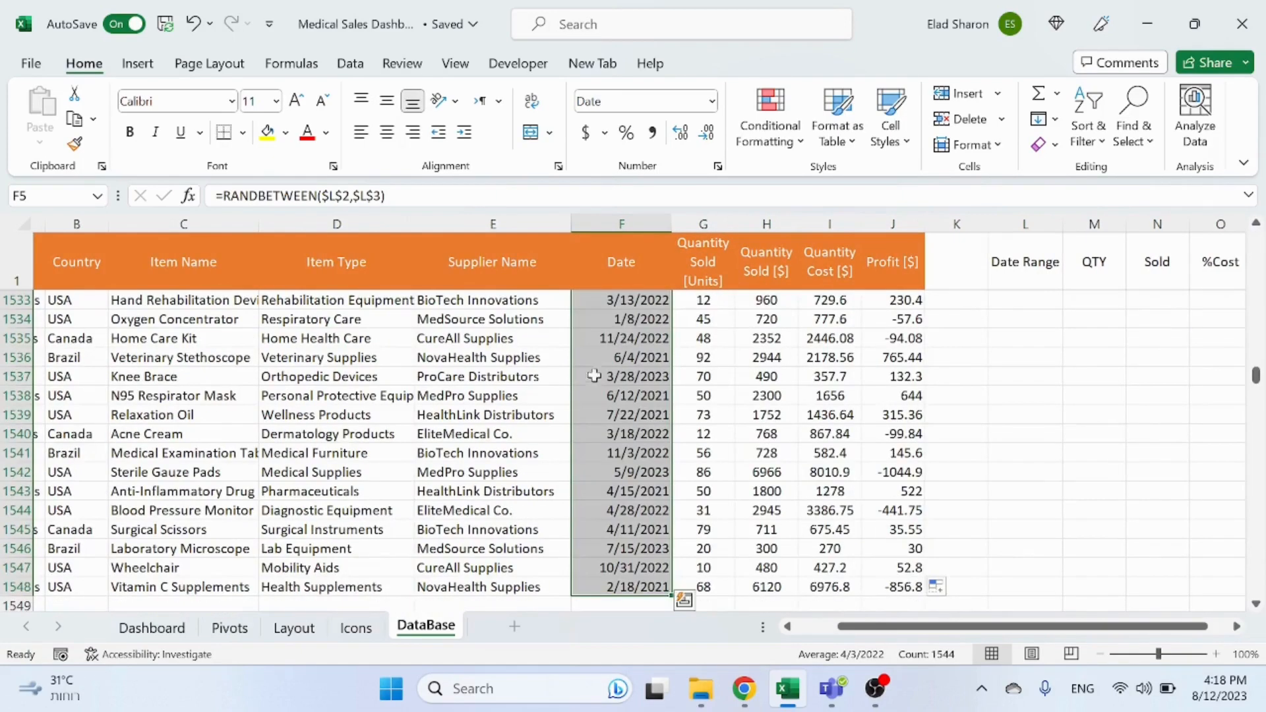
{"action": "scroll", "coordinate": [593, 374], "scroll_direction": "down", "scroll_amount": 2}
{"action": "left_click", "coordinate": [601, 376]}
{"action": "key", "text": "ctrl+Up"}
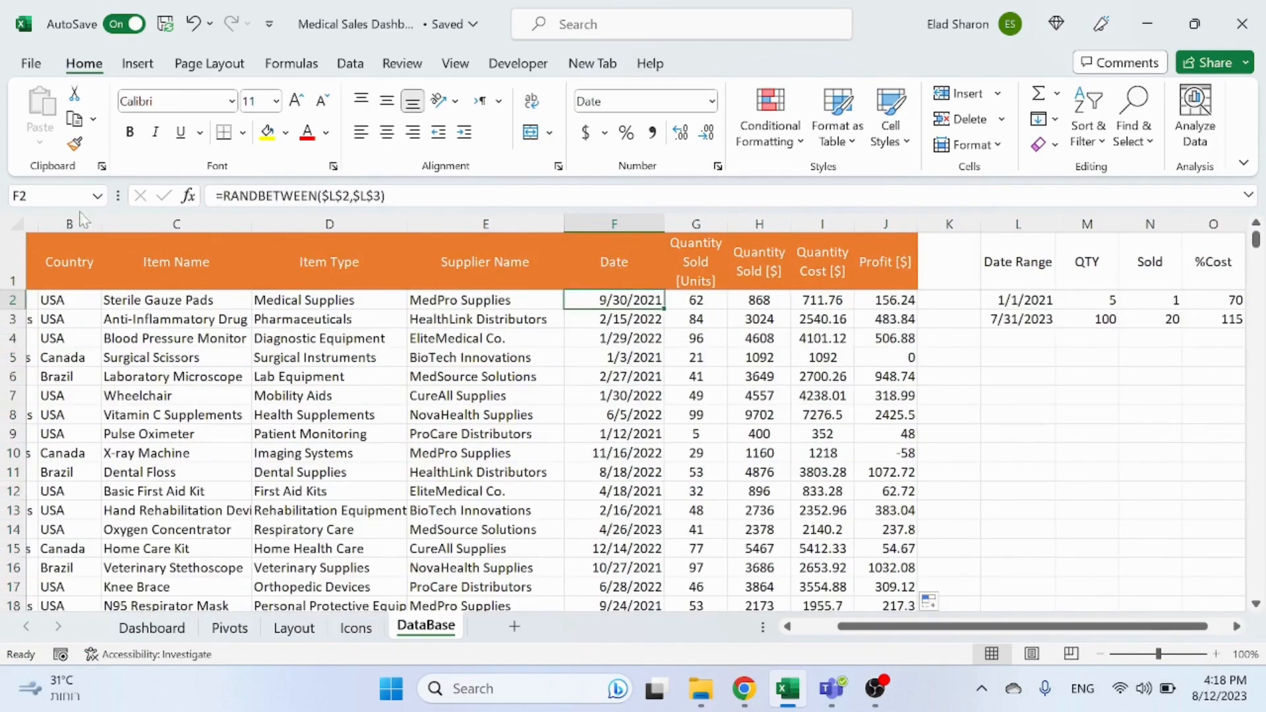
{"action": "left_click_drag", "start_coordinate": [70, 225], "coordinate": [878, 278]}
{"action": "key", "text": "ctrl+c"}
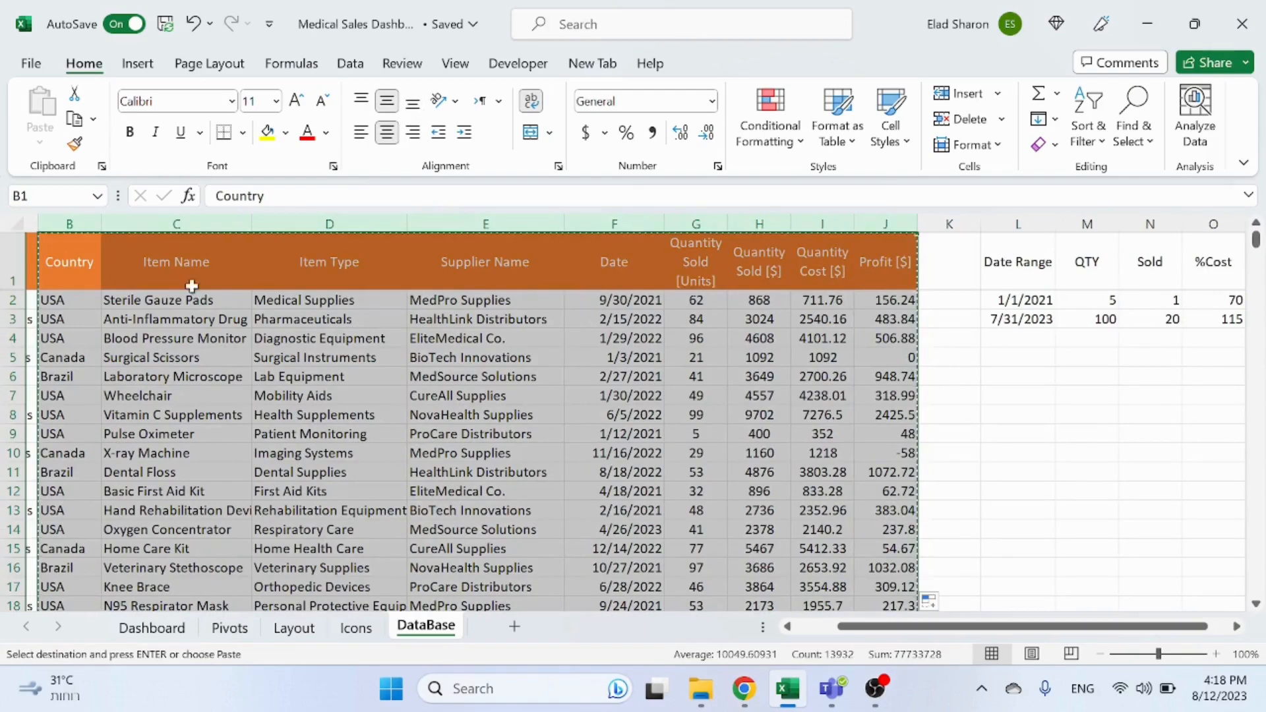
{"action": "key", "text": "Escape"}
Step: Copy columns A to J and paste them back in place as values
{"action": "left_click", "coordinate": [200, 310]}
{"action": "key", "text": "ctrl+Right"}
{"action": "key", "text": "ctrl+Up"}
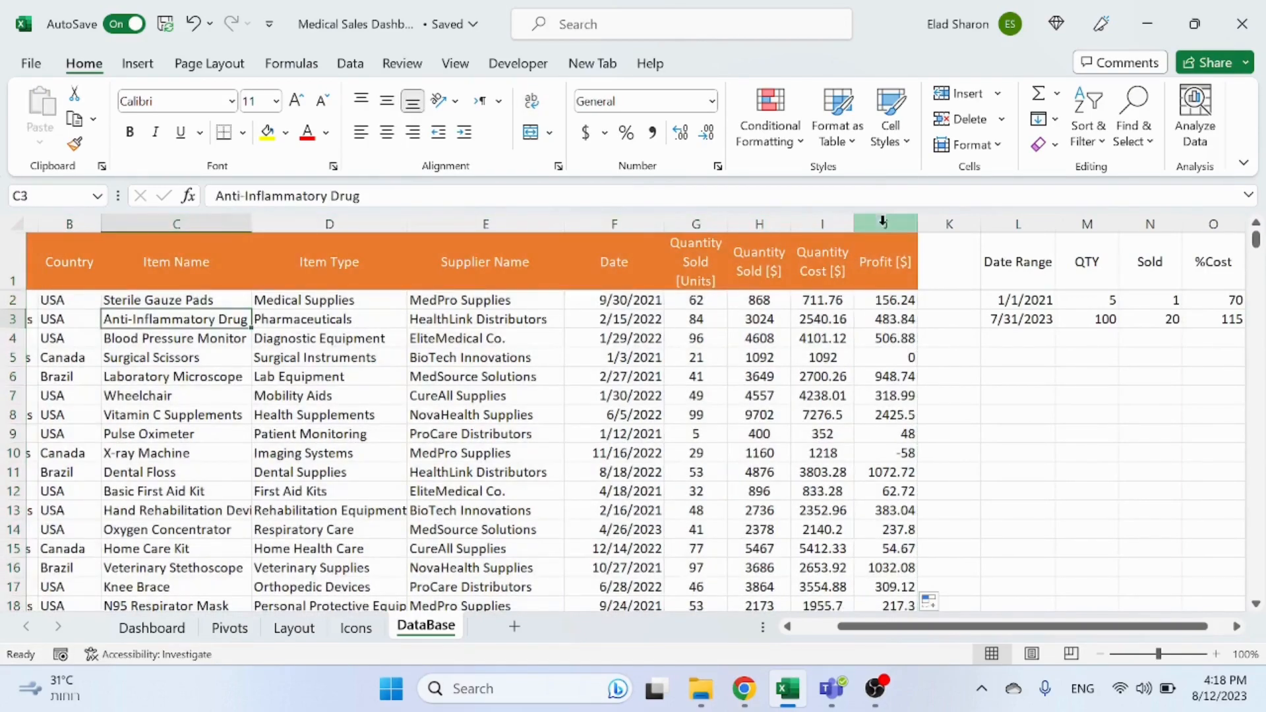
{"action": "key", "text": "ctrl+a"}
{"action": "left_click", "coordinate": [256, 396]}
{"action": "key", "text": "Up"}
{"action": "key", "text": "Left"}
{"action": "key", "text": "Left"}
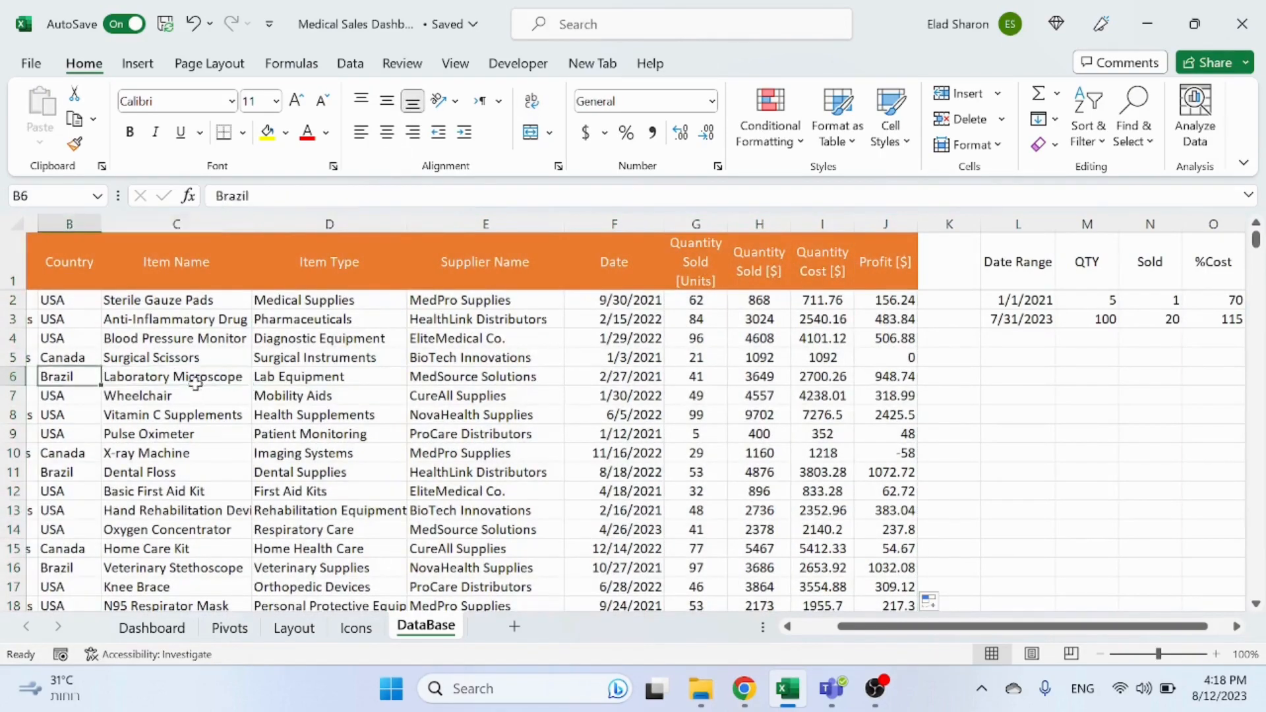
{"action": "key", "text": "Left"}
{"action": "left_click_drag", "start_coordinate": [133, 227], "coordinate": [990, 243]}
{"action": "key", "text": "ctrl+c"}
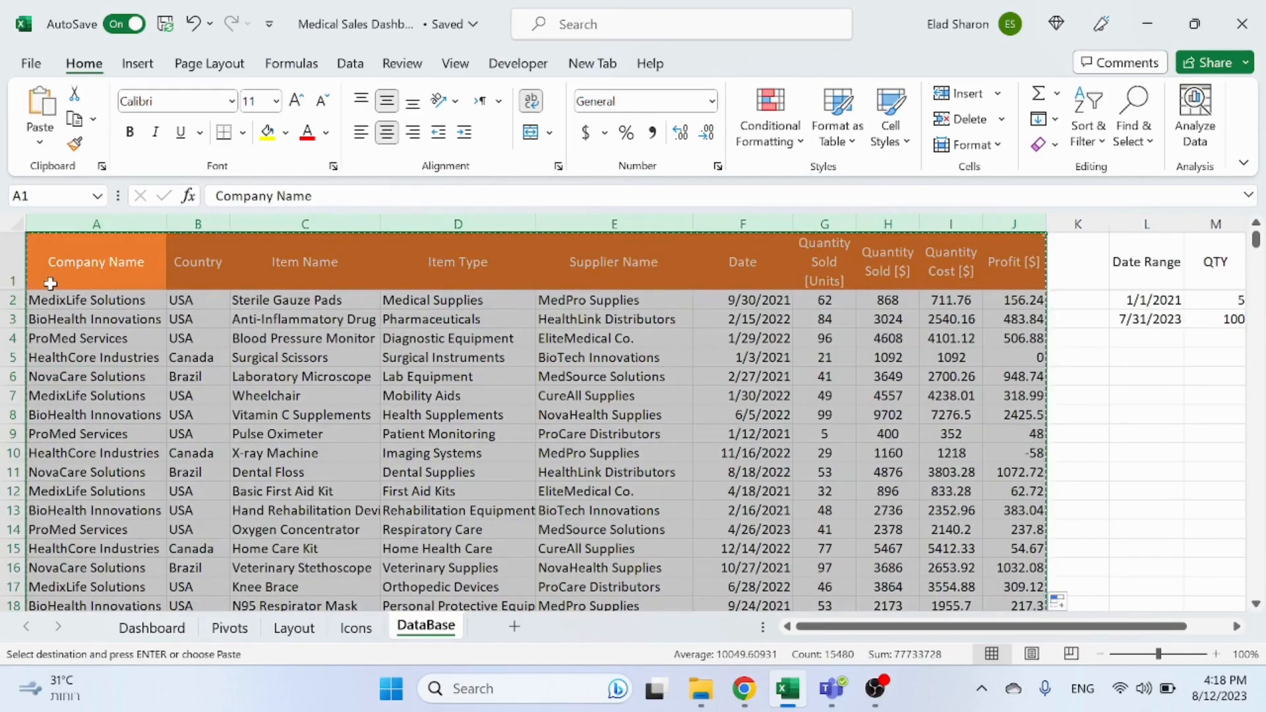
{"action": "right_click", "coordinate": [79, 275]}
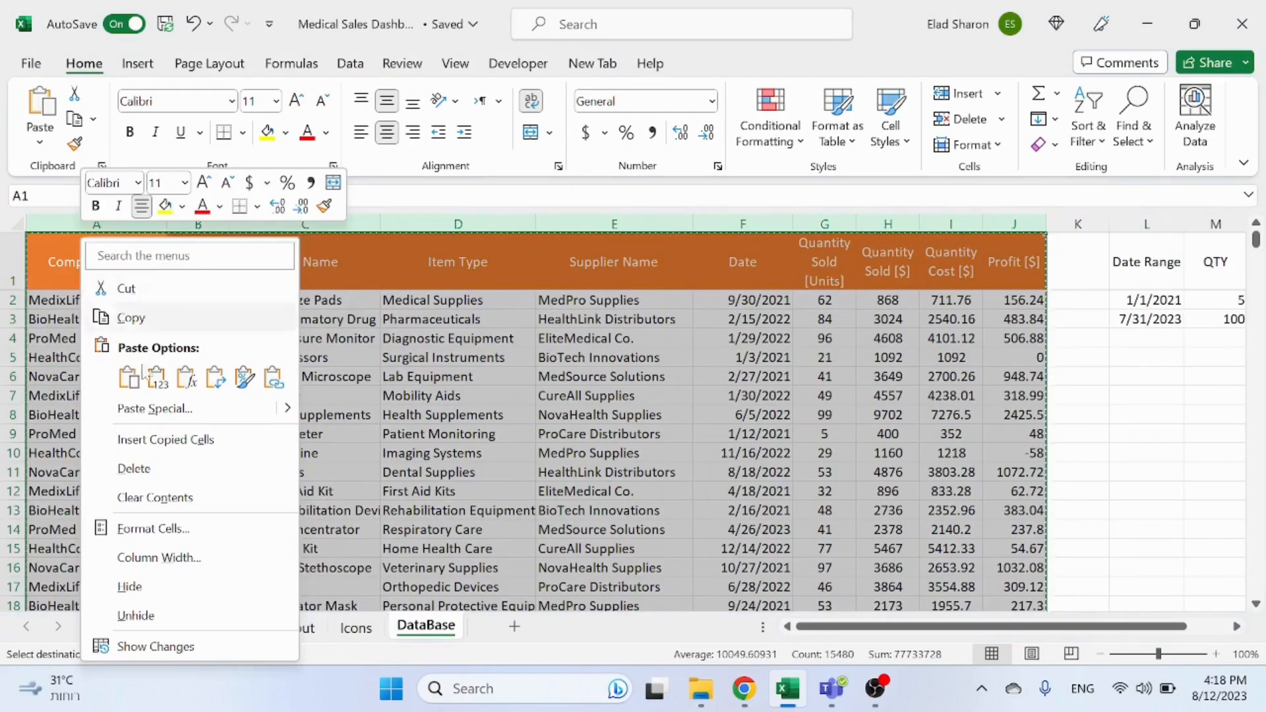
{"action": "left_click", "coordinate": [174, 382]}
{"action": "left_click", "coordinate": [319, 401]}
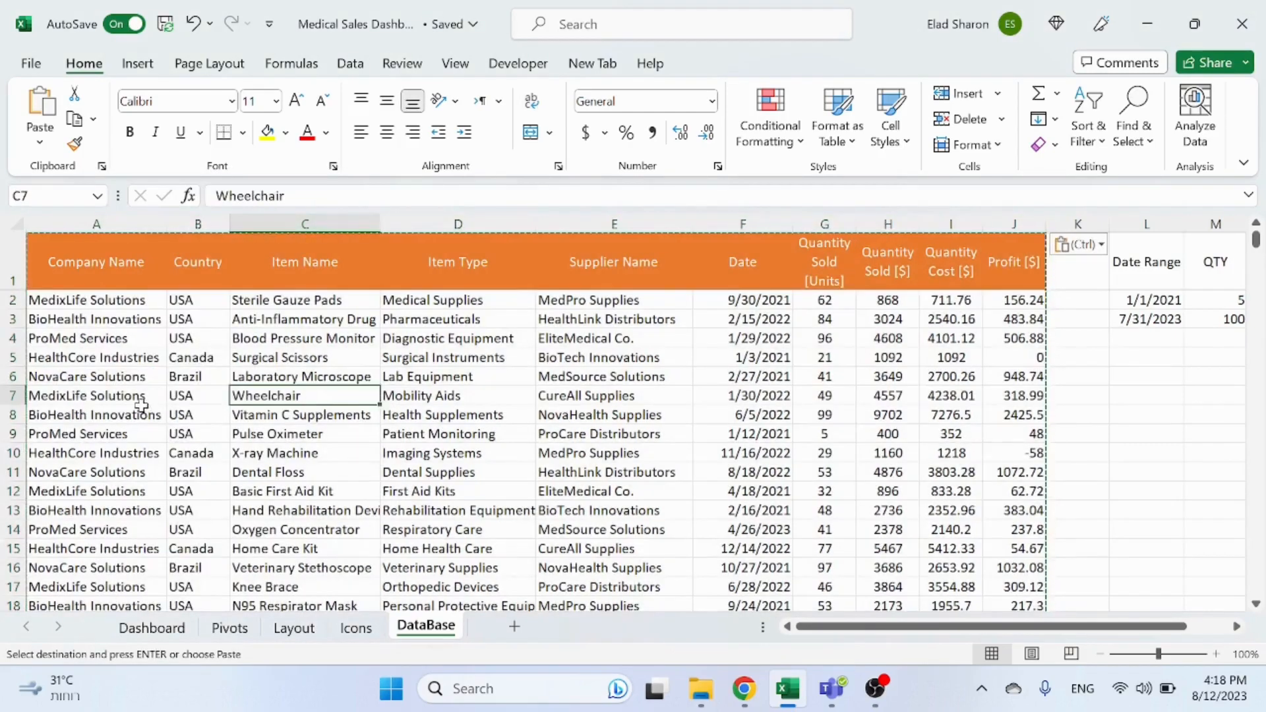
Step: Inspect several quantity, cost and profit cells to check their contents
{"action": "left_click", "coordinate": [140, 412]}
{"action": "left_click", "coordinate": [1016, 438]}
{"action": "left_click", "coordinate": [890, 378]}
{"action": "left_click", "coordinate": [999, 357]}
{"action": "key", "text": "Escape"}
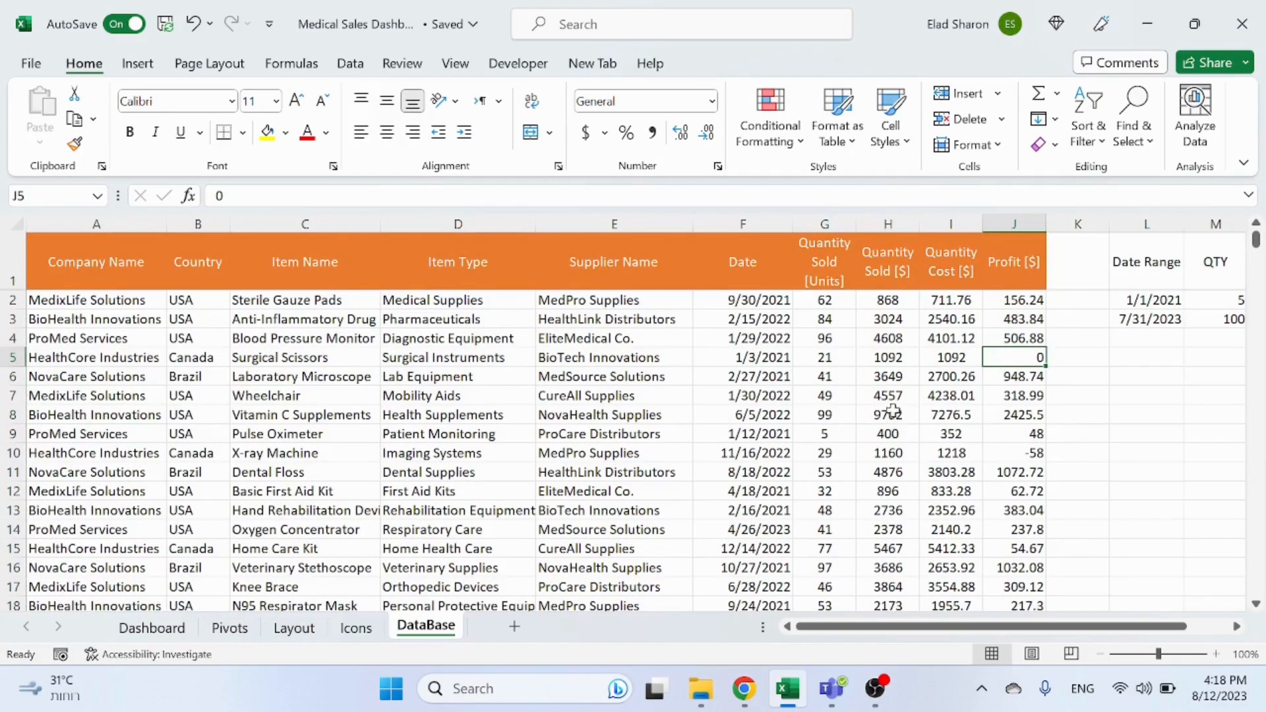
{"action": "left_click", "coordinate": [892, 412]}
{"action": "scroll", "coordinate": [943, 363], "scroll_direction": "down", "scroll_amount": 9}
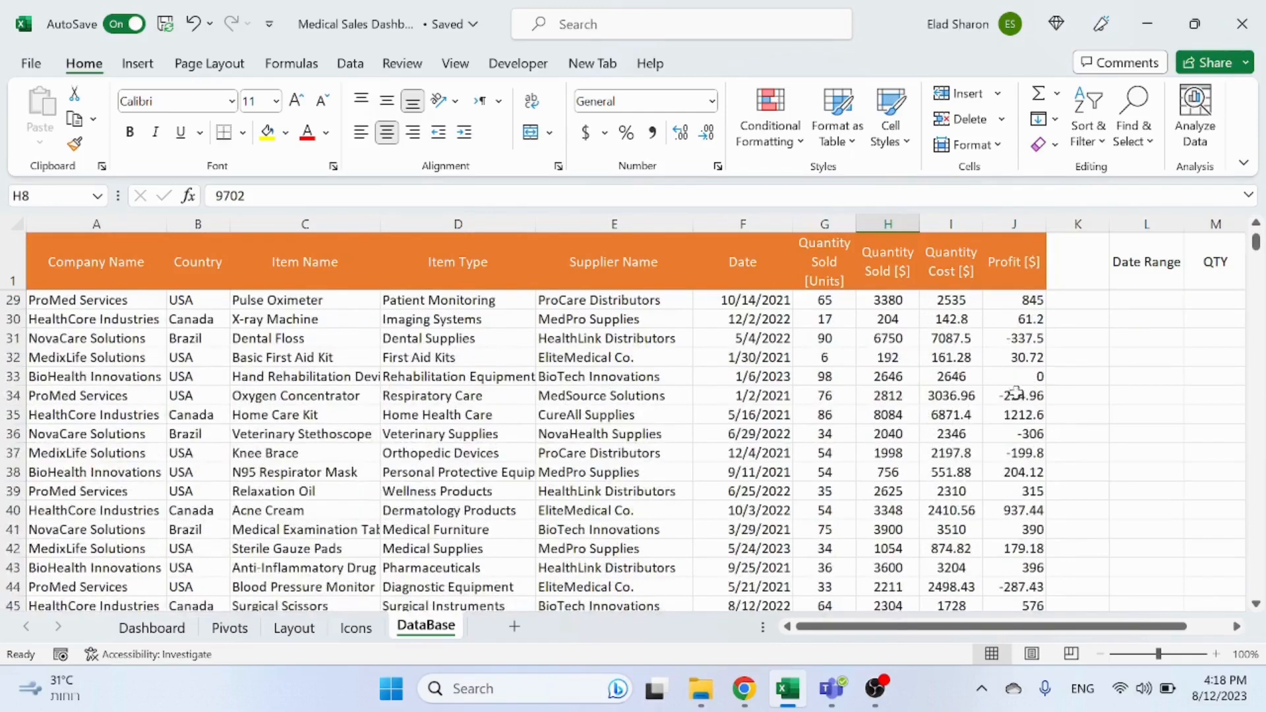
{"action": "left_click", "coordinate": [1016, 395]}
{"action": "left_click", "coordinate": [1026, 360]}
{"action": "left_click", "coordinate": [1014, 395]}
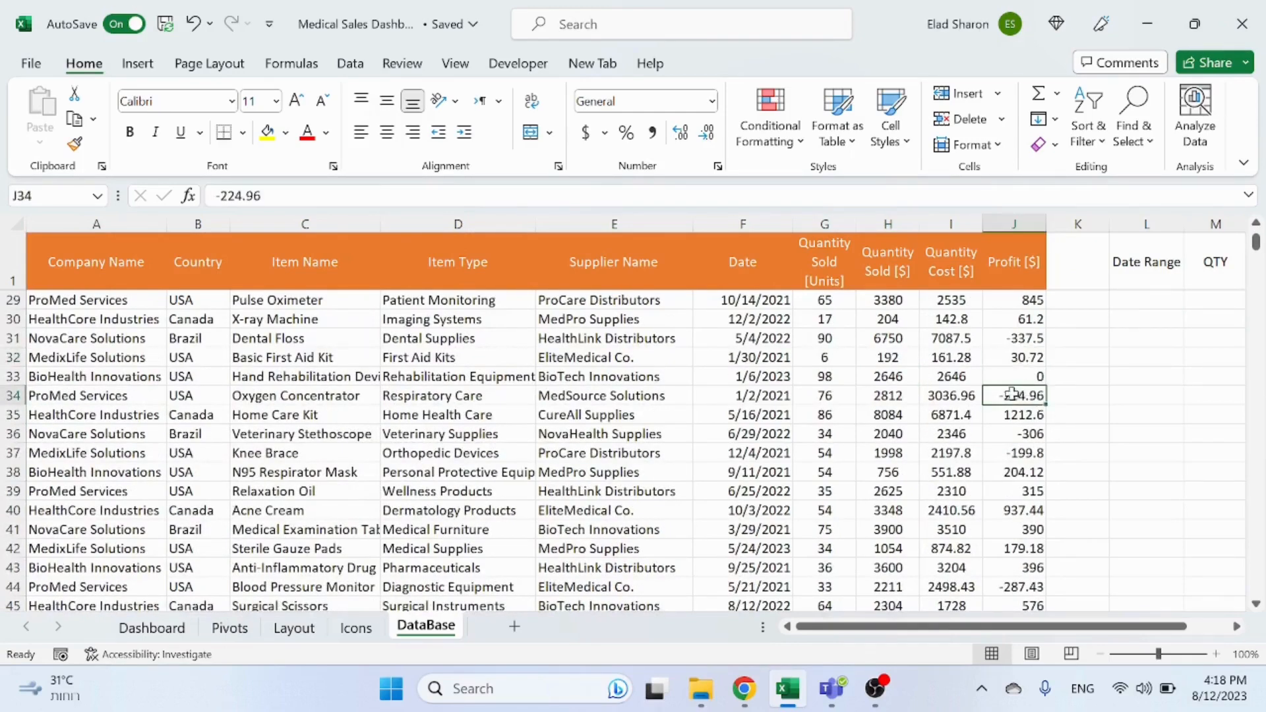
{"action": "scroll", "coordinate": [839, 438], "scroll_direction": "up", "scroll_amount": 9}
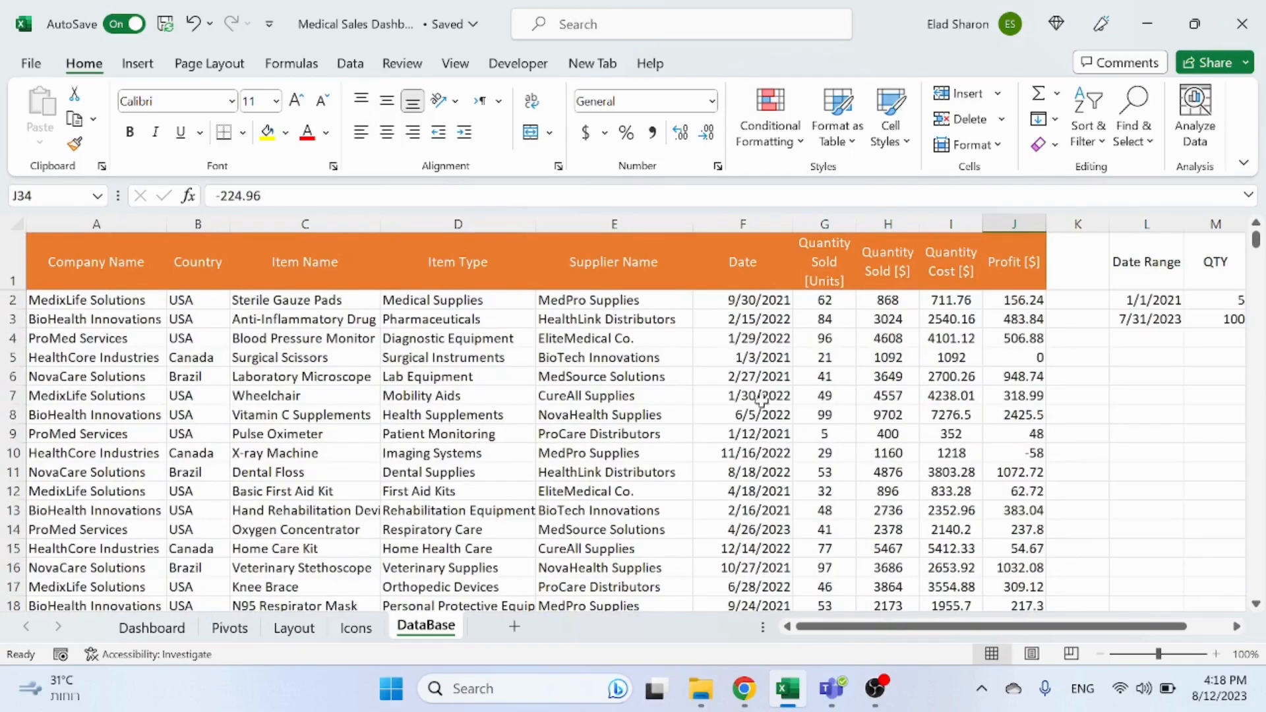
{"action": "left_click", "coordinate": [801, 414]}
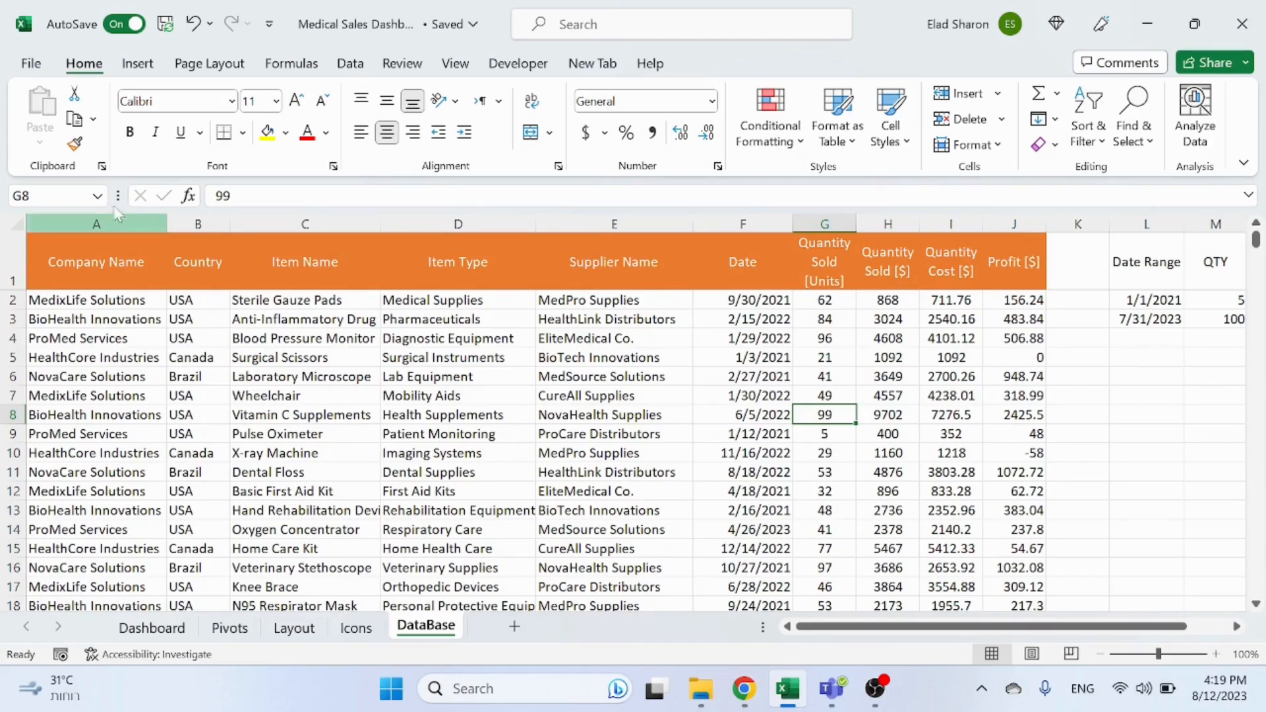
Step: Create a PivotTable from DataBase columns A to J, placing it on the Pivots sheet at cell A4
{"action": "left_click", "coordinate": [99, 225]}
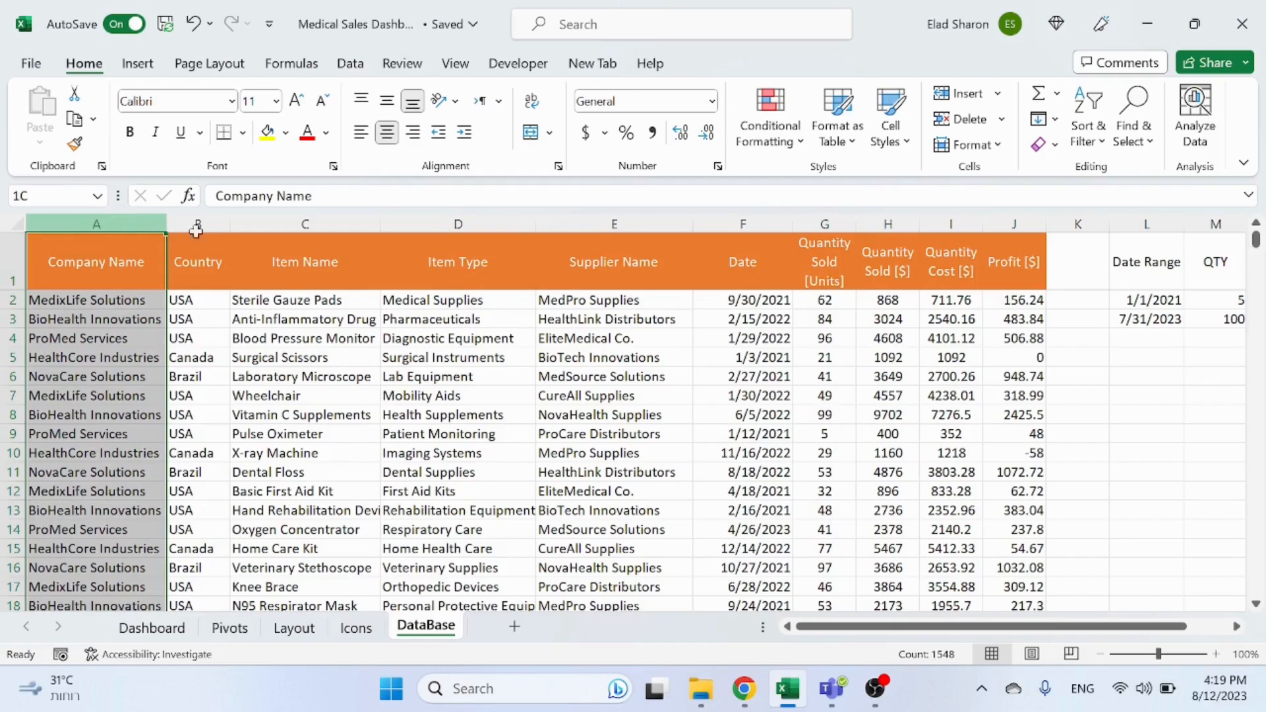
{"action": "left_click_drag", "start_coordinate": [196, 230], "coordinate": [1032, 262]}
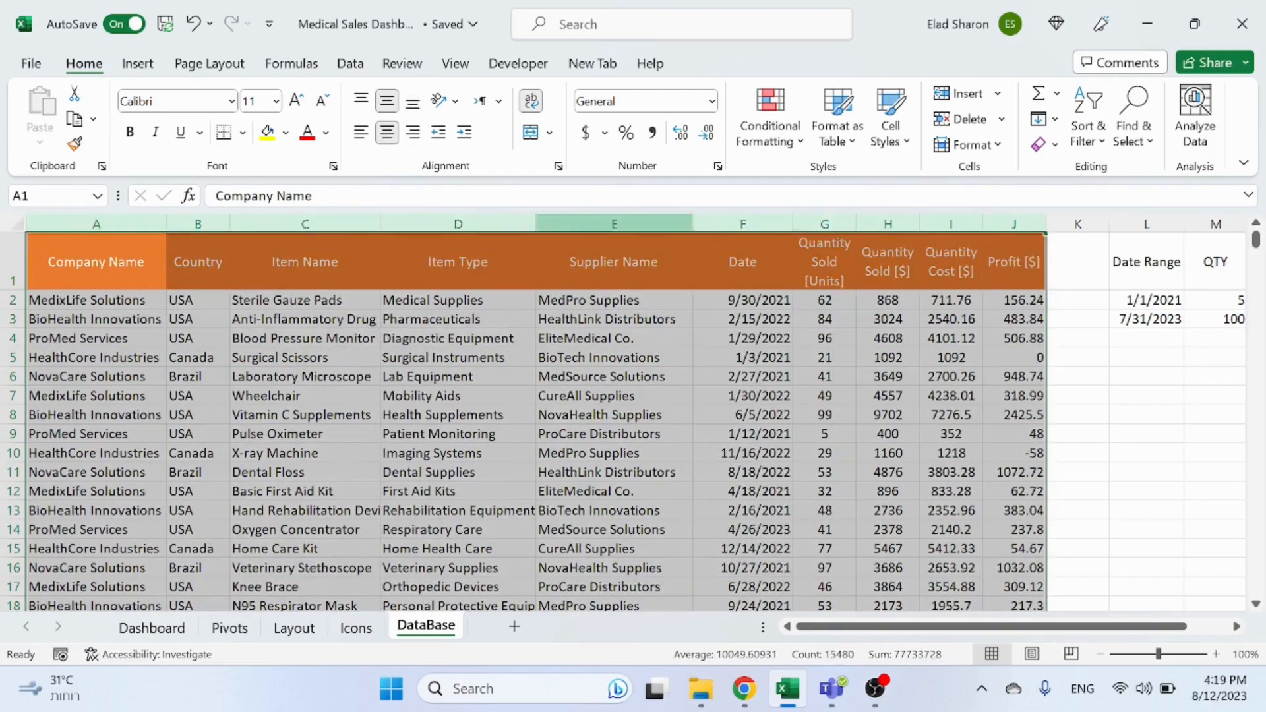
{"action": "left_click", "coordinate": [138, 63]}
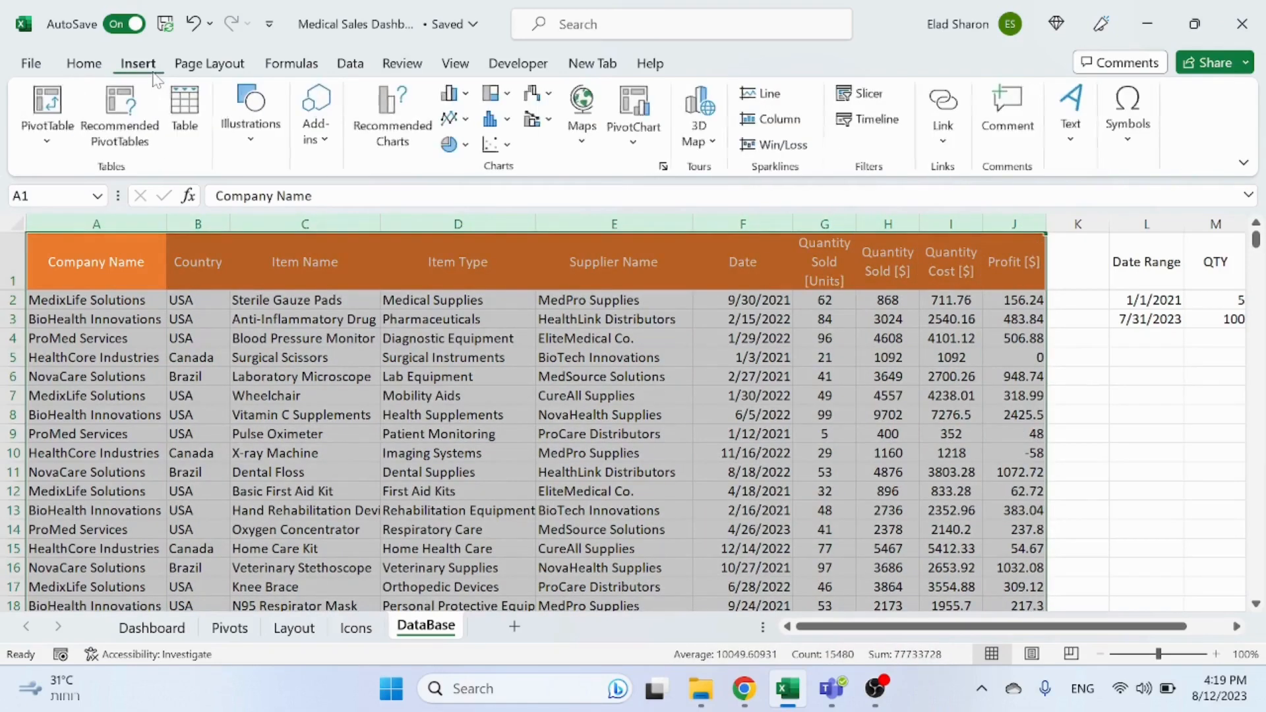
{"action": "left_click", "coordinate": [47, 102]}
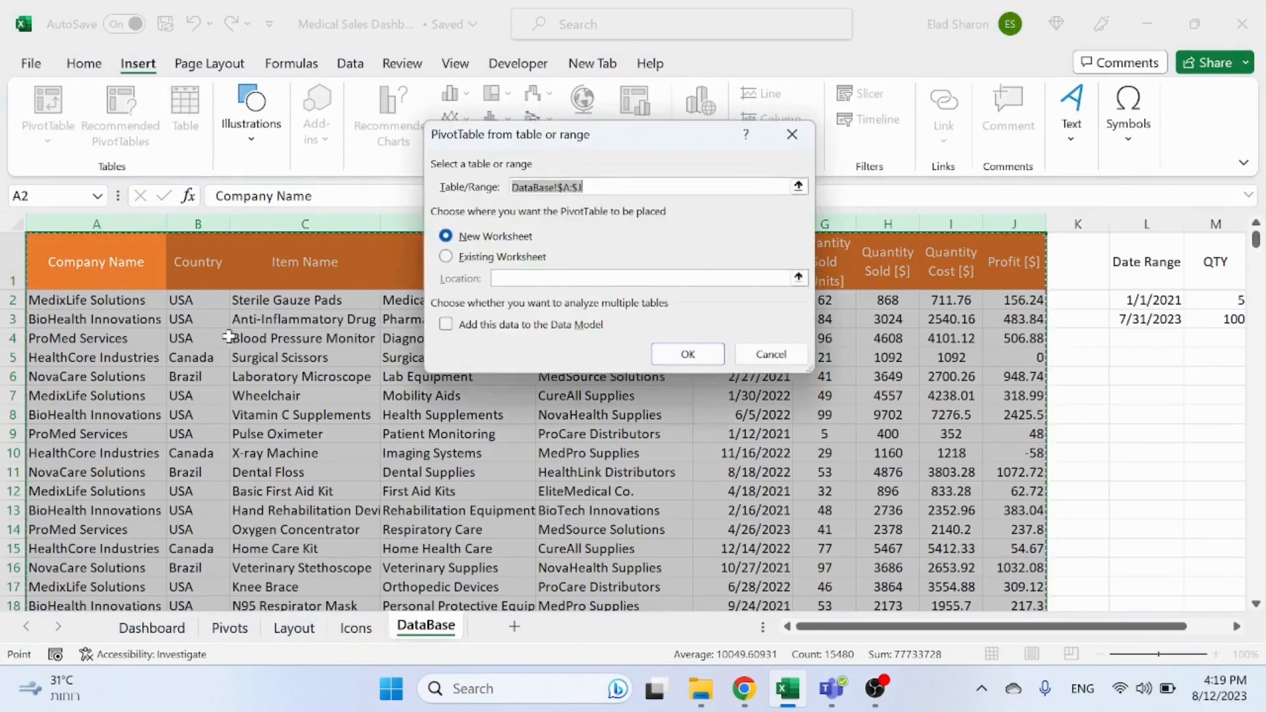
{"action": "left_click", "coordinate": [524, 264]}
{"action": "left_click", "coordinate": [230, 627]}
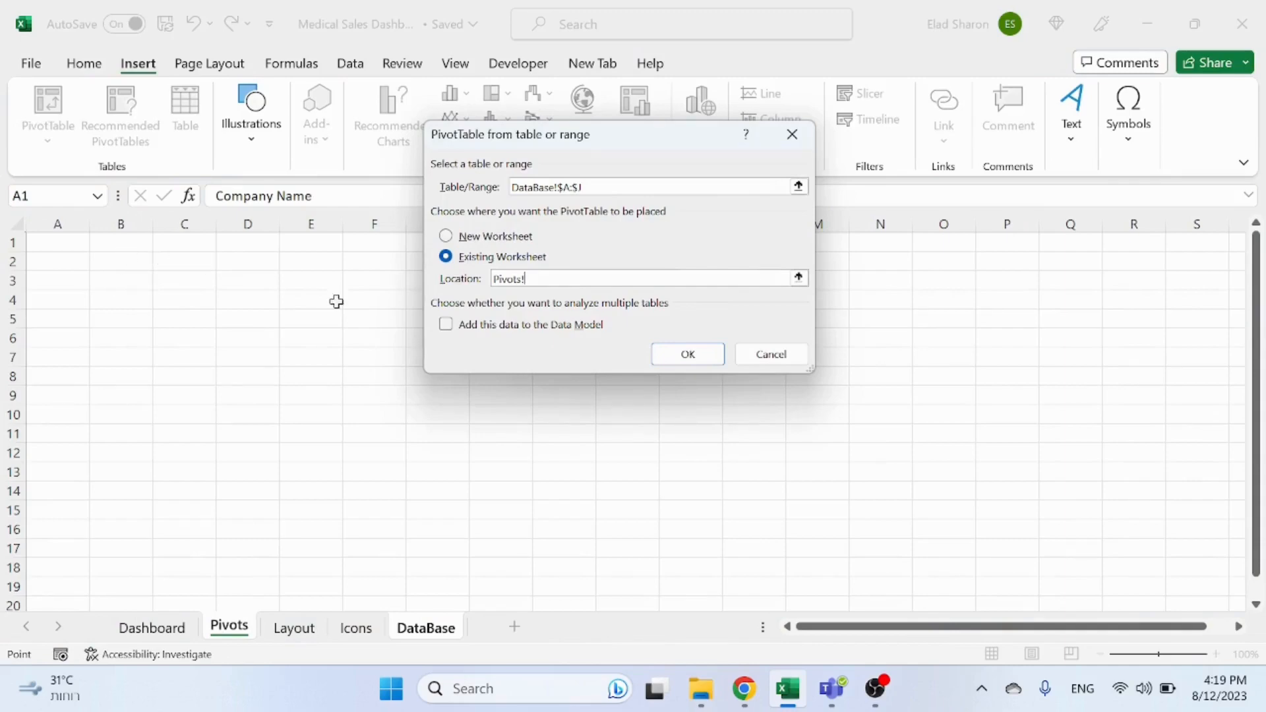
{"action": "left_click", "coordinate": [76, 301]}
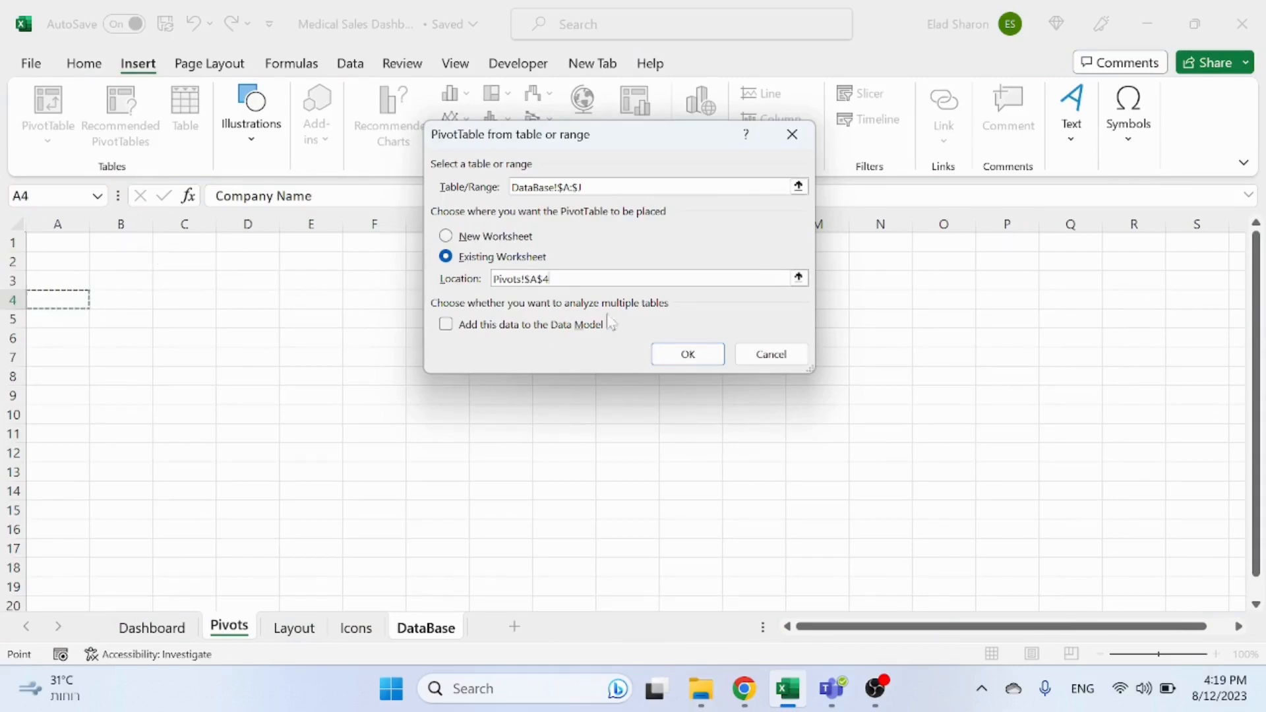
{"action": "left_click", "coordinate": [688, 354]}
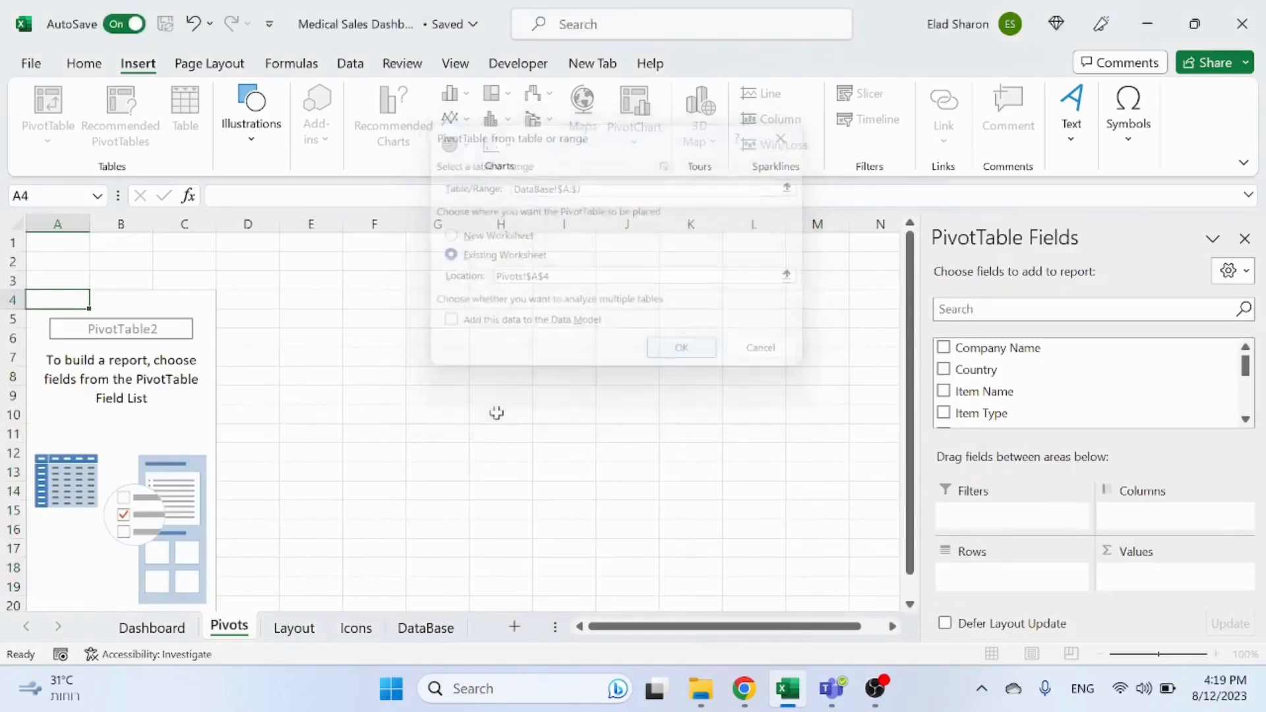
Step: Add the Date field to the pivot table's rows
{"action": "left_click", "coordinate": [139, 383]}
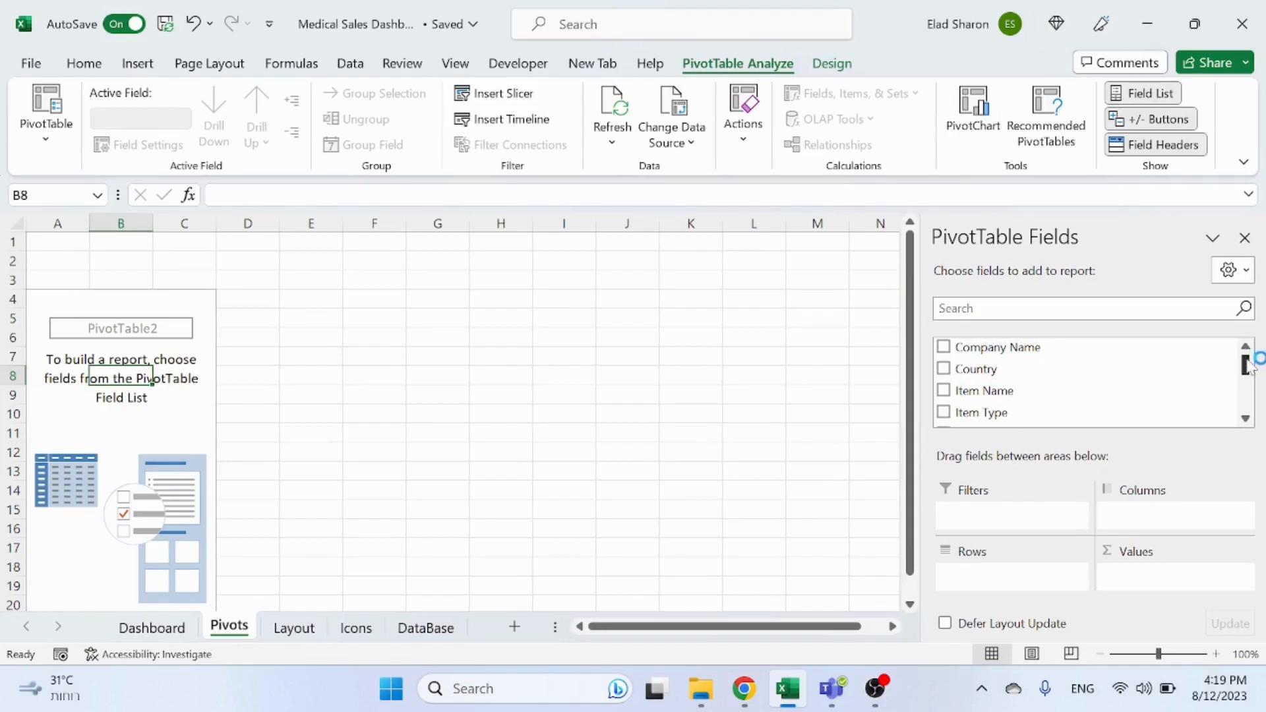
{"action": "left_click_drag", "start_coordinate": [1247, 356], "coordinate": [1245, 382]}
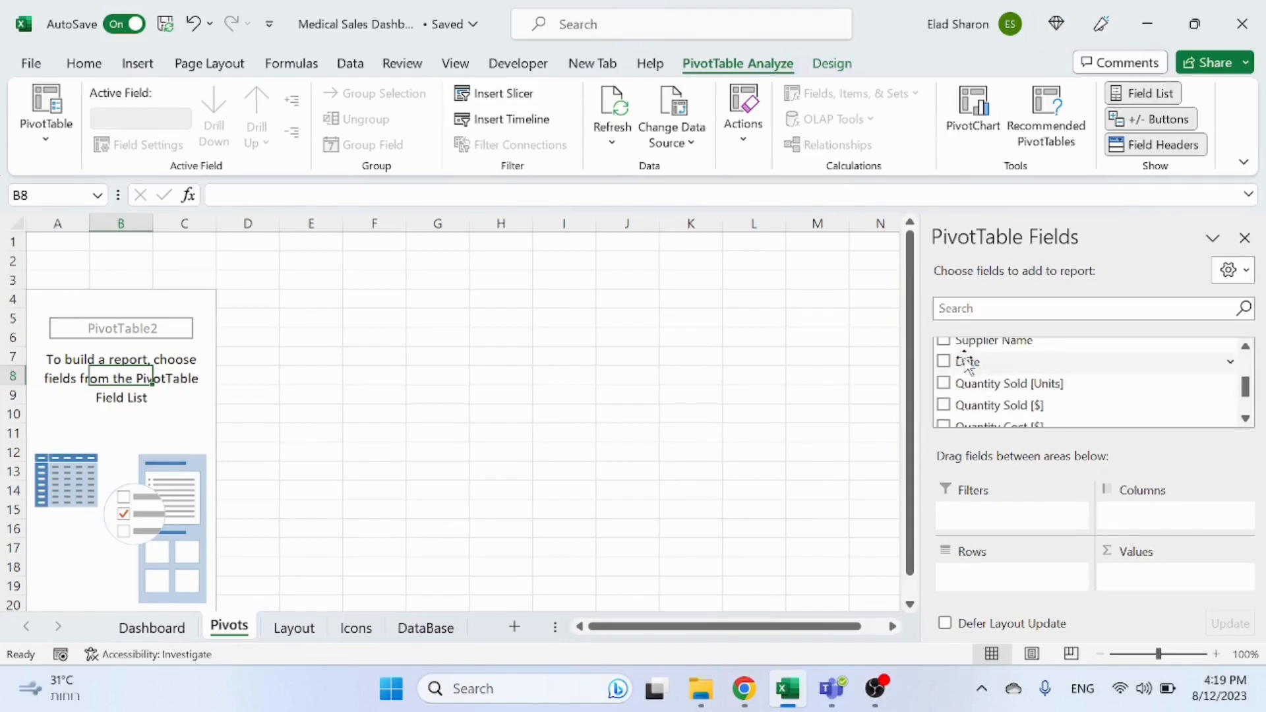
{"action": "left_click_drag", "start_coordinate": [963, 362], "coordinate": [1002, 580]}
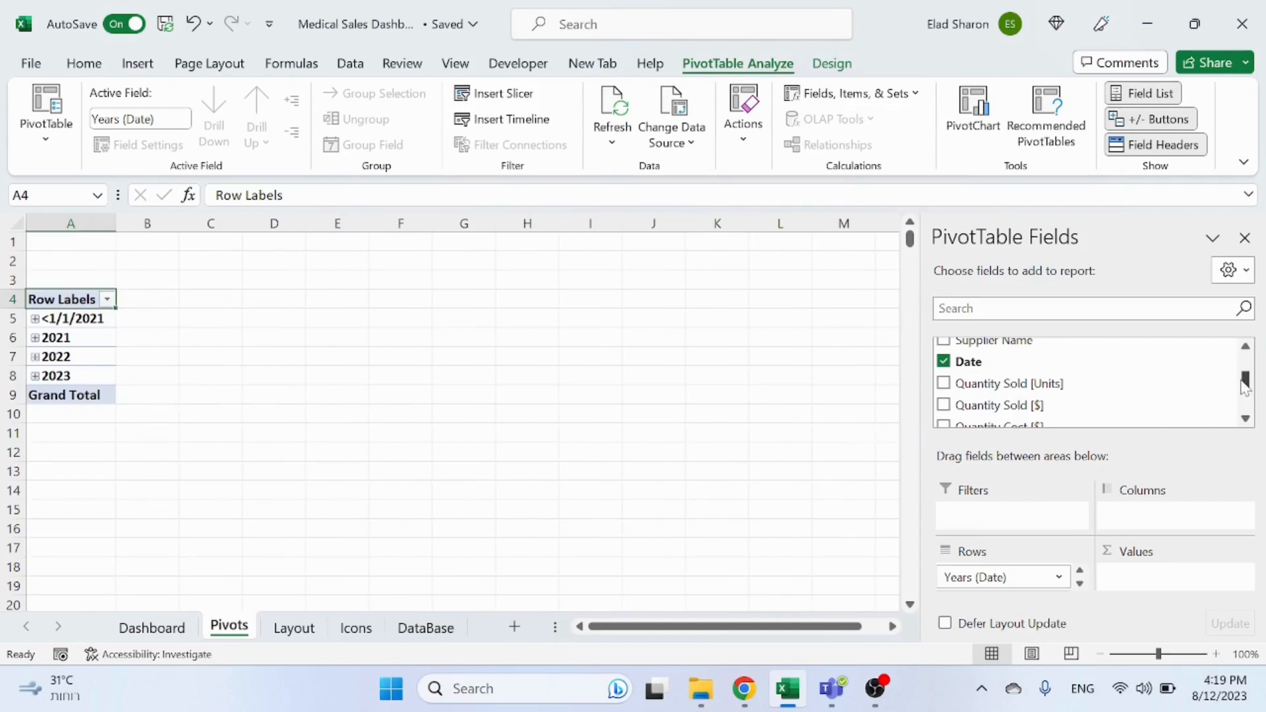
Step: Group the pivot table's dates by Months and Years
{"action": "right_click", "coordinate": [79, 339]}
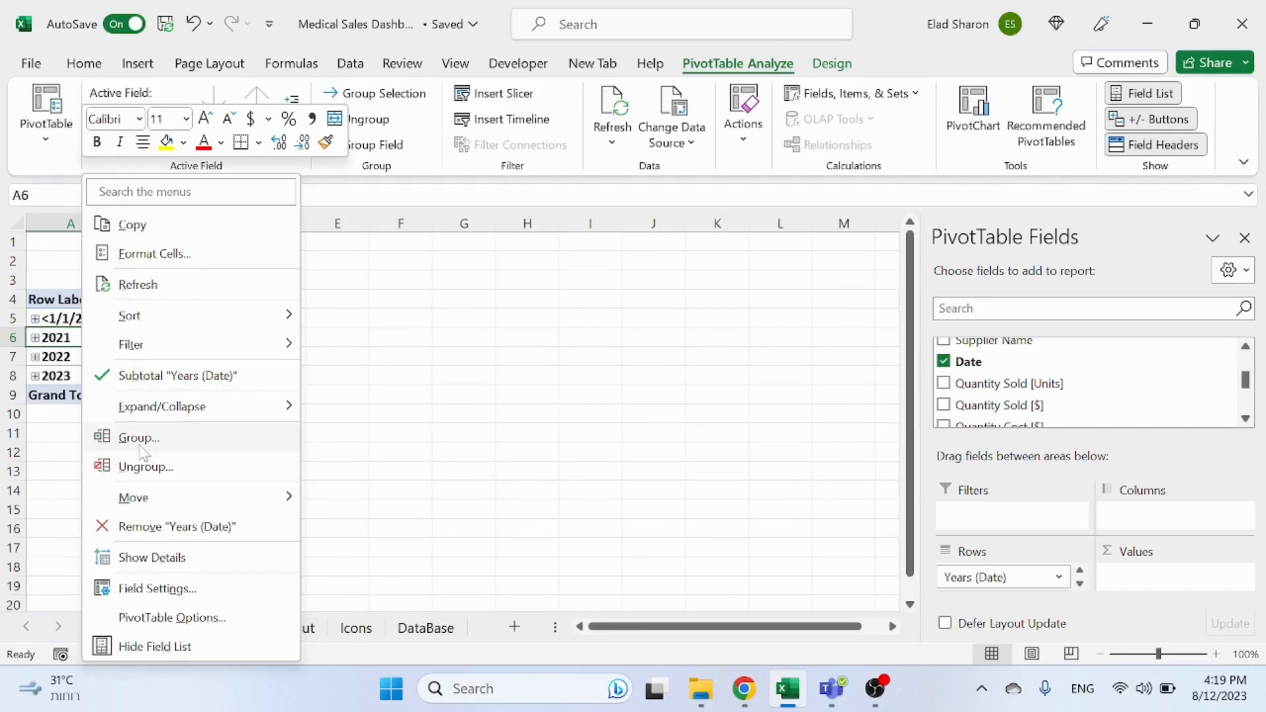
{"action": "left_click", "coordinate": [144, 445]}
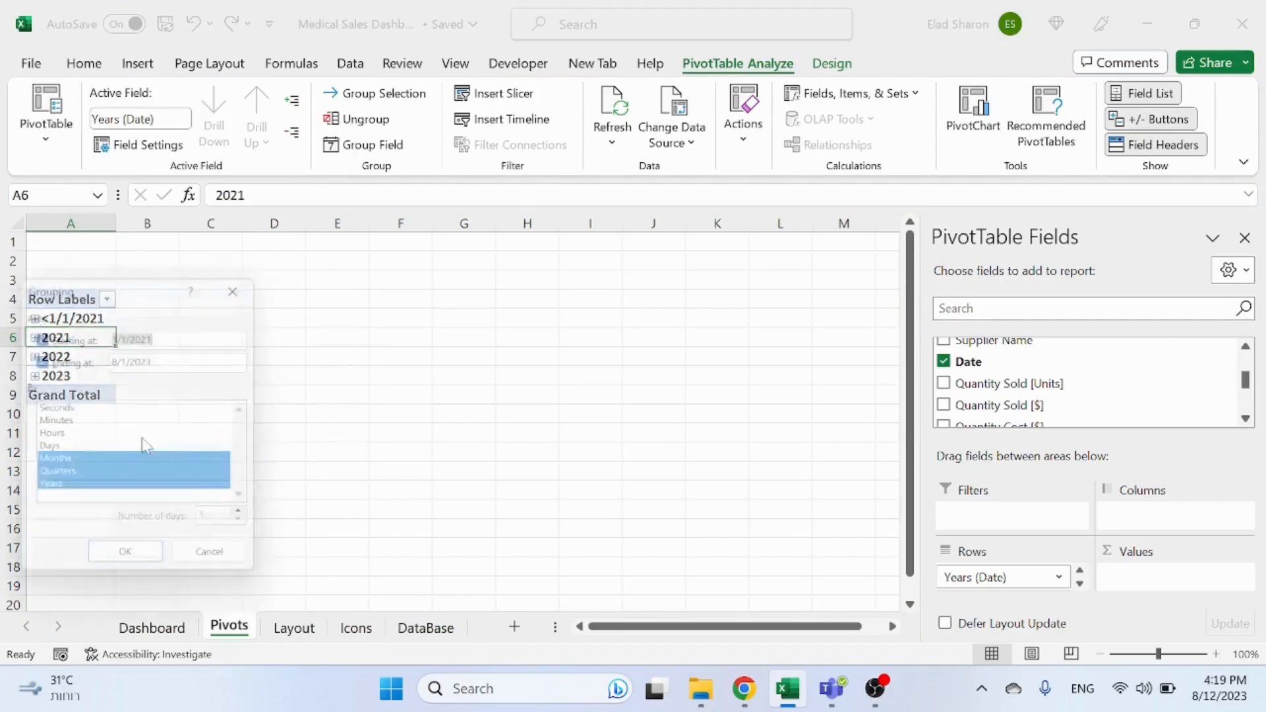
{"action": "left_click", "coordinate": [67, 479]}
{"action": "left_click", "coordinate": [121, 565]}
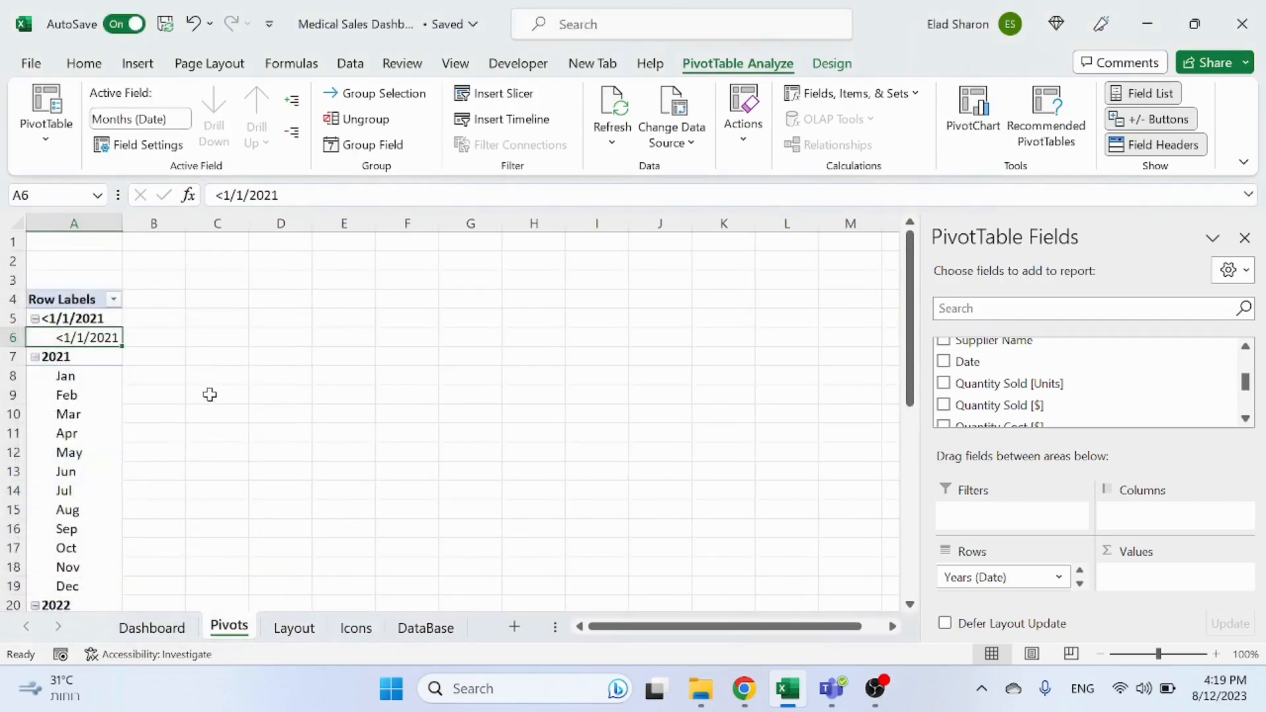
Step: Add Quantity Sold [Units] to the pivot table's values
{"action": "left_click", "coordinate": [210, 395]}
{"action": "left_click", "coordinate": [99, 413]}
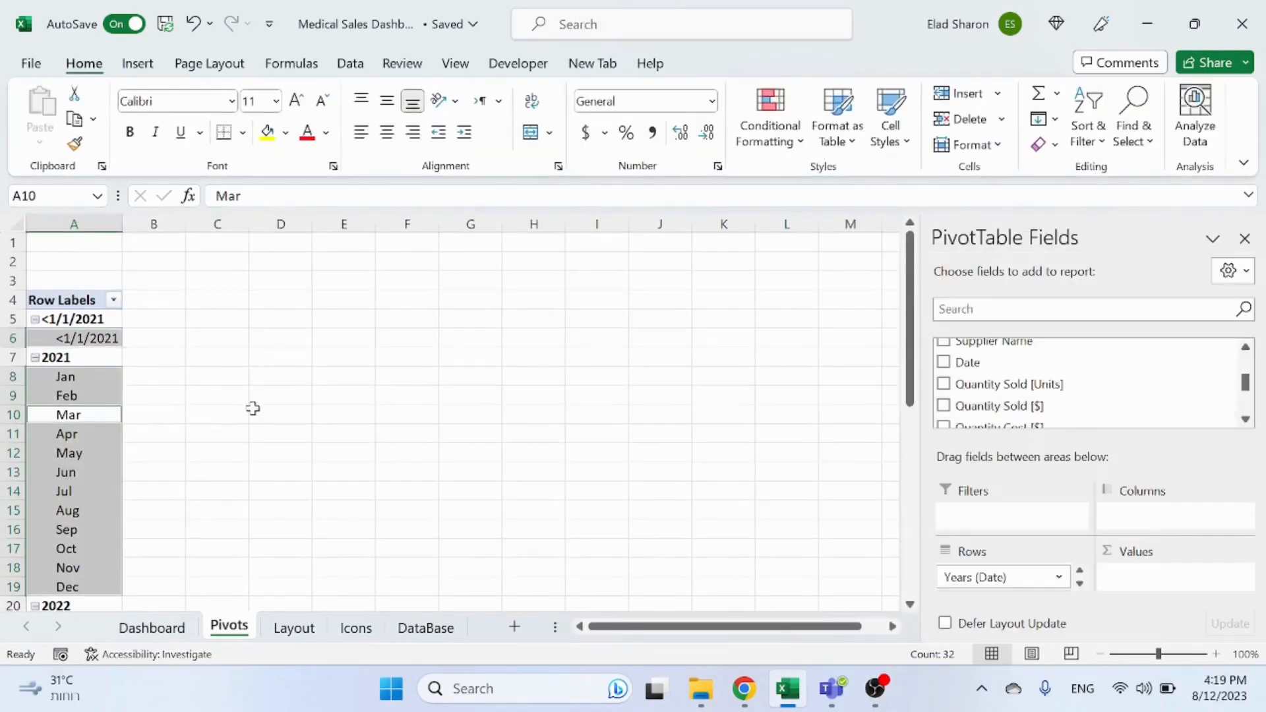
{"action": "scroll", "coordinate": [1244, 419], "scroll_direction": "down", "scroll_amount": 2}
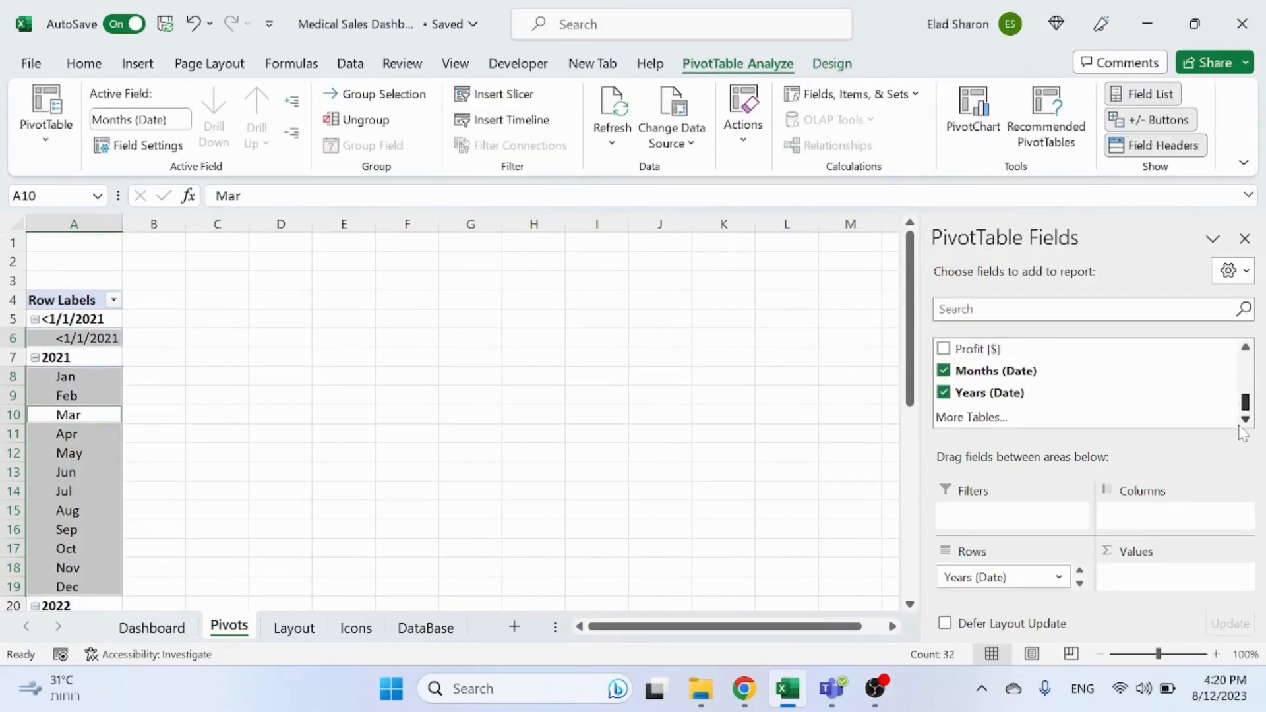
{"action": "scroll", "coordinate": [1244, 343], "scroll_direction": "up", "scroll_amount": 3}
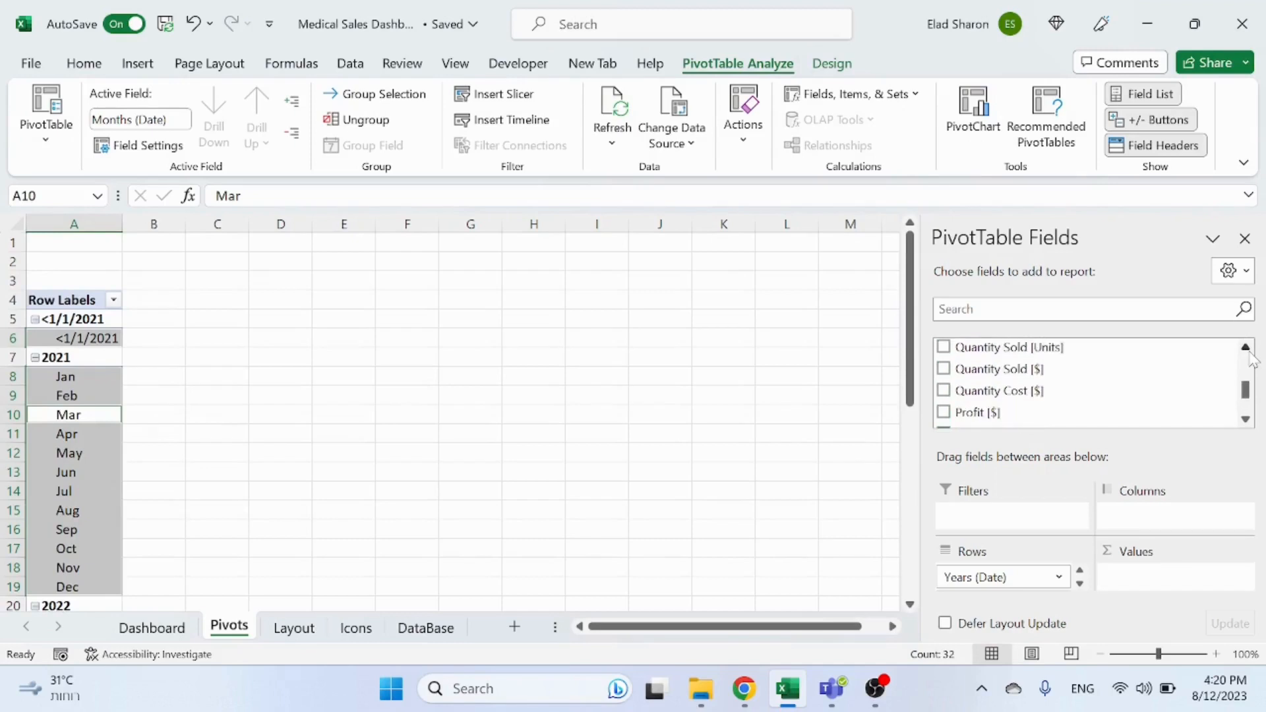
{"action": "left_click_drag", "start_coordinate": [1029, 364], "coordinate": [1153, 572]}
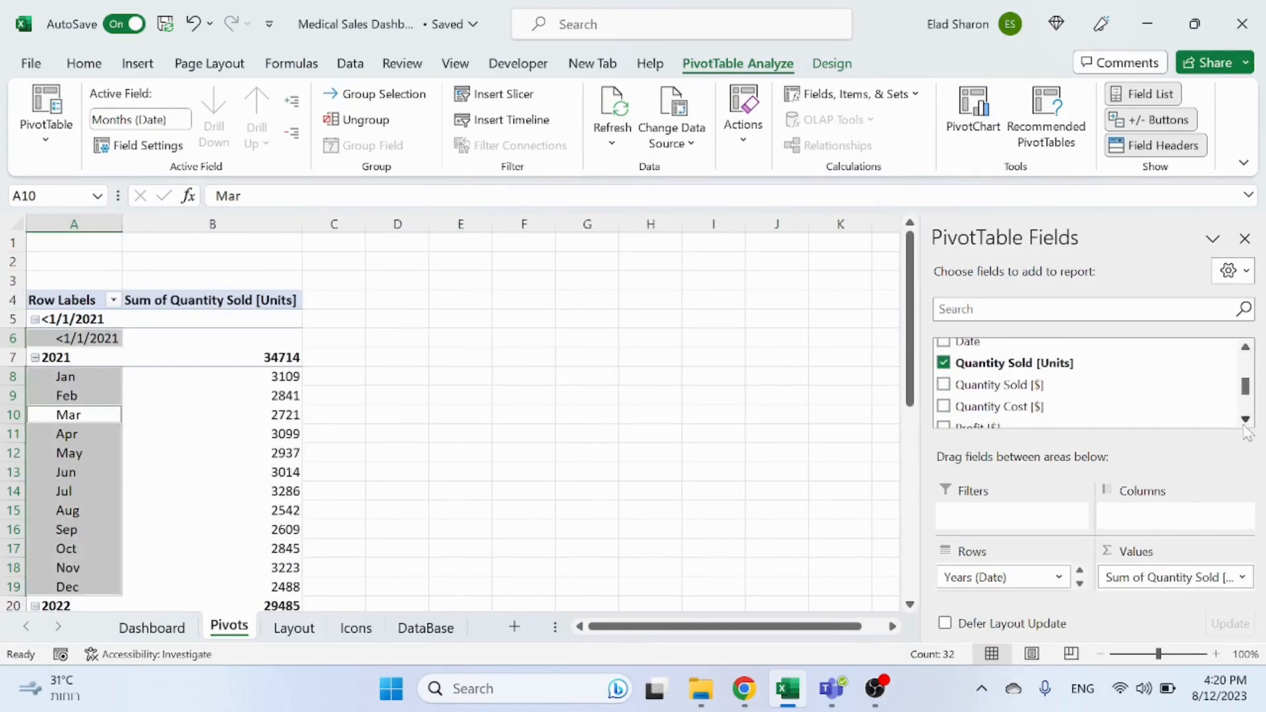
Step: Add Profit [$] to the pivot table's values
{"action": "scroll", "coordinate": [1009, 412], "scroll_direction": "down", "scroll_amount": 1}
{"action": "left_click_drag", "start_coordinate": [1001, 401], "coordinate": [1161, 587]}
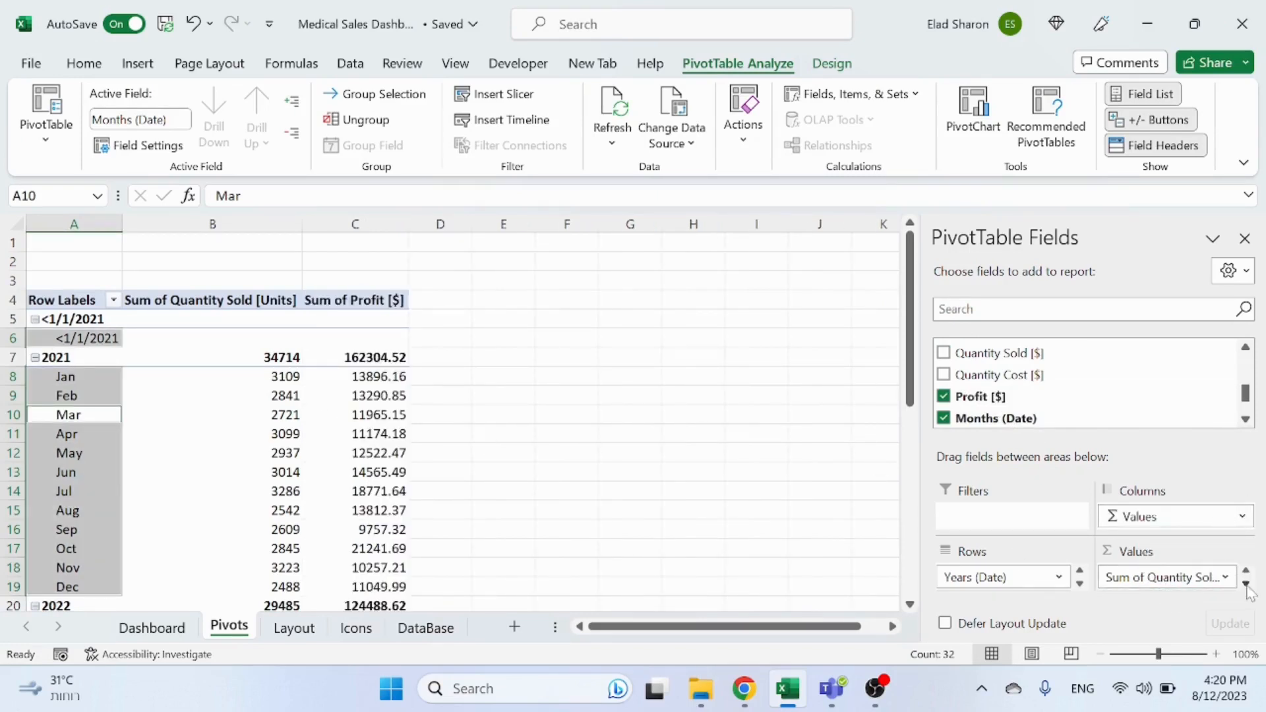
{"action": "left_click", "coordinate": [1246, 584]}
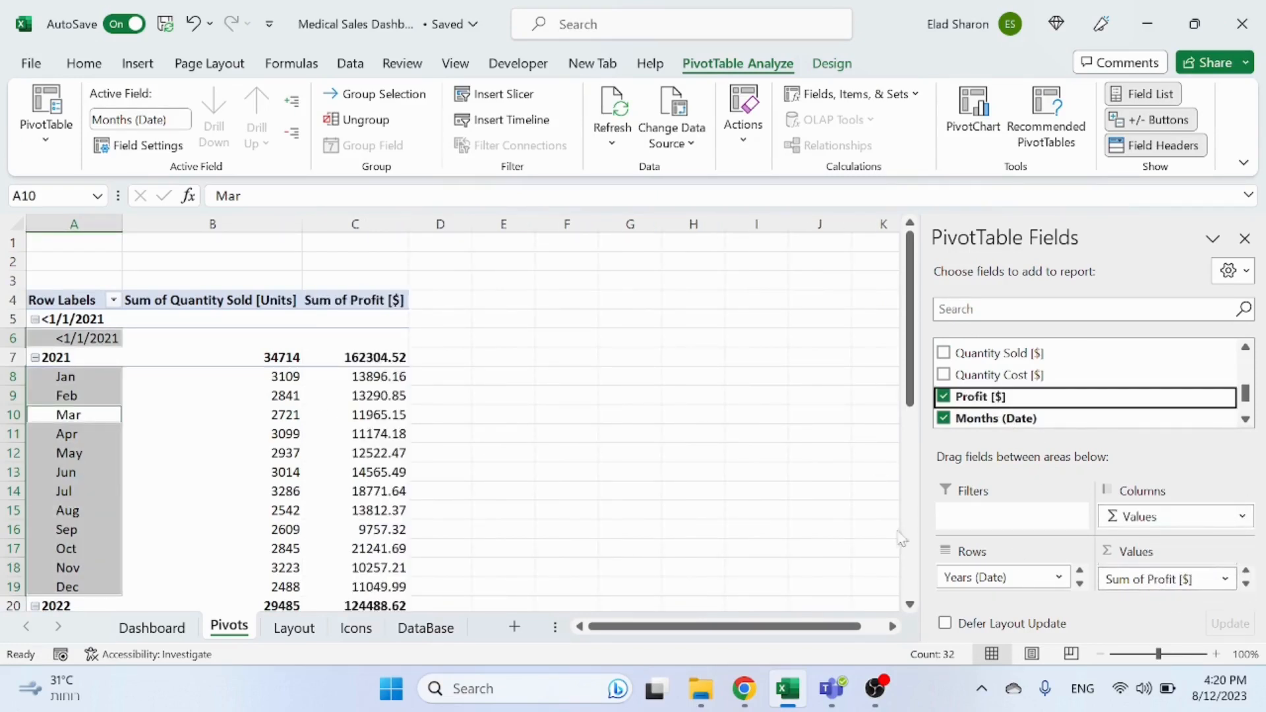
{"action": "left_click", "coordinate": [729, 513]}
{"action": "left_click", "coordinate": [339, 415]}
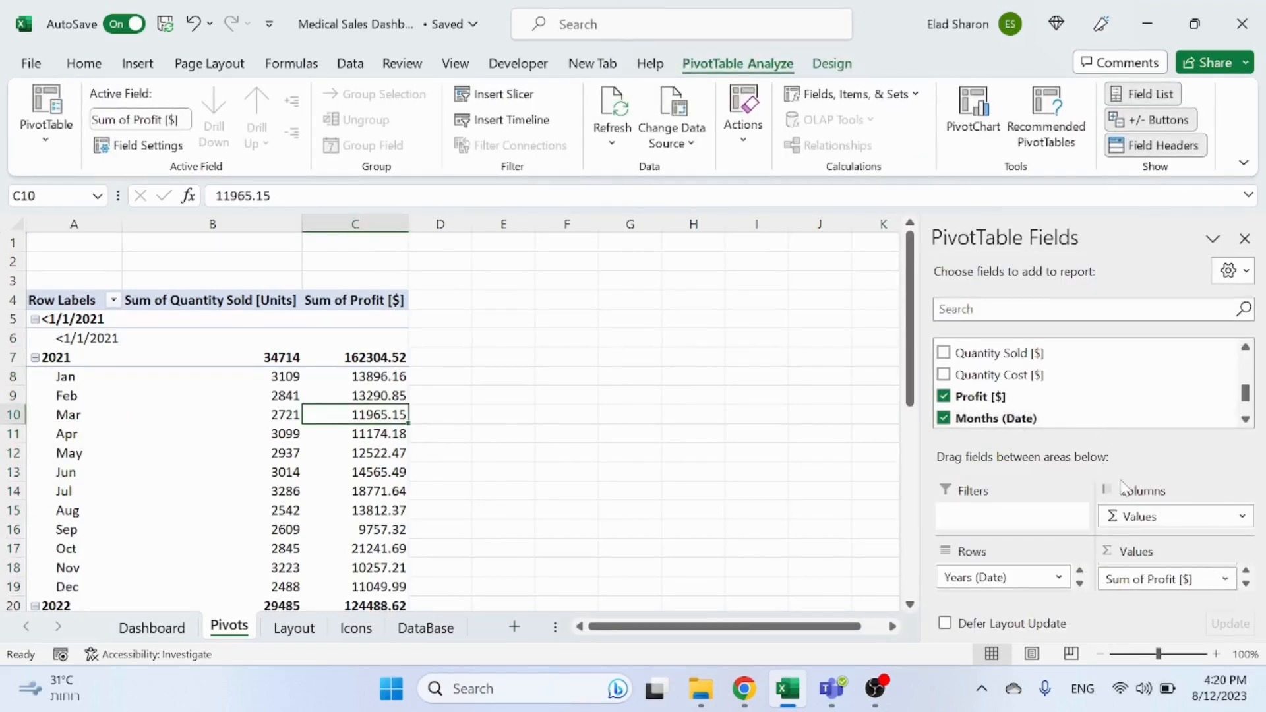
Step: Format Sum of Quantity Sold [Units] as Number with 0 decimal places and a thousands separator
{"action": "left_click", "coordinate": [1246, 570]}
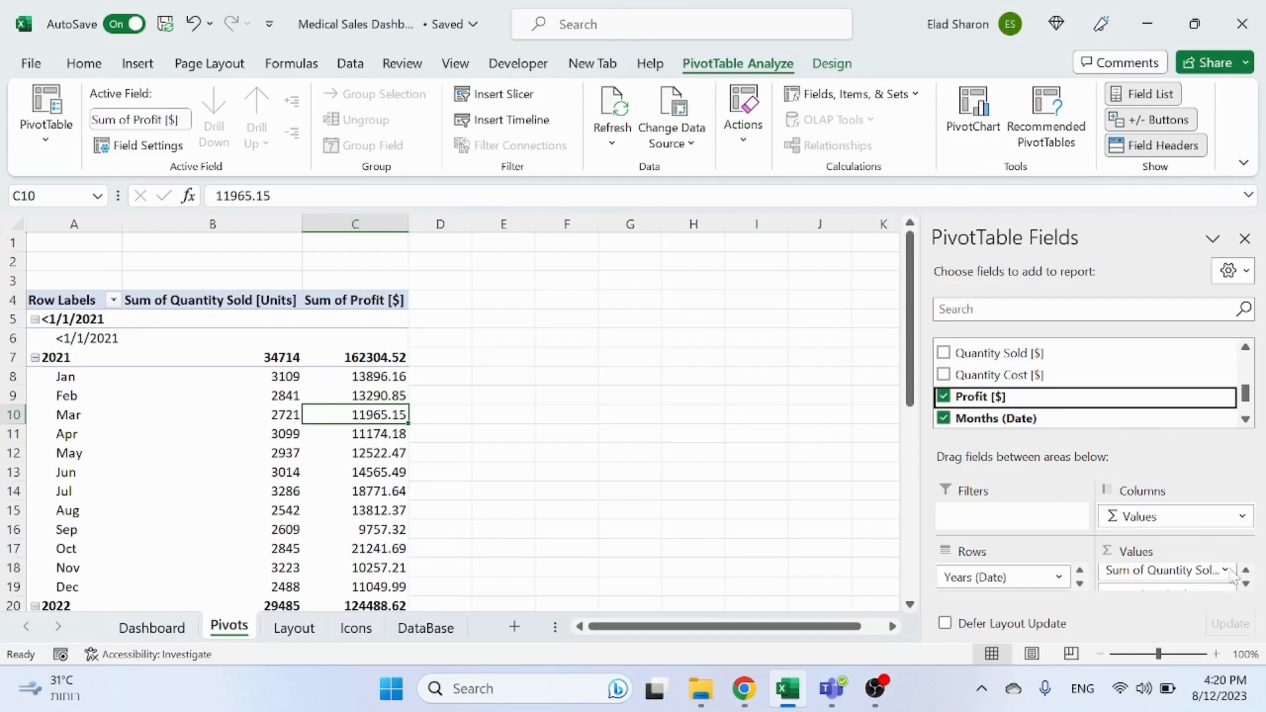
{"action": "left_click", "coordinate": [1224, 571]}
{"action": "left_click", "coordinate": [1174, 551]}
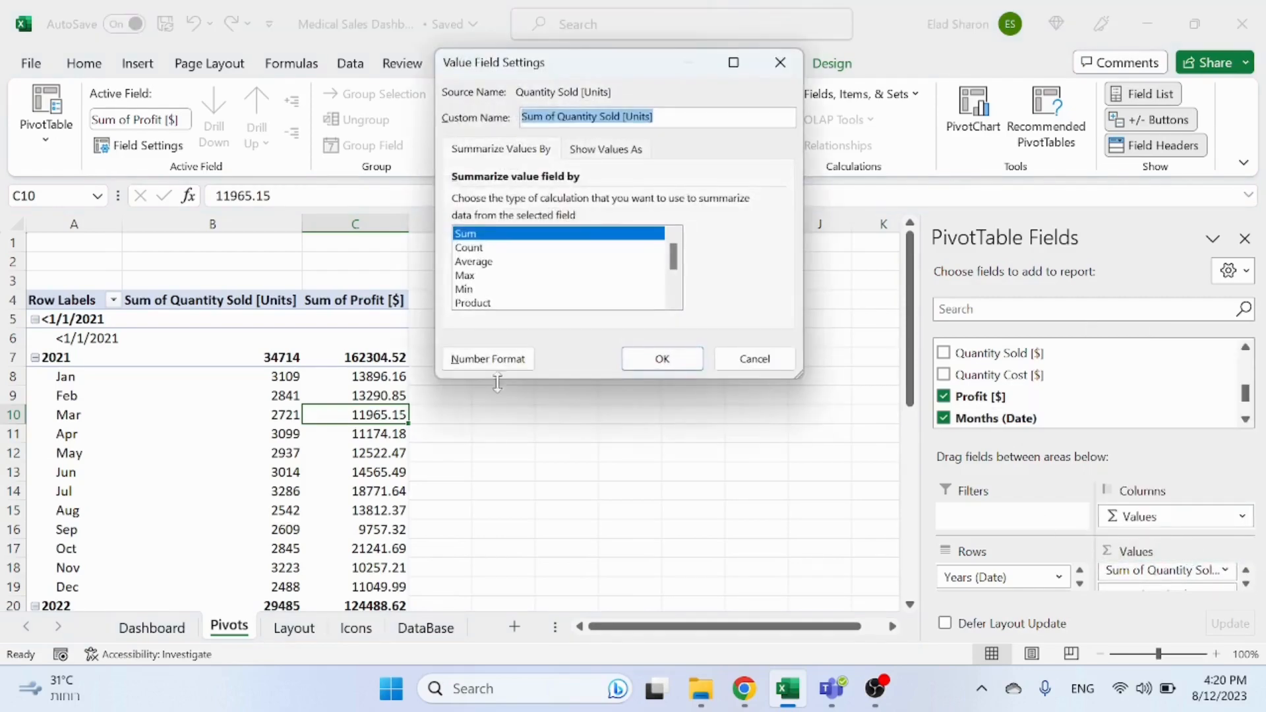
{"action": "left_click", "coordinate": [487, 359]}
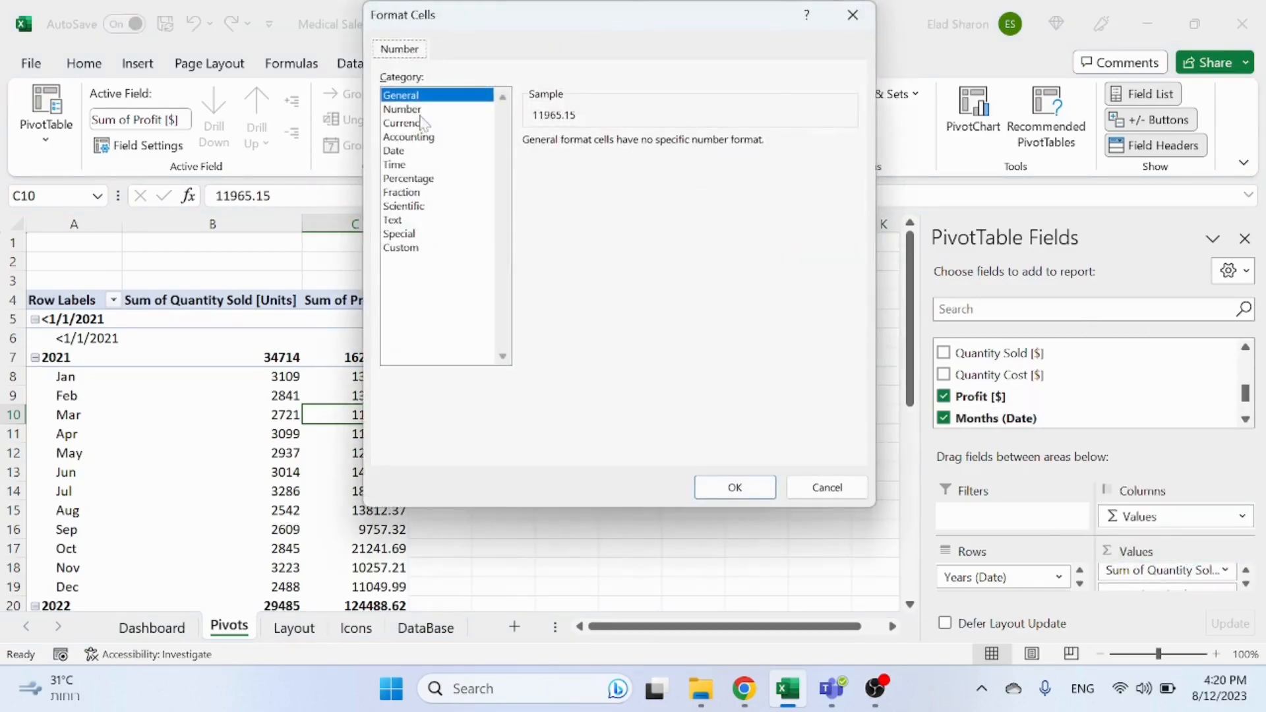
{"action": "left_click", "coordinate": [422, 109]}
{"action": "left_click", "coordinate": [627, 169]}
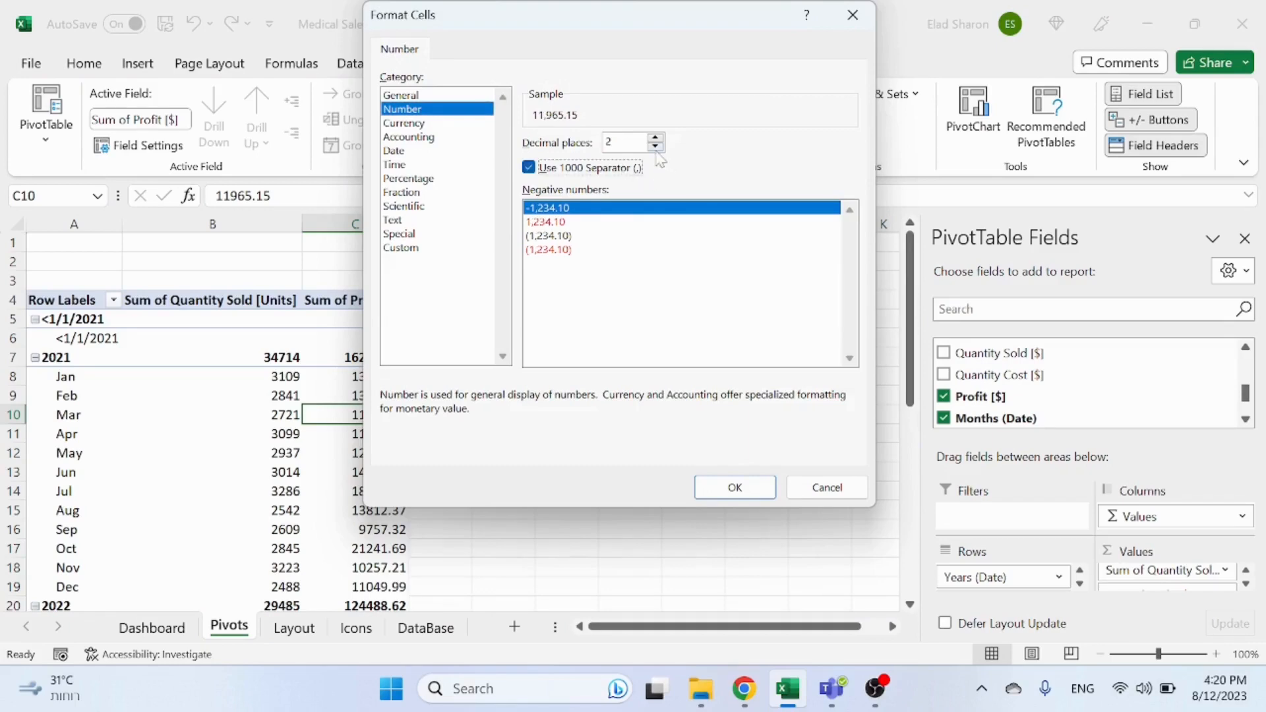
{"action": "left_click", "coordinate": [655, 146]}
{"action": "left_click", "coordinate": [656, 147]}
{"action": "left_click", "coordinate": [752, 491]}
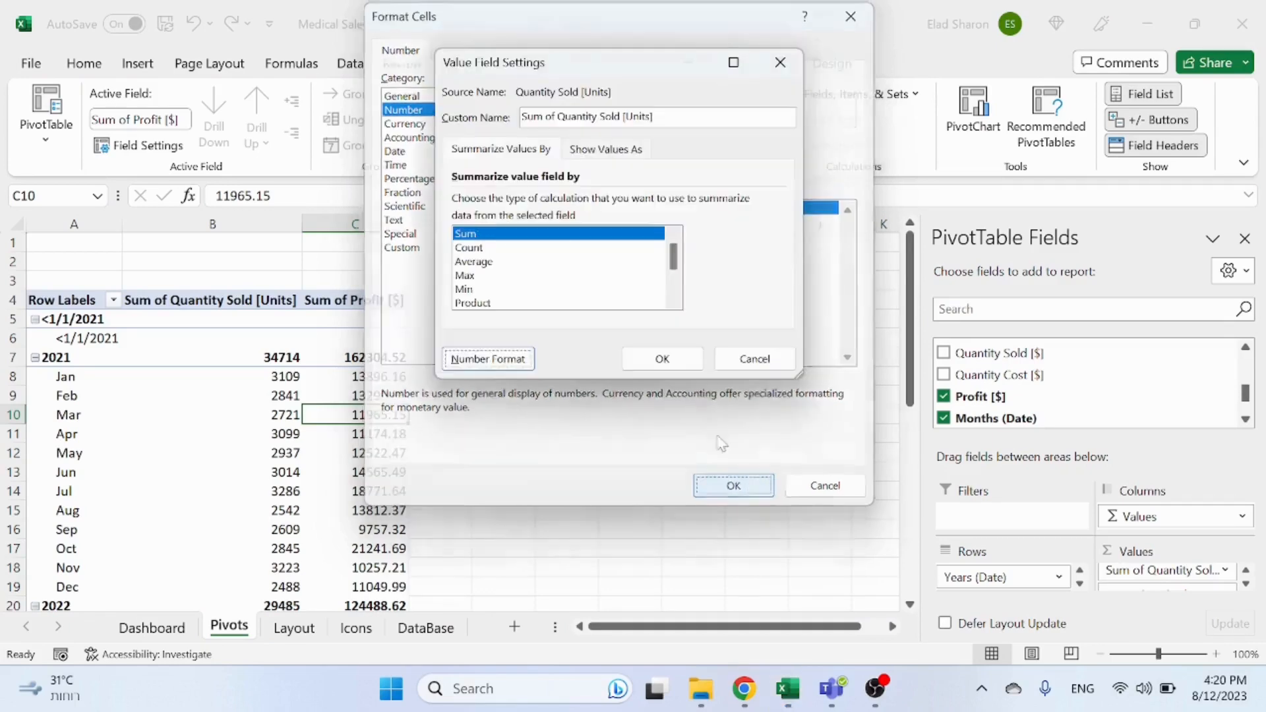
{"action": "left_click", "coordinate": [659, 359]}
Step: Format Sum of Profit [$] as Accounting with 0 decimal places and the $ symbol
{"action": "scroll", "coordinate": [1238, 588], "scroll_direction": "down", "scroll_amount": 1}
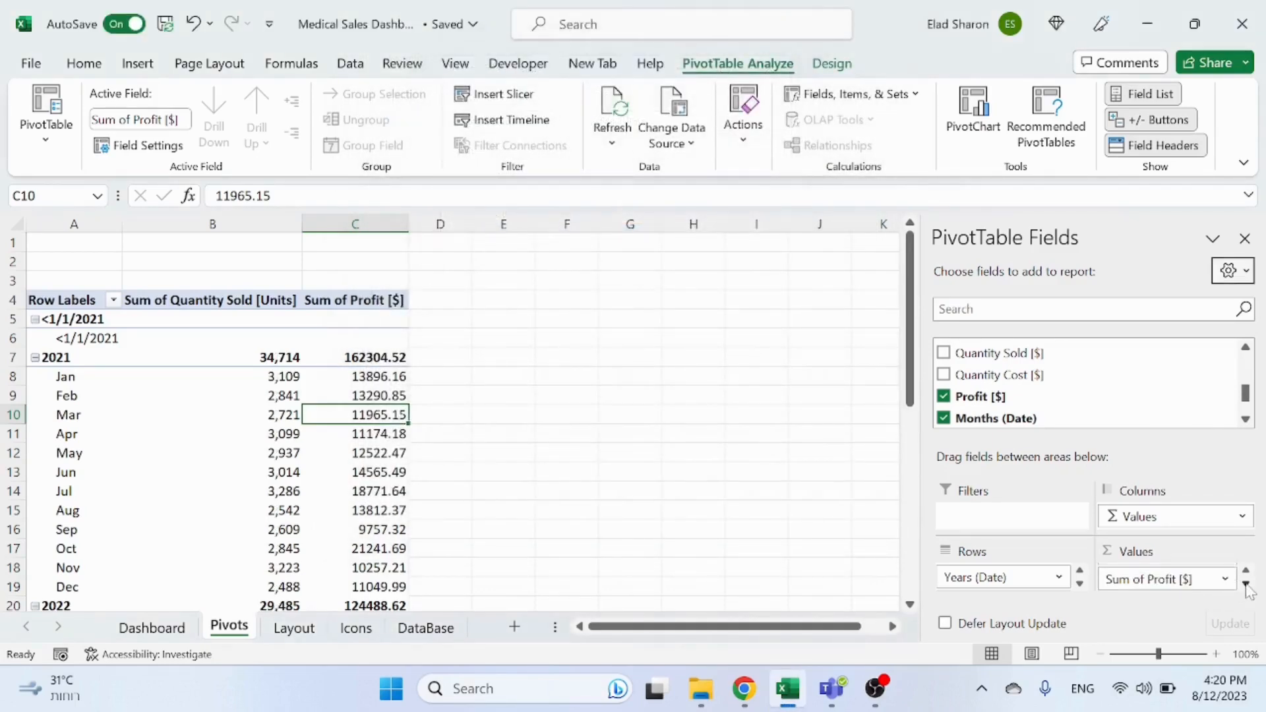
{"action": "left_click", "coordinate": [1161, 579]}
{"action": "left_click", "coordinate": [1186, 555]}
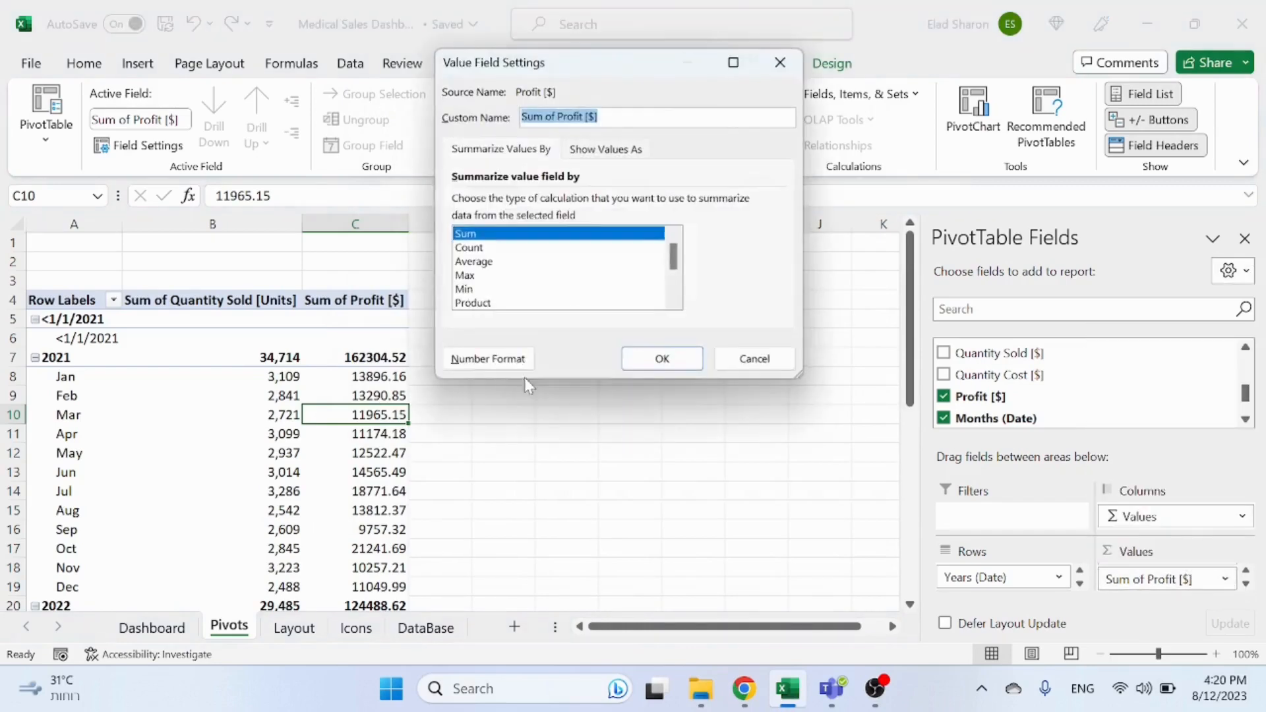
{"action": "left_click", "coordinate": [516, 362]}
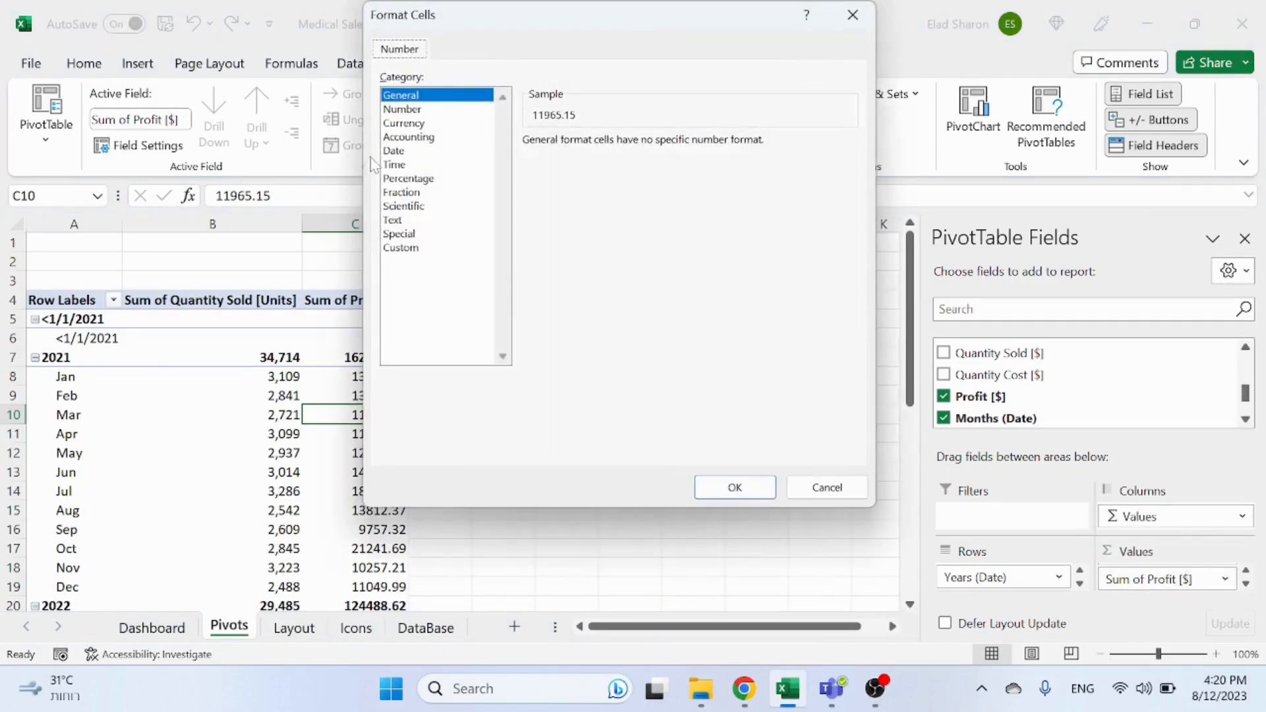
{"action": "left_click", "coordinate": [415, 138]}
{"action": "double_click", "coordinate": [655, 146]}
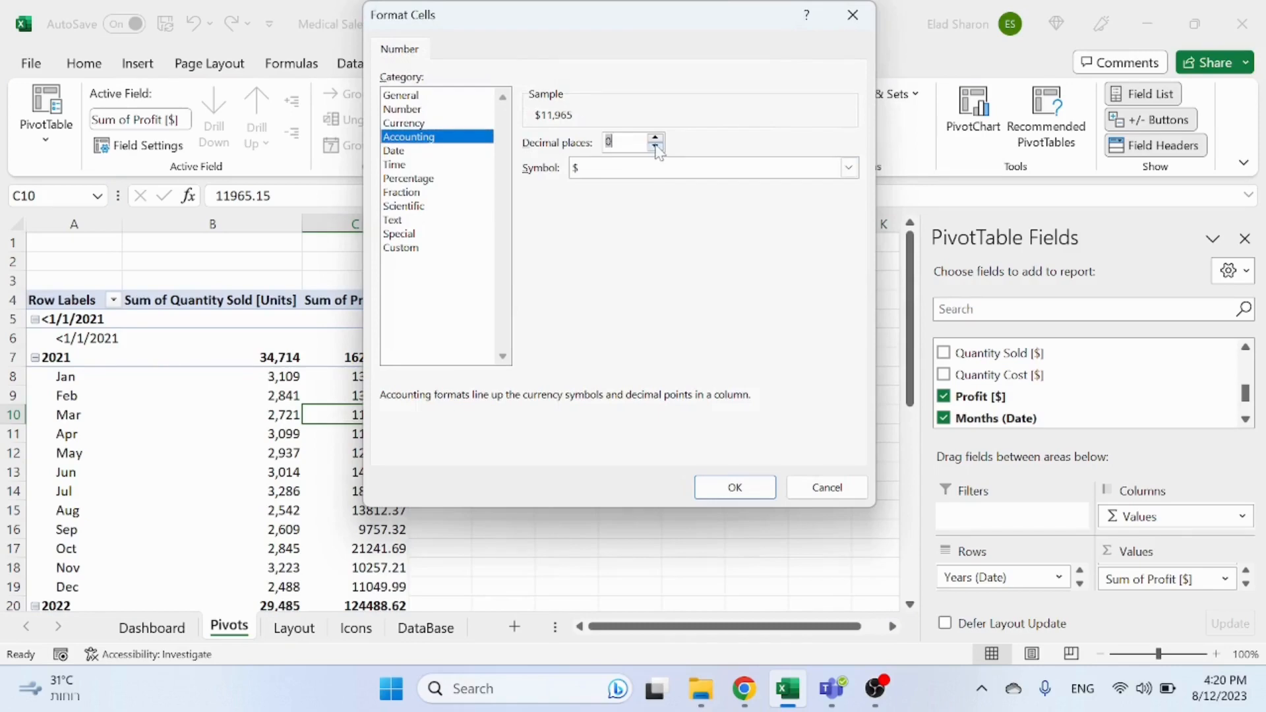
{"action": "left_click", "coordinate": [717, 486]}
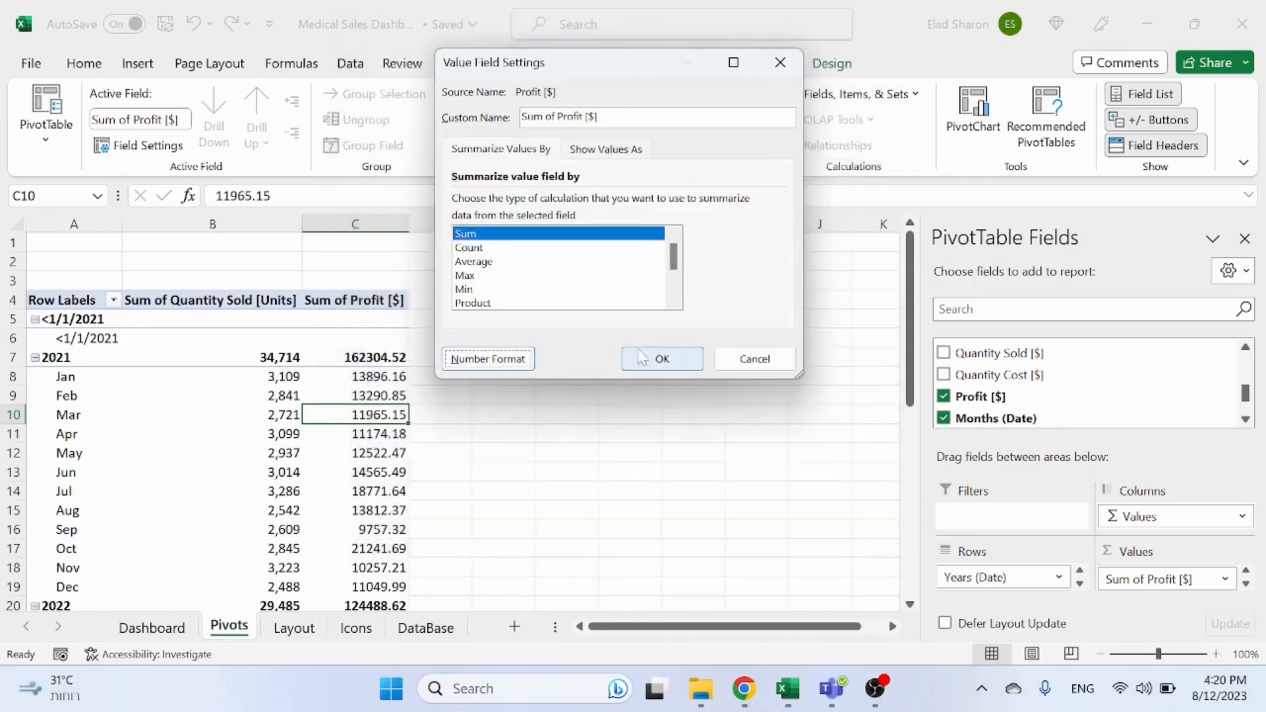
{"action": "left_click", "coordinate": [645, 356]}
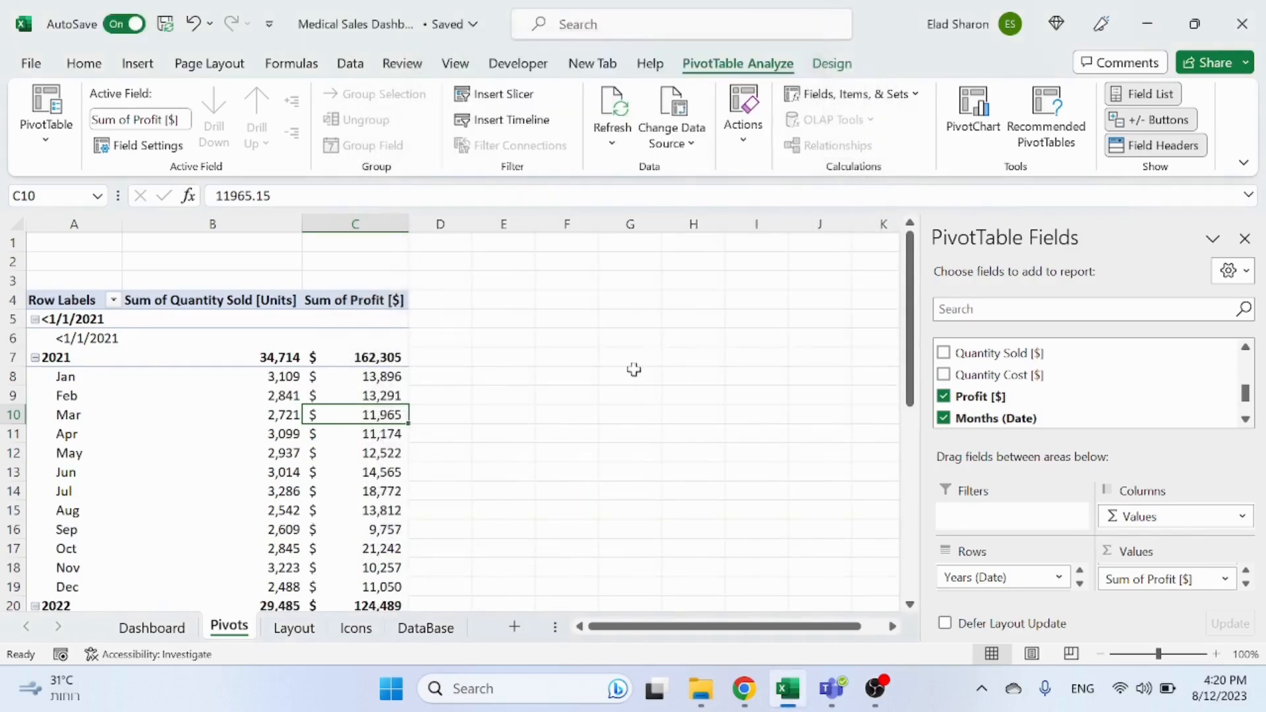
Step: Start a Combo chart from the pivot table and put the Sum of Profit [$] series on the secondary axis
{"action": "left_click", "coordinate": [430, 397]}
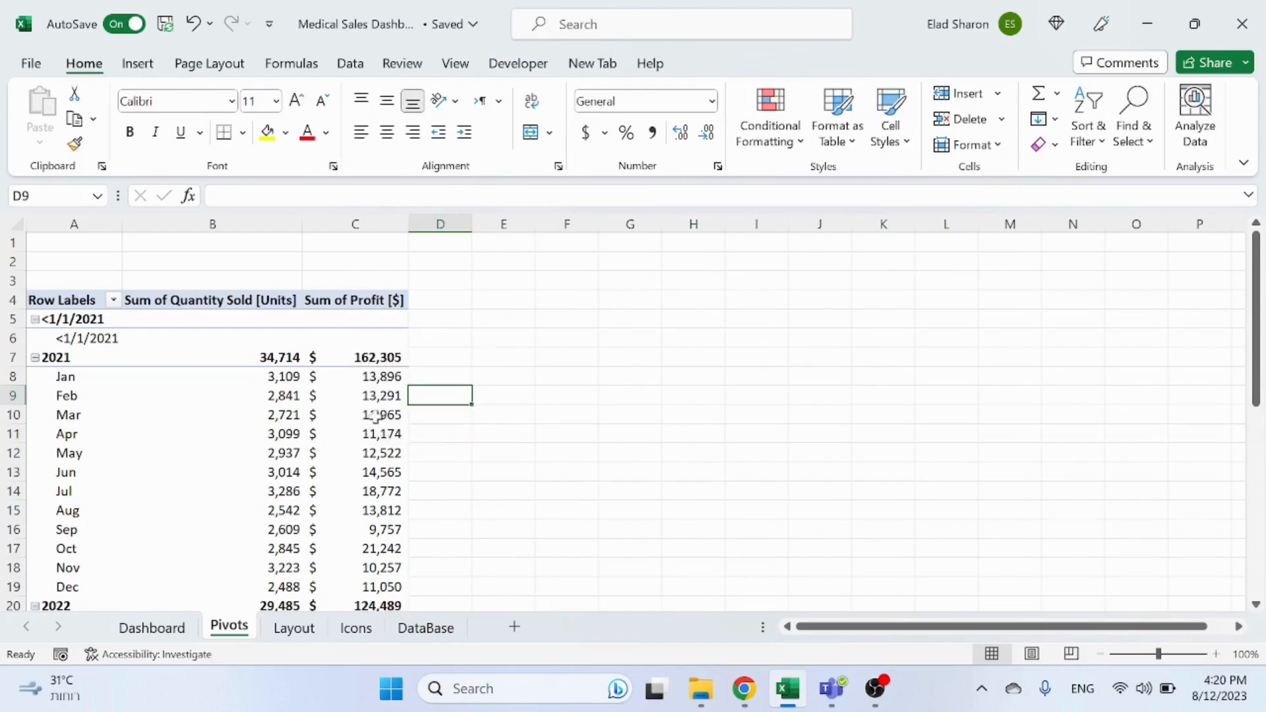
{"action": "mouse_move", "coordinate": [385, 379]}
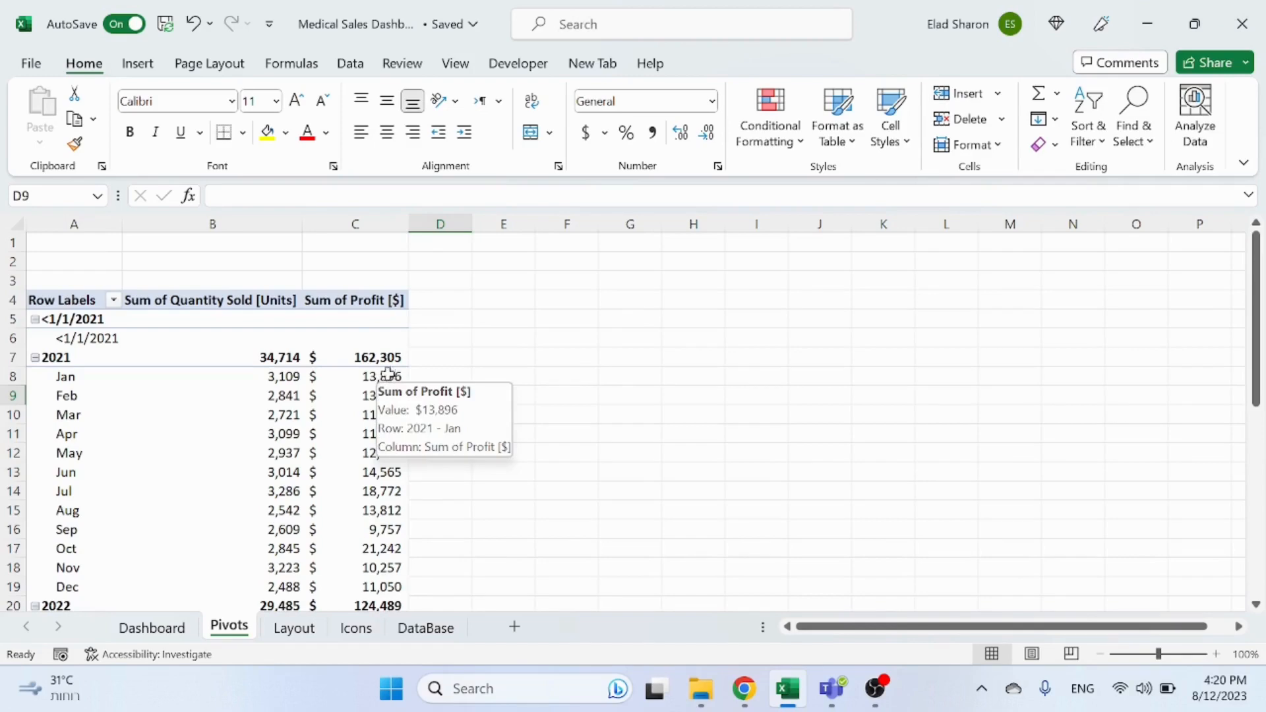
{"action": "left_click", "coordinate": [385, 376]}
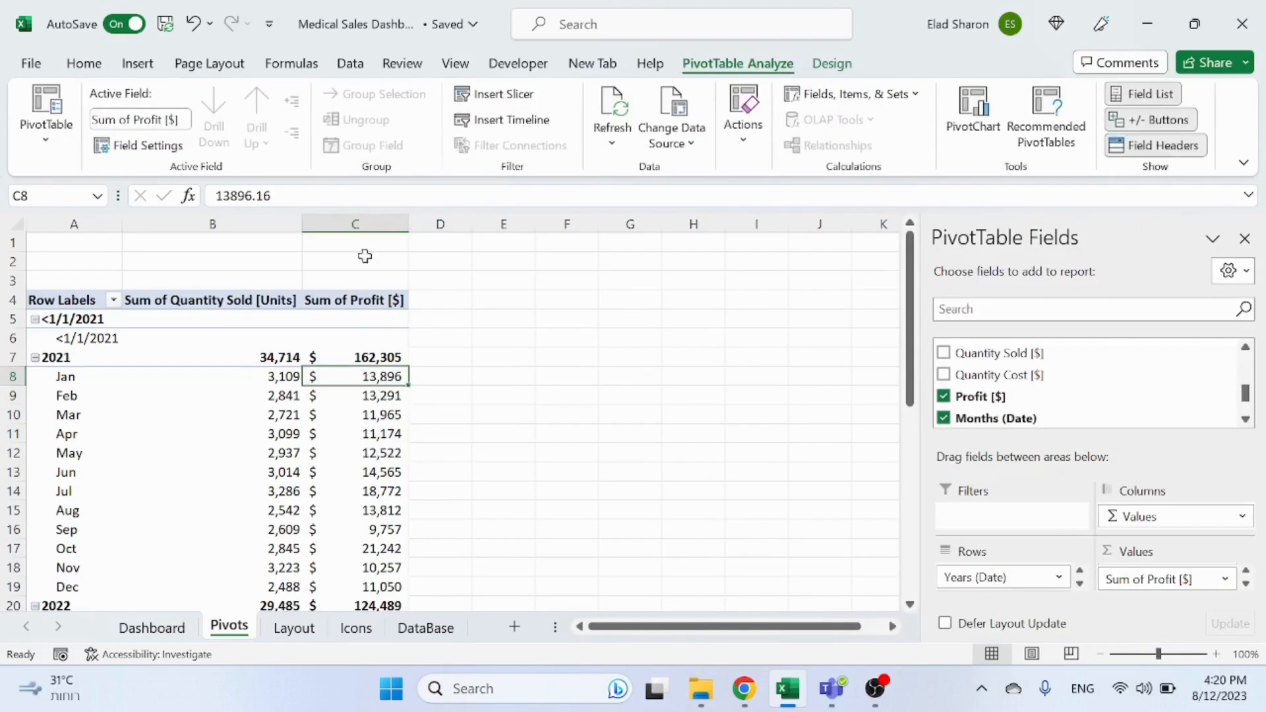
{"action": "left_click", "coordinate": [439, 414]}
{"action": "left_click", "coordinate": [343, 377]}
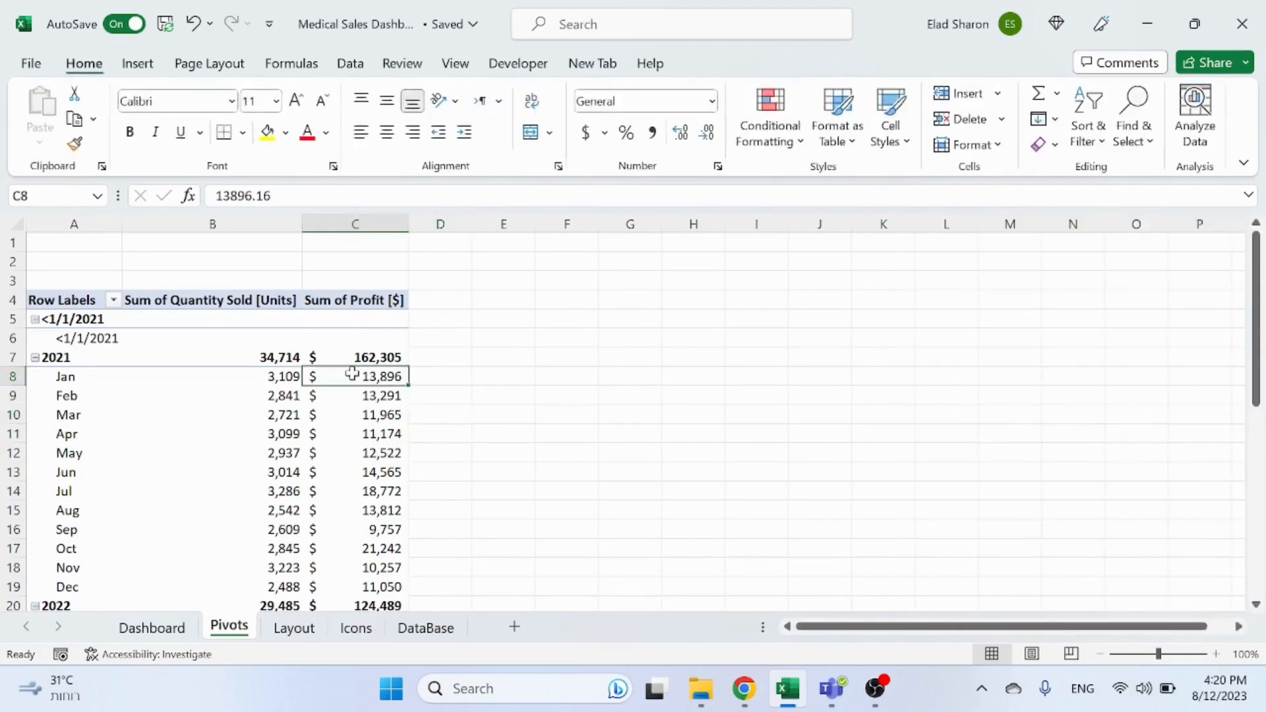
{"action": "left_click", "coordinate": [139, 66]}
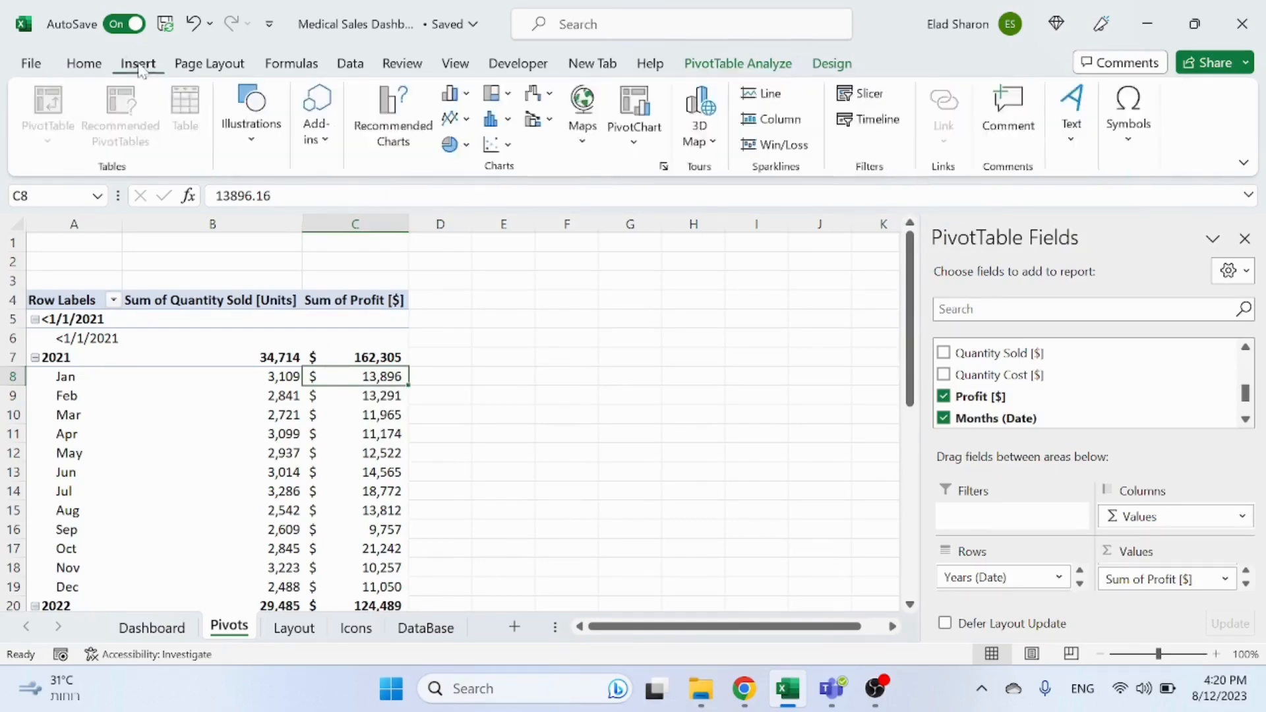
{"action": "left_click", "coordinate": [395, 122]}
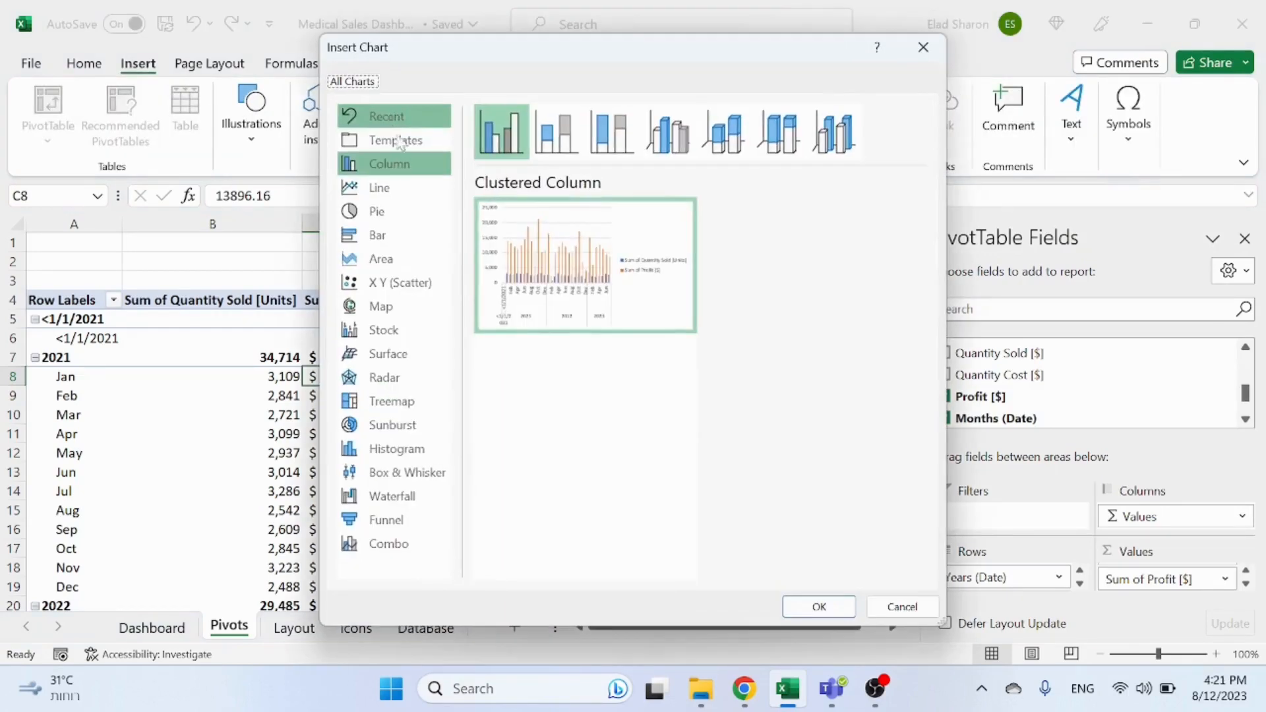
{"action": "left_click", "coordinate": [402, 546]}
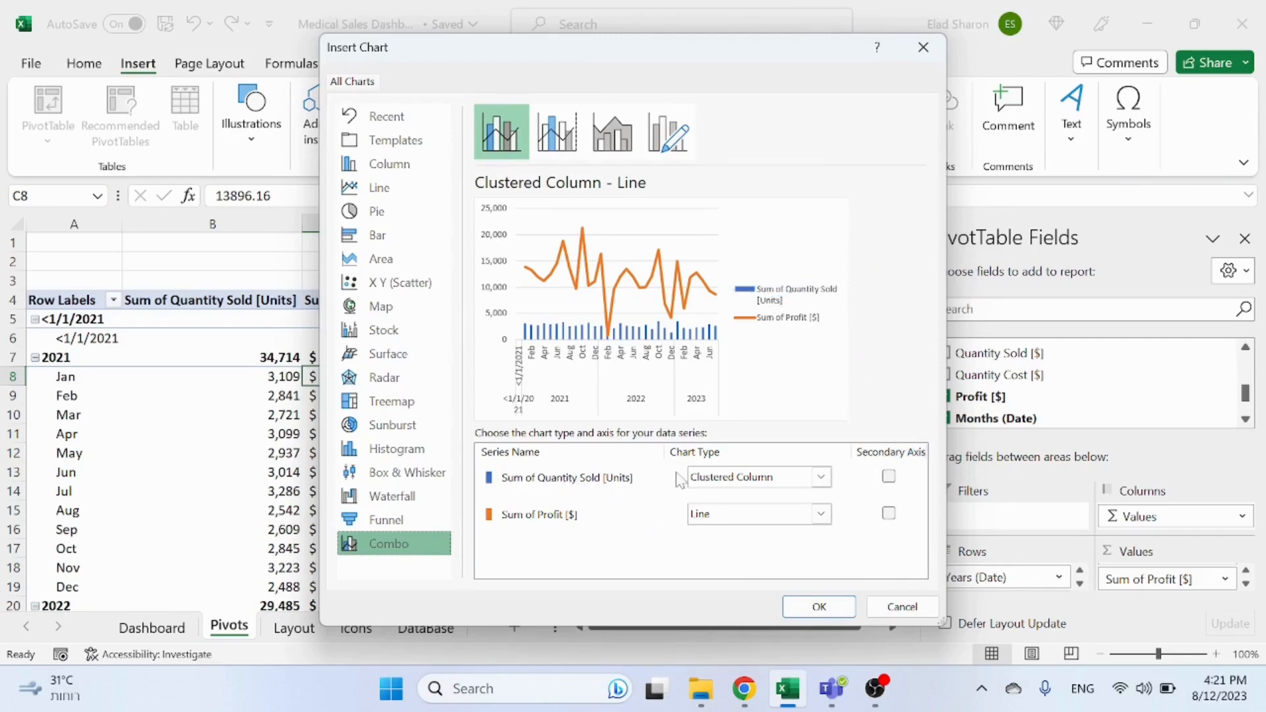
{"action": "left_click", "coordinate": [889, 514]}
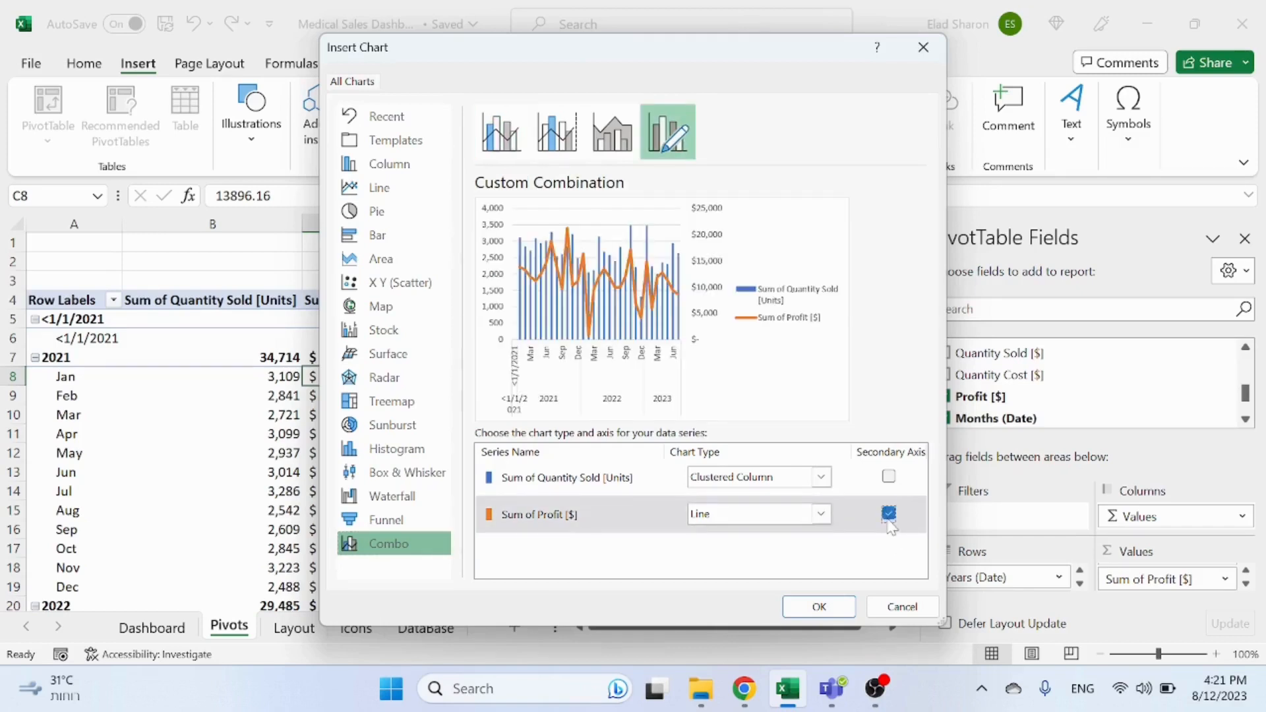
{"action": "left_click", "coordinate": [888, 515]}
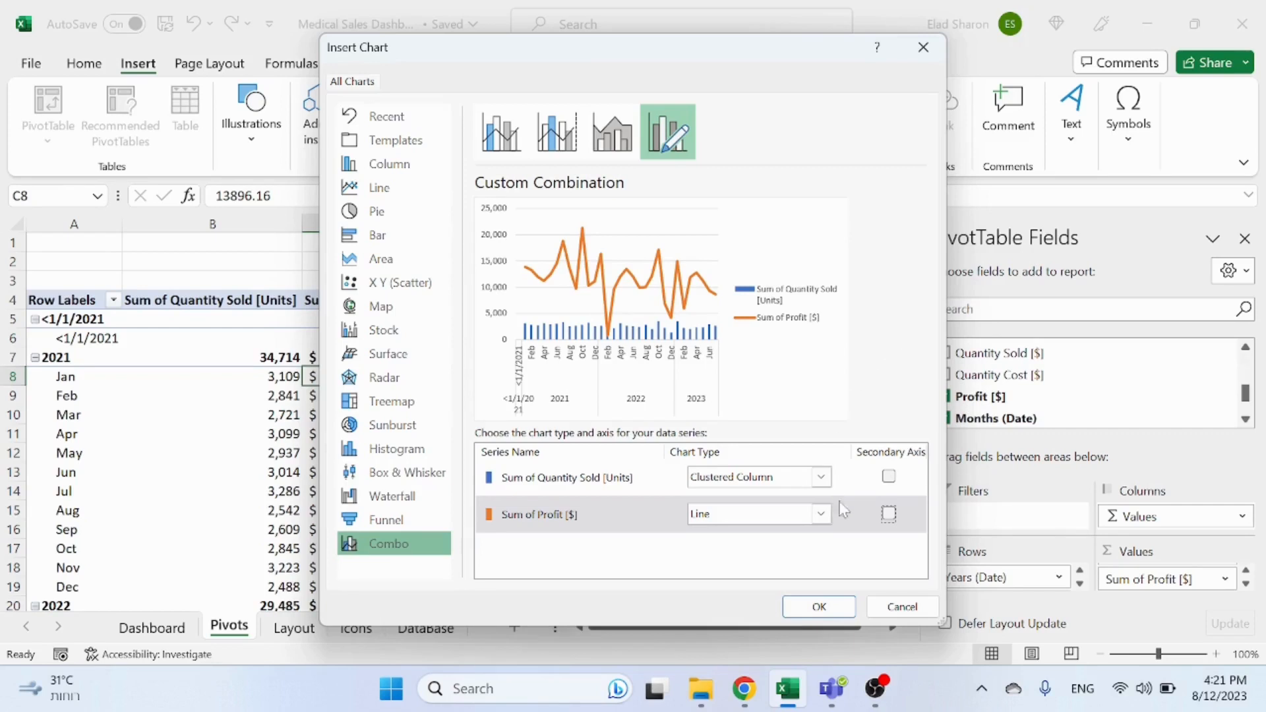
{"action": "left_click", "coordinate": [889, 515]}
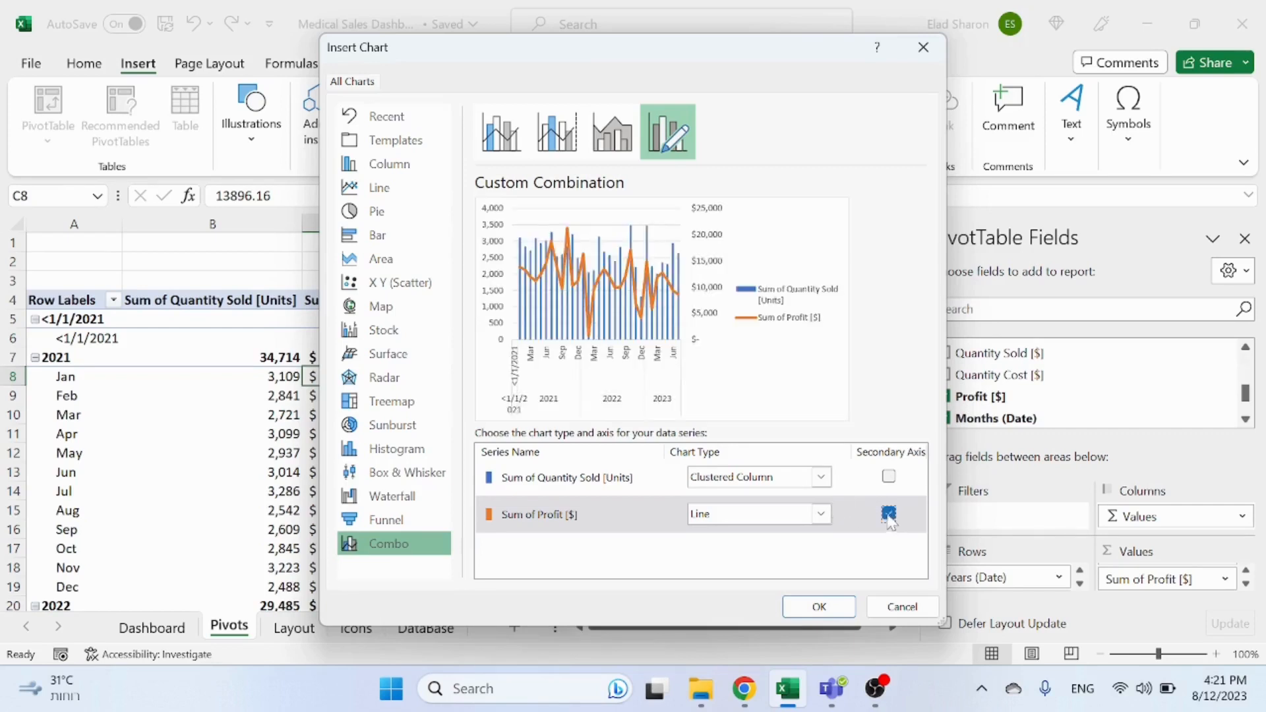
Step: Set the Sum of Profit [$] series to Line with Markers and insert the combo chart
{"action": "left_click", "coordinate": [830, 515]}
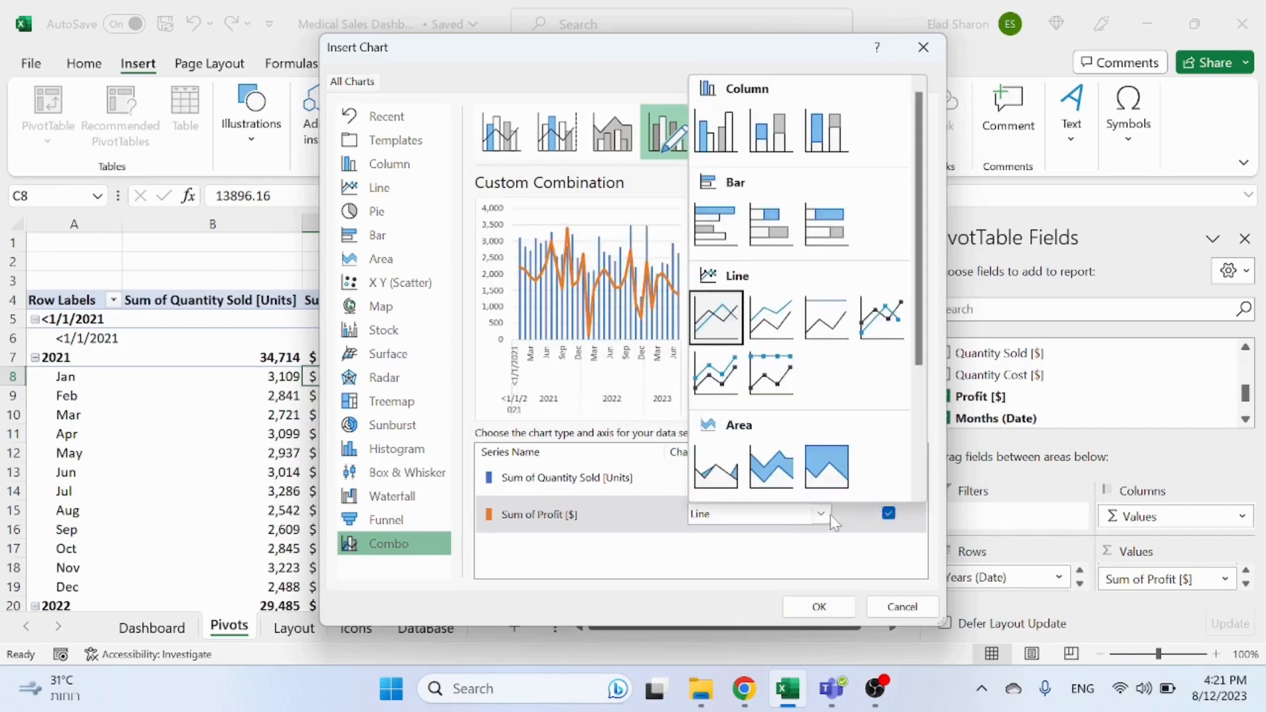
{"action": "left_click", "coordinate": [887, 335]}
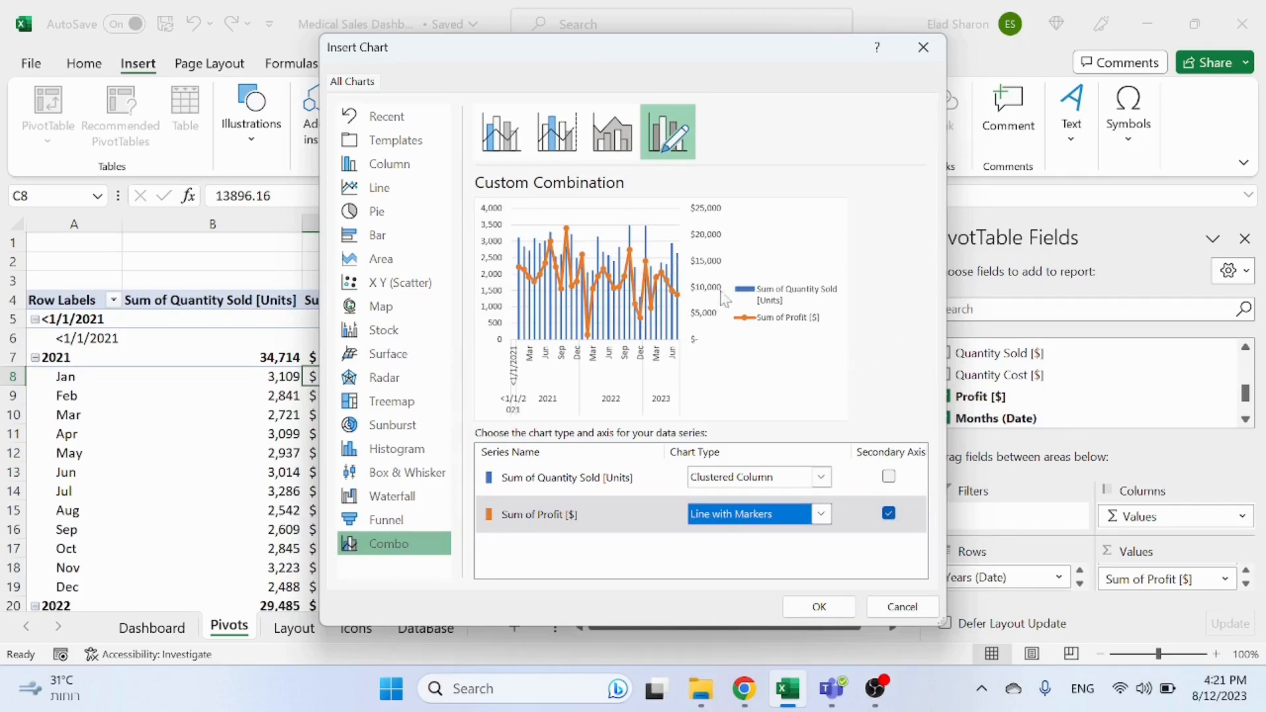
{"action": "left_click", "coordinate": [816, 604]}
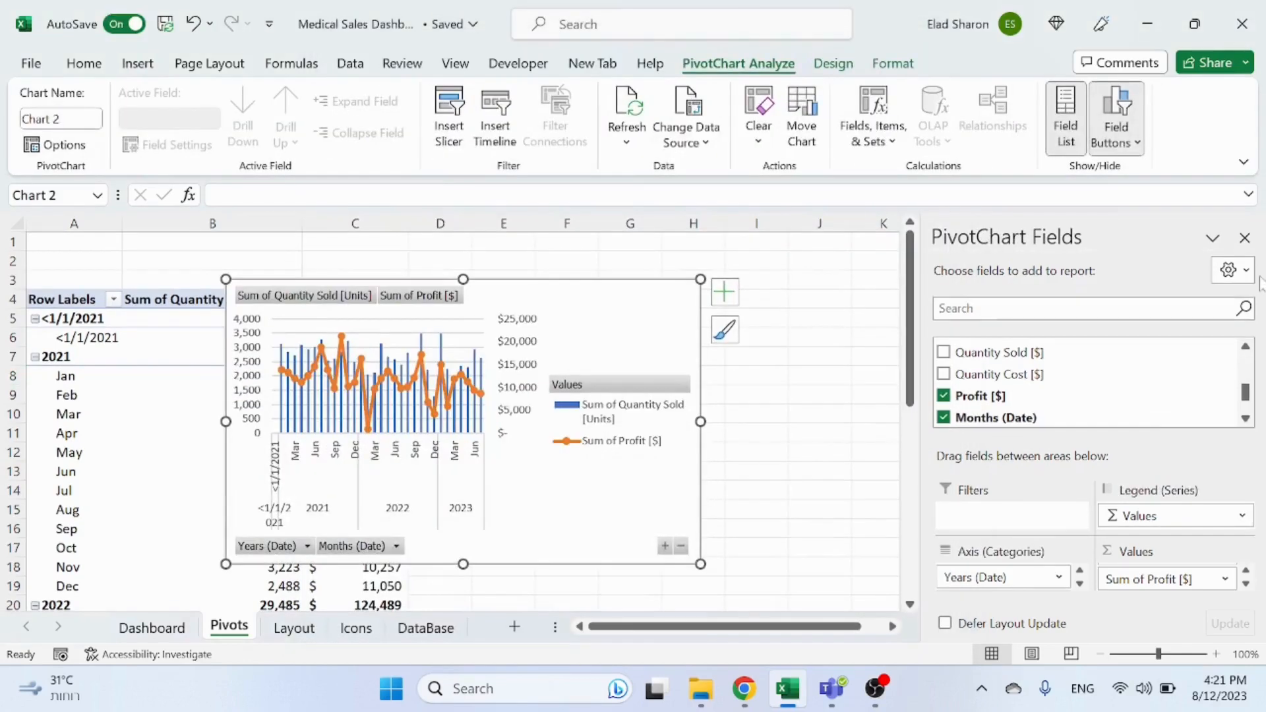
Step: Close the field list and move the chart beside the pivot table
{"action": "left_click", "coordinate": [1244, 238]}
{"action": "left_click_drag", "start_coordinate": [626, 284], "coordinate": [914, 297]}
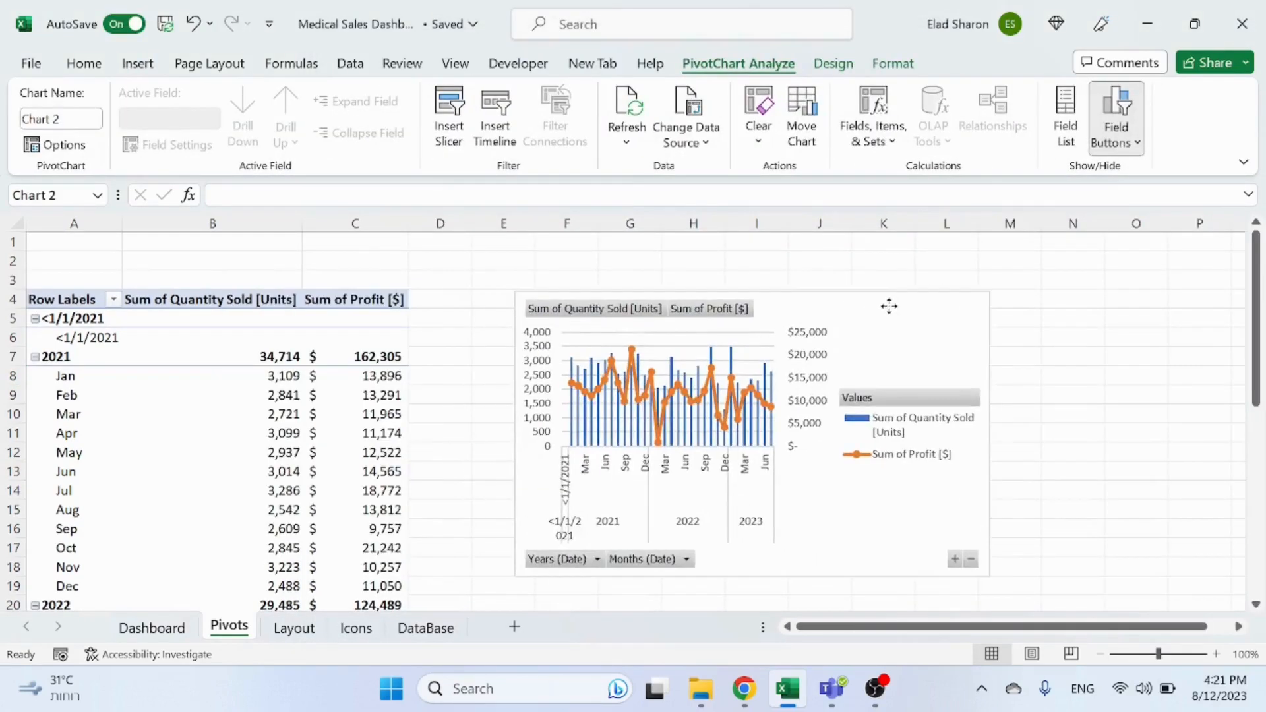
{"action": "right_click", "coordinate": [562, 566]}
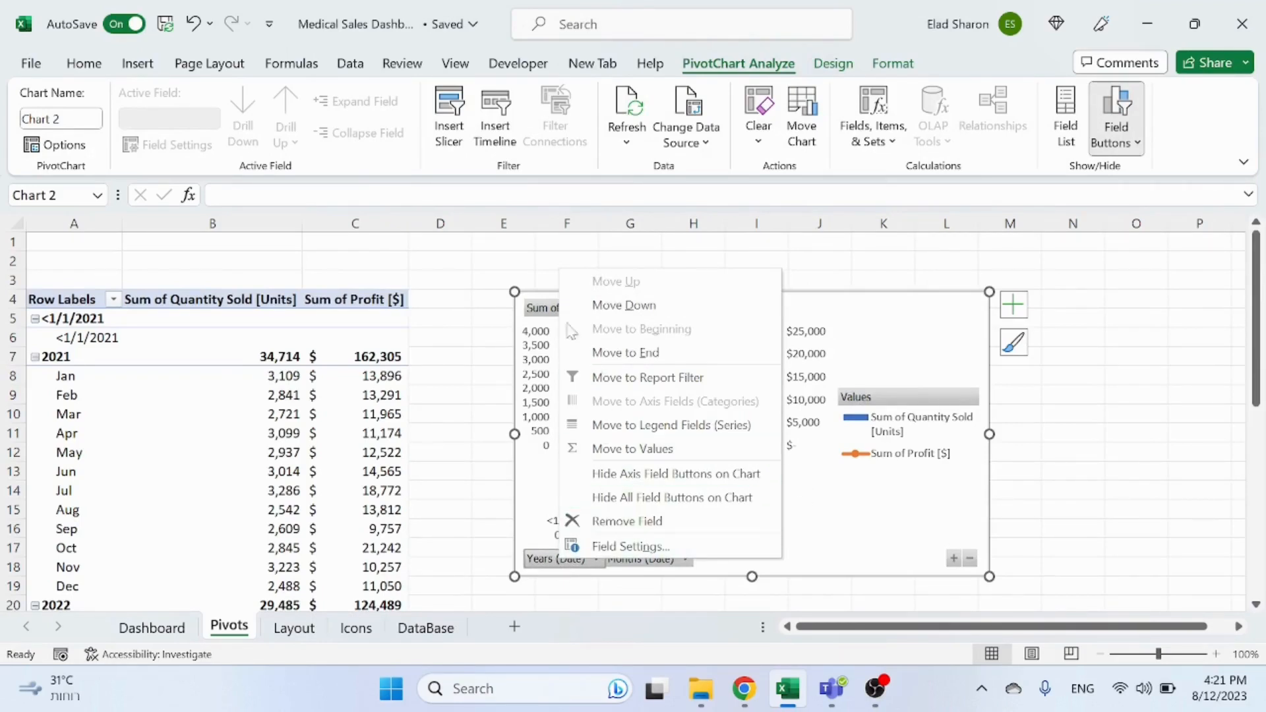
{"action": "left_click", "coordinate": [439, 381]}
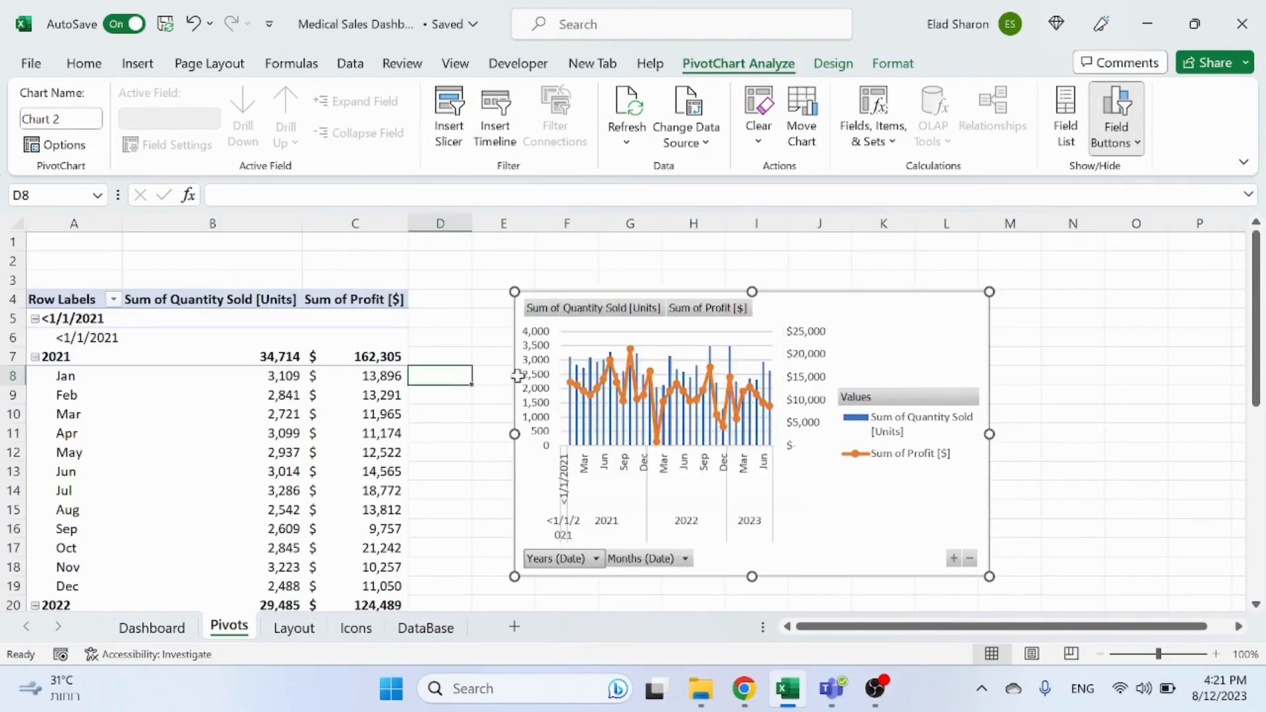
Step: Hide all field buttons on the pivot chart
{"action": "left_click", "coordinate": [685, 558]}
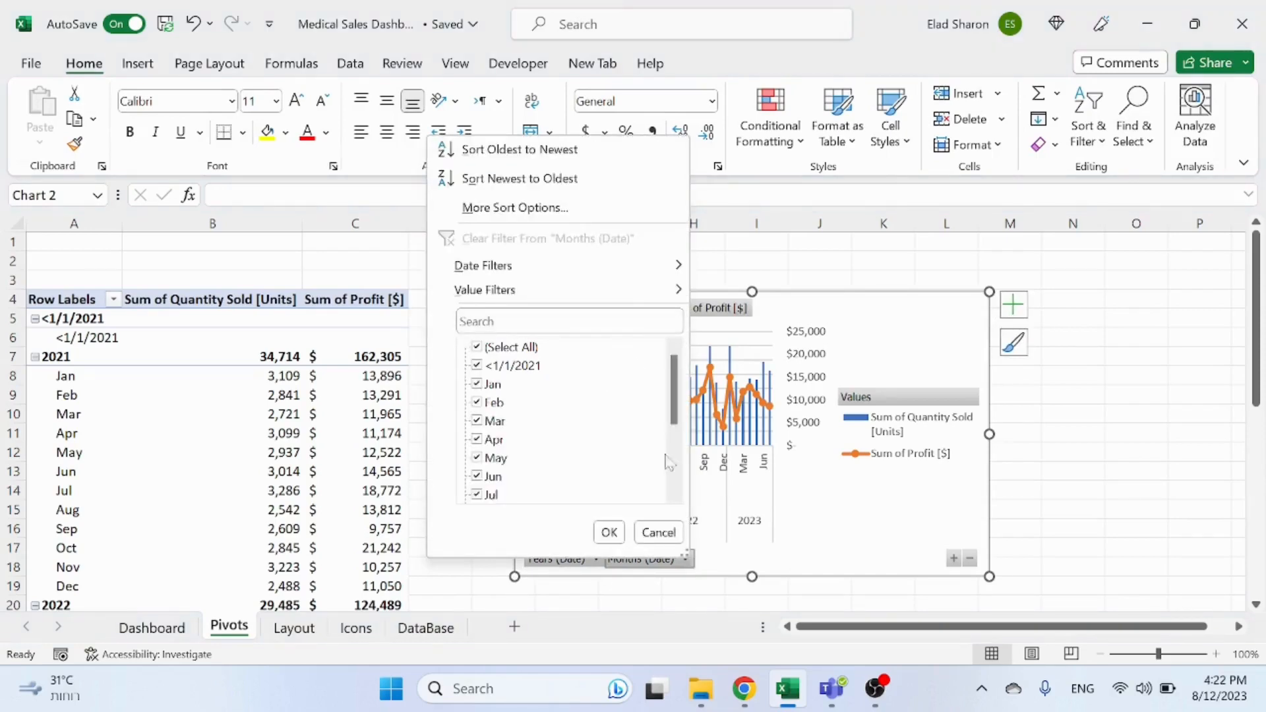
{"action": "scroll", "coordinate": [634, 356], "scroll_direction": "down", "scroll_amount": 2}
{"action": "scroll", "coordinate": [652, 352], "scroll_direction": "up", "scroll_amount": 3}
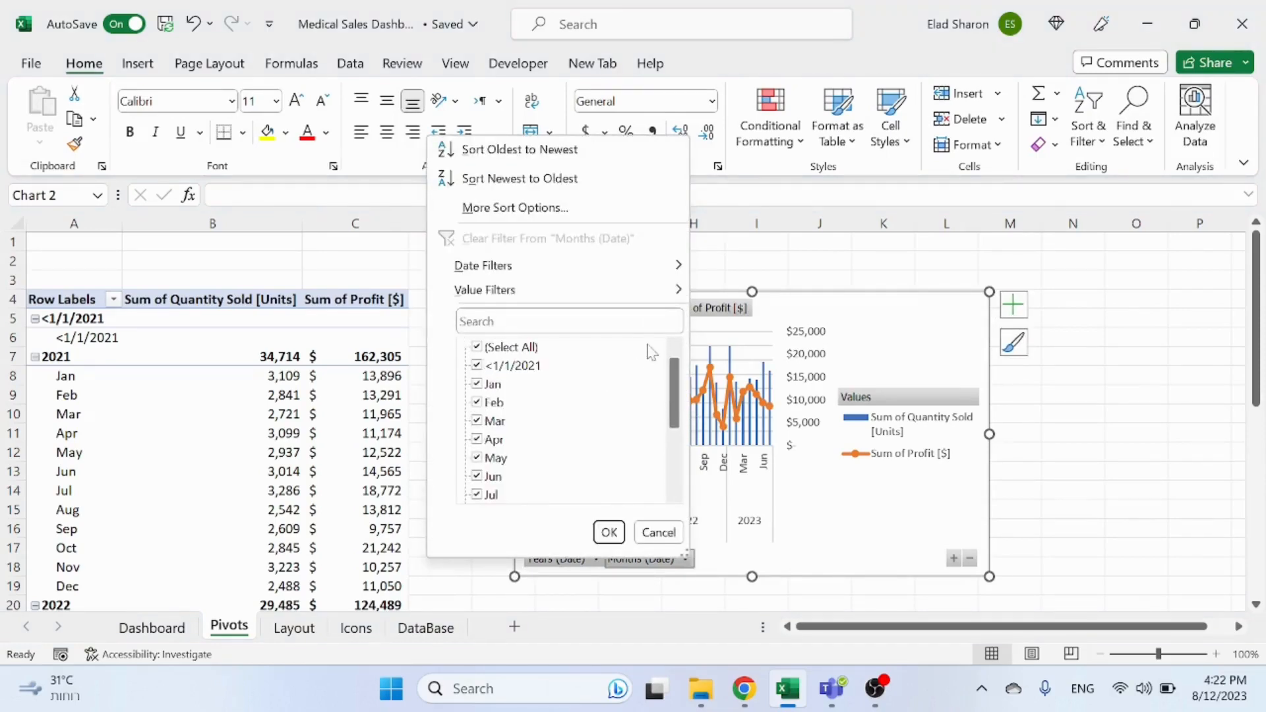
{"action": "left_click", "coordinate": [1093, 344]}
{"action": "right_click", "coordinate": [559, 560]}
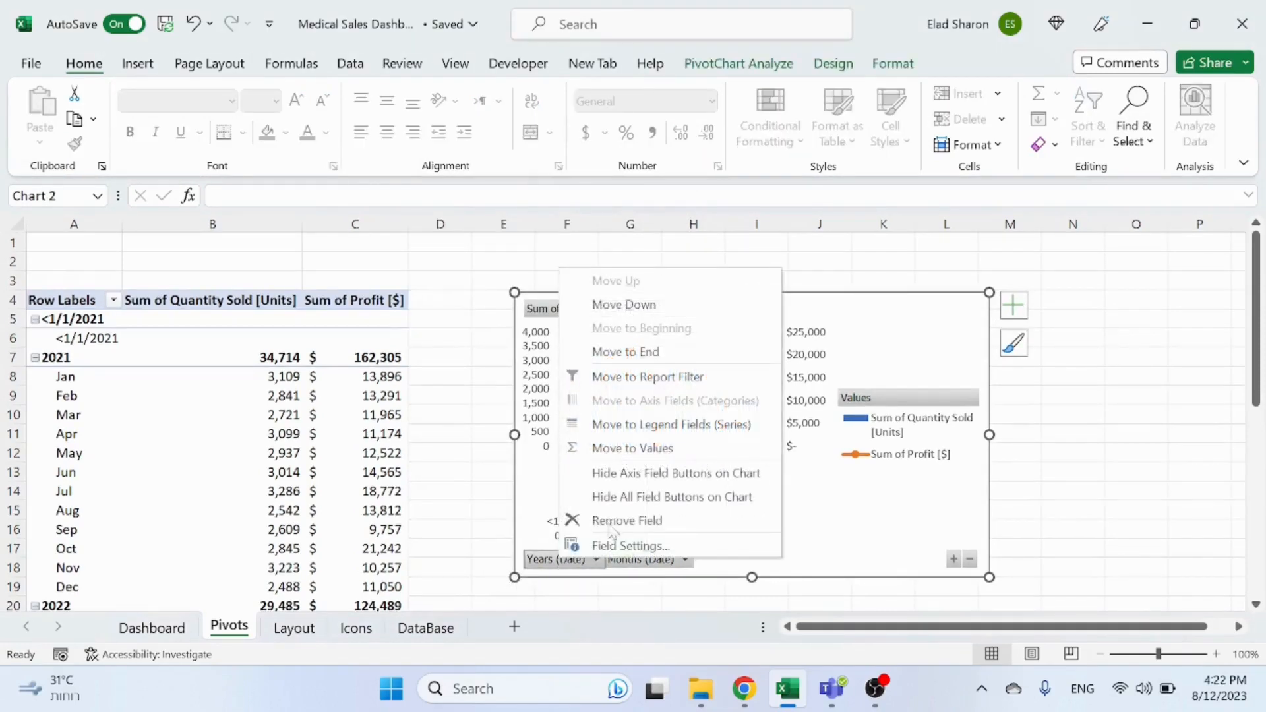
{"action": "left_click", "coordinate": [648, 506]}
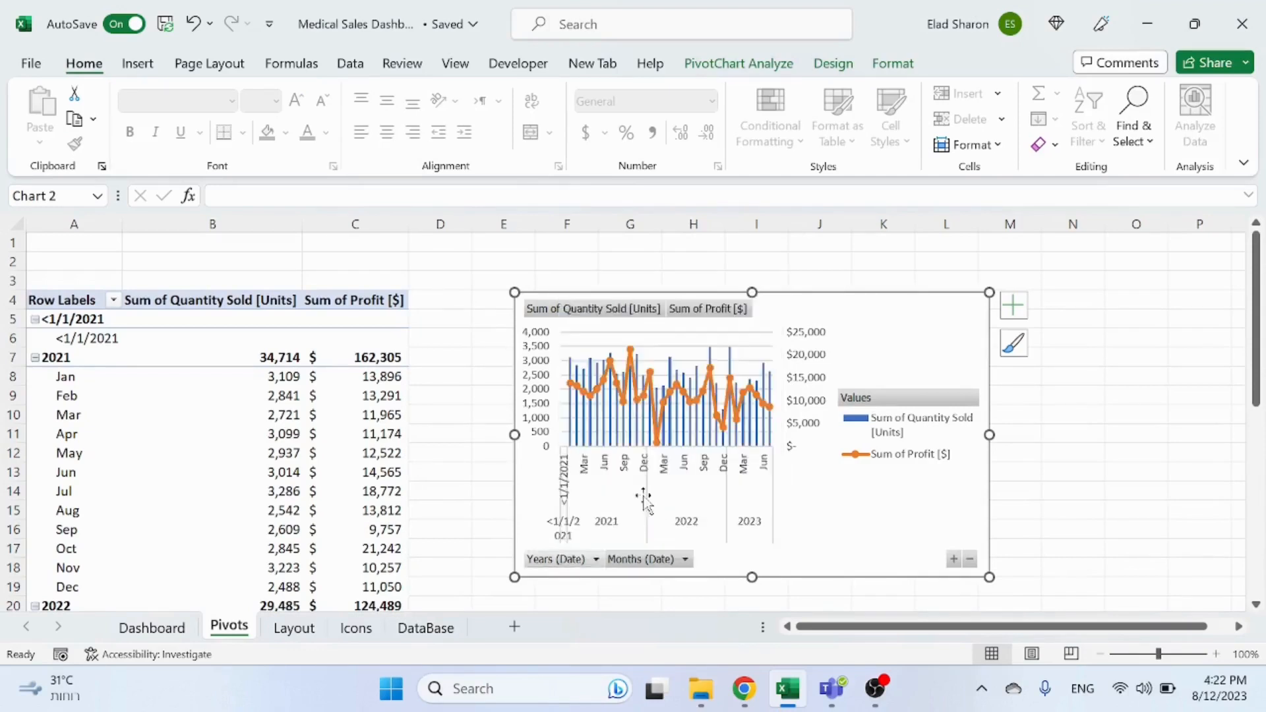
Step: Move the chart legend to the bottom
{"action": "left_click", "coordinate": [833, 63]}
{"action": "left_click", "coordinate": [36, 131]}
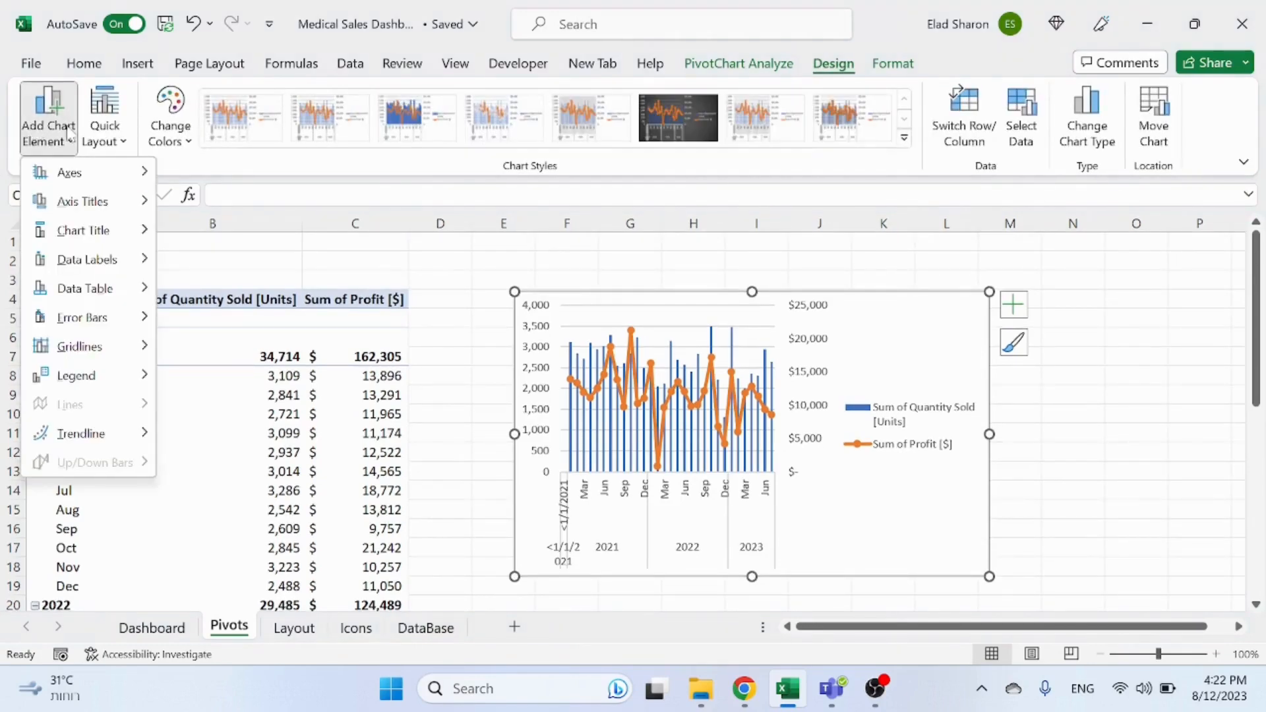
{"action": "mouse_move", "coordinate": [104, 385]}
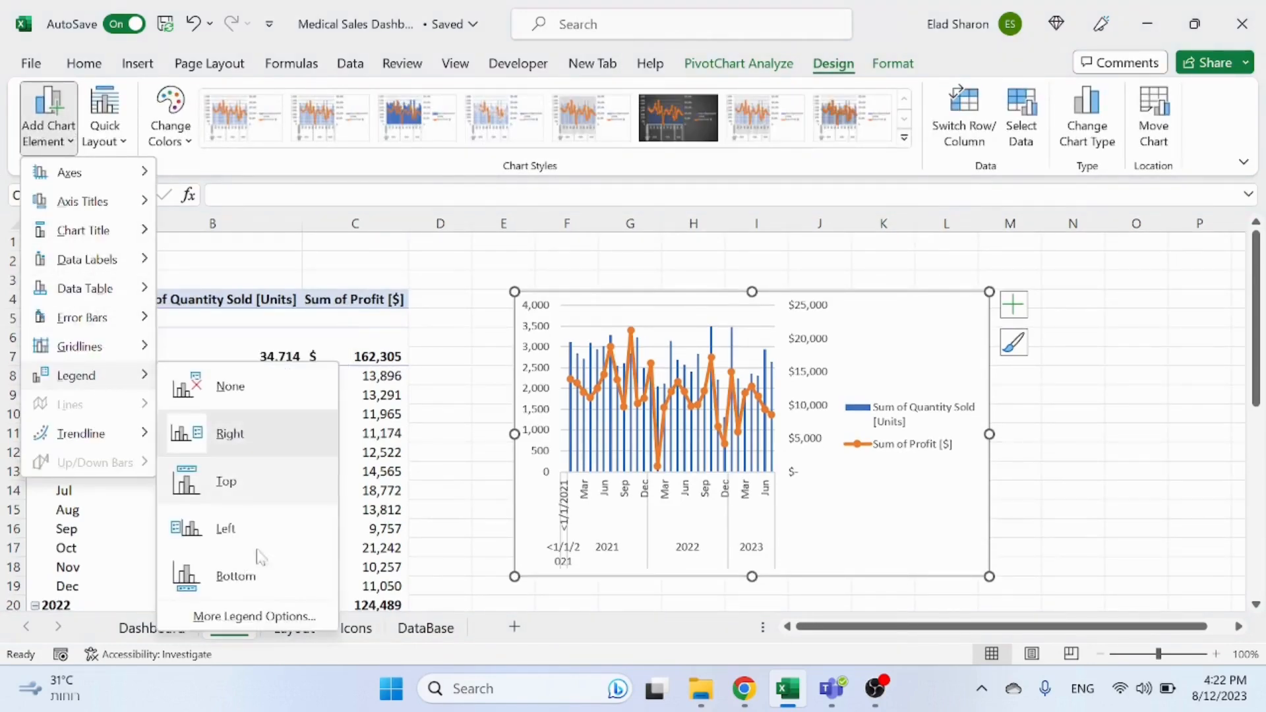
{"action": "left_click", "coordinate": [221, 577]}
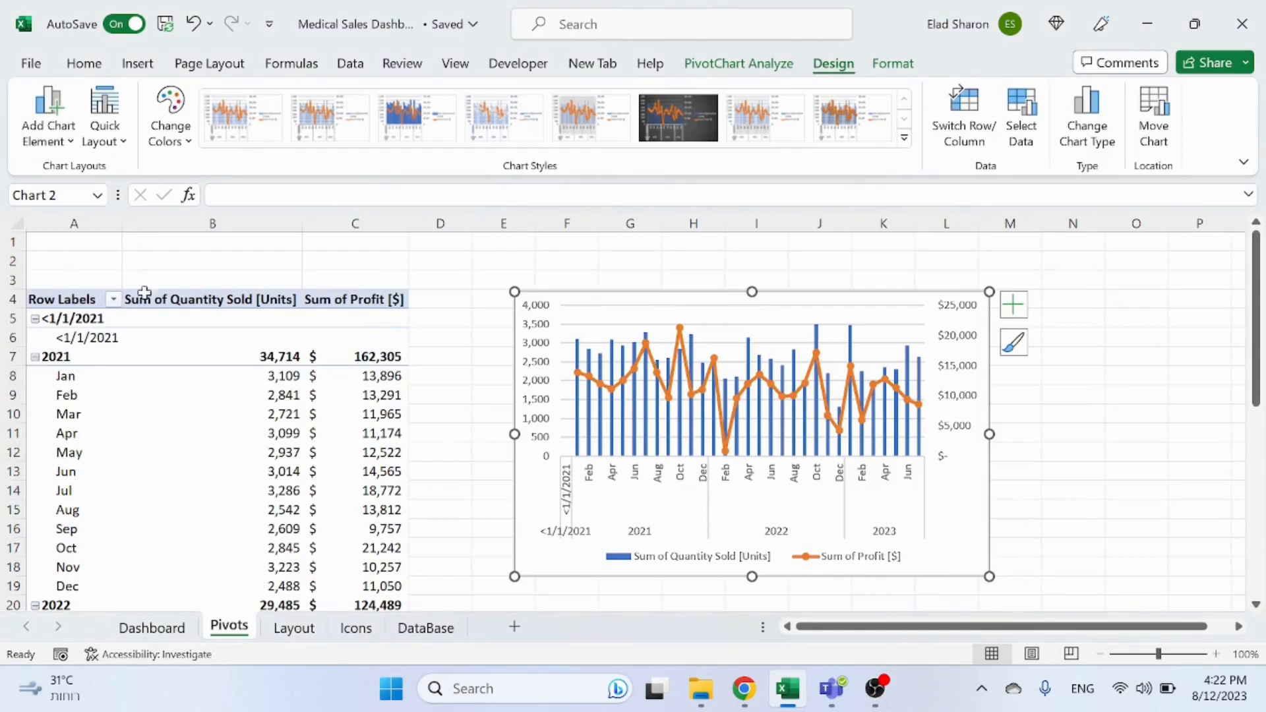
Step: Add a chart title above the chart
{"action": "left_click", "coordinate": [43, 129]}
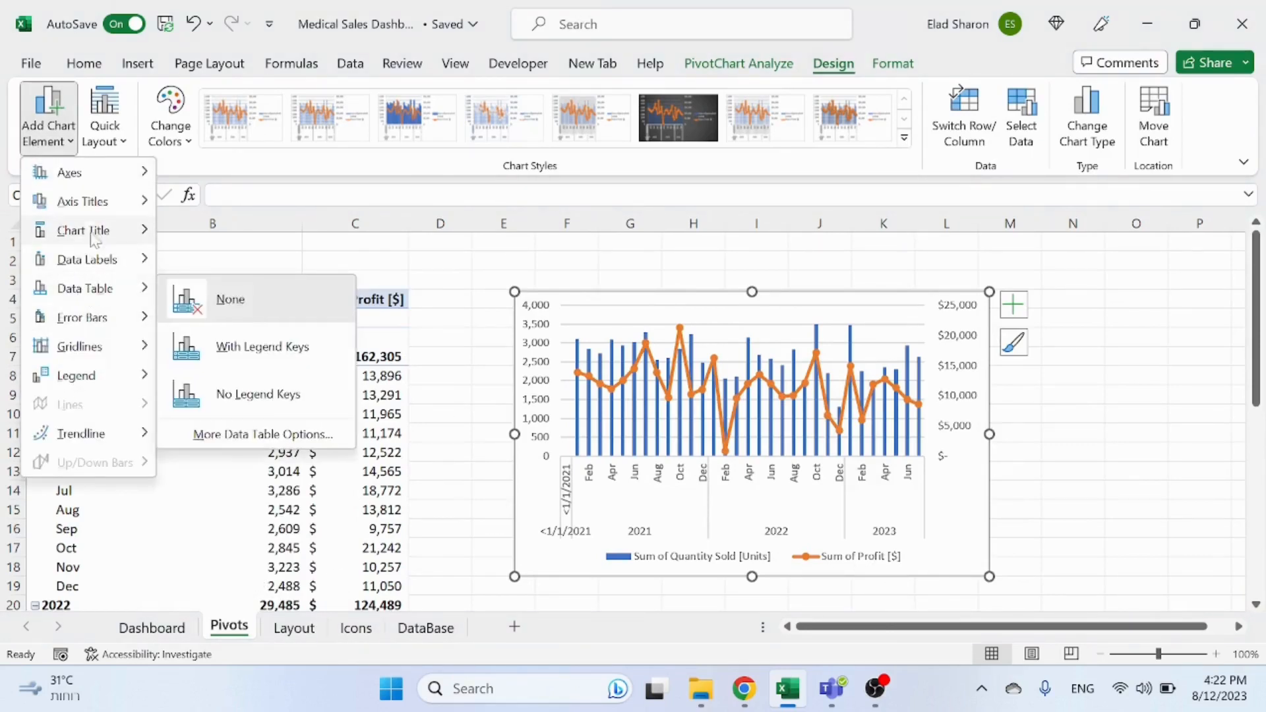
{"action": "mouse_move", "coordinate": [99, 230]}
{"action": "left_click", "coordinate": [226, 245]}
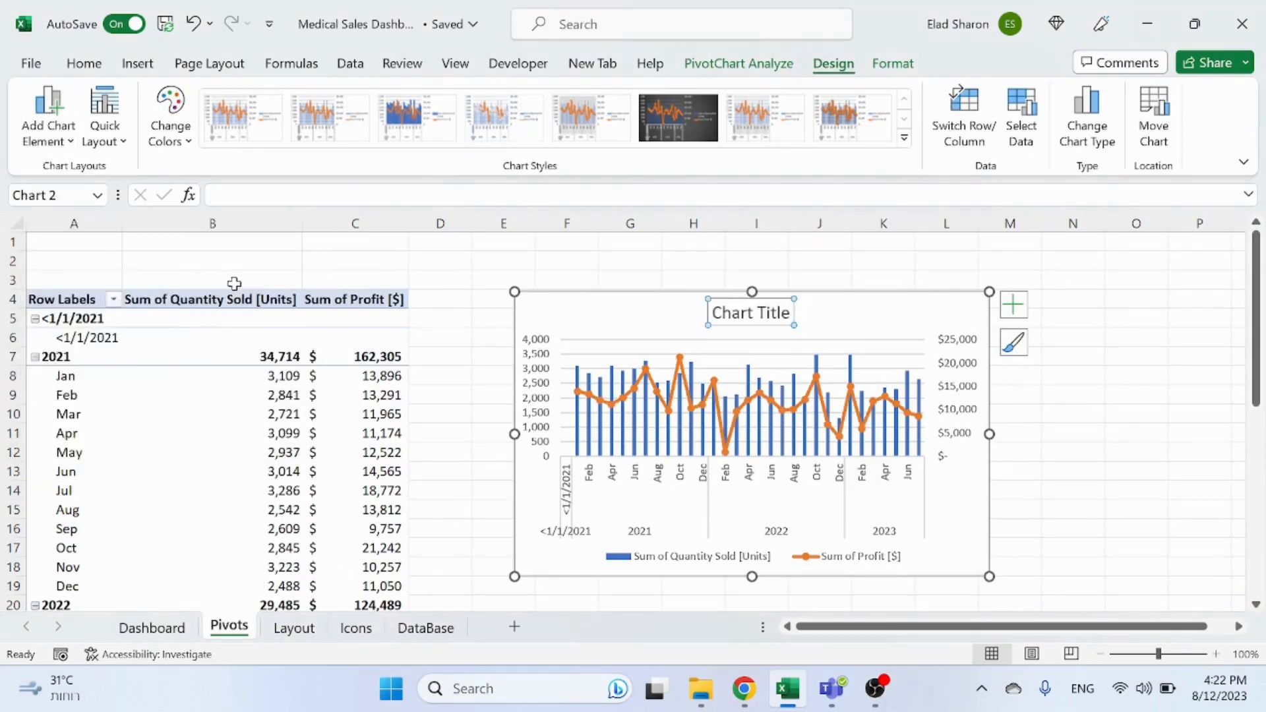
Step: Enter the heading Year-Month Sales and Profit in cell A1
{"action": "left_click", "coordinate": [99, 248]}
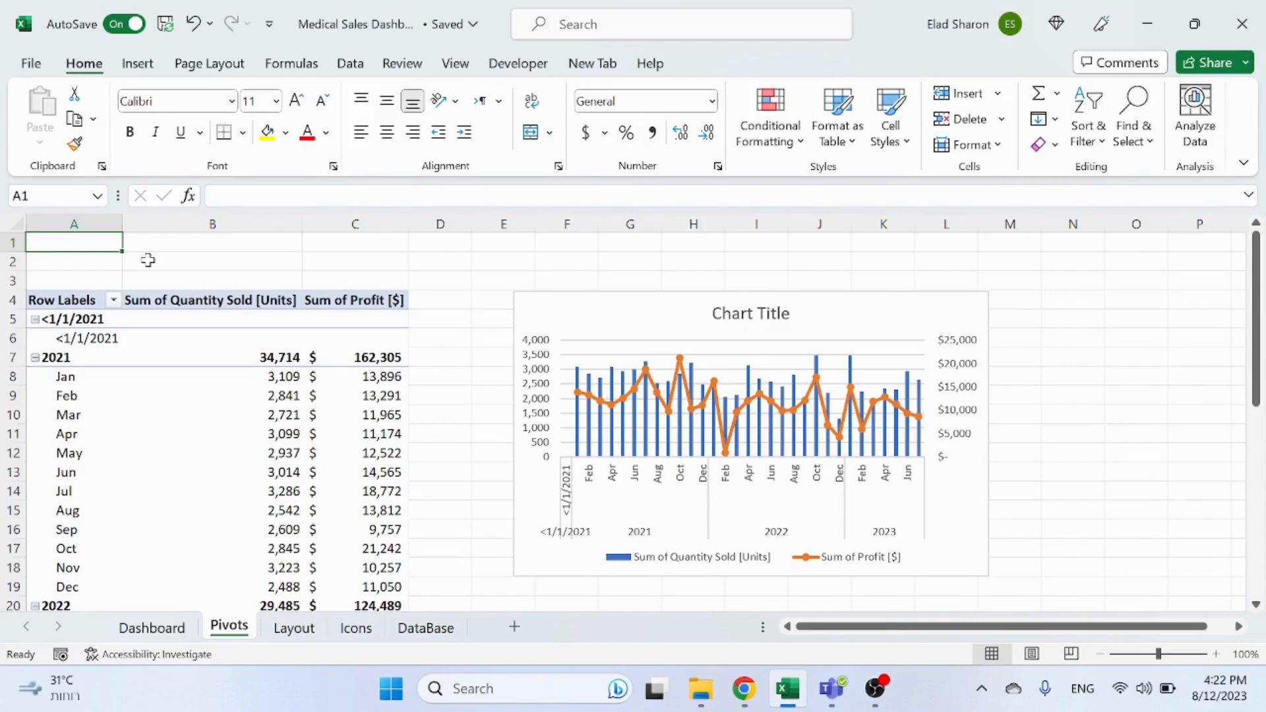
{"action": "type", "text": "Ye"}
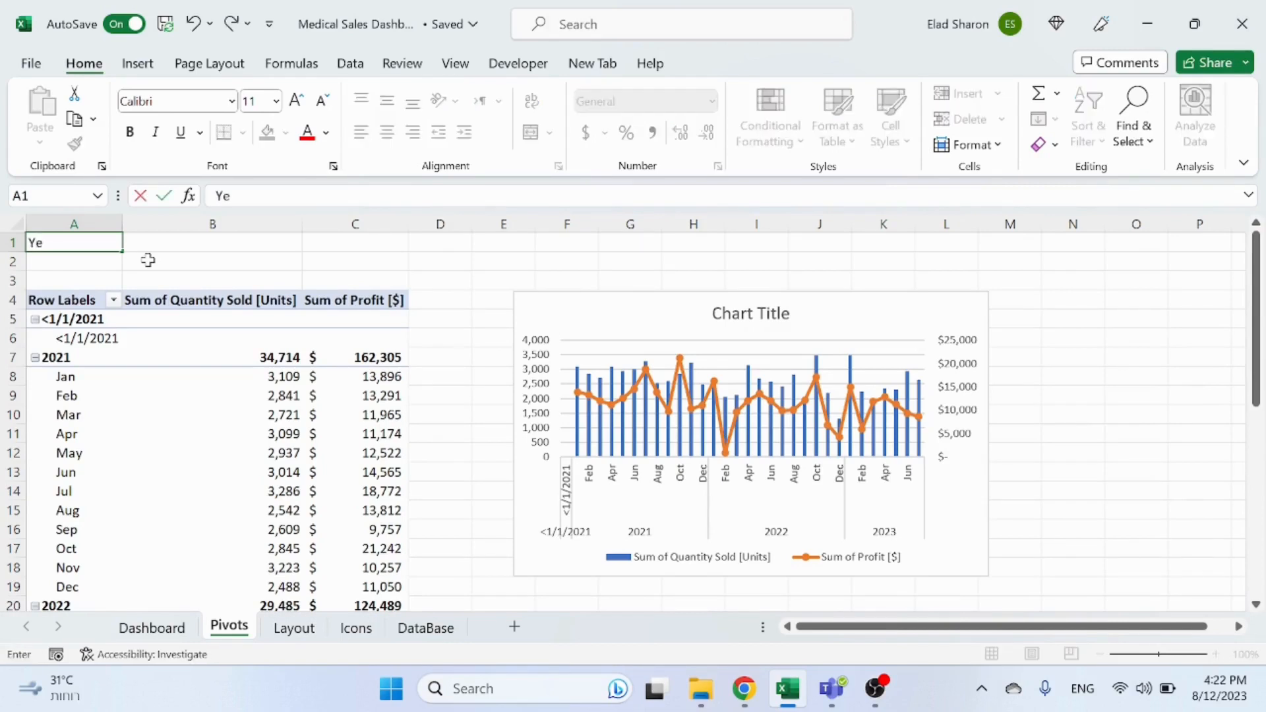
{"action": "type", "text": "ar-Month"}
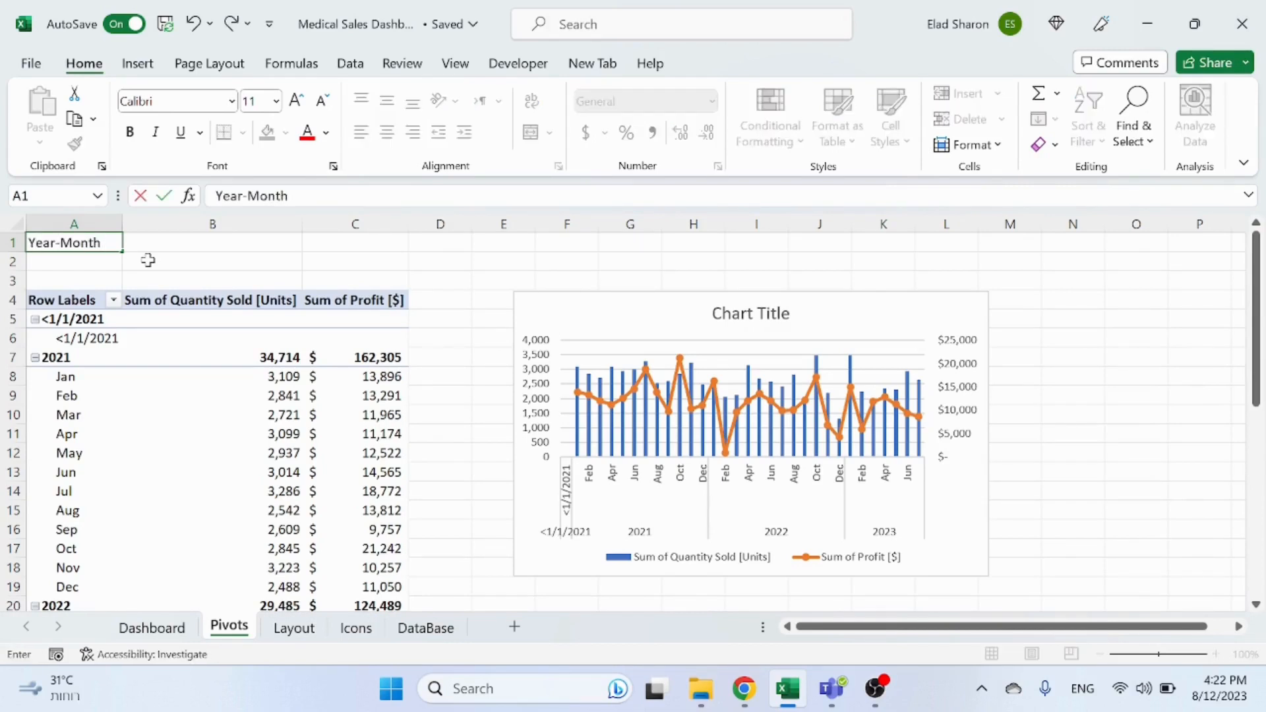
{"action": "type", "text": " Sales and Profit"}
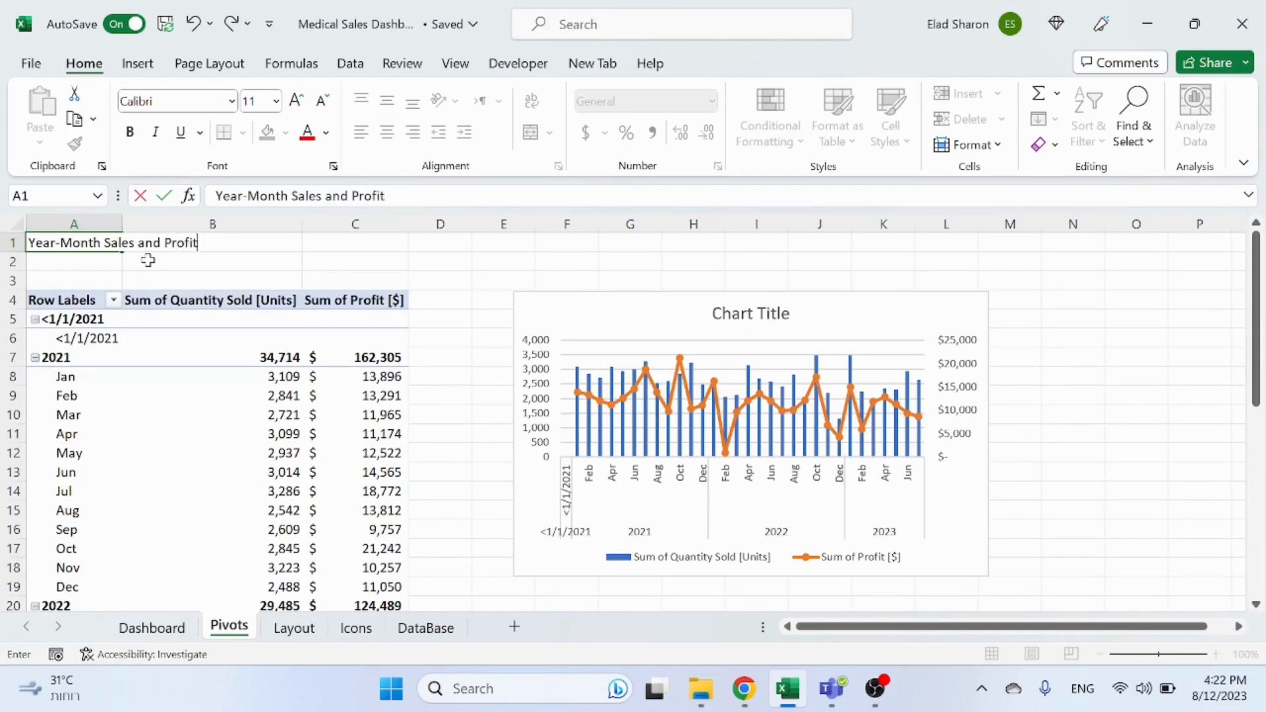
{"action": "key", "text": "Return"}
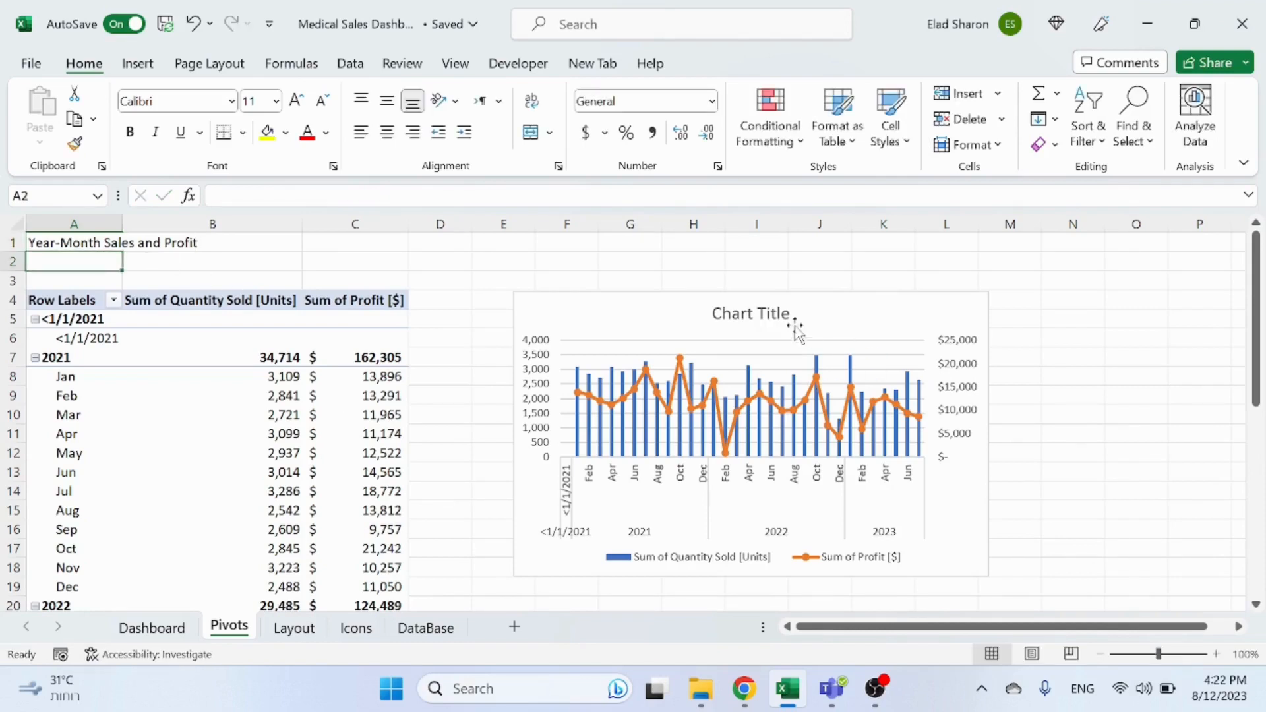
Step: Link the chart title to cell A1 with the formula =Pivots!$A$1
{"action": "left_click", "coordinate": [714, 314]}
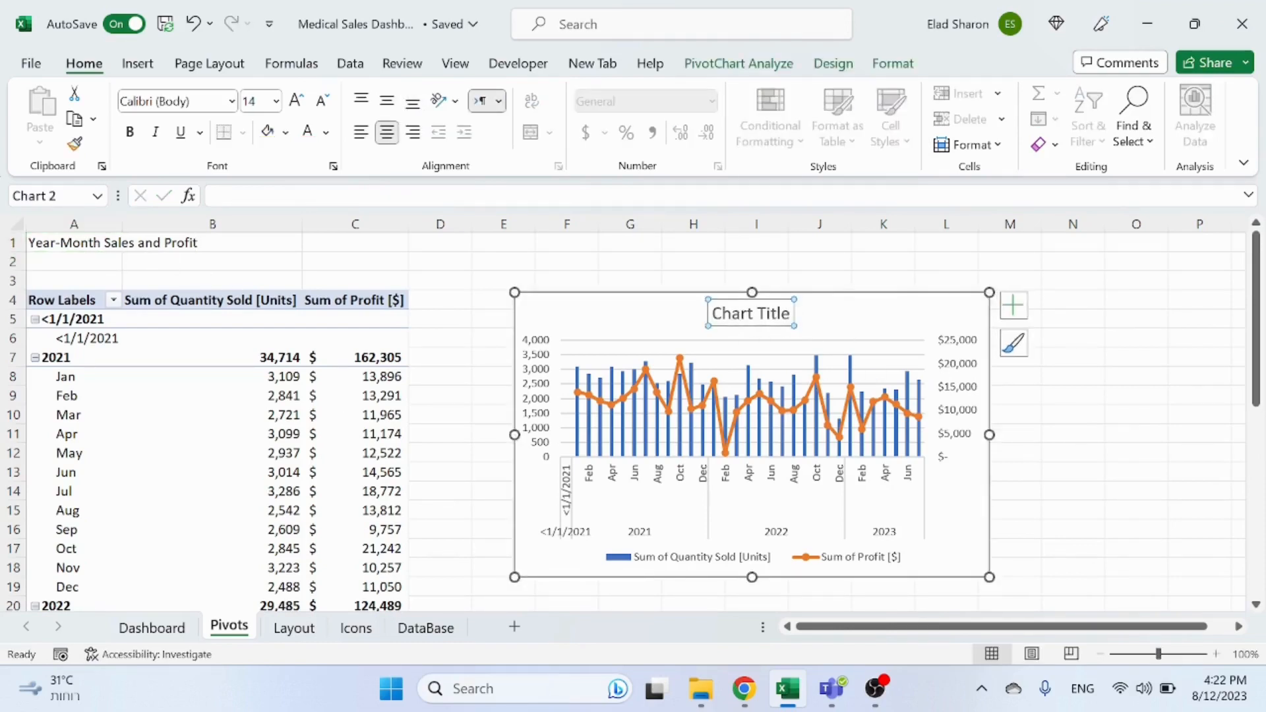
{"action": "type", "text": "="}
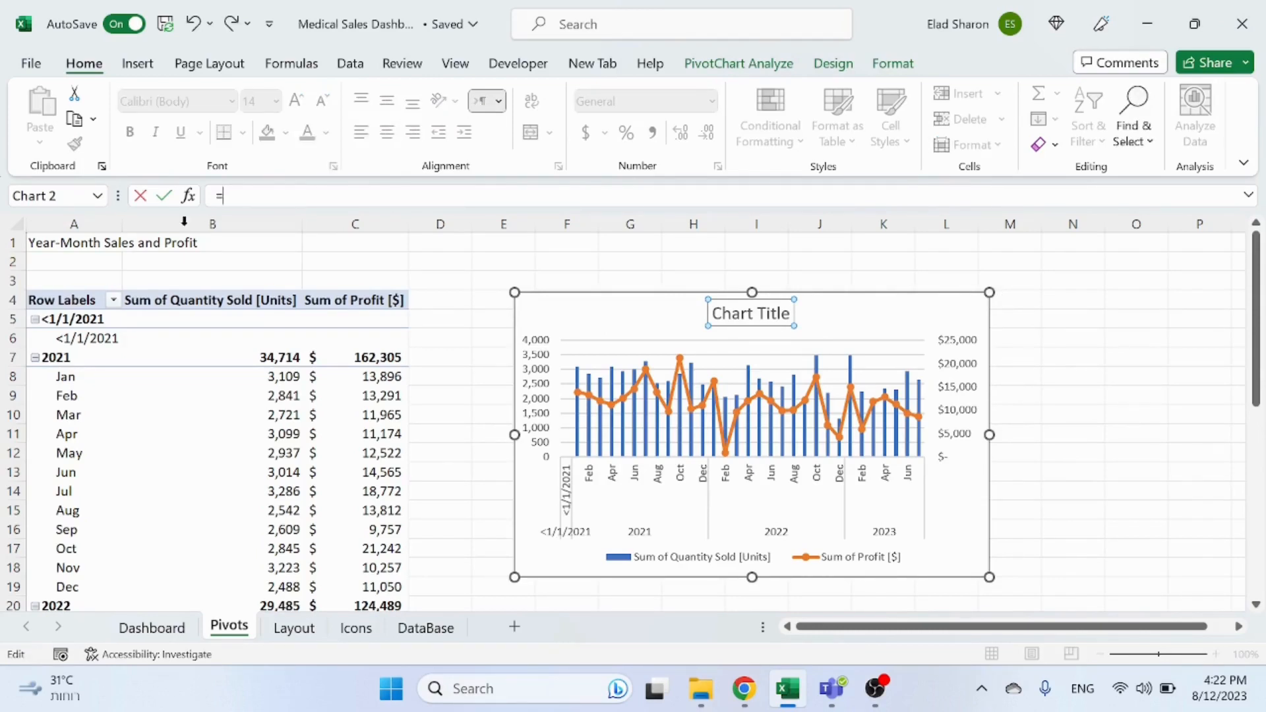
{"action": "left_click", "coordinate": [74, 243]}
{"action": "key", "text": "Return"}
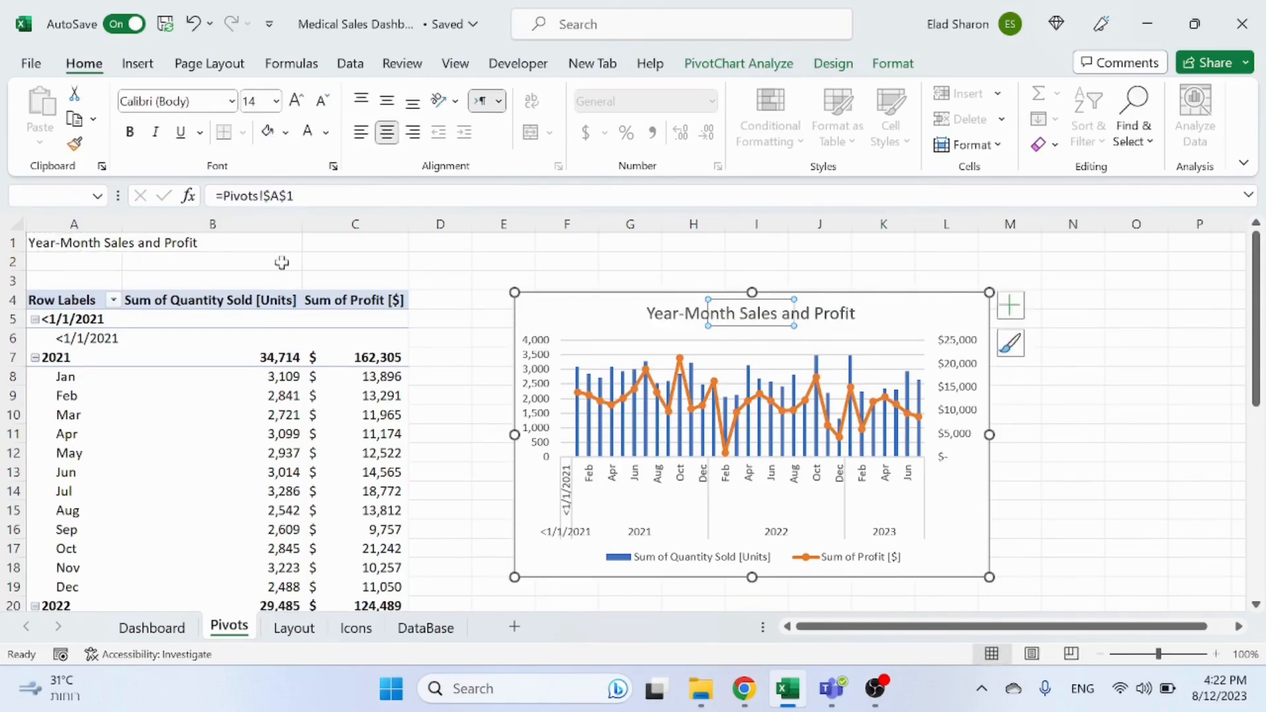
{"action": "left_click", "coordinate": [503, 262]}
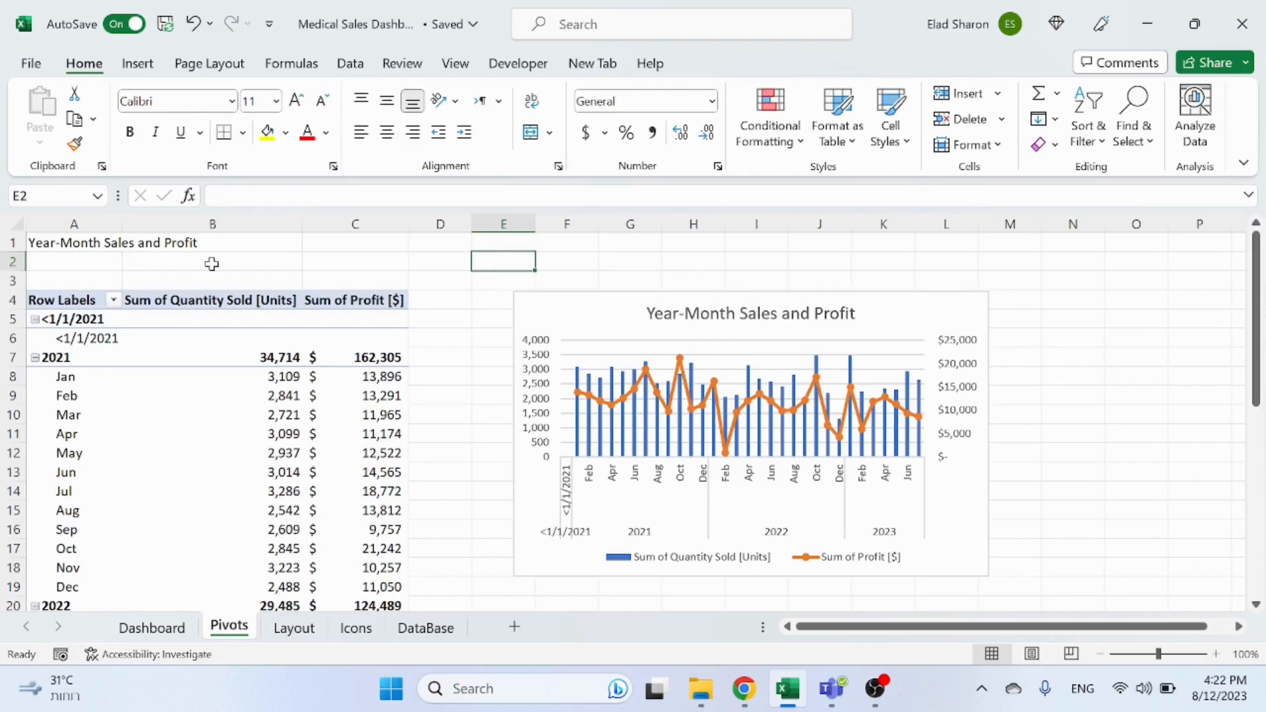
Step: Enter 1 in cell A1 to test the linked chart title, then undo the entry
{"action": "left_click", "coordinate": [30, 241]}
{"action": "type", "text": "1"}
{"action": "left_click", "coordinate": [224, 277]}
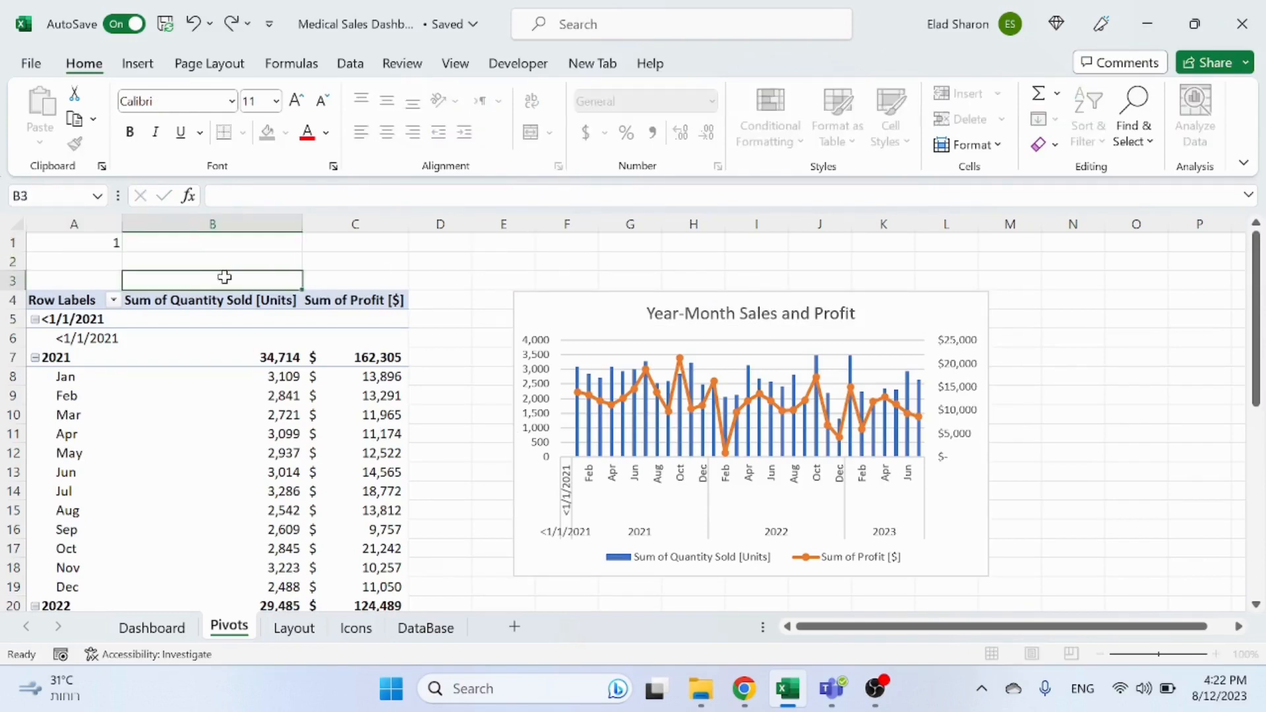
{"action": "key", "text": "ctrl+z"}
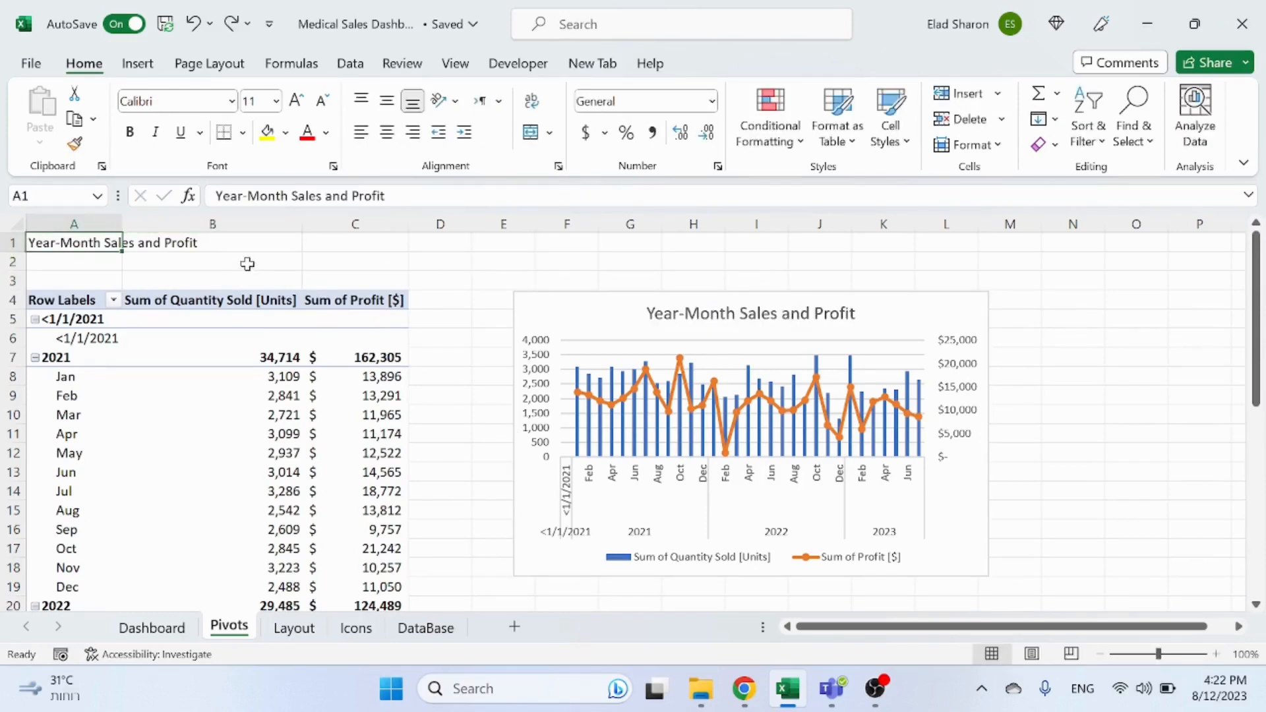
{"action": "left_click", "coordinate": [247, 264]}
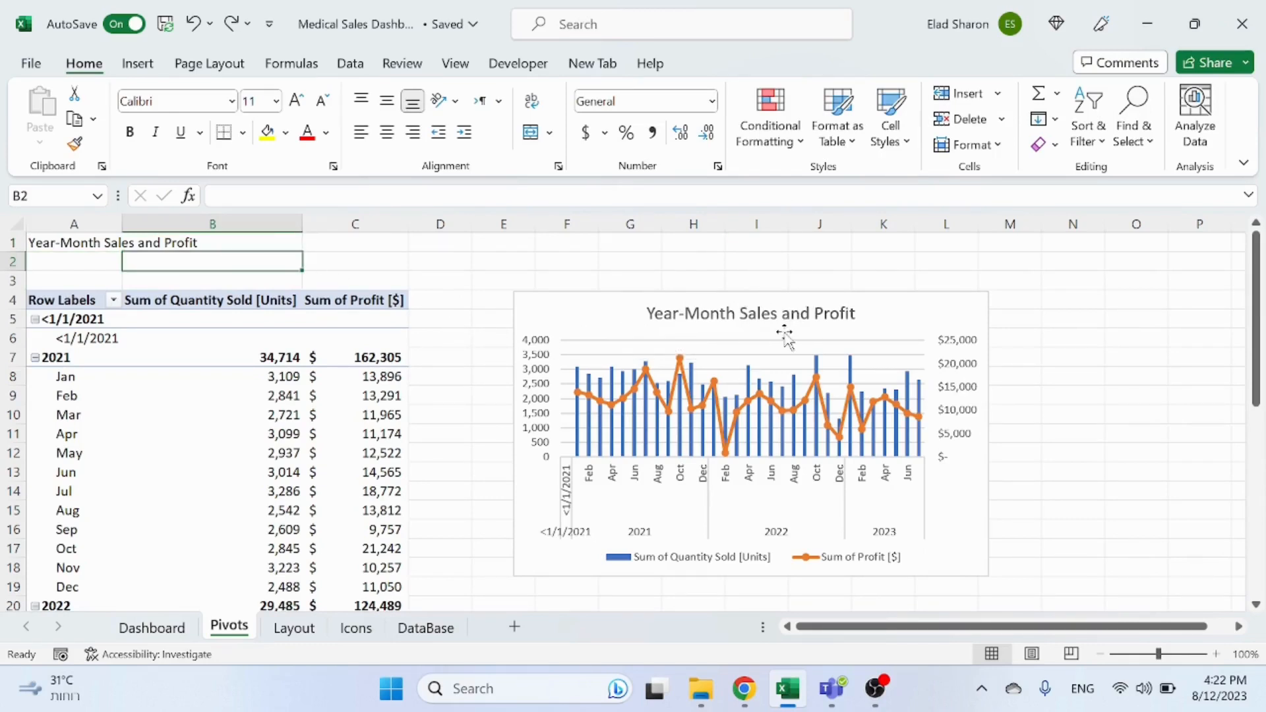
Step: Try to rename the quantity value field header to Quantity Sold [Units] by removing Sum of
{"action": "left_click", "coordinate": [77, 243]}
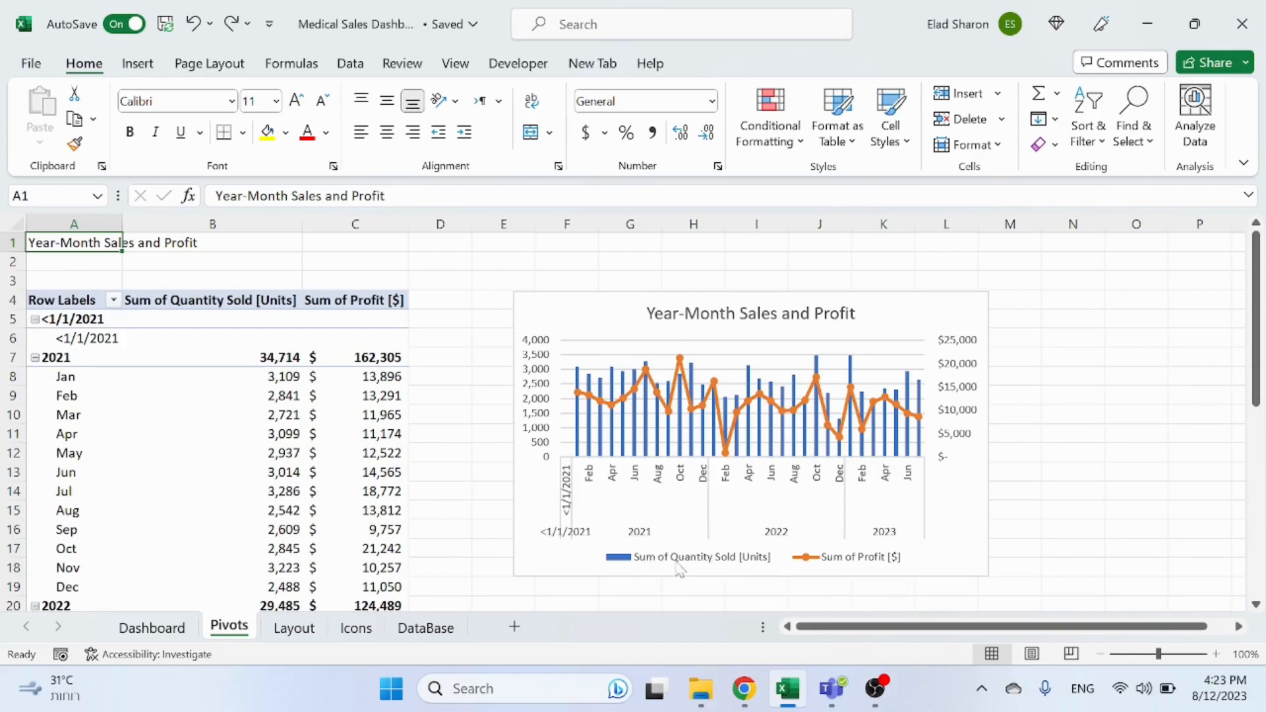
{"action": "left_click", "coordinate": [191, 303]}
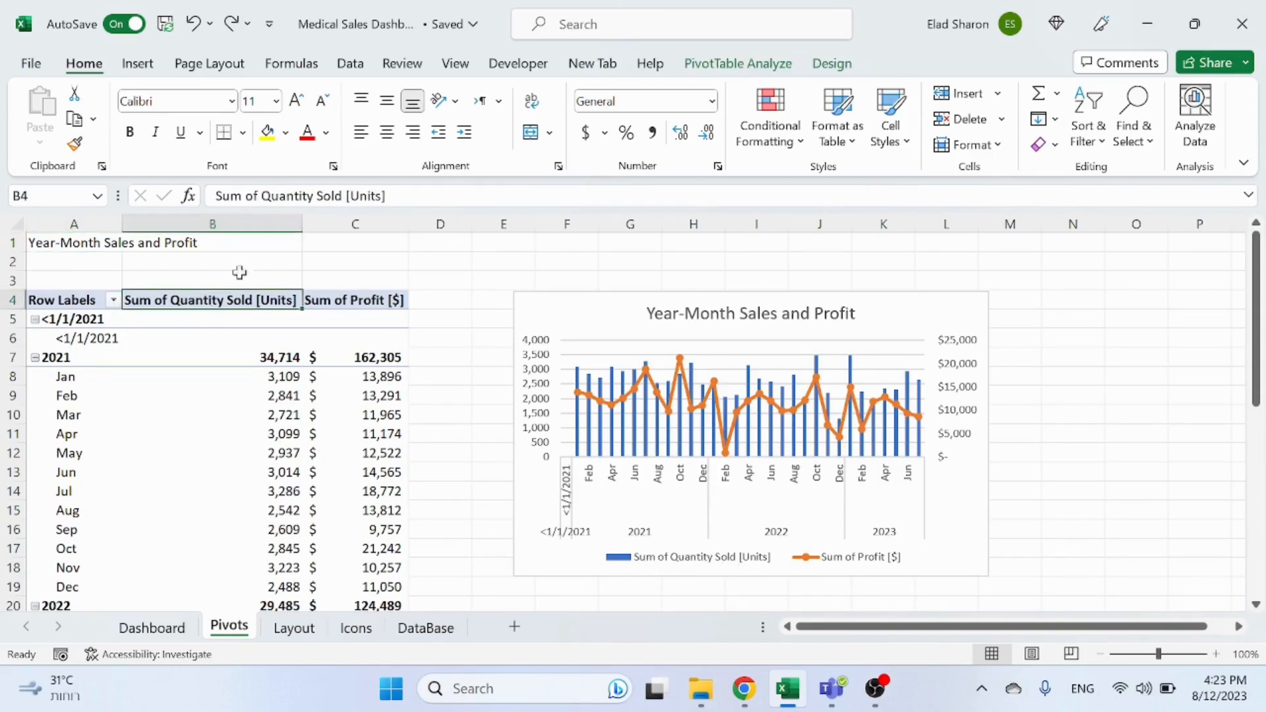
{"action": "left_click_drag", "start_coordinate": [216, 196], "coordinate": [257, 196]}
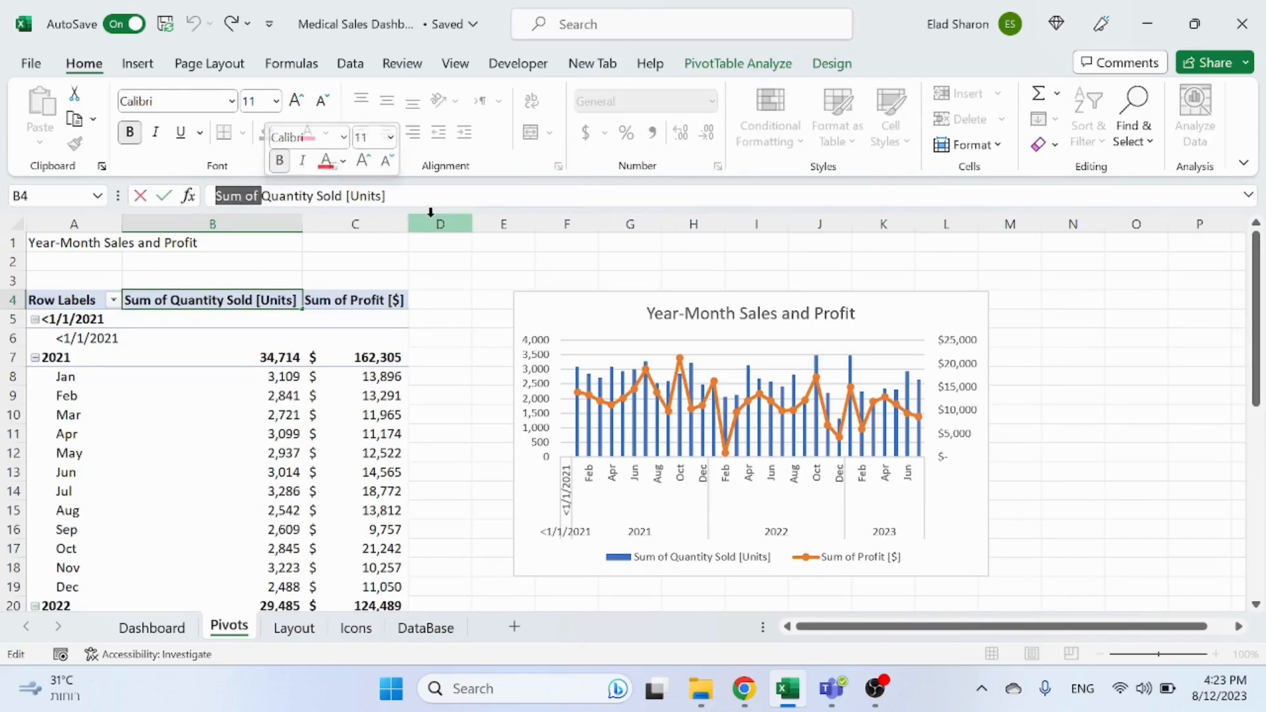
{"action": "key", "text": "BackSpace"}
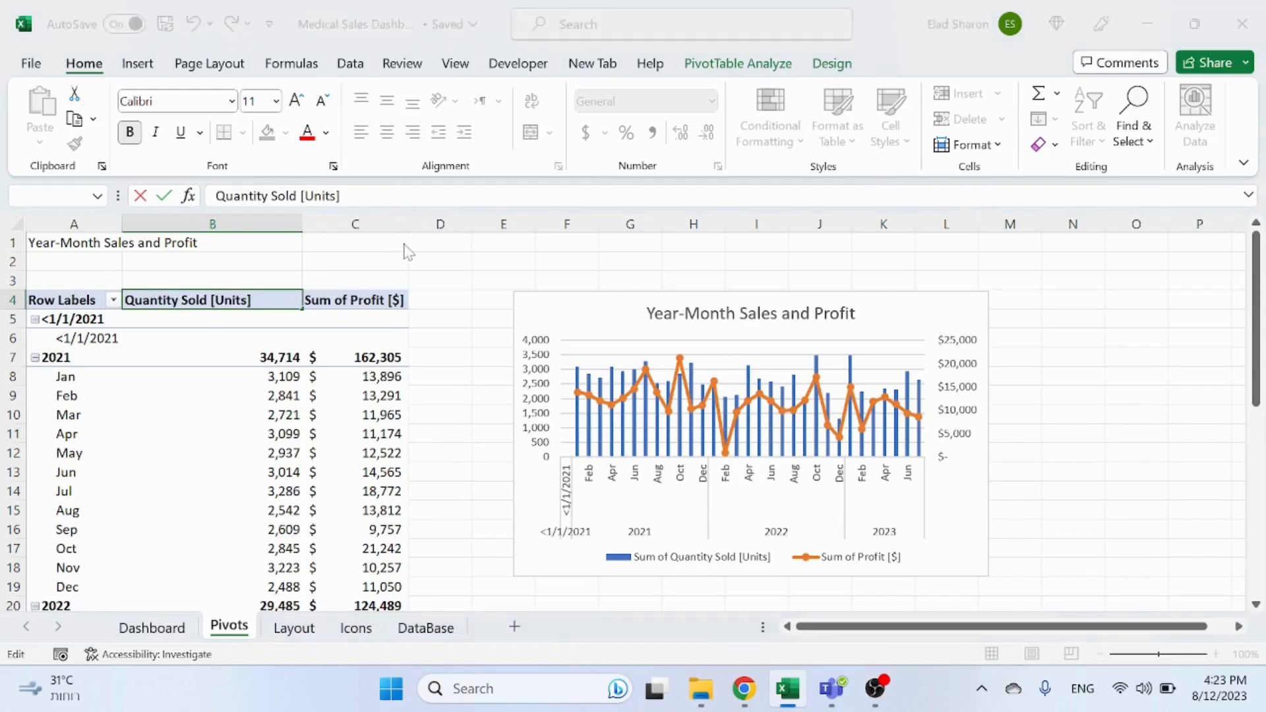
{"action": "key", "text": "Return"}
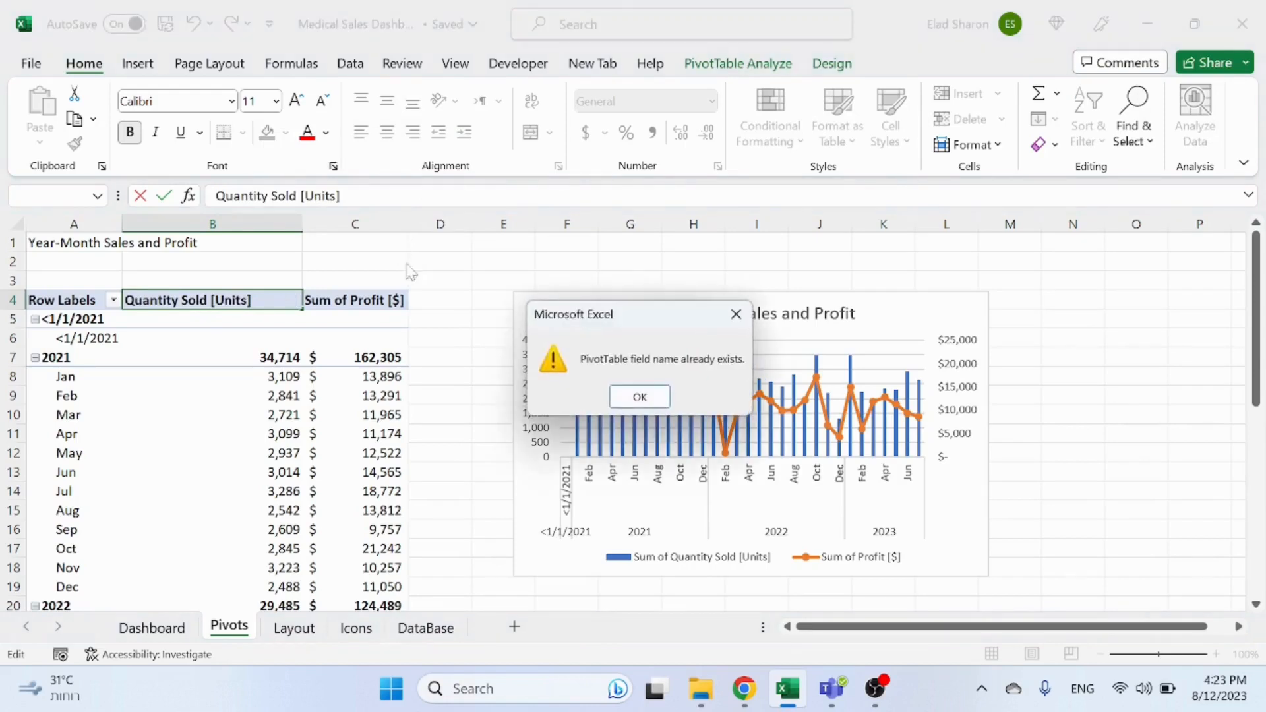
{"action": "left_click", "coordinate": [640, 396]}
{"action": "key", "text": "Escape"}
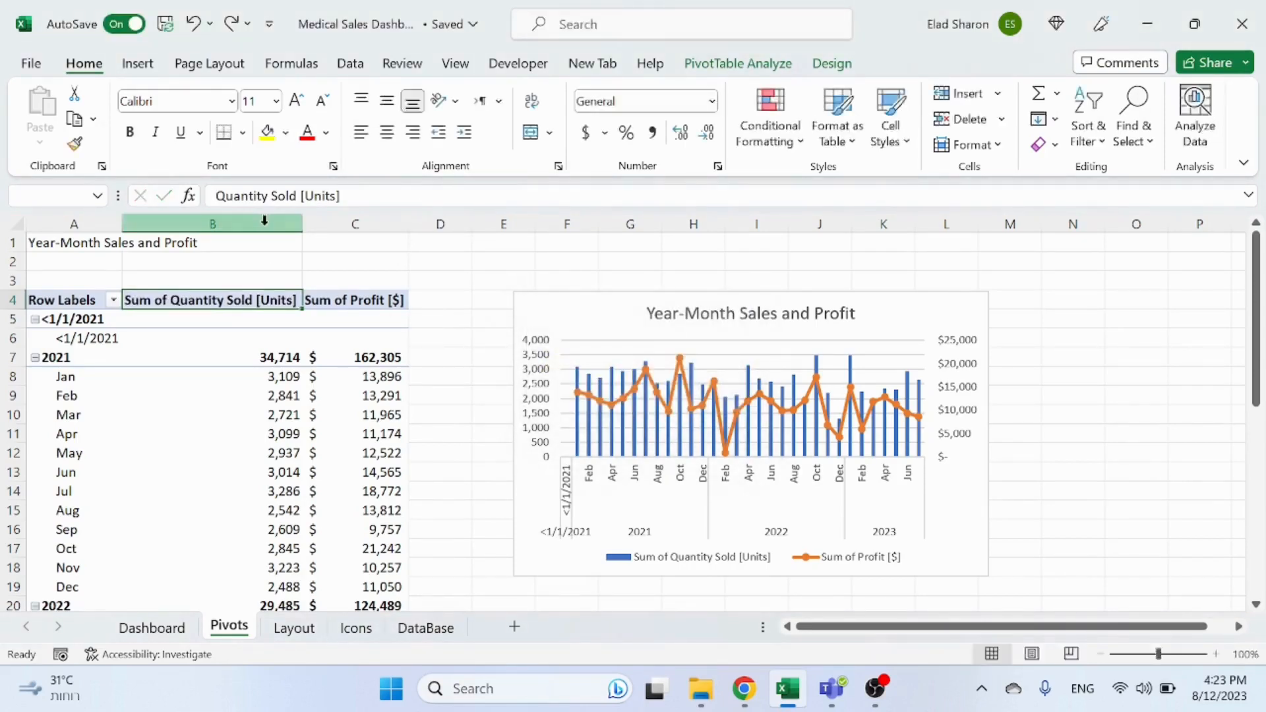
Step: Rename the quantity value field header in B4 to Quantity Sold [Units], keeping a leading space
{"action": "left_click_drag", "start_coordinate": [215, 196], "coordinate": [262, 195]}
{"action": "key", "text": "BackSpace"}
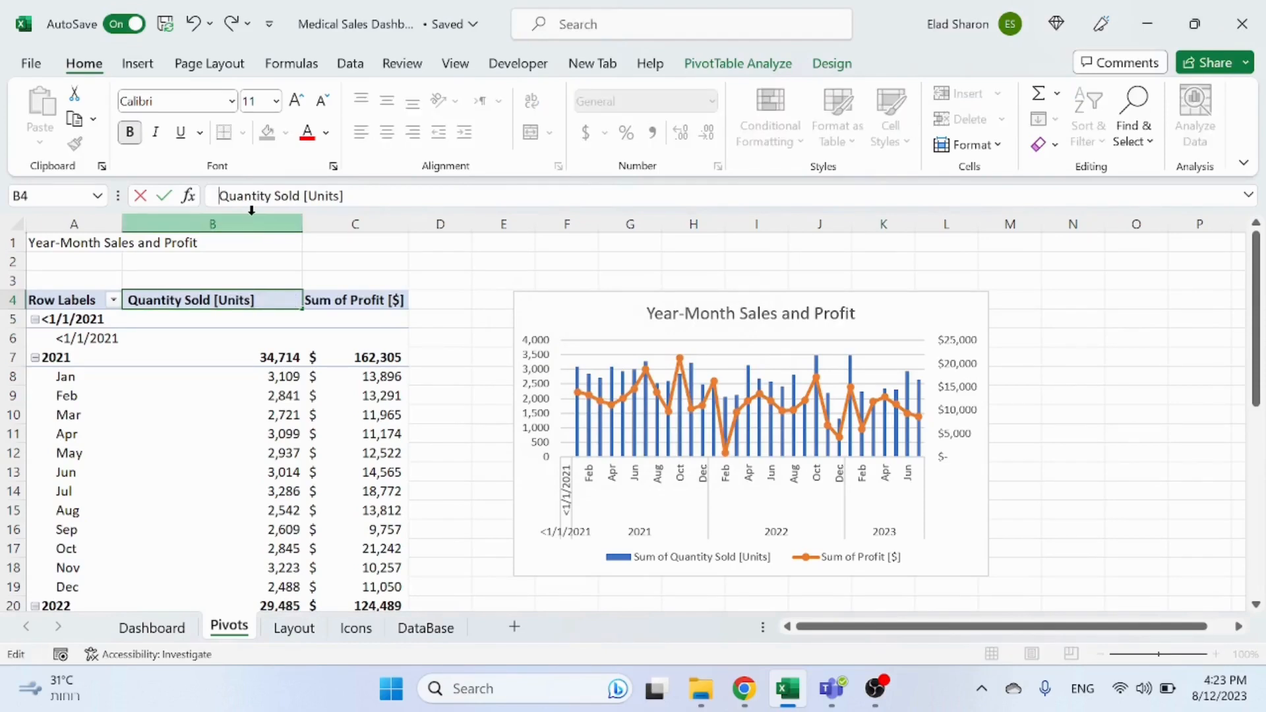
{"action": "key", "text": "Return"}
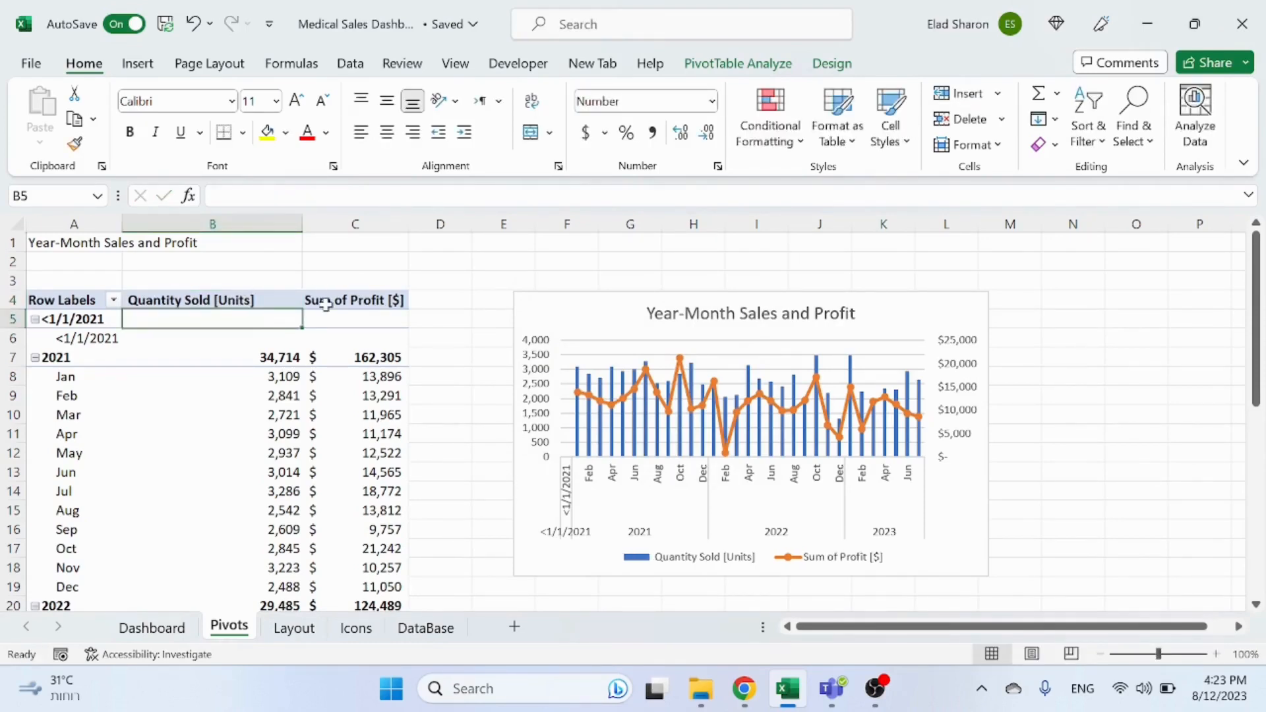
Step: Rename the profit value field header in C4 to Profit [$]
{"action": "left_click", "coordinate": [325, 305]}
{"action": "left_click_drag", "start_coordinate": [215, 195], "coordinate": [263, 196]}
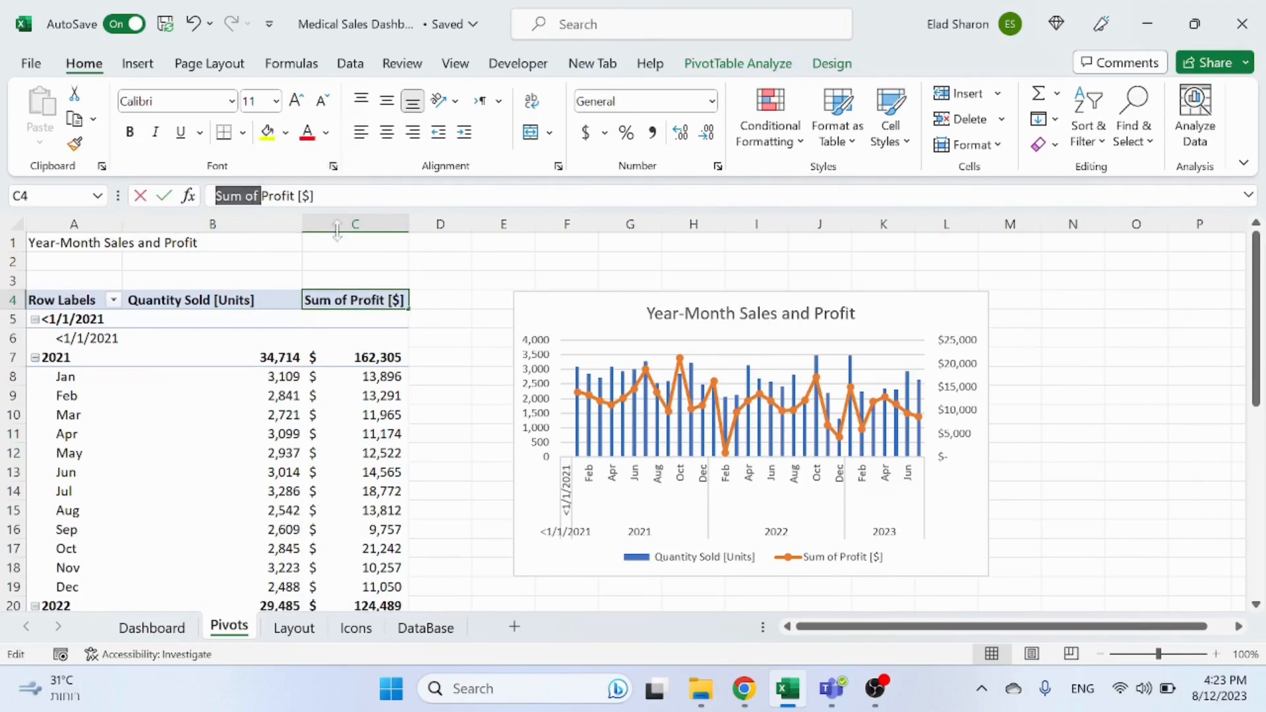
{"action": "key", "text": "BackSpace"}
{"action": "key", "text": "Return"}
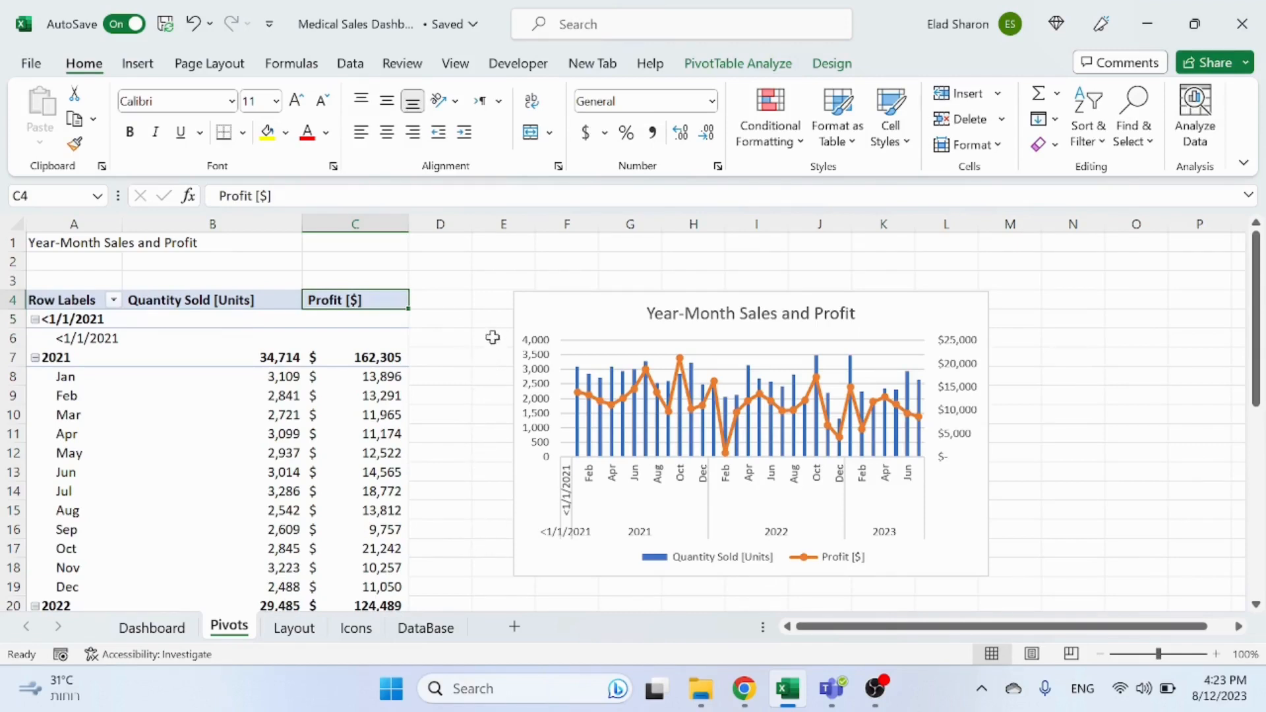
Step: Set the Profit series in the chart to No line so only its markers show
{"action": "right_click", "coordinate": [800, 411]}
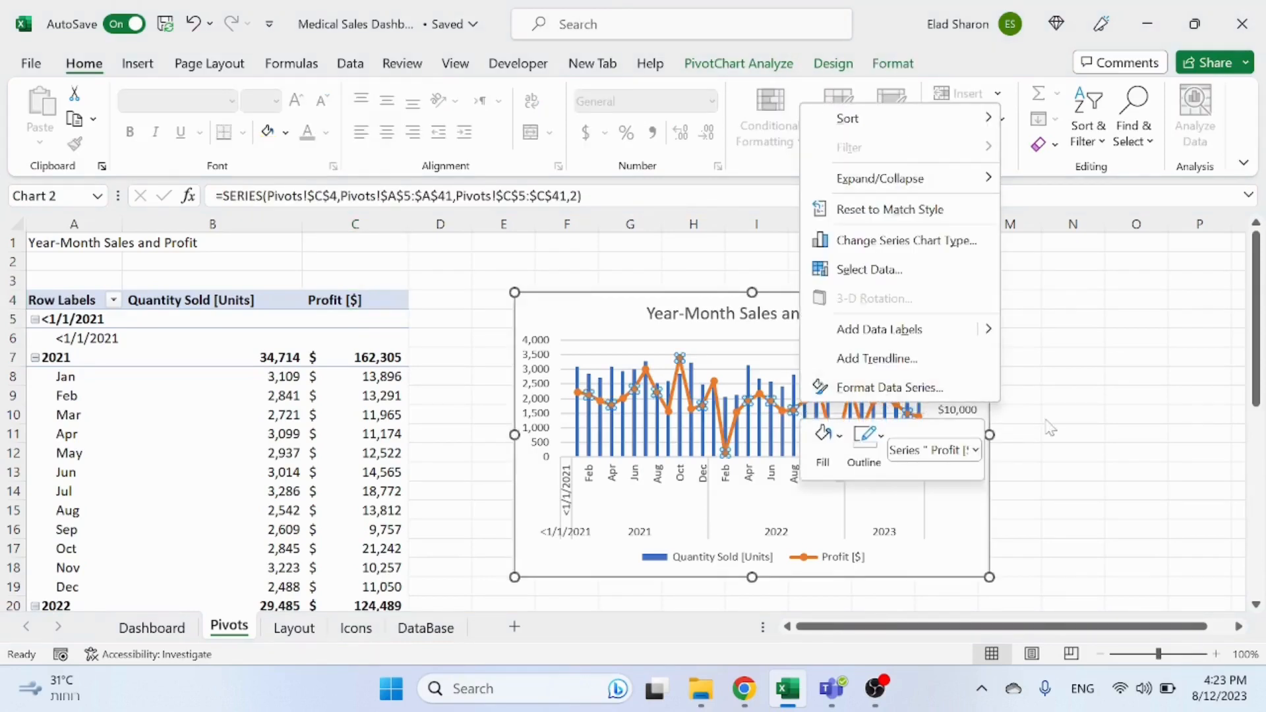
{"action": "left_click", "coordinate": [918, 391]}
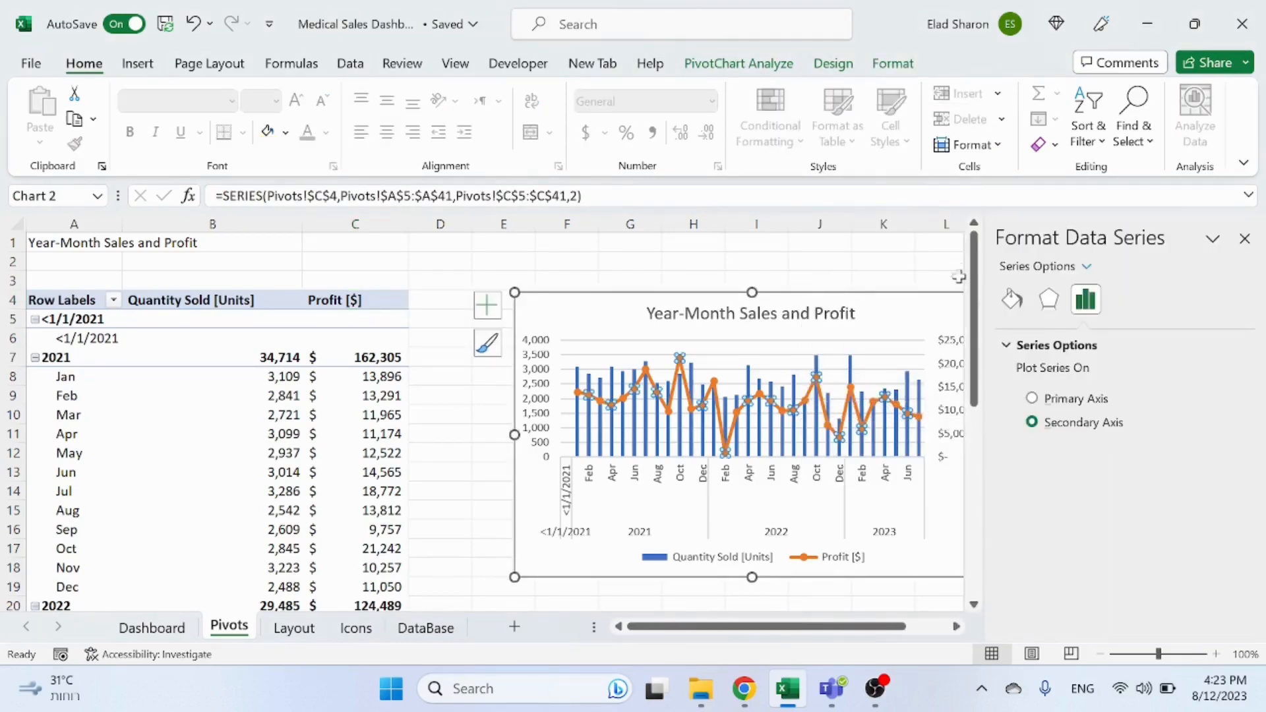
{"action": "left_click", "coordinate": [1016, 302]}
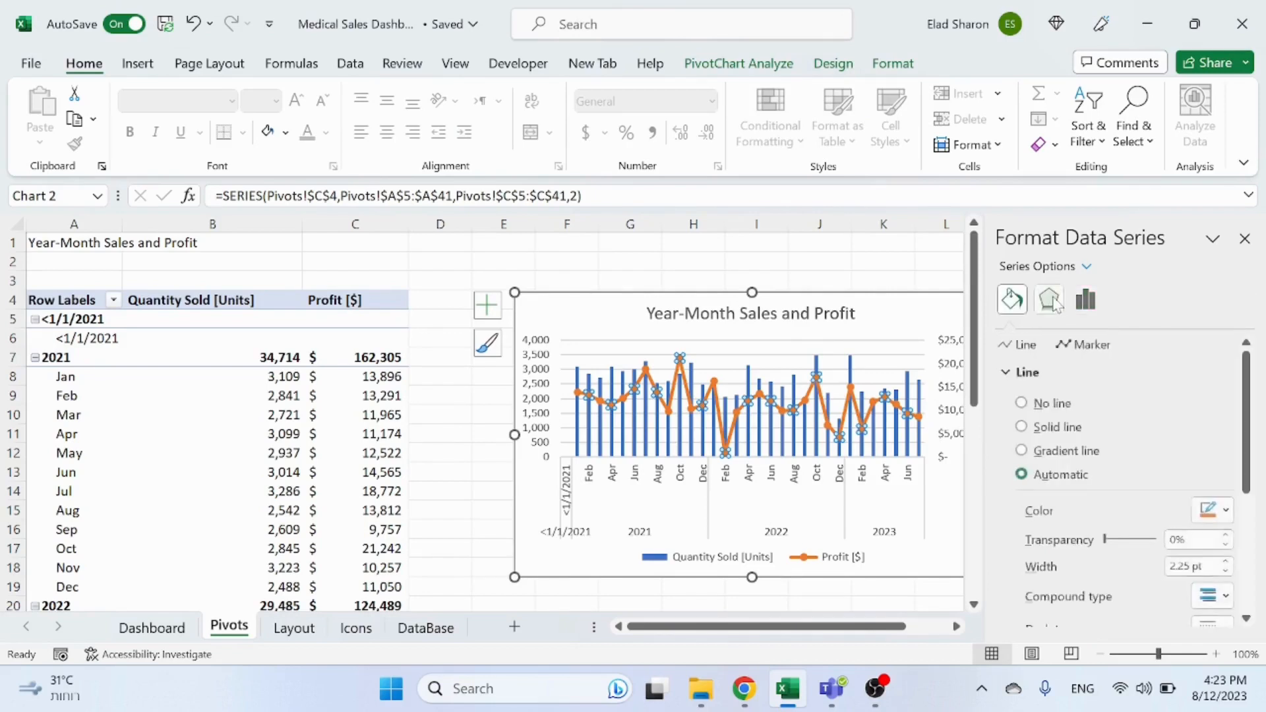
{"action": "left_click", "coordinate": [1023, 404]}
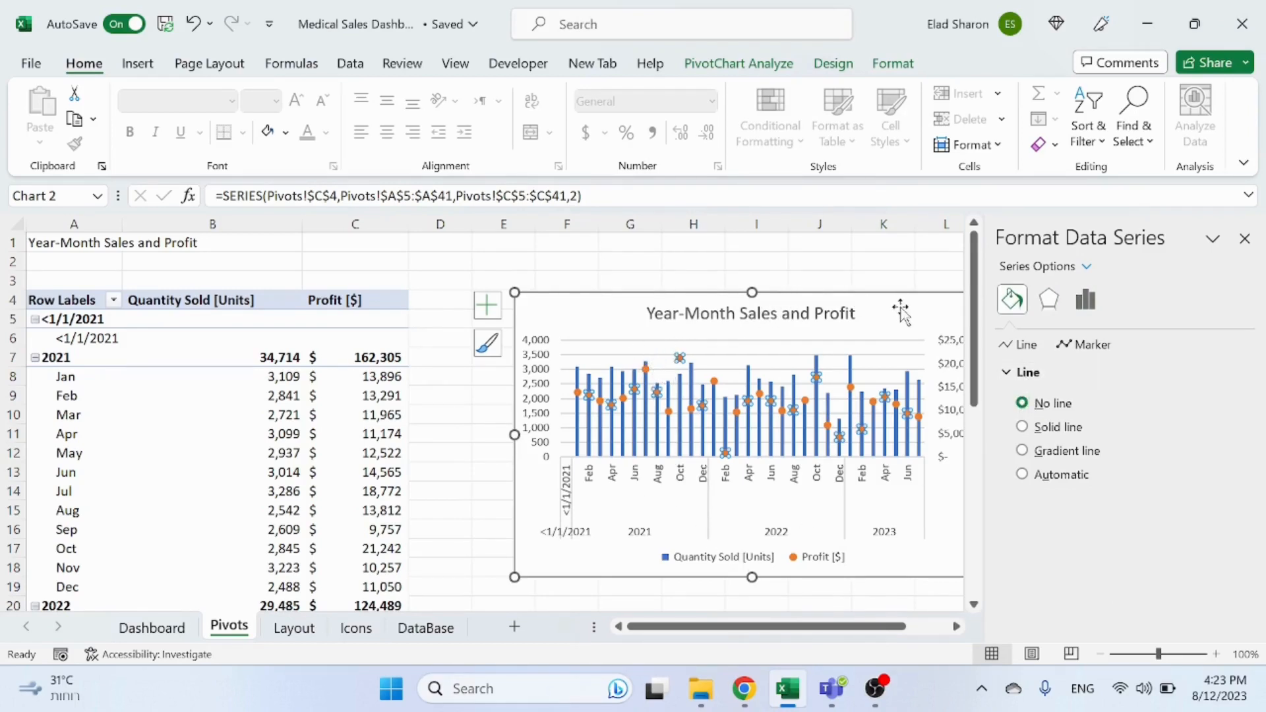
Step: Close the formatting pane and reposition the chart beside the pivot table
{"action": "left_click_drag", "start_coordinate": [897, 311], "coordinate": [730, 285]}
{"action": "left_click", "coordinate": [883, 376]}
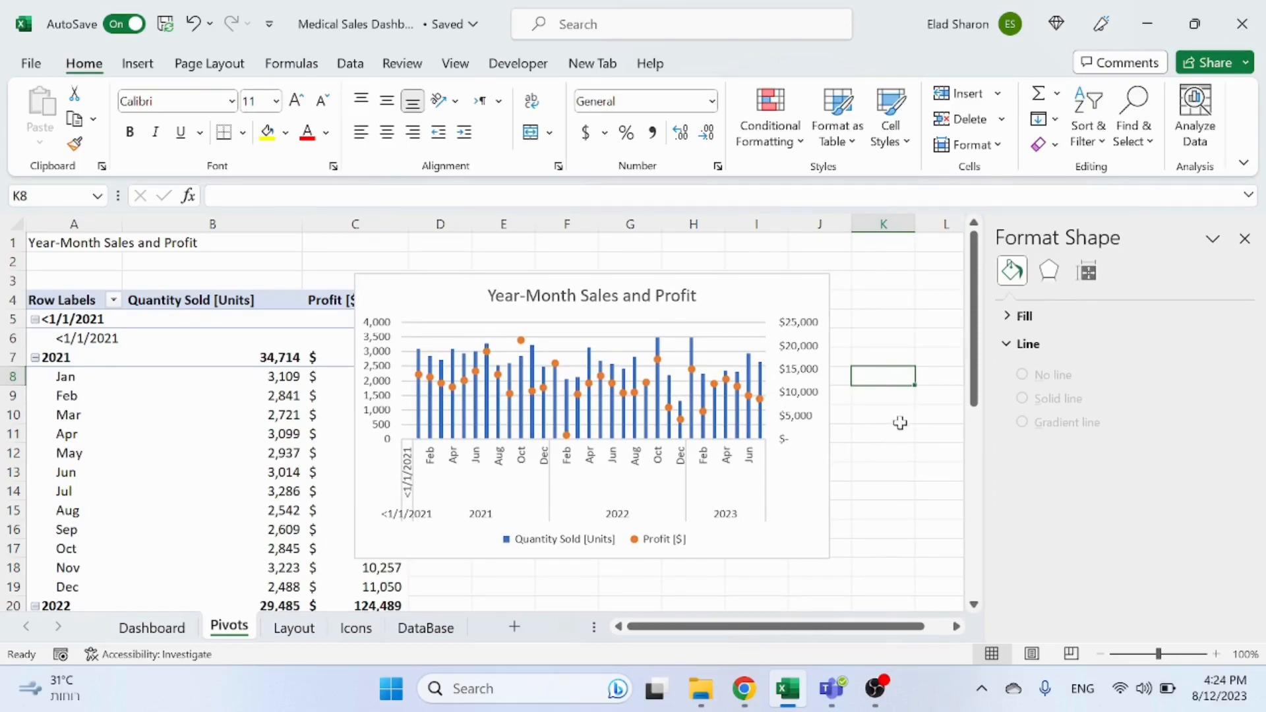
{"action": "left_click", "coordinate": [1245, 238]}
{"action": "left_click_drag", "start_coordinate": [803, 277], "coordinate": [967, 277]}
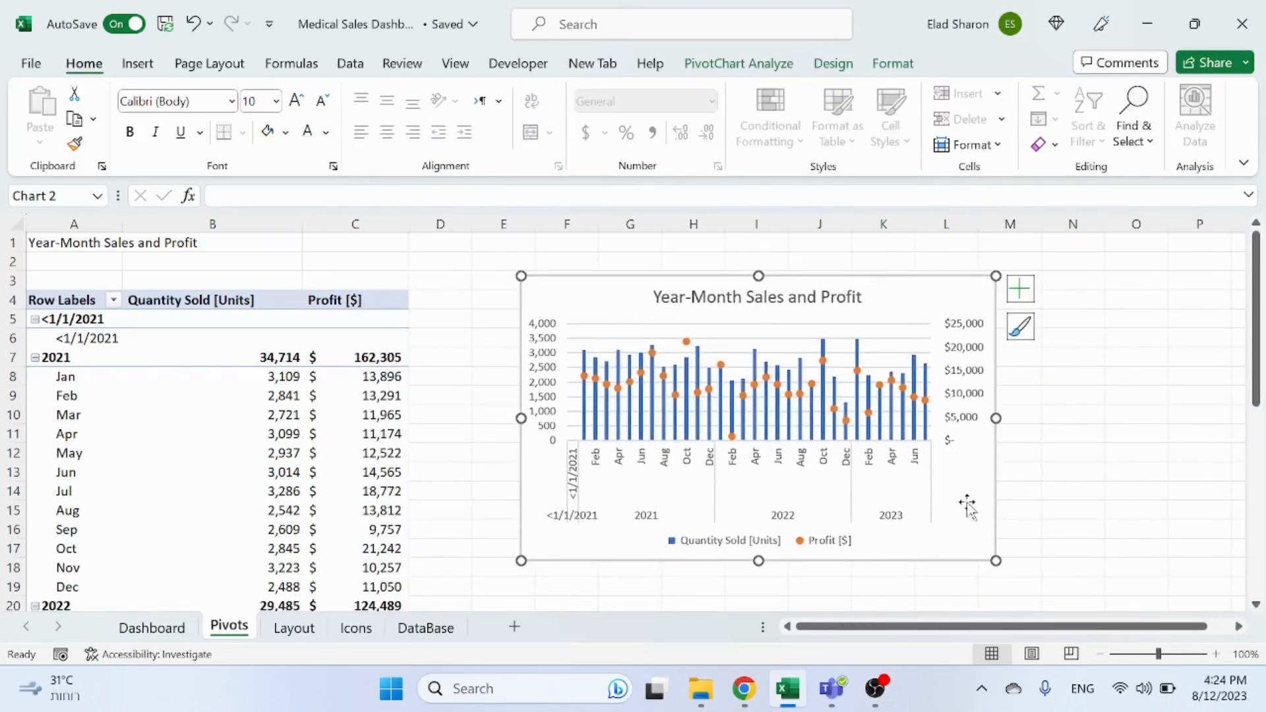
Step: Examine the PivotChart options, including the Layout & Format and Display settings
{"action": "right_click", "coordinate": [887, 298]}
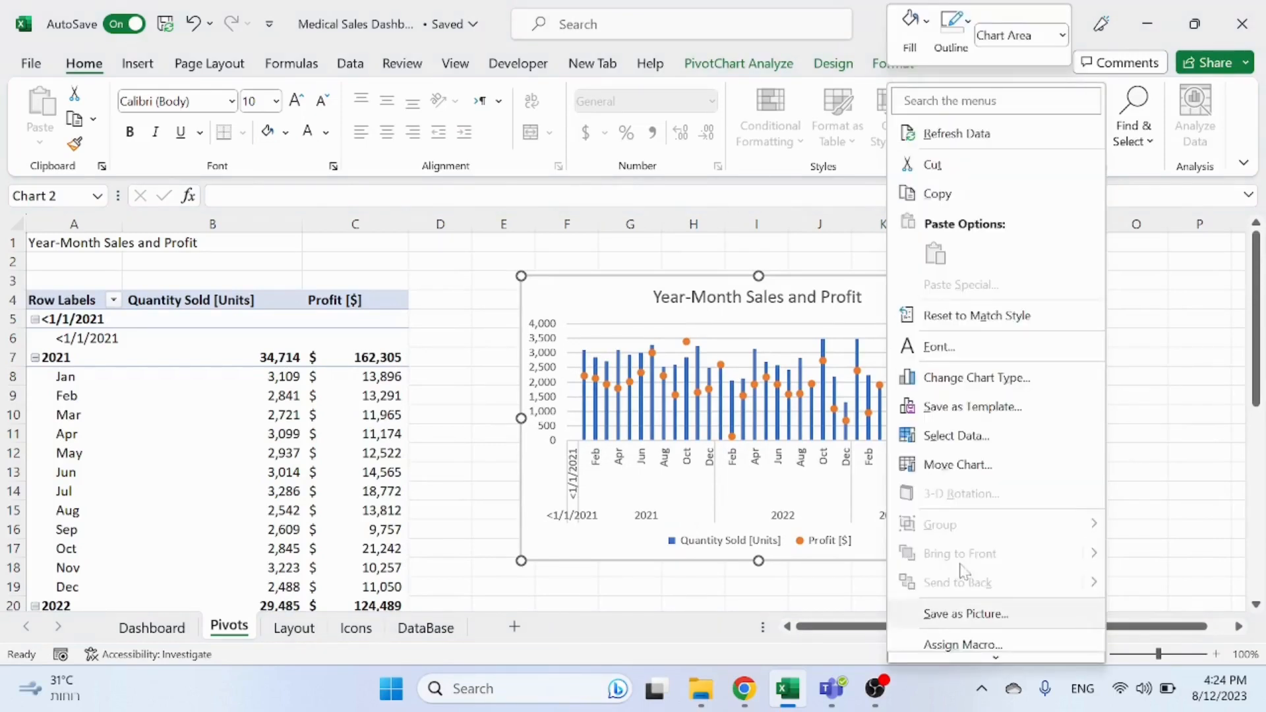
{"action": "scroll", "coordinate": [967, 610], "scroll_direction": "down", "scroll_amount": 2}
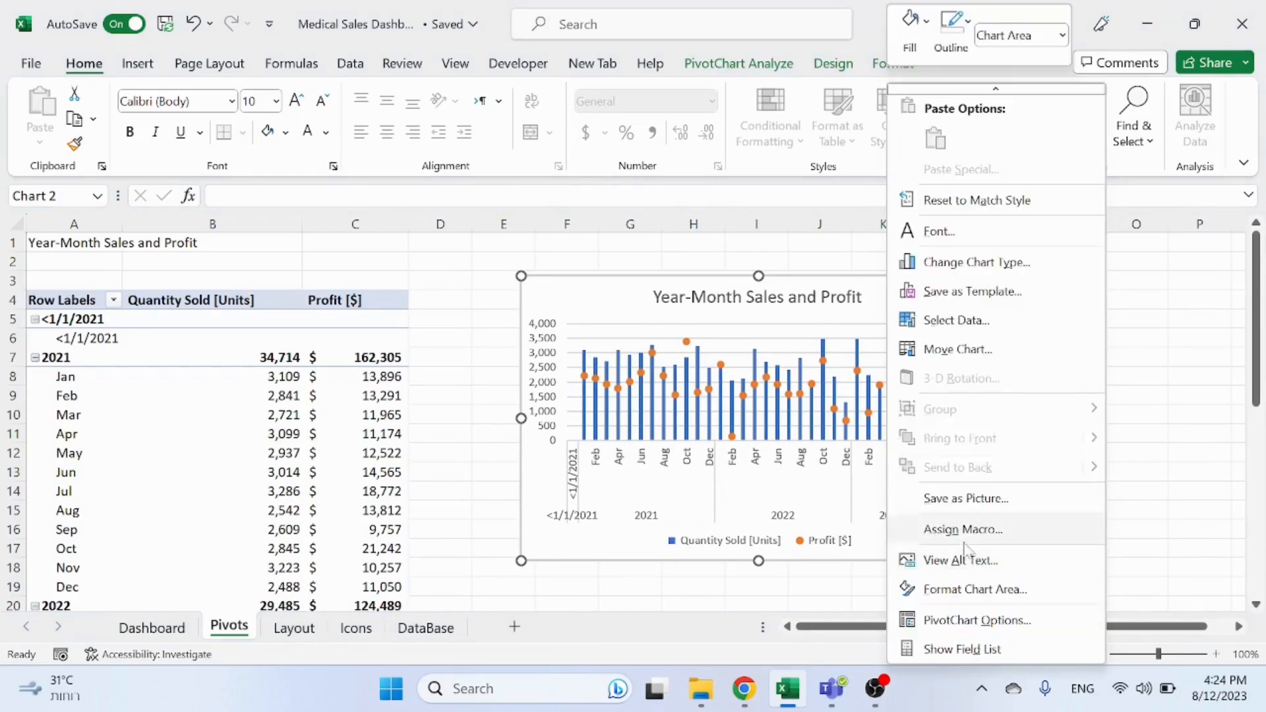
{"action": "left_click", "coordinate": [982, 621]}
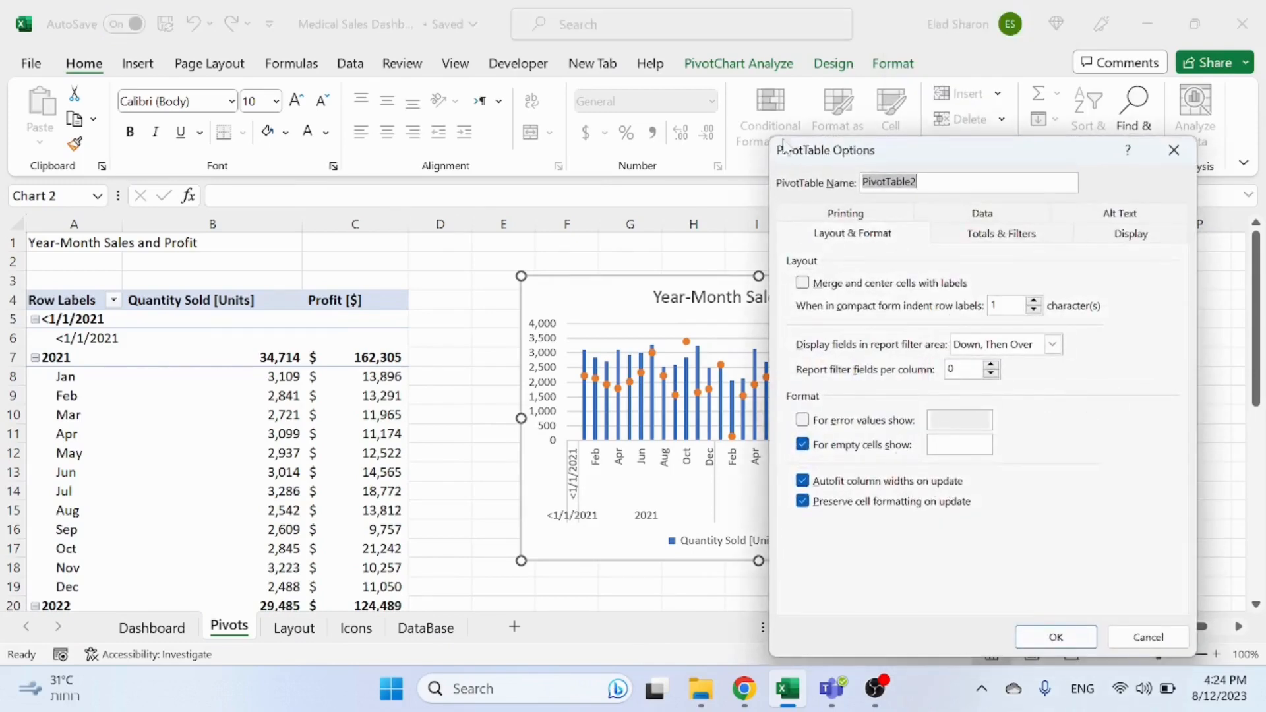
{"action": "left_click", "coordinate": [1174, 152]}
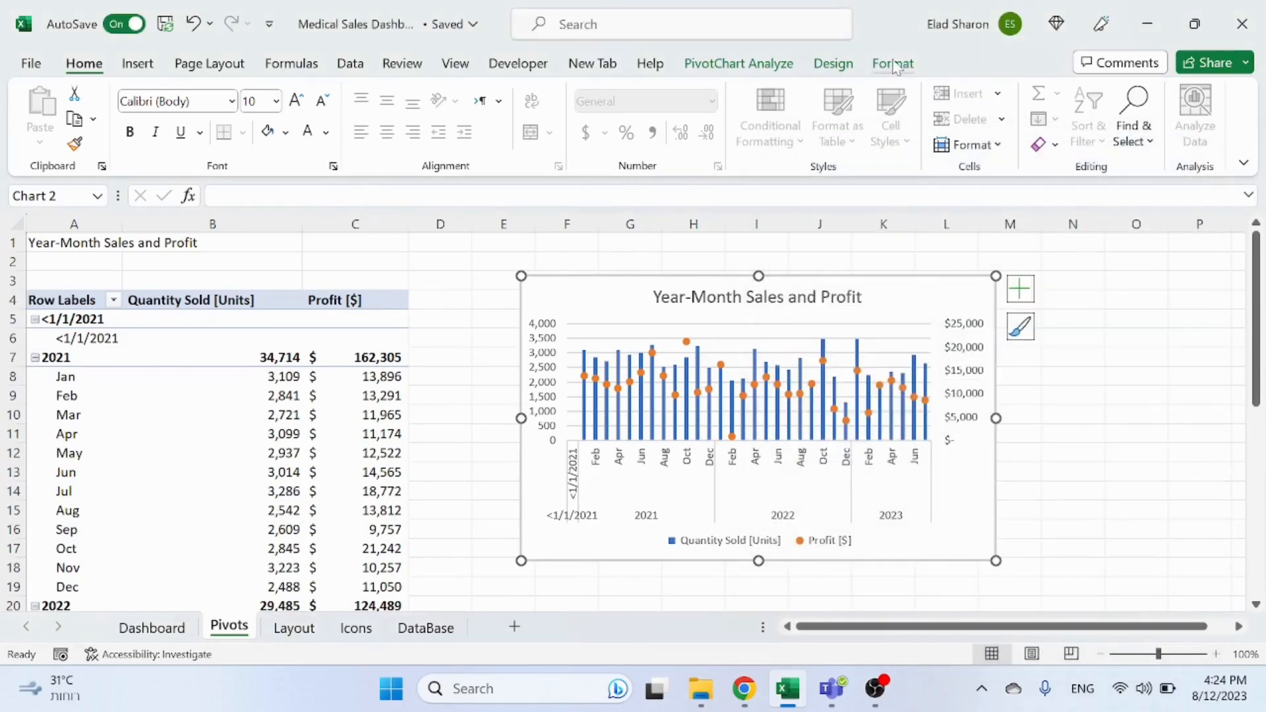
{"action": "left_click", "coordinate": [896, 63]}
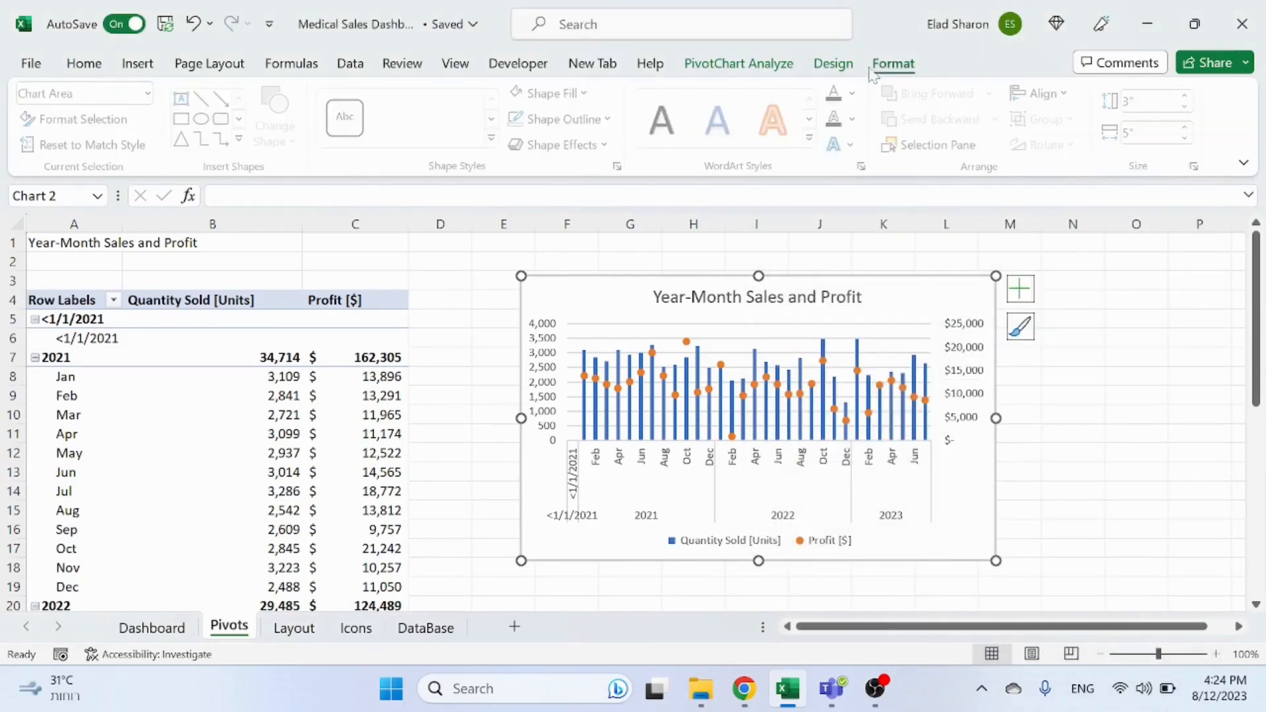
{"action": "right_click", "coordinate": [609, 565]}
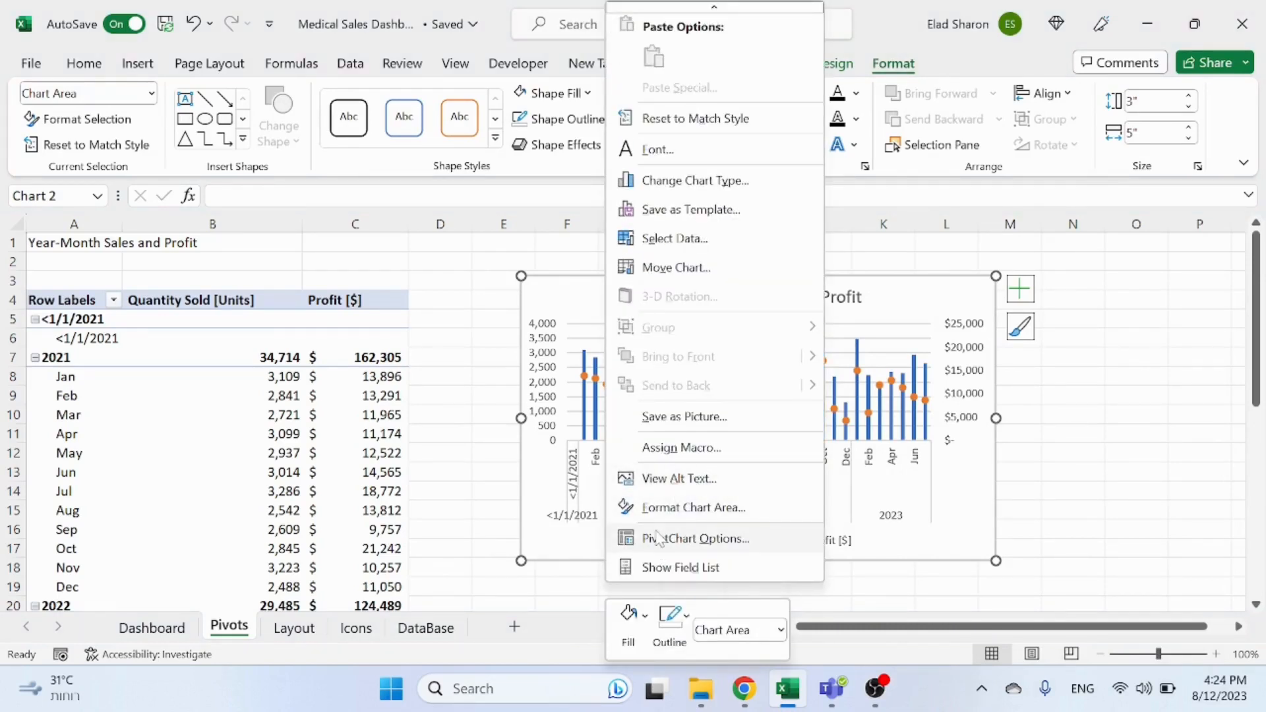
{"action": "left_click", "coordinate": [668, 538]}
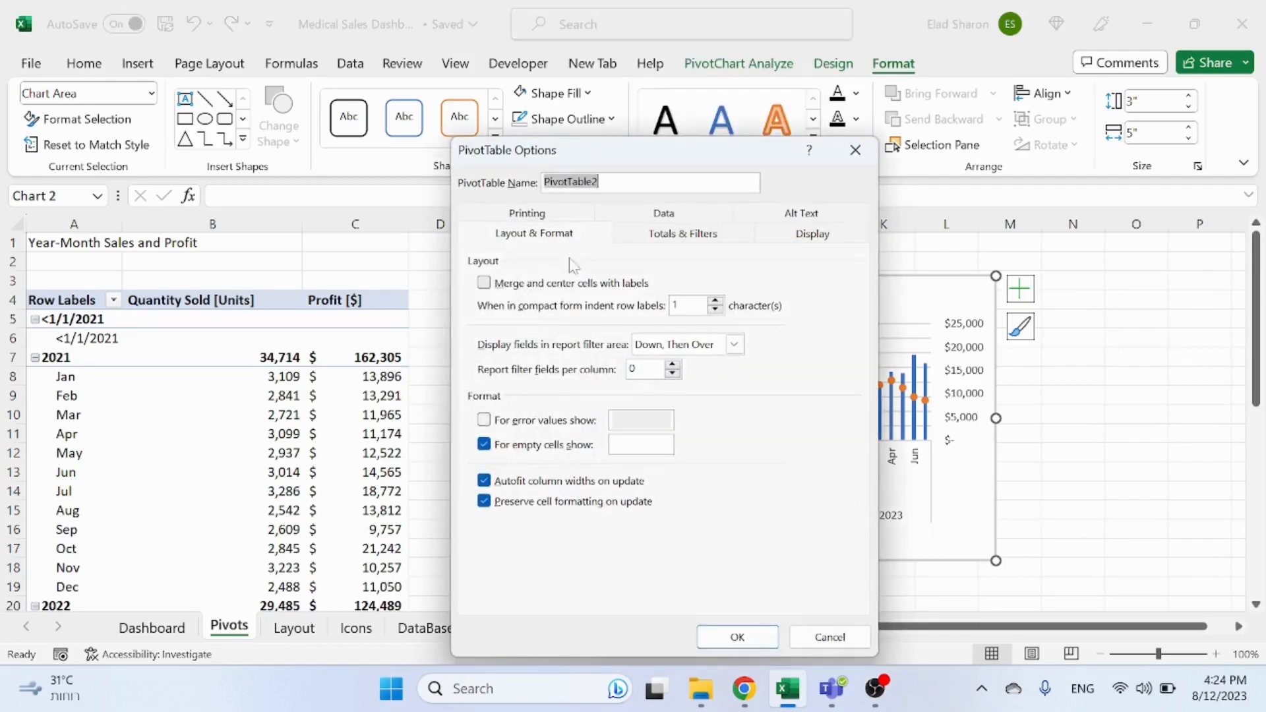
{"action": "left_click", "coordinate": [809, 235]}
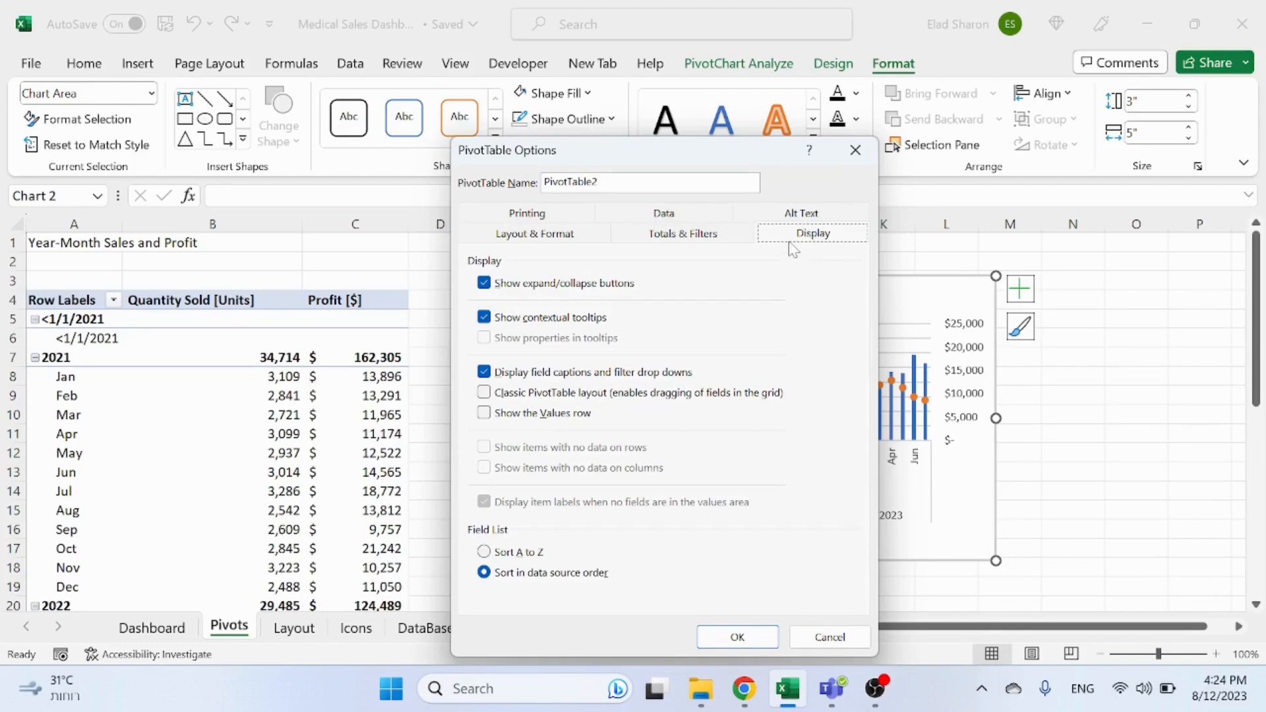
{"action": "left_click", "coordinate": [855, 150]}
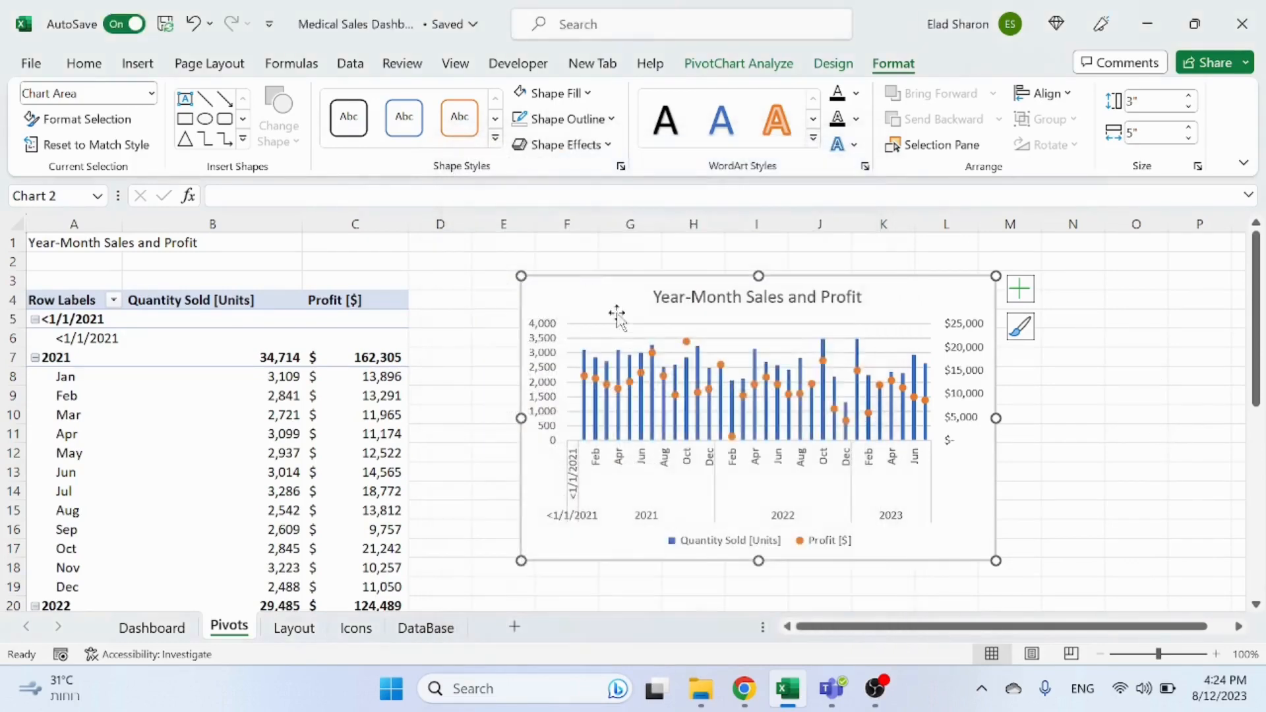
Step: Move the chart from the Pivots sheet to the Dashboard sheet at cell A3
{"action": "left_click", "coordinate": [1150, 436]}
{"action": "left_click", "coordinate": [552, 291]}
{"action": "key", "text": "Delete"}
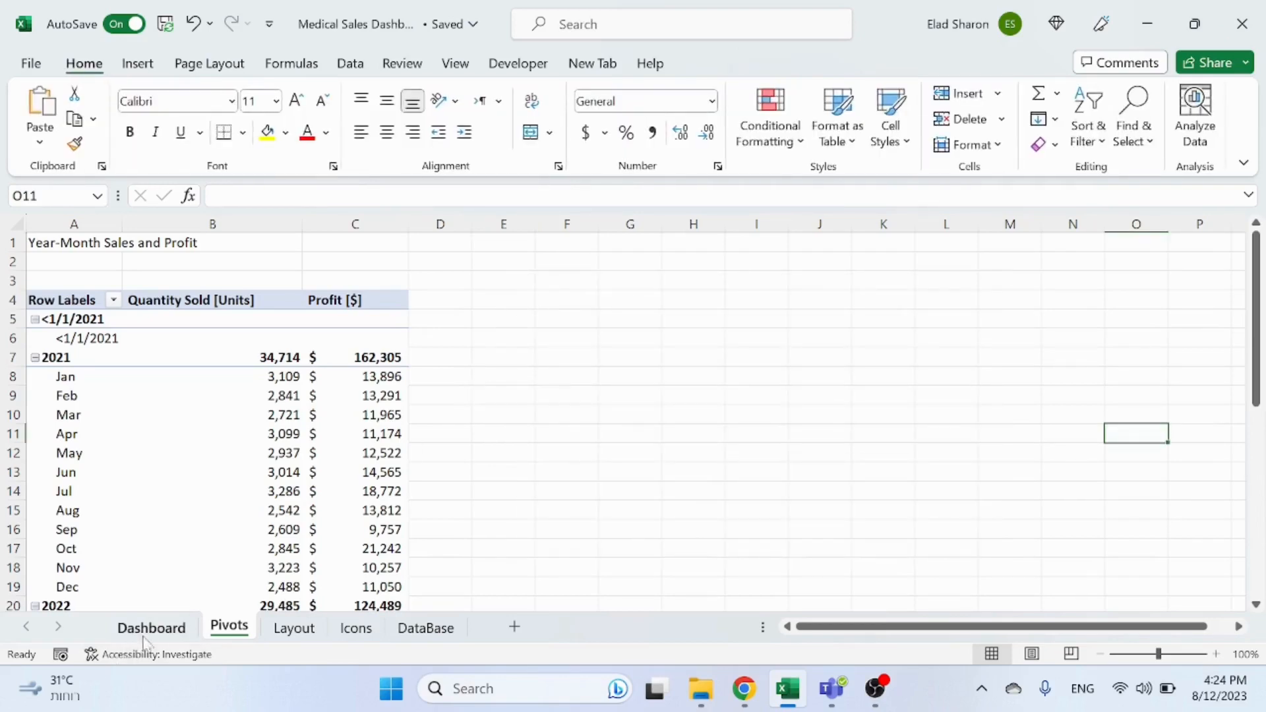
{"action": "left_click", "coordinate": [145, 634]}
{"action": "left_click", "coordinate": [68, 279]}
{"action": "key", "text": "ctrl+v"}
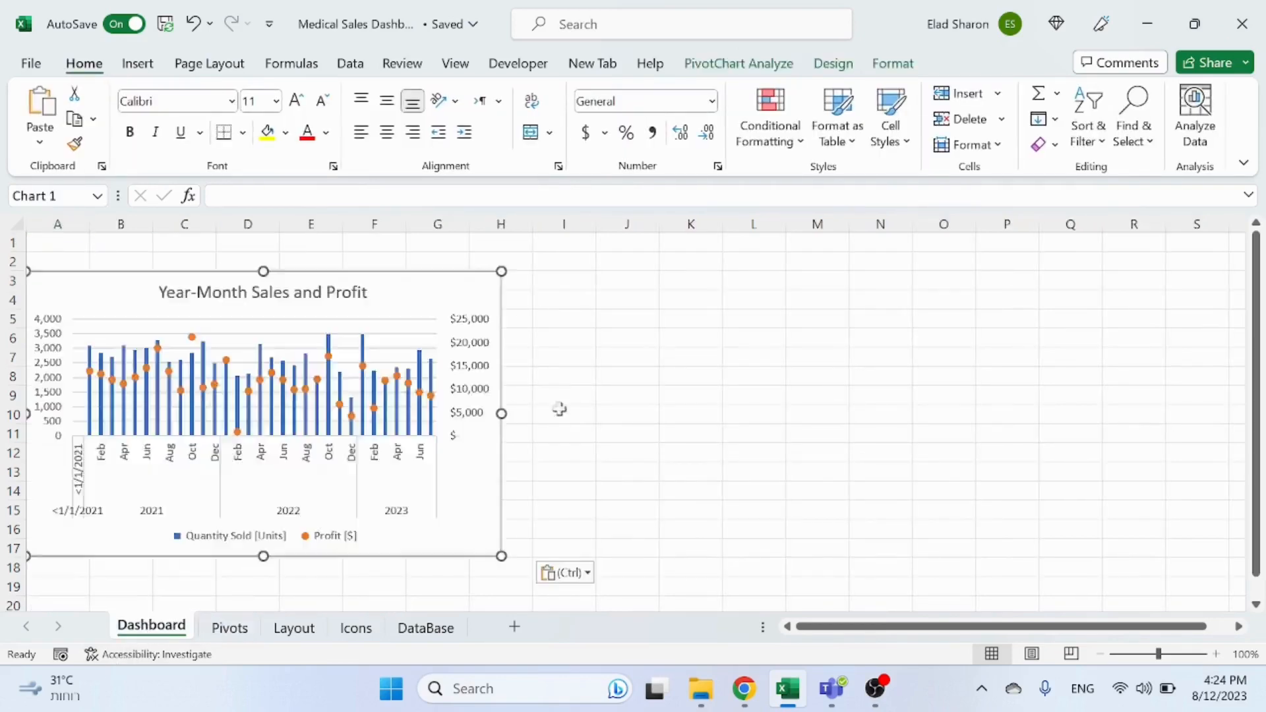
Step: Set the chart's properties to Don't move or size with cells
{"action": "left_click", "coordinate": [596, 401]}
{"action": "left_click", "coordinate": [469, 293]}
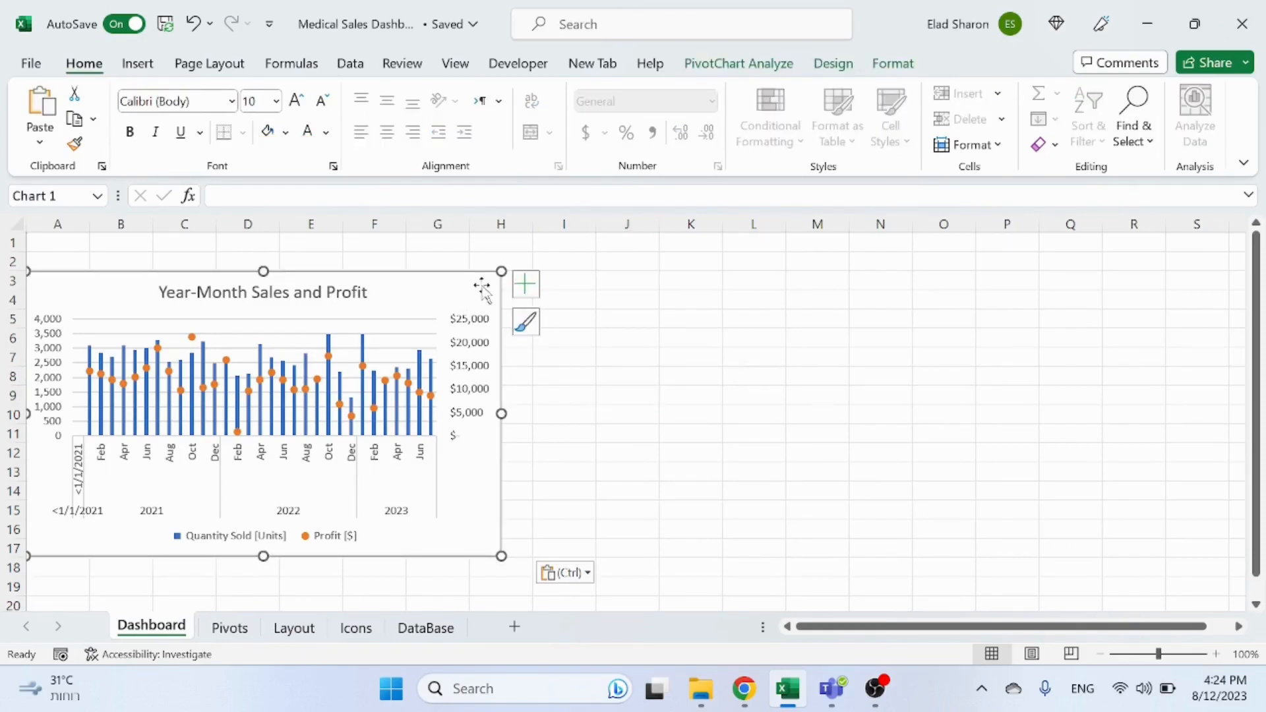
{"action": "right_click", "coordinate": [483, 286]}
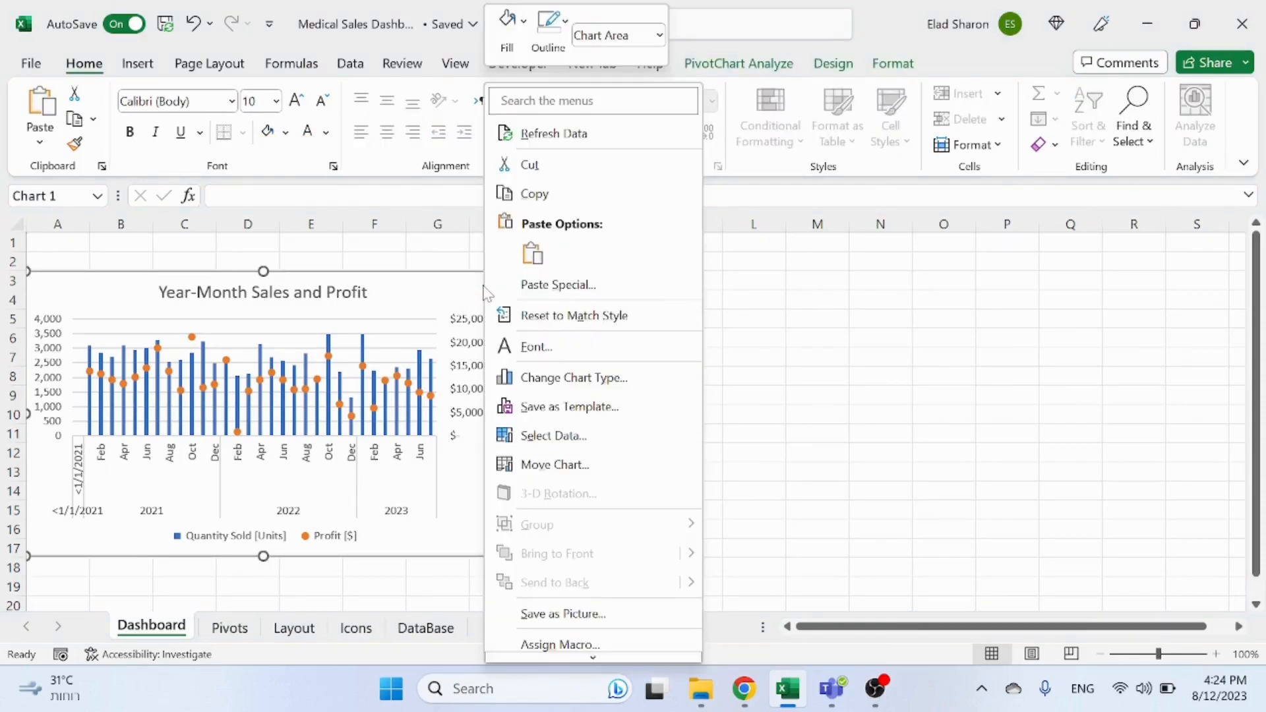
{"action": "scroll", "coordinate": [620, 349], "scroll_direction": "down", "scroll_amount": 2}
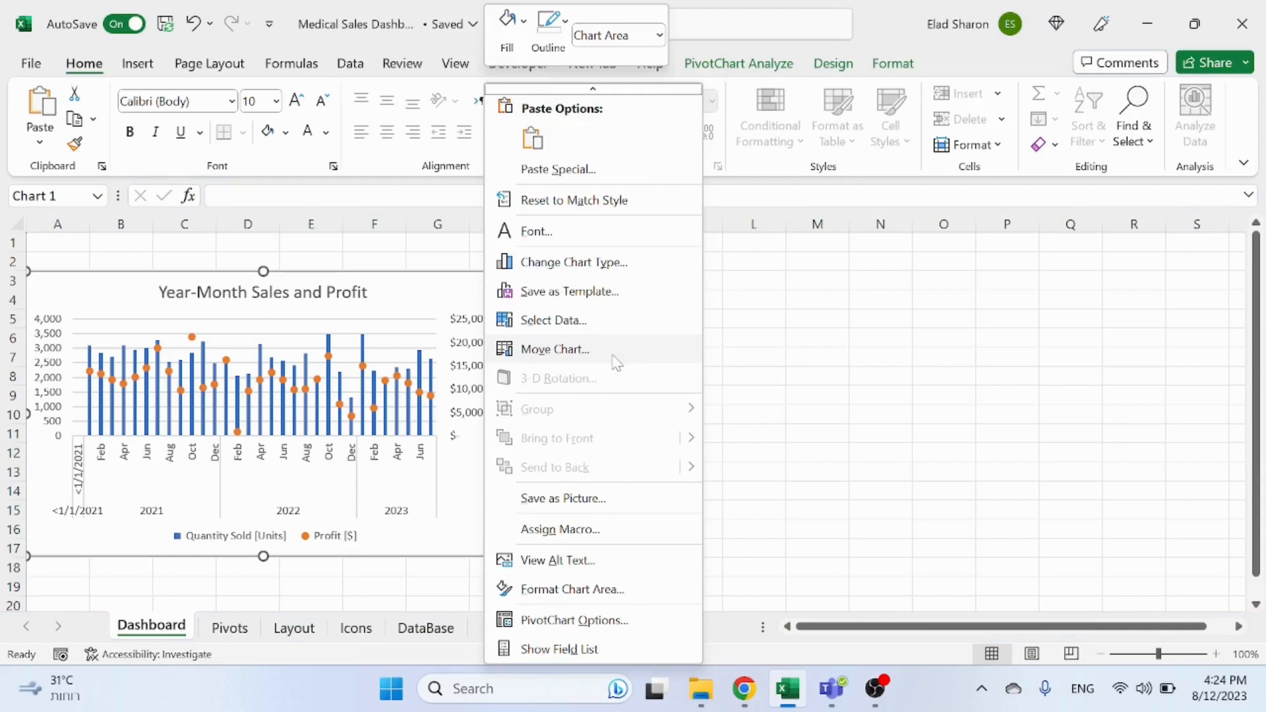
{"action": "left_click", "coordinate": [615, 597]}
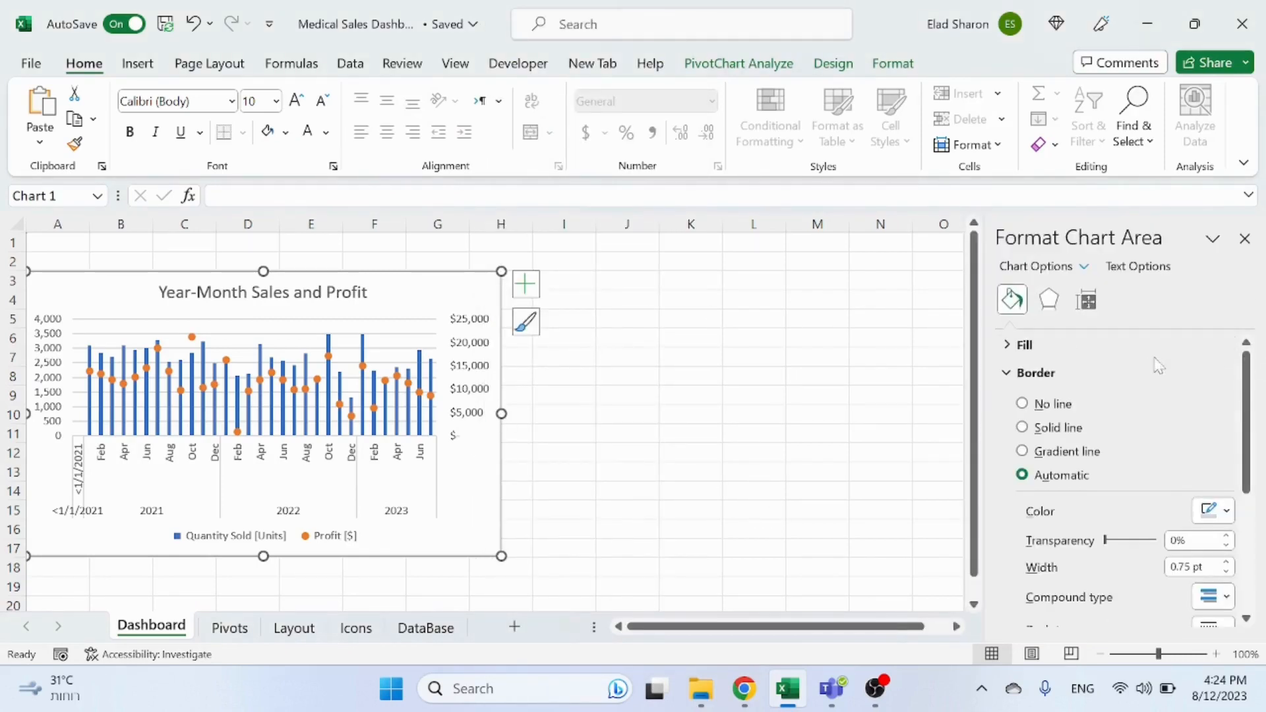
{"action": "scroll", "coordinate": [1154, 366], "scroll_direction": "down", "scroll_amount": 3}
{"action": "scroll", "coordinate": [1143, 373], "scroll_direction": "up", "scroll_amount": 3}
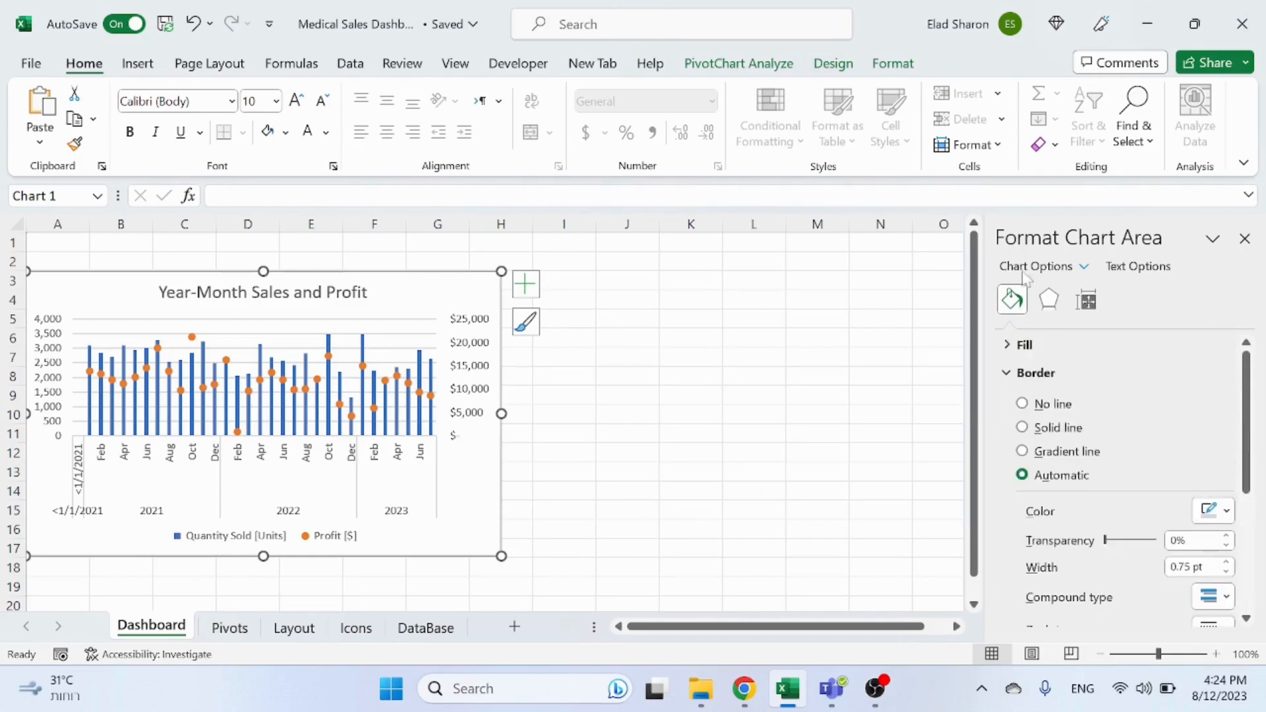
{"action": "left_click", "coordinate": [1048, 301]}
{"action": "left_click", "coordinate": [1085, 302]}
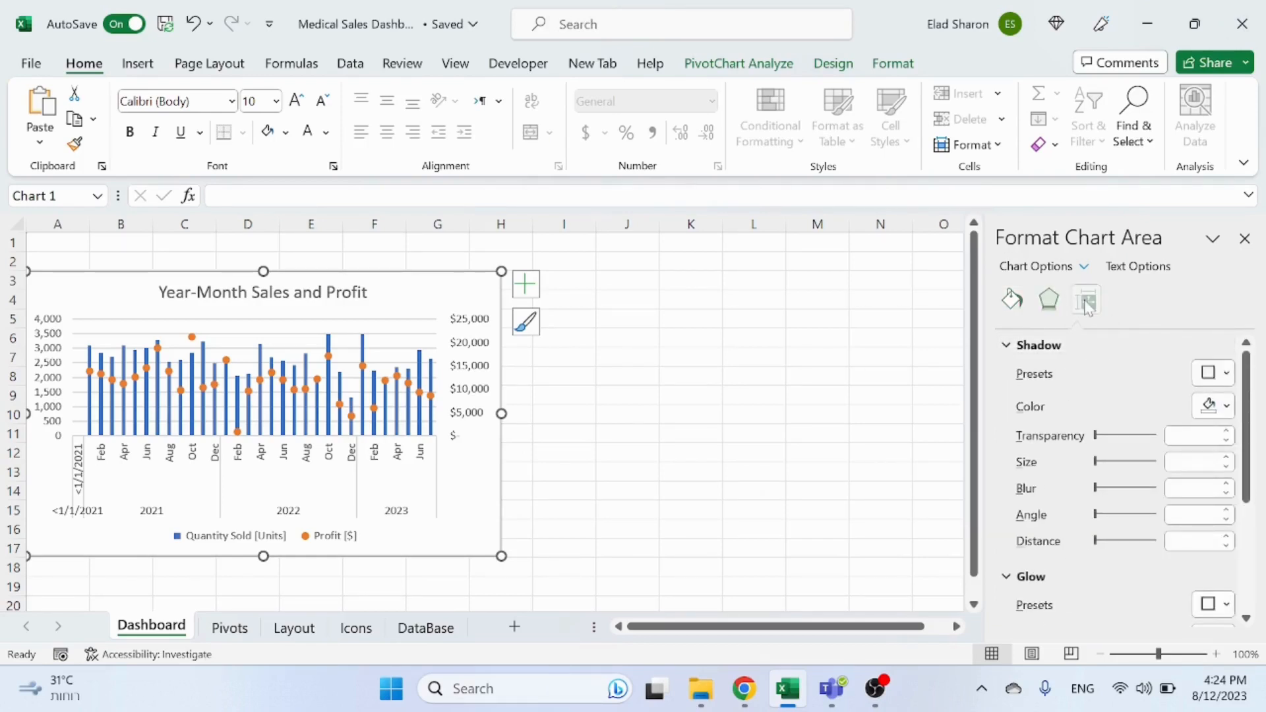
{"action": "scroll", "coordinate": [1063, 403], "scroll_direction": "down", "scroll_amount": 3}
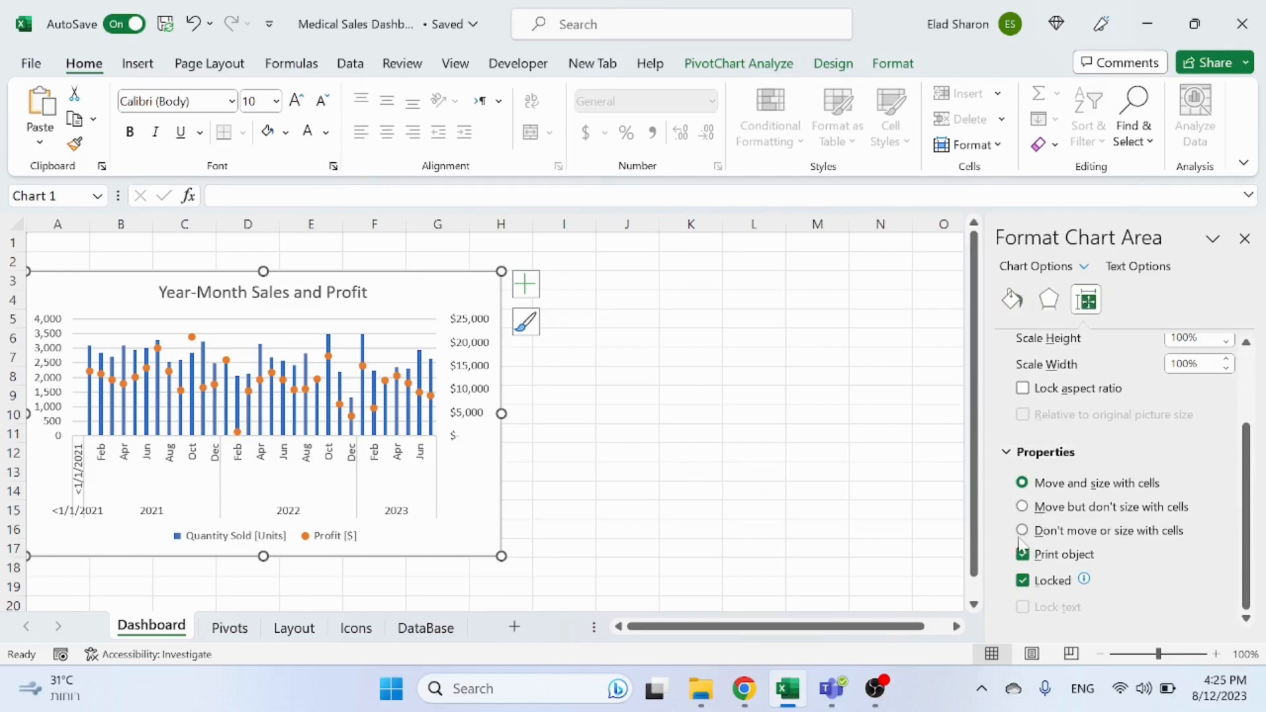
{"action": "left_click", "coordinate": [1023, 531]}
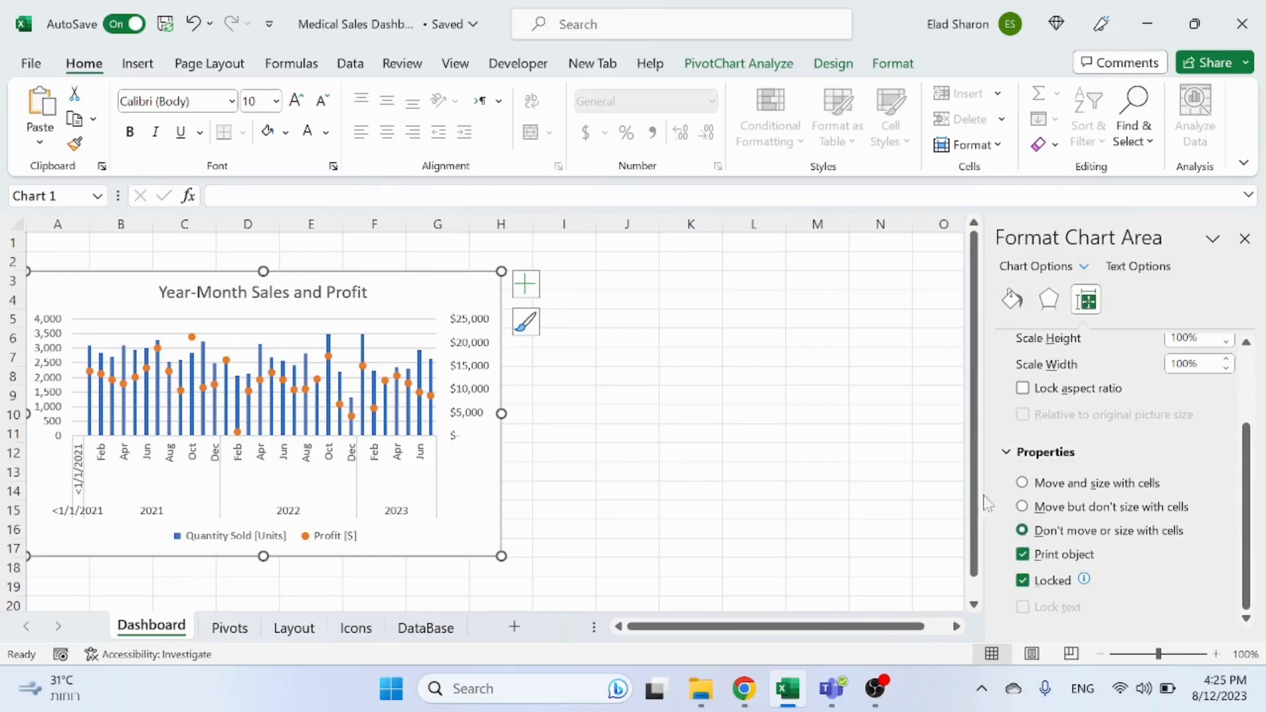
Step: Widen a column under the chart to test how the chart reacts, and undo the column change
{"action": "left_click", "coordinate": [707, 371]}
{"action": "left_click_drag", "start_coordinate": [407, 230], "coordinate": [470, 224]}
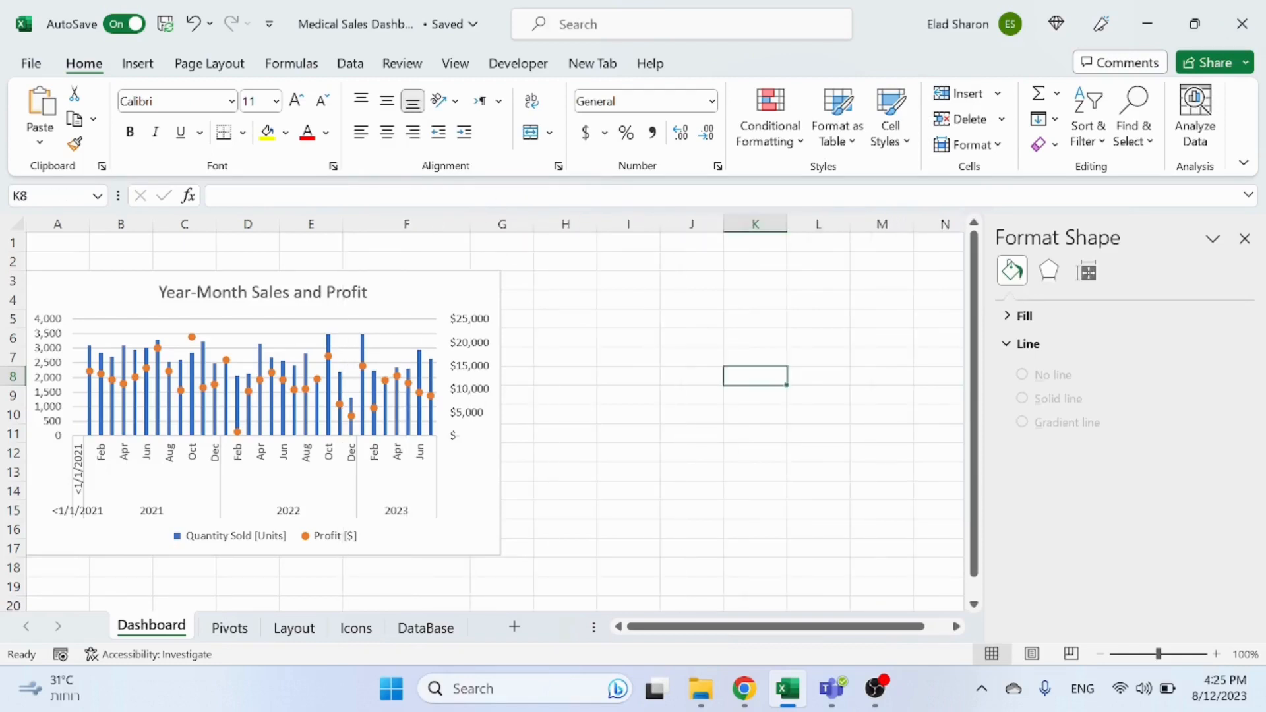
{"action": "left_click", "coordinate": [592, 341]}
{"action": "key", "text": "ctrl+z"}
{"action": "key", "text": "ctrl+z"}
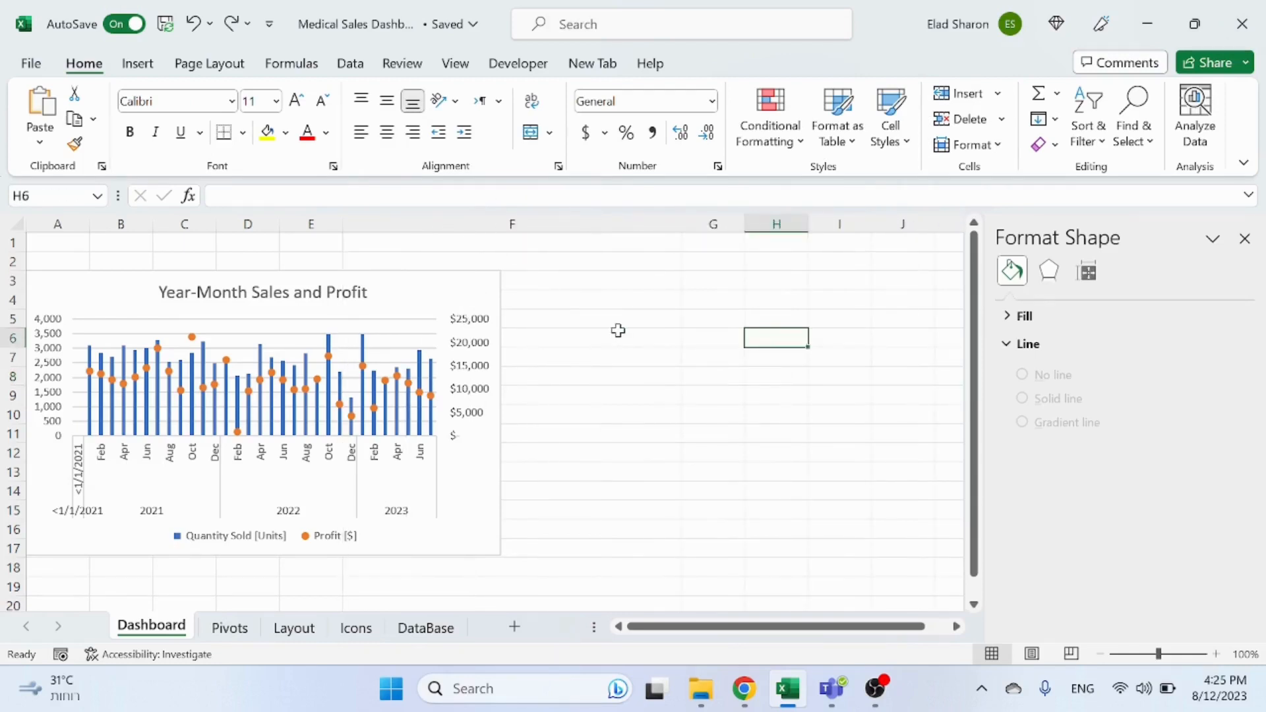
Step: Set the chart's properties to Move and size with cells
{"action": "left_click", "coordinate": [481, 291]}
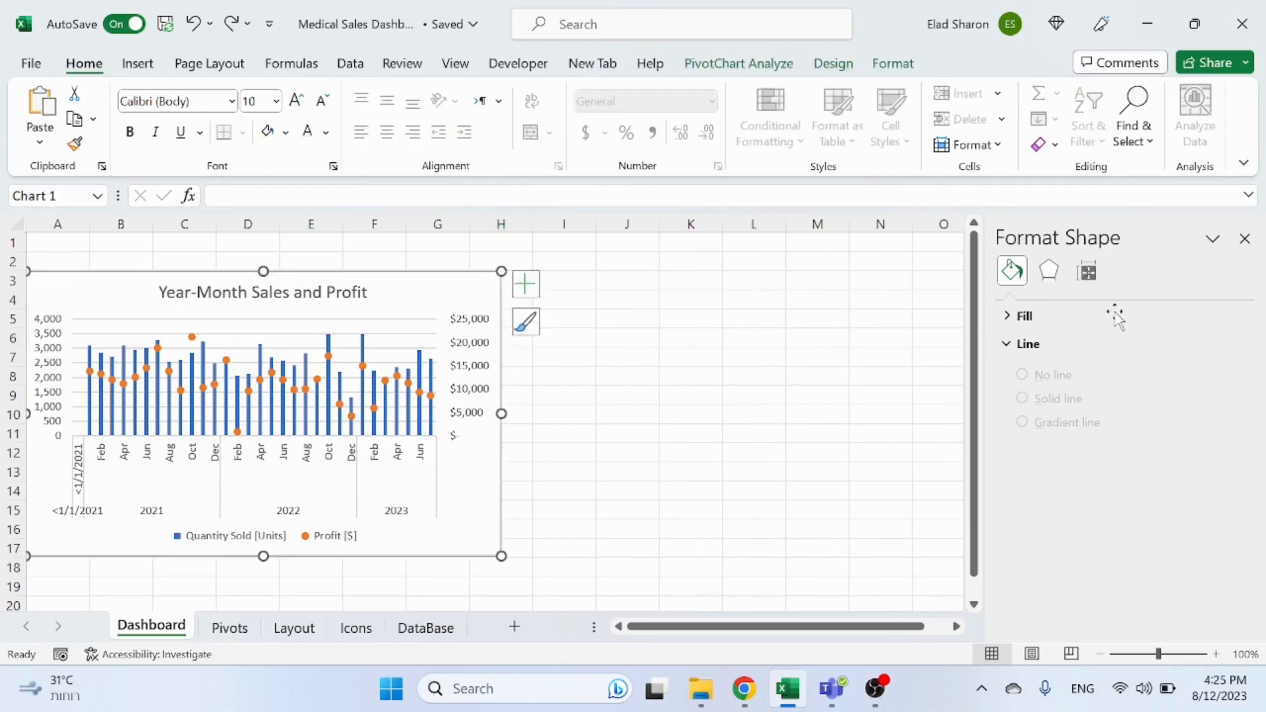
{"action": "left_click", "coordinate": [1087, 298]}
{"action": "scroll", "coordinate": [1045, 462], "scroll_direction": "down", "scroll_amount": 3}
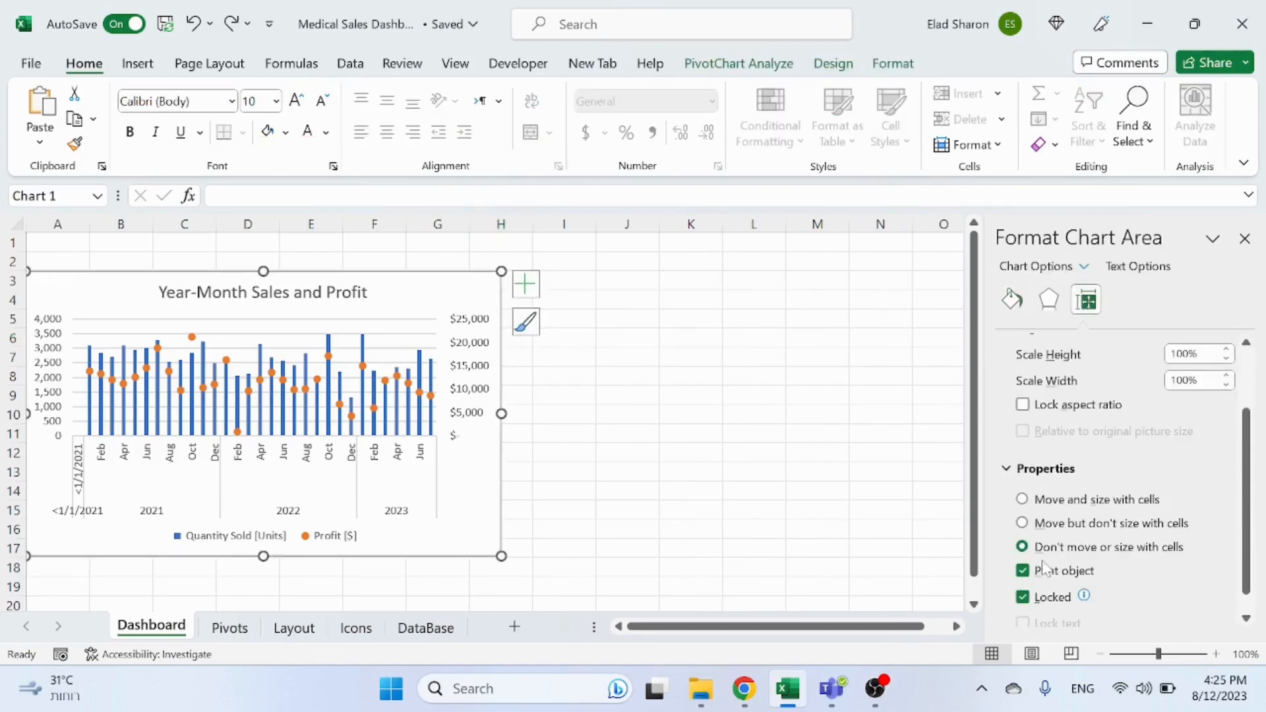
{"action": "left_click", "coordinate": [1023, 499]}
{"action": "left_click", "coordinate": [719, 433]}
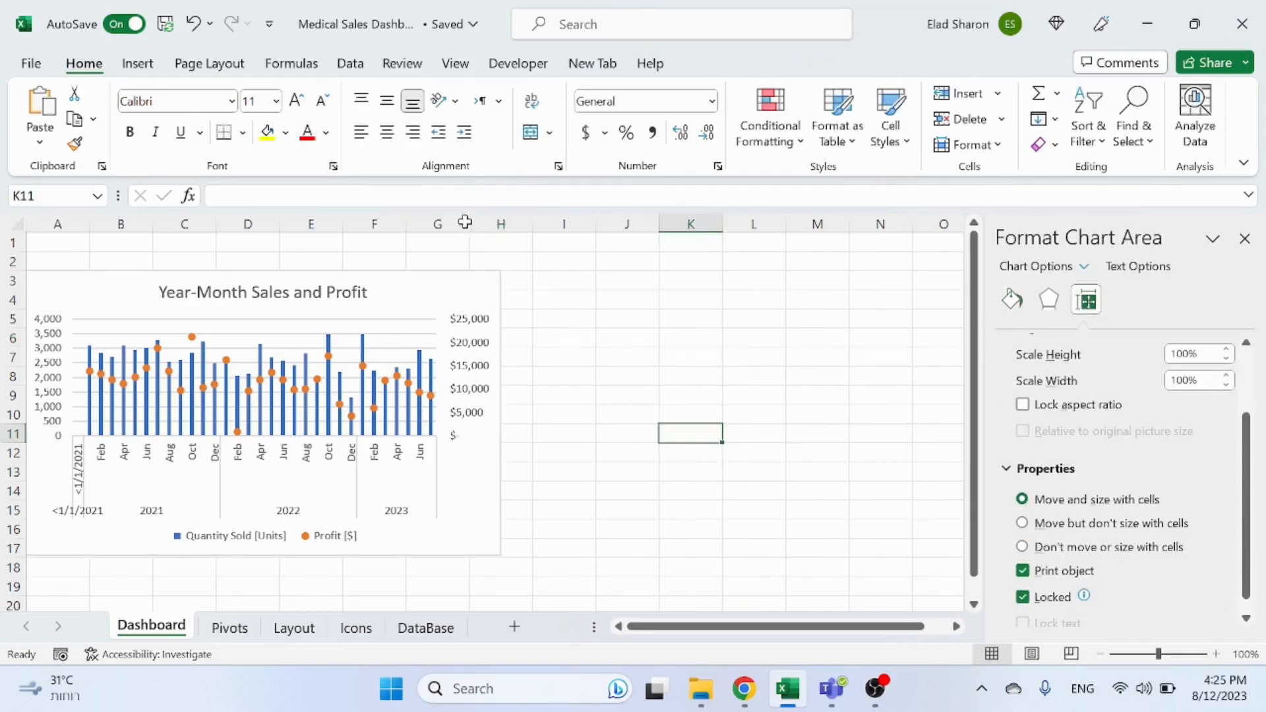
Step: Widen a column under the chart to test the resizing, and undo the column change
{"action": "left_click_drag", "start_coordinate": [469, 225], "coordinate": [590, 231]}
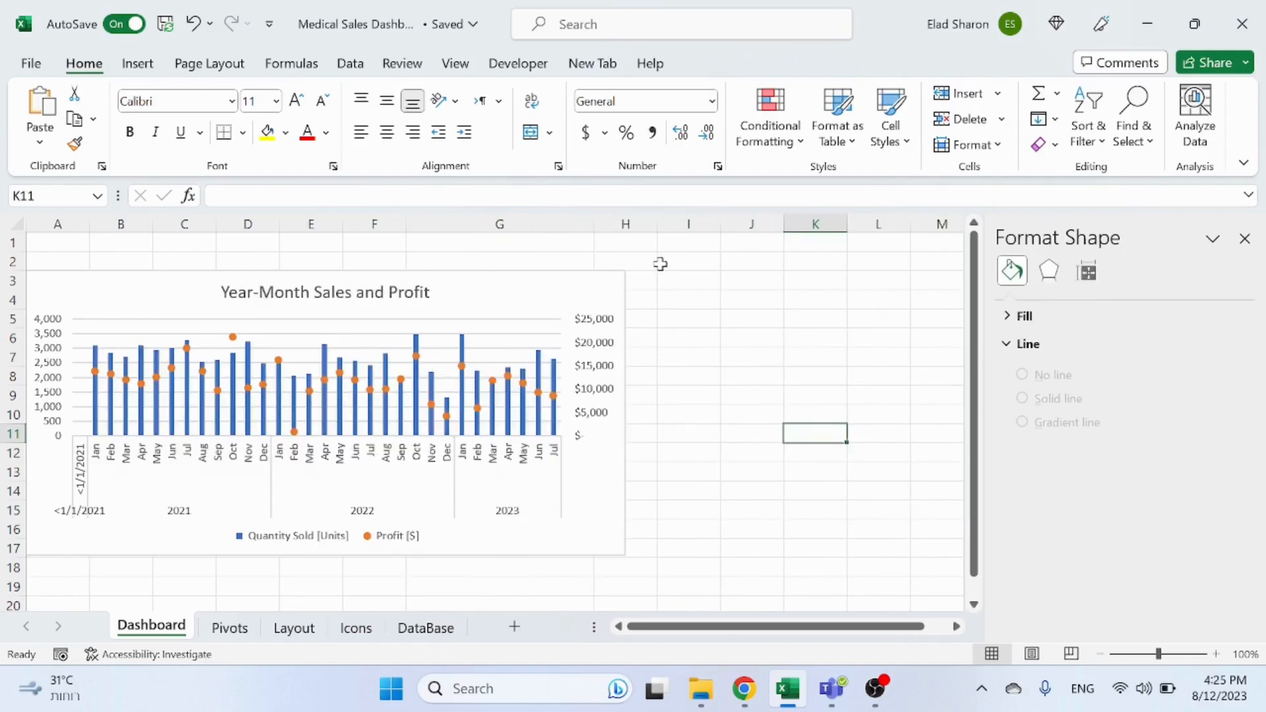
{"action": "key", "text": "ctrl+z"}
Step: Set the chart's properties back to Don't move or size with cells
{"action": "left_click", "coordinate": [709, 376]}
{"action": "left_click", "coordinate": [454, 293]}
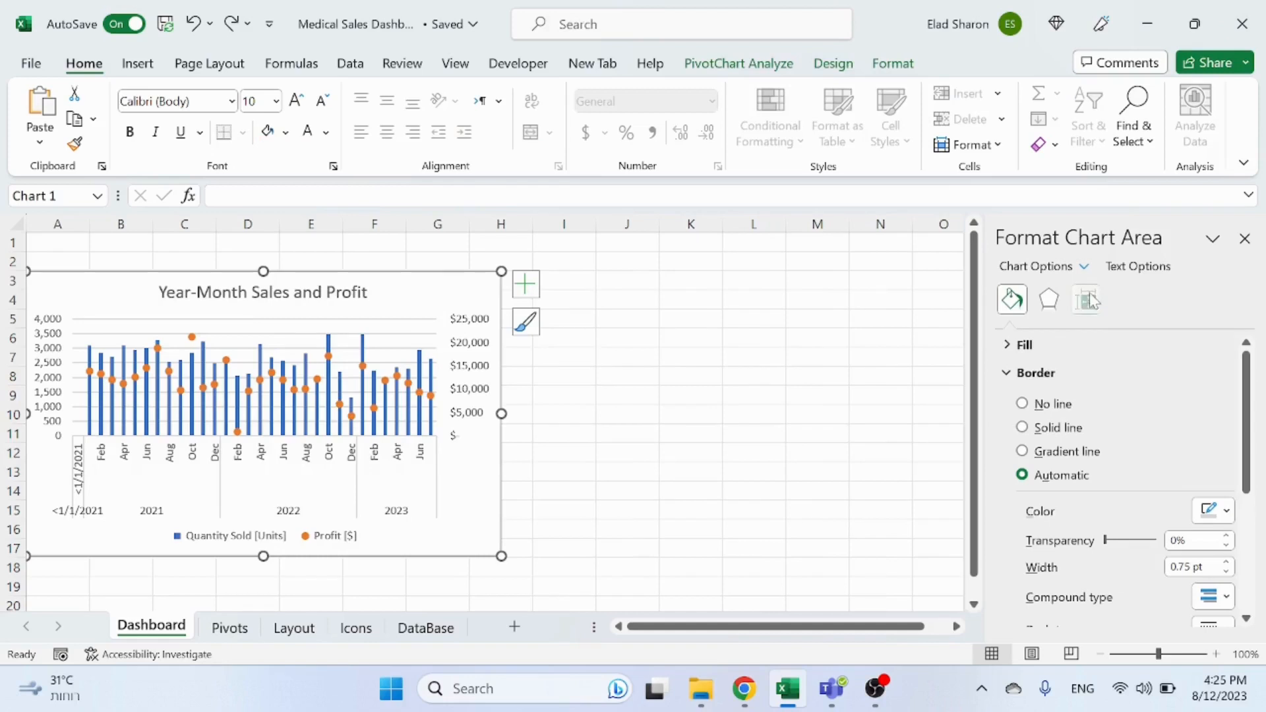
{"action": "left_click", "coordinate": [1089, 300]}
{"action": "scroll", "coordinate": [1030, 545], "scroll_direction": "down", "scroll_amount": 5}
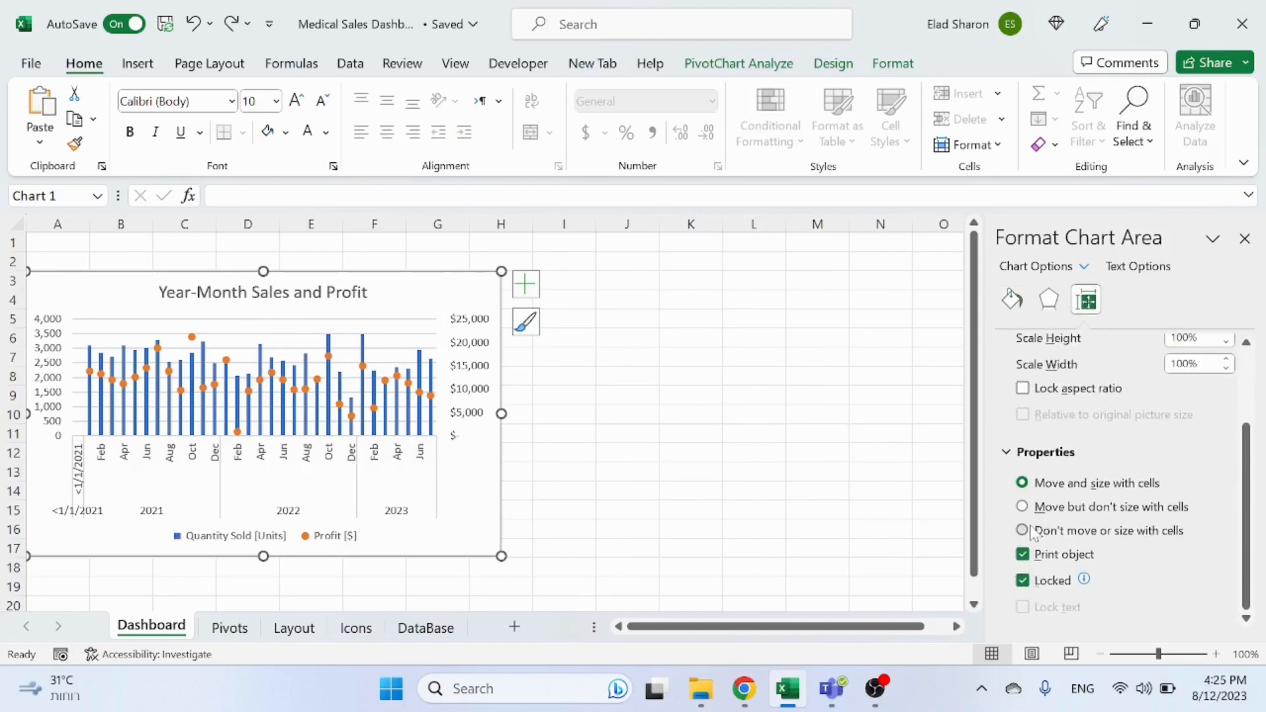
{"action": "left_click", "coordinate": [1023, 531]}
{"action": "left_click", "coordinate": [642, 392]}
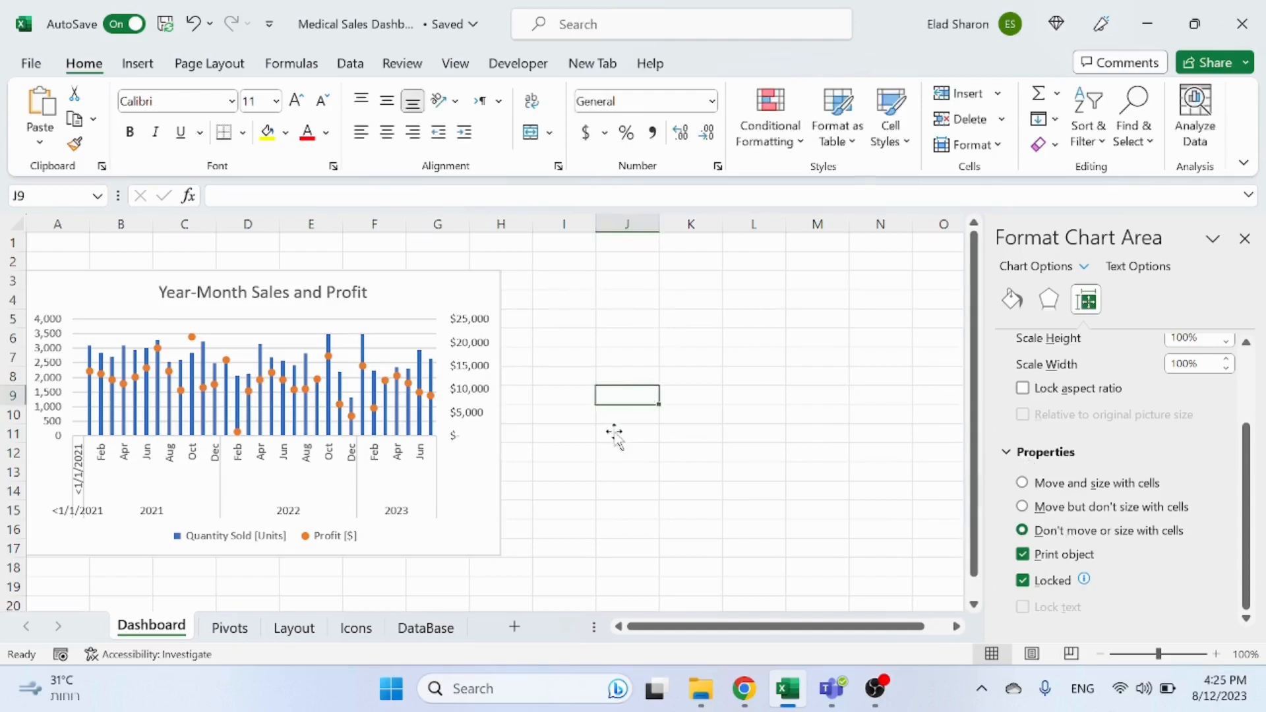
Step: Close the formatting pane and nudge the chart slightly lower on the Dashboard sheet
{"action": "left_click", "coordinate": [1244, 239]}
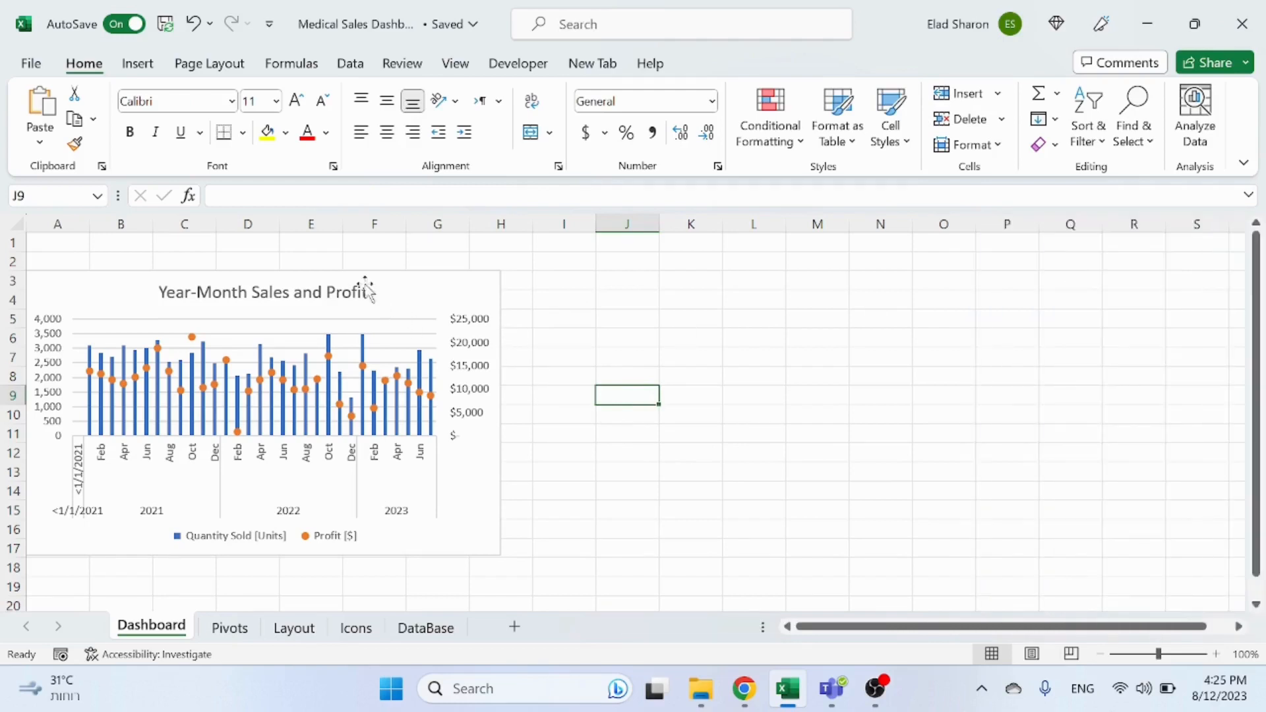
{"action": "mouse_move", "coordinate": [432, 285]}
{"action": "left_mouse_down"}
{"action": "mouse_move", "coordinate": [425, 311]}
{"action": "mouse_move", "coordinate": [430, 294]}
{"action": "left_mouse_up"}
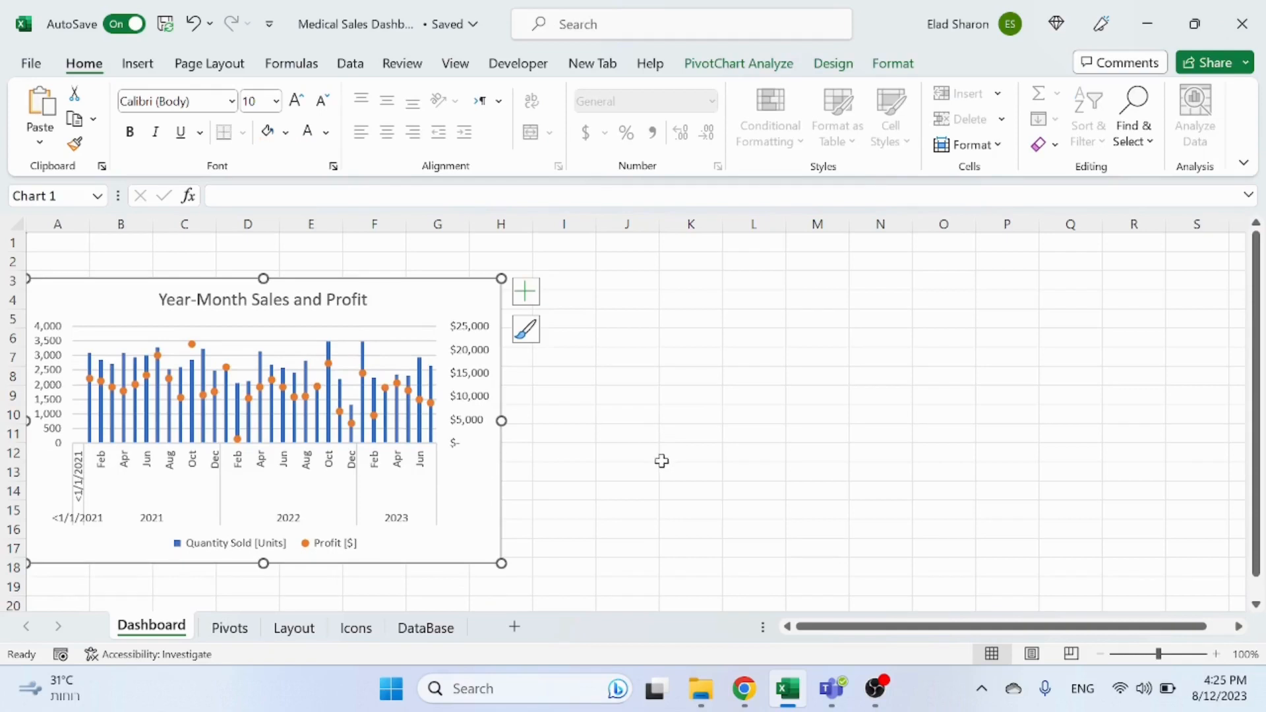
{"action": "left_click", "coordinate": [716, 487]}
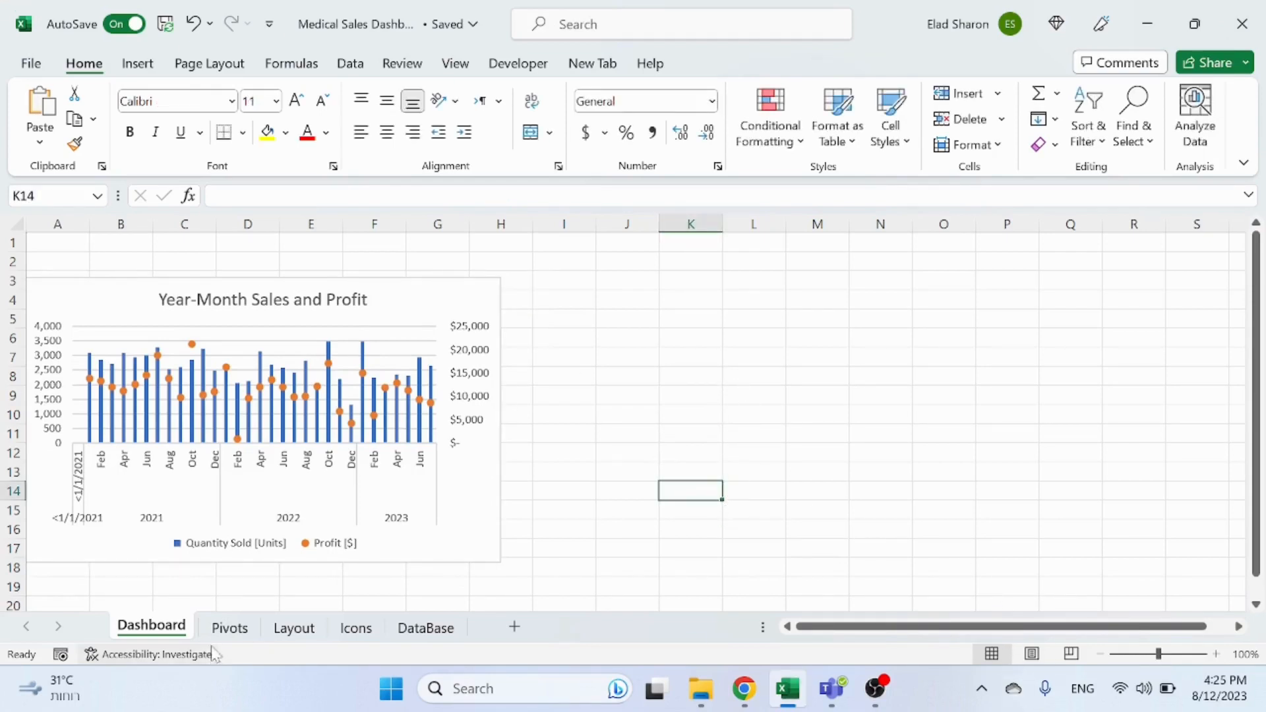
Step: Copy the Year-Month pivot table in columns A to C of the Pivots sheet and paste a duplicate starting at column E
{"action": "left_click", "coordinate": [229, 628]}
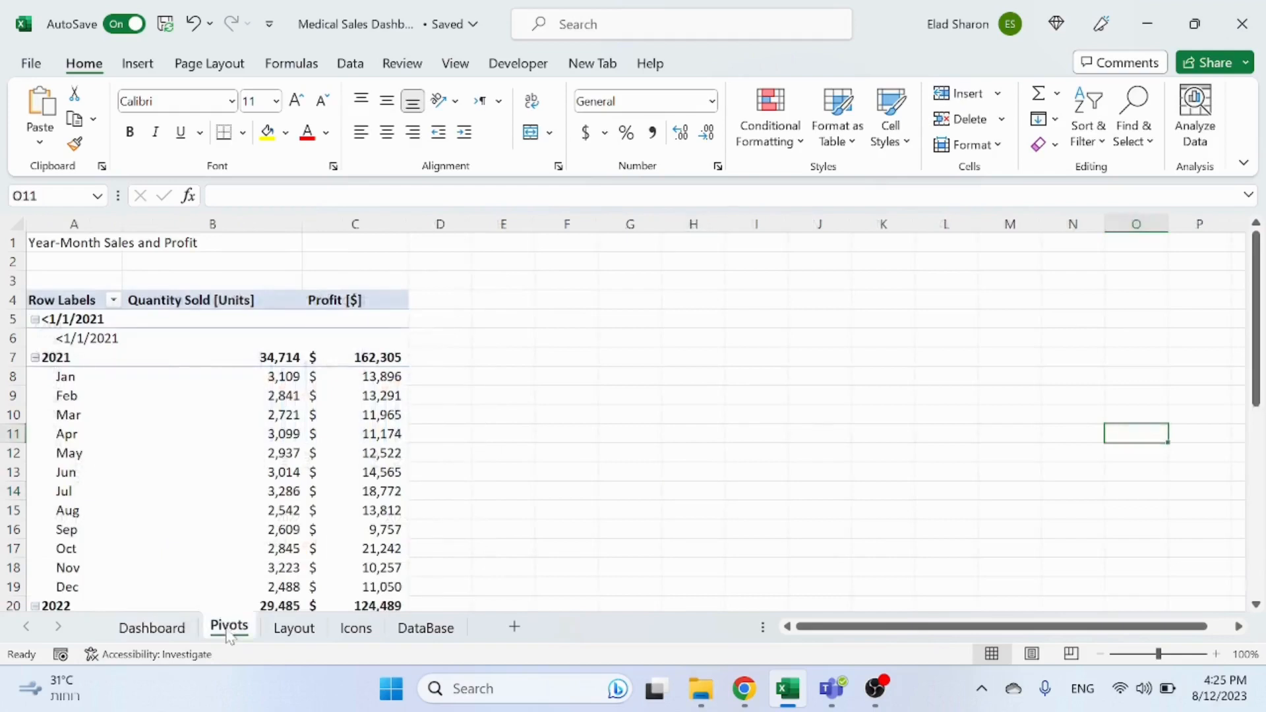
{"action": "left_click", "coordinate": [476, 476]}
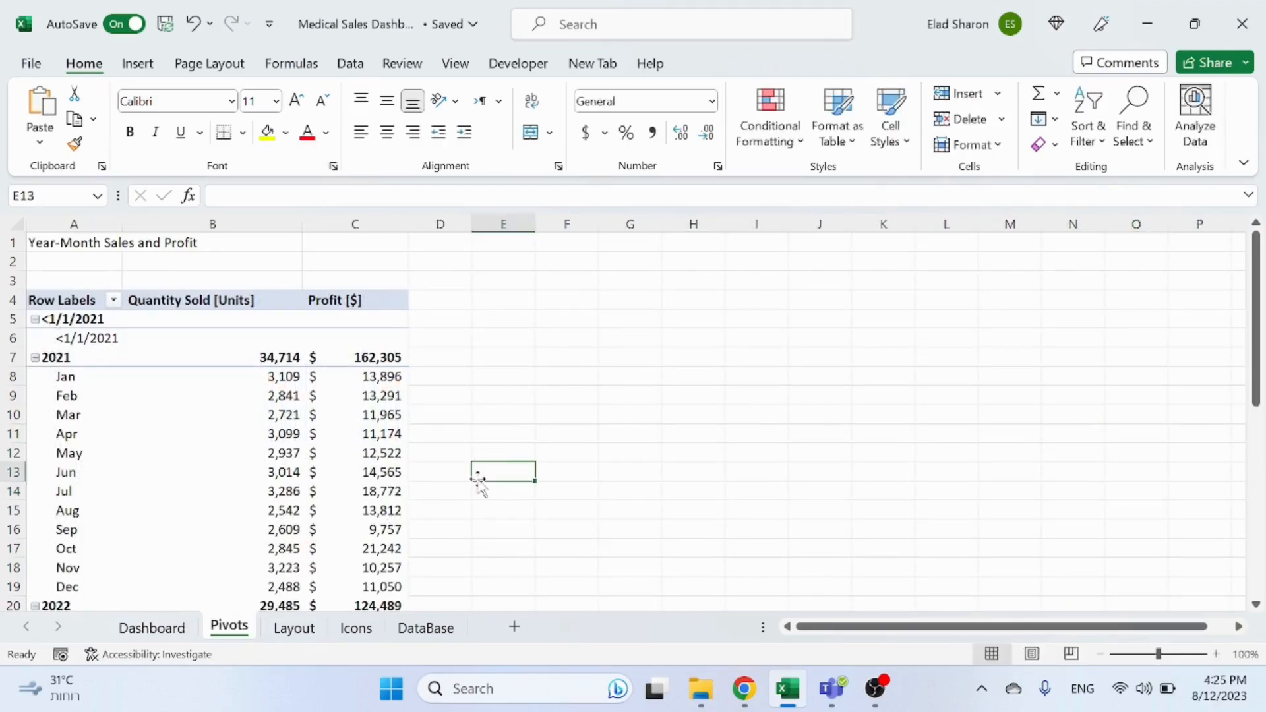
{"action": "left_click", "coordinate": [428, 628]}
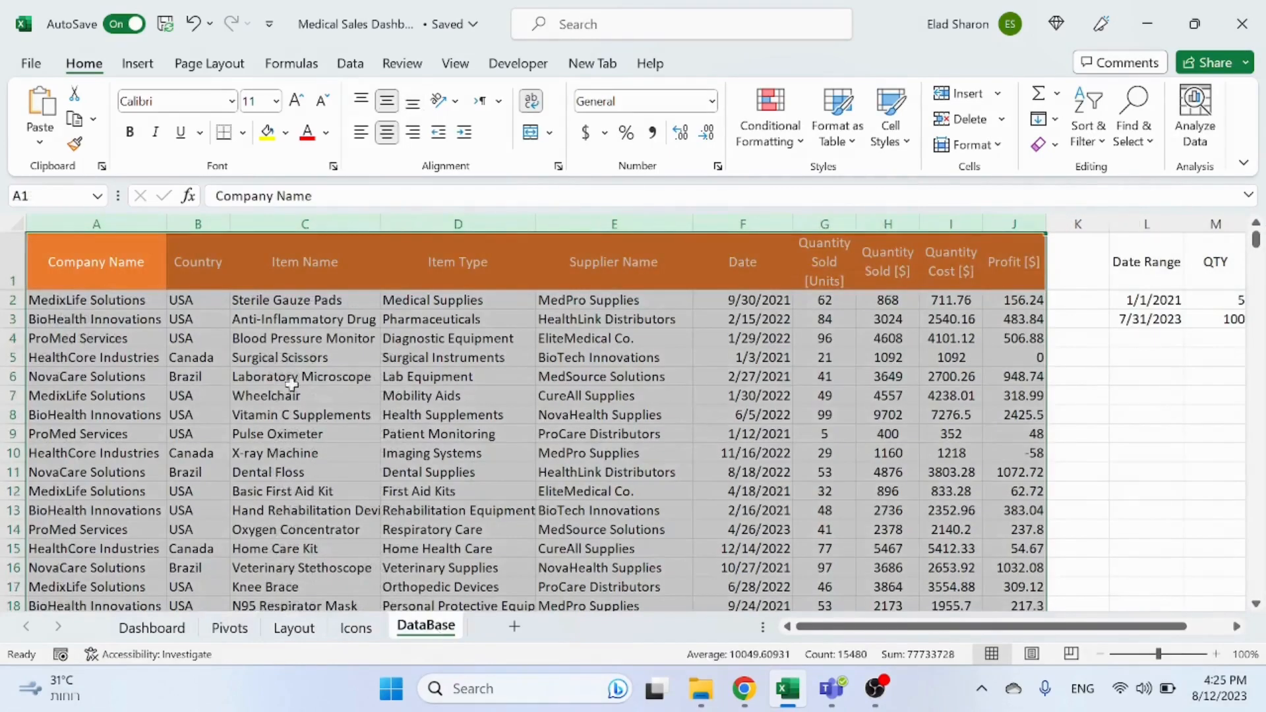
{"action": "left_click", "coordinate": [230, 628]}
{"action": "left_click", "coordinate": [274, 395]}
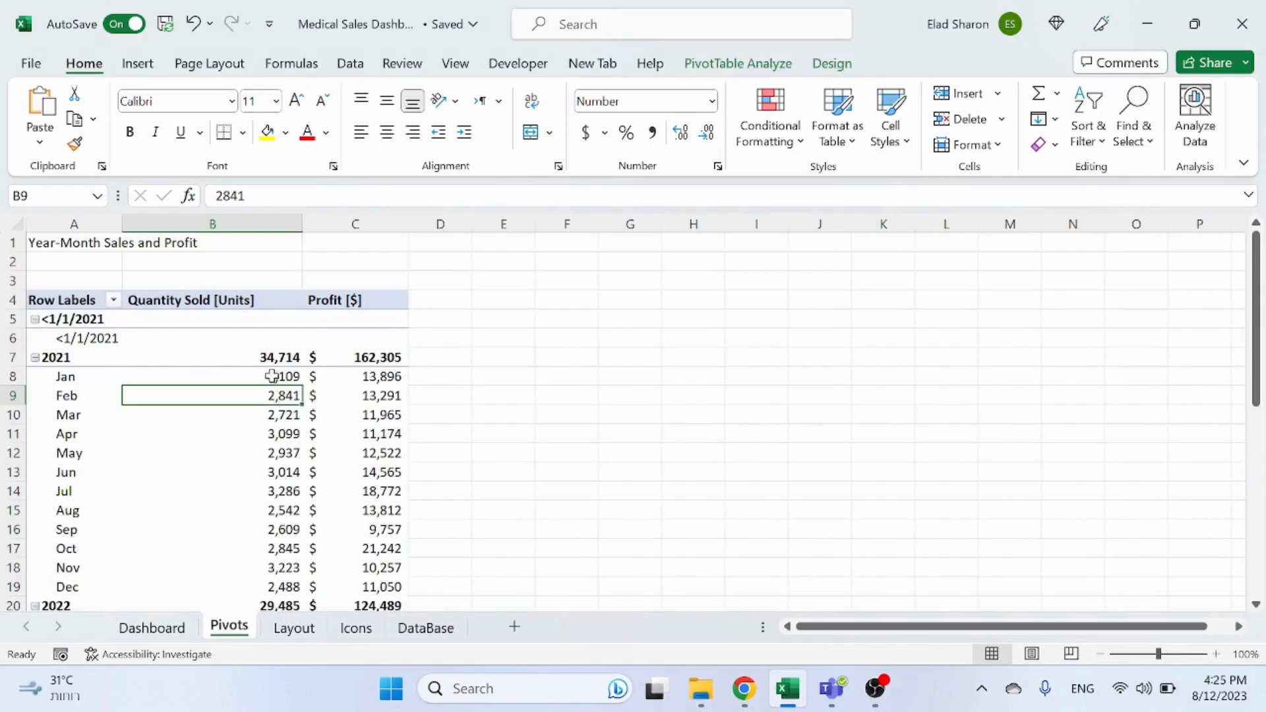
{"action": "left_click", "coordinate": [102, 229]}
{"action": "left_click_drag", "start_coordinate": [102, 229], "coordinate": [342, 275]}
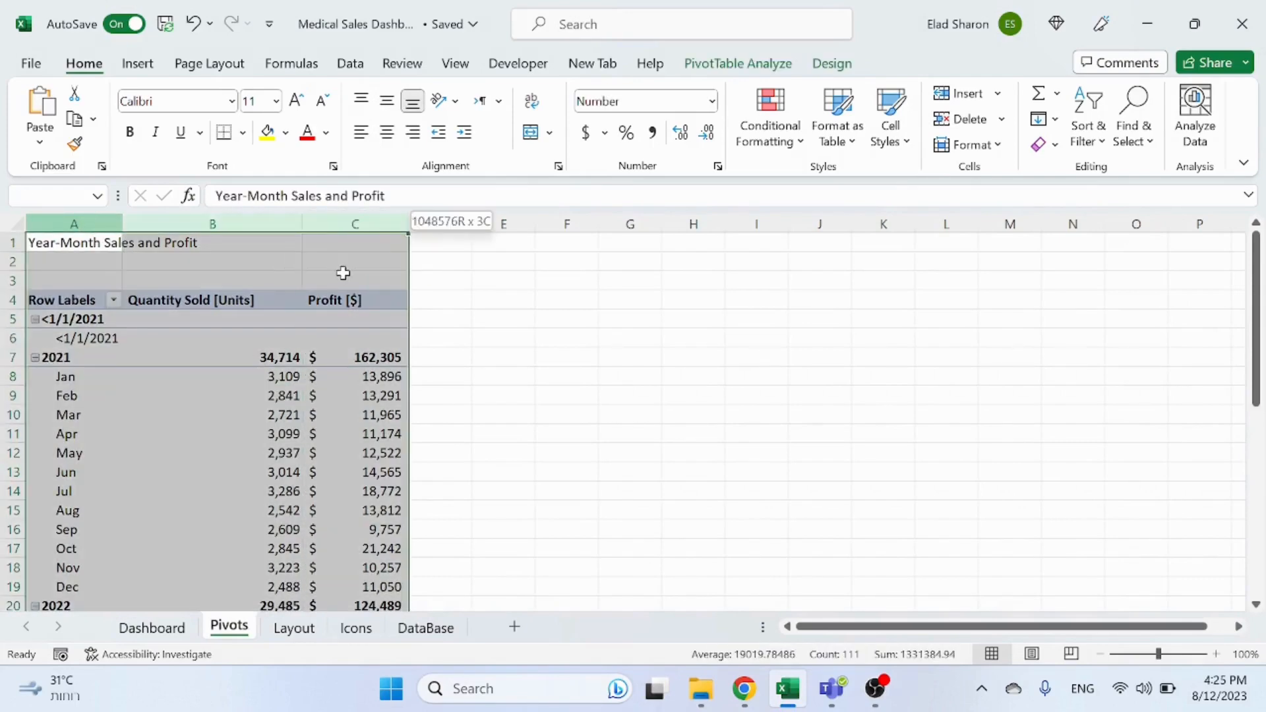
{"action": "key", "text": "ctrl+c"}
{"action": "left_click", "coordinate": [512, 248]}
{"action": "key", "text": "ctrl+v"}
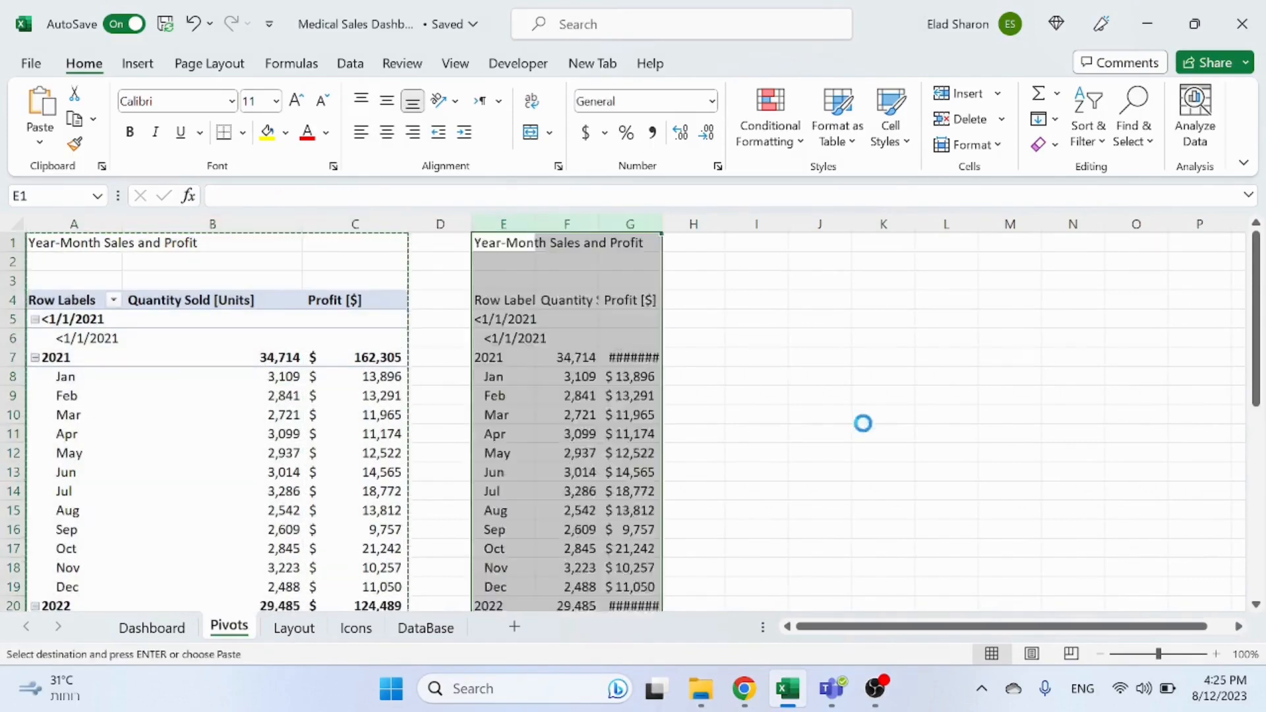
{"action": "left_click", "coordinate": [694, 412]}
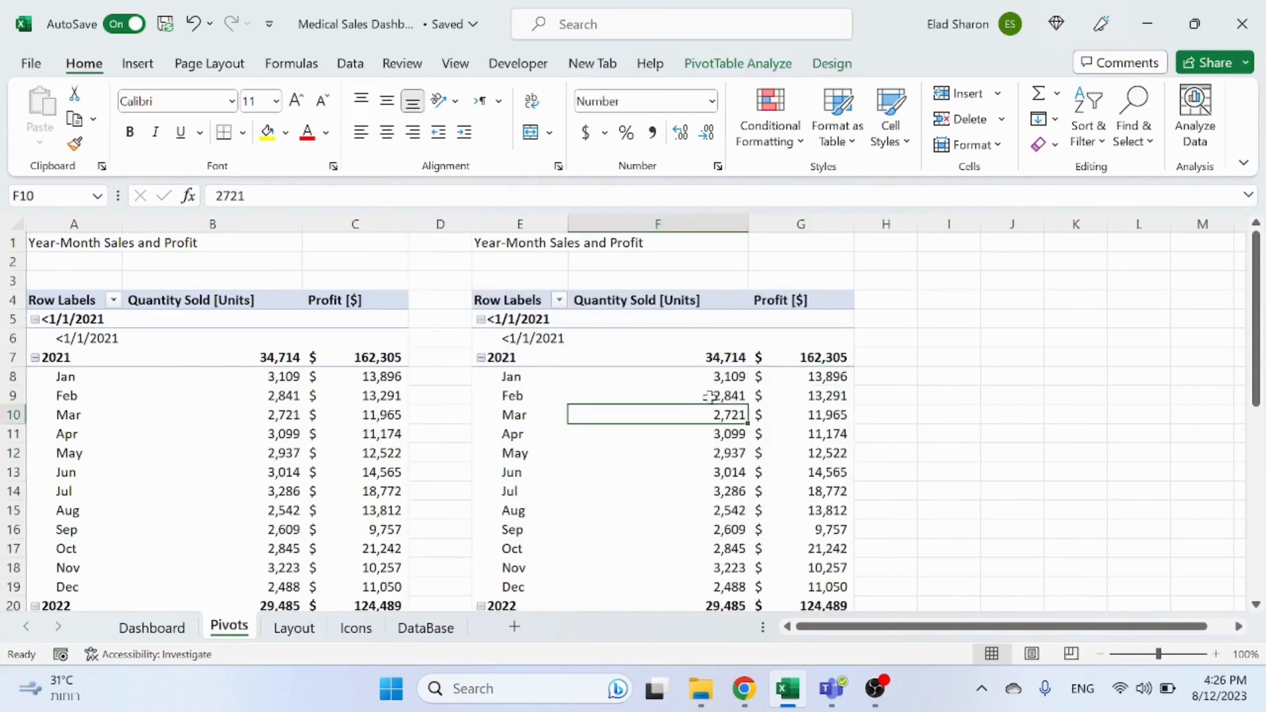
Step: Open the field list for the copied pivot table and remove the Years and Months date fields from its rows
{"action": "mouse_move", "coordinate": [679, 413]}
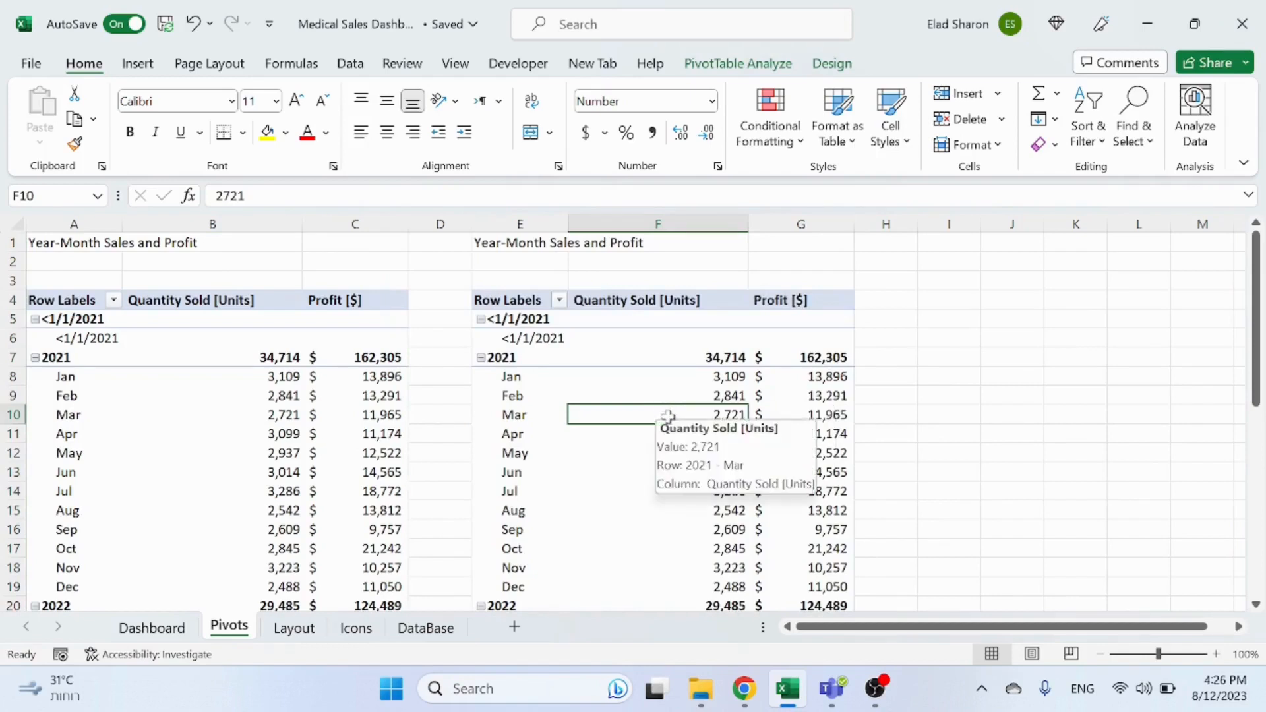
{"action": "right_click", "coordinate": [667, 410]}
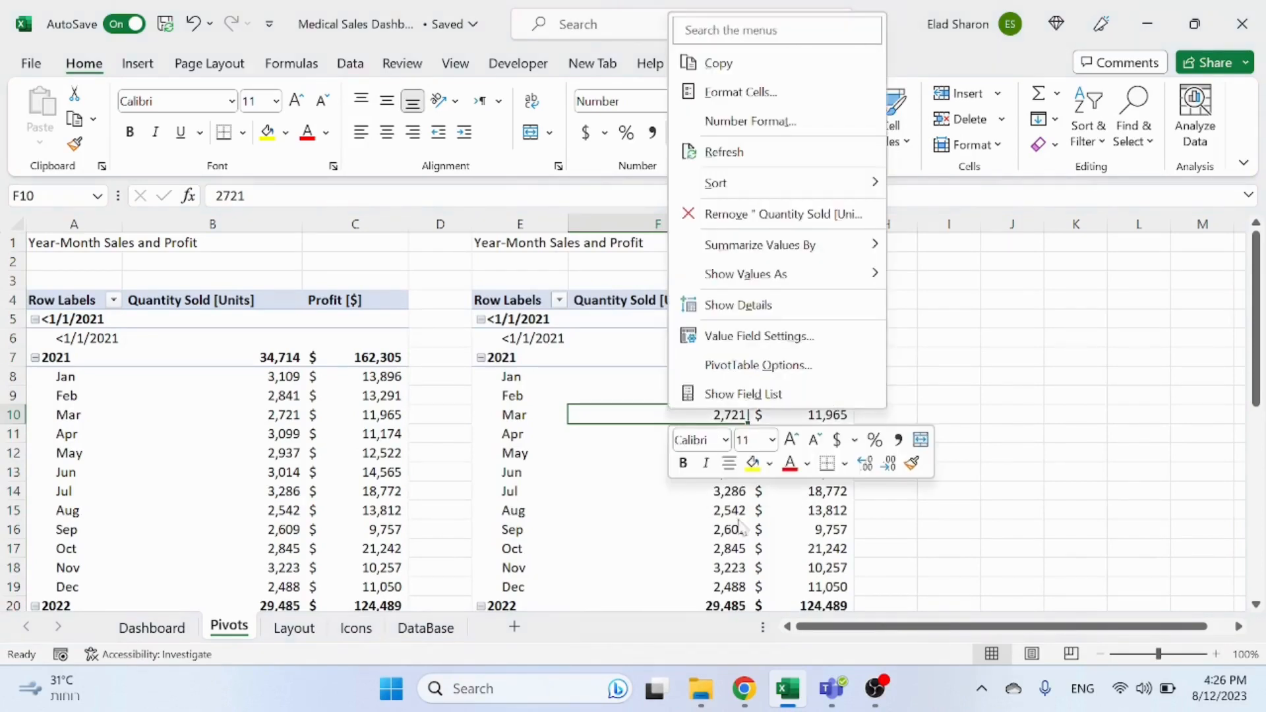
{"action": "left_click", "coordinate": [767, 395]}
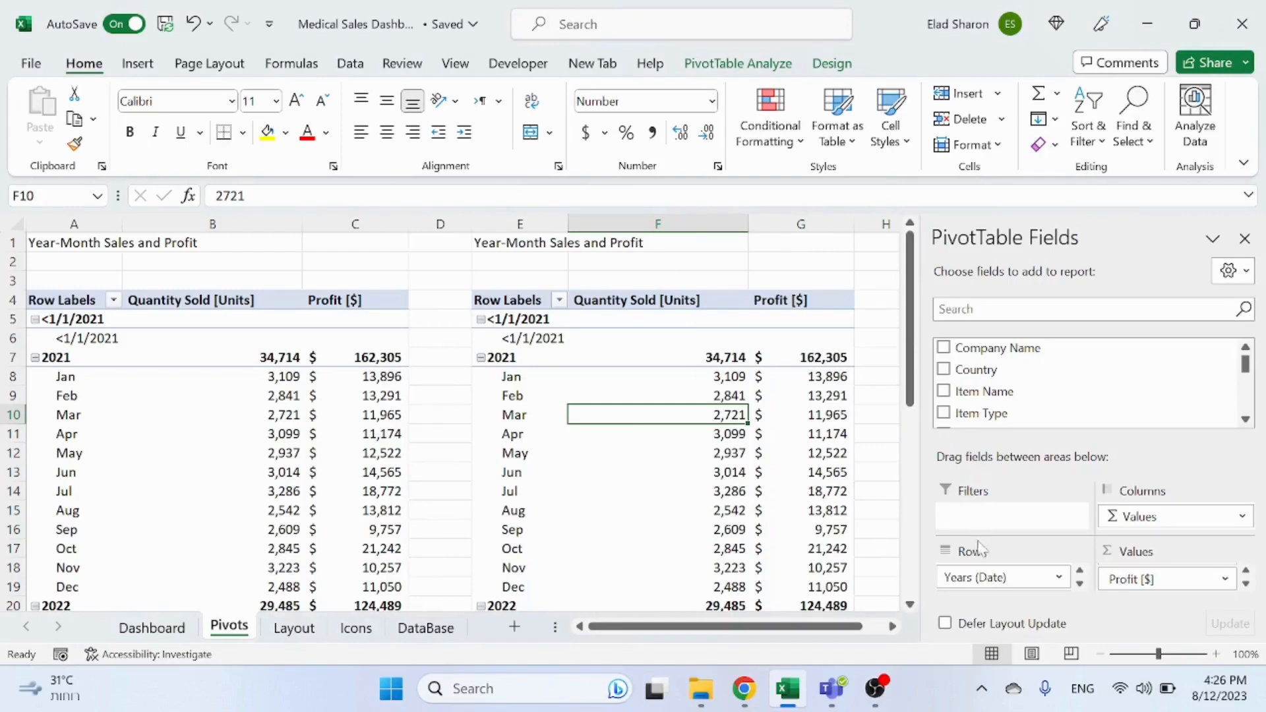
{"action": "left_click_drag", "start_coordinate": [977, 578], "coordinate": [851, 373]}
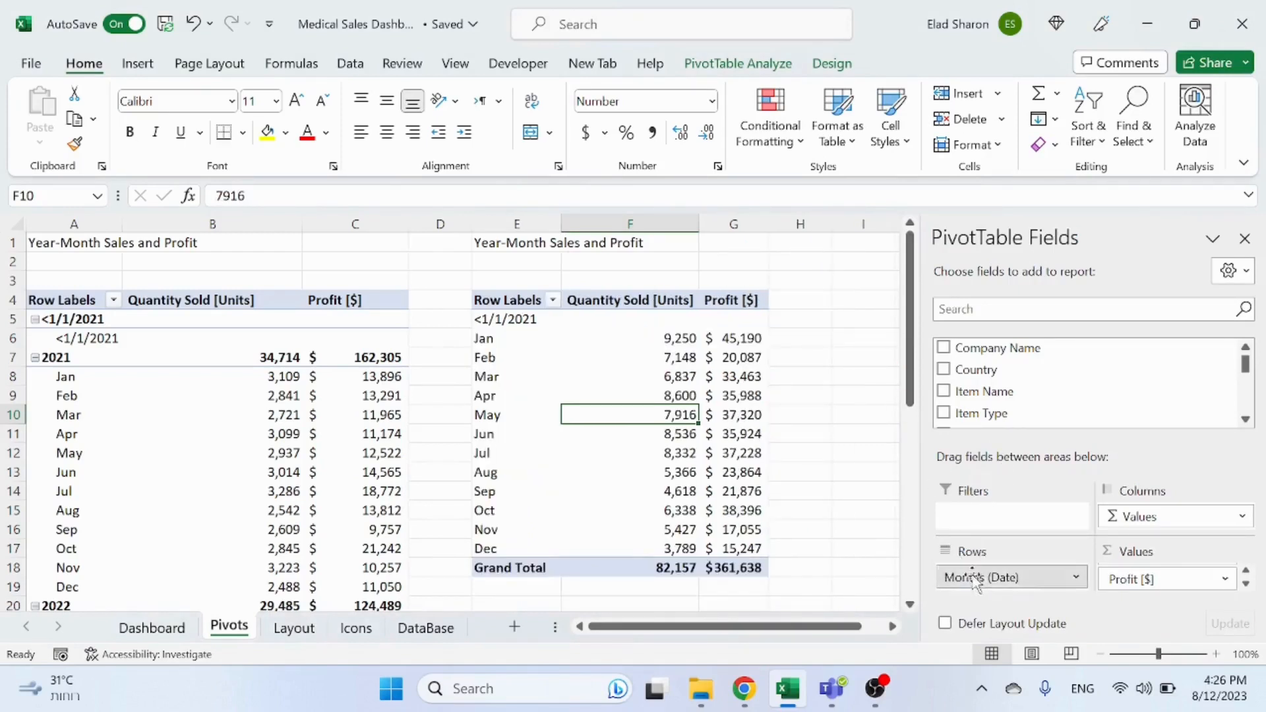
{"action": "left_click_drag", "start_coordinate": [977, 581], "coordinate": [731, 411]}
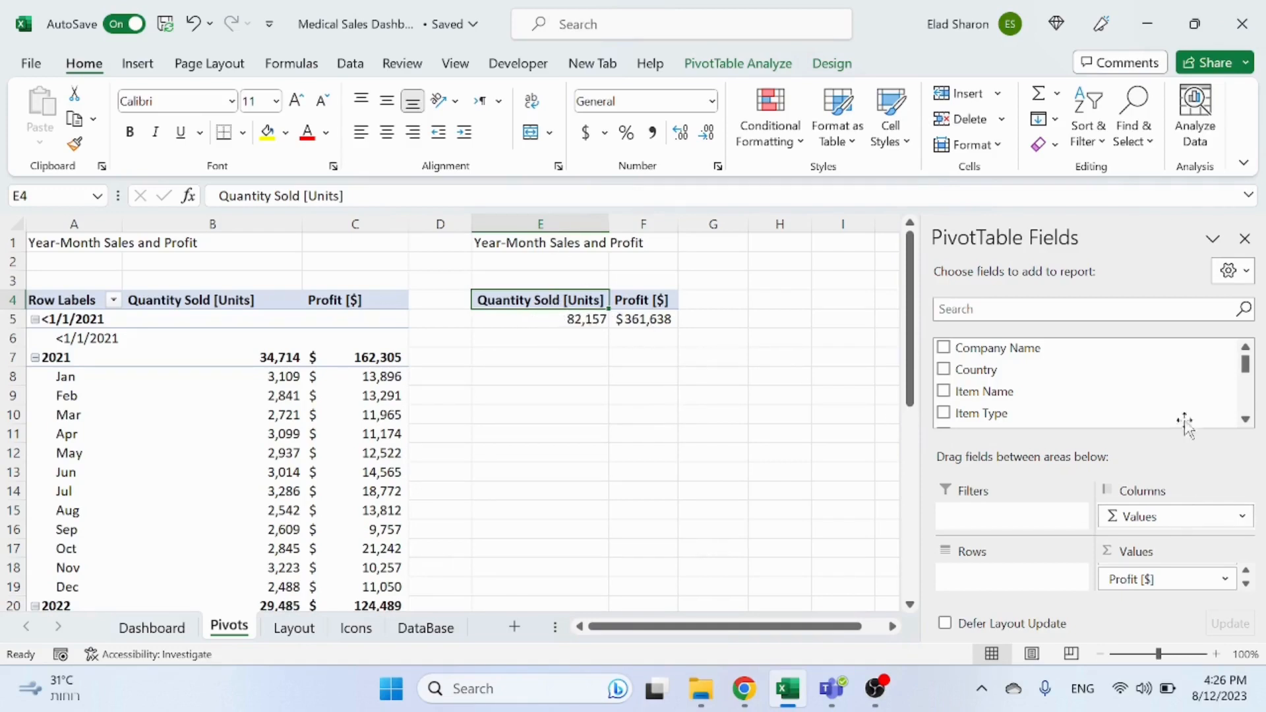
Step: Add the Quantity Sold [$] field to the copied pivot table's values
{"action": "left_click_drag", "start_coordinate": [1246, 362], "coordinate": [1241, 423]}
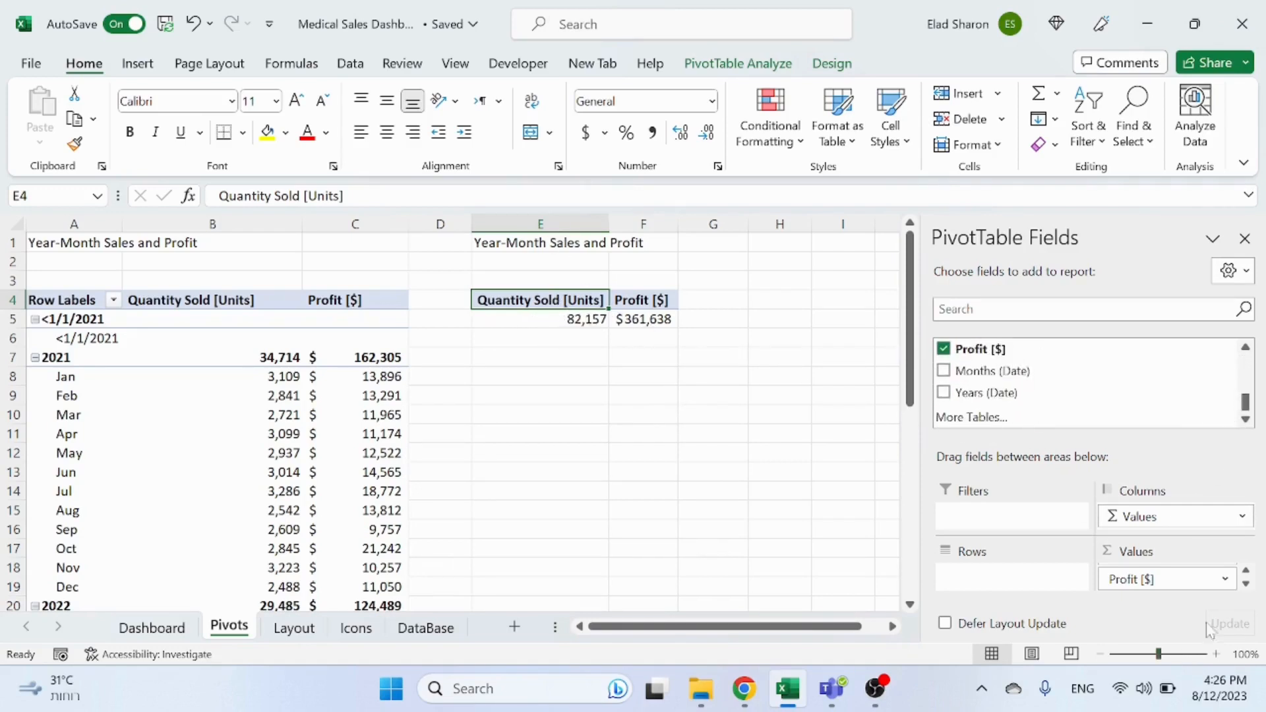
{"action": "left_click", "coordinate": [1246, 571]}
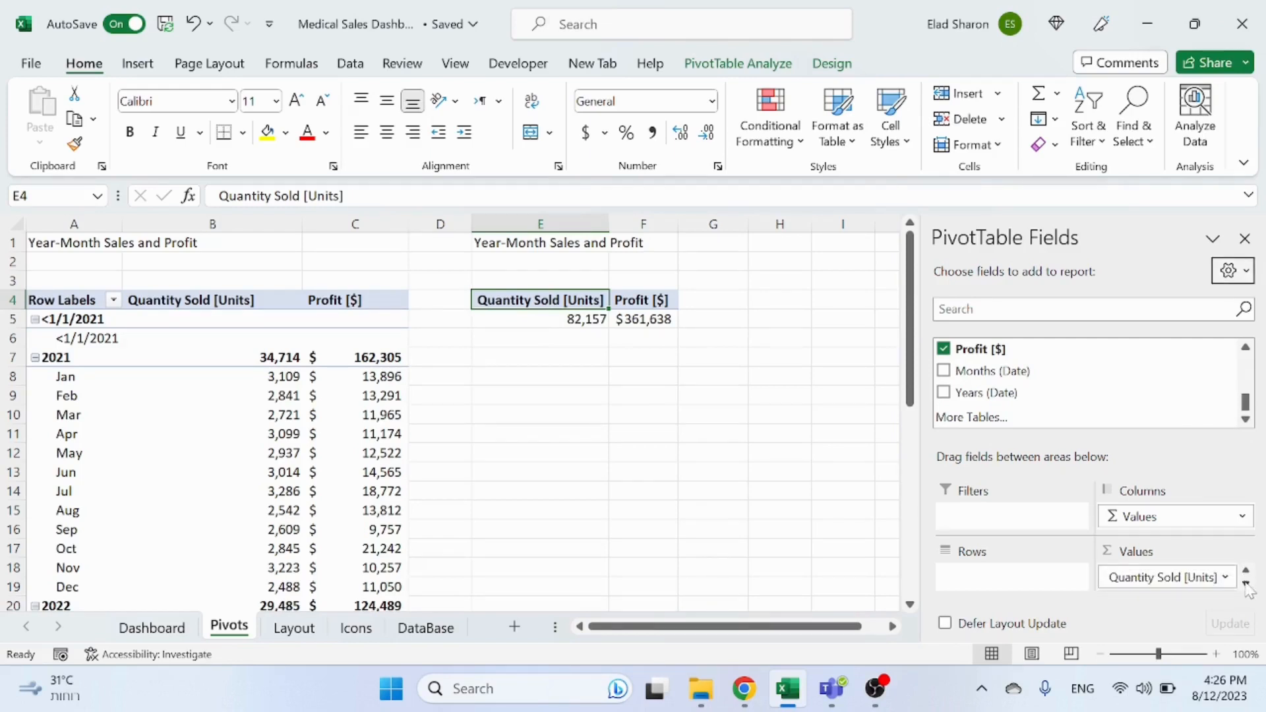
{"action": "scroll", "coordinate": [1246, 352], "scroll_direction": "up", "scroll_amount": 3}
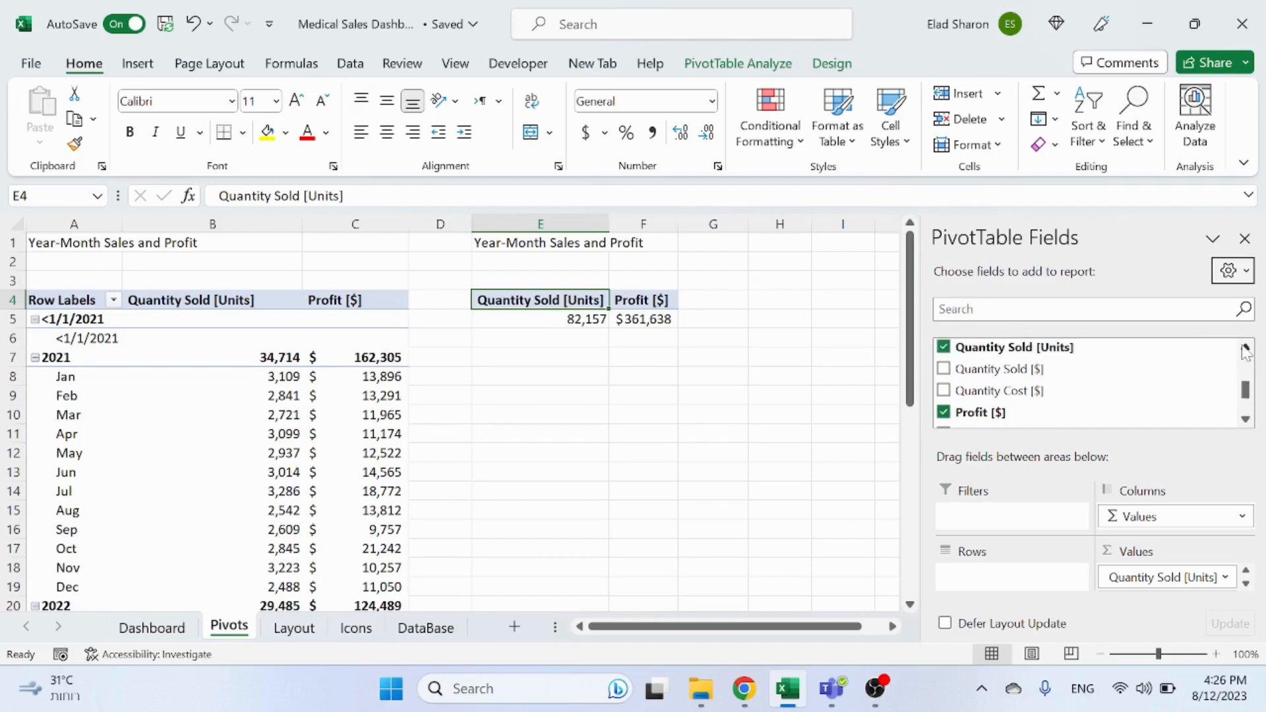
{"action": "left_click", "coordinate": [1246, 419]}
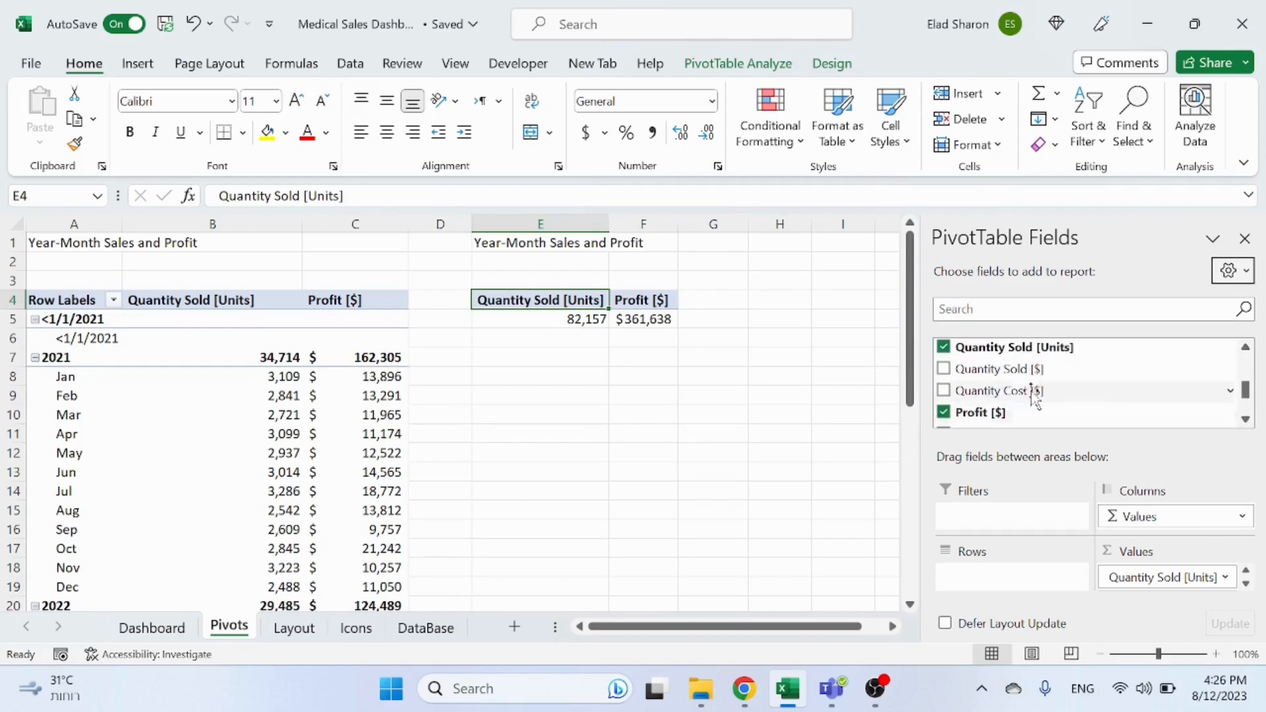
{"action": "left_click_drag", "start_coordinate": [1000, 368], "coordinate": [1212, 602]}
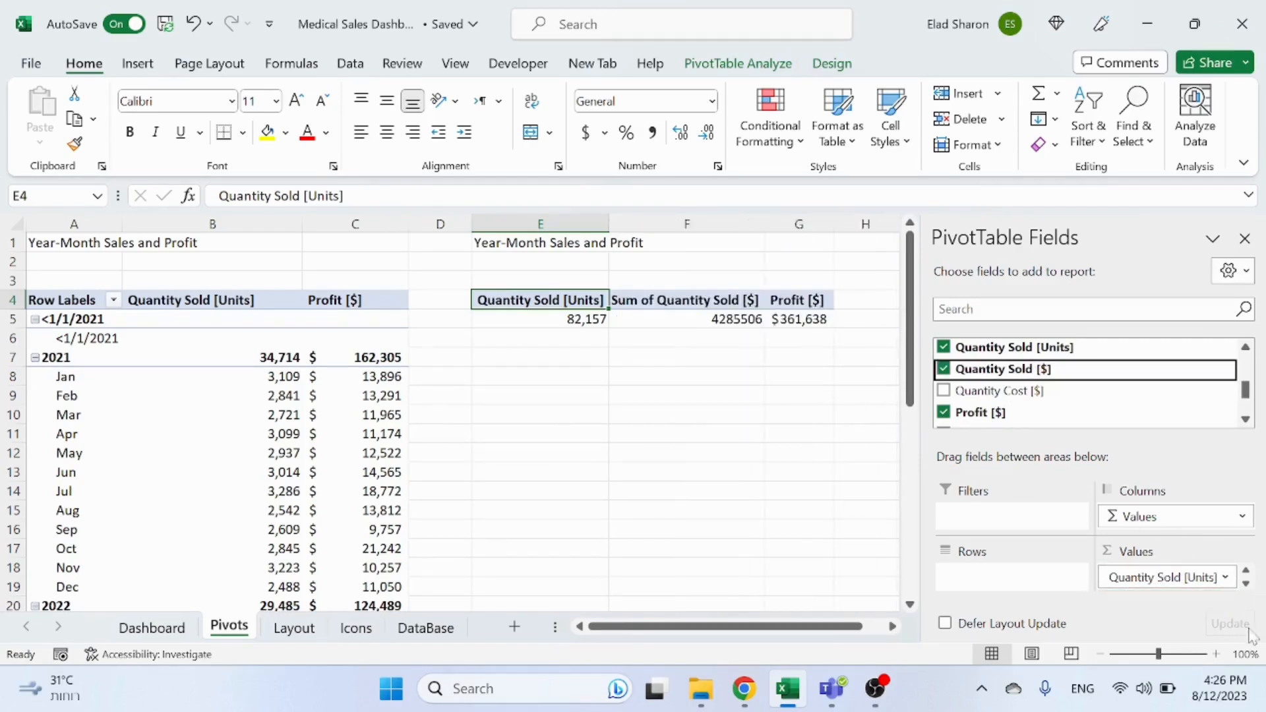
Step: Format the Sum of Quantity Sold [$] value field as Accounting with 0 decimal places
{"action": "left_click", "coordinate": [1247, 586]}
{"action": "left_click", "coordinate": [1227, 587]}
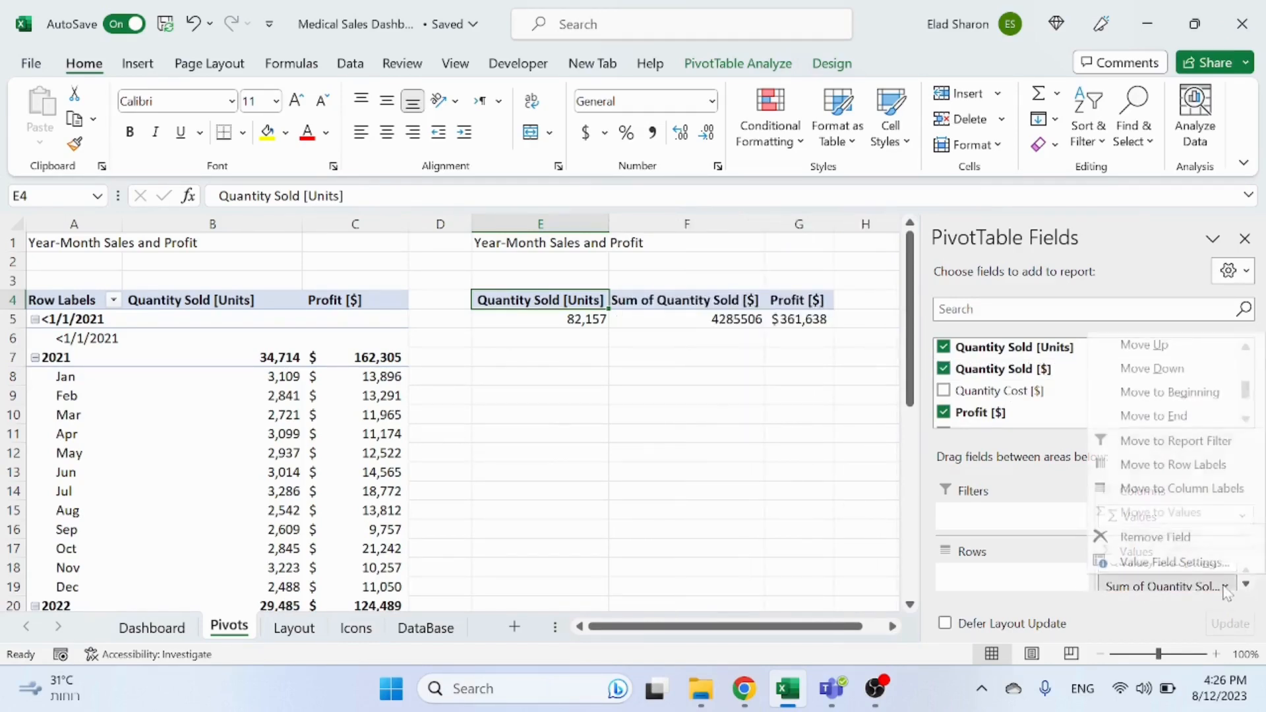
{"action": "left_click", "coordinate": [1140, 563]}
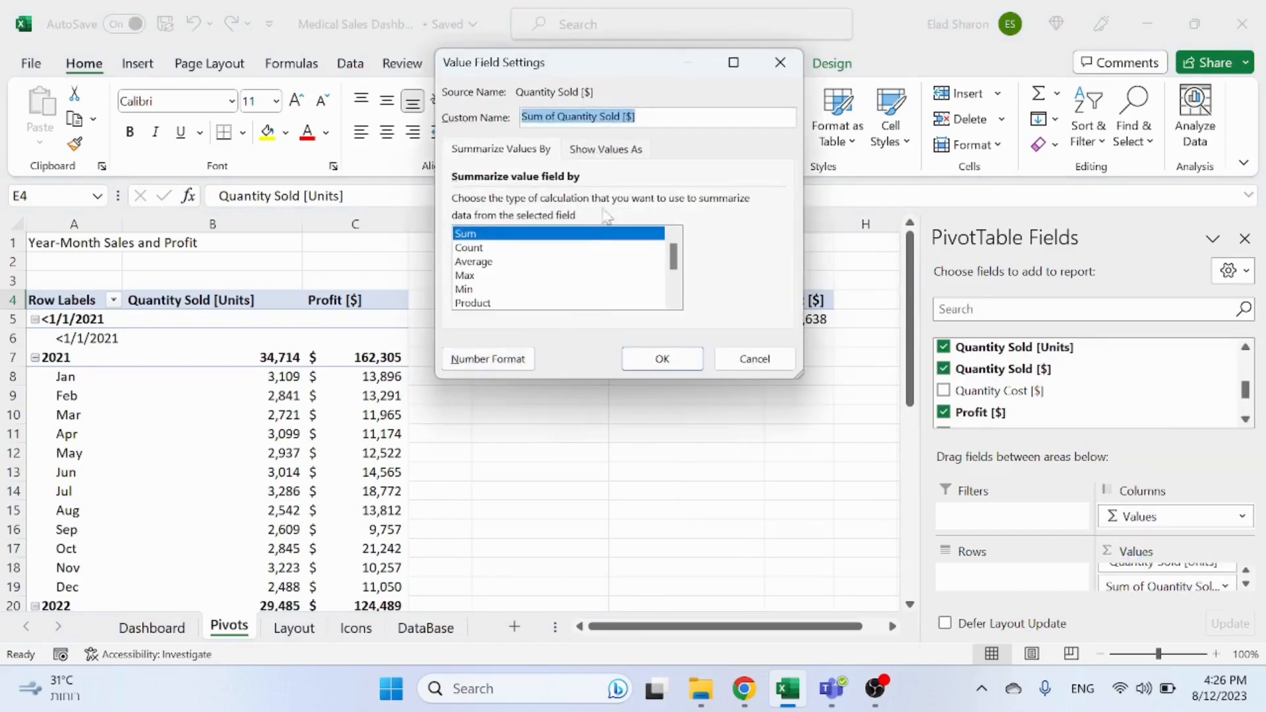
{"action": "left_click", "coordinate": [478, 362]}
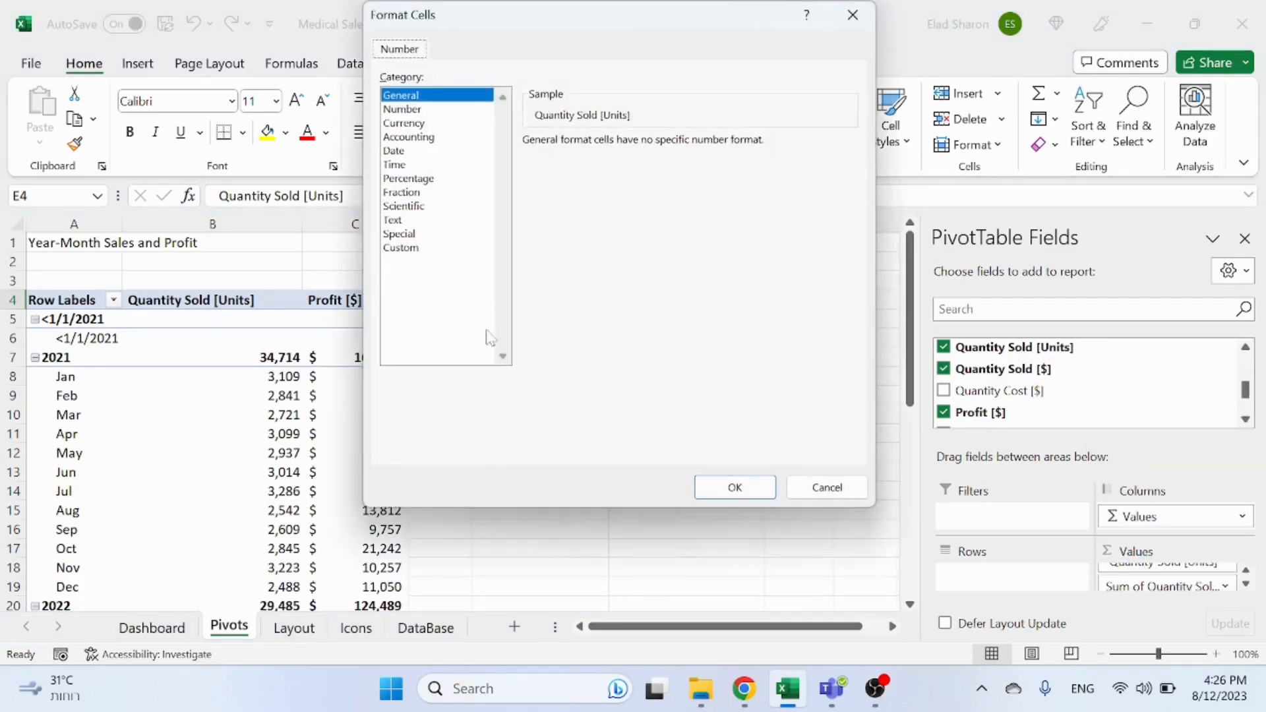
{"action": "left_click", "coordinate": [437, 140]}
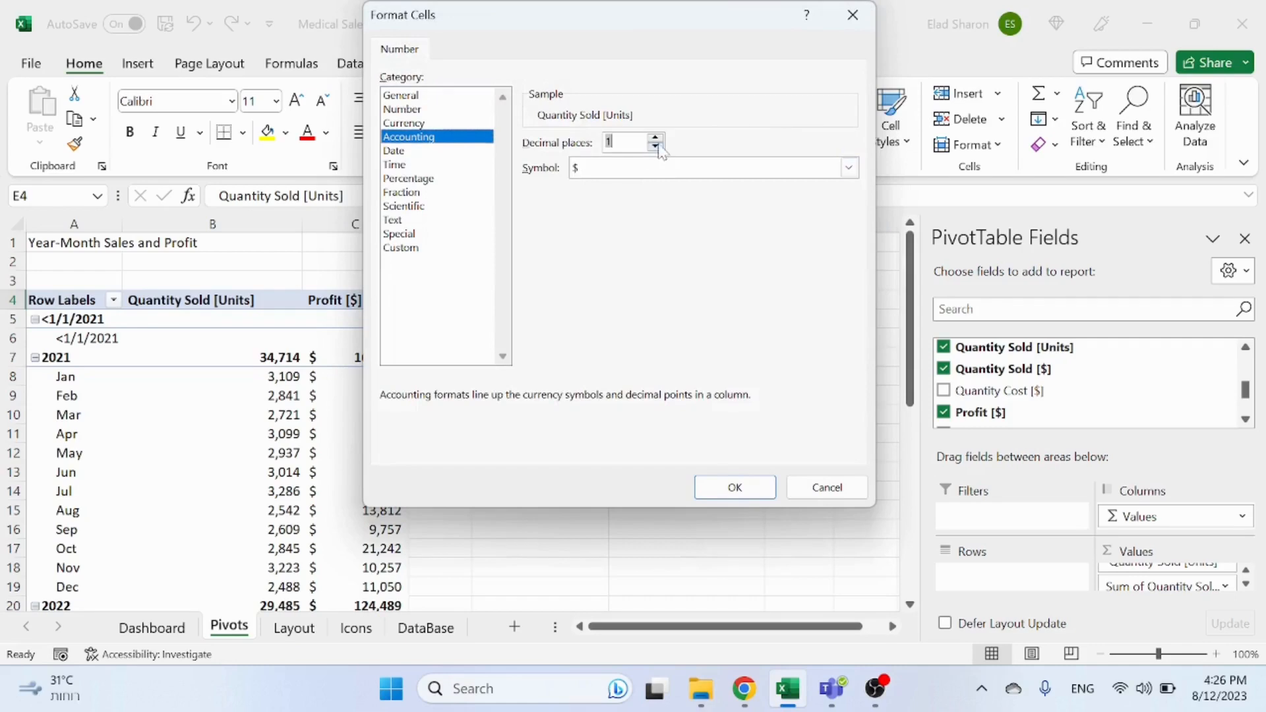
{"action": "double_click", "coordinate": [655, 146]}
{"action": "left_click", "coordinate": [730, 496]}
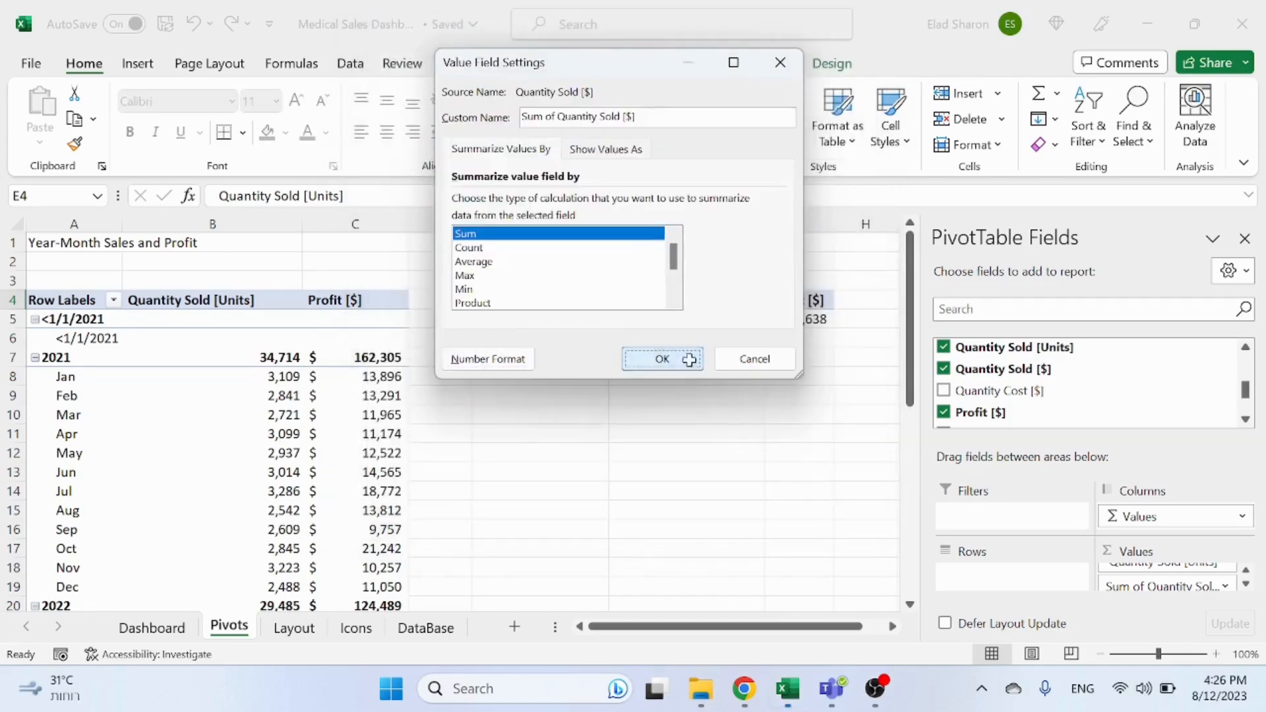
{"action": "left_click", "coordinate": [661, 360]}
{"action": "left_click", "coordinate": [710, 305]}
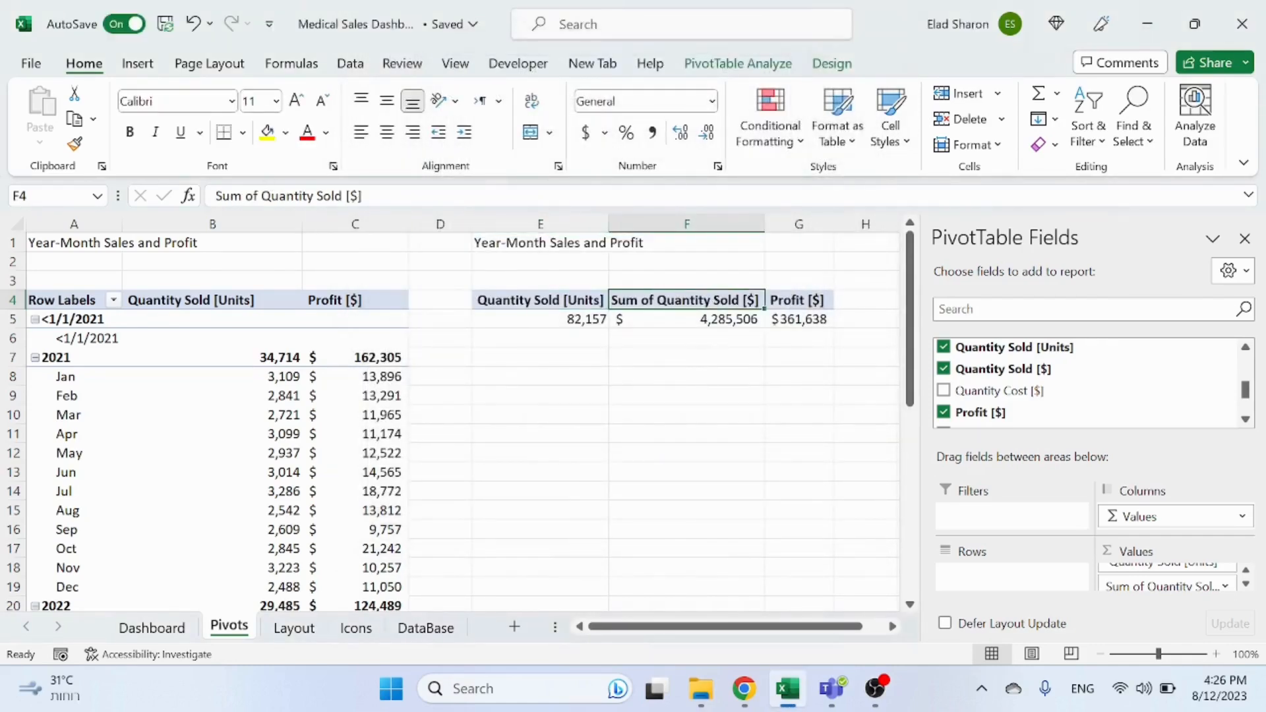
Step: Rename the copied pivot's Sum of Quantity Sold [$] header to Quantity Sold [$] and fit column F to its contents
{"action": "left_click_drag", "start_coordinate": [214, 196], "coordinate": [260, 196]}
{"action": "key", "text": "BackSpace"}
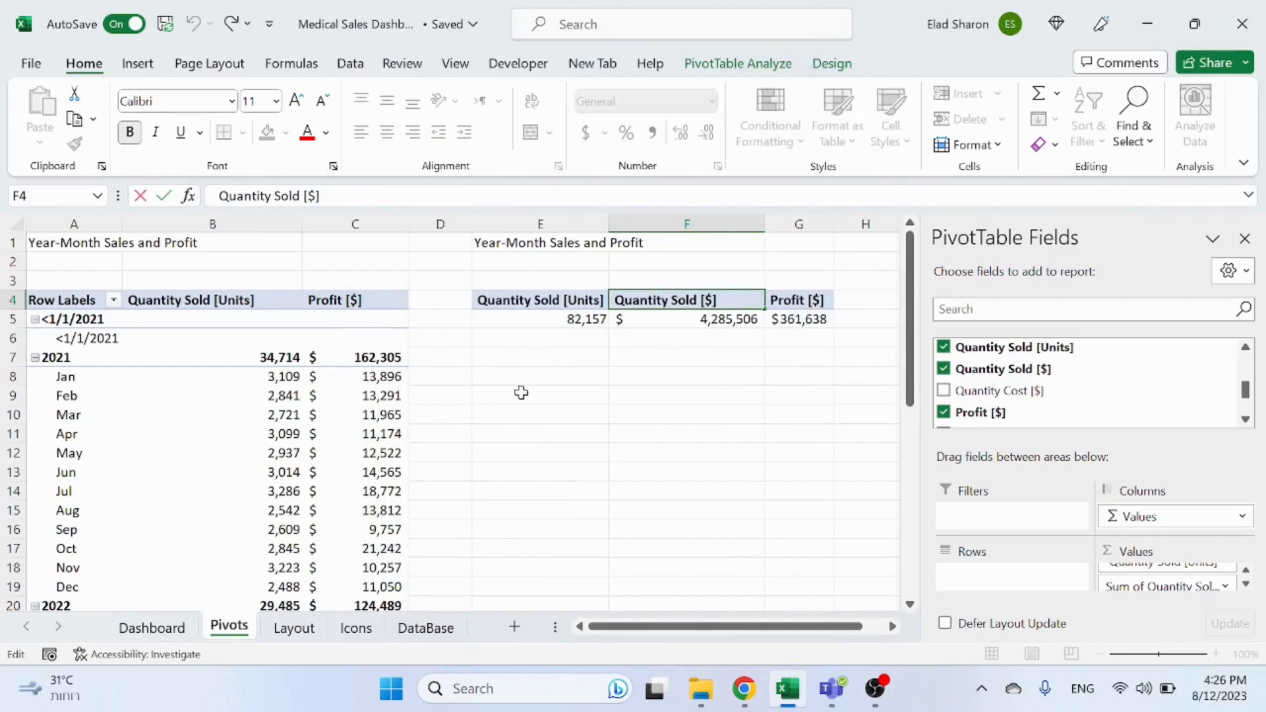
{"action": "key", "text": "Return"}
{"action": "left_click", "coordinate": [659, 416]}
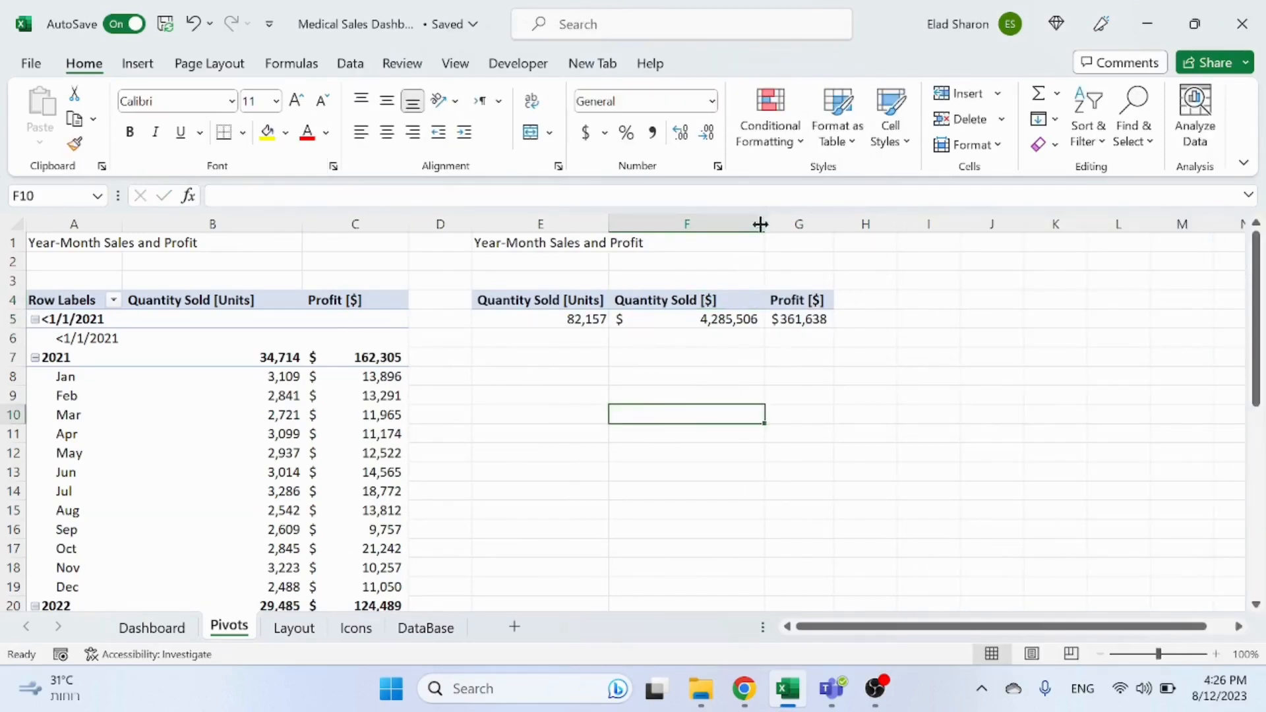
{"action": "left_click", "coordinate": [763, 376]}
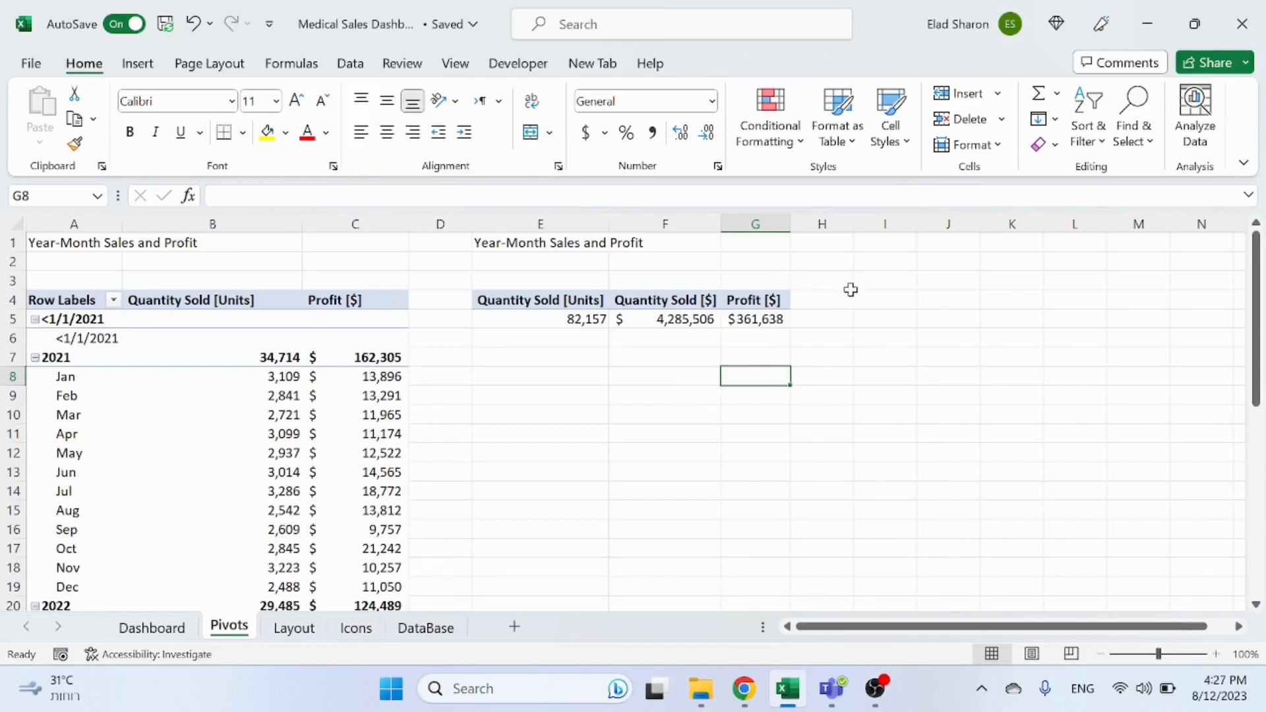
Step: Add the Profit [$] field to the copied pivot's values a second time and summarize it by Average
{"action": "left_click", "coordinate": [779, 320]}
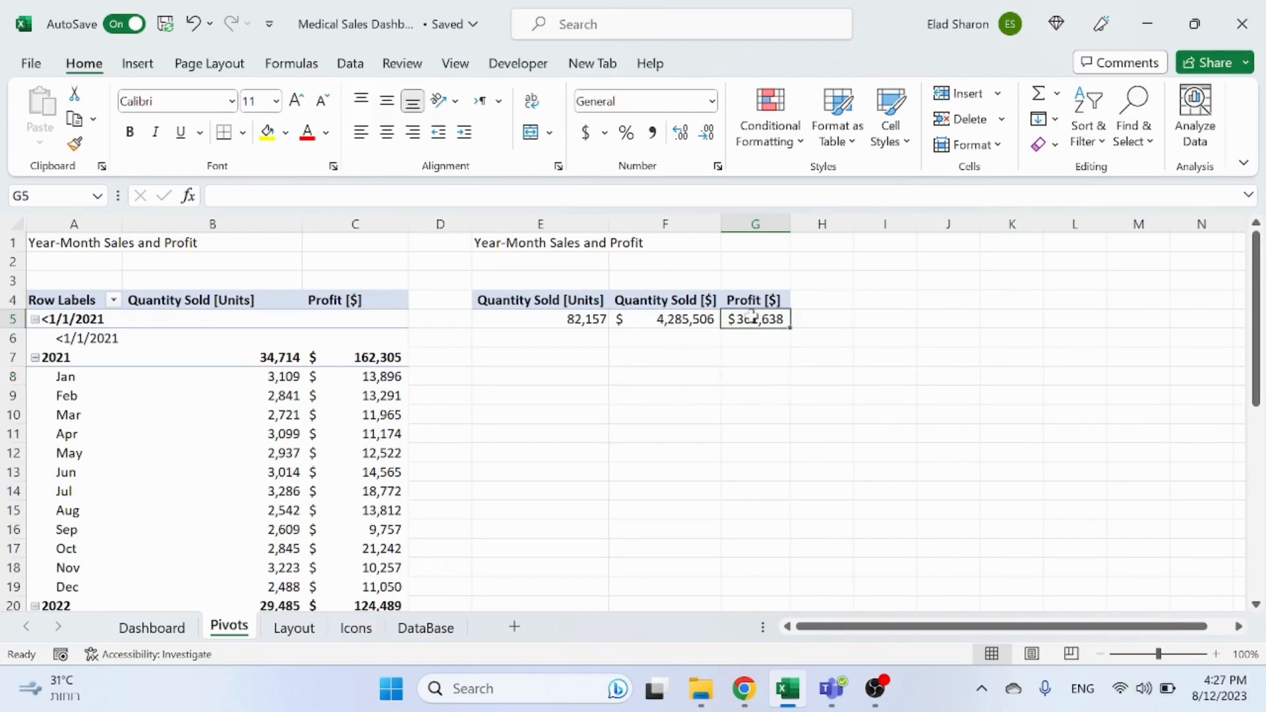
{"action": "left_click_drag", "start_coordinate": [969, 413], "coordinate": [1185, 597]}
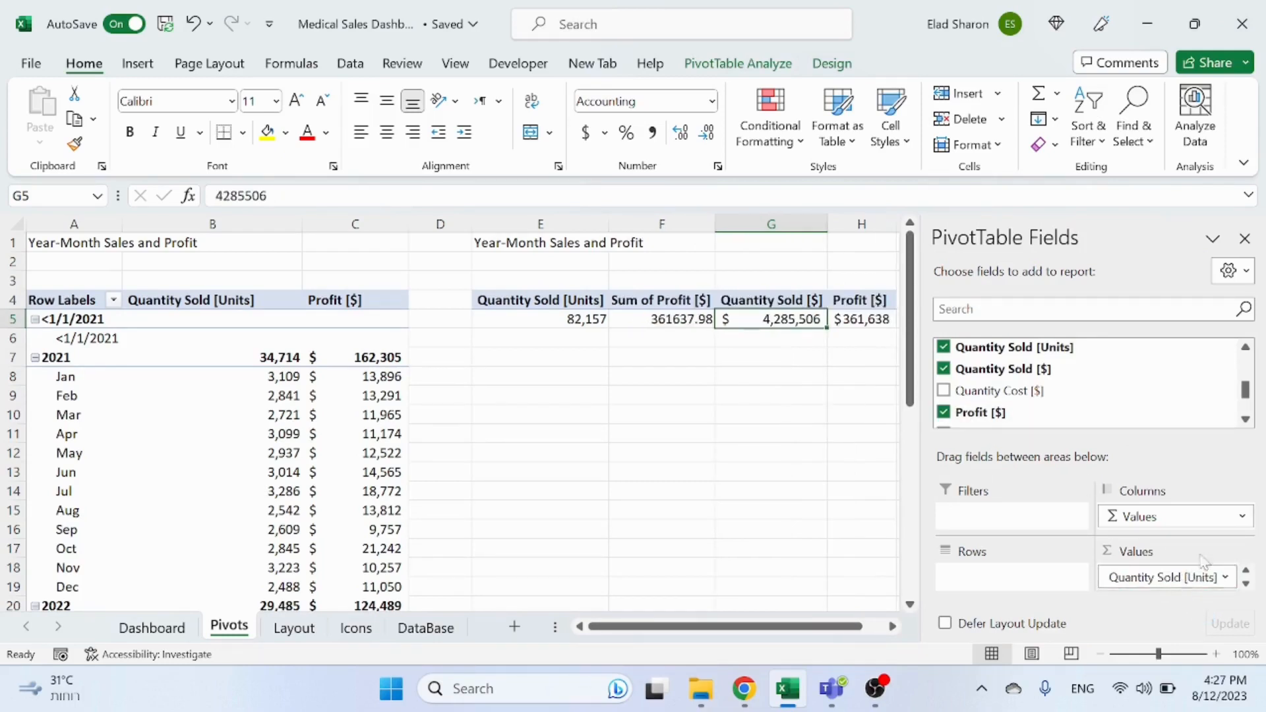
{"action": "left_click", "coordinate": [1246, 584]}
{"action": "left_click", "coordinate": [1246, 583]}
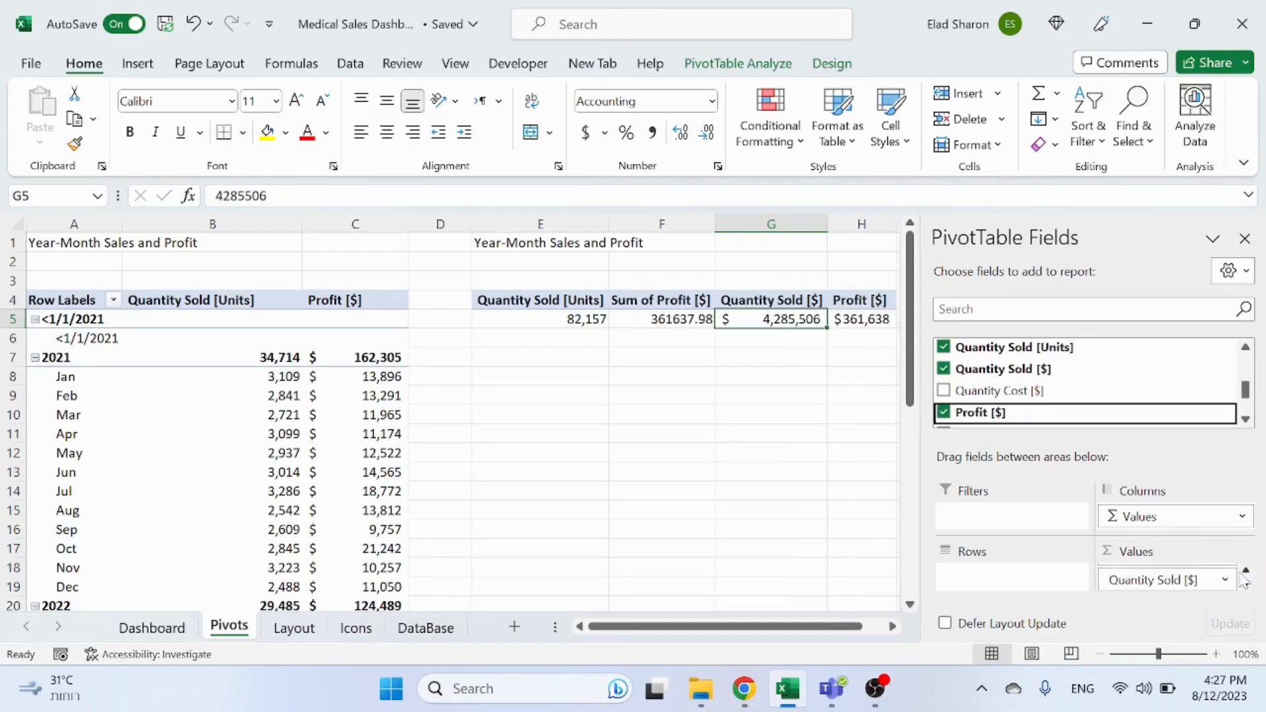
{"action": "left_click", "coordinate": [1246, 583]}
{"action": "left_click", "coordinate": [1205, 571]}
{"action": "left_click", "coordinate": [1171, 551]}
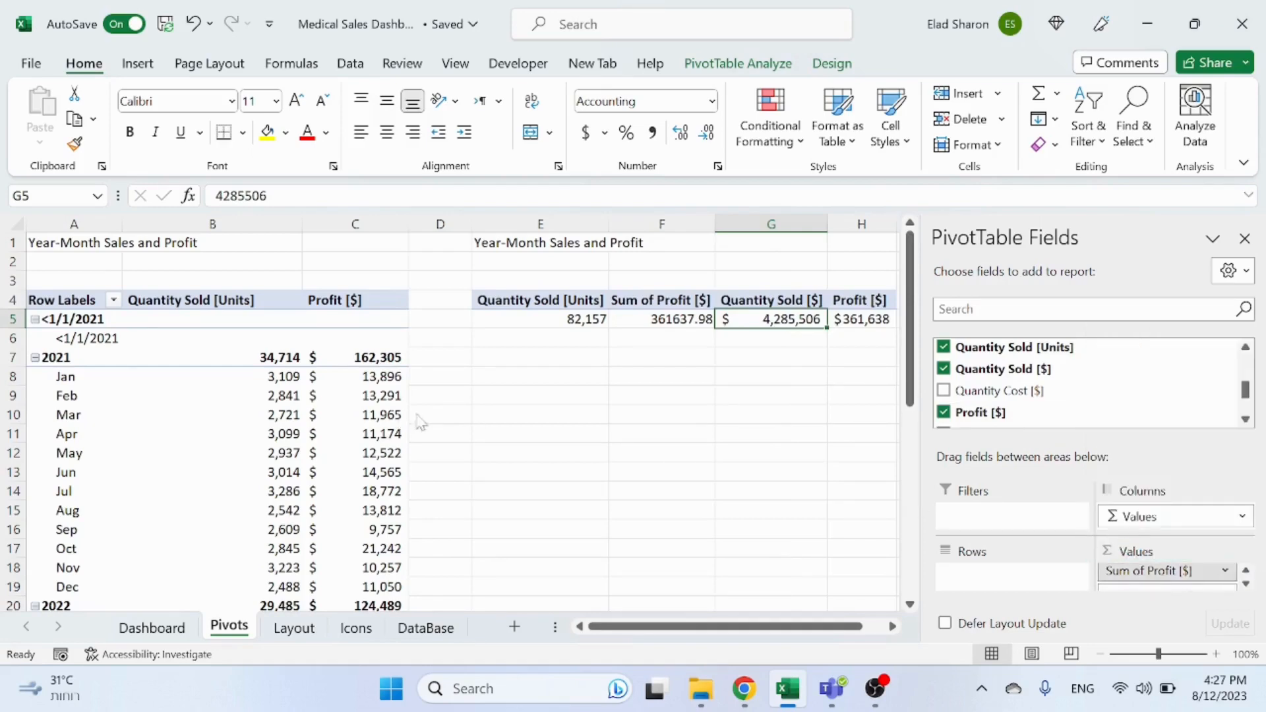
{"action": "left_click", "coordinate": [475, 262]}
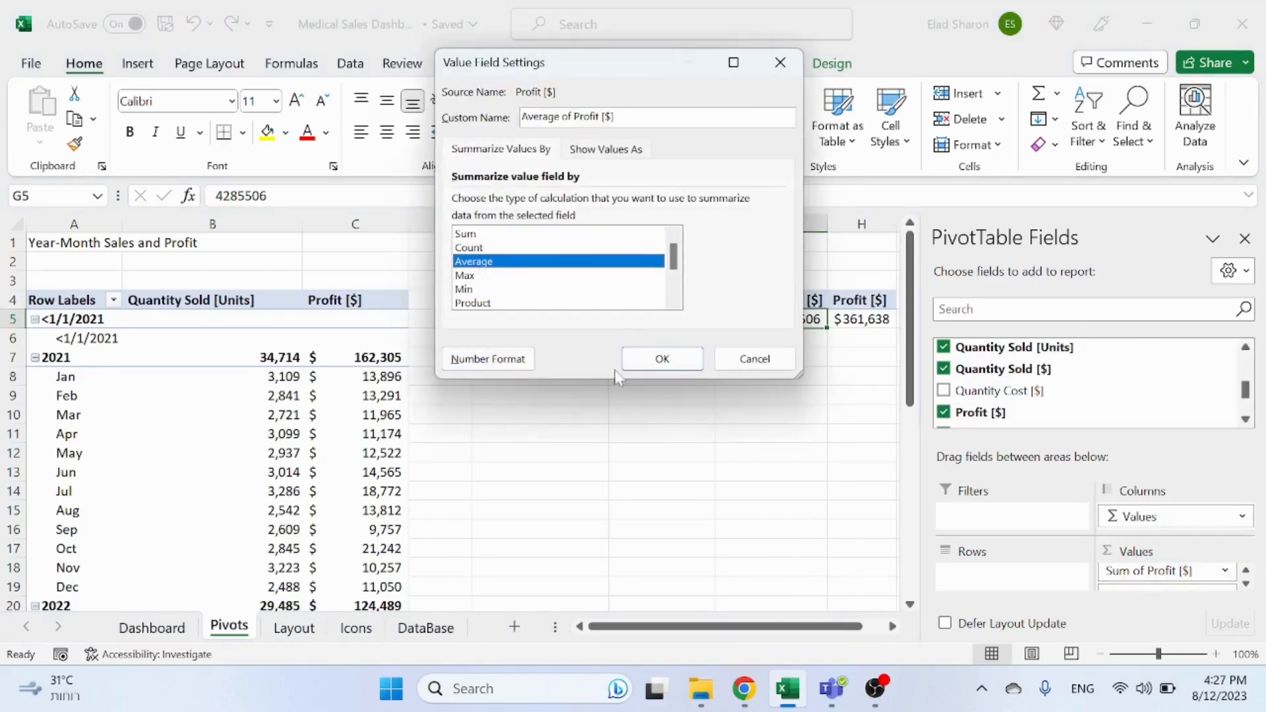
{"action": "left_click", "coordinate": [661, 359]}
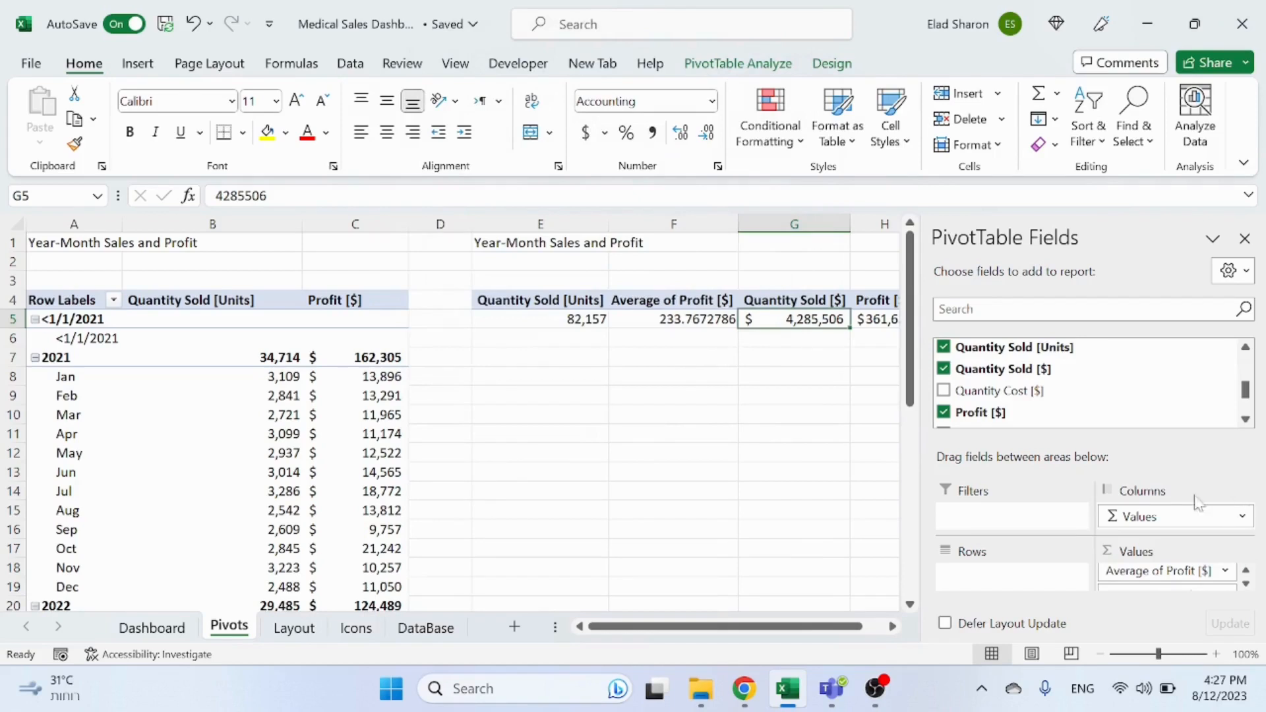
Step: Format the Average of Profit [$] value field as Accounting with 0 decimal places
{"action": "left_click", "coordinate": [1226, 573]}
{"action": "left_click", "coordinate": [1160, 552]}
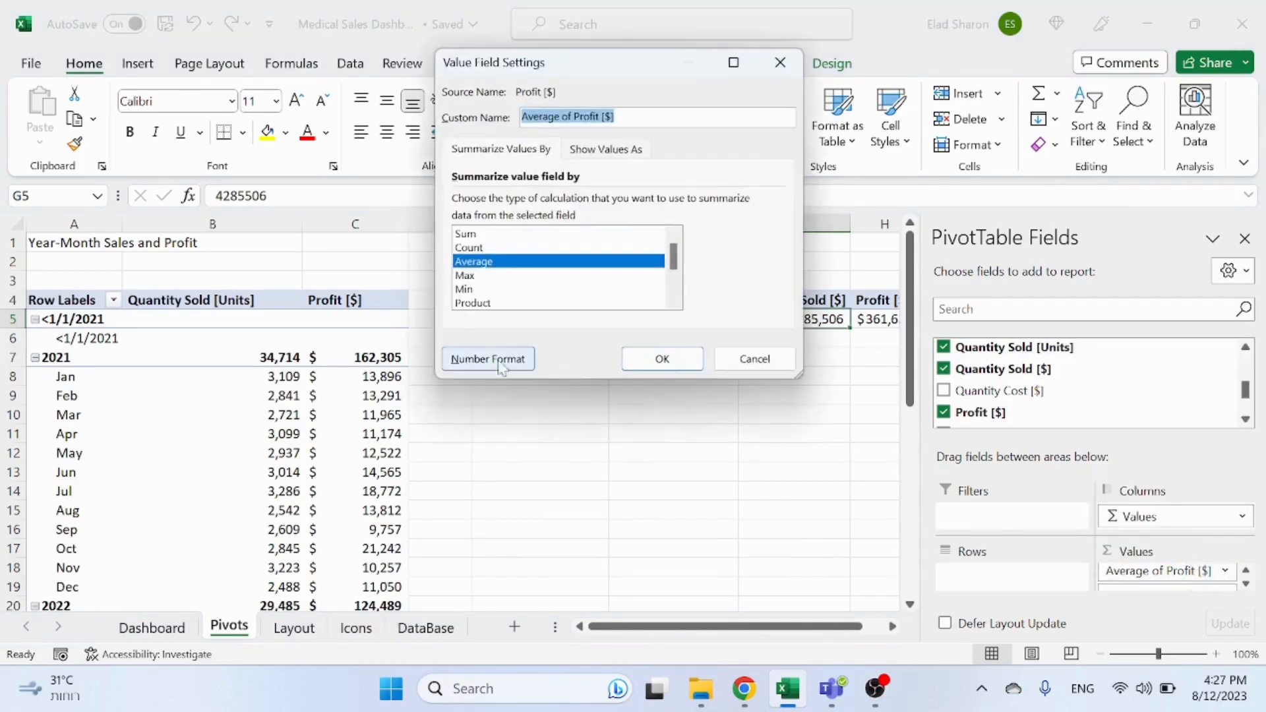
{"action": "left_click", "coordinate": [501, 362]}
{"action": "left_click", "coordinate": [435, 192]}
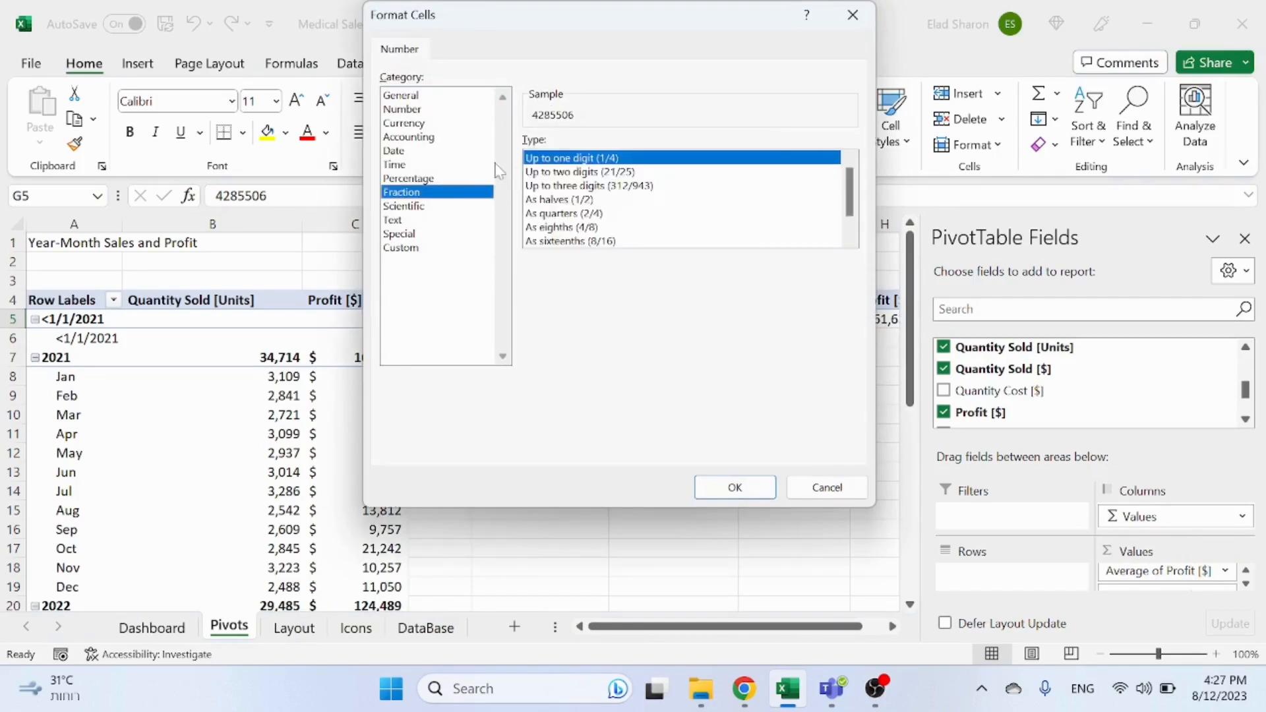
{"action": "left_click", "coordinate": [419, 180]}
{"action": "left_click", "coordinate": [415, 137]}
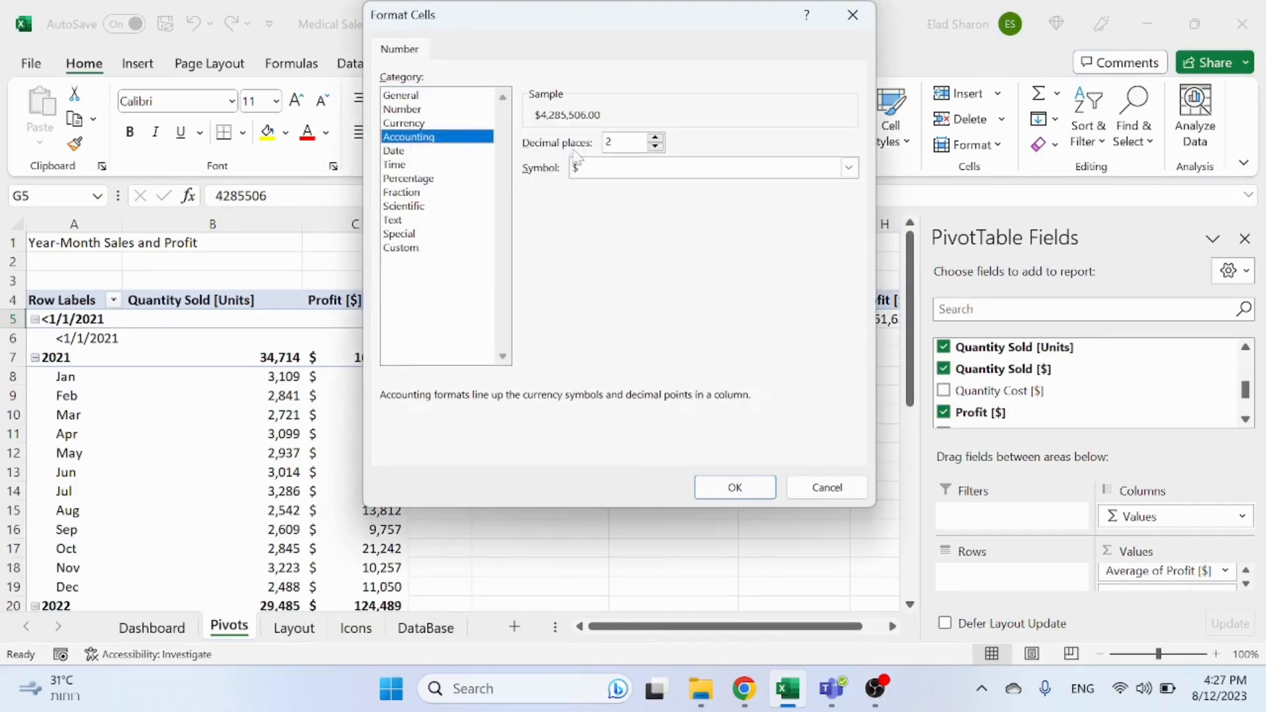
{"action": "double_click", "coordinate": [656, 146]}
{"action": "left_click", "coordinate": [734, 487]}
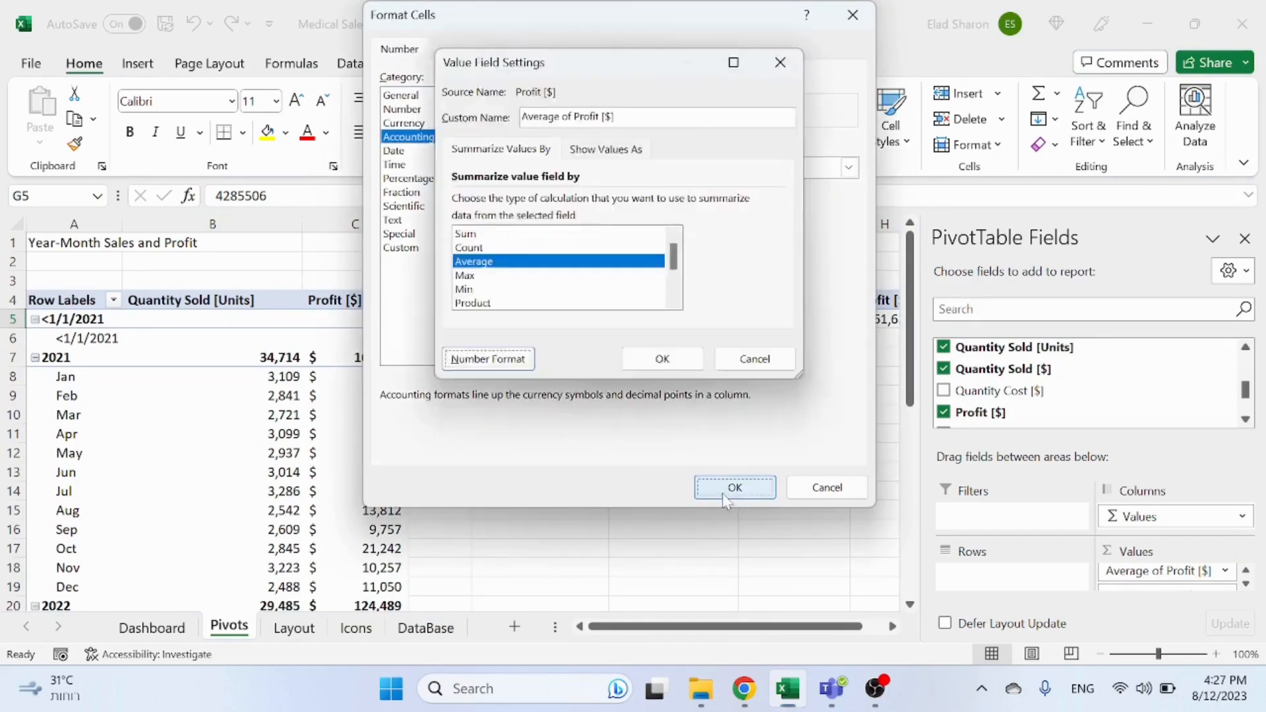
{"action": "left_click", "coordinate": [660, 359]}
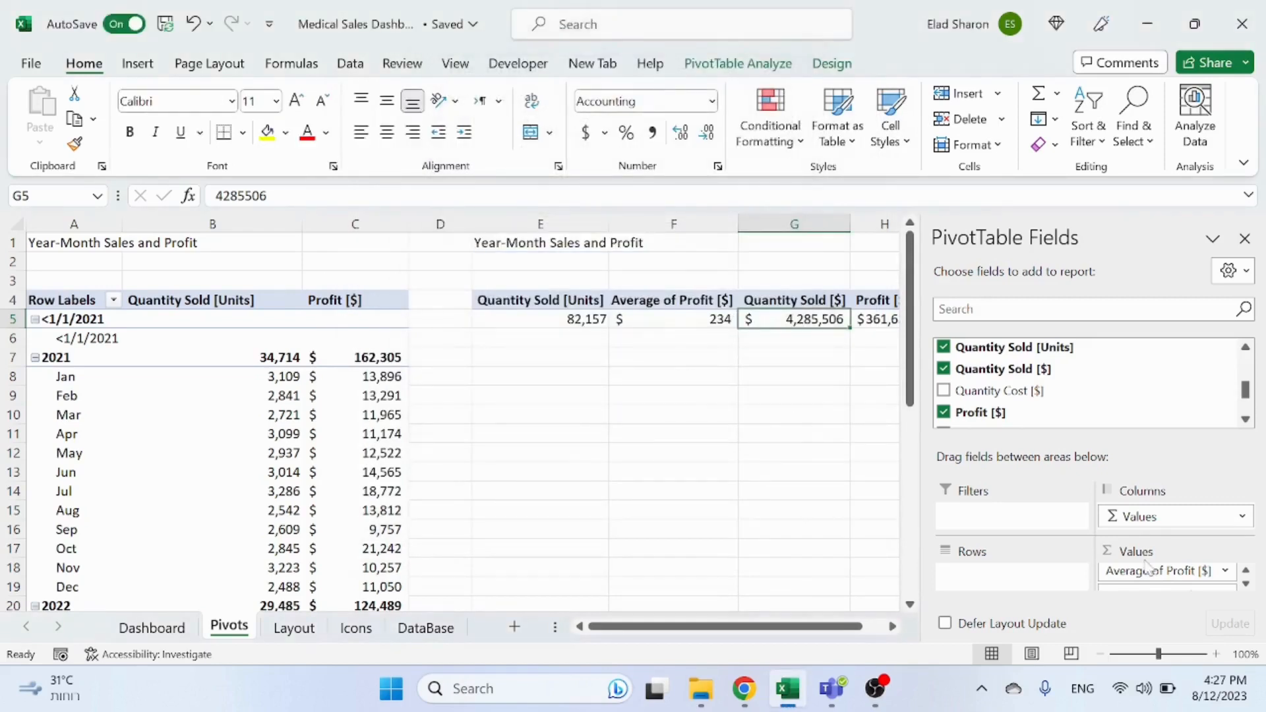
Step: Move the Average of Profit [$] field to the end of the pivot table's values
{"action": "left_click", "coordinate": [1225, 572]}
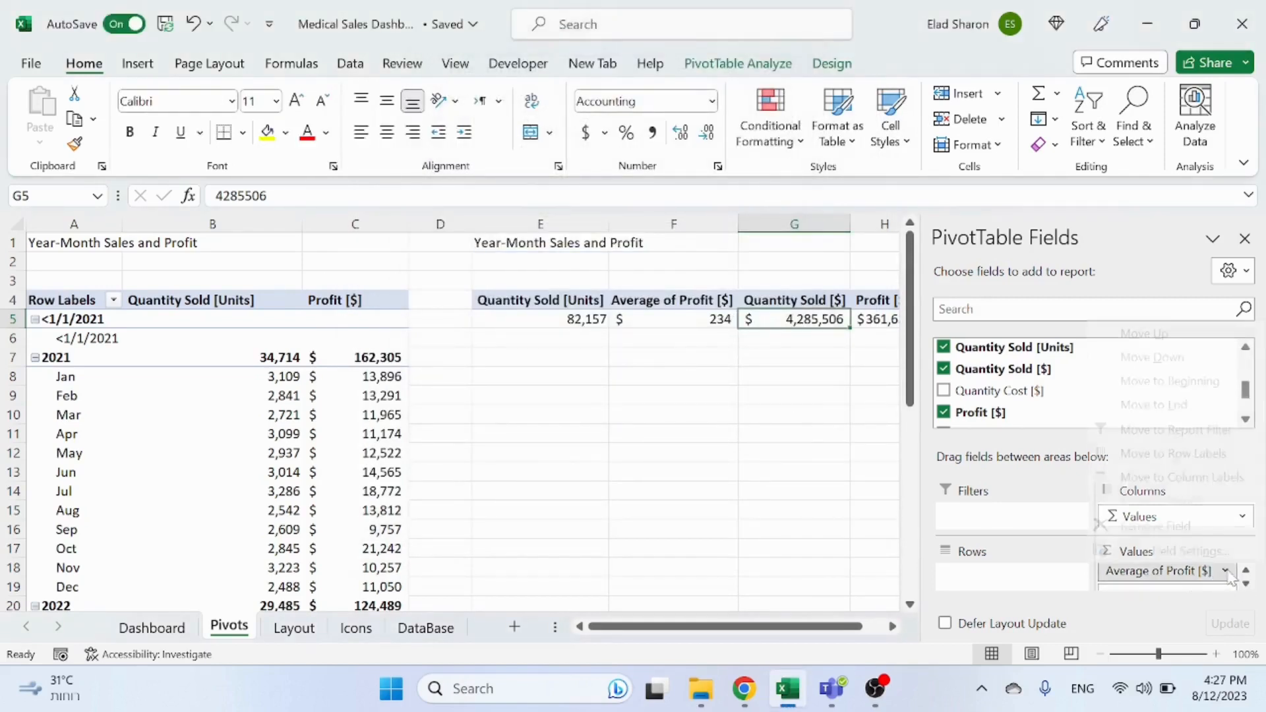
{"action": "left_click", "coordinate": [1181, 406]}
{"action": "left_click", "coordinate": [736, 398]}
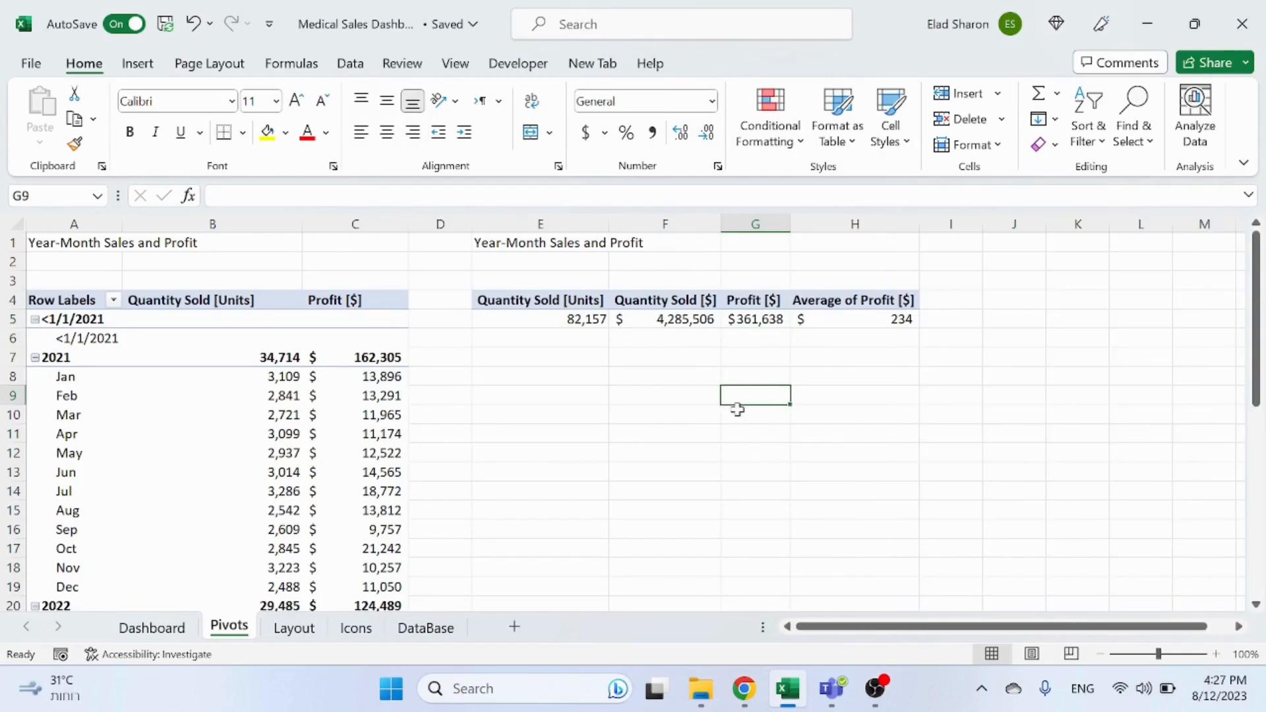
{"action": "left_click", "coordinate": [757, 321]}
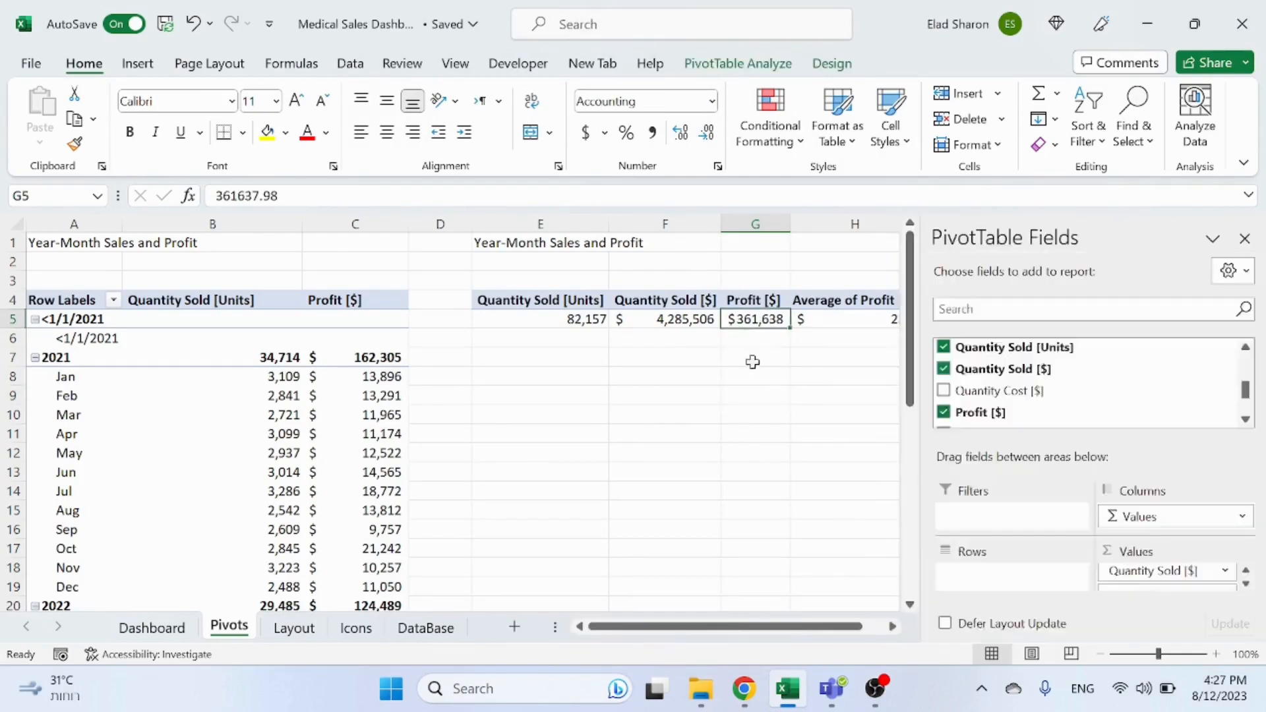
{"action": "left_click", "coordinate": [822, 318]}
{"action": "left_click", "coordinate": [811, 376]}
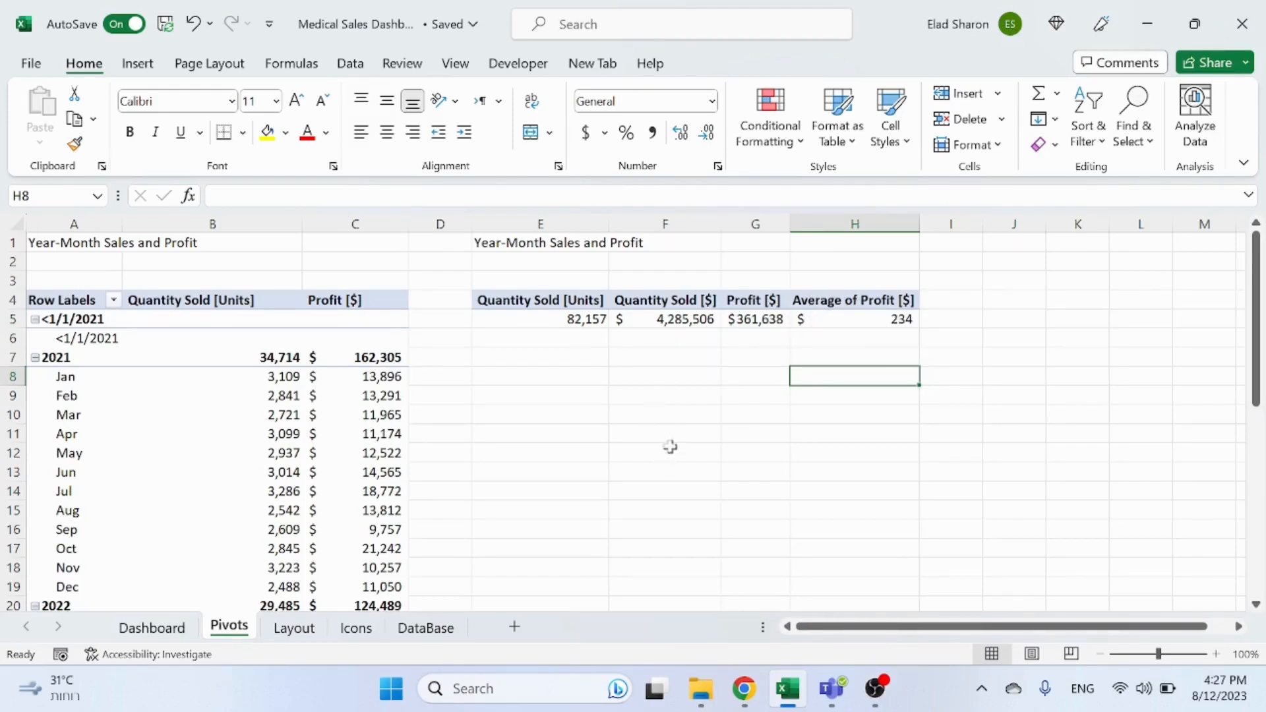
{"action": "left_click", "coordinate": [572, 378]}
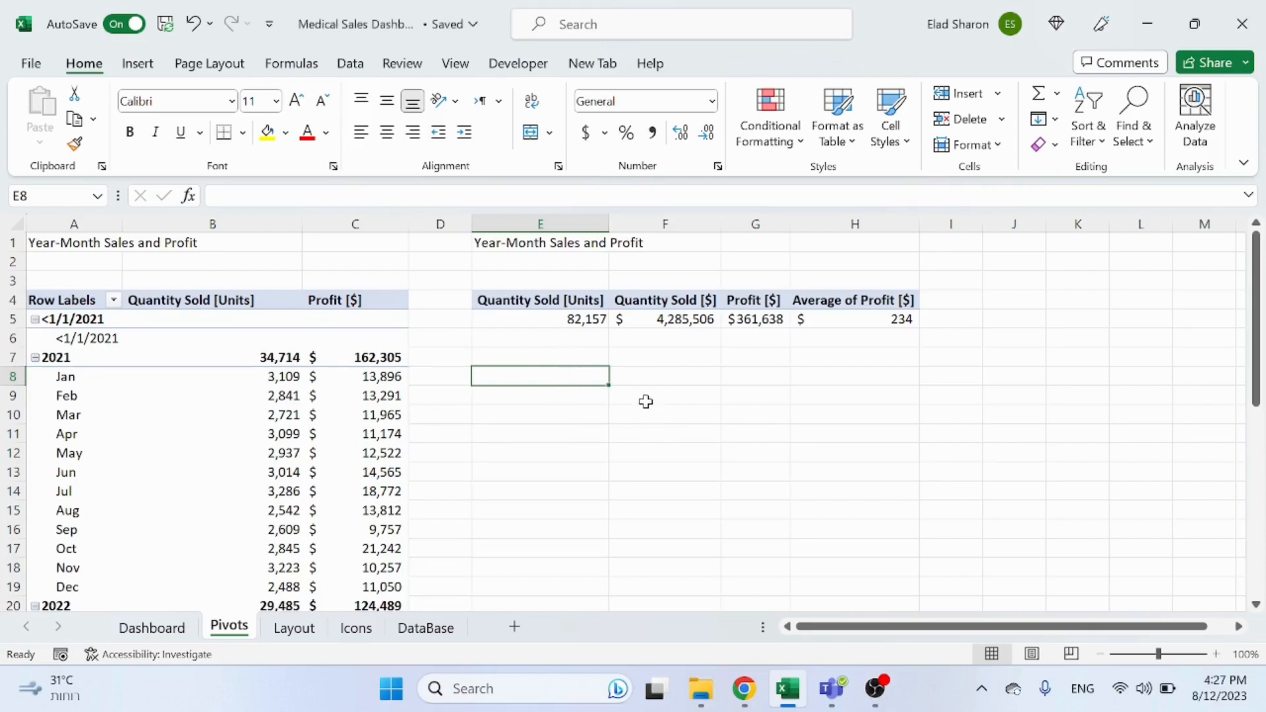
Step: Enter the heading "One liner KPIs" in cell E1 above the copied pivot table
{"action": "left_click", "coordinate": [565, 253]}
{"action": "type", "text": "O"}
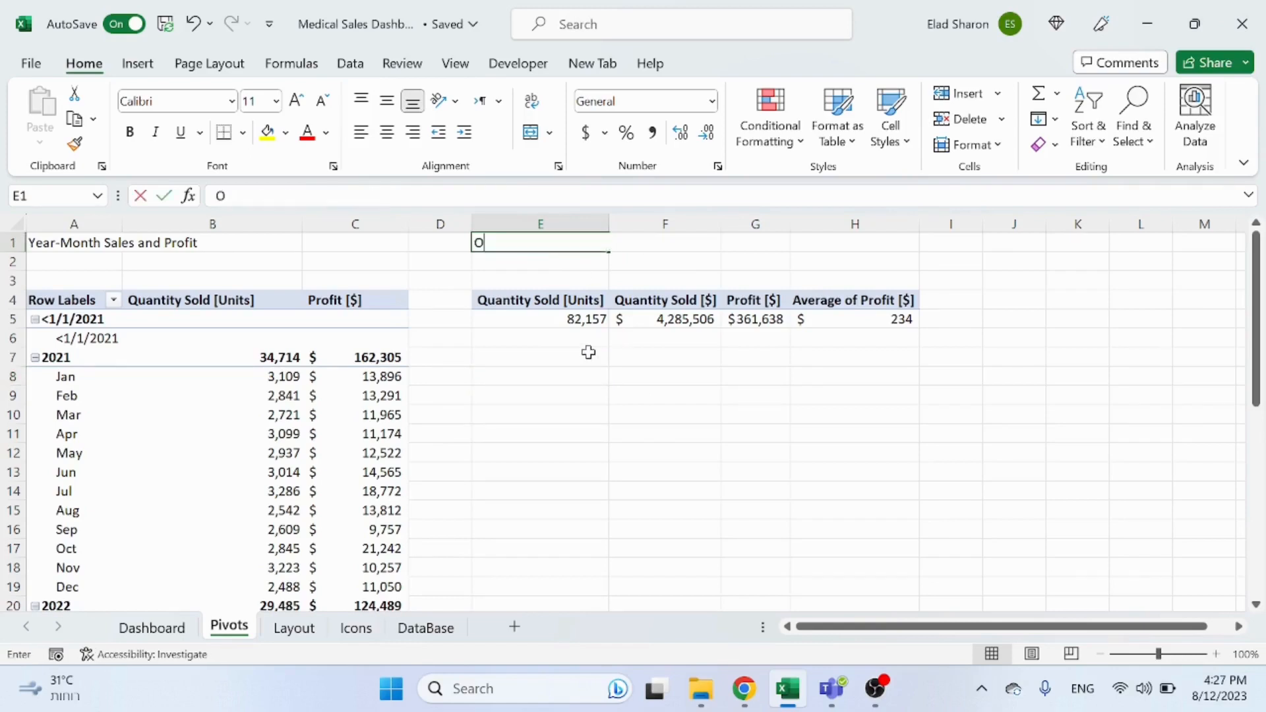
{"action": "type", "text": "ne liner"}
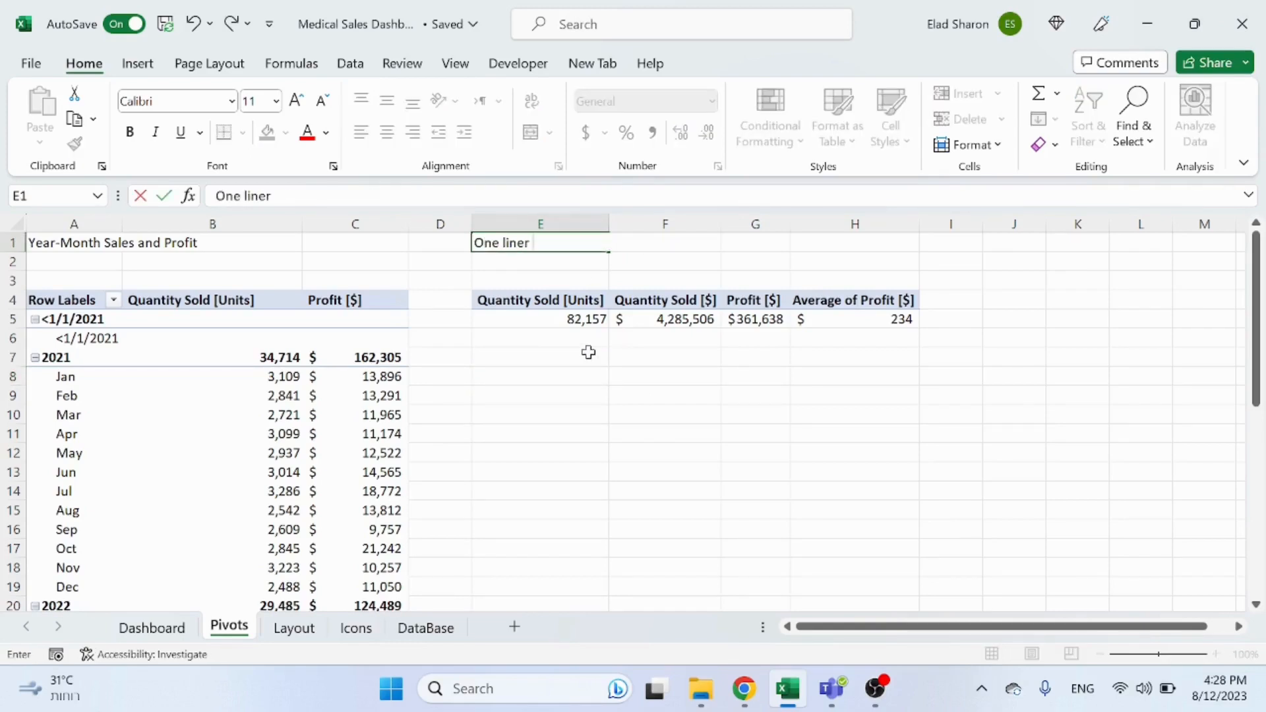
{"action": "type", "text": " KPIs"}
{"action": "key", "text": "Return"}
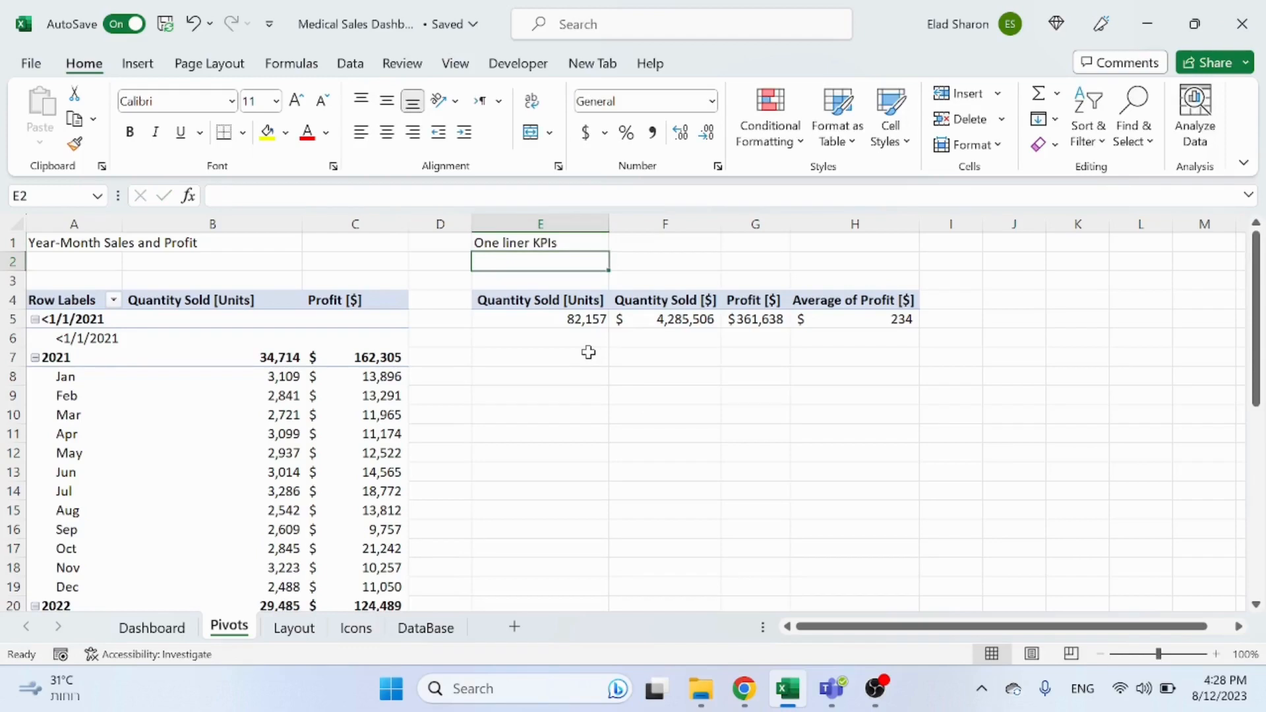
Step: On the Layout sheet, draw a rounded rectangle about 2.88 in wide and 0.83 in high spanning columns H to L
{"action": "left_click", "coordinate": [562, 370]}
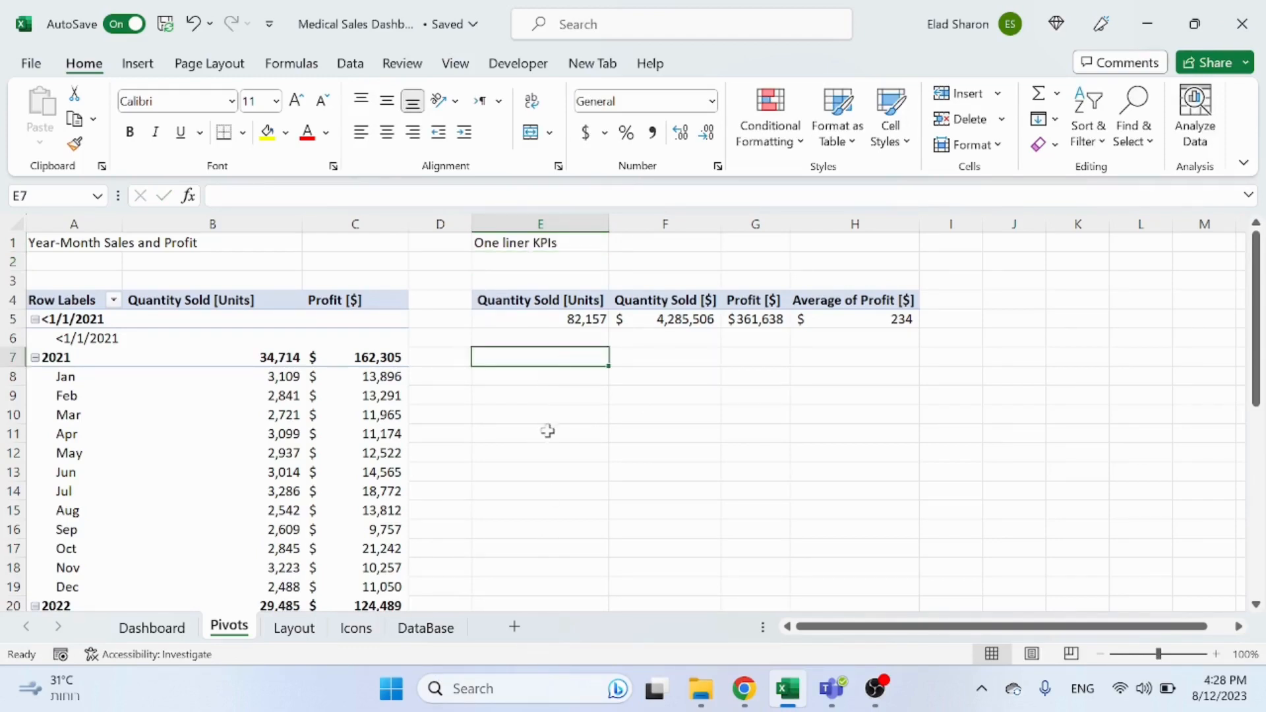
{"action": "left_click", "coordinate": [292, 632]}
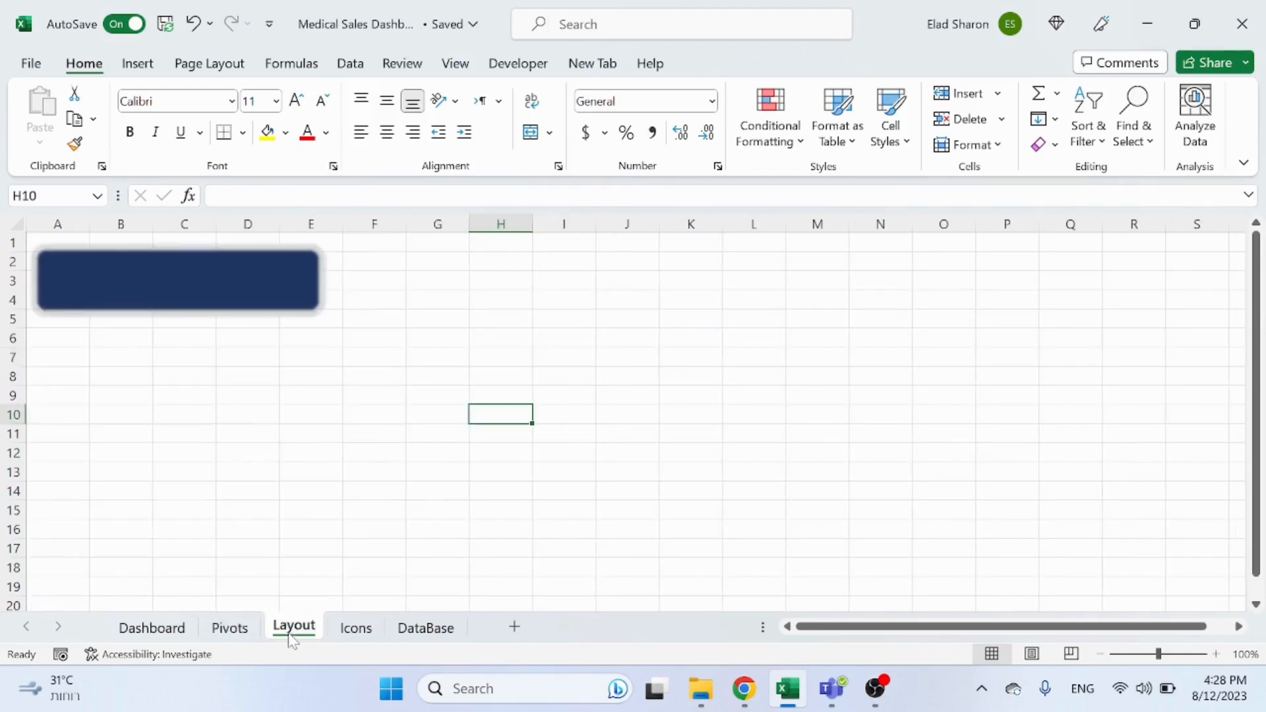
{"action": "left_click", "coordinate": [260, 275]}
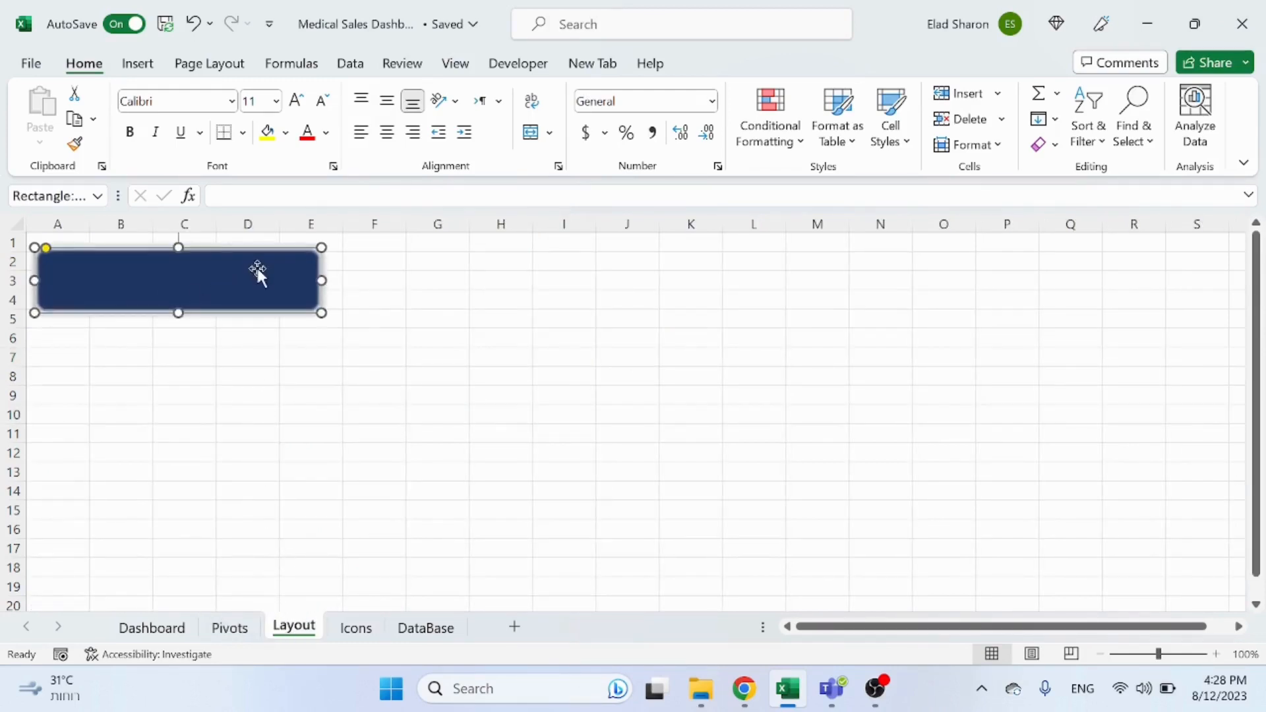
{"action": "left_click", "coordinate": [498, 300]}
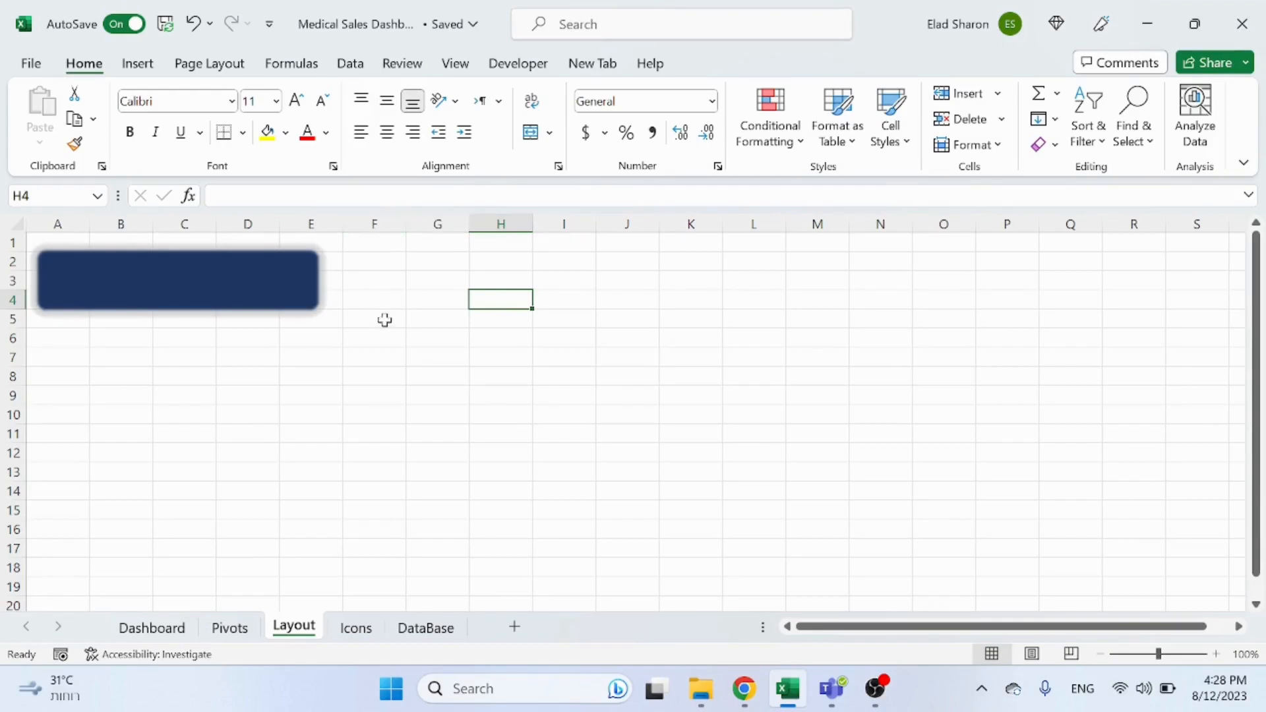
{"action": "left_click", "coordinate": [496, 282]}
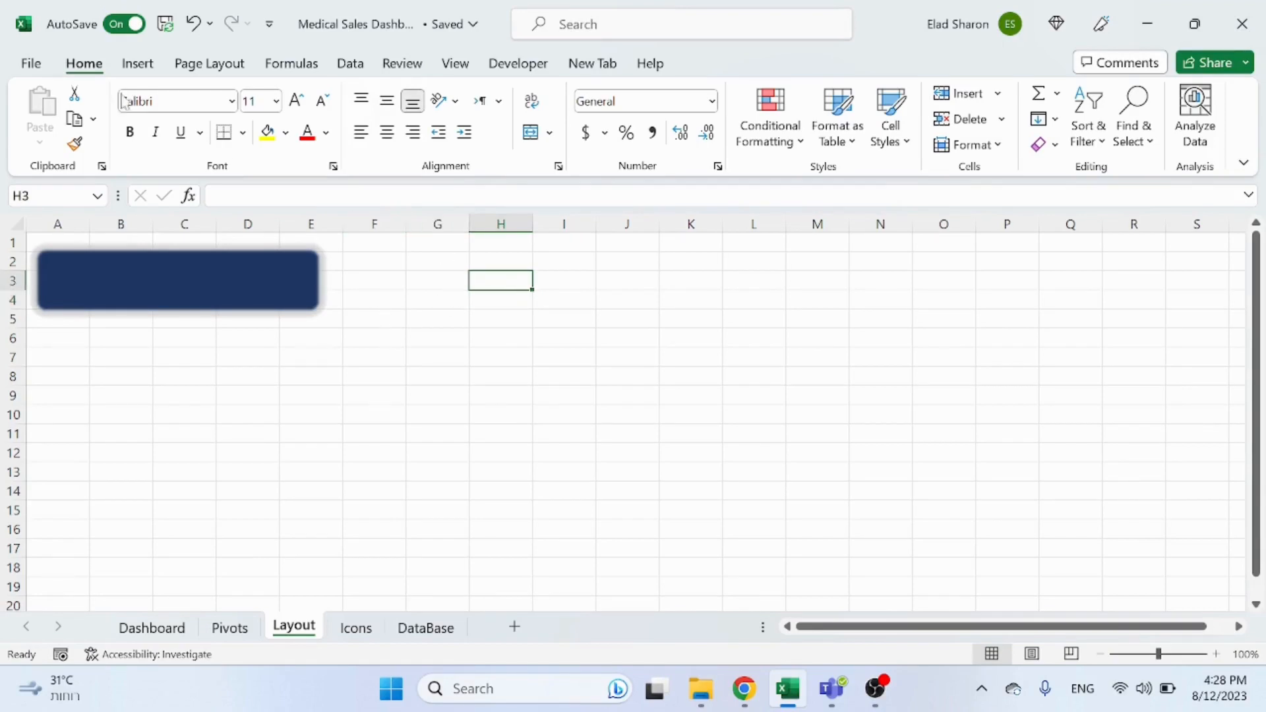
{"action": "left_click", "coordinate": [138, 64]}
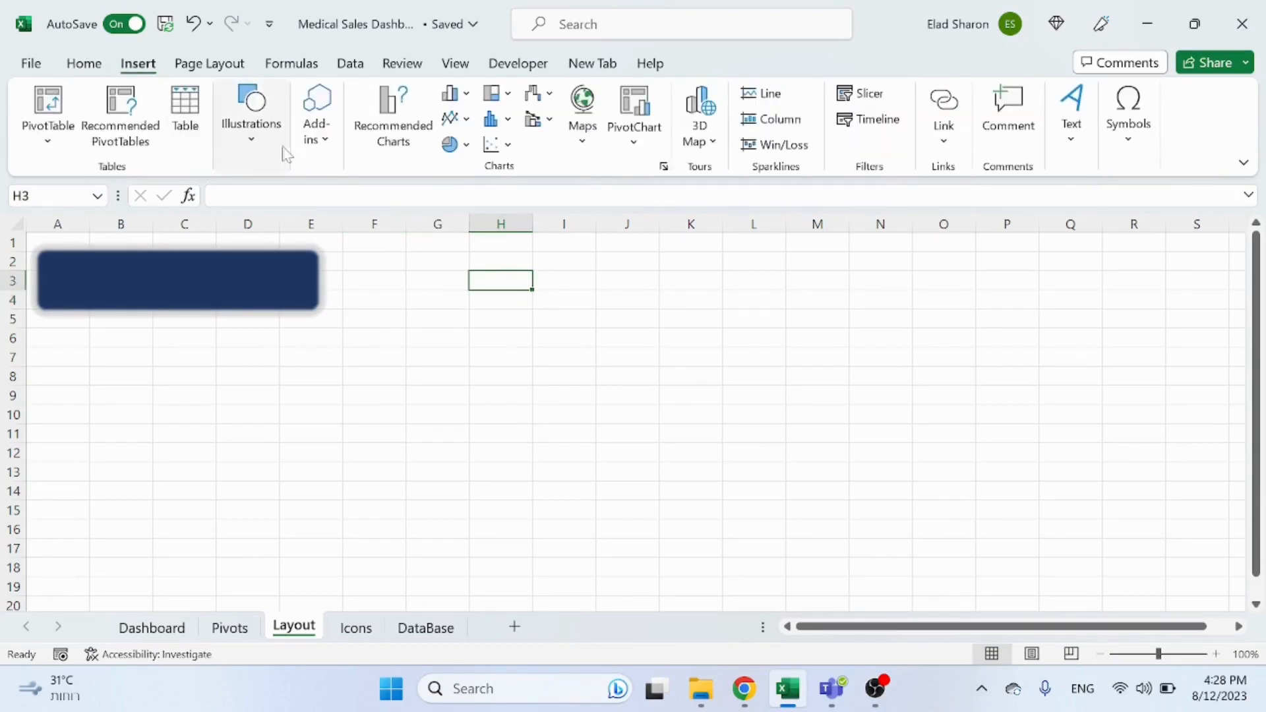
{"action": "left_click", "coordinate": [257, 132]}
{"action": "left_click", "coordinate": [287, 204]}
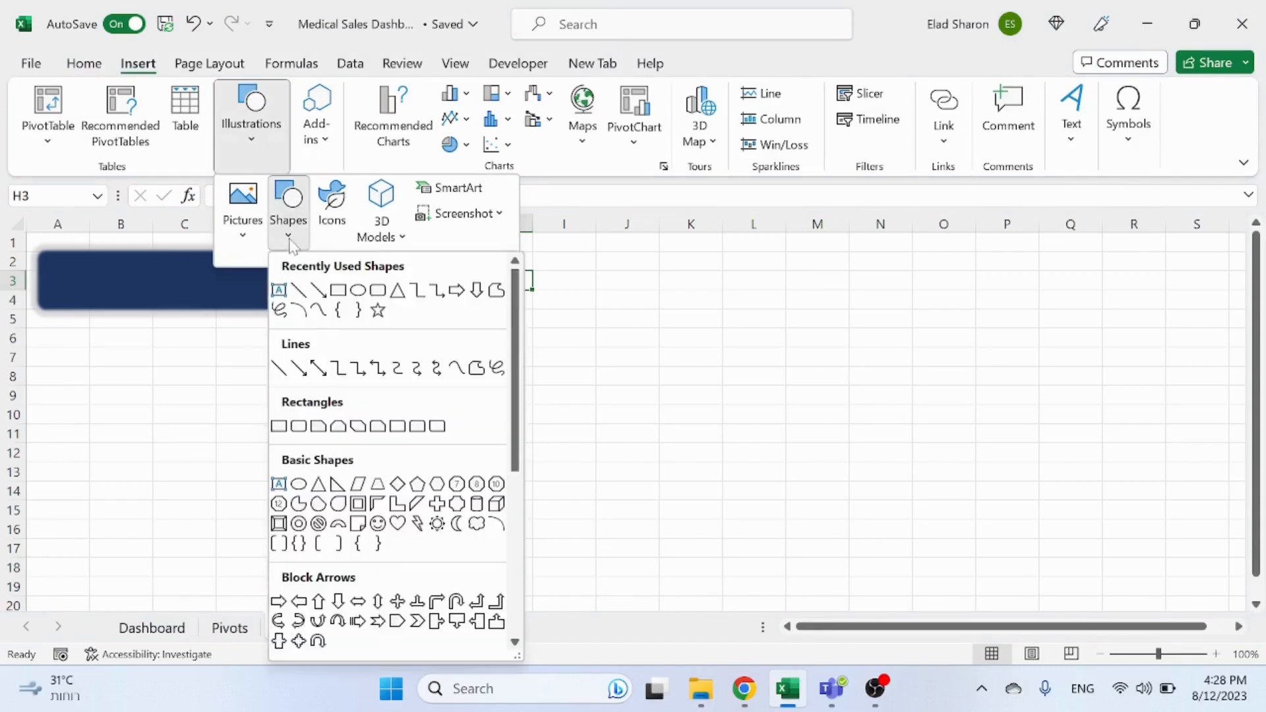
{"action": "left_click", "coordinate": [380, 293]}
{"action": "mouse_move", "coordinate": [469, 271]}
{"action": "left_mouse_down"}
{"action": "mouse_move", "coordinate": [820, 362]}
{"action": "mouse_move", "coordinate": [725, 351]}
{"action": "left_mouse_up"}
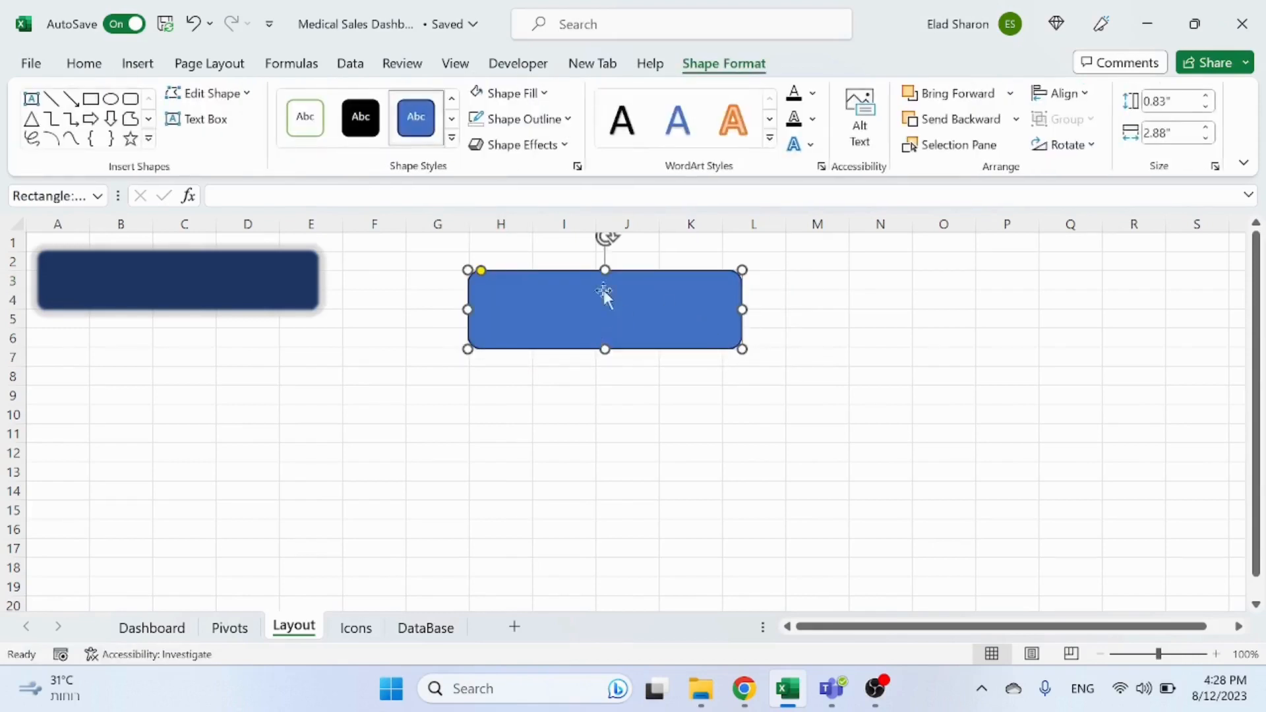
Step: Fill the new rectangle with Blue, Accent 1, Darker 50%
{"action": "left_click", "coordinate": [541, 93]}
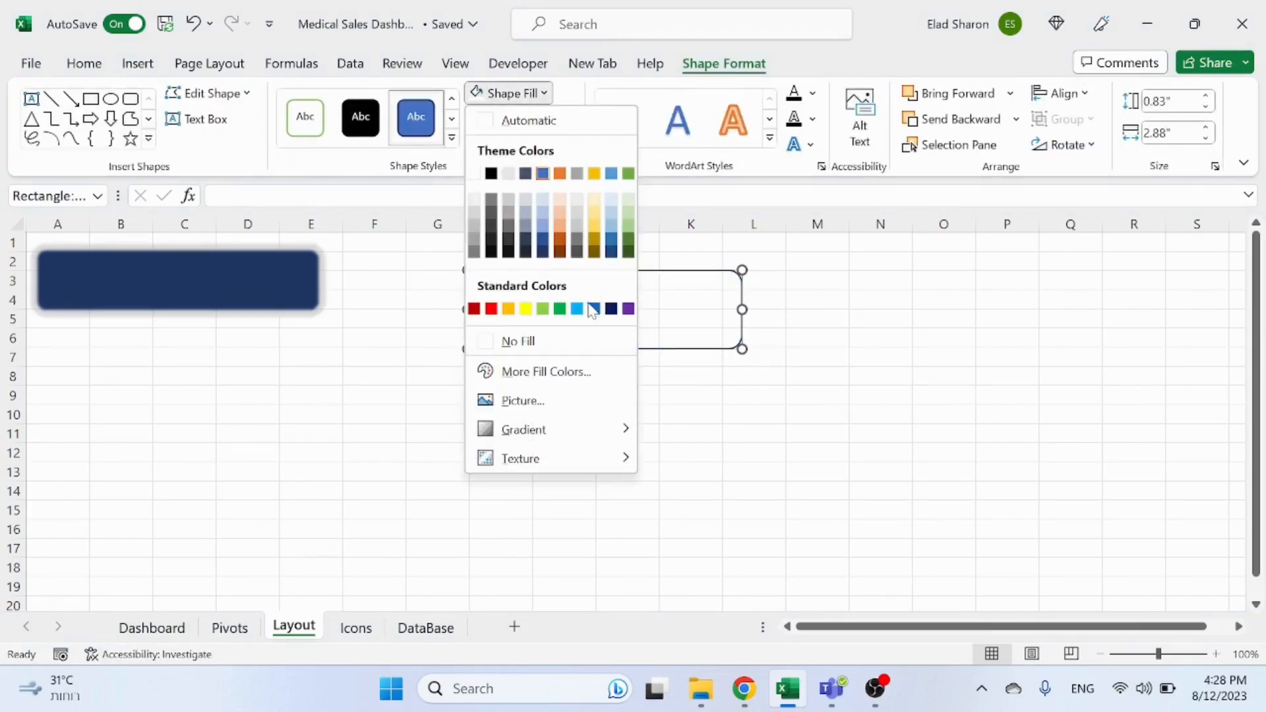
{"action": "left_click", "coordinate": [543, 254]}
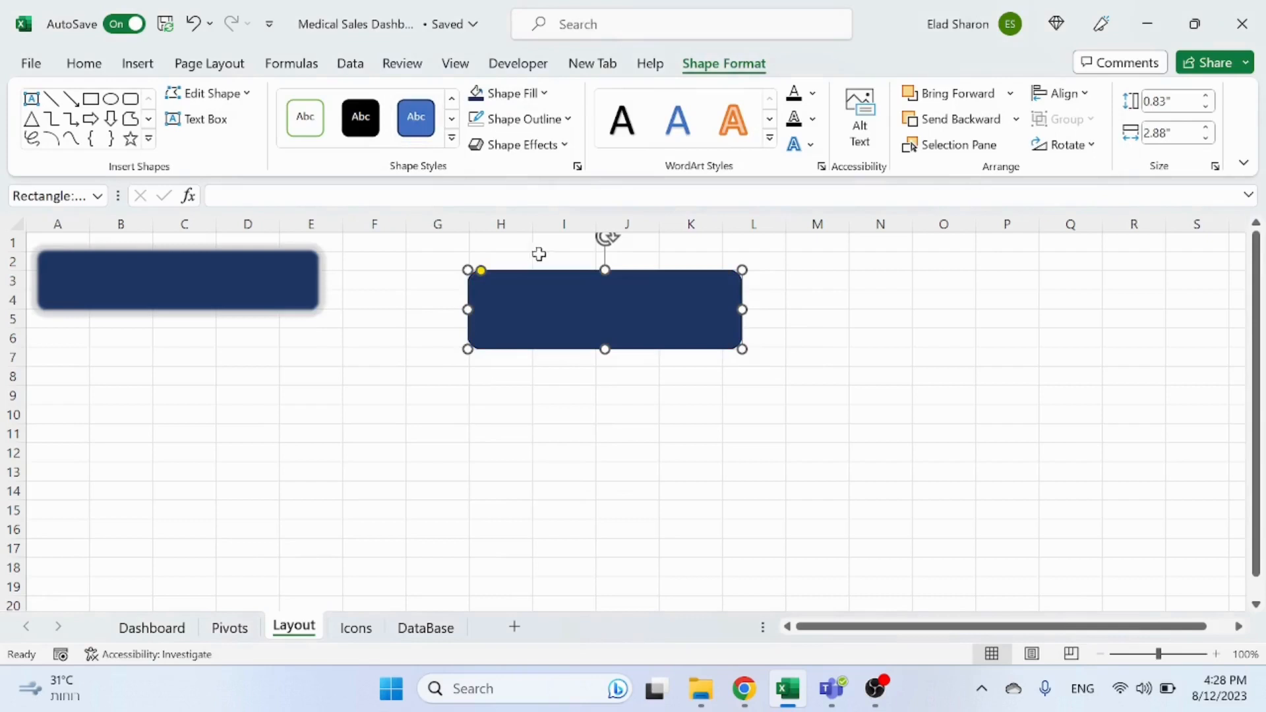
{"action": "left_click", "coordinate": [509, 95]}
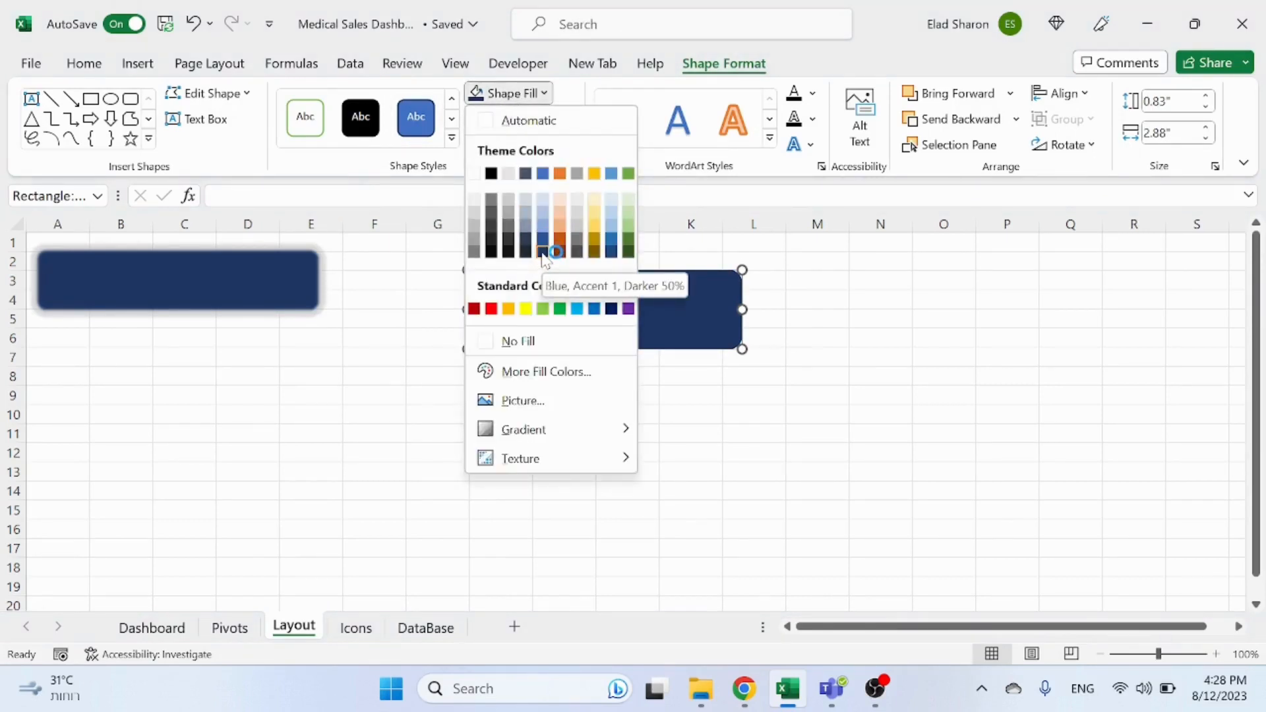
{"action": "left_click", "coordinate": [543, 254]}
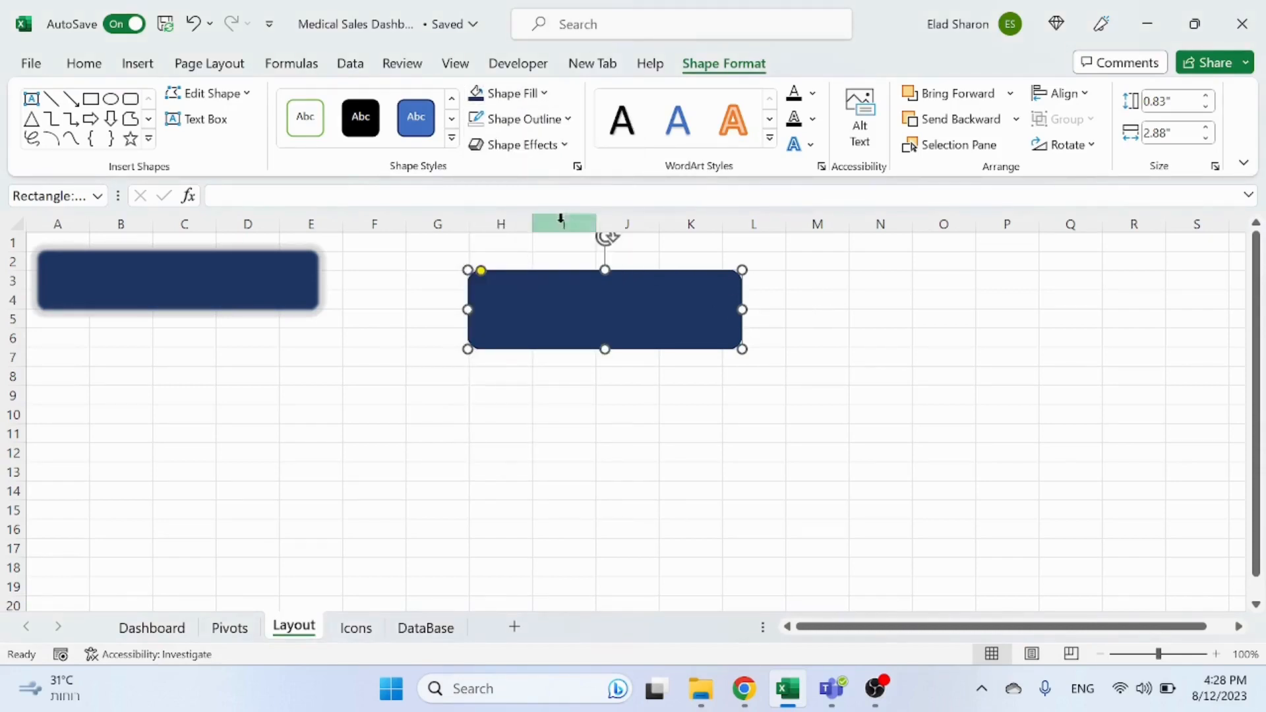
Step: Open the rectangle's Format Shape effects, apply the first glow variation and recolour the glow gray
{"action": "right_click", "coordinate": [623, 315]}
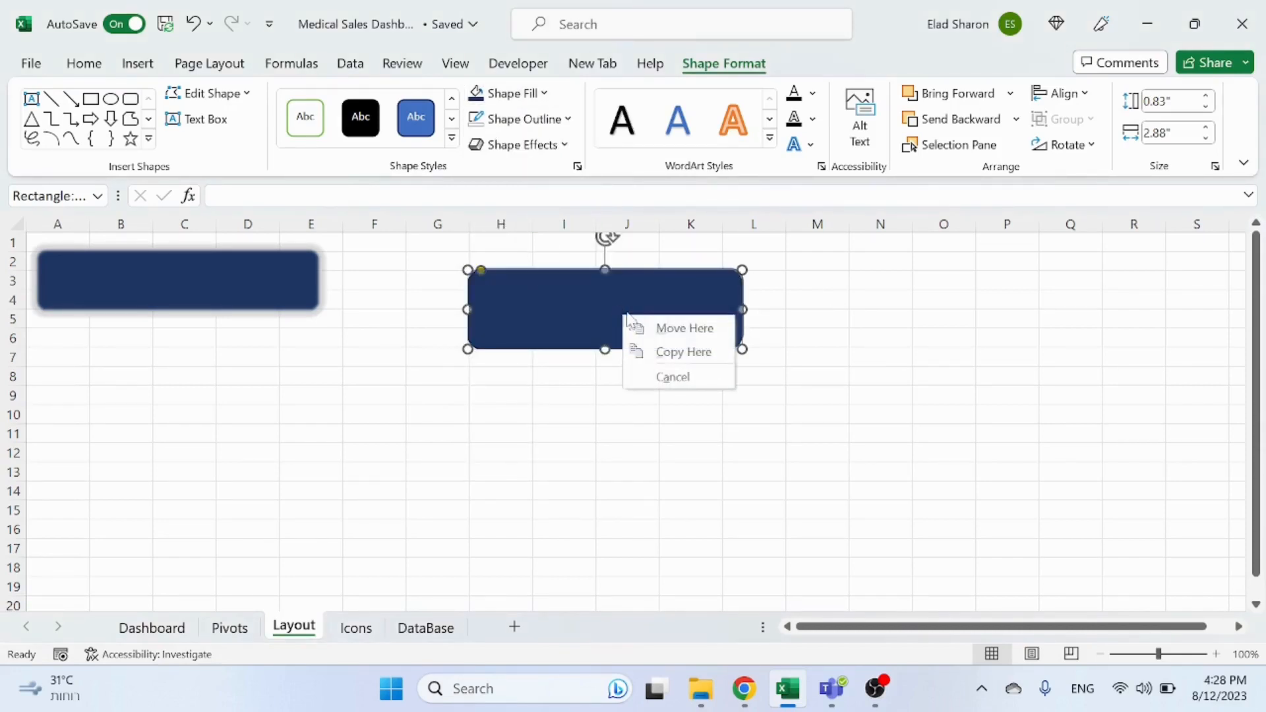
{"action": "left_click", "coordinate": [579, 294]}
{"action": "right_click", "coordinate": [569, 295]}
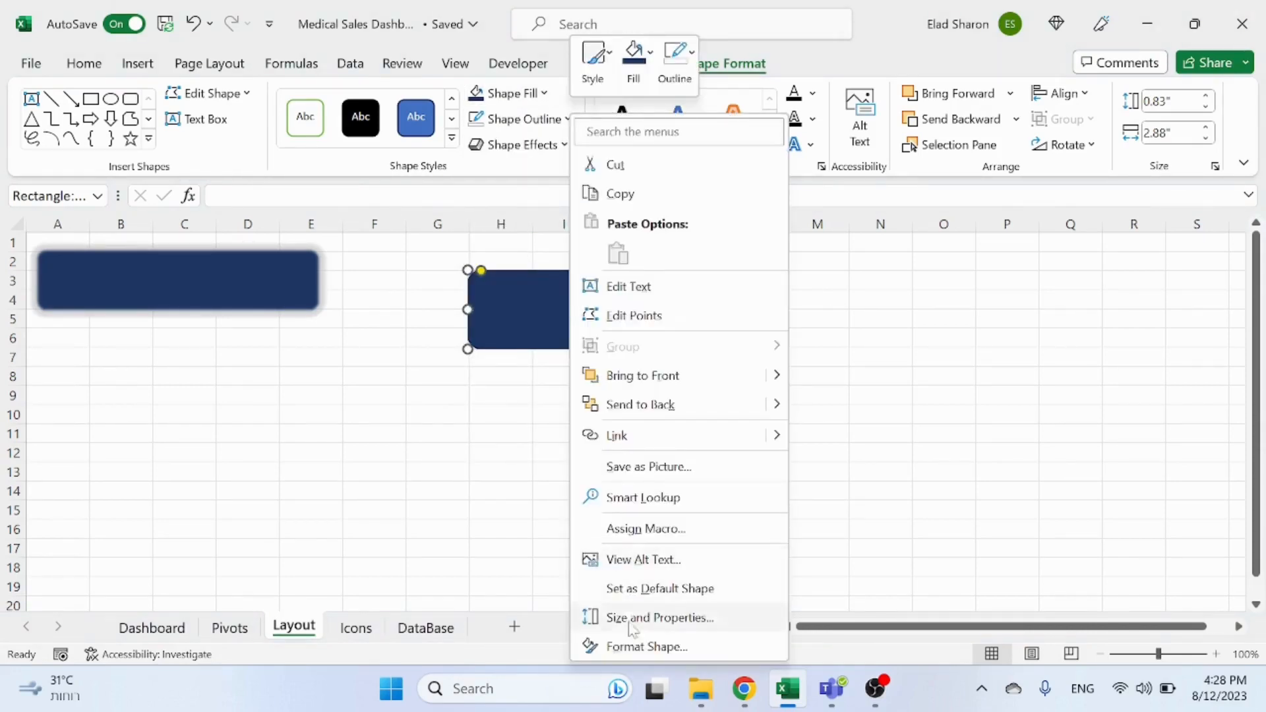
{"action": "left_click", "coordinate": [630, 647]}
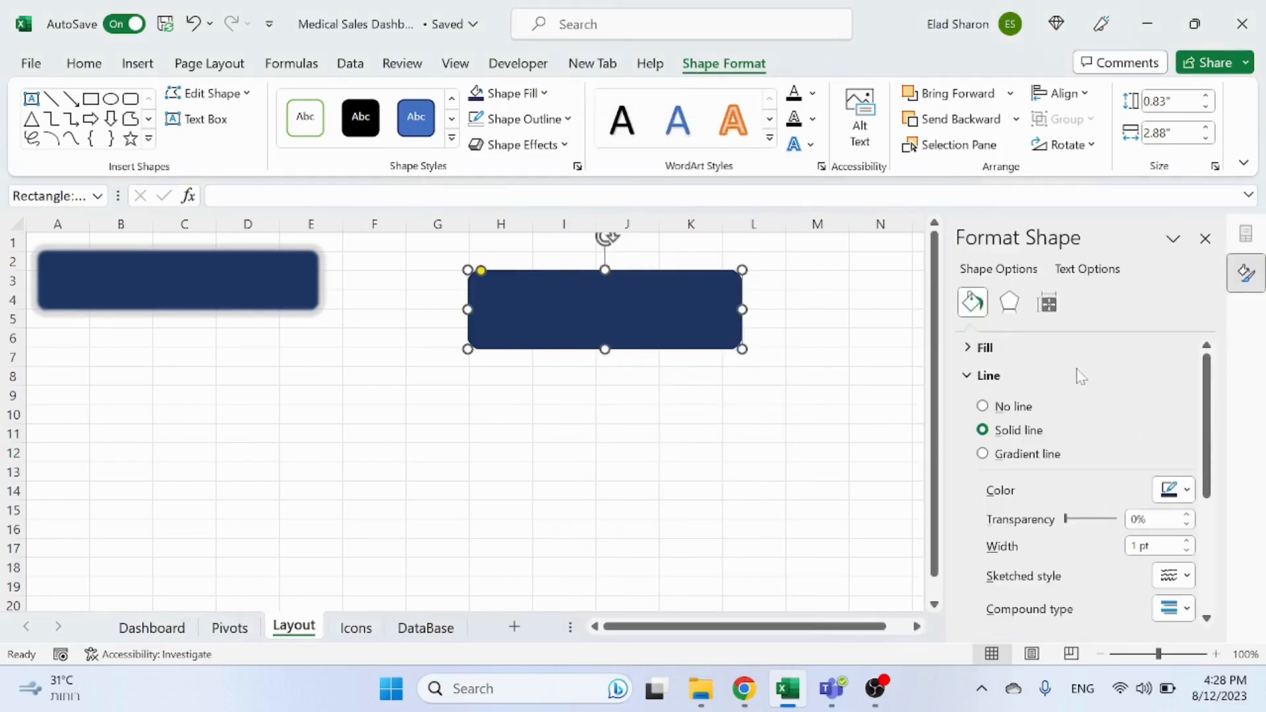
{"action": "scroll", "coordinate": [1082, 353], "scroll_direction": "down", "scroll_amount": 3}
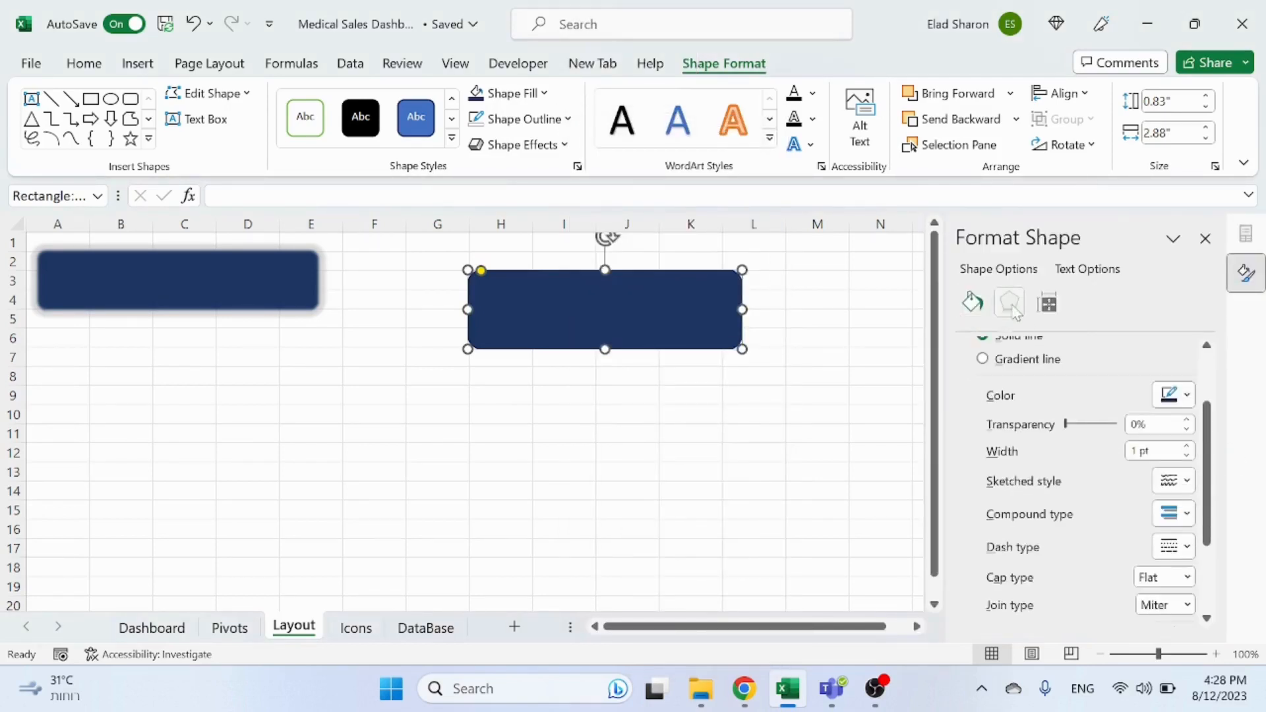
{"action": "left_click", "coordinate": [1012, 306]}
{"action": "scroll", "coordinate": [1036, 419], "scroll_direction": "up", "scroll_amount": 2}
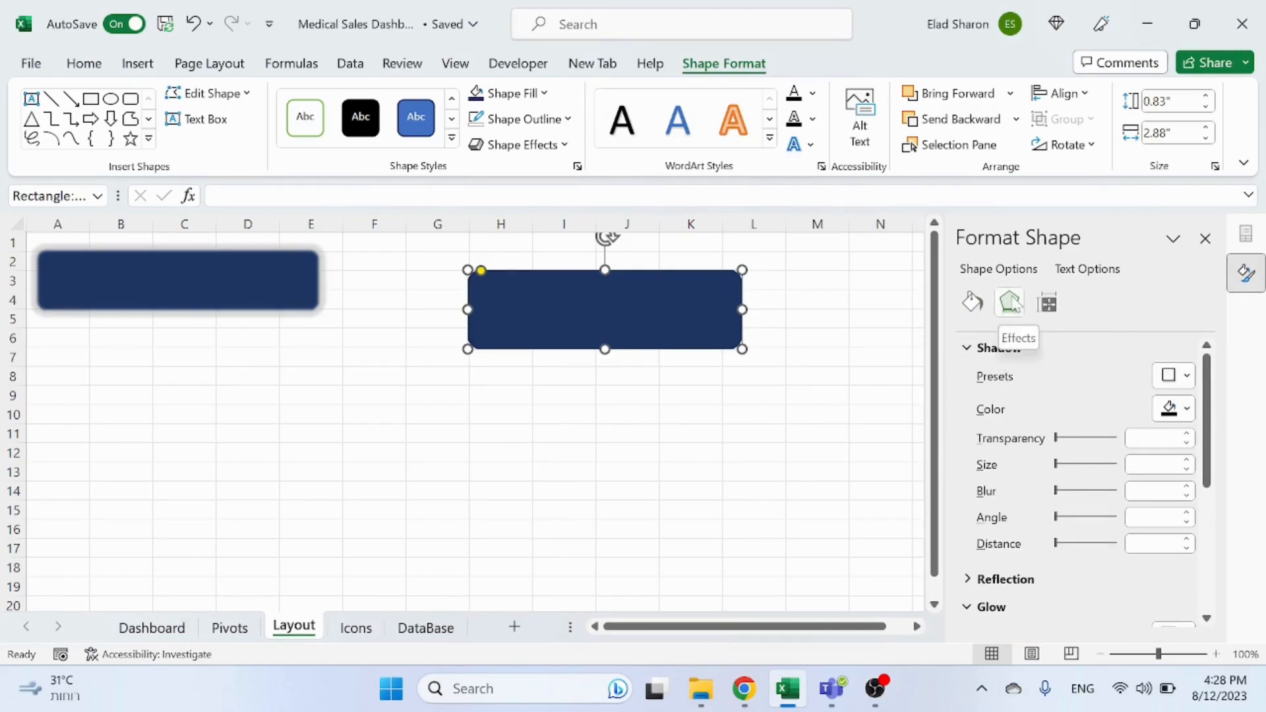
{"action": "scroll", "coordinate": [1068, 475], "scroll_direction": "down", "scroll_amount": 3}
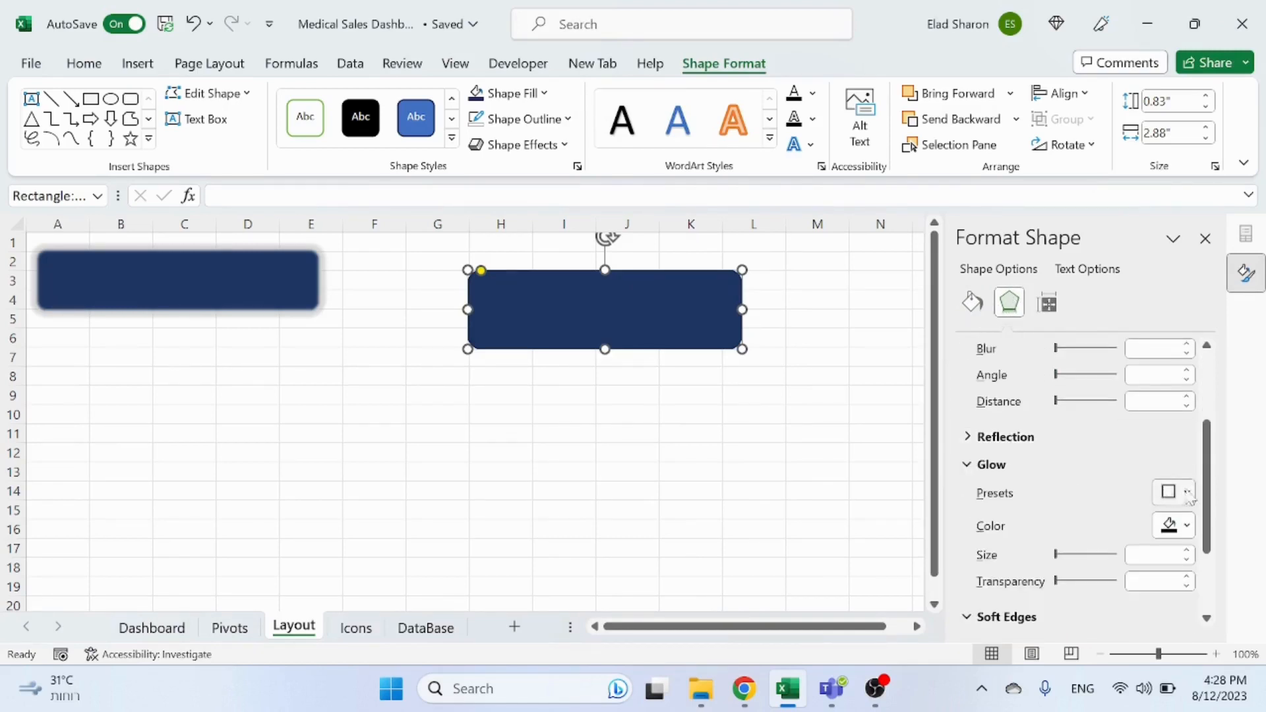
{"action": "left_click", "coordinate": [1188, 493]}
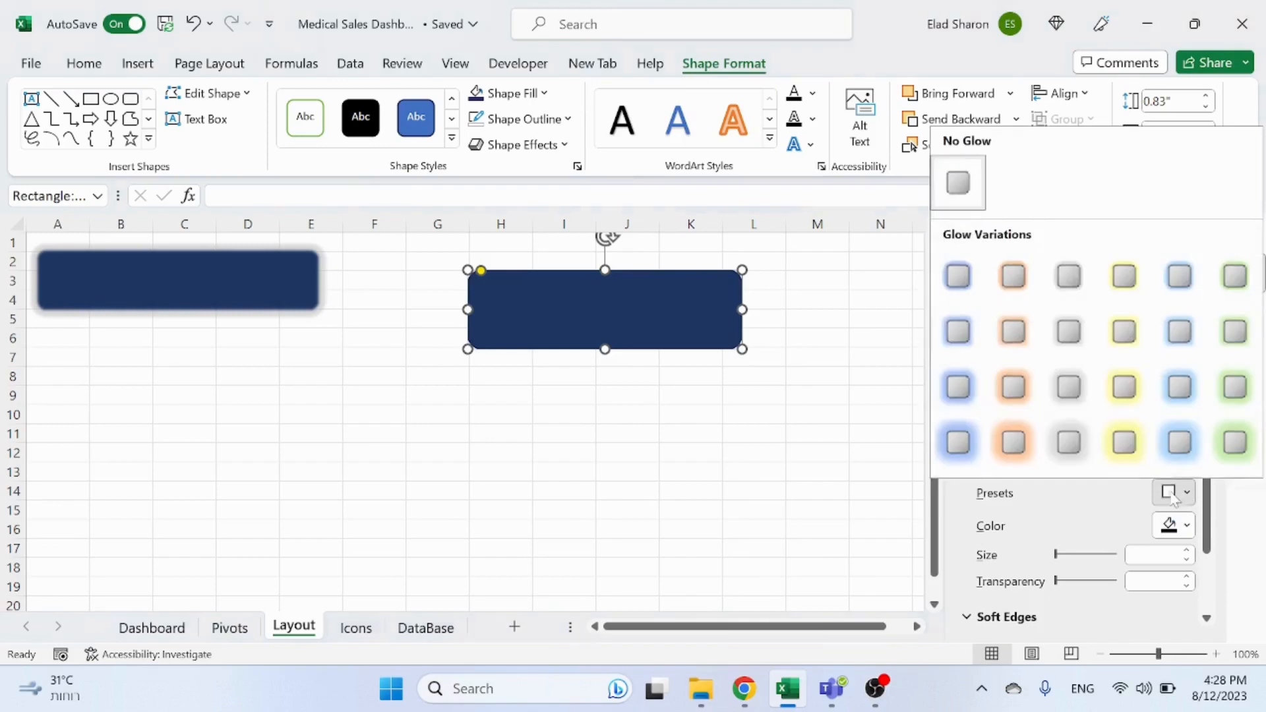
{"action": "left_click", "coordinate": [960, 277]}
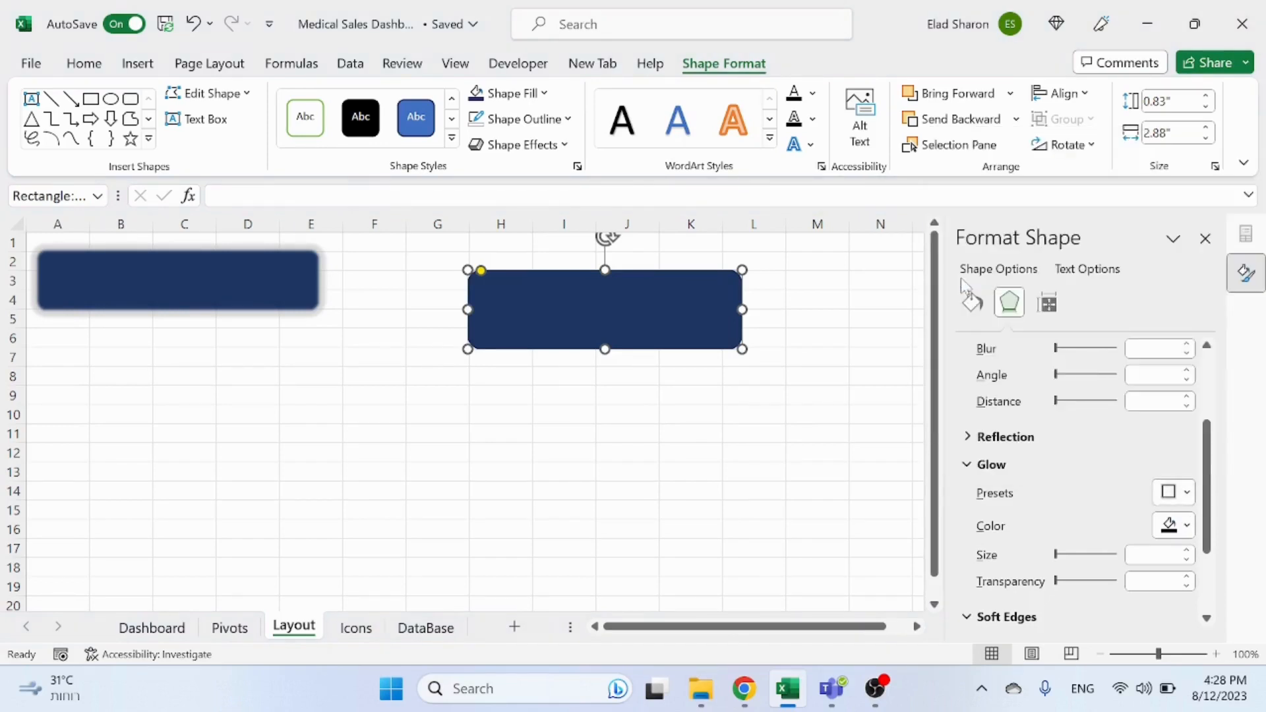
{"action": "left_click", "coordinate": [1168, 526]}
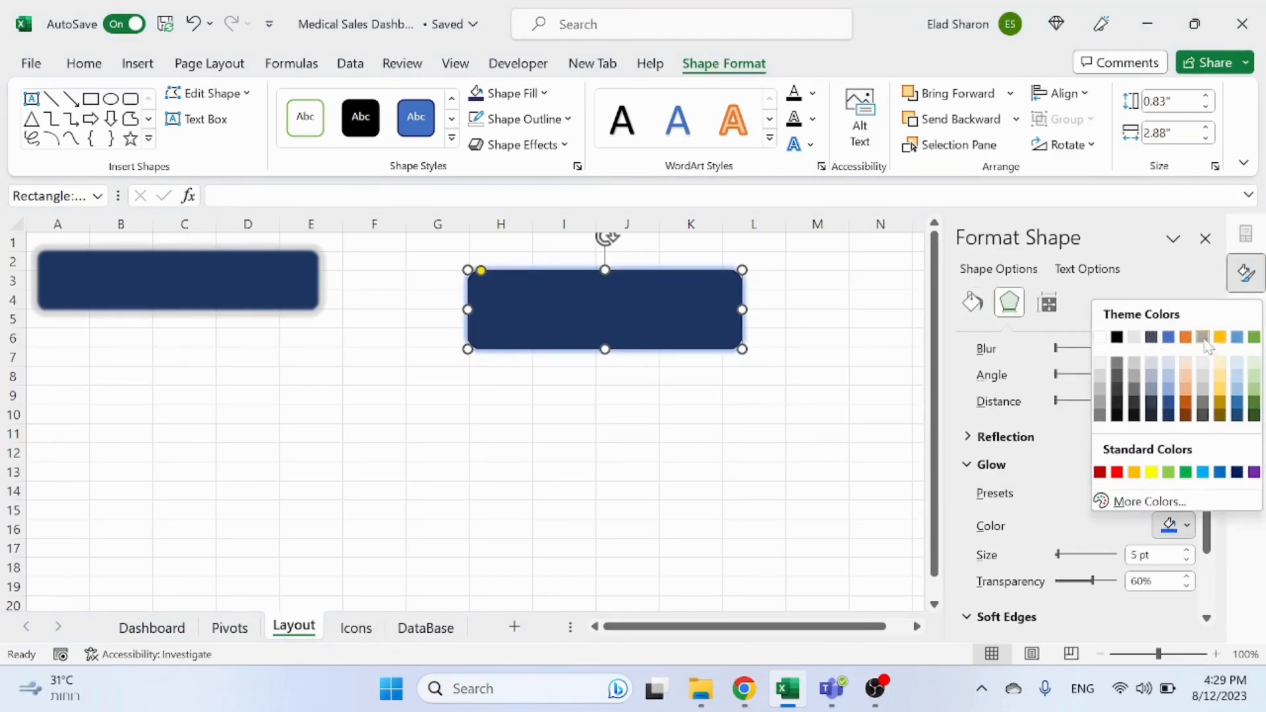
{"action": "left_click", "coordinate": [1205, 339]}
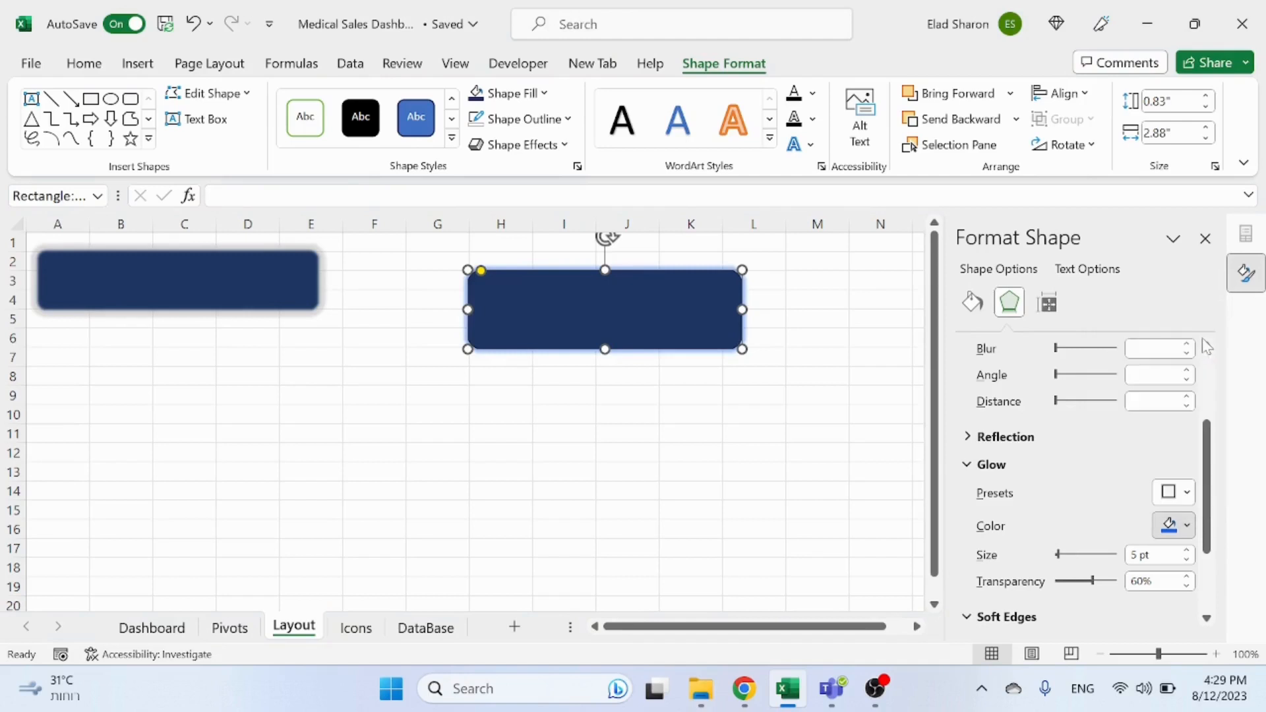
Step: Switch the rectangle's glow to a larger blue glow preset and set its colour to gray
{"action": "left_click", "coordinate": [1175, 492]}
{"action": "left_click", "coordinate": [1064, 285]}
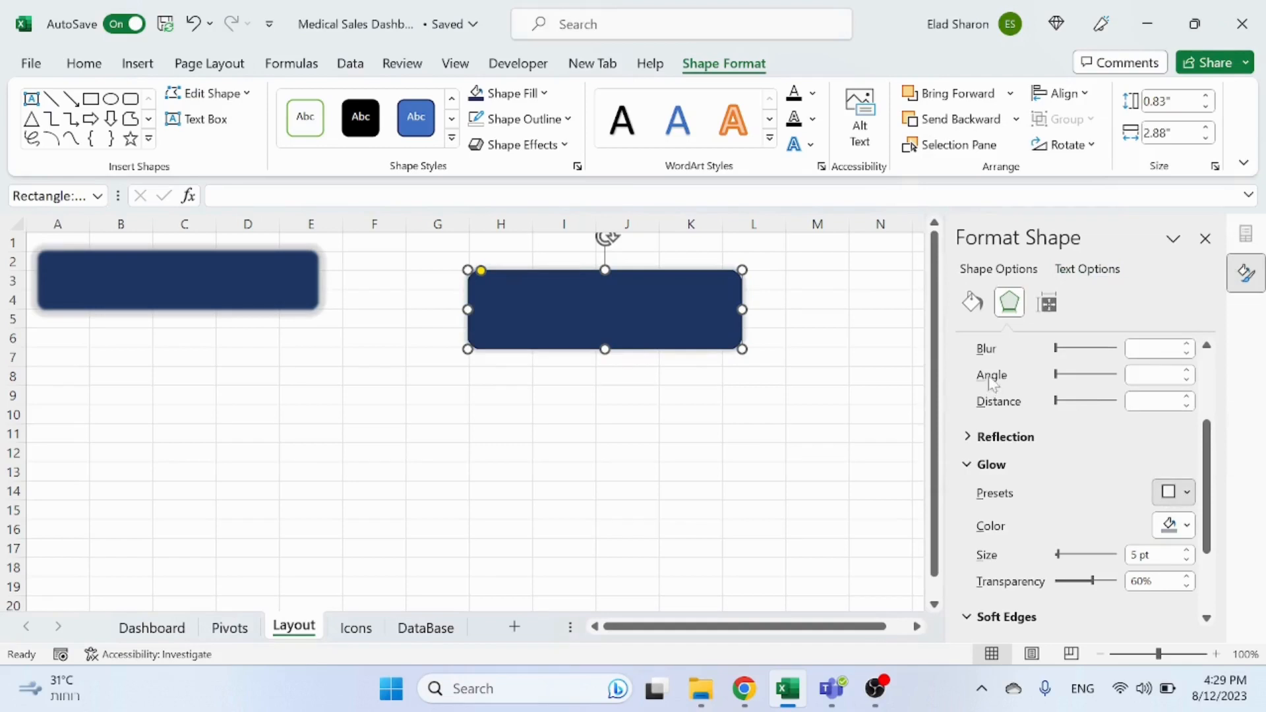
{"action": "left_click", "coordinate": [960, 387]}
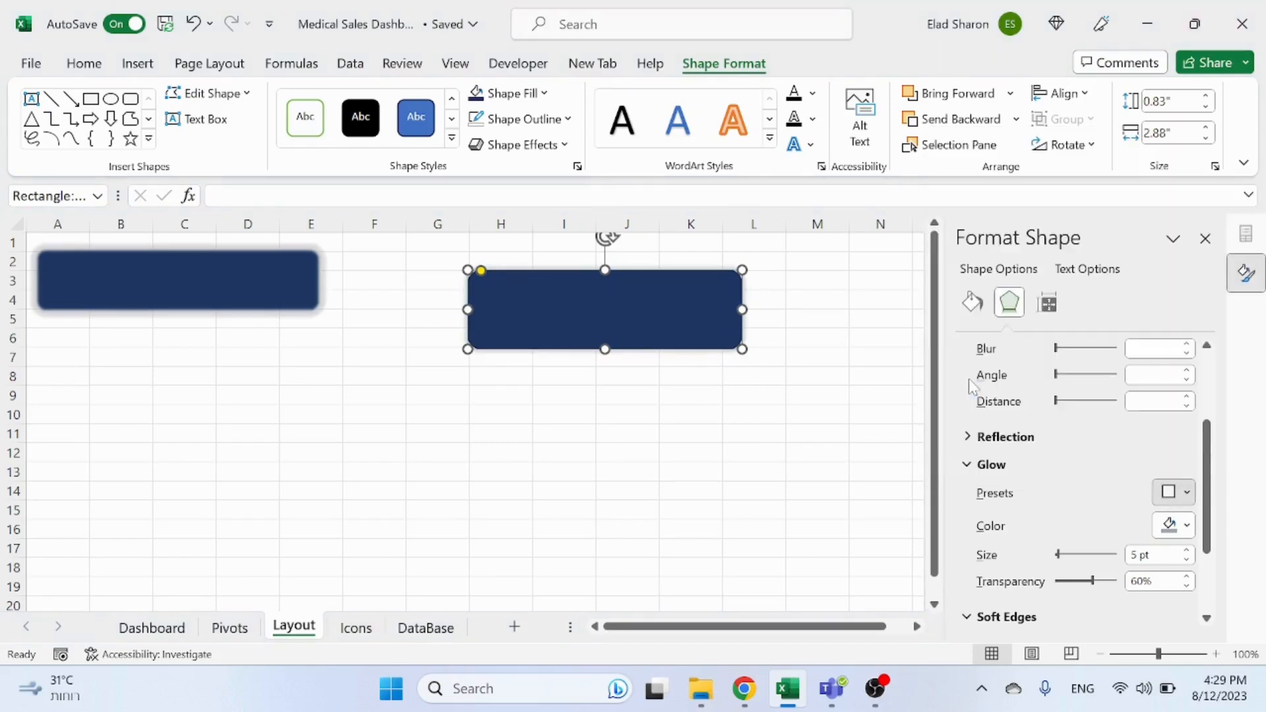
{"action": "left_click", "coordinate": [1161, 522]}
{"action": "left_click", "coordinate": [1201, 356]}
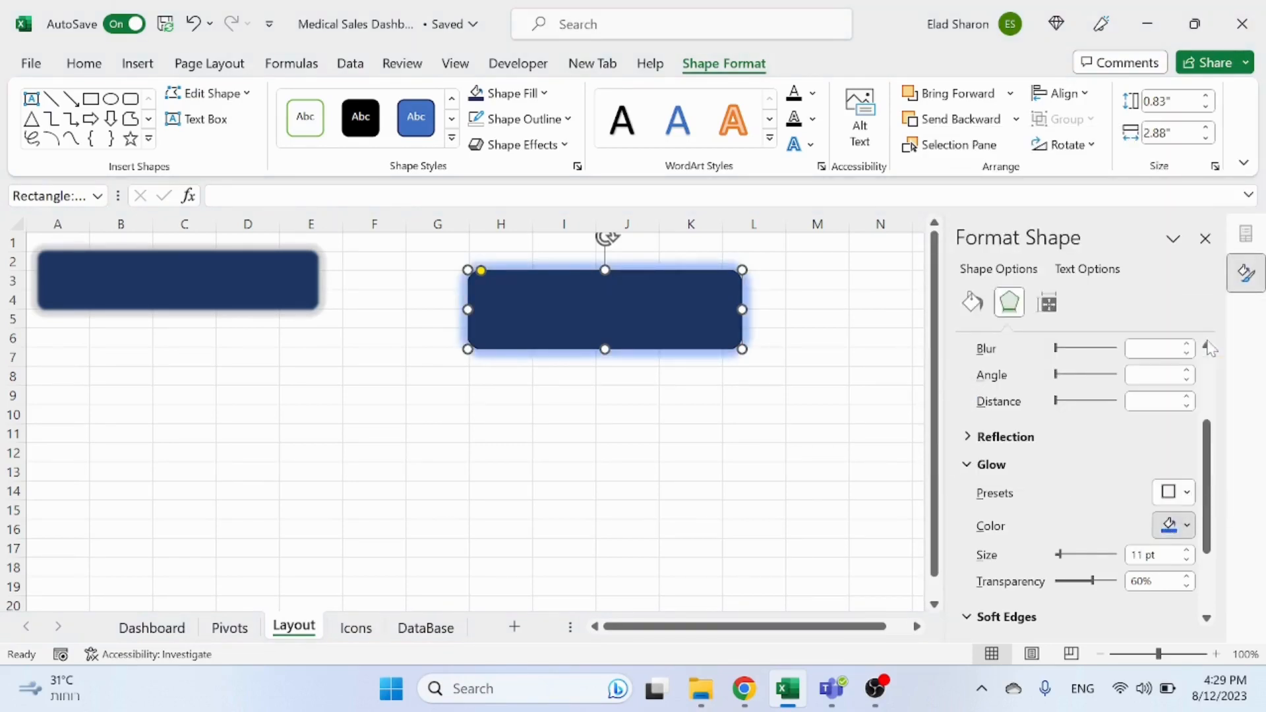
Step: Set the glow size to 10 pt and give the rectangle soft edges of 2 pt
{"action": "scroll", "coordinate": [1088, 462], "scroll_direction": "down", "scroll_amount": 4}
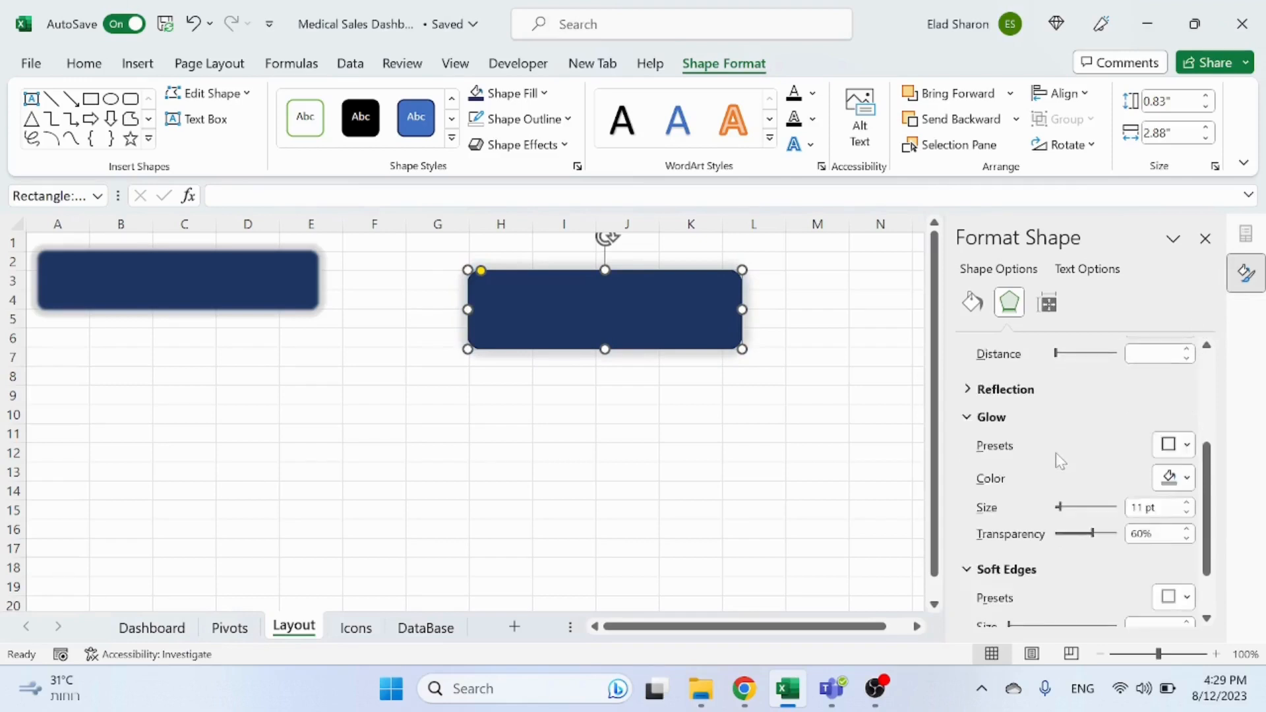
{"action": "left_click", "coordinate": [1187, 550]}
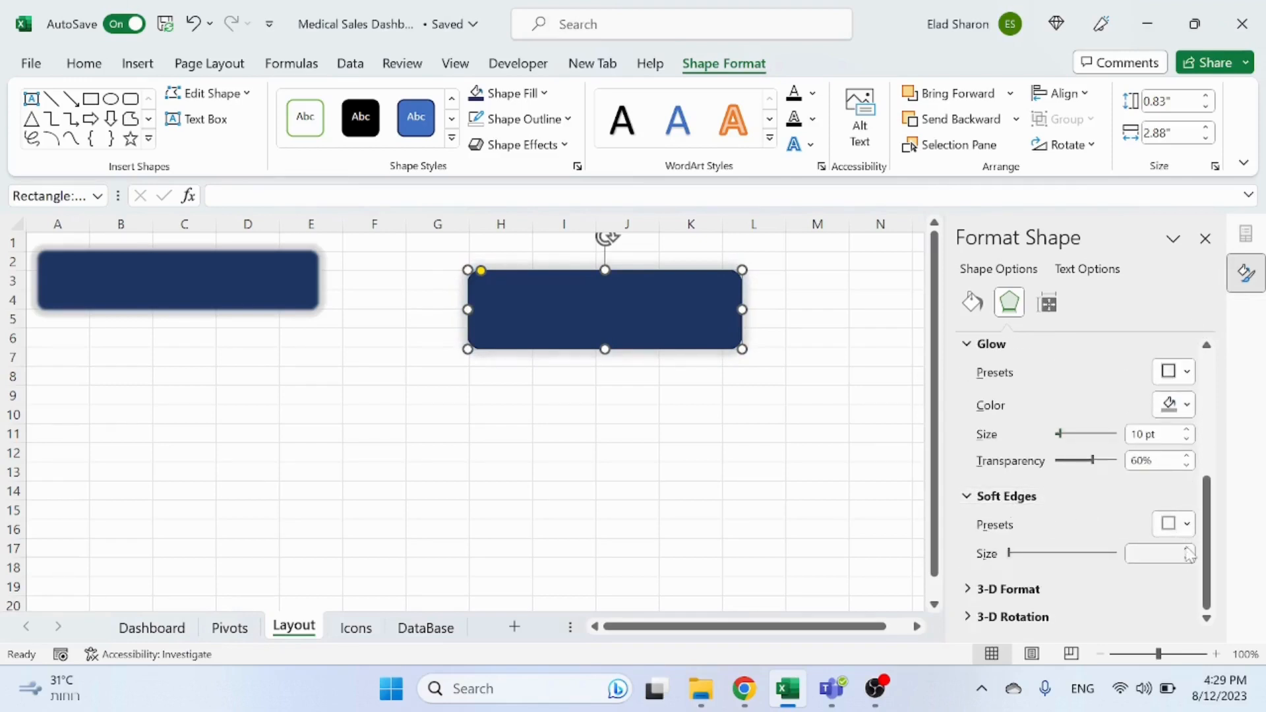
{"action": "left_click", "coordinate": [1187, 549]}
{"action": "left_click", "coordinate": [1188, 550]}
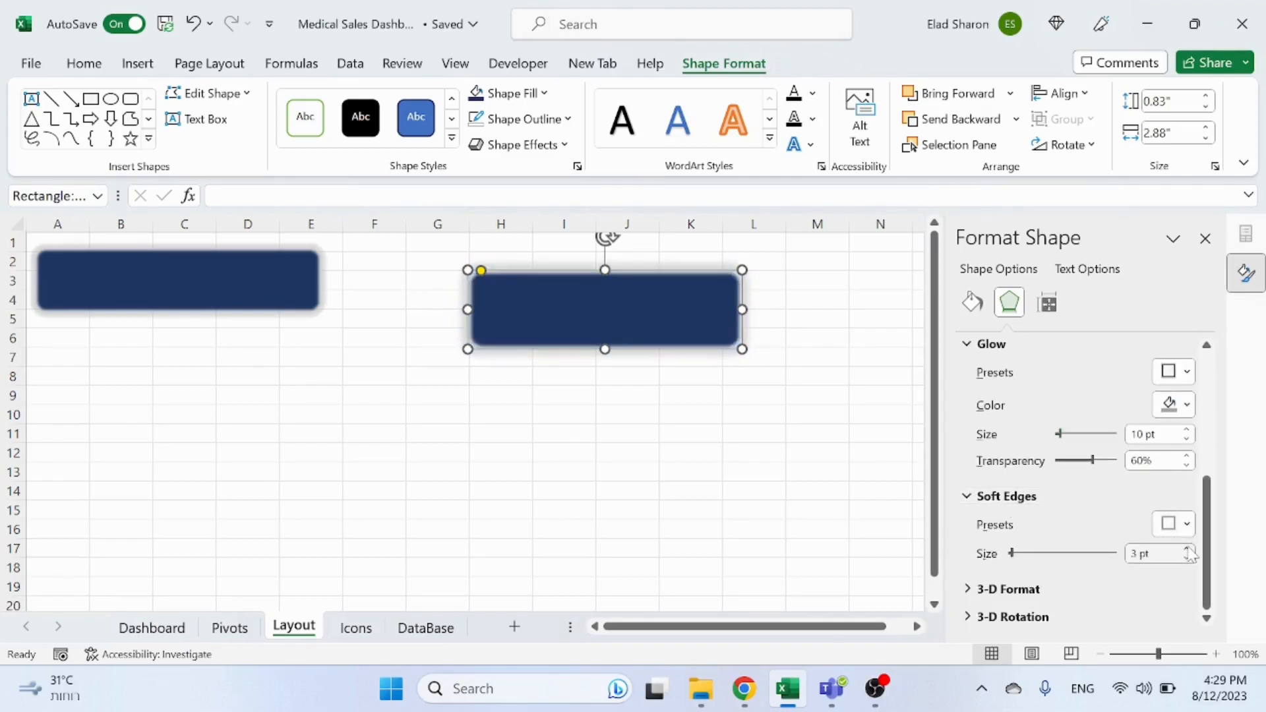
{"action": "left_click", "coordinate": [1187, 559]}
{"action": "left_click", "coordinate": [564, 452]}
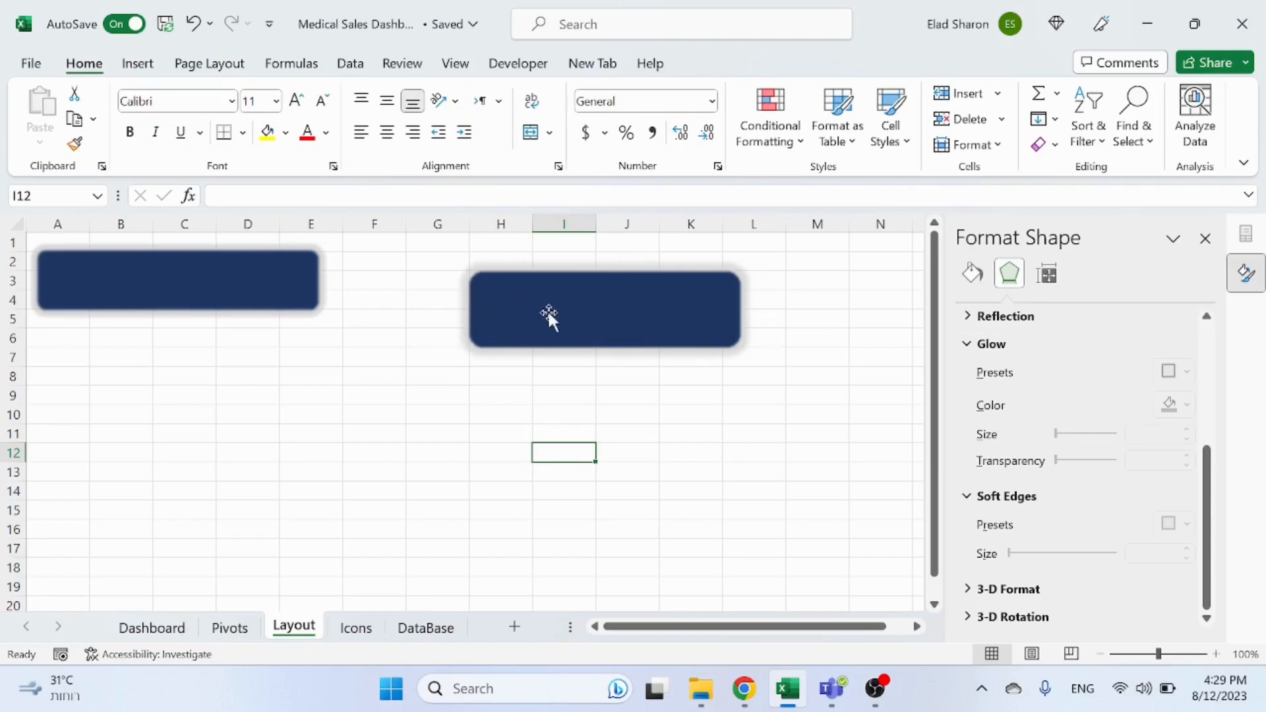
Step: Reselect the rectangle and open its size and properties settings in the Format Shape pane
{"action": "left_click", "coordinate": [602, 334]}
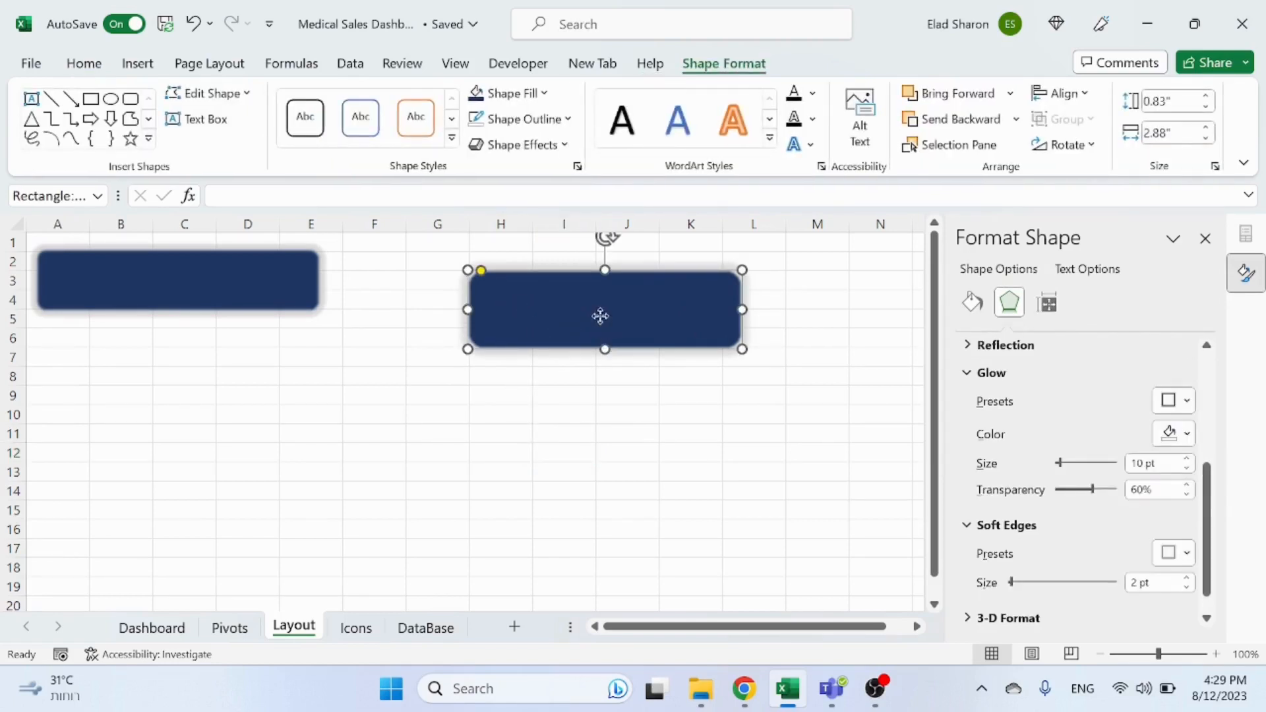
{"action": "right_click", "coordinate": [601, 317]}
{"action": "left_click", "coordinate": [493, 402]}
{"action": "left_click", "coordinate": [973, 303]}
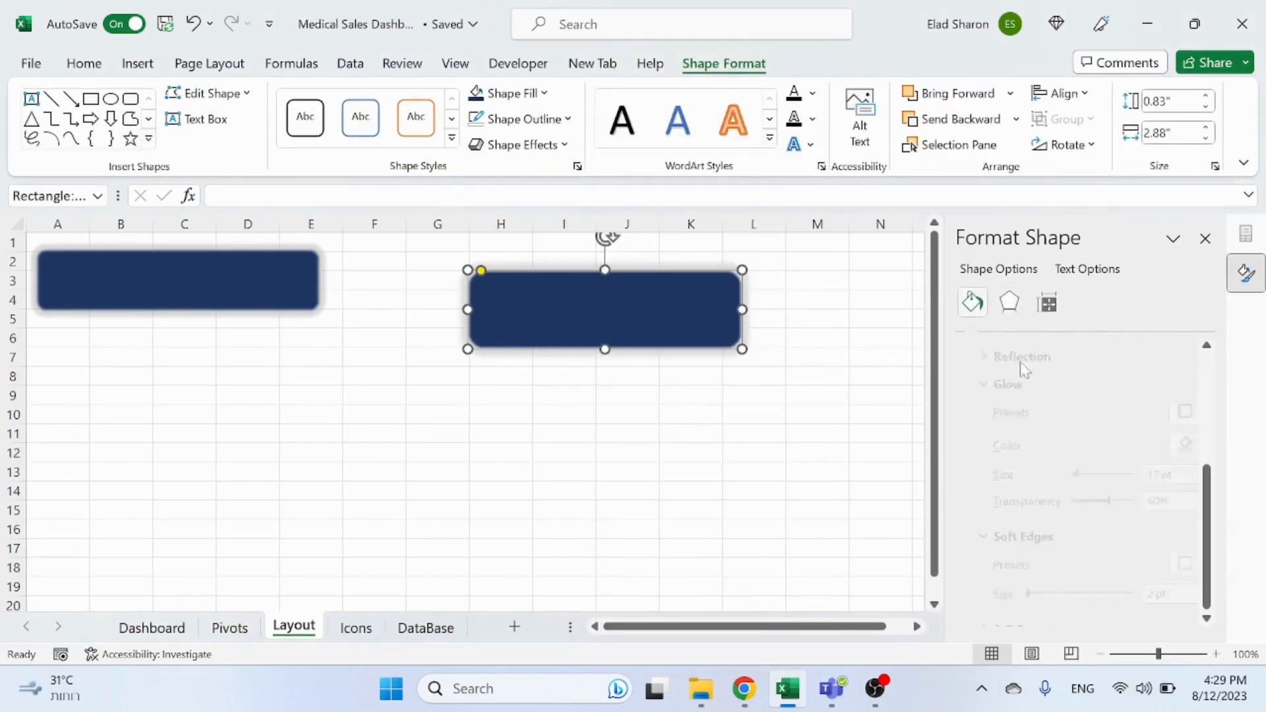
{"action": "left_click", "coordinate": [1049, 304]}
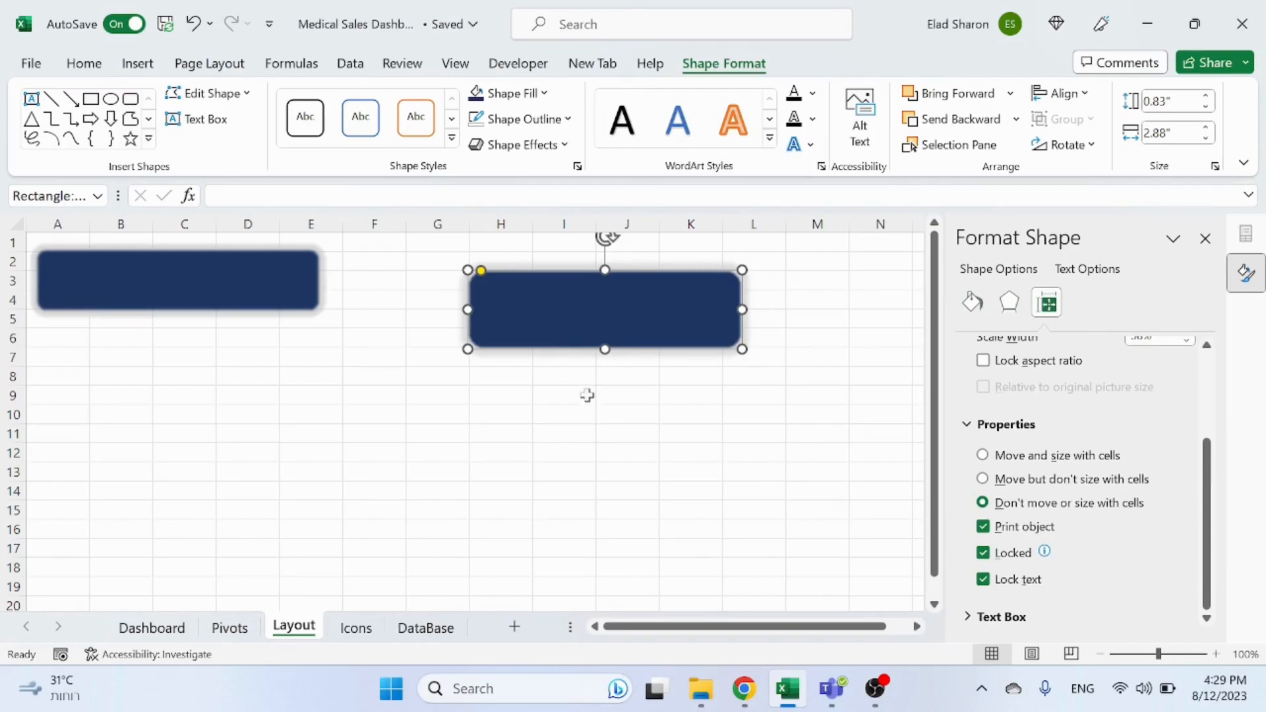
Step: Move the second rounded rectangle left so it sits beside the first one in row 2–4
{"action": "left_click", "coordinate": [573, 376]}
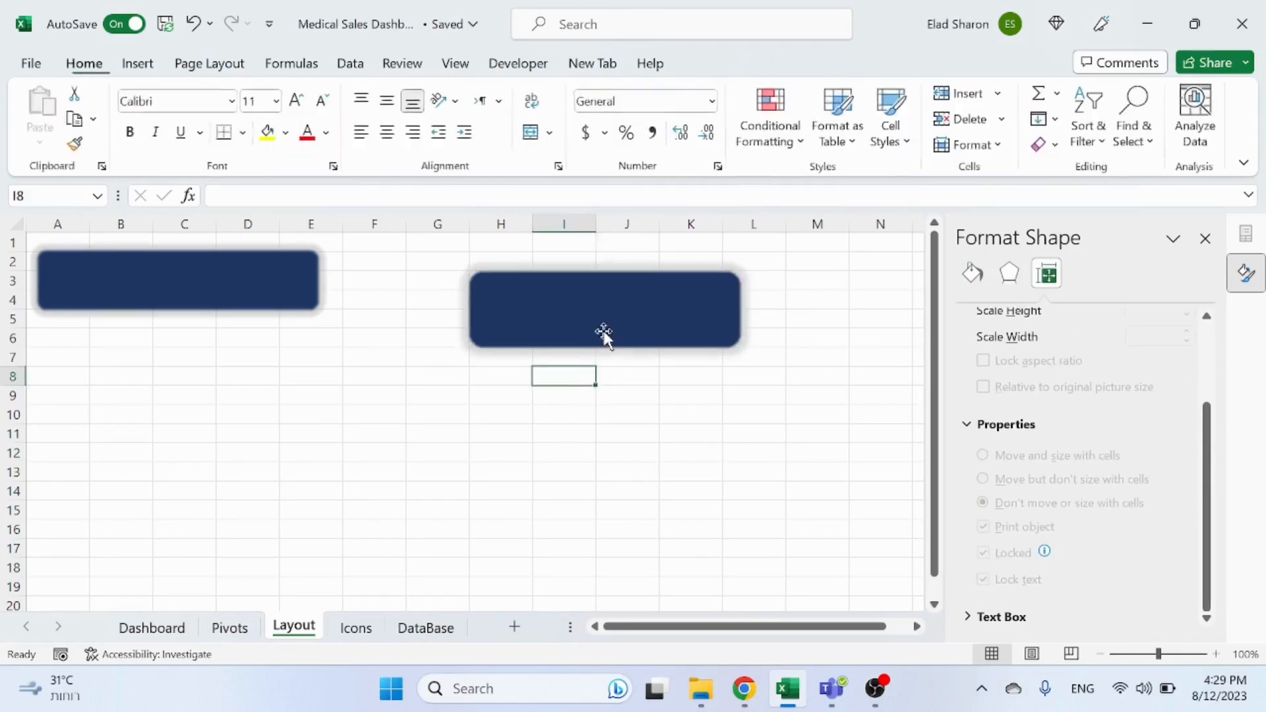
{"action": "left_click_drag", "start_coordinate": [603, 333], "coordinate": [500, 310]}
{"action": "left_click", "coordinate": [535, 371]}
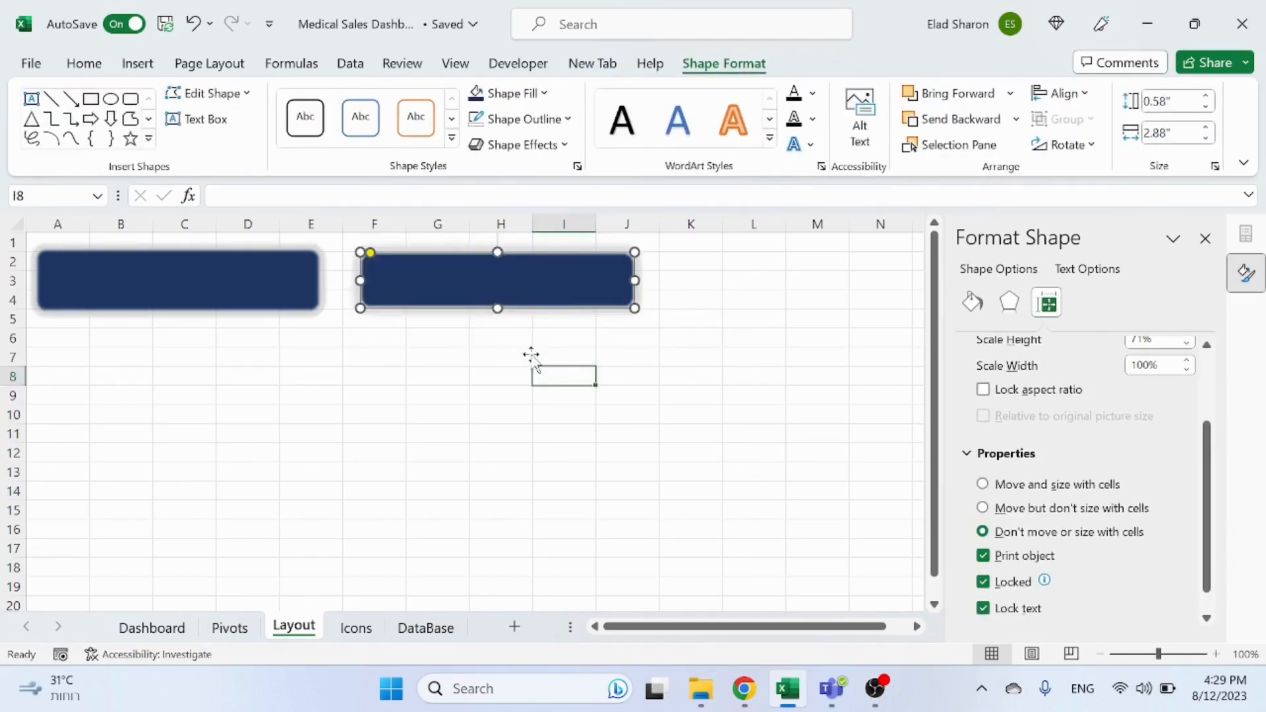
Step: Open the Icons sheet and browse the stock icon library's Commerce and Analytics categories without inserting anything
{"action": "left_click", "coordinate": [356, 628]}
{"action": "left_click", "coordinate": [1206, 239]}
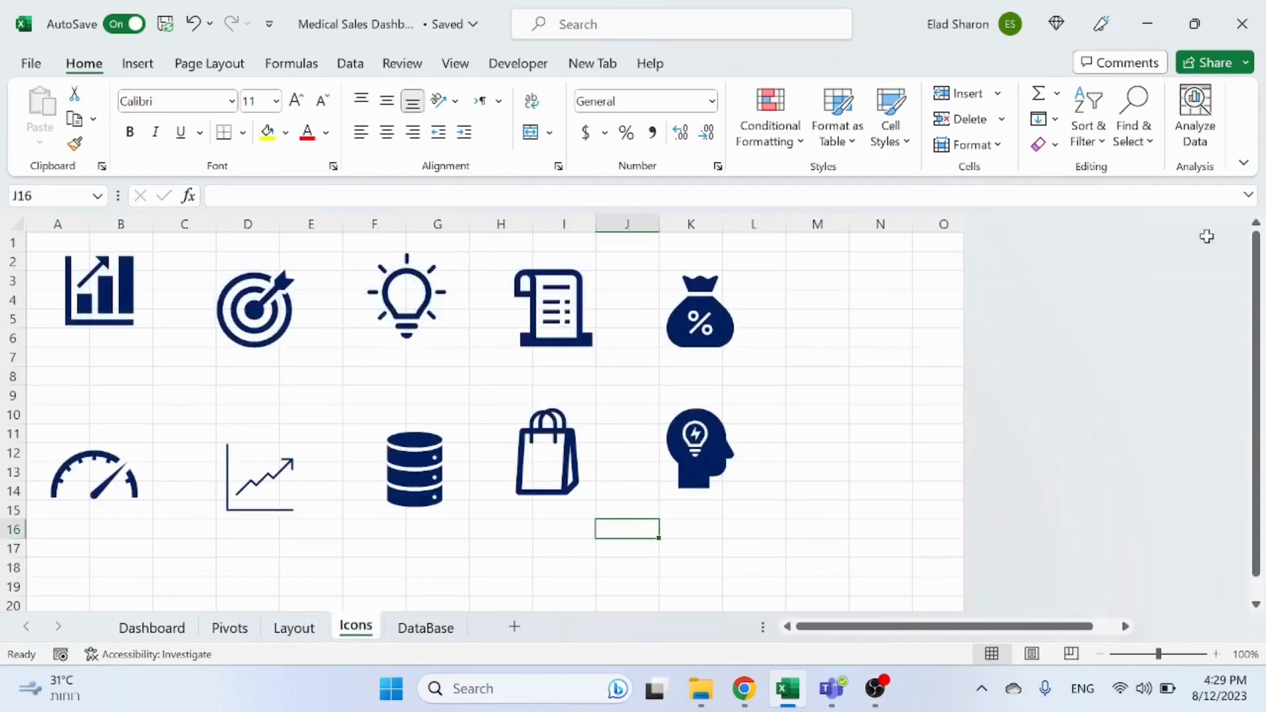
{"action": "left_click", "coordinate": [839, 375]}
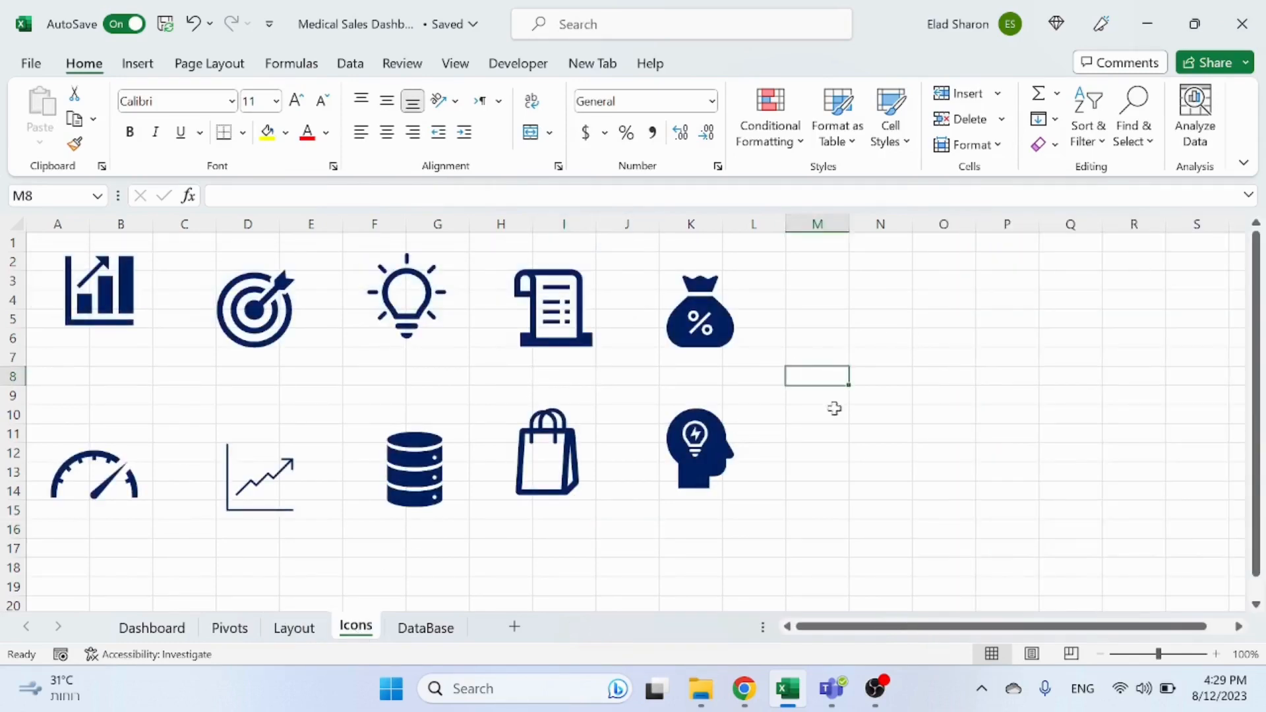
{"action": "left_click", "coordinate": [139, 66]}
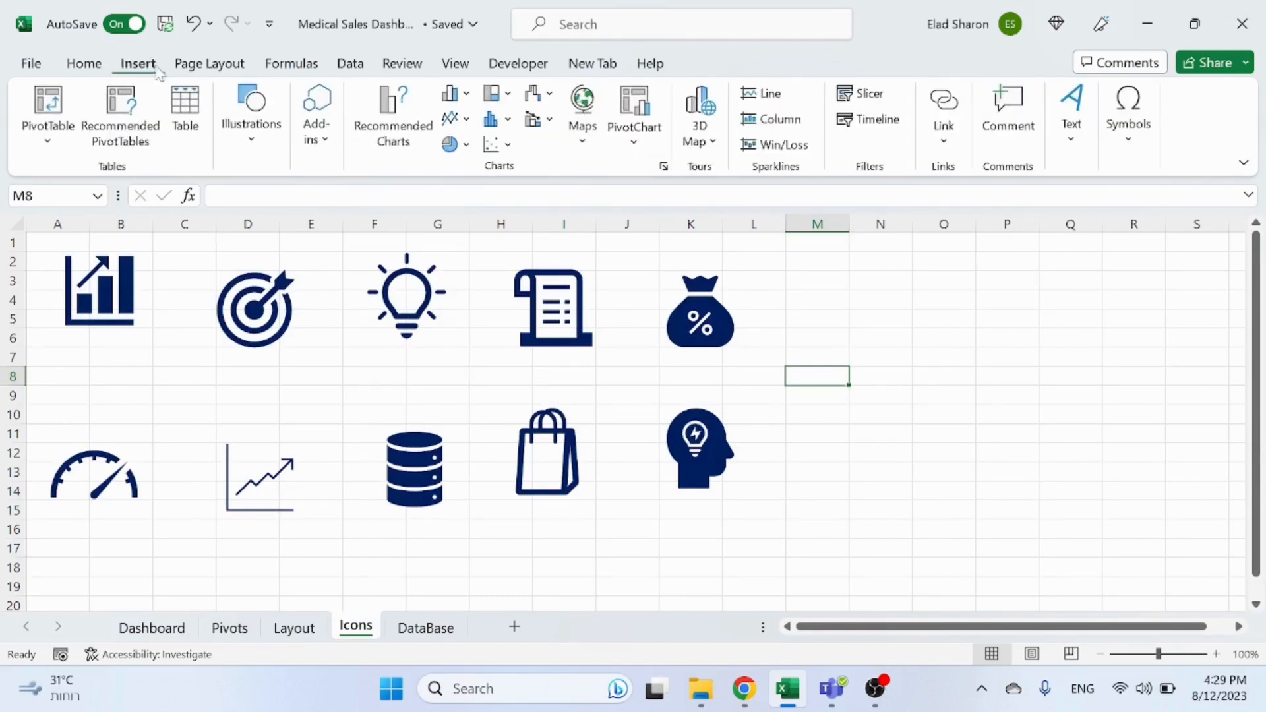
{"action": "left_click", "coordinate": [248, 155]}
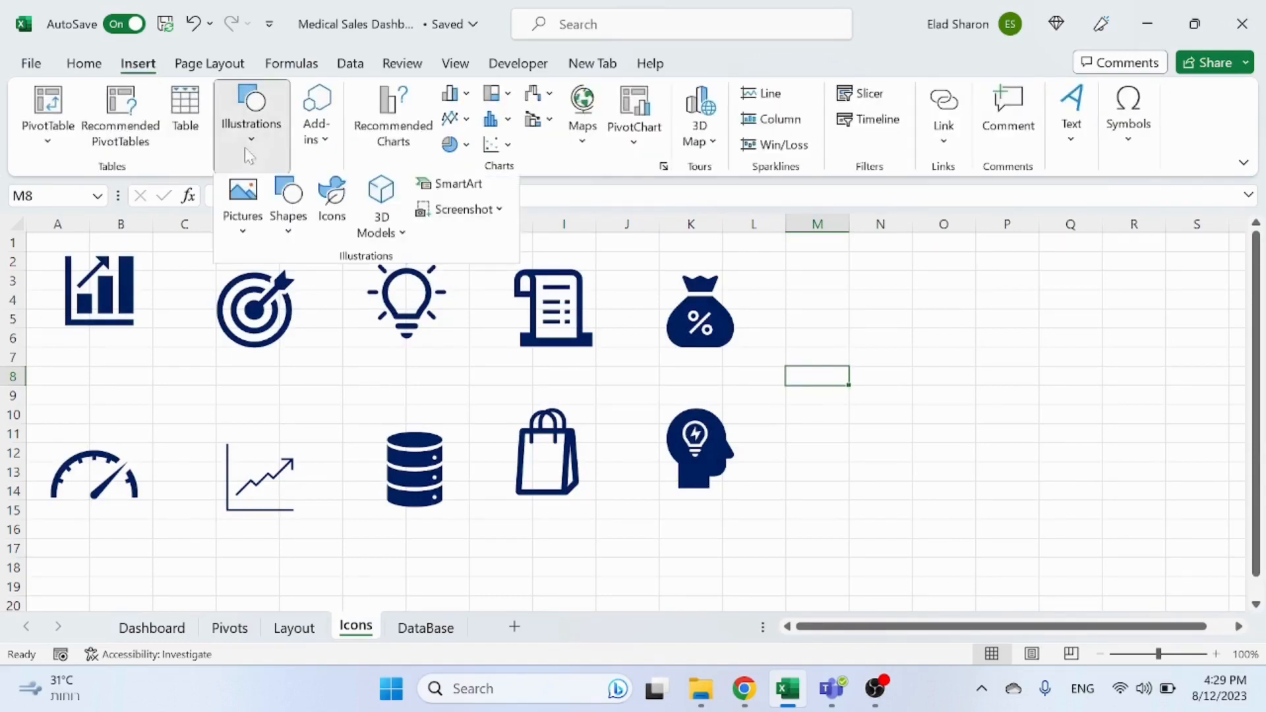
{"action": "left_click", "coordinate": [332, 201]}
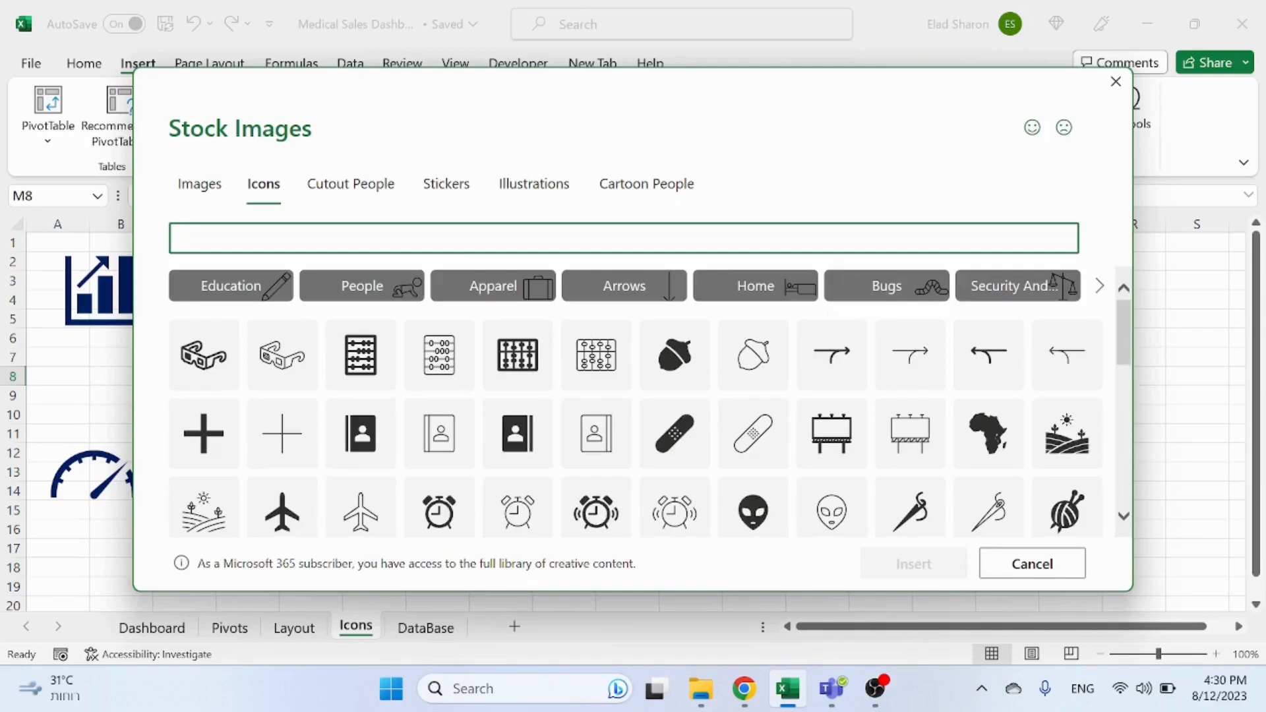
{"action": "left_click", "coordinate": [1100, 290]}
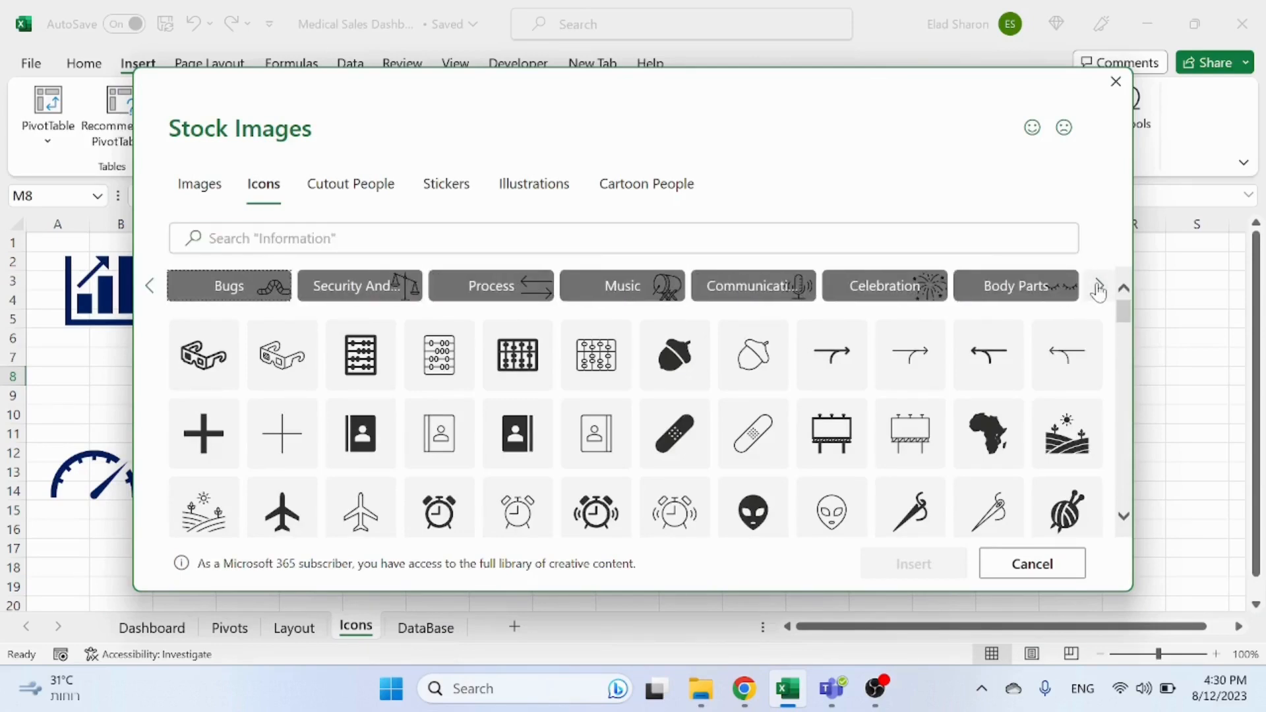
{"action": "left_click", "coordinate": [1099, 291]}
{"action": "left_click", "coordinate": [1098, 291]}
{"action": "left_click", "coordinate": [1098, 291]}
{"action": "left_click", "coordinate": [1099, 291]}
{"action": "left_click", "coordinate": [1098, 291]}
{"action": "left_click", "coordinate": [1098, 291]}
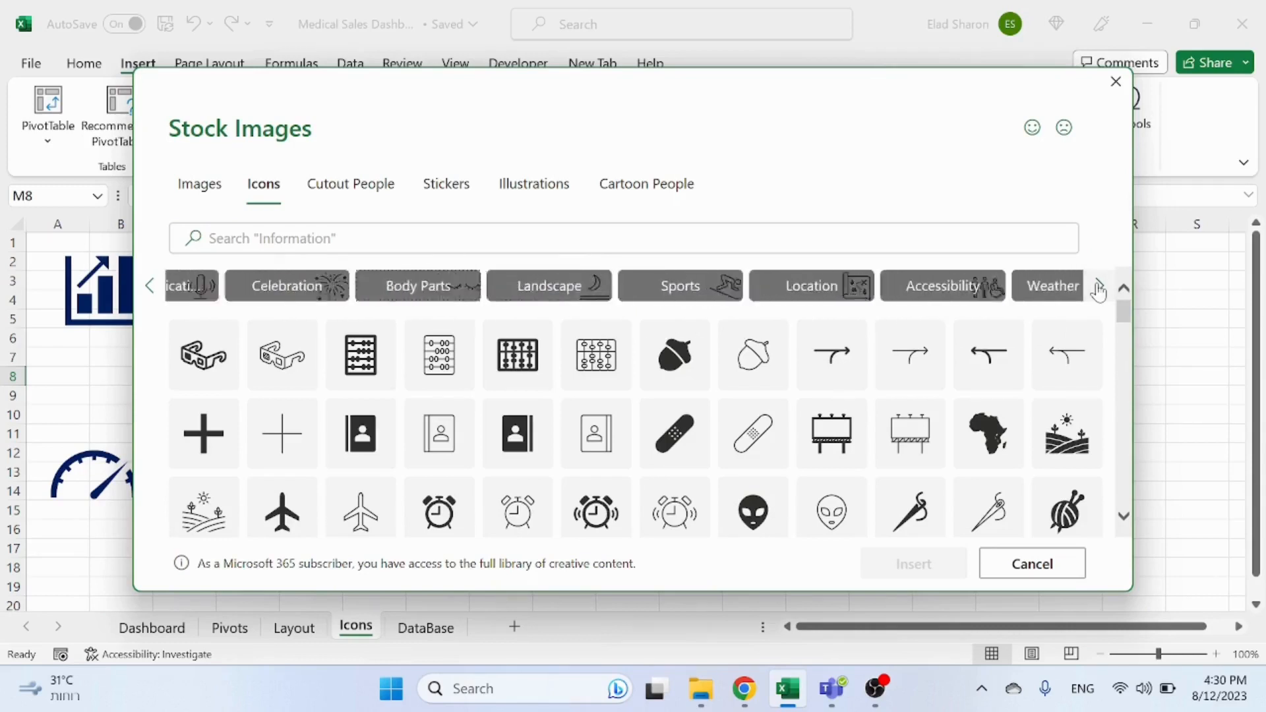
{"action": "left_click", "coordinate": [1098, 290]}
{"action": "left_click", "coordinate": [1099, 291]}
{"action": "left_click", "coordinate": [1099, 290]}
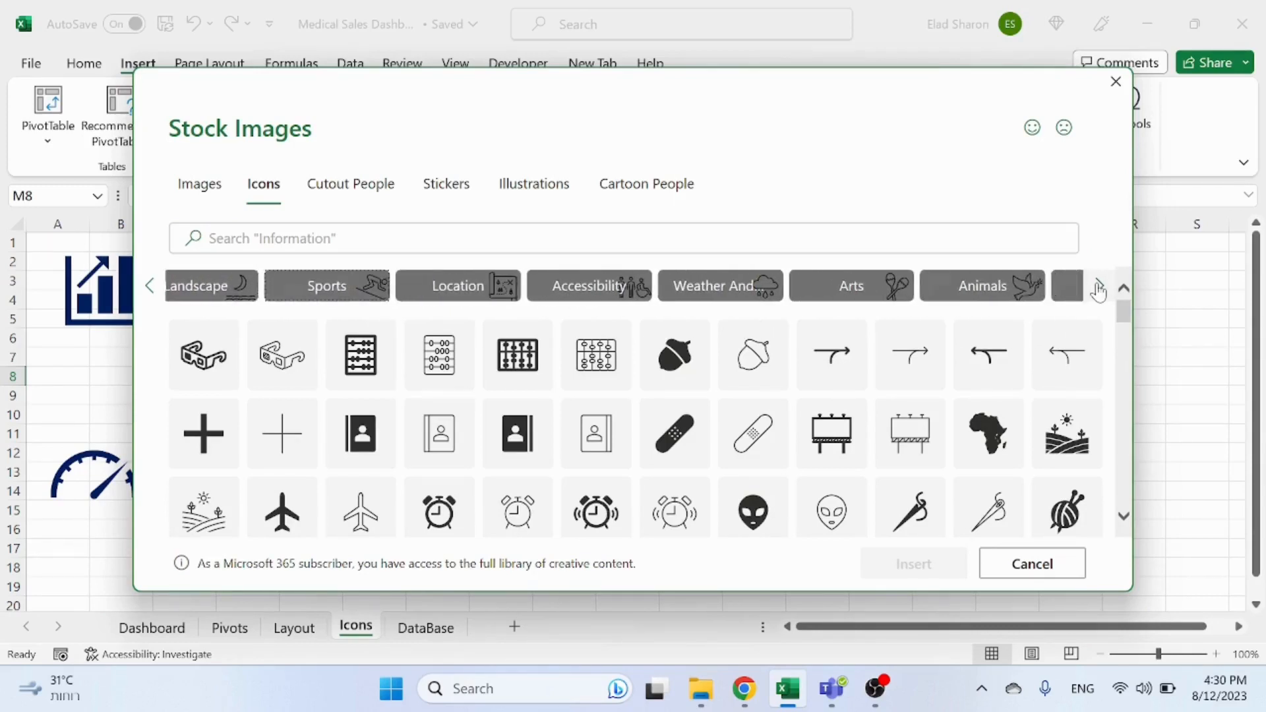
{"action": "left_click", "coordinate": [1098, 291]}
{"action": "left_click", "coordinate": [1099, 291]}
{"action": "left_click", "coordinate": [1099, 290]}
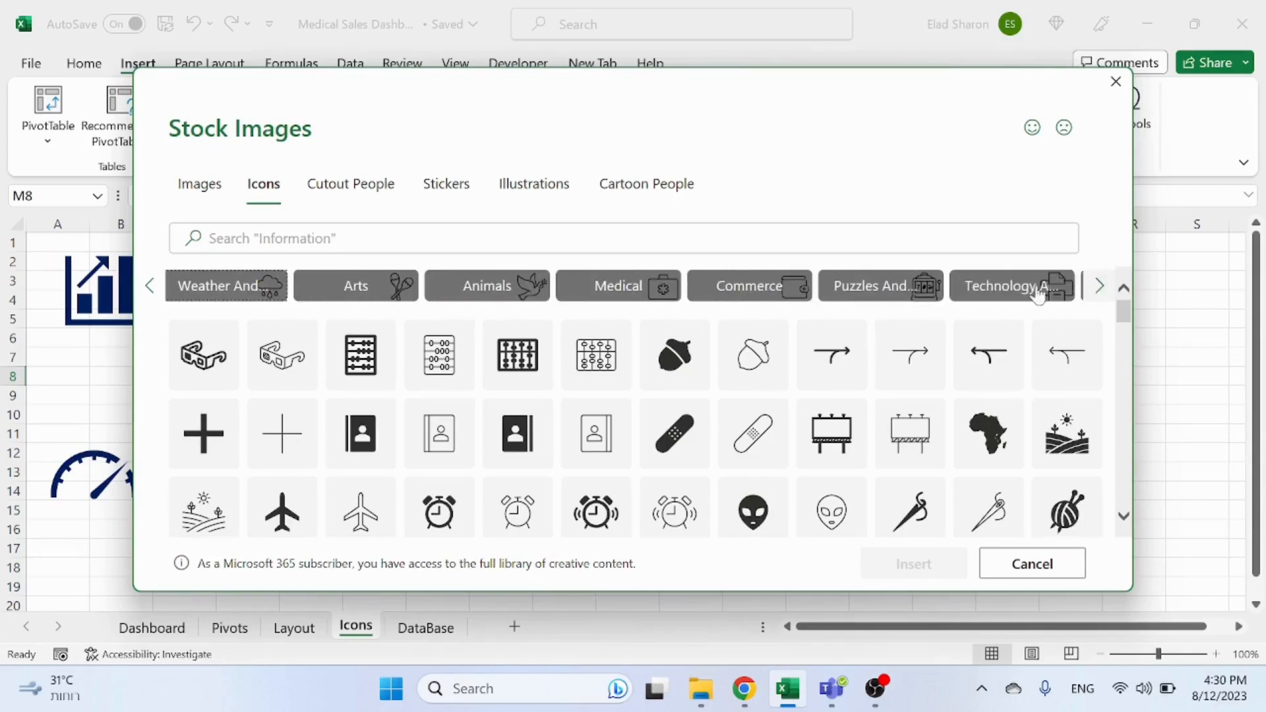
{"action": "left_click", "coordinate": [759, 293]}
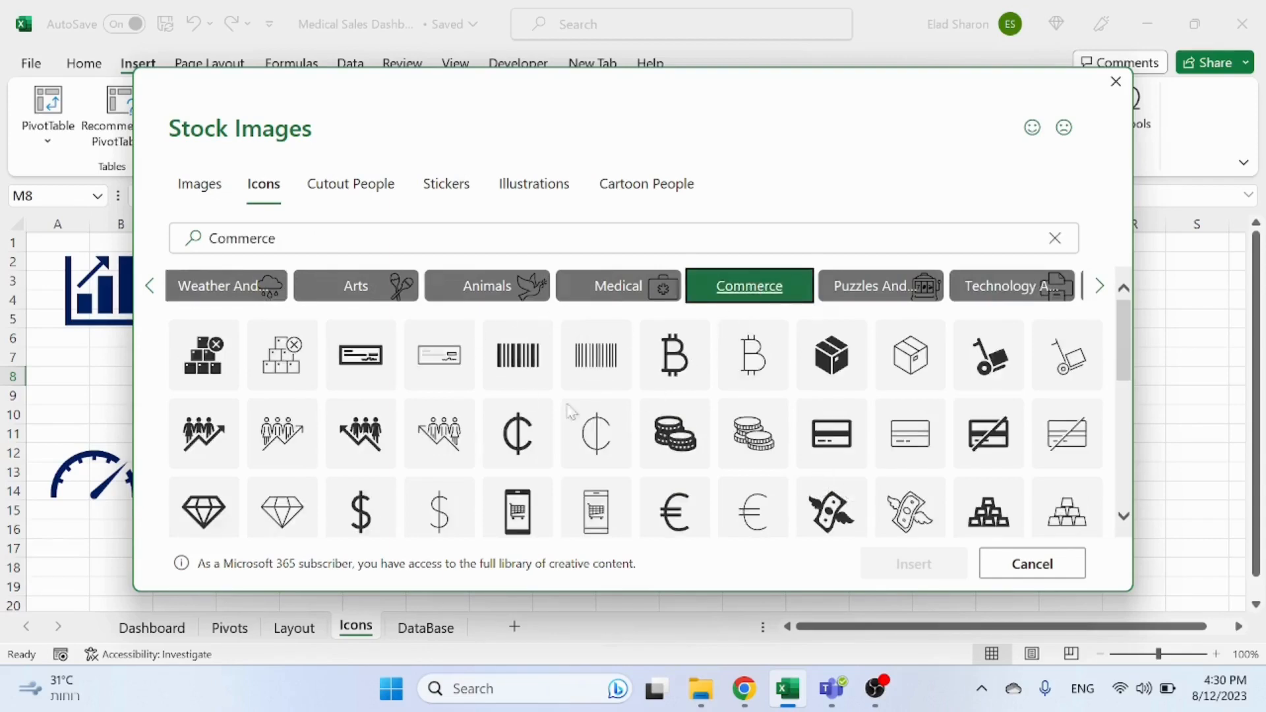
{"action": "scroll", "coordinate": [726, 436], "scroll_direction": "down", "scroll_amount": 3}
{"action": "scroll", "coordinate": [731, 431], "scroll_direction": "down", "scroll_amount": 3}
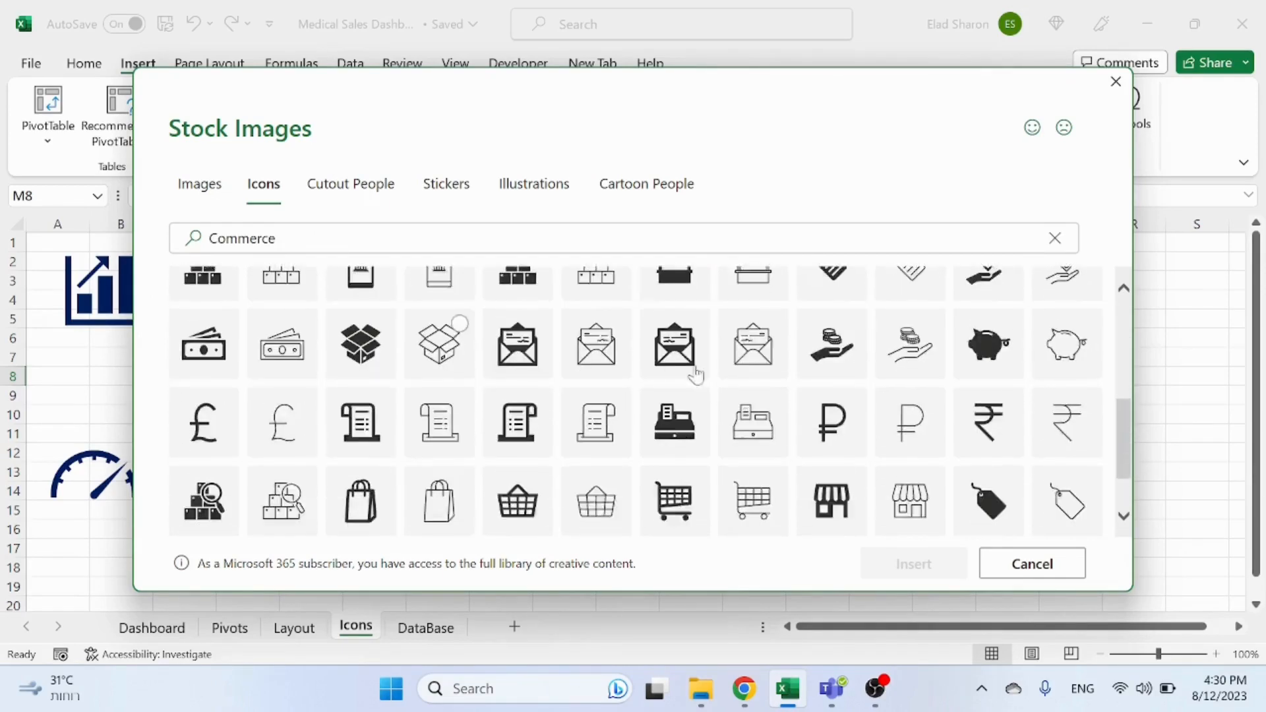
{"action": "scroll", "coordinate": [765, 419], "scroll_direction": "up", "scroll_amount": 4}
{"action": "scroll", "coordinate": [765, 417], "scroll_direction": "up", "scroll_amount": 1}
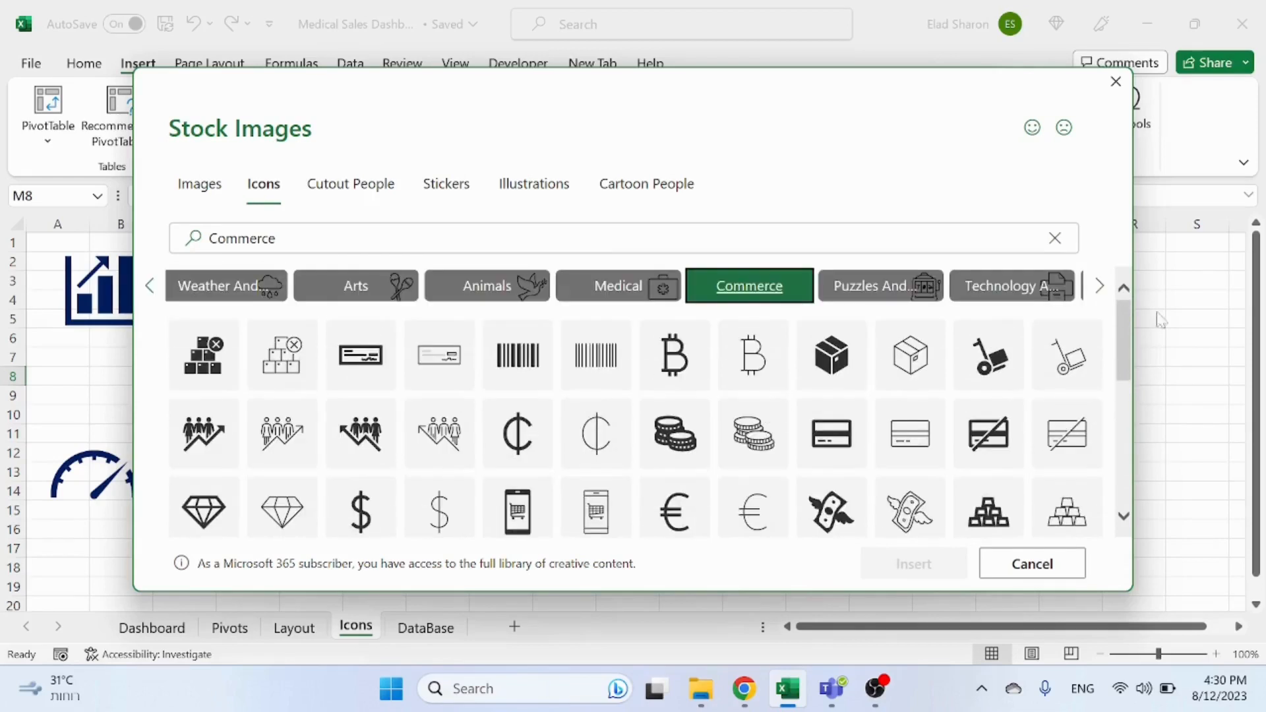
{"action": "left_click", "coordinate": [1101, 287]}
{"action": "left_click", "coordinate": [1101, 287]}
{"action": "left_click", "coordinate": [1101, 287]}
{"action": "left_click", "coordinate": [1102, 287]}
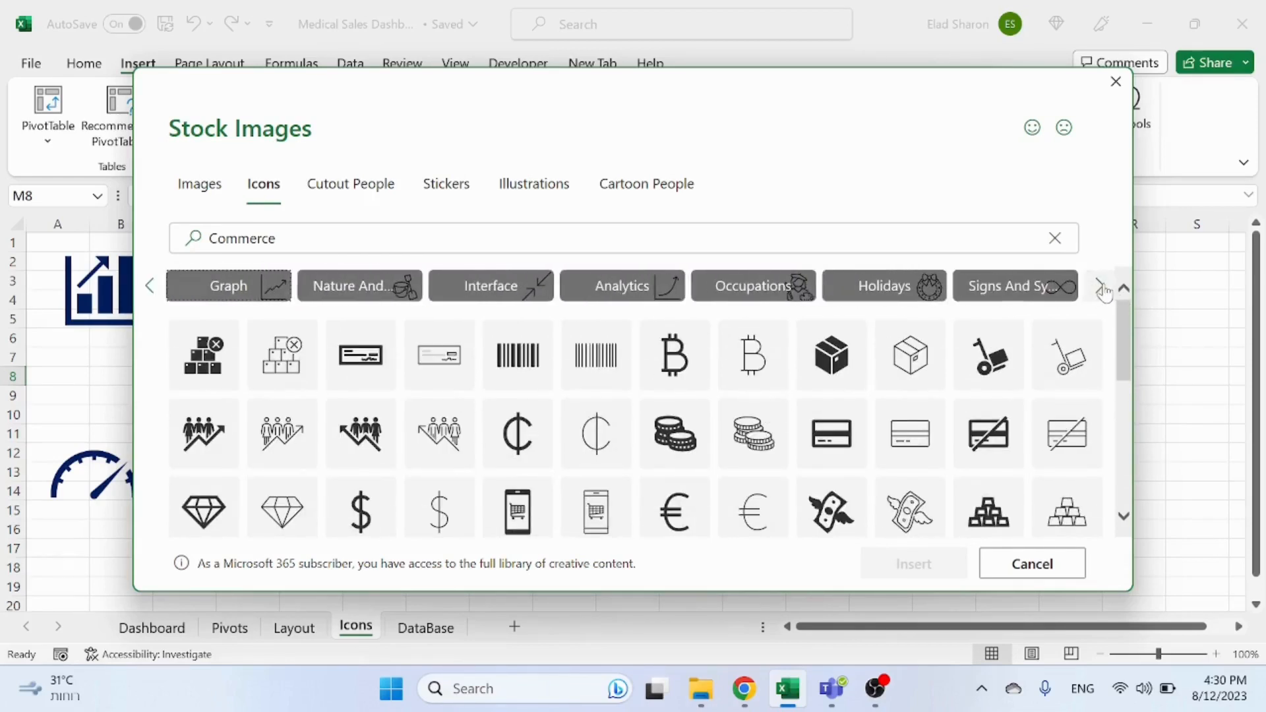
{"action": "left_click", "coordinate": [629, 289]}
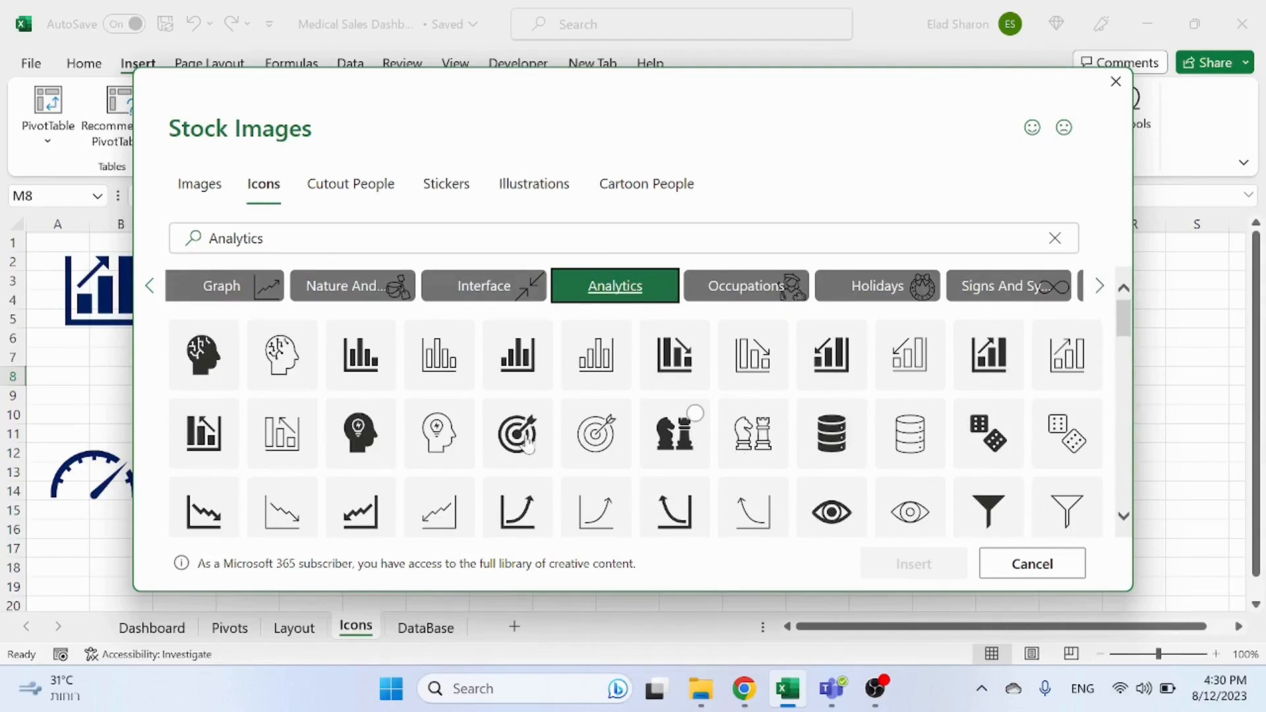
{"action": "key", "text": "Escape"}
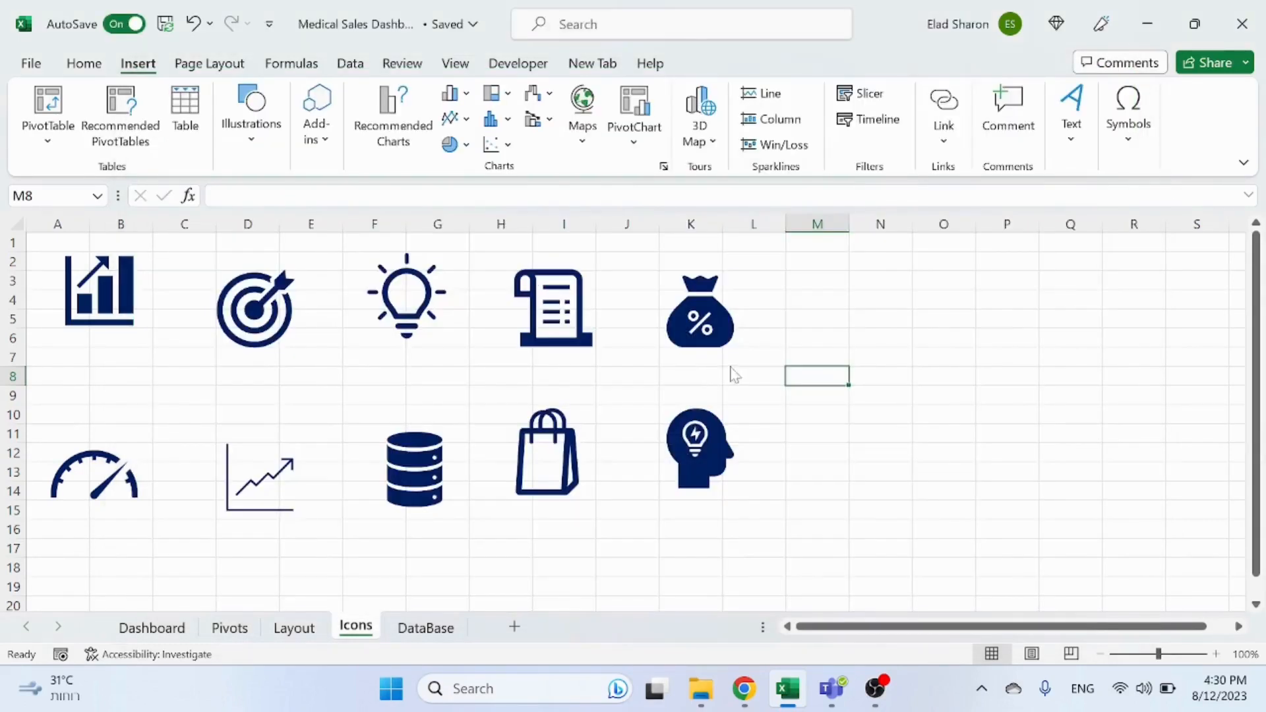
Step: Select all icons on the Icons sheet and try to apply a fill colour to them
{"action": "left_click", "coordinate": [724, 333]}
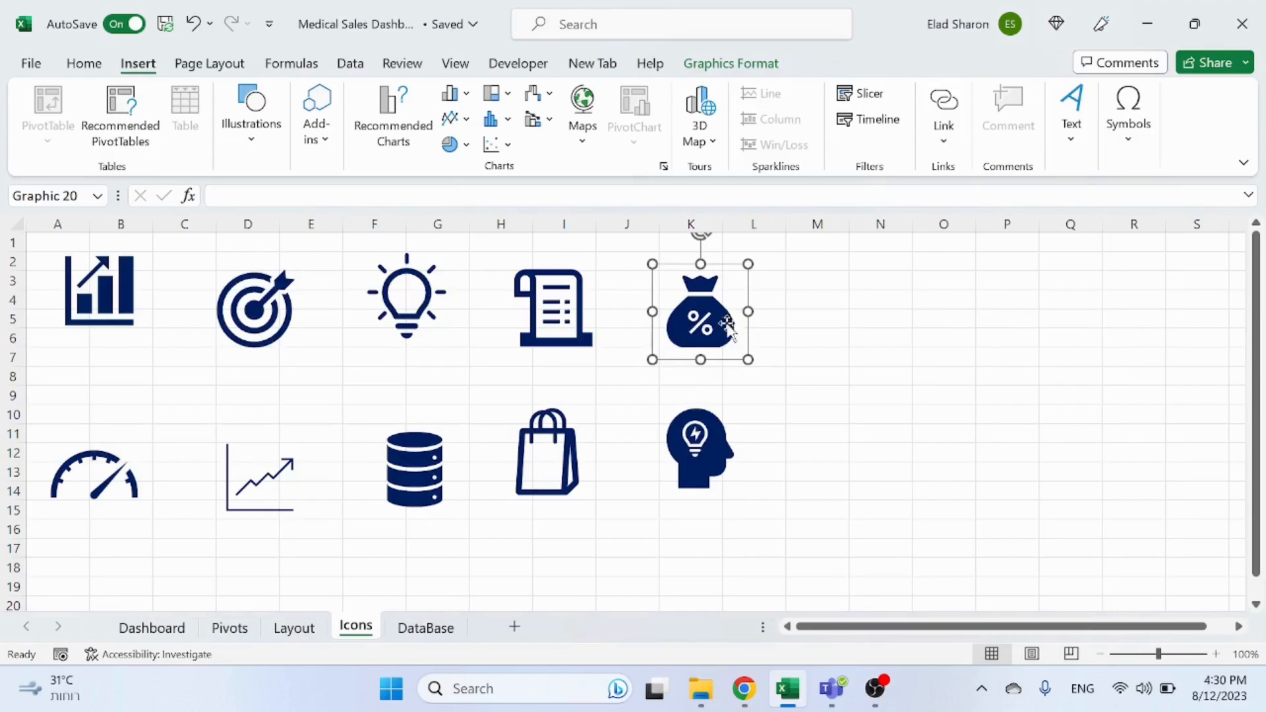
{"action": "key", "text": "Escape"}
{"action": "left_click", "coordinate": [726, 329]}
{"action": "key", "text": "ctrl+a"}
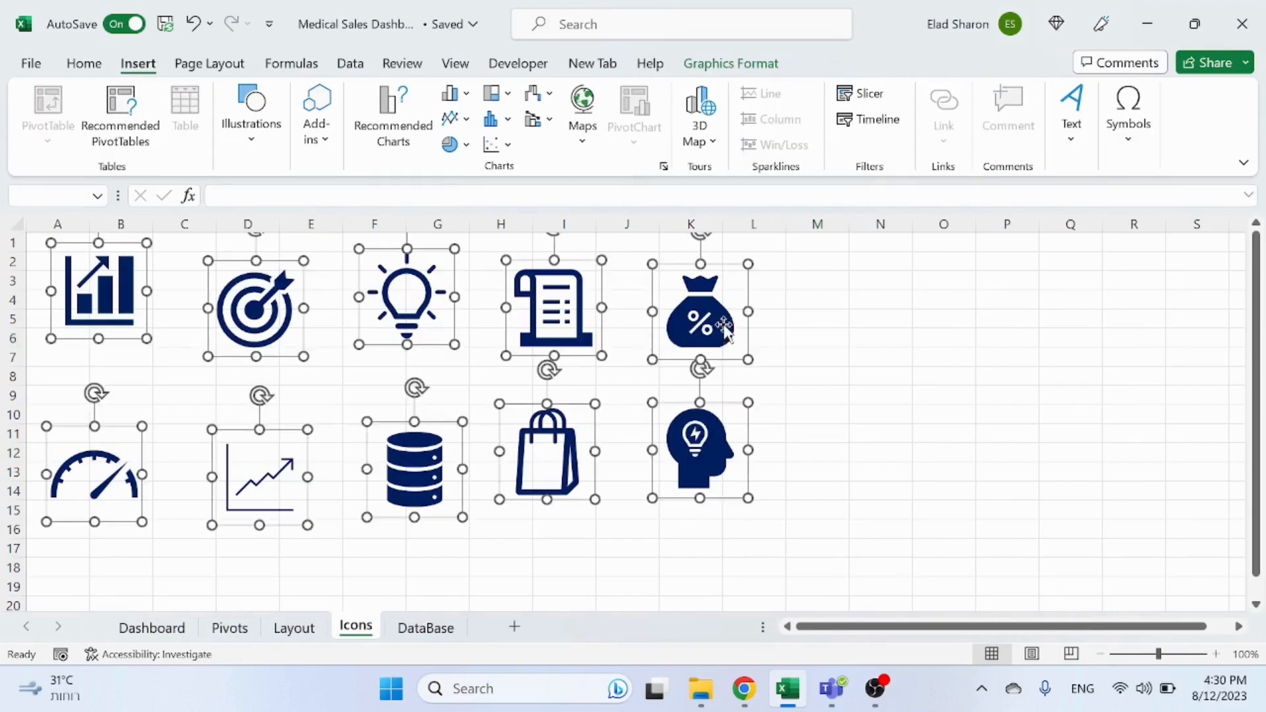
{"action": "left_click", "coordinate": [82, 65]}
{"action": "left_click", "coordinate": [286, 134]}
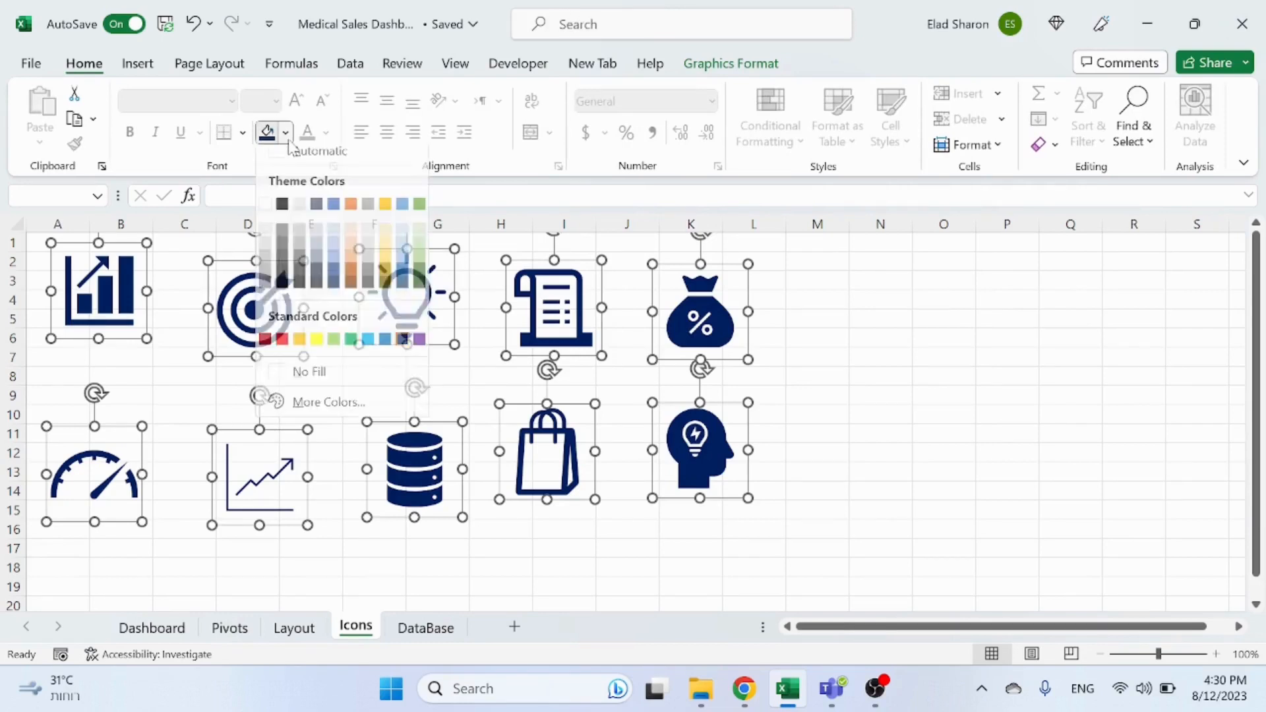
{"action": "left_click", "coordinate": [402, 354]}
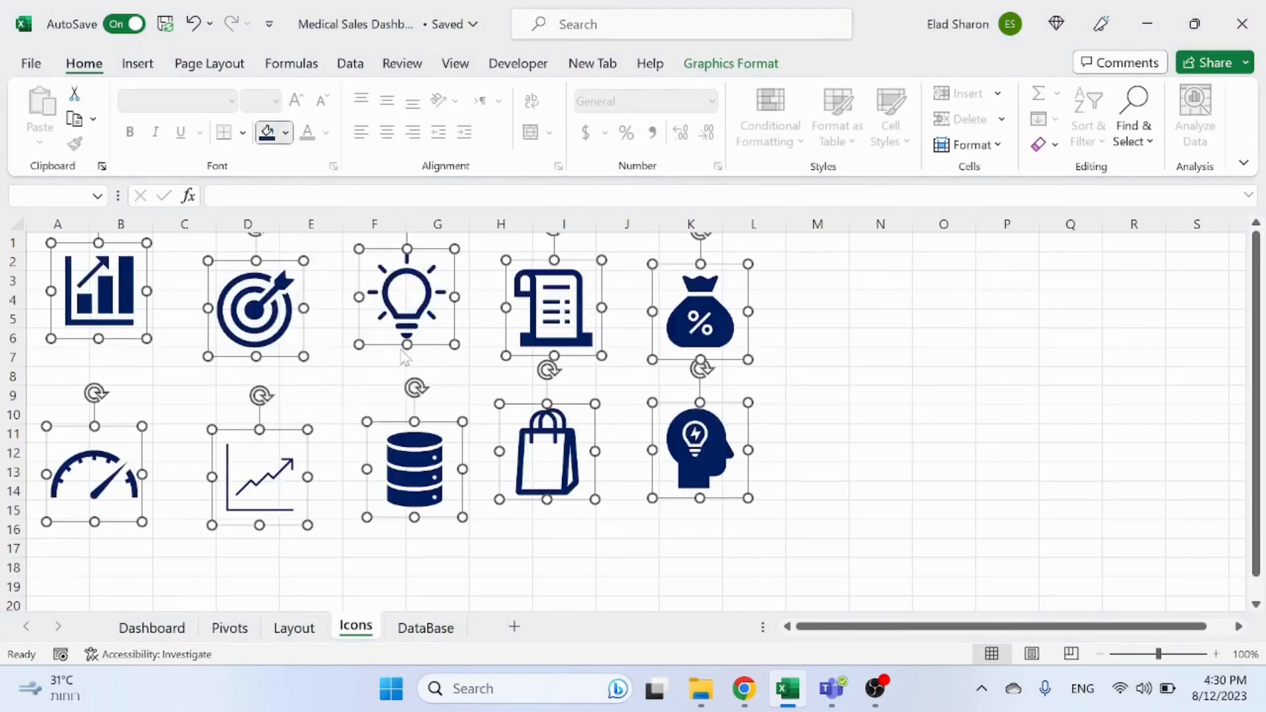
{"action": "left_click", "coordinate": [856, 362]}
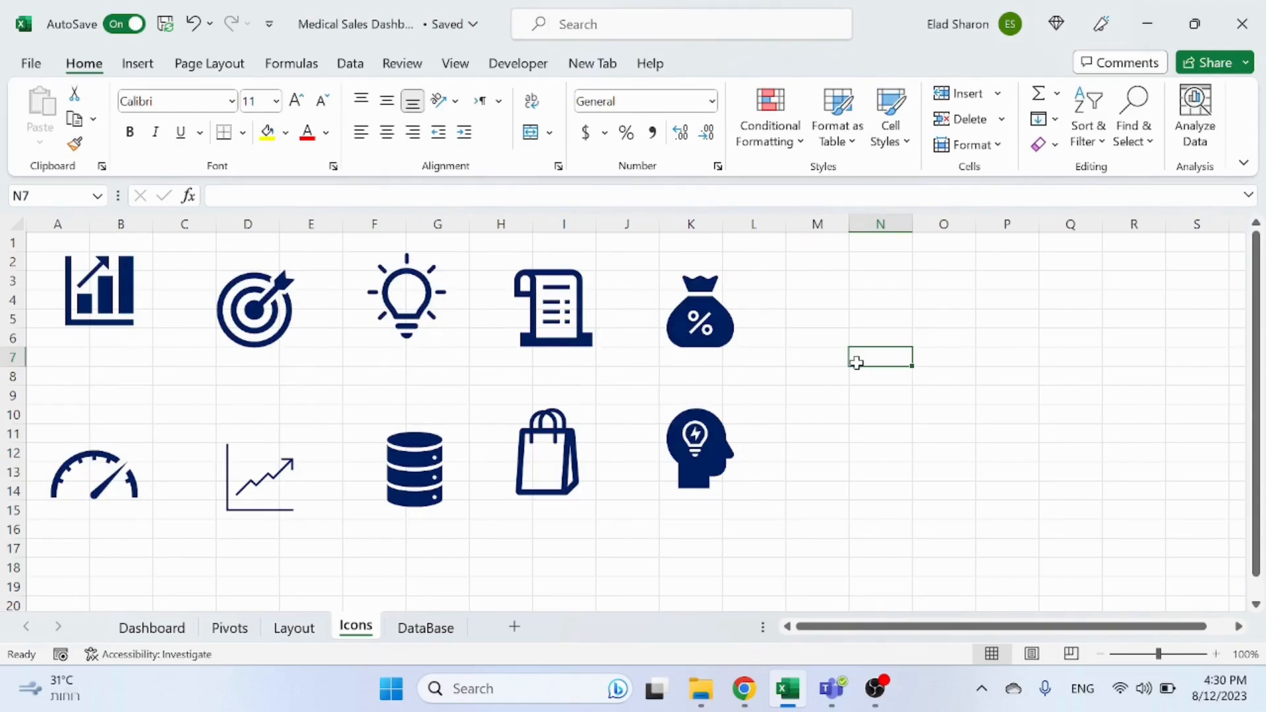
Step: Copy a styled rectangle from the Layout sheet and paste it onto the Dashboard beside the chart
{"action": "left_click", "coordinate": [313, 632]}
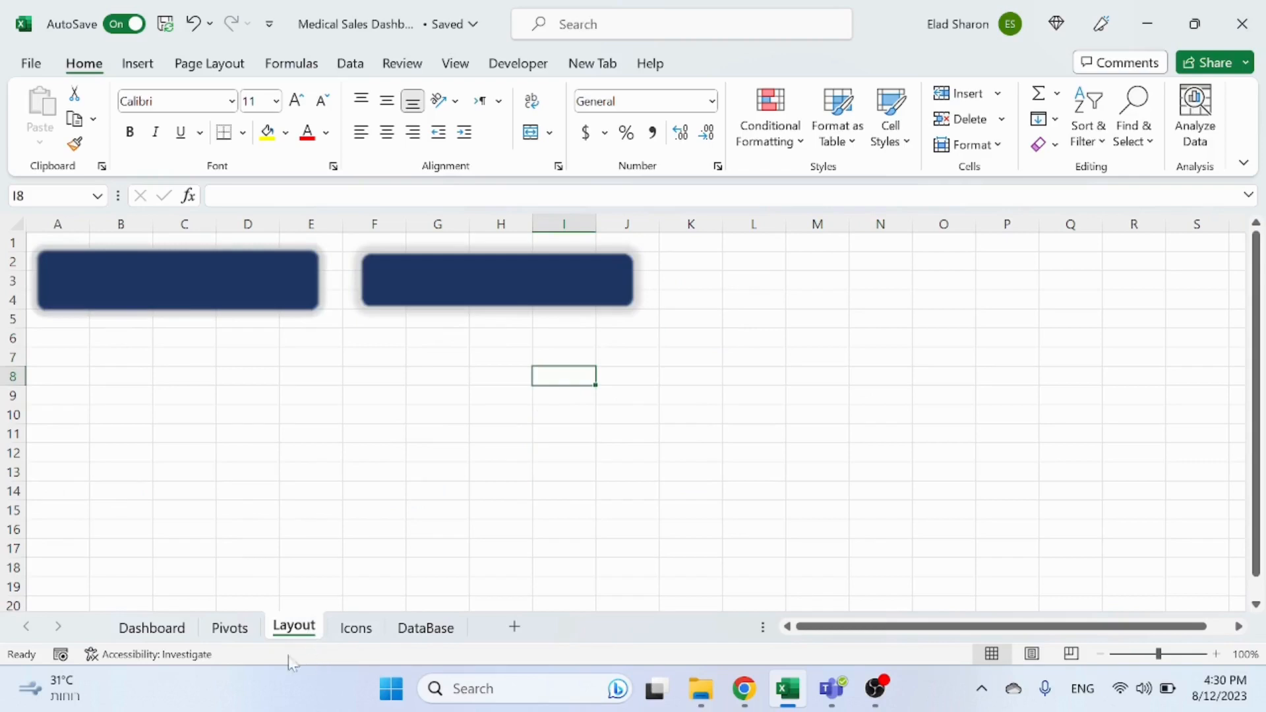
{"action": "left_click", "coordinate": [433, 305]}
{"action": "left_click", "coordinate": [235, 259]}
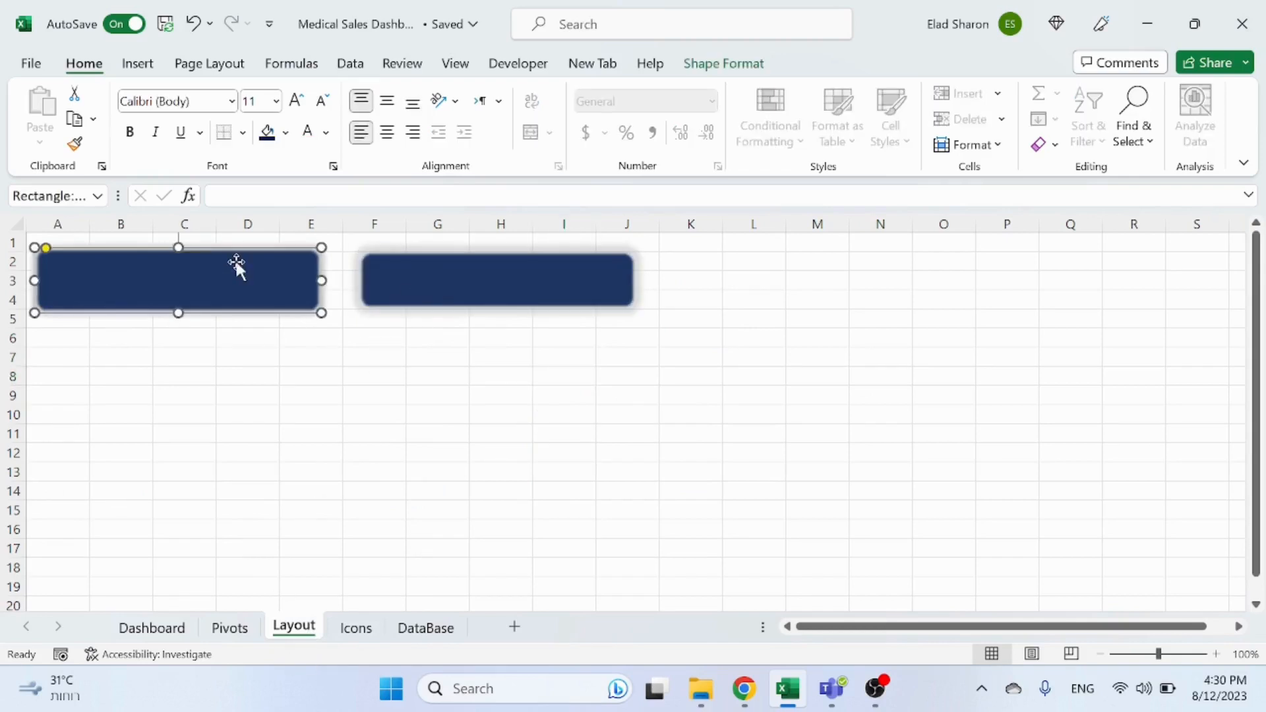
{"action": "left_click", "coordinate": [152, 628]}
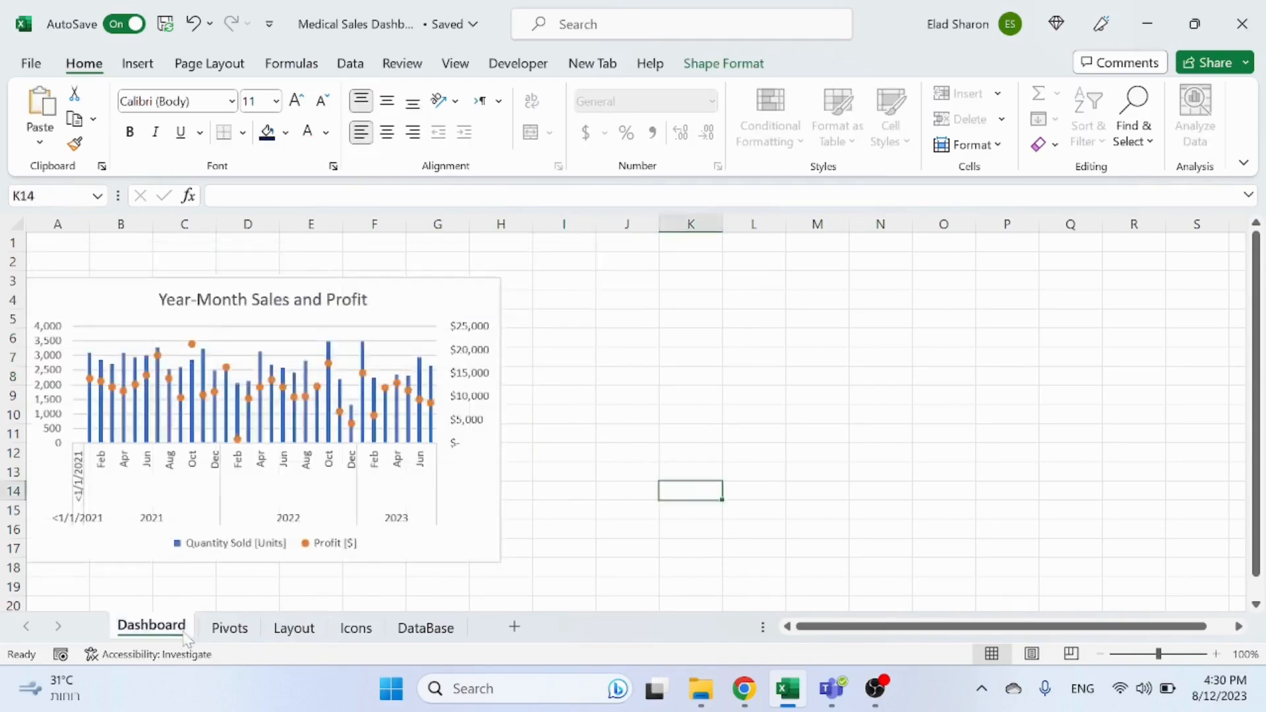
{"action": "left_click", "coordinate": [711, 318]}
{"action": "key", "text": "ctrl+v"}
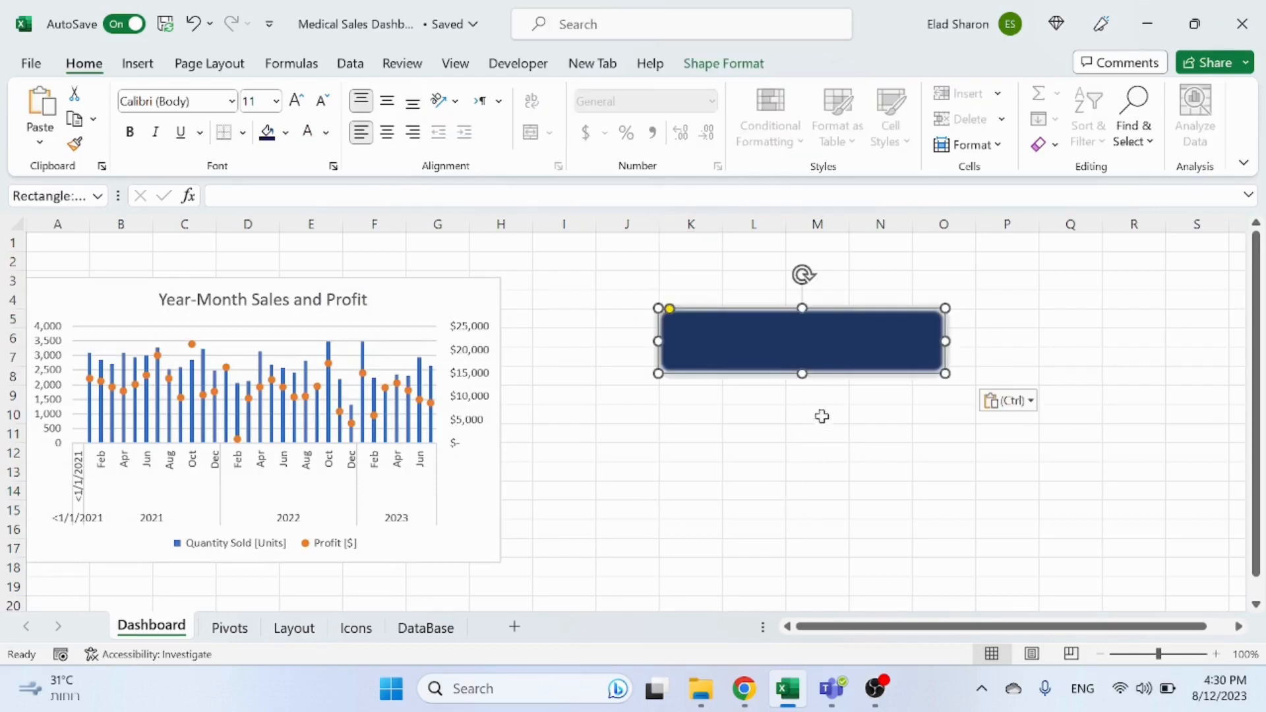
{"action": "left_click", "coordinate": [821, 416]}
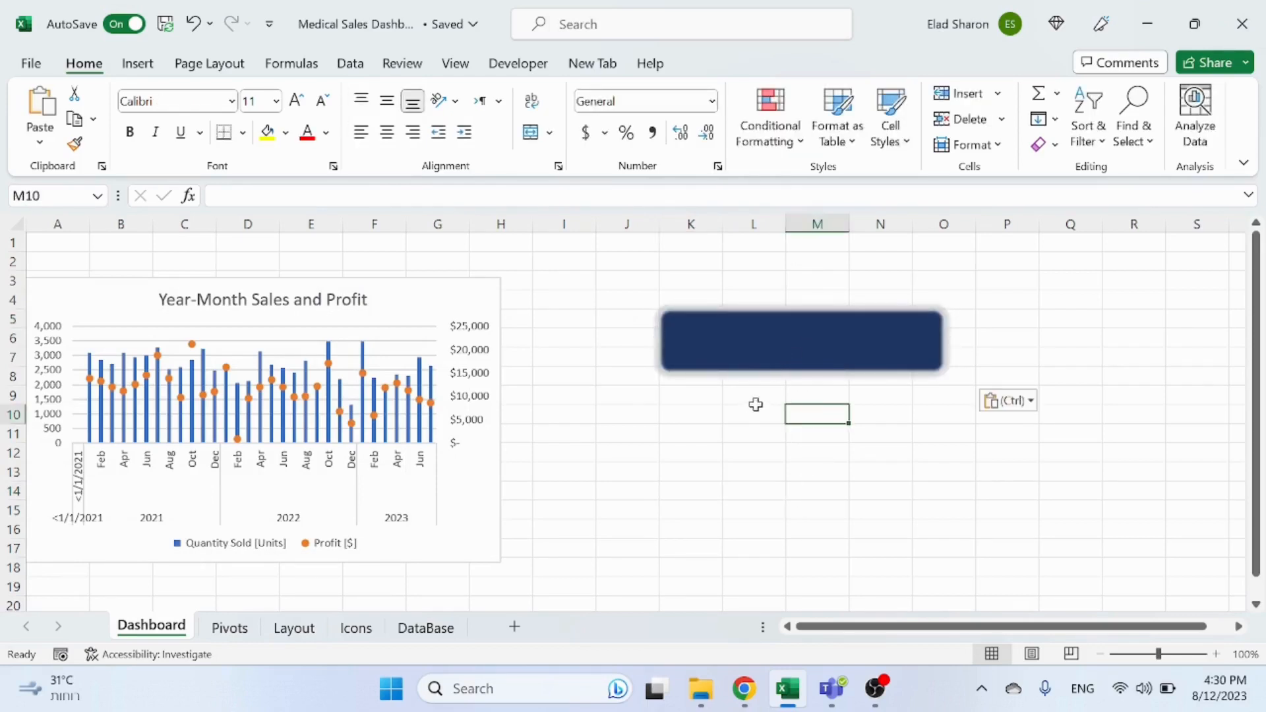
Step: Look through the DataBase, Pivots and Icons sheets, checking the shopping bag and money bag icons
{"action": "left_click", "coordinate": [772, 347]}
{"action": "left_click", "coordinate": [743, 393]}
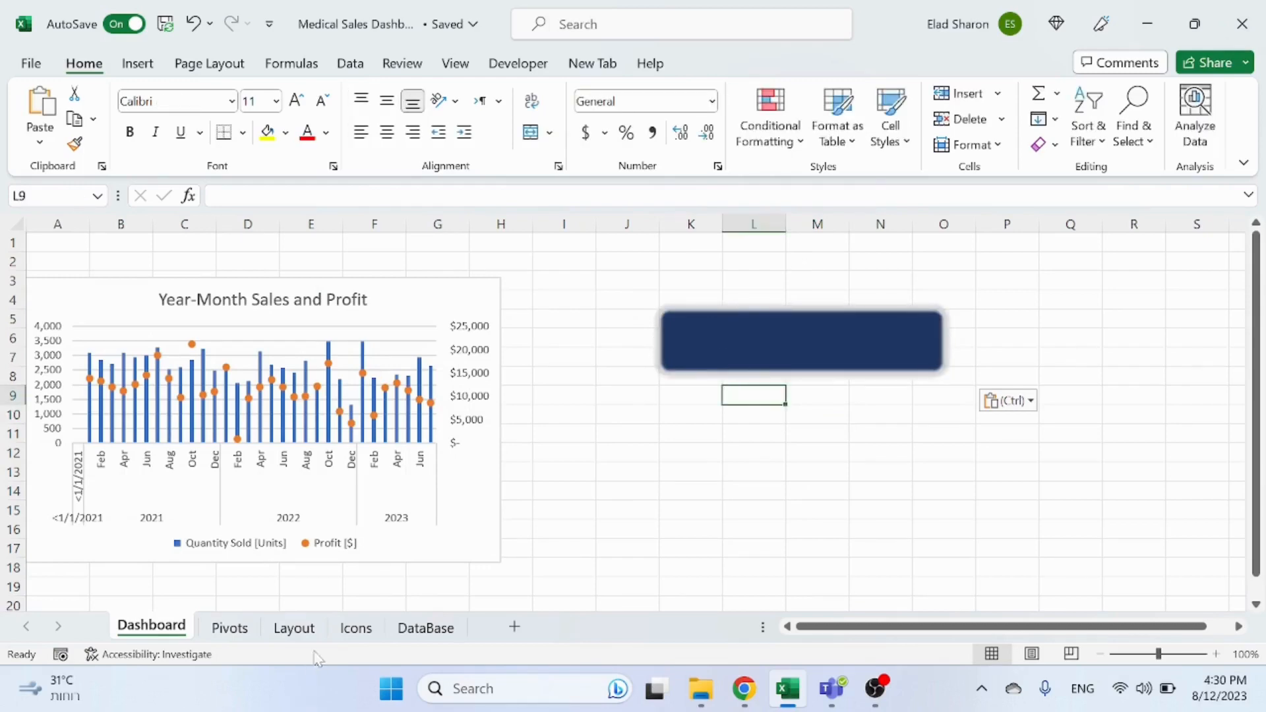
{"action": "left_click", "coordinate": [355, 627]}
{"action": "left_click", "coordinate": [424, 632]}
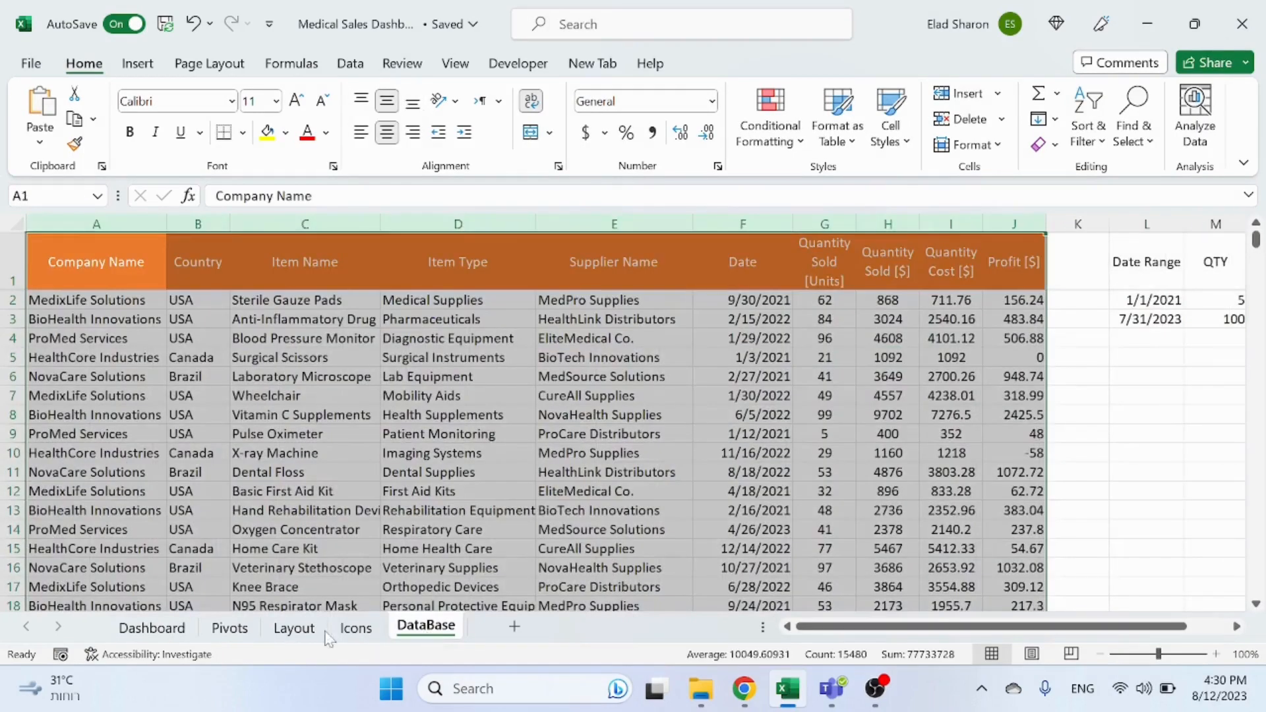
{"action": "left_click", "coordinate": [287, 632]}
{"action": "left_click", "coordinate": [249, 633]}
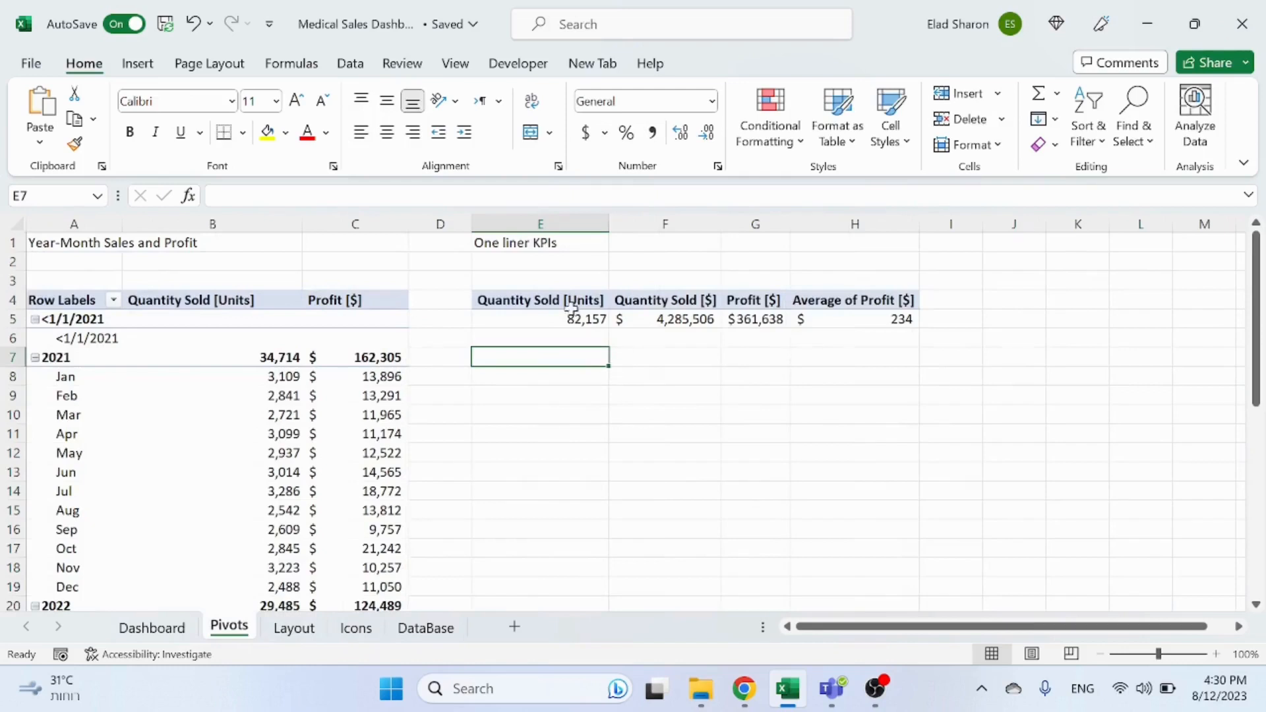
{"action": "left_click", "coordinate": [355, 627]}
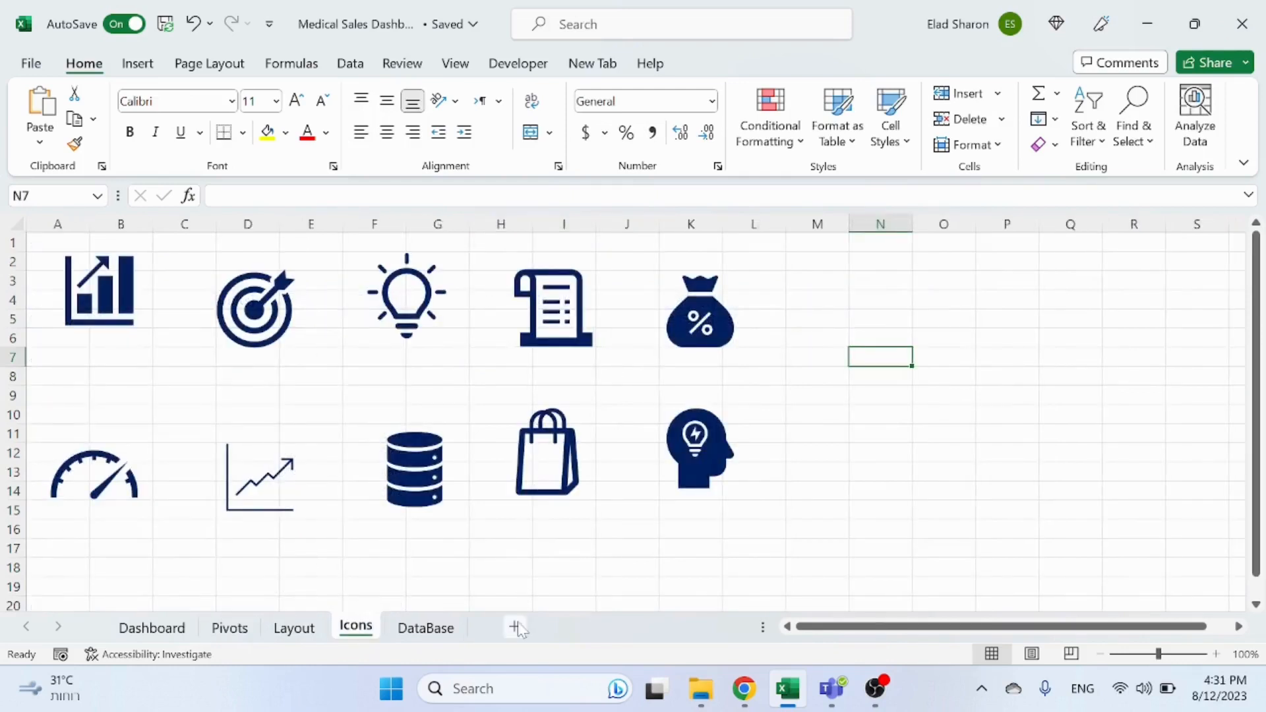
{"action": "left_click", "coordinate": [549, 422]}
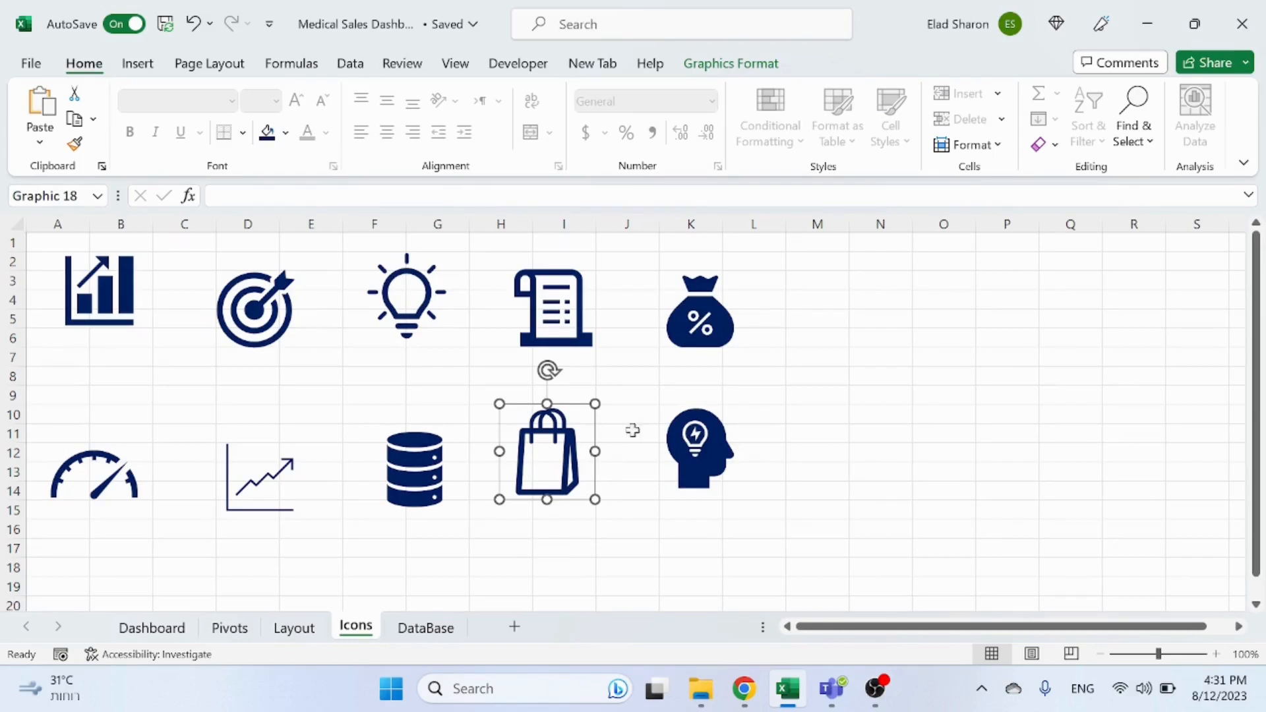
{"action": "left_click", "coordinate": [725, 323]}
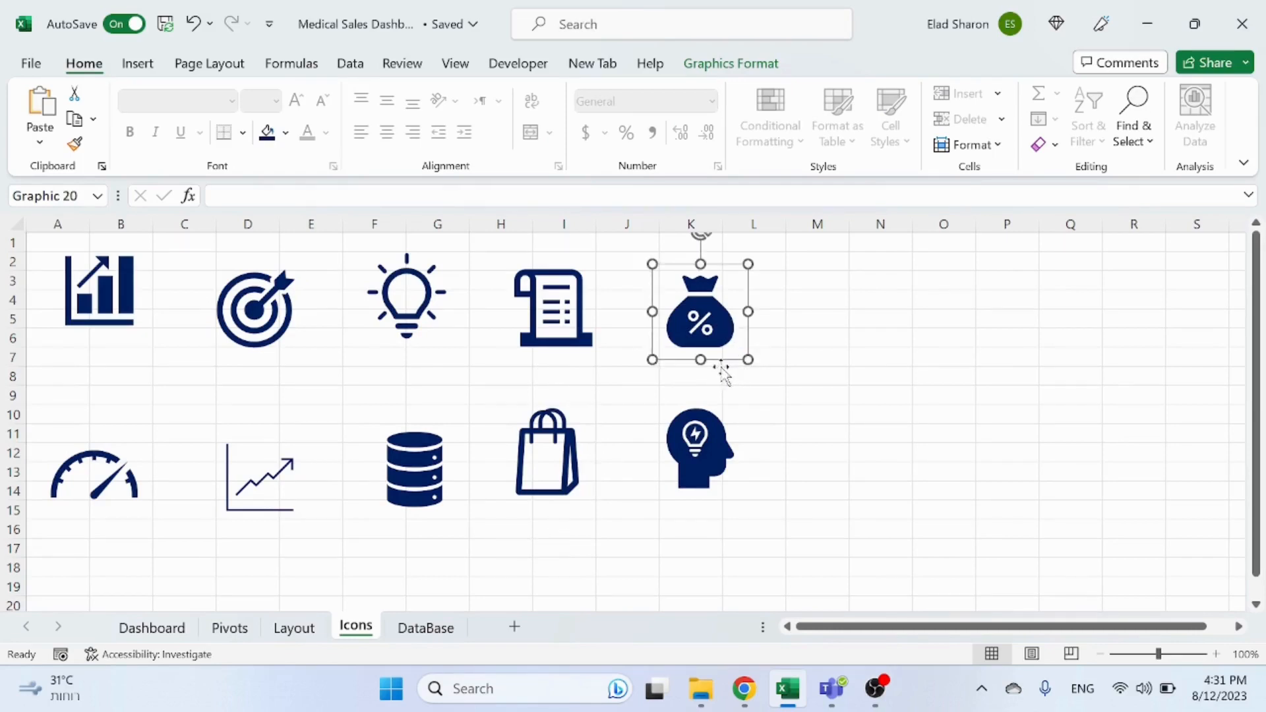
{"action": "left_click", "coordinate": [533, 448]}
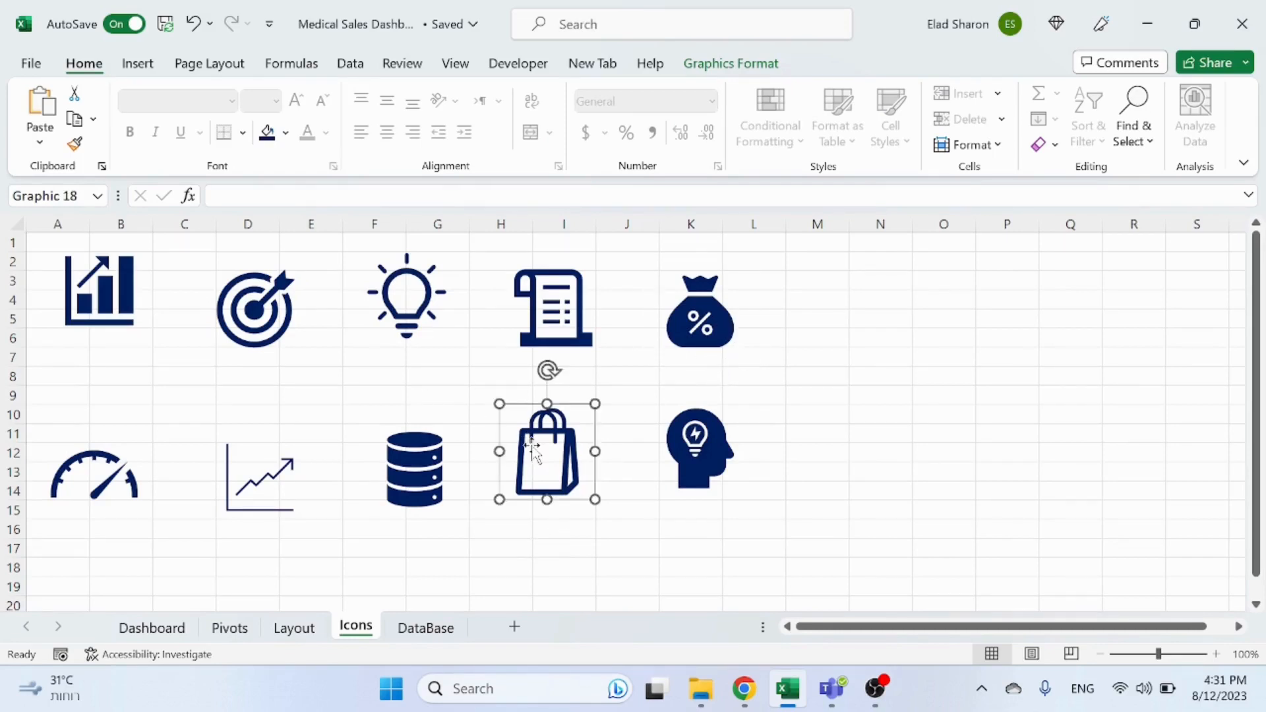
{"action": "left_click", "coordinate": [151, 628]}
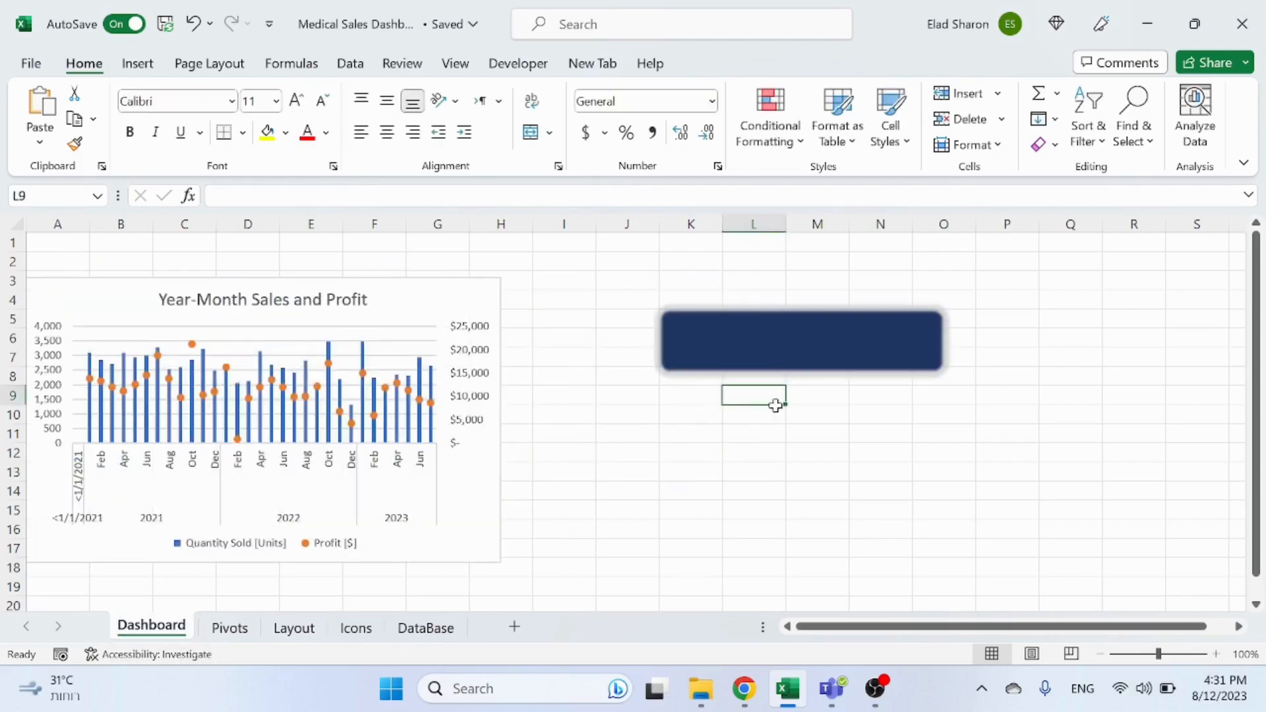
Step: Paste the shopping bag icon onto the Dashboard and place it at the left end of the dark blue rectangle
{"action": "key", "text": "ctrl+v"}
{"action": "left_click_drag", "start_coordinate": [776, 436], "coordinate": [712, 349]}
{"action": "left_click_drag", "start_coordinate": [752, 293], "coordinate": [716, 326]}
{"action": "right_click", "coordinate": [707, 335]}
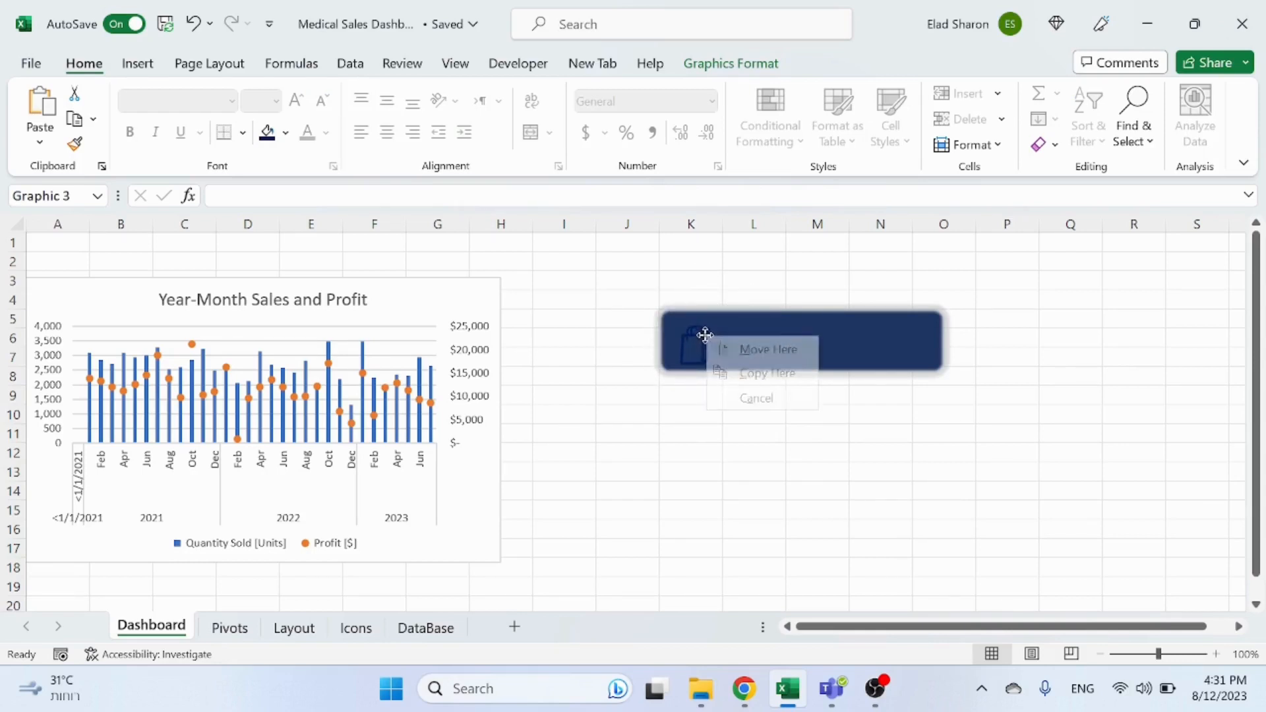
{"action": "key", "text": "Escape"}
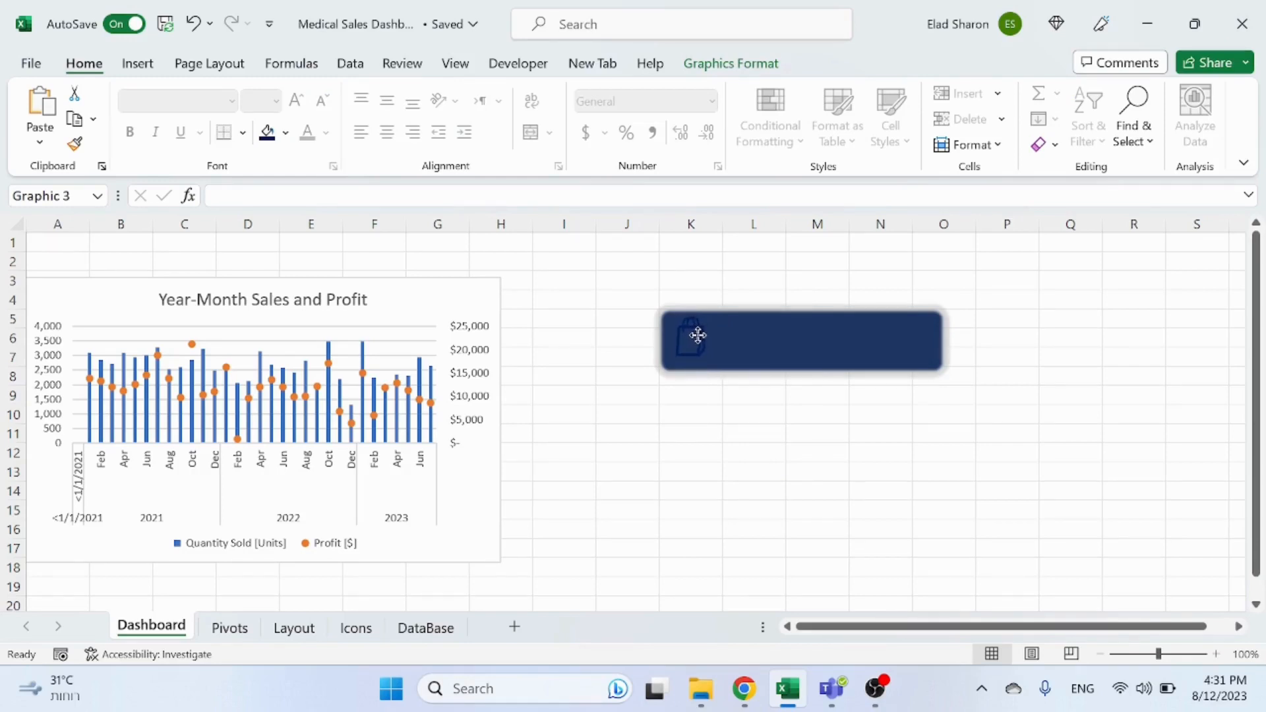
Step: Colour the shopping bag icon white
{"action": "left_click", "coordinate": [285, 132]}
{"action": "left_click", "coordinate": [272, 216]}
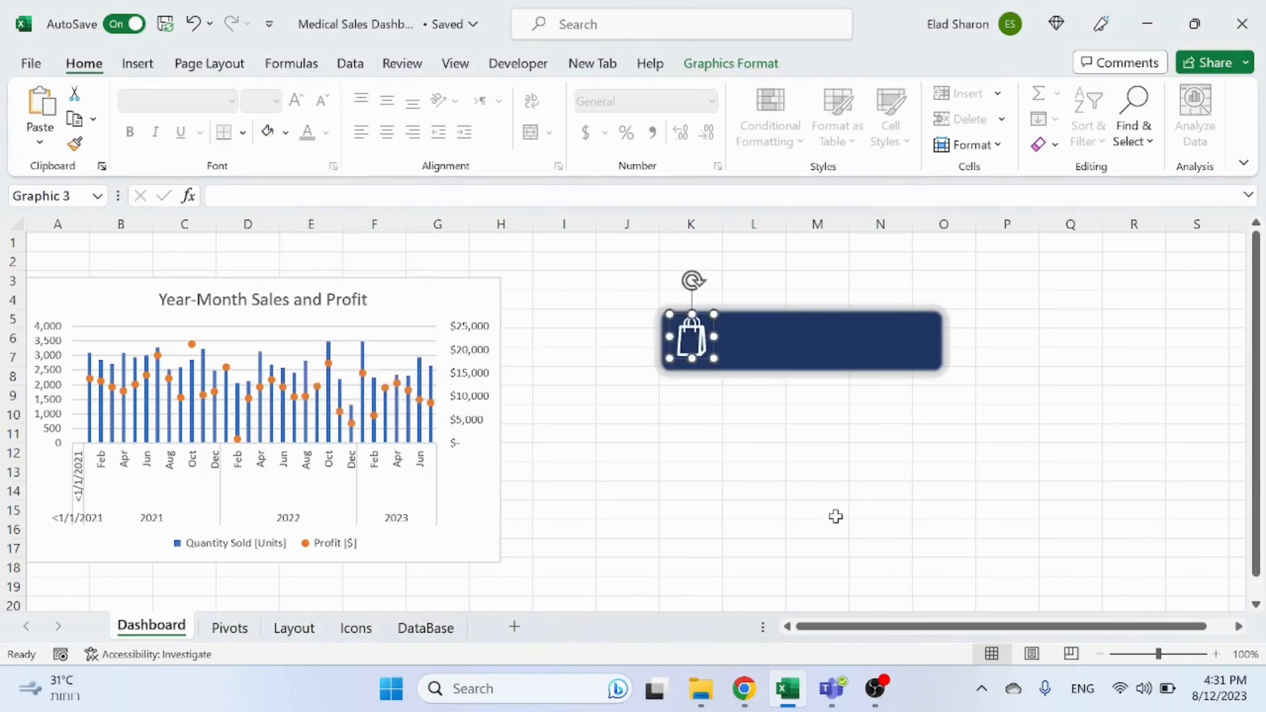
{"action": "left_click", "coordinate": [779, 470]}
{"action": "left_click", "coordinate": [707, 359]}
{"action": "left_click_drag", "start_coordinate": [706, 360], "coordinate": [702, 357]}
{"action": "left_click", "coordinate": [710, 403]}
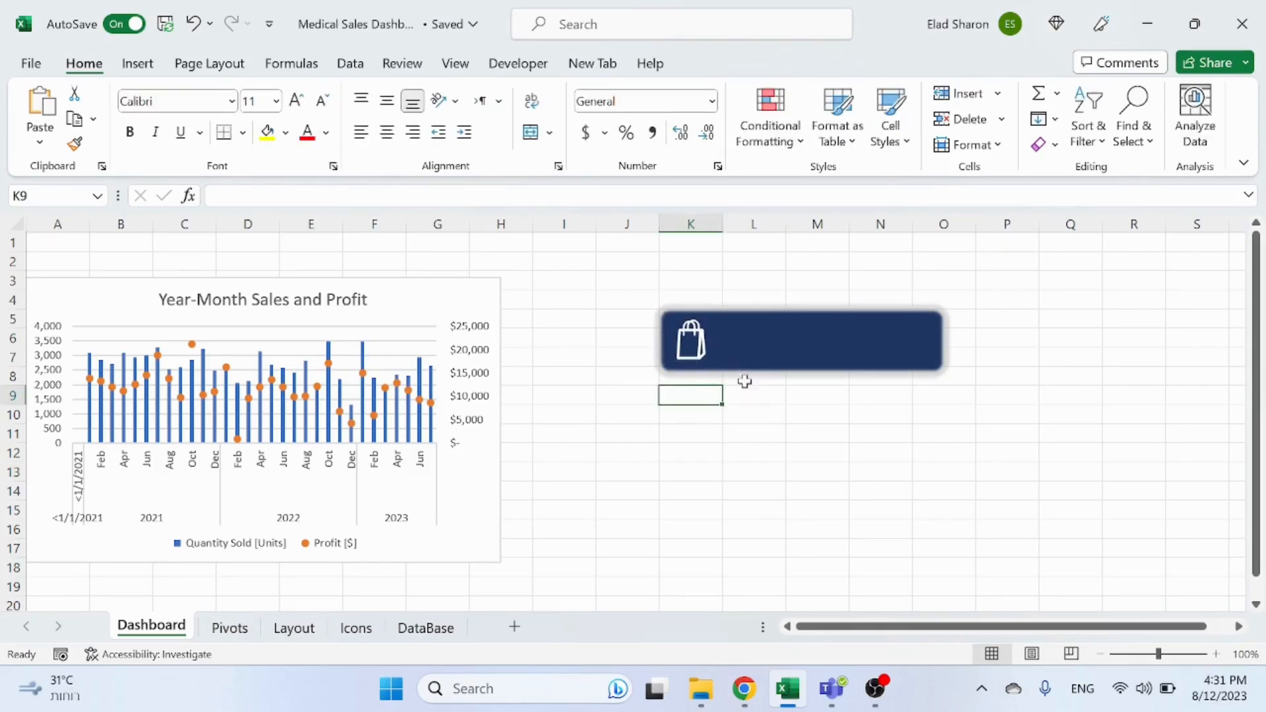
Step: Draw a text box below the dark blue rectangle on the Dashboard
{"action": "left_click", "coordinate": [157, 69]}
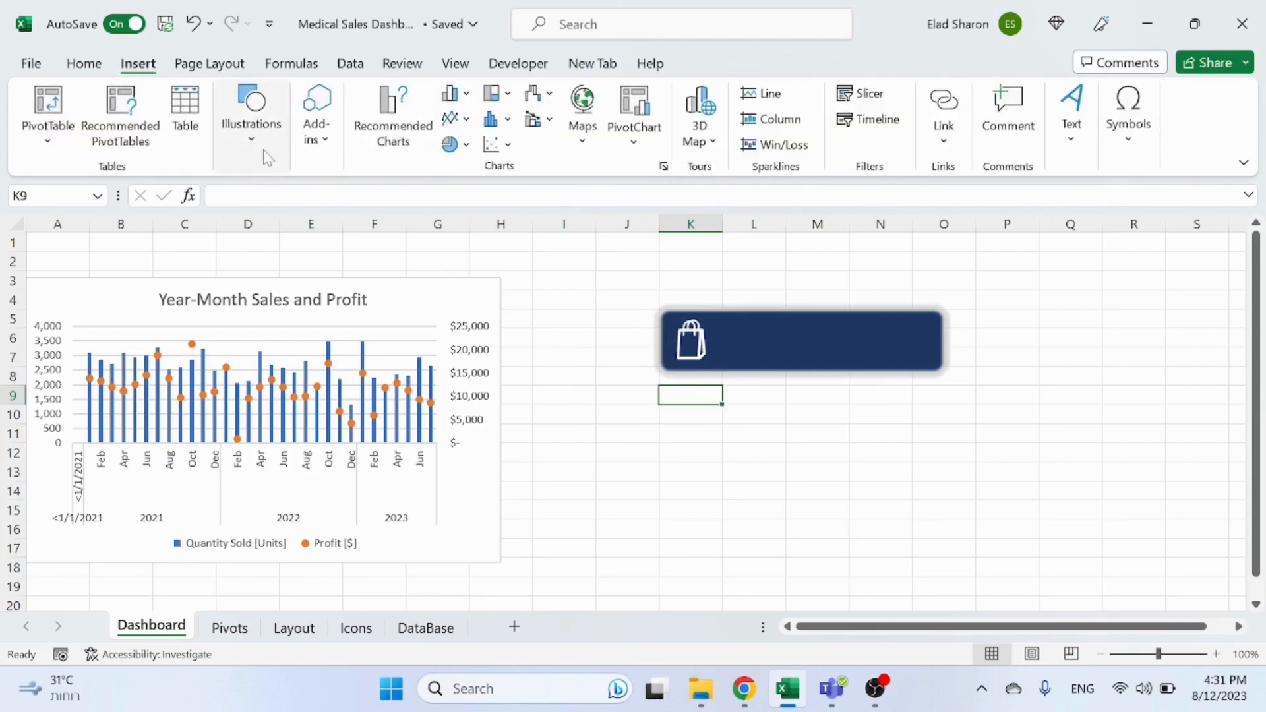
{"action": "left_click", "coordinate": [264, 150]}
{"action": "left_click", "coordinate": [287, 232]}
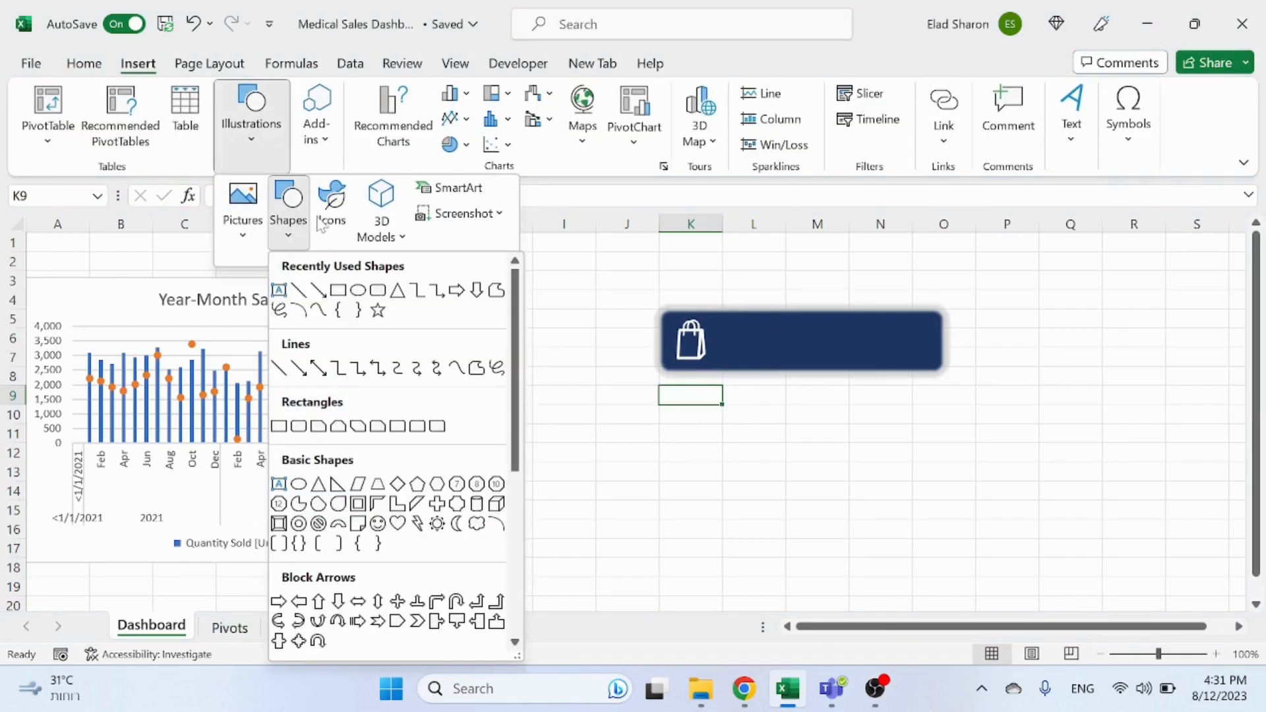
{"action": "left_click", "coordinate": [279, 291]}
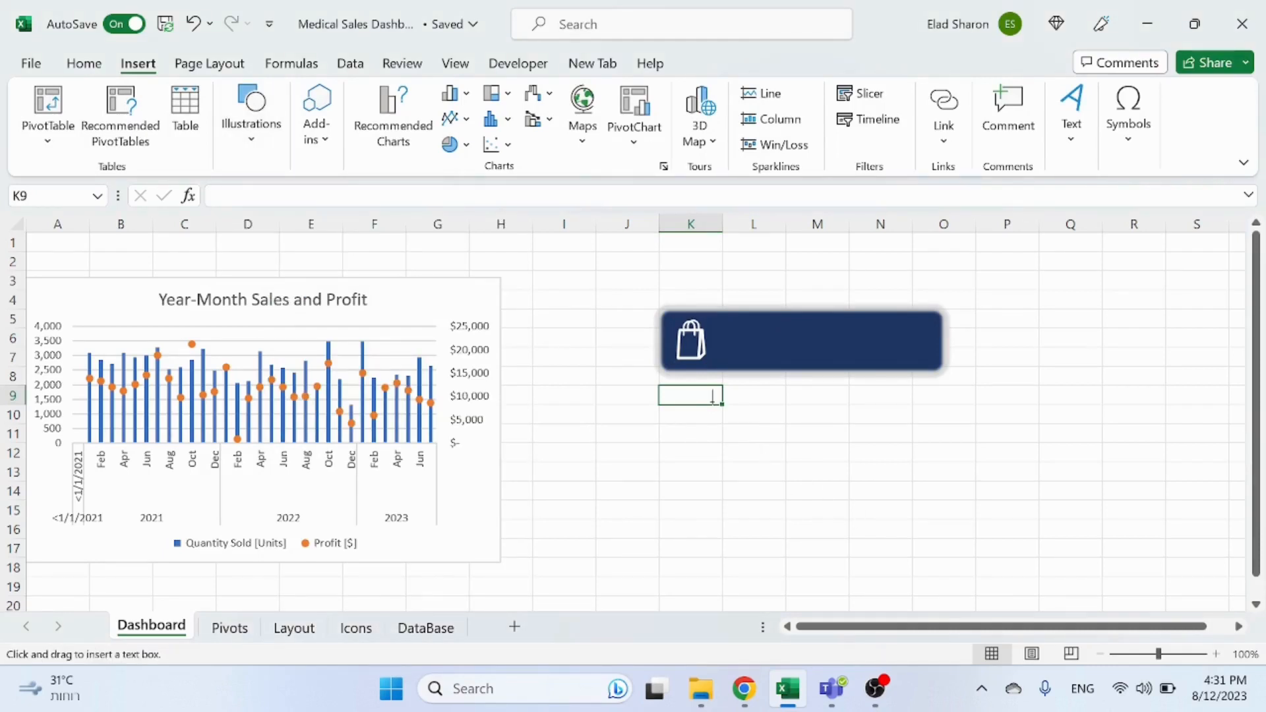
{"action": "left_click_drag", "start_coordinate": [712, 401], "coordinate": [908, 434]}
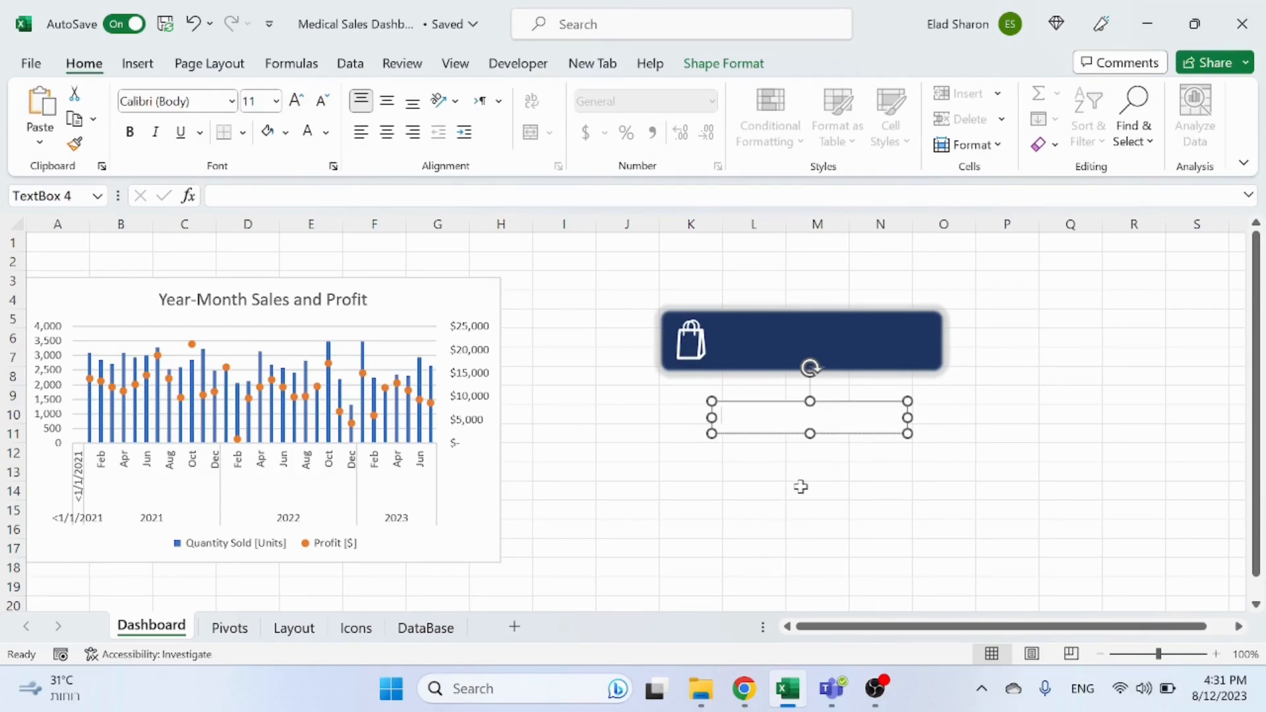
{"action": "left_click", "coordinate": [786, 508]}
{"action": "left_click", "coordinate": [783, 441]}
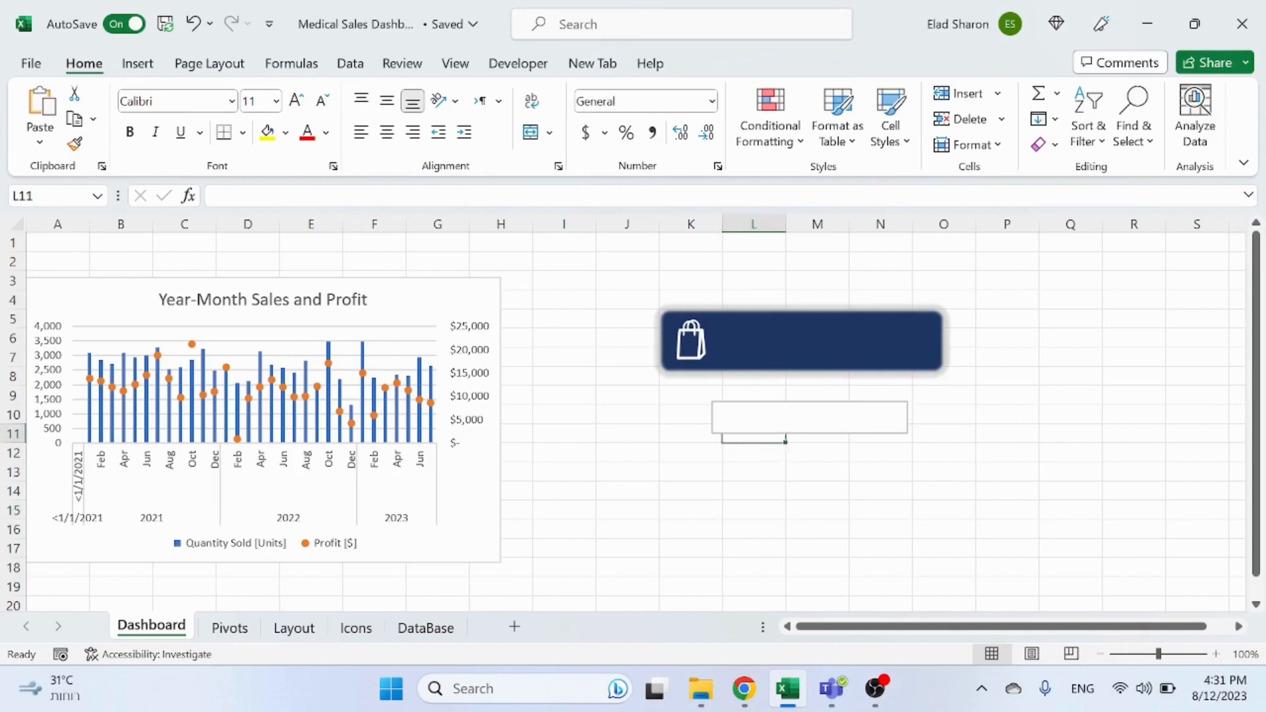
{"action": "left_click", "coordinate": [795, 427]}
{"action": "left_click", "coordinate": [742, 441]}
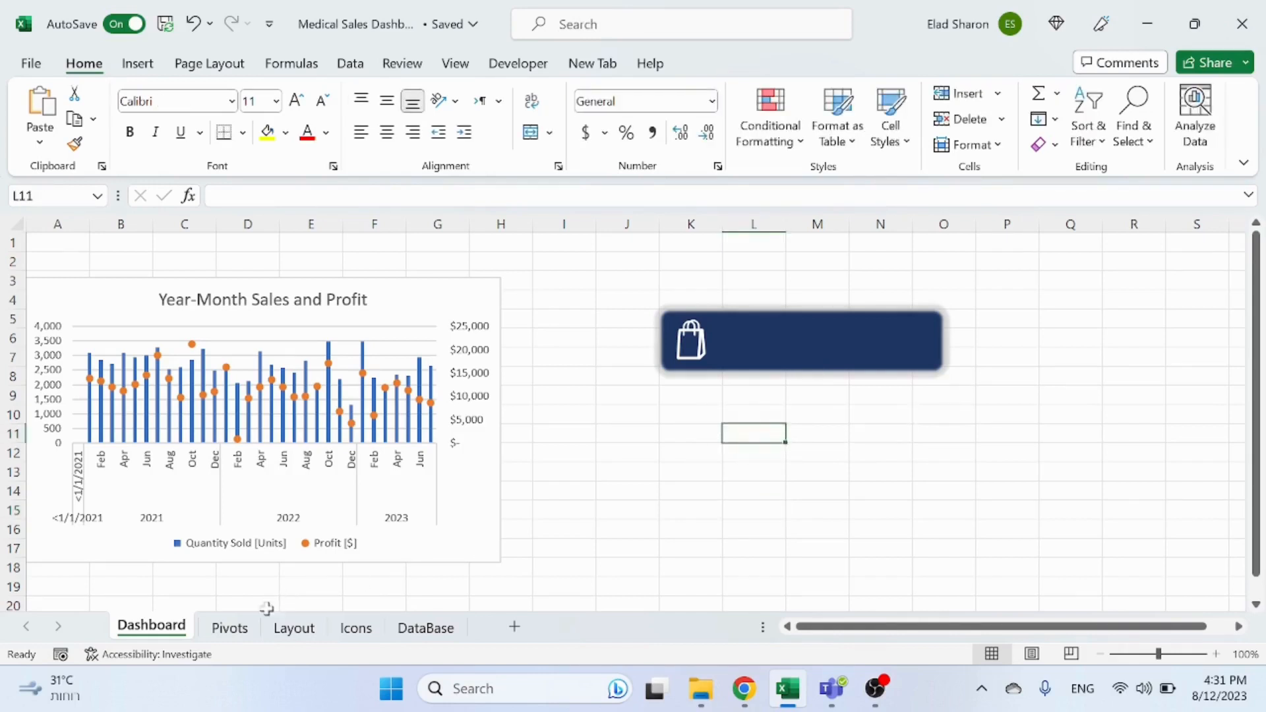
{"action": "left_click", "coordinate": [231, 628]}
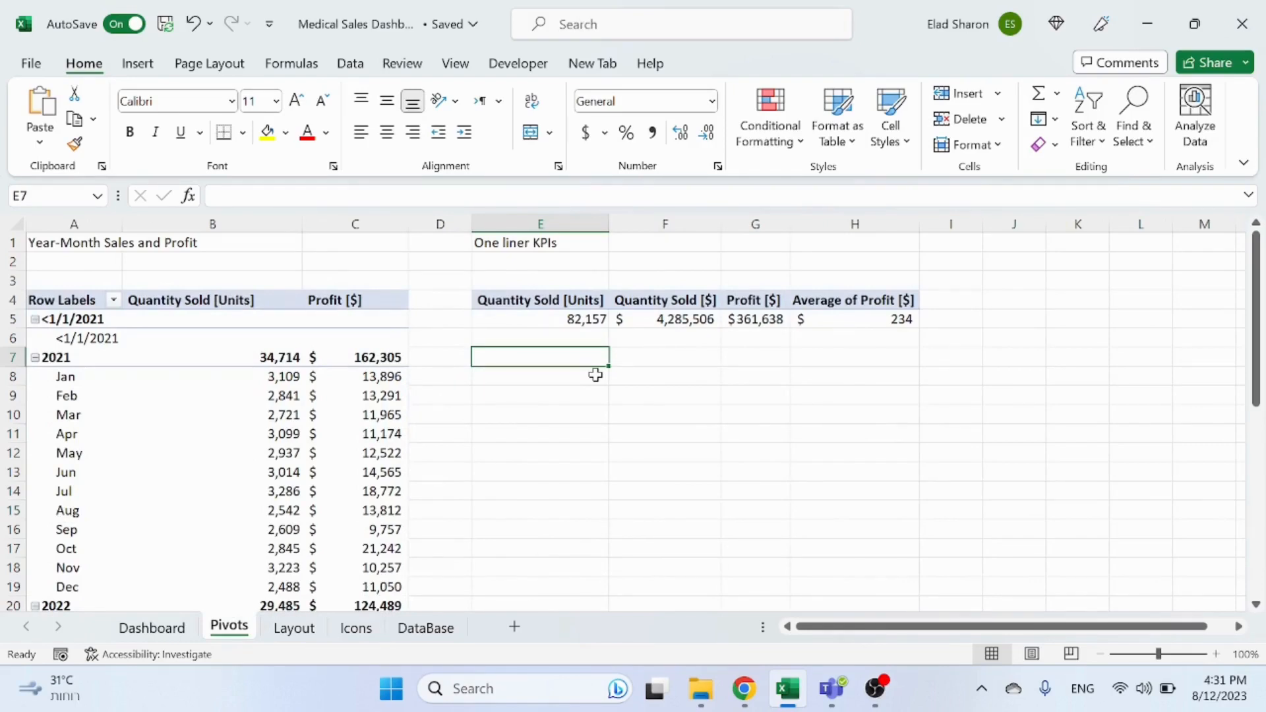
{"action": "type", "text": "="}
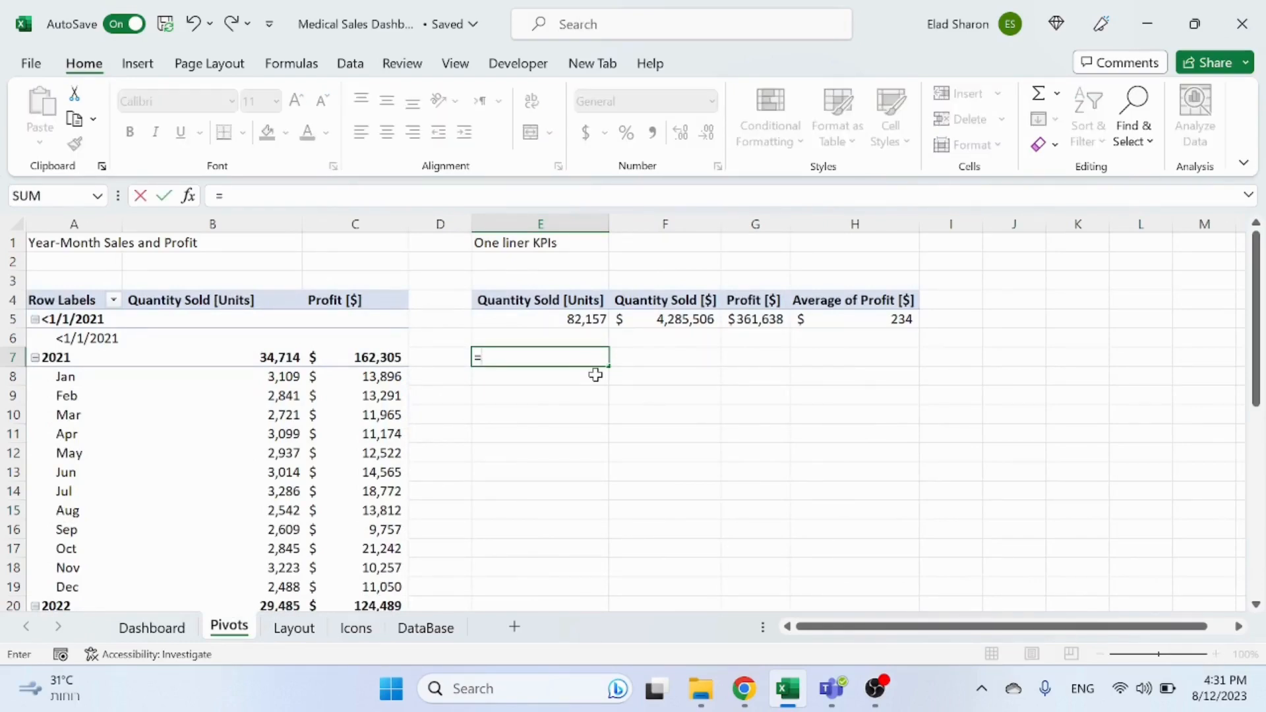
{"action": "key", "text": "Up"}
{"action": "key", "text": "Up"}
{"action": "key", "text": "Up"}
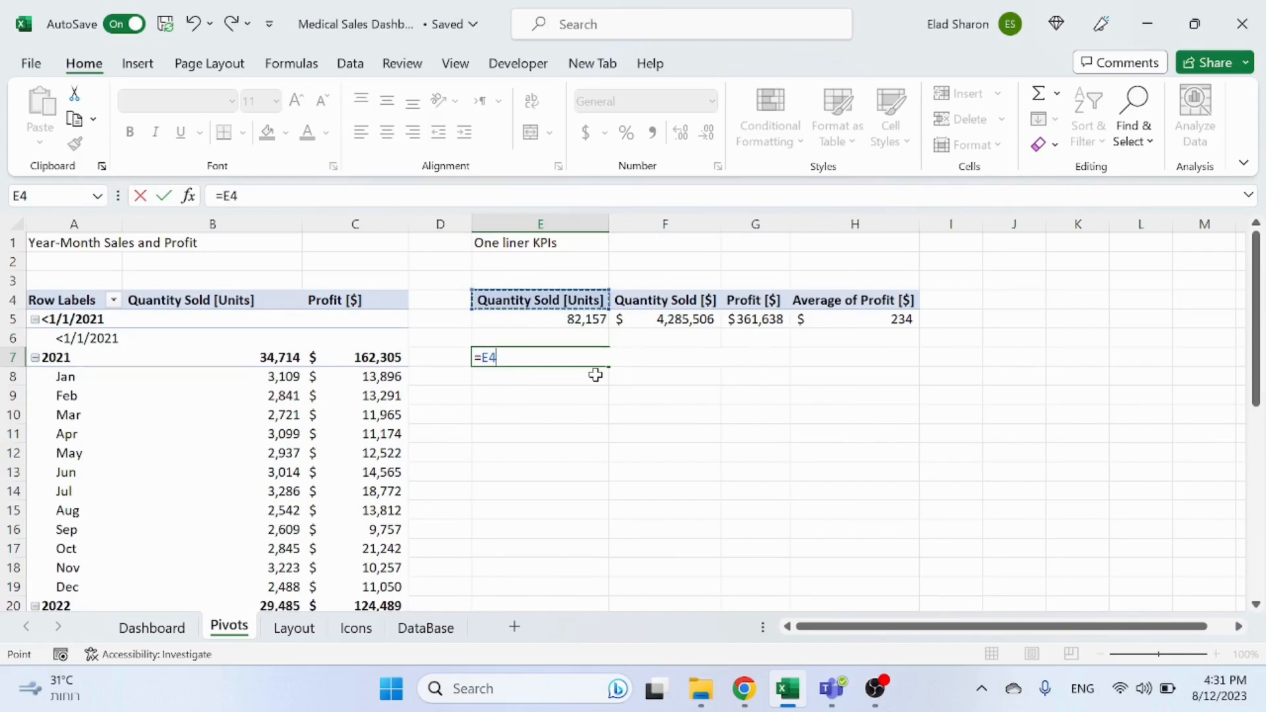
{"action": "type", "text": "&"}
{"action": "key", "text": "Escape"}
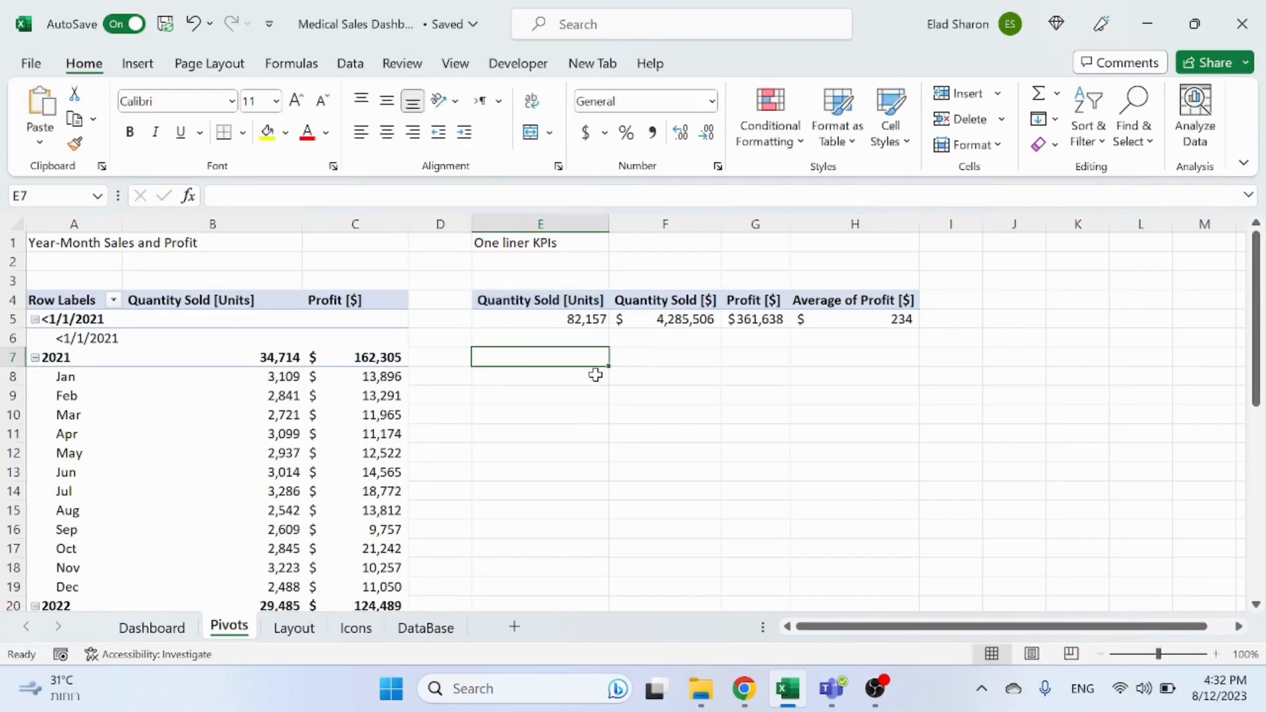
Step: Draw a text box on the Pivots sheet and link it to the Quantity Sold [Units] header cell E4
{"action": "left_click", "coordinate": [137, 64]}
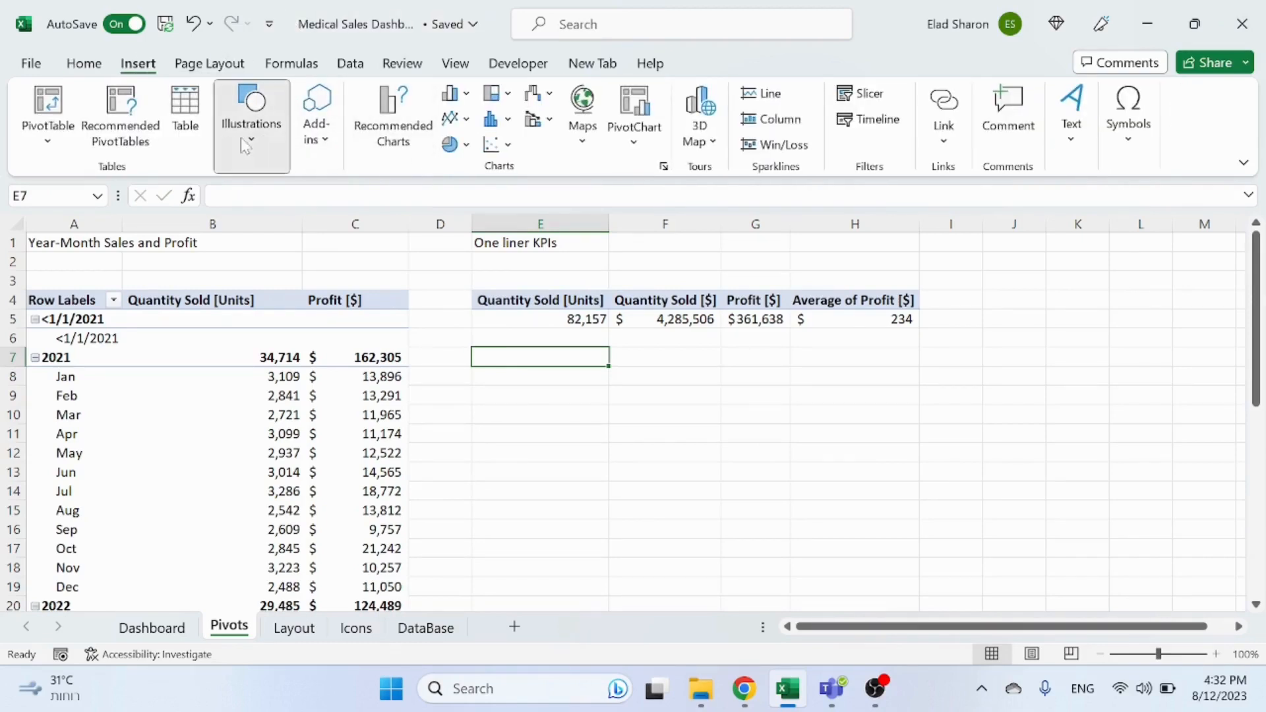
{"action": "left_click", "coordinate": [251, 119]}
{"action": "left_click", "coordinate": [286, 217]}
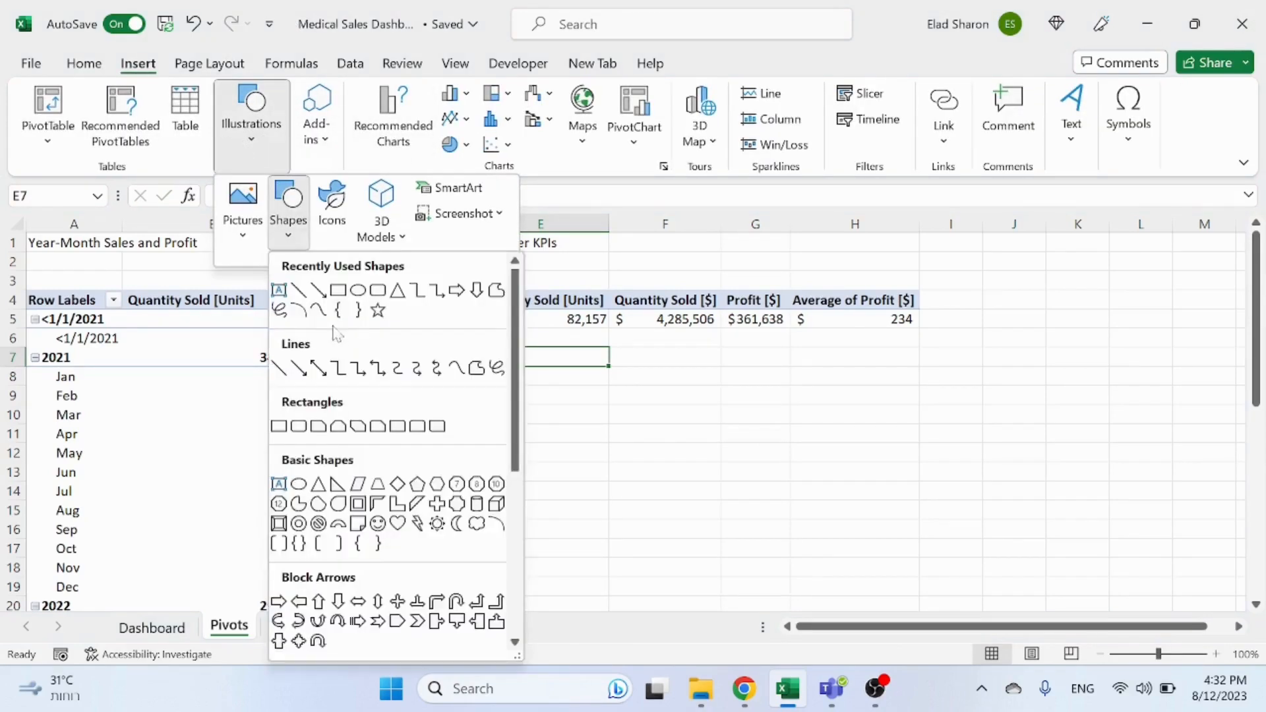
{"action": "left_click", "coordinate": [298, 295]}
{"action": "left_click_drag", "start_coordinate": [523, 389], "coordinate": [748, 430]}
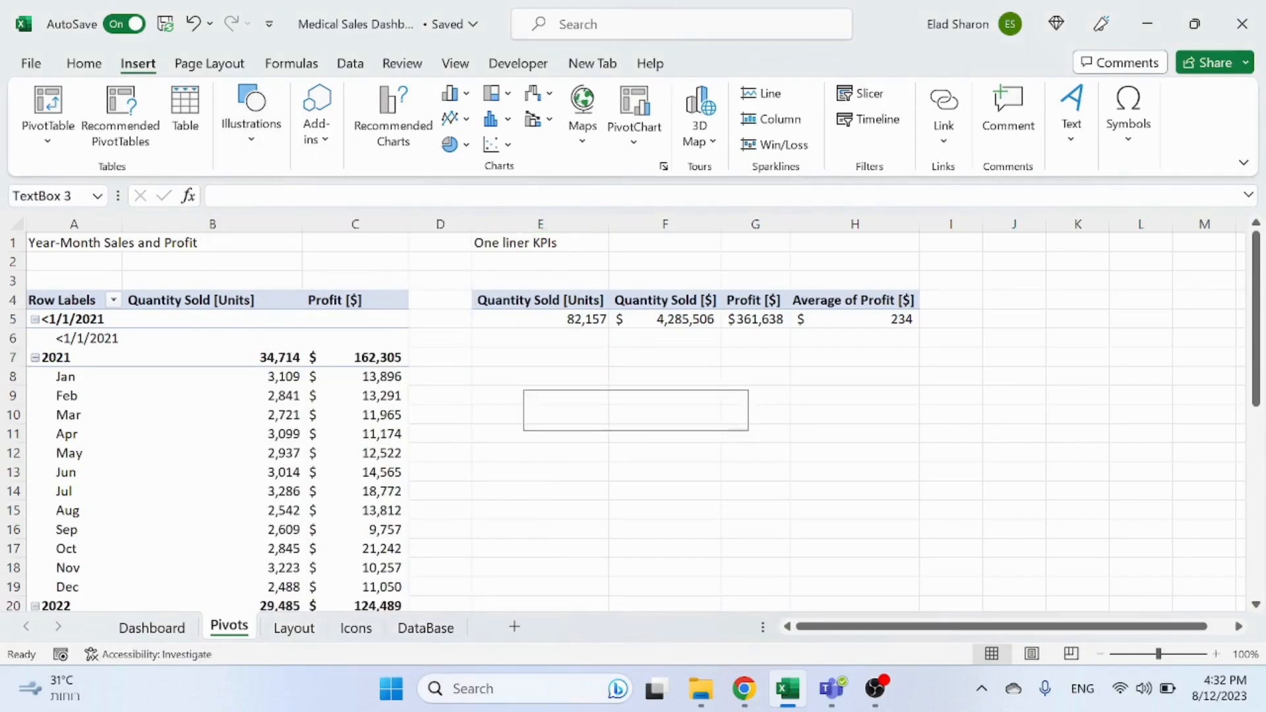
{"action": "left_click", "coordinate": [216, 196]}
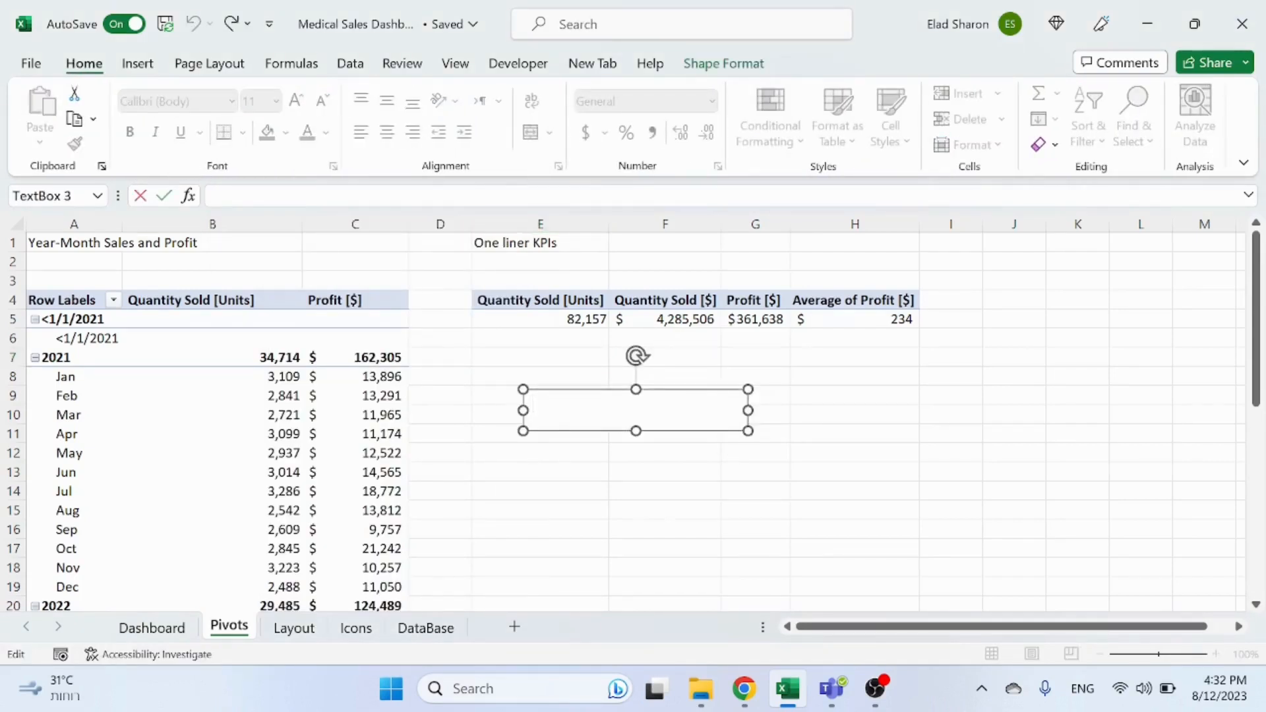
{"action": "type", "text": "="}
{"action": "left_click", "coordinate": [572, 305]}
{"action": "key", "text": "Return"}
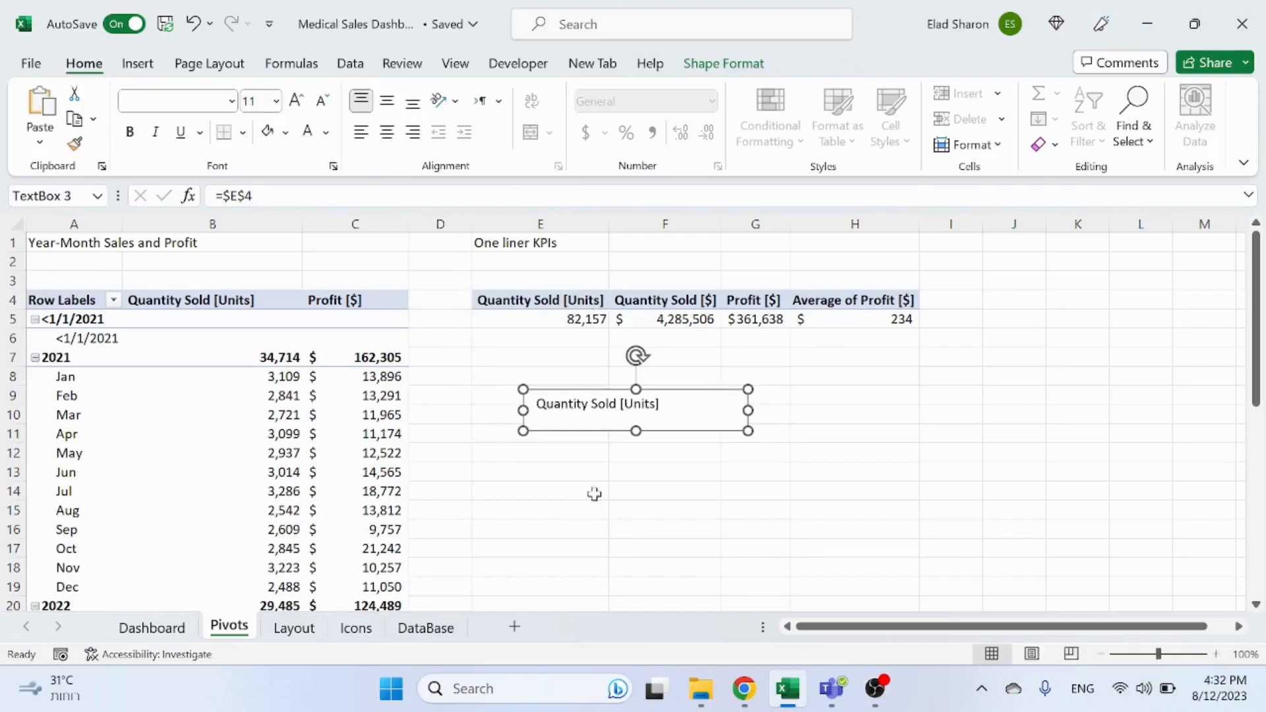
Step: Duplicate the text box below itself and link the copy to the Quantity Sold value in cell E5
{"action": "left_click_drag", "start_coordinate": [635, 431], "coordinate": [678, 459]}
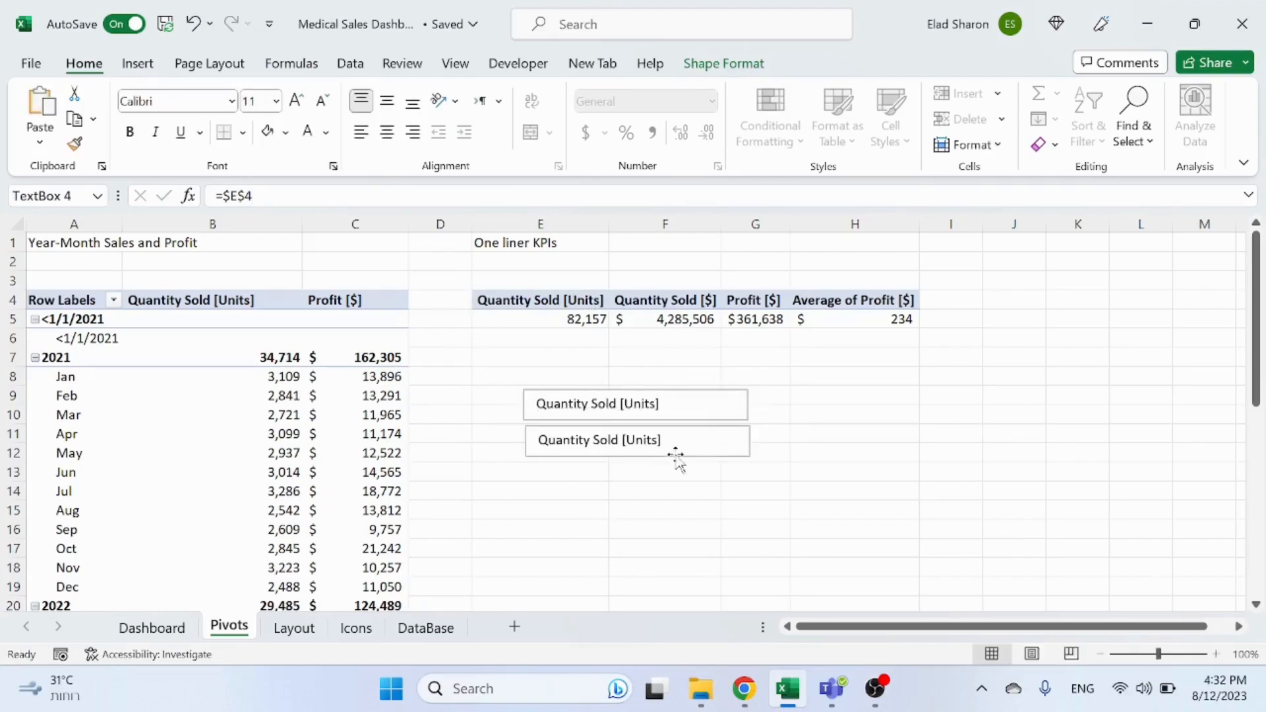
{"action": "left_click", "coordinate": [232, 196]}
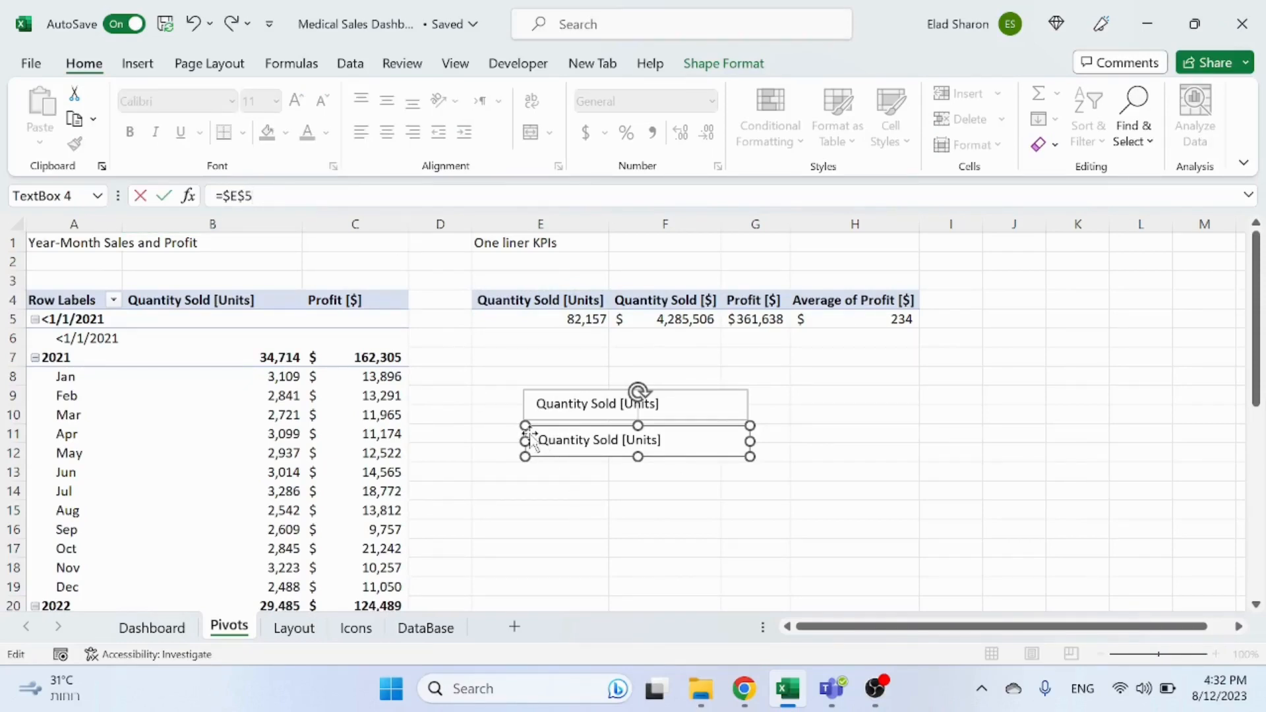
{"action": "left_click", "coordinate": [580, 503]}
{"action": "left_click", "coordinate": [580, 401]}
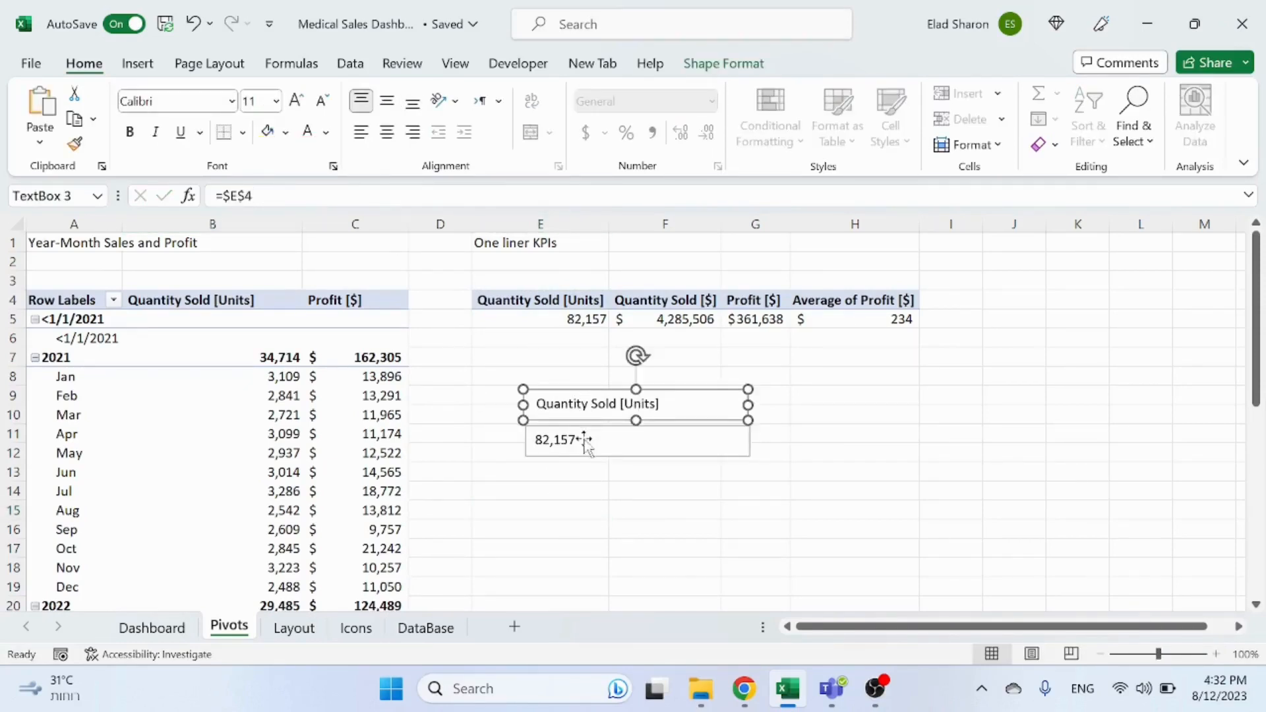
Step: Move both linked text boxes from the Pivots sheet onto the Dashboard, below the dark blue rectangle
{"action": "left_click", "coordinate": [585, 440], "text": "shift"}
{"action": "key", "text": "Delete"}
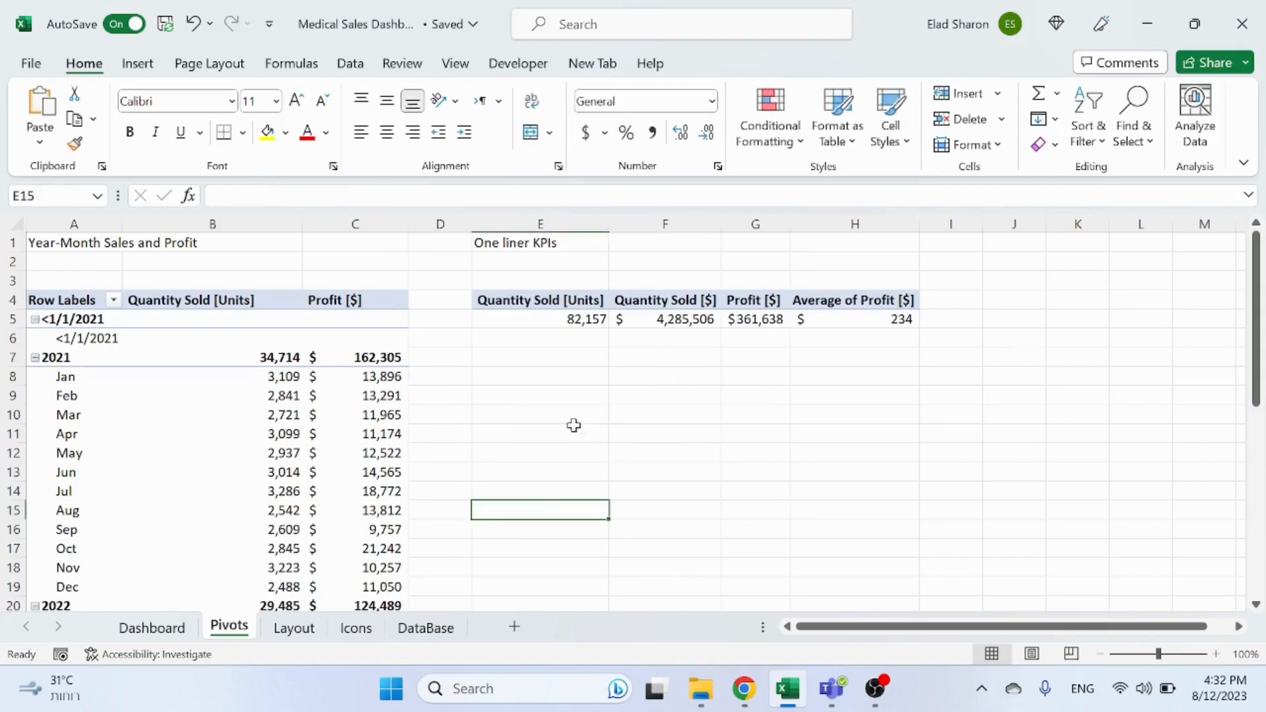
{"action": "left_click", "coordinate": [181, 637]}
{"action": "key", "text": "ctrl+v"}
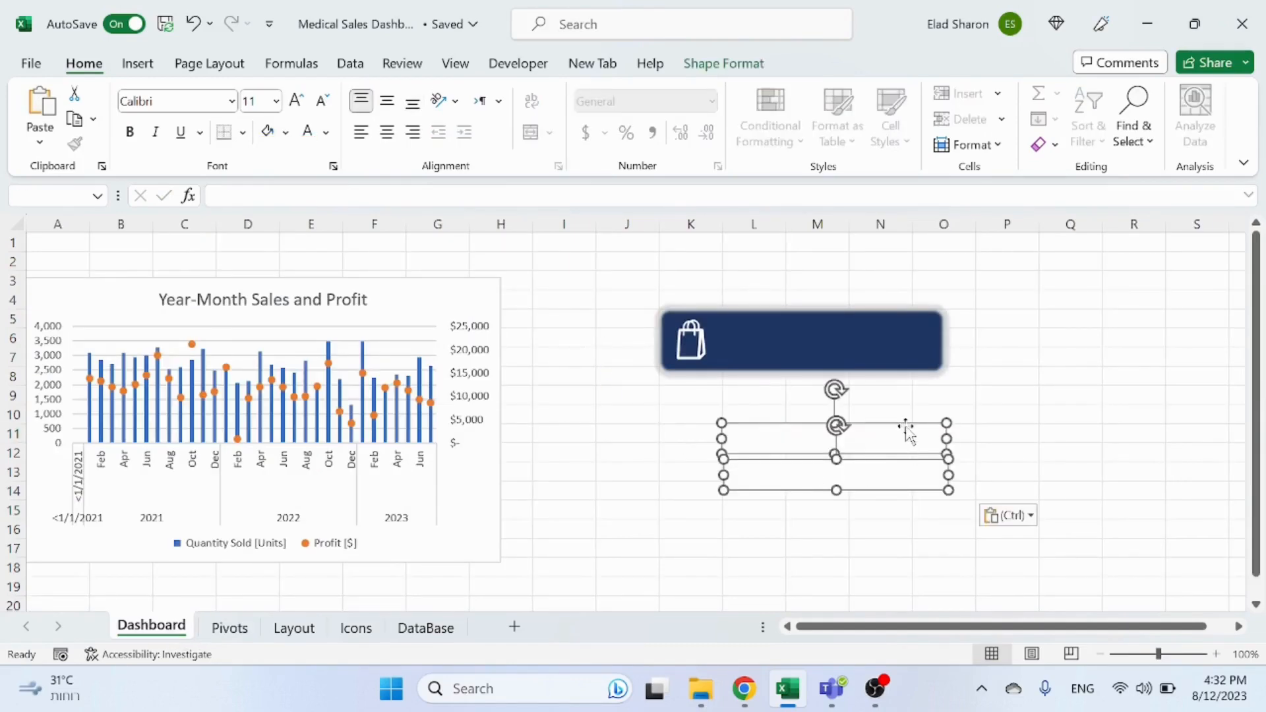
{"action": "left_click_drag", "start_coordinate": [905, 429], "coordinate": [839, 402]}
{"action": "left_click", "coordinate": [788, 489]}
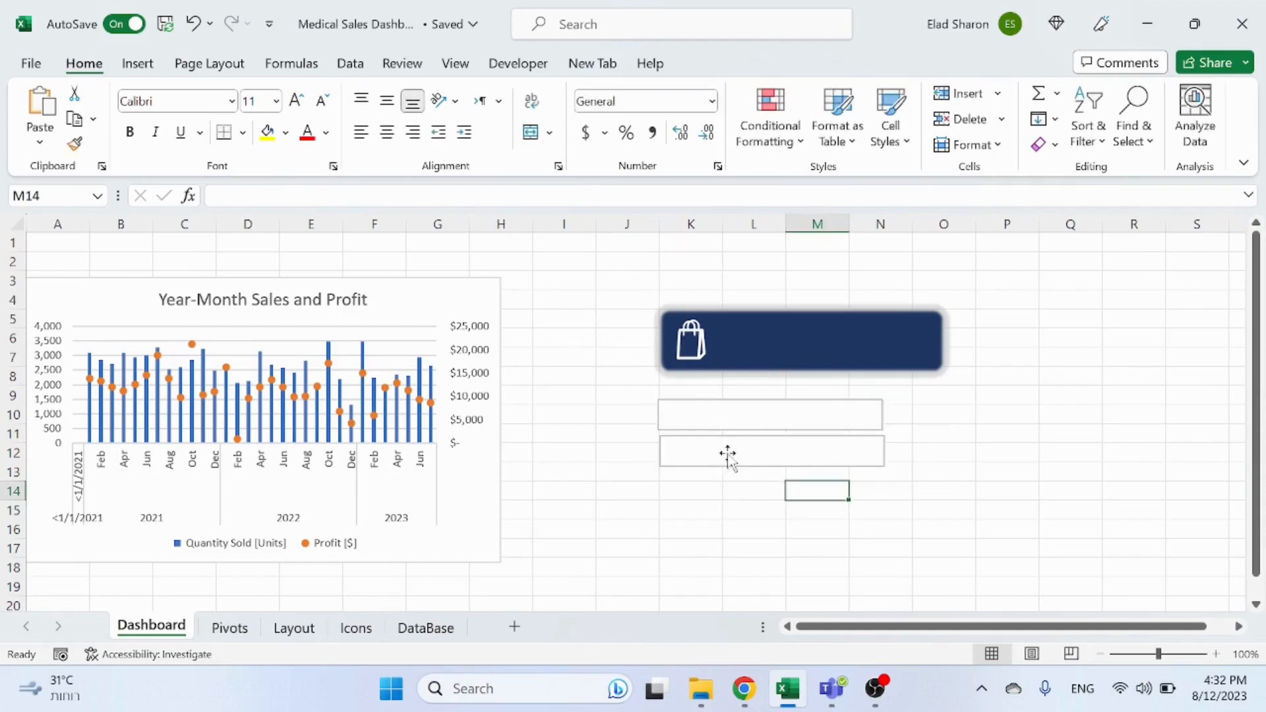
Step: Relink the upper text box to the Quantity Sold [Units] header cell E4 on the Pivots sheet
{"action": "left_click", "coordinate": [722, 455]}
{"action": "left_click", "coordinate": [725, 416]}
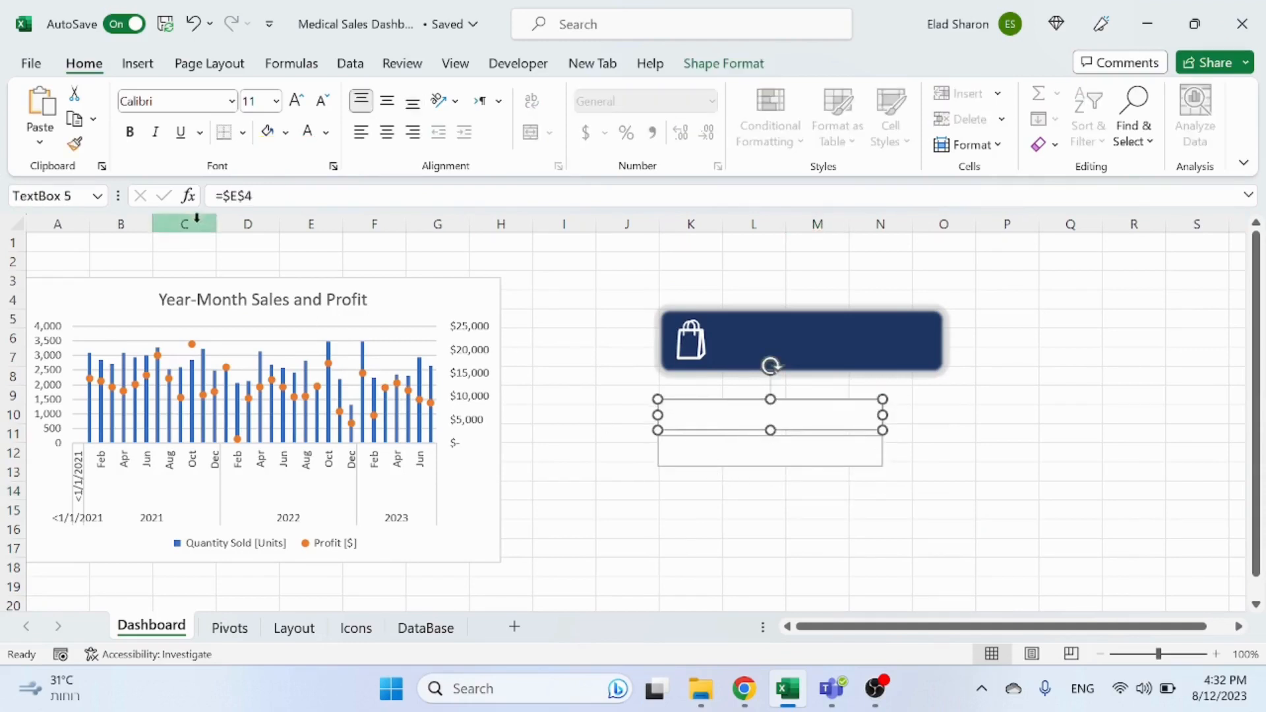
{"action": "double_click", "coordinate": [236, 196]}
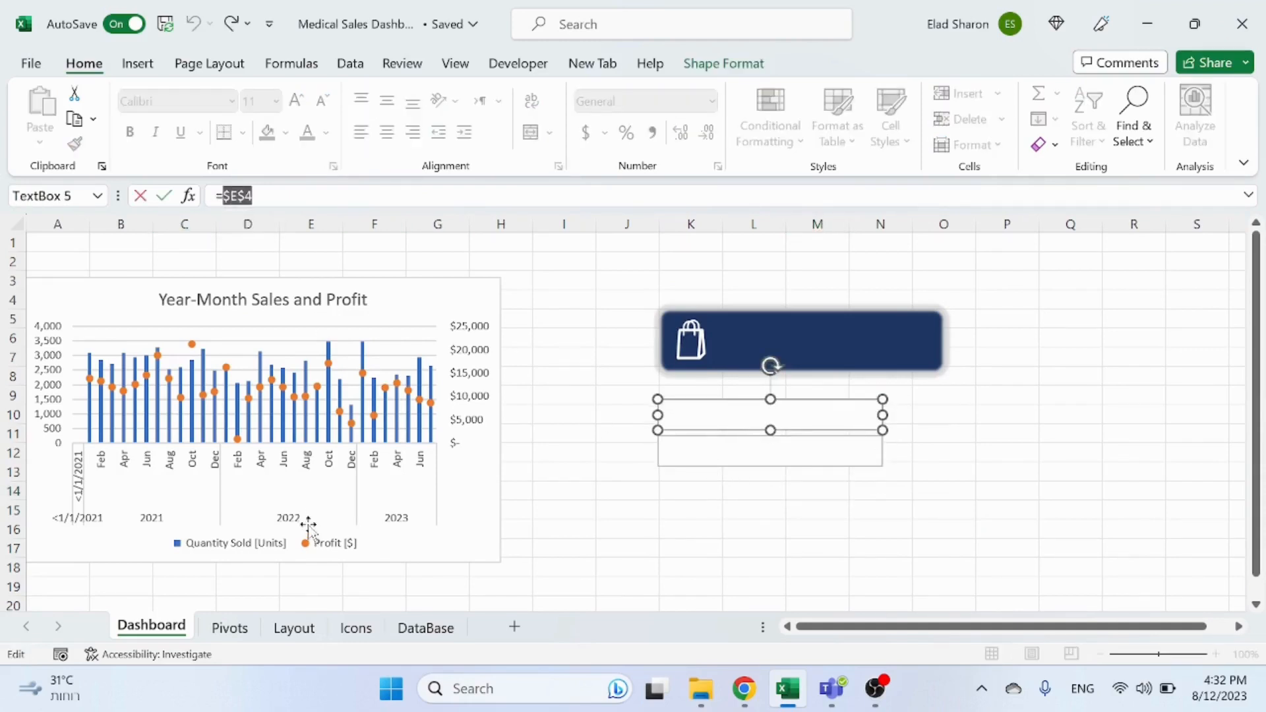
{"action": "key", "text": "BackSpace"}
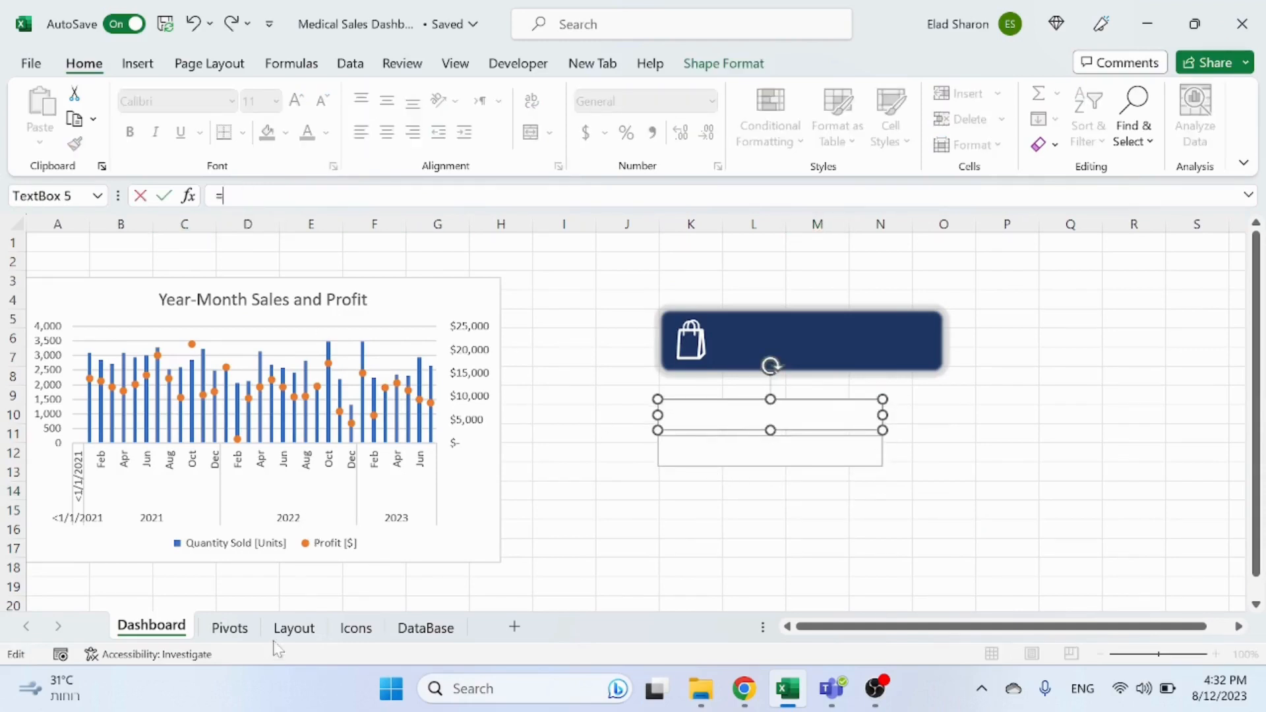
{"action": "left_click", "coordinate": [229, 628]}
{"action": "left_click", "coordinate": [565, 296]}
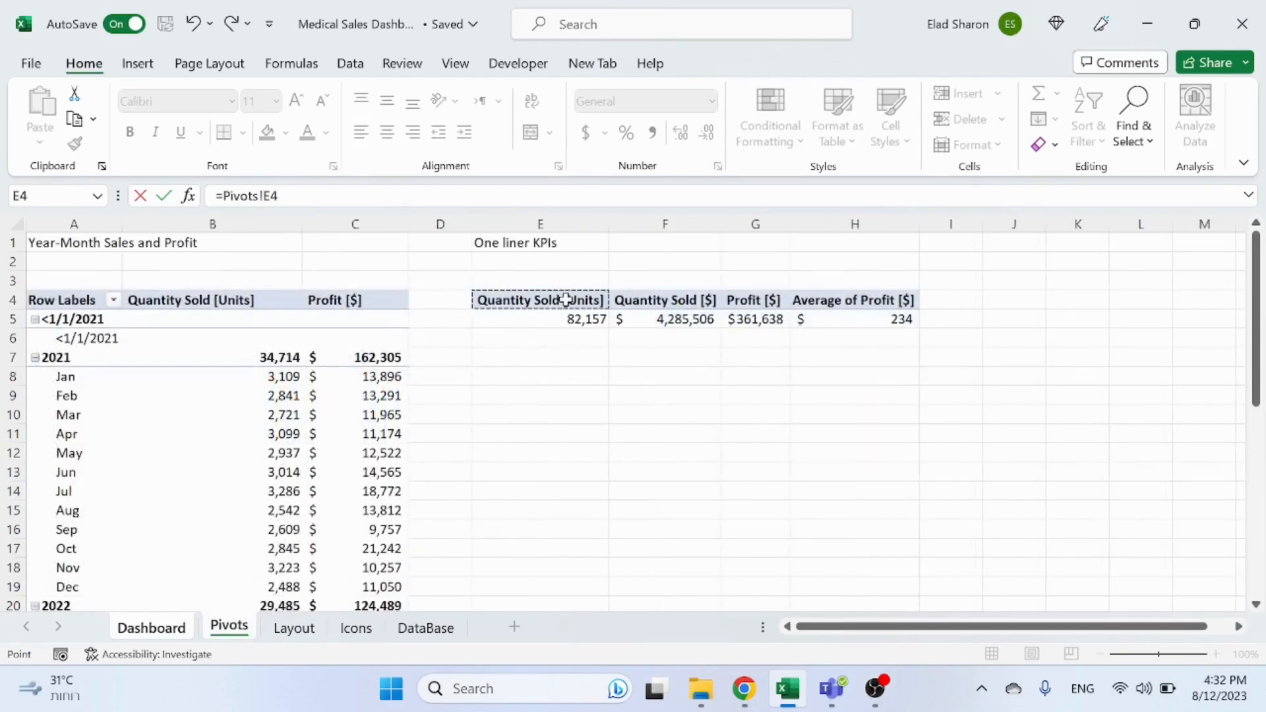
{"action": "key", "text": "Return"}
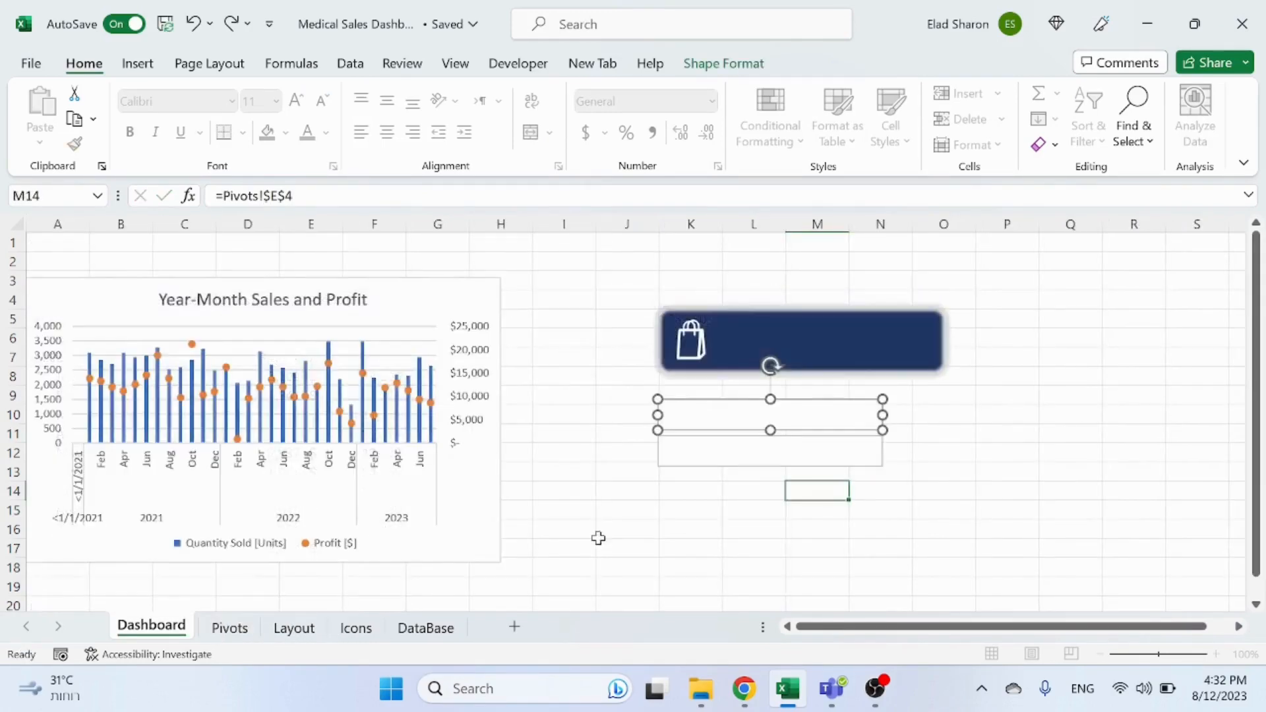
{"action": "left_click", "coordinate": [726, 451]}
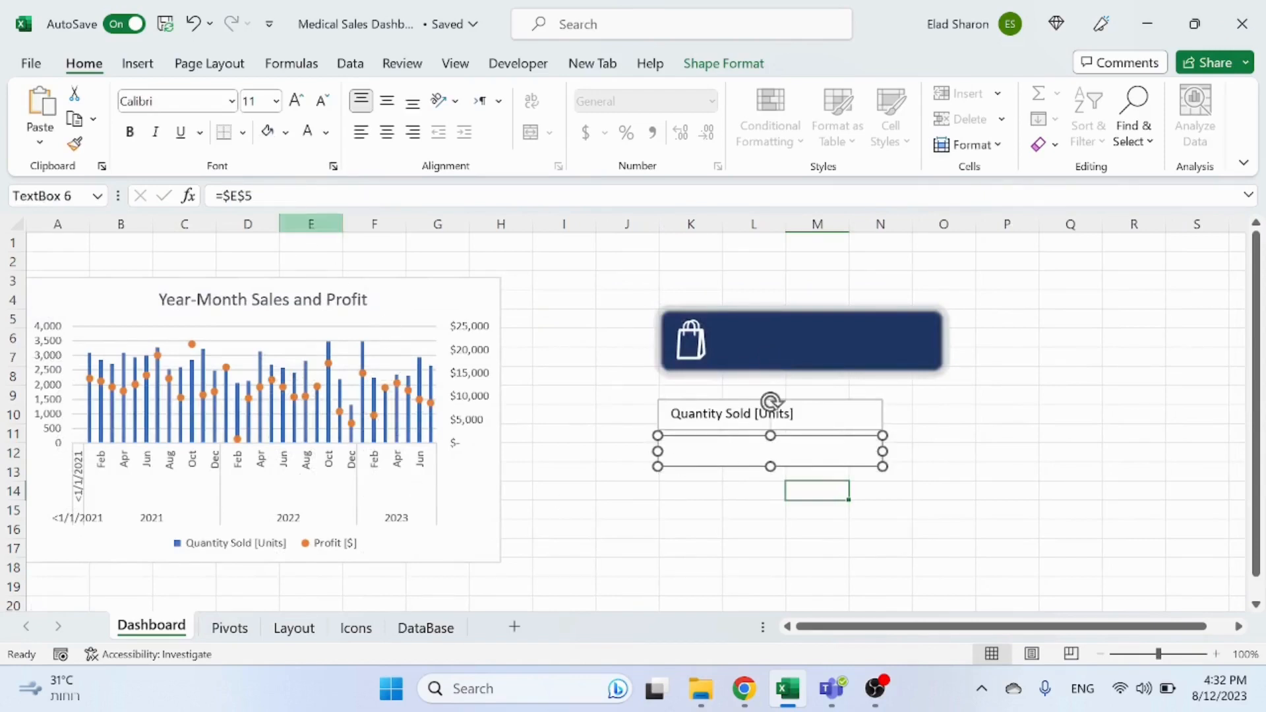
{"action": "left_click_drag", "start_coordinate": [285, 196], "coordinate": [198, 197]}
{"action": "type", "text": "="}
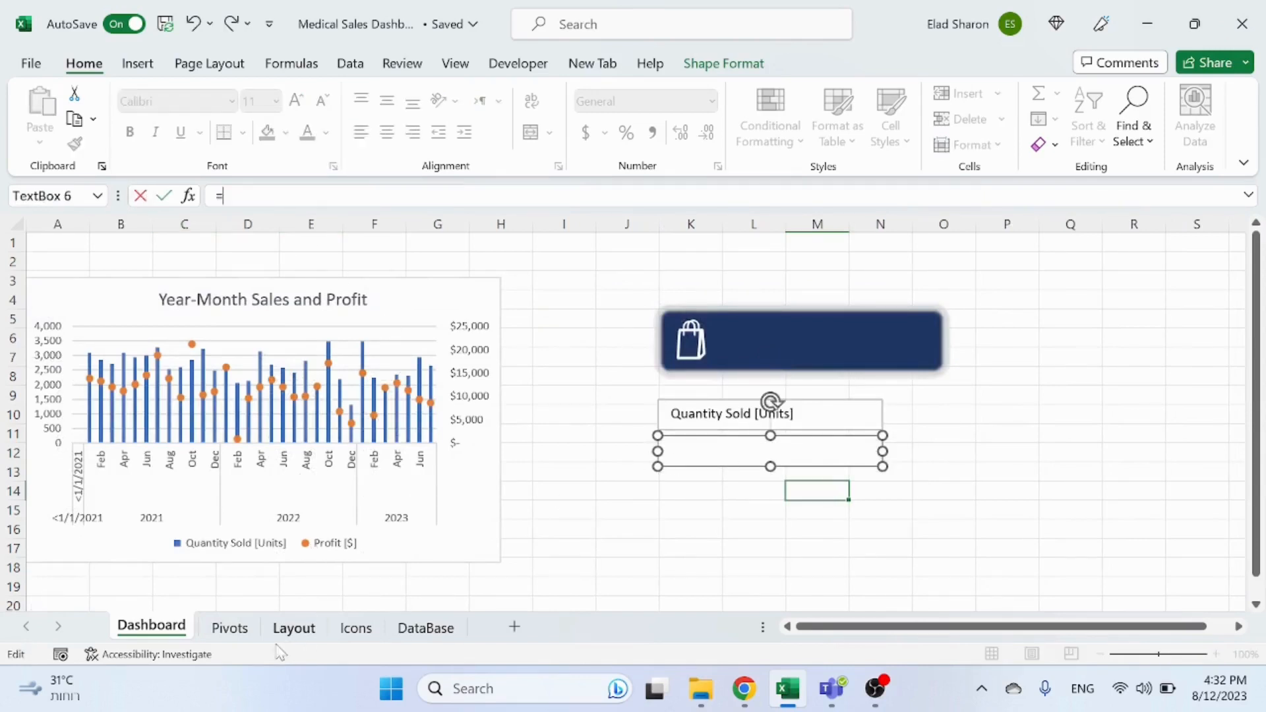
{"action": "left_click", "coordinate": [240, 635]}
{"action": "left_click", "coordinate": [521, 316]}
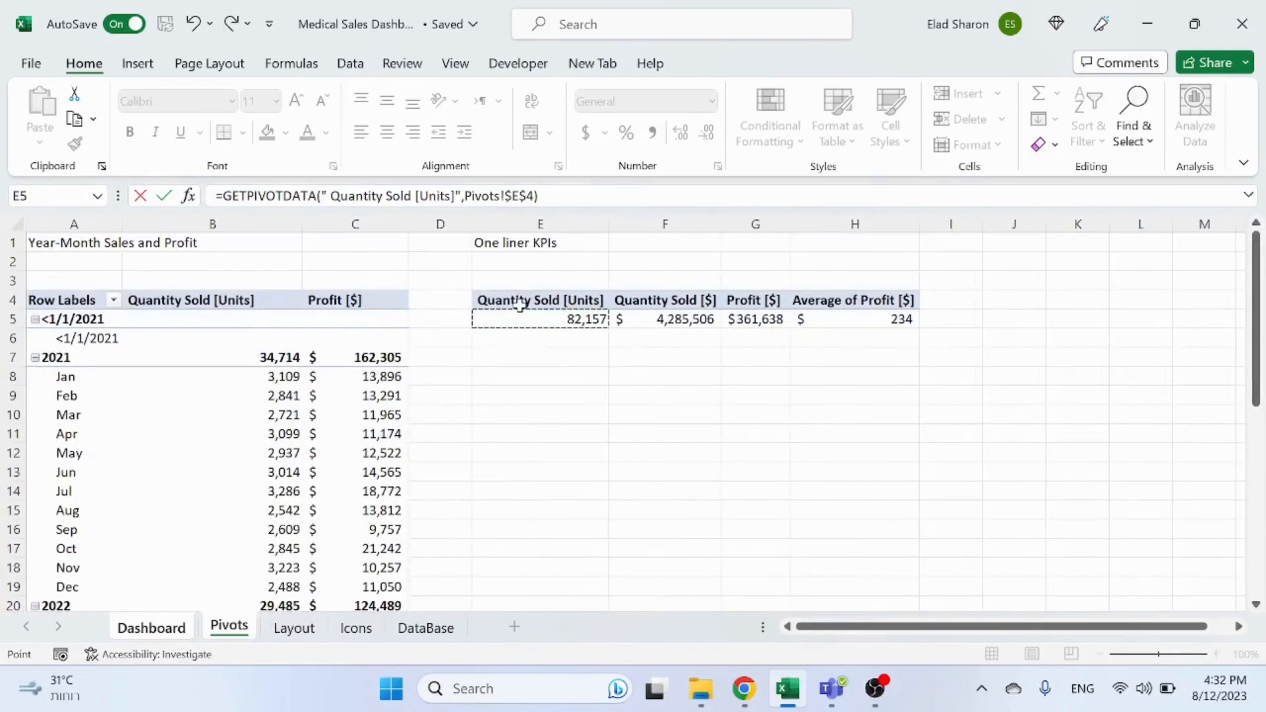
{"action": "key", "text": "Return"}
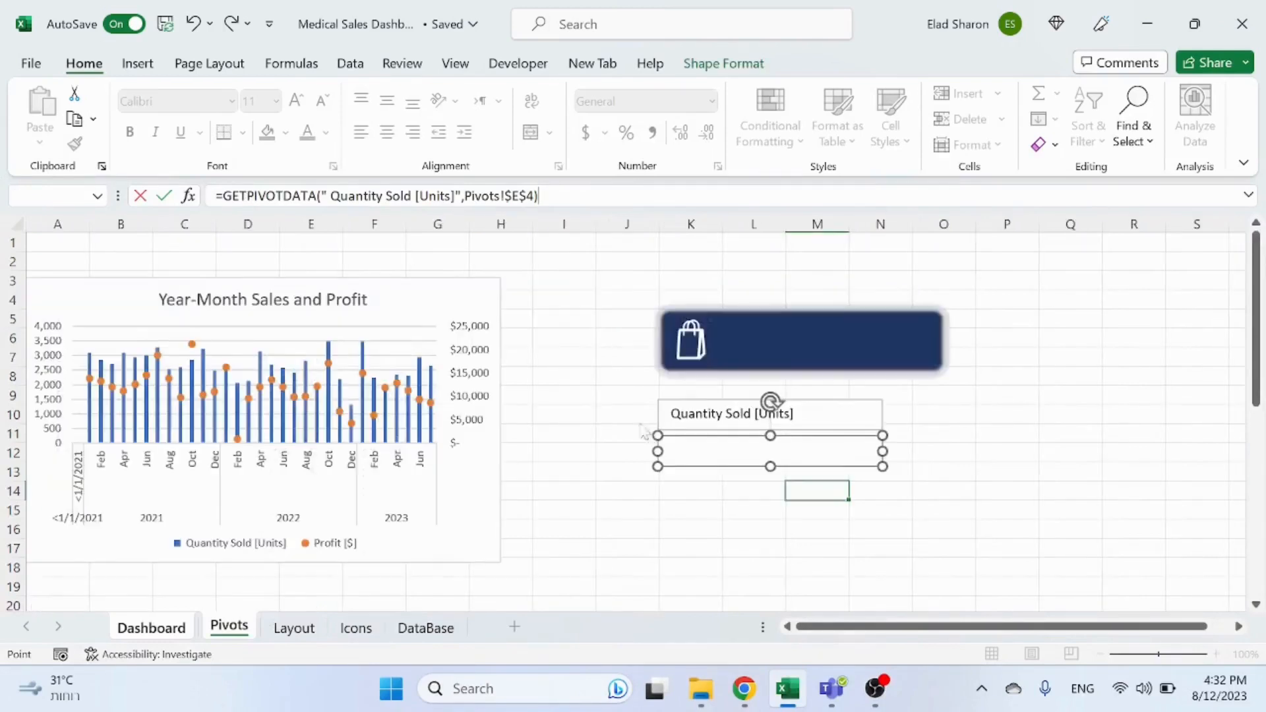
{"action": "left_click", "coordinate": [641, 397]}
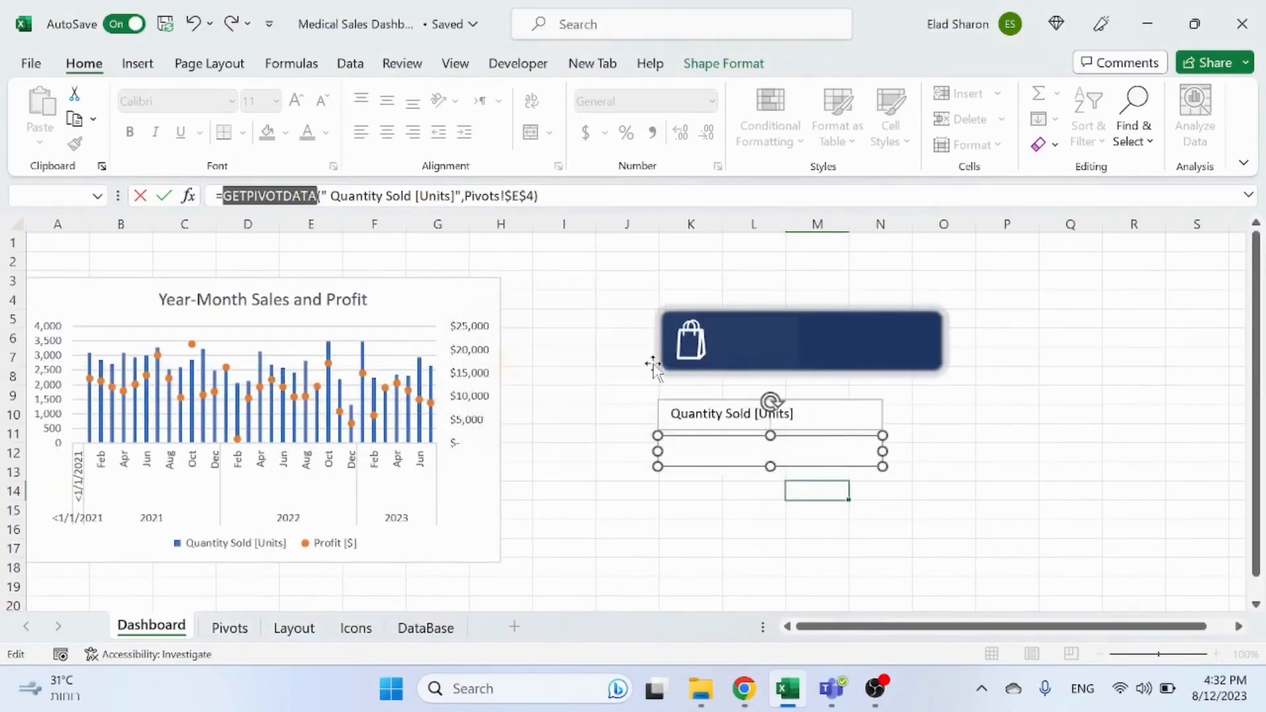
{"action": "key", "text": "Escape"}
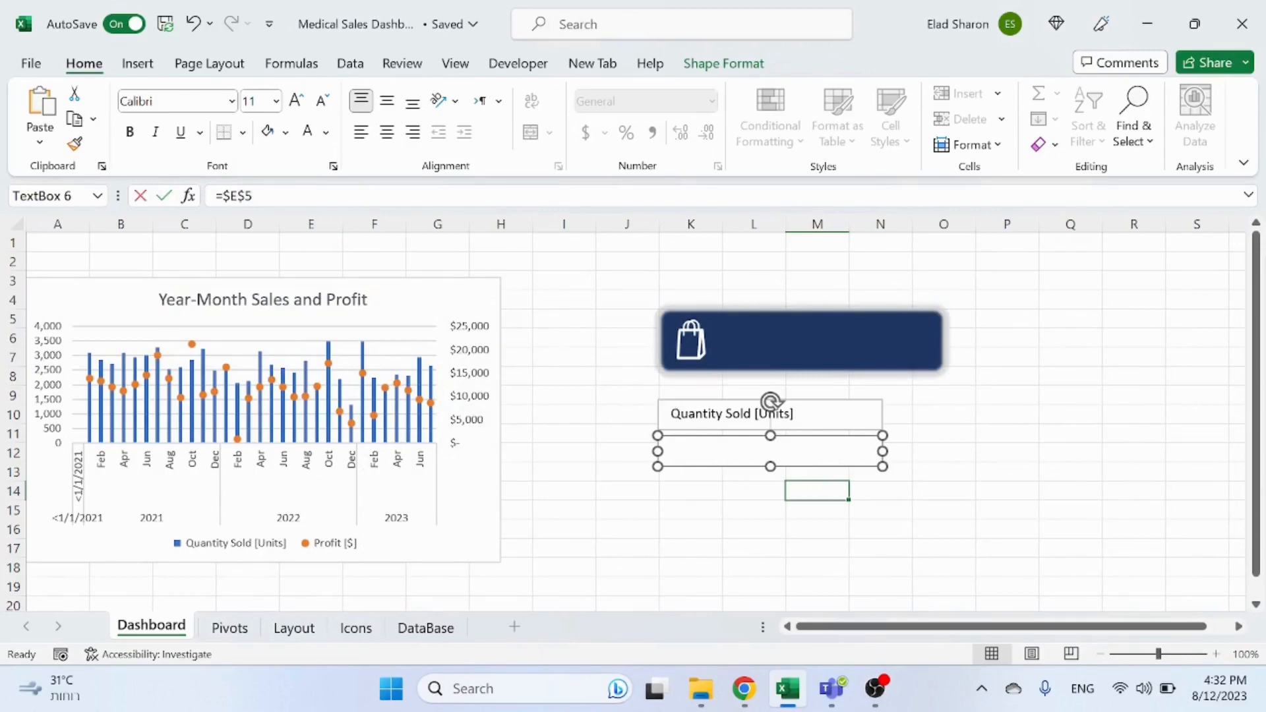
Step: Relink the lower text box to the Quantity Sold value in cell E5 on the Pivots sheet
{"action": "left_click_drag", "start_coordinate": [253, 196], "coordinate": [215, 196]}
{"action": "type", "text": "="}
{"action": "left_click", "coordinate": [230, 628]}
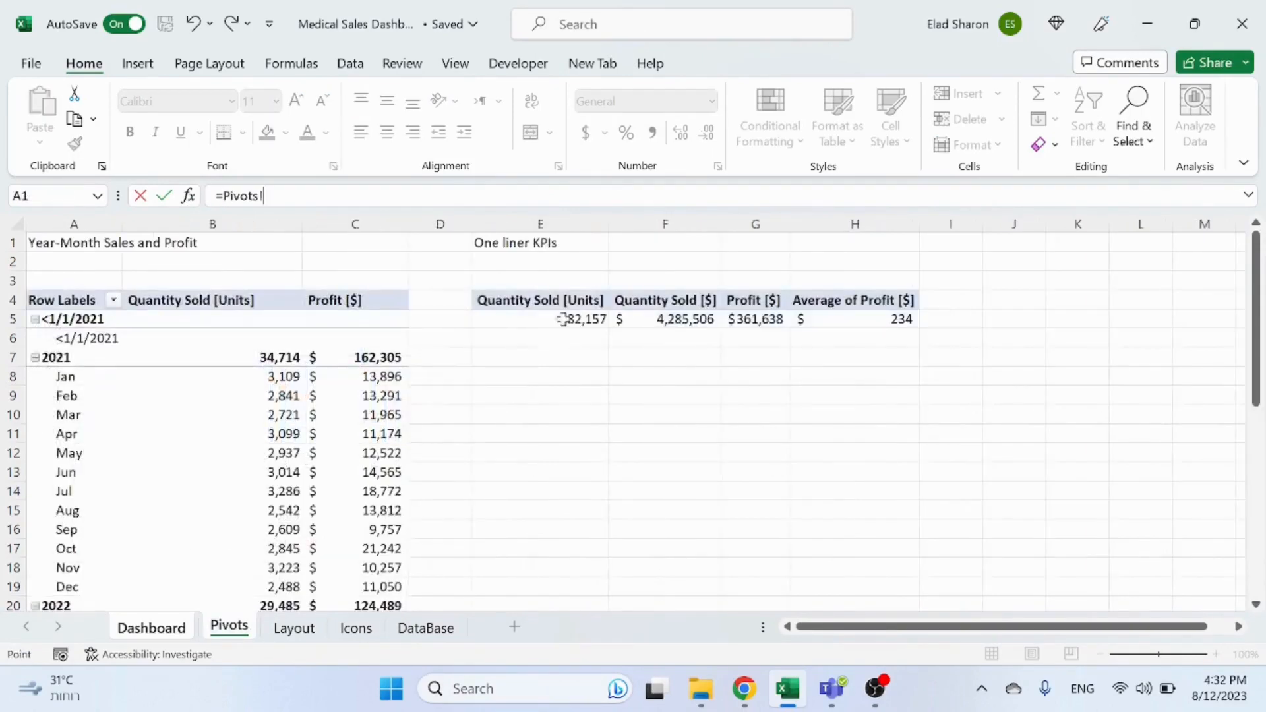
{"action": "left_click", "coordinate": [557, 300]}
{"action": "key", "text": "BackSpace"}
{"action": "type", "text": "5"}
{"action": "key", "text": "Return"}
{"action": "left_click", "coordinate": [740, 497]}
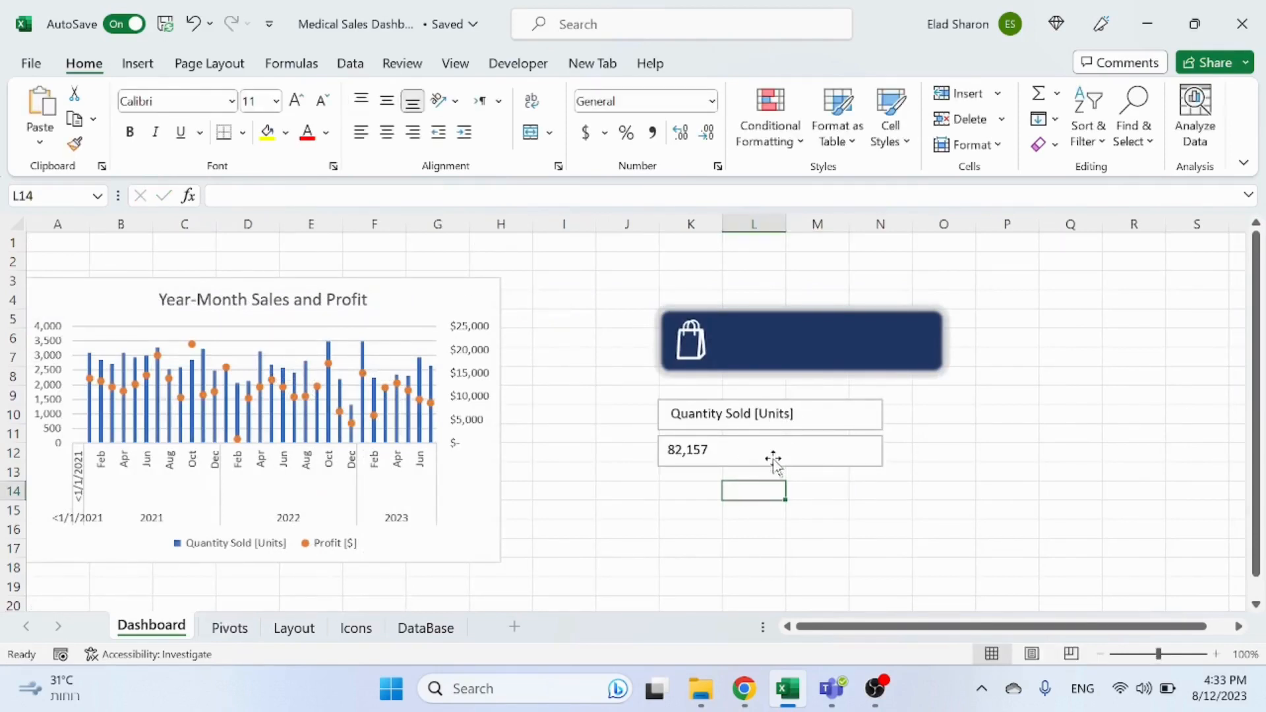
Step: Remove the fill and outline from both linked text boxes
{"action": "left_click_drag", "start_coordinate": [839, 391], "coordinate": [790, 412]}
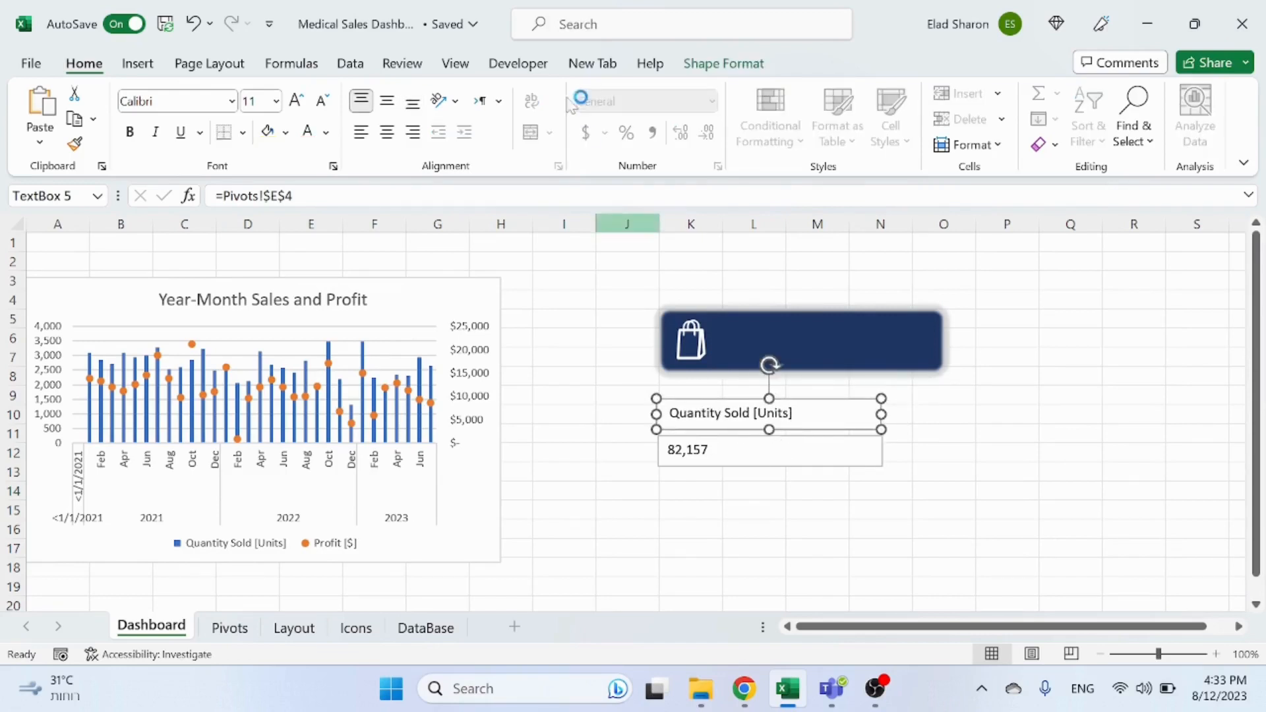
{"action": "left_click", "coordinate": [770, 462], "text": "ctrl"}
{"action": "left_click", "coordinate": [742, 69]}
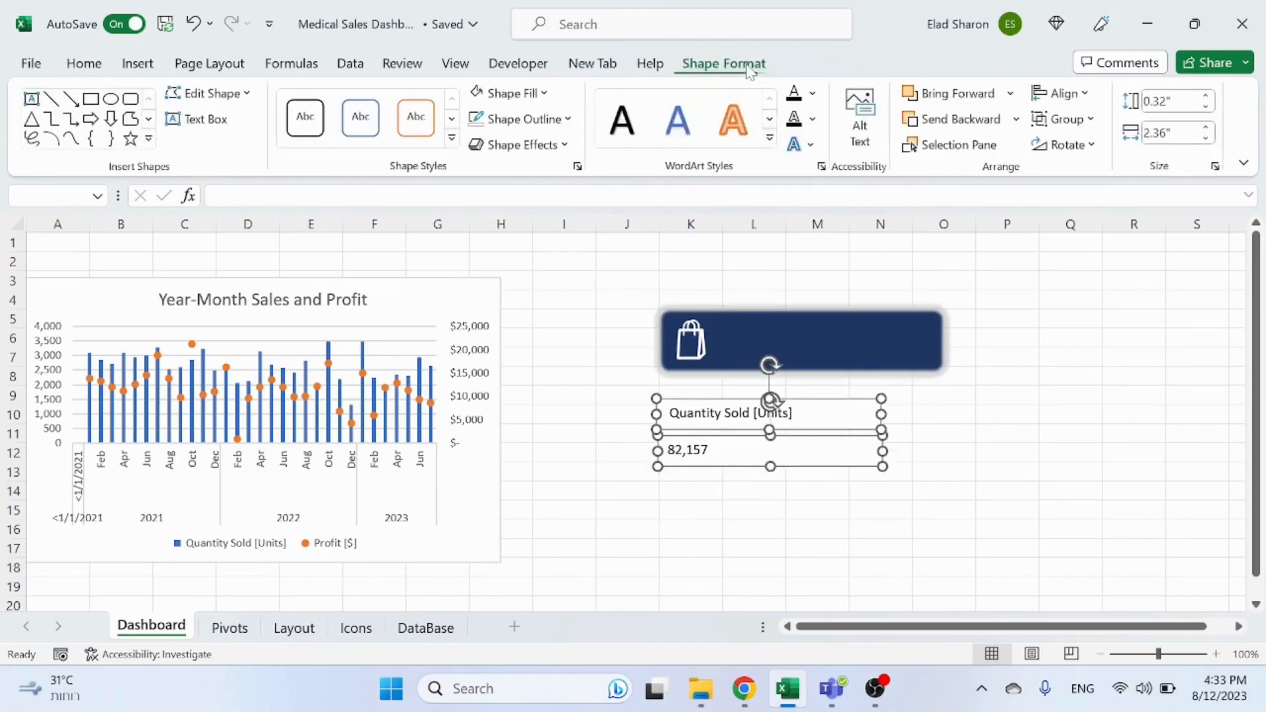
{"action": "left_click", "coordinate": [510, 93]}
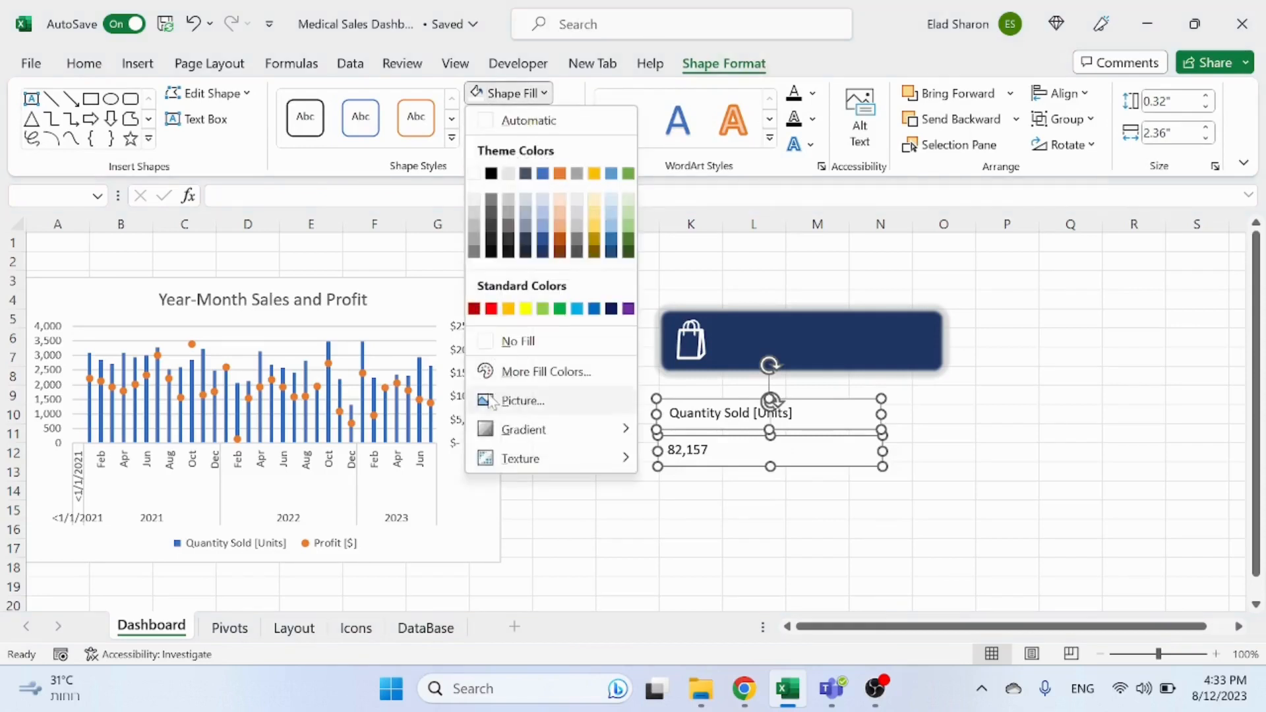
{"action": "left_click", "coordinate": [515, 333]}
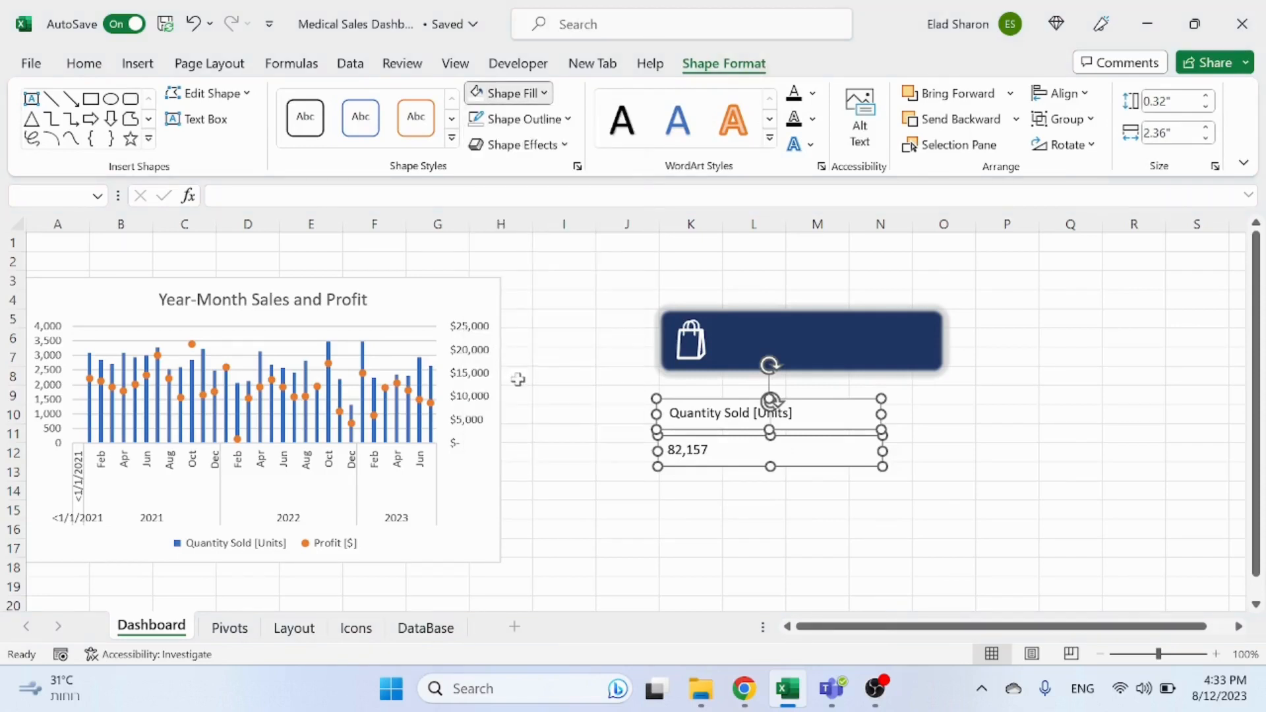
{"action": "left_click", "coordinate": [547, 120]}
{"action": "left_click", "coordinate": [502, 365]}
{"action": "left_click", "coordinate": [706, 490]}
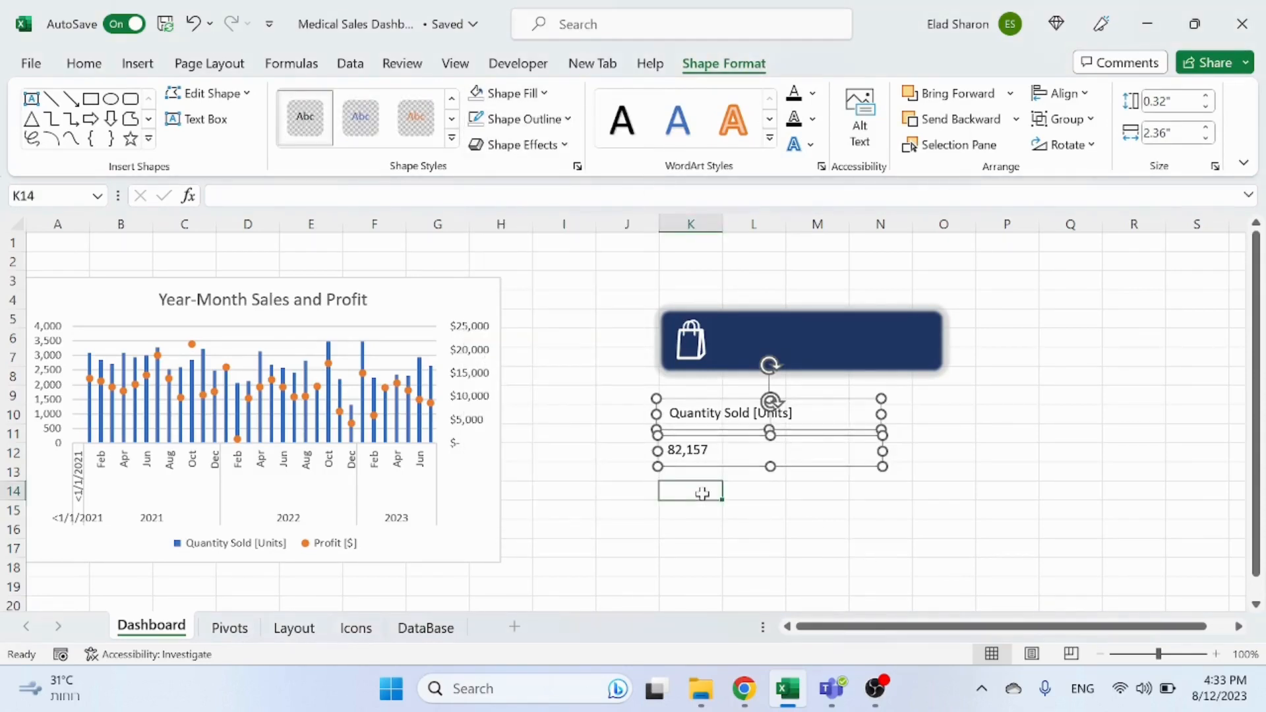
Step: Move the header text box onto the dark blue rectangle next to the bag icon and make its text white
{"action": "left_click", "coordinate": [730, 416]}
{"action": "left_click", "coordinate": [798, 504]}
{"action": "left_click_drag", "start_coordinate": [705, 394], "coordinate": [762, 330]}
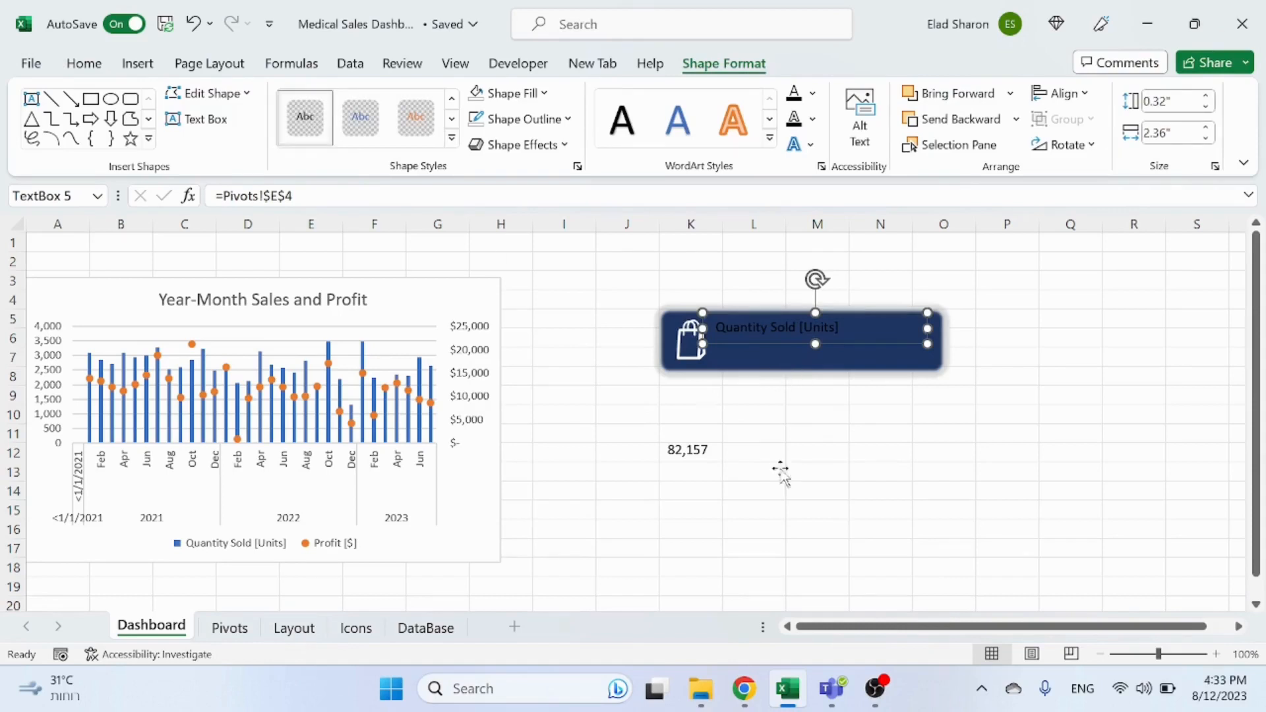
{"action": "left_click", "coordinate": [83, 63]}
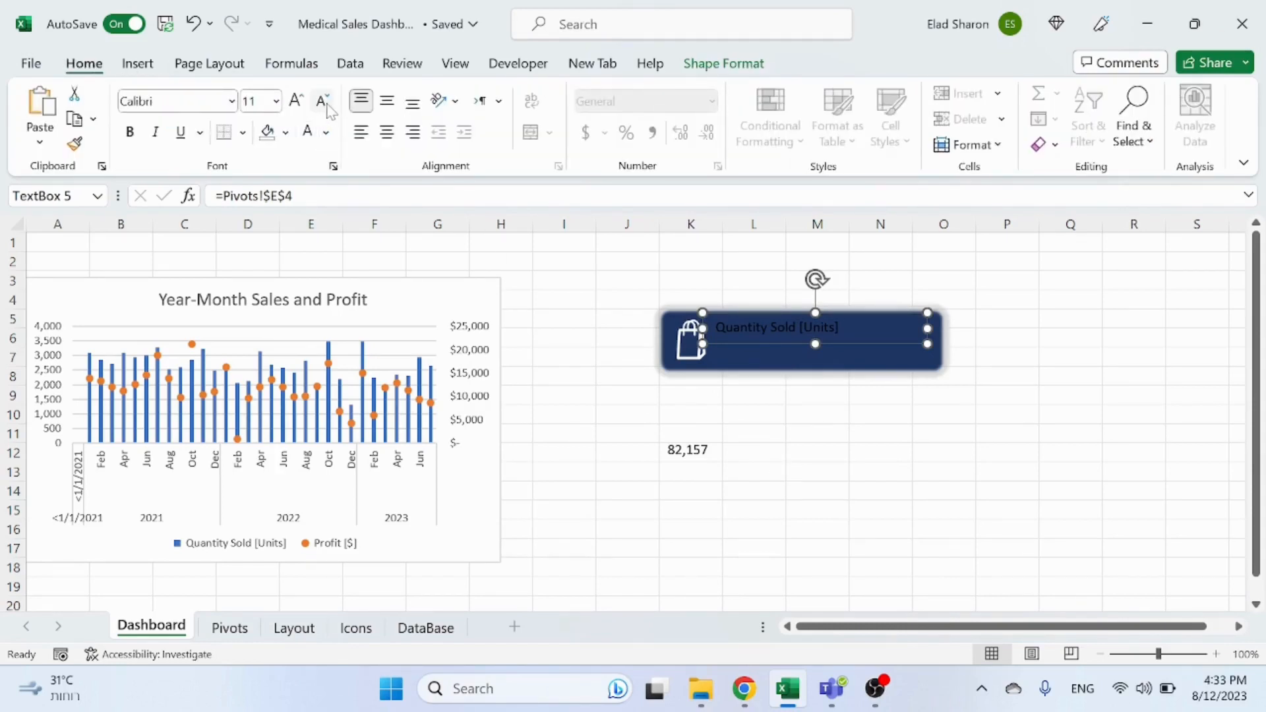
{"action": "left_click", "coordinate": [324, 104]}
{"action": "left_click", "coordinate": [296, 103]}
{"action": "left_click", "coordinate": [307, 131]}
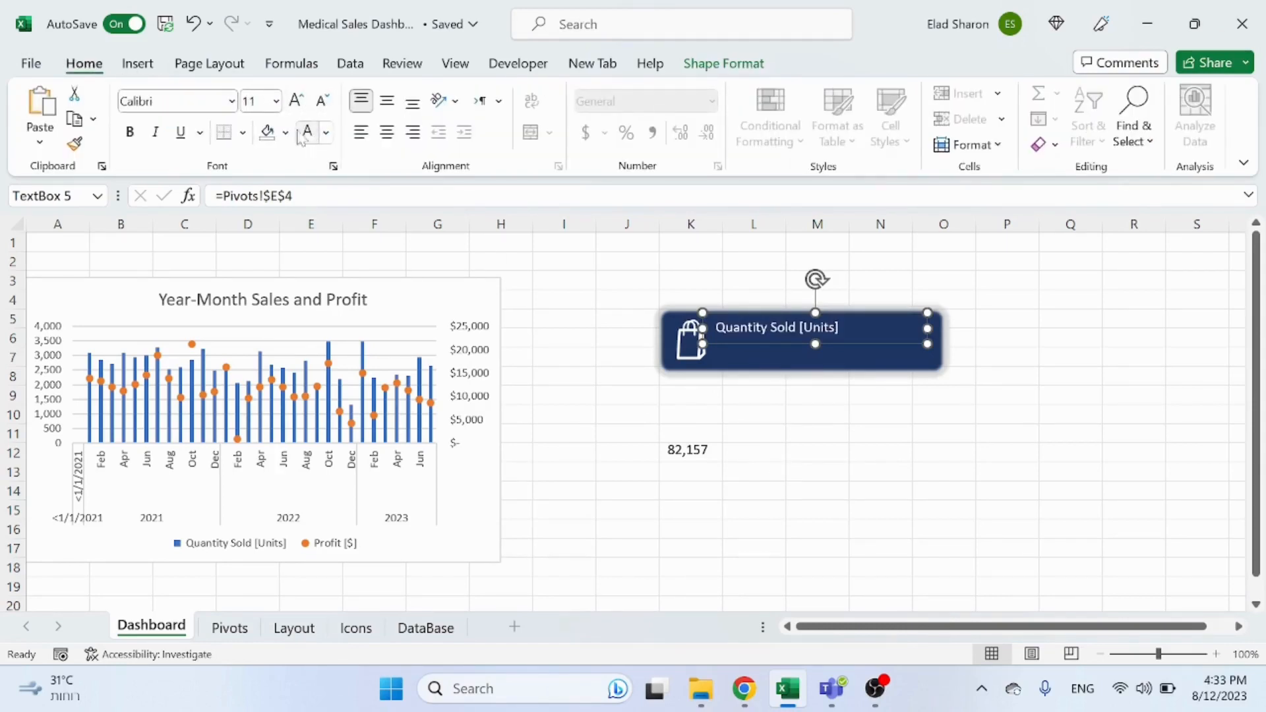
Step: Narrow the header text box and place the value text box inside the rectangle below it with white text
{"action": "left_click_drag", "start_coordinate": [714, 446], "coordinate": [756, 426]}
{"action": "left_click", "coordinate": [791, 333]}
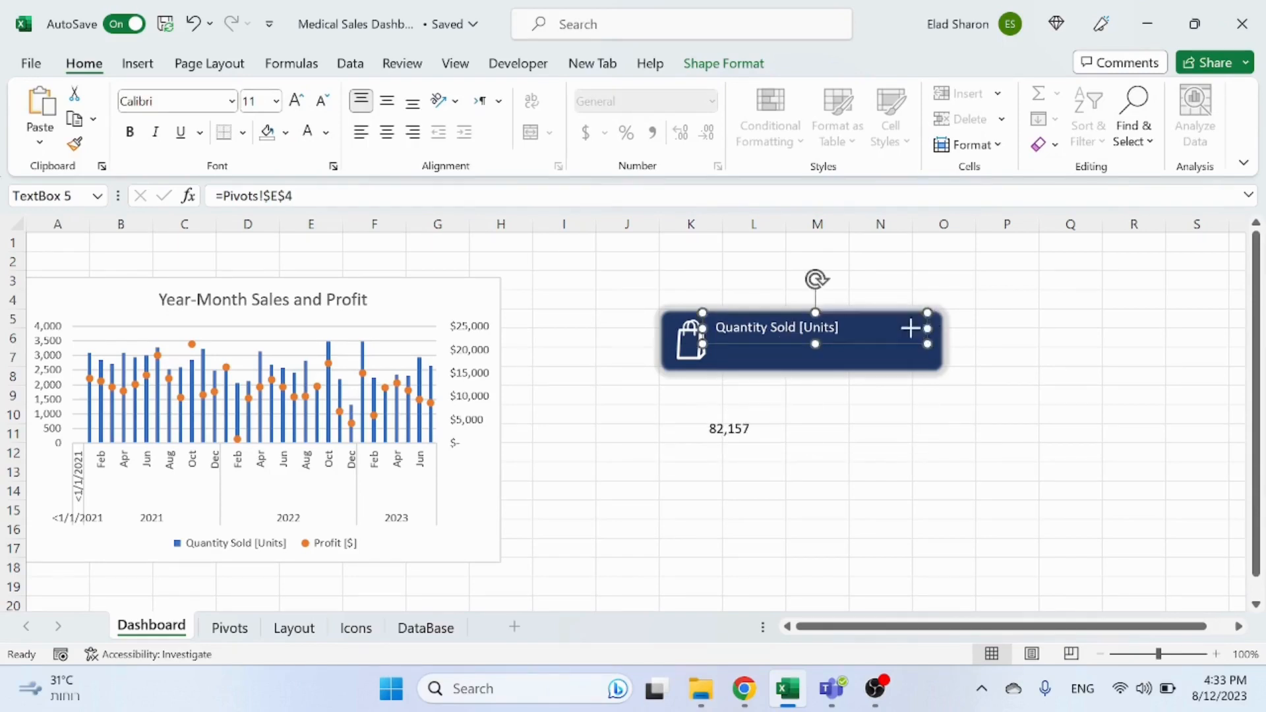
{"action": "left_click_drag", "start_coordinate": [911, 328], "coordinate": [848, 328]}
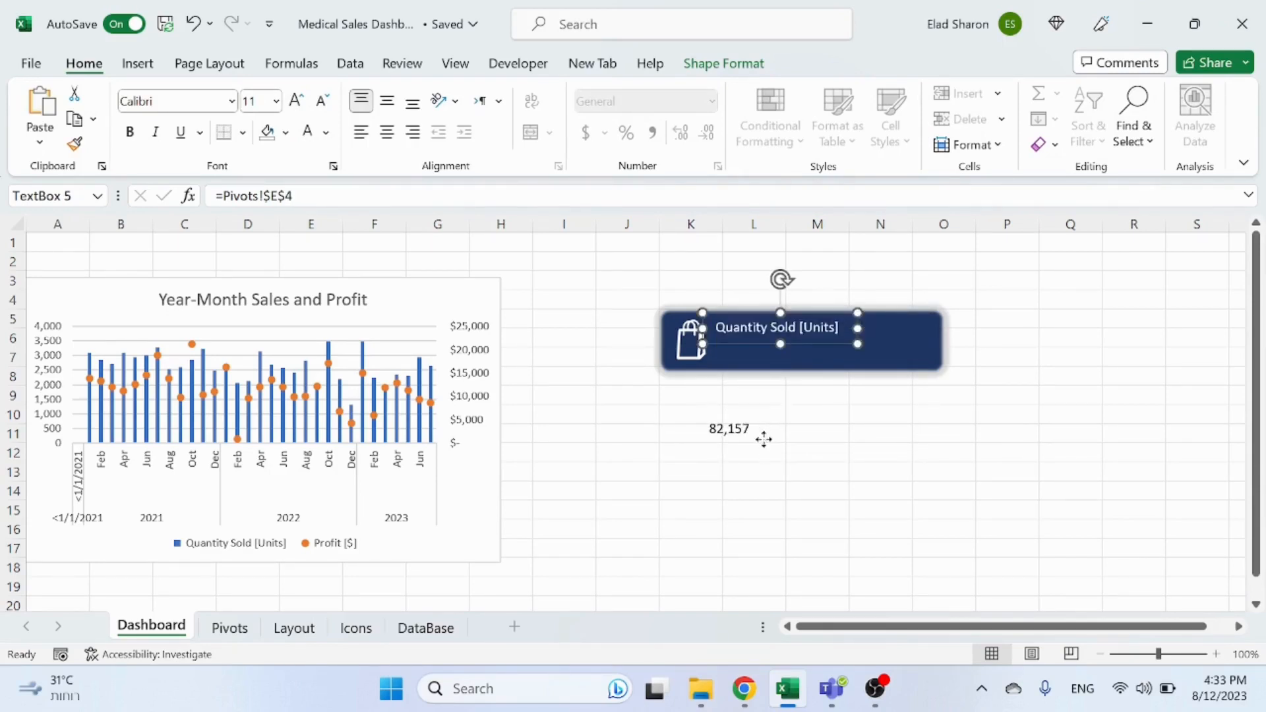
{"action": "left_click_drag", "start_coordinate": [764, 439], "coordinate": [777, 363]}
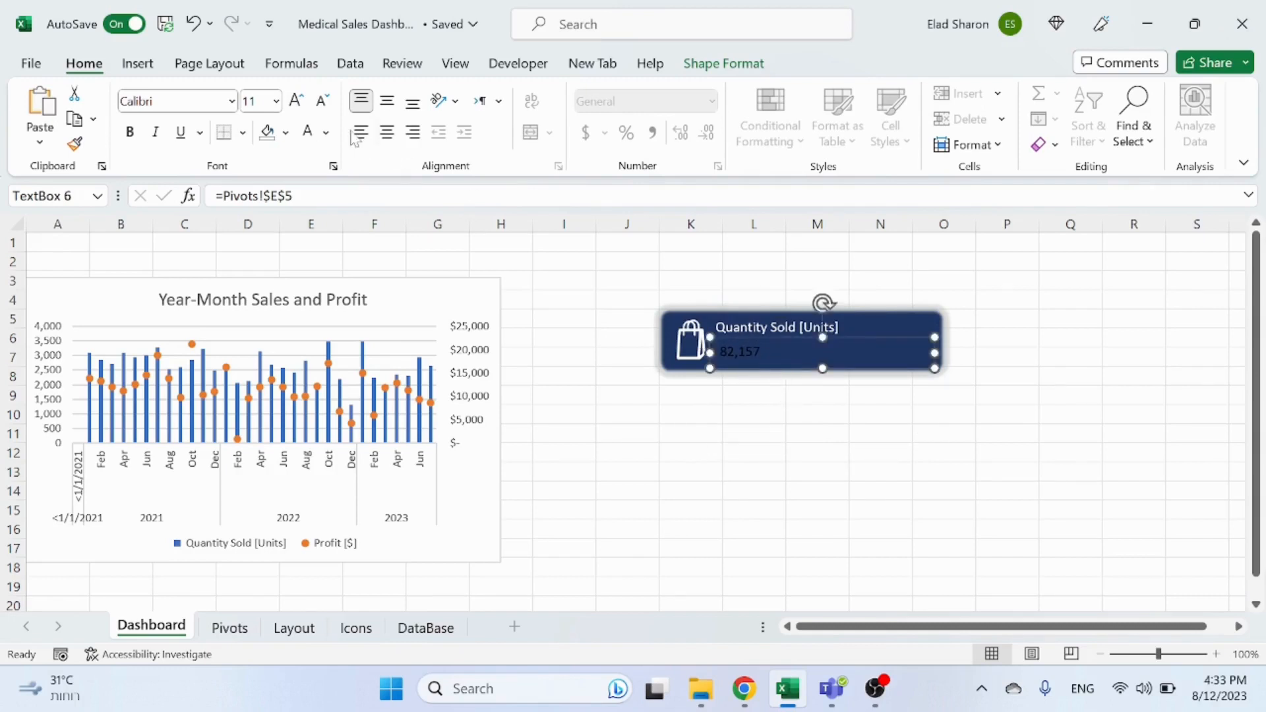
{"action": "left_click", "coordinate": [319, 132]}
{"action": "left_click_drag", "start_coordinate": [908, 355], "coordinate": [781, 335]}
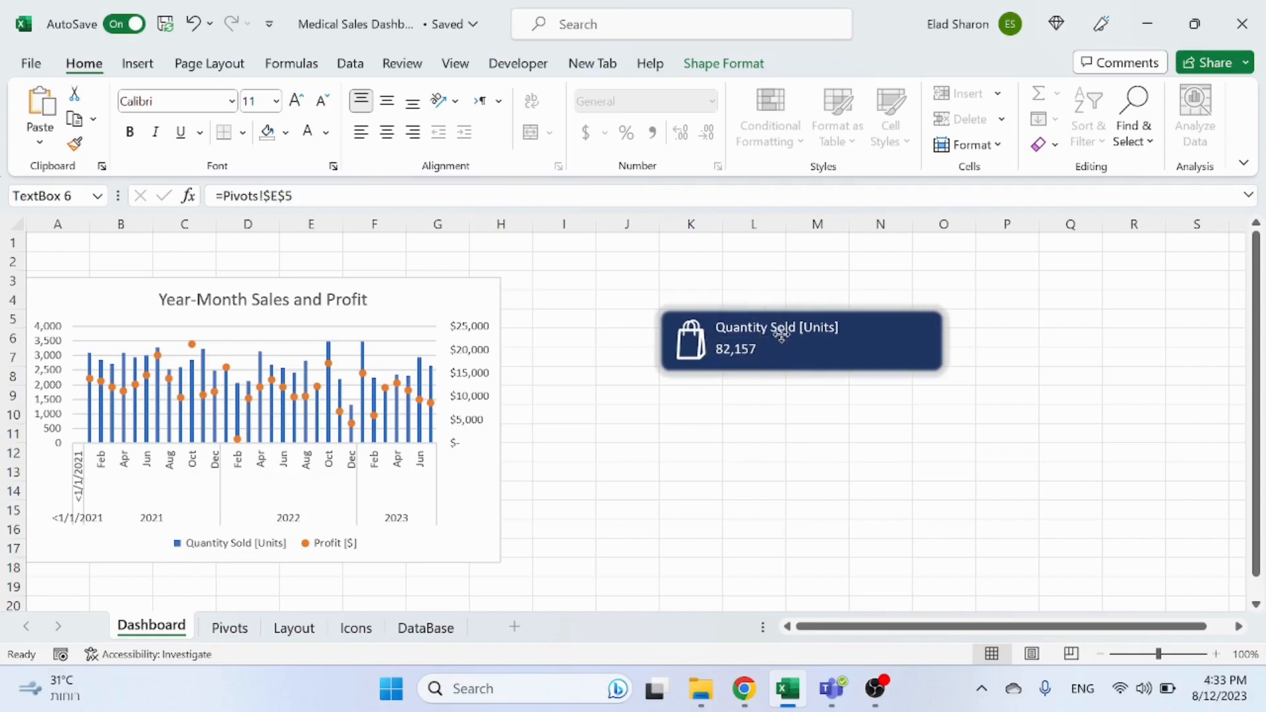
{"action": "left_click", "coordinate": [878, 450]}
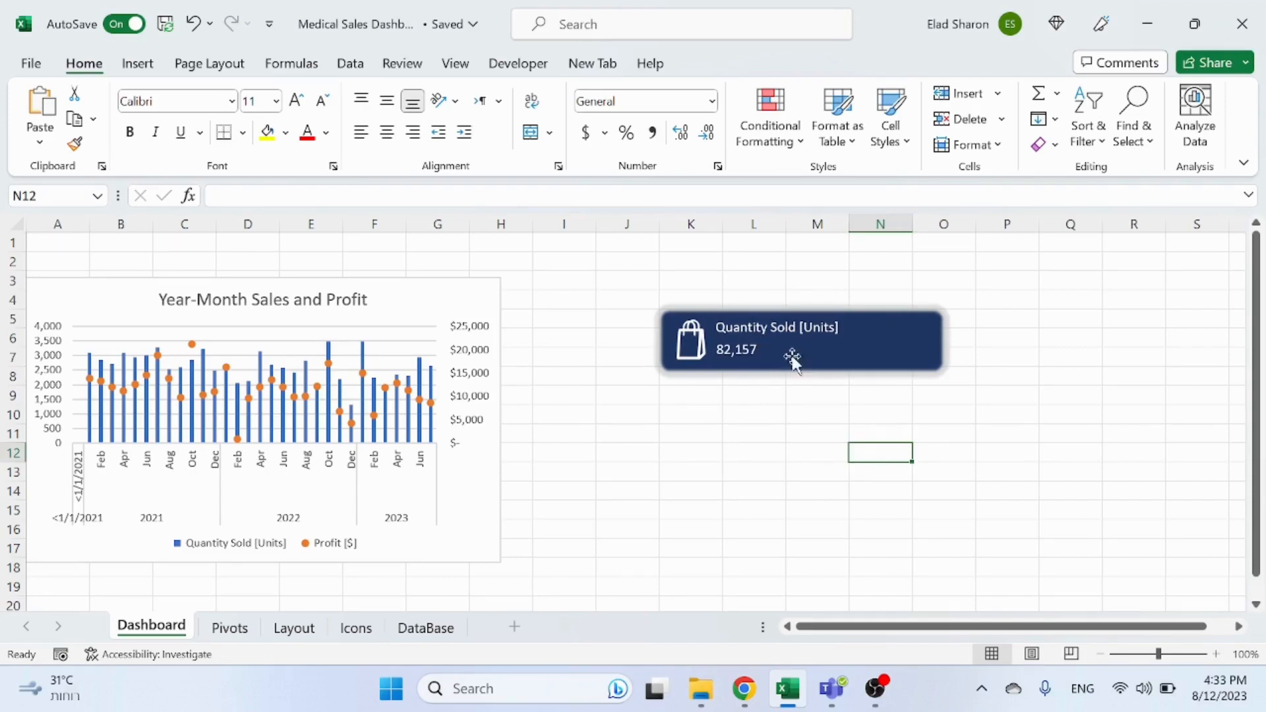
Step: Shrink the dark blue rectangle to fit its contents and centre the value text box under the header
{"action": "left_click", "coordinate": [895, 347]}
{"action": "left_click_drag", "start_coordinate": [943, 341], "coordinate": [854, 338]}
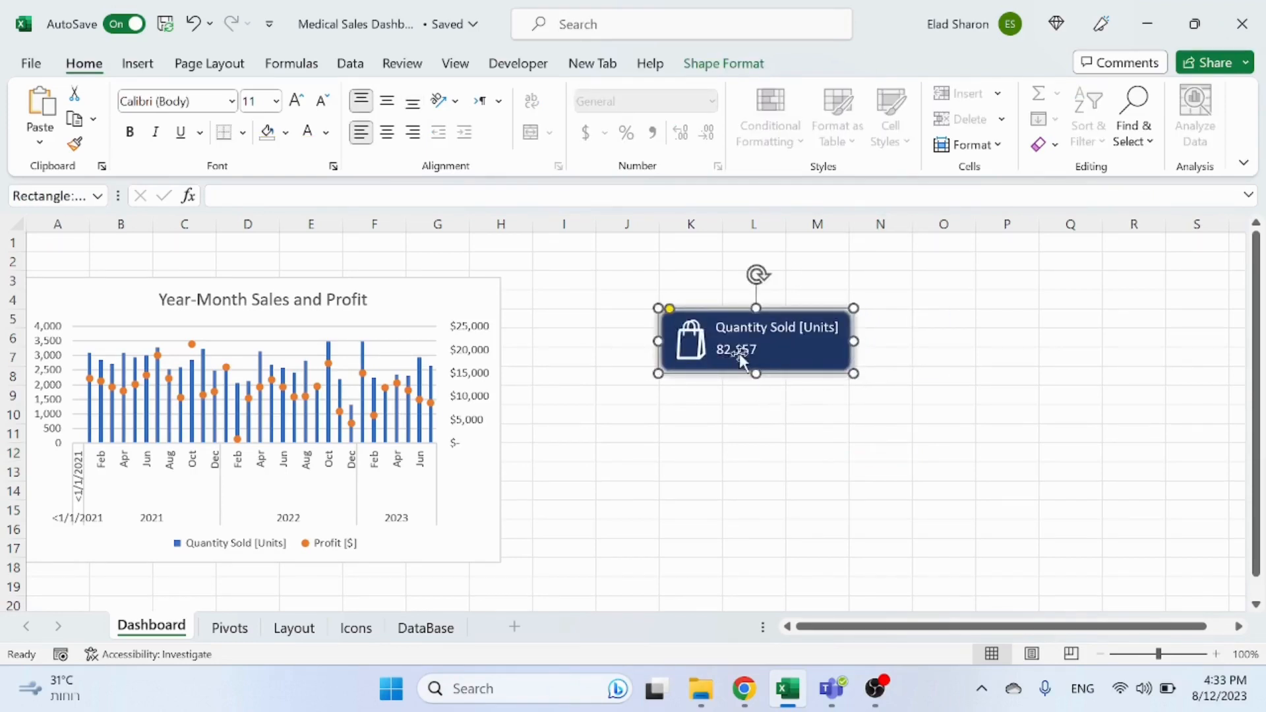
{"action": "left_click_drag", "start_coordinate": [741, 358], "coordinate": [777, 350]}
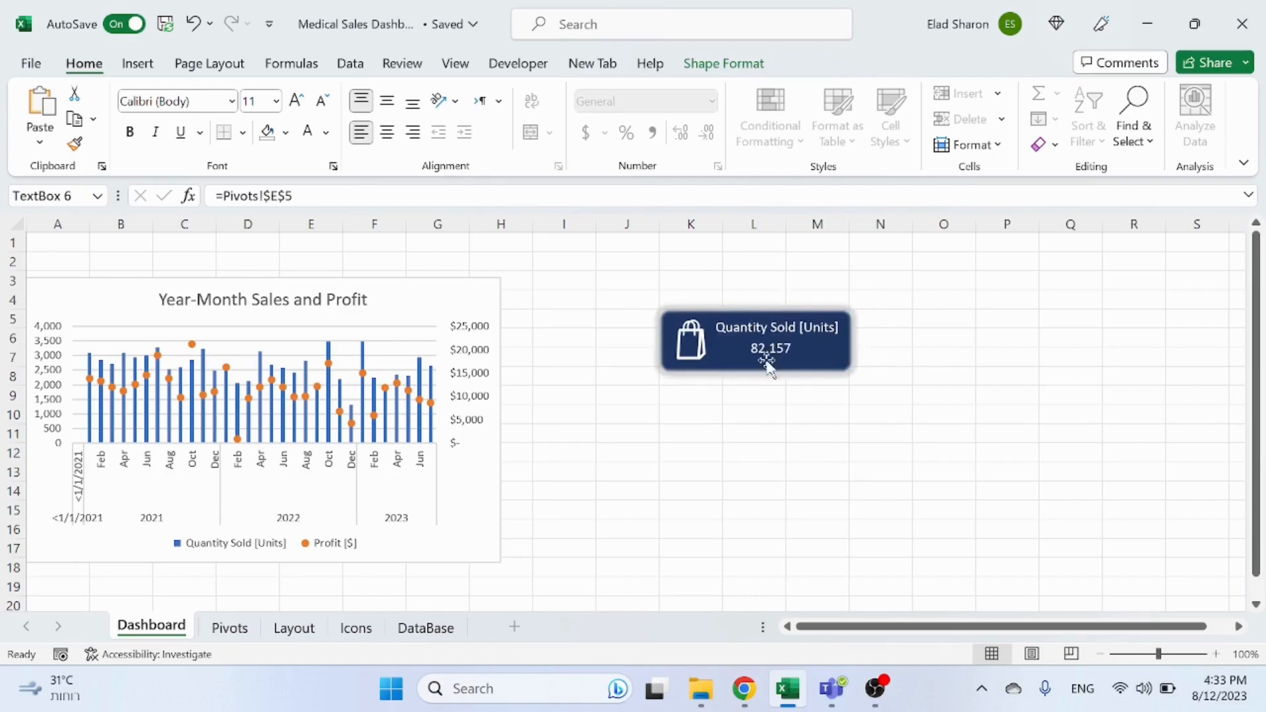
{"action": "left_click", "coordinate": [729, 394]}
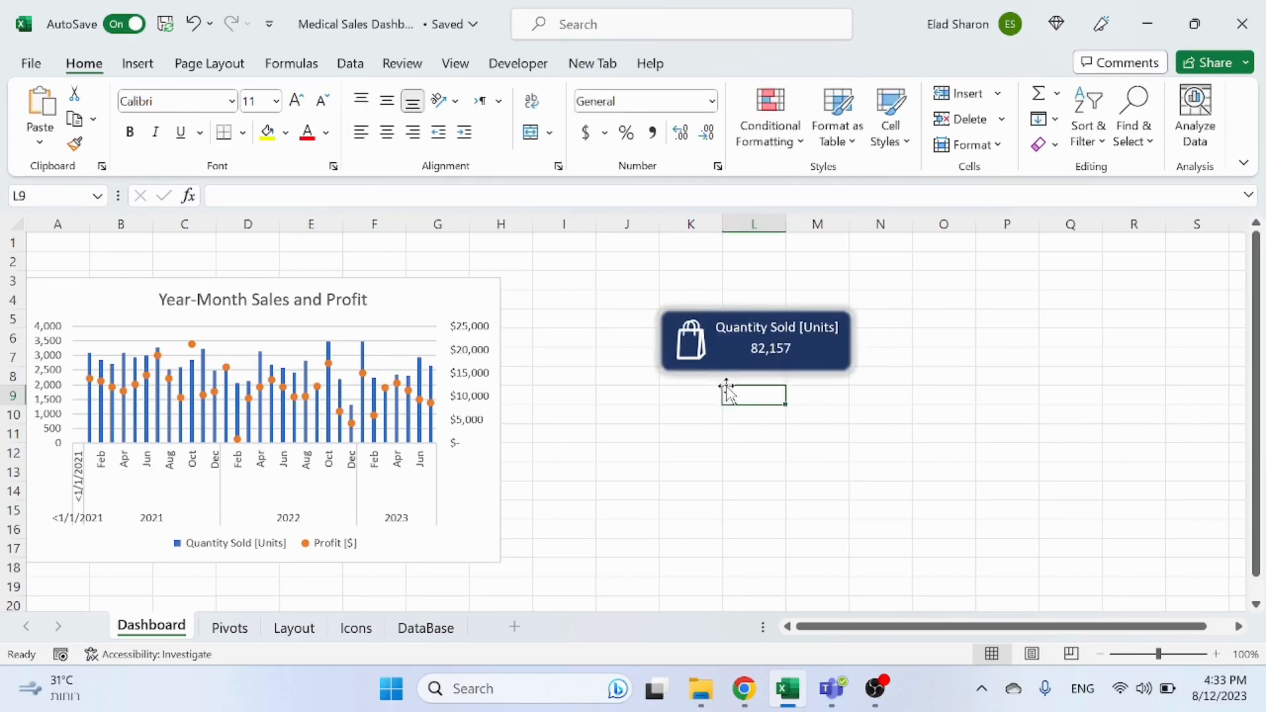
Step: Duplicate the whole KPI card, rectangle, icon and both text boxes, and place the copy to the right of the original
{"action": "left_click", "coordinate": [770, 348]}
{"action": "left_click", "coordinate": [794, 381]}
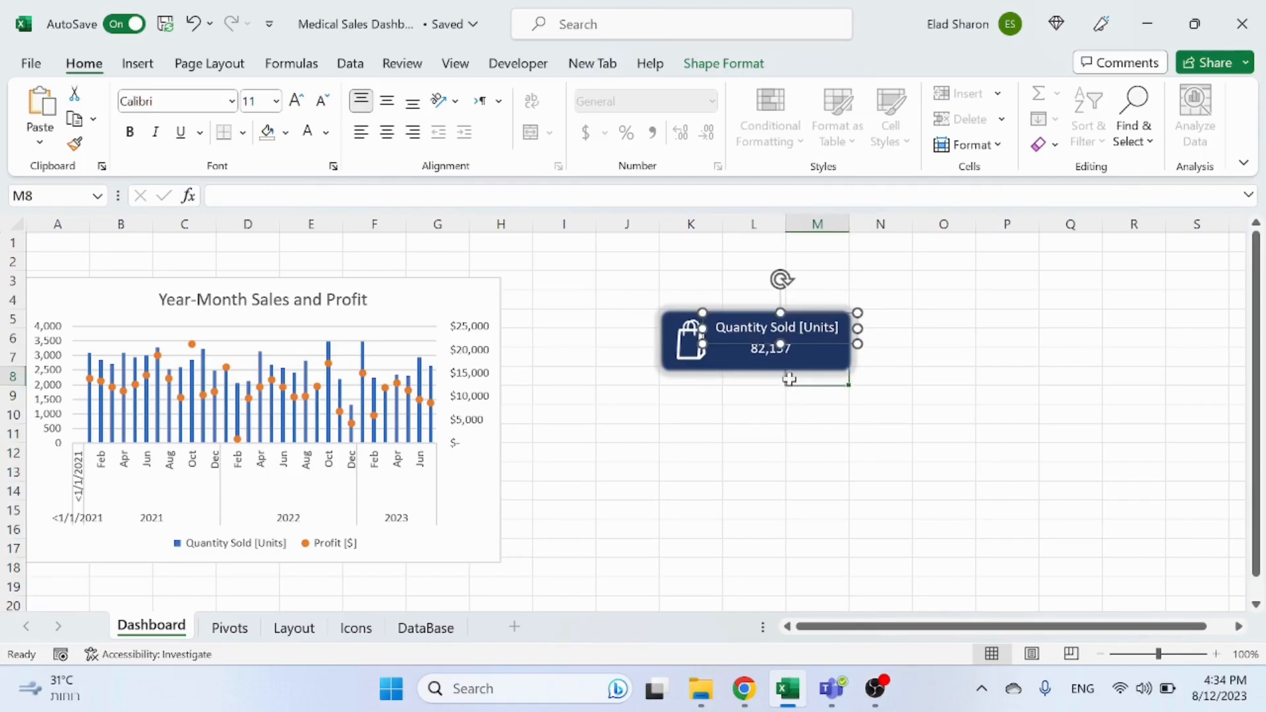
{"action": "left_click", "coordinate": [836, 370]}
{"action": "left_click", "coordinate": [803, 432]}
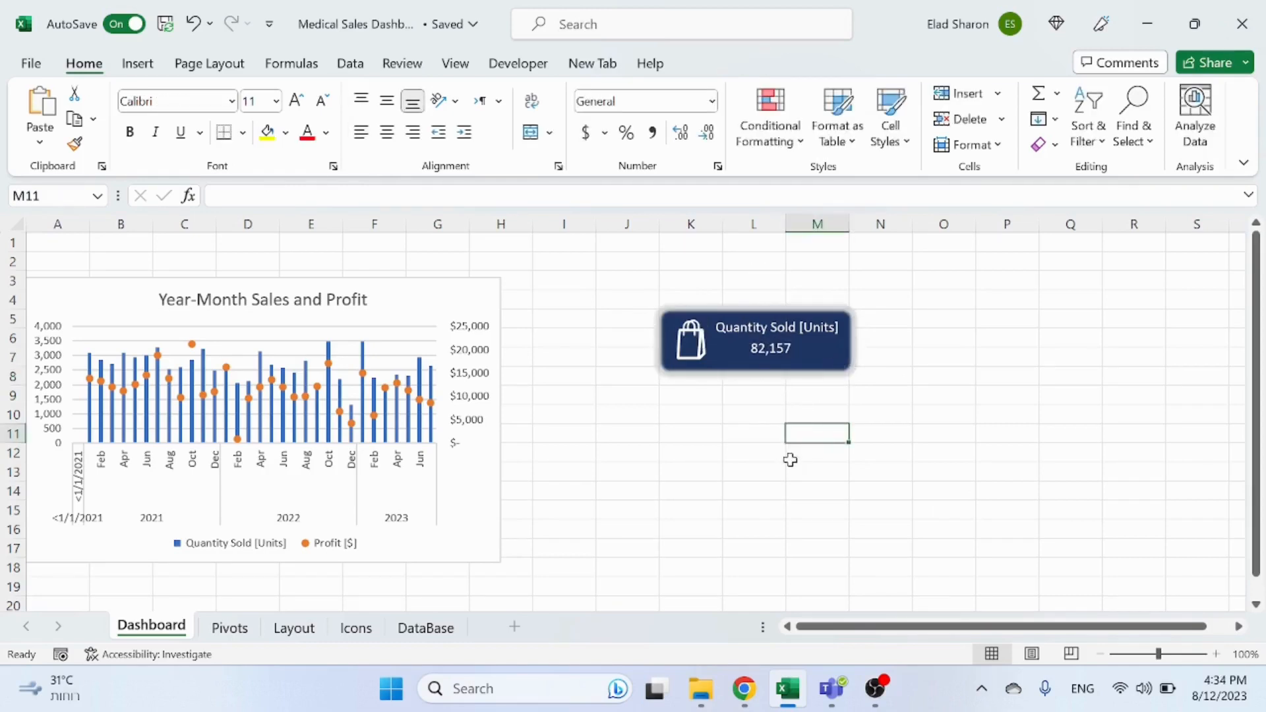
{"action": "left_click", "coordinate": [818, 362]}
{"action": "left_click", "coordinate": [746, 348]}
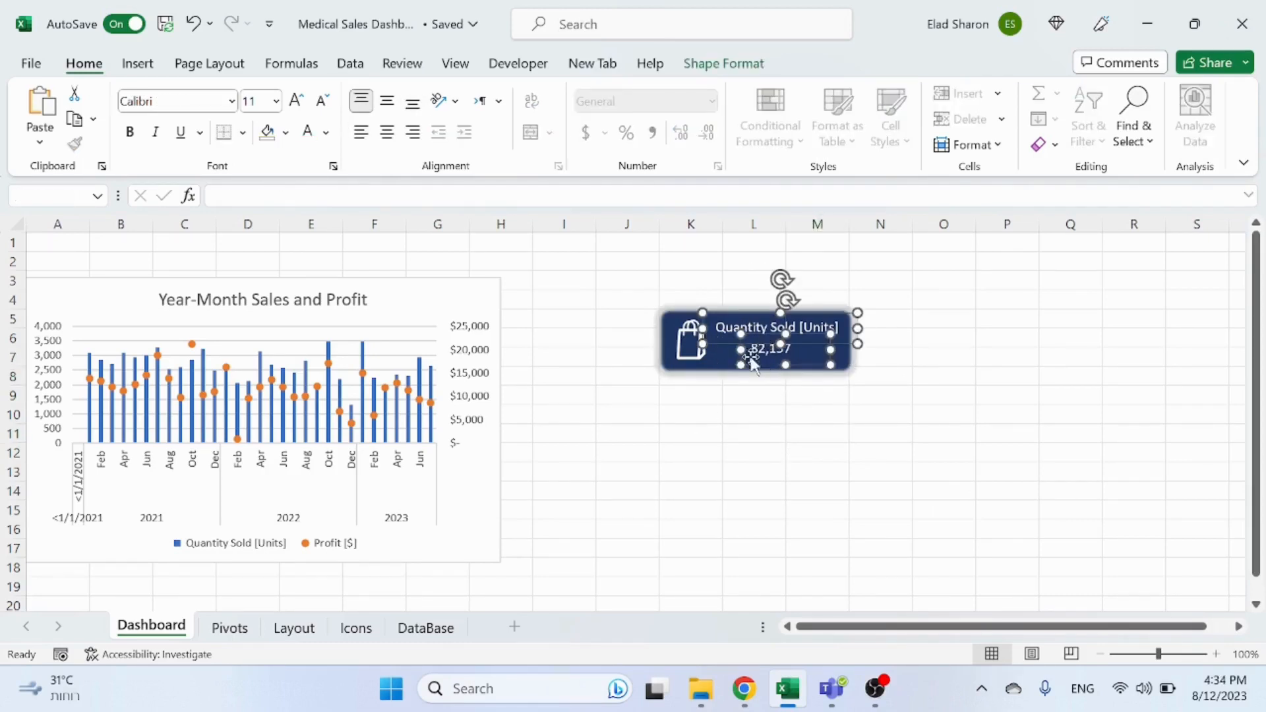
{"action": "left_click", "coordinate": [690, 433]}
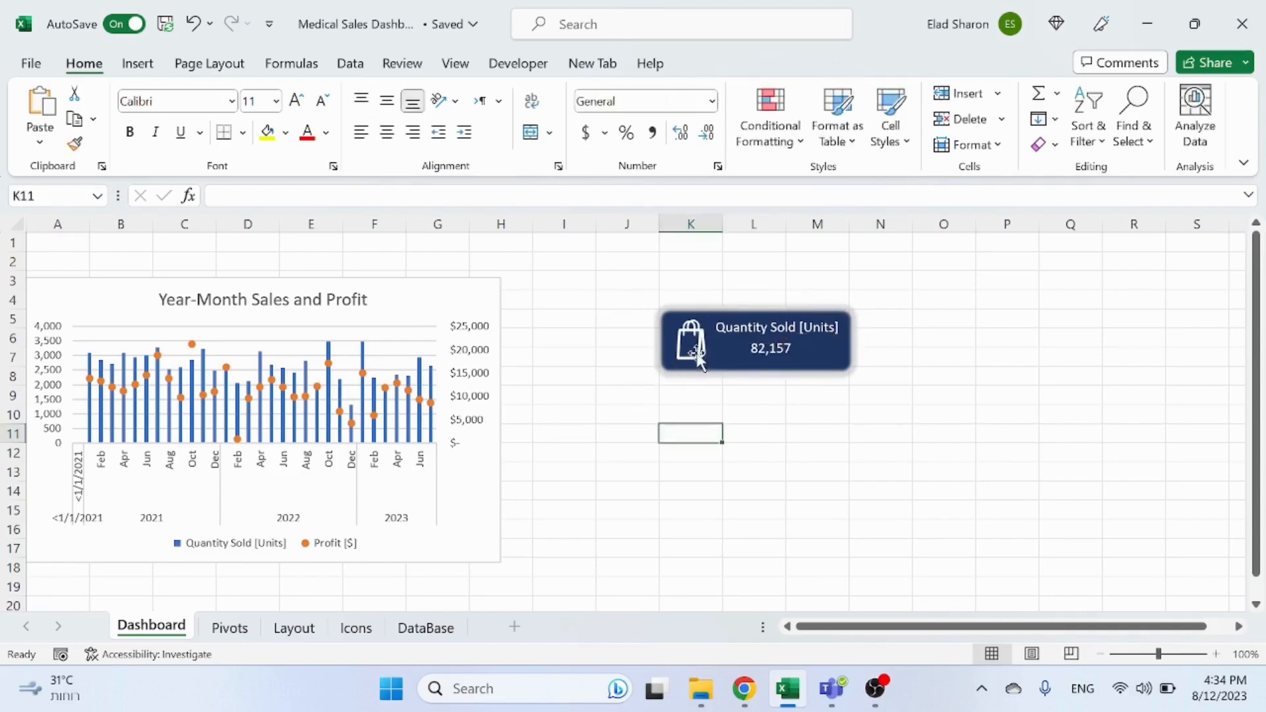
{"action": "left_click", "coordinate": [699, 350]}
{"action": "left_click", "coordinate": [811, 336], "text": "shift"}
{"action": "left_click", "coordinate": [779, 351], "text": "shift"}
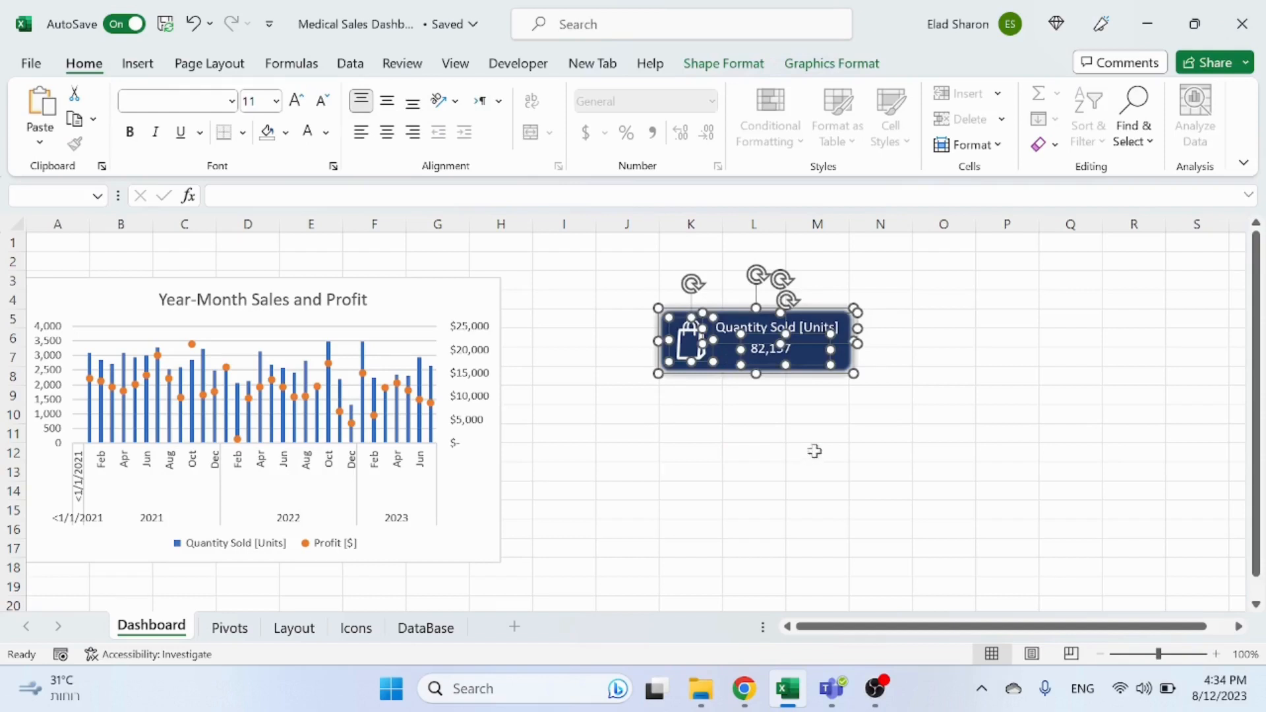
{"action": "key", "text": "ctrl+d"}
{"action": "left_click_drag", "start_coordinate": [829, 381], "coordinate": [1003, 366]}
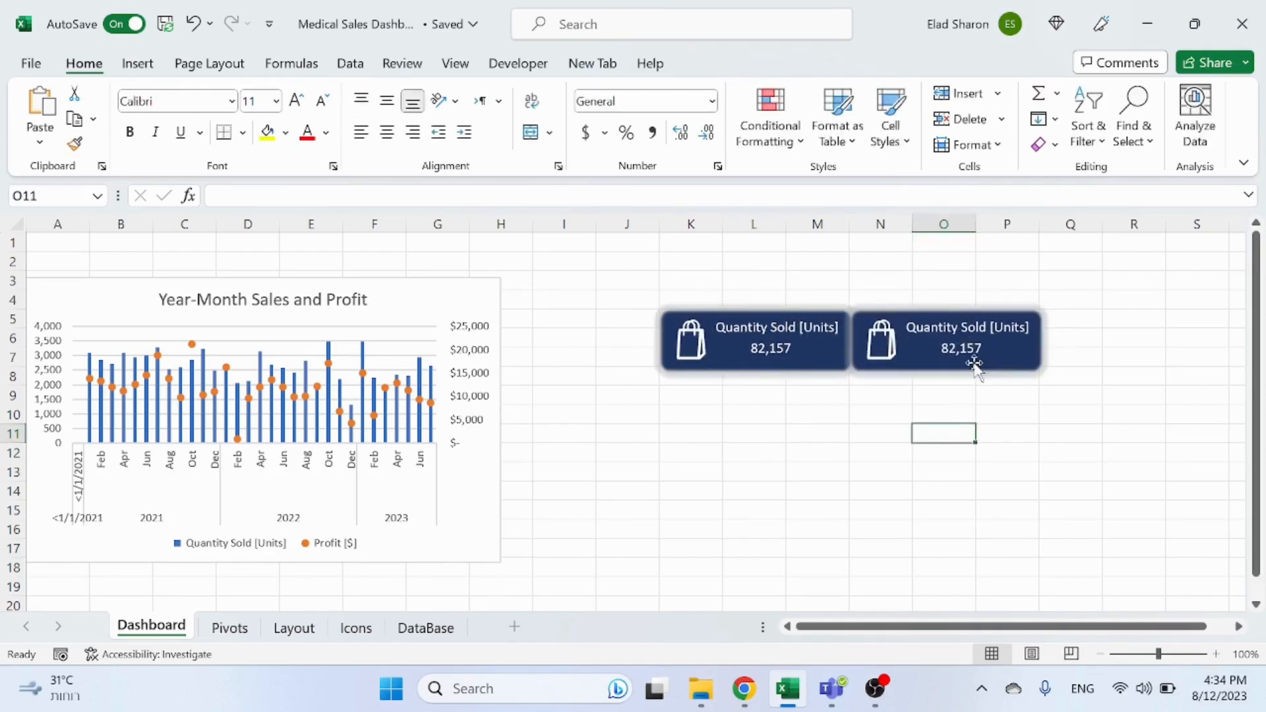
Step: Relink the copied card's header and value text boxes to Pivots cells F4 and F5
{"action": "left_click", "coordinate": [966, 335]}
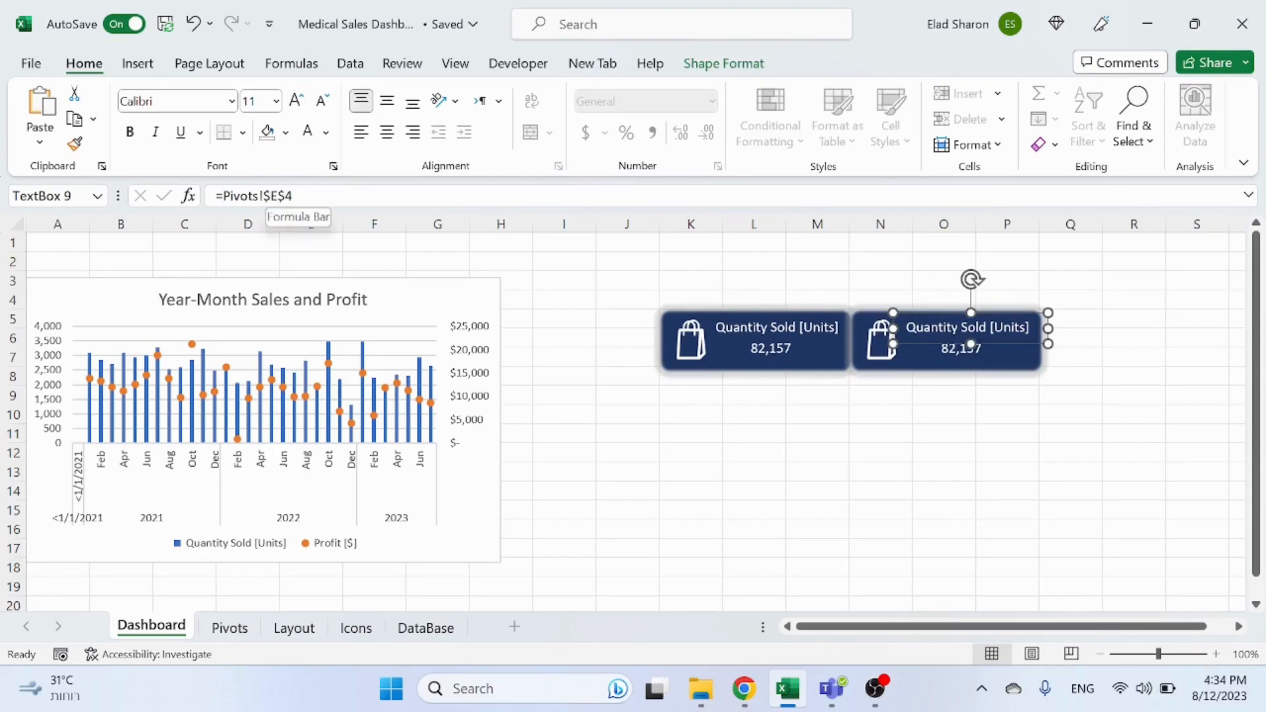
{"action": "type", "text": "F"}
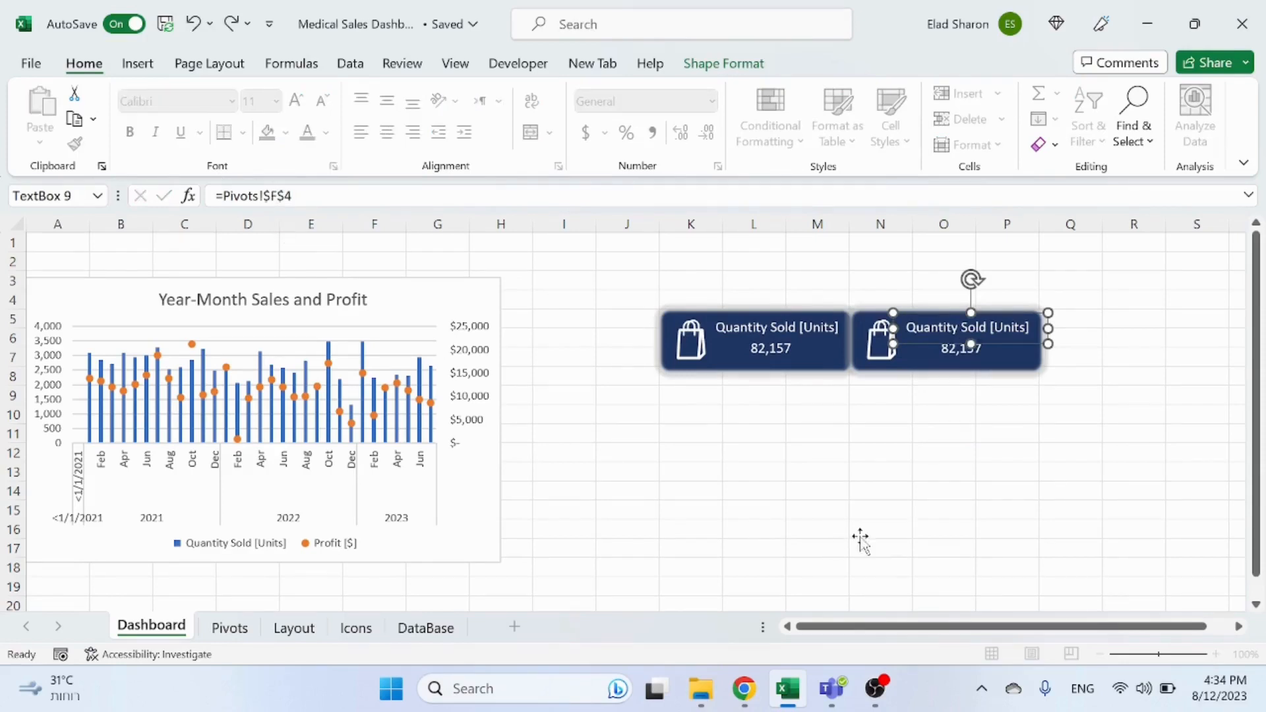
{"action": "left_click", "coordinate": [860, 531]}
{"action": "left_click", "coordinate": [965, 363]}
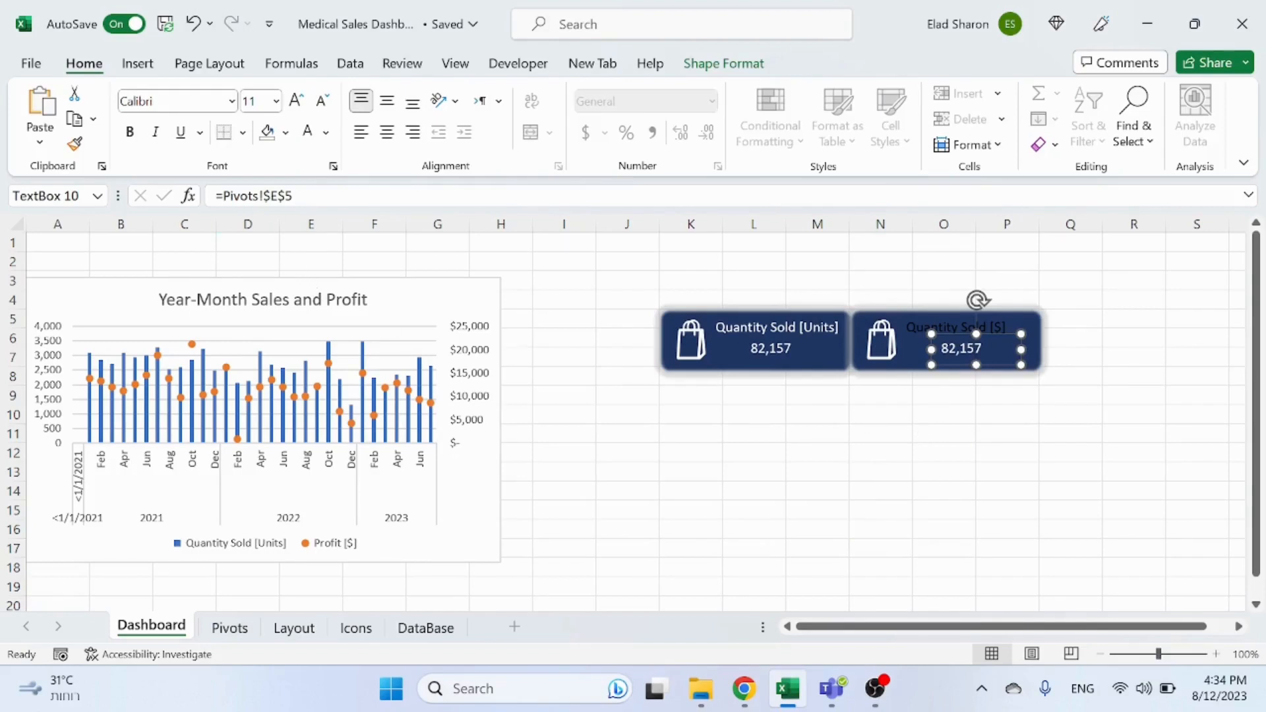
{"action": "type", "text": "F"}
{"action": "left_click", "coordinate": [845, 504]}
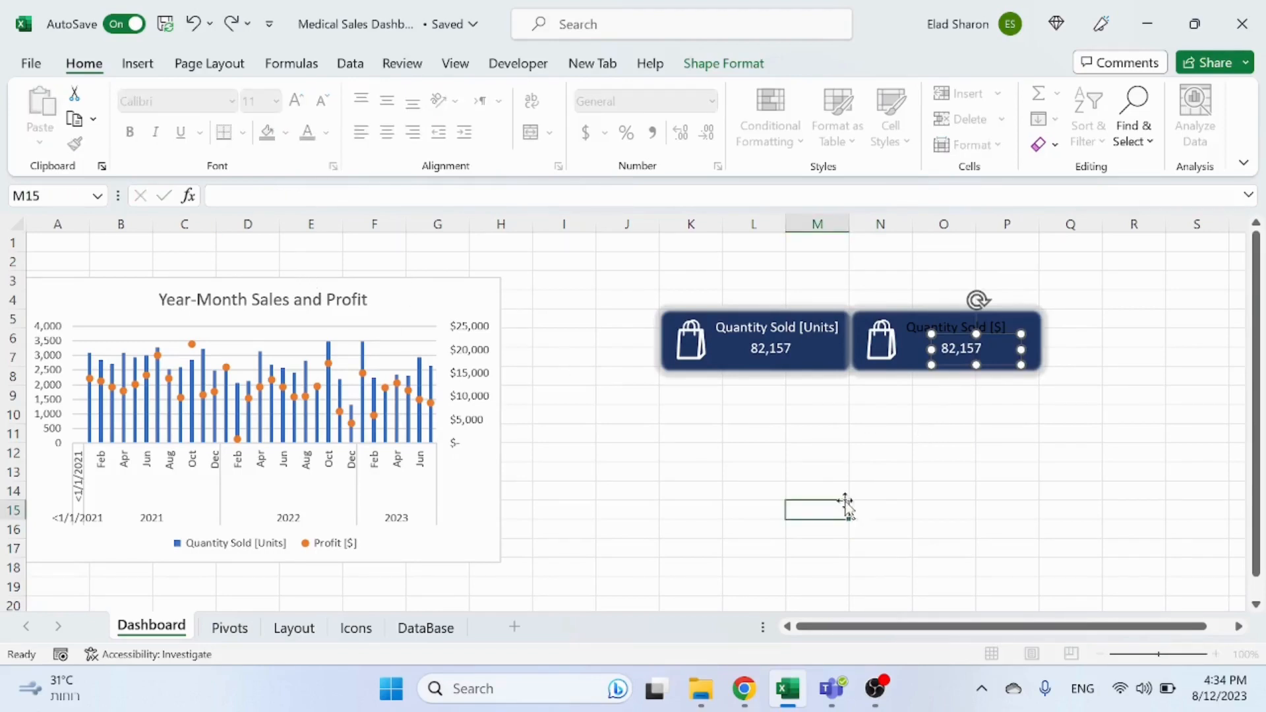
{"action": "left_click", "coordinate": [973, 334]}
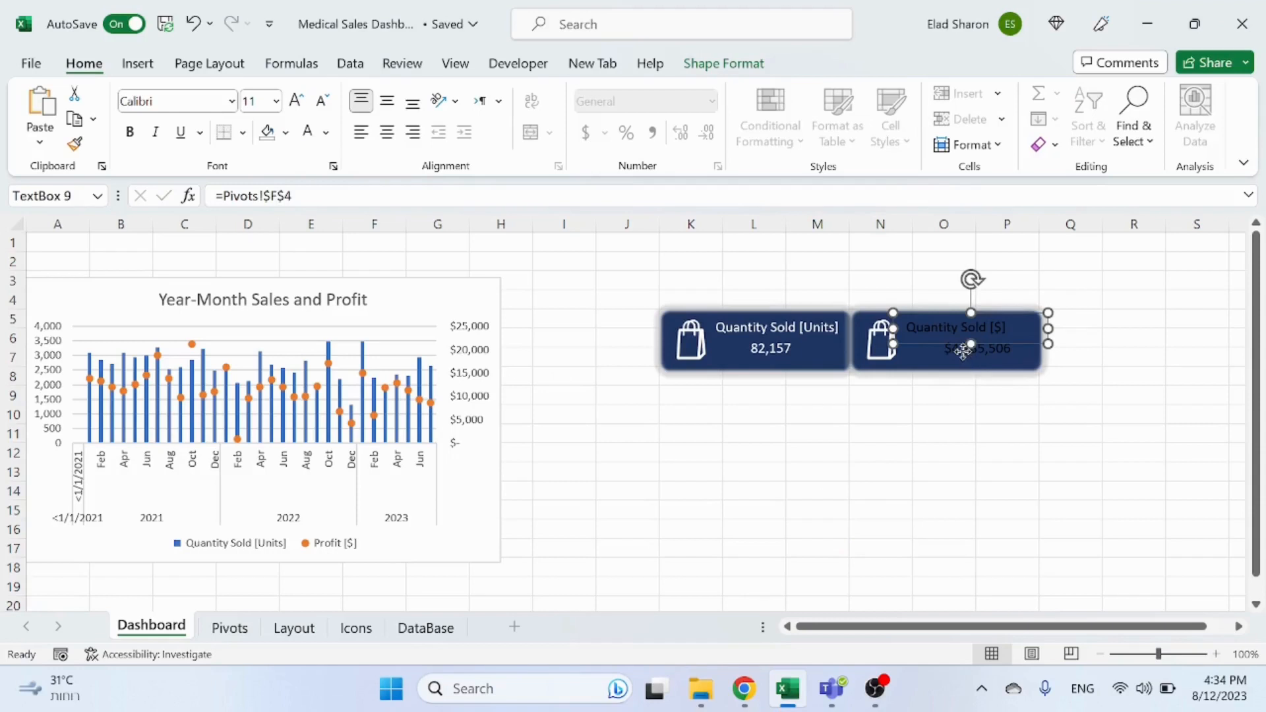
Step: Nudge the copied card's header and value text boxes so both are centred in the rectangle
{"action": "left_click", "coordinate": [964, 351], "text": "shift"}
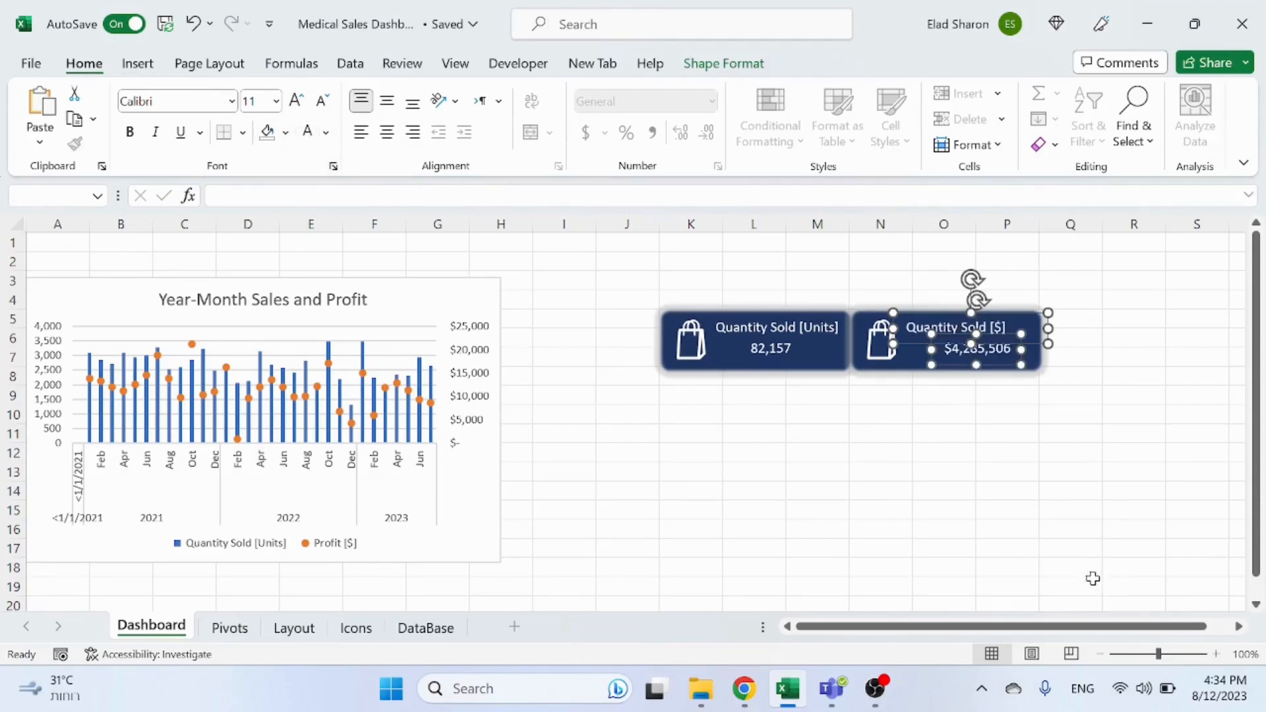
{"action": "left_click", "coordinate": [967, 511]}
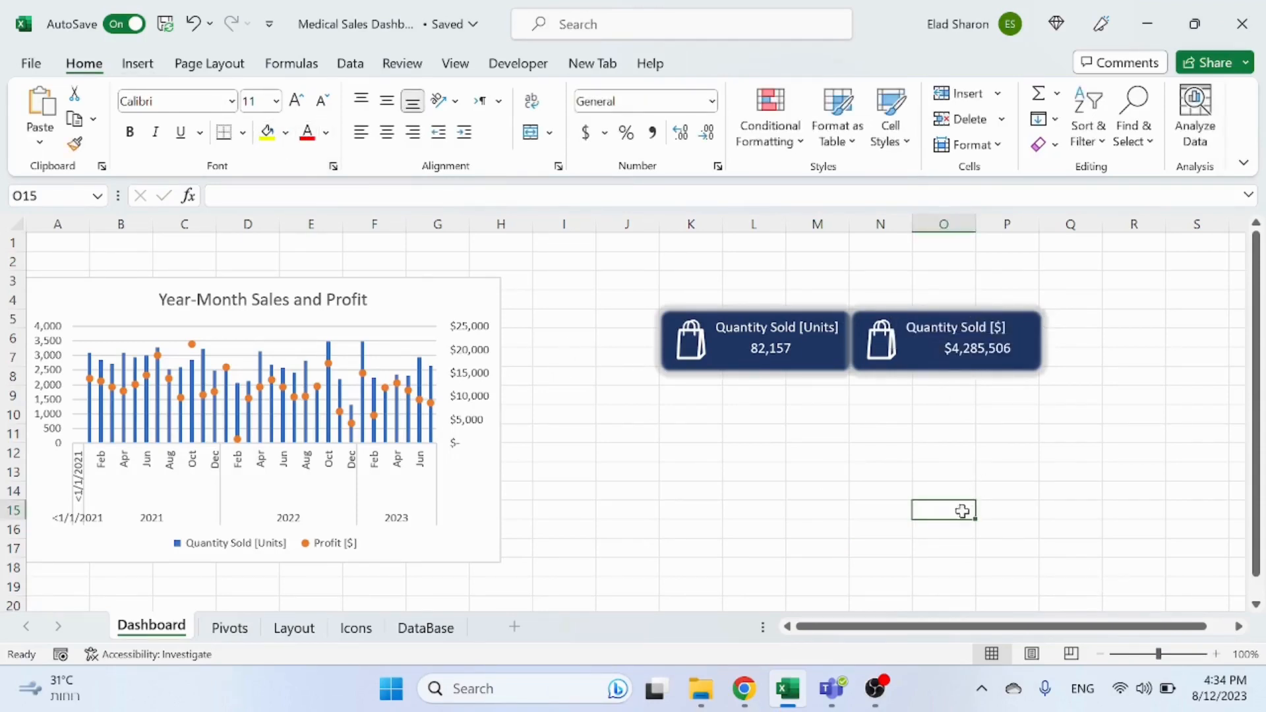
{"action": "left_click", "coordinate": [982, 347]}
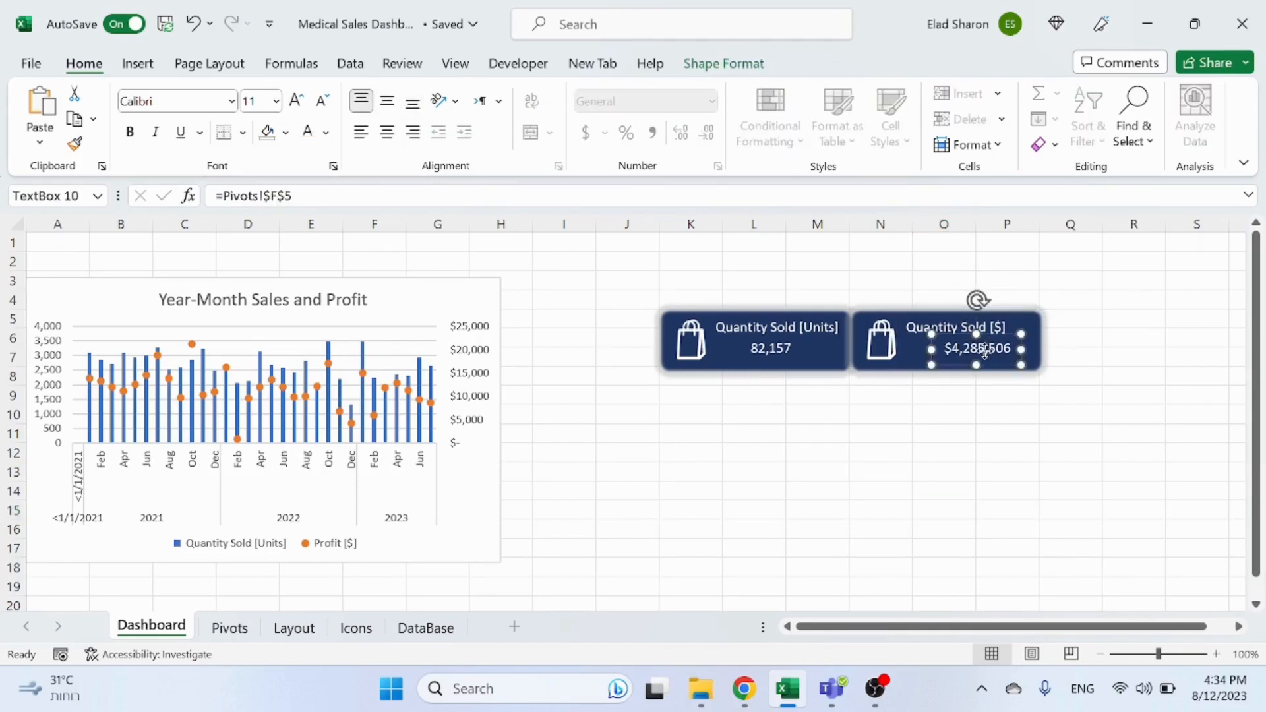
{"action": "left_click", "coordinate": [945, 390]}
{"action": "left_click", "coordinate": [996, 324]}
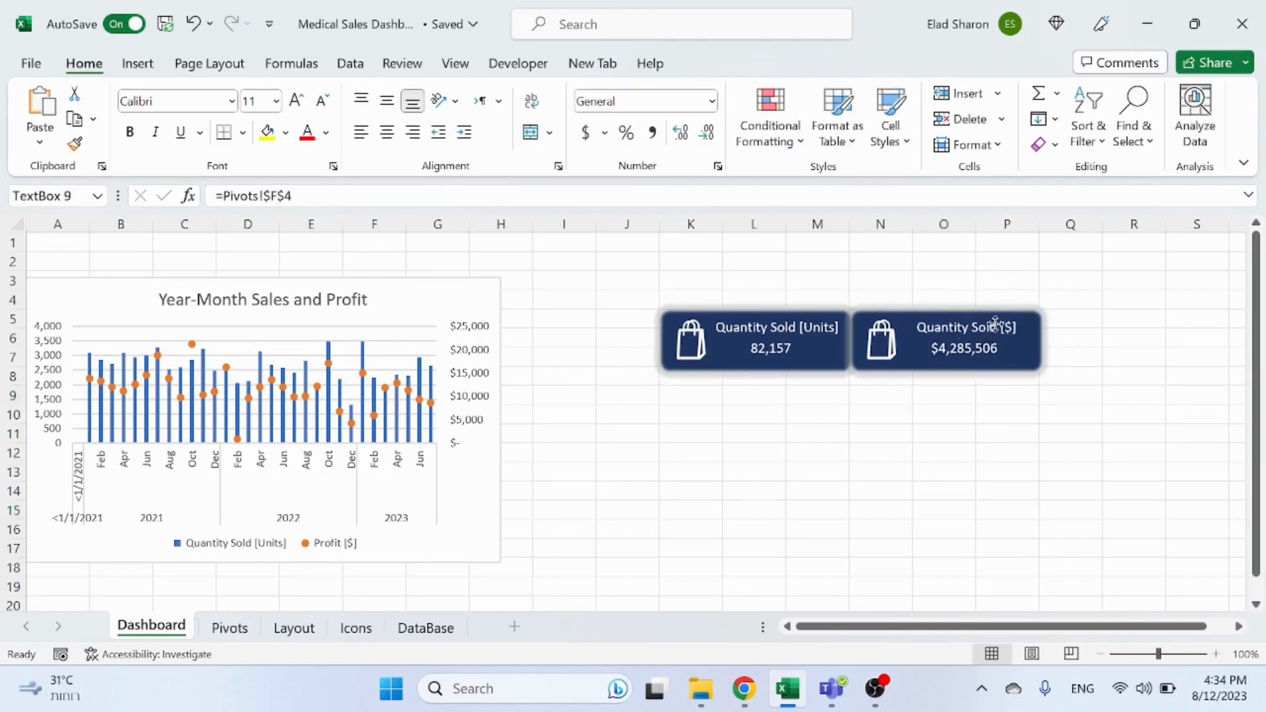
{"action": "left_click_drag", "start_coordinate": [995, 323], "coordinate": [988, 324]}
{"action": "left_click", "coordinate": [932, 394]}
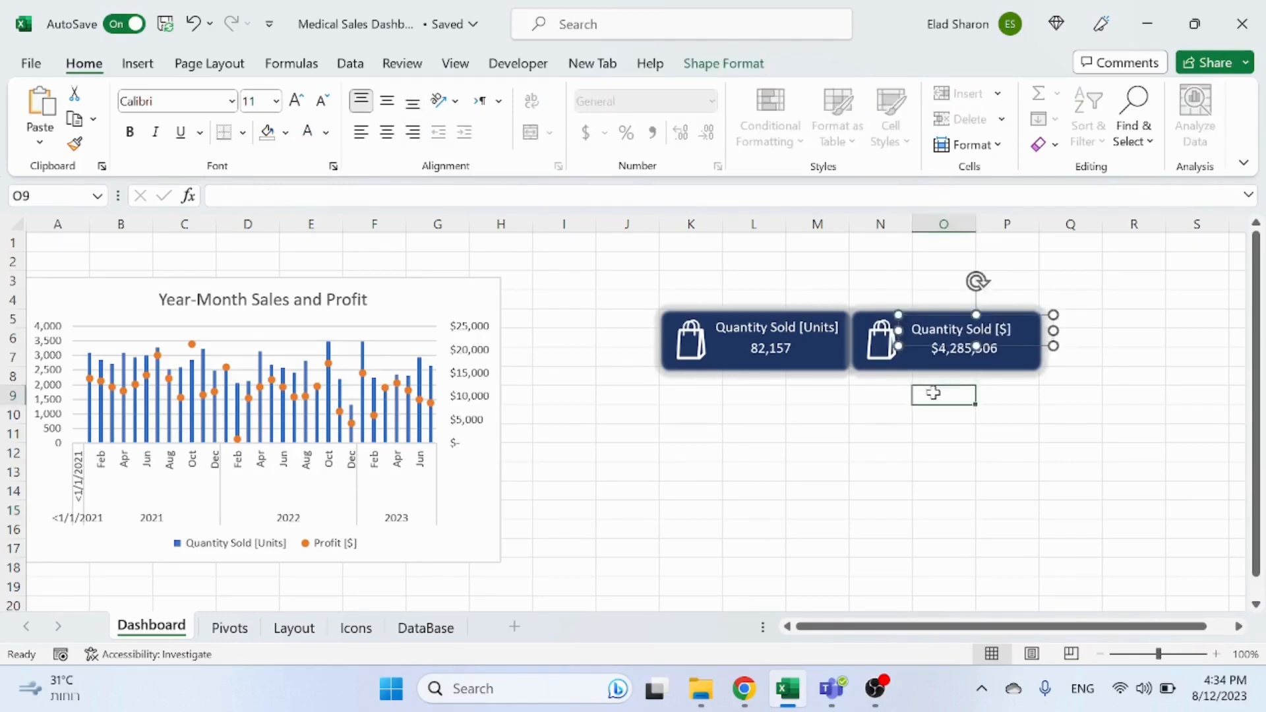
Step: Delete the shopping bag icon from the copied KPI card
{"action": "left_click", "coordinate": [881, 340]}
{"action": "key", "text": "Delete"}
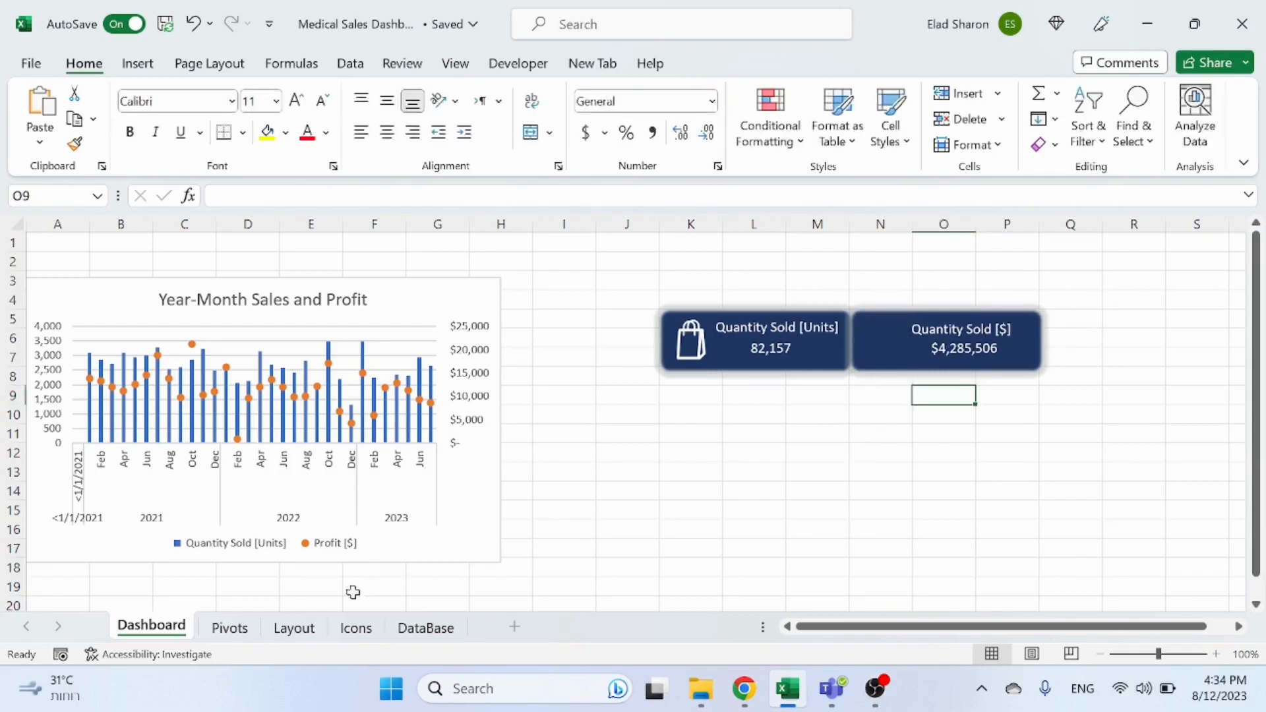
Step: Copy the money bag icon from the Icons sheet and paste it onto the Dashboard sheet
{"action": "left_click", "coordinate": [355, 627]}
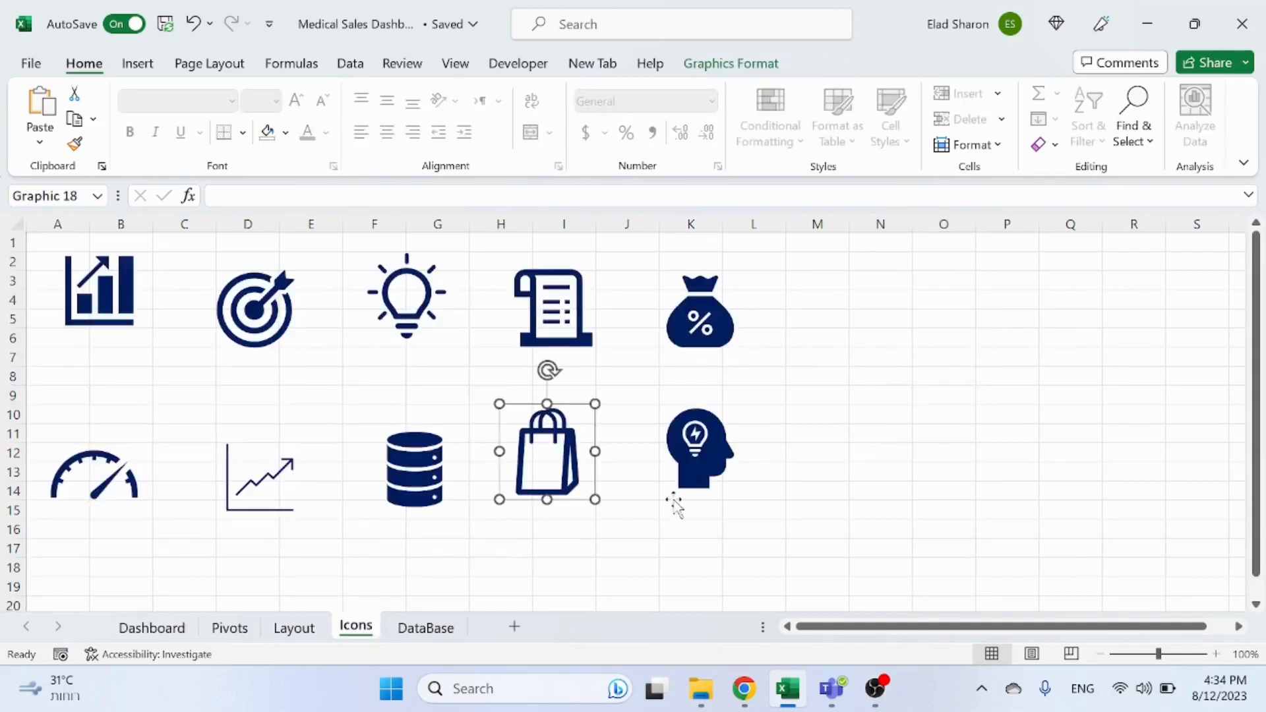
{"action": "left_click", "coordinate": [719, 339]}
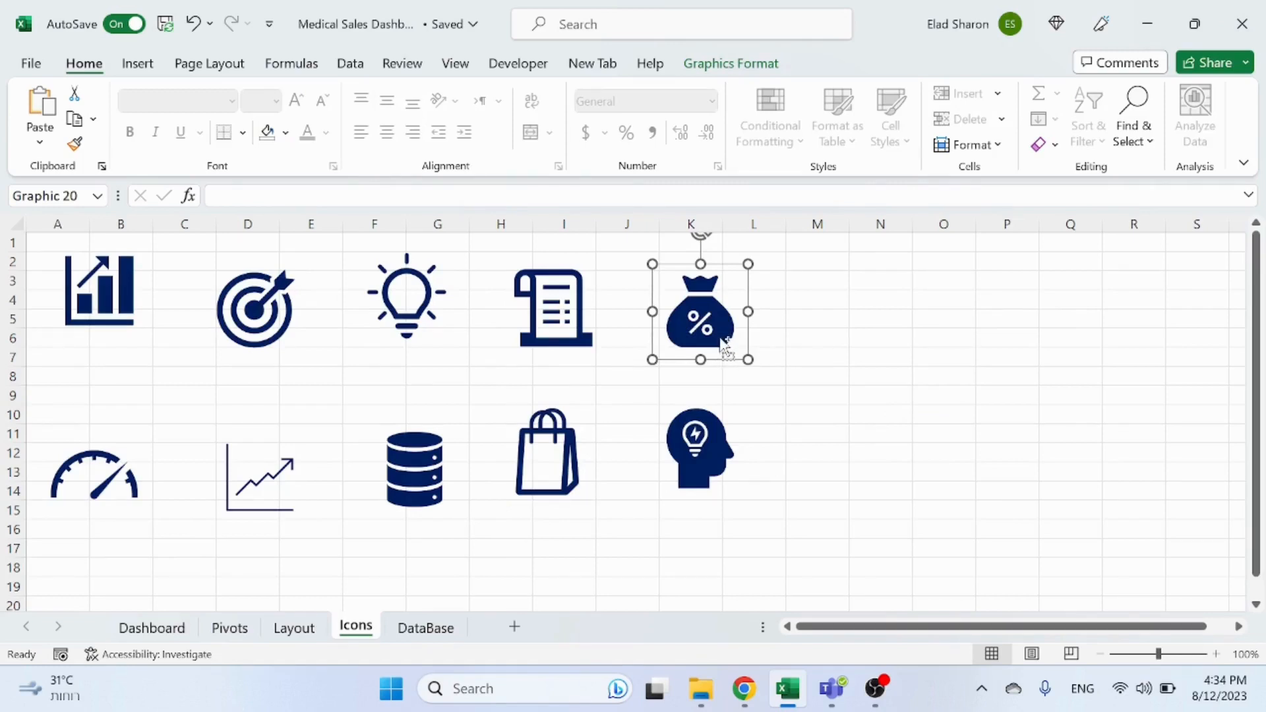
{"action": "left_click", "coordinate": [225, 631]}
{"action": "left_click", "coordinate": [178, 632]}
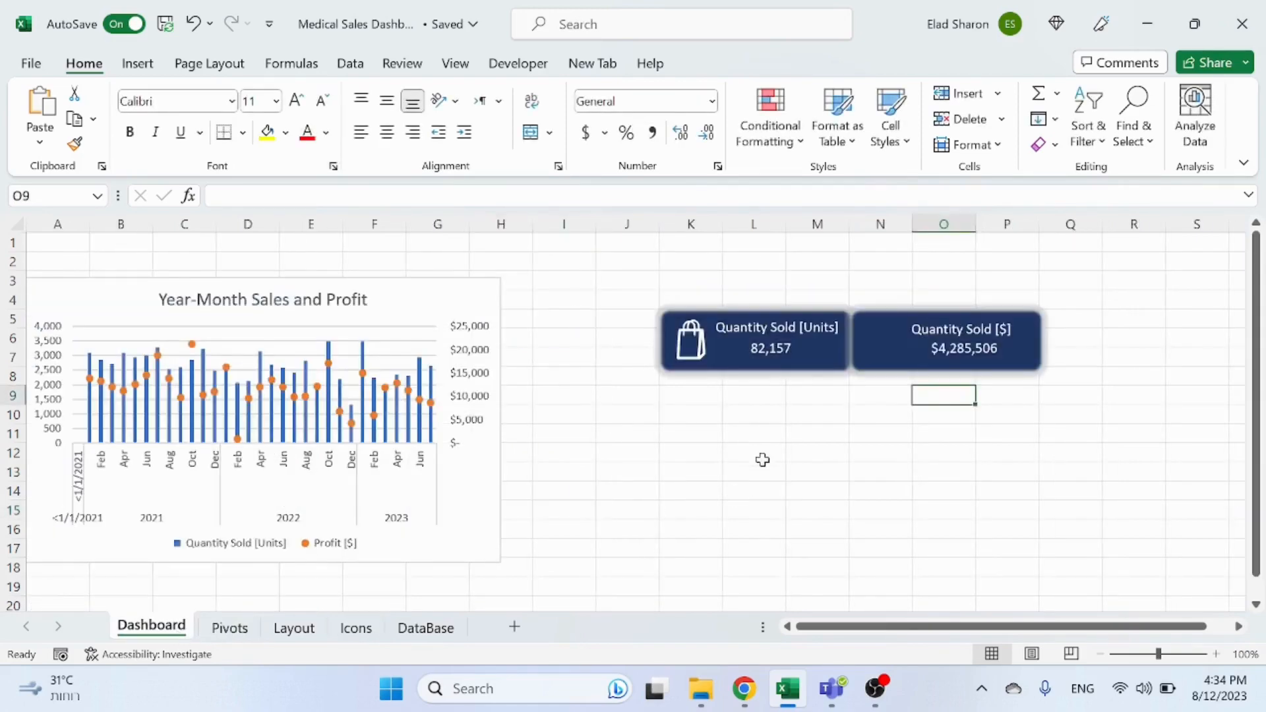
{"action": "left_click", "coordinate": [760, 457]}
{"action": "key", "text": "ctrl+v"}
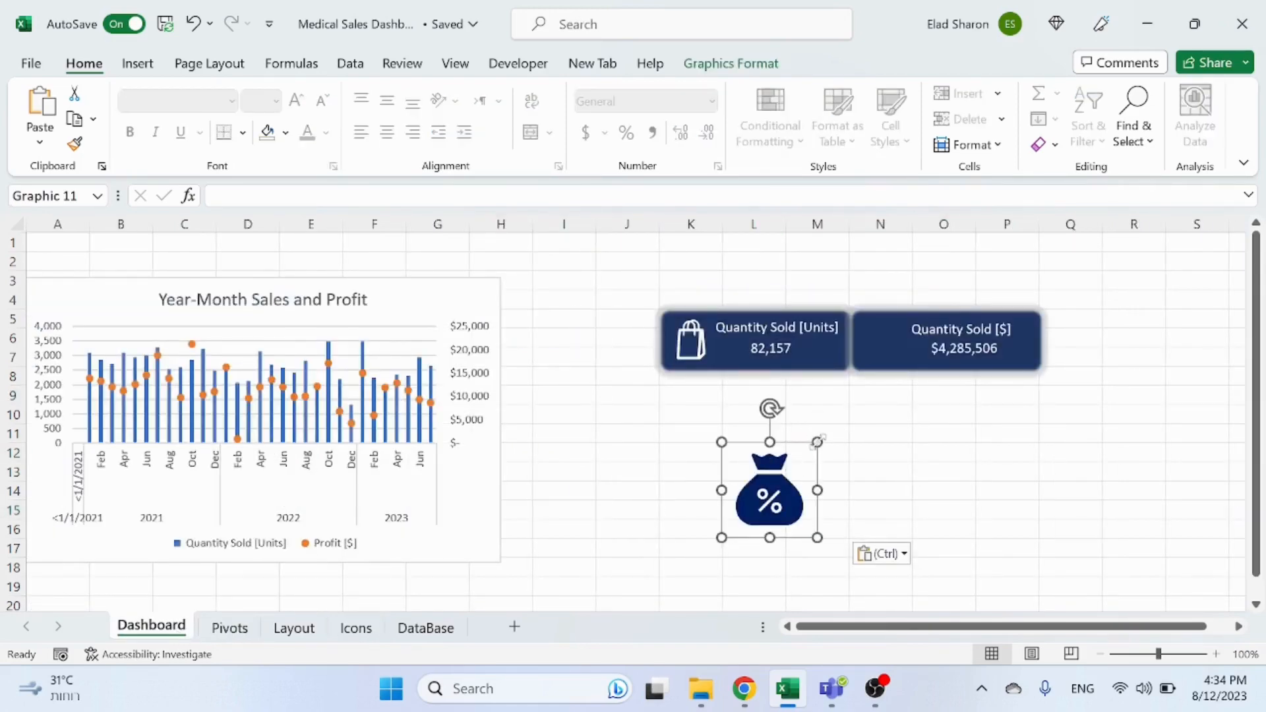
Step: Shrink the money bag icon into the left side of the copied card and fill it white
{"action": "left_click_drag", "start_coordinate": [817, 442], "coordinate": [881, 338]}
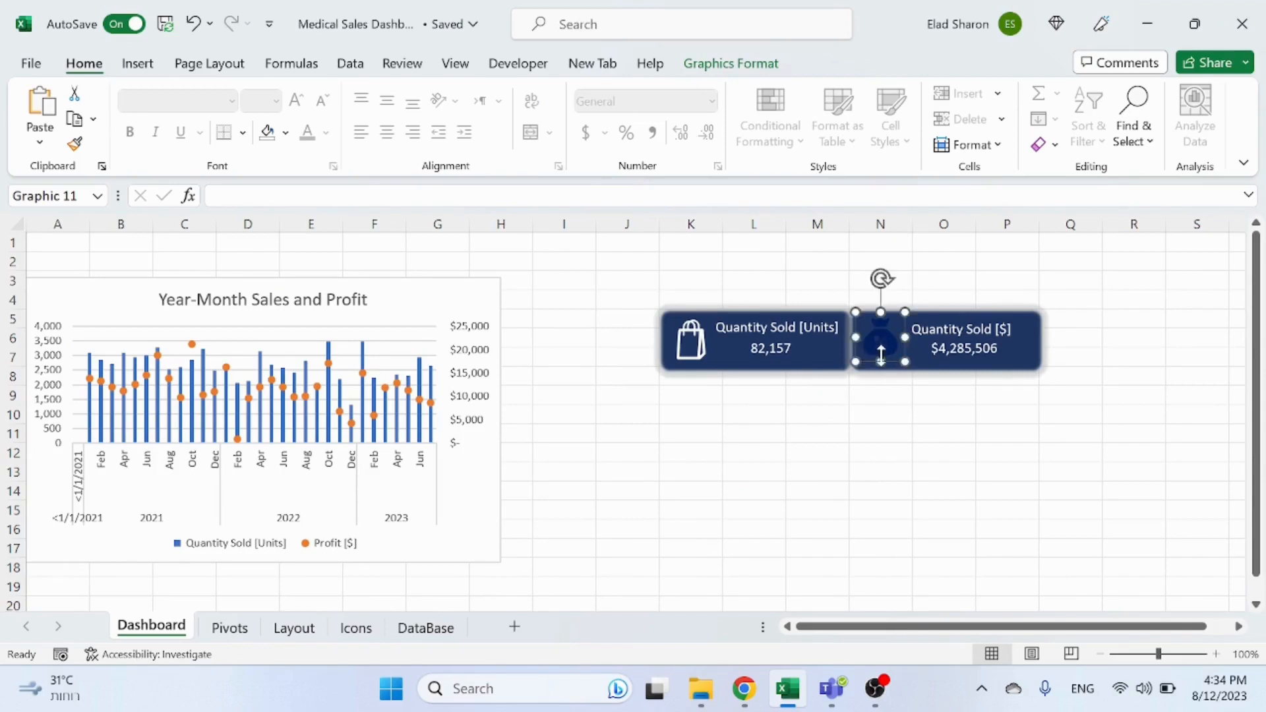
{"action": "left_click", "coordinate": [268, 132]}
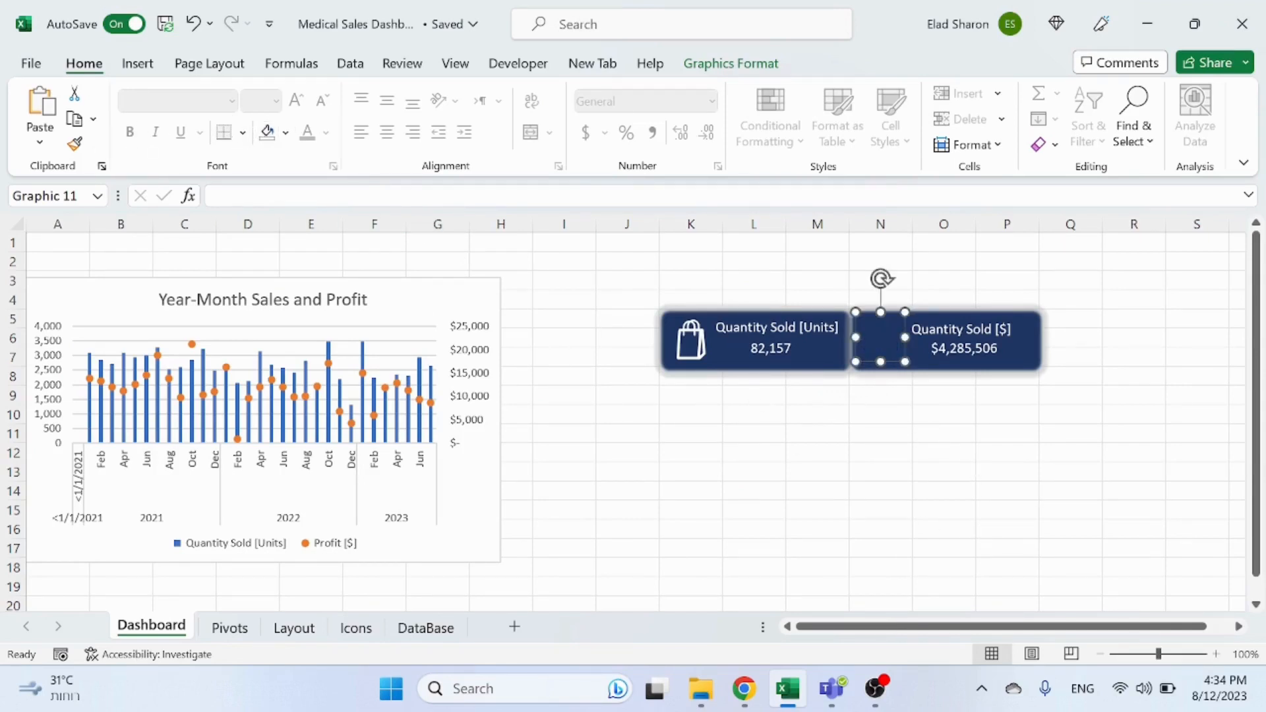
{"action": "left_click", "coordinate": [285, 133]}
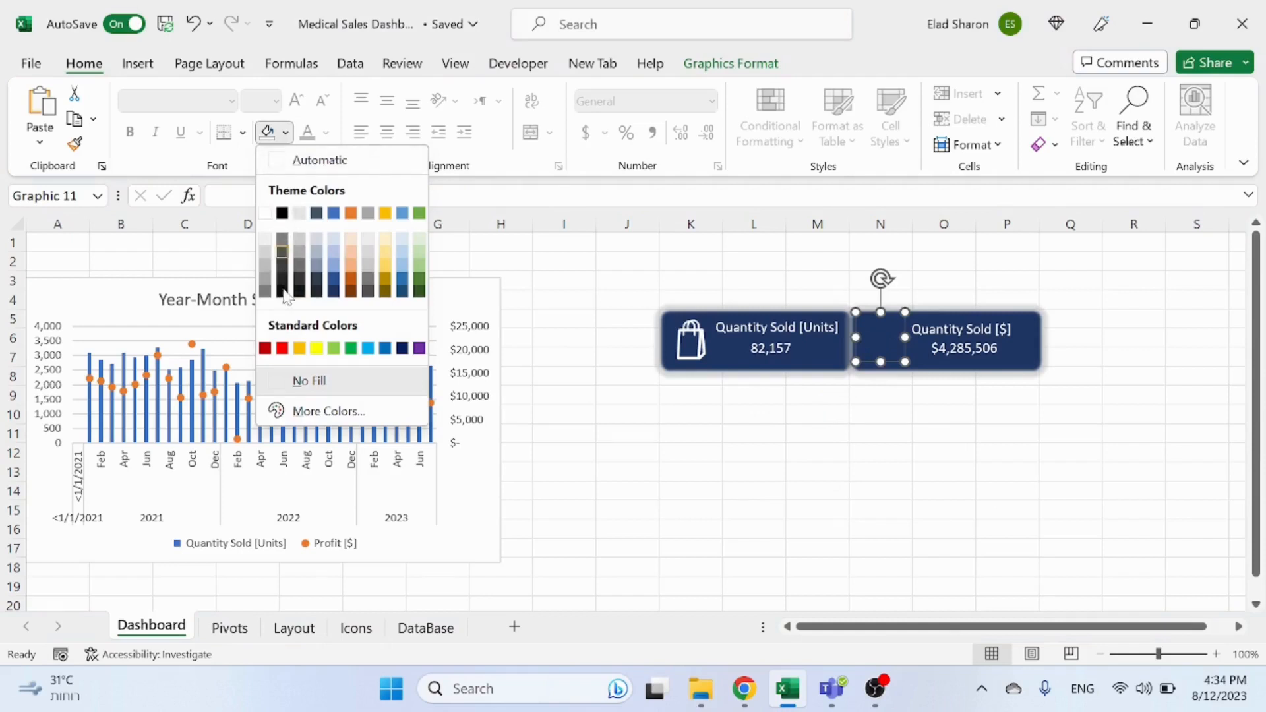
{"action": "left_click", "coordinate": [265, 213]}
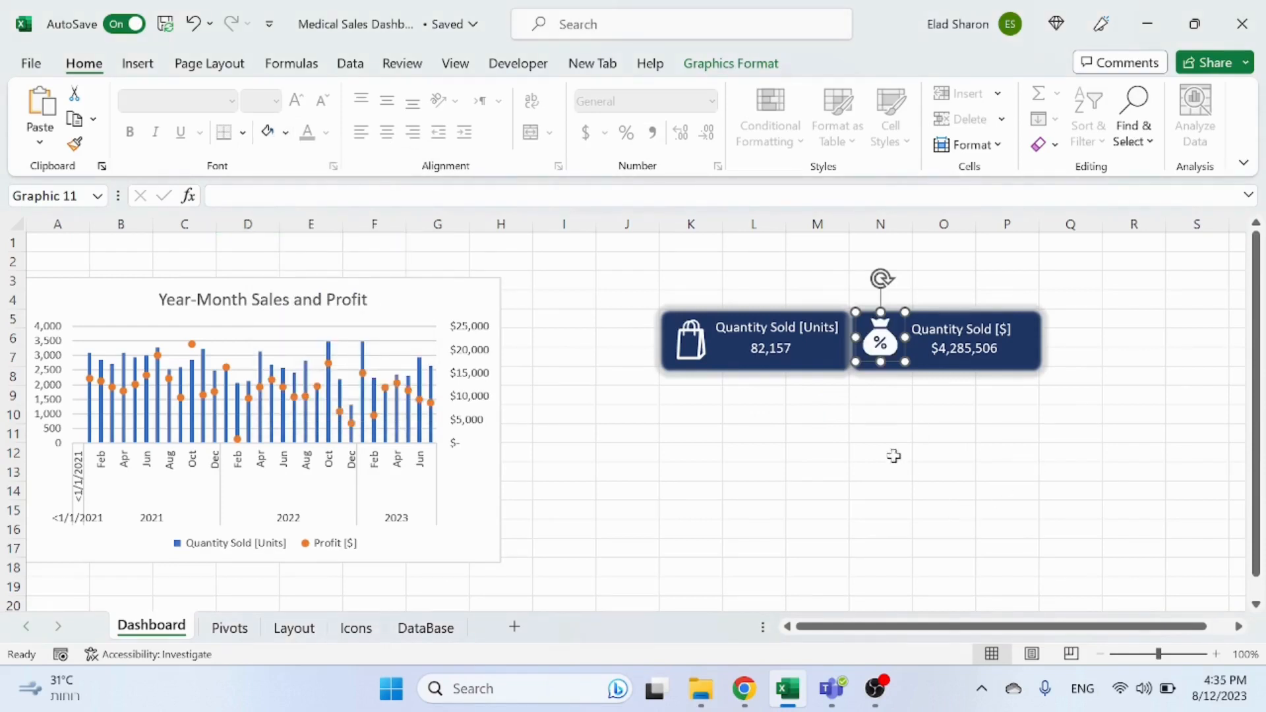
{"action": "left_click", "coordinate": [880, 414]}
{"action": "left_click", "coordinate": [882, 348]}
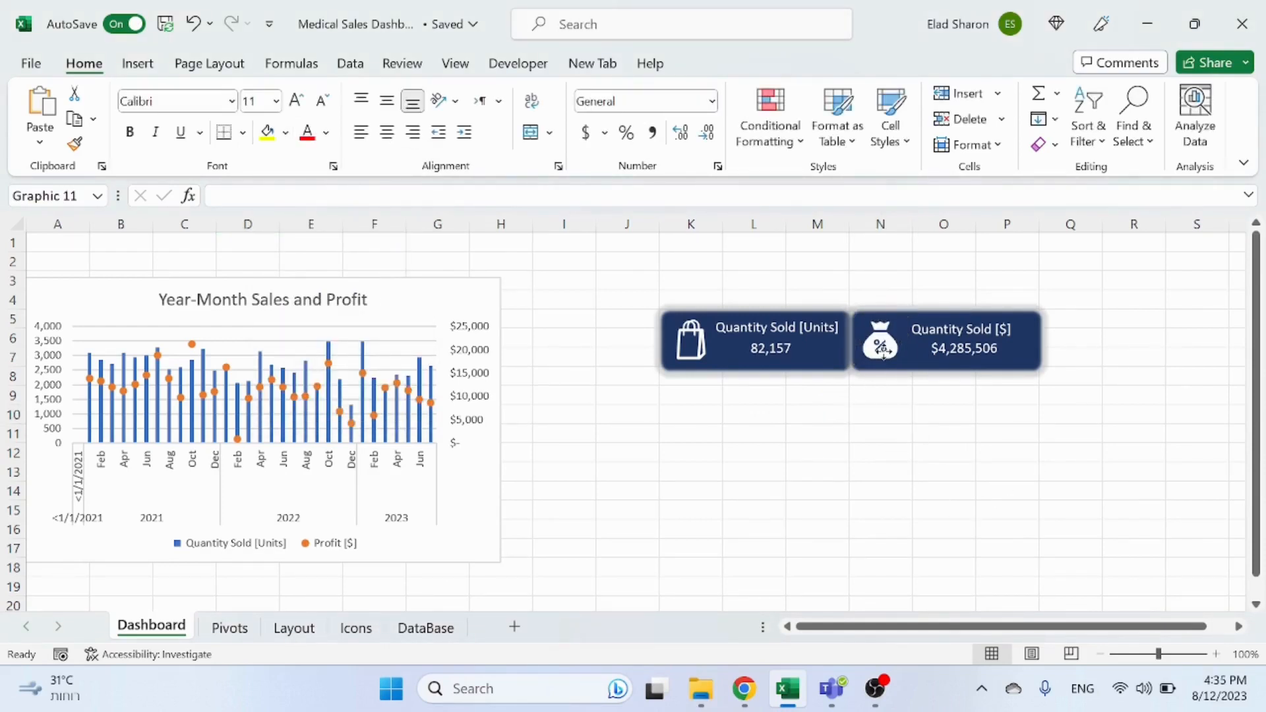
{"action": "left_click", "coordinate": [864, 416]}
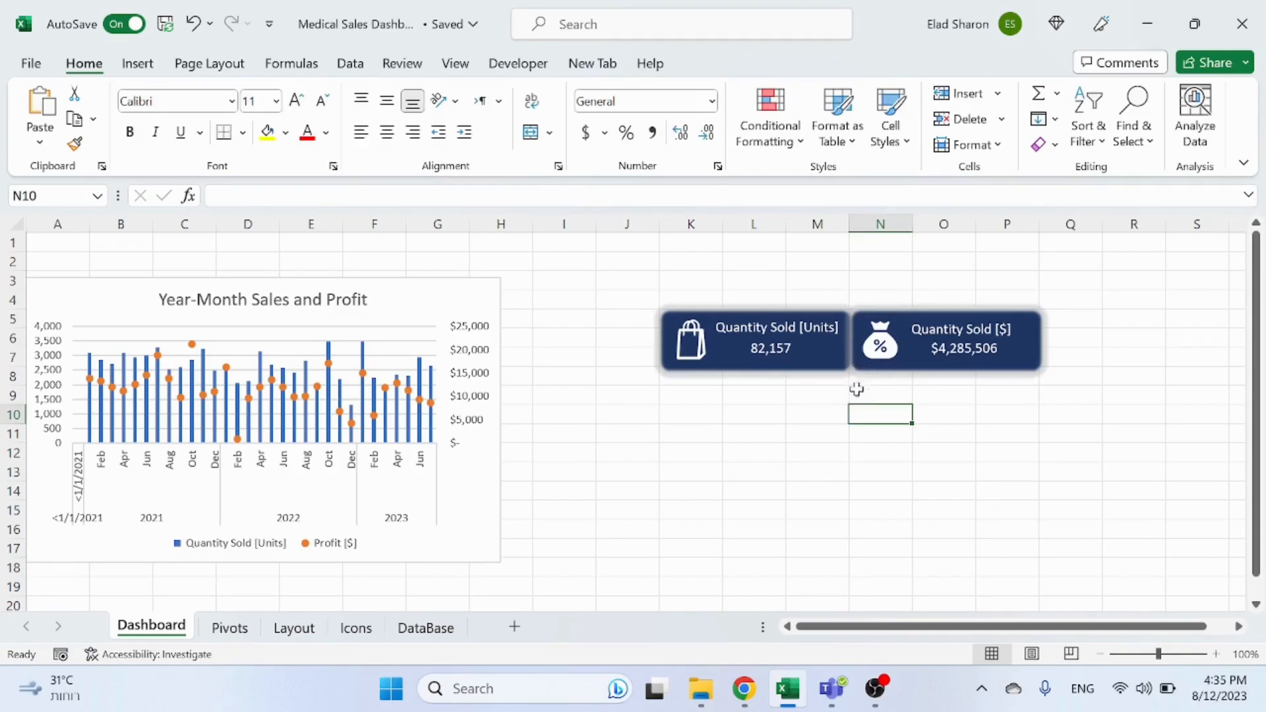
{"action": "left_click", "coordinate": [1009, 367]}
{"action": "left_click", "coordinate": [946, 425]}
{"action": "left_click", "coordinate": [958, 361]}
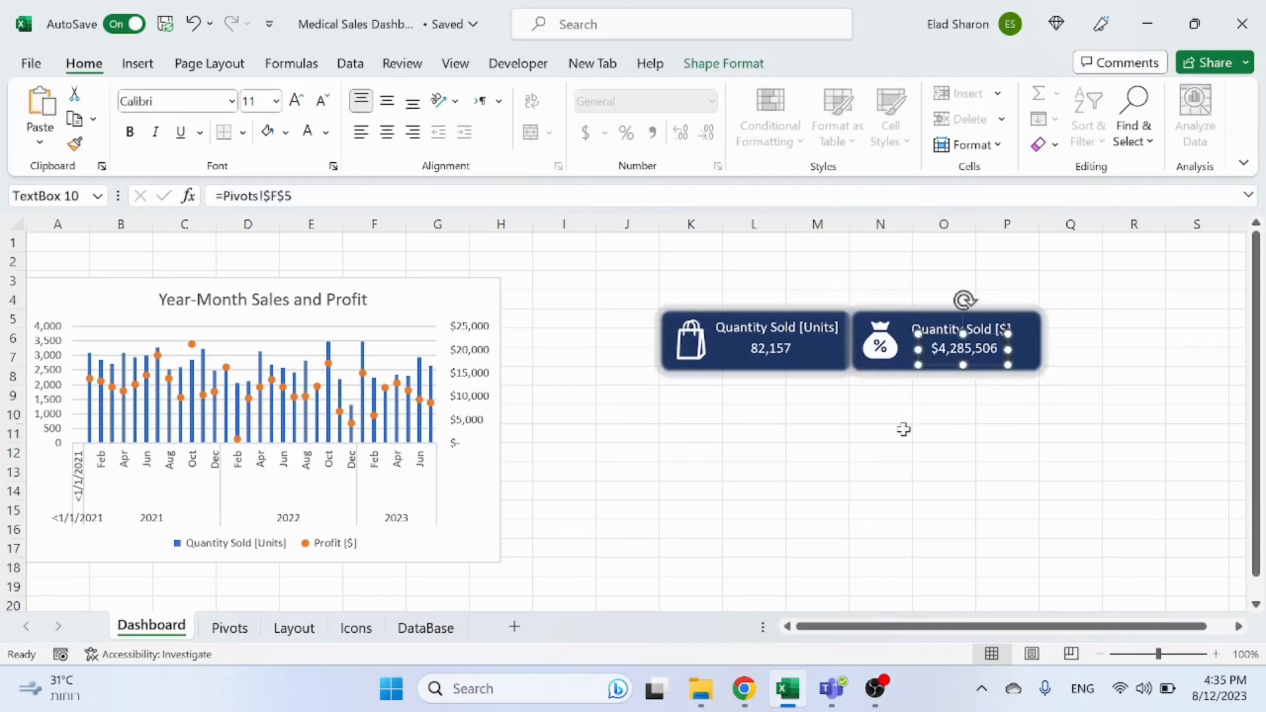
{"action": "left_click", "coordinate": [904, 432]}
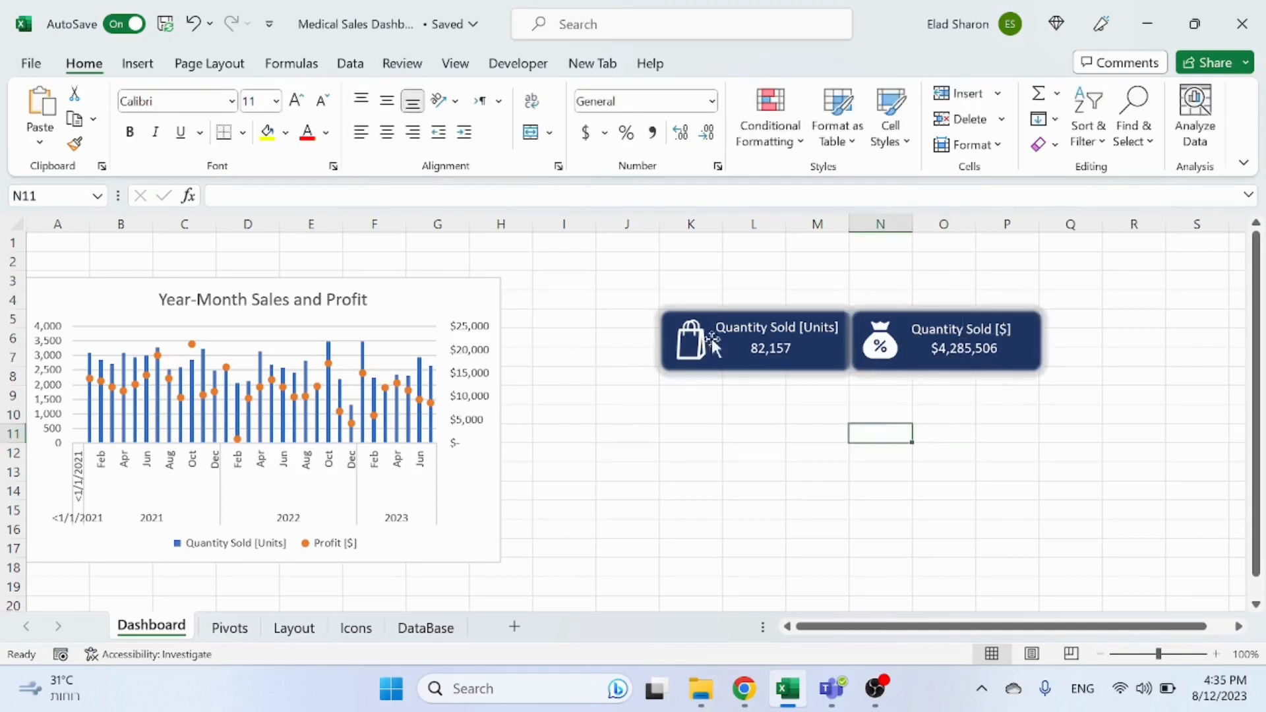
Step: Select the second card's rectangle, money bag icon and both text boxes together and duplicate them
{"action": "left_click", "coordinate": [882, 351]}
{"action": "left_click", "coordinate": [977, 341], "text": "ctrl"}
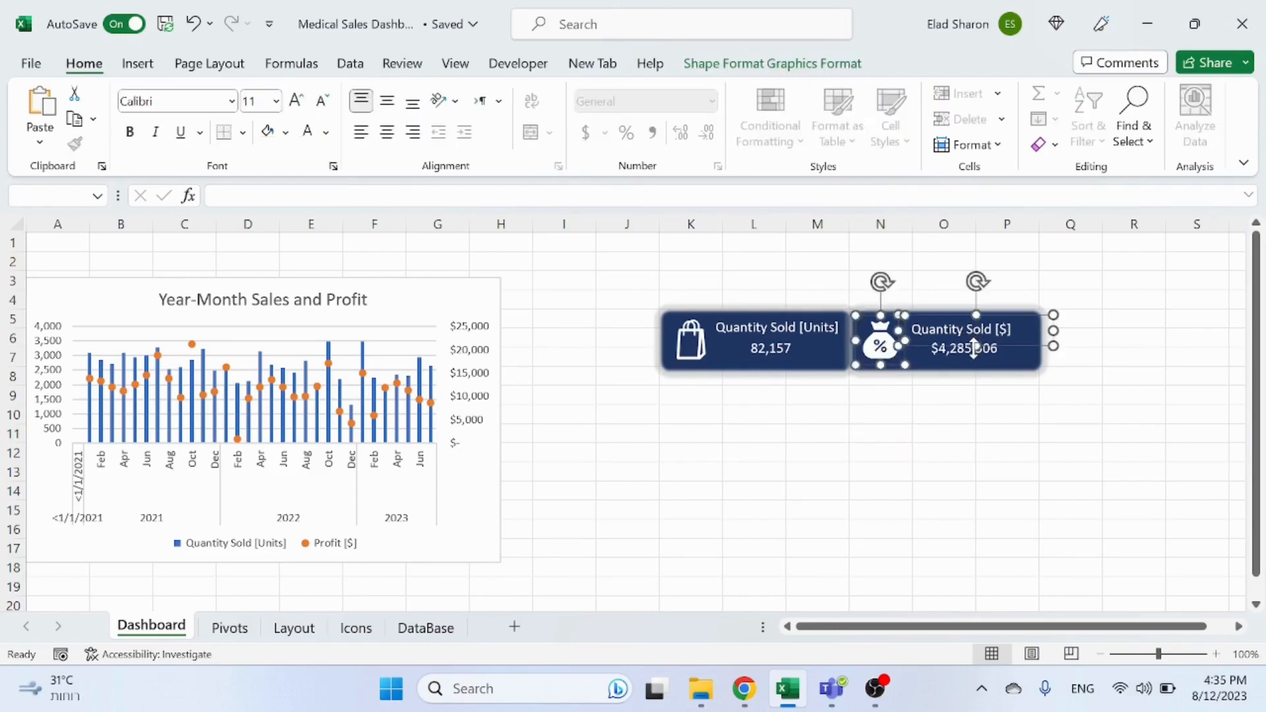
{"action": "left_click", "coordinate": [976, 345], "text": "ctrl"}
{"action": "left_click", "coordinate": [1006, 342], "text": "ctrl"}
{"action": "left_click", "coordinate": [1006, 336], "text": "ctrl"}
{"action": "left_click", "coordinate": [976, 330], "text": "ctrl"}
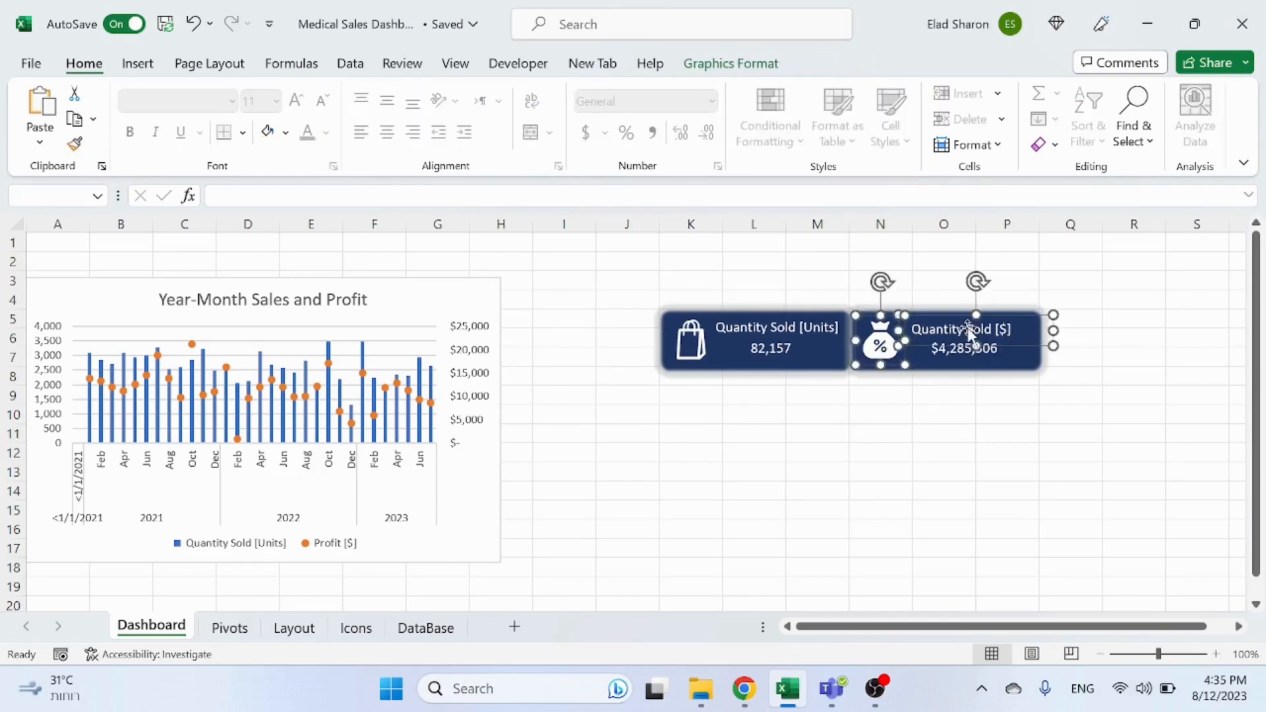
{"action": "left_click", "coordinate": [967, 351], "text": "ctrl"}
{"action": "left_click", "coordinate": [1034, 367], "text": "ctrl"}
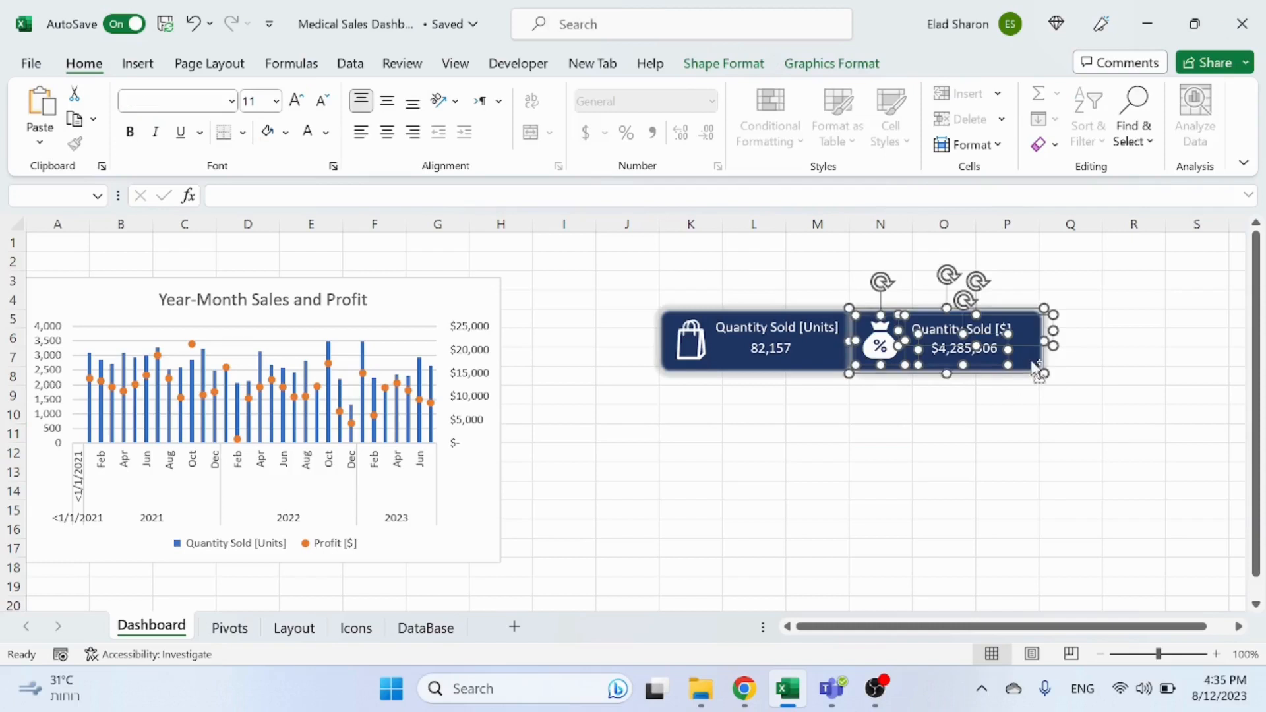
{"action": "key", "text": "ctrl+d"}
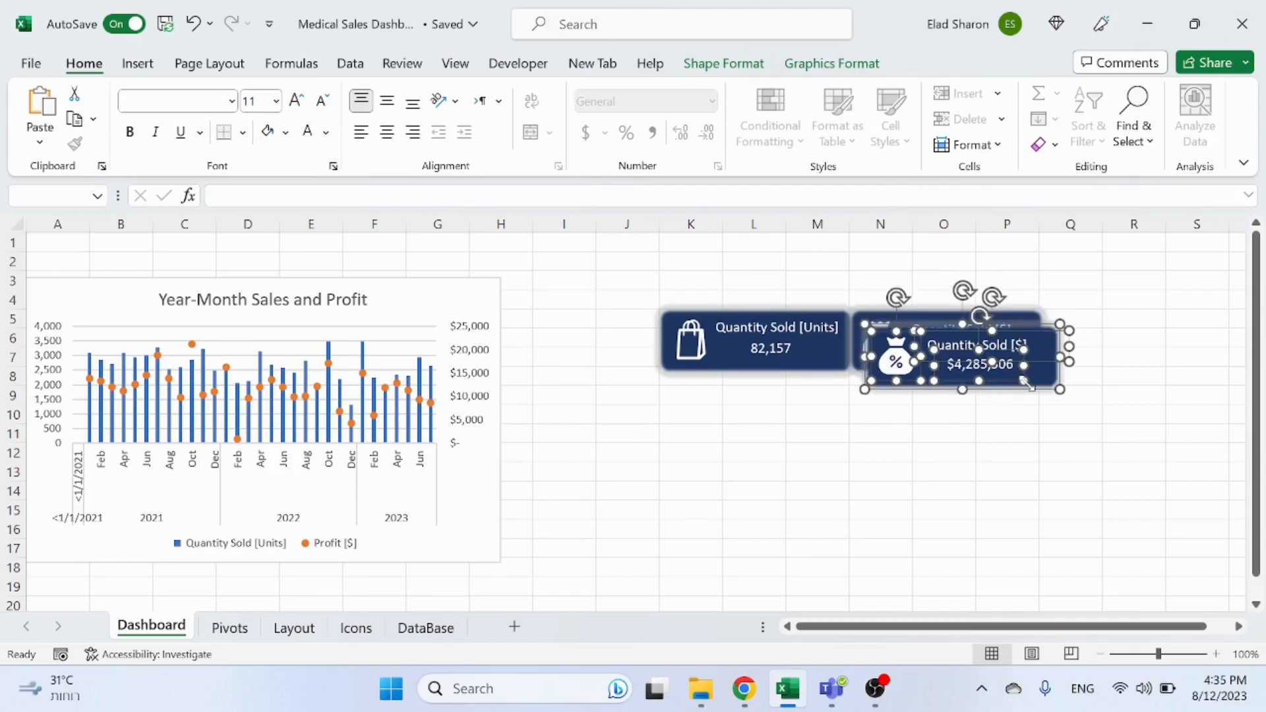
{"action": "left_click_drag", "start_coordinate": [1029, 386], "coordinate": [1216, 370]}
{"action": "left_click", "coordinate": [1033, 433]}
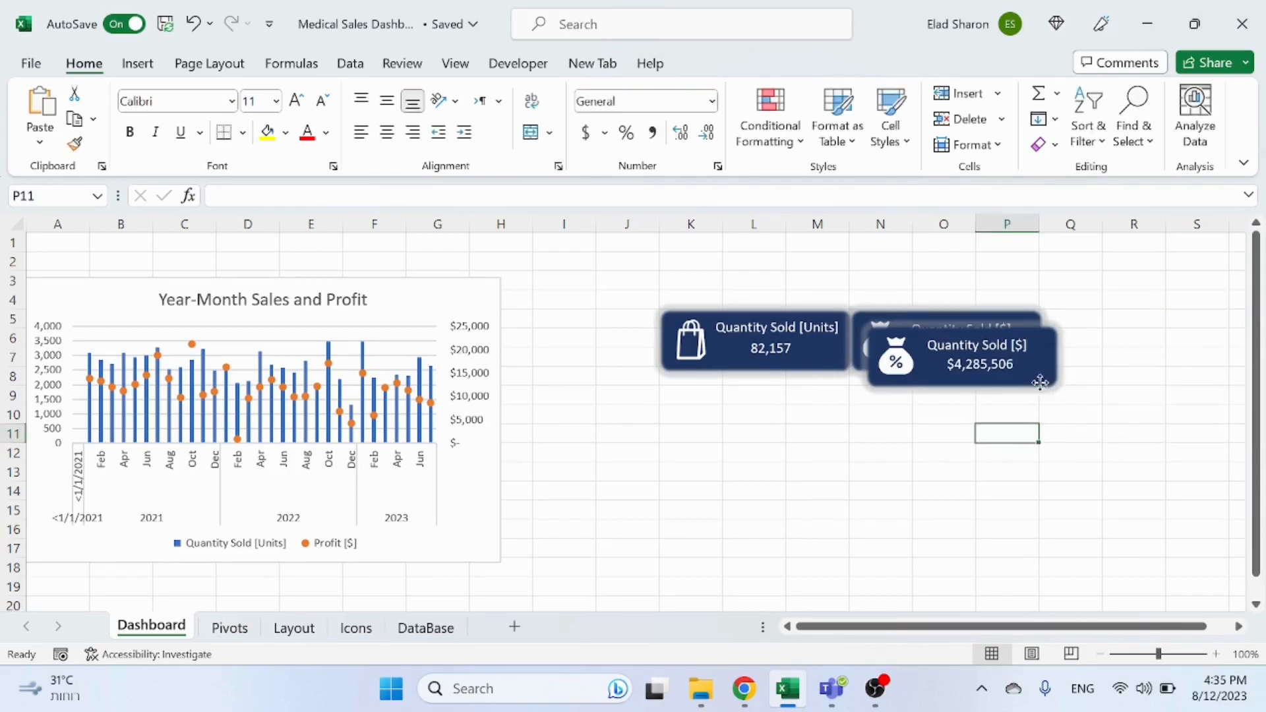
{"action": "left_click_drag", "start_coordinate": [1040, 382], "coordinate": [1114, 388]}
{"action": "key", "text": "ctrl+z"}
{"action": "key", "text": "ctrl+z"}
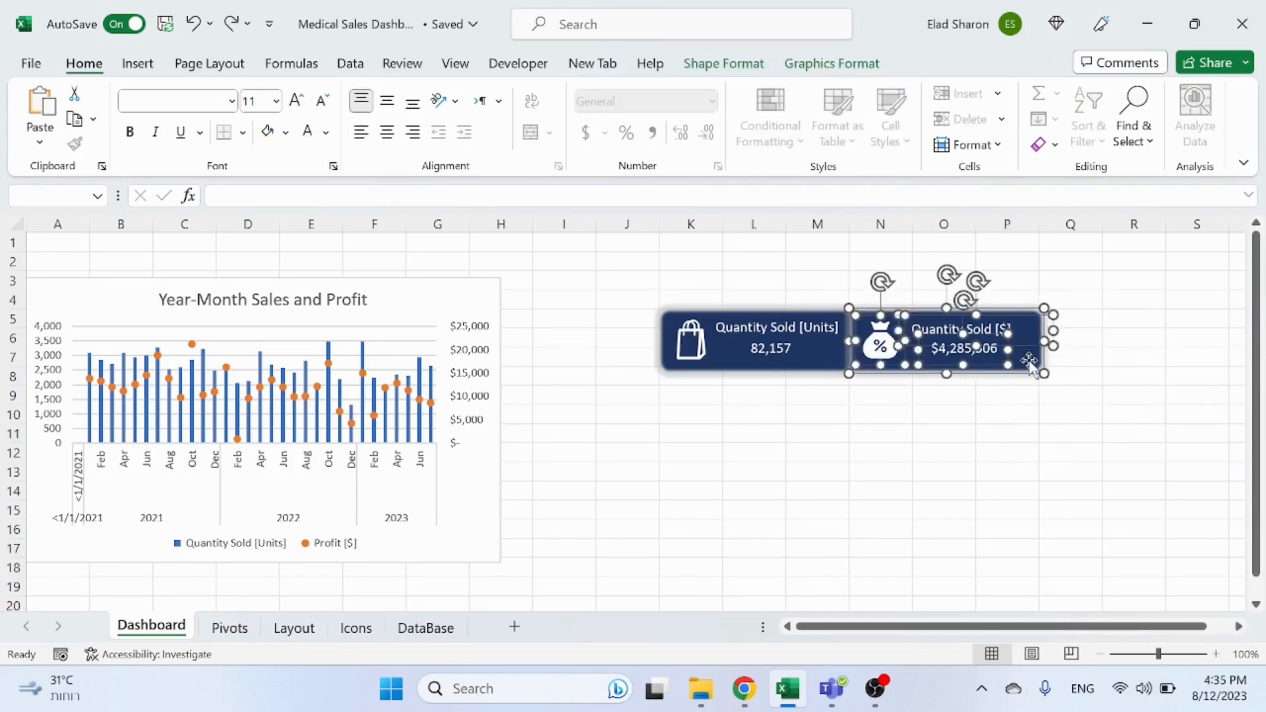
{"action": "left_click_drag", "start_coordinate": [1033, 366], "coordinate": [1024, 437]}
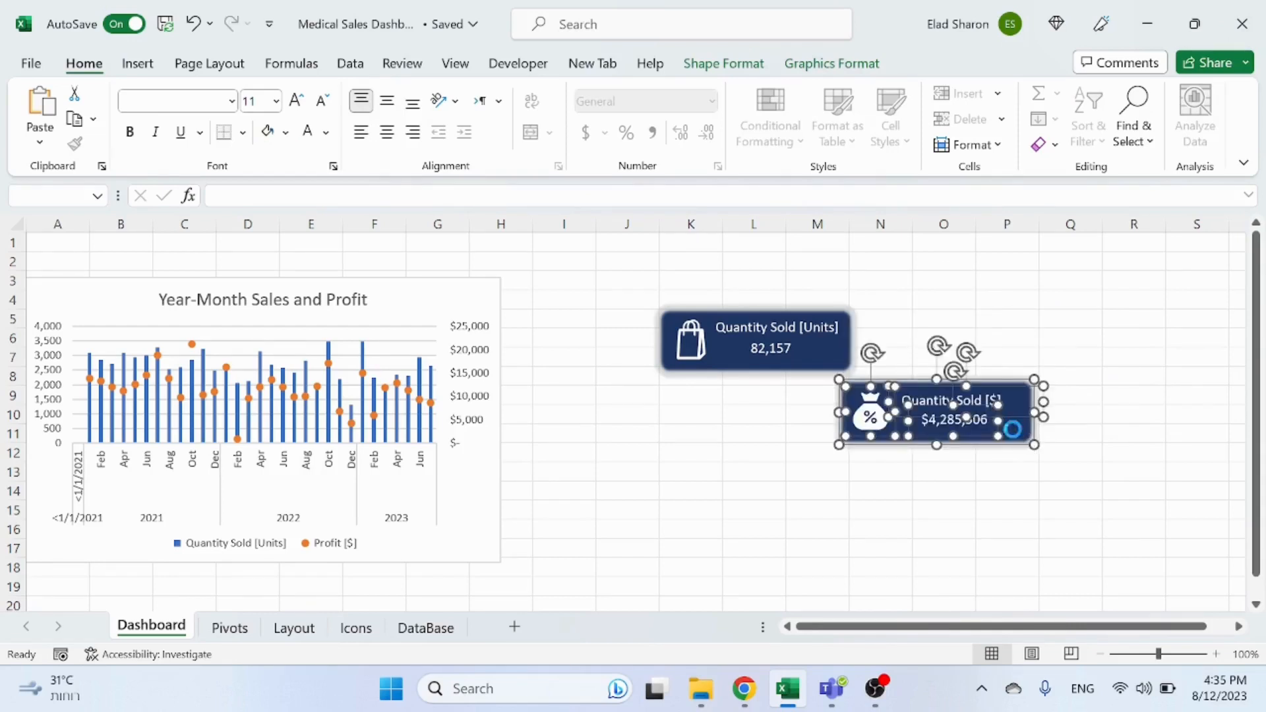
{"action": "key", "text": "ctrl+z"}
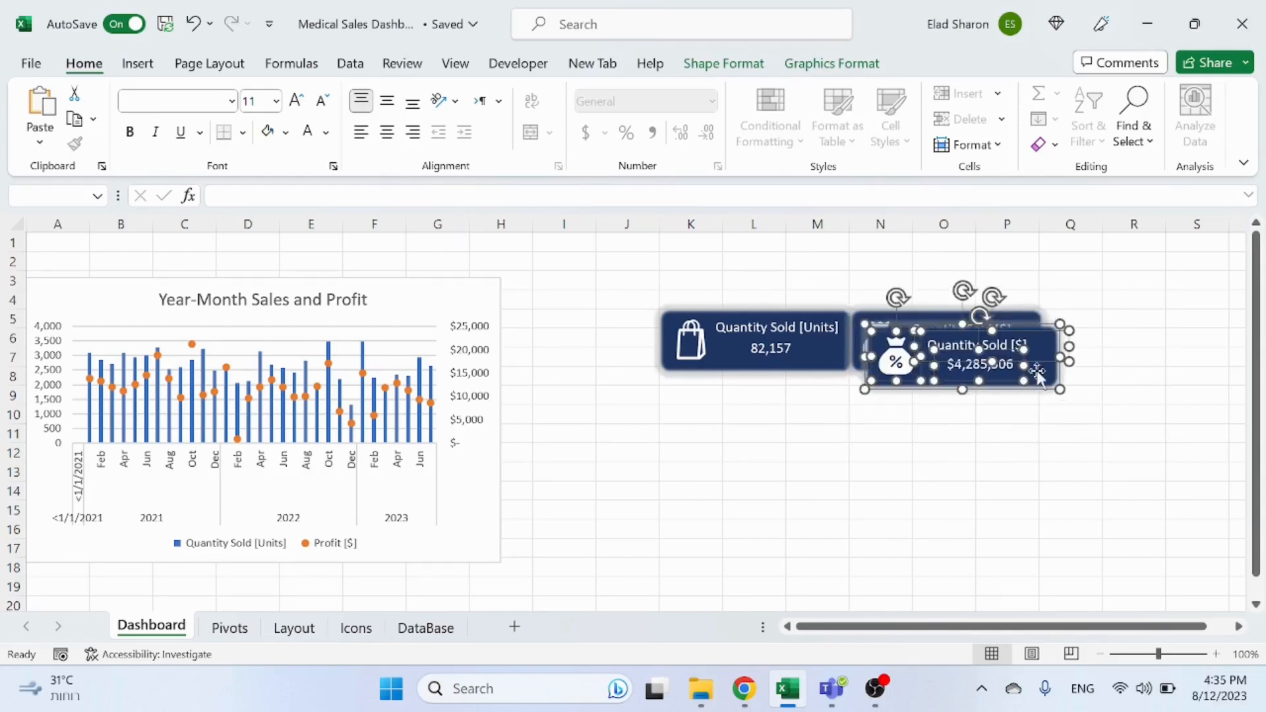
Step: Move the duplicated card to the right of the second KPI card
{"action": "left_click_drag", "start_coordinate": [1028, 364], "coordinate": [1220, 362]}
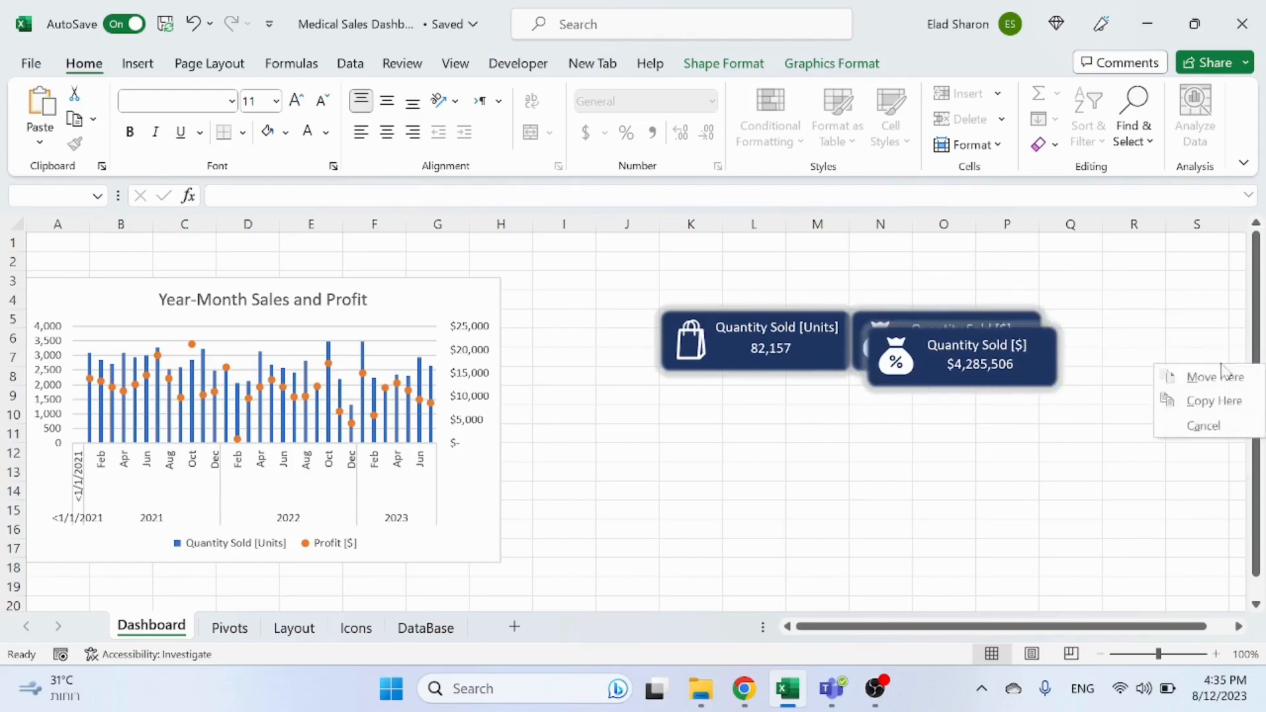
{"action": "left_click", "coordinate": [1192, 377]}
{"action": "left_click", "coordinate": [1051, 447]}
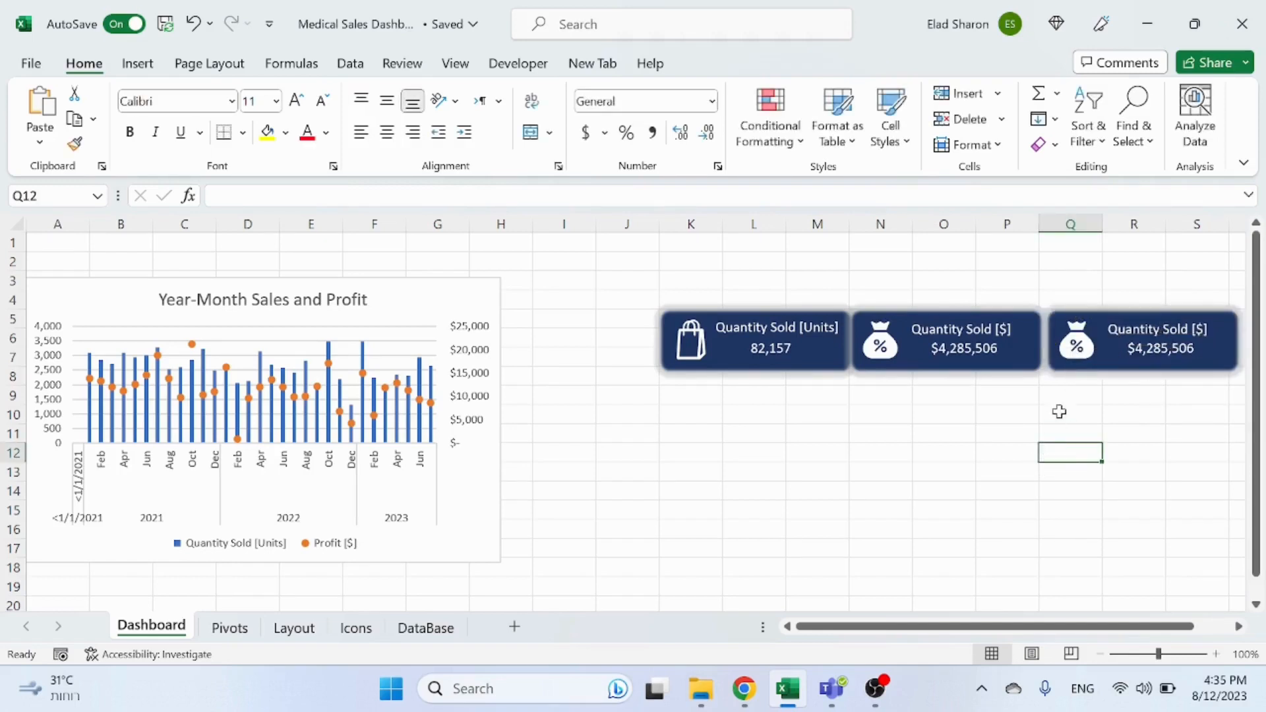
Step: Relink the third card's header and value text boxes to Pivots cells G4 and G5
{"action": "left_click", "coordinate": [1152, 337]}
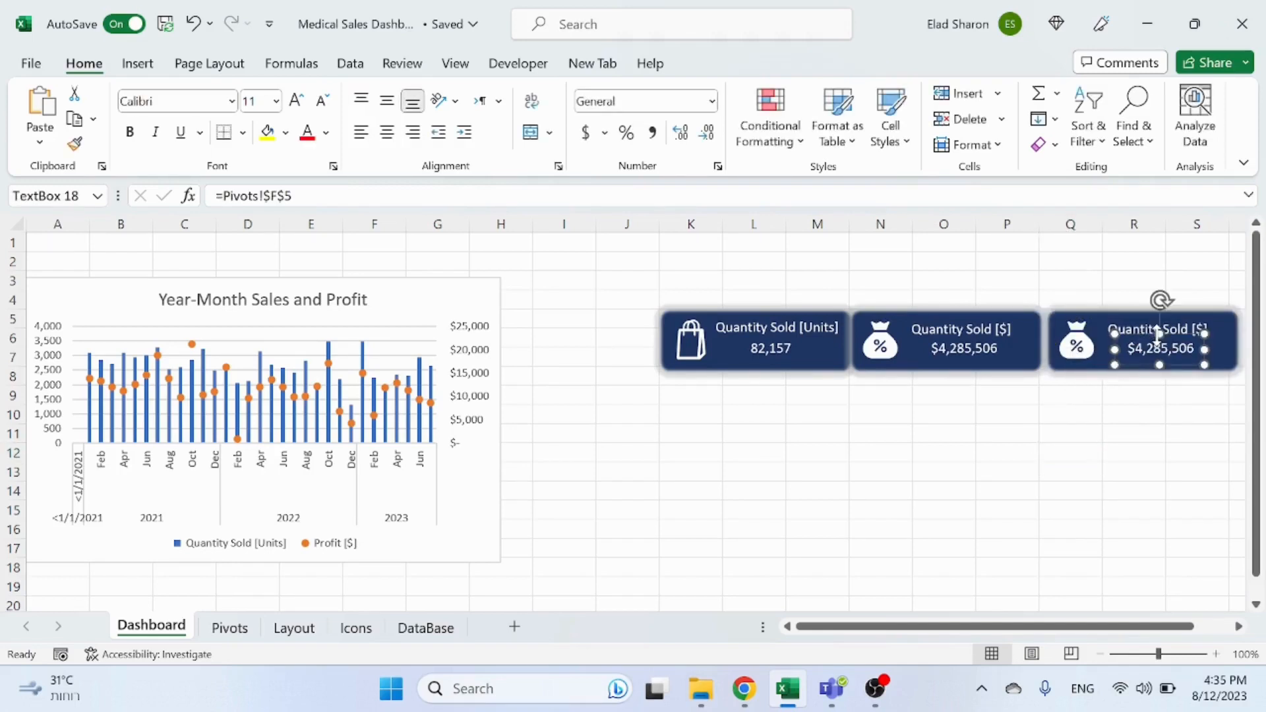
{"action": "left_click", "coordinate": [1146, 331]}
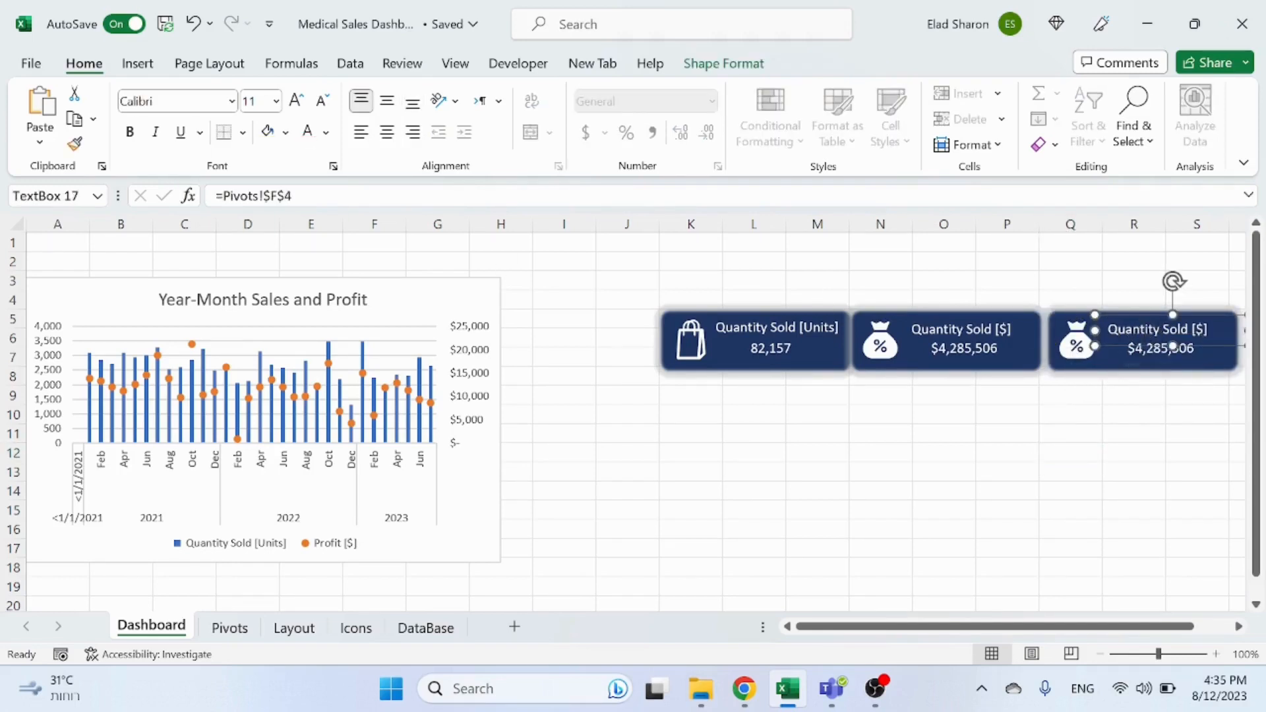
{"action": "left_click", "coordinate": [284, 196]}
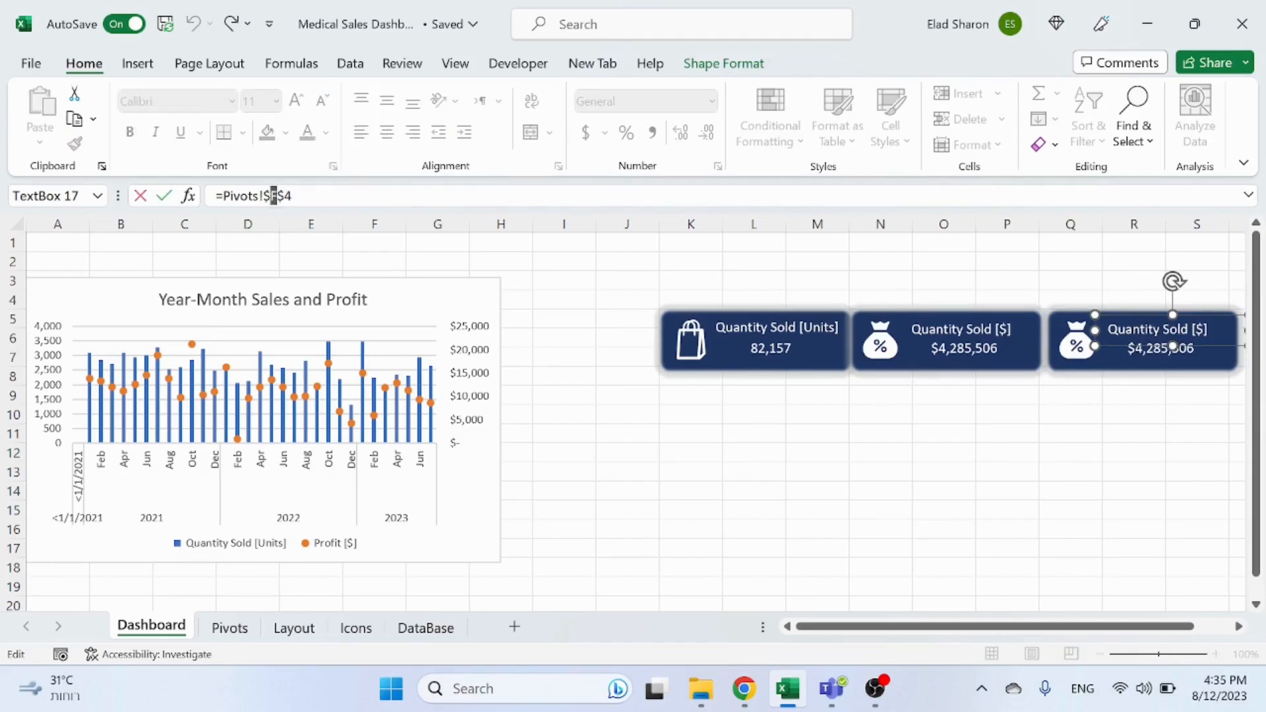
{"action": "type", "text": "G"}
{"action": "left_click", "coordinate": [1153, 360]}
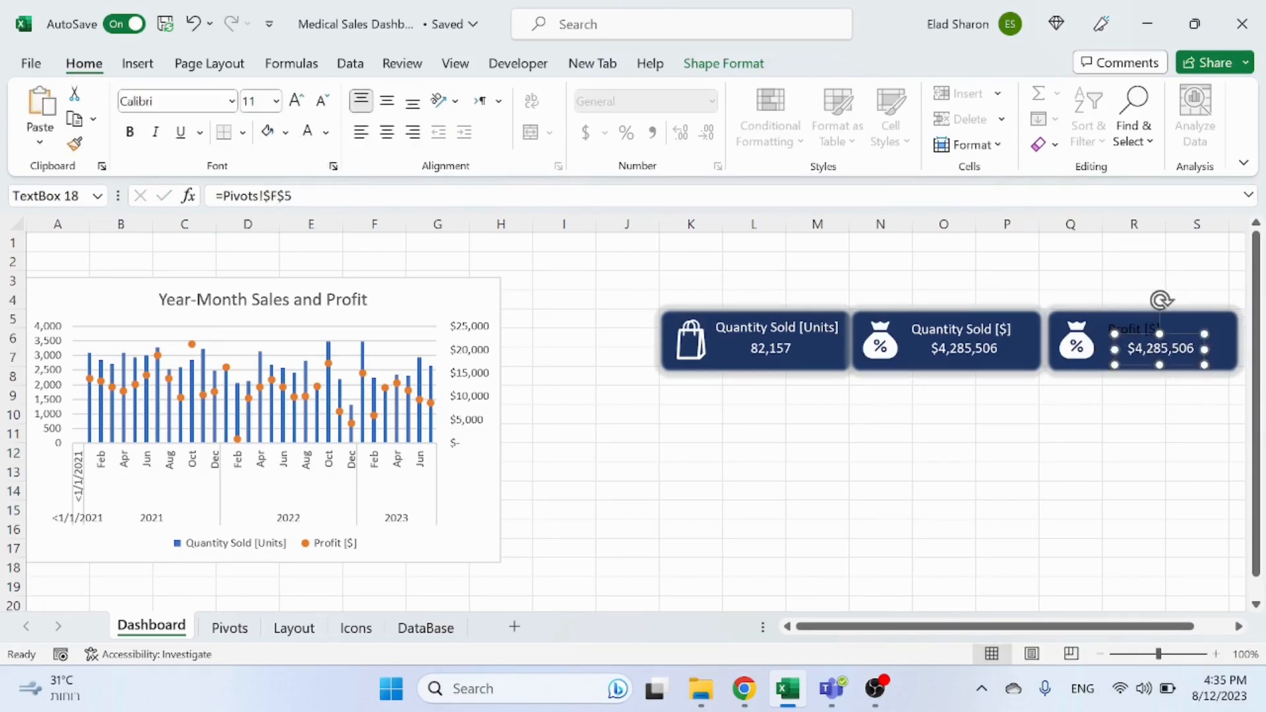
{"action": "left_click", "coordinate": [857, 471]}
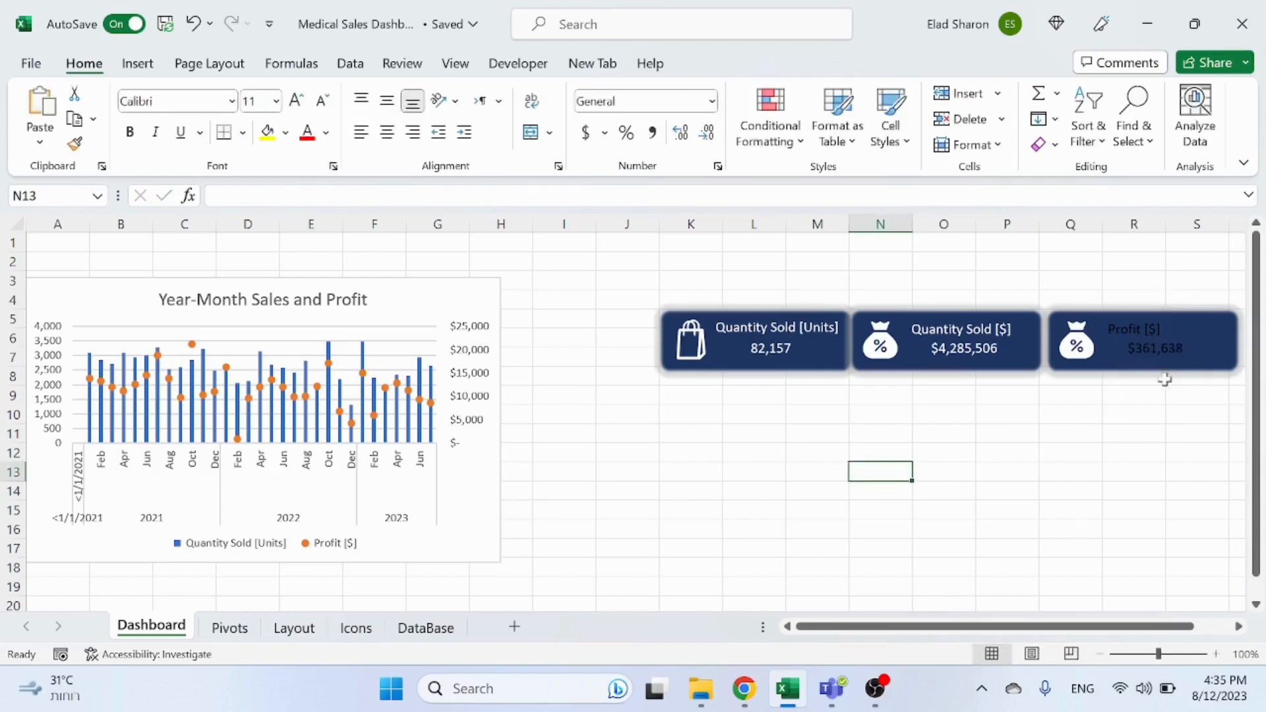
{"action": "left_click", "coordinate": [1170, 328]}
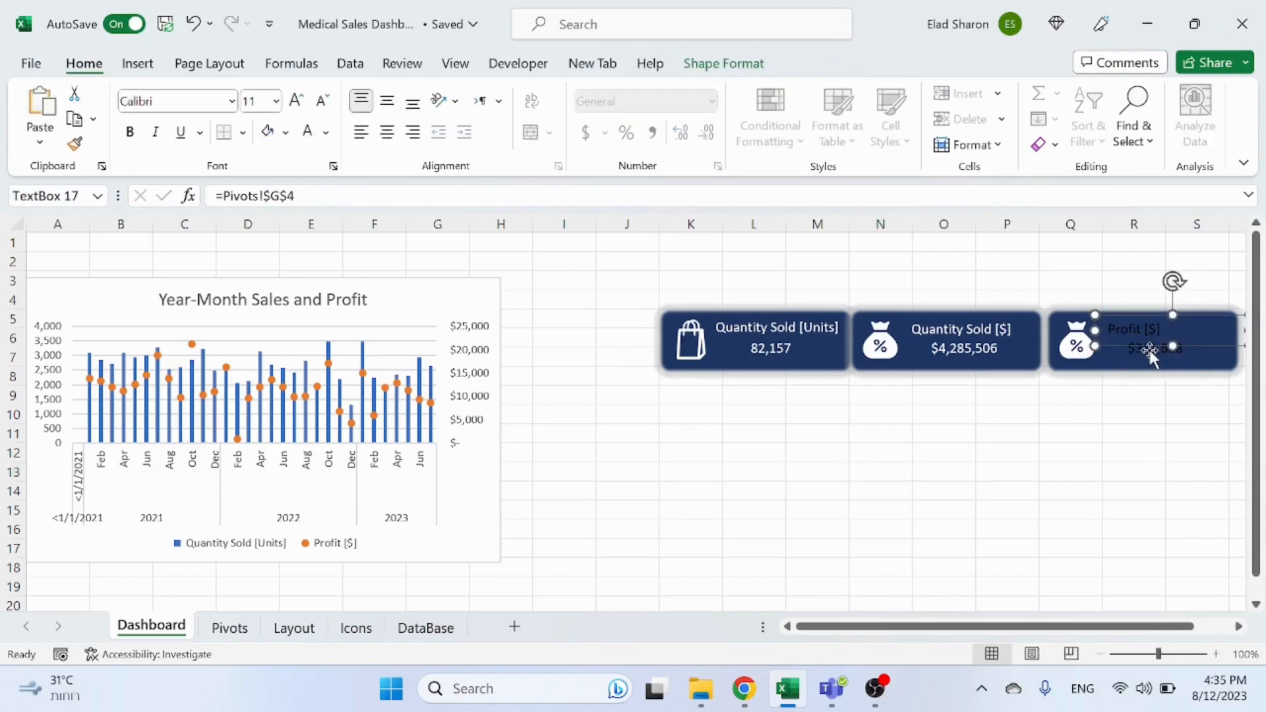
{"action": "left_click", "coordinate": [1151, 356], "text": "shift"}
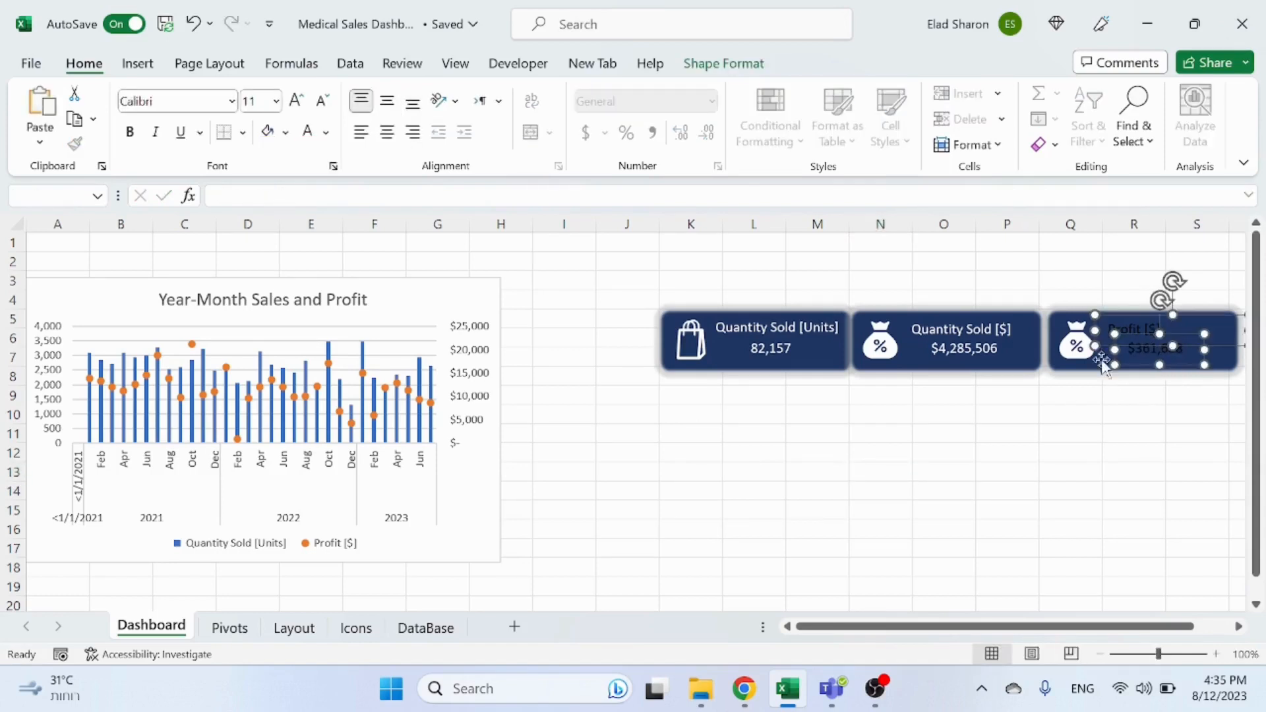
Step: Adjust the third card's header text box position and delete its copied money bag icon
{"action": "left_click", "coordinate": [1016, 471]}
{"action": "mouse_move", "coordinate": [1142, 323]}
{"action": "left_mouse_down"}
{"action": "mouse_move", "coordinate": [1170, 330]}
{"action": "mouse_move", "coordinate": [1152, 333]}
{"action": "left_mouse_up"}
{"action": "left_click_drag", "start_coordinate": [1161, 331], "coordinate": [1149, 329]}
{"action": "left_click", "coordinate": [1070, 413]}
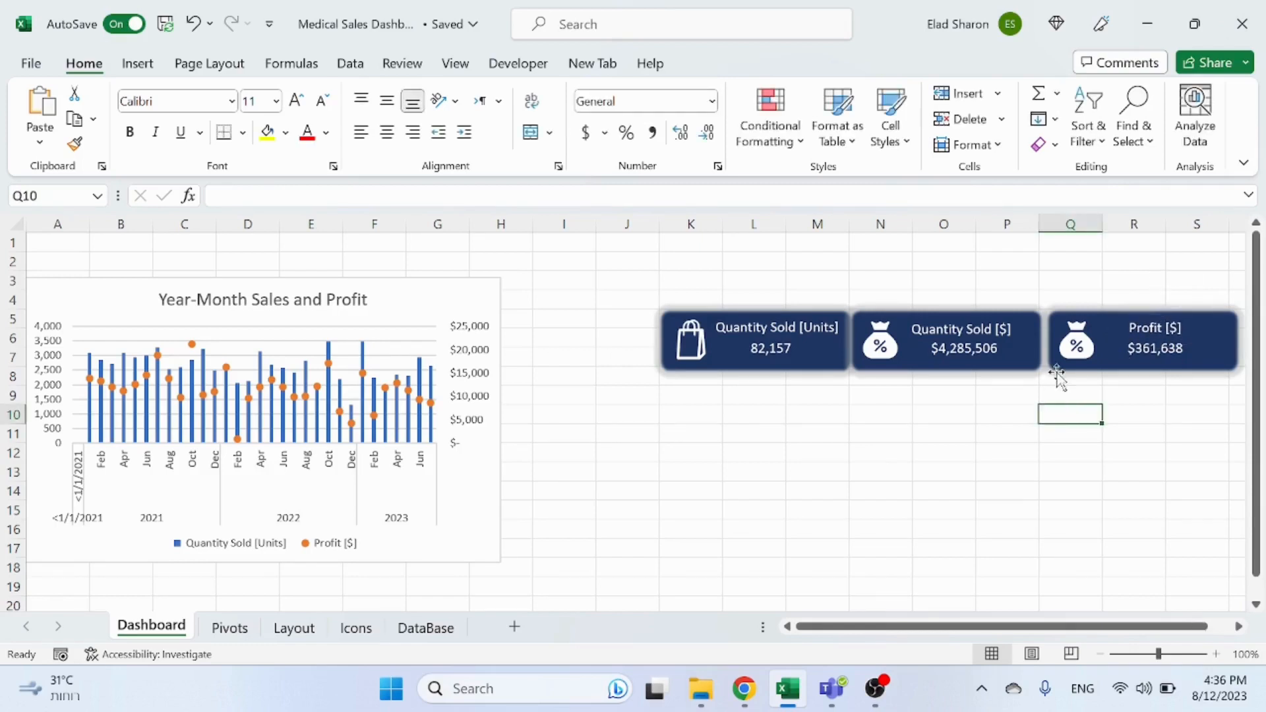
{"action": "left_click", "coordinate": [1093, 350]}
{"action": "key", "text": "Delete"}
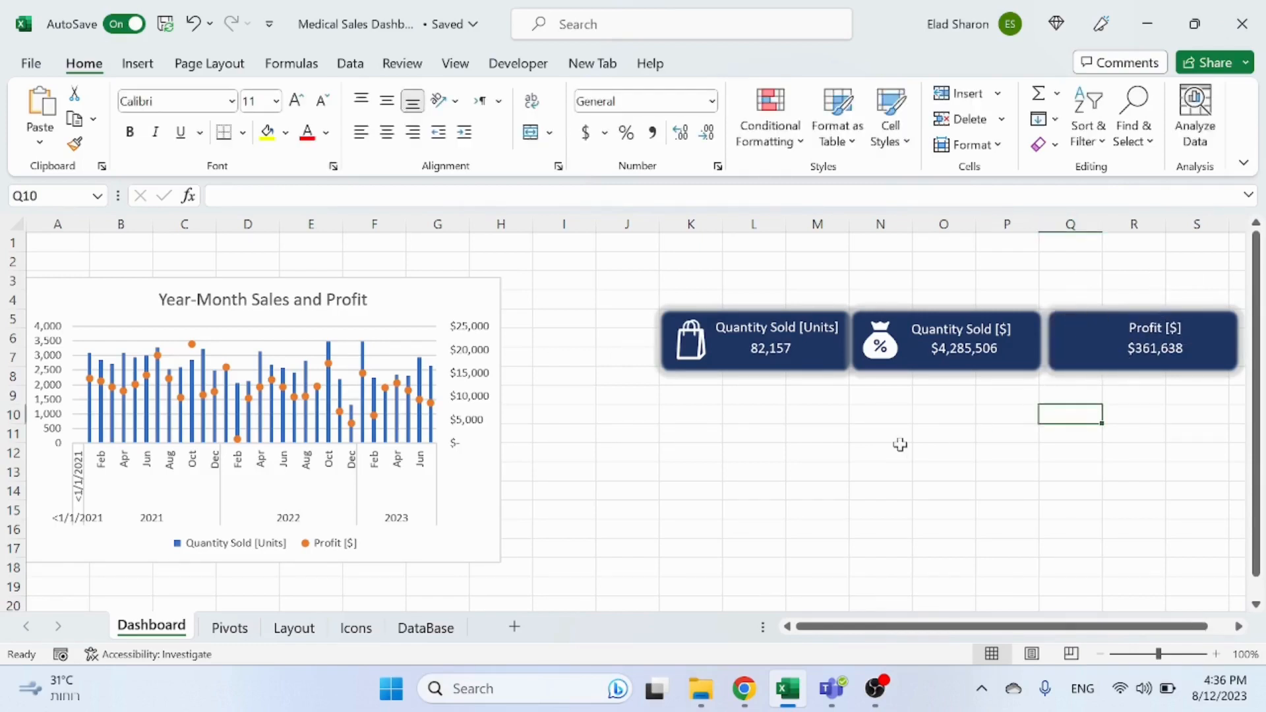
Step: Insert a cash banknote icon from the stock icons by searching for profit
{"action": "left_click", "coordinate": [148, 64]}
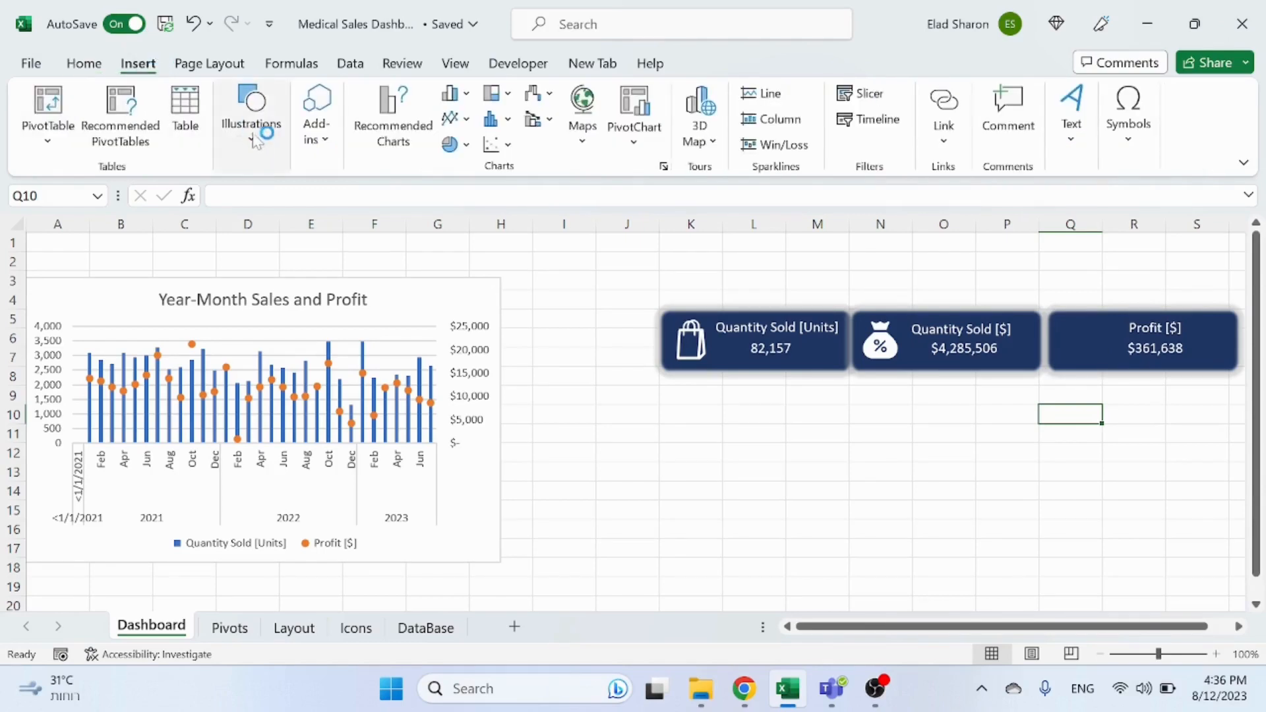
{"action": "left_click", "coordinate": [263, 162]}
{"action": "left_click", "coordinate": [332, 201]}
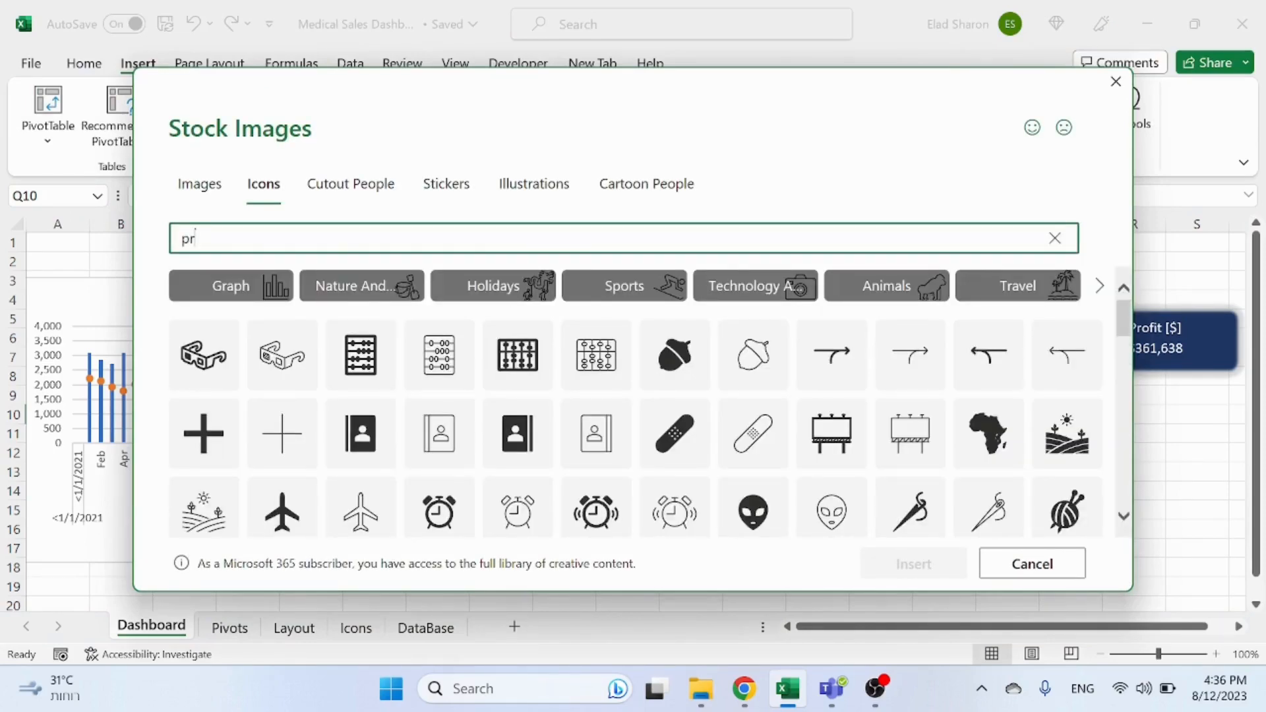
{"action": "type", "text": "profit"}
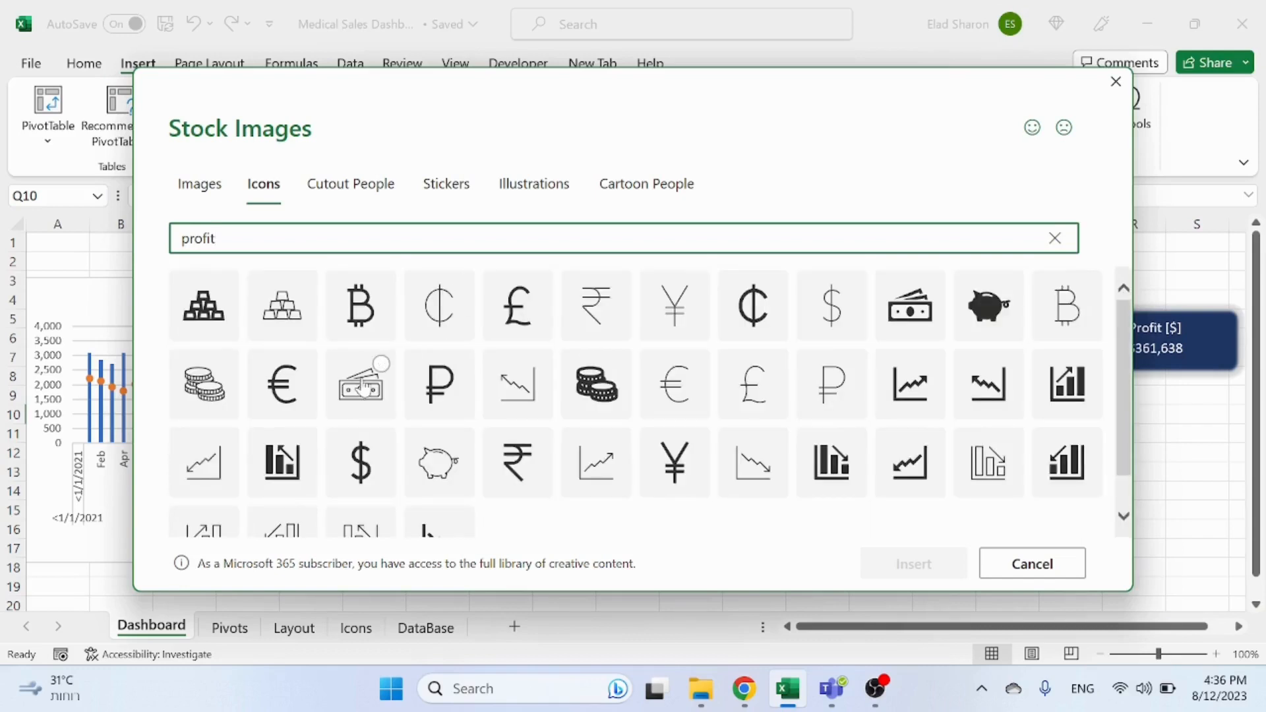
{"action": "left_click", "coordinate": [360, 389]}
{"action": "left_click", "coordinate": [894, 571]}
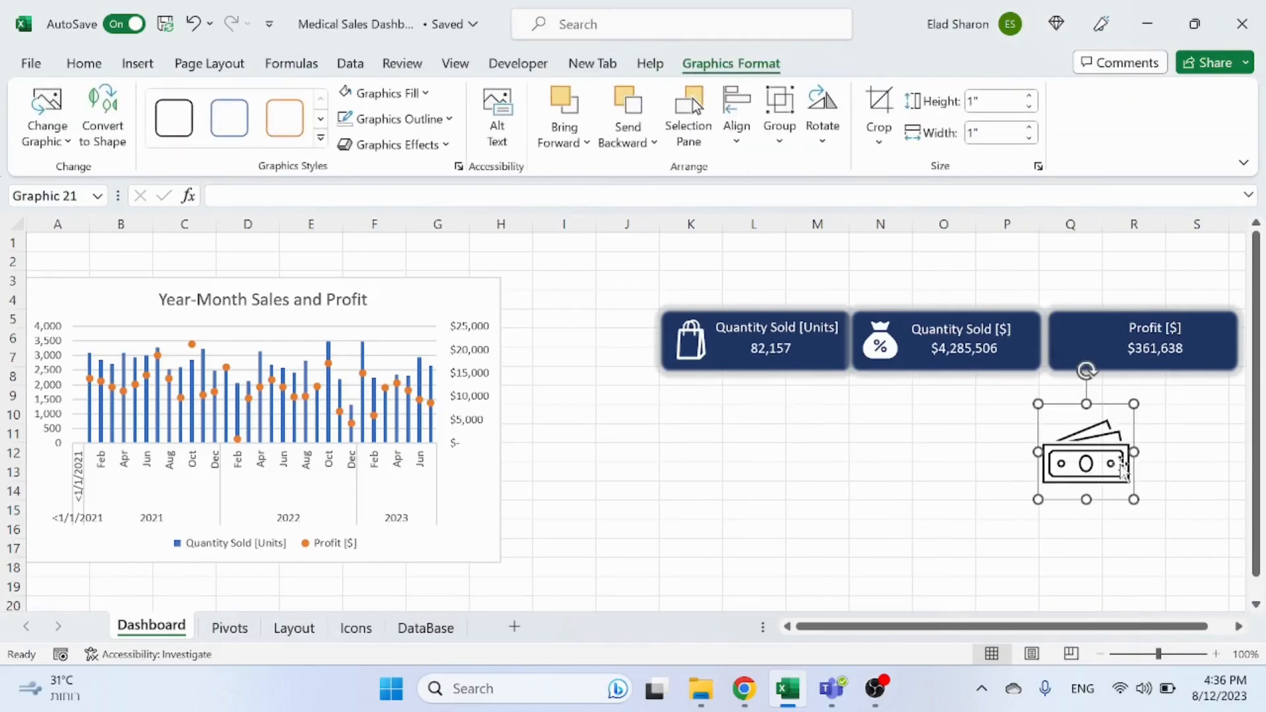
Step: Shrink the cash icon into the left side of the third card and fill it white
{"action": "left_click_drag", "start_coordinate": [1134, 405], "coordinate": [1093, 453]}
{"action": "left_click_drag", "start_coordinate": [1080, 470], "coordinate": [1083, 355]}
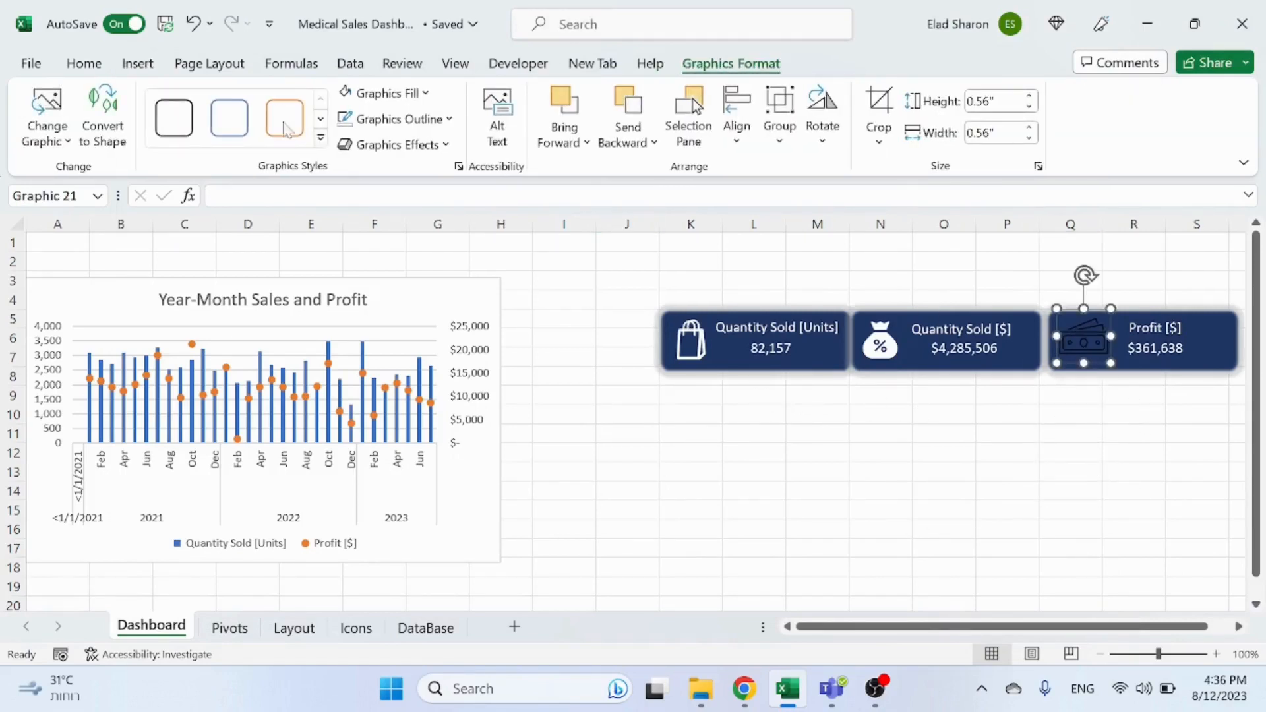
{"action": "left_click", "coordinate": [356, 96]}
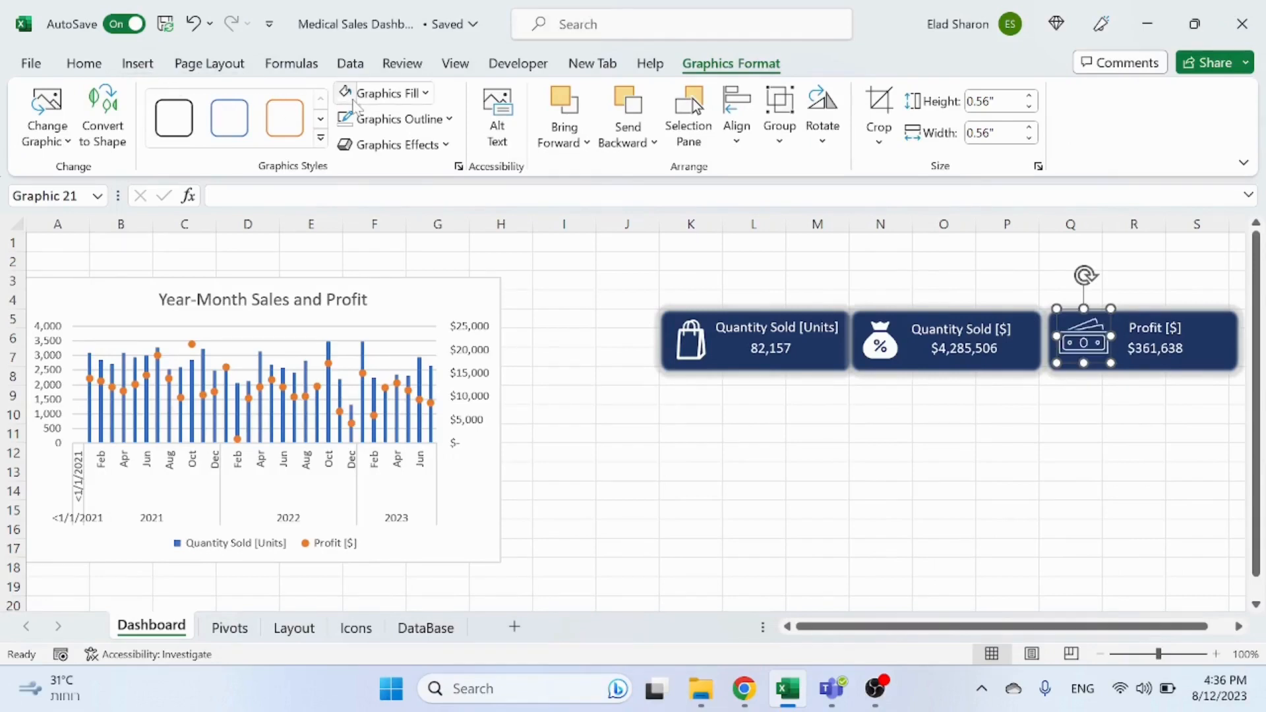
{"action": "left_click", "coordinate": [1019, 528]}
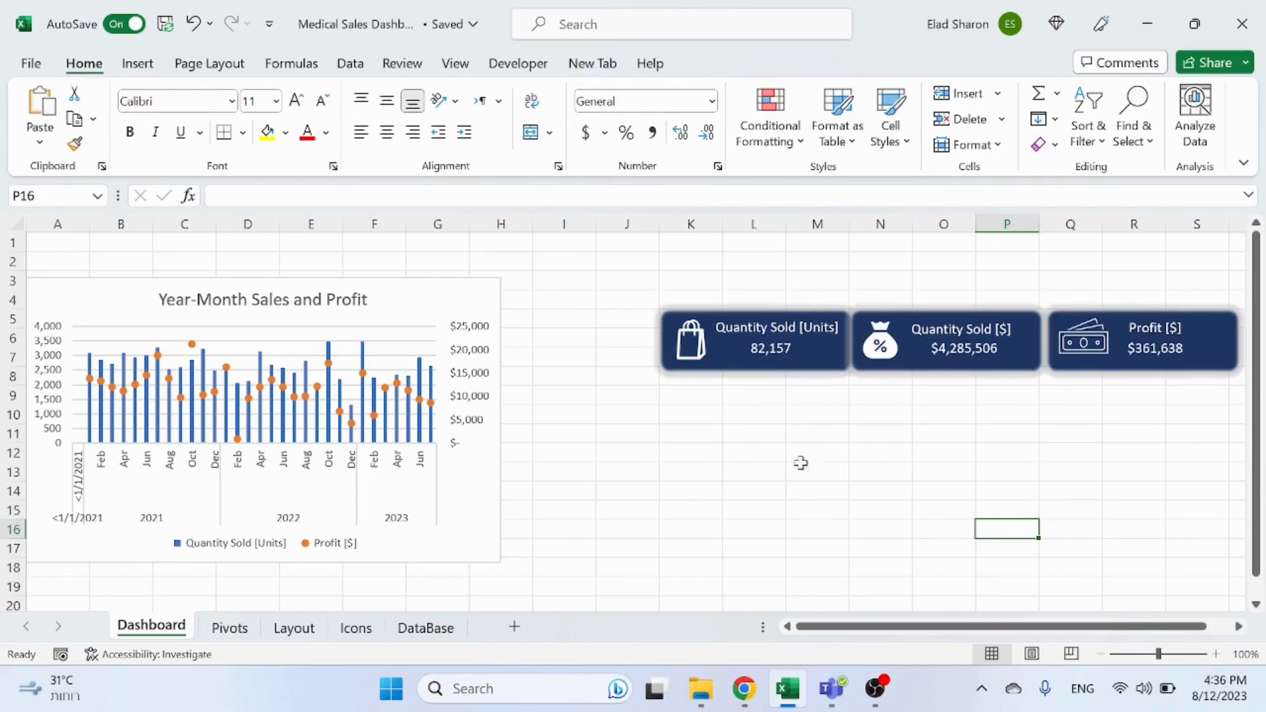
Step: Group the first card's rectangle, shopping bag icon and both text boxes
{"action": "left_click", "coordinate": [684, 360]}
{"action": "left_click", "coordinate": [759, 347], "text": "ctrl"}
{"action": "left_click", "coordinate": [775, 350], "text": "ctrl"}
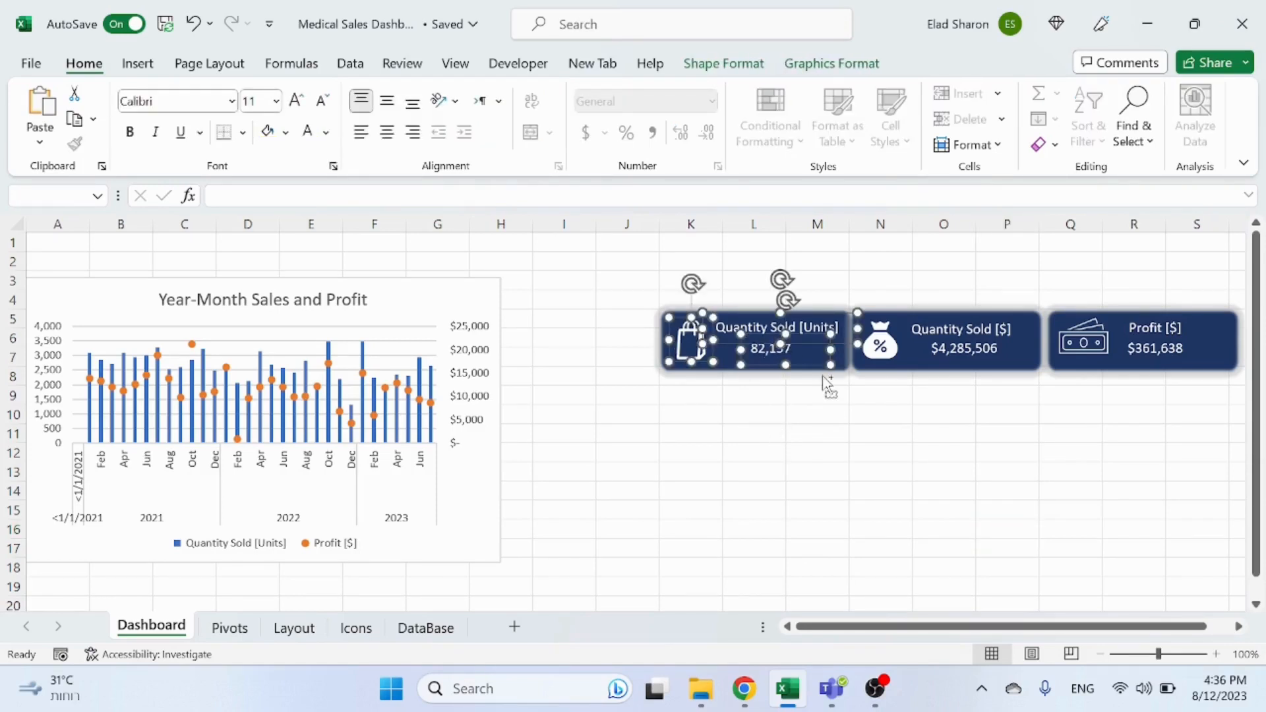
{"action": "left_click", "coordinate": [841, 363], "text": "ctrl"}
{"action": "right_click", "coordinate": [841, 359]}
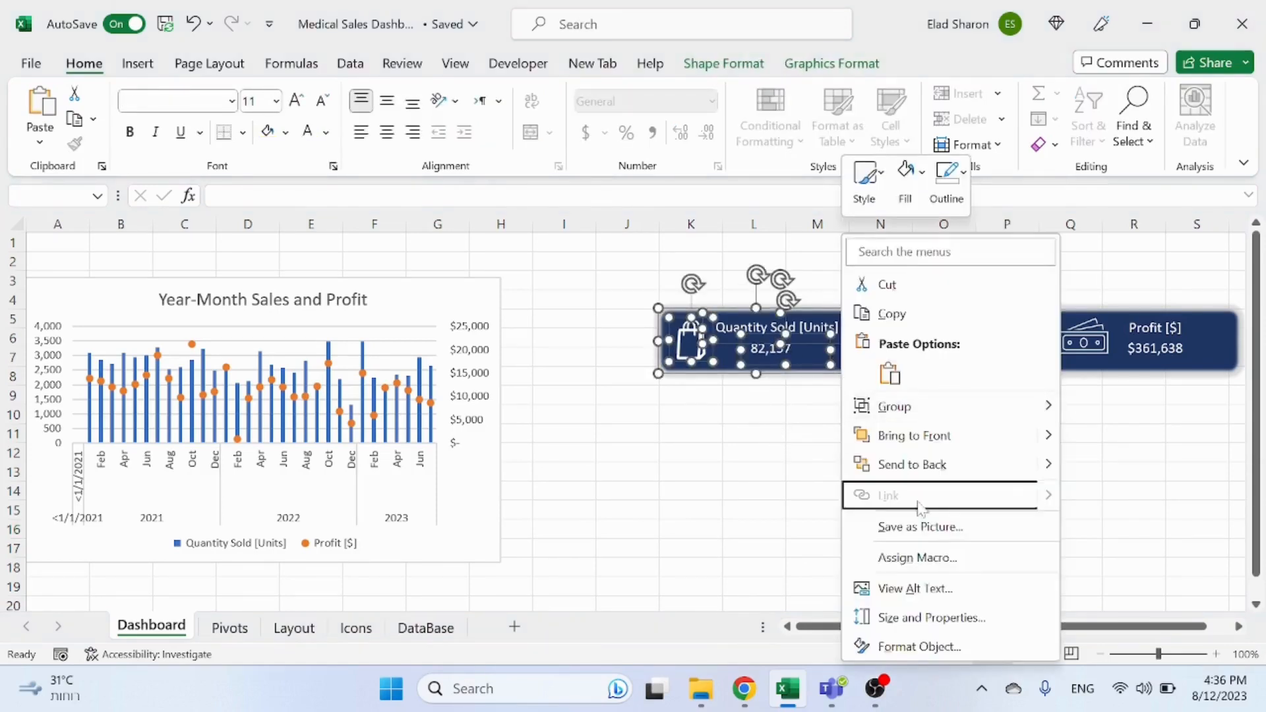
{"action": "mouse_move", "coordinate": [913, 410]}
{"action": "left_click", "coordinate": [1112, 409]}
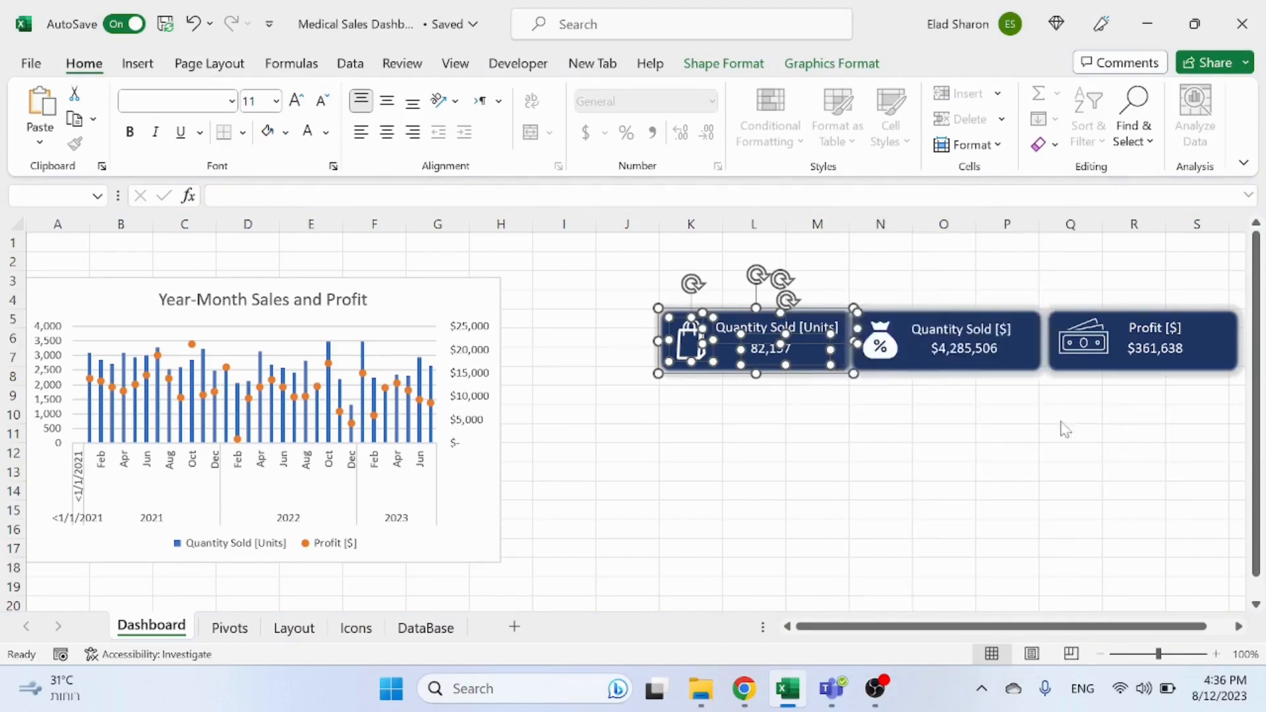
Step: Set the first card group's properties to Don't move or size with cells
{"action": "right_click", "coordinate": [787, 369]}
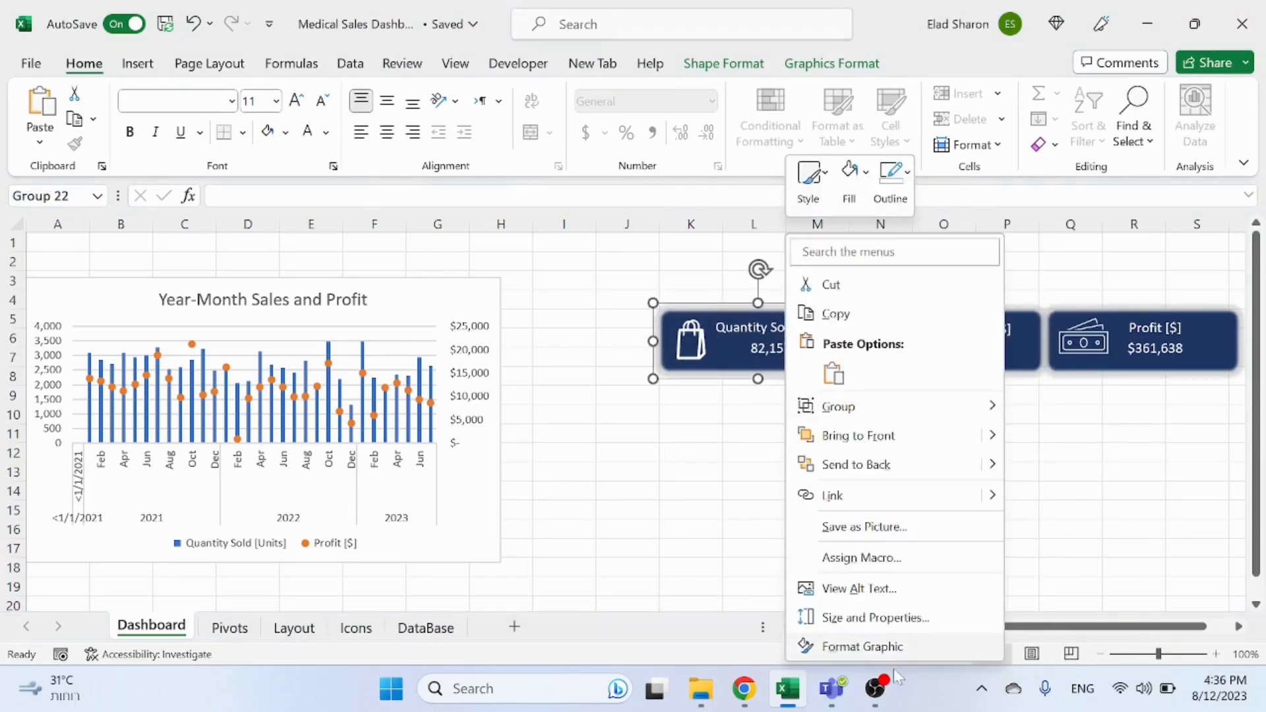
{"action": "left_click", "coordinate": [880, 647]}
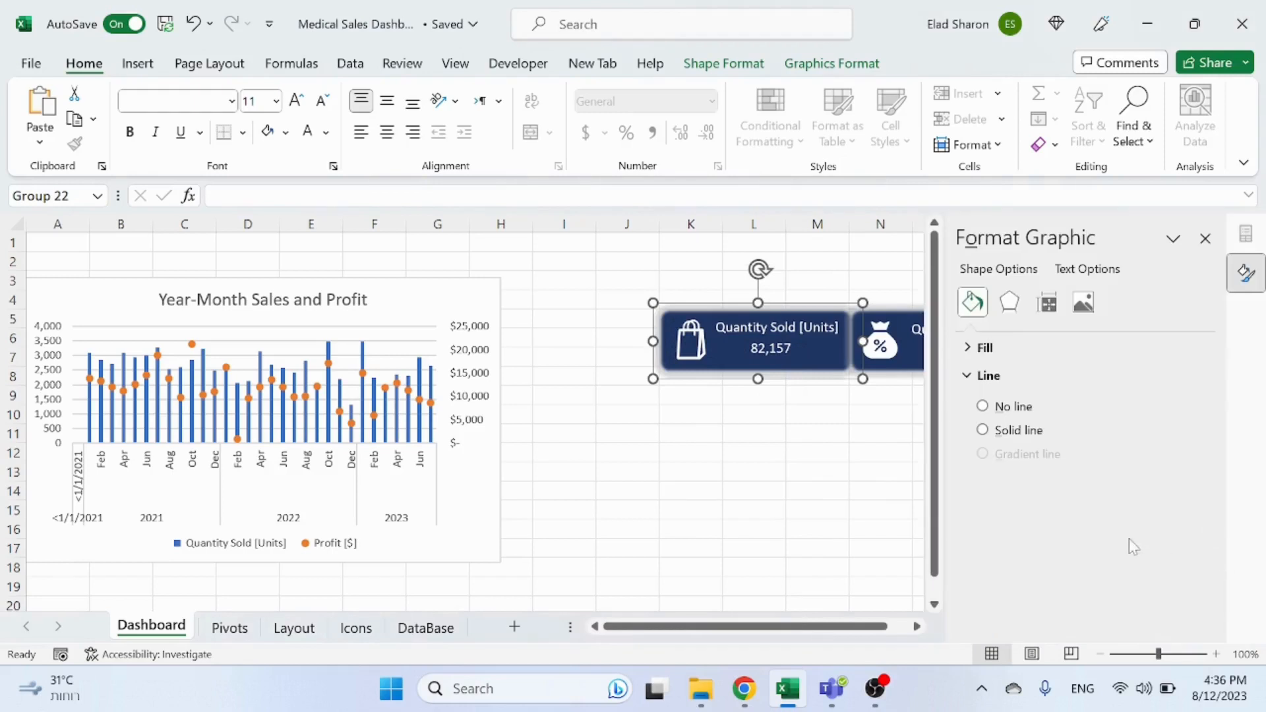
{"action": "left_click", "coordinate": [1044, 304]}
{"action": "scroll", "coordinate": [1001, 509], "scroll_direction": "down", "scroll_amount": 3}
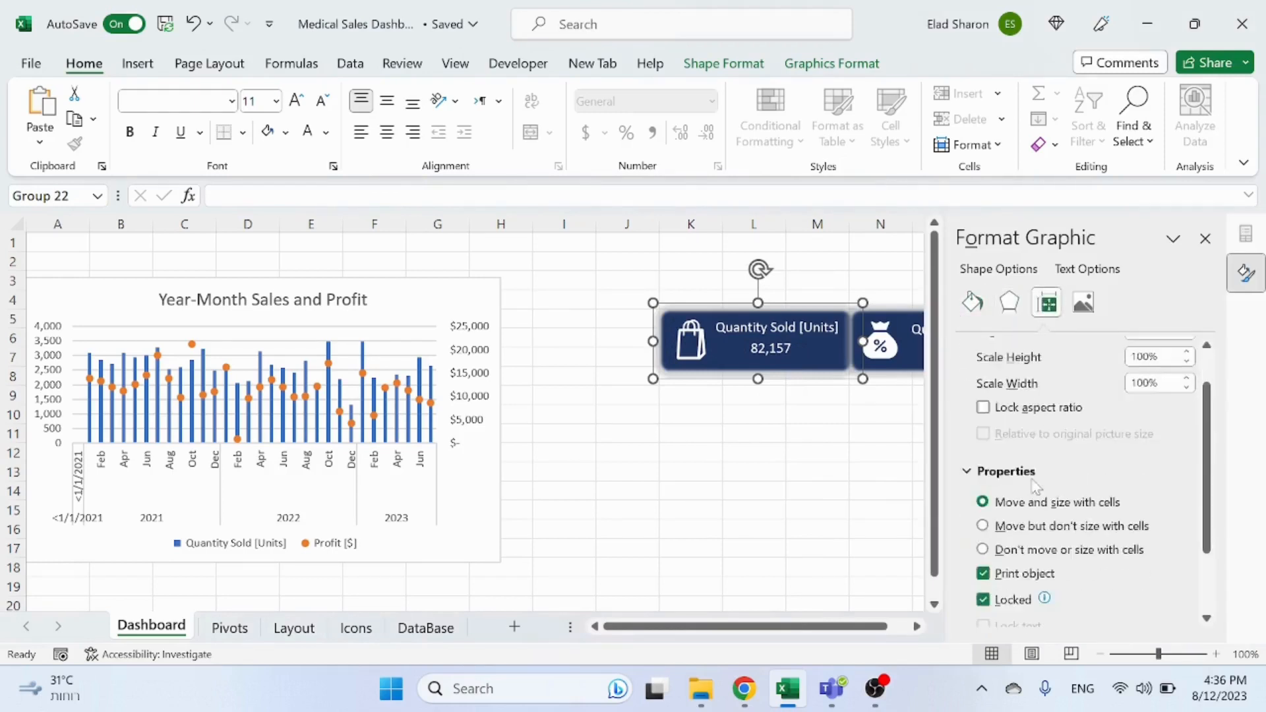
{"action": "left_click", "coordinate": [982, 503]}
{"action": "left_click", "coordinate": [754, 472]}
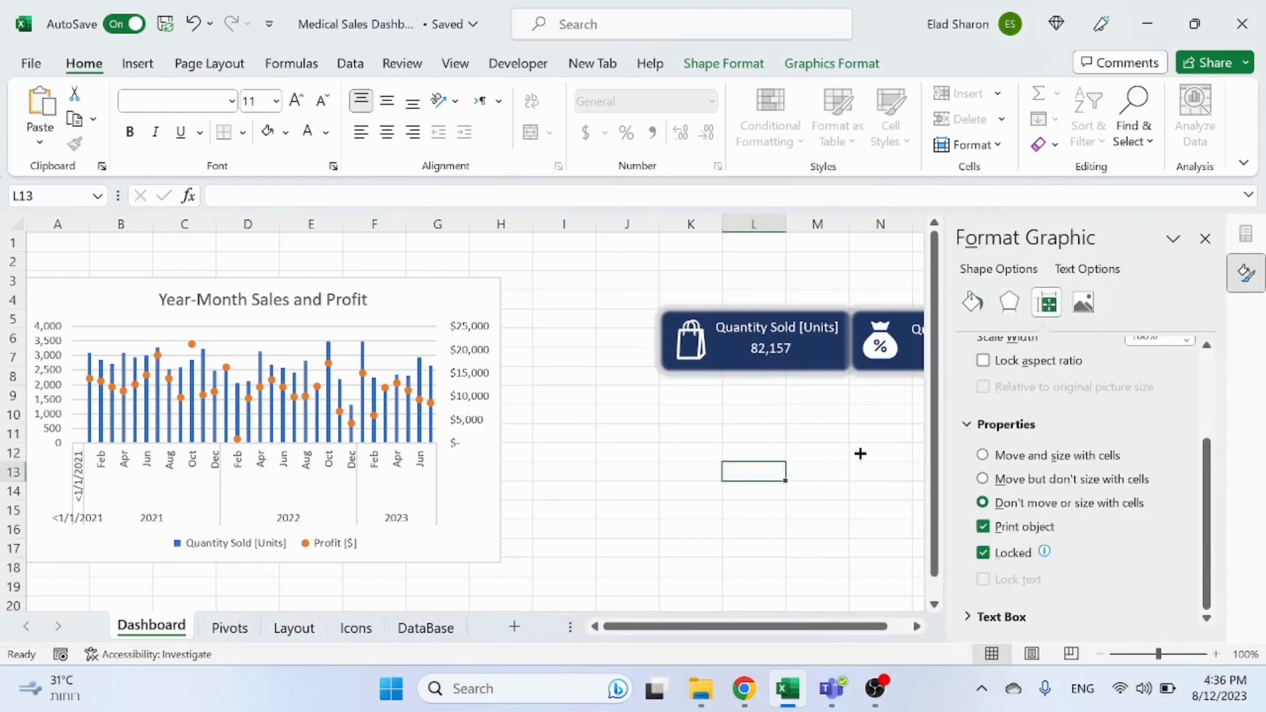
{"action": "left_click", "coordinate": [903, 411]}
{"action": "left_click", "coordinate": [1205, 238]}
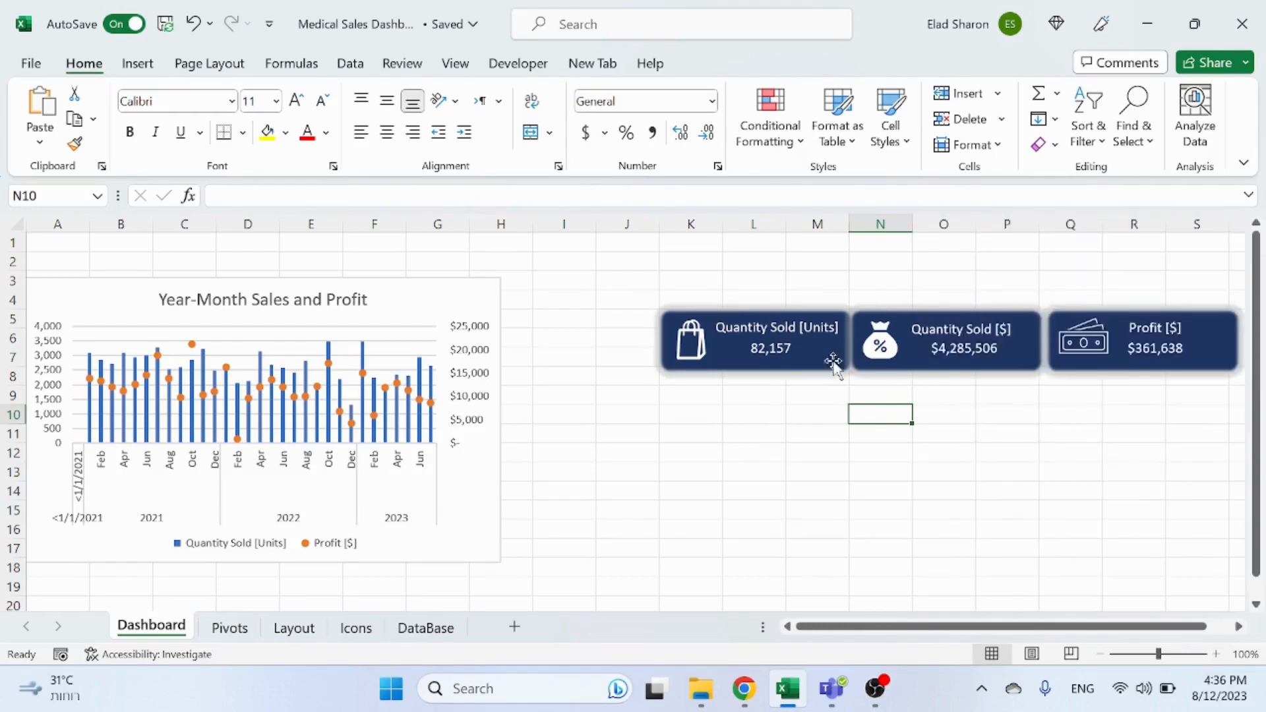
Step: Group the second card's rectangle, money bag icon and both text boxes
{"action": "left_click", "coordinate": [880, 344]}
{"action": "left_click", "coordinate": [971, 340], "text": "ctrl"}
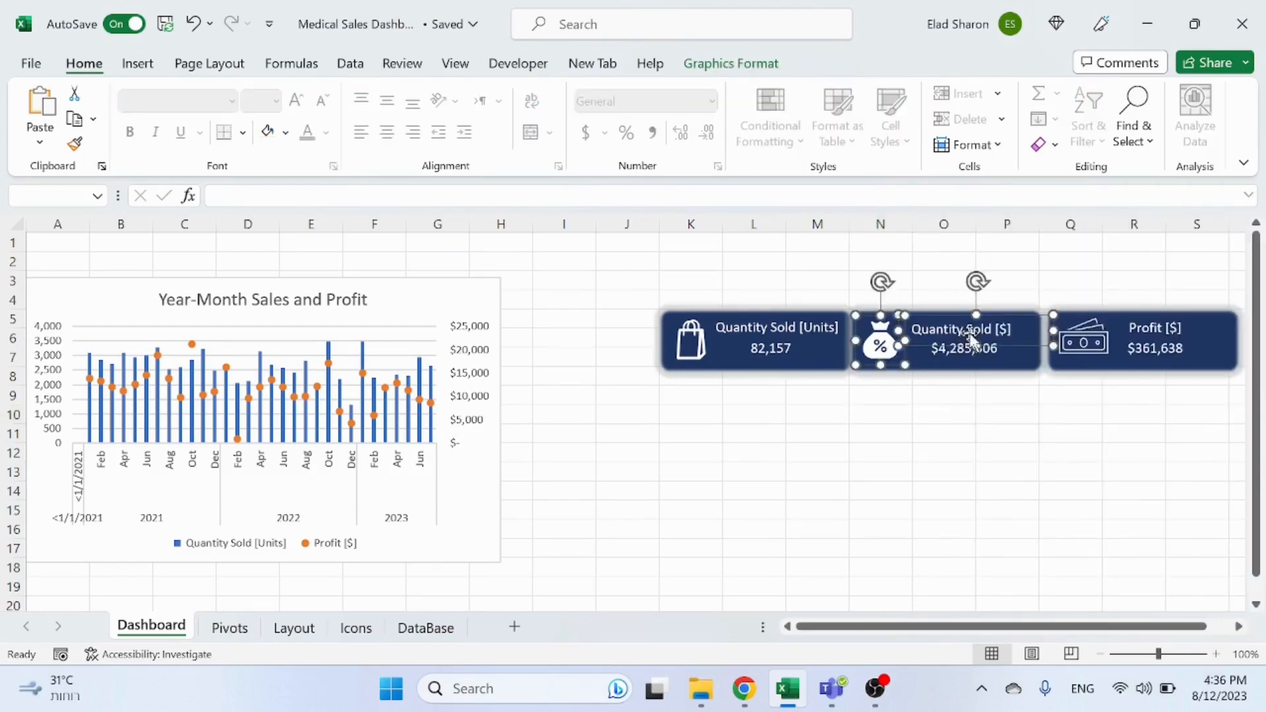
{"action": "left_click", "coordinate": [1027, 362], "text": "ctrl"}
{"action": "right_click", "coordinate": [1027, 366]}
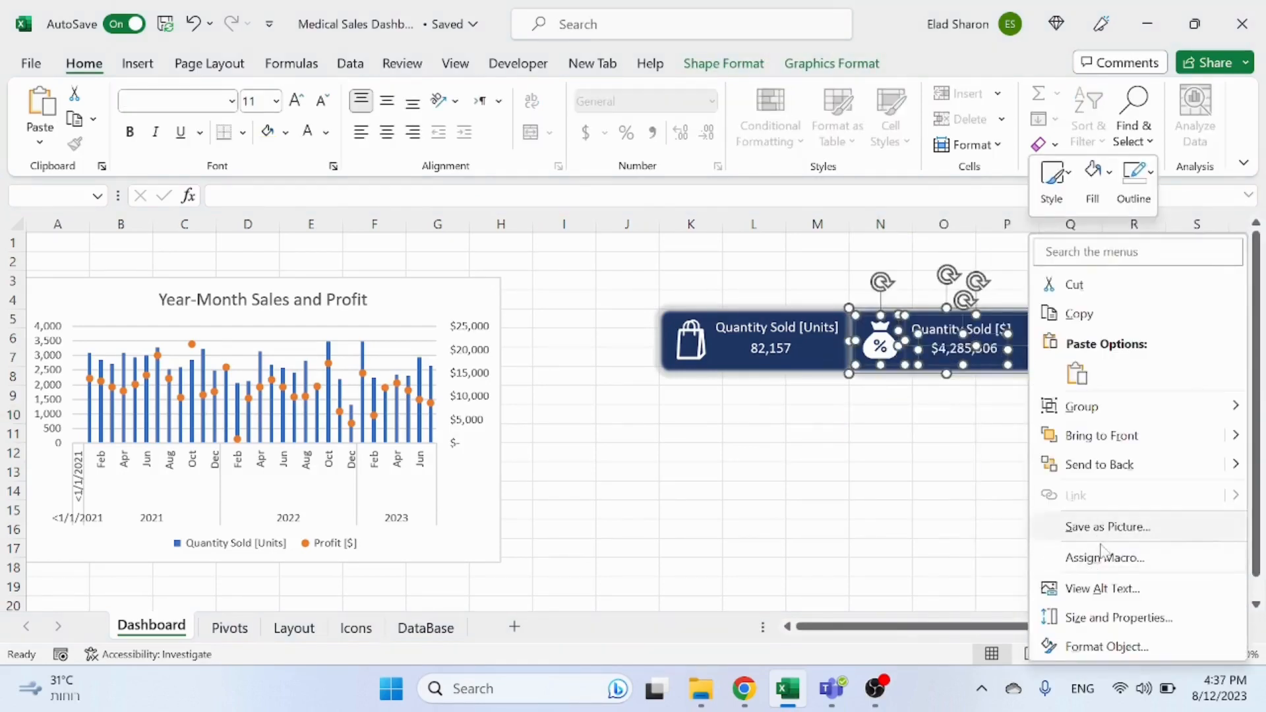
{"action": "mouse_move", "coordinate": [1109, 422]}
{"action": "left_click", "coordinate": [989, 406]}
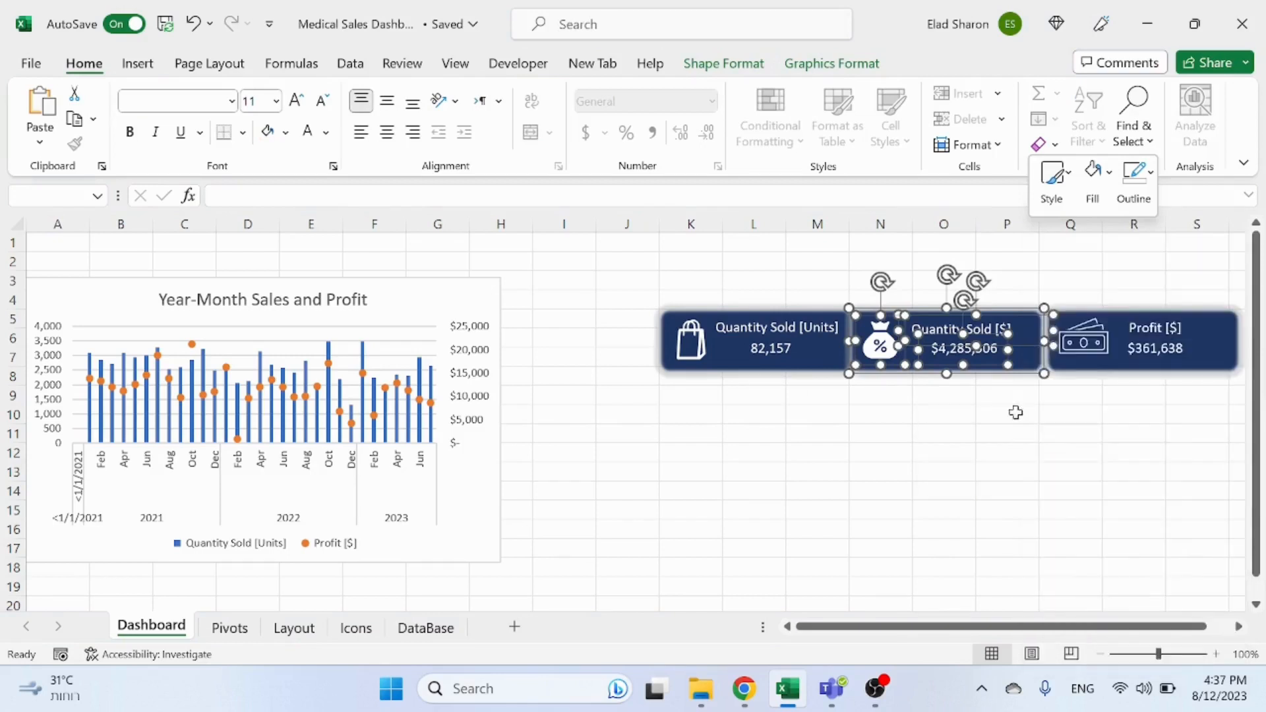
Step: Set the second card group's properties to Don't move or size with cells
{"action": "right_click", "coordinate": [977, 367]}
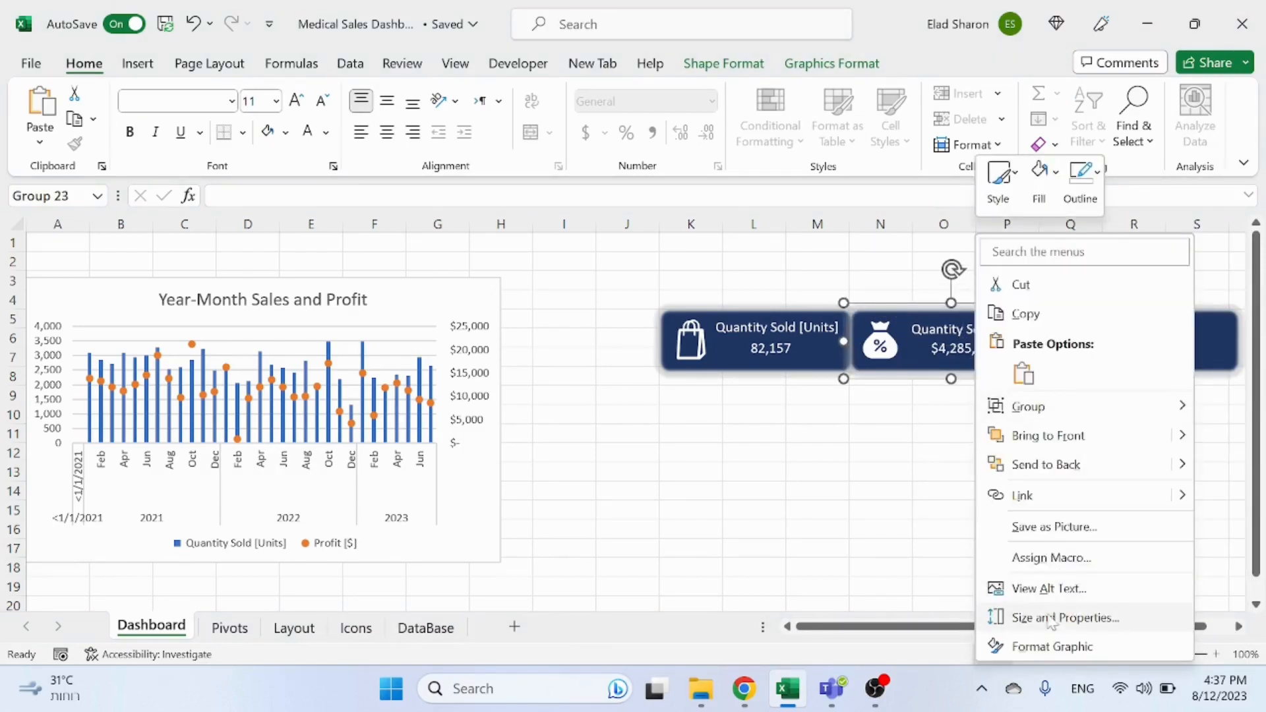
{"action": "left_click", "coordinate": [1038, 645]}
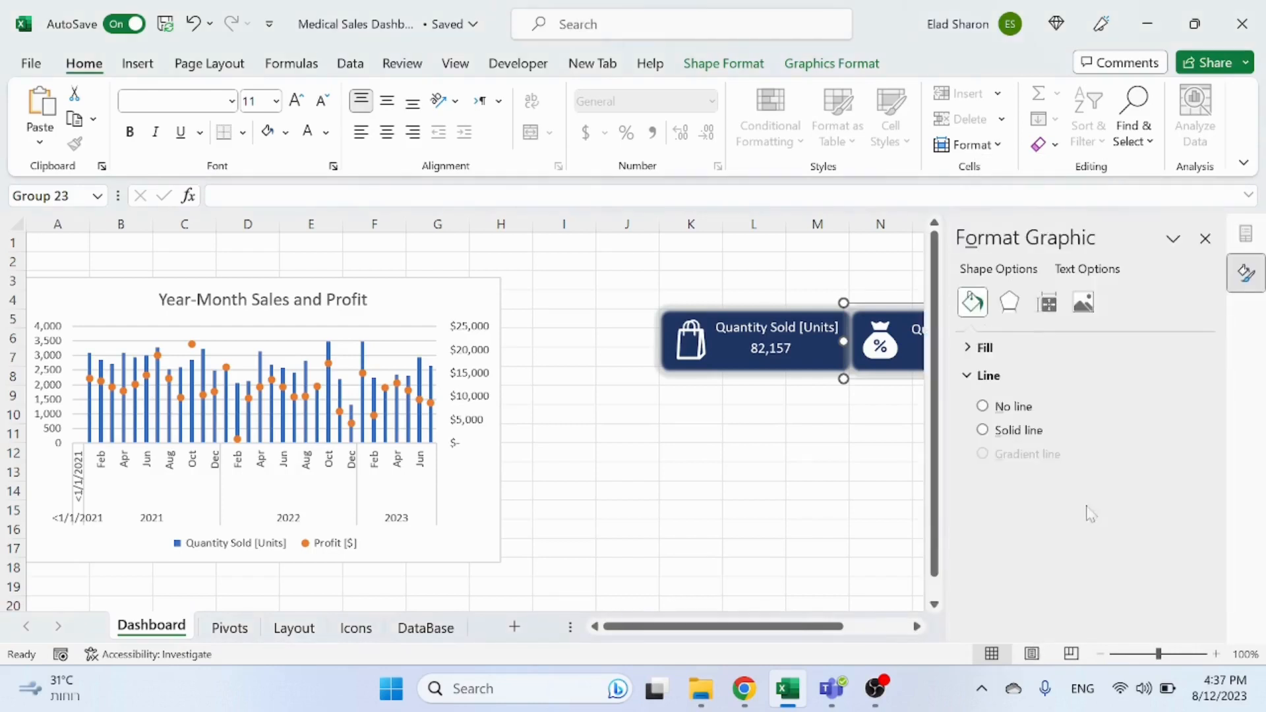
{"action": "left_click", "coordinate": [1047, 302]}
{"action": "scroll", "coordinate": [989, 554], "scroll_direction": "down", "scroll_amount": 3}
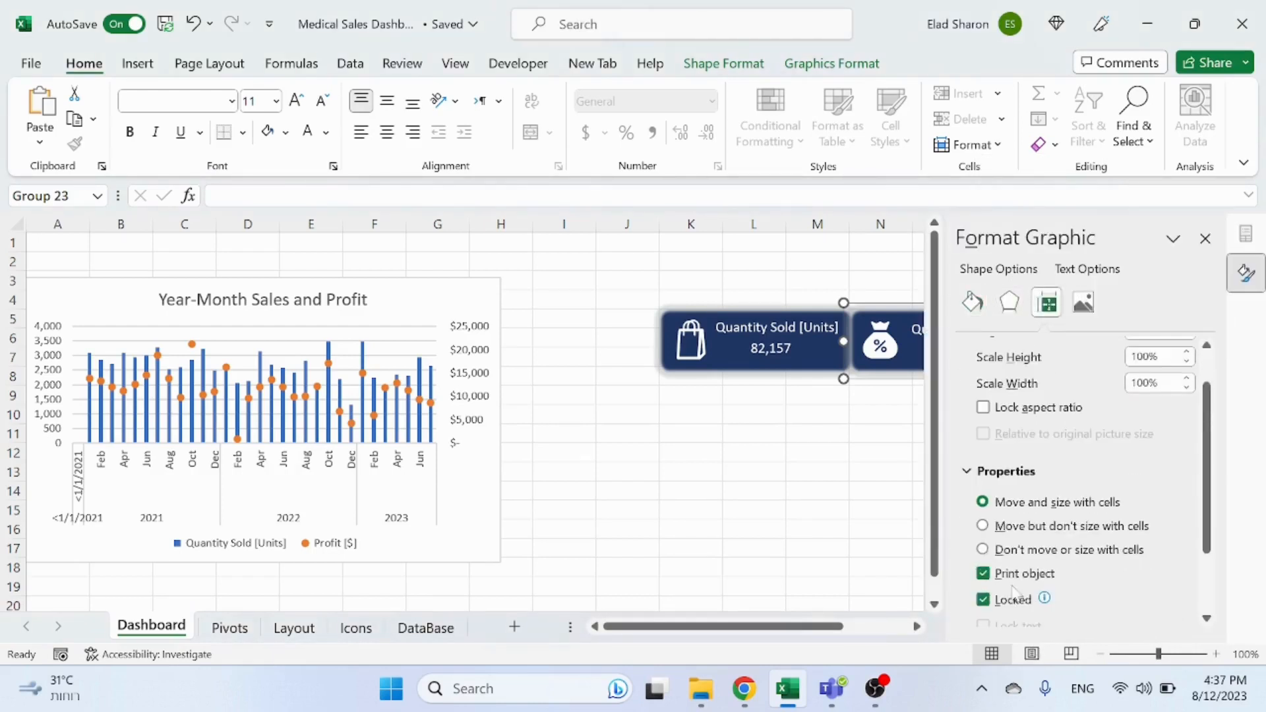
{"action": "left_click", "coordinate": [983, 549]}
{"action": "left_click", "coordinate": [818, 490]}
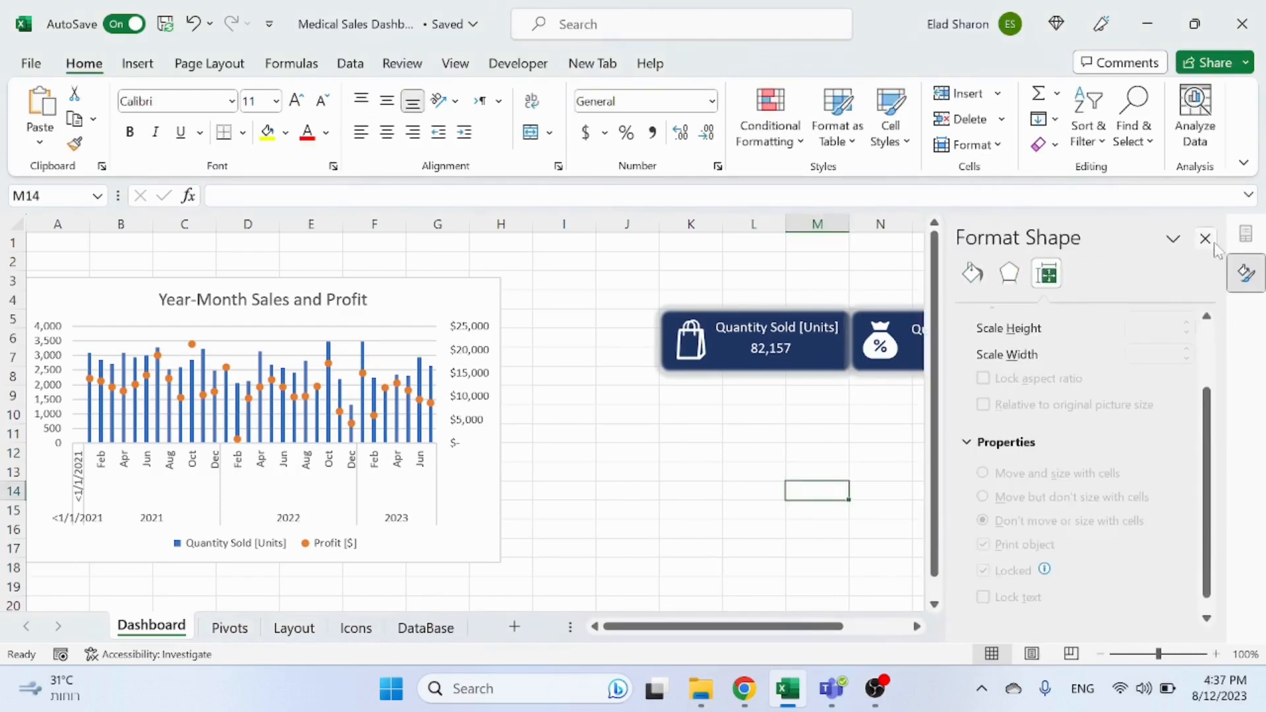
{"action": "left_click", "coordinate": [1205, 238]}
Step: Group the third card's rectangle, cash icon and both text boxes
{"action": "left_click", "coordinate": [1051, 369]}
{"action": "left_click", "coordinate": [1159, 344], "text": "ctrl"}
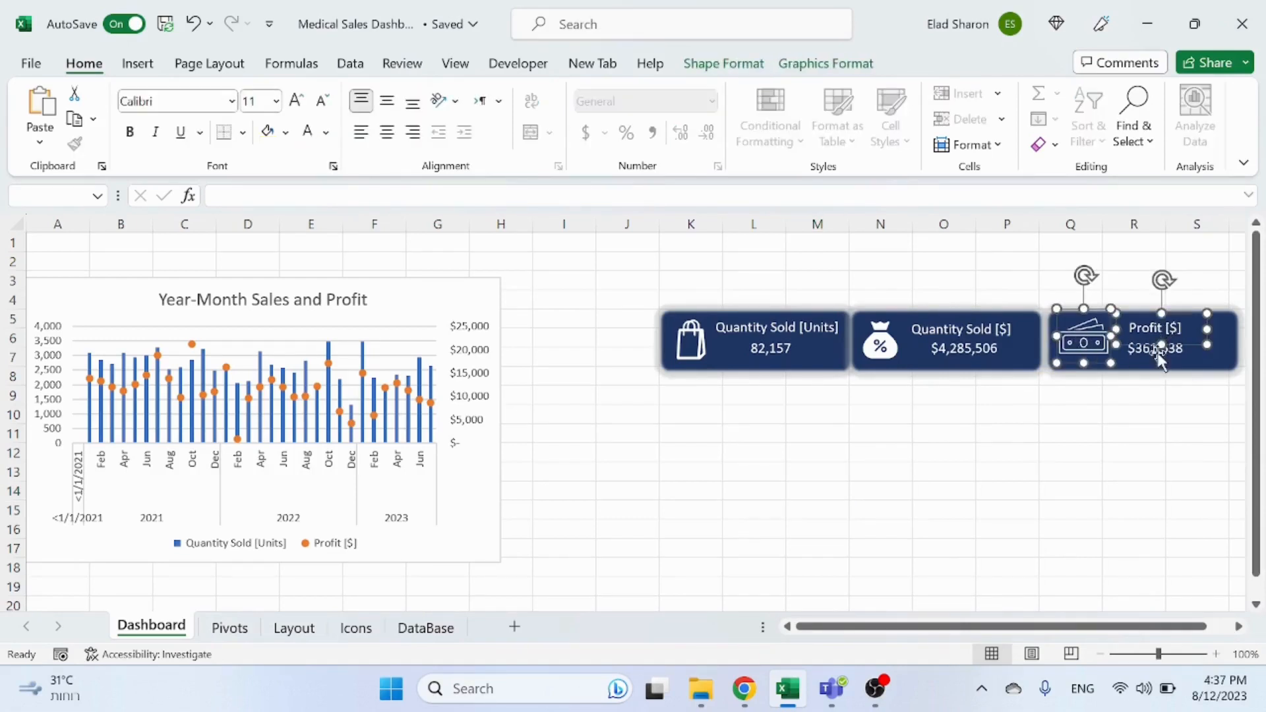
{"action": "left_click", "coordinate": [1231, 366], "text": "ctrl"}
{"action": "right_click", "coordinate": [1231, 366]}
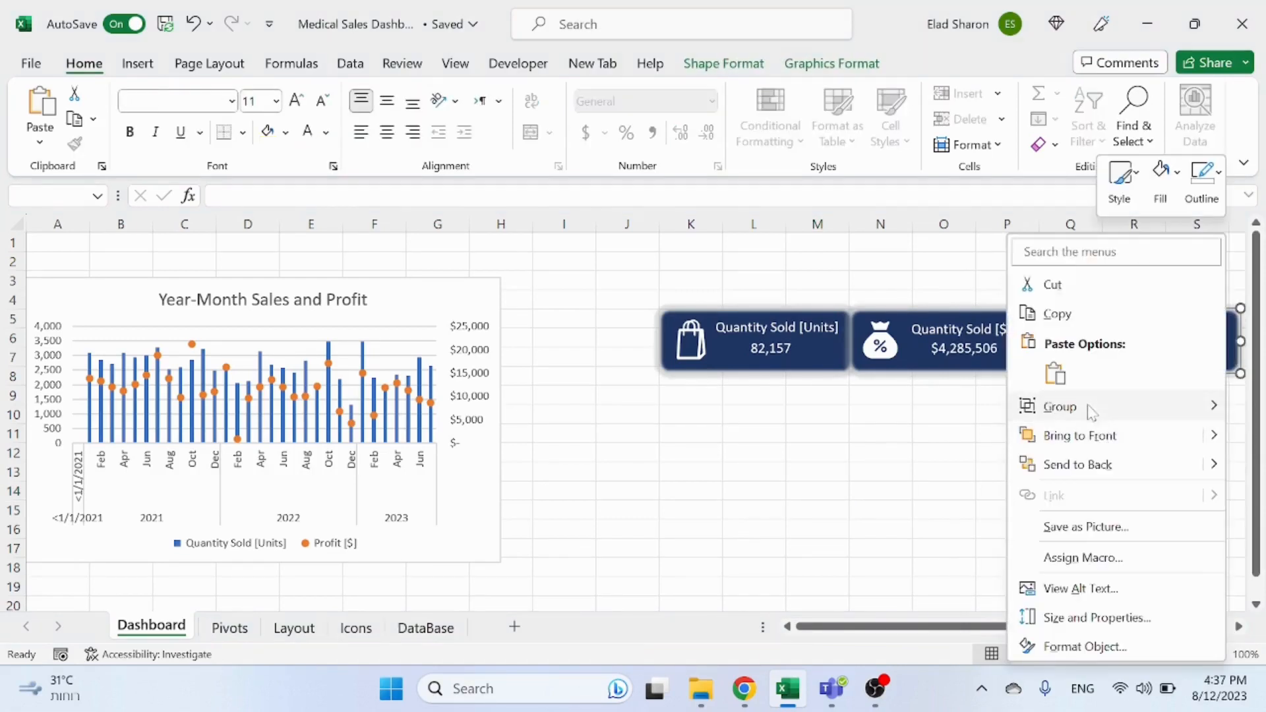
{"action": "mouse_move", "coordinate": [1088, 407]}
{"action": "left_click", "coordinate": [983, 410]}
Step: Set the third card group's properties to Don't move or size with cells
{"action": "right_click", "coordinate": [1133, 346]}
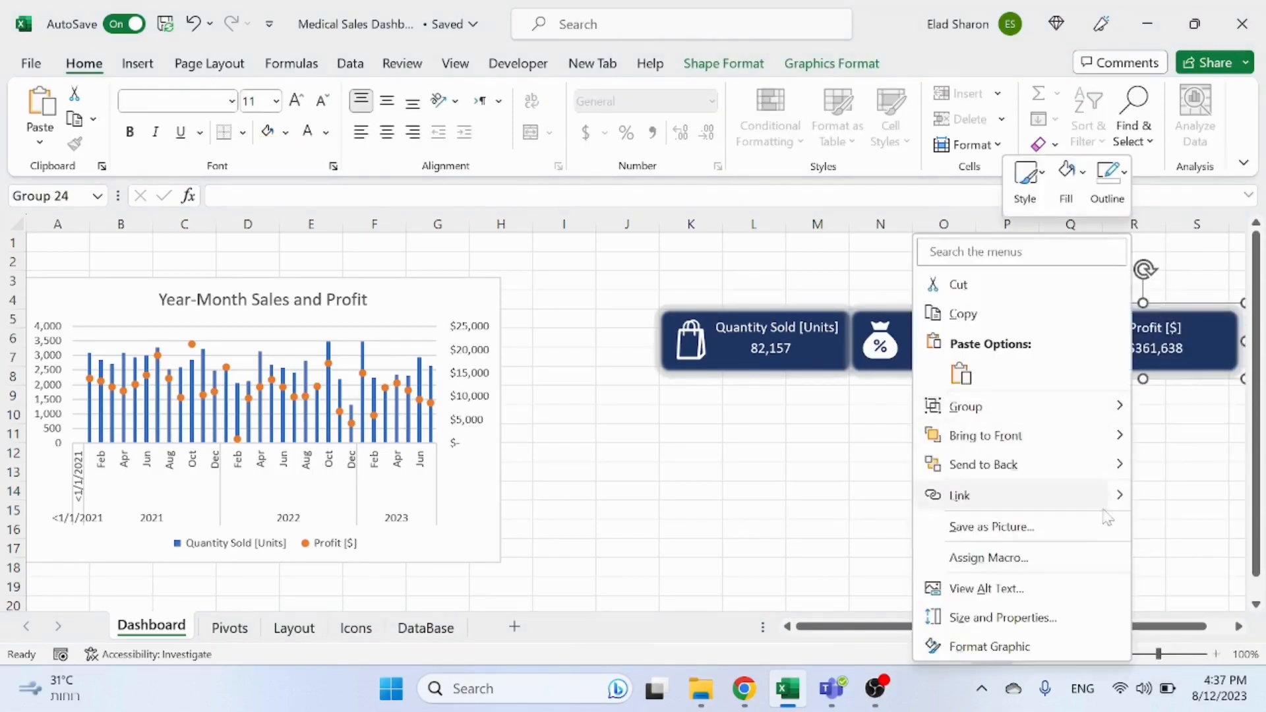
{"action": "left_click", "coordinate": [1004, 645]}
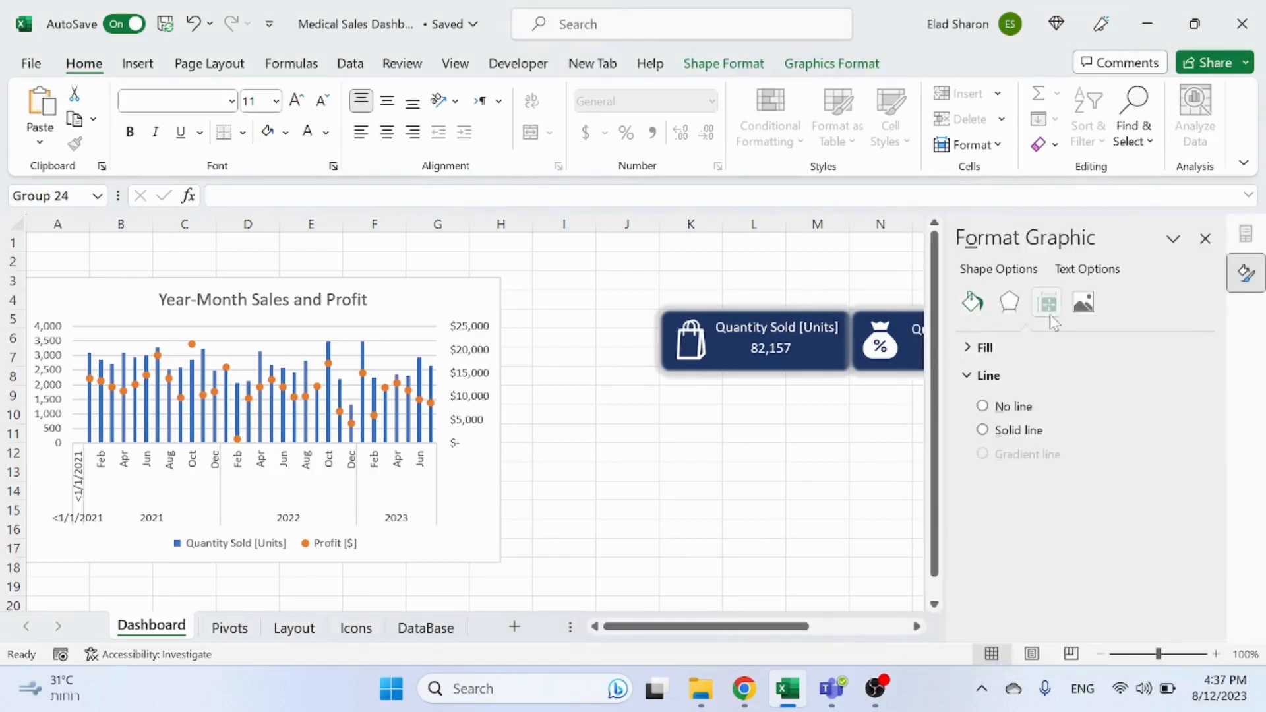
{"action": "left_click", "coordinate": [1047, 303]}
{"action": "scroll", "coordinate": [1067, 549], "scroll_direction": "down", "scroll_amount": 3}
{"action": "left_click", "coordinate": [799, 474]}
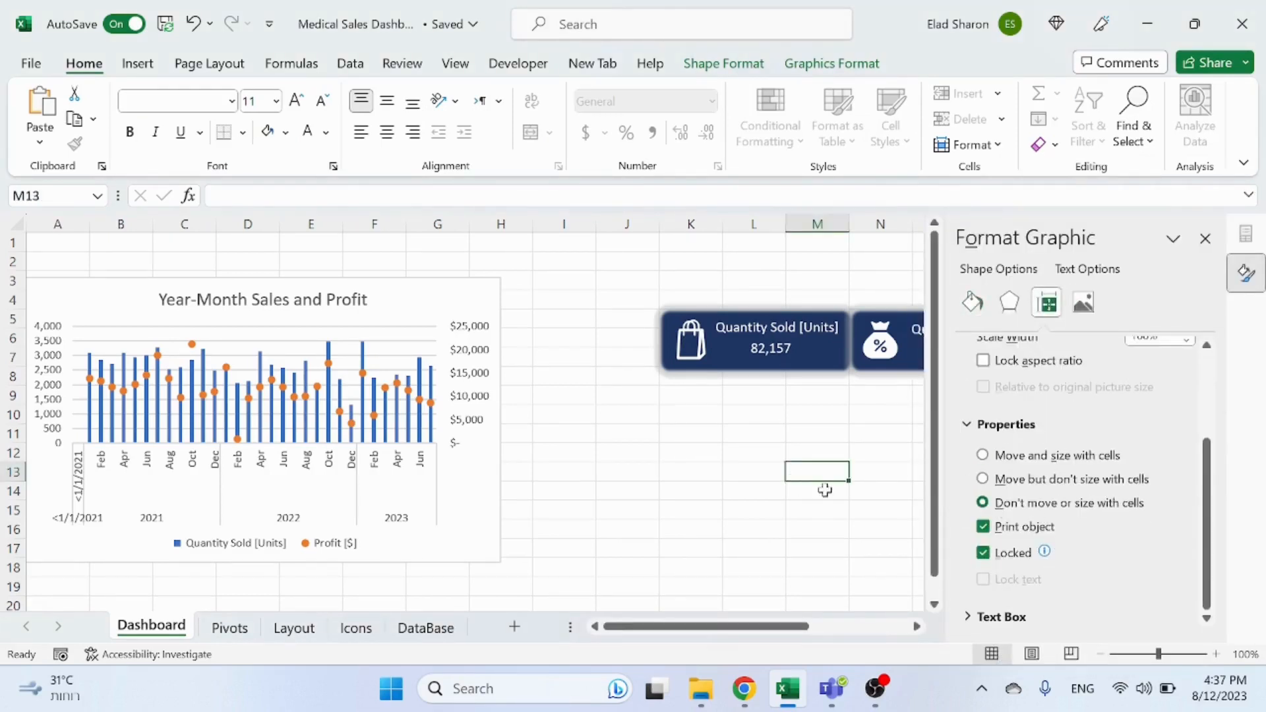
{"action": "left_click", "coordinate": [1206, 237]}
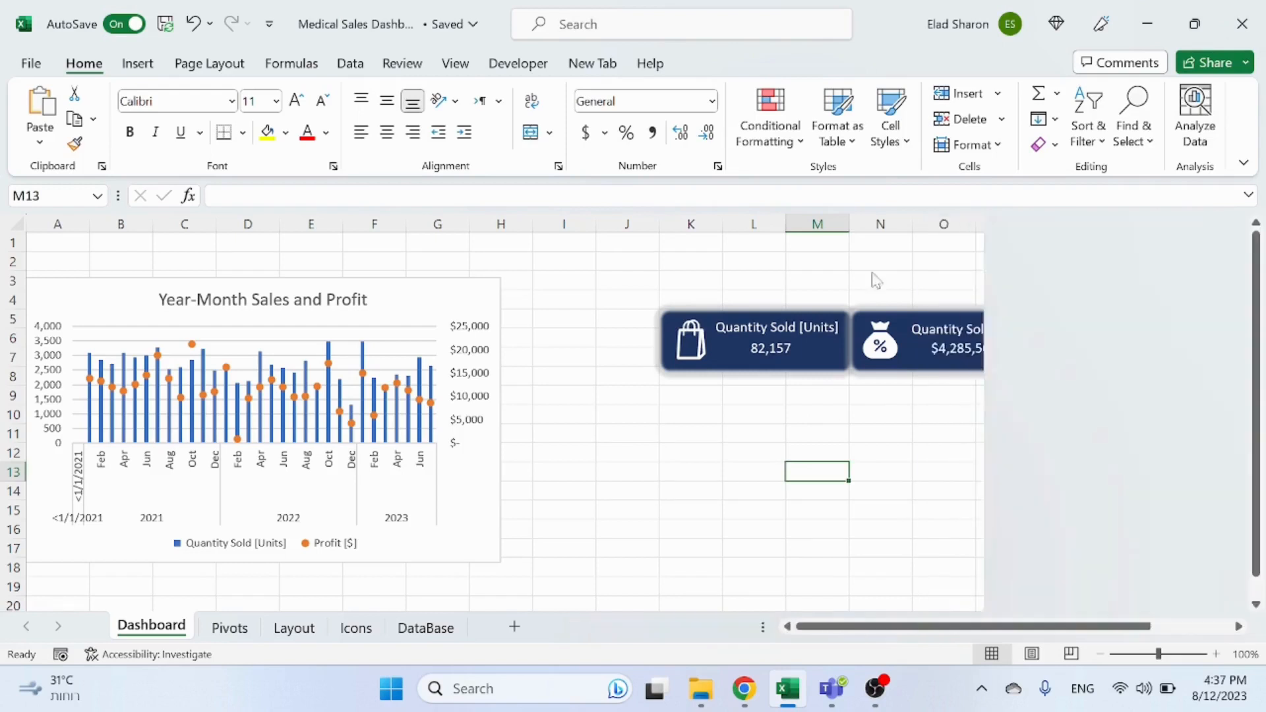
Step: Test resizing column L and row 5 against the cards, undoing both changes
{"action": "left_click_drag", "start_coordinate": [788, 222], "coordinate": [874, 209]}
{"action": "key", "text": "ctrl+z"}
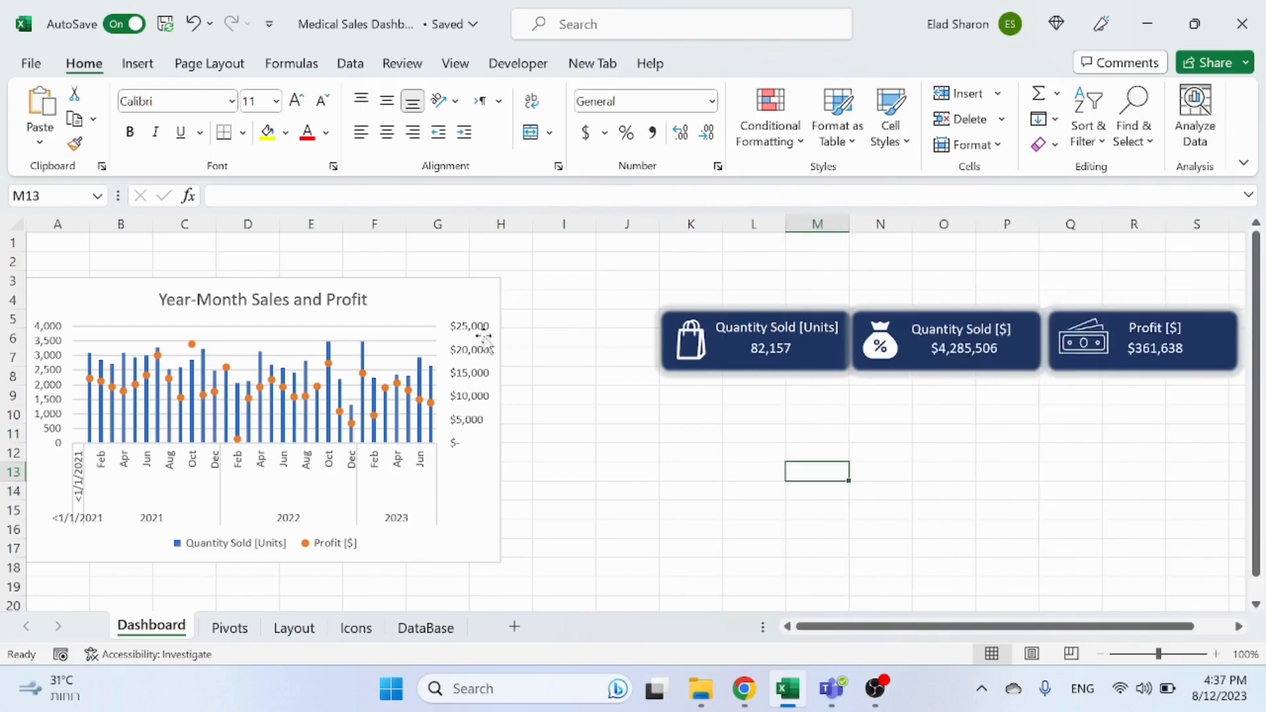
{"action": "left_click_drag", "start_coordinate": [21, 328], "coordinate": [9, 400]}
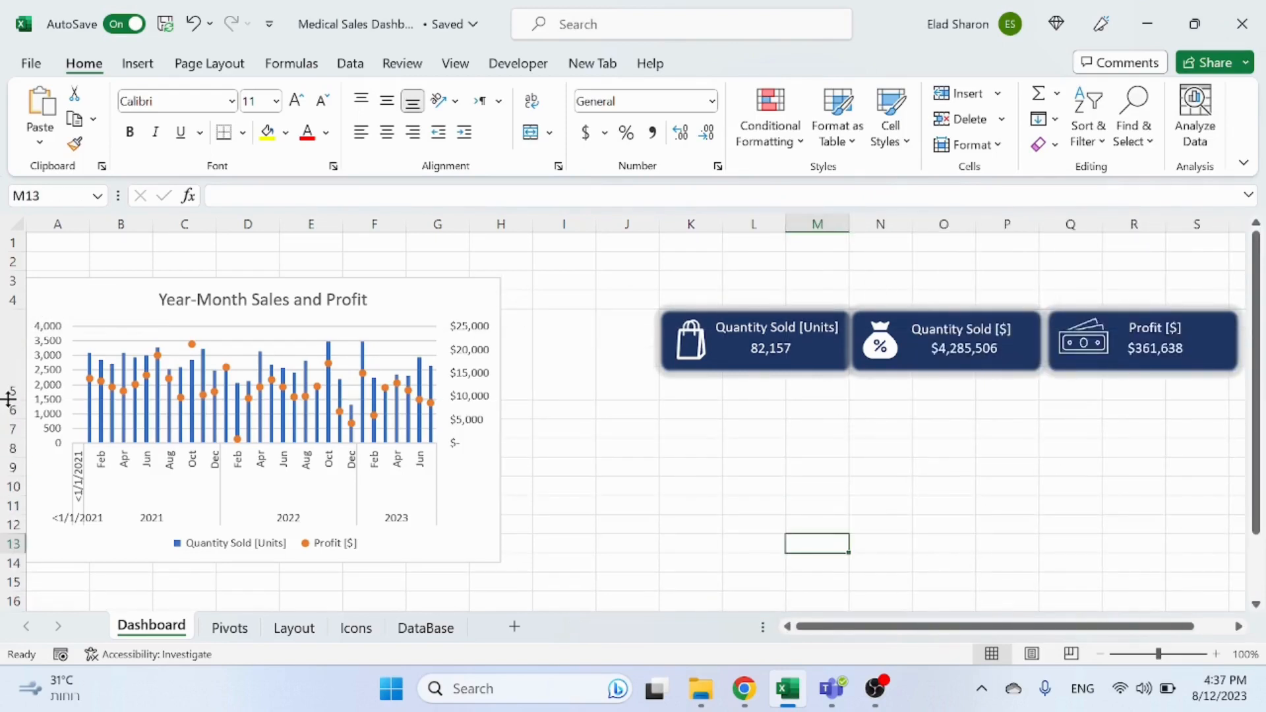
{"action": "key", "text": "ctrl+z"}
Step: Select all three KPI card groups and move them up to rows 2 to 4
{"action": "left_click", "coordinate": [798, 365]}
{"action": "left_click_drag", "start_coordinate": [798, 364], "coordinate": [1006, 363]}
{"action": "left_click", "coordinate": [1004, 353], "text": "shift"}
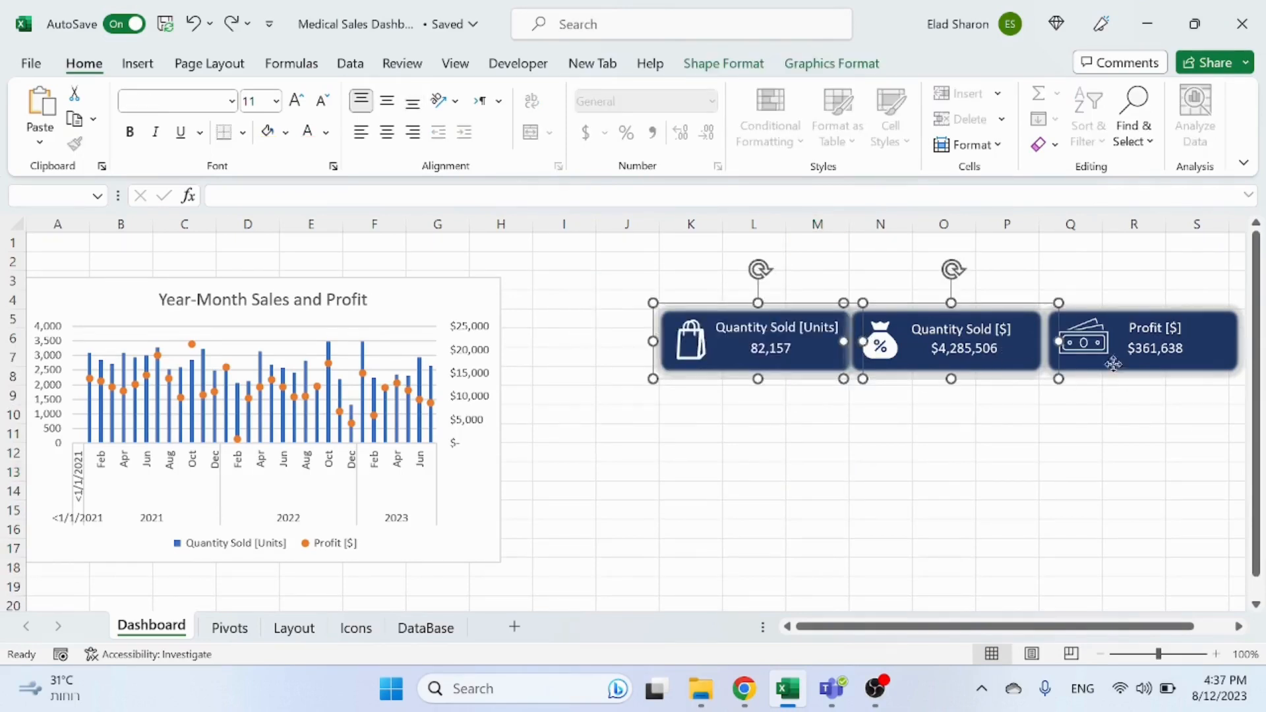
{"action": "left_click", "coordinate": [1113, 365], "text": "shift"}
{"action": "left_click_drag", "start_coordinate": [1113, 365], "coordinate": [990, 294]}
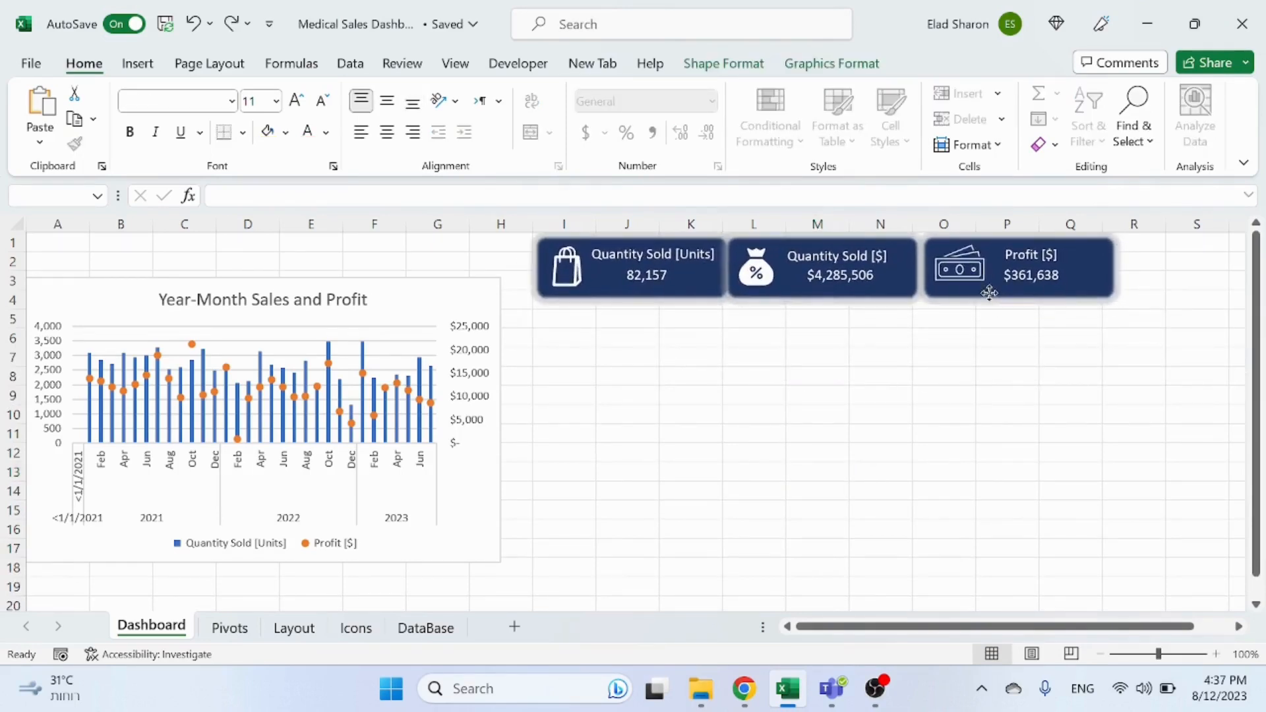
{"action": "left_click", "coordinate": [972, 381]}
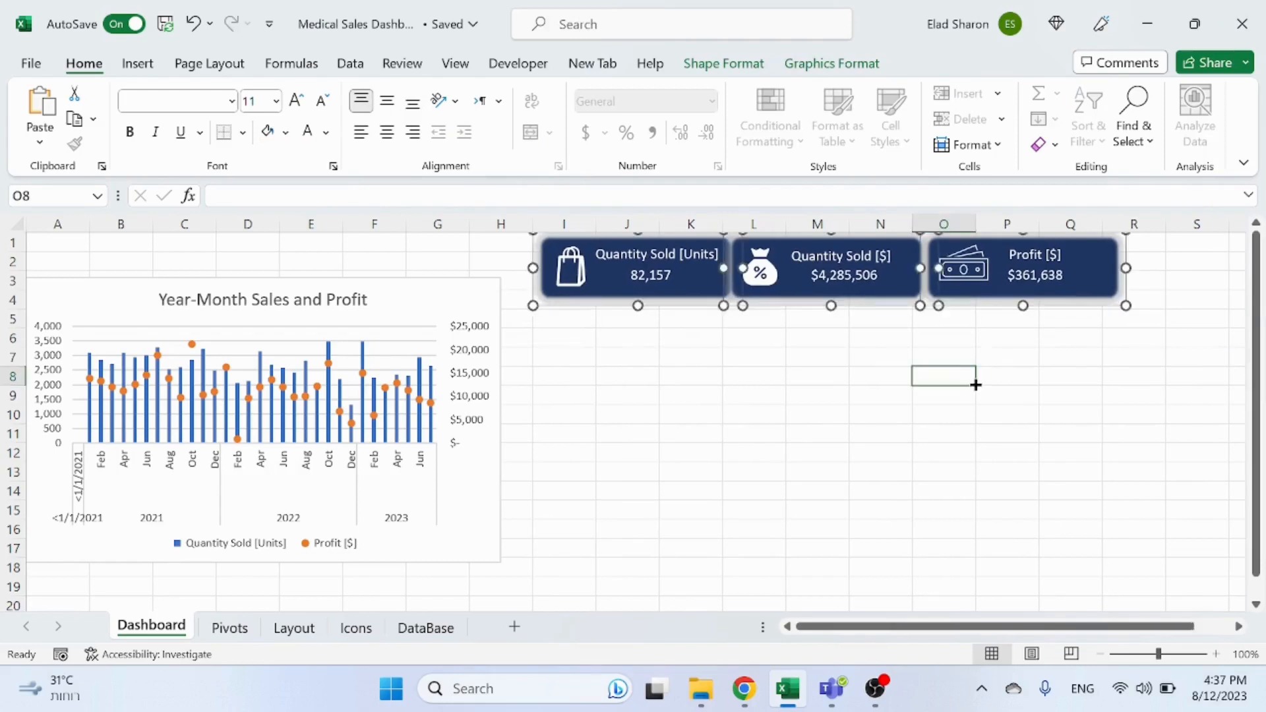
Step: Shift the three KPI cards down slightly and nudge the Profit card left to close the gap
{"action": "left_click", "coordinate": [613, 297]}
{"action": "left_click", "coordinate": [820, 283], "text": "shift"}
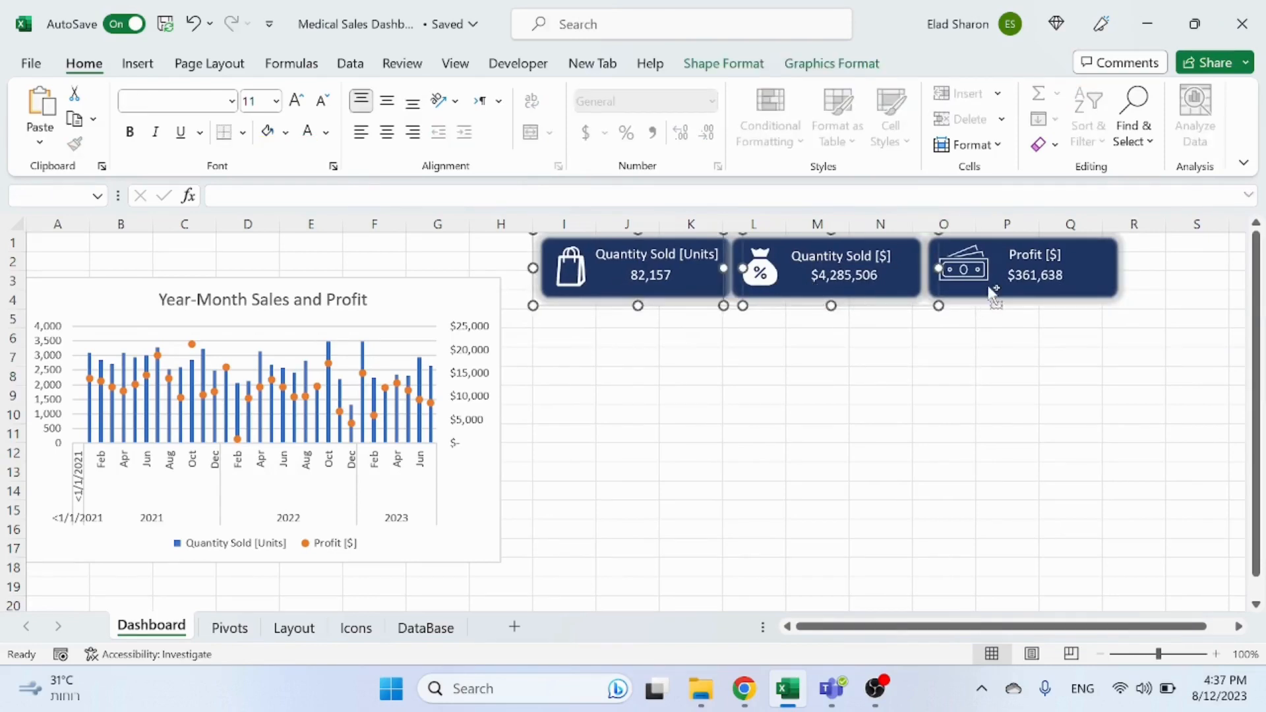
{"action": "left_click_drag", "start_coordinate": [988, 288], "coordinate": [988, 310]}
{"action": "left_click", "coordinate": [960, 353]}
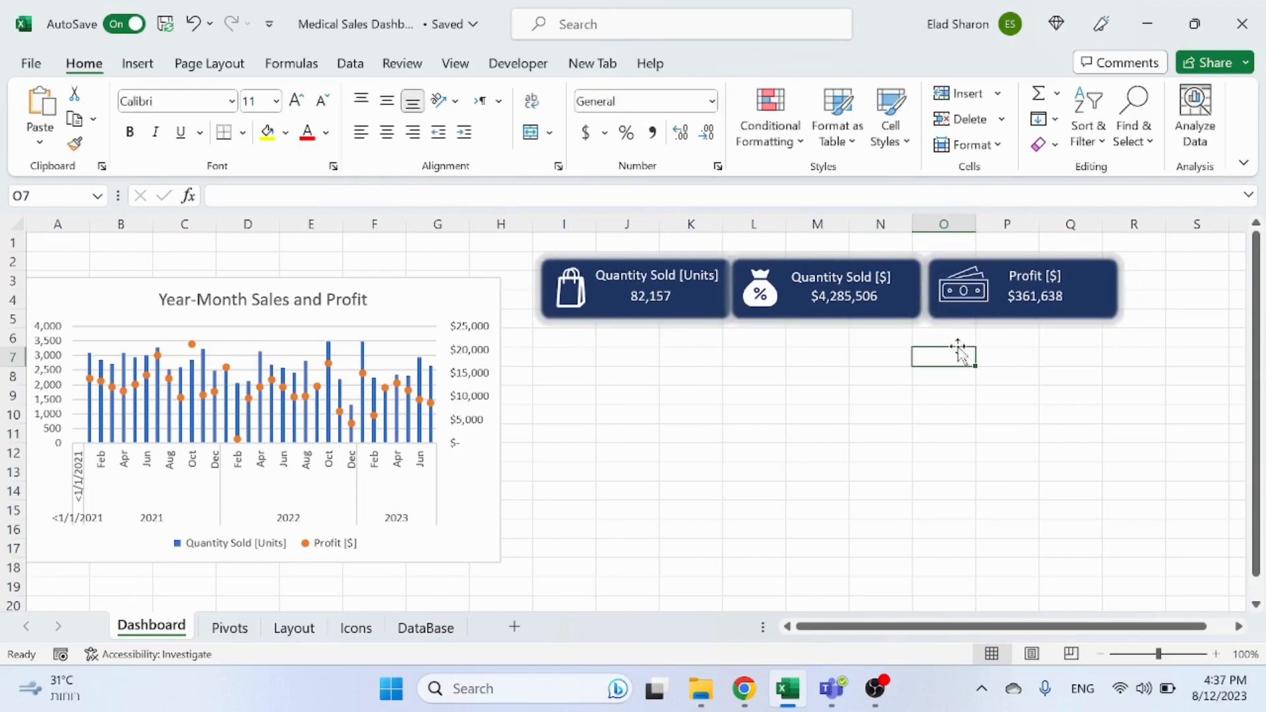
{"action": "left_click", "coordinate": [961, 308]}
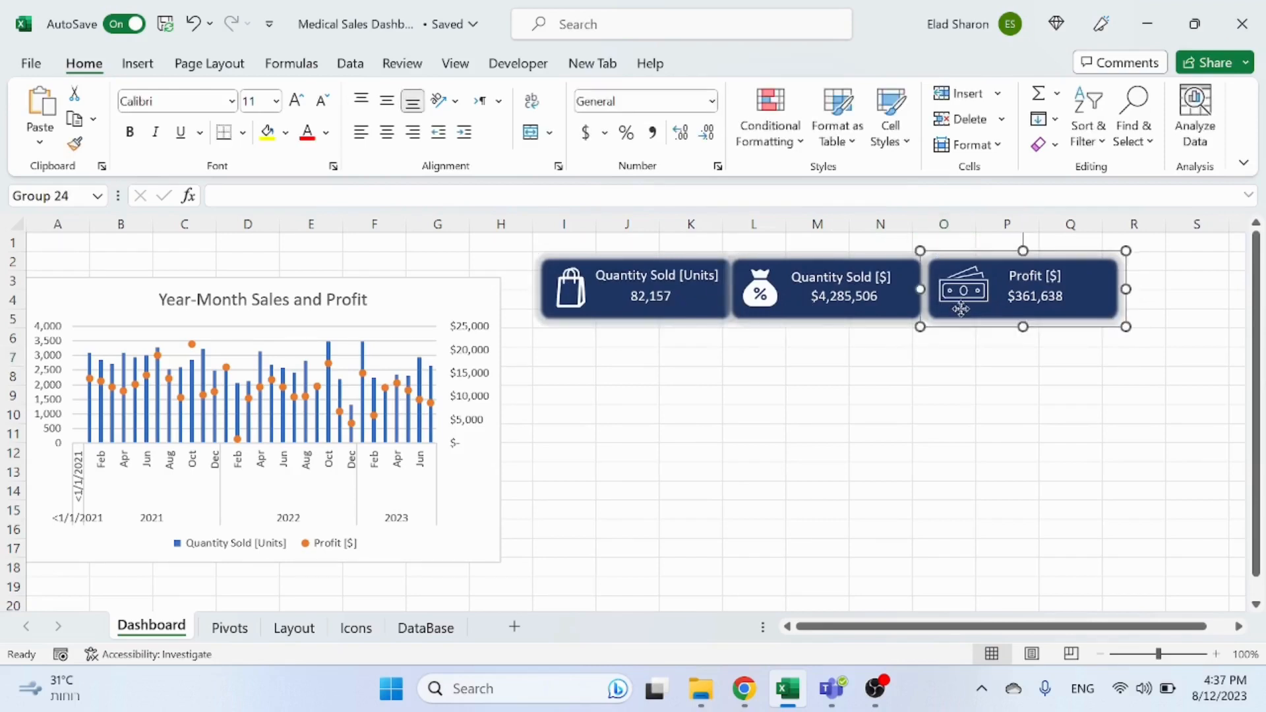
{"action": "left_click_drag", "start_coordinate": [961, 309], "coordinate": [959, 308]}
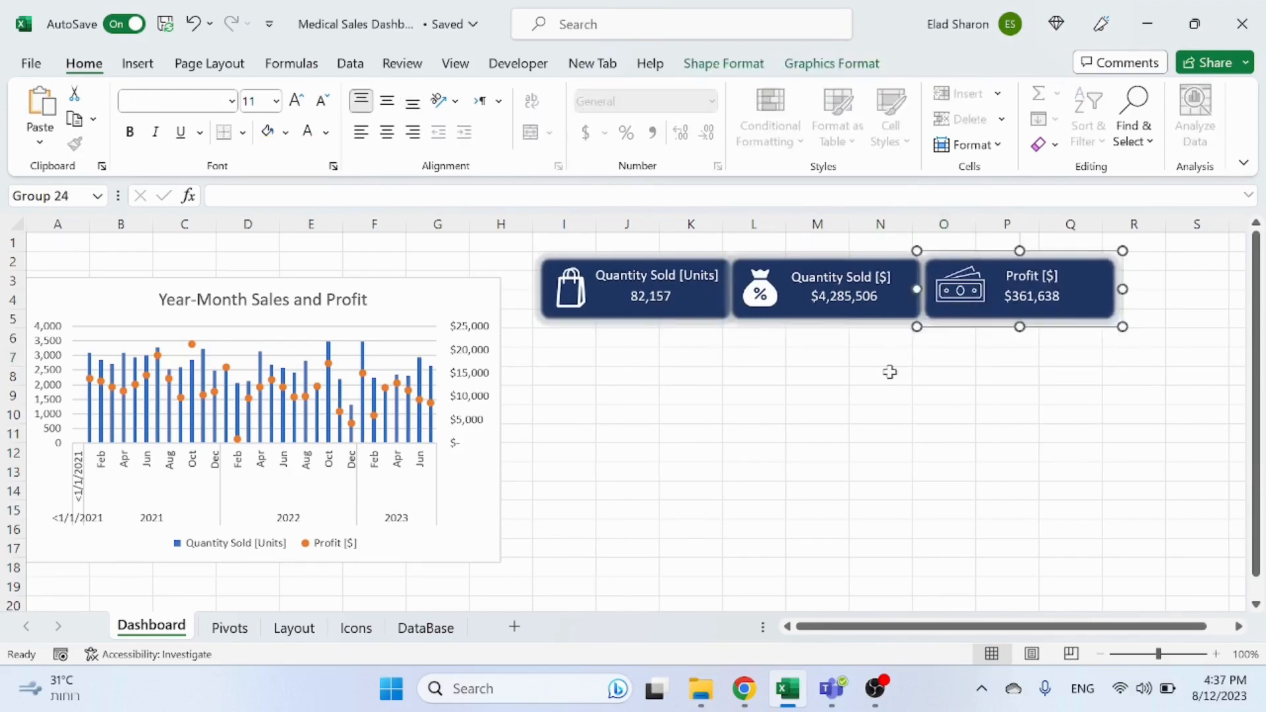
{"action": "left_click", "coordinate": [888, 373]}
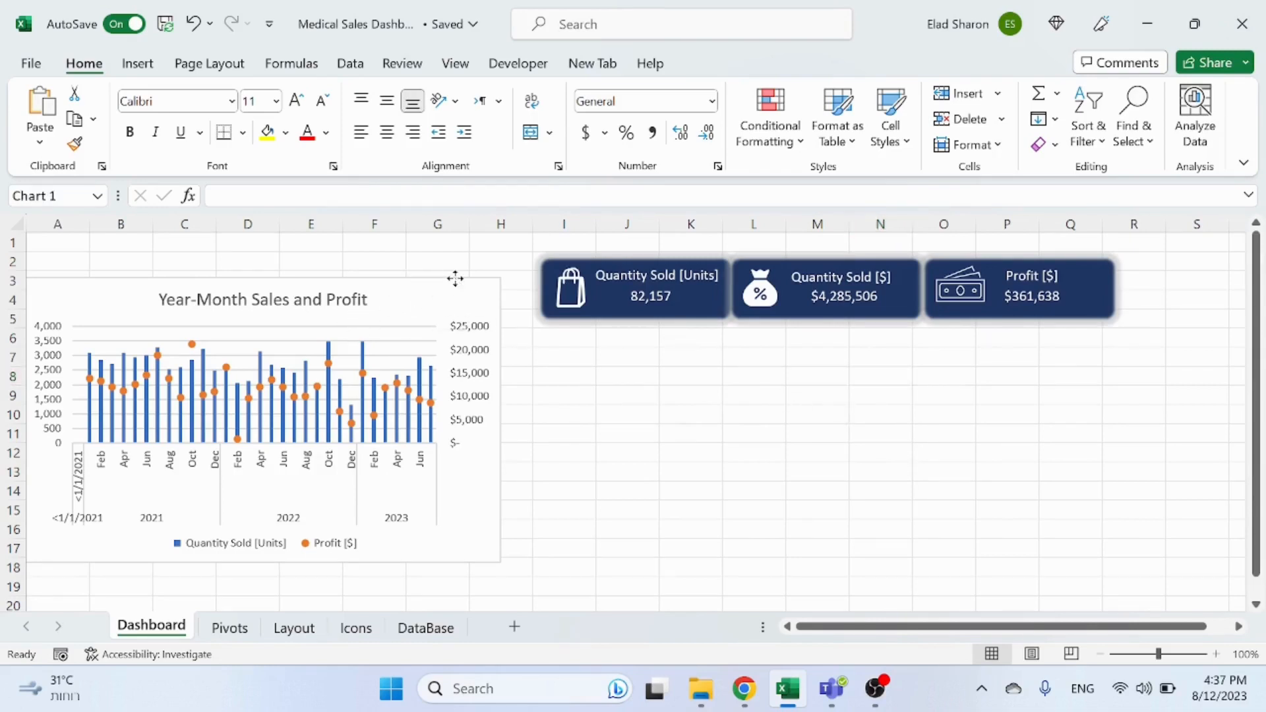
Step: Move the Year-Month Sales and Profit chart down so it starts at row 8
{"action": "left_click_drag", "start_coordinate": [455, 277], "coordinate": [462, 376]}
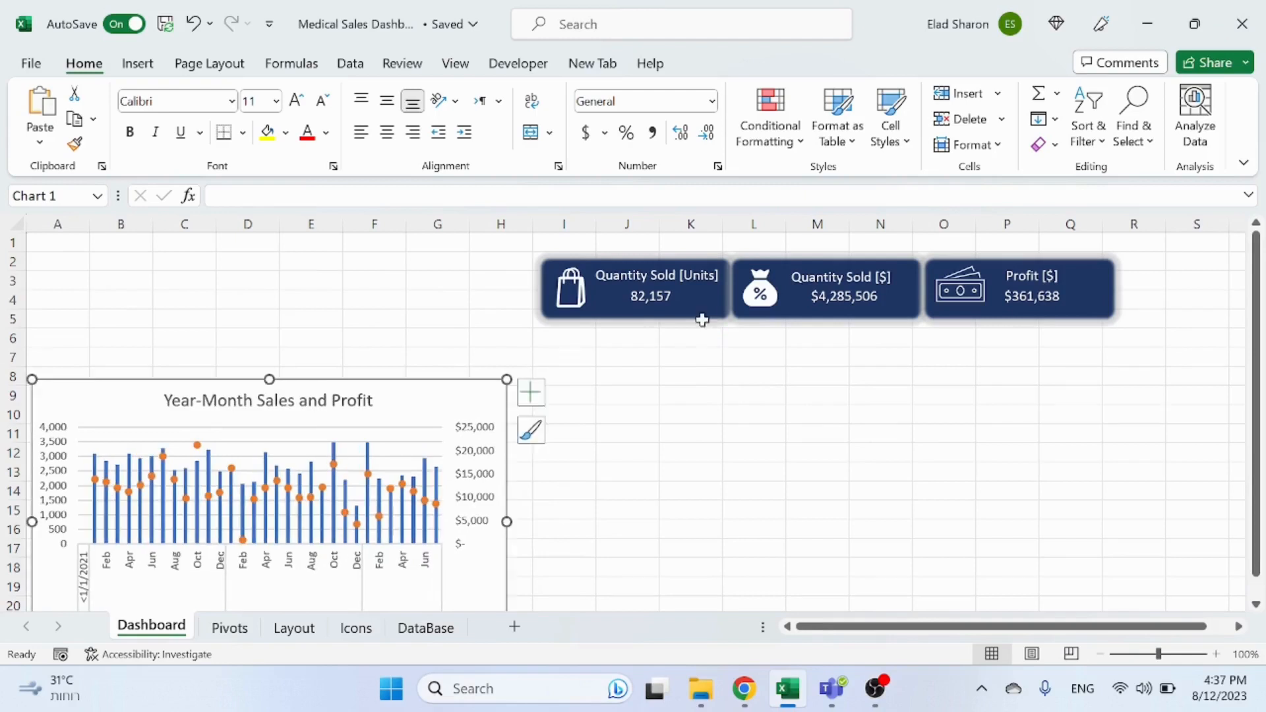
{"action": "left_click", "coordinate": [1244, 238]}
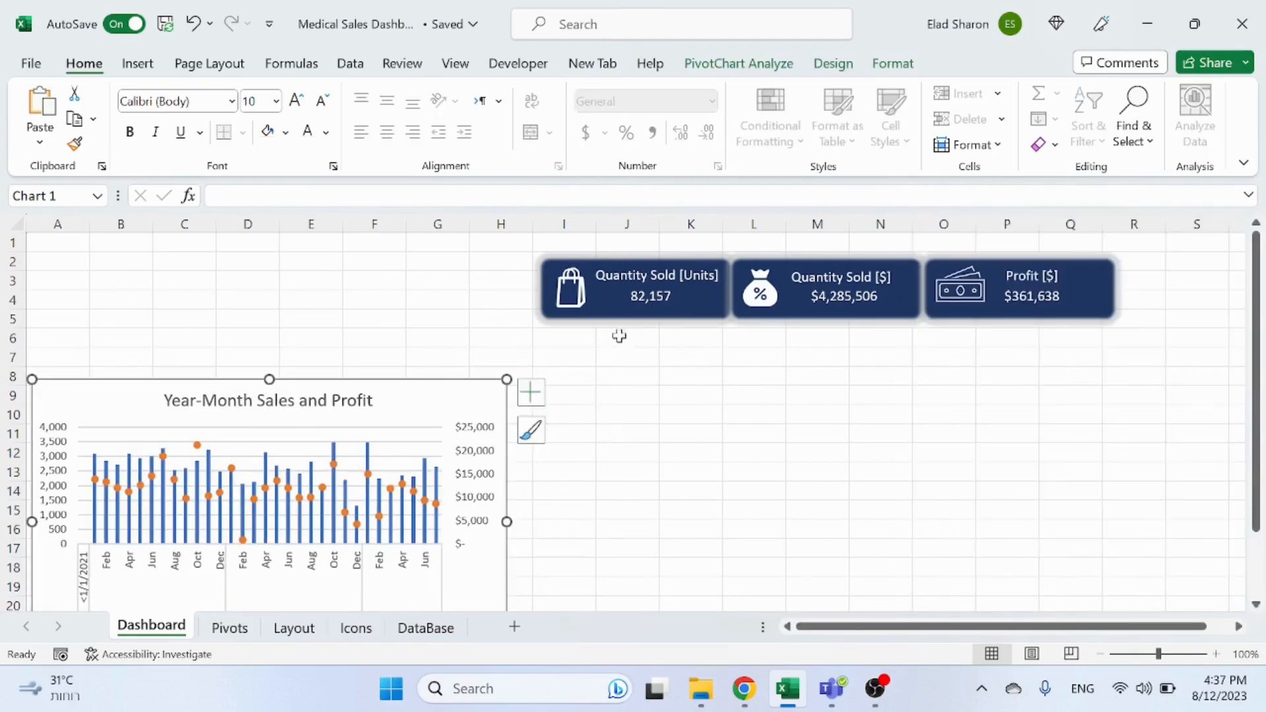
Step: Move the three KPI card groups down to rows 5 to 7
{"action": "left_click", "coordinate": [617, 314]}
{"action": "left_click", "coordinate": [803, 319], "text": "ctrl"}
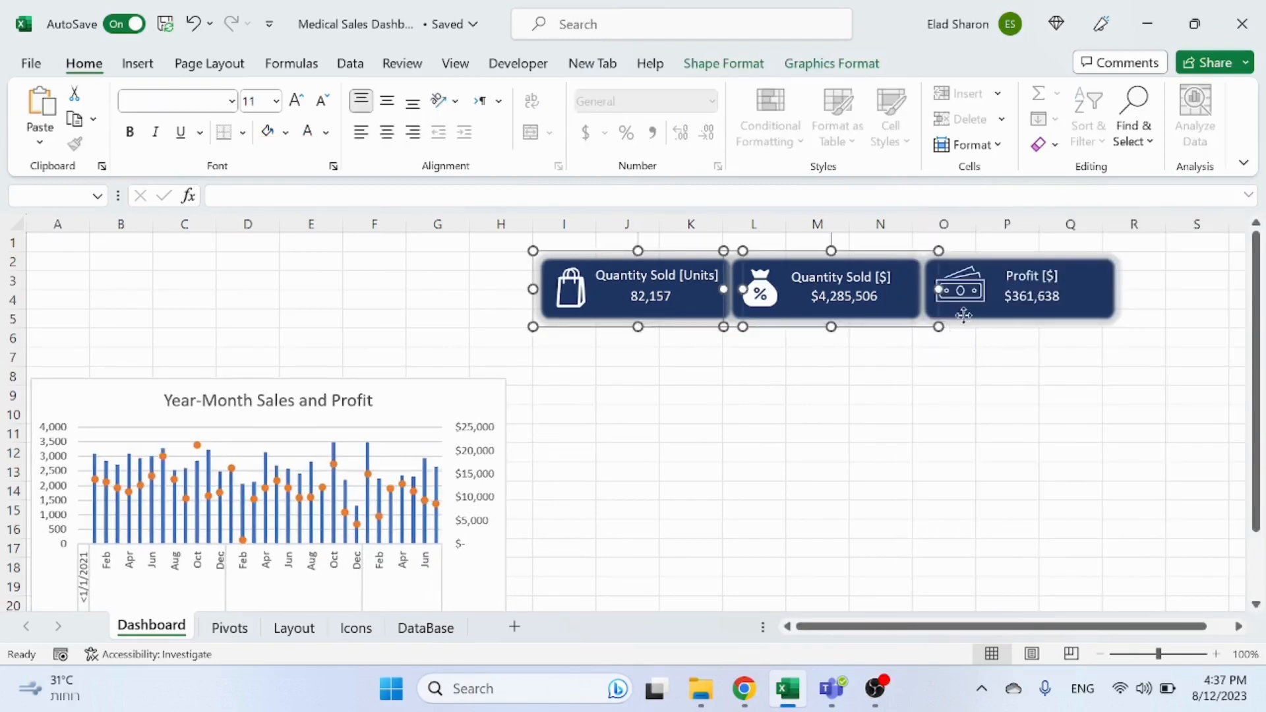
{"action": "left_click", "coordinate": [964, 315], "text": "ctrl"}
{"action": "left_click_drag", "start_coordinate": [964, 317], "coordinate": [961, 370]}
{"action": "left_click", "coordinate": [852, 450]}
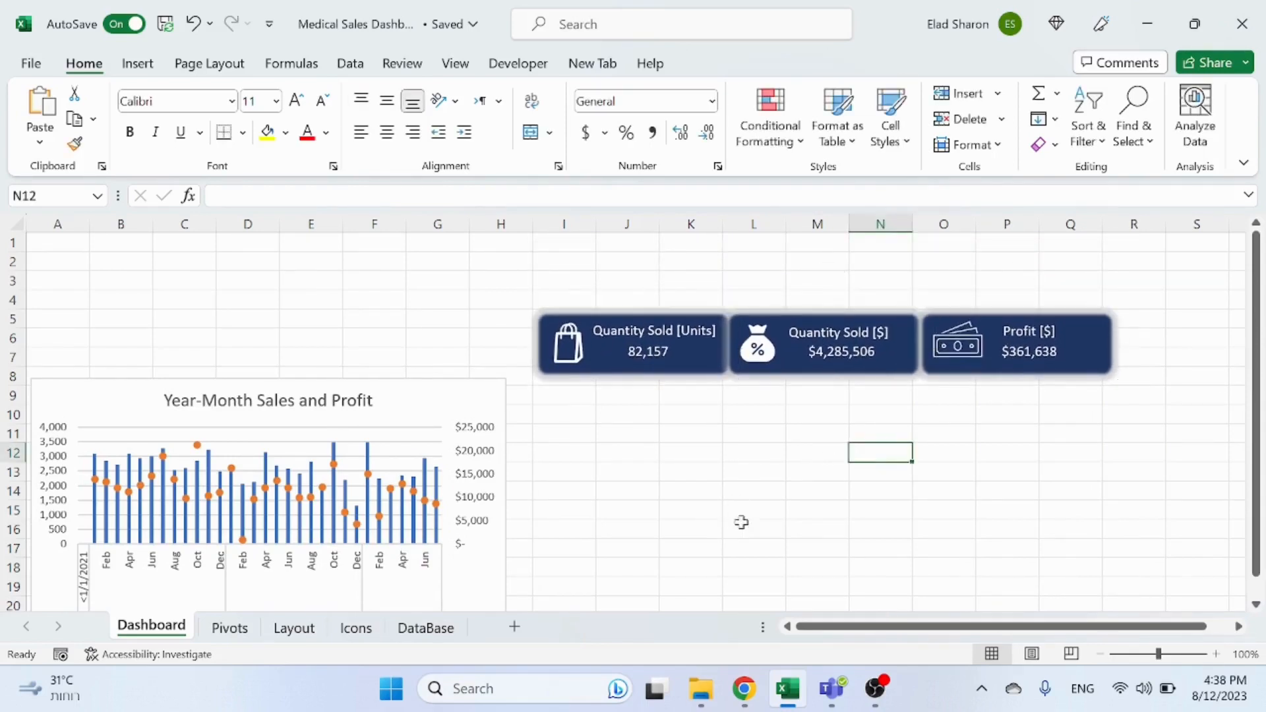
Step: On the Pivots sheet, insert slicers for Company Name, Country, Item Type and Supplier Name from the Year-Month pivot table
{"action": "left_click", "coordinate": [224, 629]}
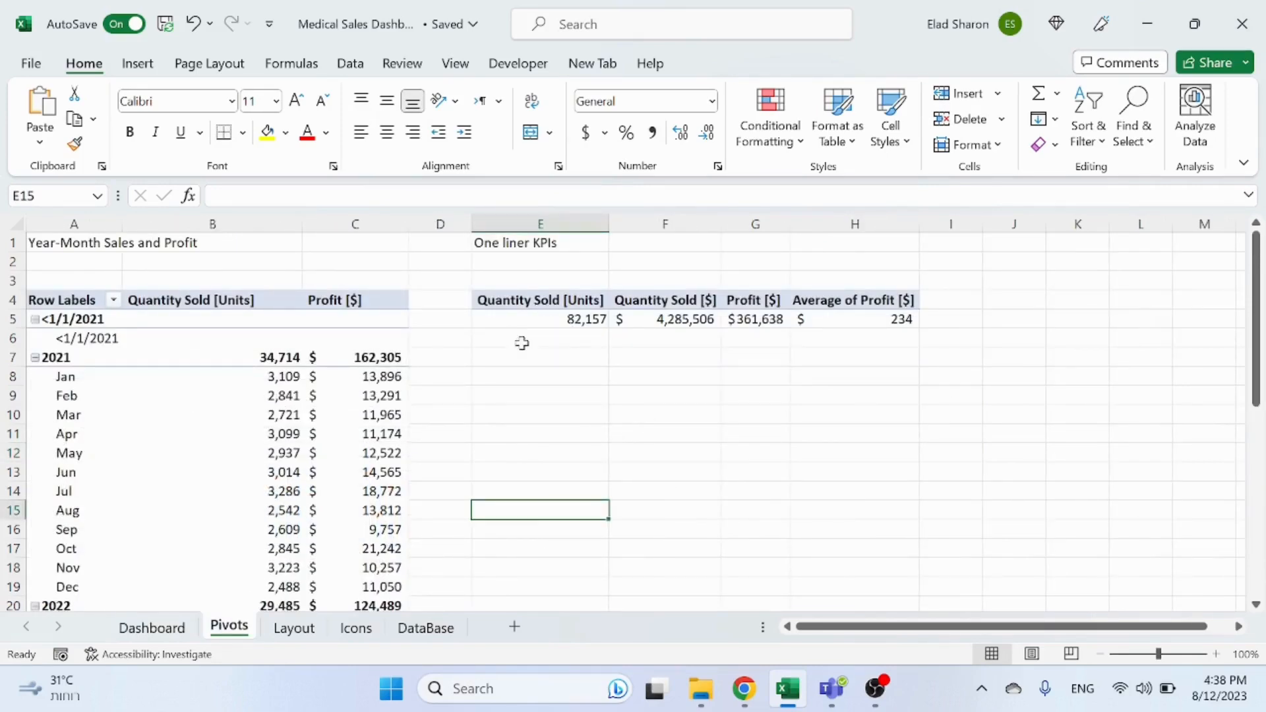
{"action": "left_click", "coordinate": [266, 398]}
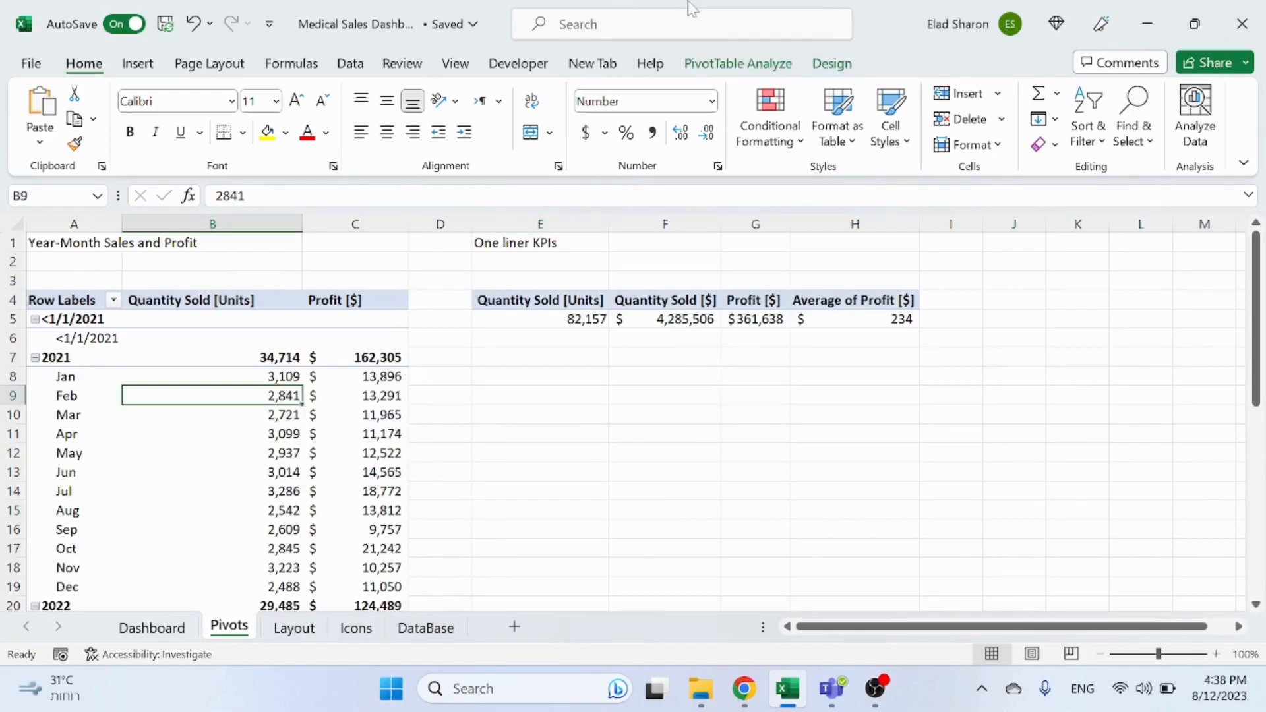
{"action": "left_click", "coordinate": [750, 64]}
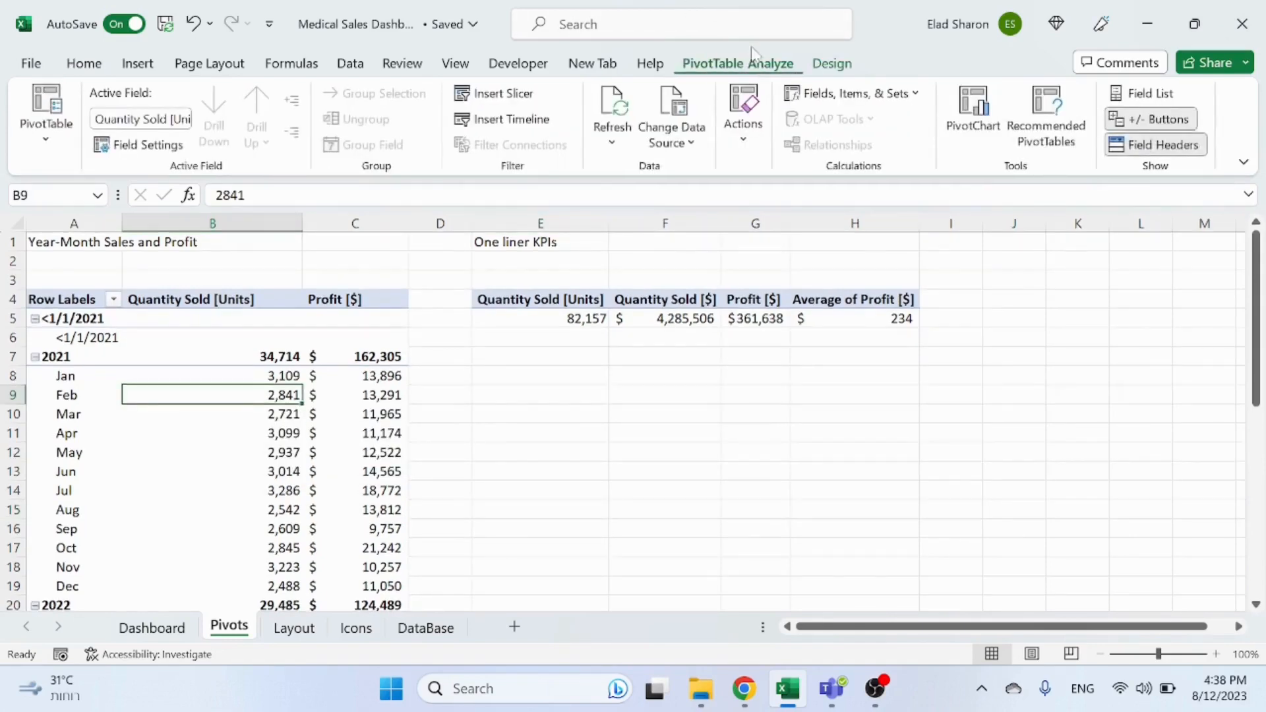
{"action": "left_click", "coordinate": [558, 457]}
{"action": "left_click", "coordinate": [222, 393]}
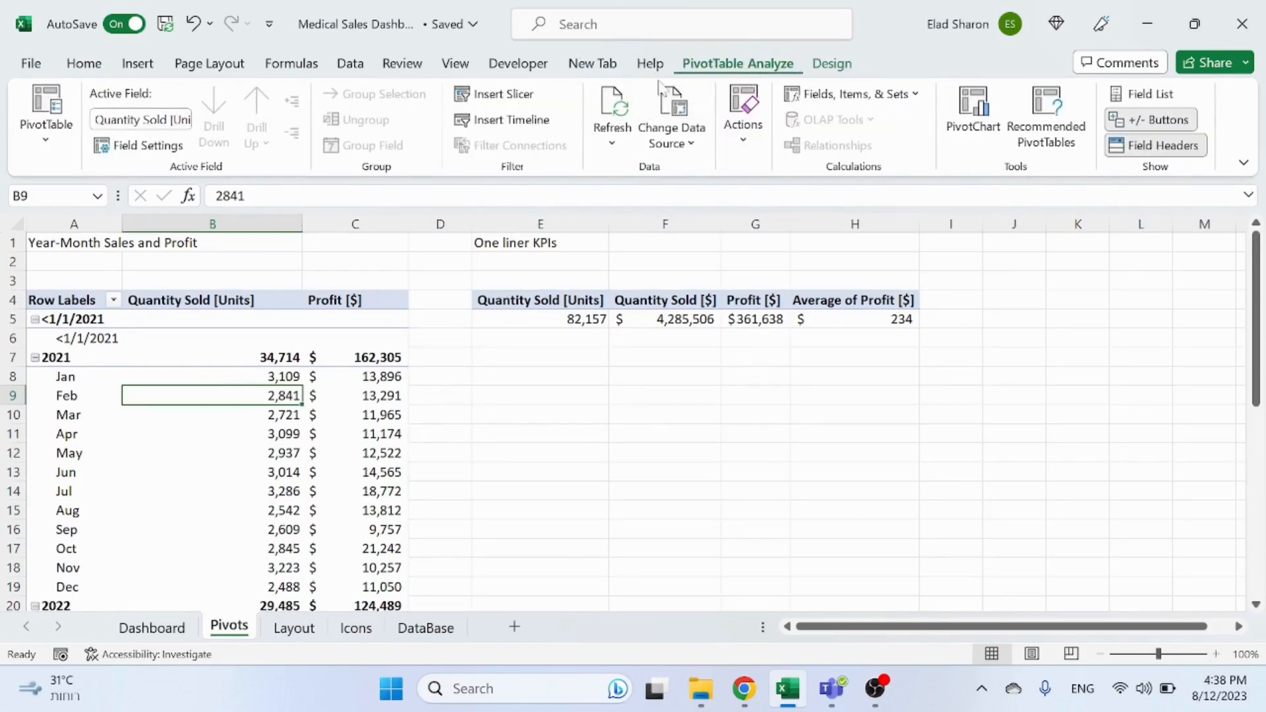
{"action": "left_click", "coordinate": [521, 99]}
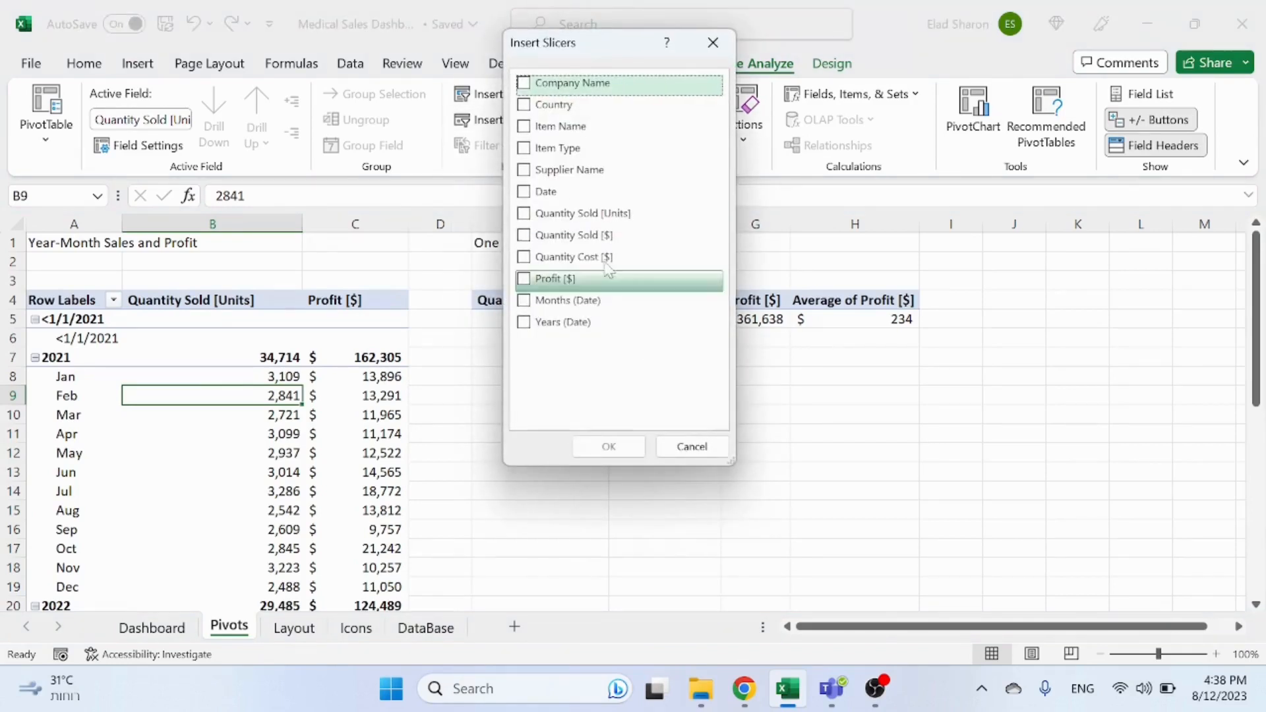
{"action": "left_click", "coordinate": [526, 84]}
{"action": "left_click", "coordinate": [526, 106]}
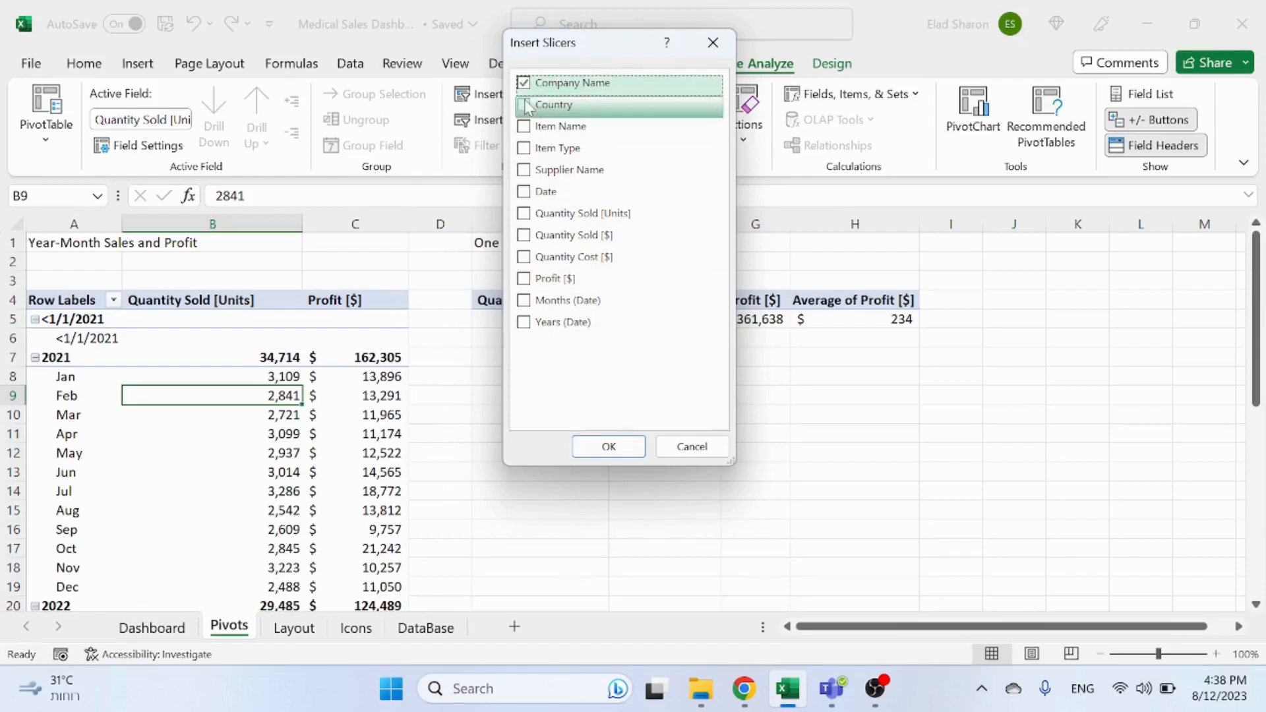
{"action": "left_click", "coordinate": [525, 149]}
{"action": "left_click", "coordinate": [526, 172]}
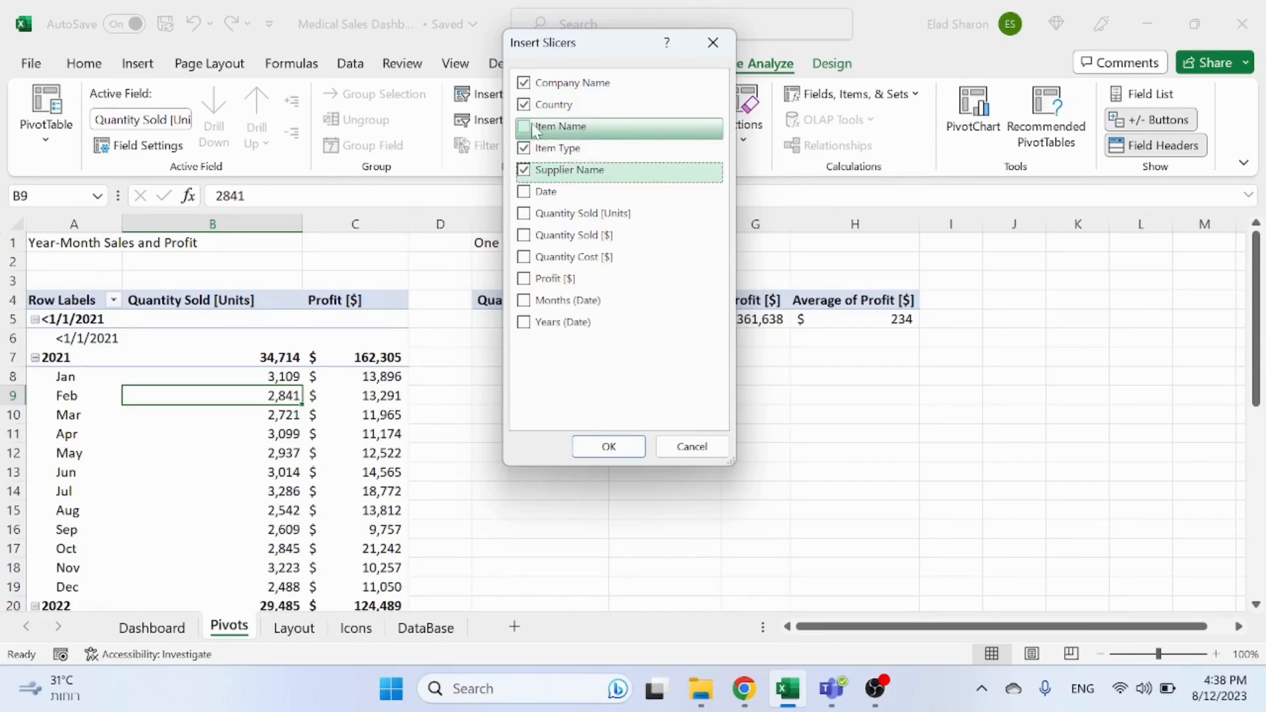
{"action": "left_click", "coordinate": [594, 448]}
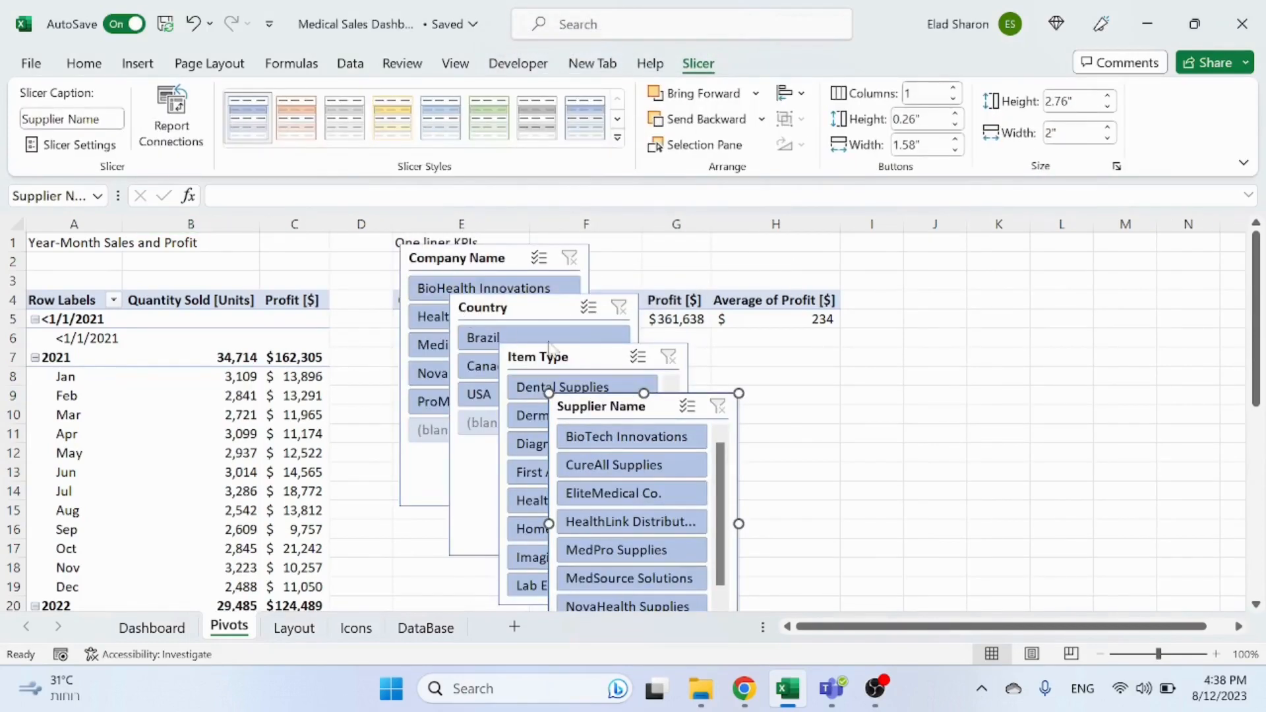
Step: Spread the four overlapping slicers apart side by side
{"action": "left_click_drag", "start_coordinate": [588, 396], "coordinate": [902, 278]}
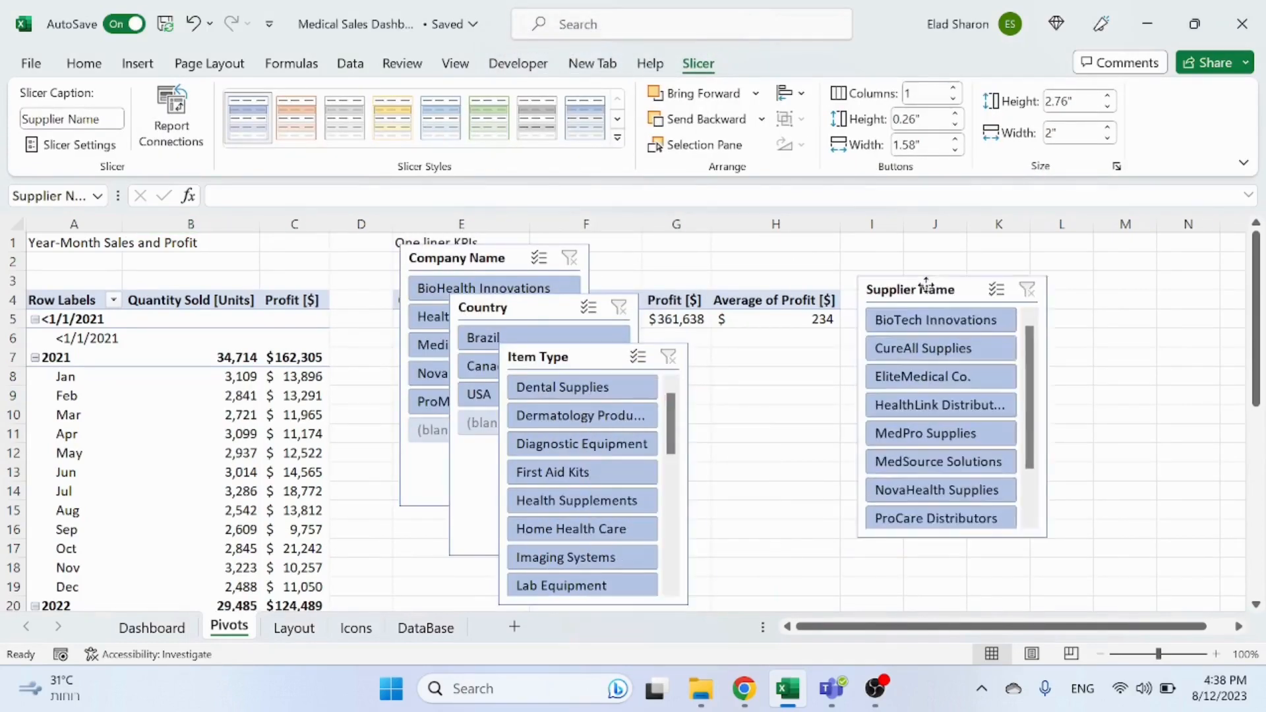
{"action": "left_click_drag", "start_coordinate": [671, 350], "coordinate": [839, 286]}
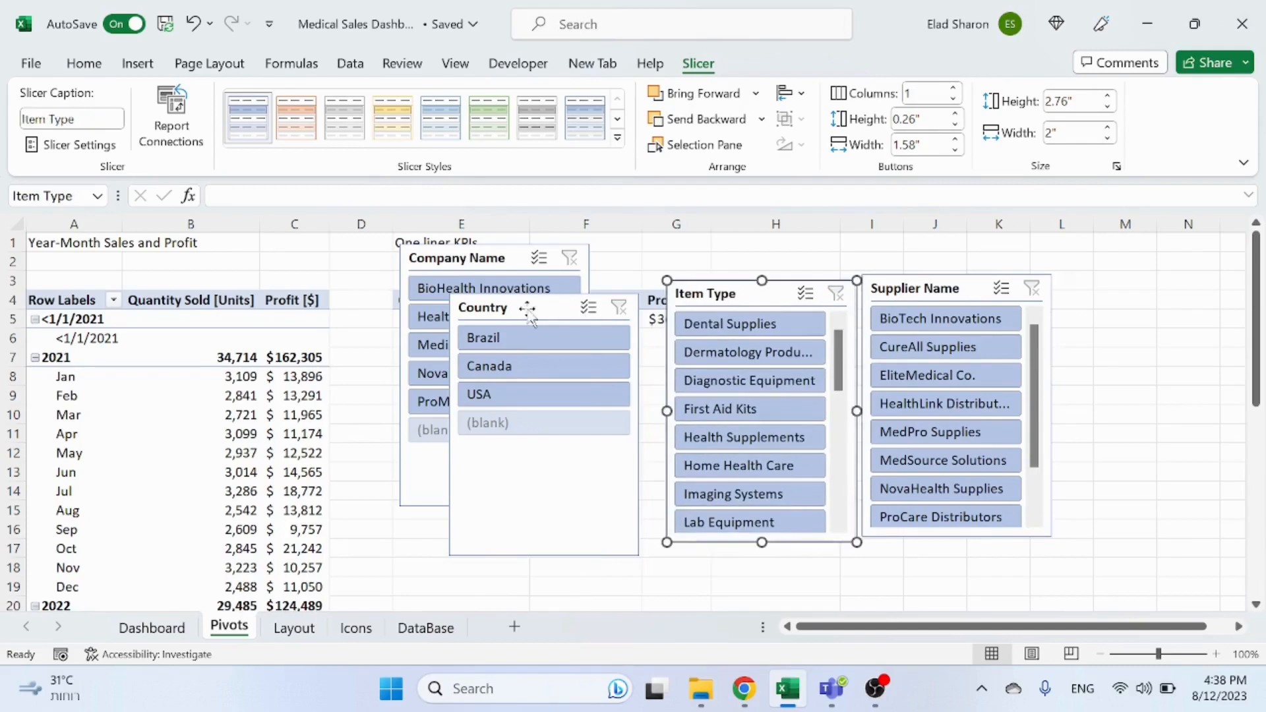
{"action": "left_click_drag", "start_coordinate": [527, 308], "coordinate": [590, 279]}
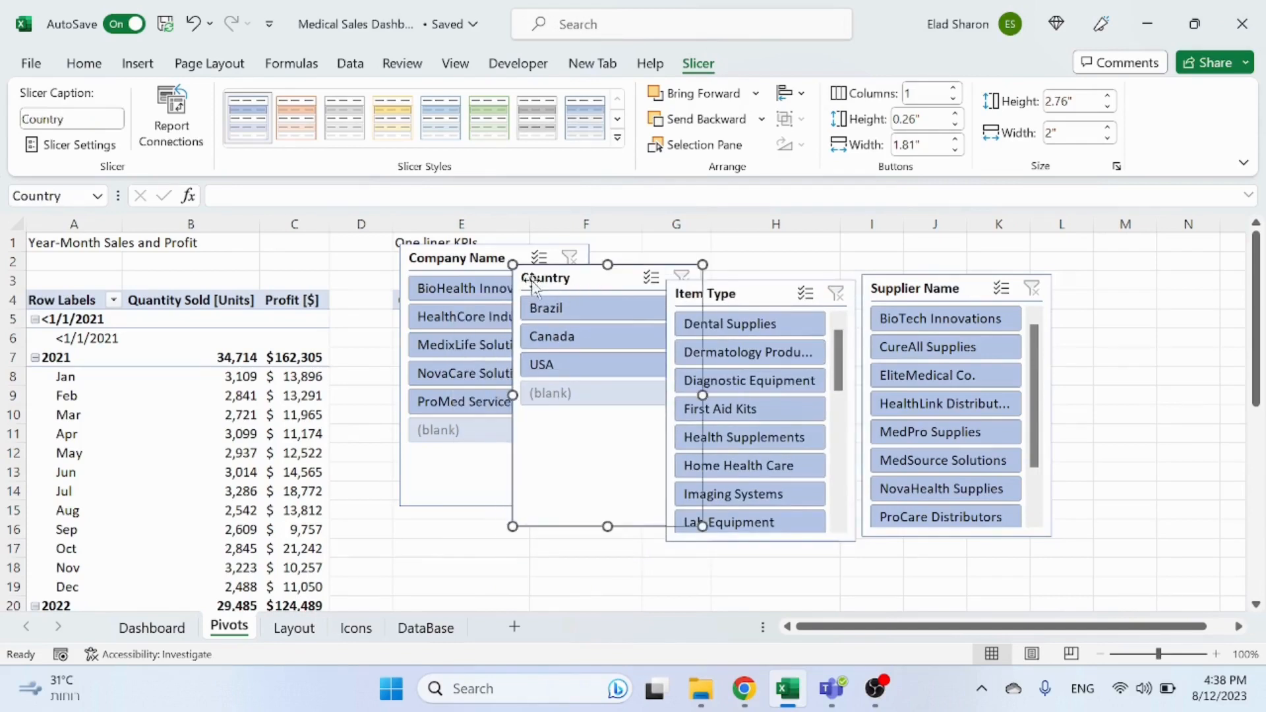
Step: Set all four slicers' properties to Don't move or size with cells
{"action": "left_click", "coordinate": [461, 260], "text": "ctrl"}
{"action": "left_click", "coordinate": [738, 293], "text": "ctrl"}
{"action": "left_click", "coordinate": [942, 294], "text": "ctrl"}
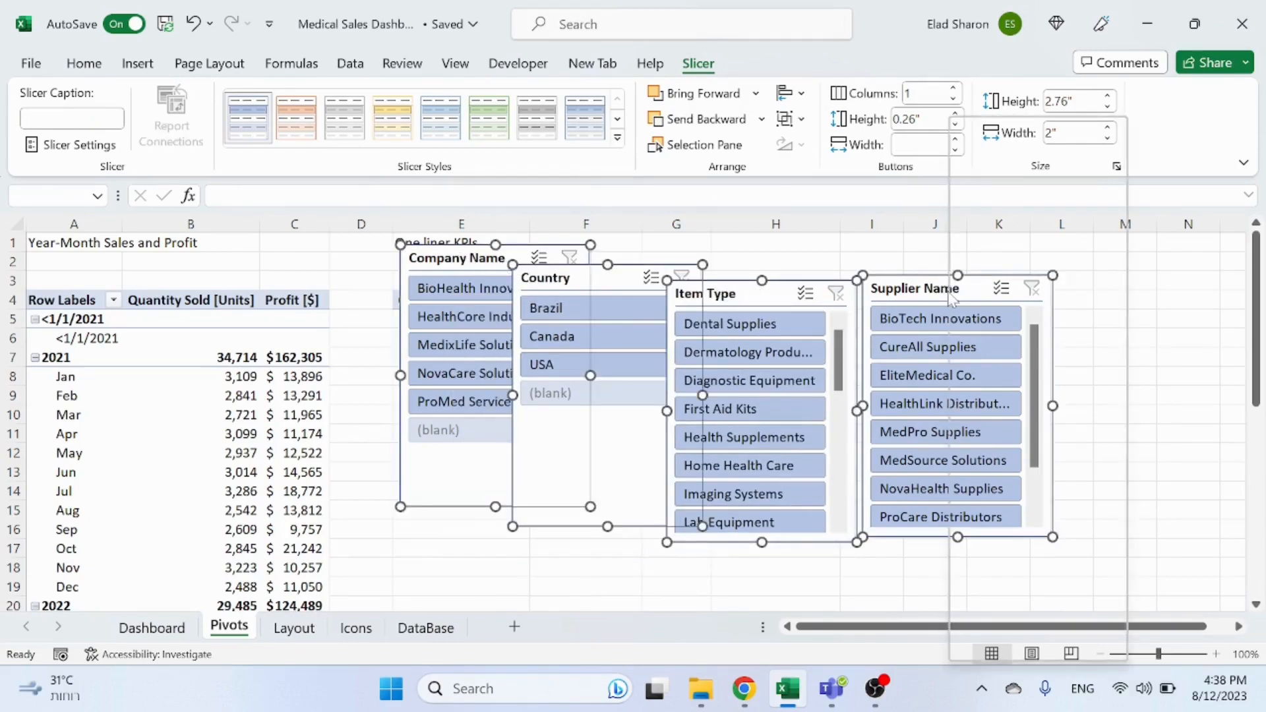
{"action": "right_click", "coordinate": [953, 300]}
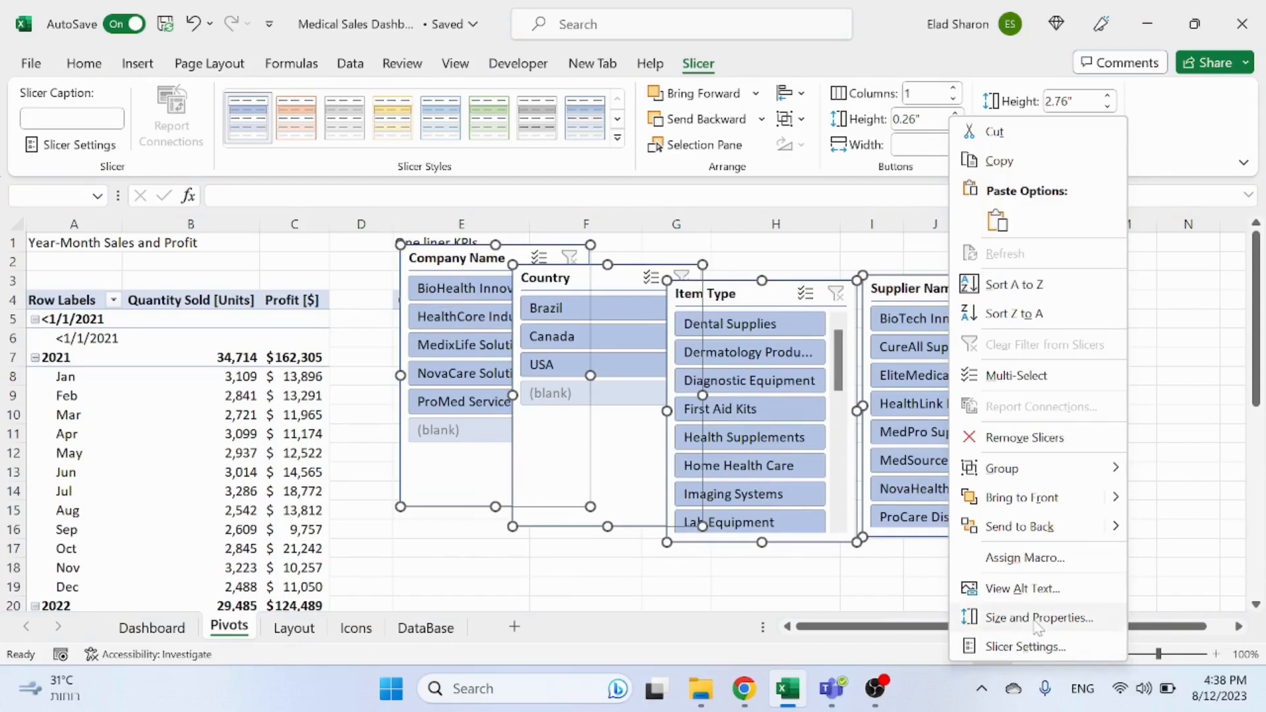
{"action": "left_click", "coordinate": [1035, 618]}
{"action": "scroll", "coordinate": [1097, 511], "scroll_direction": "down", "scroll_amount": 3}
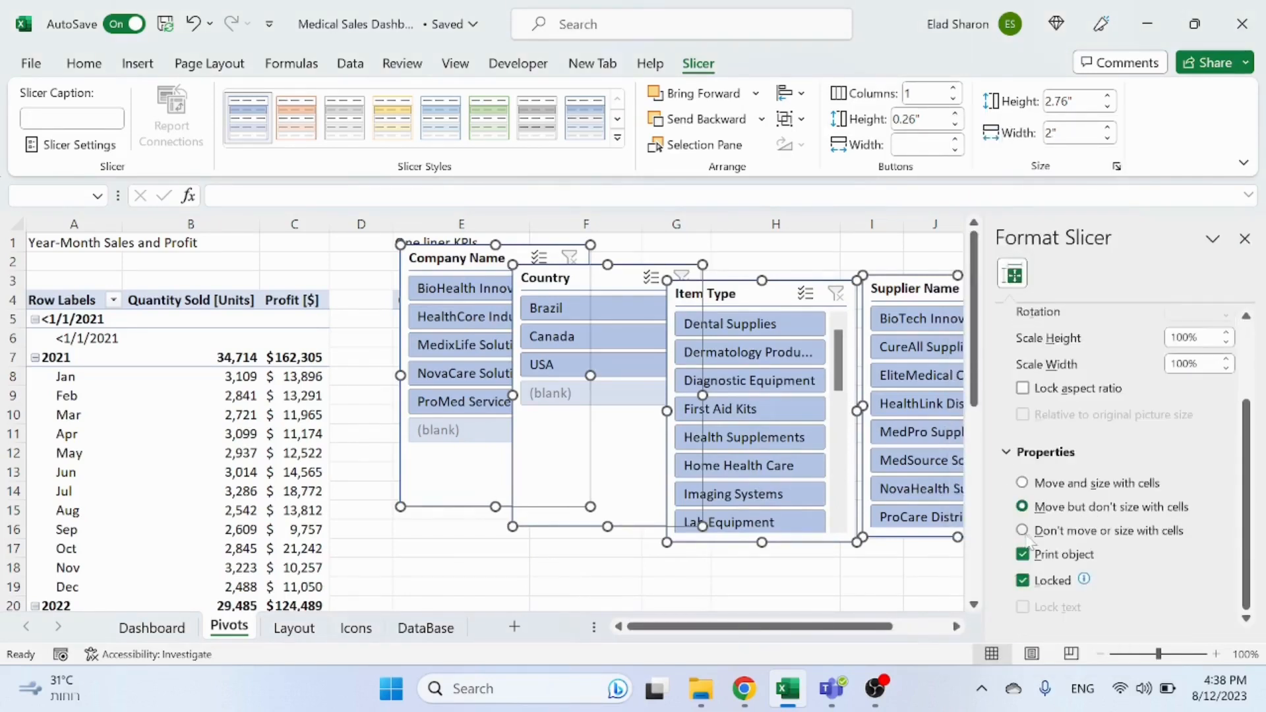
{"action": "left_click", "coordinate": [726, 567]}
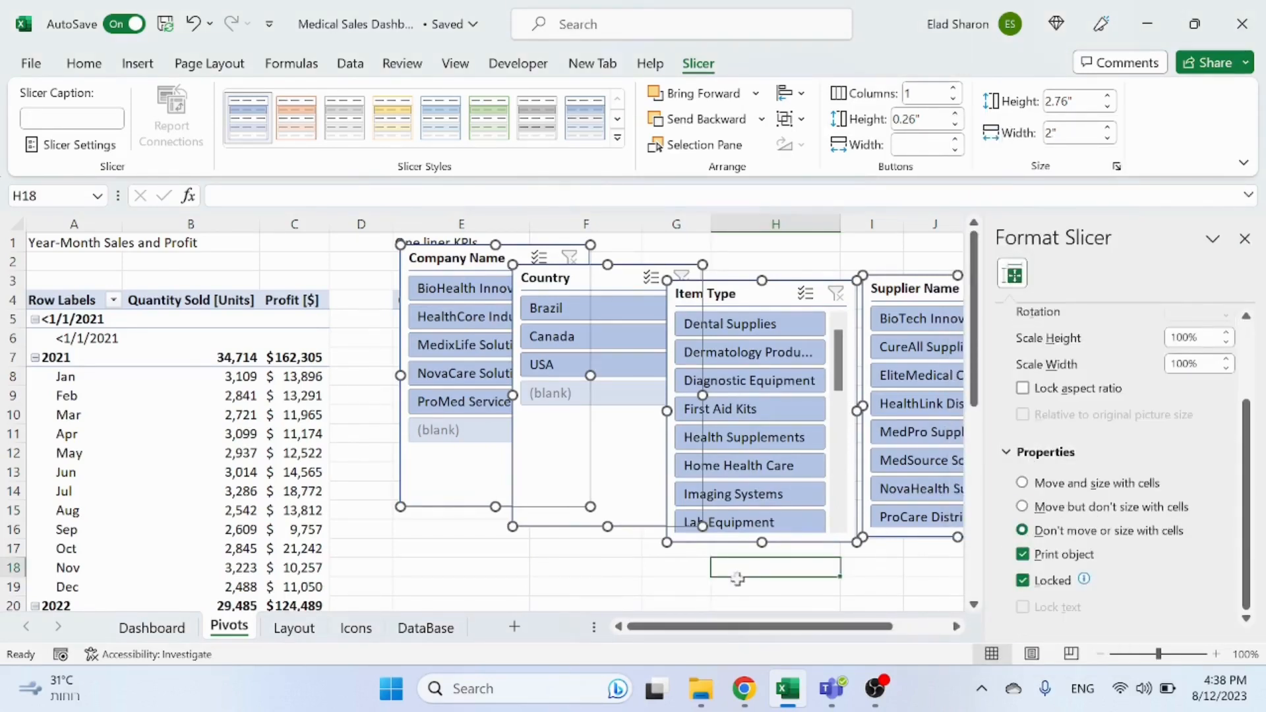
{"action": "left_click", "coordinate": [1245, 239]}
Step: Cut the four slicers and paste them onto the Dashboard sheet
{"action": "left_click", "coordinate": [448, 261]}
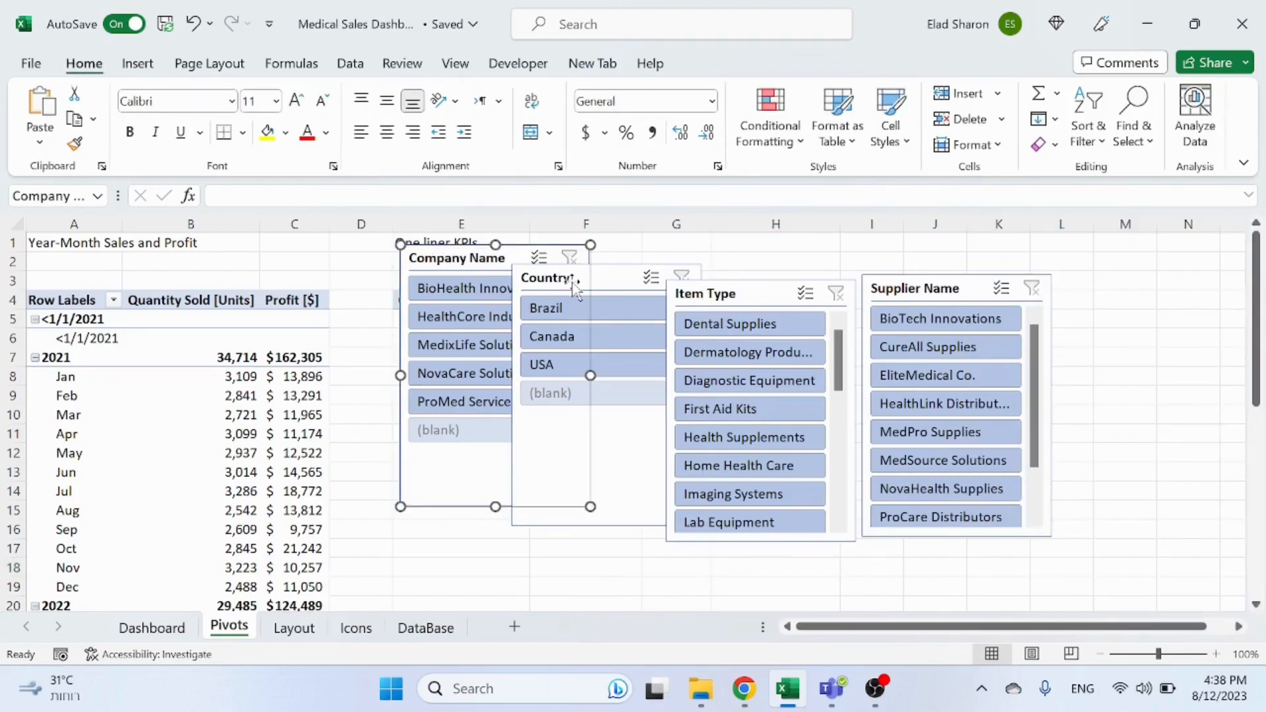
{"action": "left_click", "coordinate": [597, 281], "text": "ctrl"}
{"action": "left_click", "coordinate": [755, 290], "text": "ctrl"}
{"action": "left_click", "coordinate": [920, 290], "text": "ctrl"}
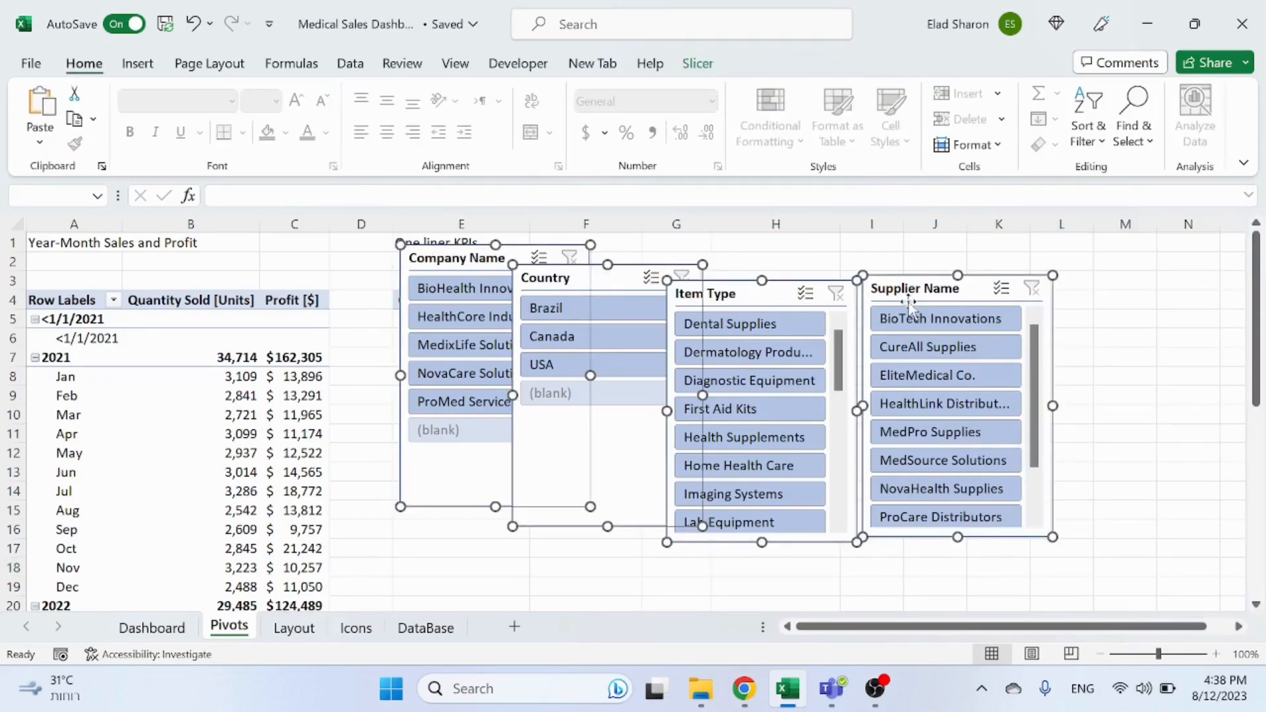
{"action": "key", "text": "ctrl+x"}
{"action": "left_click", "coordinate": [153, 627]}
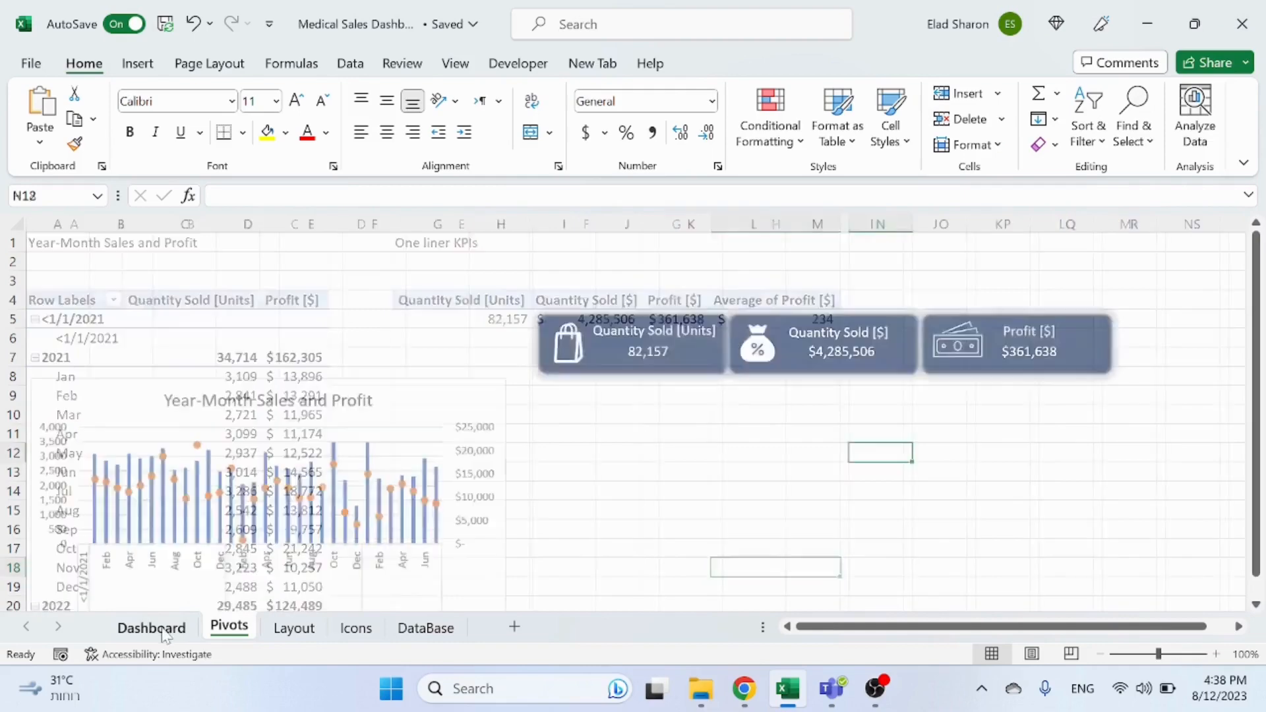
{"action": "left_click", "coordinate": [623, 437]}
{"action": "key", "text": "ctrl+v"}
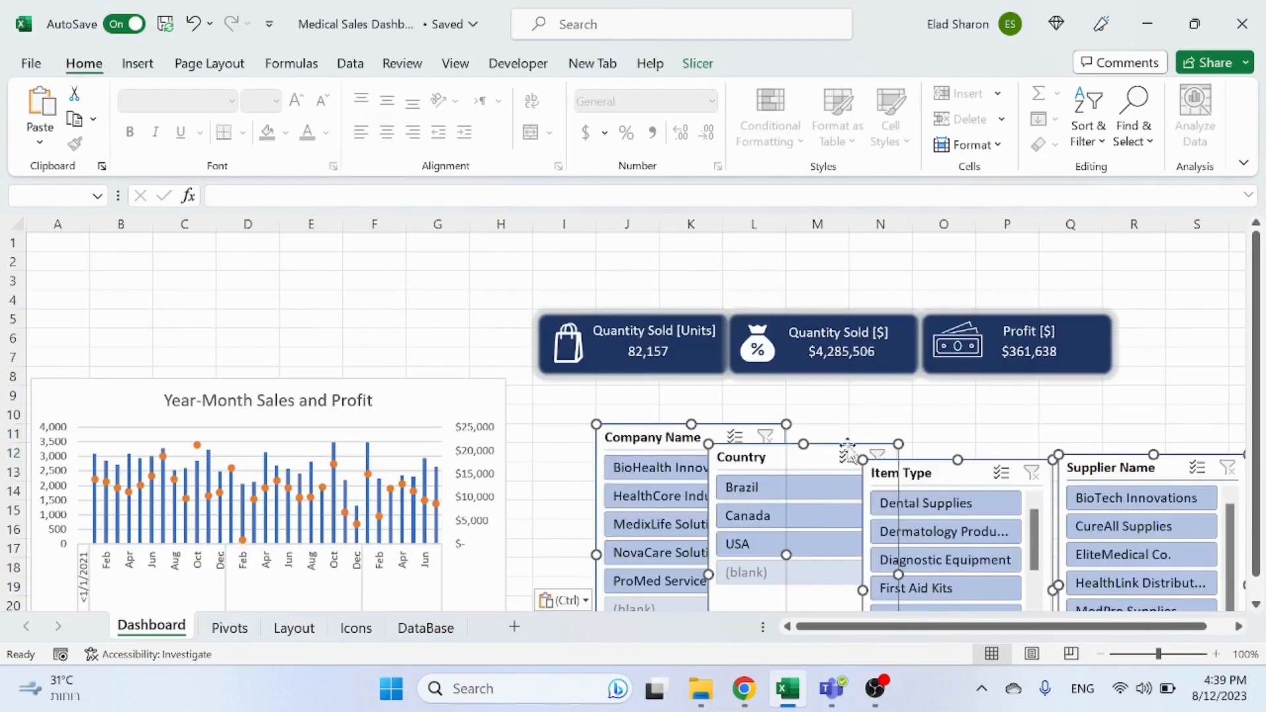
{"action": "left_click", "coordinate": [849, 409]}
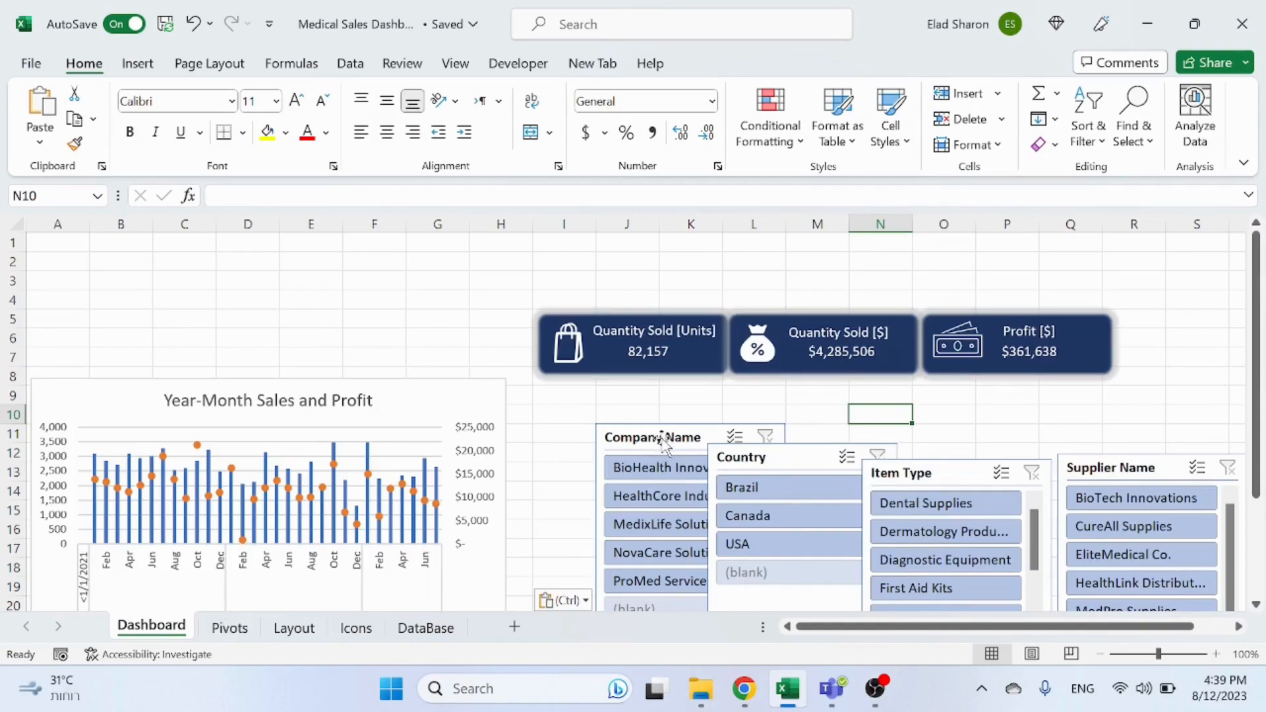
Step: Place the Company Name and Country slicers side by side at the dashboard's top-left corner
{"action": "left_click_drag", "start_coordinate": [663, 438], "coordinate": [87, 246]}
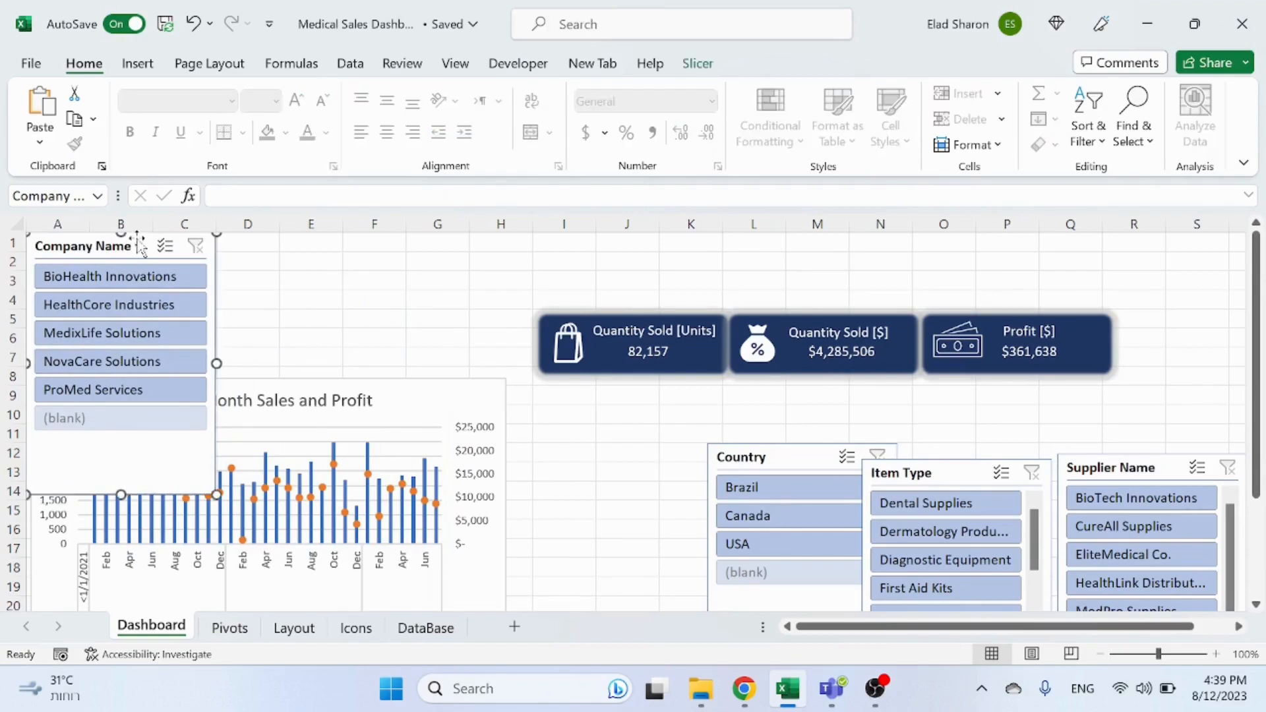
{"action": "left_click", "coordinate": [446, 336]}
{"action": "left_click_drag", "start_coordinate": [769, 455], "coordinate": [295, 242]}
{"action": "left_click", "coordinate": [630, 509]}
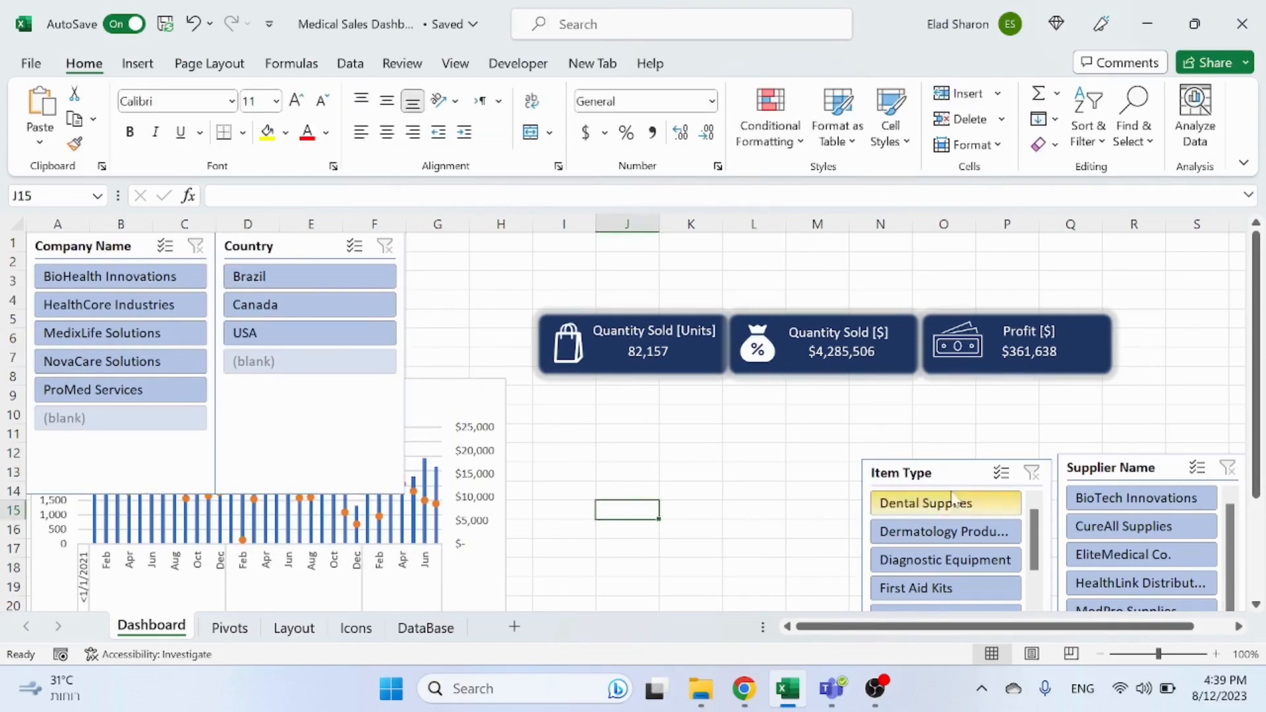
Step: Place the Item Type slicer beside Country and the Supplier Name slicer below it around column K
{"action": "left_click_drag", "start_coordinate": [949, 463], "coordinate": [492, 234]}
{"action": "left_click", "coordinate": [818, 527]}
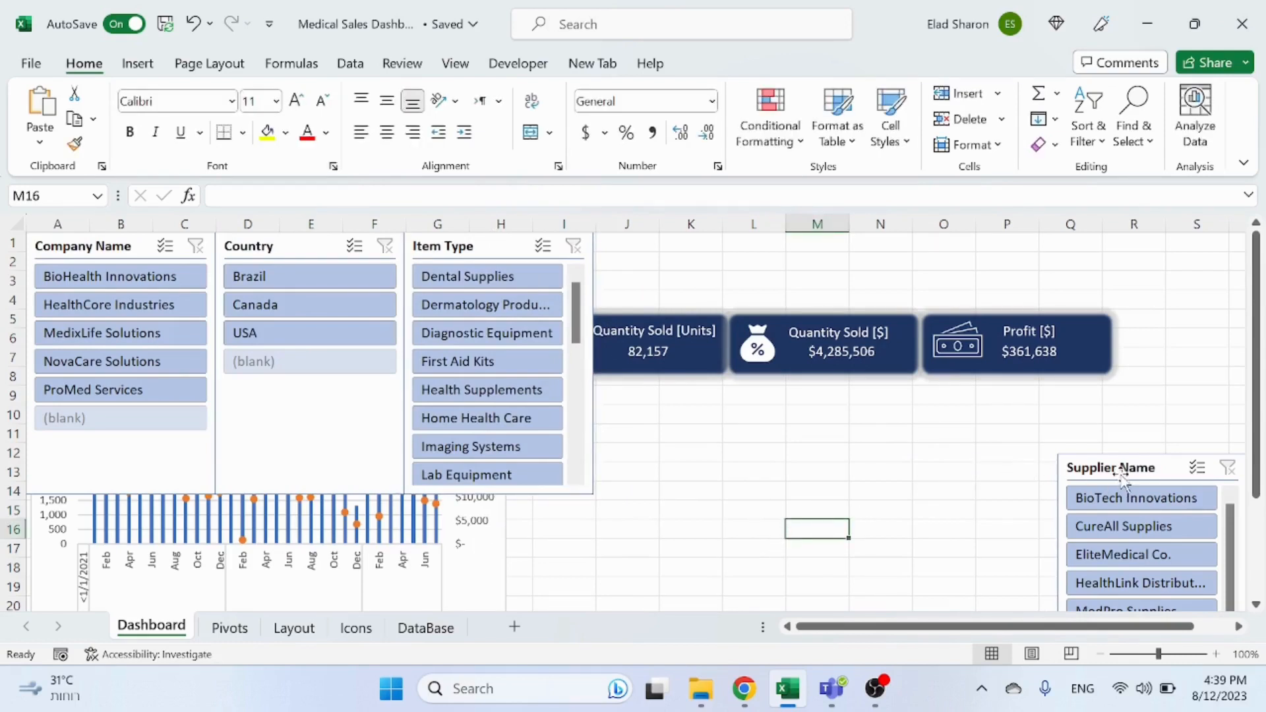
{"action": "left_click_drag", "start_coordinate": [1121, 470], "coordinate": [751, 417]}
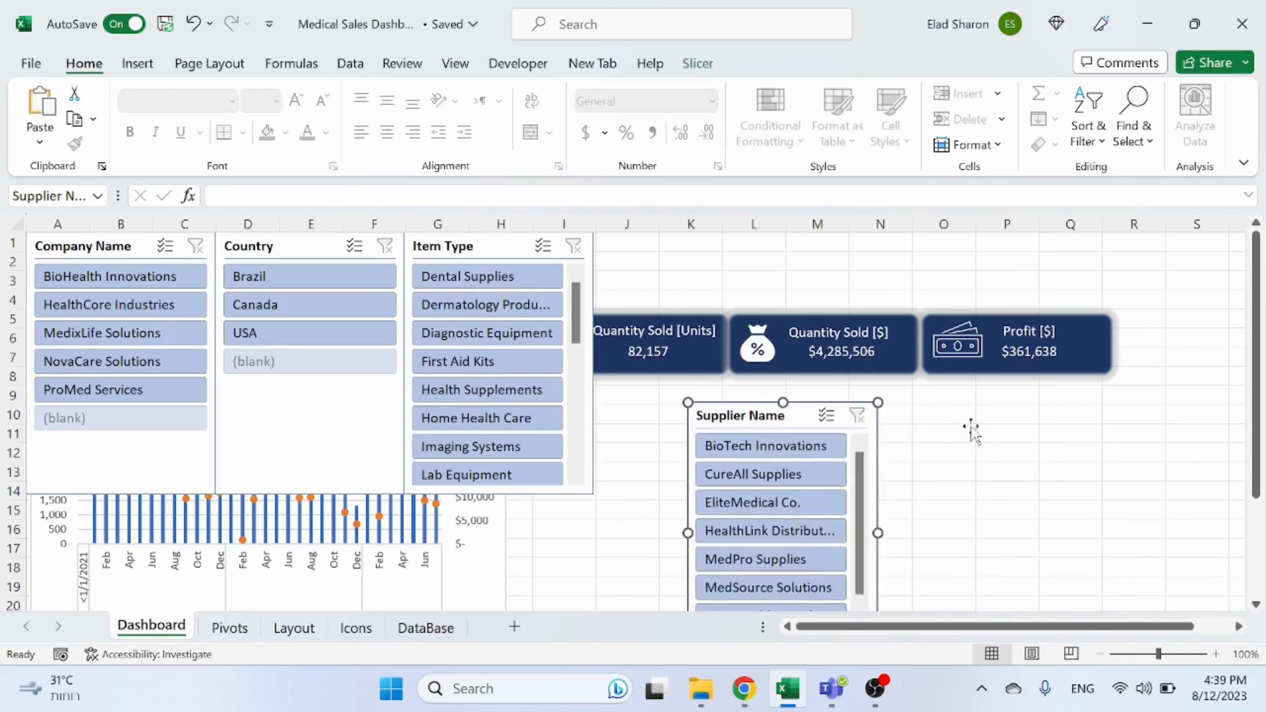
{"action": "left_click", "coordinate": [972, 432]}
Step: Move the three KPI card groups down to rows 14 to 16
{"action": "left_click", "coordinate": [687, 354]}
{"action": "left_click", "coordinate": [817, 359], "text": "ctrl"}
{"action": "left_click", "coordinate": [994, 370], "text": "ctrl"}
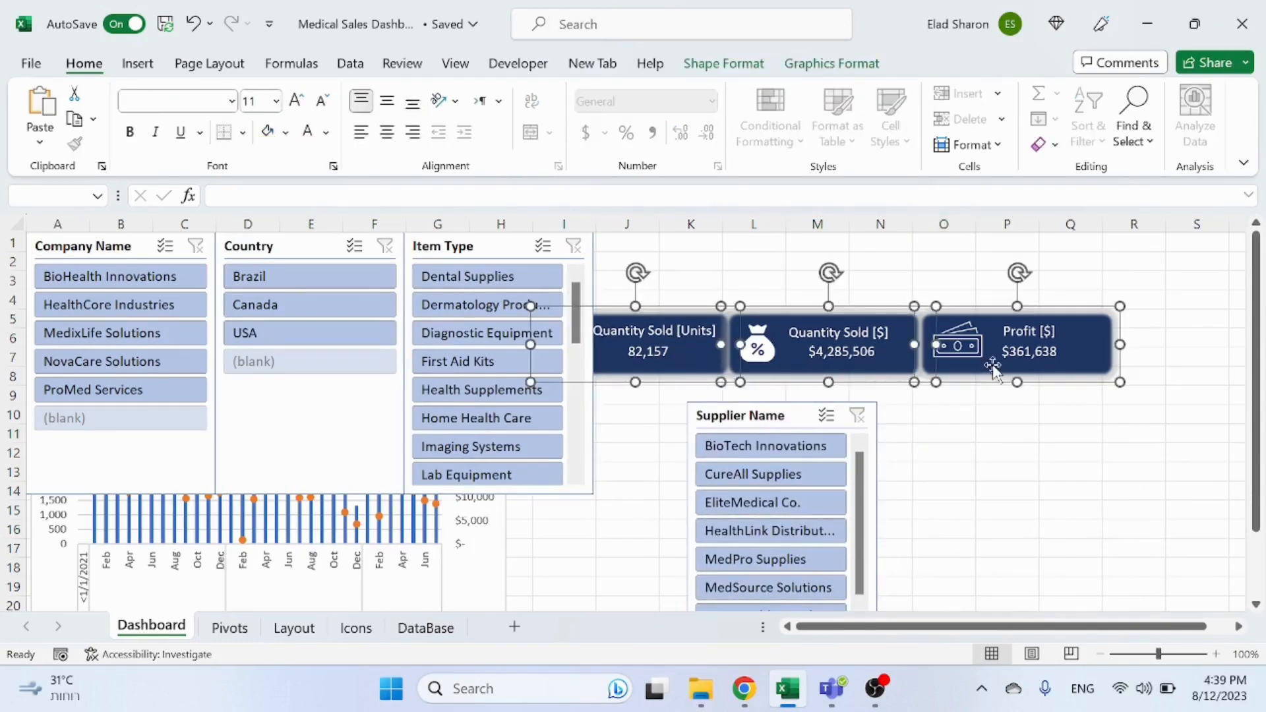
{"action": "left_click_drag", "start_coordinate": [994, 369], "coordinate": [962, 523]}
{"action": "left_click", "coordinate": [943, 375]}
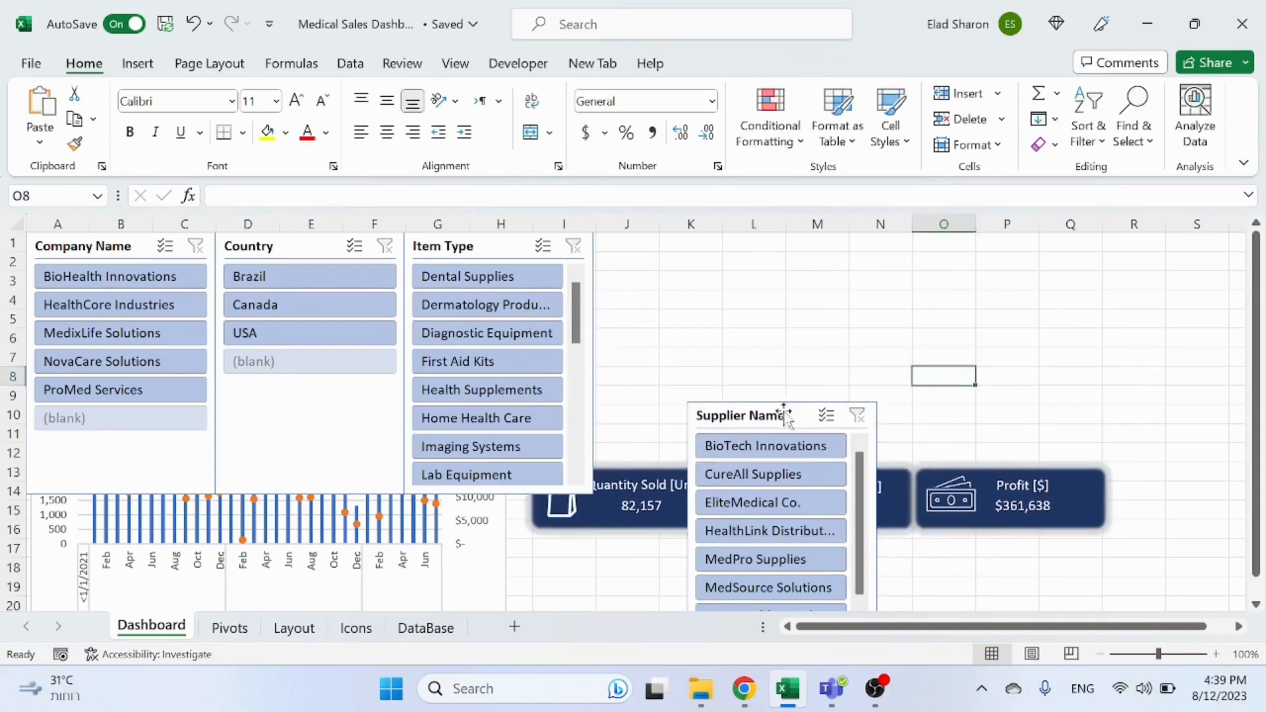
Step: Move the Supplier Name slicer to the top row beside the Item Type slicer, spanning columns J to L
{"action": "left_click_drag", "start_coordinate": [785, 414], "coordinate": [687, 239]}
{"action": "left_click", "coordinate": [887, 373]}
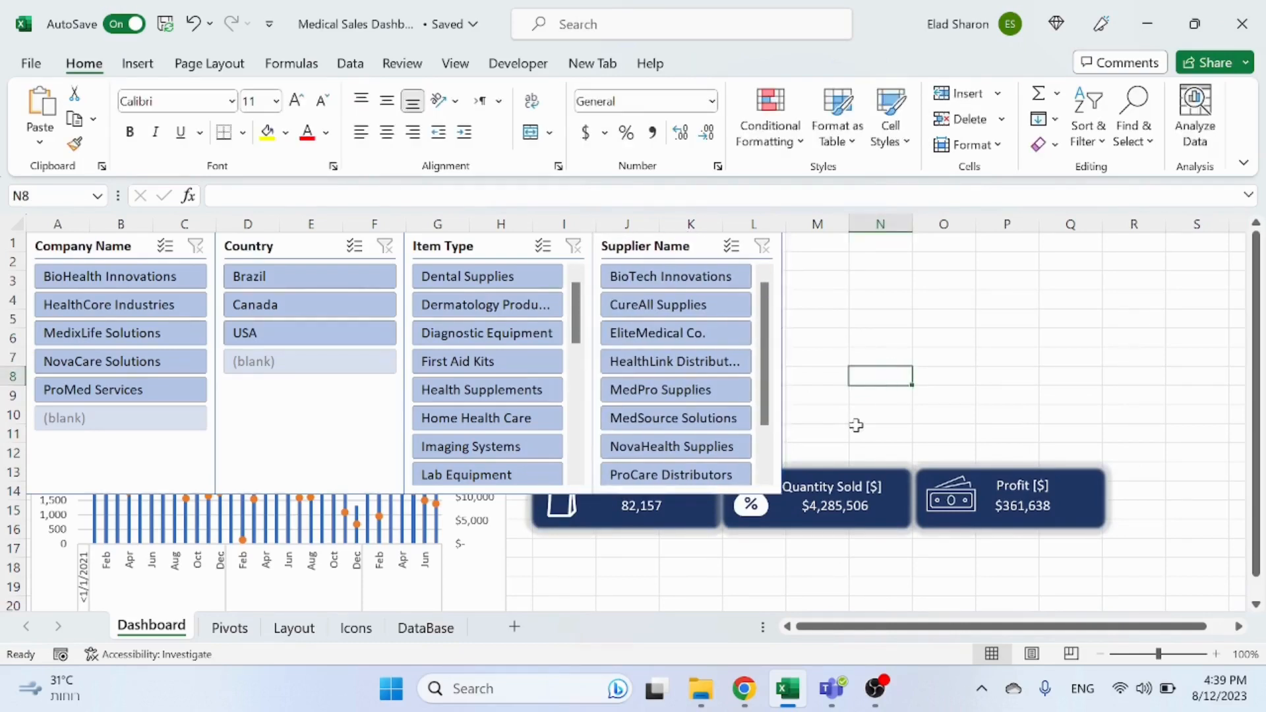
Step: Select all four slicers together and shorten them so they fit within rows 1 to 6
{"action": "left_click", "coordinate": [137, 485]}
{"action": "left_click", "coordinate": [253, 475], "text": "ctrl"}
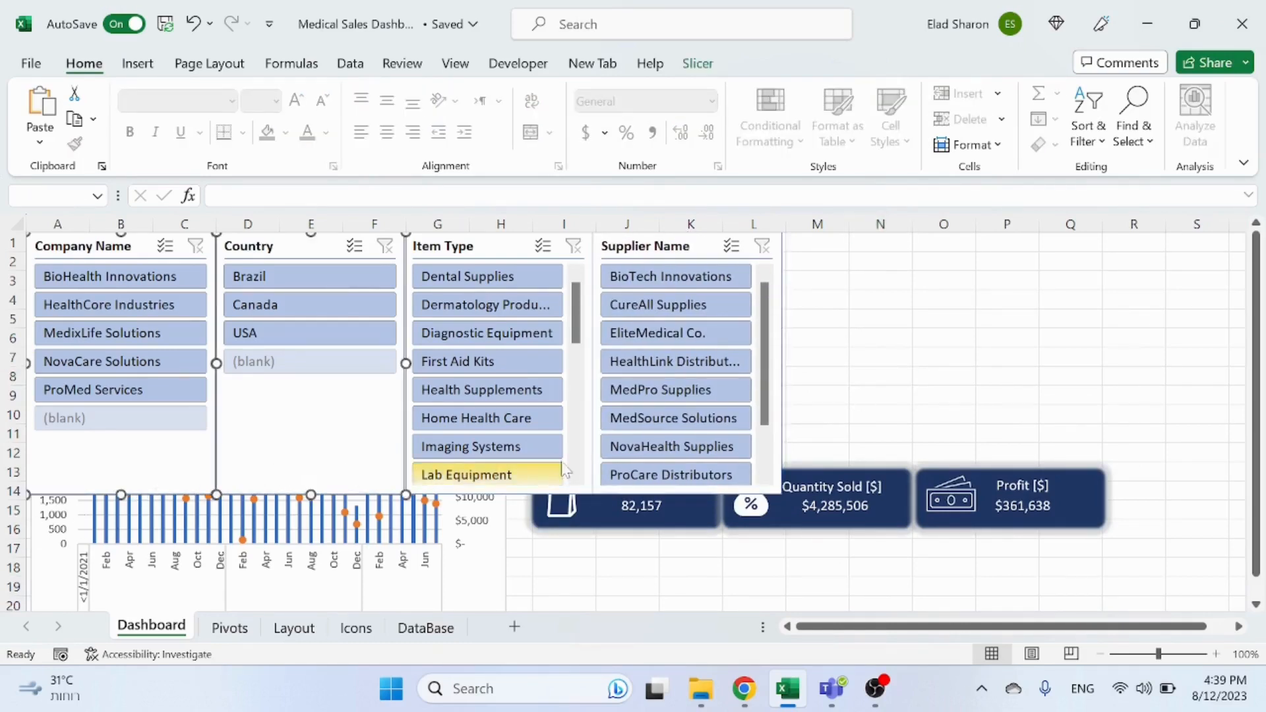
{"action": "left_click", "coordinate": [585, 399], "text": "ctrl"}
{"action": "scroll", "coordinate": [772, 468], "scroll_direction": "down", "scroll_amount": 2}
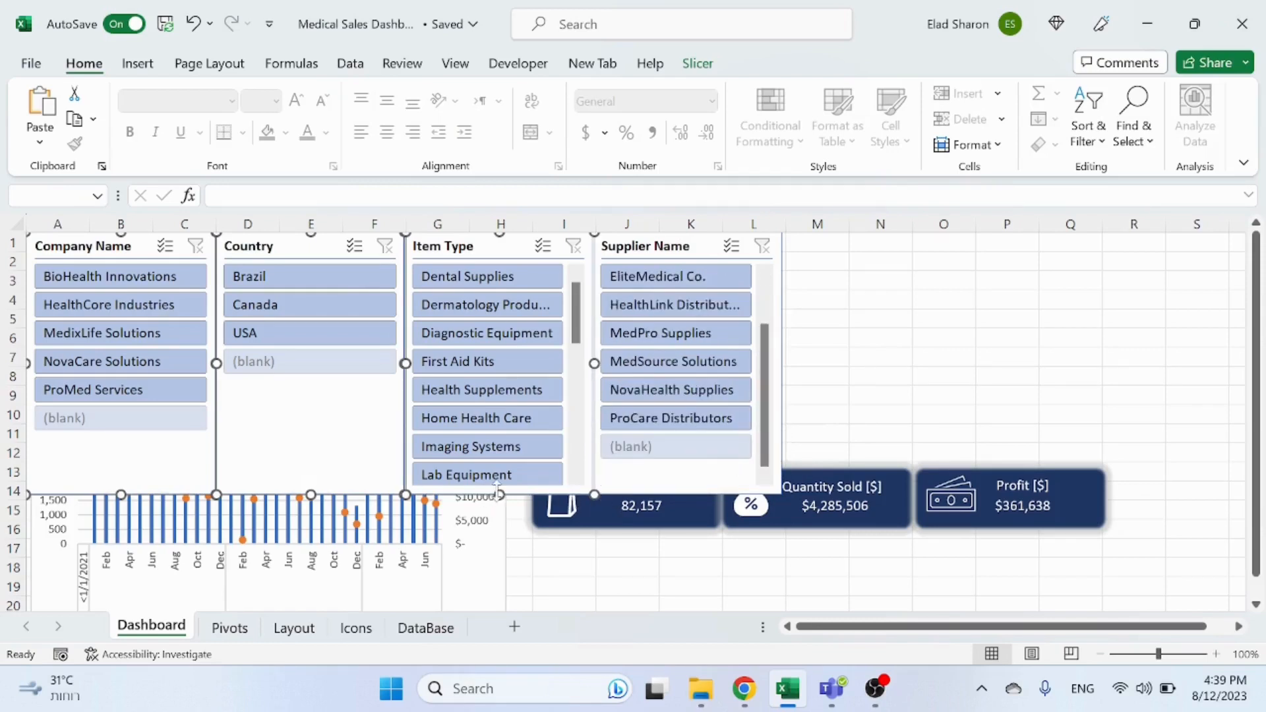
{"action": "left_click_drag", "start_coordinate": [498, 491], "coordinate": [506, 357]}
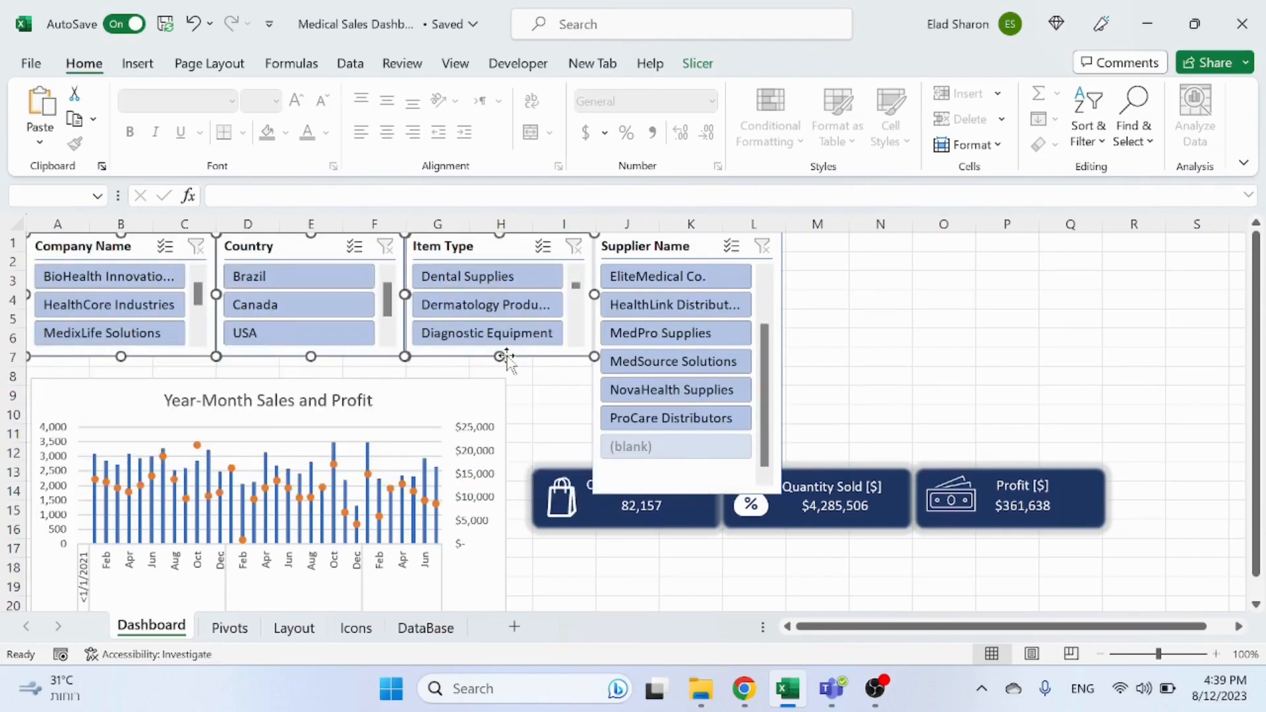
{"action": "key", "text": "ctrl+z"}
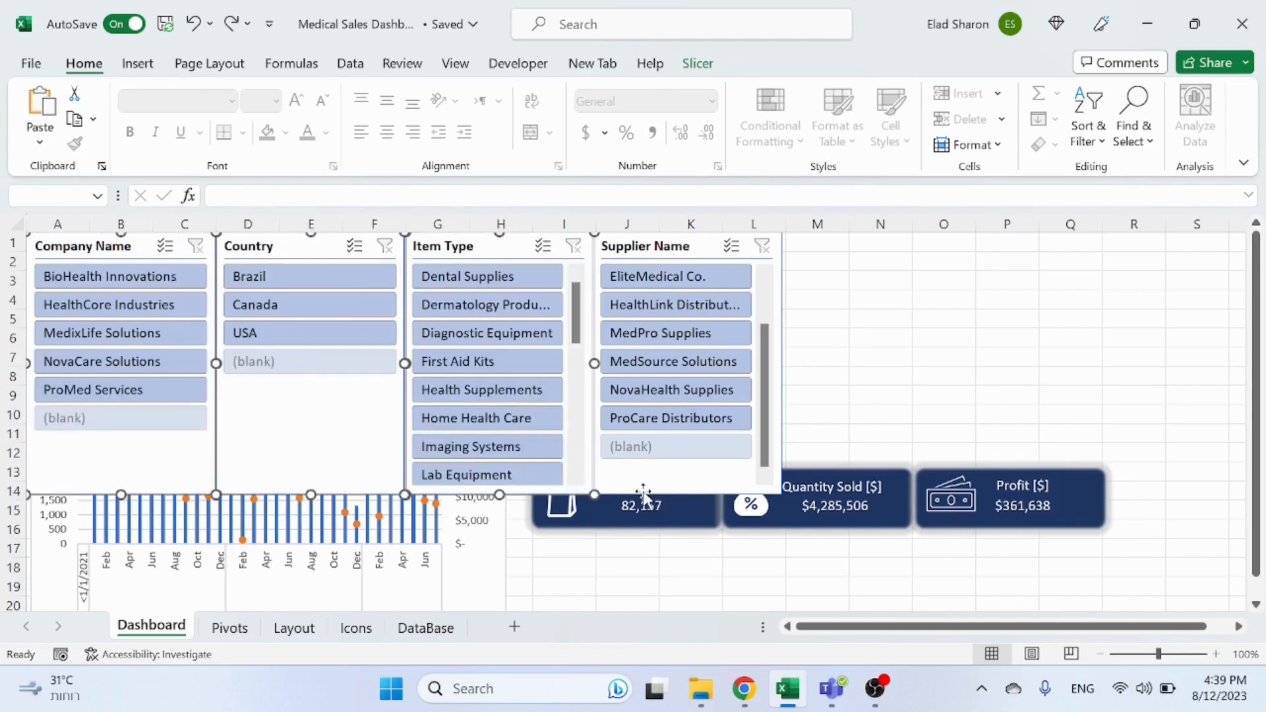
{"action": "left_click", "coordinate": [644, 495], "text": "ctrl"}
{"action": "left_click_drag", "start_coordinate": [498, 489], "coordinate": [504, 352]}
{"action": "left_click_drag", "start_coordinate": [507, 347], "coordinate": [507, 350]}
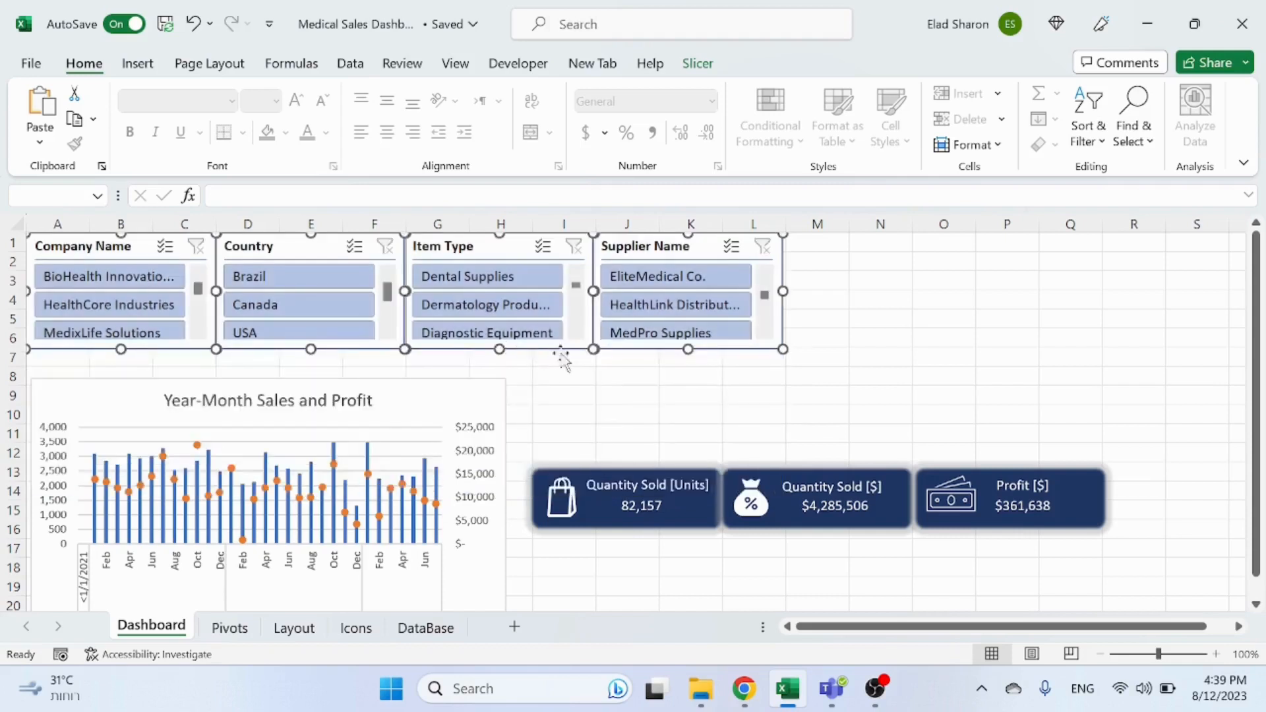
{"action": "left_click", "coordinate": [950, 356]}
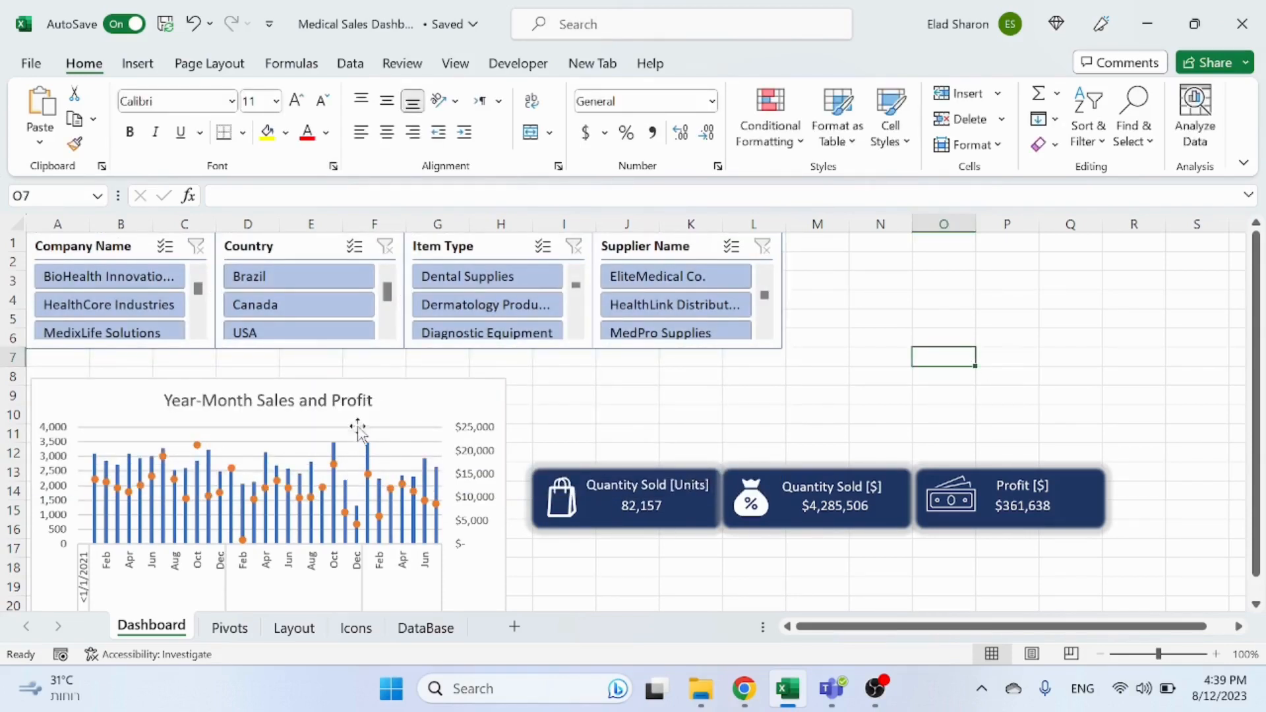
Step: Freeze the panes at row 7 so the slicer row stays fixed while scrolling the dashboard
{"action": "left_click", "coordinate": [13, 357]}
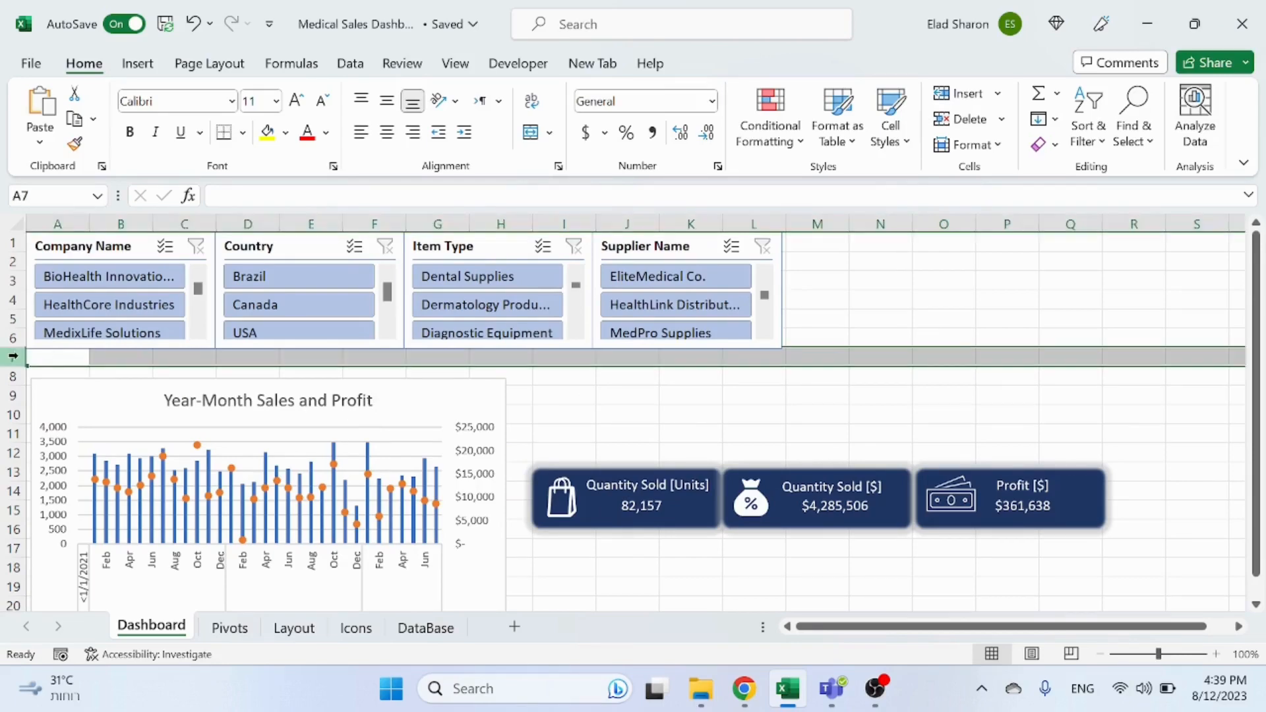
{"action": "left_click", "coordinate": [445, 61]}
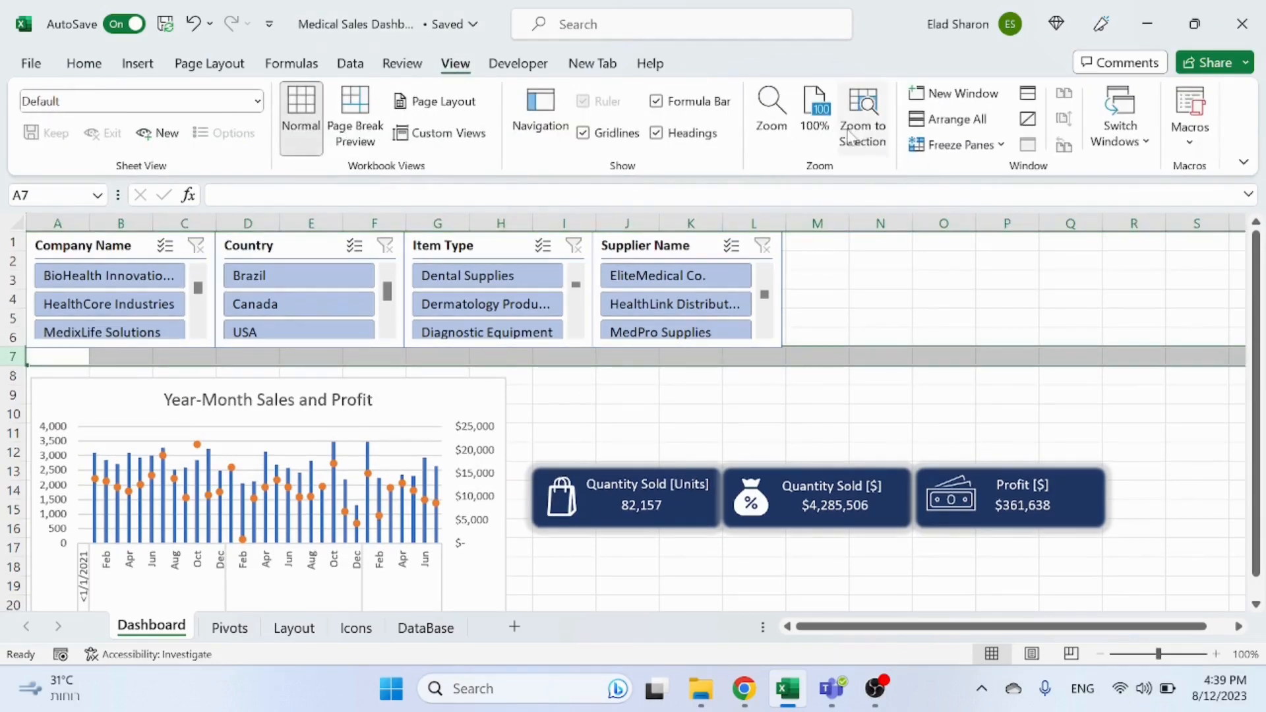
{"action": "left_click", "coordinate": [950, 144]}
{"action": "left_click", "coordinate": [1000, 186]}
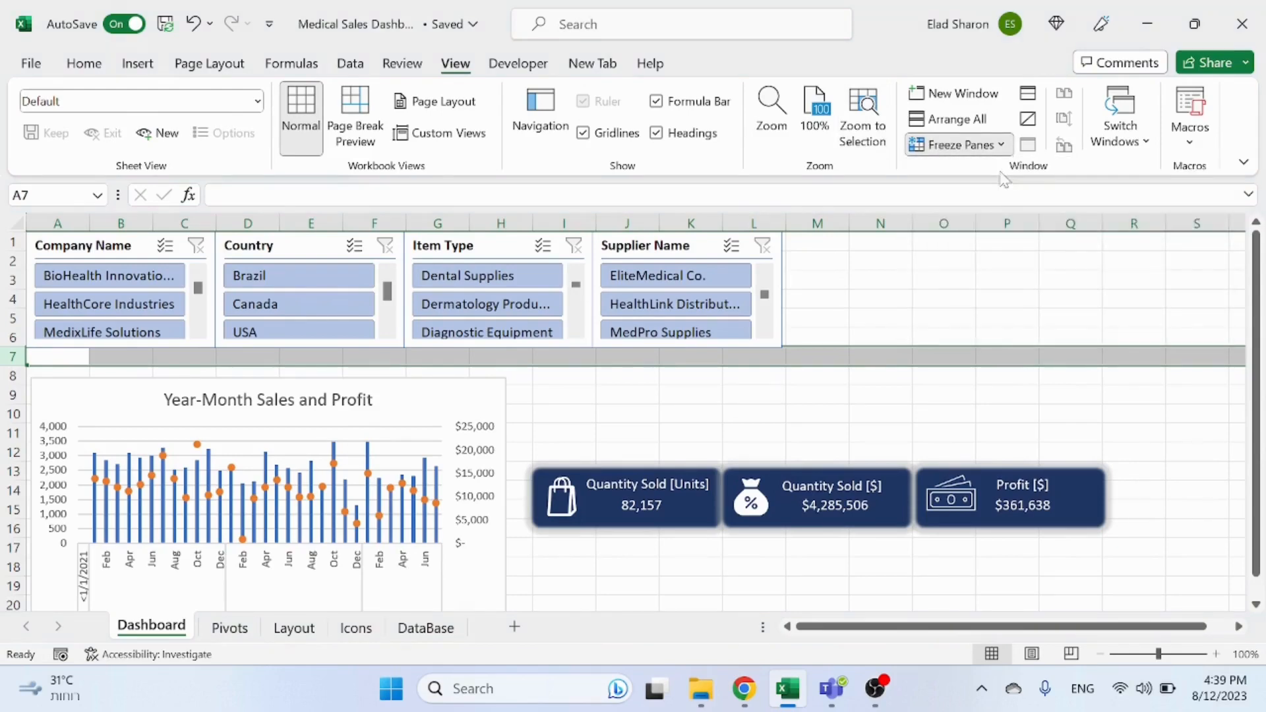
{"action": "left_click", "coordinate": [857, 337]}
{"action": "scroll", "coordinate": [850, 354], "scroll_direction": "down", "scroll_amount": 5}
{"action": "scroll", "coordinate": [850, 350], "scroll_direction": "up", "scroll_amount": 5}
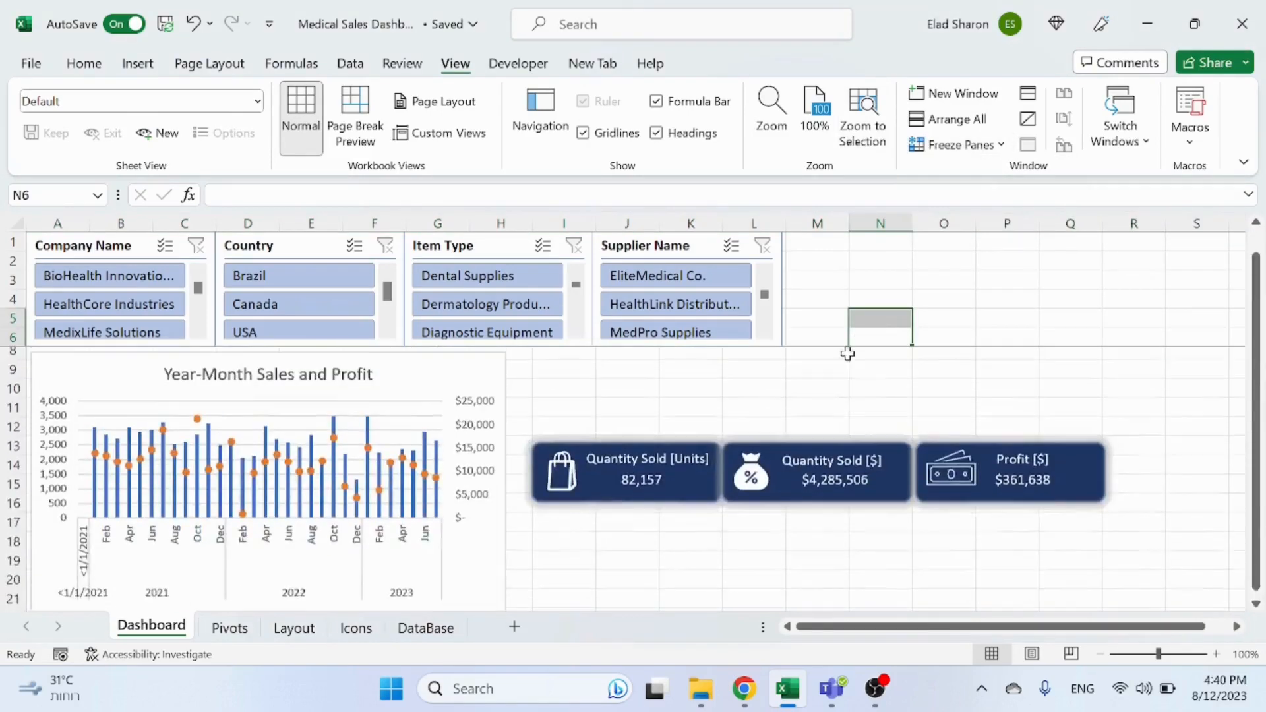
{"action": "scroll", "coordinate": [530, 369], "scroll_direction": "down", "scroll_amount": 5}
{"action": "scroll", "coordinate": [532, 392], "scroll_direction": "up", "scroll_amount": 5}
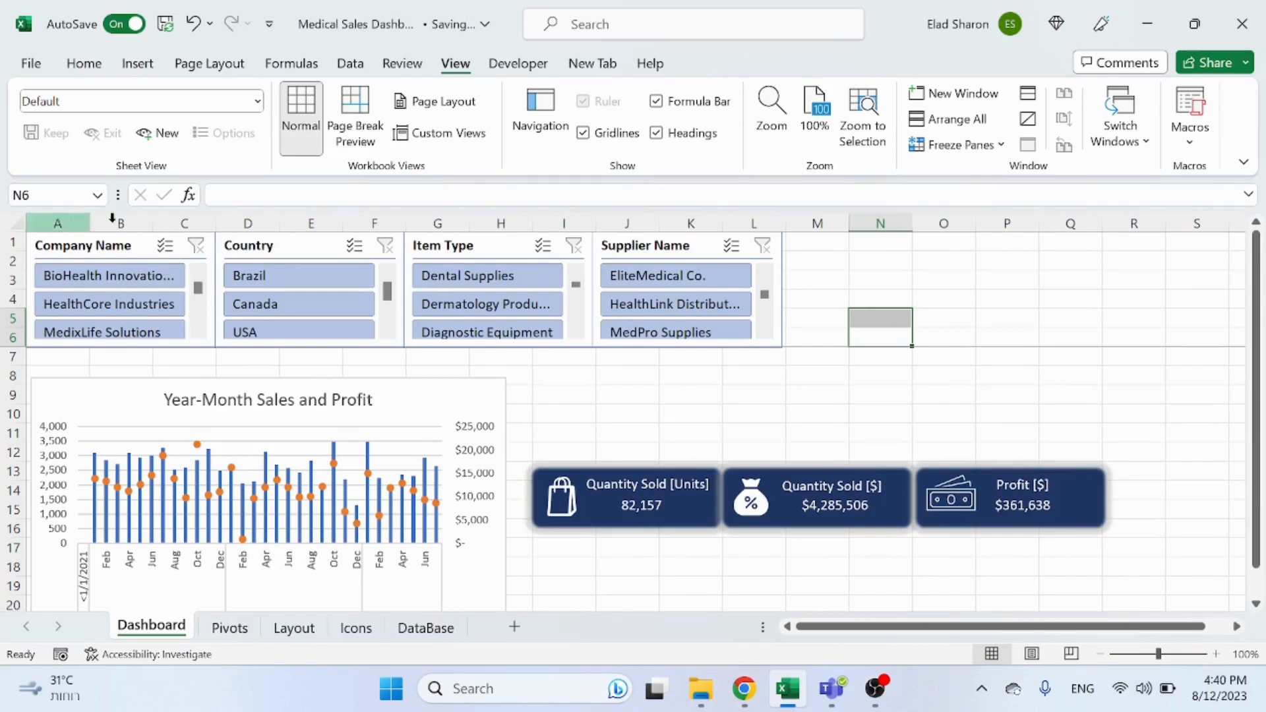
{"action": "left_click", "coordinate": [141, 247]}
{"action": "left_click", "coordinate": [317, 251], "text": "ctrl"}
{"action": "left_click", "coordinate": [496, 251], "text": "ctrl"}
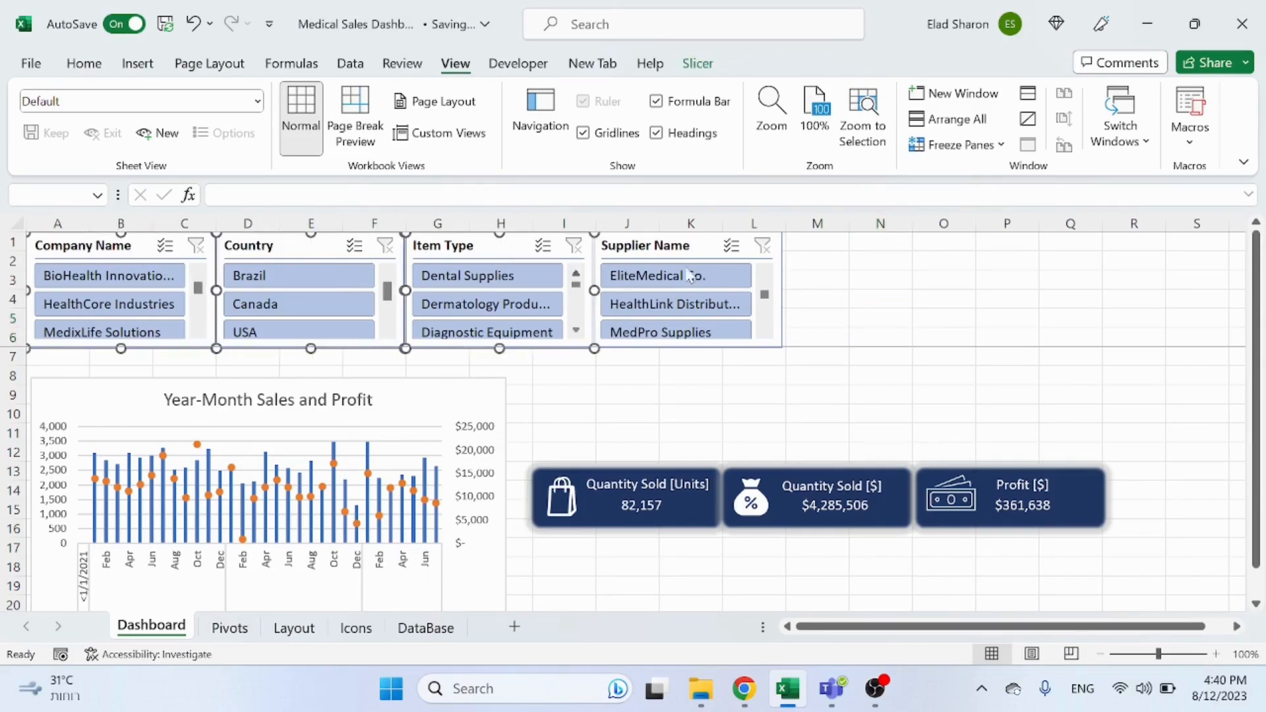
{"action": "left_click", "coordinate": [681, 247], "text": "ctrl"}
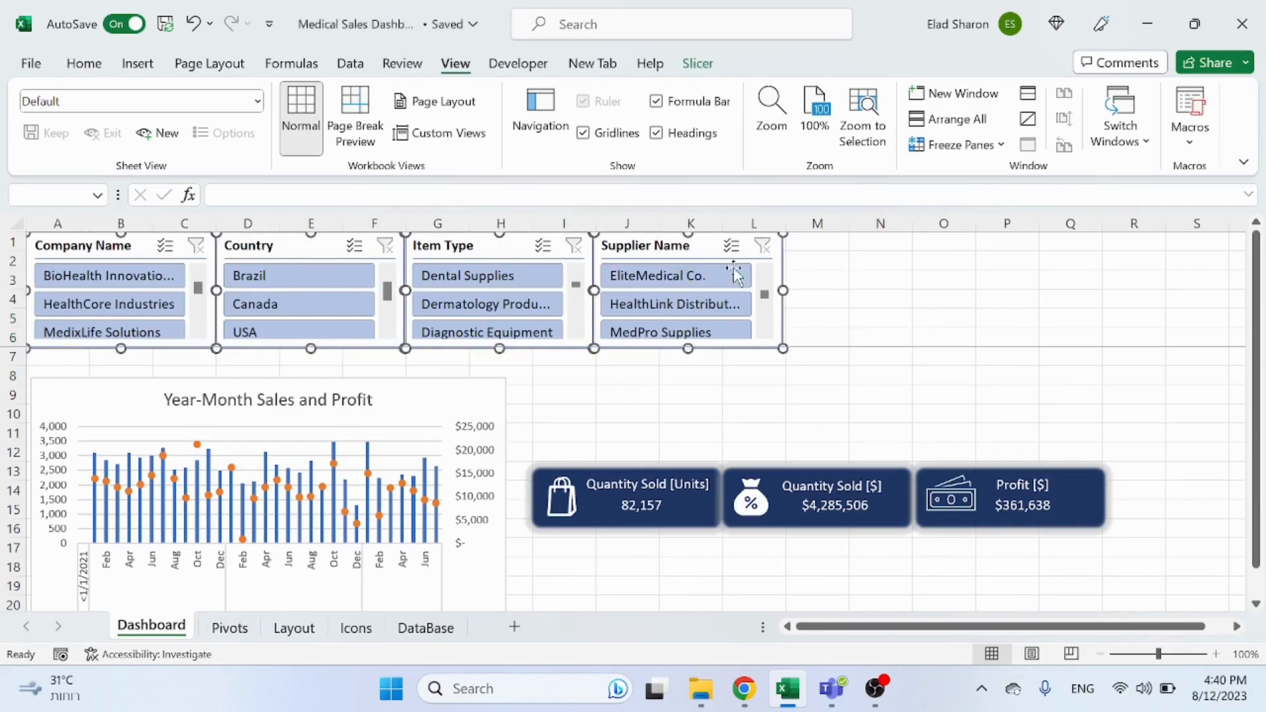
{"action": "left_click", "coordinate": [839, 277]}
Step: Open the report connections for the Company Name slicer
{"action": "left_click", "coordinate": [115, 244]}
{"action": "right_click", "coordinate": [117, 247]}
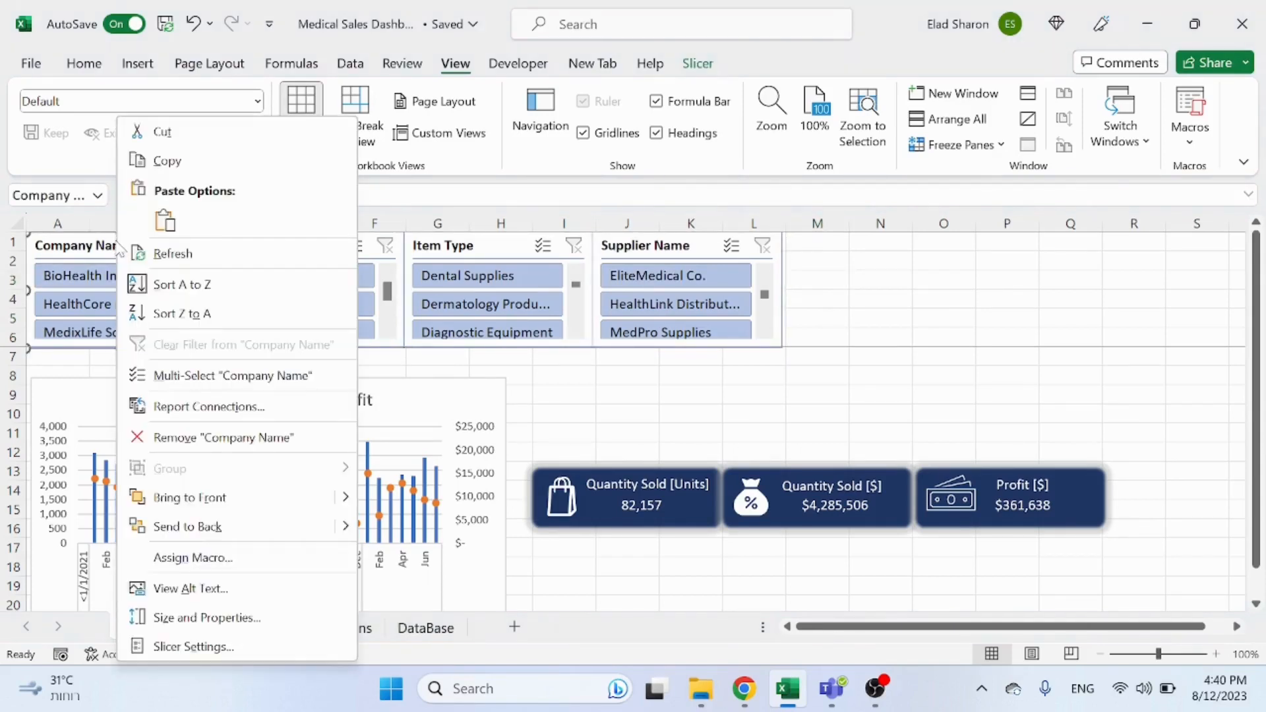
{"action": "left_click", "coordinate": [173, 406]}
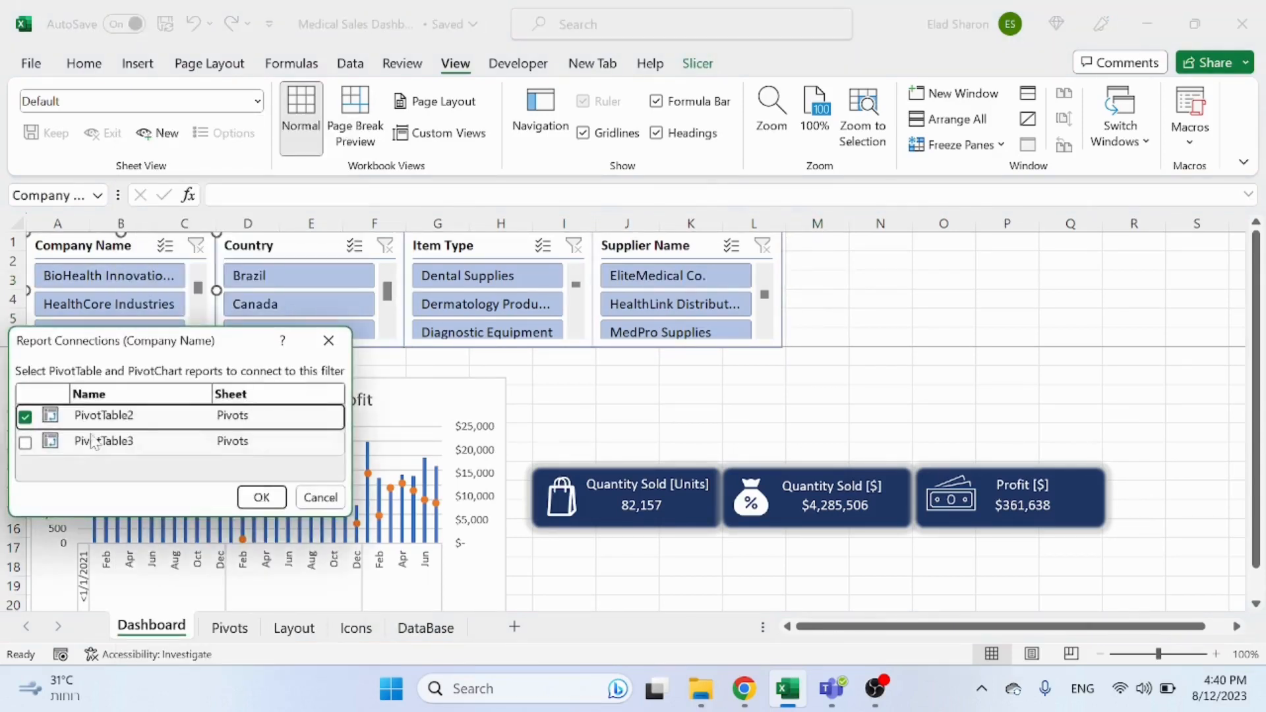
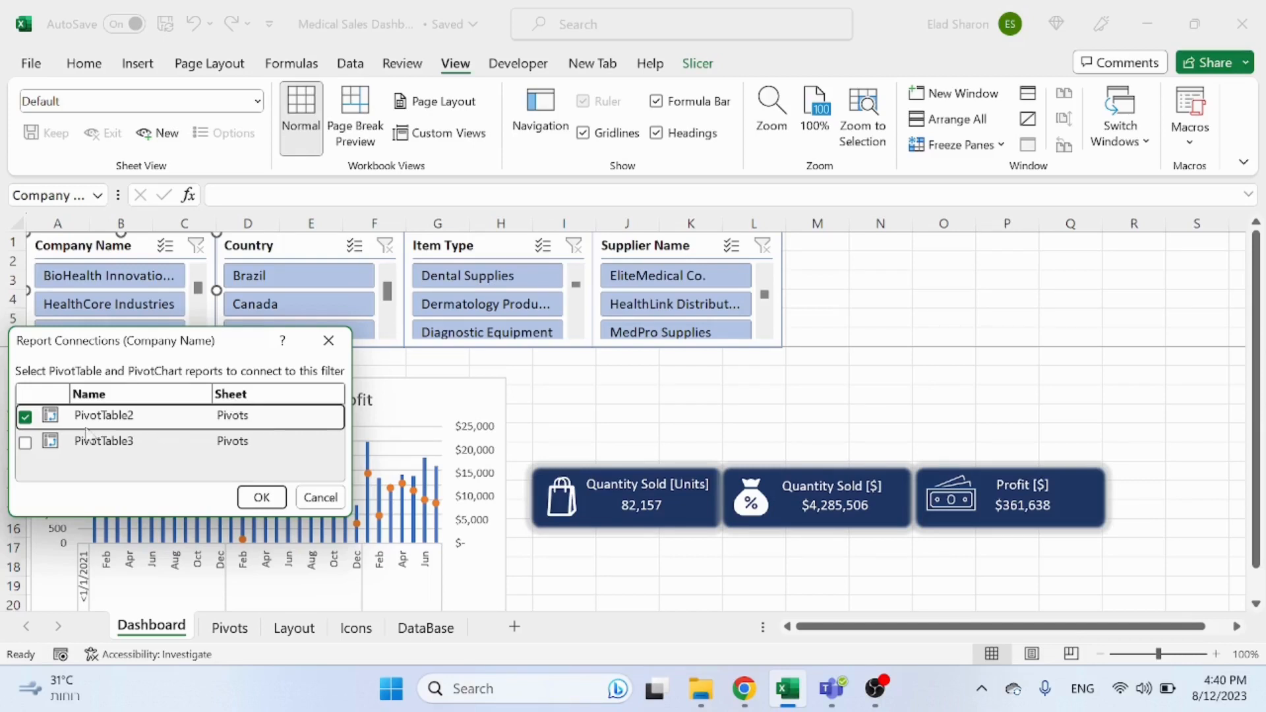
Step: Connect the Company Name and Country slicers to PivotTable3 in addition to PivotTable2
{"action": "left_click", "coordinate": [25, 443]}
{"action": "left_click", "coordinate": [261, 498]}
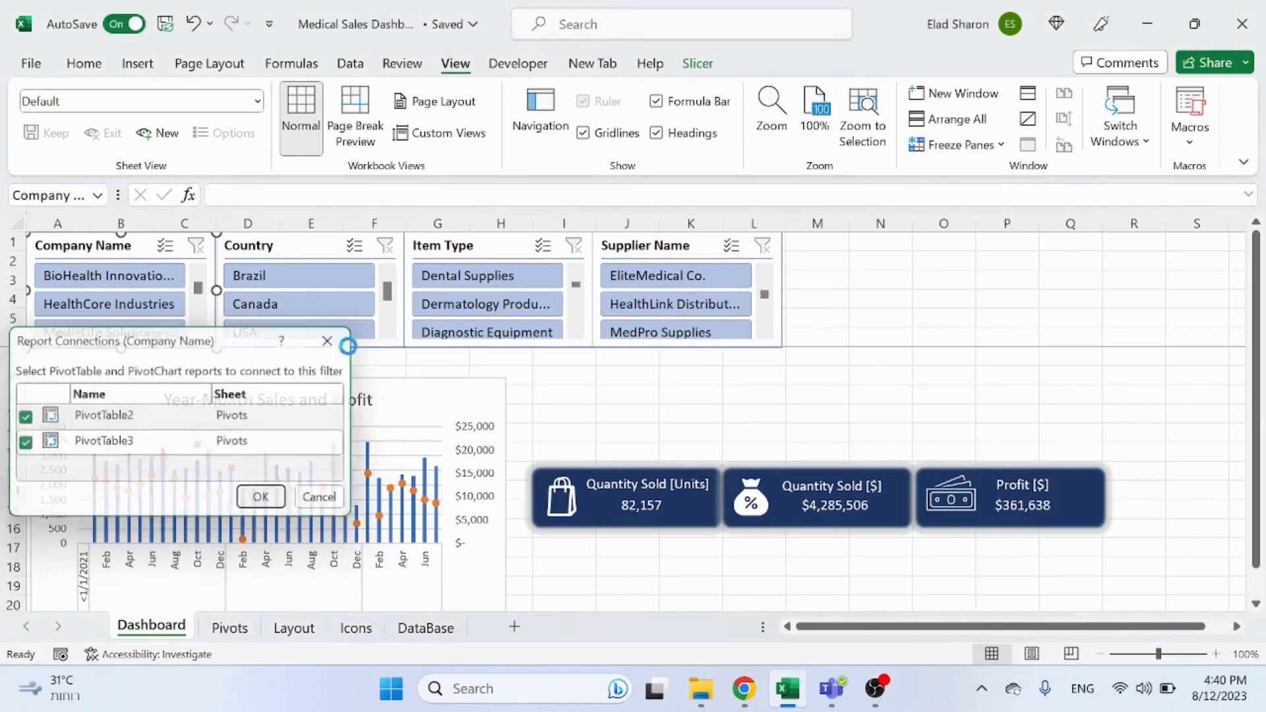
{"action": "left_click", "coordinate": [311, 252]}
{"action": "right_click", "coordinate": [311, 254]}
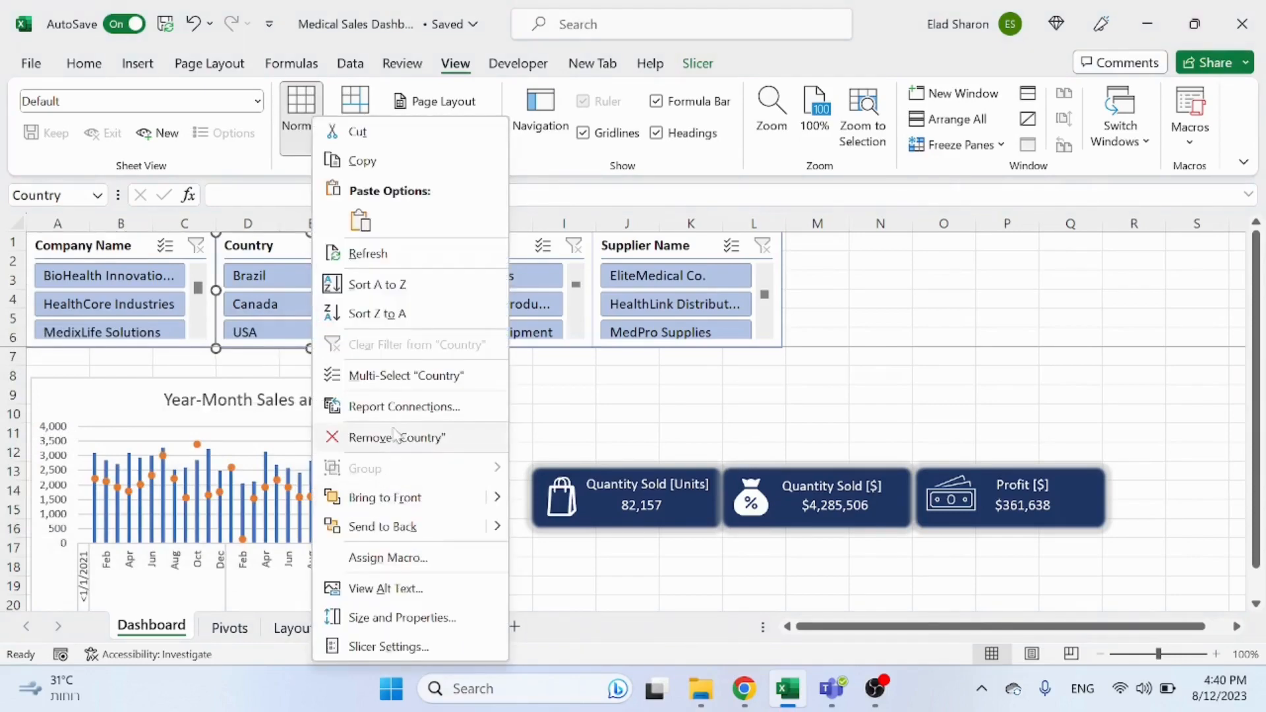
{"action": "left_click", "coordinate": [404, 406]}
{"action": "left_click", "coordinate": [243, 452]}
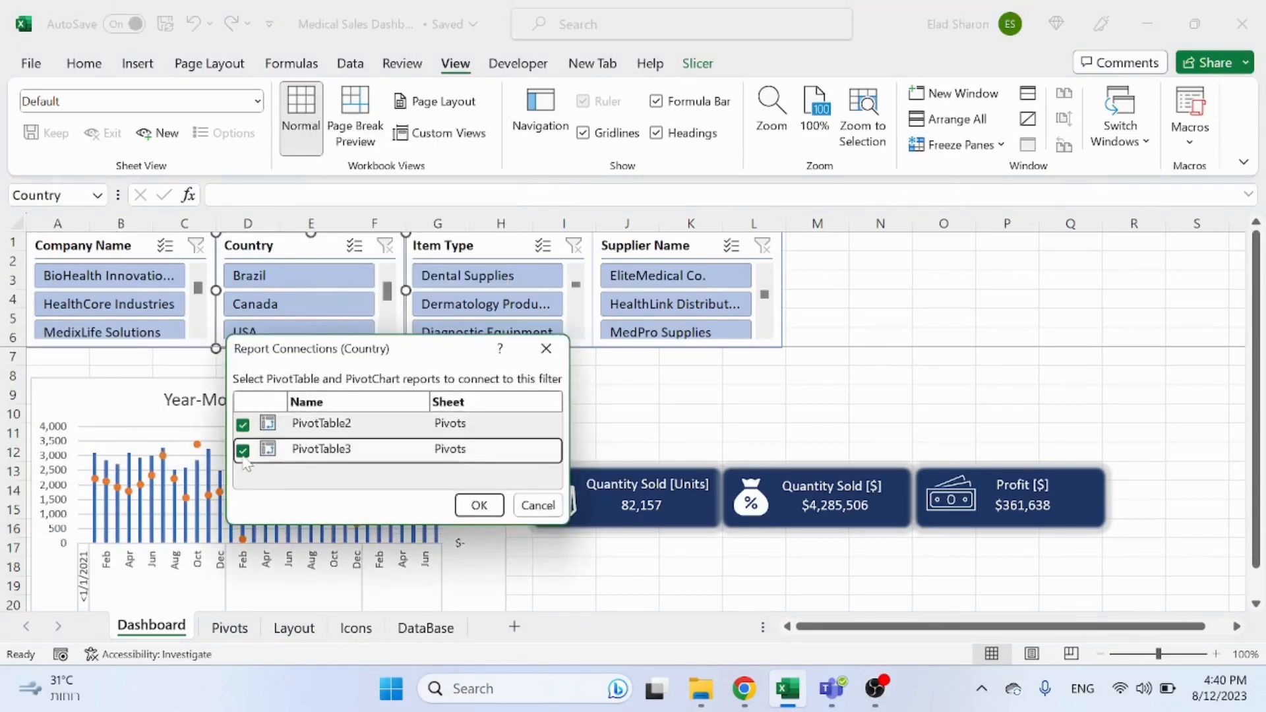
{"action": "left_click", "coordinate": [480, 506]}
Step: Connect the Item Type and Supplier Name slicers to PivotTable3 as well
{"action": "left_click", "coordinate": [486, 256]}
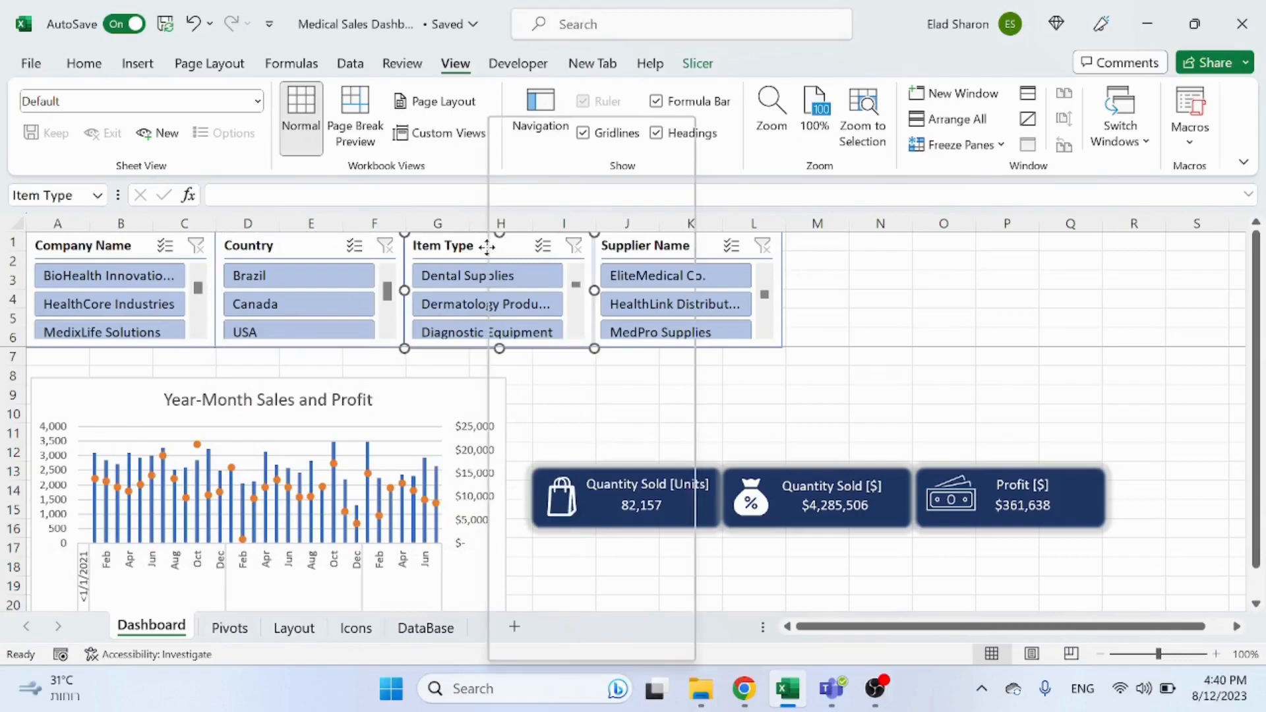
{"action": "right_click", "coordinate": [486, 256]}
{"action": "left_click", "coordinate": [561, 407]}
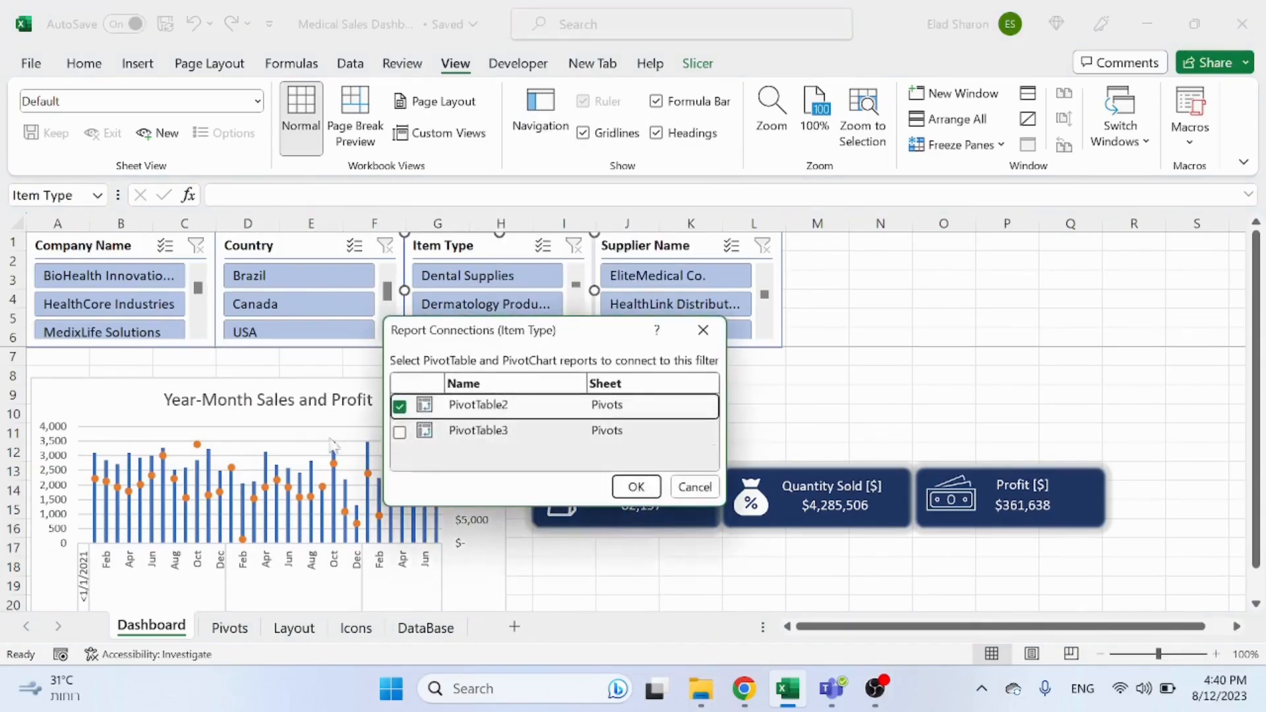
{"action": "left_click", "coordinate": [400, 432]}
{"action": "left_click", "coordinate": [636, 487]}
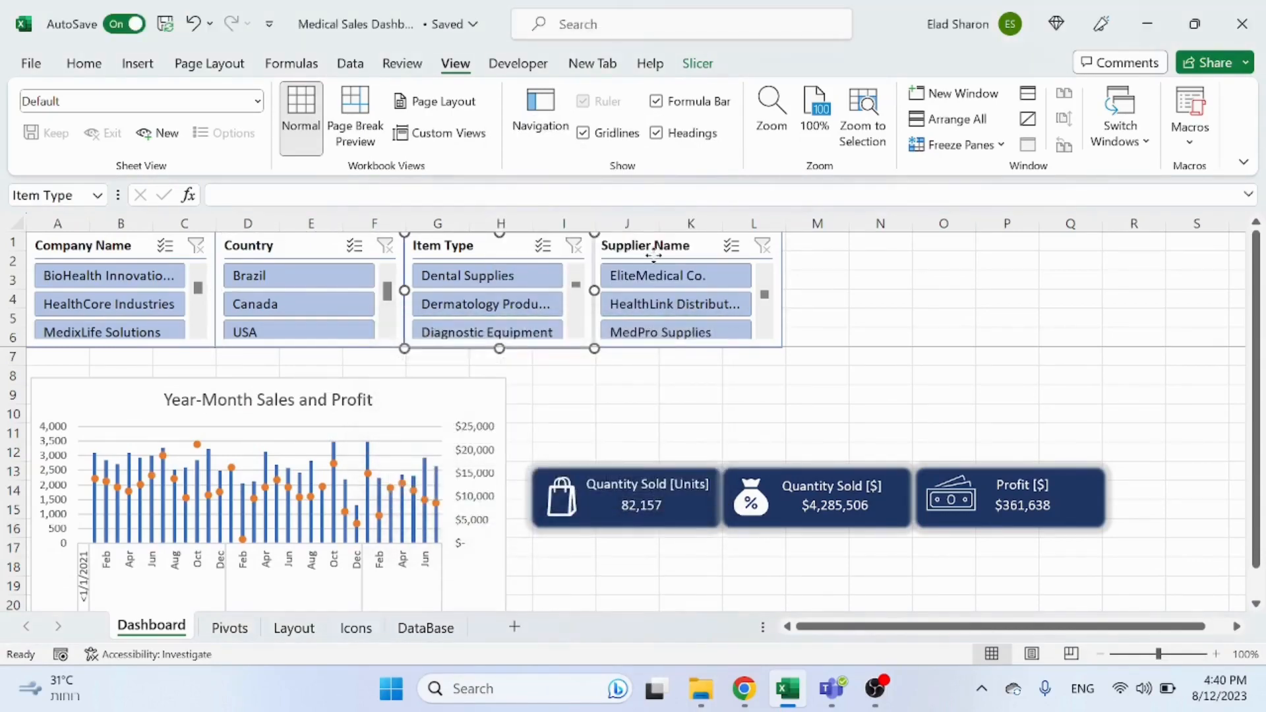
{"action": "right_click", "coordinate": [657, 277]}
{"action": "left_click", "coordinate": [739, 407]}
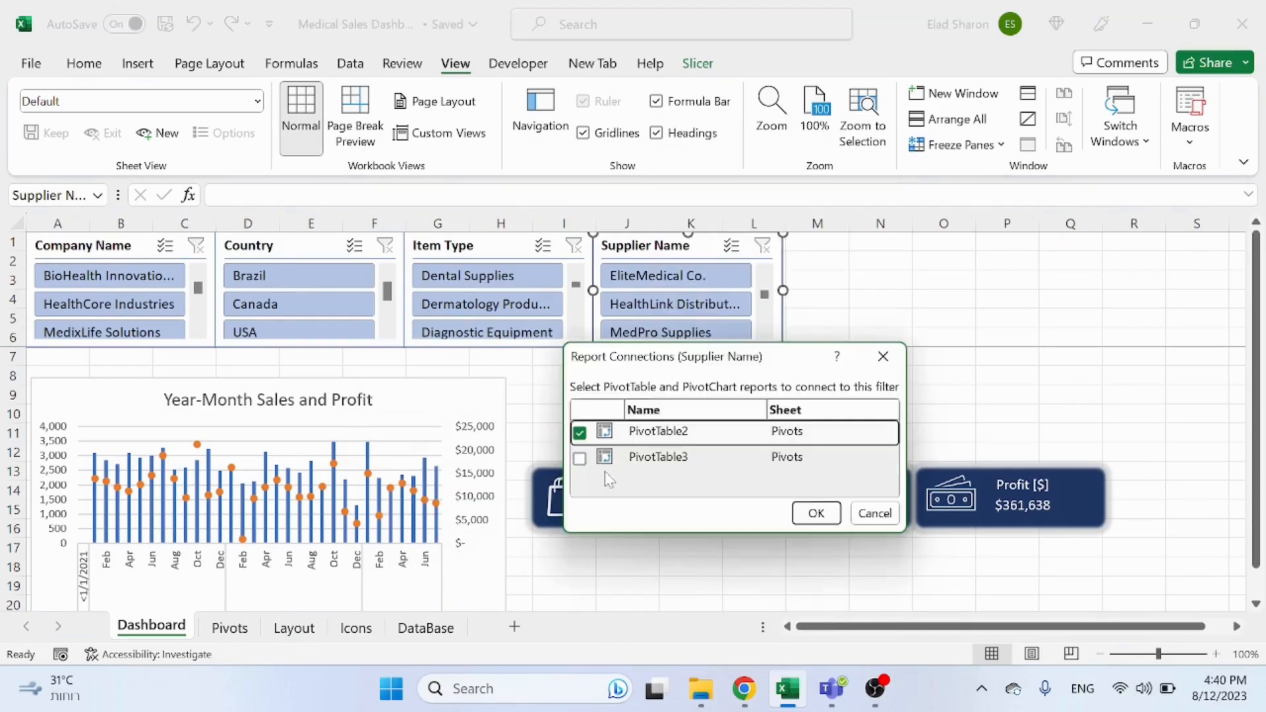
{"action": "left_click", "coordinate": [580, 458]}
{"action": "left_click", "coordinate": [815, 513]}
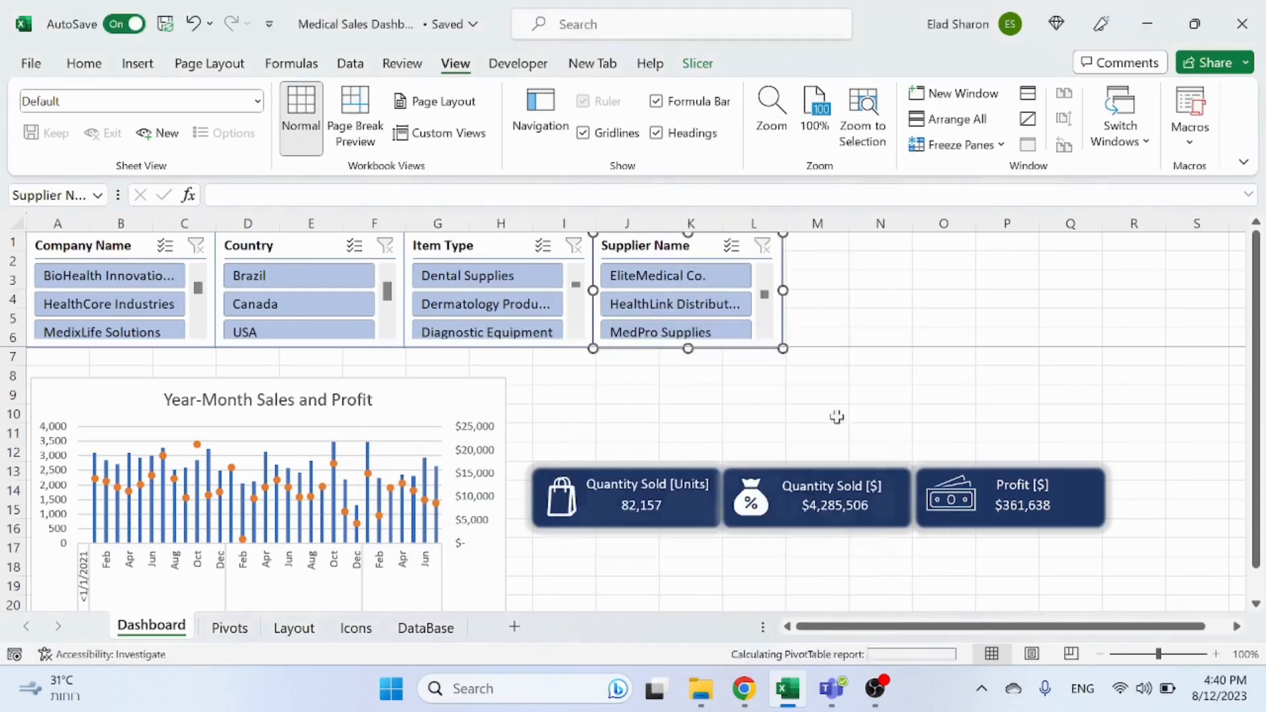
Step: Test the slicers by filtering a country and an item type, then clear the filters
{"action": "left_click", "coordinate": [844, 411]}
{"action": "left_click", "coordinate": [277, 280]}
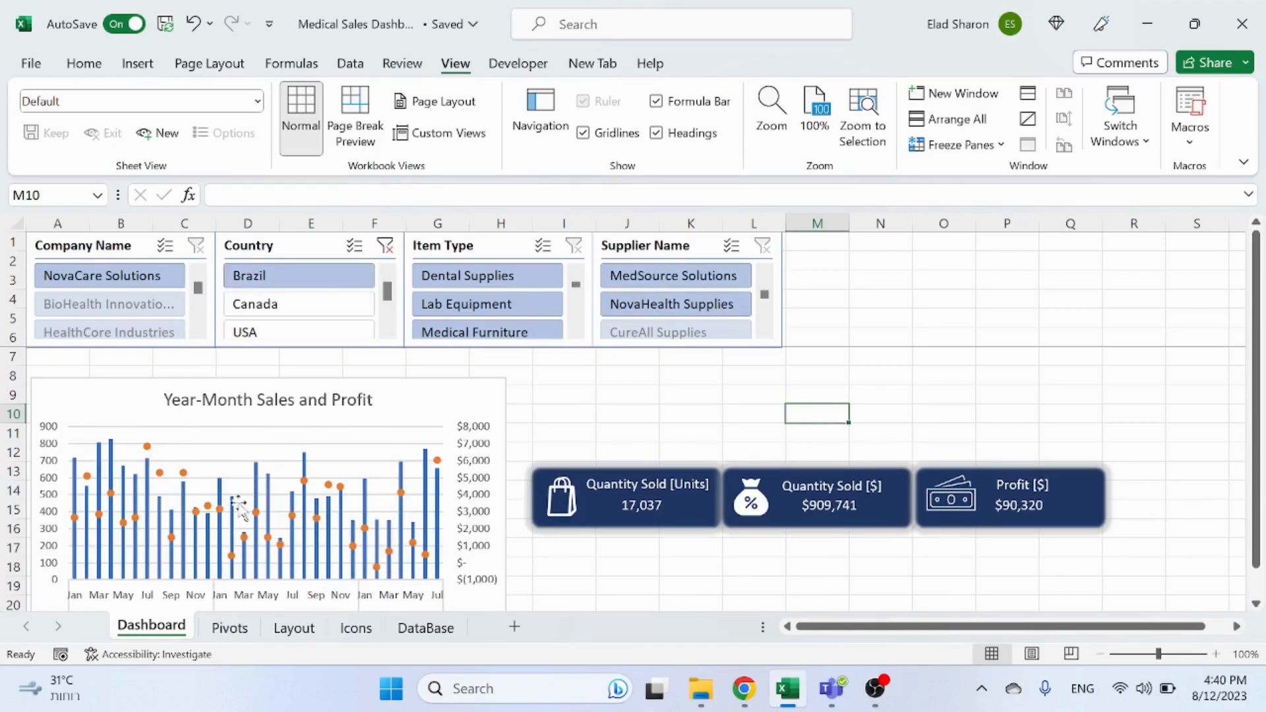
{"action": "left_click", "coordinate": [385, 245]}
{"action": "left_click", "coordinate": [497, 302]}
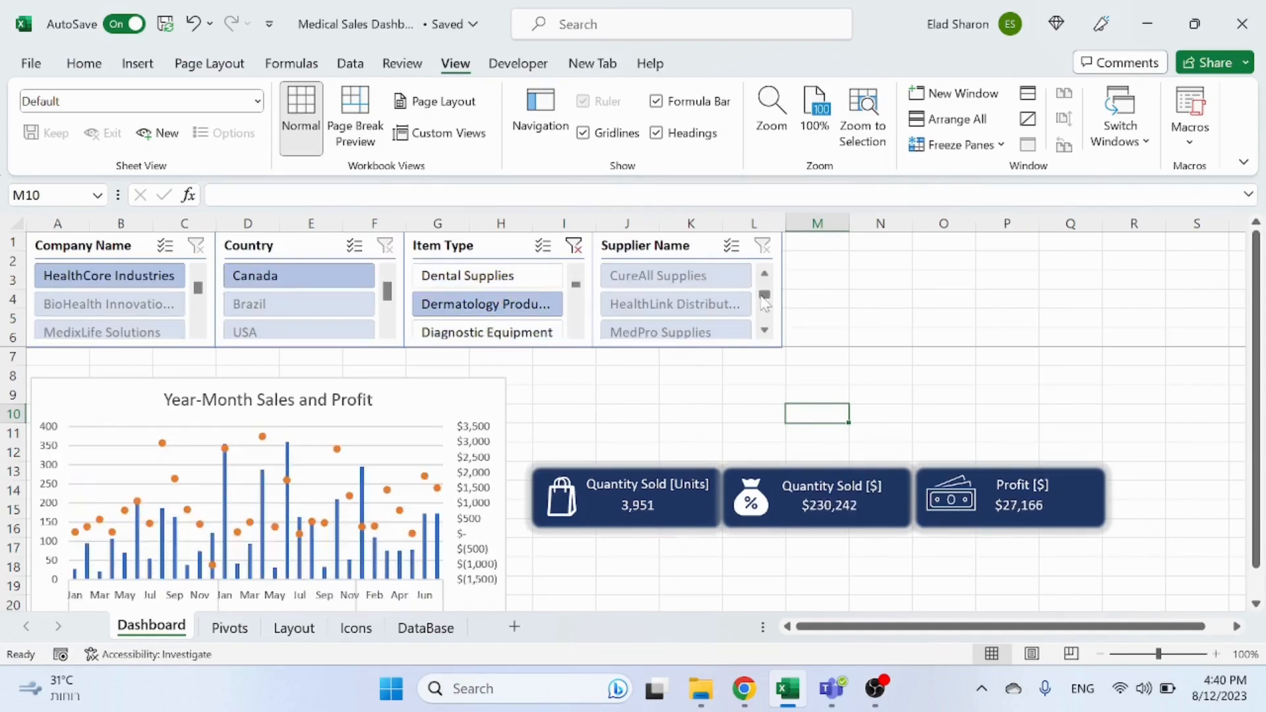
{"action": "left_click_drag", "start_coordinate": [764, 294], "coordinate": [765, 265]}
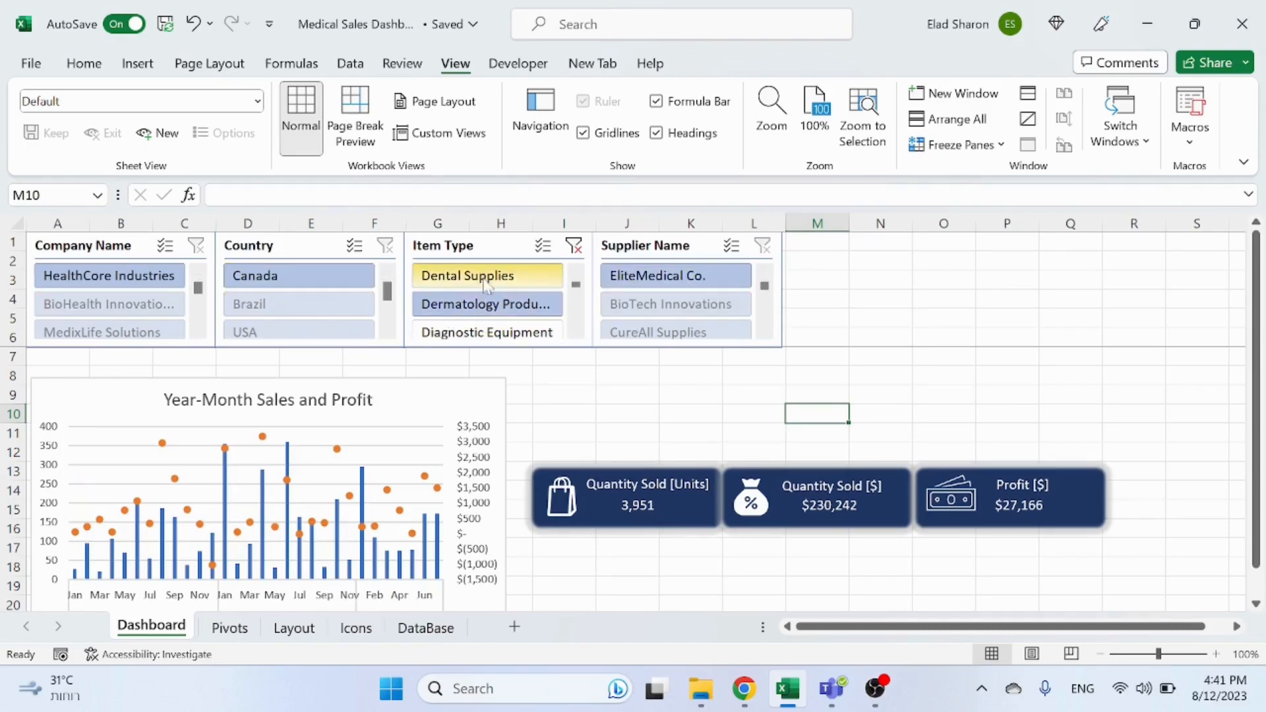
{"action": "left_click", "coordinate": [574, 246]}
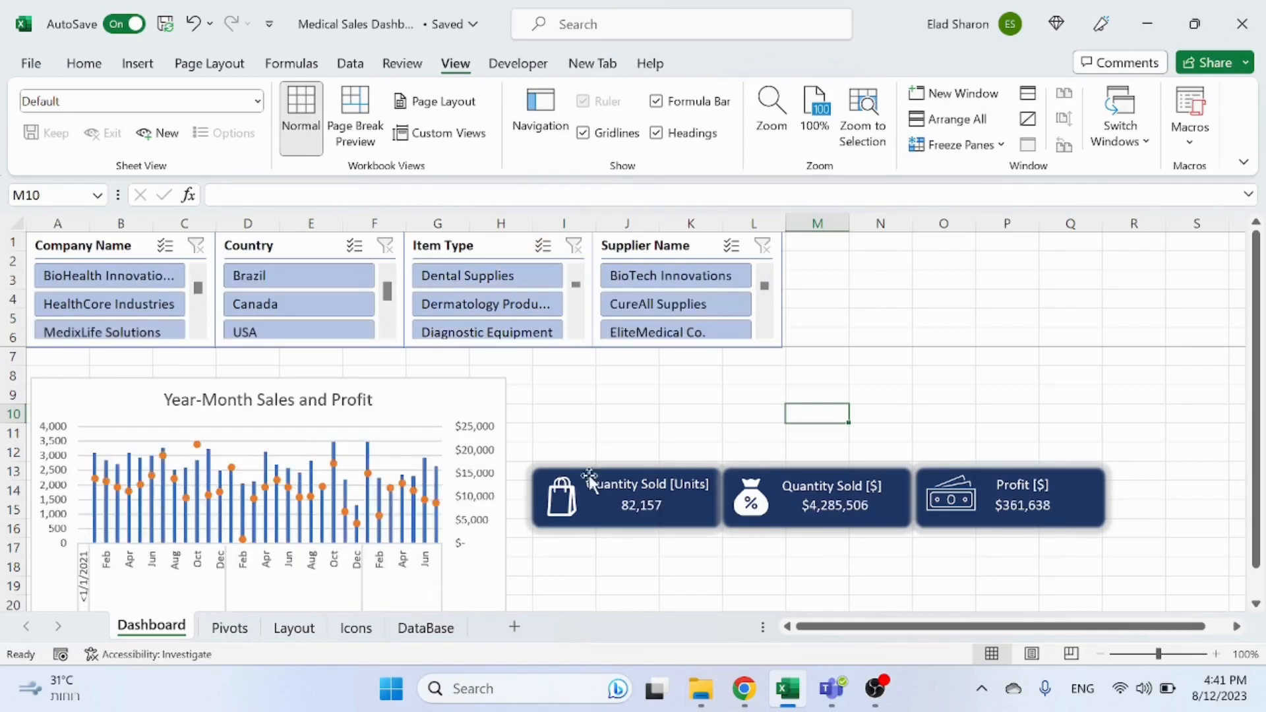
Step: Set PivotTable2's number of items to retain per field for deleted data to None
{"action": "left_click", "coordinate": [628, 411]}
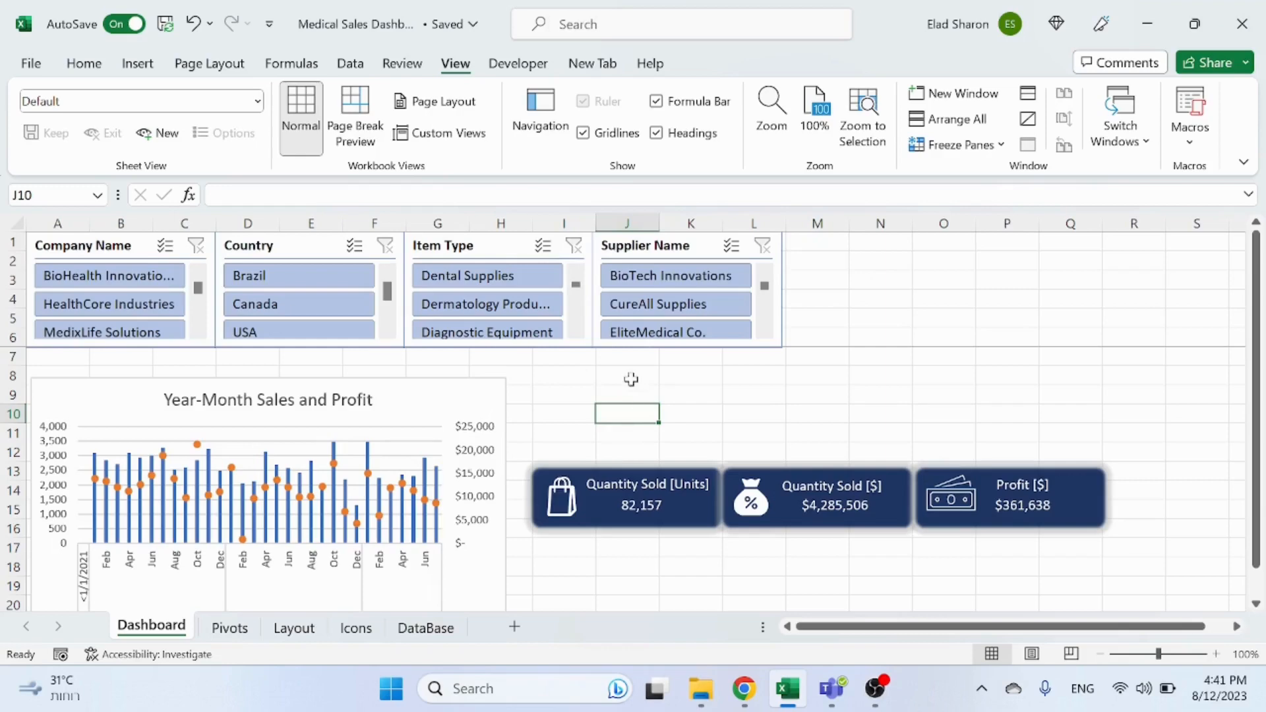
{"action": "left_click", "coordinate": [230, 627]}
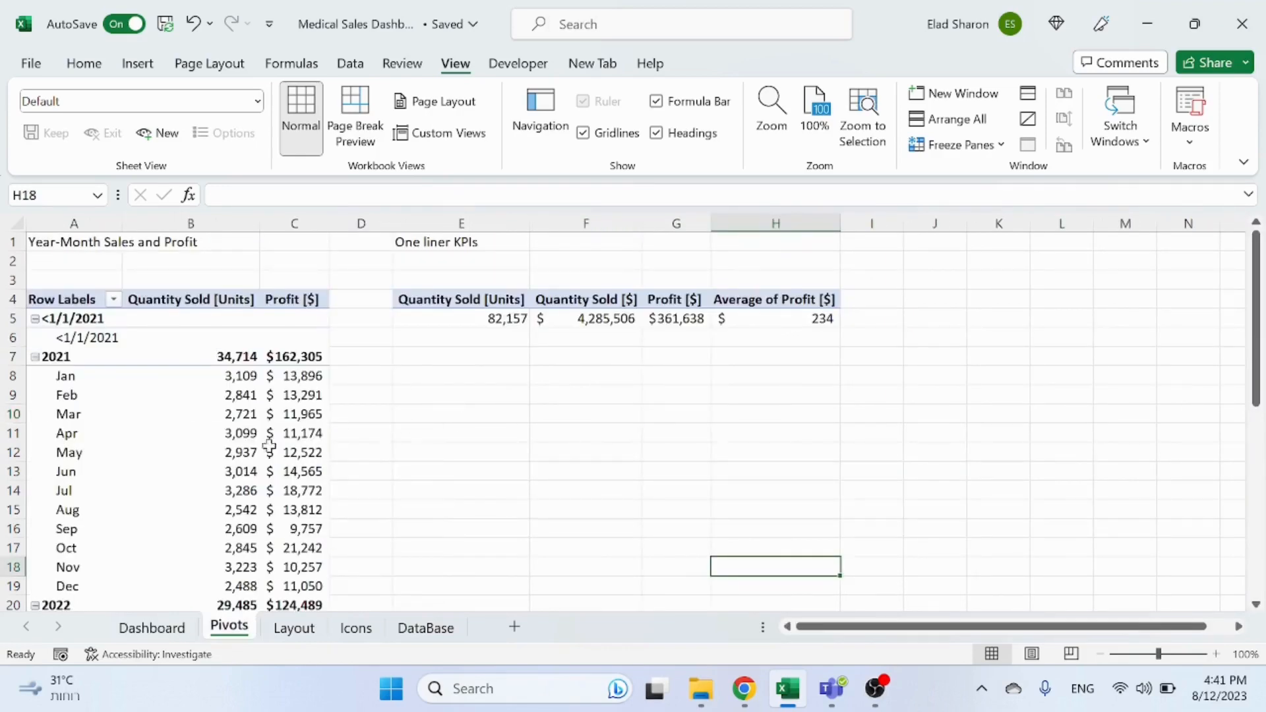
{"action": "left_click", "coordinate": [184, 379]}
{"action": "right_click", "coordinate": [193, 379]}
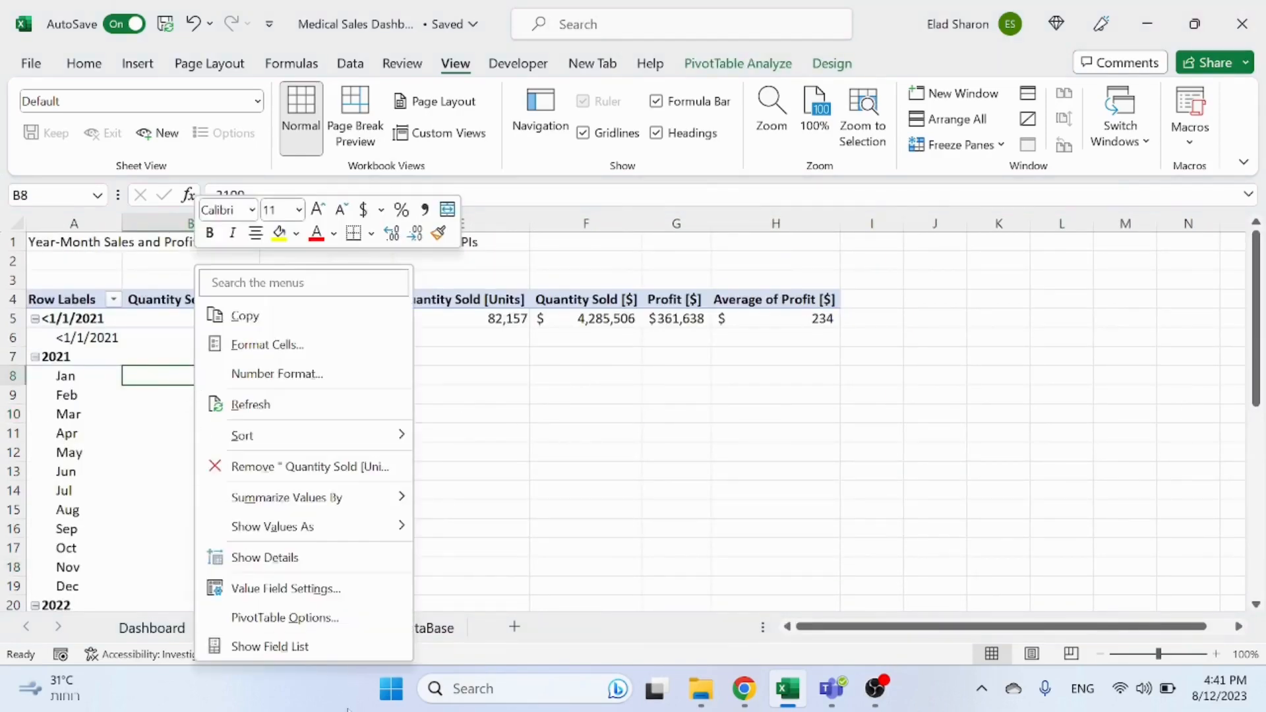
{"action": "left_click", "coordinate": [300, 618]}
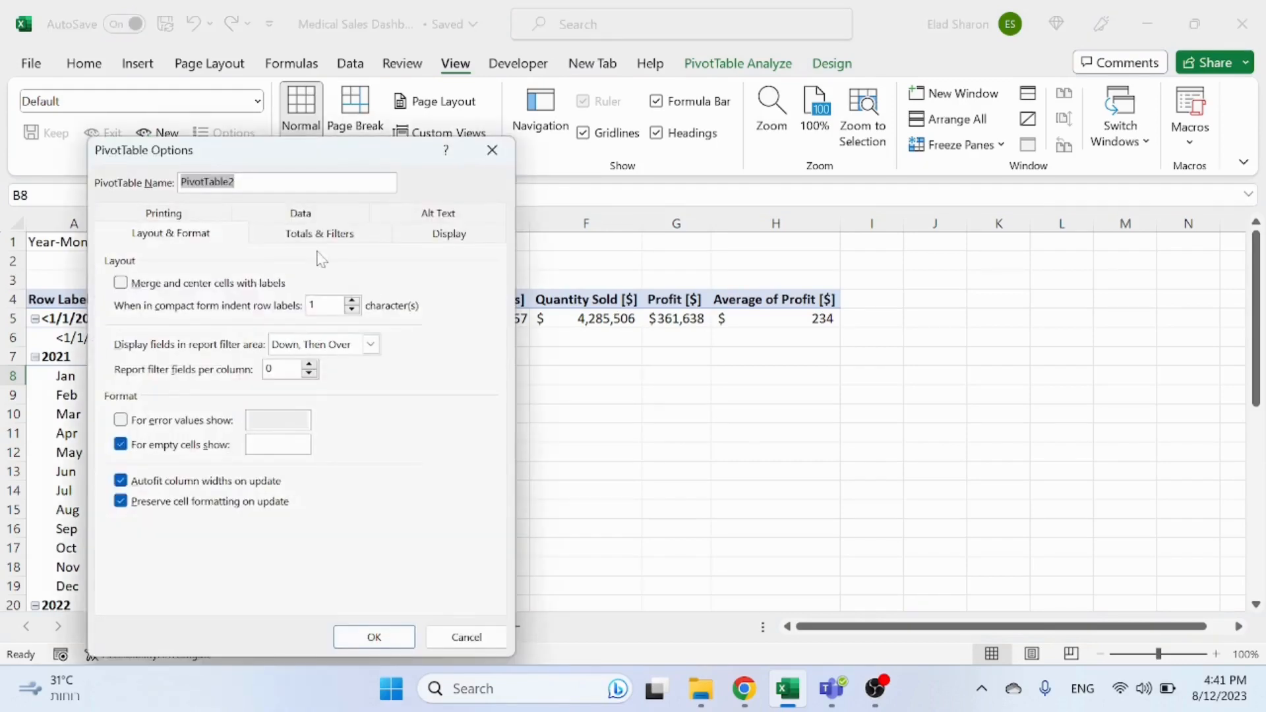
{"action": "left_click", "coordinate": [310, 221]}
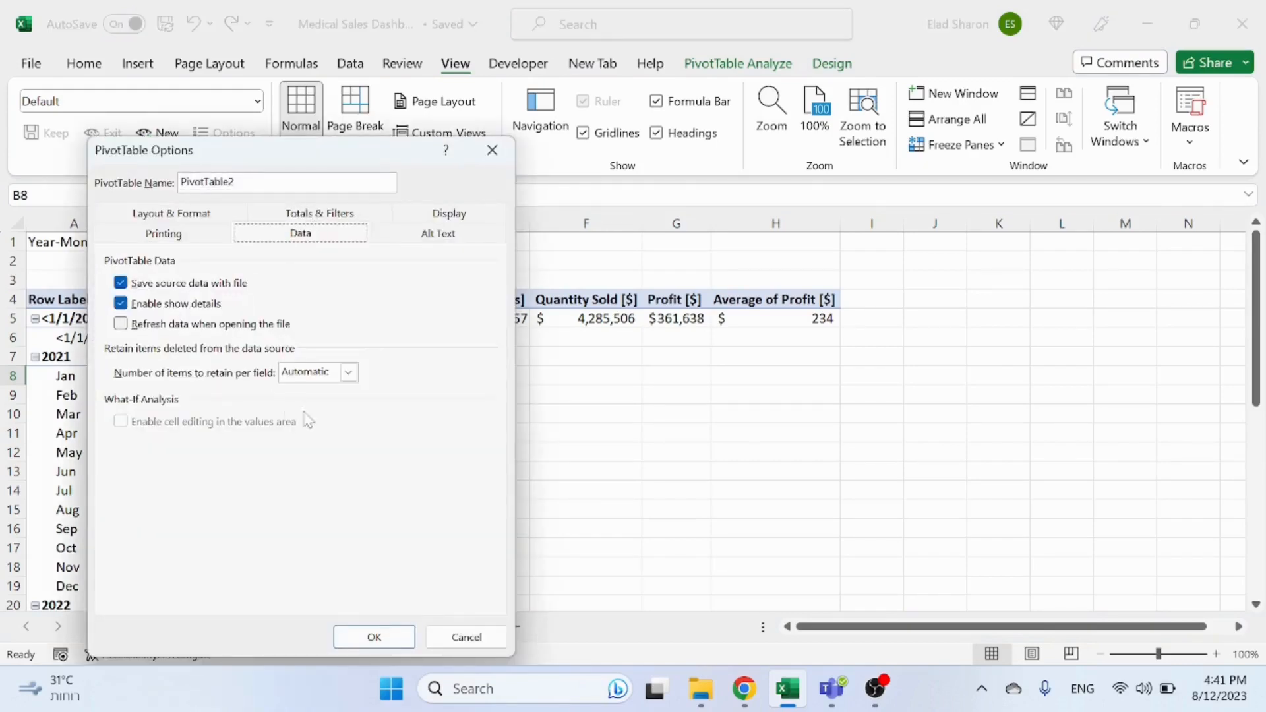
{"action": "left_click", "coordinate": [349, 372]}
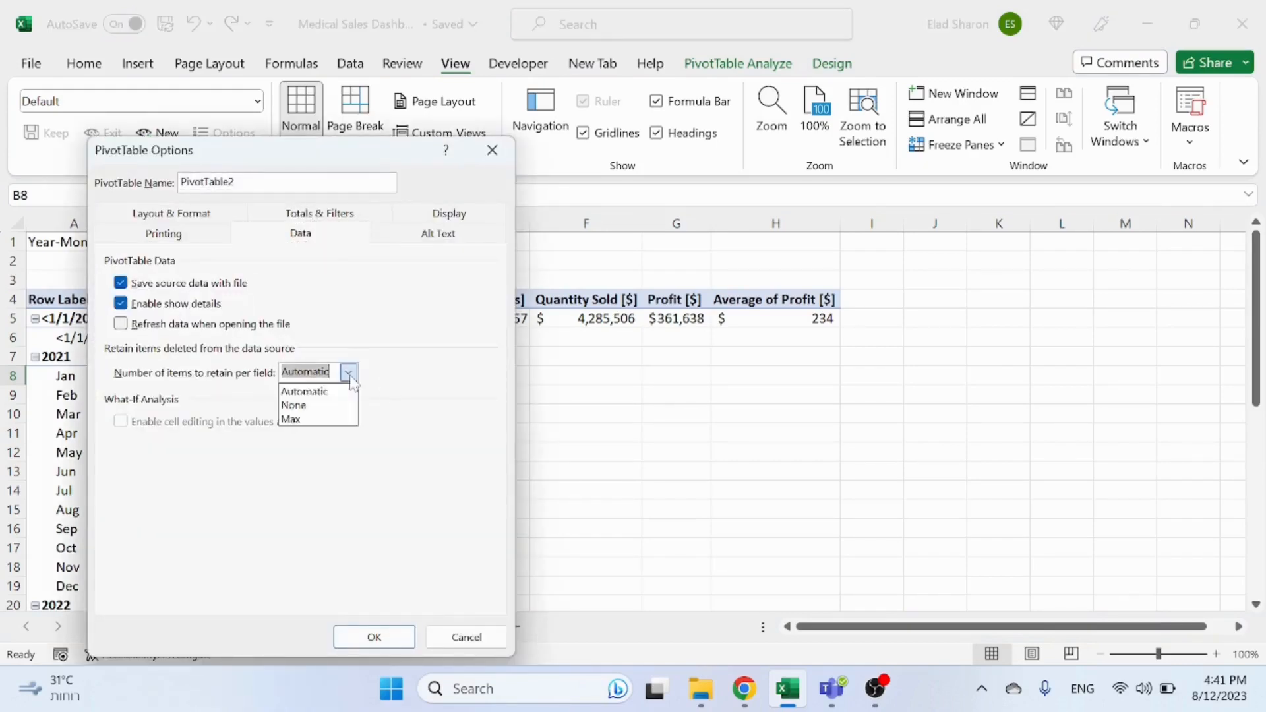
{"action": "left_click", "coordinate": [315, 407]}
{"action": "left_click", "coordinate": [374, 636]}
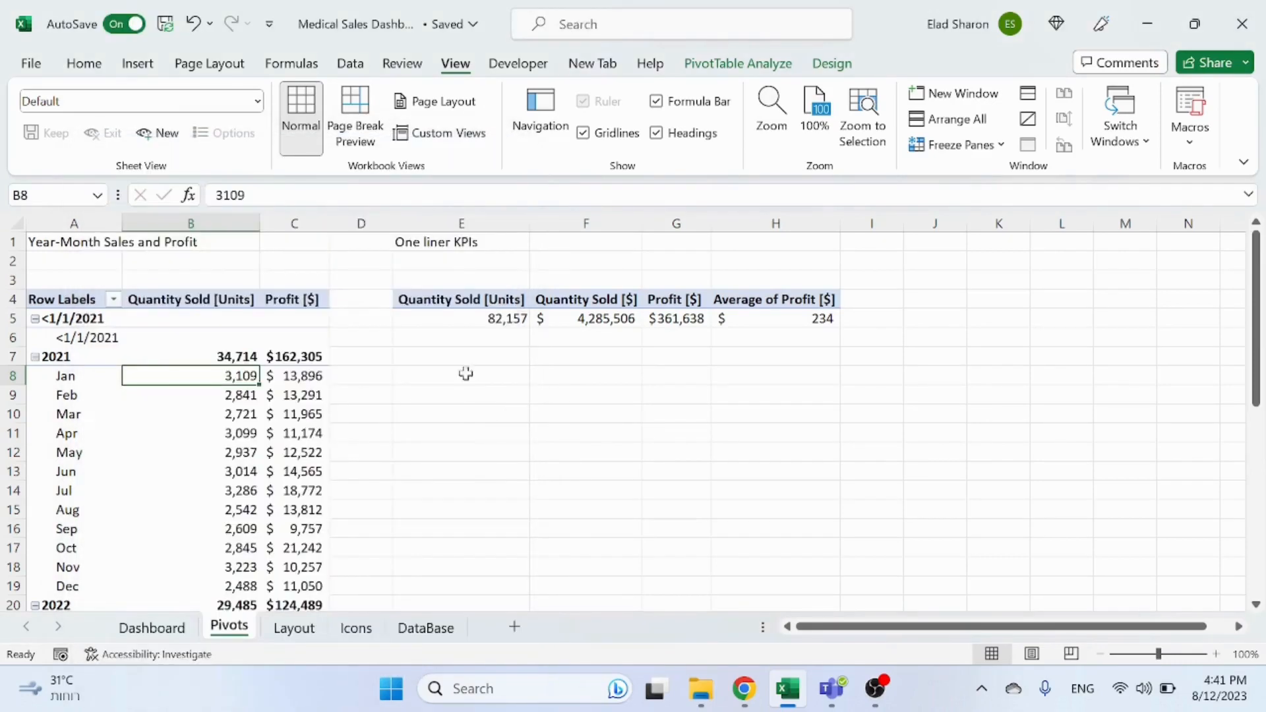
{"action": "left_click", "coordinate": [467, 363]}
{"action": "left_click", "coordinate": [451, 390]}
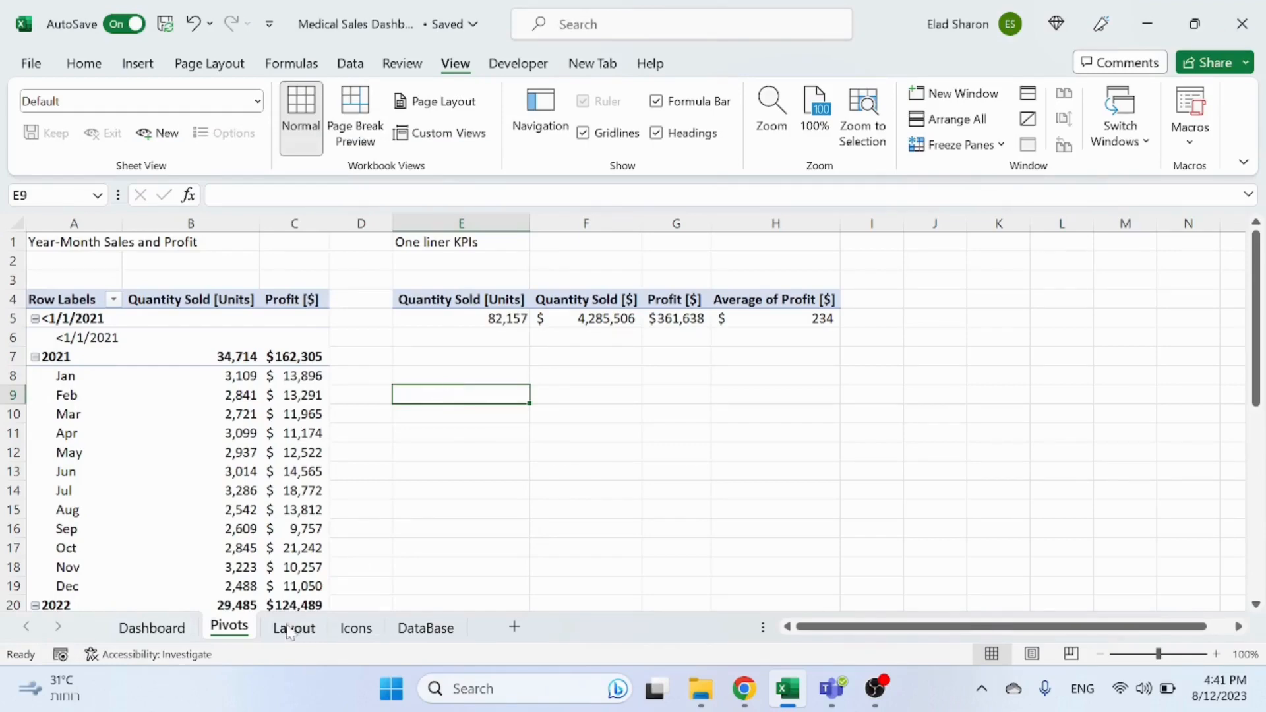
{"action": "left_click", "coordinate": [426, 628]}
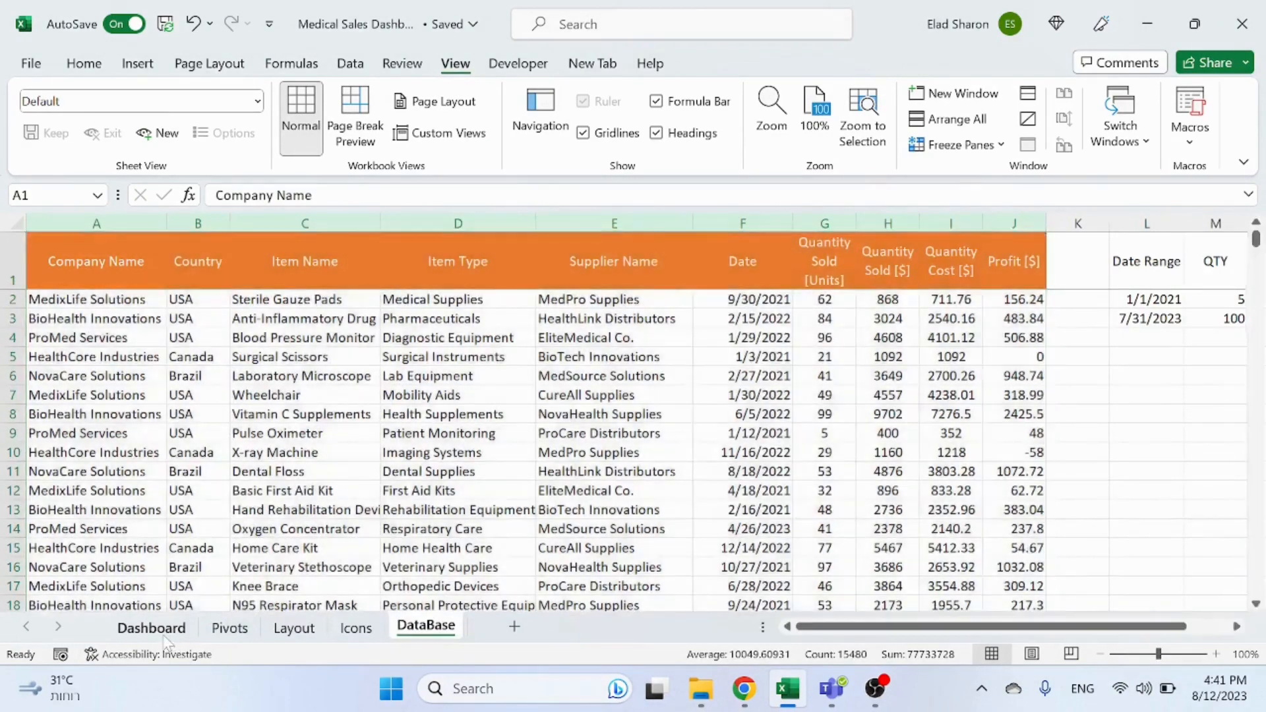
{"action": "left_click", "coordinate": [151, 627]}
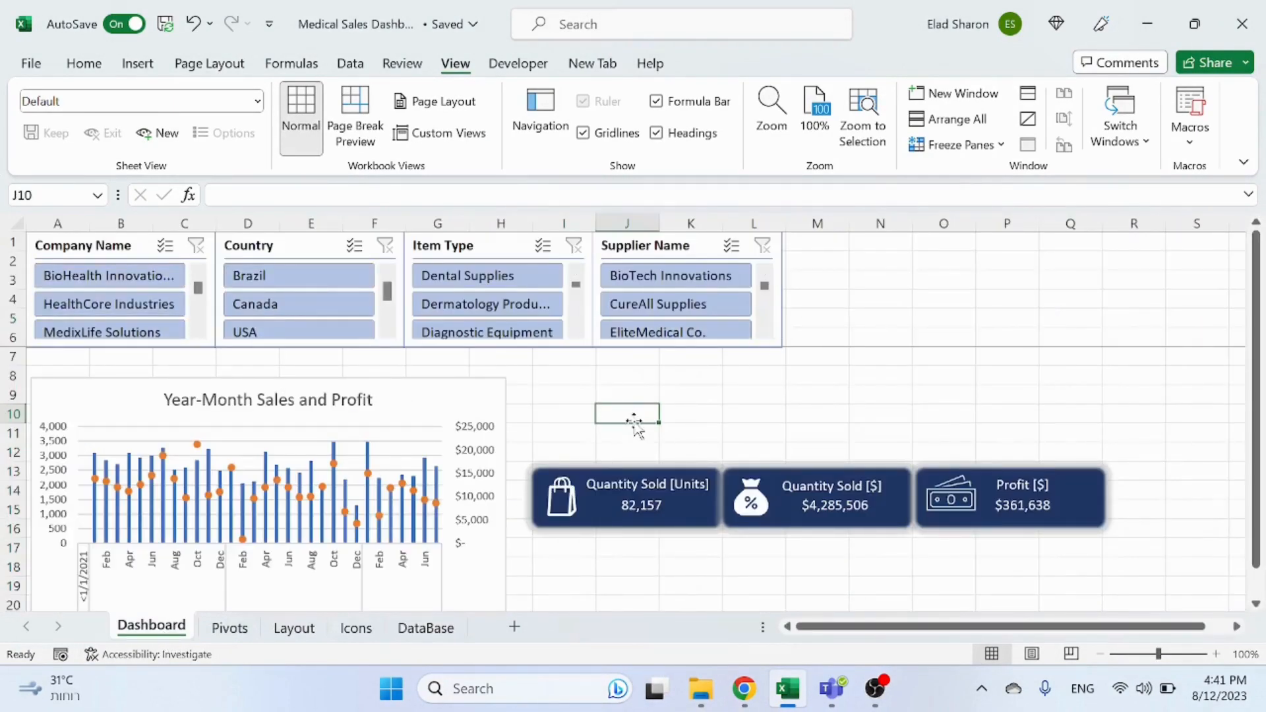
{"action": "left_click", "coordinate": [229, 628]}
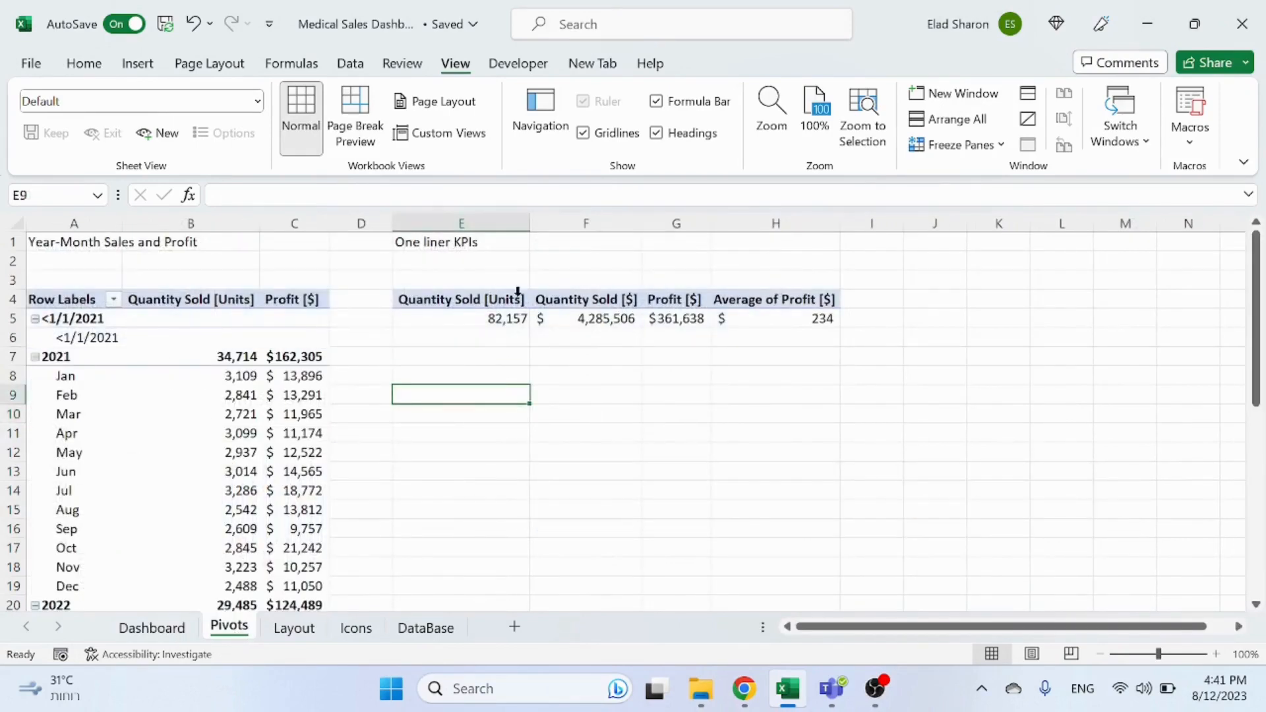
Step: Check PivotTable3's options for the number of deleted items to retain per field
{"action": "left_click", "coordinate": [598, 320]}
{"action": "right_click", "coordinate": [597, 320]}
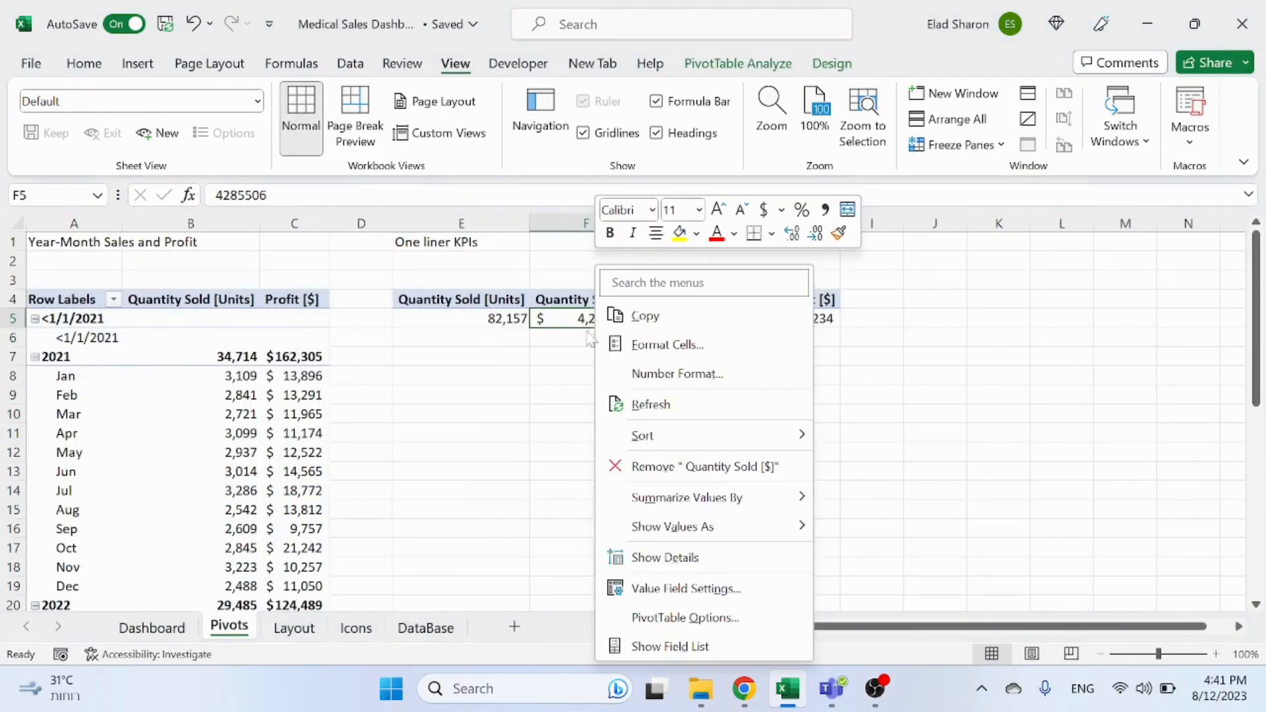
{"action": "left_click", "coordinate": [650, 617]}
{"action": "left_click", "coordinate": [662, 230]}
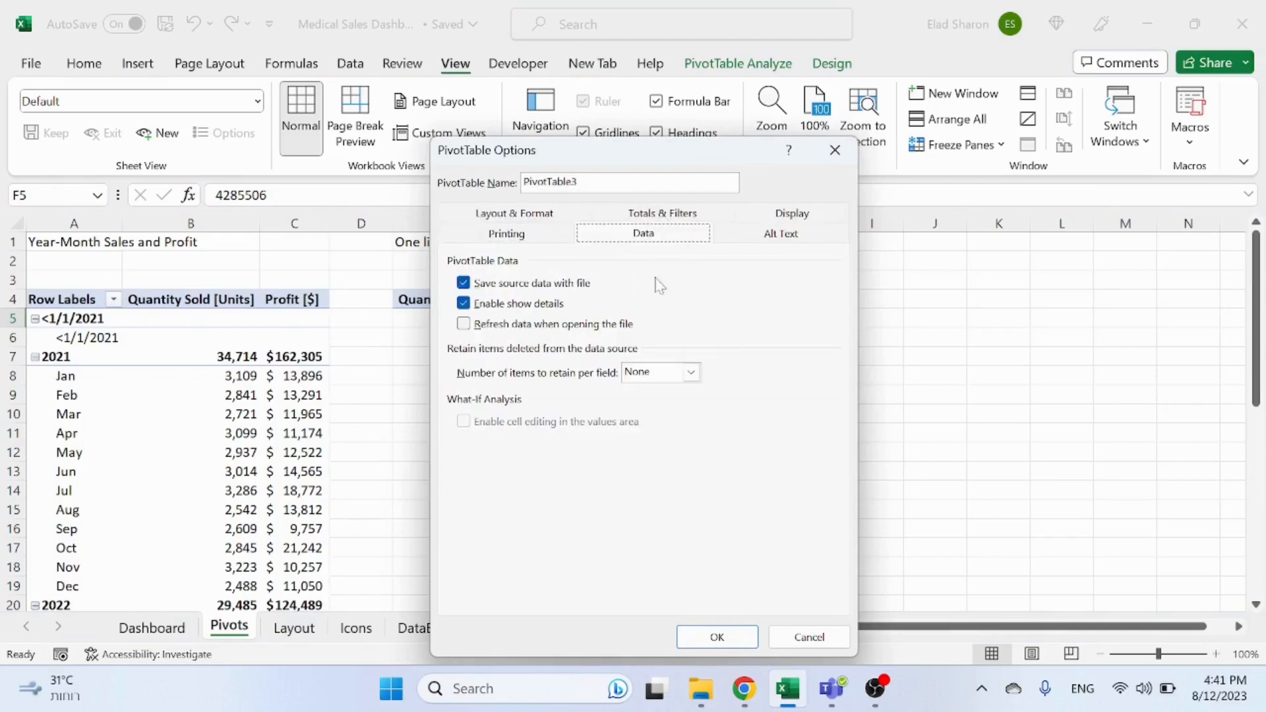
{"action": "left_click", "coordinate": [836, 151]}
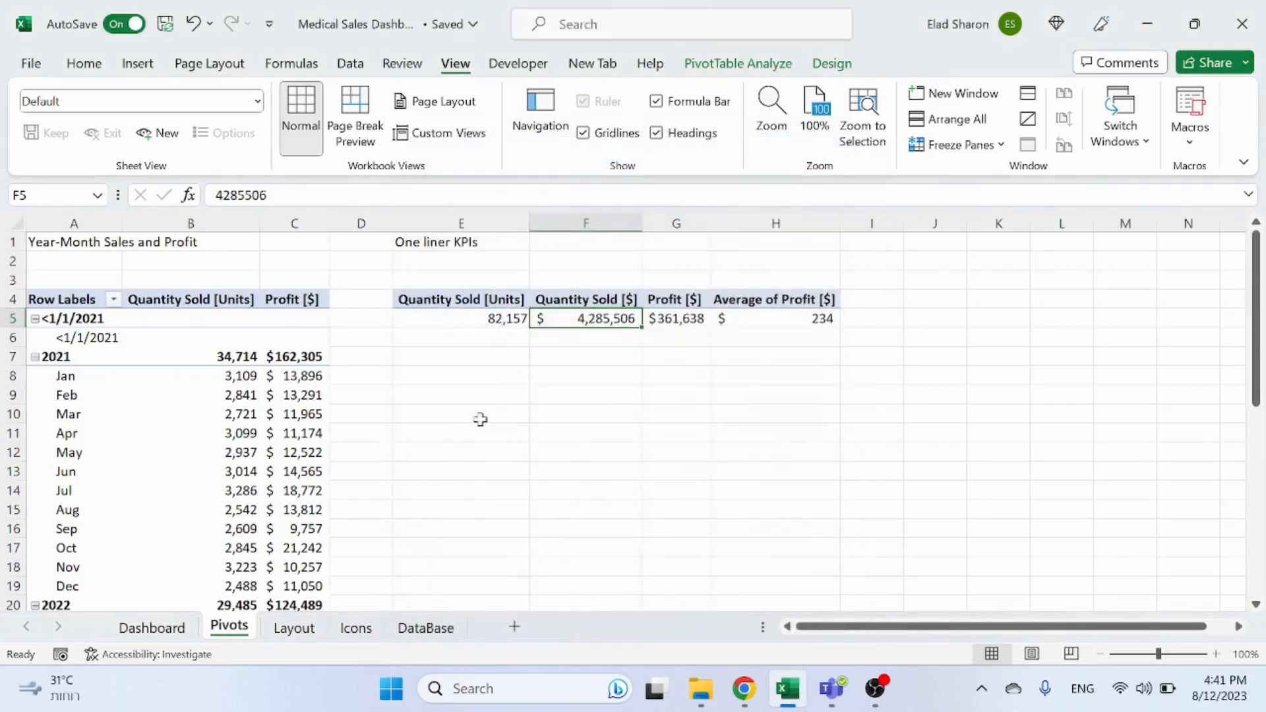
Step: Insert a Date timeline for the year-month pivot table and place it beside the pivot on the Pivots sheet
{"action": "left_click", "coordinate": [485, 394]}
{"action": "left_click", "coordinate": [152, 628]}
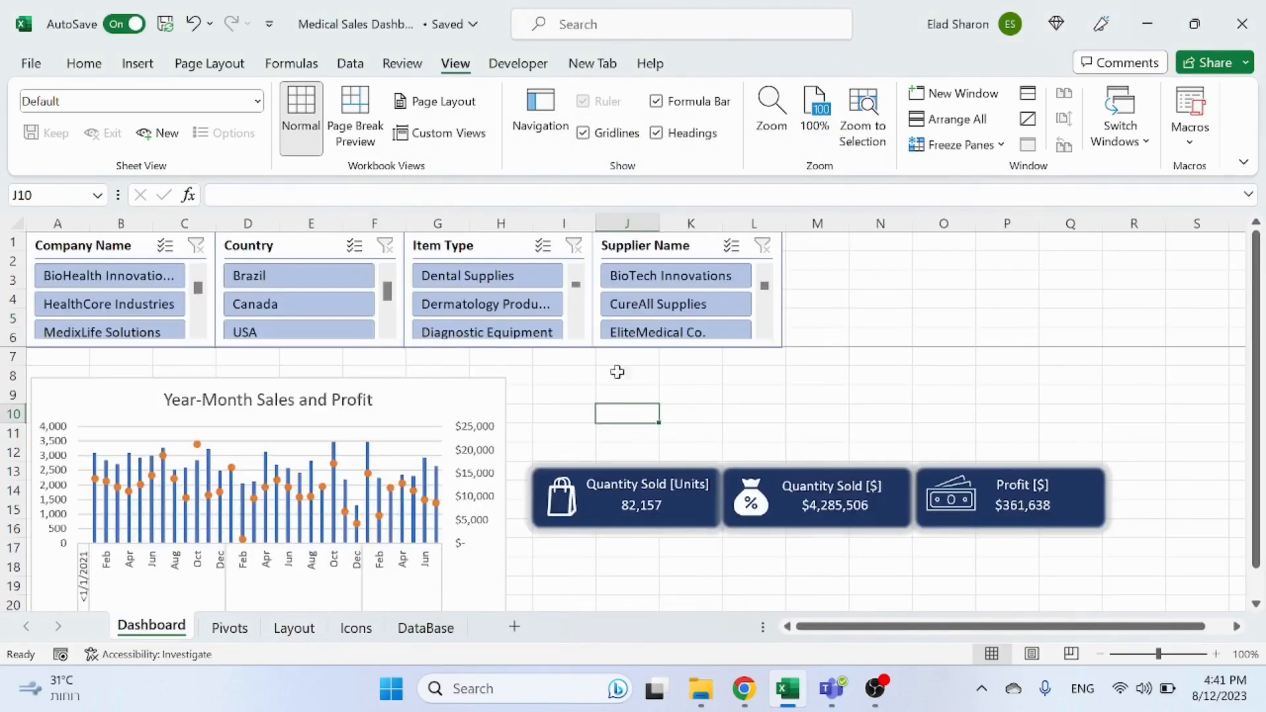
{"action": "left_click", "coordinate": [230, 628]}
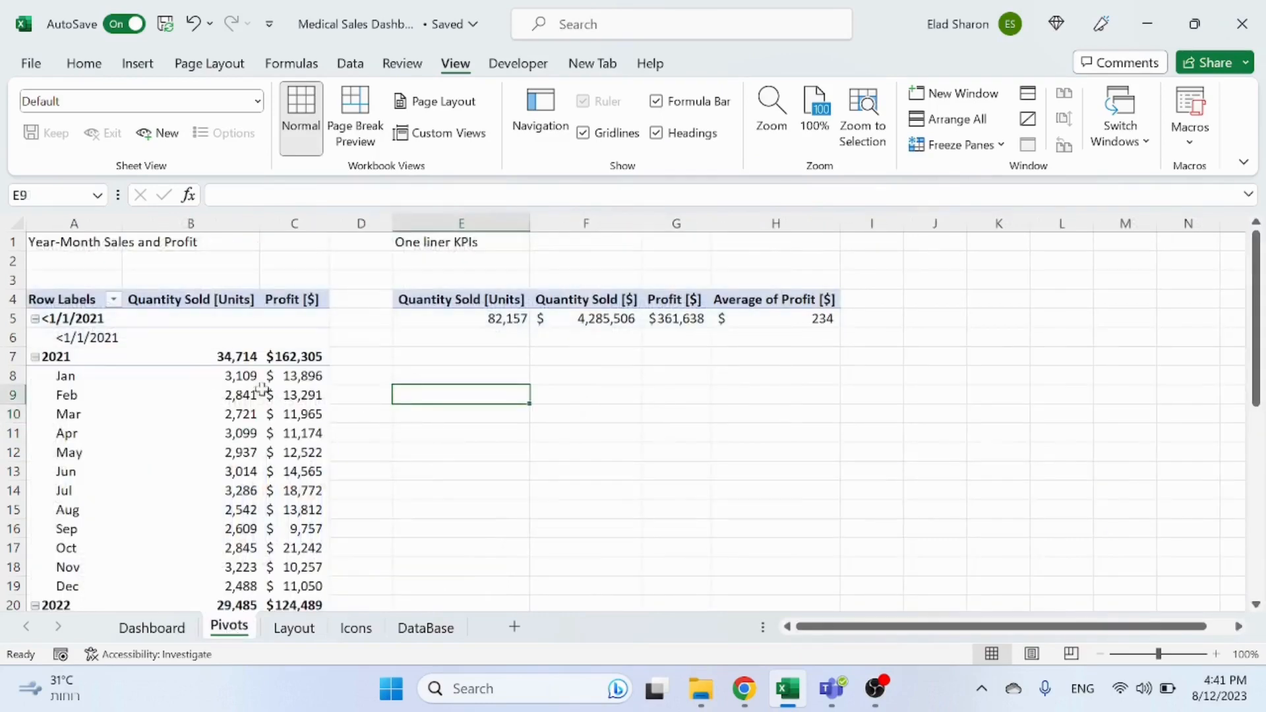
{"action": "left_click", "coordinate": [256, 395]}
{"action": "left_click", "coordinate": [768, 62]}
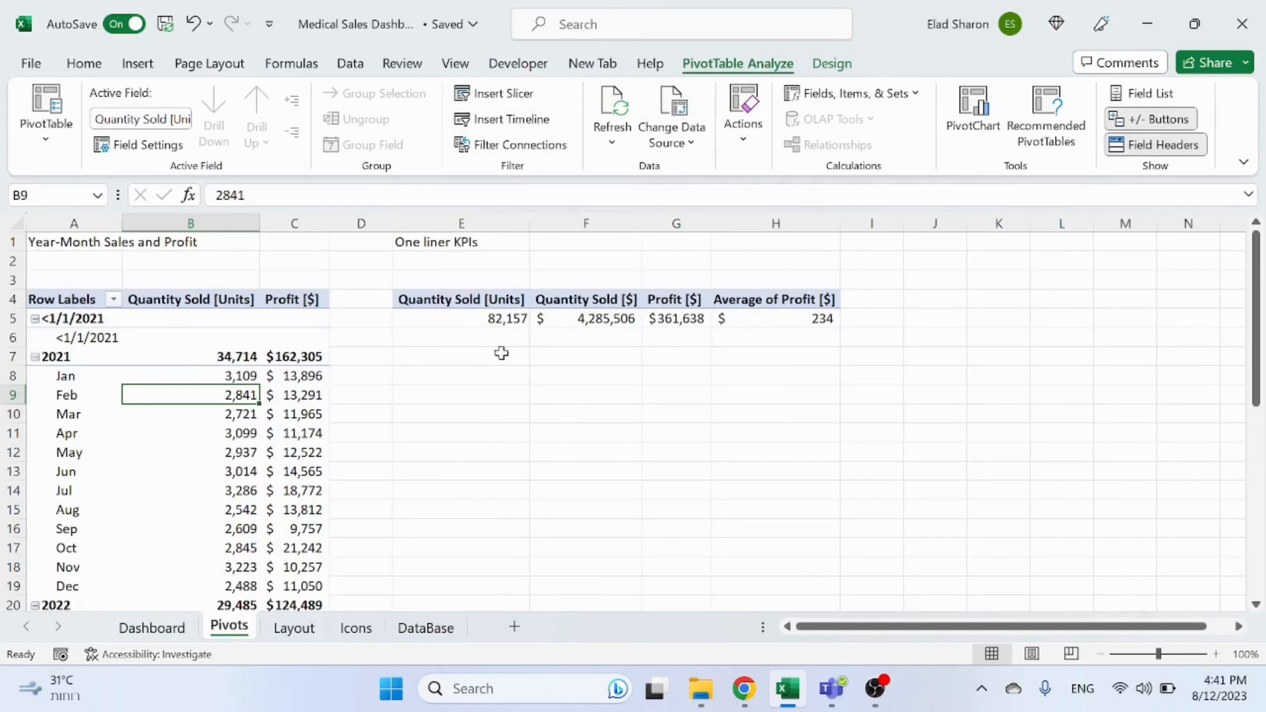
{"action": "left_click", "coordinate": [505, 121]}
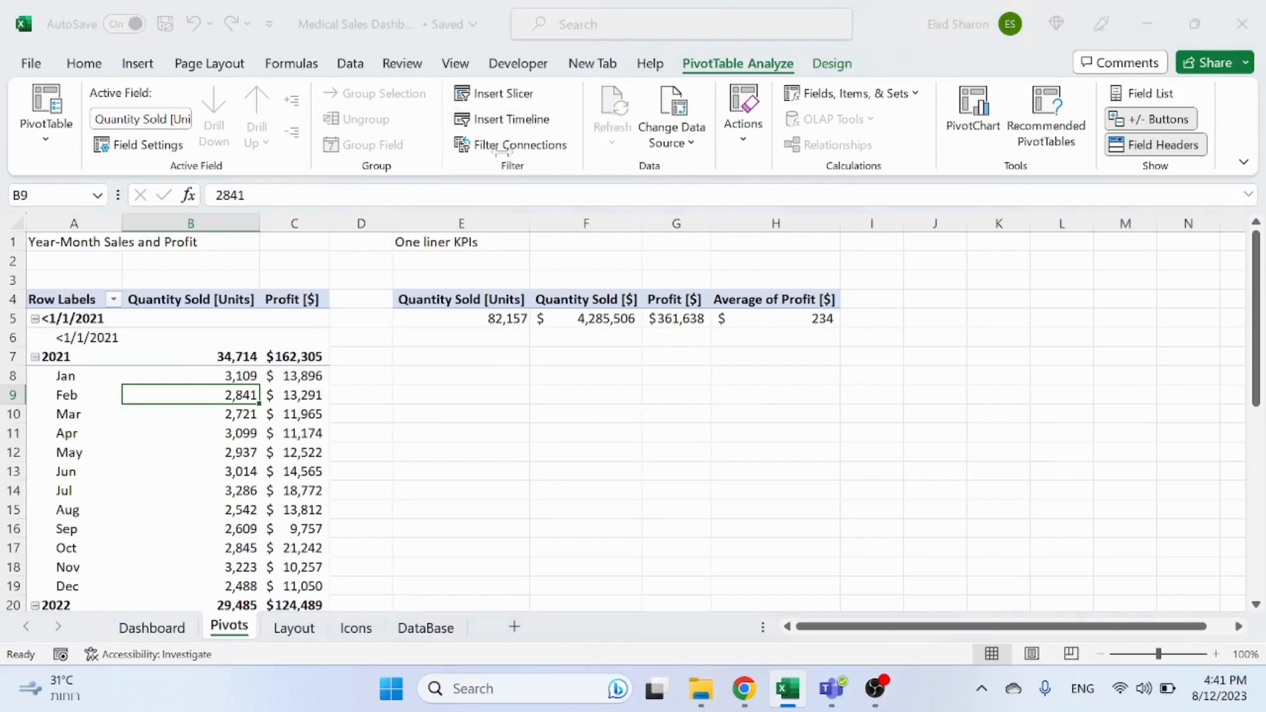
{"action": "left_click", "coordinate": [525, 158]}
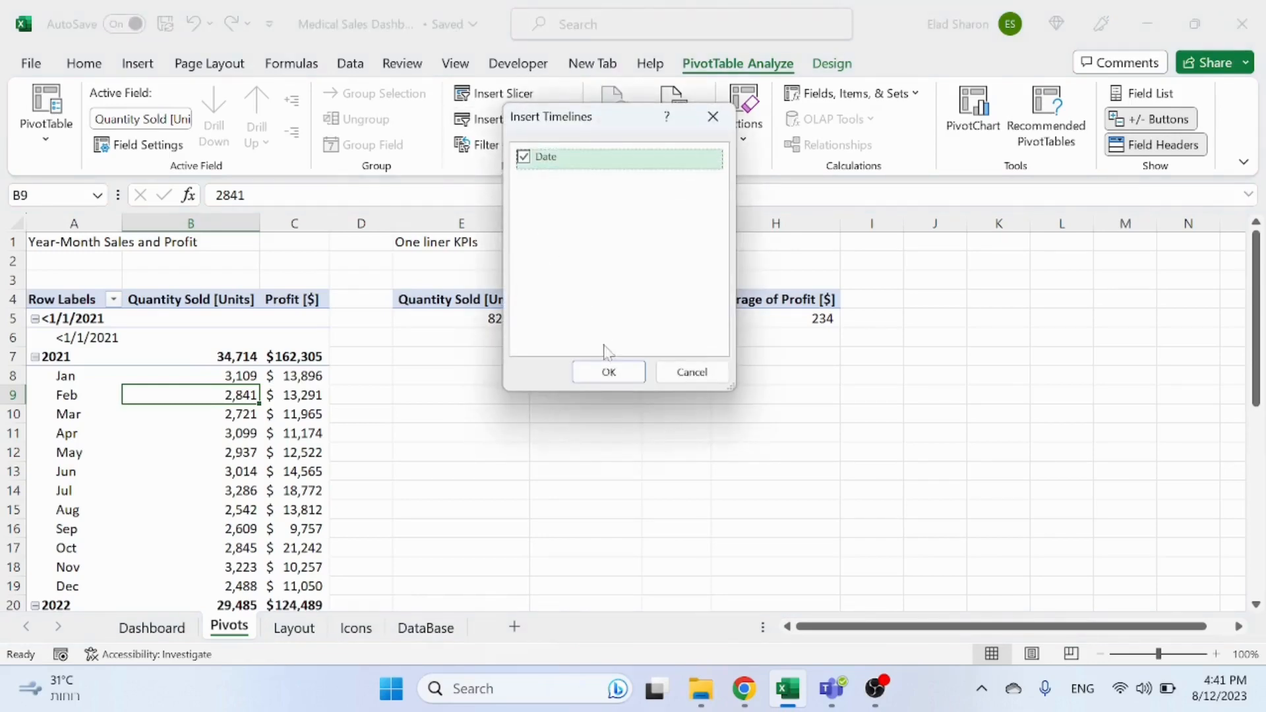
{"action": "left_click", "coordinate": [609, 370]}
{"action": "left_click_drag", "start_coordinate": [653, 389], "coordinate": [564, 386]}
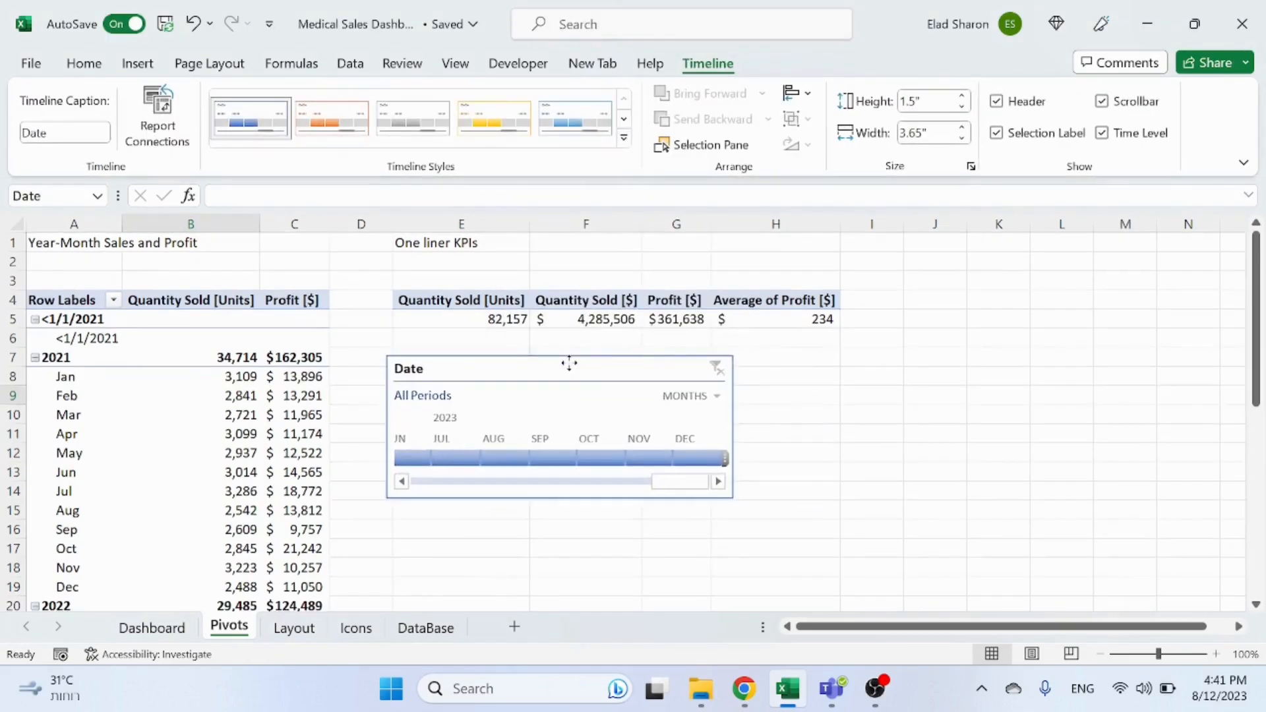
{"action": "left_click", "coordinate": [765, 399]}
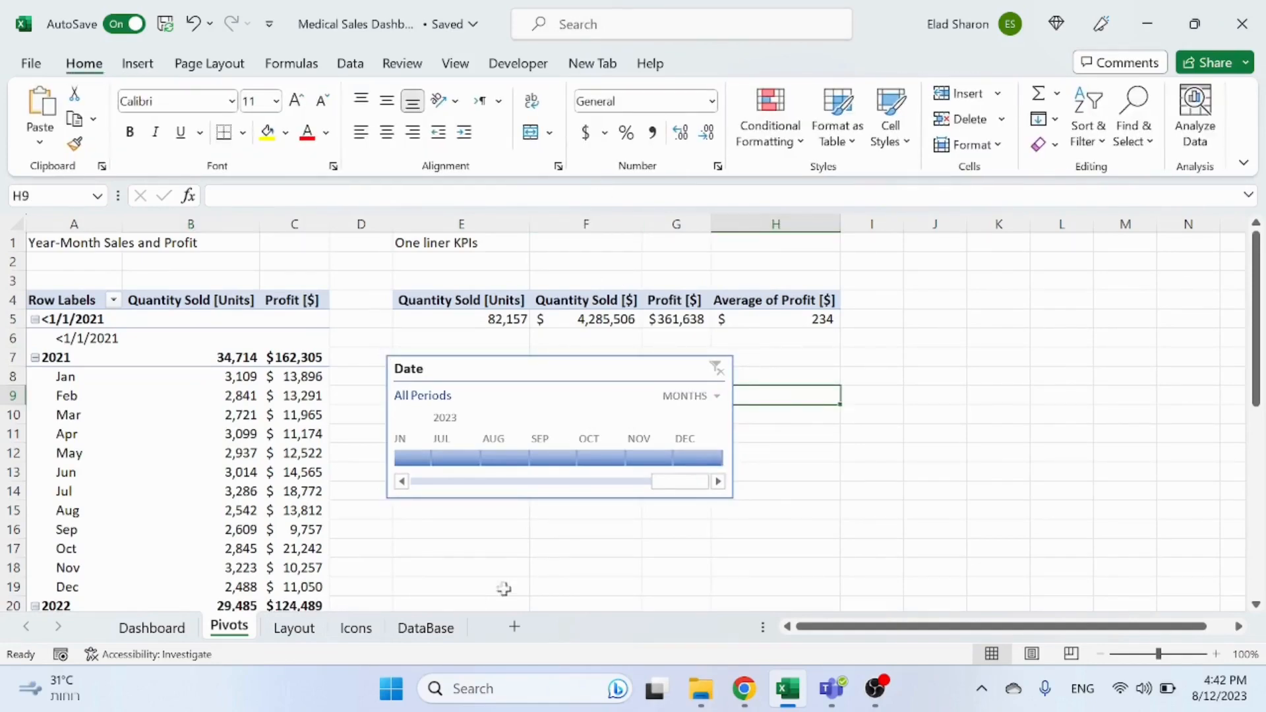
Step: Inspect the Date column values on the DataBase sheet, then return to the Pivots sheet
{"action": "left_click", "coordinate": [426, 627]}
{"action": "left_click", "coordinate": [641, 318]}
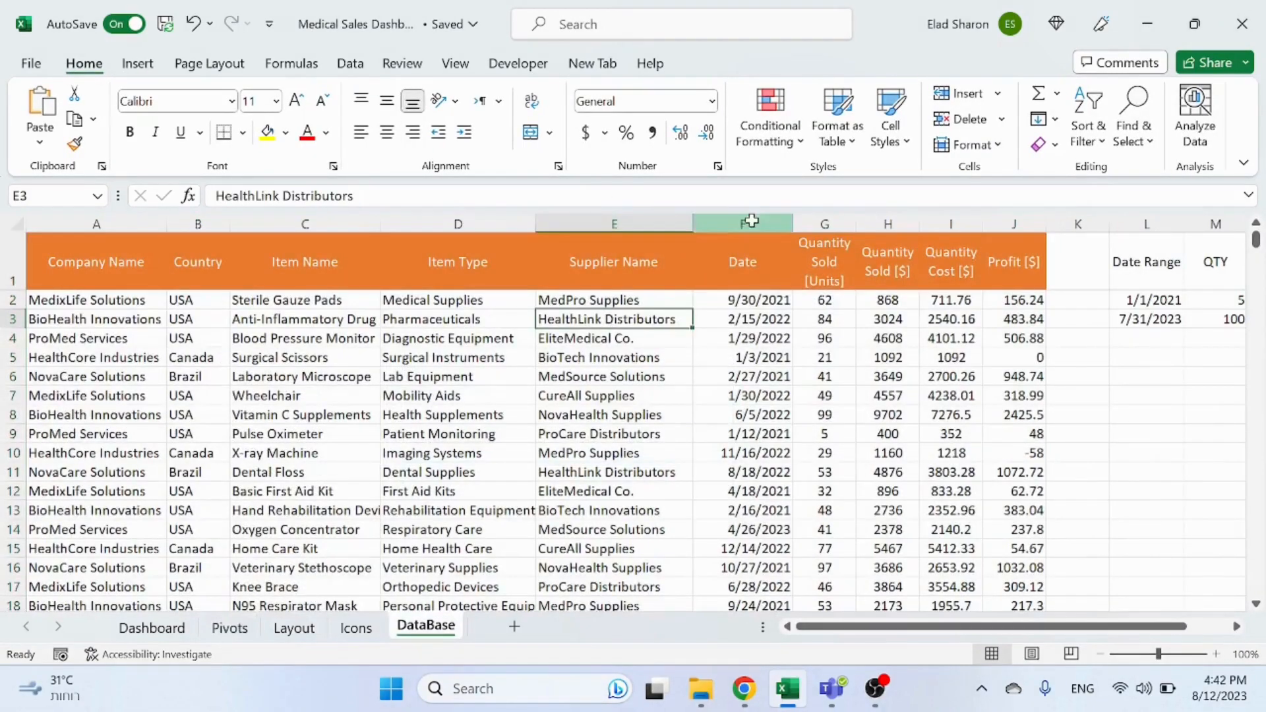
{"action": "left_click", "coordinate": [752, 220]}
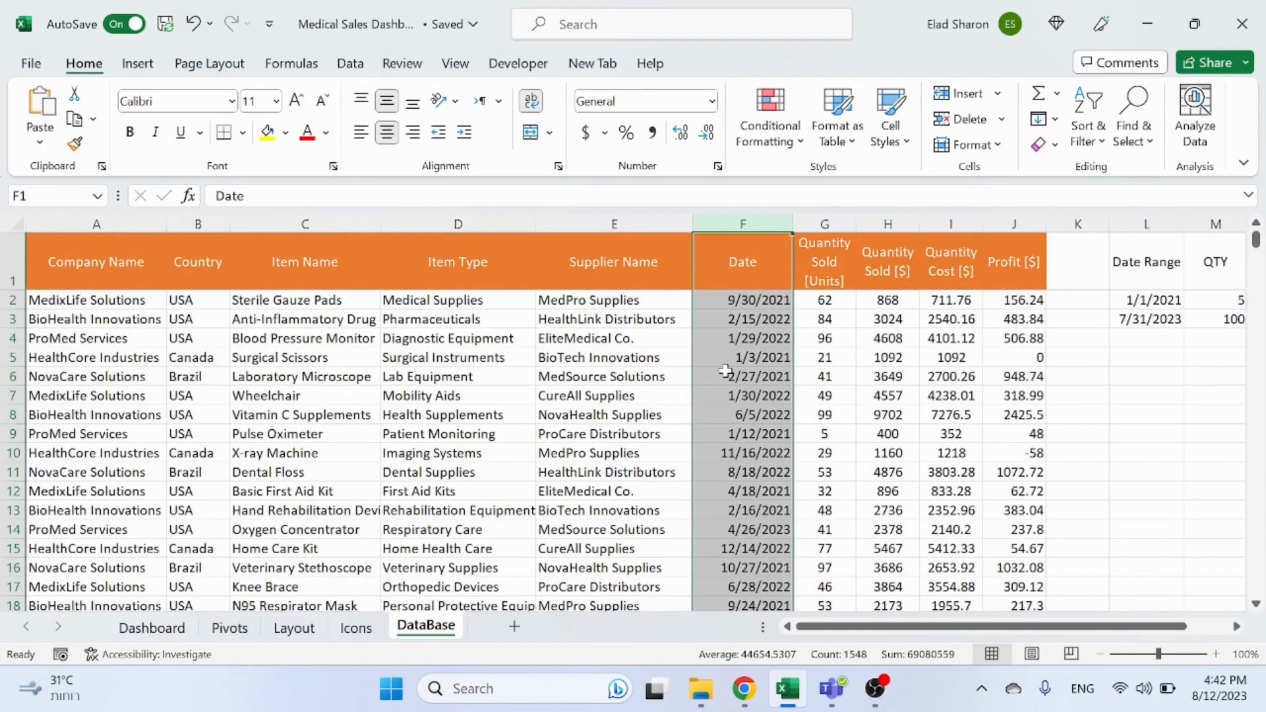
{"action": "left_click", "coordinate": [758, 433]}
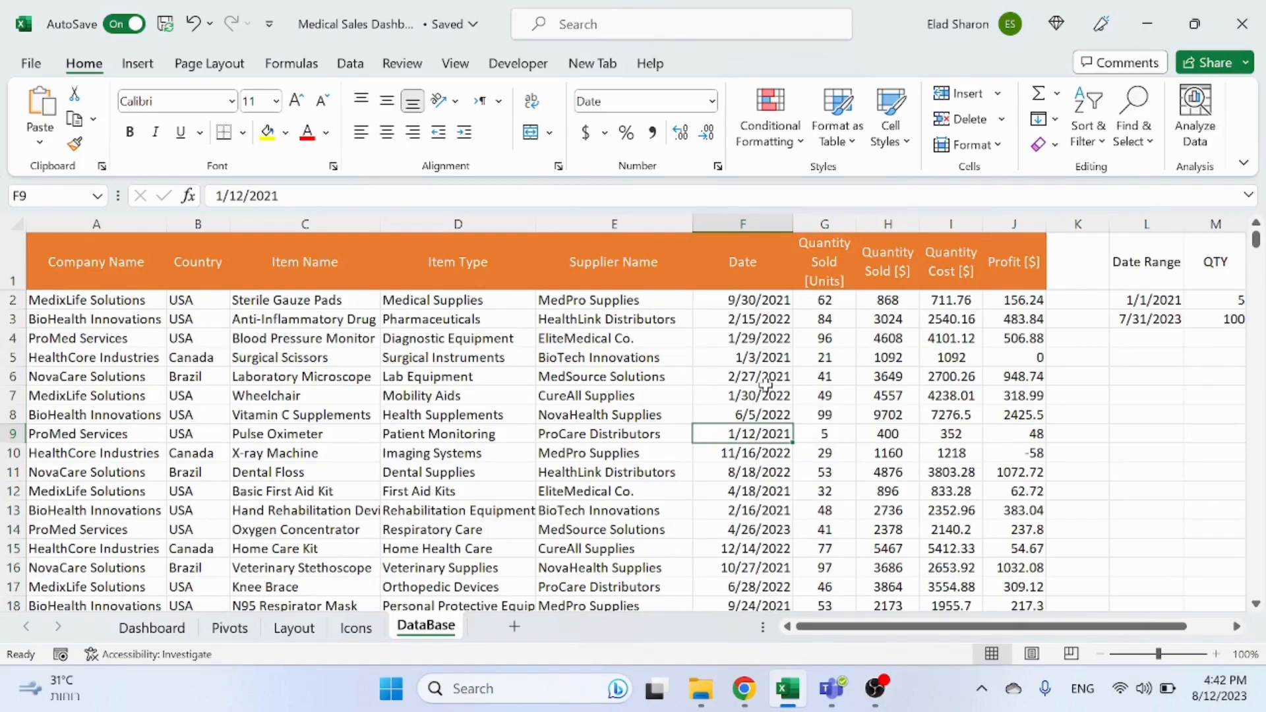
{"action": "left_click", "coordinate": [778, 225]}
{"action": "left_click", "coordinate": [771, 319]}
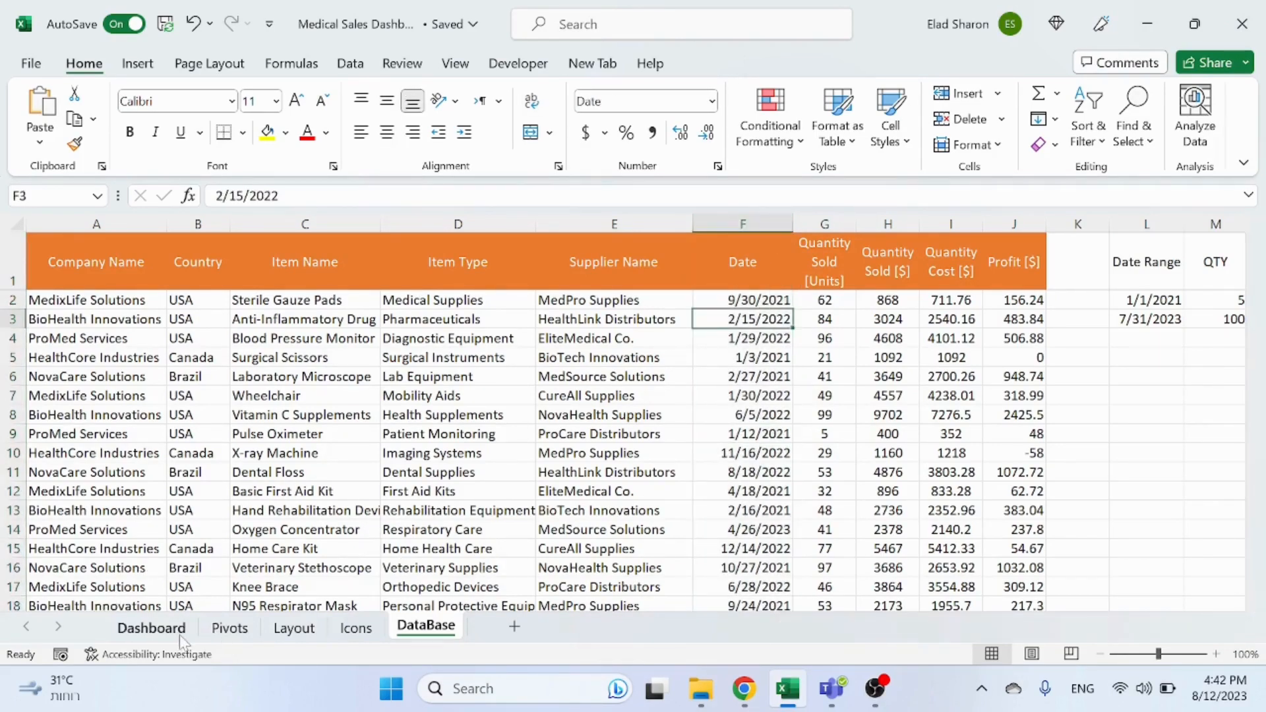
{"action": "left_click", "coordinate": [162, 628]}
{"action": "left_click", "coordinate": [224, 630]}
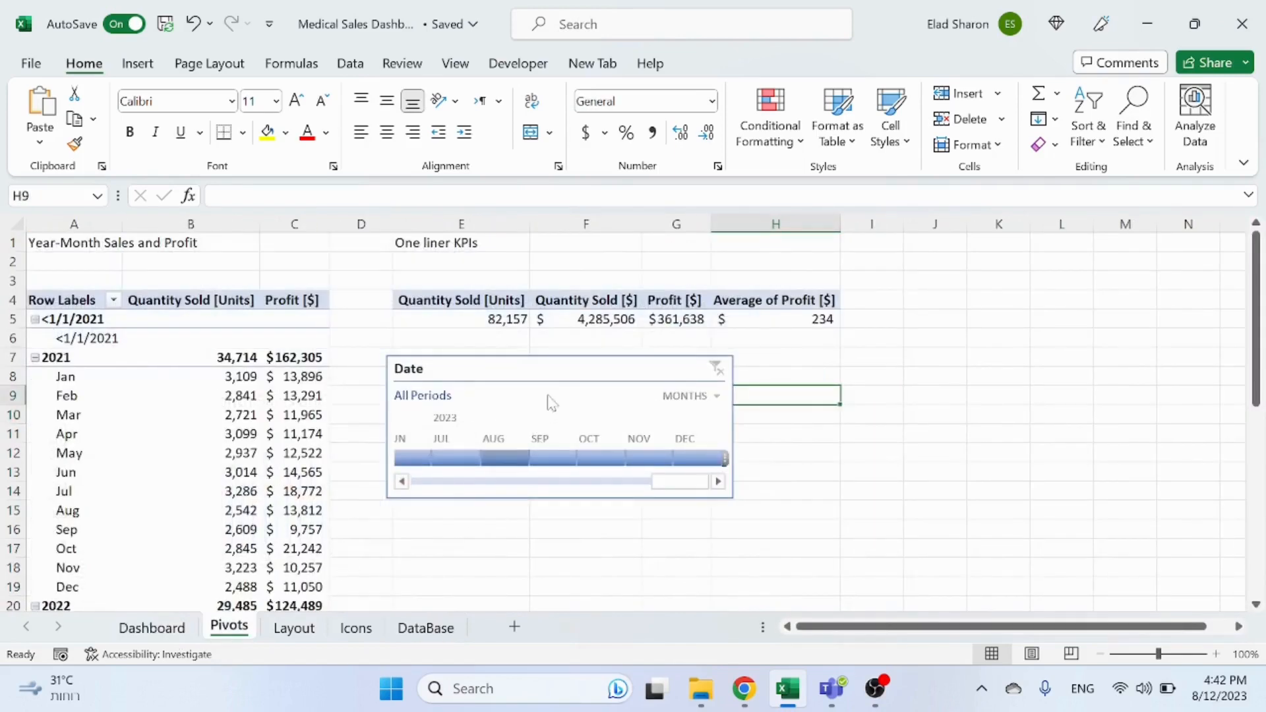
Step: Connect the Date timeline to both PivotTable2 and PivotTable3 through its report connections
{"action": "right_click", "coordinate": [562, 381]}
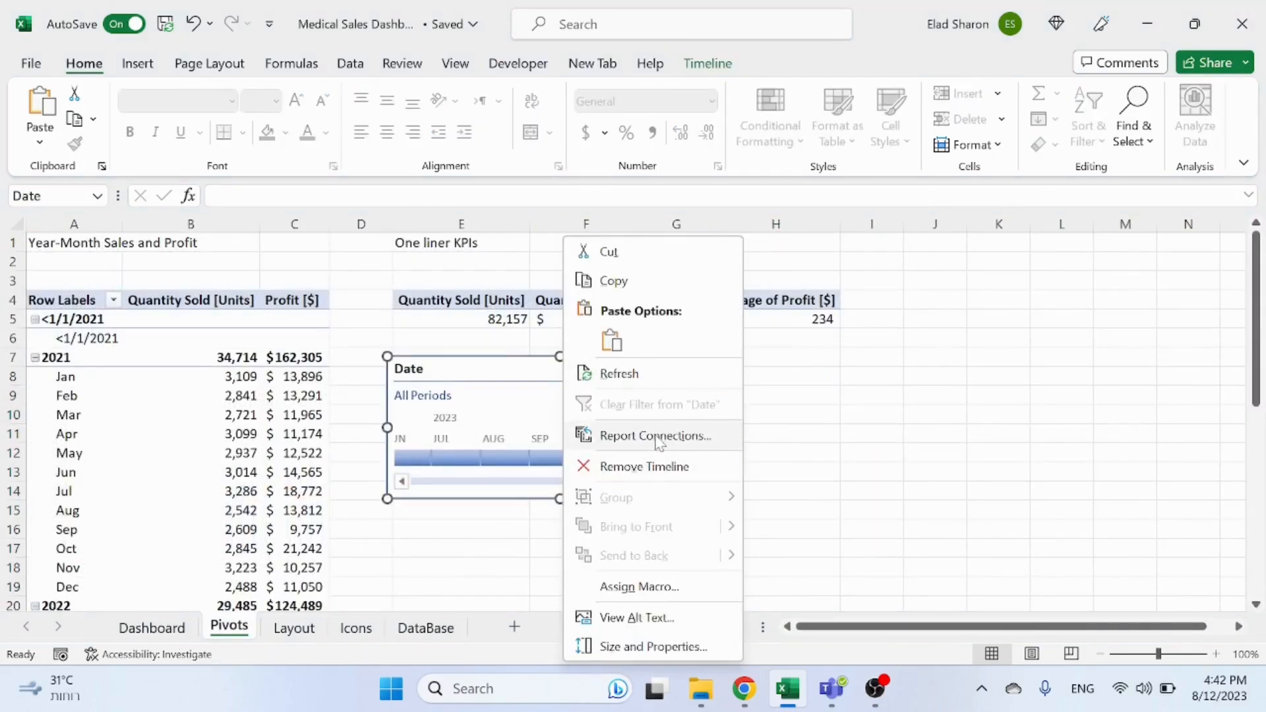
{"action": "left_click", "coordinate": [657, 438]}
{"action": "left_click", "coordinate": [504, 479]}
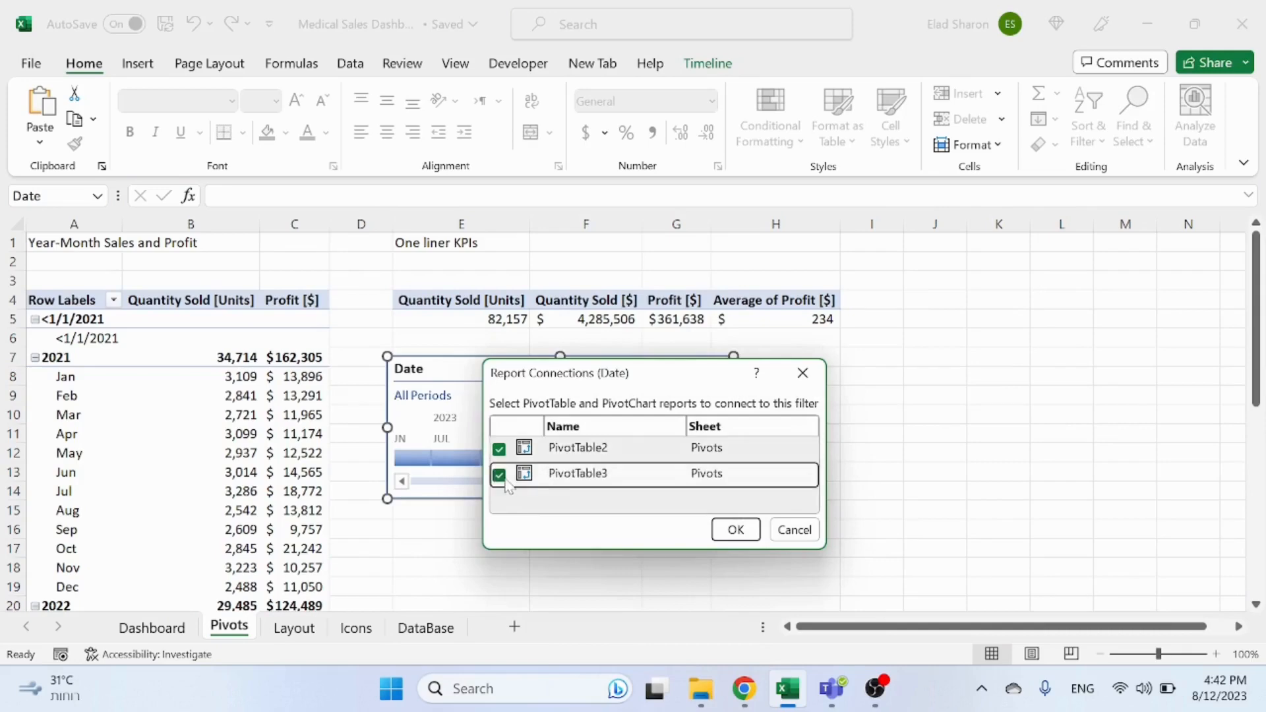
{"action": "left_click", "coordinate": [732, 530]}
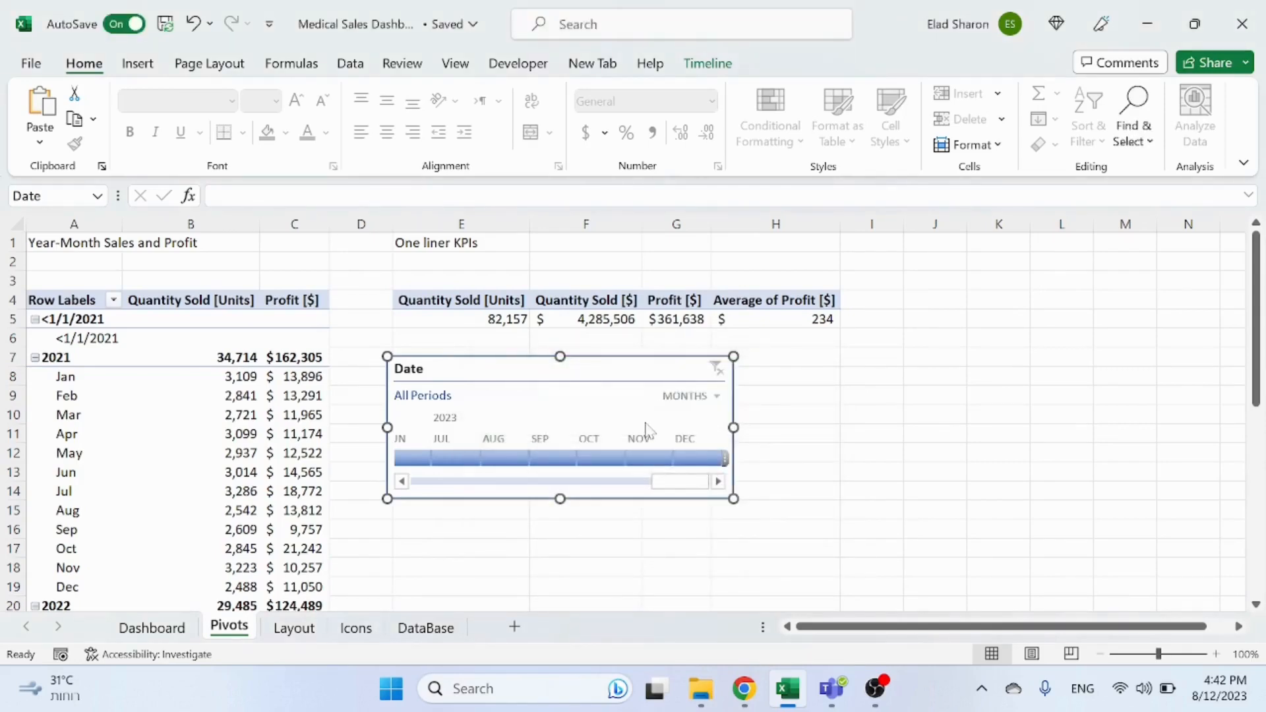
Step: Move the Date timeline to the Dashboard sheet and place it beside the Supplier Name slicer at the top
{"action": "key", "text": "ctrl+x"}
{"action": "left_click", "coordinate": [151, 628]}
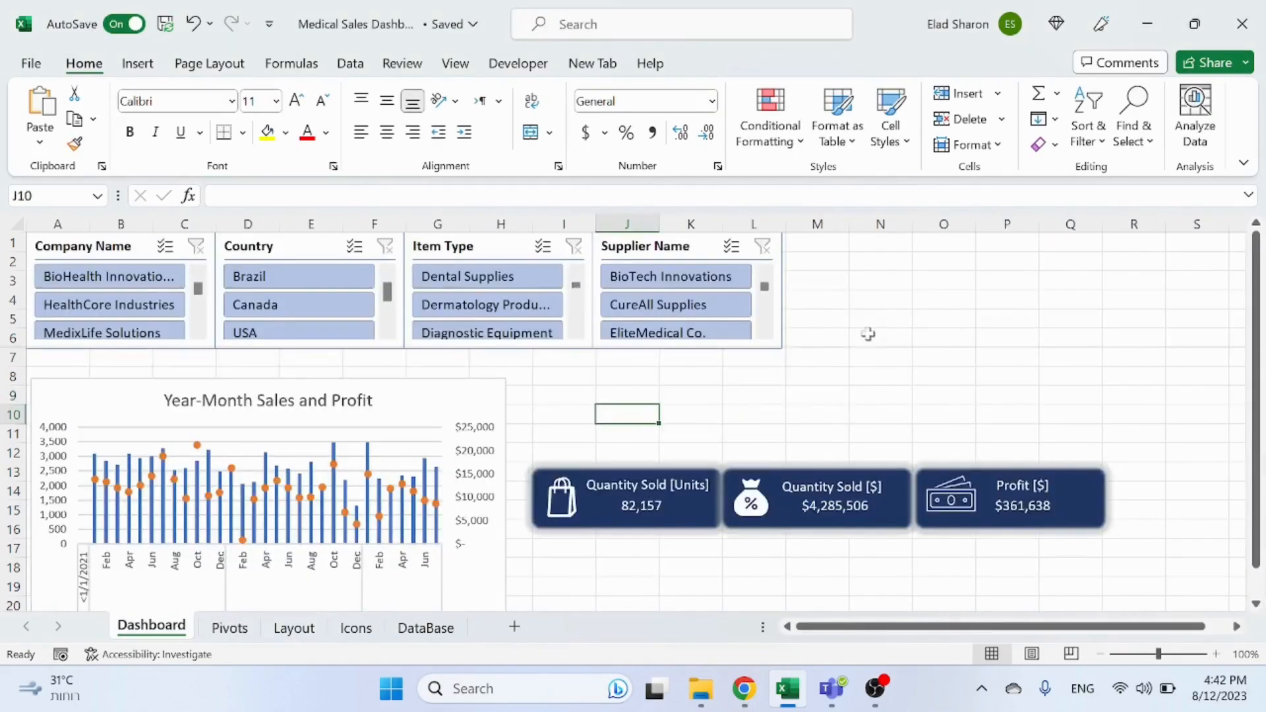
{"action": "key", "text": "ctrl+v"}
{"action": "left_click_drag", "start_coordinate": [964, 325], "coordinate": [898, 246]}
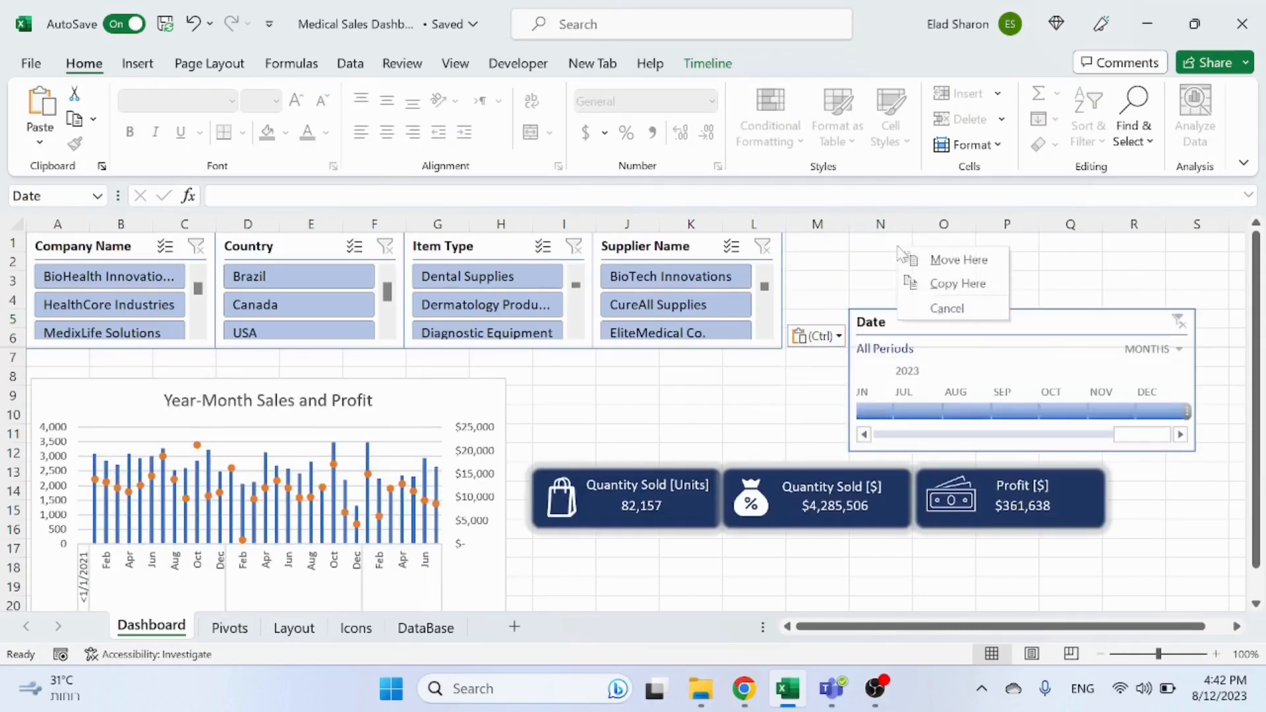
{"action": "left_click", "coordinate": [1071, 326]}
{"action": "left_click_drag", "start_coordinate": [1056, 306], "coordinate": [993, 234]}
{"action": "left_click", "coordinate": [752, 413]}
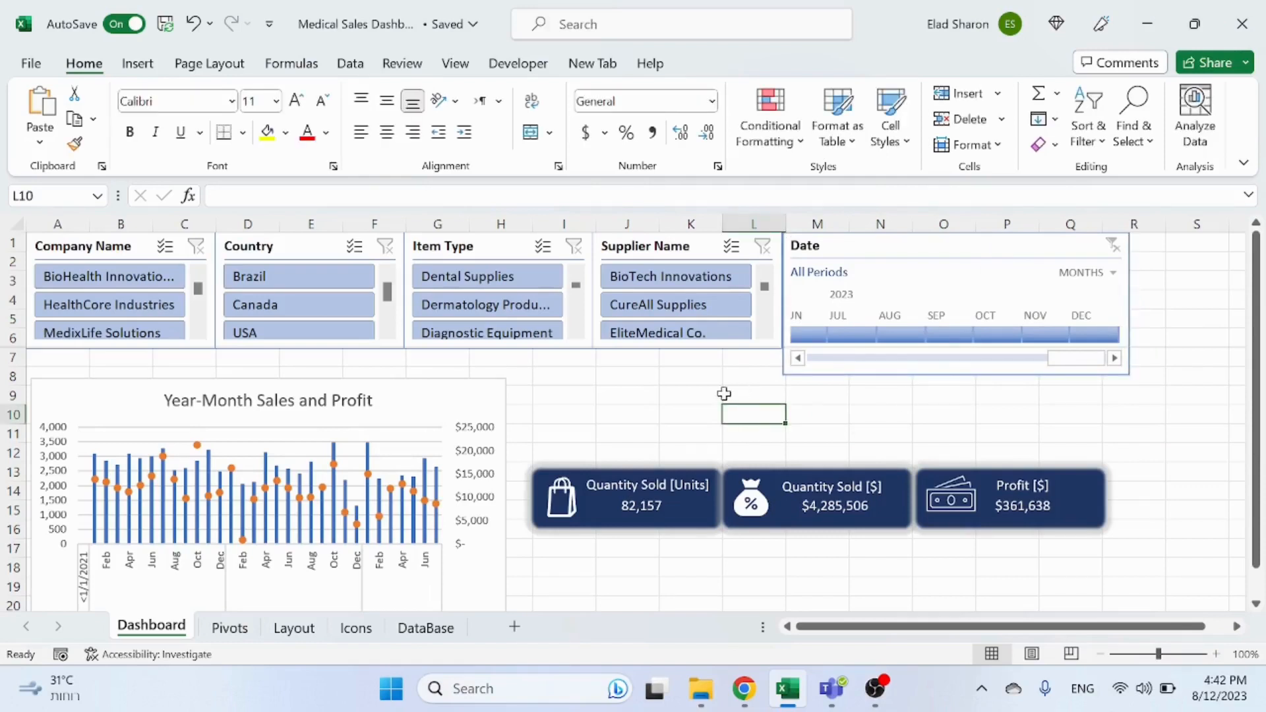
Step: Resize the Date timeline's height to line up with the slicers' bottom edge
{"action": "left_click", "coordinate": [967, 377]}
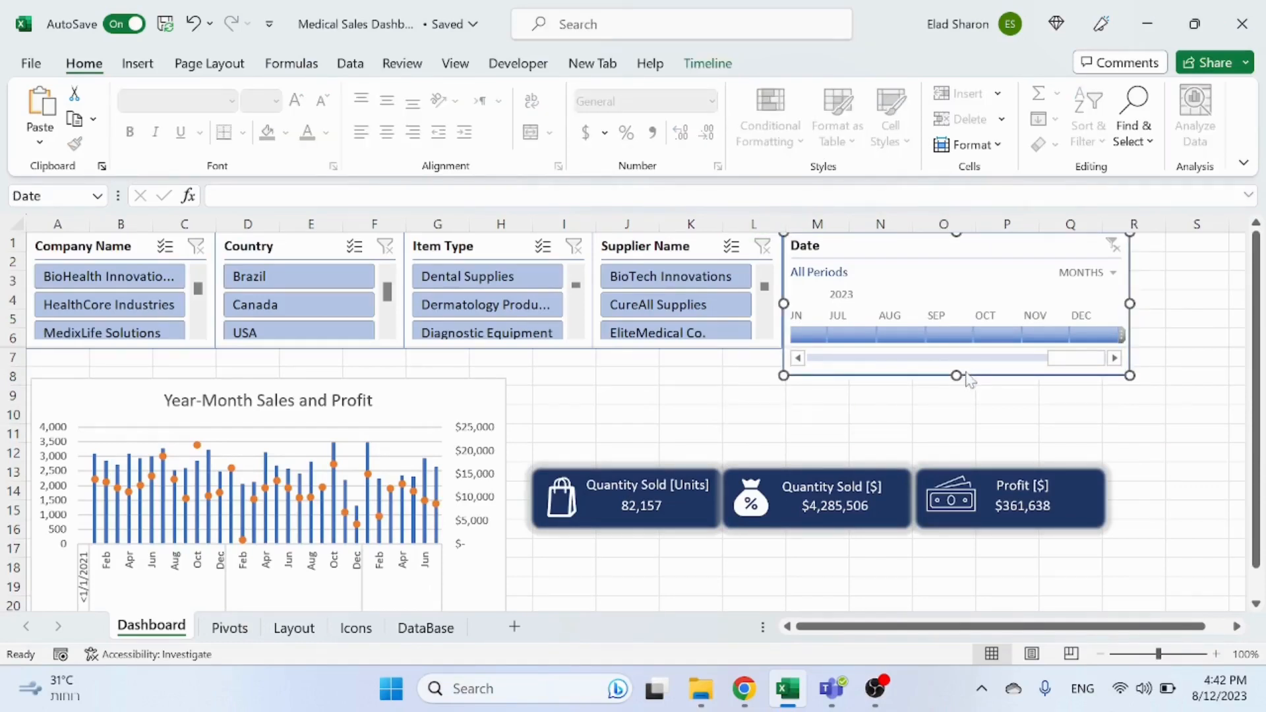
{"action": "left_click_drag", "start_coordinate": [953, 338], "coordinate": [947, 379]}
{"action": "left_click", "coordinate": [919, 395]}
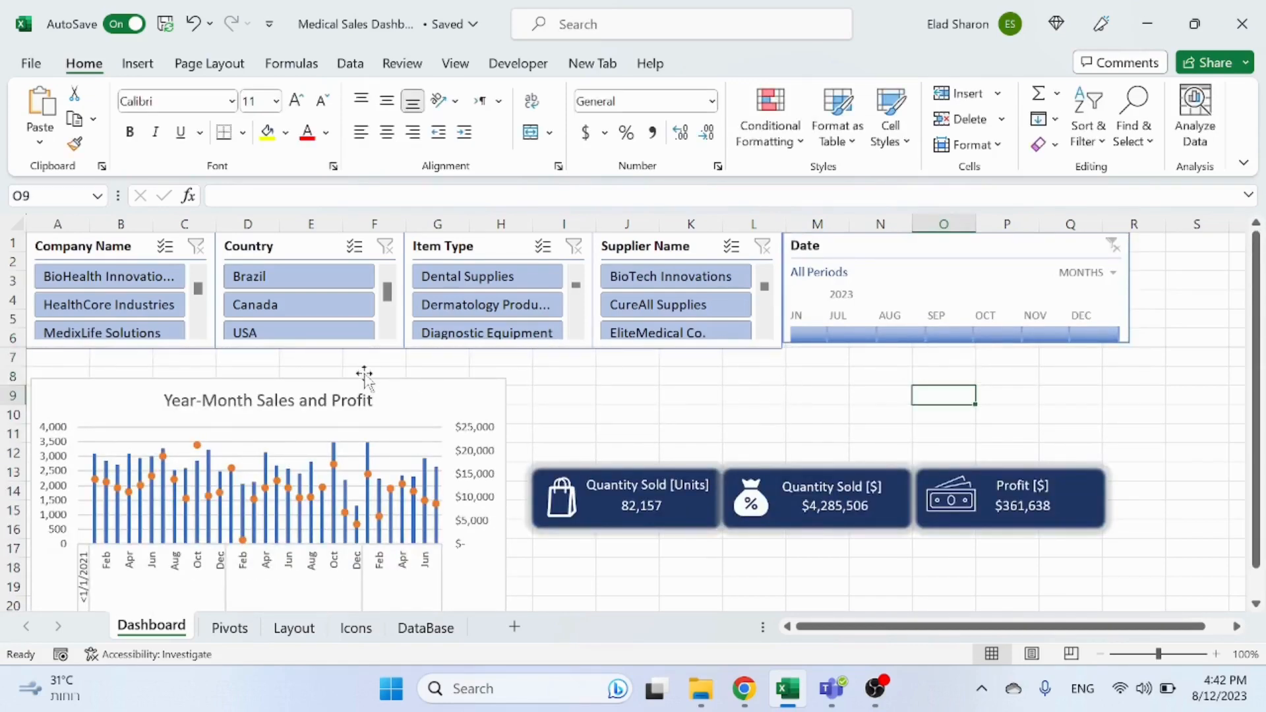
{"action": "left_click", "coordinate": [1009, 226]}
{"action": "left_click", "coordinate": [948, 343]}
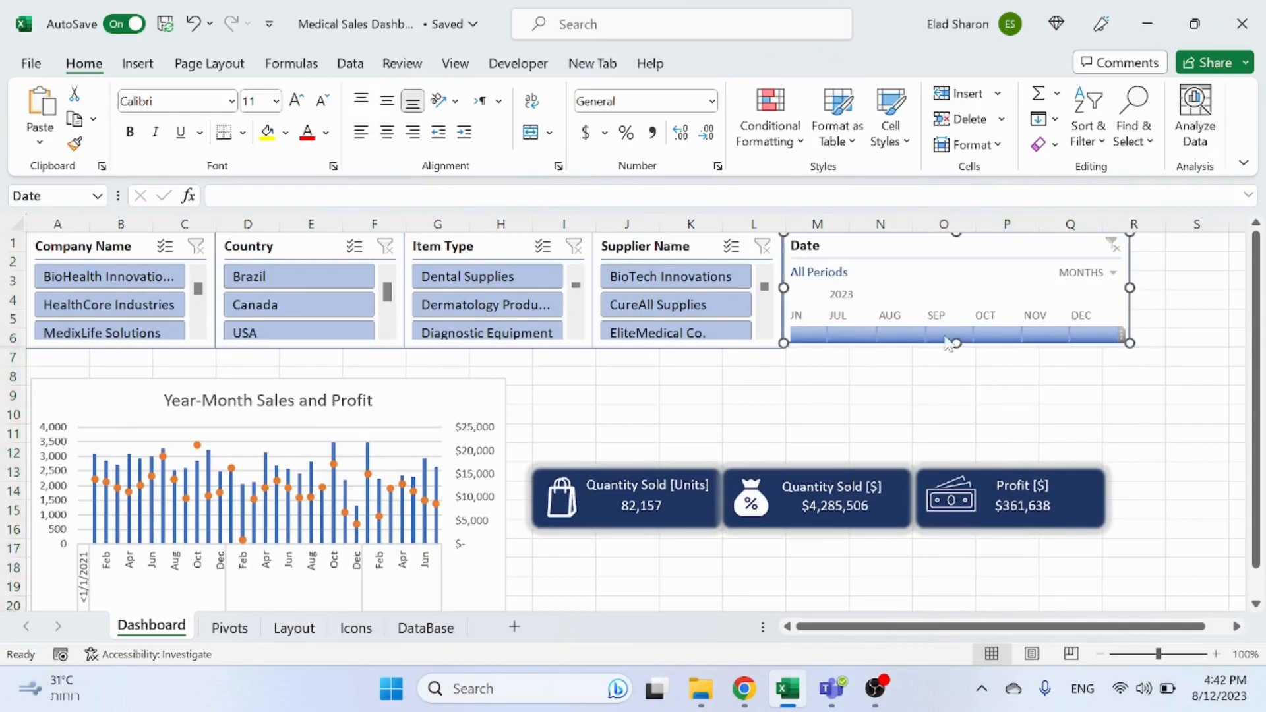
{"action": "left_click_drag", "start_coordinate": [956, 344], "coordinate": [953, 369]}
{"action": "left_click", "coordinate": [907, 398]}
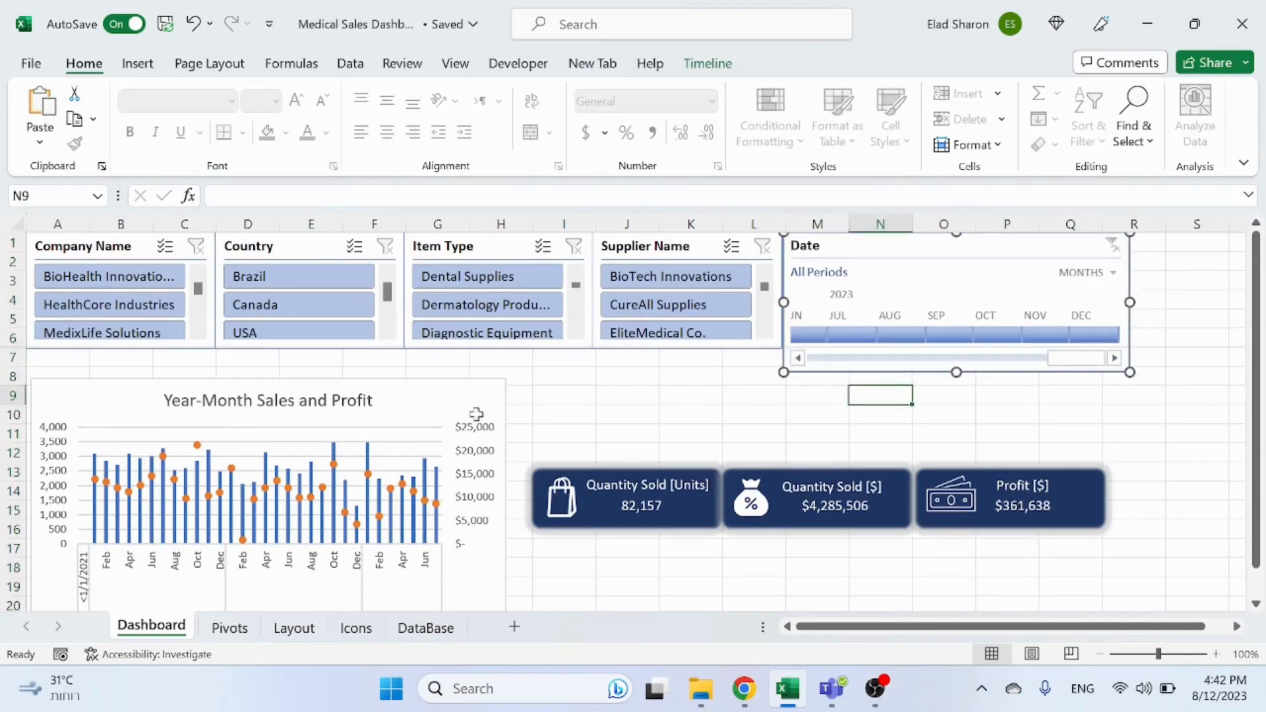
Step: Increase the height of row 6 so the slicers and timeline sit above the chart
{"action": "mouse_move", "coordinate": [22, 348]}
{"action": "left_mouse_down"}
{"action": "mouse_move", "coordinate": [22, 368]}
{"action": "mouse_move", "coordinate": [22, 356]}
{"action": "left_mouse_up"}
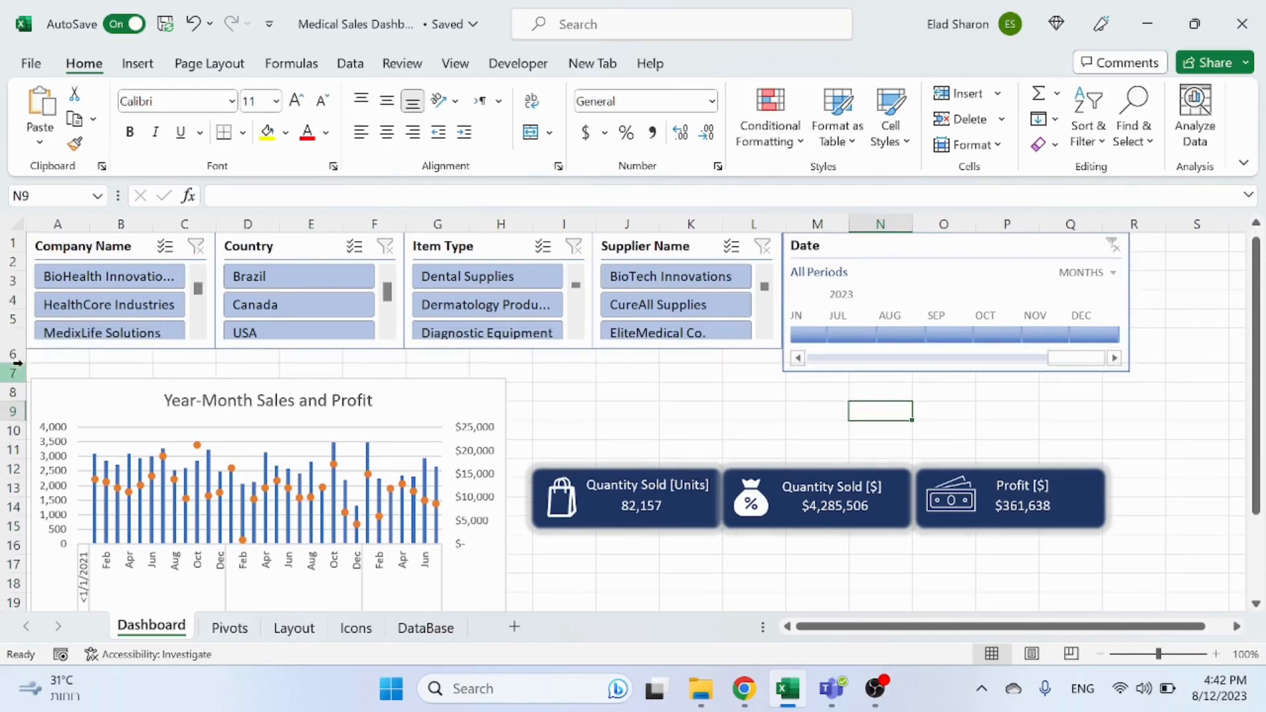
{"action": "left_click", "coordinate": [13, 373]}
{"action": "left_click", "coordinate": [122, 355]}
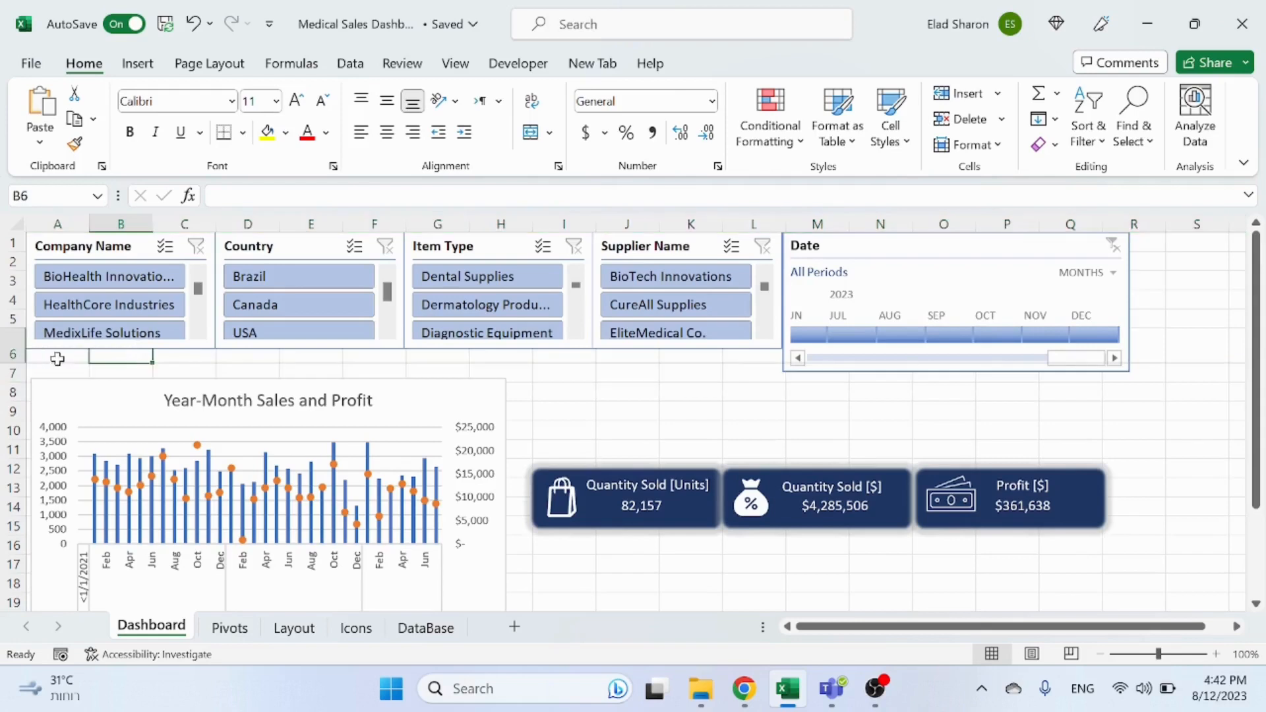
{"action": "left_click_drag", "start_coordinate": [22, 362], "coordinate": [19, 374]}
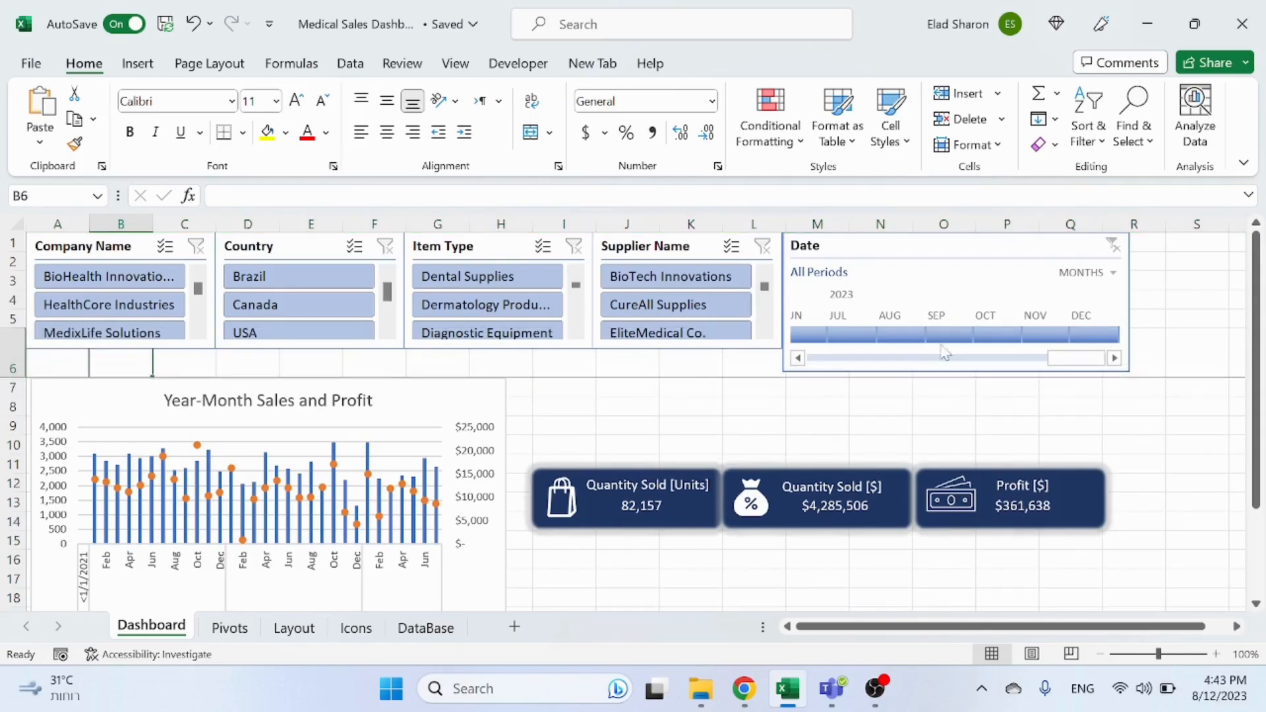
Step: Review the timeline's size and properties positioning options in the format pane, then close it
{"action": "right_click", "coordinate": [1010, 239]}
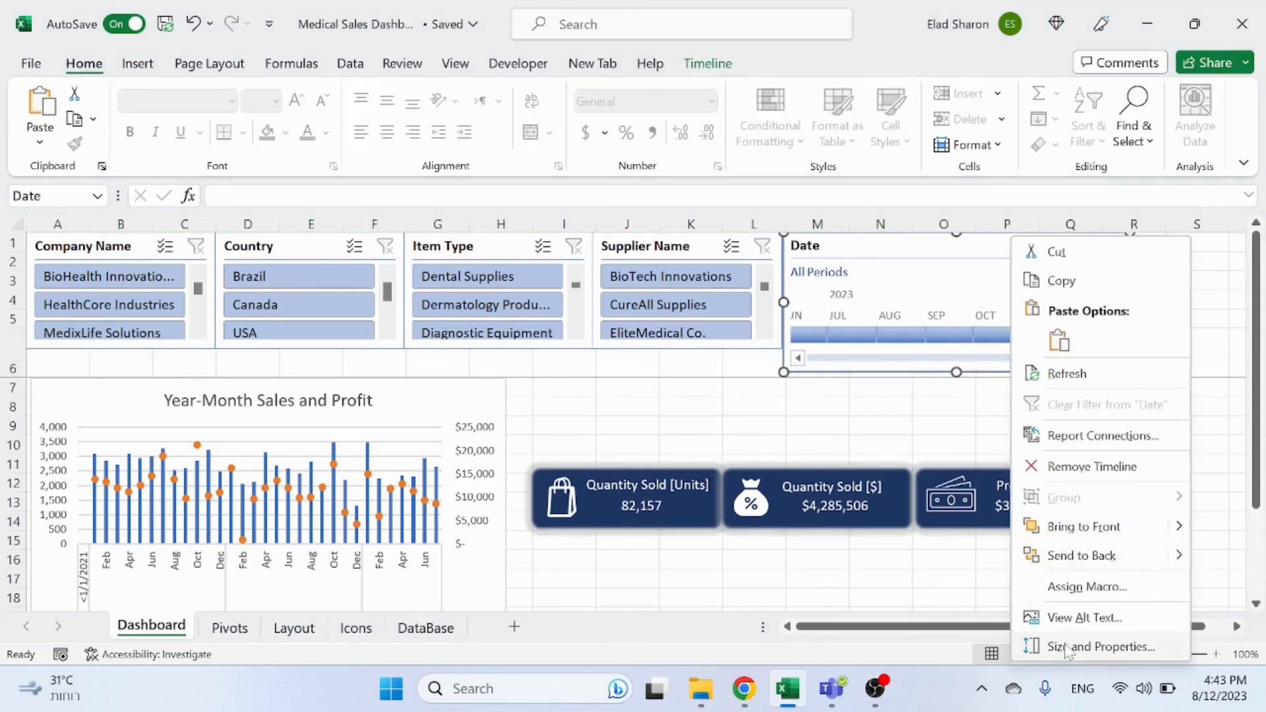
{"action": "left_click", "coordinate": [1066, 648]}
{"action": "scroll", "coordinate": [1065, 561], "scroll_direction": "down", "scroll_amount": 3}
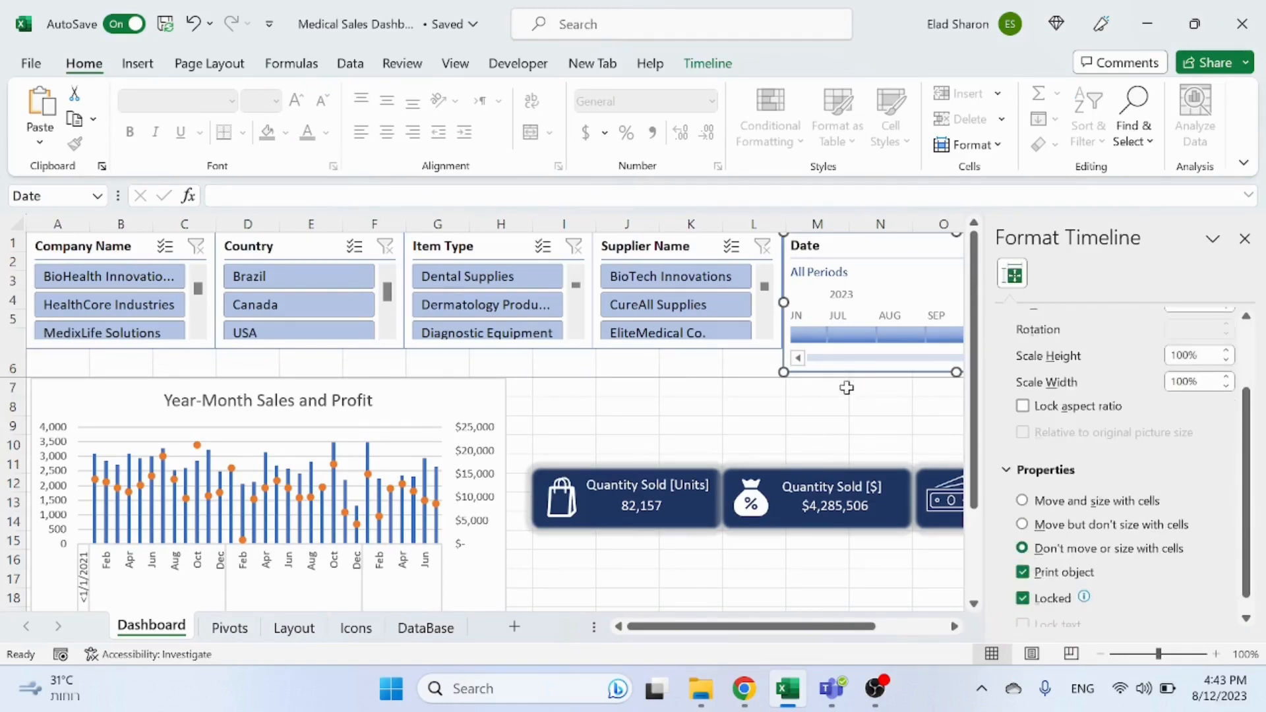
{"action": "left_click", "coordinate": [884, 404]}
{"action": "left_click", "coordinate": [1246, 238]}
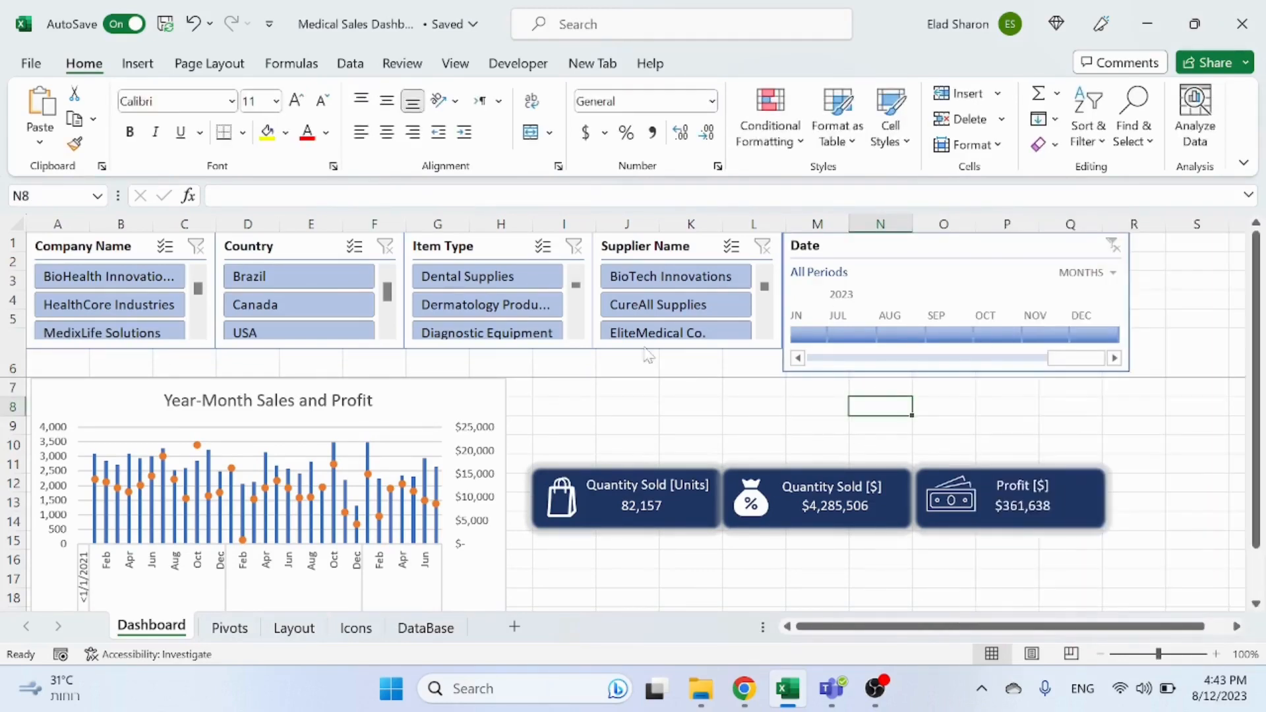
Step: Select all four slicers and stretch their height to match the Date timeline
{"action": "left_click", "coordinate": [111, 244]}
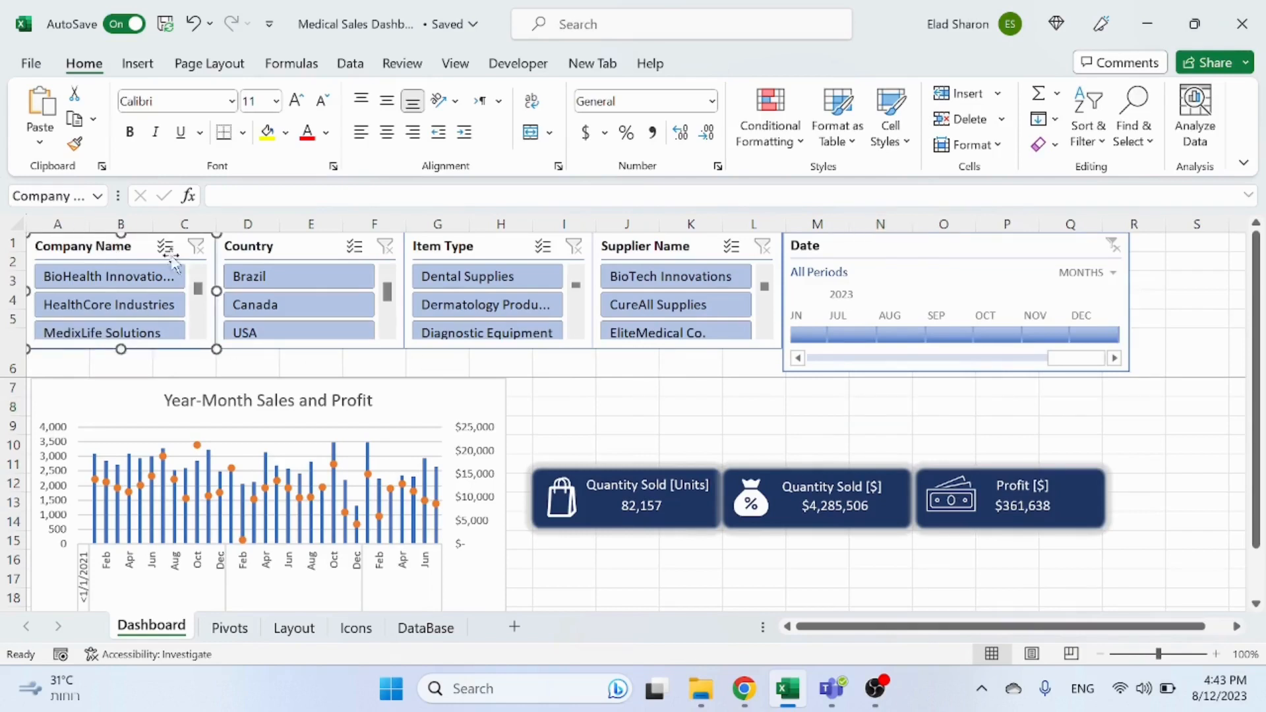
{"action": "left_click", "coordinate": [367, 256], "text": "ctrl"}
{"action": "left_click", "coordinate": [469, 252], "text": "ctrl"}
{"action": "left_click", "coordinate": [650, 251], "text": "ctrl"}
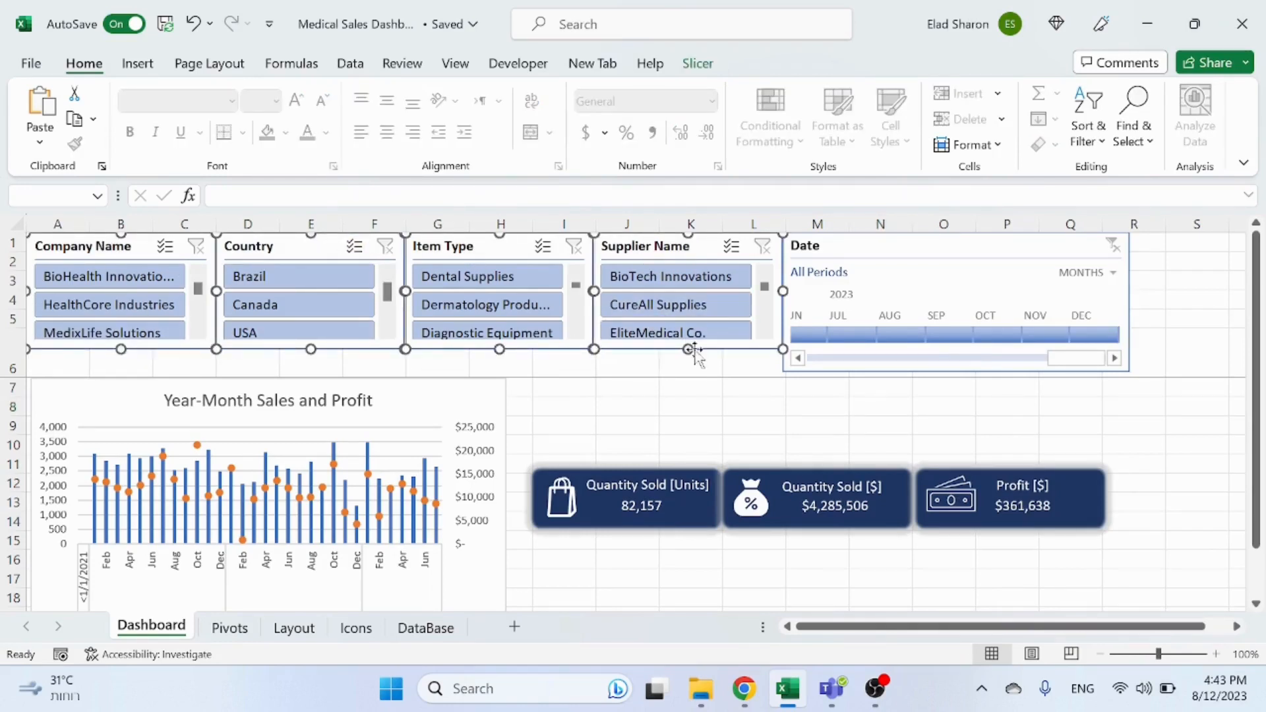
{"action": "left_click_drag", "start_coordinate": [690, 349], "coordinate": [699, 378]}
{"action": "left_click", "coordinate": [784, 405]}
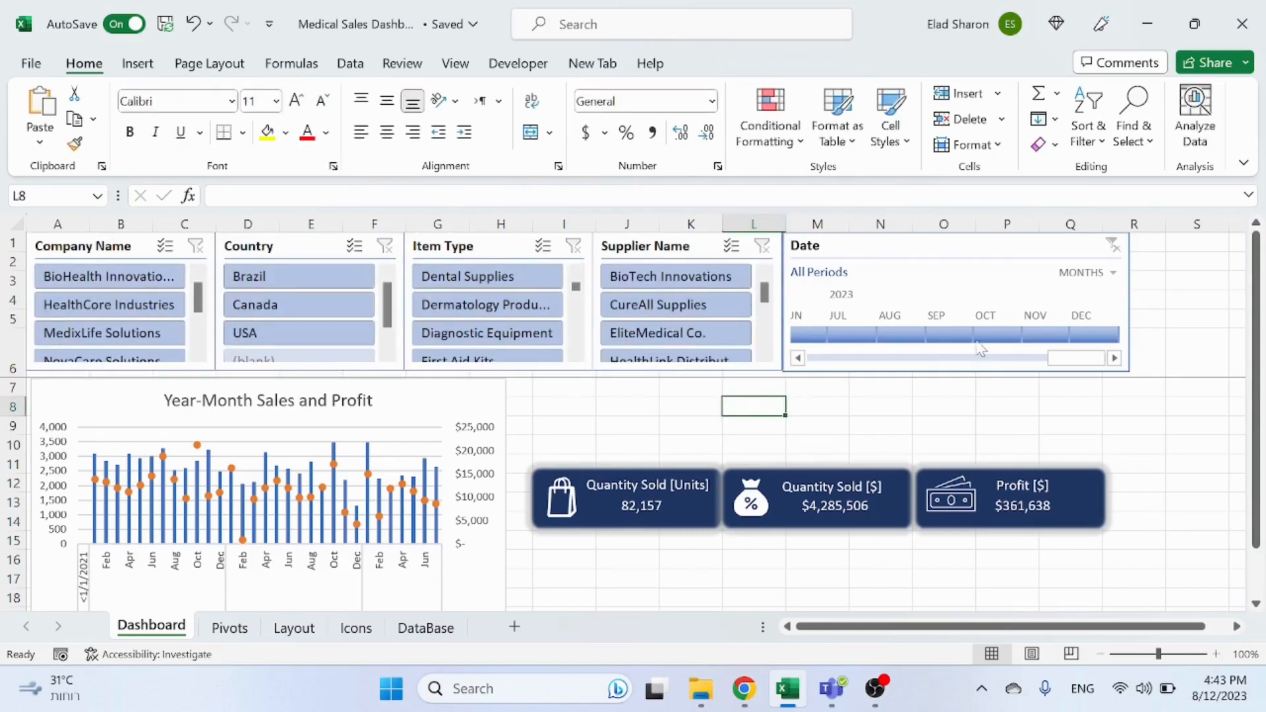
Step: Set the Date timeline's time level to Years and copy it to the right of the original
{"action": "left_click", "coordinate": [1113, 275]}
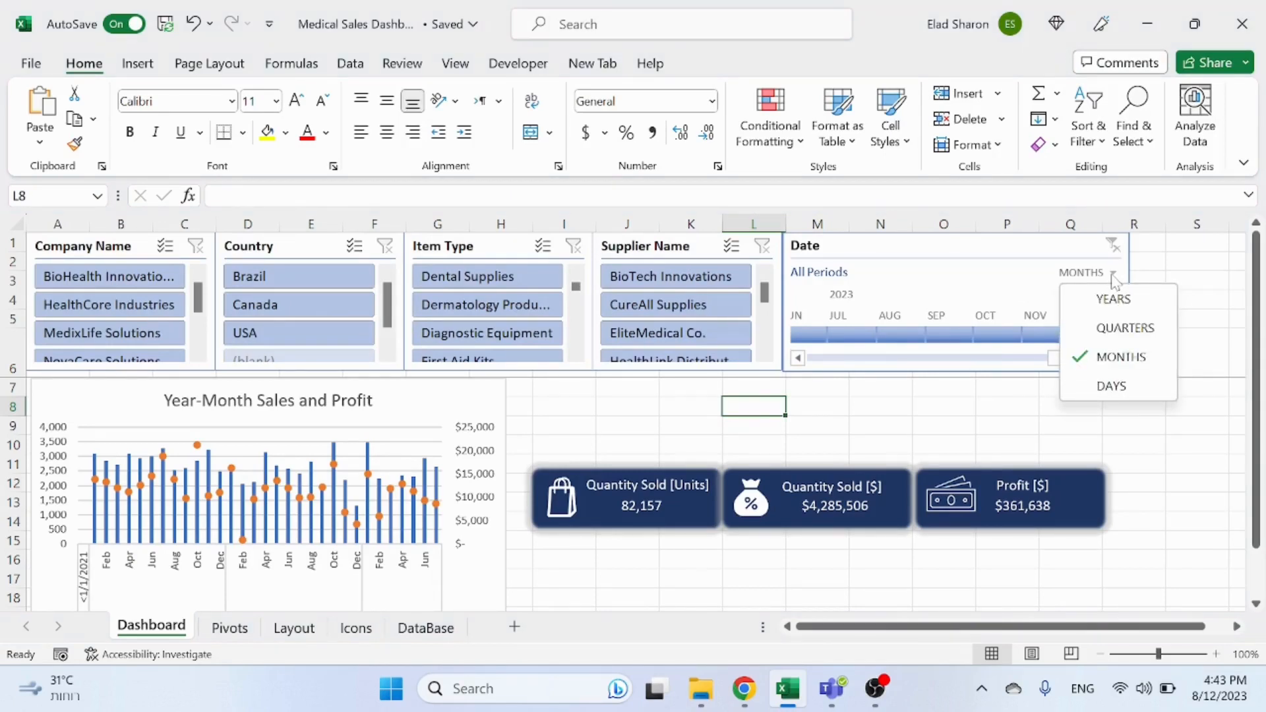
{"action": "left_click", "coordinate": [1113, 299]}
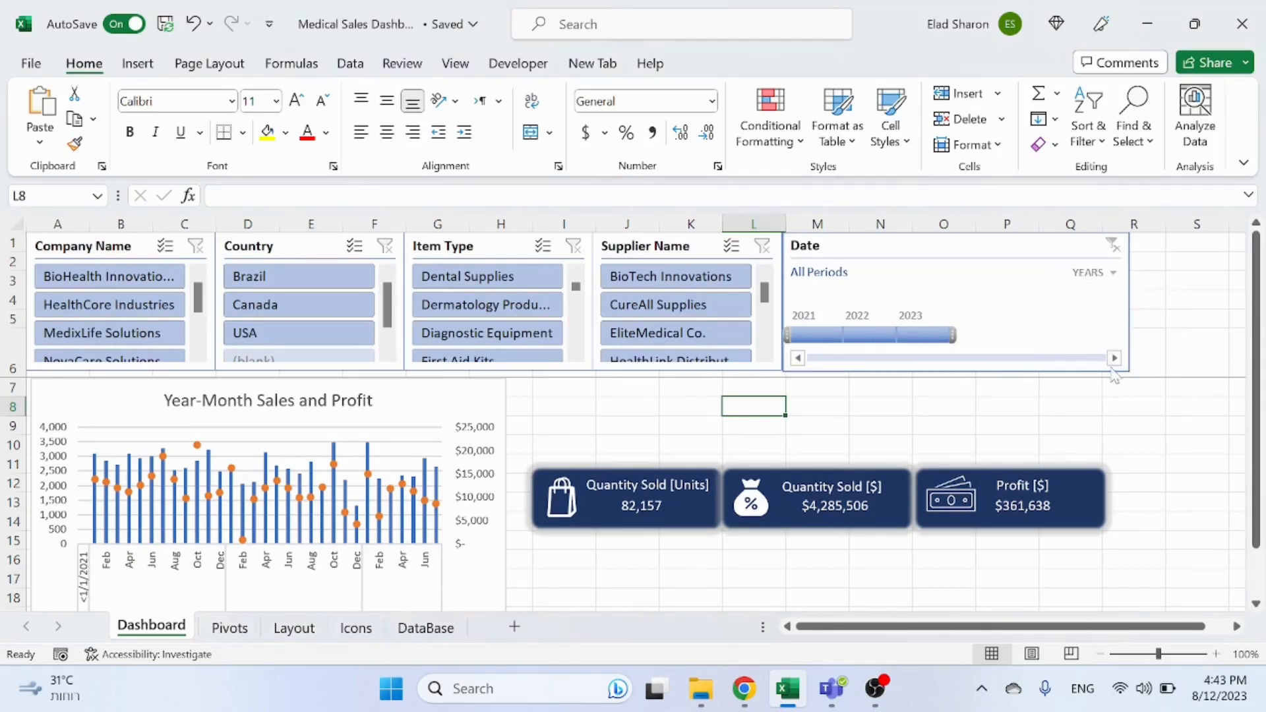
{"action": "left_click", "coordinate": [1095, 304]}
{"action": "left_click_drag", "start_coordinate": [1130, 302], "coordinate": [1102, 245]}
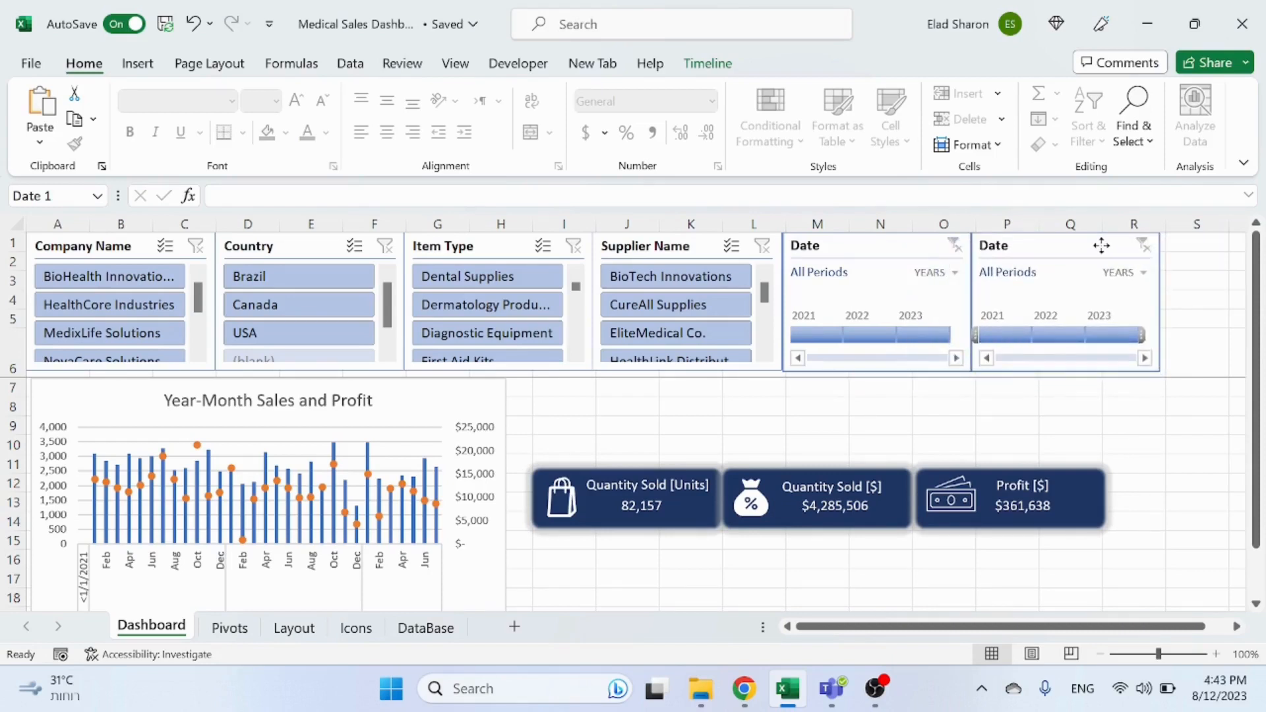
Step: Widen the copied timeline to column S and set its time level to Months
{"action": "left_click", "coordinate": [1101, 246]}
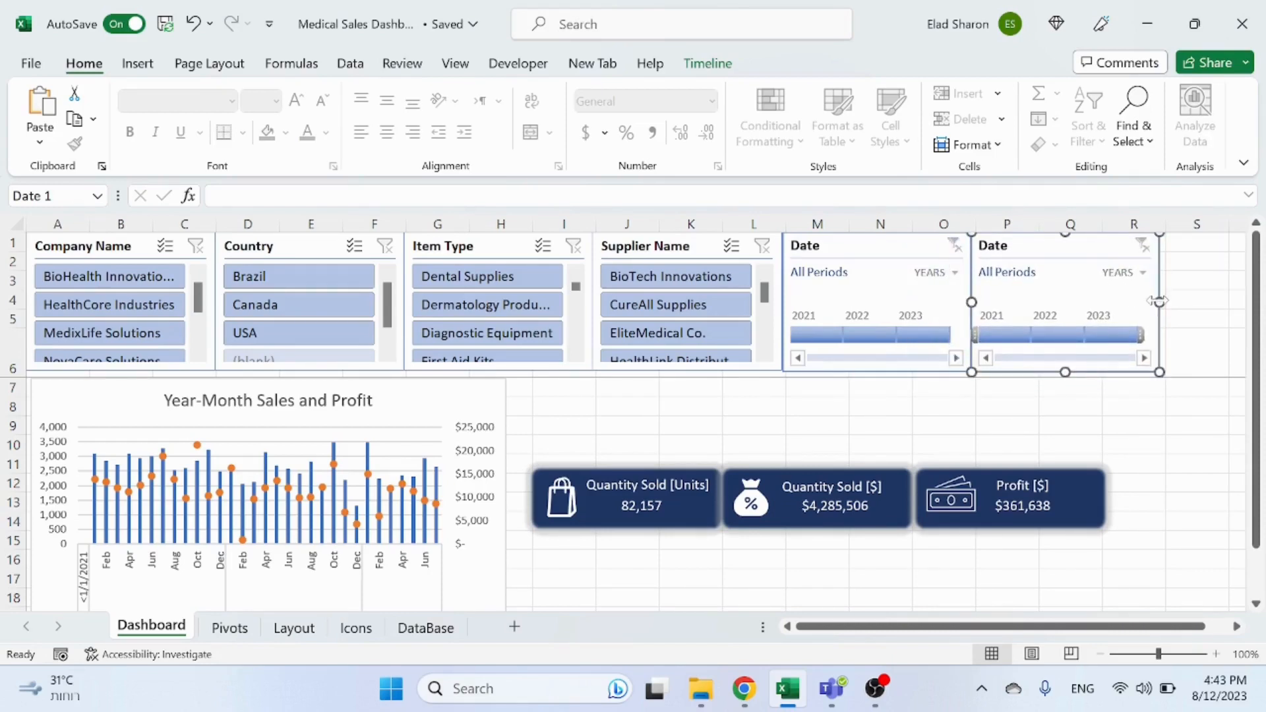
{"action": "left_click_drag", "start_coordinate": [1159, 301], "coordinate": [1230, 302]}
{"action": "left_click", "coordinate": [1214, 273]}
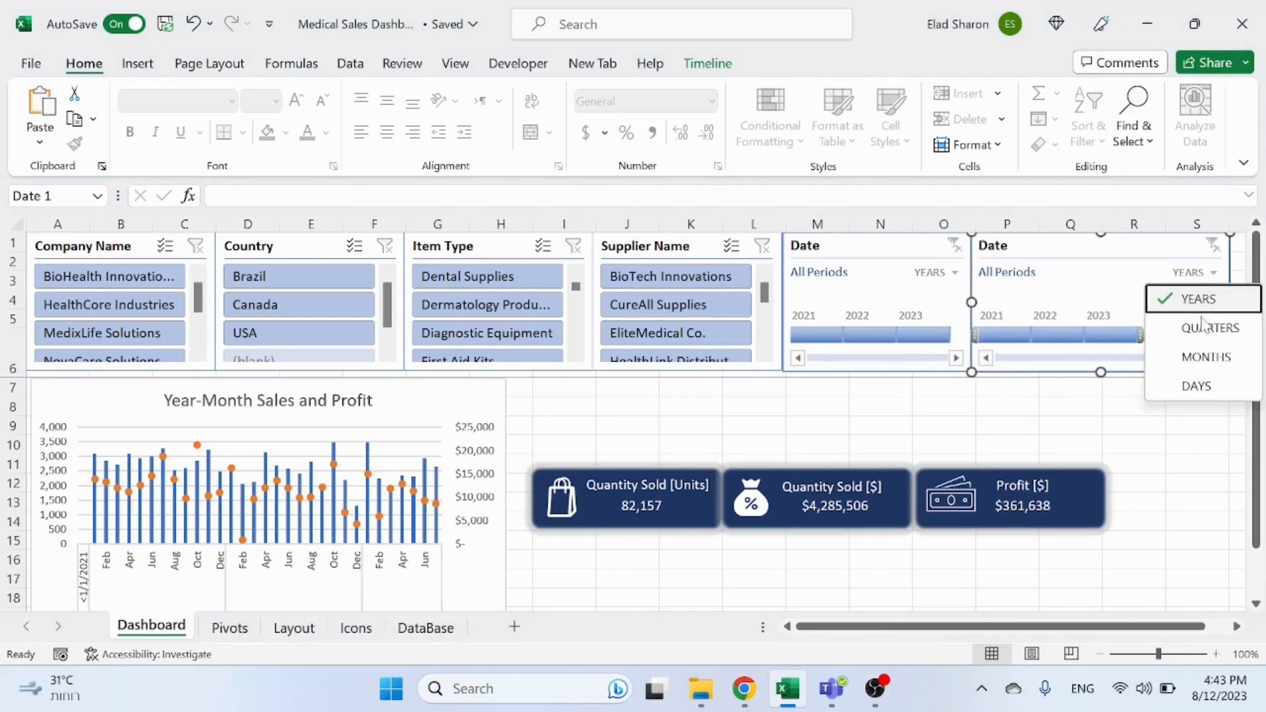
{"action": "left_click", "coordinate": [1197, 357]}
{"action": "left_click", "coordinate": [1024, 404]}
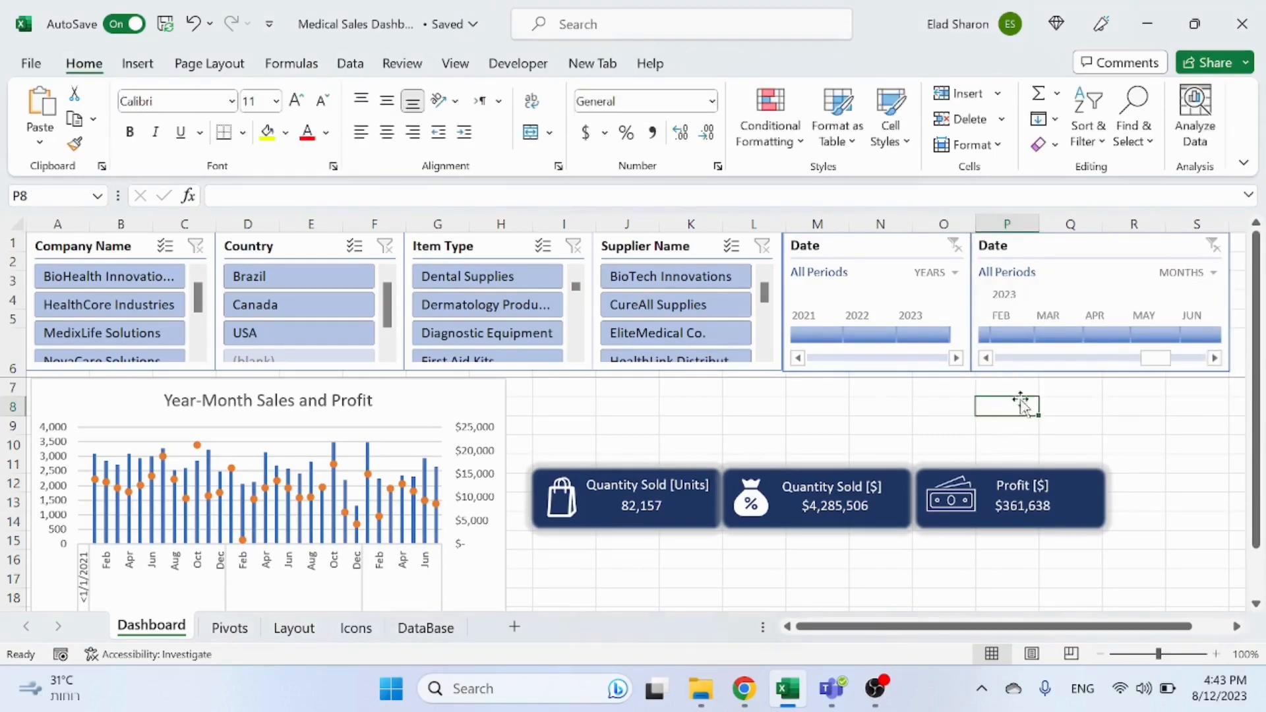
Step: Test the two timelines by filtering 2023, April, February to April, and 2022
{"action": "left_click", "coordinate": [913, 337]}
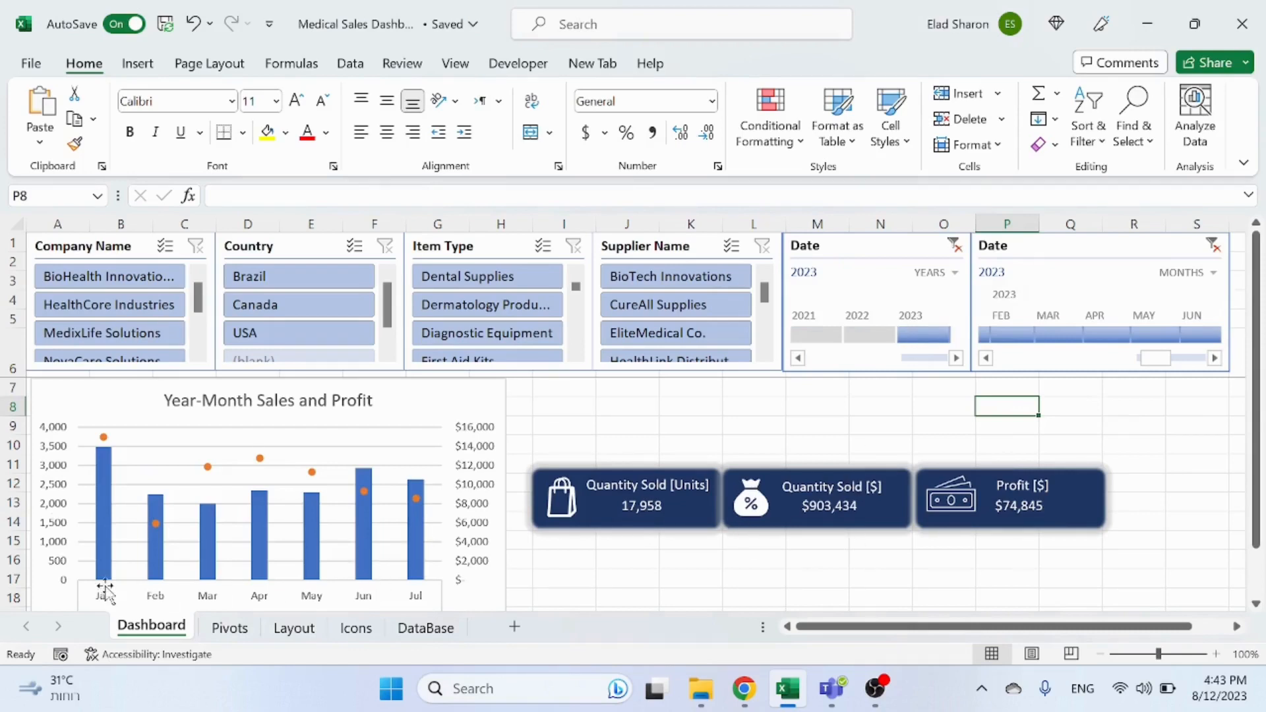
{"action": "left_click", "coordinate": [1103, 337]}
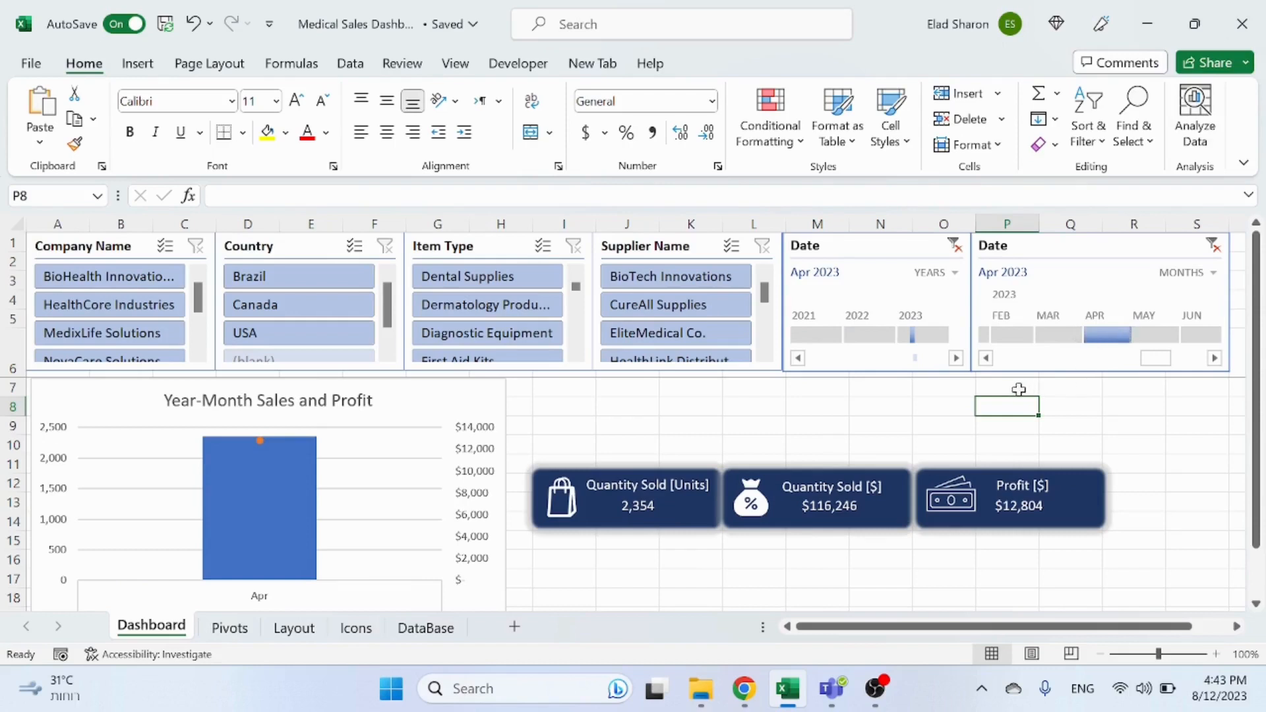
{"action": "left_click_drag", "start_coordinate": [996, 337], "coordinate": [1128, 338]}
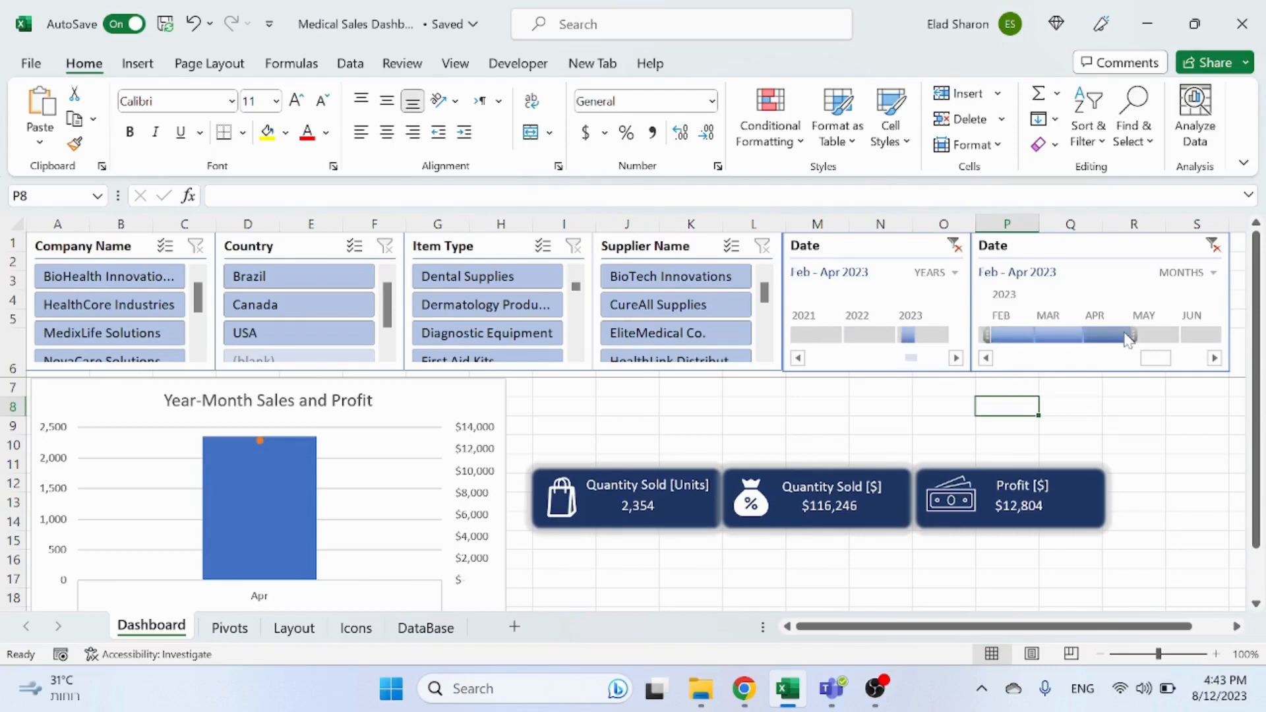
{"action": "left_click", "coordinate": [863, 339]}
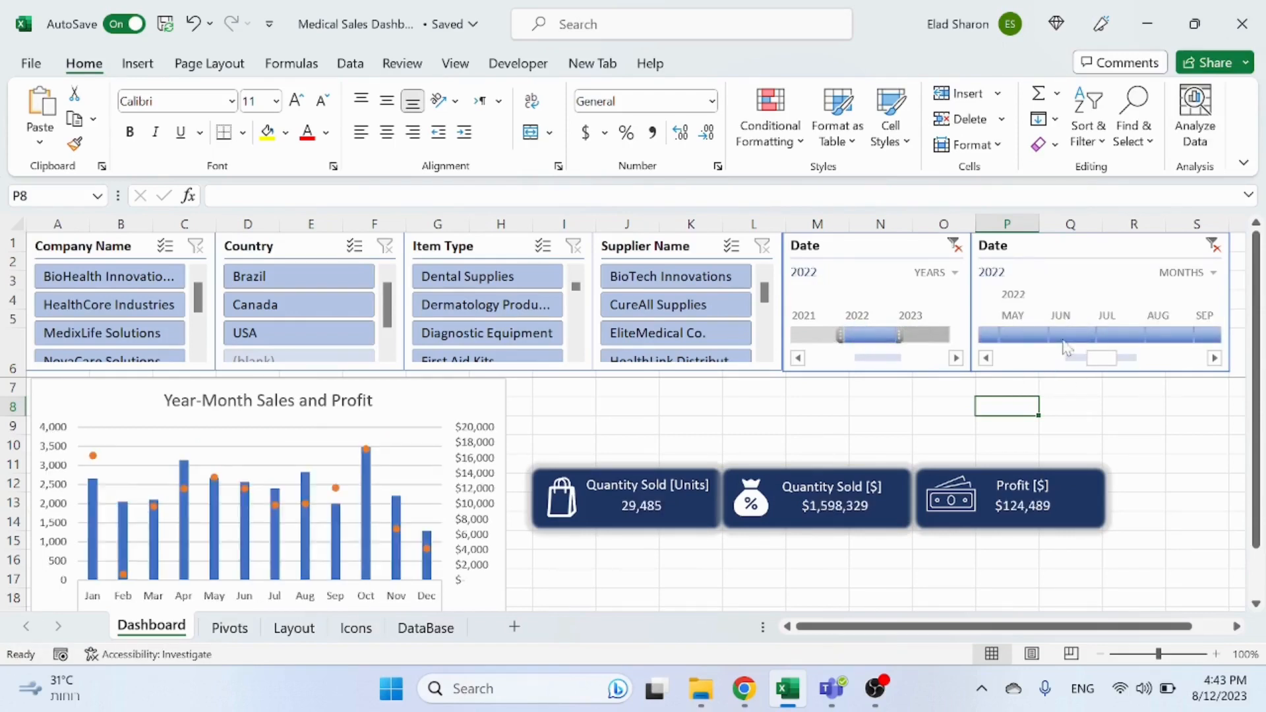
Step: Switch the month timeline's time level to Quarters and back to Months
{"action": "left_click", "coordinate": [1205, 273]}
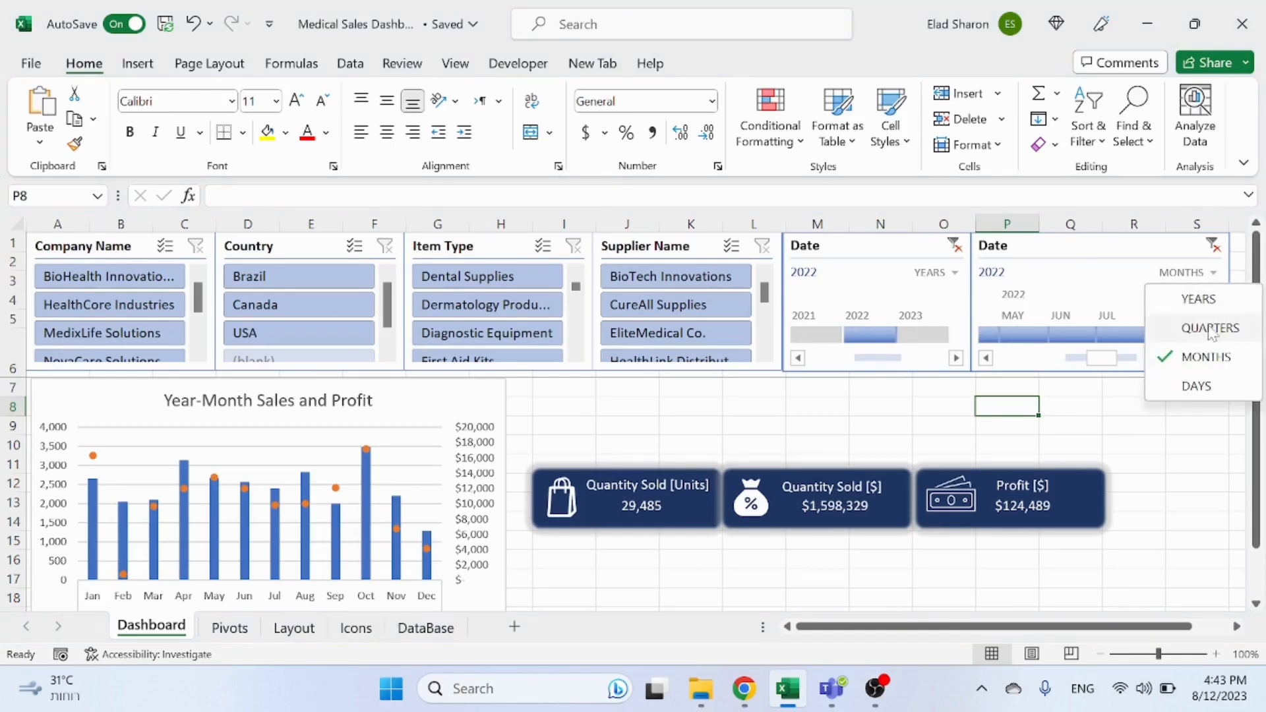
{"action": "left_click", "coordinate": [1212, 330]}
{"action": "left_click", "coordinate": [1208, 277]}
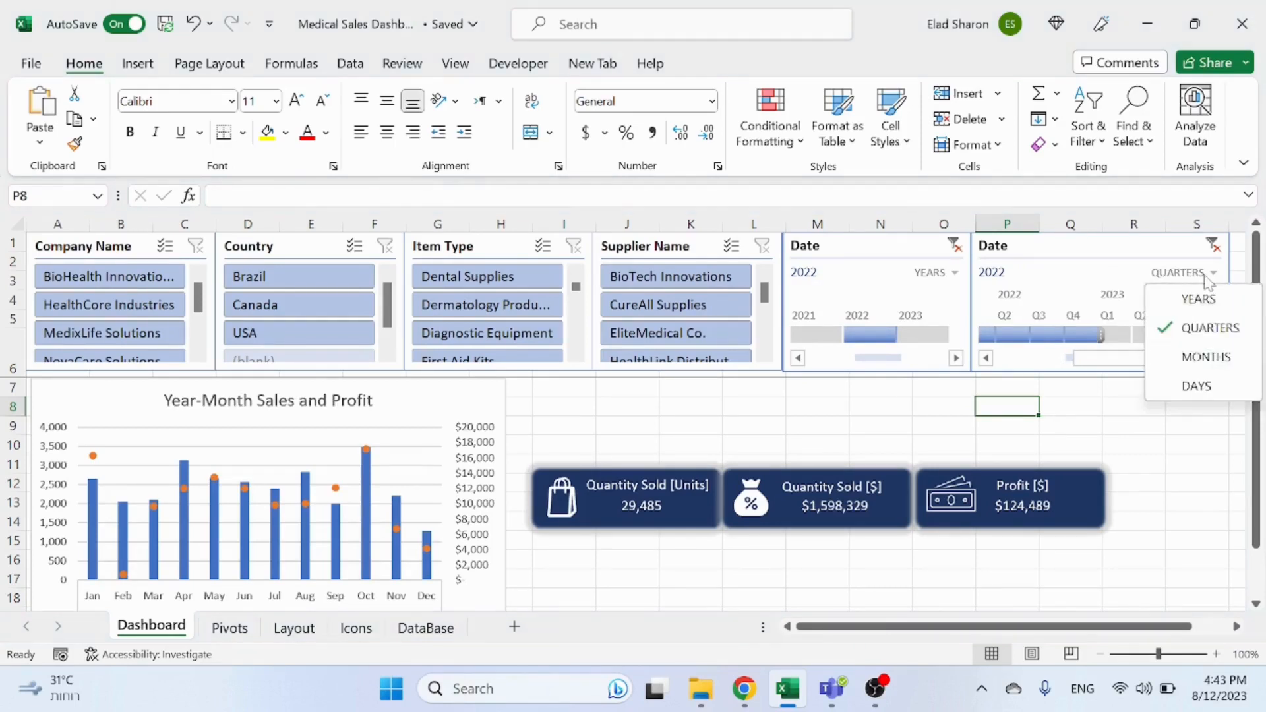
{"action": "left_click", "coordinate": [1198, 357]}
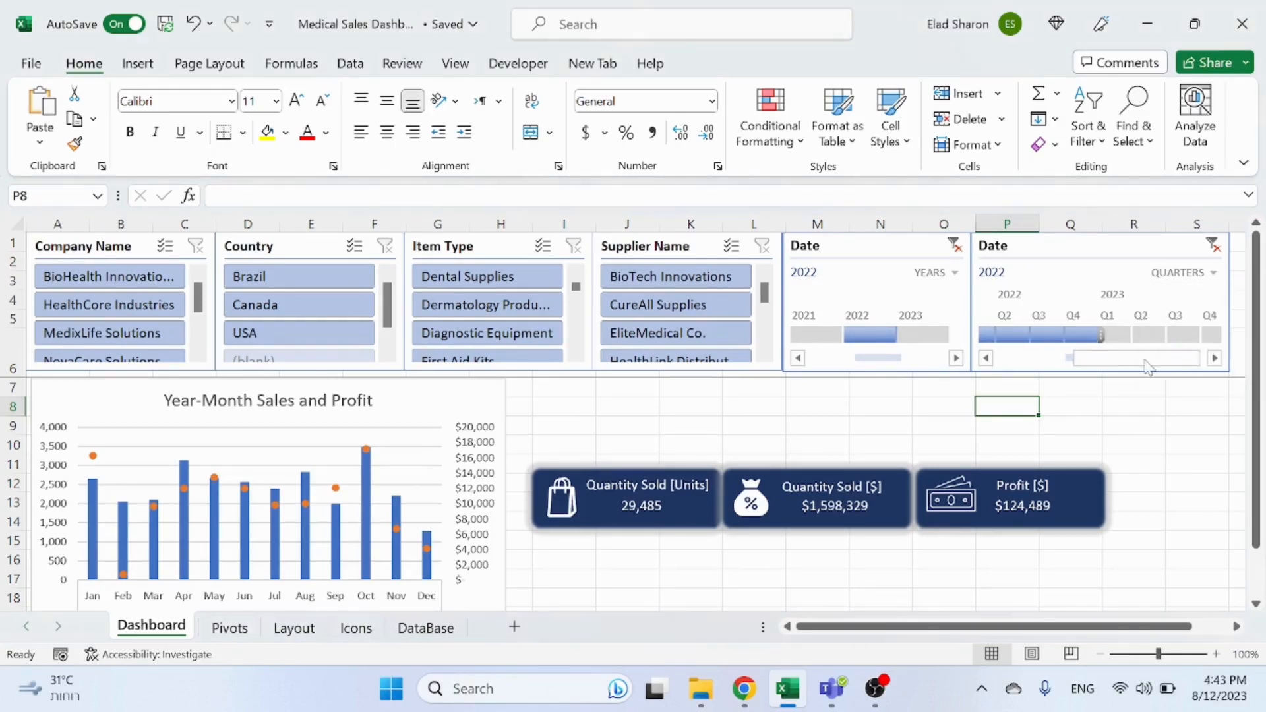
Step: Clear the filters on both Date timelines
{"action": "left_click", "coordinate": [954, 247]}
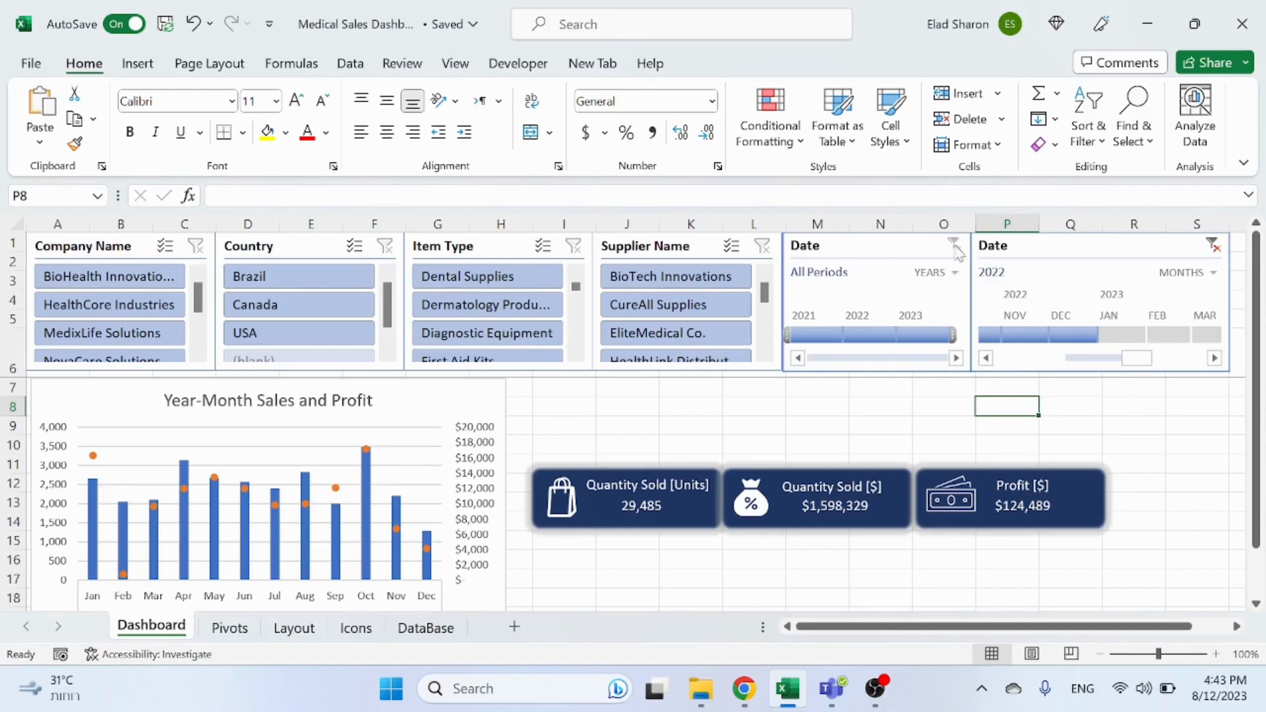
{"action": "left_click", "coordinate": [1212, 246]}
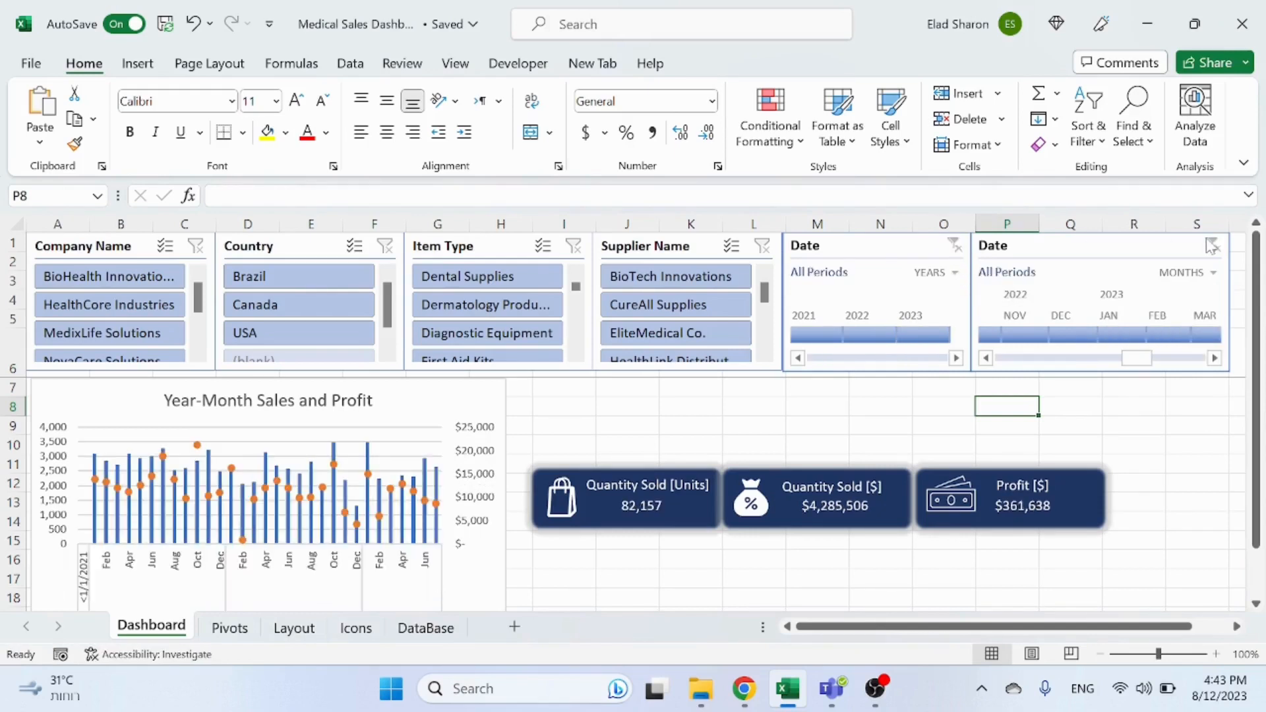
Step: Test the slicers by filtering Dental Supplies, EliteMedical Co. and a country, then clear each slicer's filter
{"action": "left_click", "coordinate": [550, 279]}
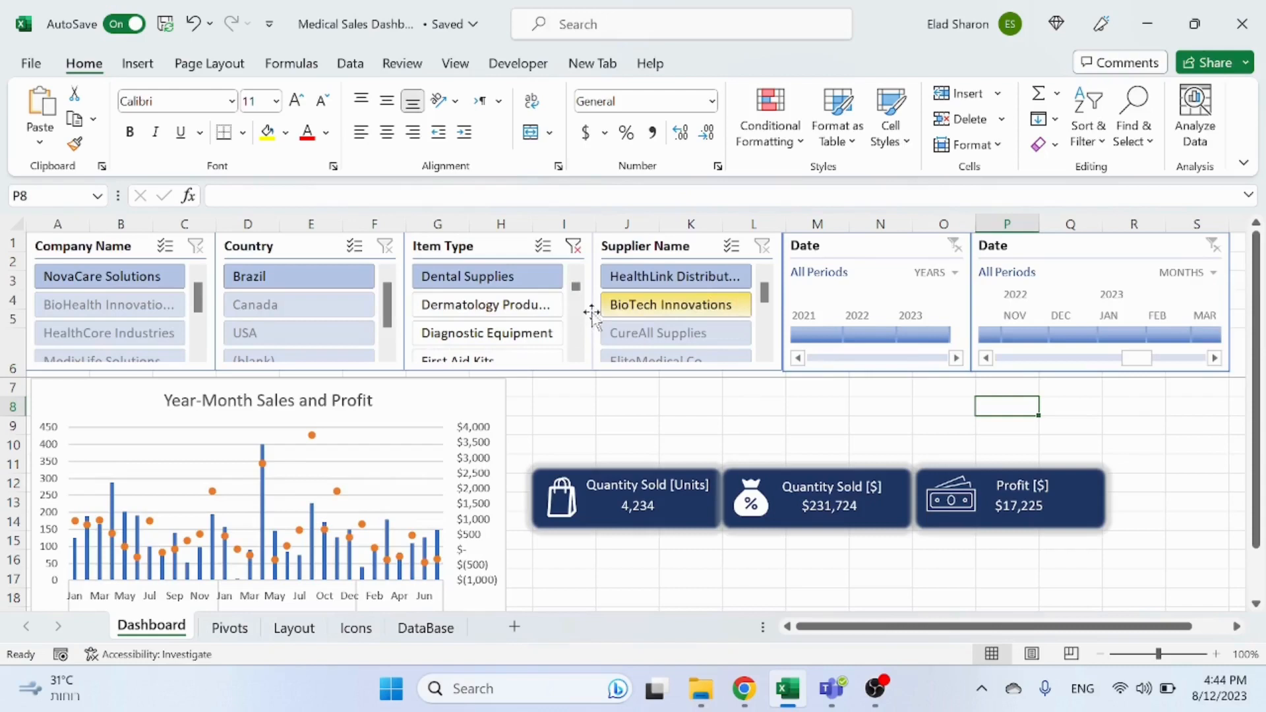
{"action": "left_click", "coordinate": [573, 246]}
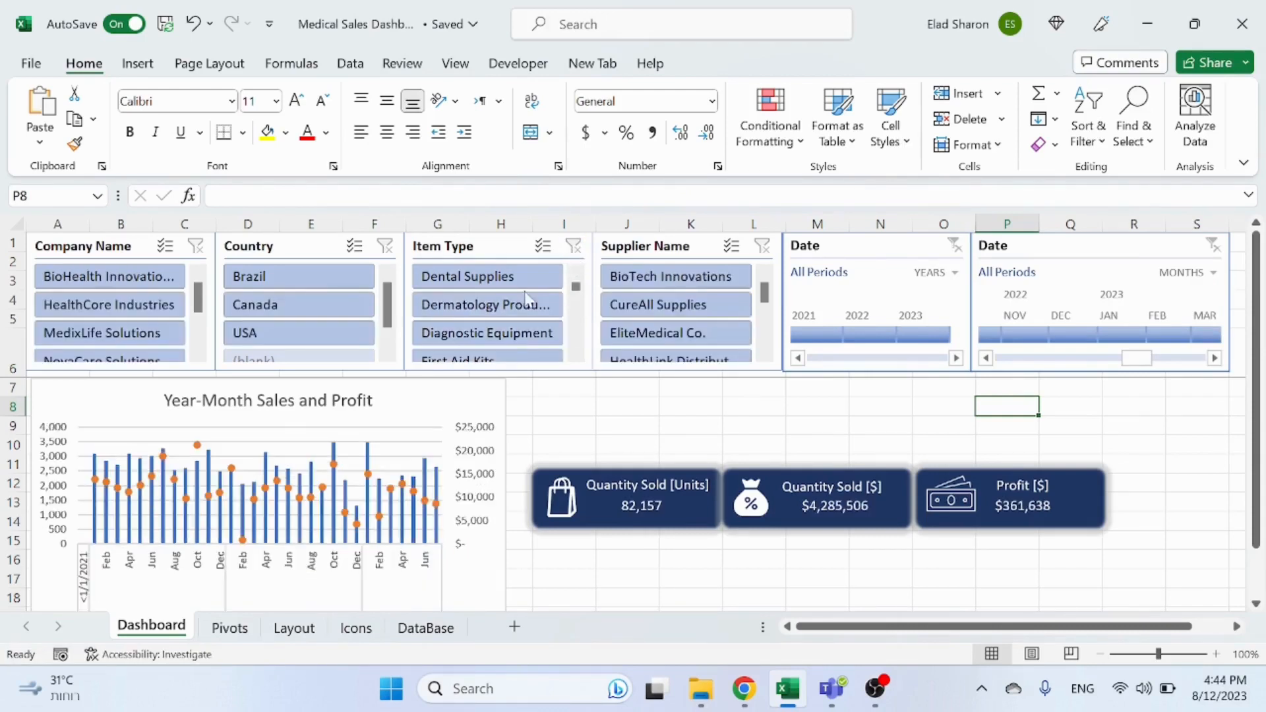
{"action": "left_click", "coordinate": [712, 332]}
{"action": "left_click", "coordinate": [300, 305]}
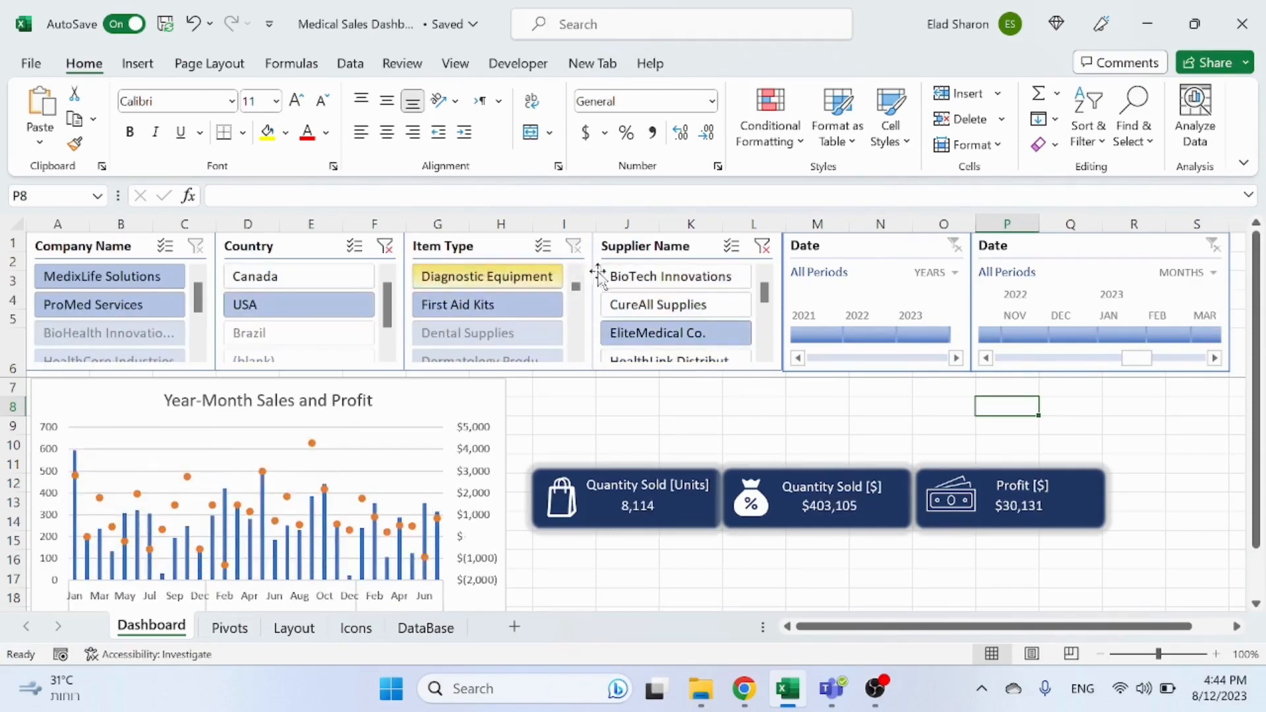
{"action": "left_click", "coordinate": [763, 247]}
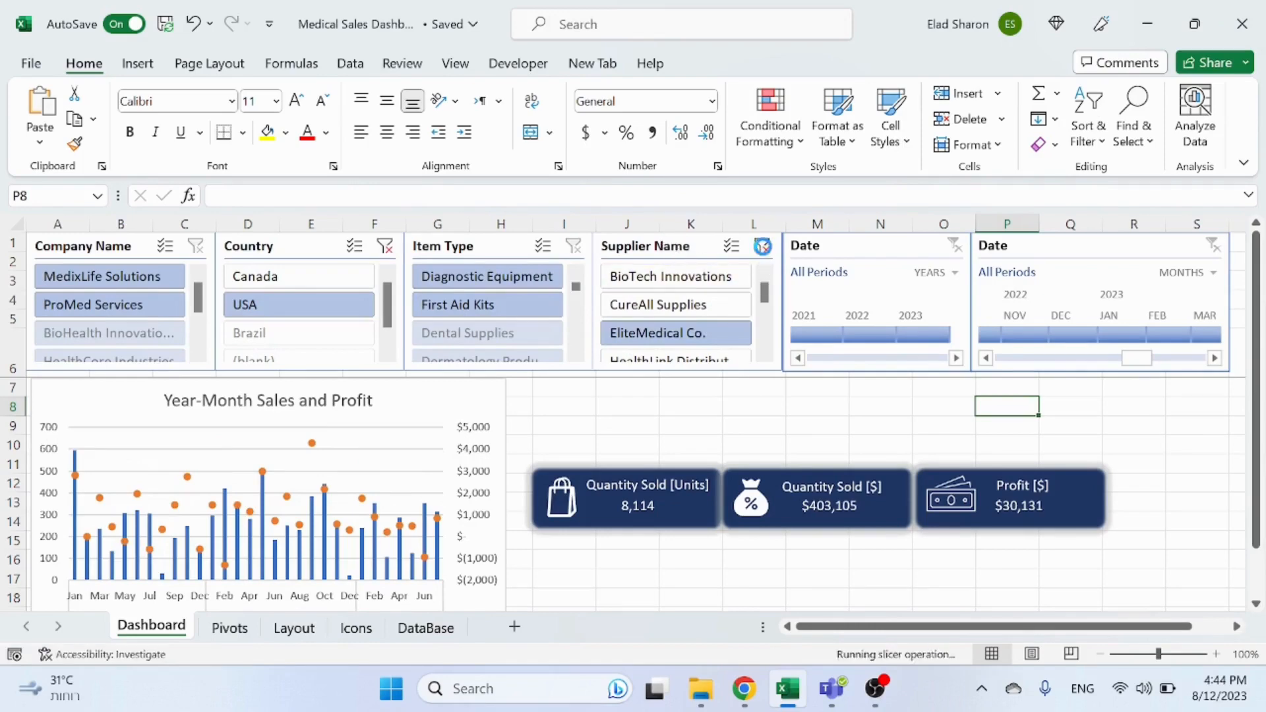
{"action": "left_click", "coordinate": [386, 247]}
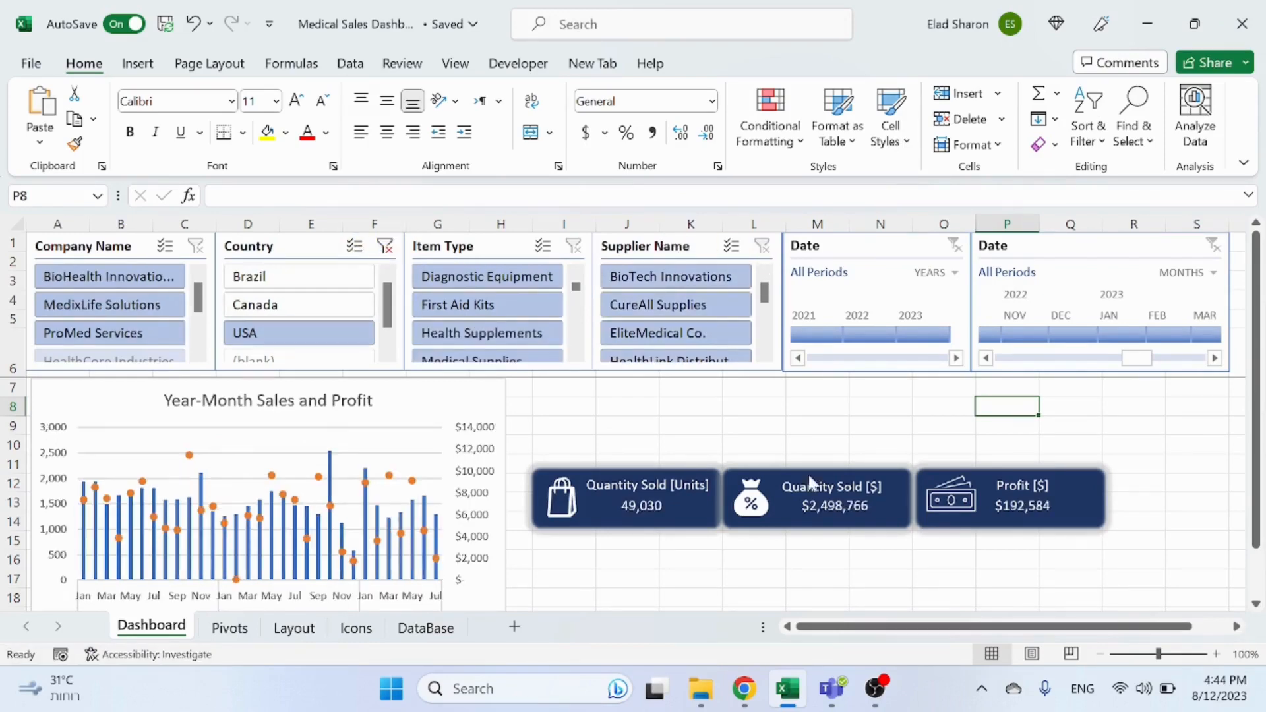
Step: Move the group of three KPI cards up and right, beside the chart just below the timelines
{"action": "left_click", "coordinate": [809, 422]}
{"action": "scroll", "coordinate": [815, 422], "scroll_direction": "down", "scroll_amount": 3}
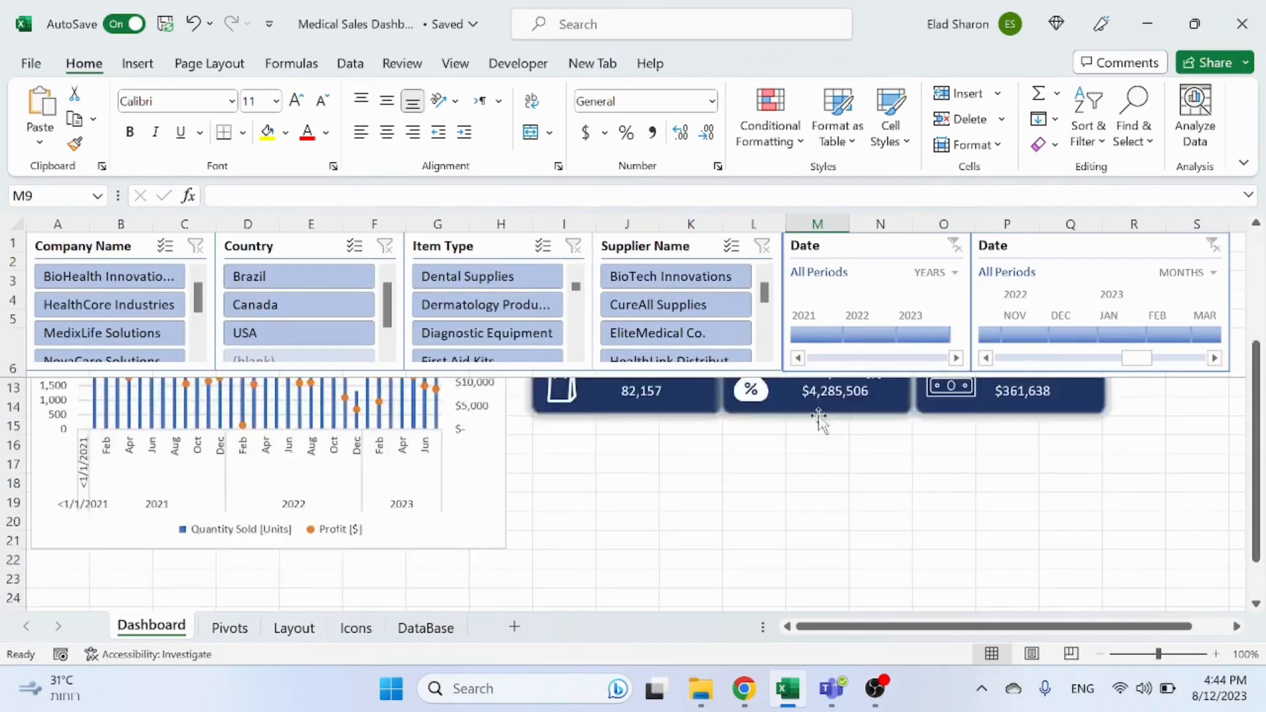
{"action": "scroll", "coordinate": [805, 426], "scroll_direction": "up", "scroll_amount": 3}
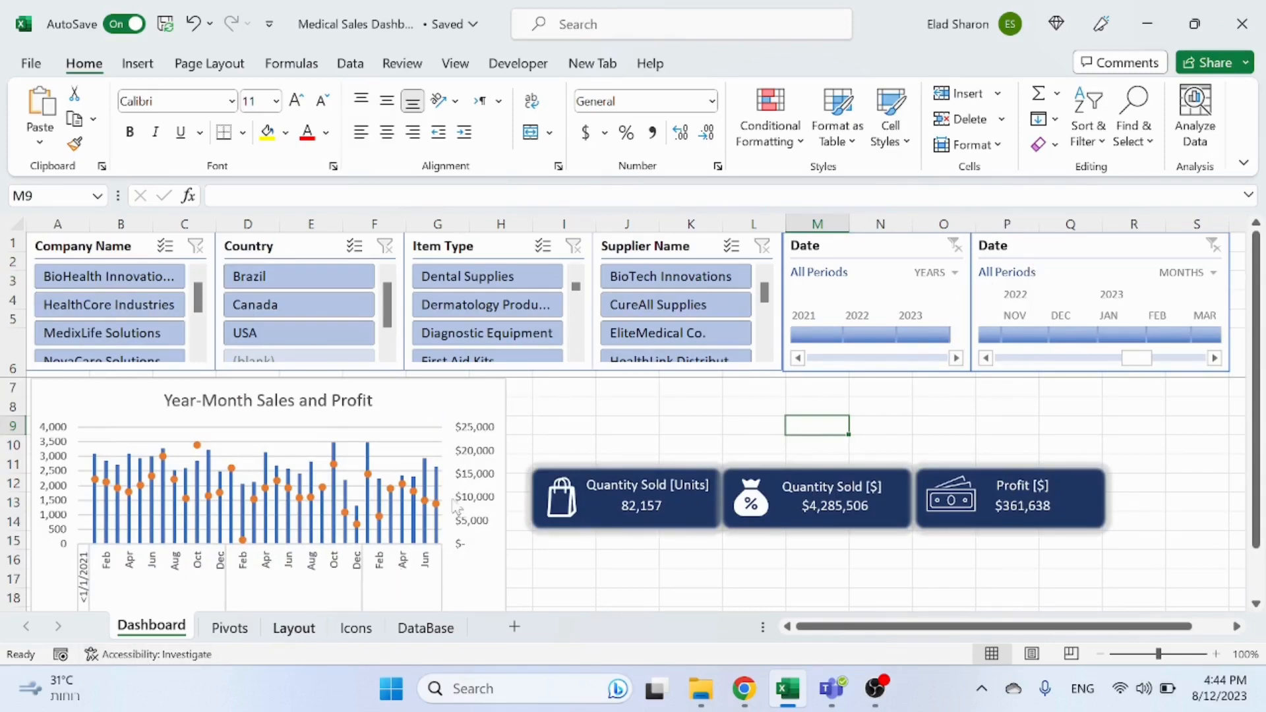
{"action": "left_click_drag", "start_coordinate": [484, 391], "coordinate": [481, 395]}
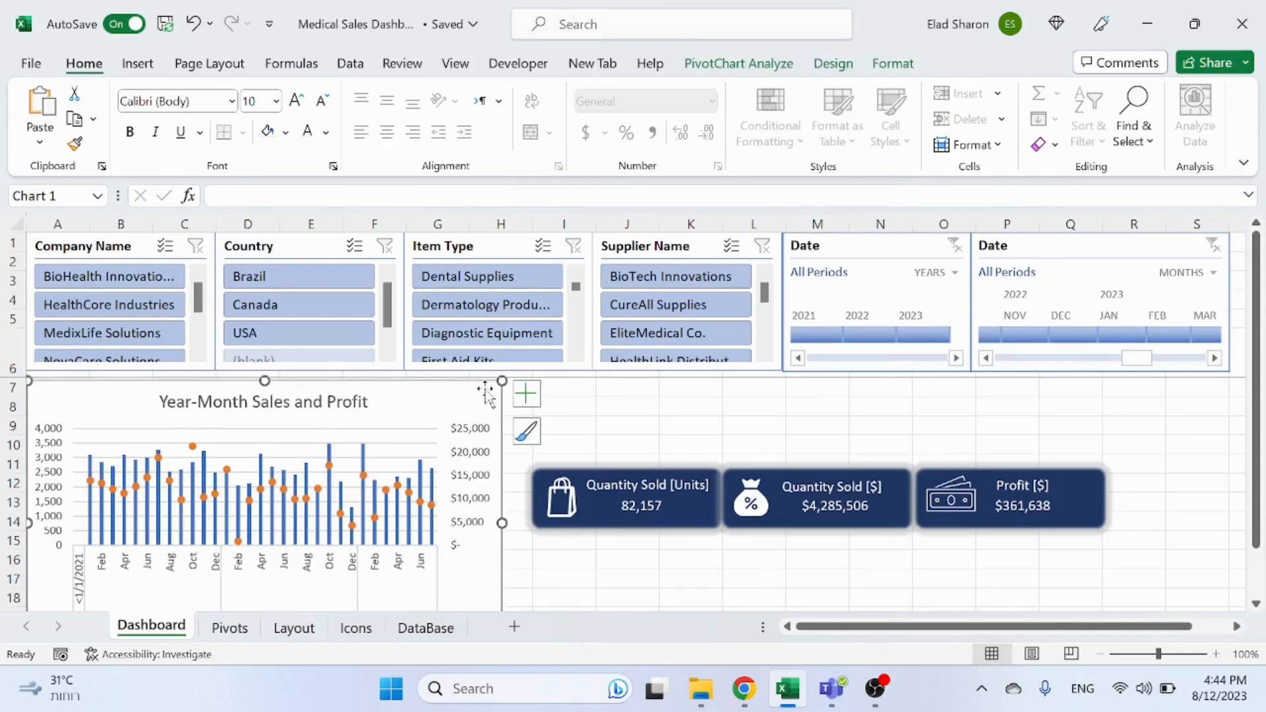
{"action": "left_click", "coordinate": [591, 526]}
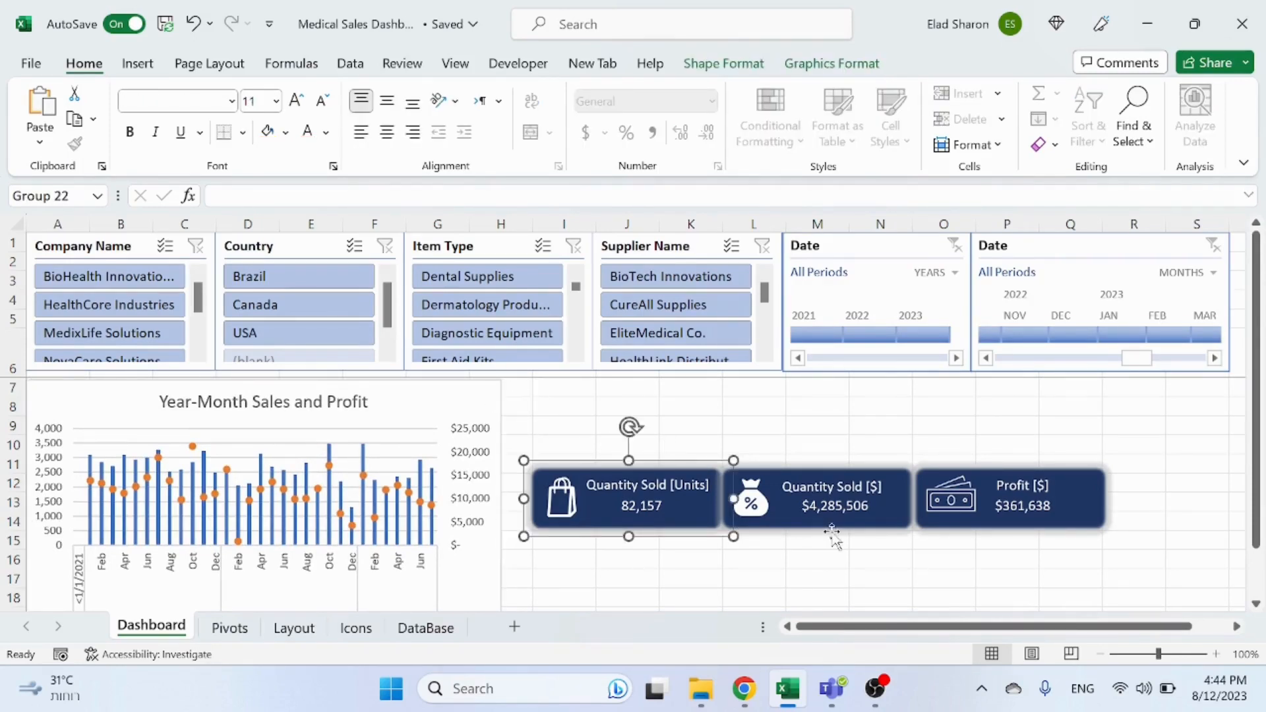
{"action": "left_click", "coordinate": [911, 539], "text": "ctrl"}
{"action": "left_click", "coordinate": [989, 531], "text": "ctrl"}
{"action": "left_click_drag", "start_coordinate": [983, 534], "coordinate": [1100, 451]}
{"action": "left_click", "coordinate": [667, 538]}
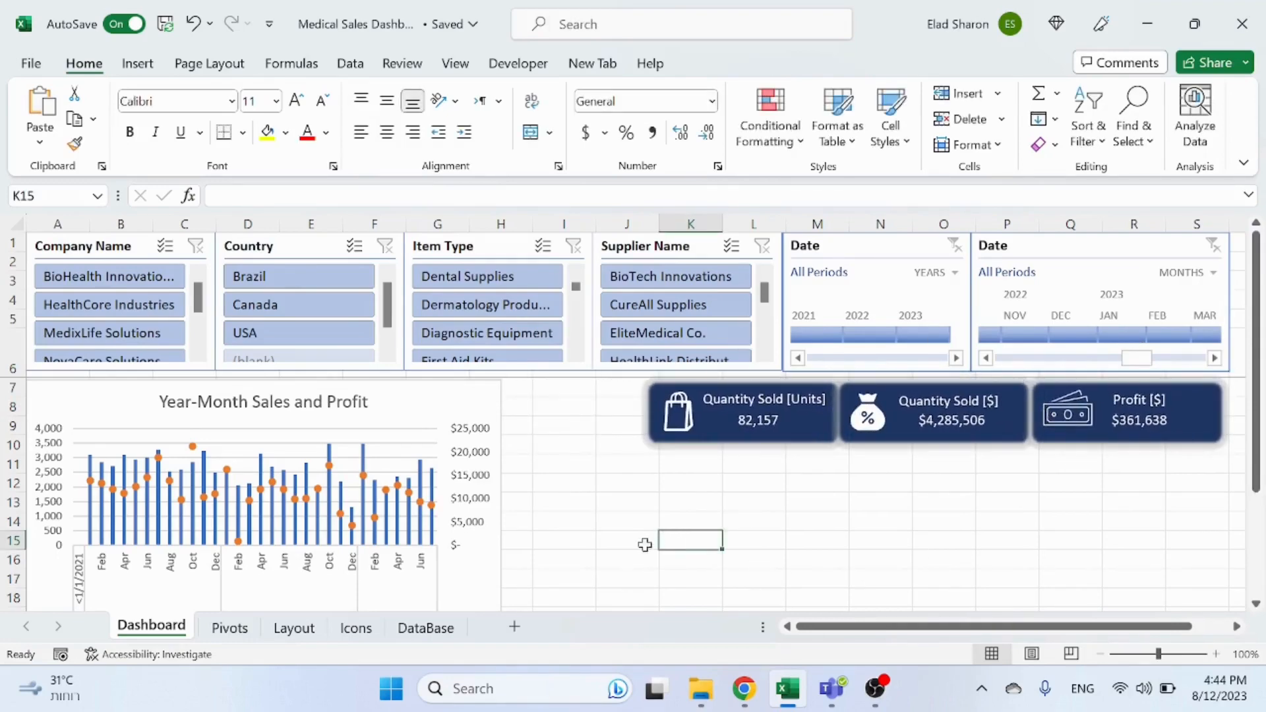
Step: On the Pivots sheet, copy the Year-Month Sales and Profit pivot table columns A to C into column J
{"action": "left_click", "coordinate": [248, 632]}
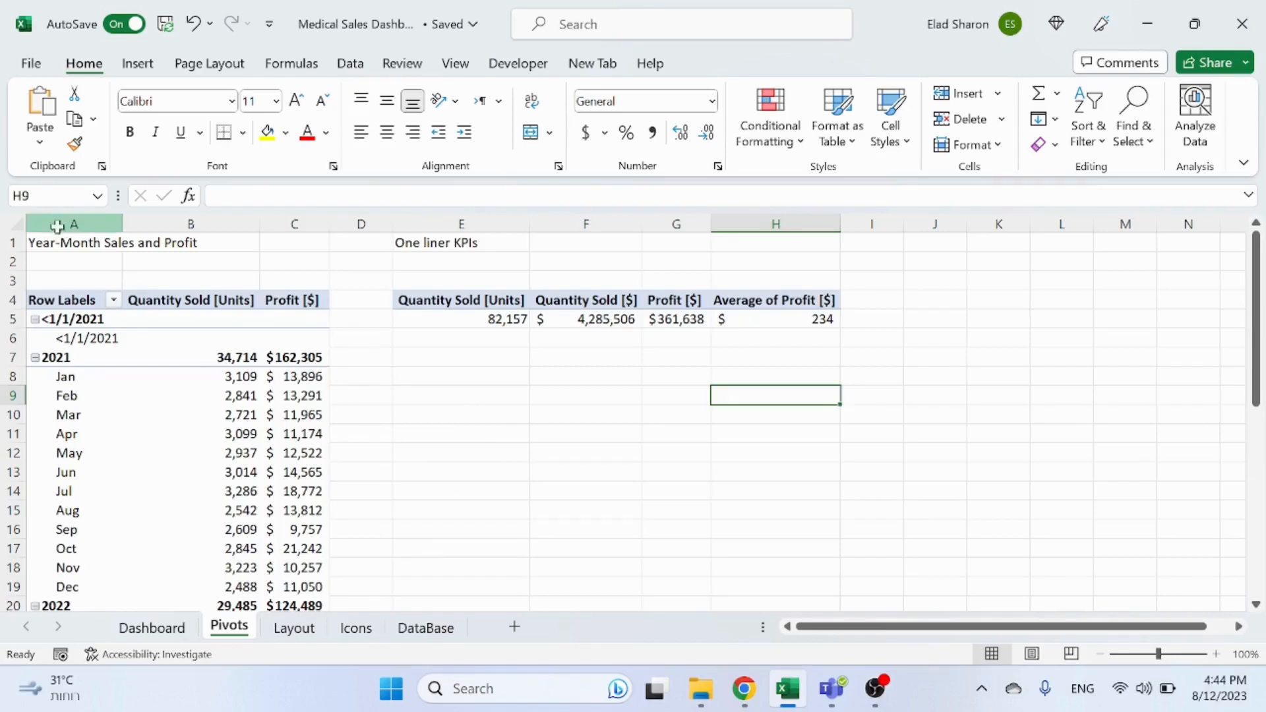
{"action": "left_click_drag", "start_coordinate": [57, 225], "coordinate": [297, 237]}
{"action": "key", "text": "ctrl+c"}
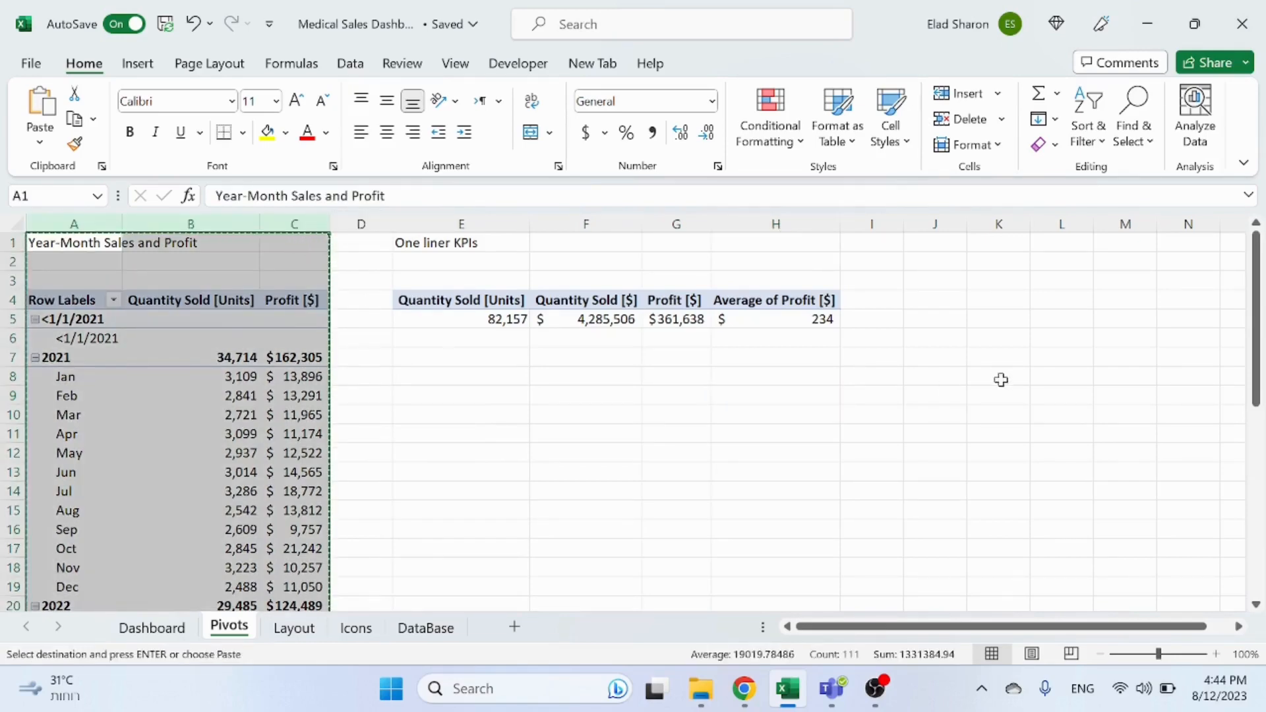
{"action": "left_click", "coordinate": [926, 245]}
{"action": "key", "text": "ctrl+v"}
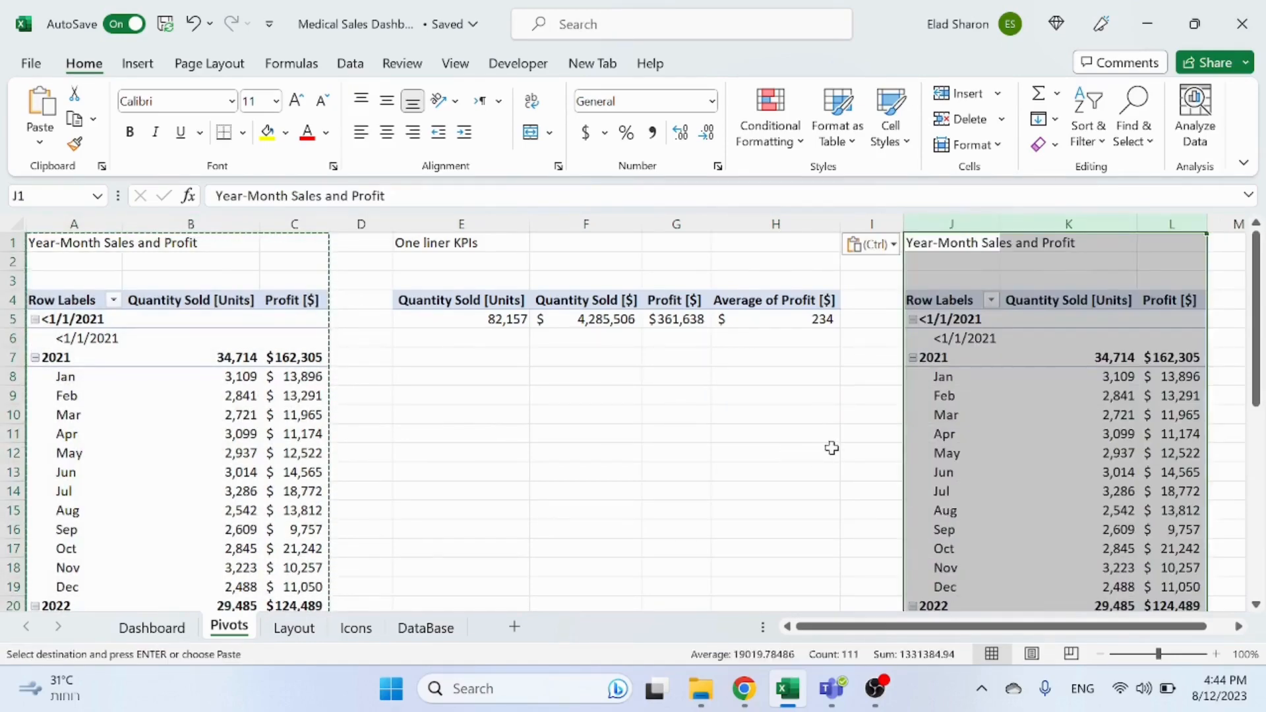
{"action": "left_click", "coordinate": [831, 449]}
{"action": "left_click", "coordinate": [1239, 627]}
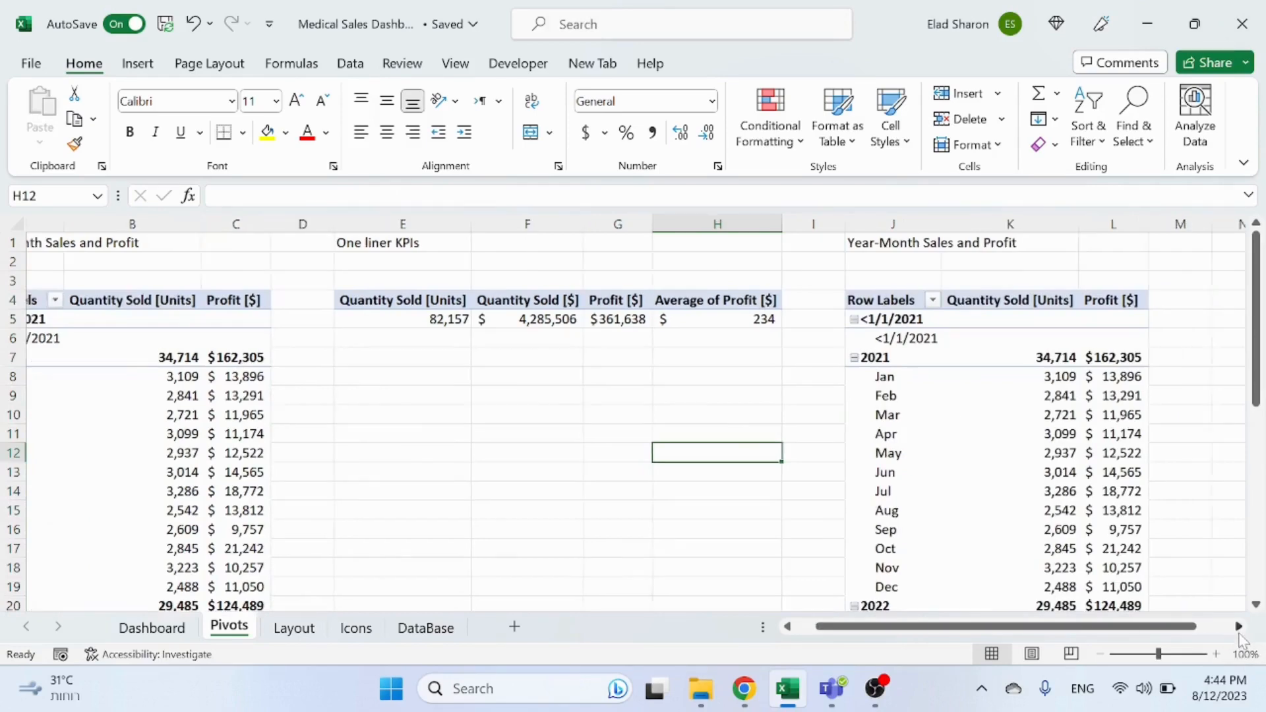
{"action": "left_click", "coordinate": [1240, 627]}
Step: Check the Item Type slicer's report connections on the dashboard without changing them
{"action": "left_click", "coordinate": [151, 627]}
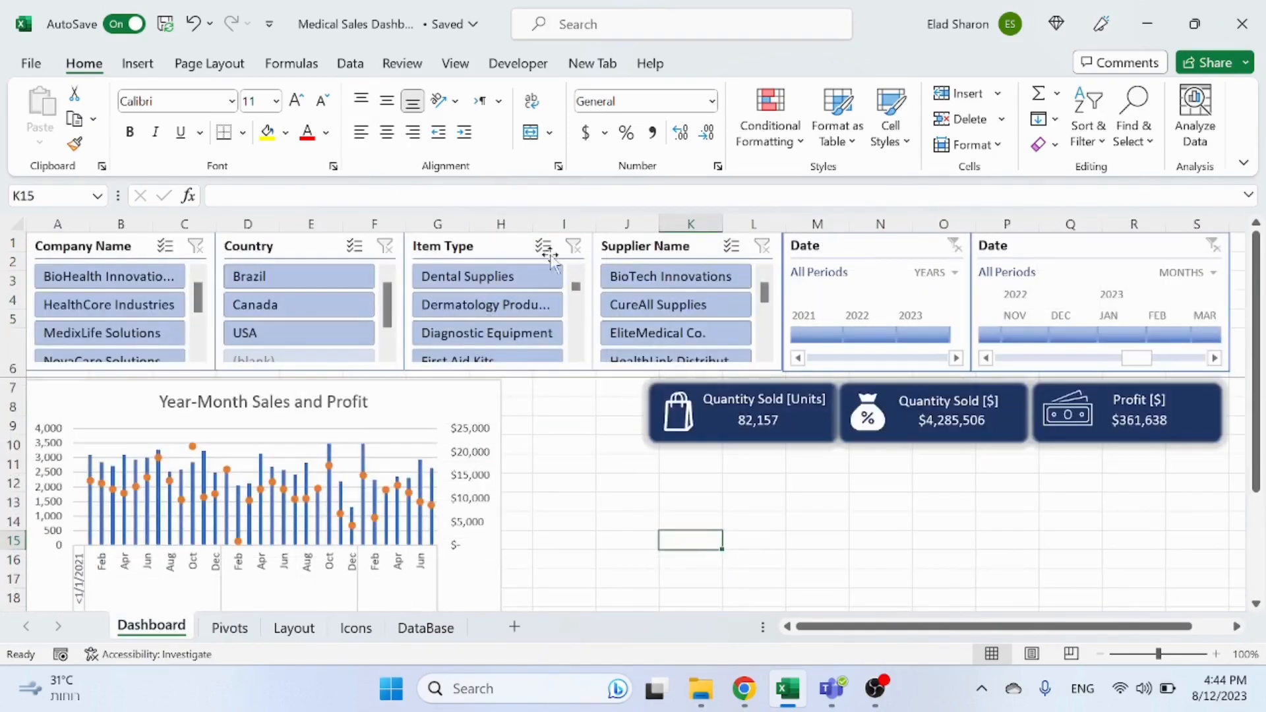
{"action": "left_click", "coordinate": [514, 243]}
{"action": "right_click", "coordinate": [514, 243]}
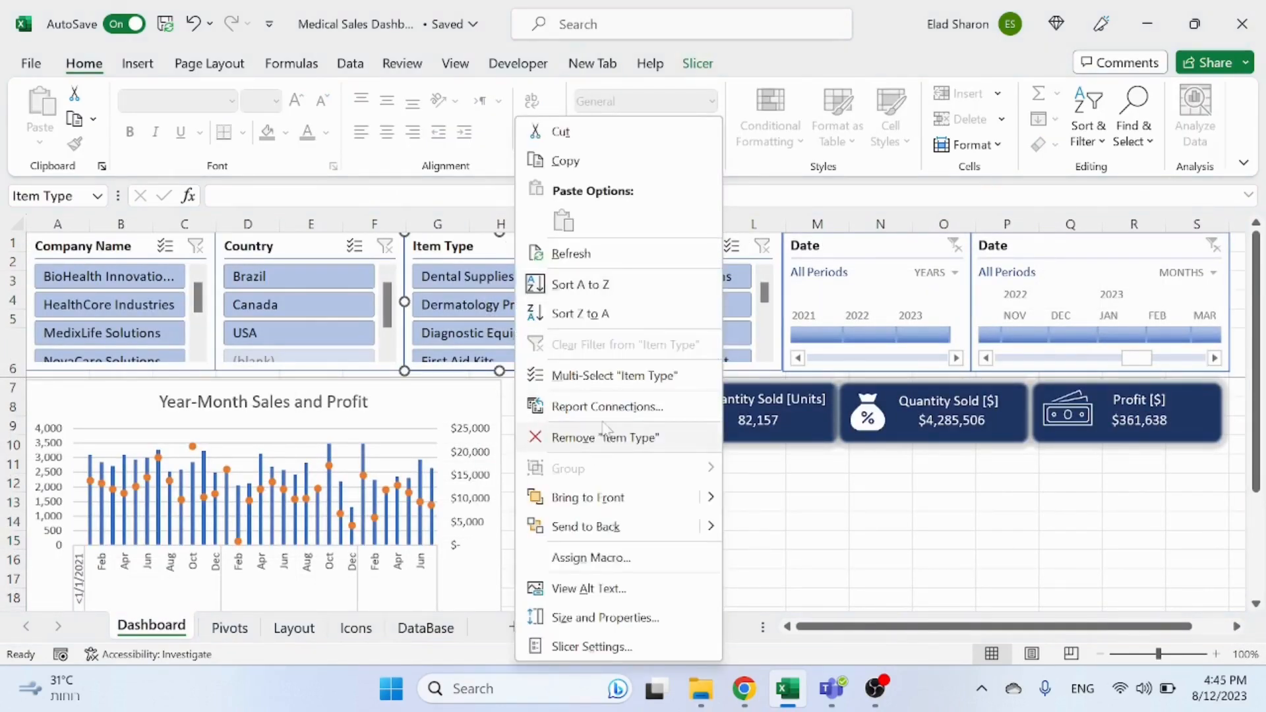
{"action": "left_click", "coordinate": [580, 407]}
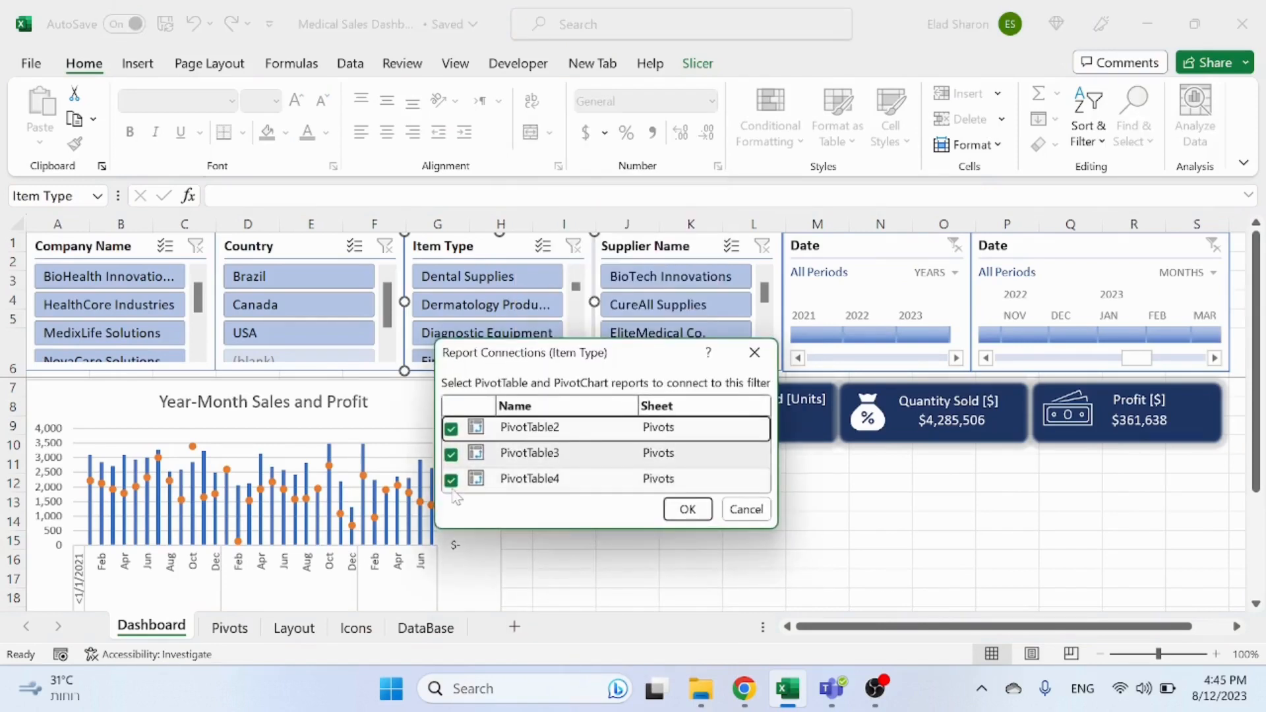
{"action": "key", "text": "Escape"}
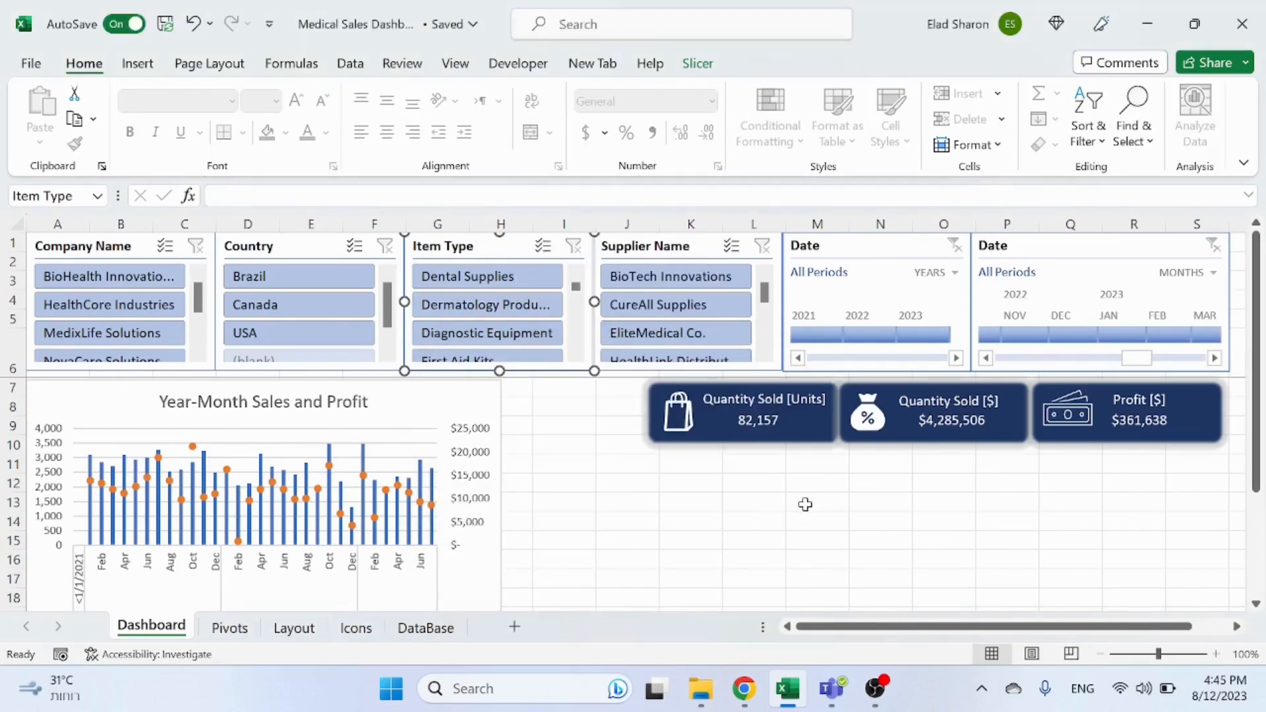
{"action": "left_click", "coordinate": [805, 504]}
Step: Title the copied pivot table Top Sellers in cell J1 on the Pivots sheet
{"action": "left_click", "coordinate": [230, 627]}
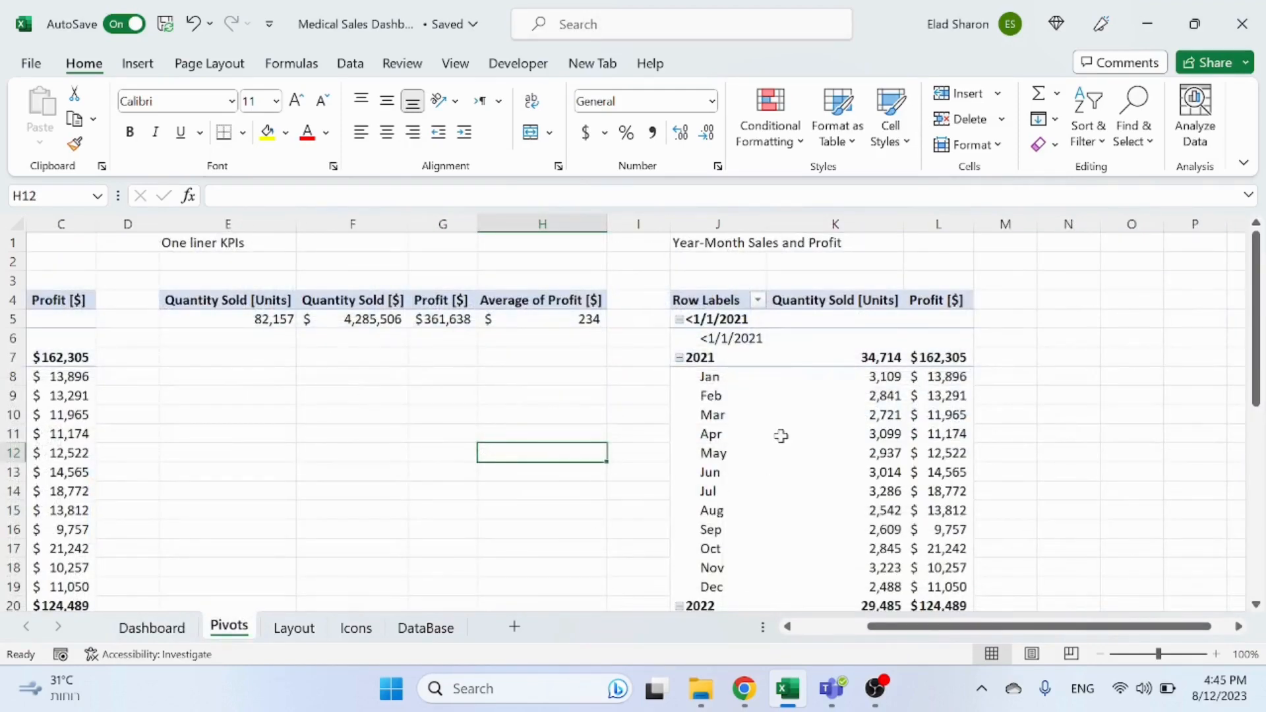
{"action": "left_click", "coordinate": [718, 245]}
{"action": "type", "text": "Top X"}
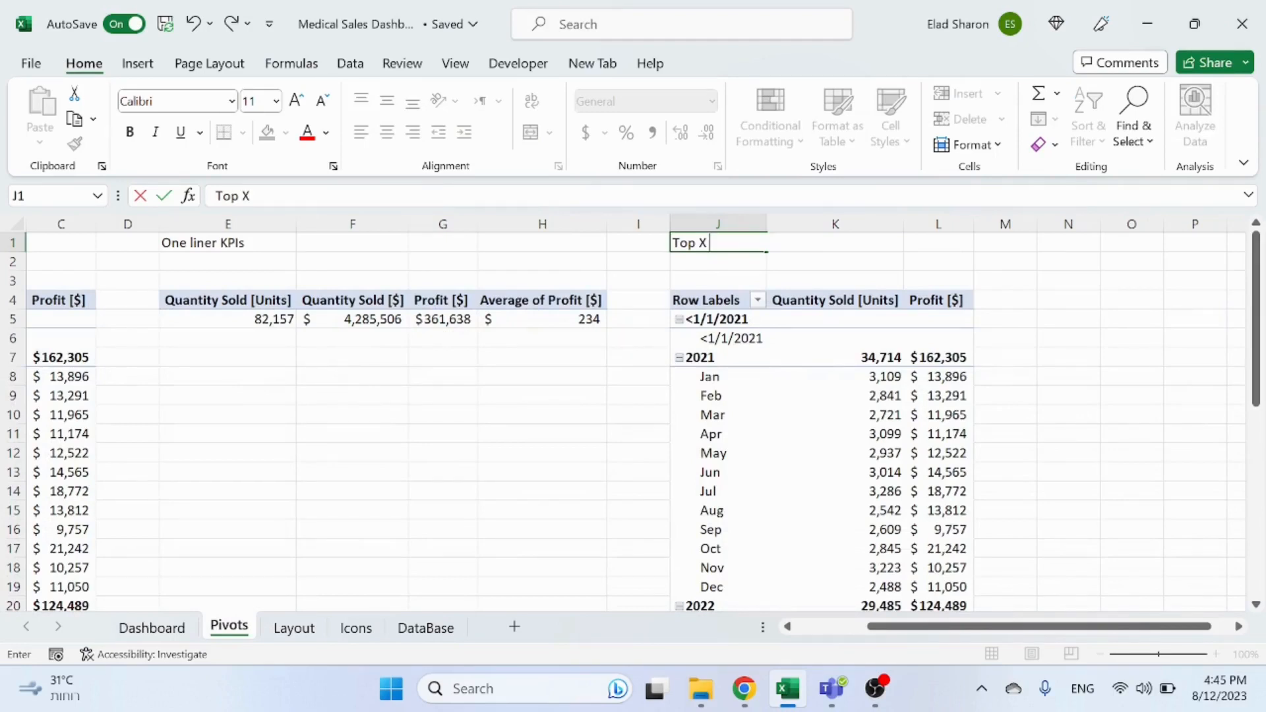
{"action": "type", "text": " Sellers"}
{"action": "key", "text": "Return"}
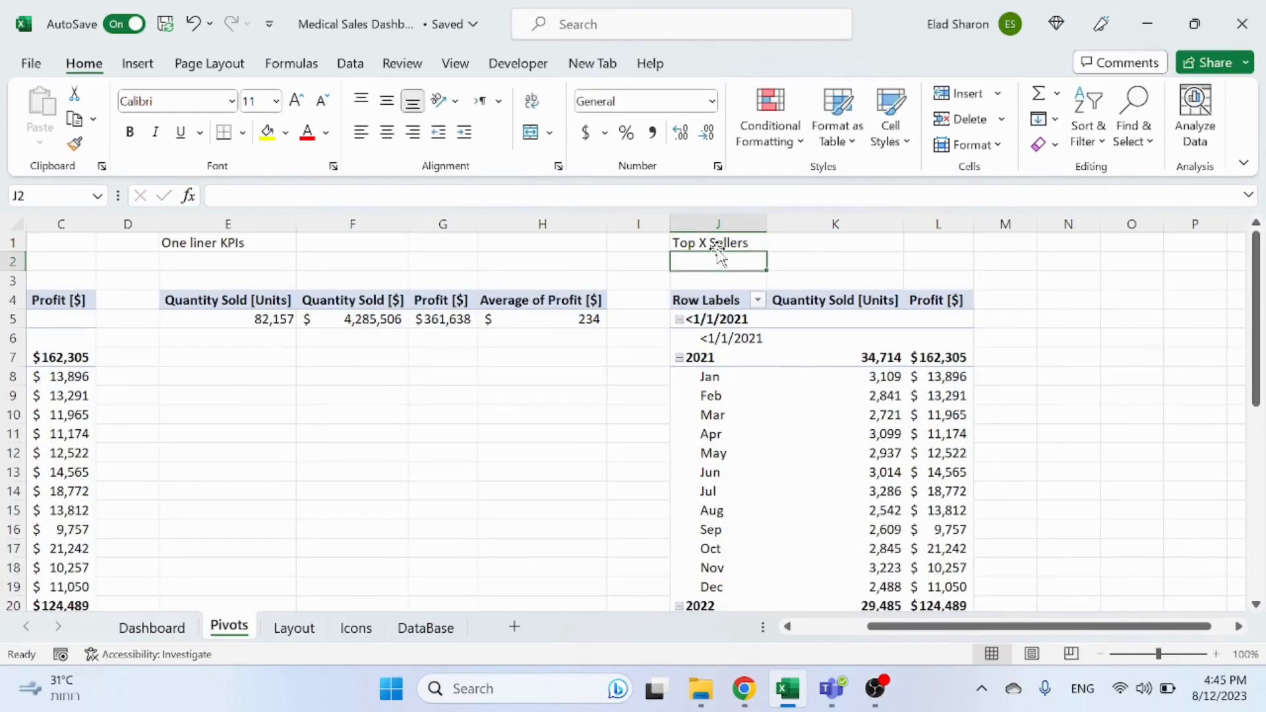
{"action": "left_click", "coordinate": [716, 239]}
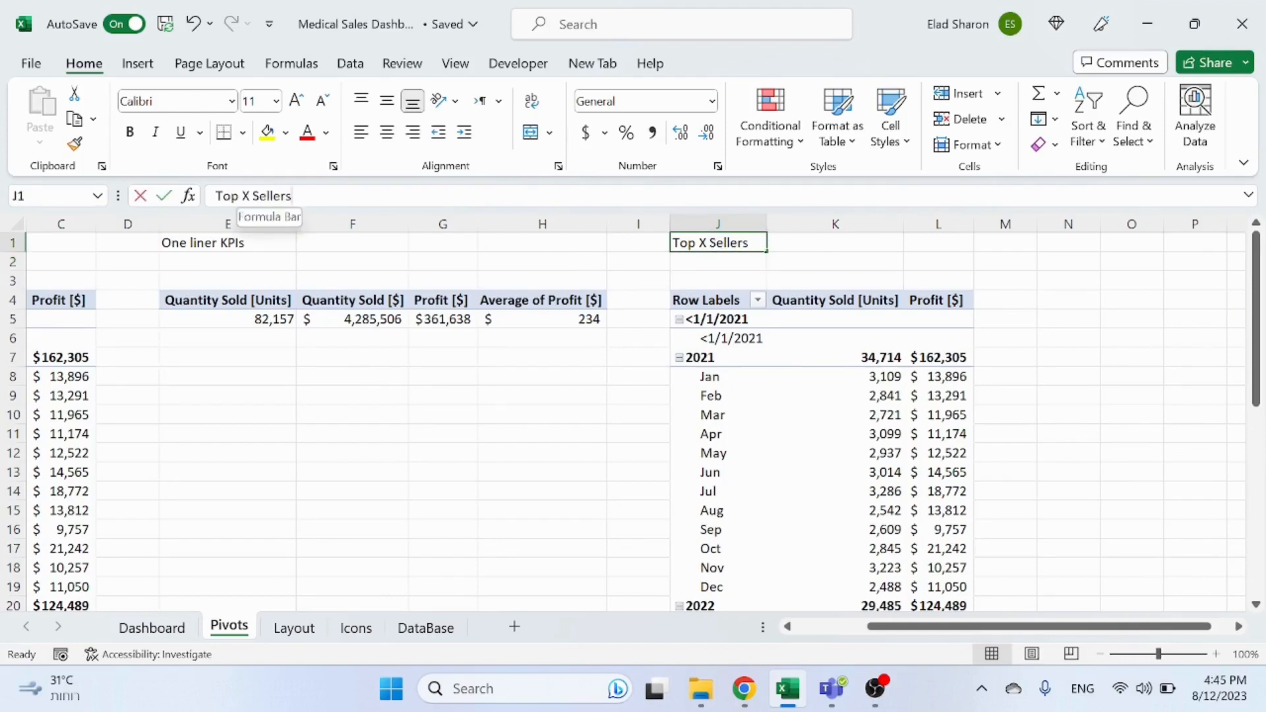
{"action": "left_click", "coordinate": [248, 196]}
{"action": "key", "text": "BackSpace"}
{"action": "key", "text": "BackSpace"}
{"action": "key", "text": "Return"}
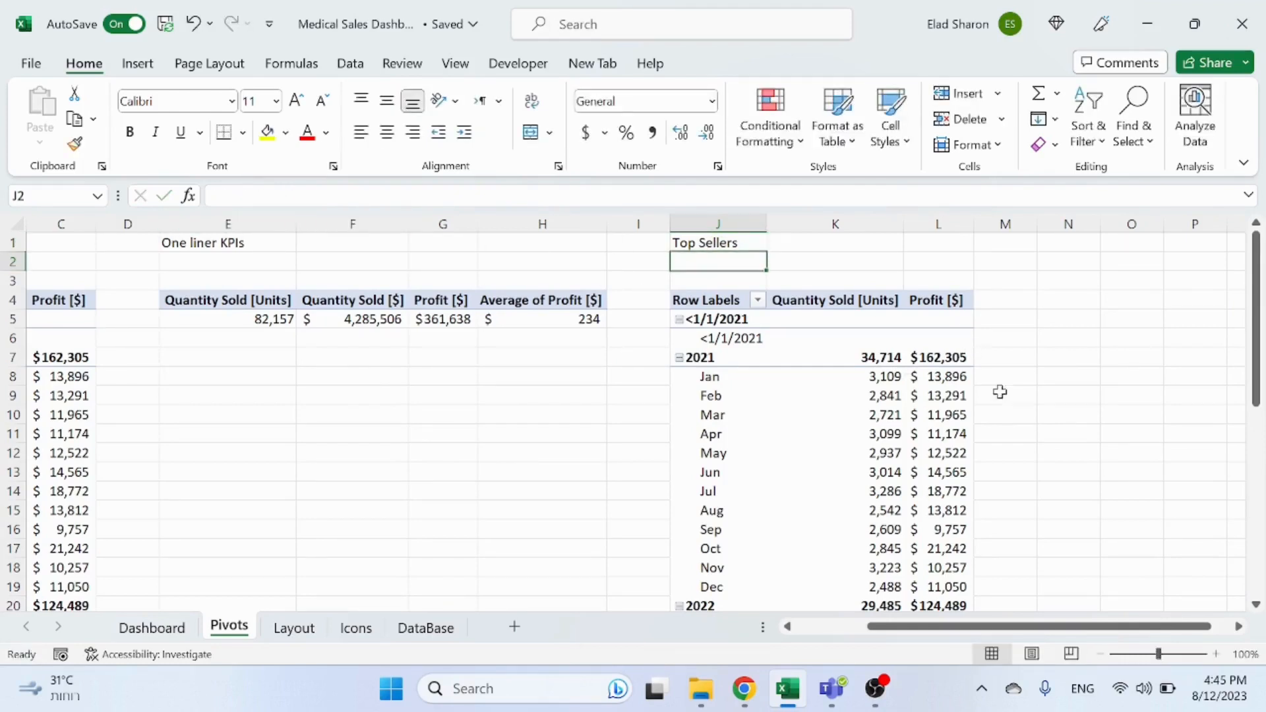
Step: Open the field list and remove the date fields from the copied pivot table's rows
{"action": "left_click", "coordinate": [834, 376]}
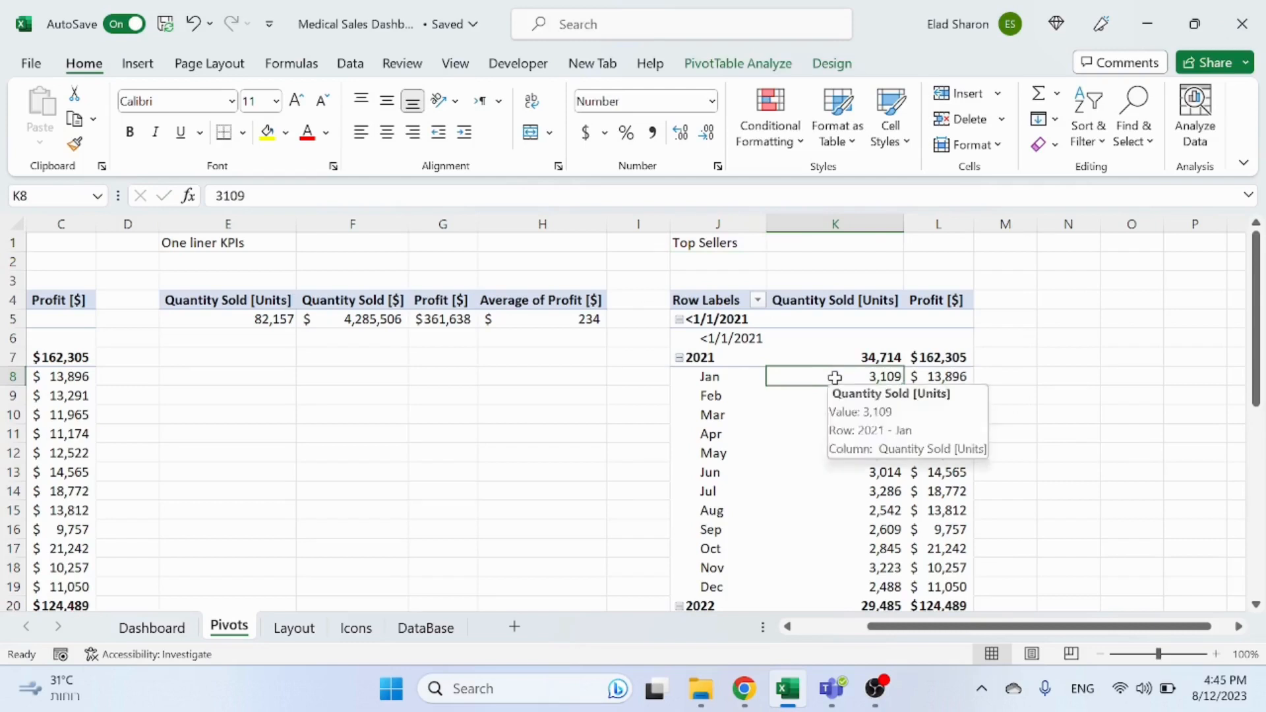
{"action": "right_click", "coordinate": [833, 376]}
{"action": "left_click", "coordinate": [912, 646]}
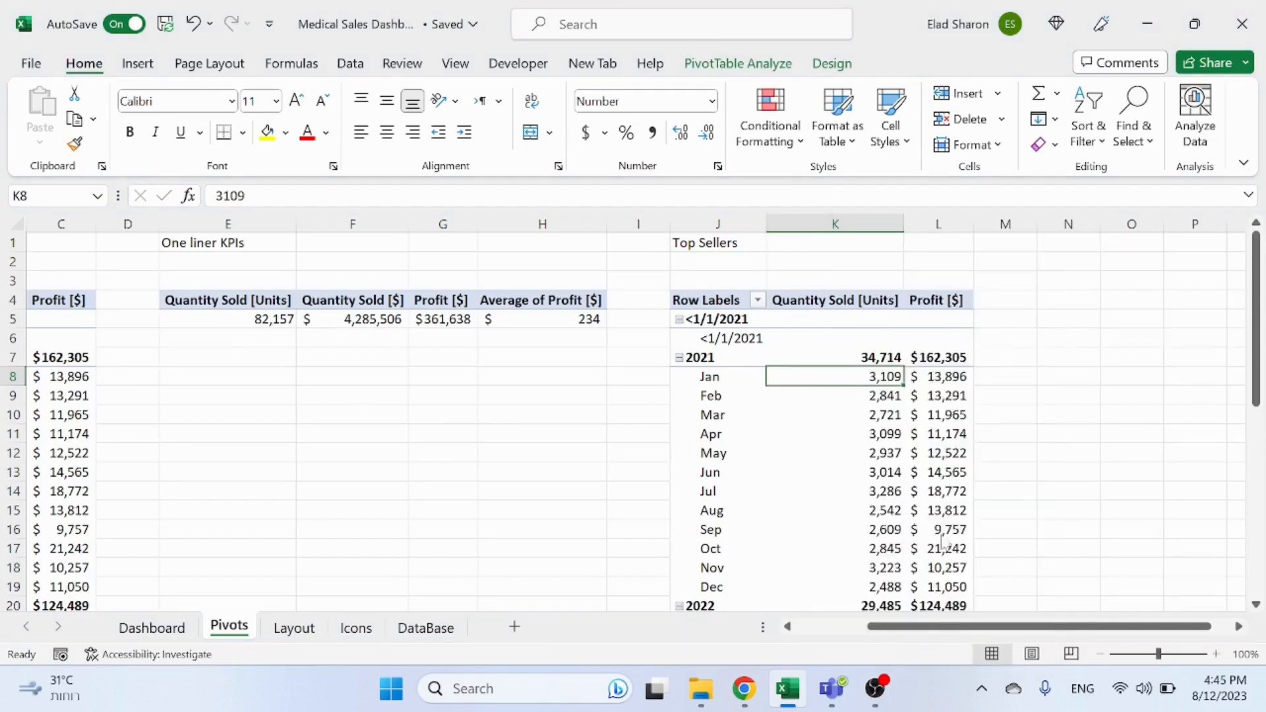
{"action": "left_click_drag", "start_coordinate": [1053, 569], "coordinate": [534, 496]}
{"action": "left_click_drag", "start_coordinate": [996, 579], "coordinate": [541, 525]}
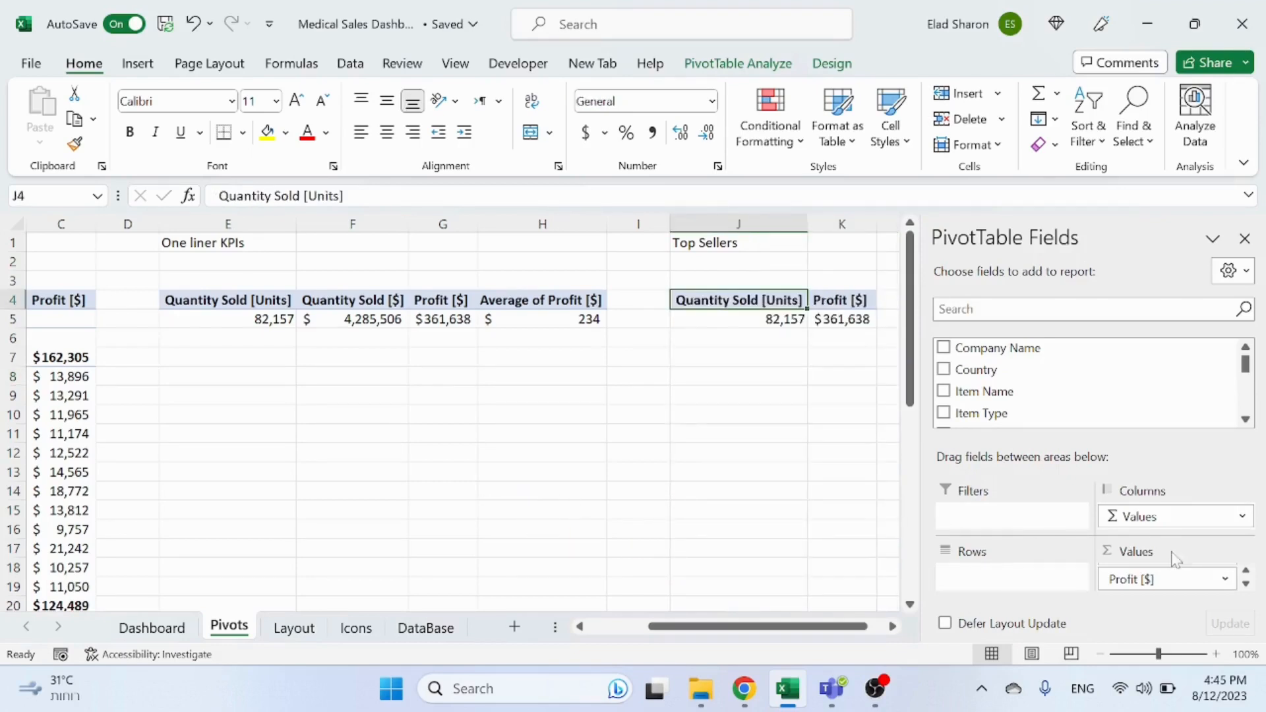
Step: Remove Quantity Sold [Units] from the copied pivot's values and undo the removal
{"action": "left_click", "coordinate": [1246, 570]}
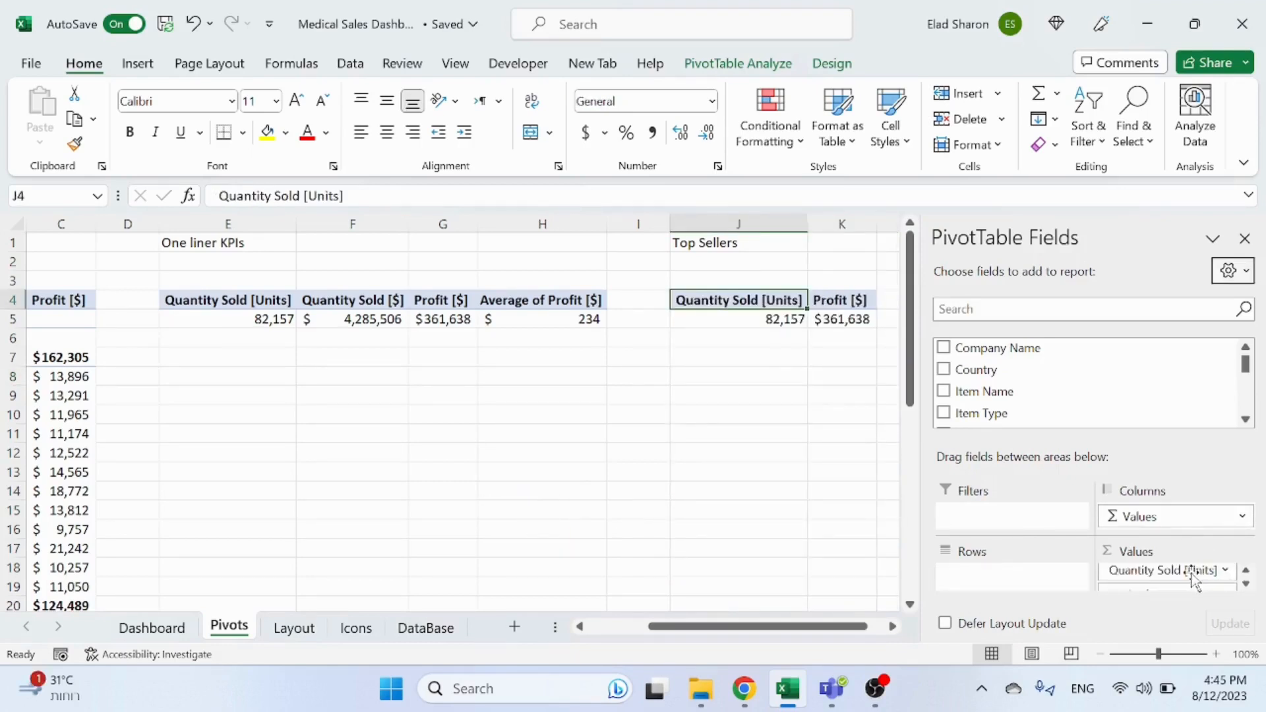
{"action": "left_click_drag", "start_coordinate": [1199, 580], "coordinate": [808, 478]}
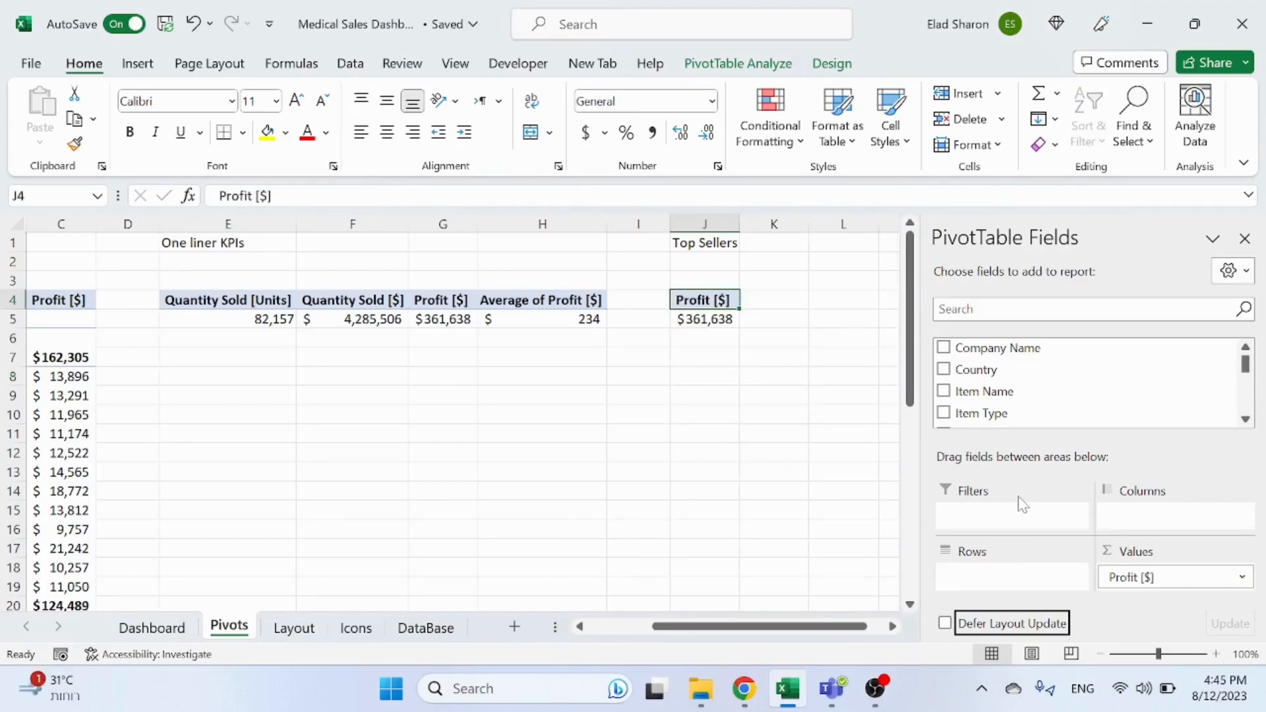
{"action": "left_click", "coordinate": [748, 389]}
{"action": "key", "text": "ctrl+z"}
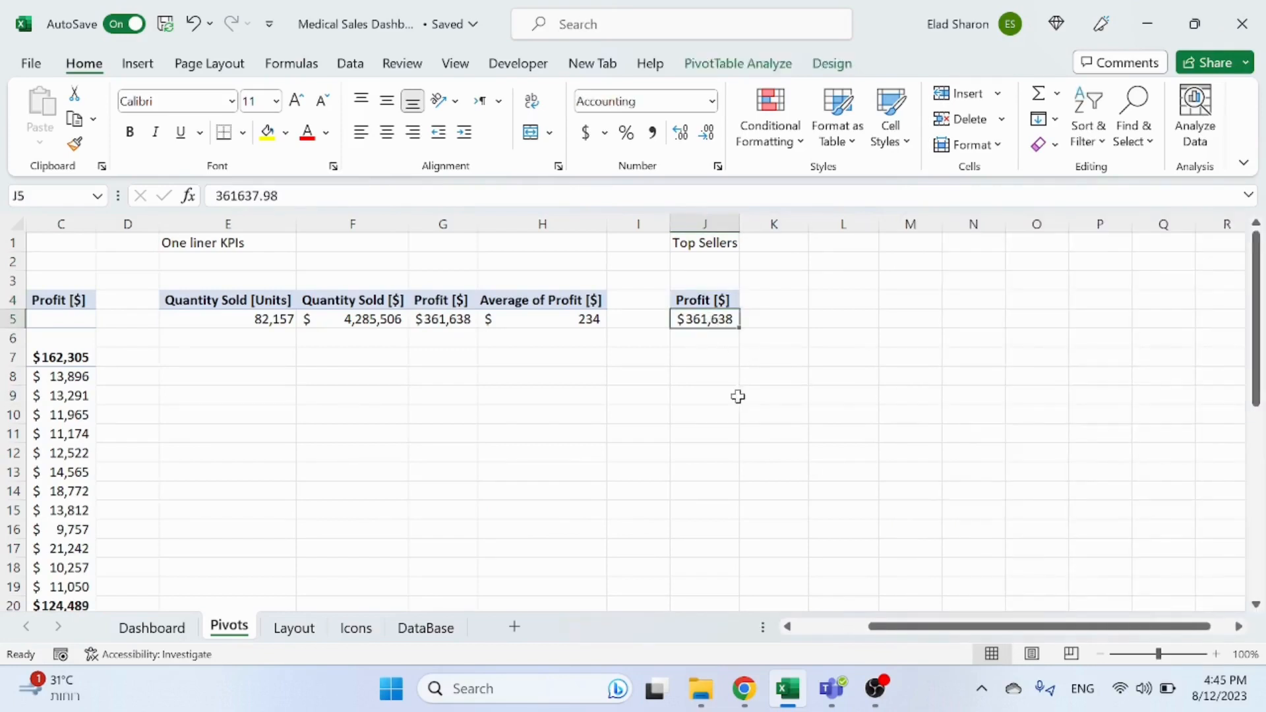
{"action": "left_click", "coordinate": [738, 429]}
{"action": "left_click", "coordinate": [794, 321]}
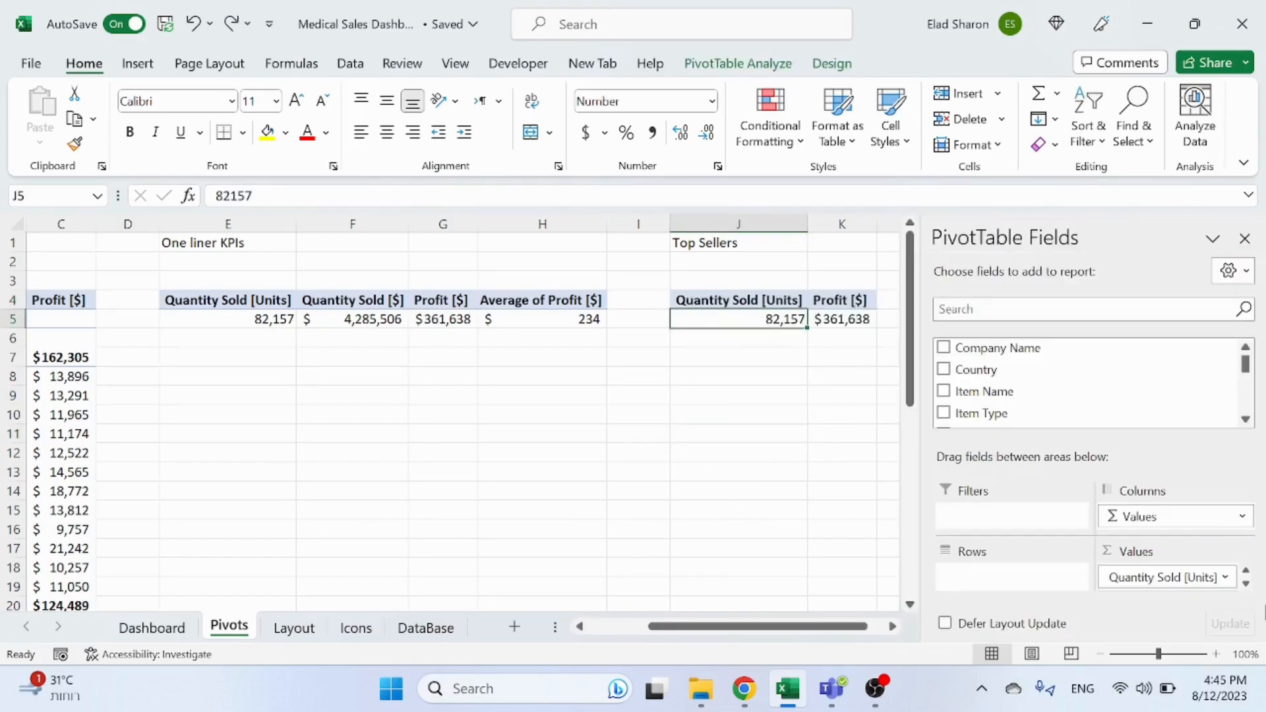
Step: Remove Profit from the copied pivot's values and add Item Name to its rows
{"action": "left_click", "coordinate": [1246, 584]}
{"action": "left_click_drag", "start_coordinate": [1161, 578], "coordinate": [704, 508]}
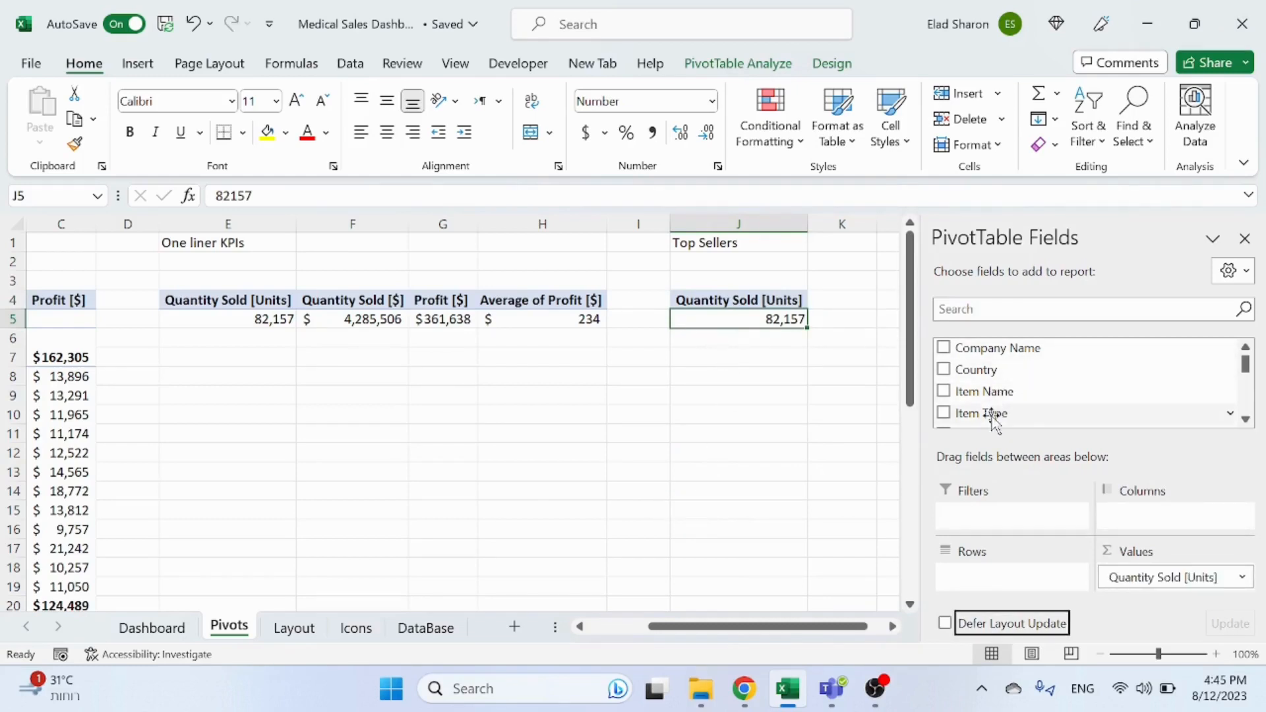
{"action": "left_click_drag", "start_coordinate": [1001, 391], "coordinate": [1016, 579]}
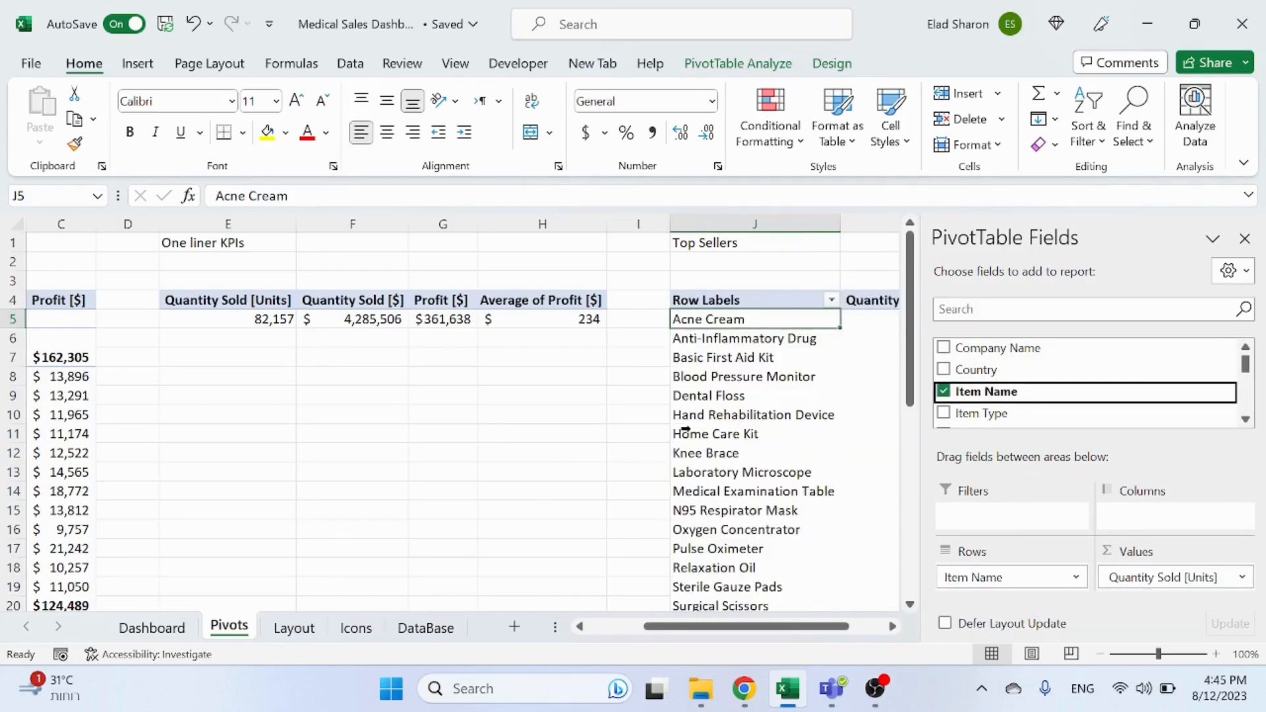
Step: Sort the Top Sellers pivot by Quantity Sold [Units] from largest to smallest
{"action": "left_click", "coordinate": [621, 429]}
{"action": "left_click", "coordinate": [898, 322]}
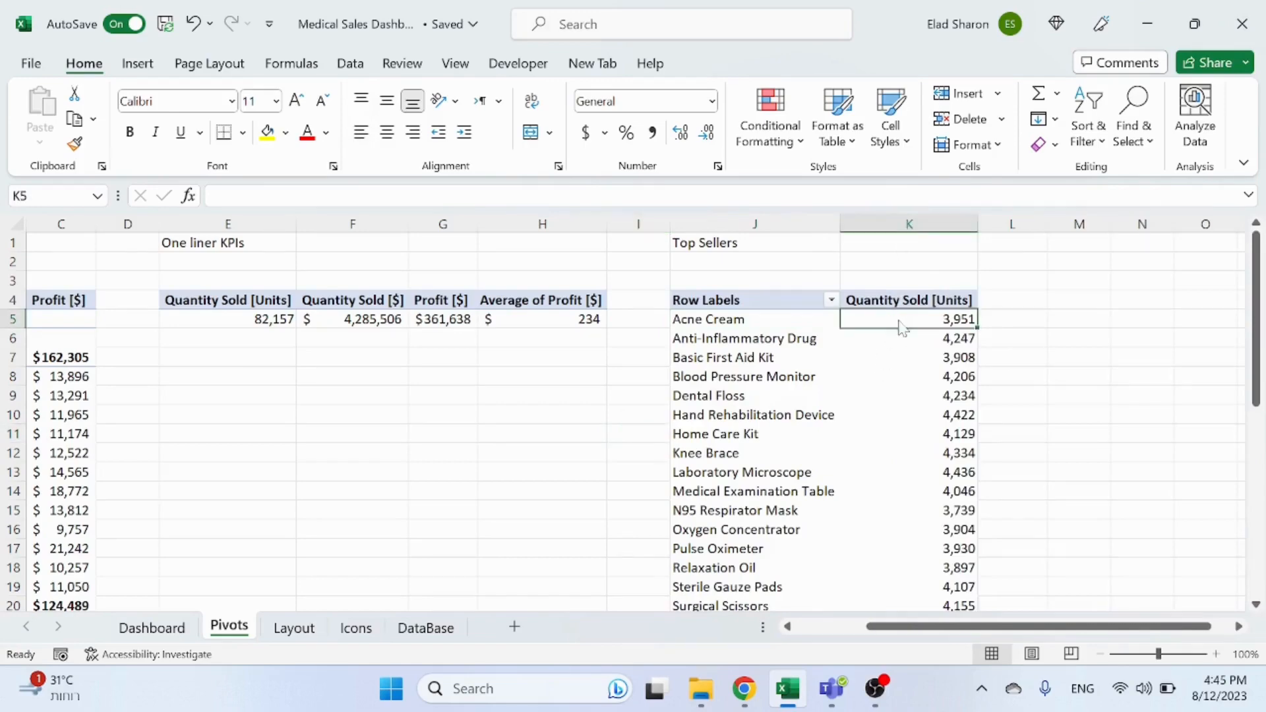
{"action": "right_click", "coordinate": [899, 322]}
{"action": "mouse_move", "coordinate": [989, 437]}
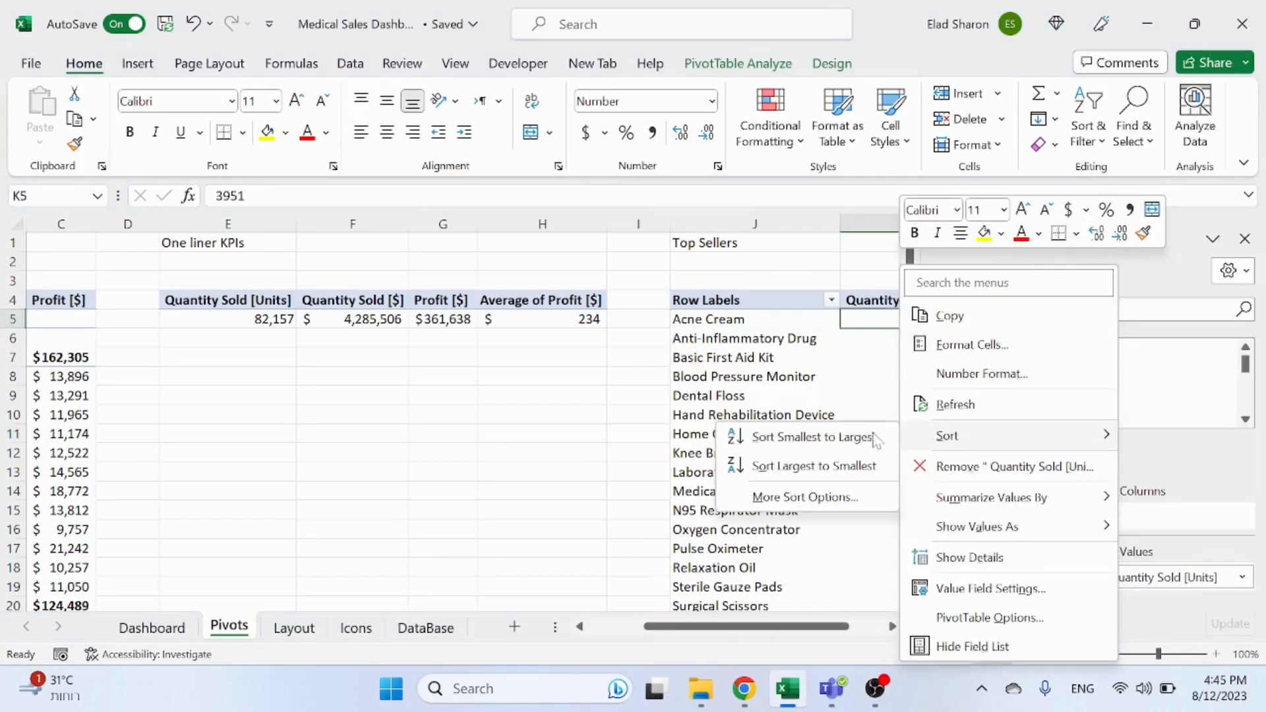
{"action": "left_click", "coordinate": [794, 464]}
Step: Move the Top Sellers pivot table down so it starts at row 14 in column J
{"action": "left_click", "coordinate": [603, 454]}
{"action": "left_click", "coordinate": [651, 395]}
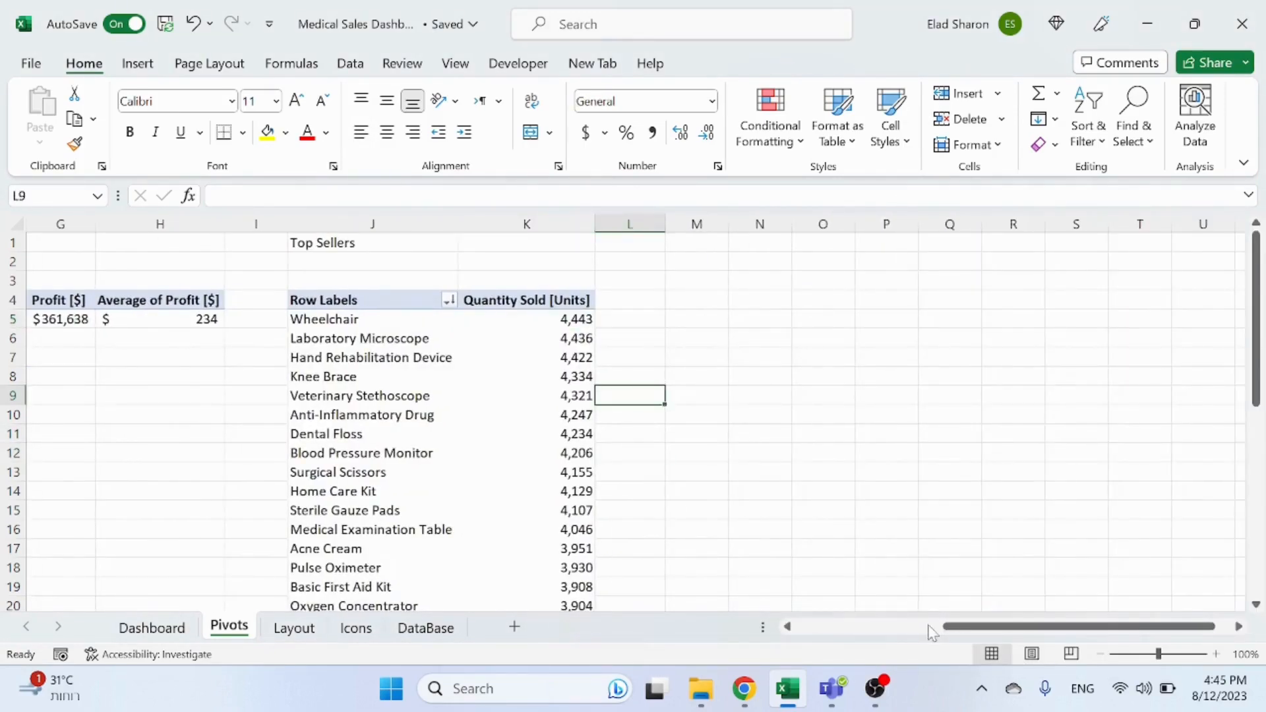
{"action": "mouse_move", "coordinate": [989, 627]}
{"action": "left_mouse_down"}
{"action": "mouse_move", "coordinate": [940, 627]}
{"action": "mouse_move", "coordinate": [1000, 621]}
{"action": "left_mouse_up"}
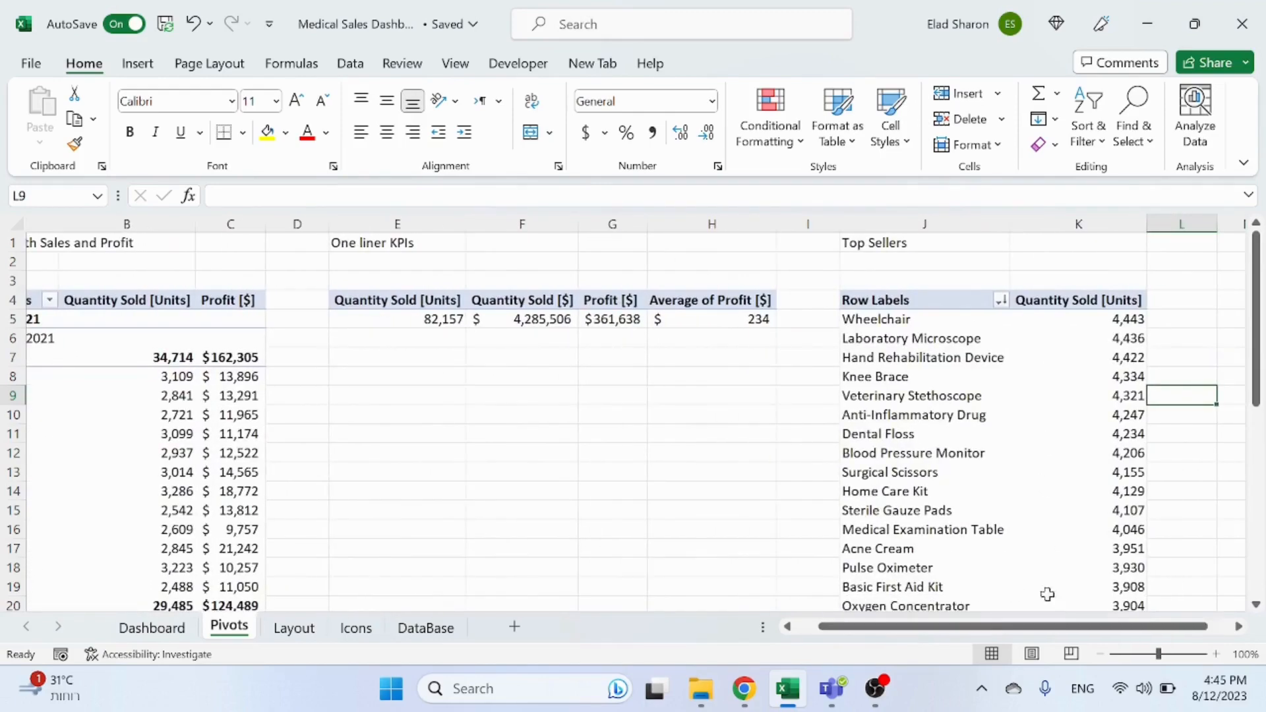
{"action": "scroll", "coordinate": [1062, 528], "scroll_direction": "down", "scroll_amount": 15}
{"action": "scroll", "coordinate": [1083, 475], "scroll_direction": "up", "scroll_amount": 7}
{"action": "scroll", "coordinate": [1097, 450], "scroll_direction": "up", "scroll_amount": 8}
{"action": "left_click_drag", "start_coordinate": [915, 297], "coordinate": [1075, 569]}
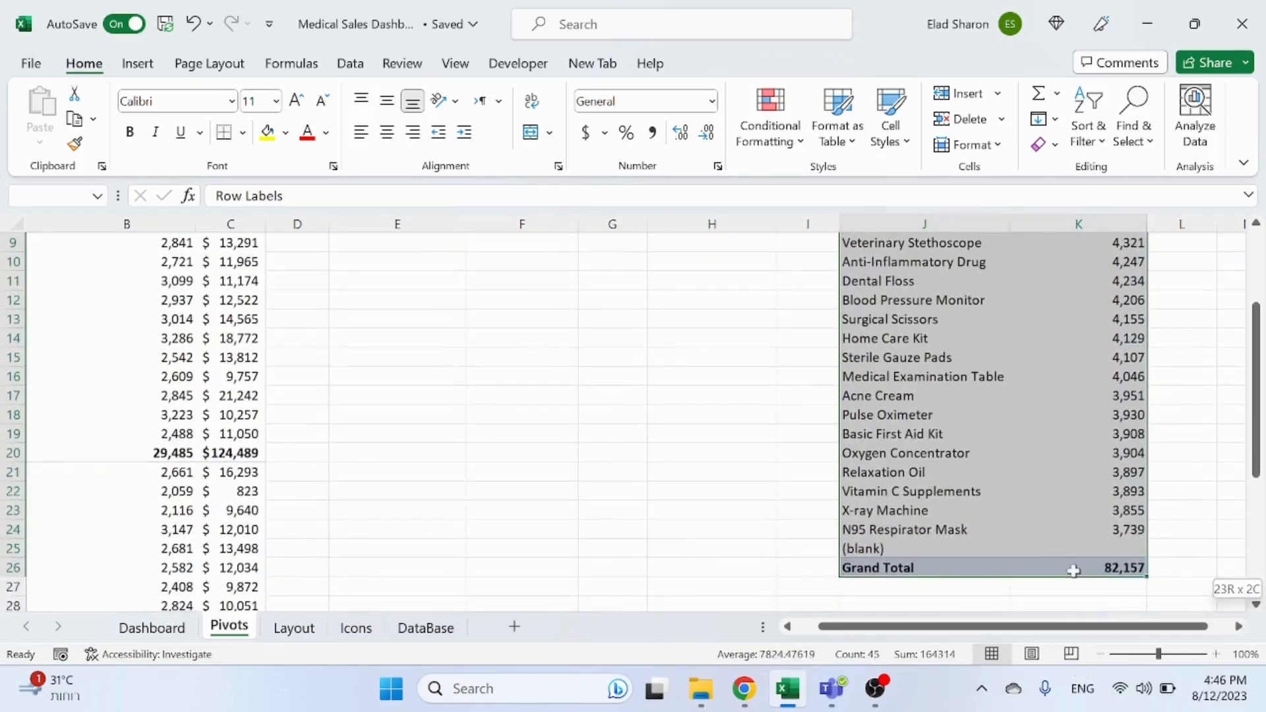
{"action": "left_click", "coordinate": [1246, 239]}
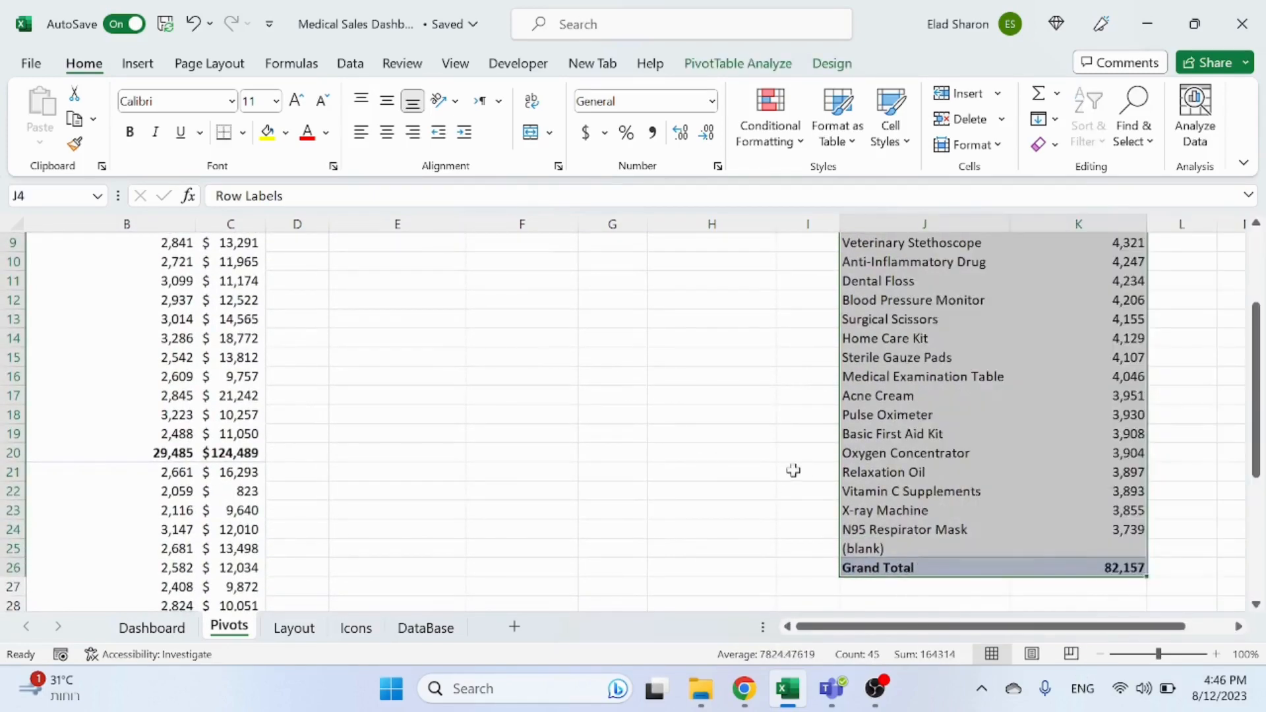
{"action": "scroll", "coordinate": [969, 453], "scroll_direction": "down", "scroll_amount": 3}
{"action": "left_click_drag", "start_coordinate": [1048, 407], "coordinate": [1051, 597]}
{"action": "scroll", "coordinate": [1035, 343], "scroll_direction": "up", "scroll_amount": 6}
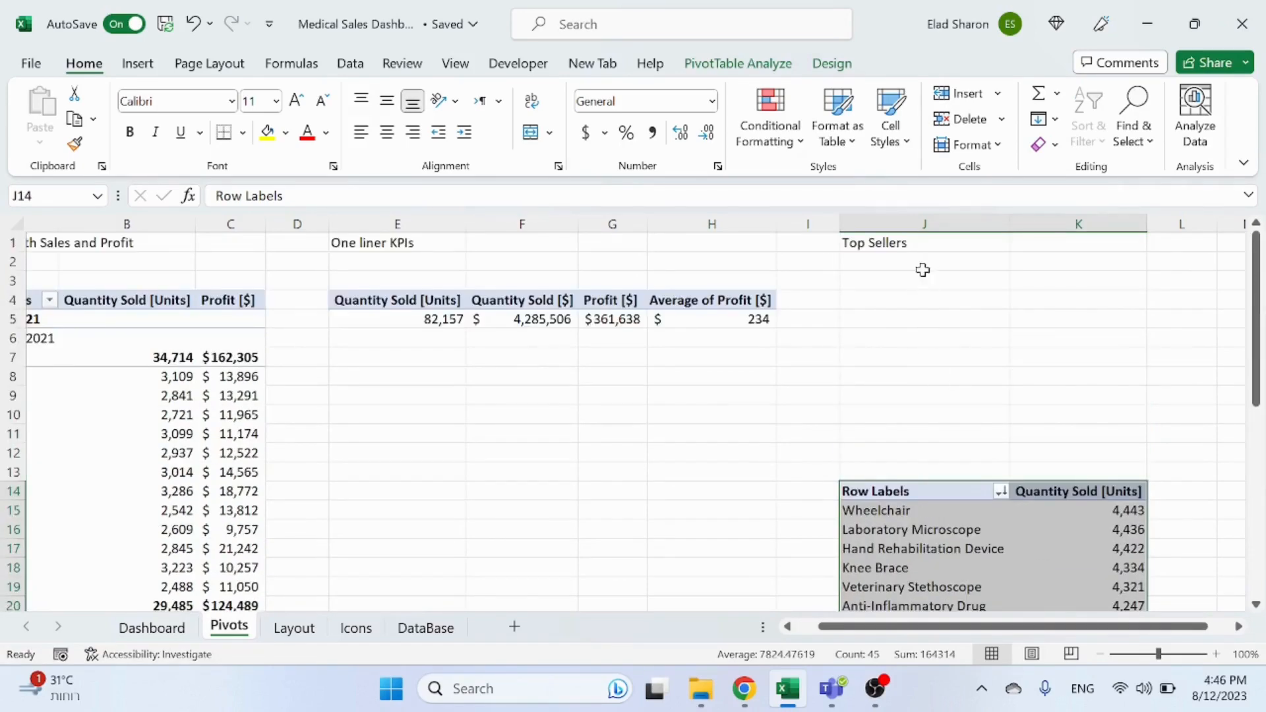
Step: Insert a vertical ActiveX scroll bar in column H, roughly rows 8 to 18 of the Pivots sheet
{"action": "left_click", "coordinate": [925, 264]}
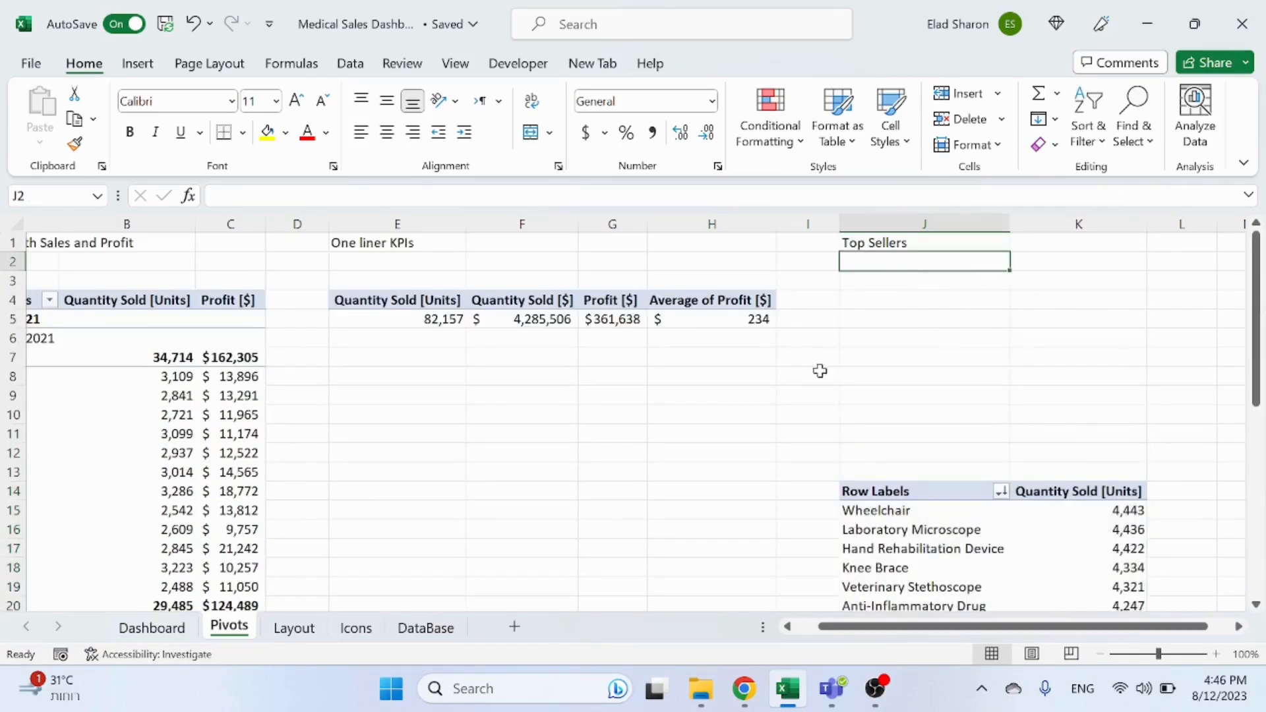
{"action": "left_click", "coordinate": [729, 378]}
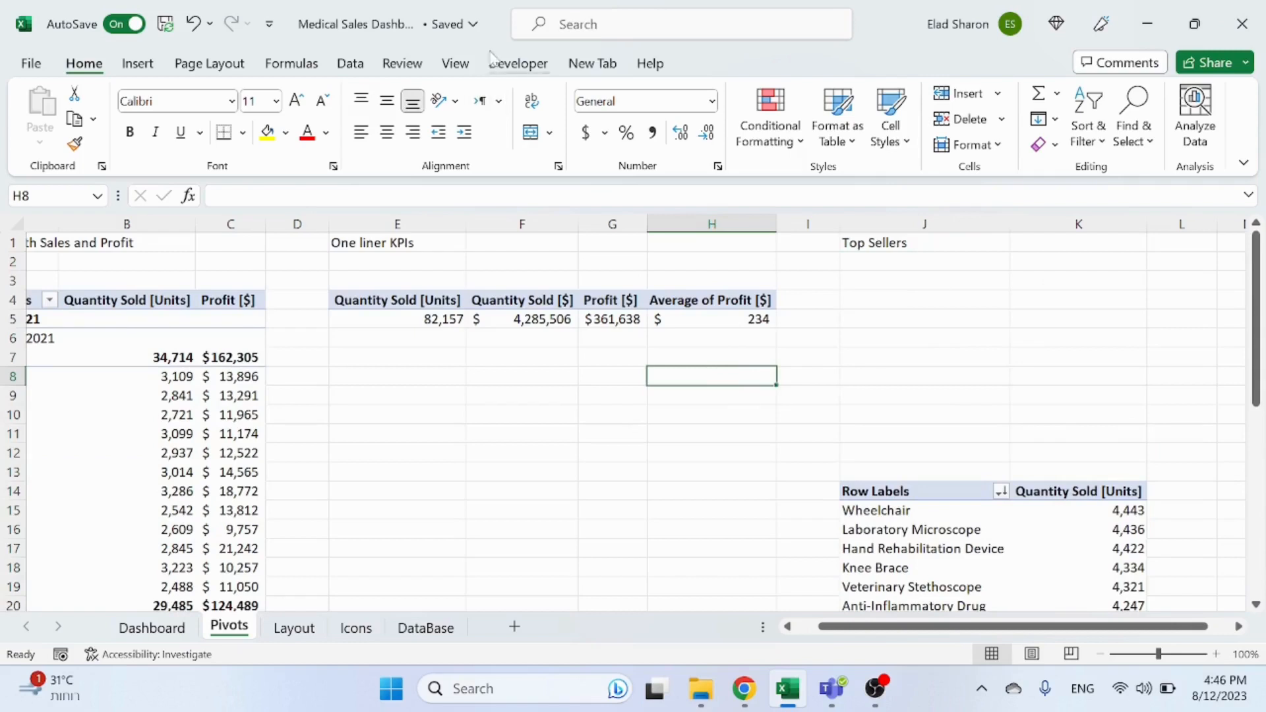
{"action": "left_click", "coordinate": [517, 63]}
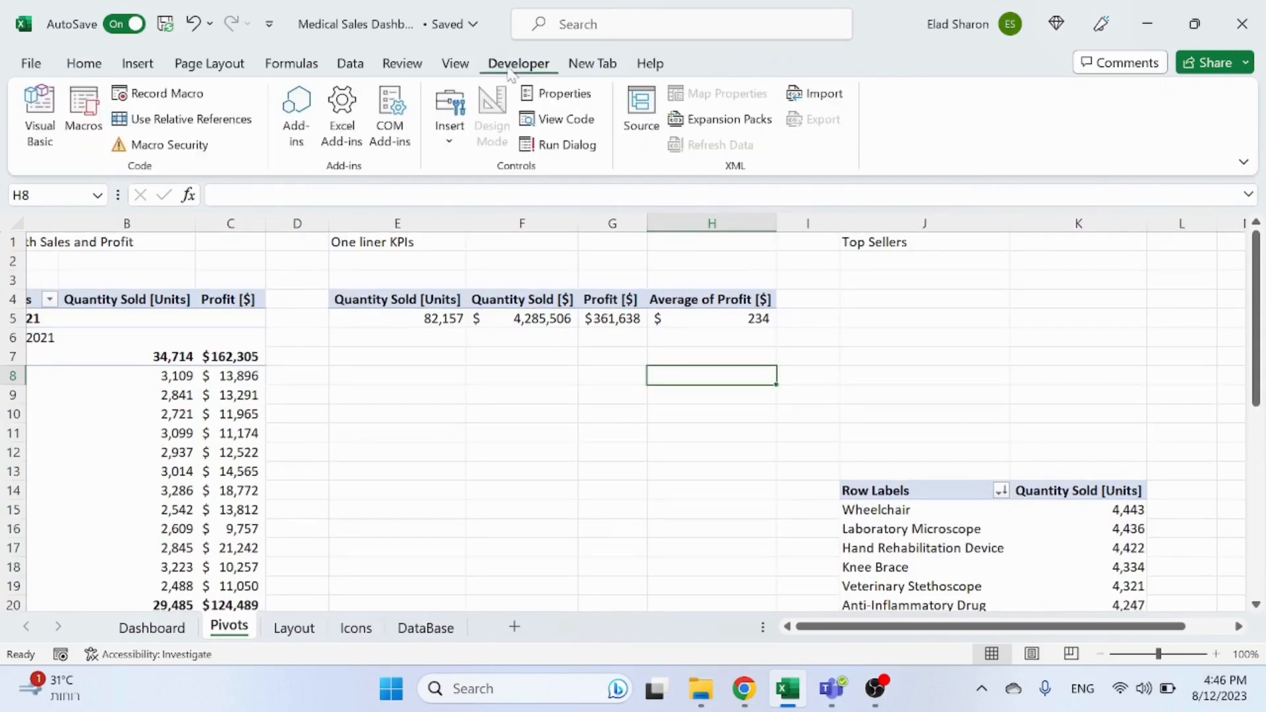
{"action": "left_click", "coordinate": [453, 140]}
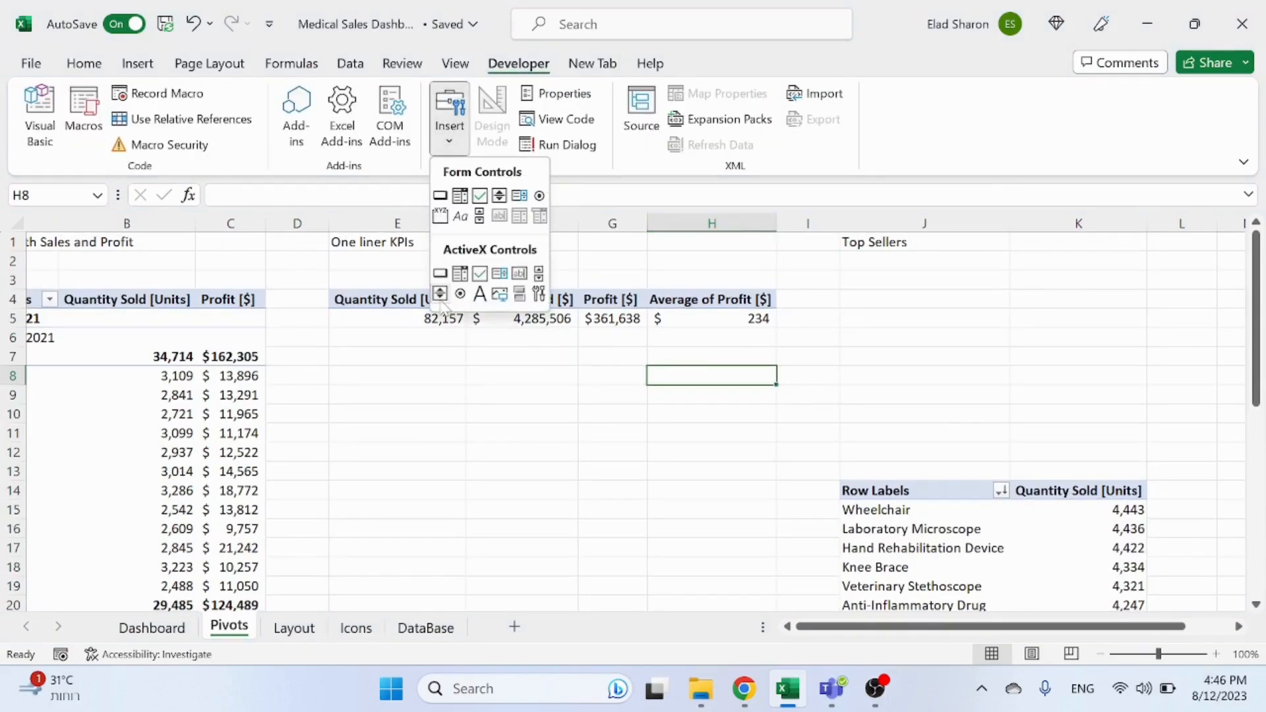
{"action": "left_click", "coordinate": [540, 274]}
{"action": "left_click_drag", "start_coordinate": [664, 395], "coordinate": [698, 567]}
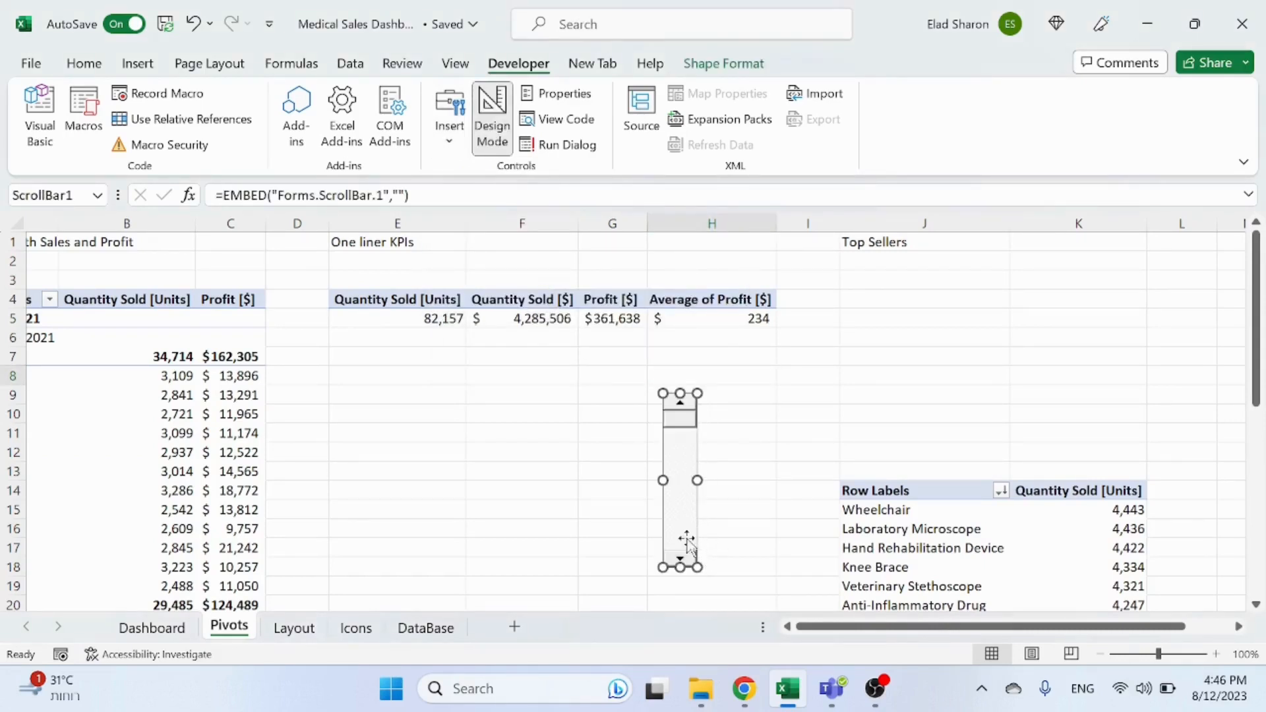
{"action": "left_click", "coordinate": [727, 453]}
{"action": "left_click", "coordinate": [688, 560]}
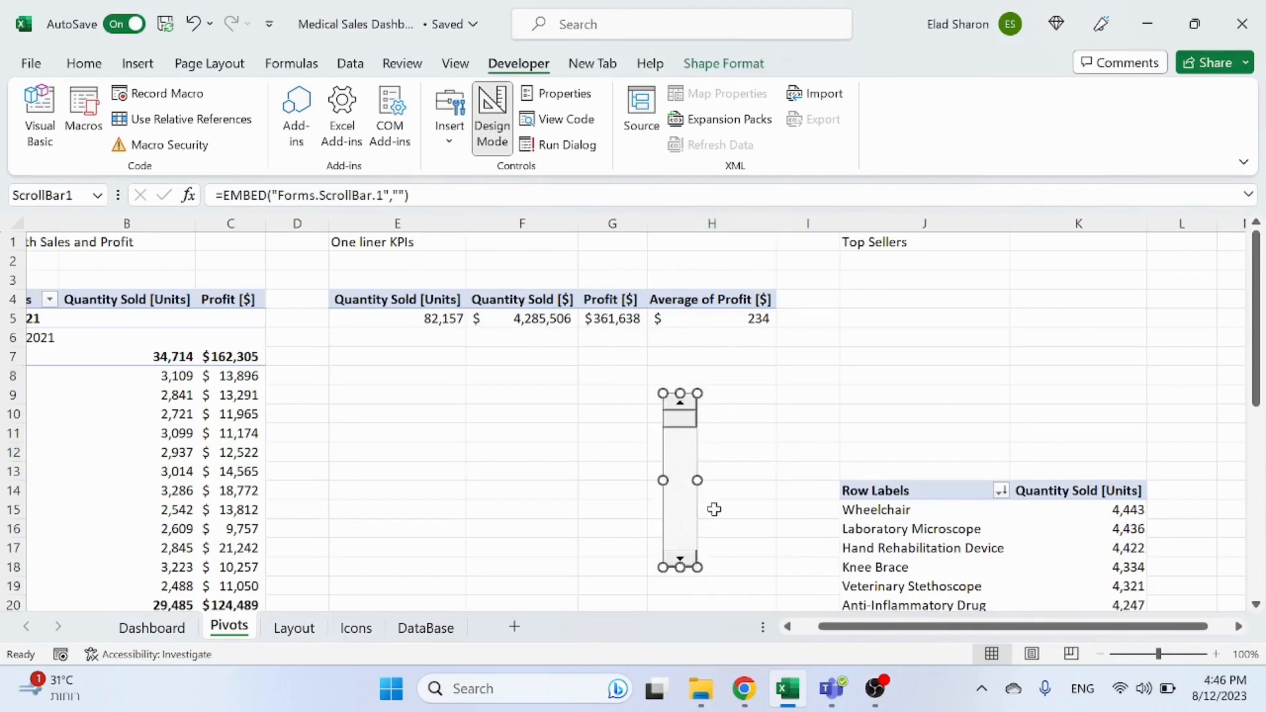
Step: Set the scroll bar's properties: LinkedCell Pivots!J2 and Max 5
{"action": "right_click", "coordinate": [684, 463]}
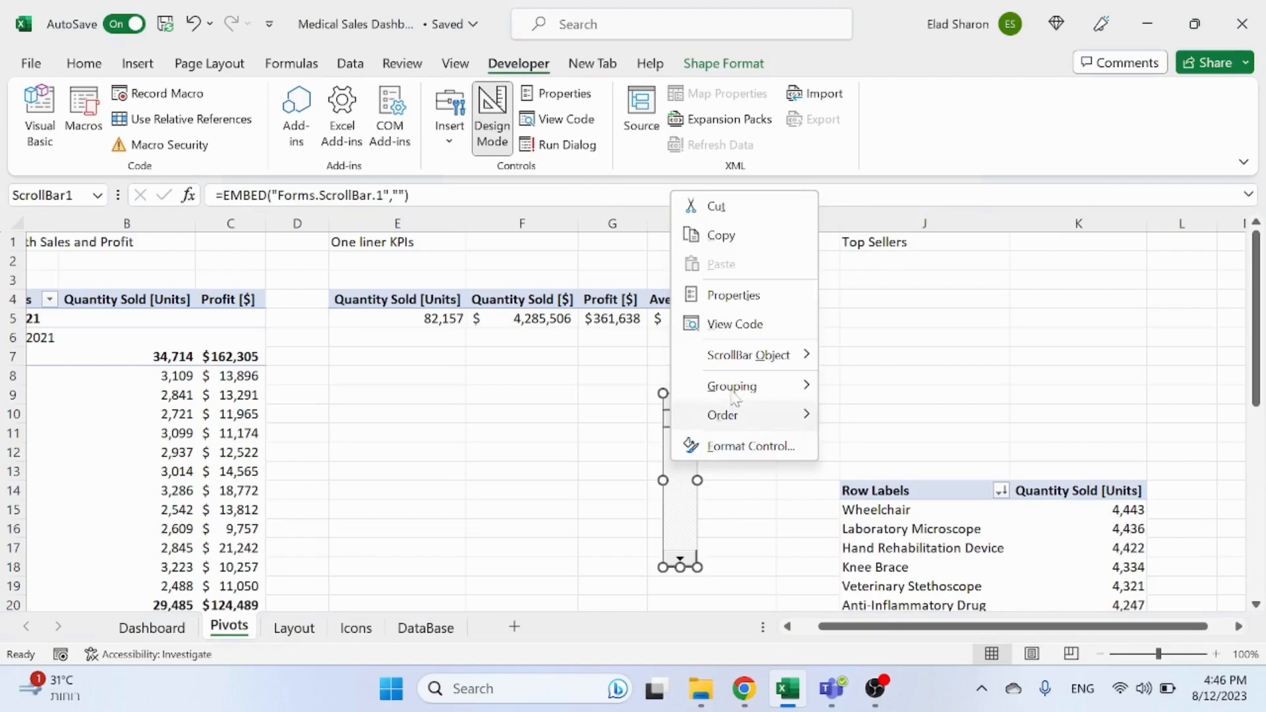
{"action": "left_click", "coordinate": [733, 295]}
{"action": "left_click_drag", "start_coordinate": [753, 89], "coordinate": [397, 43]}
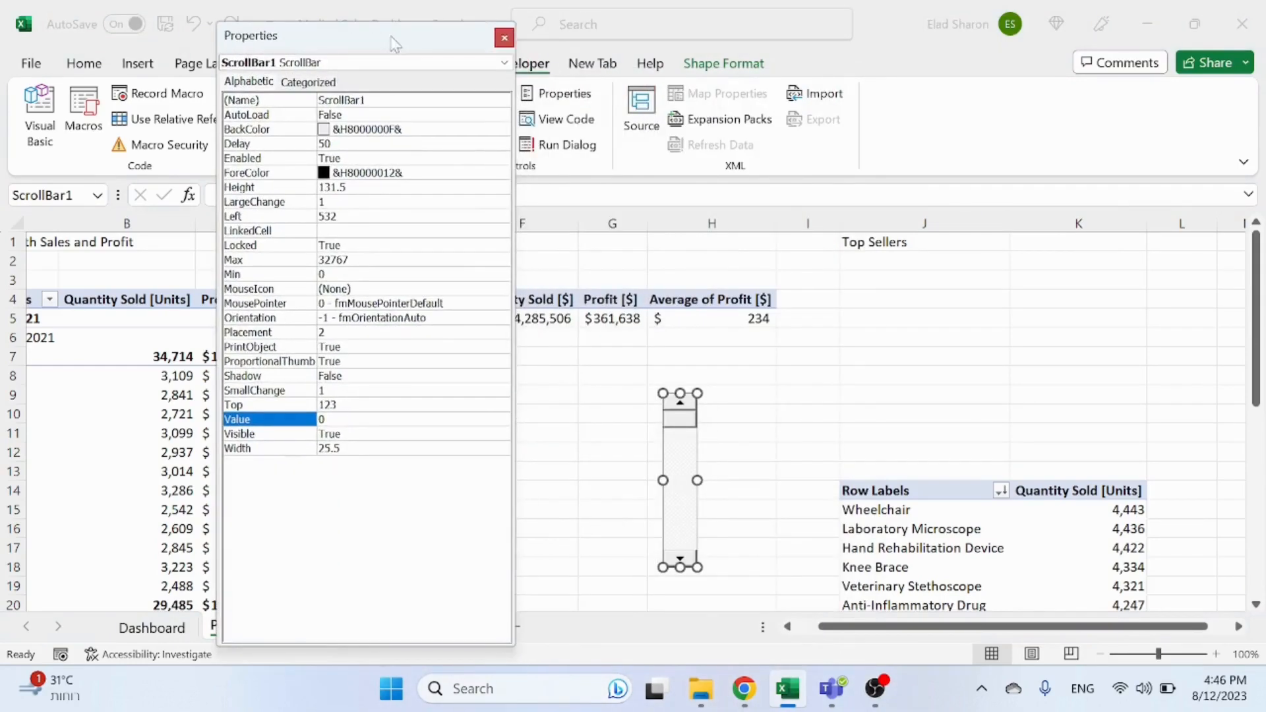
{"action": "left_click", "coordinate": [341, 234]}
{"action": "left_click", "coordinate": [931, 263]}
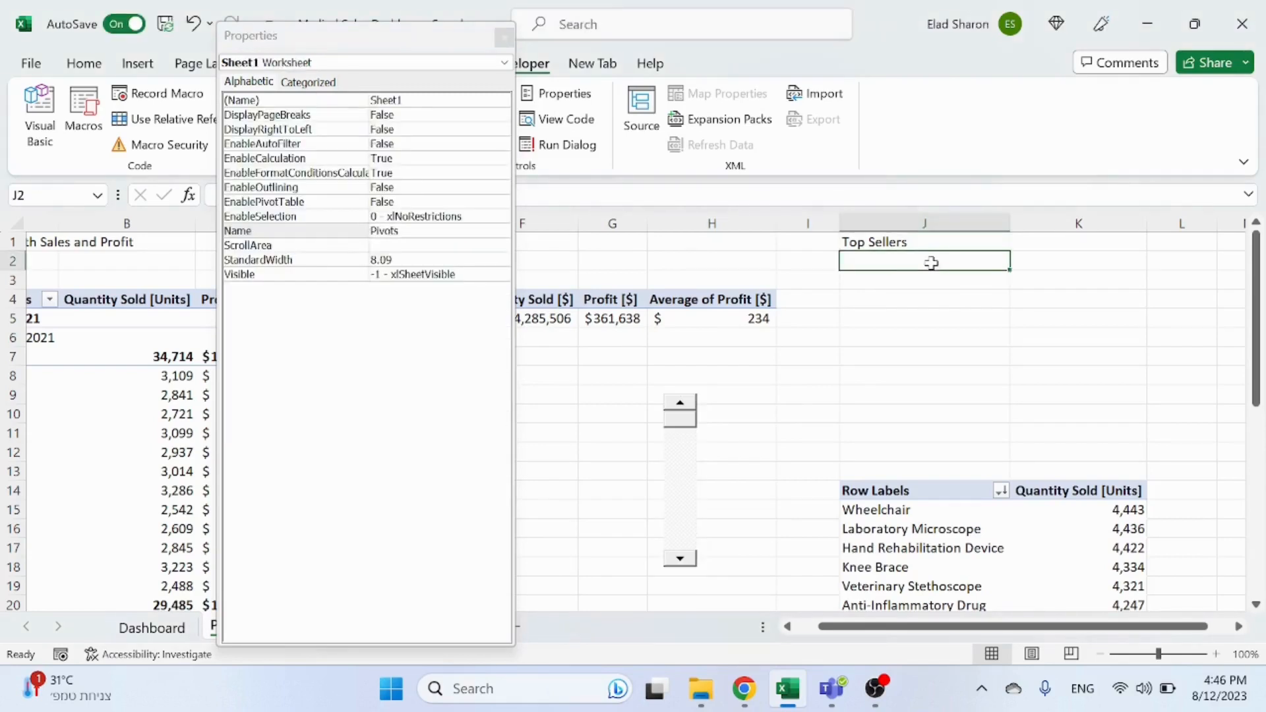
{"action": "left_click", "coordinate": [267, 80]}
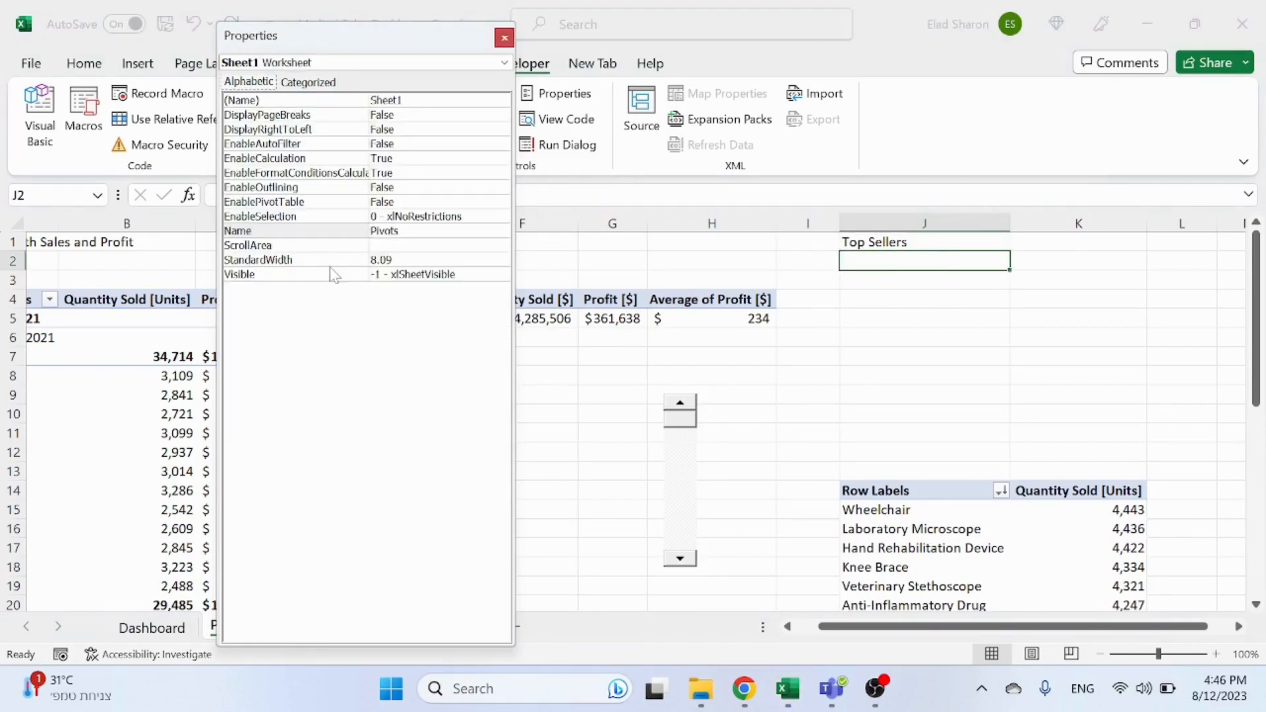
{"action": "left_click", "coordinate": [295, 85]}
{"action": "left_click", "coordinate": [253, 86]}
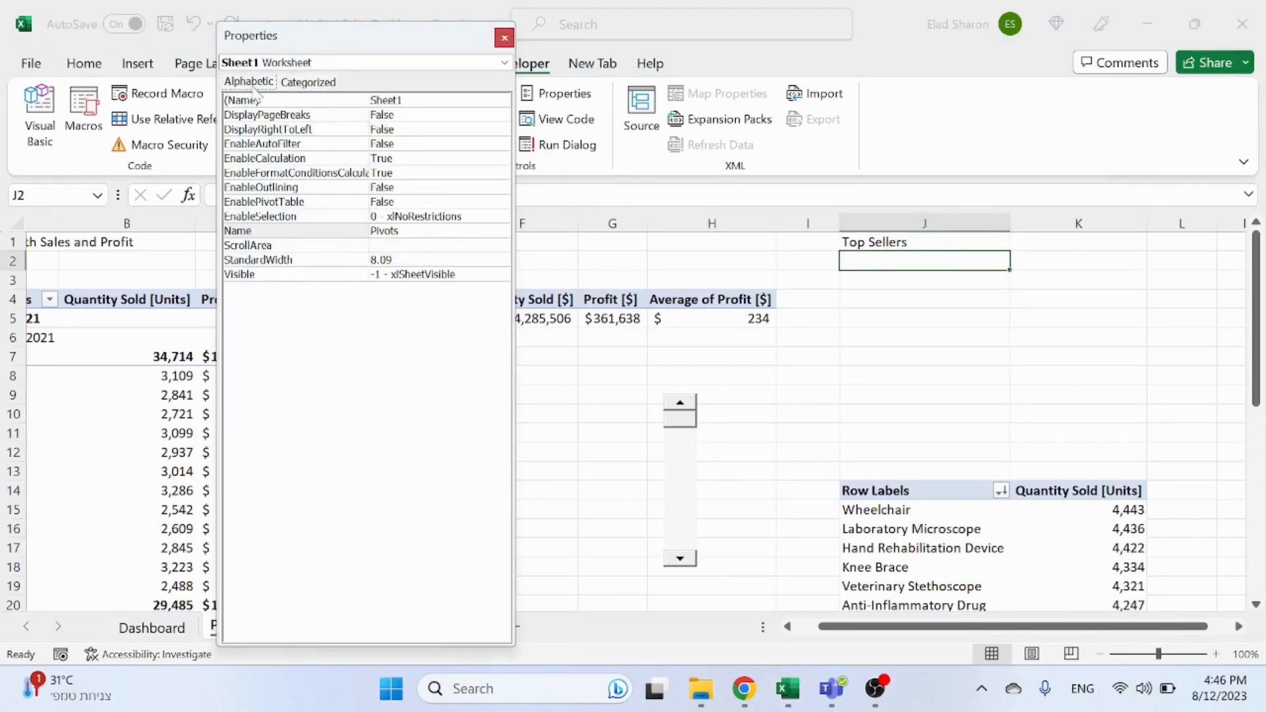
{"action": "left_click", "coordinate": [304, 83]}
{"action": "left_click", "coordinate": [252, 83]}
{"action": "left_click", "coordinate": [685, 478]}
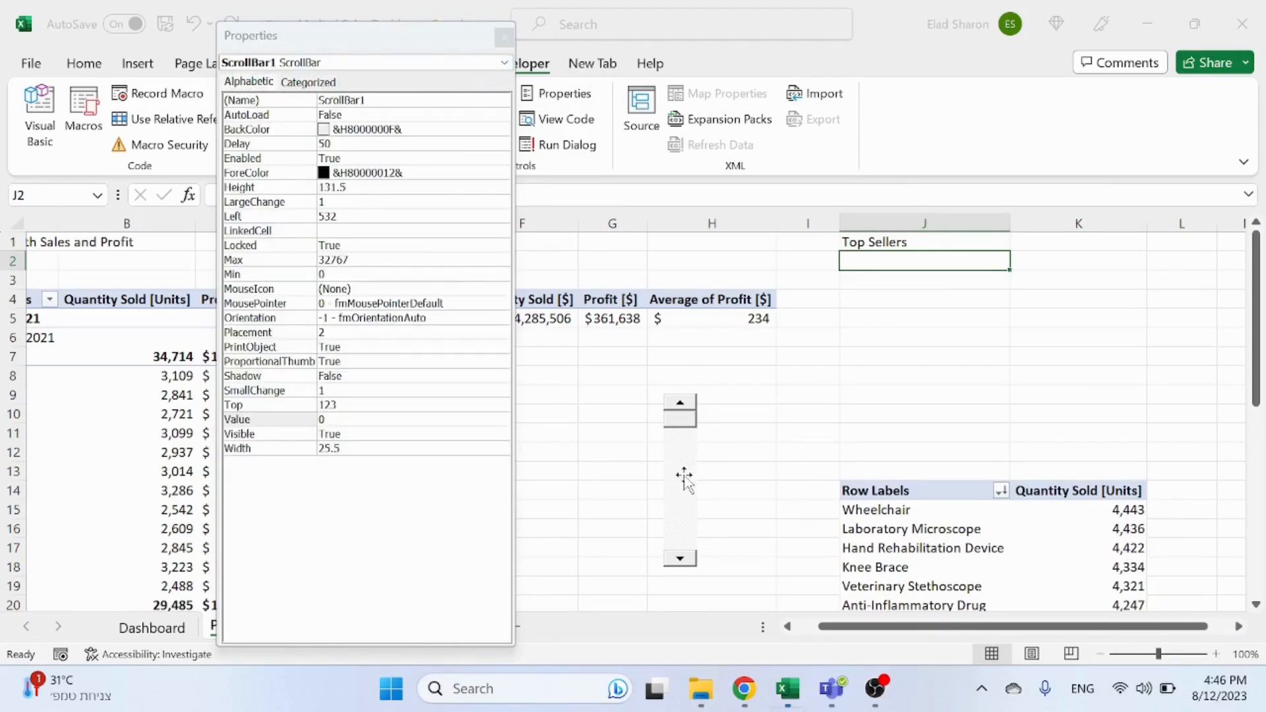
{"action": "left_click", "coordinate": [359, 232]}
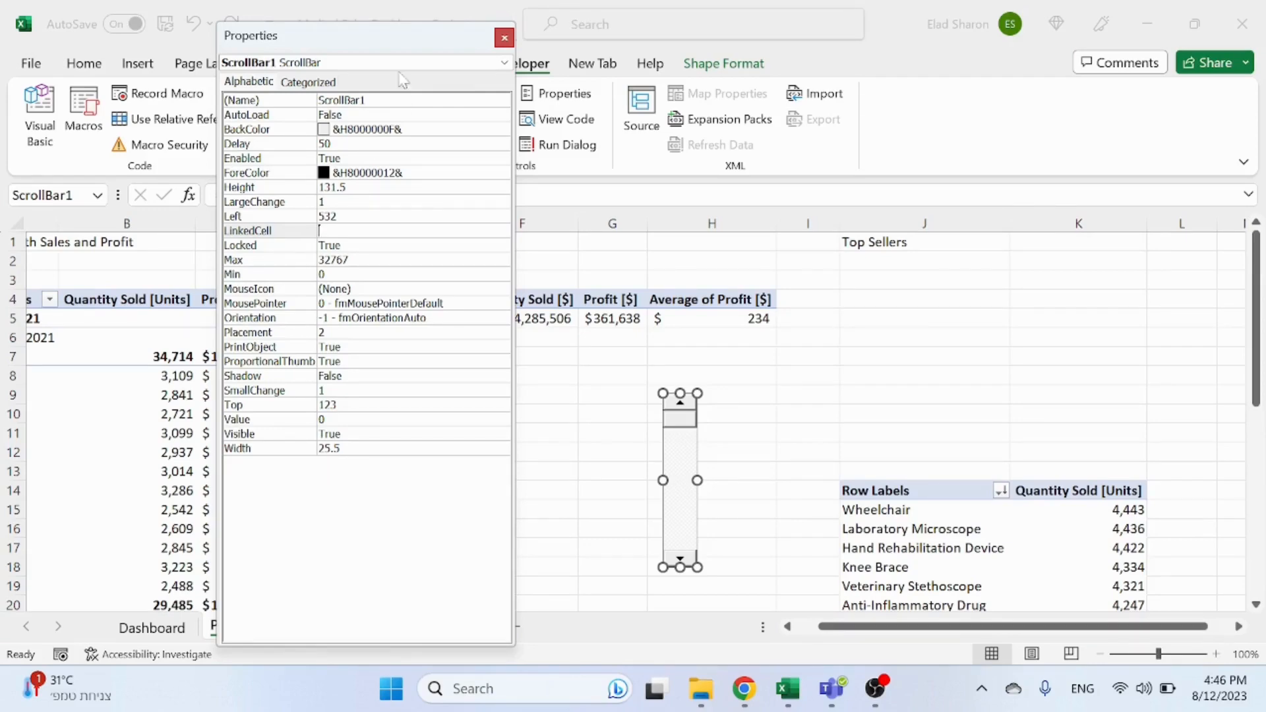
{"action": "left_click_drag", "start_coordinate": [407, 48], "coordinate": [535, 39]}
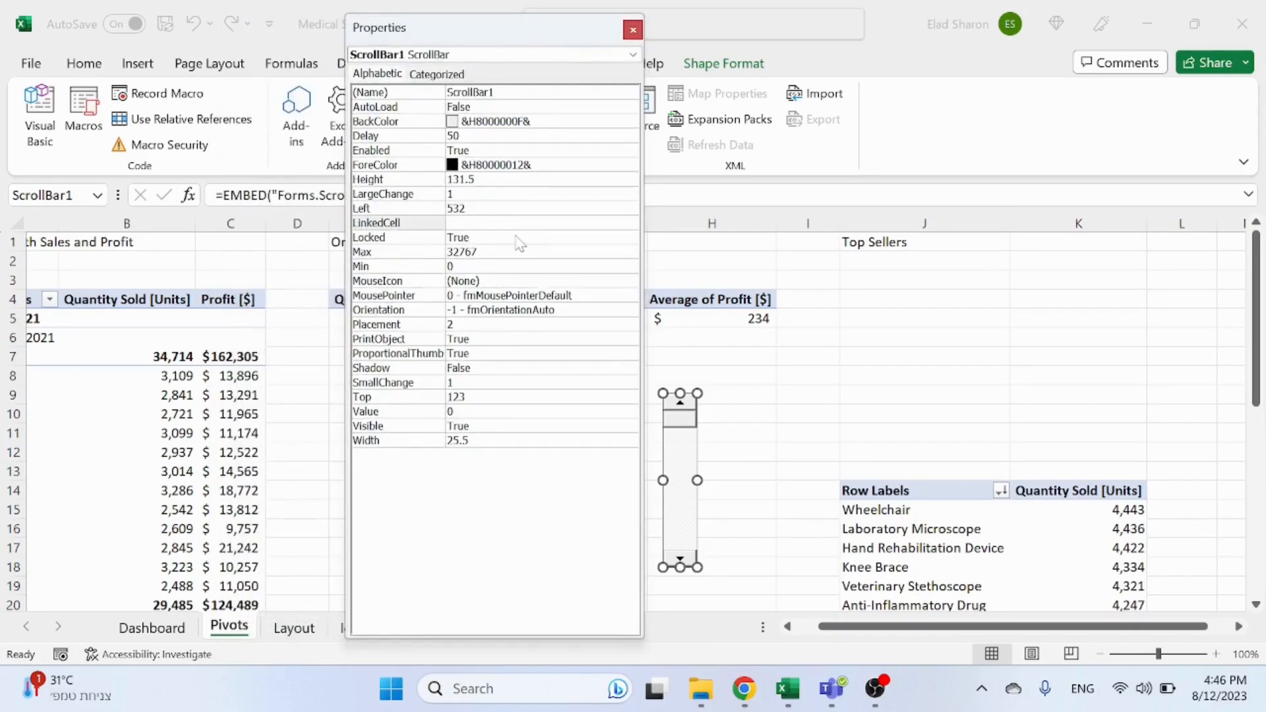
{"action": "type", "text": "Pivots!J2"}
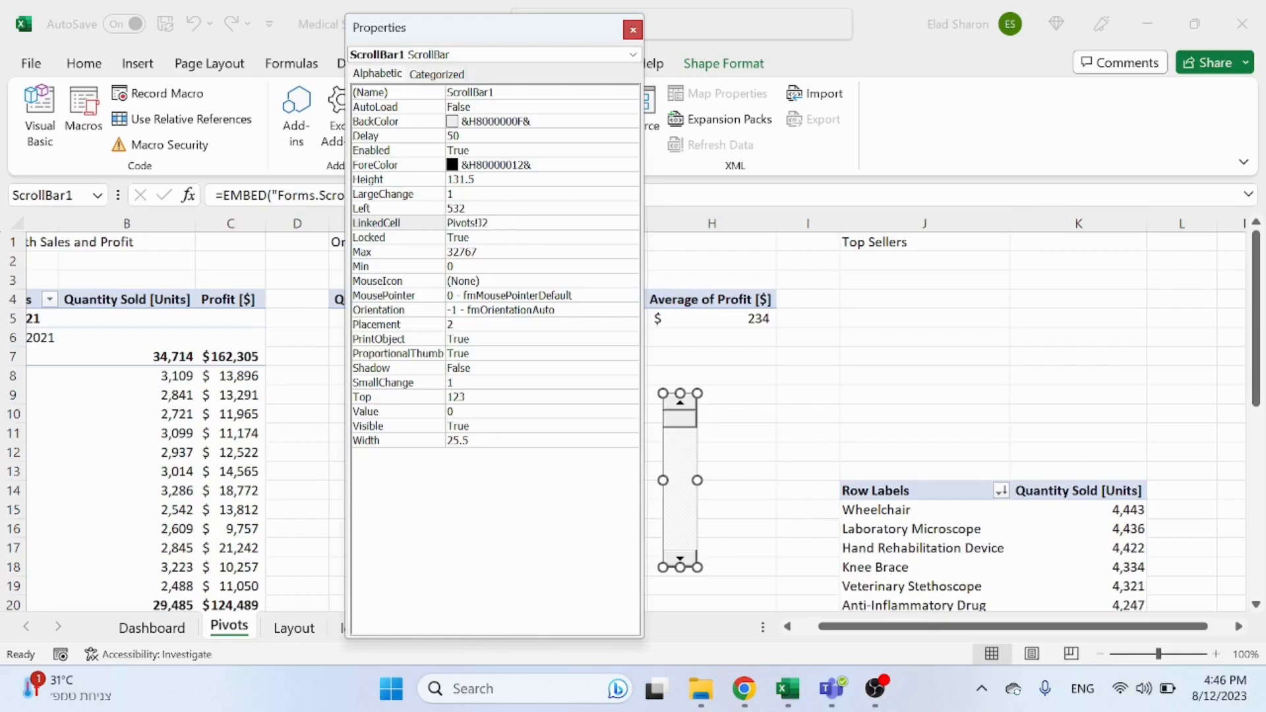
{"action": "double_click", "coordinate": [488, 252]}
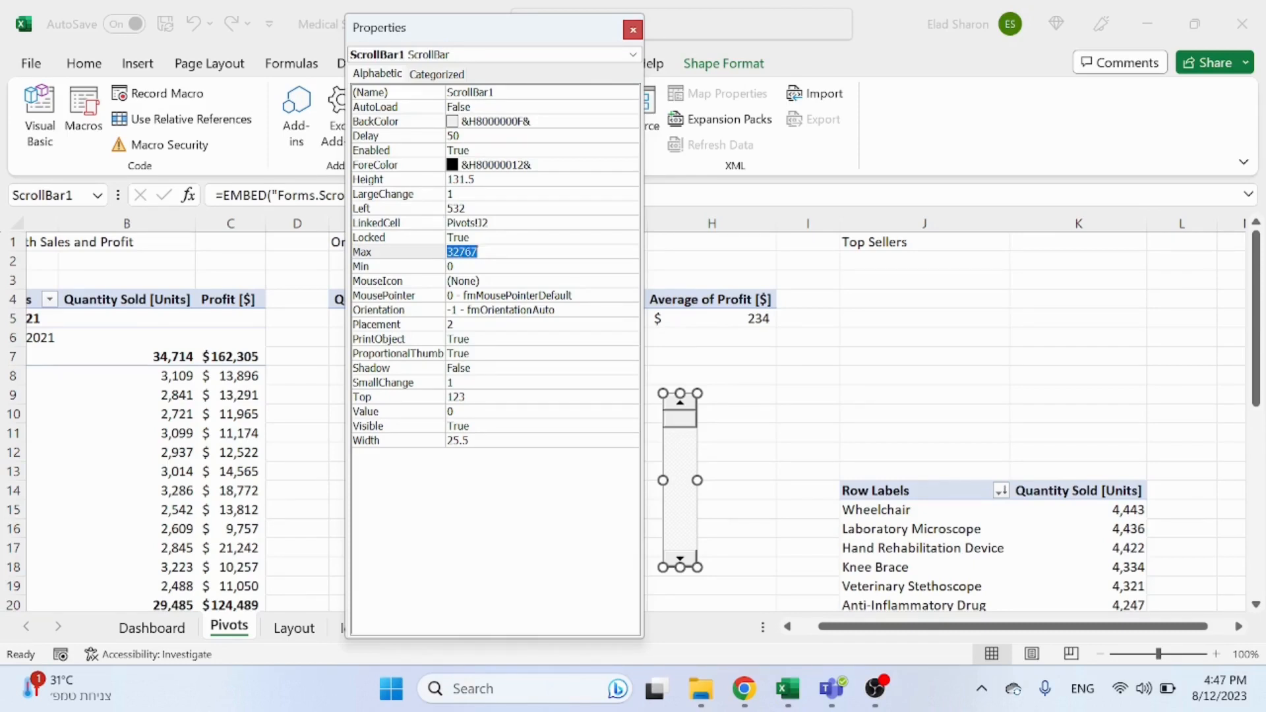
{"action": "type", "text": "5"}
{"action": "left_click", "coordinate": [506, 239]}
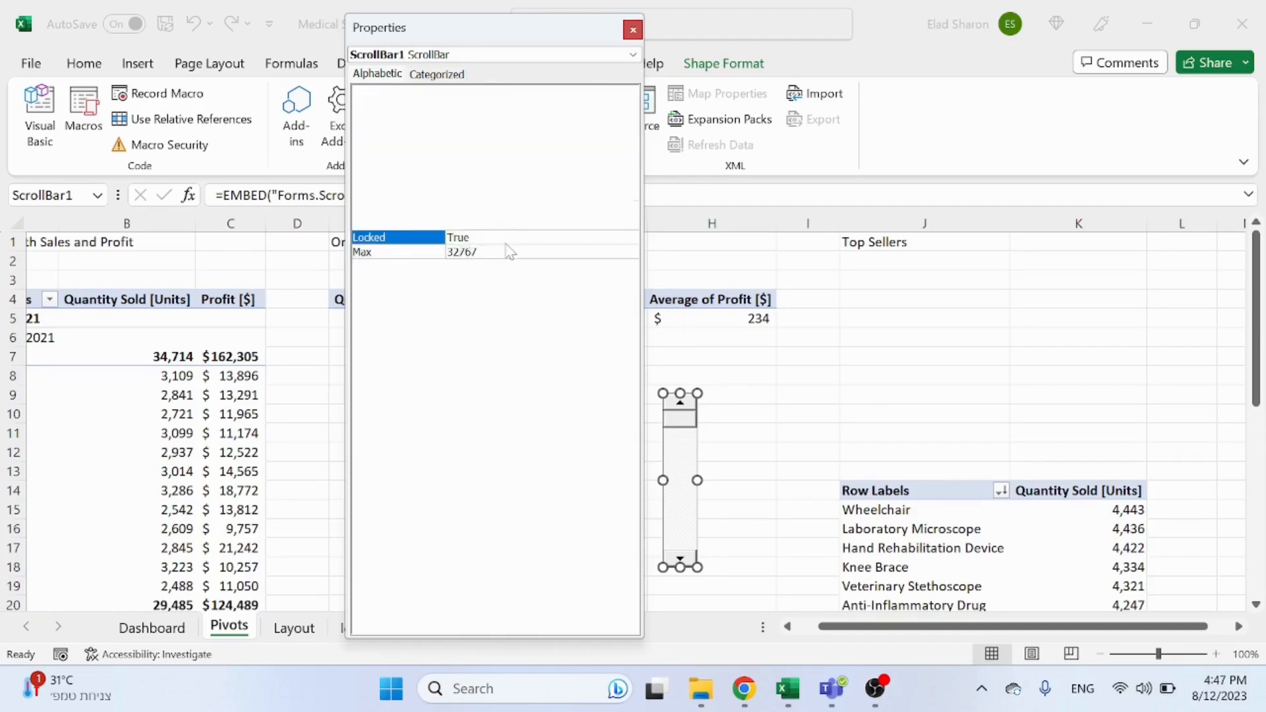
{"action": "left_click", "coordinate": [632, 30]}
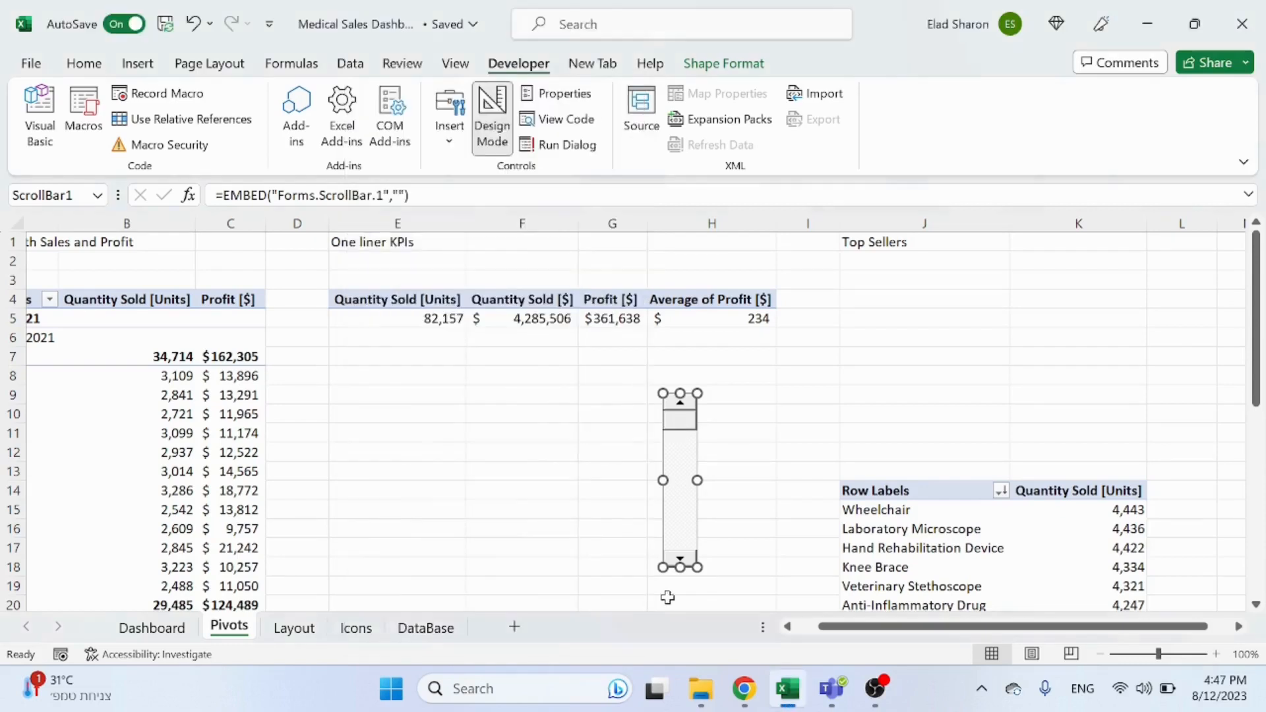
Step: Turn off Design Mode and test the scroll bar's arrows to change the linked cell
{"action": "left_click", "coordinate": [726, 532]}
{"action": "left_click", "coordinate": [688, 561]}
{"action": "left_click", "coordinate": [505, 124]}
{"action": "left_click", "coordinate": [679, 558]}
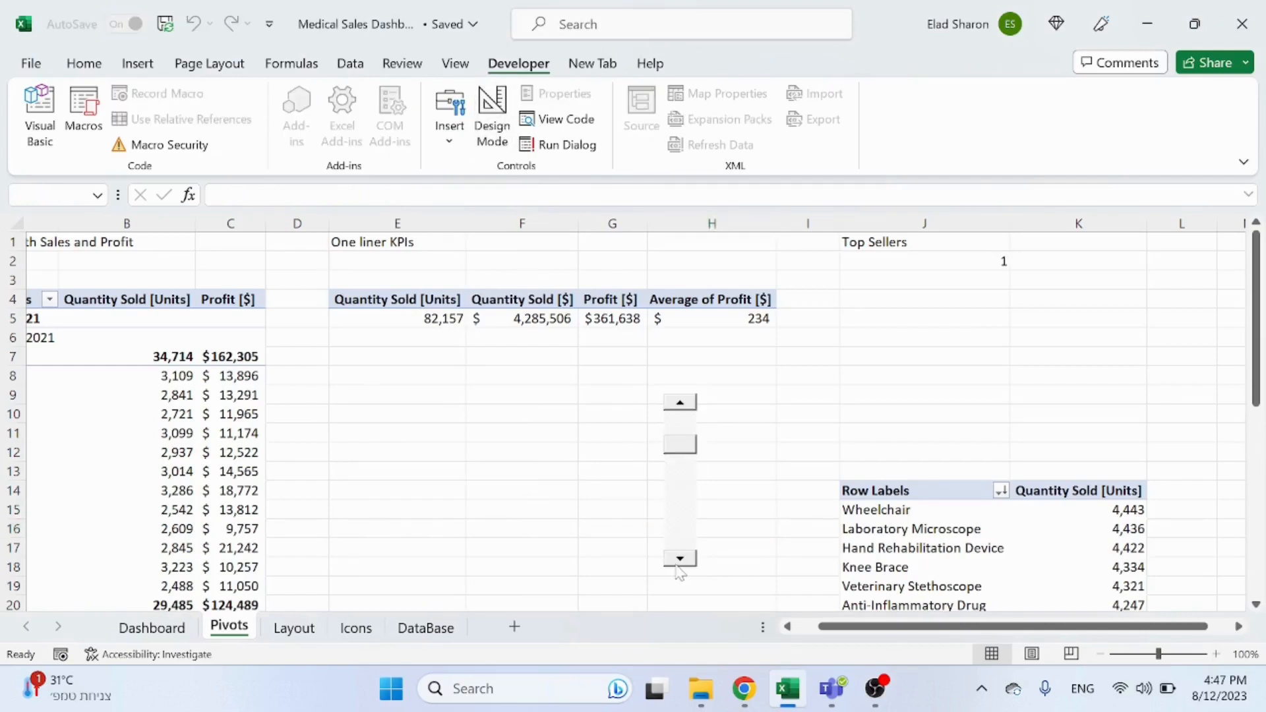
{"action": "left_click", "coordinate": [679, 558]}
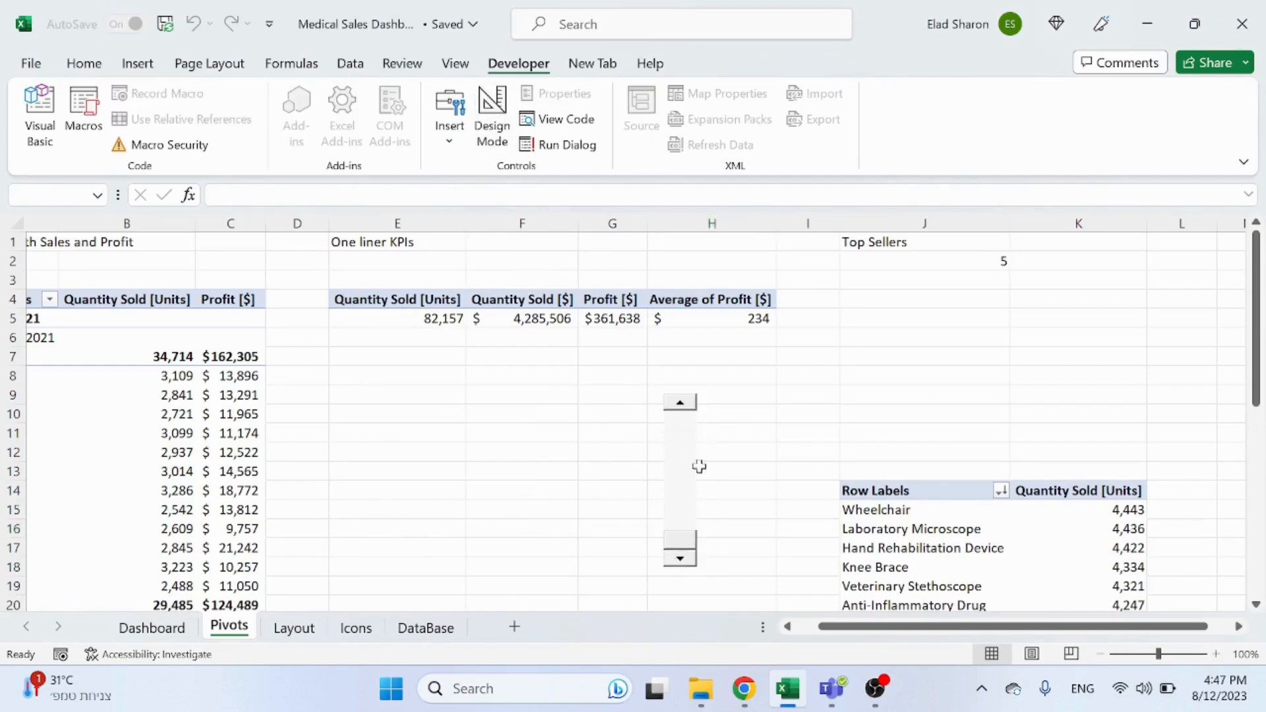
{"action": "left_click", "coordinate": [680, 402]}
{"action": "left_click", "coordinate": [680, 402]}
{"action": "left_click", "coordinate": [680, 402]}
{"action": "left_click", "coordinate": [751, 432]}
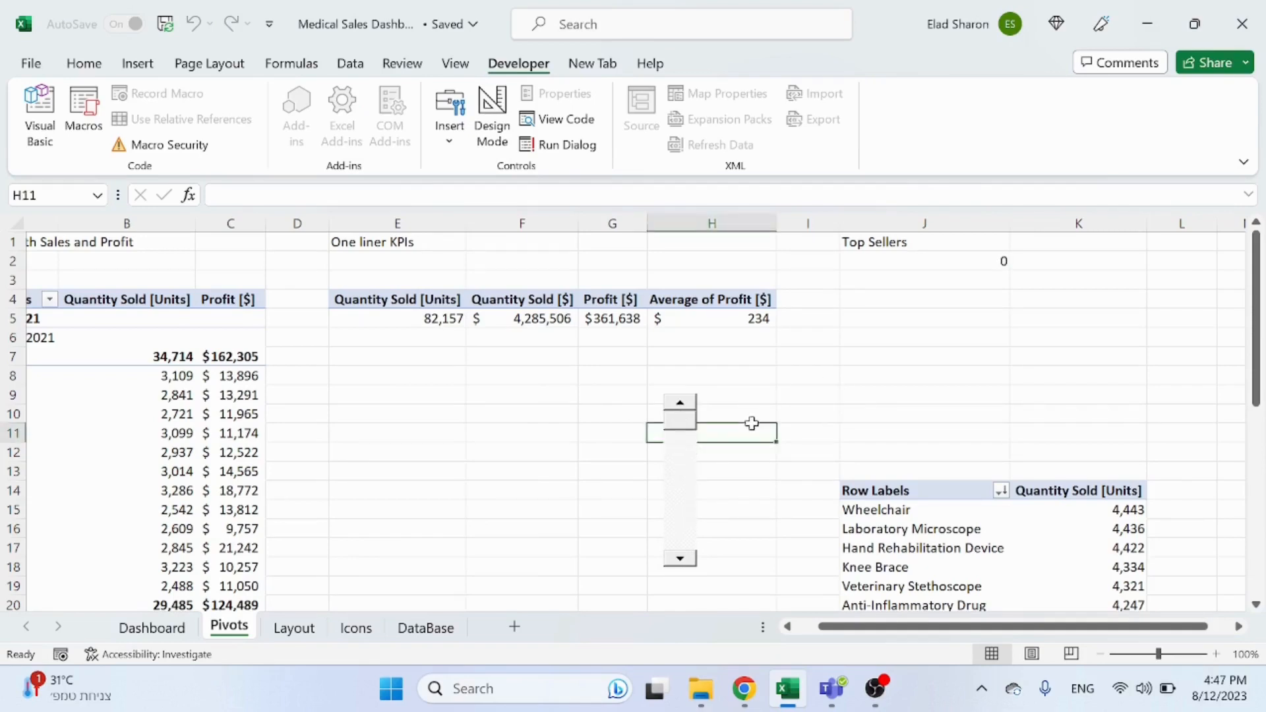
Step: Enter the headers Item Name in J4 and Quantity Sold in K4
{"action": "left_click", "coordinate": [942, 286]}
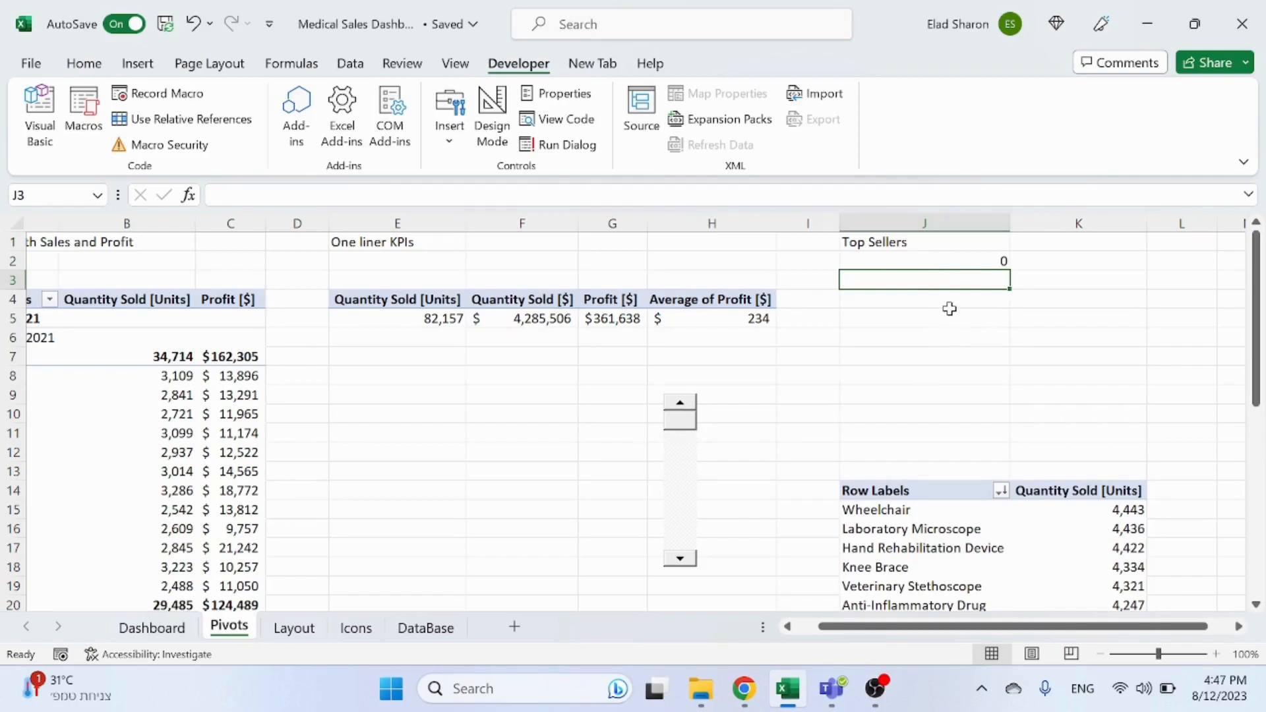
{"action": "left_click", "coordinate": [955, 301]}
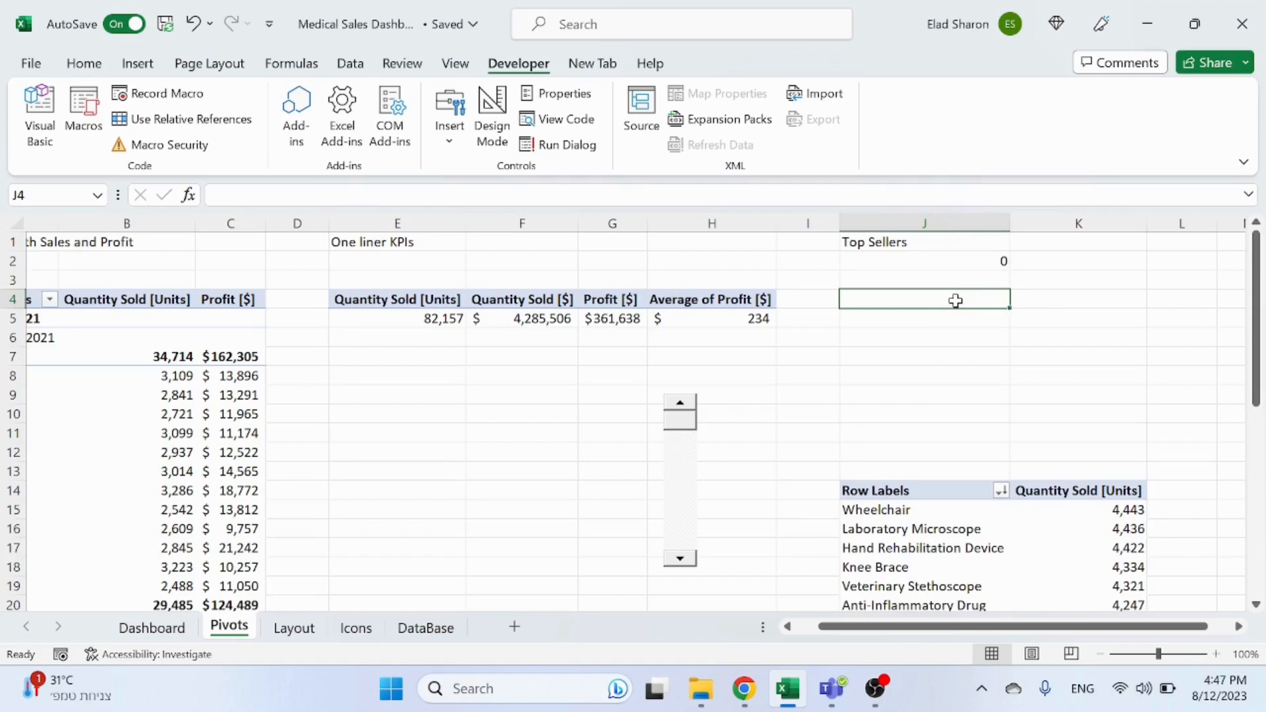
{"action": "type", "text": "Item"}
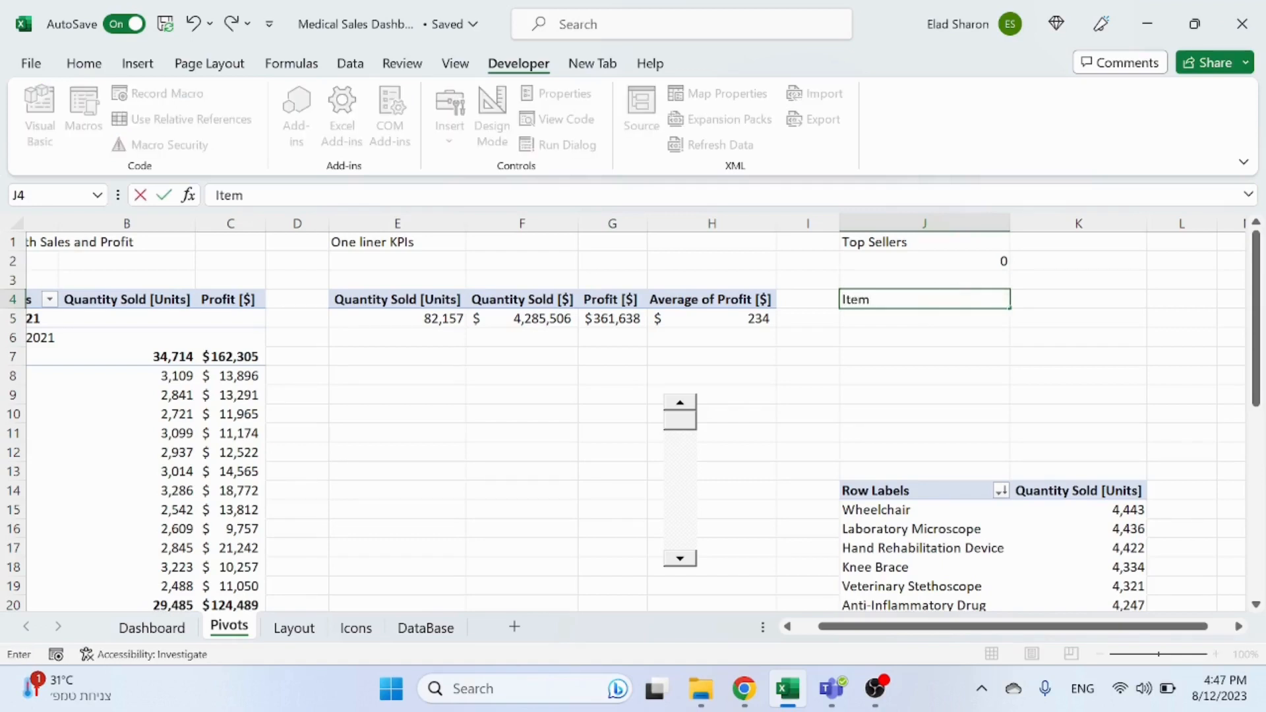
{"action": "type", "text": " Name"}
{"action": "key", "text": "Tab"}
{"action": "type", "text": "Q"}
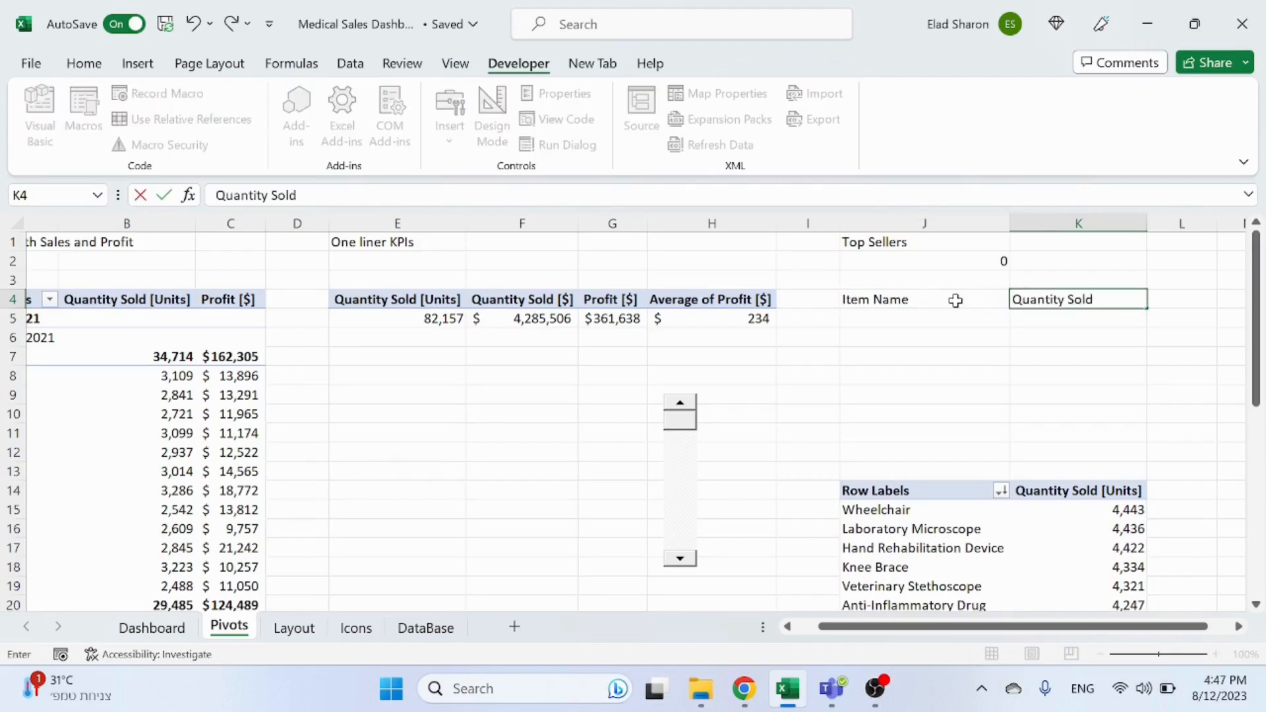
{"action": "type", "text": "uantity Sold"}
{"action": "key", "text": "Return"}
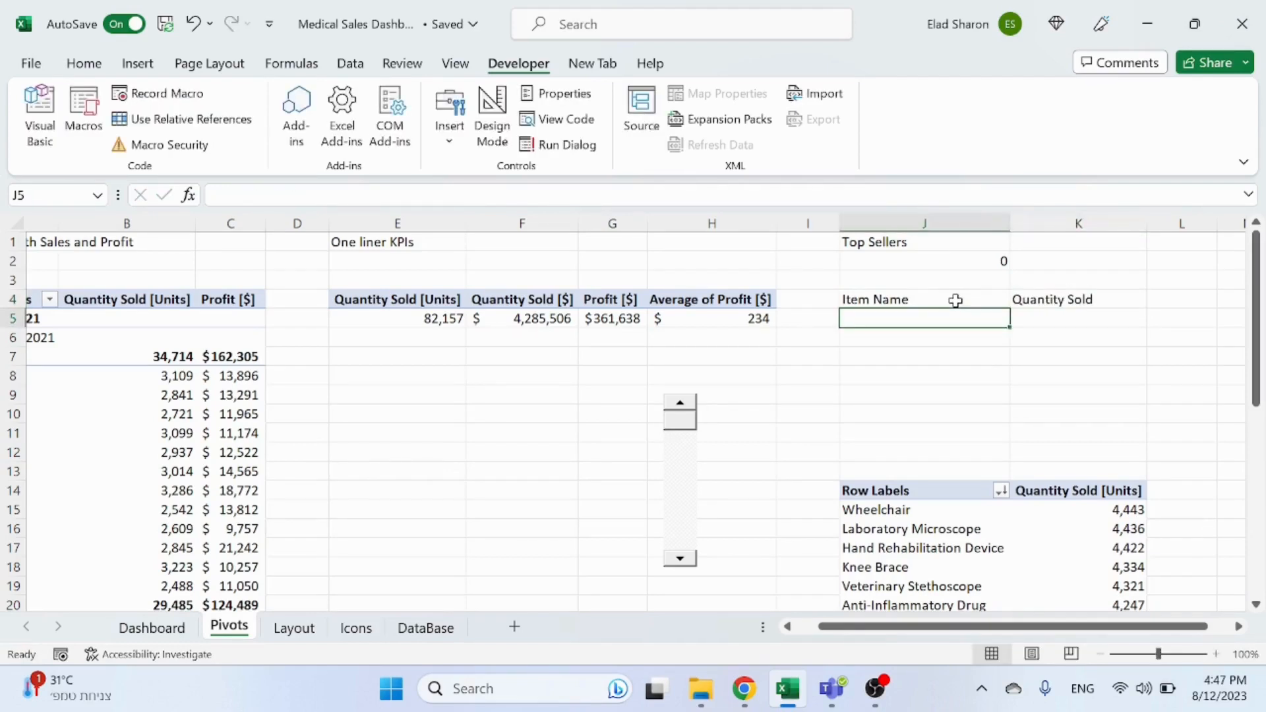
Step: Enter the formula =OFFSET(J15,J2,,5,2) in J5 to pull five item names and quantities from the top sellers pivot
{"action": "type", "text": "=offset"}
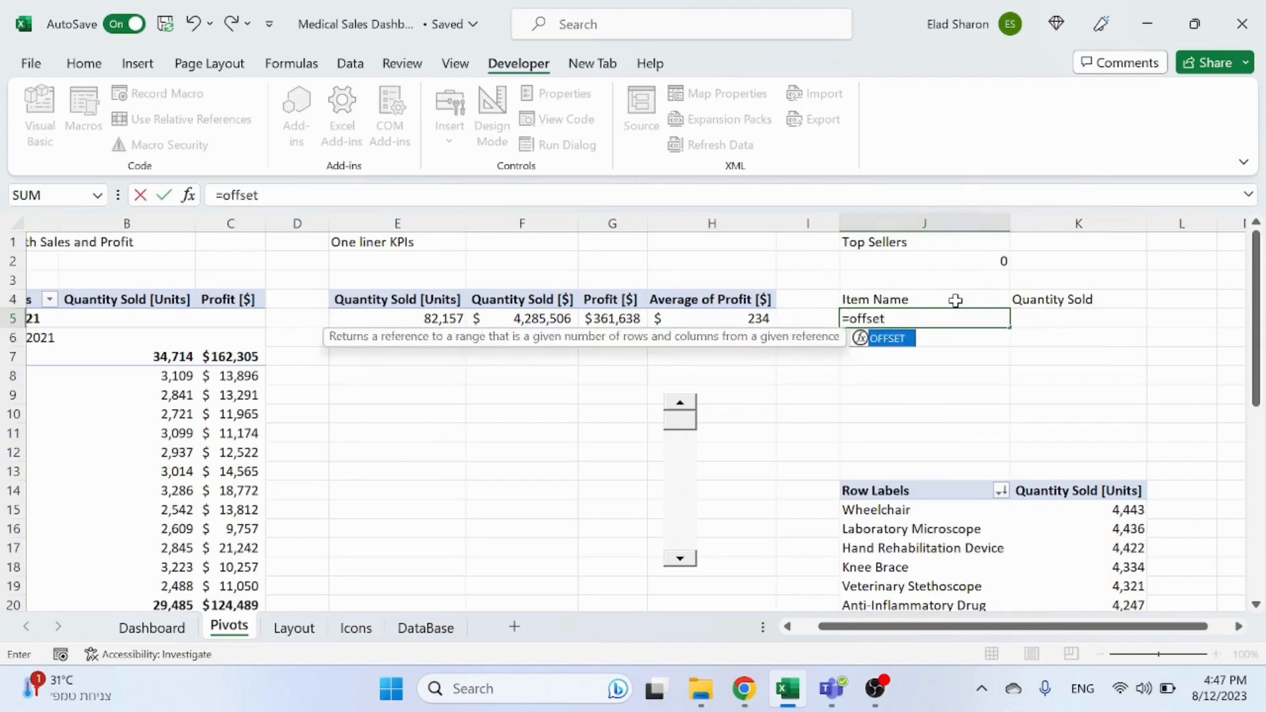
{"action": "type", "text": "("}
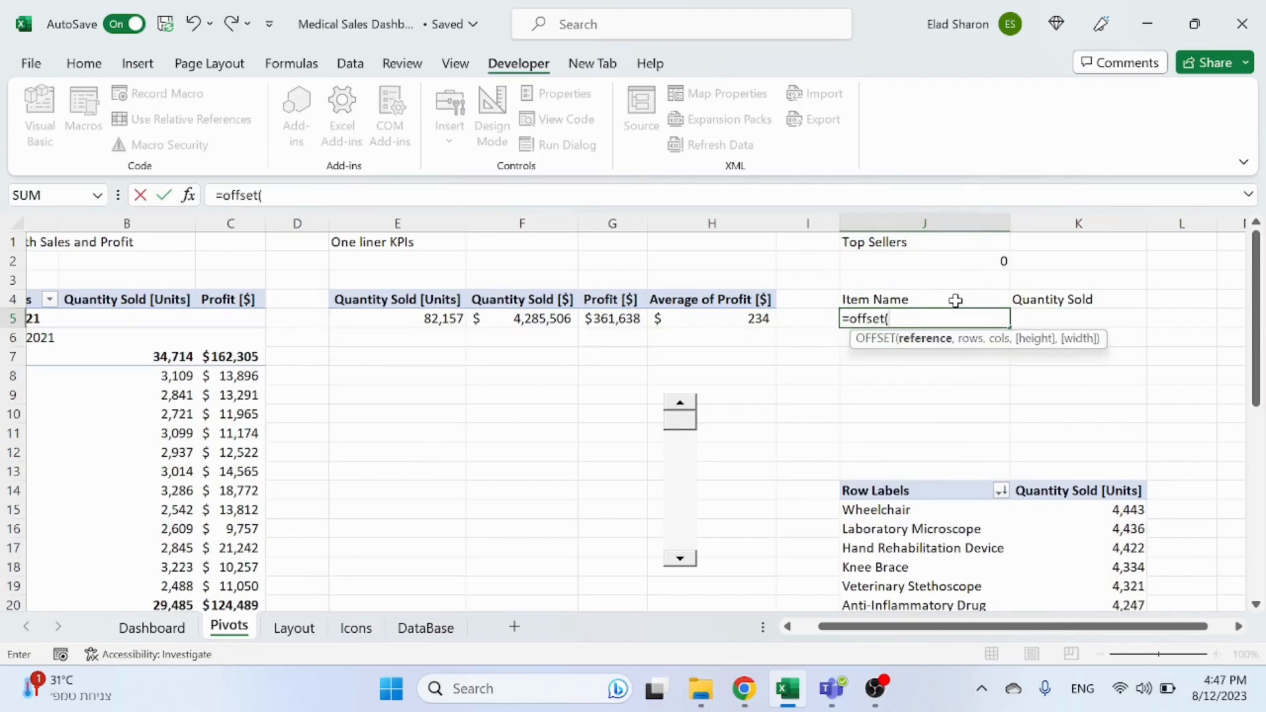
{"action": "left_click", "coordinate": [910, 511]}
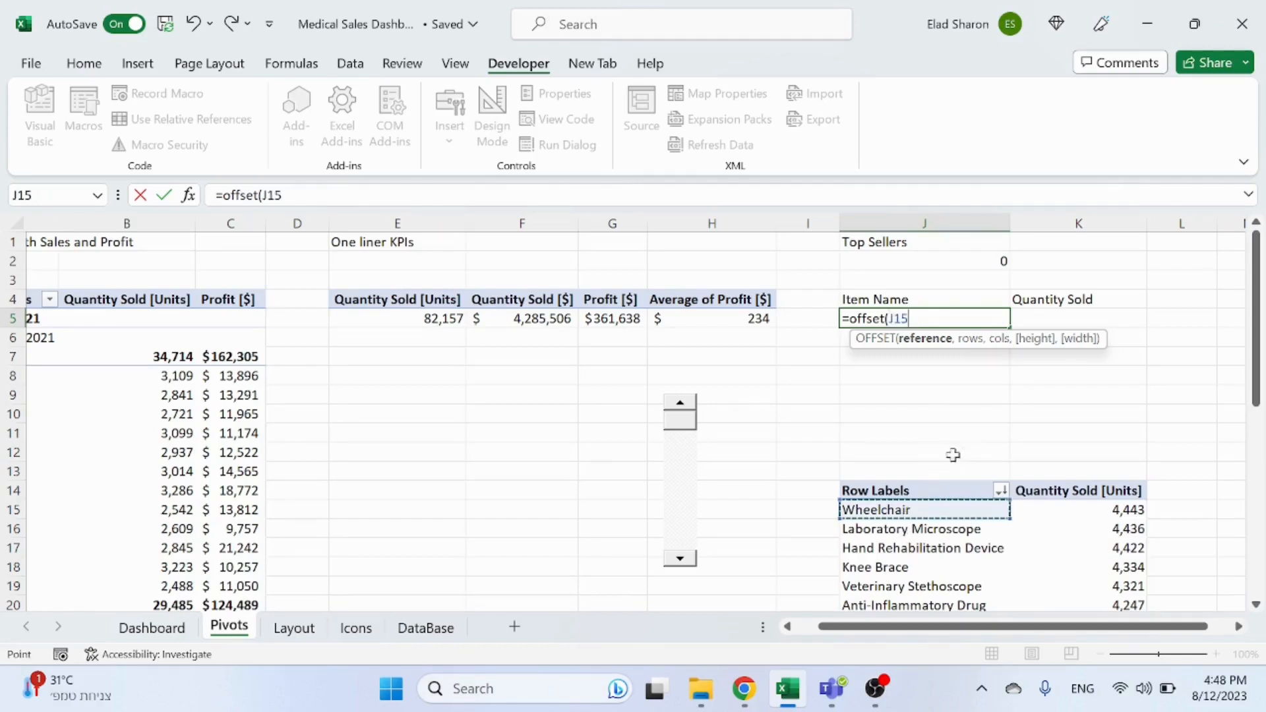
{"action": "type", "text": ","}
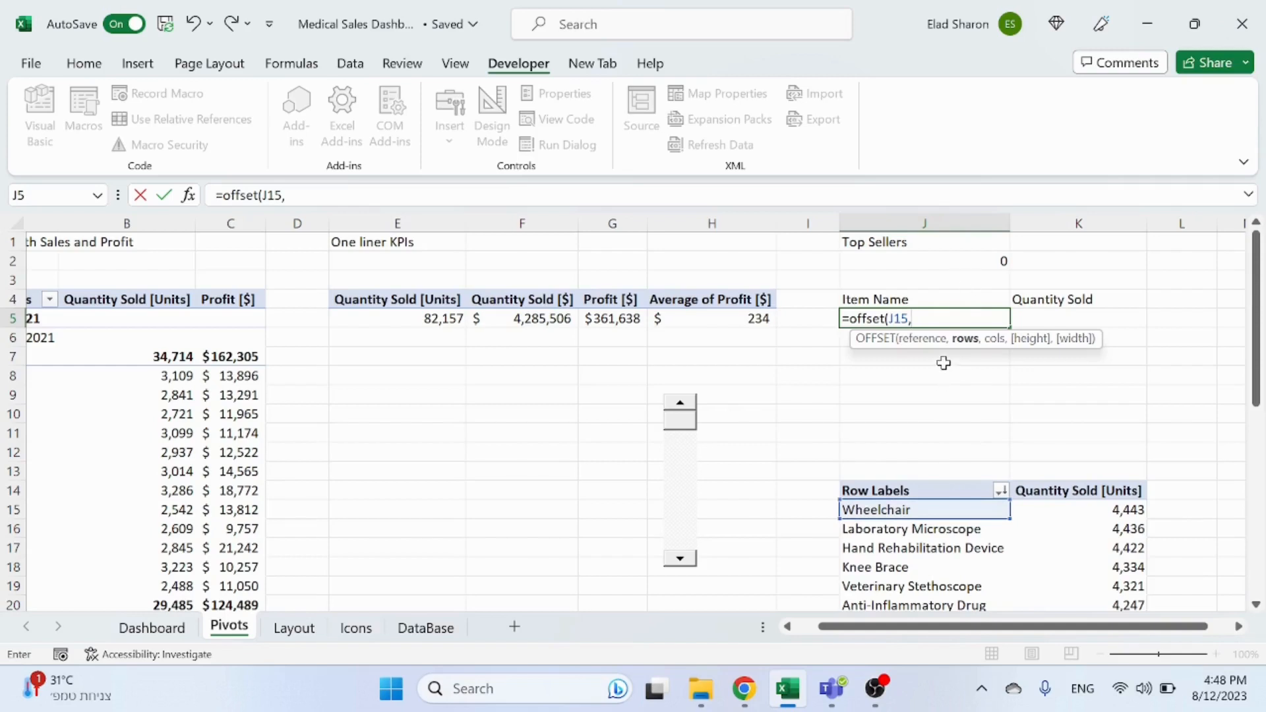
{"action": "left_click", "coordinate": [946, 261]}
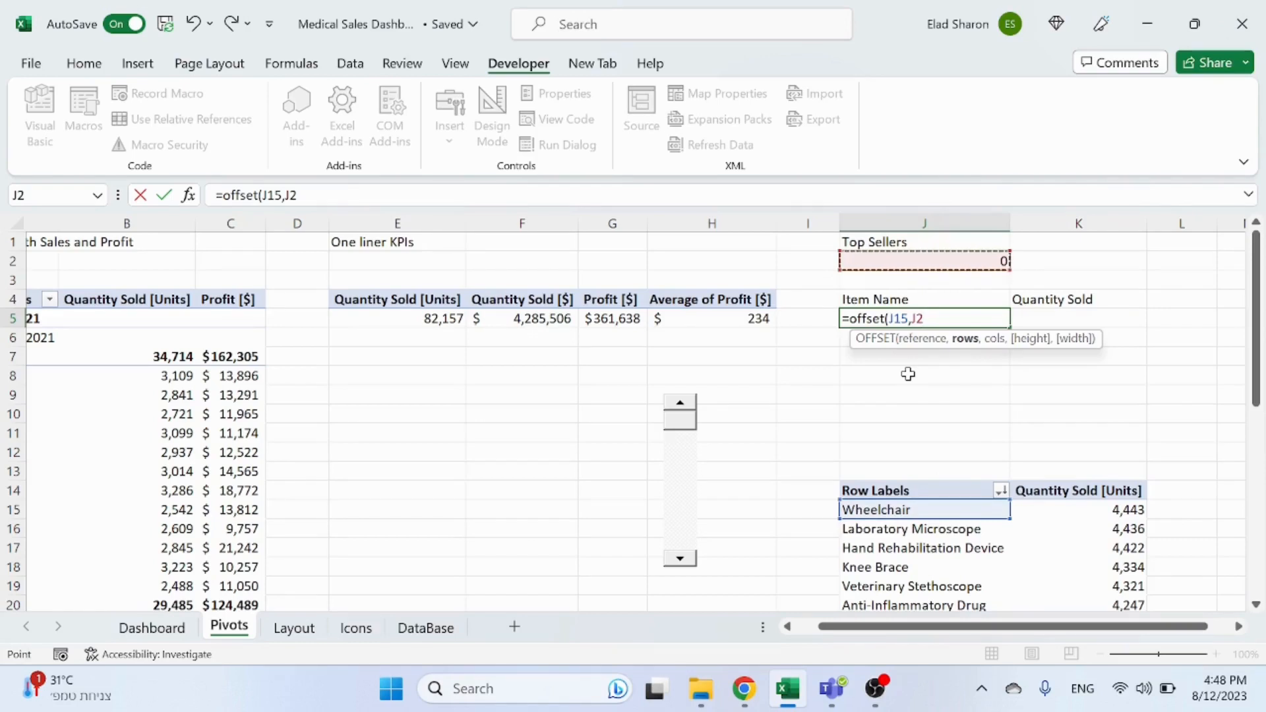
{"action": "type", "text": ","}
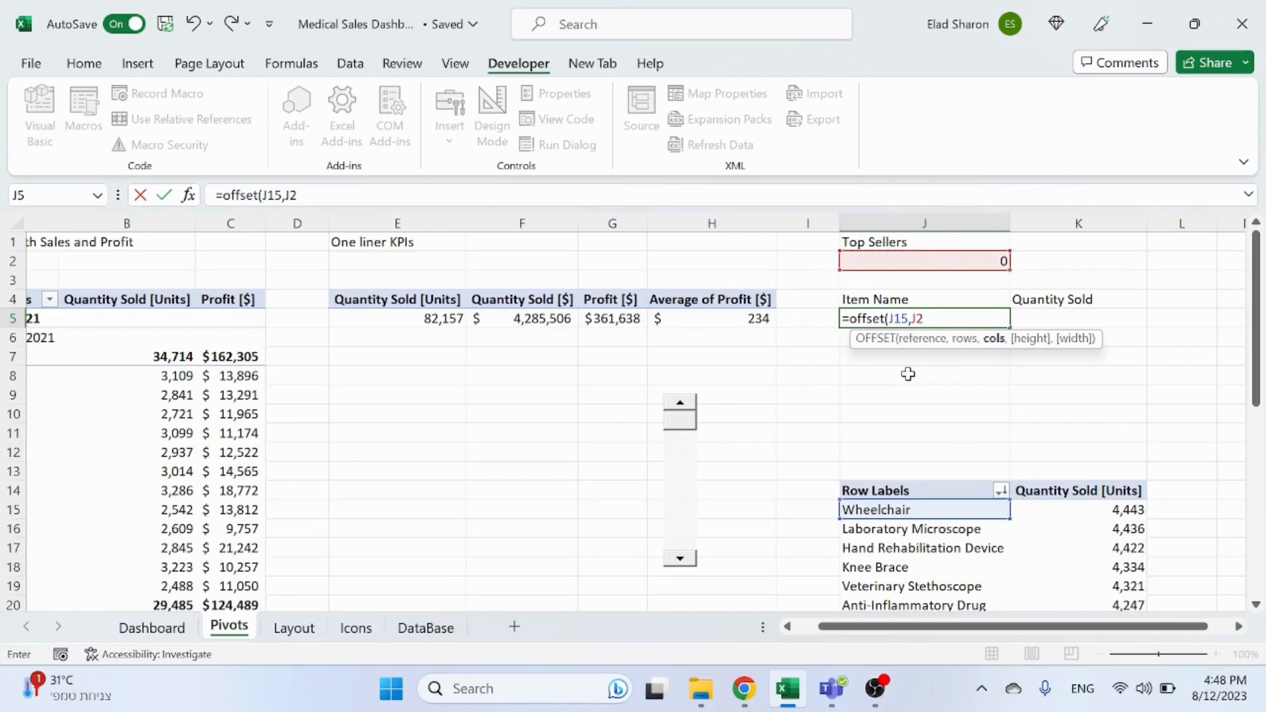
{"action": "type", "text": ","}
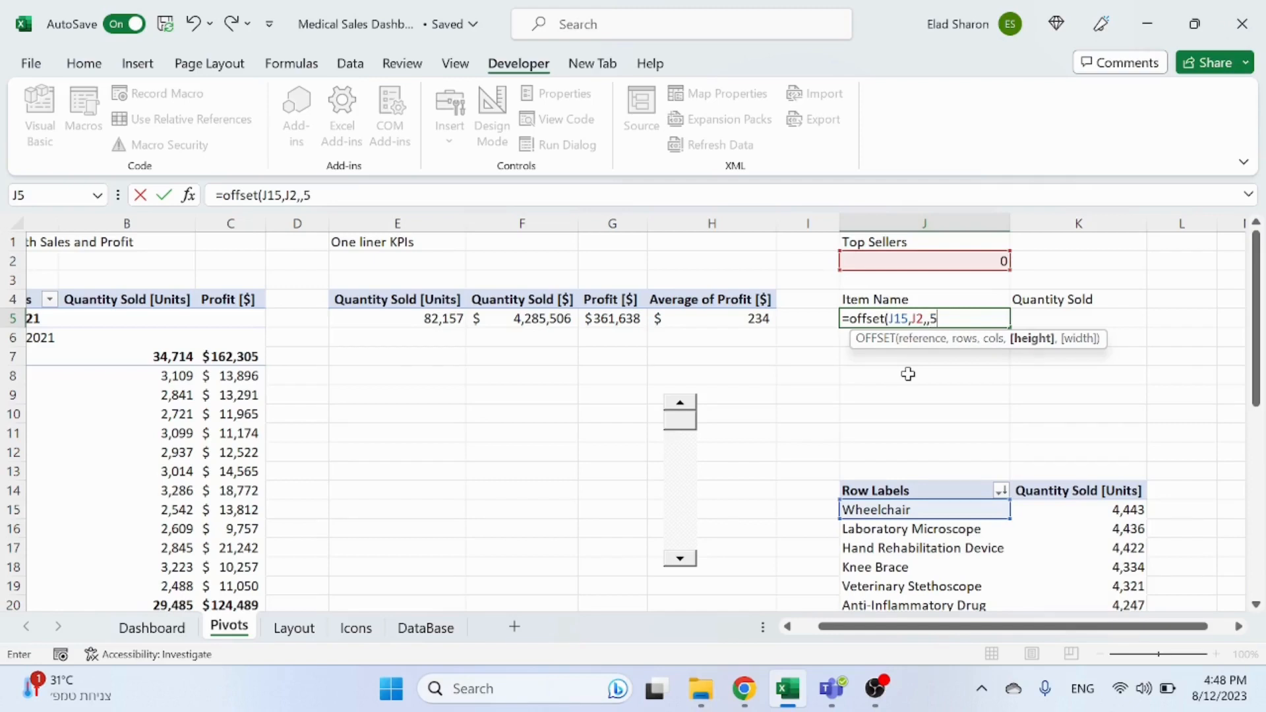
{"action": "type", "text": "5,2)"}
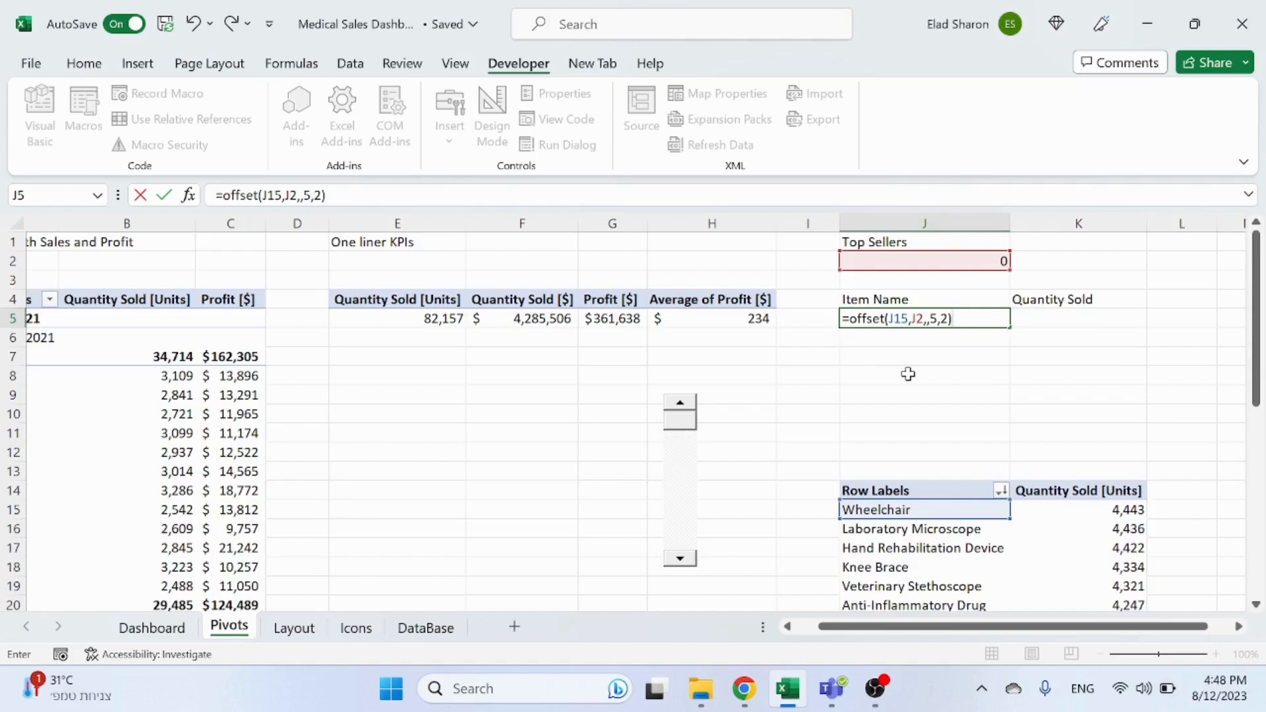
{"action": "key", "text": "Return"}
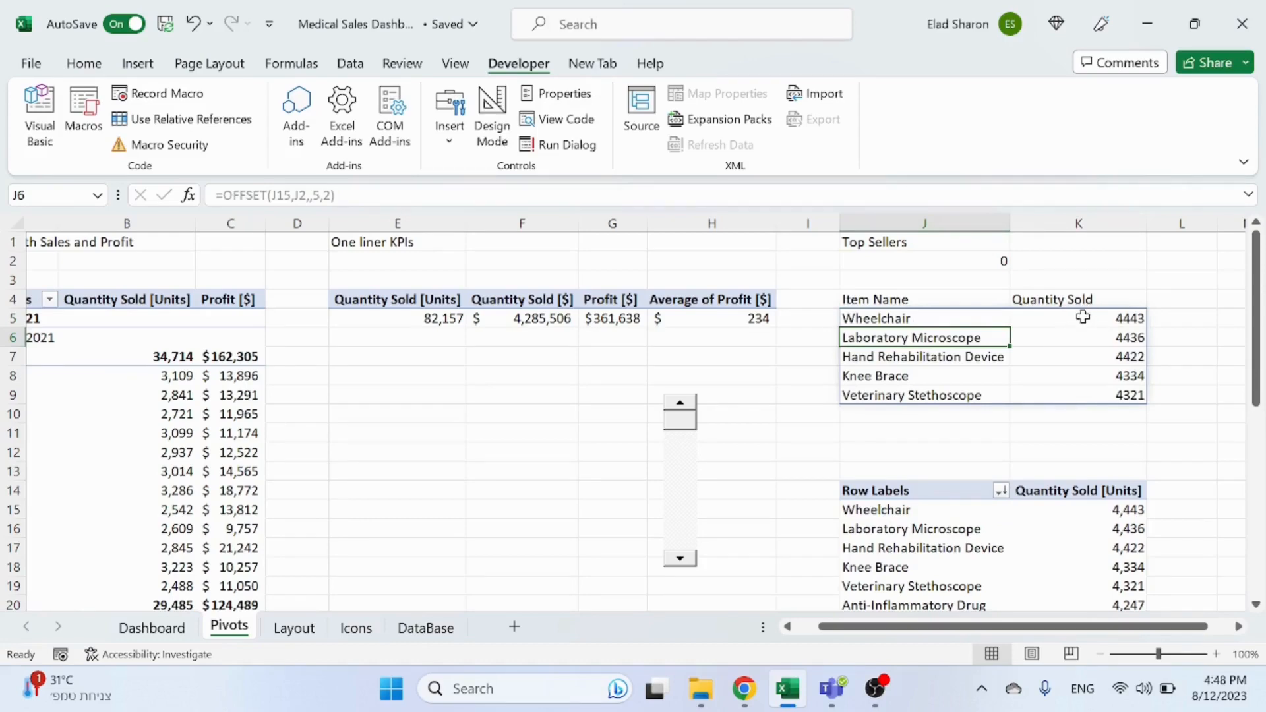
Step: Format the quantities in K5:K9 as numbers with a thousands separator and zero decimal places
{"action": "left_click_drag", "start_coordinate": [1083, 317], "coordinate": [1082, 394]}
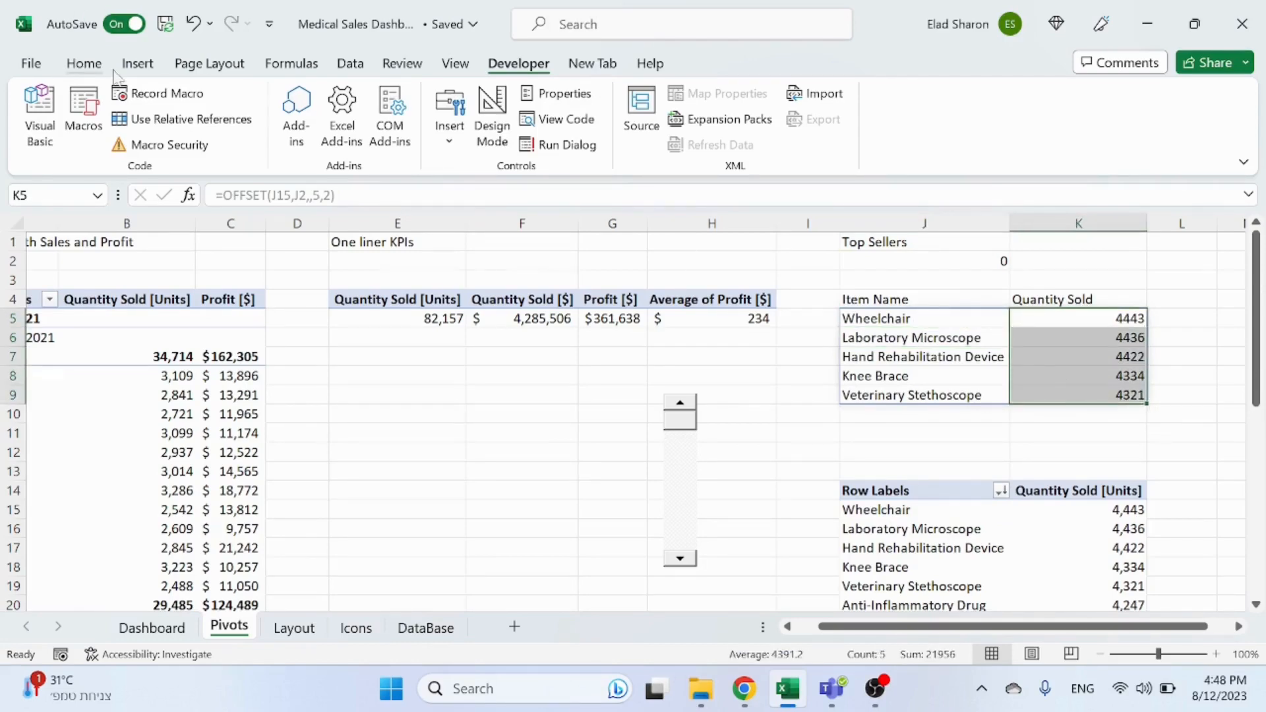
{"action": "left_click", "coordinate": [84, 64]}
{"action": "left_click", "coordinate": [712, 101]}
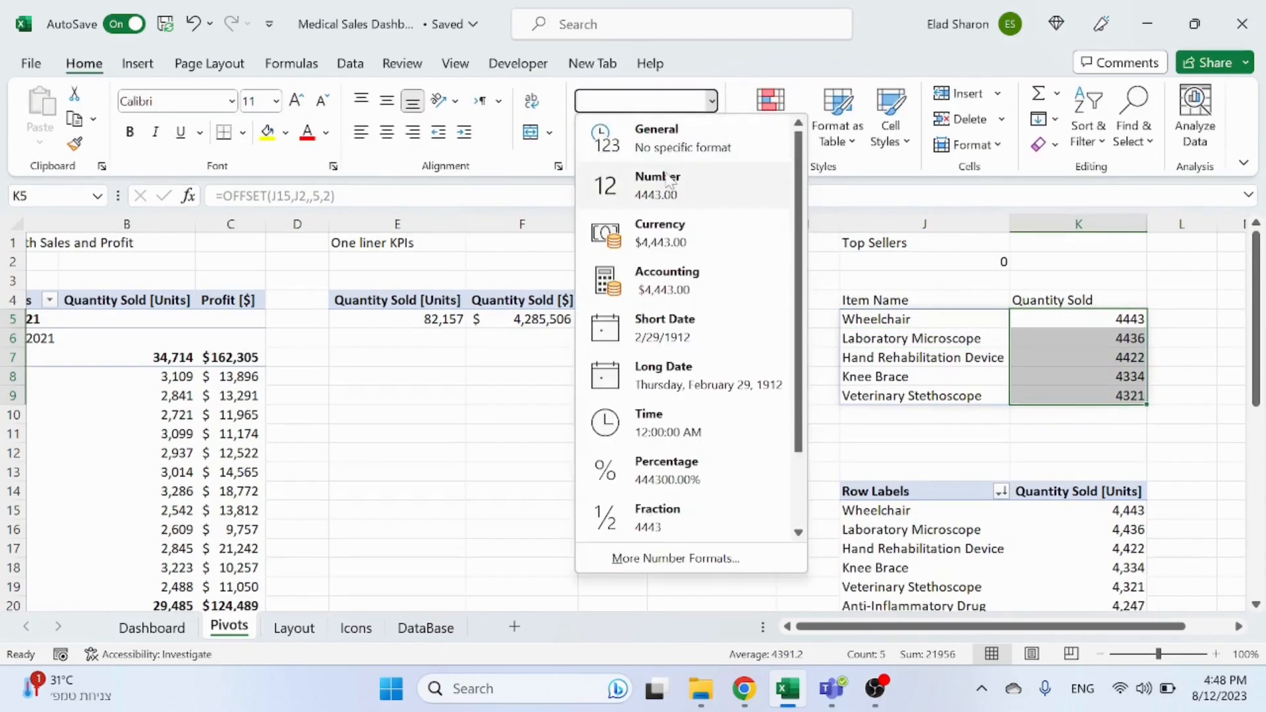
{"action": "left_click", "coordinate": [613, 177]}
{"action": "left_click", "coordinate": [707, 132]}
{"action": "left_click", "coordinate": [707, 132]}
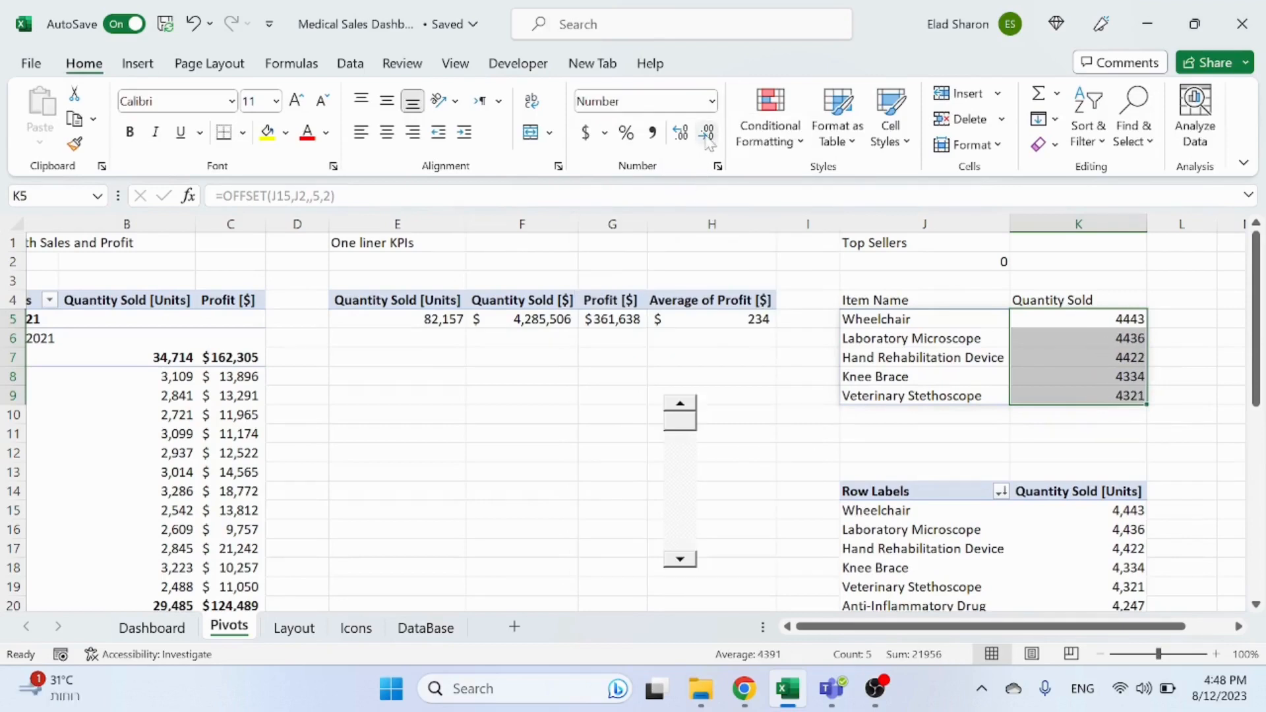
{"action": "right_click", "coordinate": [1137, 349]}
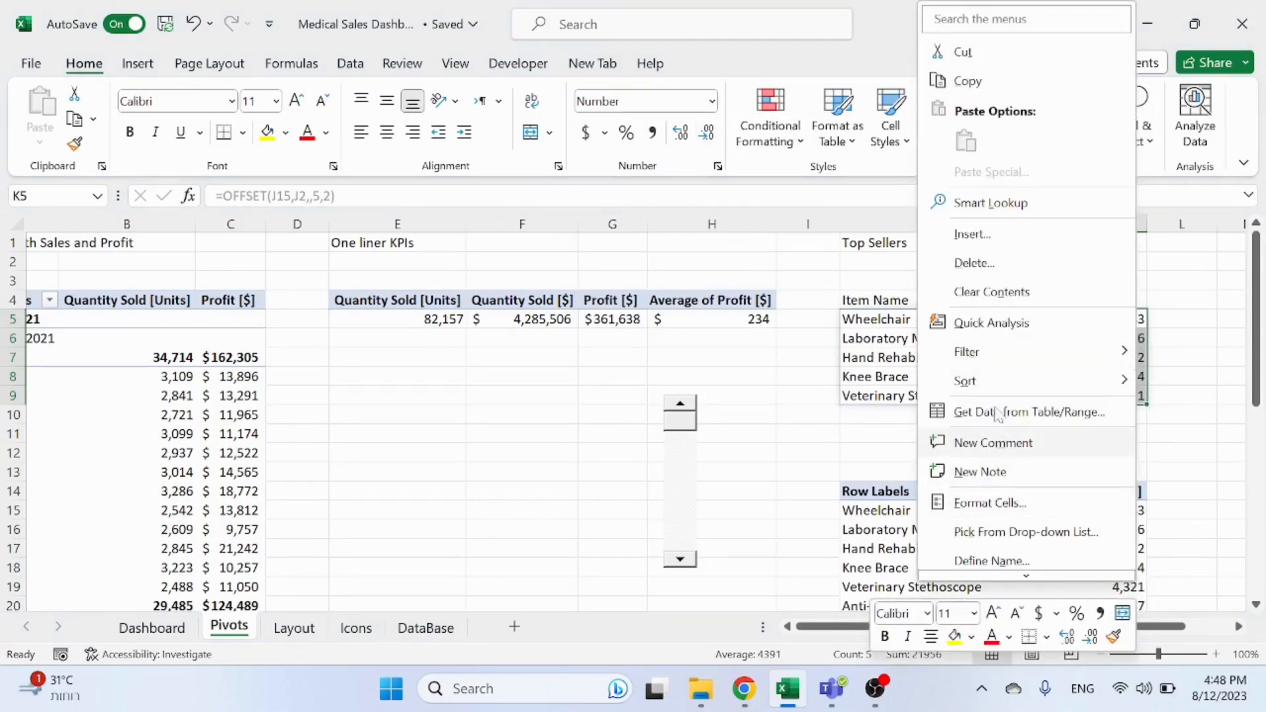
{"action": "left_click", "coordinate": [972, 503]}
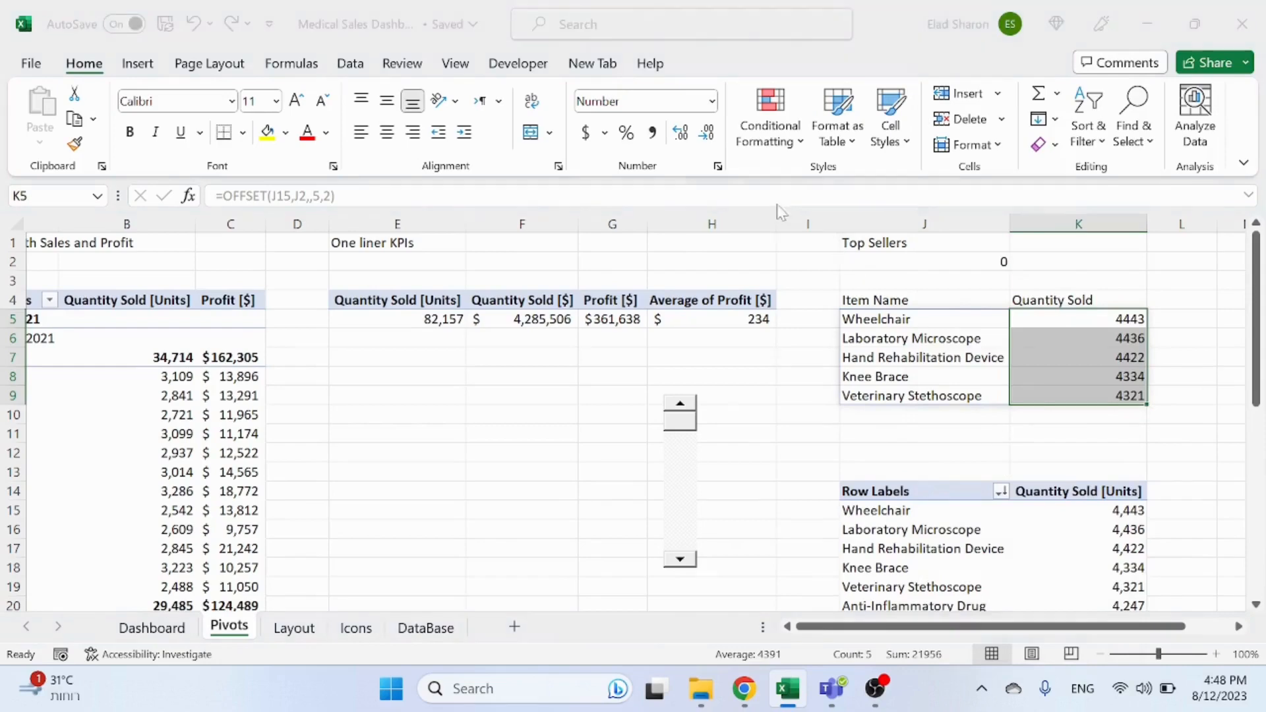
{"action": "left_click", "coordinate": [989, 319]}
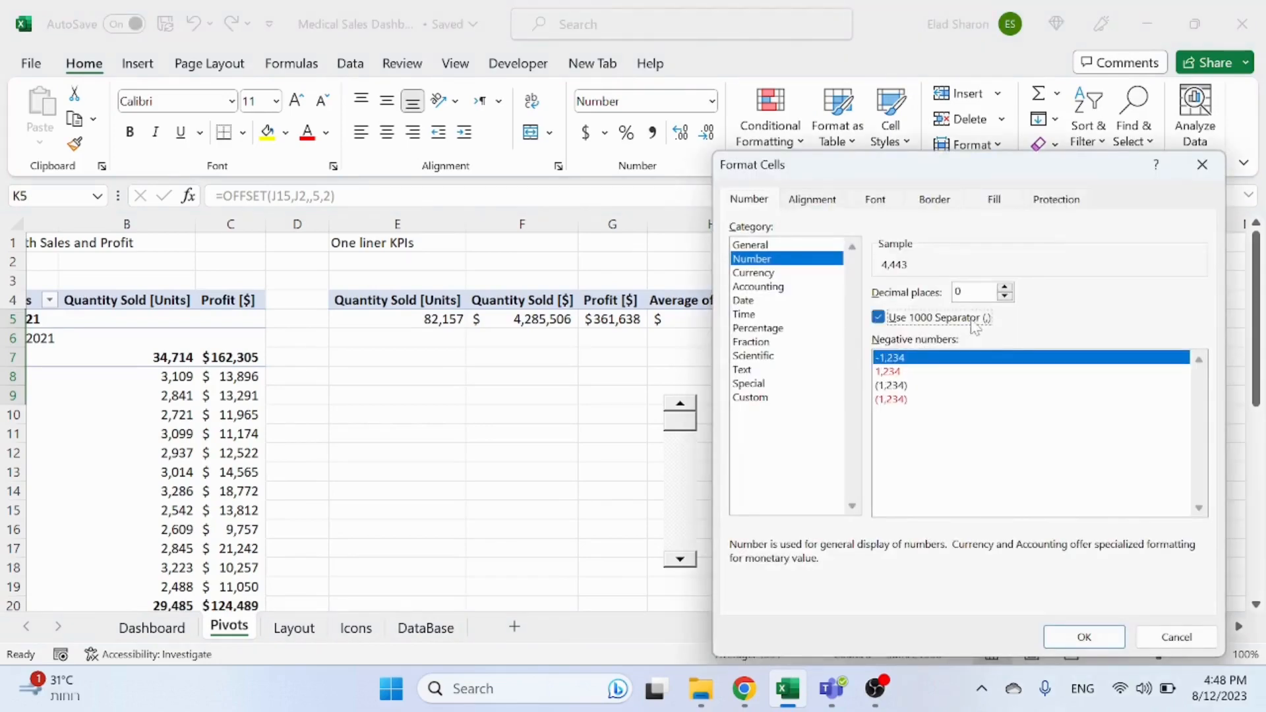
{"action": "left_click", "coordinate": [1084, 636]}
{"action": "left_click", "coordinate": [1050, 437]}
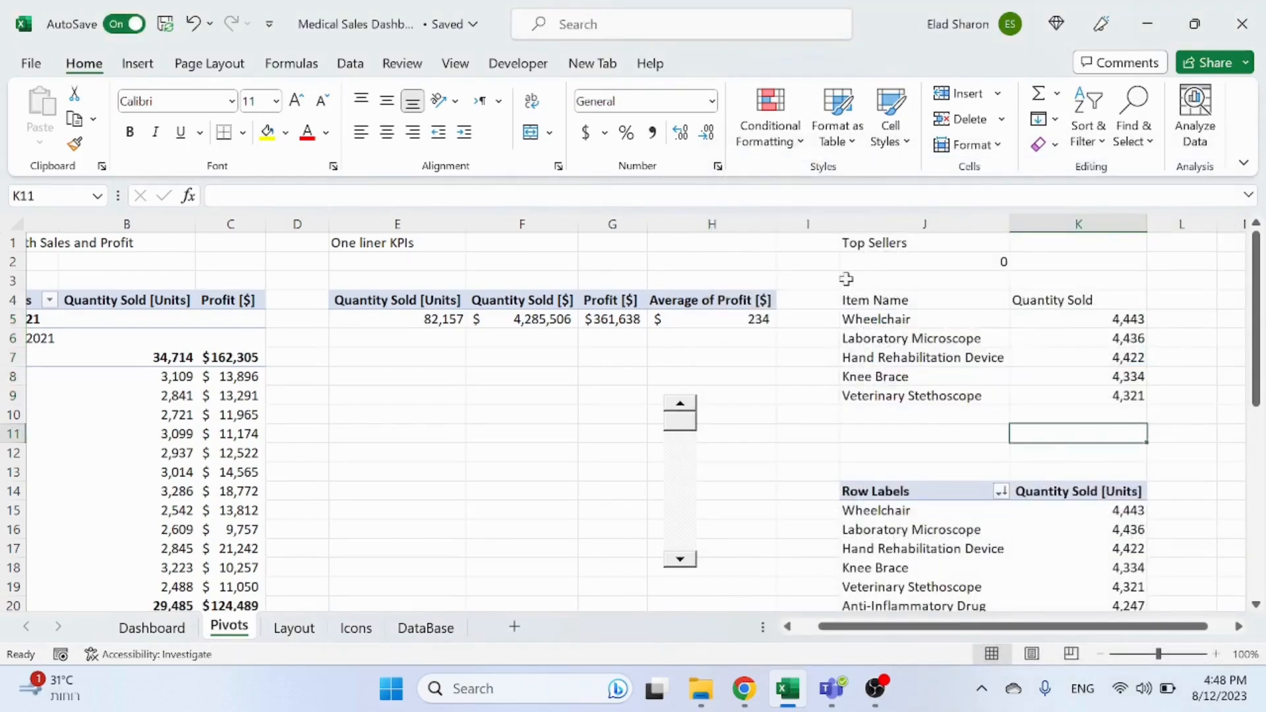
Step: Test the scroll bar's arrows to scroll the top five list up and down
{"action": "left_click", "coordinate": [680, 560]}
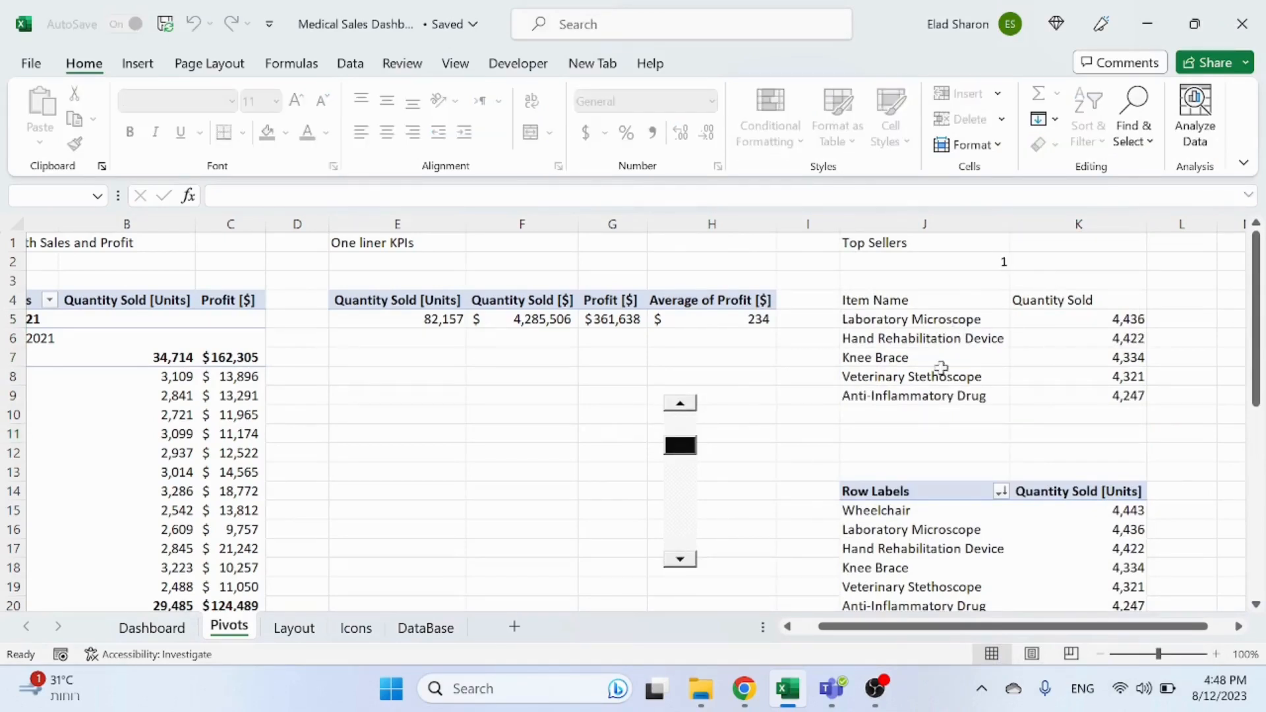
{"action": "left_click", "coordinate": [680, 560]}
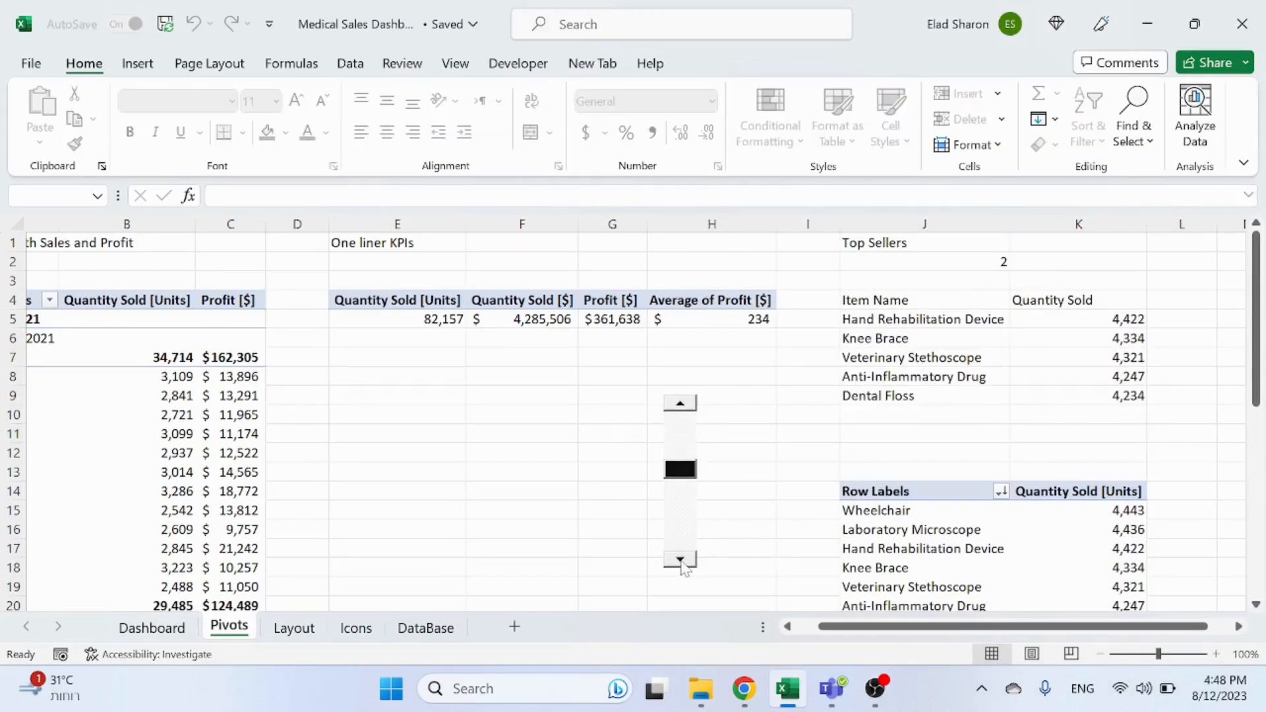
{"action": "left_click", "coordinate": [680, 560]}
{"action": "left_click", "coordinate": [680, 560]}
{"action": "left_click", "coordinate": [680, 560]}
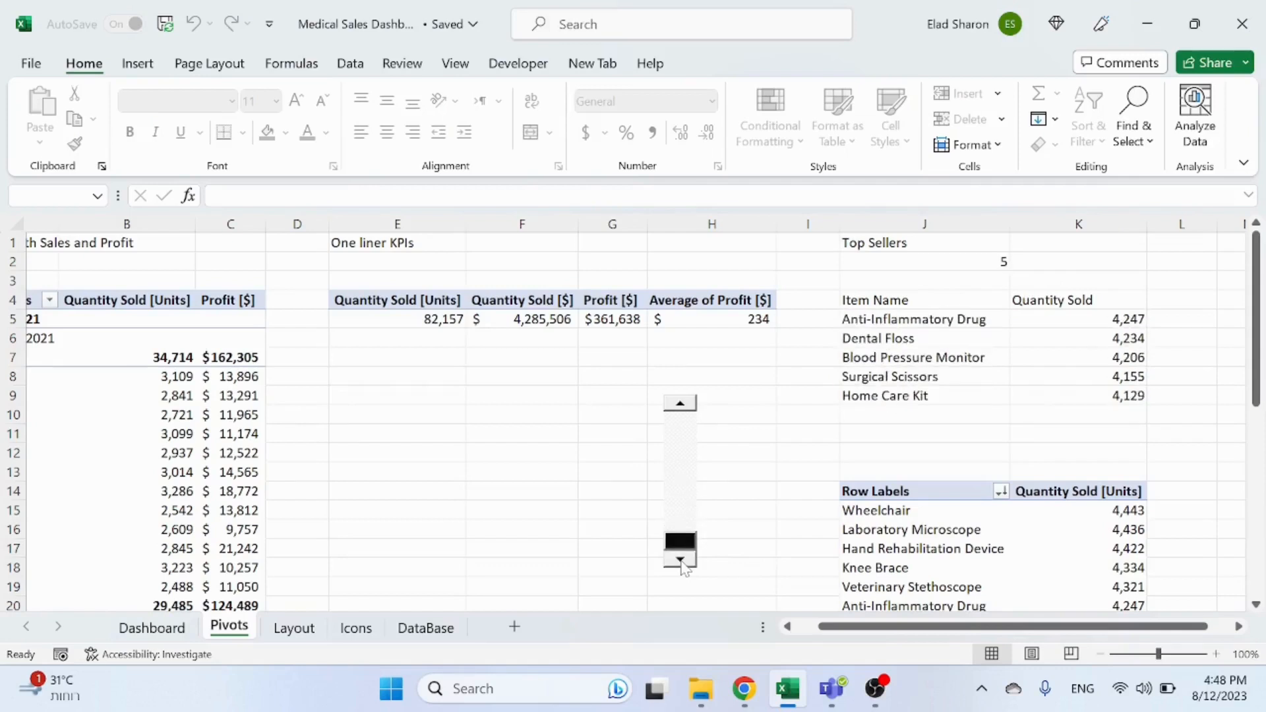
{"action": "left_click", "coordinate": [688, 414]}
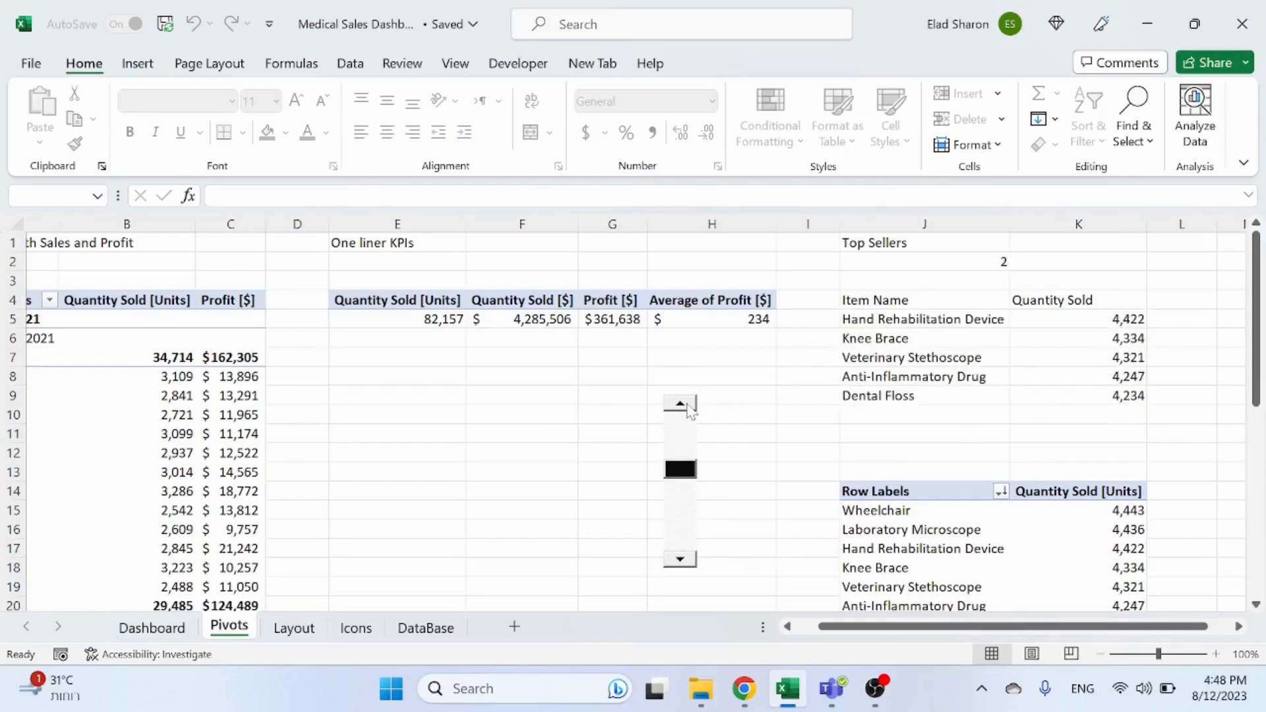
{"action": "left_click", "coordinate": [681, 560]}
{"action": "left_click", "coordinate": [679, 546]}
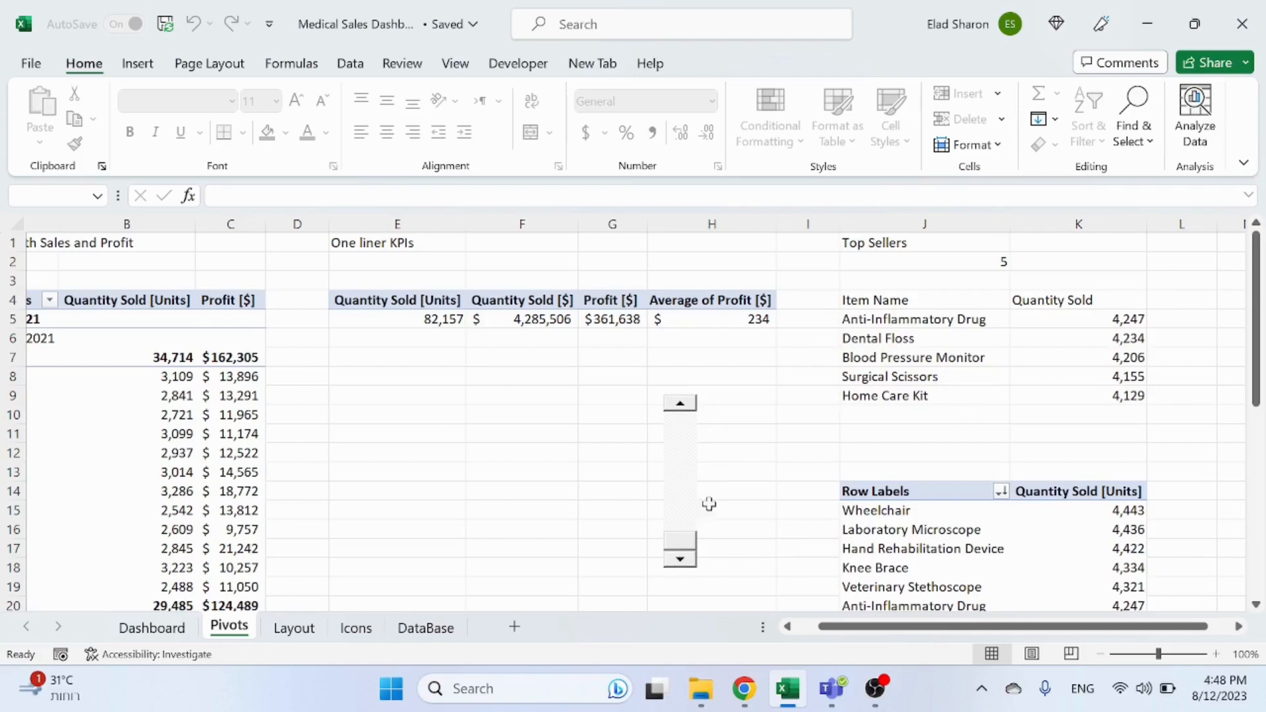
{"action": "left_click", "coordinate": [688, 406]}
{"action": "left_click", "coordinate": [689, 406]}
{"action": "left_click", "coordinate": [689, 405]}
{"action": "left_click", "coordinate": [689, 405]}
{"action": "left_click", "coordinate": [689, 406]}
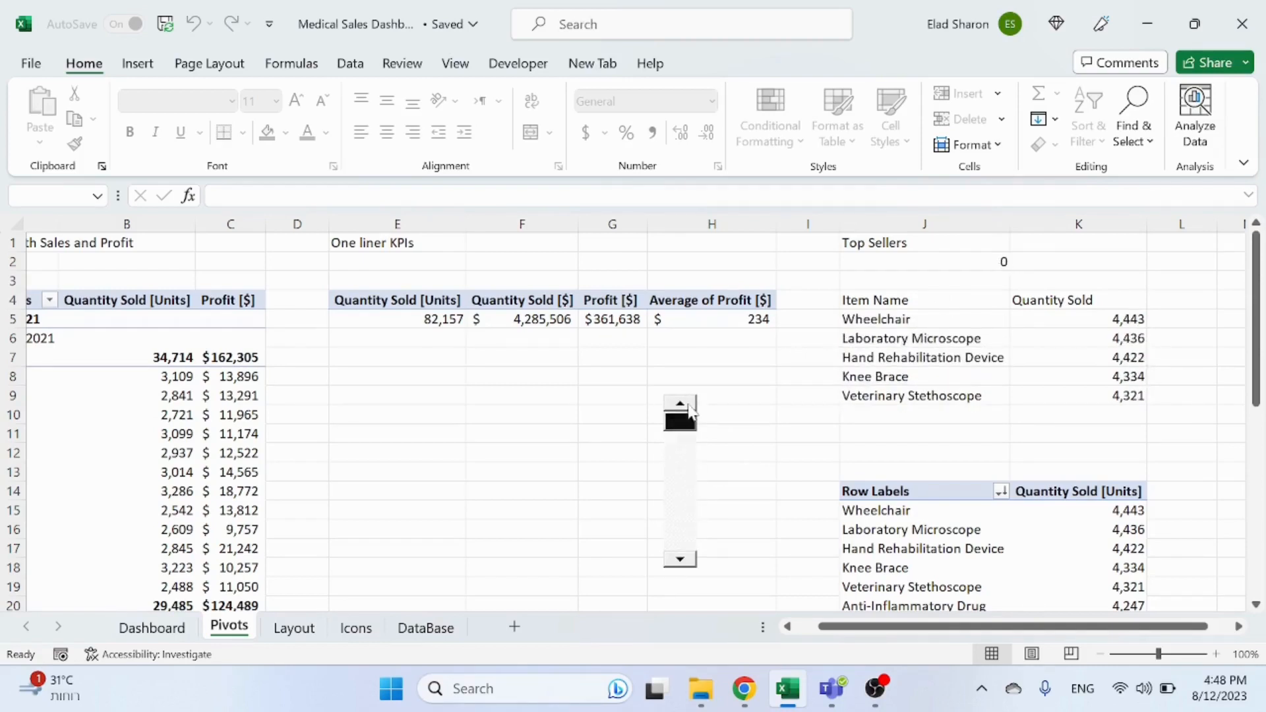
{"action": "left_click", "coordinate": [681, 560]}
{"action": "left_click", "coordinate": [681, 560]}
{"action": "left_click", "coordinate": [682, 560]}
{"action": "left_click", "coordinate": [681, 560]}
{"action": "left_click", "coordinate": [681, 560]}
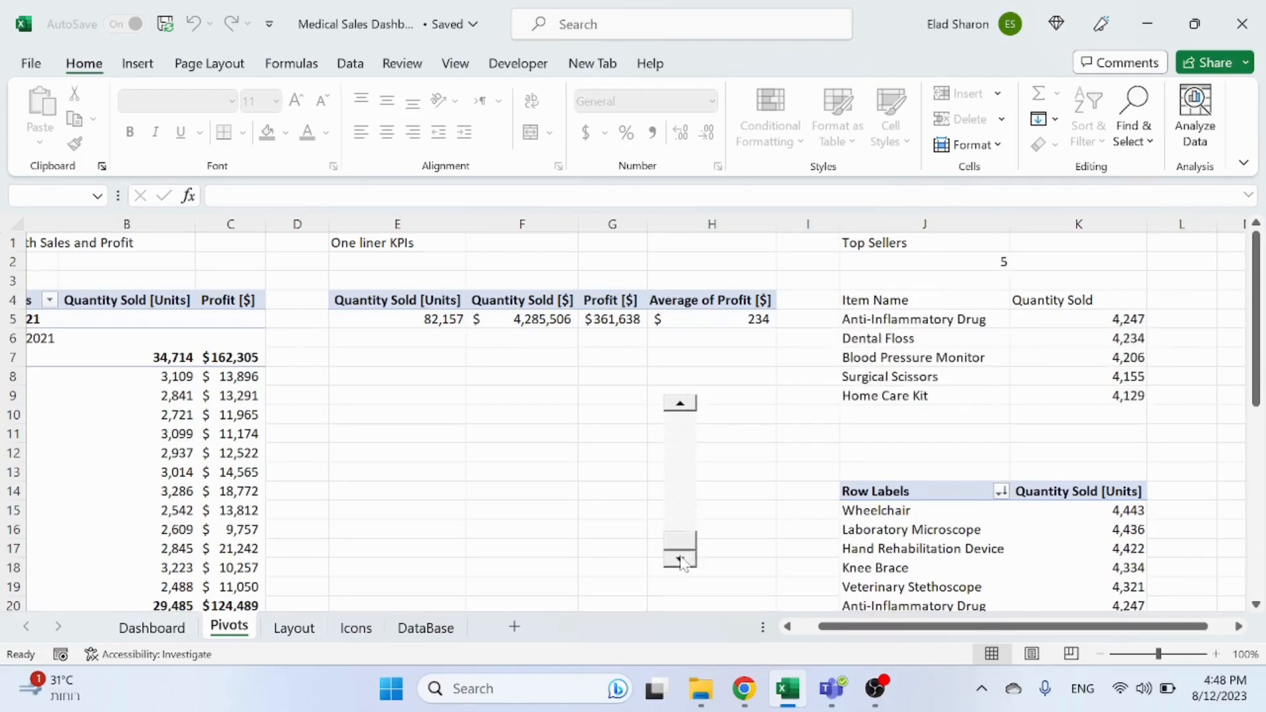
{"action": "left_click", "coordinate": [683, 405]}
{"action": "left_click", "coordinate": [683, 405]}
{"action": "left_click", "coordinate": [684, 405]}
{"action": "left_click", "coordinate": [684, 405]}
{"action": "left_click", "coordinate": [683, 405]}
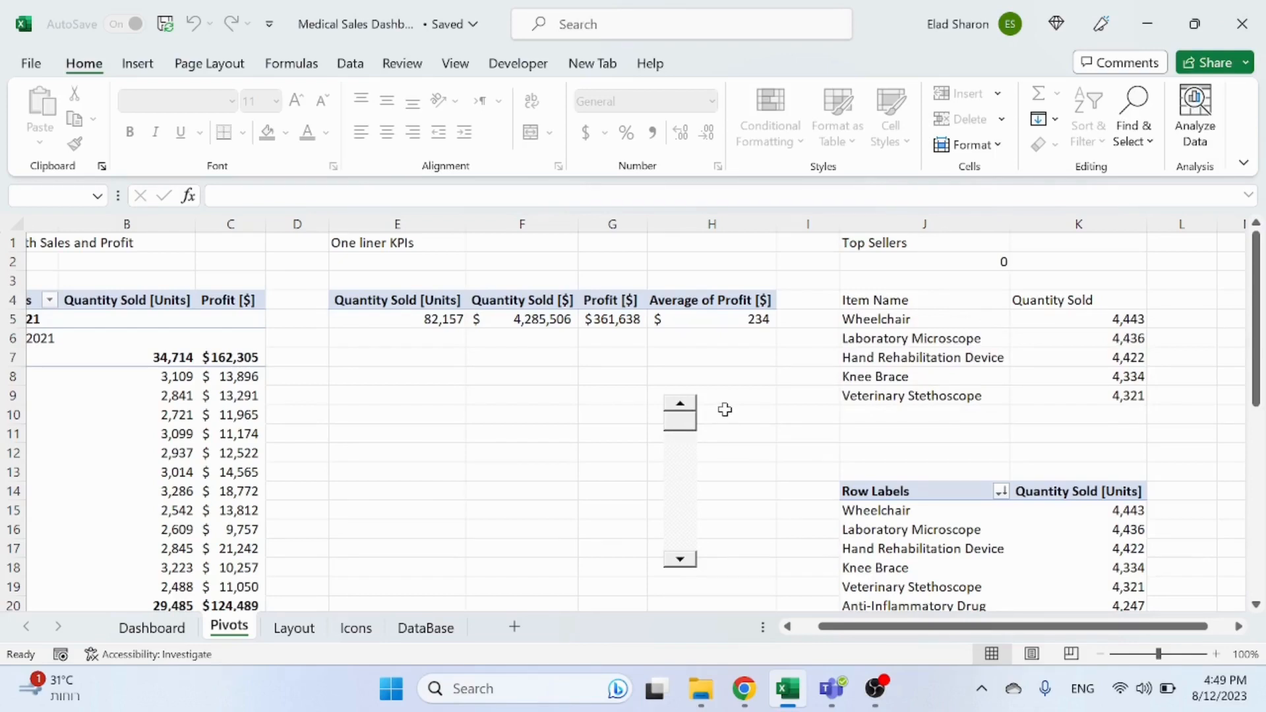
{"action": "left_click", "coordinate": [728, 403]}
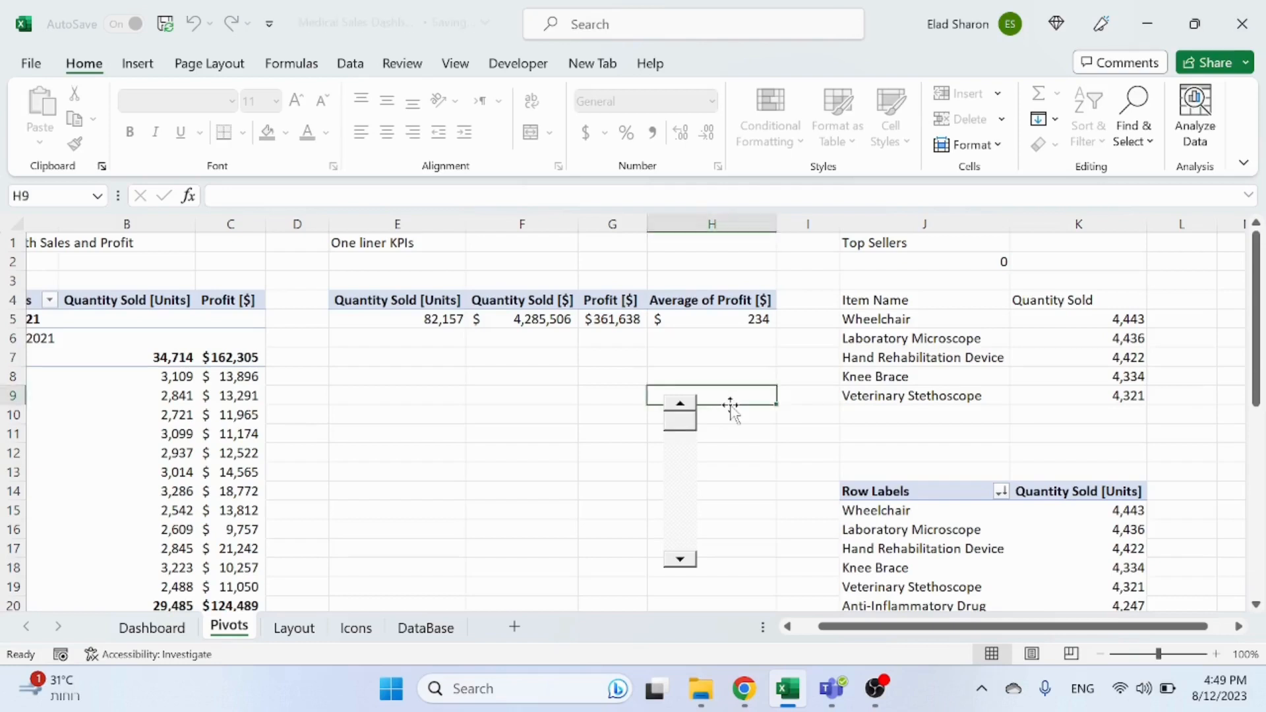
Step: Insert a clustered 2-D bar chart from J4:K9 and move it over columns A to F
{"action": "left_click_drag", "start_coordinate": [924, 292], "coordinate": [1088, 396]}
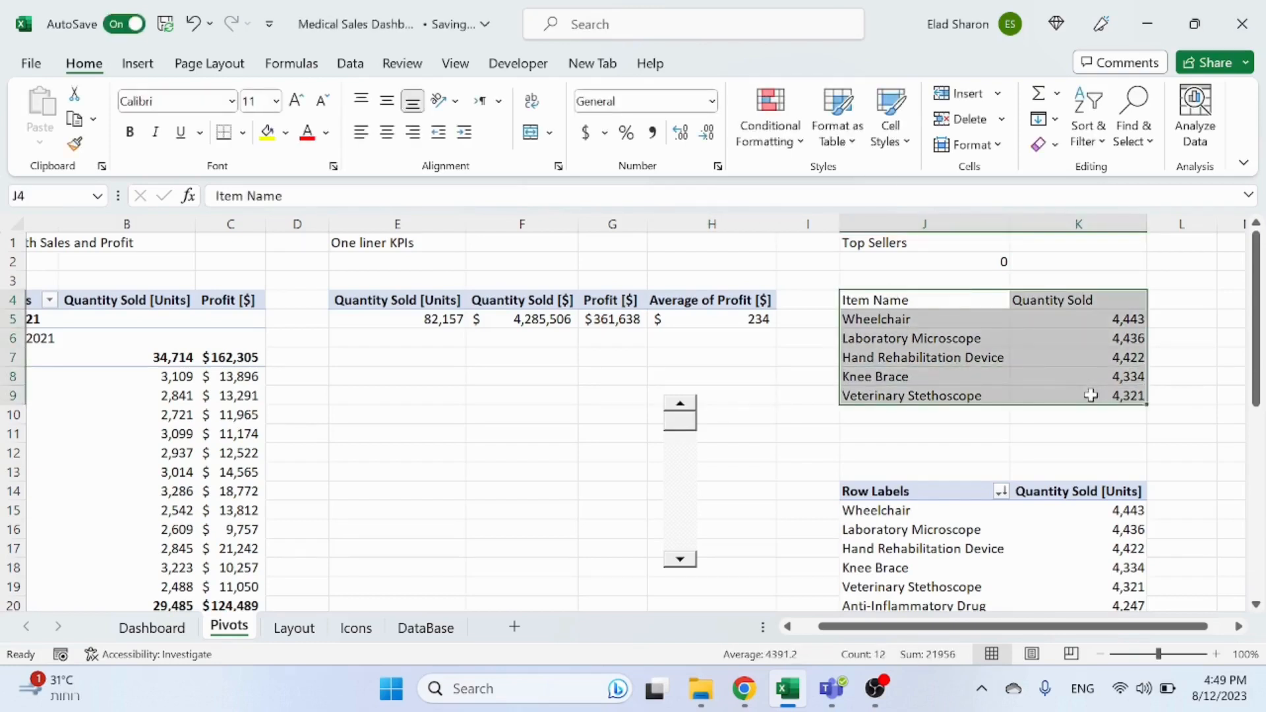
{"action": "left_click", "coordinate": [137, 64]}
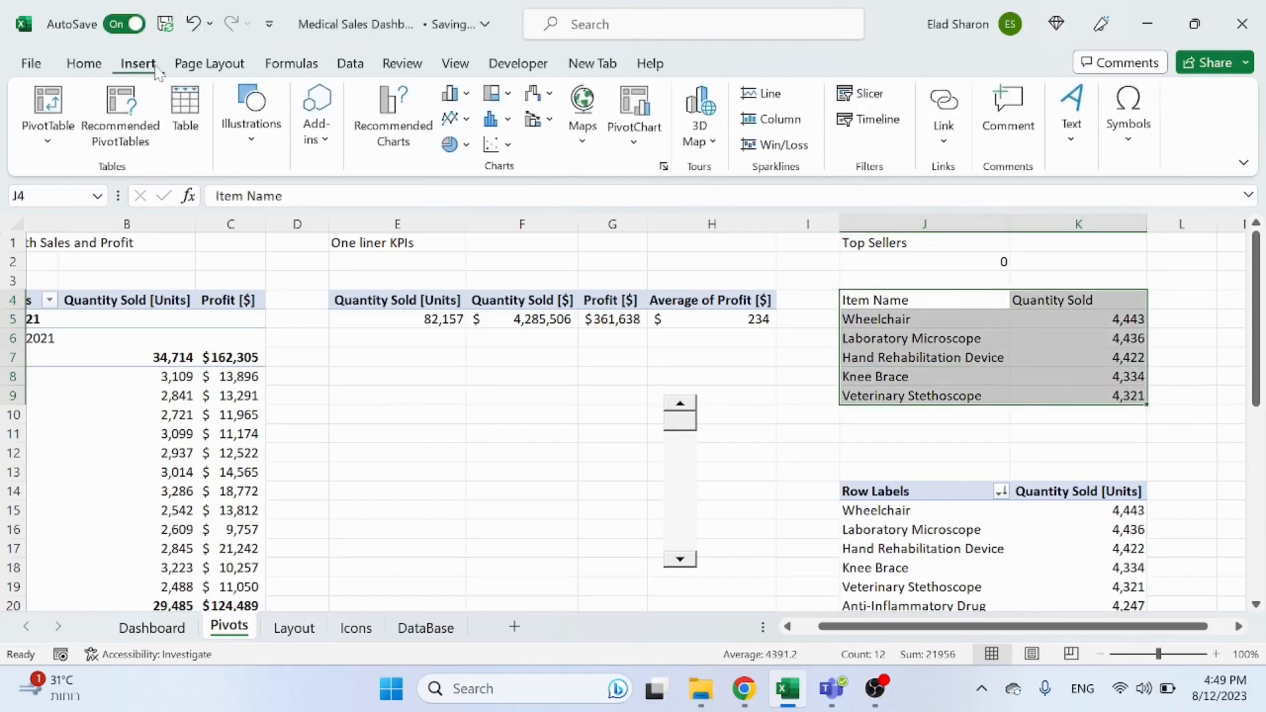
{"action": "left_click", "coordinate": [470, 97]}
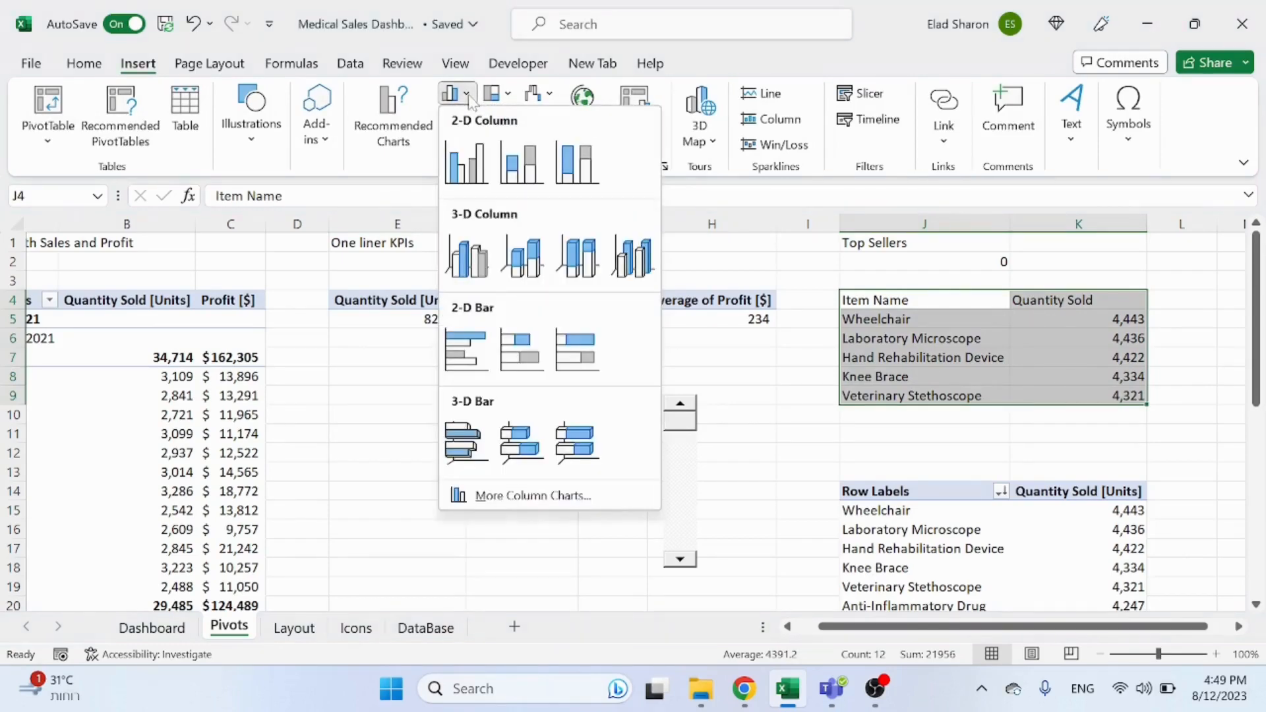
{"action": "left_click", "coordinate": [467, 350]}
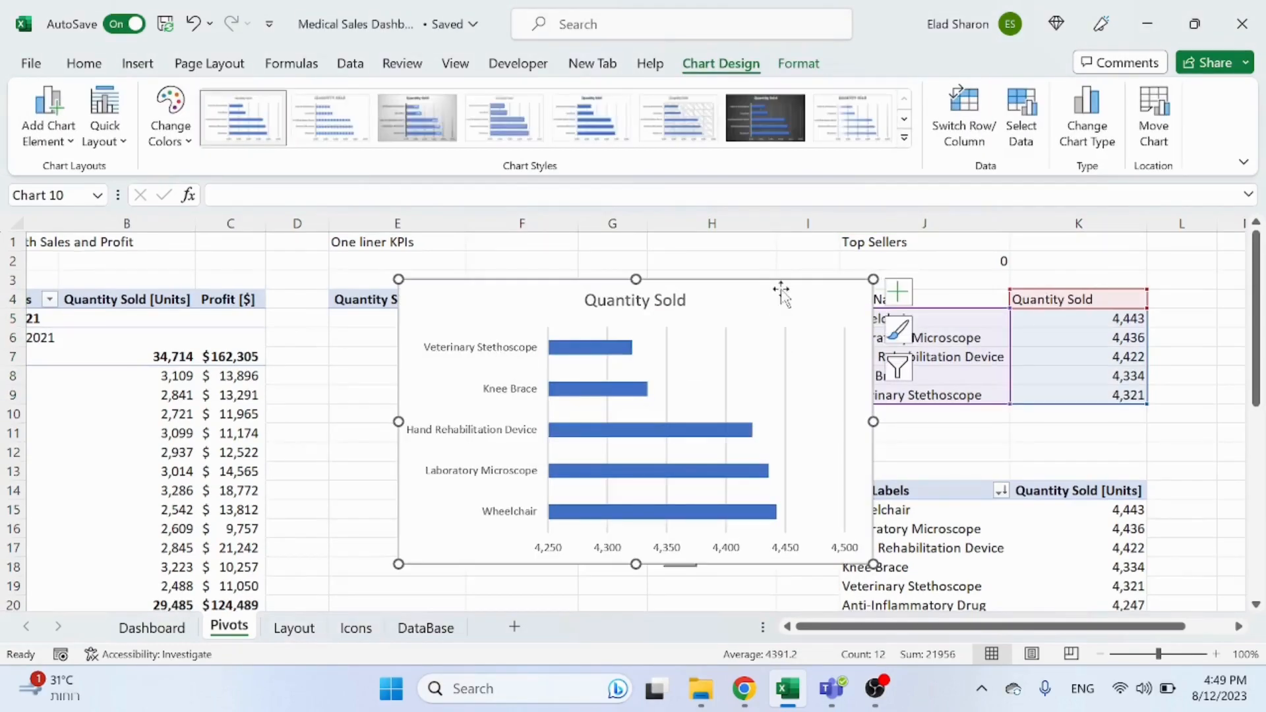
{"action": "left_click_drag", "start_coordinate": [786, 290], "coordinate": [472, 280]}
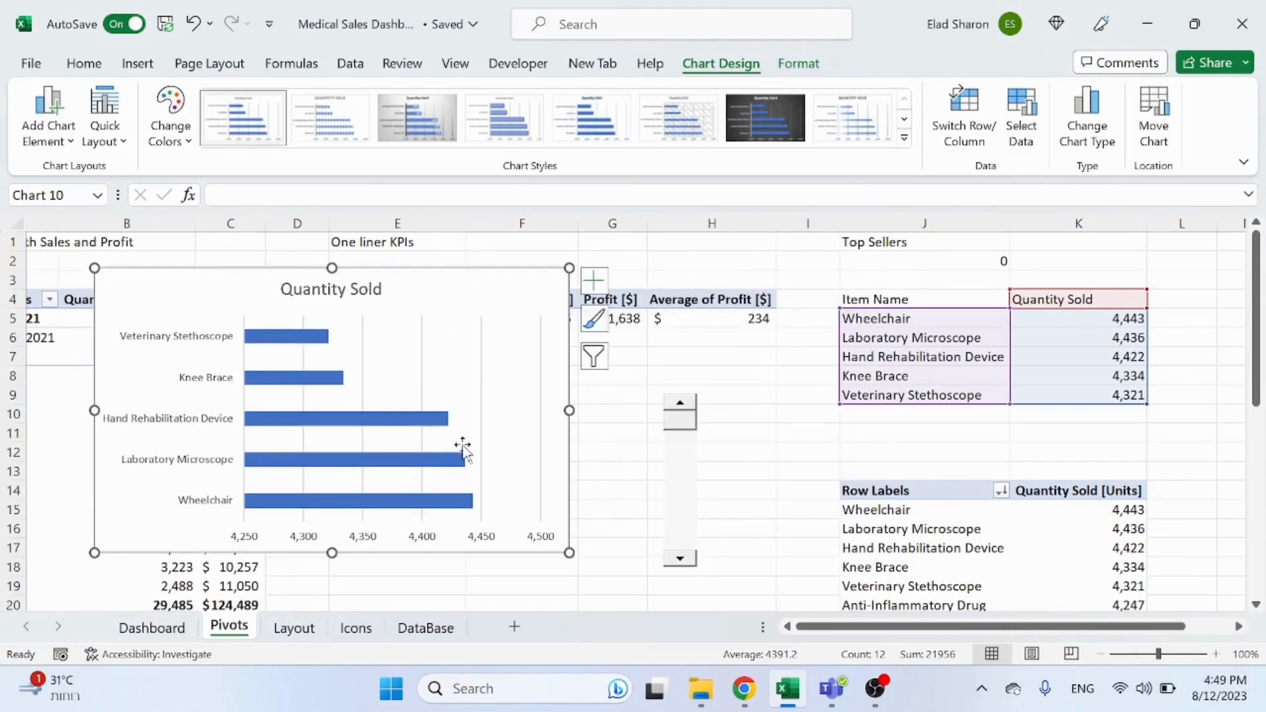
{"action": "left_click", "coordinate": [734, 458]}
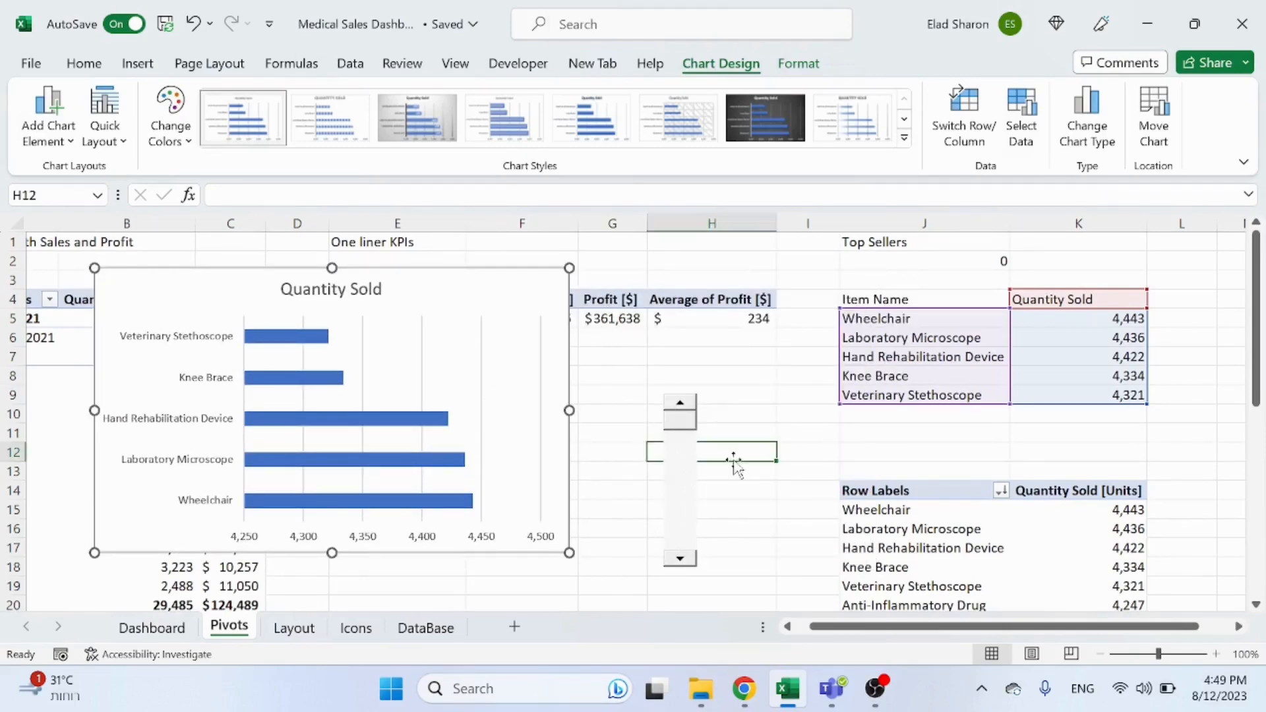
Step: Test the scroll bar's arrows to see the bar chart follow the scrolled top sellers list
{"action": "left_click", "coordinate": [682, 559]}
{"action": "left_click", "coordinate": [681, 559]}
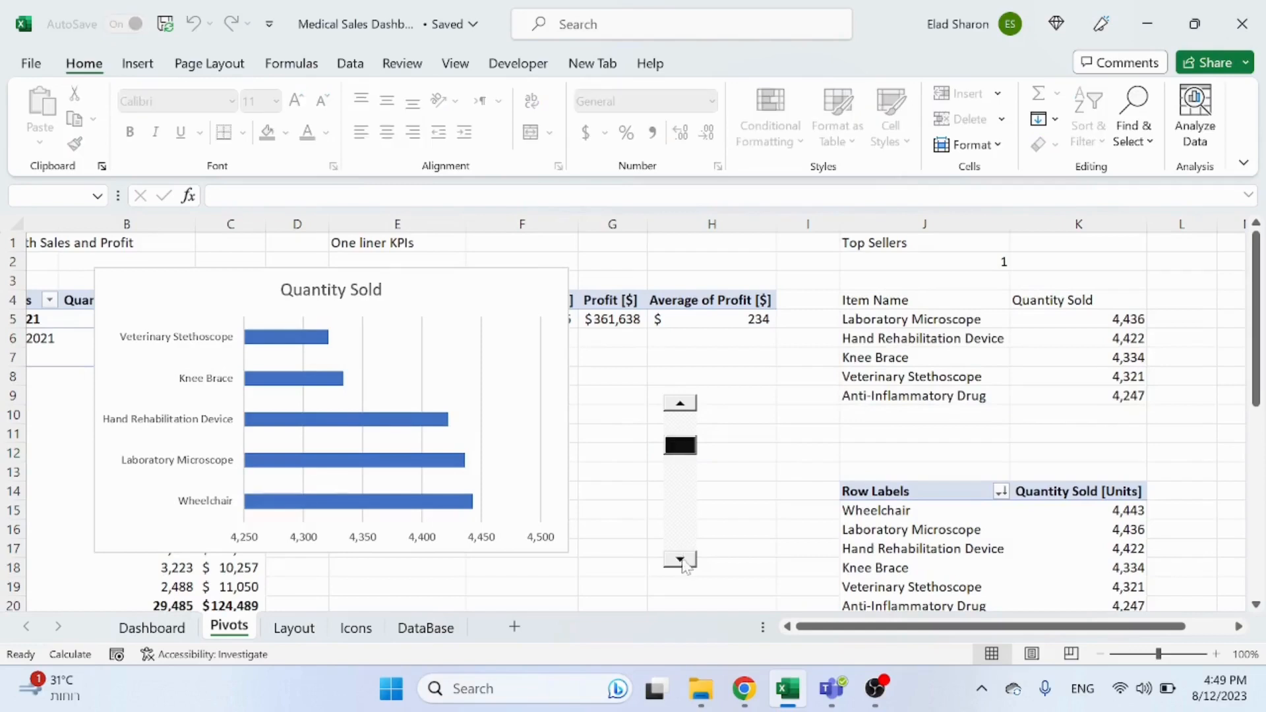
{"action": "left_click", "coordinate": [681, 559]}
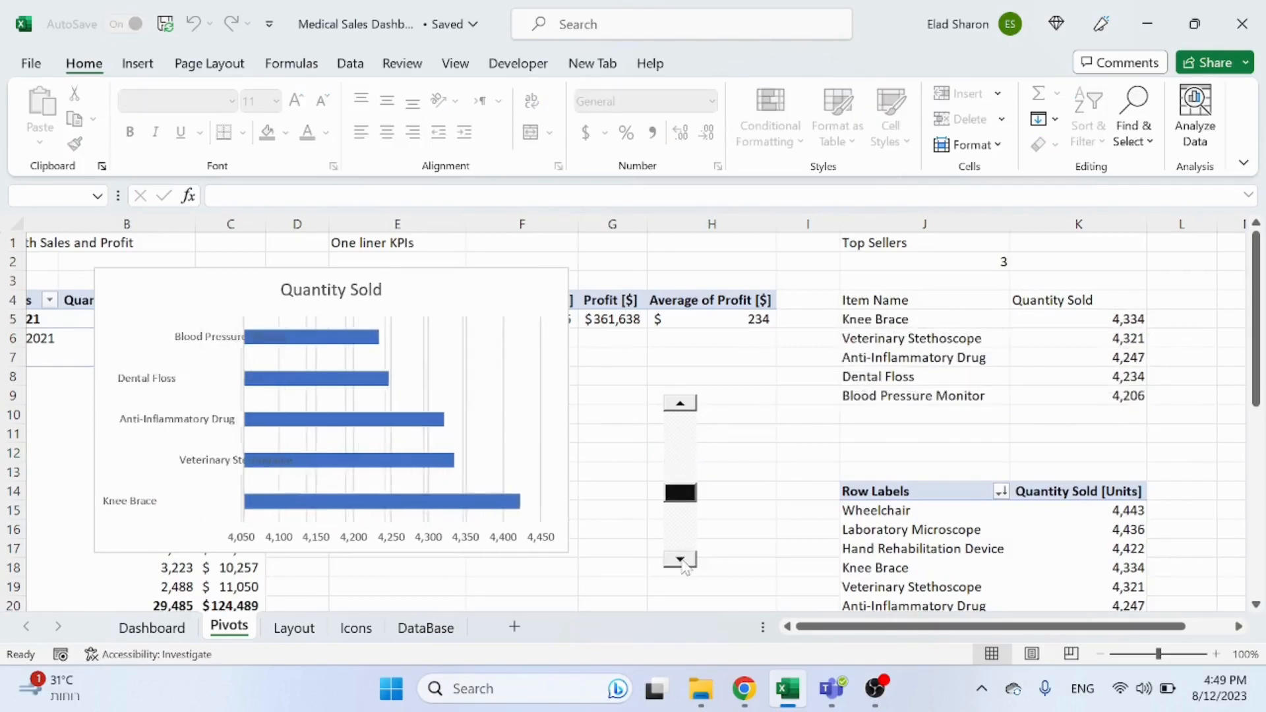
{"action": "left_click", "coordinate": [681, 560]}
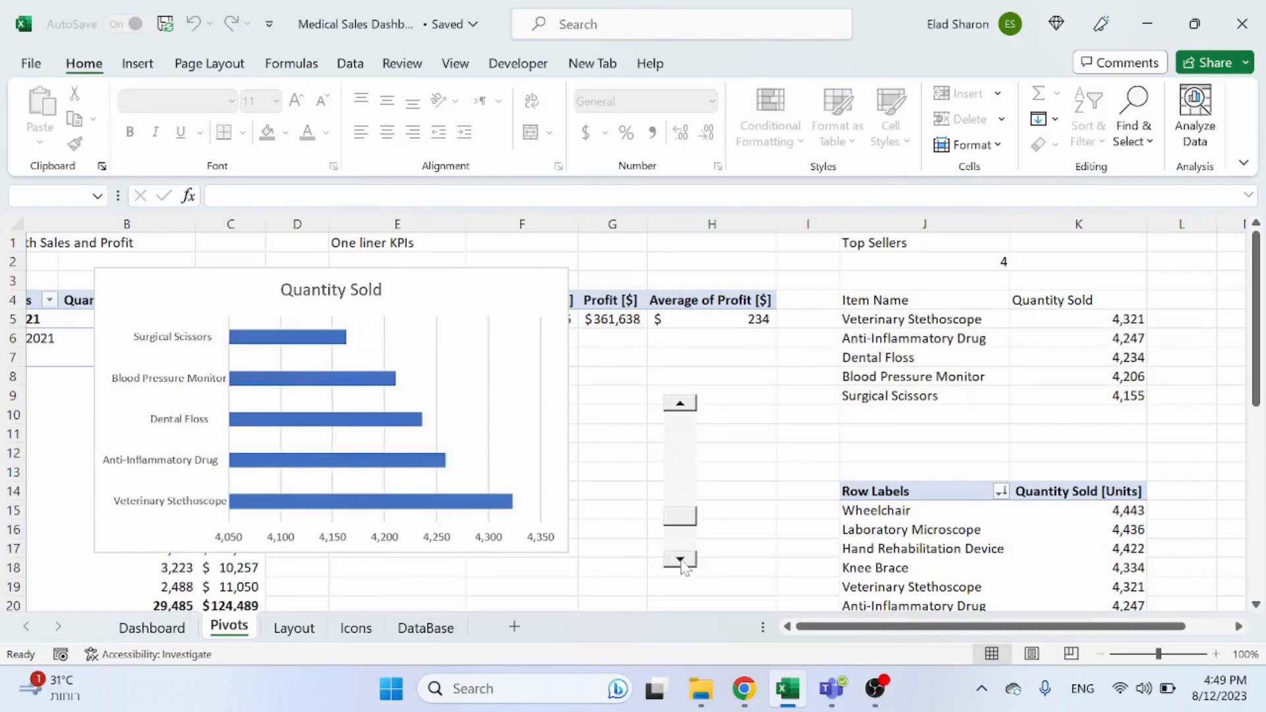
{"action": "left_click", "coordinate": [682, 560]}
{"action": "left_click", "coordinate": [676, 405]}
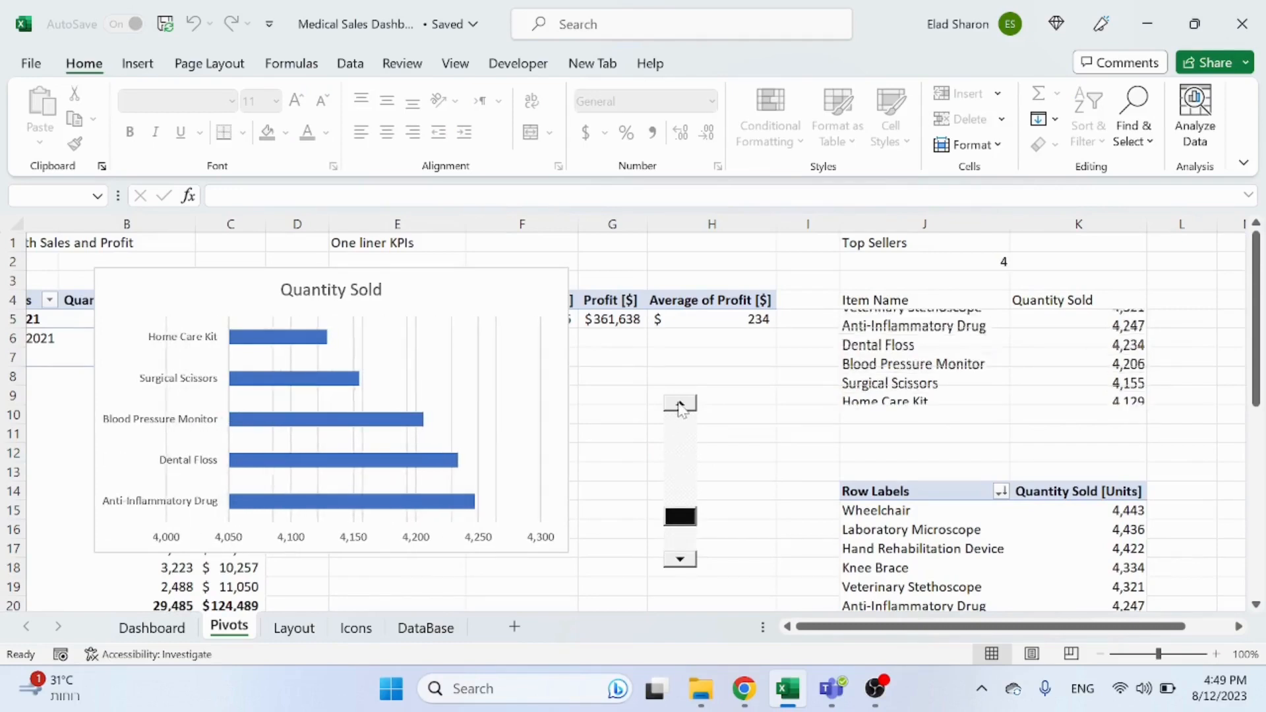
Step: Insert blank cells in J10:K13 below the top five list, shifting the cells below down
{"action": "left_click", "coordinate": [679, 408]}
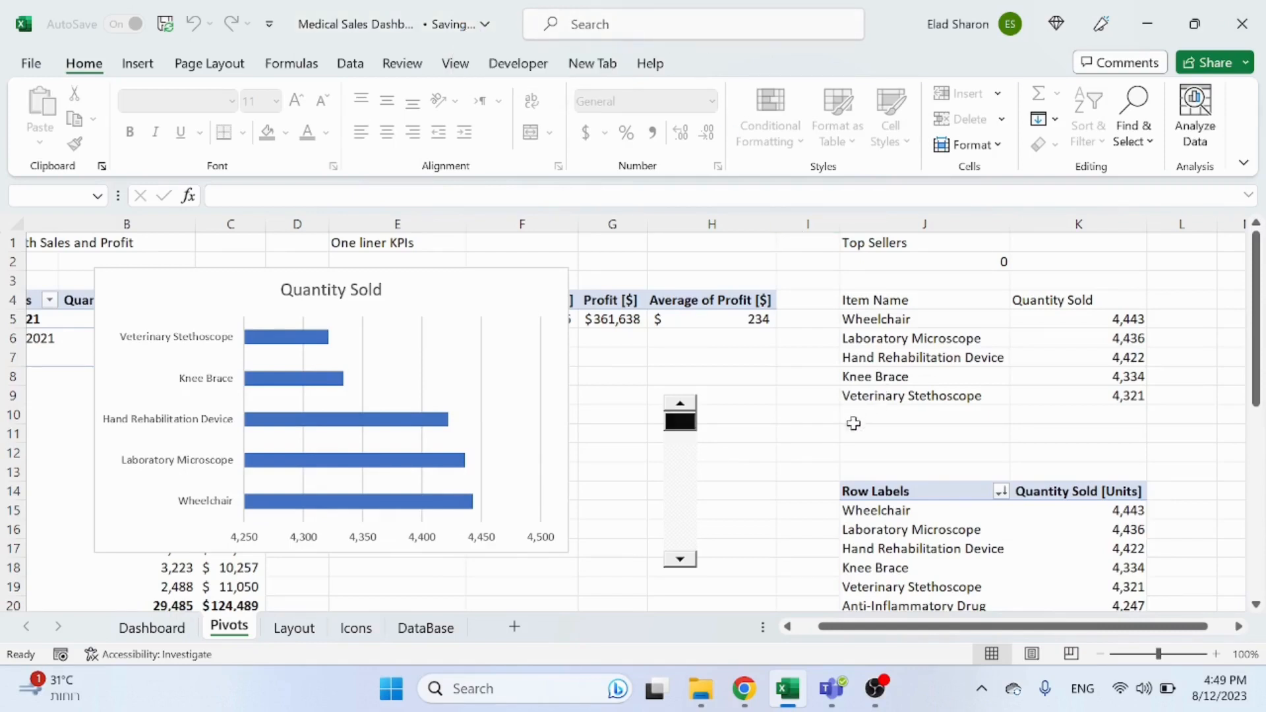
{"action": "left_click_drag", "start_coordinate": [920, 319], "coordinate": [1063, 396]}
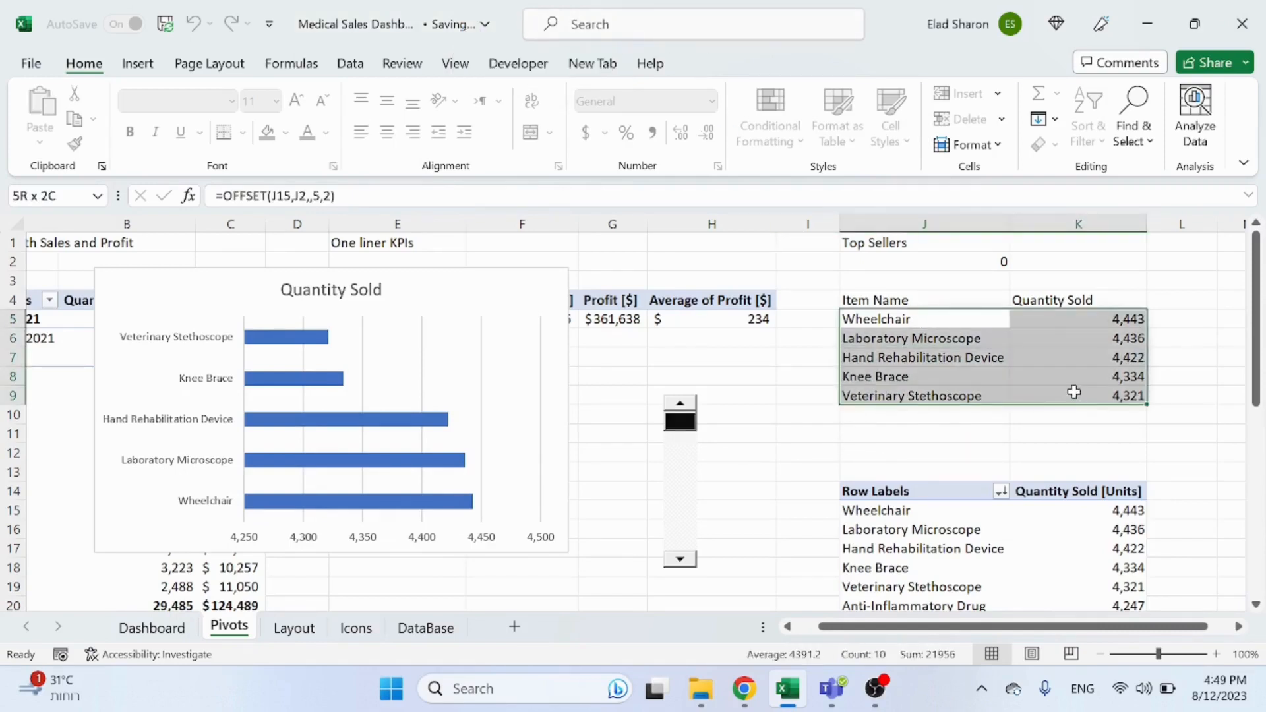
{"action": "left_click", "coordinate": [999, 453]}
{"action": "left_click", "coordinate": [925, 321]}
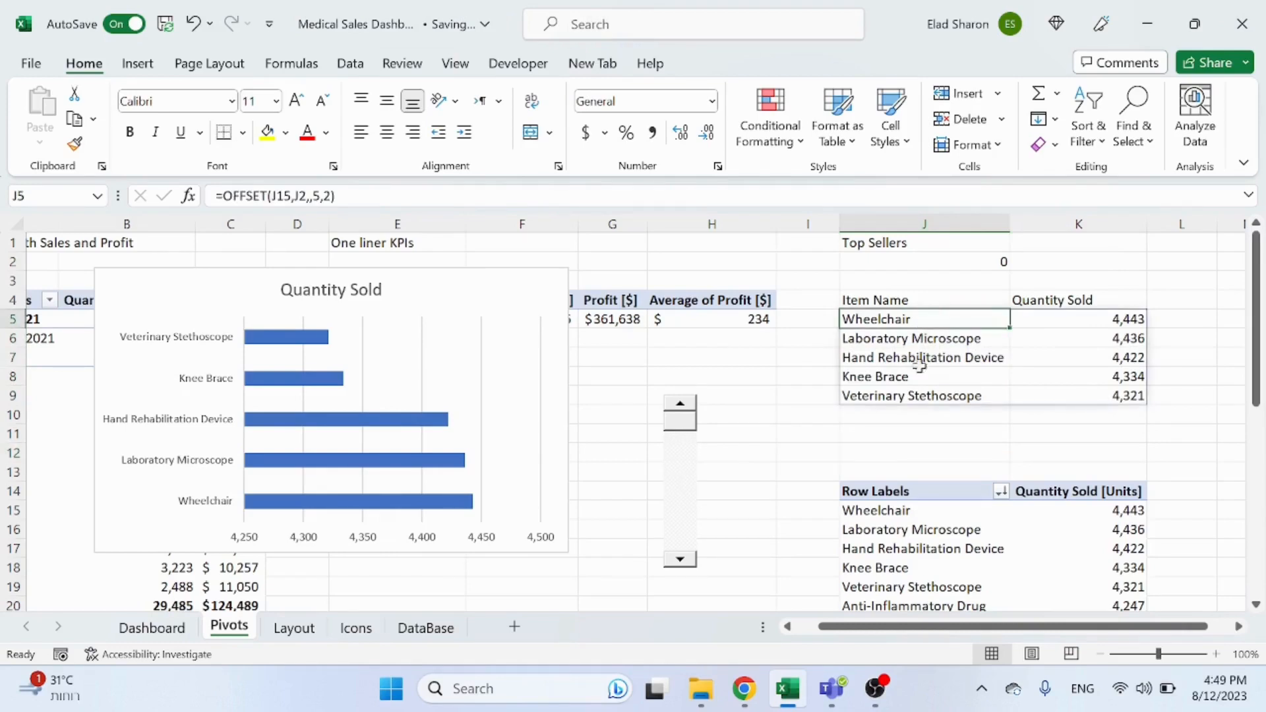
{"action": "left_click_drag", "start_coordinate": [901, 413], "coordinate": [1111, 472]}
{"action": "left_click_drag", "start_coordinate": [1115, 463], "coordinate": [1107, 469]}
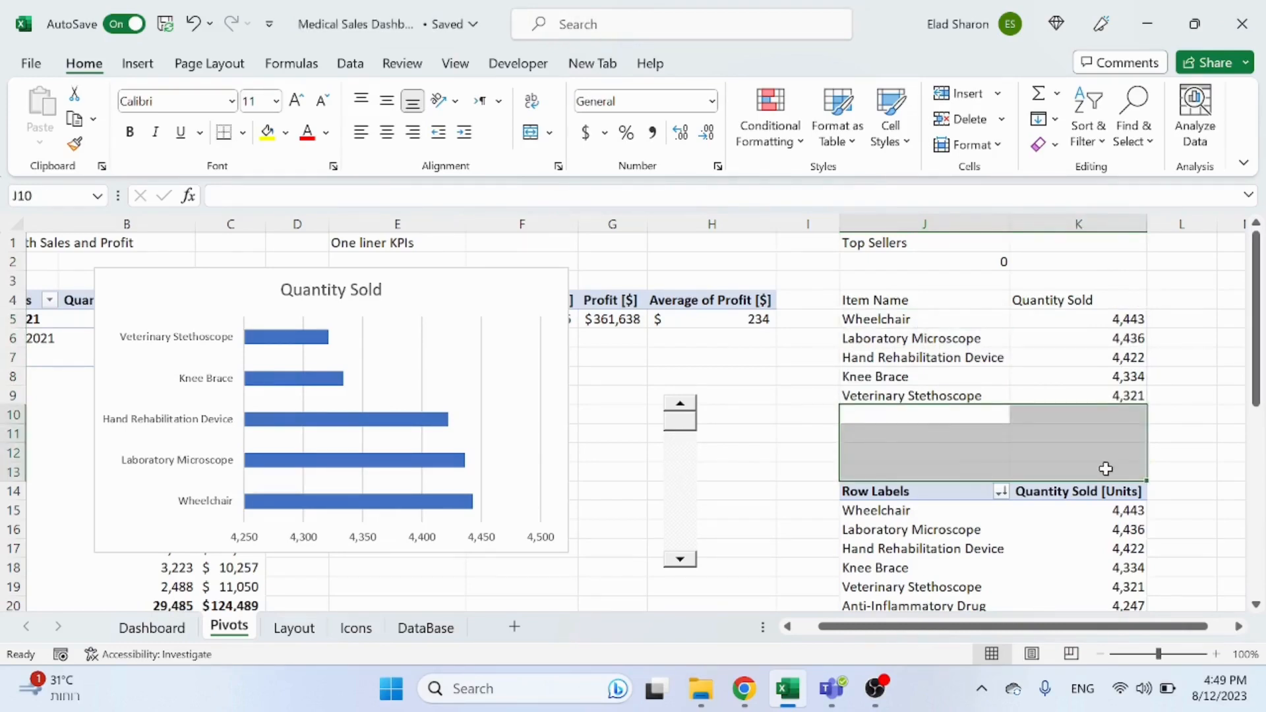
{"action": "right_click", "coordinate": [1099, 469]}
{"action": "left_click", "coordinate": [941, 233]}
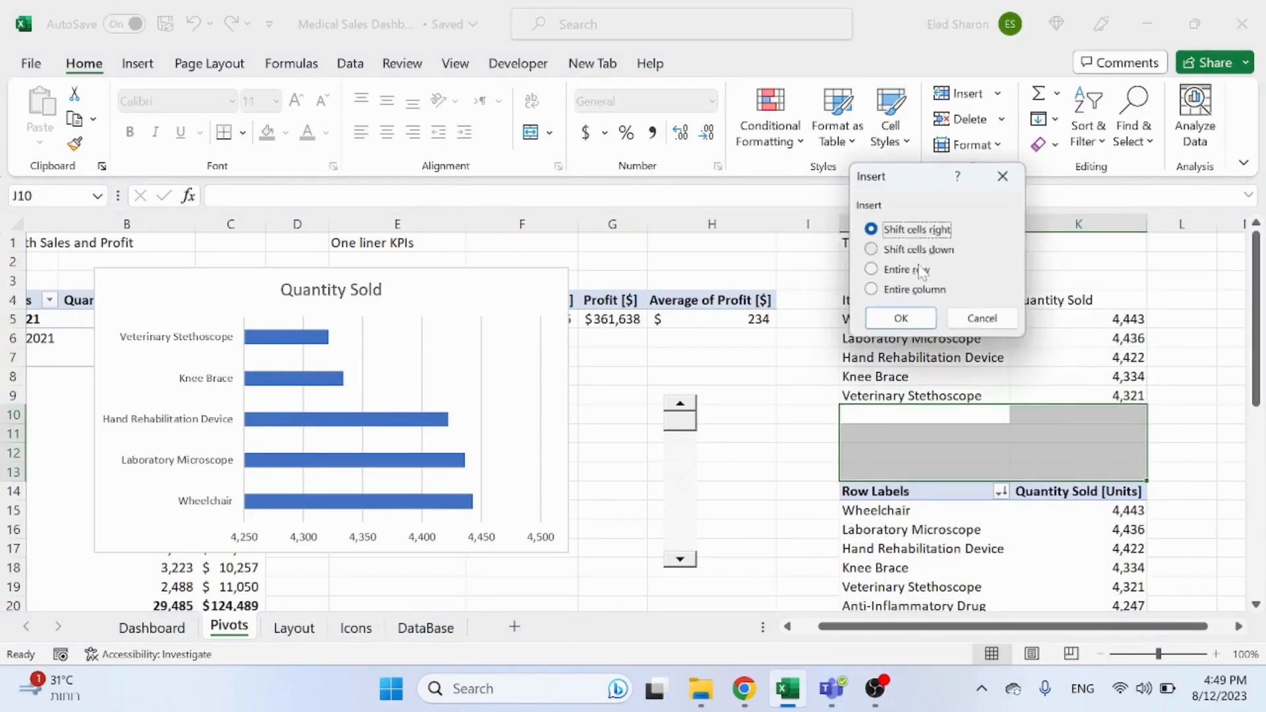
{"action": "left_click", "coordinate": [920, 250]}
{"action": "key", "text": "Return"}
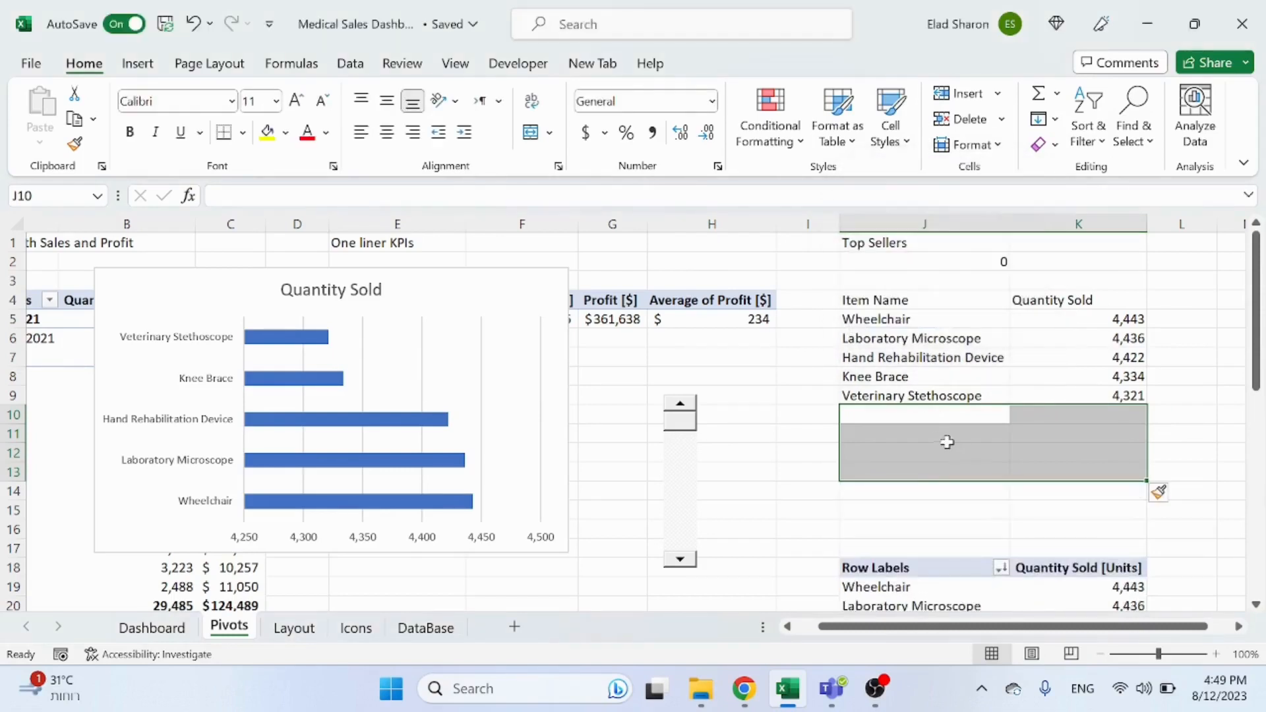
Step: Move the OFFSET top five block from J5:K9 down to J12:K16
{"action": "left_click", "coordinate": [947, 444]}
{"action": "left_click_drag", "start_coordinate": [900, 319], "coordinate": [1038, 522]}
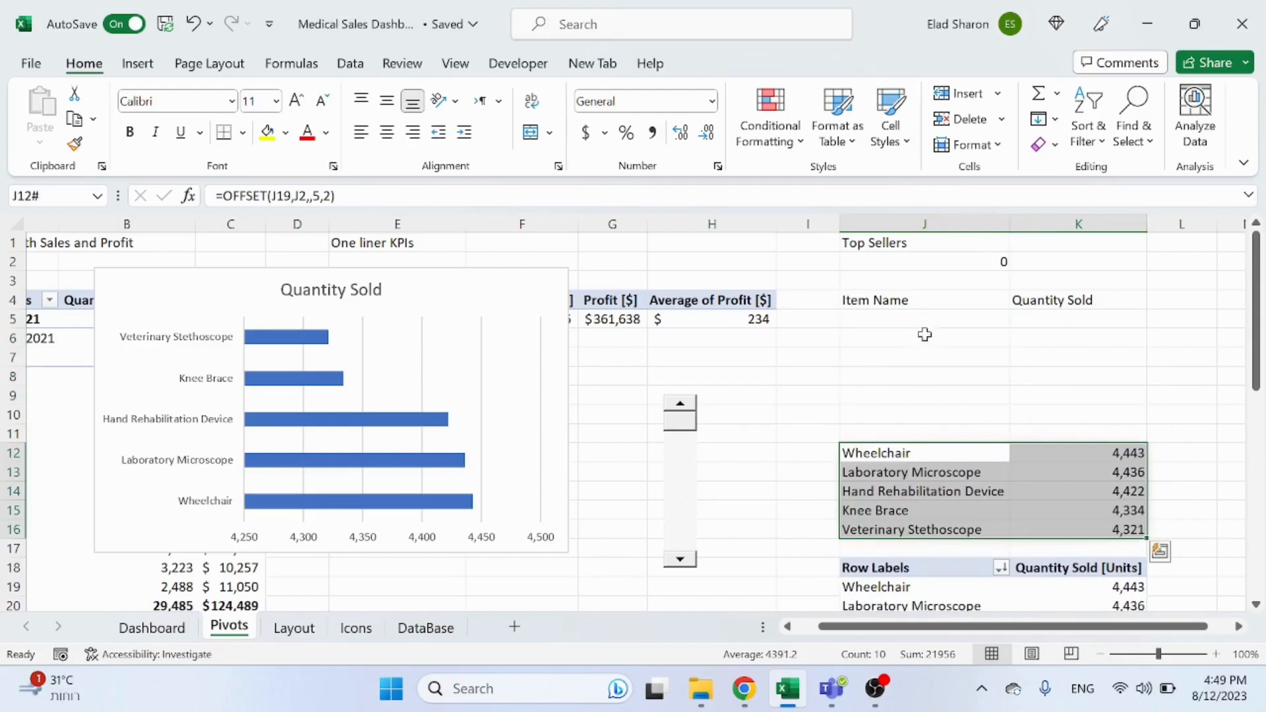
Step: Fill J5:J9 with references to the moved names in reverse order, from =J16 down to =J12
{"action": "left_click", "coordinate": [931, 323]}
{"action": "type", "text": "="}
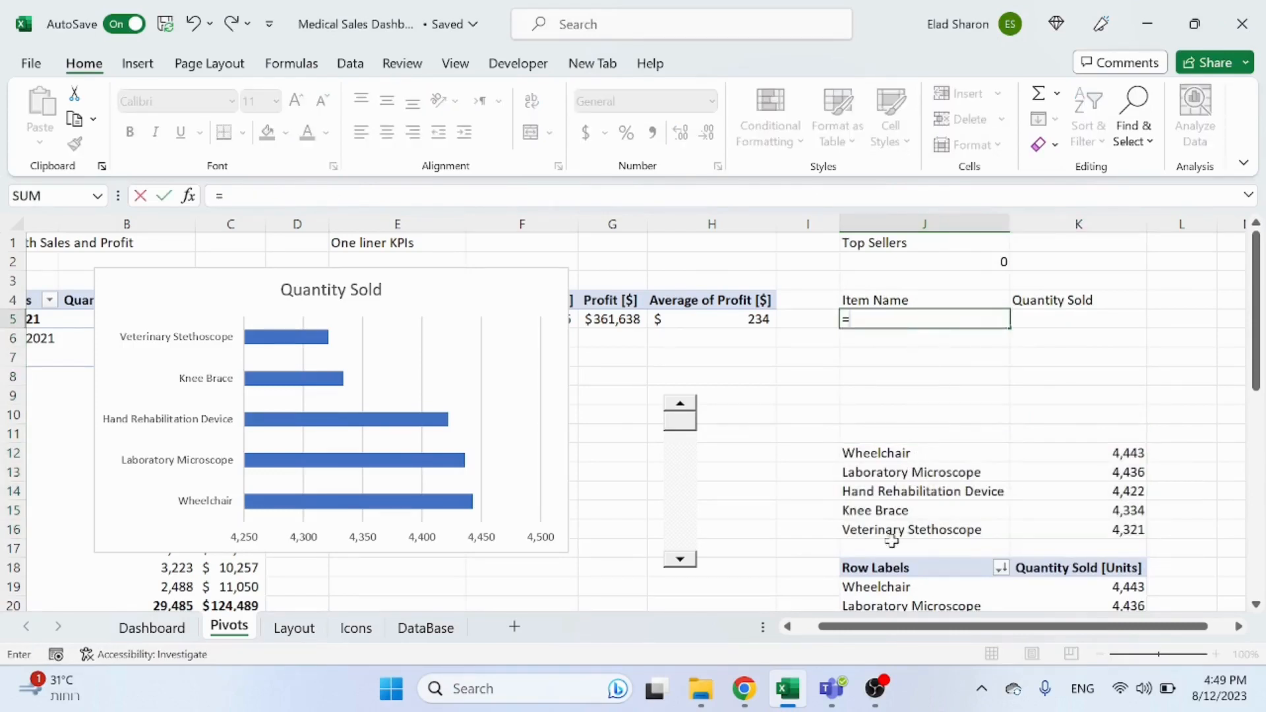
{"action": "left_click", "coordinate": [902, 525]}
{"action": "key", "text": "Return"}
{"action": "type", "text": "="}
{"action": "left_click", "coordinate": [903, 512]}
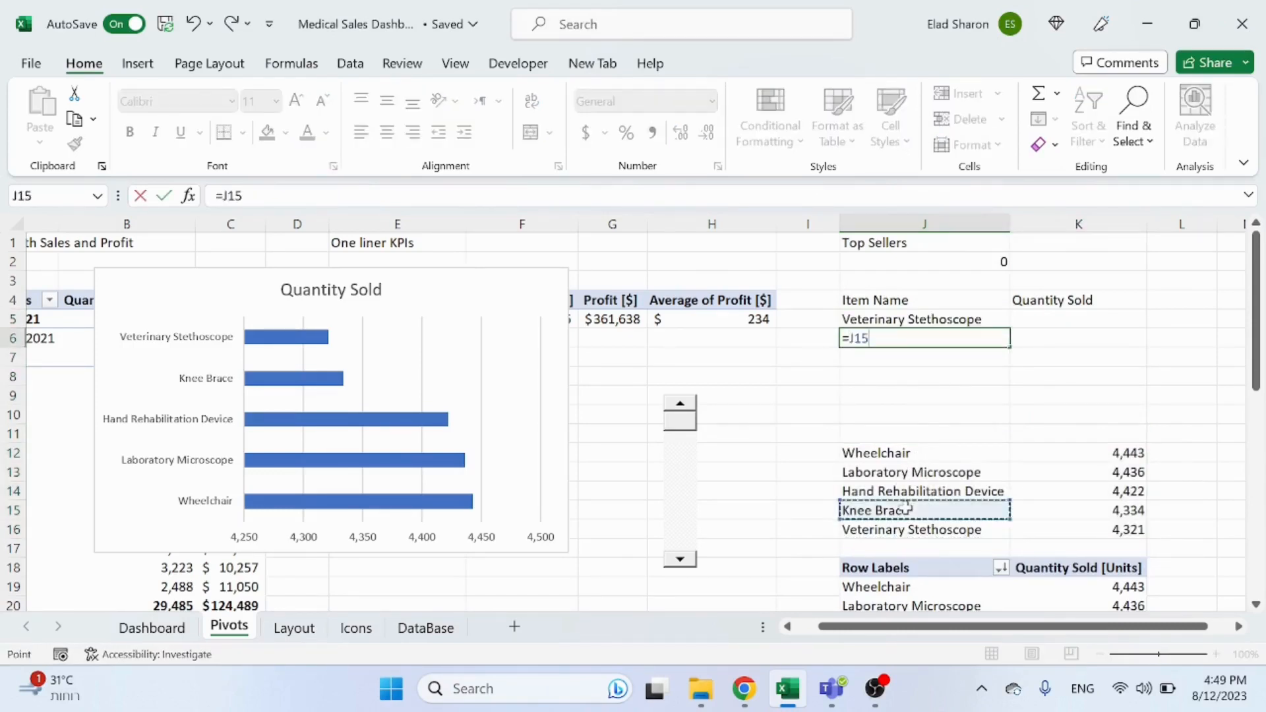
{"action": "type", "text": "="}
{"action": "key", "text": "Return"}
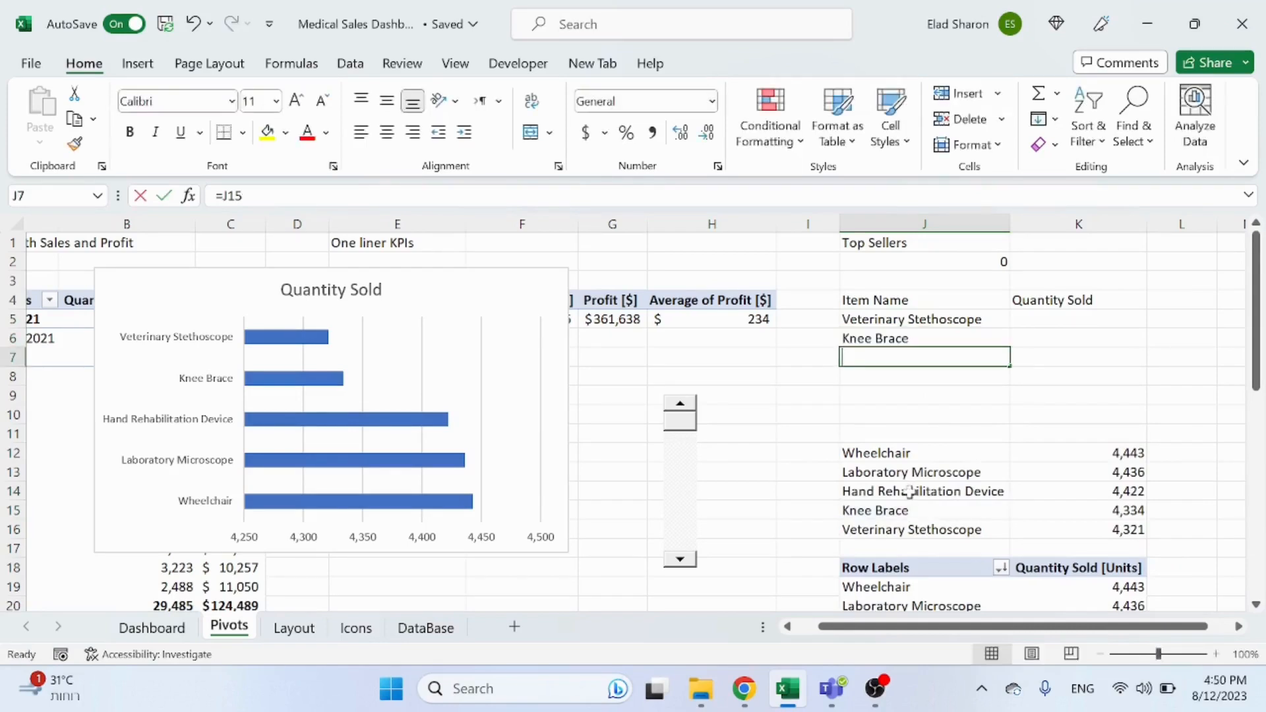
{"action": "type", "text": "="}
{"action": "left_click", "coordinate": [910, 491]}
{"action": "key", "text": "Return"}
{"action": "type", "text": "="}
{"action": "left_click", "coordinate": [910, 473]}
{"action": "key", "text": "Return"}
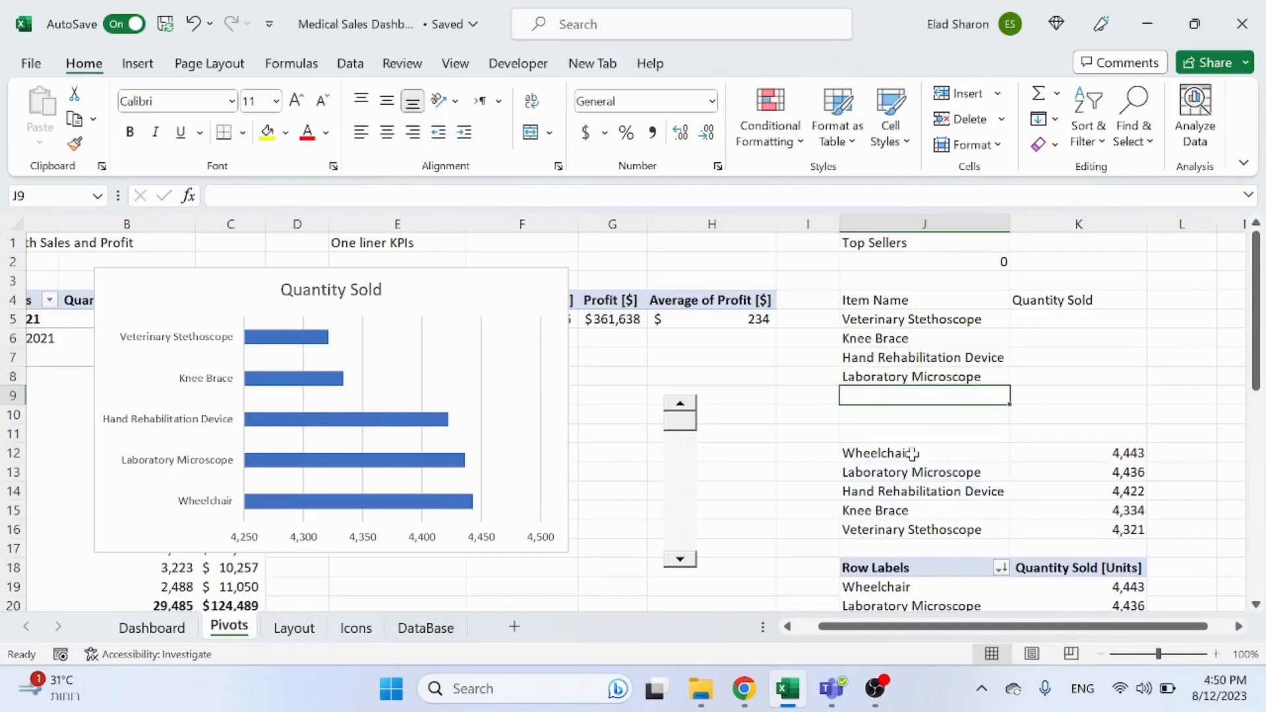
{"action": "type", "text": "="}
{"action": "left_click", "coordinate": [911, 454]}
{"action": "key", "text": "Return"}
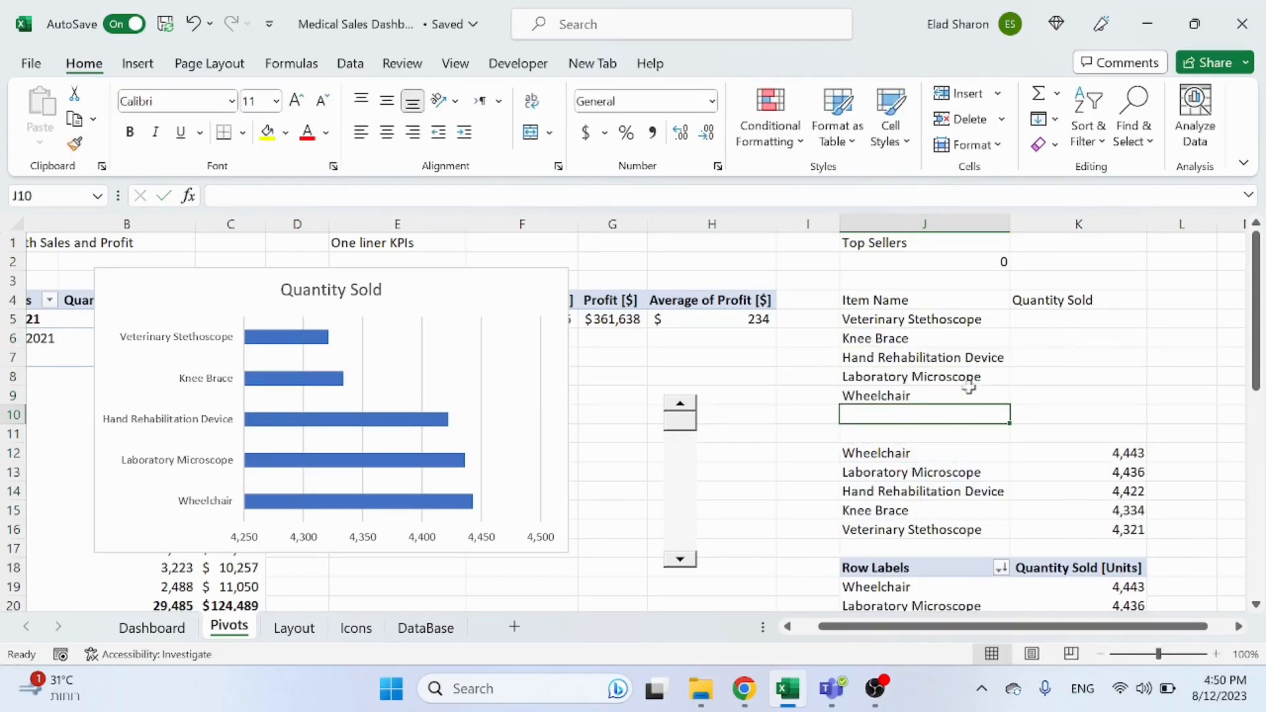
Step: Fill the reversed-reference formulas right into K5:K9 for the quantities
{"action": "left_click_drag", "start_coordinate": [970, 321], "coordinate": [970, 395]}
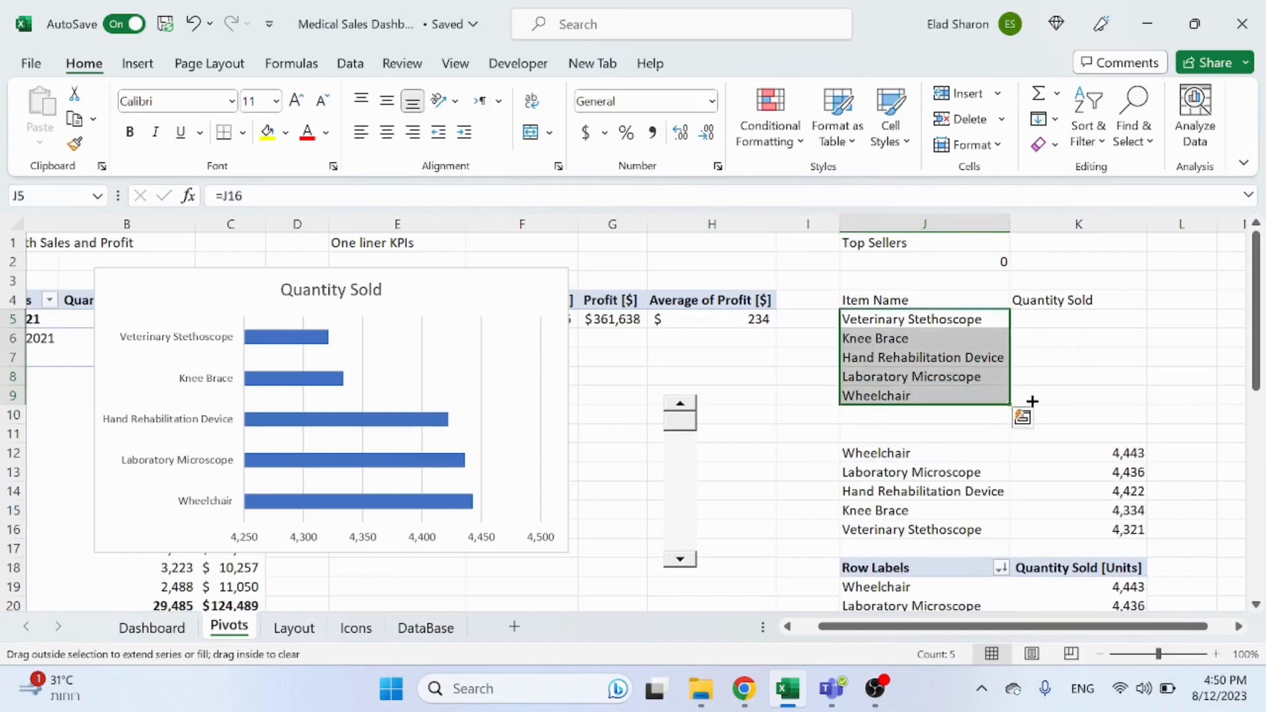
{"action": "left_click_drag", "start_coordinate": [1069, 402], "coordinate": [1142, 408]}
{"action": "left_click", "coordinate": [964, 422]}
Step: Copy the number format from K12 onto the quantities in K5:K9 with the Format Painter
{"action": "left_click", "coordinate": [1063, 452]}
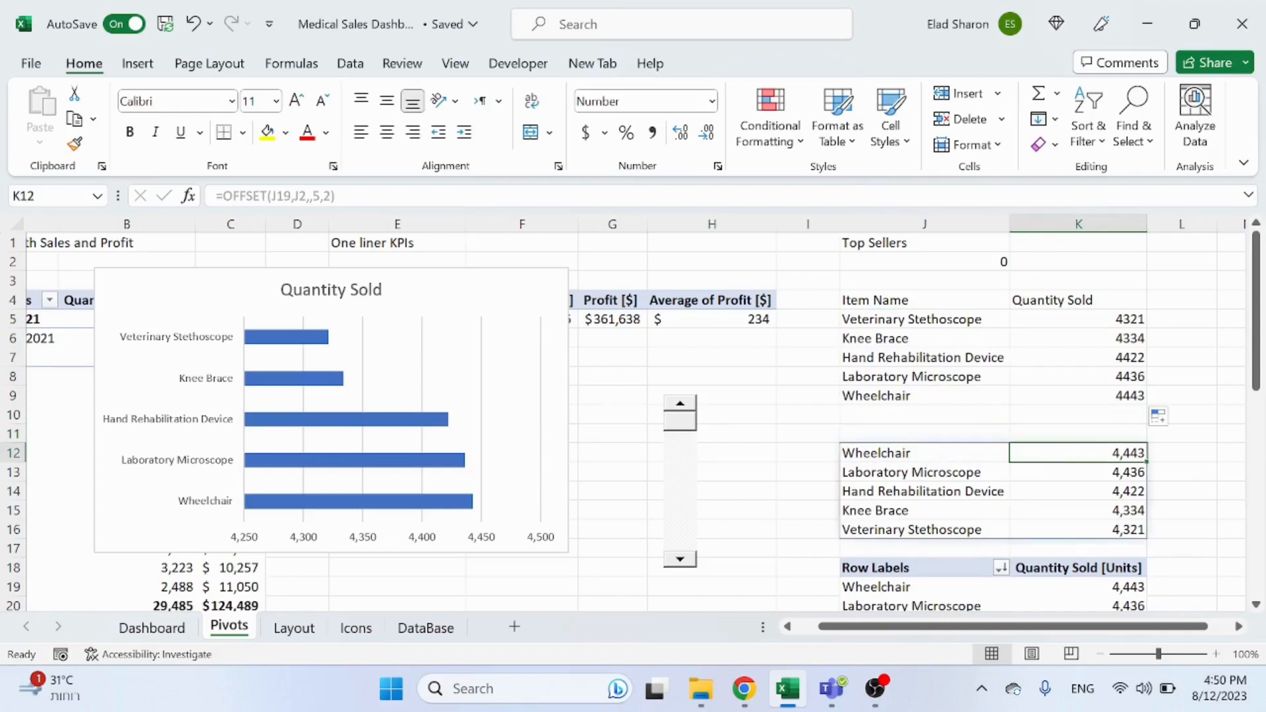
{"action": "left_click", "coordinate": [74, 143]}
{"action": "mouse_move", "coordinate": [1040, 320]}
{"action": "left_mouse_down"}
{"action": "mouse_move", "coordinate": [1052, 382]}
{"action": "mouse_move", "coordinate": [1034, 391]}
{"action": "mouse_move", "coordinate": [1043, 373]}
{"action": "left_mouse_up"}
Step: Repoint the bar chart's source data to the reversed list in J4:K9
{"action": "left_click", "coordinate": [528, 280]}
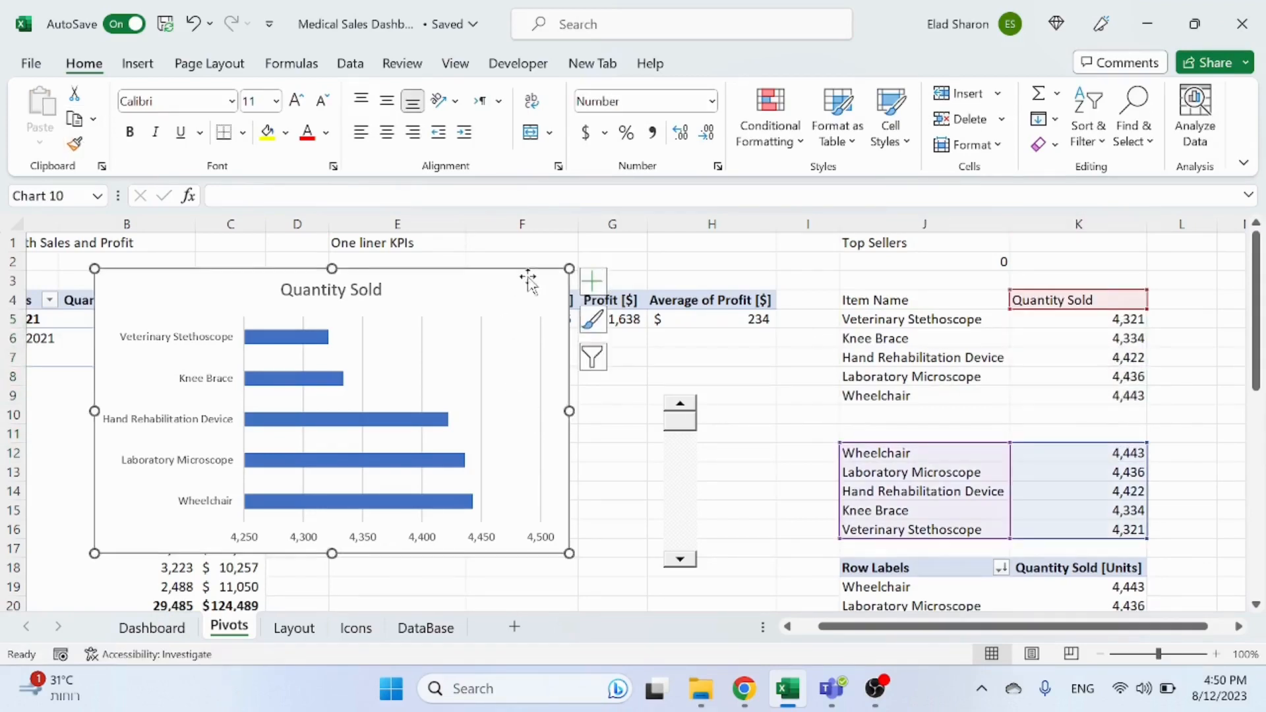
{"action": "left_click_drag", "start_coordinate": [997, 441], "coordinate": [998, 310]}
{"action": "left_click", "coordinate": [755, 459]}
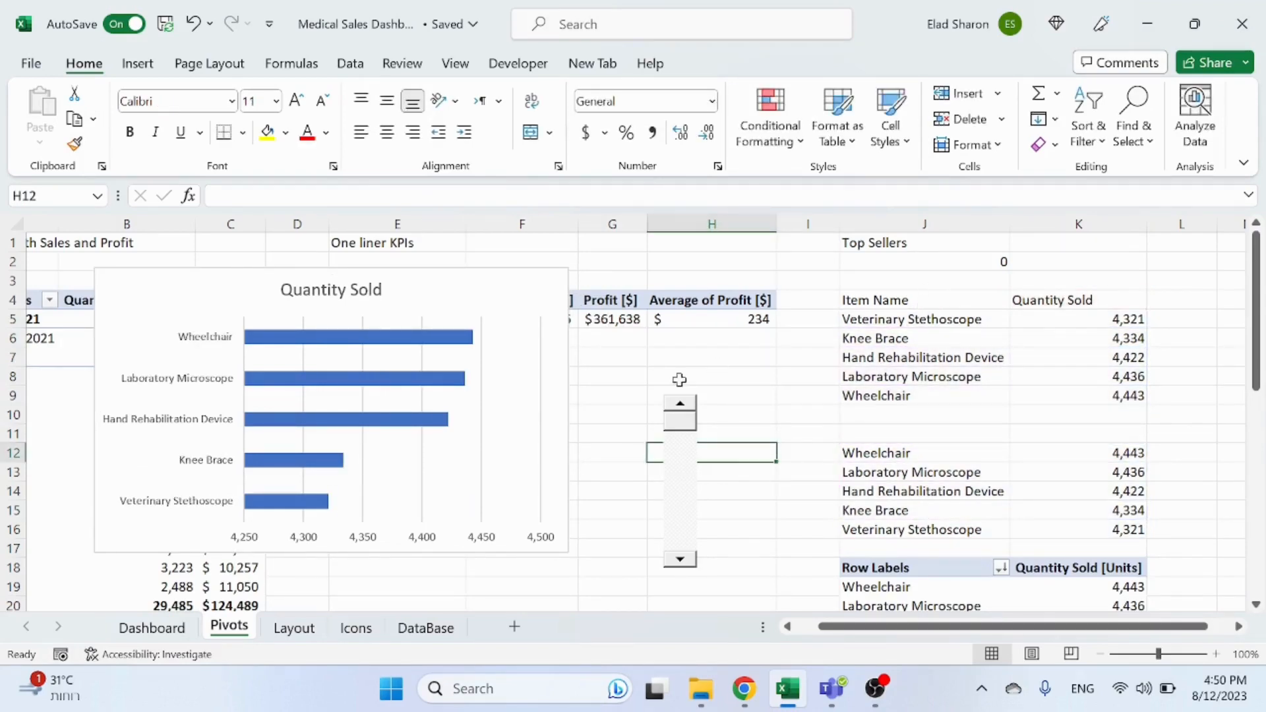
Step: Link the chart title to cell J1 so it reads Top Sellers
{"action": "left_click", "coordinate": [359, 276]}
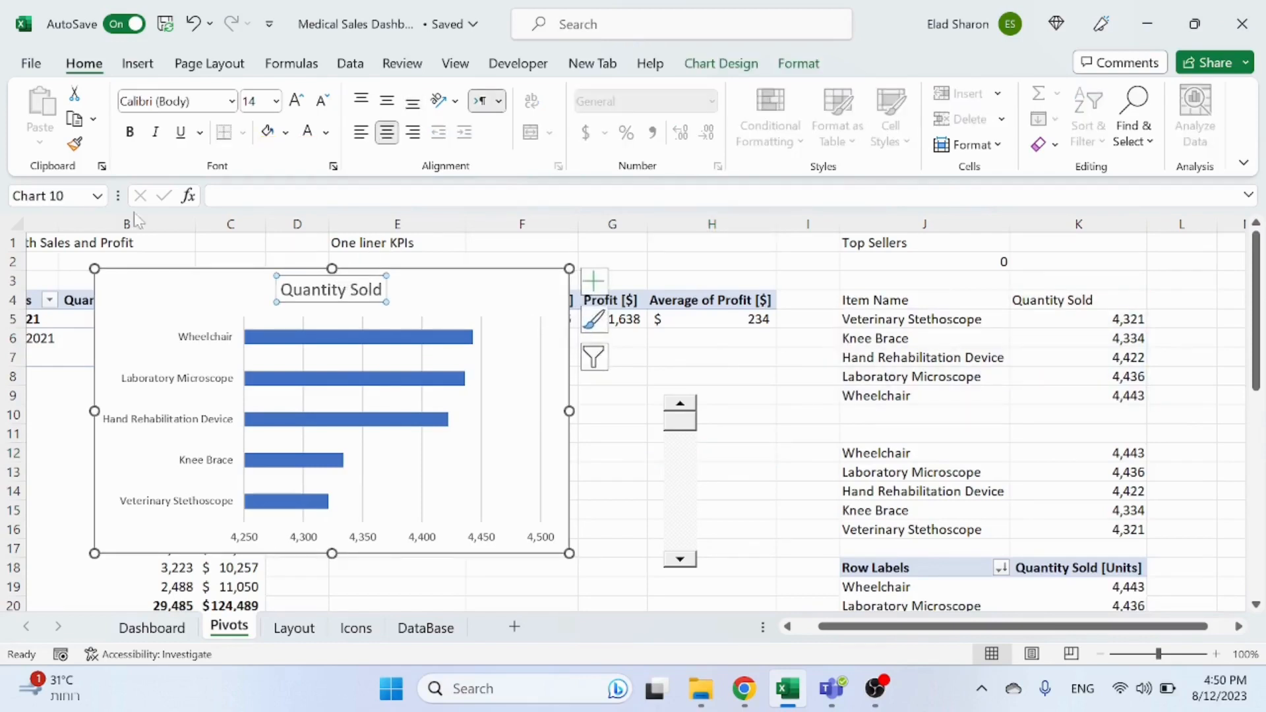
{"action": "type", "text": "="}
{"action": "left_click", "coordinate": [943, 250]}
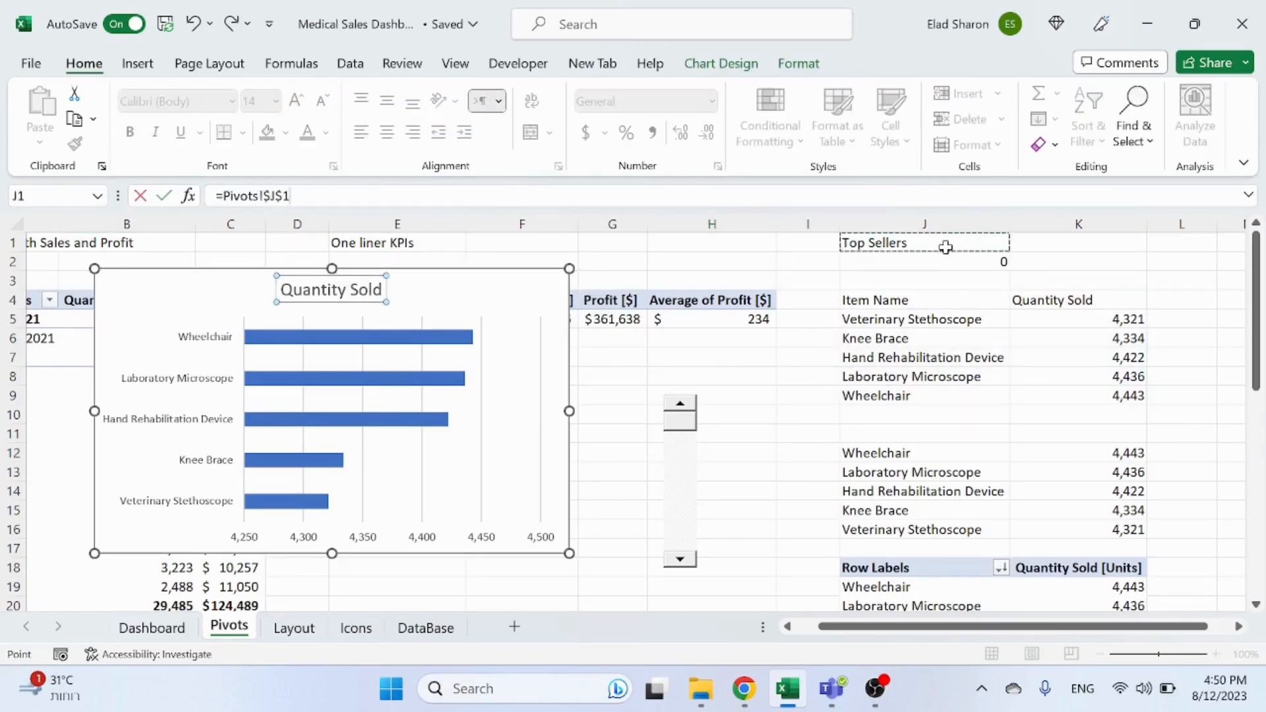
{"action": "key", "text": "Return"}
{"action": "left_click", "coordinate": [736, 411]}
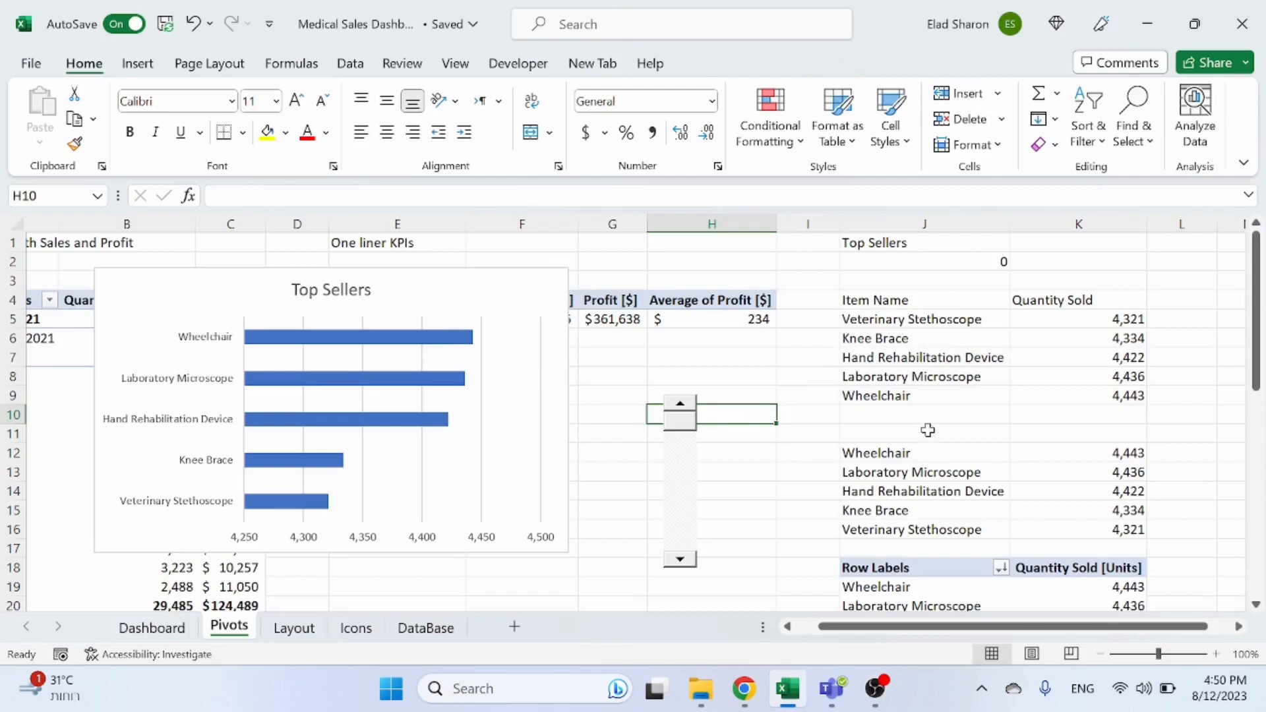
Step: Label cell J11 as Dynamic data pull above the OFFSET block
{"action": "left_click_drag", "start_coordinate": [928, 430], "coordinate": [1074, 435]}
{"action": "left_click", "coordinate": [531, 133]}
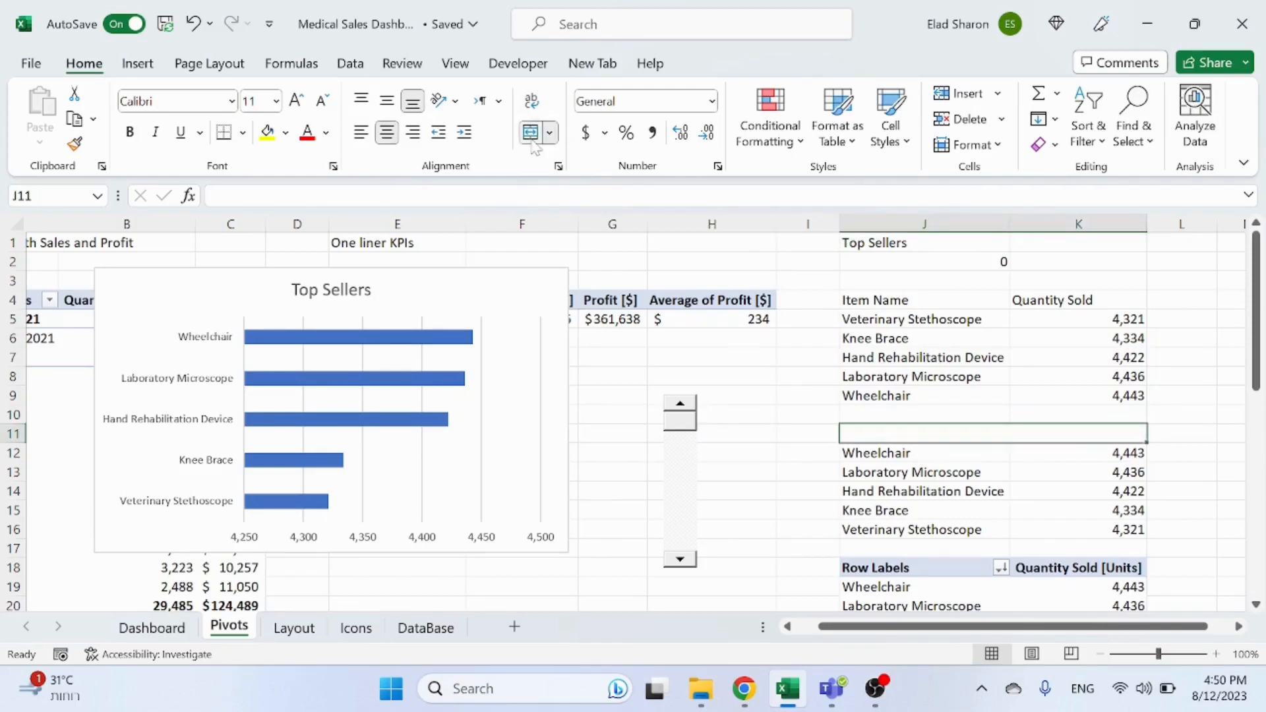
{"action": "left_click", "coordinate": [531, 132]}
{"action": "type", "text": "ynamic"}
{"action": "key", "text": "Escape"}
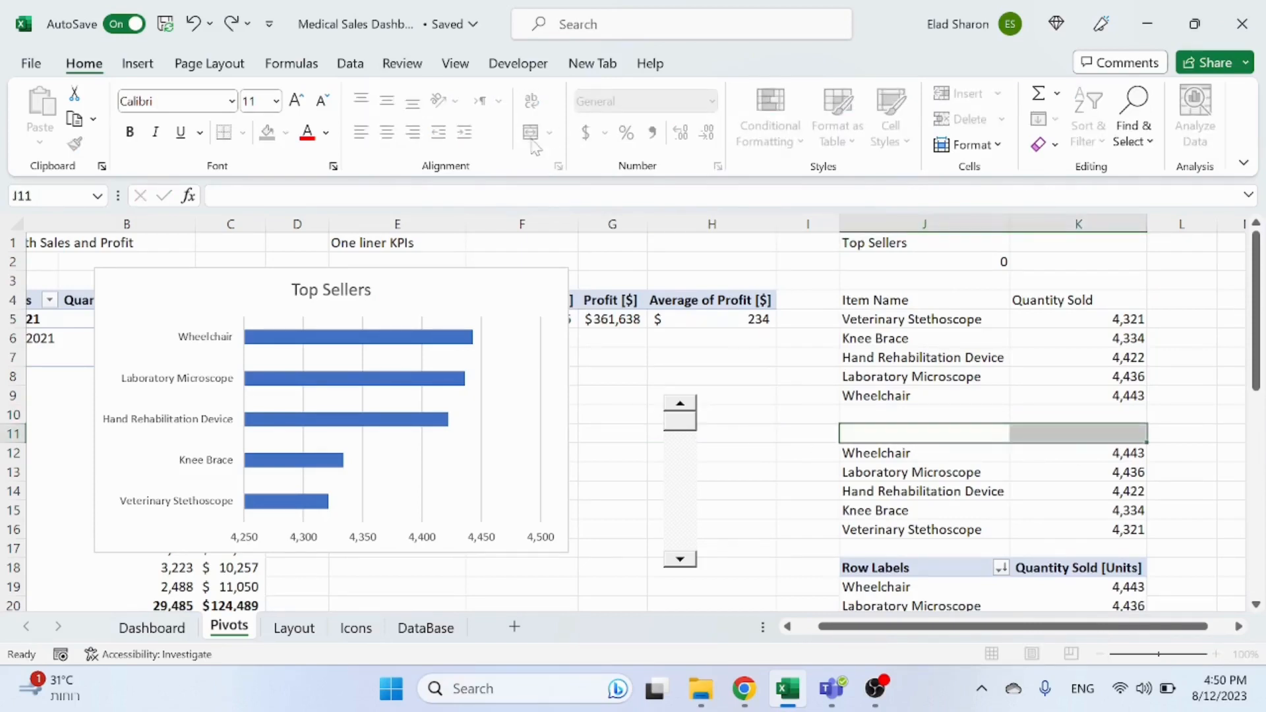
{"action": "type", "text": "Dynamic"}
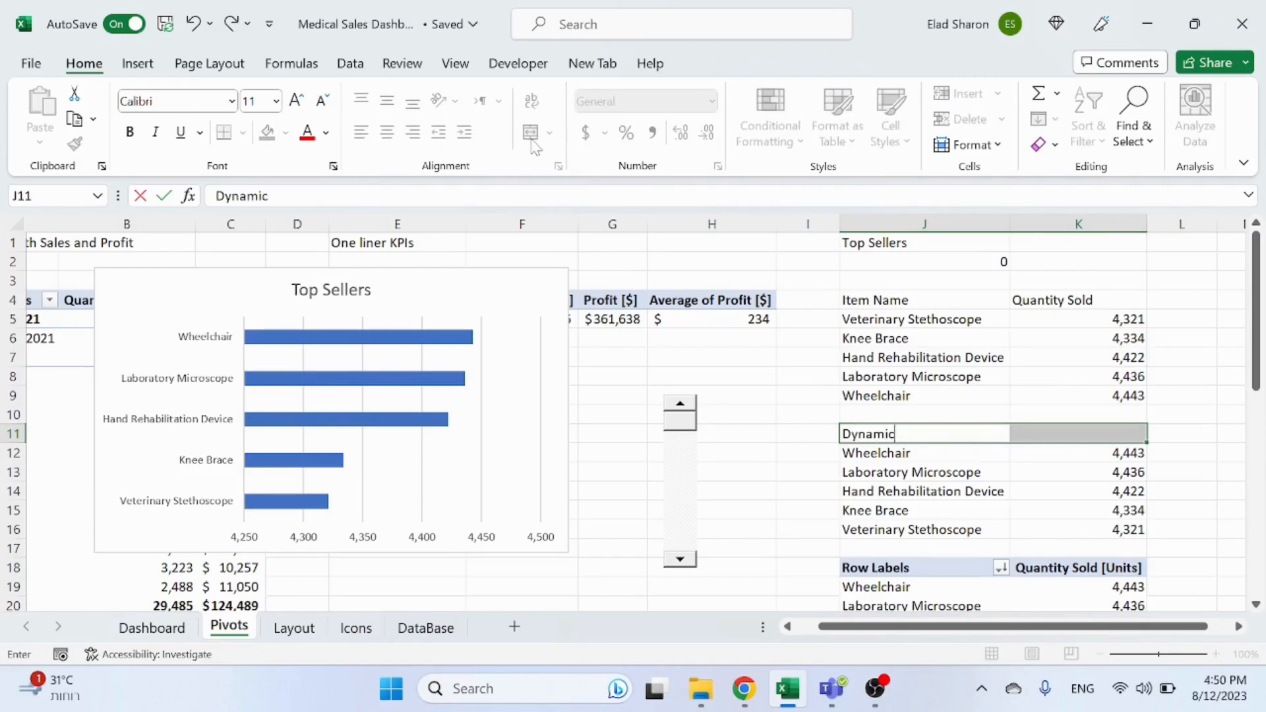
{"action": "type", "text": " data pull"}
{"action": "key", "text": "Return"}
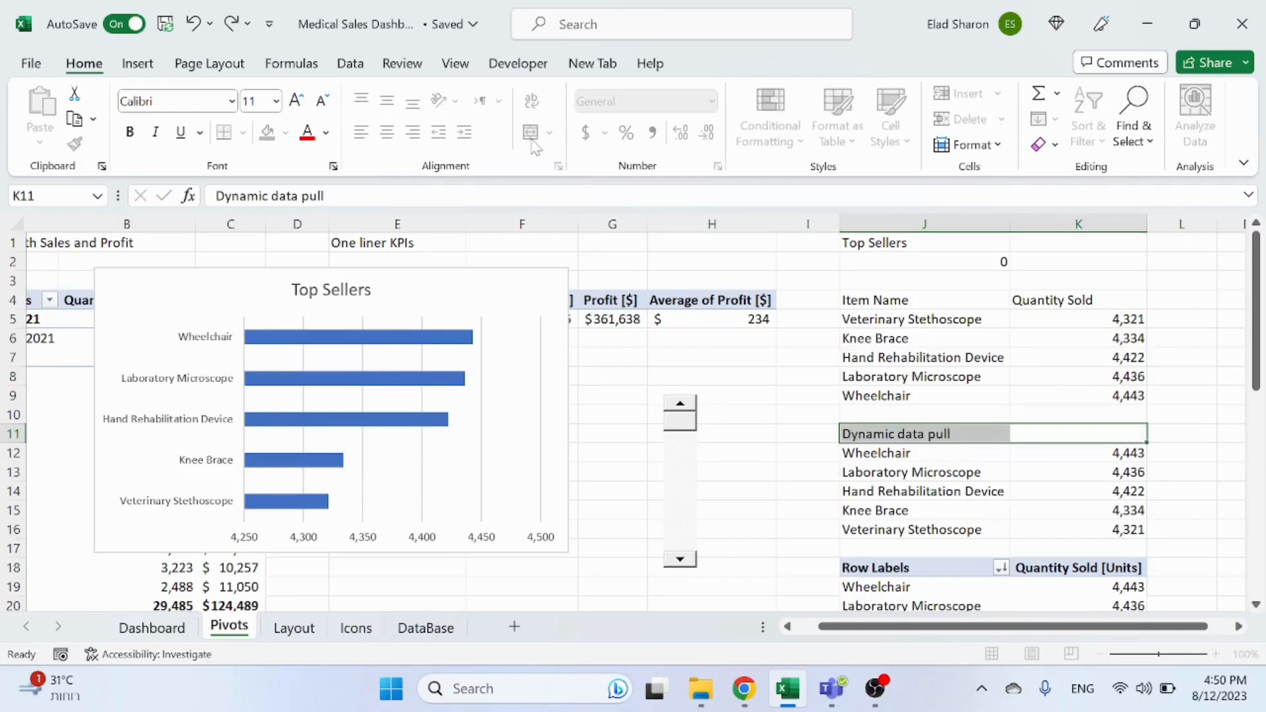
Step: Merge and center J3:K3 and label it Chart data
{"action": "left_click_drag", "start_coordinate": [950, 281], "coordinate": [1039, 281]}
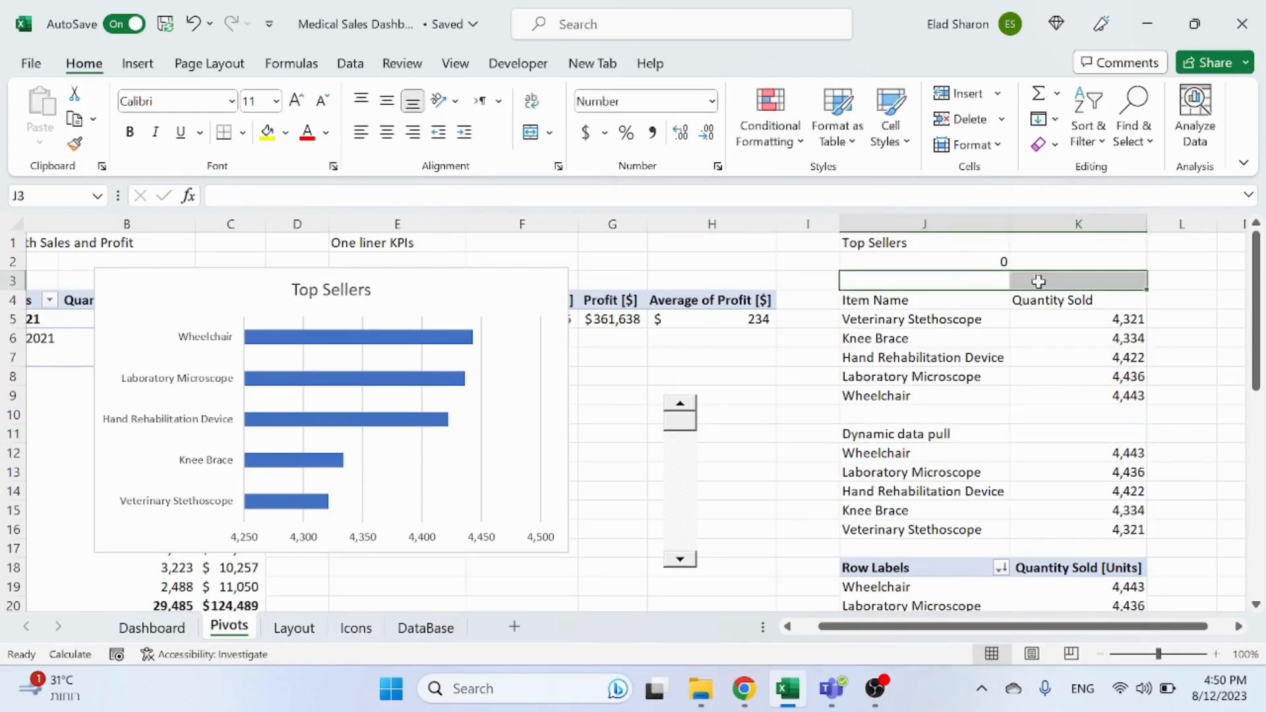
{"action": "left_click", "coordinate": [531, 132]}
{"action": "type", "text": "Char"}
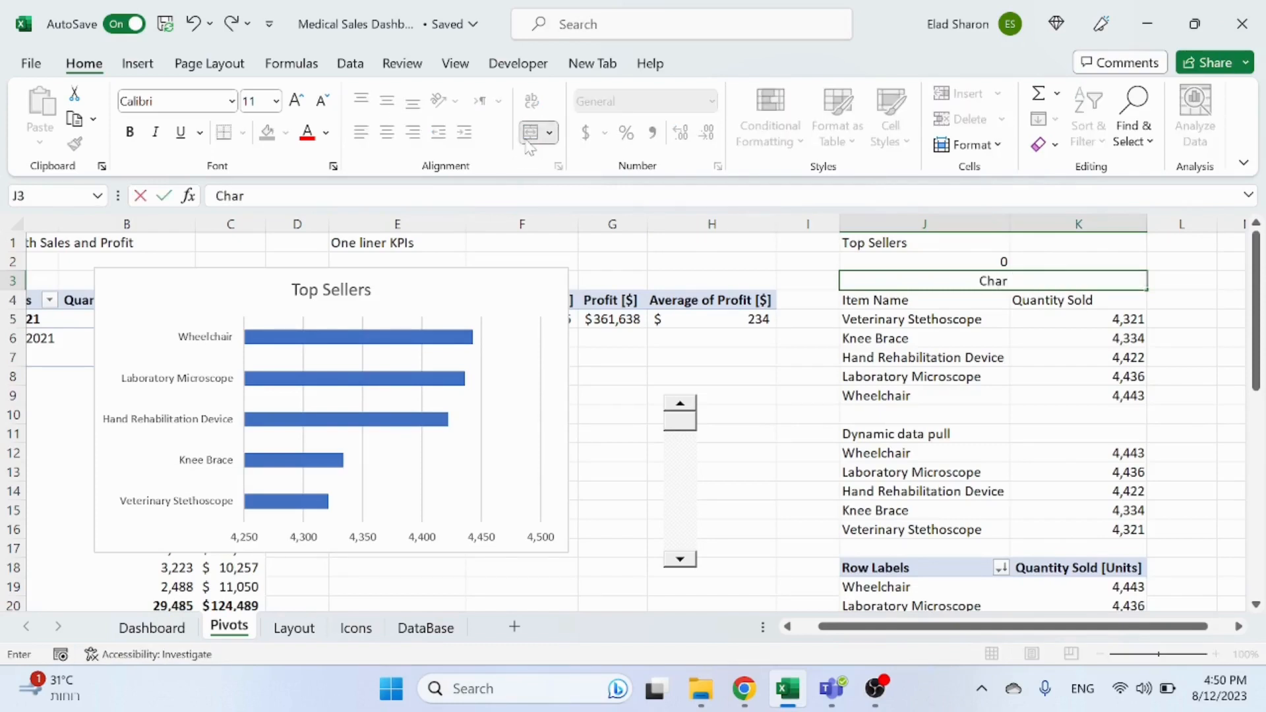
{"action": "type", "text": "t data"}
{"action": "key", "text": "Return"}
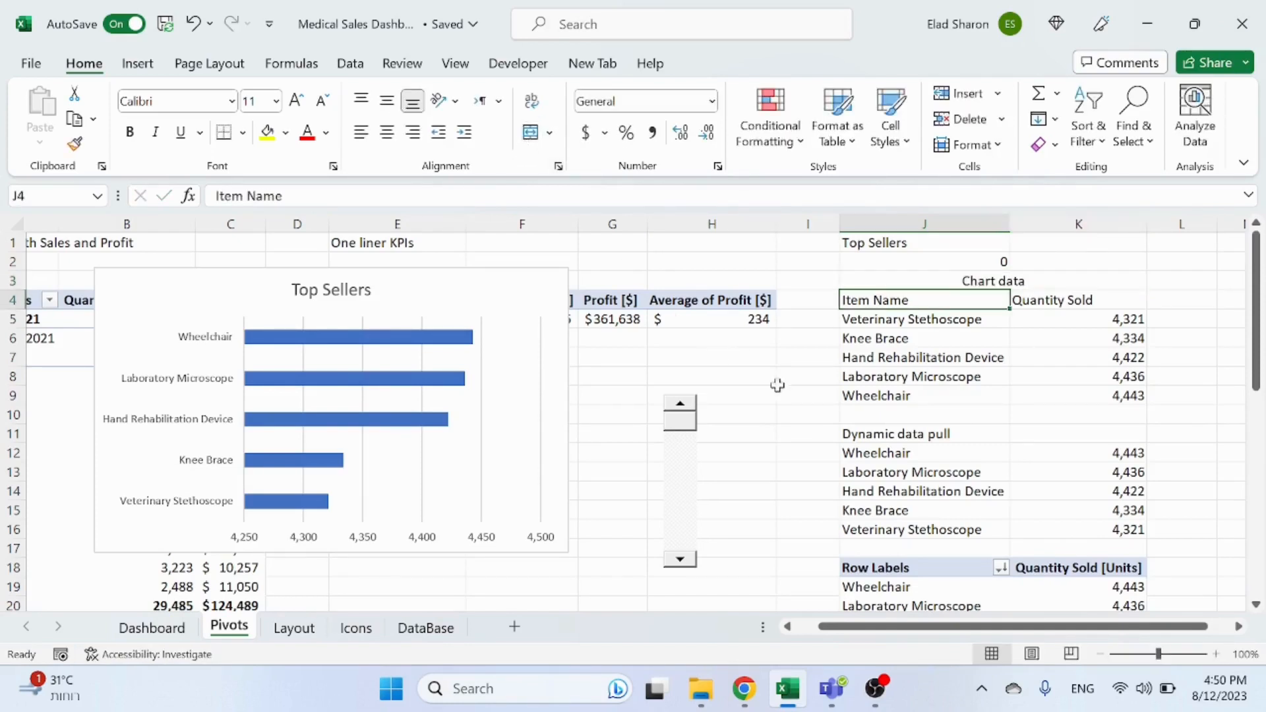
Step: Merge and center the Dynamic data pull label across J11:K11
{"action": "left_click", "coordinate": [1015, 431]}
{"action": "left_click", "coordinate": [920, 434]}
{"action": "left_click", "coordinate": [1043, 438], "text": "shift"}
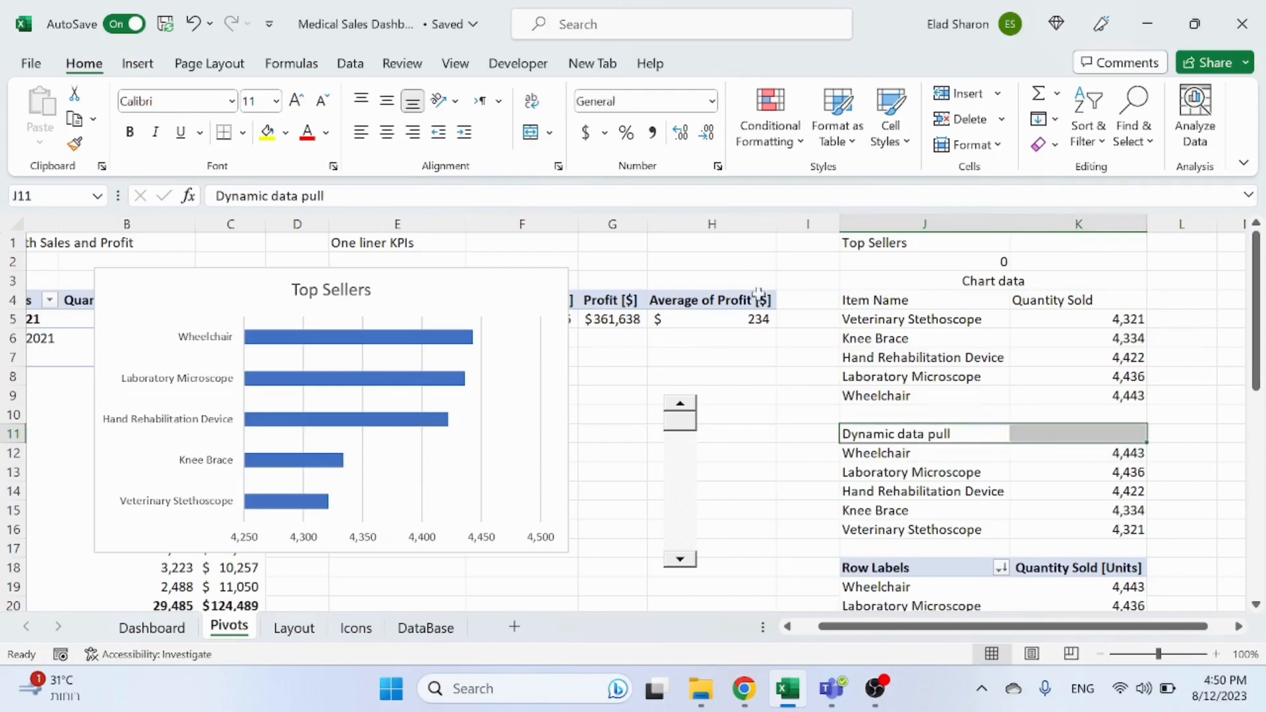
{"action": "left_click", "coordinate": [531, 132]}
Step: Test the scroll bar's down and up arrows to check the chart follows the reversed list
{"action": "left_click", "coordinate": [825, 417]}
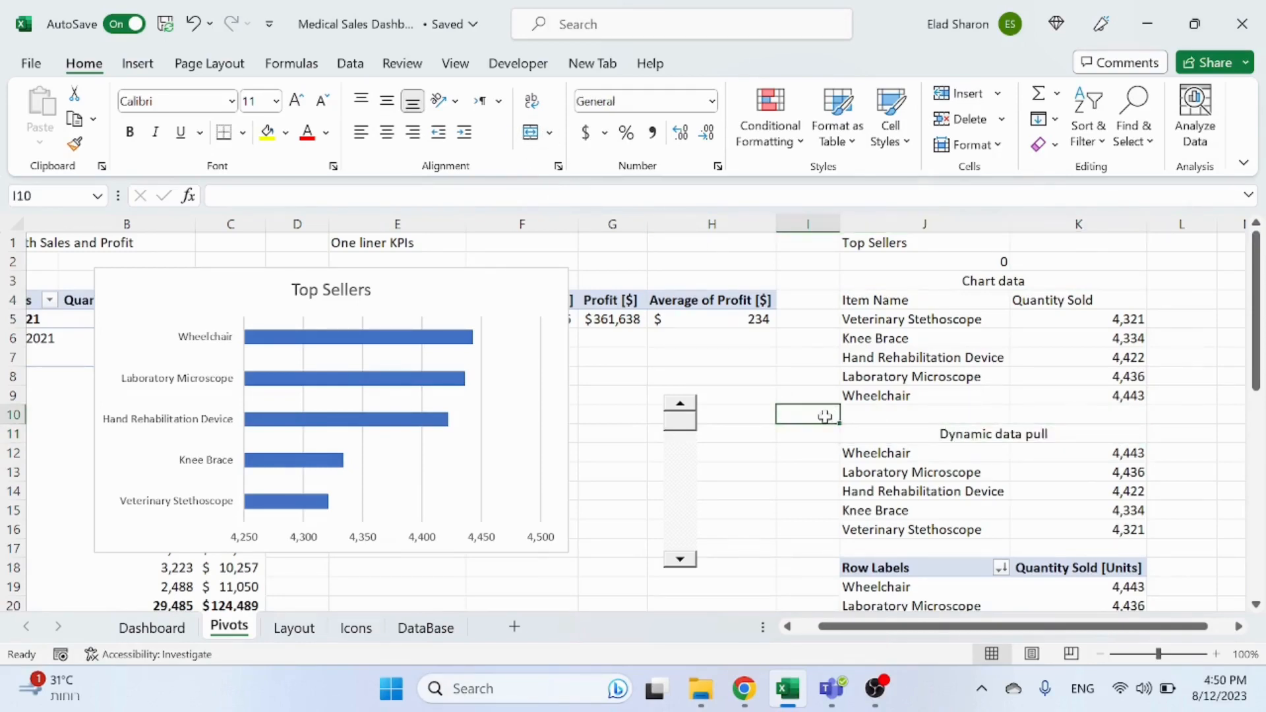
{"action": "left_click", "coordinate": [680, 560]}
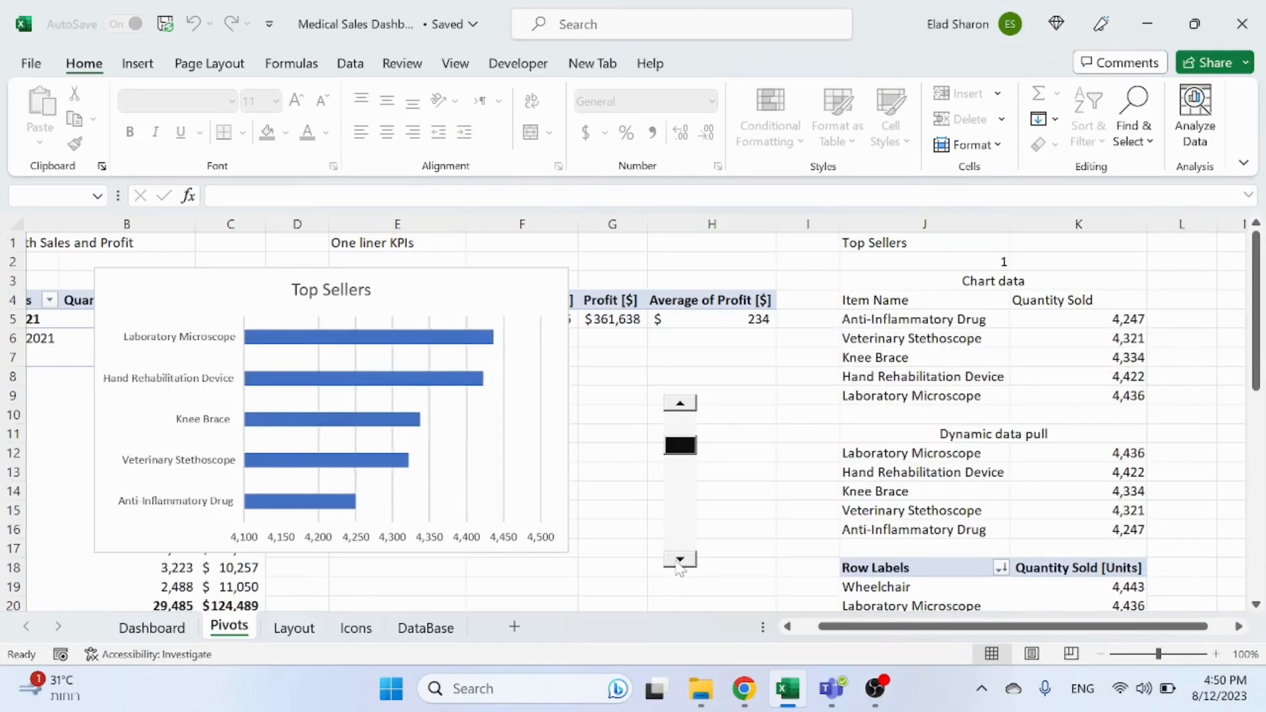
{"action": "left_click", "coordinate": [680, 403]}
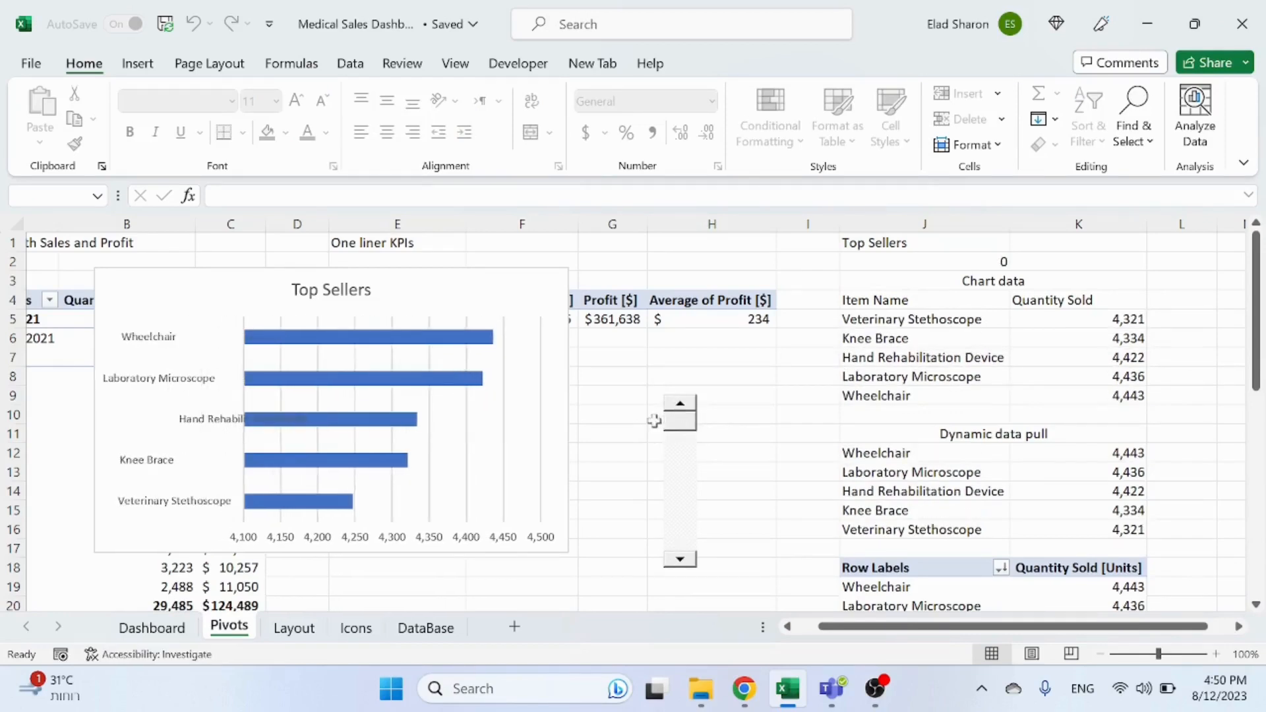
Step: Cut the Top Sellers chart and paste it onto the Dashboard sheet
{"action": "left_click", "coordinate": [555, 285]}
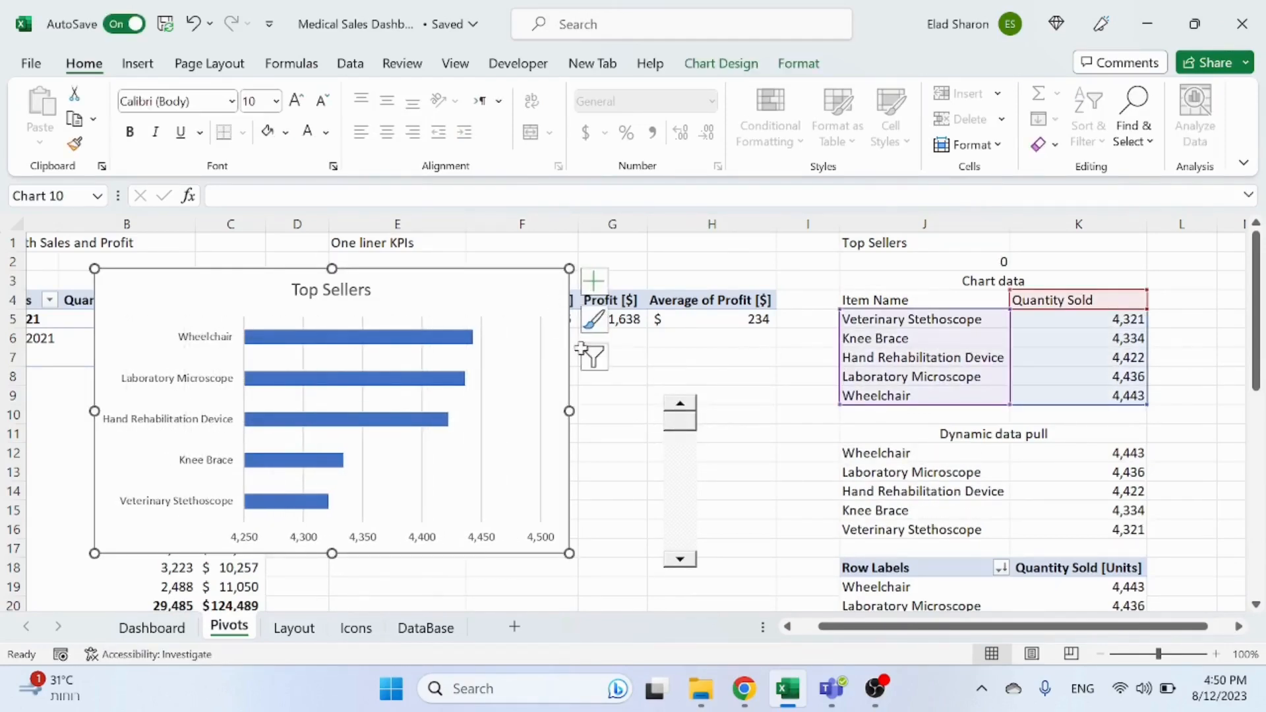
{"action": "key", "text": "ctrl+x"}
{"action": "left_click", "coordinate": [152, 627]}
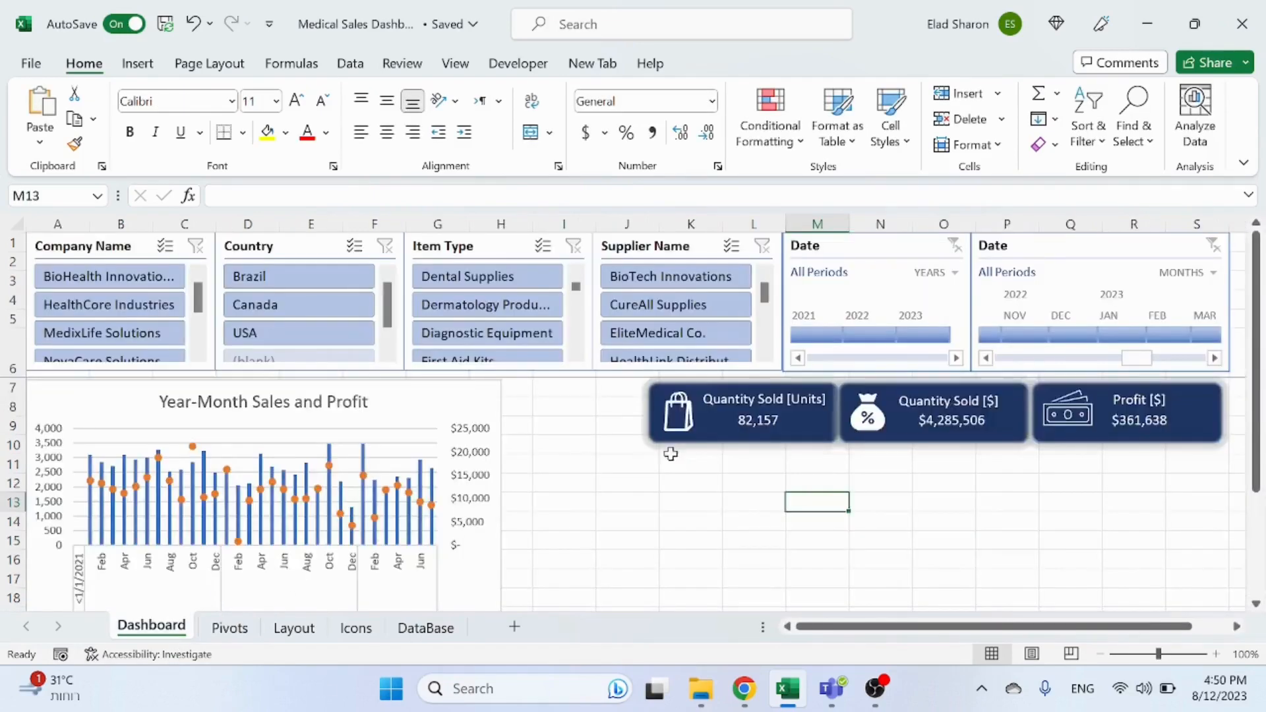
{"action": "scroll", "coordinate": [646, 429], "scroll_direction": "down", "scroll_amount": 3}
{"action": "key", "text": "ctrl+v"}
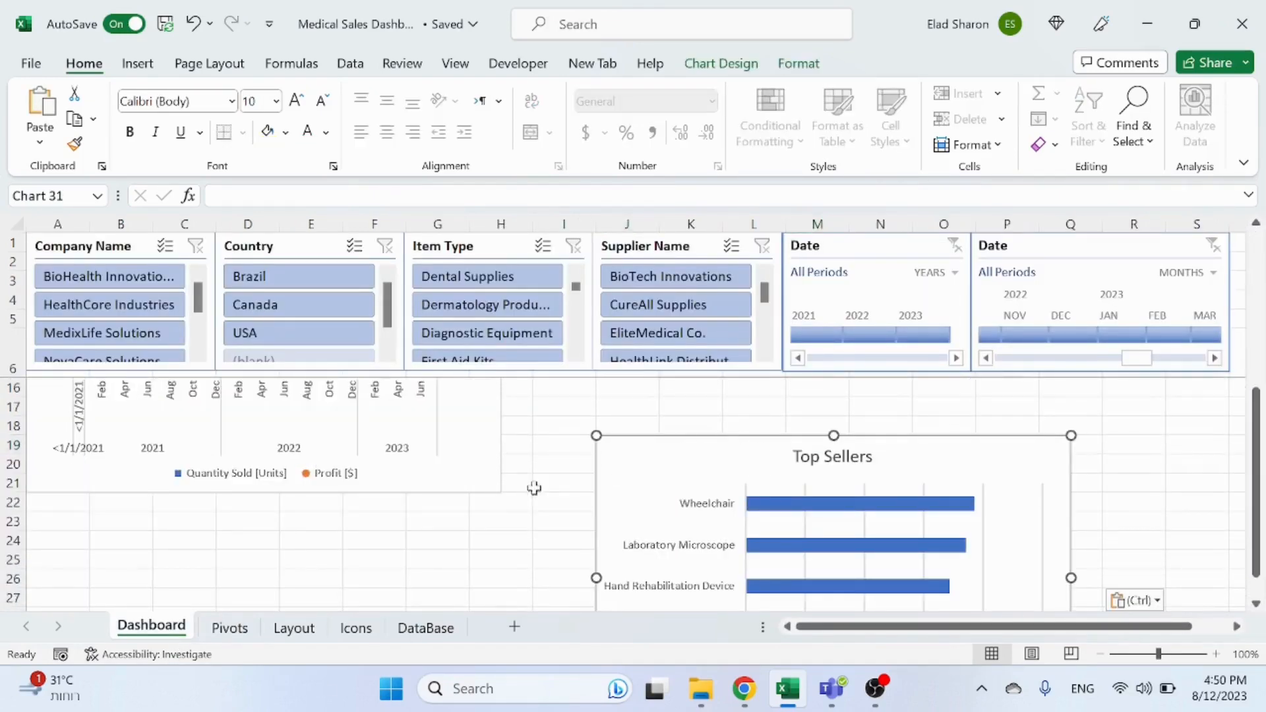
Step: Return to the Pivots sheet and step the scroll bar to check the chart data updates
{"action": "left_click", "coordinate": [229, 628]}
{"action": "left_click", "coordinate": [684, 451]}
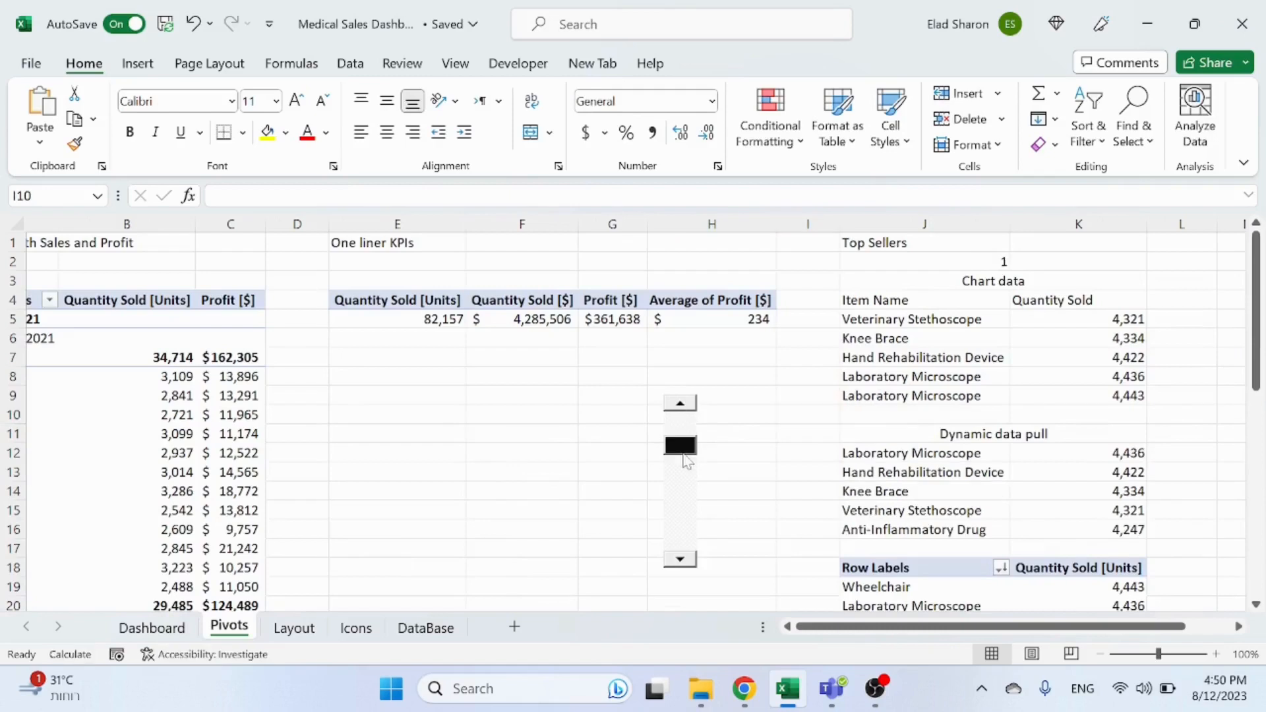
{"action": "left_click", "coordinate": [687, 404]}
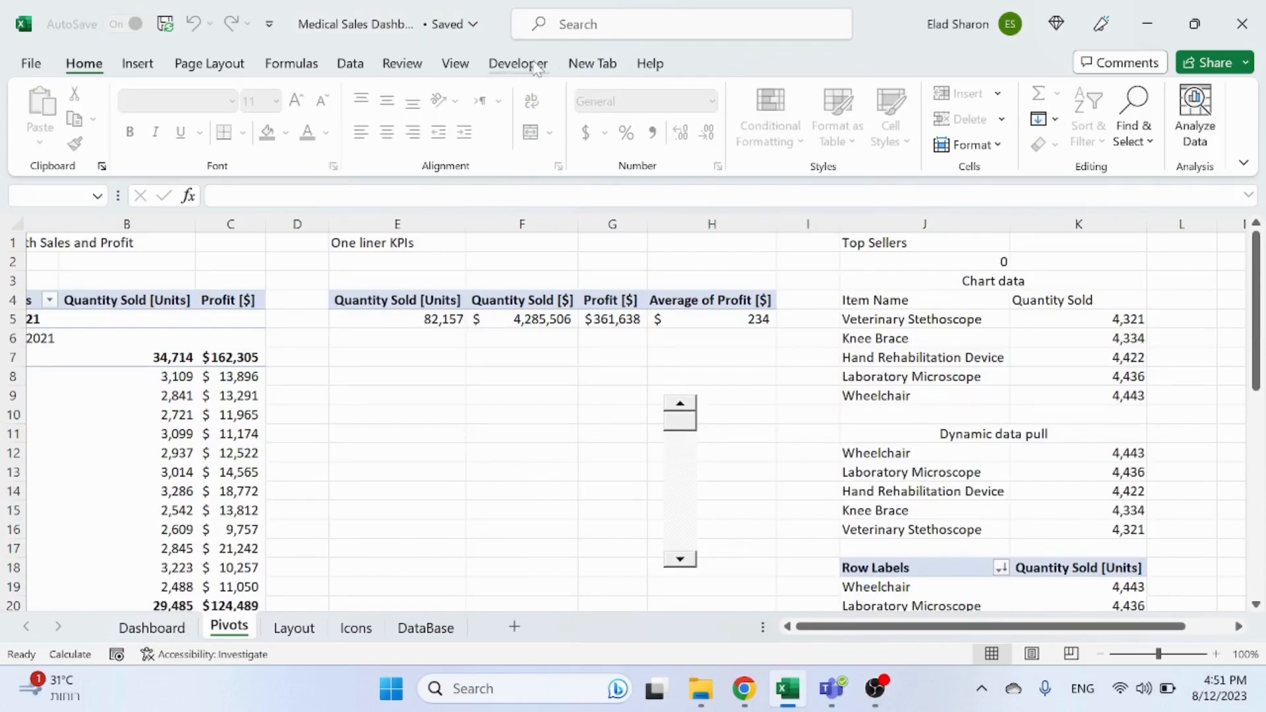
Step: Turn on Design Mode and cut the scroll bar from the Pivots sheet
{"action": "left_click", "coordinate": [528, 63]}
{"action": "left_click", "coordinate": [492, 118]}
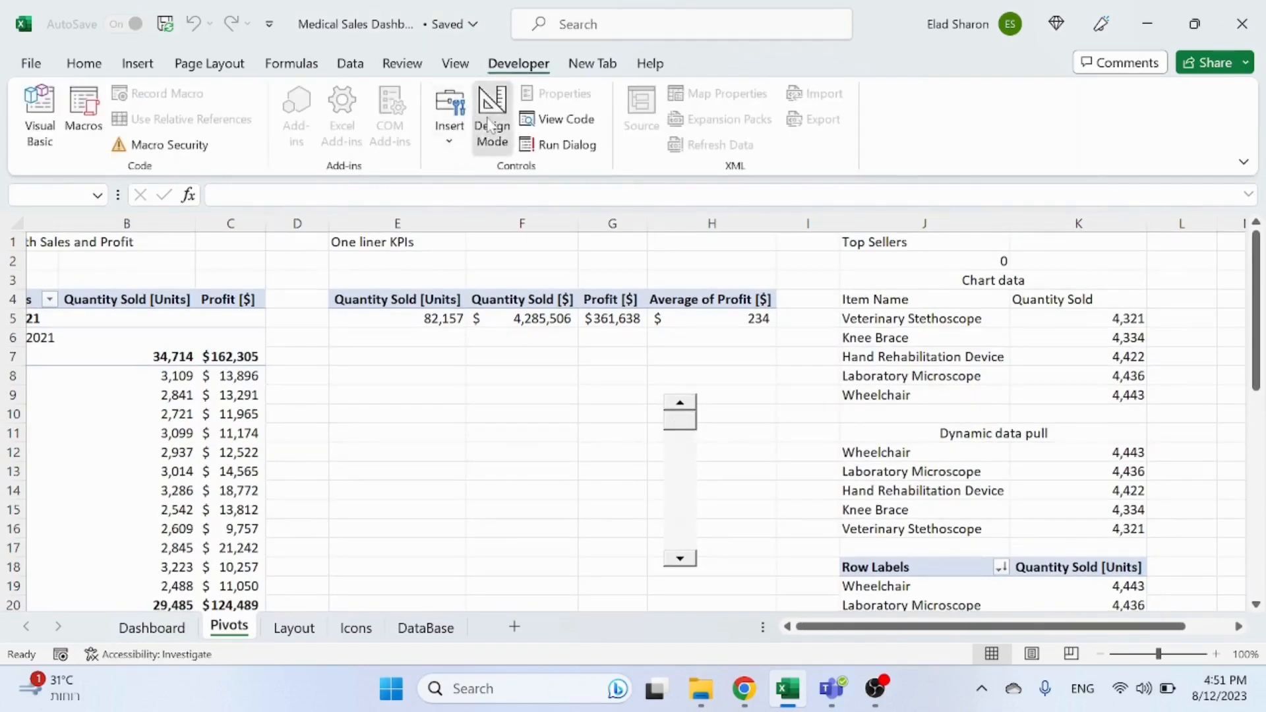
{"action": "left_click", "coordinate": [698, 491]}
{"action": "key", "text": "ctrl+x"}
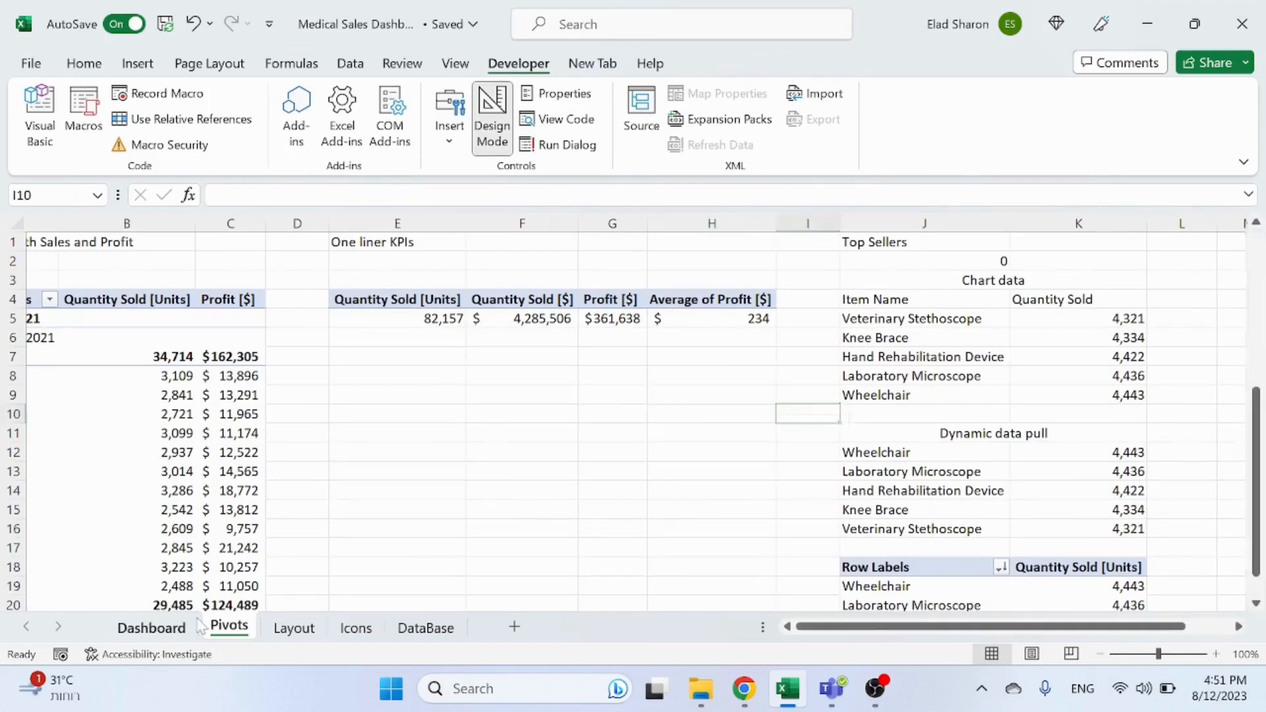
{"action": "left_click", "coordinate": [152, 628]}
{"action": "key", "text": "ctrl+v"}
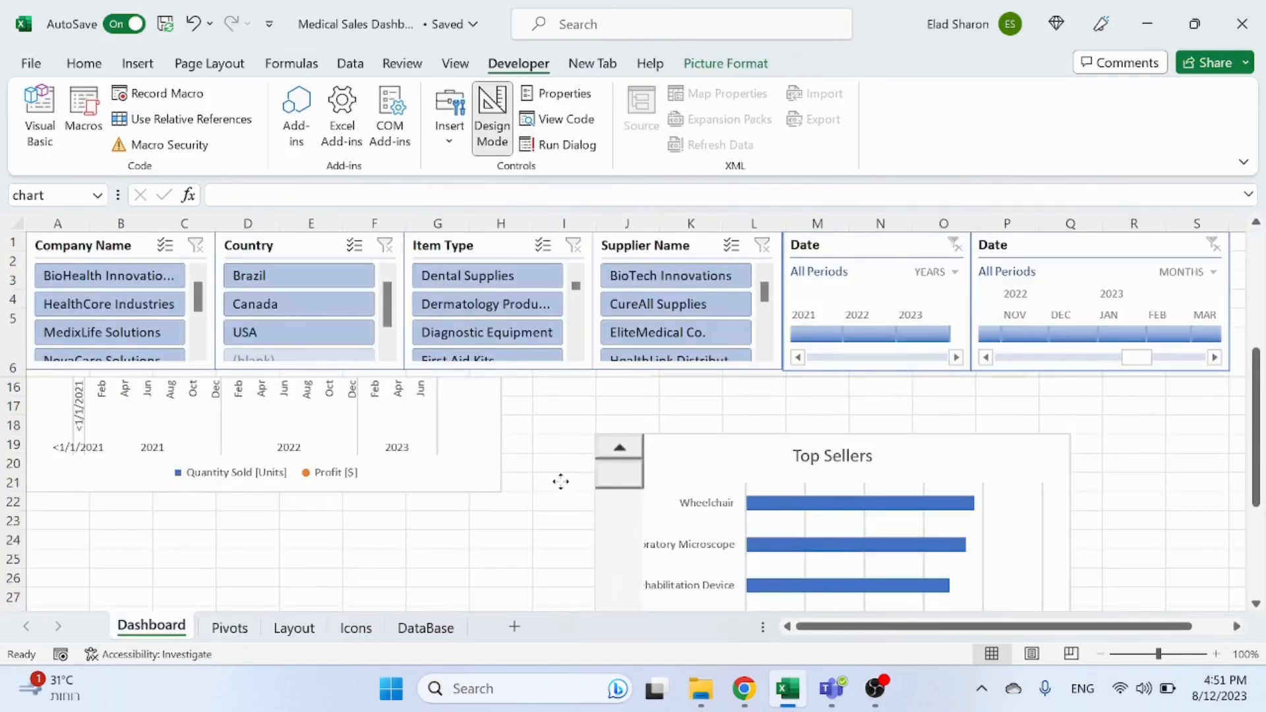
{"action": "left_click_drag", "start_coordinate": [621, 470], "coordinate": [537, 447]}
{"action": "left_click", "coordinate": [690, 430]}
{"action": "left_click_drag", "start_coordinate": [716, 442], "coordinate": [1090, 471]}
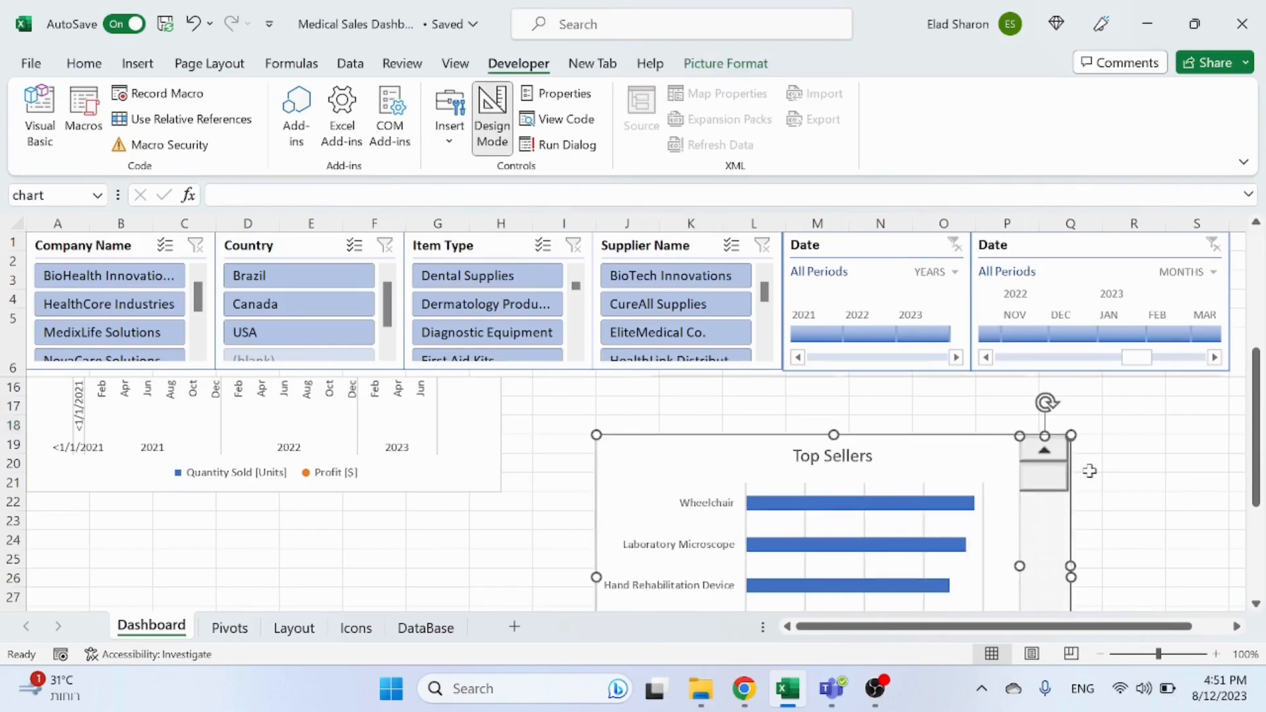
{"action": "key", "text": "ctrl+z"}
{"action": "key", "text": "ctrl+z"}
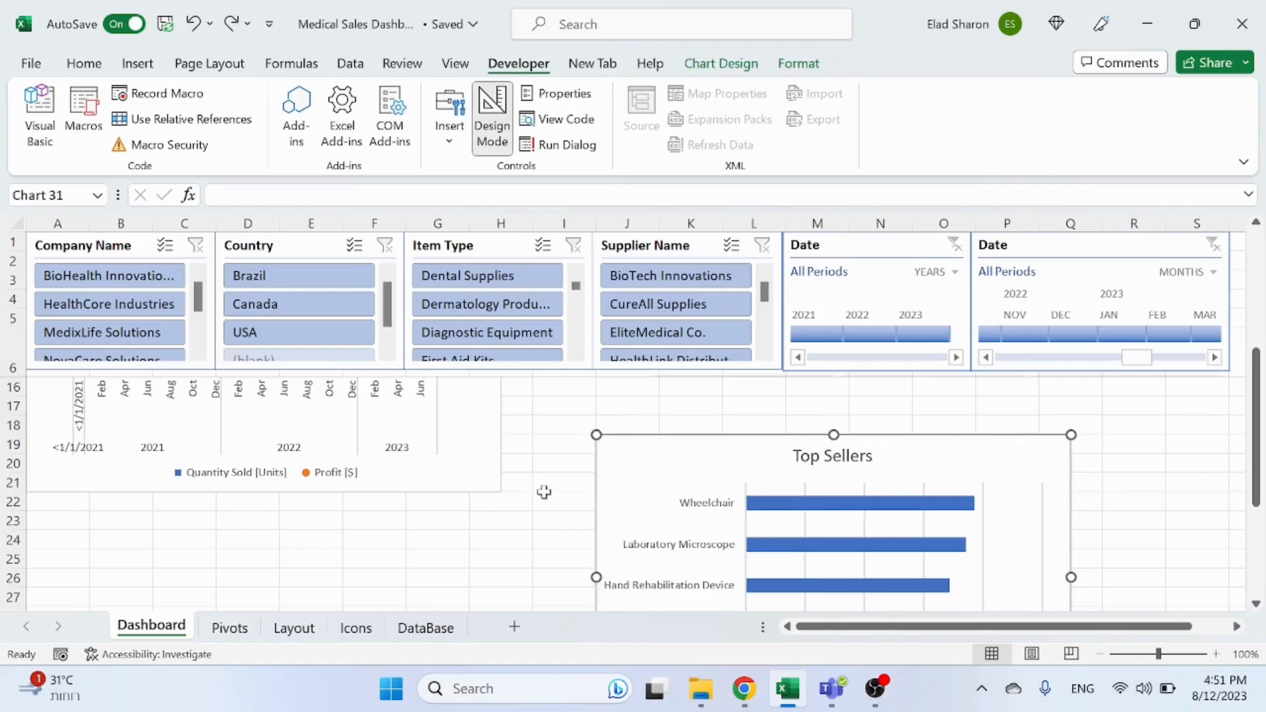
Step: Paste the scroll bar onto the Dashboard sheet just left of the Top Sellers chart
{"action": "left_click", "coordinate": [544, 494]}
{"action": "key", "text": "ctrl+v"}
{"action": "left_click_drag", "start_coordinate": [577, 523], "coordinate": [587, 464]}
{"action": "left_click", "coordinate": [547, 470]}
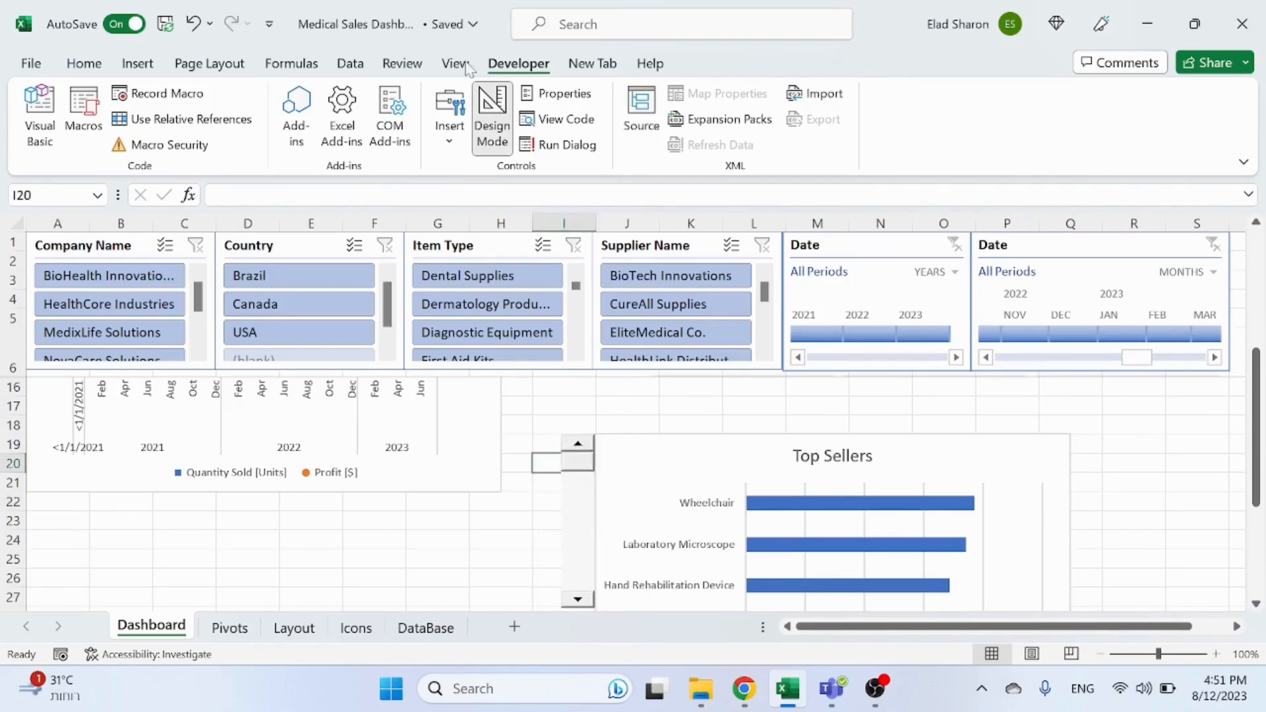
Step: Move the Top Sellers chart up level with the Year-Month Sales and Profit chart on the Dashboard
{"action": "double_click", "coordinate": [478, 32]}
{"action": "left_click", "coordinate": [858, 32]}
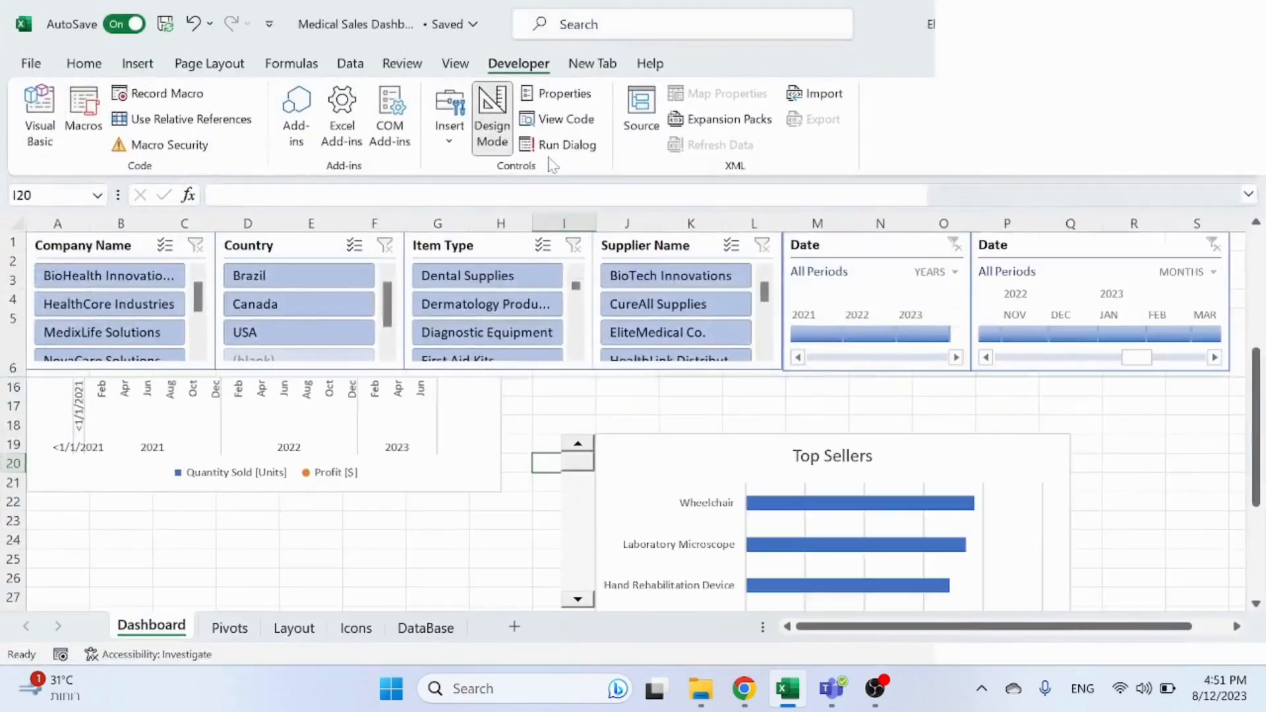
{"action": "left_click", "coordinate": [493, 119]}
{"action": "left_click", "coordinate": [539, 503]}
{"action": "scroll", "coordinate": [534, 495], "scroll_direction": "down", "scroll_amount": 1, "text": "ctrl"}
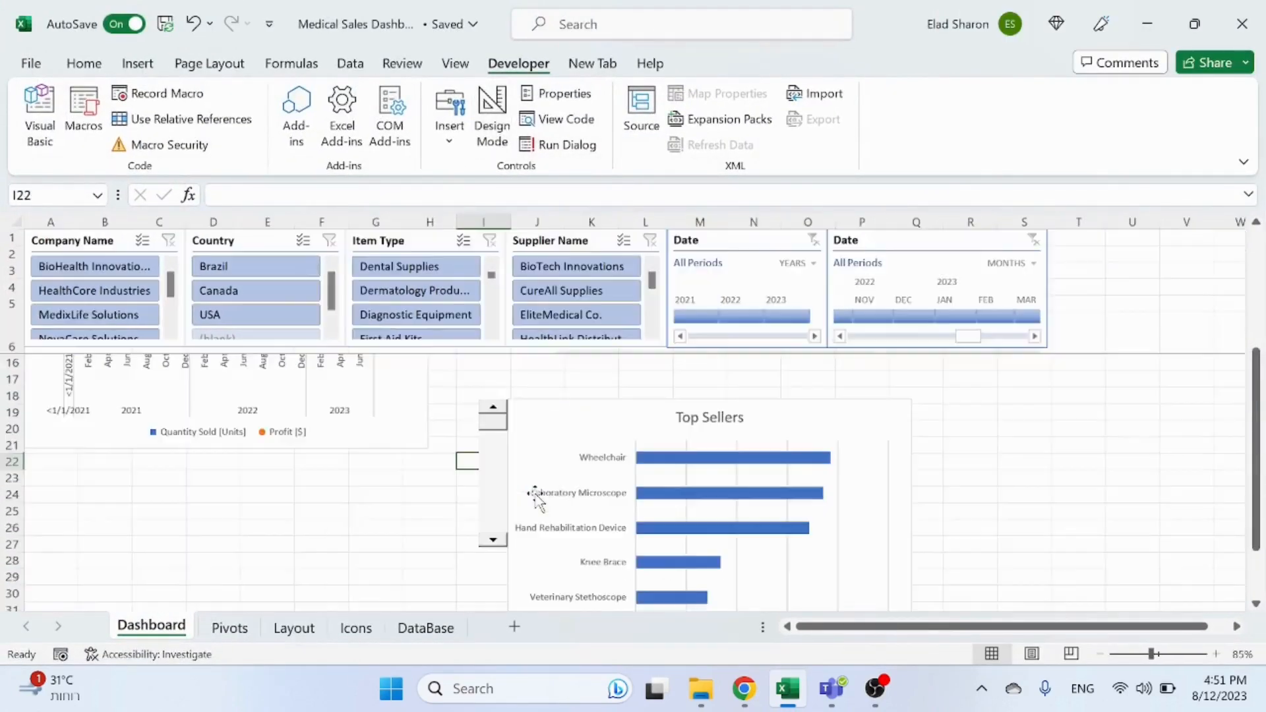
{"action": "scroll", "coordinate": [566, 481], "scroll_direction": "up", "scroll_amount": 3}
{"action": "left_click_drag", "start_coordinate": [550, 578], "coordinate": [569, 397]}
{"action": "left_click", "coordinate": [499, 571]}
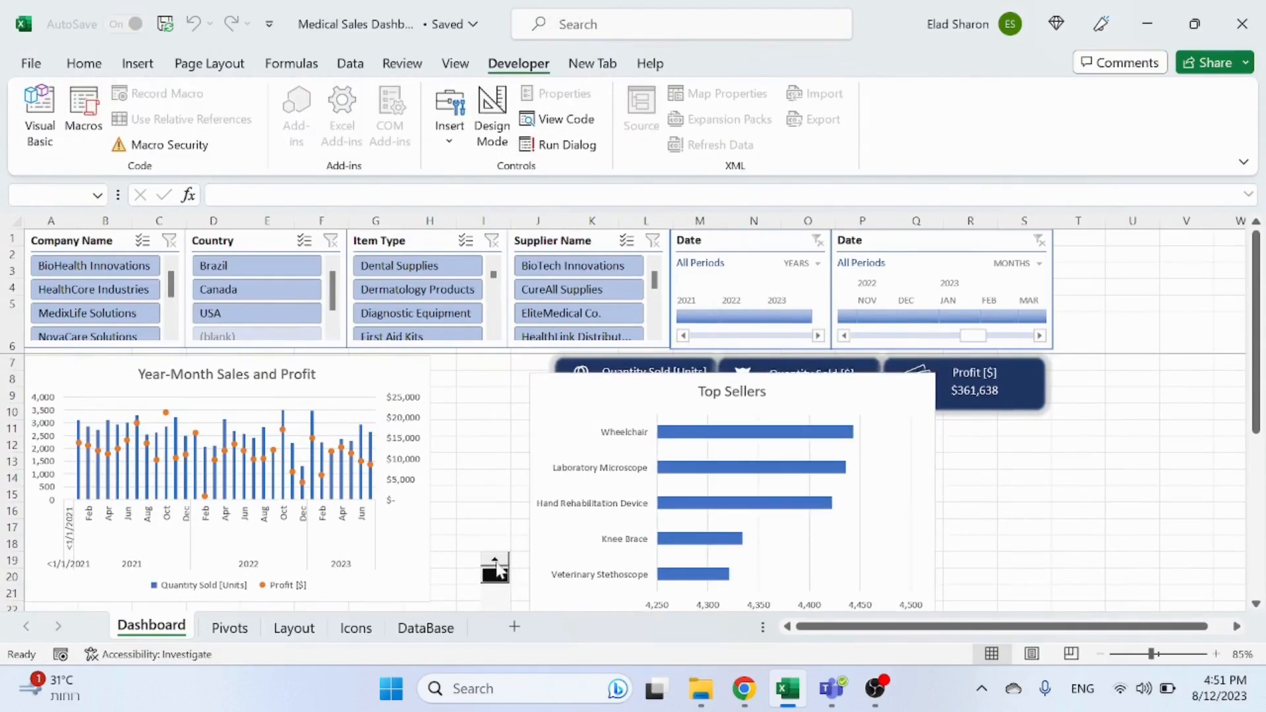
Step: Place and stretch the scroll bar between the two charts, then butt the Top Sellers chart against it
{"action": "left_click", "coordinate": [490, 105]}
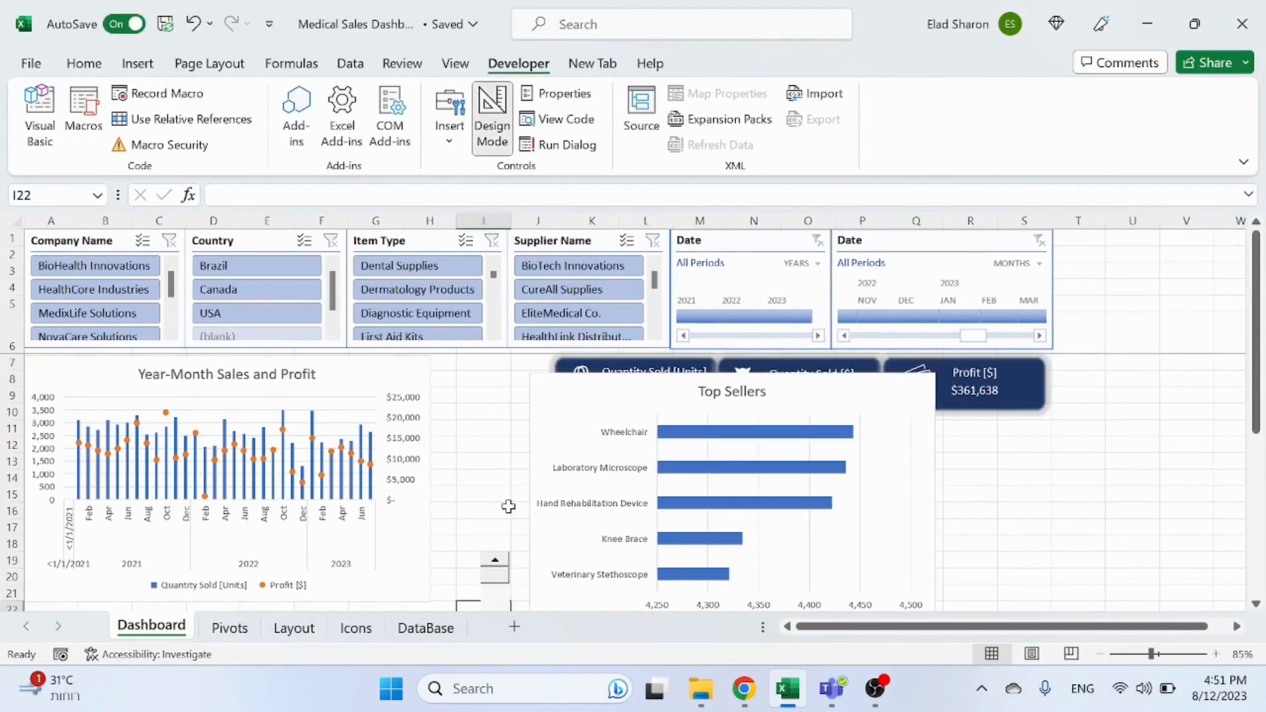
{"action": "left_click", "coordinate": [496, 548]}
{"action": "left_click_drag", "start_coordinate": [498, 552], "coordinate": [445, 367]}
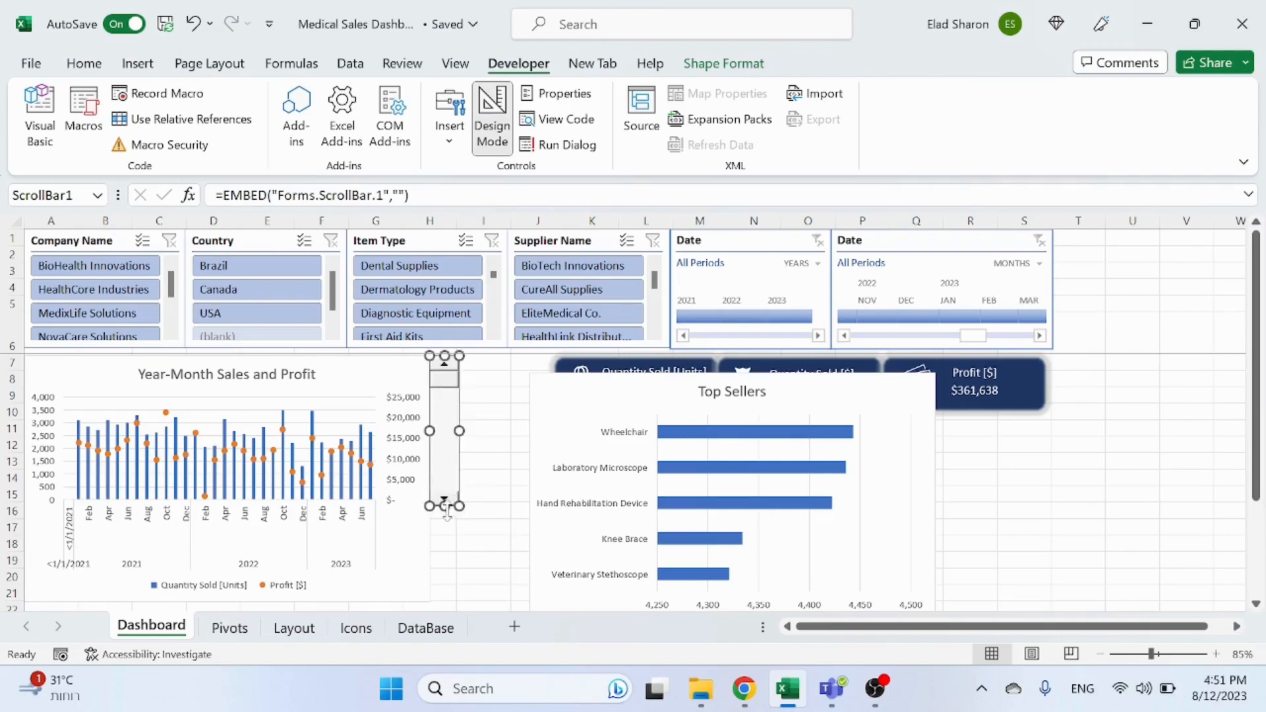
{"action": "left_click_drag", "start_coordinate": [447, 509], "coordinate": [443, 597]}
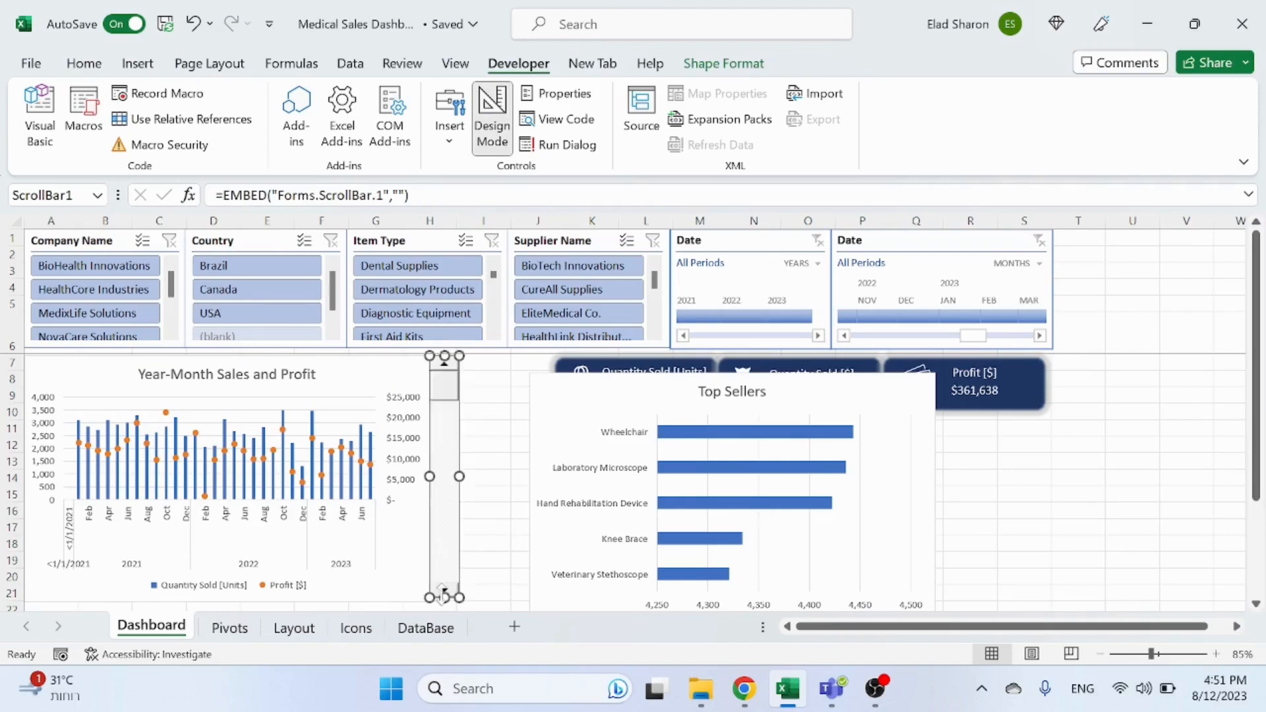
{"action": "left_click_drag", "start_coordinate": [558, 405], "coordinate": [484, 382]}
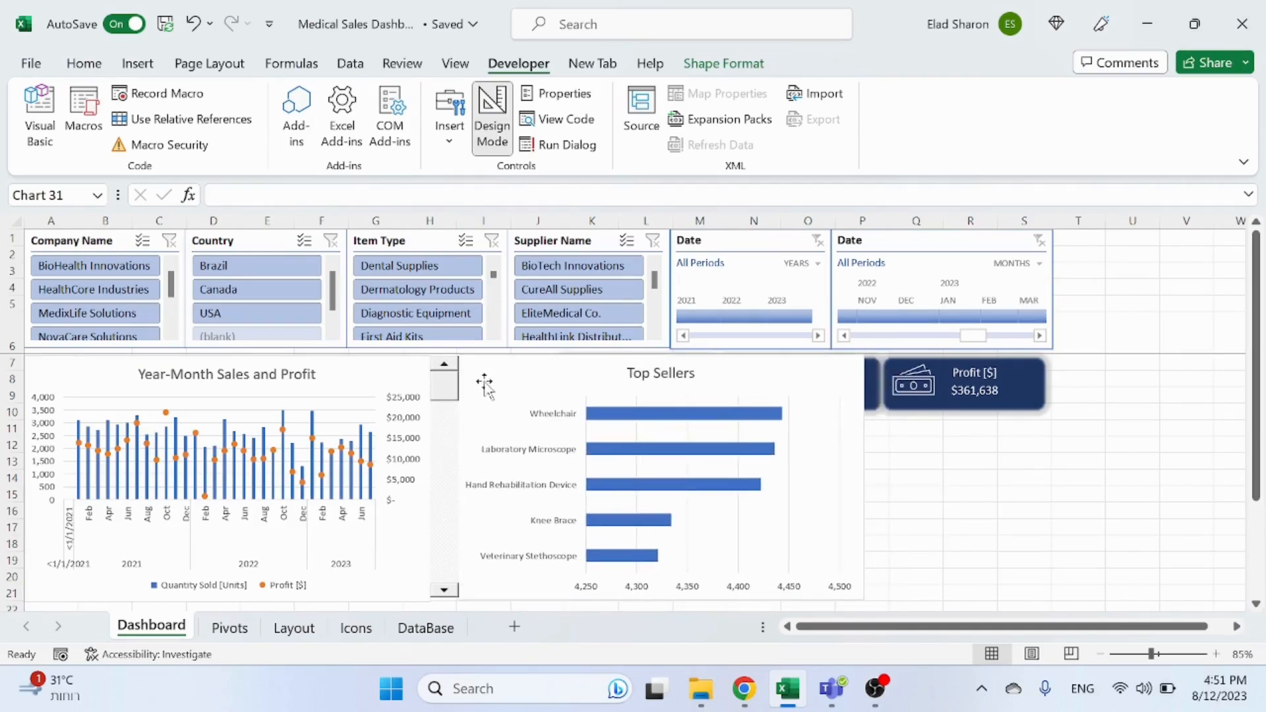
{"action": "left_click", "coordinate": [917, 461]}
{"action": "left_click", "coordinate": [493, 116]}
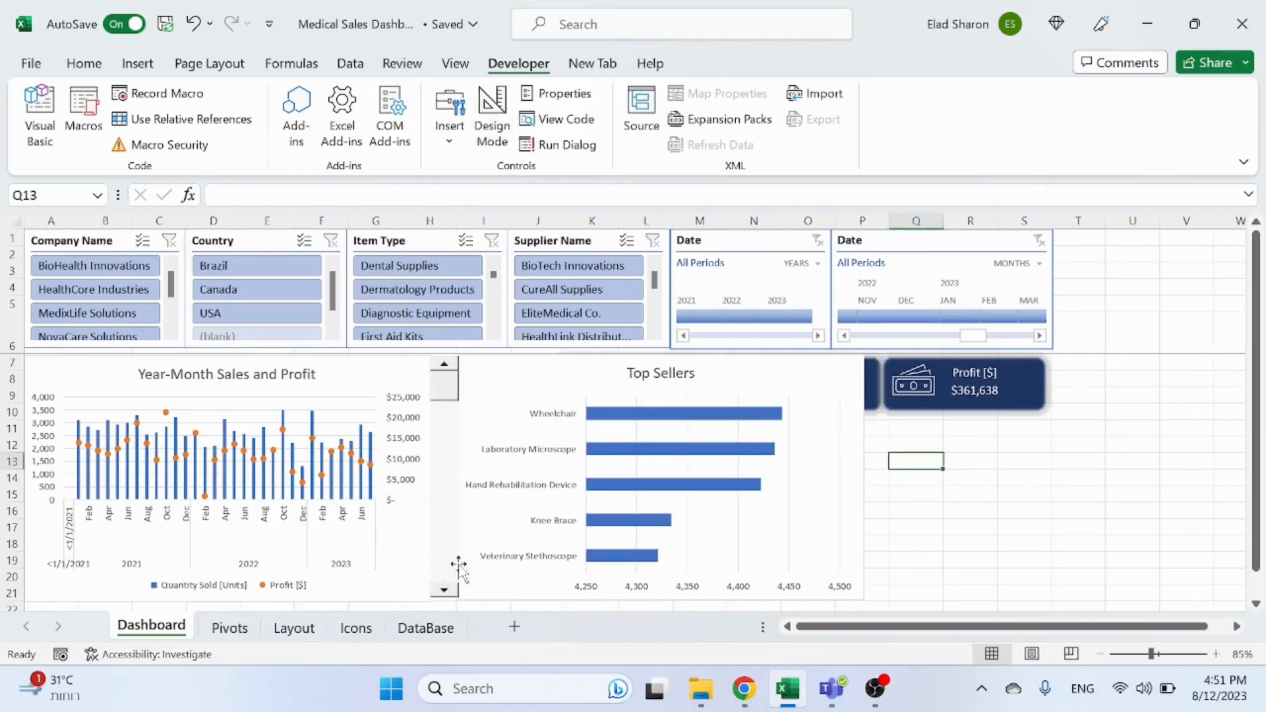
Step: Test the Dashboard scroll bar arrows to check the Top Sellers chart steps through the items
{"action": "left_click", "coordinate": [446, 589]}
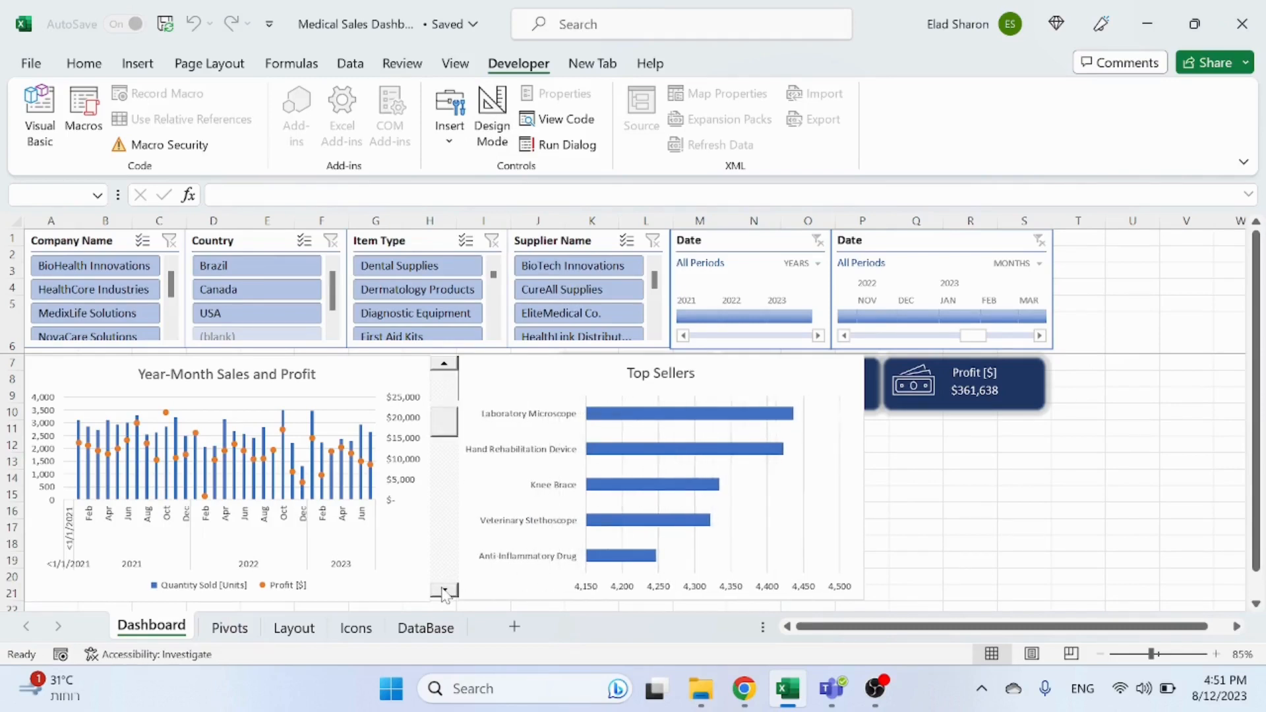
{"action": "left_click", "coordinate": [445, 590]}
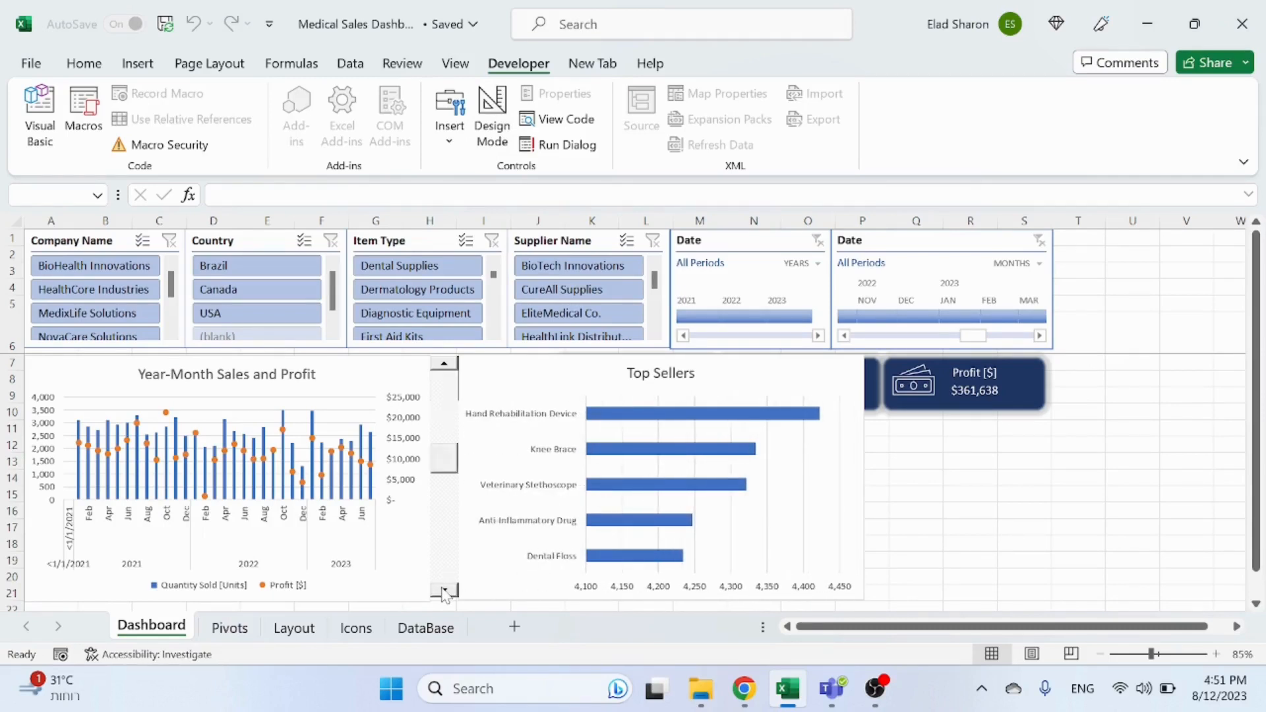
{"action": "left_click", "coordinate": [445, 590]}
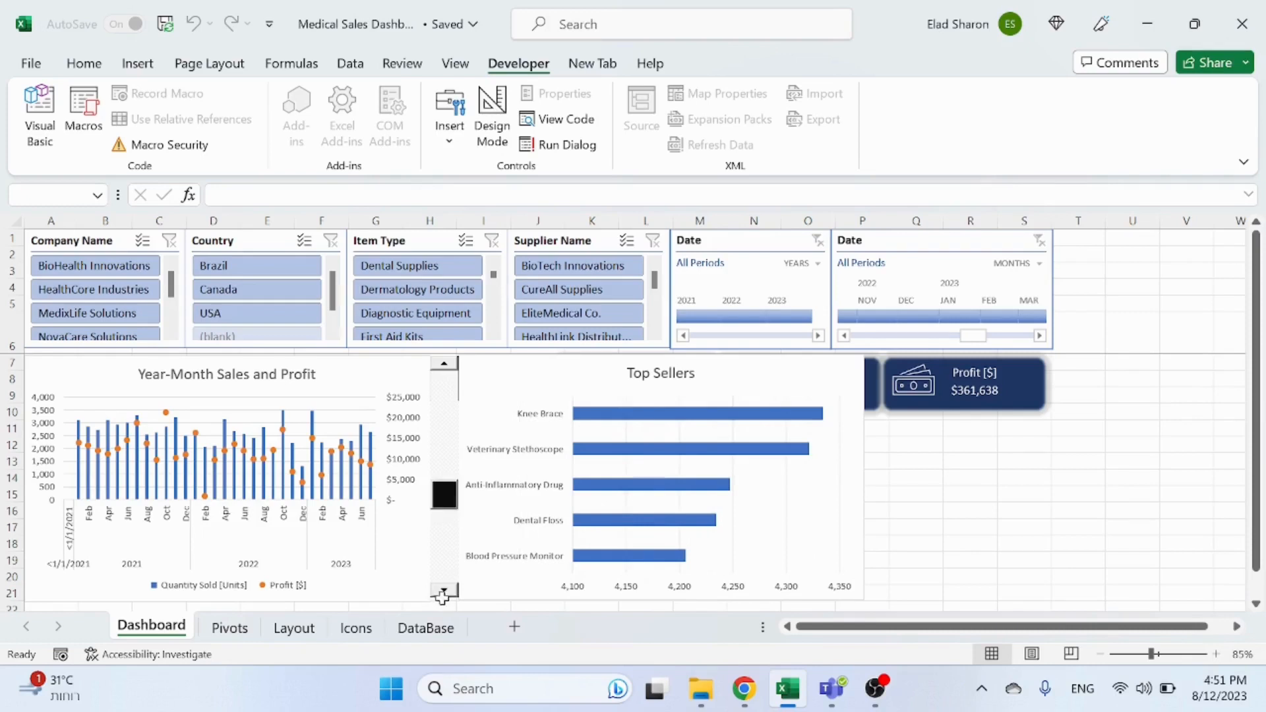
{"action": "left_click", "coordinate": [444, 395]}
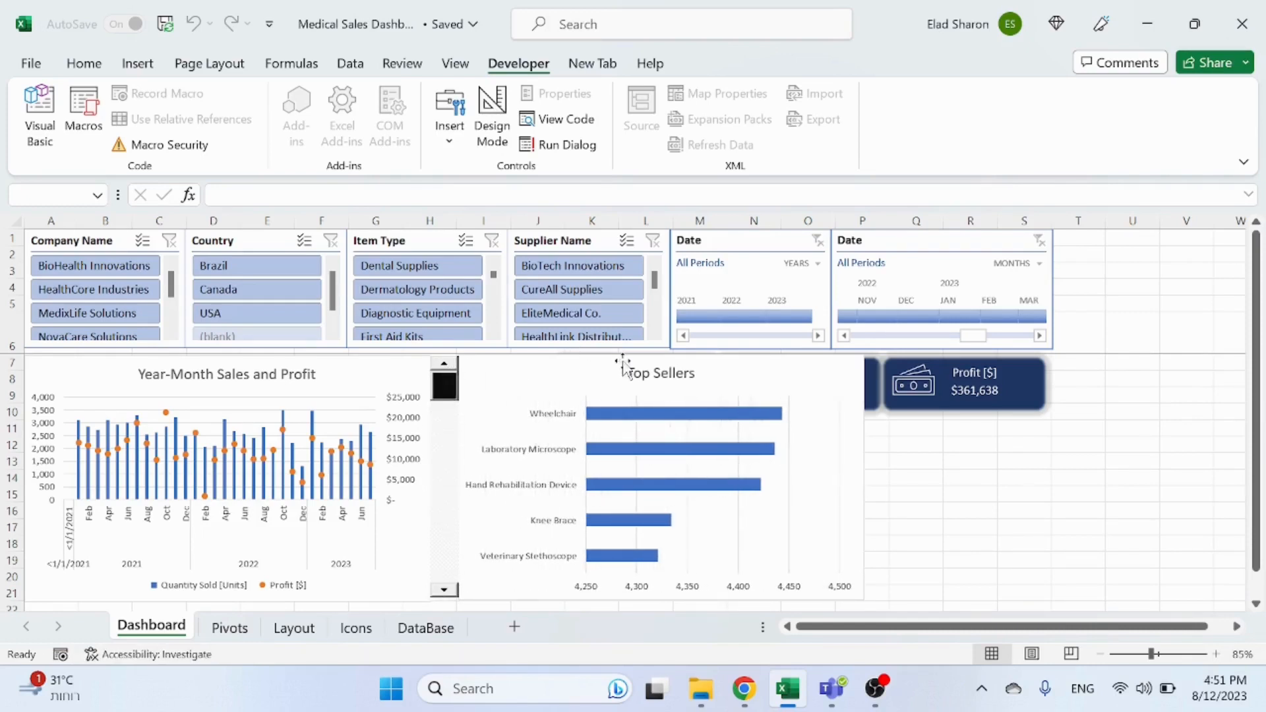
{"action": "left_click", "coordinate": [658, 372]}
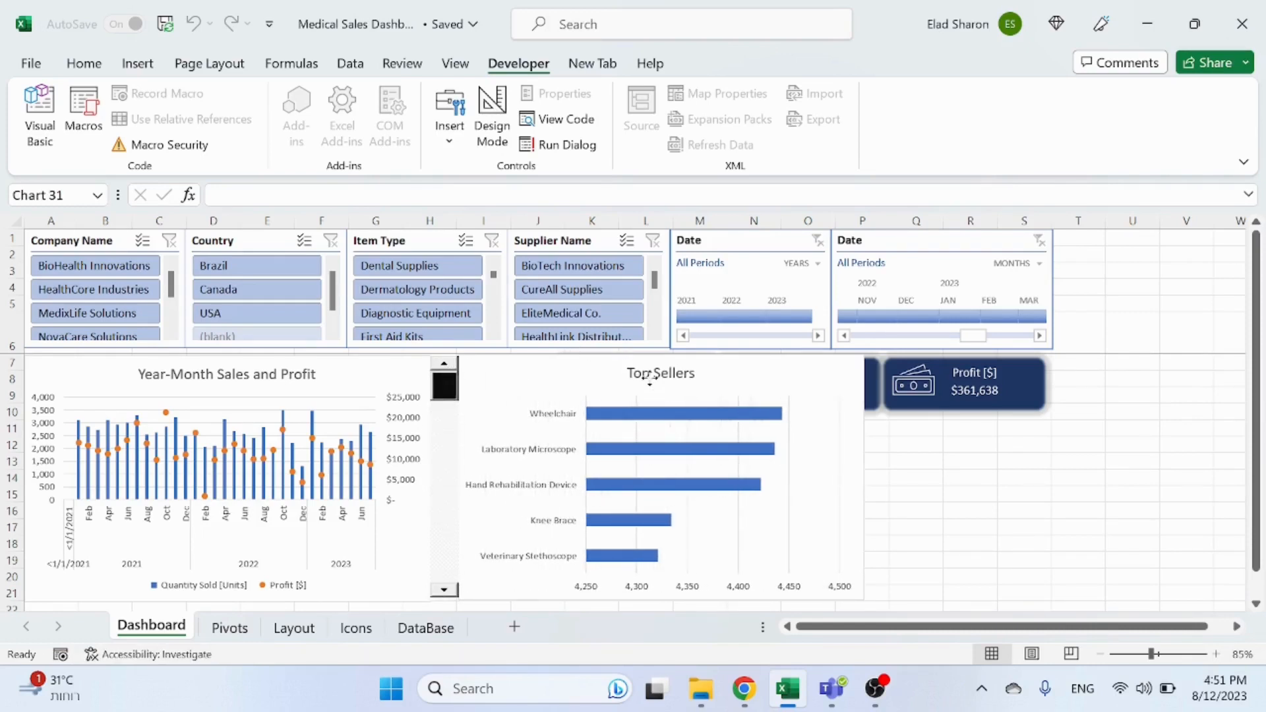
{"action": "left_click", "coordinate": [1042, 476]}
{"action": "left_click", "coordinate": [368, 371]}
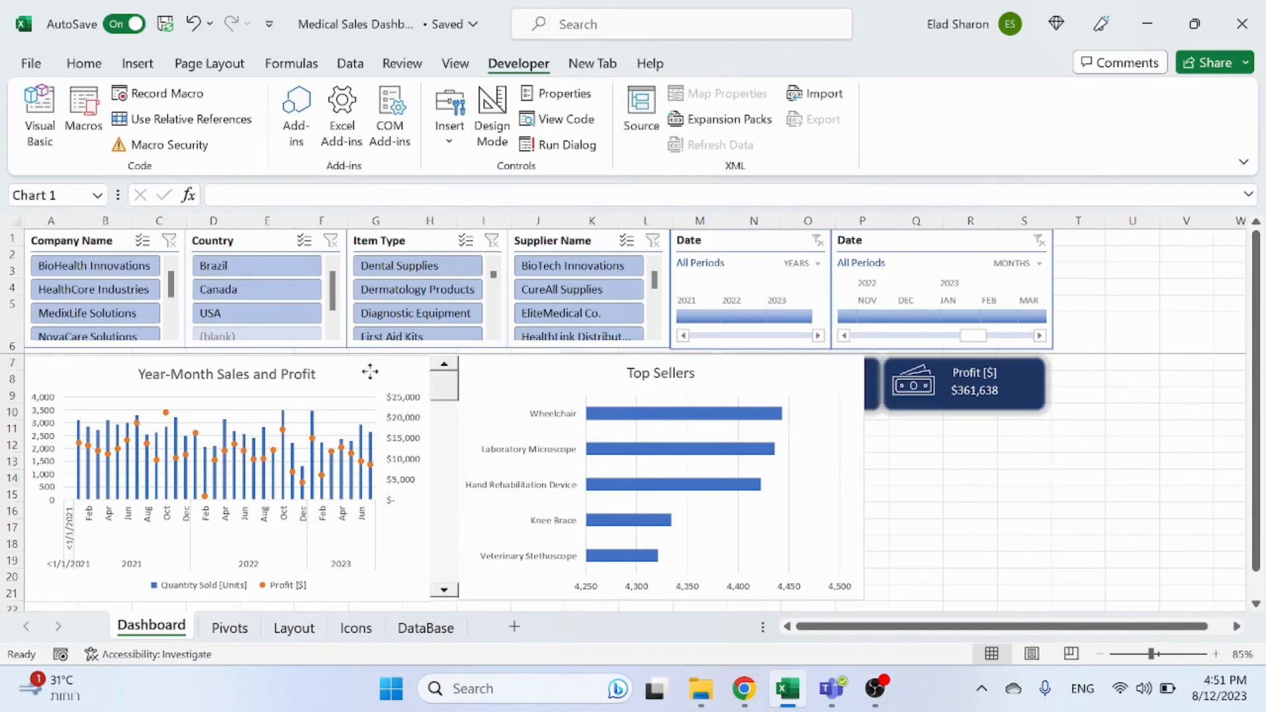
{"action": "left_click", "coordinate": [443, 441]}
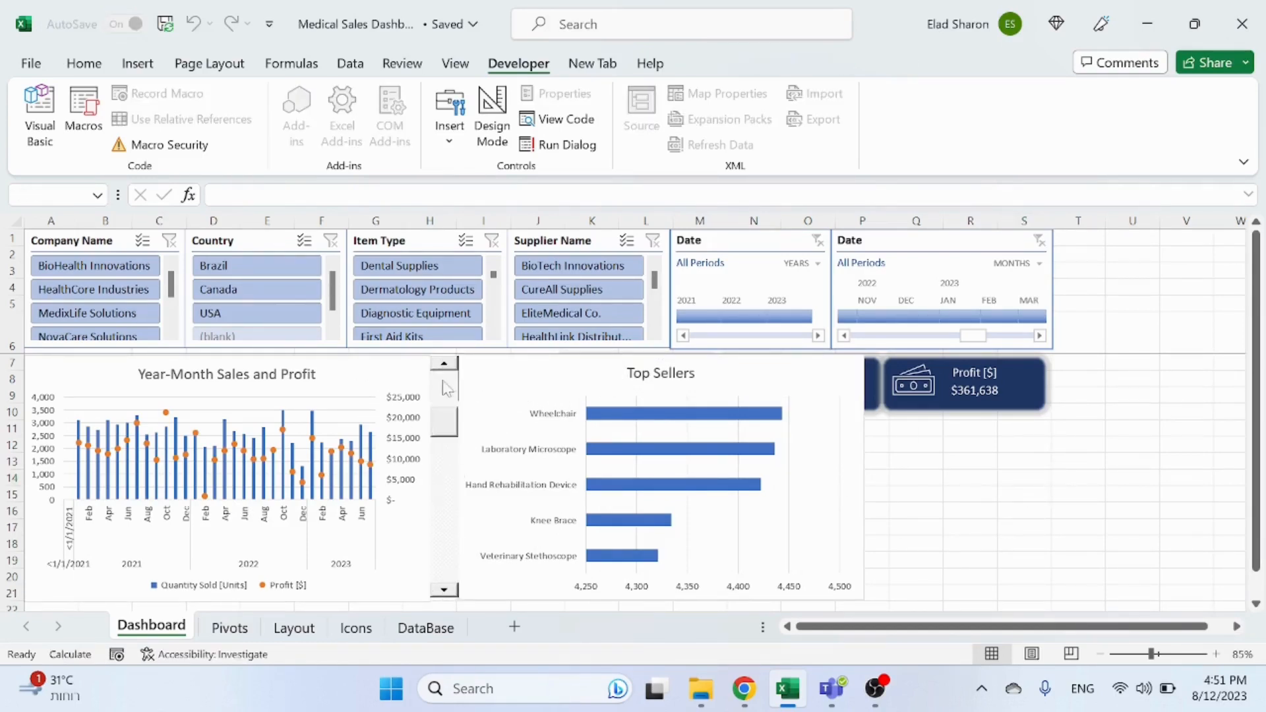
Step: Select both charts and the scroll bar and move them down about two rows below the KPI cards
{"action": "left_click", "coordinate": [497, 117]}
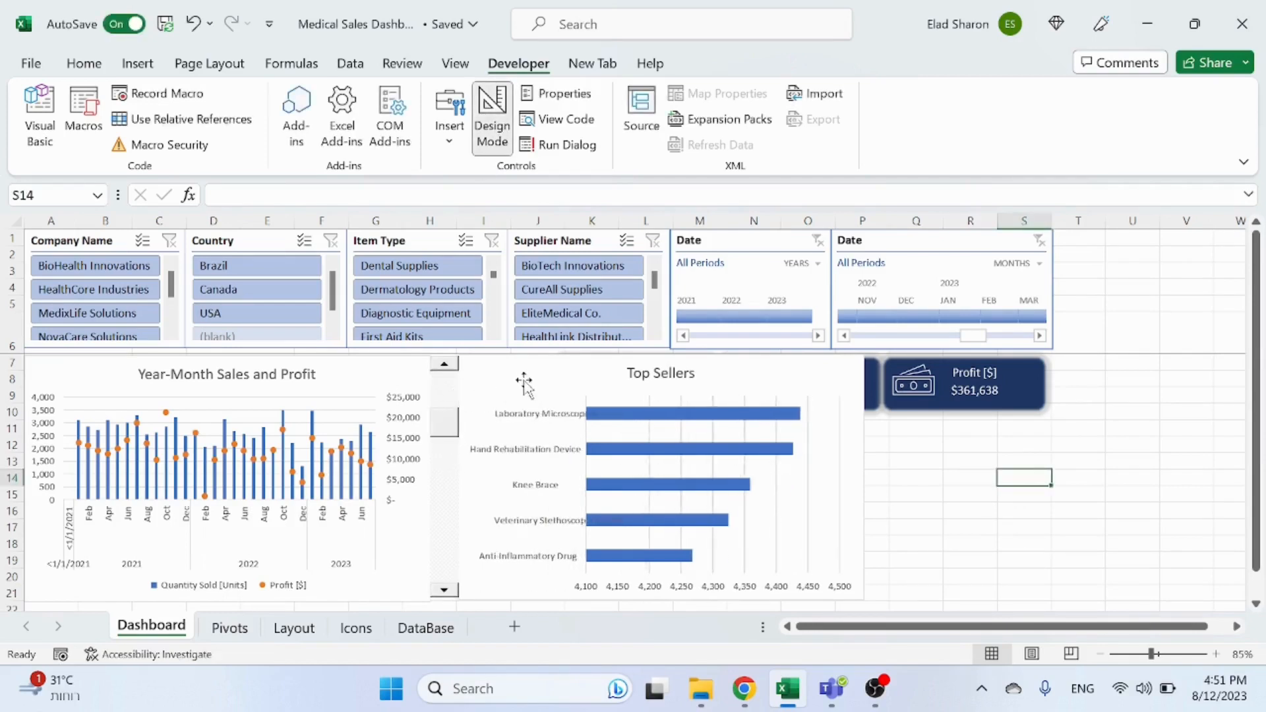
{"action": "left_click", "coordinate": [452, 373]}
{"action": "left_click", "coordinate": [503, 370], "text": "ctrl"}
{"action": "left_click", "coordinate": [323, 362], "text": "ctrl"}
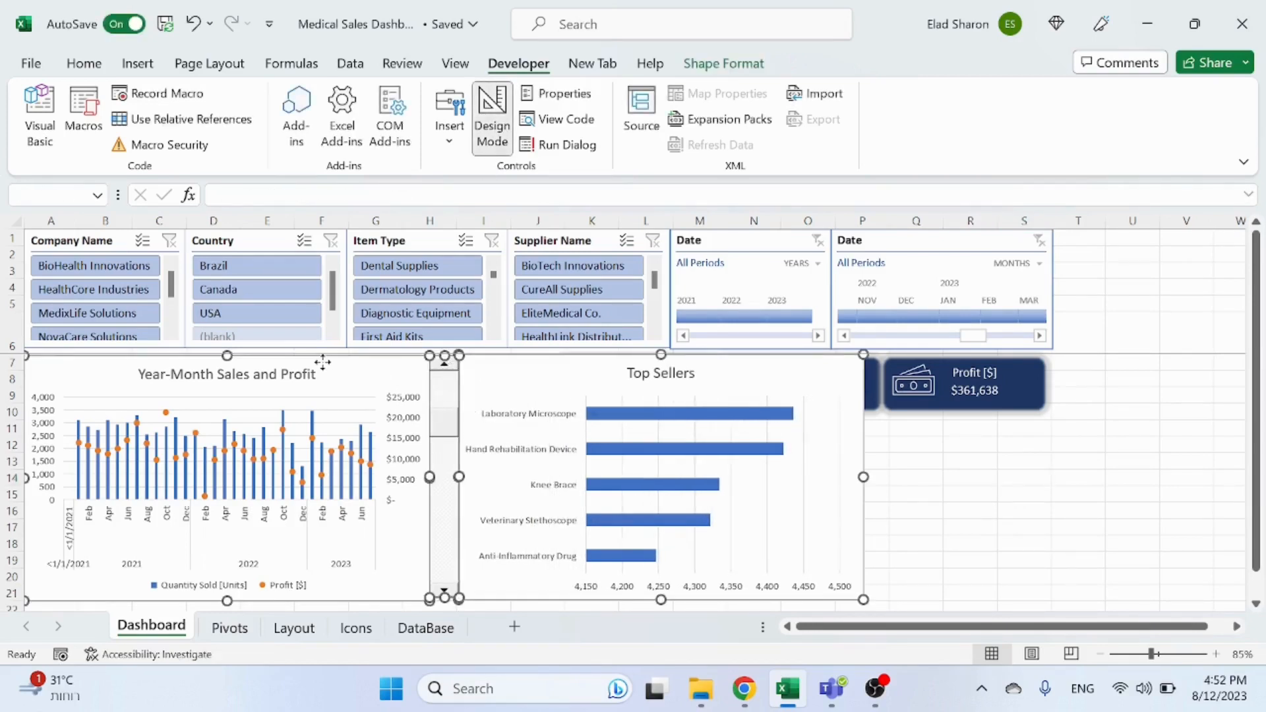
{"action": "left_click_drag", "start_coordinate": [351, 361], "coordinate": [349, 423]}
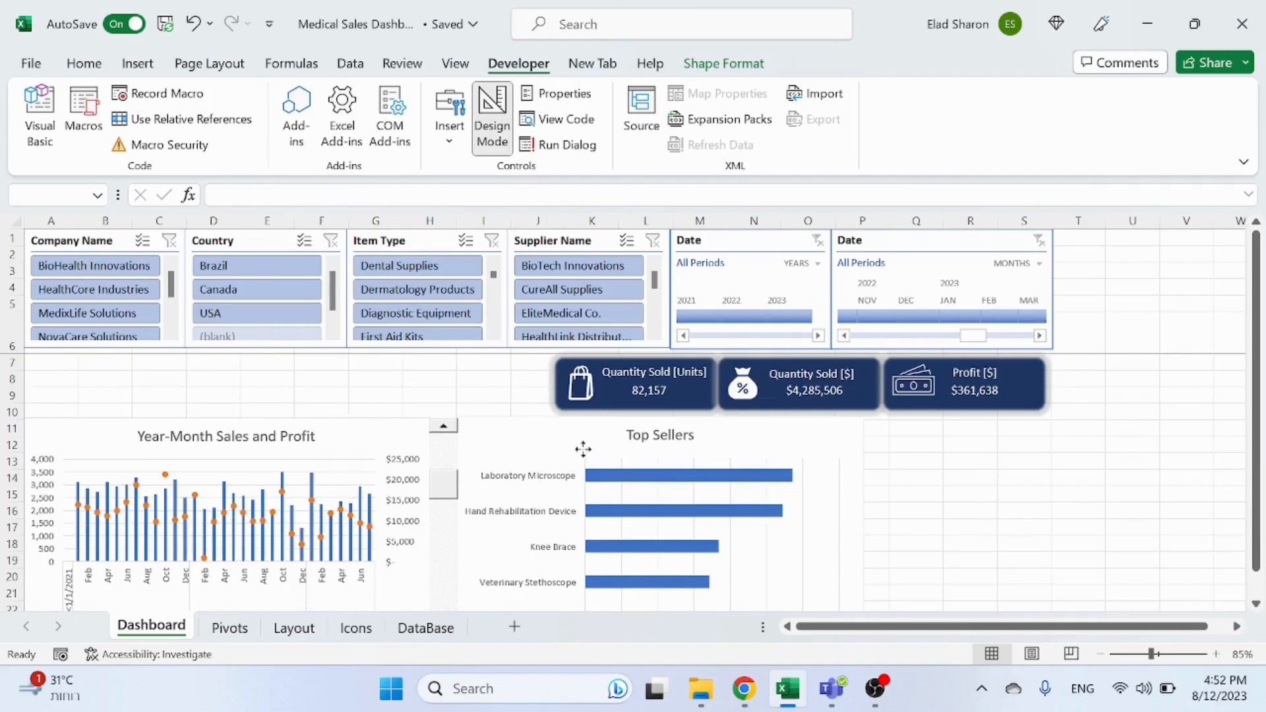
{"action": "left_click", "coordinate": [977, 492]}
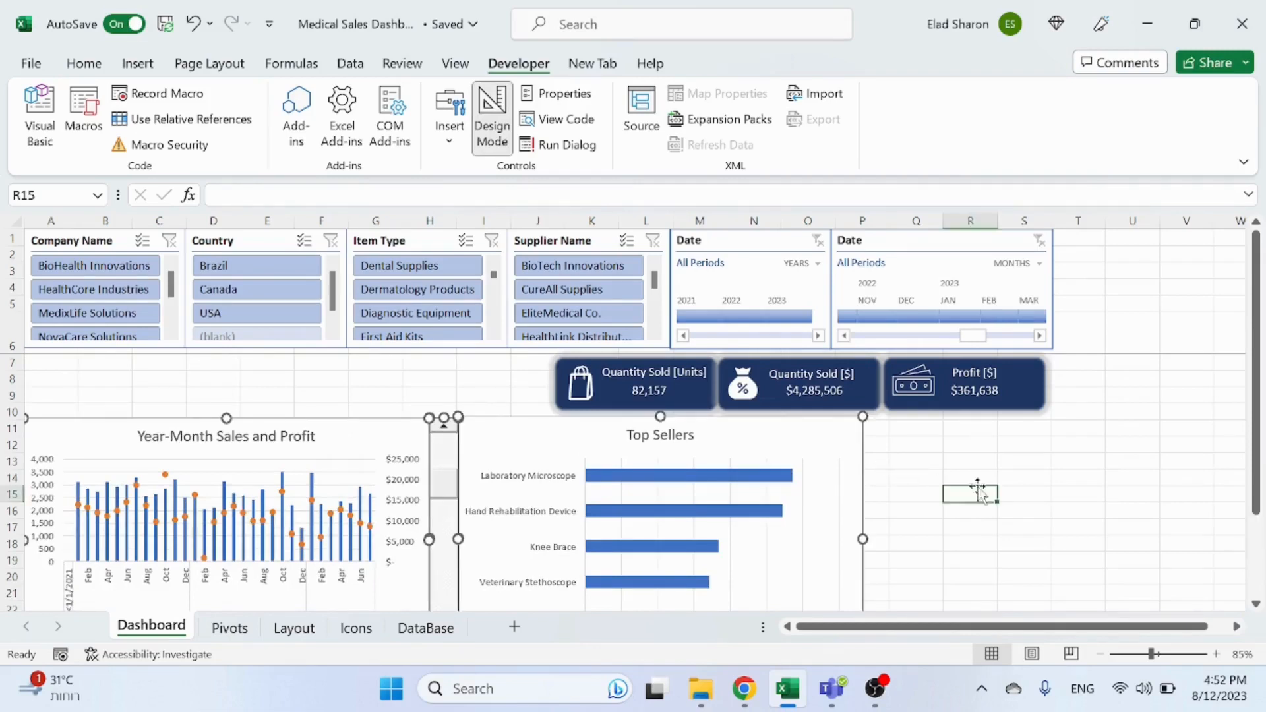
Step: Move the group of KPI cards left so it sits above the Year-Month Sales and Profit chart
{"action": "left_click", "coordinate": [699, 406]}
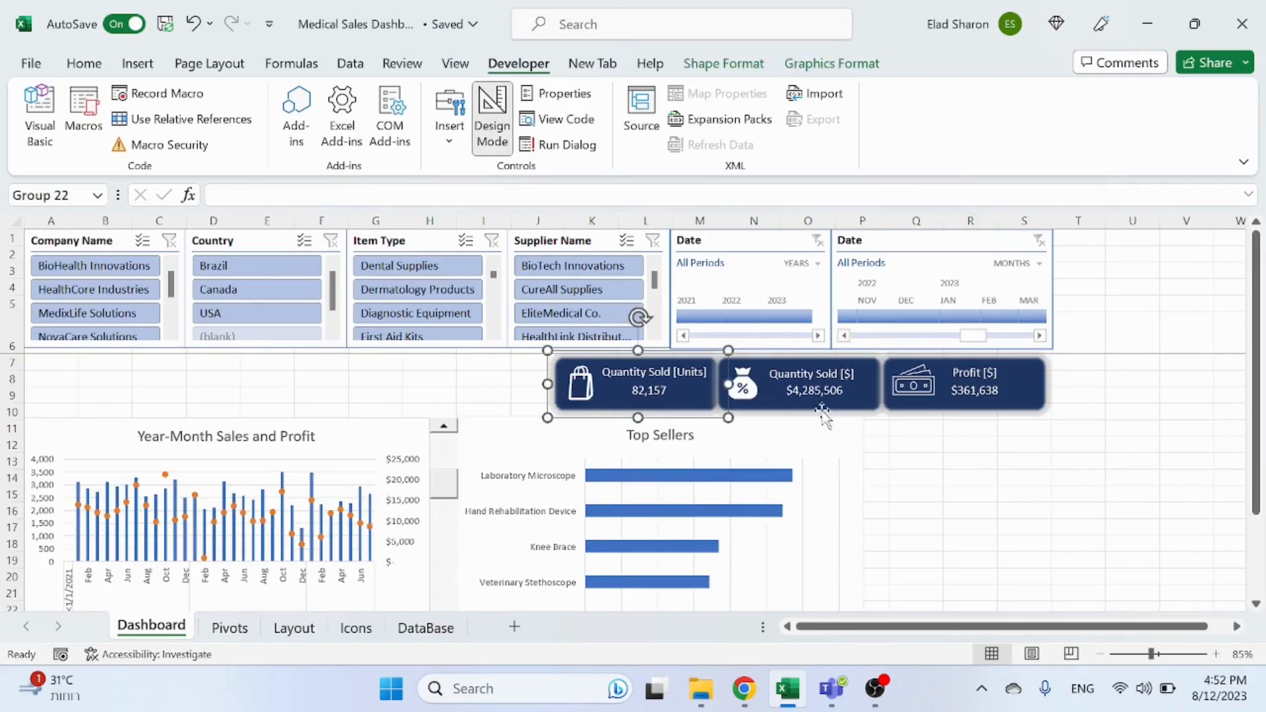
{"action": "left_click", "coordinate": [851, 396], "text": "ctrl"}
{"action": "left_click", "coordinate": [907, 391], "text": "ctrl"}
{"action": "left_click_drag", "start_coordinate": [851, 399], "coordinate": [322, 402]}
{"action": "left_click", "coordinate": [923, 411]}
{"action": "scroll", "coordinate": [936, 416], "scroll_direction": "down", "scroll_amount": 1}
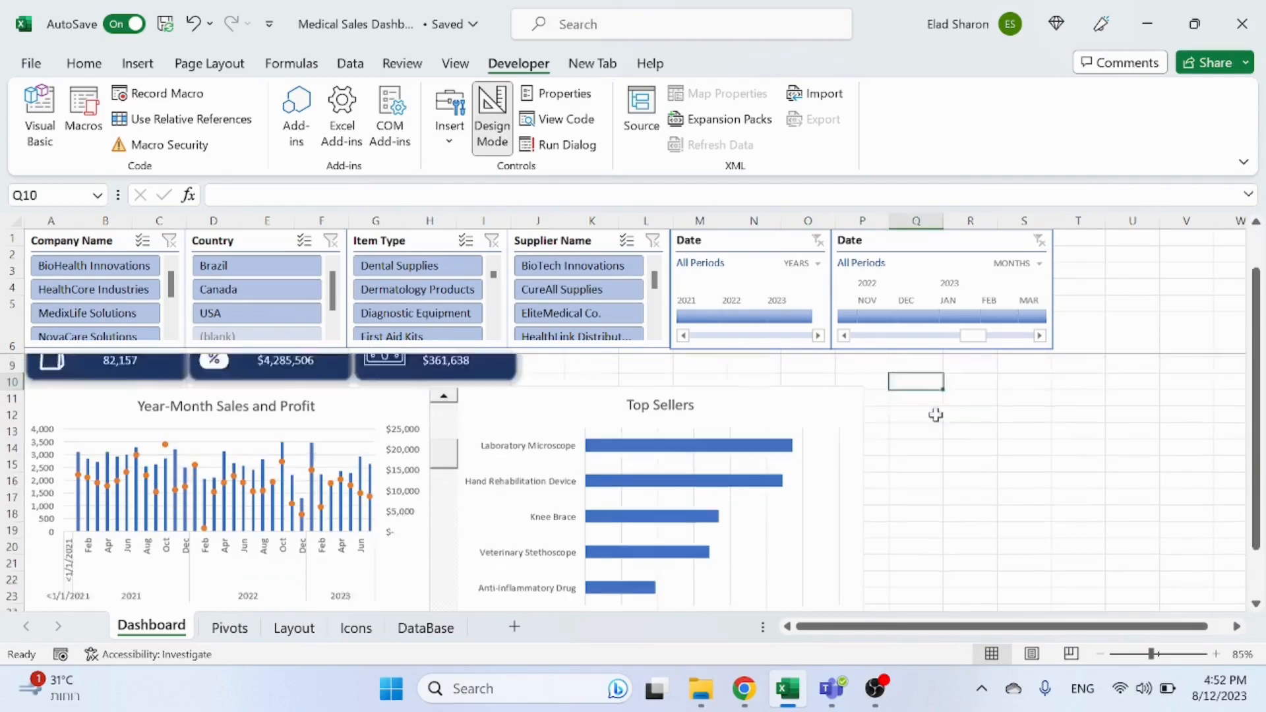
{"action": "scroll", "coordinate": [877, 415], "scroll_direction": "down", "scroll_amount": 1}
{"action": "scroll", "coordinate": [868, 426], "scroll_direction": "up", "scroll_amount": 1}
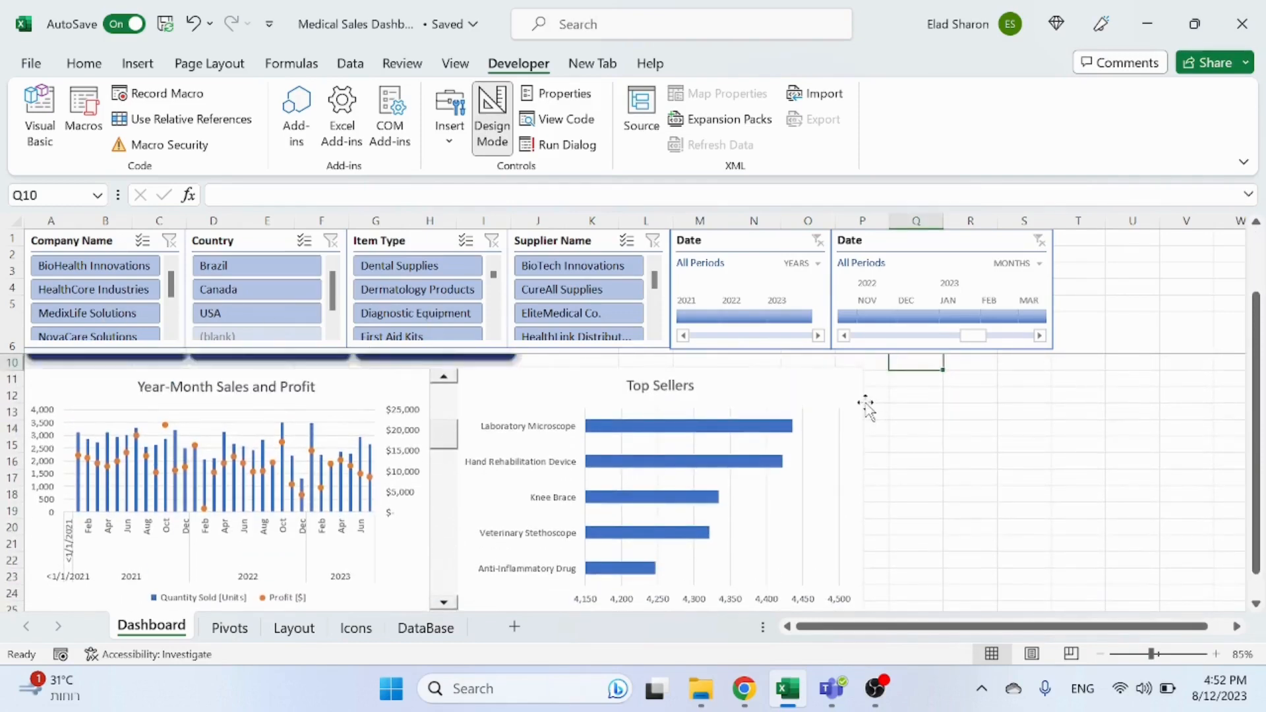
{"action": "scroll", "coordinate": [865, 404], "scroll_direction": "down", "scroll_amount": 1}
{"action": "scroll", "coordinate": [869, 404], "scroll_direction": "up", "scroll_amount": 1}
Step: On the Pivots sheet, start turning the Top Sellers title in J1 into a text formula
{"action": "left_click", "coordinate": [232, 632]}
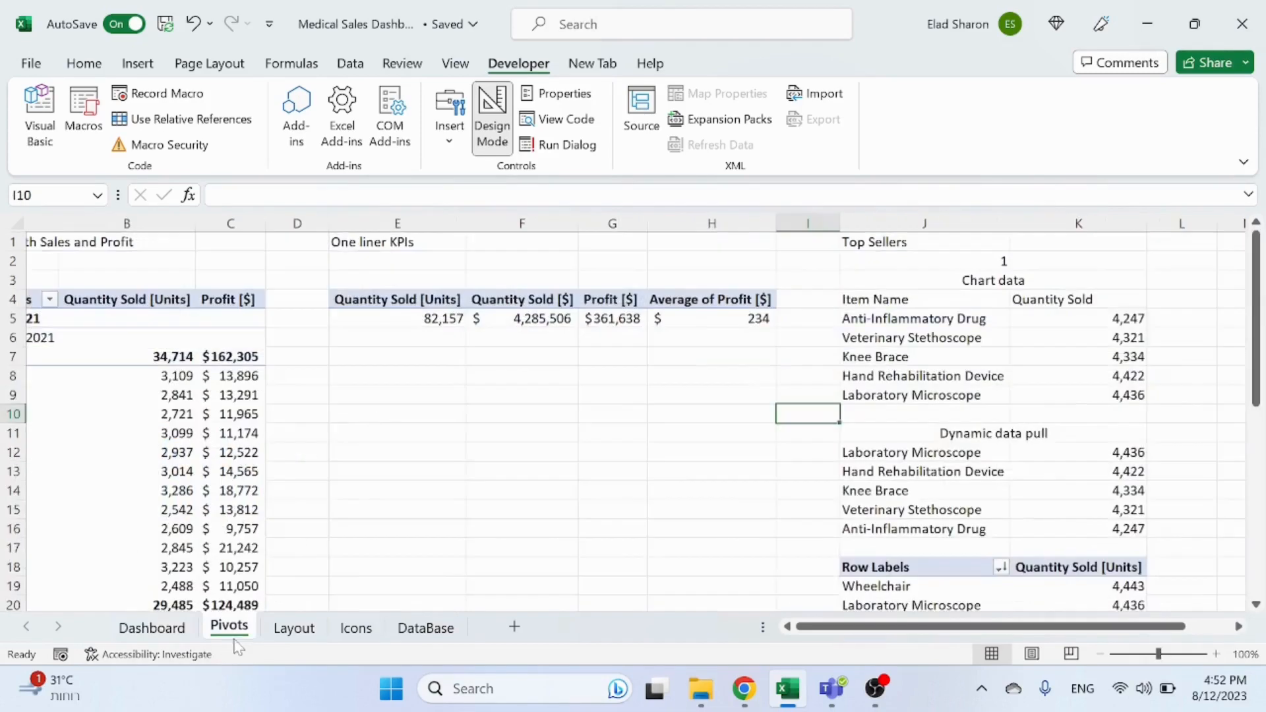
{"action": "left_click", "coordinate": [932, 243]}
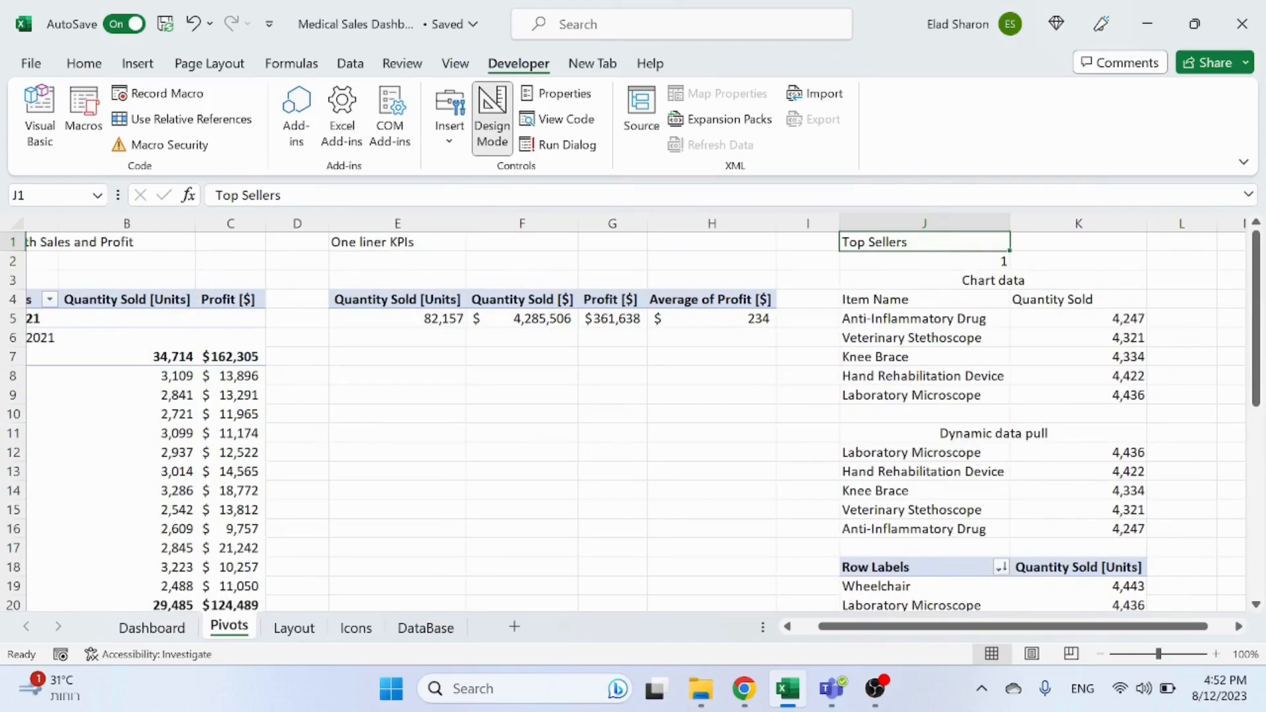
{"action": "key", "text": "F2"}
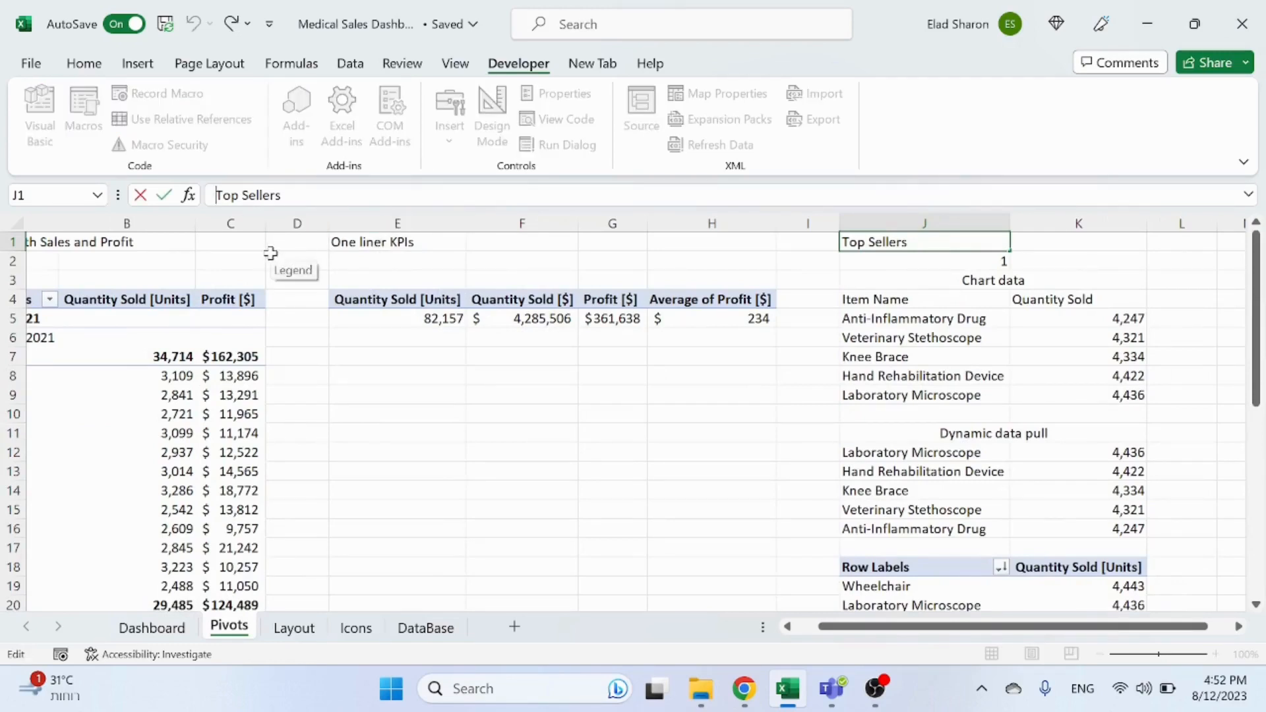
{"action": "key", "text": "Home"}
{"action": "type", "text": "=\""}
{"action": "key", "text": "End"}
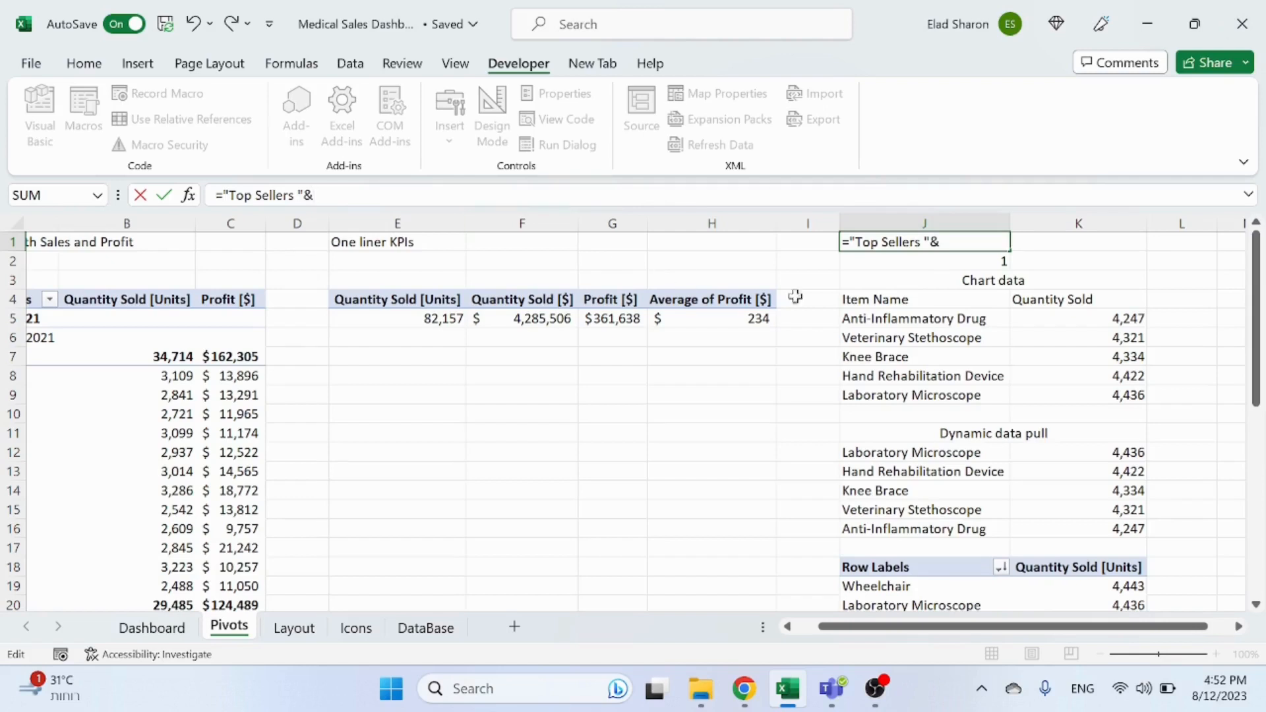
Step: Finish the J1 title formula as ="Top Sellers "&J2&"-"&(J2+4), dismissing the circular reference warning along the way
{"action": "left_click", "coordinate": [949, 261]}
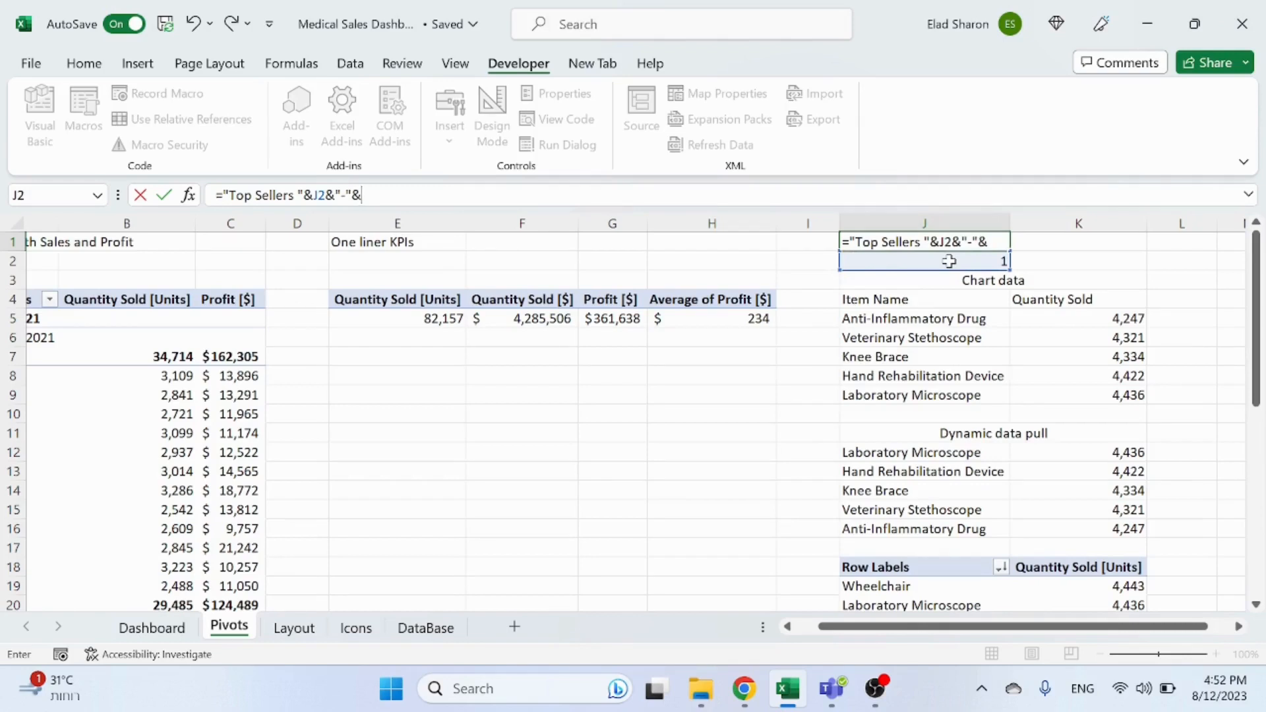
{"action": "key", "text": "shift+Down"}
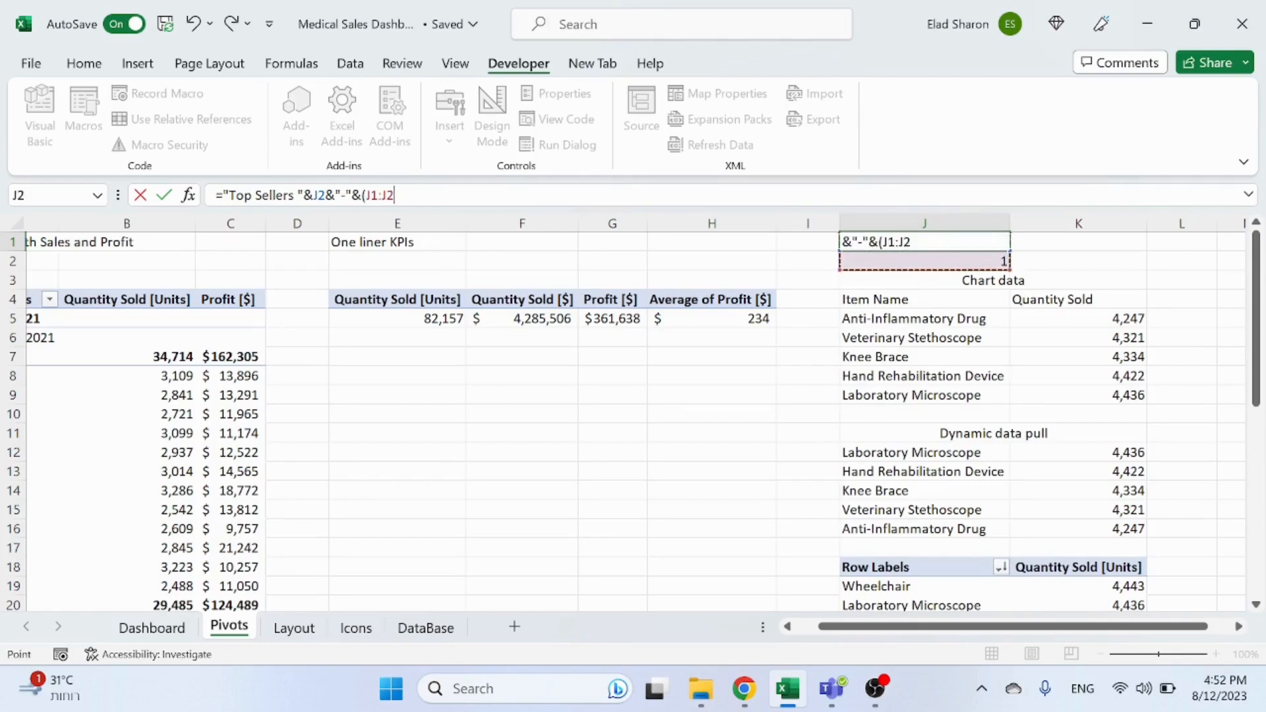
{"action": "key", "text": "shift+Up"}
{"action": "type", "text": "+4"}
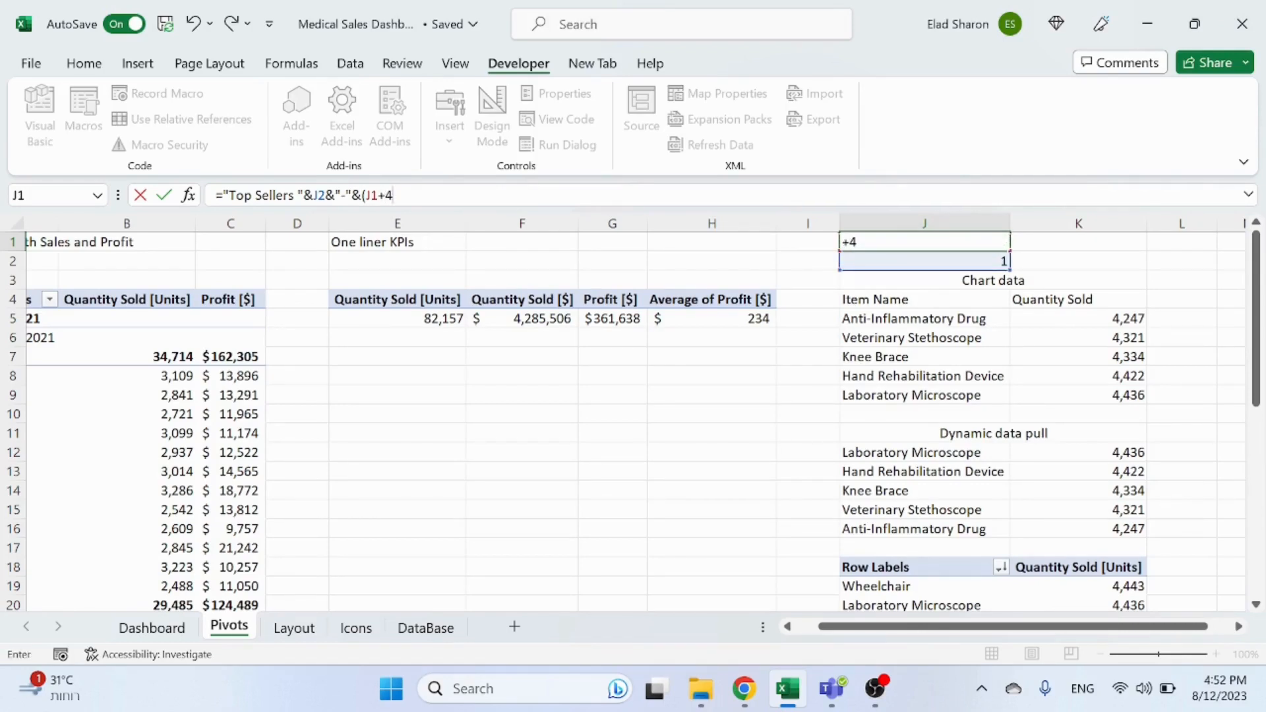
{"action": "type", "text": ")"}
{"action": "key", "text": "Return"}
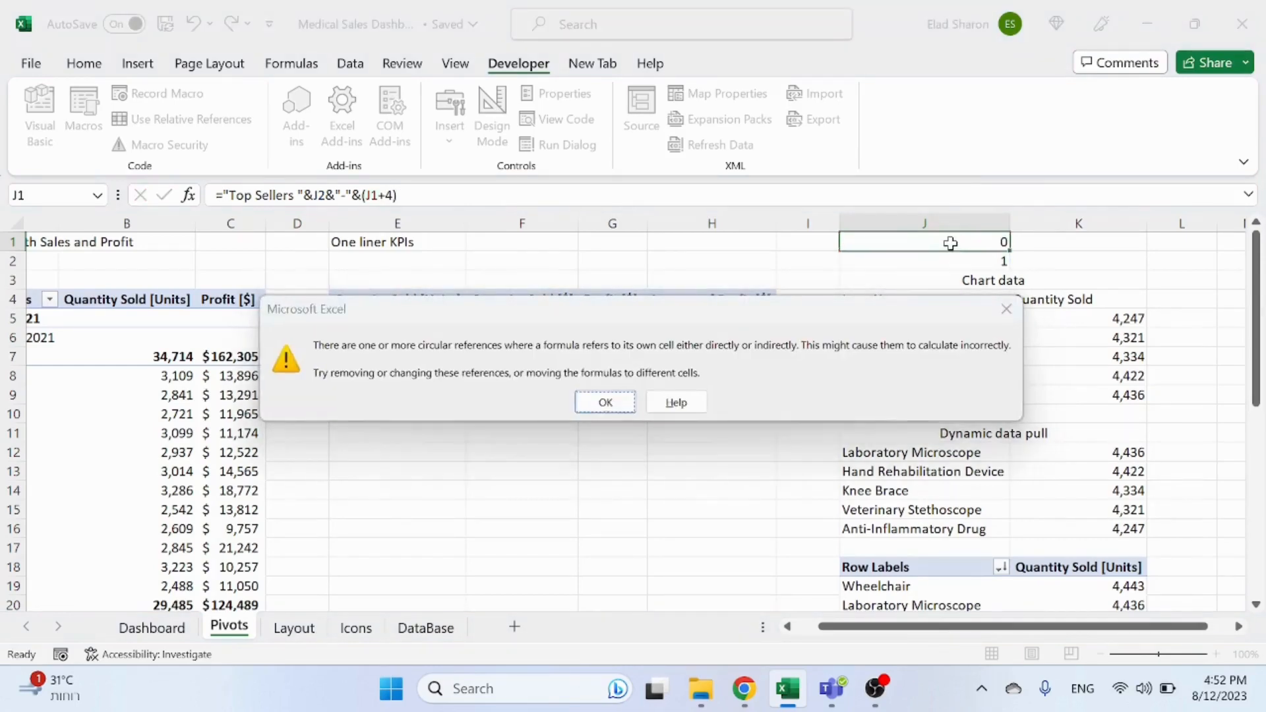
{"action": "key", "text": "Return"}
{"action": "left_click", "coordinate": [945, 245]}
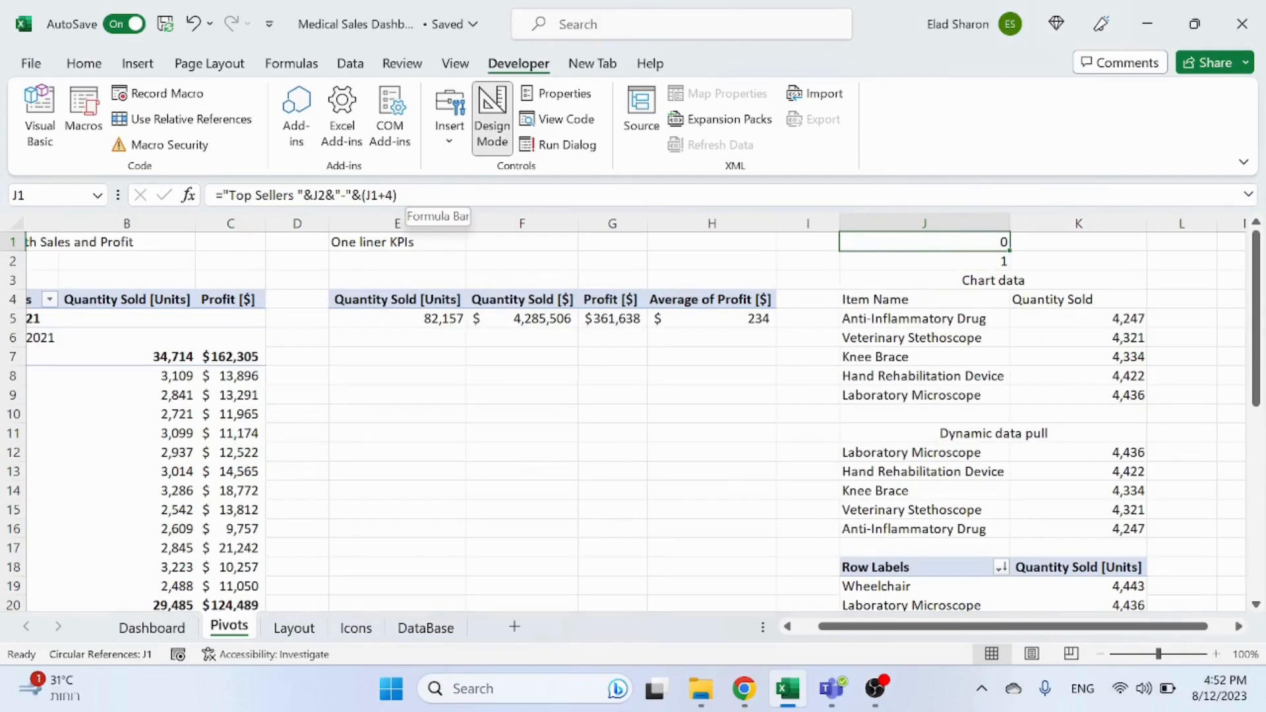
{"action": "left_click", "coordinate": [379, 196]}
{"action": "key", "text": "BackSpace"}
{"action": "type", "text": "2"}
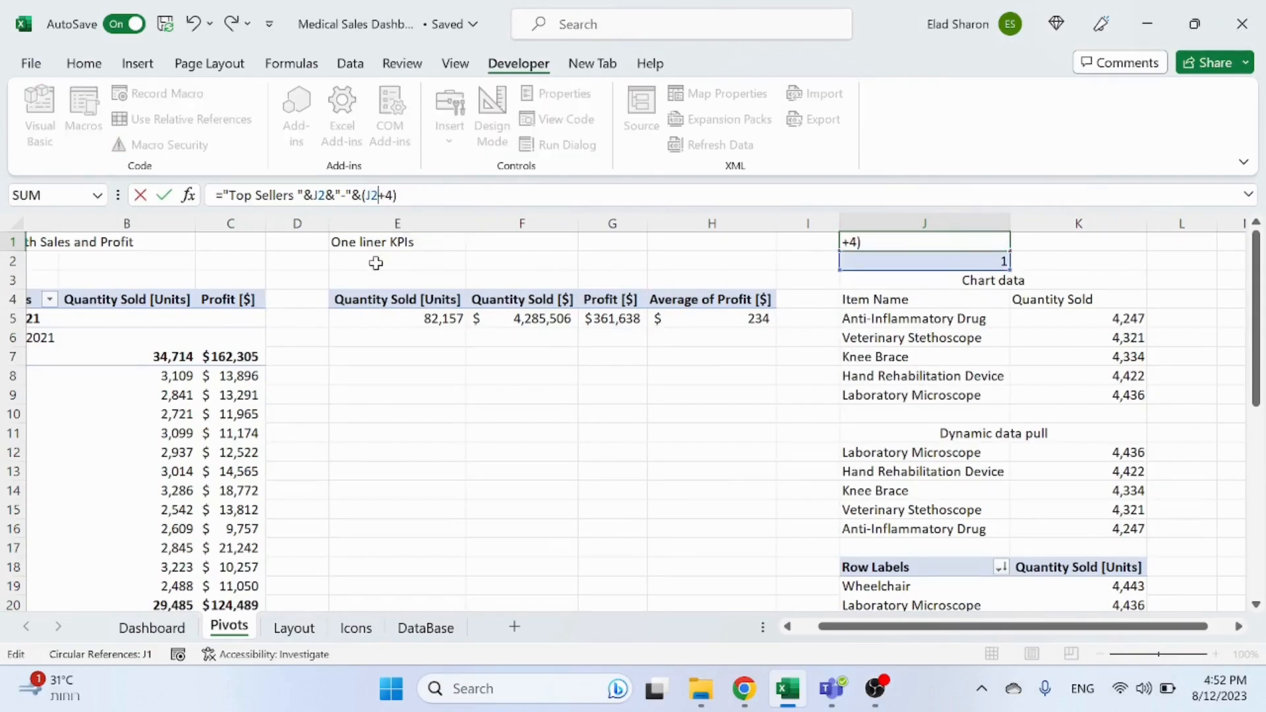
{"action": "key", "text": "Return"}
{"action": "key", "text": "Up"}
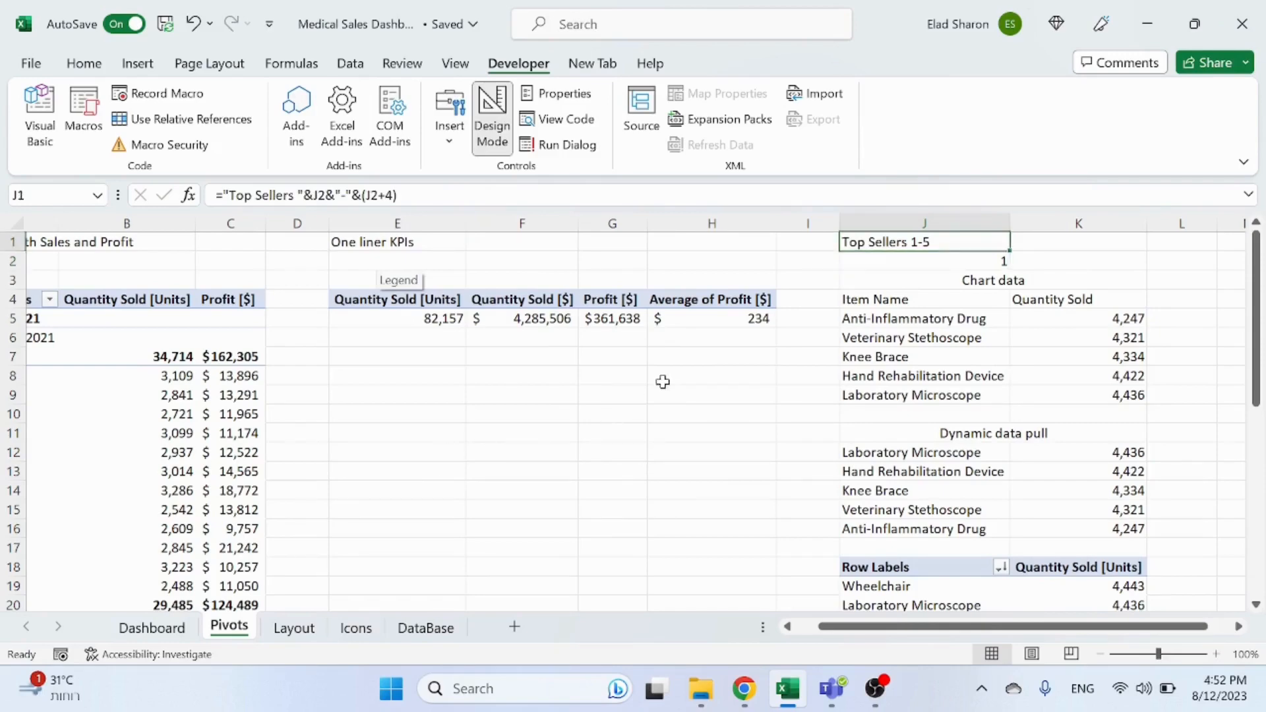
Step: On the Dashboard, turn off Design Mode and step the scroll bar up to check the Top Sellers chart title
{"action": "left_click", "coordinate": [108, 630]}
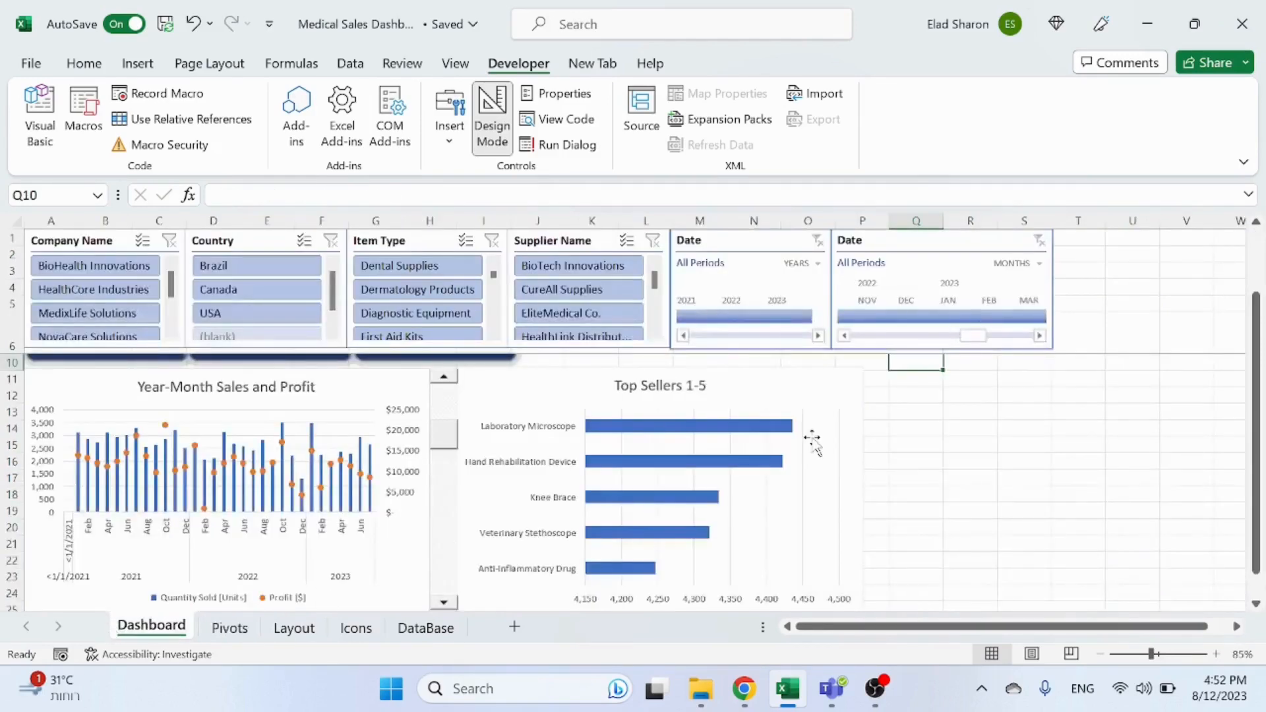
{"action": "left_click", "coordinate": [454, 389]}
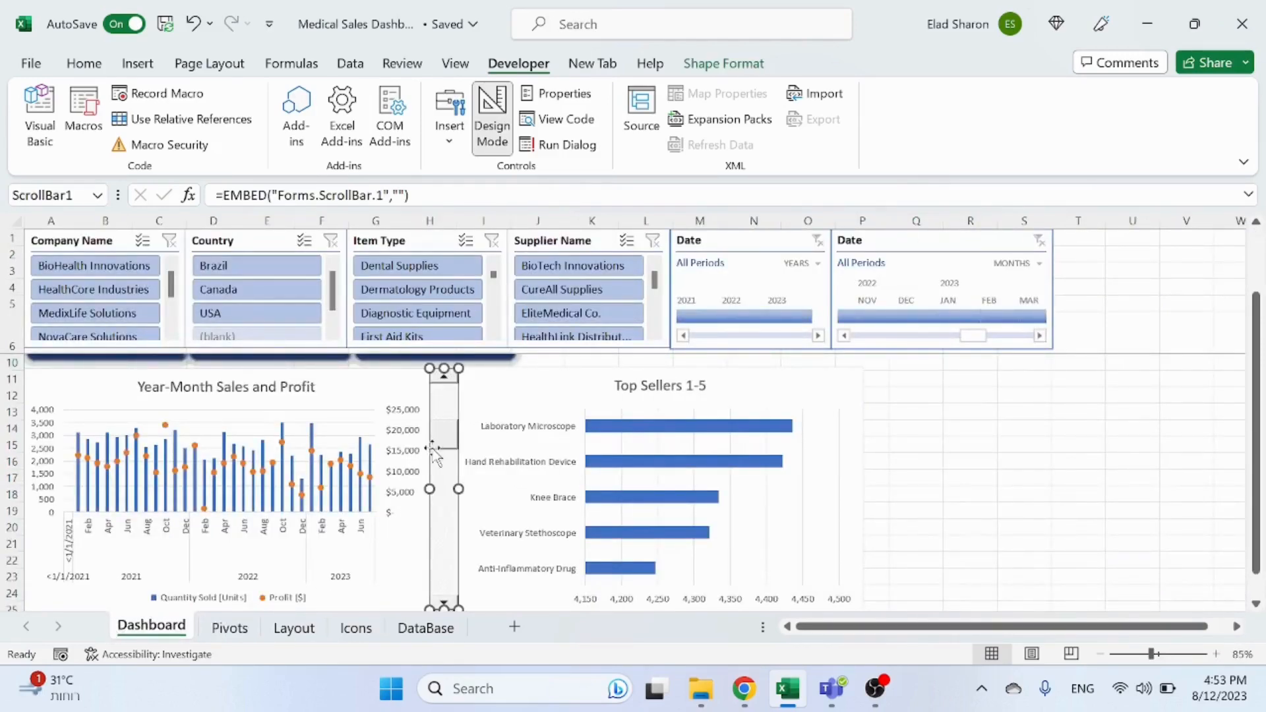
{"action": "left_click", "coordinate": [488, 127]}
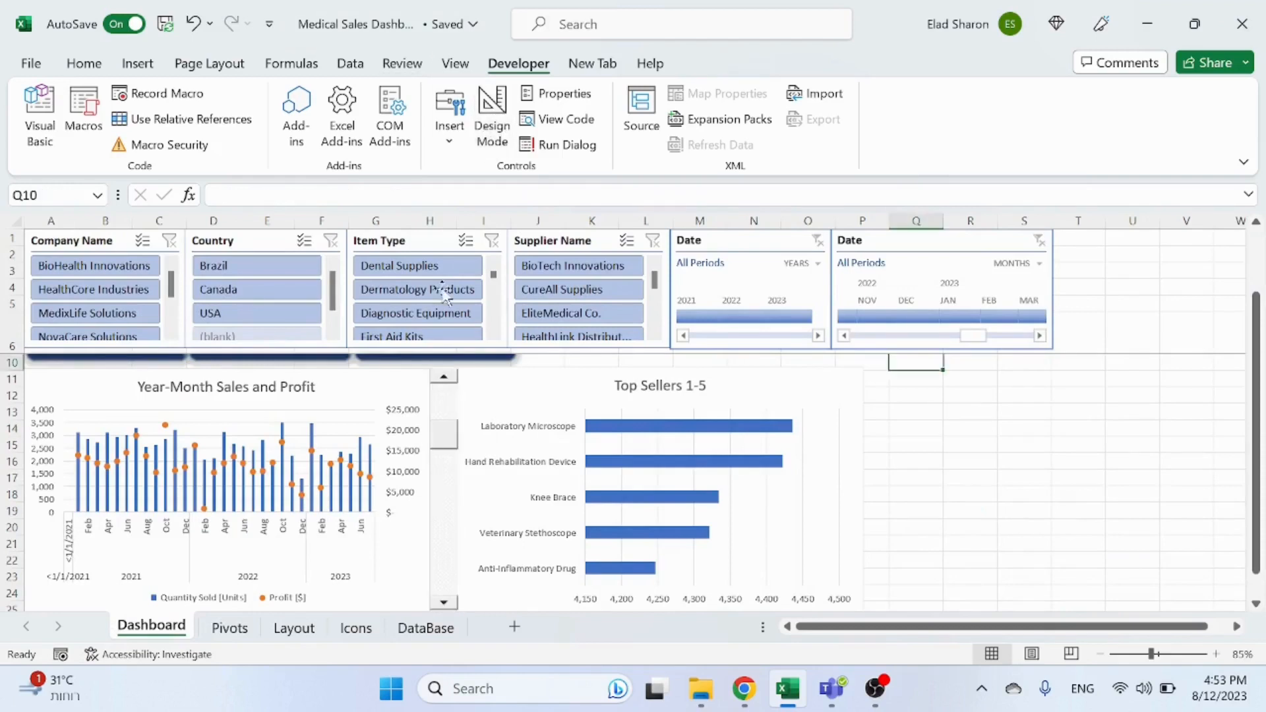
{"action": "left_click", "coordinate": [447, 390]}
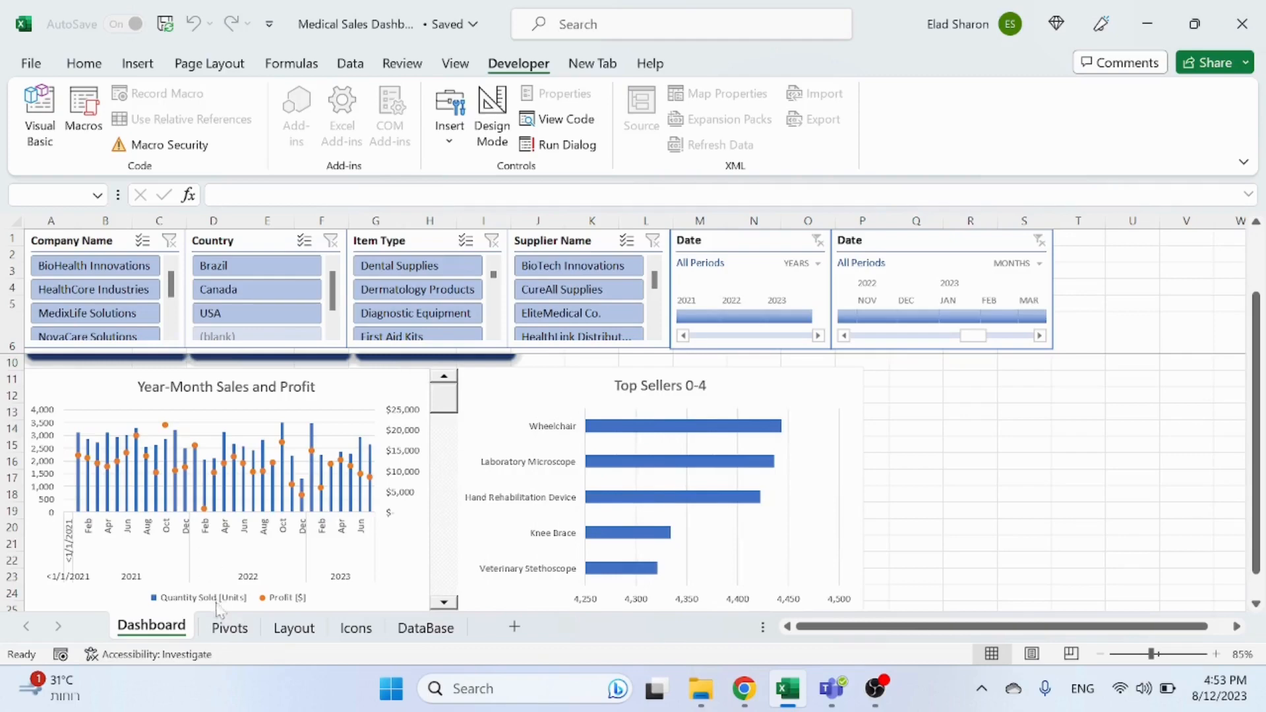
Step: On the Pivots sheet, change the J1 title formula to ="Top Sellers "&(J2+1)&"-"&(J2+5)
{"action": "left_click", "coordinate": [229, 628]}
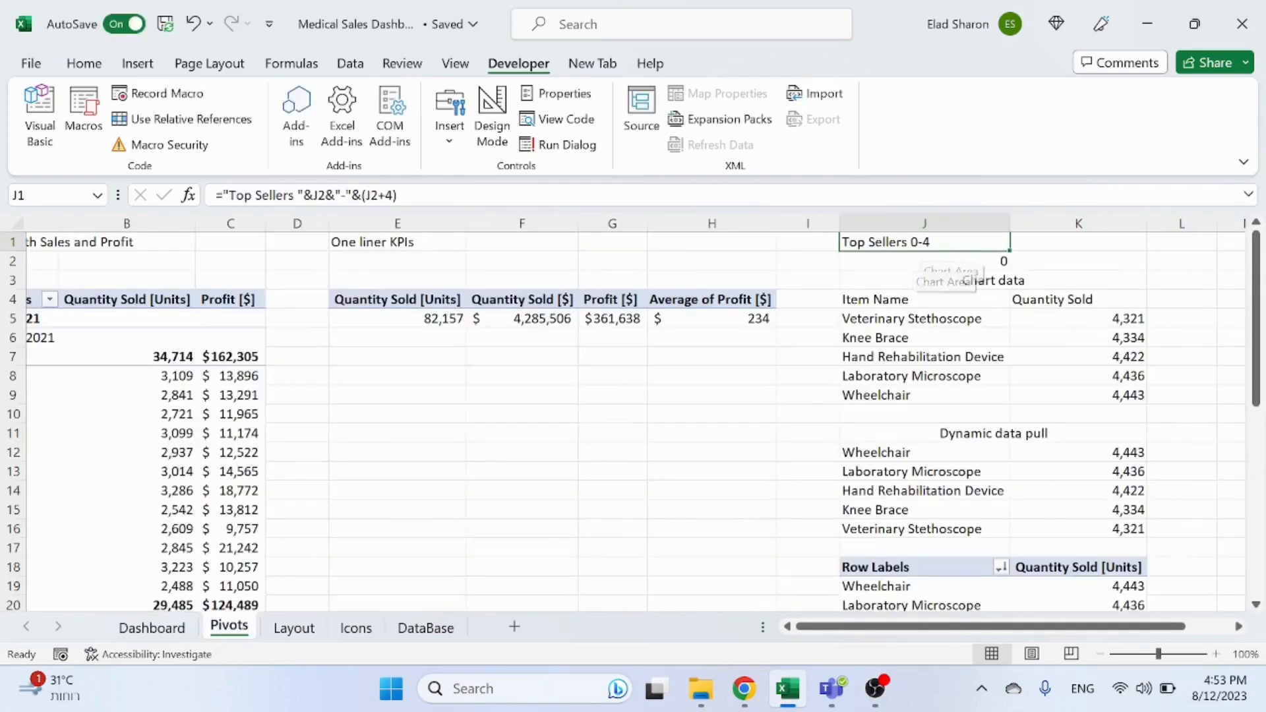
{"action": "left_click", "coordinate": [314, 195]}
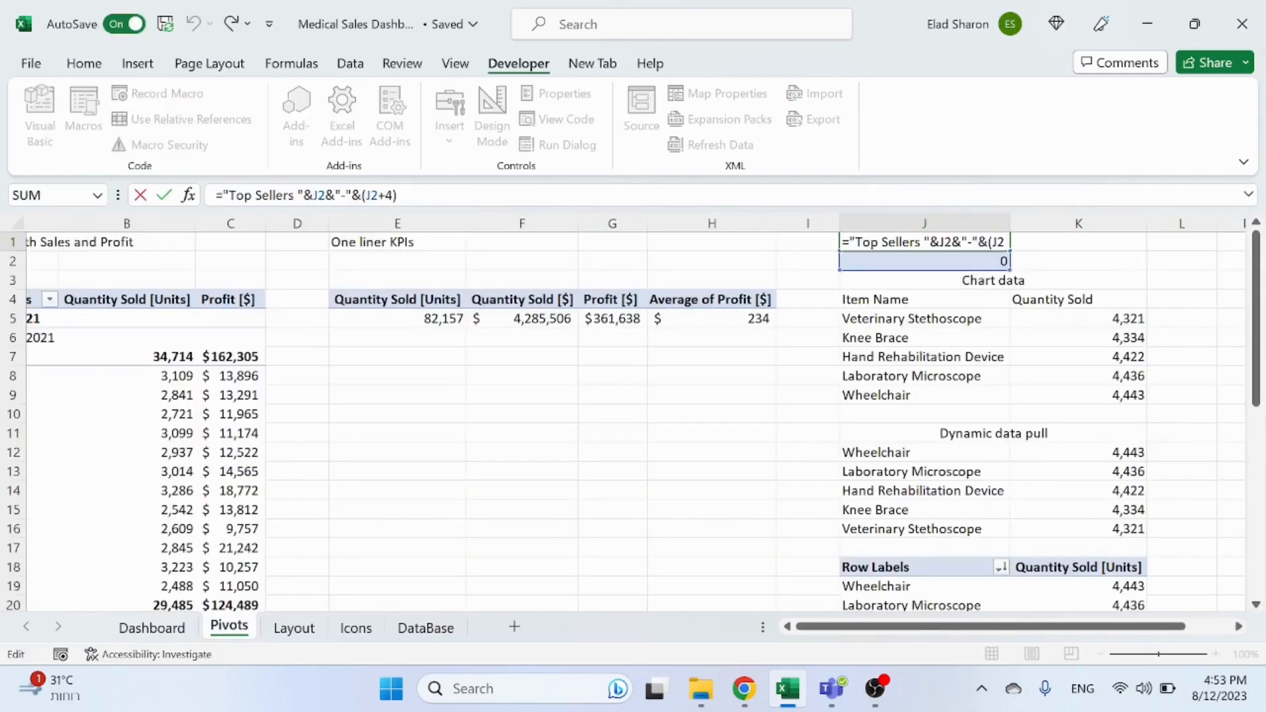
{"action": "type", "text": "("}
{"action": "type", "text": "+1)"}
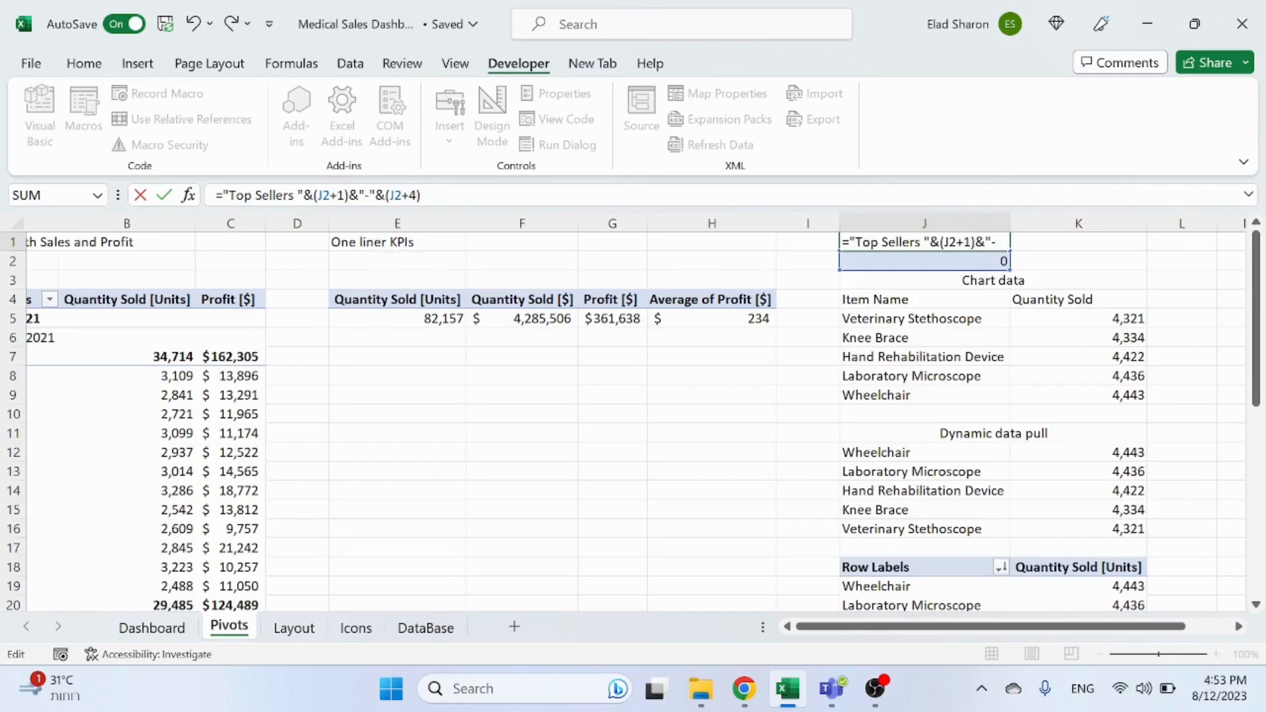
{"action": "type", "text": "5"}
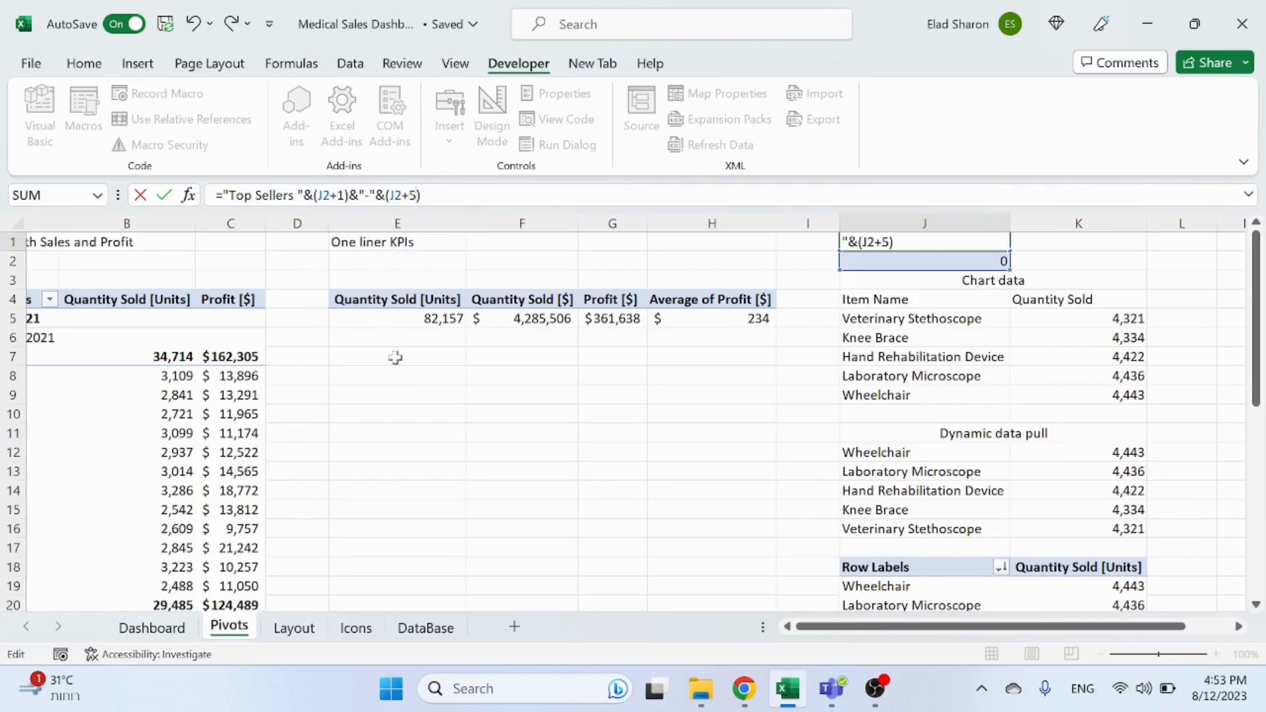
{"action": "key", "text": "Return"}
{"action": "key", "text": "Up"}
Step: Test the Dashboard scroll bar down arrow to check the Top Sellers chart title and items update
{"action": "left_click", "coordinate": [169, 627]}
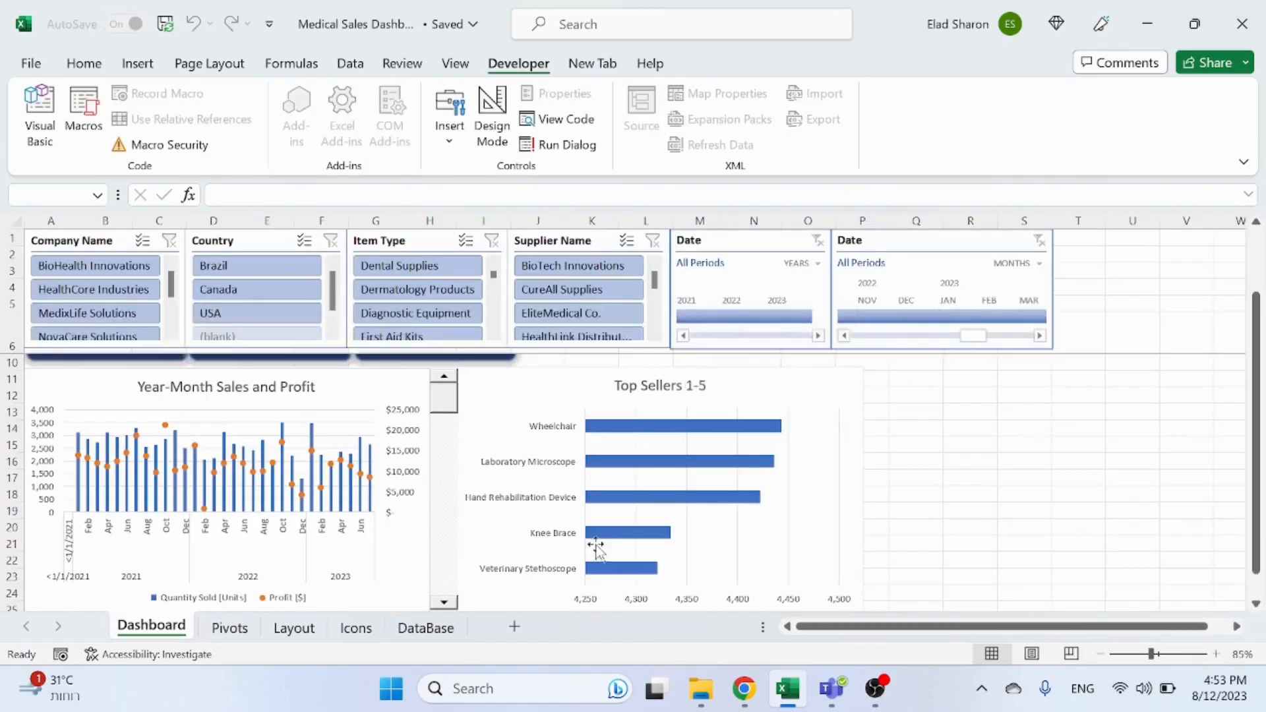
{"action": "left_click", "coordinate": [446, 603]}
{"action": "left_click", "coordinate": [446, 603]}
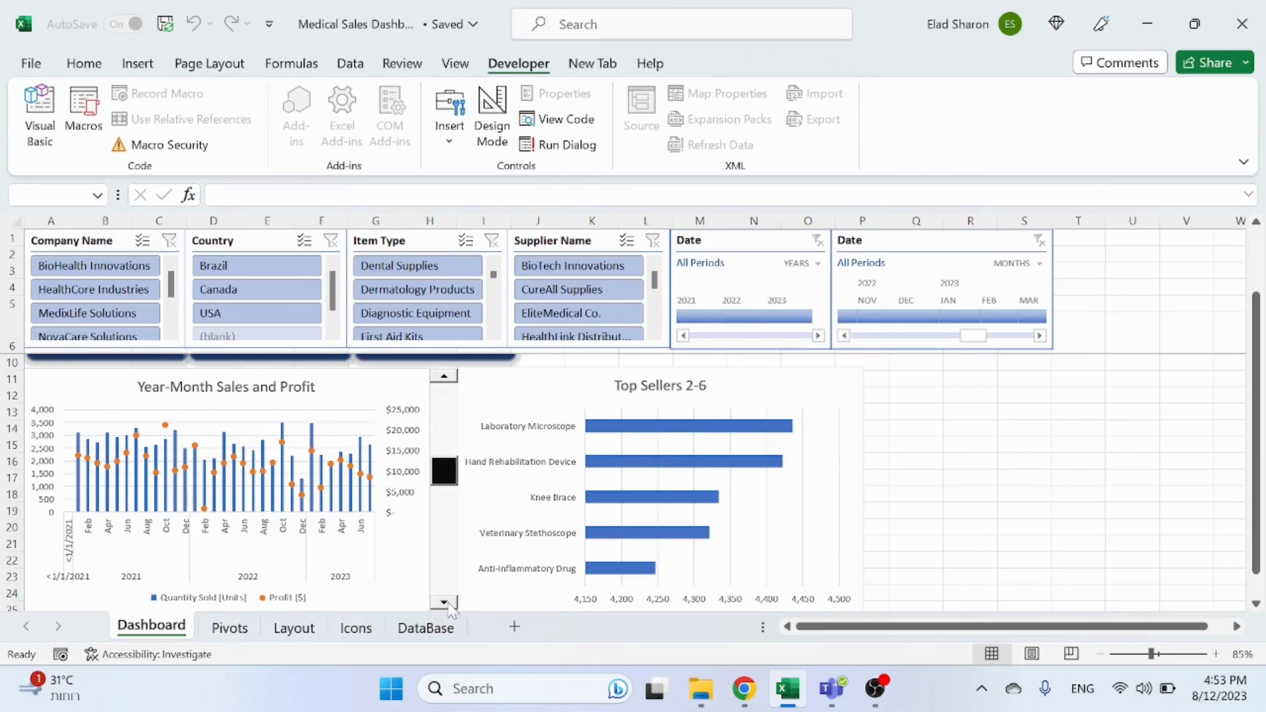
{"action": "left_click", "coordinate": [445, 603]}
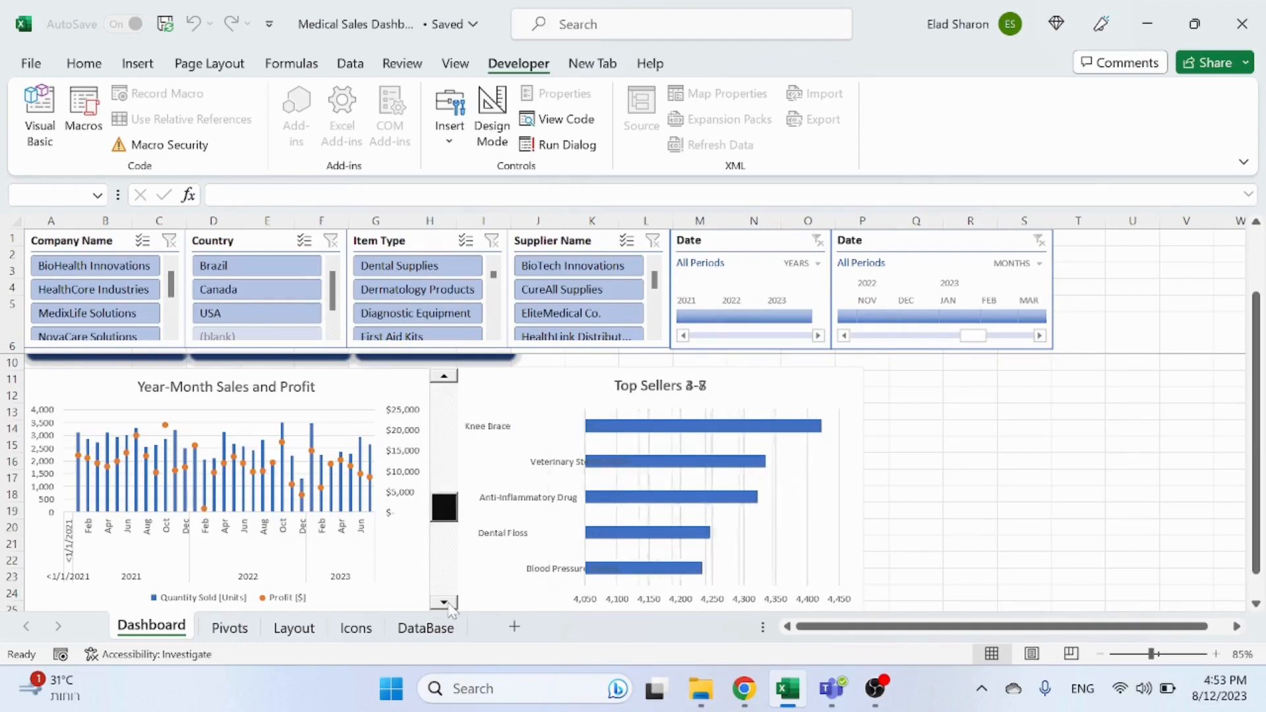
{"action": "left_click", "coordinate": [963, 458]}
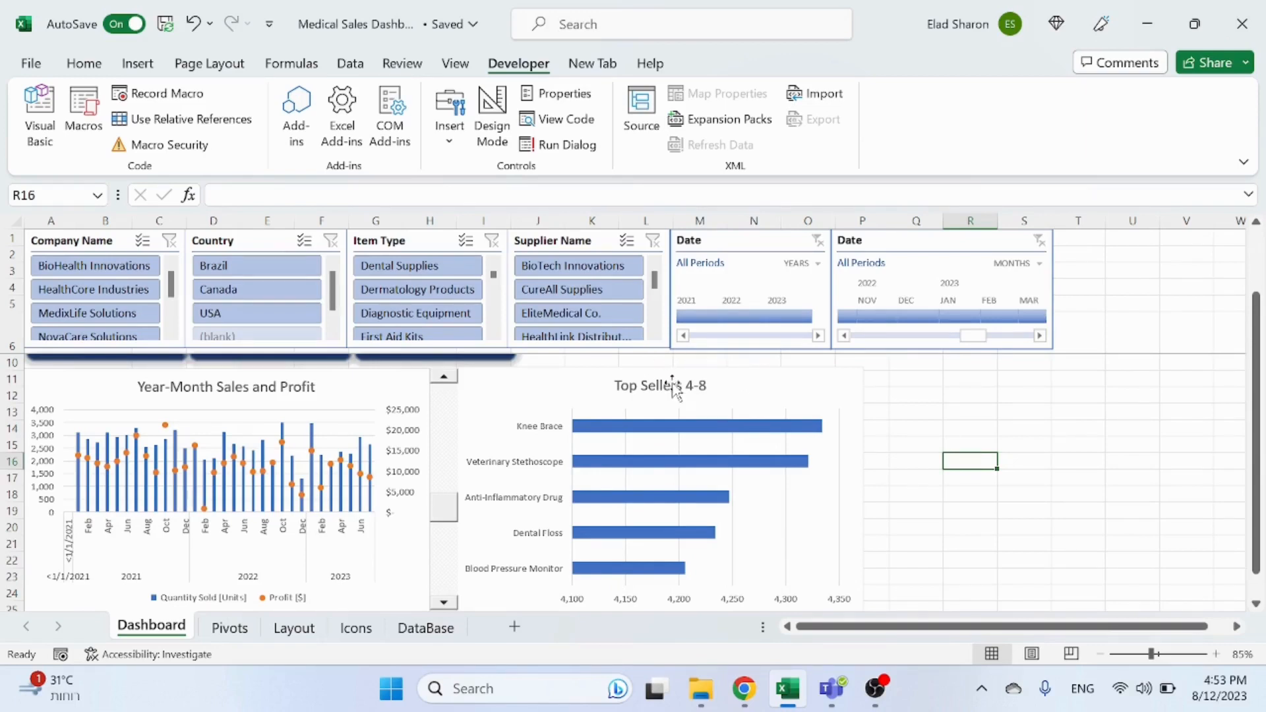
{"action": "scroll", "coordinate": [1037, 418], "scroll_direction": "up", "scroll_amount": 1}
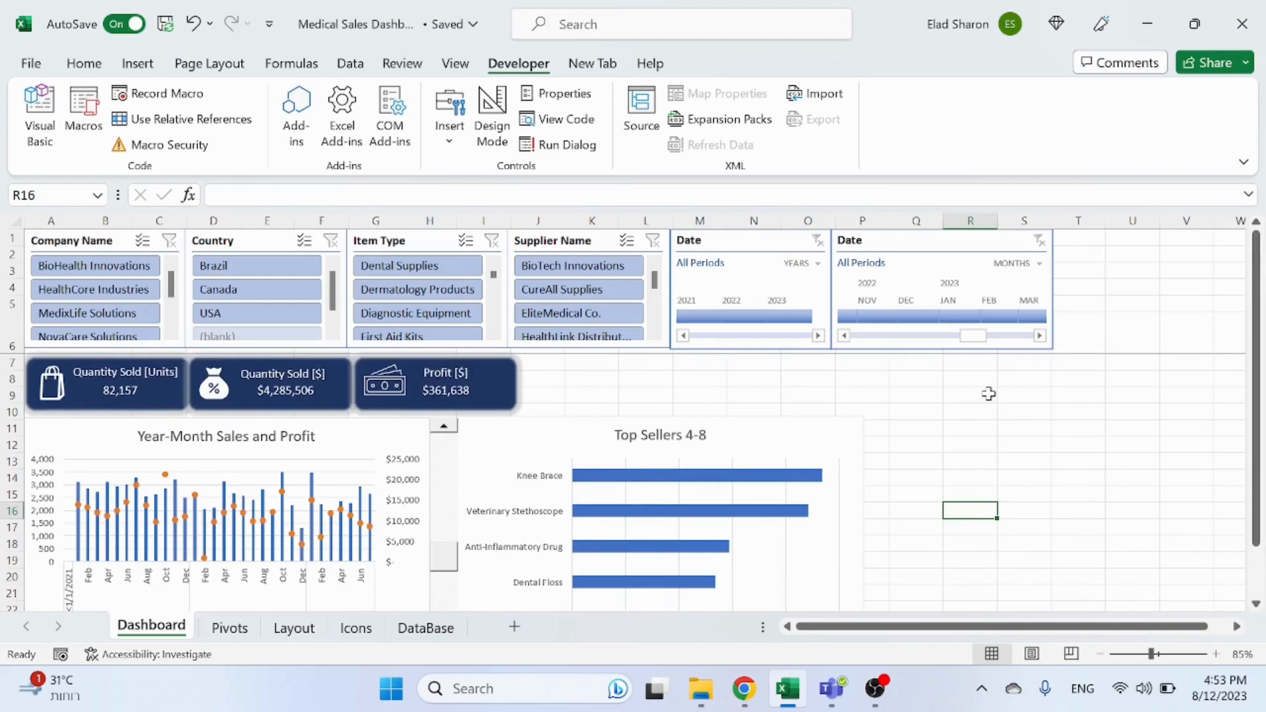
{"action": "scroll", "coordinate": [989, 394], "scroll_direction": "down", "scroll_amount": 2}
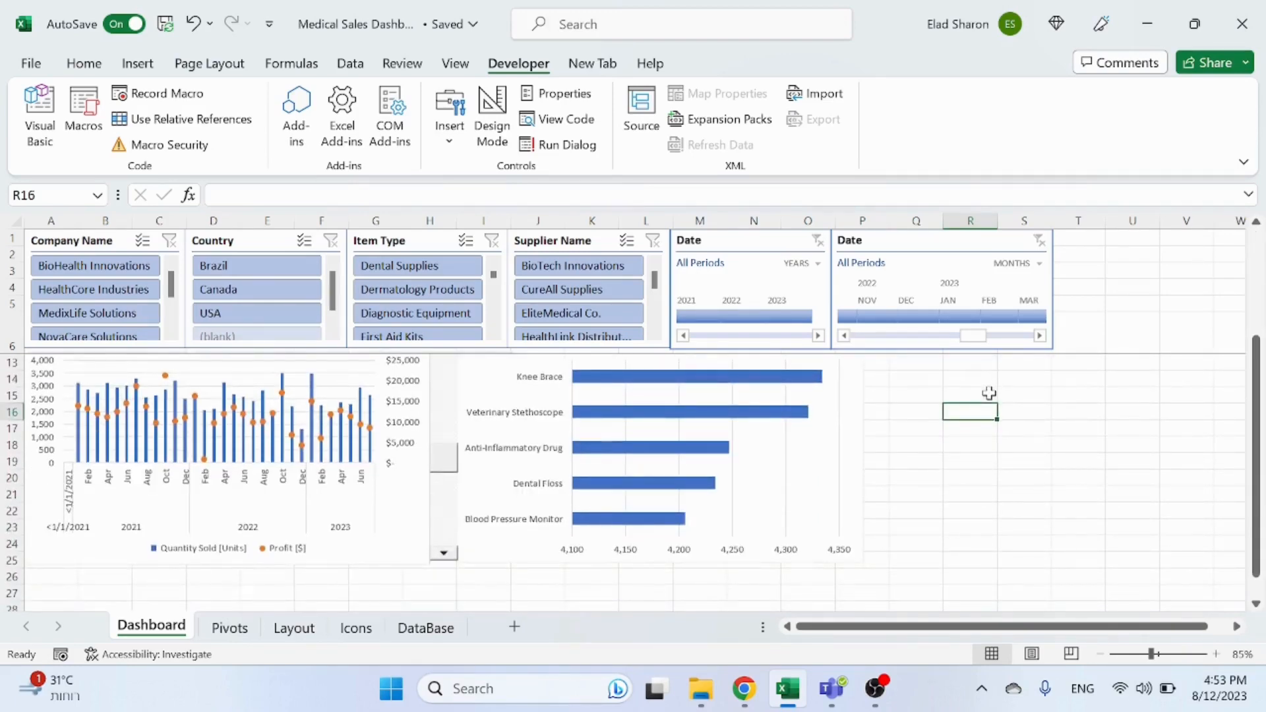
{"action": "scroll", "coordinate": [990, 393], "scroll_direction": "up", "scroll_amount": 2}
{"action": "scroll", "coordinate": [988, 393], "scroll_direction": "down", "scroll_amount": 2}
{"action": "scroll", "coordinate": [597, 432], "scroll_direction": "up", "scroll_amount": 2}
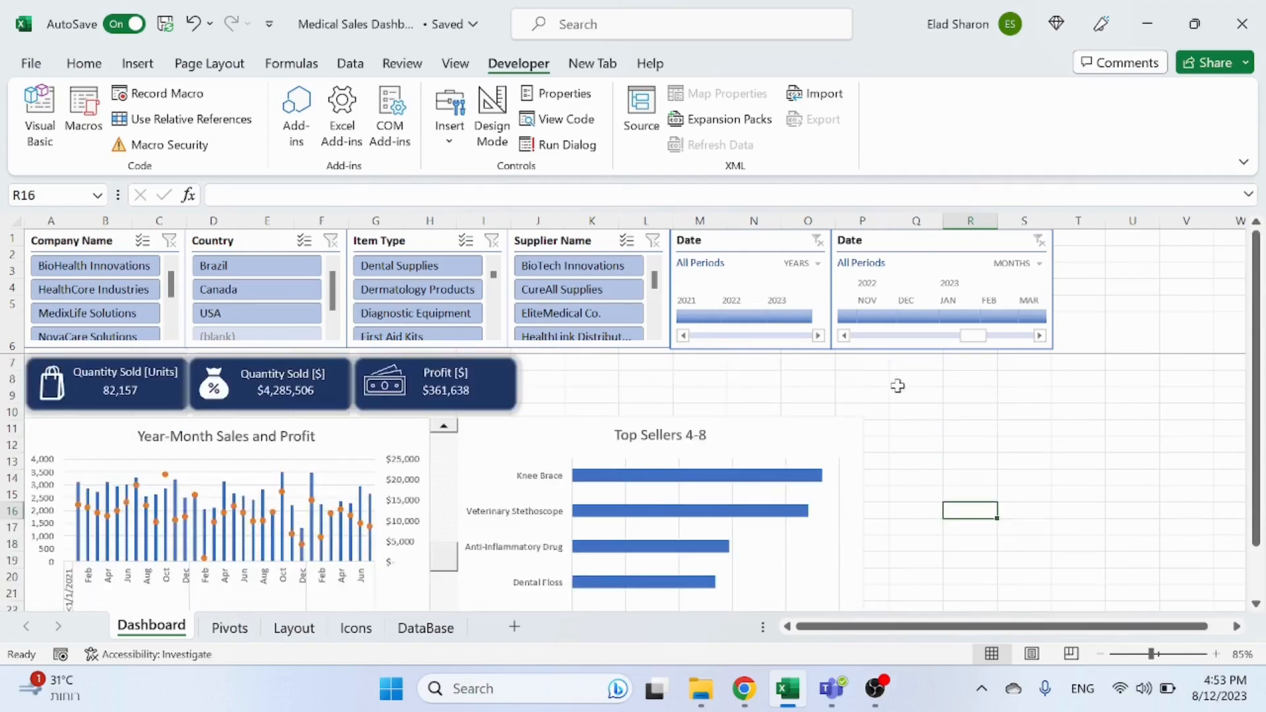
{"action": "scroll", "coordinate": [927, 356], "scroll_direction": "down", "scroll_amount": 2}
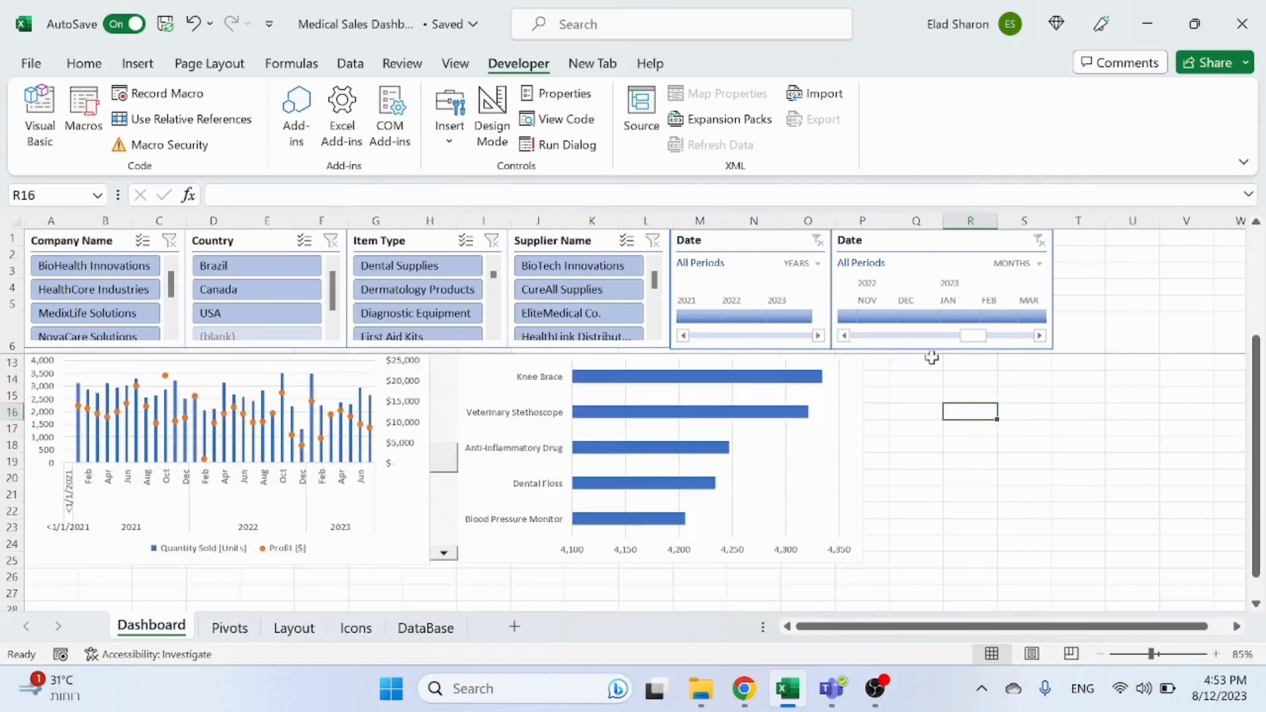
{"action": "left_click", "coordinate": [313, 635]}
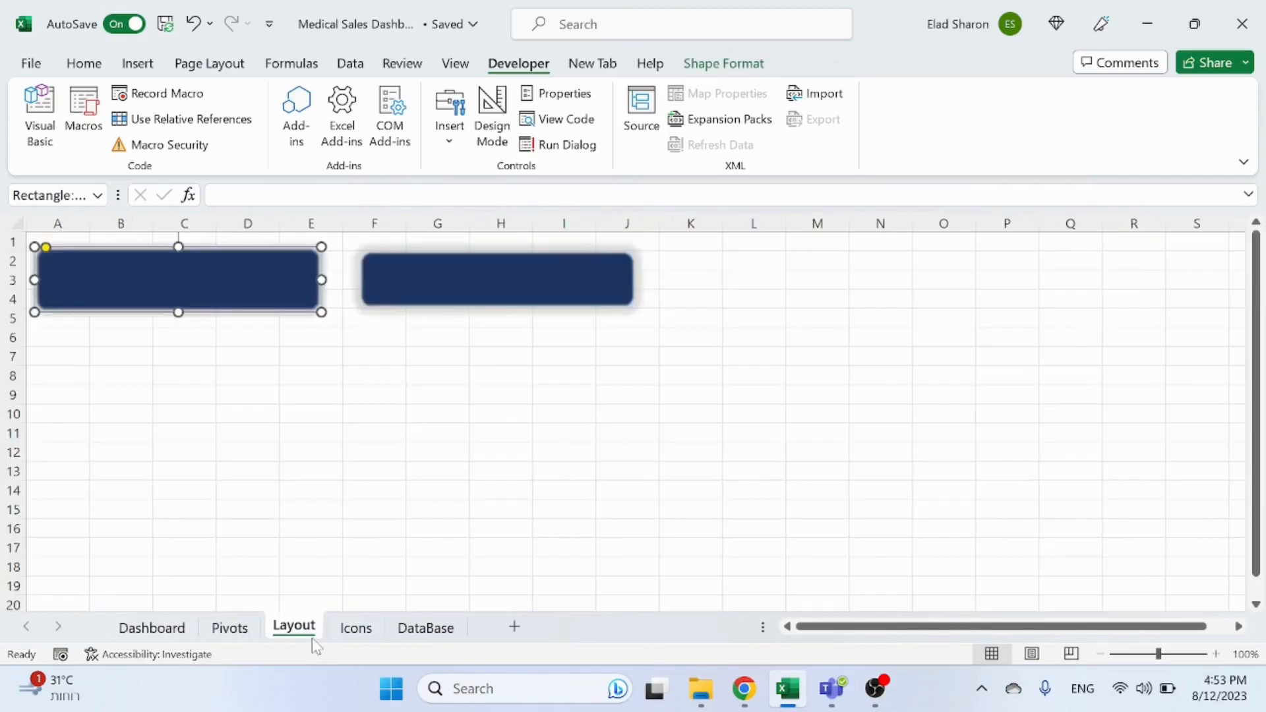
{"action": "left_click", "coordinate": [147, 626]}
Step: Set the Top Sellers chart's properties to Don't move or size with cells
{"action": "left_click", "coordinate": [848, 506]}
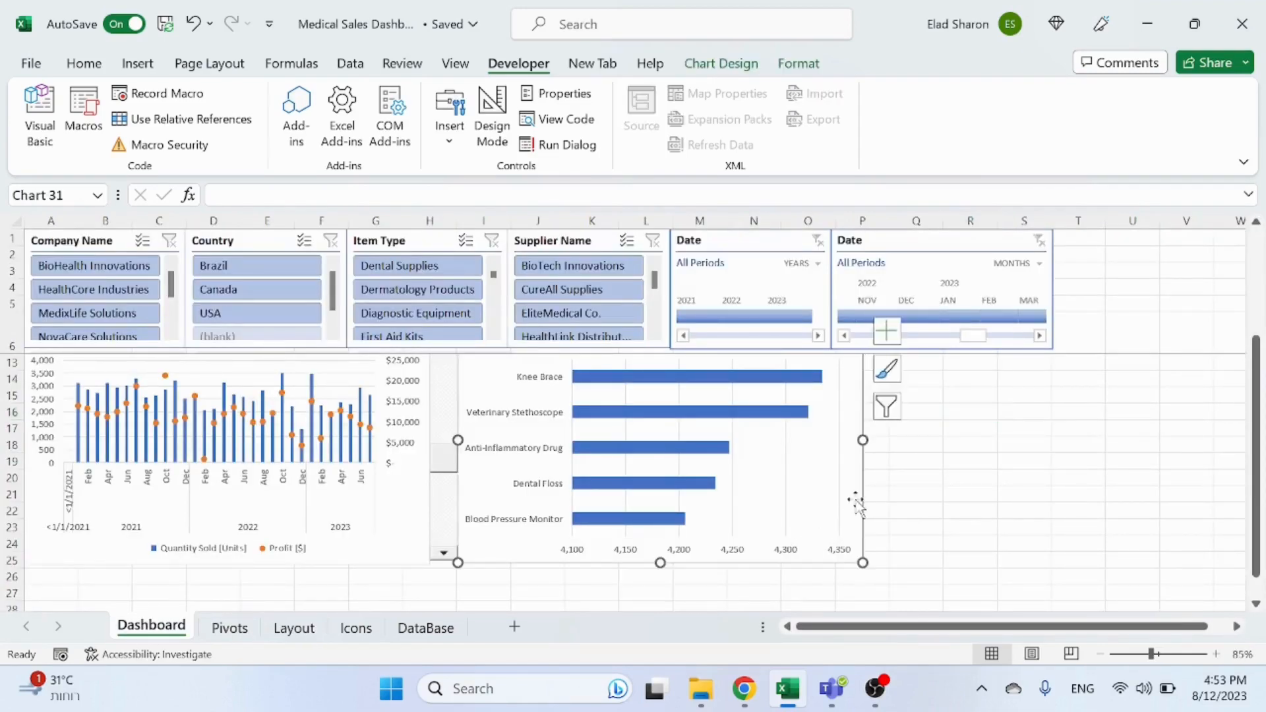
{"action": "right_click", "coordinate": [852, 500]}
{"action": "scroll", "coordinate": [920, 541], "scroll_direction": "down", "scroll_amount": 1}
{"action": "scroll", "coordinate": [920, 541], "scroll_direction": "down", "scroll_amount": 1}
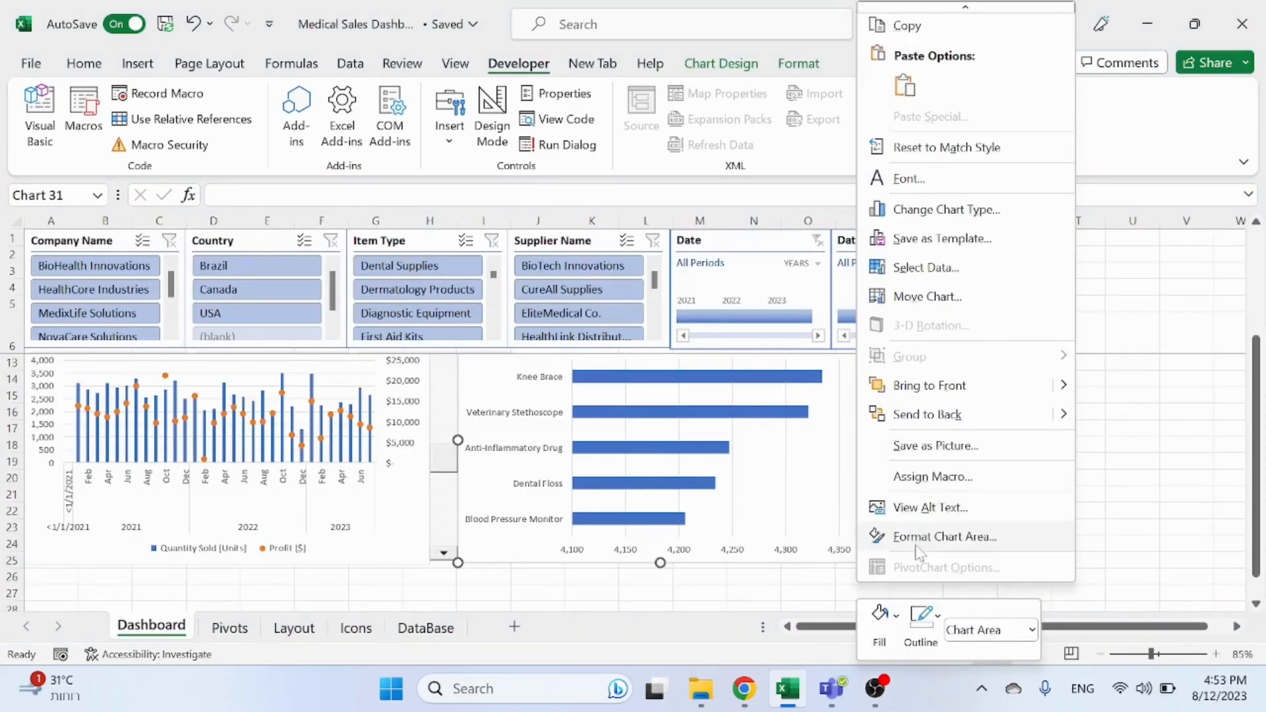
{"action": "left_click", "coordinate": [920, 536]}
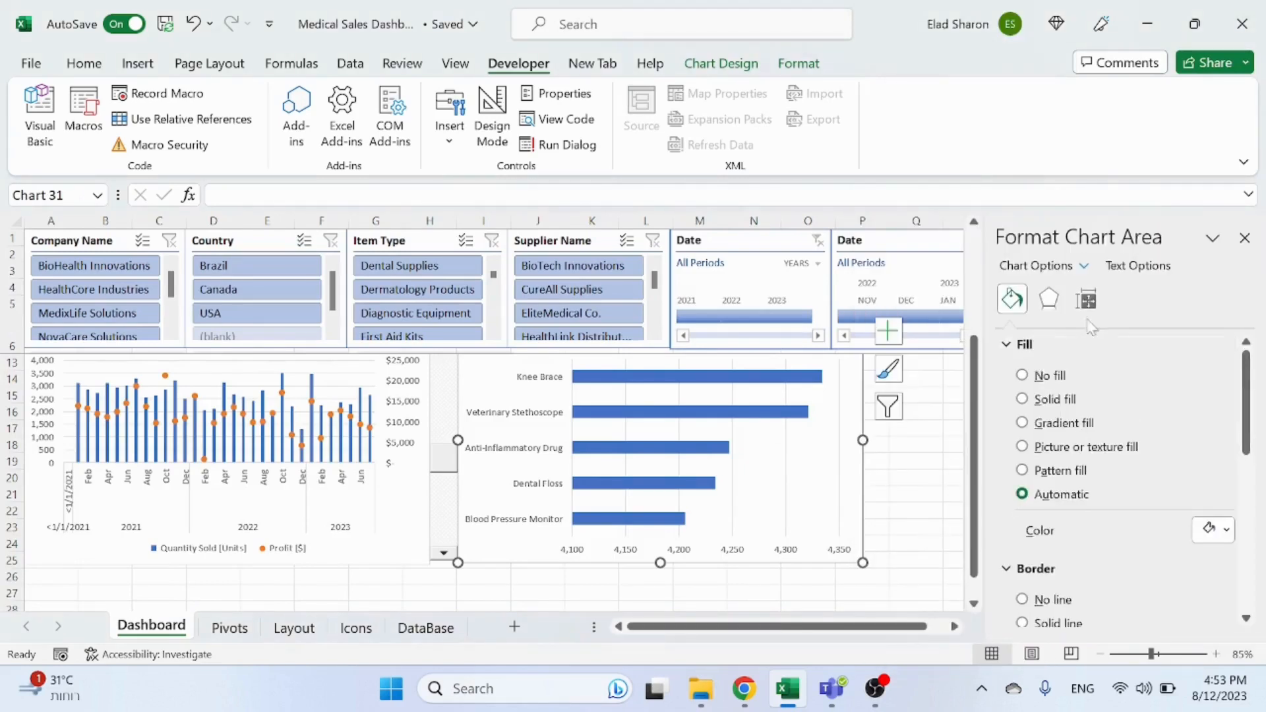
{"action": "left_click", "coordinate": [1087, 299]}
{"action": "scroll", "coordinate": [1077, 514], "scroll_direction": "down", "scroll_amount": 2}
{"action": "left_click", "coordinate": [1073, 549]}
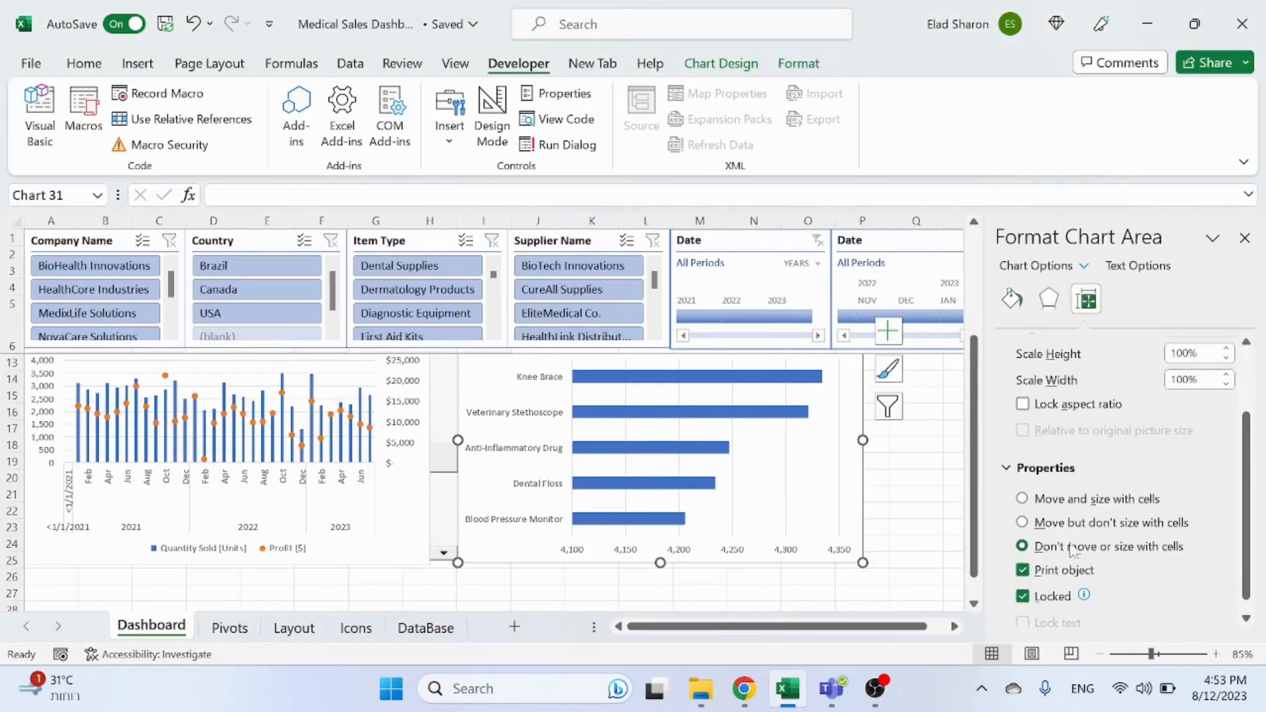
{"action": "left_click", "coordinate": [1245, 238]}
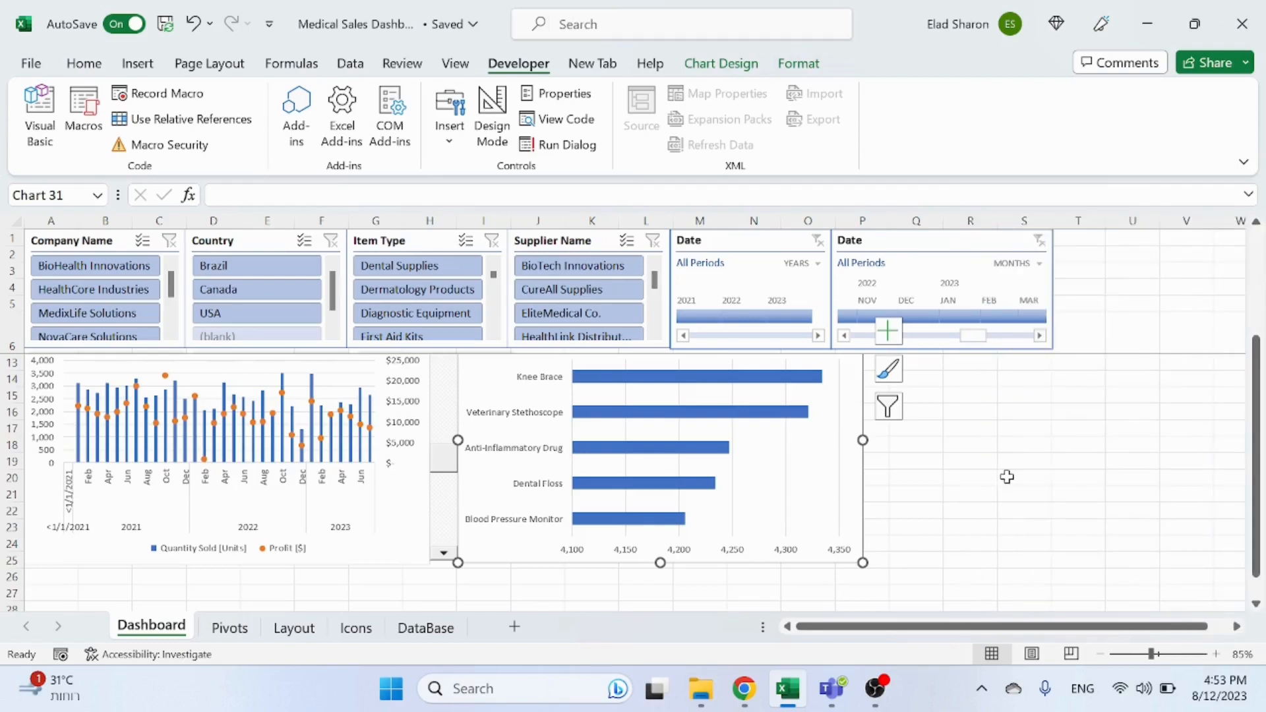
Step: Select all four slicers and both date timelines and move them right about three columns
{"action": "left_click", "coordinate": [1006, 476]}
{"action": "scroll", "coordinate": [989, 482], "scroll_direction": "up", "scroll_amount": 2}
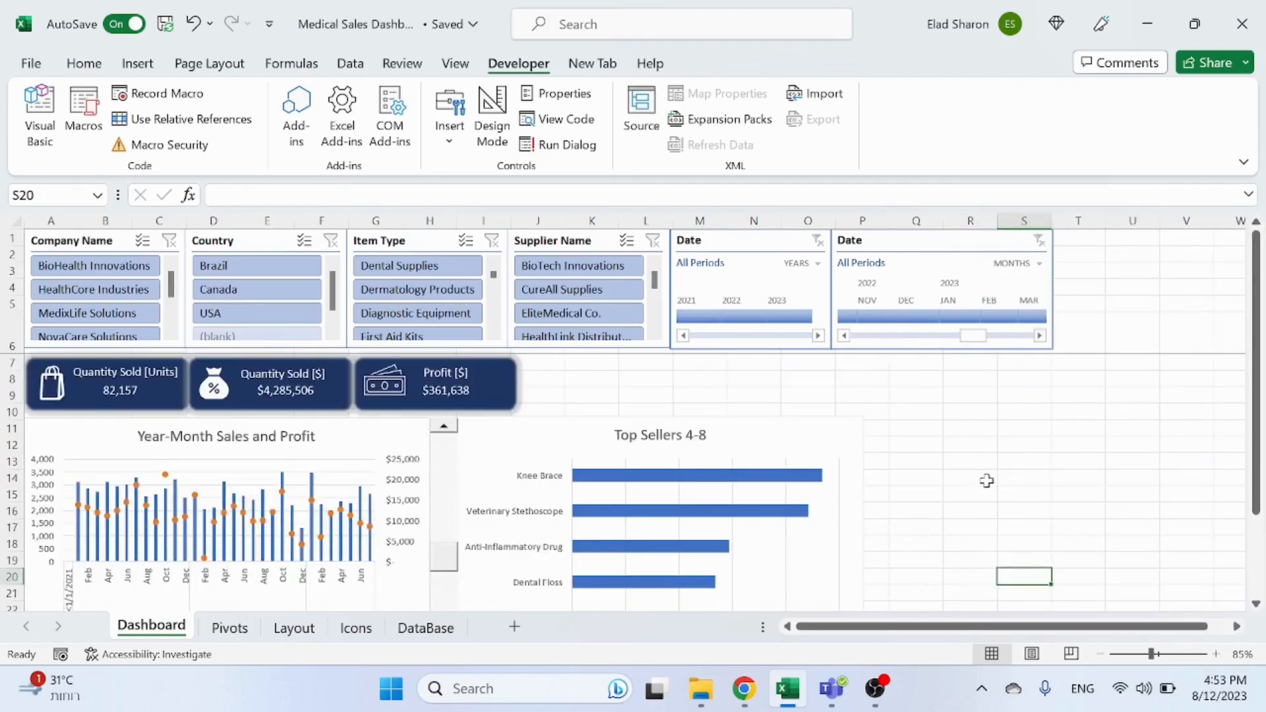
{"action": "left_click", "coordinate": [752, 379]}
{"action": "left_click", "coordinate": [93, 243]}
{"action": "left_click", "coordinate": [206, 242], "text": "ctrl"}
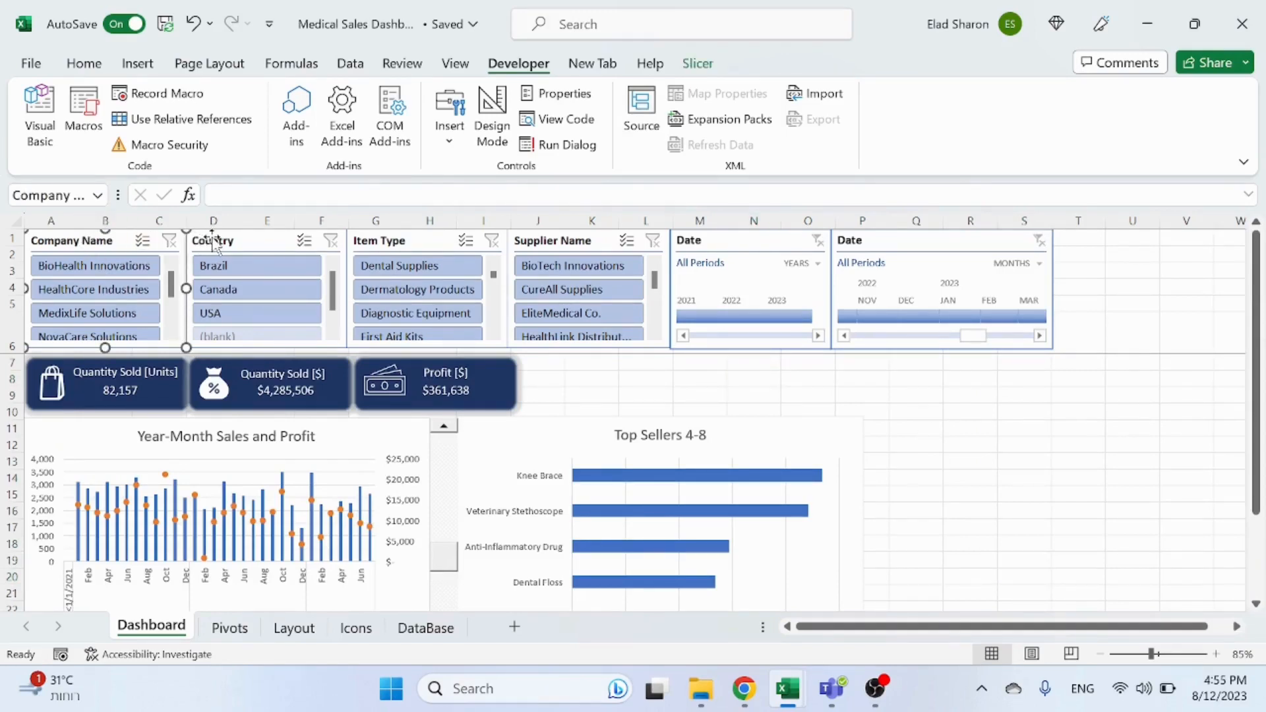
{"action": "left_click", "coordinate": [480, 254], "text": "ctrl"}
{"action": "left_click", "coordinate": [553, 243], "text": "ctrl"}
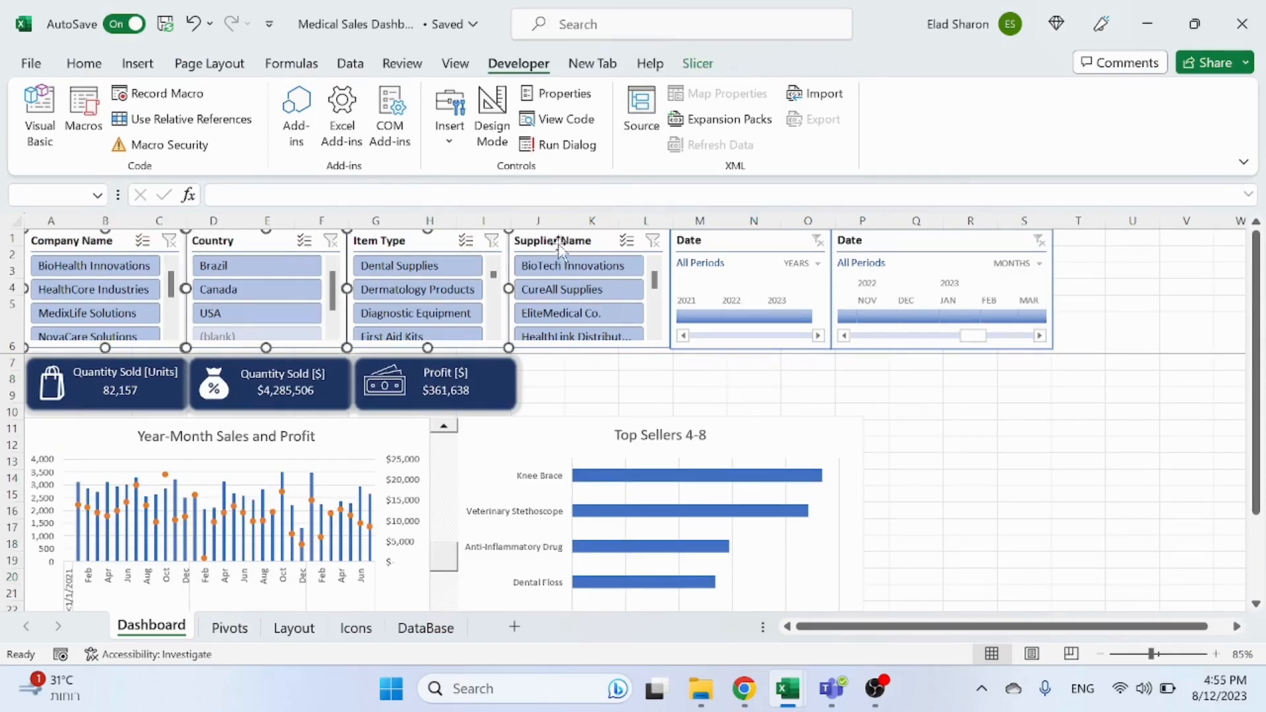
{"action": "left_click", "coordinate": [702, 244], "text": "ctrl"}
{"action": "left_click", "coordinate": [938, 244], "text": "ctrl"}
{"action": "left_click_drag", "start_coordinate": [423, 234], "coordinate": [594, 246]}
{"action": "left_click", "coordinate": [1007, 428]}
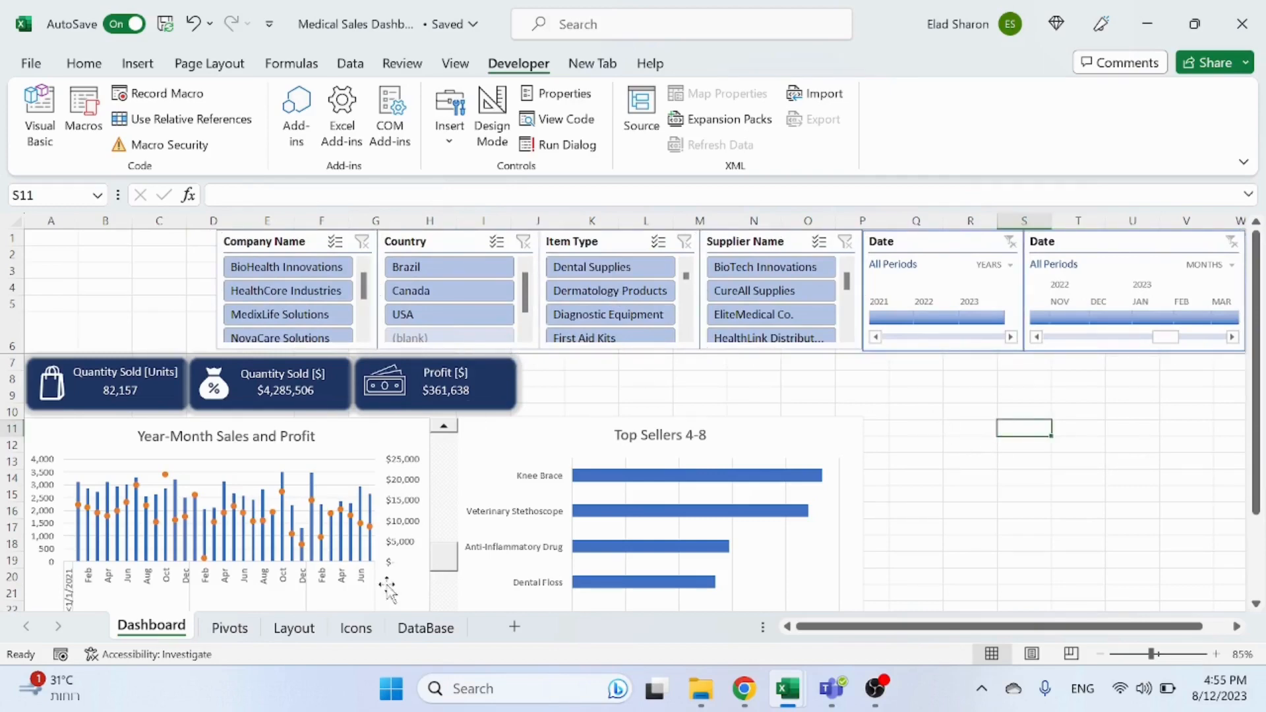
Step: Cut the dark blue rounded rectangle from the Layout sheet and paste it onto the Dashboard
{"action": "left_click", "coordinate": [294, 628]}
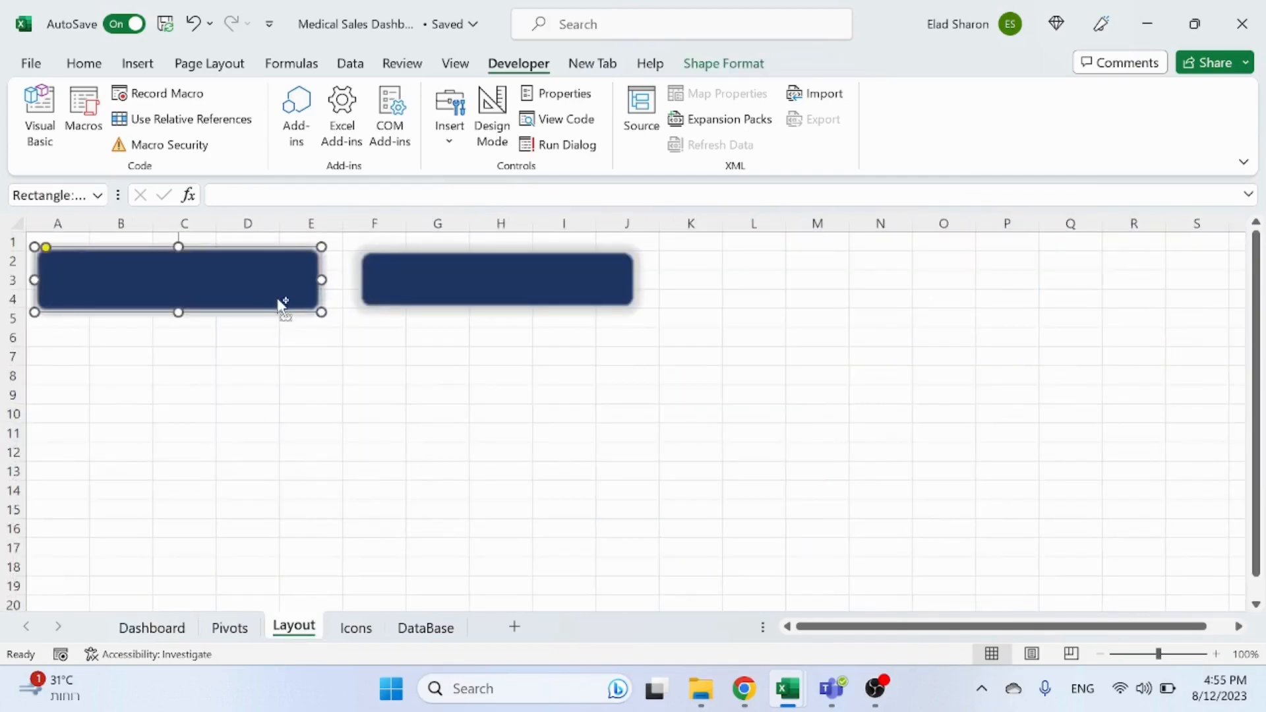
{"action": "key", "text": "ctrl+x"}
{"action": "left_click", "coordinate": [151, 628]}
{"action": "key", "text": "ctrl+v"}
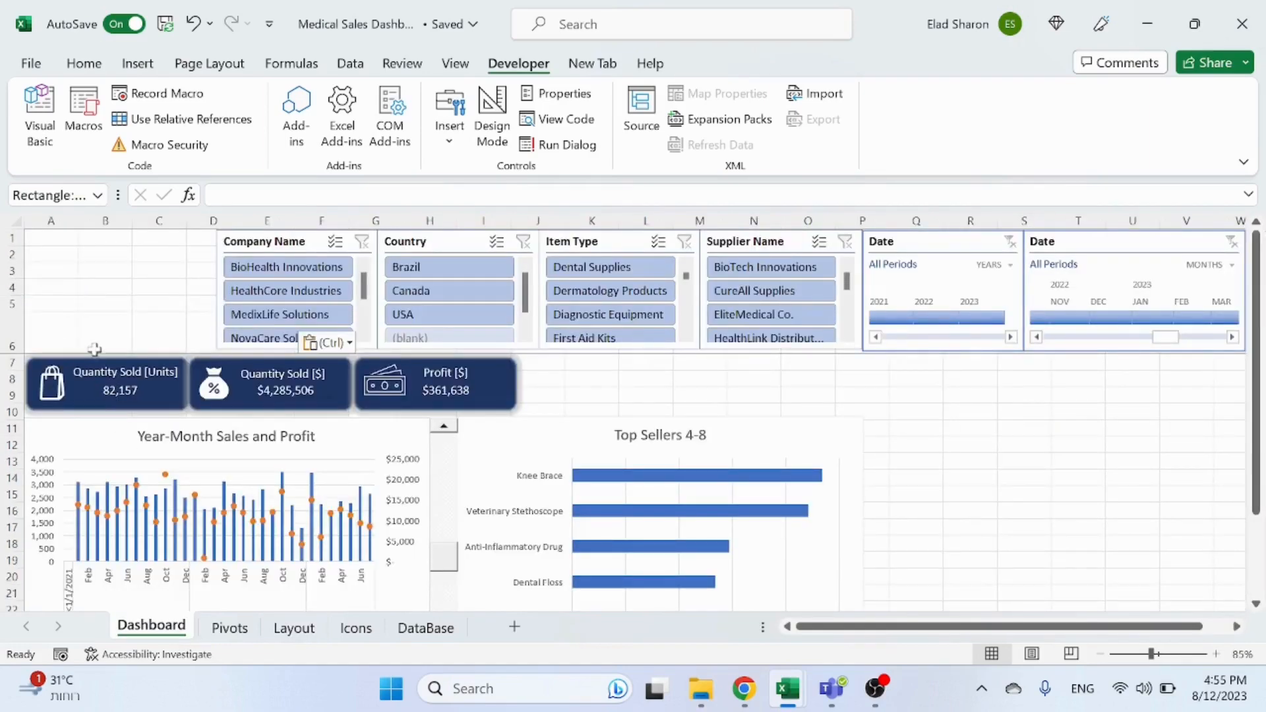
Step: Move the dark blue rounded rectangle to the sheet's top-left corner and resize it to fill the space above the KPI cards
{"action": "left_click_drag", "start_coordinate": [132, 291], "coordinate": [124, 254]}
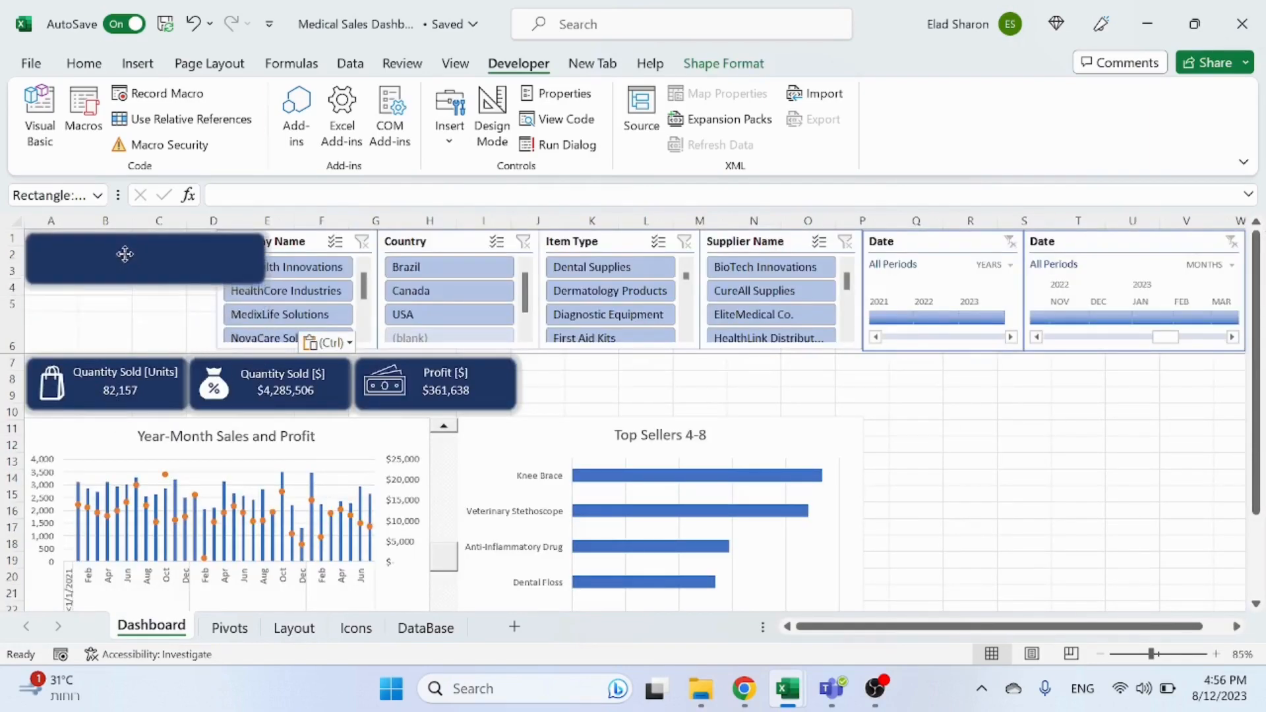
{"action": "left_click_drag", "start_coordinate": [264, 284], "coordinate": [215, 350]}
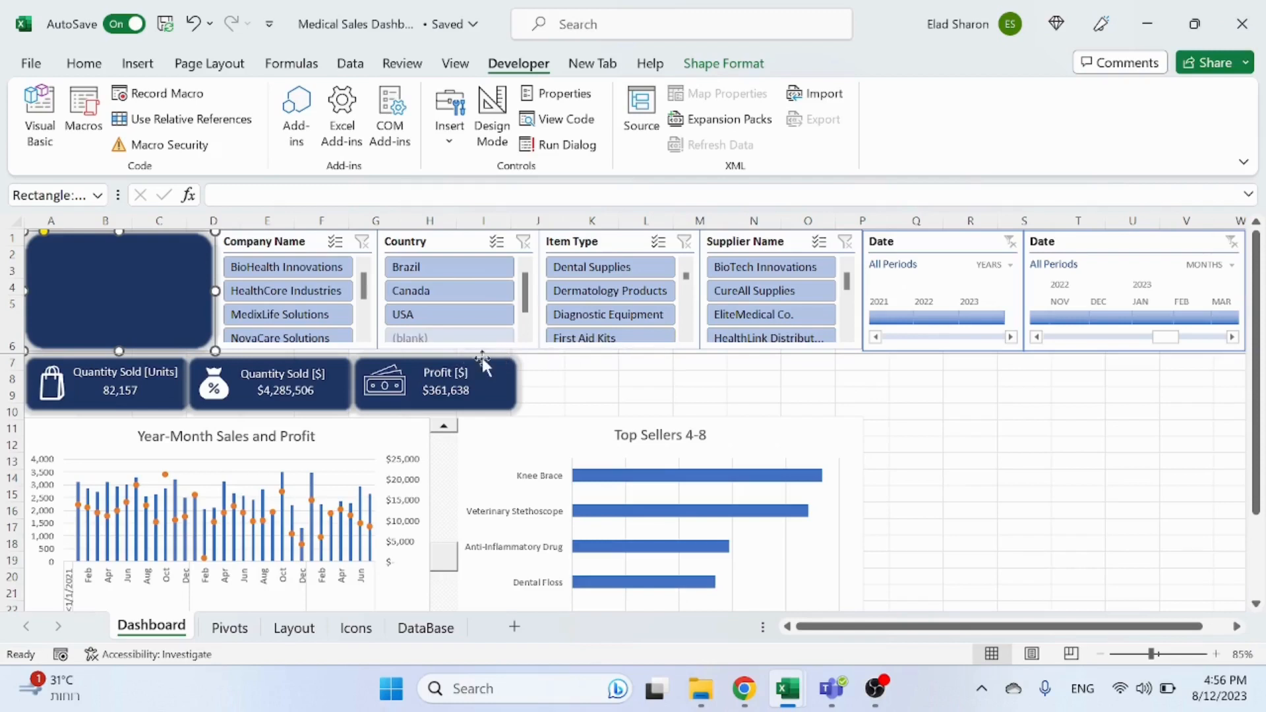
{"action": "left_click", "coordinate": [449, 374]}
{"action": "left_click", "coordinate": [449, 374]}
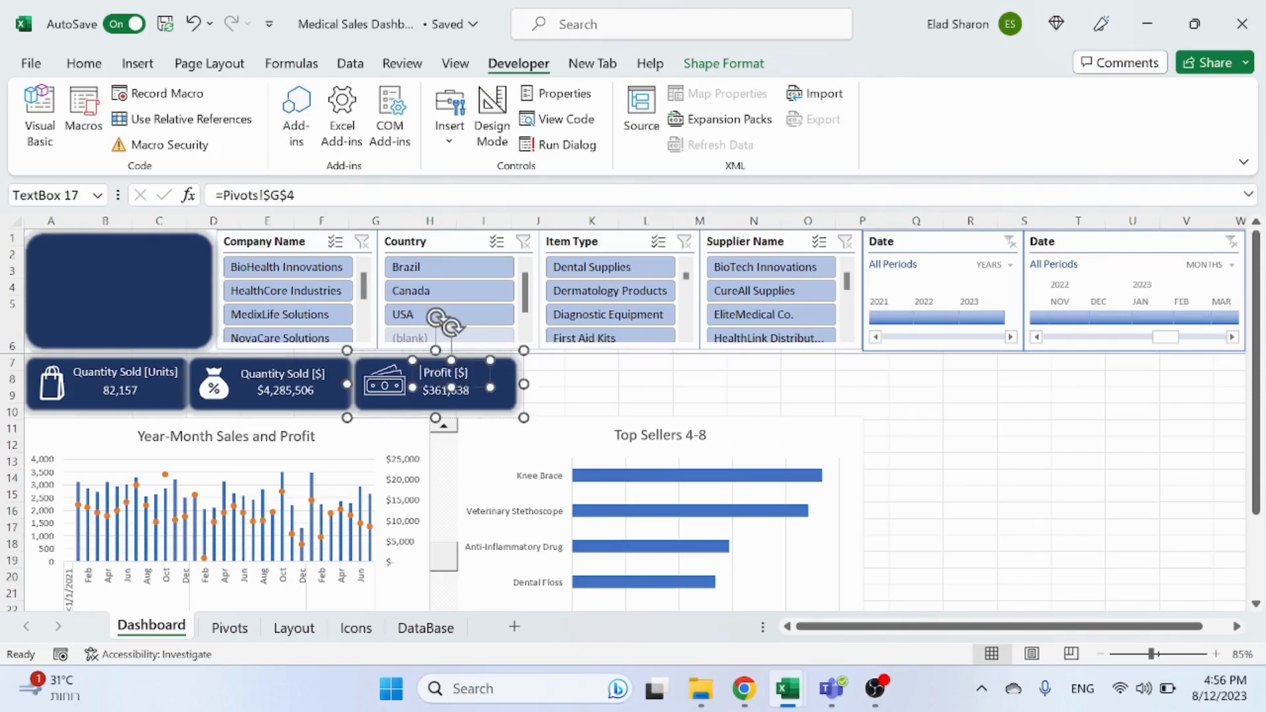
{"action": "left_click", "coordinate": [742, 378]}
{"action": "key", "text": "ctrl+v"}
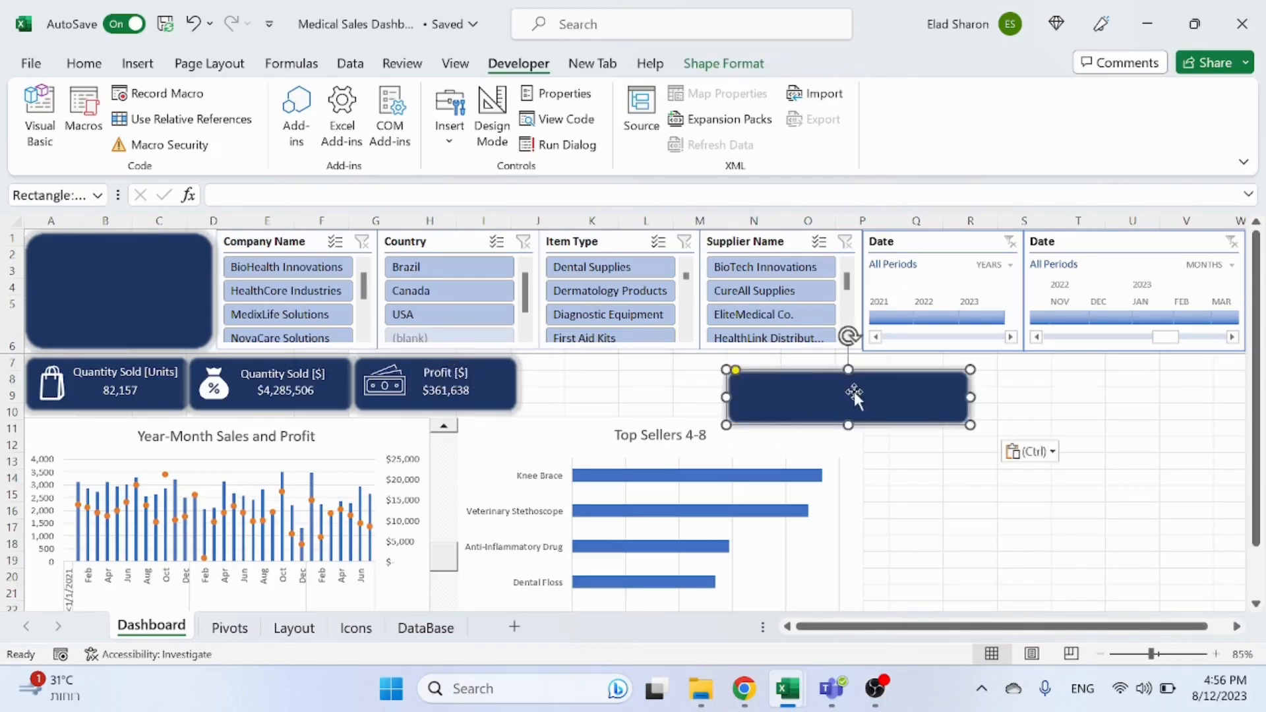
{"action": "key", "text": "ctrl+z"}
Step: Paste a copy of the Profit KPI card into the empty cells beside the slicers
{"action": "left_click", "coordinate": [481, 382]}
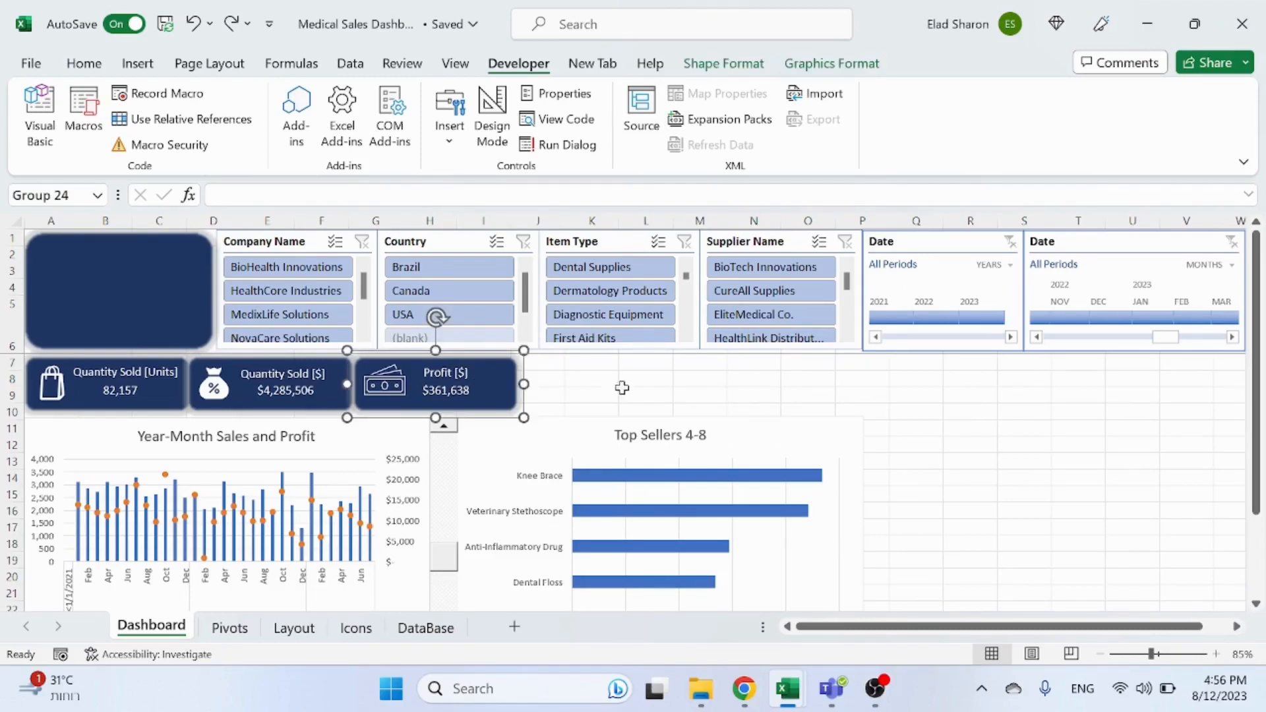
{"action": "left_click", "coordinate": [970, 378]}
{"action": "key", "text": "ctrl+v"}
{"action": "right_click", "coordinate": [986, 427]}
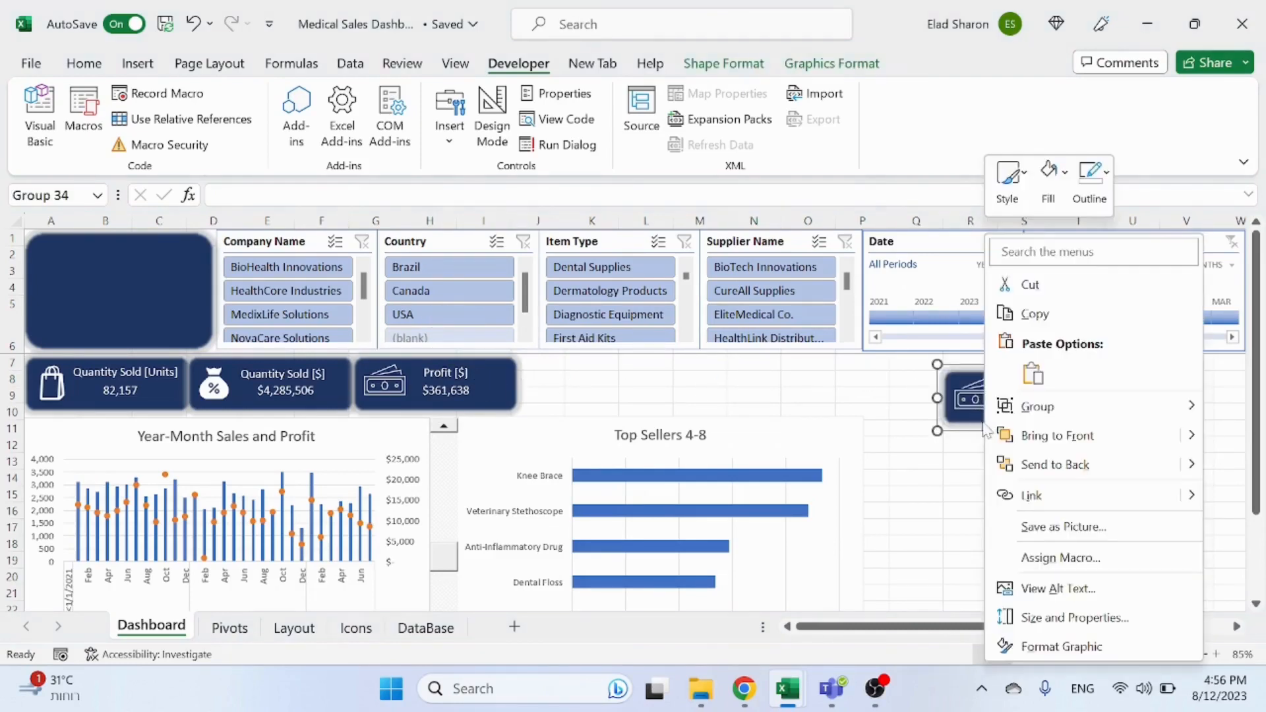
{"action": "mouse_move", "coordinate": [1051, 417]}
{"action": "left_click", "coordinate": [951, 466]}
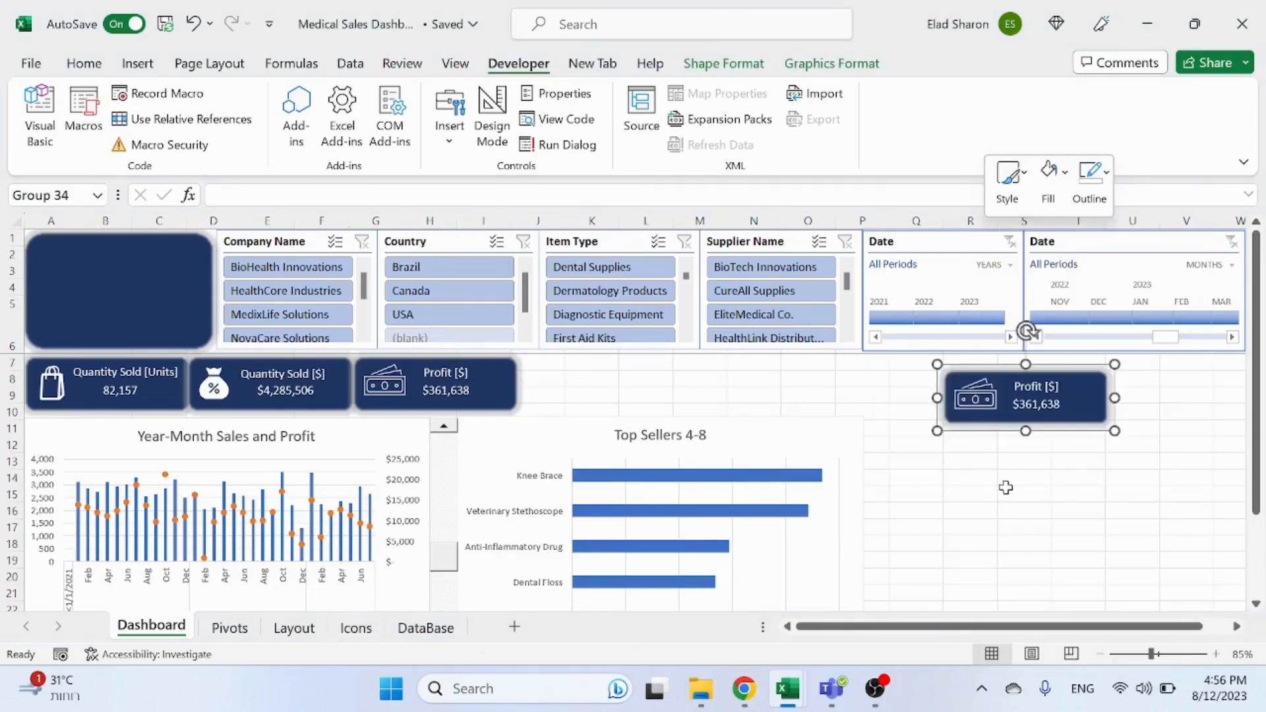
Step: Copy the pasted card's Profit text box and move the copy into the dark blue rectangle
{"action": "left_click", "coordinate": [1005, 488]}
{"action": "left_click", "coordinate": [1035, 399]}
{"action": "key", "text": "ctrl+c"}
{"action": "left_click", "coordinate": [969, 460]}
{"action": "key", "text": "ctrl+v"}
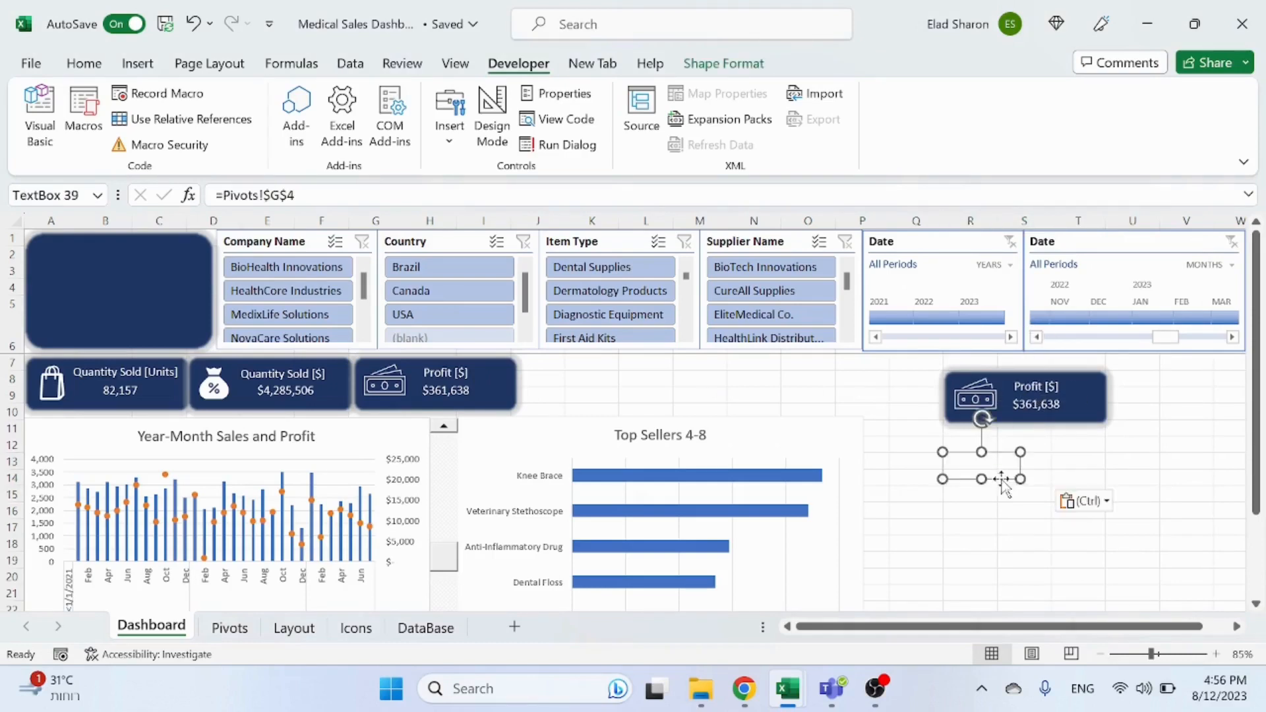
{"action": "left_click_drag", "start_coordinate": [1007, 483], "coordinate": [135, 285]}
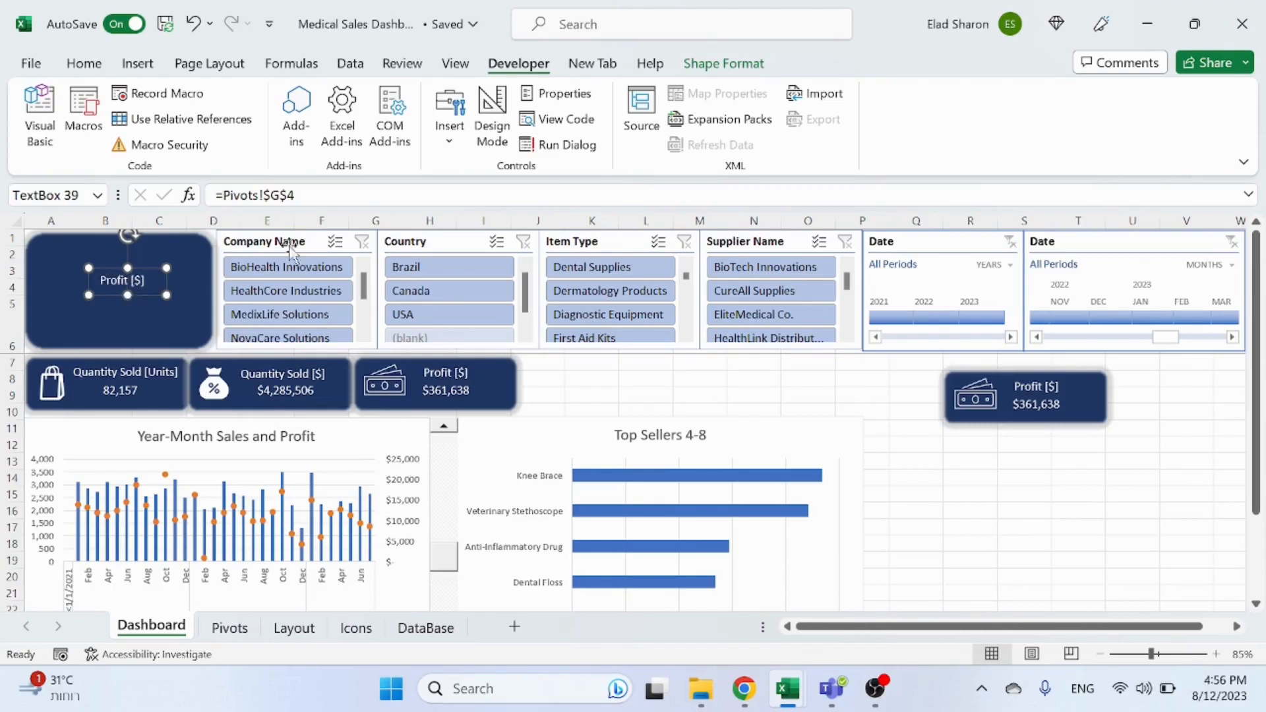
Step: Try to link the text box to the formula ="Sales Dashboard" instead of its Pivots cell reference
{"action": "left_click_drag", "start_coordinate": [304, 196], "coordinate": [214, 196]}
{"action": "key", "text": "BackSpace"}
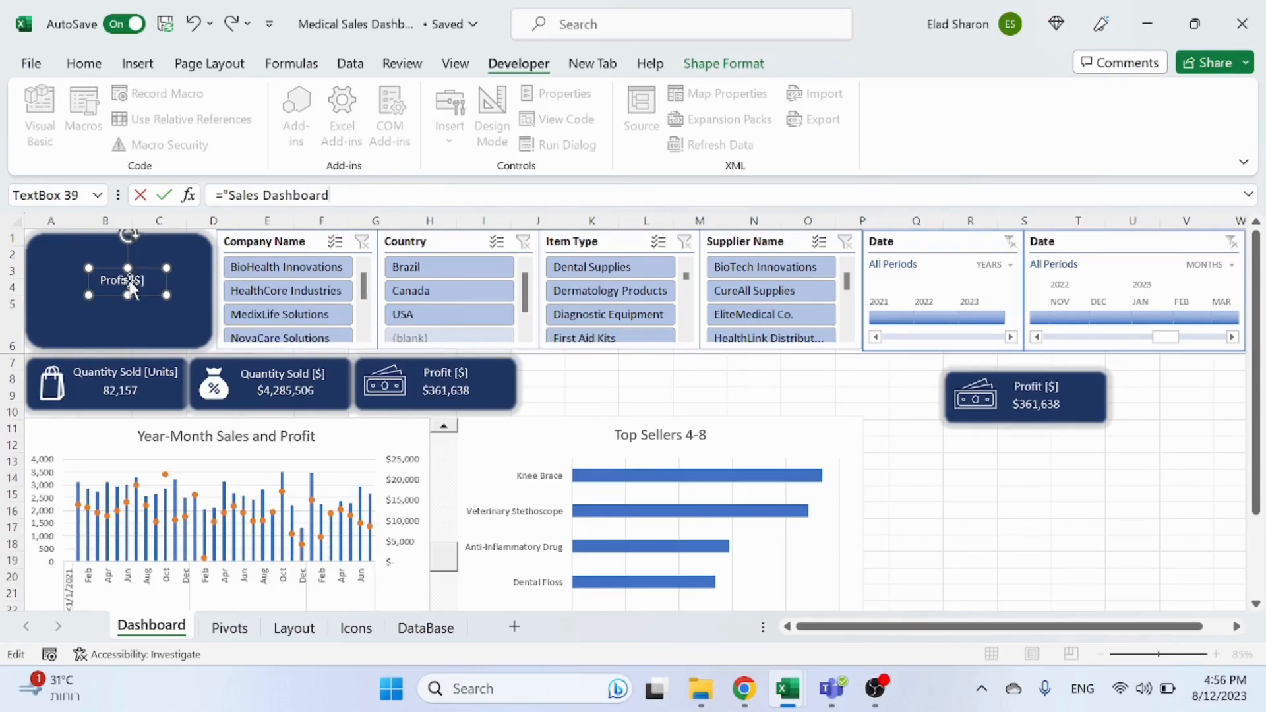
{"action": "left_click", "coordinate": [983, 504]}
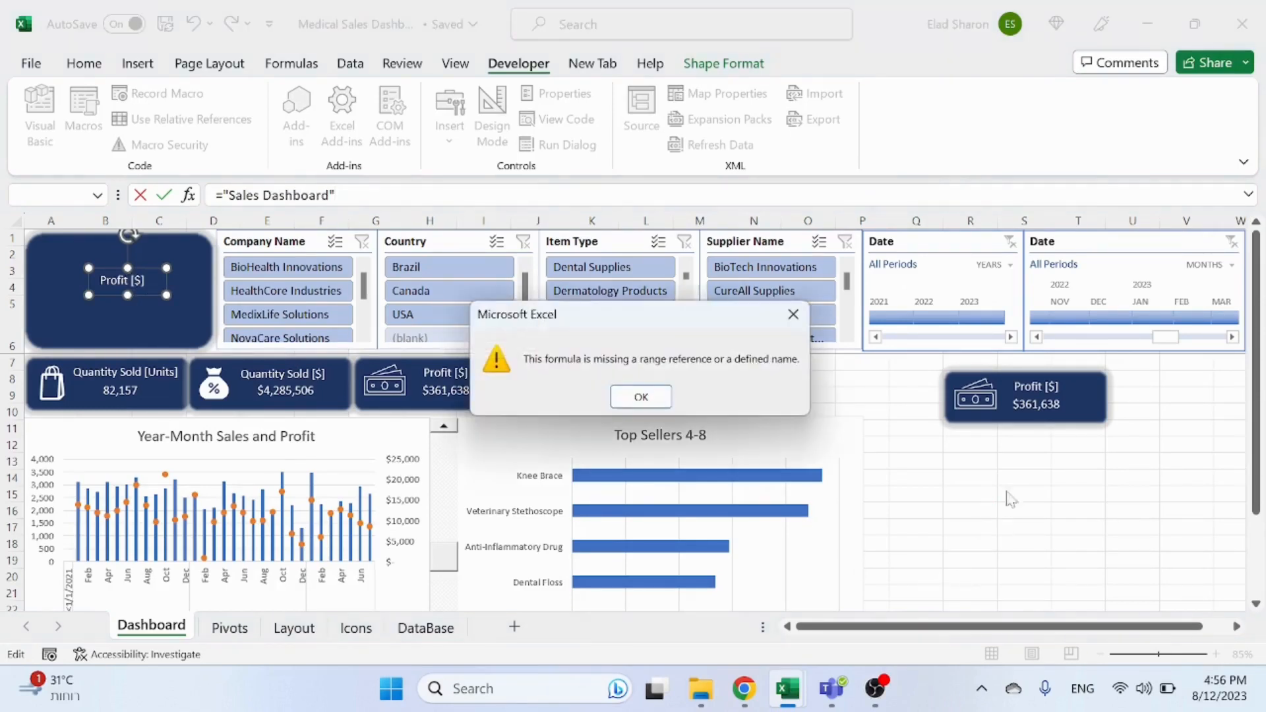
{"action": "left_click", "coordinate": [641, 396]}
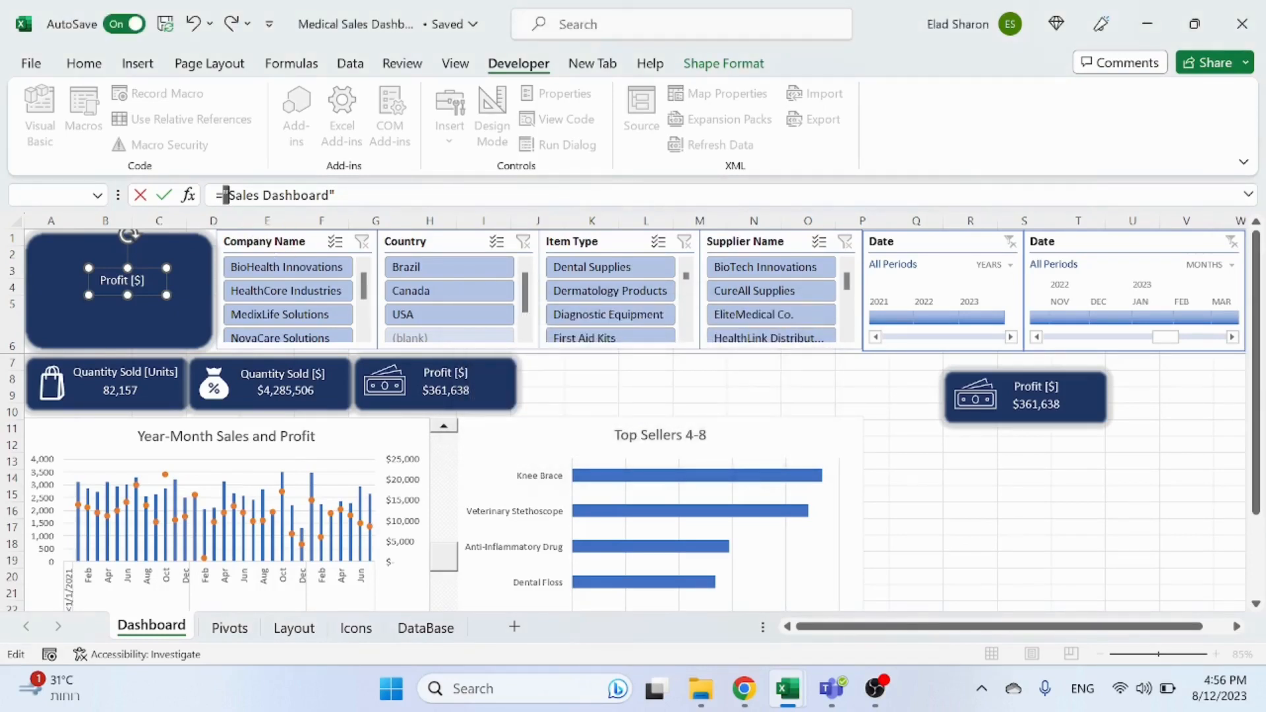
{"action": "key", "text": "BackSpace"}
{"action": "left_click", "coordinate": [386, 200]}
{"action": "key", "text": "BackSpace"}
{"action": "key", "text": "Return"}
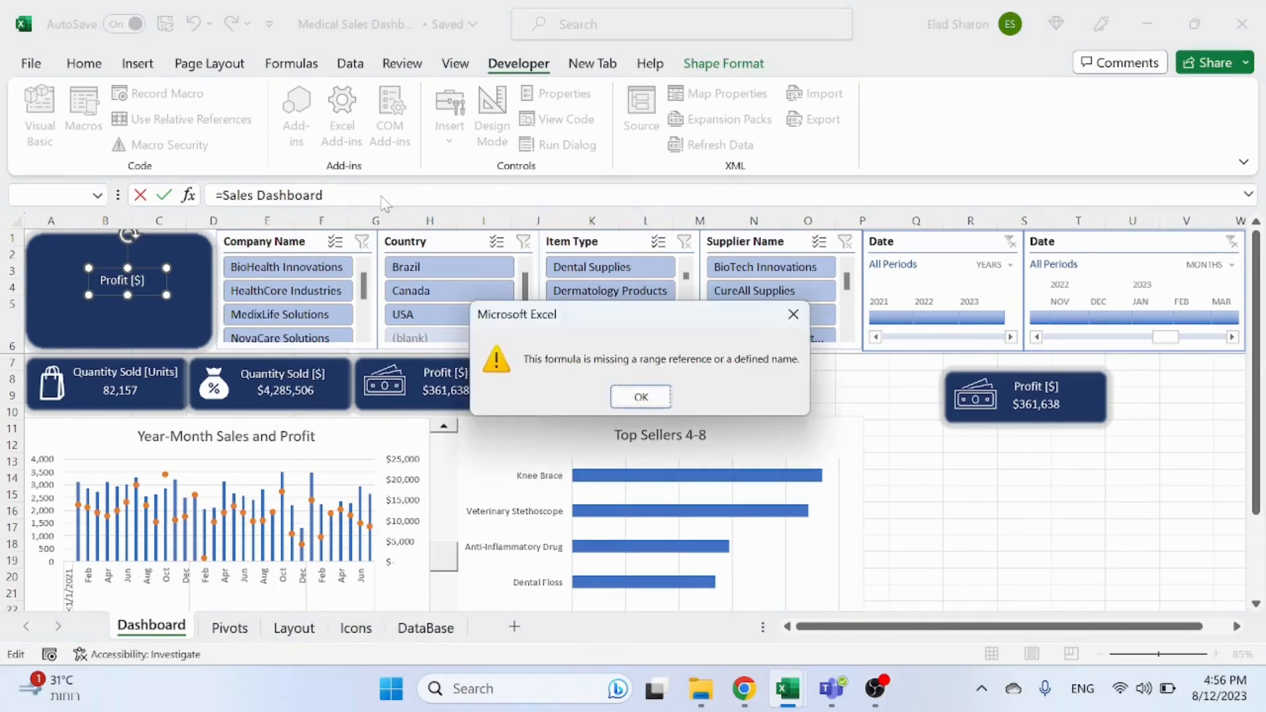
{"action": "key", "text": "Escape"}
{"action": "key", "text": "Escape"}
Step: Try to replace the text box's content with Sales Dashboard
{"action": "left_click", "coordinate": [119, 278]}
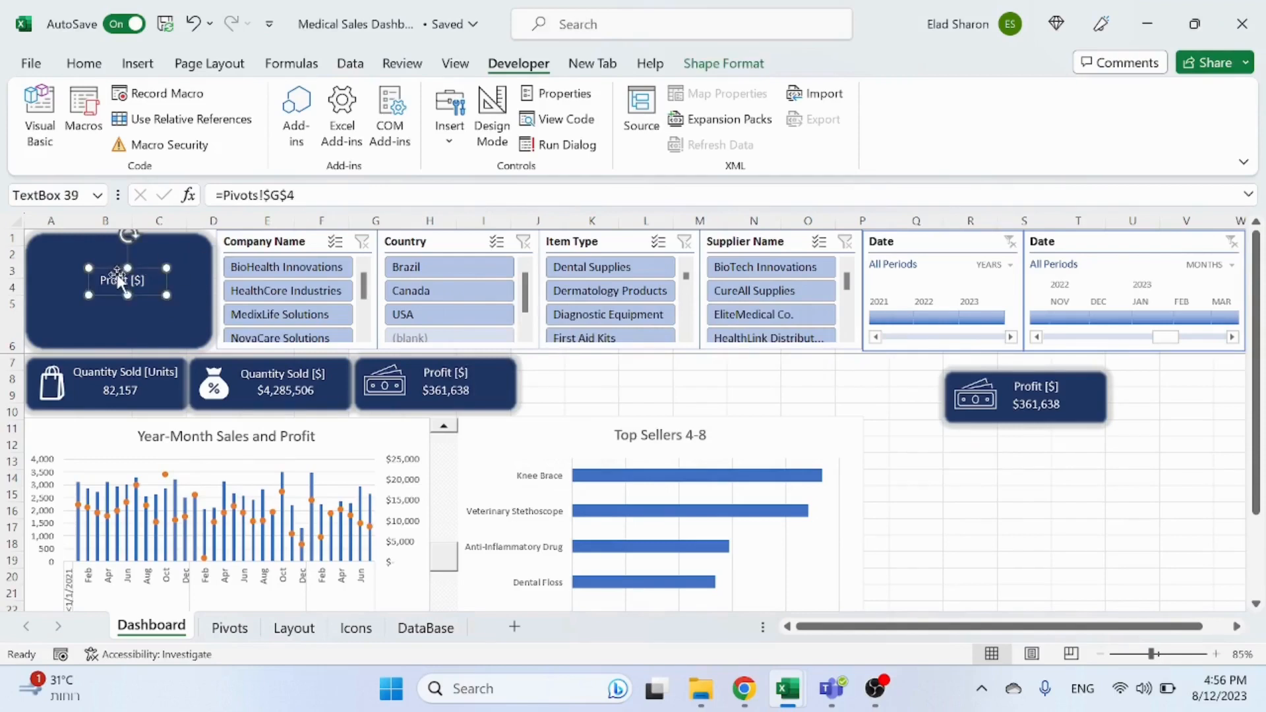
{"action": "type", "text": "s Dashboard"}
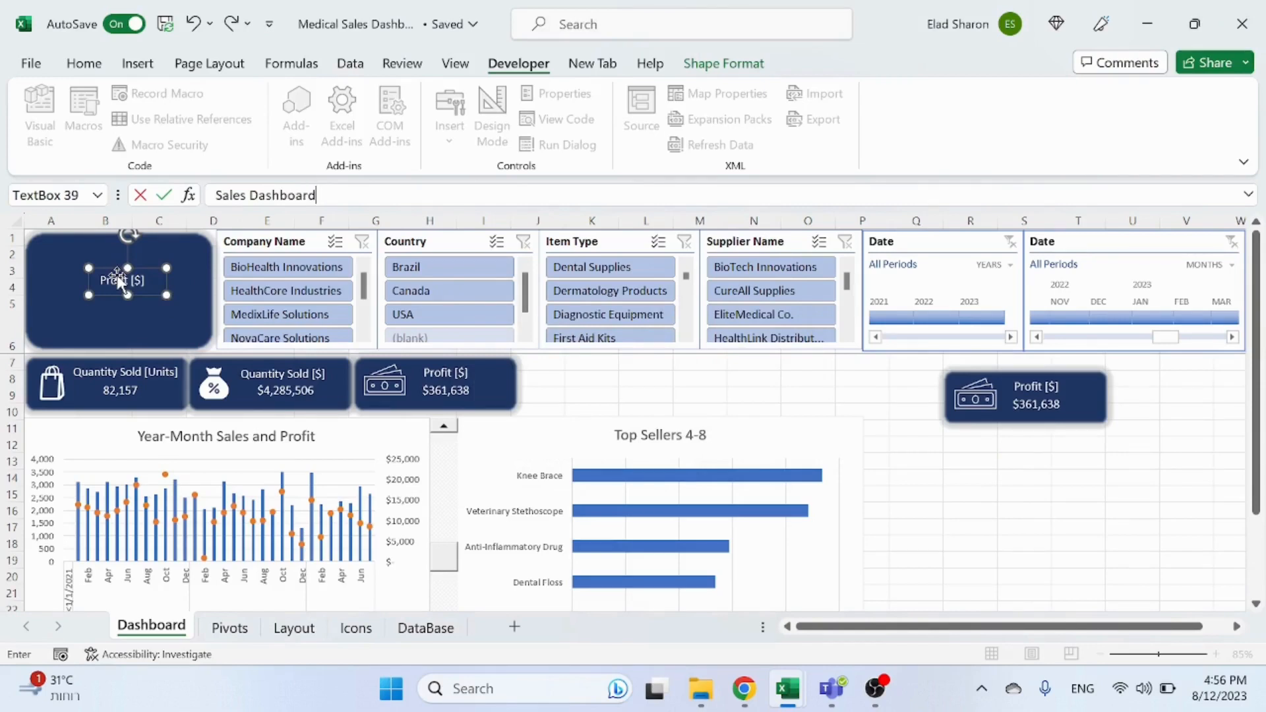
{"action": "key", "text": "Return"}
{"action": "key", "text": "Escape"}
{"action": "key", "text": "Escape"}
{"action": "key", "text": "Escape"}
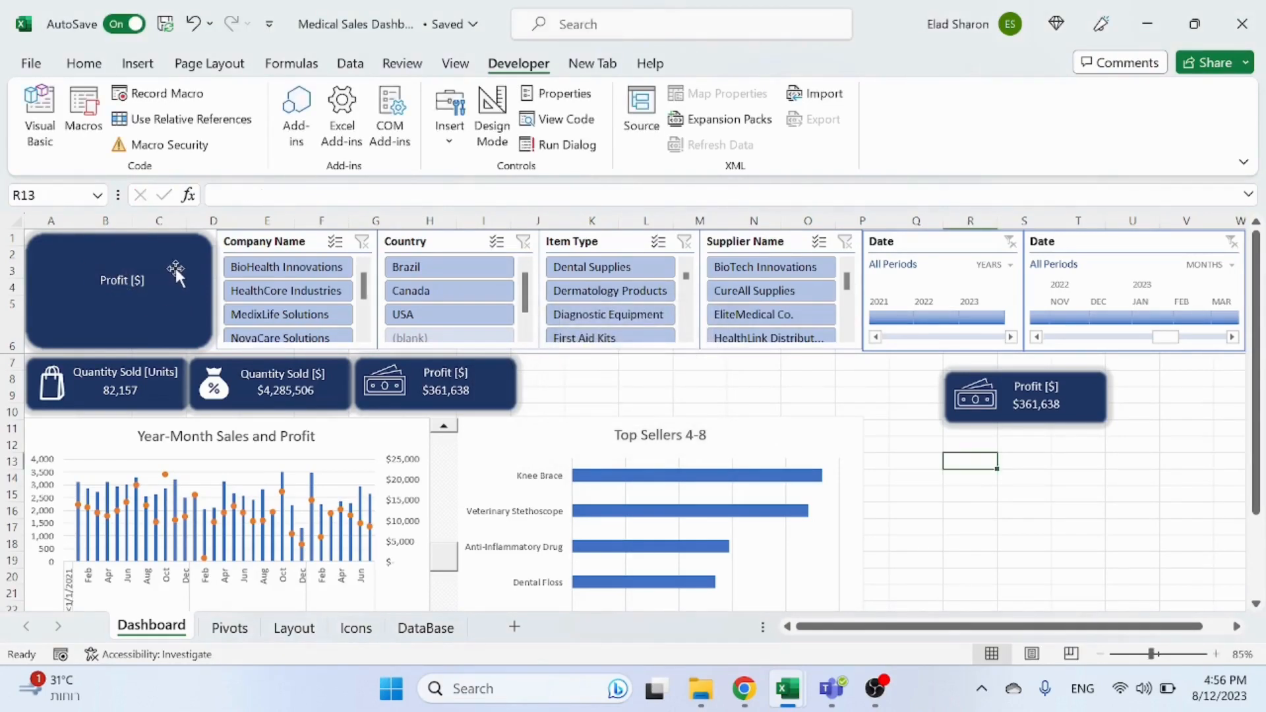
Step: Delete the copied text box from the rectangle and the copied Profit card's pieces
{"action": "left_click", "coordinate": [114, 279]}
{"action": "key", "text": "Delete"}
{"action": "left_click", "coordinate": [1082, 389]}
{"action": "key", "text": "Delete"}
{"action": "left_click", "coordinate": [1083, 397]}
{"action": "key", "text": "Delete"}
{"action": "left_click", "coordinate": [1039, 404]}
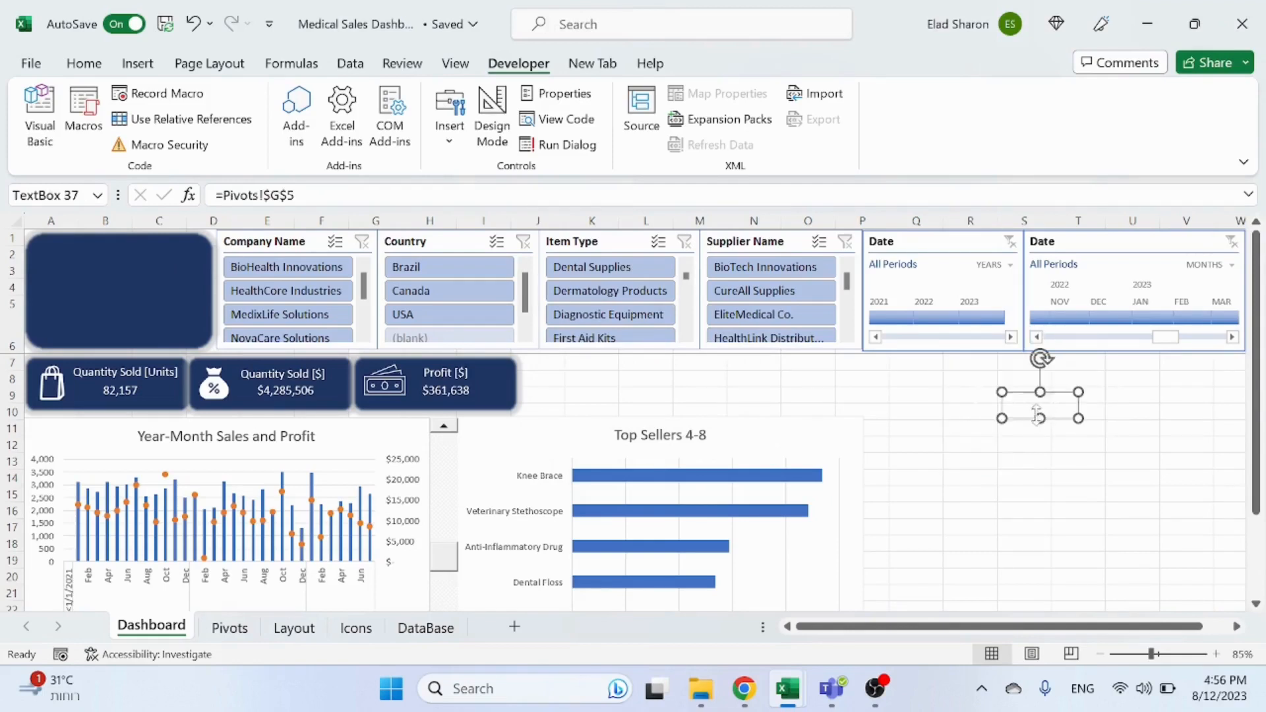
{"action": "left_click", "coordinate": [975, 401]}
{"action": "left_click", "coordinate": [1039, 403]}
{"action": "key", "text": "Delete"}
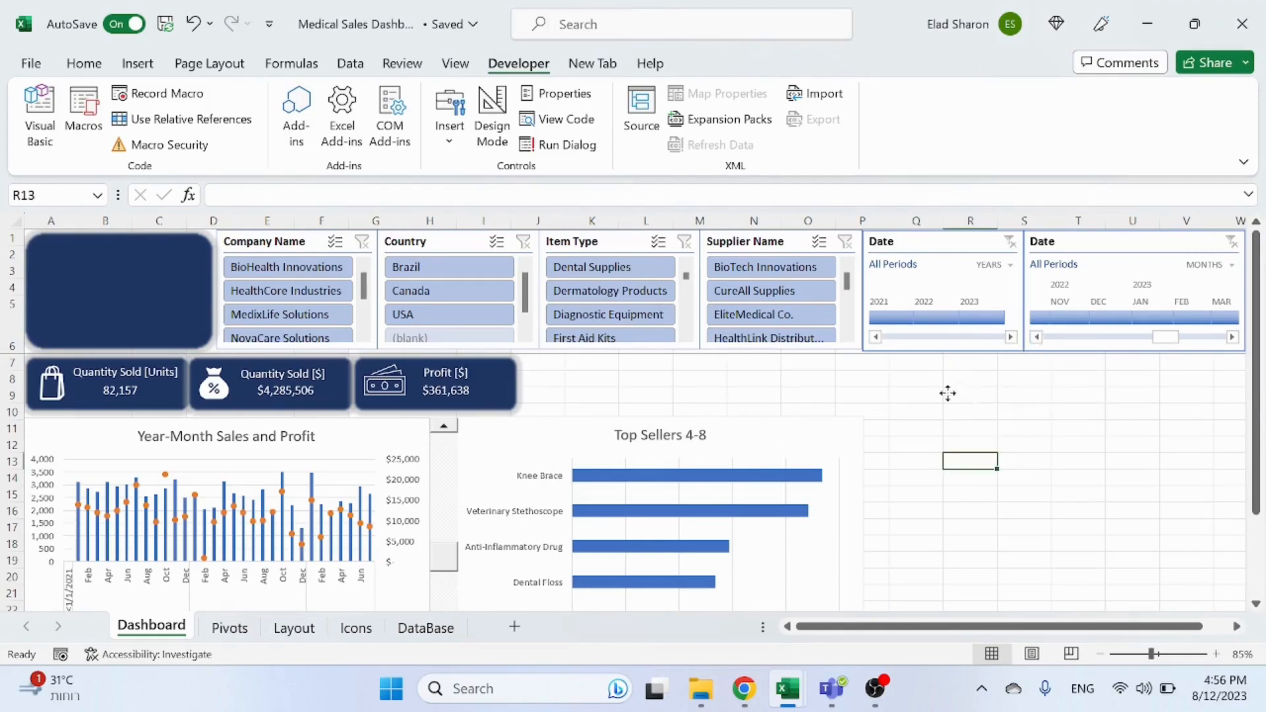
{"action": "left_click", "coordinate": [1024, 395]}
{"action": "left_click", "coordinate": [964, 395]}
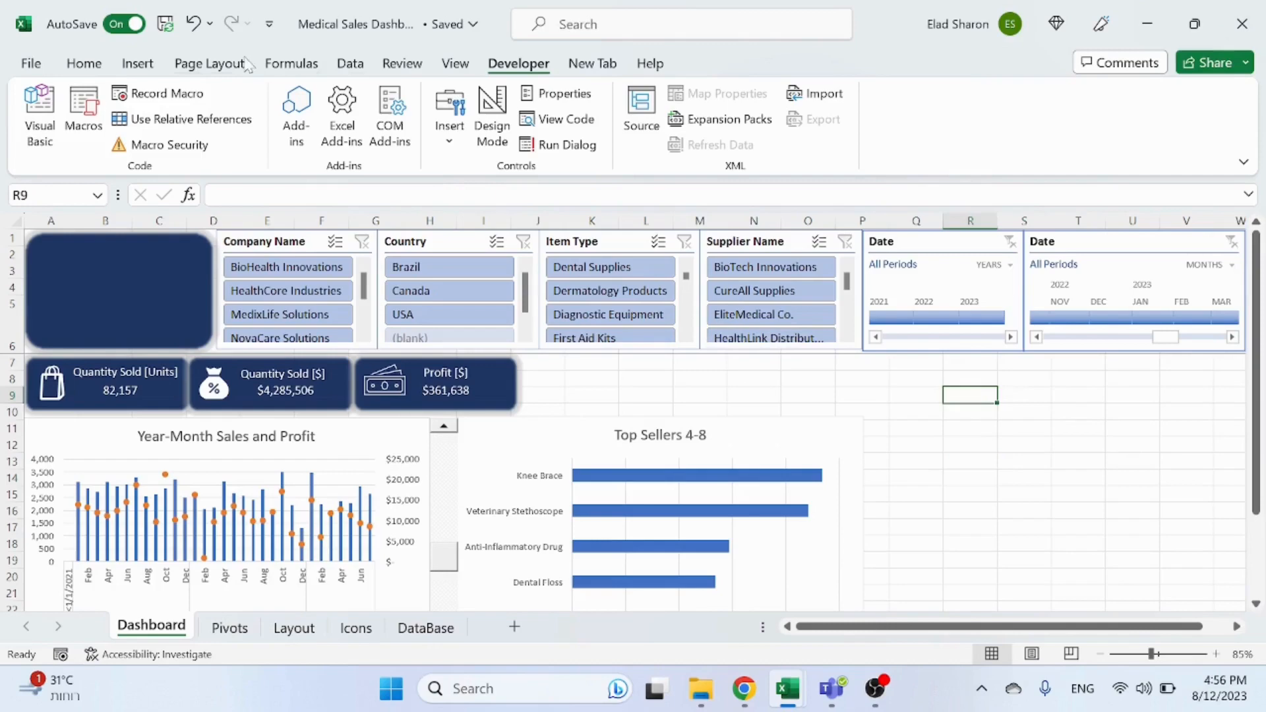
Step: Draw a new text box inside the dark blue rectangle and enter Sales Dashboard
{"action": "left_click", "coordinate": [138, 63]}
{"action": "left_click", "coordinate": [269, 149]}
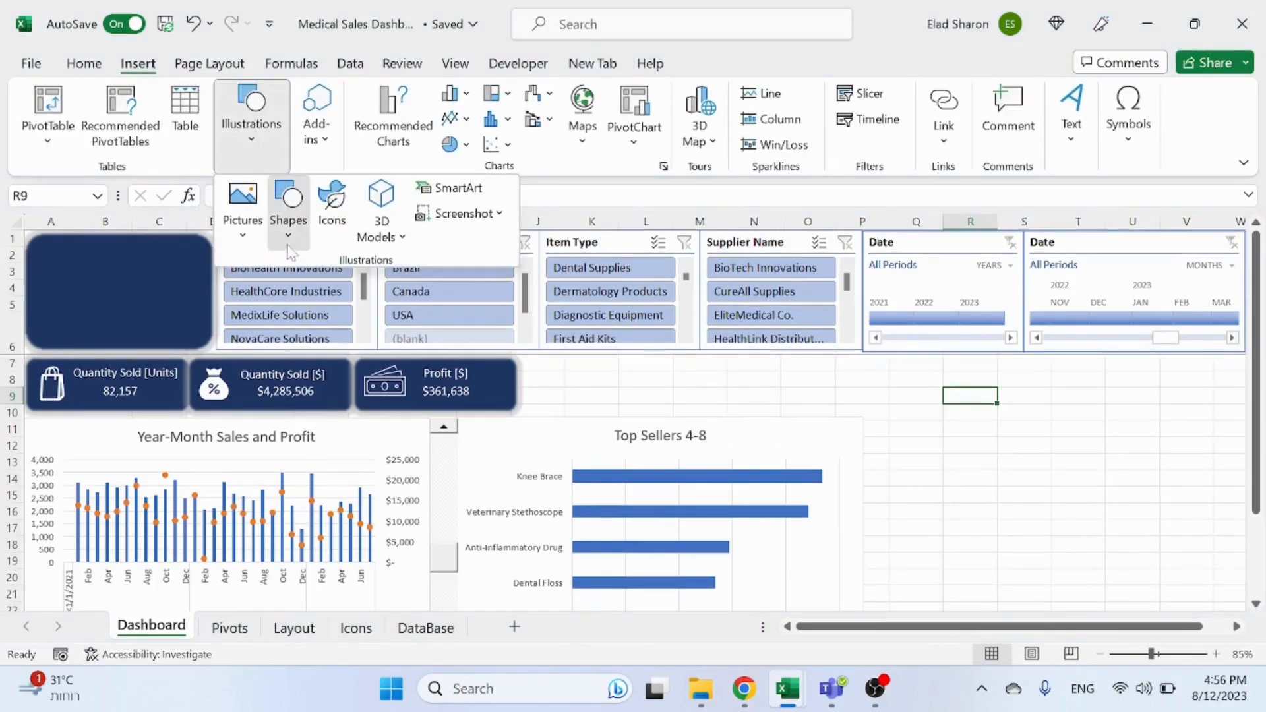
{"action": "left_click", "coordinate": [290, 231]}
{"action": "left_click", "coordinate": [279, 291]}
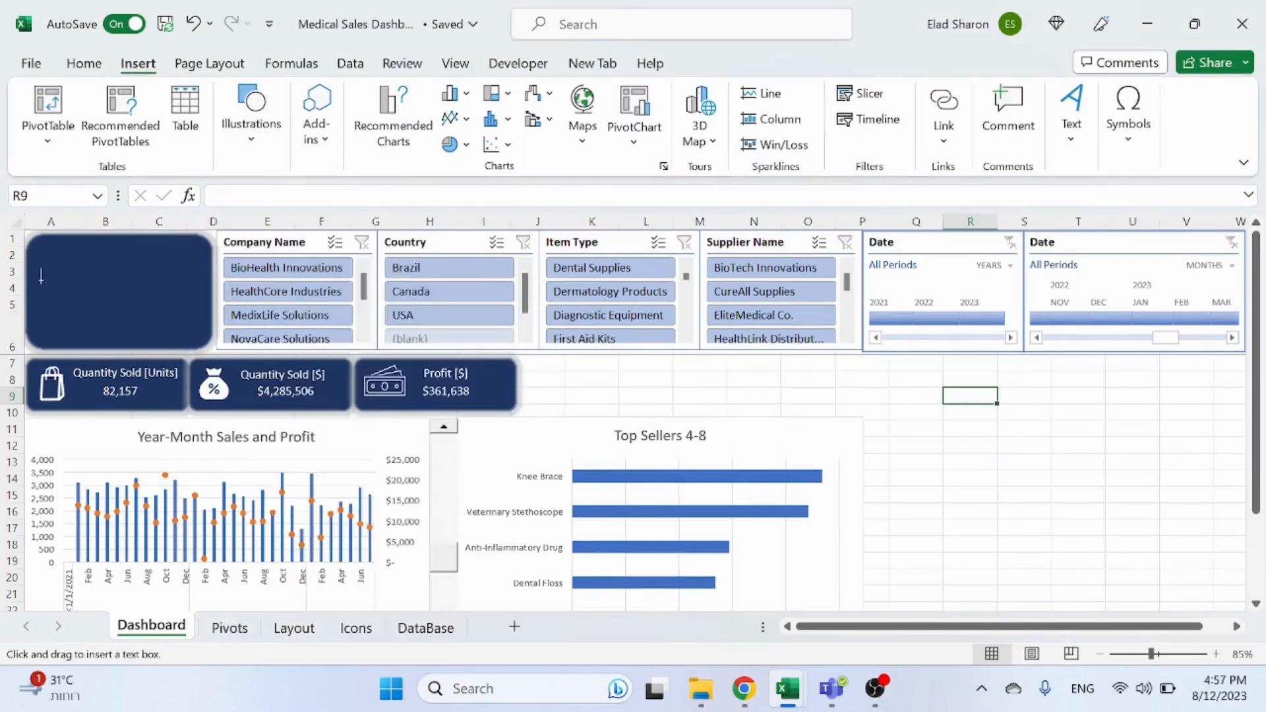
{"action": "left_click_drag", "start_coordinate": [160, 289], "coordinate": [184, 321]}
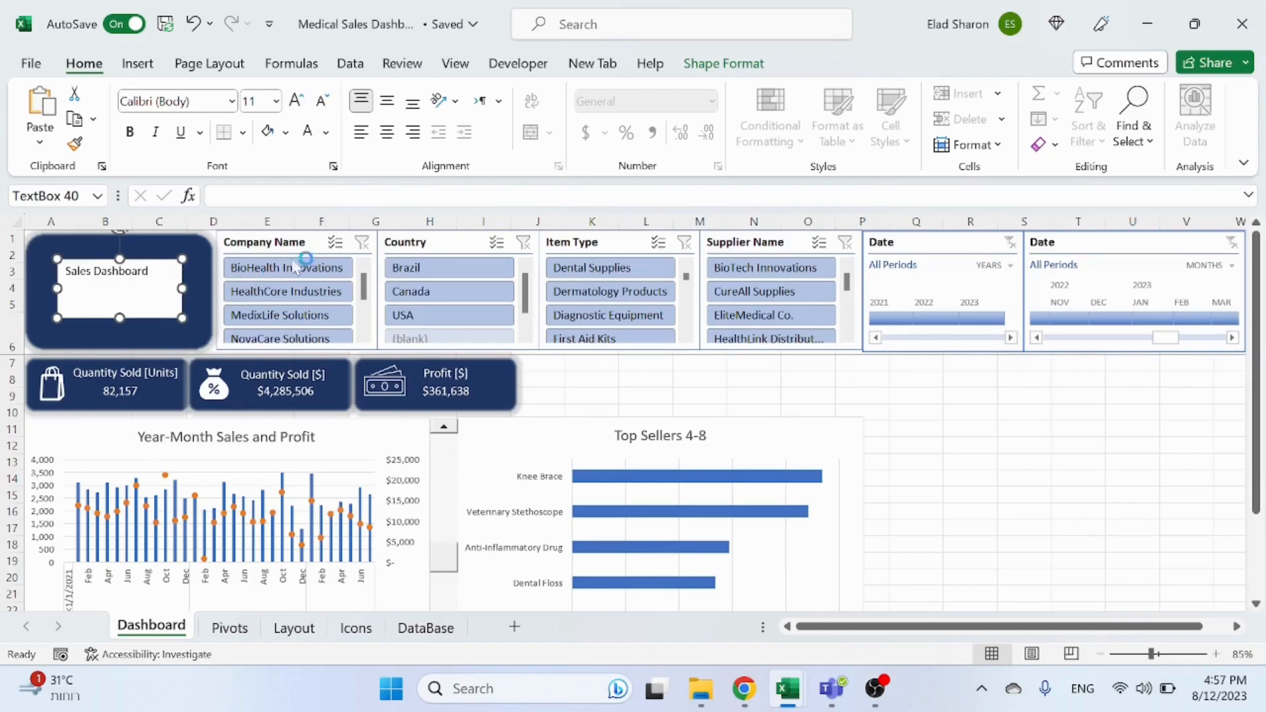
Step: Set the title text box to no fill and no outline
{"action": "left_click", "coordinate": [724, 64]}
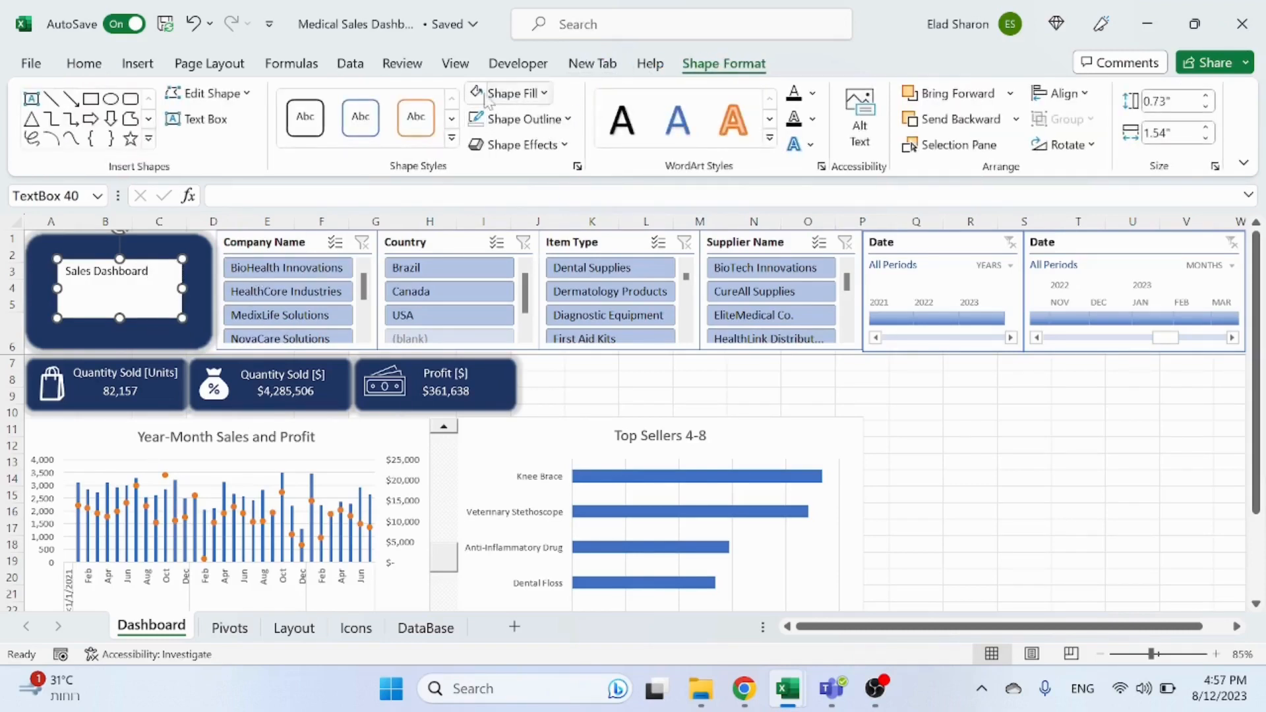
{"action": "left_click", "coordinate": [546, 95]}
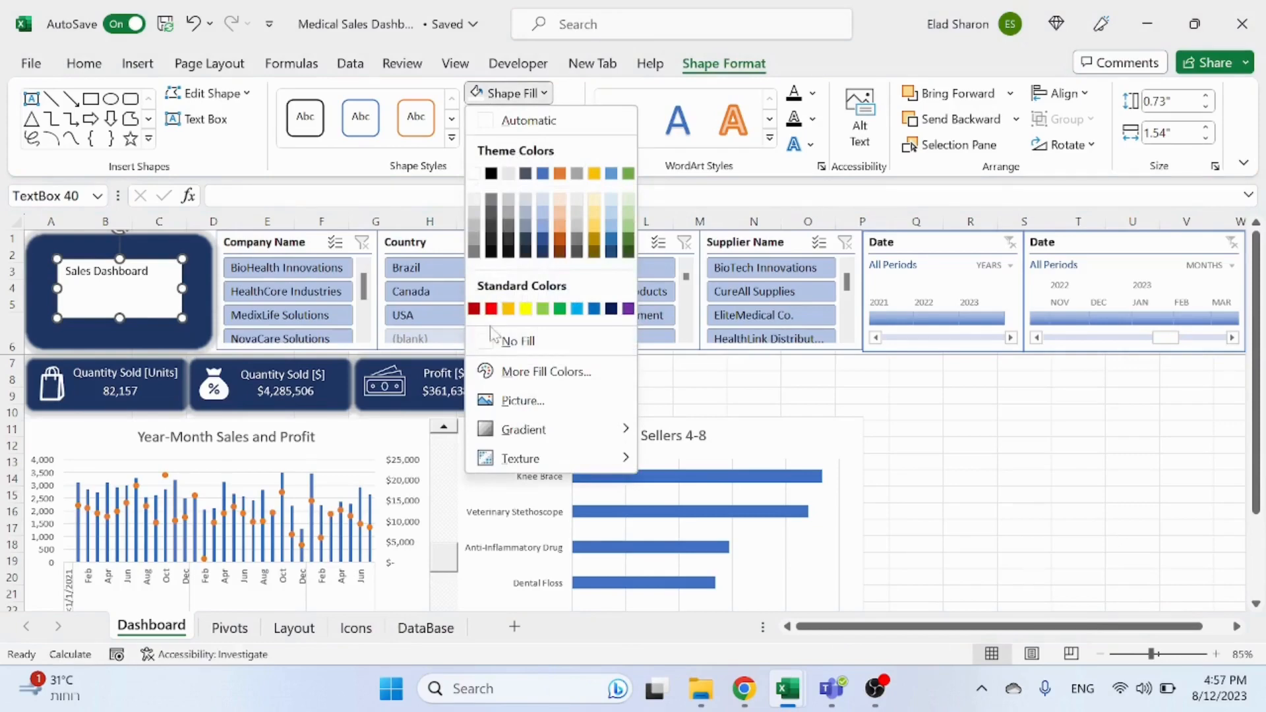
{"action": "left_click", "coordinate": [494, 338]}
{"action": "left_click", "coordinate": [566, 119]}
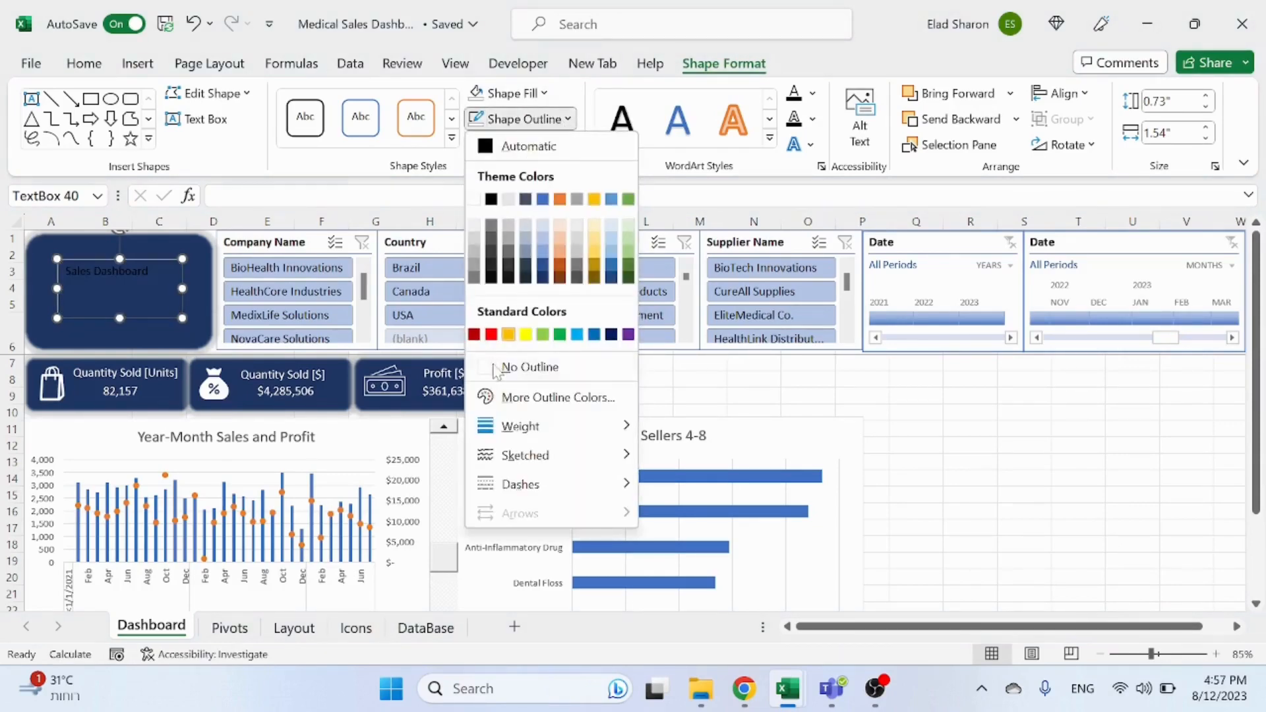
{"action": "left_click", "coordinate": [504, 336]}
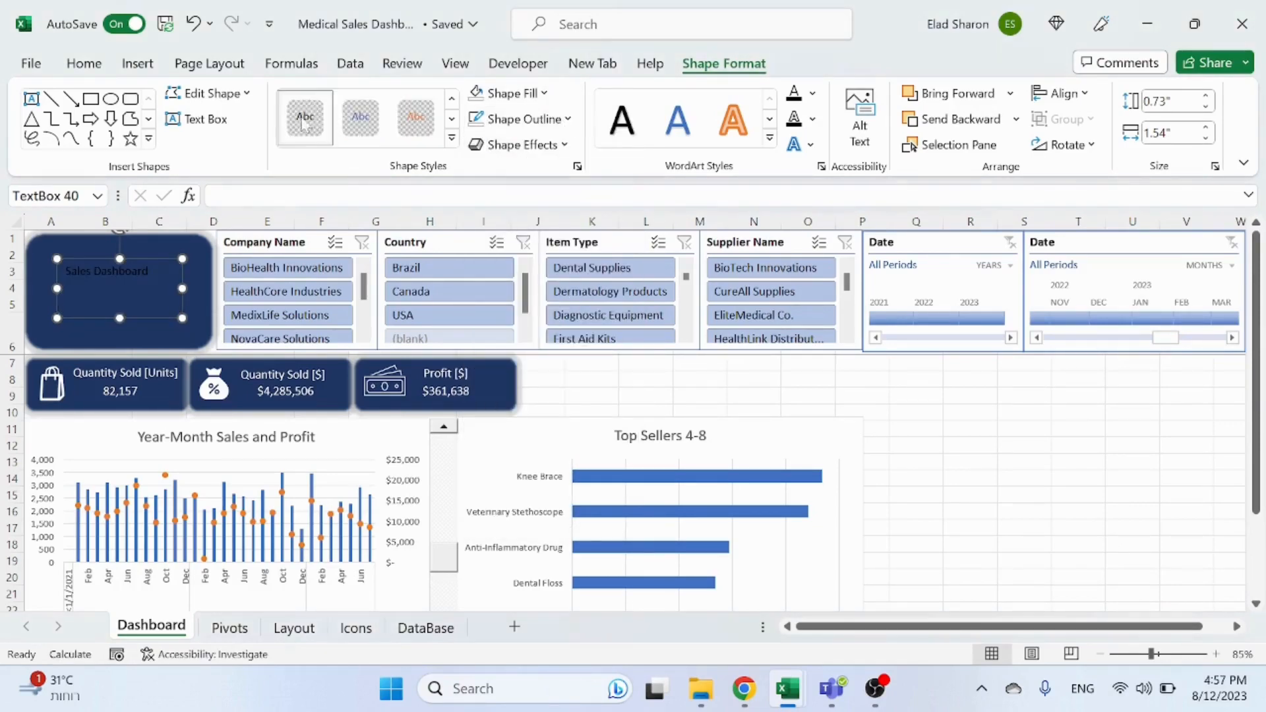
Step: Make the title text white and set its font size to 18
{"action": "left_click", "coordinate": [85, 65]}
{"action": "left_click", "coordinate": [308, 133]}
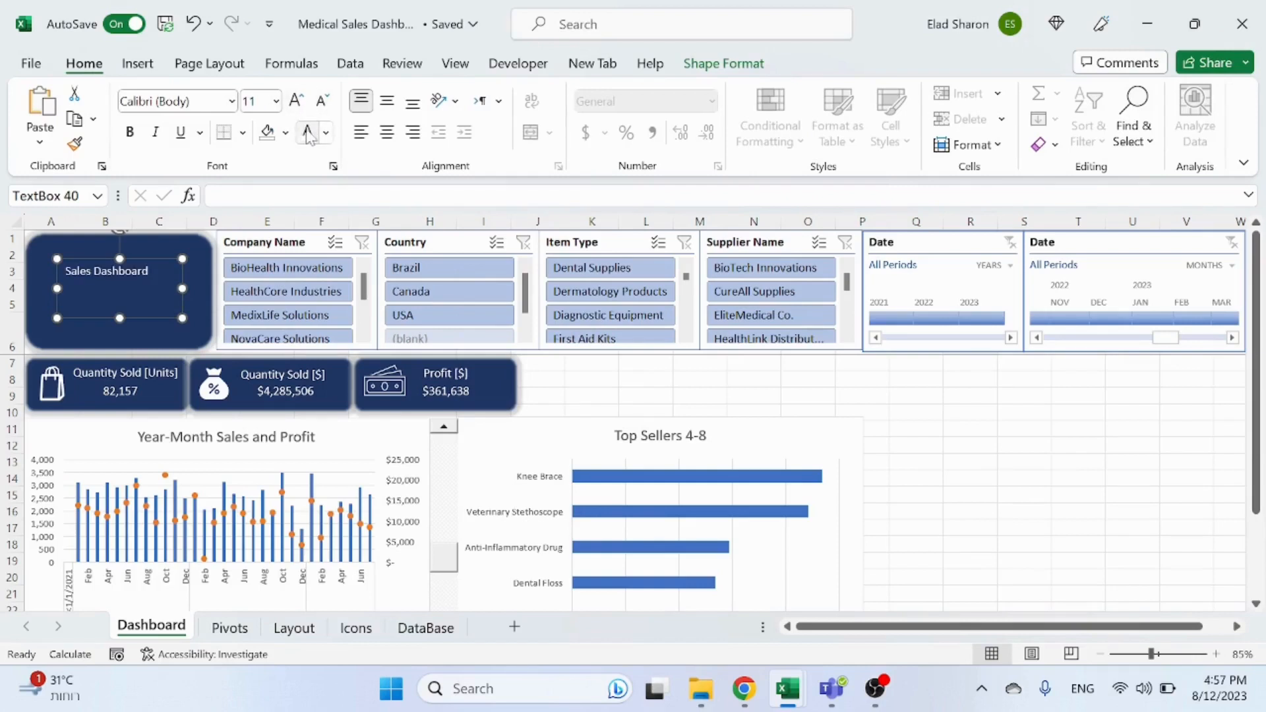
{"action": "left_click", "coordinate": [296, 100]}
{"action": "left_click", "coordinate": [297, 100]}
{"action": "left_click", "coordinate": [296, 101]}
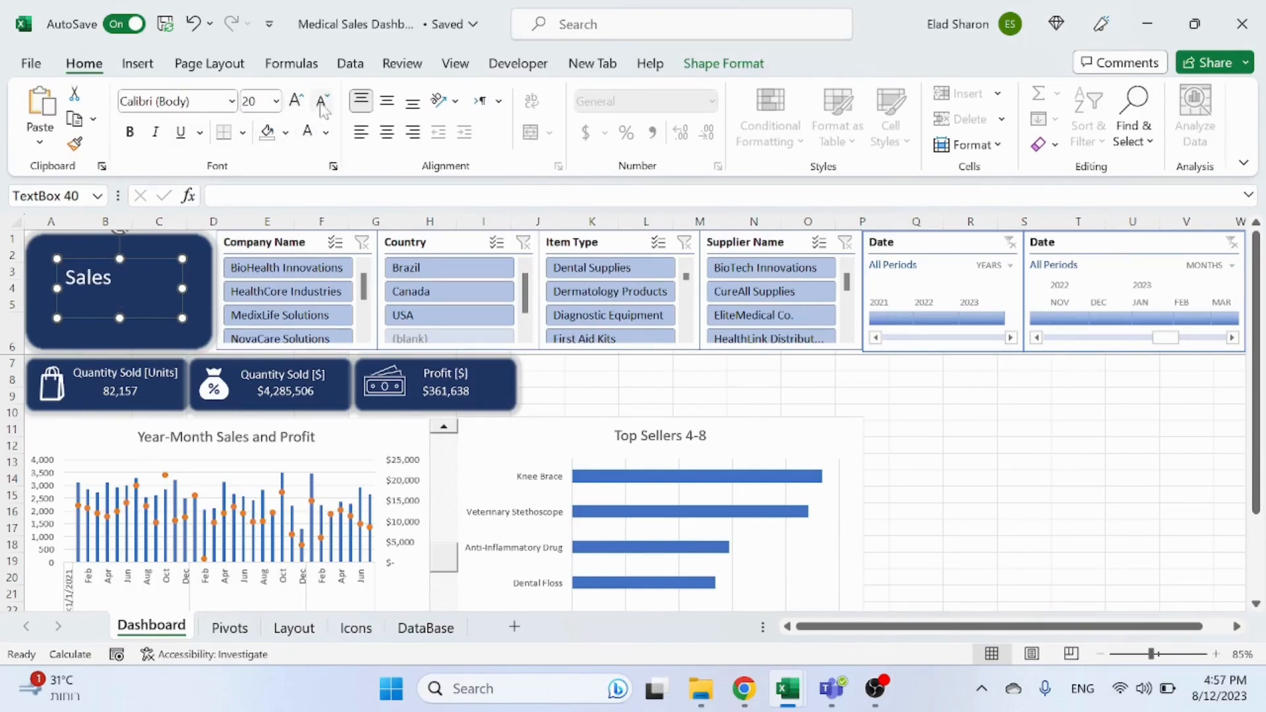
{"action": "left_click", "coordinate": [296, 101]}
Step: Resize and reposition the title text box so Sales Dashboard wraps onto two lines inside the rectangle
{"action": "left_click_drag", "start_coordinate": [179, 314], "coordinate": [203, 291]}
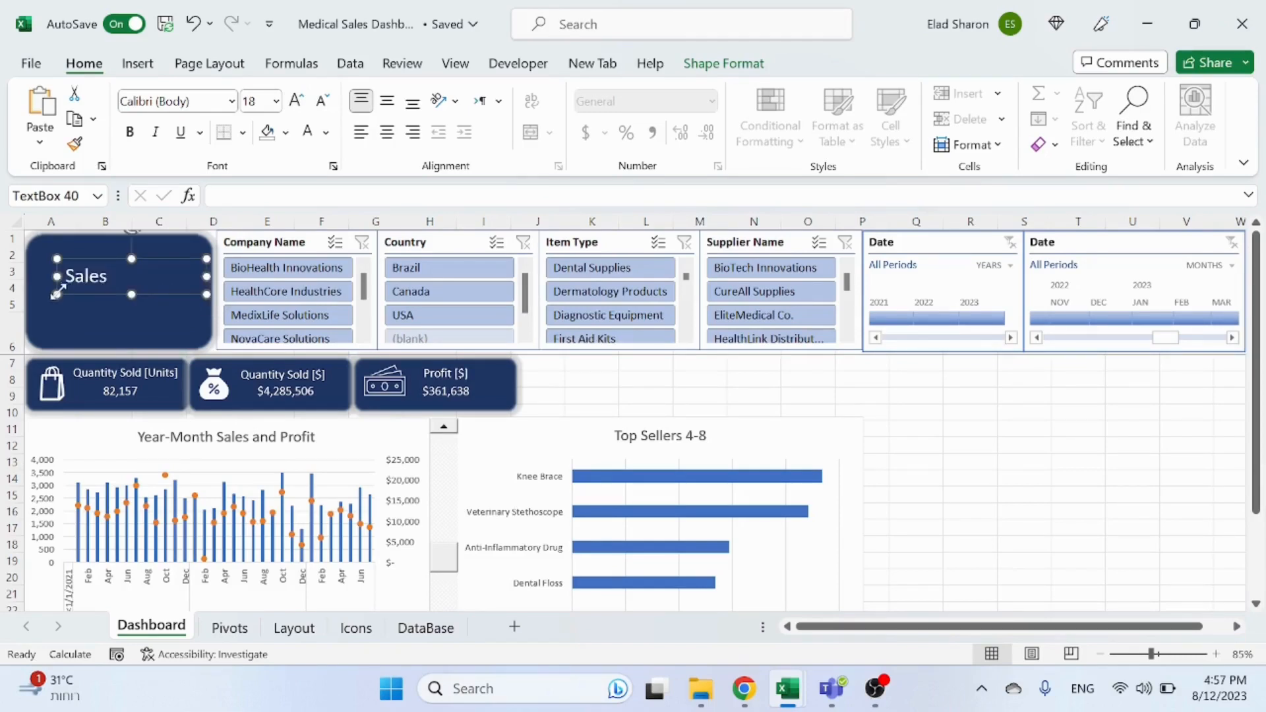
{"action": "left_click_drag", "start_coordinate": [56, 292], "coordinate": [40, 301]}
{"action": "left_click", "coordinate": [132, 302]}
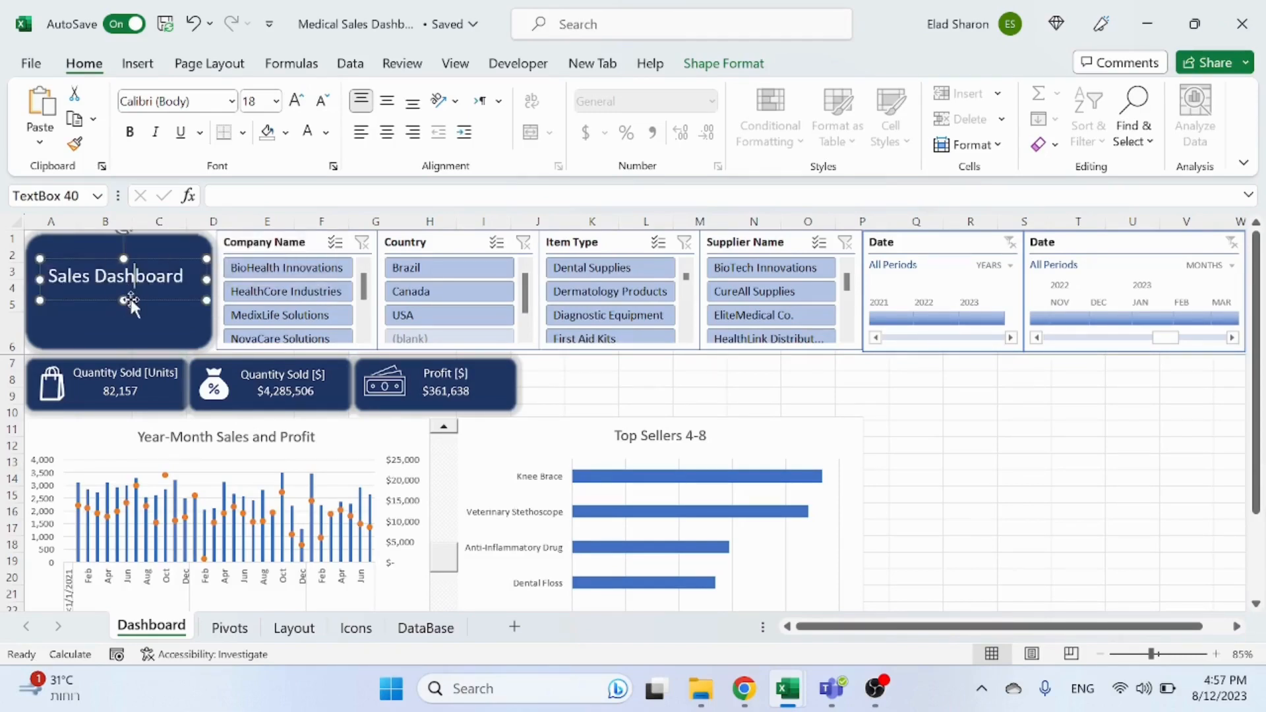
{"action": "mouse_move", "coordinate": [147, 298]}
{"action": "left_mouse_down"}
{"action": "mouse_move", "coordinate": [154, 329]}
{"action": "mouse_move", "coordinate": [161, 289]}
{"action": "mouse_move", "coordinate": [165, 306]}
{"action": "left_mouse_up"}
{"action": "left_click_drag", "start_coordinate": [41, 289], "coordinate": [95, 290]}
{"action": "key", "text": "ctrl+z"}
{"action": "left_click", "coordinate": [75, 288]}
{"action": "left_click_drag", "start_coordinate": [162, 329], "coordinate": [160, 332]}
{"action": "left_click_drag", "start_coordinate": [193, 269], "coordinate": [198, 256]}
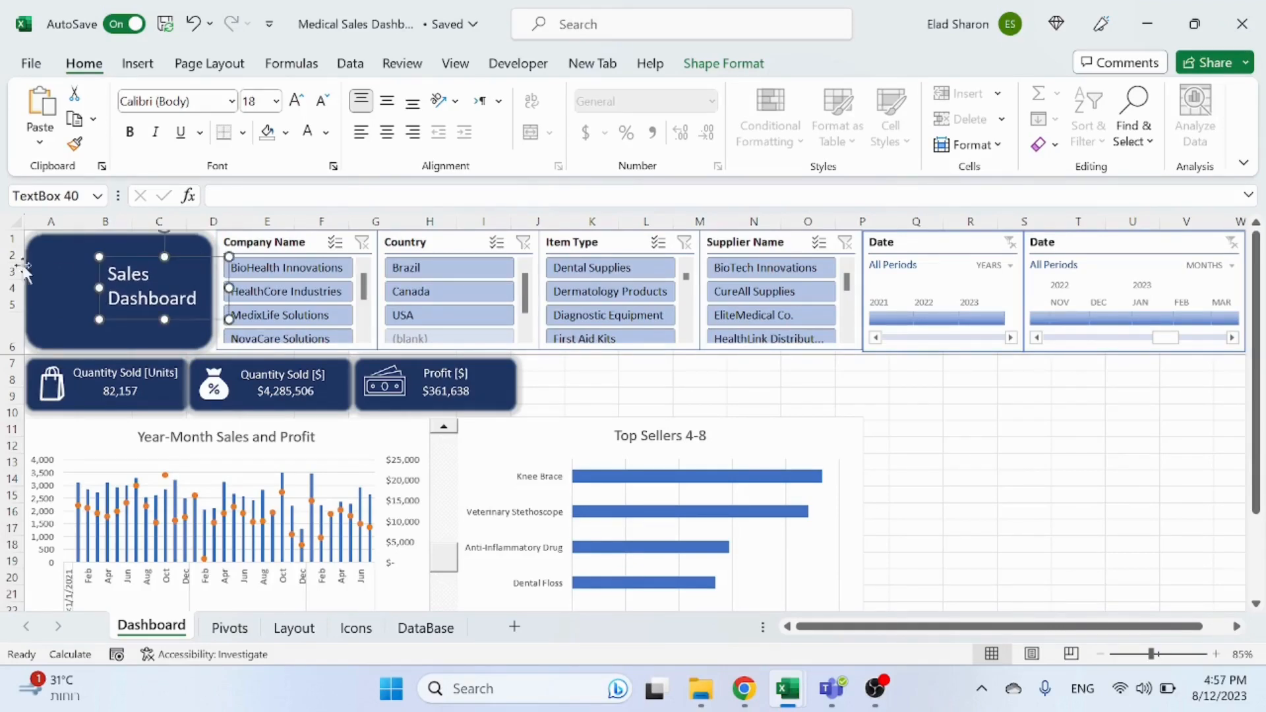
{"action": "left_click", "coordinate": [917, 416]}
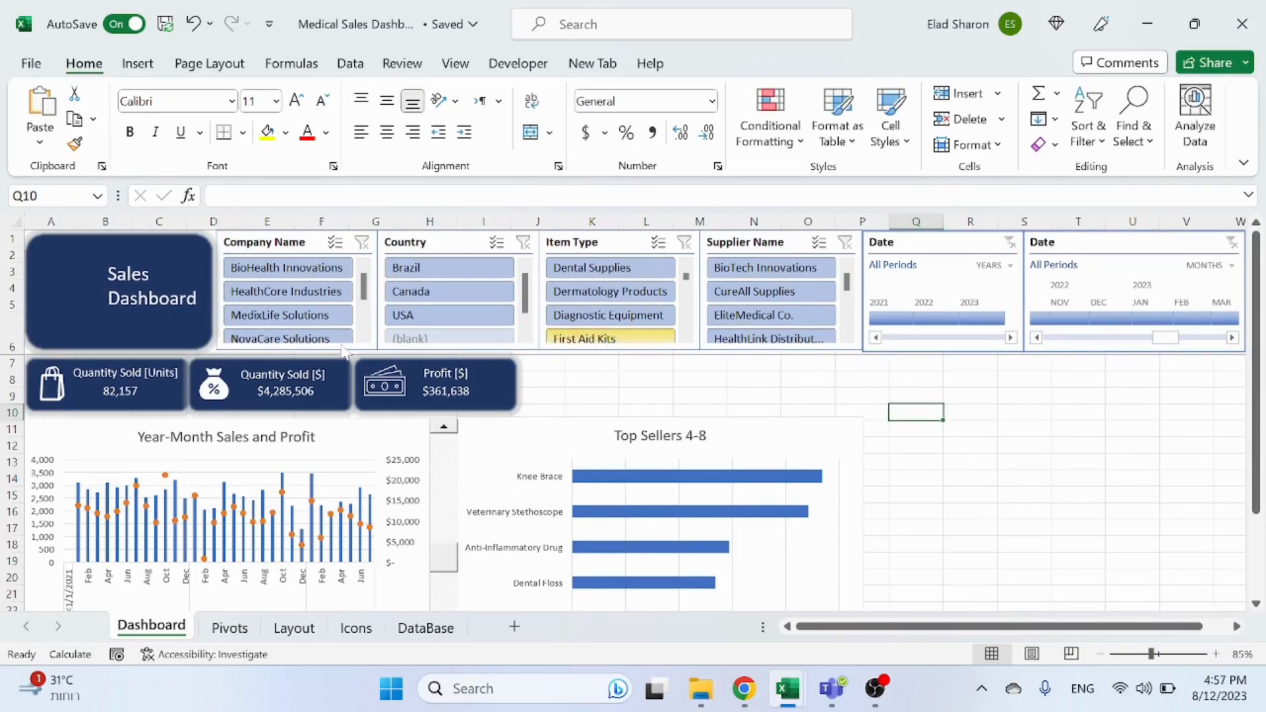
Step: Narrow the title text box by pulling its right edge inward
{"action": "left_click", "coordinate": [178, 298]}
{"action": "left_click_drag", "start_coordinate": [228, 288], "coordinate": [206, 287]}
{"action": "left_click", "coordinate": [754, 380]}
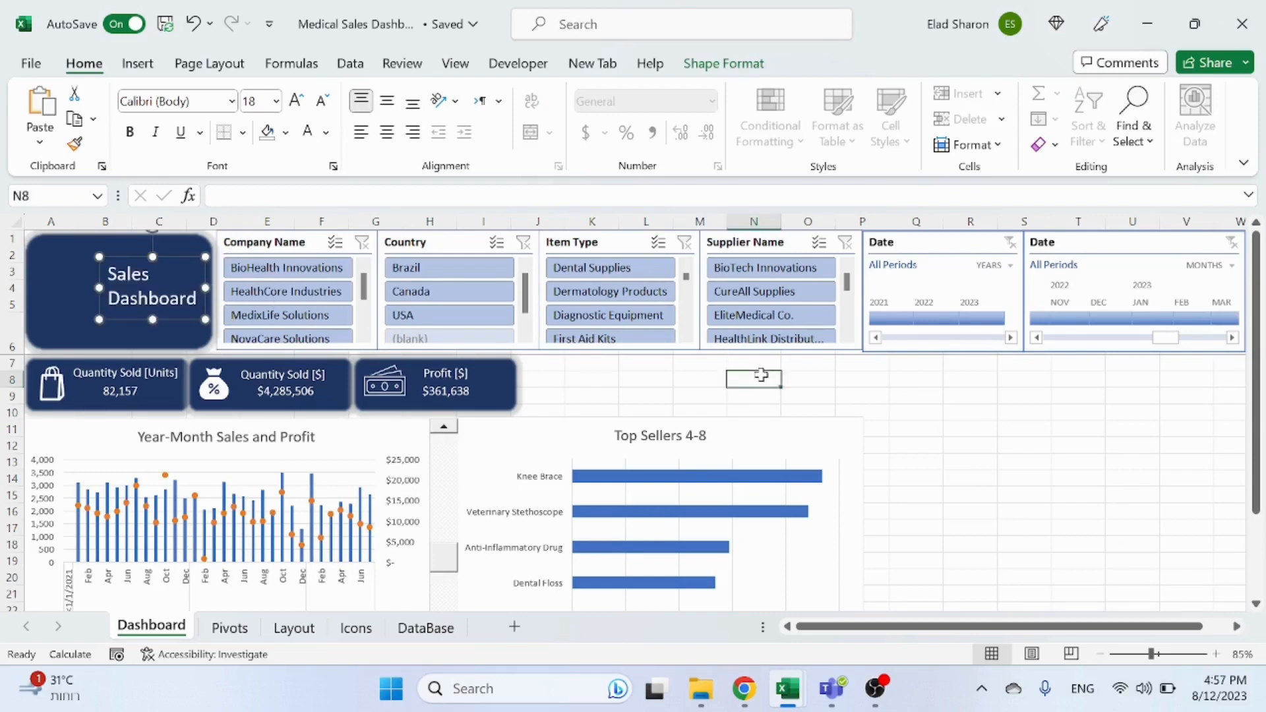
Step: Open the stock icons and browse the results for company
{"action": "left_click", "coordinate": [136, 65]}
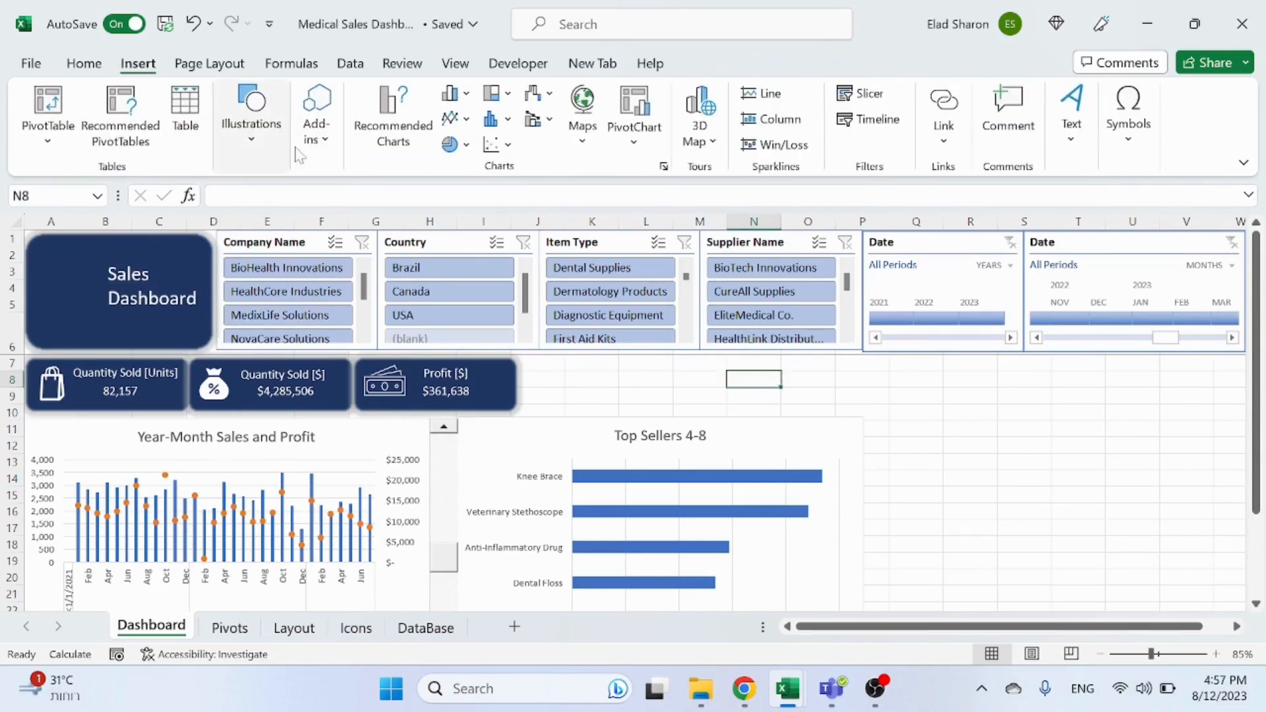
{"action": "left_click", "coordinate": [275, 149]}
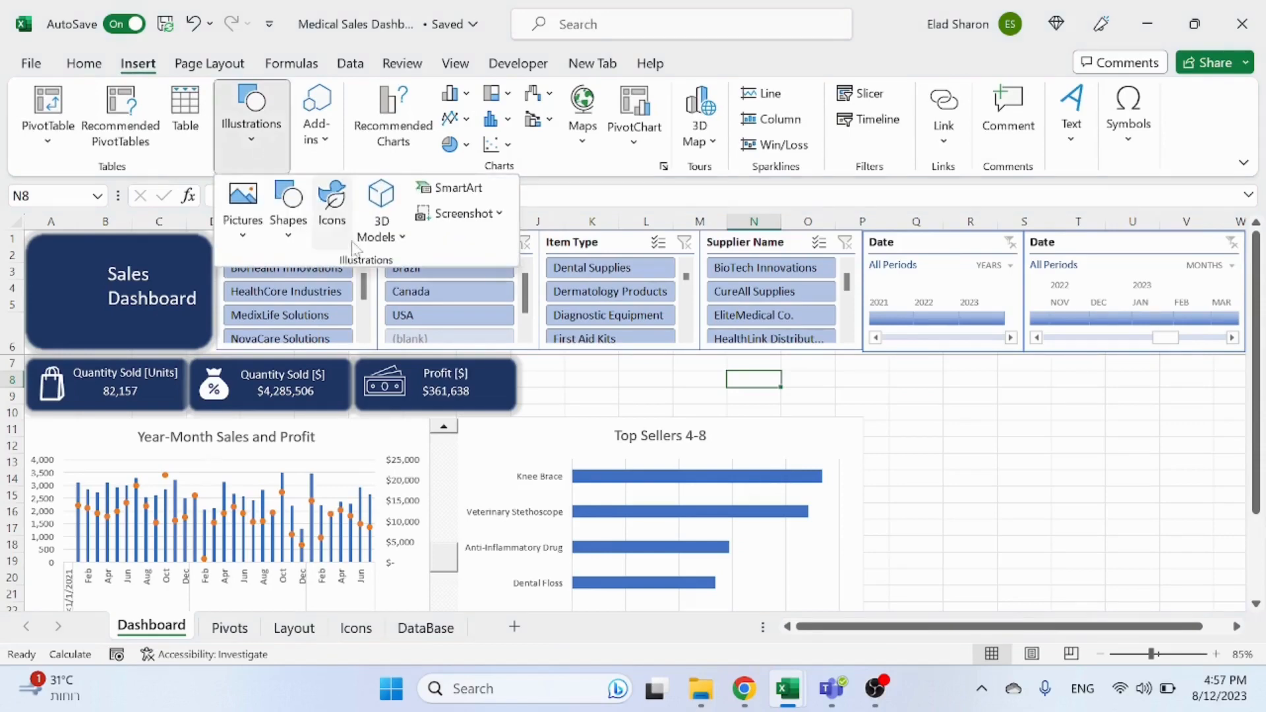
{"action": "left_click", "coordinate": [343, 224]}
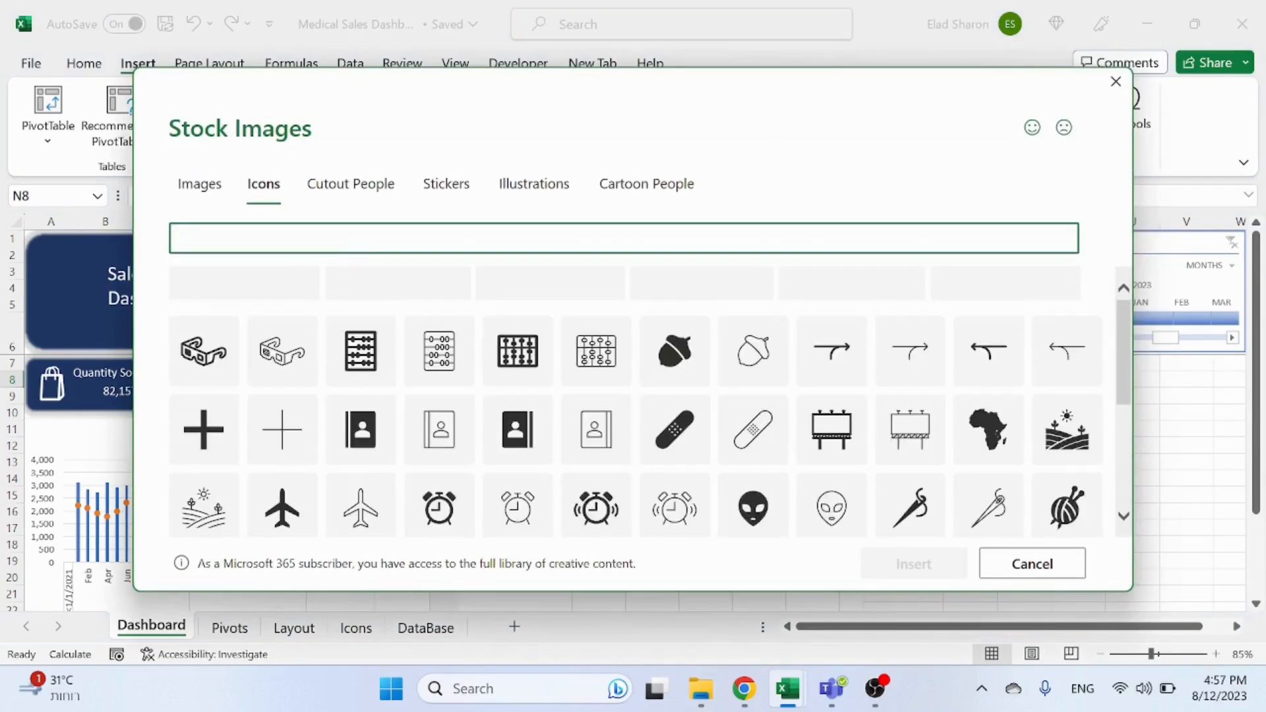
{"action": "type", "text": "company"}
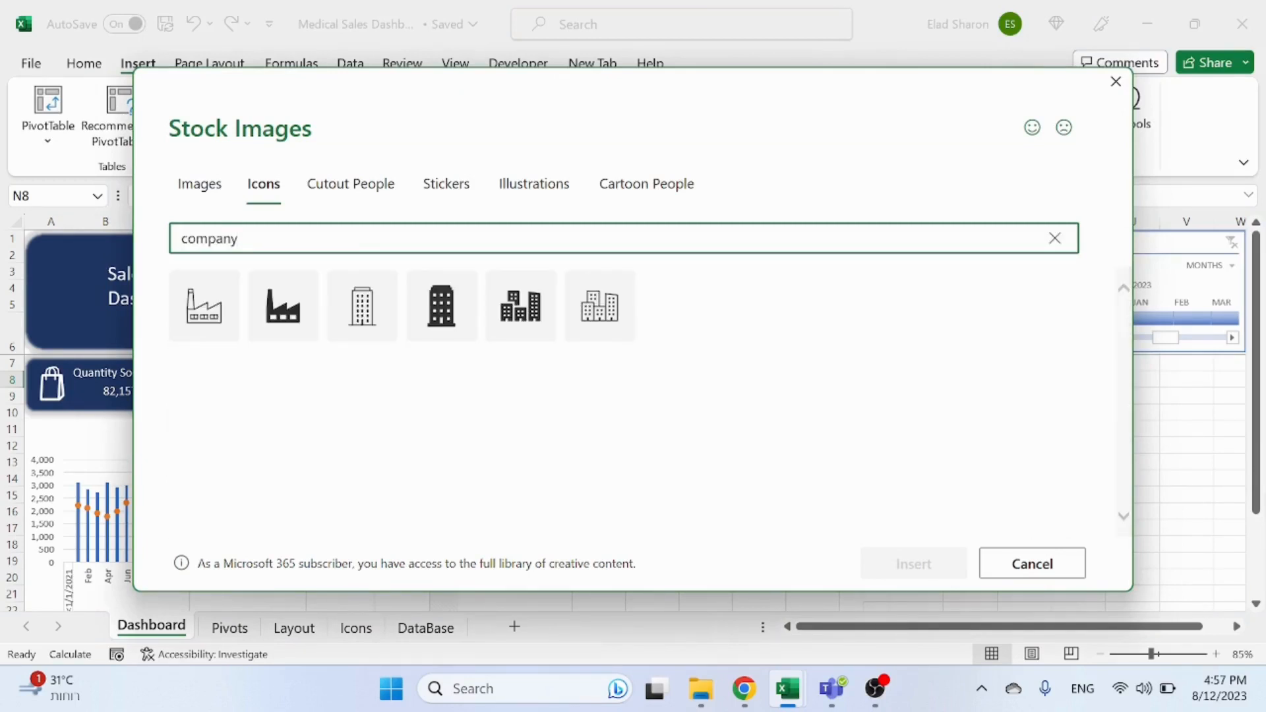
{"action": "left_click", "coordinate": [440, 310]}
{"action": "left_click", "coordinate": [531, 333]}
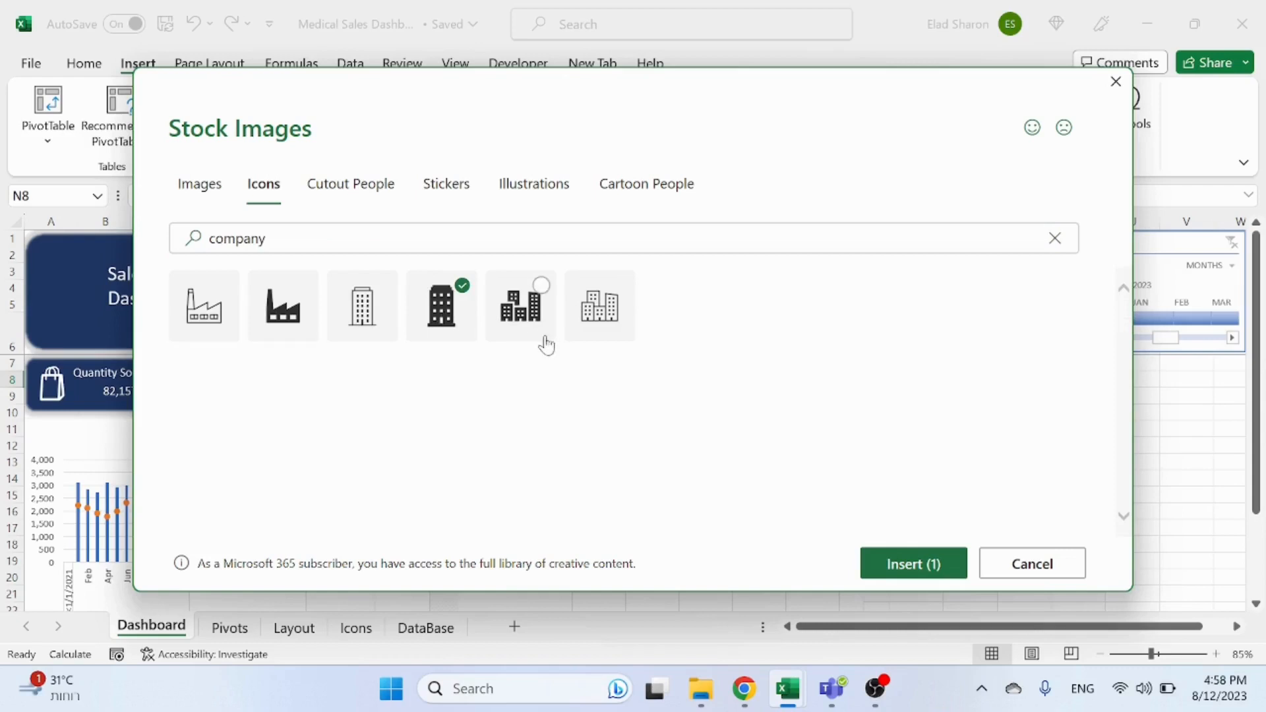
{"action": "left_click", "coordinate": [441, 307]}
{"action": "left_click", "coordinate": [521, 307]}
Step: Search the stock icons for medical and insert the first aid kit icon
{"action": "left_click", "coordinate": [419, 242]}
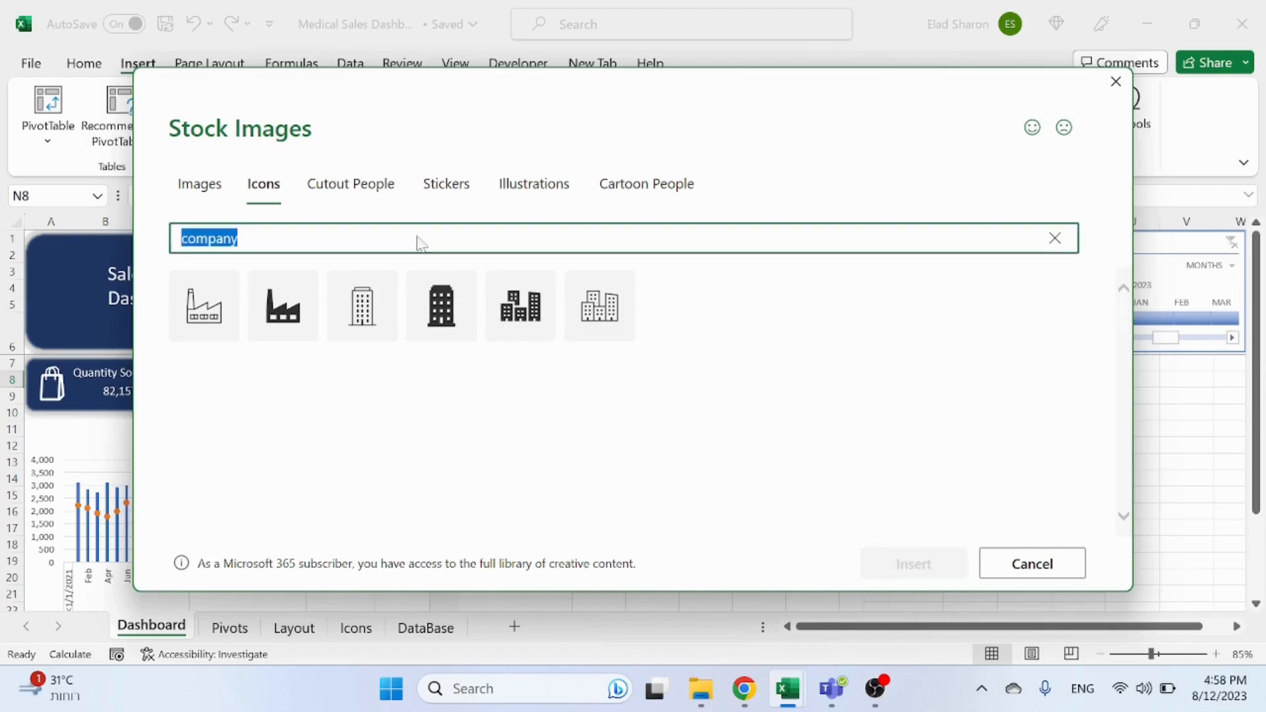
{"action": "type", "text": "mefi"}
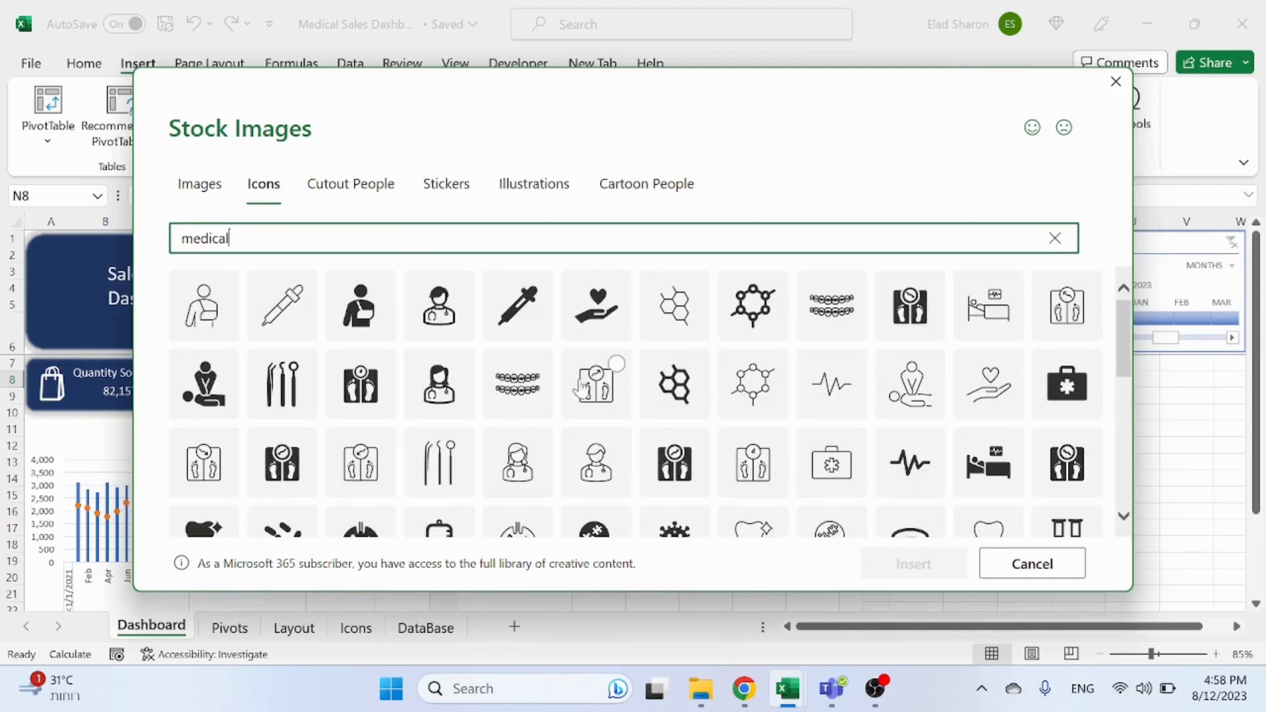
{"action": "left_click", "coordinate": [1067, 384]}
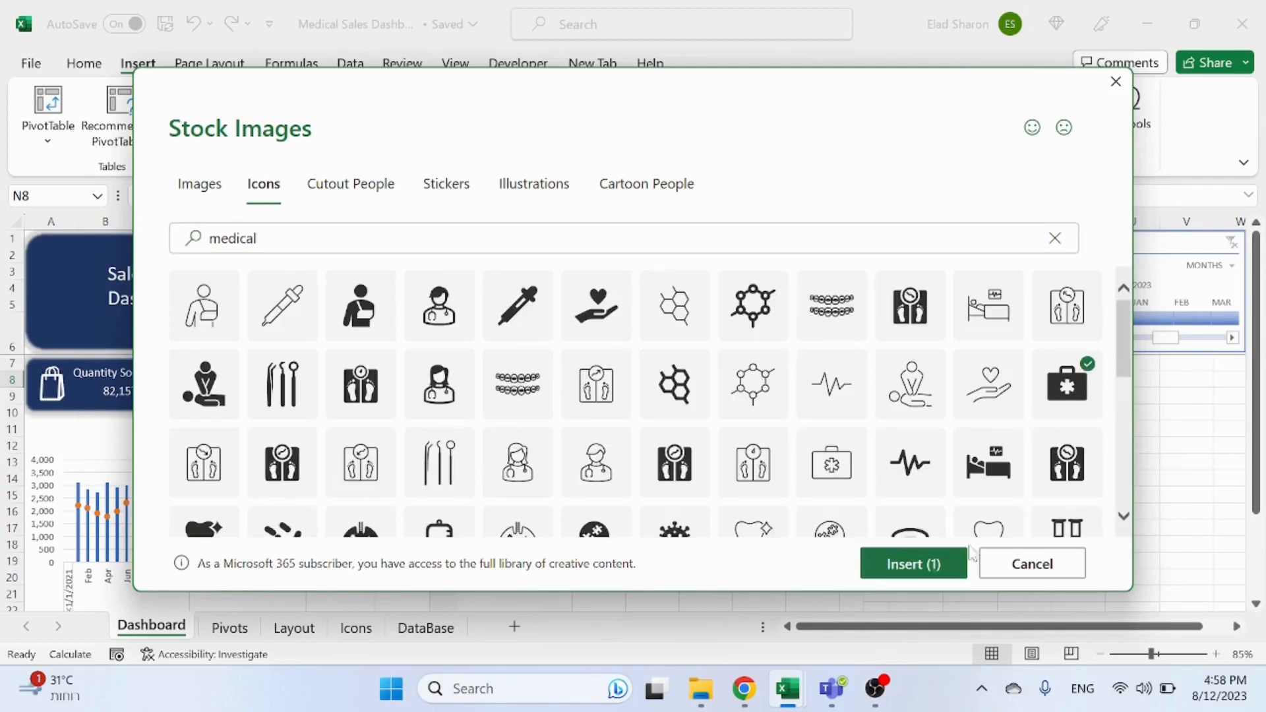
{"action": "left_click", "coordinate": [939, 564]}
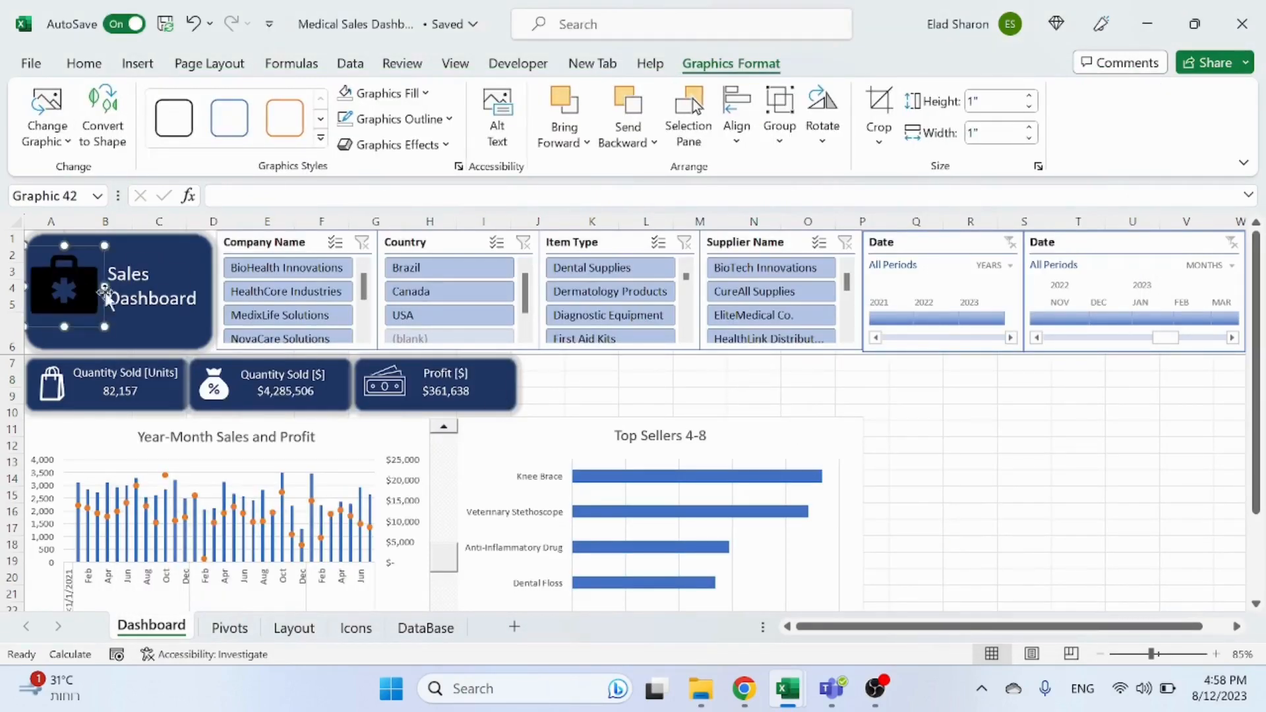
Step: Set the icon's fill to a light green theme colour
{"action": "left_click", "coordinate": [345, 94]}
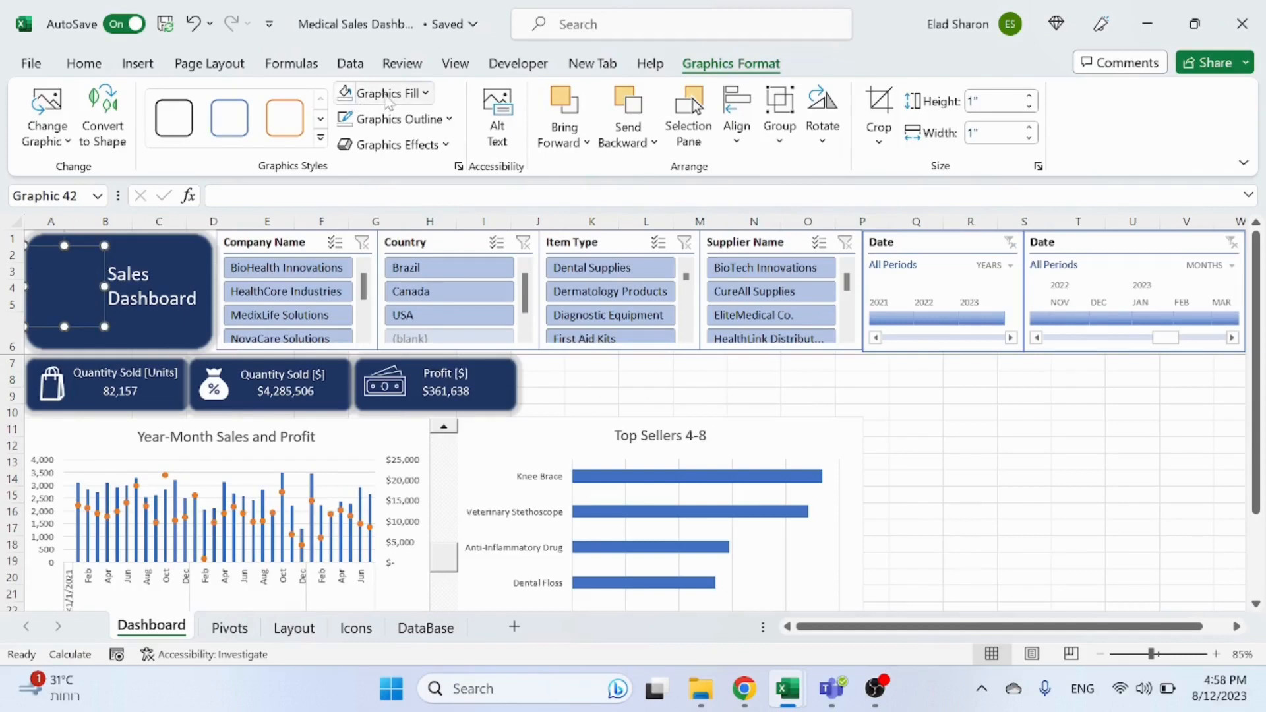
{"action": "left_click", "coordinate": [424, 93]}
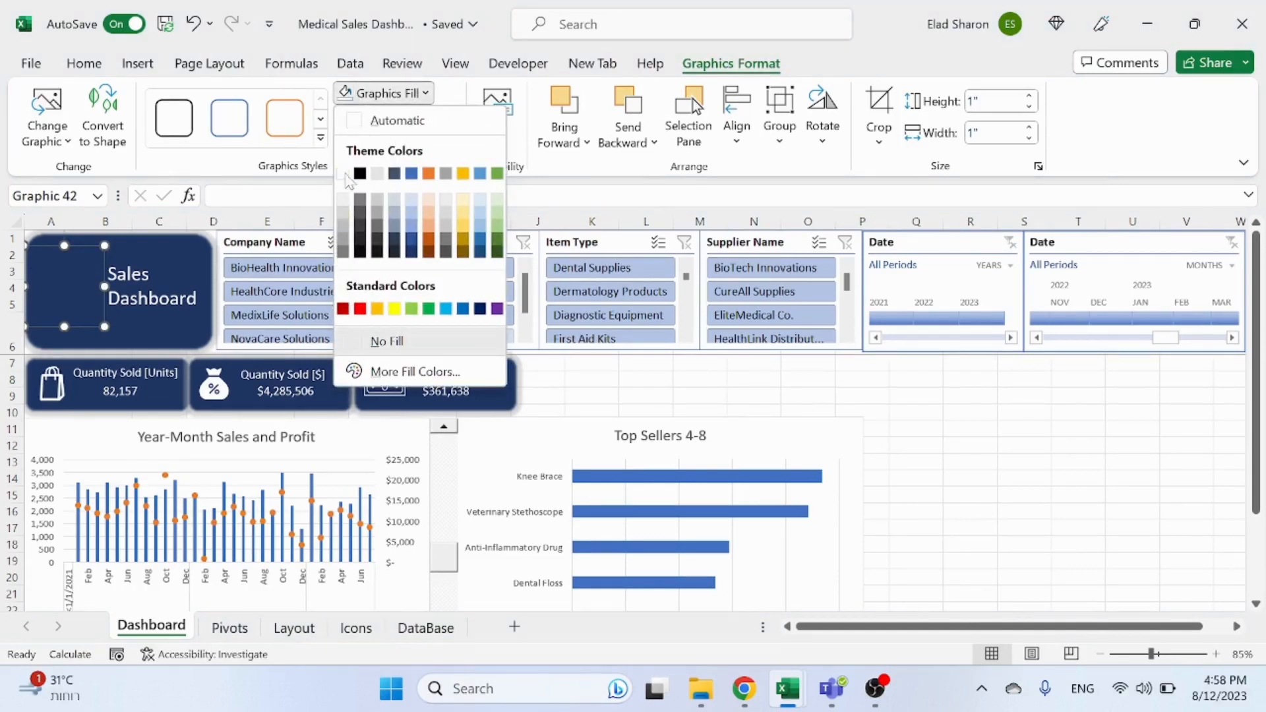
{"action": "left_click", "coordinate": [343, 173]}
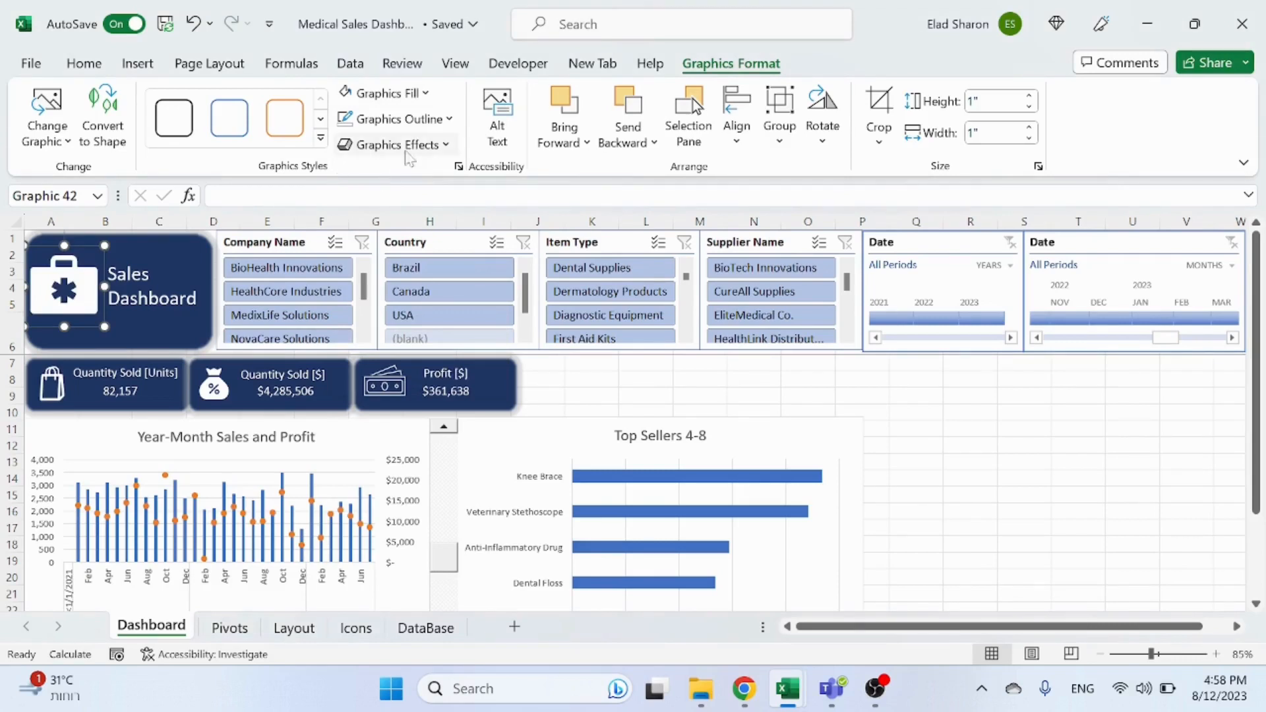
{"action": "left_click", "coordinate": [424, 93]}
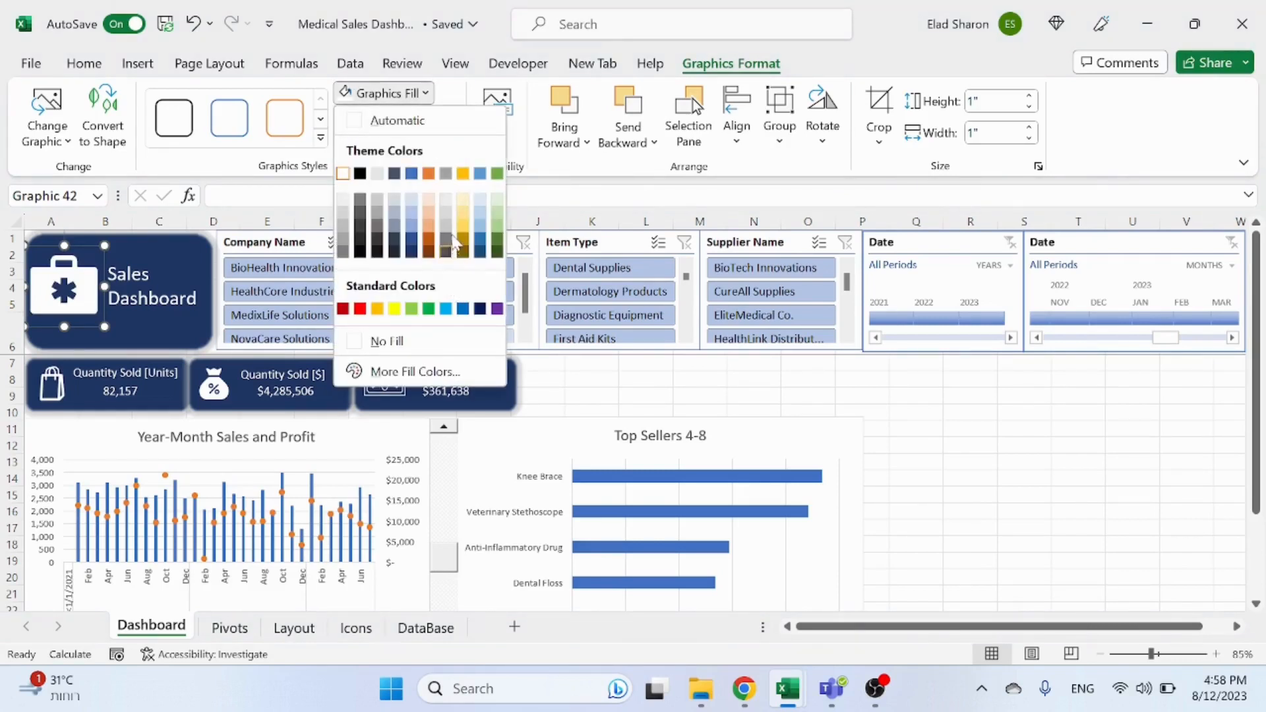
{"action": "left_click", "coordinate": [449, 242]}
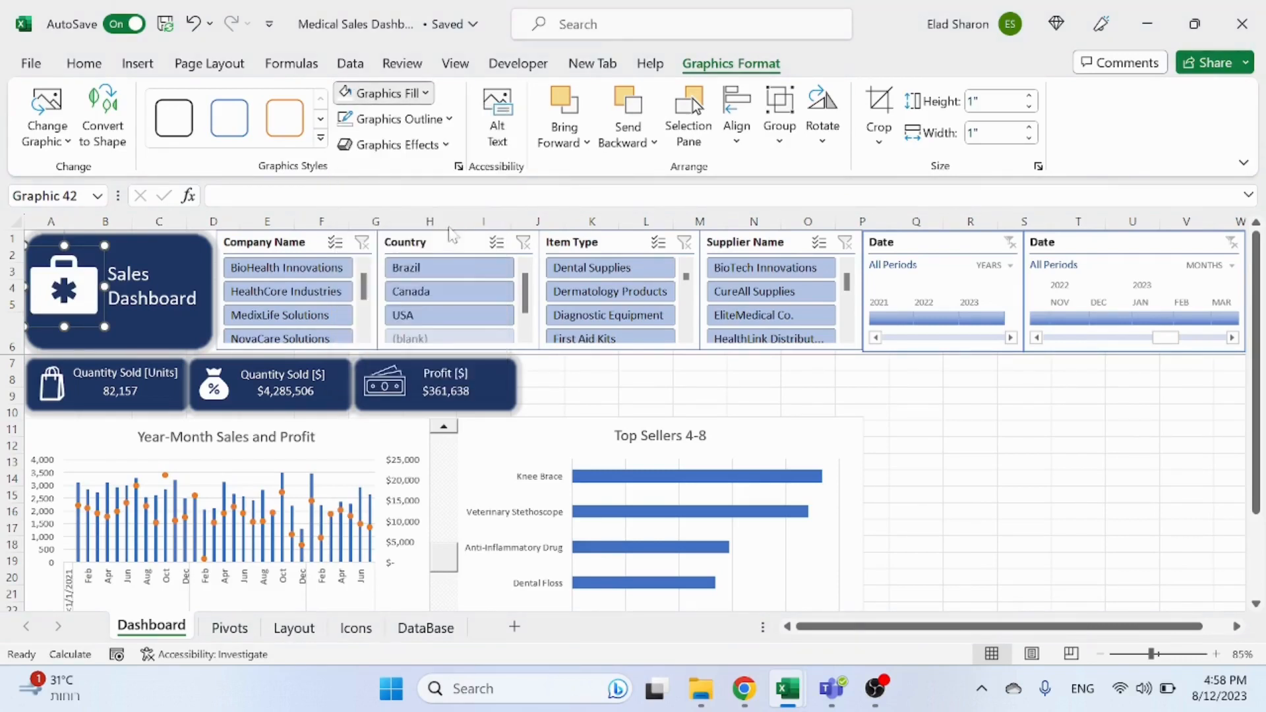
{"action": "left_click", "coordinate": [425, 95]}
{"action": "left_click", "coordinate": [495, 215]}
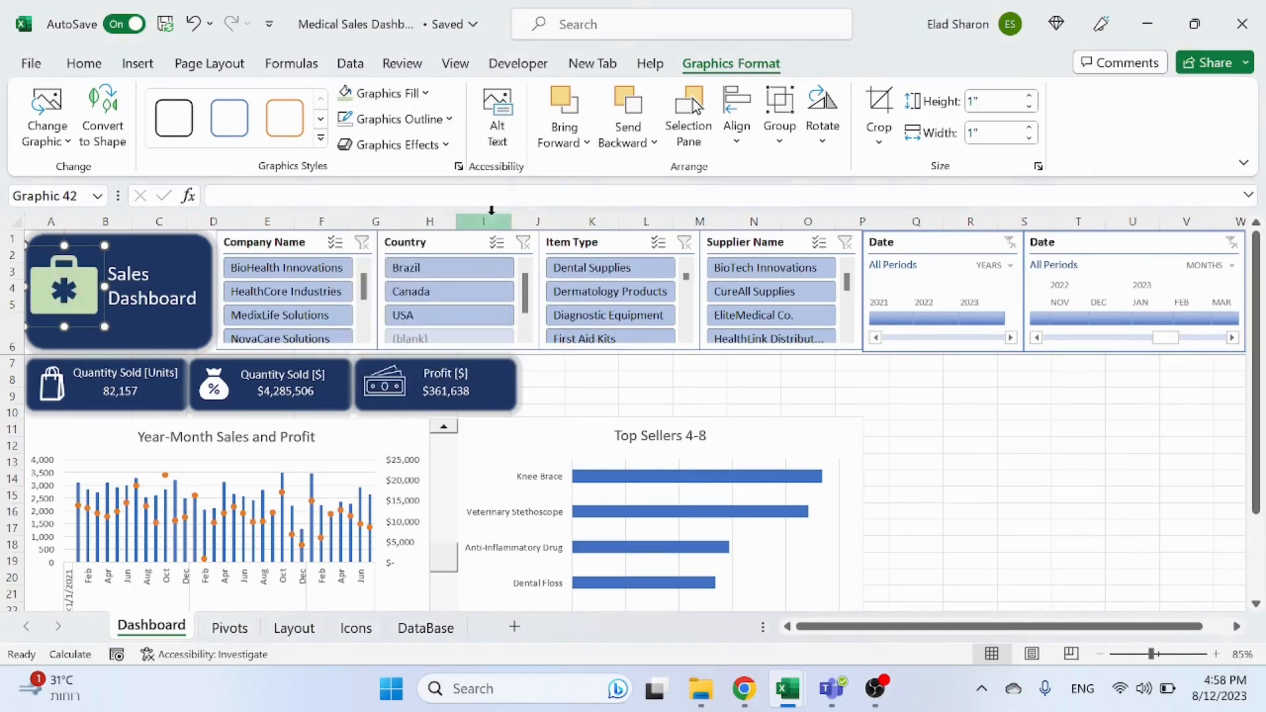
Step: Group the first aid icon together with the Sales Dashboard title rectangle
{"action": "left_click", "coordinate": [980, 396]}
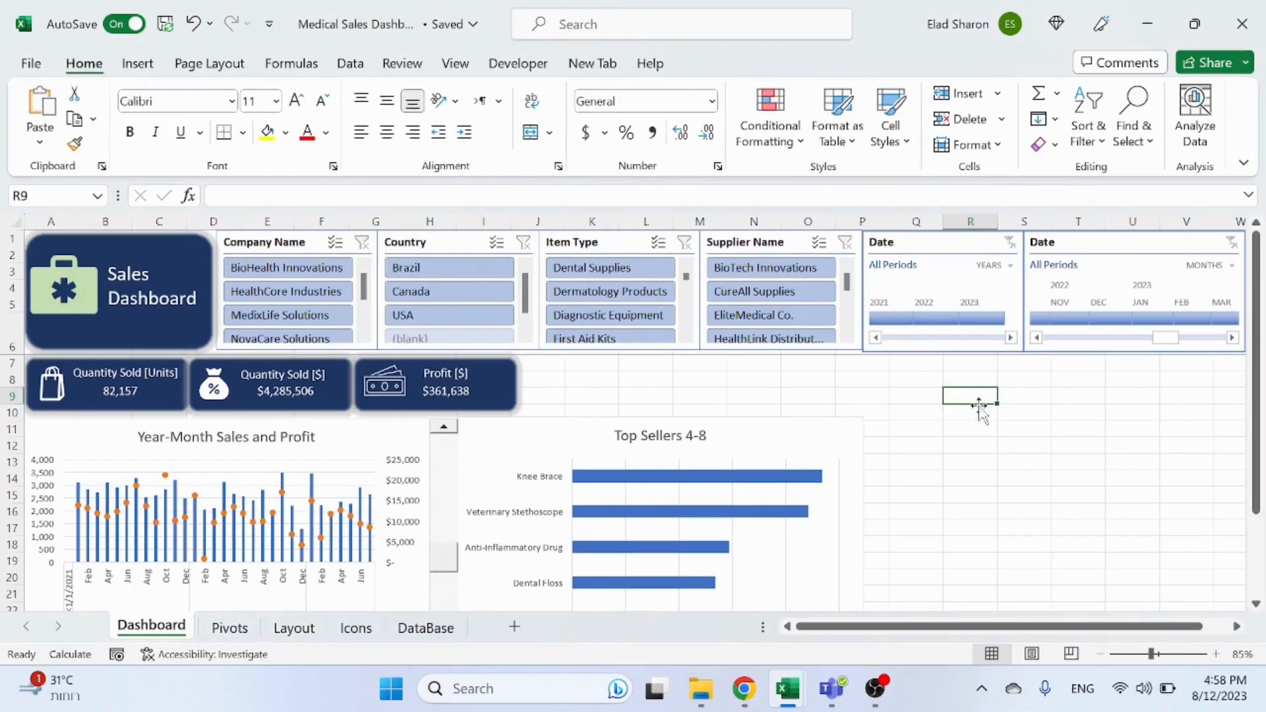
{"action": "left_click", "coordinate": [53, 270]}
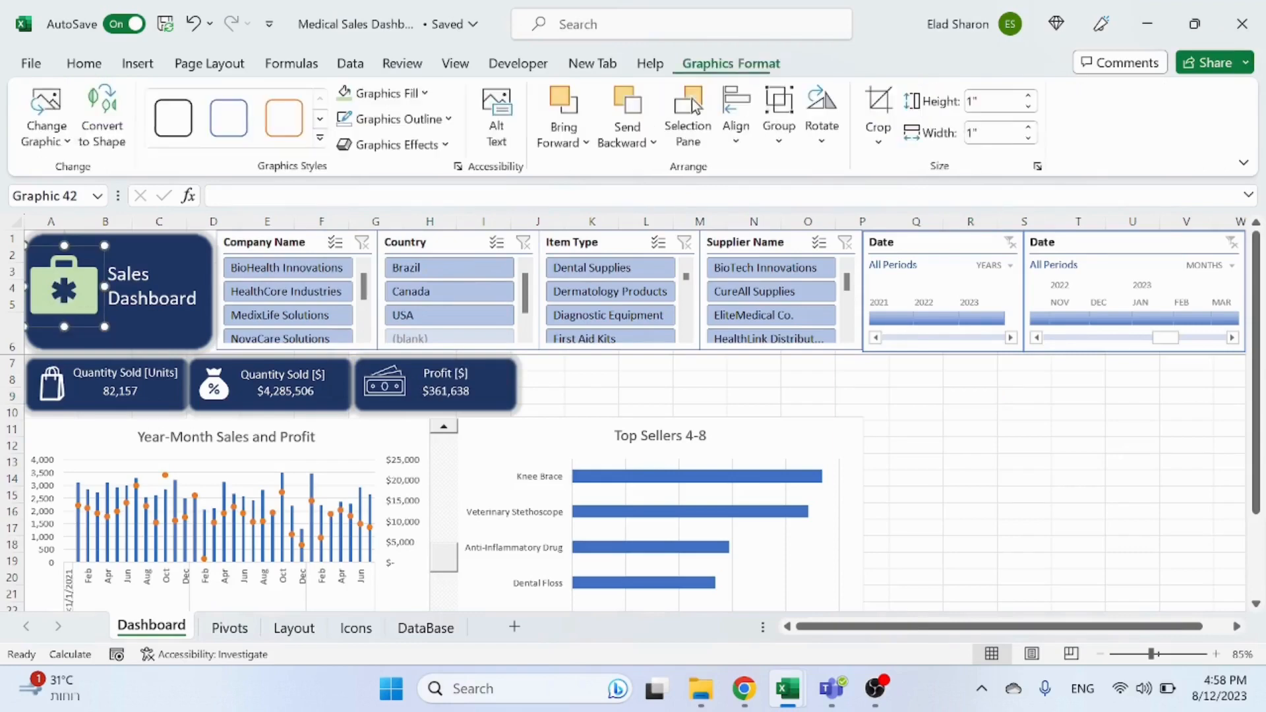
{"action": "left_click", "coordinate": [175, 259], "text": "ctrl"}
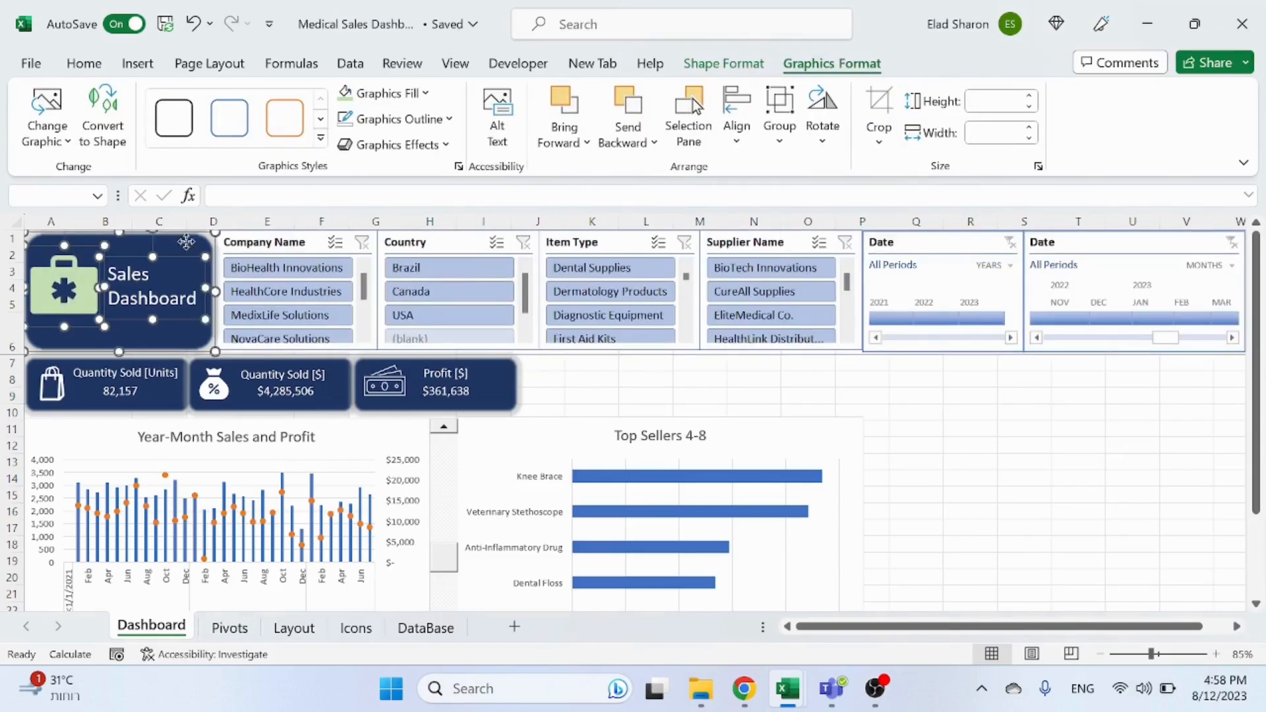
{"action": "right_click", "coordinate": [189, 235]}
{"action": "mouse_move", "coordinate": [258, 406]}
{"action": "left_click", "coordinate": [436, 412]}
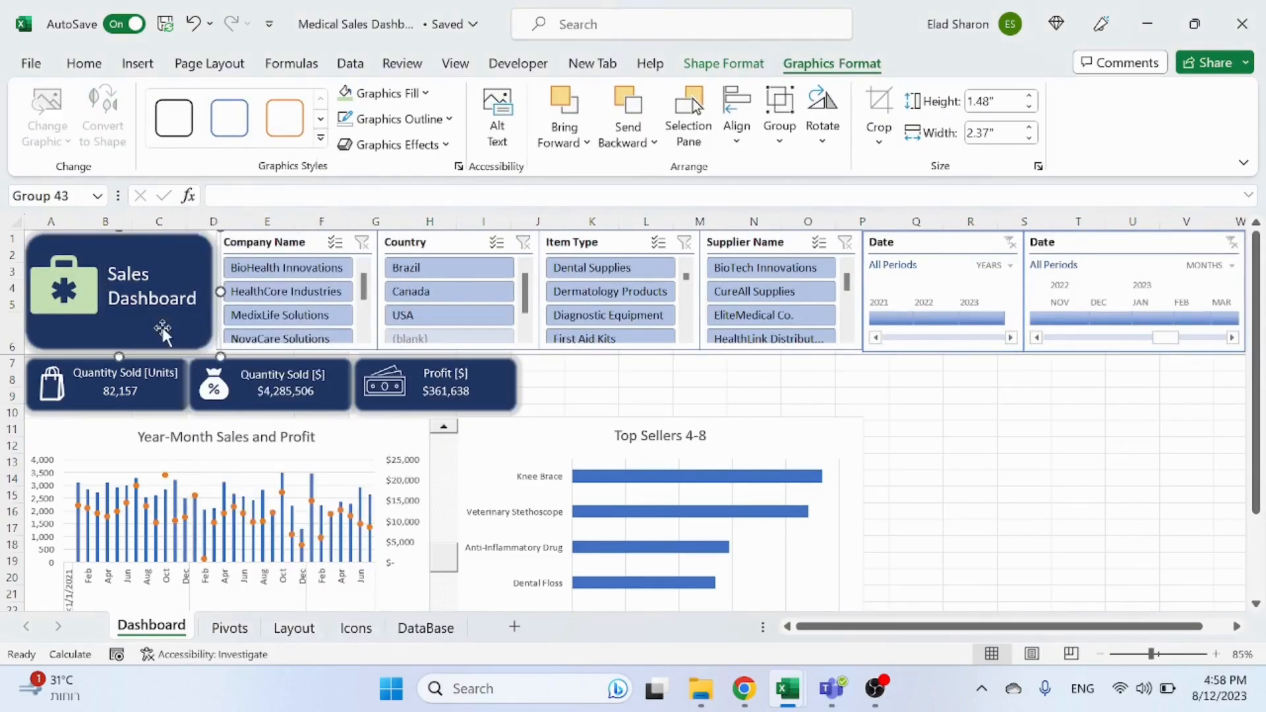
Step: Set the title group's properties to not move or size with cells
{"action": "right_click", "coordinate": [161, 326]}
{"action": "left_click", "coordinate": [246, 621]}
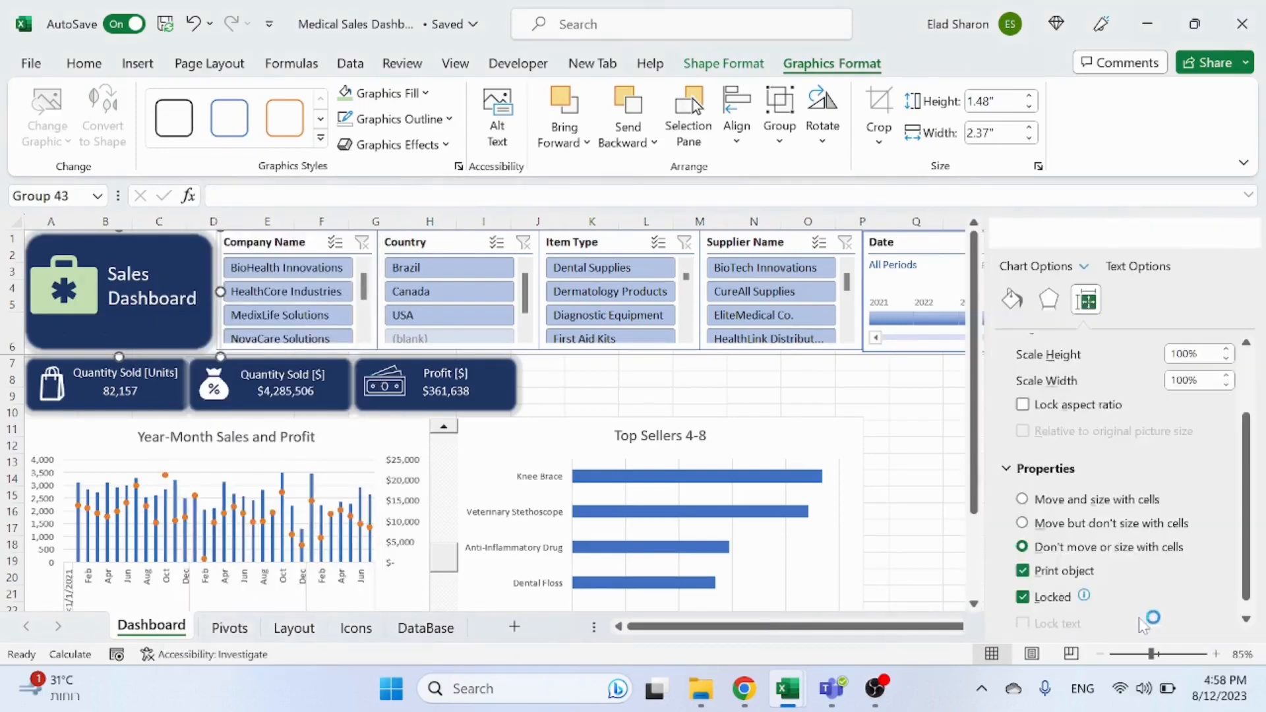
{"action": "scroll", "coordinate": [1117, 571], "scroll_direction": "down", "scroll_amount": 3}
{"action": "left_click", "coordinate": [1082, 547]}
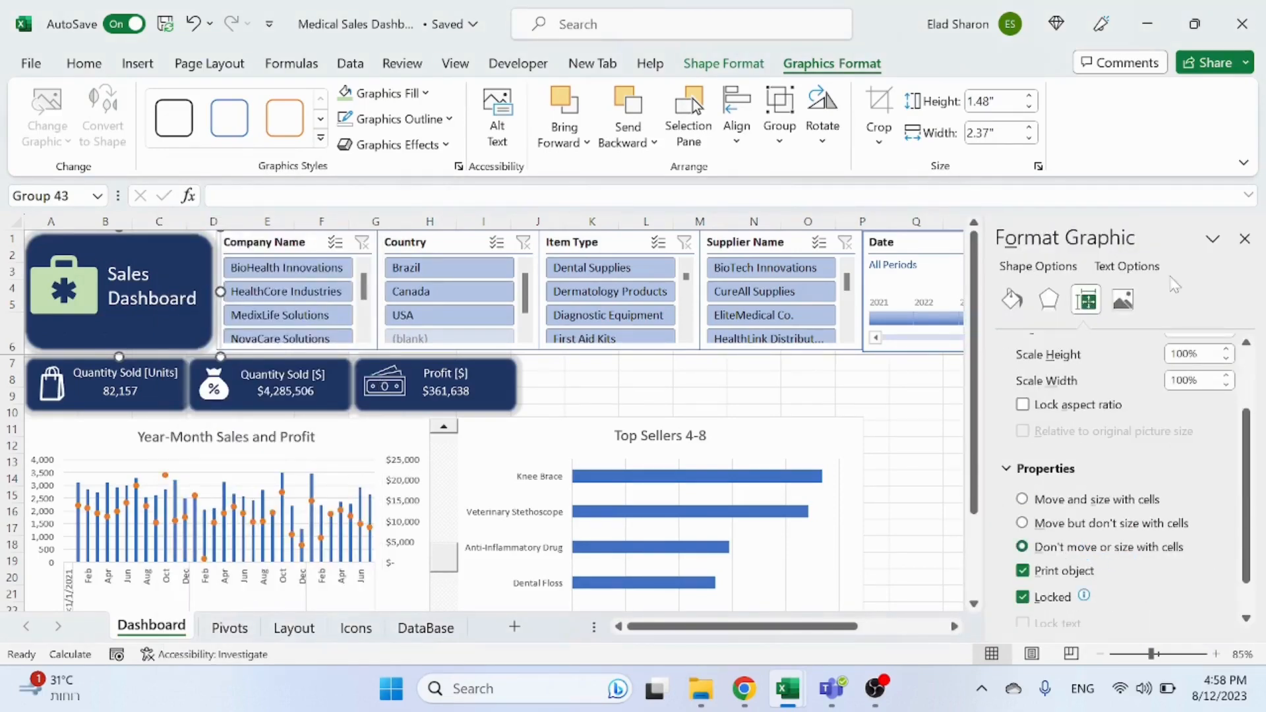
{"action": "left_click", "coordinate": [1244, 239]}
Step: Duplicate the Profit KPI card and place the copy to the right of the original
{"action": "left_click", "coordinate": [936, 427]}
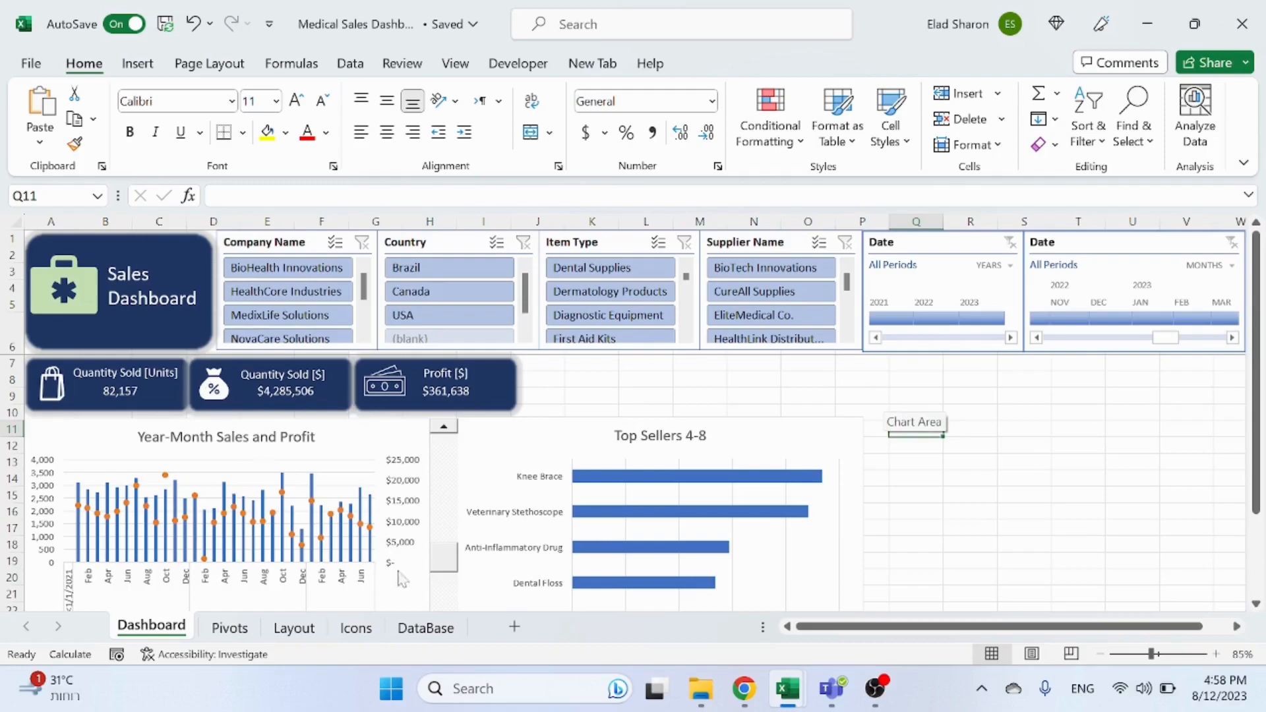
{"action": "left_click", "coordinate": [229, 628]}
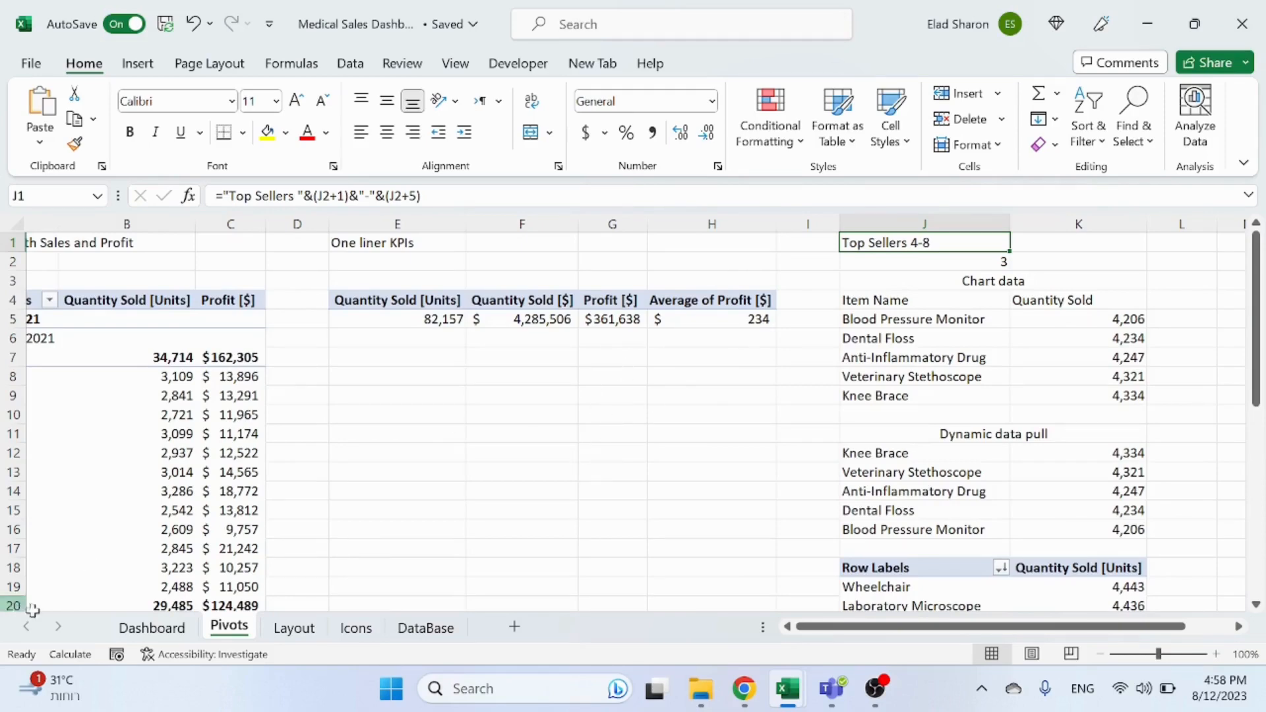
{"action": "left_click", "coordinate": [152, 627]}
{"action": "left_click", "coordinate": [519, 410]}
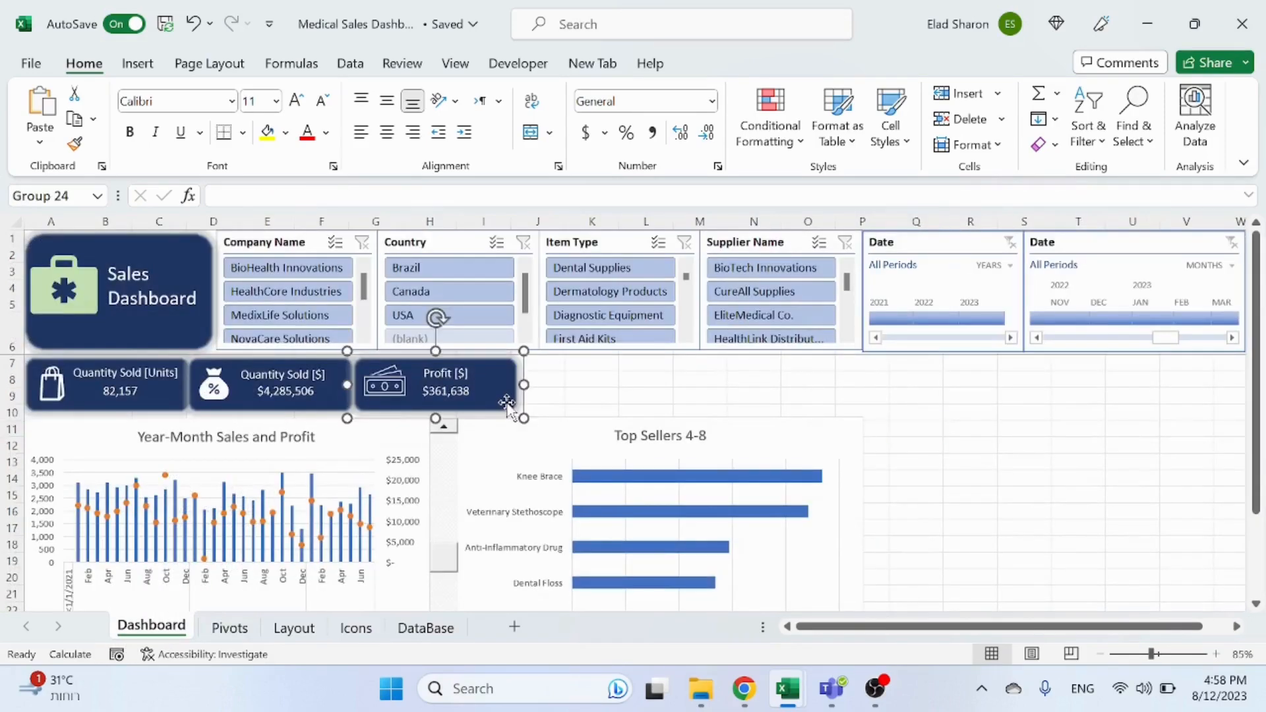
{"action": "left_click_drag", "start_coordinate": [520, 411], "coordinate": [654, 400]}
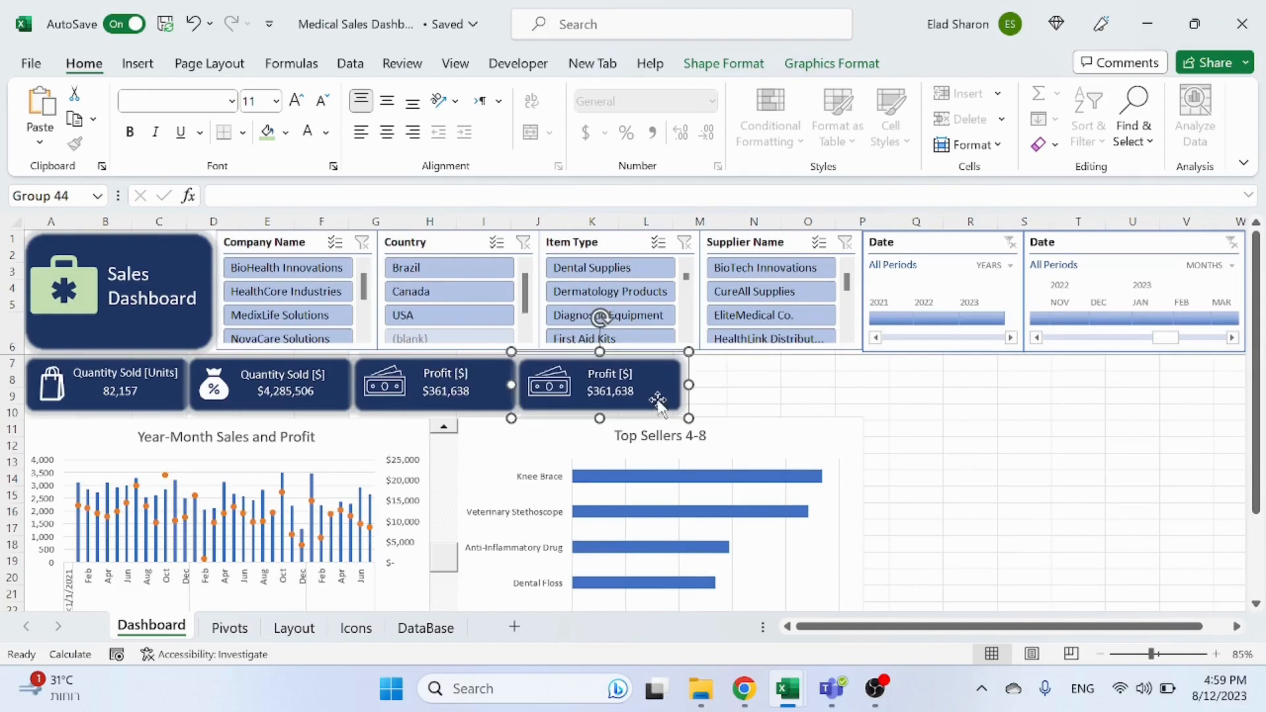
{"action": "left_click", "coordinate": [611, 377]}
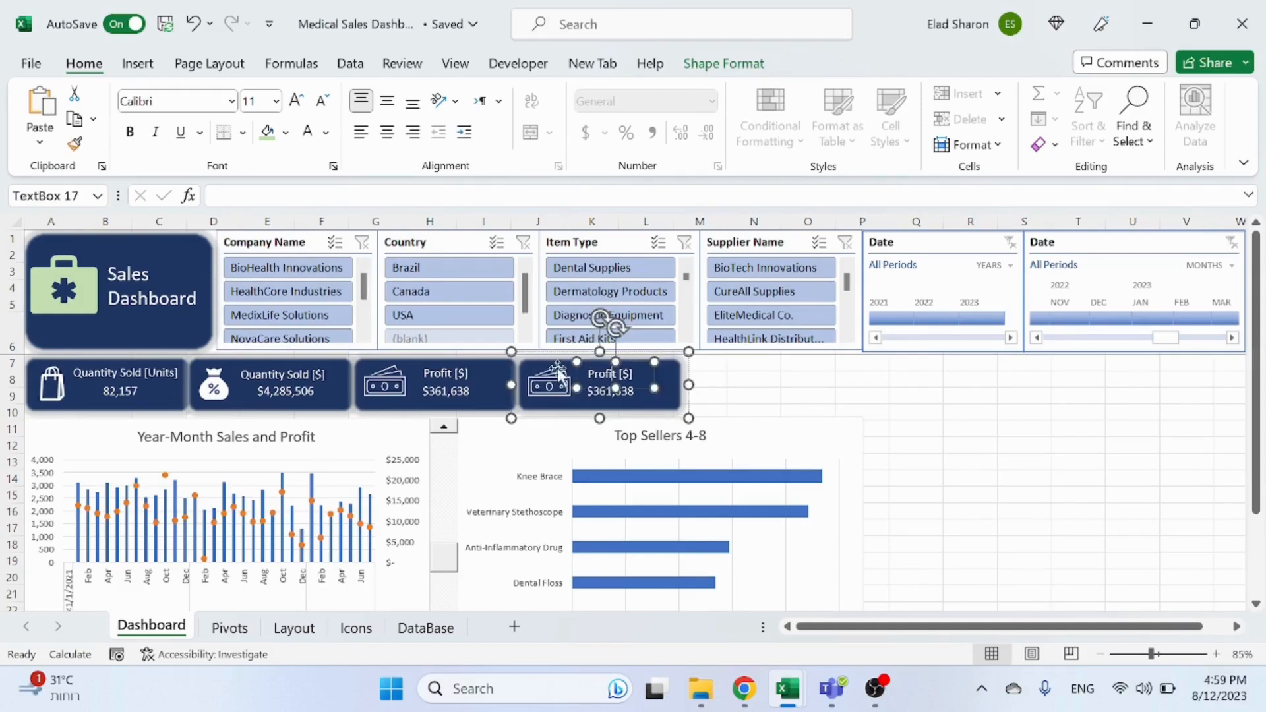
{"action": "left_click", "coordinate": [861, 379]}
{"action": "left_click", "coordinate": [614, 378]}
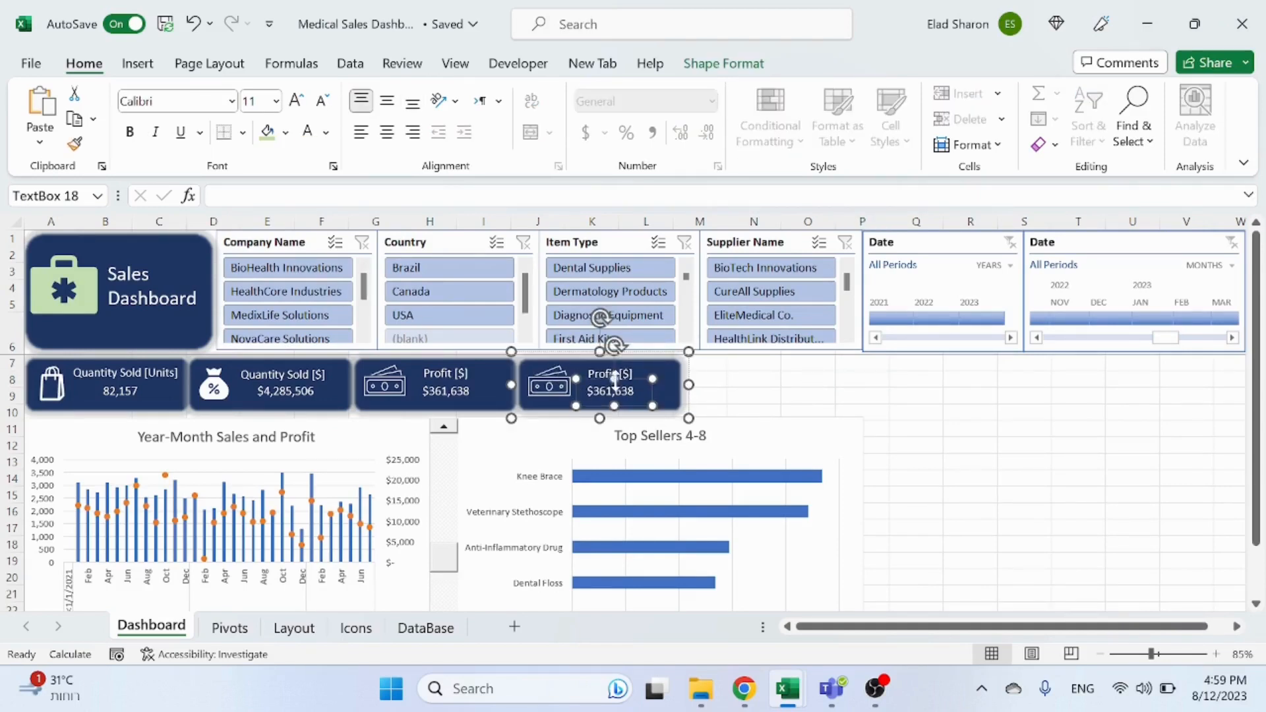
{"action": "left_click_drag", "start_coordinate": [600, 386], "coordinate": [600, 368]}
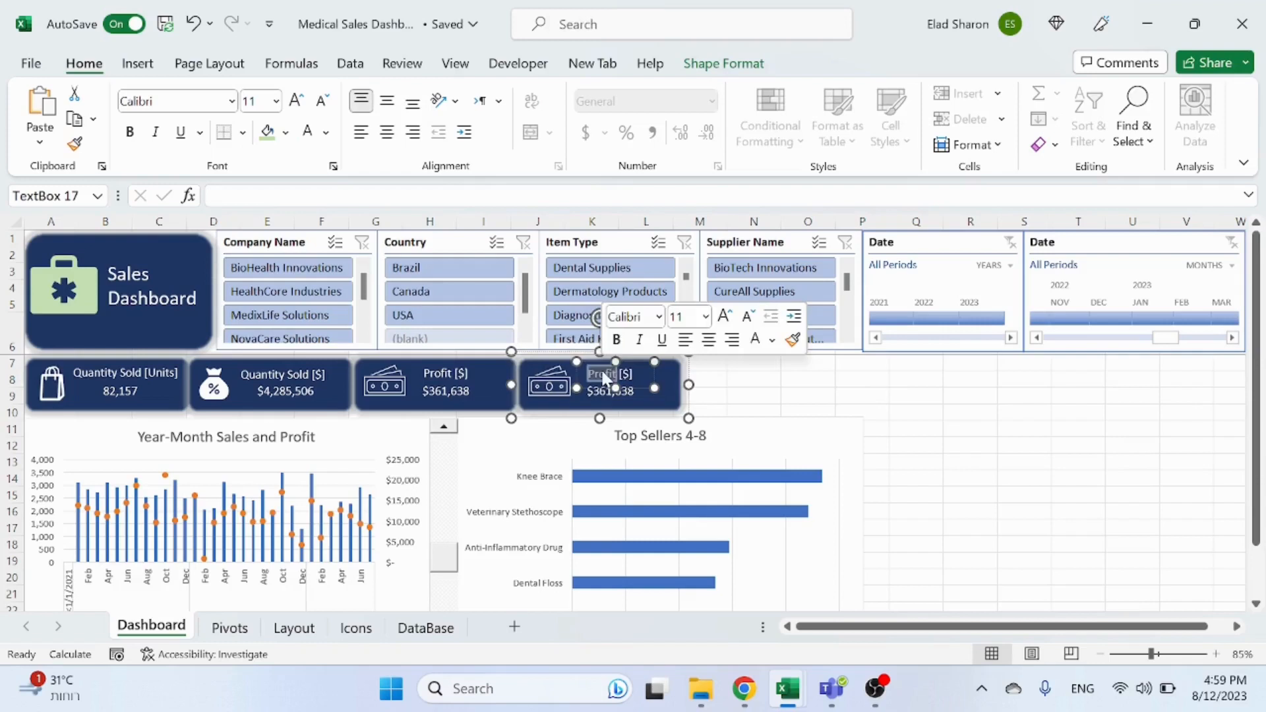
{"action": "left_click", "coordinate": [678, 381]}
{"action": "right_click", "coordinate": [680, 383]}
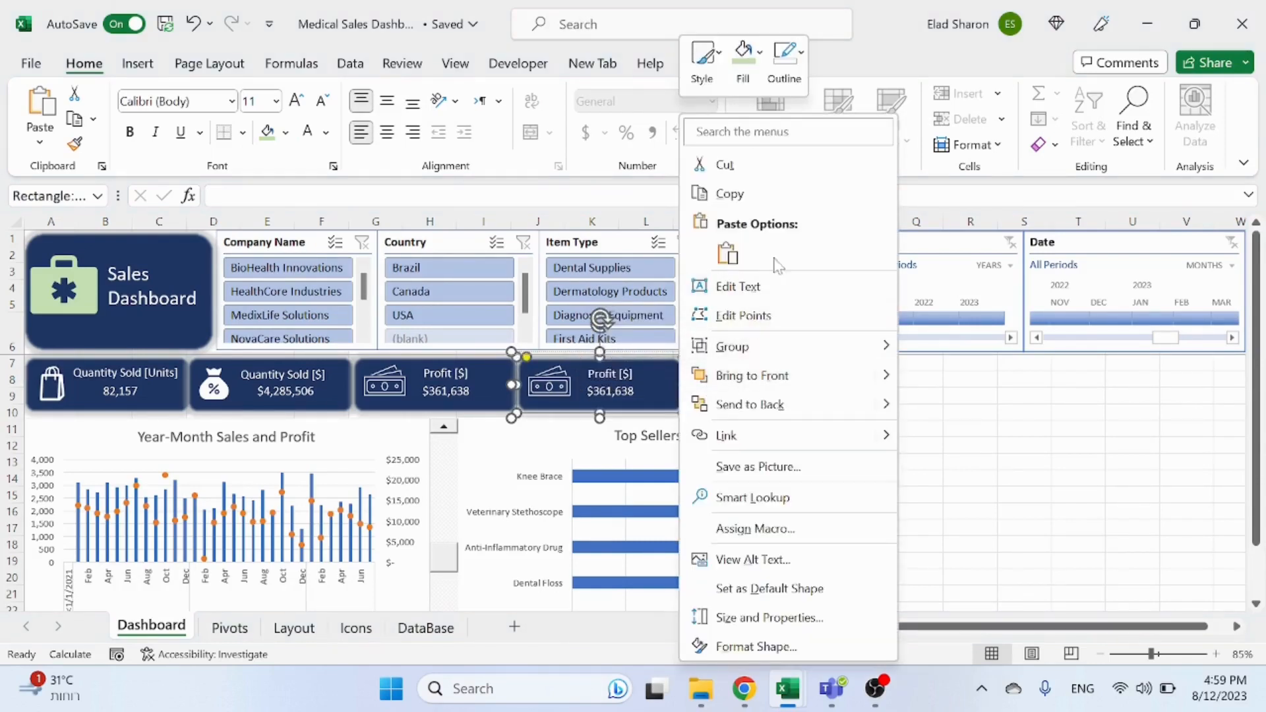
{"action": "mouse_move", "coordinate": [810, 361]}
{"action": "left_click", "coordinate": [955, 410]}
{"action": "left_click", "coordinate": [916, 396]}
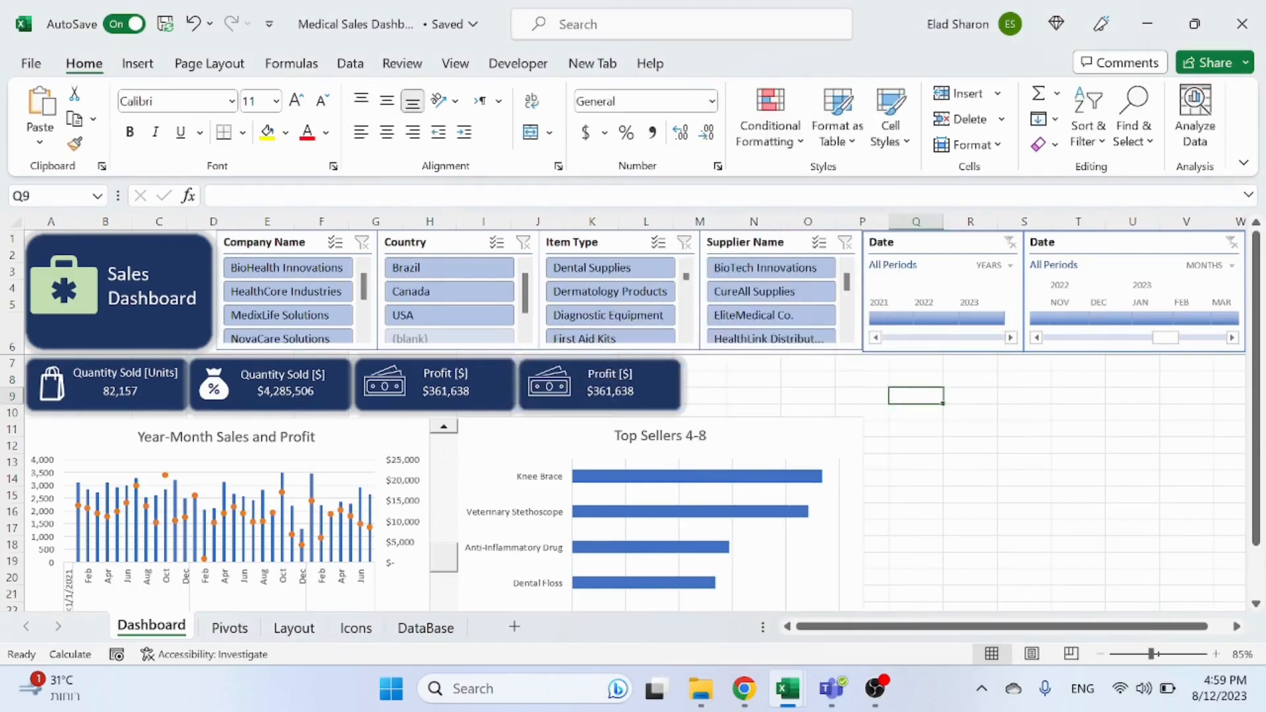
Step: Link the copied card's title text box to the Average of Profit [$] heading in cell H4 of the Pivots sheet
{"action": "left_click", "coordinate": [605, 374]}
{"action": "left_click", "coordinate": [760, 395]}
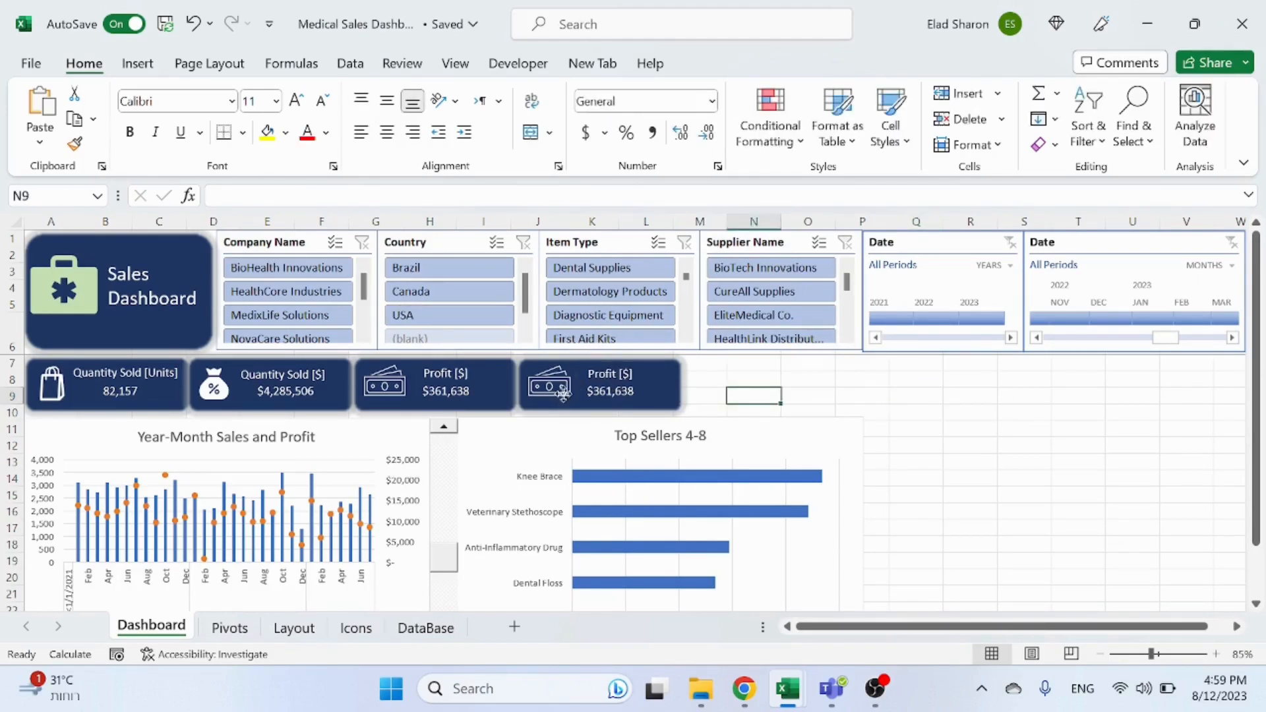
{"action": "left_click", "coordinate": [549, 385]}
{"action": "left_click", "coordinate": [605, 373]}
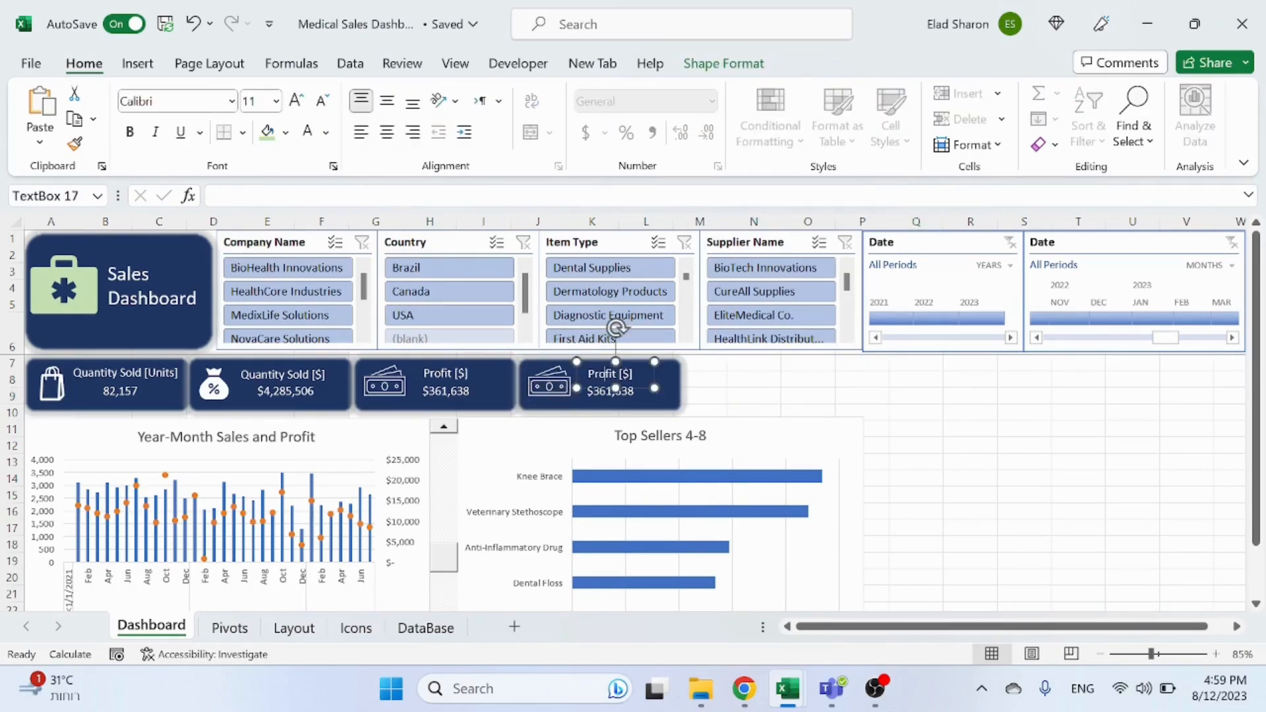
{"action": "left_click", "coordinate": [436, 195]}
{"action": "key", "text": "Escape"}
{"action": "left_click", "coordinate": [636, 392]}
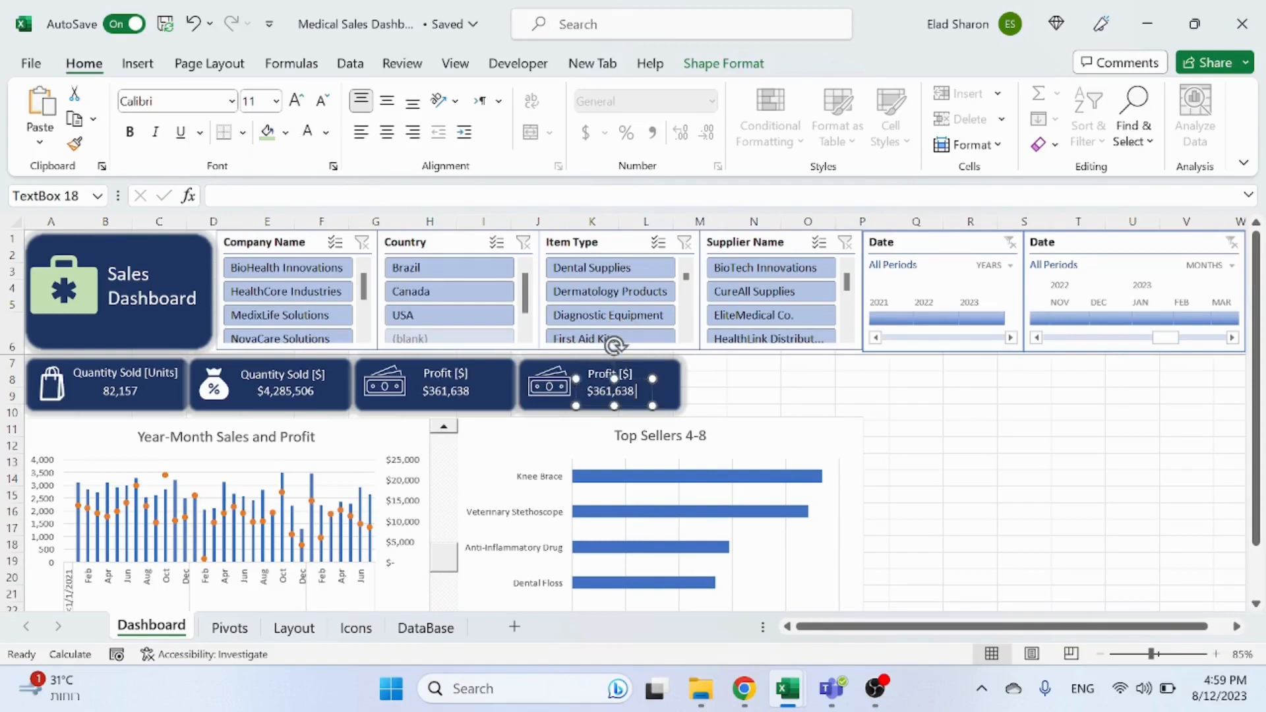
{"action": "double_click", "coordinate": [628, 391]}
{"action": "left_click", "coordinate": [598, 373]}
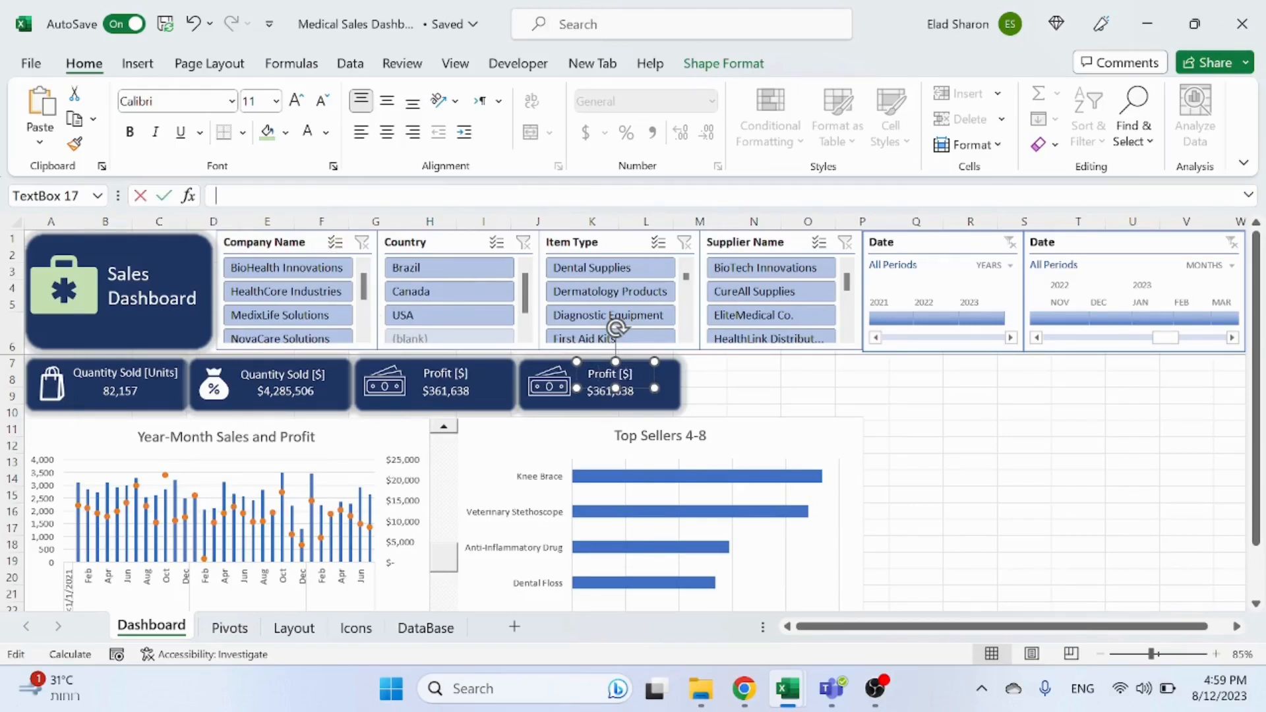
{"action": "key", "text": "ctrl+z"}
{"action": "type", "text": "="}
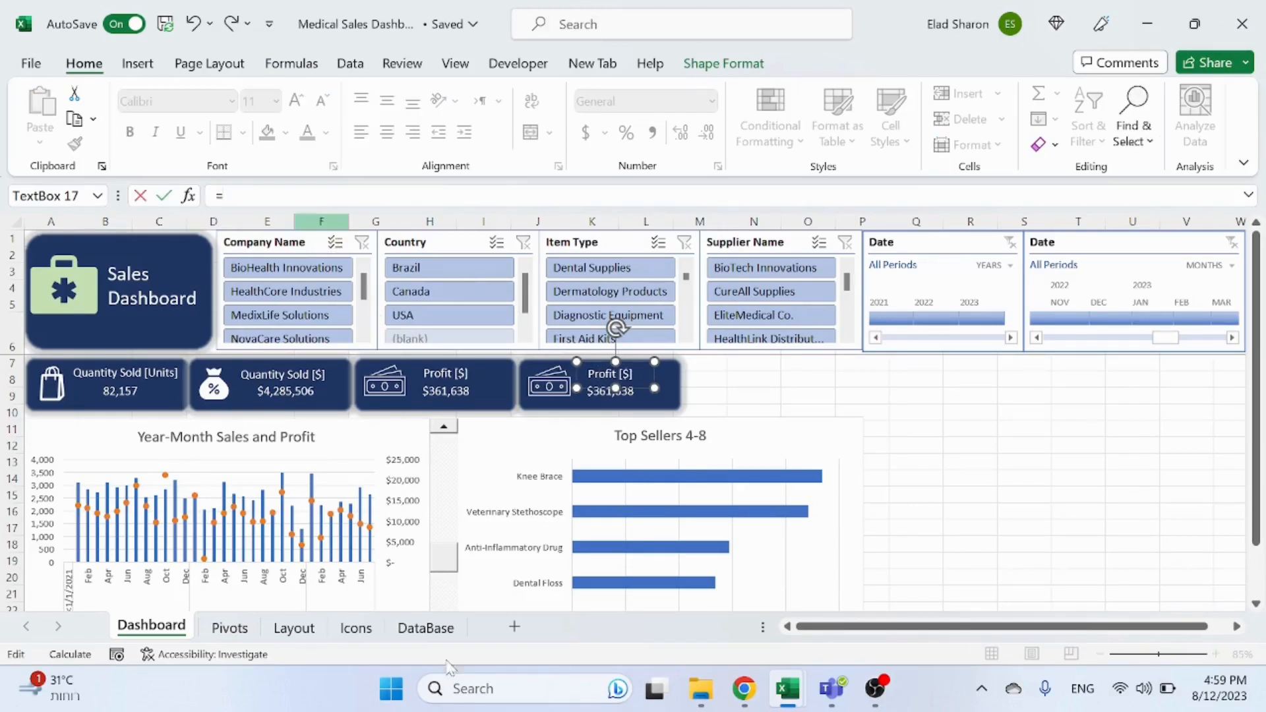
{"action": "left_click", "coordinate": [228, 628]}
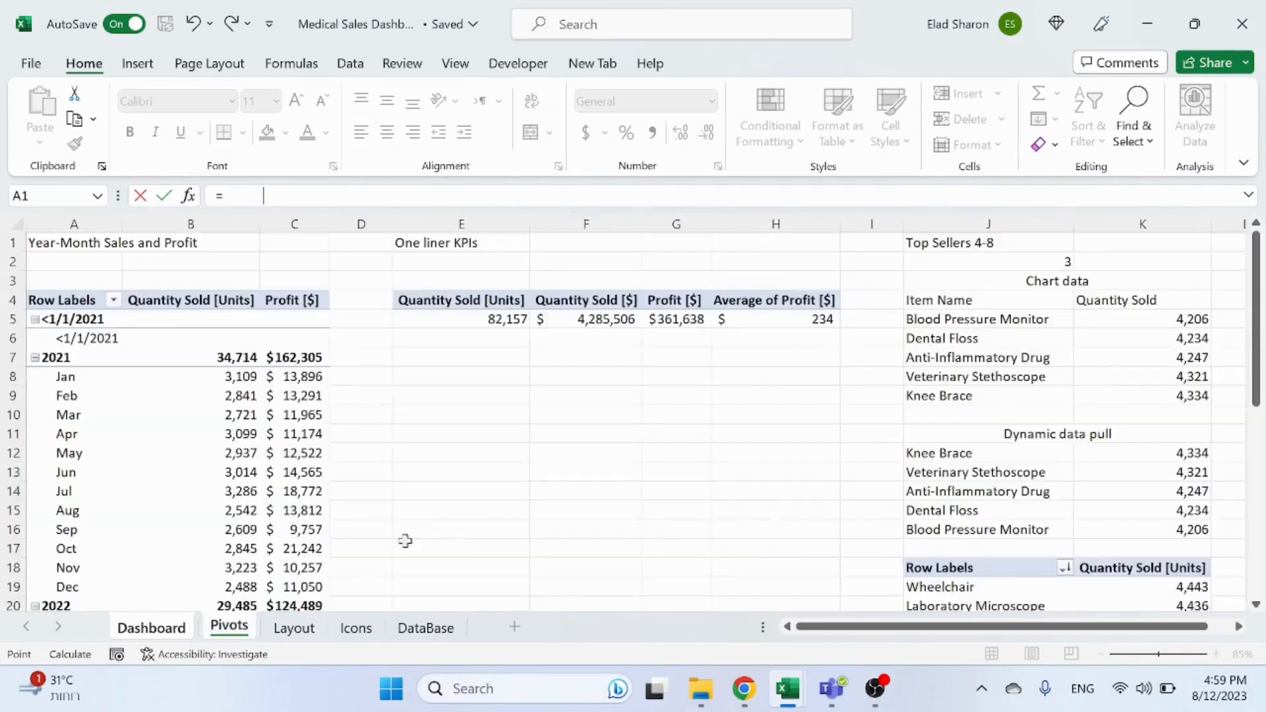
{"action": "left_click", "coordinate": [768, 305]}
{"action": "key", "text": "Return"}
{"action": "left_click", "coordinate": [910, 419]}
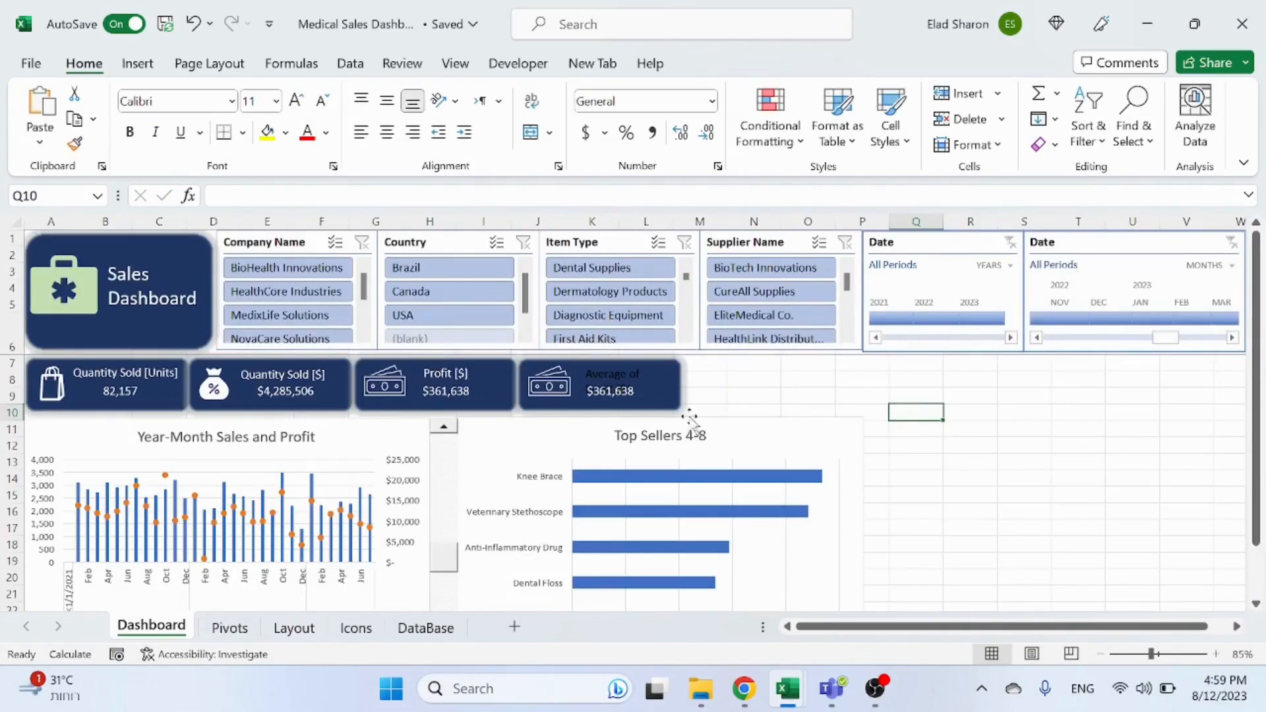
{"action": "left_click", "coordinate": [620, 391]}
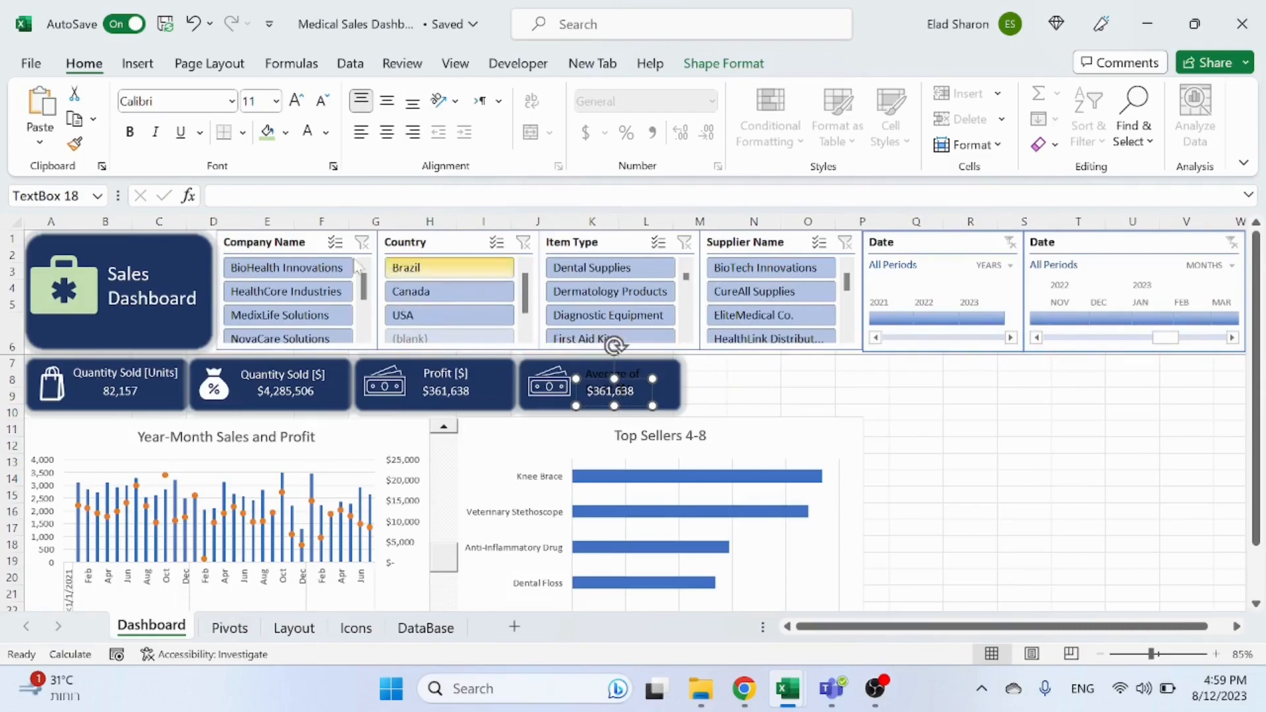
{"action": "left_click", "coordinate": [310, 192]}
{"action": "type", "text": "="}
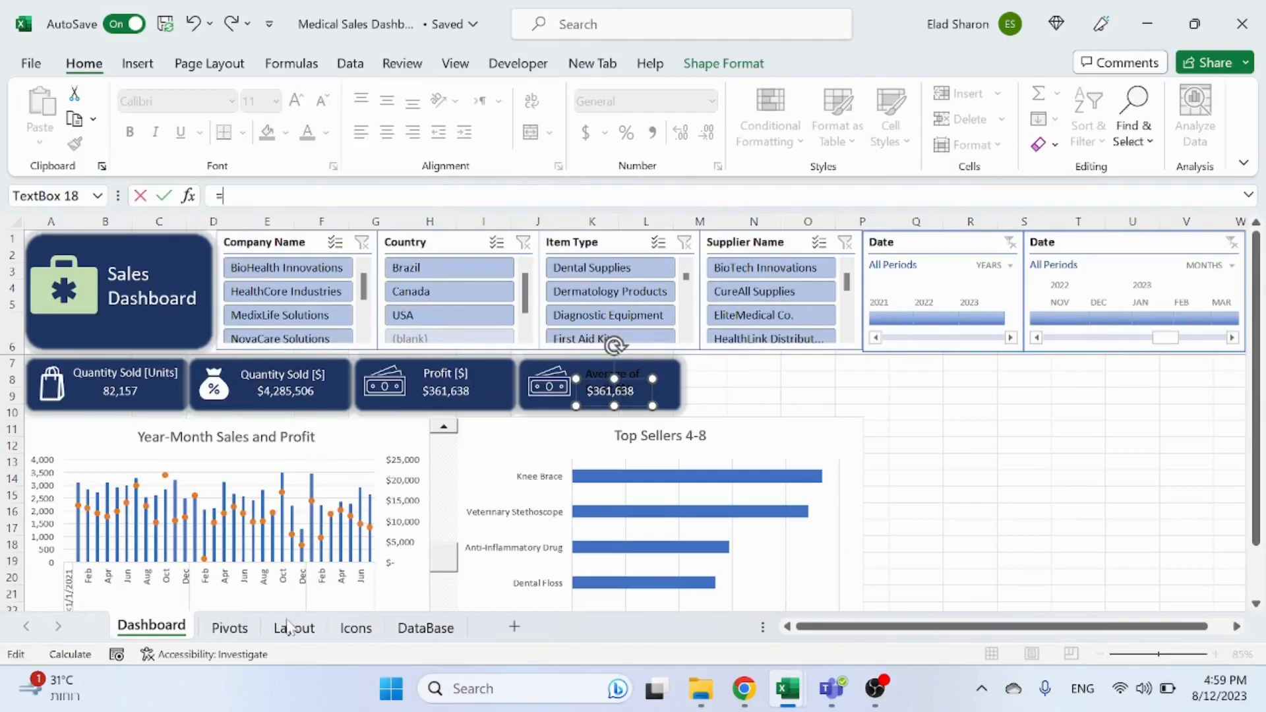
{"action": "left_click", "coordinate": [230, 628]}
{"action": "left_click", "coordinate": [791, 327]}
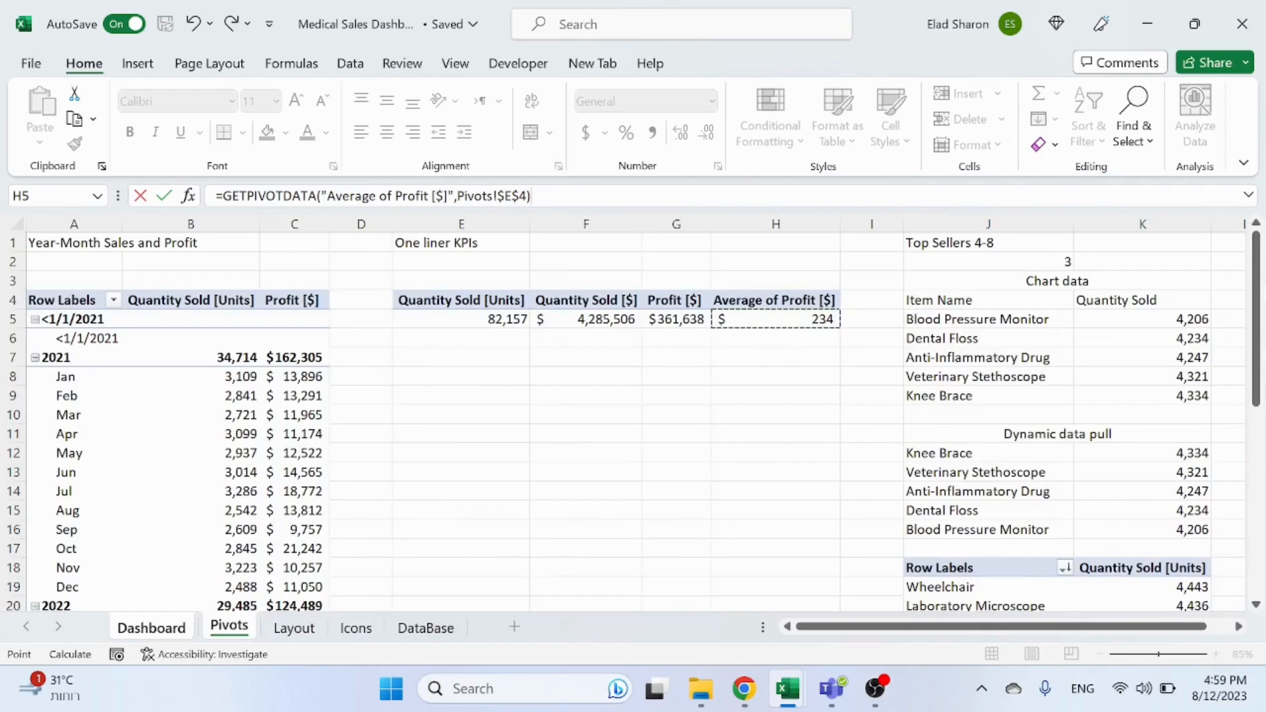
{"action": "left_click_drag", "start_coordinate": [531, 195], "coordinate": [130, 196]}
{"action": "key", "text": "BackSpace"}
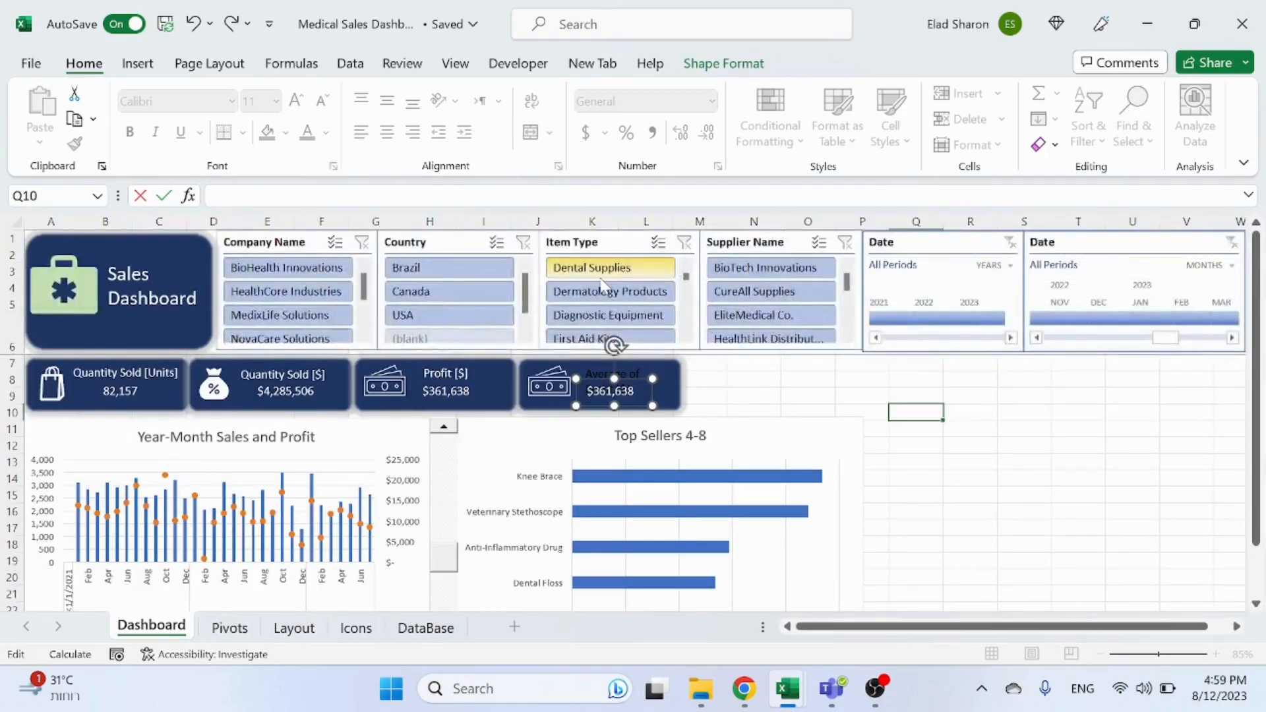
Step: Link the copied card's value text box to cell H5 on the Pivots sheet
{"action": "type", "text": "="}
{"action": "left_click", "coordinate": [245, 635]}
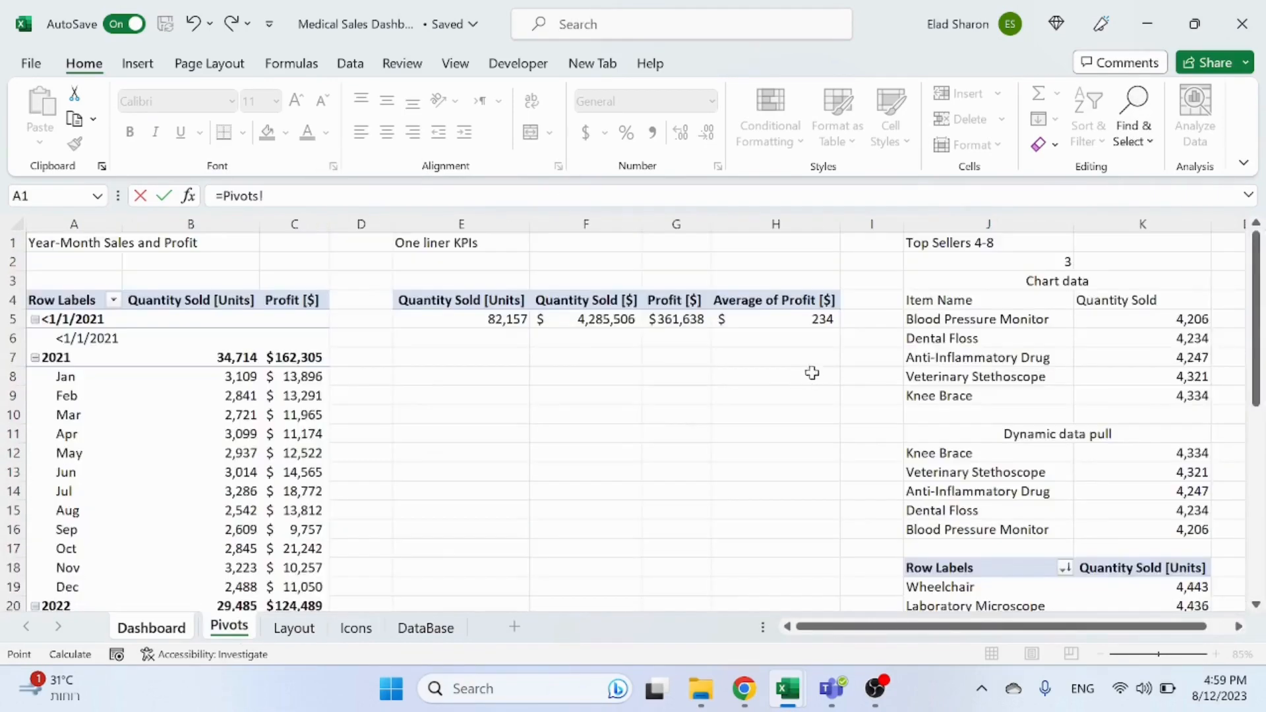
{"action": "left_click", "coordinate": [767, 302]}
{"action": "key", "text": "BackSpace"}
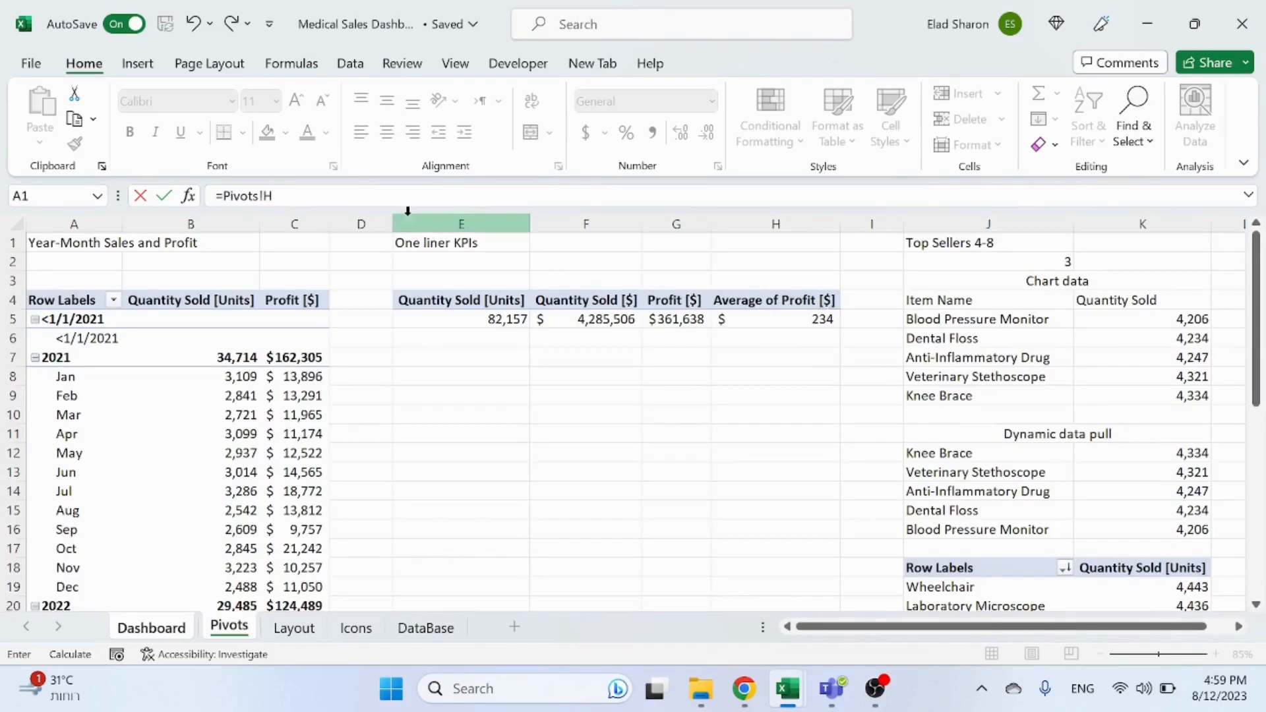
{"action": "type", "text": "5"}
{"action": "key", "text": "Return"}
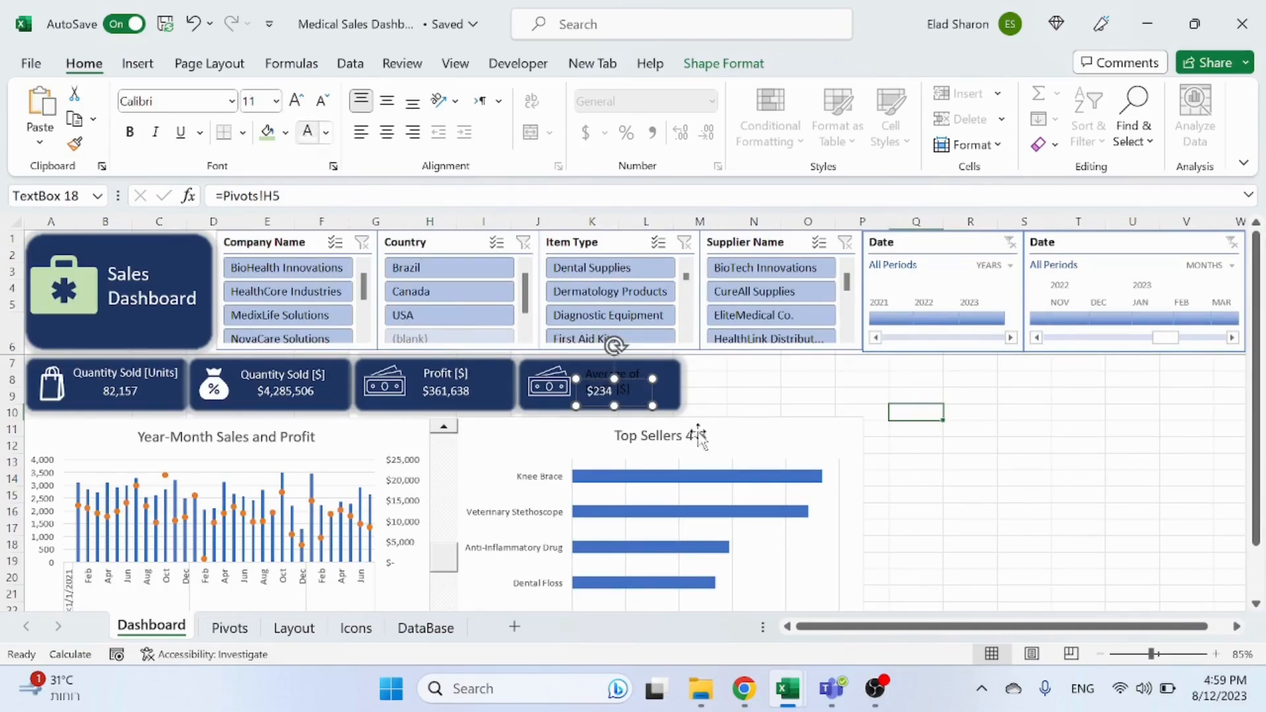
Step: Widen the card's title text box so the full heading fits
{"action": "left_click", "coordinate": [639, 374]}
{"action": "left_click", "coordinate": [307, 133]}
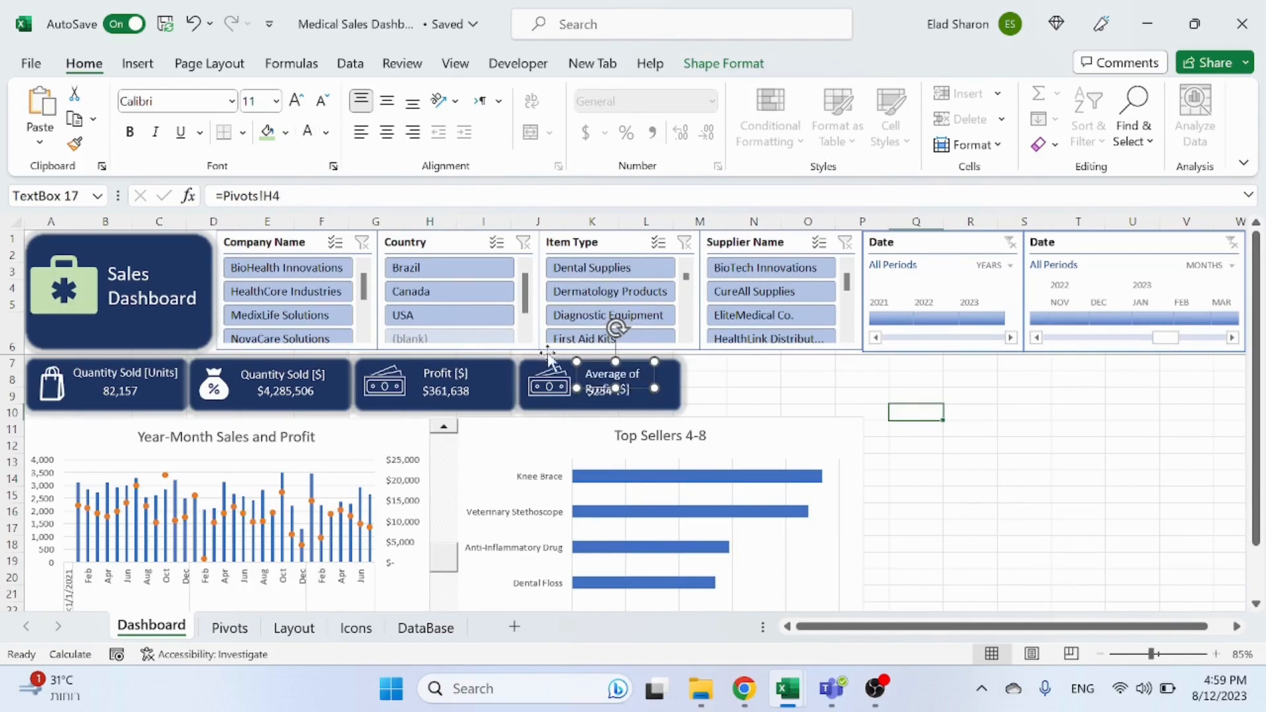
{"action": "left_click_drag", "start_coordinate": [655, 389], "coordinate": [685, 389]}
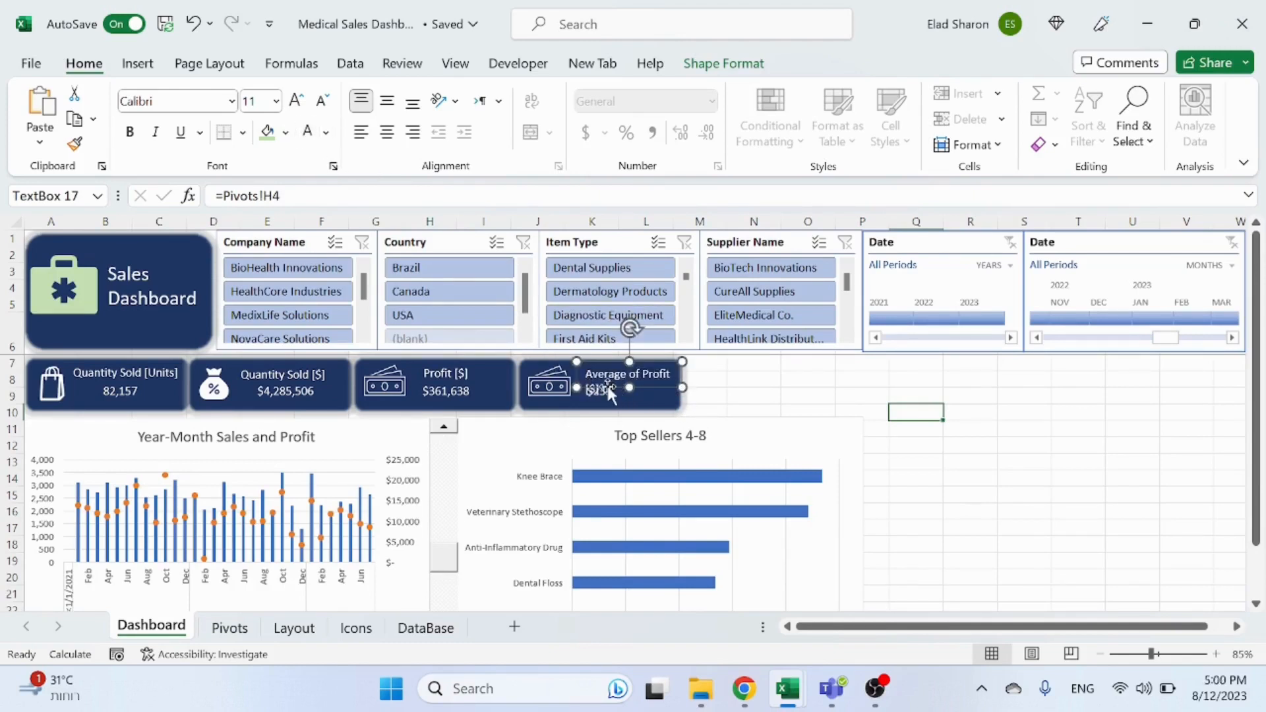
{"action": "left_click_drag", "start_coordinate": [682, 387], "coordinate": [688, 389]}
{"action": "left_click", "coordinate": [743, 393]}
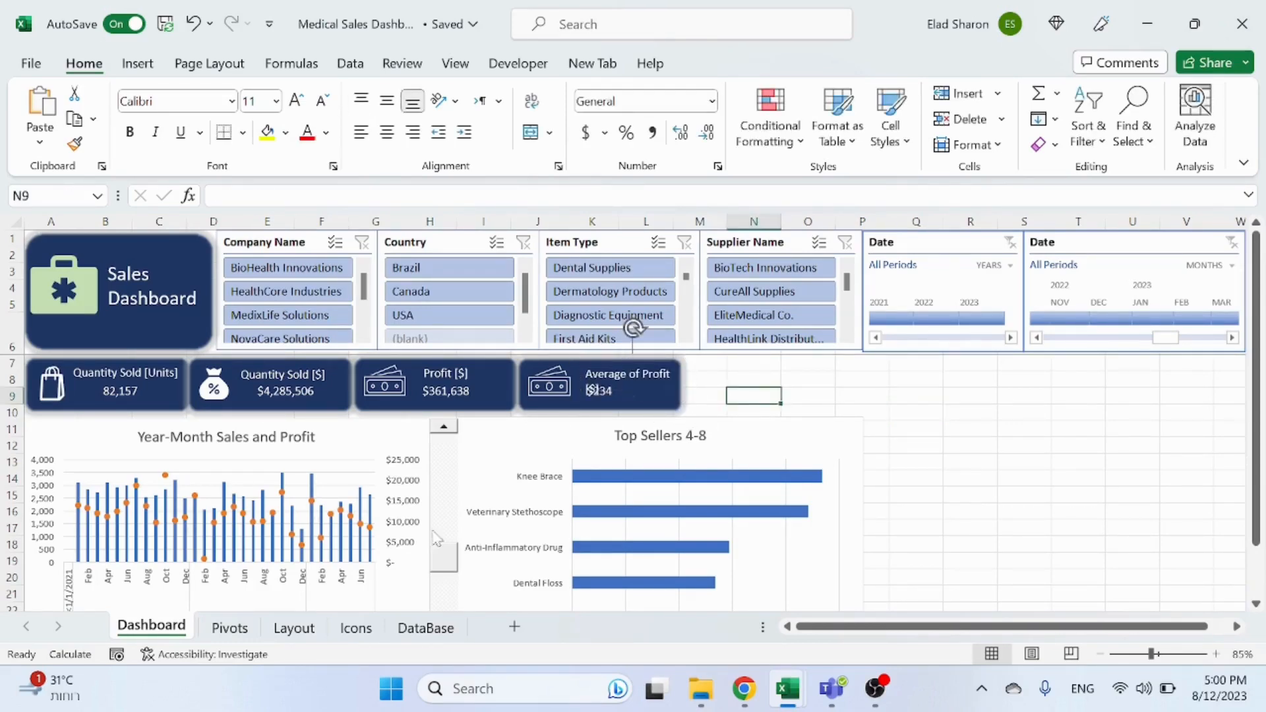
Step: Rename the H4 heading on the Pivots sheet to AVG of Profit [$]
{"action": "left_click", "coordinate": [208, 633]}
{"action": "left_click", "coordinate": [765, 305]}
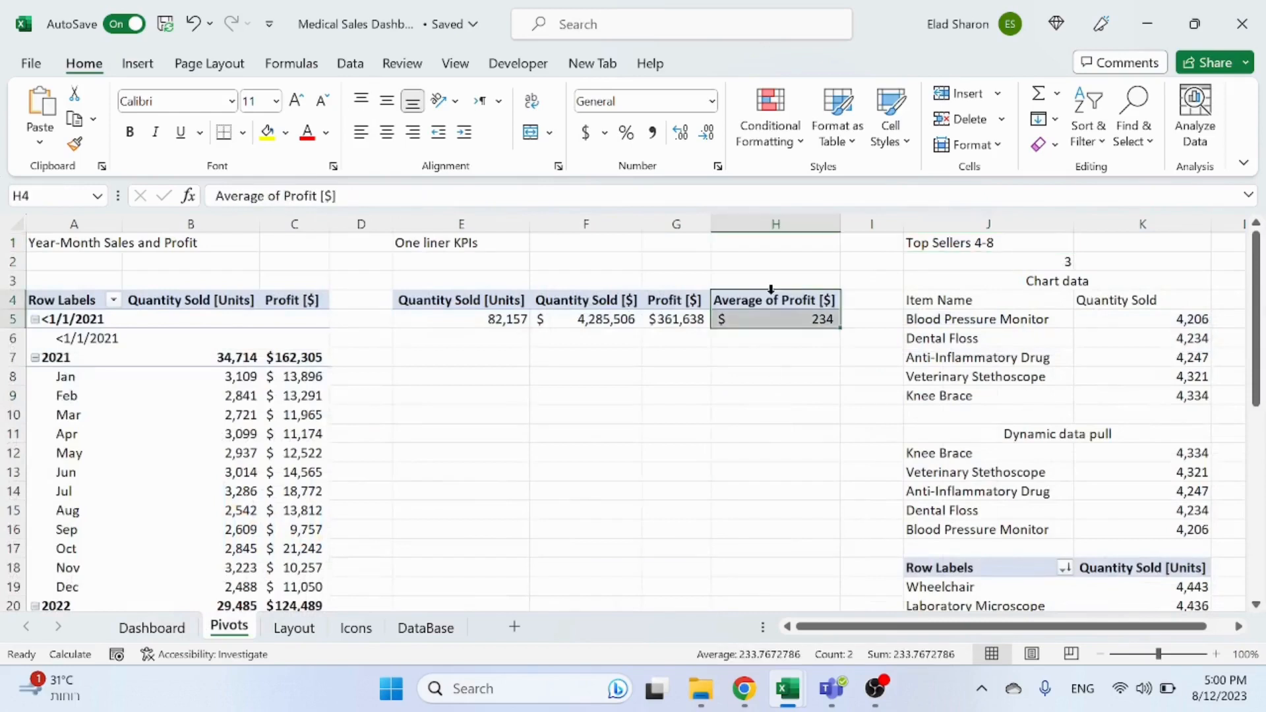
{"action": "double_click", "coordinate": [239, 196]}
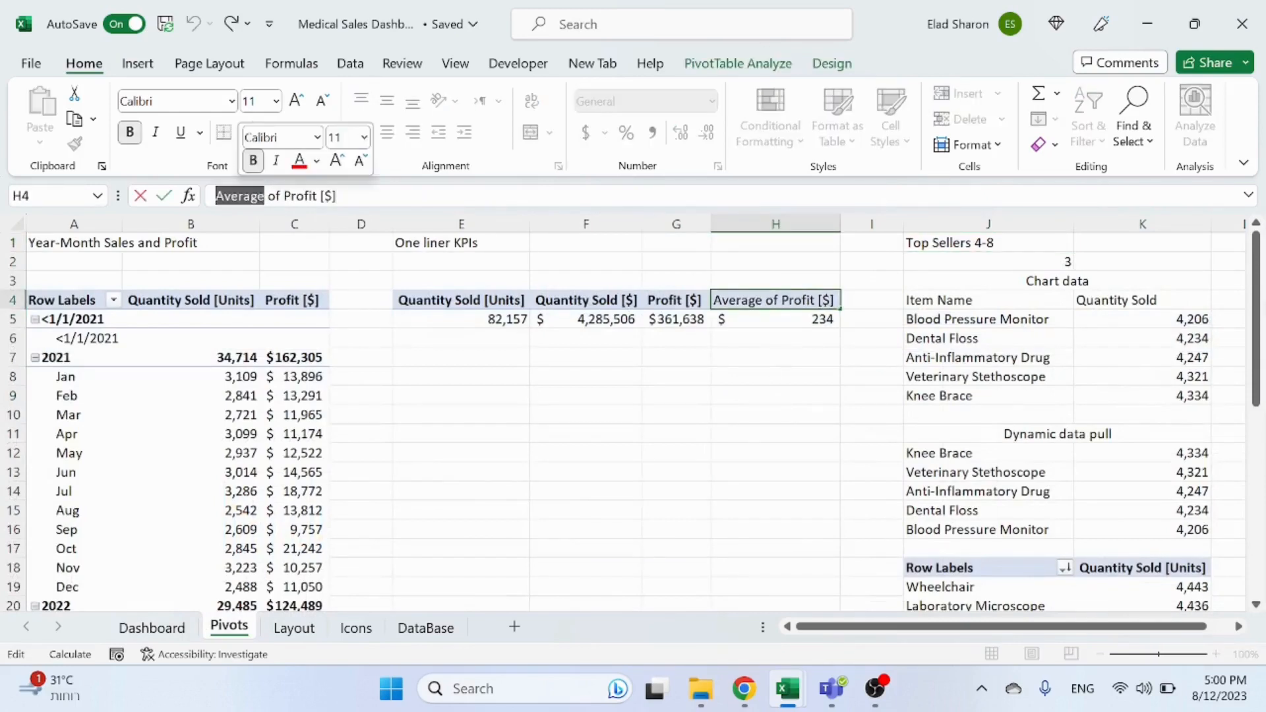
{"action": "type", "text": "AVG"}
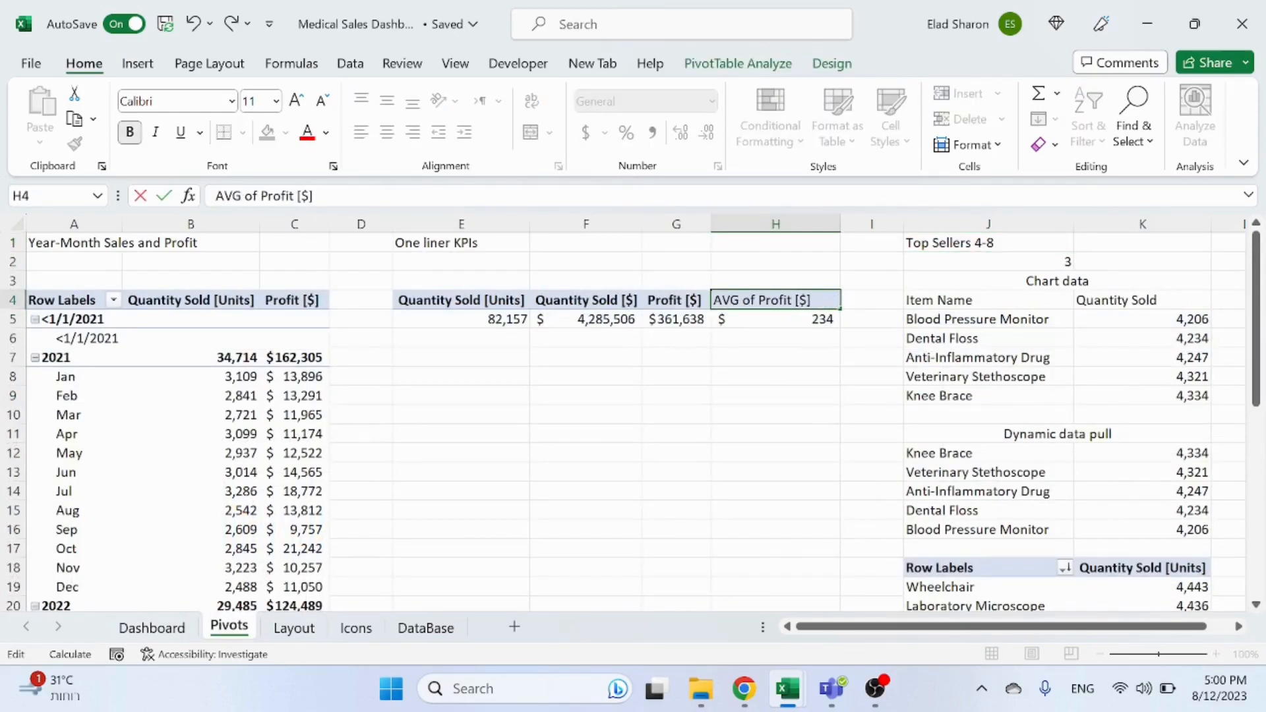
{"action": "left_click", "coordinate": [858, 461]}
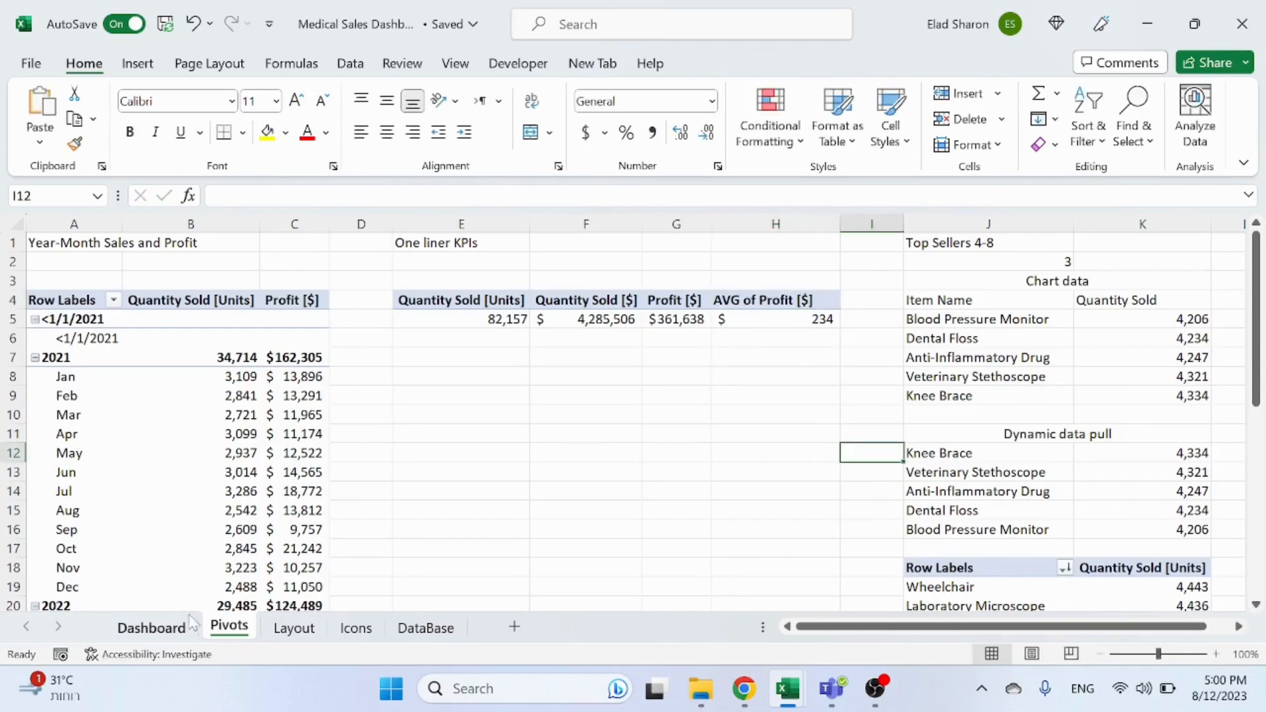
{"action": "left_click", "coordinate": [152, 627]}
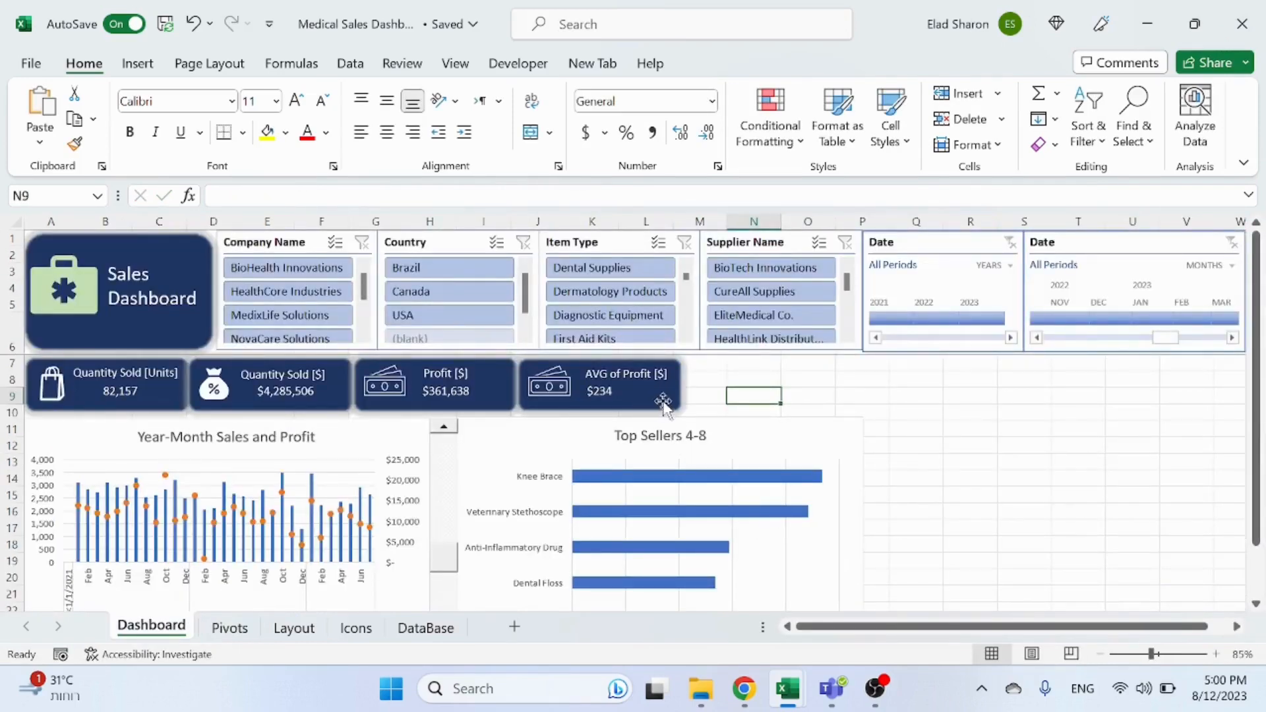
Step: Change the H4 heading on the Pivots sheet to AVG Item Profit [$]
{"action": "left_click", "coordinate": [604, 393]}
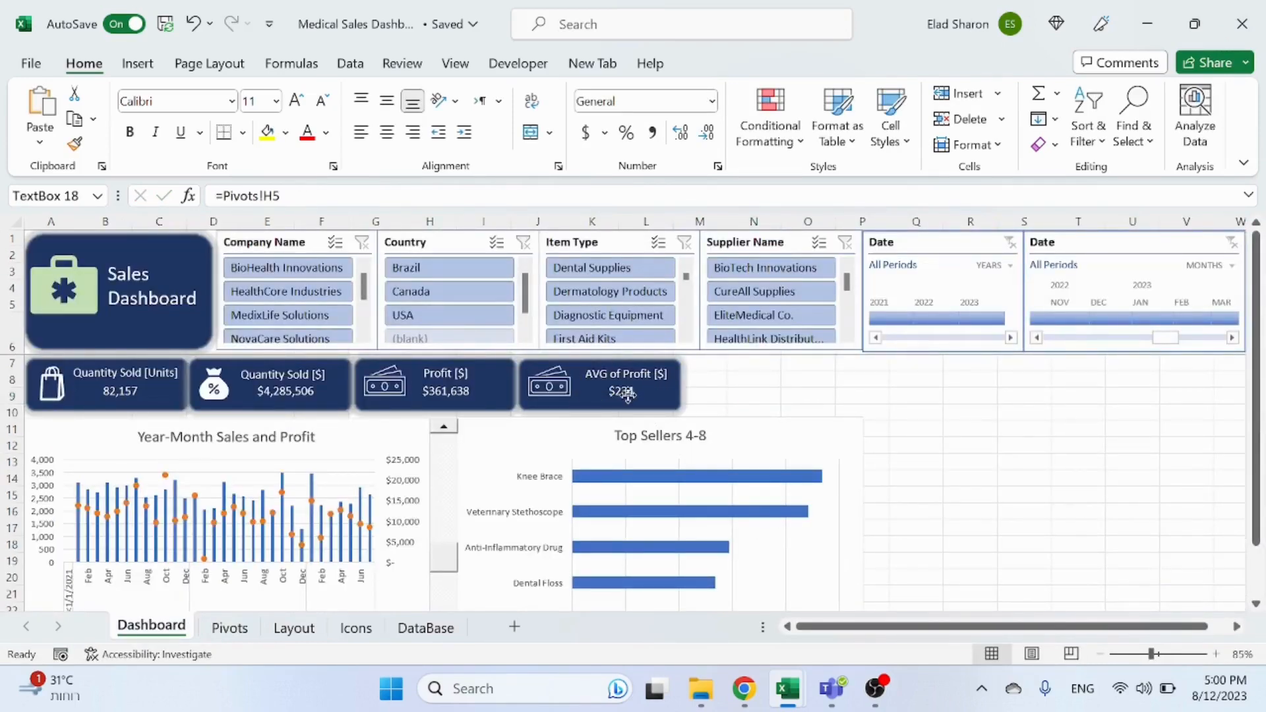
{"action": "left_click", "coordinate": [771, 393]}
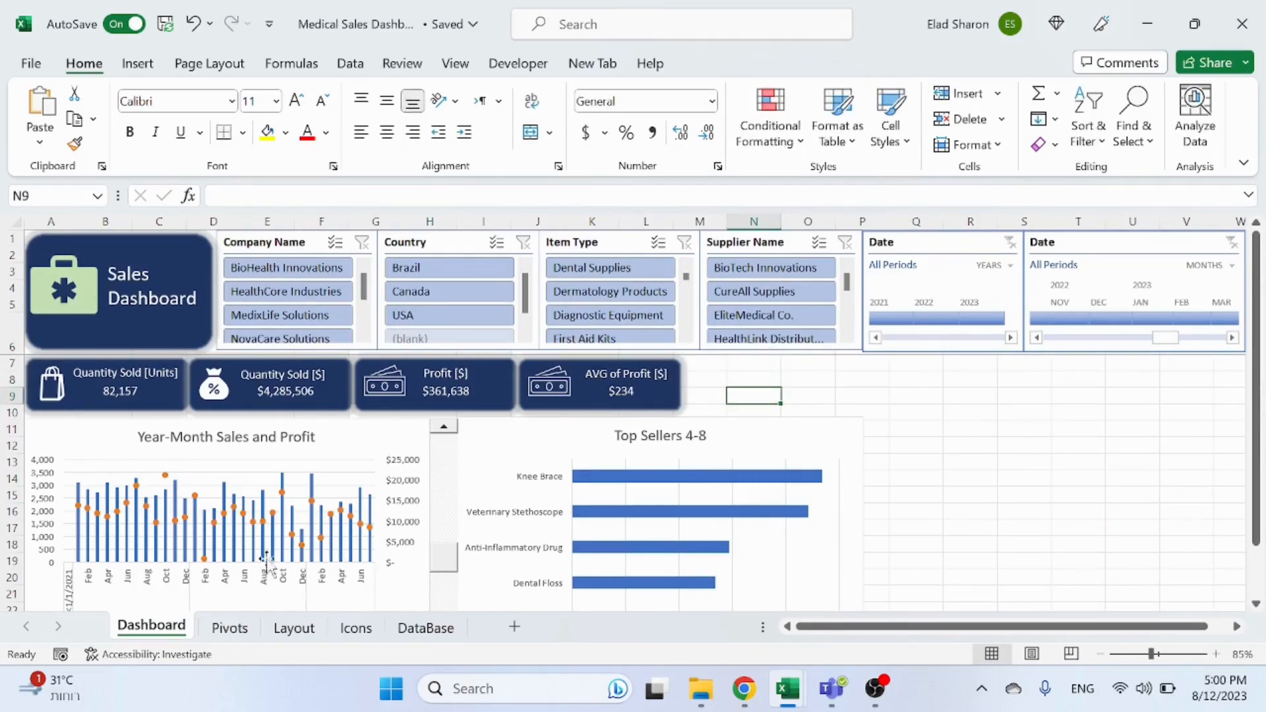
{"action": "left_click", "coordinate": [229, 628]}
{"action": "left_click", "coordinate": [730, 304]}
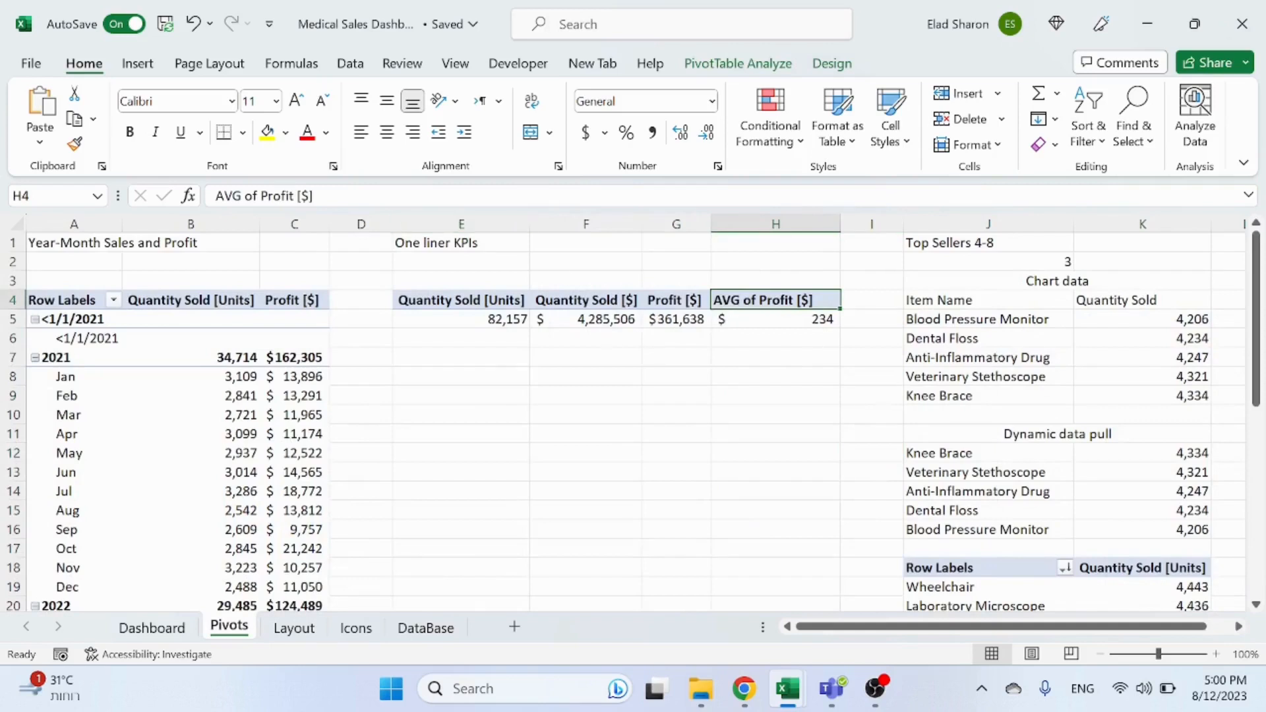
{"action": "double_click", "coordinate": [252, 196]}
{"action": "type", "text": "Item"}
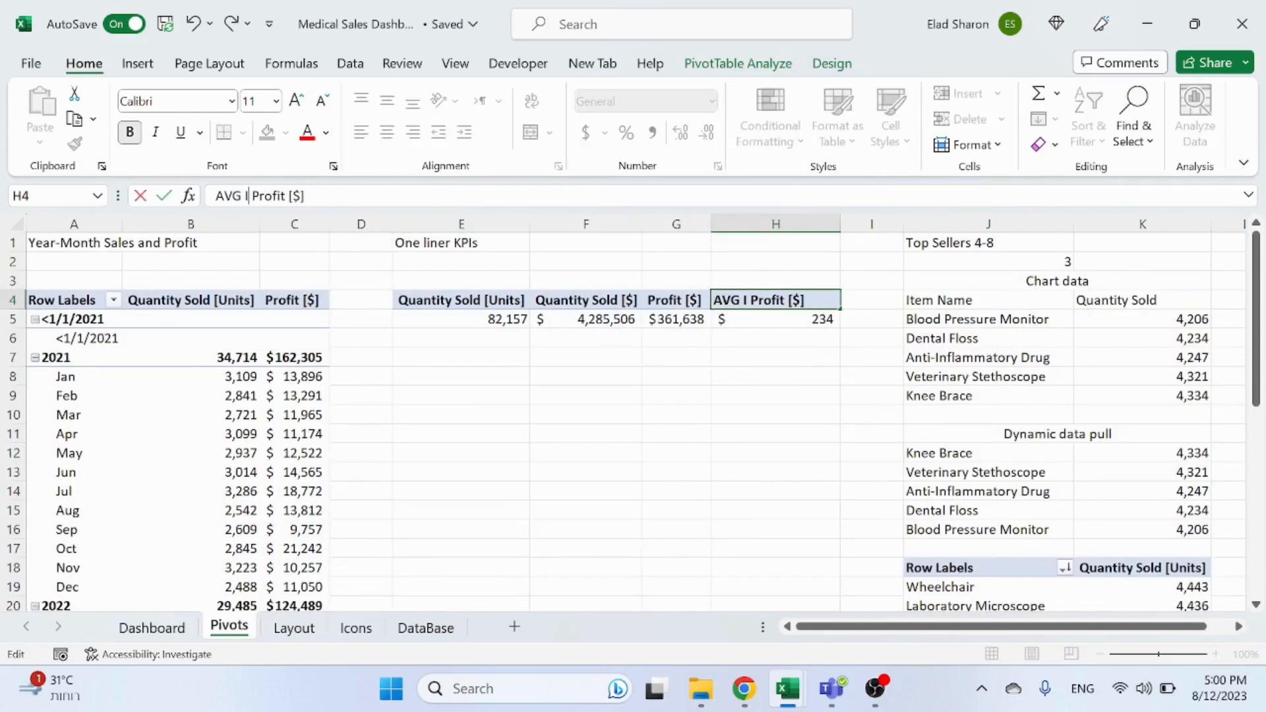
{"action": "left_click", "coordinate": [536, 409]}
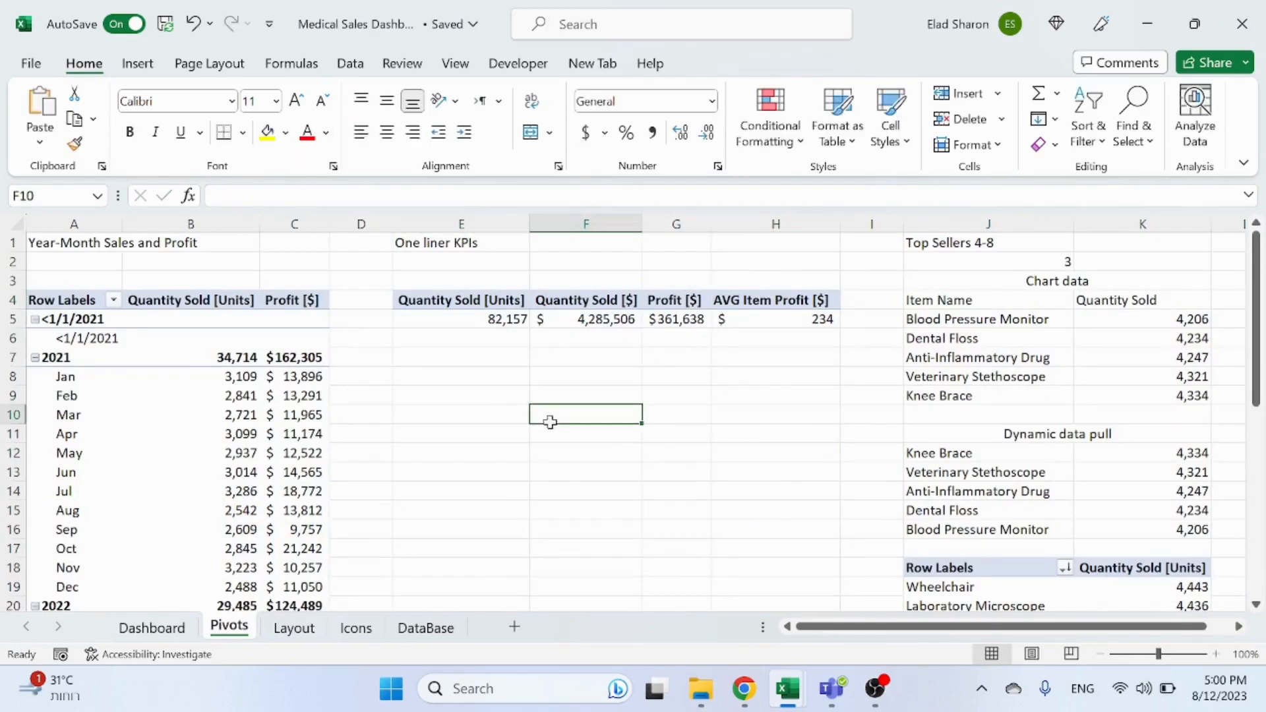
{"action": "left_click", "coordinate": [153, 627]}
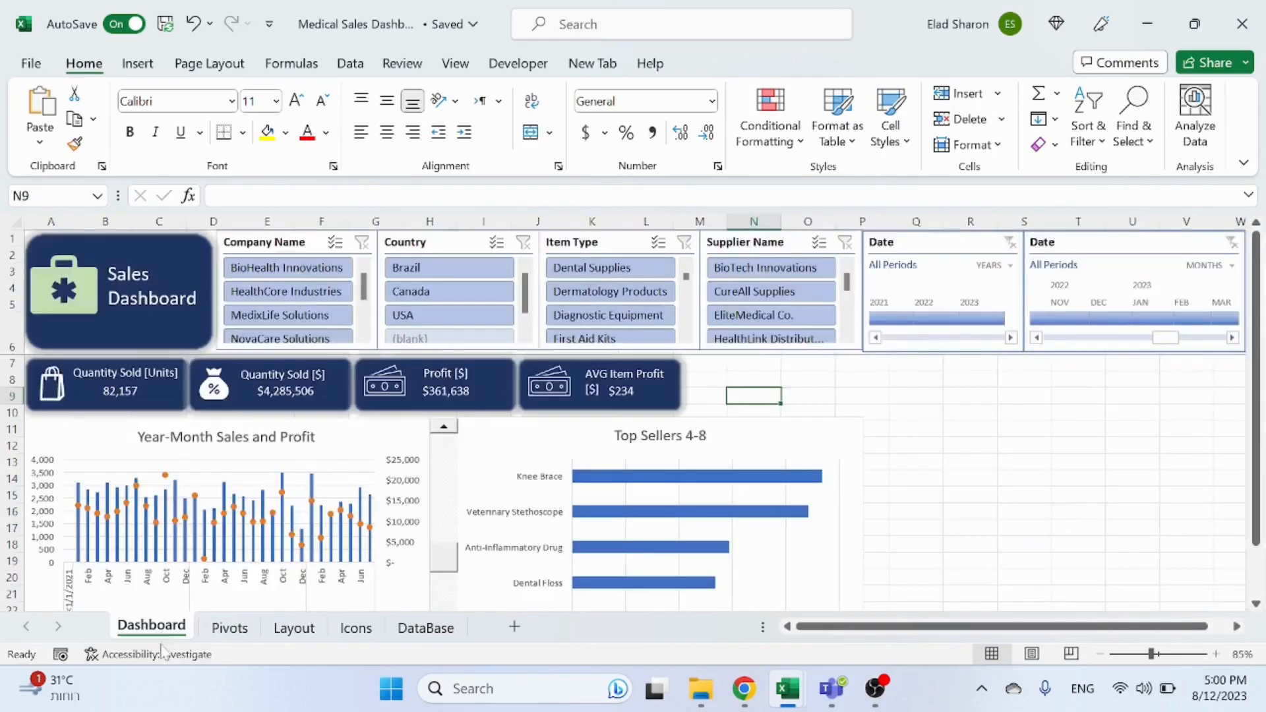
Step: Resize the new card's title text box so AVG Item Profit [$] fits on one line
{"action": "left_click", "coordinate": [632, 398]}
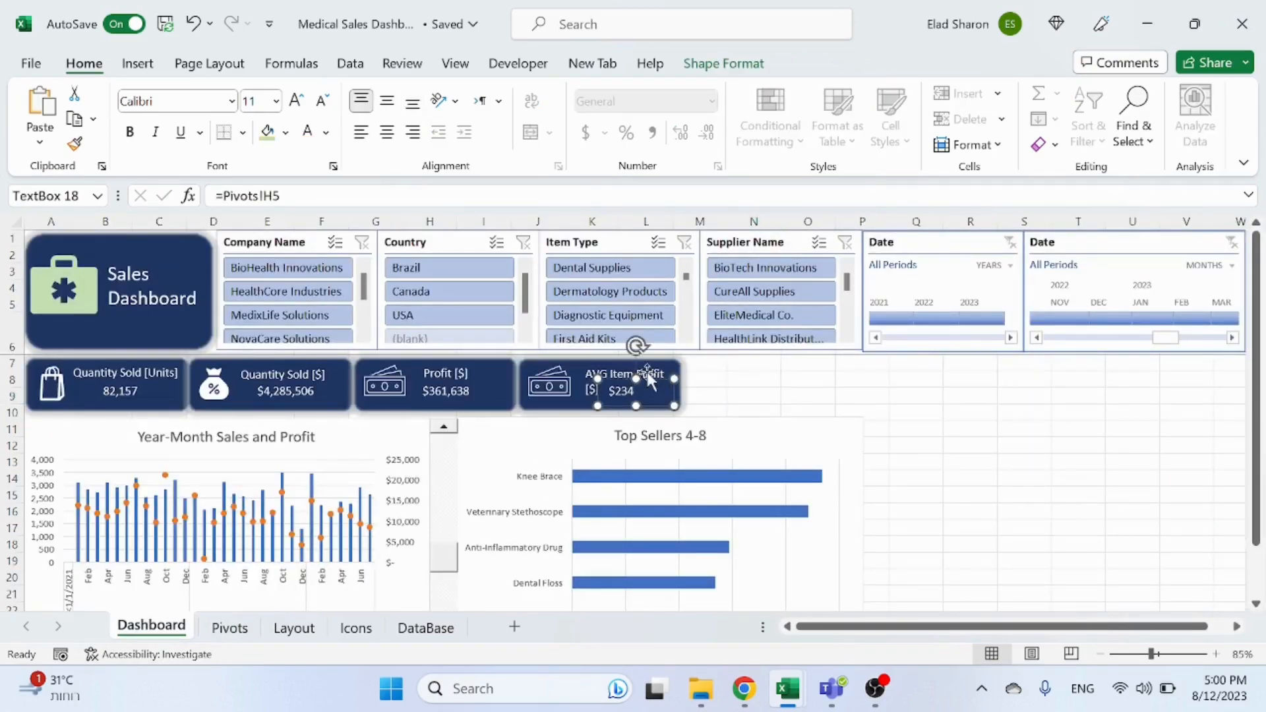
{"action": "left_click", "coordinate": [662, 372]}
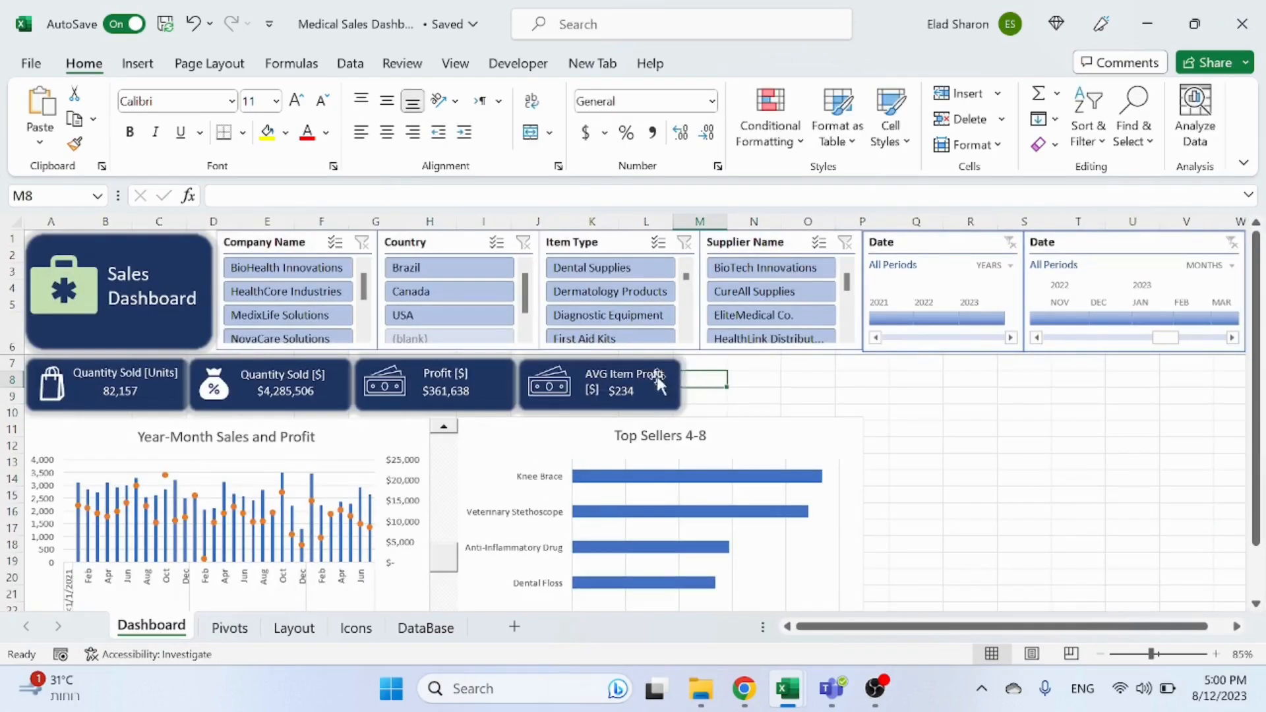
{"action": "left_click", "coordinate": [658, 378]}
{"action": "left_click_drag", "start_coordinate": [689, 376], "coordinate": [700, 376]}
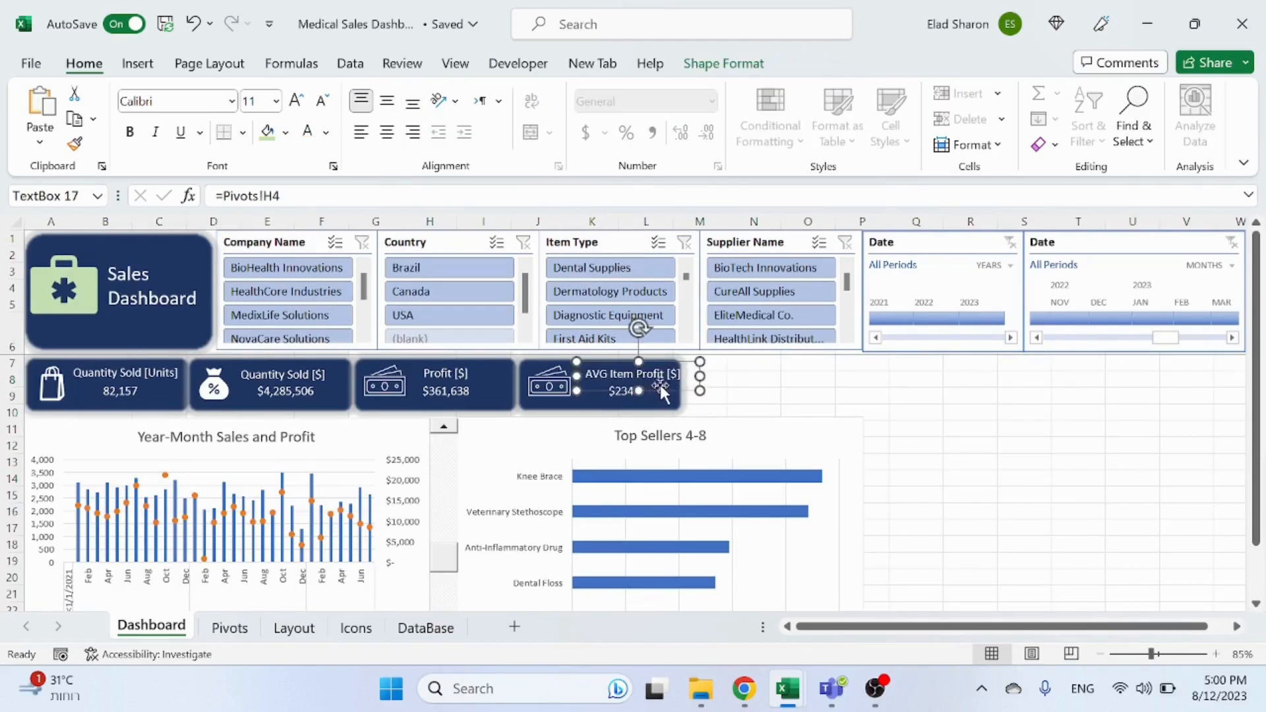
{"action": "left_click", "coordinate": [661, 391]}
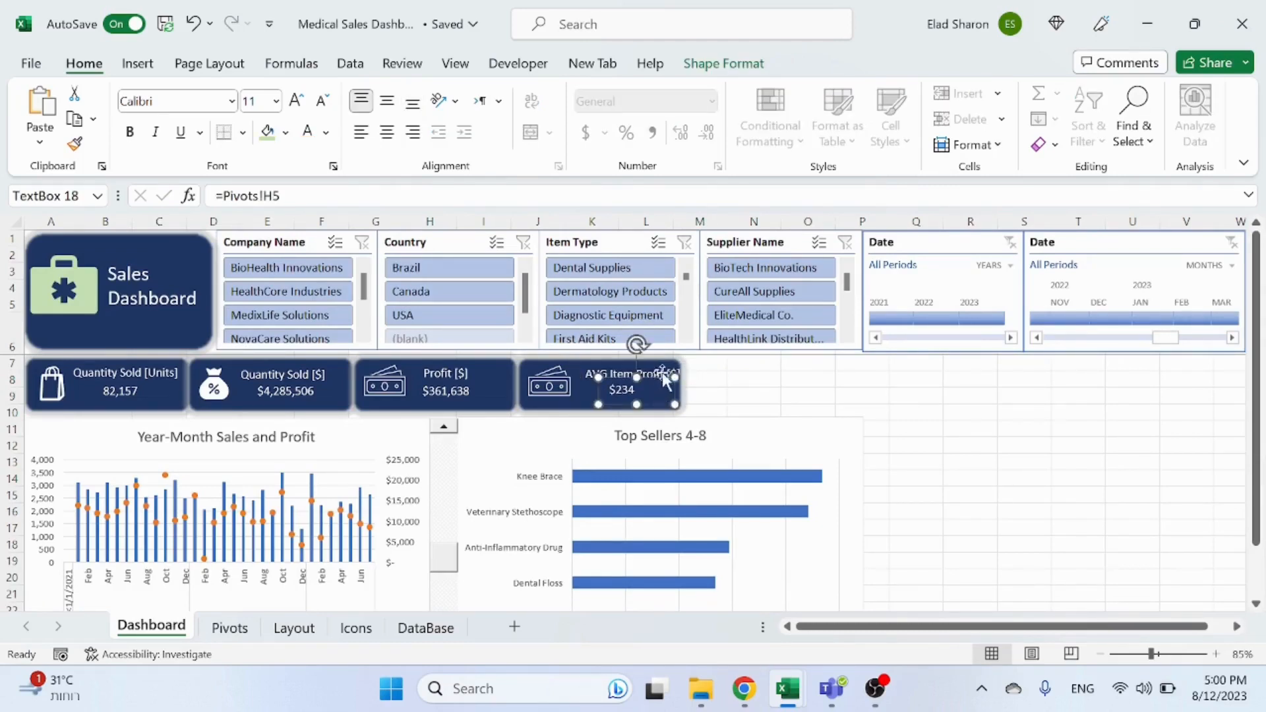
{"action": "left_click", "coordinate": [661, 368]}
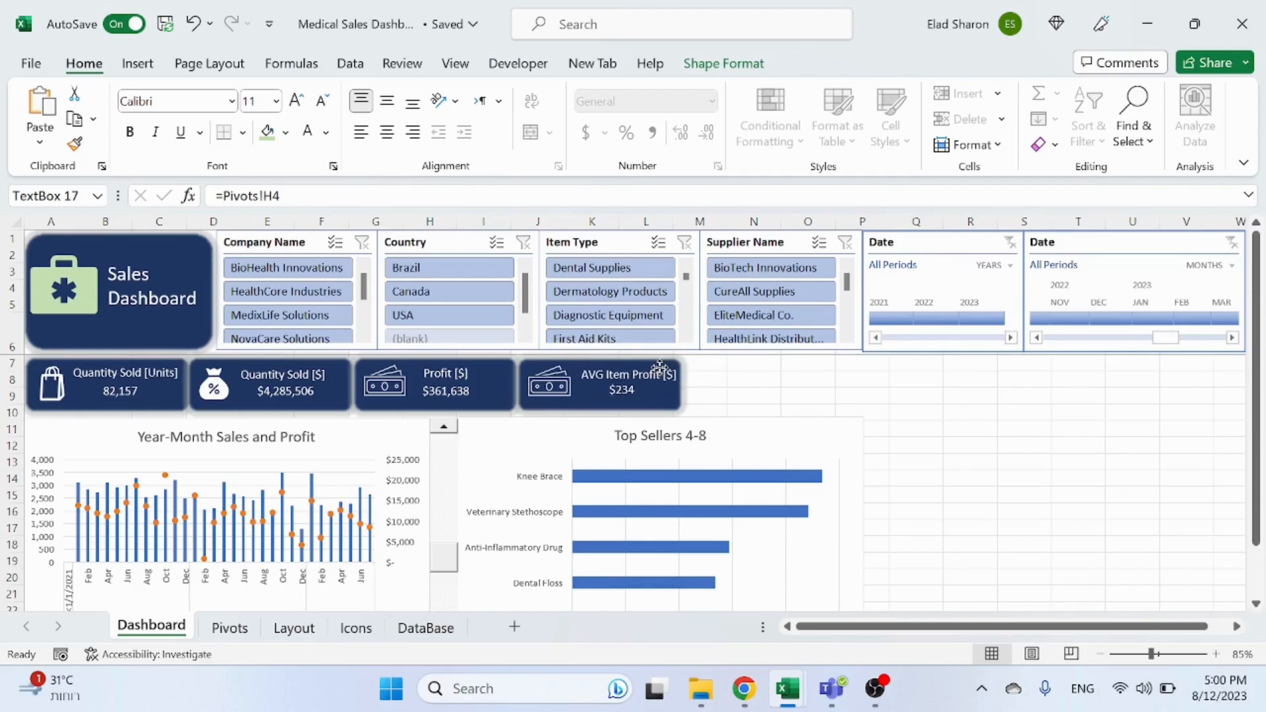
{"action": "right_click", "coordinate": [659, 369]}
{"action": "left_click", "coordinate": [650, 372]}
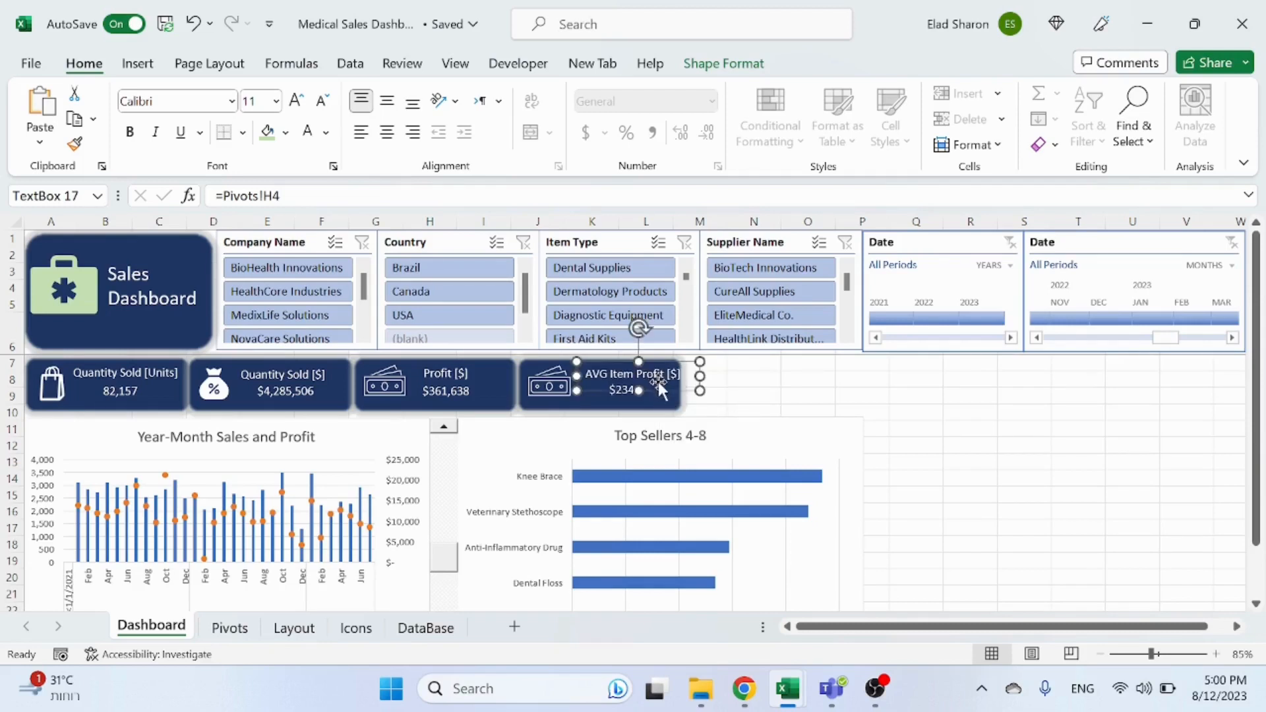
{"action": "left_click", "coordinate": [658, 383]}
{"action": "left_click", "coordinate": [666, 386]}
{"action": "left_click", "coordinate": [860, 395]}
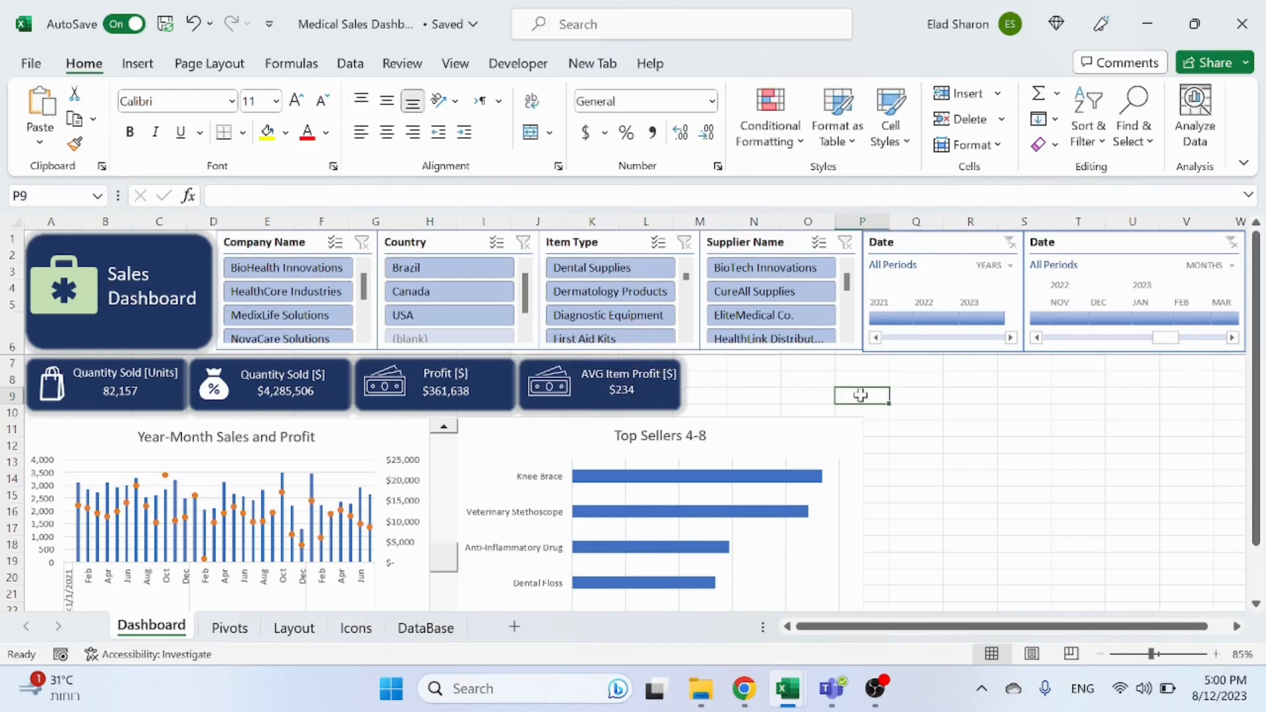
Step: Delete the copied icon from the AVG Item Profit [$] card
{"action": "left_click", "coordinate": [541, 391]}
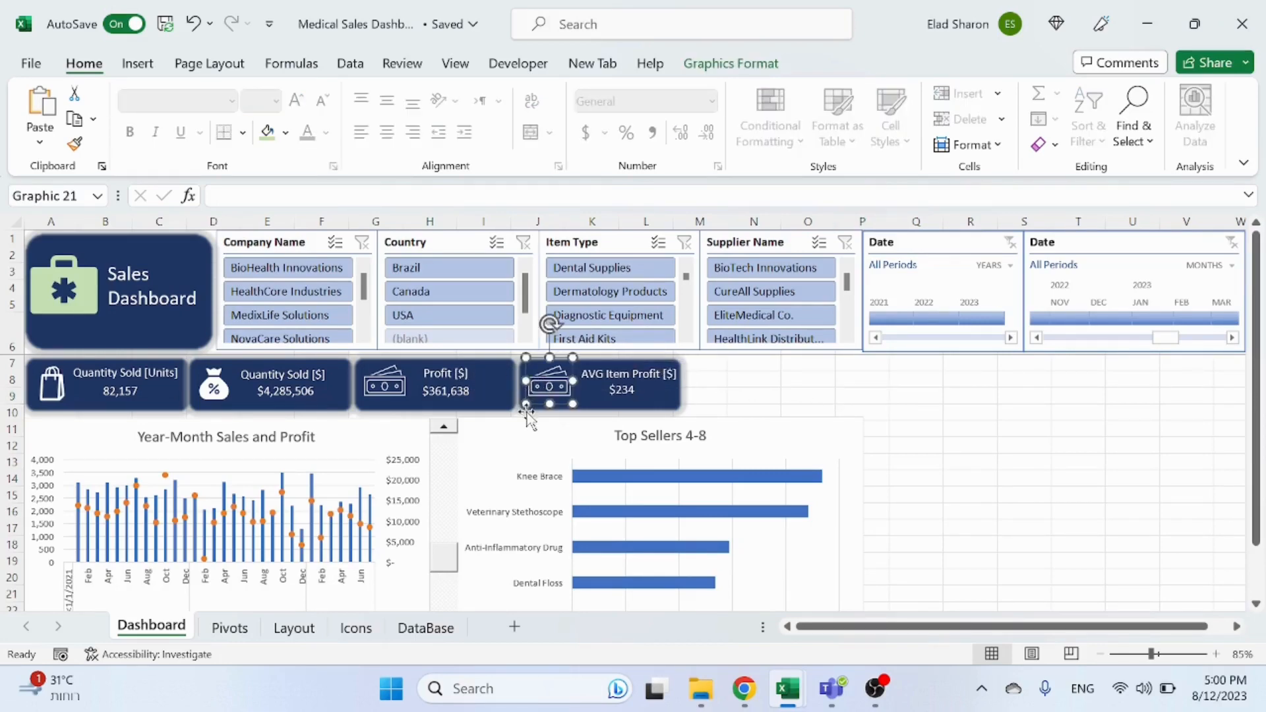
{"action": "key", "text": "Escape"}
Step: Browse the Icons sheet for a suitable icon for the AVG Item Profit [$] card
{"action": "left_click", "coordinate": [356, 628]}
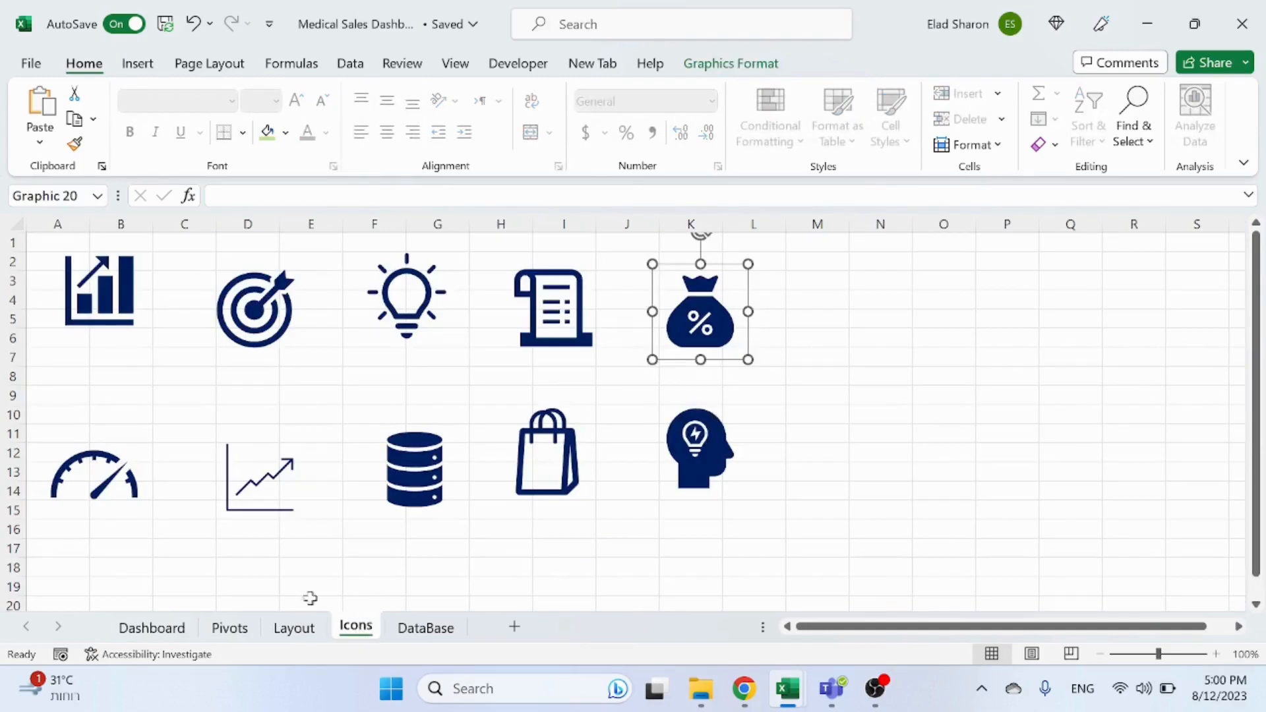
{"action": "left_click", "coordinate": [151, 627]}
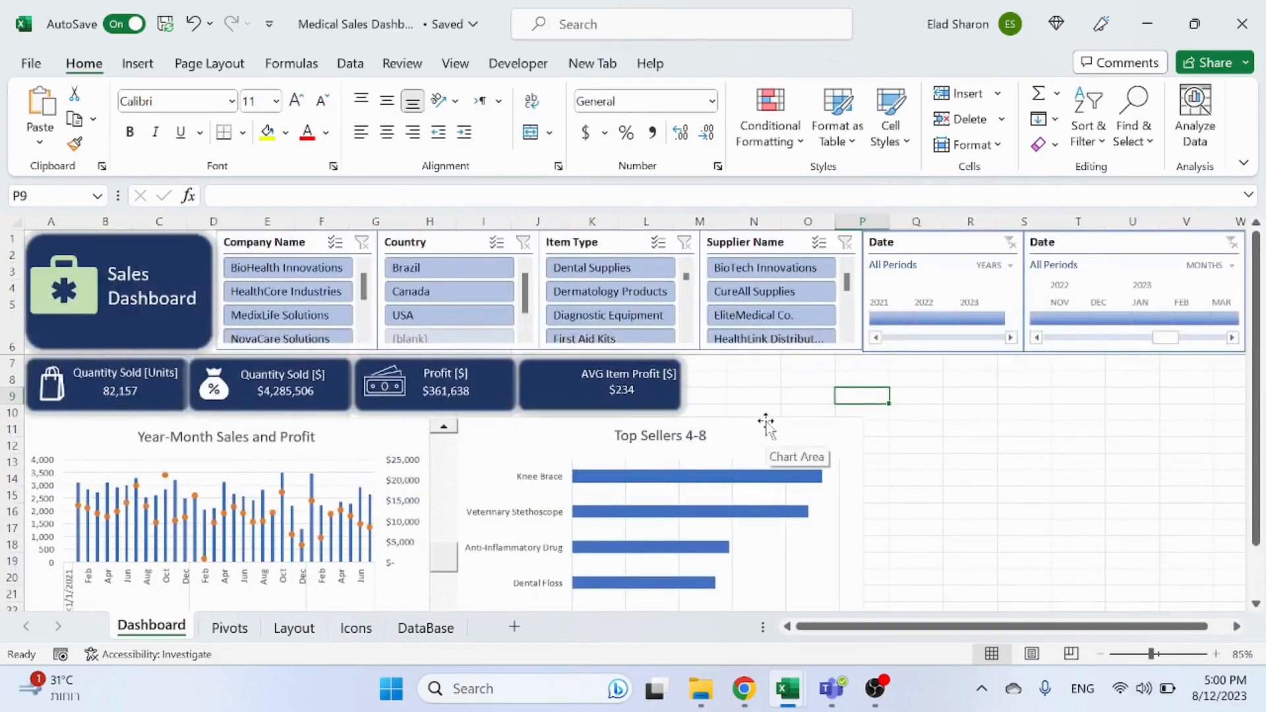
{"action": "left_click", "coordinate": [356, 628]}
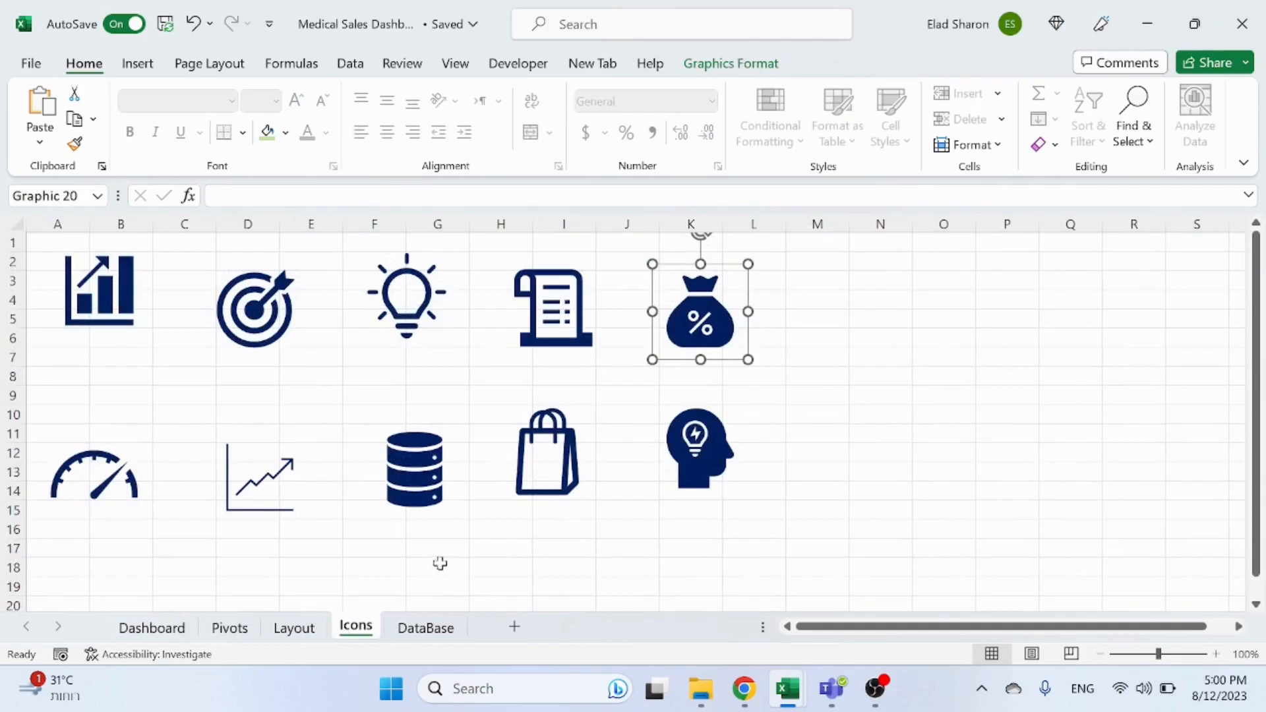
{"action": "left_click", "coordinate": [439, 551]}
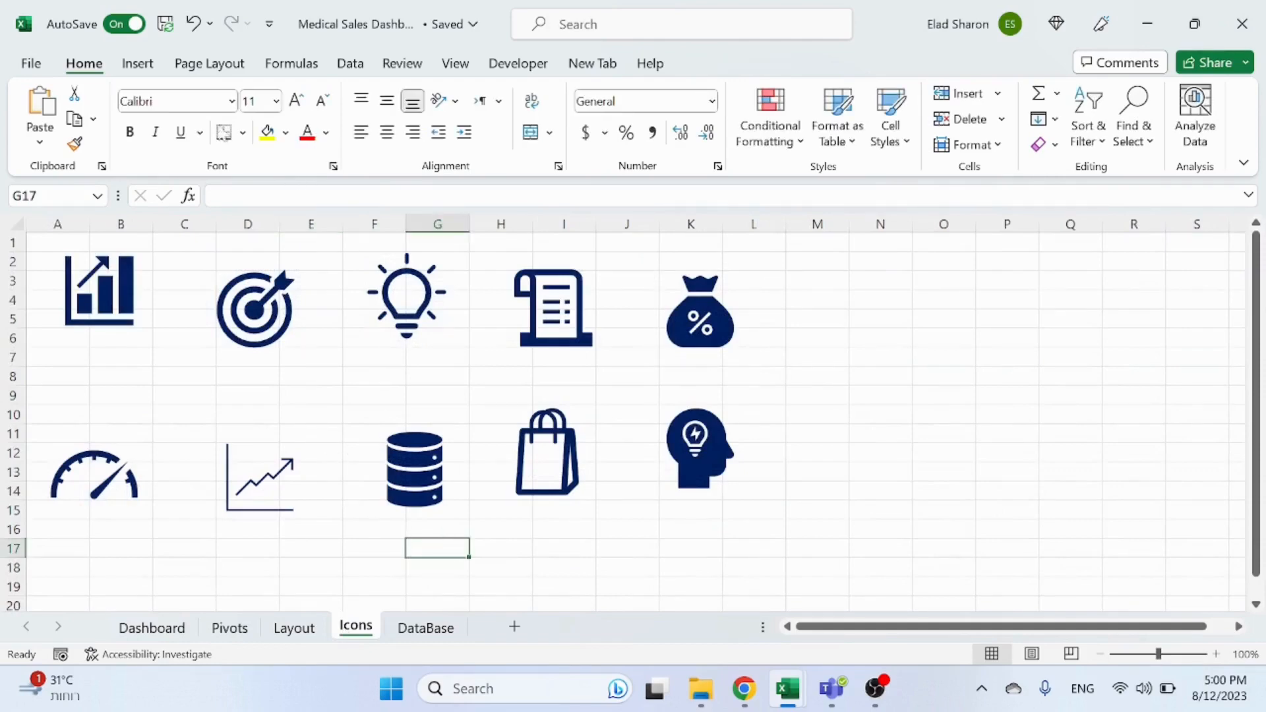
{"action": "left_click", "coordinate": [155, 628]}
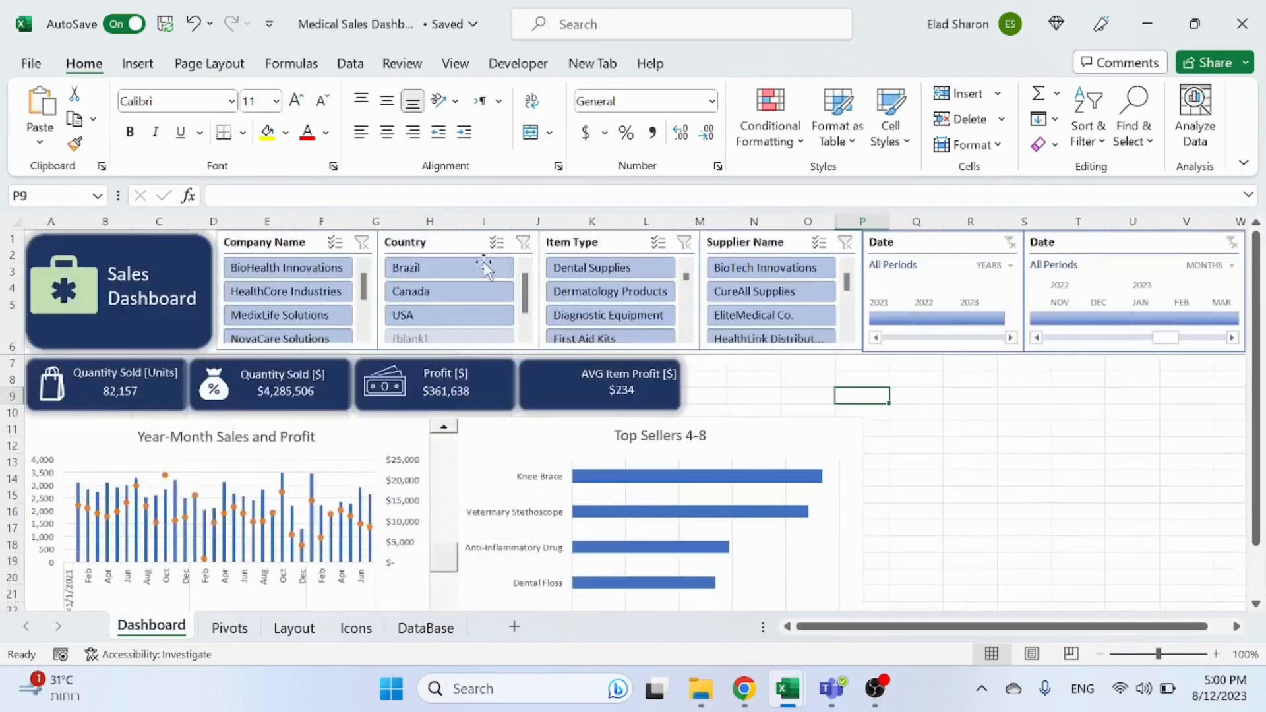
Step: Insert the flying-money stock icon found by searching the icon library for money
{"action": "left_click", "coordinate": [151, 63]}
{"action": "left_click", "coordinate": [251, 122]}
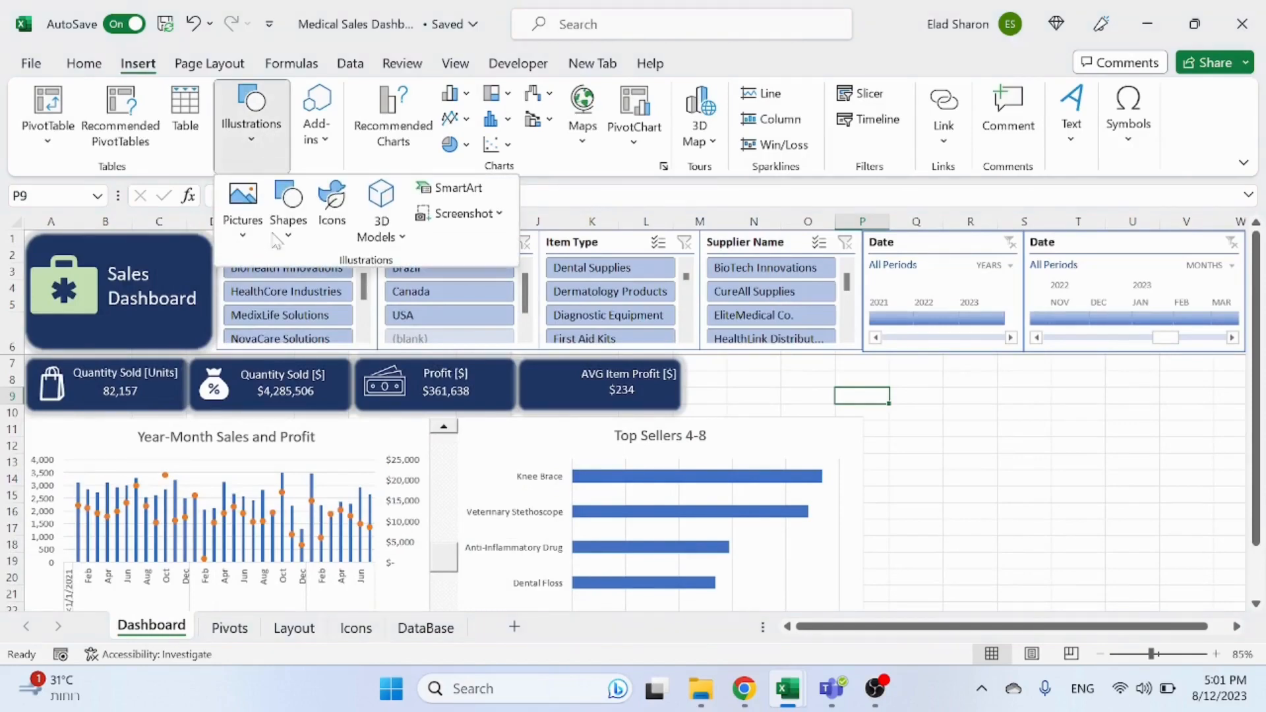
{"action": "left_click", "coordinate": [333, 224]}
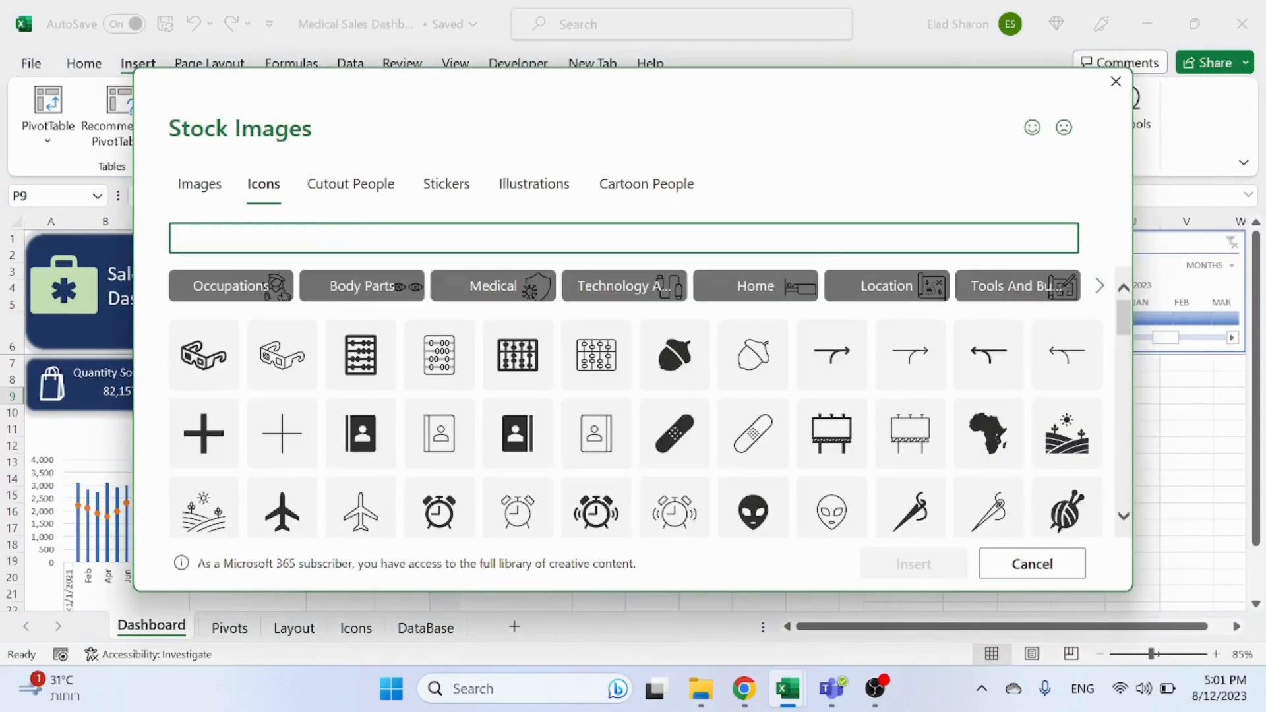
{"action": "type", "text": "money"}
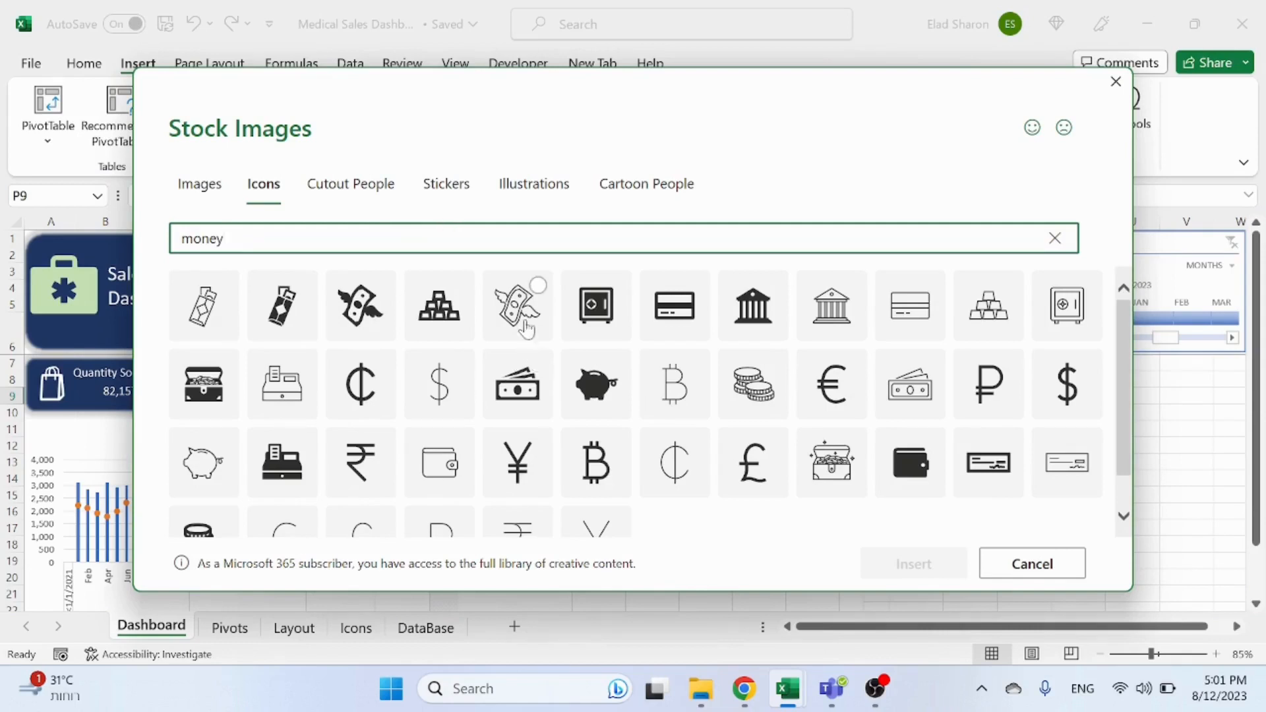
{"action": "scroll", "coordinate": [528, 350], "scroll_direction": "down", "scroll_amount": 1}
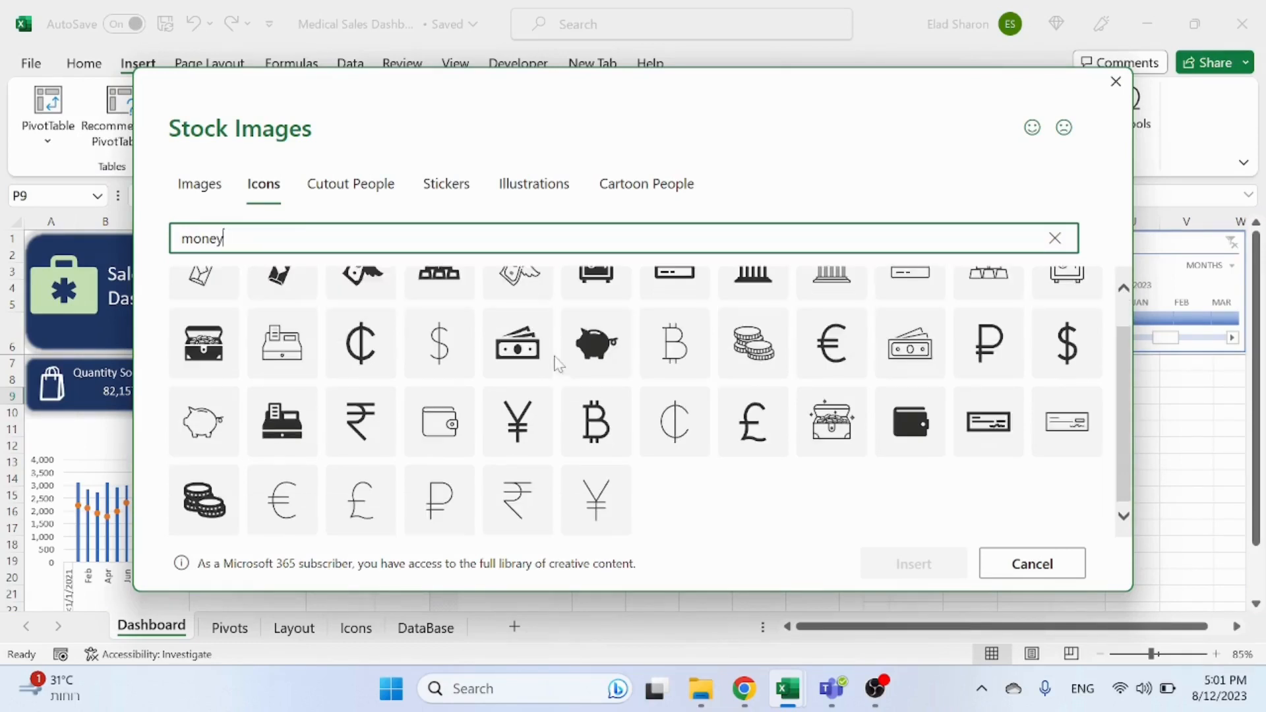
{"action": "scroll", "coordinate": [537, 356], "scroll_direction": "up", "scroll_amount": 1}
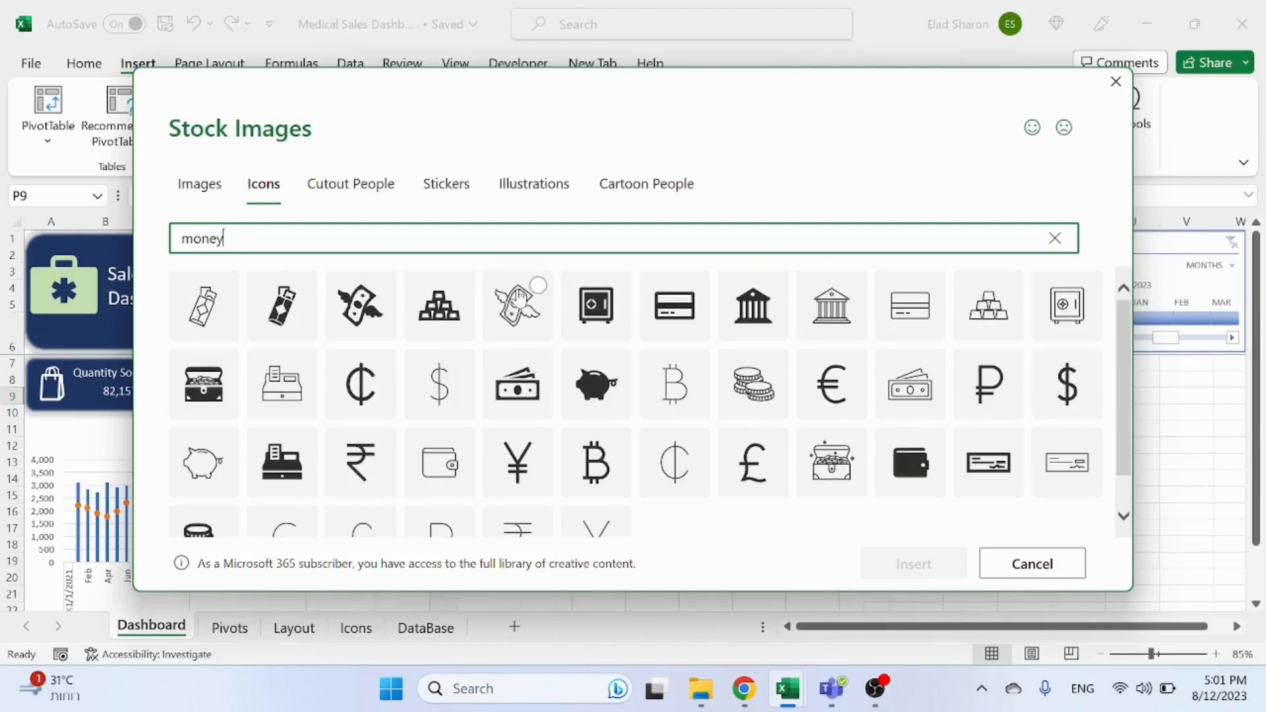
{"action": "left_click", "coordinate": [531, 294]}
{"action": "left_click", "coordinate": [912, 560]}
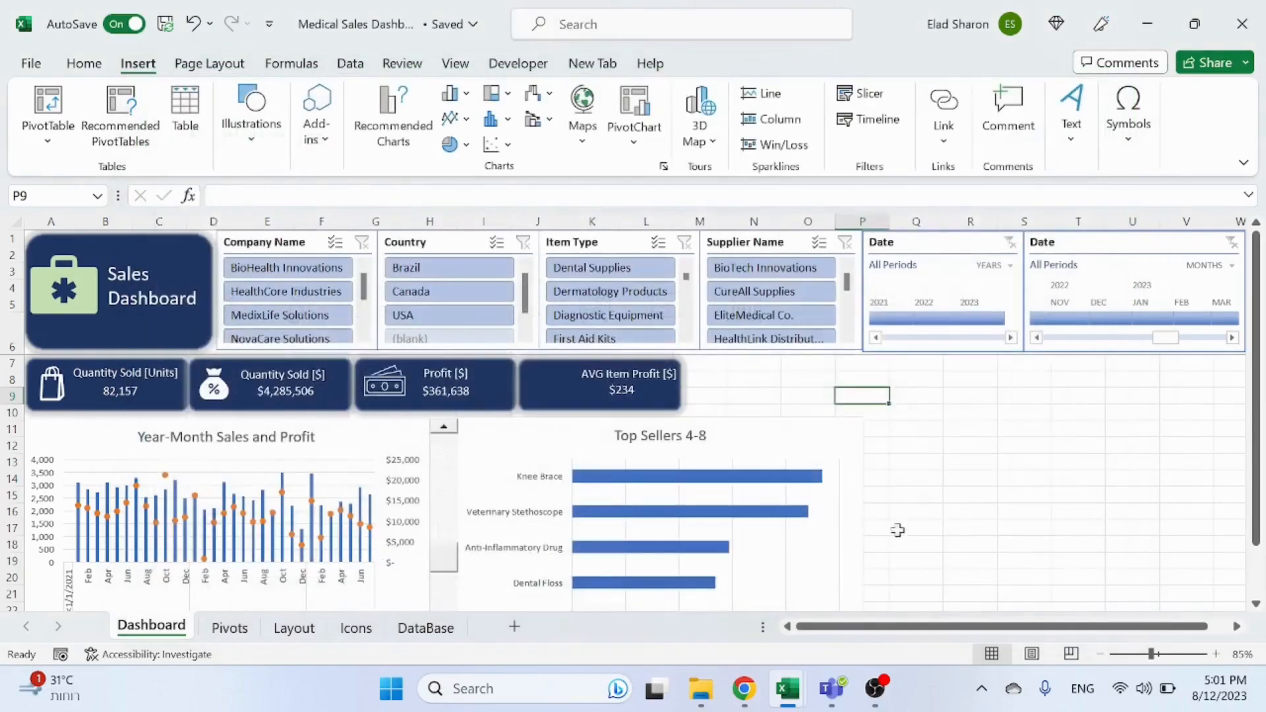
Step: Move the new icon onto the AVG Item Profit [$] card and fill it white
{"action": "left_click_drag", "start_coordinate": [916, 387], "coordinate": [877, 425]}
{"action": "left_click_drag", "start_coordinate": [849, 441], "coordinate": [545, 380]}
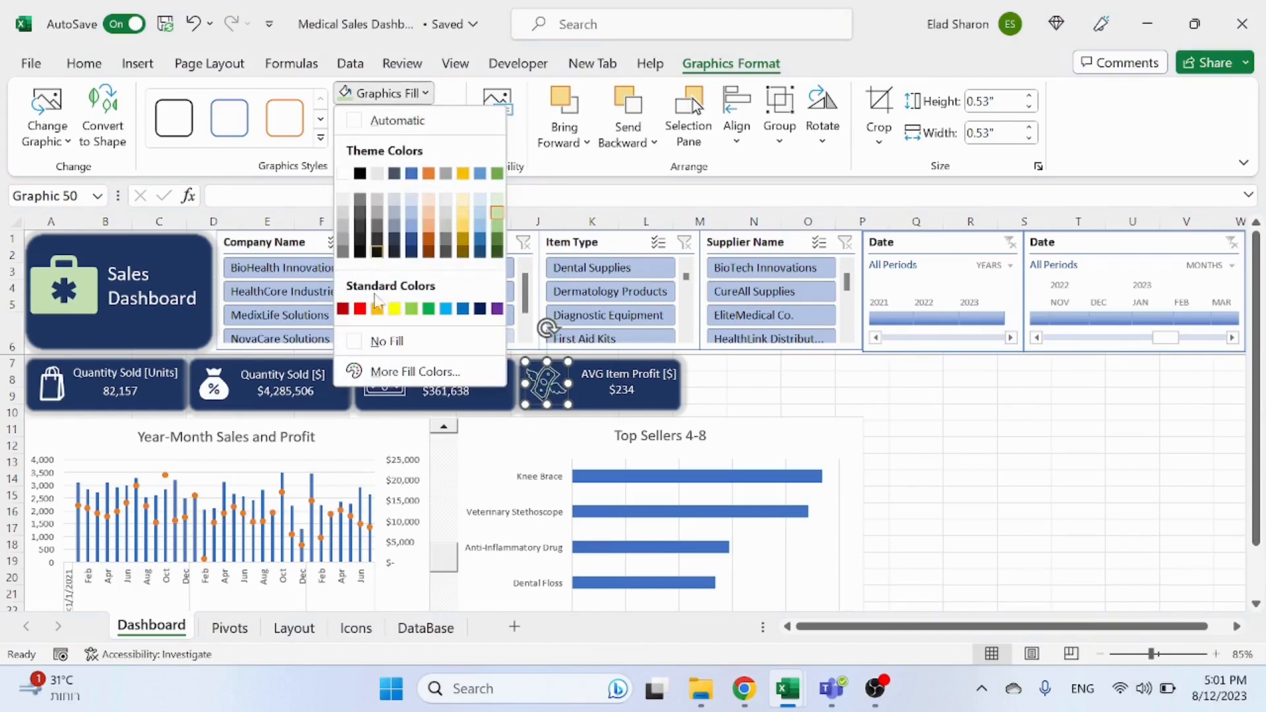
{"action": "left_click", "coordinate": [339, 176]}
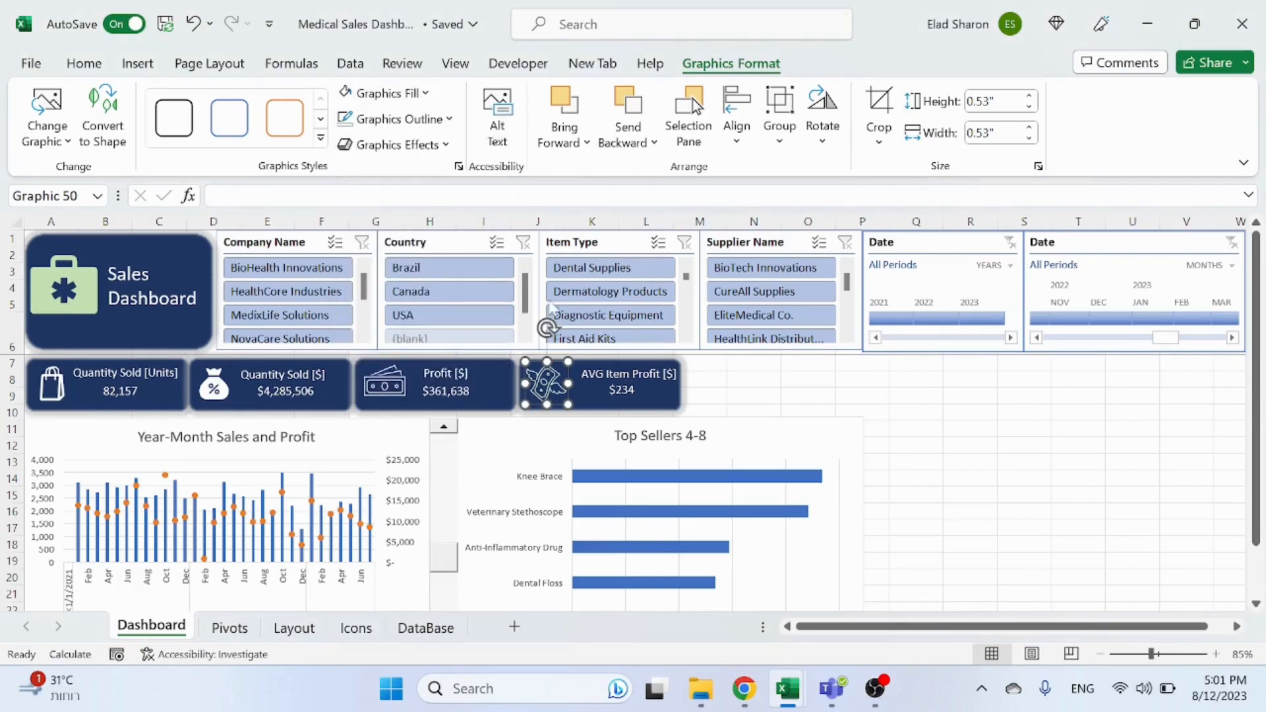
{"action": "left_click", "coordinate": [593, 405], "text": "shift"}
{"action": "left_click", "coordinate": [754, 380]}
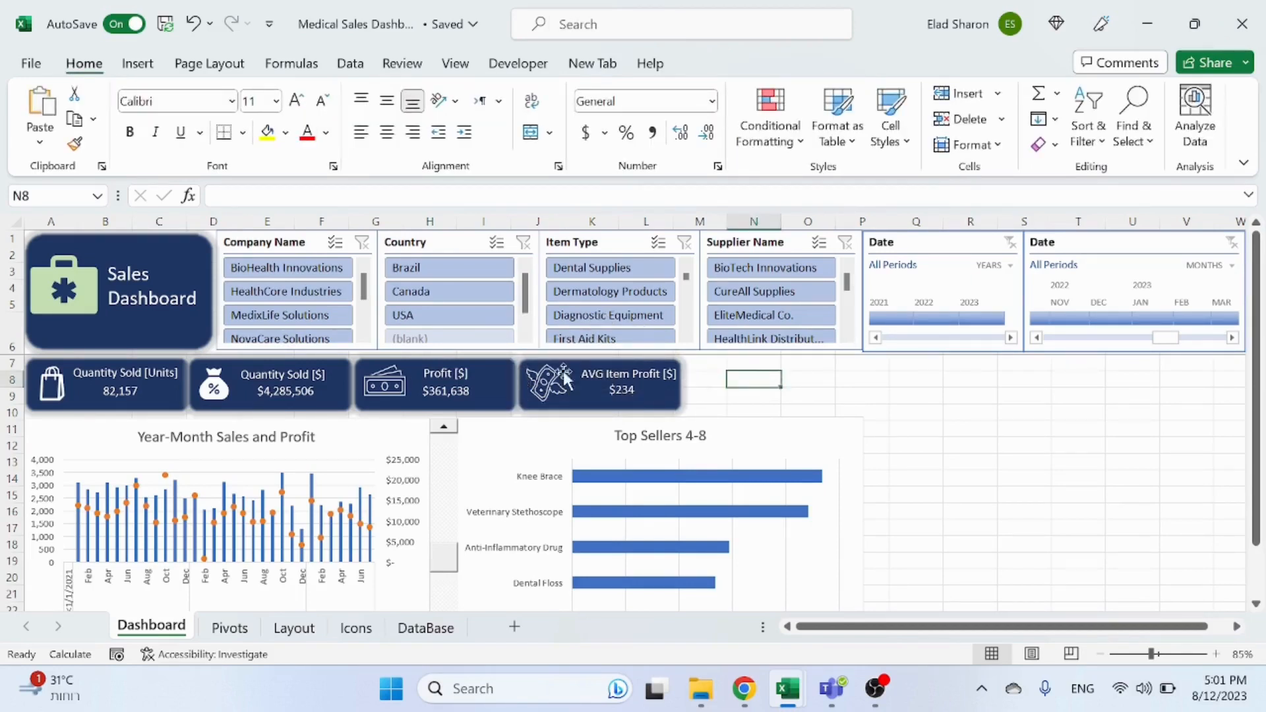
Step: Test the Country slicer with Brazil and Canada and scroll the top sellers list
{"action": "left_click", "coordinate": [476, 269]}
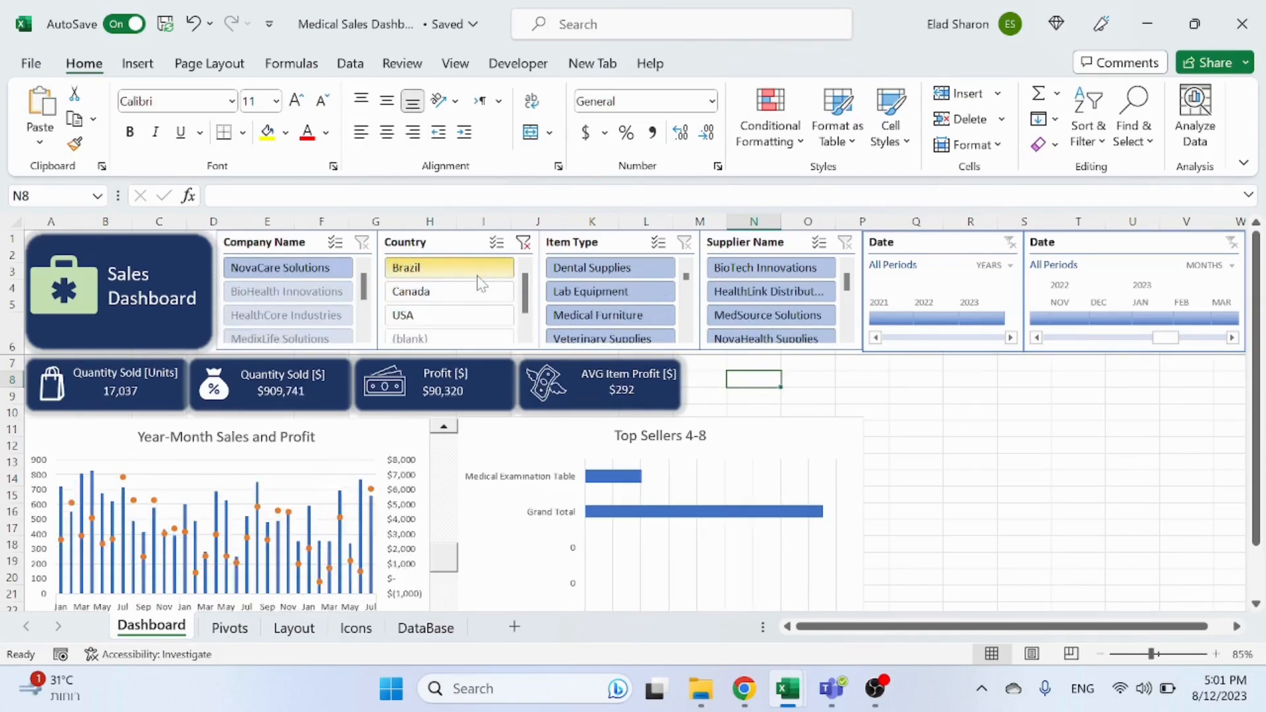
{"action": "left_click", "coordinate": [480, 292]}
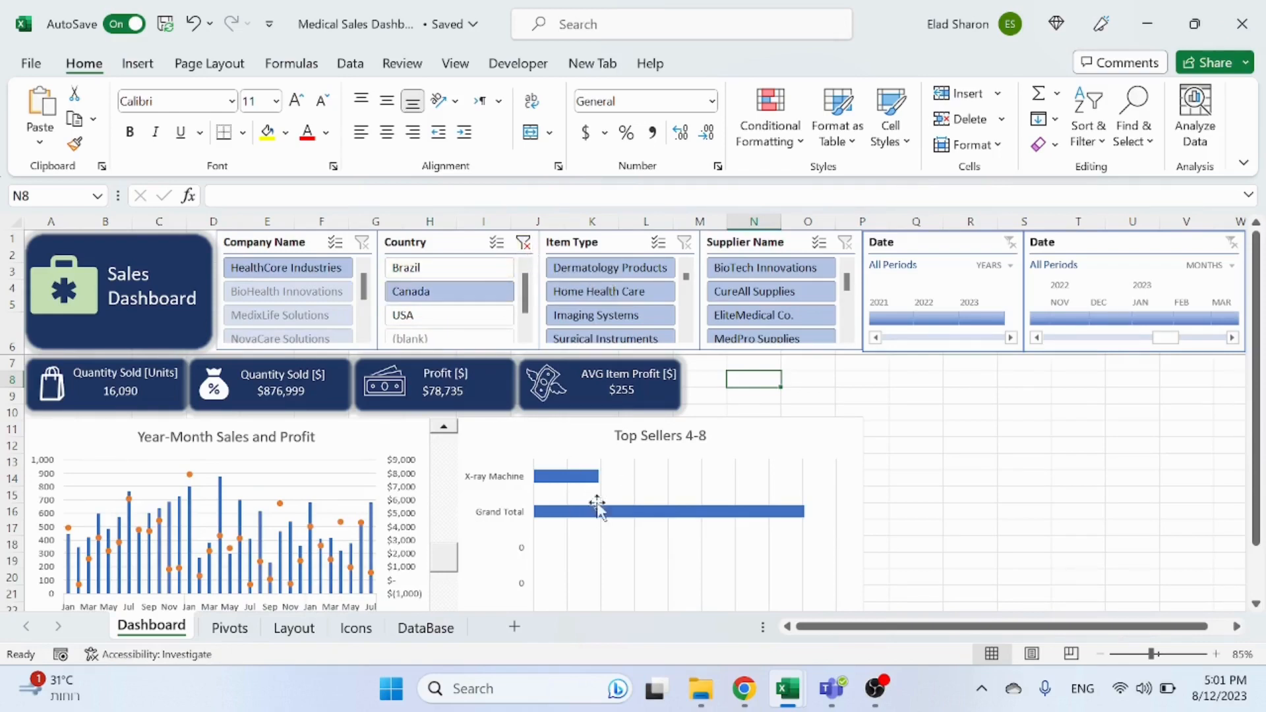
{"action": "left_click_drag", "start_coordinate": [443, 554], "coordinate": [449, 462]}
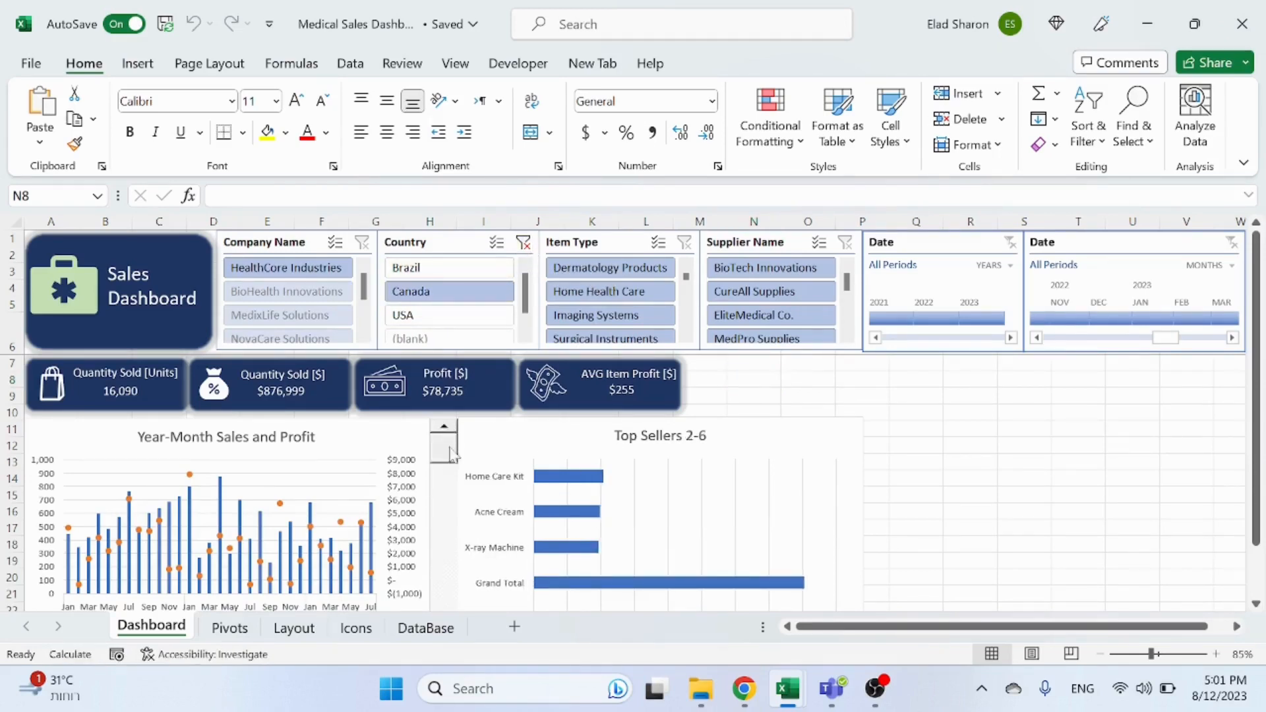
{"action": "left_click", "coordinate": [444, 427]}
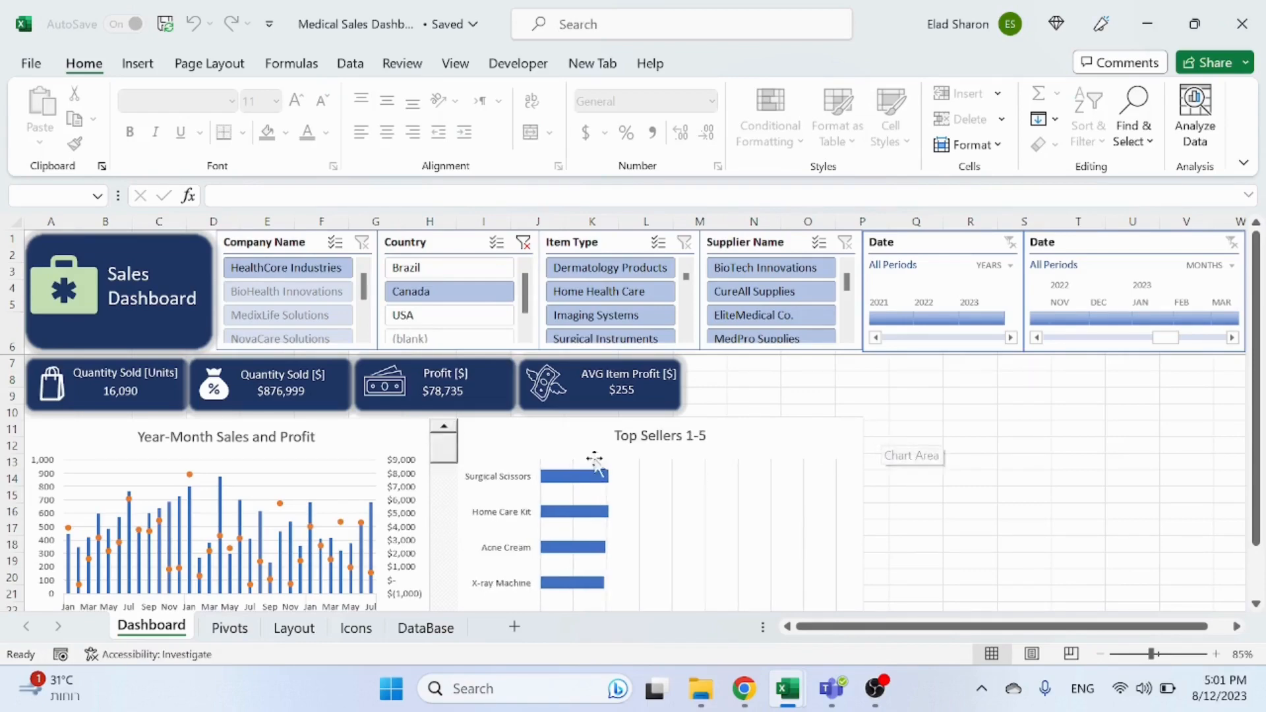
Step: Turn grand totals off for rows and columns in the top sellers pivot table on the Pivots sheet
{"action": "left_click", "coordinate": [229, 628]}
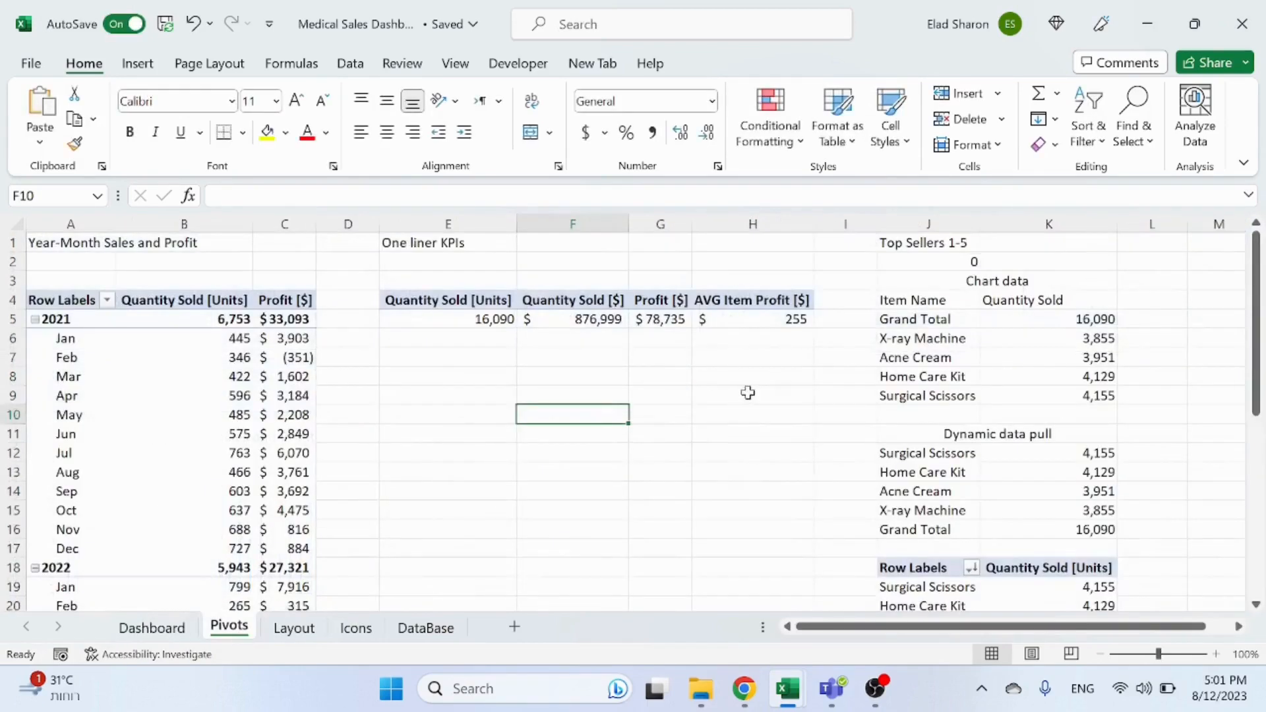
{"action": "scroll", "coordinate": [811, 462], "scroll_direction": "down", "scroll_amount": 1}
{"action": "scroll", "coordinate": [811, 462], "scroll_direction": "down", "scroll_amount": 5}
{"action": "scroll", "coordinate": [814, 460], "scroll_direction": "up", "scroll_amount": 3}
{"action": "left_click", "coordinate": [943, 441]}
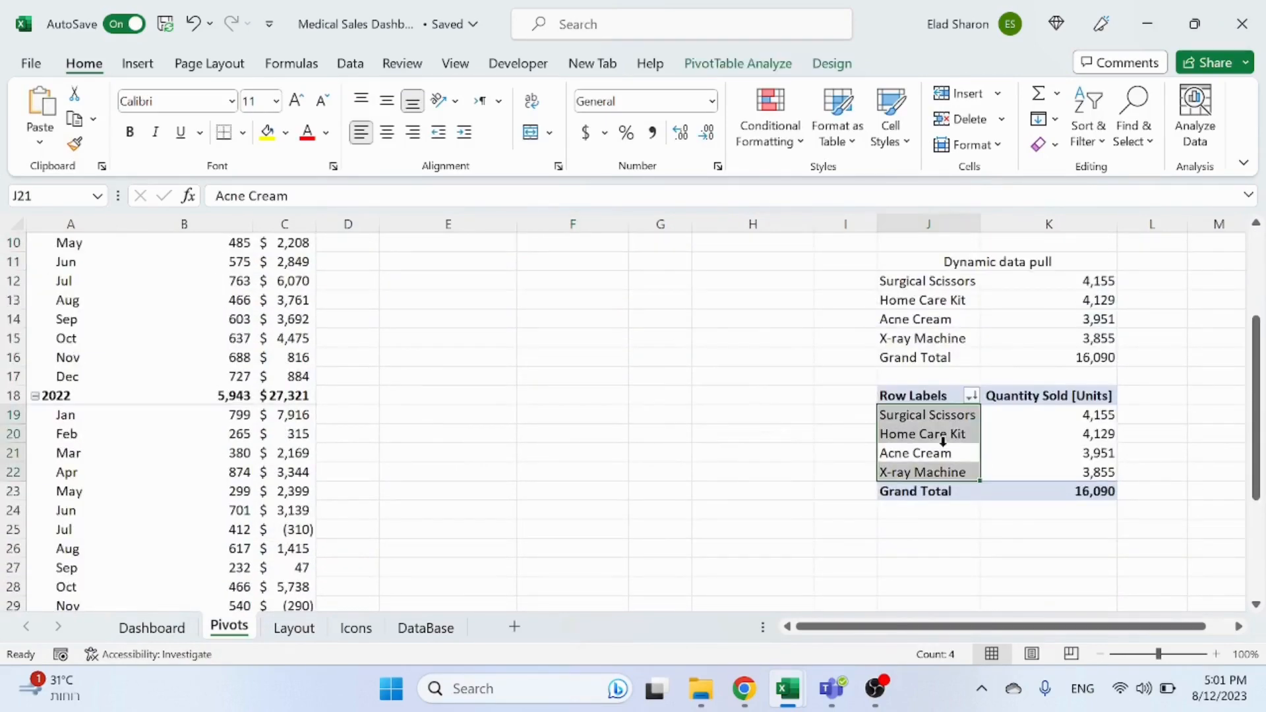
{"action": "left_click", "coordinate": [738, 63]}
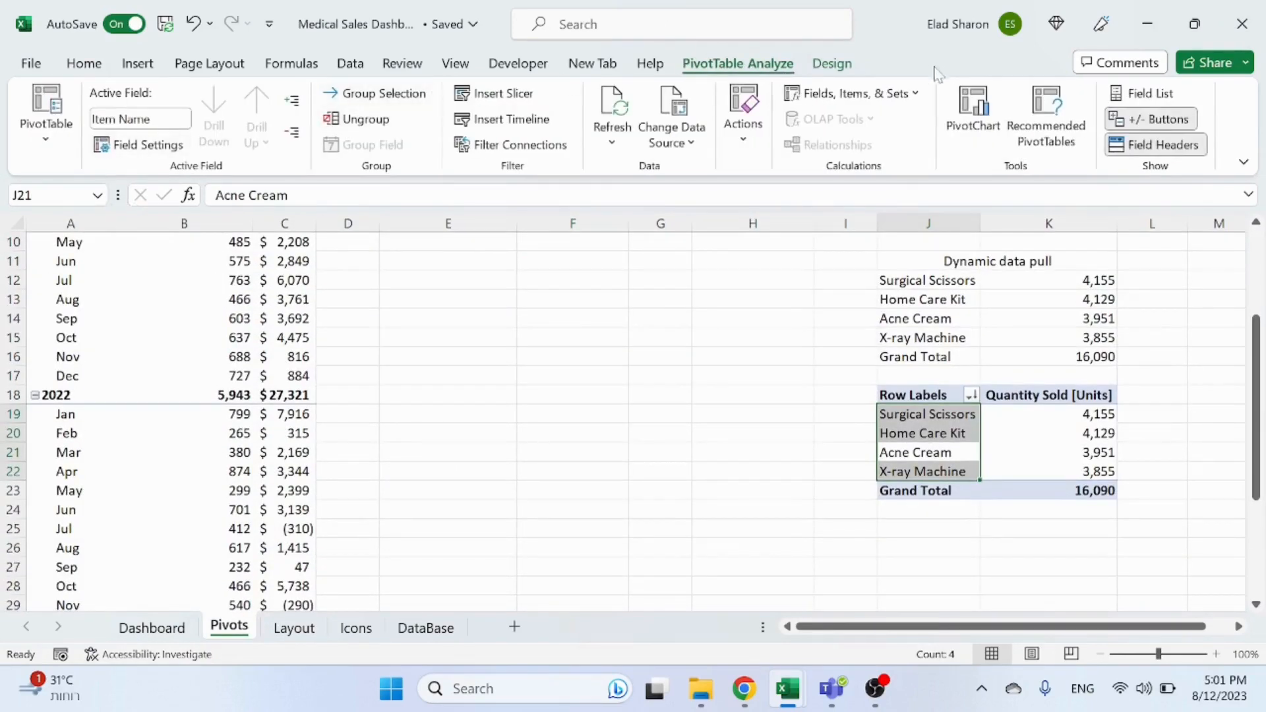
{"action": "left_click", "coordinate": [832, 63]}
{"action": "left_click", "coordinate": [97, 132]}
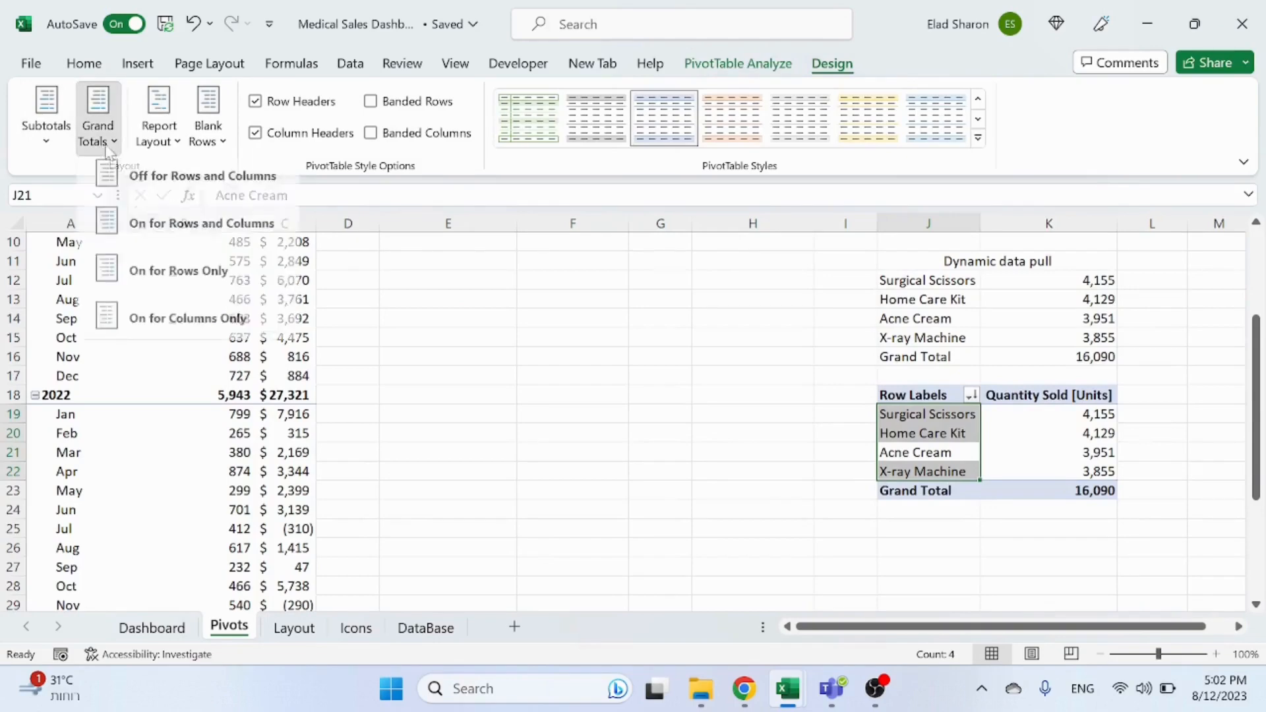
{"action": "left_click", "coordinate": [198, 184]}
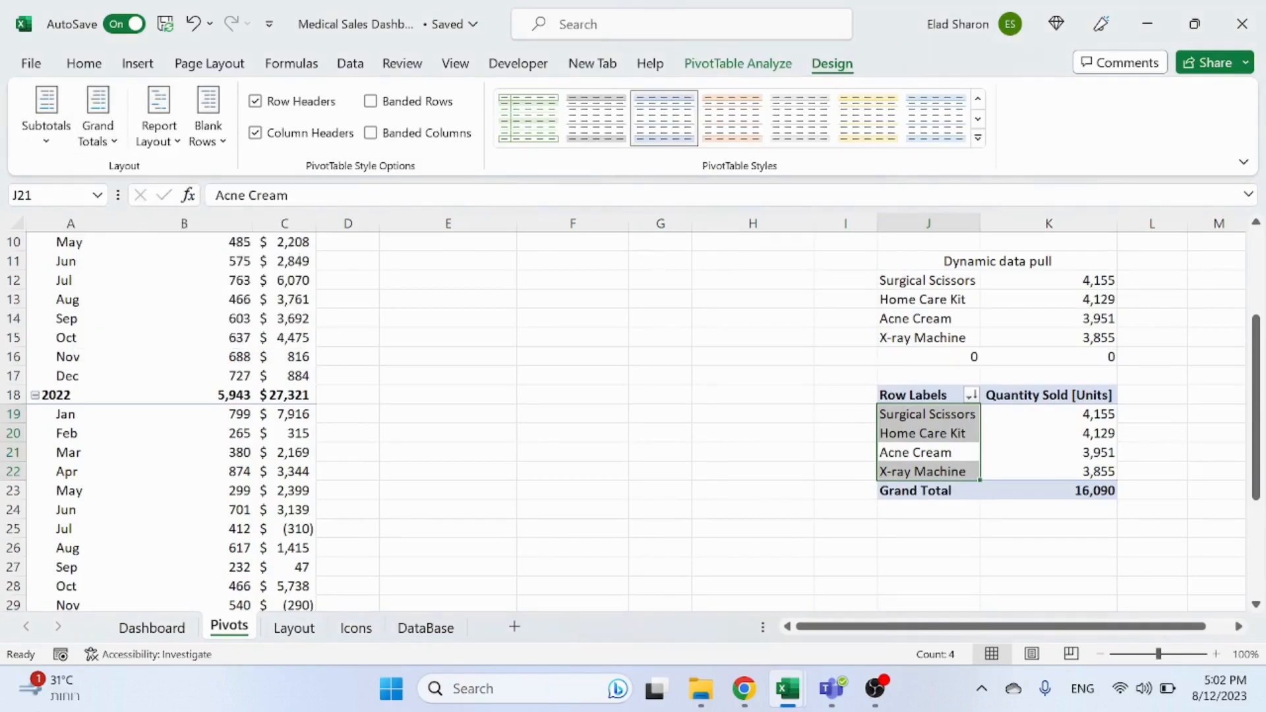
{"action": "left_click", "coordinate": [667, 378]}
Step: Review the top sellers chart data cells on the Pivots sheet and the chart on the dashboard
{"action": "scroll", "coordinate": [670, 378], "scroll_direction": "up", "scroll_amount": 3}
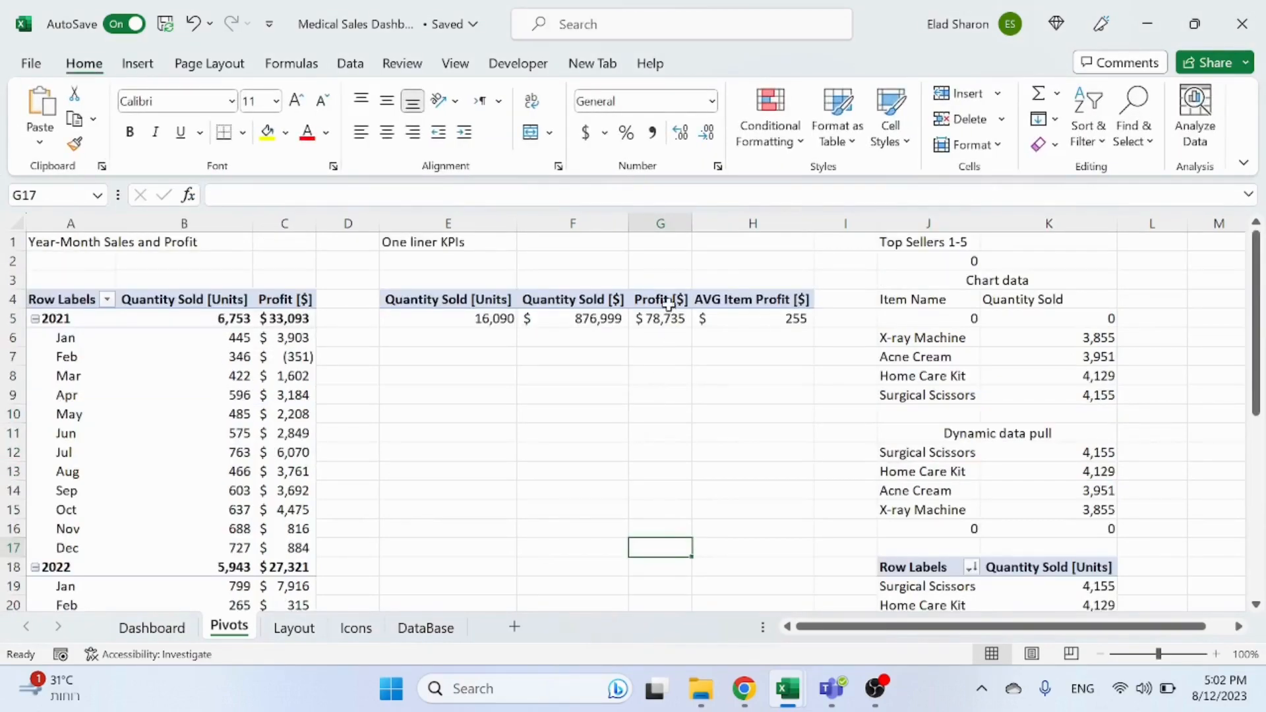
{"action": "left_click", "coordinate": [915, 415]}
{"action": "left_click", "coordinate": [951, 333]}
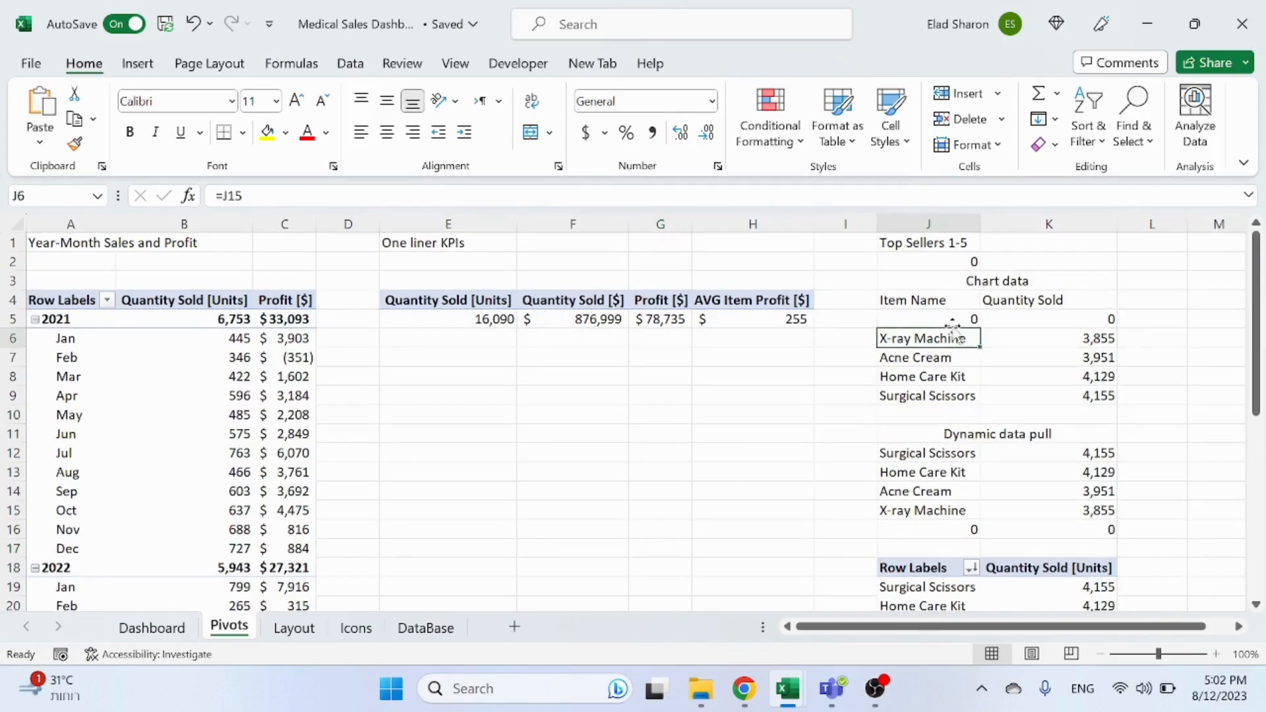
{"action": "left_click", "coordinate": [952, 317]}
{"action": "left_click", "coordinate": [703, 432]}
{"action": "key", "text": "ctrl+Page_Up"}
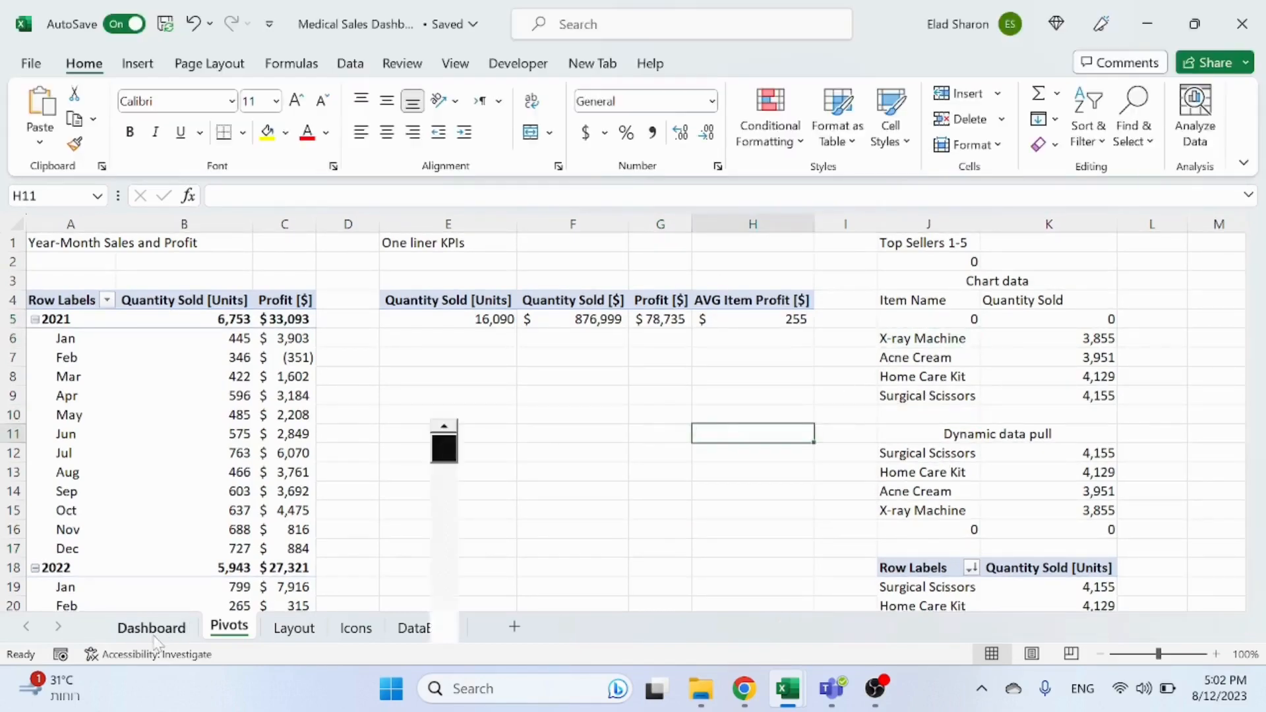
{"action": "scroll", "coordinate": [910, 461], "scroll_direction": "down", "scroll_amount": 2}
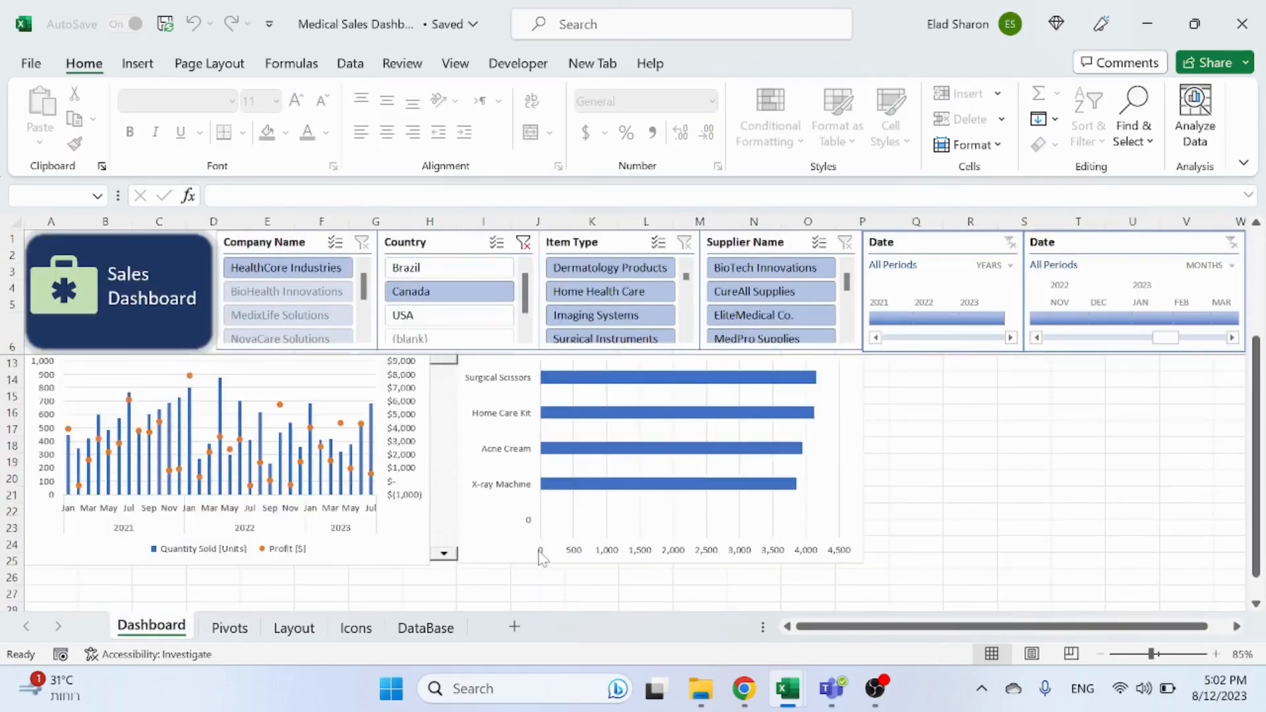
{"action": "scroll", "coordinate": [1079, 468], "scroll_direction": "up", "scroll_amount": 2}
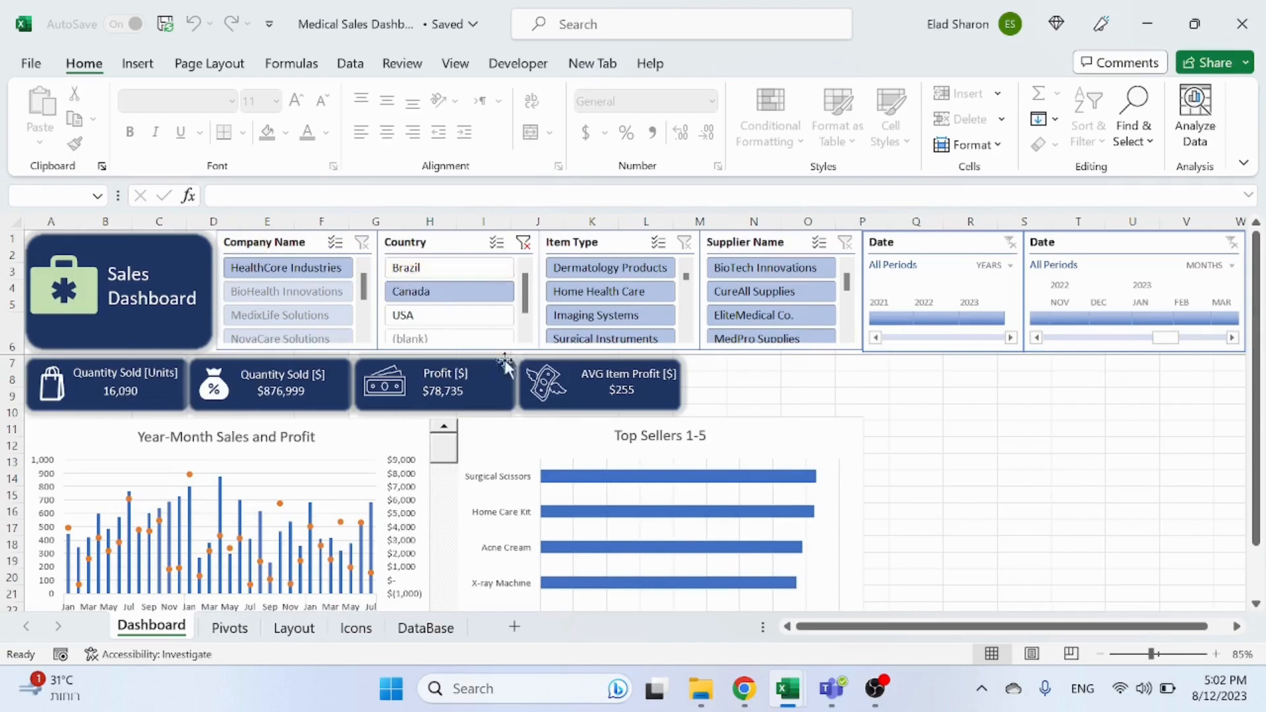
Step: Clear the Country slicer filter on the dashboard
{"action": "left_click", "coordinate": [523, 243]}
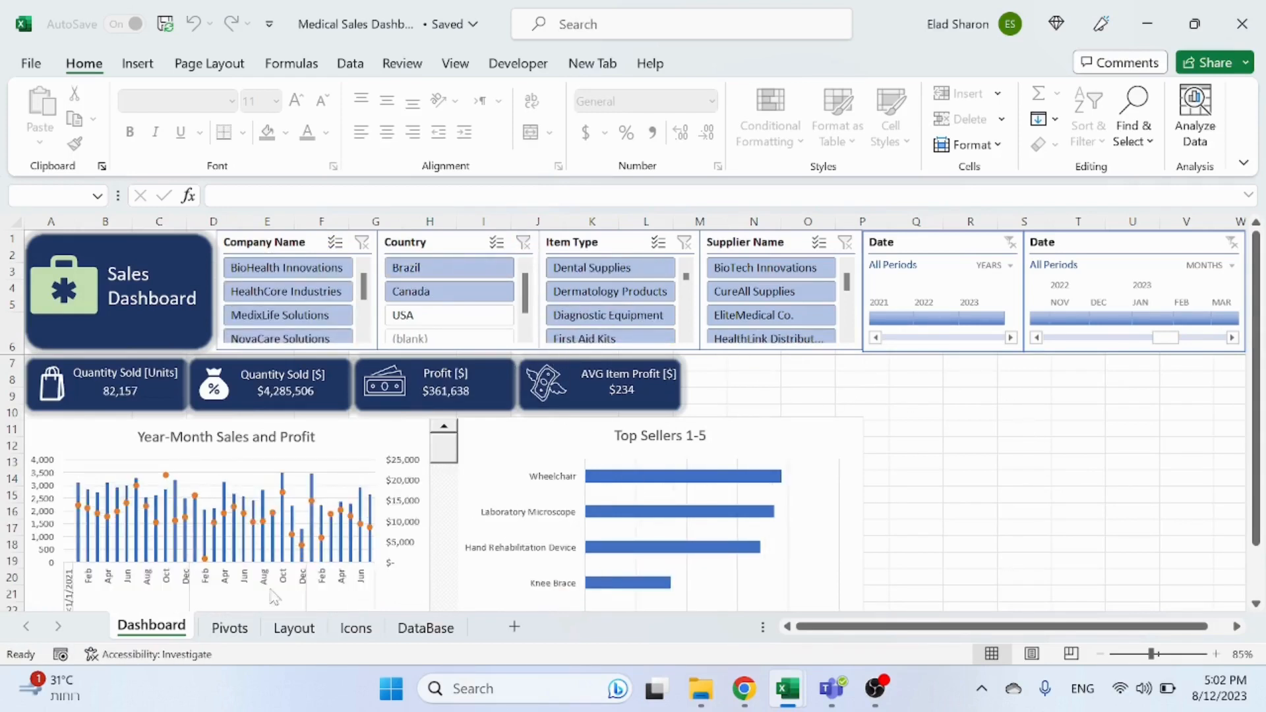
{"action": "left_click", "coordinate": [230, 628]}
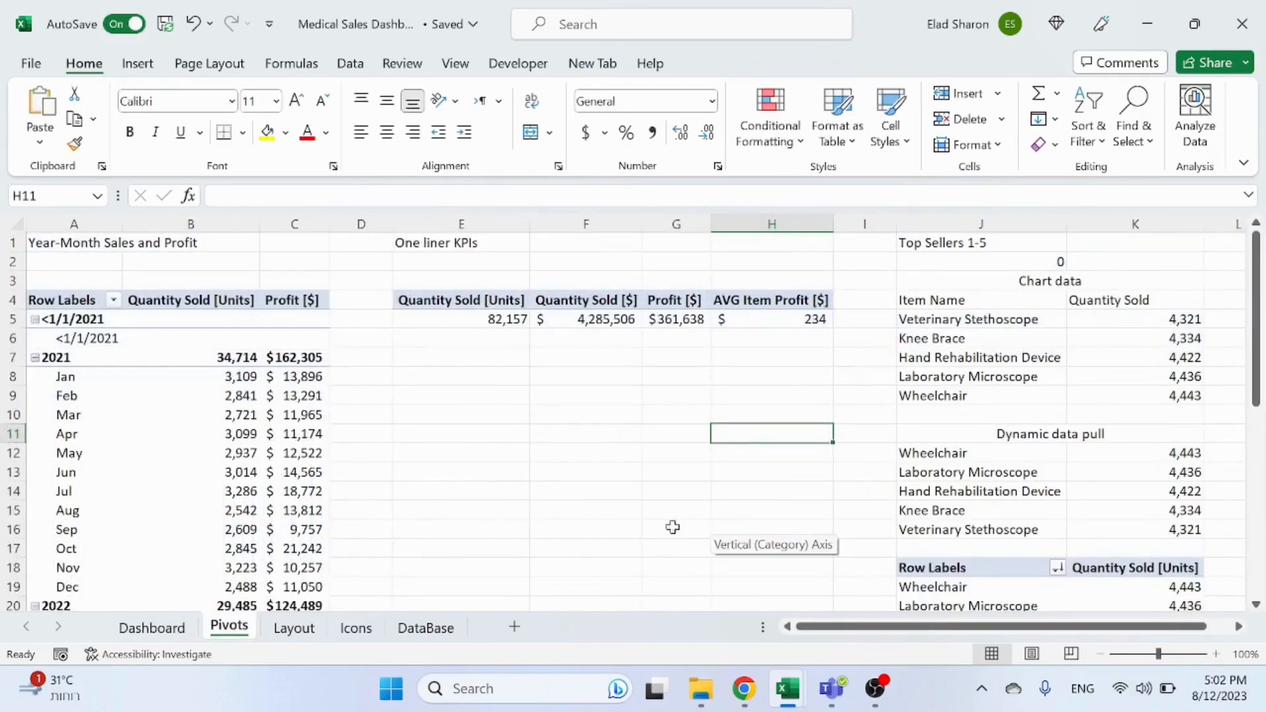
{"action": "left_click", "coordinate": [428, 628]}
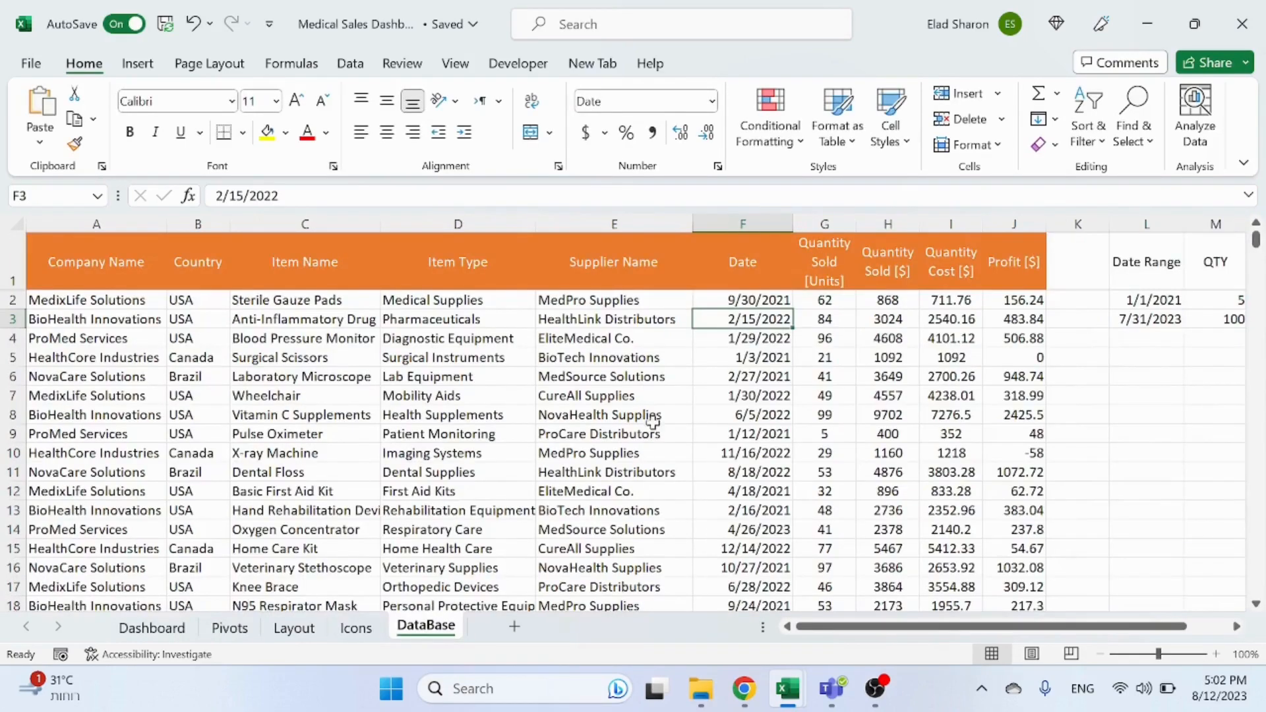
{"action": "left_click", "coordinate": [173, 623]}
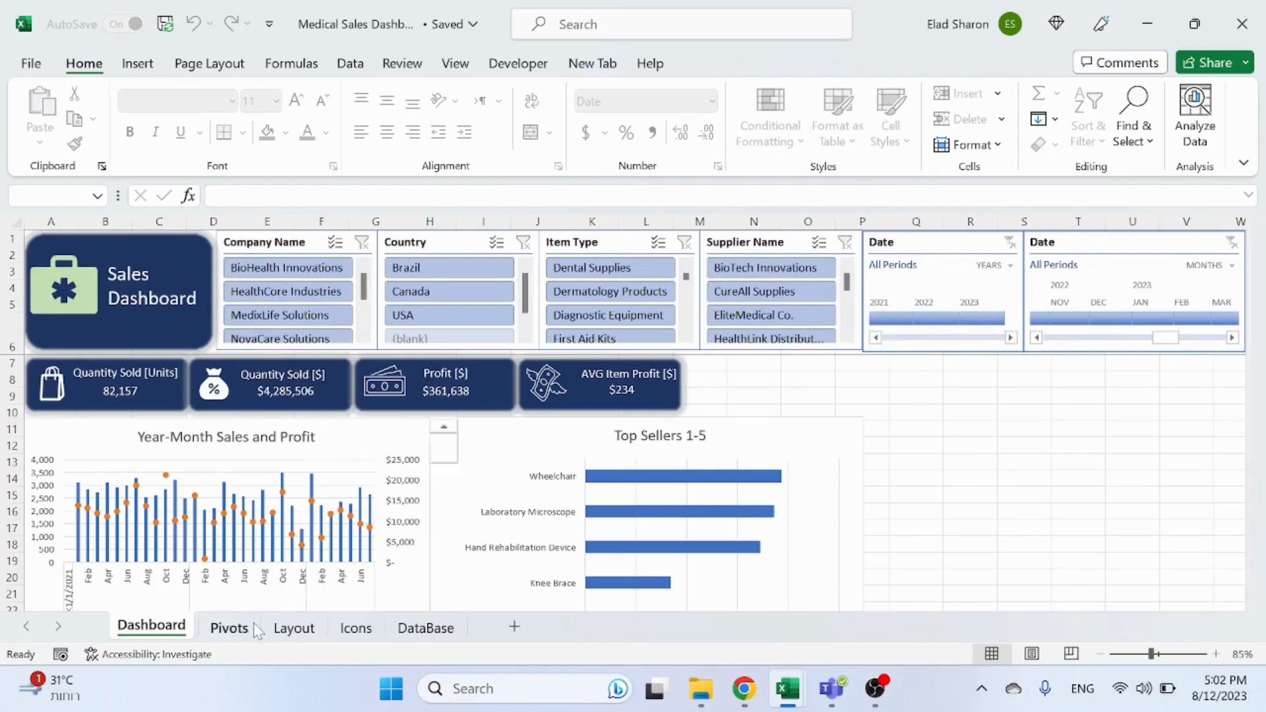
{"action": "left_click", "coordinate": [231, 628]}
Step: Insert a blank column between the one-liner KPIs and the Top Sellers data on the Pivots sheet
{"action": "right_click", "coordinate": [865, 224]}
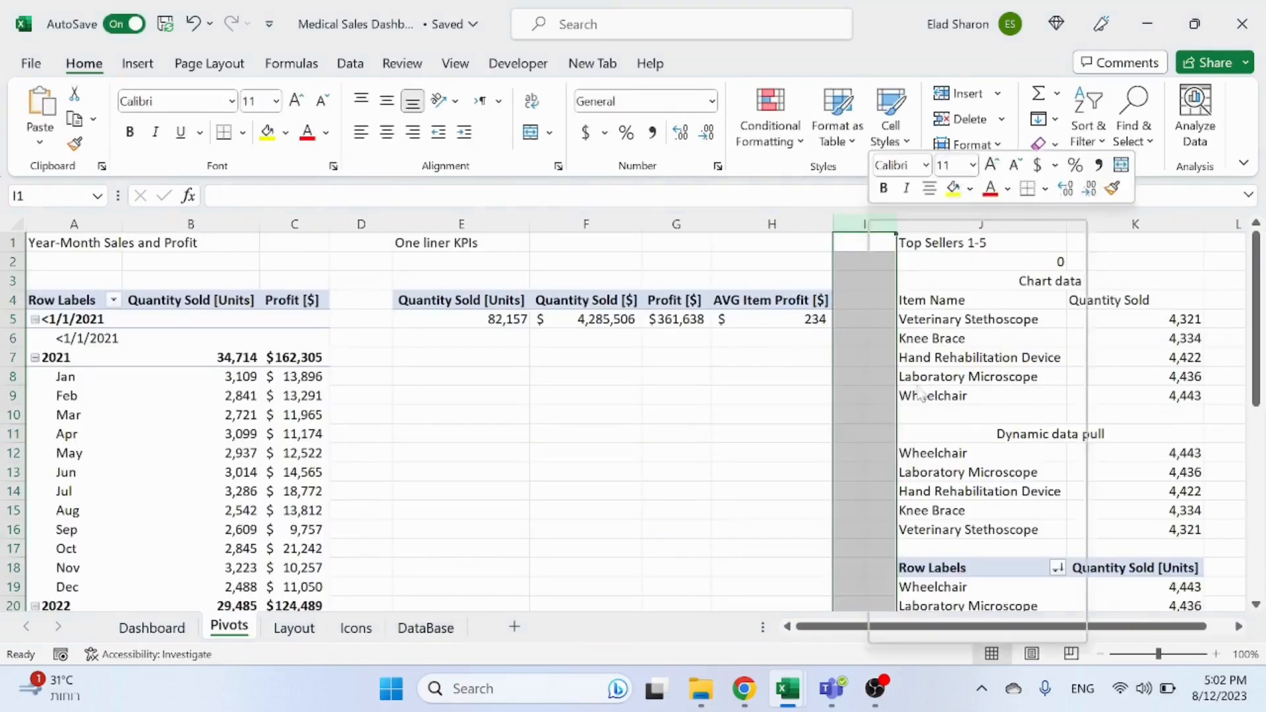
{"action": "key", "text": "Escape"}
{"action": "key", "text": "ctrl+v"}
{"action": "left_click", "coordinate": [804, 395]}
{"action": "left_click", "coordinate": [866, 304]}
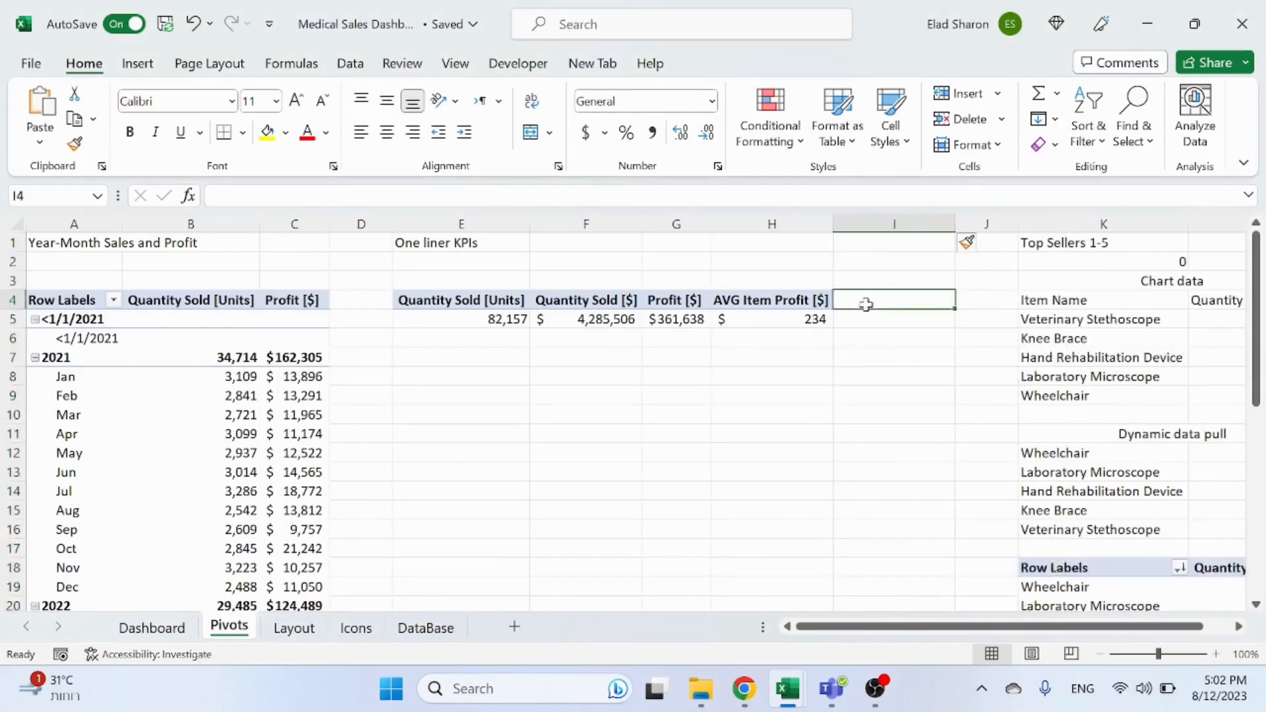
Step: Label cell I4 on the Pivots sheet as %Profit
{"action": "type", "text": "%"}
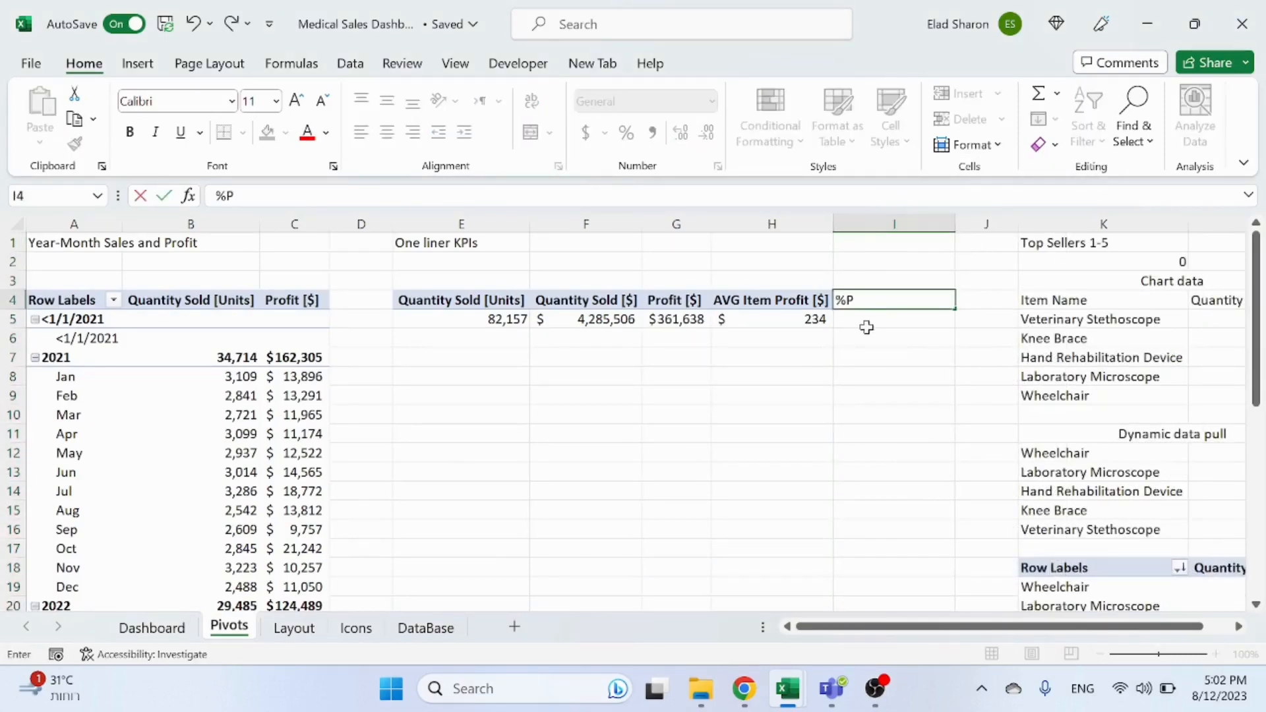
{"action": "type", "text": "Profit"}
{"action": "key", "text": "Return"}
Step: Calculate %Profit in I5 as the Profit [$] pivot value divided by Quantity Sold [$], formatted as a percentage
{"action": "type", "text": "="}
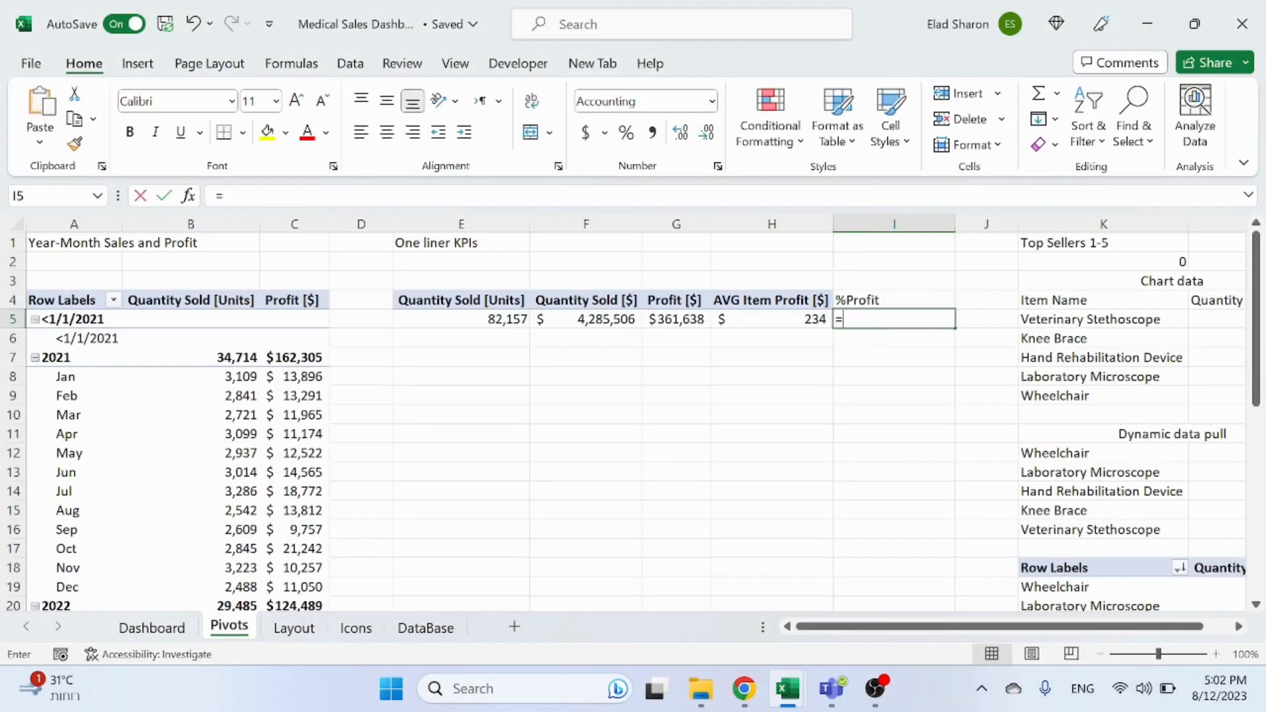
{"action": "key", "text": "Left"}
{"action": "key", "text": "Left"}
{"action": "key", "text": "Left"}
{"action": "key", "text": "Right"}
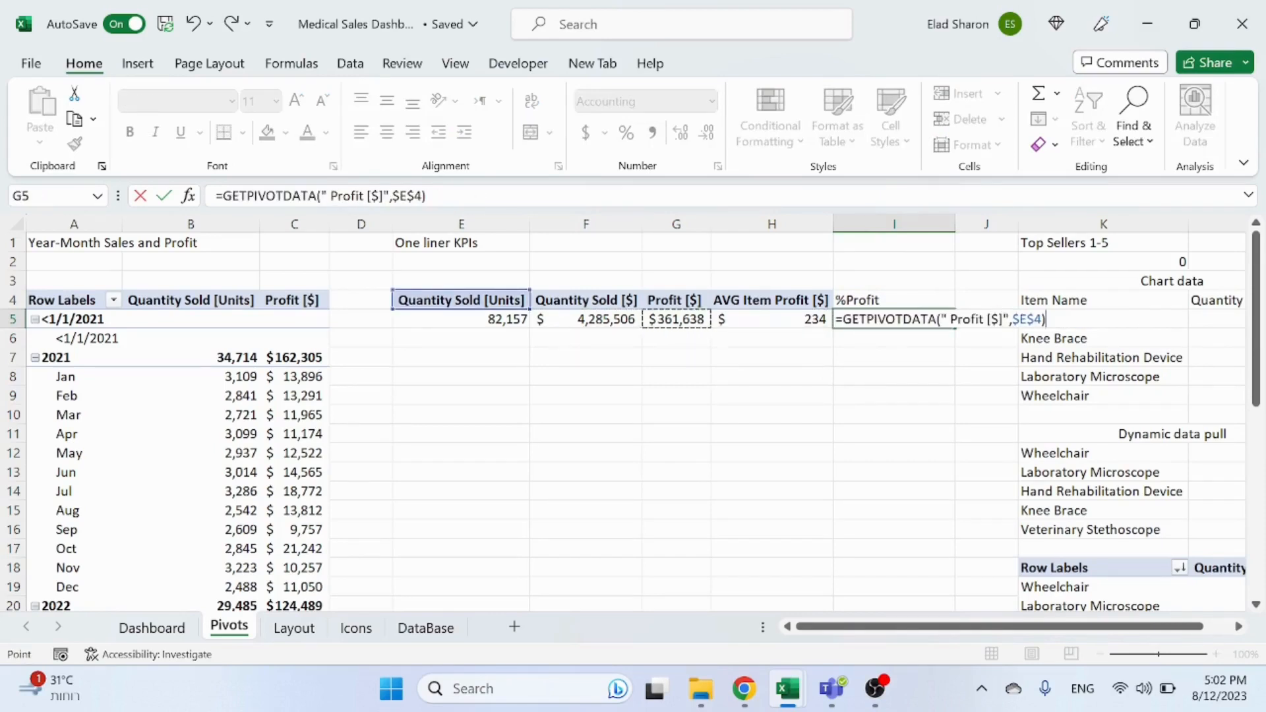
{"action": "type", "text": "/"}
{"action": "key", "text": "Left"}
{"action": "key", "text": "Left"}
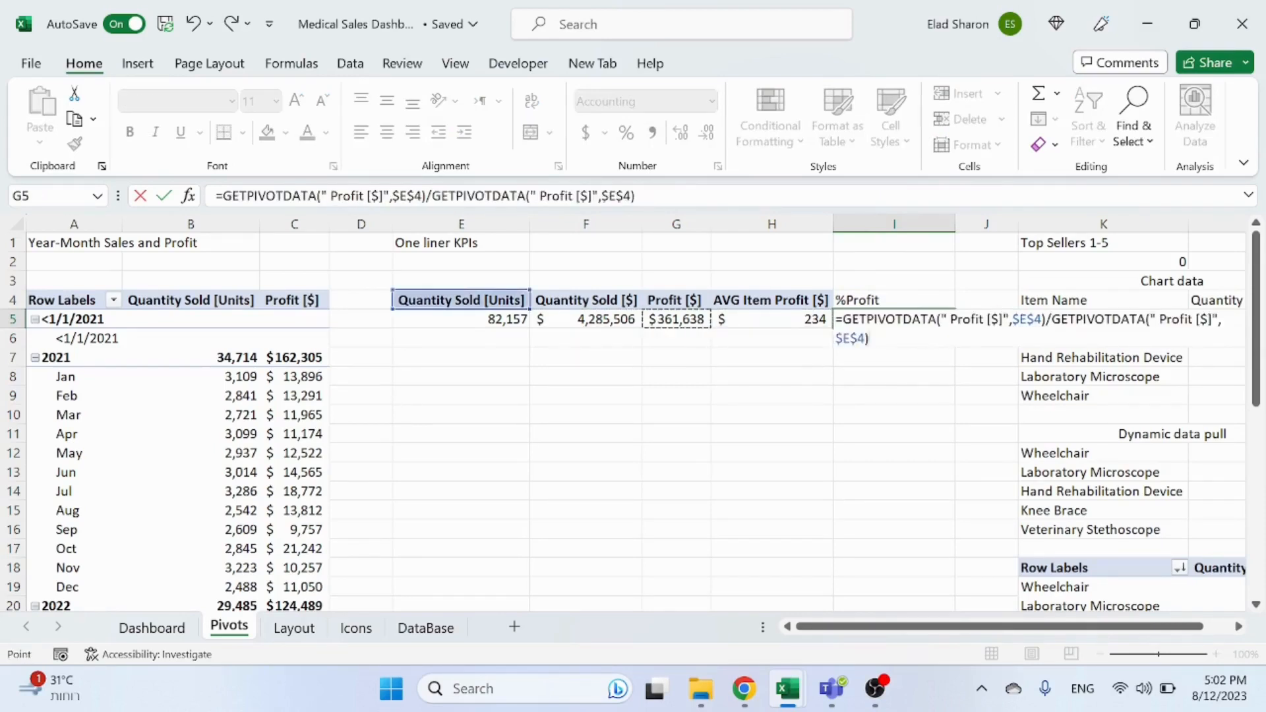
{"action": "key", "text": "Left"}
{"action": "key", "text": "Return"}
{"action": "left_click", "coordinate": [868, 323]}
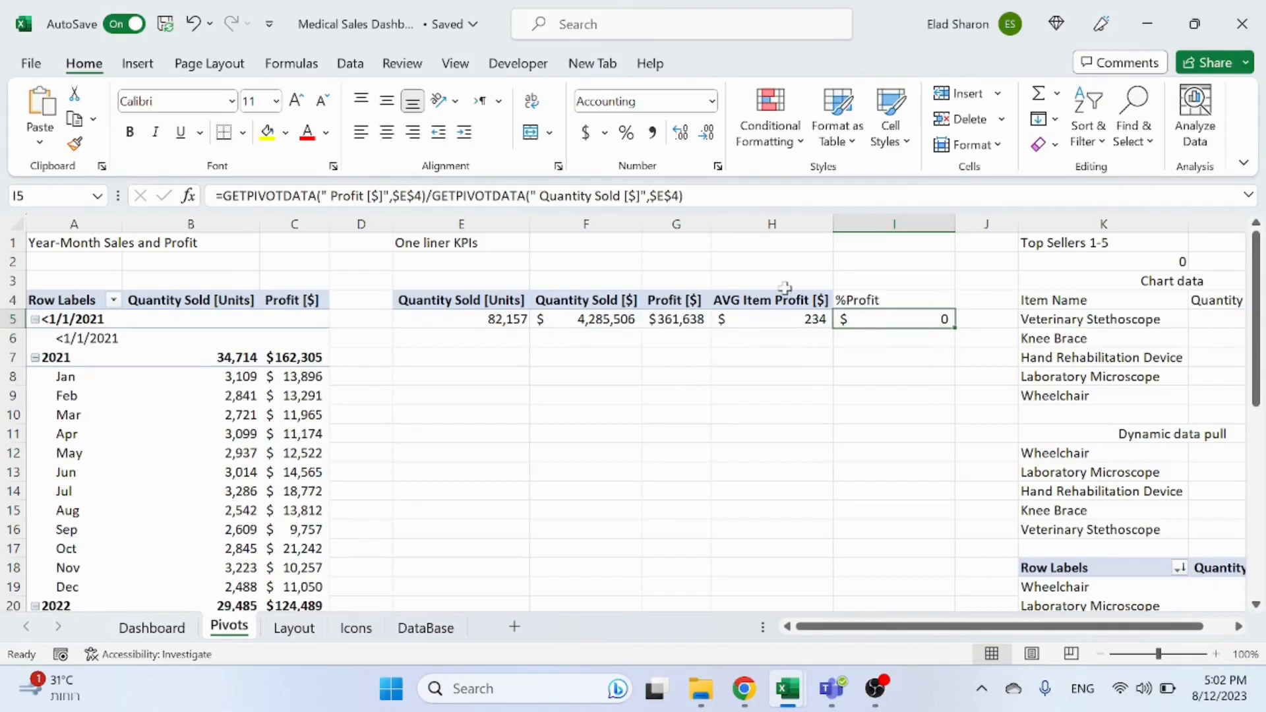
{"action": "left_click", "coordinate": [626, 135]}
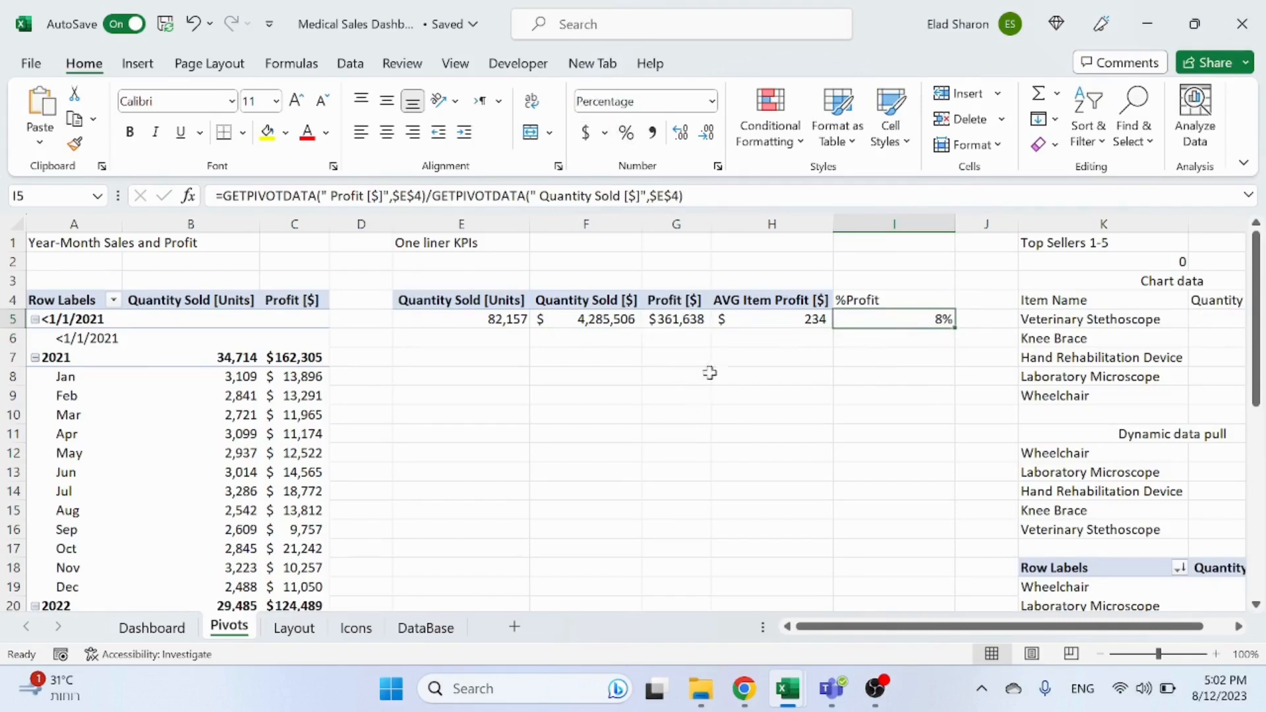
Step: Duplicate the AVG Item Profit KPI card on the dashboard and place the copy to its right
{"action": "left_click", "coordinate": [141, 628]}
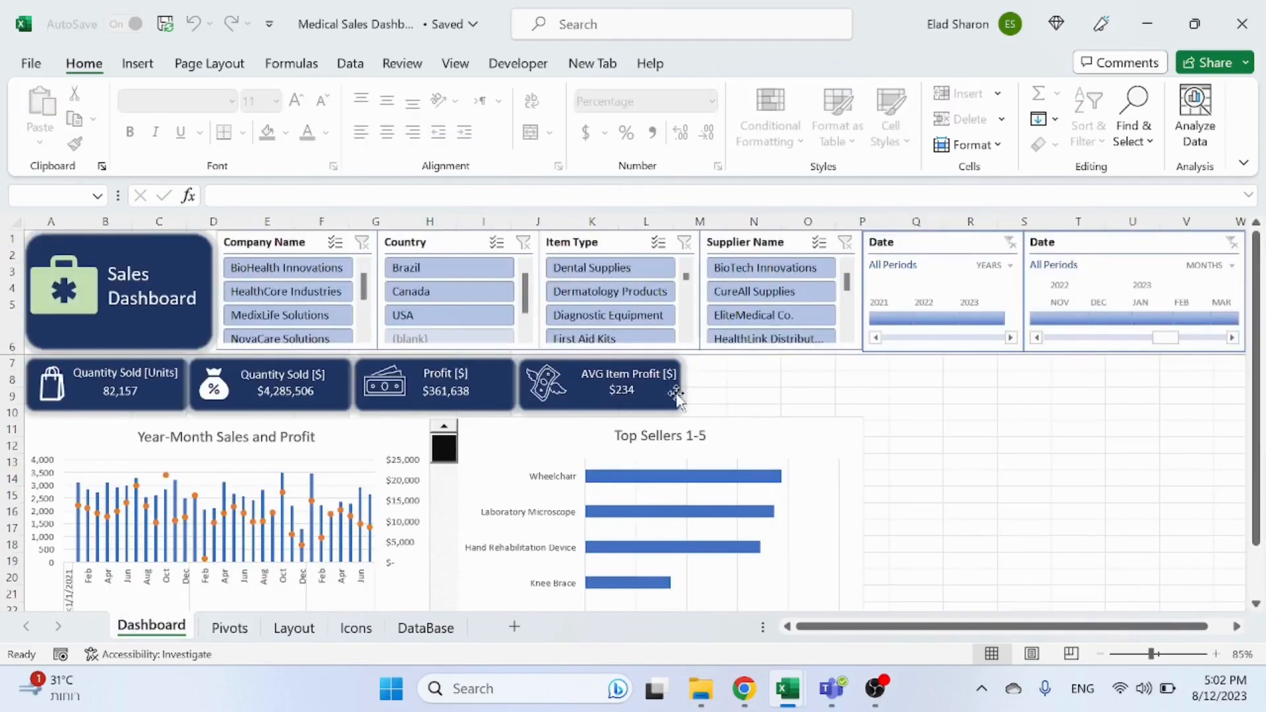
{"action": "left_click", "coordinate": [641, 372]}
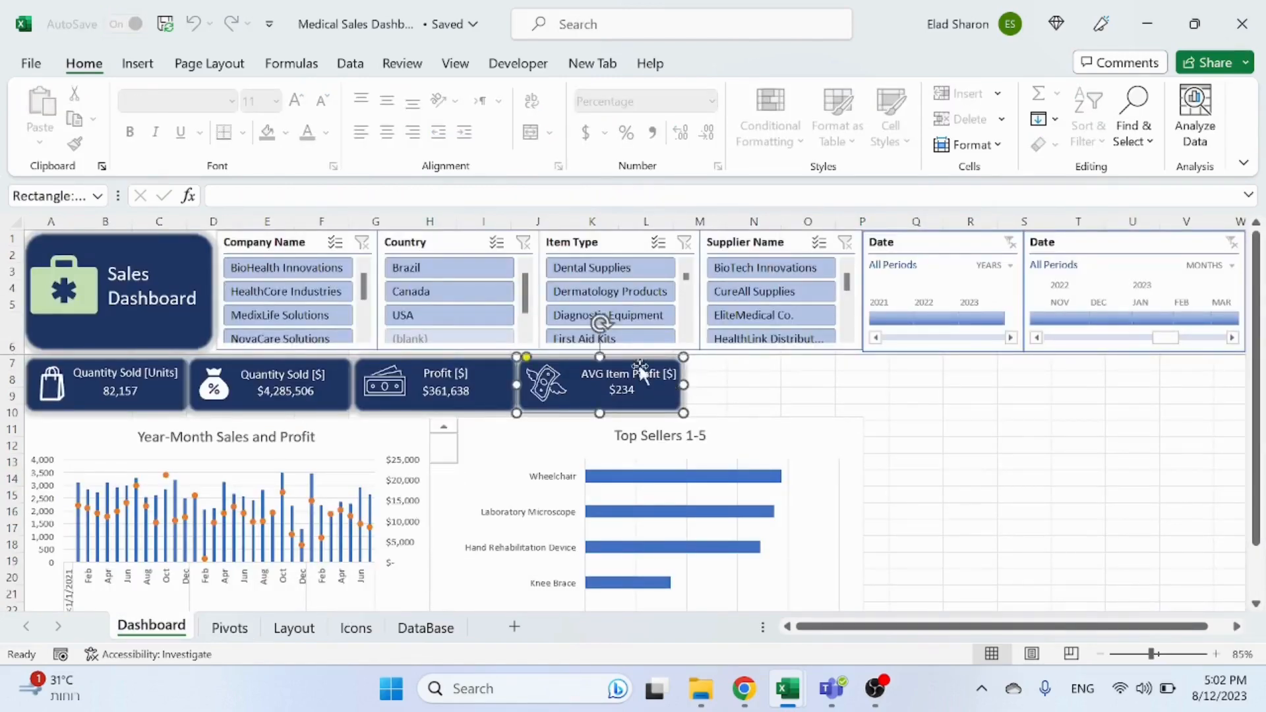
{"action": "left_click", "coordinate": [633, 401]}
{"action": "left_click", "coordinate": [580, 368], "text": "ctrl"}
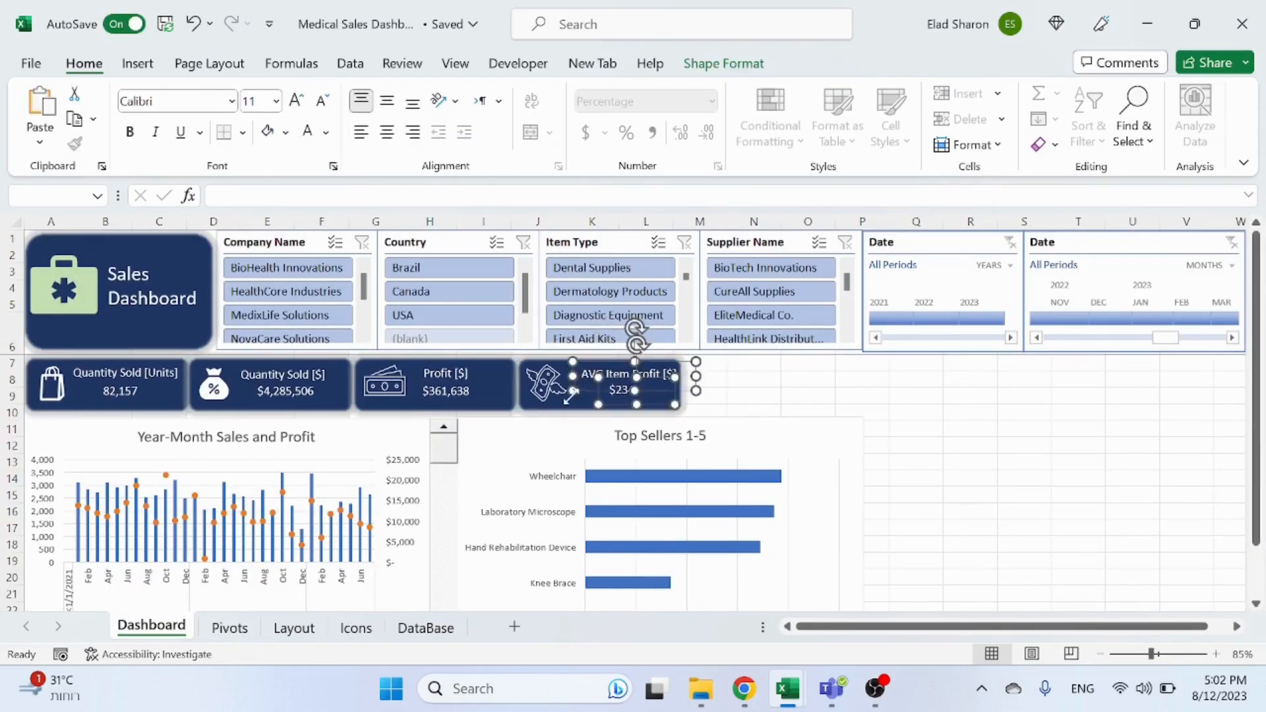
{"action": "left_click", "coordinate": [570, 405], "text": "ctrl"}
{"action": "key", "text": "ctrl+d"}
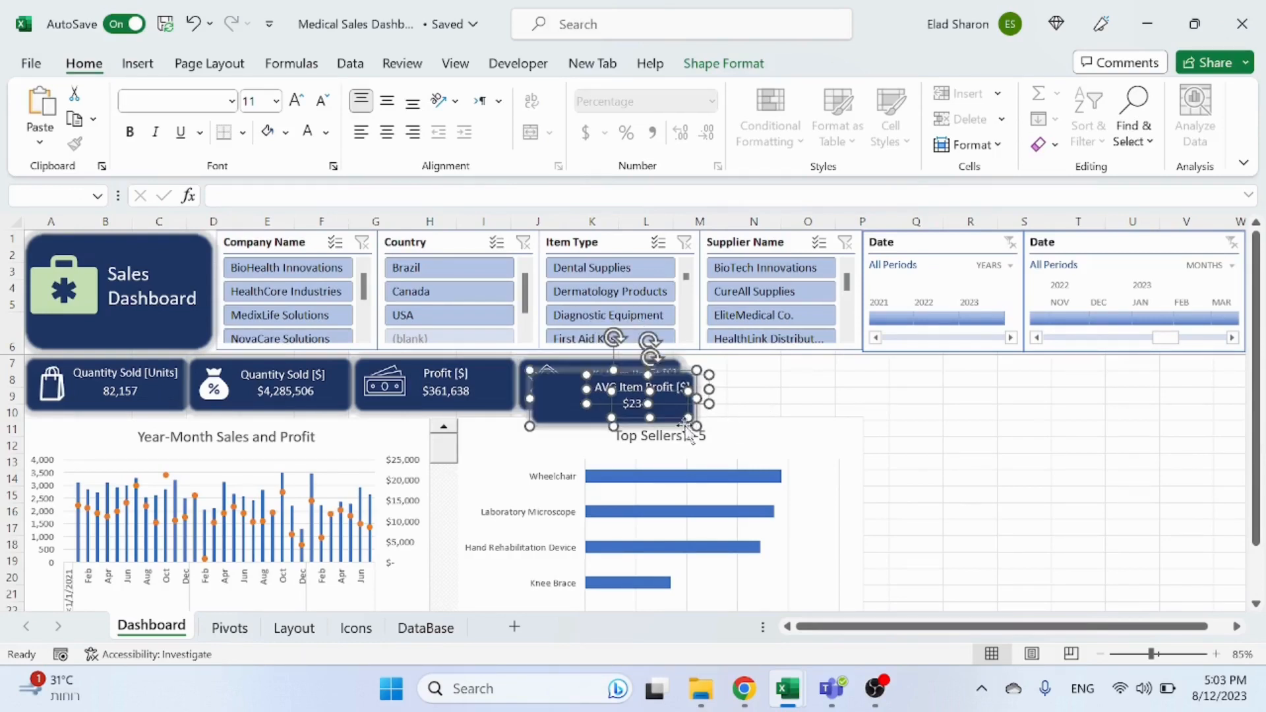
{"action": "left_click_drag", "start_coordinate": [671, 419], "coordinate": [827, 405]}
{"action": "left_click", "coordinate": [1077, 427]}
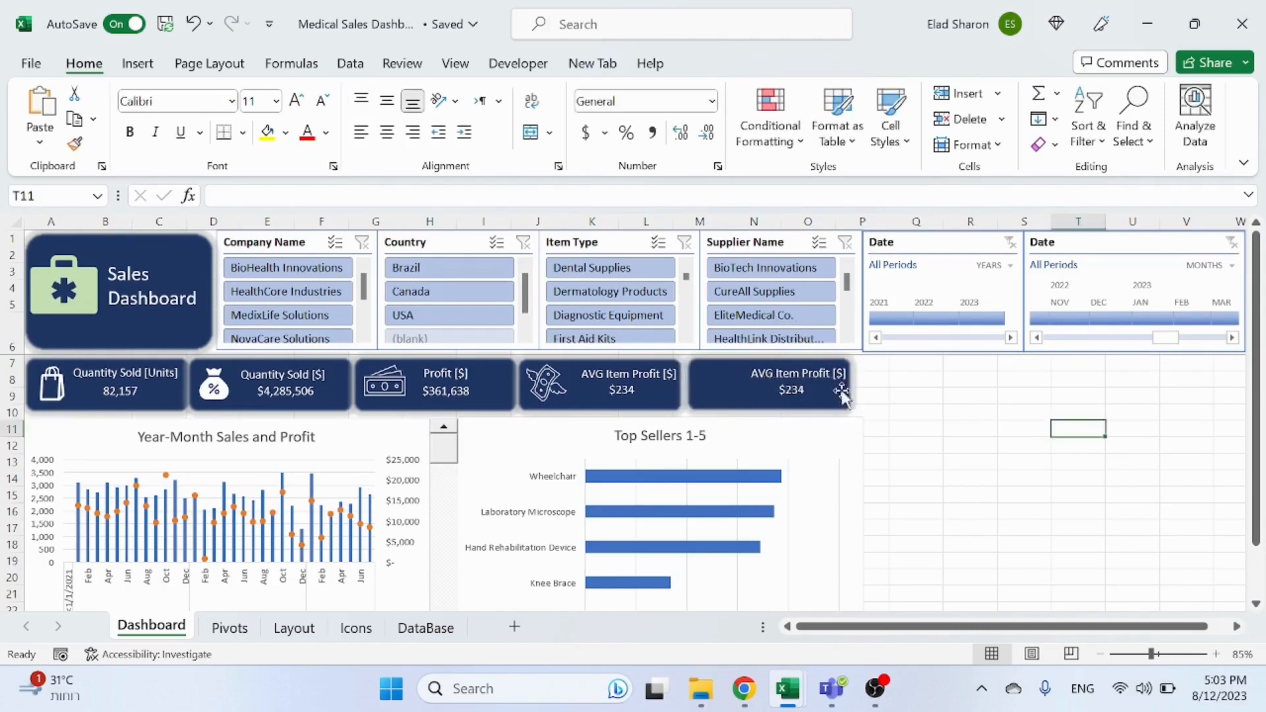
Step: Link the new card's title text box to Pivots!I4
{"action": "left_click", "coordinate": [778, 383]}
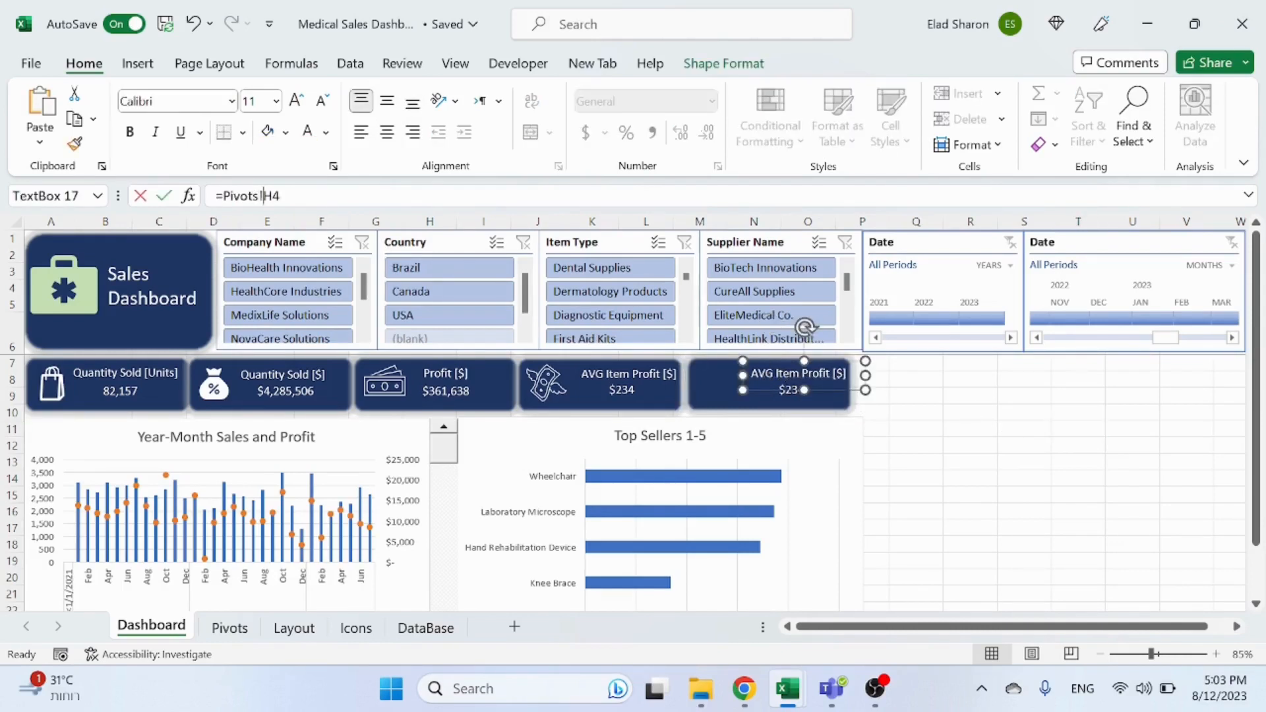
{"action": "type", "text": "I"}
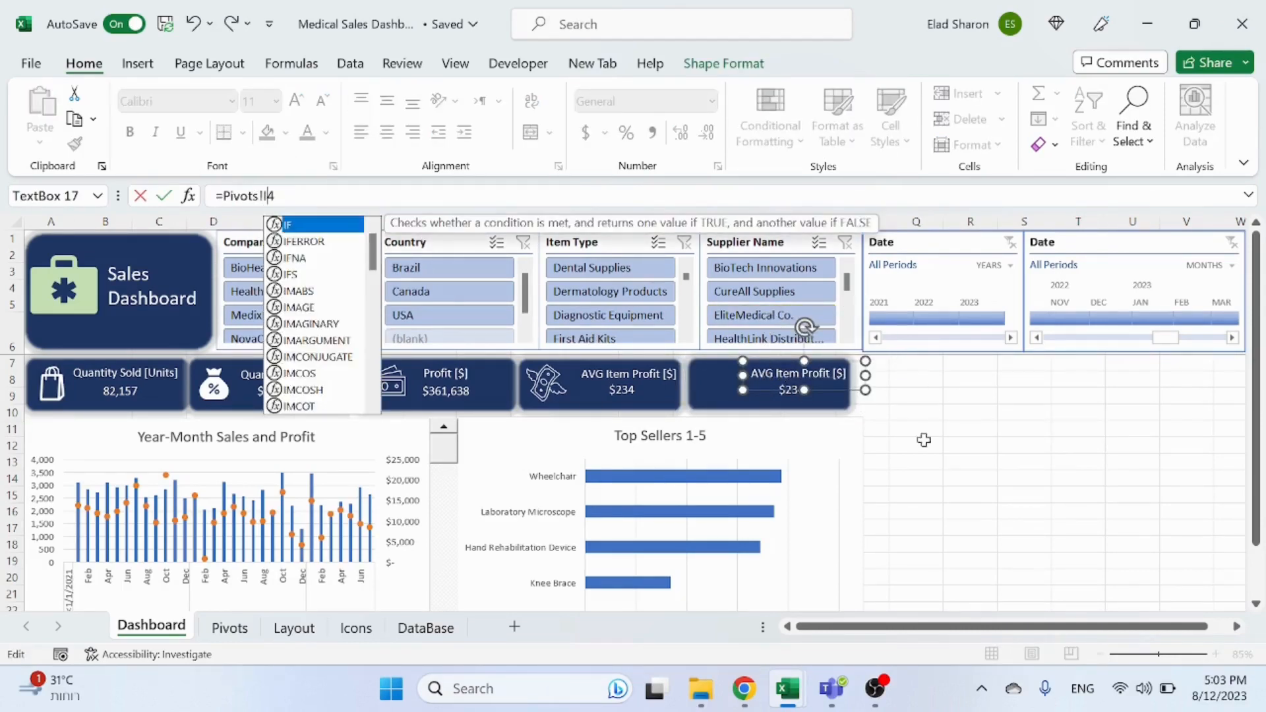
{"action": "key", "text": "Return"}
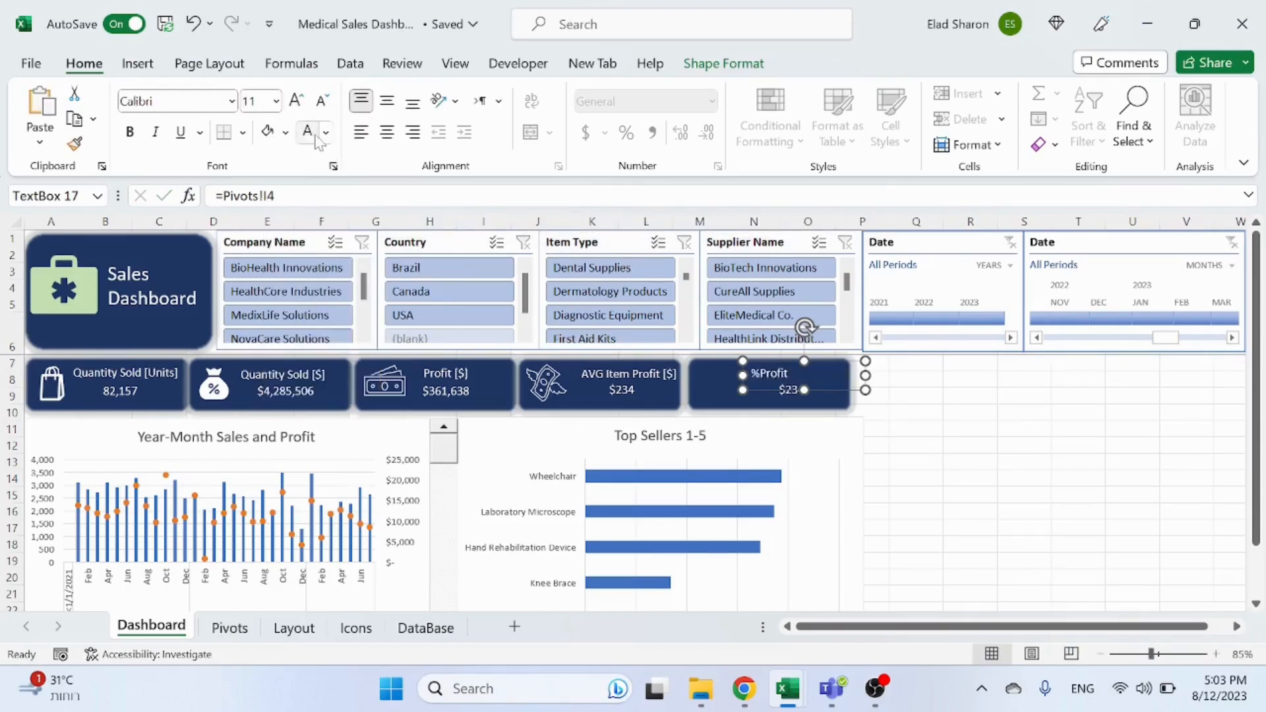
Step: Link the new card's value text box to Pivots!I5 and reapply the font color
{"action": "left_click", "coordinate": [833, 394]}
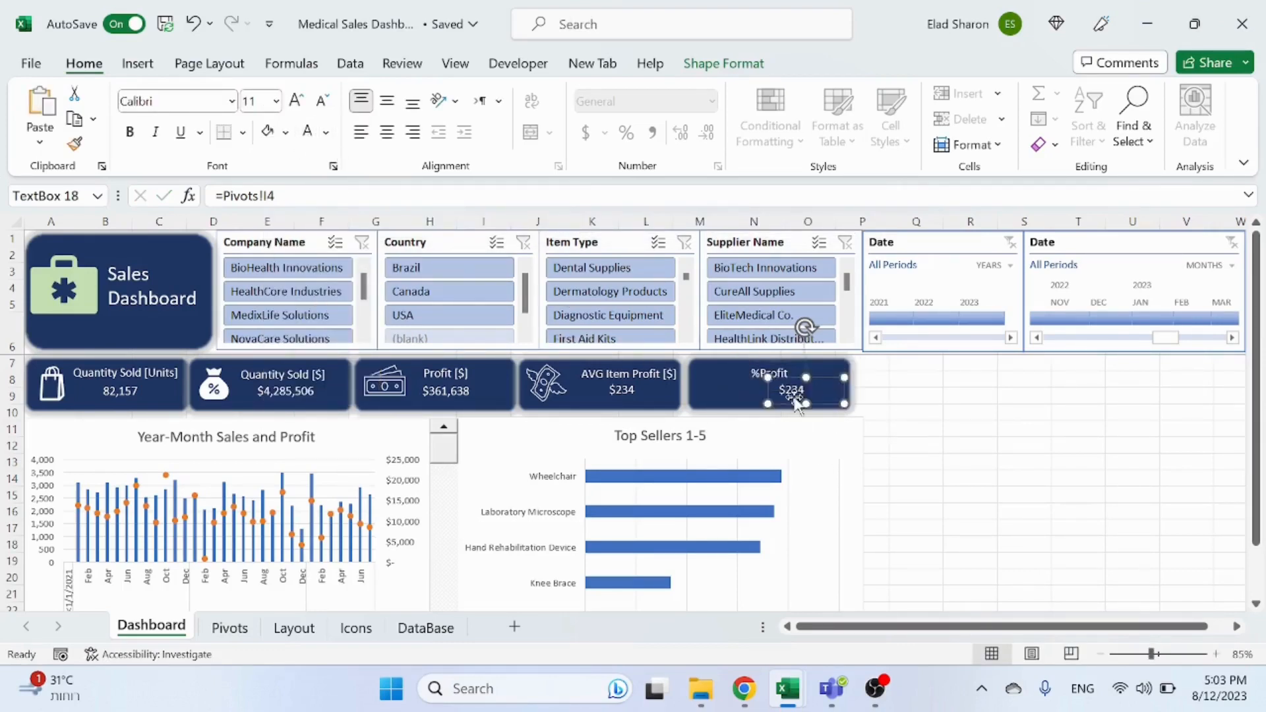
{"action": "left_click", "coordinate": [266, 196]}
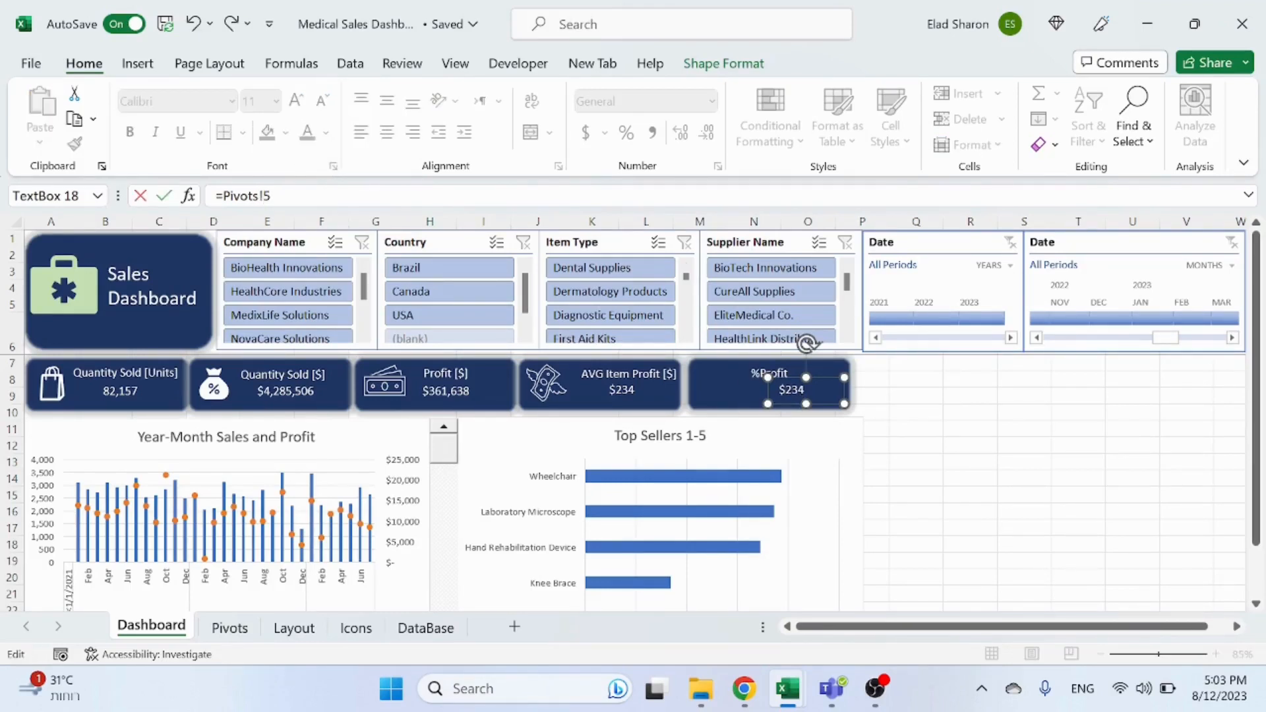
{"action": "type", "text": "I"}
{"action": "key", "text": "Return"}
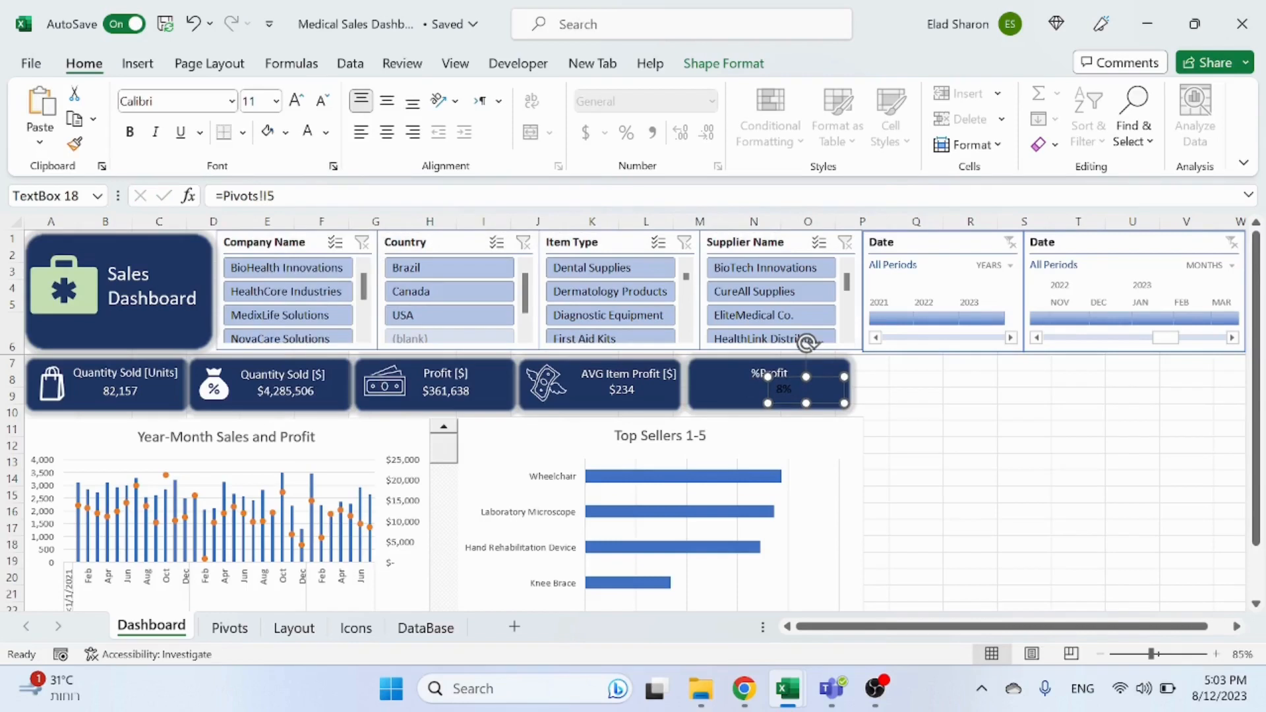
{"action": "left_click", "coordinate": [308, 135]}
{"action": "left_click_drag", "start_coordinate": [825, 378], "coordinate": [814, 380]}
{"action": "left_click", "coordinate": [1026, 442]}
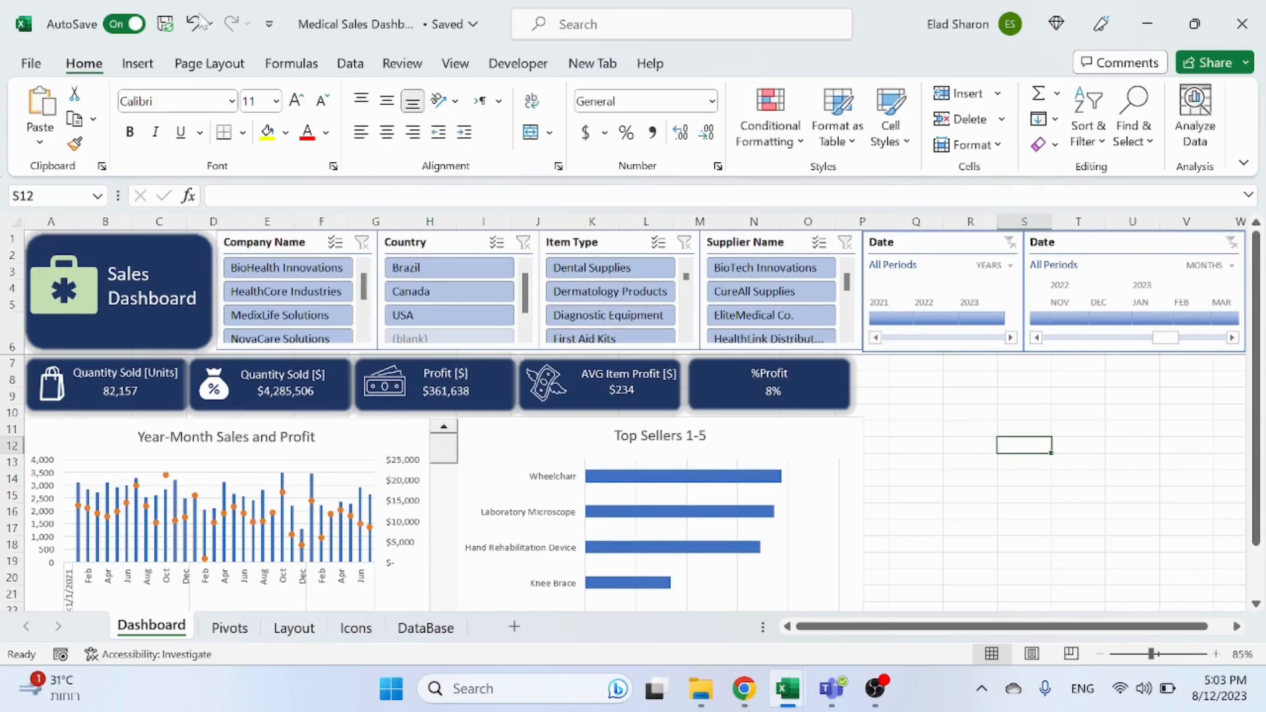
Step: Insert the treasure chest icon from a stock icon search for money and place it at the left of the %Profit card
{"action": "left_click", "coordinate": [138, 64]}
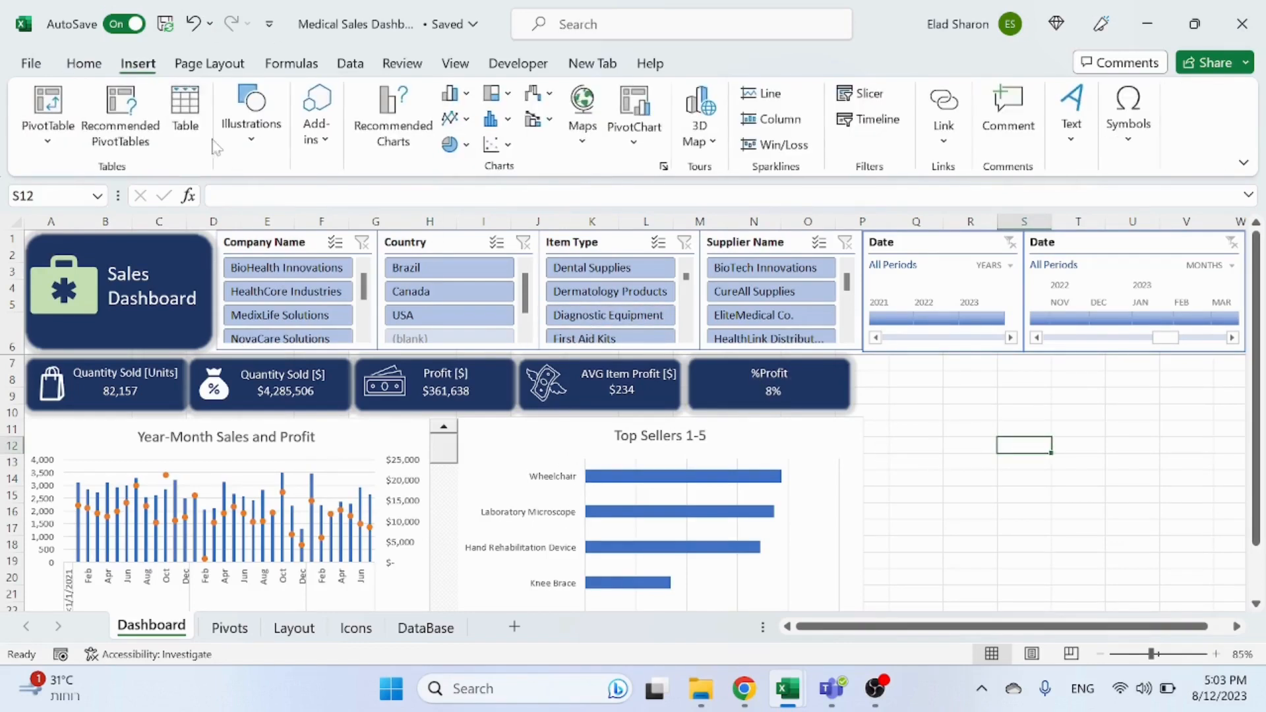
{"action": "left_click", "coordinate": [261, 157]}
{"action": "left_click", "coordinate": [332, 214]}
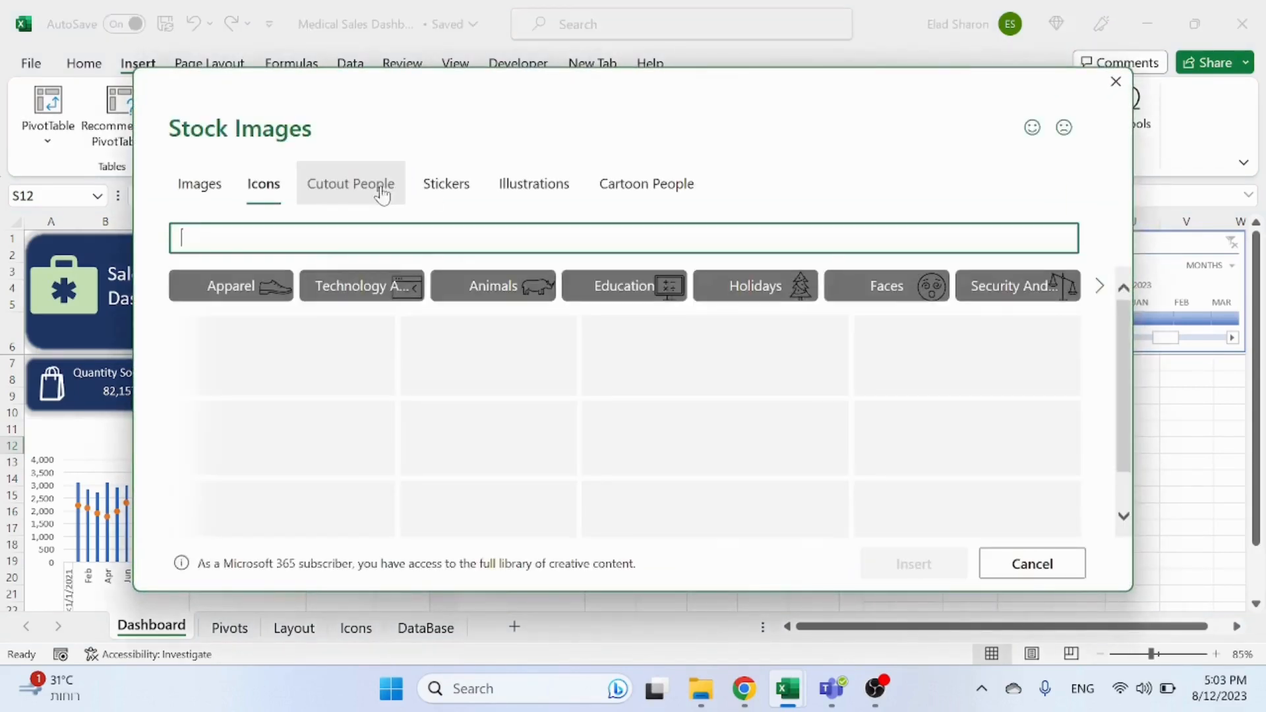
{"action": "type", "text": "per"}
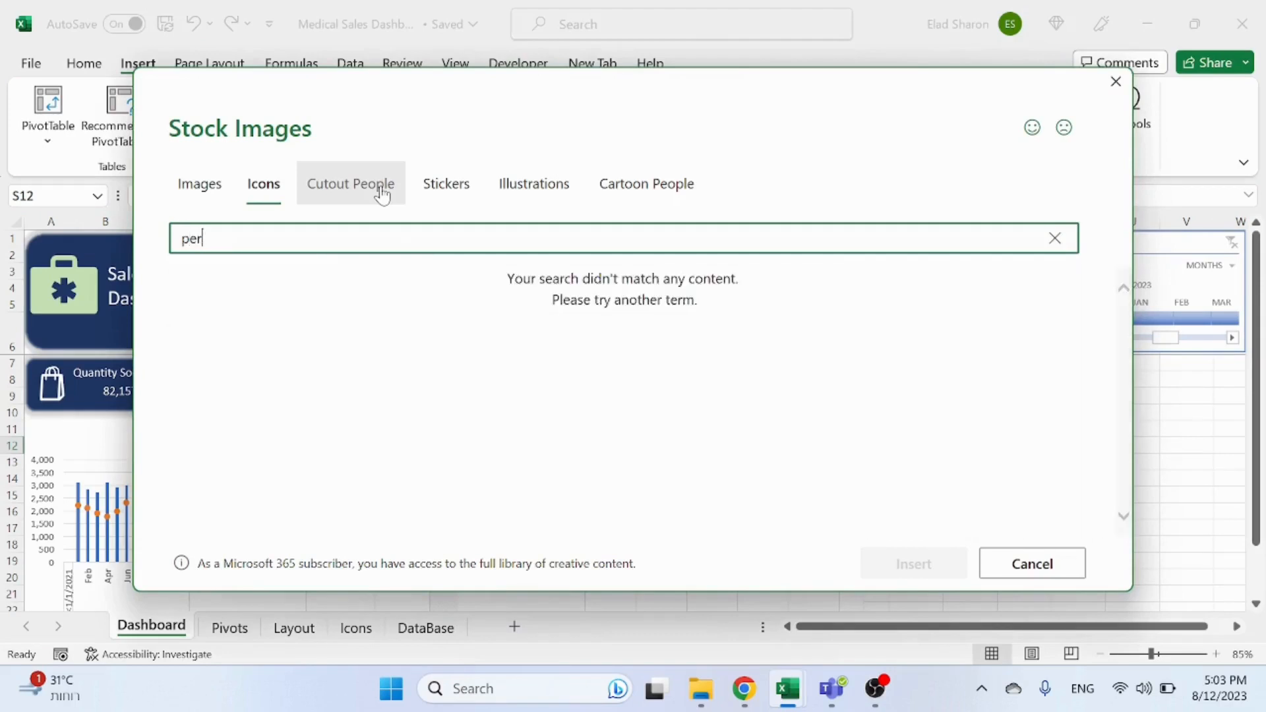
{"action": "type", "text": "ce"}
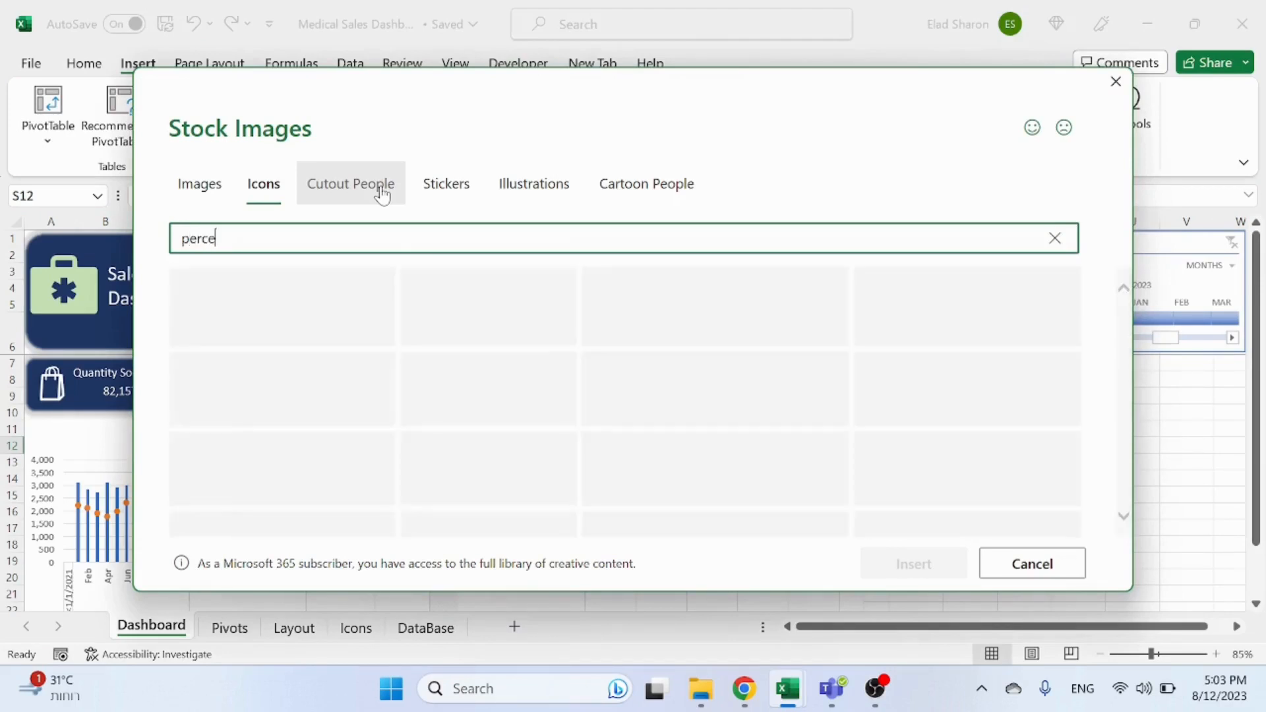
{"action": "key", "text": "BackSpace"}
{"action": "key", "text": "BackSpace"}
{"action": "key", "text": "BackSpace"}
{"action": "key", "text": "BackSpace"}
{"action": "key", "text": "BackSpace"}
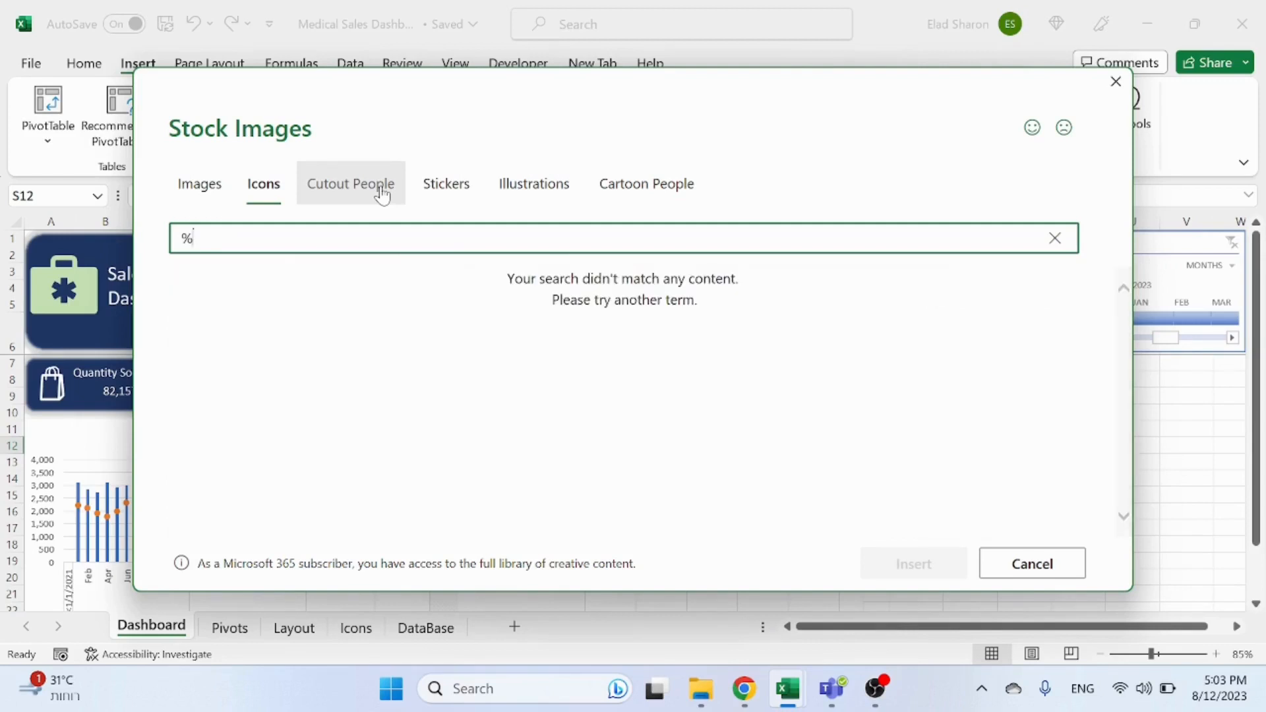
{"action": "key", "text": "BackSpace"}
{"action": "type", "text": "p"}
{"action": "key", "text": "BackSpace"}
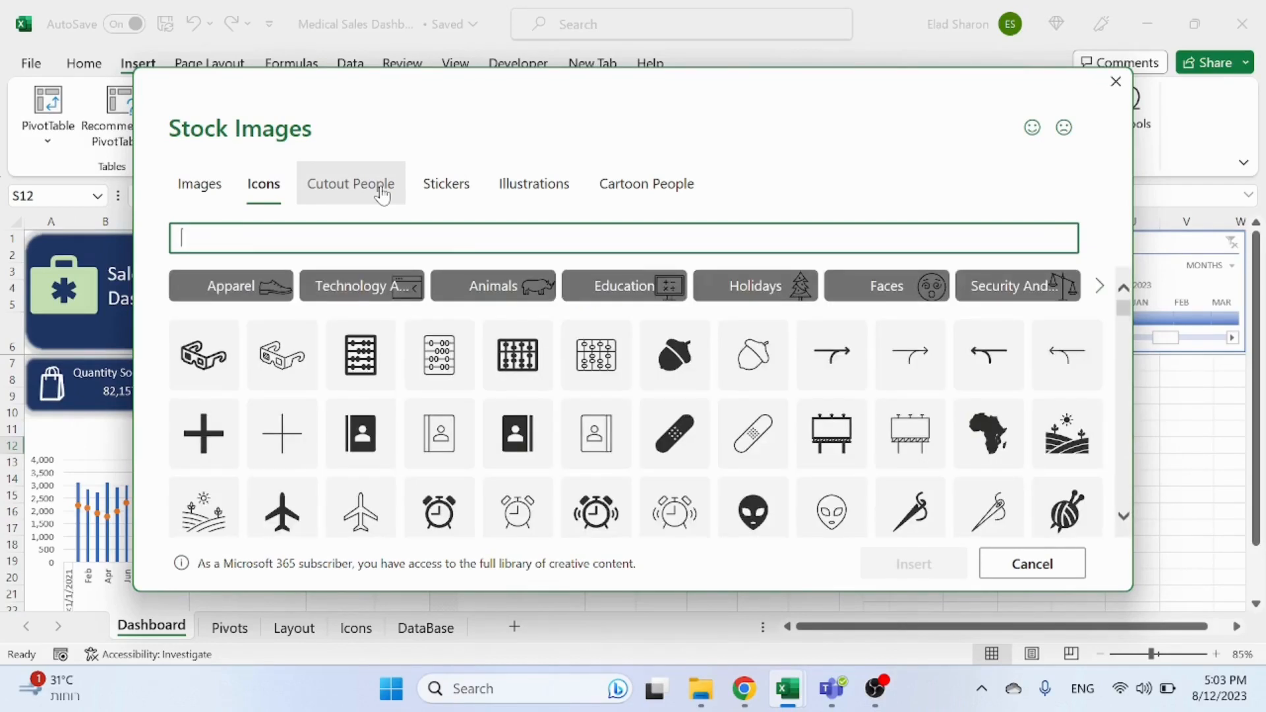
{"action": "type", "text": "money"}
{"action": "scroll", "coordinate": [617, 372], "scroll_direction": "down", "scroll_amount": 1}
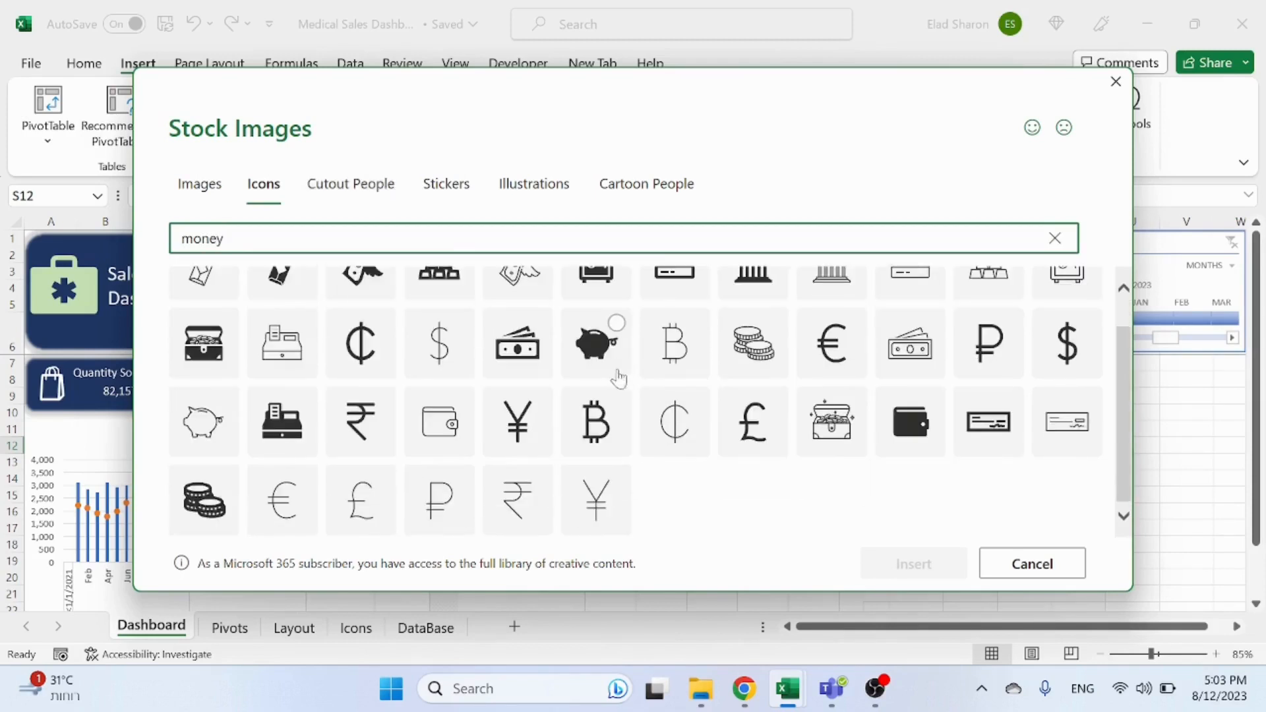
{"action": "scroll", "coordinate": [623, 354], "scroll_direction": "up", "scroll_amount": 1}
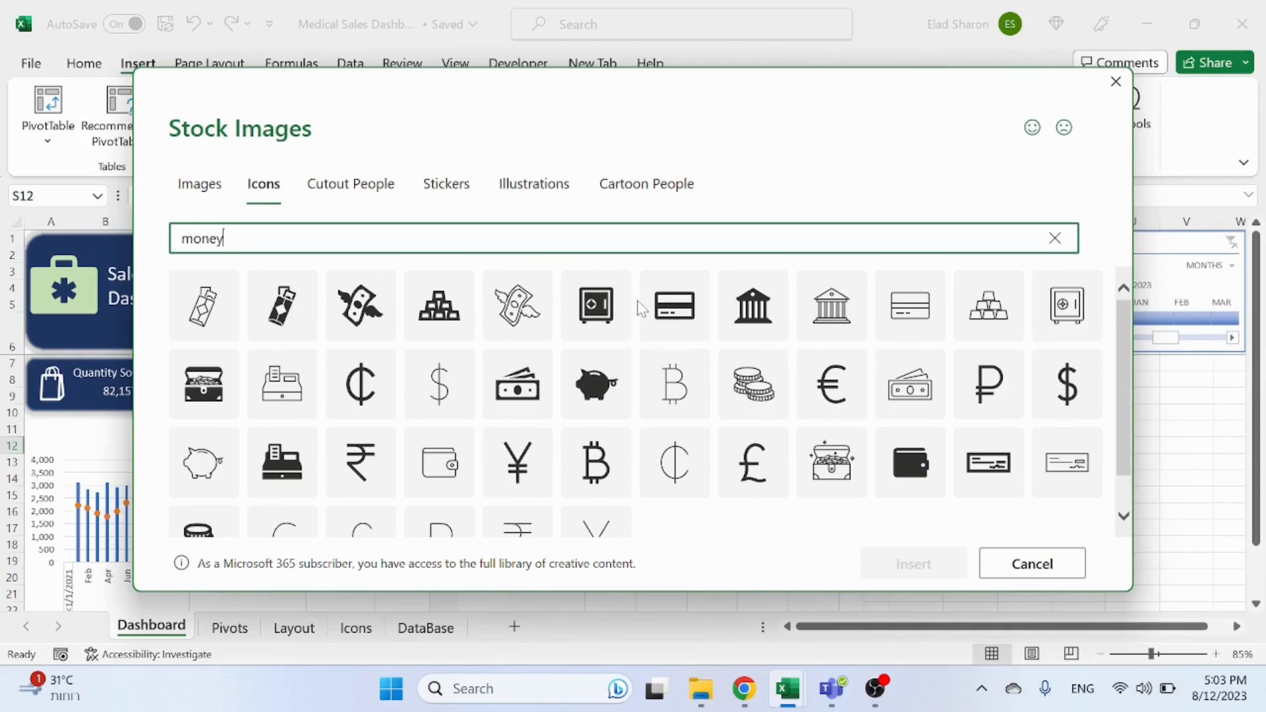
{"action": "left_click", "coordinate": [200, 373]}
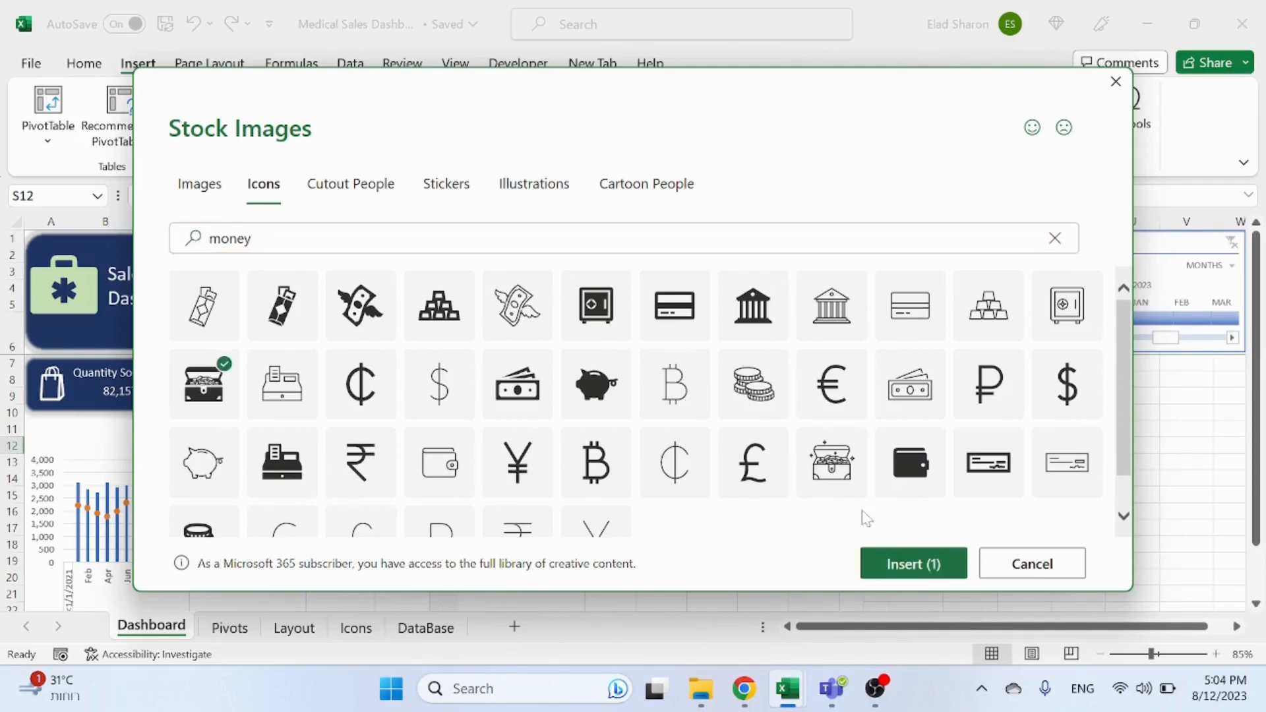
{"action": "left_click", "coordinate": [901, 564]}
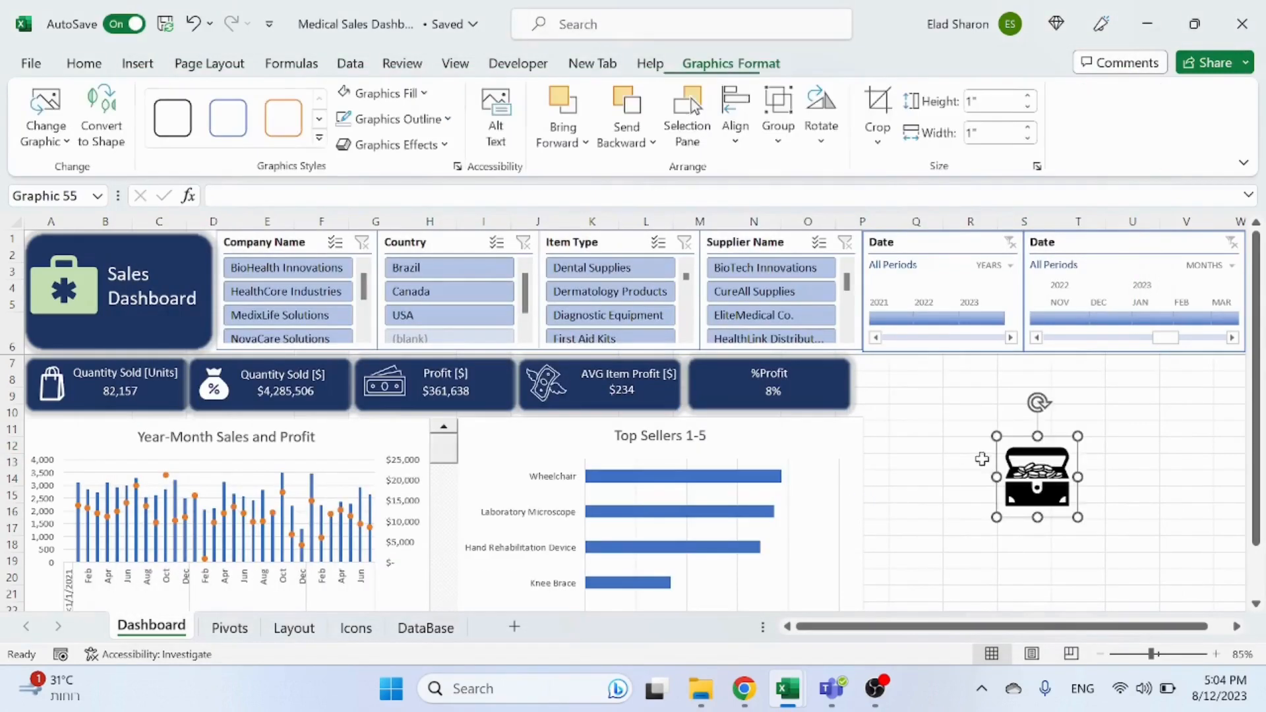
{"action": "left_click_drag", "start_coordinate": [1037, 482], "coordinate": [738, 370]}
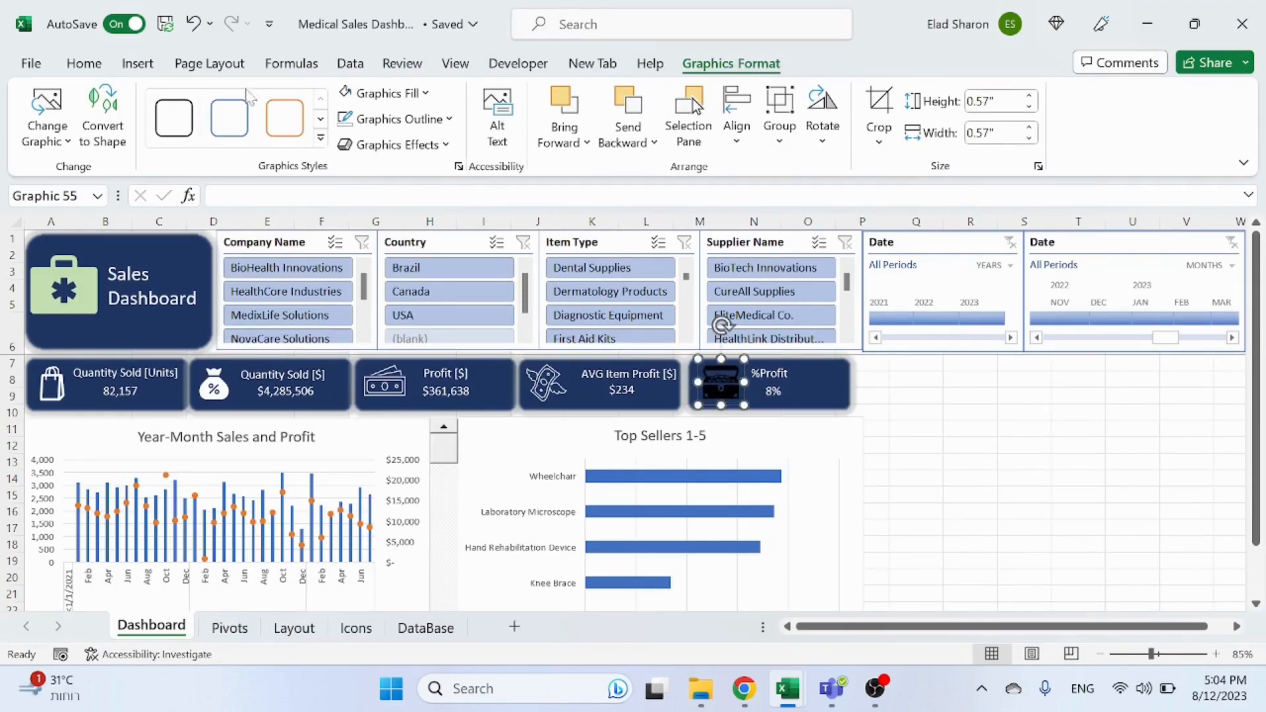
{"action": "left_click", "coordinate": [981, 475]}
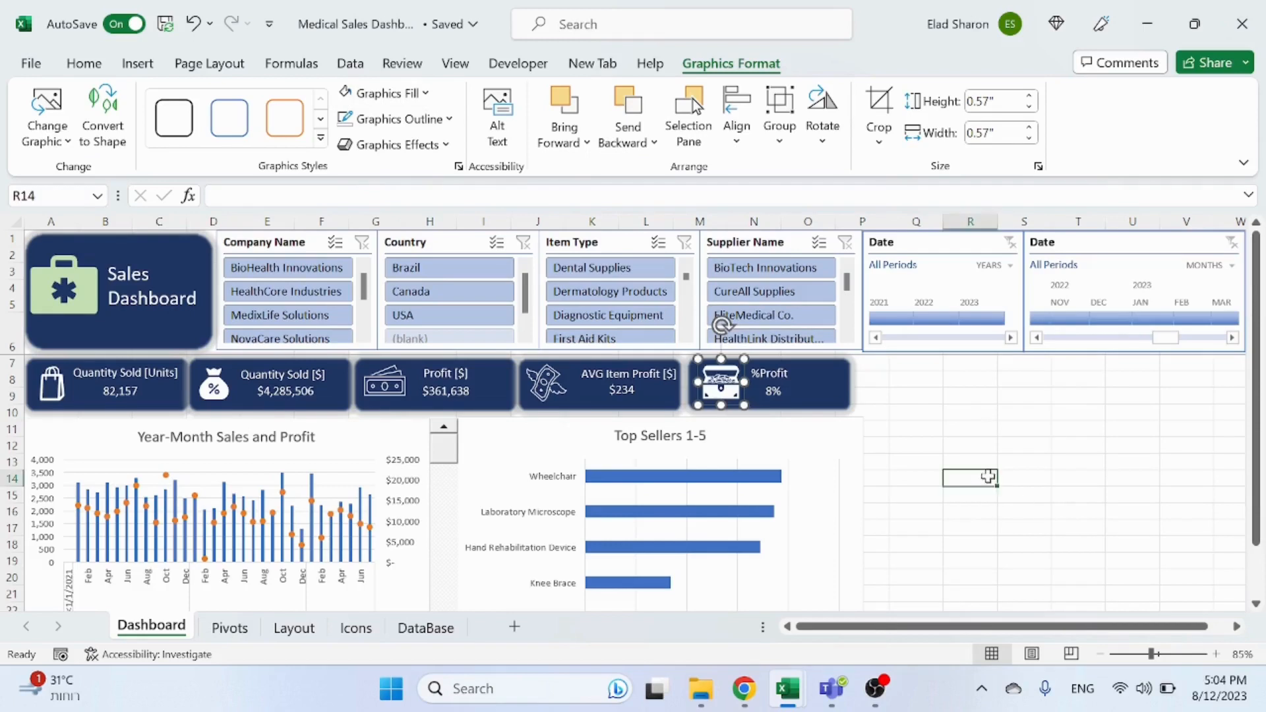
Step: Center-align the %Profit card's title and value text boxes
{"action": "left_click", "coordinate": [790, 381]}
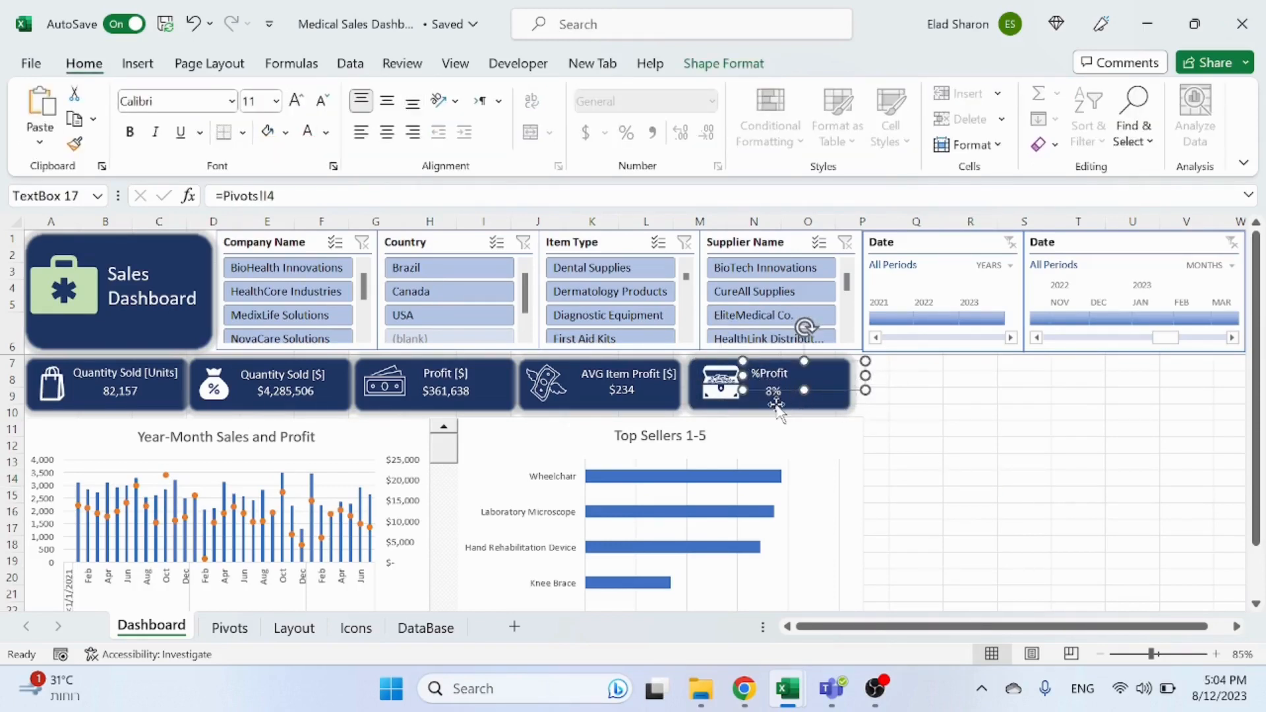
{"action": "left_click", "coordinate": [777, 399], "text": "shift"}
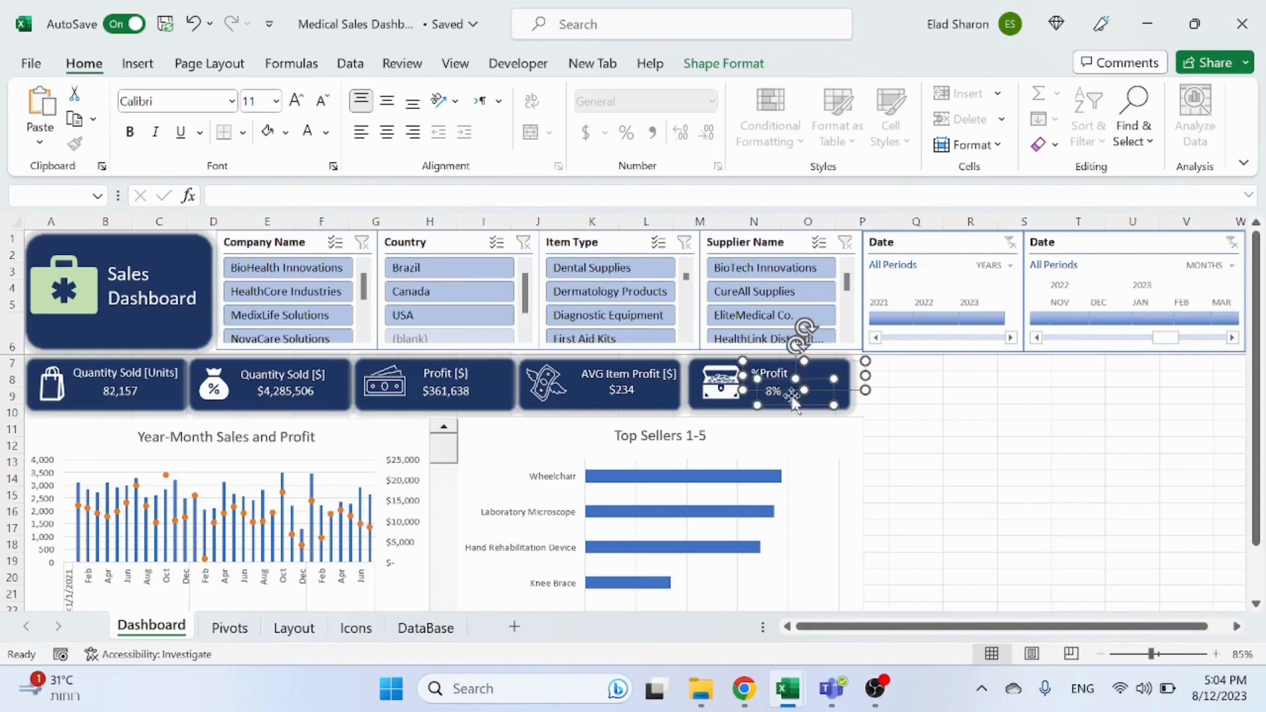
{"action": "left_click", "coordinate": [387, 132]}
{"action": "left_click", "coordinate": [1067, 525]}
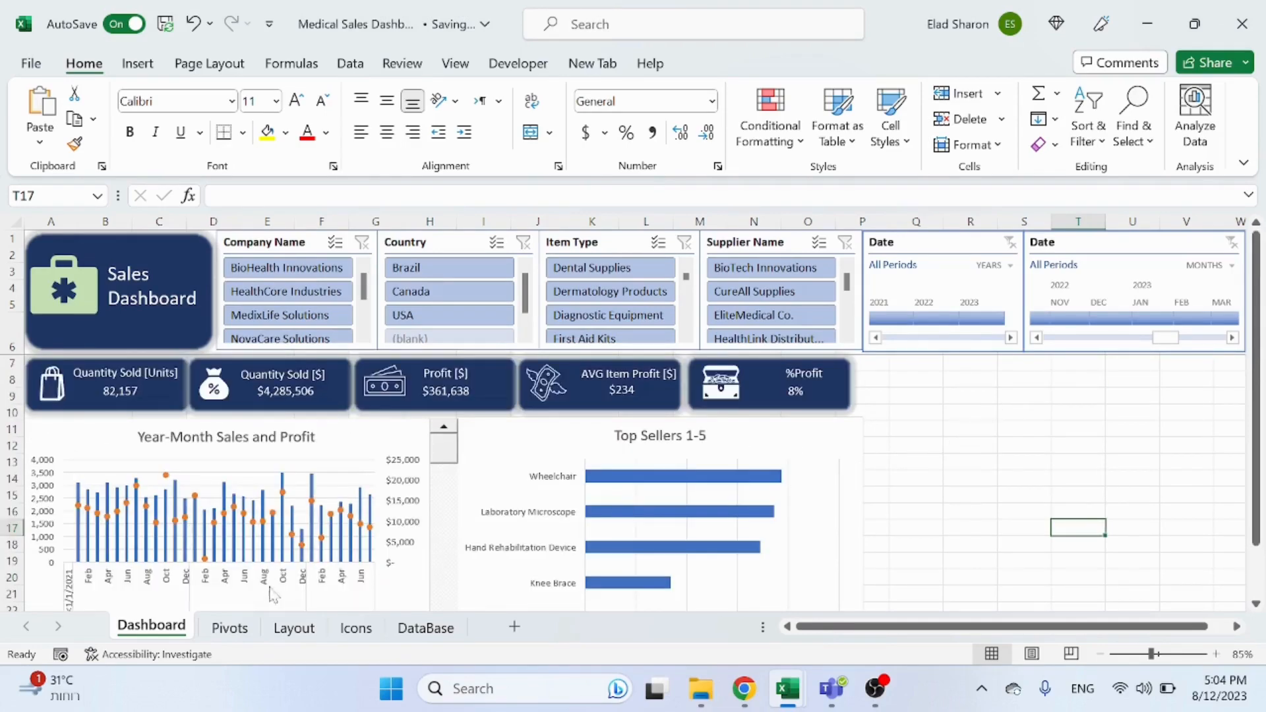
Step: Switch back to the Pivots sheet
{"action": "left_click", "coordinate": [1033, 542]}
{"action": "left_click", "coordinate": [901, 433]}
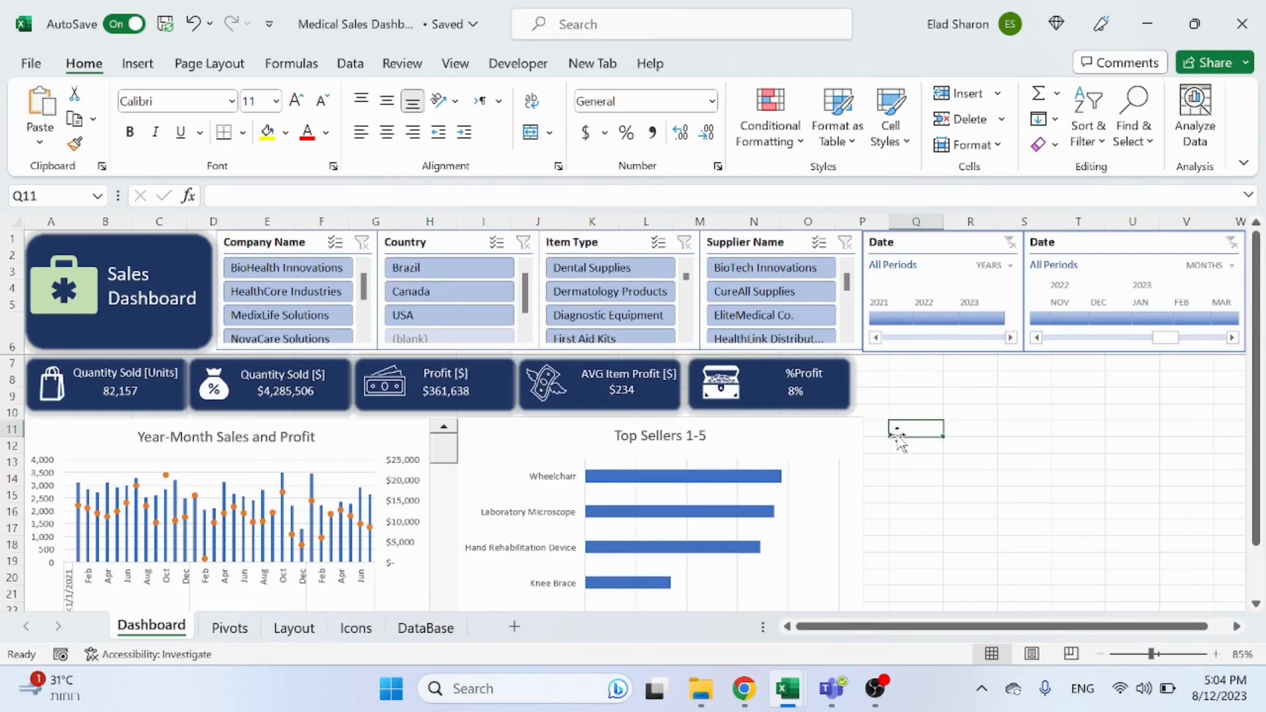
{"action": "left_click", "coordinate": [230, 628]}
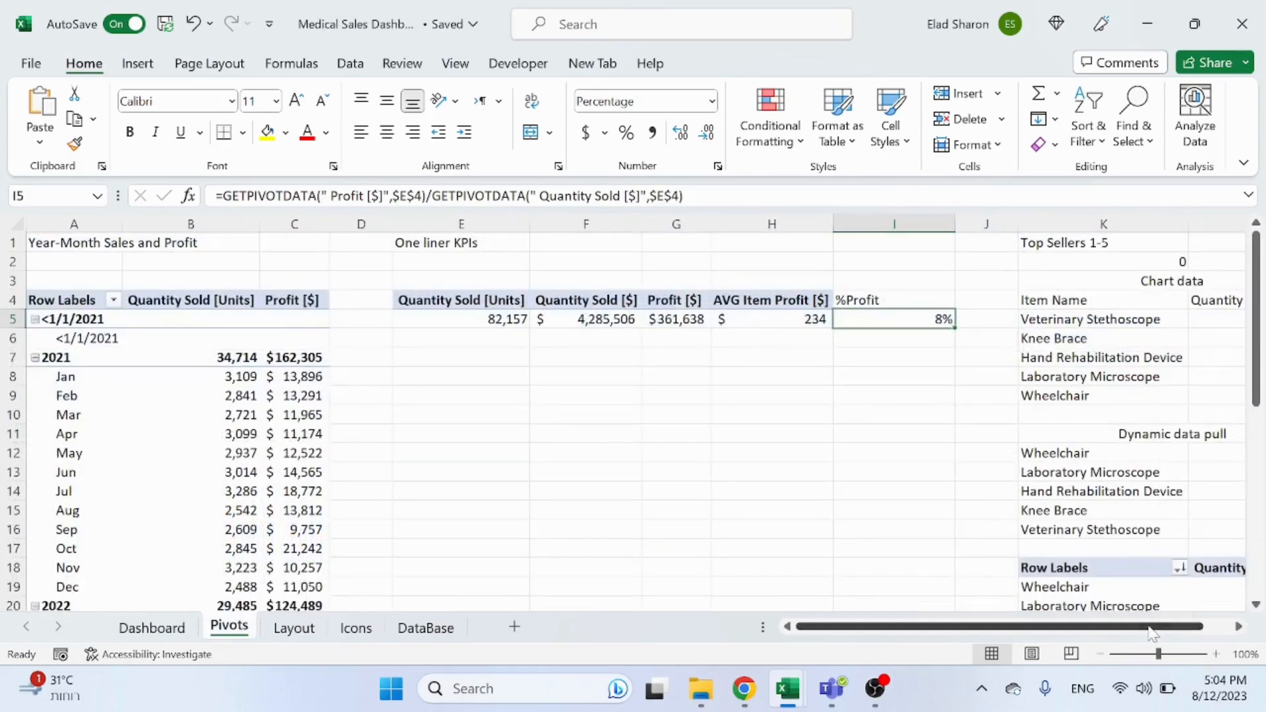
Step: Copy the Year-Month Sales and Profit pivot table in columns A to C and paste it starting at cell O1
{"action": "left_click", "coordinate": [1239, 628]}
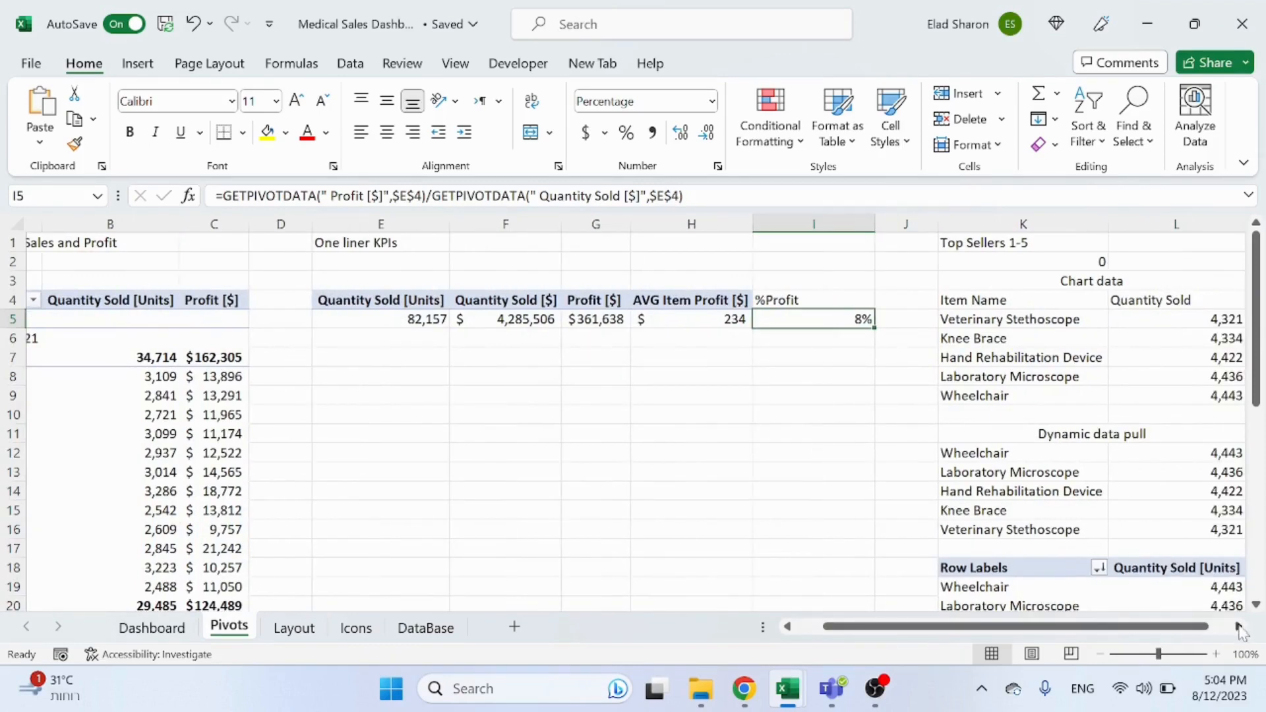
{"action": "left_click_drag", "start_coordinate": [1239, 628], "coordinate": [1238, 630]}
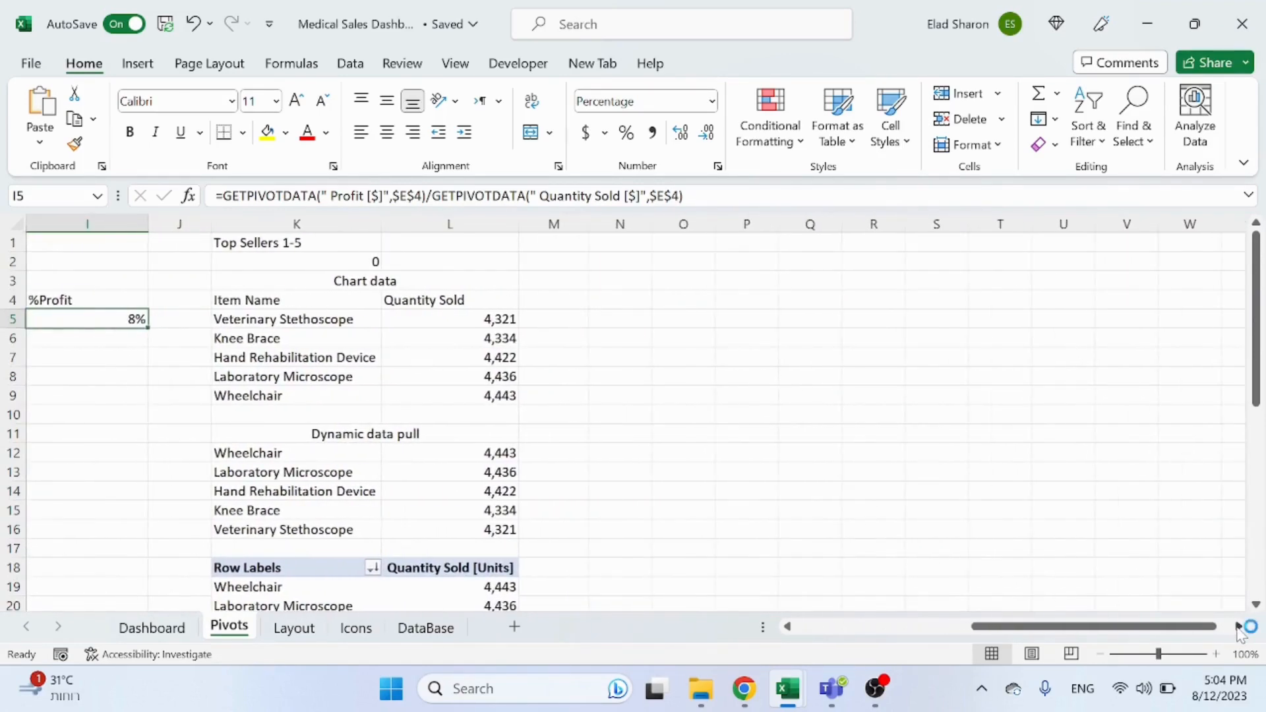
{"action": "left_click", "coordinate": [851, 628]}
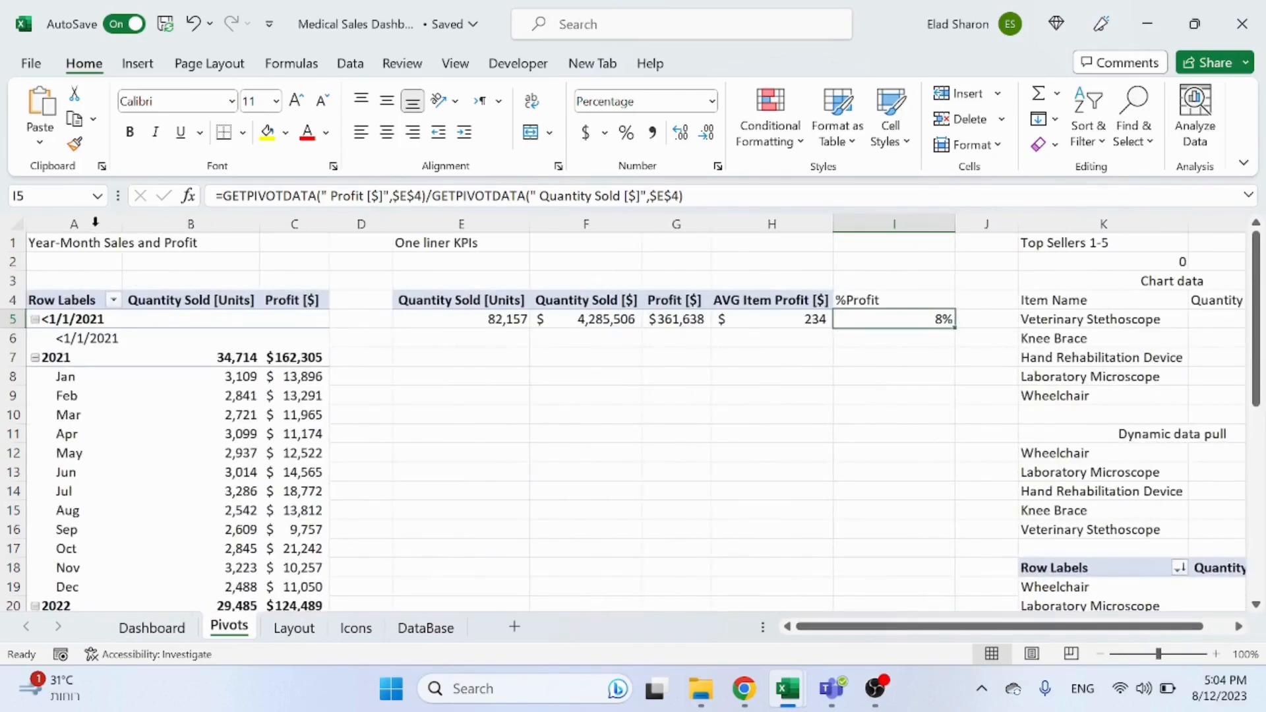
{"action": "left_click_drag", "start_coordinate": [96, 222], "coordinate": [319, 226]}
{"action": "key", "text": "ctrl+c"}
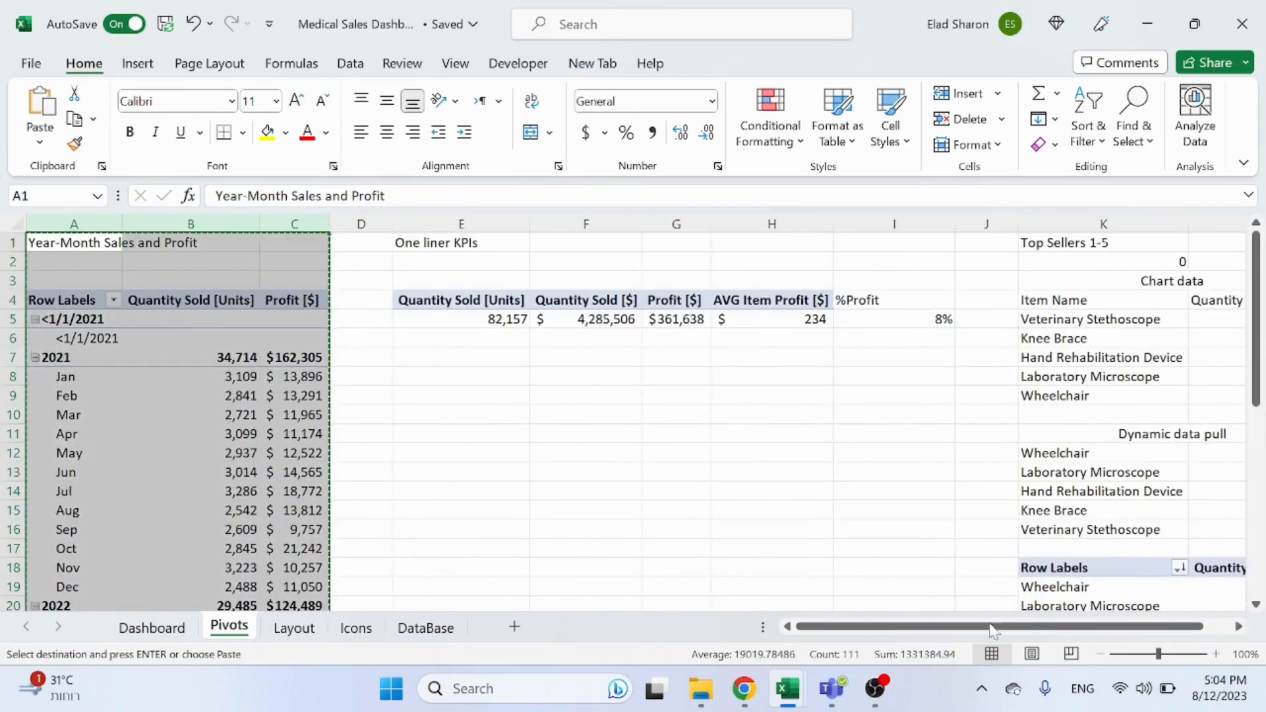
{"action": "left_click", "coordinate": [1239, 627]}
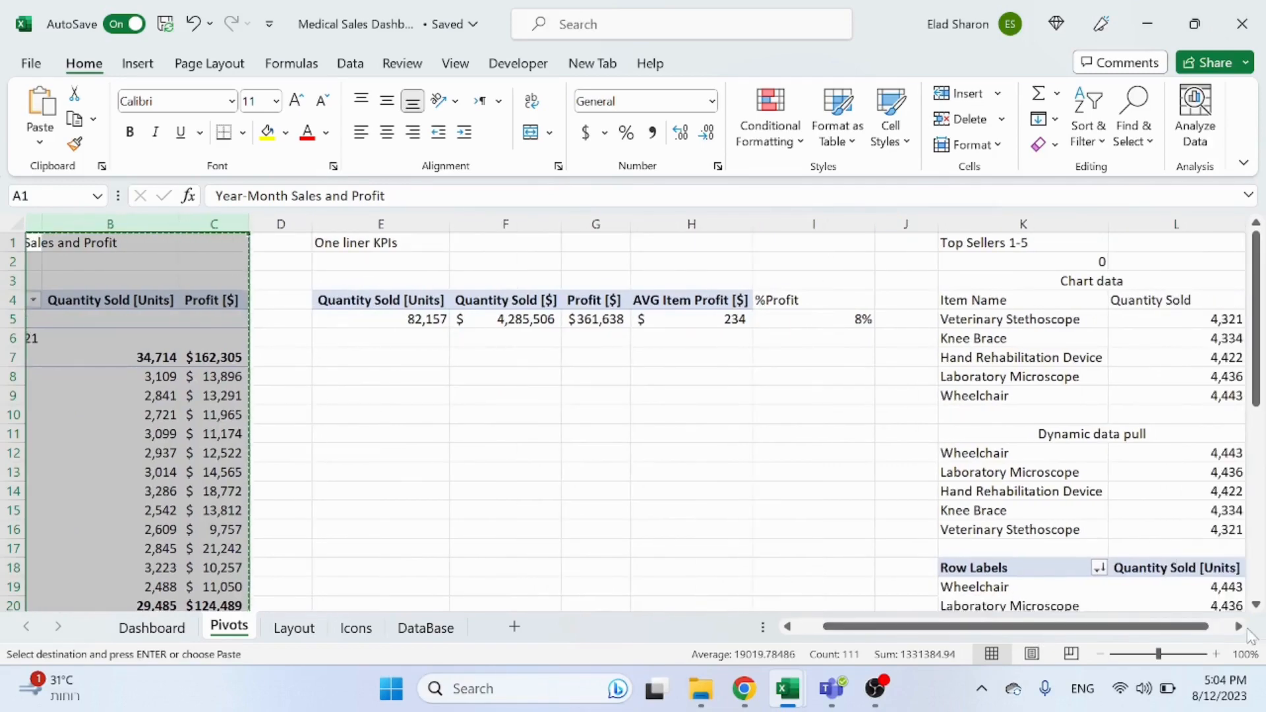
{"action": "left_click", "coordinate": [1239, 628]}
{"action": "left_click", "coordinate": [1240, 630]}
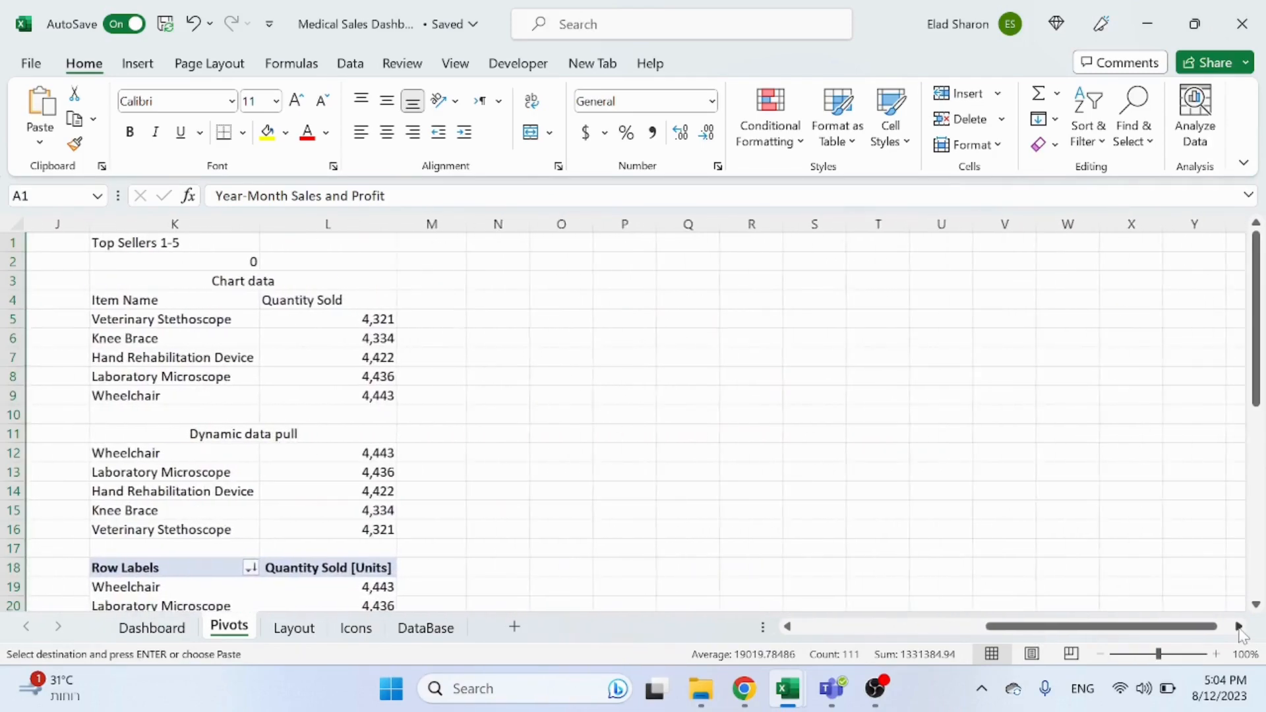
{"action": "left_click", "coordinate": [1241, 630]}
{"action": "left_click", "coordinate": [510, 244]}
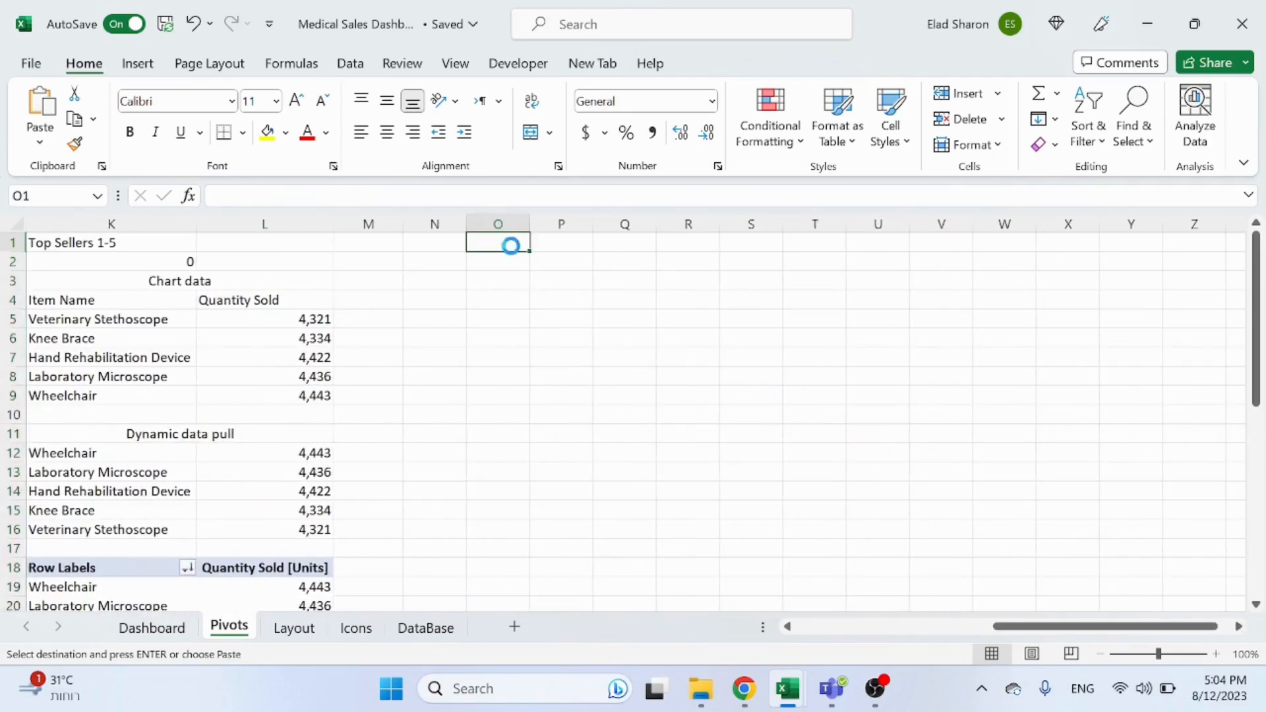
{"action": "key", "text": "ctrl+v"}
{"action": "left_click", "coordinate": [890, 432]}
{"action": "left_click", "coordinate": [533, 247]}
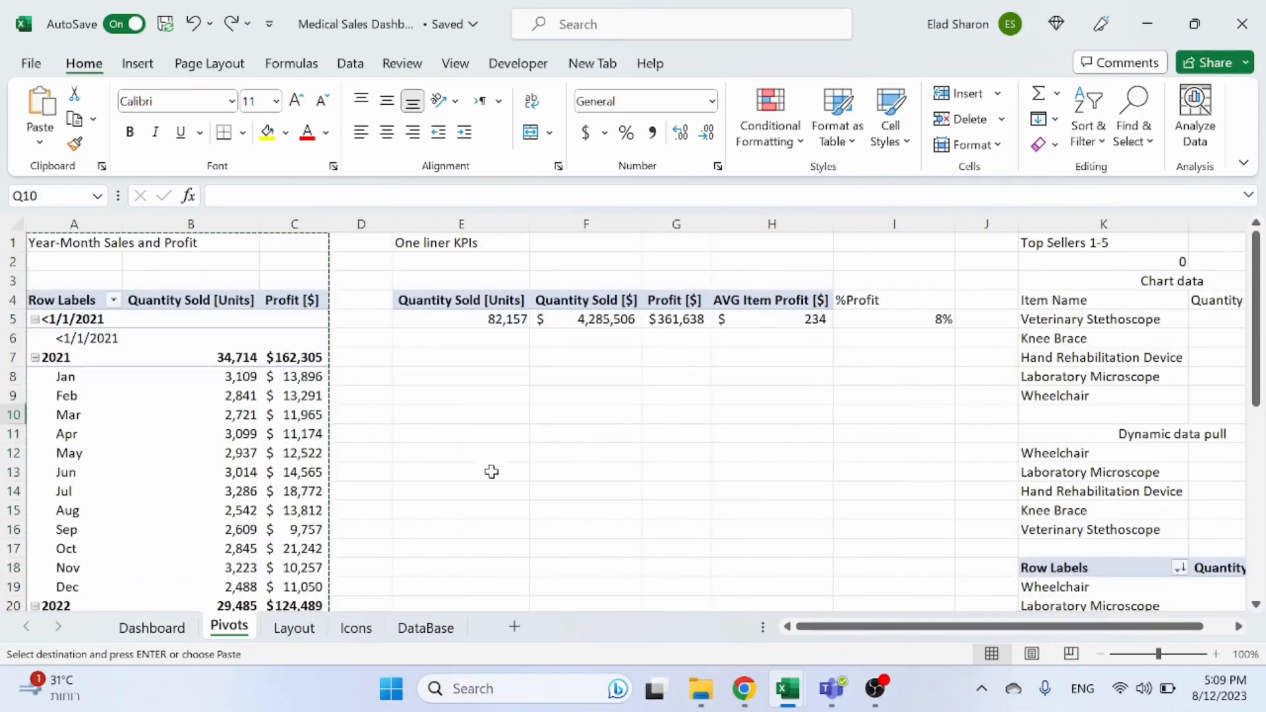
{"action": "left_click", "coordinate": [491, 470]}
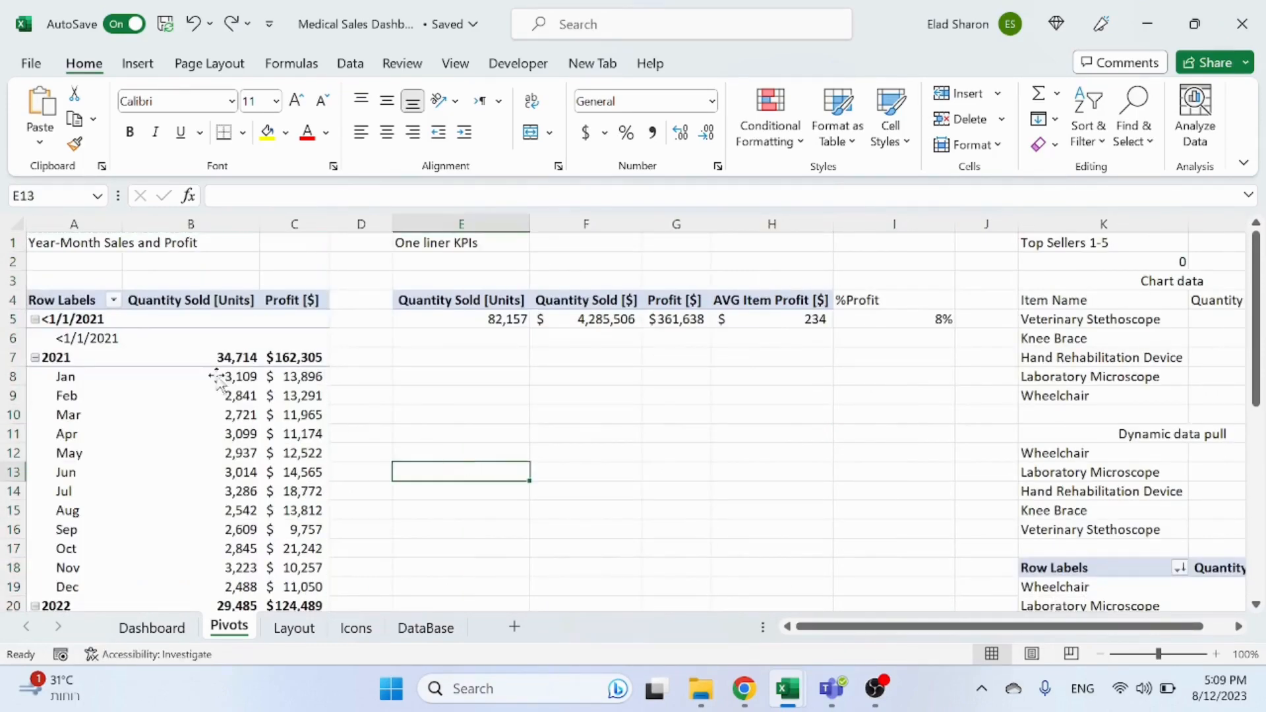
Step: Copy the Year-Month Sales and Profit pivot table columns and paste it starting at cell N1
{"action": "left_click_drag", "start_coordinate": [79, 228], "coordinate": [274, 225]}
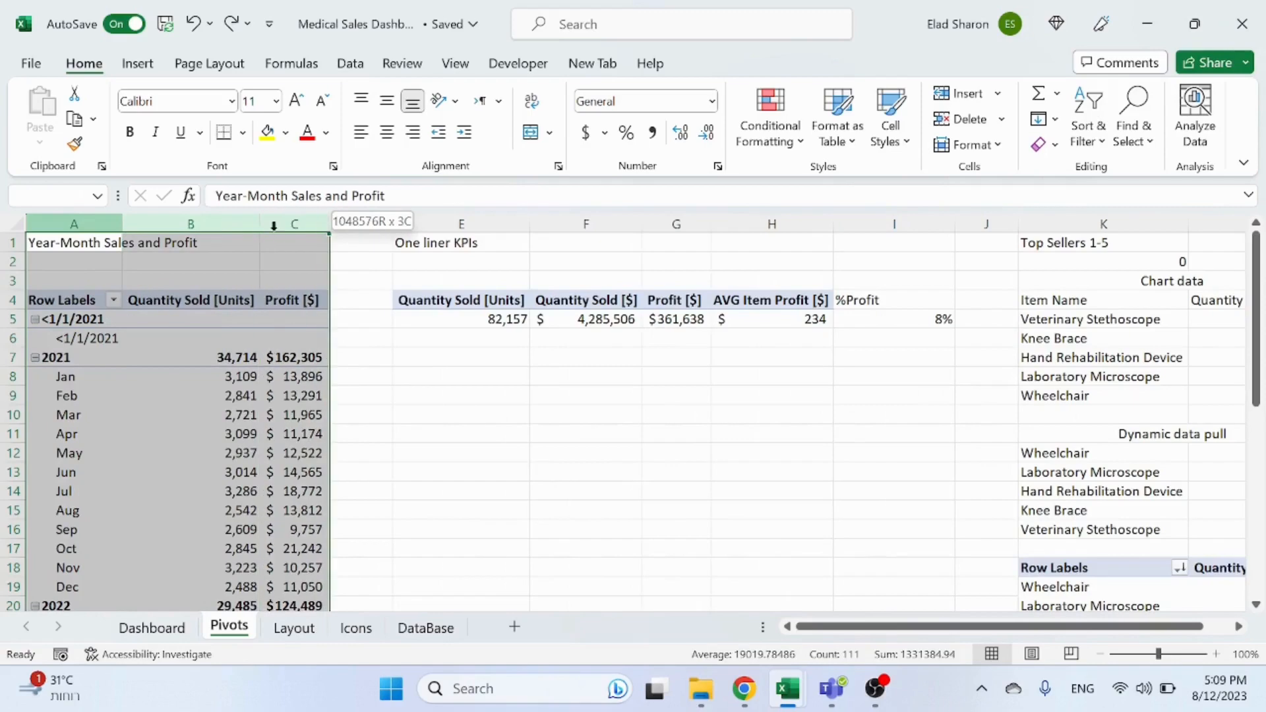
{"action": "key", "text": "ctrl+c"}
{"action": "left_click_drag", "start_coordinate": [901, 627], "coordinate": [927, 627]}
{"action": "scroll", "coordinate": [1246, 637], "scroll_direction": "right", "scroll_amount": 8}
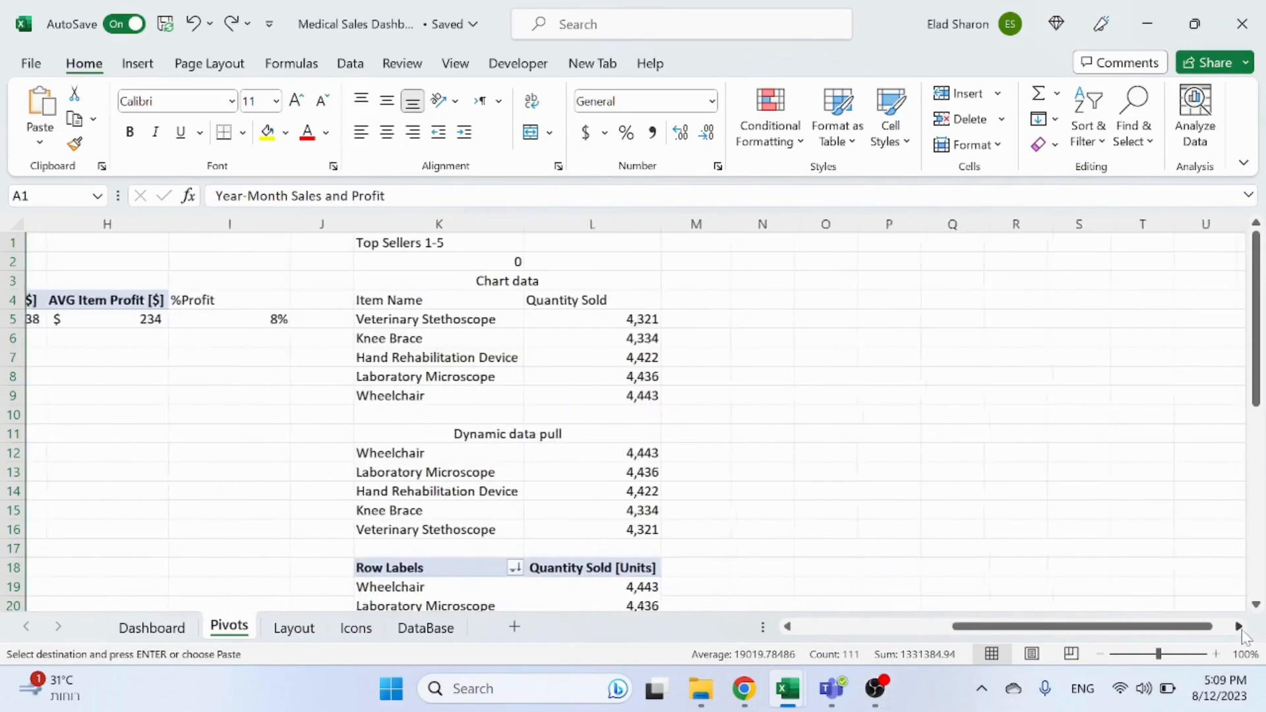
{"action": "scroll", "coordinate": [1245, 636], "scroll_direction": "right", "scroll_amount": 1}
{"action": "left_click", "coordinate": [517, 223]}
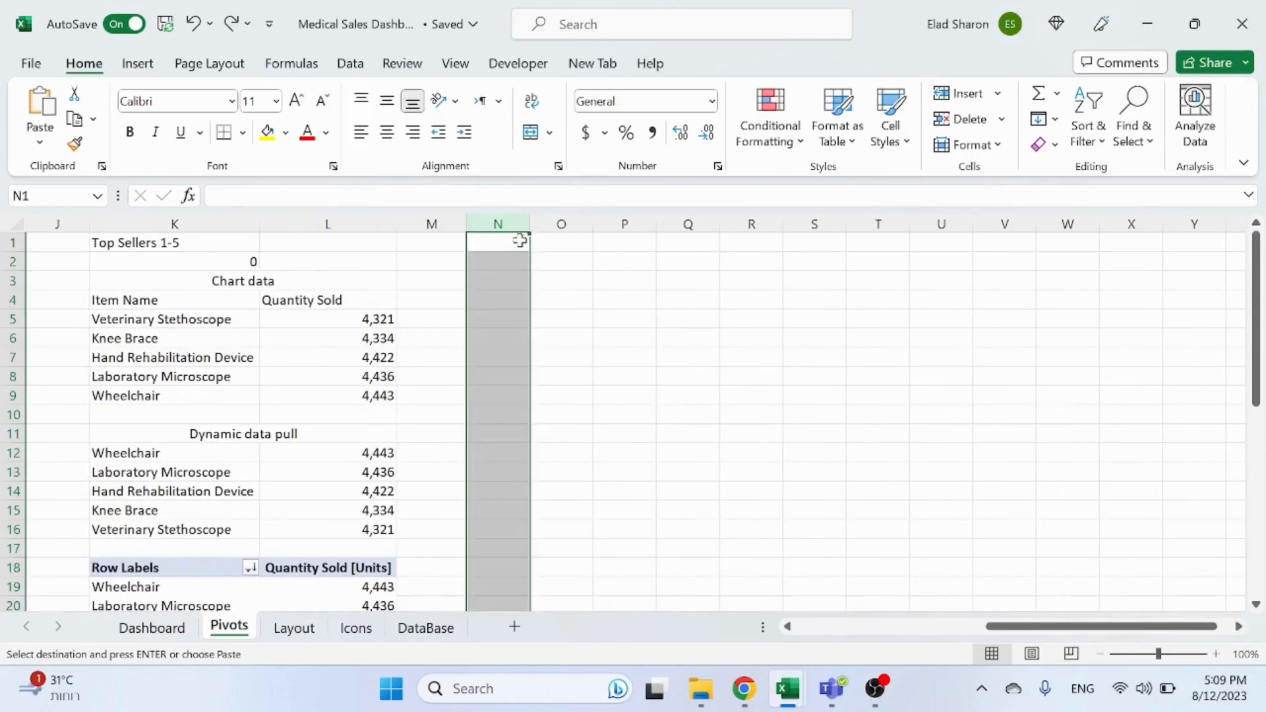
{"action": "left_click", "coordinate": [517, 242]}
{"action": "key", "text": "ctrl+v"}
{"action": "left_click", "coordinate": [806, 435]}
{"action": "left_click", "coordinate": [630, 395]}
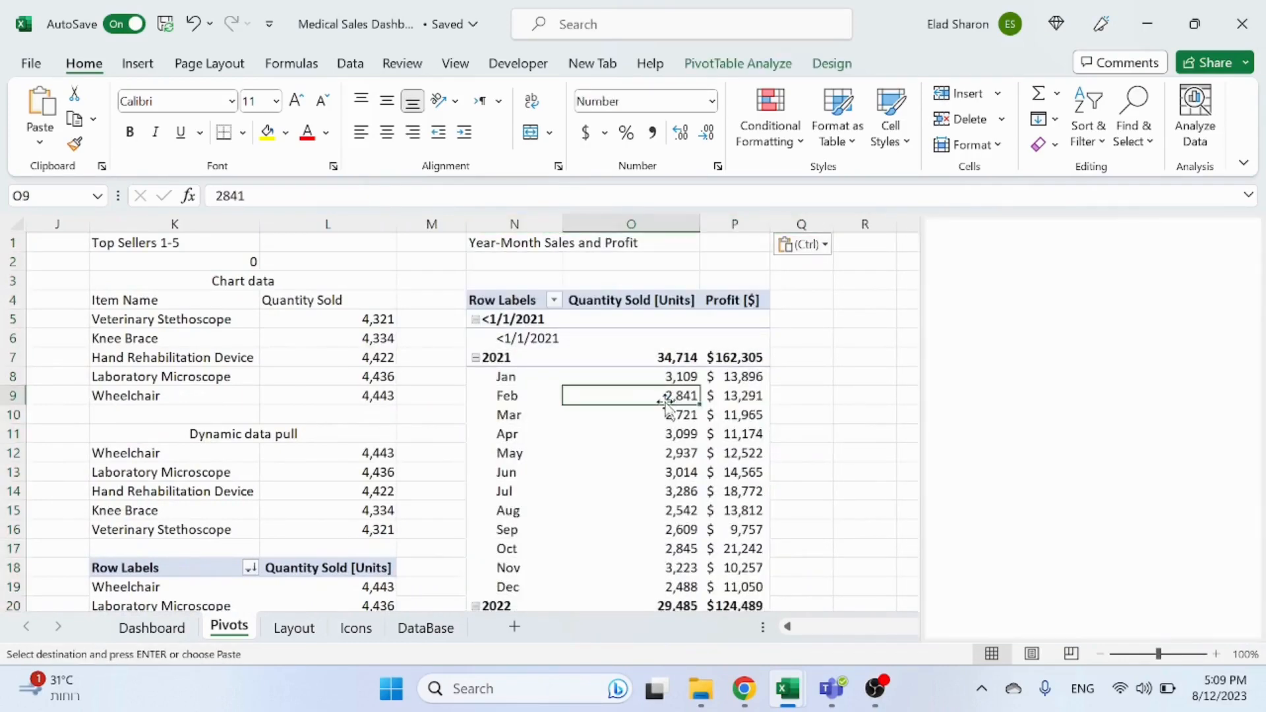
Step: Rebuild the copied pivot to show Profit [$] by Company Name, removing the date rows and Quantity Sold values
{"action": "left_click_drag", "start_coordinate": [961, 577], "coordinate": [820, 429]}
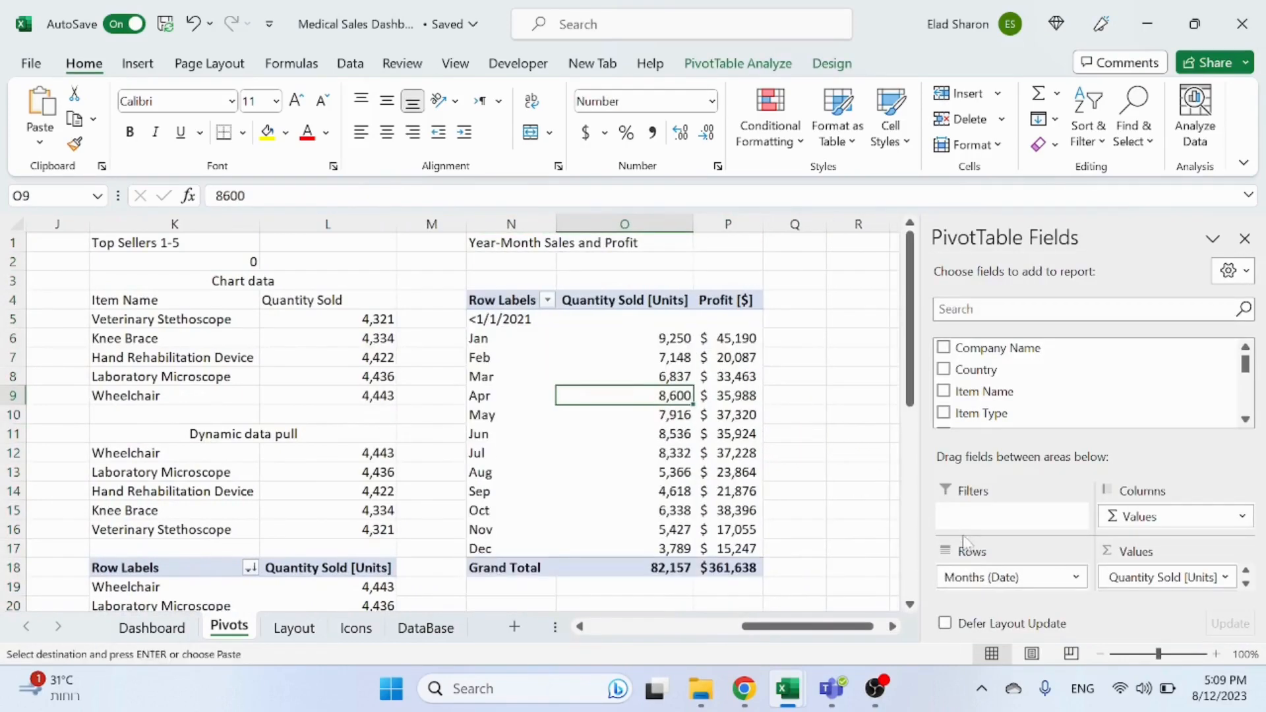
{"action": "left_click_drag", "start_coordinate": [966, 579], "coordinate": [881, 405]}
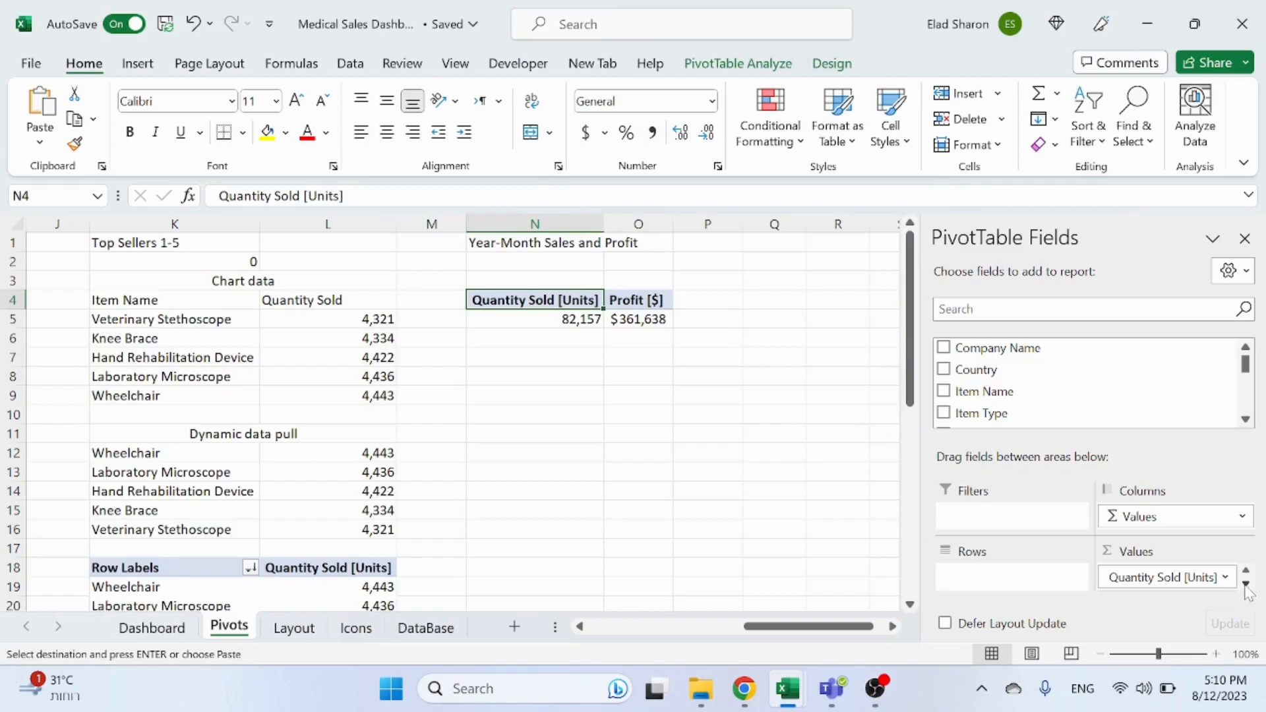
{"action": "left_click_drag", "start_coordinate": [1181, 579], "coordinate": [633, 452]}
{"action": "left_click", "coordinate": [507, 318]}
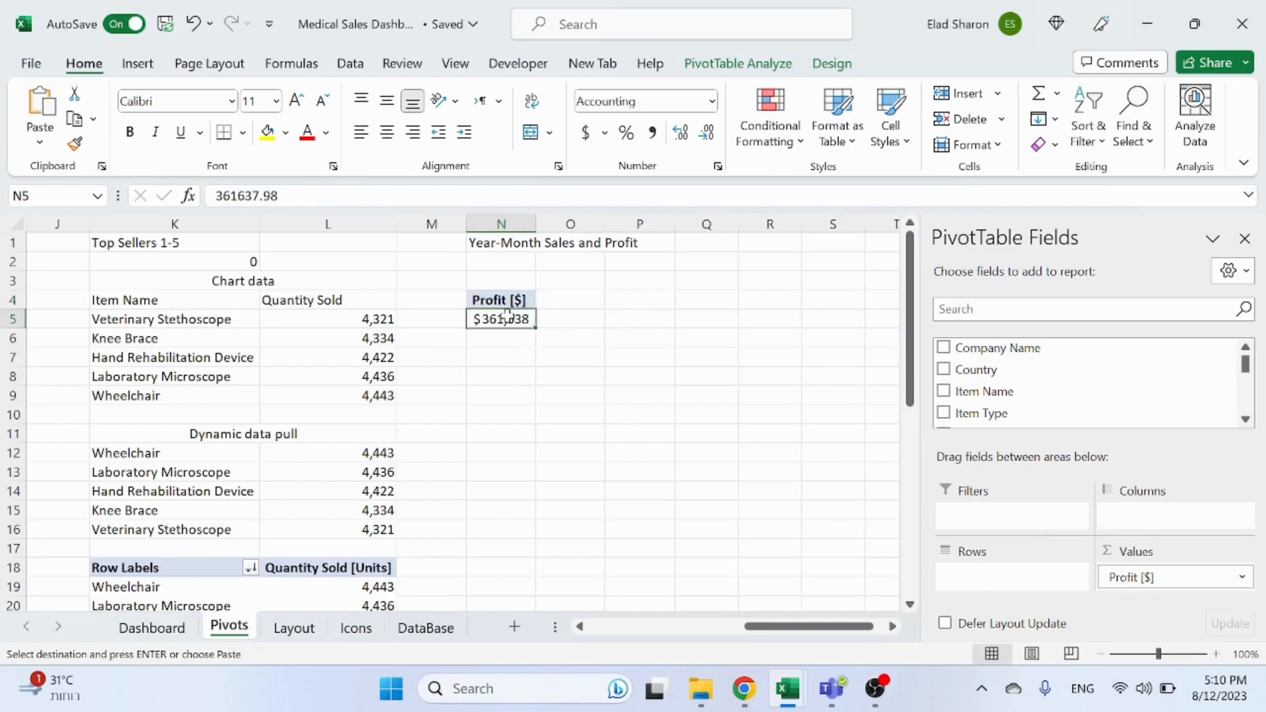
{"action": "left_click_drag", "start_coordinate": [987, 348], "coordinate": [666, 467]}
Step: Sort the company profit values from largest to smallest
{"action": "right_click", "coordinate": [659, 320]}
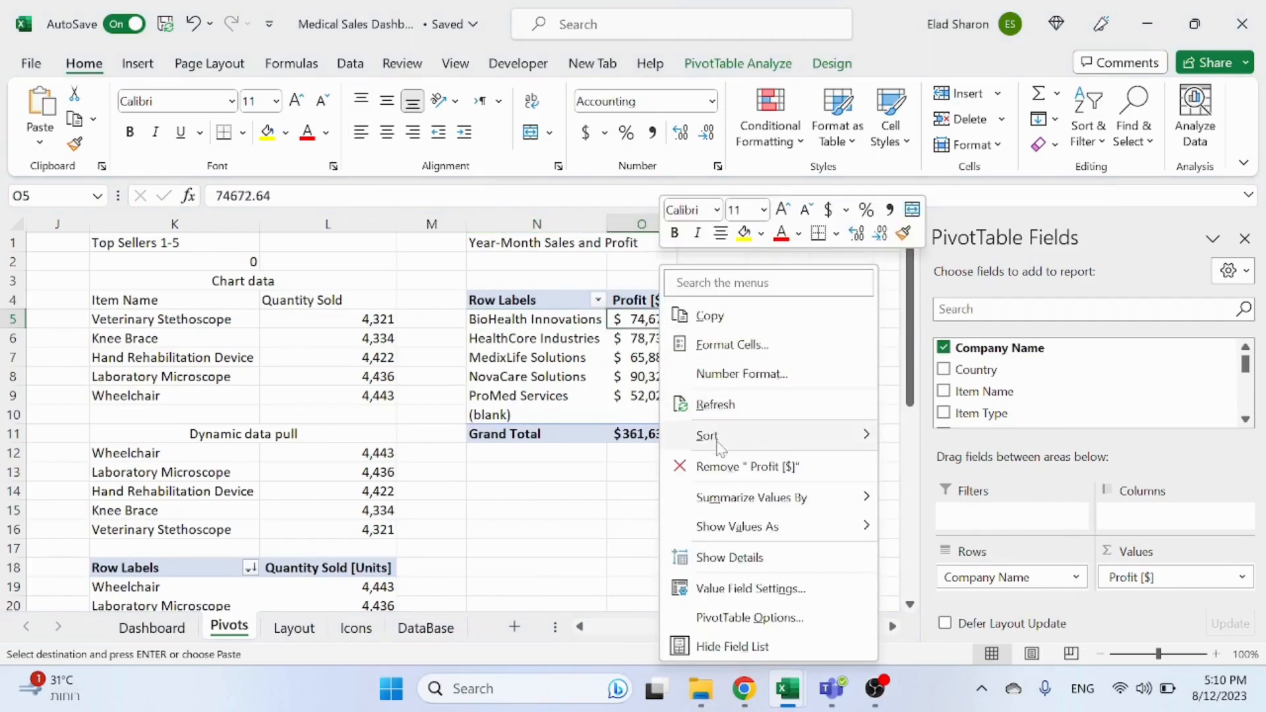
{"action": "mouse_move", "coordinate": [719, 441]}
{"action": "left_click", "coordinate": [919, 464]}
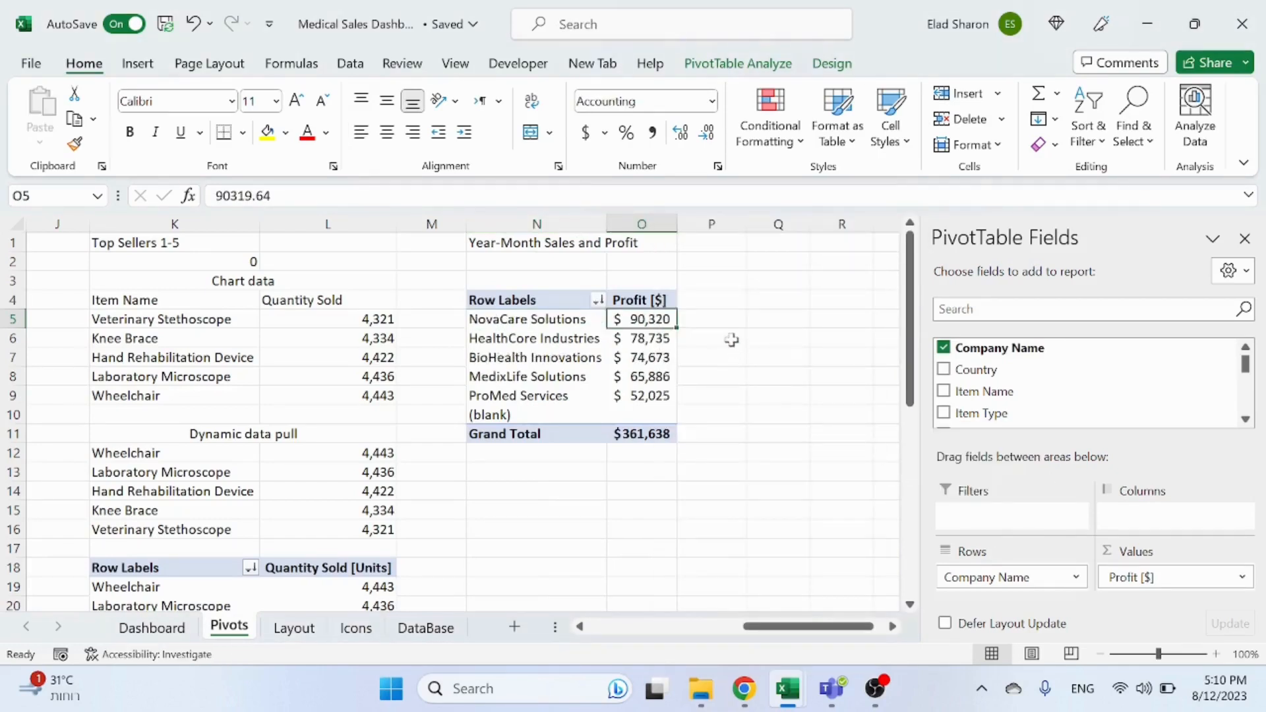
{"action": "left_click", "coordinate": [732, 340]}
Step: Retitle the copied pivot's heading in N1 as Customer Analysis
{"action": "left_click", "coordinate": [556, 244]}
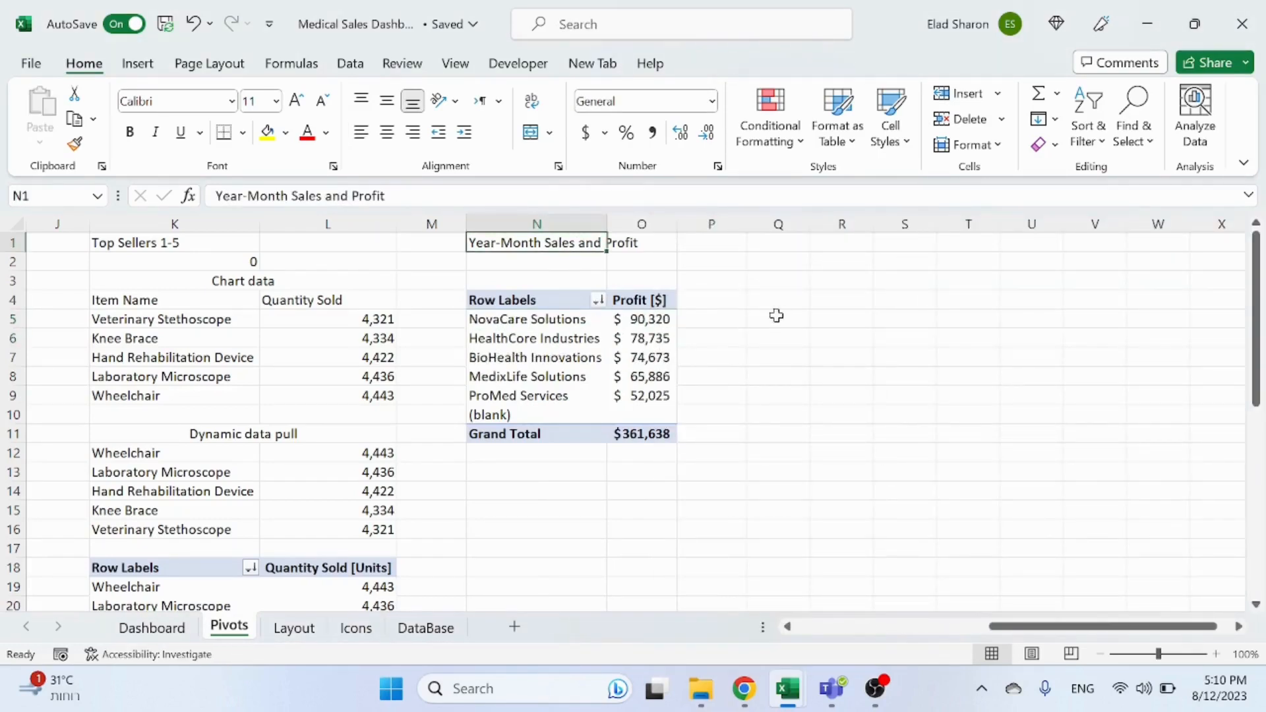
{"action": "type", "text": "Customer Analysis"}
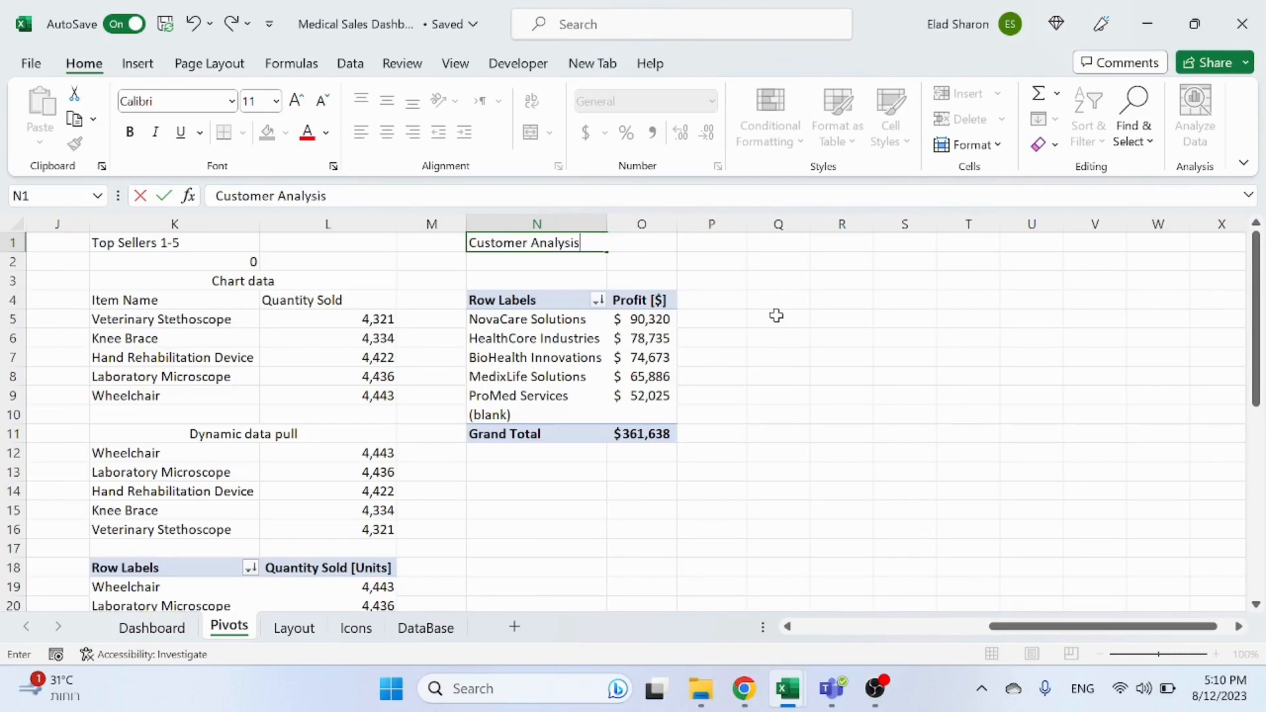
{"action": "key", "text": "Return"}
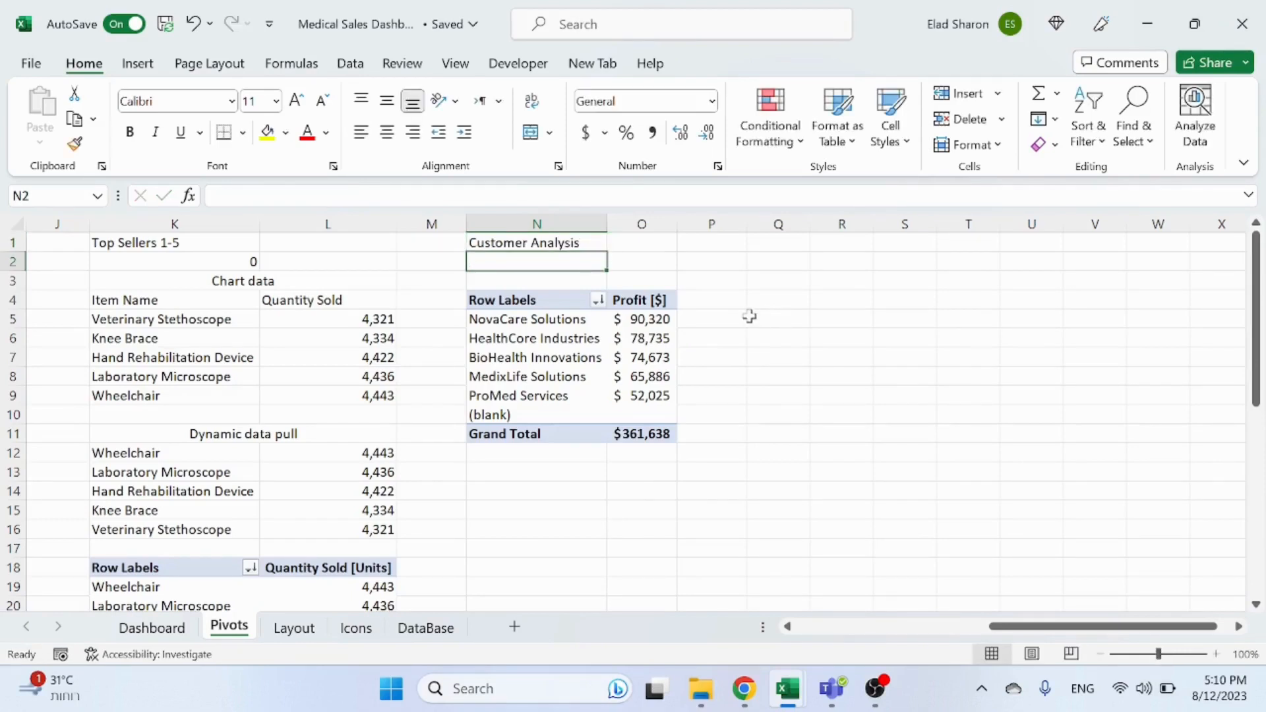
Step: Insert a pie PivotChart from the customer profit pivot
{"action": "left_click", "coordinate": [670, 319]}
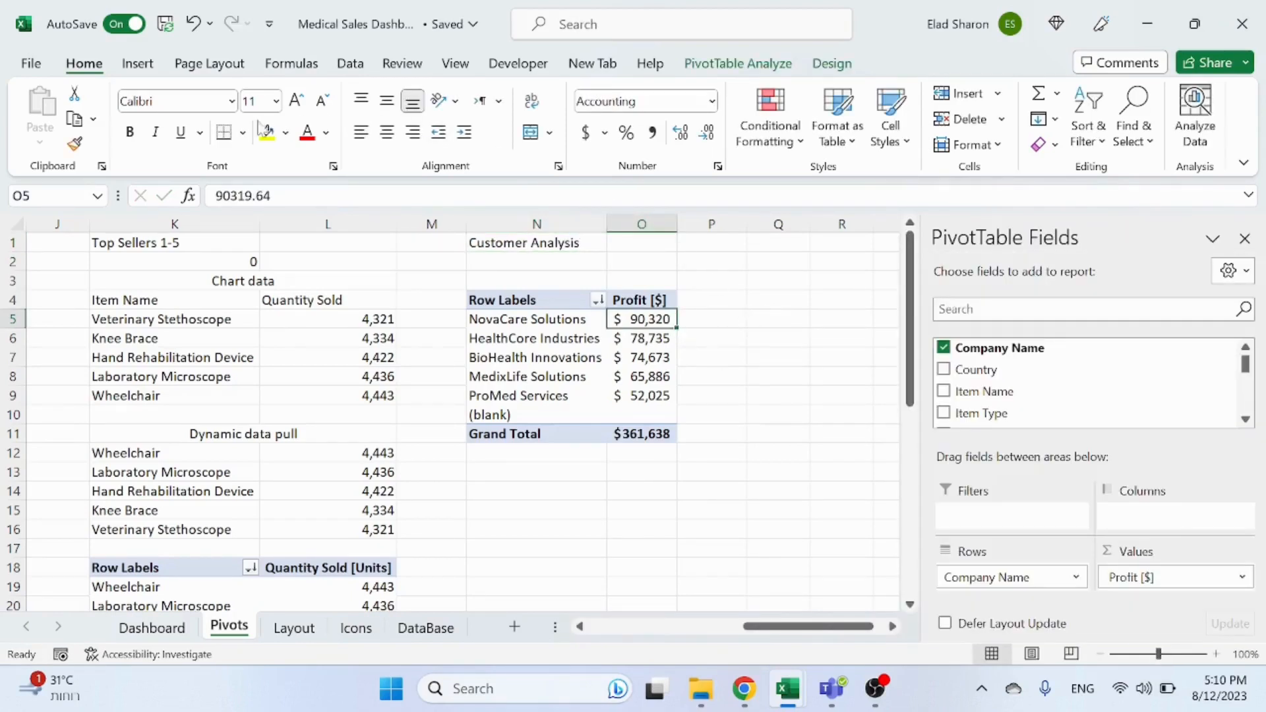
{"action": "left_click", "coordinate": [139, 64]}
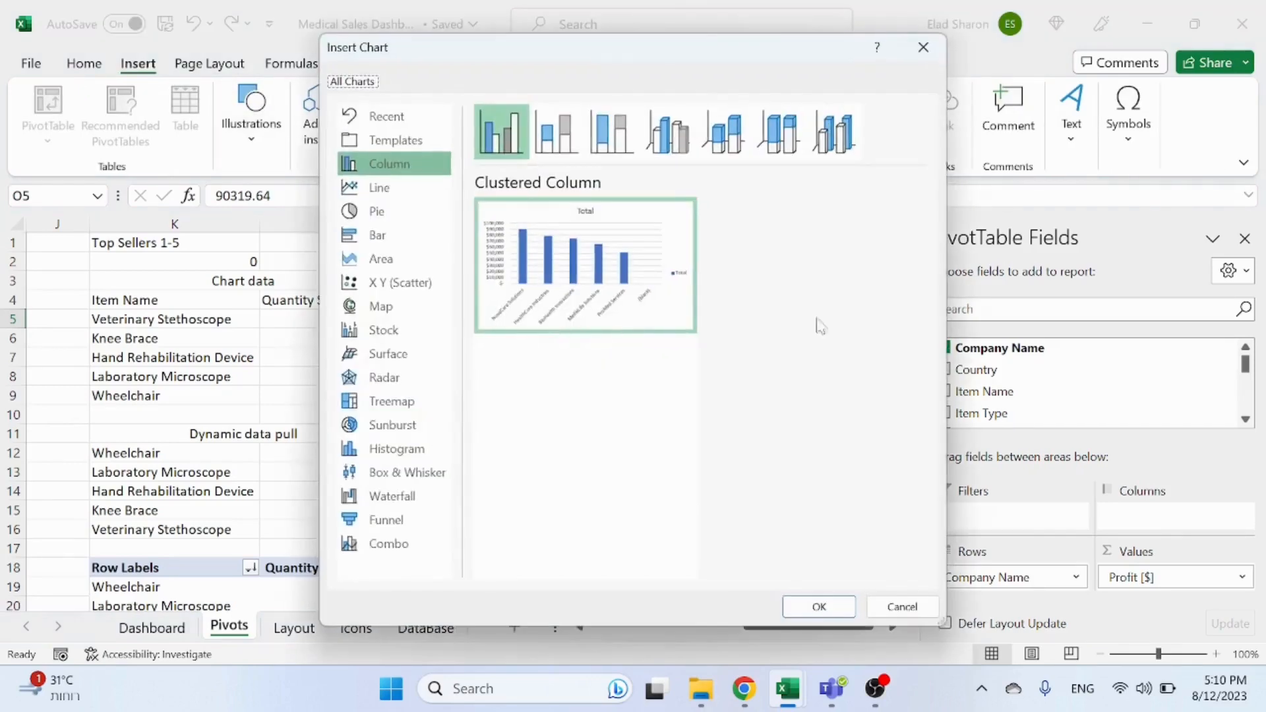
{"action": "left_click", "coordinate": [376, 211]}
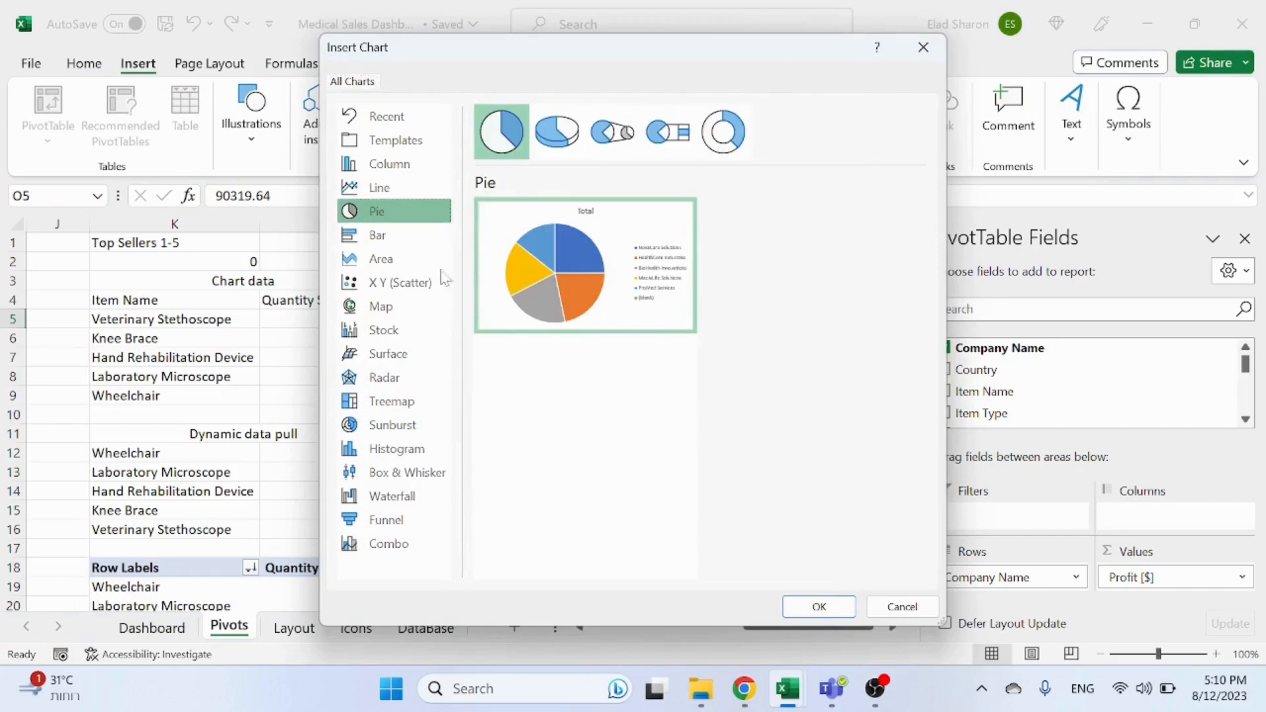
{"action": "left_click", "coordinate": [821, 606]}
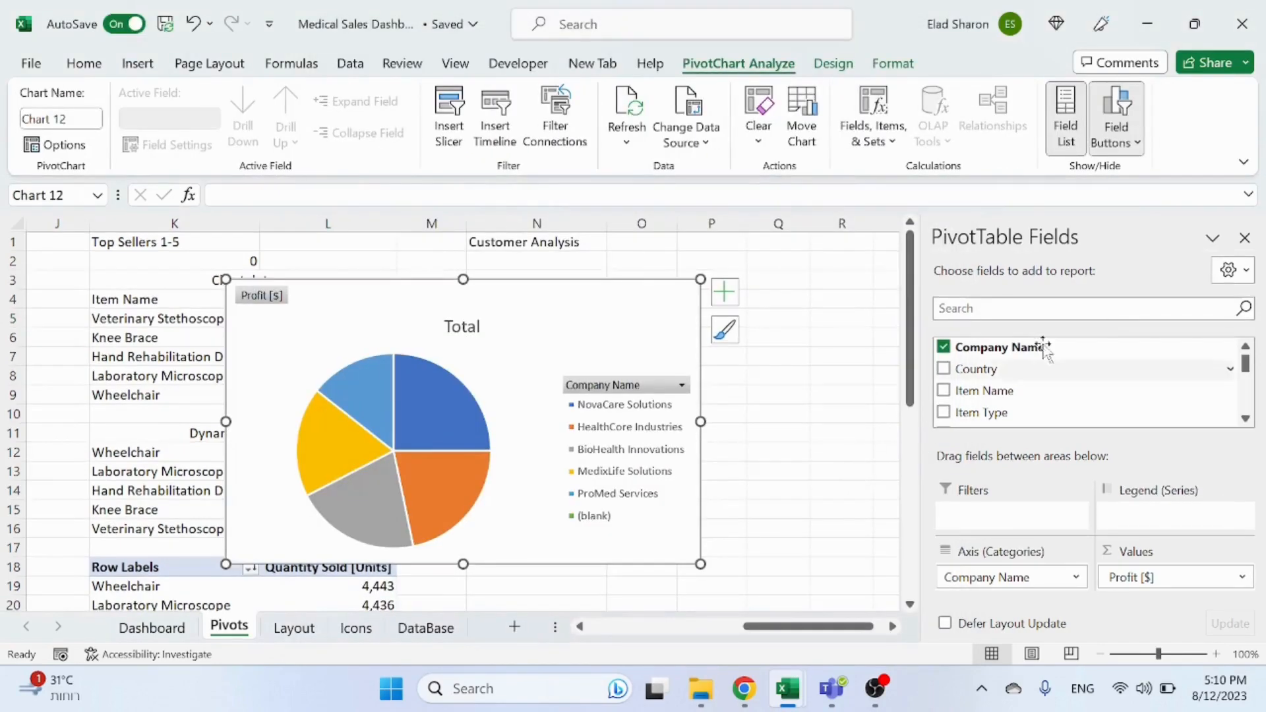
Step: Move the pie chart beside the customer pivot and hide all its field buttons
{"action": "left_click", "coordinate": [1246, 238]}
{"action": "left_click_drag", "start_coordinate": [612, 313], "coordinate": [1092, 297]}
{"action": "right_click", "coordinate": [751, 283]}
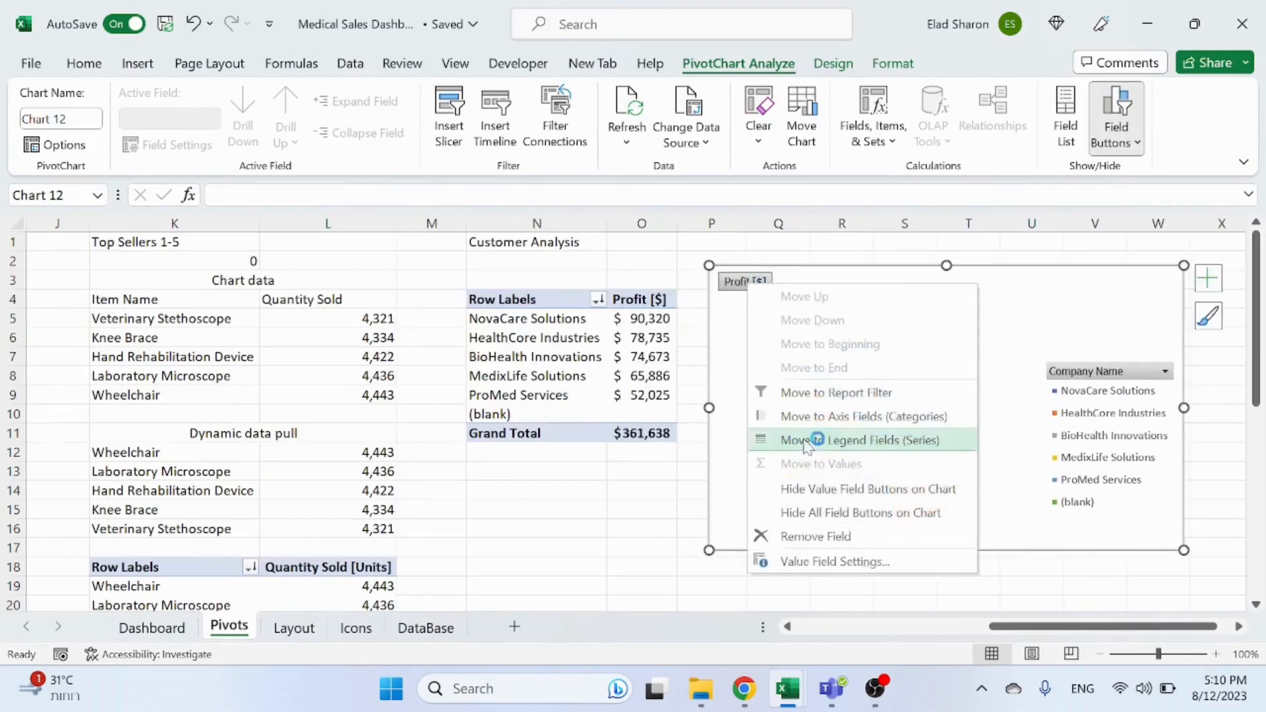
{"action": "left_click", "coordinate": [818, 538]}
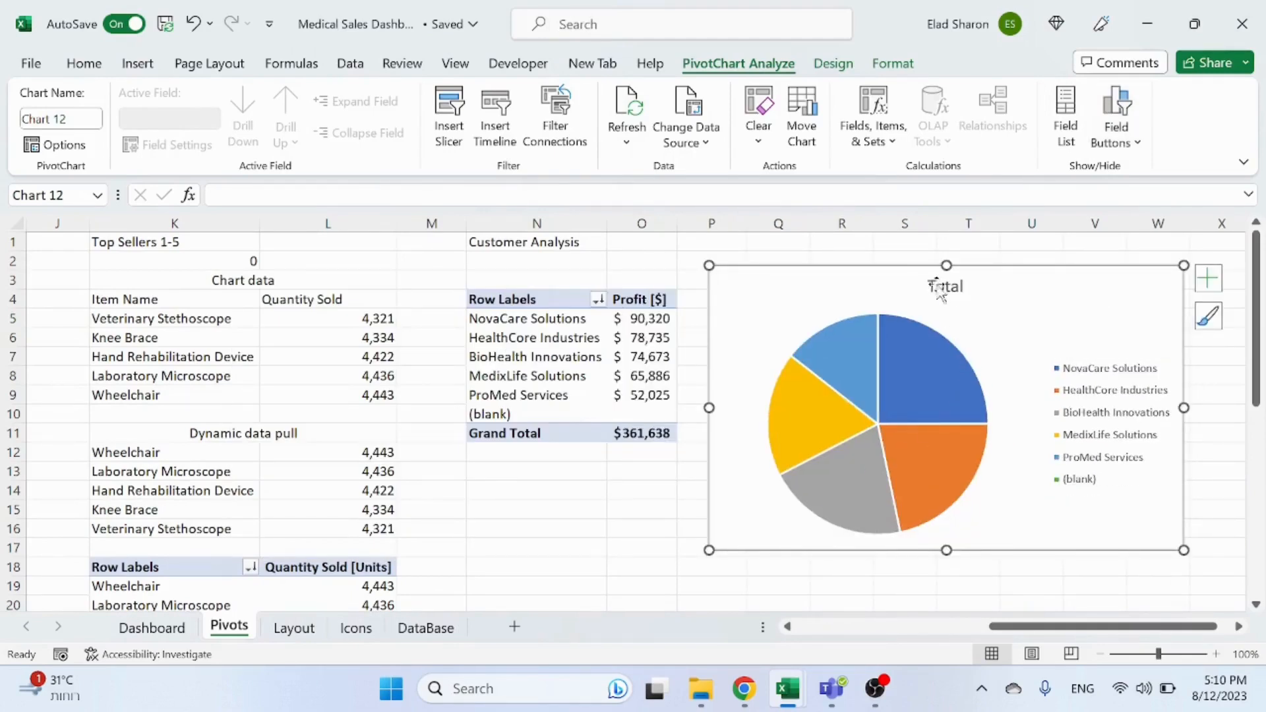
Step: Link the pie chart's title to cell N1 on the Pivots sheet
{"action": "left_click", "coordinate": [944, 287]}
{"action": "type", "text": "="}
{"action": "left_click", "coordinate": [508, 243]}
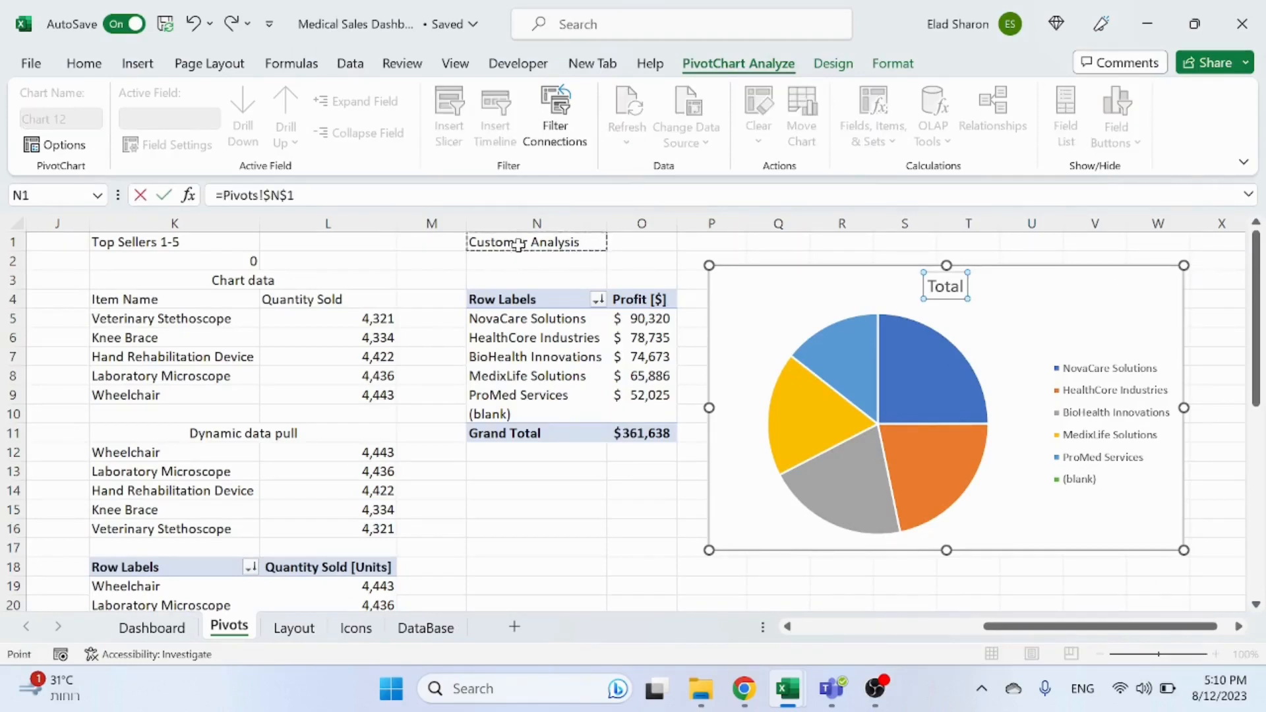
{"action": "key", "text": "Return"}
{"action": "left_click", "coordinate": [582, 509]}
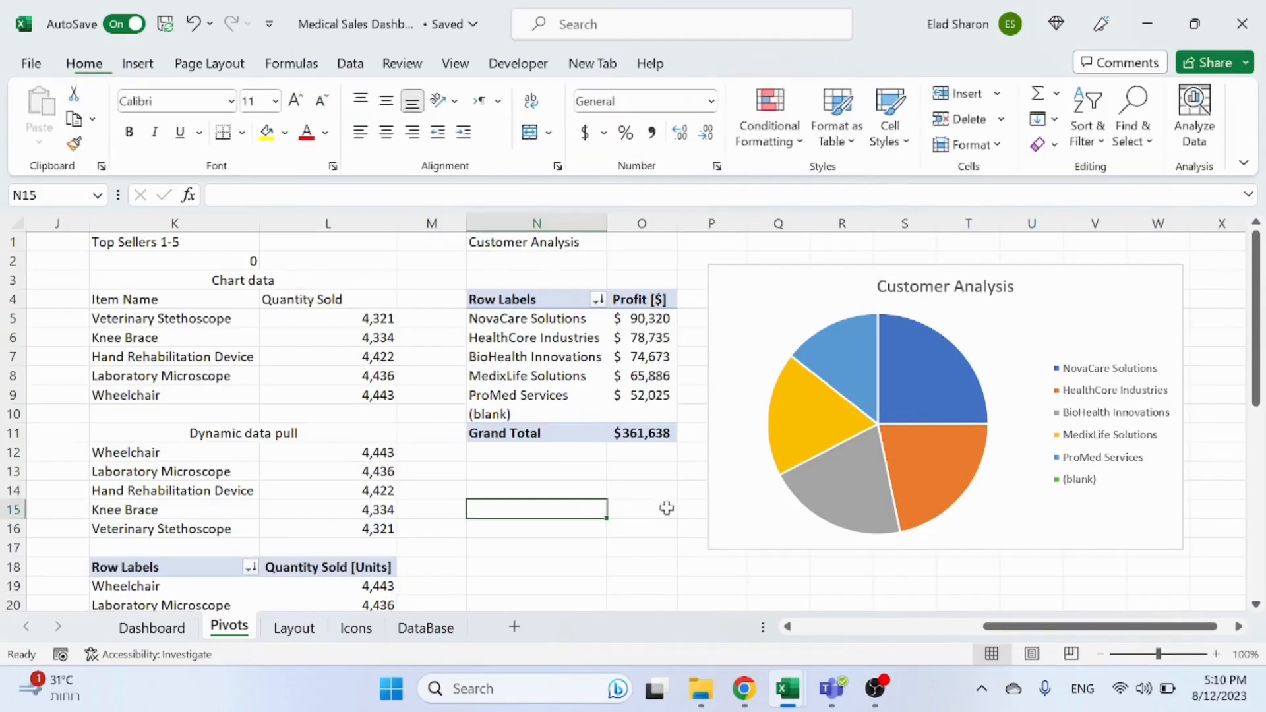
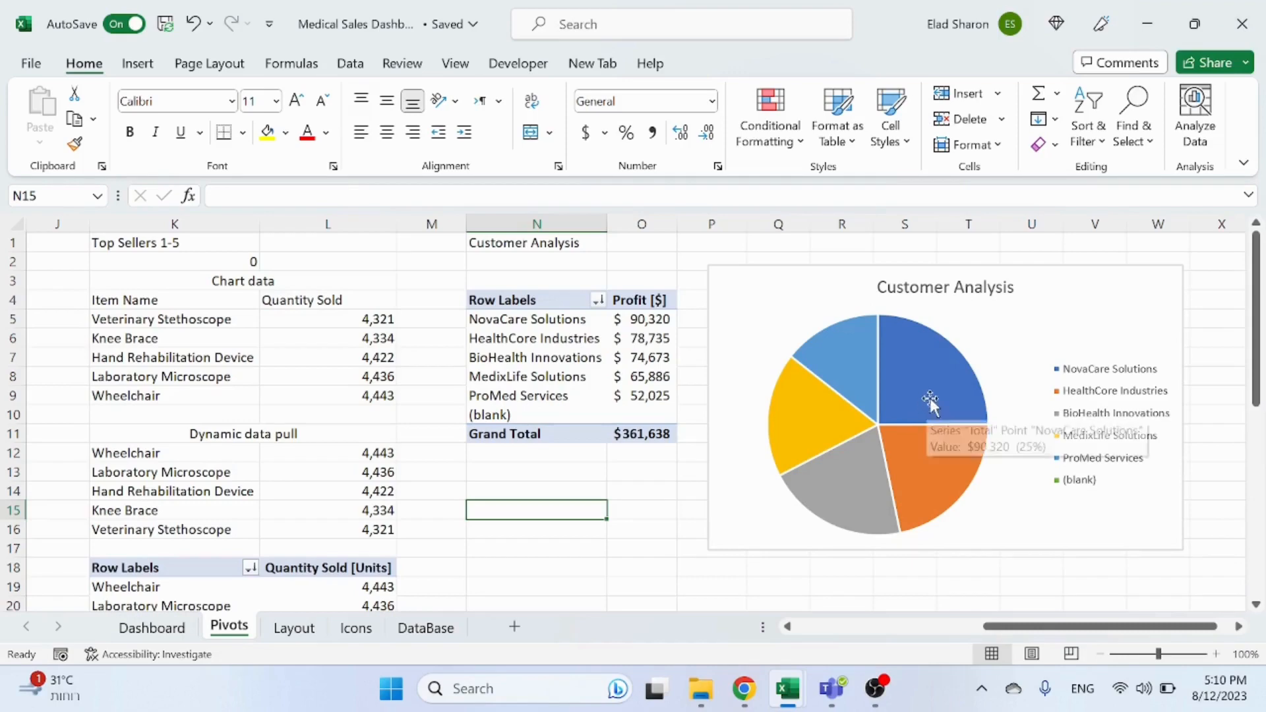
Step: Add data labels to the Customer Analysis pie chart
{"action": "left_click", "coordinate": [949, 393]}
{"action": "right_click", "coordinate": [949, 394]}
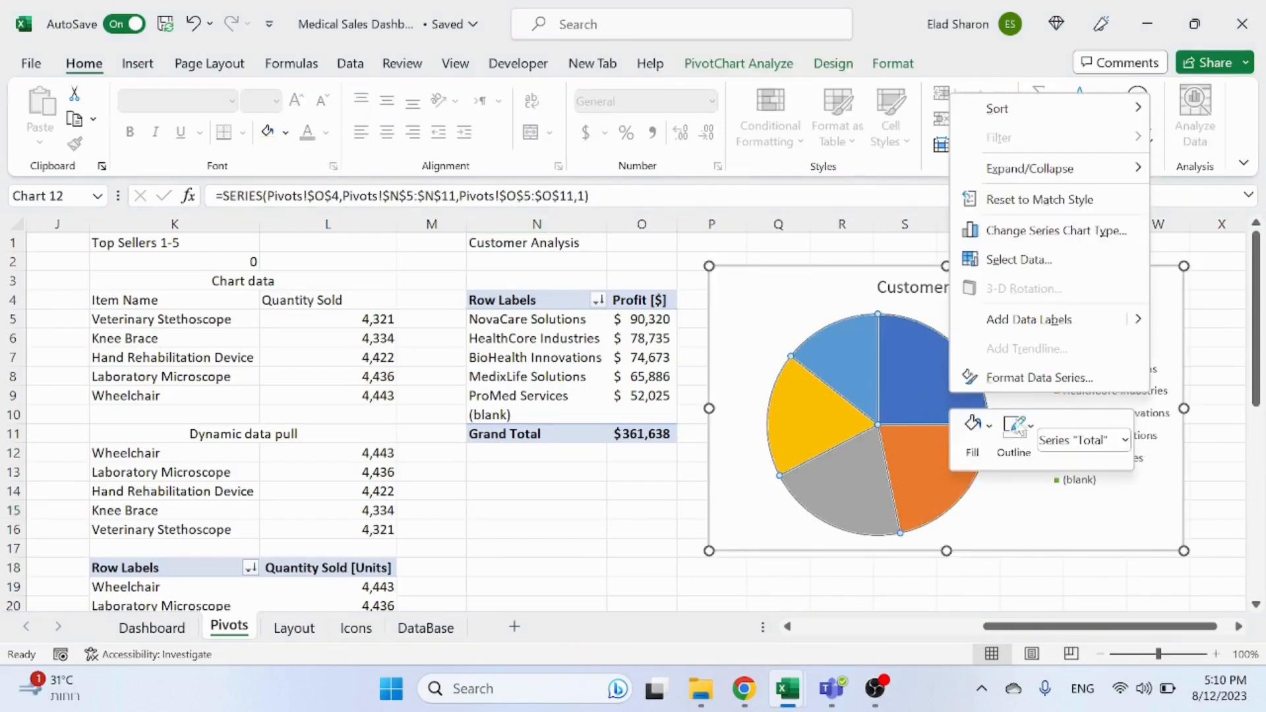
{"action": "left_click", "coordinate": [1034, 320]}
Step: Format the pie's data labels to show value and percentage, positioned at the outside end
{"action": "right_click", "coordinate": [920, 384]}
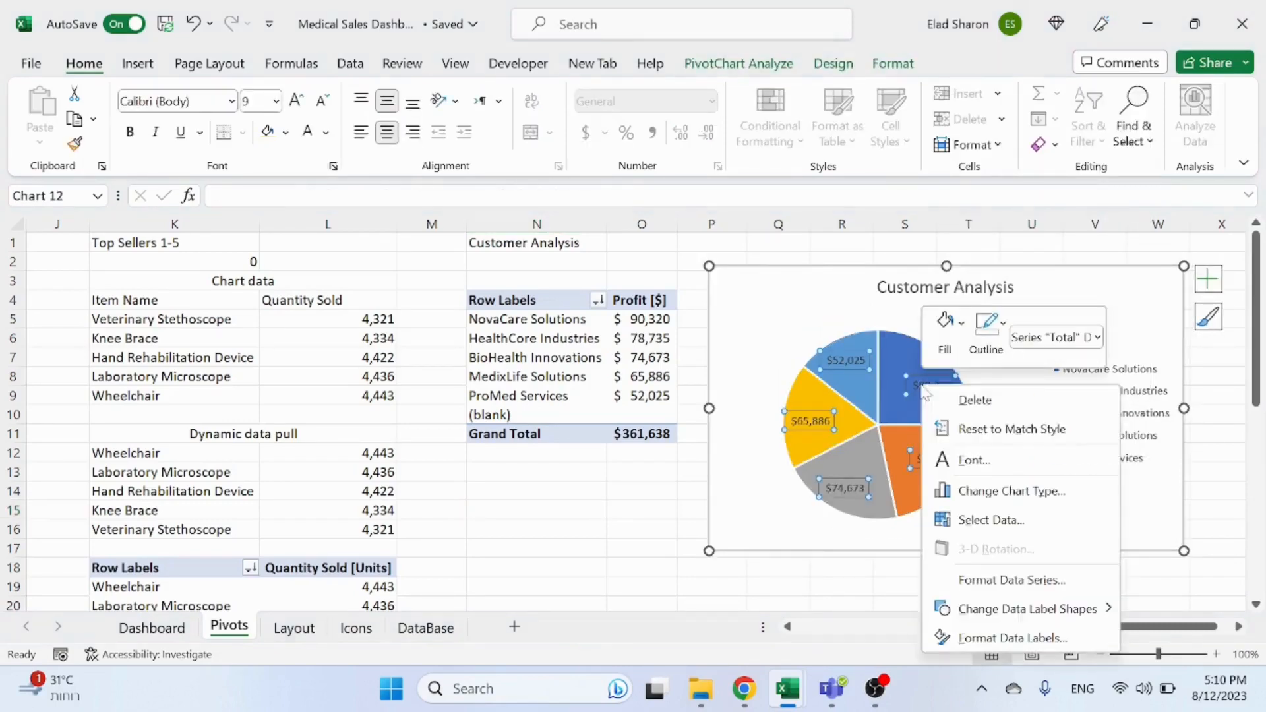
{"action": "left_click", "coordinate": [997, 640]}
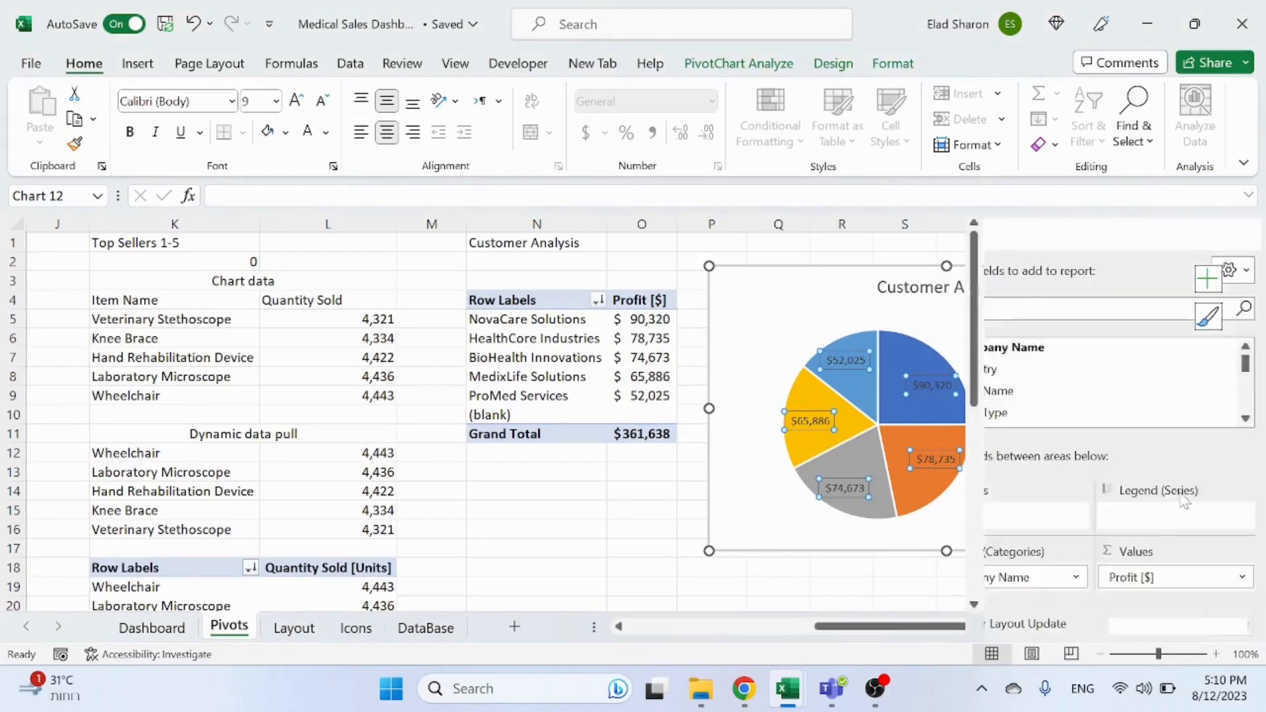
{"action": "scroll", "coordinate": [1103, 510], "scroll_direction": "down", "scroll_amount": 3}
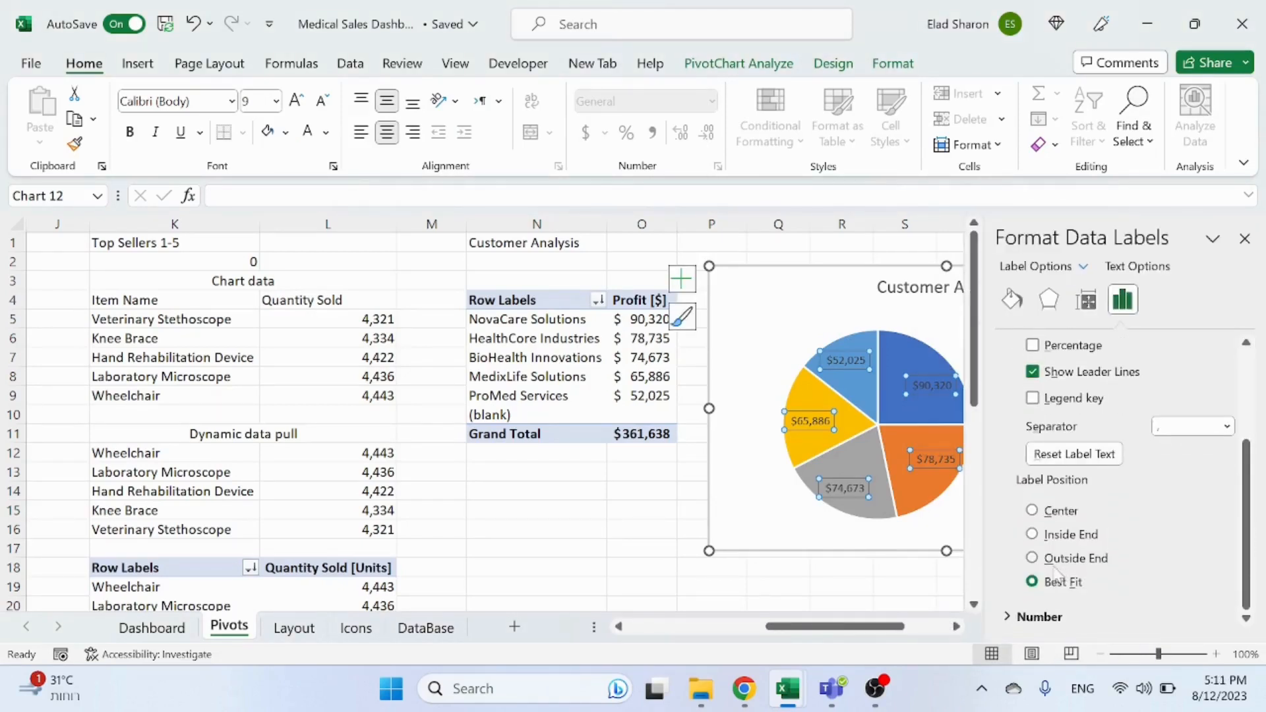
{"action": "scroll", "coordinate": [1103, 432], "scroll_direction": "up", "scroll_amount": 1}
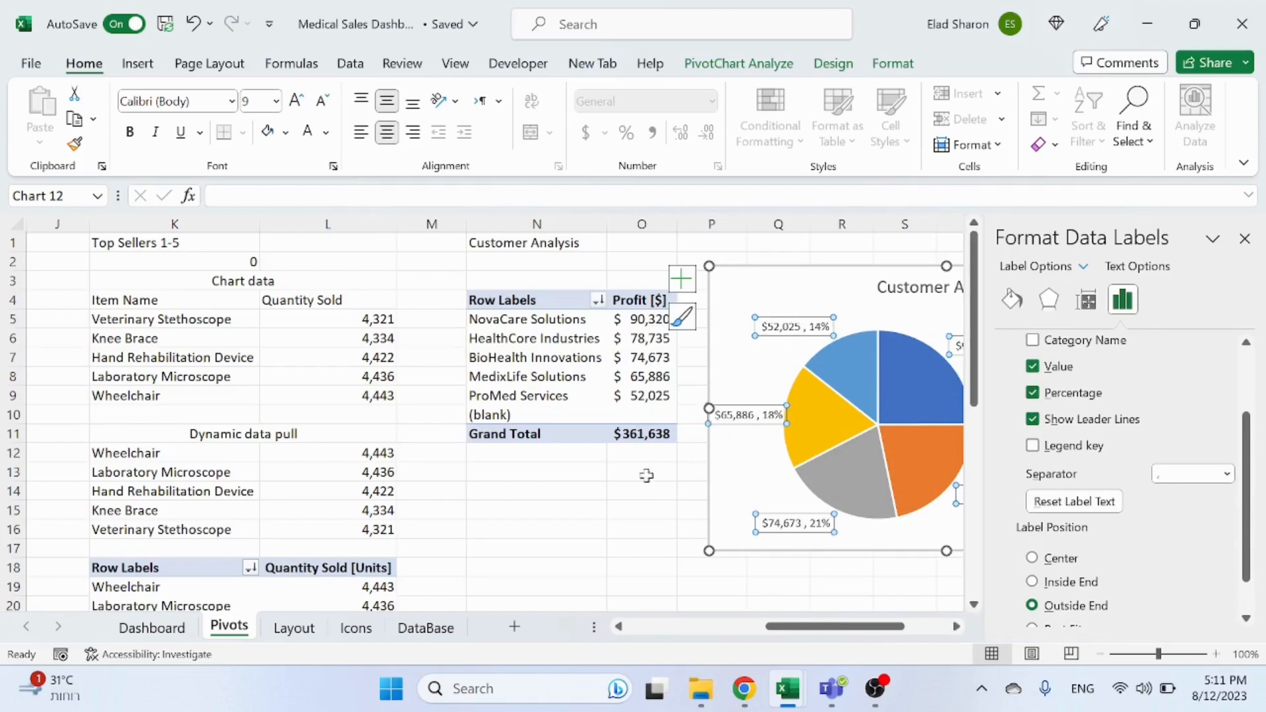
{"action": "left_click", "coordinate": [1246, 238]}
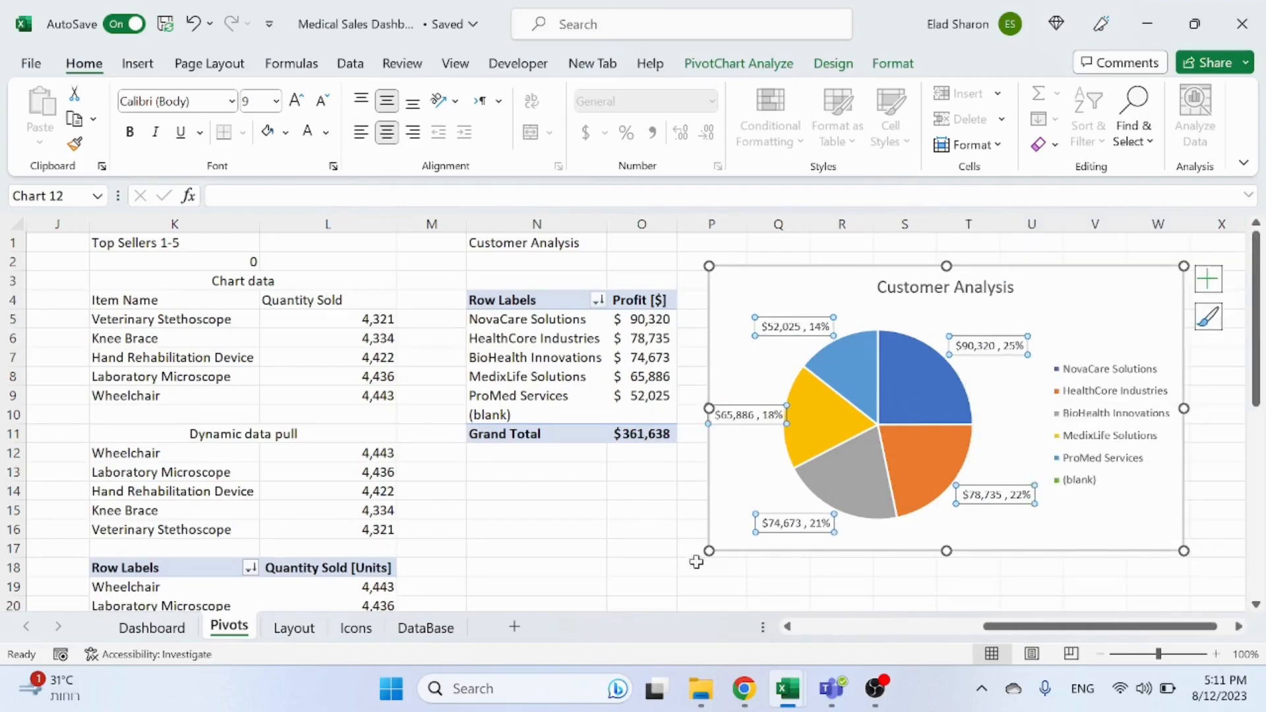
Step: Move the Customer Analysis pie chart from the Pivots sheet onto the Dashboard sheet
{"action": "left_click", "coordinate": [539, 514]}
{"action": "left_click", "coordinate": [1128, 278]}
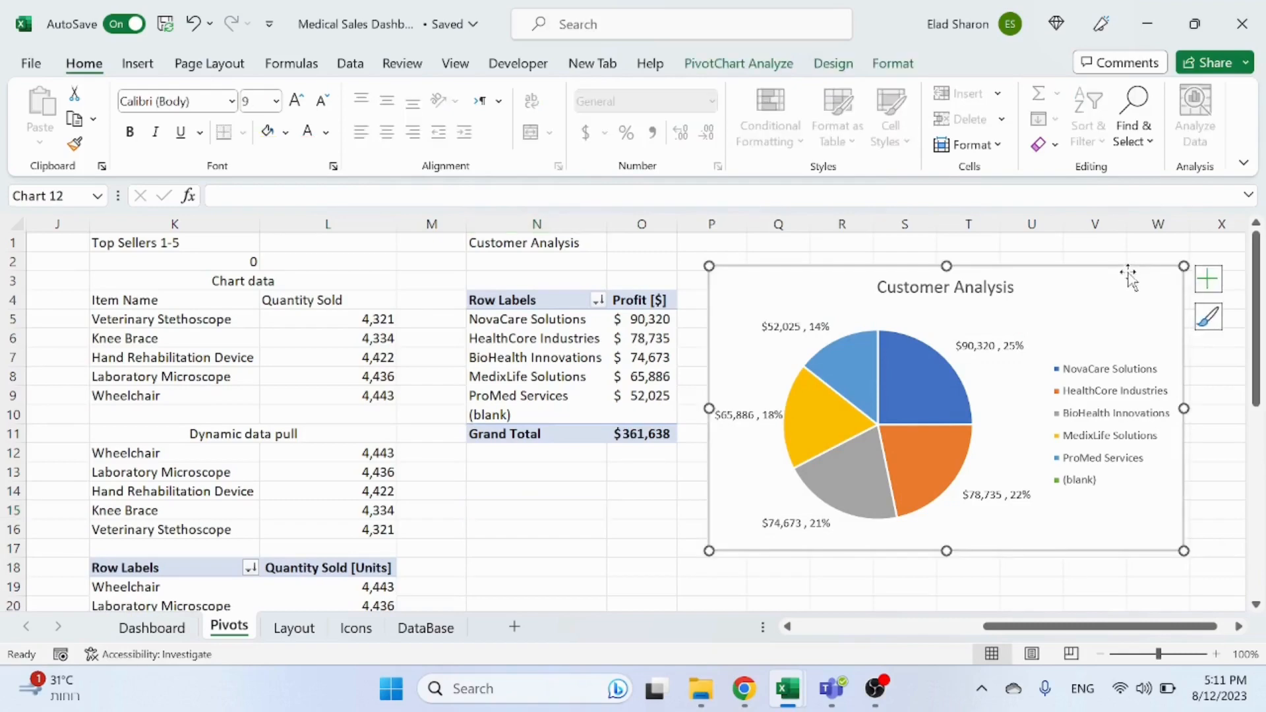
{"action": "key", "text": "Delete"}
{"action": "left_click", "coordinate": [151, 628]}
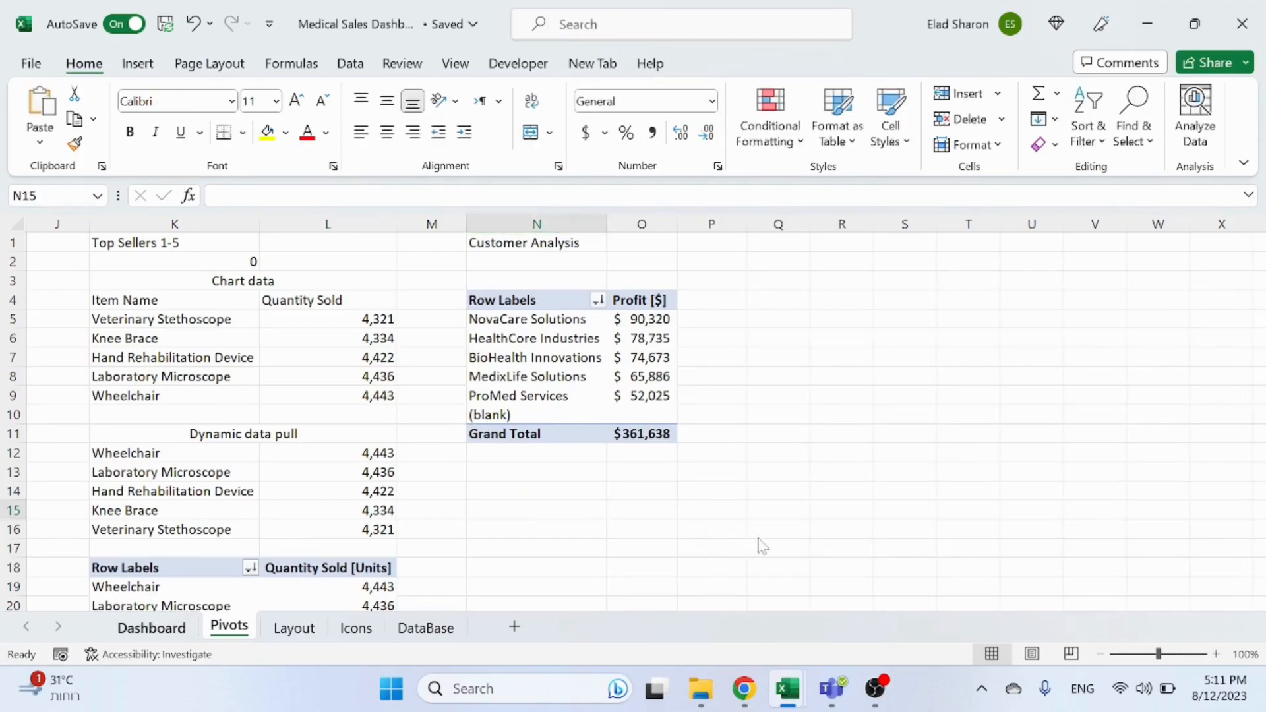
{"action": "key", "text": "ctrl+v"}
Step: Position and resize the pie chart to fill the dashboard area beside the Top Sellers 1-5 chart
{"action": "left_click_drag", "start_coordinate": [975, 433], "coordinate": [888, 430]}
{"action": "left_click", "coordinate": [913, 434]}
{"action": "left_click", "coordinate": [927, 394]}
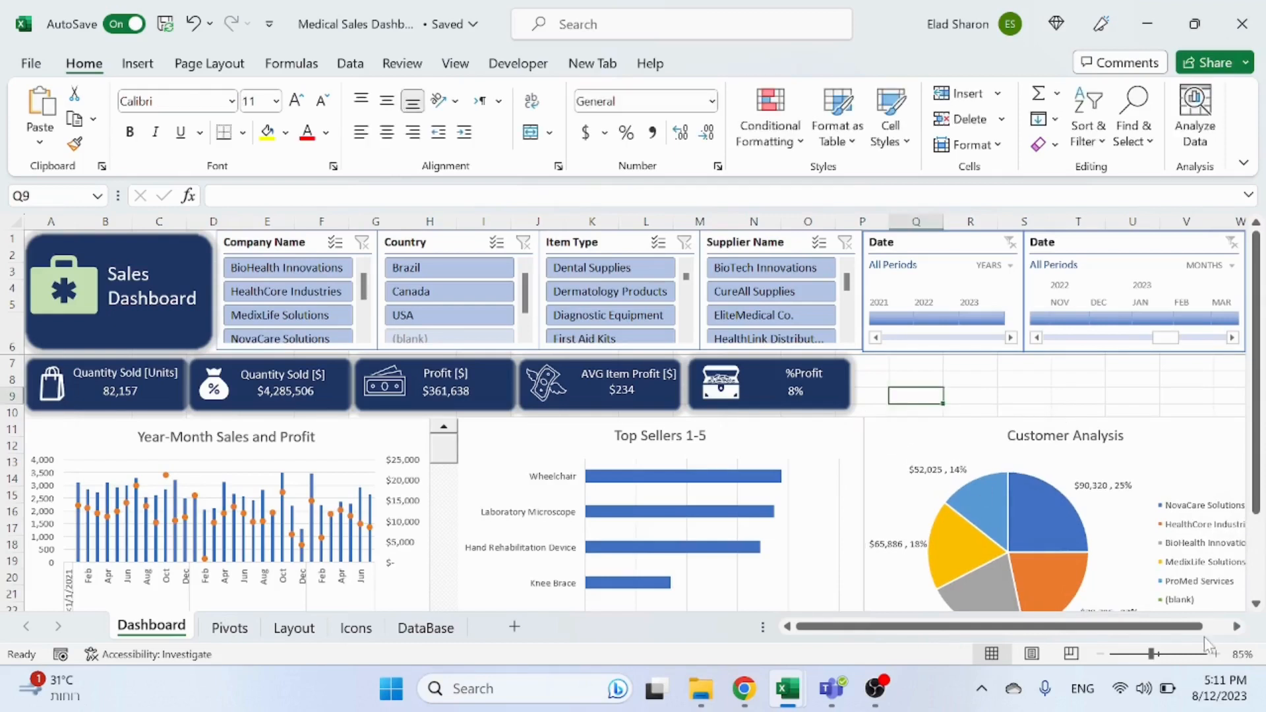
{"action": "left_click", "coordinate": [1204, 453]}
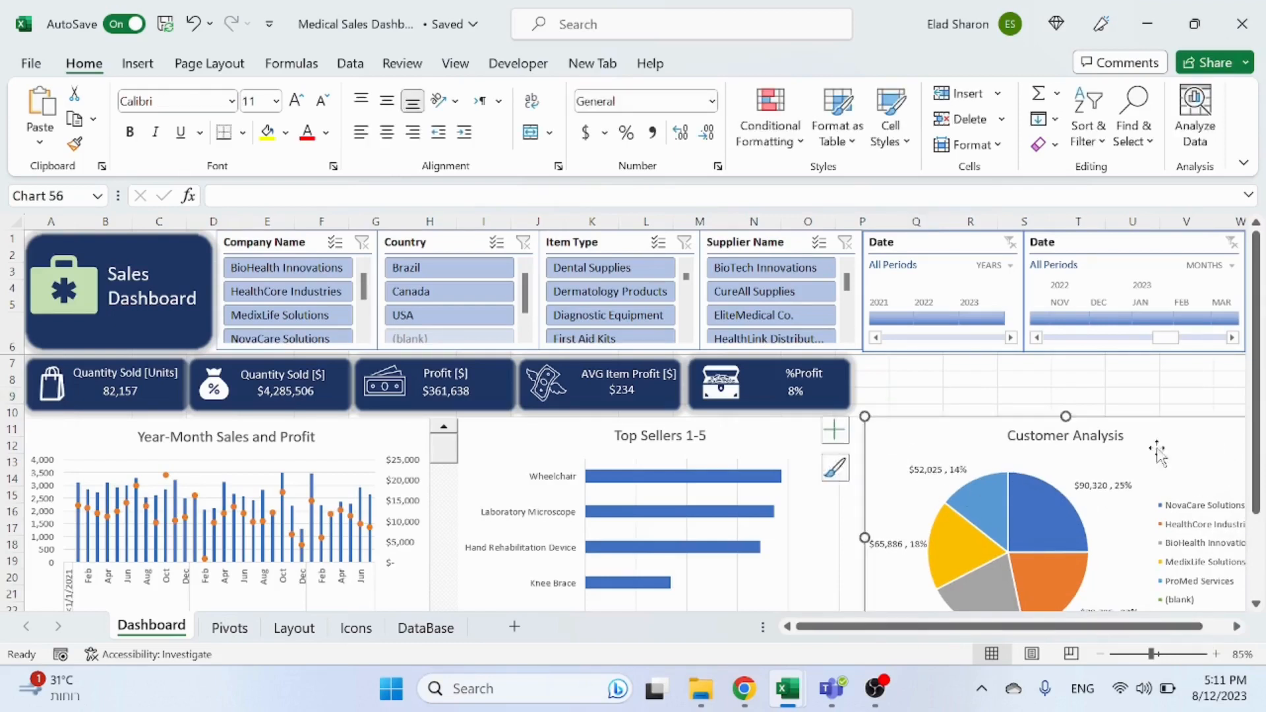
{"action": "left_click_drag", "start_coordinate": [865, 538], "coordinate": [910, 538]}
{"action": "left_click_drag", "start_coordinate": [967, 451], "coordinate": [919, 450]}
{"action": "left_click_drag", "start_coordinate": [1220, 539], "coordinate": [1238, 533]}
{"action": "left_click", "coordinate": [961, 364]}
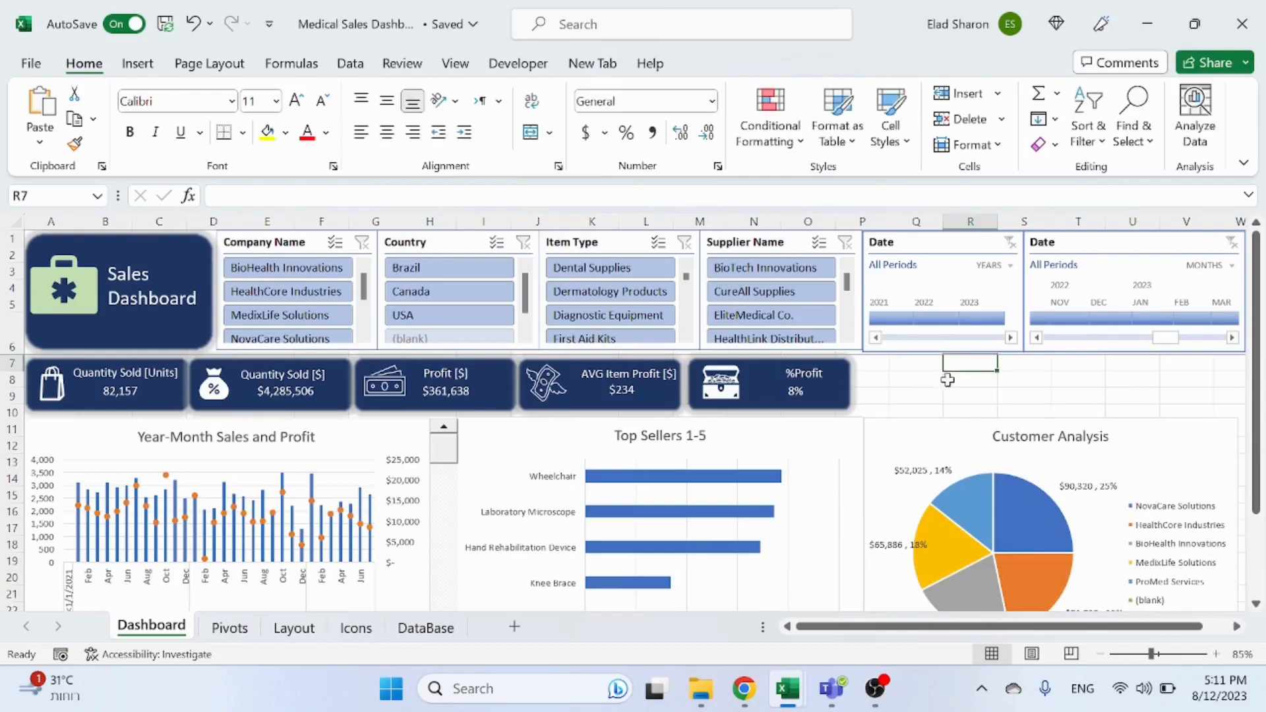
Step: Test the dashboard by filtering the Country slicer to USA, then clear the filter
{"action": "scroll", "coordinate": [947, 386], "scroll_direction": "down", "scroll_amount": 1}
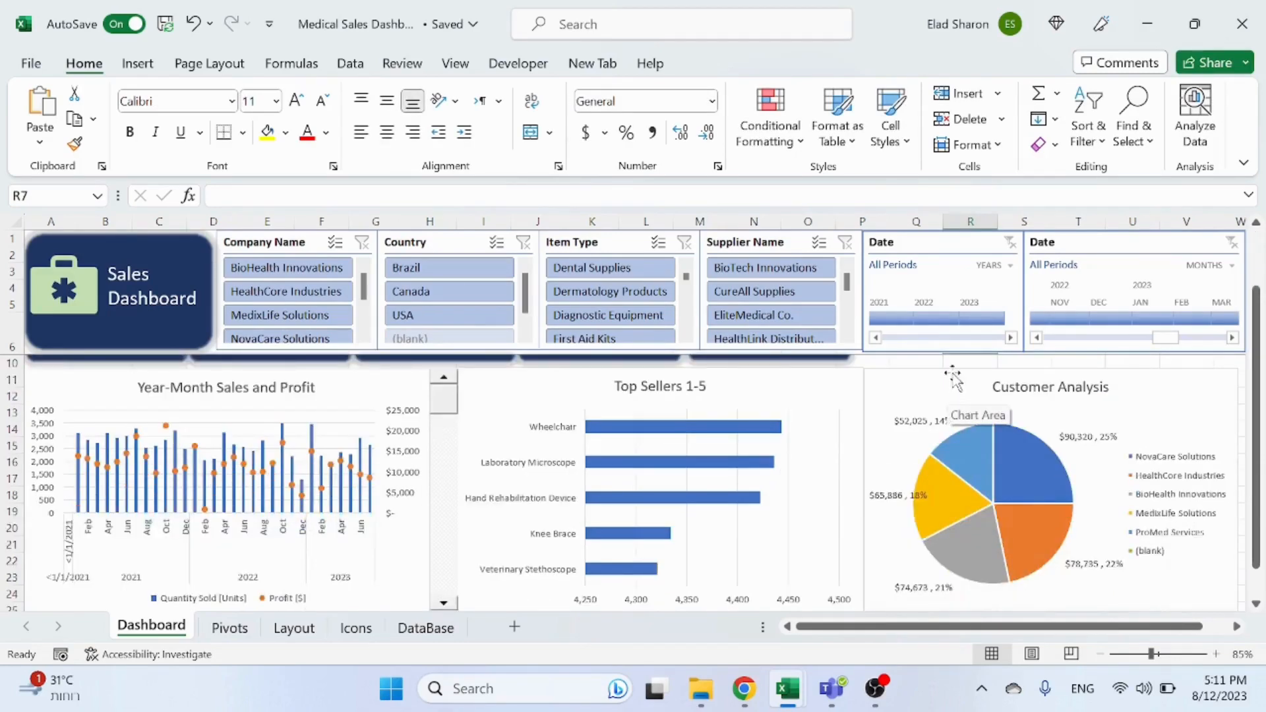
{"action": "scroll", "coordinate": [179, 349], "scroll_direction": "up", "scroll_amount": 1}
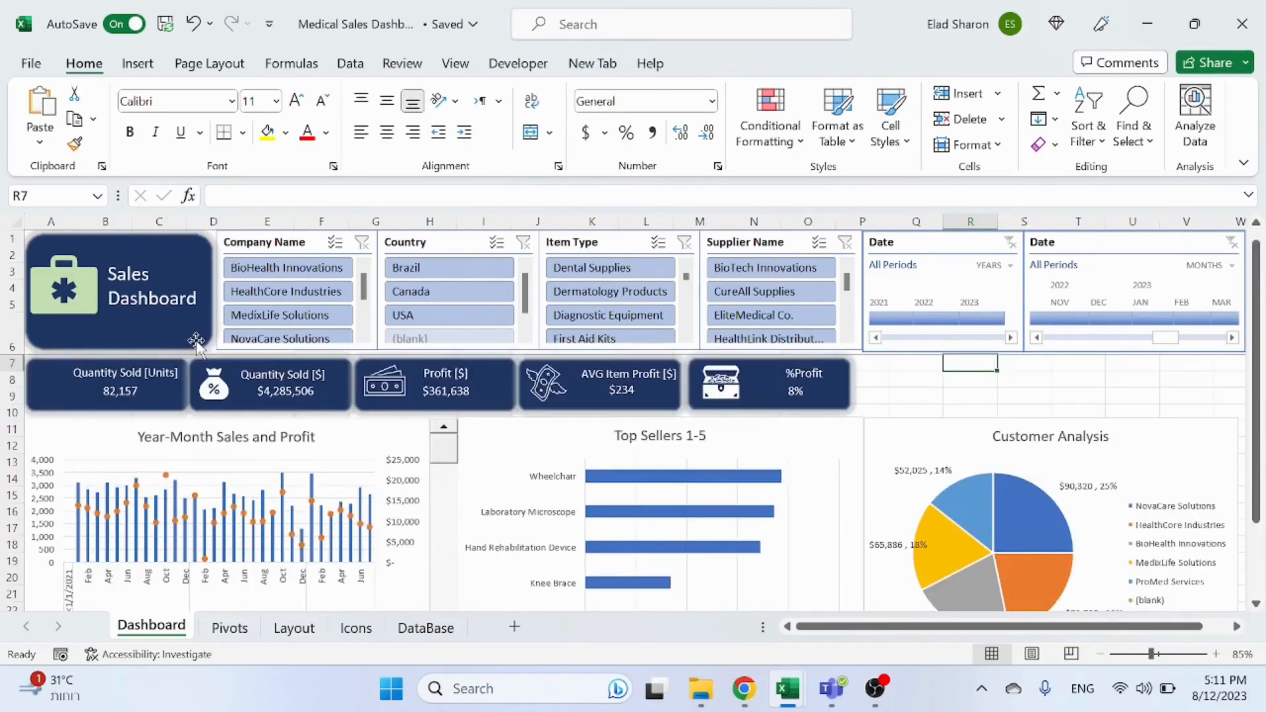
{"action": "scroll", "coordinate": [925, 352], "scroll_direction": "down", "scroll_amount": 1}
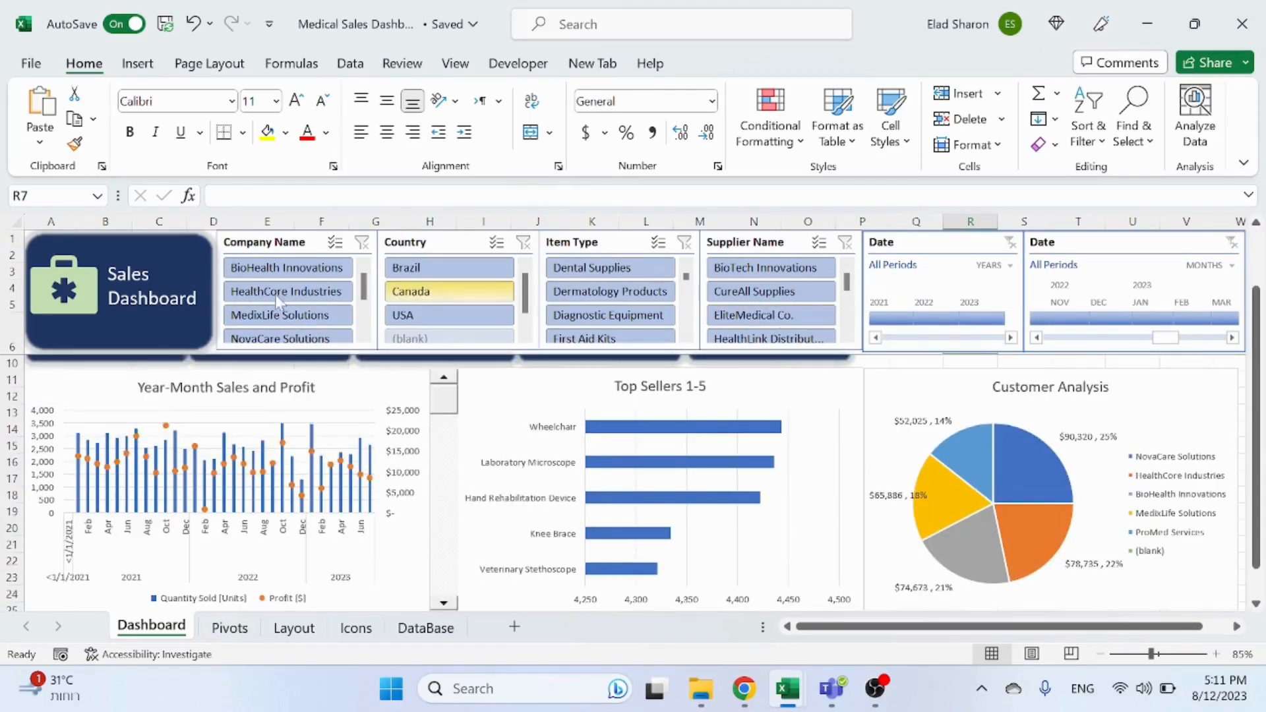
{"action": "left_click", "coordinate": [436, 315]}
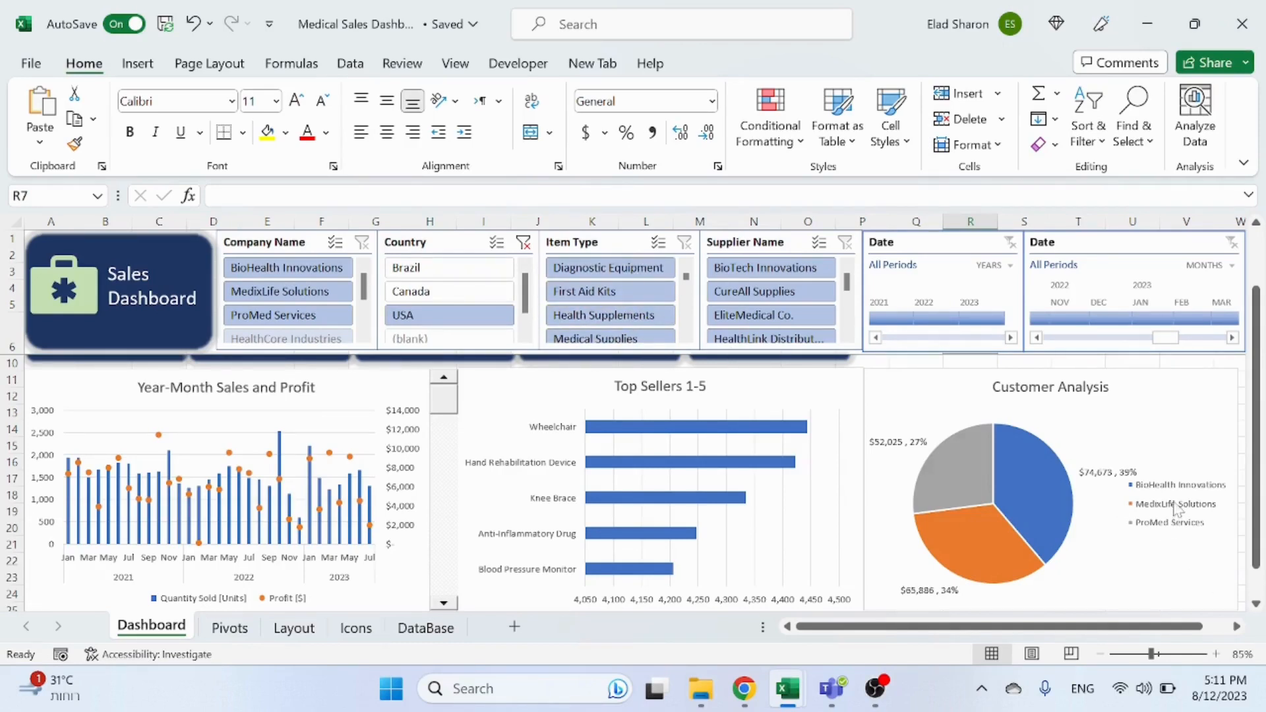
{"action": "left_click", "coordinate": [524, 243]}
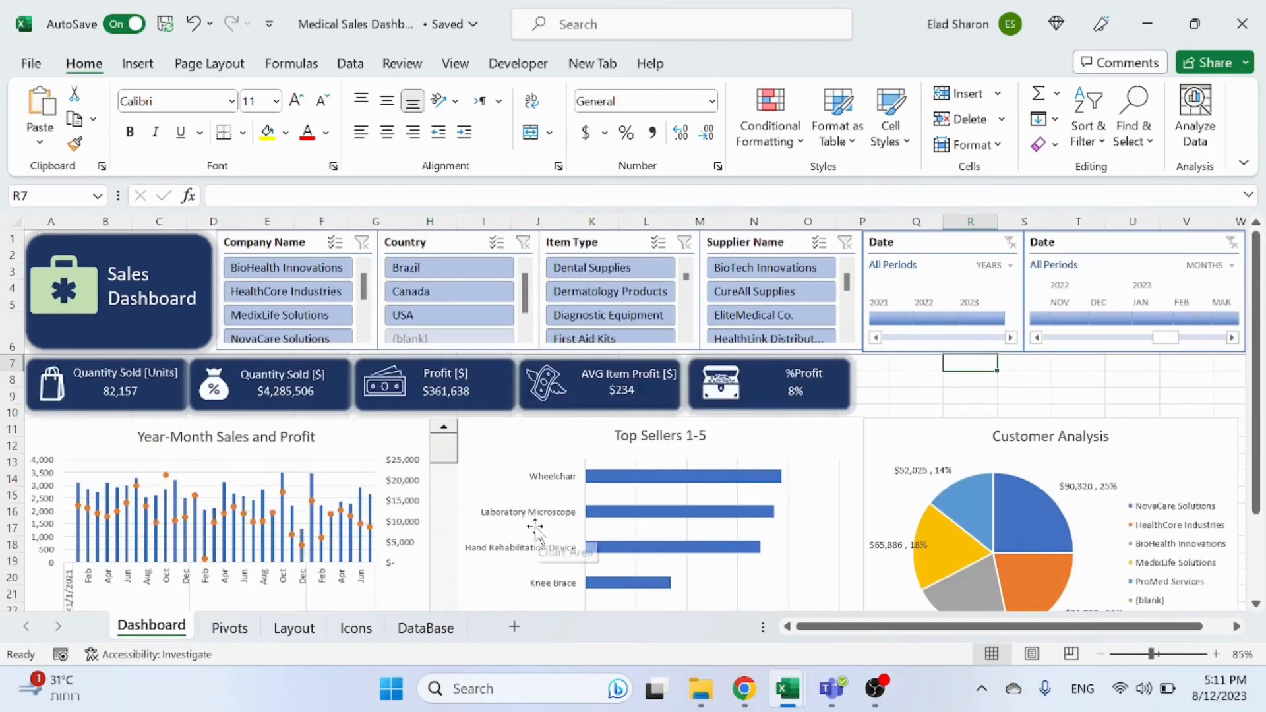
Step: Copy the Customer Analysis pivot table on the Pivots sheet and paste a duplicate into column Q
{"action": "scroll", "coordinate": [534, 528], "scroll_direction": "down", "scroll_amount": 3}
{"action": "left_click", "coordinate": [228, 628]}
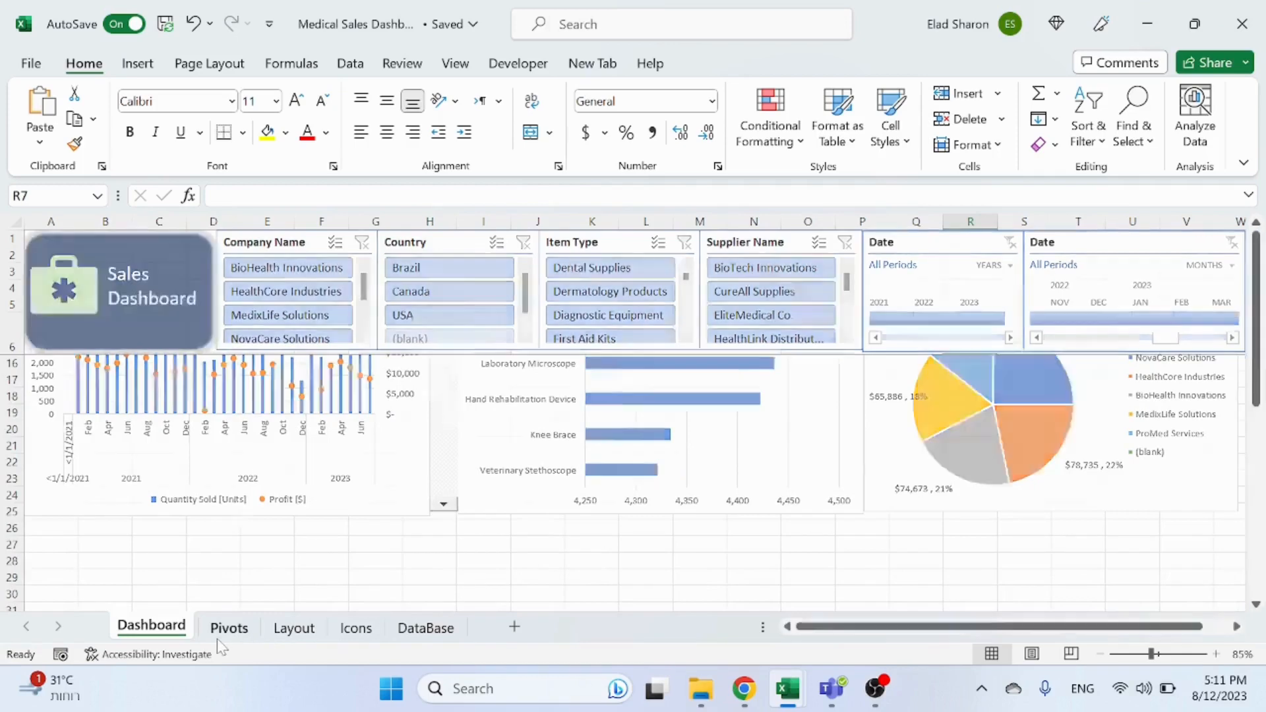
{"action": "left_click_drag", "start_coordinate": [550, 224], "coordinate": [637, 220]}
{"action": "key", "text": "ctrl+c"}
{"action": "left_click", "coordinate": [759, 246]}
{"action": "key", "text": "ctrl+v"}
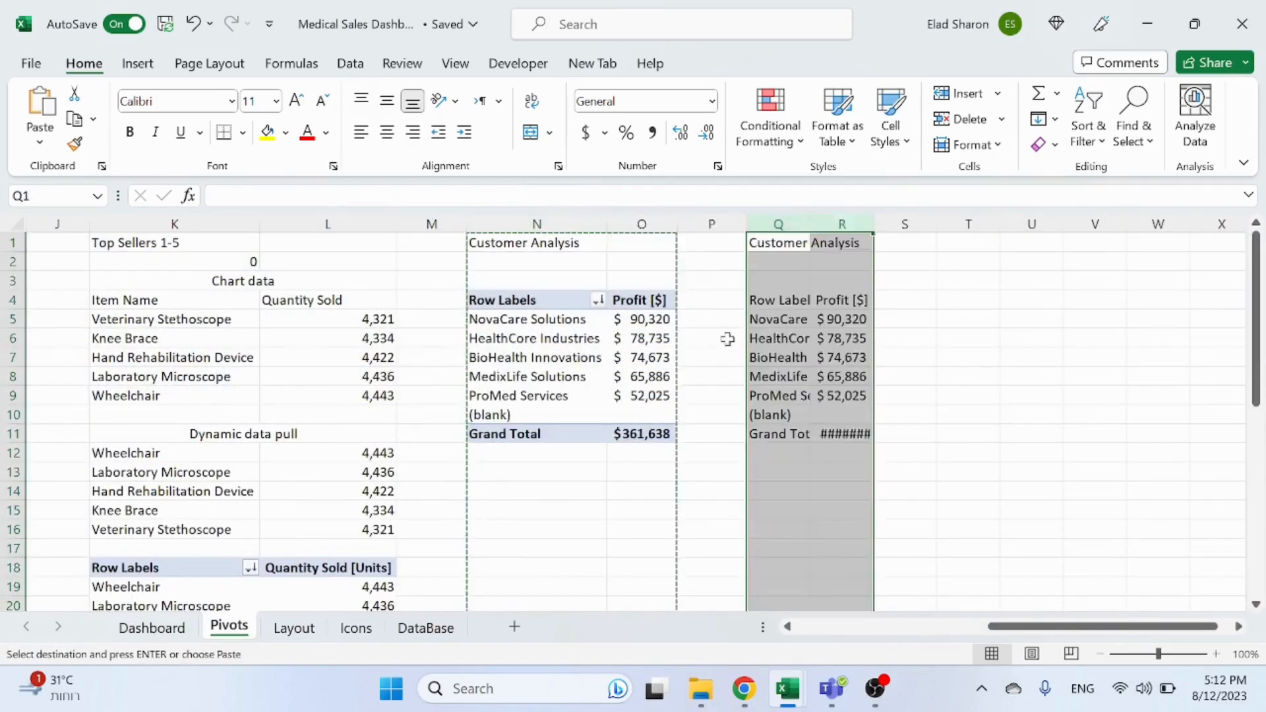
{"action": "left_click", "coordinate": [711, 337]}
{"action": "key", "text": "Escape"}
Step: Retitle the duplicated pivot as Item Type Analysis
{"action": "left_click", "coordinate": [808, 318]}
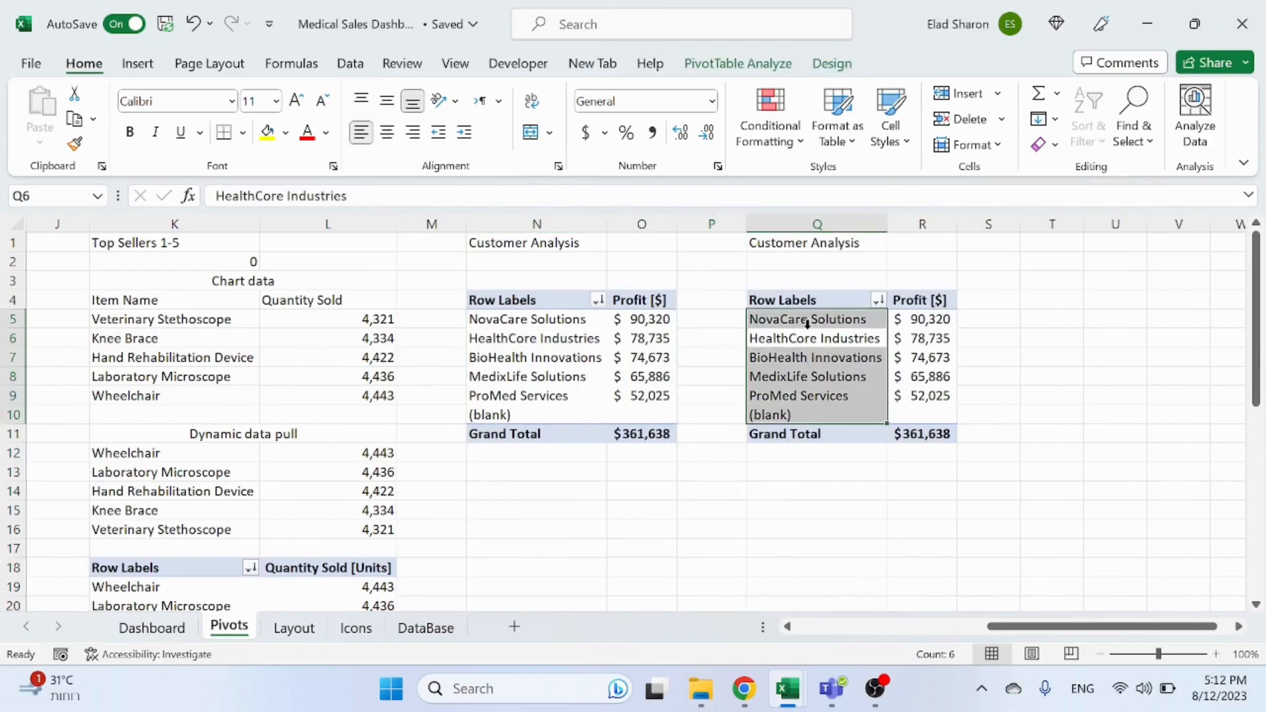
{"action": "left_click", "coordinate": [832, 251]}
{"action": "type", "text": "Item Typ"}
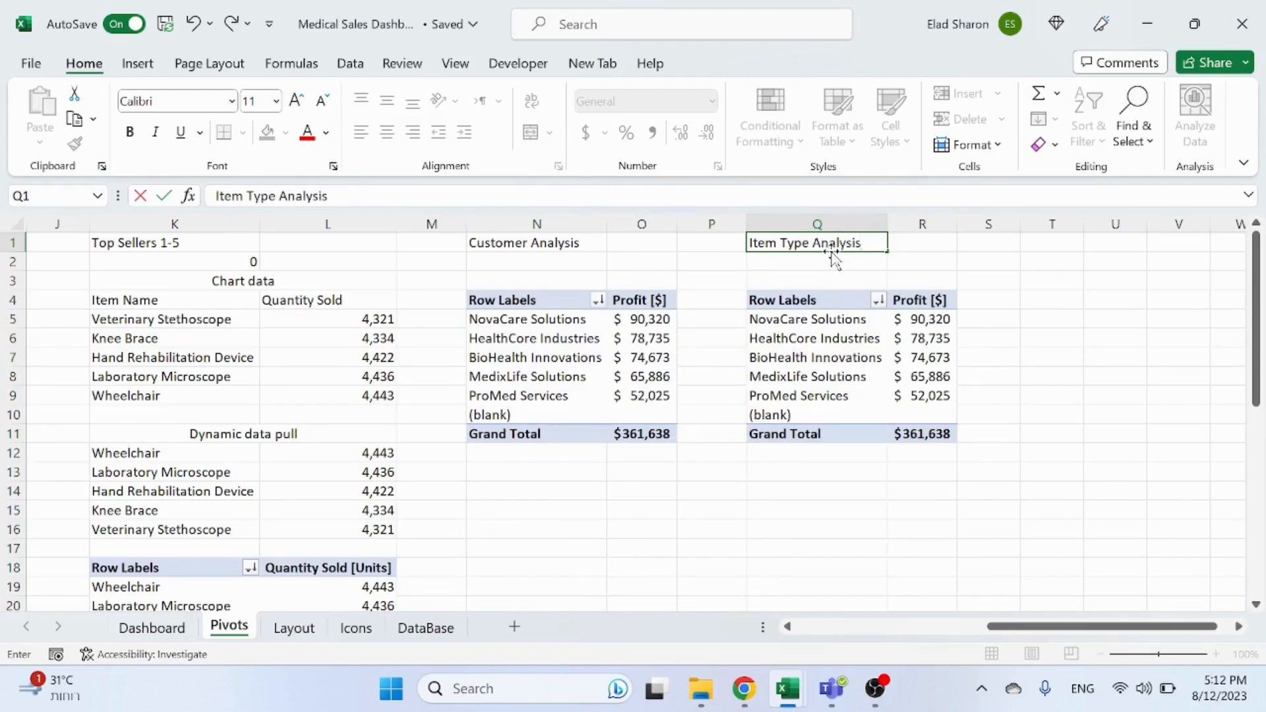
{"action": "left_click", "coordinate": [984, 343]}
{"action": "left_click", "coordinate": [152, 654]}
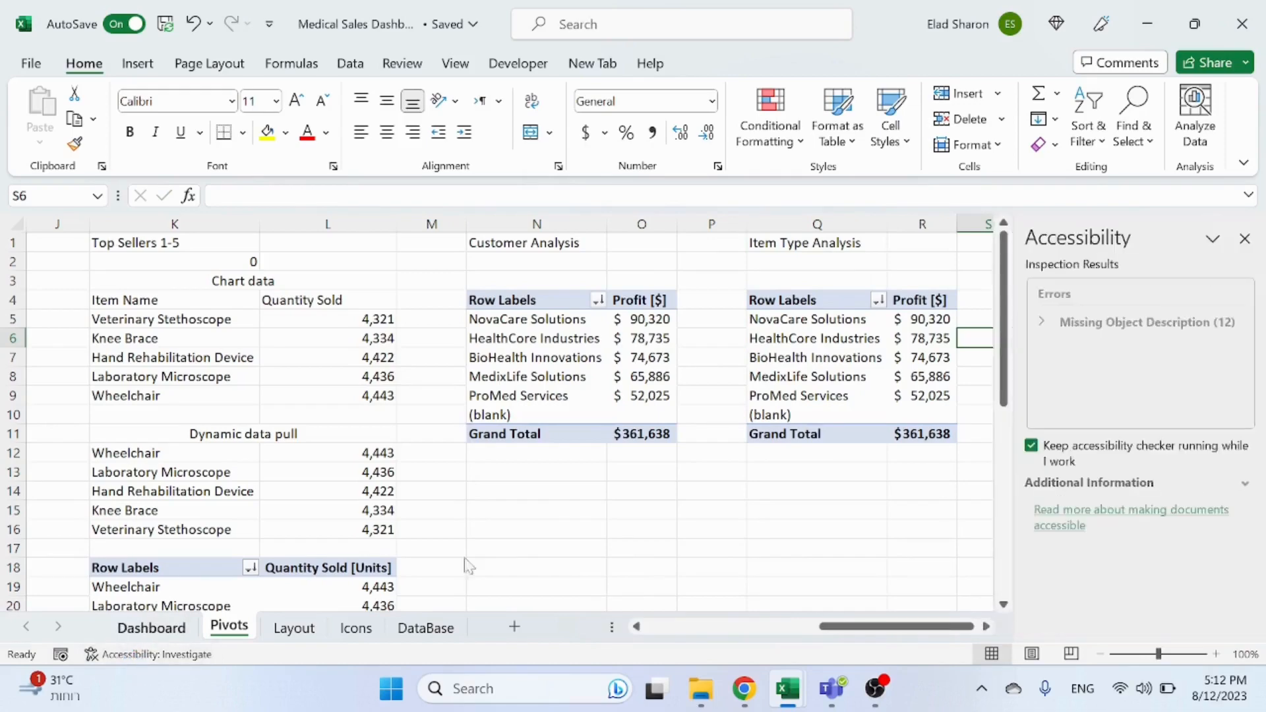
{"action": "left_click", "coordinate": [1244, 239]}
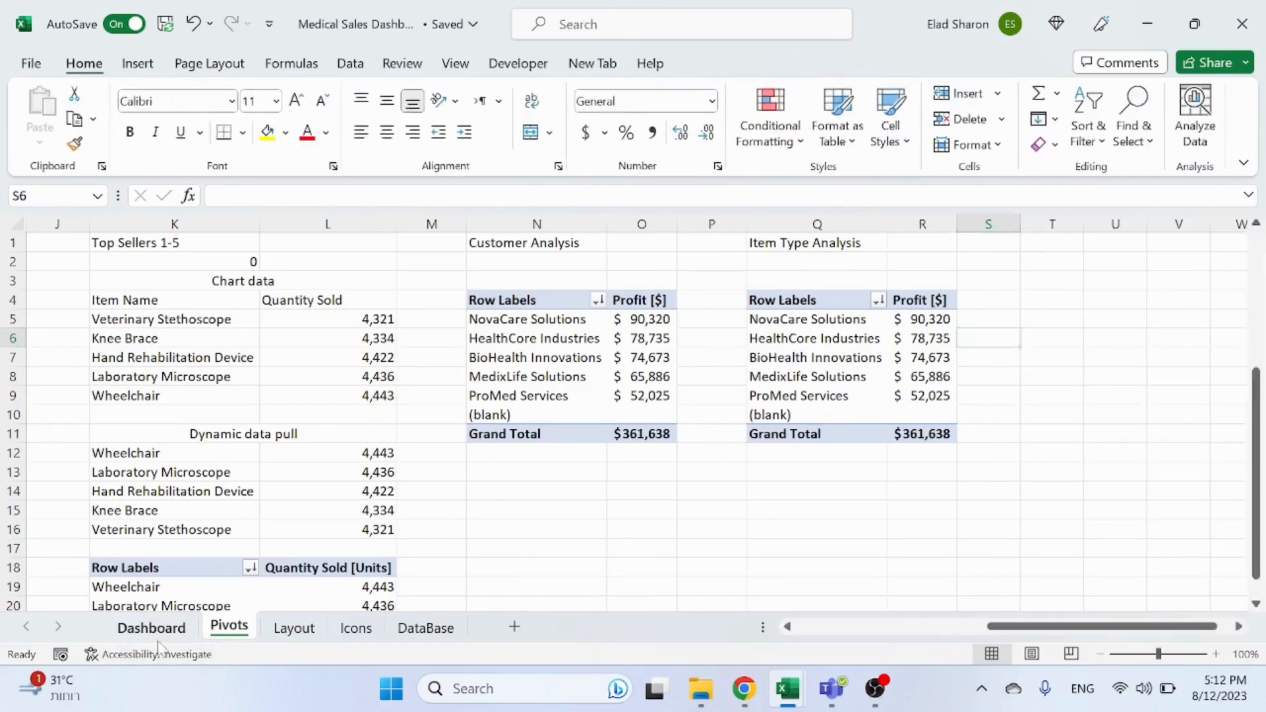
Step: Inspect the Customer Analysis chart's PivotTable options and chart area size and properties settings
{"action": "key", "text": "ctrl+Page_Up"}
{"action": "scroll", "coordinate": [984, 356], "scroll_direction": "up", "scroll_amount": 3}
{"action": "left_click", "coordinate": [1047, 438]}
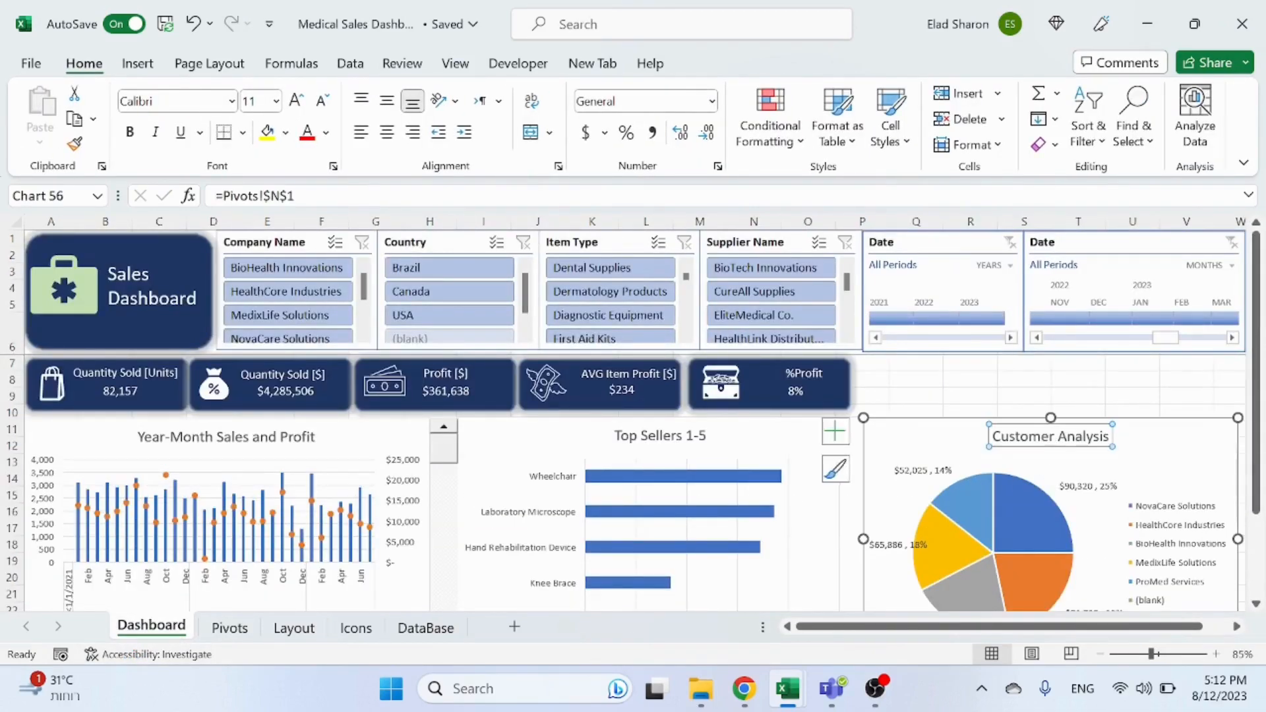
{"action": "right_click", "coordinate": [936, 433]}
{"action": "mouse_move", "coordinate": [1041, 577]}
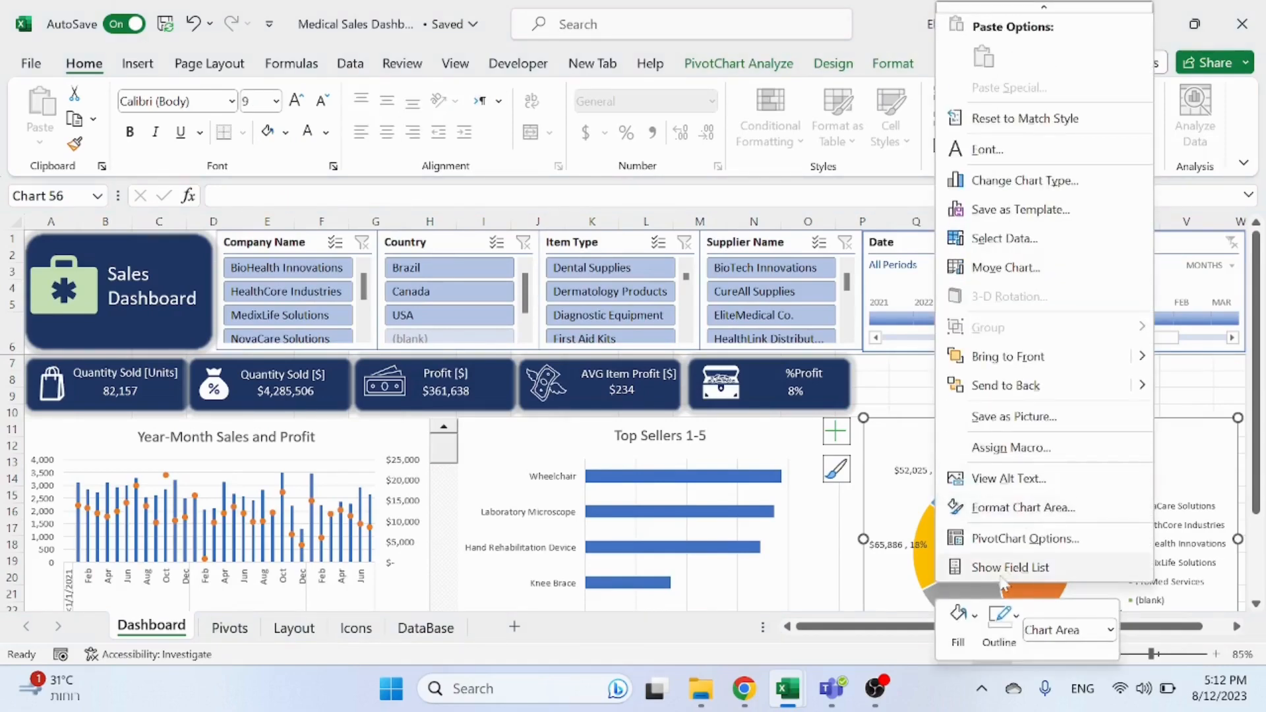
{"action": "left_click", "coordinate": [1015, 537]}
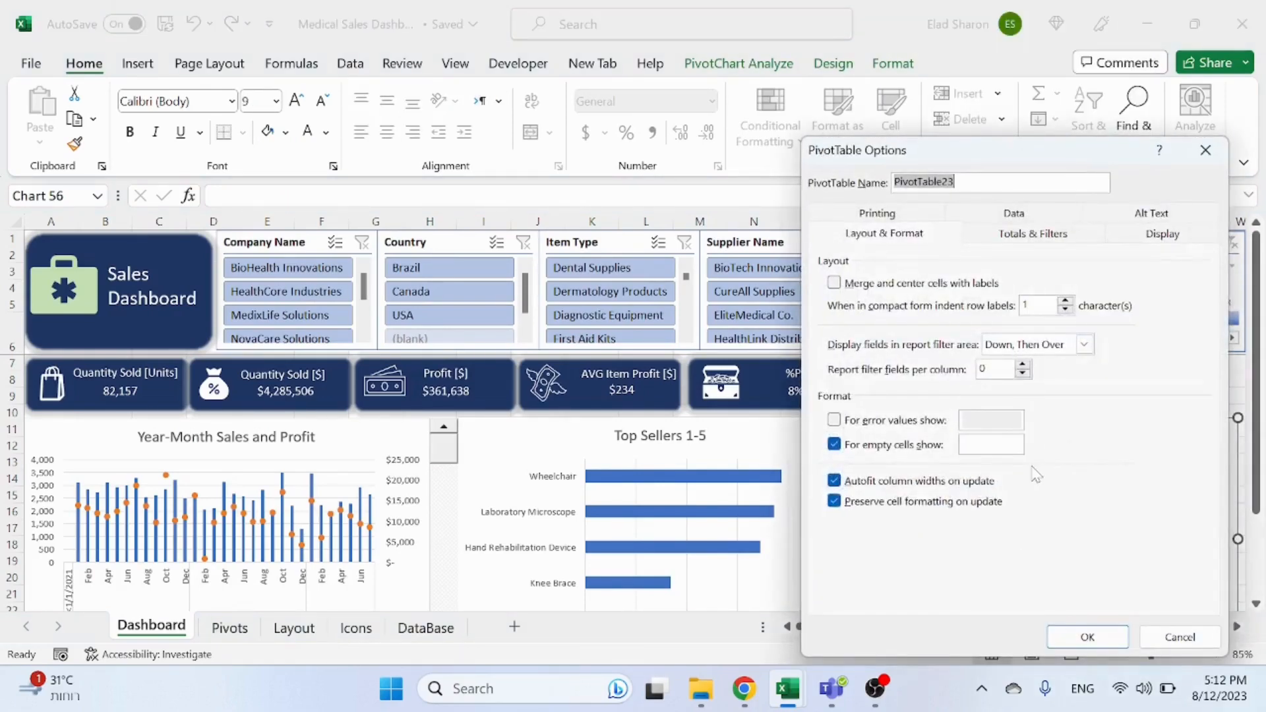
{"action": "key", "text": "Escape"}
{"action": "right_click", "coordinate": [911, 446]}
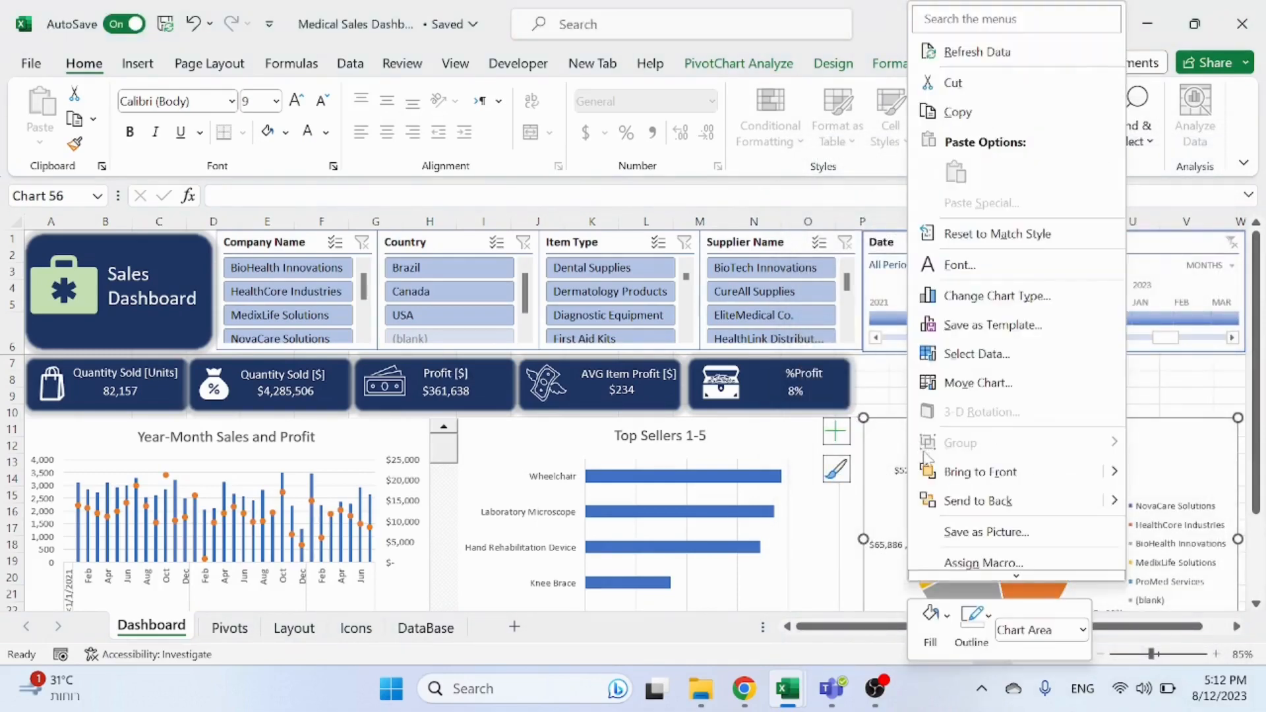
{"action": "left_click", "coordinate": [988, 512]}
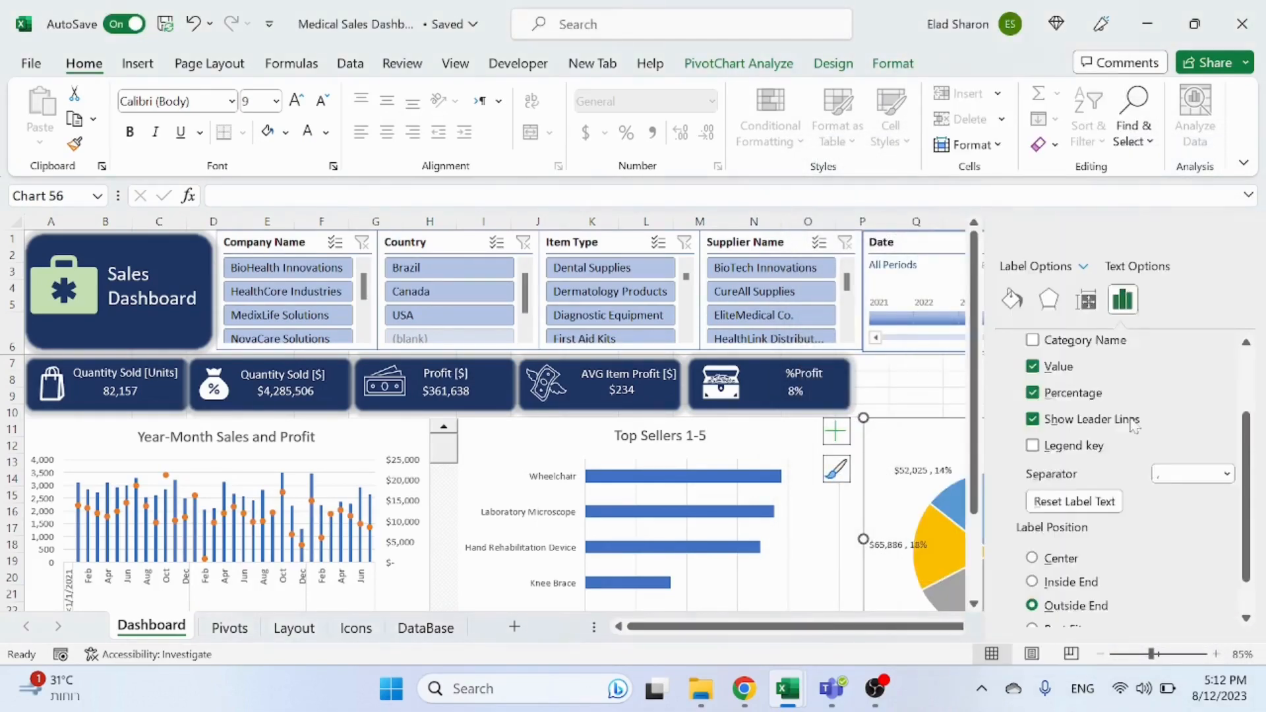
{"action": "left_click", "coordinate": [1087, 300]}
{"action": "scroll", "coordinate": [1086, 521], "scroll_direction": "down", "scroll_amount": 3}
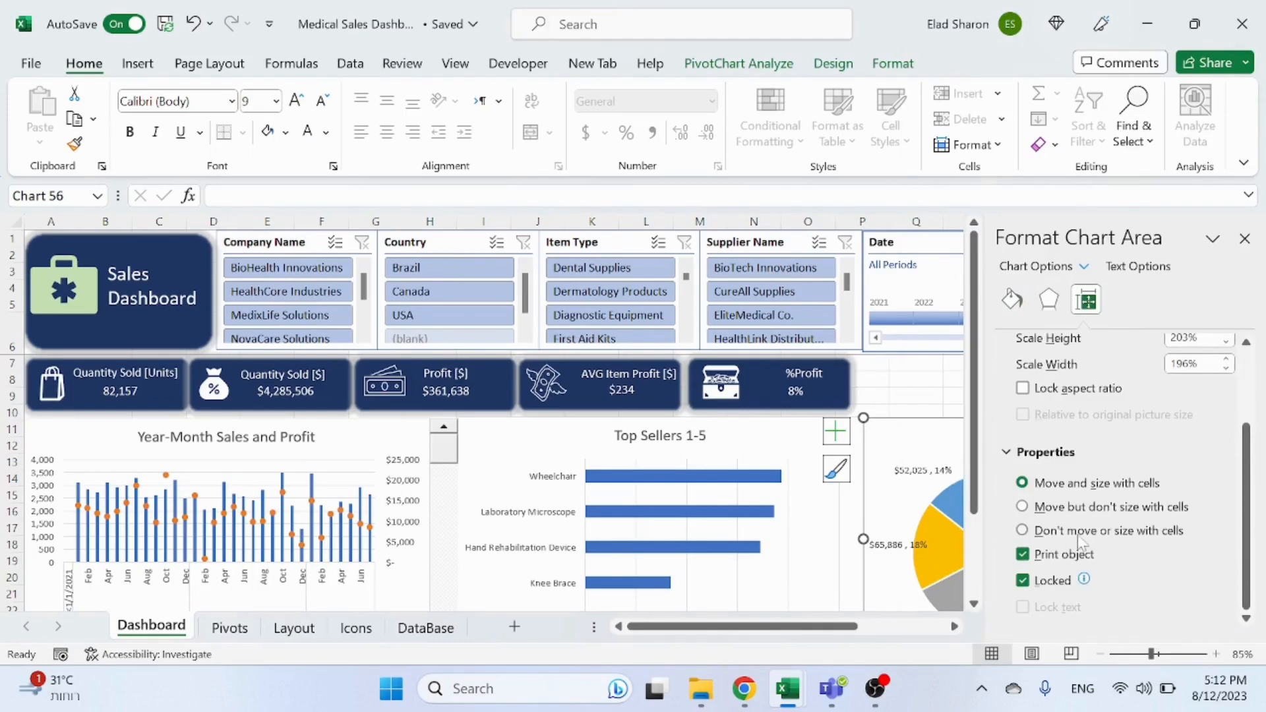
{"action": "left_click", "coordinate": [940, 382]}
{"action": "left_click", "coordinate": [1245, 238]}
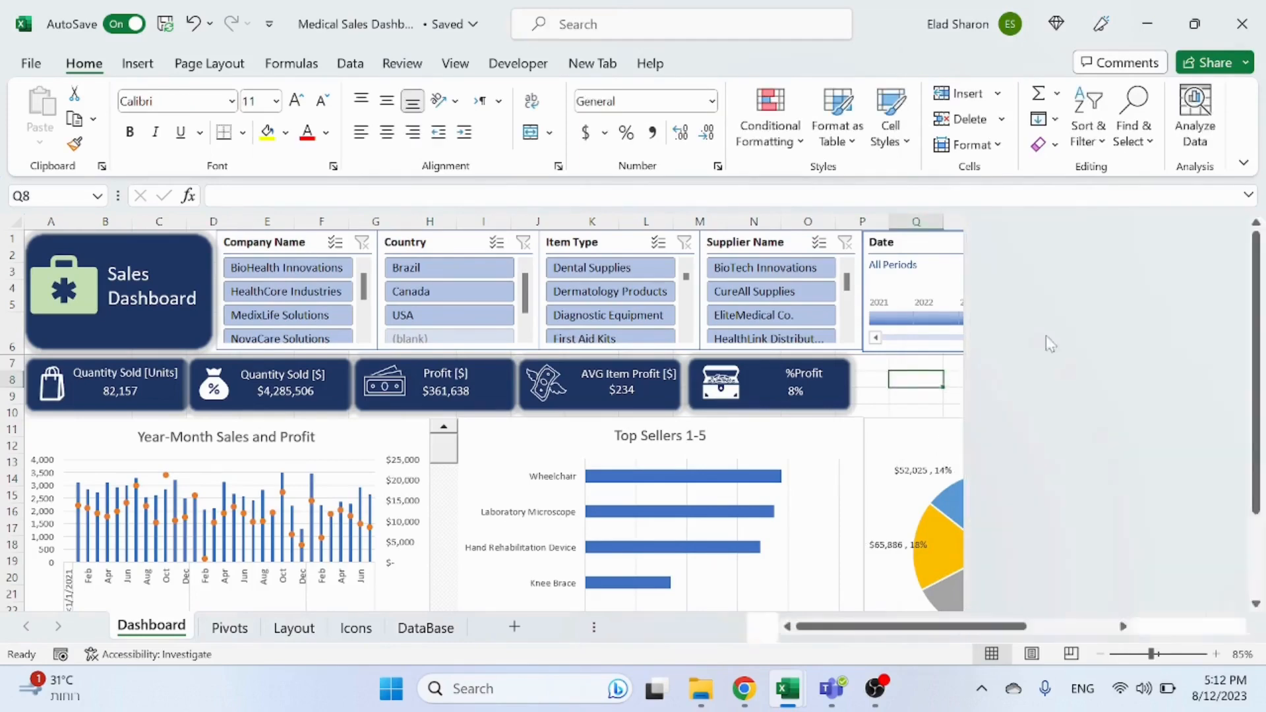
{"action": "scroll", "coordinate": [899, 419], "scroll_direction": "down", "scroll_amount": 3}
{"action": "left_click", "coordinate": [230, 628]}
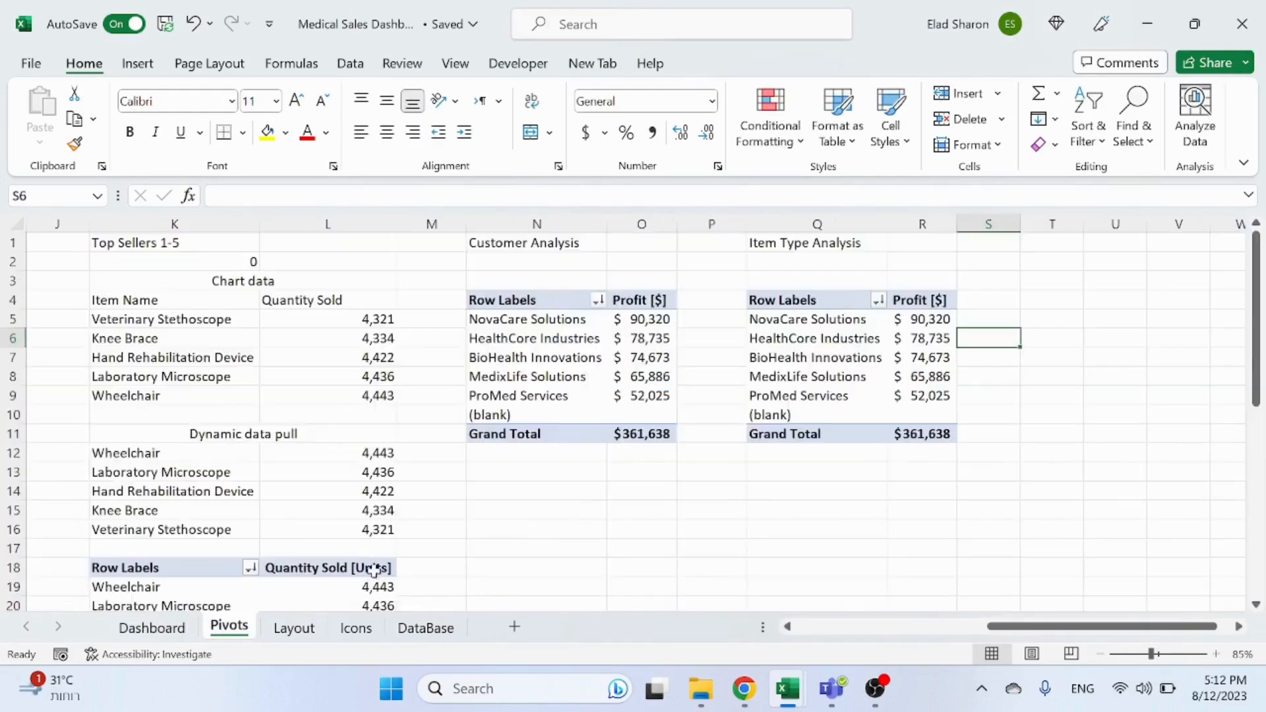
Step: Replace the duplicated pivot's row field Company Name with Item Type
{"action": "left_click", "coordinate": [801, 331]}
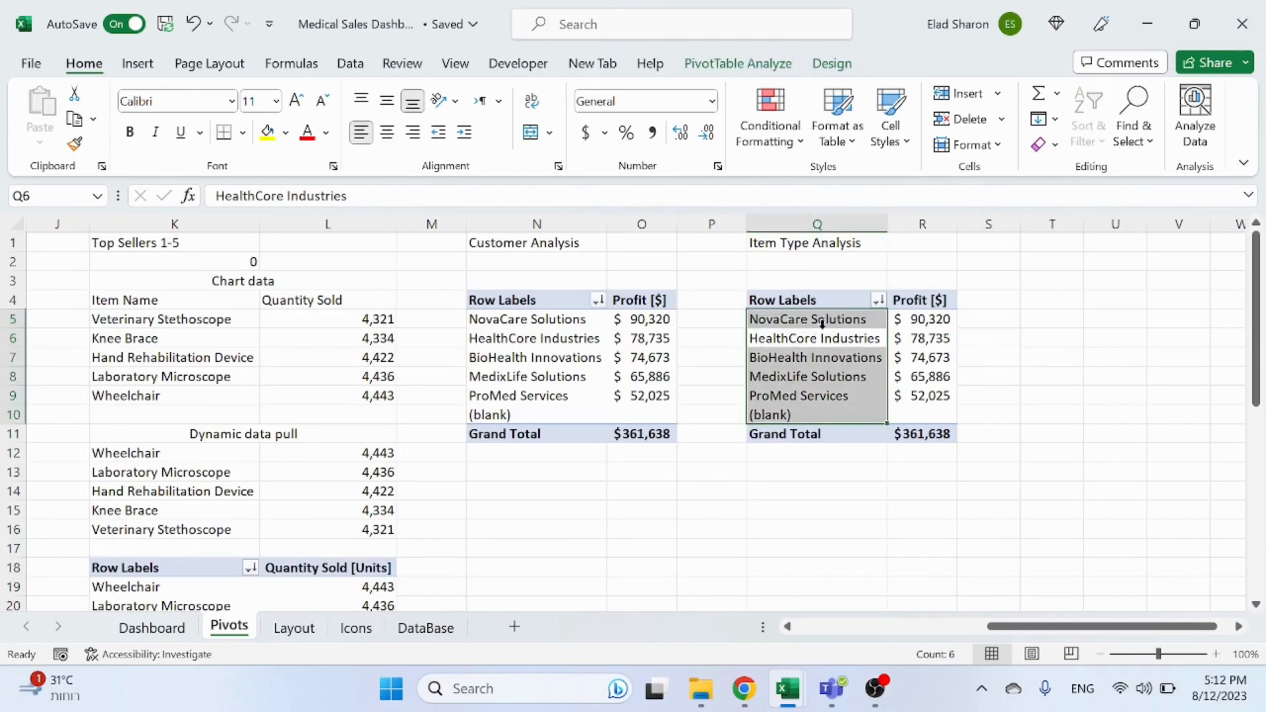
{"action": "left_click", "coordinate": [823, 324]}
{"action": "right_click", "coordinate": [826, 324]}
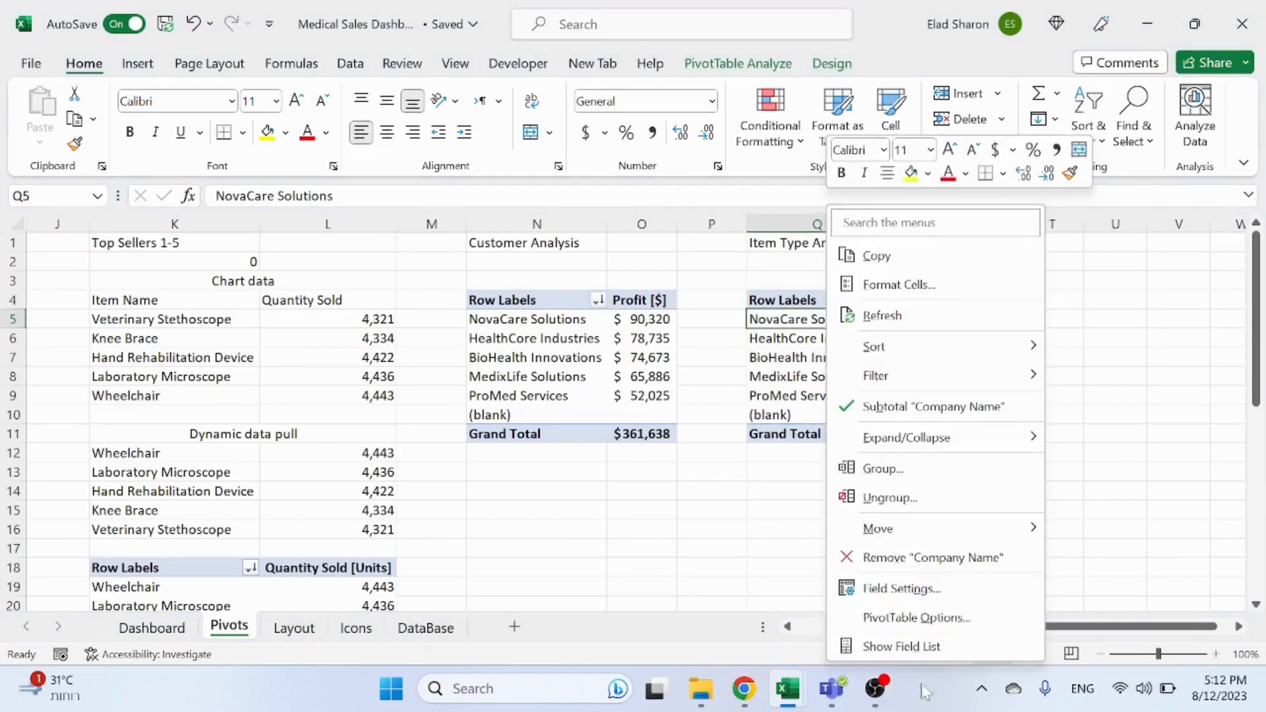
{"action": "left_click", "coordinate": [901, 647]}
{"action": "left_click_drag", "start_coordinate": [1003, 580], "coordinate": [864, 550]}
{"action": "left_click_drag", "start_coordinate": [992, 413], "coordinate": [1003, 583]}
{"action": "left_click", "coordinate": [660, 530]}
Step: Sort the Item Type Analysis pivot by profit from largest to smallest
{"action": "scroll", "coordinate": [872, 450], "scroll_direction": "down", "scroll_amount": 5}
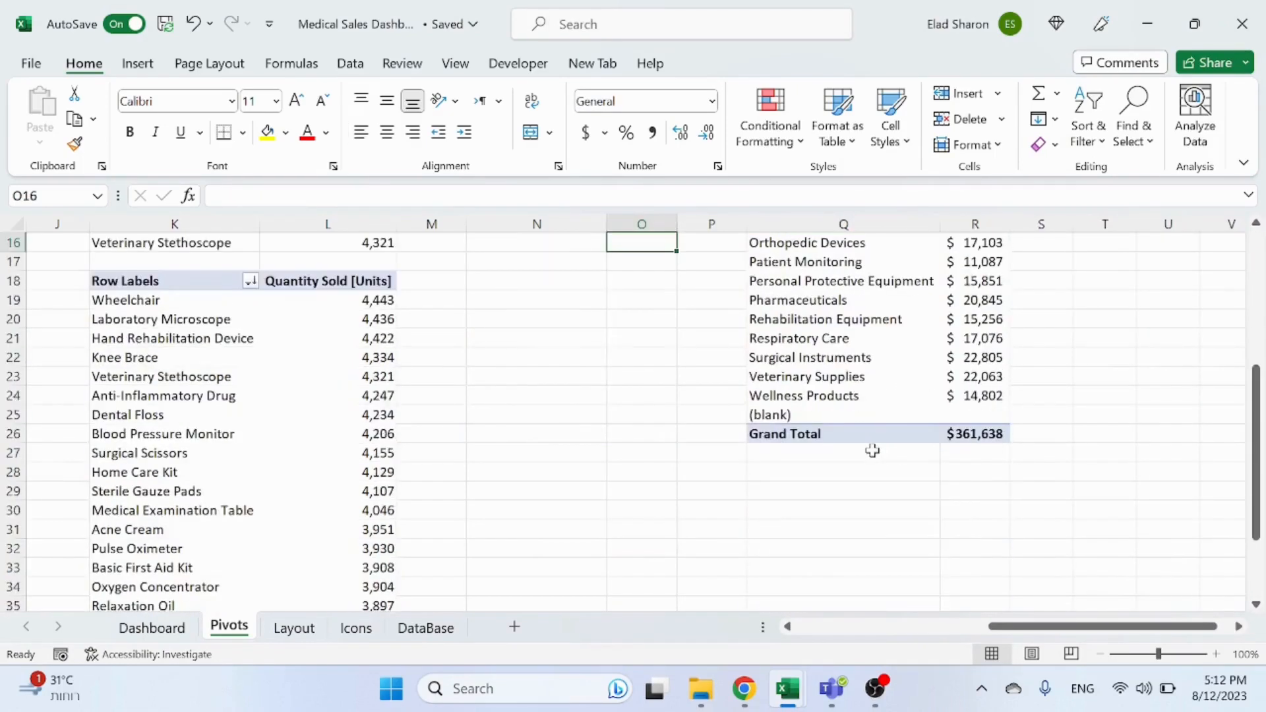
{"action": "scroll", "coordinate": [873, 450], "scroll_direction": "up", "scroll_amount": 5}
{"action": "left_click", "coordinate": [963, 324]}
{"action": "right_click", "coordinate": [964, 322]}
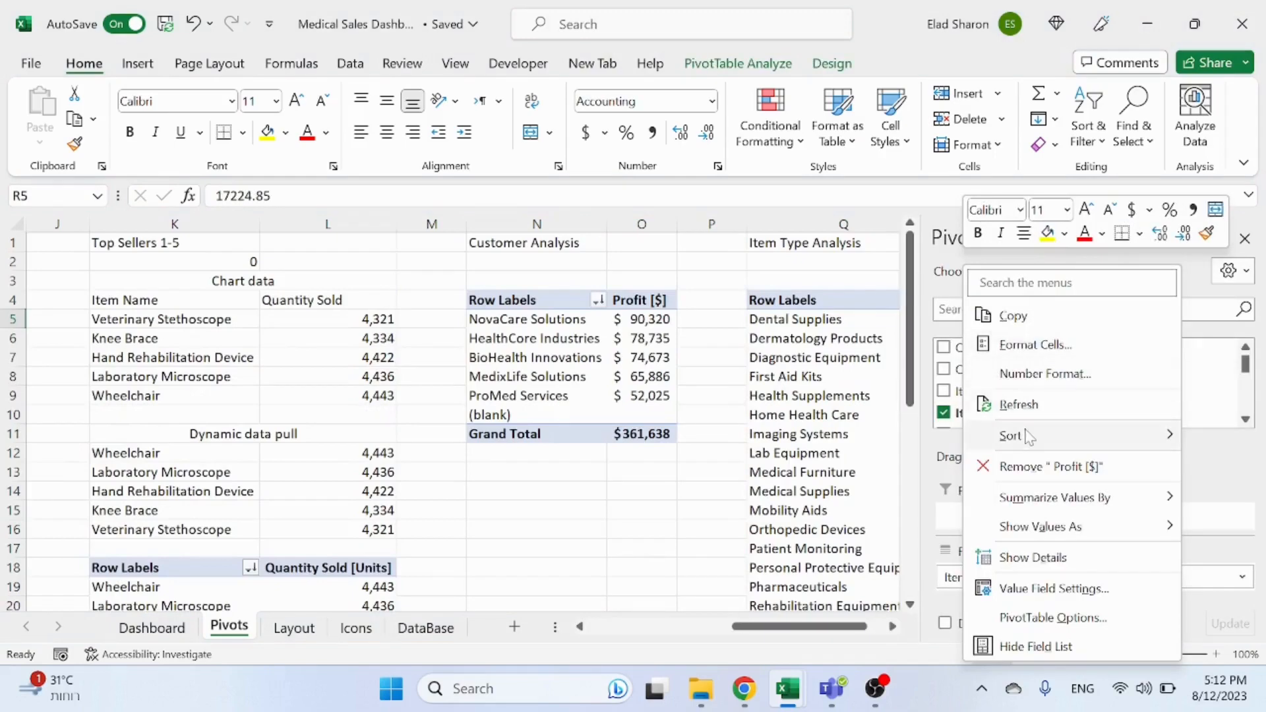
{"action": "mouse_move", "coordinate": [1028, 436]}
{"action": "left_click", "coordinate": [923, 463]}
{"action": "left_click", "coordinate": [643, 508]}
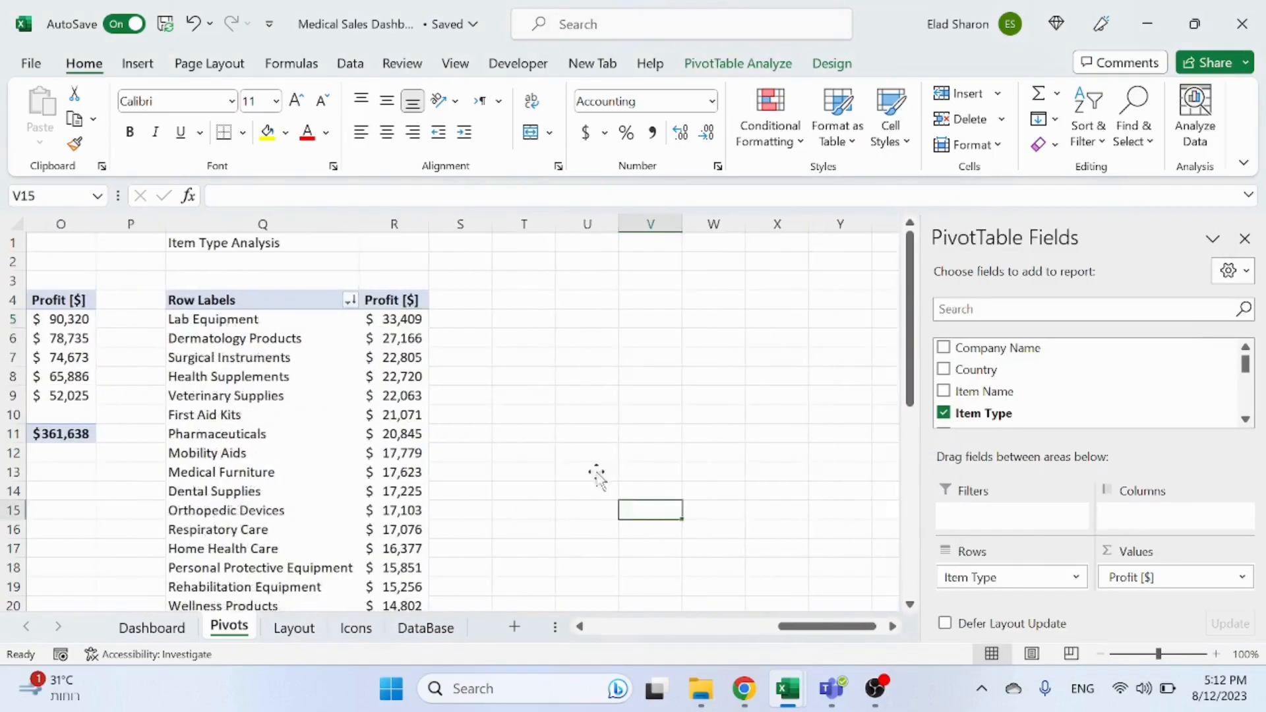
{"action": "left_click", "coordinate": [585, 448]}
{"action": "left_click_drag", "start_coordinate": [1095, 628], "coordinate": [1034, 627]}
{"action": "scroll", "coordinate": [953, 452], "scroll_direction": "down", "scroll_amount": 3}
{"action": "scroll", "coordinate": [953, 449], "scroll_direction": "up", "scroll_amount": 3}
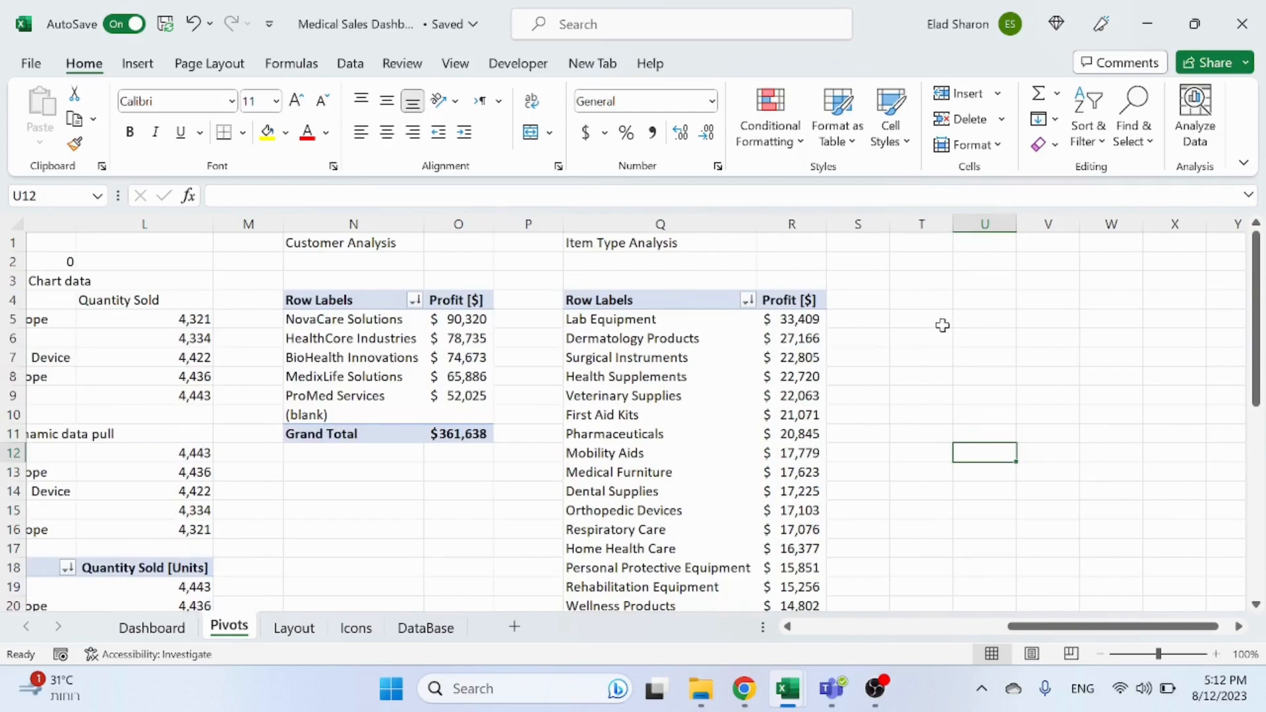
{"action": "left_click", "coordinate": [937, 304]}
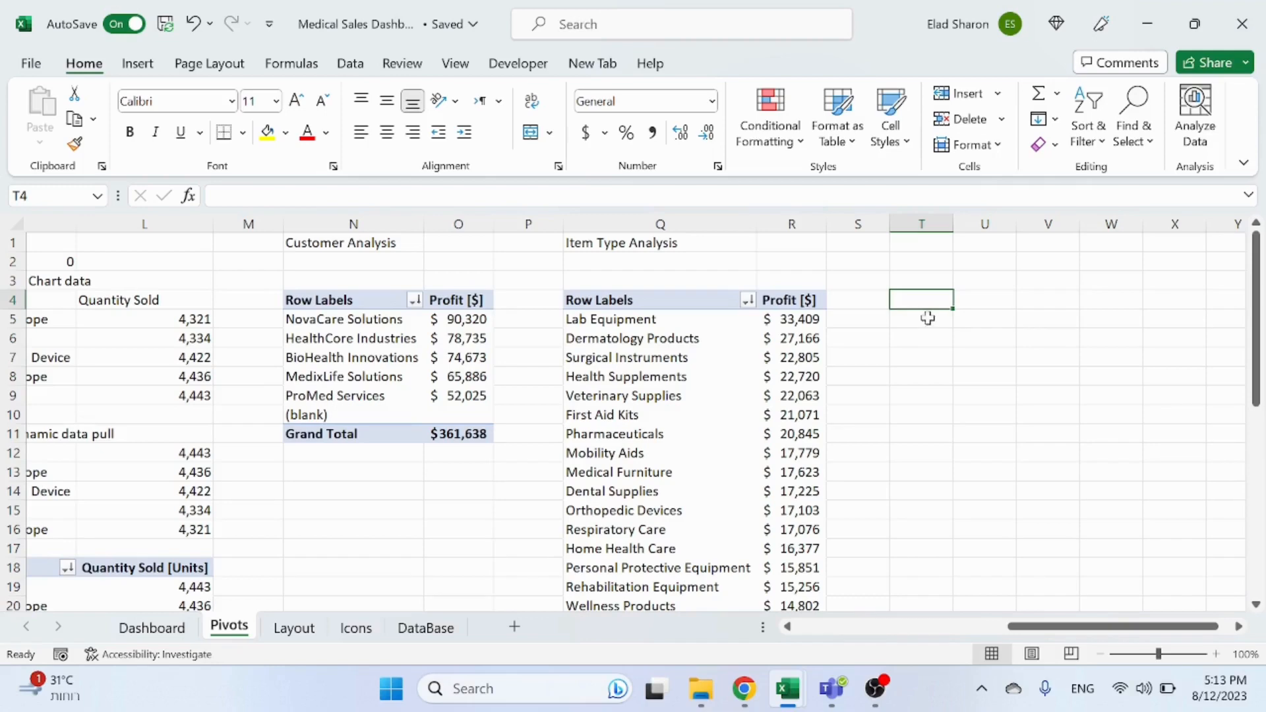
Step: Try to insert a treemap chart directly from the Item Type Analysis pivot
{"action": "left_click", "coordinate": [632, 356]}
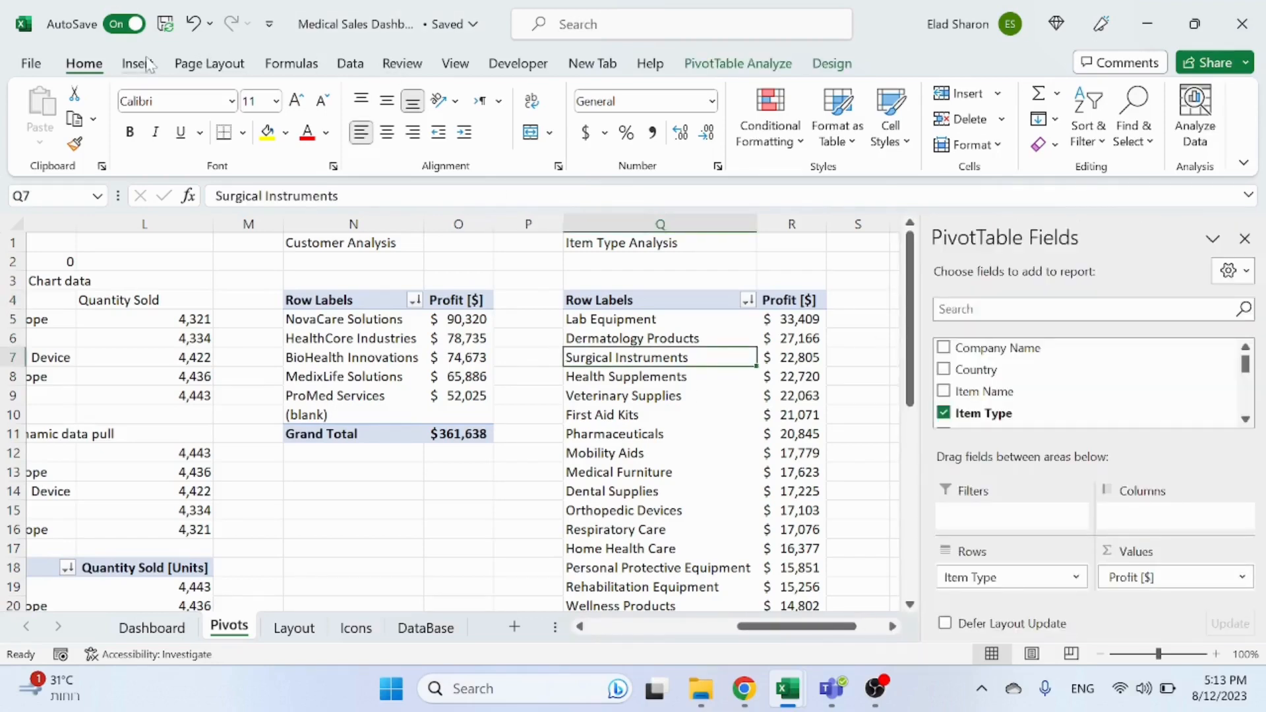
{"action": "left_click", "coordinate": [146, 64]}
{"action": "left_click", "coordinate": [393, 113]}
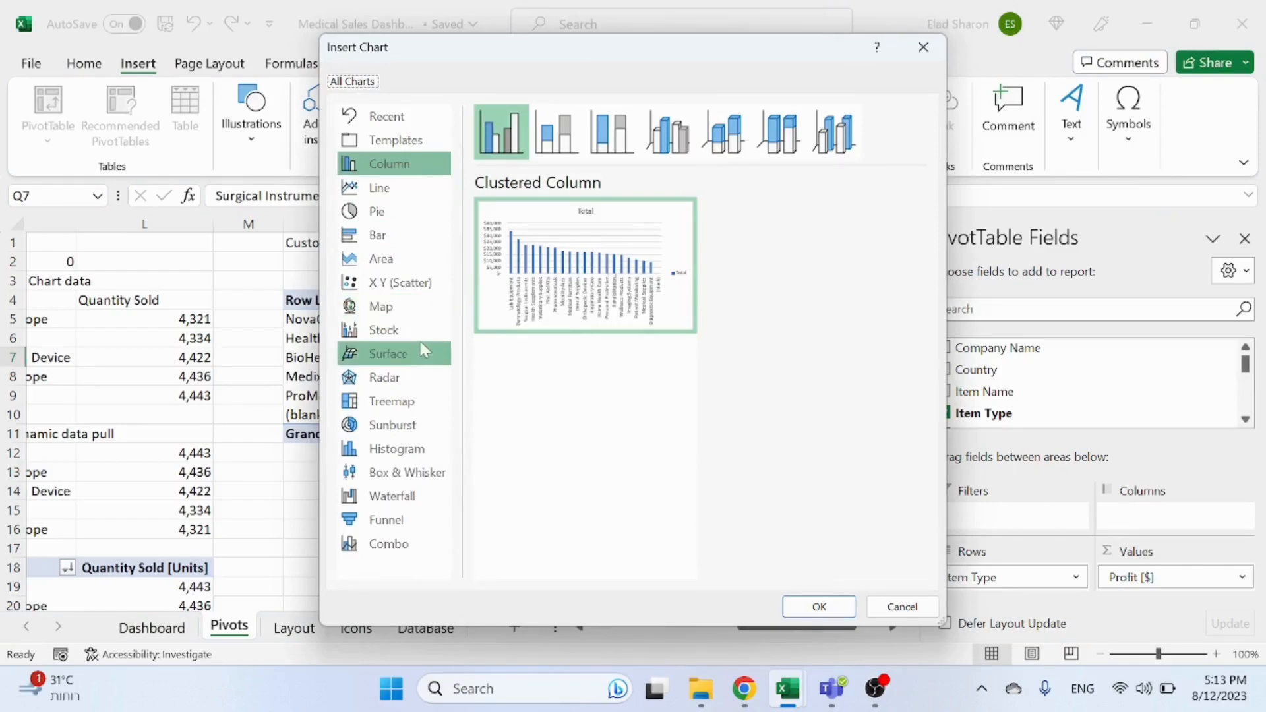
{"action": "mouse_move", "coordinate": [622, 310]}
{"action": "left_click", "coordinate": [405, 403]}
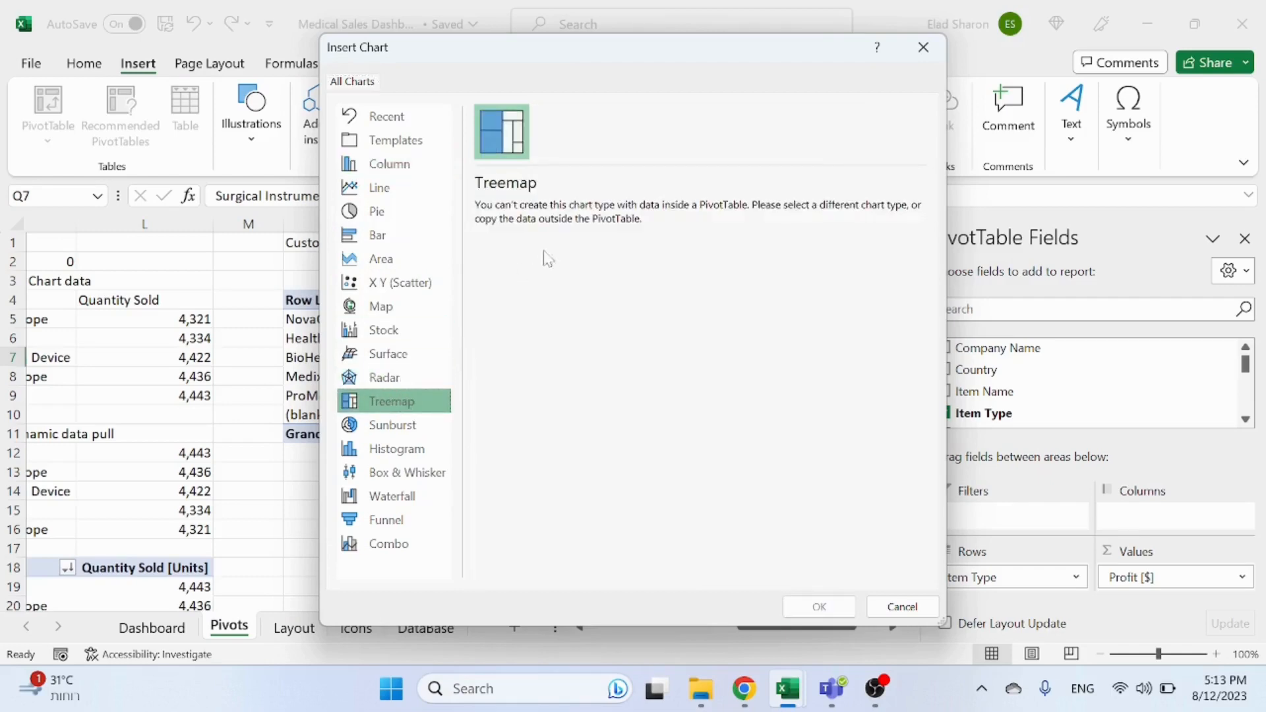
{"action": "left_click", "coordinate": [892, 608]}
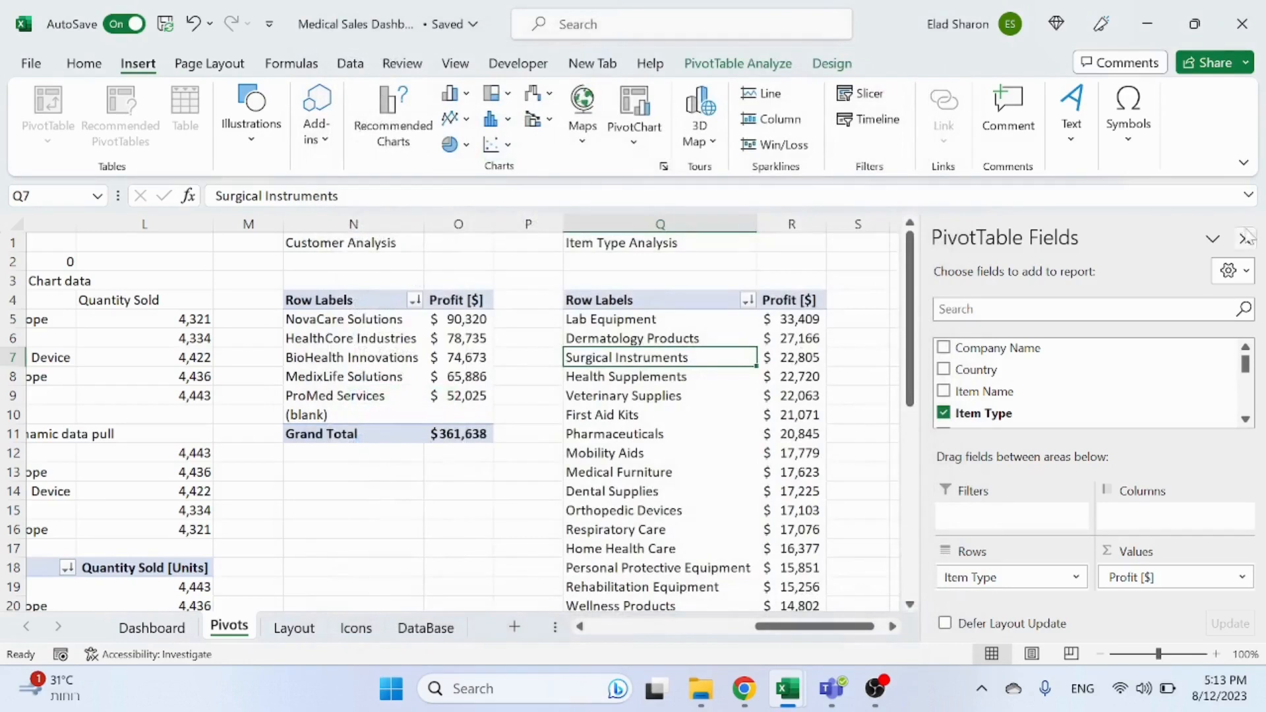
Step: Enter the headers Item Type and Profit in cells T4 and U4 beside the pivot
{"action": "left_click", "coordinate": [921, 295]}
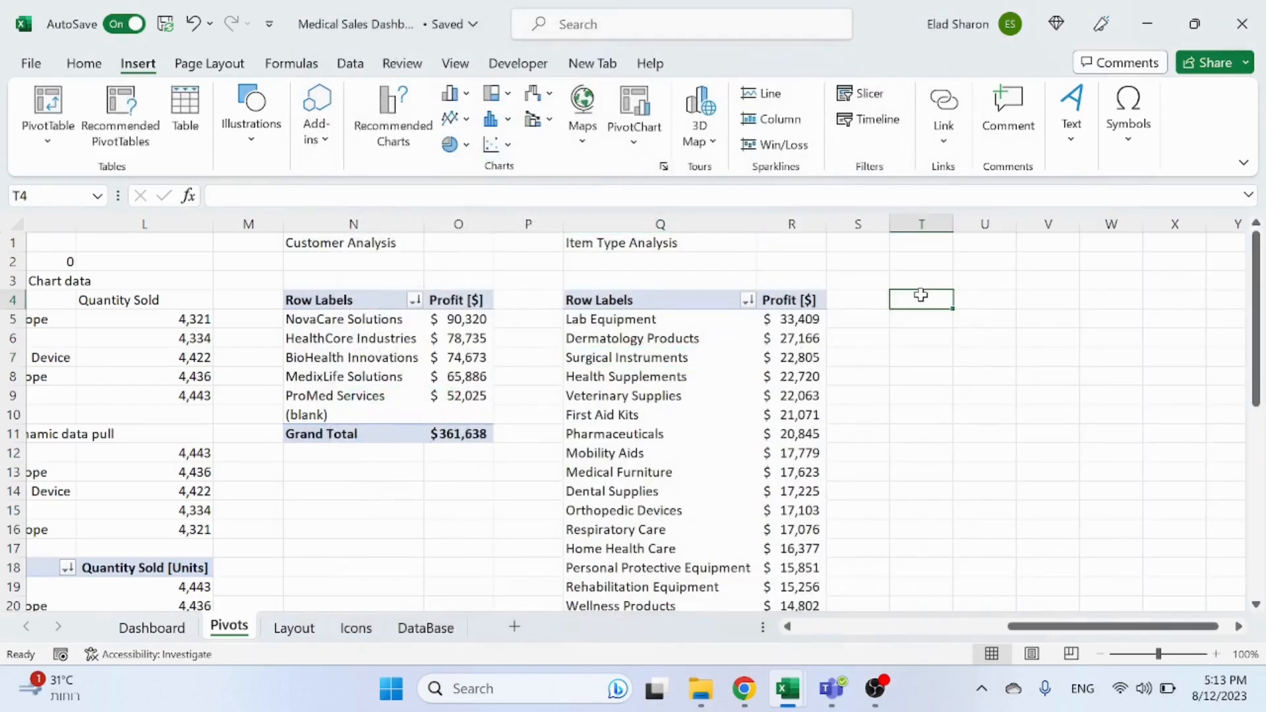
{"action": "type", "text": "Item Type"}
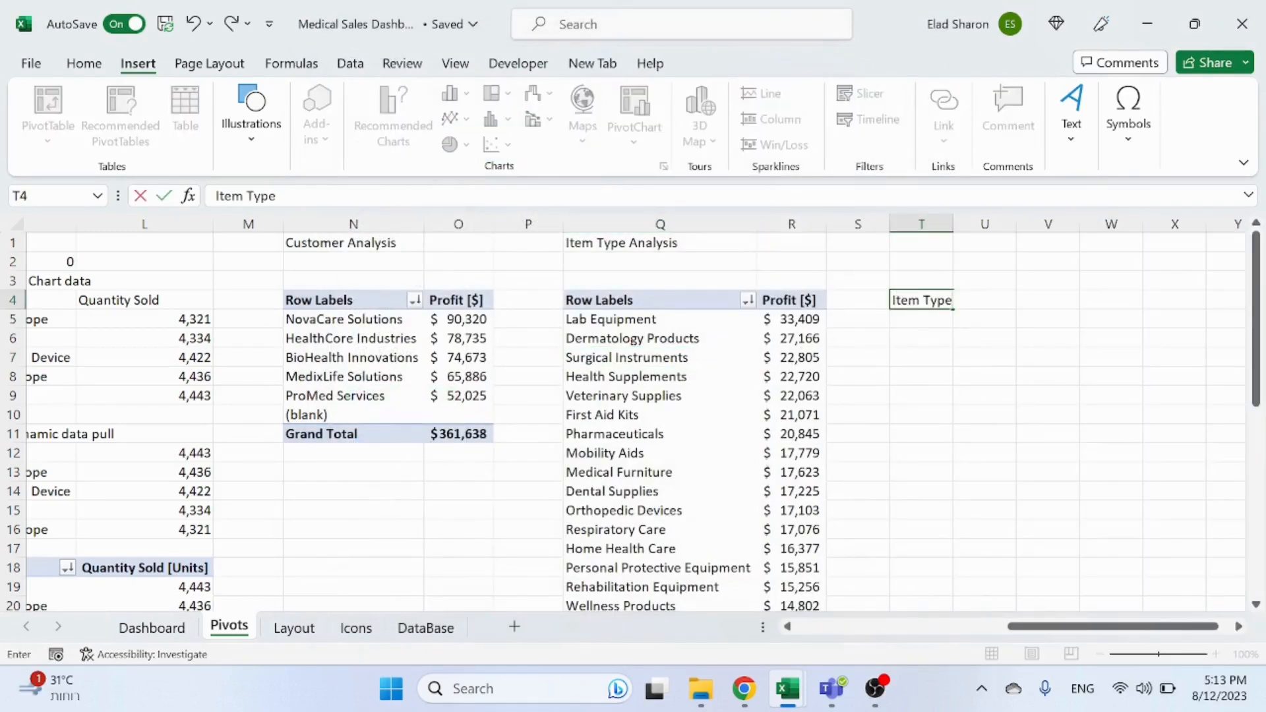
{"action": "key", "text": "Tab"}
{"action": "type", "text": "Prof"}
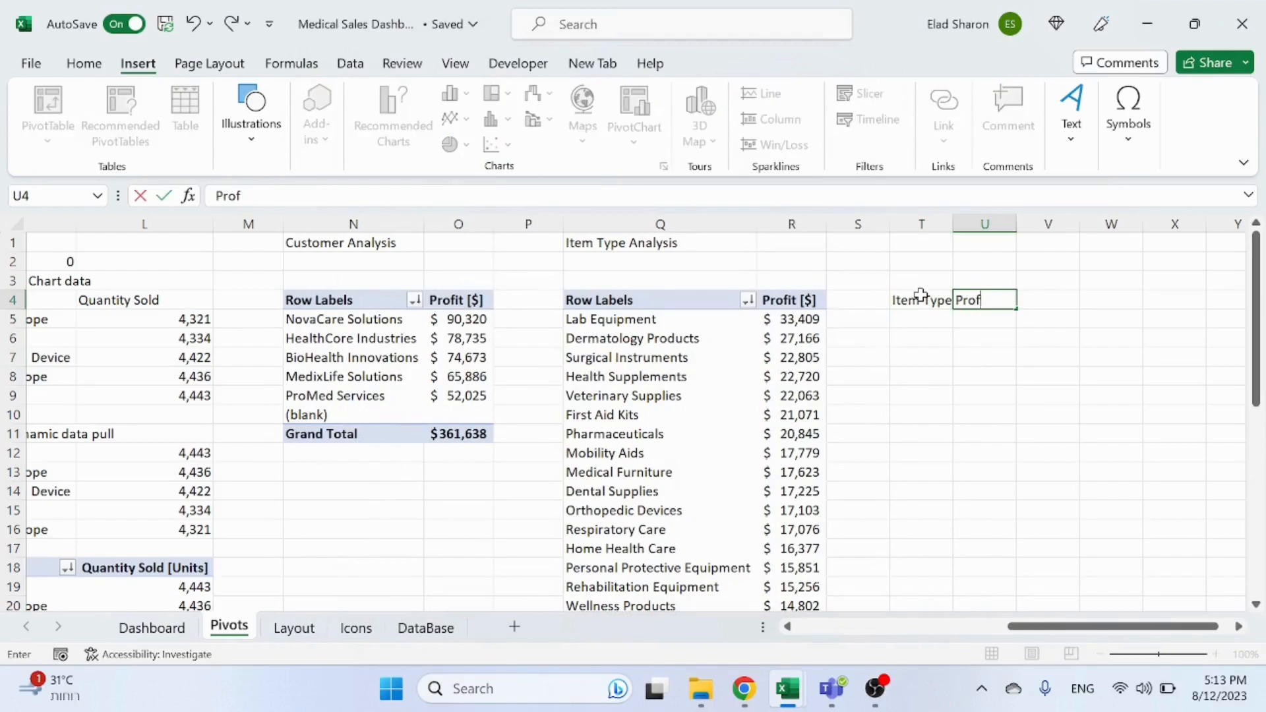
{"action": "type", "text": "it"}
{"action": "key", "text": "Return"}
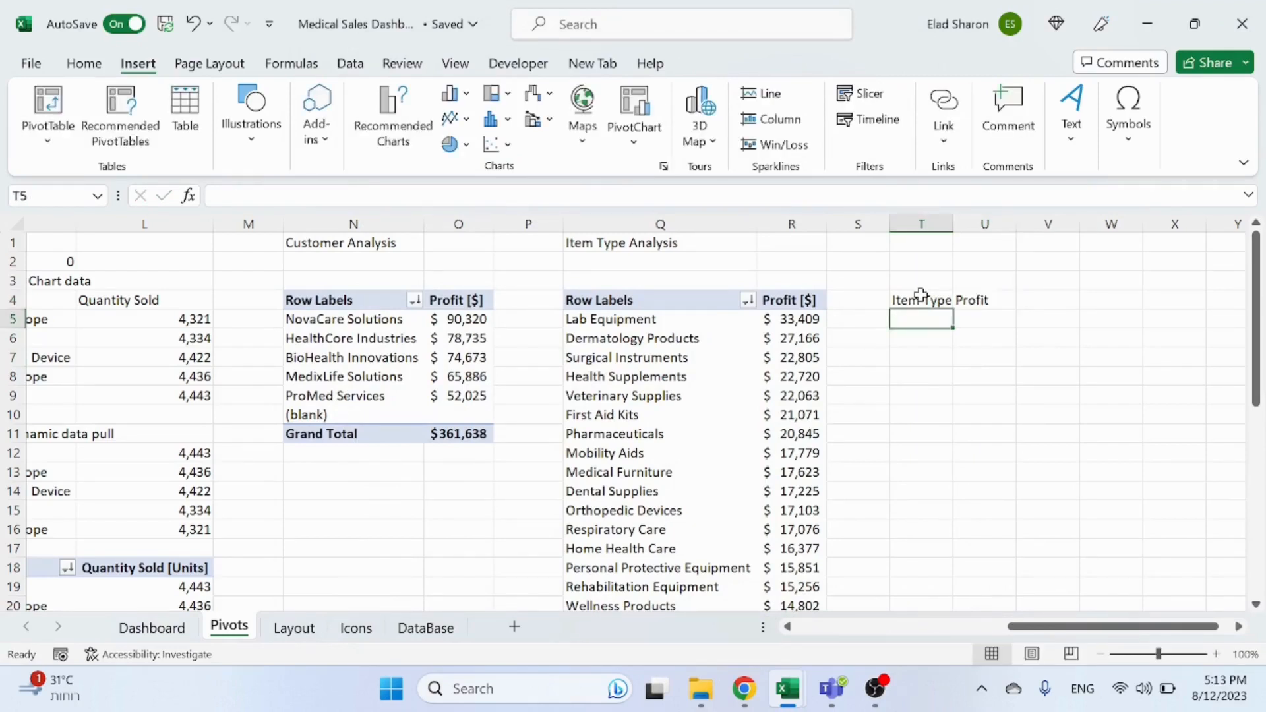
Step: Enter =OFFSET(Q5,,,20,2) in T5 to pull the pivot's item types and profits outside the pivot
{"action": "type", "text": "=offset("}
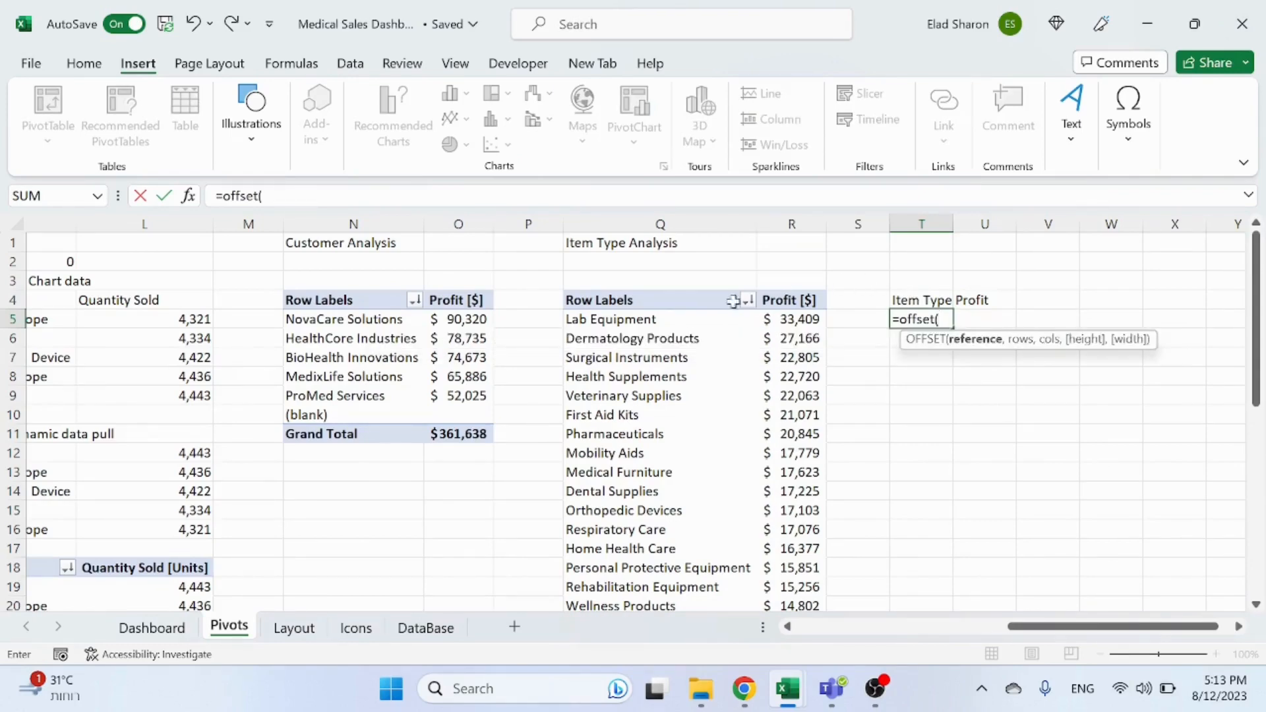
{"action": "left_click", "coordinate": [680, 320]}
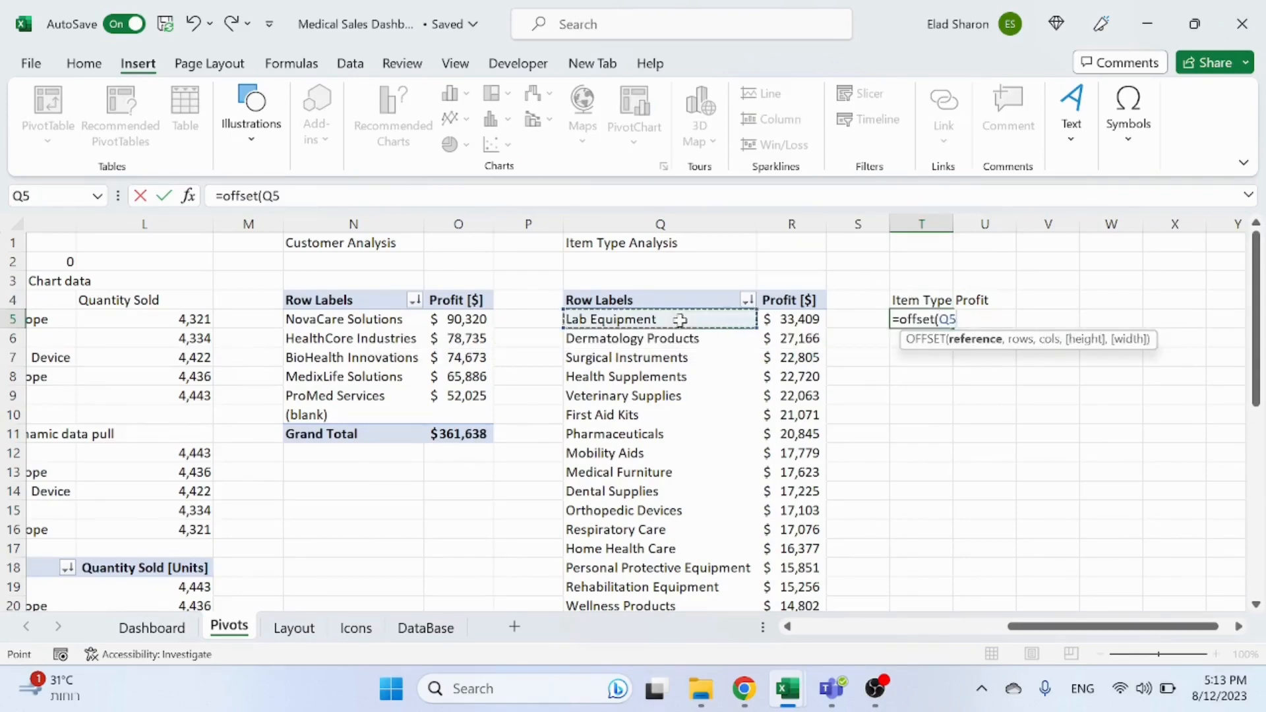
{"action": "type", "text": ","}
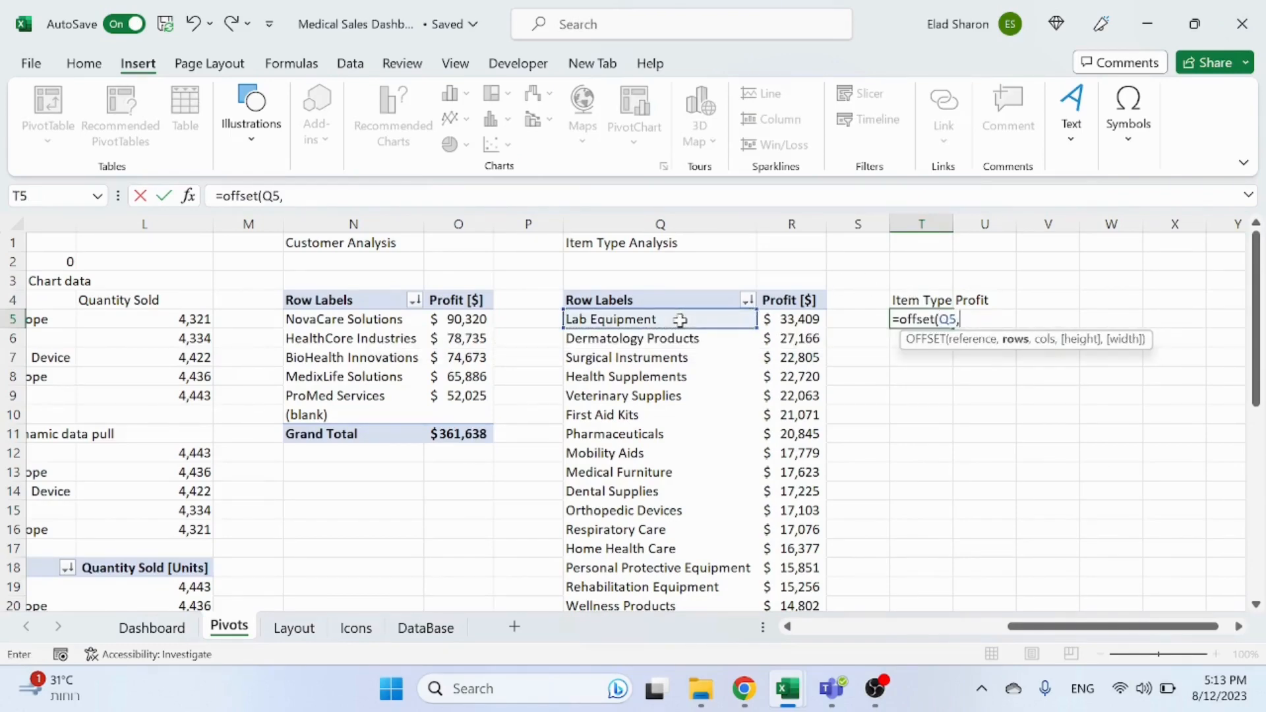
{"action": "type", "text": ",,"}
{"action": "scroll", "coordinate": [676, 395], "scroll_direction": "down", "scroll_amount": 3}
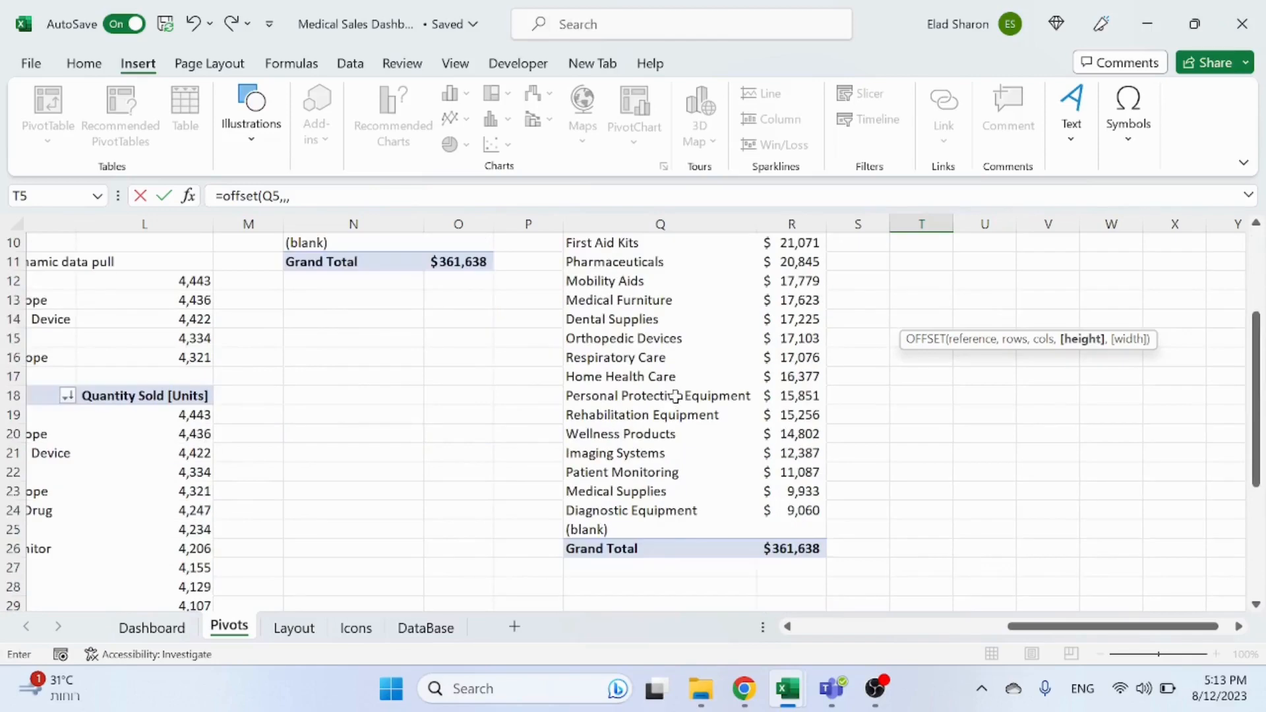
{"action": "scroll", "coordinate": [676, 395], "scroll_direction": "up", "scroll_amount": 3}
{"action": "type", "text": "20"}
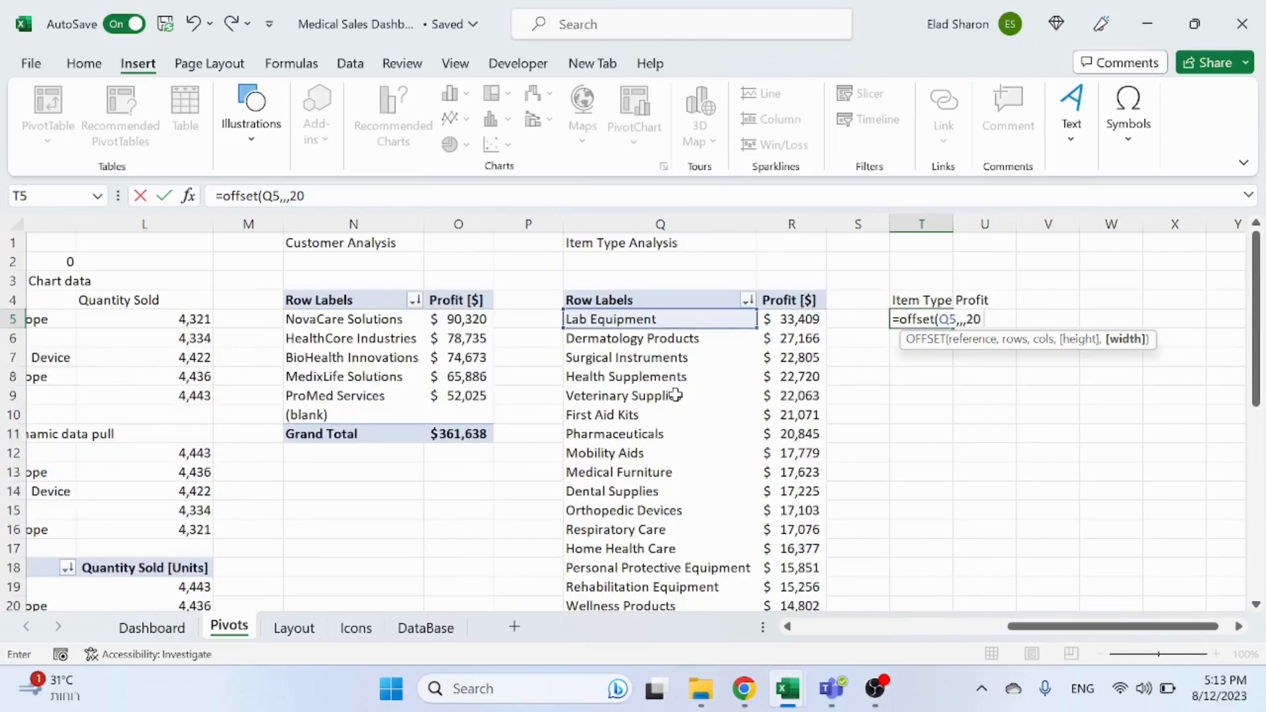
{"action": "type", "text": ",2)"}
{"action": "key", "text": "Return"}
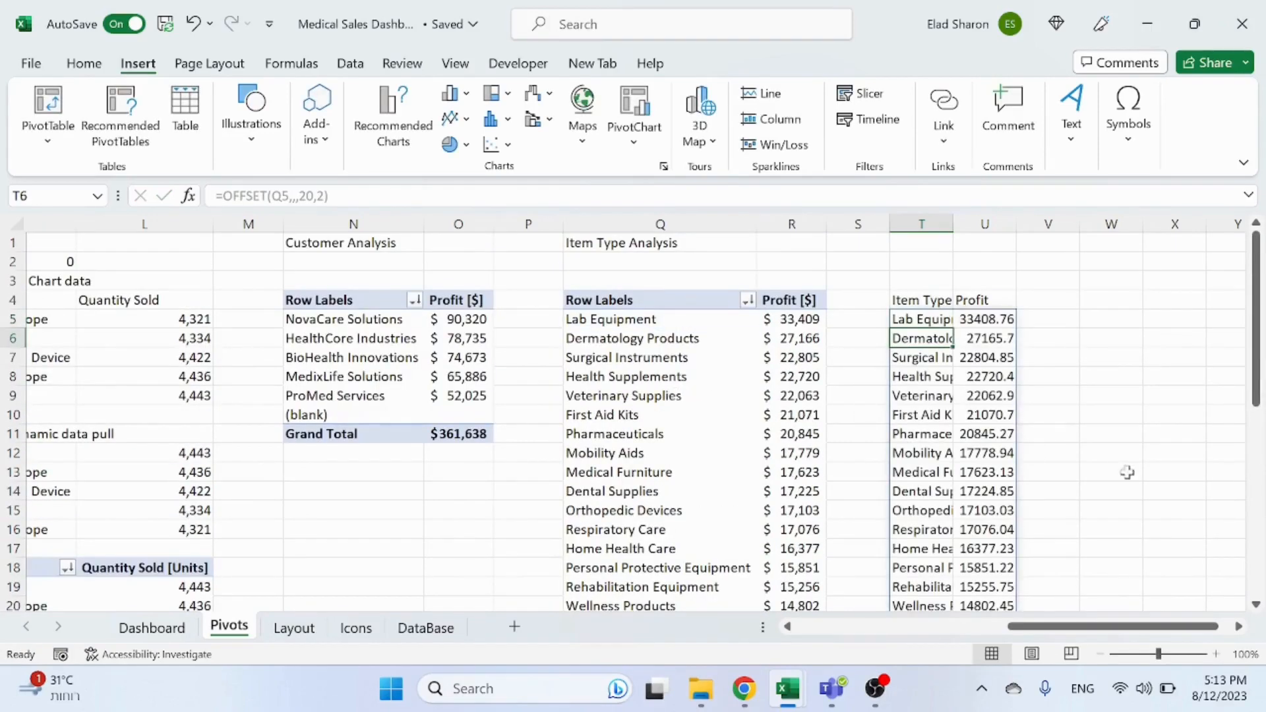
Step: Autofit column T to fit the item type names
{"action": "scroll", "coordinate": [1127, 472], "scroll_direction": "down", "scroll_amount": 4}
{"action": "scroll", "coordinate": [938, 375], "scroll_direction": "up", "scroll_amount": 4}
{"action": "double_click", "coordinate": [959, 225]}
Step: Insert a treemap chart from the Item Type and Profit helper table, then delete the chart
{"action": "left_click_drag", "start_coordinate": [961, 298], "coordinate": [1129, 565]}
{"action": "scroll", "coordinate": [1037, 396], "scroll_direction": "up", "scroll_amount": 2}
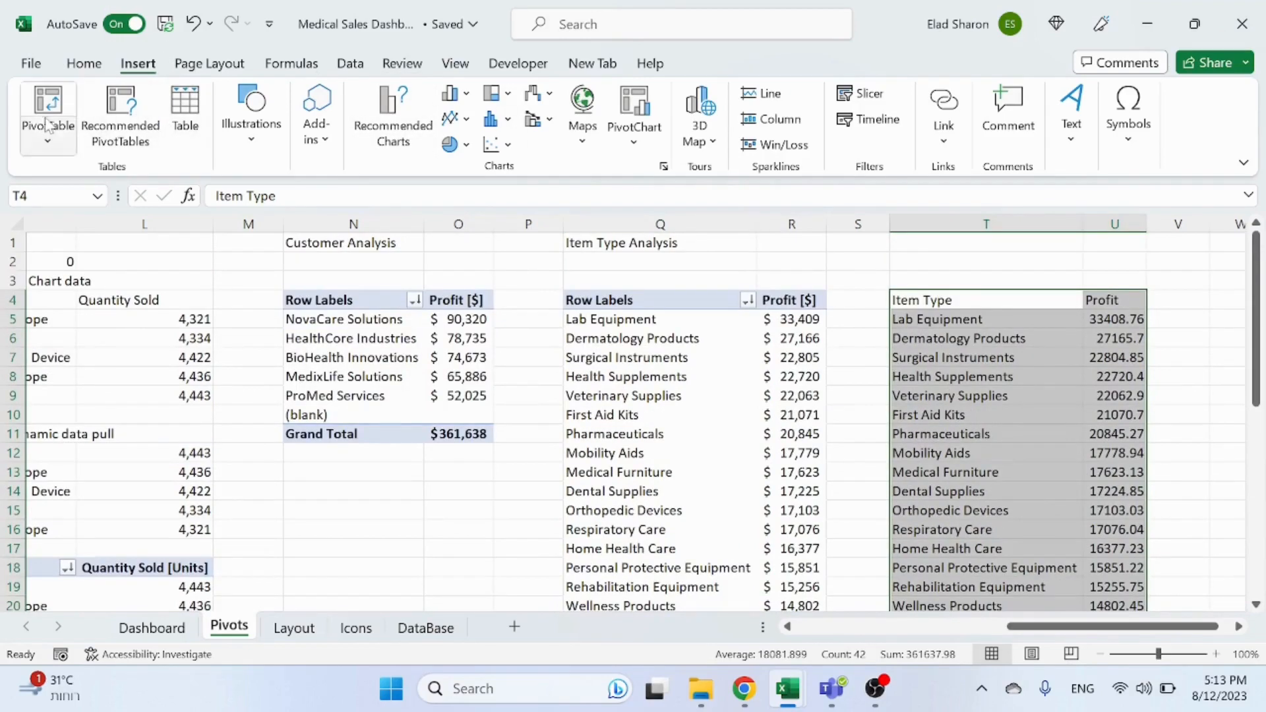
{"action": "left_click", "coordinate": [393, 115]}
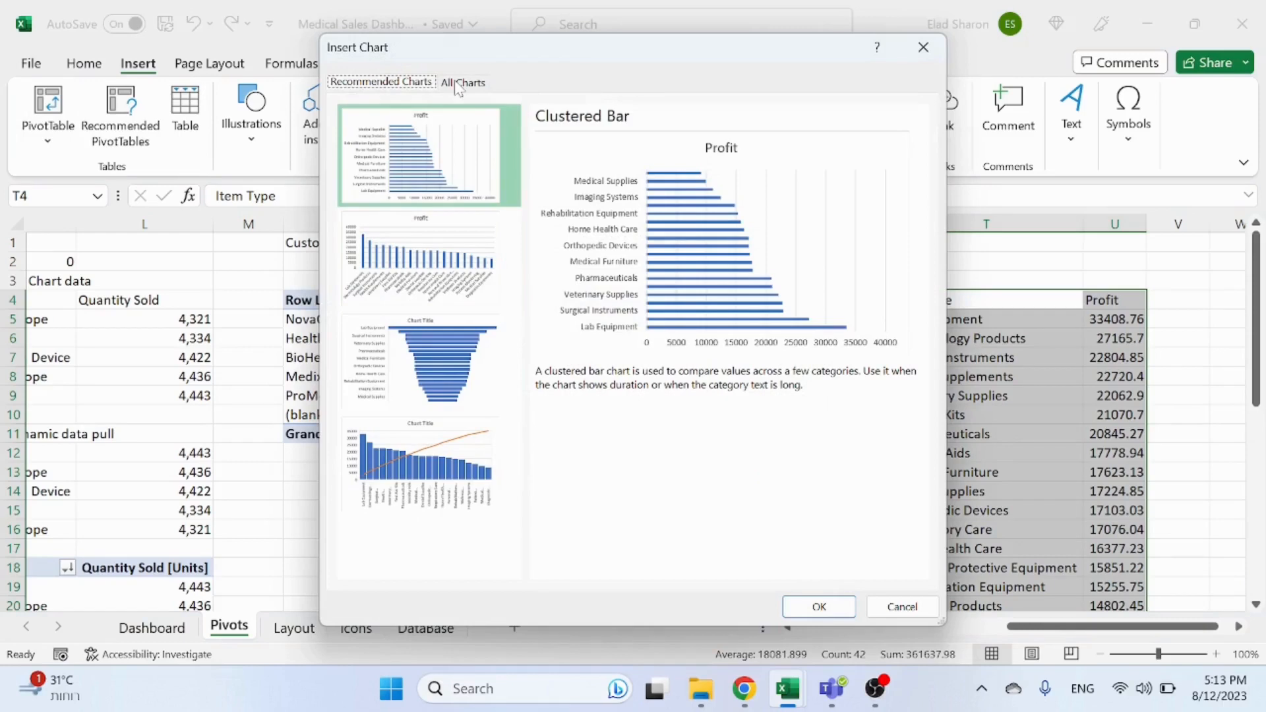
{"action": "left_click", "coordinate": [459, 84]}
{"action": "left_click", "coordinate": [421, 404]}
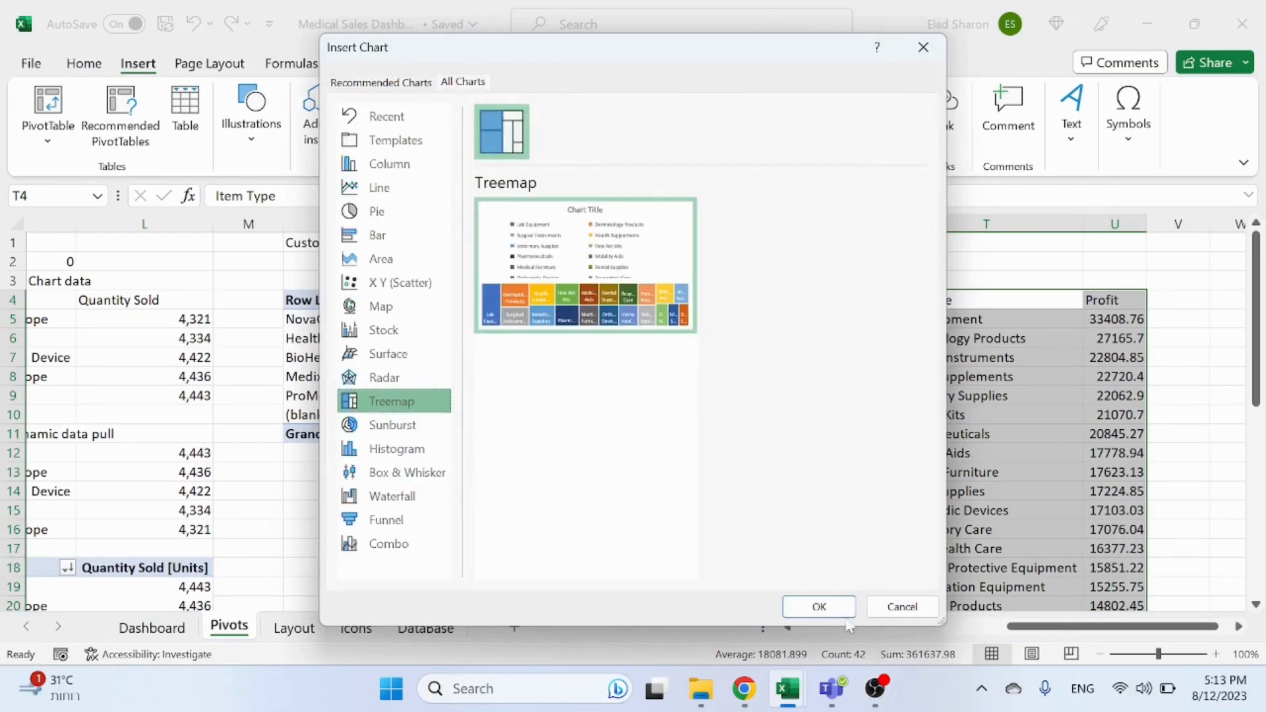
{"action": "left_click", "coordinate": [820, 605]}
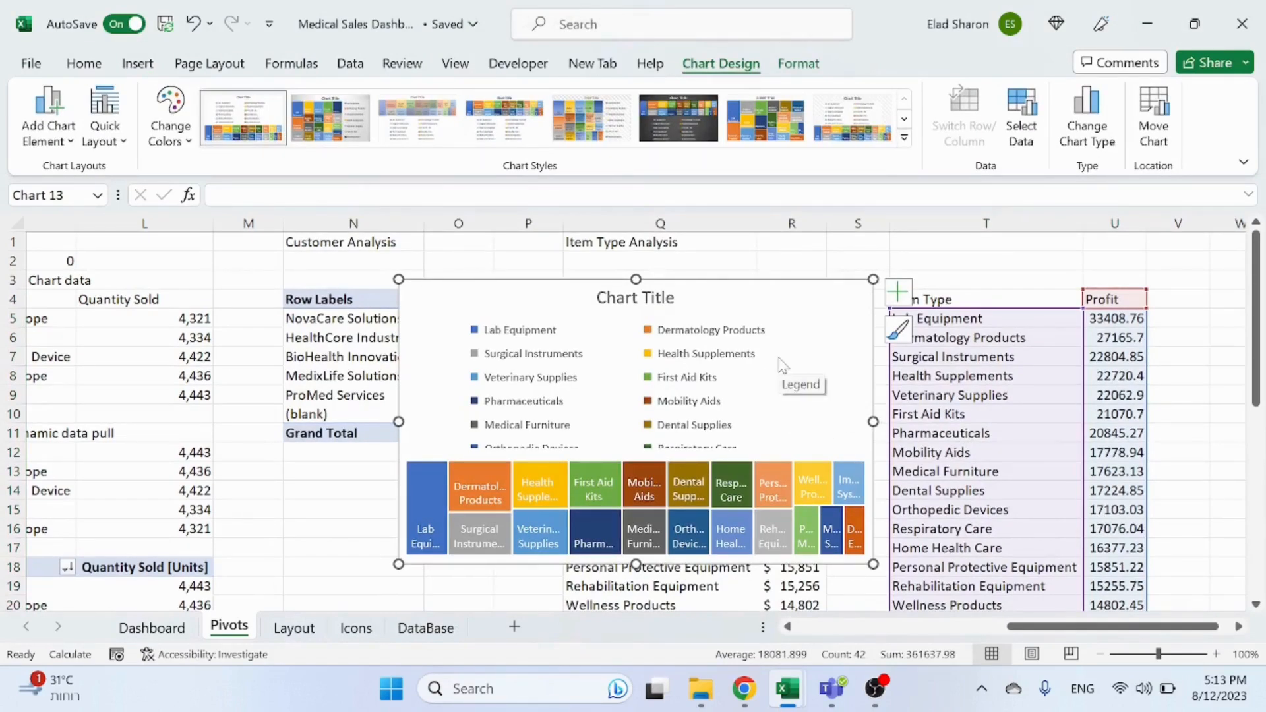
{"action": "left_click", "coordinate": [802, 352]}
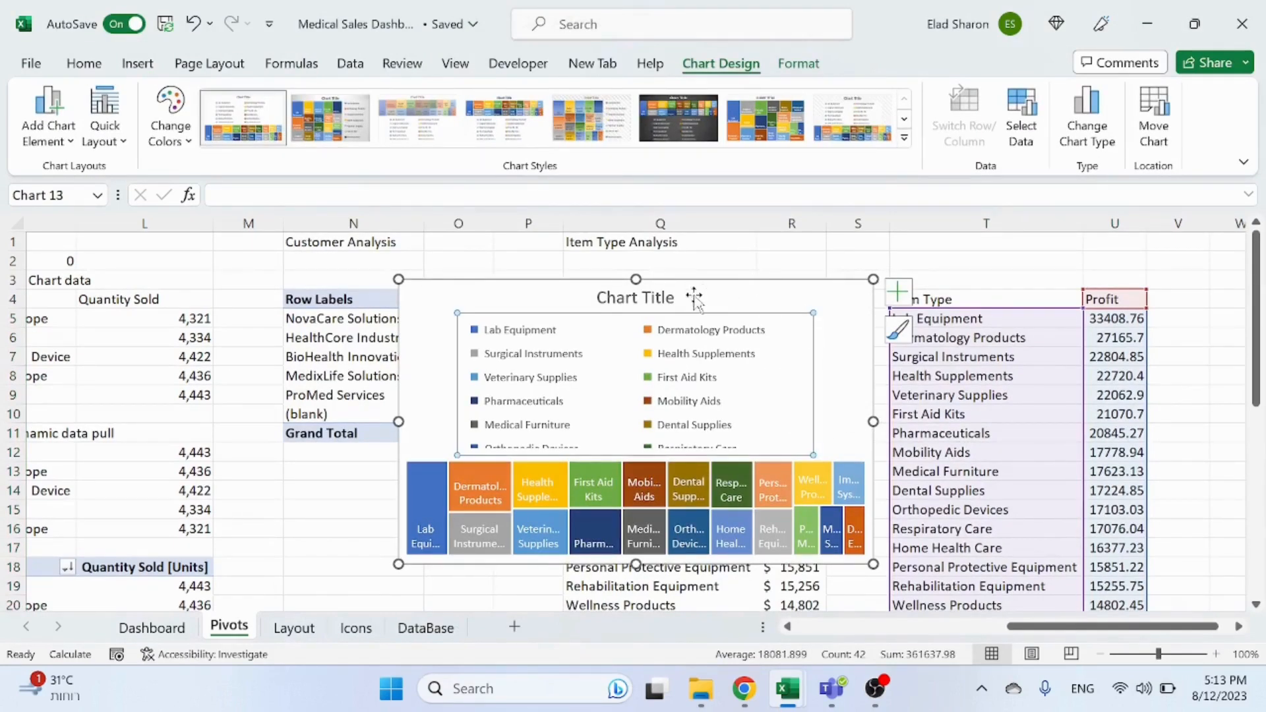
{"action": "key", "text": "Delete"}
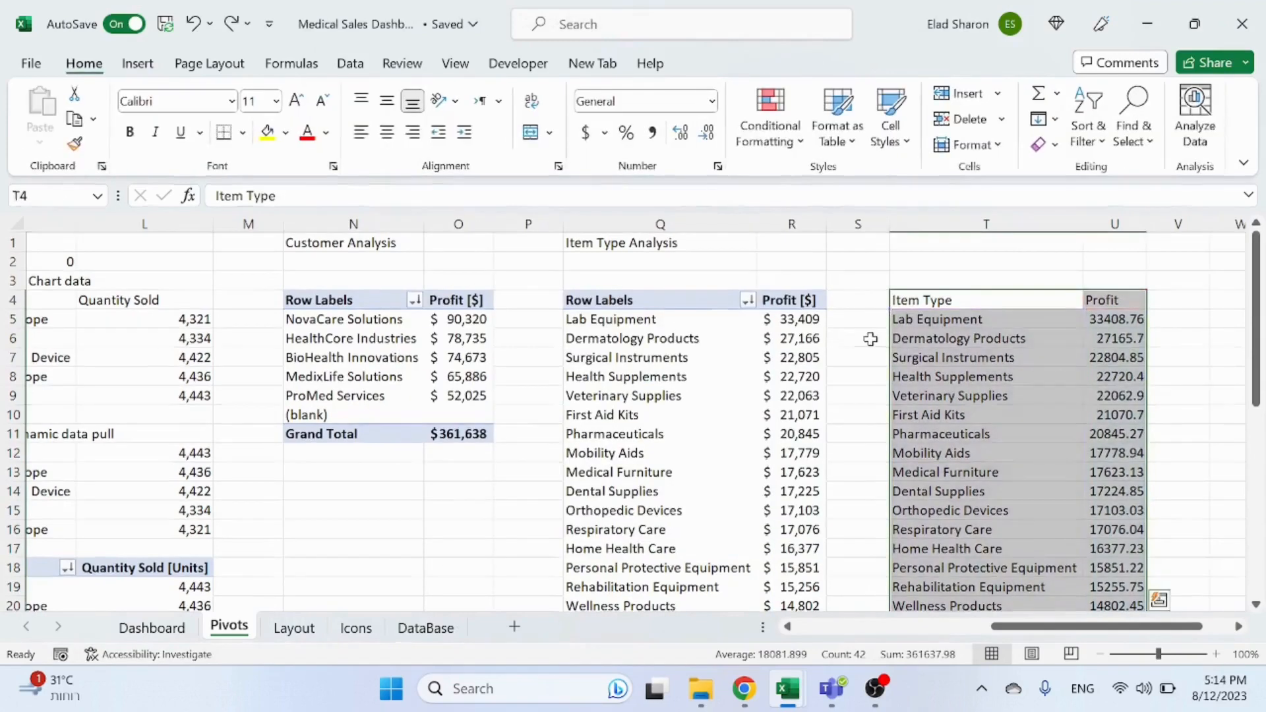
Step: Select the Item Type and Profit helper table and open all chart types with Treemap previewed
{"action": "left_click", "coordinate": [858, 338]}
{"action": "left_click_drag", "start_coordinate": [967, 303], "coordinate": [1117, 453]}
{"action": "scroll", "coordinate": [849, 368], "scroll_direction": "up", "scroll_amount": 4}
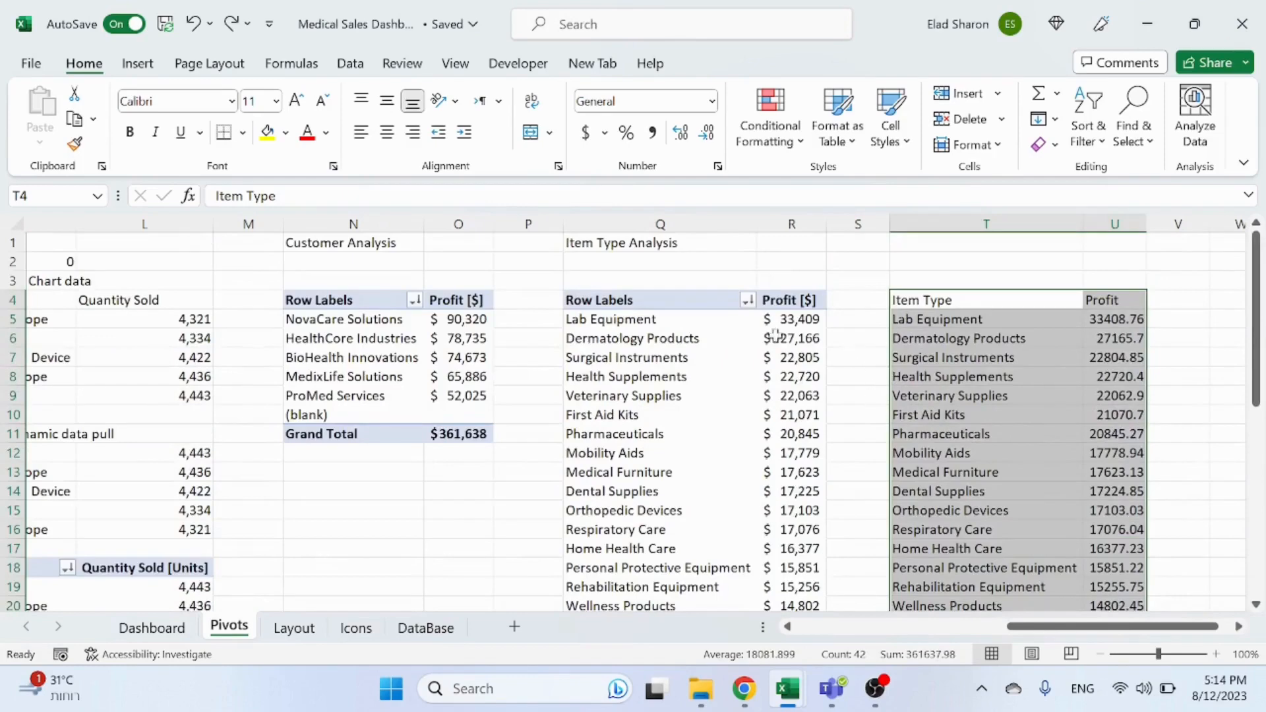
{"action": "left_click", "coordinate": [137, 63]}
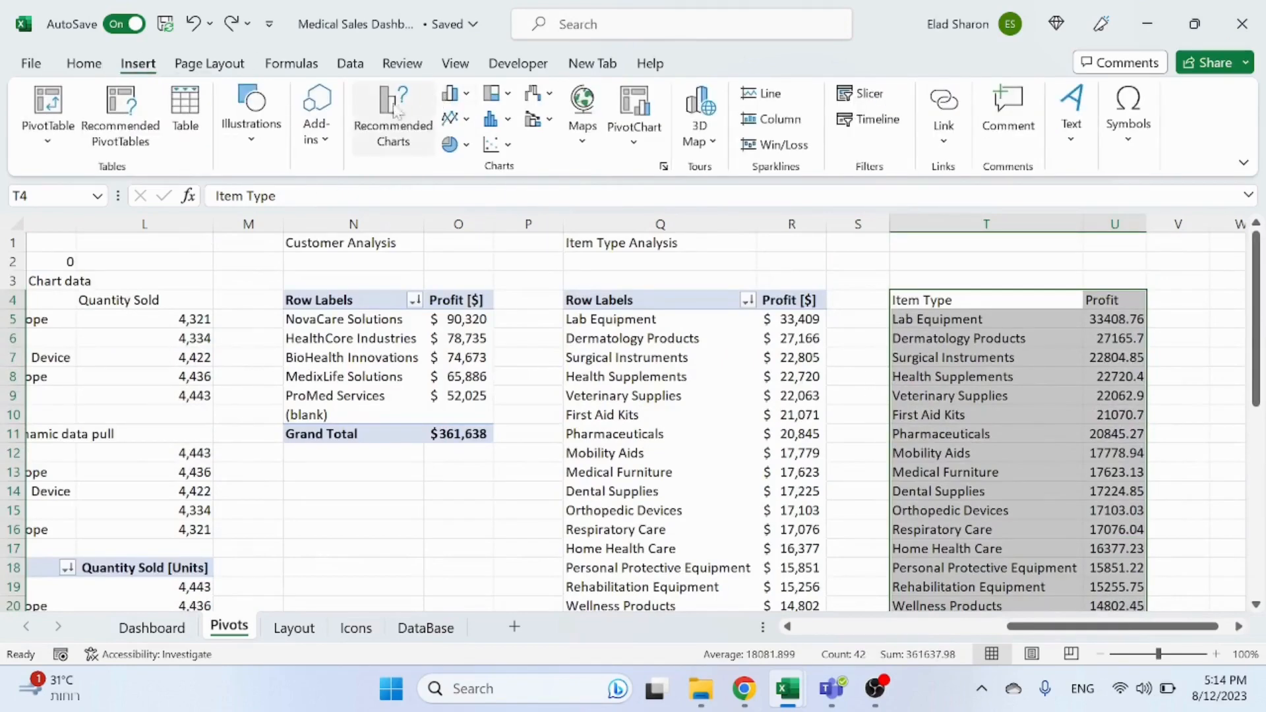
{"action": "left_click", "coordinate": [449, 96]}
{"action": "left_click", "coordinate": [389, 122]}
{"action": "left_click", "coordinate": [464, 81]}
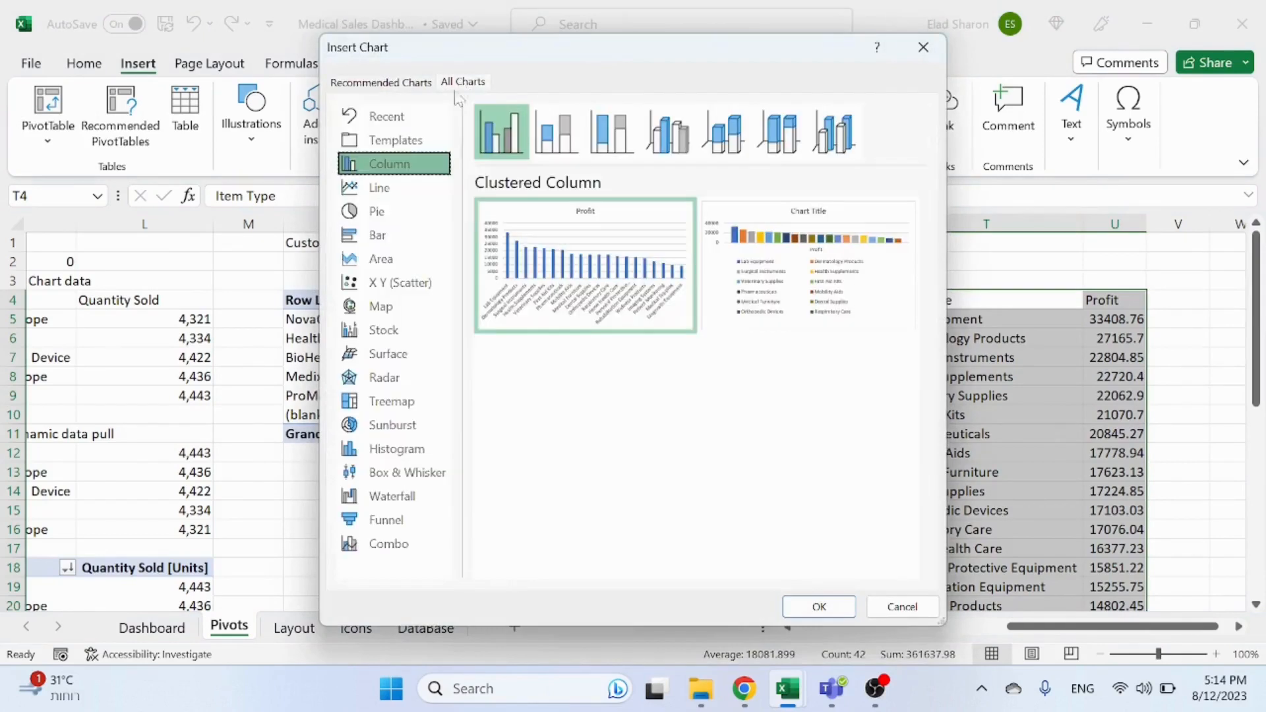
{"action": "left_click", "coordinate": [411, 402]}
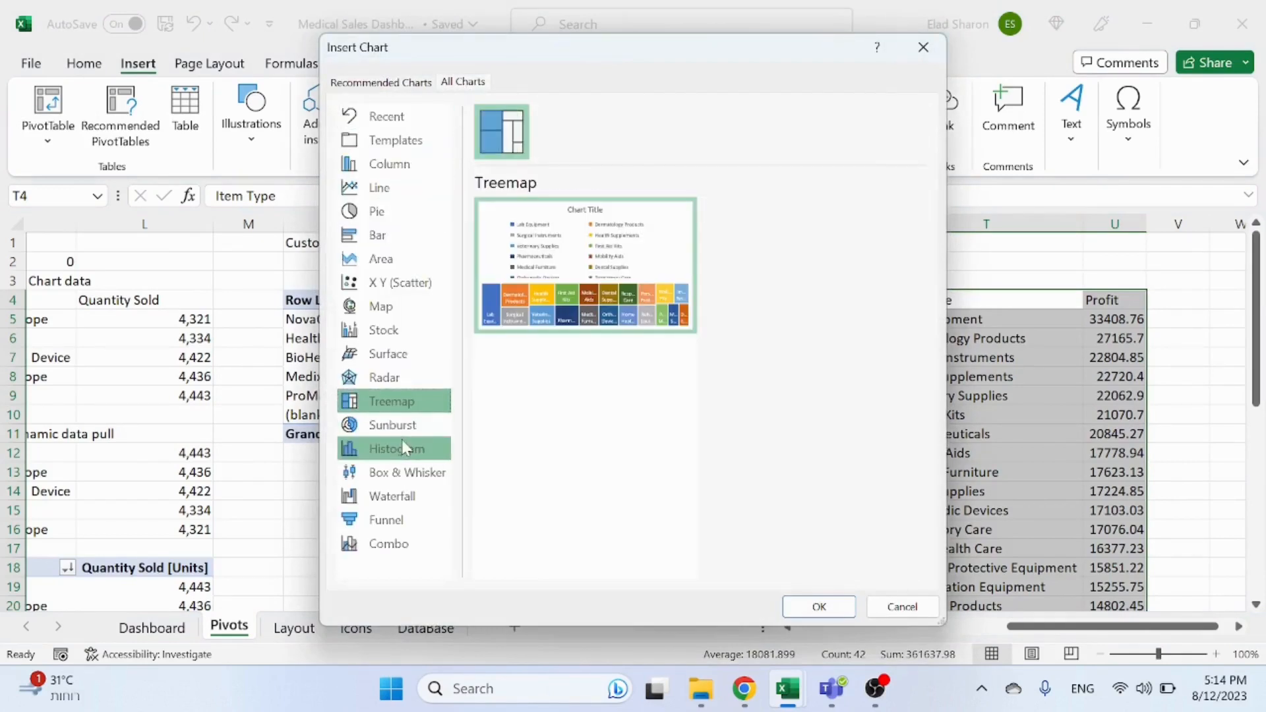
Step: Preview the available chart types for the helper table and insert a treemap chart
{"action": "left_click", "coordinate": [401, 442]}
{"action": "left_click", "coordinate": [414, 405]}
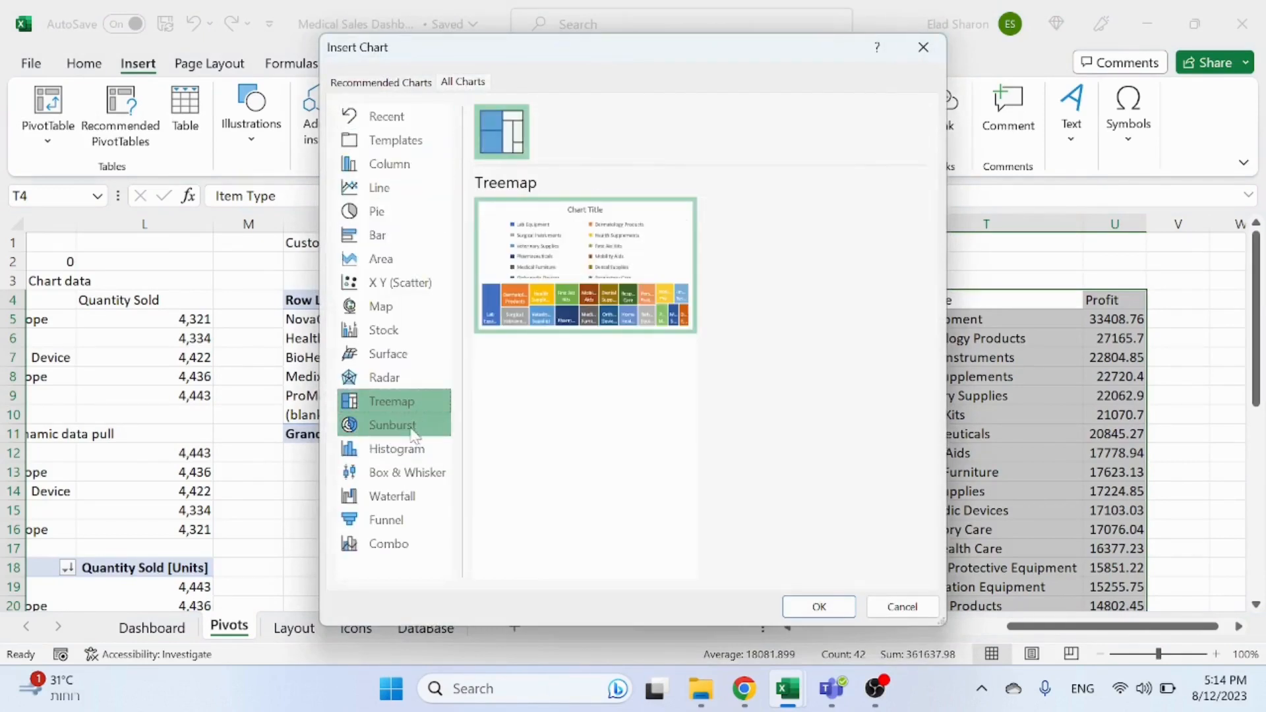
{"action": "left_click", "coordinate": [416, 423]}
{"action": "left_click", "coordinate": [413, 405]}
{"action": "left_click", "coordinate": [389, 495]}
{"action": "left_click", "coordinate": [390, 521]}
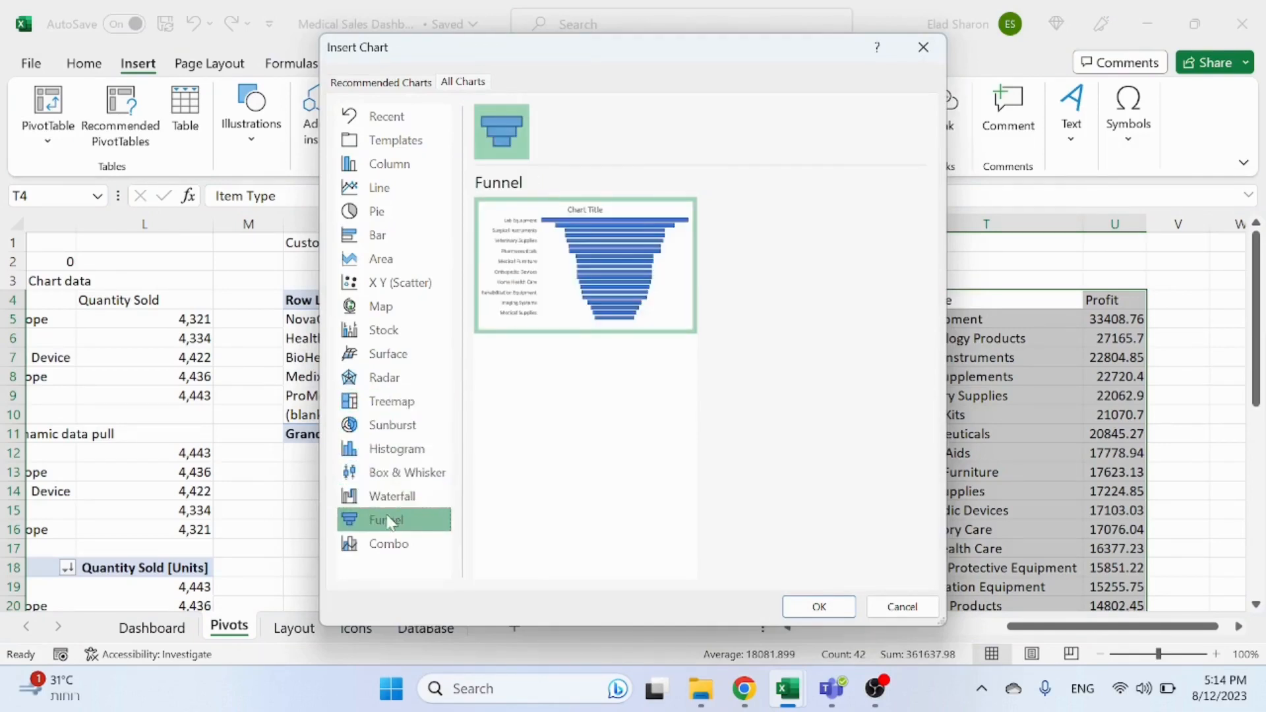
{"action": "left_click", "coordinate": [389, 543]}
{"action": "left_click", "coordinate": [391, 402]}
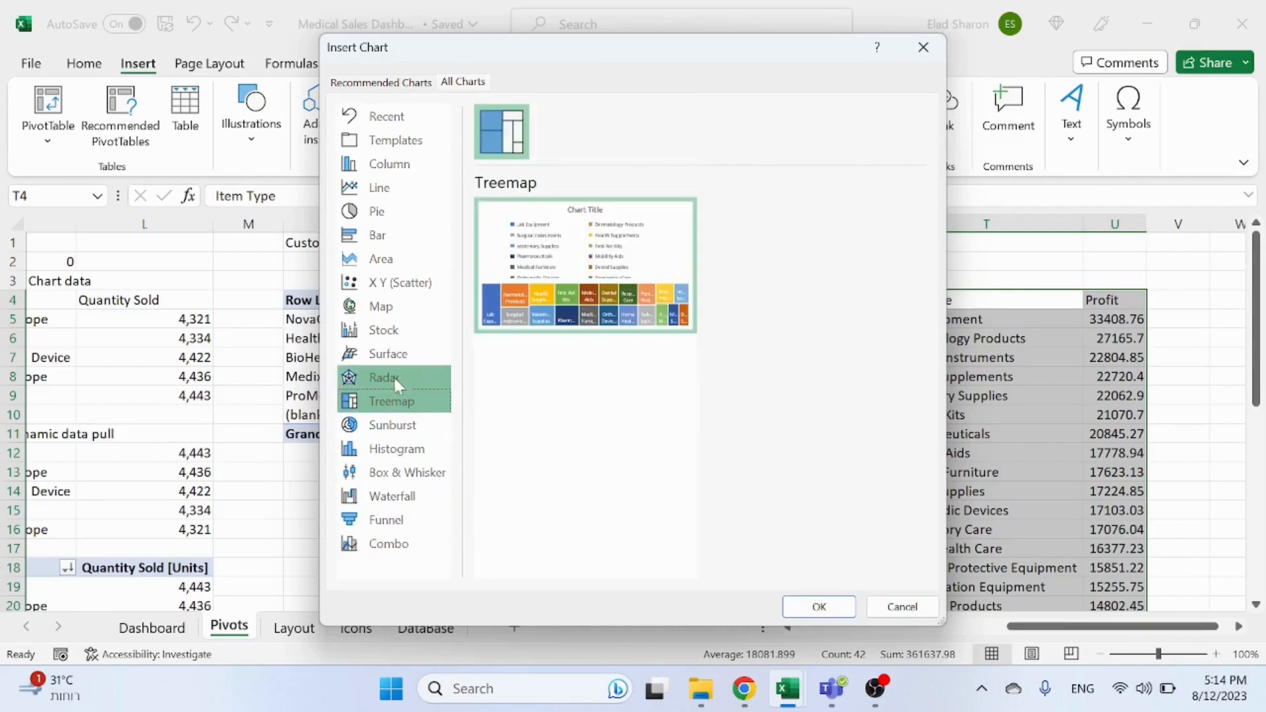
{"action": "left_click", "coordinate": [394, 376]}
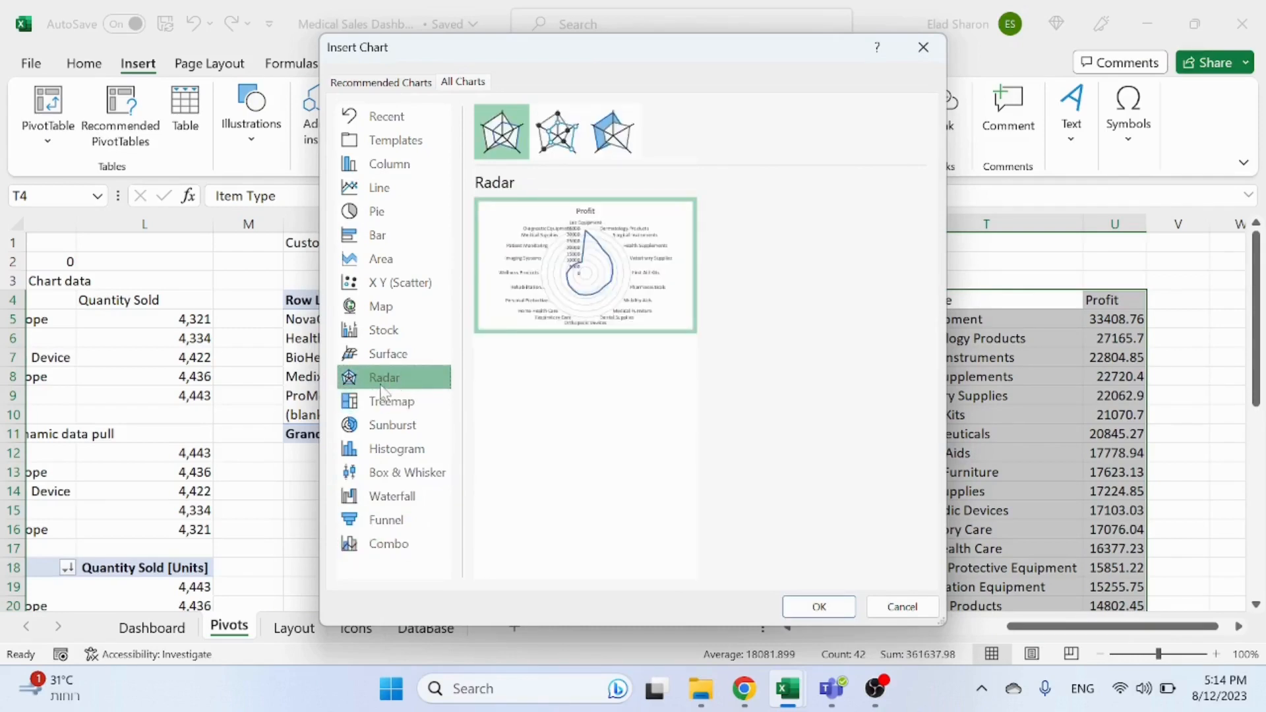
{"action": "left_click", "coordinate": [401, 310]}
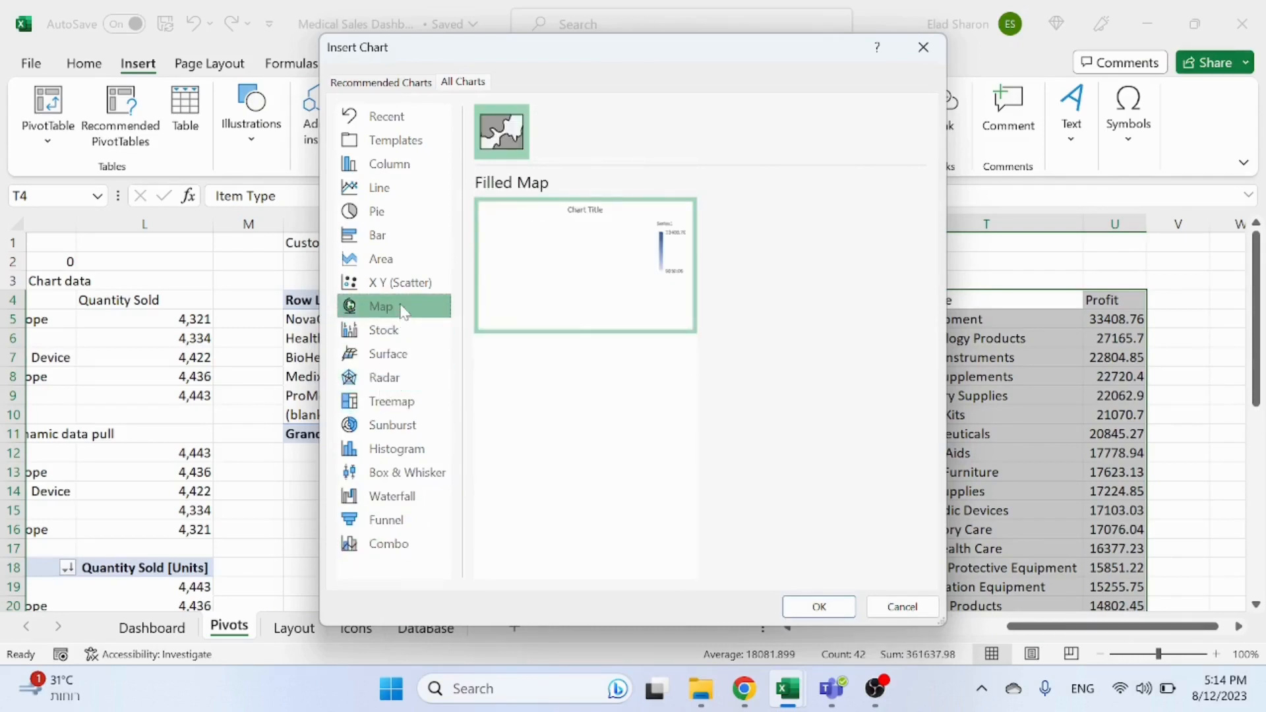
{"action": "left_click", "coordinate": [397, 251]}
{"action": "left_click", "coordinate": [401, 241]}
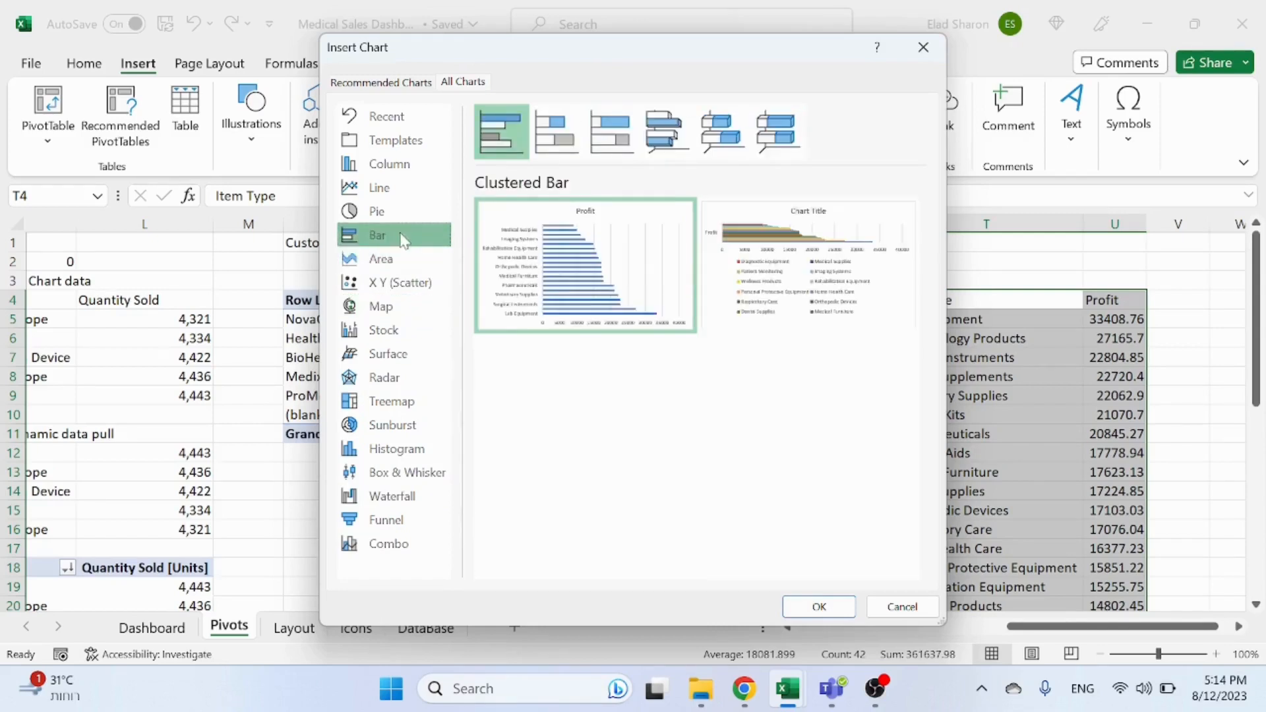
{"action": "left_click", "coordinate": [408, 214]}
{"action": "left_click", "coordinate": [402, 188]}
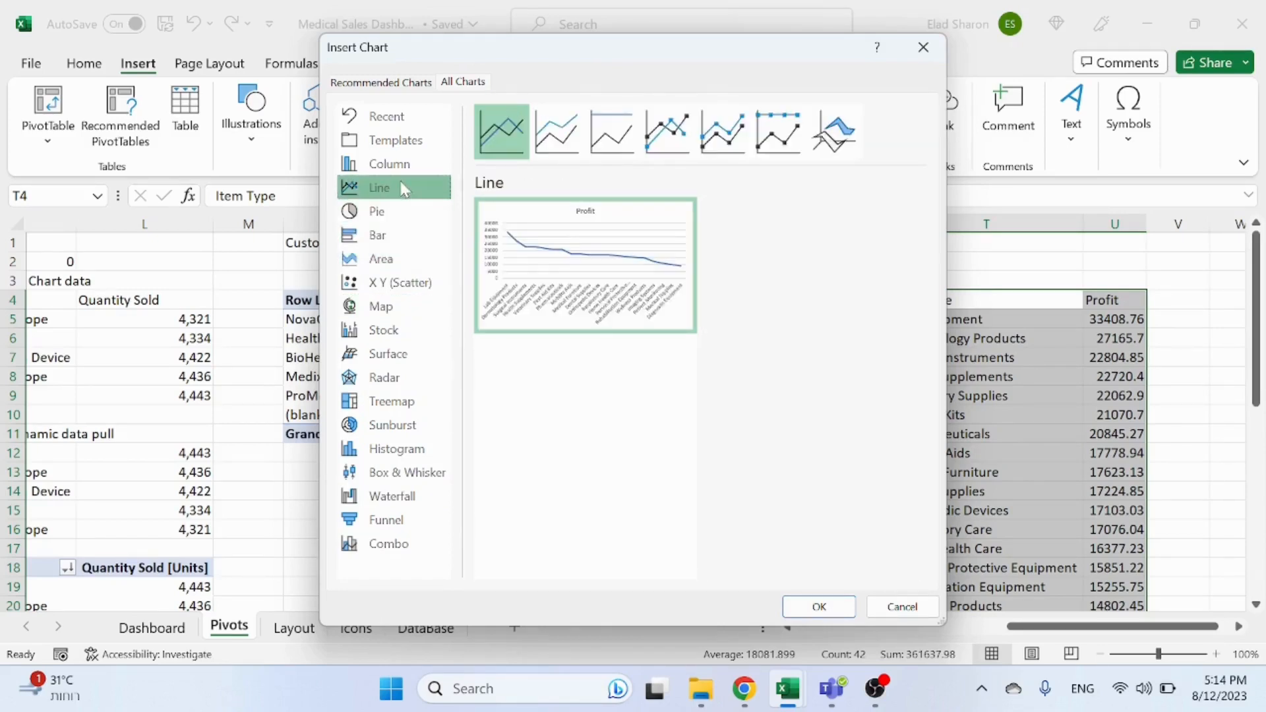
{"action": "left_click", "coordinate": [405, 173]}
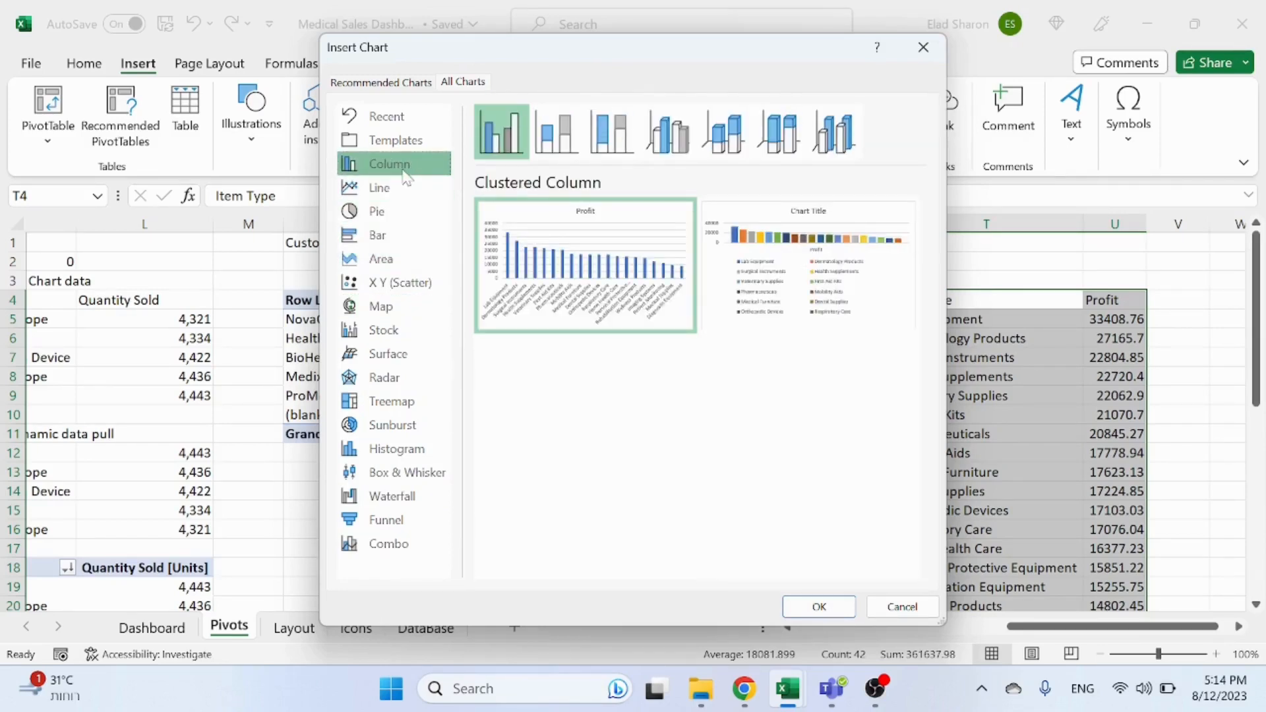
{"action": "left_click", "coordinate": [390, 403]}
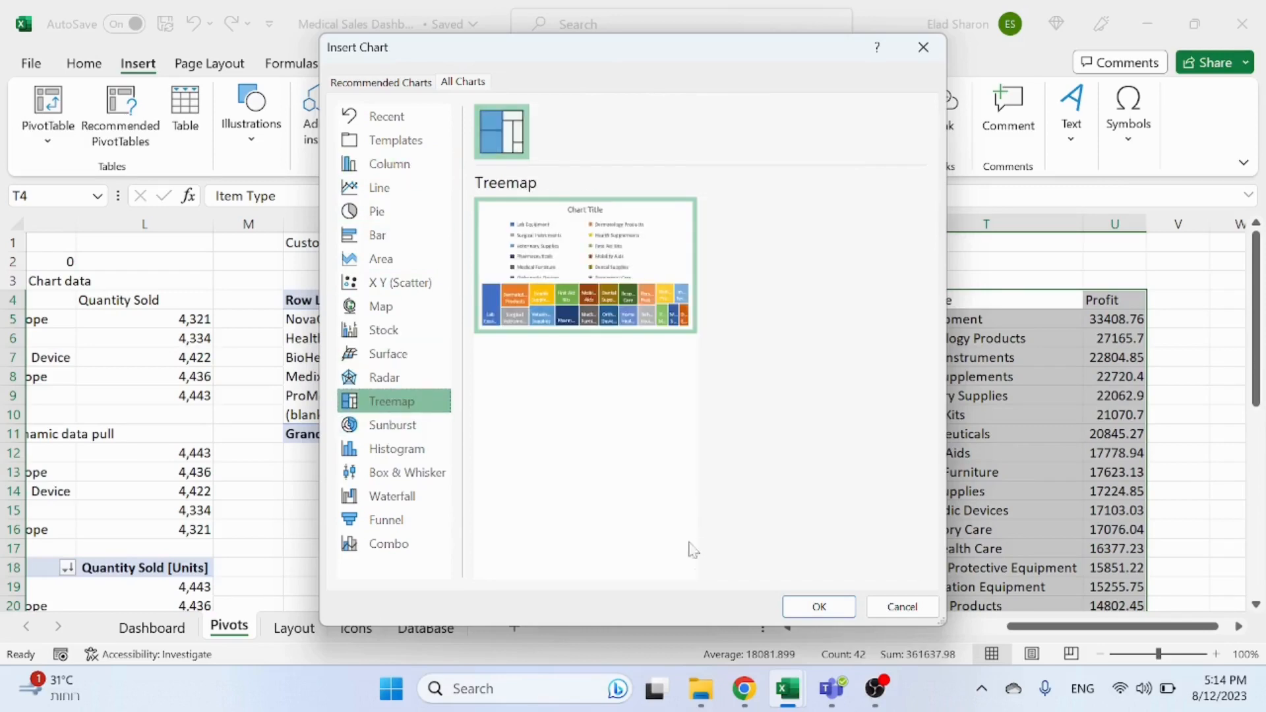
{"action": "left_click", "coordinate": [819, 606]}
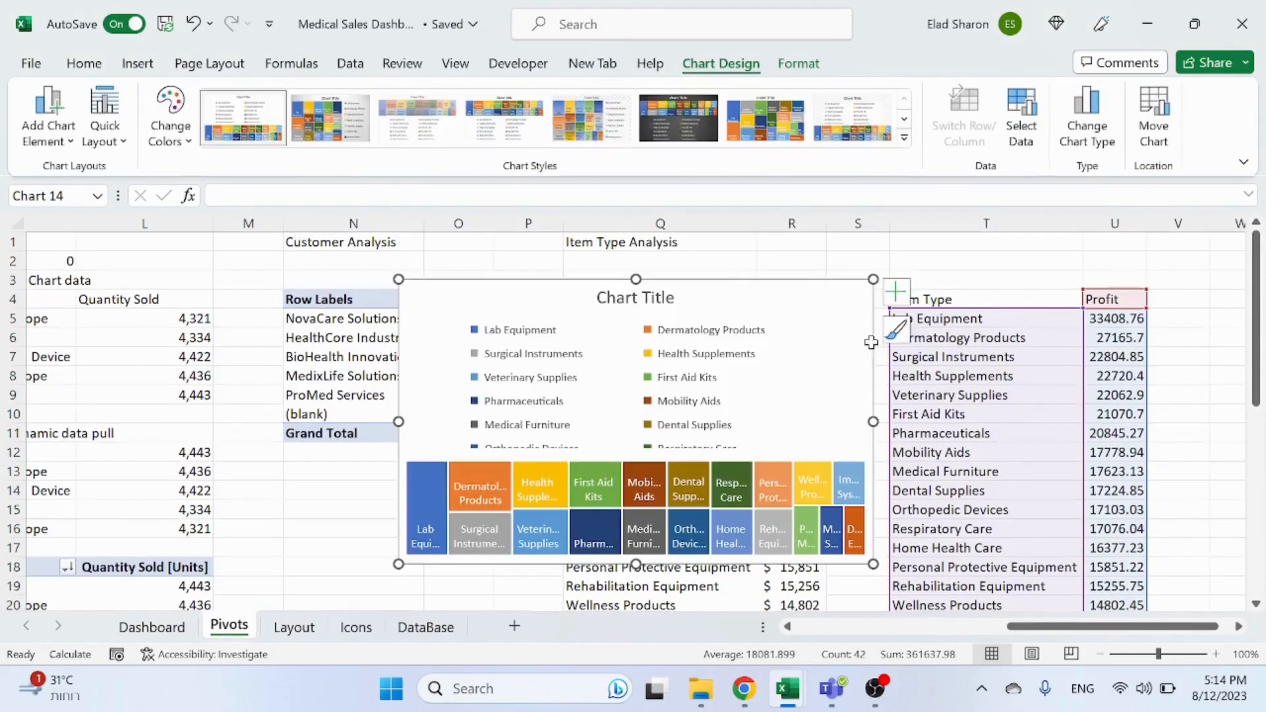
Step: Move the treemap chart up and enlarge it to span over the helper table
{"action": "left_click_drag", "start_coordinate": [828, 288], "coordinate": [789, 263]}
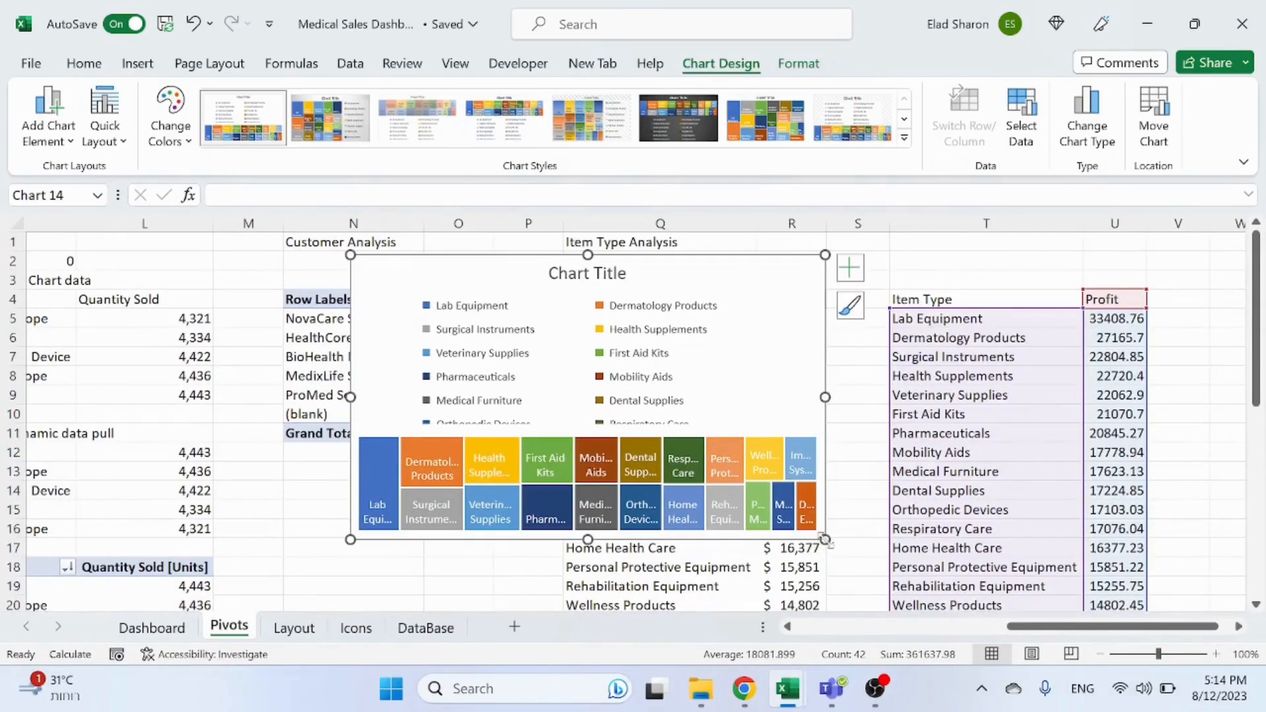
{"action": "left_click_drag", "start_coordinate": [825, 539], "coordinate": [1042, 475]}
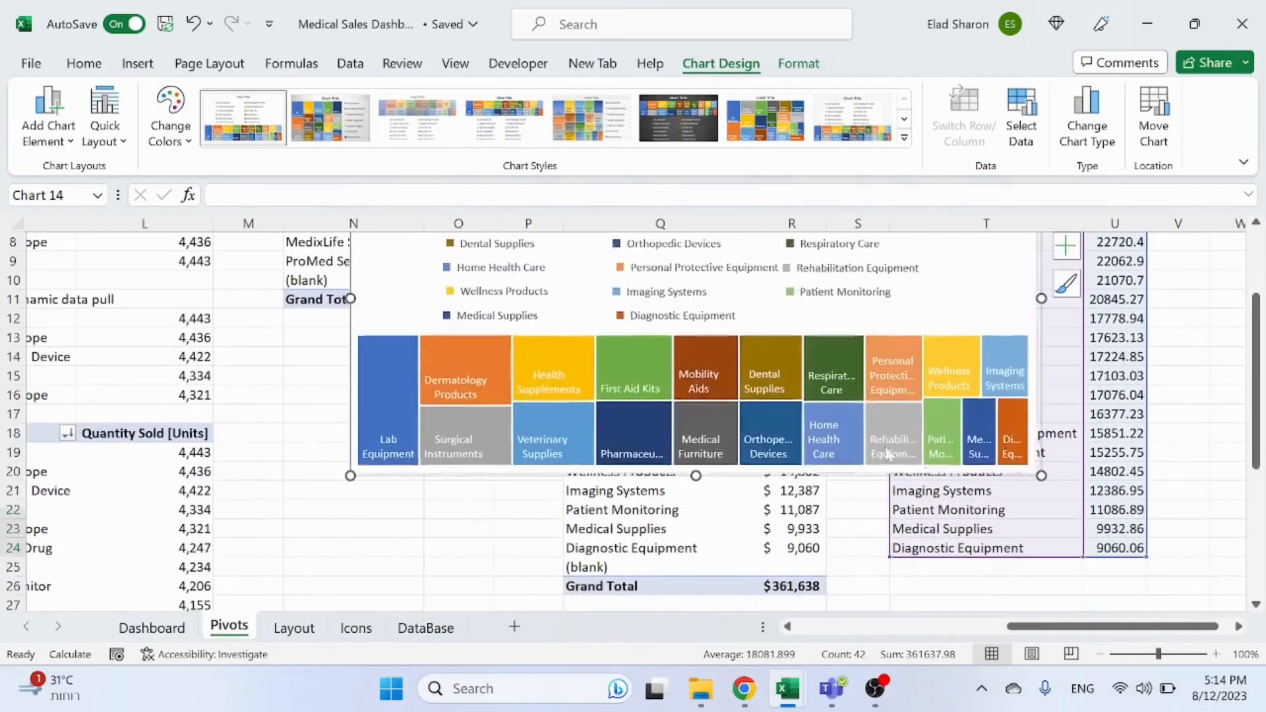
{"action": "scroll", "coordinate": [718, 426], "scroll_direction": "up", "scroll_amount": 3}
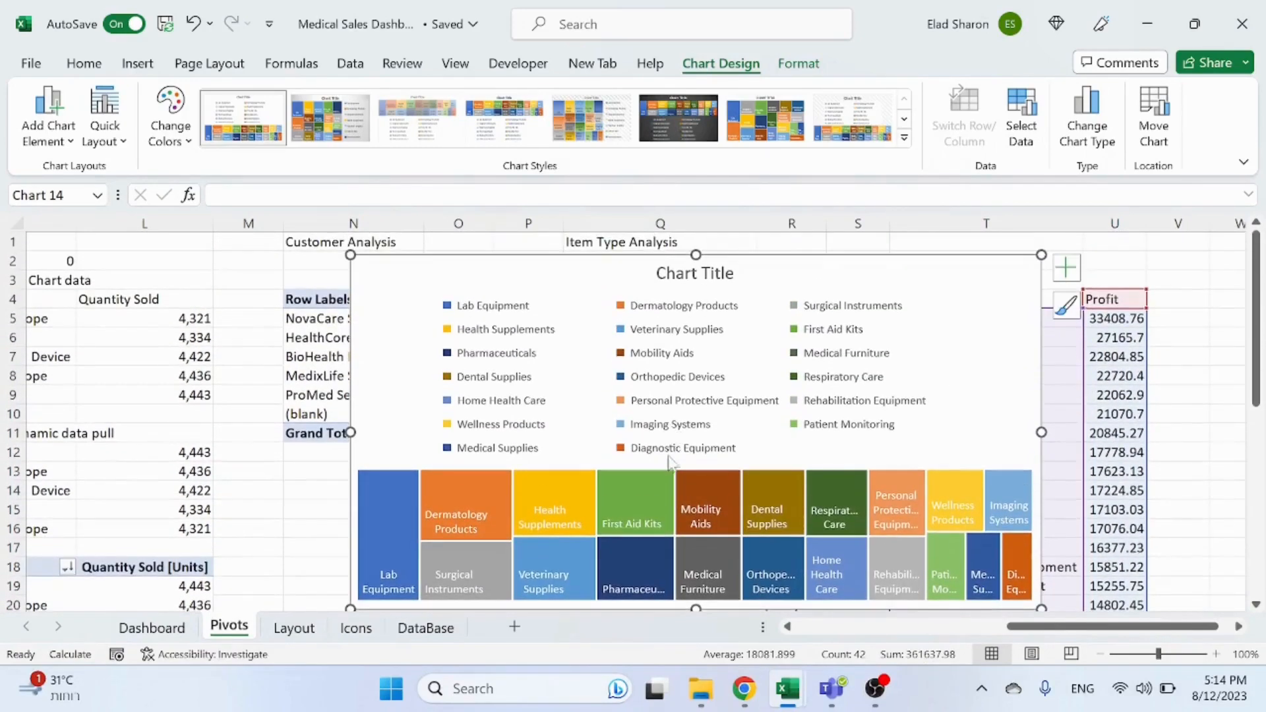
Step: Move the treemap's legend to the bottom of the chart
{"action": "left_click", "coordinate": [799, 63]}
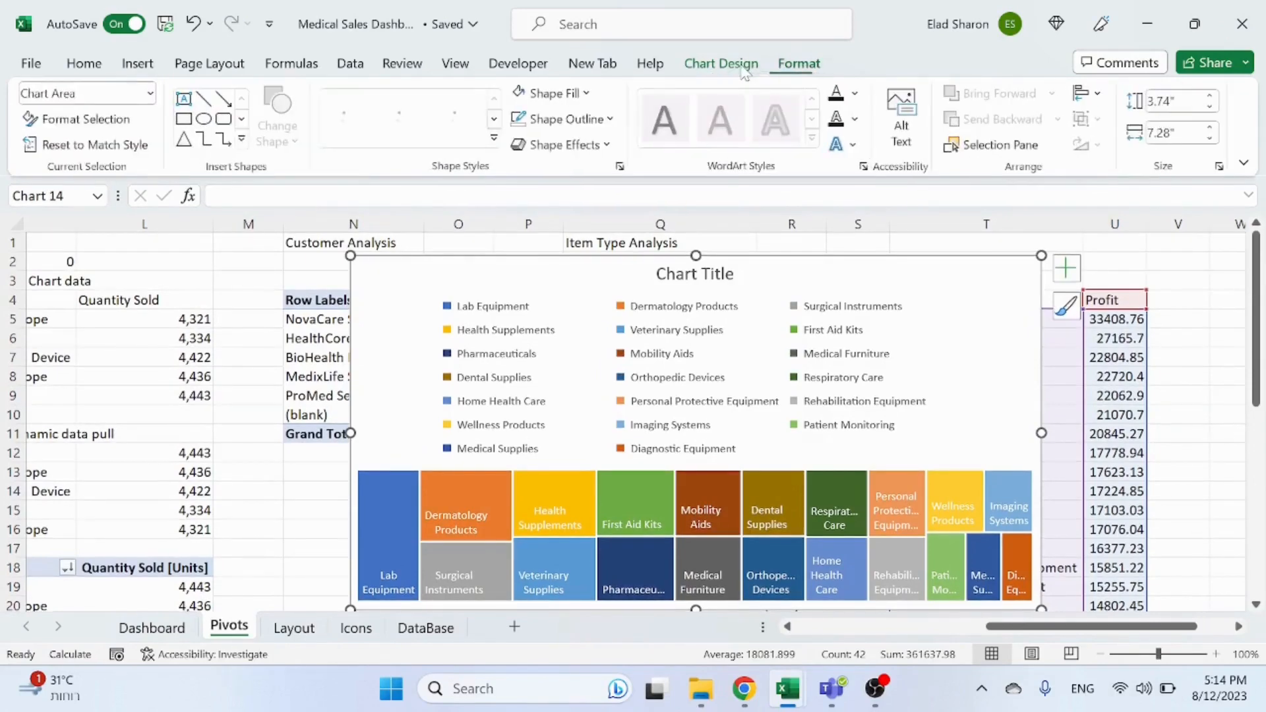
{"action": "left_click", "coordinate": [721, 63]}
{"action": "left_click", "coordinate": [58, 136]}
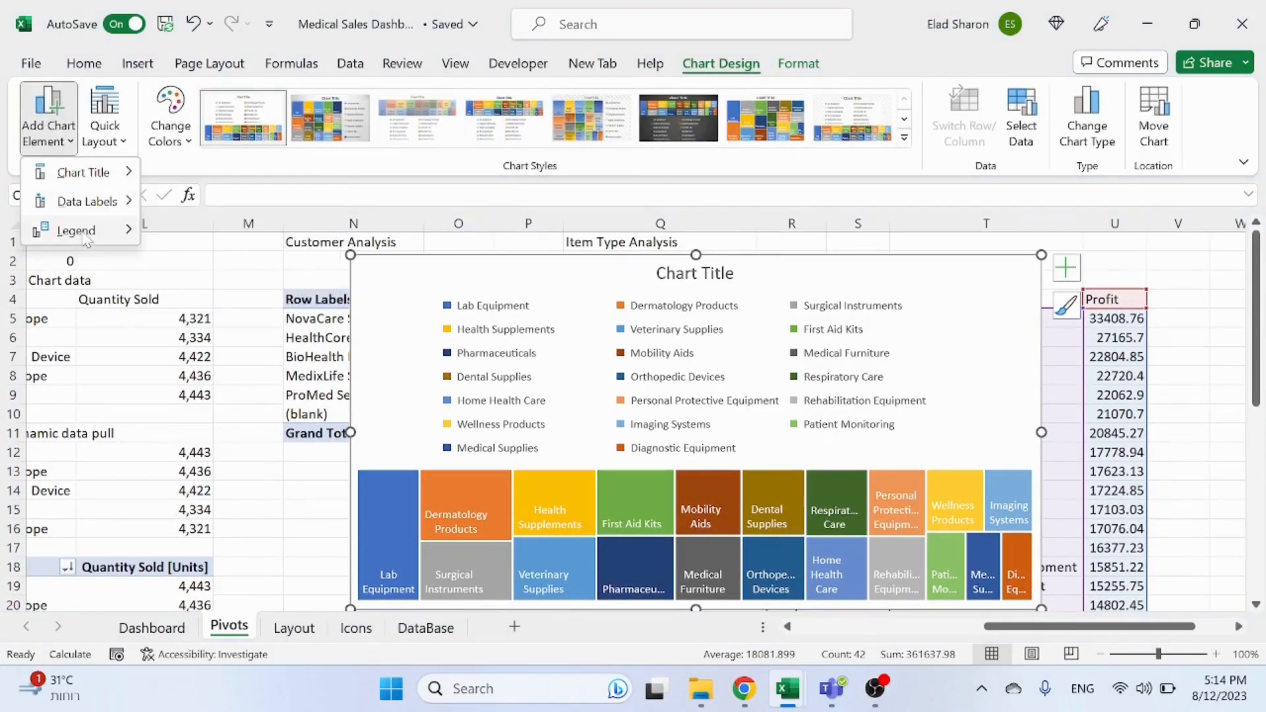
{"action": "mouse_move", "coordinate": [86, 231]}
{"action": "left_click", "coordinate": [227, 432]}
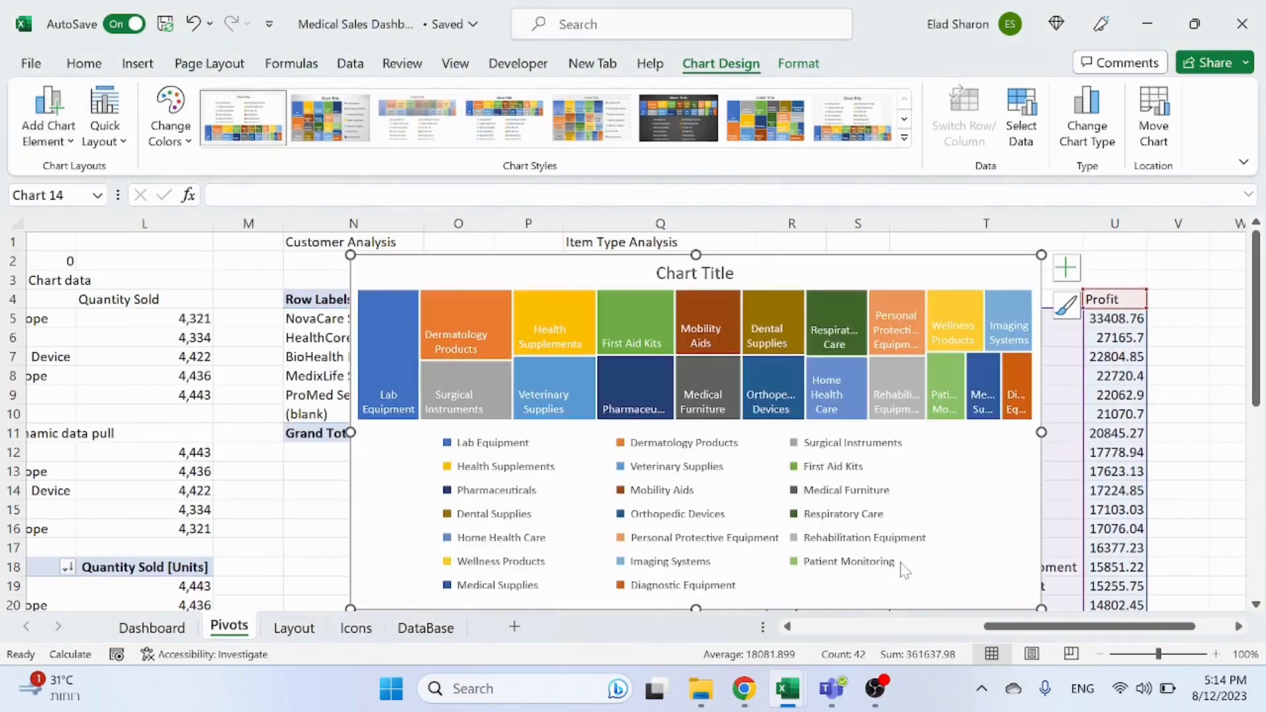
Step: Place the treemap's legend on the right of the chart
{"action": "left_click", "coordinate": [47, 118]}
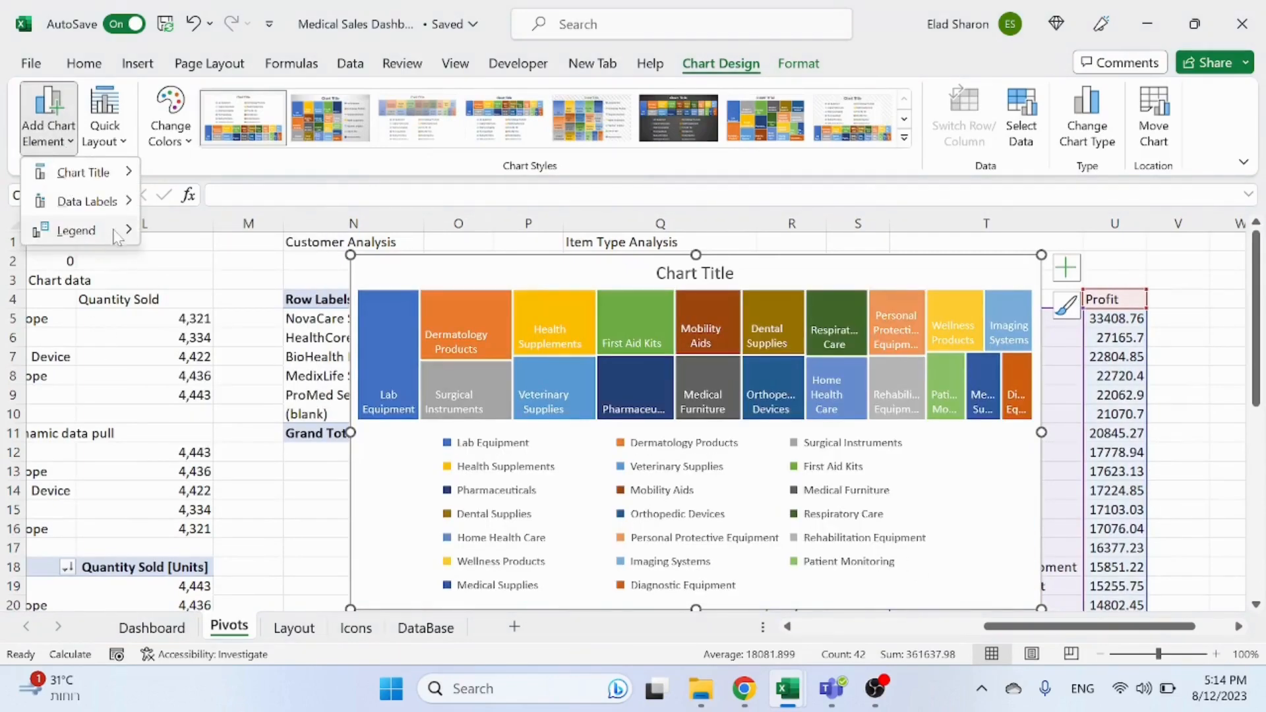
{"action": "mouse_move", "coordinate": [128, 234]}
{"action": "left_click", "coordinate": [213, 288]}
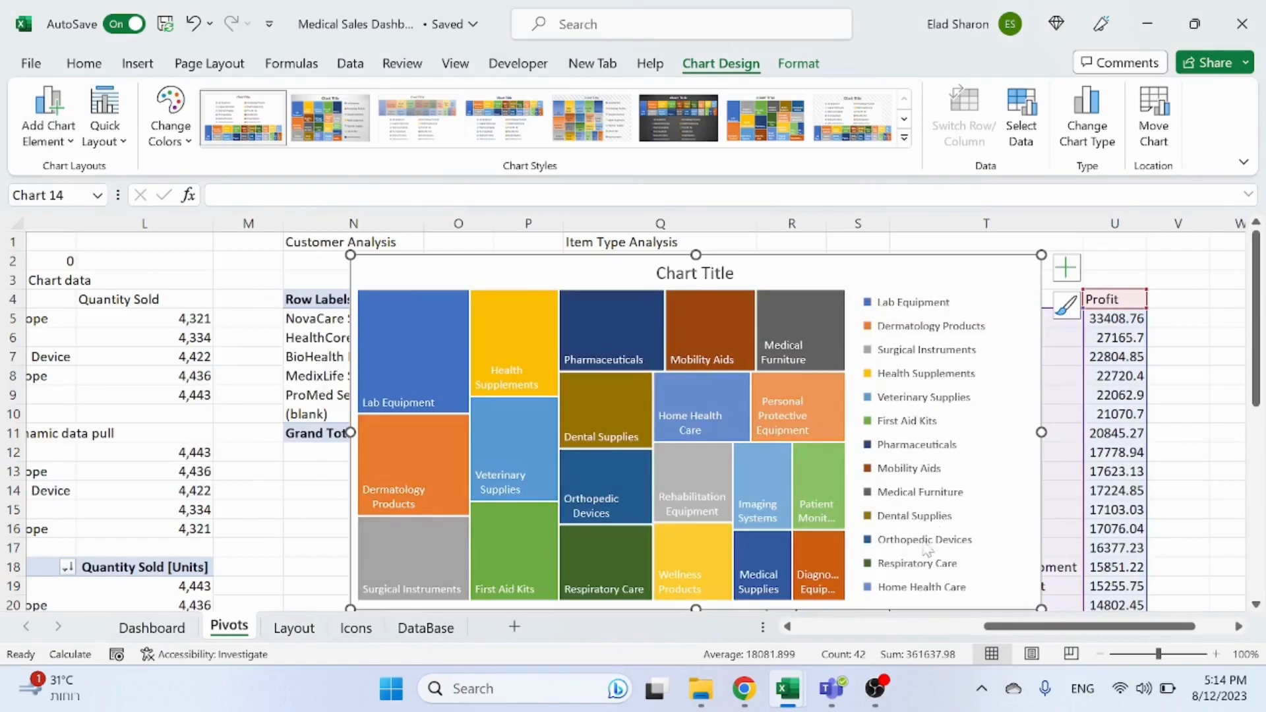
Step: Move the treemap beside the item type pivot and try to link its title with a formula
{"action": "left_click_drag", "start_coordinate": [855, 262], "coordinate": [674, 343]}
{"action": "left_click", "coordinate": [573, 333]}
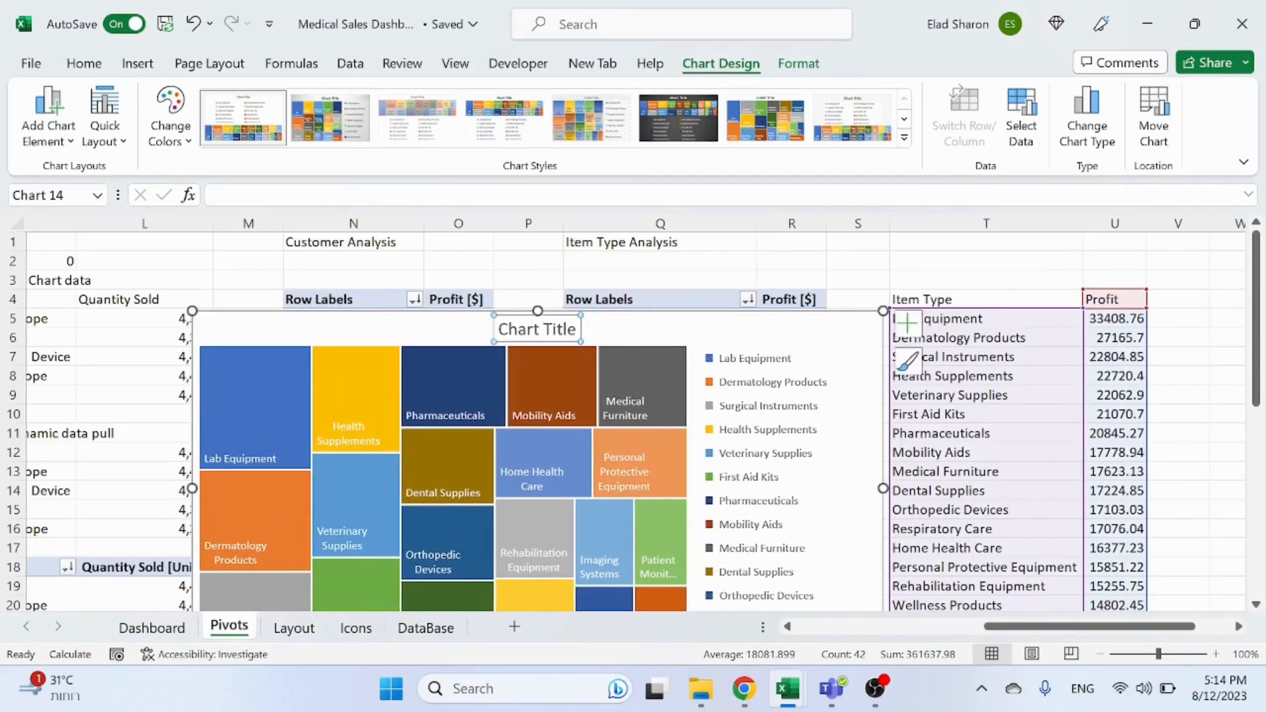
{"action": "type", "text": "="}
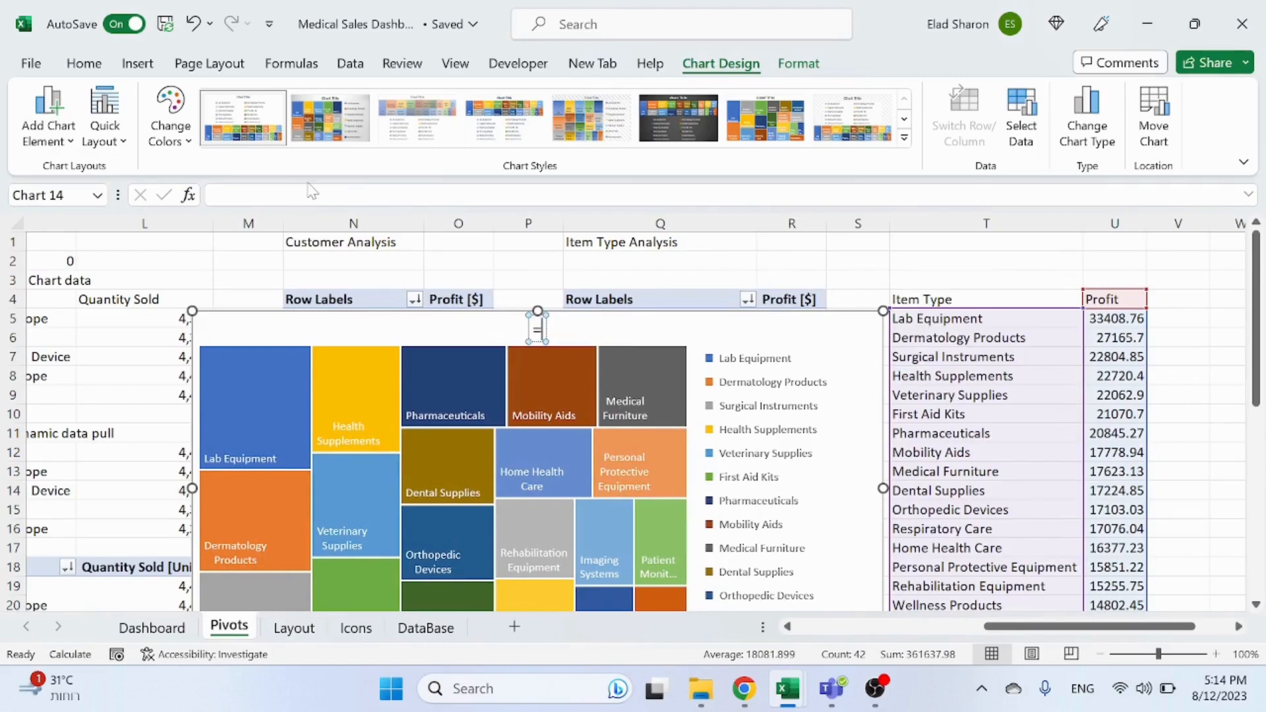
{"action": "key", "text": "Escape"}
{"action": "key", "text": "Escape"}
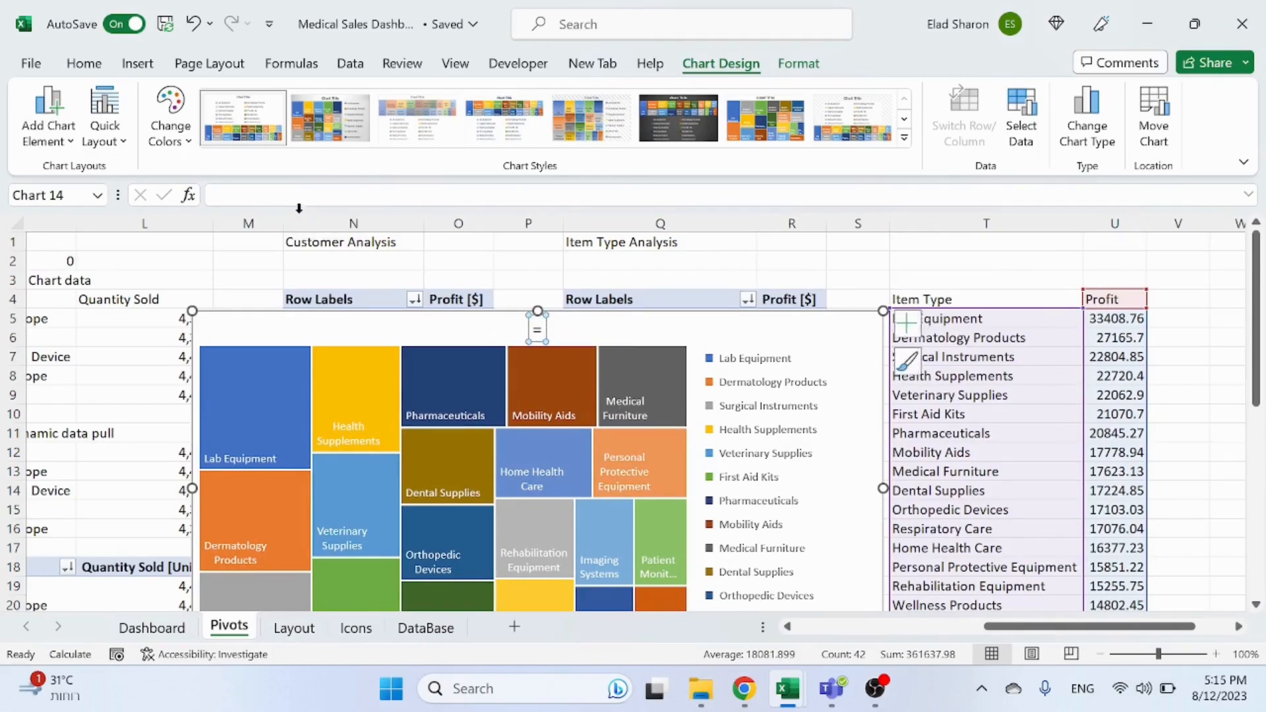
{"action": "key", "text": "ctrl+z"}
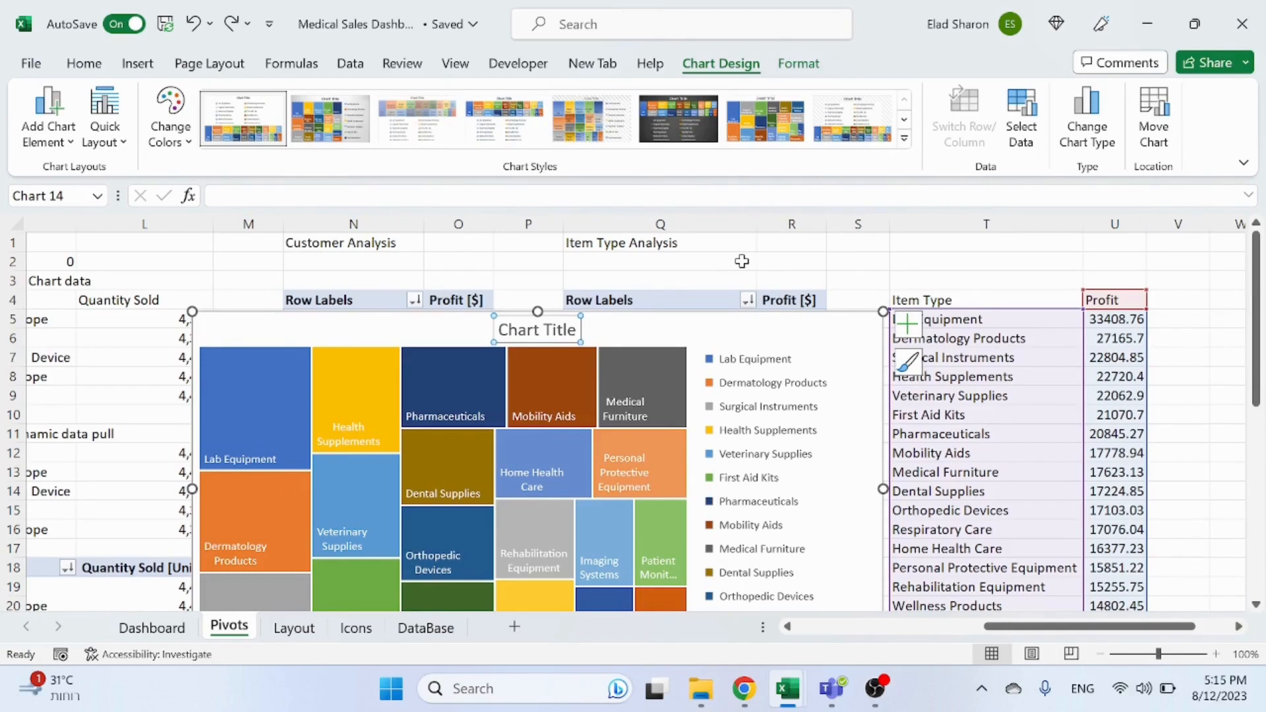
Step: Title the chart Item Type Analysis
{"action": "type", "text": "Item"}
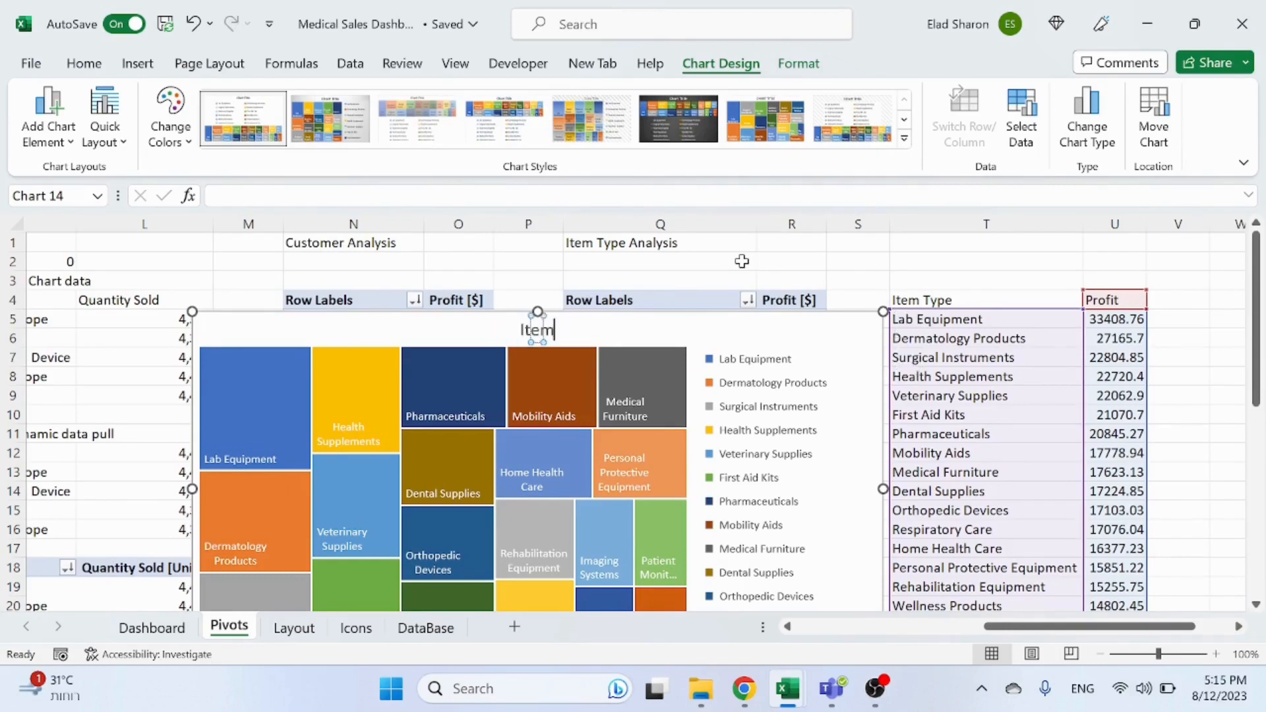
{"action": "type", "text": " Type An"}
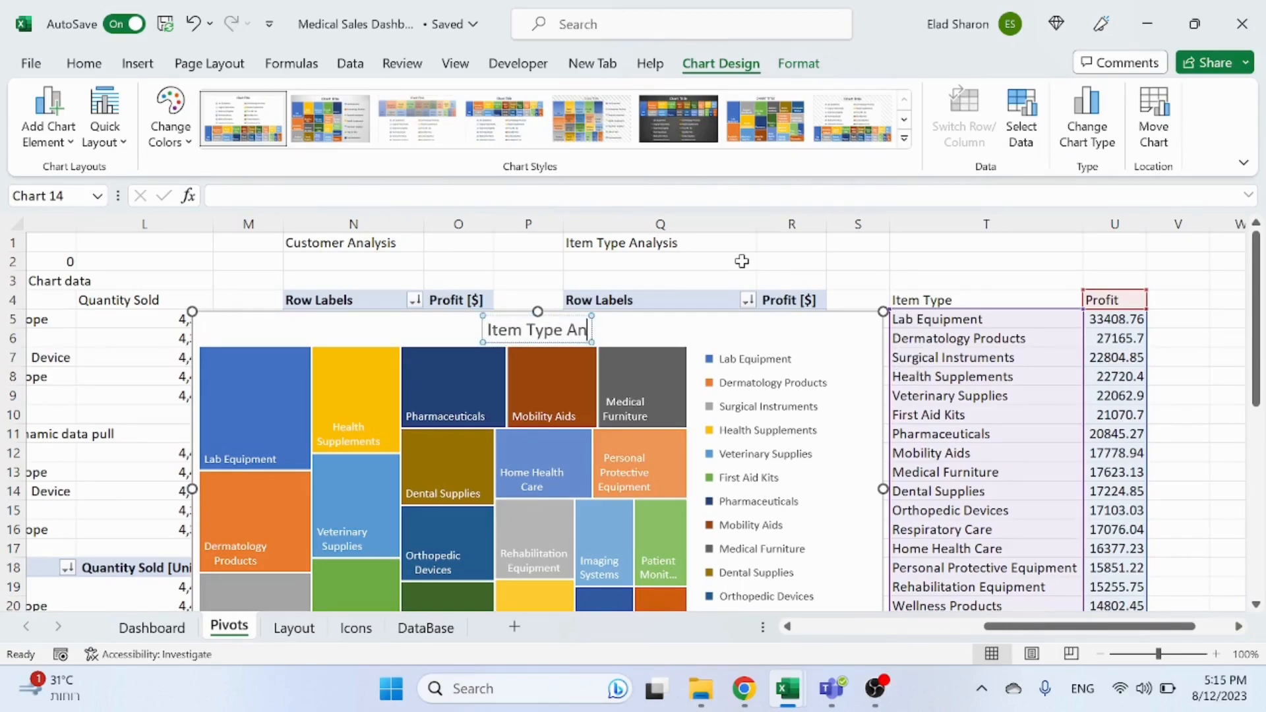
{"action": "type", "text": "alysis"}
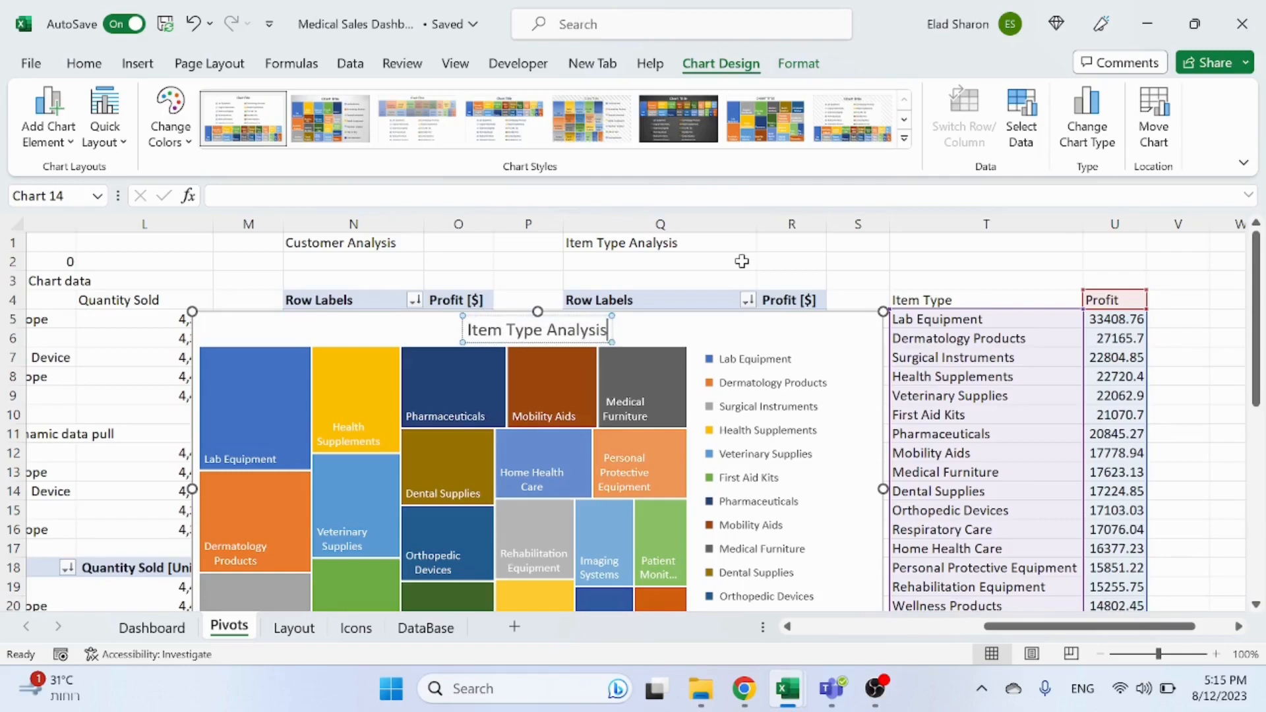
{"action": "left_click", "coordinate": [1029, 244]}
Step: Cut the treemap chart and paste it onto the Dashboard sheet at its left edge
{"action": "left_click", "coordinate": [865, 321]}
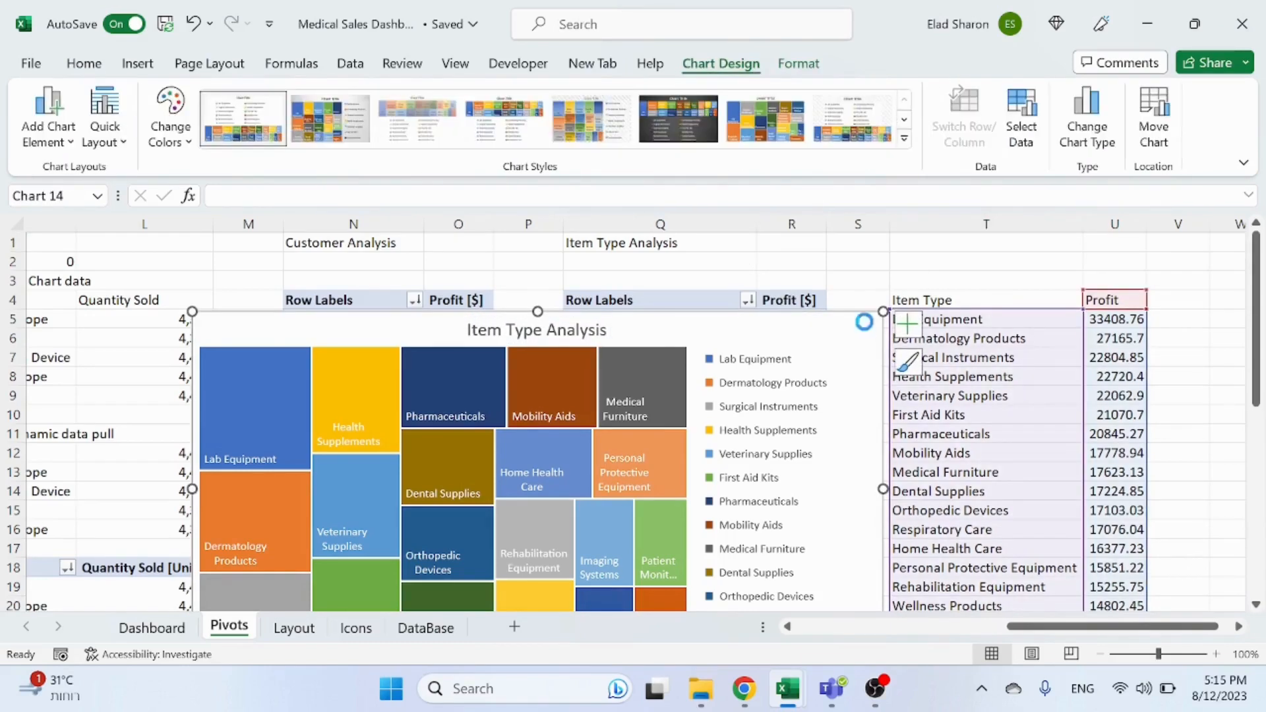
{"action": "key", "text": "ctrl+x"}
{"action": "left_click", "coordinate": [152, 627]}
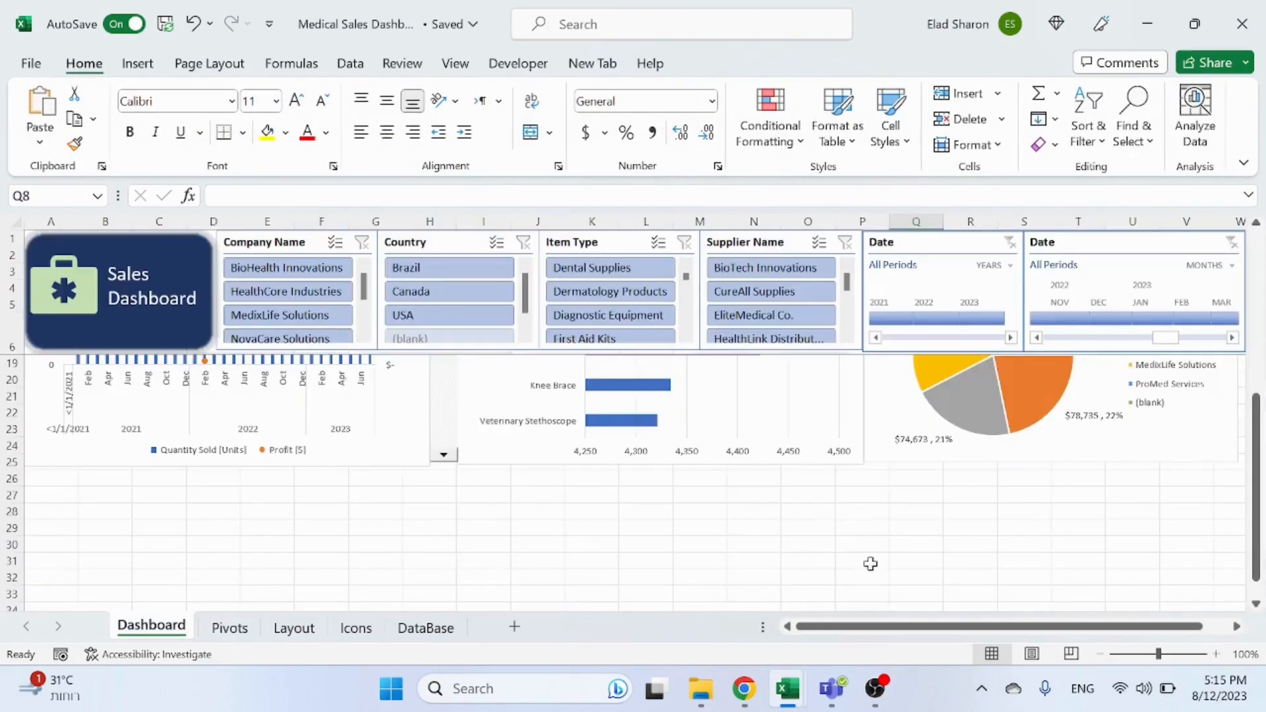
{"action": "scroll", "coordinate": [871, 564], "scroll_direction": "down", "scroll_amount": 2}
{"action": "left_click", "coordinate": [429, 443]}
{"action": "key", "text": "ctrl+v"}
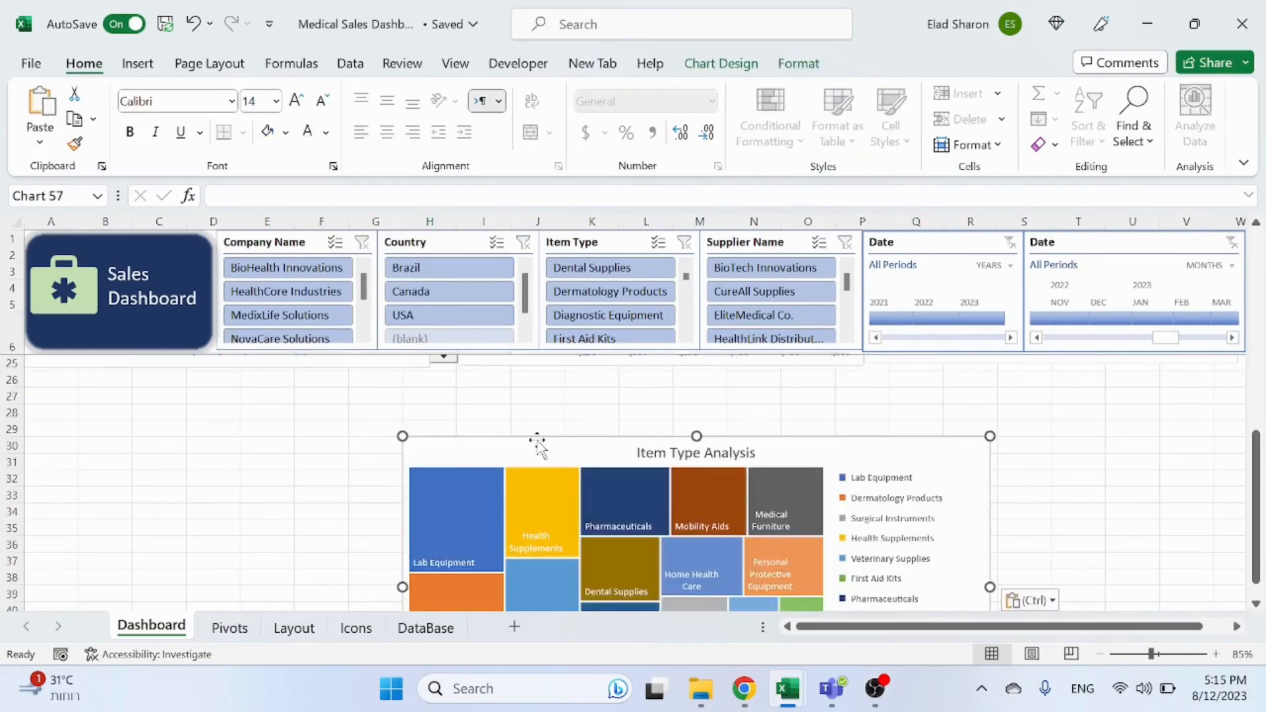
{"action": "left_click_drag", "start_coordinate": [527, 444], "coordinate": [119, 362]}
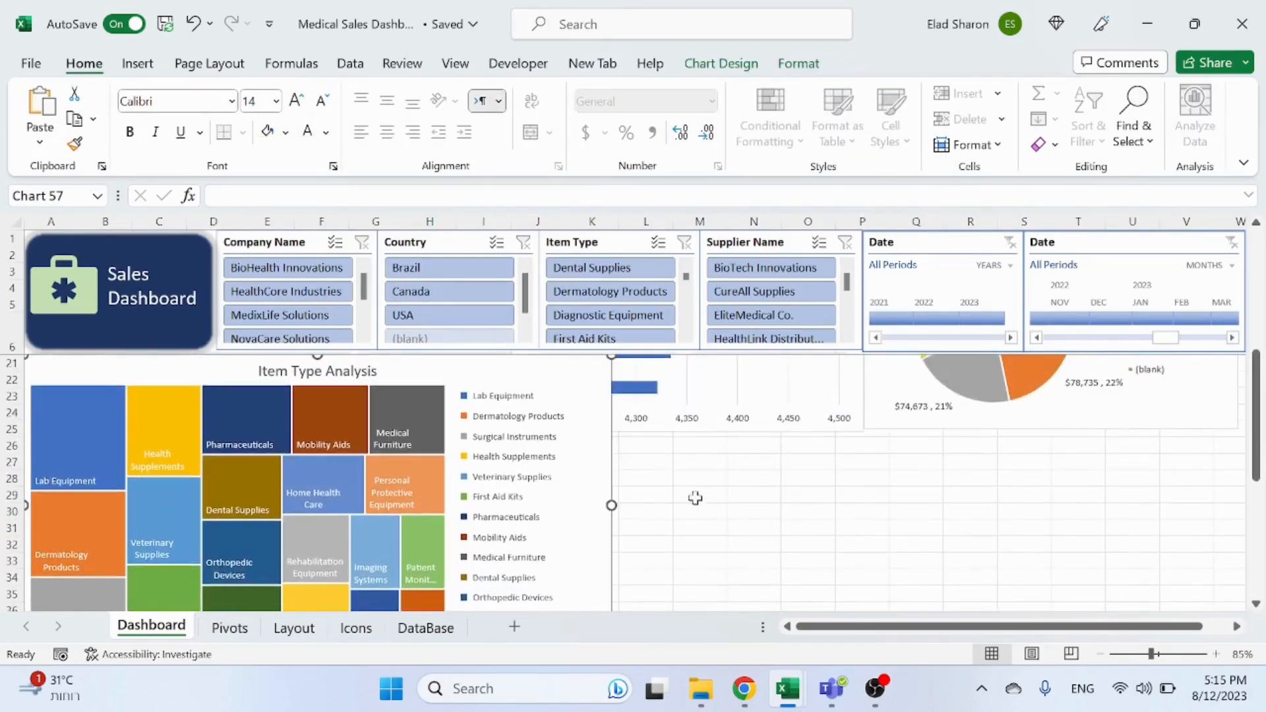
Step: Move the treemap down so it starts at row 26 below the existing dashboard charts
{"action": "scroll", "coordinate": [695, 504], "scroll_direction": "down", "scroll_amount": 1}
{"action": "left_click_drag", "start_coordinate": [557, 474], "coordinate": [555, 549]}
{"action": "left_click", "coordinate": [701, 546]}
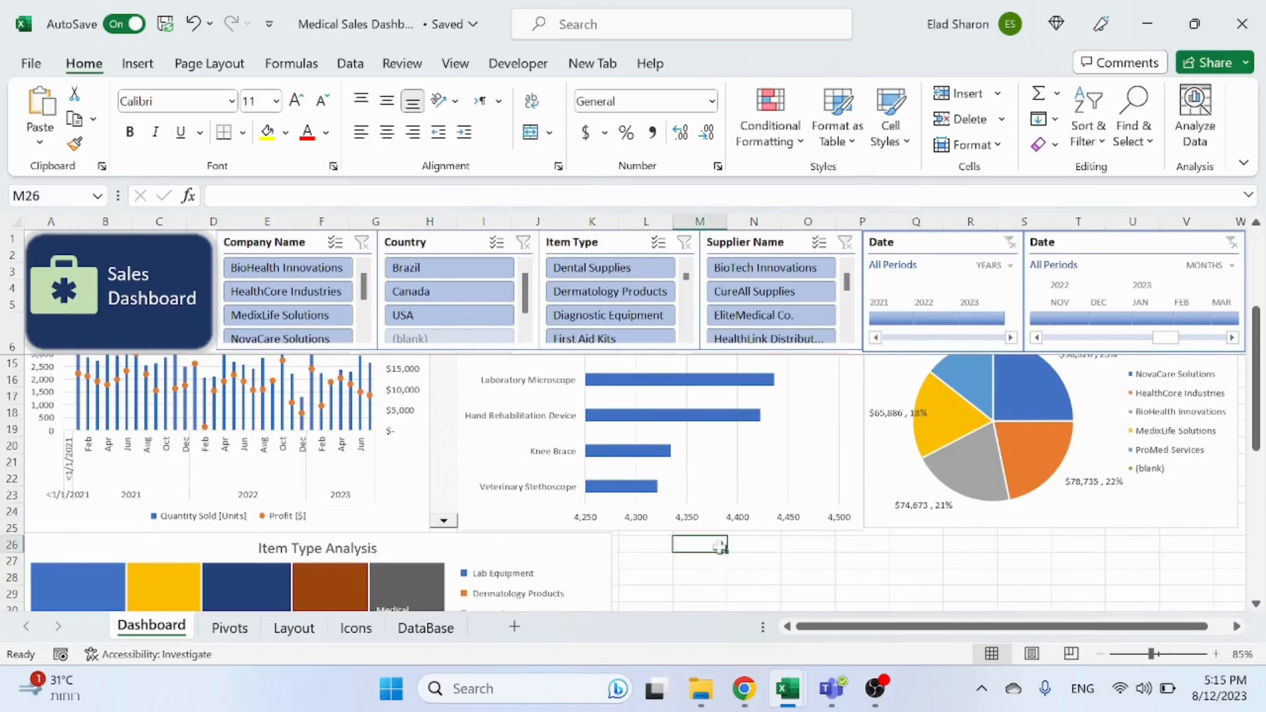
Step: Filter the Country slicer to USA, then Canada, and switch to the Pivots sheet to check the helper table
{"action": "scroll", "coordinate": [716, 531], "scroll_direction": "up", "scroll_amount": 3}
{"action": "scroll", "coordinate": [758, 478], "scroll_direction": "down", "scroll_amount": 7}
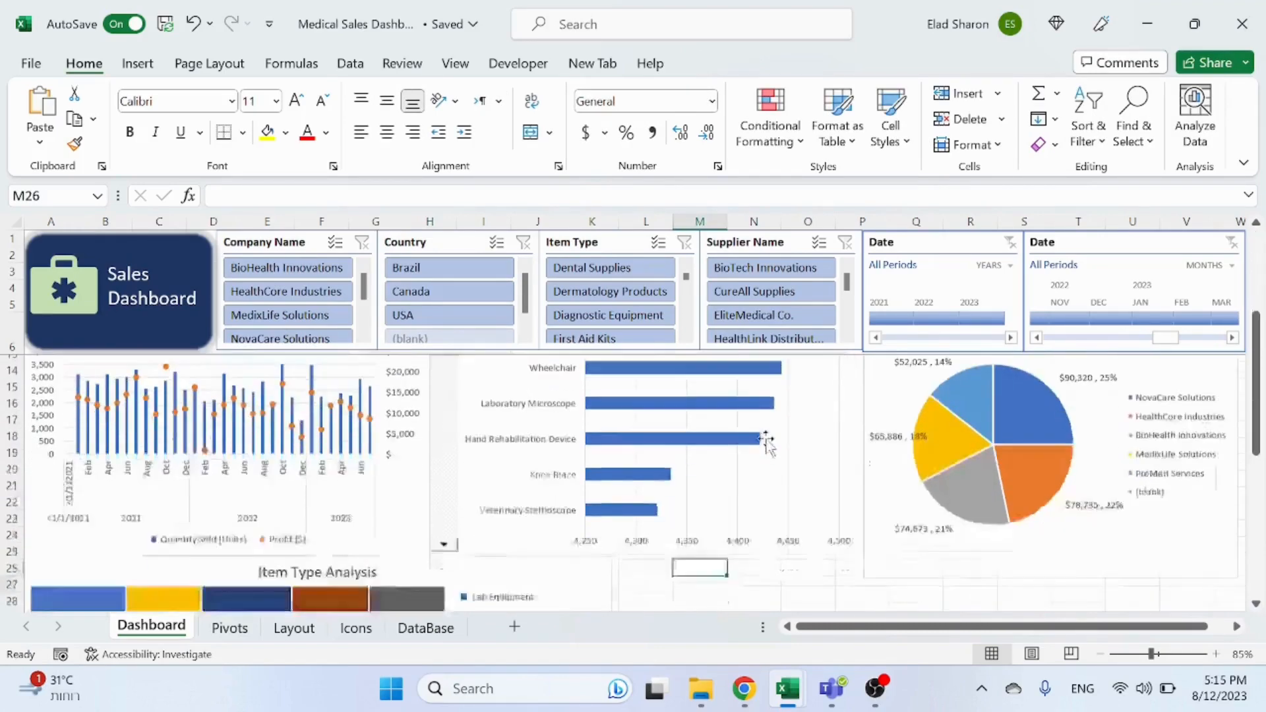
{"action": "scroll", "coordinate": [760, 462], "scroll_direction": "up", "scroll_amount": 3}
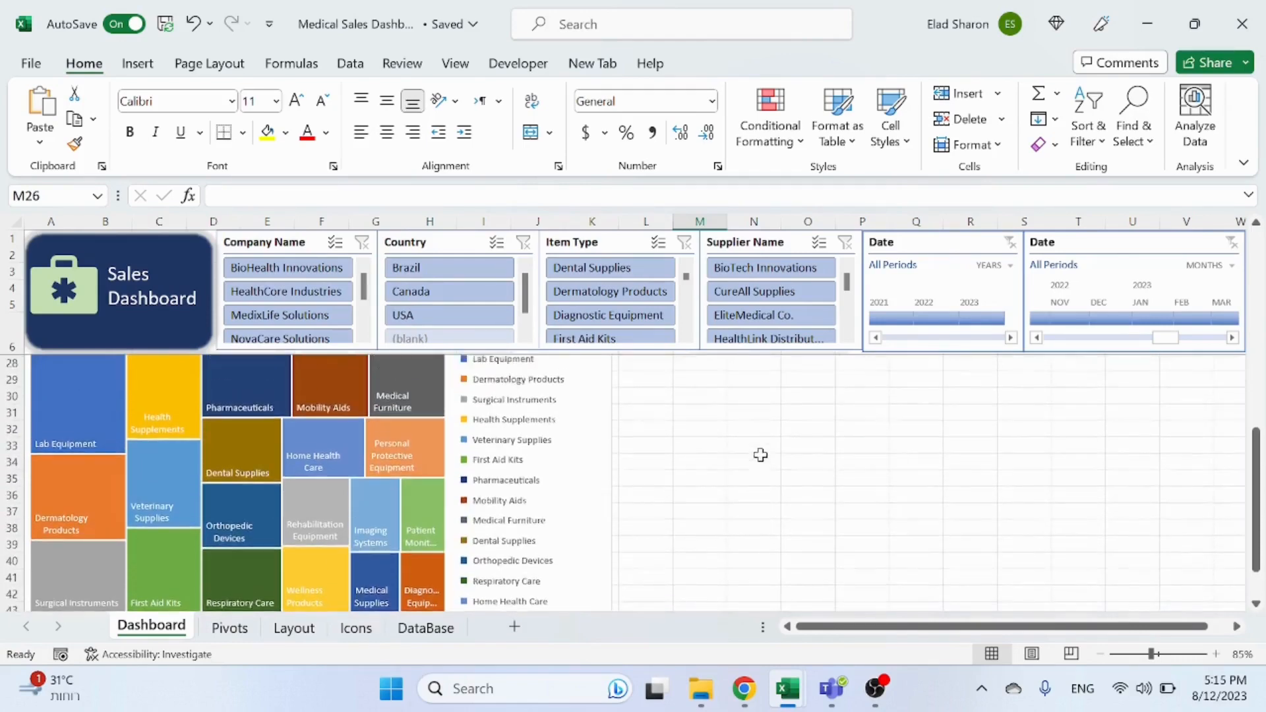
{"action": "scroll", "coordinate": [762, 438], "scroll_direction": "down", "scroll_amount": 2}
{"action": "left_click", "coordinate": [455, 315]}
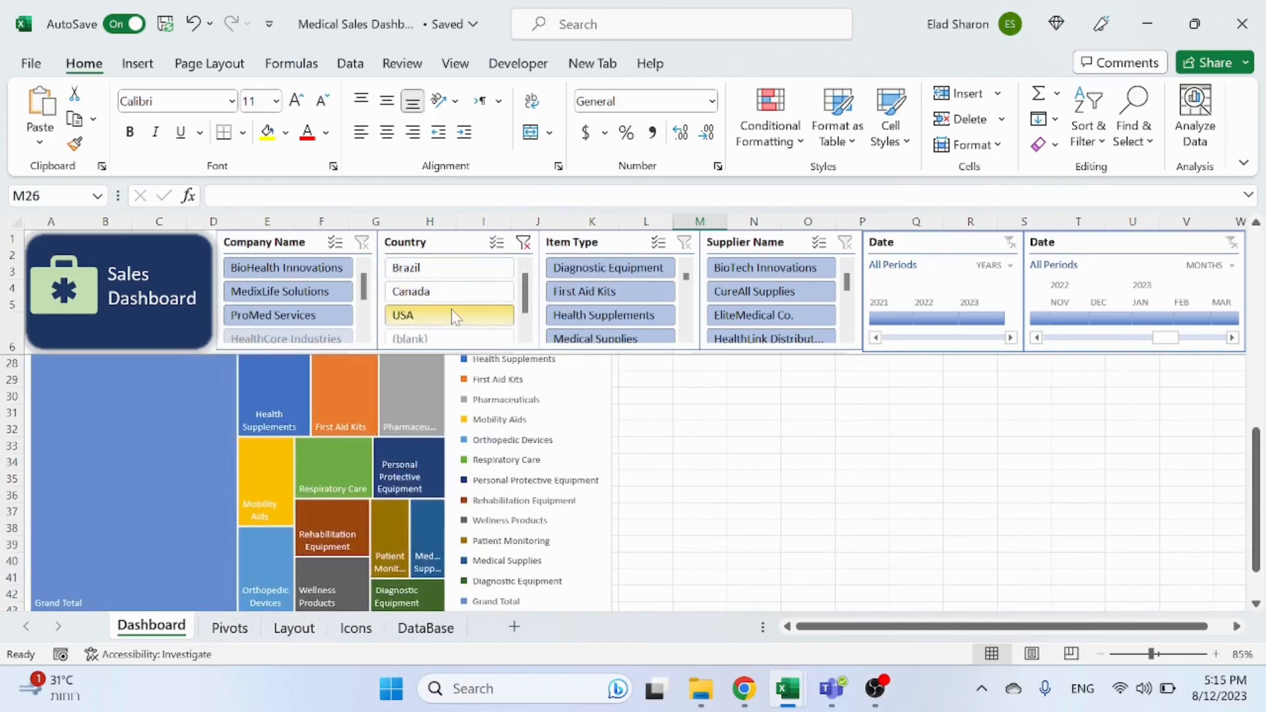
{"action": "left_click", "coordinate": [456, 291]}
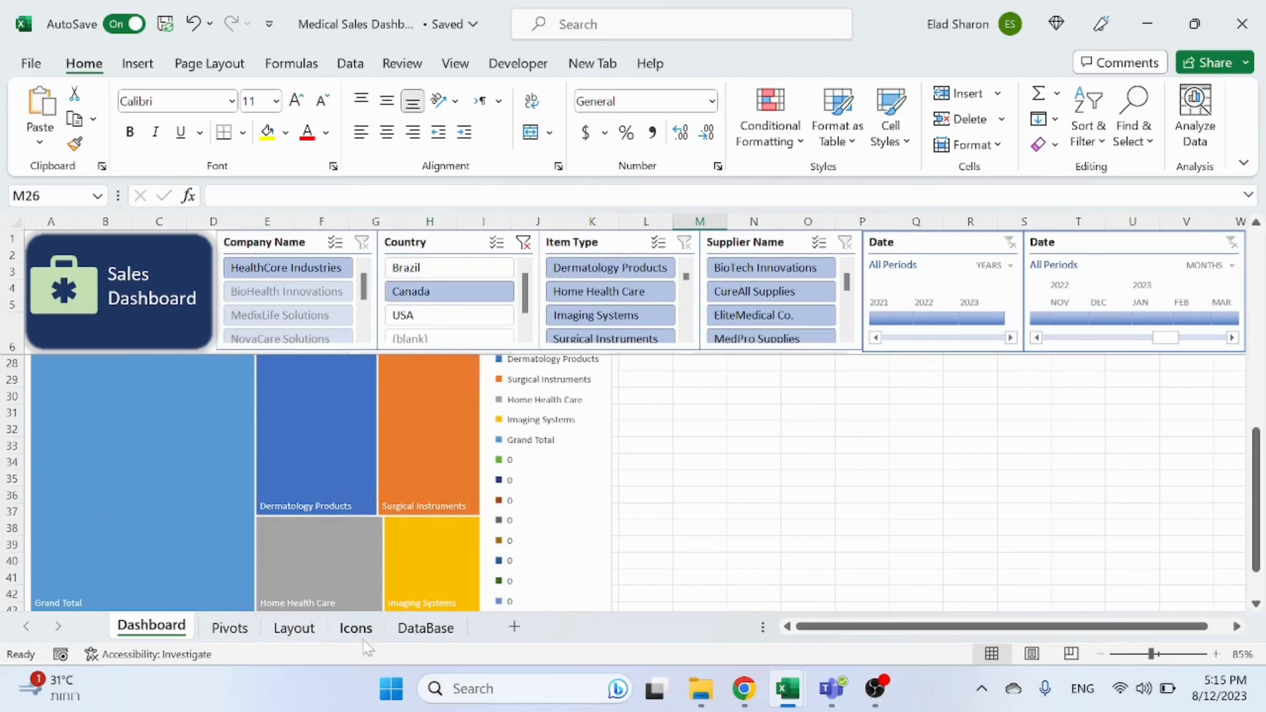
{"action": "left_click", "coordinate": [226, 628]}
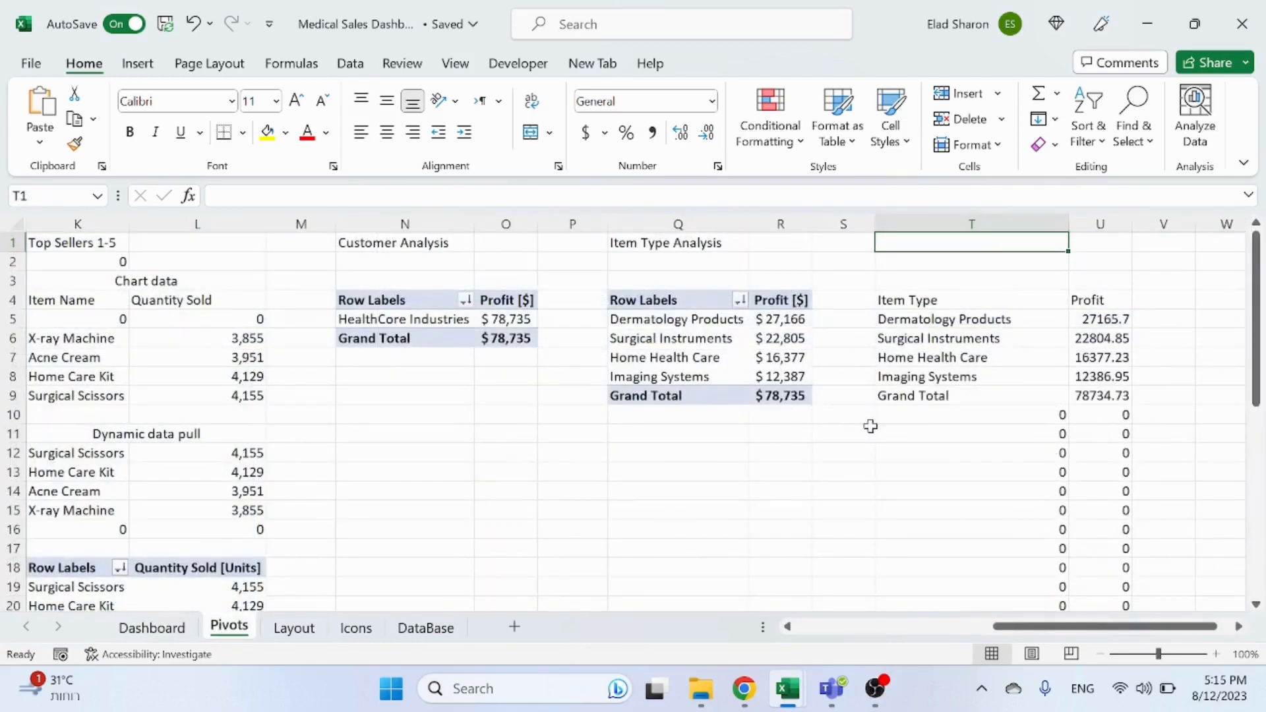
Step: Turn off grand totals for rows and columns in the Item Type Analysis pivot table
{"action": "scroll", "coordinate": [864, 427], "scroll_direction": "down", "scroll_amount": 2}
{"action": "scroll", "coordinate": [673, 418], "scroll_direction": "up", "scroll_amount": 2}
{"action": "left_click", "coordinate": [703, 356]}
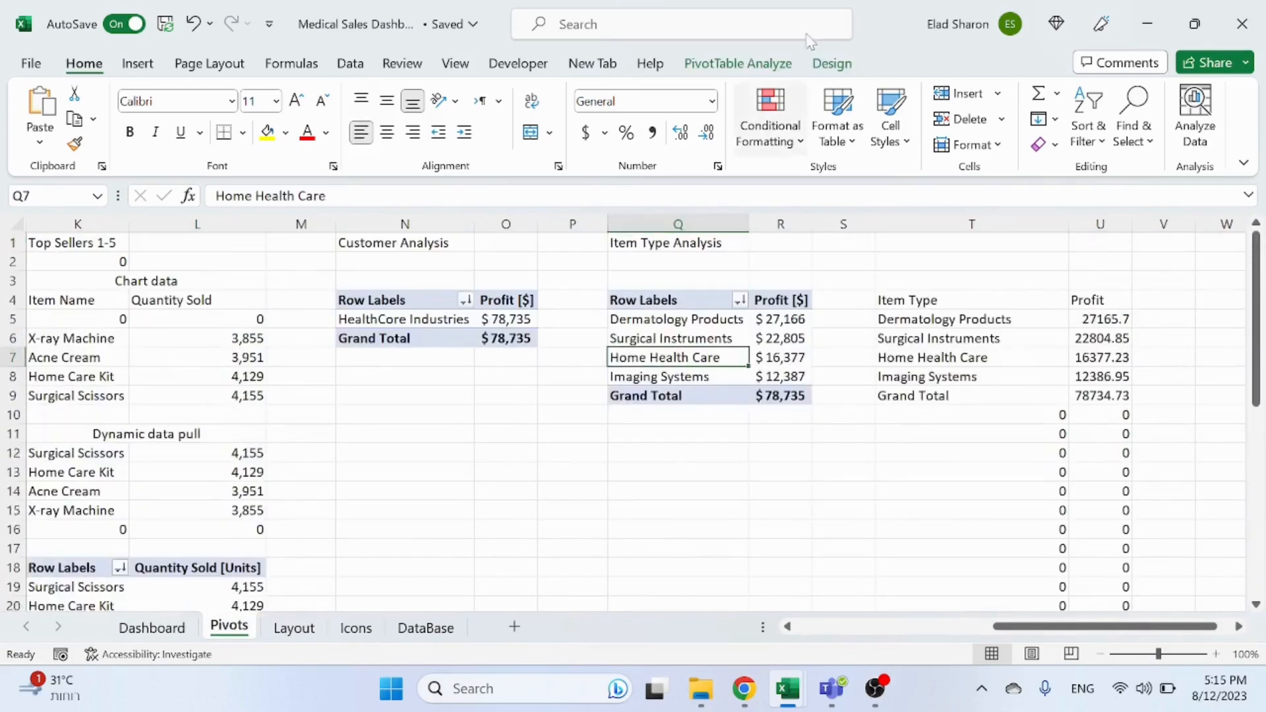
{"action": "left_click", "coordinate": [832, 63]}
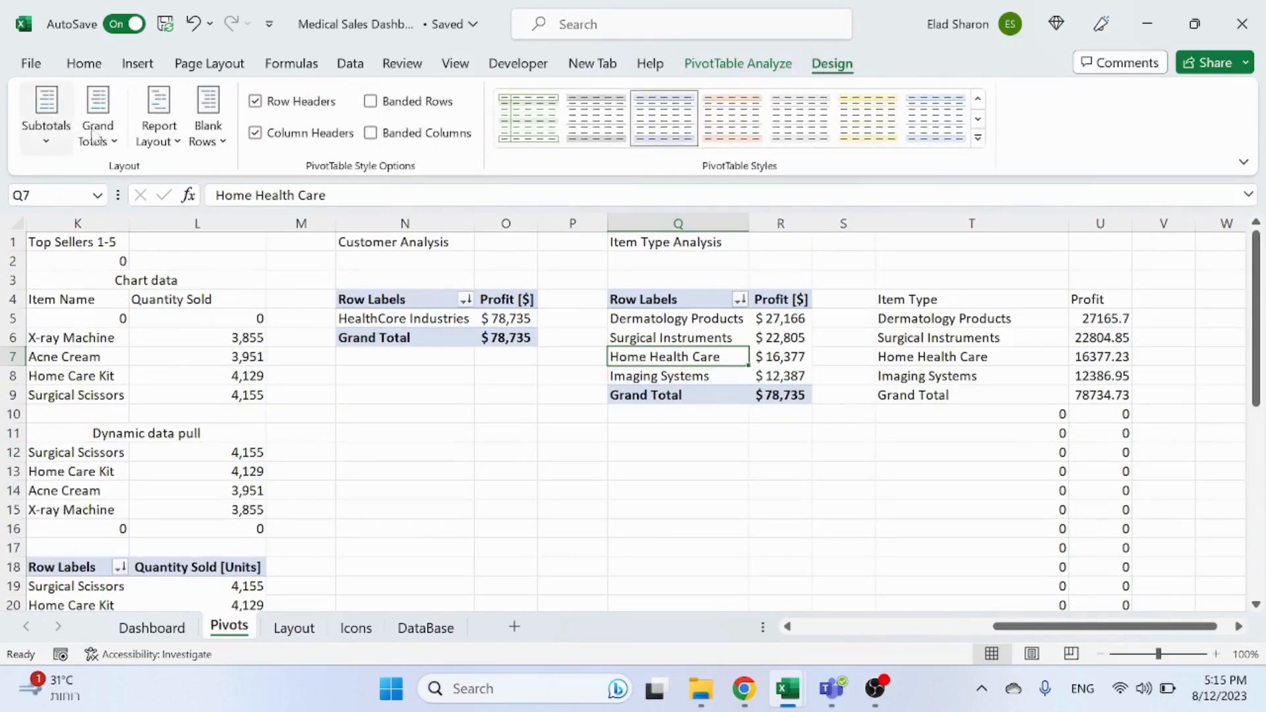
{"action": "left_click", "coordinate": [96, 135]}
{"action": "left_click", "coordinate": [178, 183]}
{"action": "left_click", "coordinate": [645, 508]}
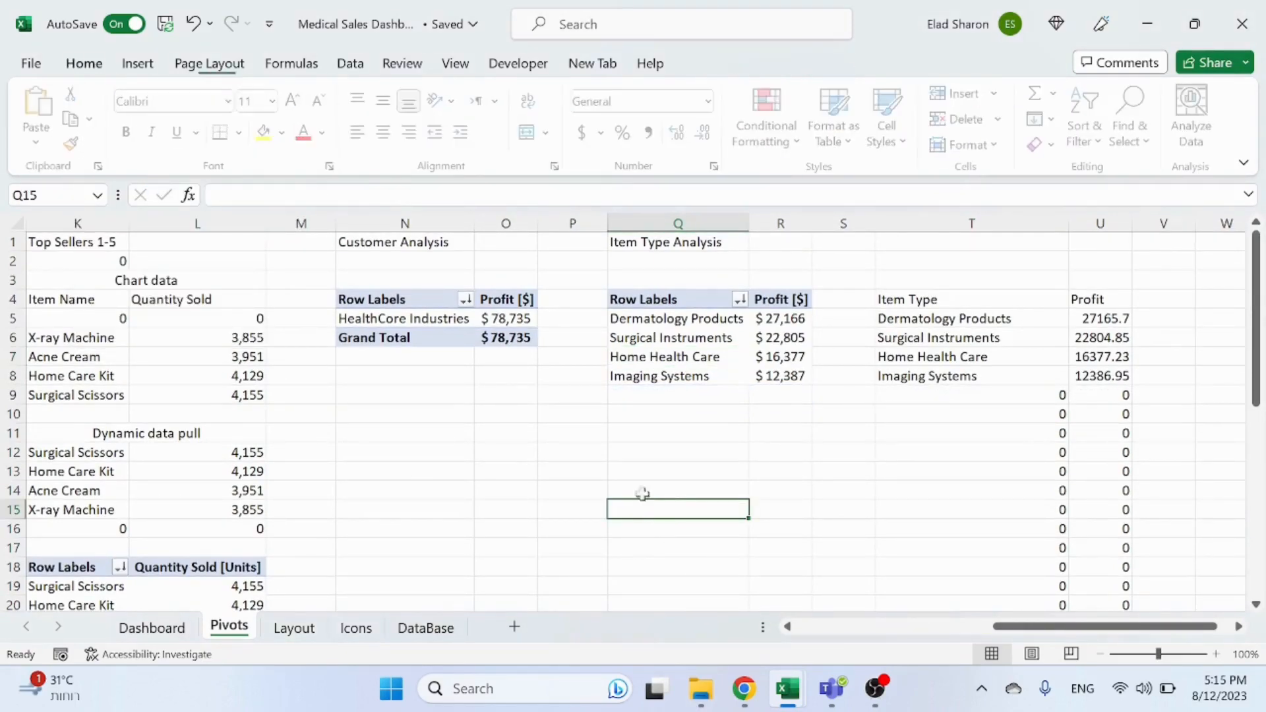
Step: Review the treemap on the Dashboard sheet and compare it with the helper table on the Pivots sheet
{"action": "left_click", "coordinate": [152, 627]}
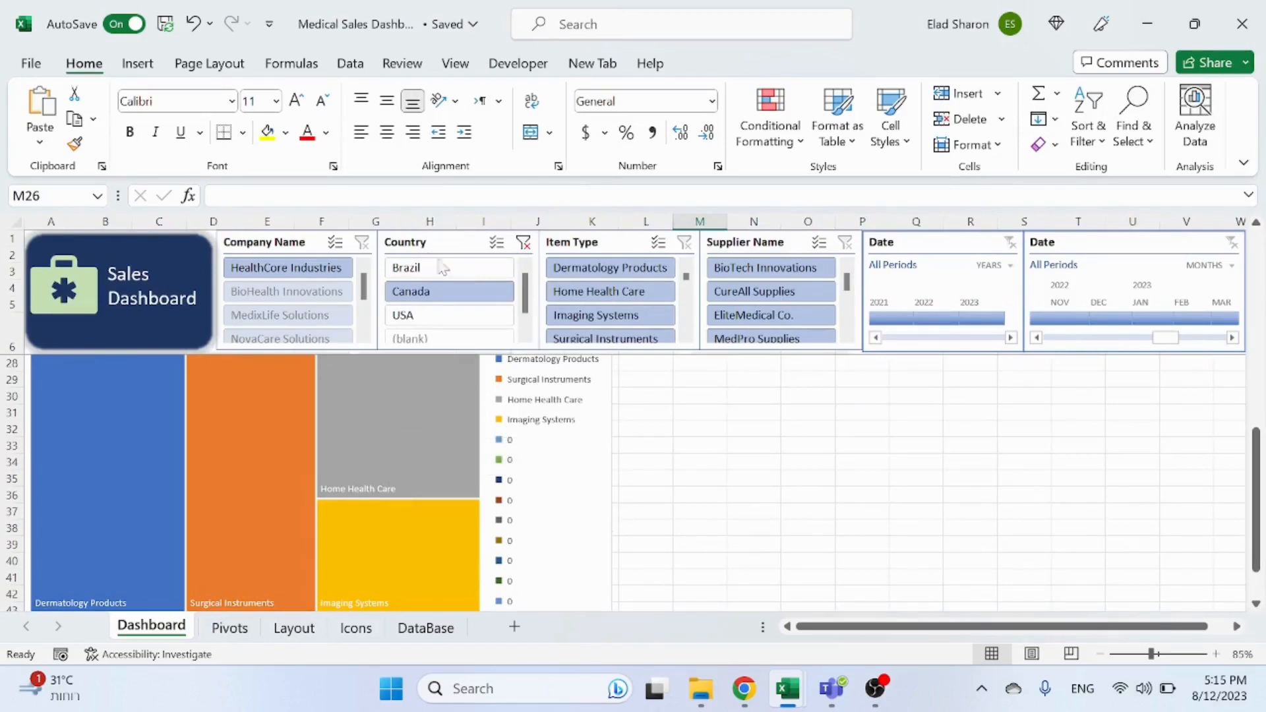
{"action": "scroll", "coordinate": [326, 411], "scroll_direction": "down", "scroll_amount": 1}
{"action": "mouse_move", "coordinate": [322, 397]}
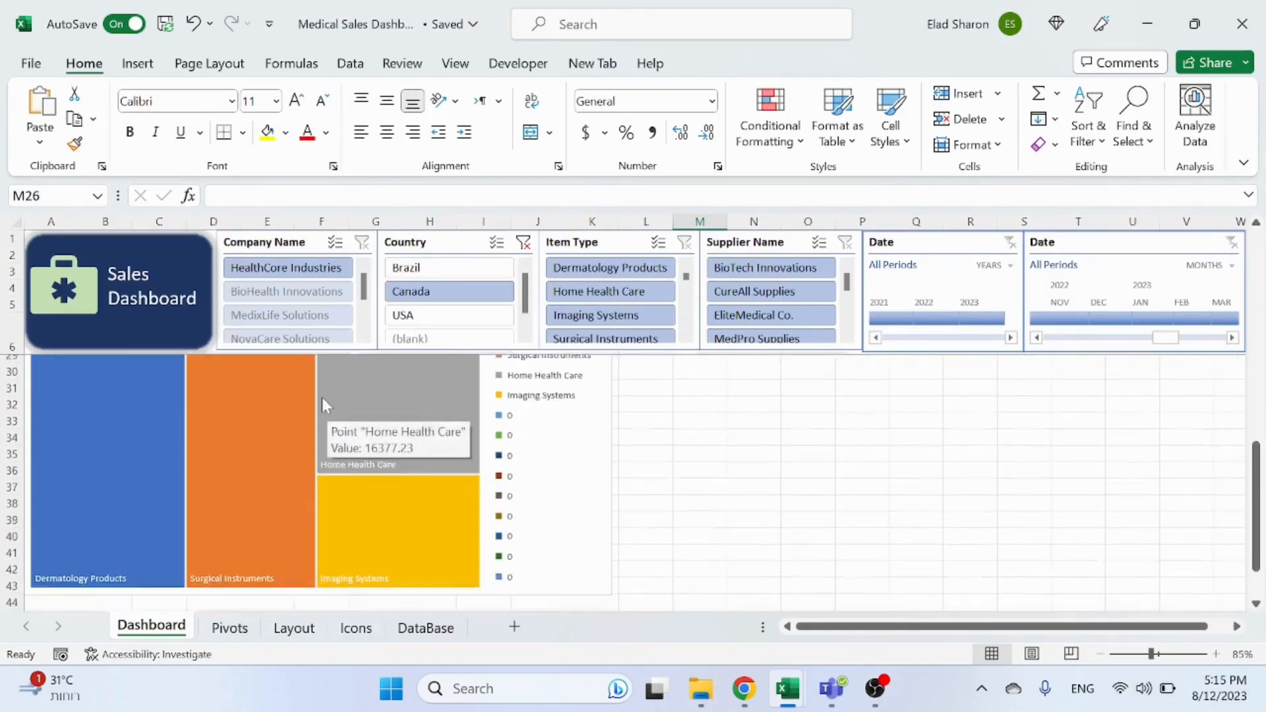
{"action": "scroll", "coordinate": [316, 406], "scroll_direction": "up", "scroll_amount": 2}
{"action": "left_click", "coordinate": [231, 630]}
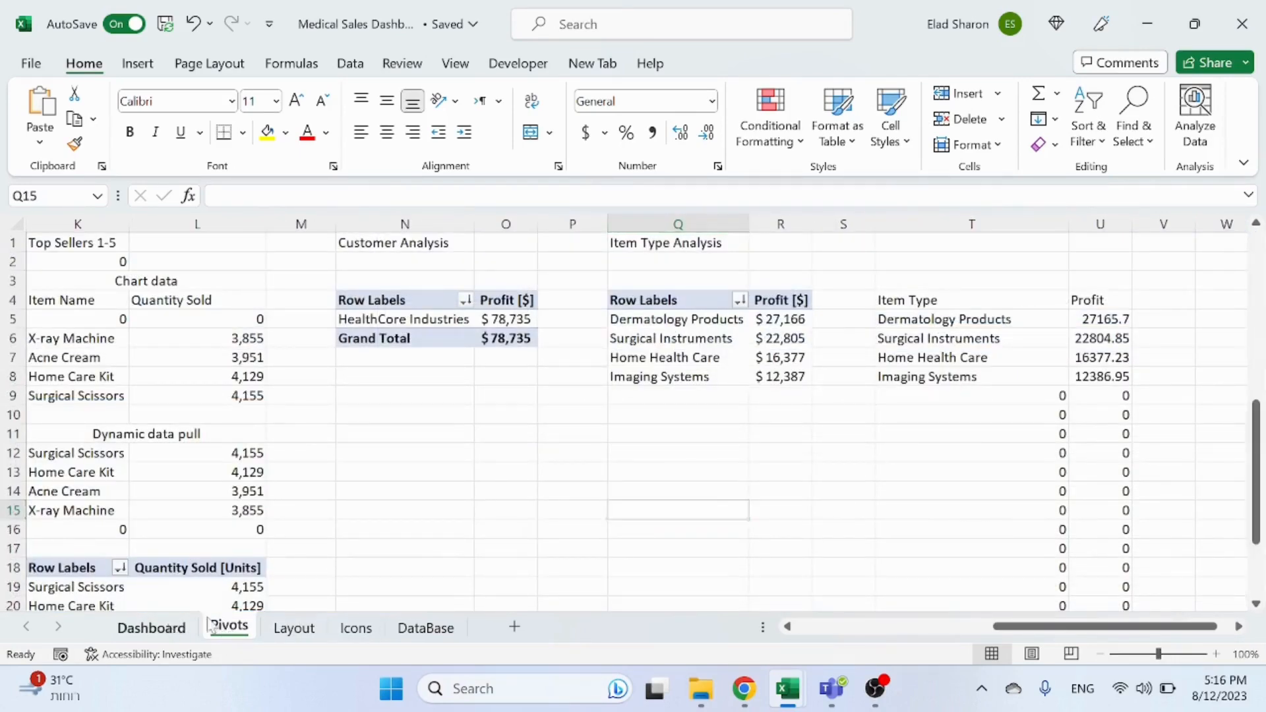
{"action": "left_click", "coordinate": [152, 627]}
{"action": "scroll", "coordinate": [541, 528], "scroll_direction": "down", "scroll_amount": 3}
{"action": "scroll", "coordinate": [528, 496], "scroll_direction": "up", "scroll_amount": 3}
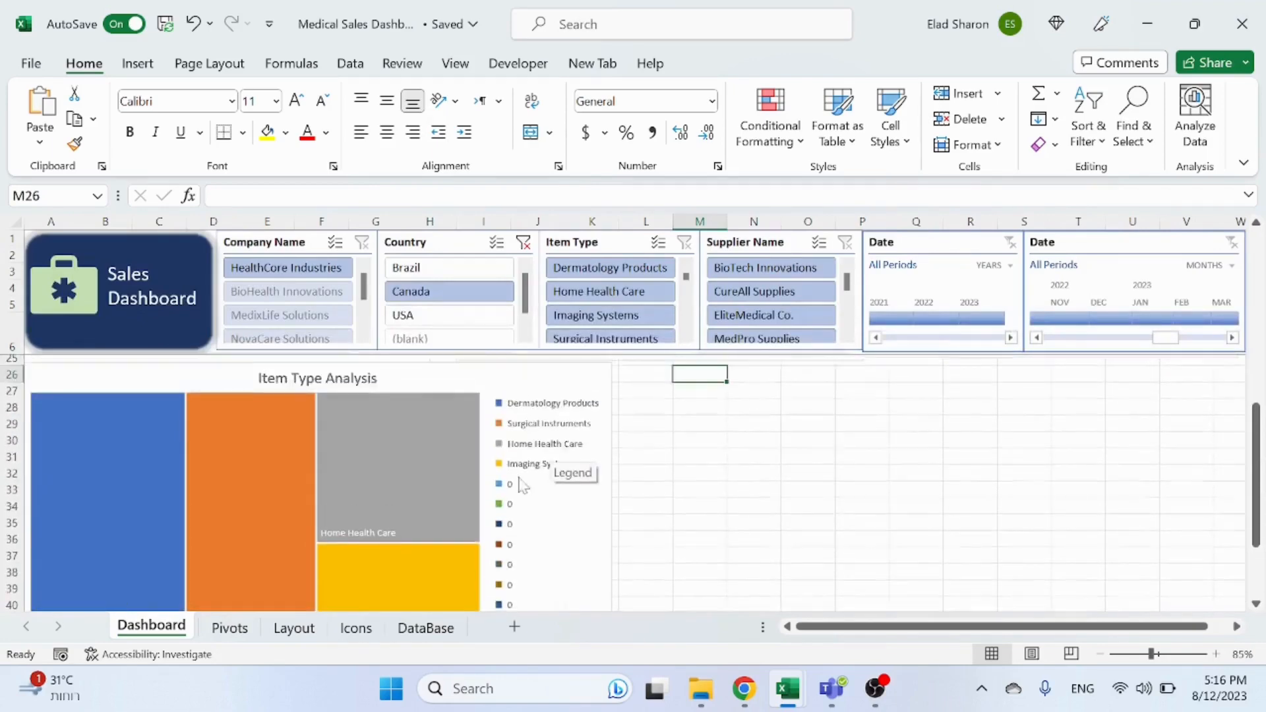
{"action": "left_click", "coordinate": [224, 629]}
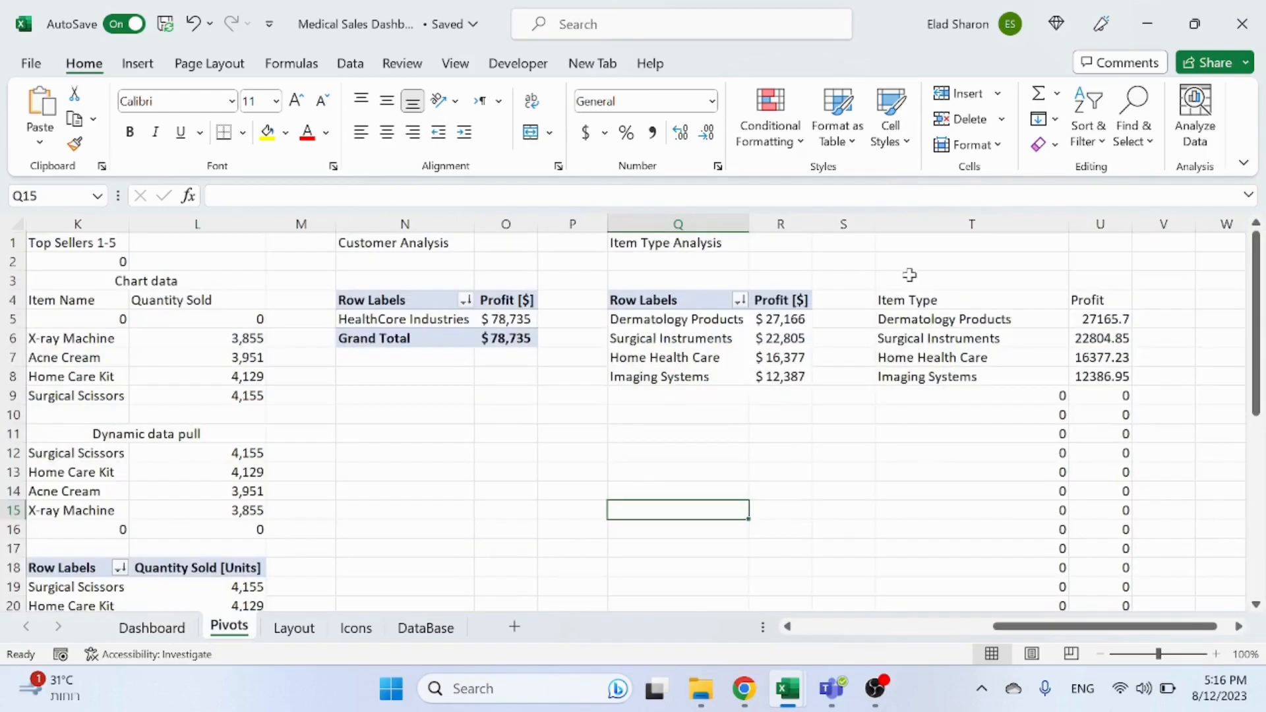
Step: Replace the helper table's first Item Type formula with =IF(Q5>0,Q5,"")
{"action": "left_click", "coordinate": [910, 321]}
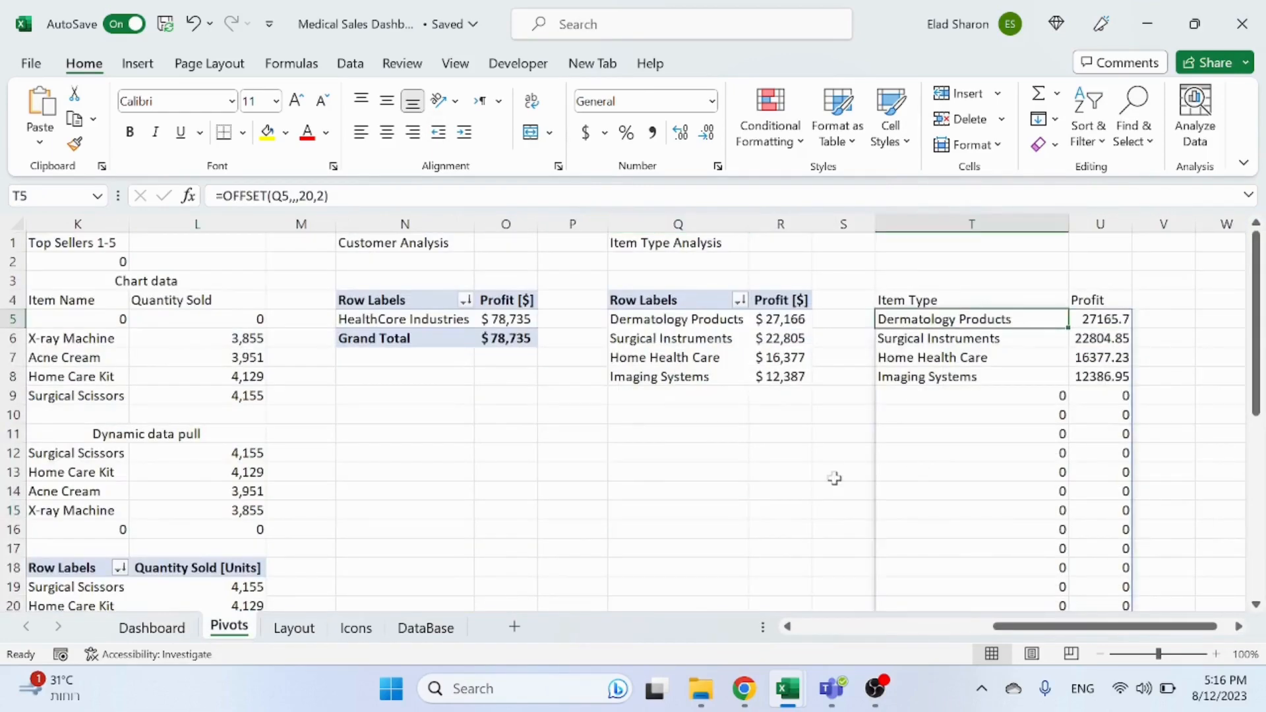
{"action": "key", "text": "Delete"}
{"action": "key", "text": "Right"}
{"action": "key", "text": "Left"}
{"action": "type", "text": "="}
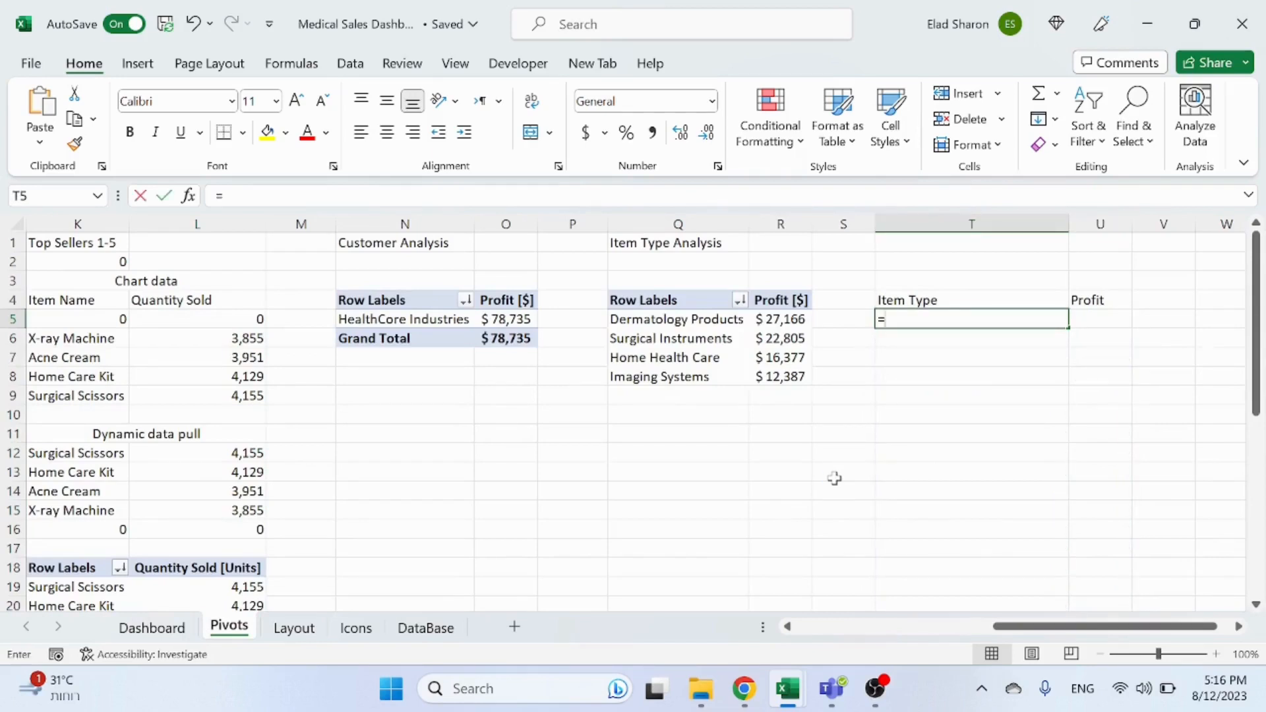
{"action": "type", "text": "if("}
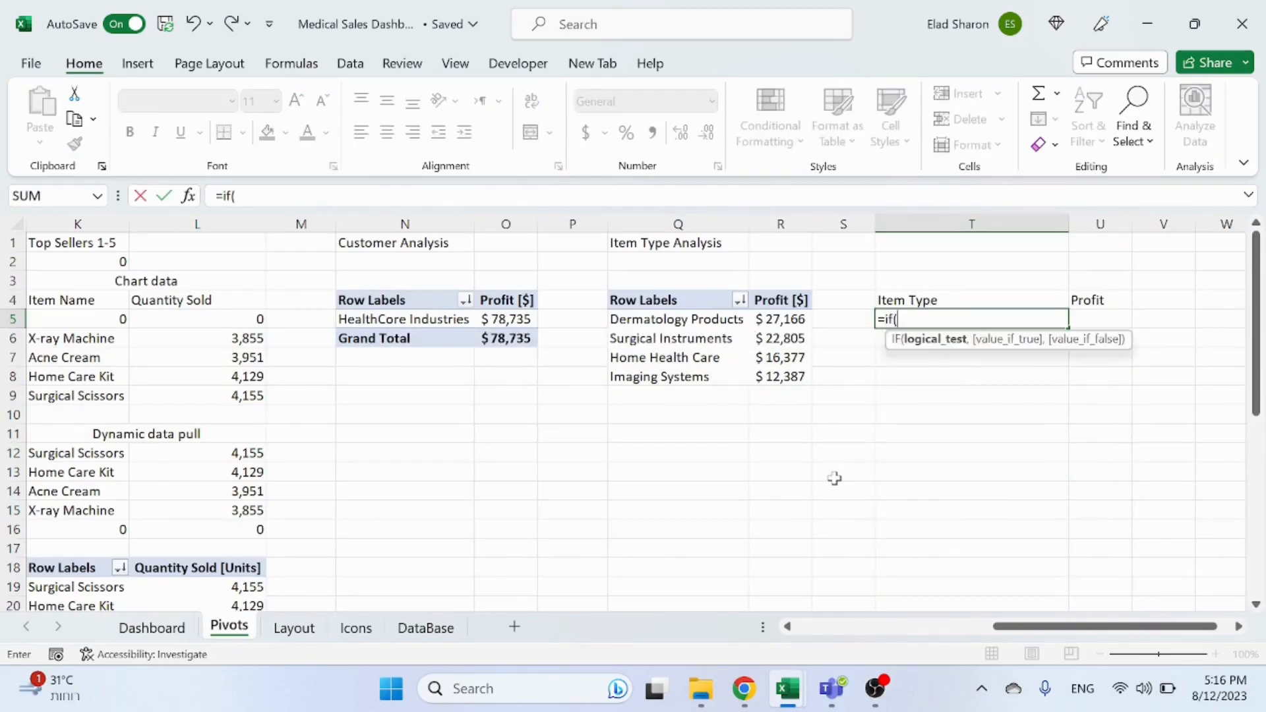
{"action": "type", "text": "q5"}
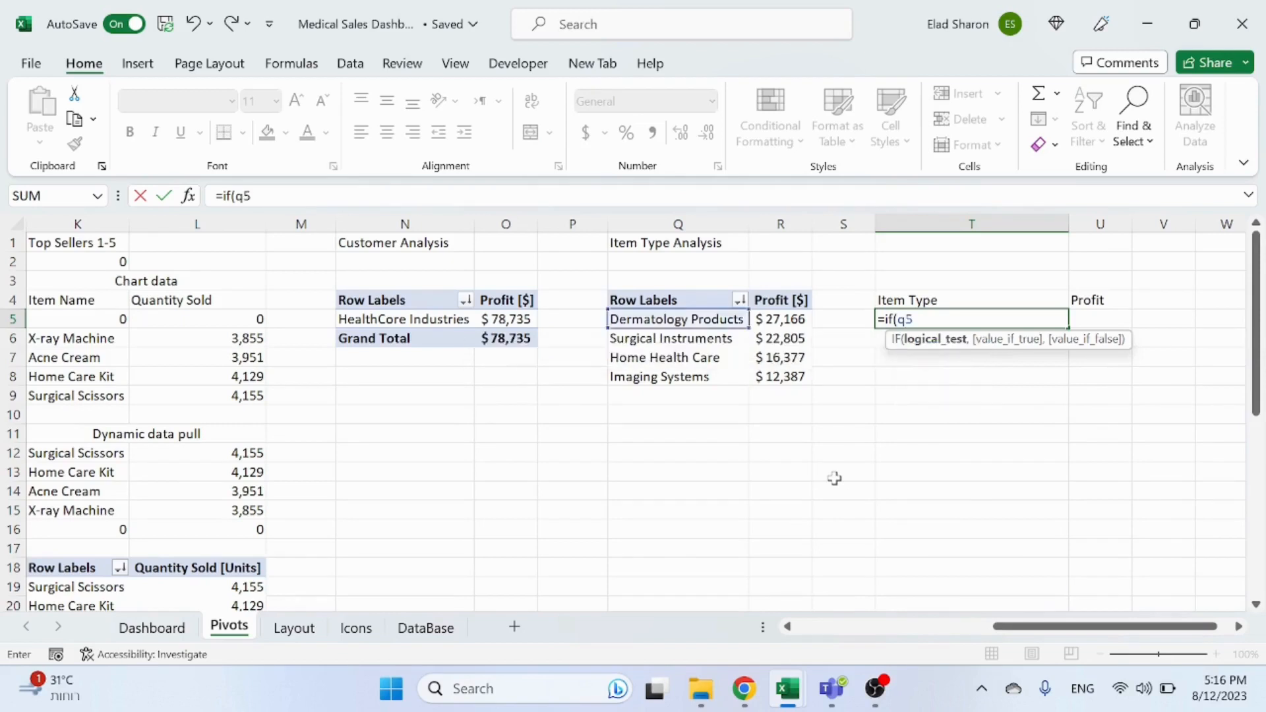
{"action": "type", "text": ">0,q5,"}
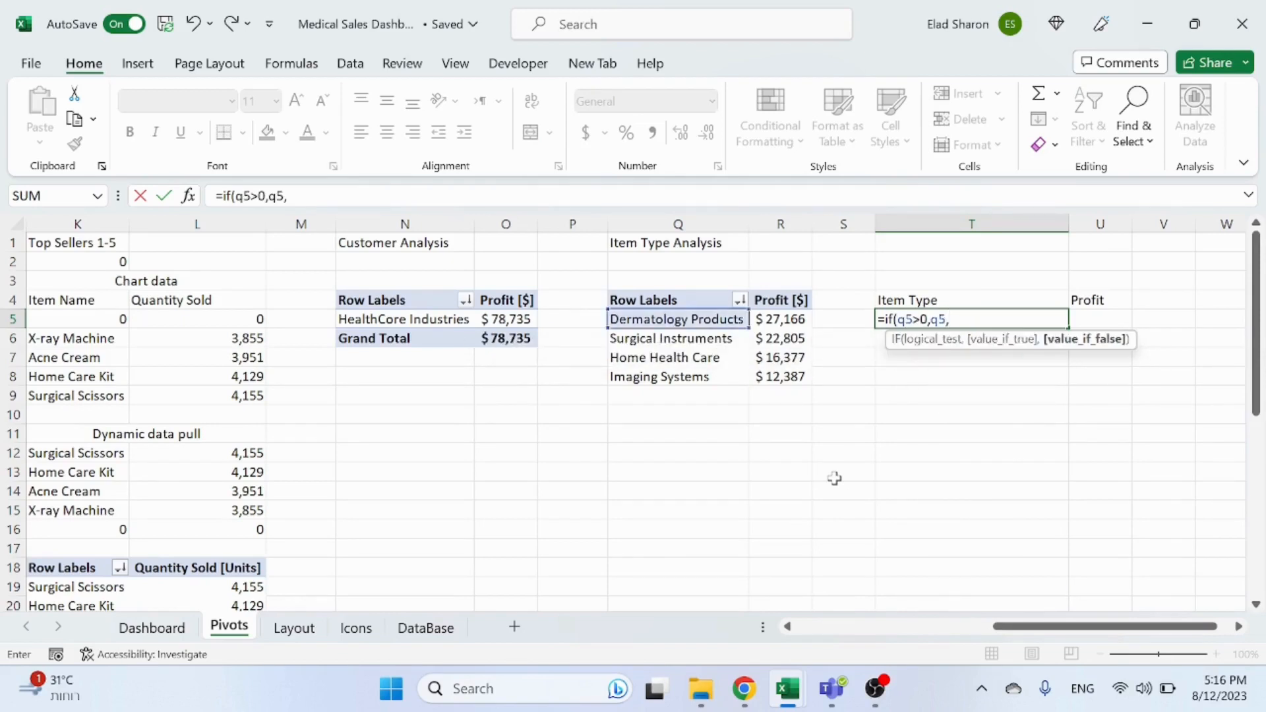
{"action": "type", "text": "\"\""}
{"action": "key", "text": "Return"}
Step: Copy the formula into the adjacent Profit cell and give it the pivot's profit number formatting
{"action": "key", "text": "Up"}
{"action": "key", "text": "ctrl+c"}
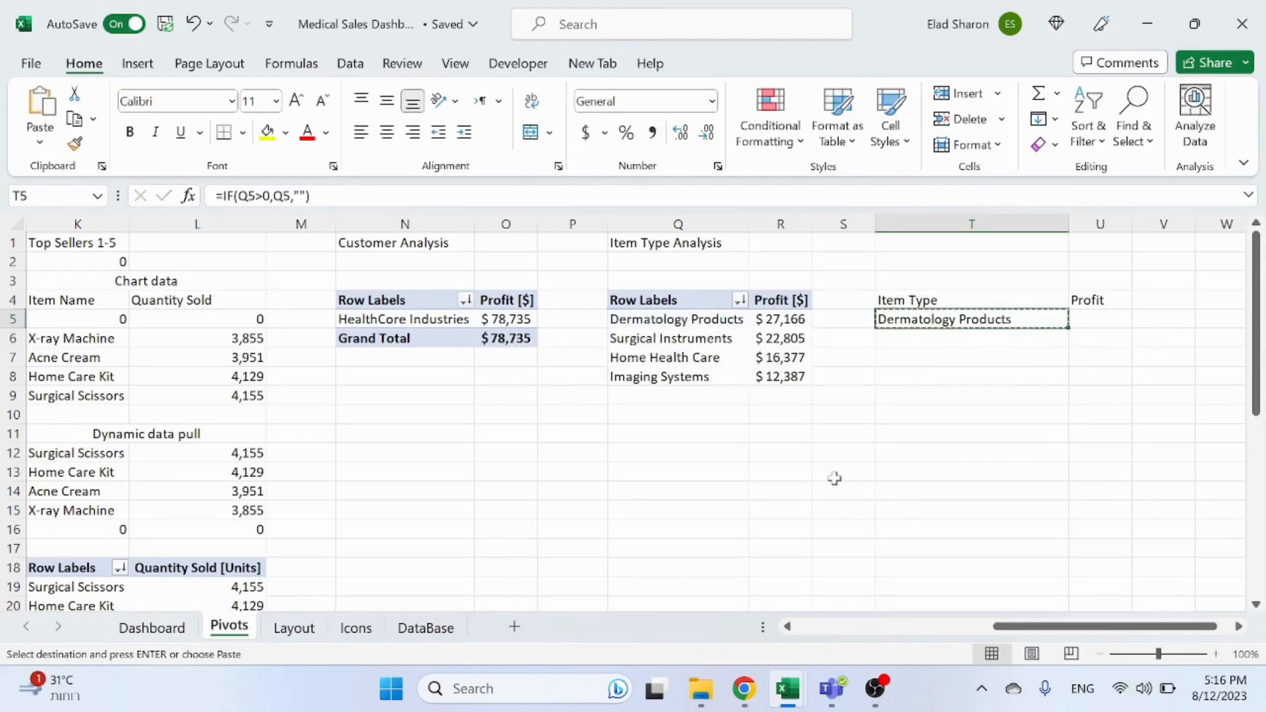
{"action": "key", "text": "Right"}
{"action": "key", "text": "ctrl+v"}
{"action": "key", "text": "Escape"}
{"action": "left_click", "coordinate": [799, 321]}
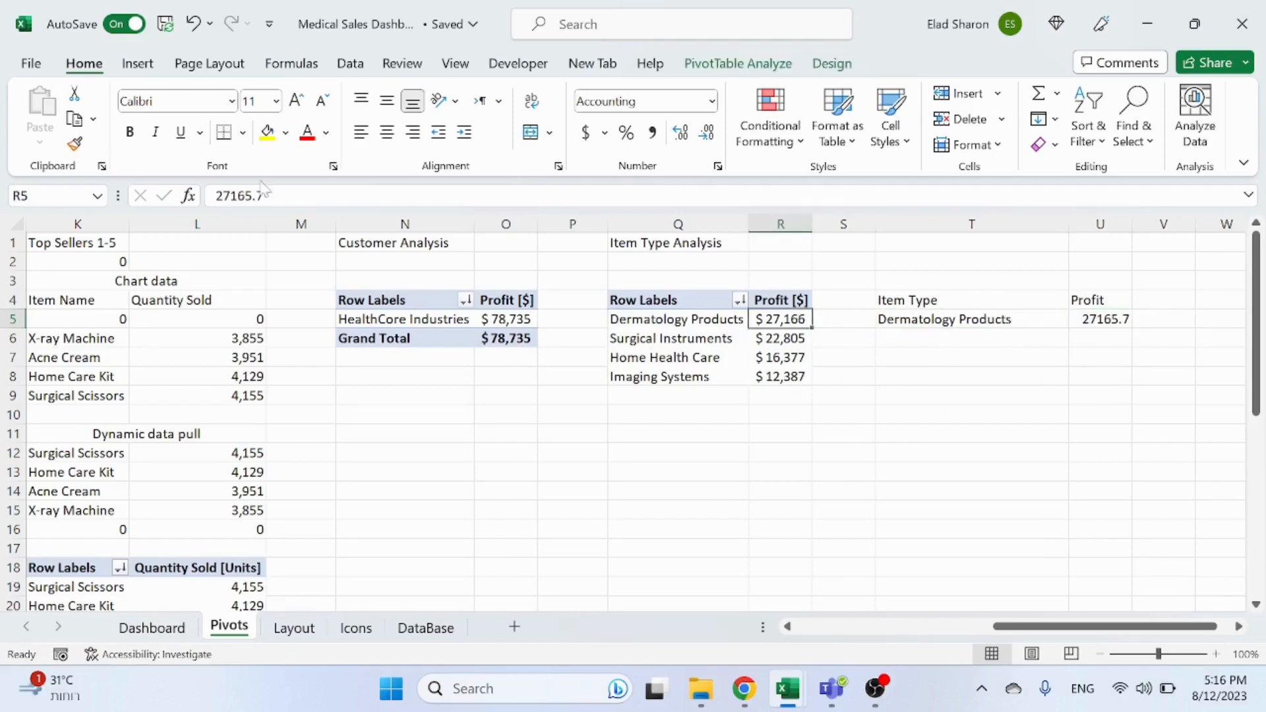
{"action": "left_click", "coordinate": [74, 144]}
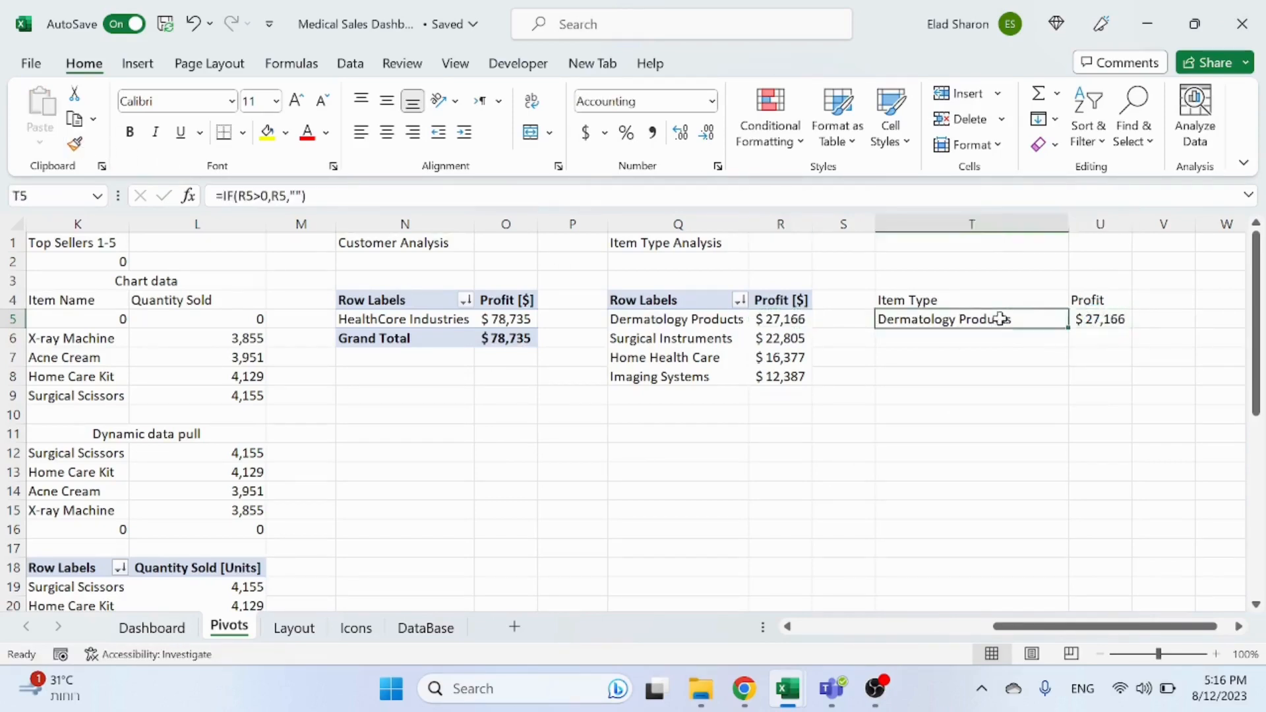
Step: Fill both helper table formulas down through about row 24
{"action": "left_click_drag", "start_coordinate": [998, 319], "coordinate": [1091, 605]}
{"action": "scroll", "coordinate": [947, 473], "scroll_direction": "down", "scroll_amount": 2}
{"action": "scroll", "coordinate": [946, 475], "scroll_direction": "up", "scroll_amount": 2}
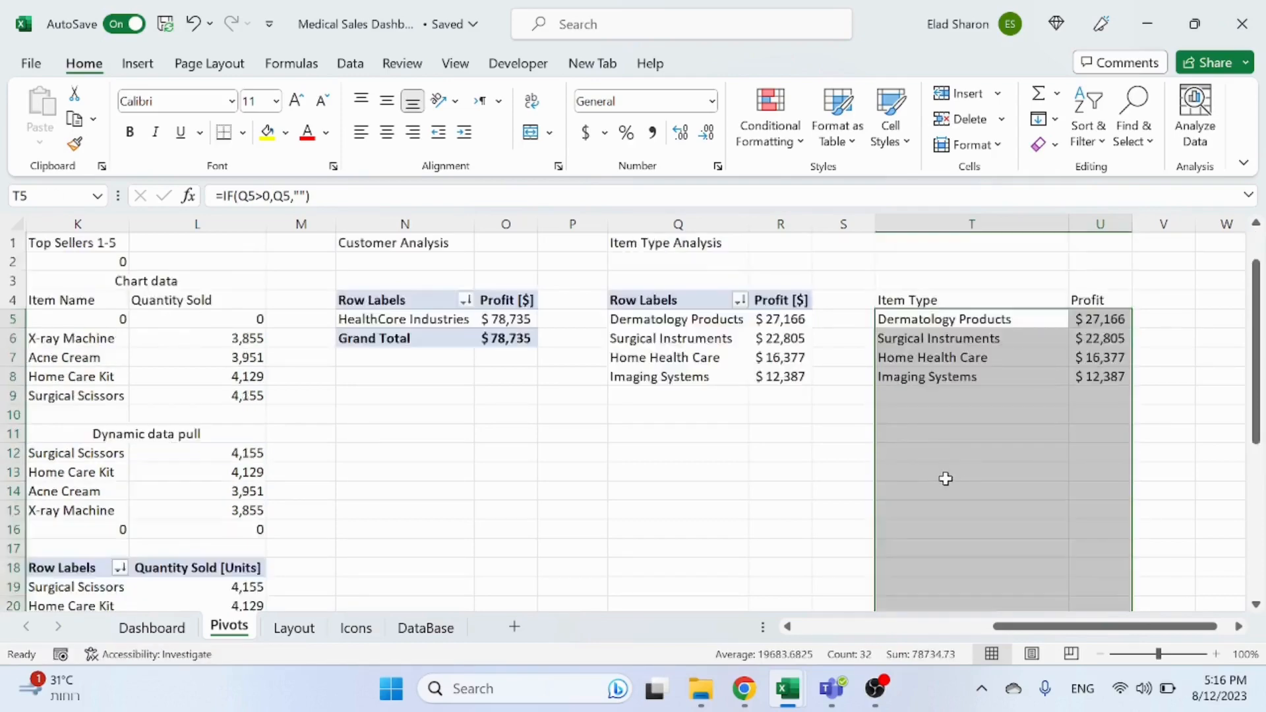
{"action": "scroll", "coordinate": [947, 474], "scroll_direction": "down", "scroll_amount": 2}
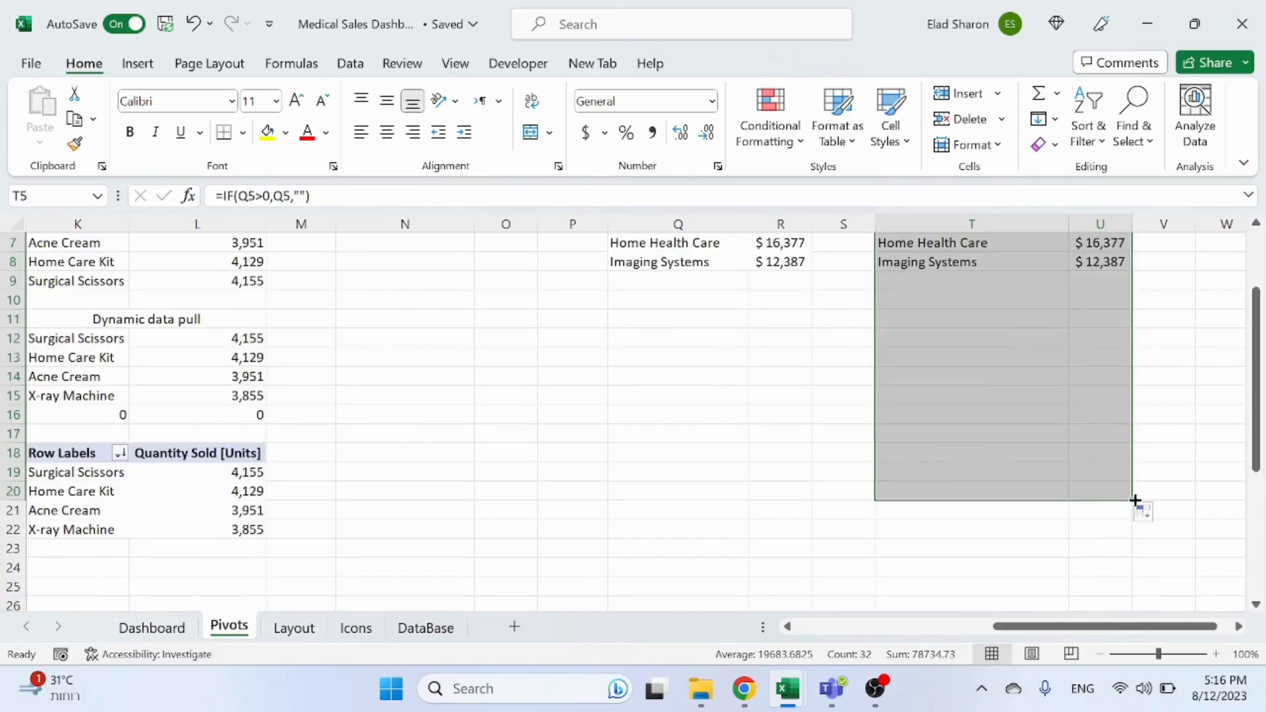
{"action": "left_click_drag", "start_coordinate": [1132, 500], "coordinate": [1116, 578]}
{"action": "left_click", "coordinate": [729, 453]}
{"action": "scroll", "coordinate": [826, 467], "scroll_direction": "up", "scroll_amount": 2}
Step: Clear the Country slicer filter on the Dashboard and review the treemap with all item types
{"action": "left_click", "coordinate": [151, 627]}
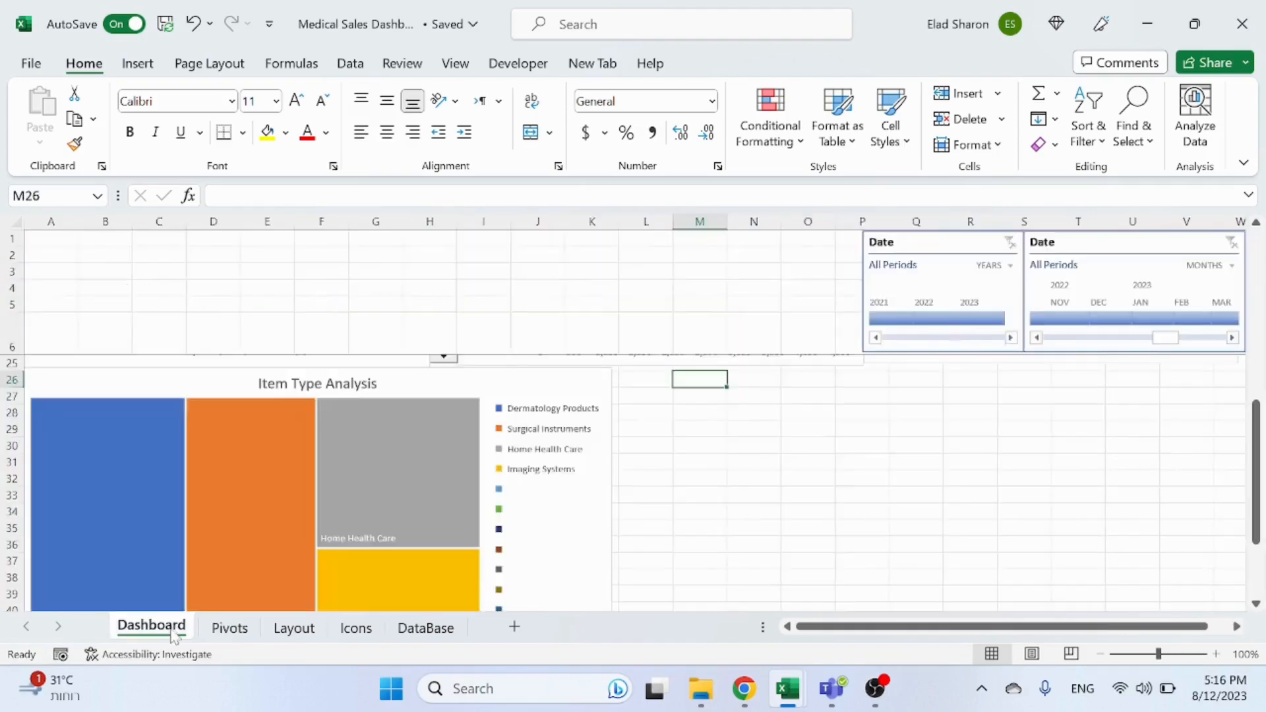
{"action": "scroll", "coordinate": [526, 499], "scroll_direction": "down", "scroll_amount": 1}
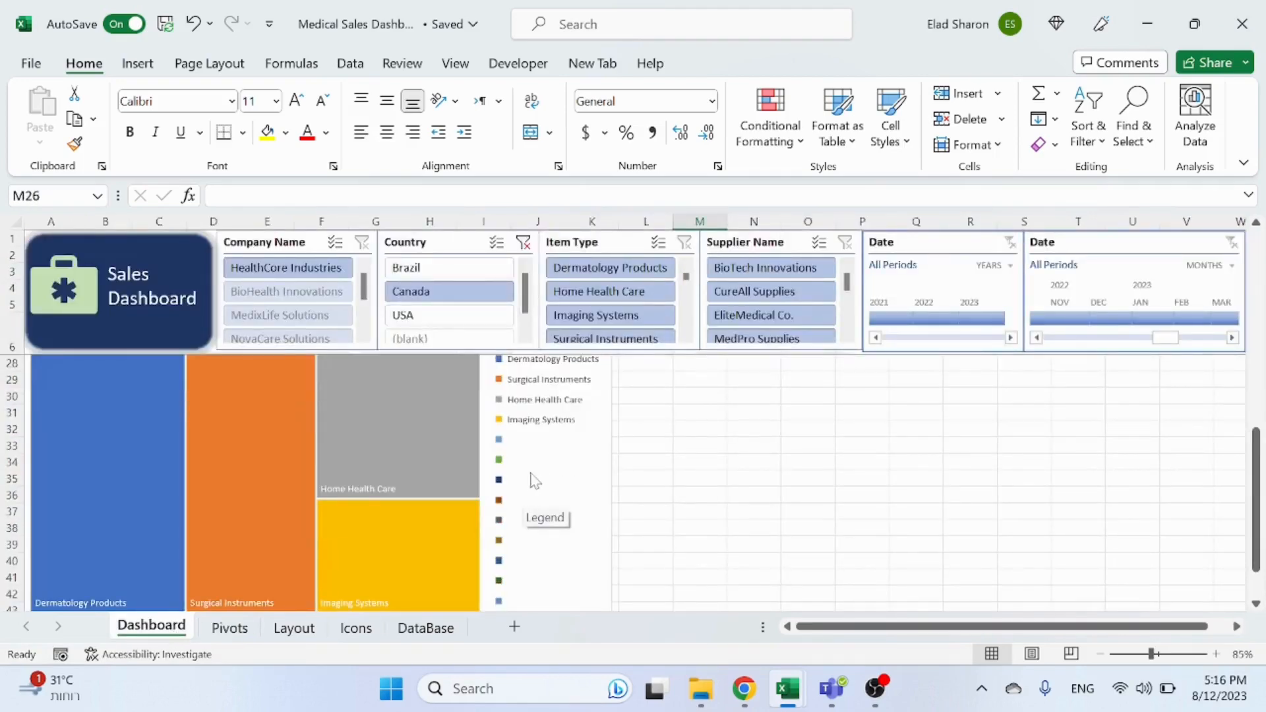
{"action": "scroll", "coordinate": [534, 481], "scroll_direction": "down", "scroll_amount": 1}
{"action": "scroll", "coordinate": [564, 416], "scroll_direction": "up", "scroll_amount": 5}
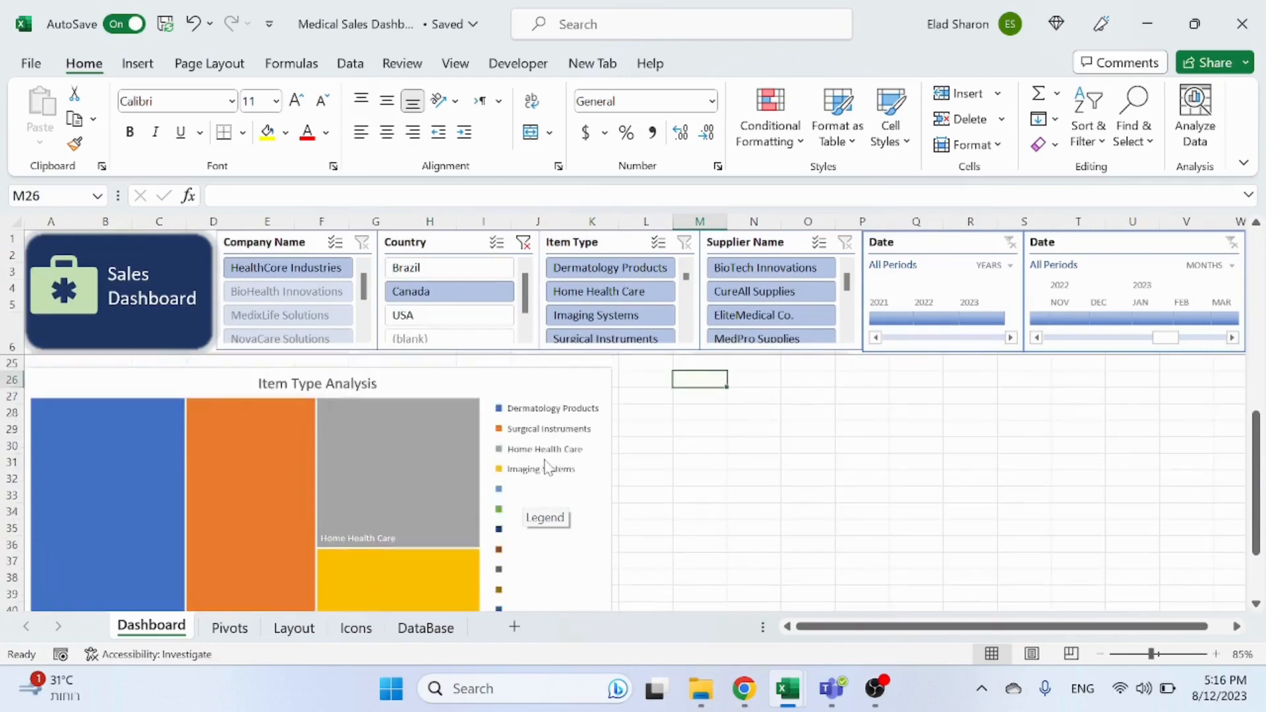
{"action": "left_click", "coordinate": [523, 243]}
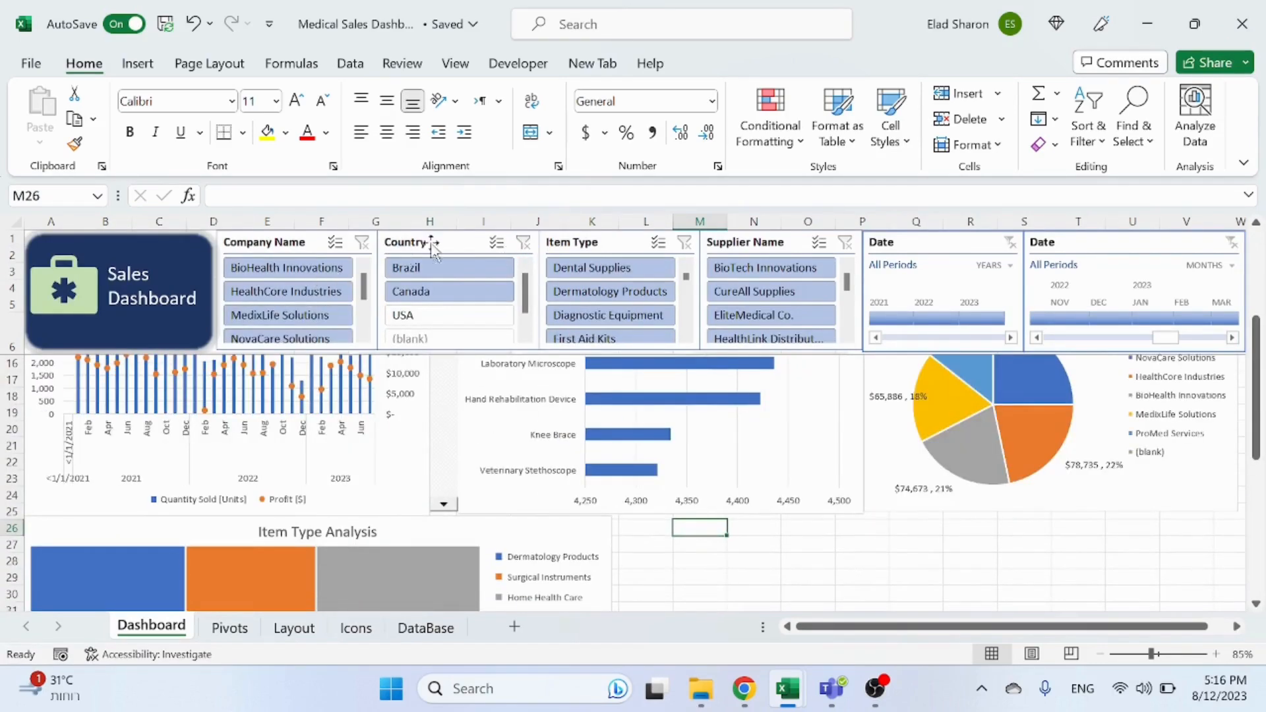
{"action": "scroll", "coordinate": [580, 475], "scroll_direction": "down", "scroll_amount": 6}
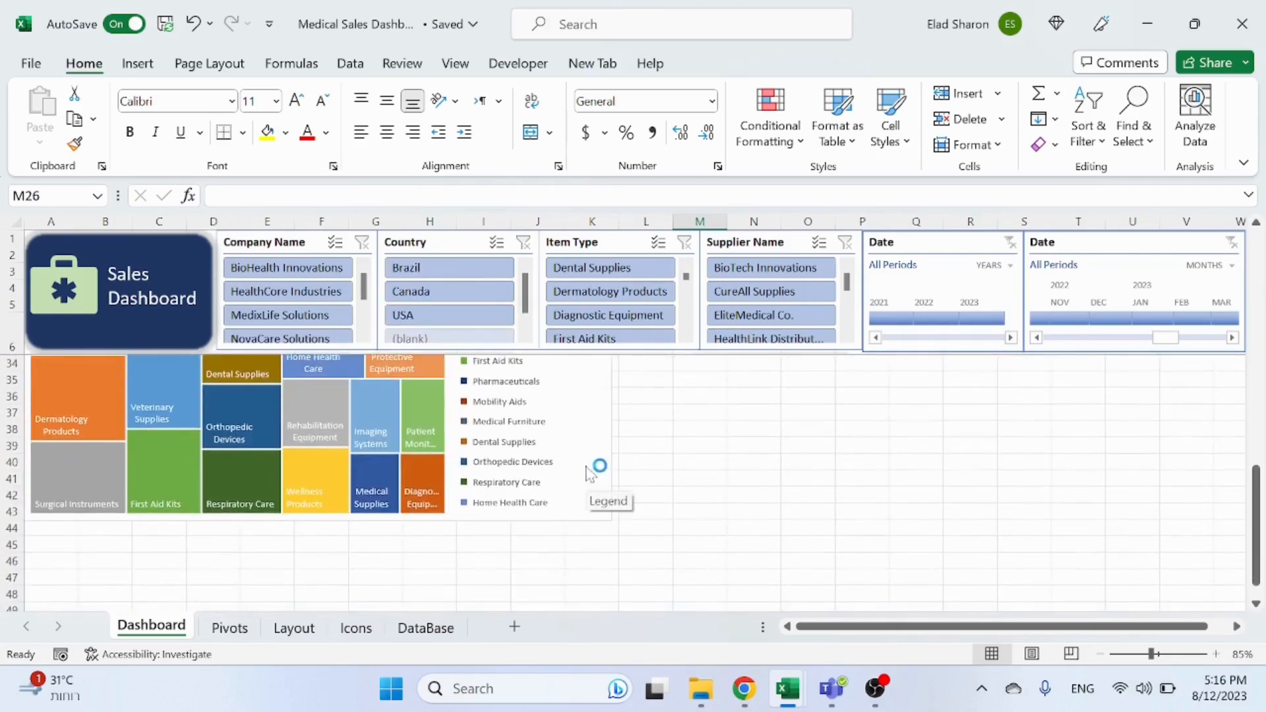
{"action": "scroll", "coordinate": [594, 475], "scroll_direction": "up", "scroll_amount": 9}
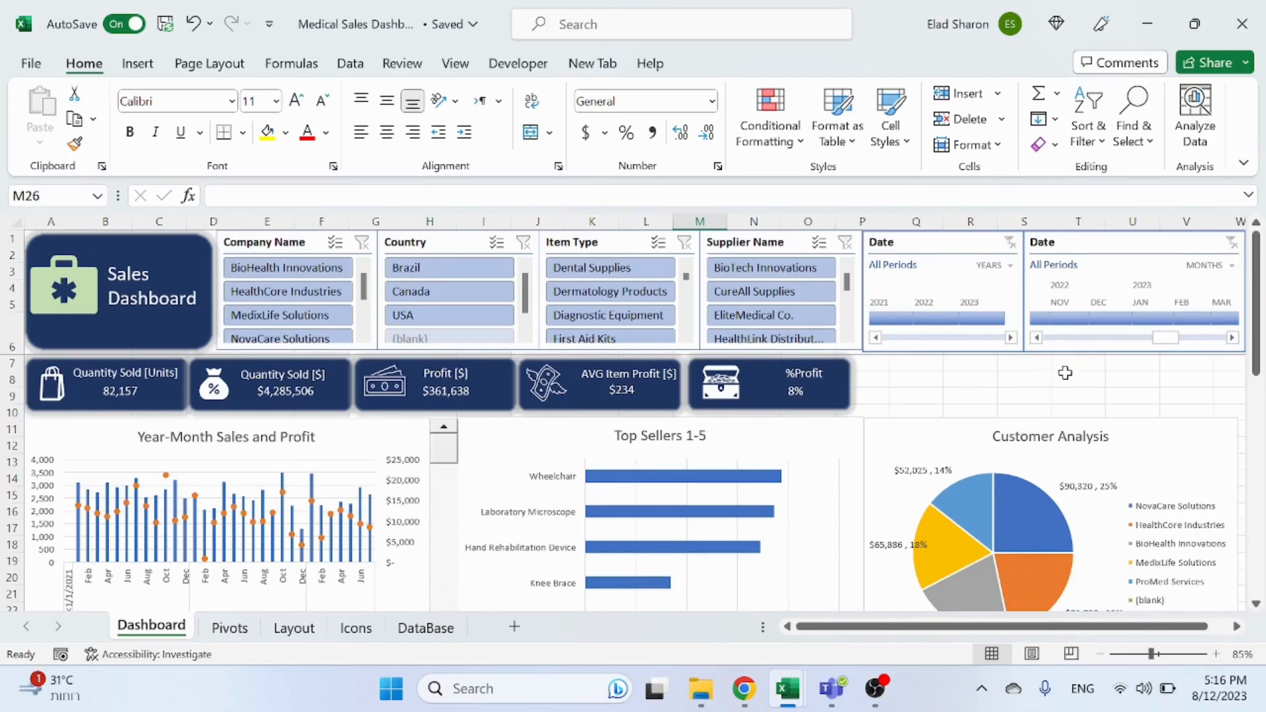
{"action": "scroll", "coordinate": [1066, 373], "scroll_direction": "down", "scroll_amount": 6}
{"action": "scroll", "coordinate": [1003, 449], "scroll_direction": "up", "scroll_amount": 2}
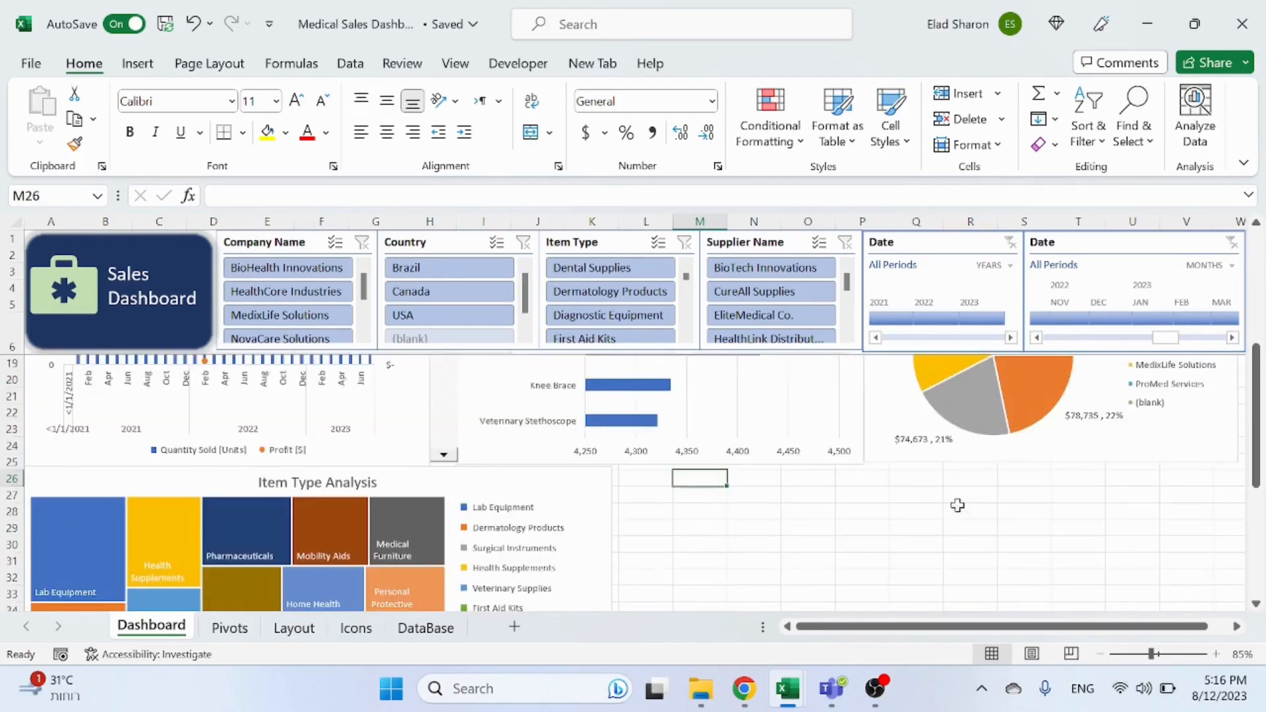
{"action": "scroll", "coordinate": [908, 539], "scroll_direction": "up", "scroll_amount": 4}
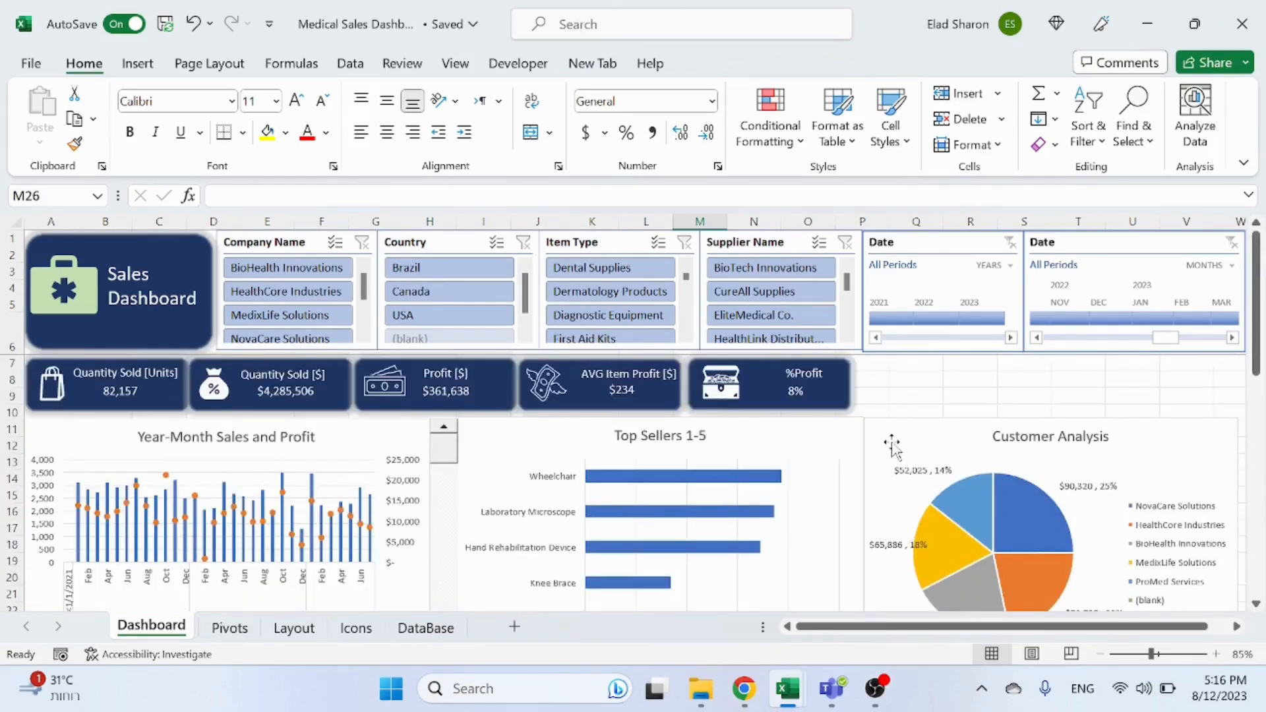
{"action": "scroll", "coordinate": [929, 445], "scroll_direction": "down", "scroll_amount": 5}
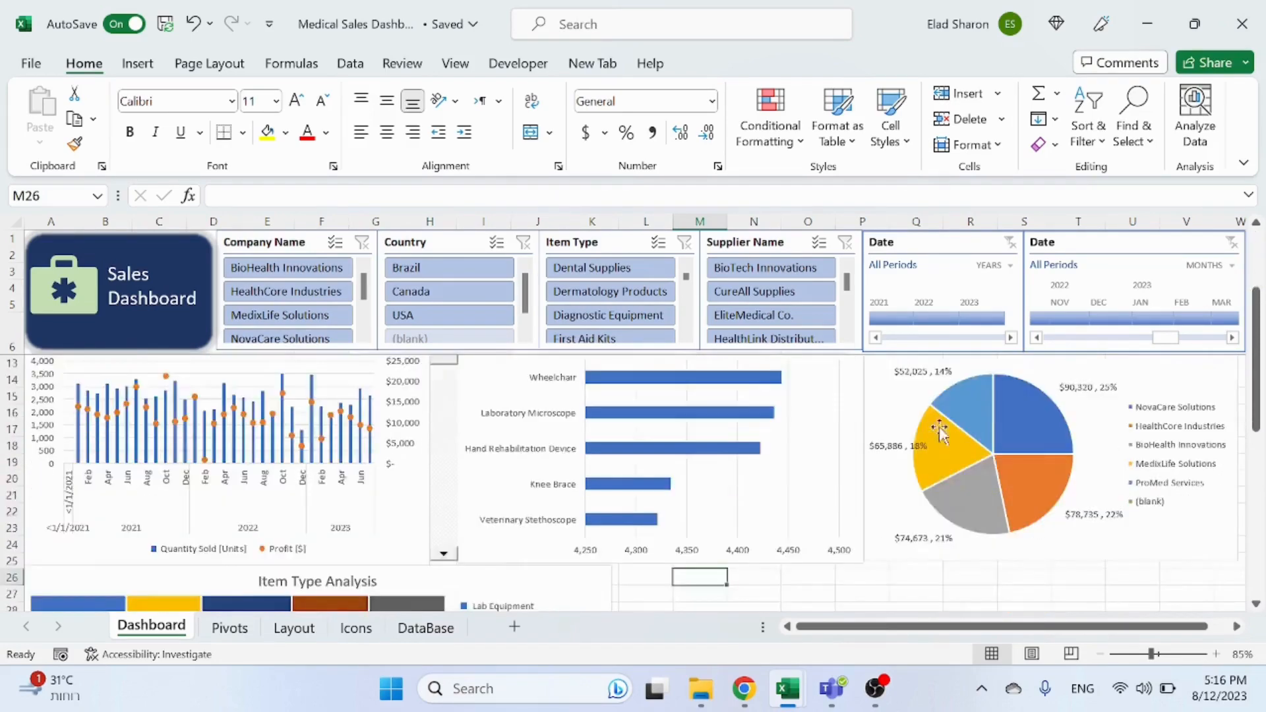
{"action": "scroll", "coordinate": [937, 425], "scroll_direction": "up", "scroll_amount": 5}
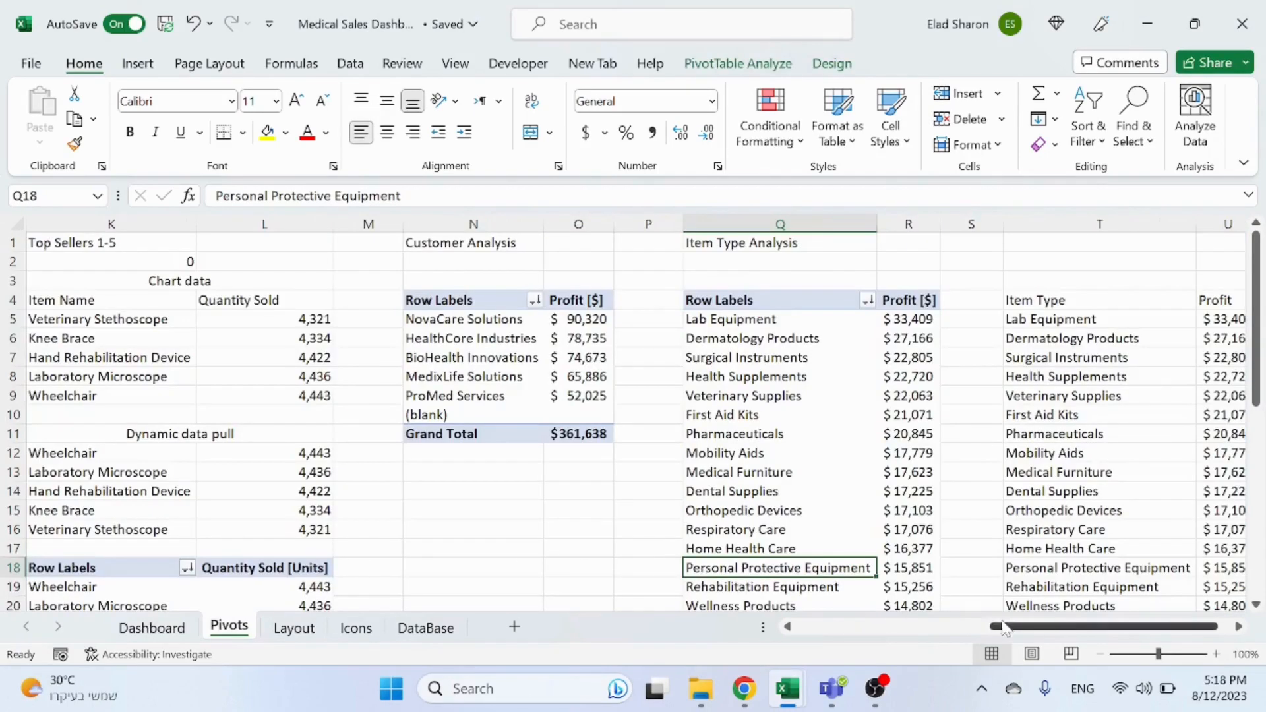
Step: Copy the Year-Month Sales and Profit pivot table in columns A to C and paste it into columns W to Y
{"action": "left_click_drag", "start_coordinate": [1005, 627], "coordinate": [659, 612]}
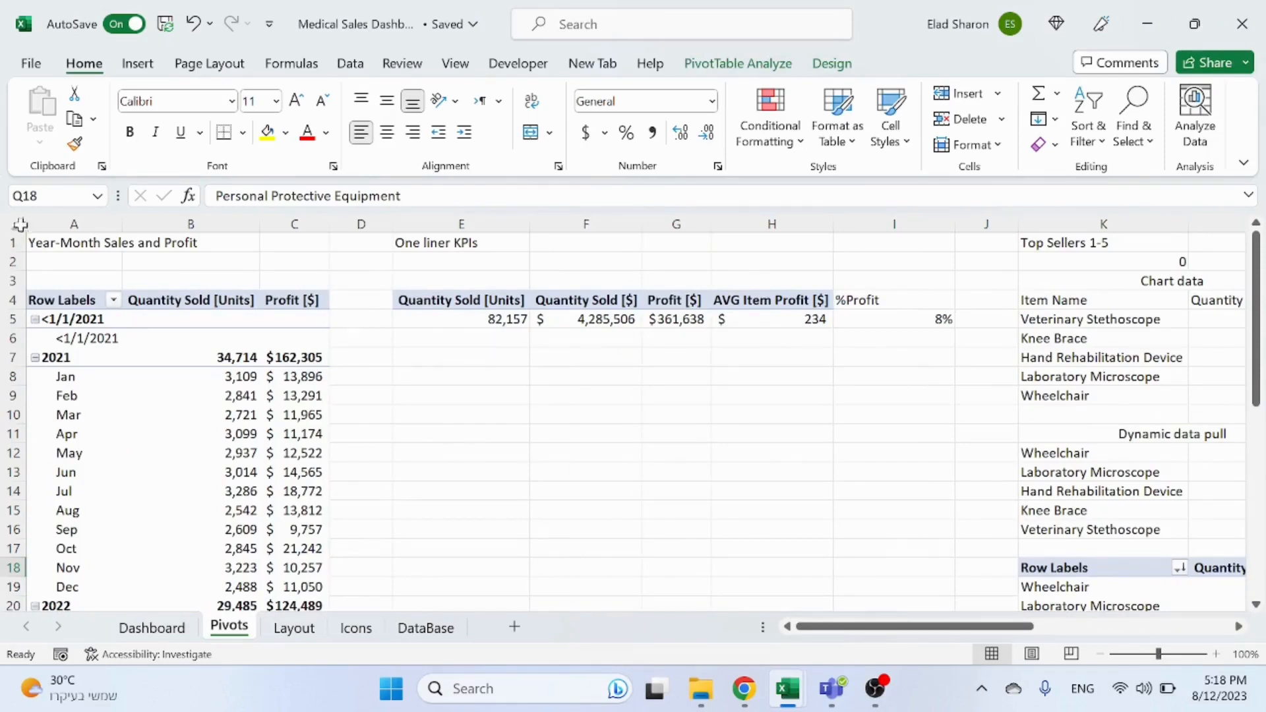
{"action": "left_click_drag", "start_coordinate": [74, 226], "coordinate": [328, 255]}
{"action": "key", "text": "ctrl+c"}
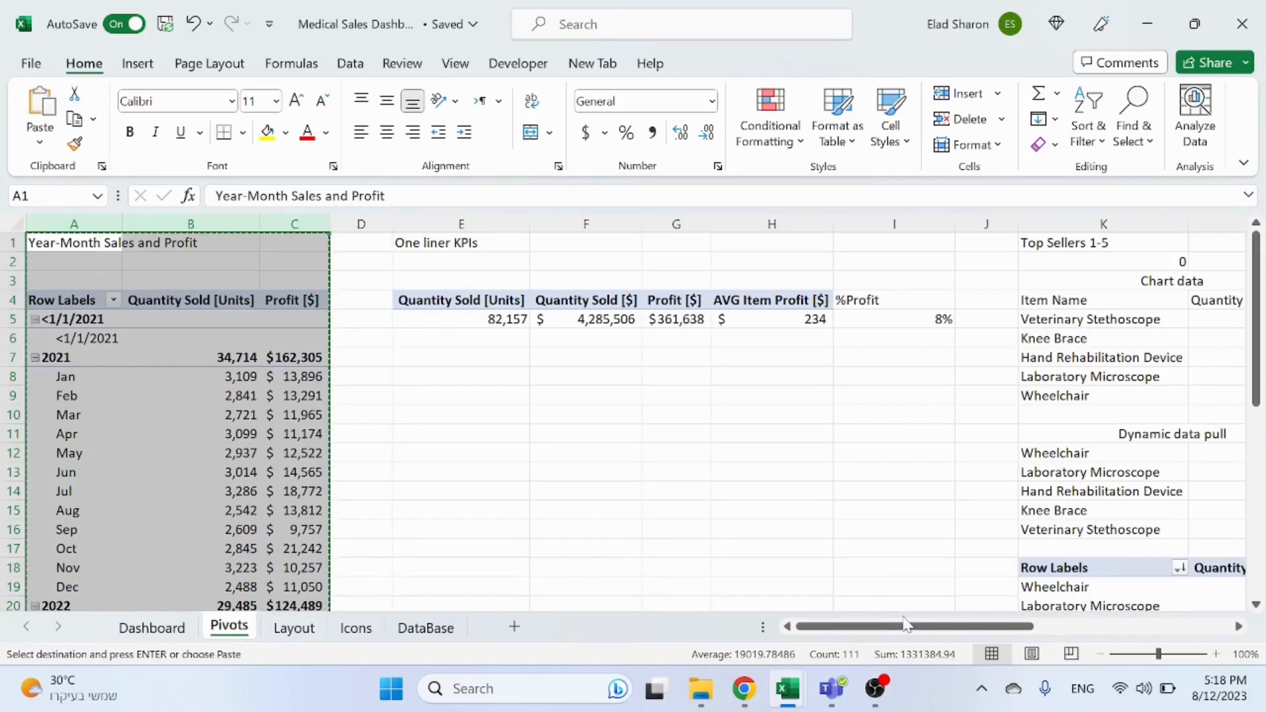
{"action": "left_click_drag", "start_coordinate": [917, 626], "coordinate": [1240, 632]}
{"action": "left_click", "coordinate": [1240, 629]}
{"action": "left_click", "coordinate": [1241, 631]}
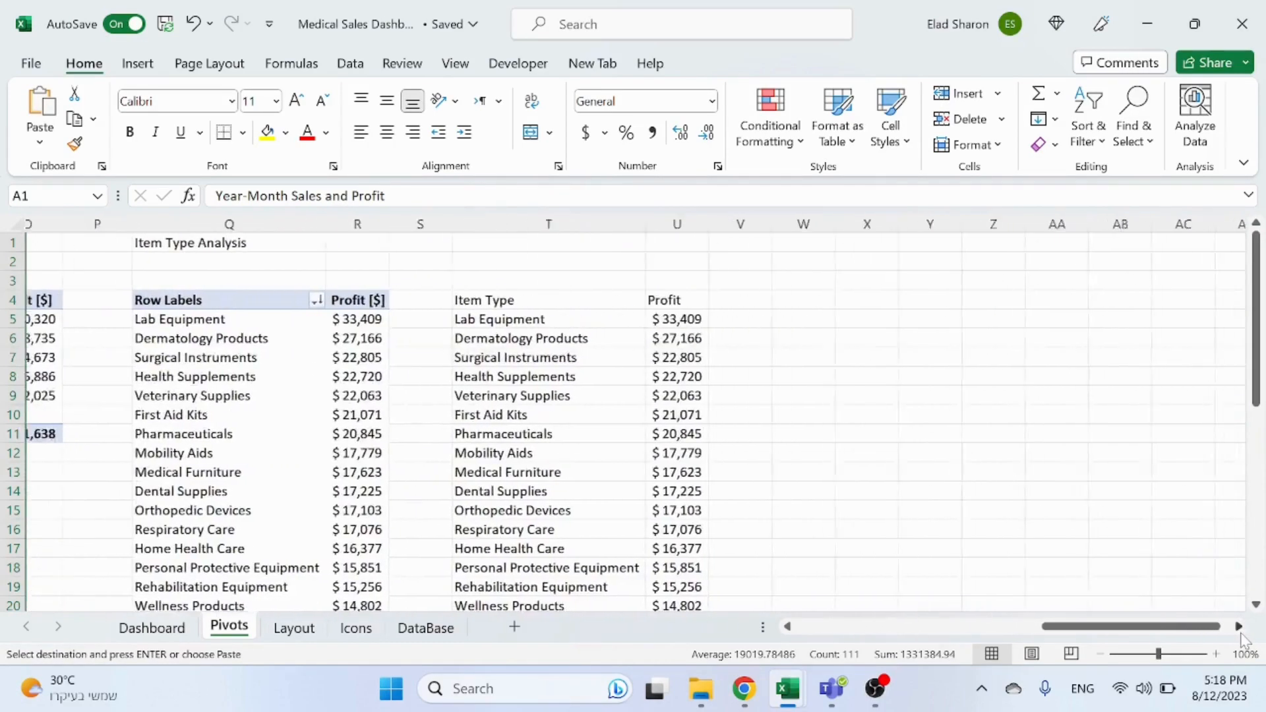
{"action": "left_click", "coordinate": [701, 245]}
{"action": "key", "text": "ctrl+v"}
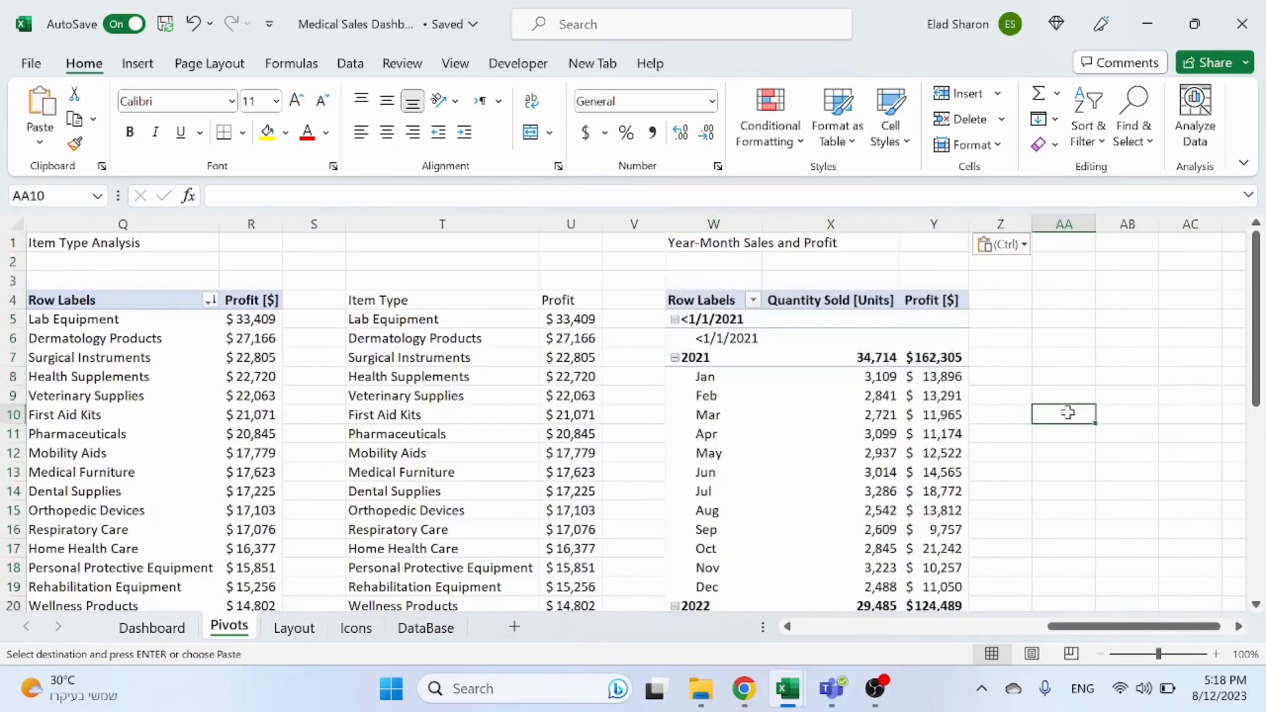
Step: Remove the Quantity Sold [Units] field from the copied pivot table's values
{"action": "left_click", "coordinate": [836, 396]}
{"action": "right_click", "coordinate": [836, 395]}
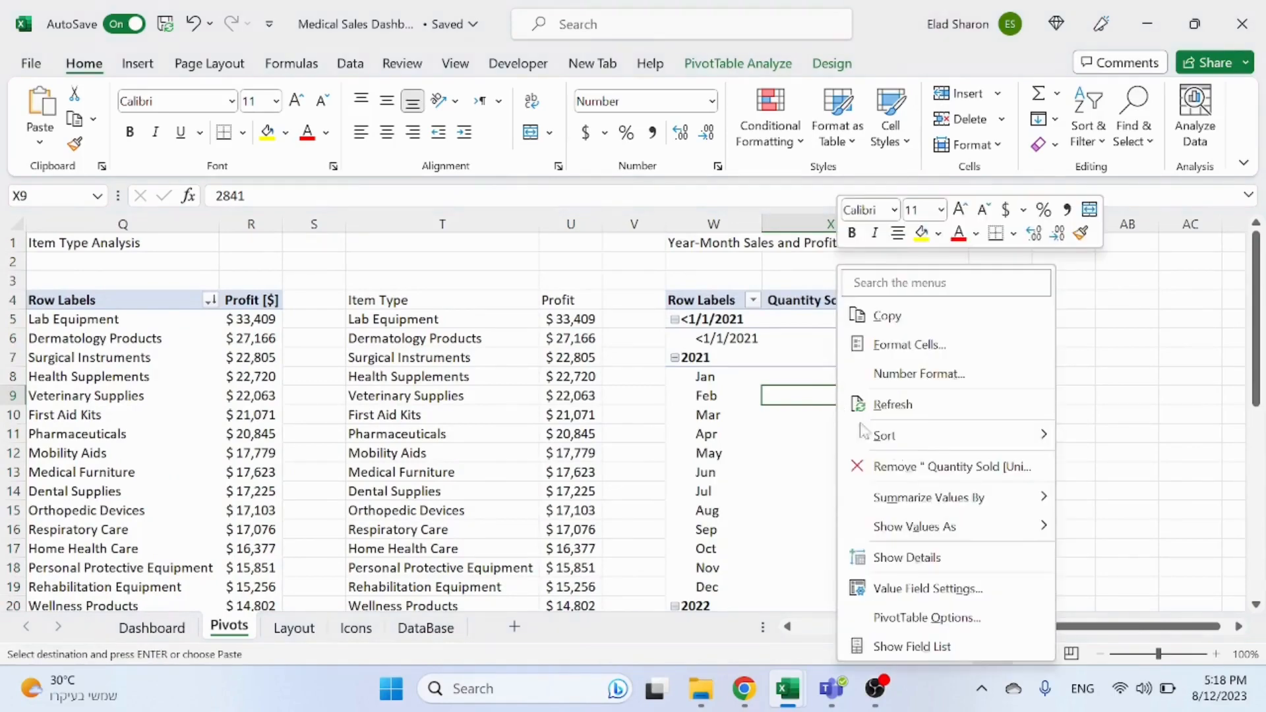
{"action": "left_click", "coordinate": [970, 645]}
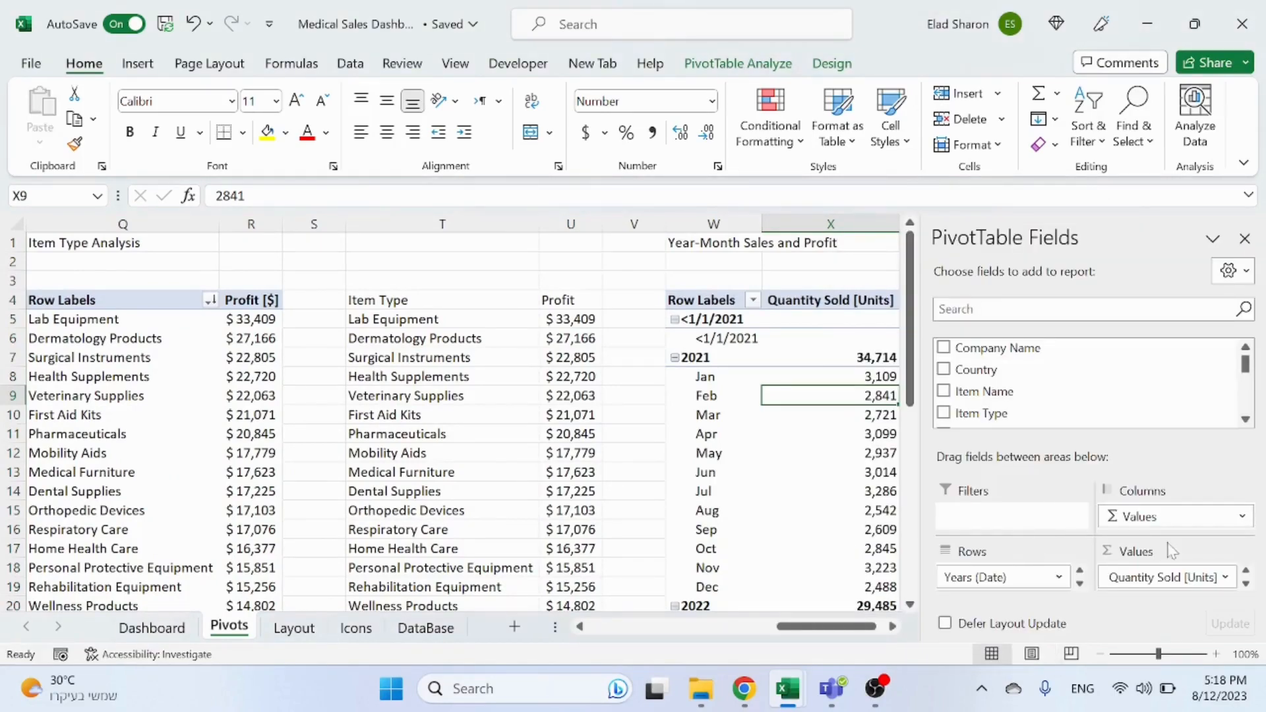
{"action": "left_click_drag", "start_coordinate": [1183, 584], "coordinate": [663, 264]}
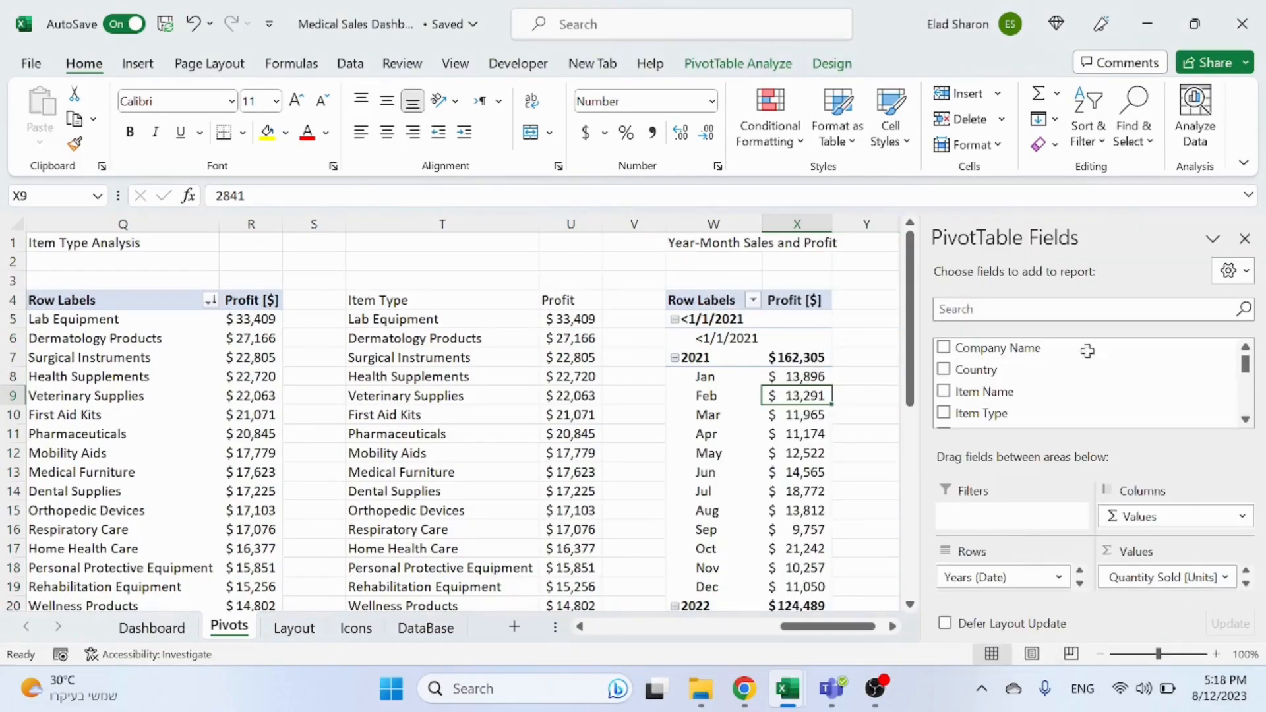
Step: Add the Quantity Sold [$] and Quantity Cost [$] fields to the copied pivot table's values
{"action": "left_click", "coordinate": [1246, 399]}
{"action": "mouse_move", "coordinate": [1244, 394]}
{"action": "left_mouse_down"}
{"action": "mouse_move", "coordinate": [1244, 415]}
{"action": "mouse_move", "coordinate": [1244, 397]}
{"action": "left_mouse_up"}
{"action": "left_click_drag", "start_coordinate": [1045, 399], "coordinate": [631, 285]}
{"action": "left_click", "coordinate": [1245, 585]}
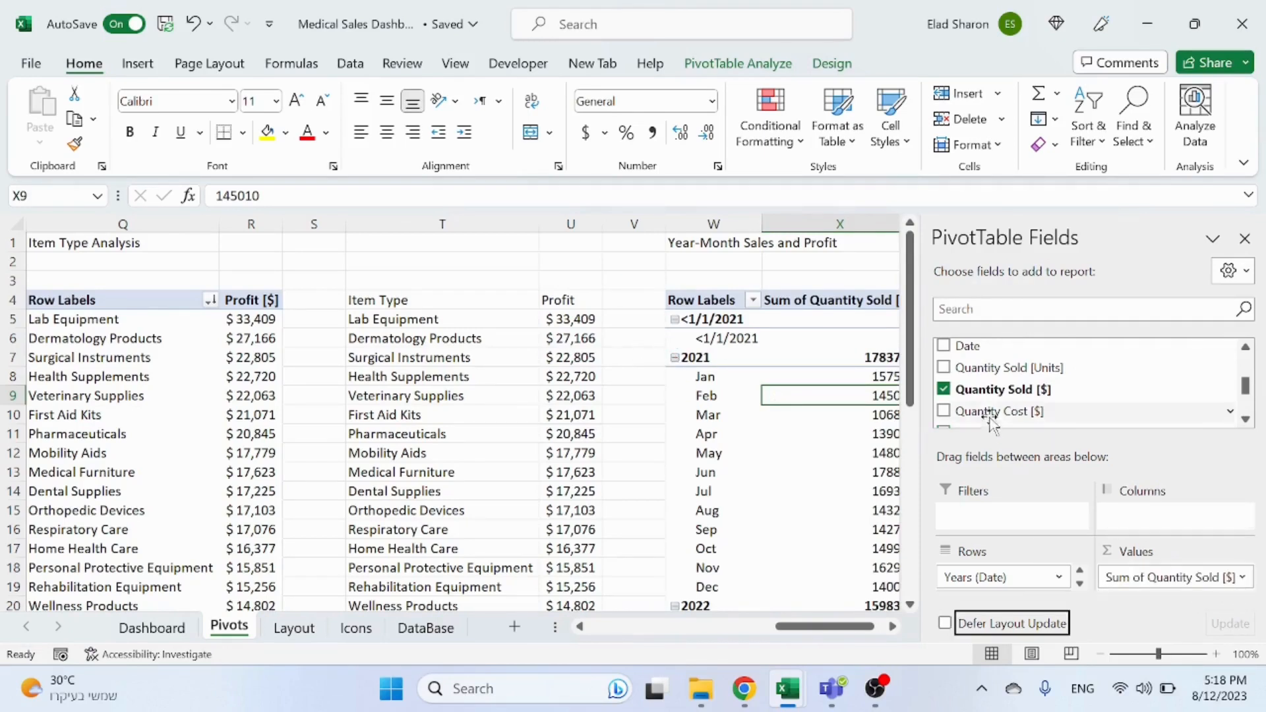
{"action": "left_click_drag", "start_coordinate": [991, 416], "coordinate": [1199, 582]}
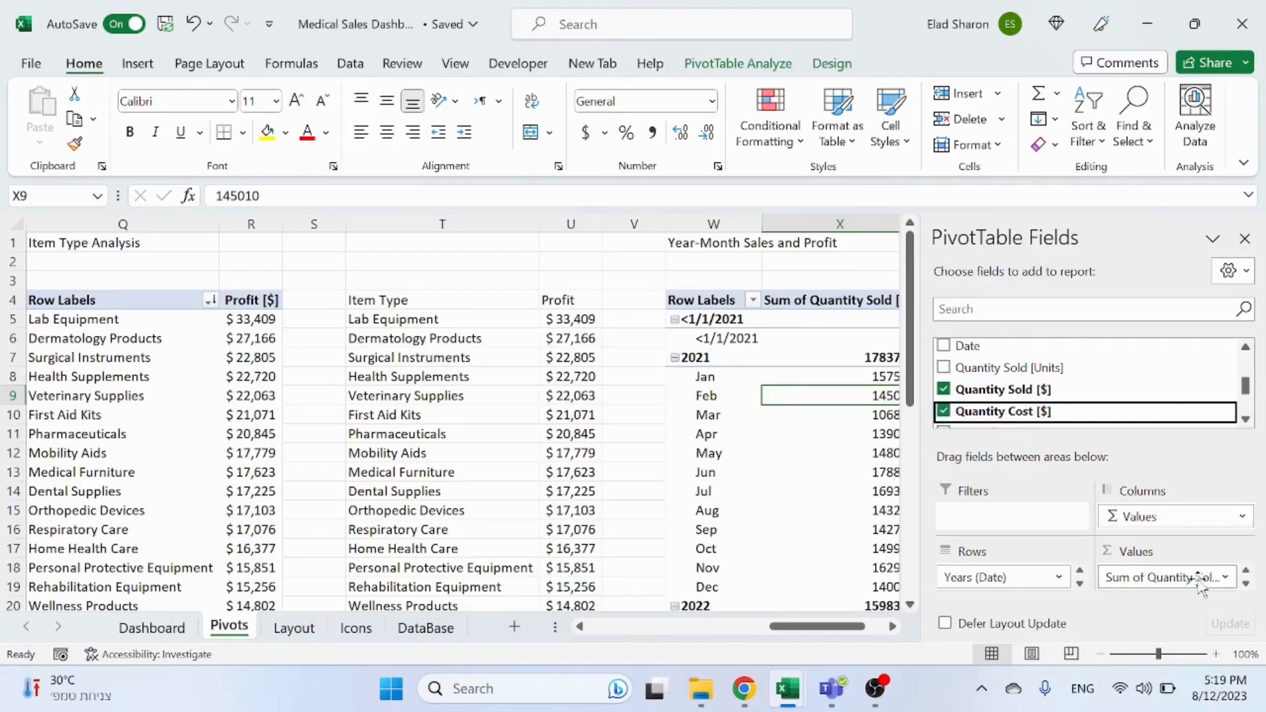
Step: Format the Sum of Quantity Sold [$] value field as Accounting with 0 decimal places
{"action": "left_click", "coordinate": [1213, 578]}
{"action": "left_click", "coordinate": [1161, 551]}
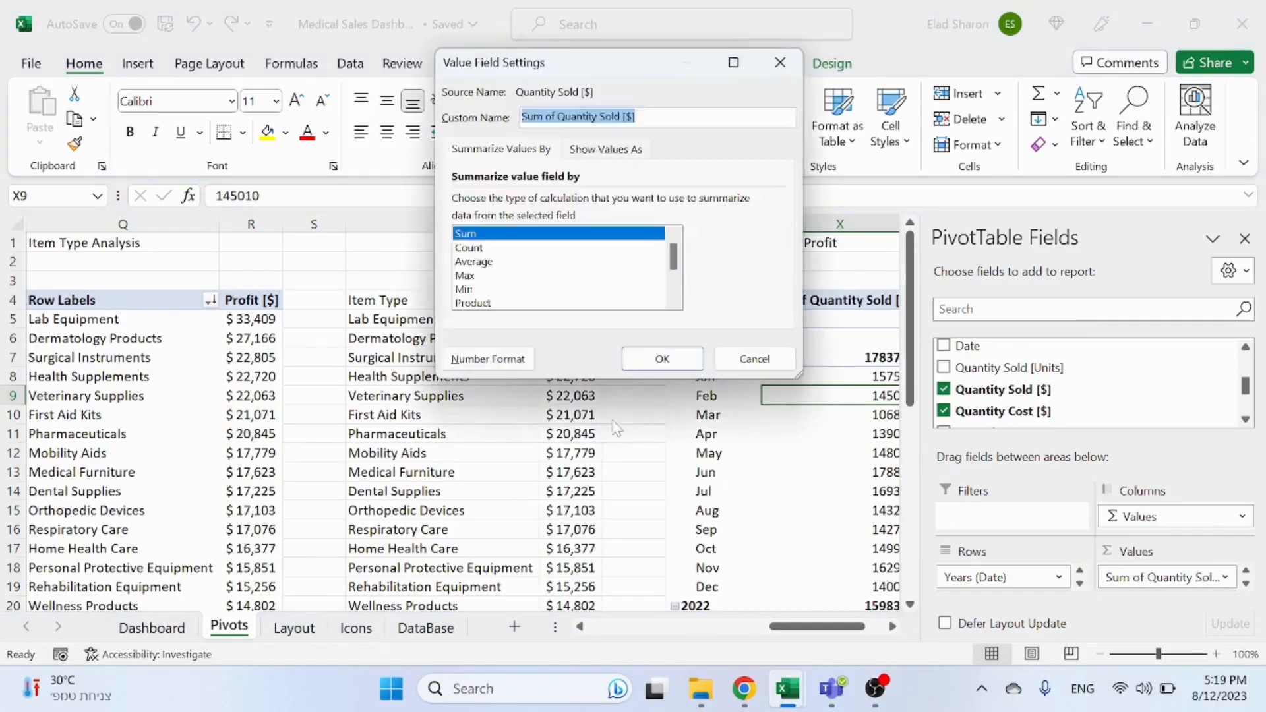
{"action": "left_click", "coordinate": [488, 359]}
{"action": "left_click", "coordinate": [429, 152]}
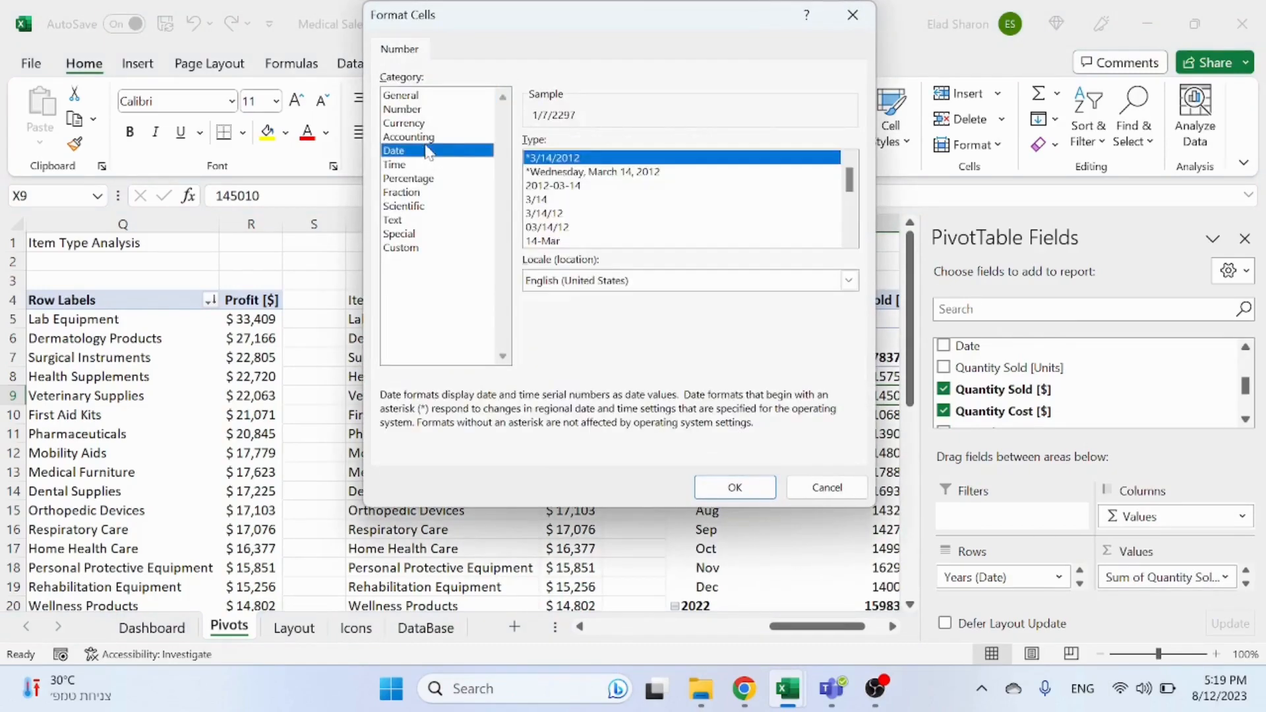
{"action": "left_click", "coordinate": [450, 138]}
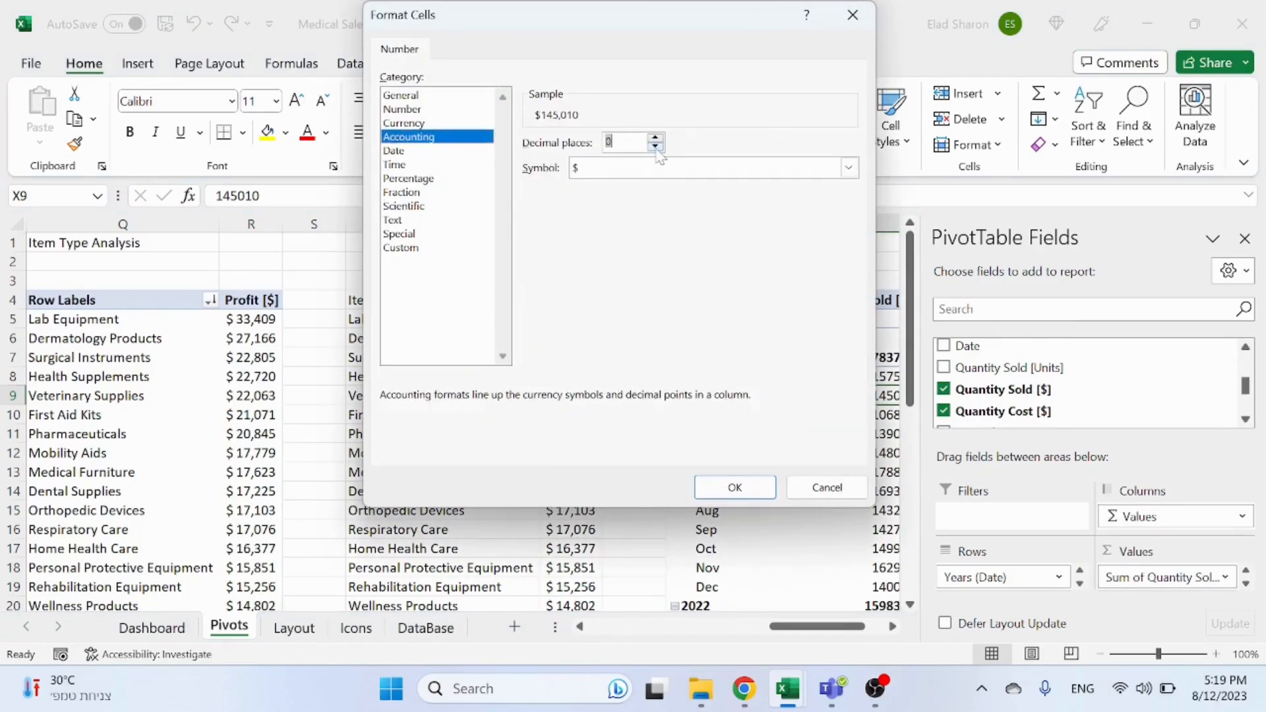
{"action": "left_click", "coordinate": [735, 487]}
{"action": "key", "text": "Return"}
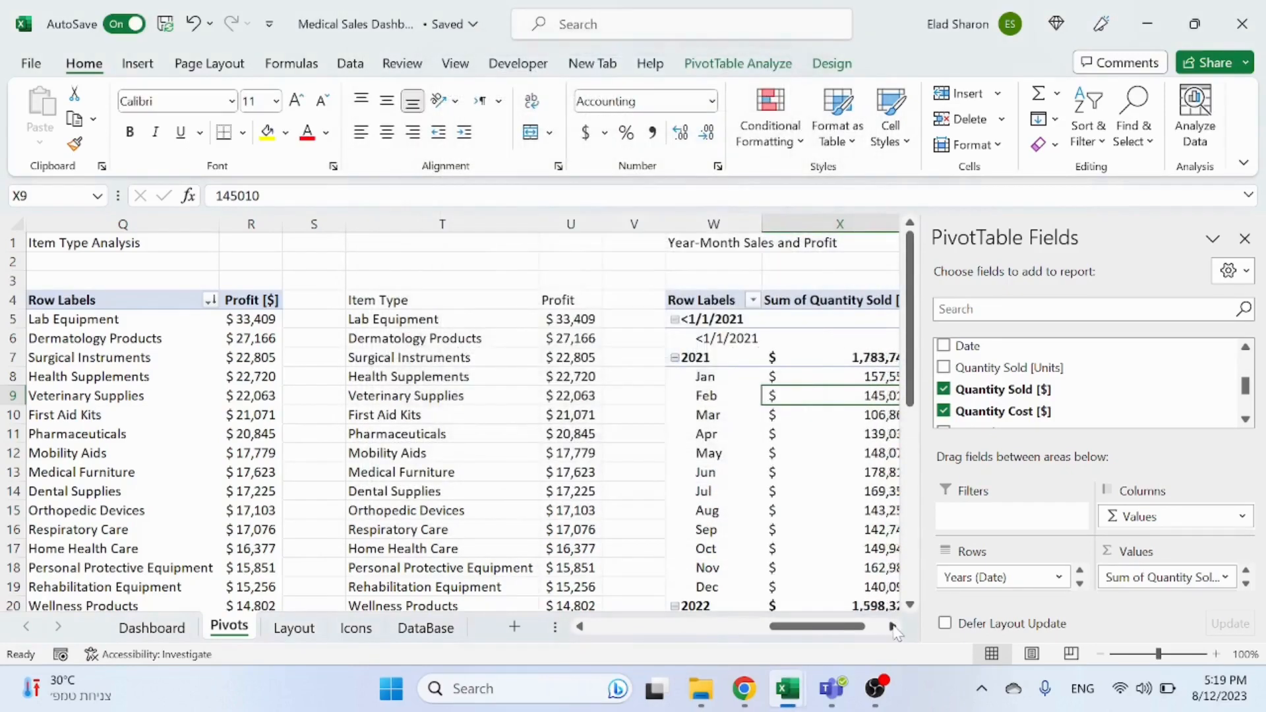
Step: Format the Sum of Quantity Cost [$] value field with the Accounting number format
{"action": "left_click", "coordinate": [1225, 581]}
{"action": "left_click", "coordinate": [1156, 554]}
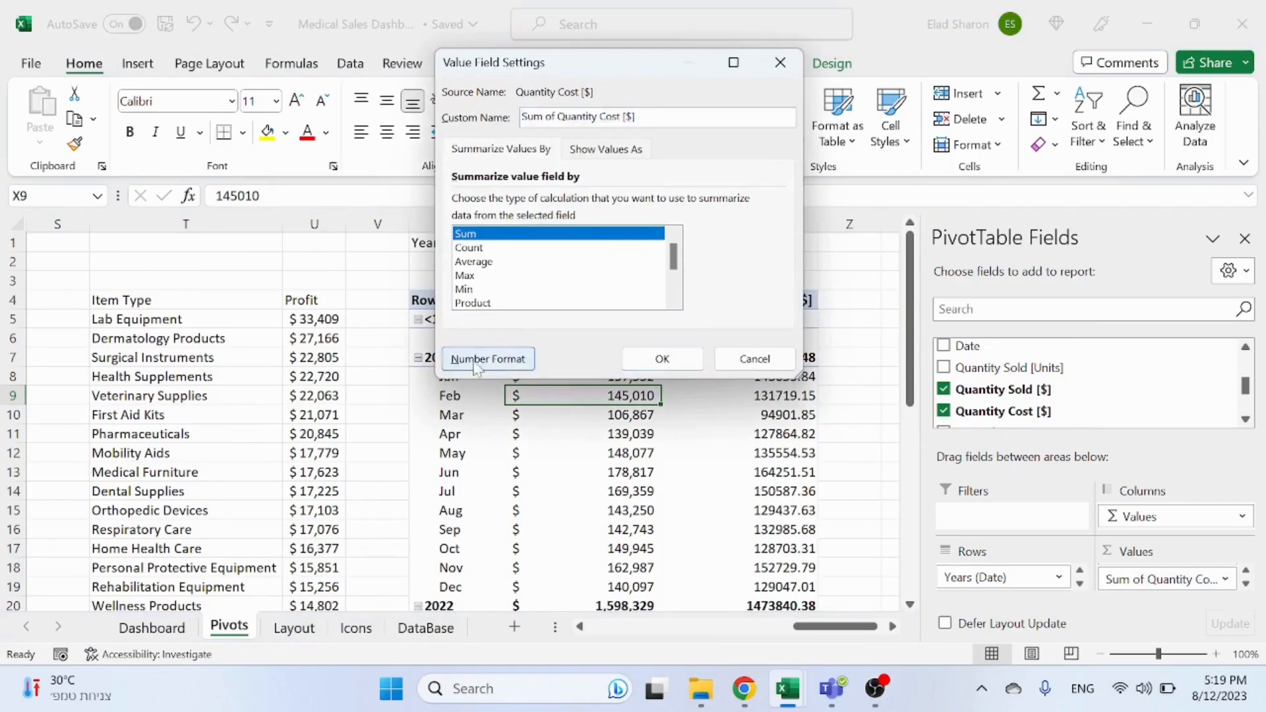
{"action": "left_click", "coordinate": [488, 359]}
{"action": "left_click", "coordinate": [412, 139]}
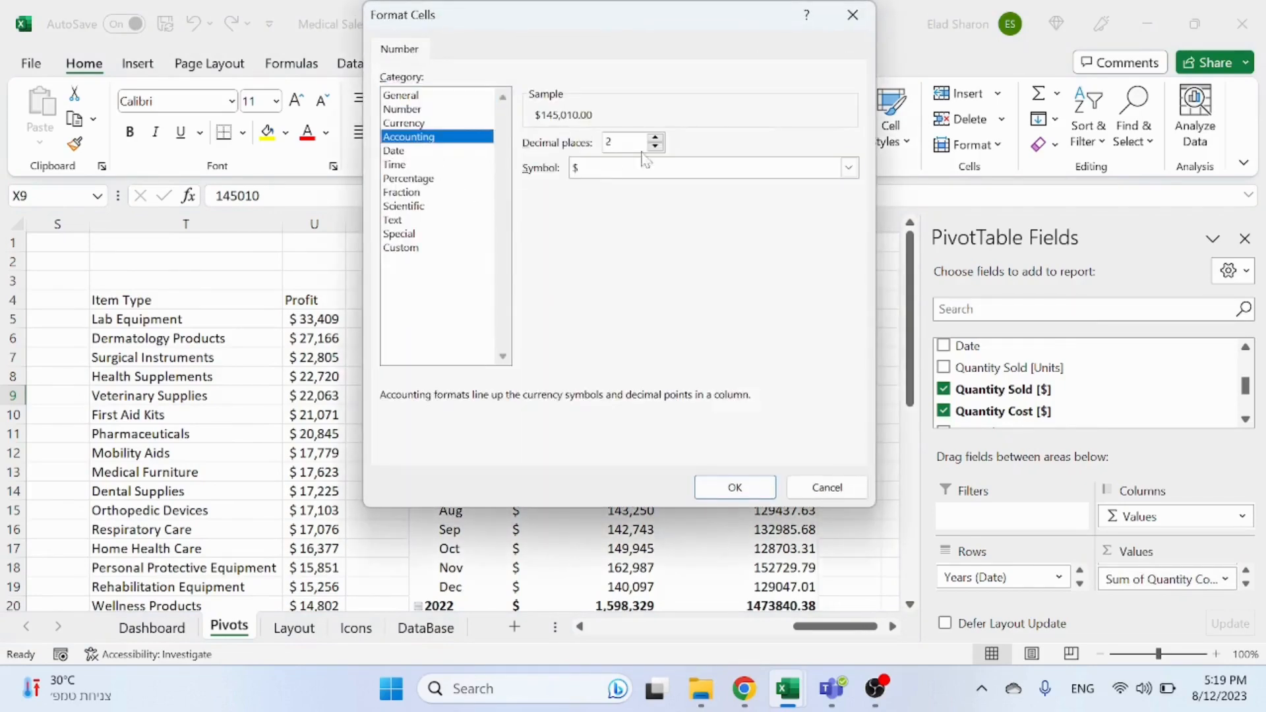
{"action": "left_click", "coordinate": [735, 488]}
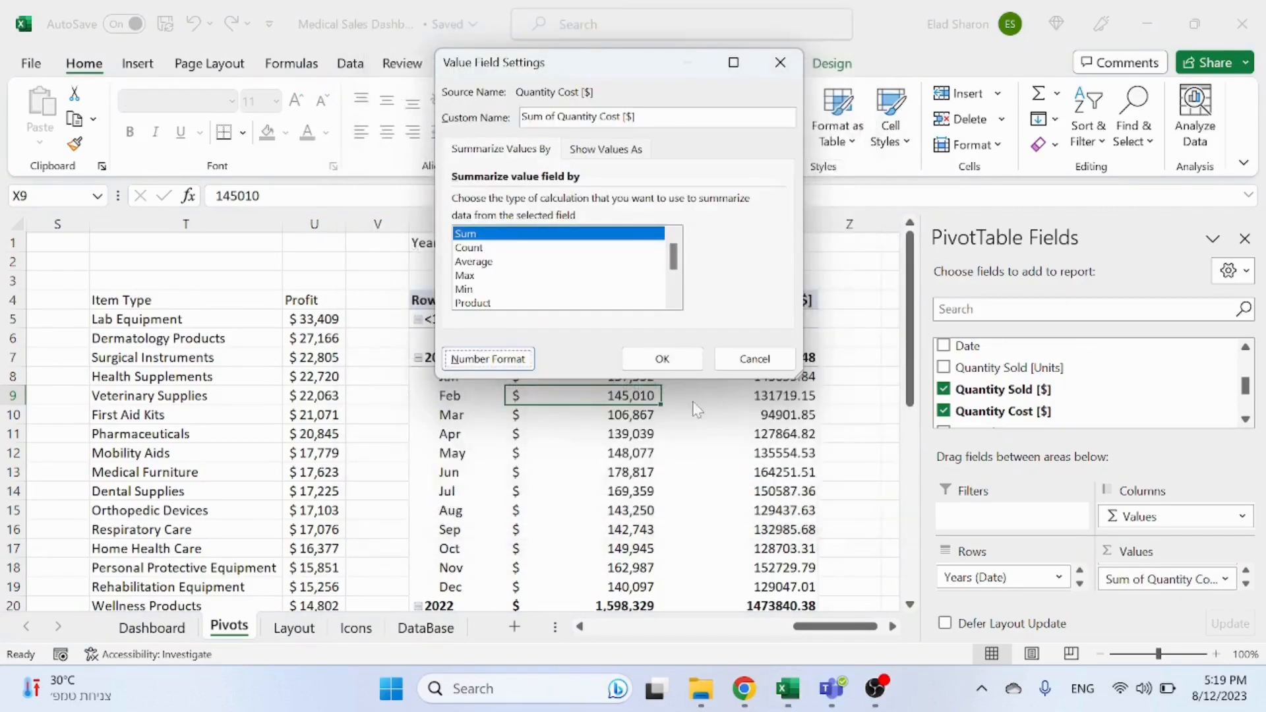
{"action": "left_click", "coordinate": [682, 356]}
Step: Rename the copied table's heading in W1 to Year-Month Sales [$] and Cost
{"action": "left_click", "coordinate": [449, 242]}
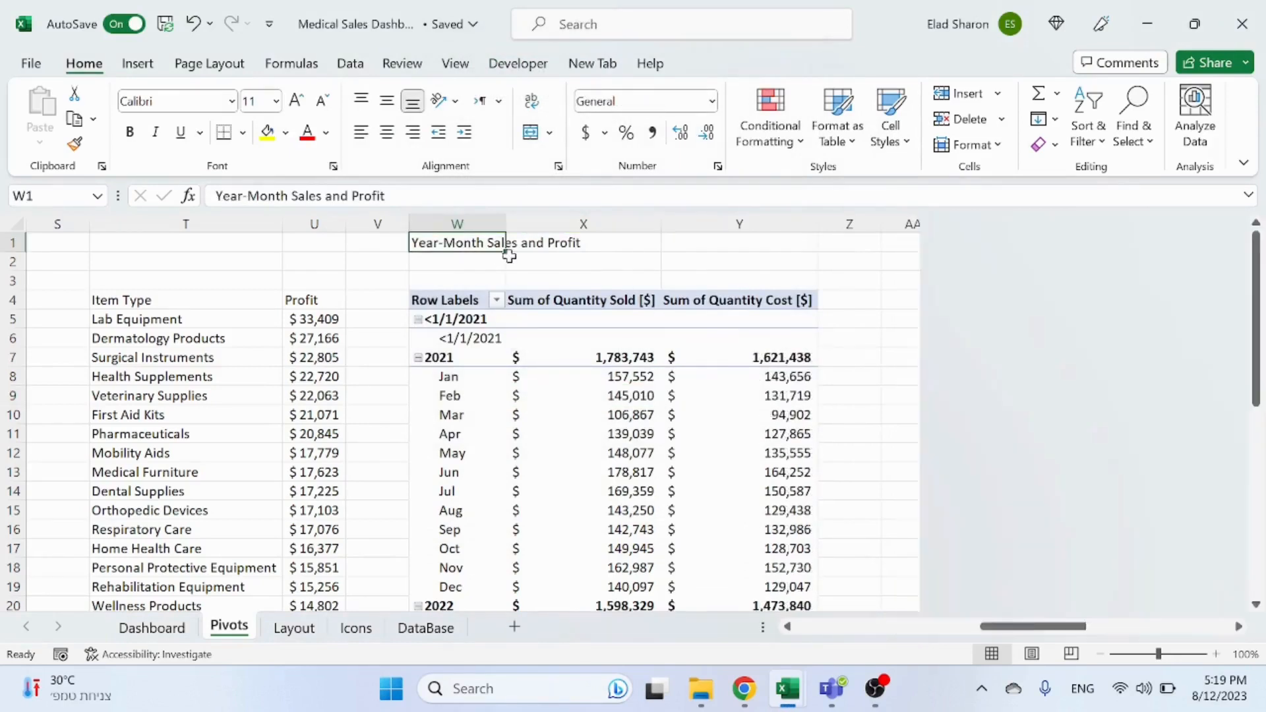
{"action": "left_click_drag", "start_coordinate": [295, 196], "coordinate": [385, 196]}
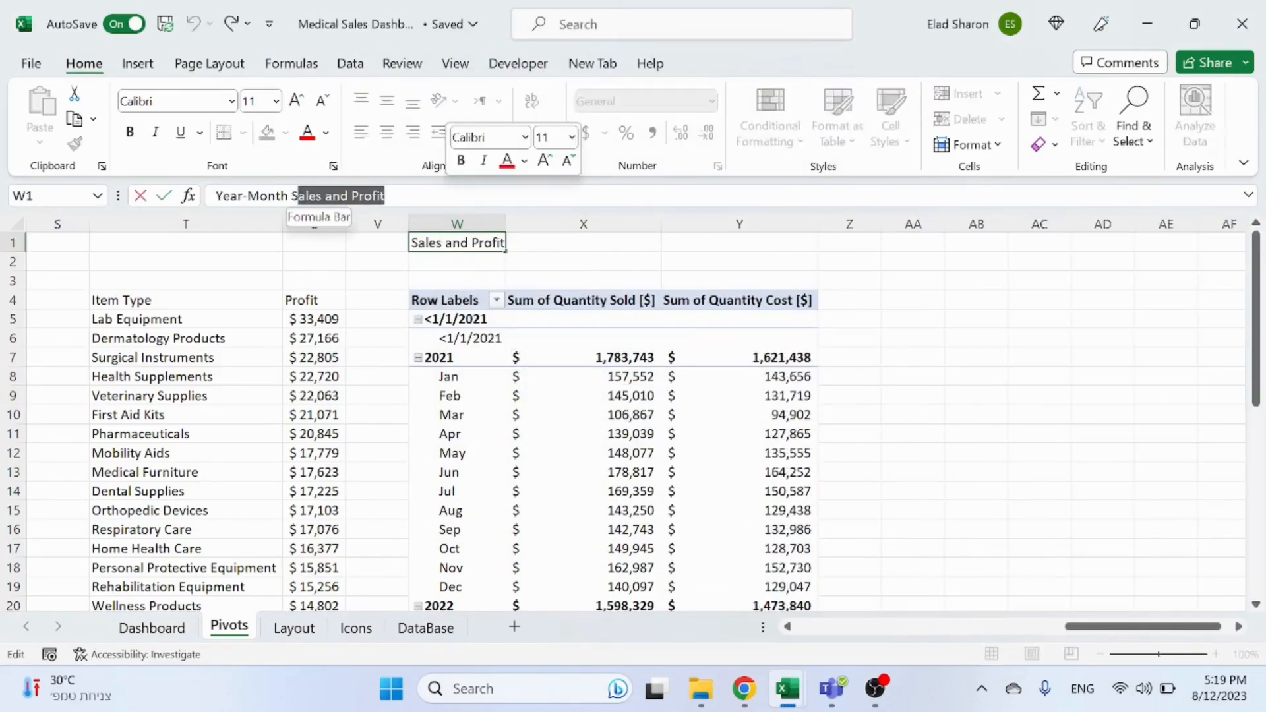
{"action": "type", "text": "Sales"}
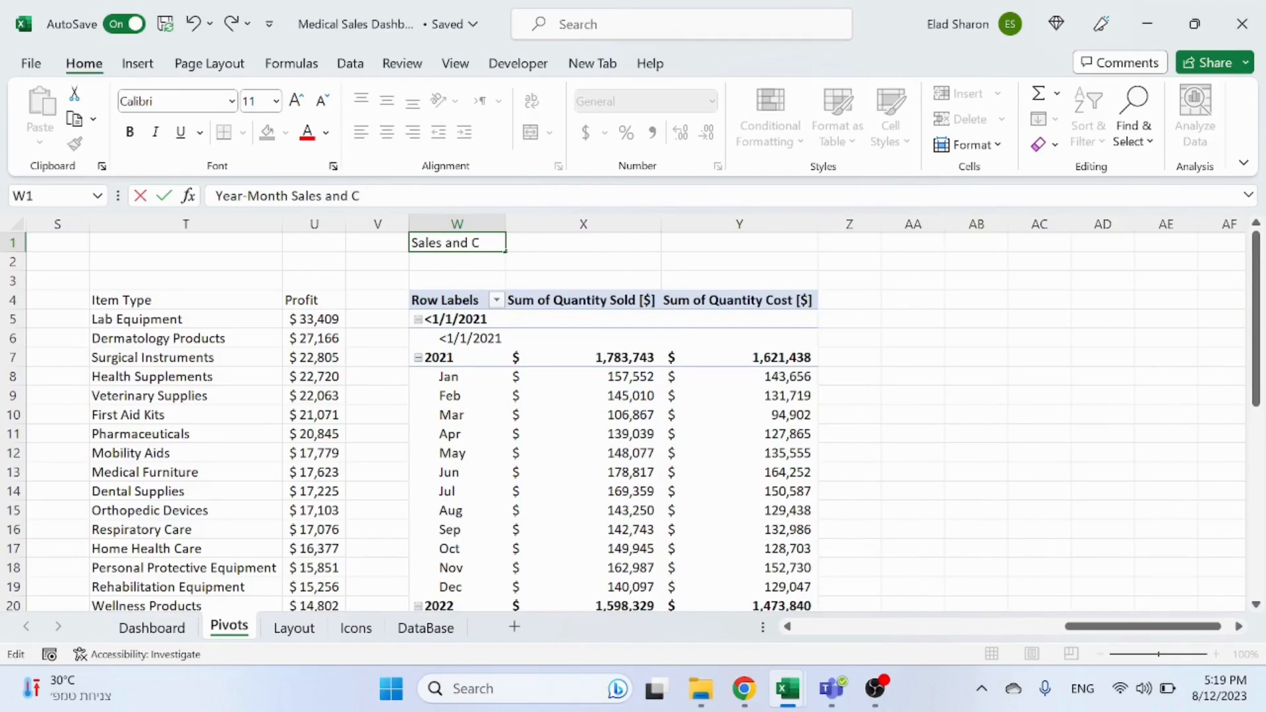
{"action": "key", "text": "ctrl+Return"}
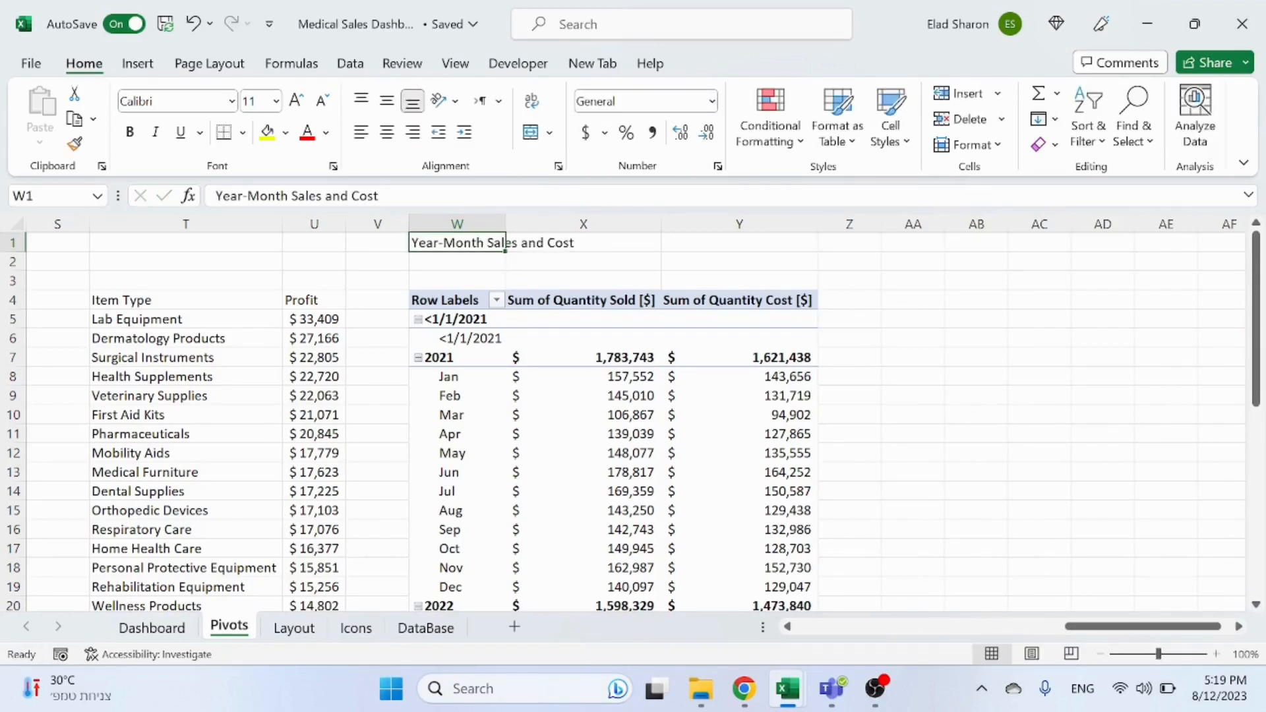
{"action": "left_click", "coordinate": [323, 196]}
{"action": "type", "text": "[ "}
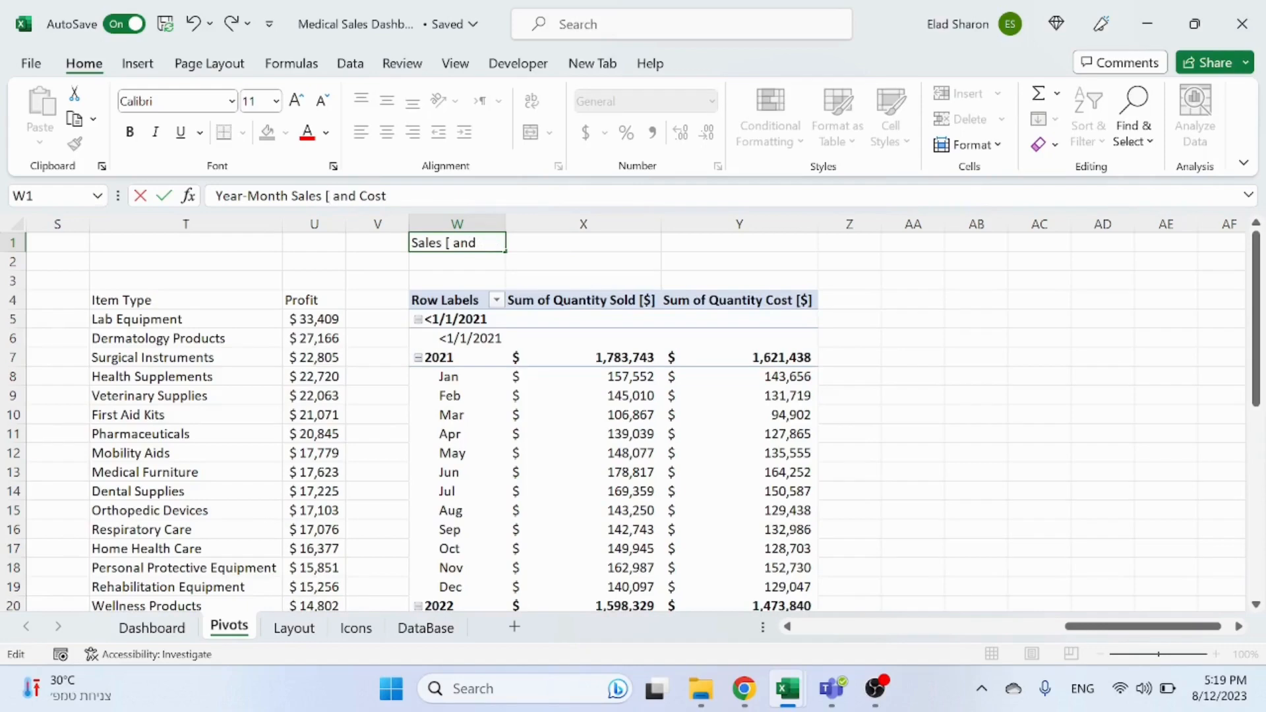
{"action": "type", "text": "$]"}
{"action": "left_click", "coordinate": [378, 243]}
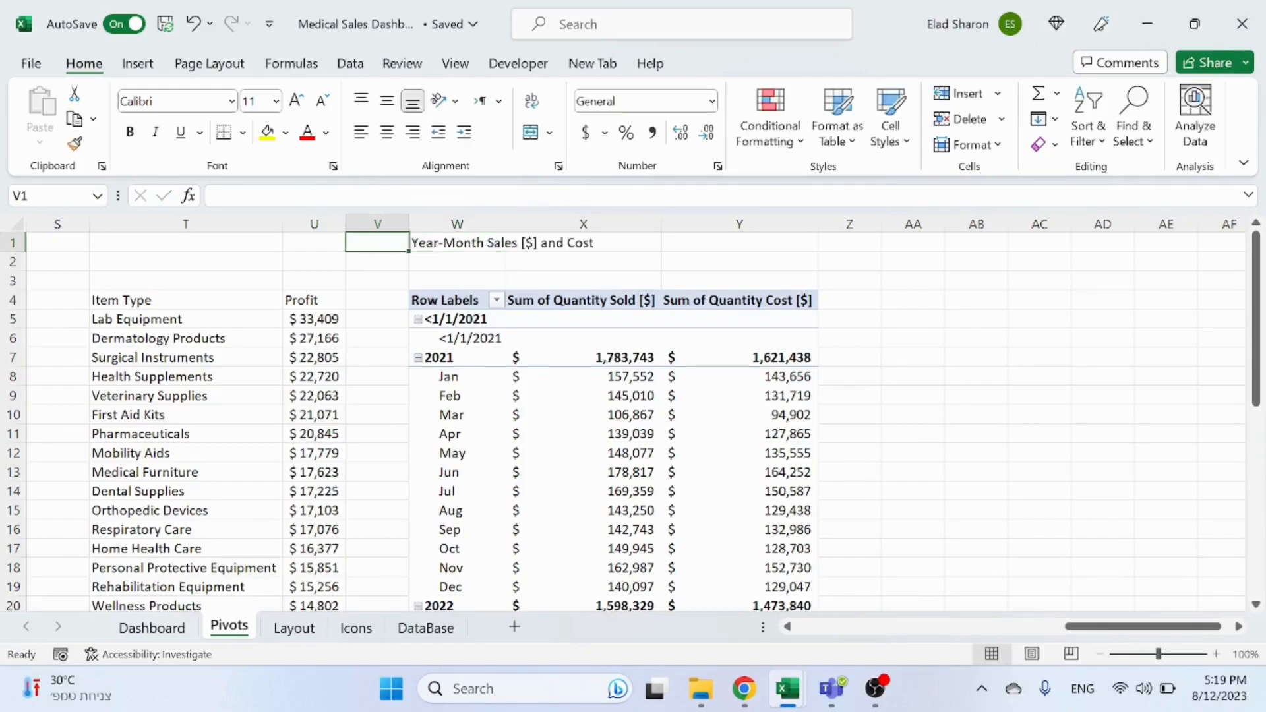
Step: Rename the original table's heading in A1 to Year-Month Sales [Units] and Profit
{"action": "key", "text": "ctrl+Home"}
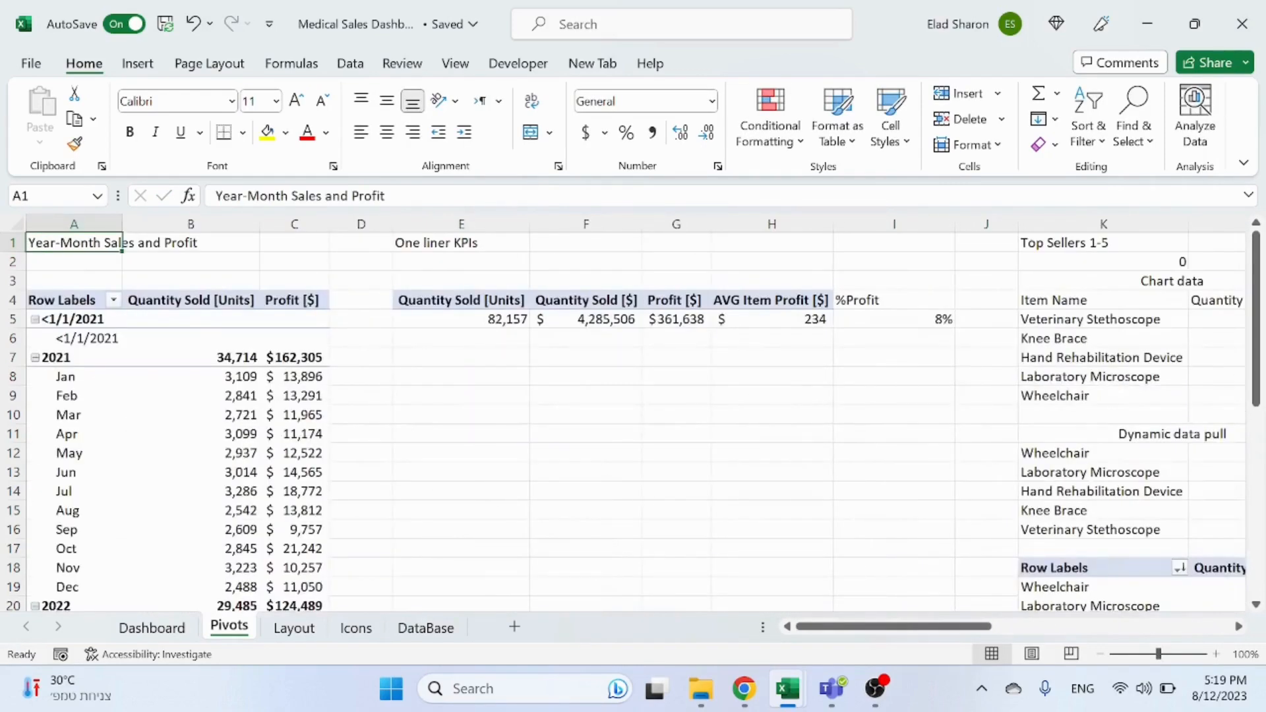
{"action": "left_click", "coordinate": [323, 196]}
{"action": "type", "text": "[Unit"}
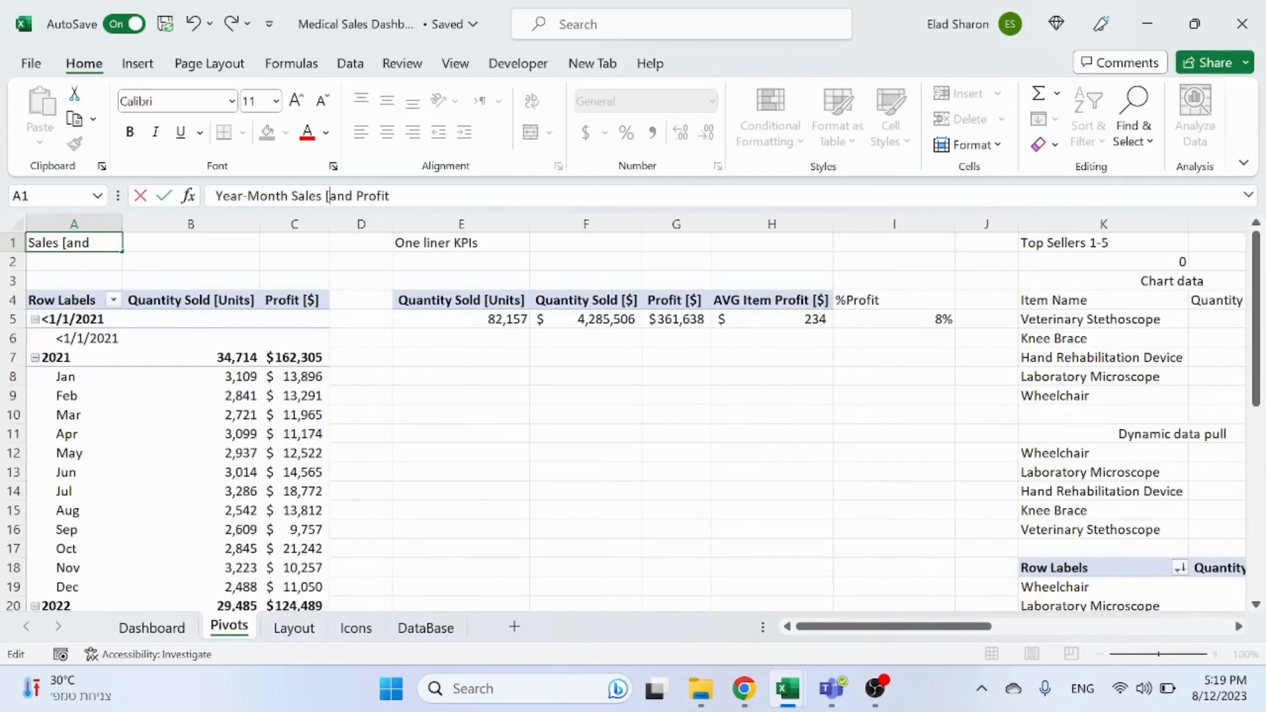
{"action": "type", "text": "s]"}
{"action": "key", "text": "Return"}
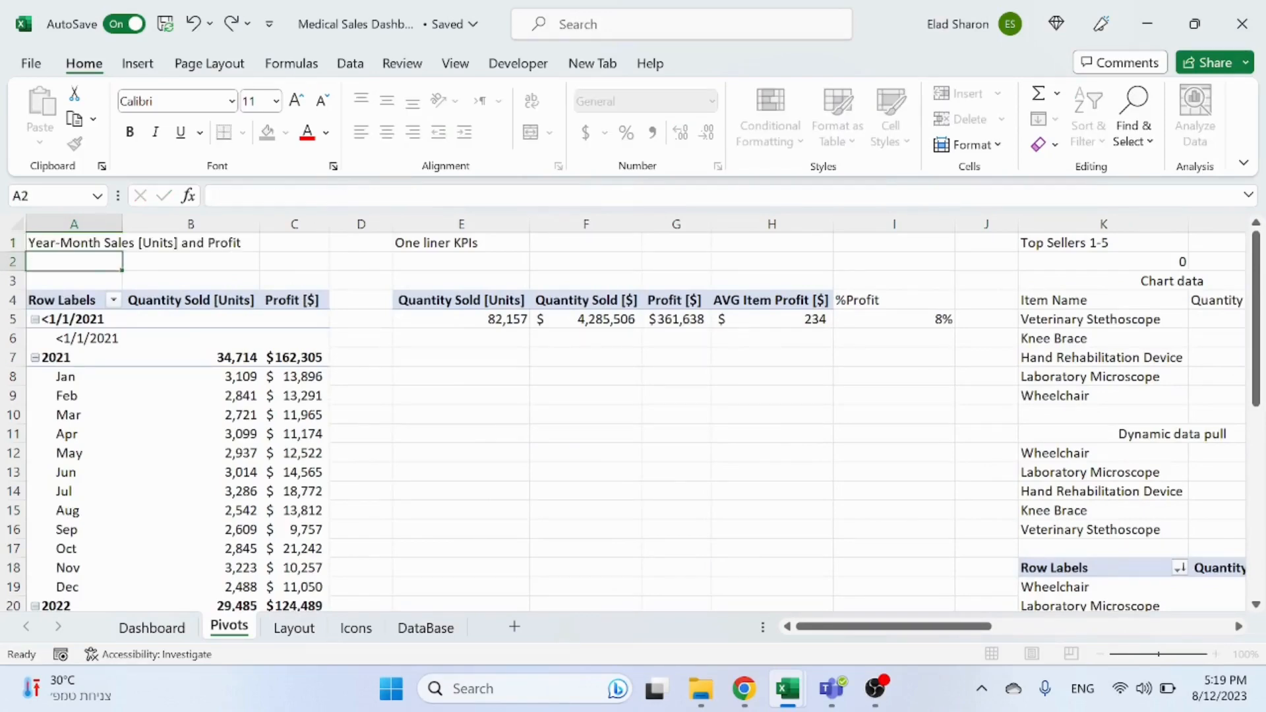
Step: Insert a clustered column PivotChart from the Year-Month Sales [$] and Cost pivot table
{"action": "left_click_drag", "start_coordinate": [924, 633], "coordinate": [1161, 627]}
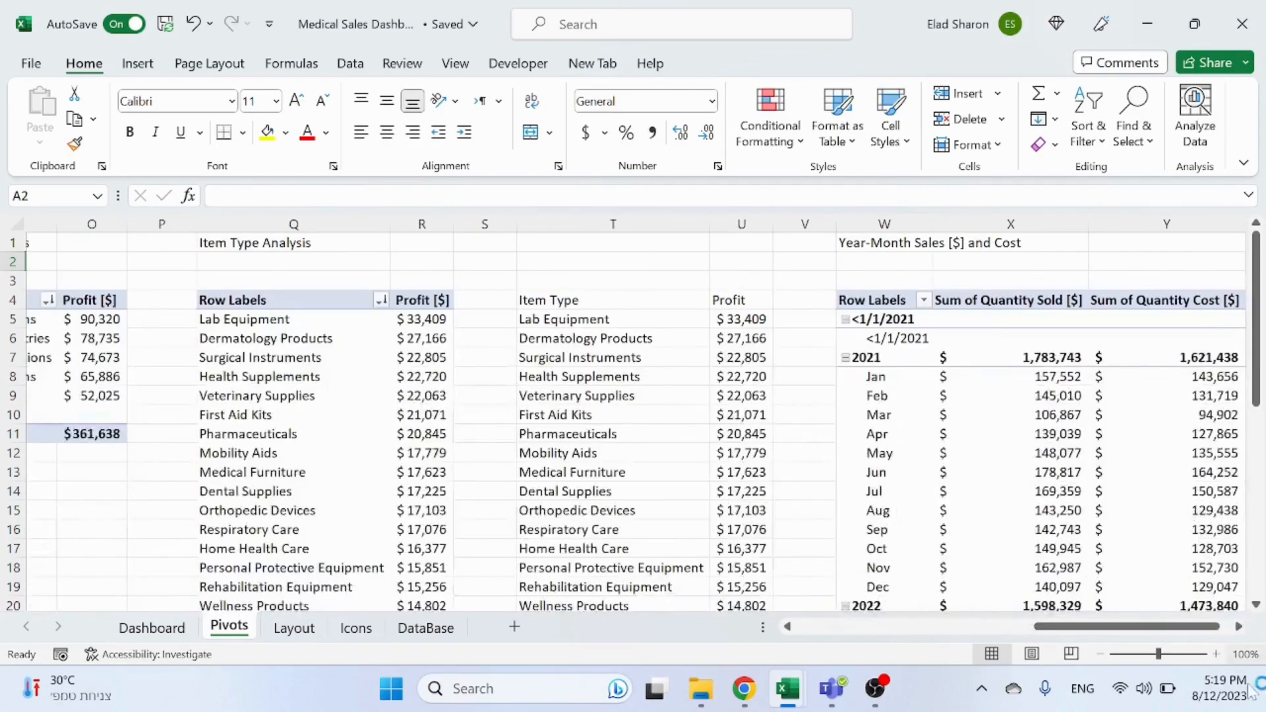
{"action": "scroll", "coordinate": [1238, 627], "scroll_direction": "right", "scroll_amount": 3}
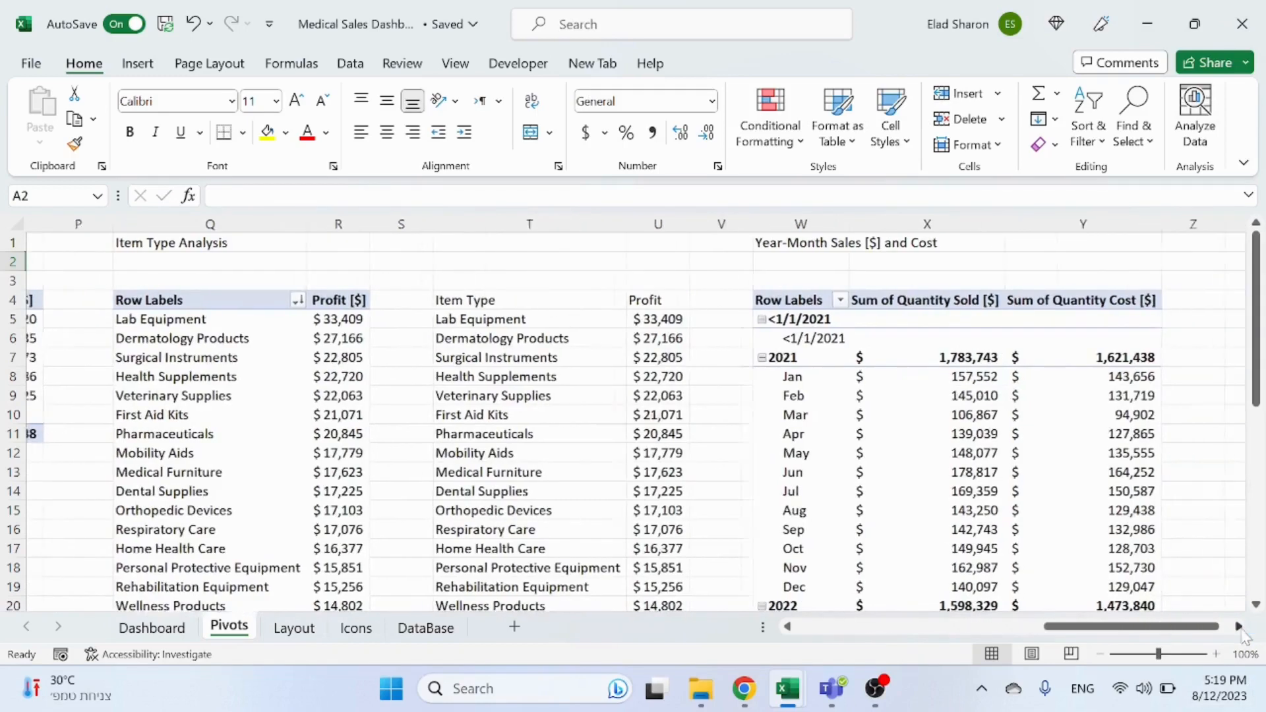
{"action": "left_click", "coordinate": [839, 406]}
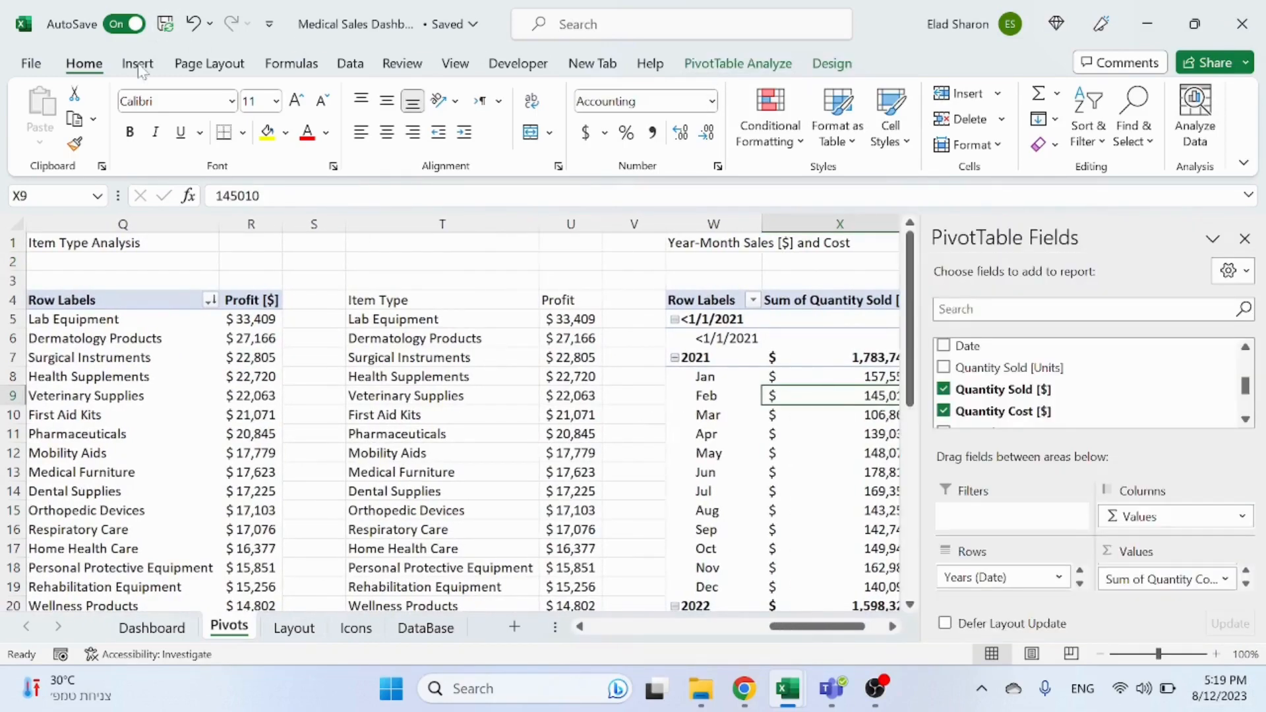
{"action": "left_click", "coordinate": [139, 64]}
{"action": "left_click", "coordinate": [462, 97]}
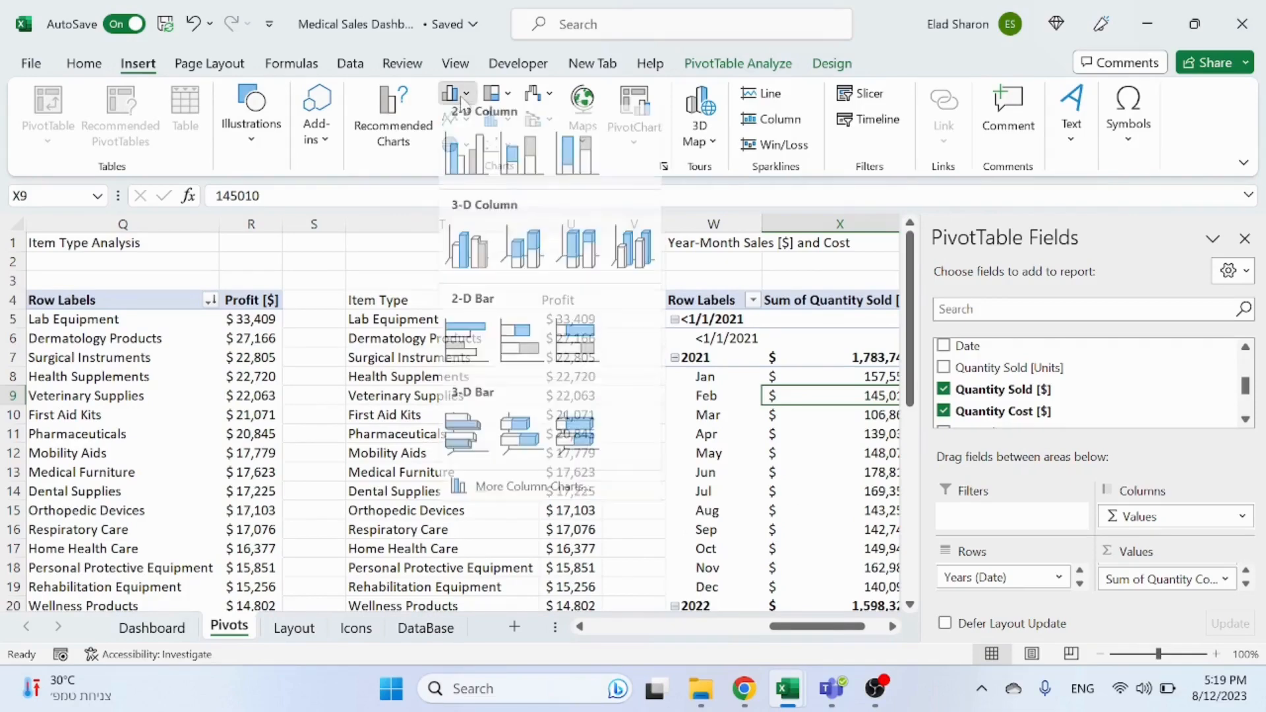
{"action": "left_click", "coordinate": [465, 153]}
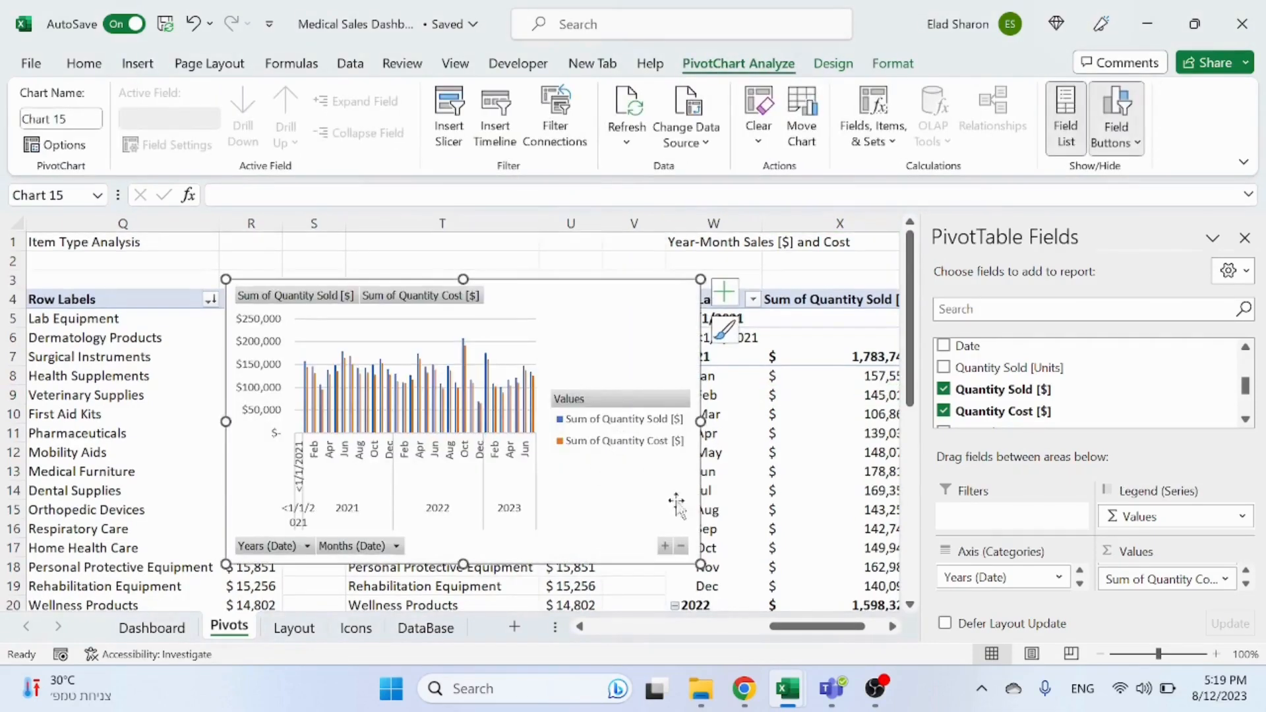
Step: Widen the new chart and hide all of its field buttons
{"action": "left_click_drag", "start_coordinate": [701, 565], "coordinate": [822, 579]}
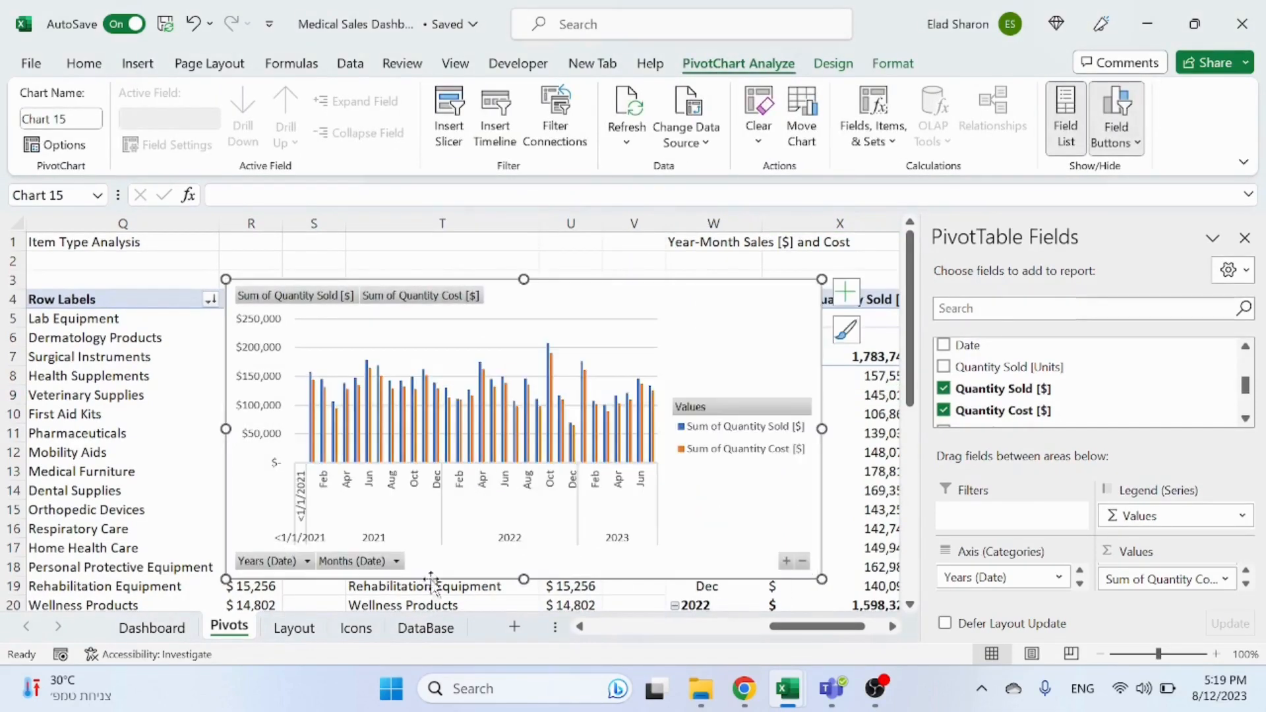
{"action": "right_click", "coordinate": [304, 568]}
{"action": "left_click", "coordinate": [394, 512]}
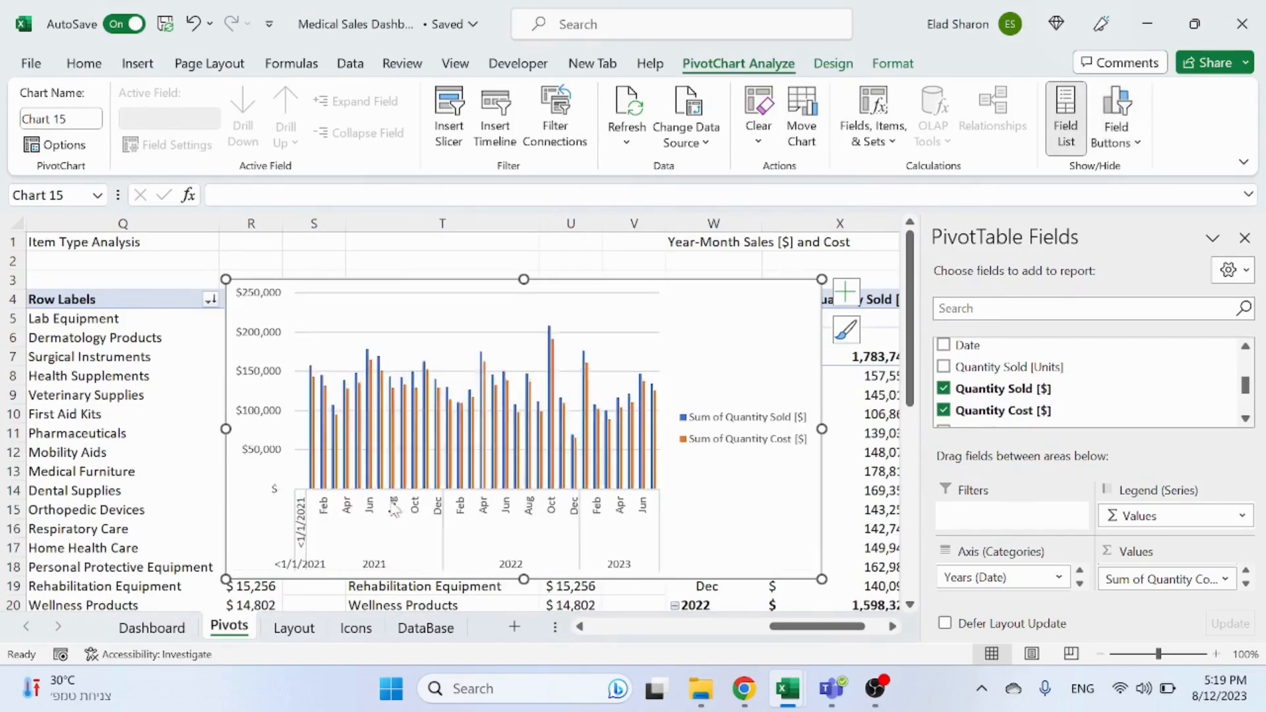
Step: Rename the pivot value headers to Quantity Sold [$] and Quantity Cost [$]
{"action": "left_click", "coordinate": [858, 292]}
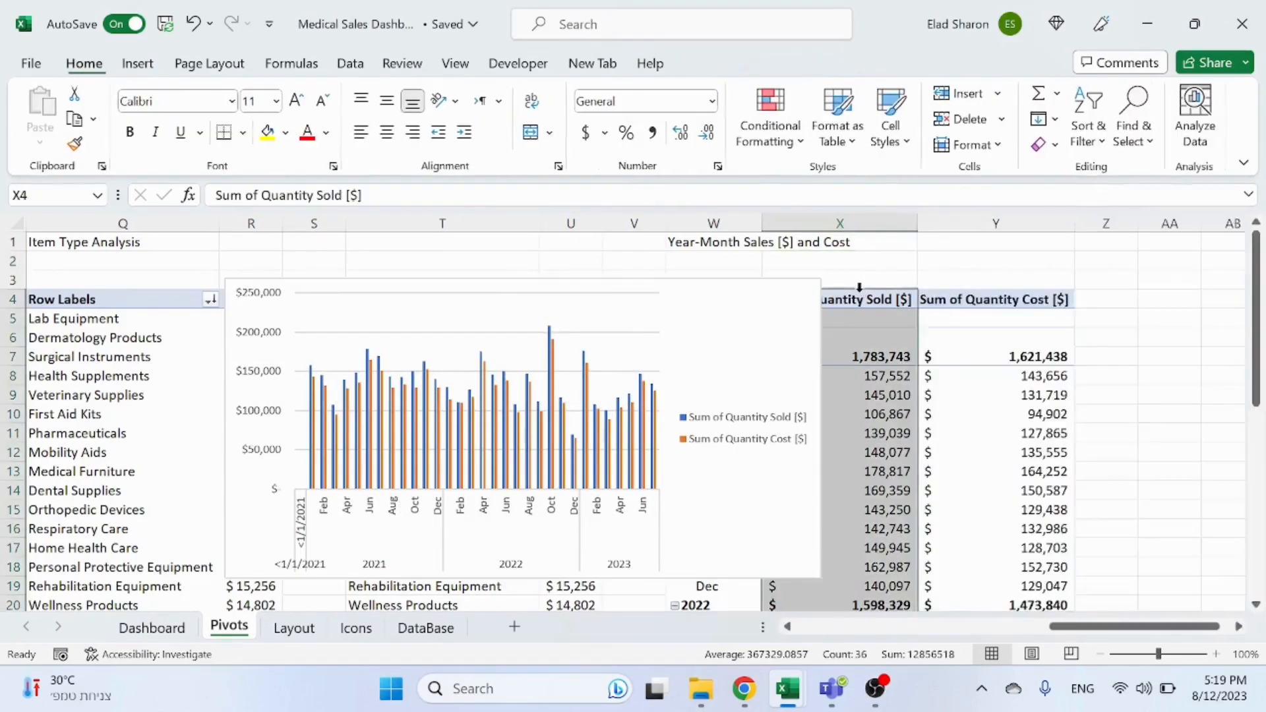
{"action": "left_click", "coordinate": [854, 300]}
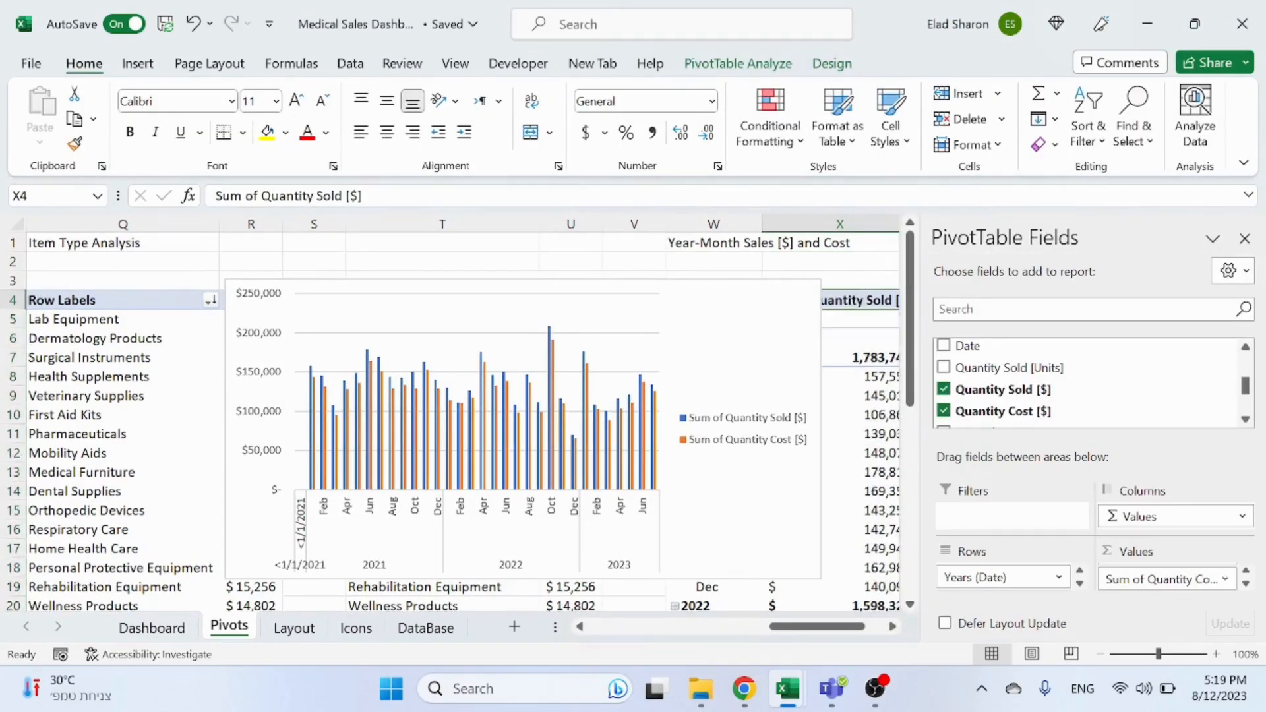
{"action": "left_click_drag", "start_coordinate": [262, 196], "coordinate": [216, 196]}
{"action": "key", "text": "BackSpace"}
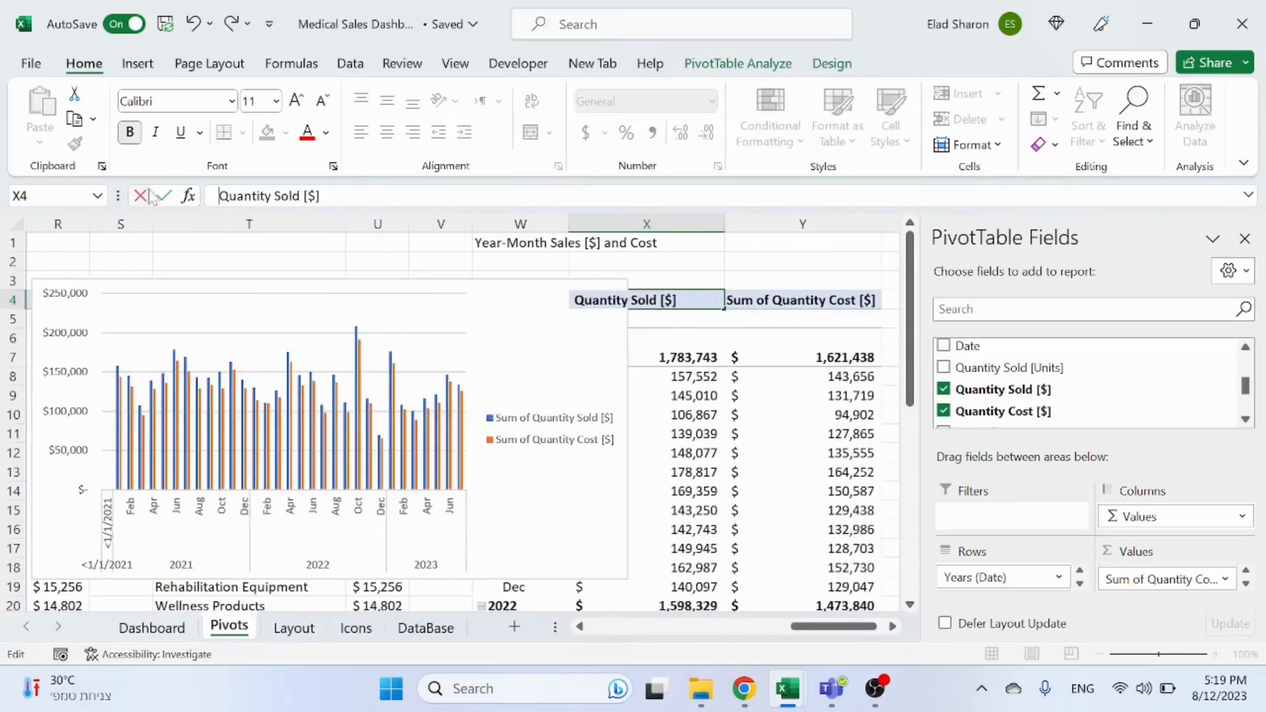
{"action": "key", "text": "Tab"}
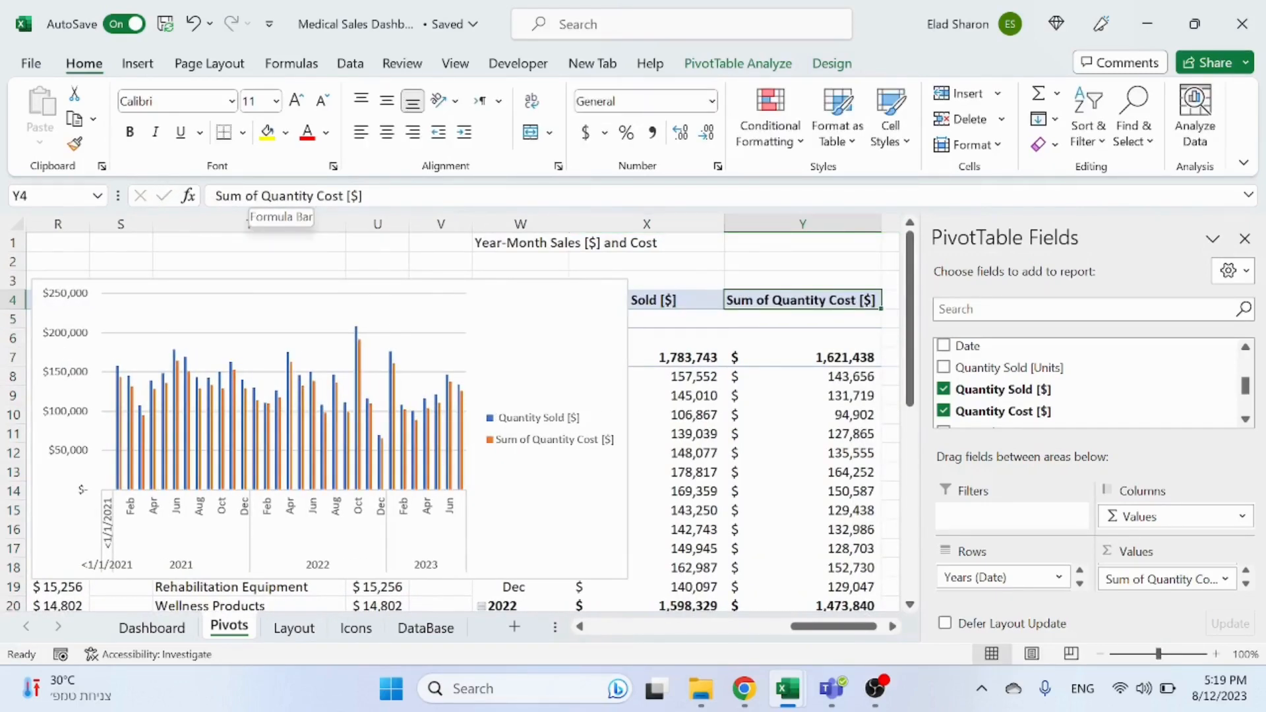
{"action": "left_click_drag", "start_coordinate": [262, 196], "coordinate": [217, 196]}
{"action": "key", "text": "BackSpace"}
{"action": "left_click", "coordinate": [163, 195]}
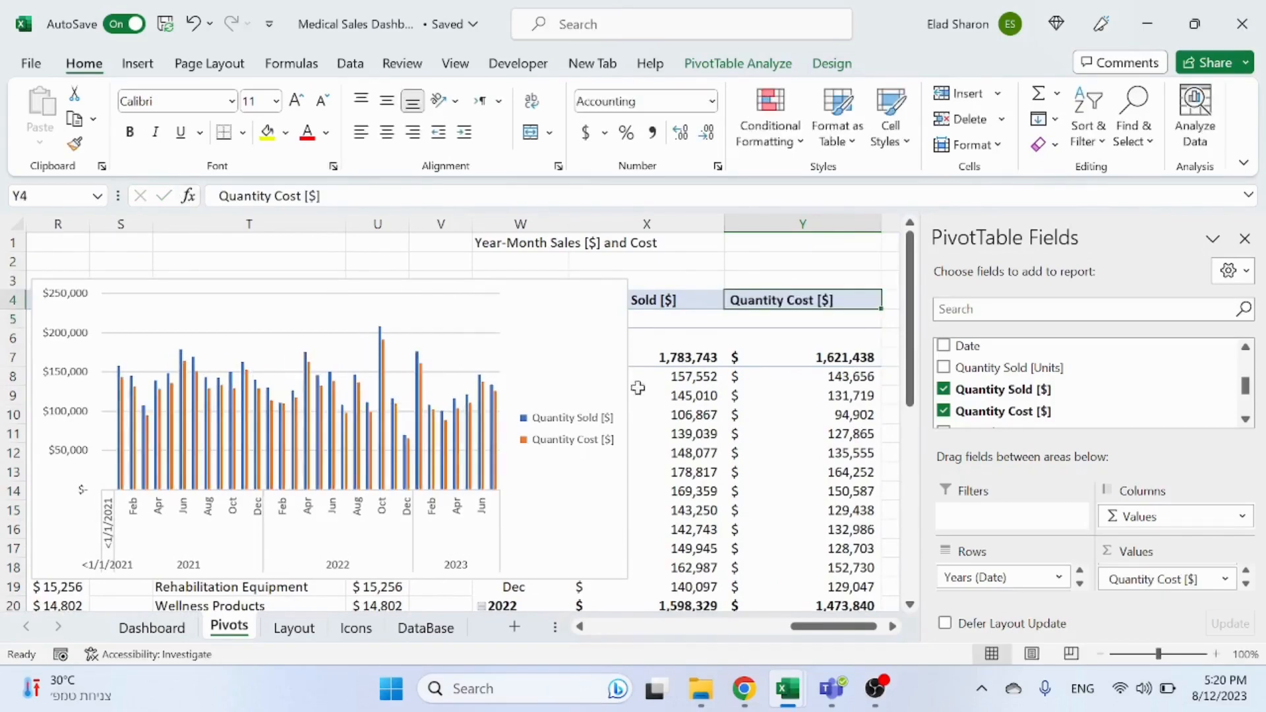
Step: Place the chart legend at the bottom of the chart
{"action": "left_click", "coordinate": [586, 358]}
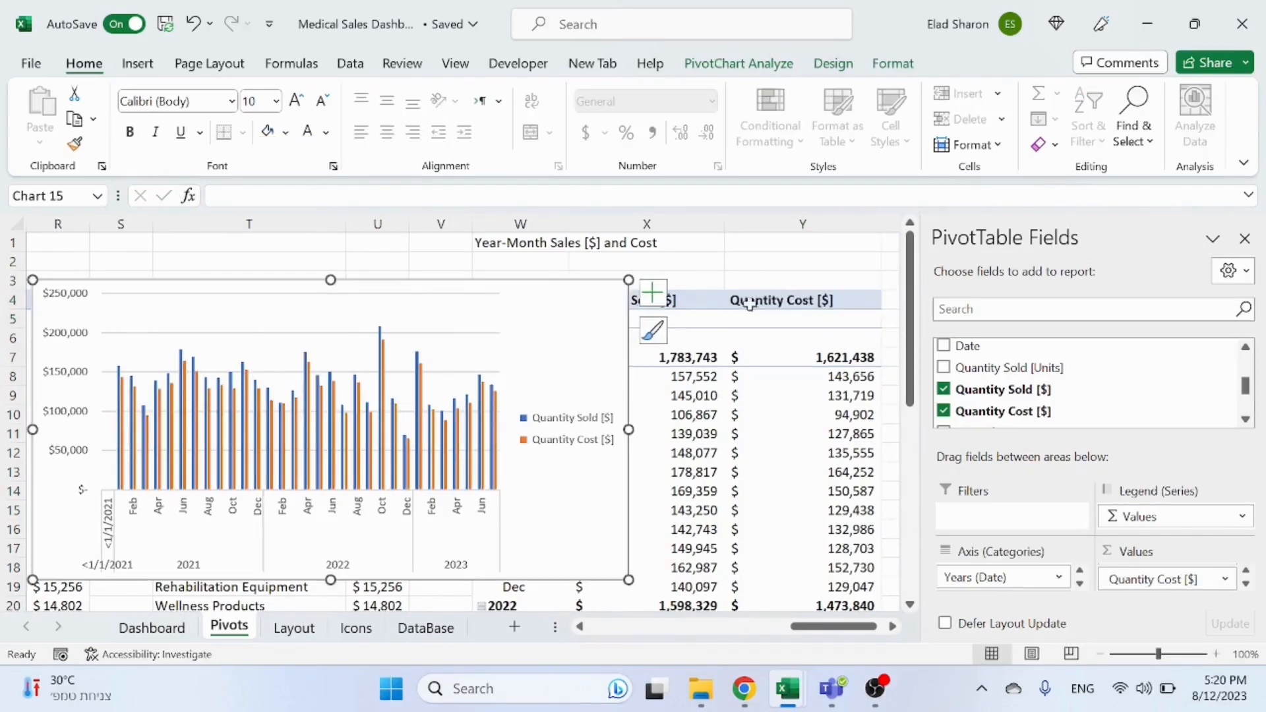
{"action": "left_click", "coordinate": [833, 63]}
{"action": "left_click", "coordinate": [47, 117]}
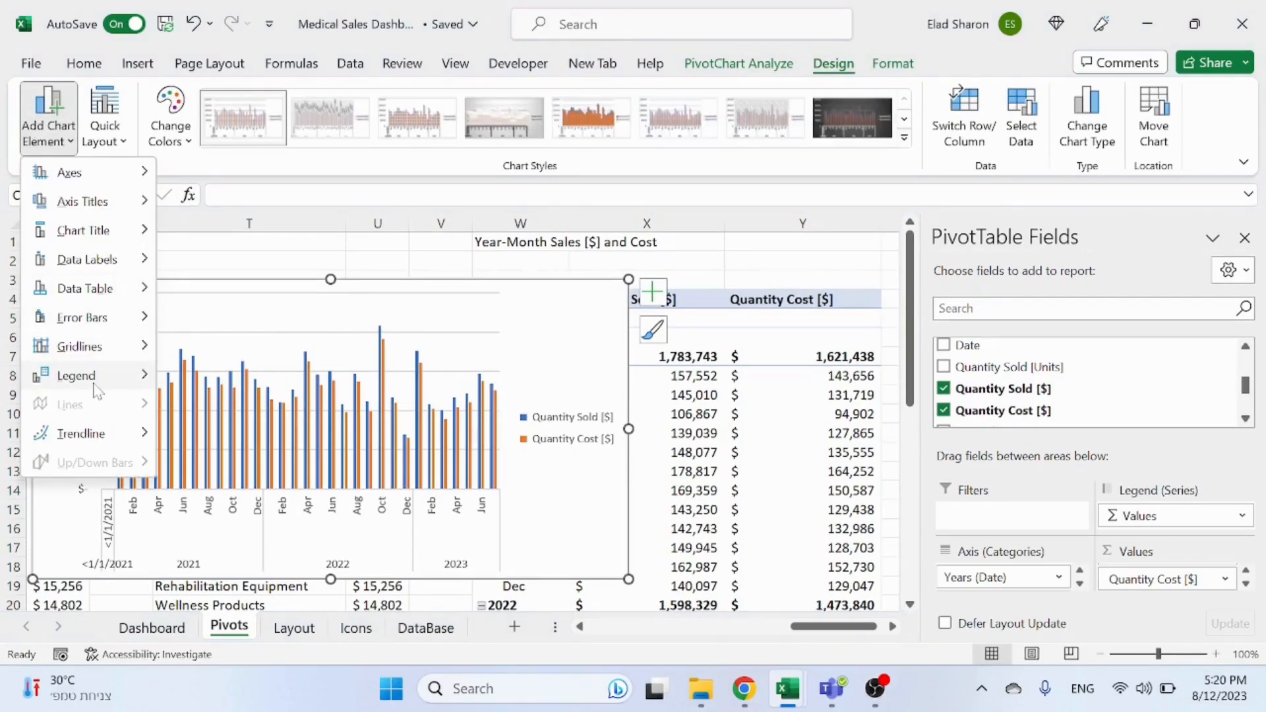
{"action": "mouse_move", "coordinate": [97, 386]}
{"action": "left_click", "coordinate": [220, 573]}
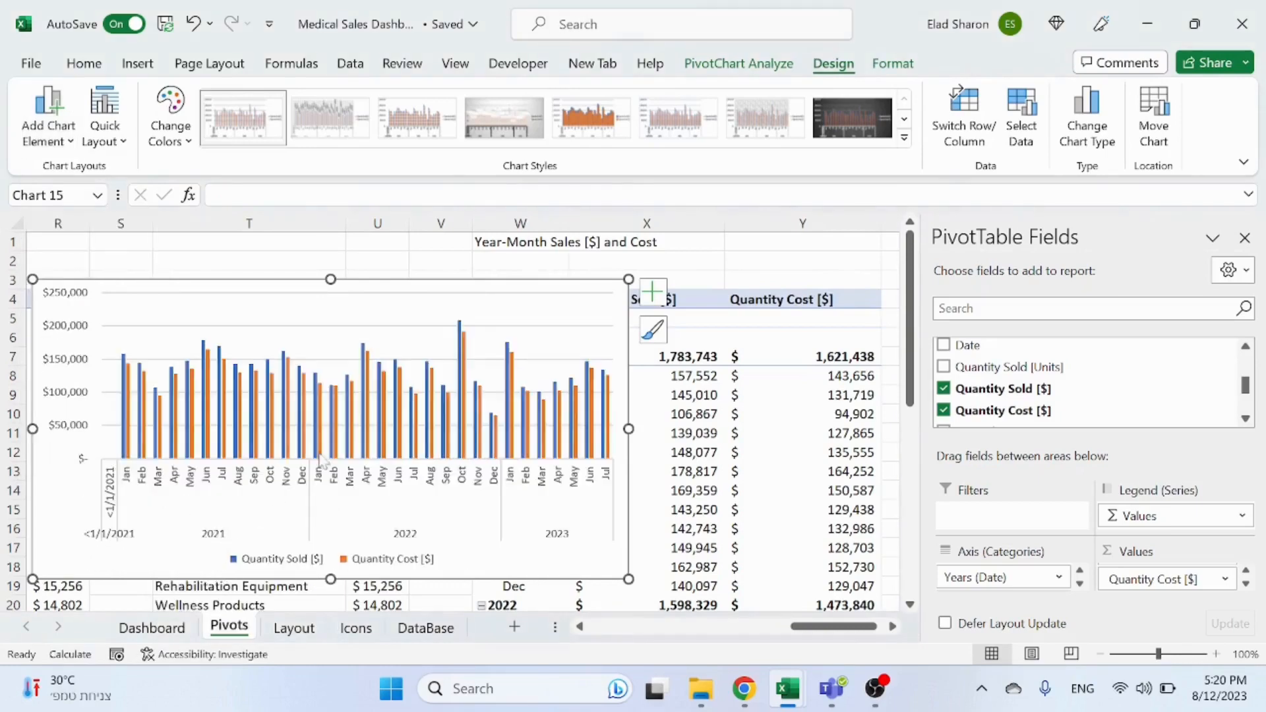
Step: Add a chart title above the plot area of the column chart
{"action": "left_click_drag", "start_coordinate": [823, 627], "coordinate": [802, 627]}
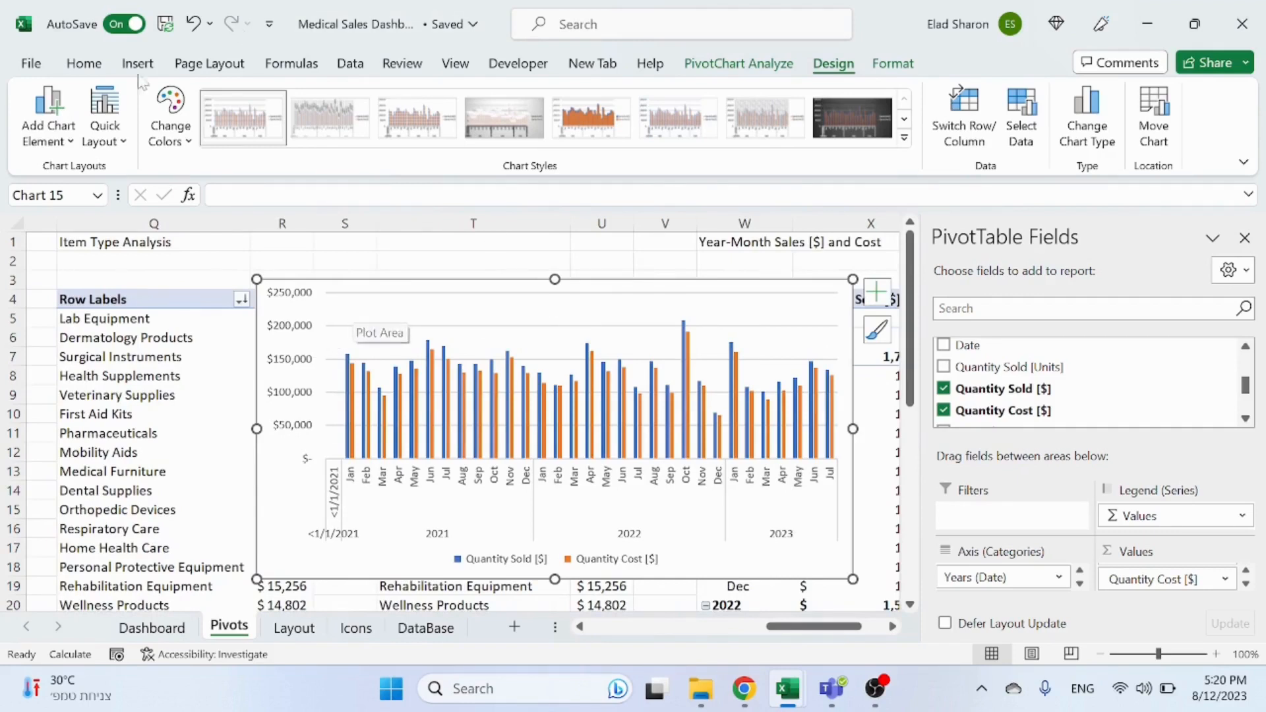
{"action": "left_click", "coordinate": [48, 115]}
{"action": "mouse_move", "coordinate": [93, 230]}
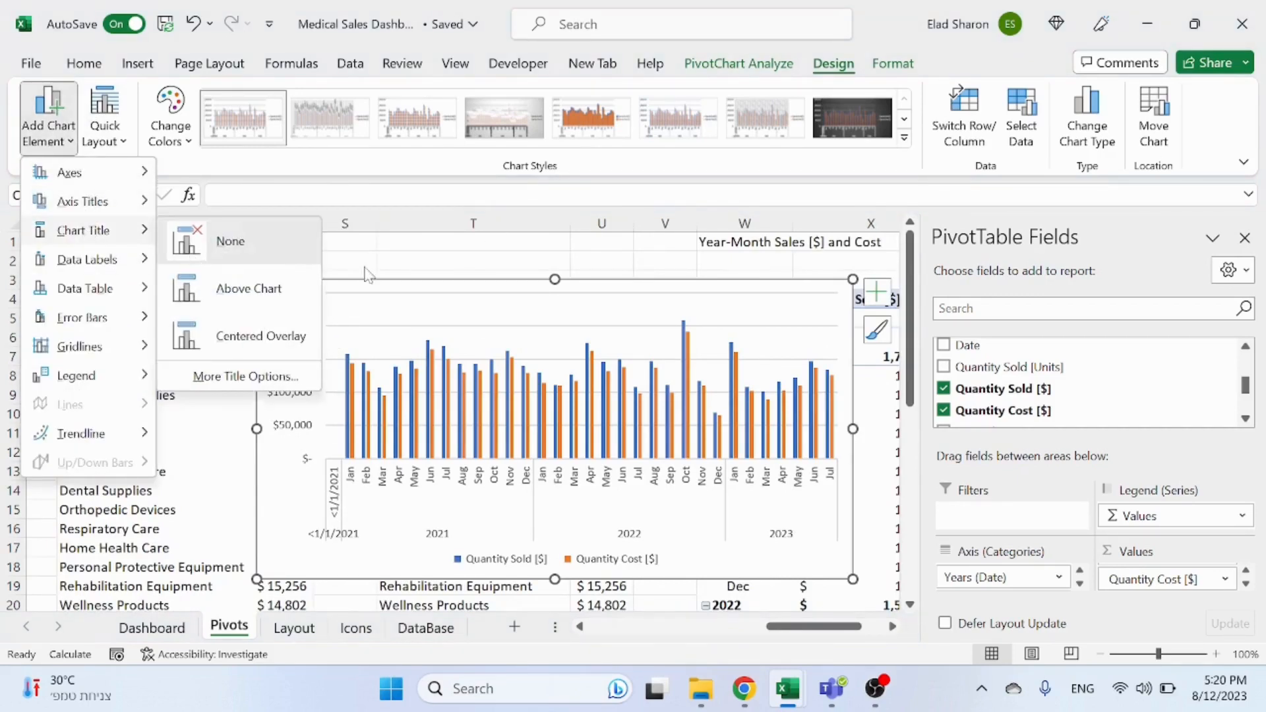
{"action": "left_click", "coordinate": [249, 288]}
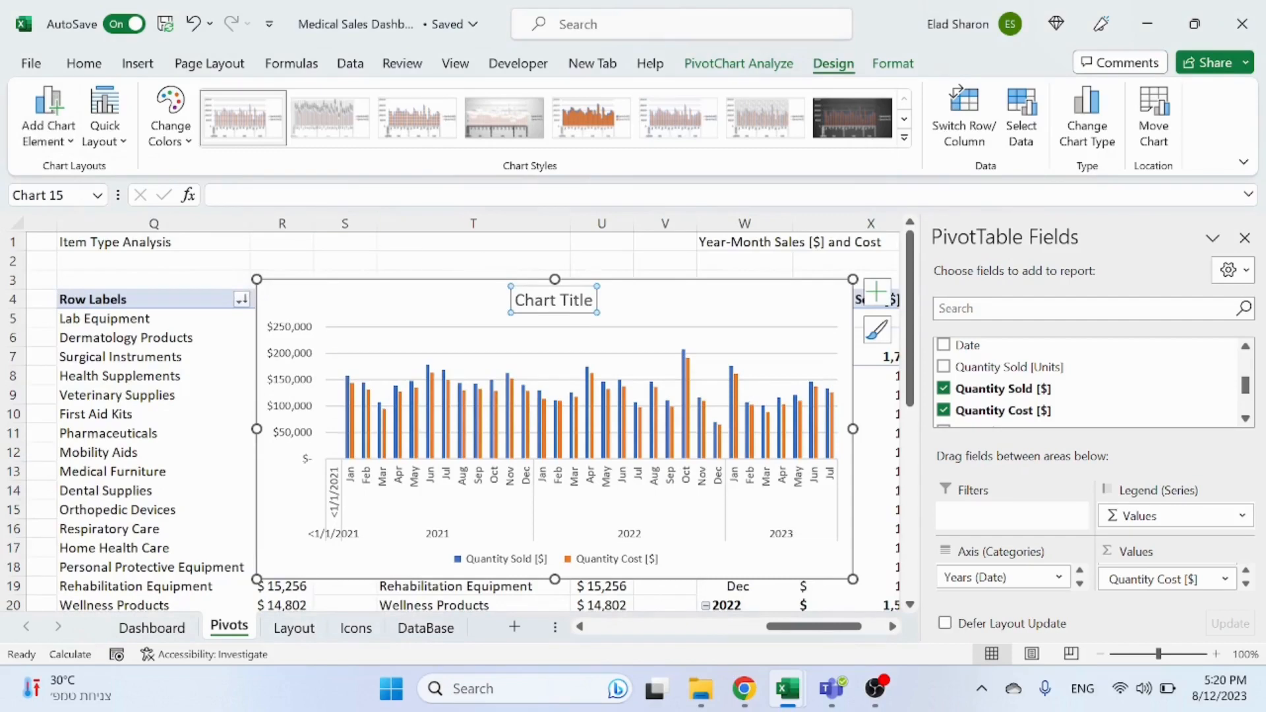
Step: Link the chart title to cell W1 so it reads Year-Month Sales [$] and Cost
{"action": "left_click", "coordinate": [530, 274]}
{"action": "left_click", "coordinate": [533, 300]}
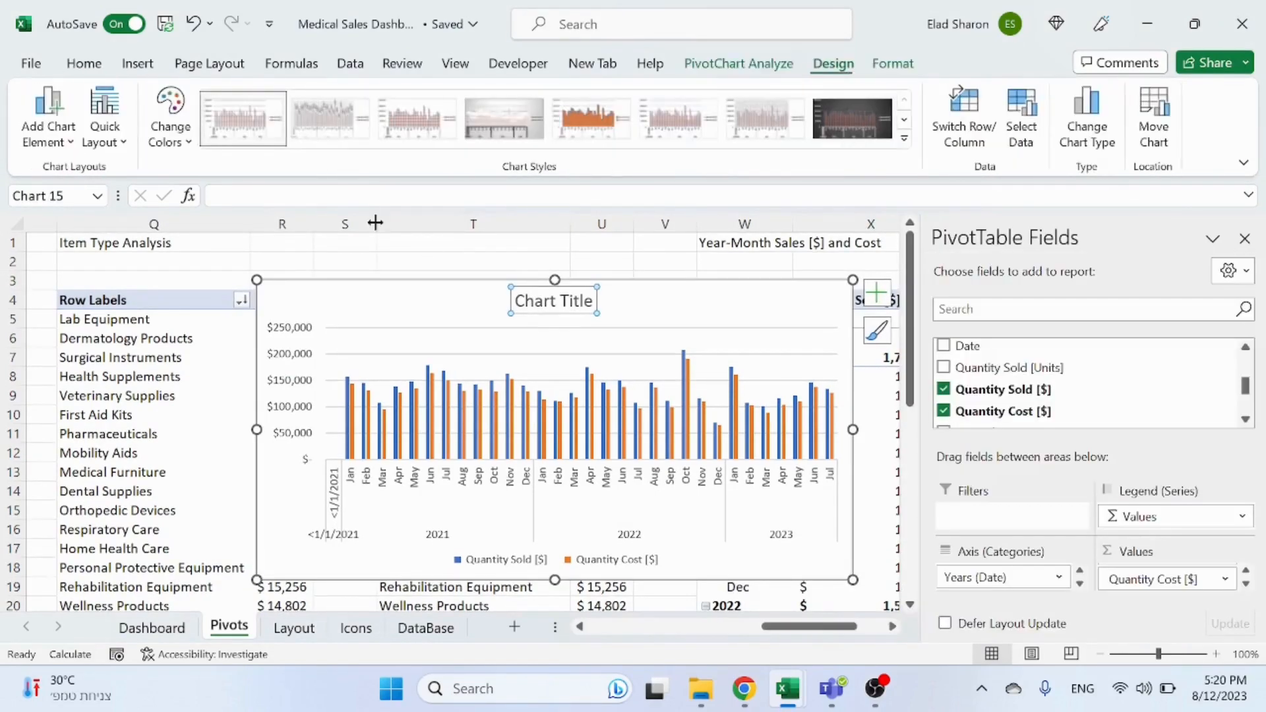
{"action": "type", "text": "="}
{"action": "left_click_drag", "start_coordinate": [827, 638], "coordinate": [881, 620]}
{"action": "left_click", "coordinate": [528, 241]}
{"action": "key", "text": "Return"}
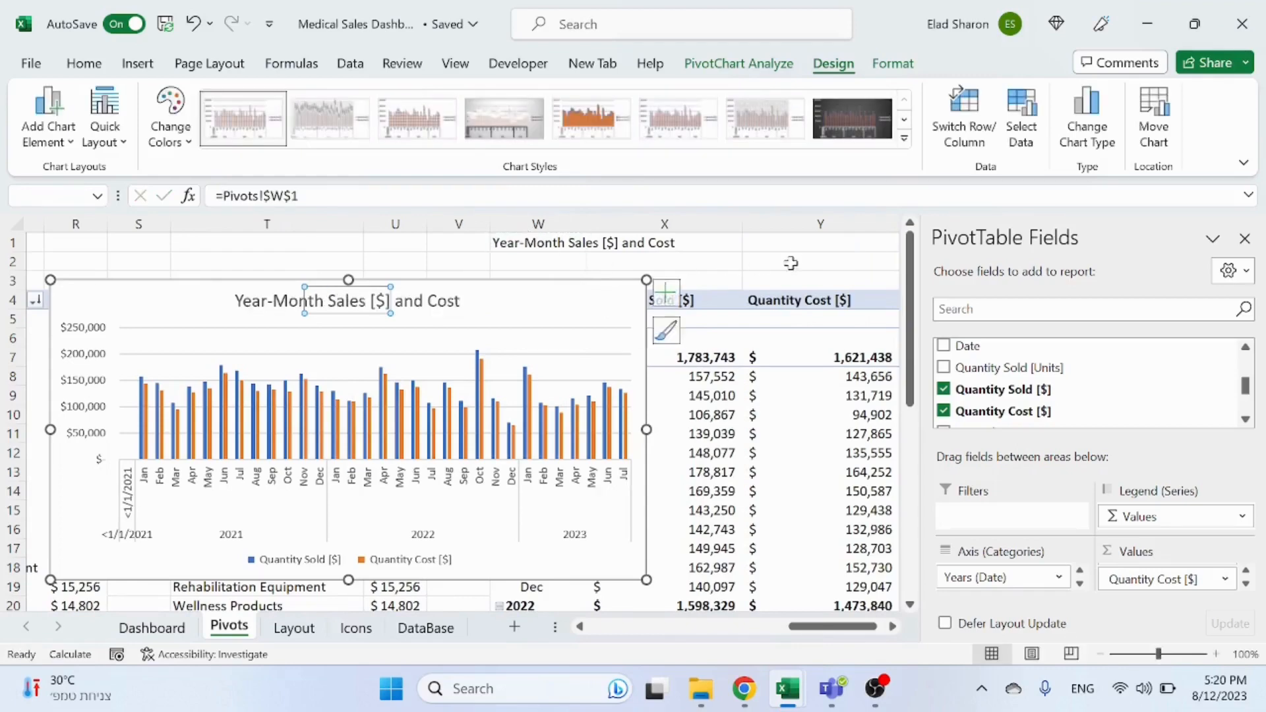
Step: Move the Year-Month Sales [$] and Cost chart from the Pivots sheet onto the Dashboard sheet
{"action": "left_click", "coordinate": [799, 260]}
{"action": "left_click", "coordinate": [597, 304]}
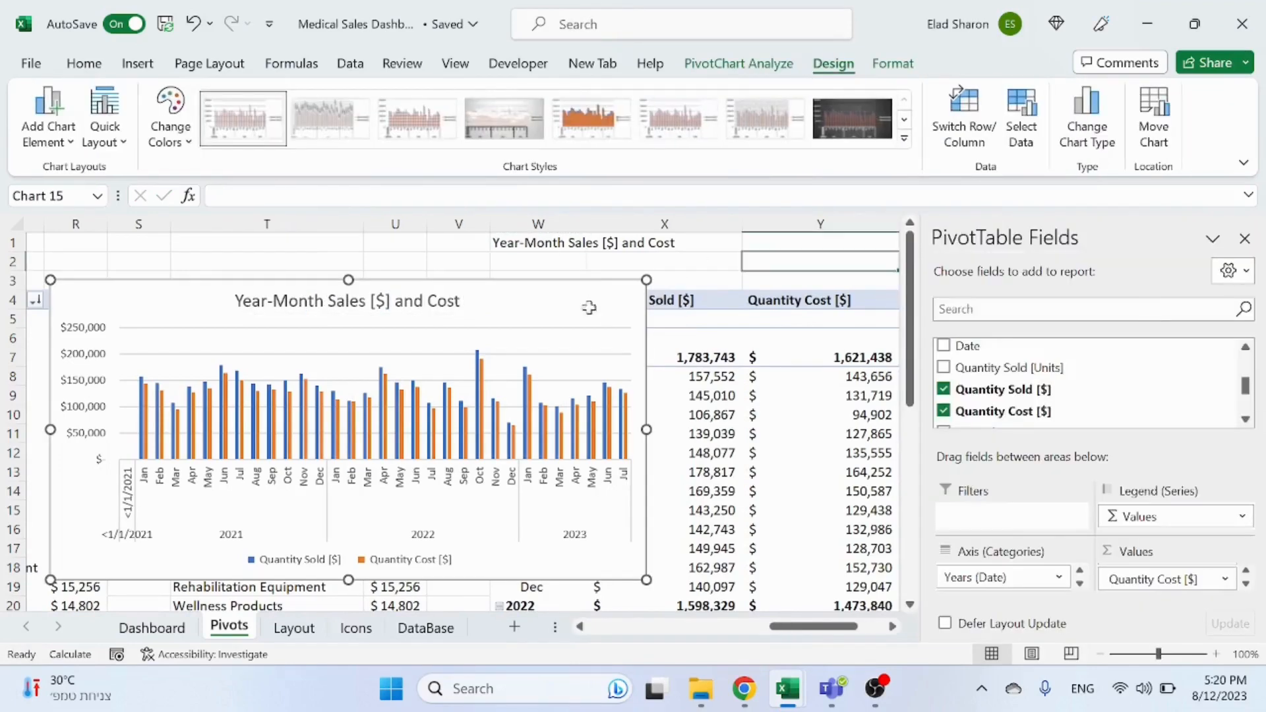
{"action": "key", "text": "Delete"}
{"action": "key", "text": "ctrl+Page_Up"}
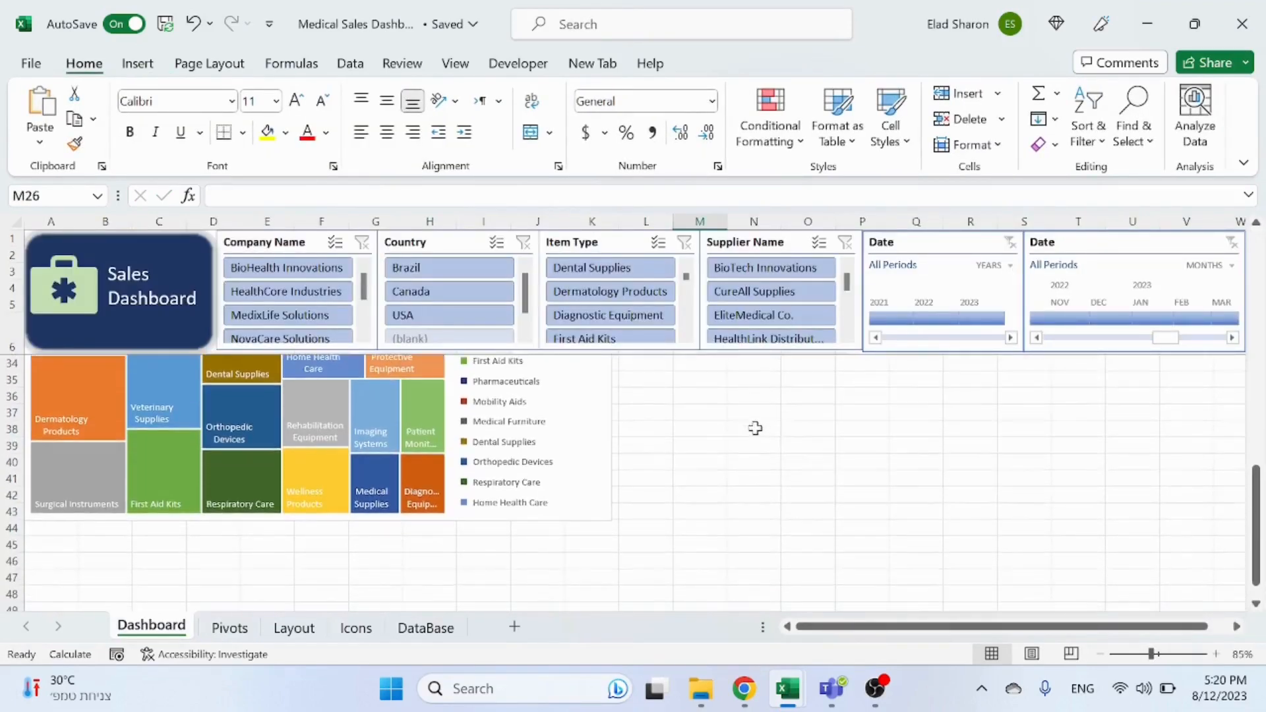
{"action": "key", "text": "ctrl+v"}
Step: Position the chart beside the Item Type Analysis treemap and close the PivotTable Fields pane
{"action": "scroll", "coordinate": [759, 495], "scroll_direction": "up", "scroll_amount": 3}
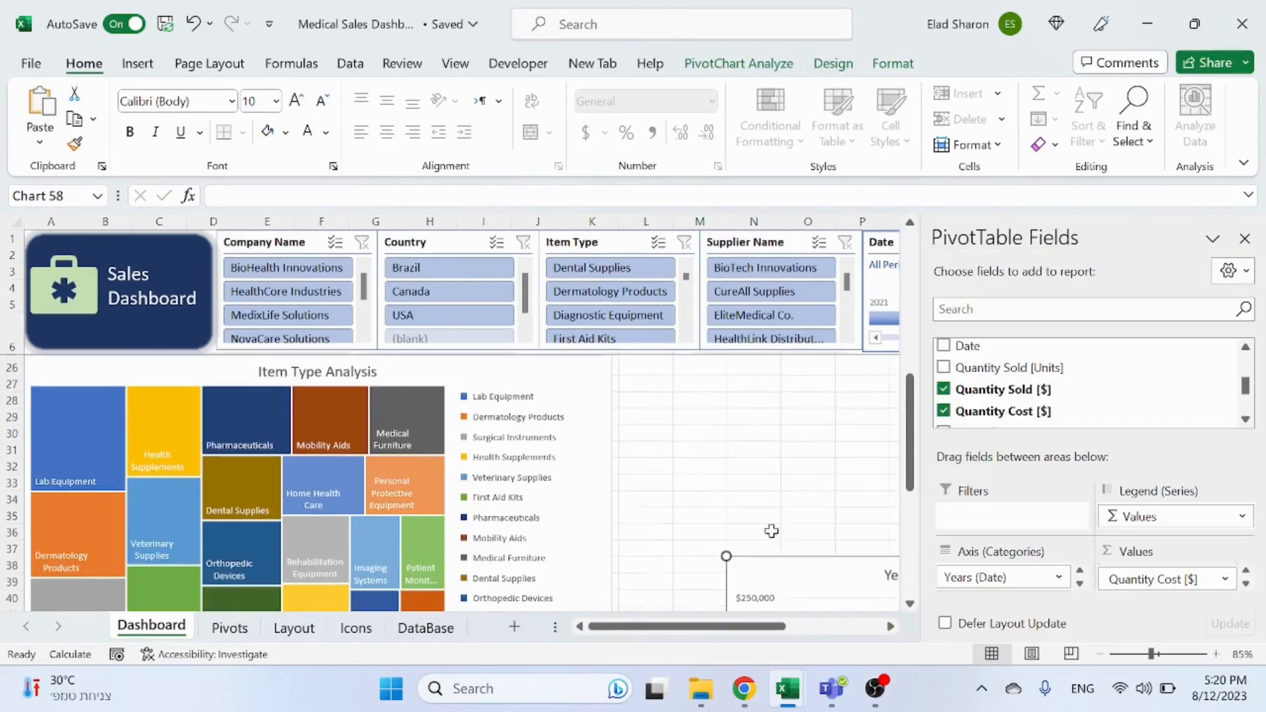
{"action": "left_click_drag", "start_coordinate": [785, 576], "coordinate": [671, 372]}
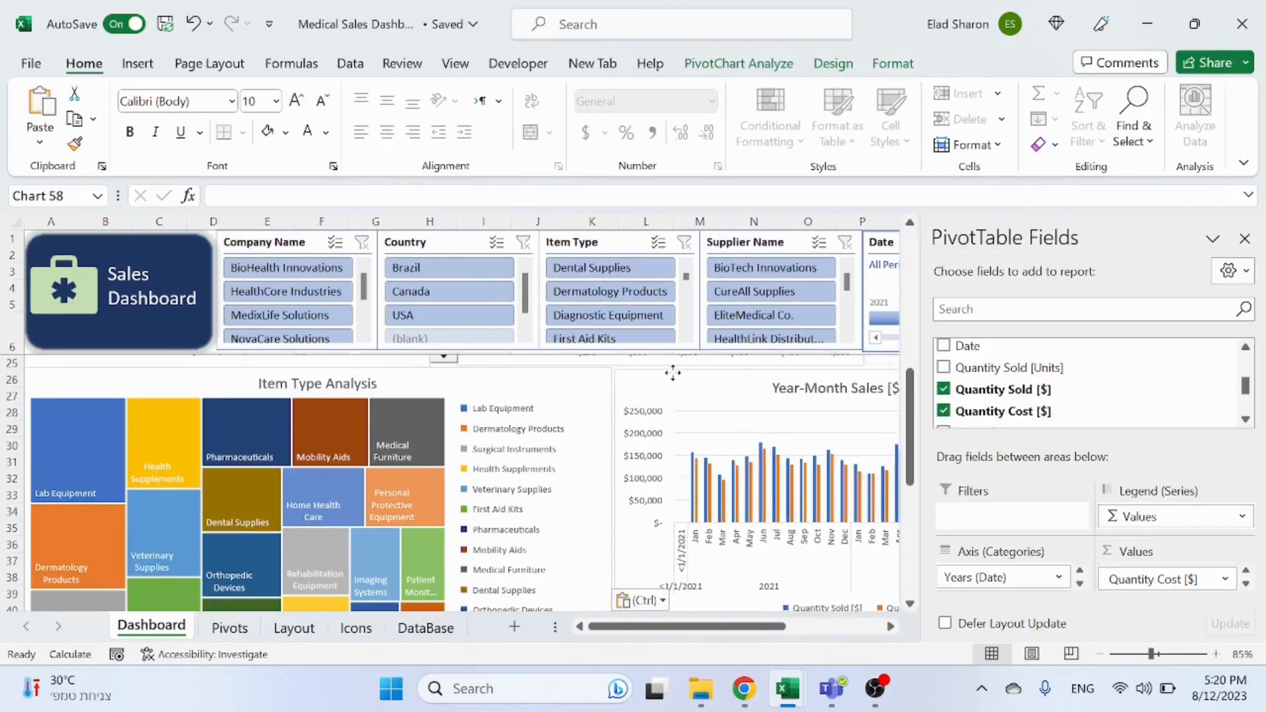
{"action": "left_click", "coordinate": [1244, 238]}
Step: Widen the chart so its right edge reaches the dashboard's right border
{"action": "scroll", "coordinate": [1179, 496], "scroll_direction": "up", "scroll_amount": 2}
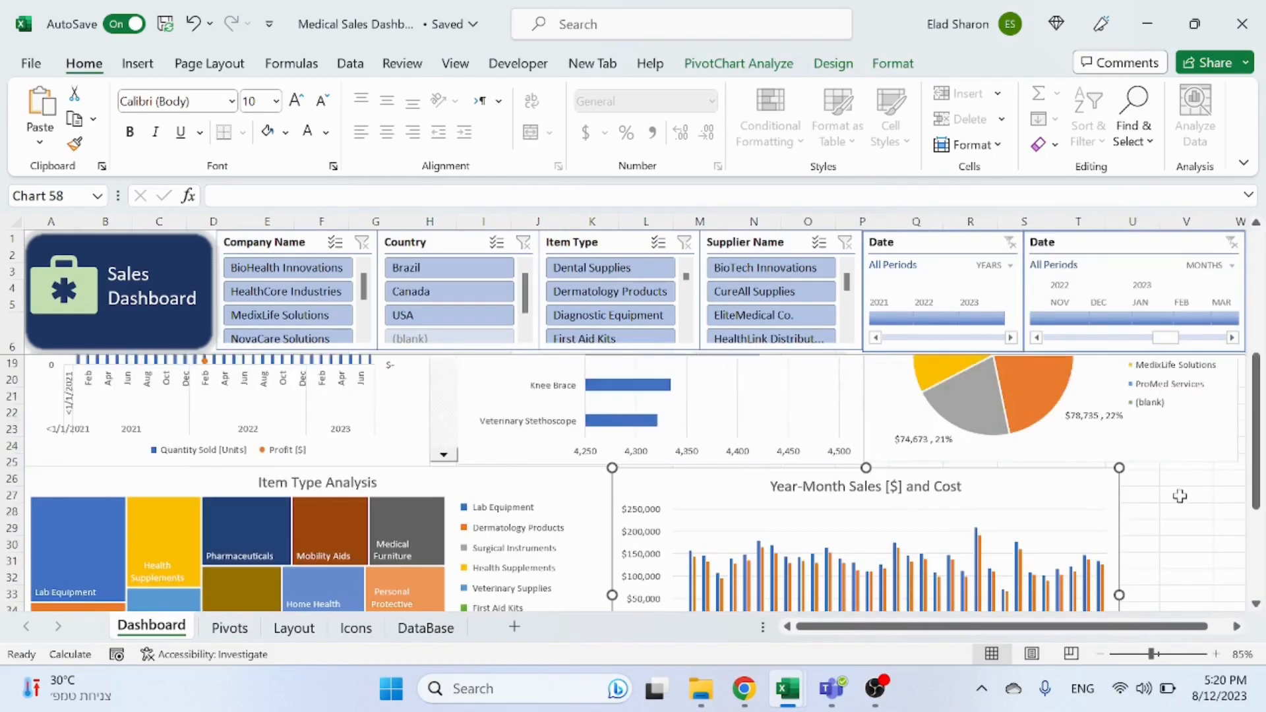
{"action": "left_click_drag", "start_coordinate": [1119, 593], "coordinate": [1240, 589]}
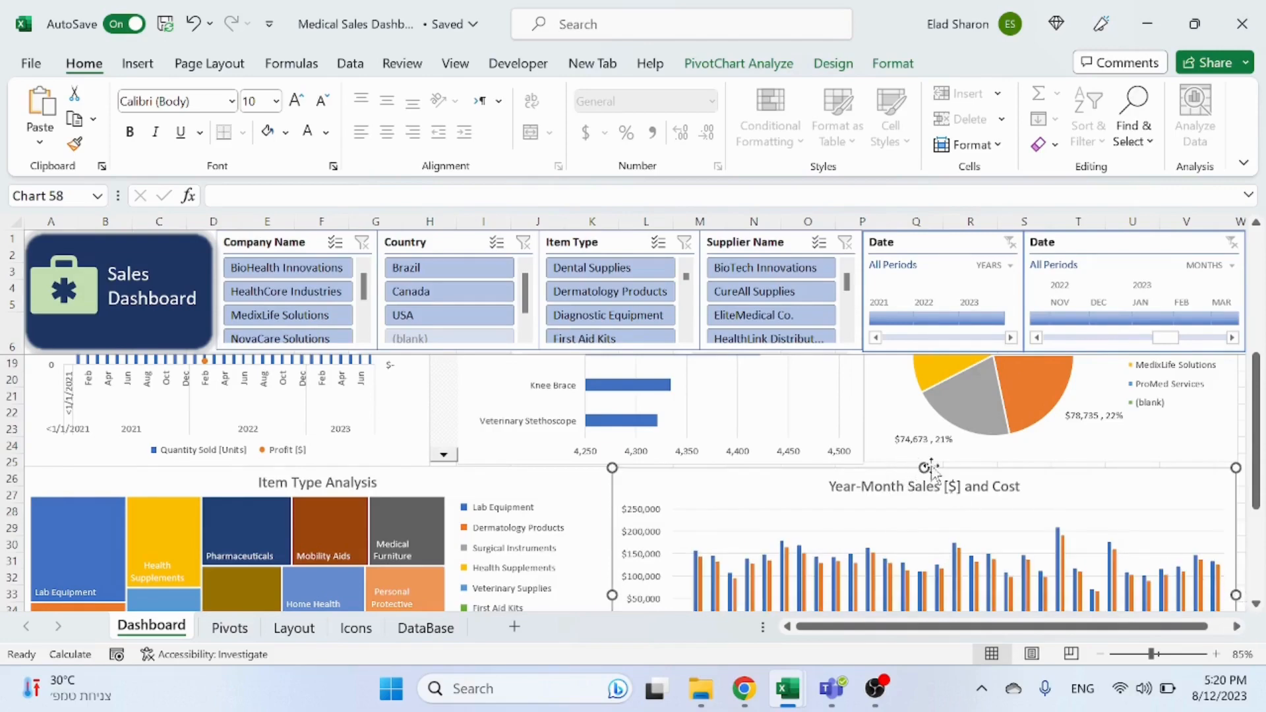
{"action": "left_click_drag", "start_coordinate": [932, 488], "coordinate": [932, 487]}
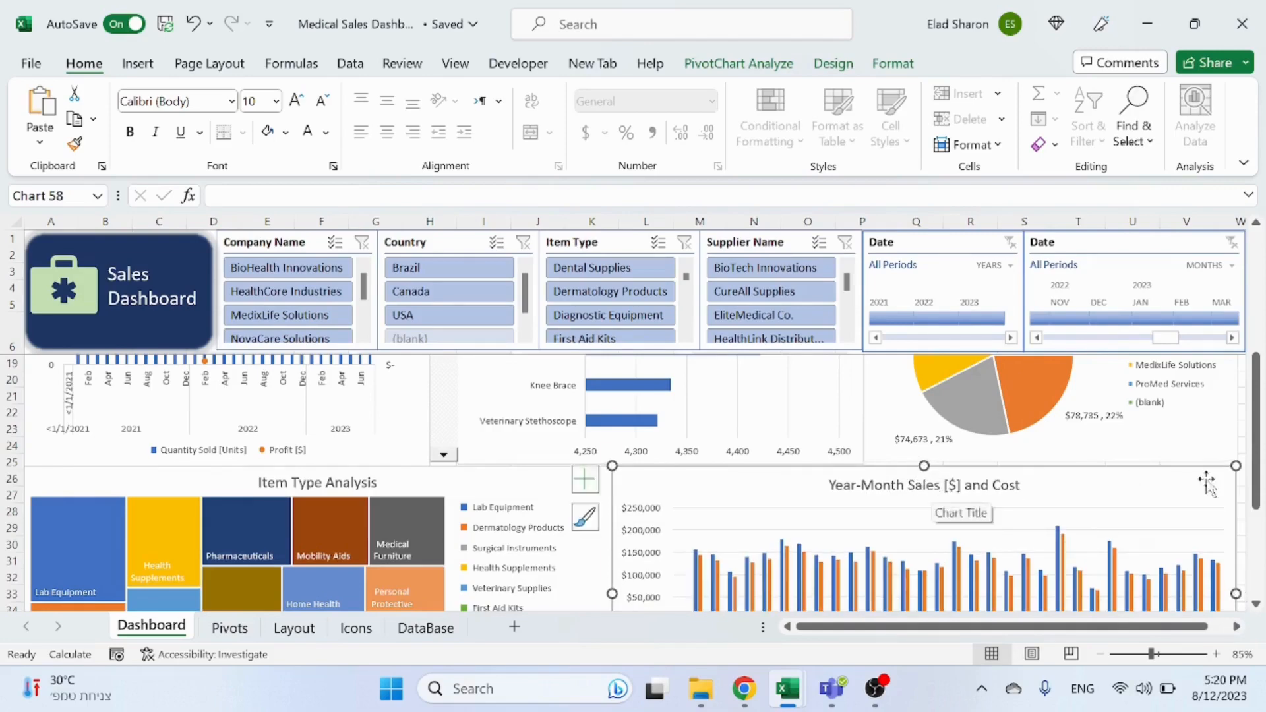
{"action": "left_click", "coordinate": [1241, 465]}
Step: Extend the chart's bottom edge down to line up with the treemap's bottom
{"action": "scroll", "coordinate": [805, 509], "scroll_direction": "down", "scroll_amount": 6}
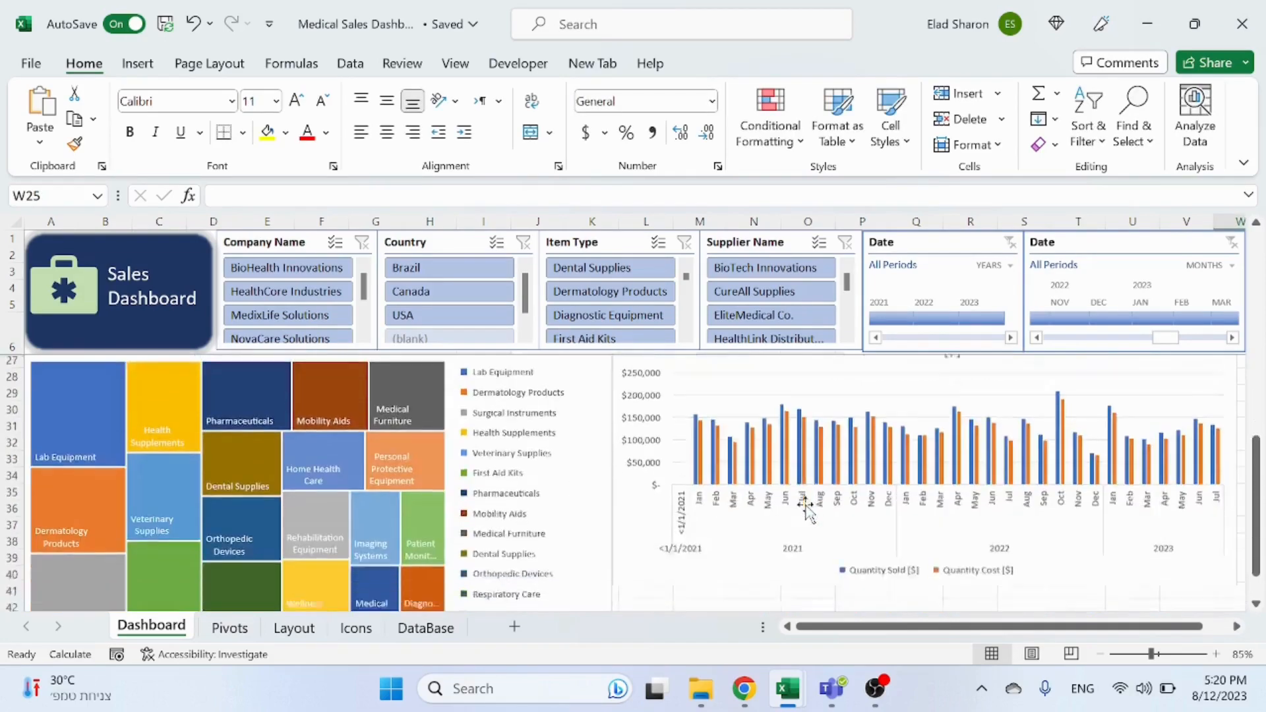
{"action": "left_click", "coordinate": [699, 429]}
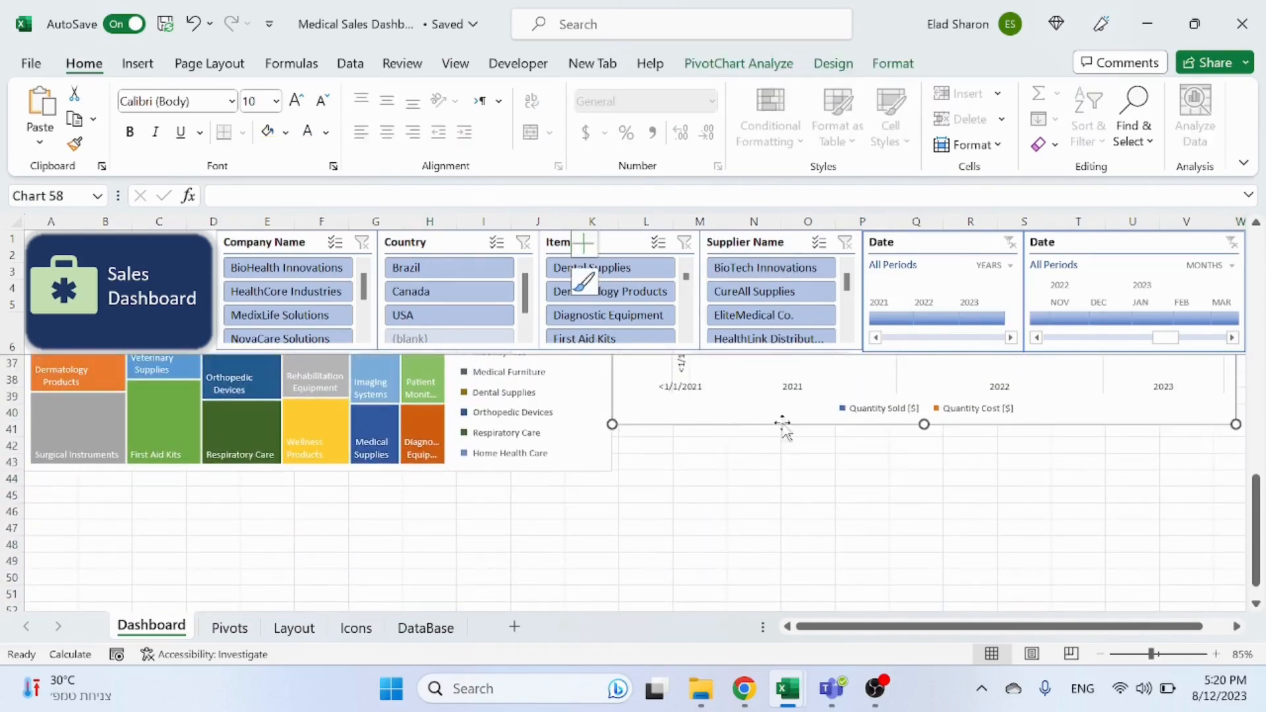
{"action": "left_click_drag", "start_coordinate": [925, 426], "coordinate": [913, 473]}
{"action": "left_click", "coordinate": [870, 528]}
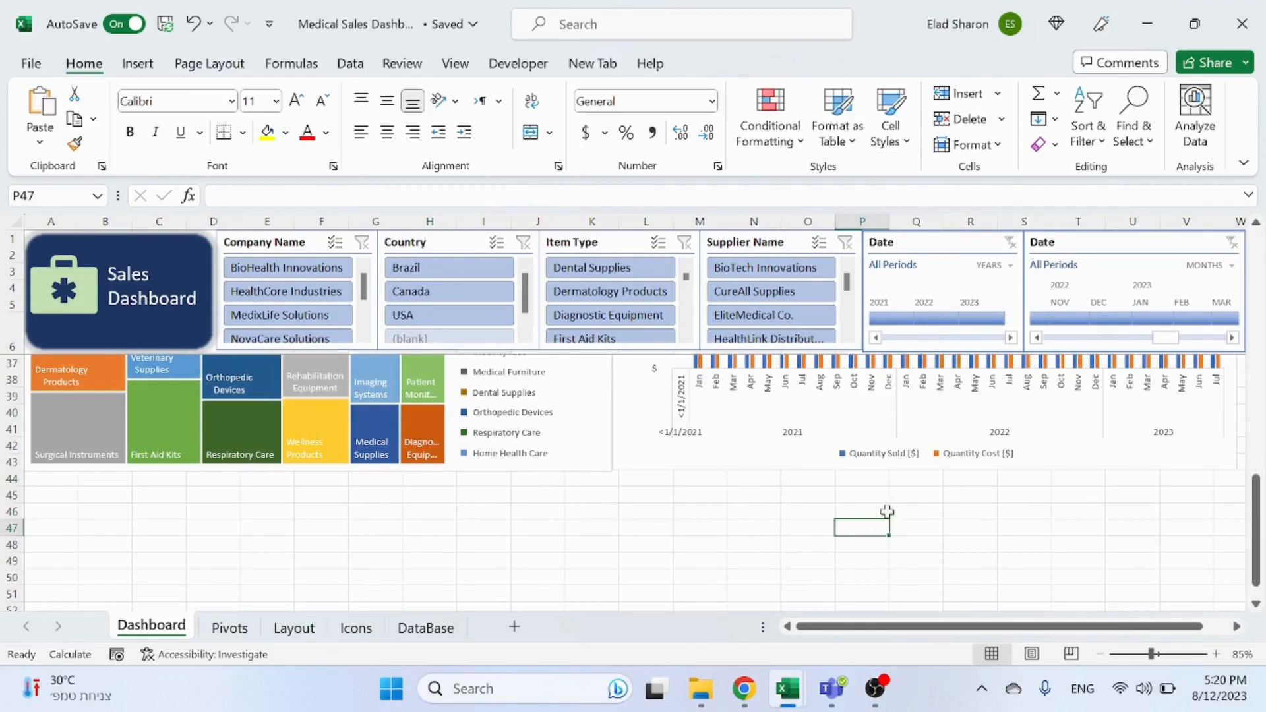
Step: Scroll through the dashboard to review the placement of all charts
{"action": "scroll", "coordinate": [887, 511], "scroll_direction": "up", "scroll_amount": 3}
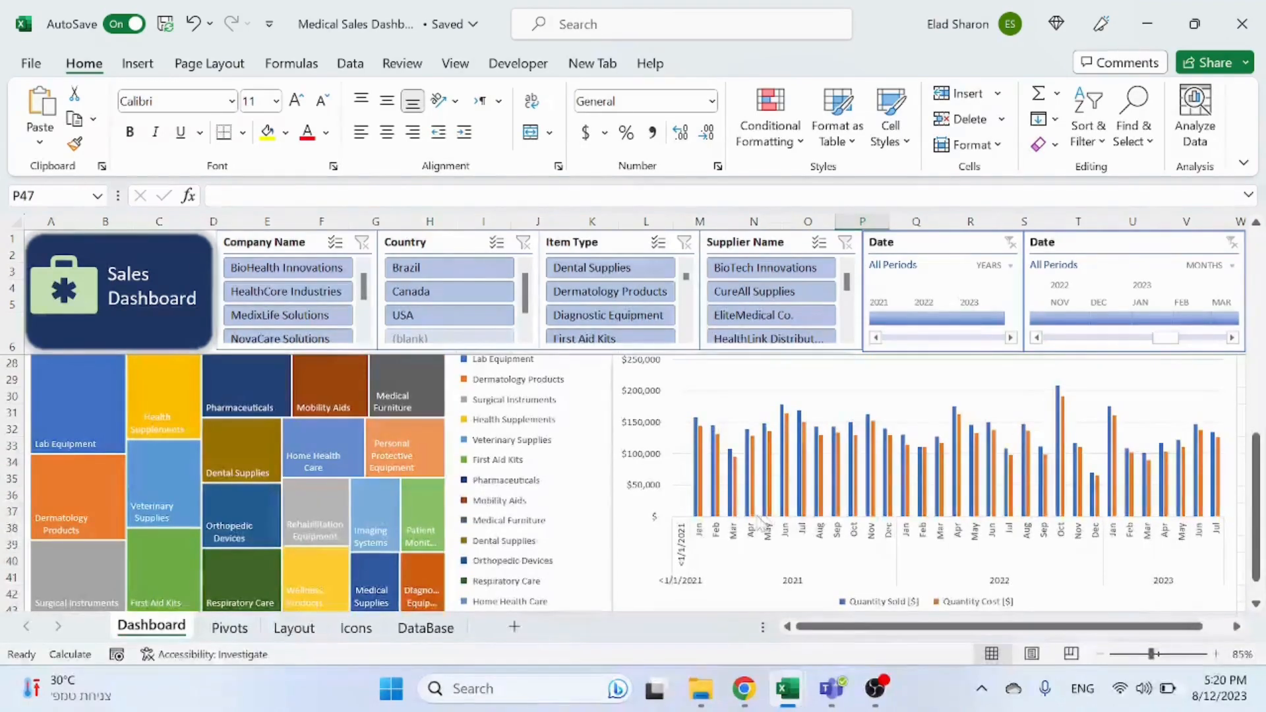
{"action": "scroll", "coordinate": [760, 519], "scroll_direction": "up", "scroll_amount": 3}
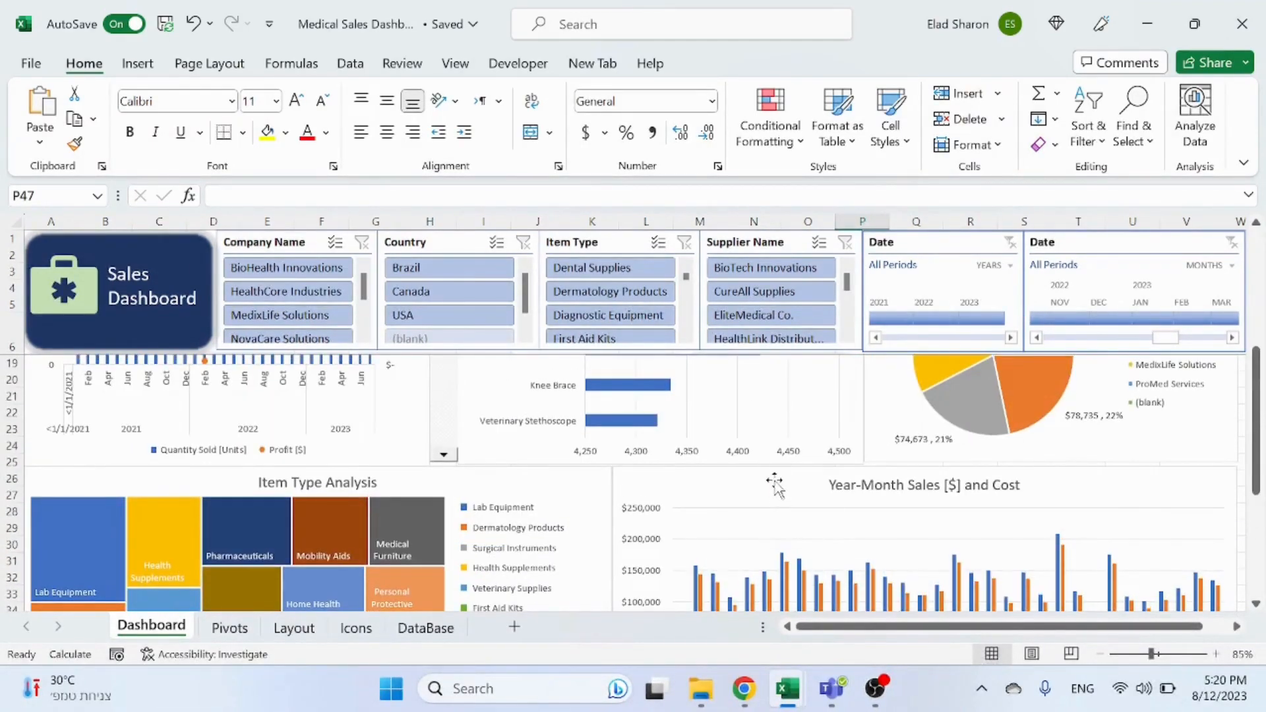
{"action": "scroll", "coordinate": [775, 485], "scroll_direction": "up", "scroll_amount": 4}
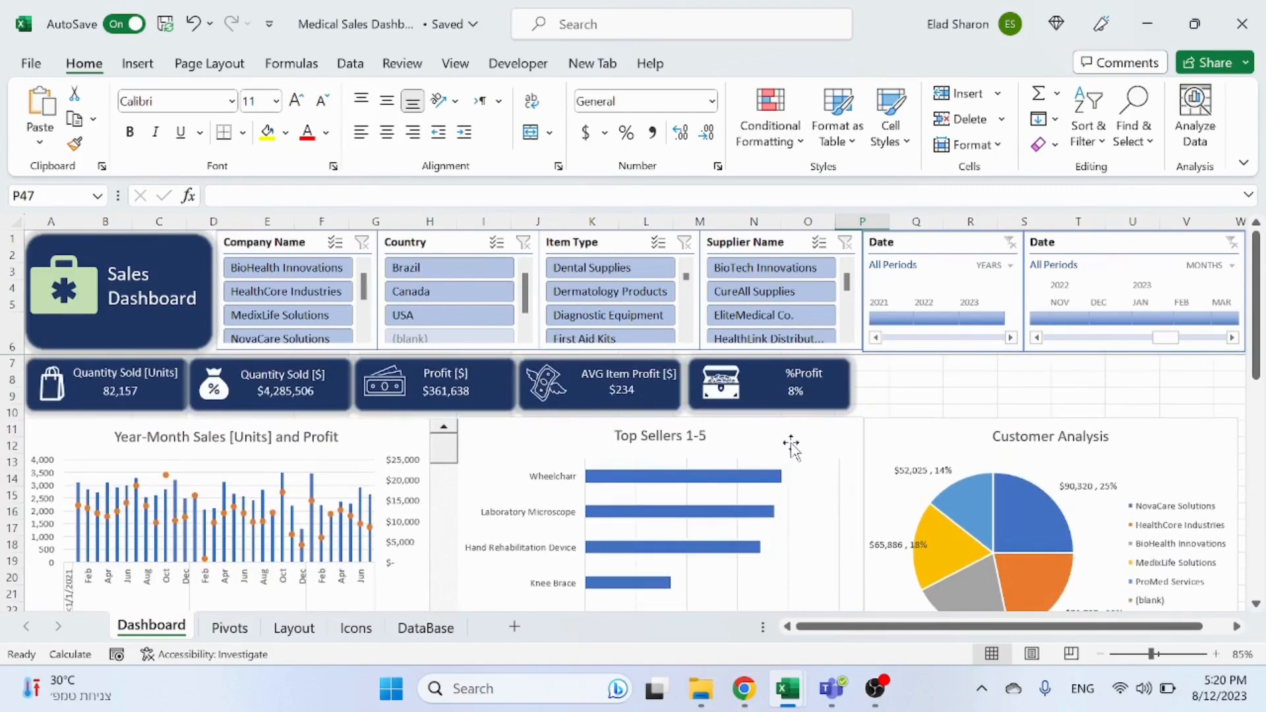
{"action": "scroll", "coordinate": [782, 471], "scroll_direction": "down", "scroll_amount": 4}
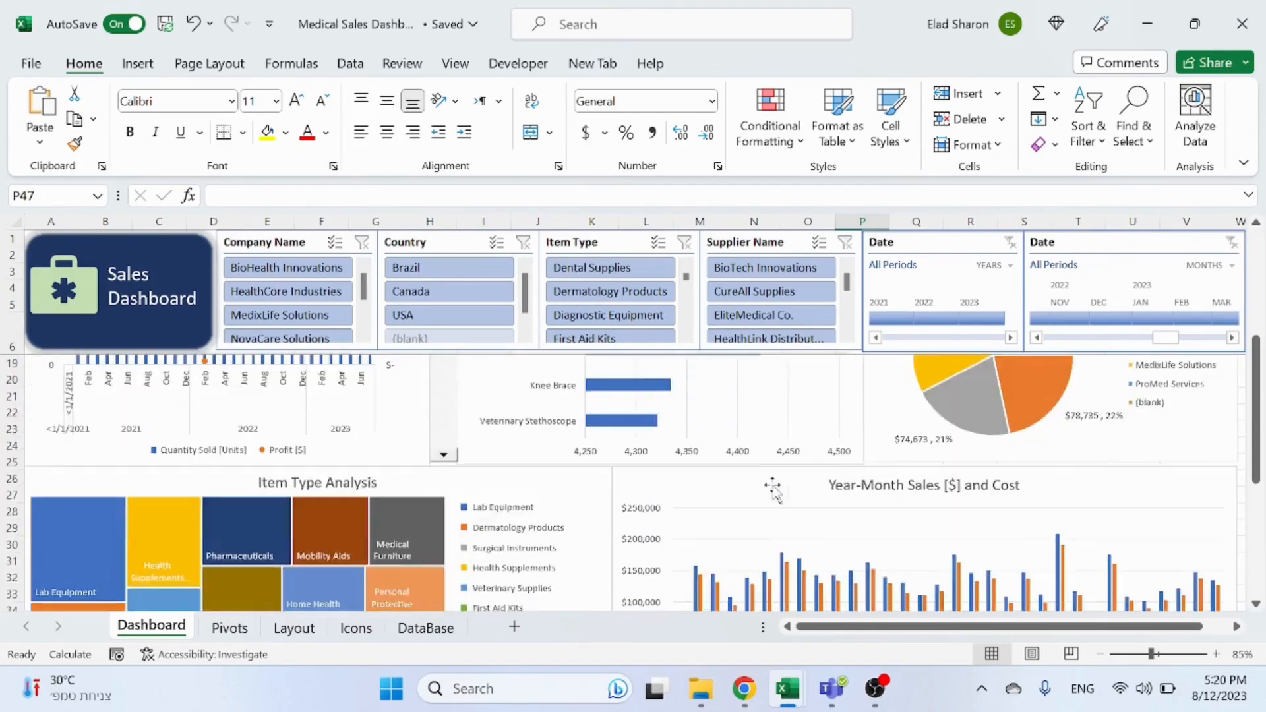
{"action": "scroll", "coordinate": [765, 495], "scroll_direction": "down", "scroll_amount": 2}
{"action": "scroll", "coordinate": [765, 498], "scroll_direction": "up", "scroll_amount": 6}
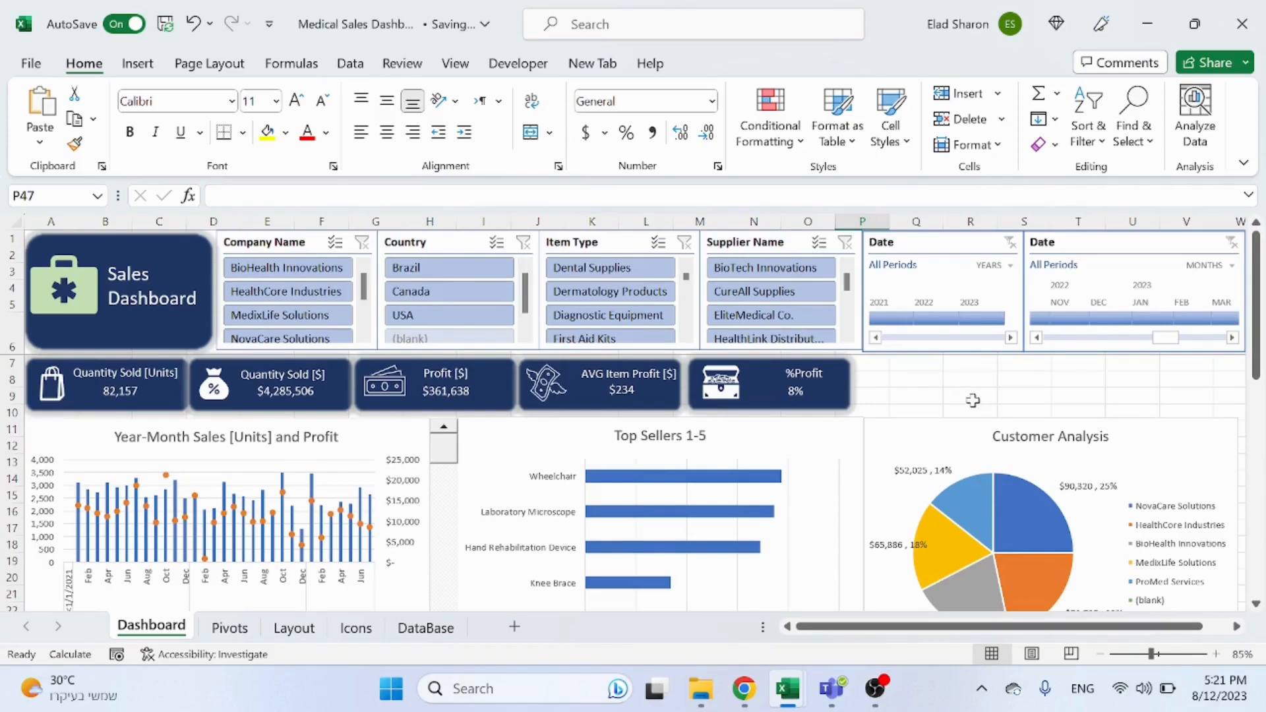
{"action": "scroll", "coordinate": [973, 400], "scroll_direction": "down", "scroll_amount": 10}
Step: Set the Year-Month Sales [$] and Cost chart's properties to not move or size with cells
{"action": "left_click", "coordinate": [627, 451]}
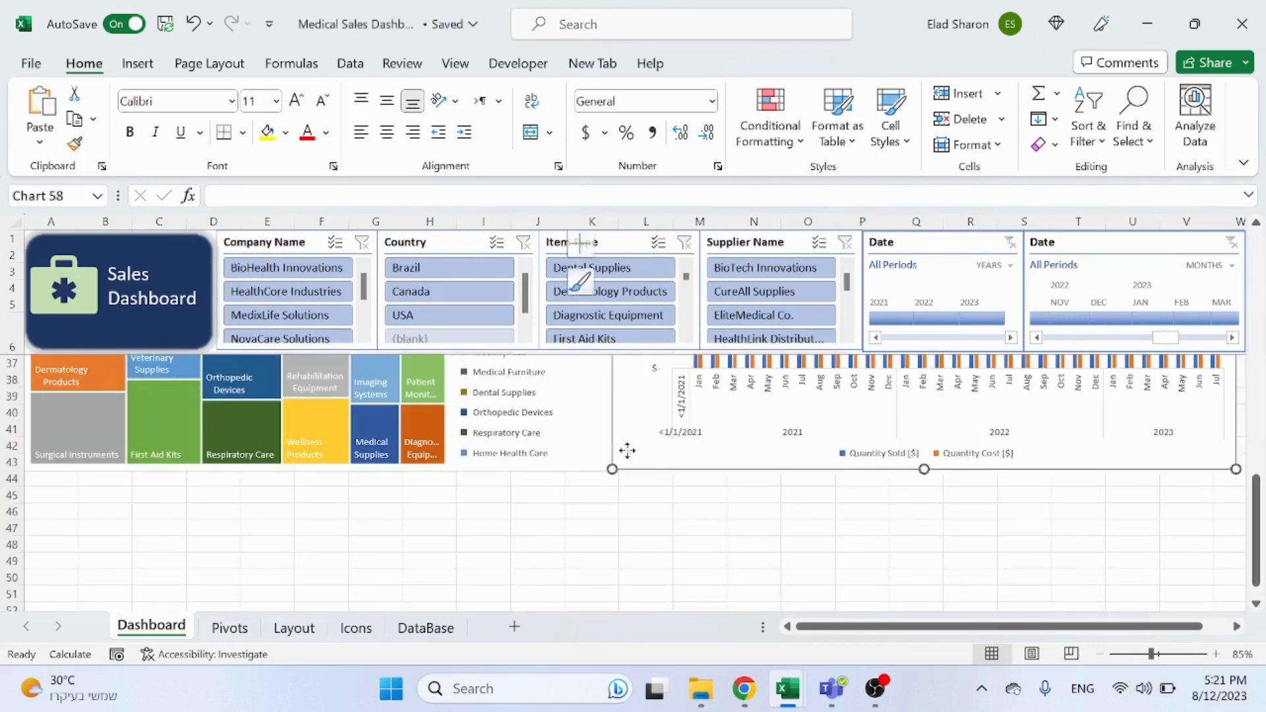
{"action": "right_click", "coordinate": [627, 450]}
{"action": "scroll", "coordinate": [719, 548], "scroll_direction": "down", "scroll_amount": 2}
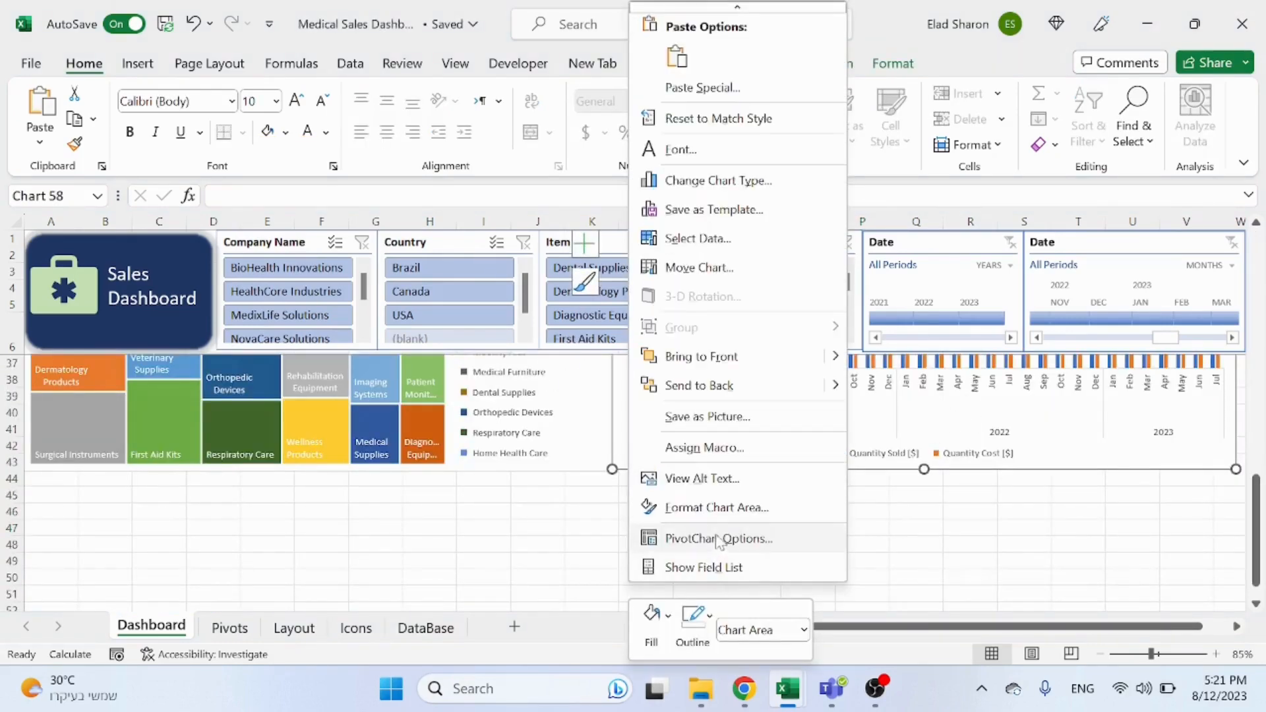
{"action": "left_click", "coordinate": [719, 508]}
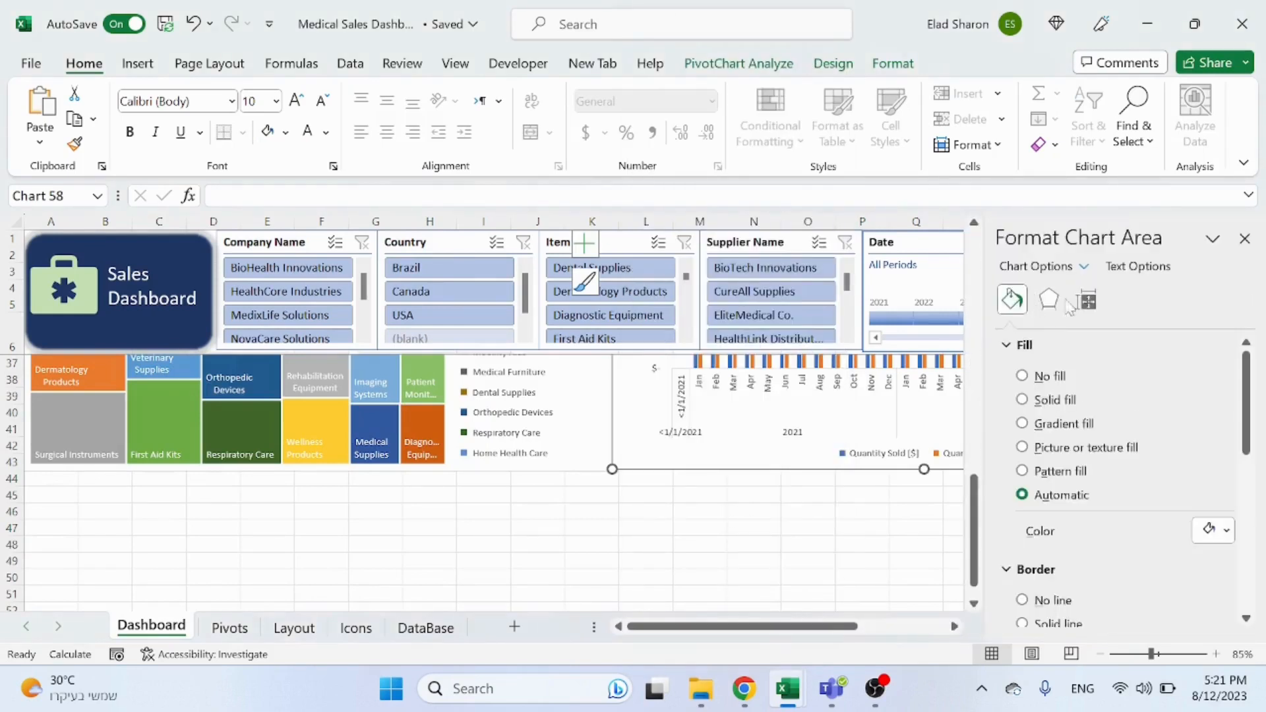
{"action": "left_click", "coordinate": [1087, 300]}
{"action": "scroll", "coordinate": [1122, 528], "scroll_direction": "down", "scroll_amount": 2}
{"action": "left_click", "coordinate": [1023, 547]}
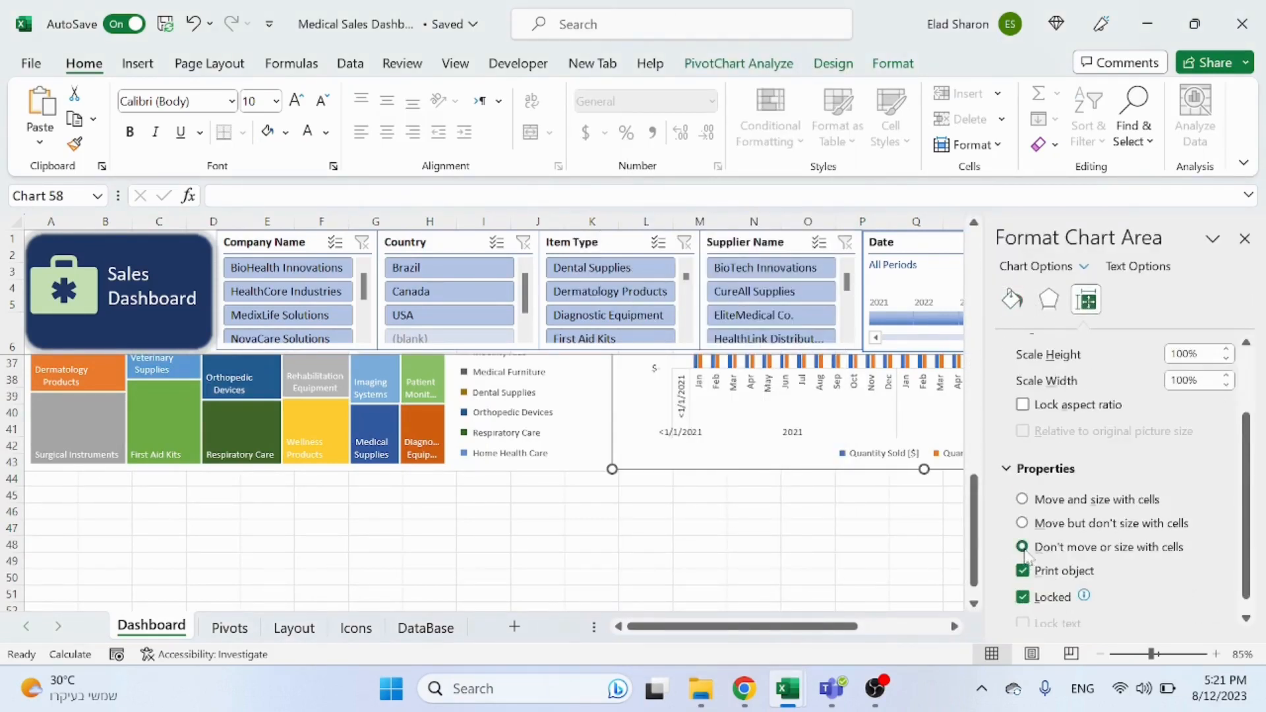
{"action": "left_click", "coordinate": [1245, 238]}
{"action": "left_click", "coordinate": [818, 561]}
{"action": "left_click", "coordinate": [848, 528]}
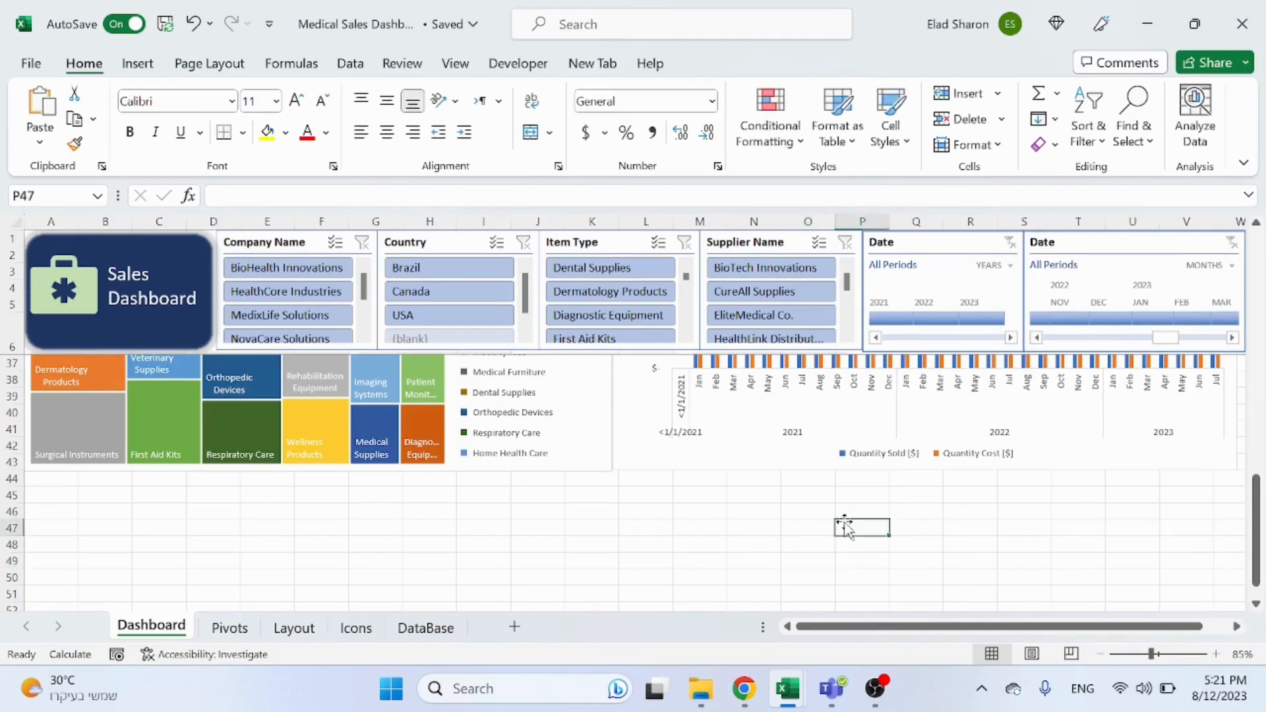
Step: Give the Customer Analysis pie chart no fill and no outline
{"action": "scroll", "coordinate": [848, 521], "scroll_direction": "up", "scroll_amount": 10}
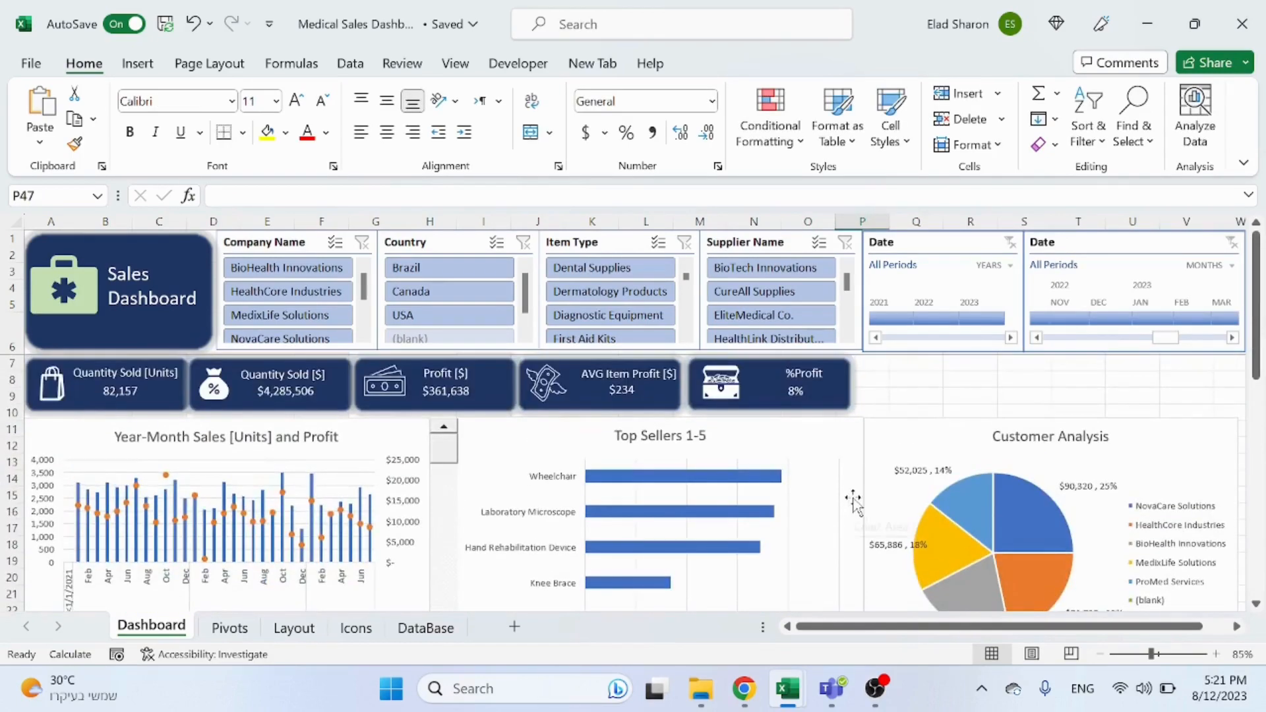
{"action": "scroll", "coordinate": [861, 494], "scroll_direction": "down", "scroll_amount": 1}
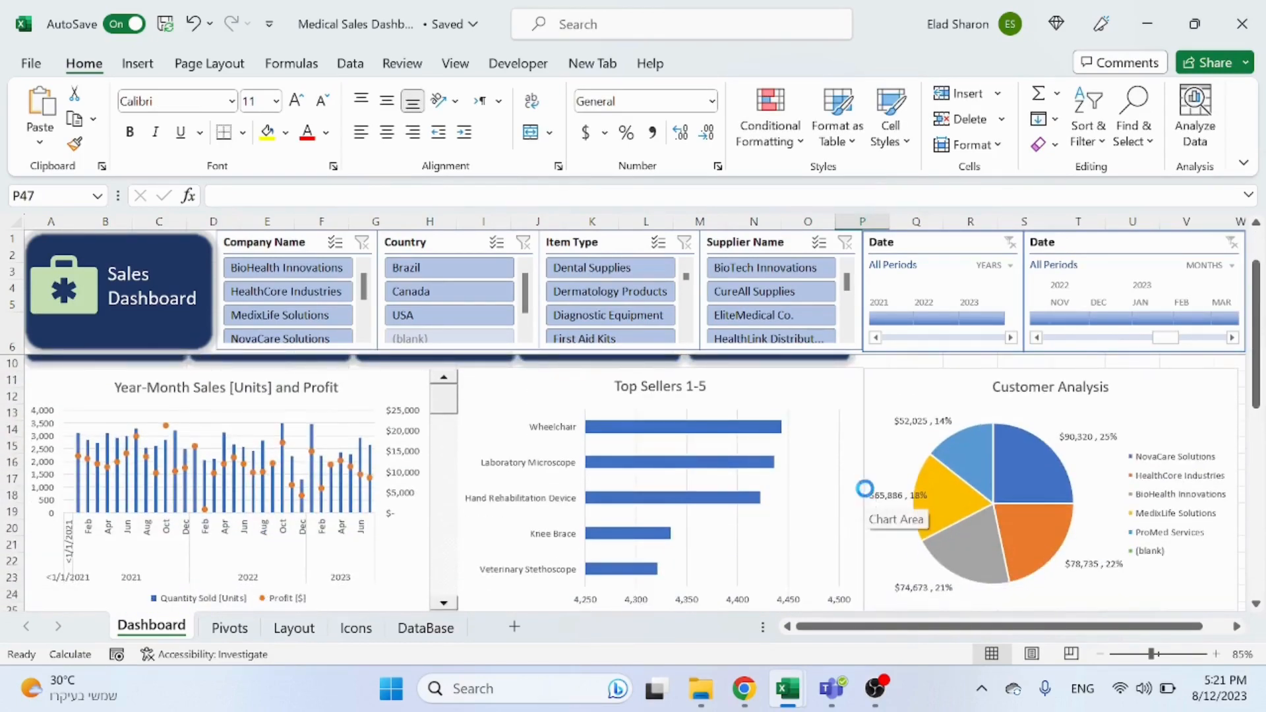
{"action": "scroll", "coordinate": [865, 488], "scroll_direction": "down", "scroll_amount": 1, "text": "ctrl"}
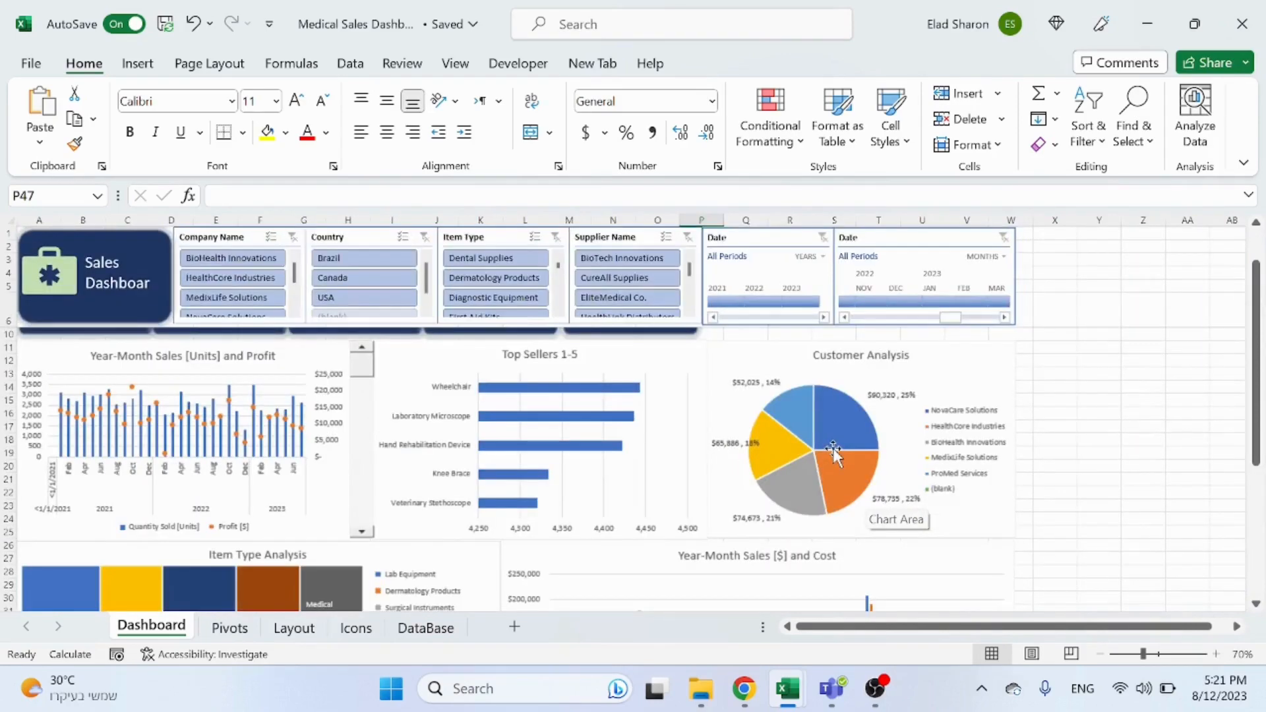
{"action": "left_click", "coordinate": [983, 397]}
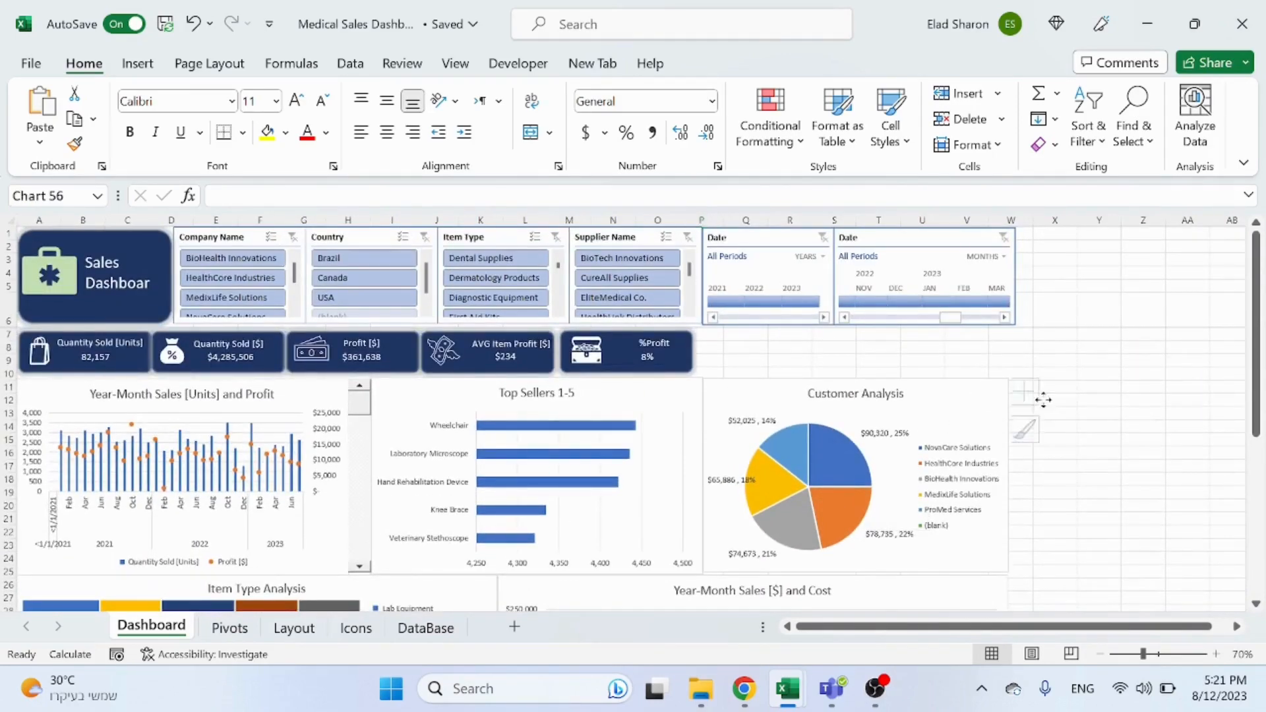
{"action": "left_click", "coordinate": [1005, 395]}
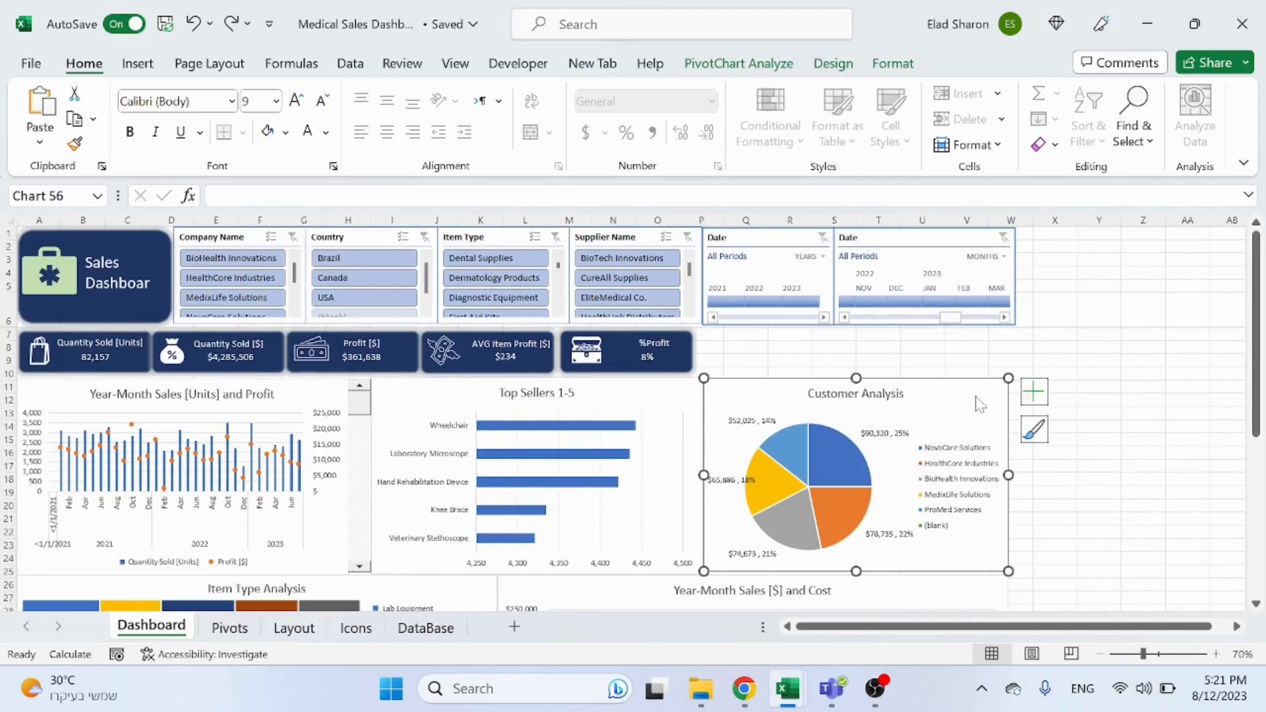
{"action": "right_click", "coordinate": [977, 400]}
{"action": "left_click", "coordinate": [1056, 475]}
{"action": "left_click", "coordinate": [838, 66]}
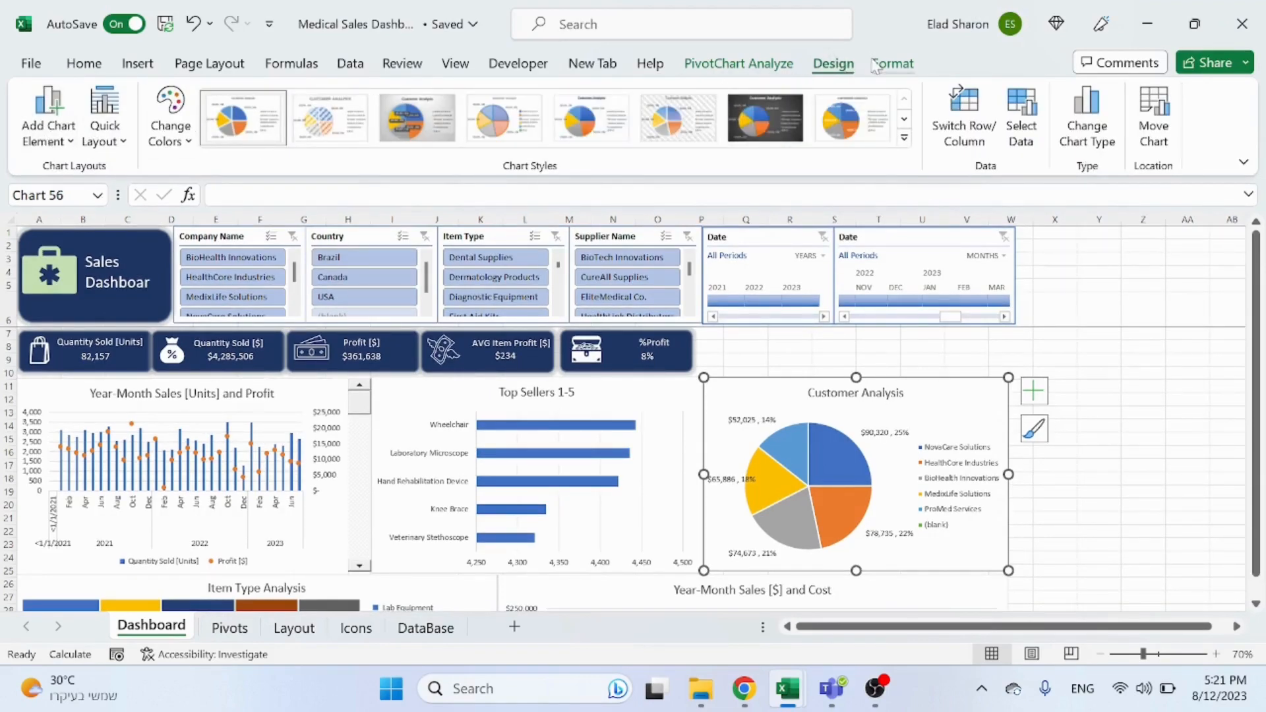
{"action": "left_click", "coordinate": [894, 65]}
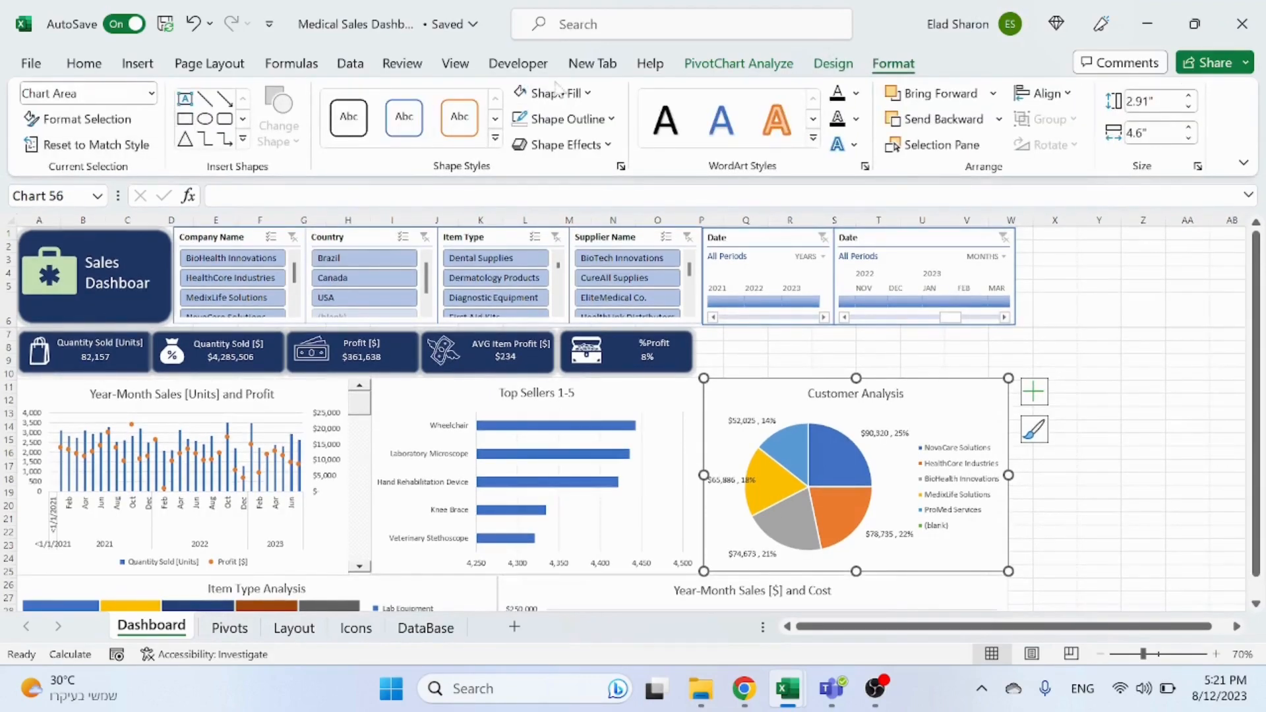
{"action": "left_click", "coordinate": [589, 98]}
{"action": "left_click", "coordinate": [564, 341]}
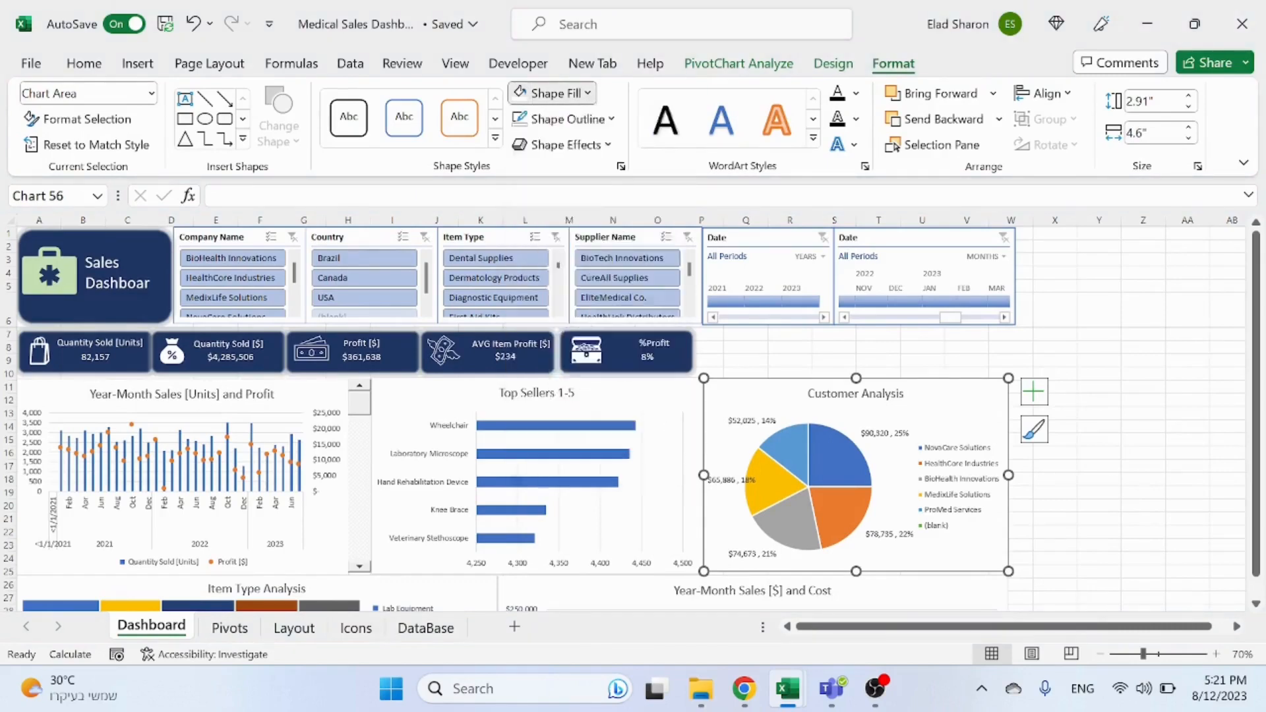
{"action": "left_click", "coordinate": [580, 118]}
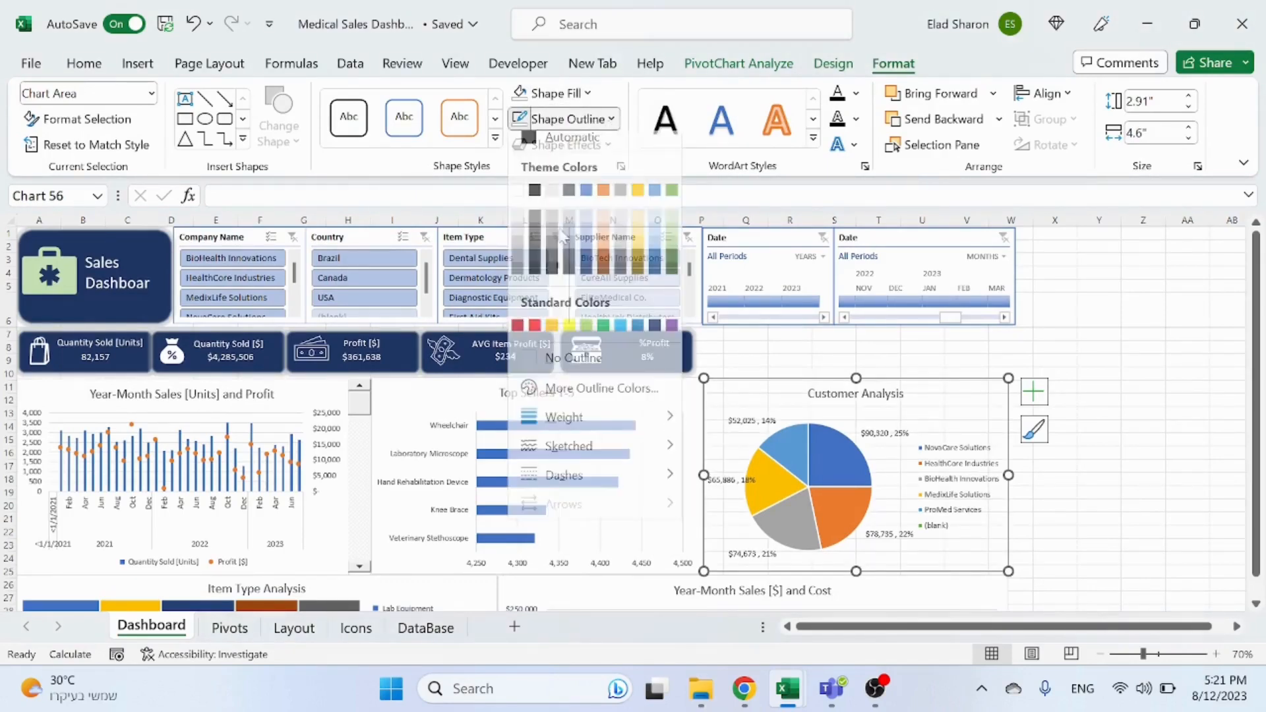
{"action": "left_click", "coordinate": [533, 369]}
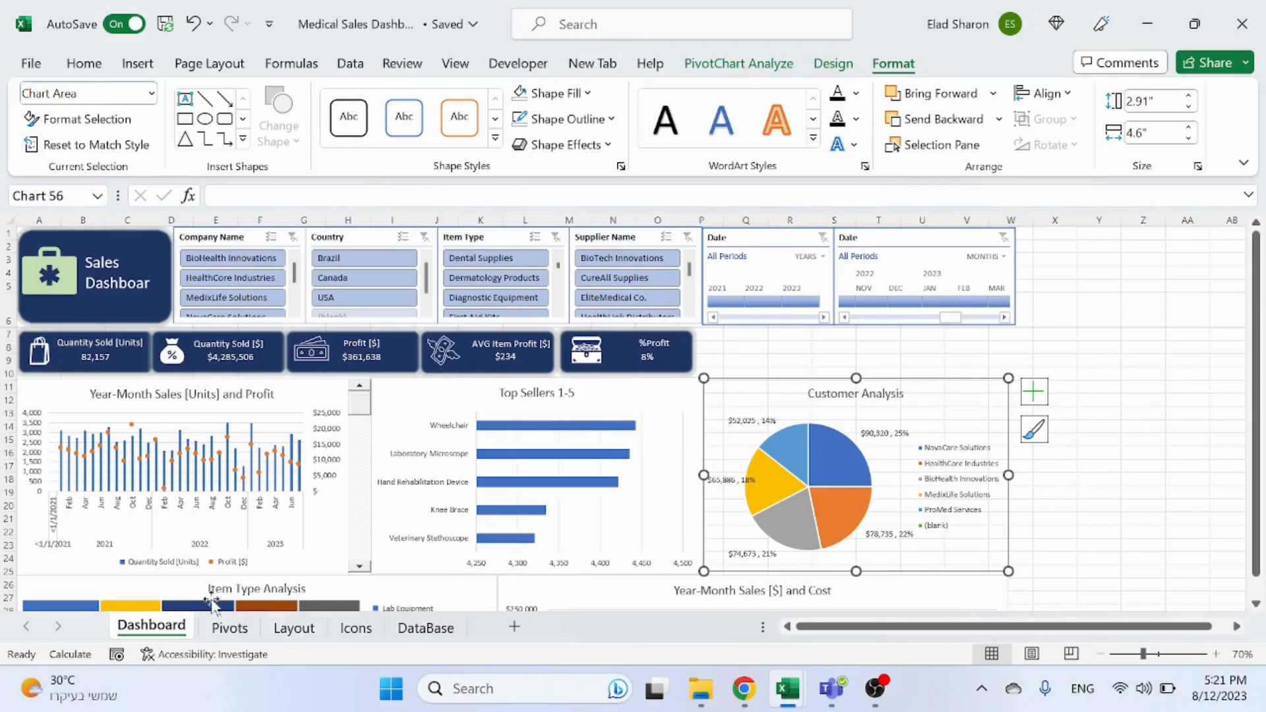
Step: Copy the dark blue rounded rectangle shape from the Layout sheet
{"action": "left_click", "coordinate": [318, 632]}
{"action": "left_click", "coordinate": [261, 377]}
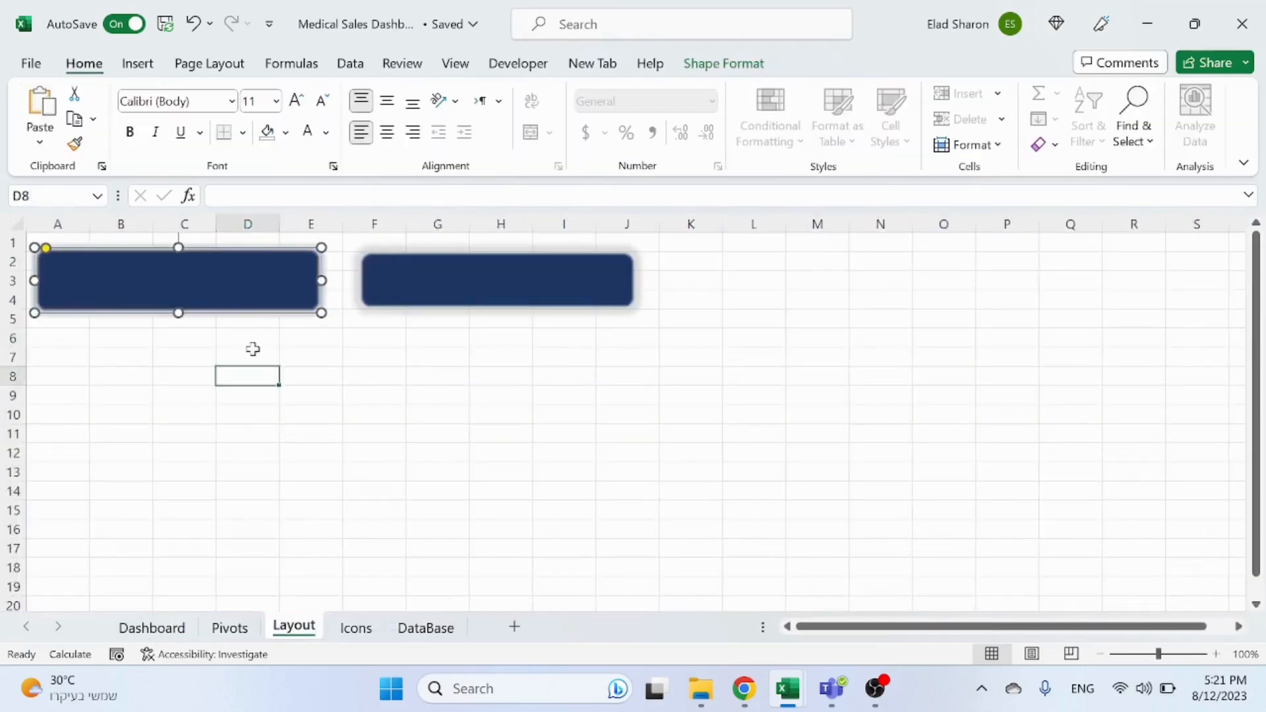
{"action": "left_click", "coordinate": [257, 307]}
{"action": "left_click", "coordinate": [152, 628]}
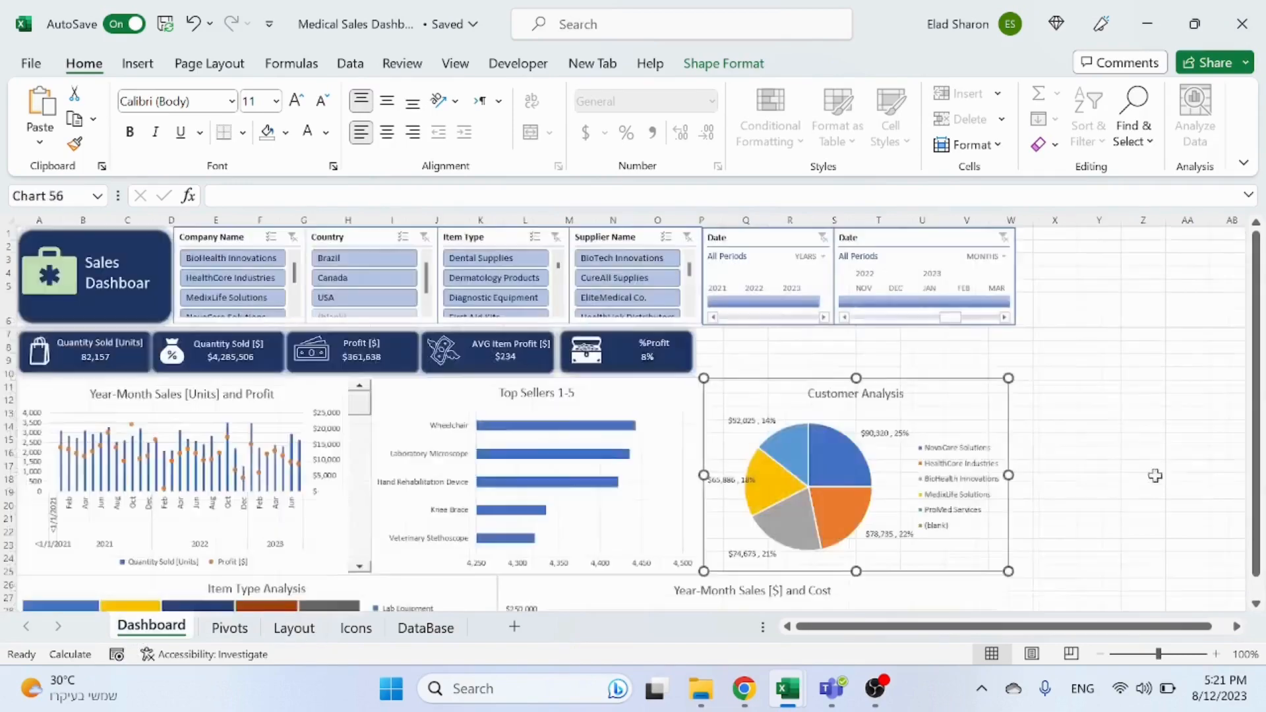
Step: Paste the rectangle onto the dashboard, stretch it over the Customer Analysis chart and send it behind the chart
{"action": "left_click", "coordinate": [1113, 402]}
{"action": "key", "text": "ctrl+v"}
{"action": "left_click_drag", "start_coordinate": [1115, 403], "coordinate": [749, 410]}
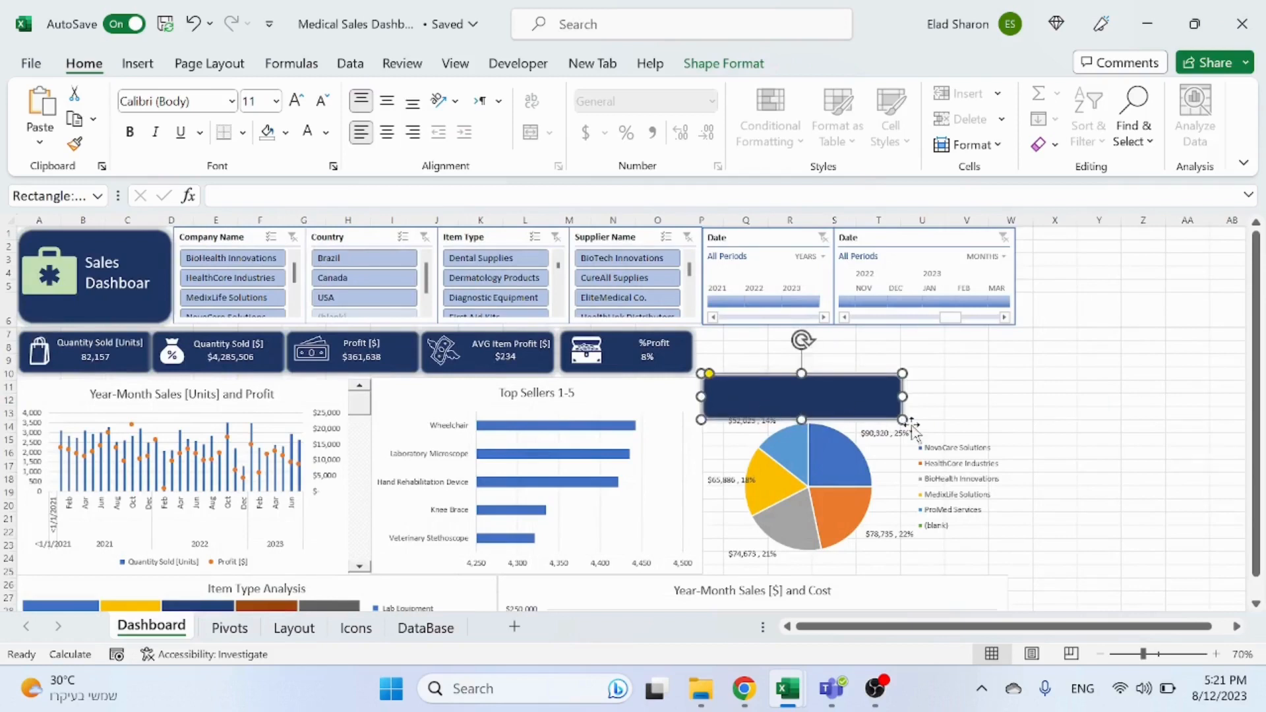
{"action": "left_click_drag", "start_coordinate": [902, 420], "coordinate": [1017, 574]}
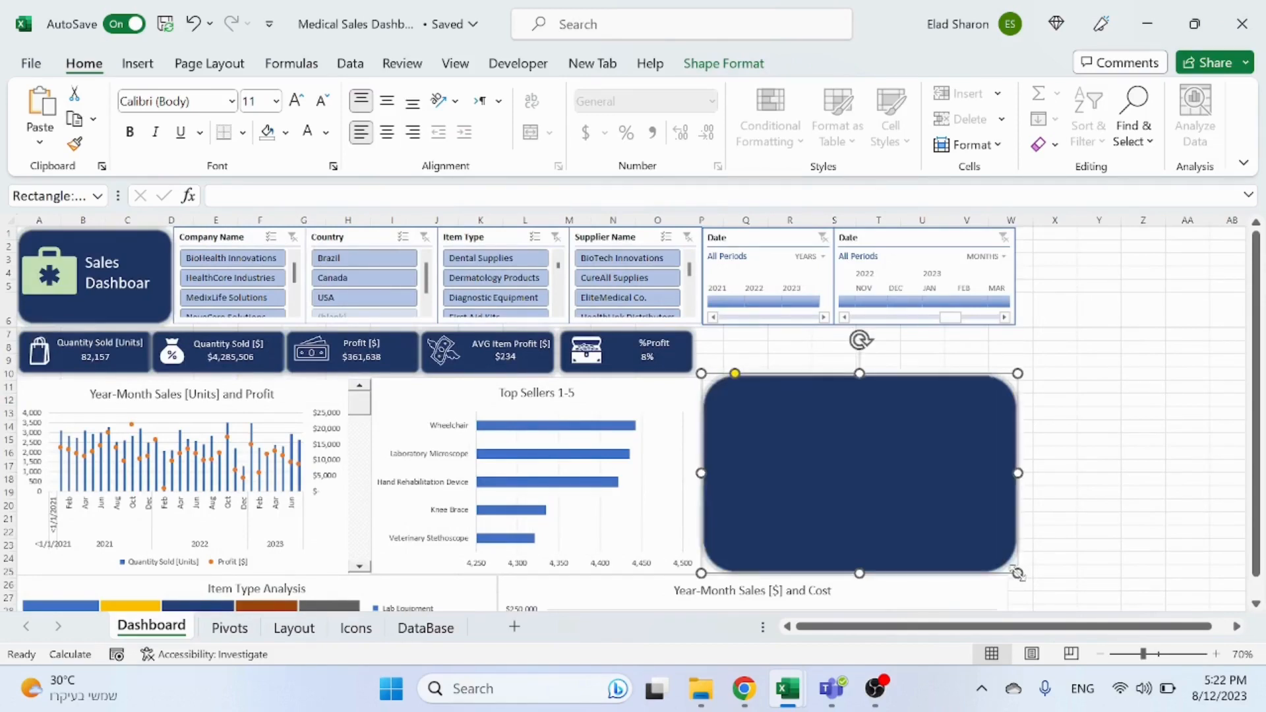
{"action": "right_click", "coordinate": [995, 541]}
{"action": "left_click", "coordinate": [1083, 405]}
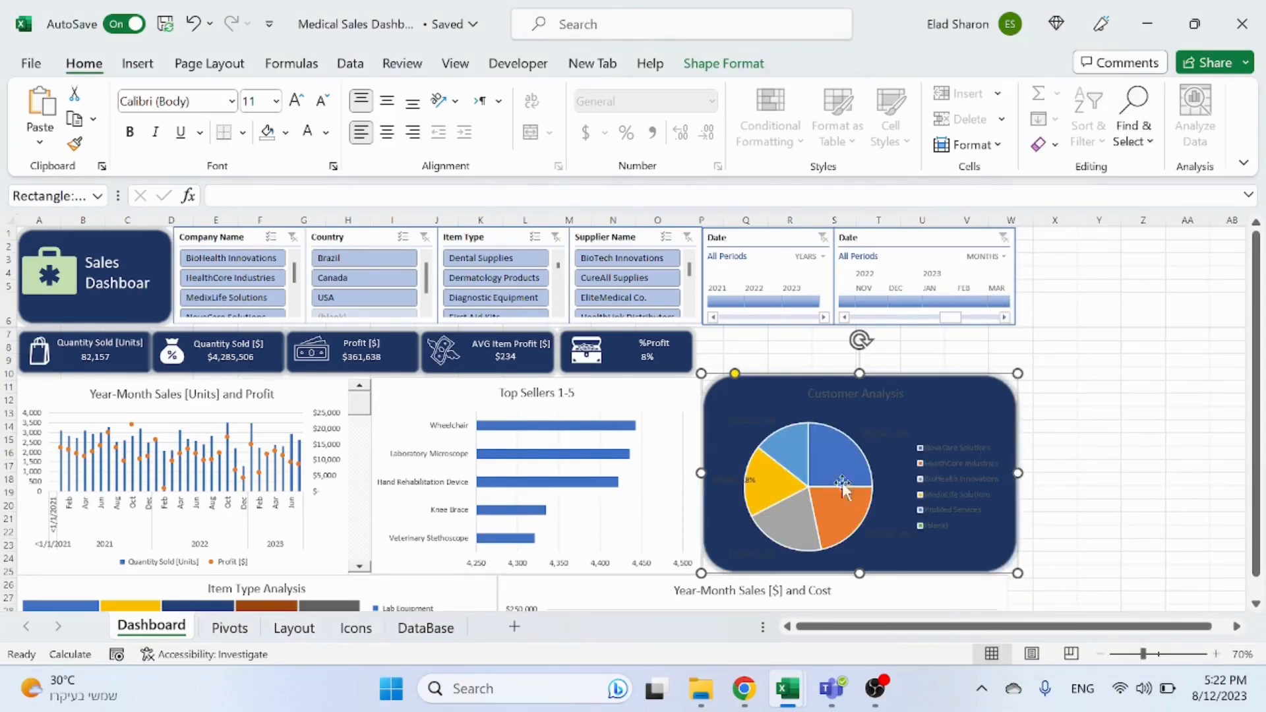
Step: Make the Customer Analysis chart's data label text white and colour its title green
{"action": "left_click", "coordinate": [740, 493]}
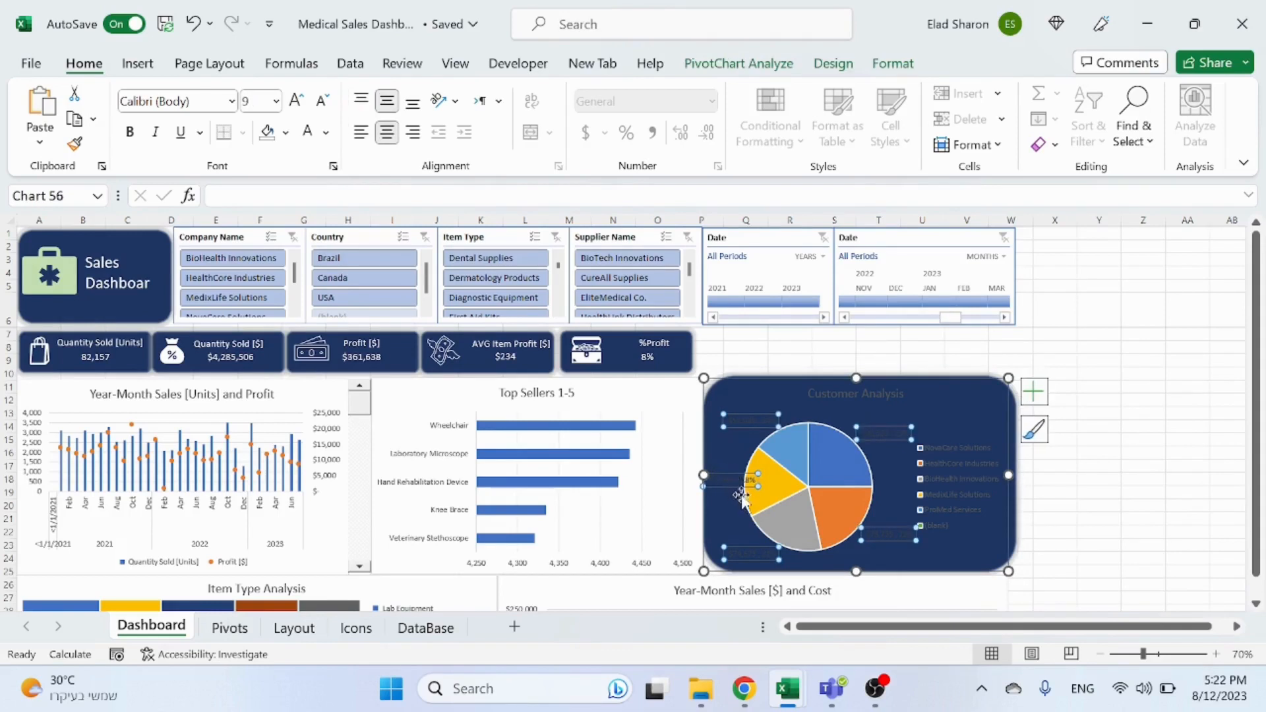
{"action": "left_click", "coordinate": [308, 131]}
{"action": "left_click", "coordinate": [871, 394]}
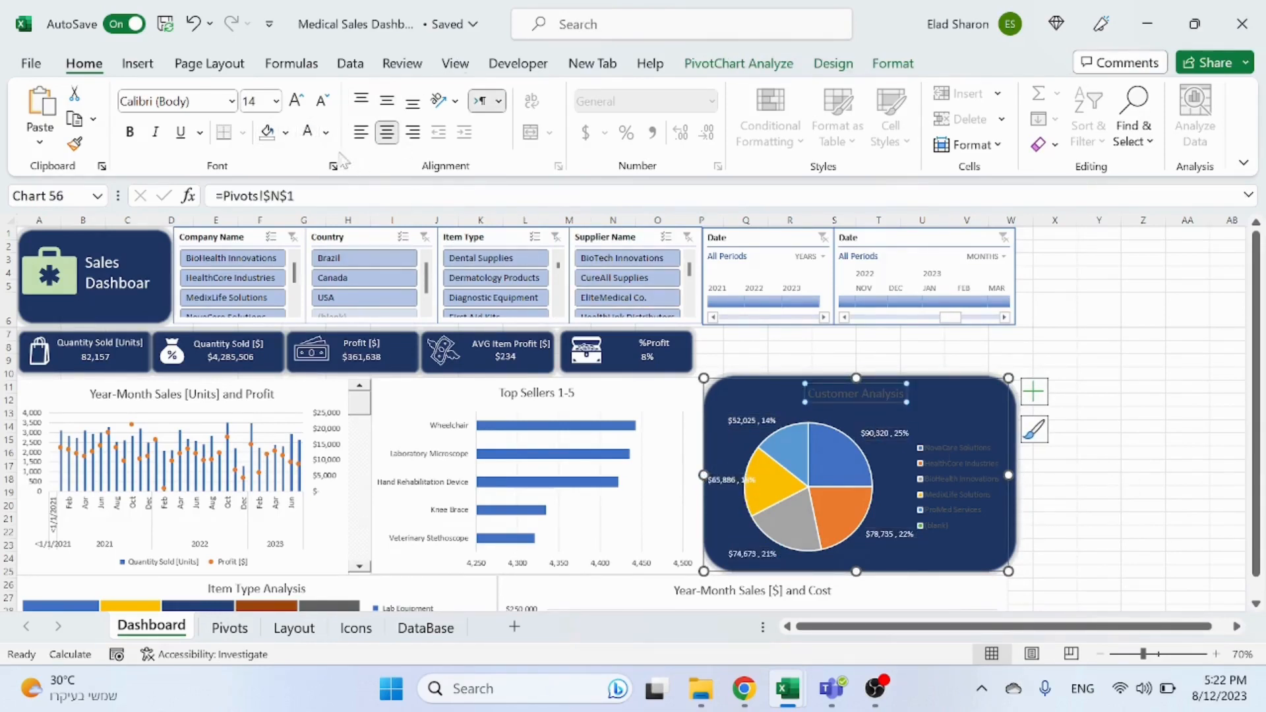
{"action": "left_click", "coordinate": [326, 132]}
{"action": "left_click", "coordinate": [460, 238]}
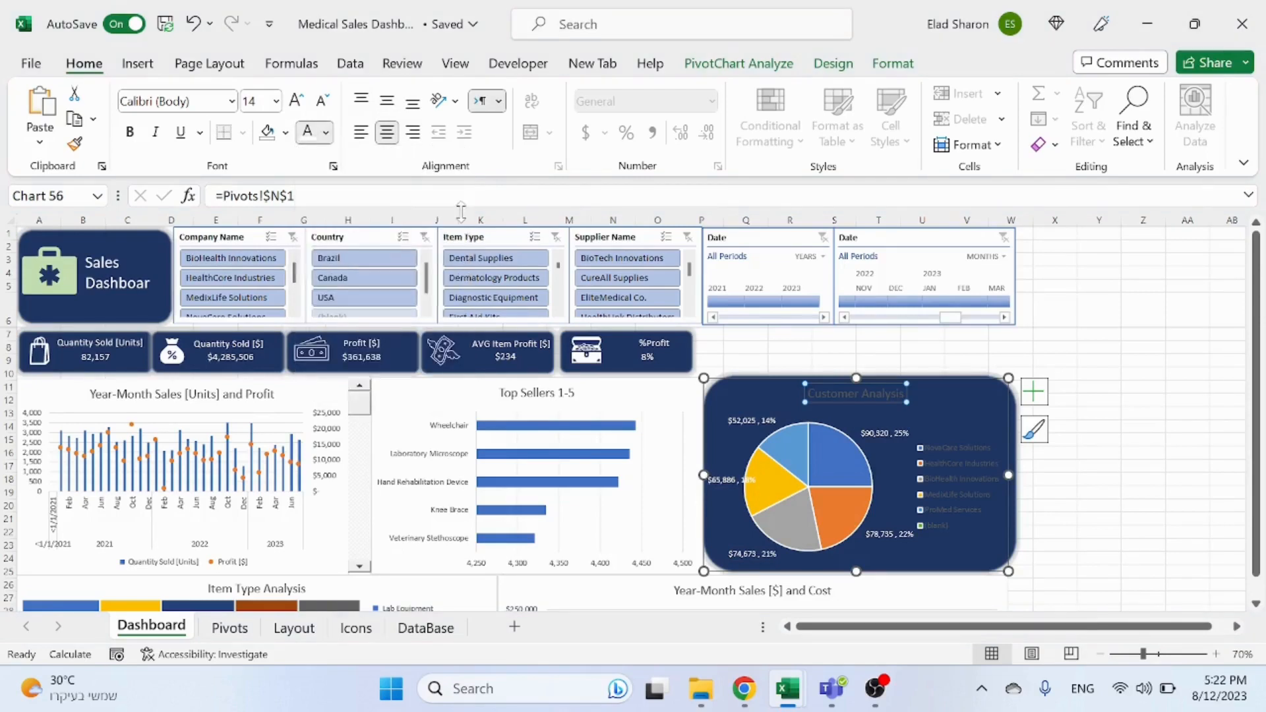
Step: Set the Customer Analysis legend's font colour to Automatic
{"action": "left_click", "coordinate": [949, 465]}
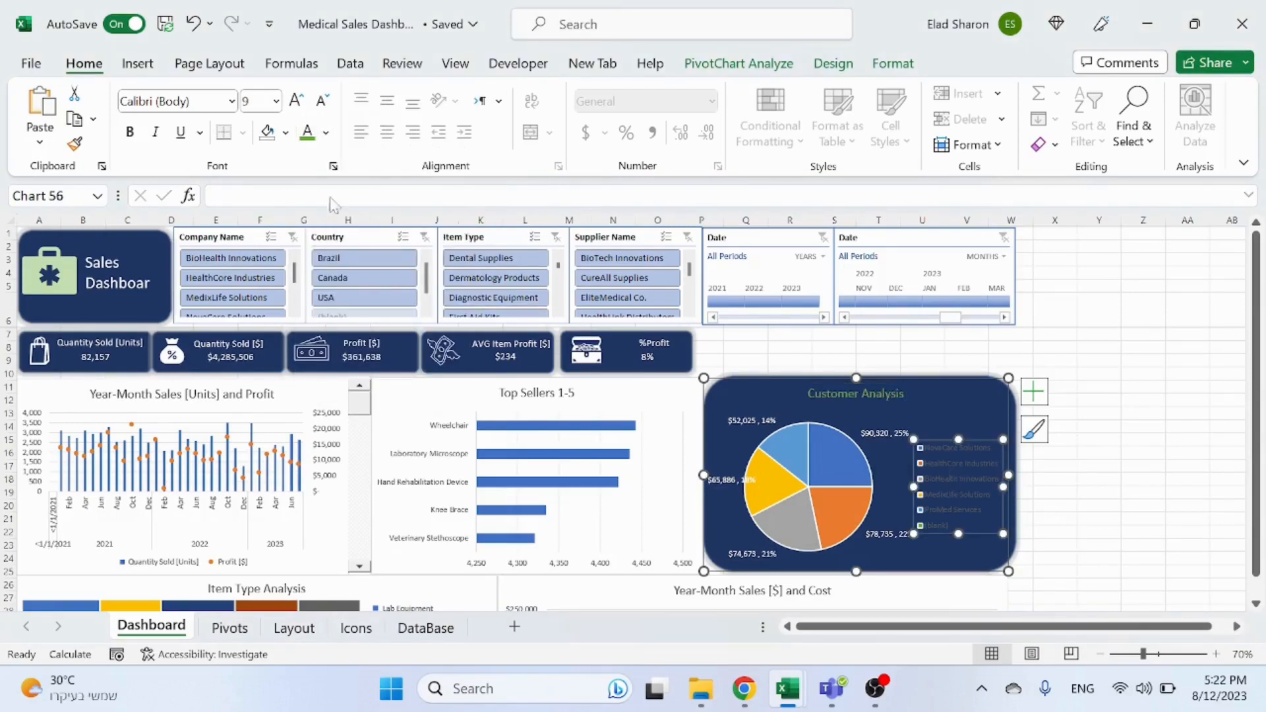
{"action": "left_click", "coordinate": [326, 132]}
{"action": "left_click", "coordinate": [329, 161]}
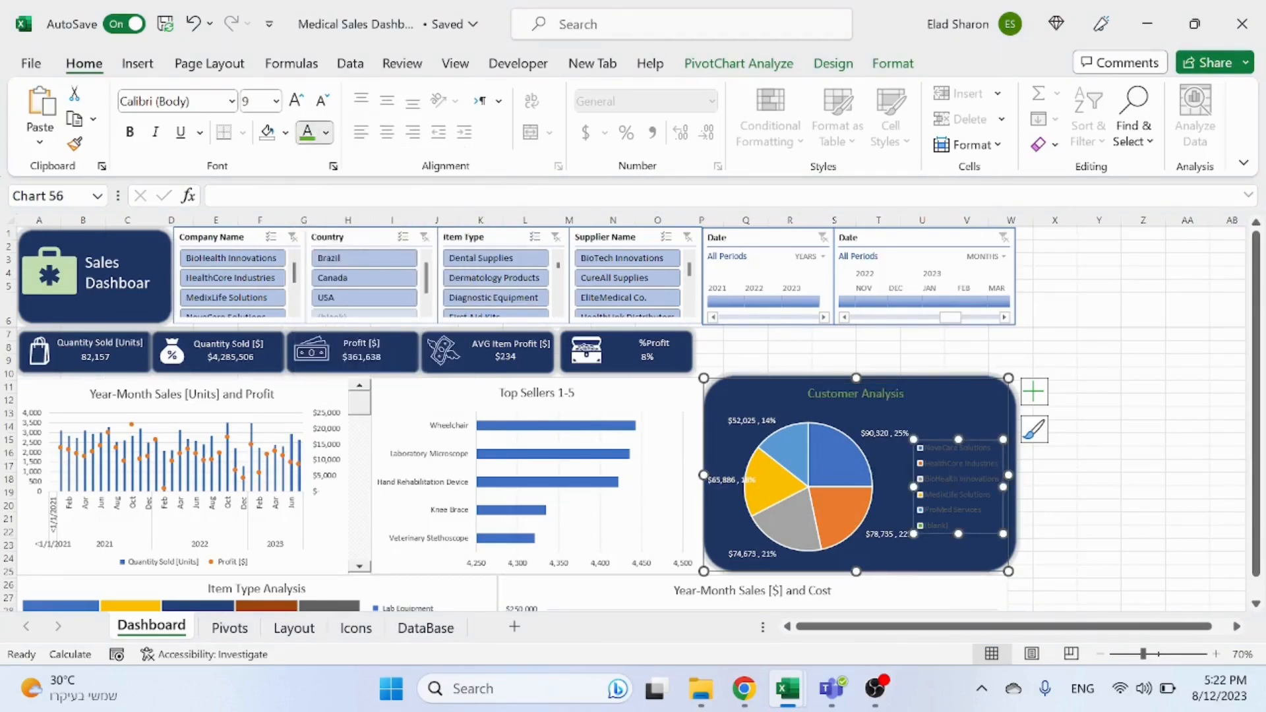
{"action": "left_click", "coordinate": [1133, 528]}
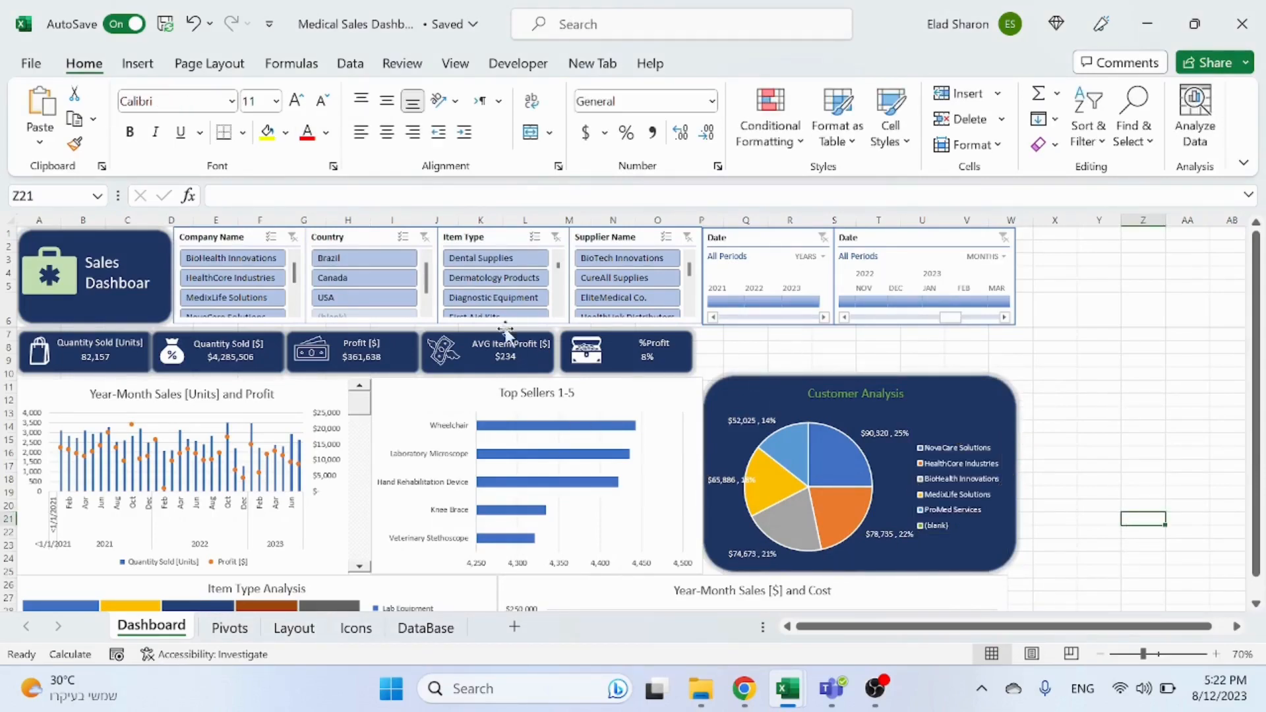
Step: Colour the %Profit card's label text green
{"action": "left_click", "coordinate": [655, 349]}
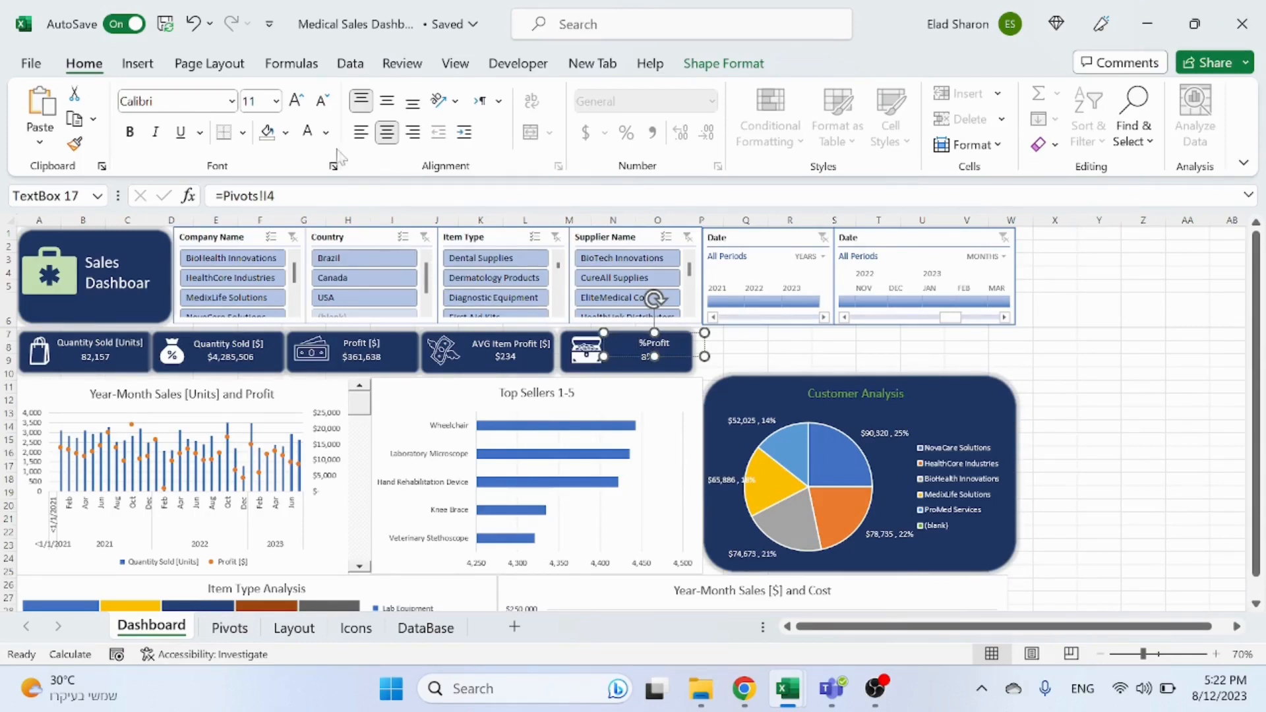
{"action": "left_click", "coordinate": [326, 132]}
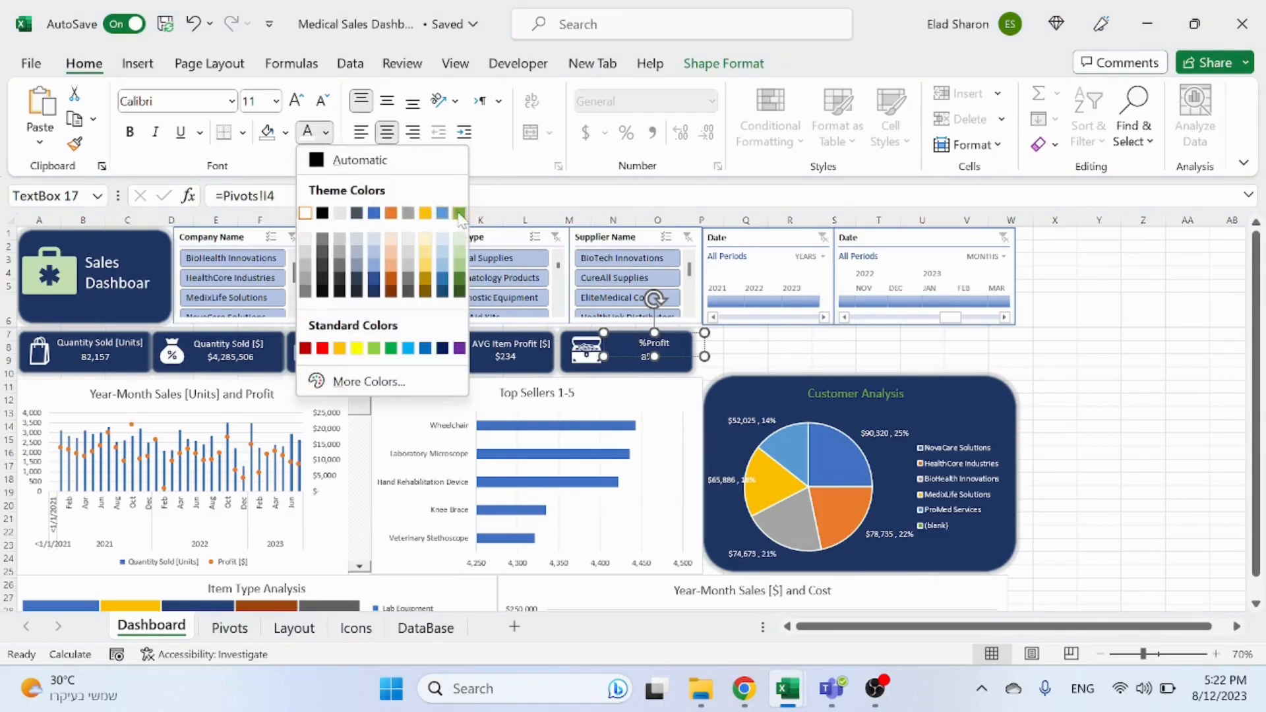
{"action": "left_click", "coordinate": [459, 213]}
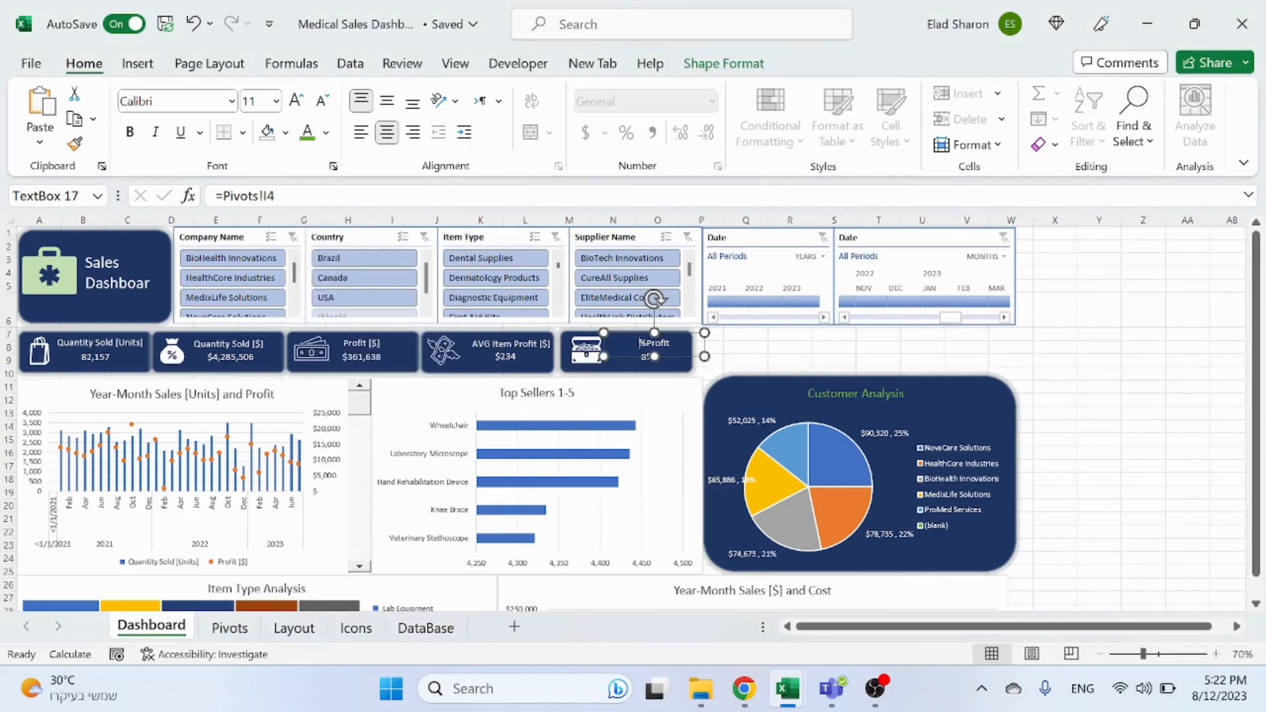
{"action": "left_click", "coordinate": [796, 352]}
{"action": "left_click", "coordinate": [658, 345]}
{"action": "left_click", "coordinate": [802, 348]}
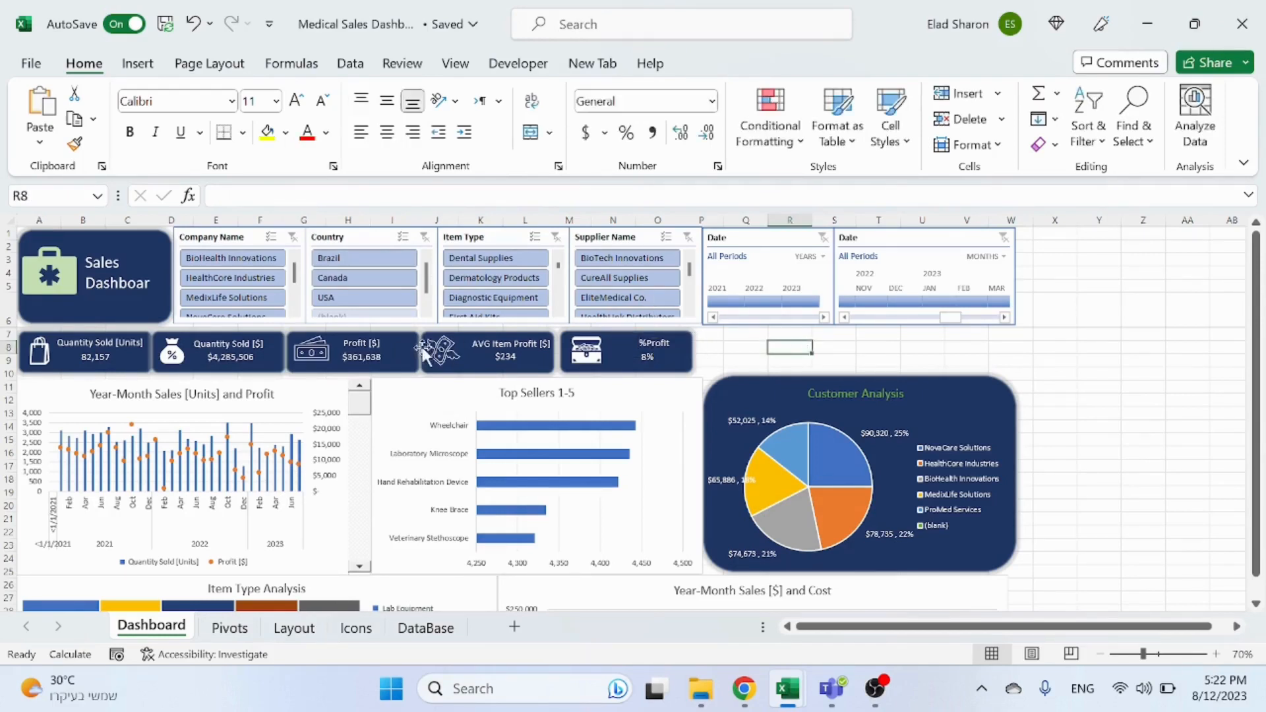
{"action": "left_click", "coordinate": [360, 346]}
{"action": "left_click", "coordinate": [359, 345]}
{"action": "left_click", "coordinate": [659, 347]}
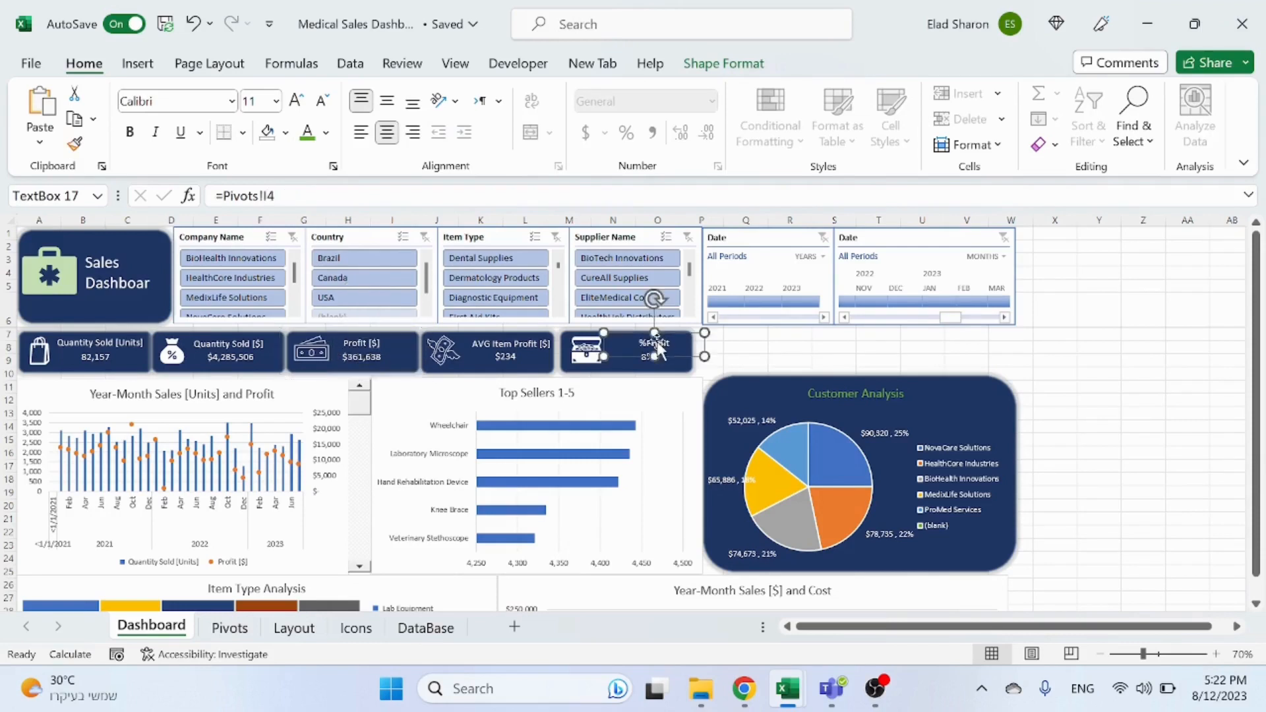
{"action": "left_click", "coordinate": [312, 140]}
Step: Colour the AVG Item Profit and Profit card labels green
{"action": "left_click", "coordinate": [528, 347]}
{"action": "left_click", "coordinate": [518, 349]}
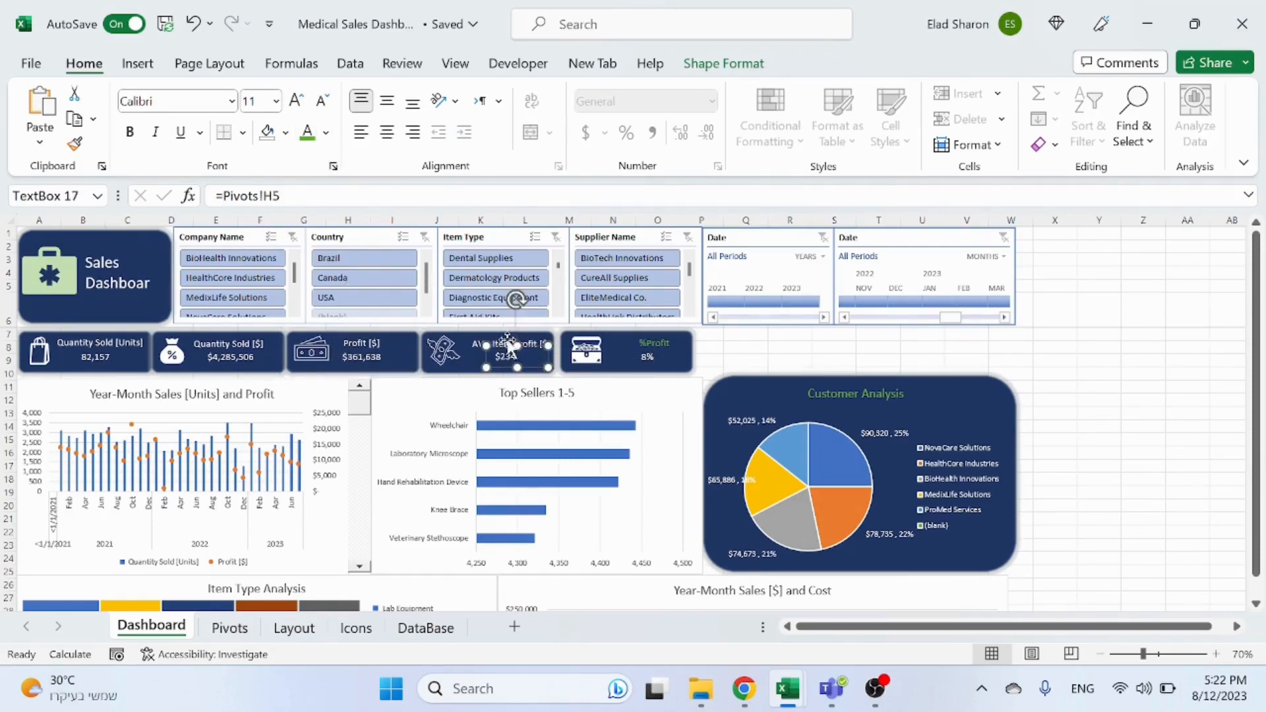
{"action": "left_click", "coordinate": [512, 342]}
{"action": "left_click", "coordinate": [308, 134]}
{"action": "left_click", "coordinate": [355, 336]}
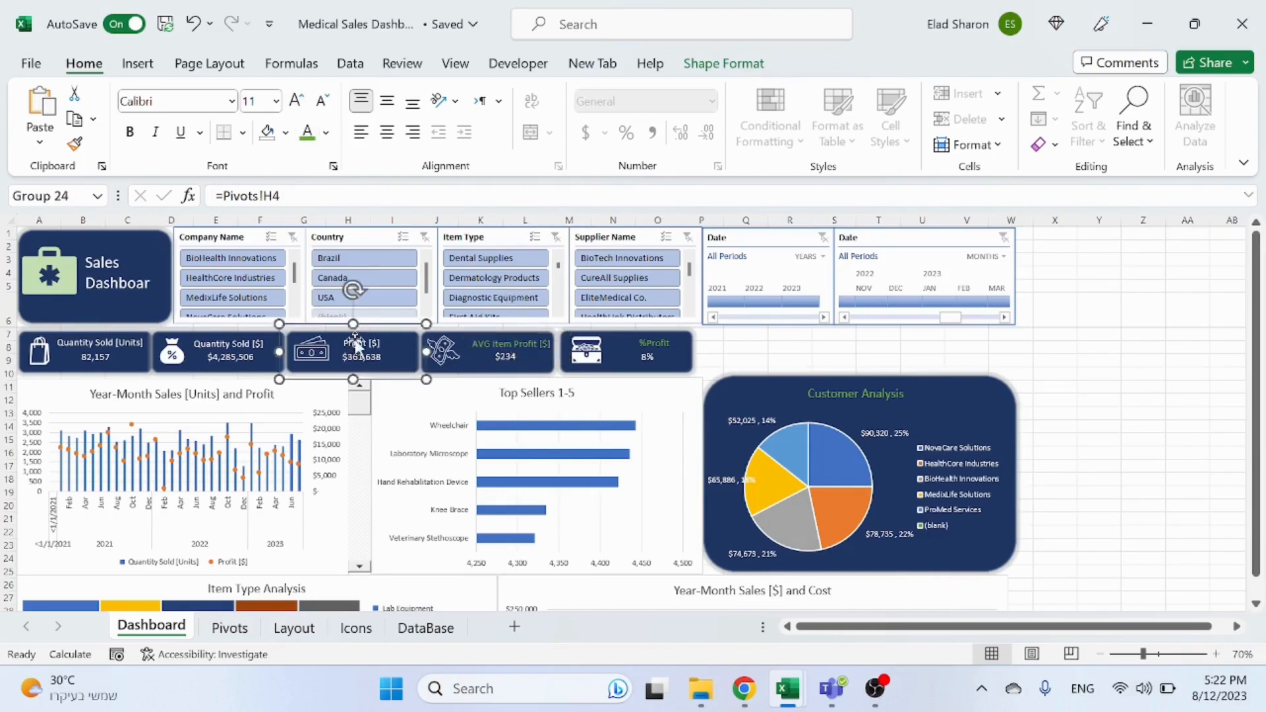
{"action": "left_click", "coordinate": [355, 338]}
{"action": "left_click", "coordinate": [308, 134]}
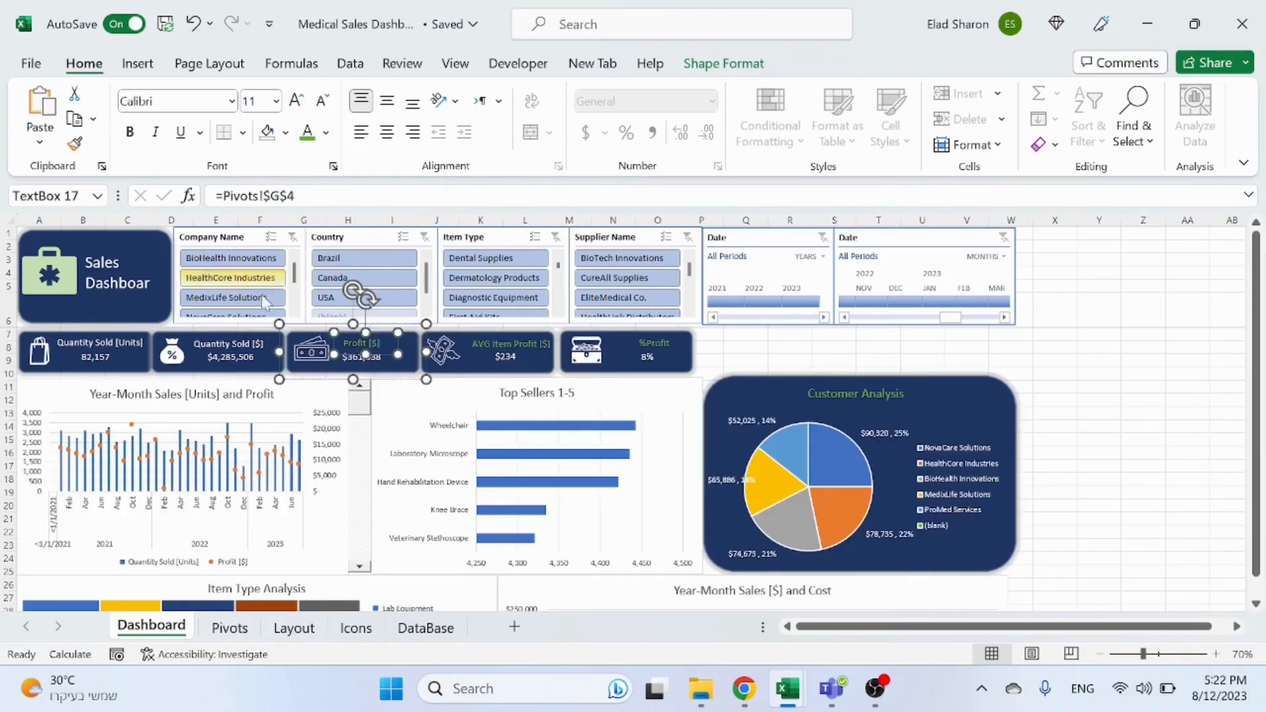
Step: Colour the Quantity Sold [$] and Quantity Sold [Units] card labels green
{"action": "left_click", "coordinate": [228, 343]}
{"action": "left_click", "coordinate": [228, 344]}
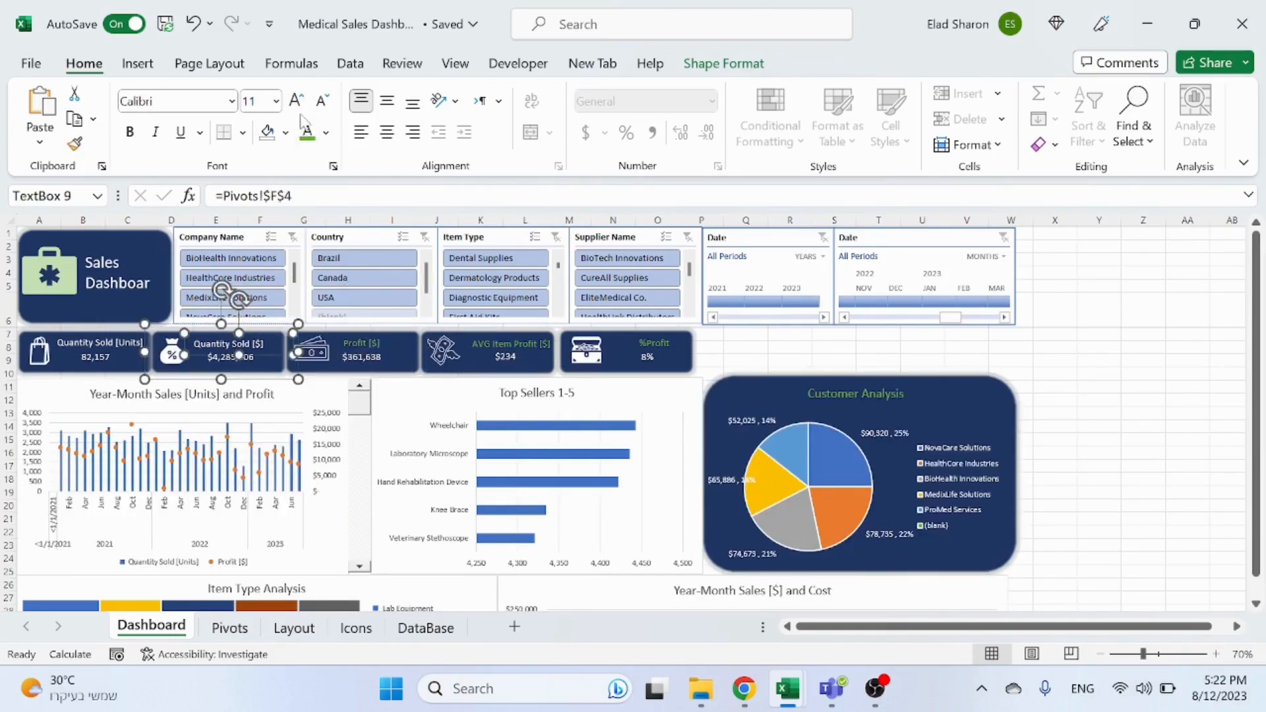
{"action": "left_click", "coordinate": [307, 134]}
{"action": "left_click", "coordinate": [119, 347]}
{"action": "left_click", "coordinate": [129, 343]}
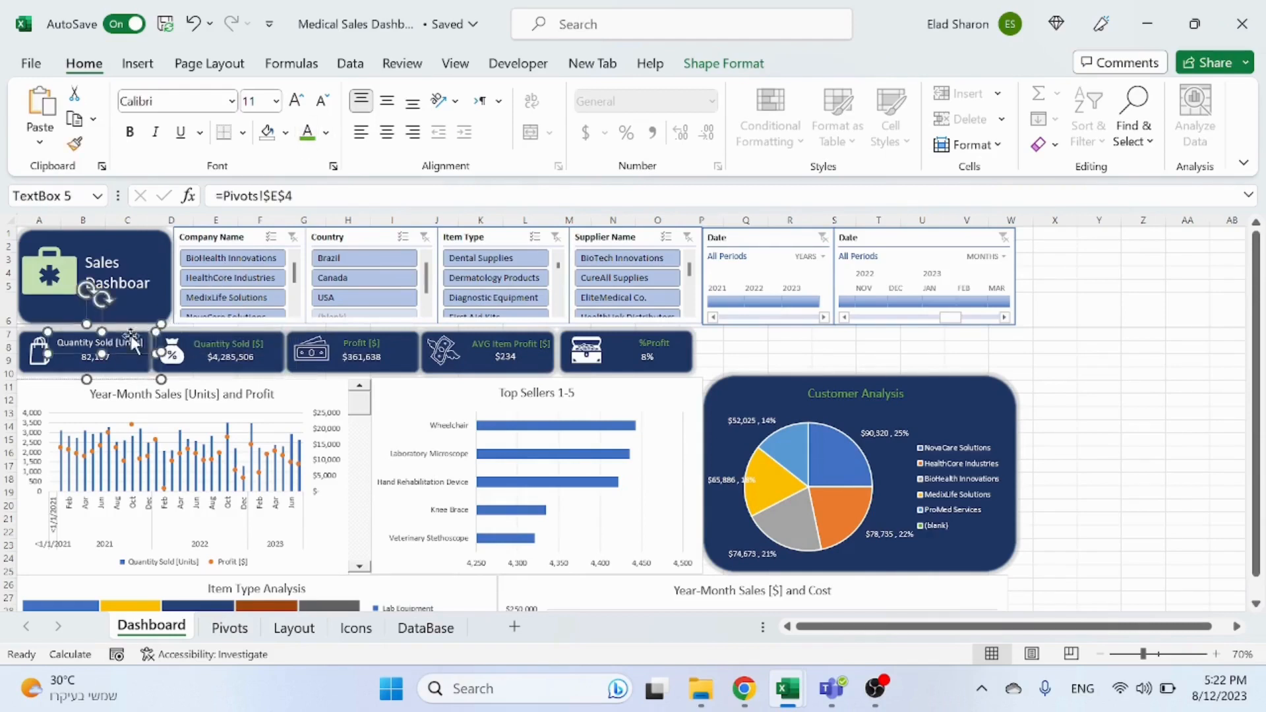
{"action": "left_click", "coordinate": [307, 134]}
Step: Widen the Sales Dashboard title text box slightly so Dashboard stays on one line
{"action": "left_click", "coordinate": [114, 263]}
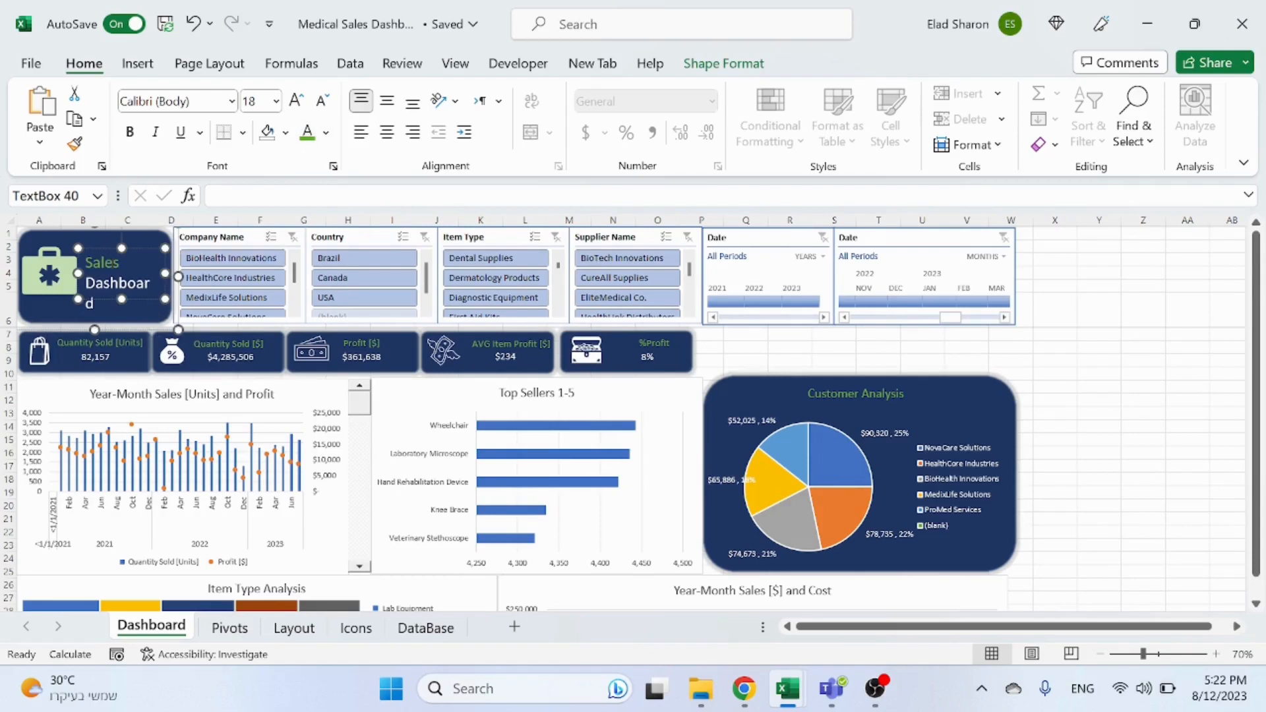
{"action": "key", "text": "ctrl+a"}
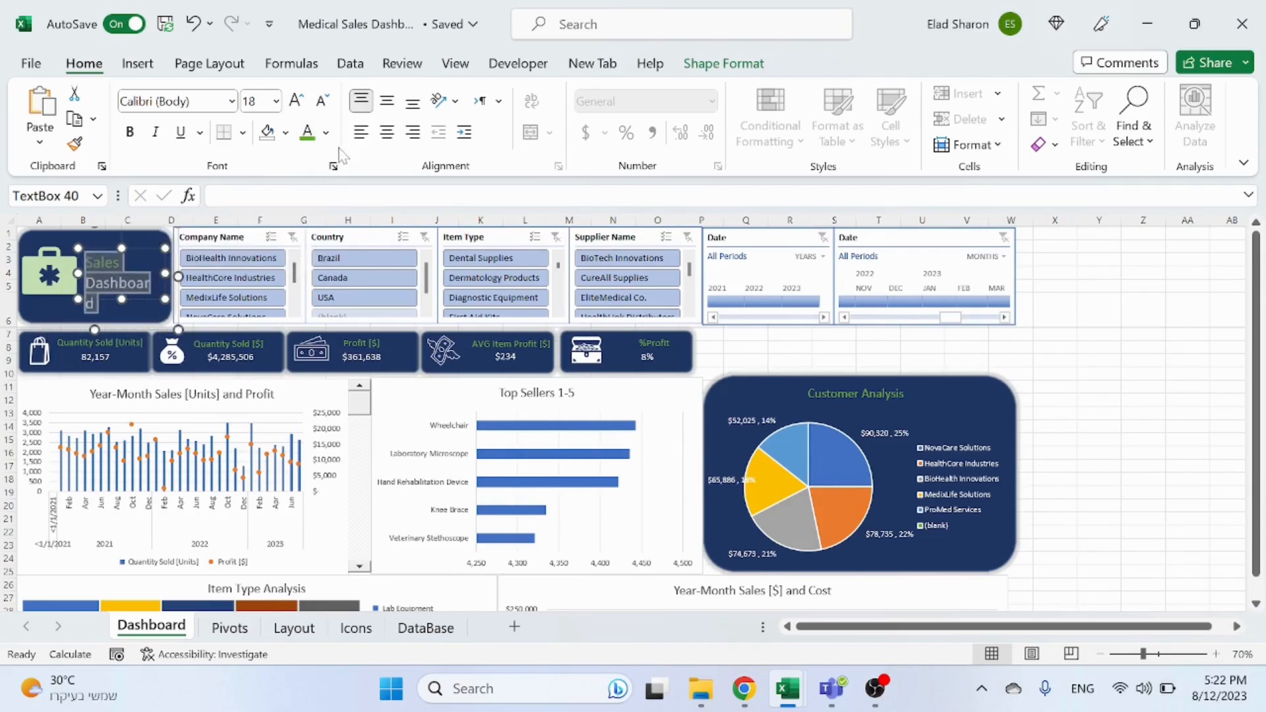
{"action": "left_click_drag", "start_coordinate": [164, 273], "coordinate": [173, 274]}
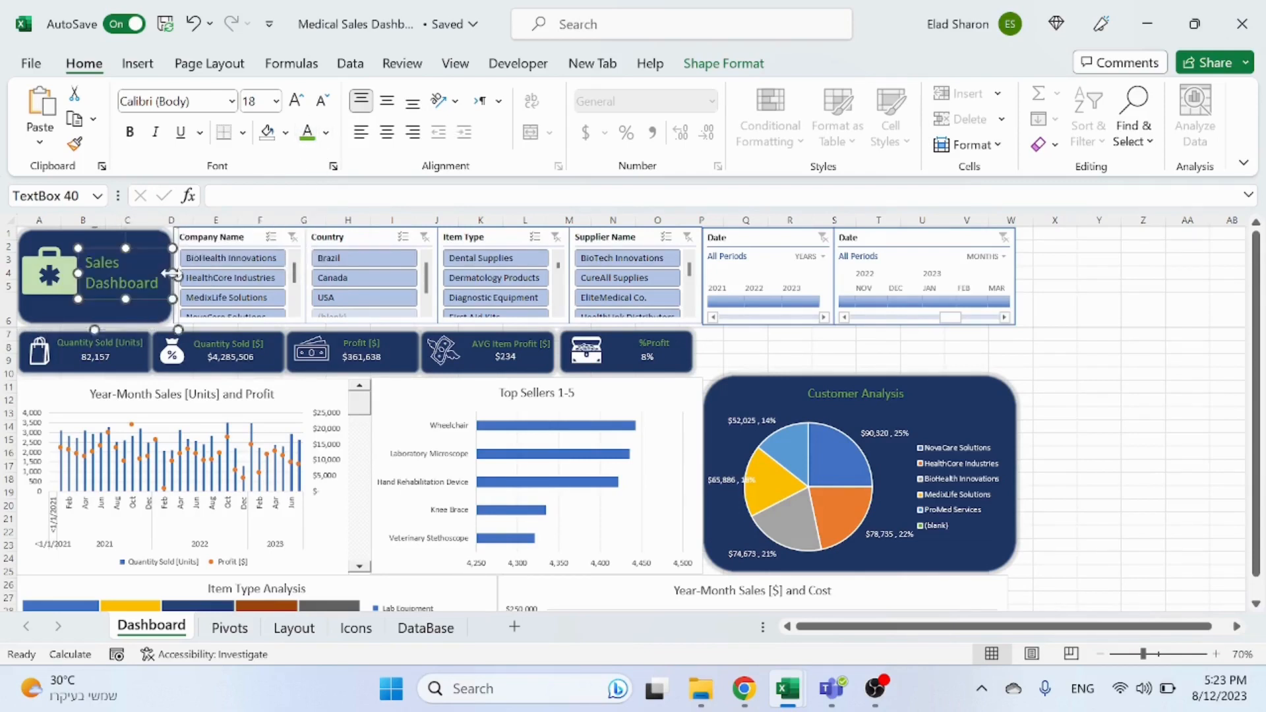
{"action": "left_click", "coordinate": [1093, 345]}
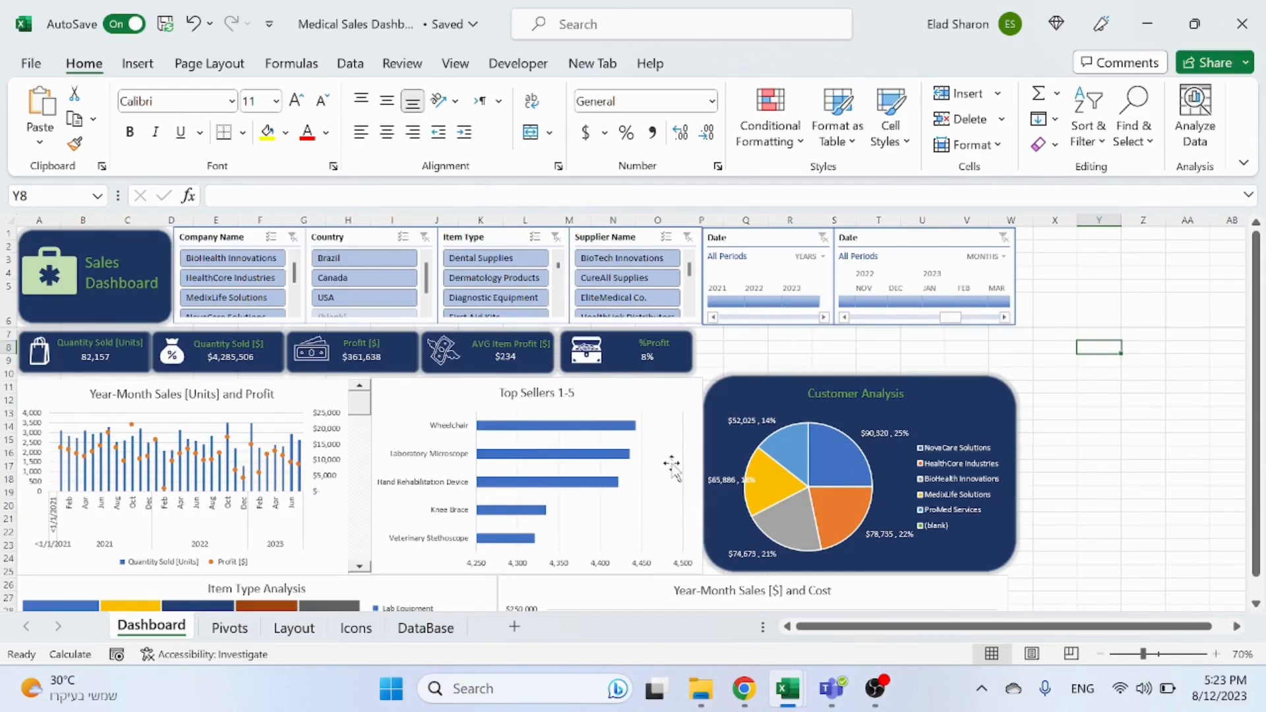
Step: Examine the format settings of the Top Sellers and Year-Month sales charts
{"action": "left_click", "coordinate": [643, 389]}
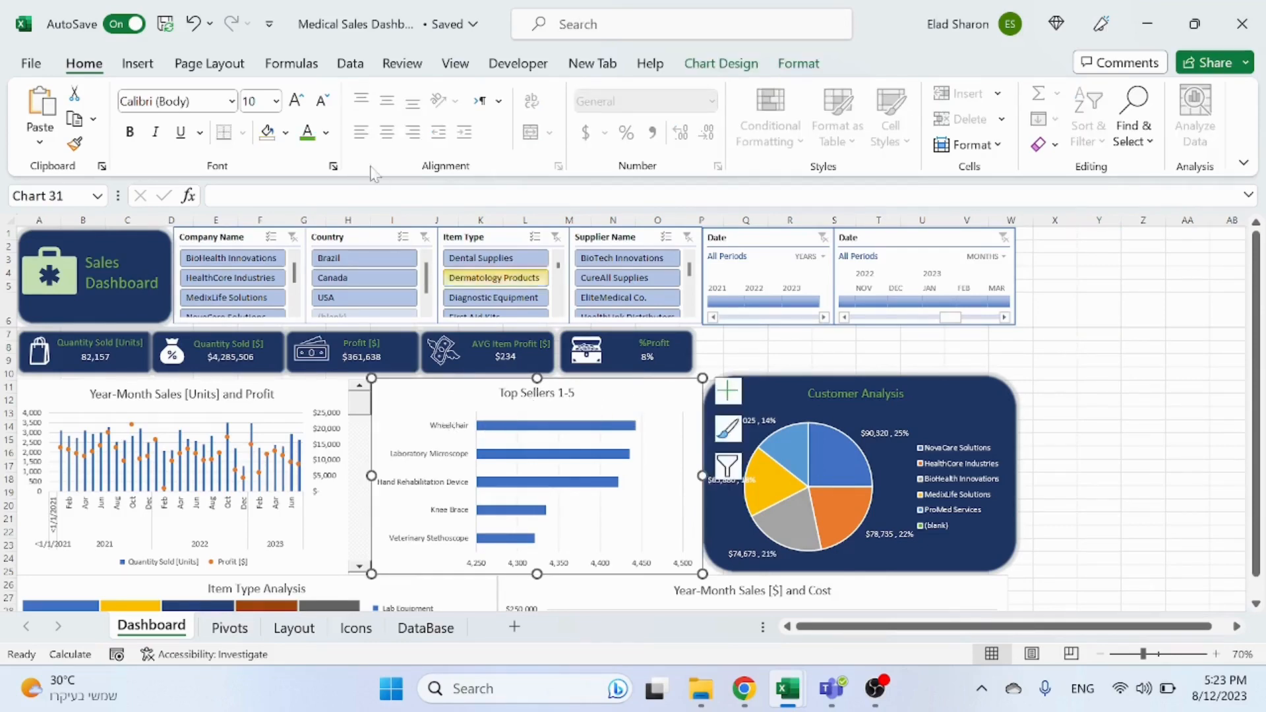
{"action": "left_click", "coordinate": [744, 72]}
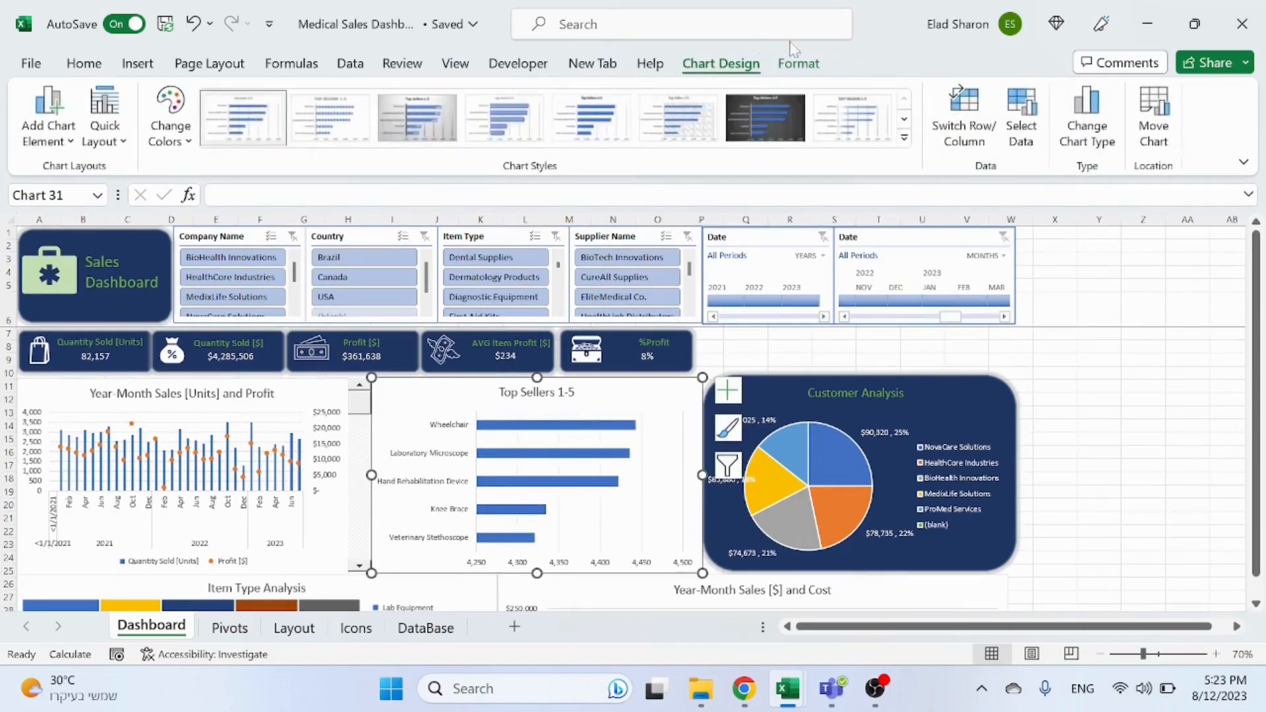
{"action": "left_click", "coordinate": [799, 63]}
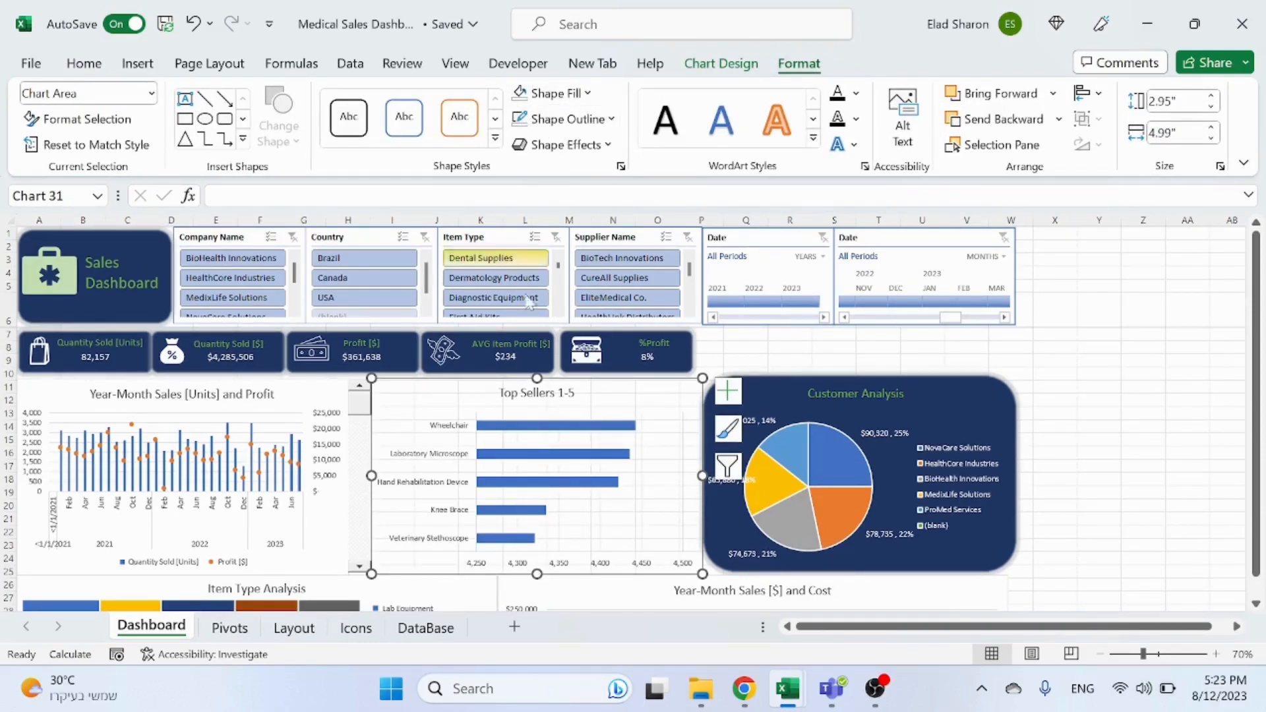
{"action": "left_click", "coordinate": [270, 385]}
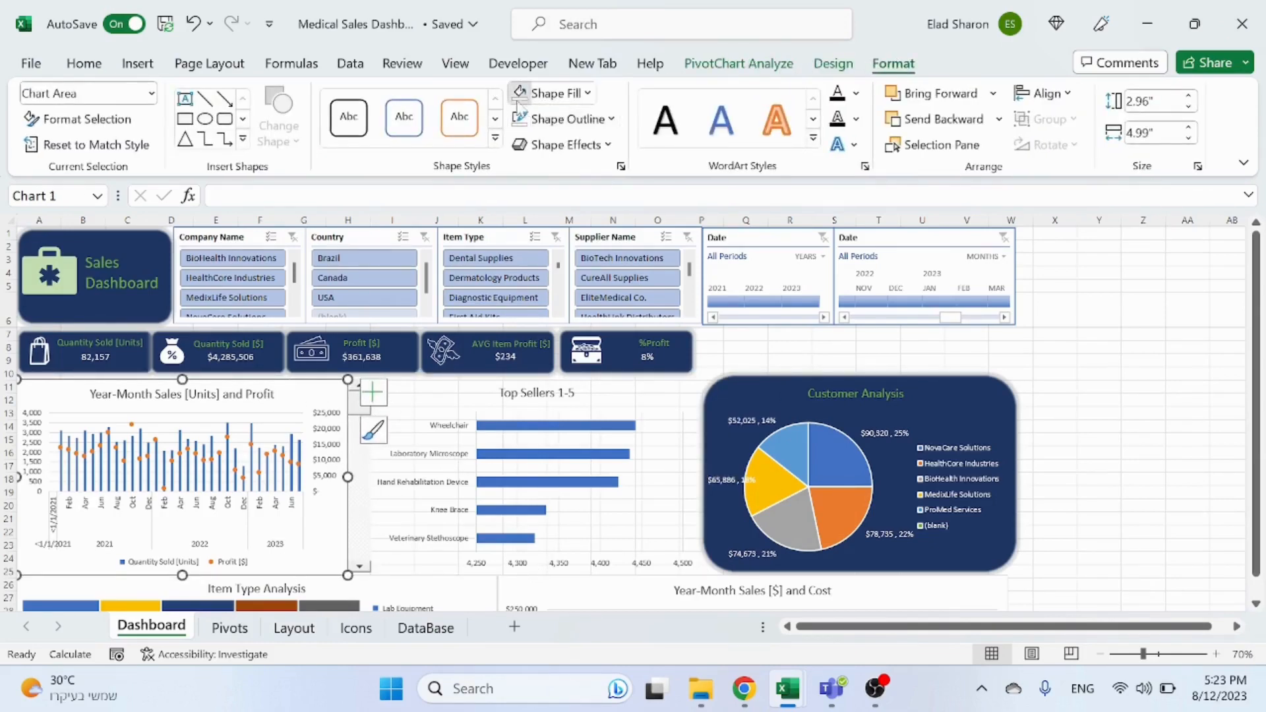
{"action": "scroll", "coordinate": [602, 453], "scroll_direction": "down", "scroll_amount": 3}
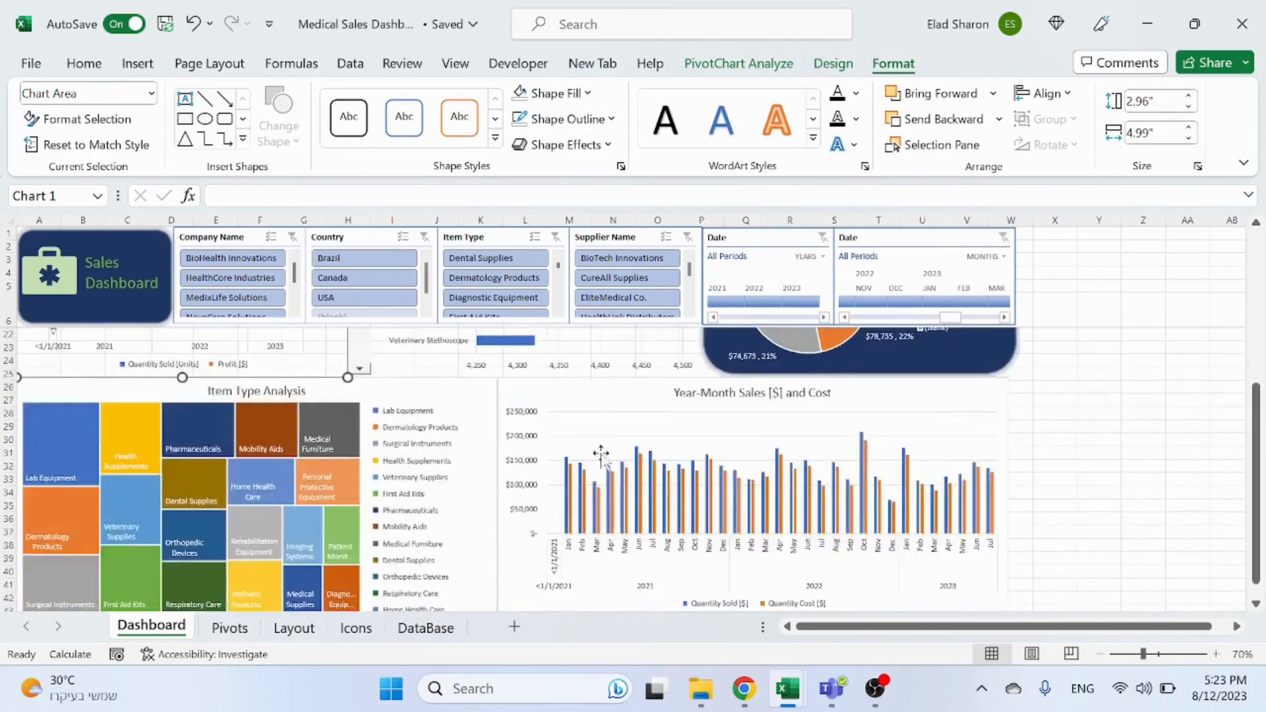
{"action": "left_click", "coordinate": [517, 400]}
{"action": "left_click", "coordinate": [451, 395], "text": "ctrl"}
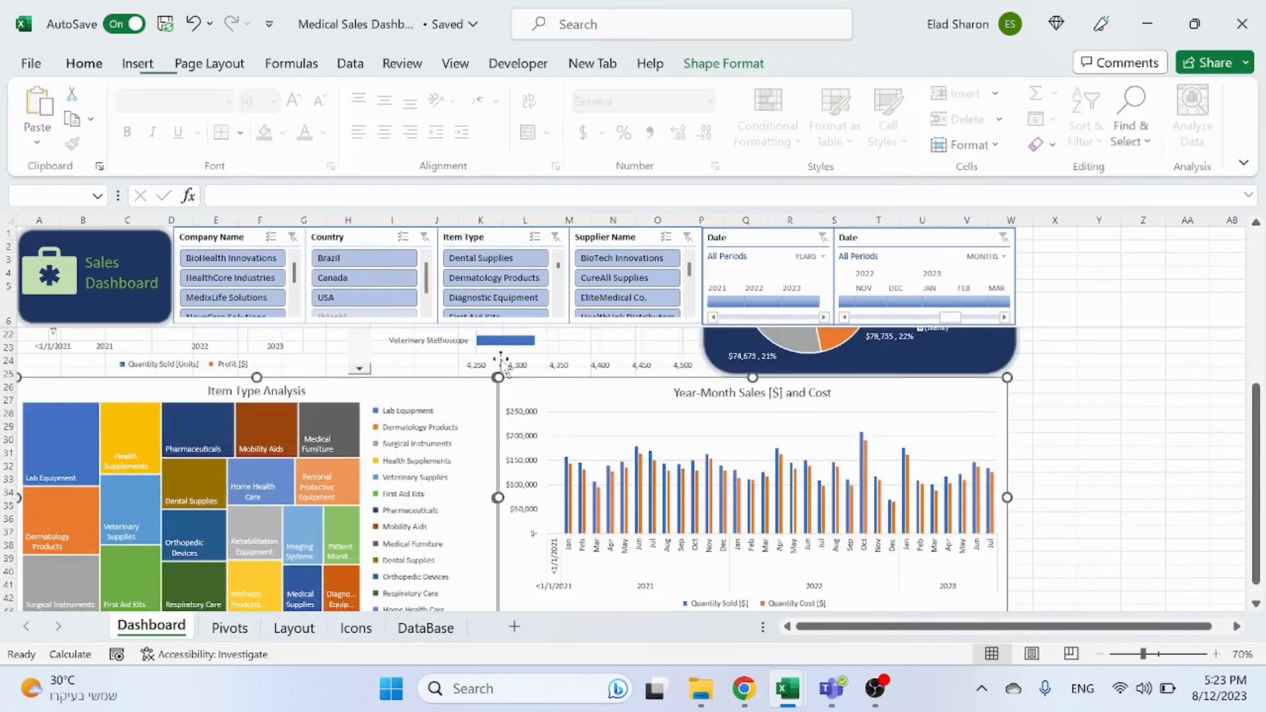
{"action": "left_click", "coordinate": [719, 66]}
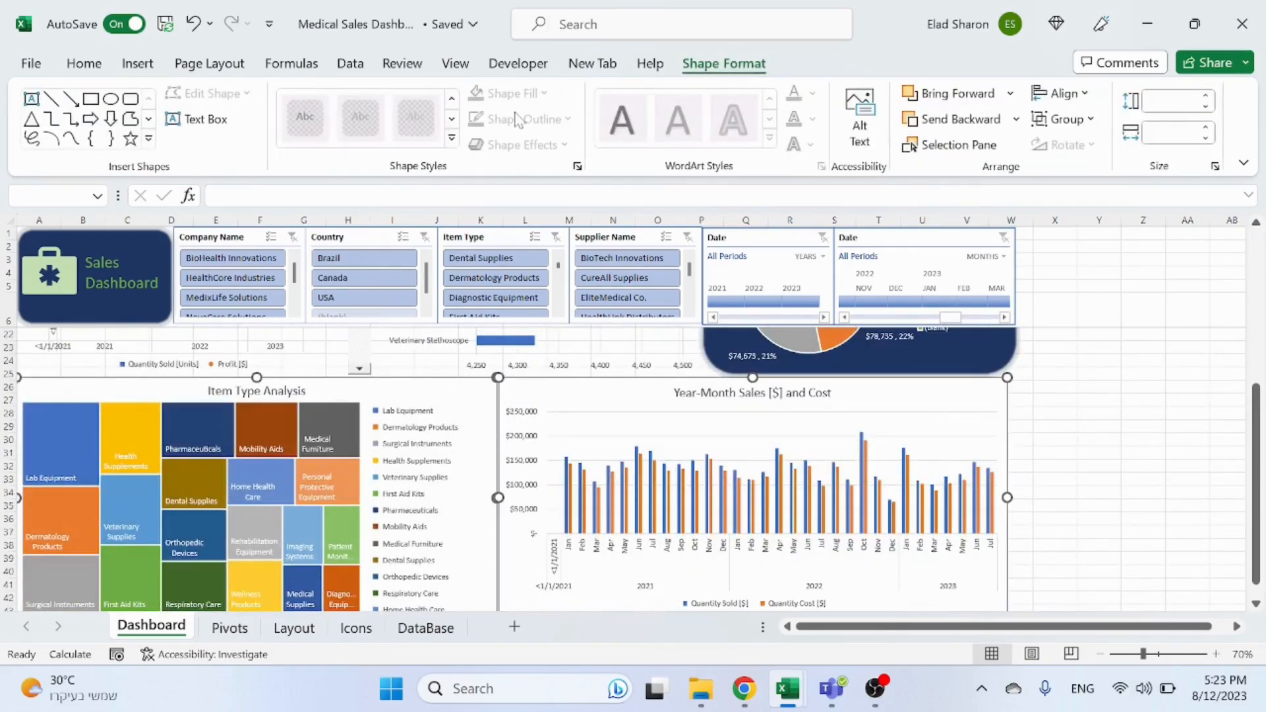
{"action": "left_click", "coordinate": [1144, 489]}
{"action": "left_click", "coordinate": [909, 396]}
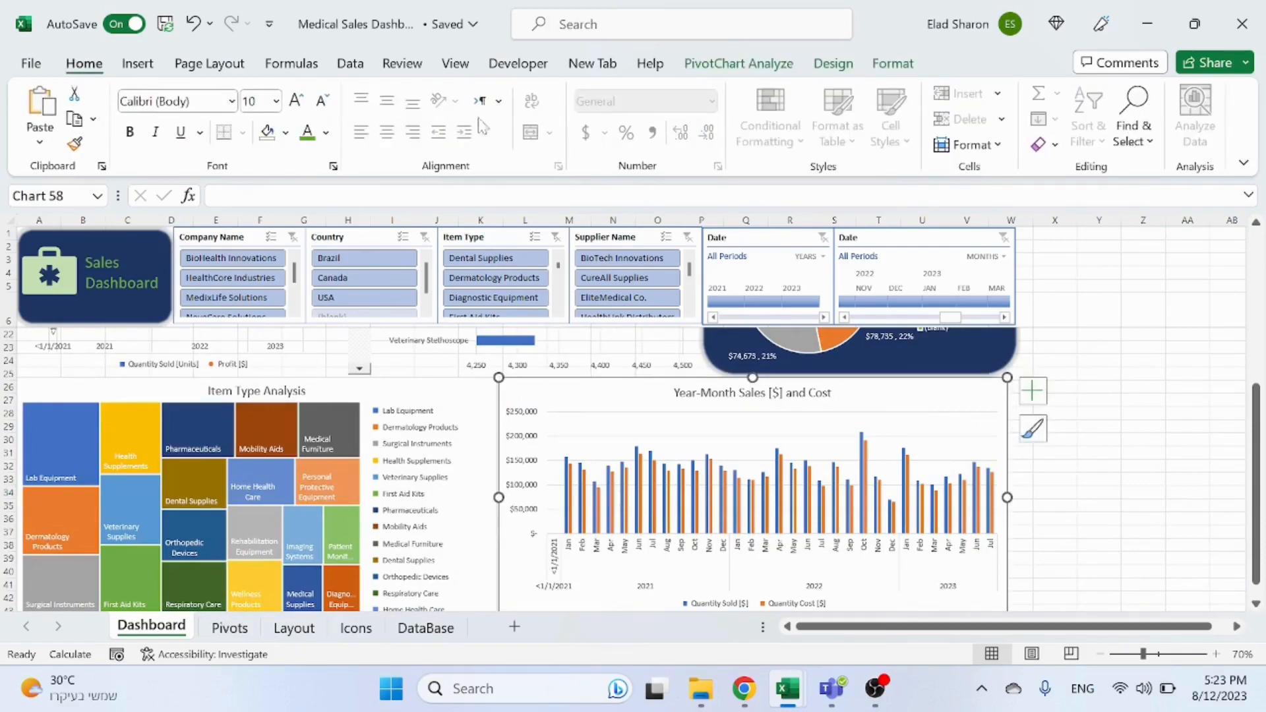
{"action": "left_click", "coordinate": [893, 64]}
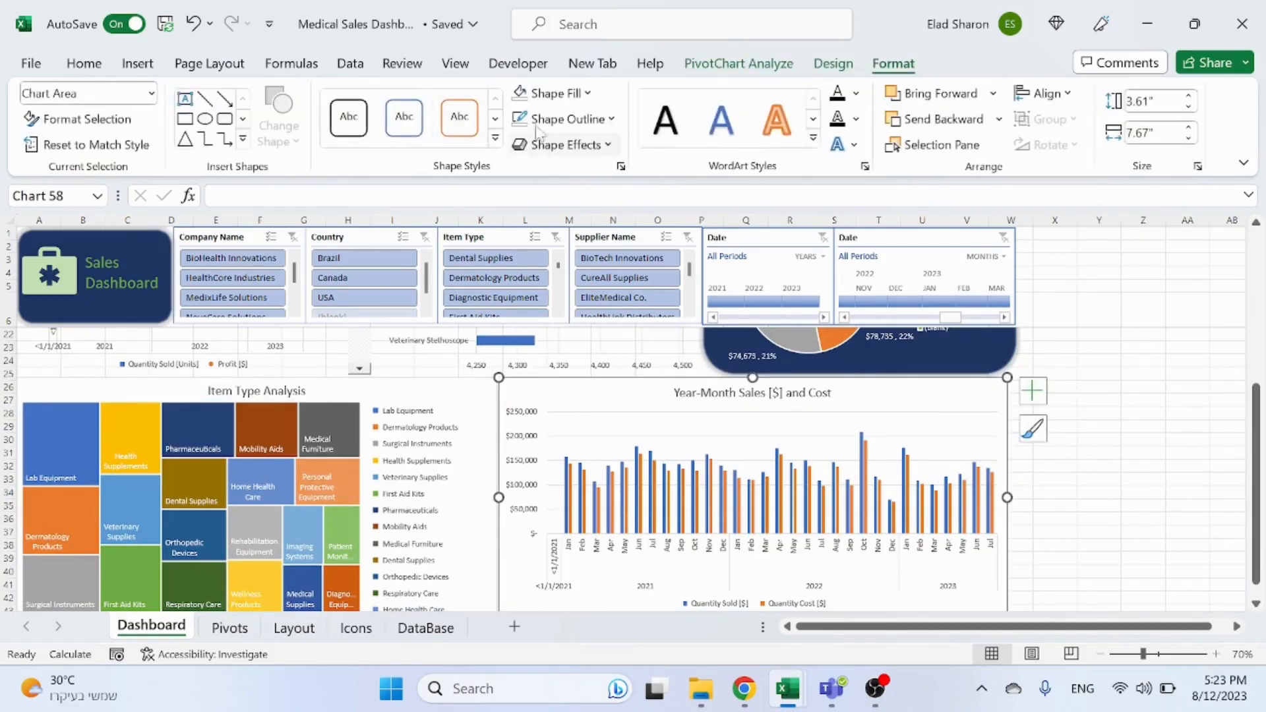
{"action": "left_click", "coordinate": [521, 97]}
{"action": "left_click", "coordinate": [522, 119]}
{"action": "left_click", "coordinate": [468, 426]}
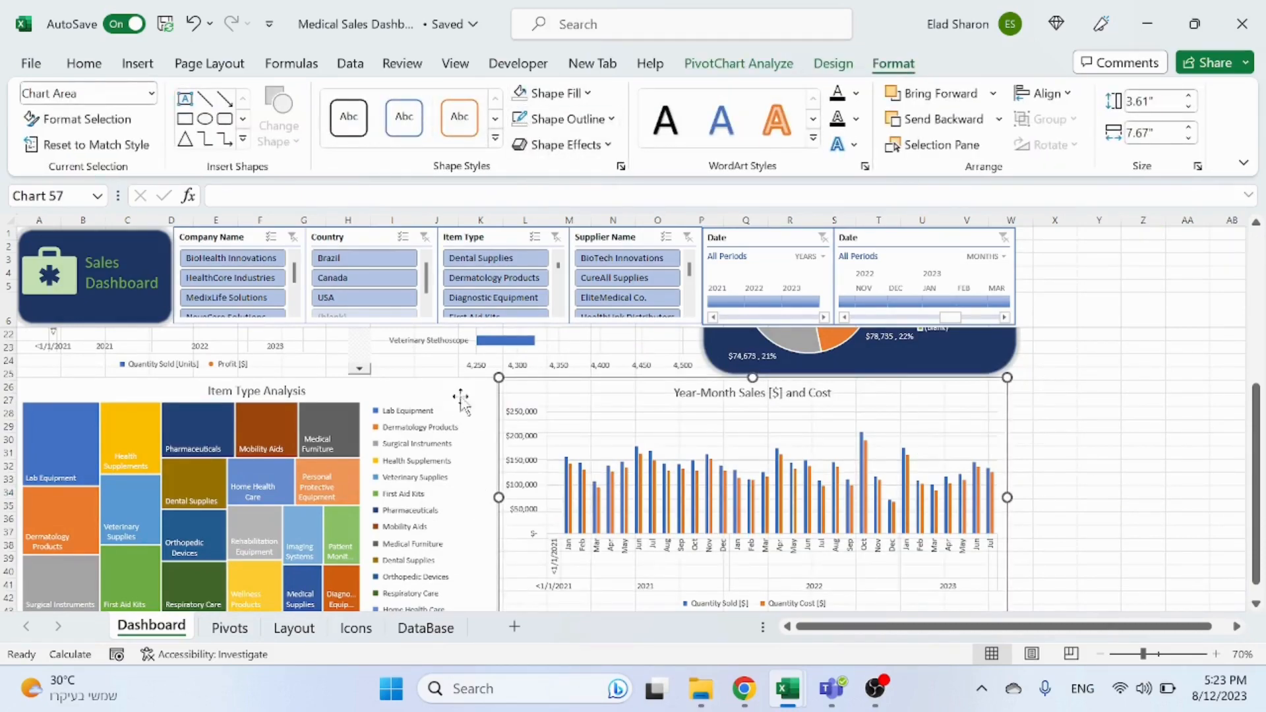
{"action": "left_click", "coordinate": [798, 66]}
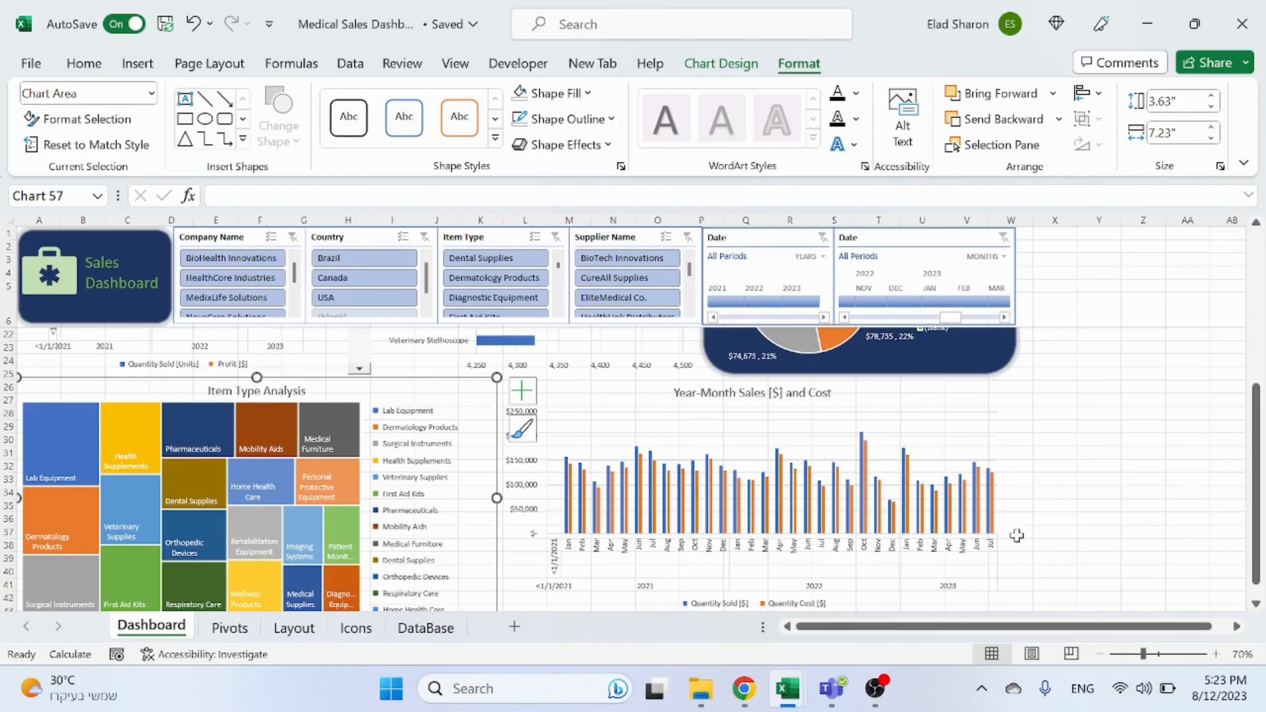
{"action": "left_click", "coordinate": [1144, 466]}
{"action": "scroll", "coordinate": [1043, 460], "scroll_direction": "up", "scroll_amount": 5}
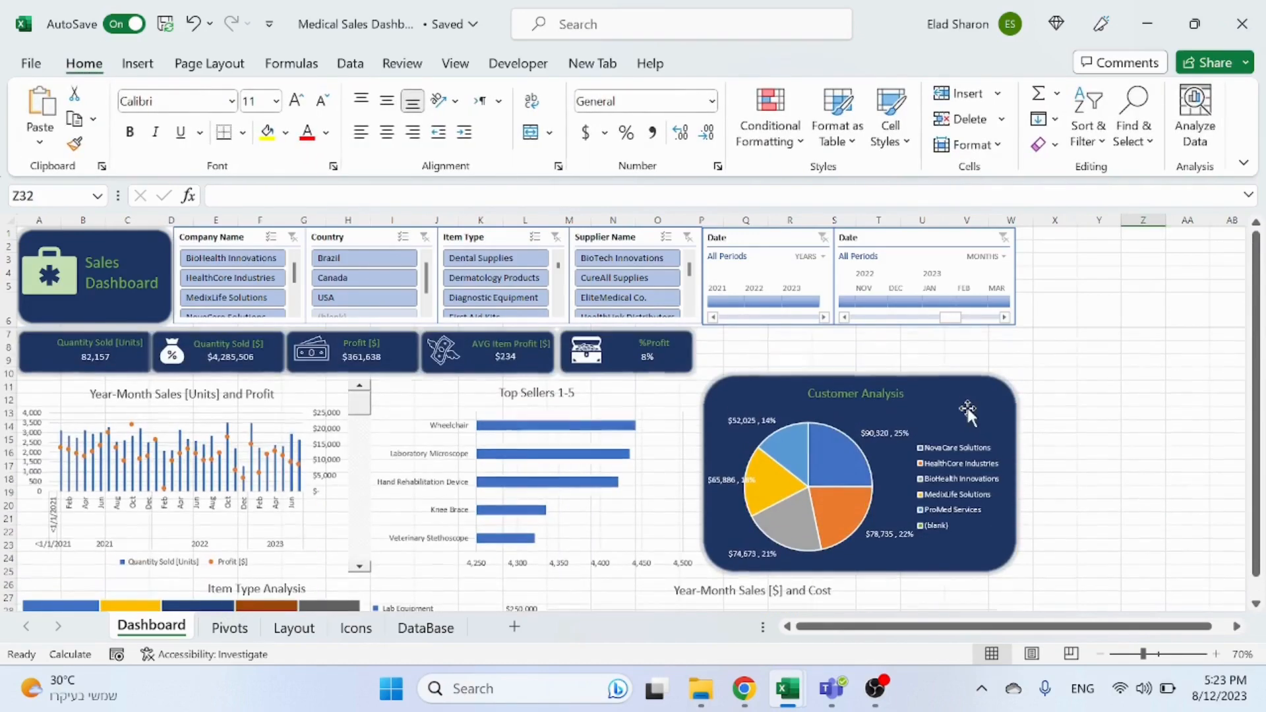
Step: Duplicate the dark rounded background shape behind the Customer Analysis chart
{"action": "left_click", "coordinate": [959, 405]}
{"action": "left_click", "coordinate": [1103, 480]}
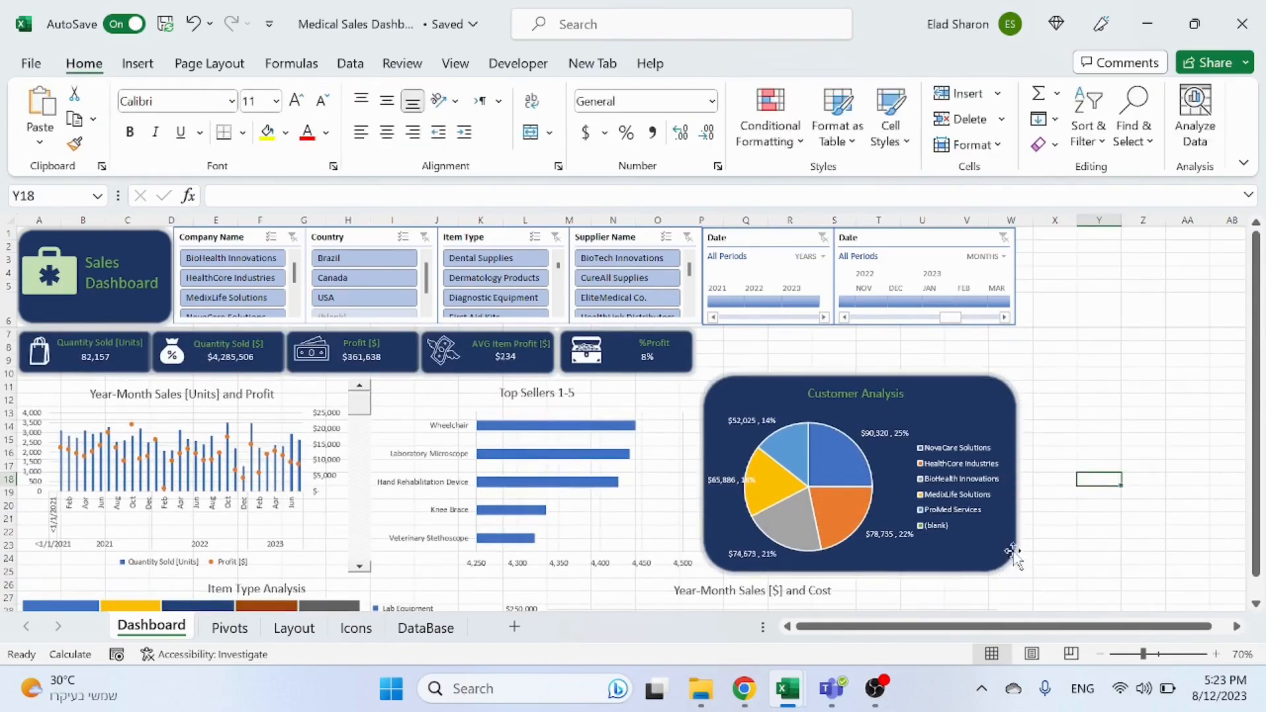
{"action": "left_click", "coordinate": [1021, 554]}
{"action": "key", "text": "ctrl+v"}
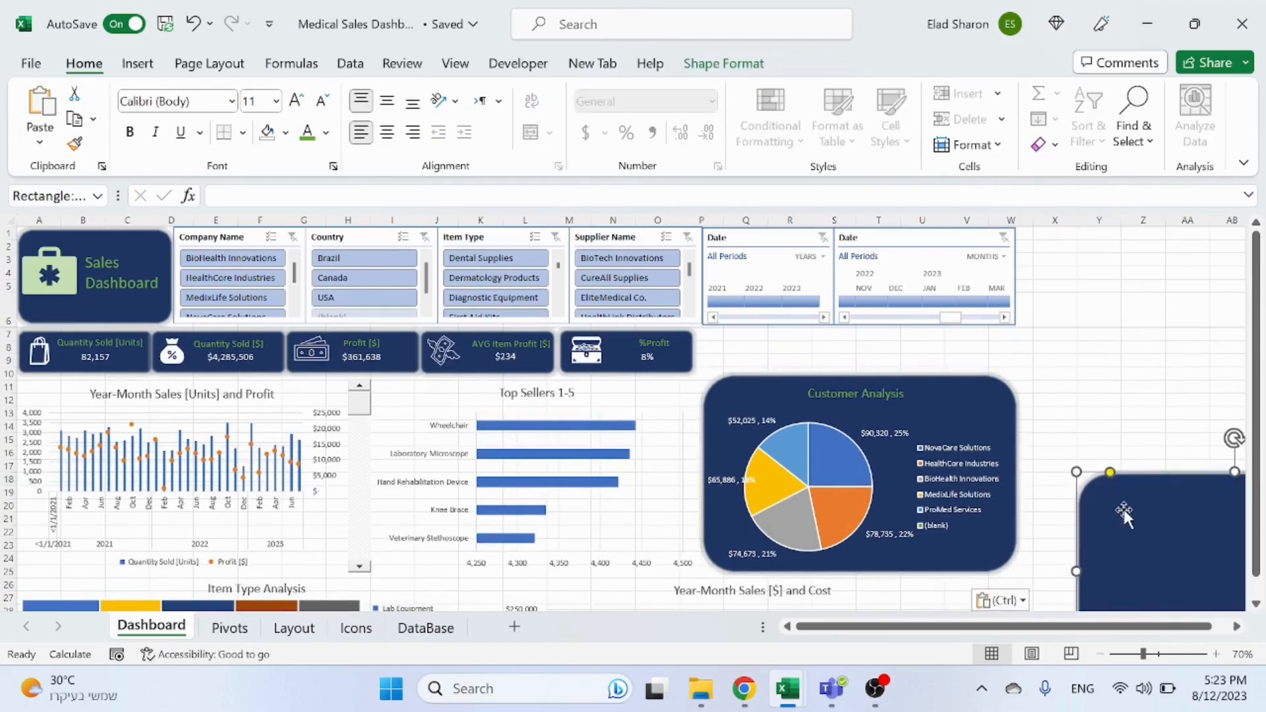
{"action": "left_click", "coordinate": [973, 402]}
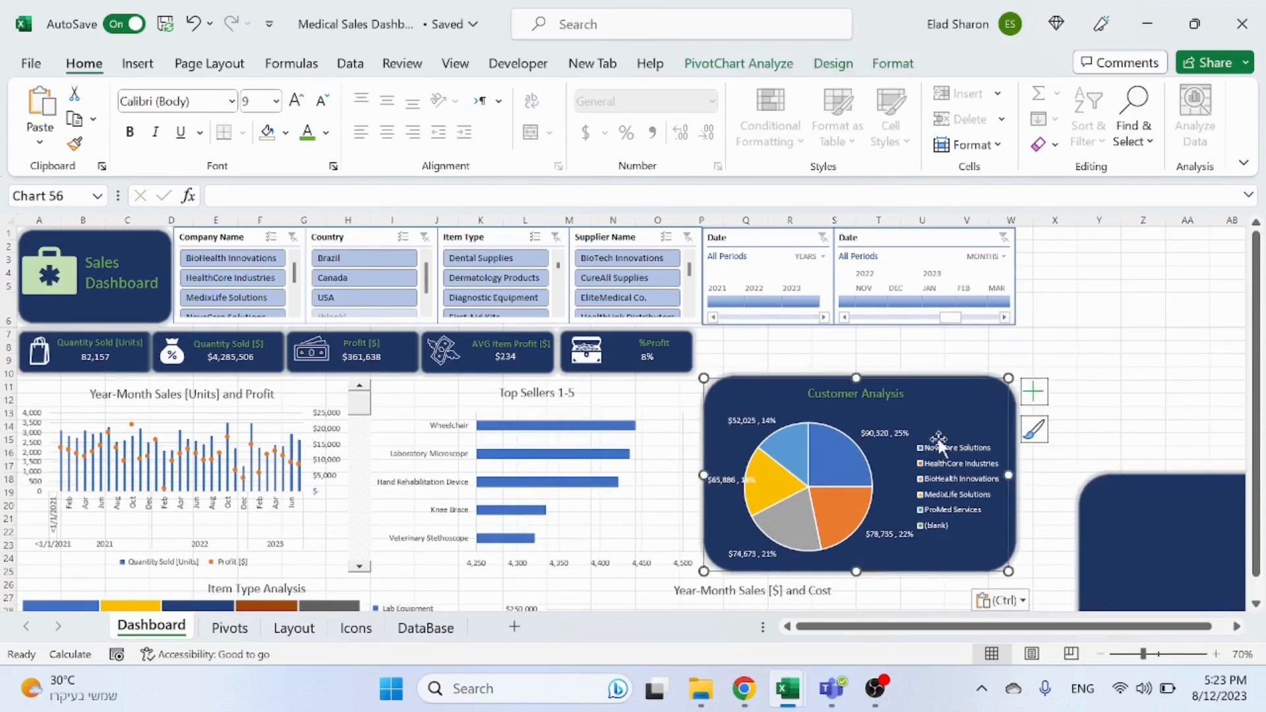
{"action": "left_click", "coordinate": [1110, 473]}
{"action": "left_click", "coordinate": [856, 393]}
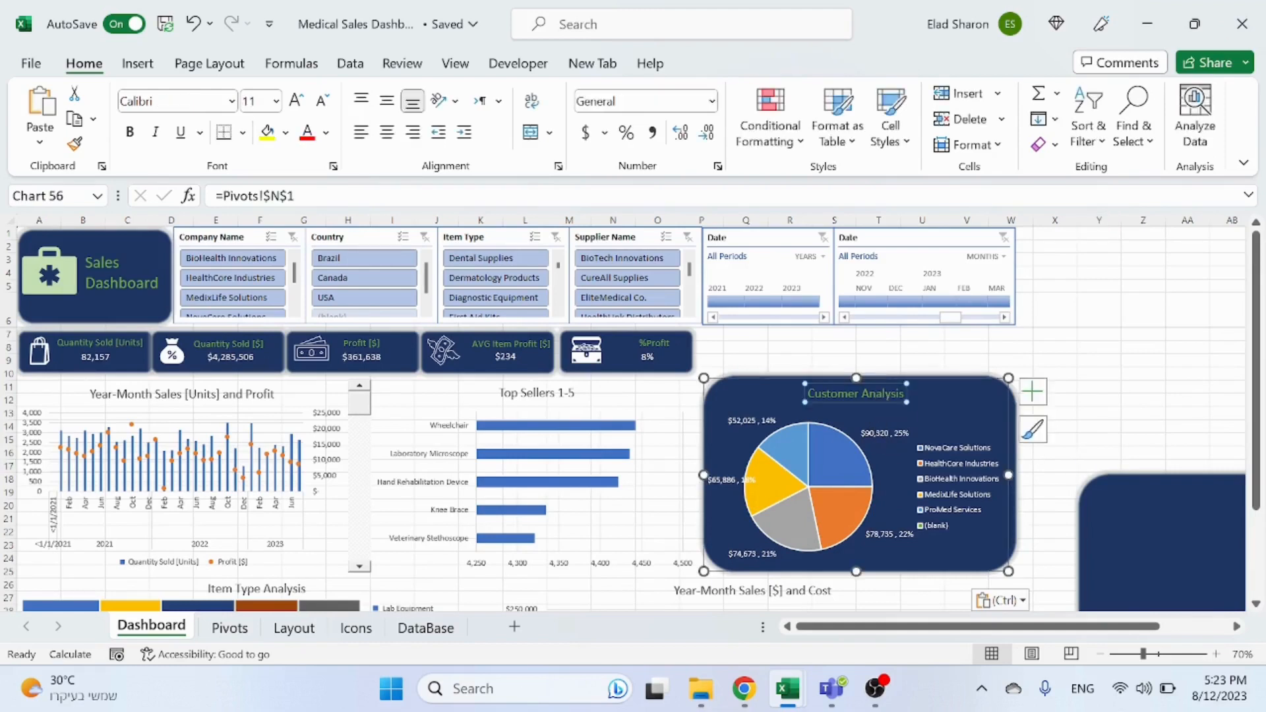
{"action": "left_click", "coordinate": [1022, 409]}
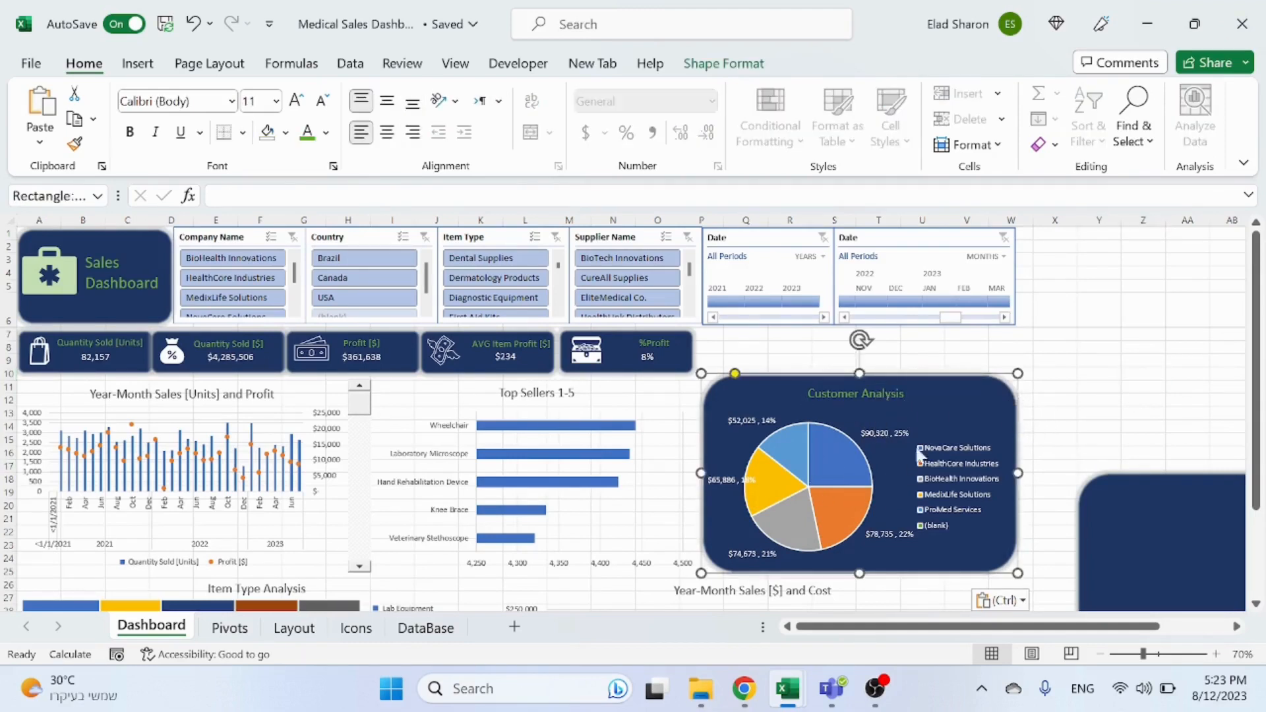
{"action": "right_click", "coordinate": [836, 465]}
{"action": "mouse_move", "coordinate": [1047, 213]}
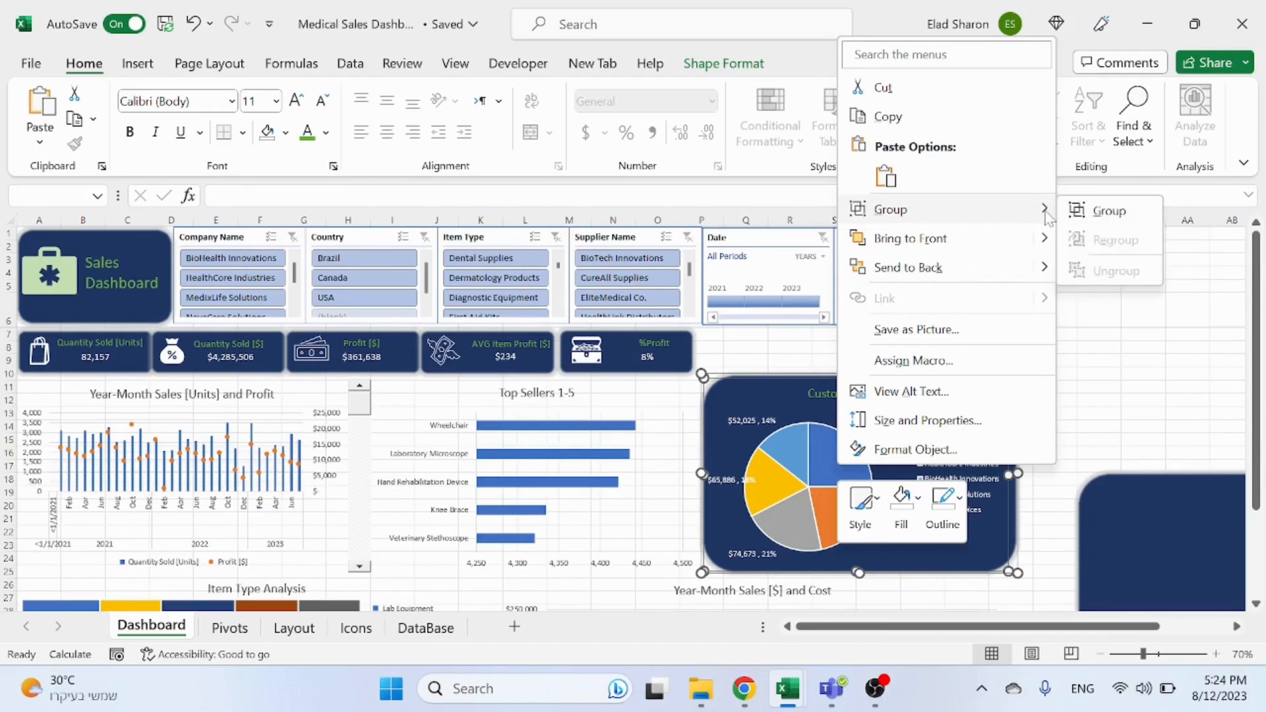
{"action": "left_click", "coordinate": [1093, 210]}
Step: Move the copied rounded background behind the Top Sellers 1-5 chart and send it to the back
{"action": "left_click", "coordinate": [1146, 408]}
{"action": "left_click_drag", "start_coordinate": [1175, 518], "coordinate": [484, 424]}
{"action": "right_click", "coordinate": [586, 462]}
{"action": "left_click", "coordinate": [675, 408]}
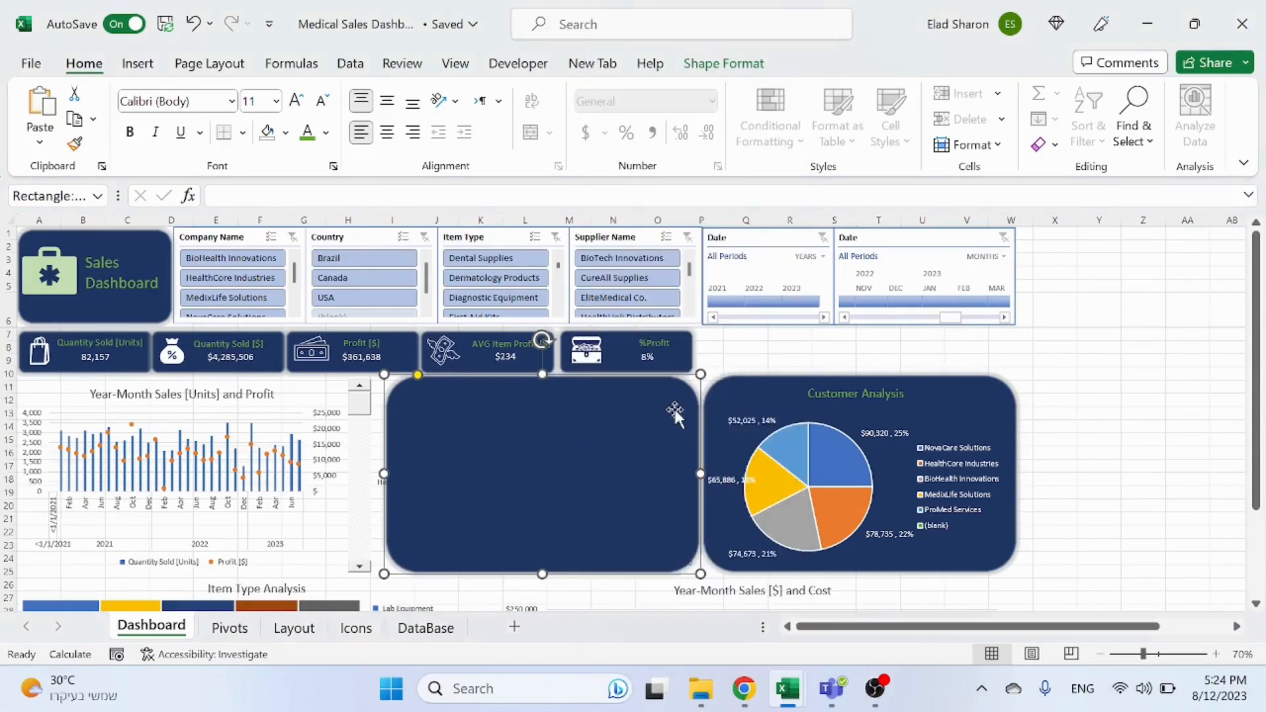
Step: Colour the Top Sellers 1-5 chart's text green
{"action": "left_click", "coordinate": [461, 428]}
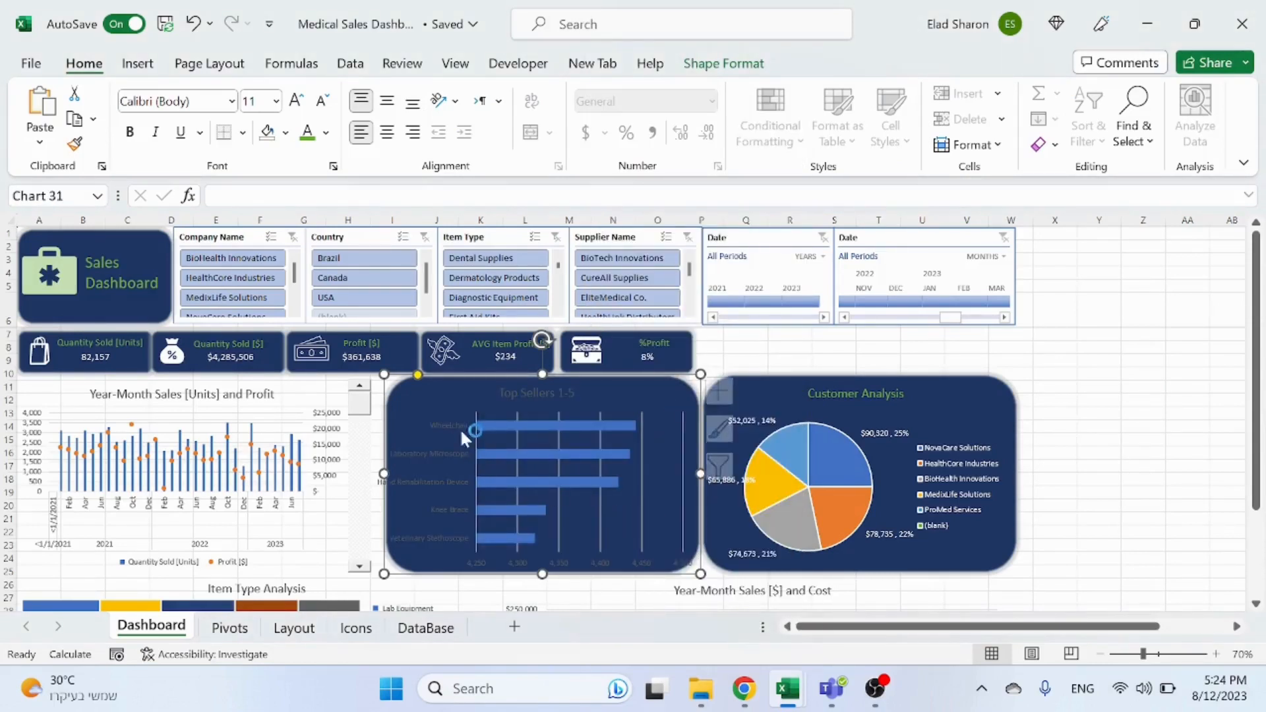
{"action": "left_click", "coordinate": [326, 134]}
{"action": "left_click", "coordinate": [310, 136]}
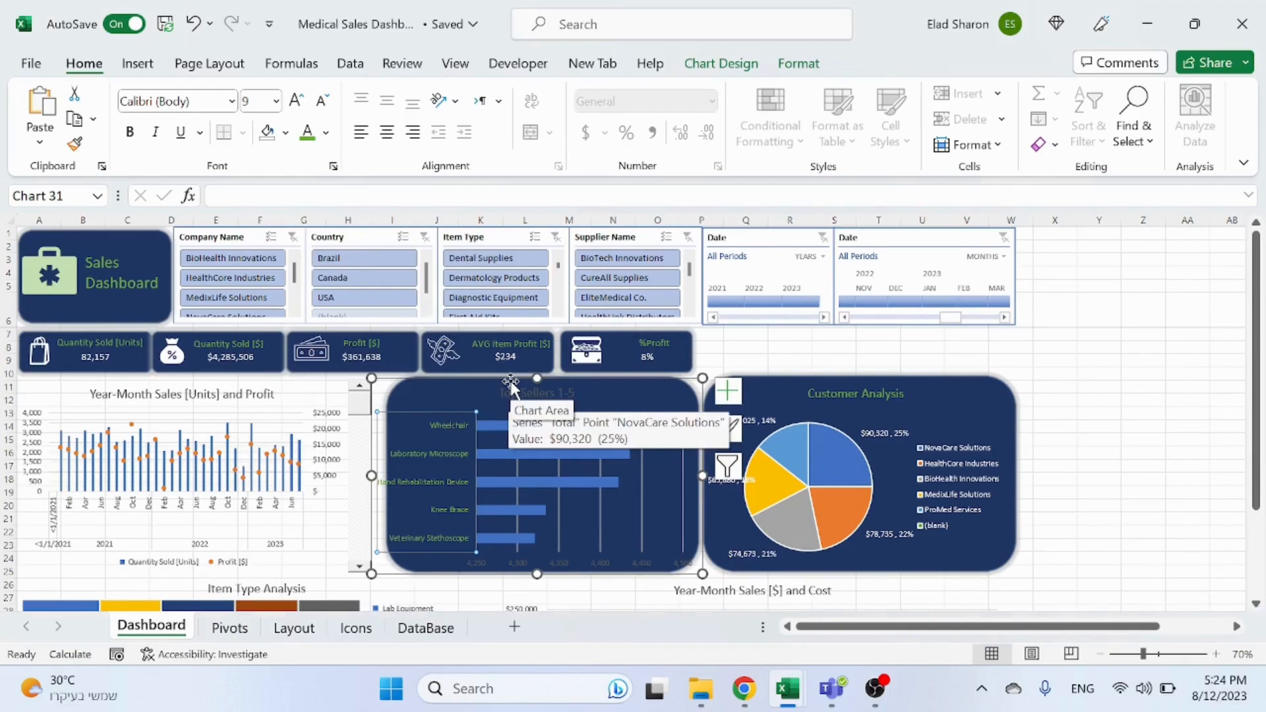
Step: Set the Top Sellers chart's title and value axis labels to white
{"action": "left_click", "coordinate": [546, 395]}
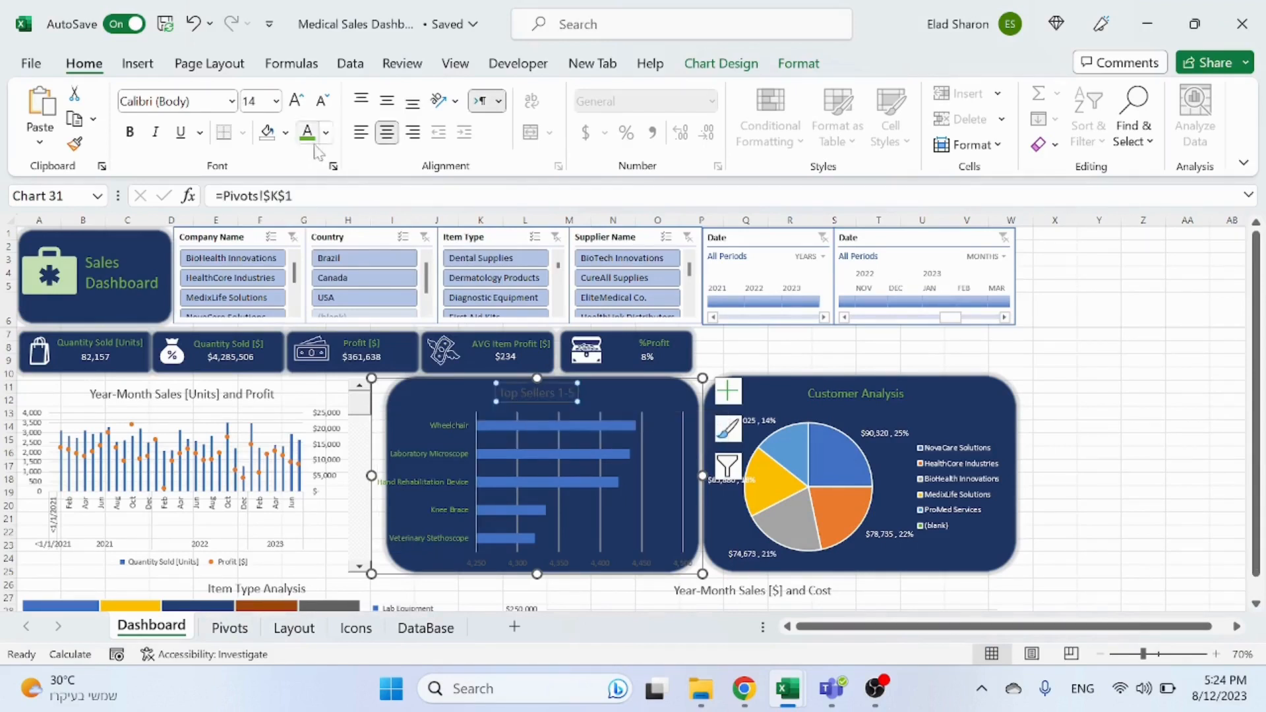
{"action": "left_click", "coordinate": [647, 565]}
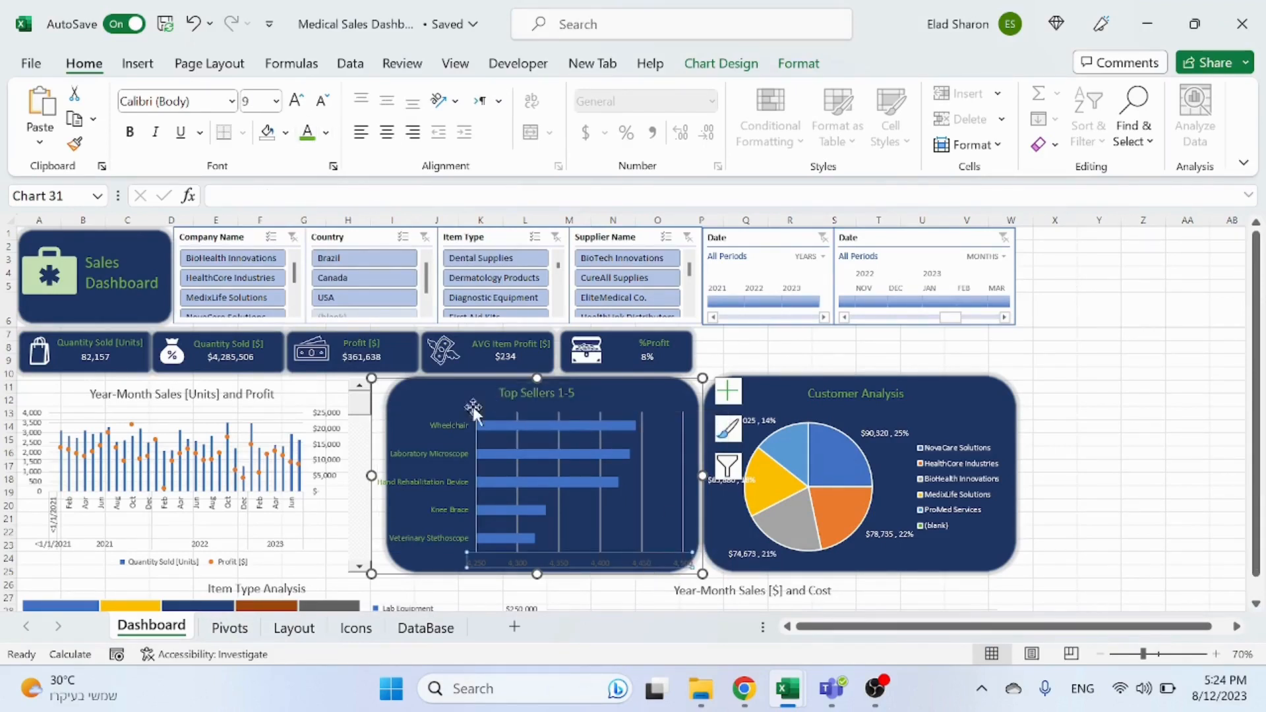
{"action": "left_click", "coordinate": [327, 132]}
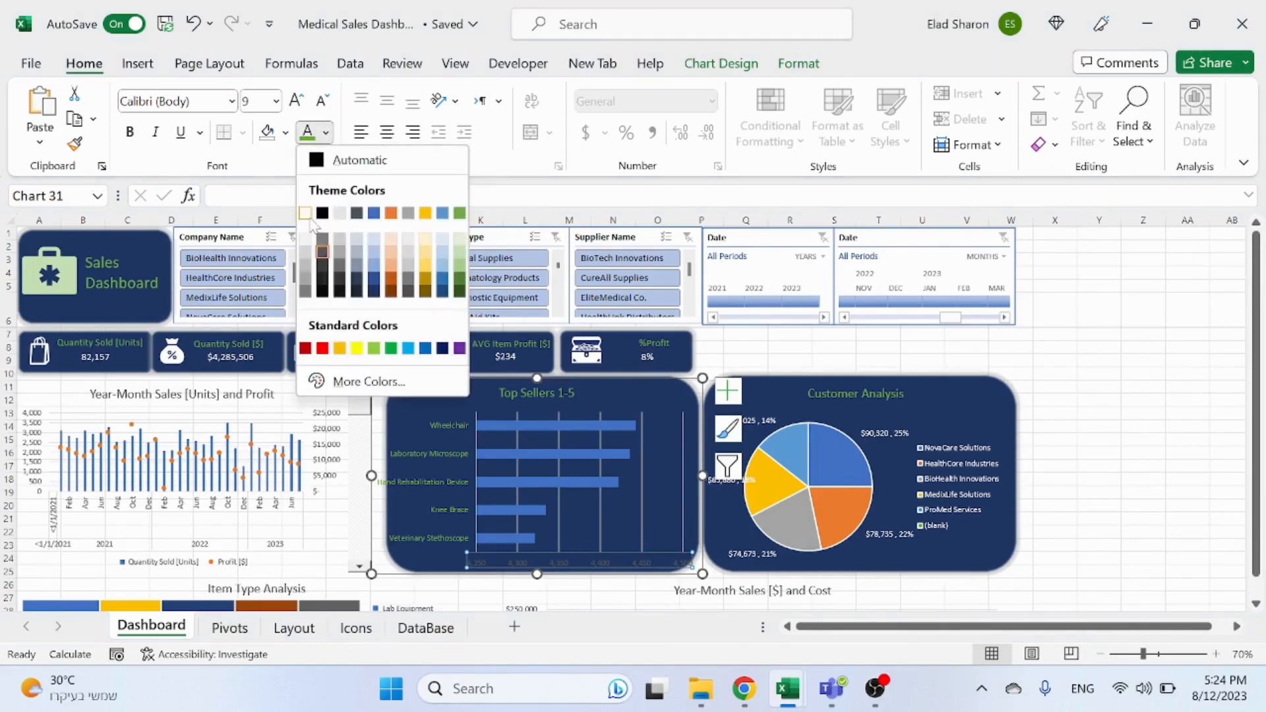
{"action": "left_click", "coordinate": [306, 214]}
{"action": "left_click", "coordinate": [1149, 489]}
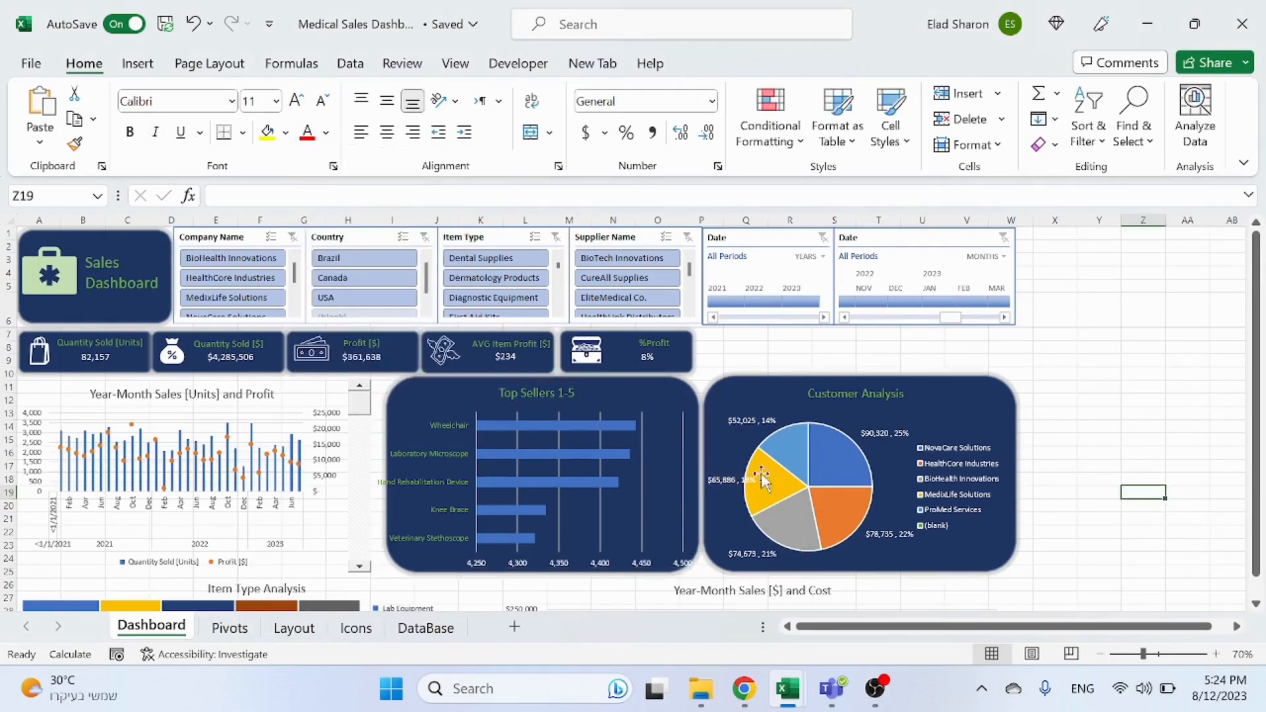
Step: Remove the Top Sellers chart's vertical gridlines and add data labels to its bars
{"action": "left_click", "coordinate": [683, 429]}
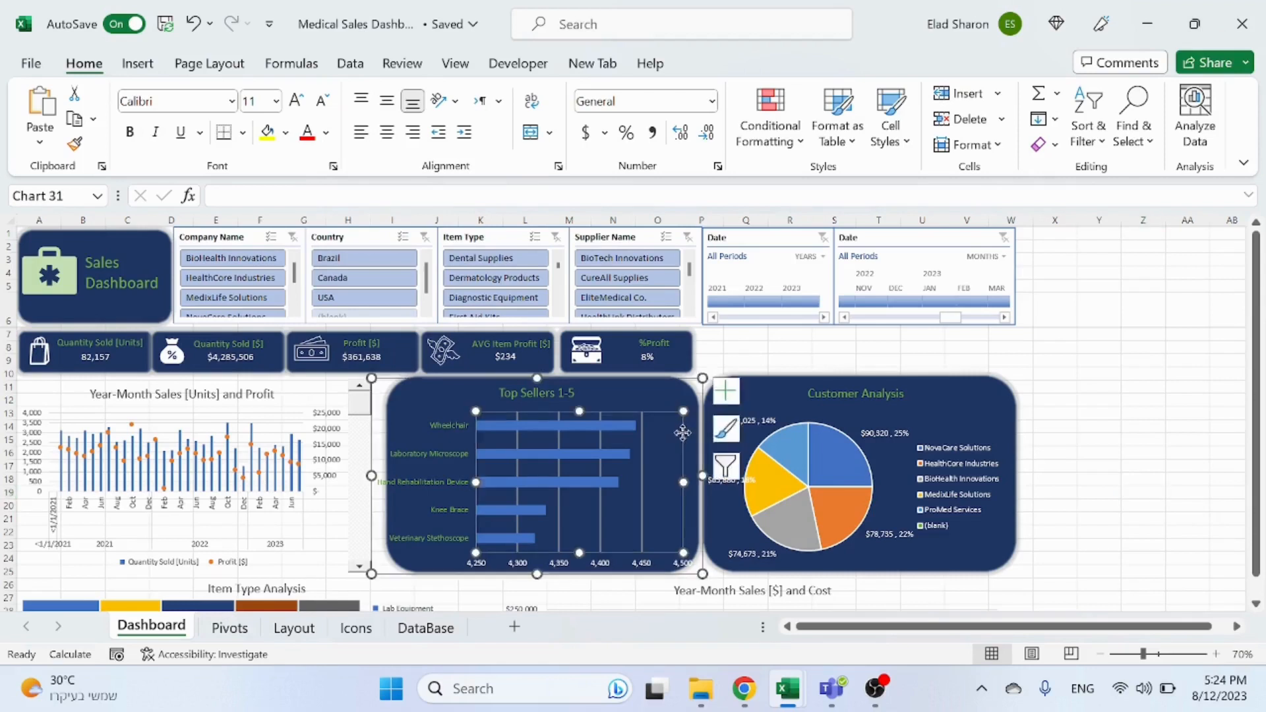
{"action": "left_click", "coordinate": [642, 441]}
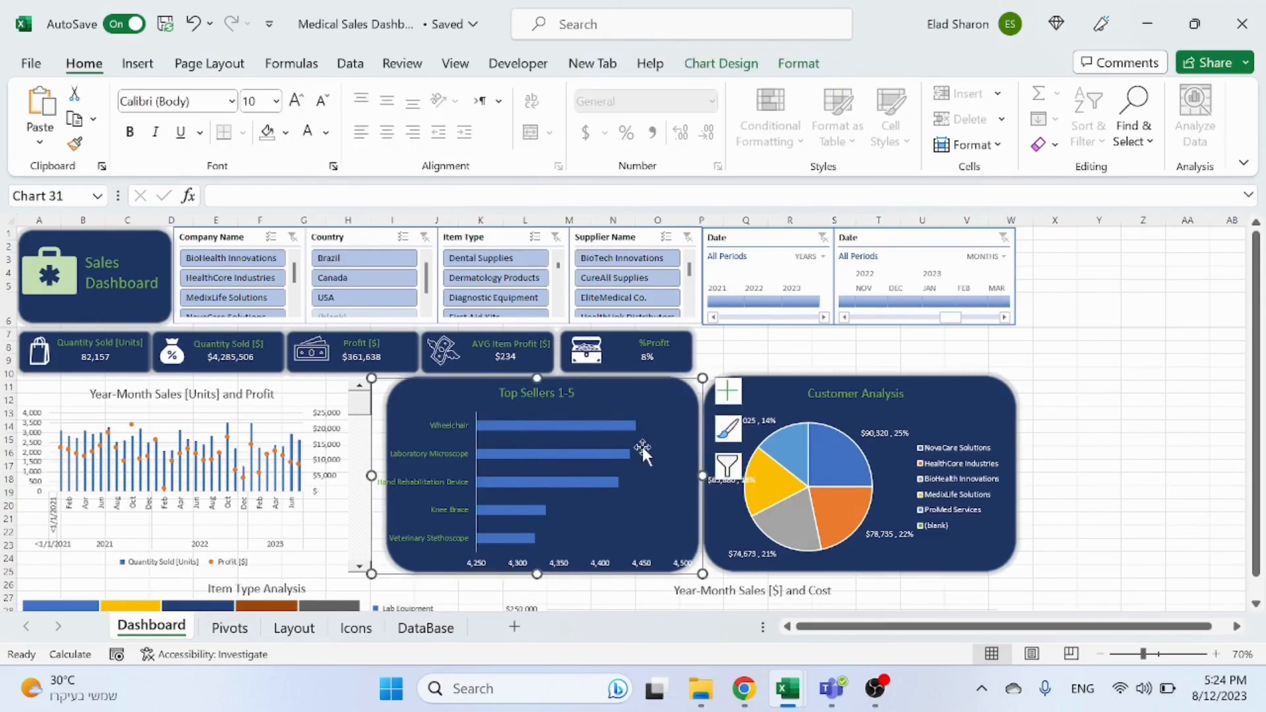
{"action": "left_click", "coordinate": [656, 457]}
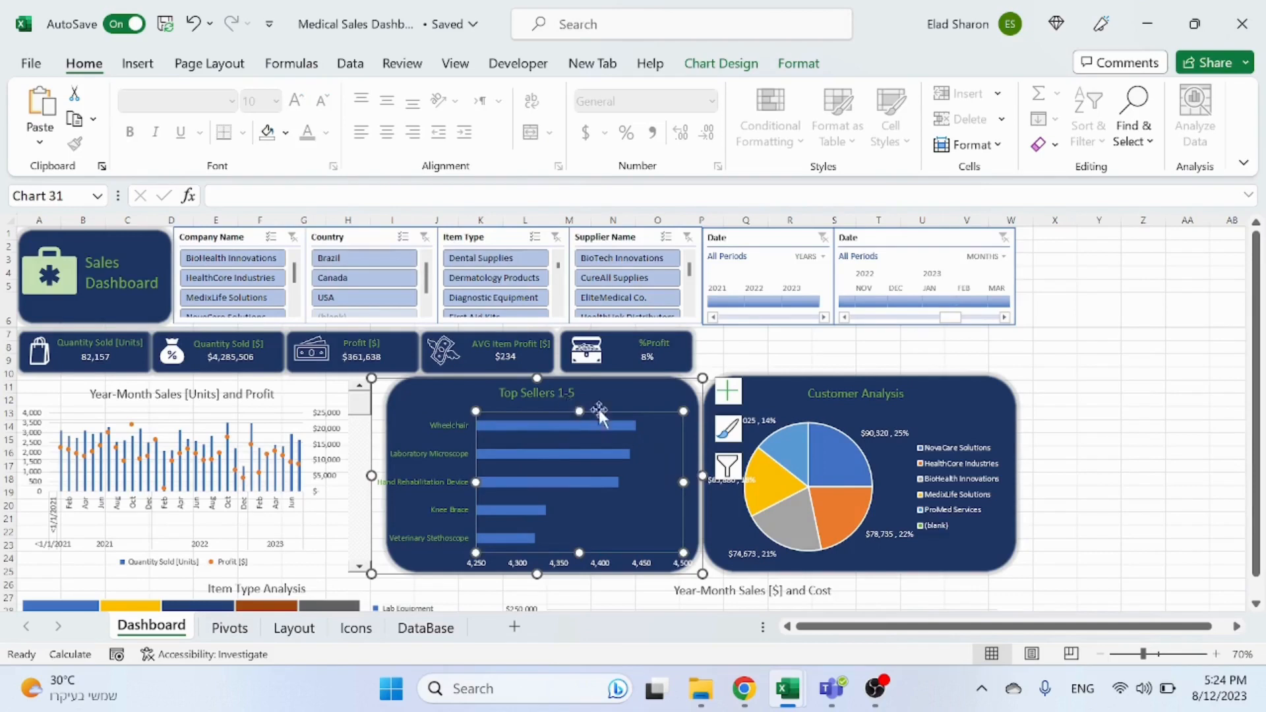
{"action": "left_click", "coordinate": [616, 455]}
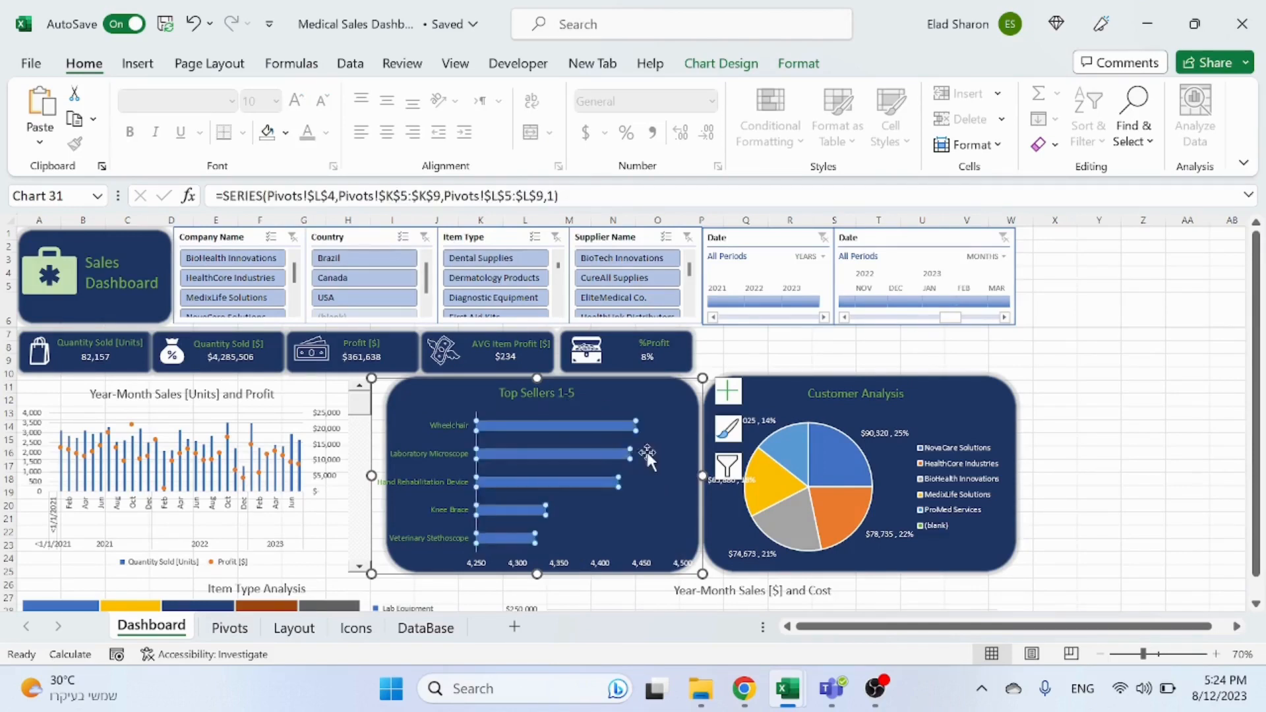
{"action": "left_click", "coordinate": [652, 451]}
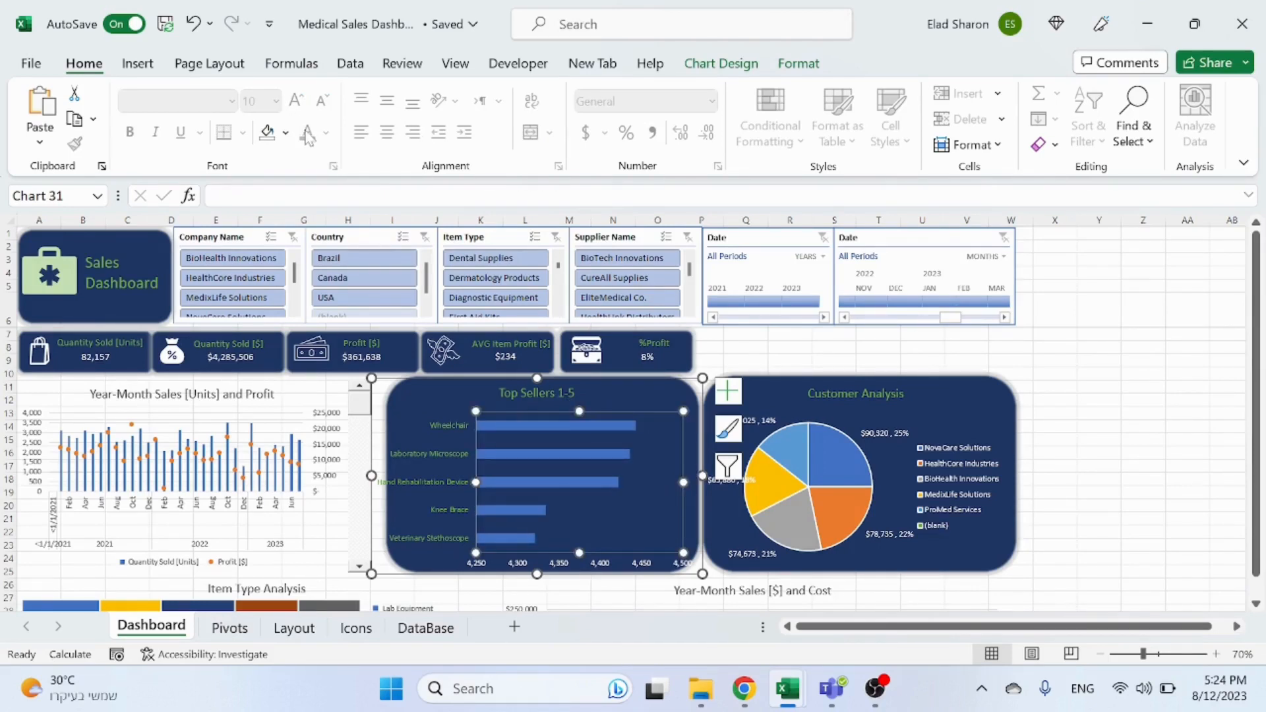
{"action": "right_click", "coordinate": [605, 424]}
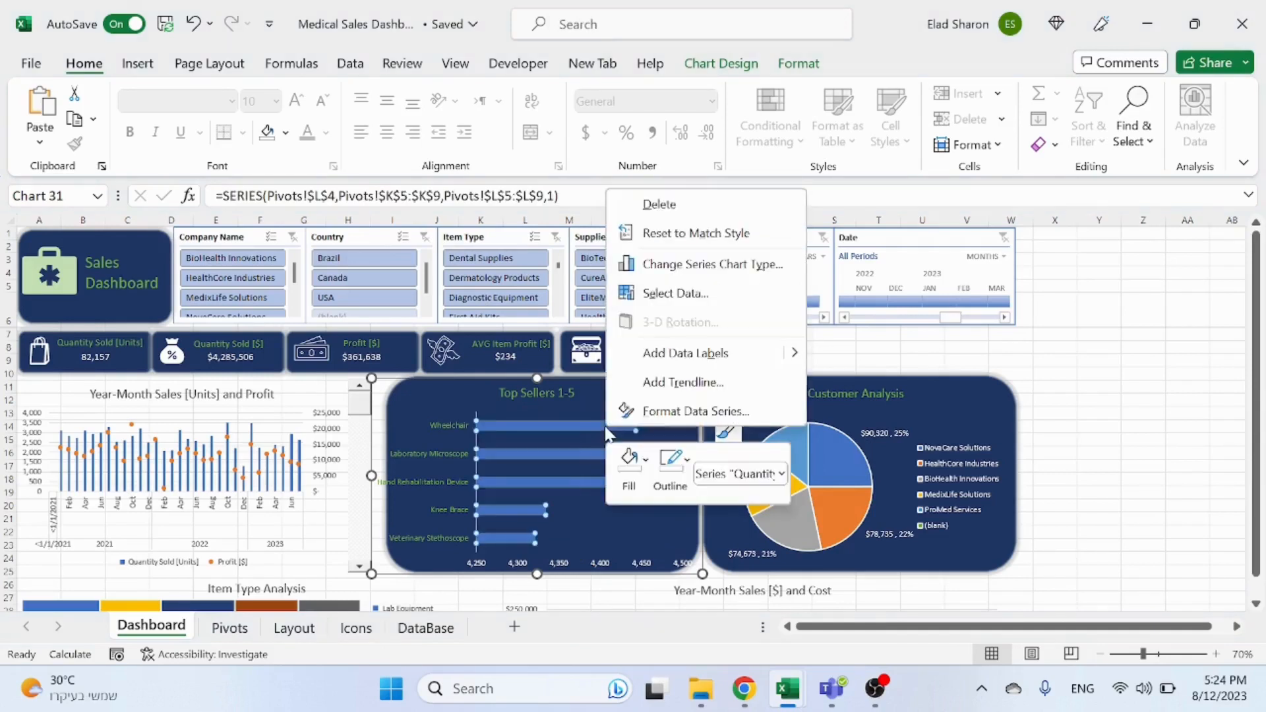
{"action": "key", "text": "Escape"}
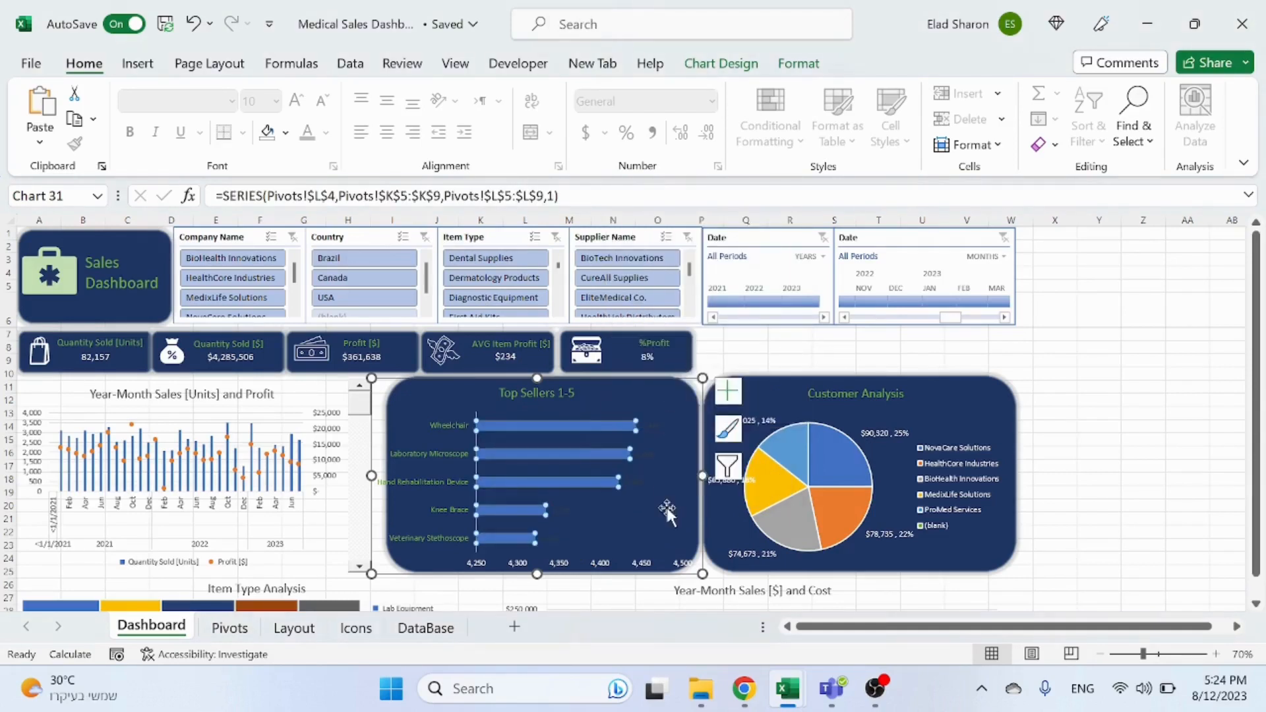
{"action": "left_click", "coordinate": [653, 428]}
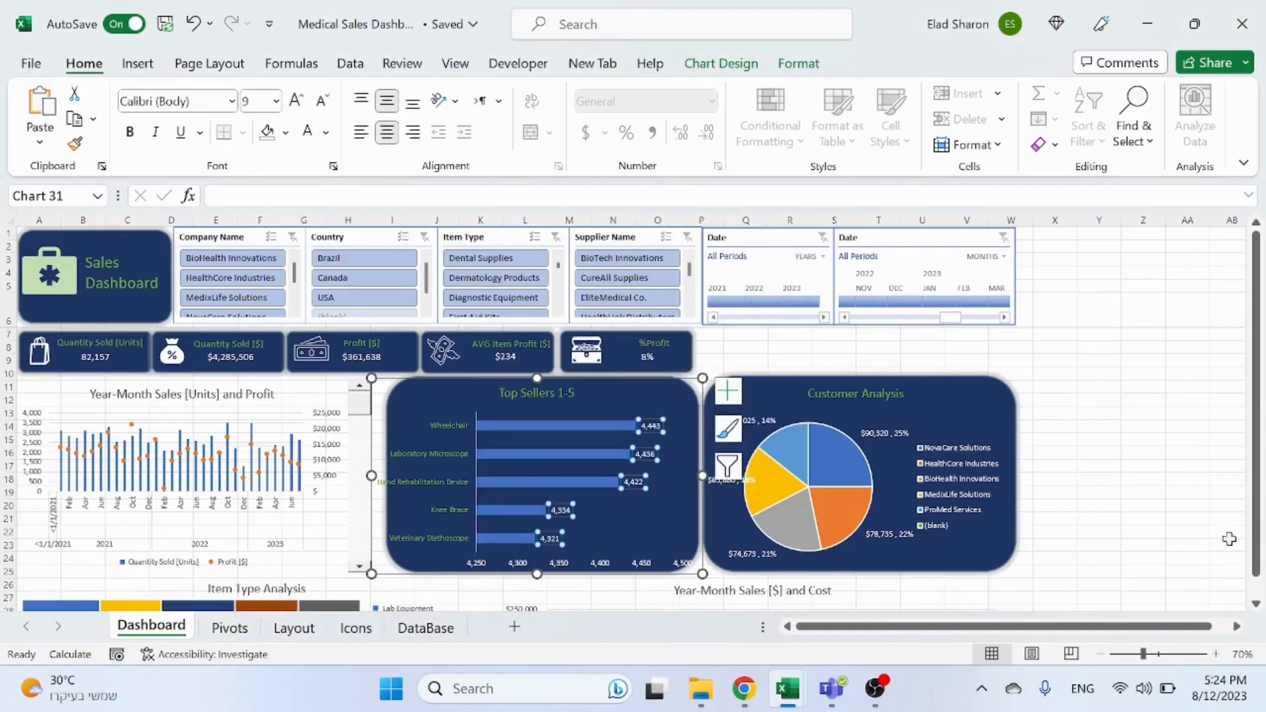
{"action": "left_click", "coordinate": [1173, 468]}
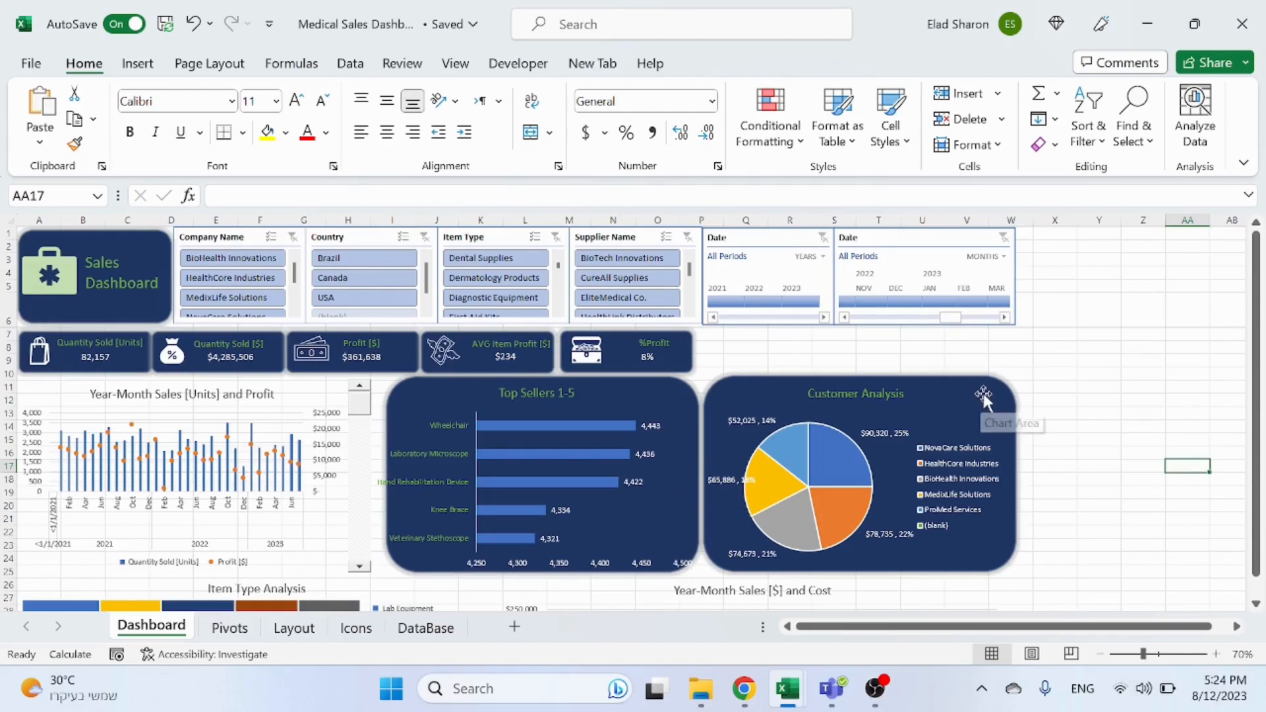
Step: Narrow the Top Sellers 1-5 chart so it fits inside its rounded dark background
{"action": "left_click", "coordinate": [572, 452]}
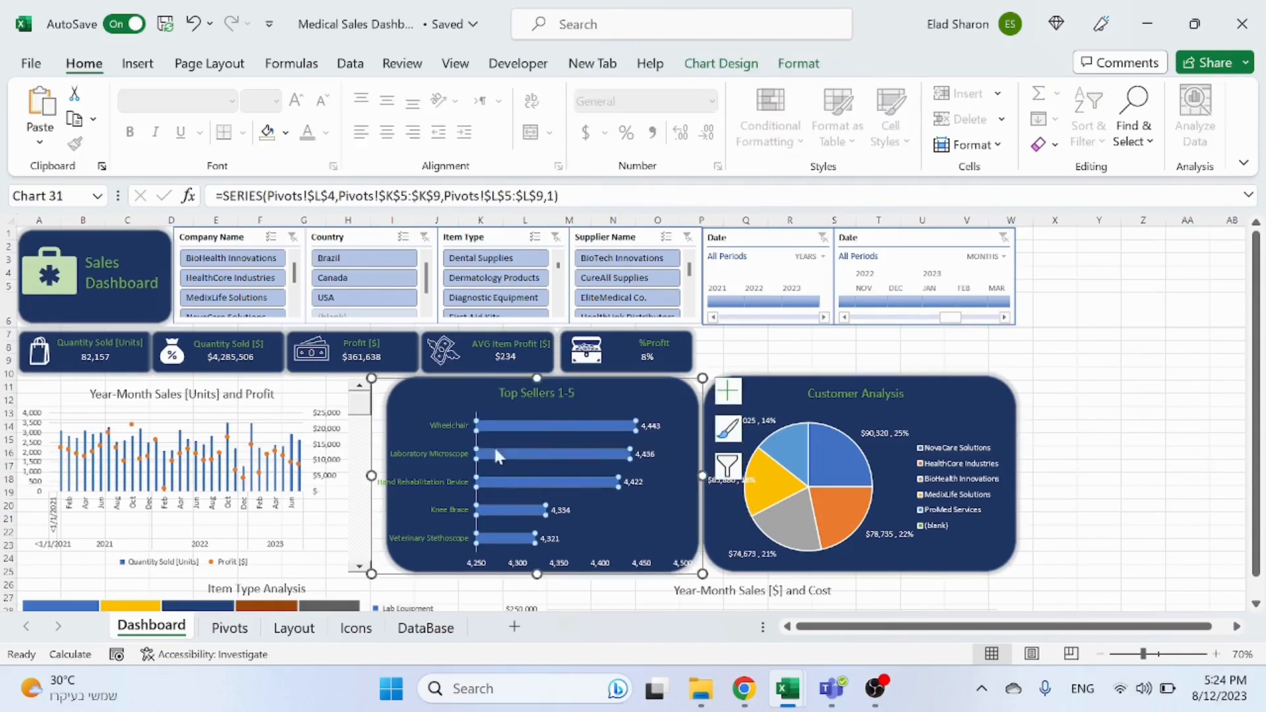
{"action": "left_click_drag", "start_coordinate": [701, 474], "coordinate": [686, 475]}
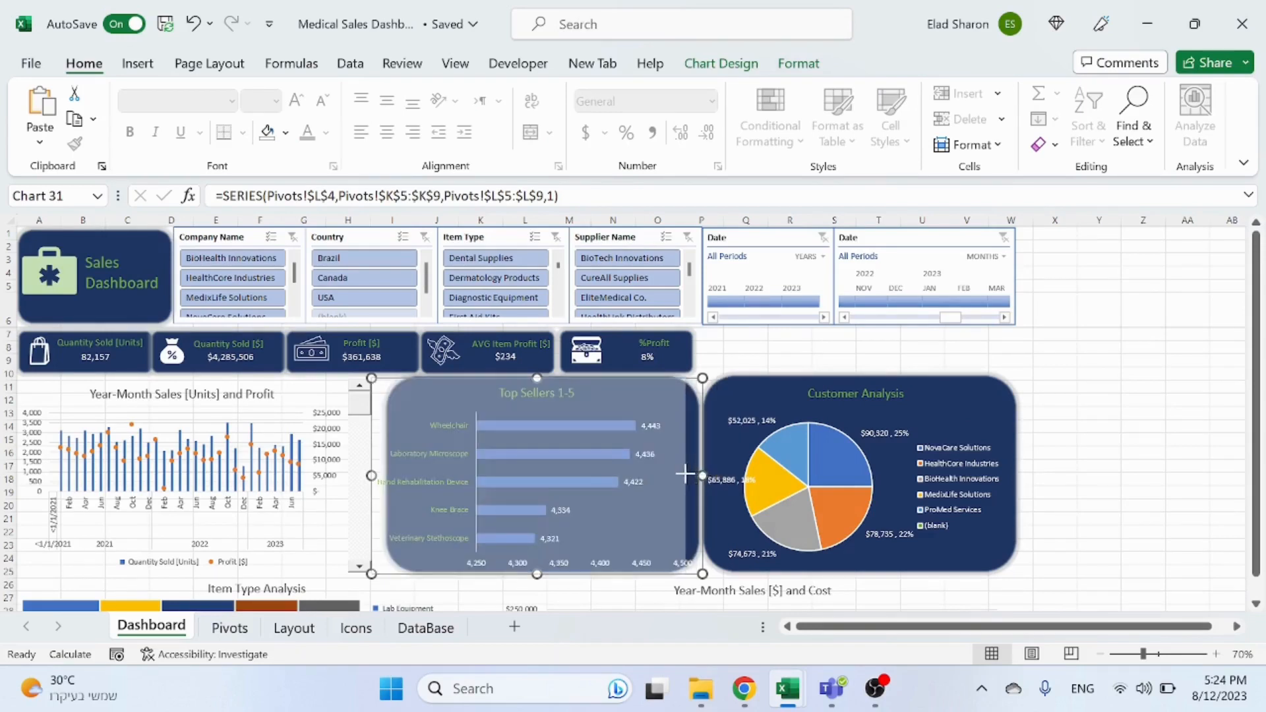
{"action": "left_click", "coordinate": [589, 452]}
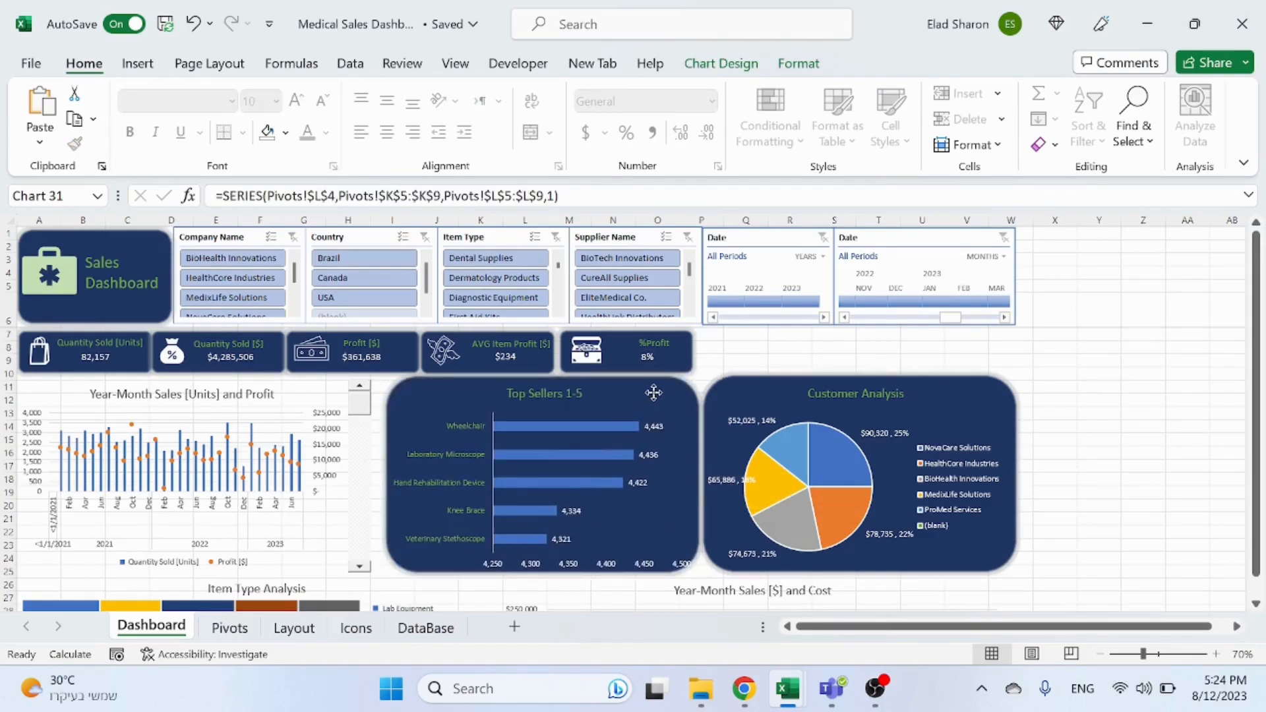
{"action": "left_click", "coordinate": [689, 426]}
{"action": "left_click_drag", "start_coordinate": [700, 473], "coordinate": [685, 474]}
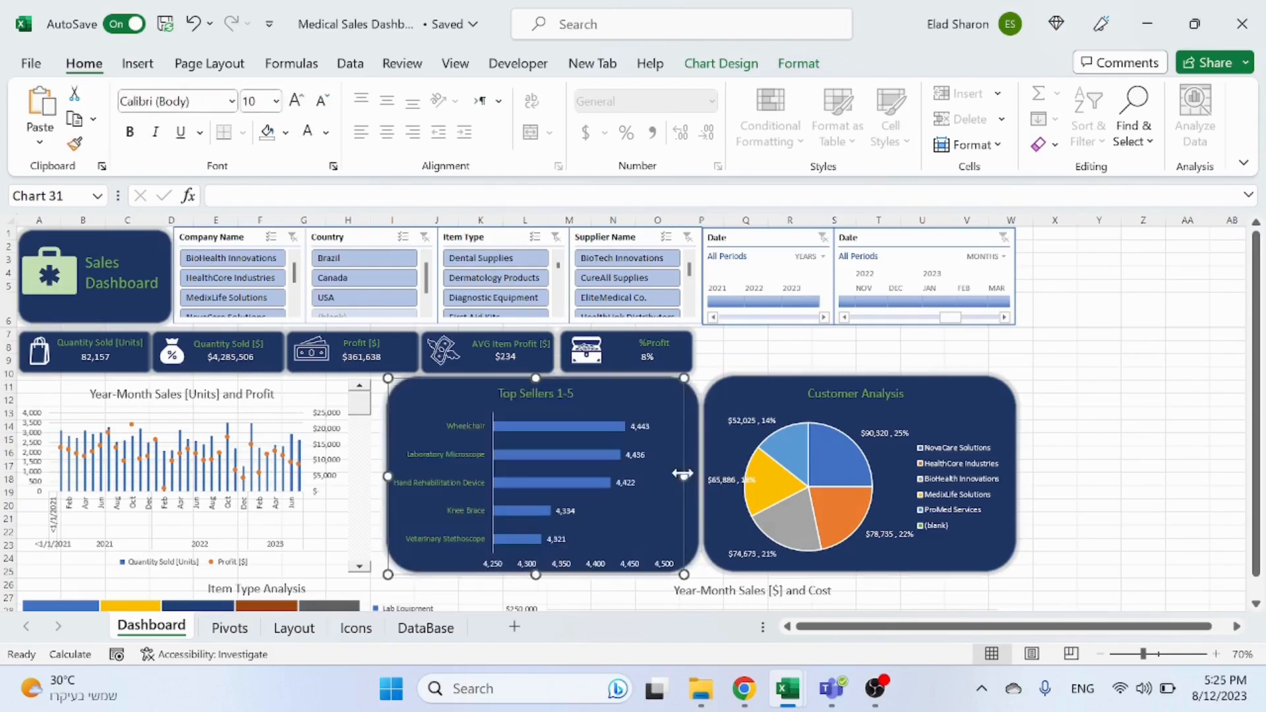
{"action": "left_click_drag", "start_coordinate": [667, 408], "coordinate": [671, 403]}
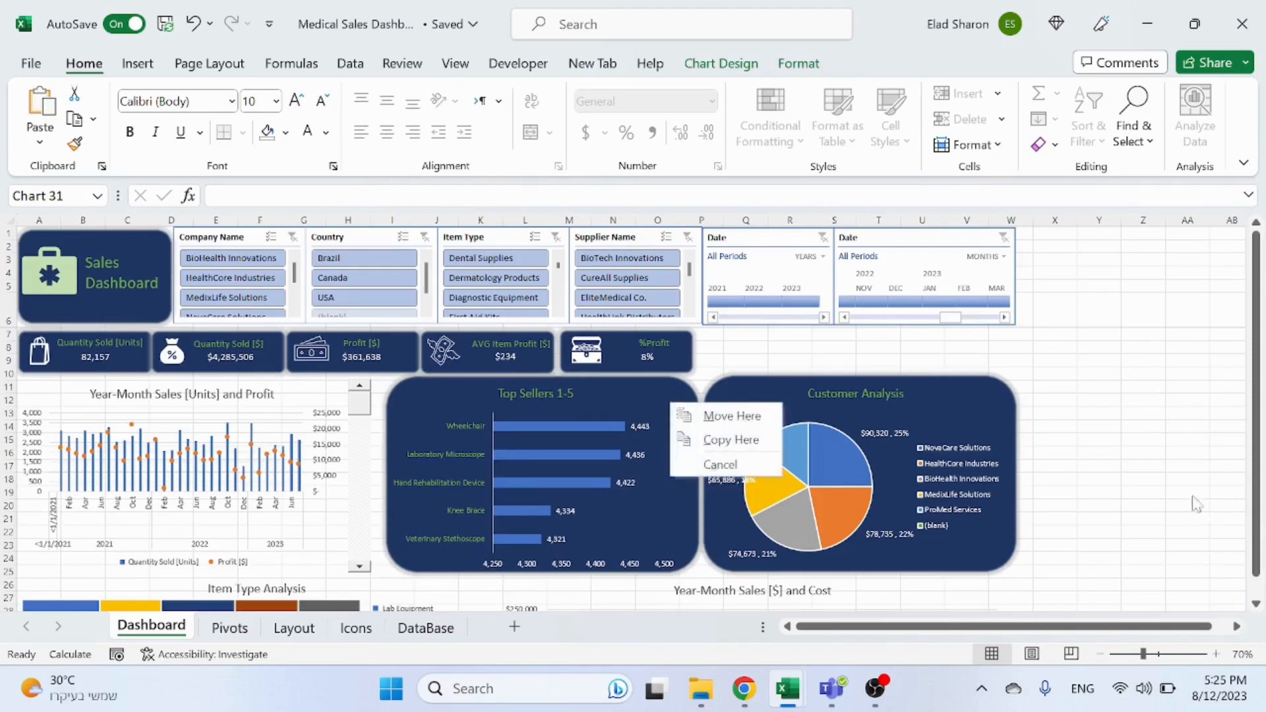
{"action": "left_click", "coordinate": [1139, 487]}
{"action": "left_click", "coordinate": [1107, 441]}
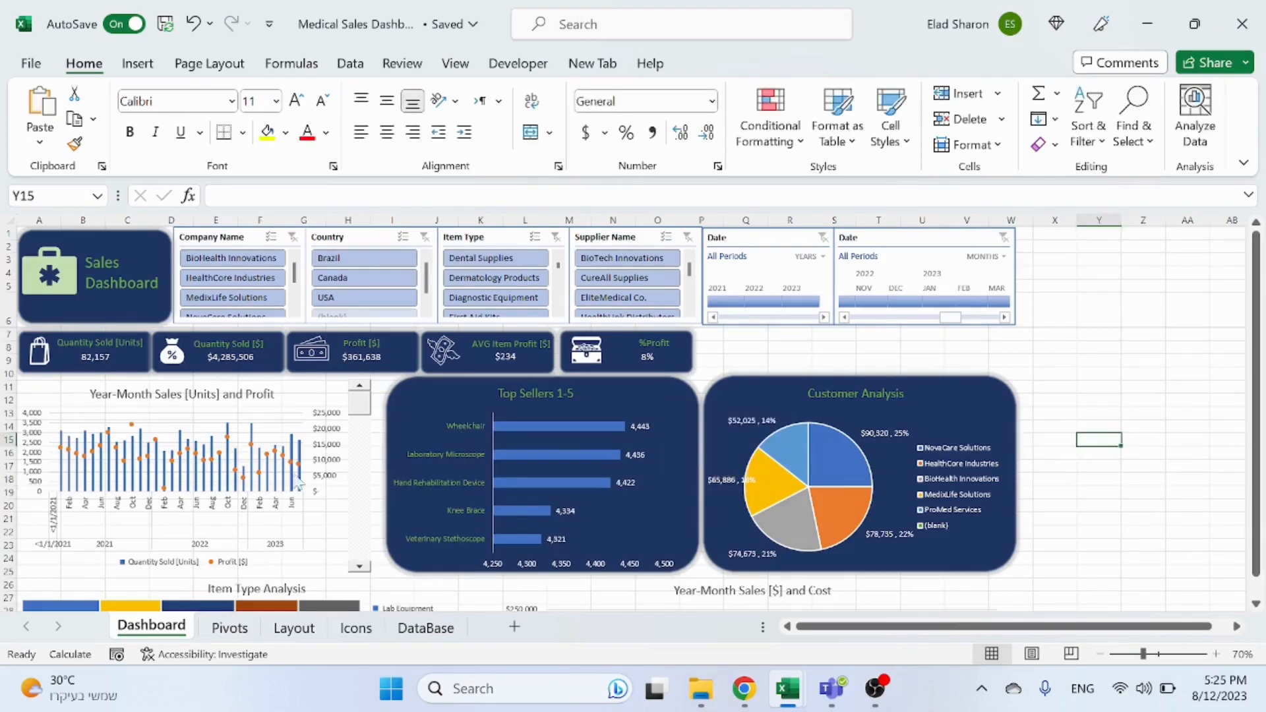
Step: Duplicate the rounded background, move the copy behind the Year-Month Sales chart and send it to the back
{"action": "left_click", "coordinate": [637, 407]}
{"action": "left_click", "coordinate": [693, 425]}
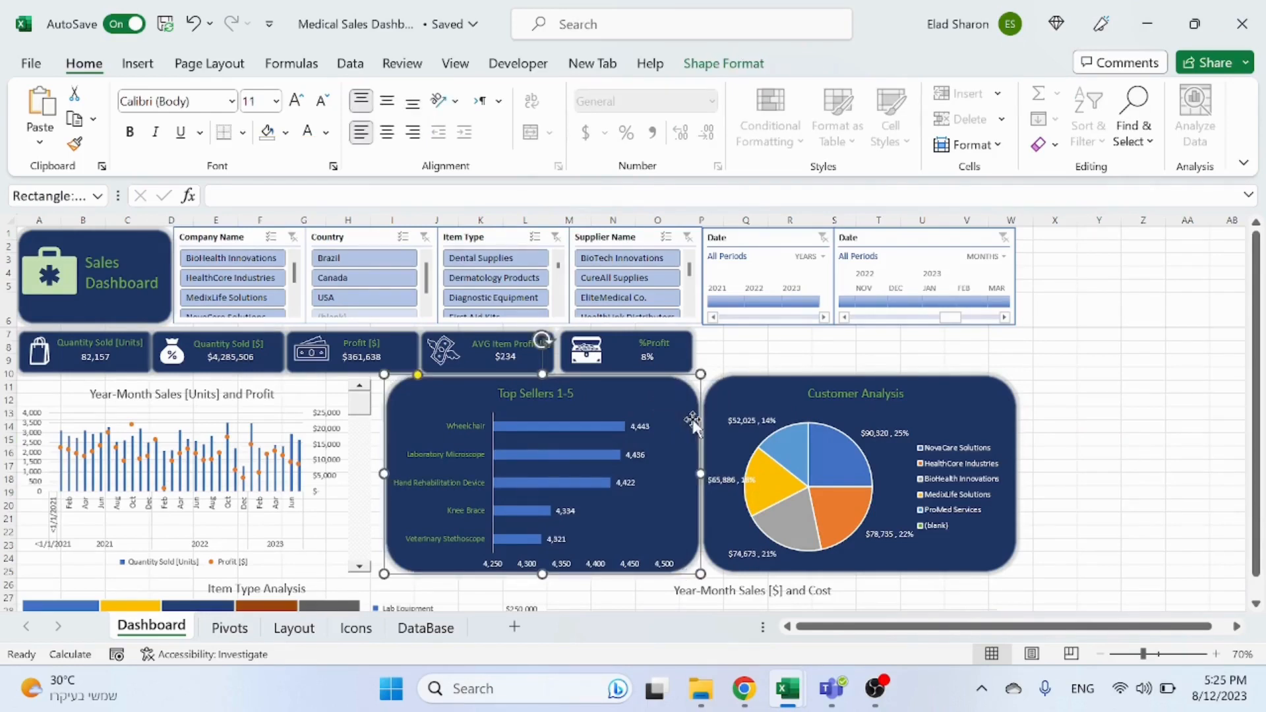
{"action": "key", "text": "ctrl+d"}
{"action": "left_click_drag", "start_coordinate": [638, 492], "coordinate": [271, 483]}
{"action": "right_click", "coordinate": [271, 482]}
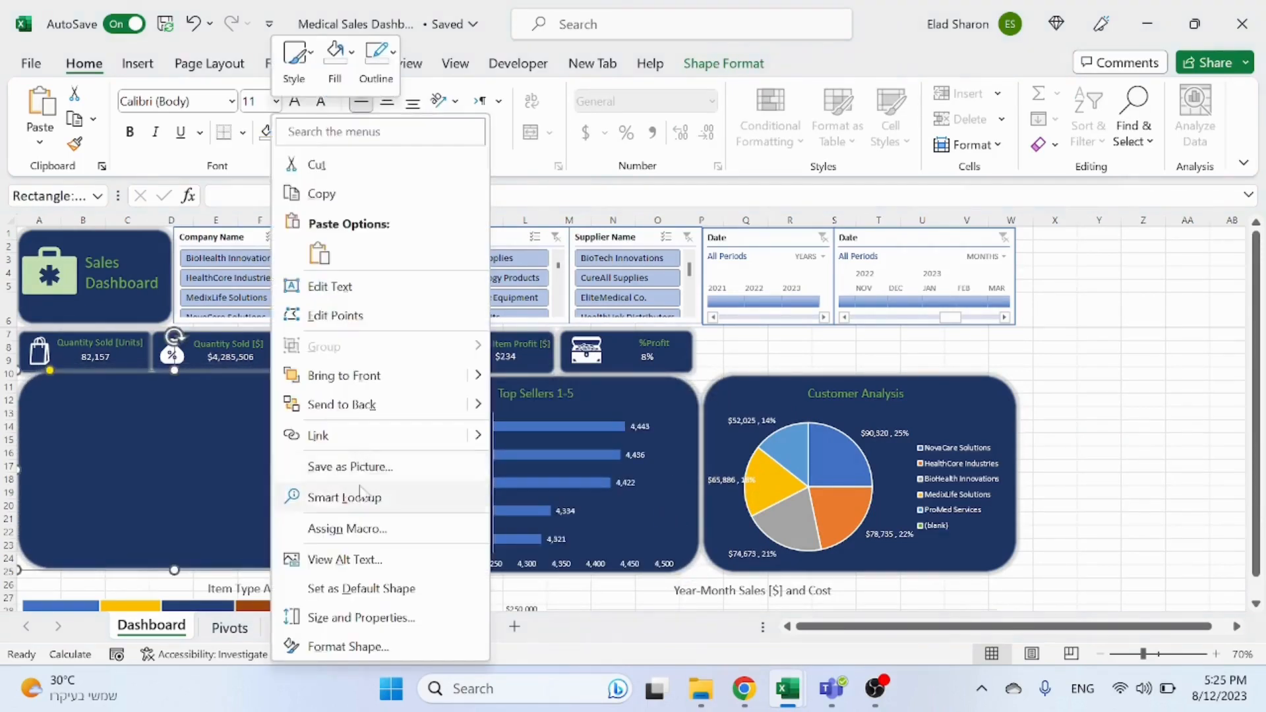
{"action": "left_click", "coordinate": [354, 406]}
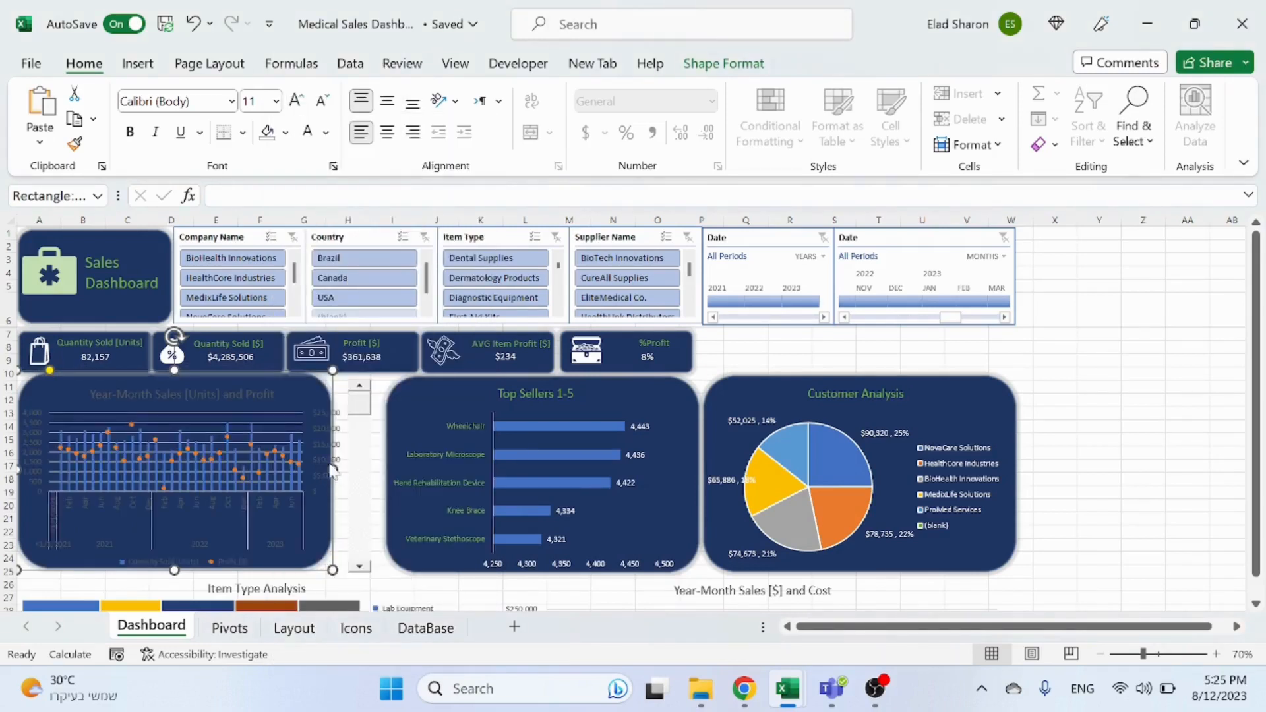
Step: Widen the Year-Month chart's background to cover its scrollbar and send it to the back again
{"action": "left_click", "coordinate": [332, 470]}
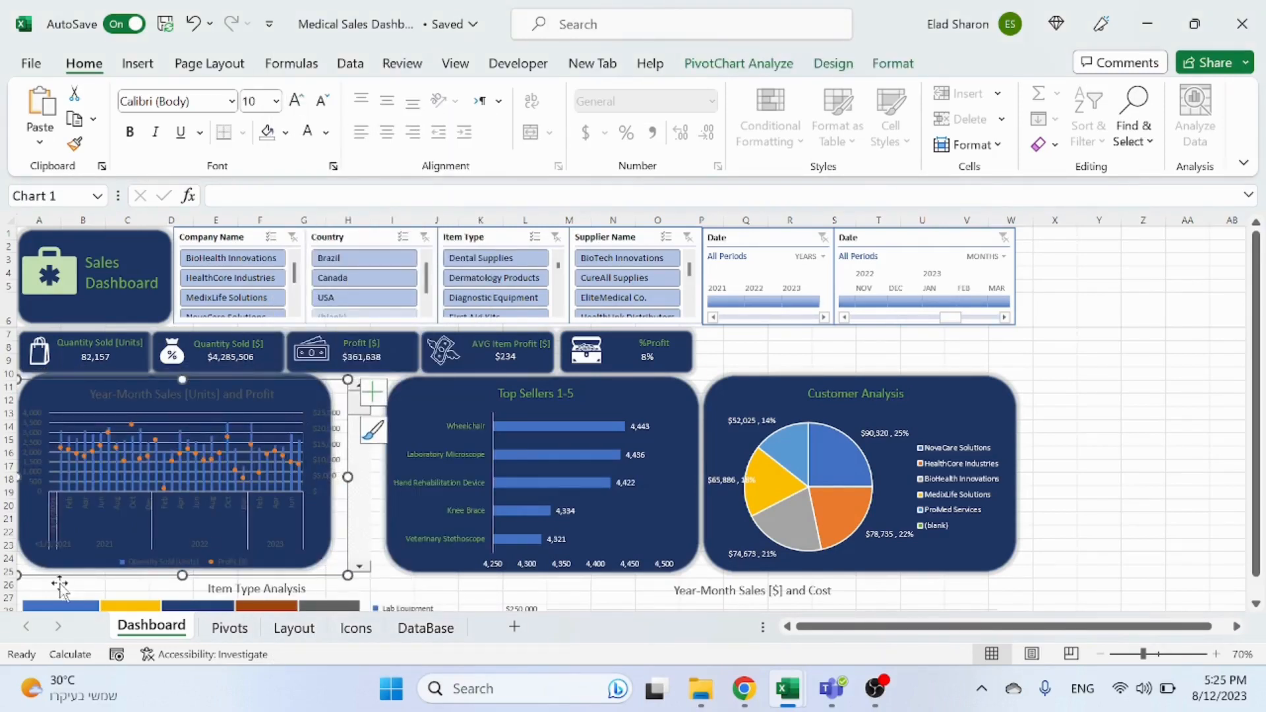
{"action": "left_click", "coordinate": [88, 536]}
{"action": "key", "text": "ctrl+z"}
{"action": "left_click_drag", "start_coordinate": [333, 470], "coordinate": [376, 470]}
{"action": "right_click", "coordinate": [344, 516]}
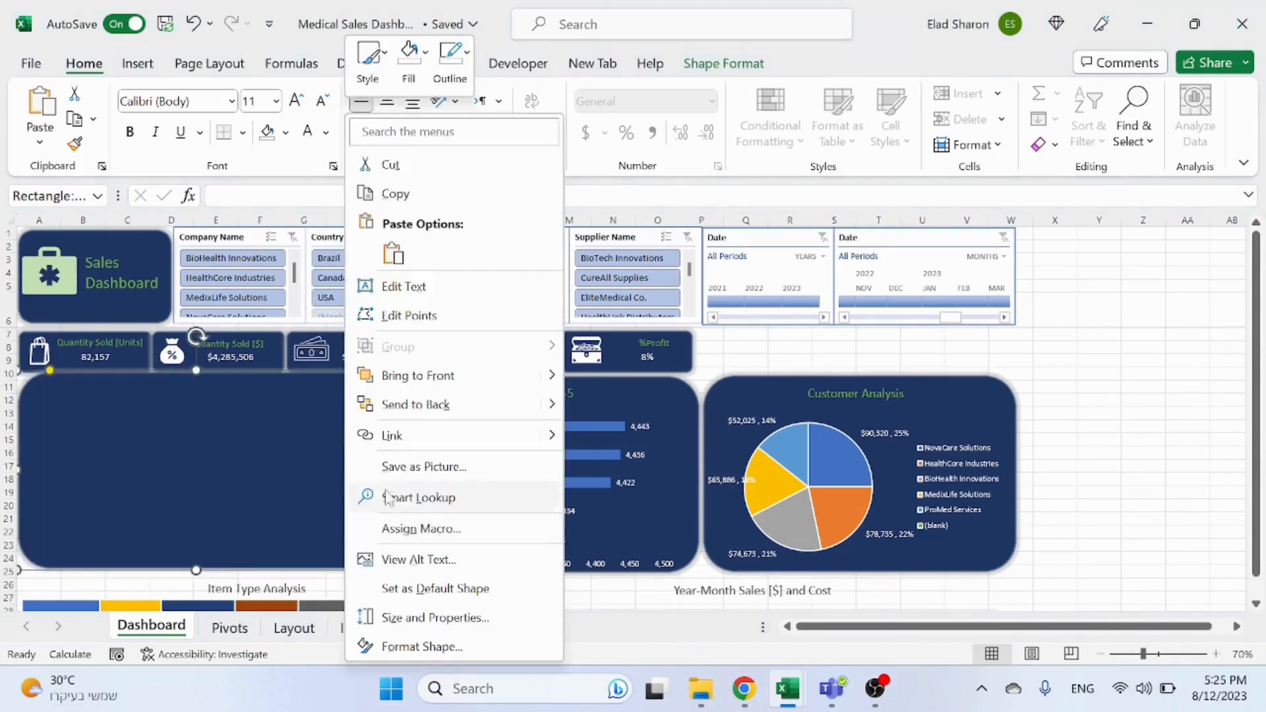
{"action": "left_click", "coordinate": [427, 395]}
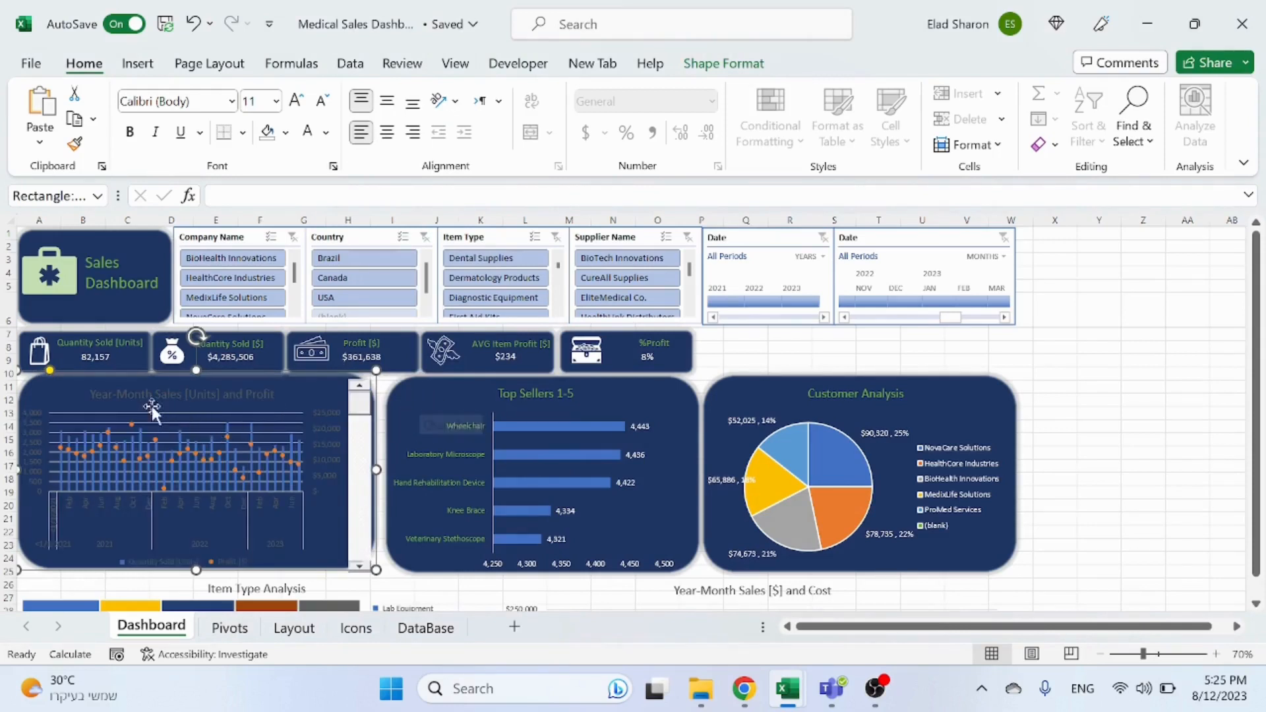
Step: Set the Year-Month Sales chart's primary and secondary value axis labels to white
{"action": "left_click", "coordinate": [33, 421]}
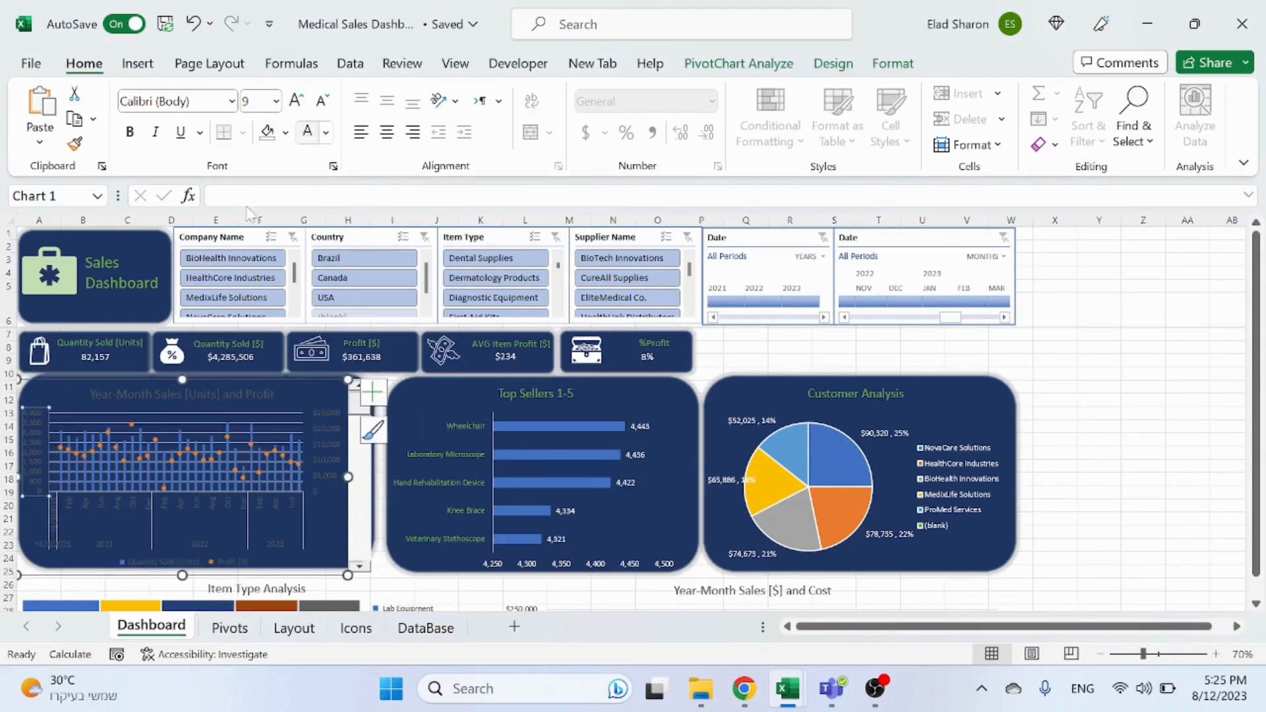
{"action": "left_click", "coordinate": [183, 510]}
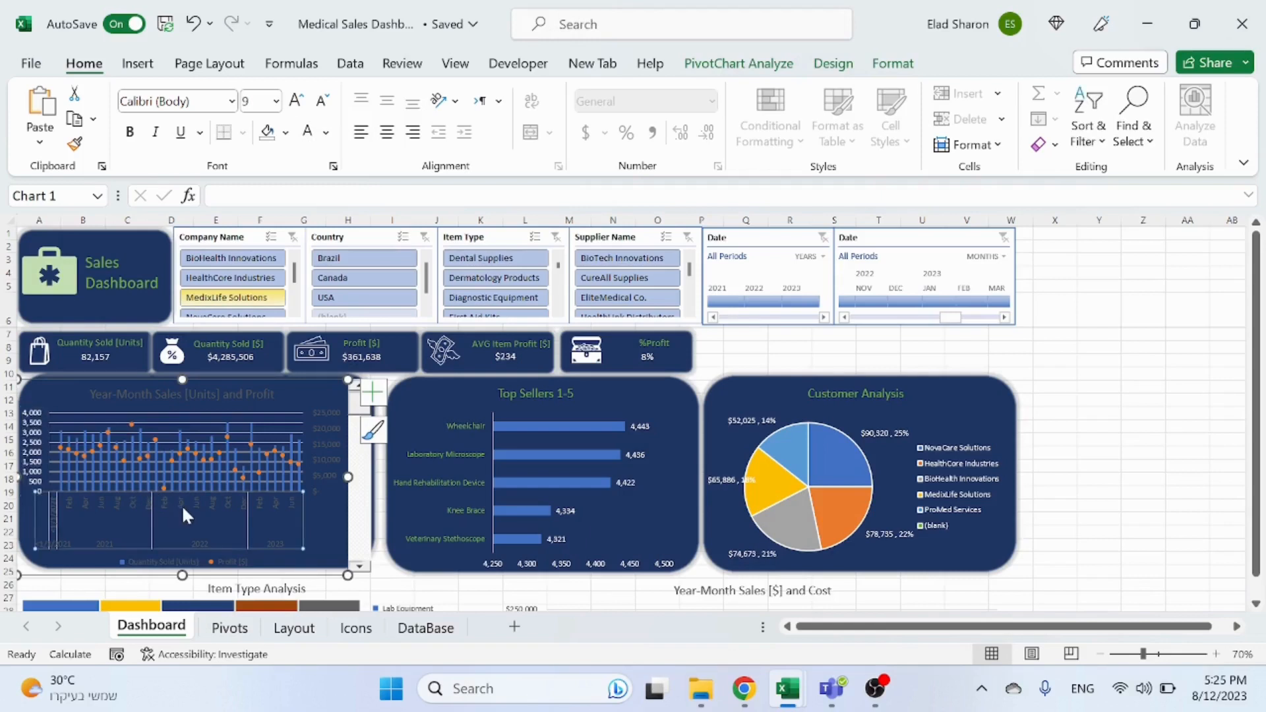
{"action": "left_click", "coordinate": [308, 134]}
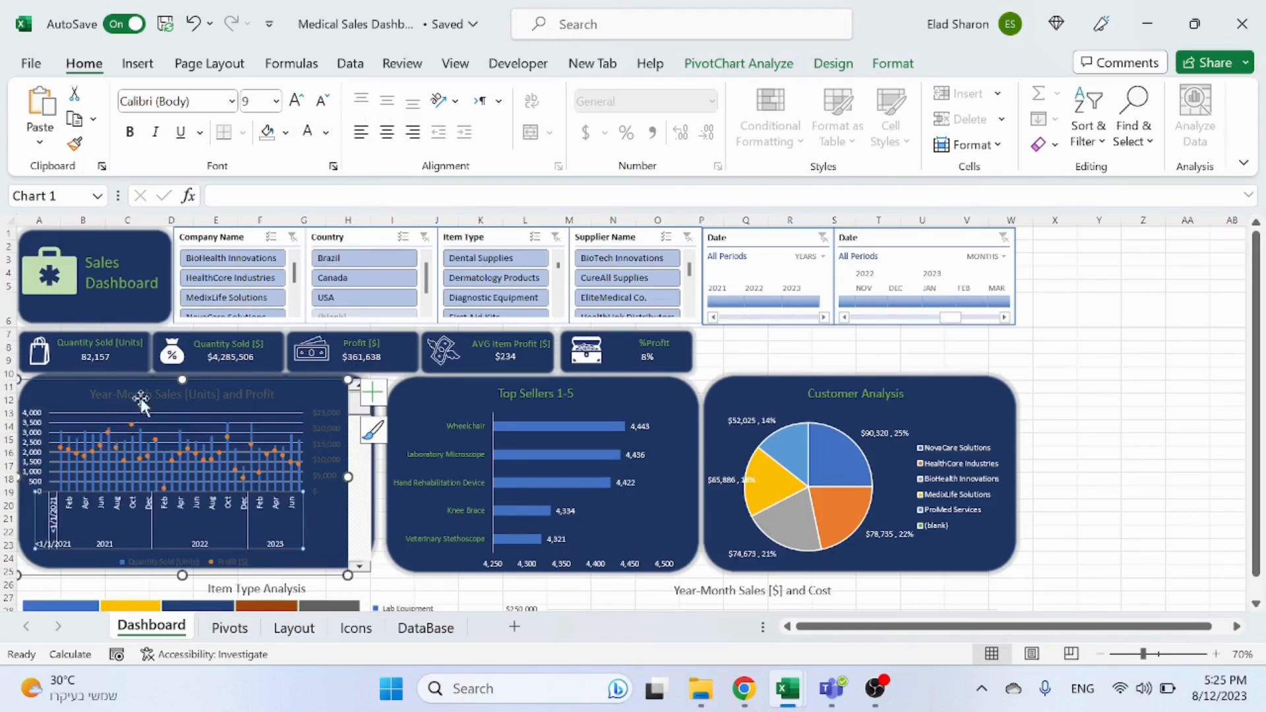
{"action": "left_click", "coordinate": [328, 430]}
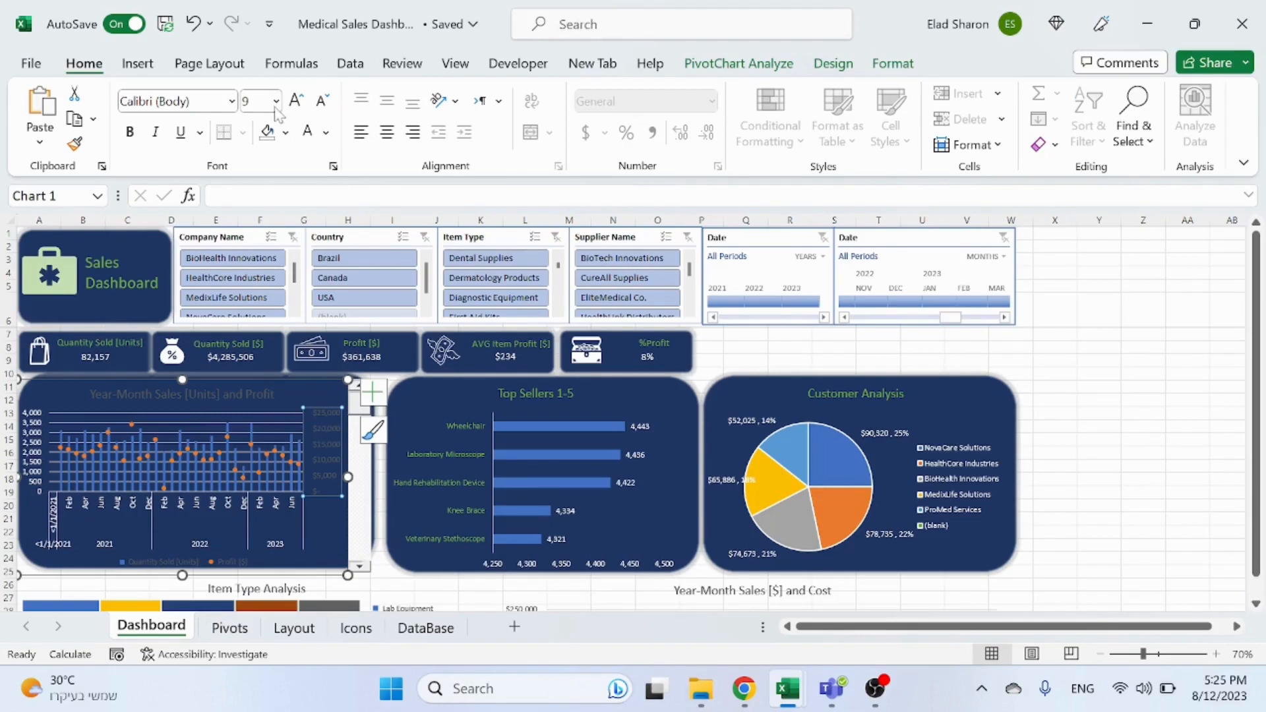
{"action": "left_click", "coordinate": [308, 132]}
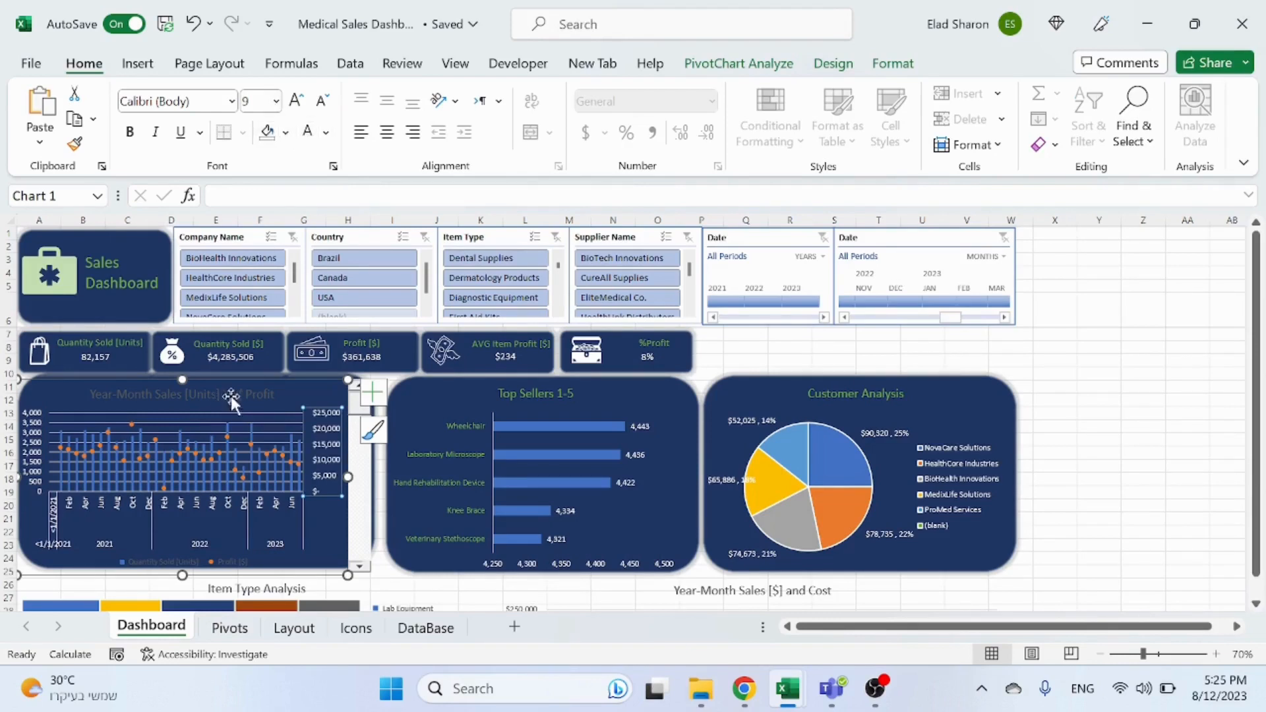
Step: Colour the Year-Month Sales [Units] and Profit chart title green
{"action": "left_click", "coordinate": [230, 396]}
{"action": "left_click", "coordinate": [326, 132]}
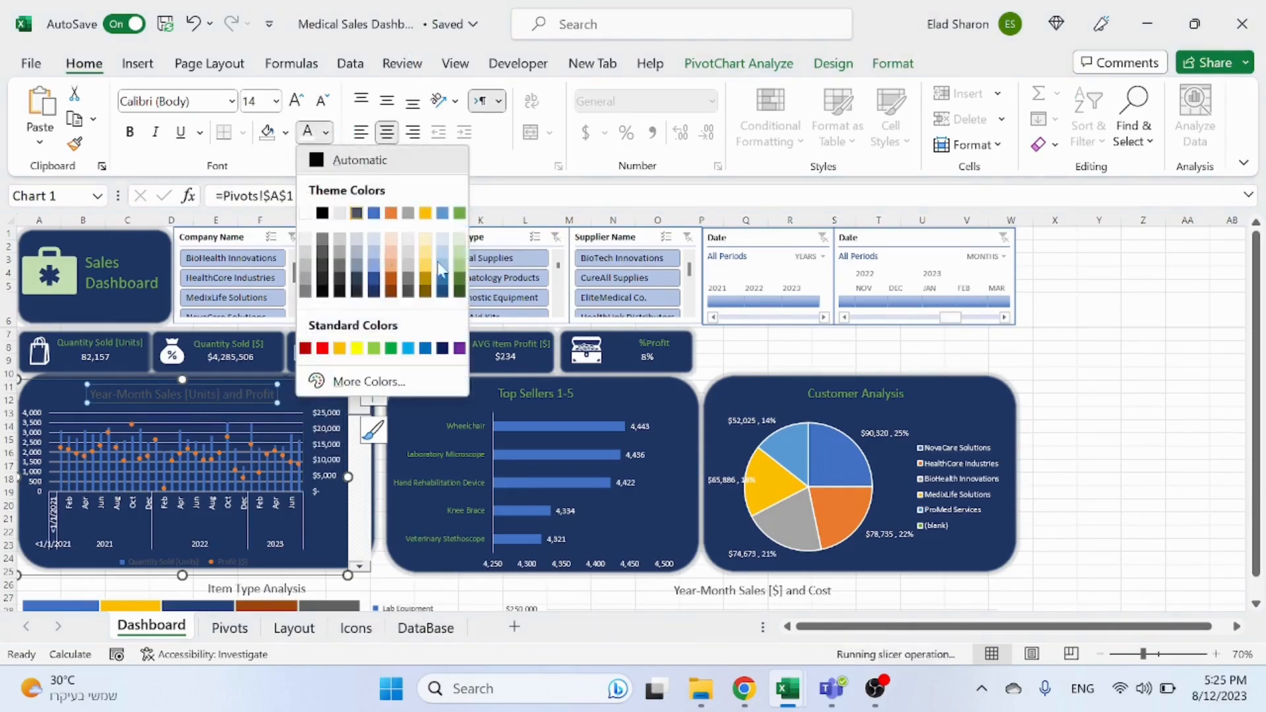
{"action": "left_click", "coordinate": [461, 213]}
{"action": "left_click", "coordinate": [1141, 413]}
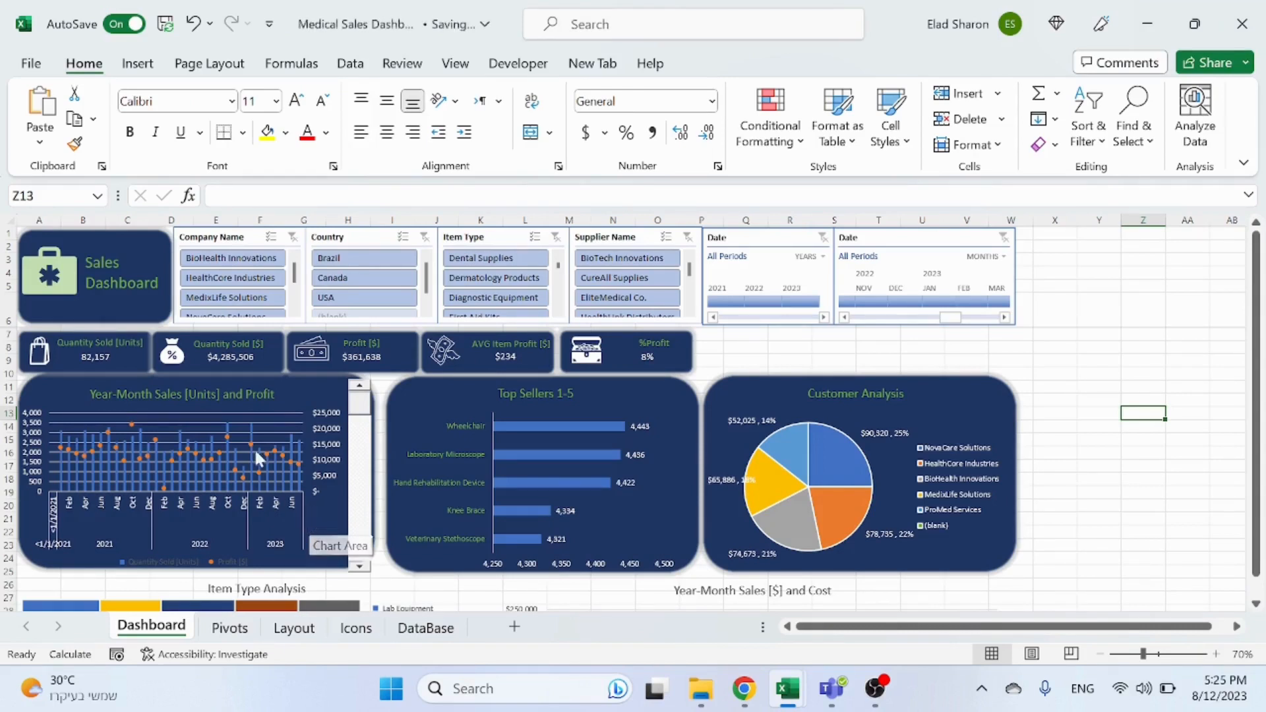
{"action": "right_click", "coordinate": [227, 434]}
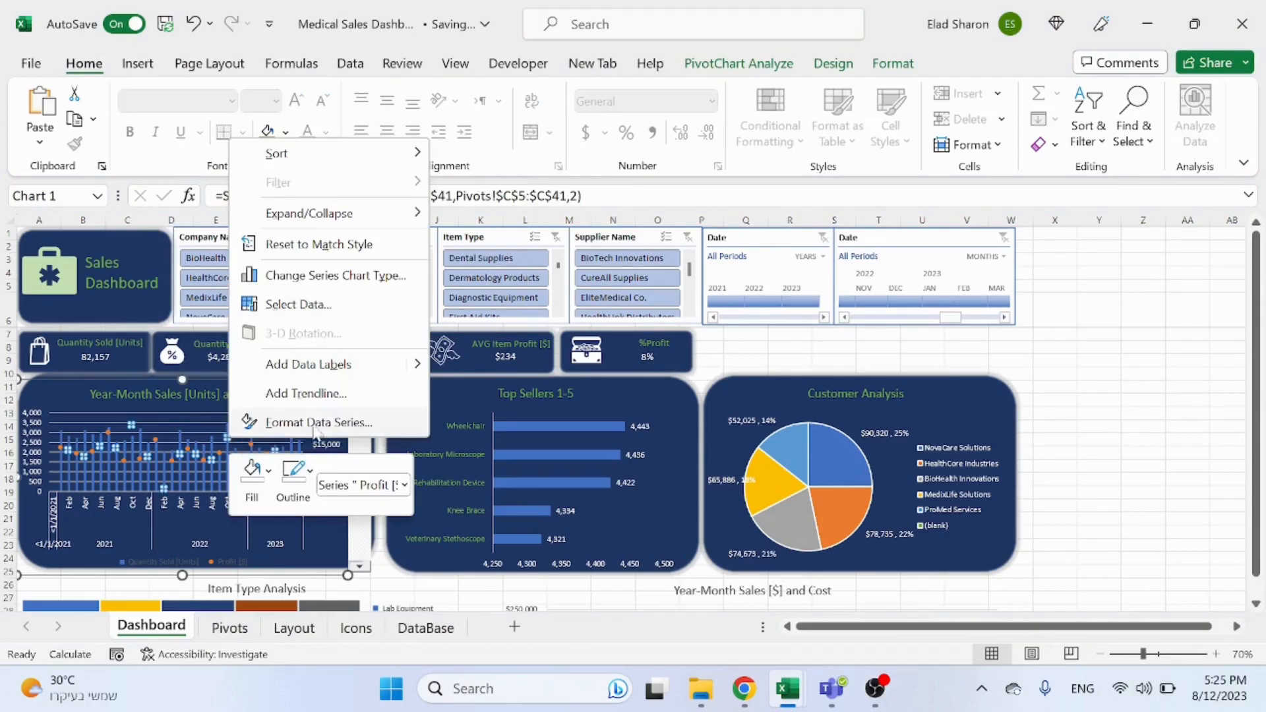
{"action": "left_click", "coordinate": [291, 416]}
{"action": "left_click", "coordinate": [1244, 238]}
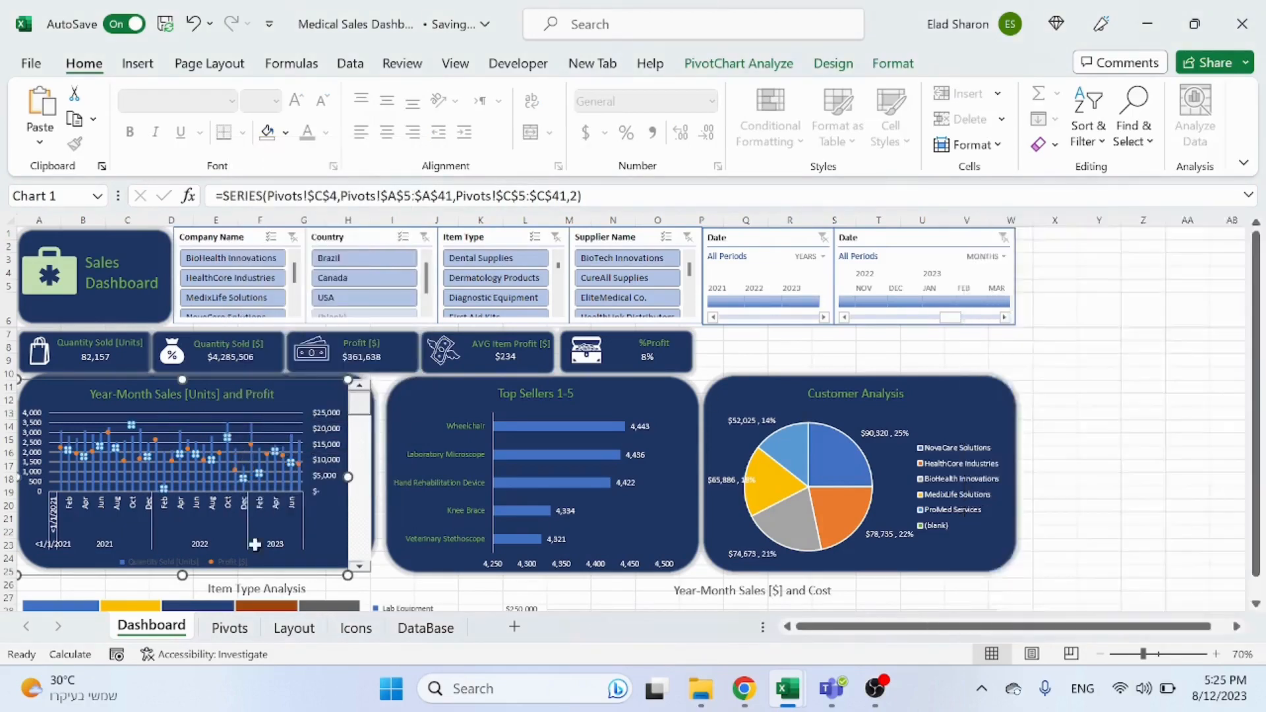
{"action": "right_click", "coordinate": [224, 441]}
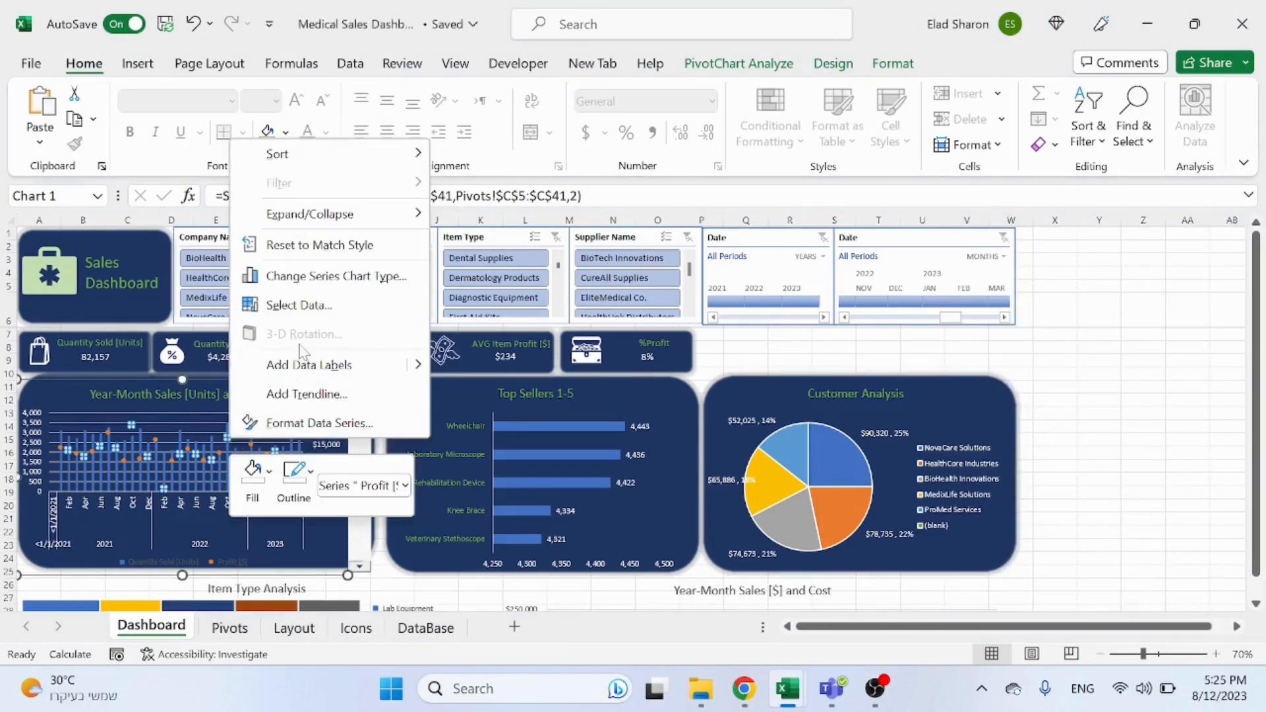
{"action": "key", "text": "Escape"}
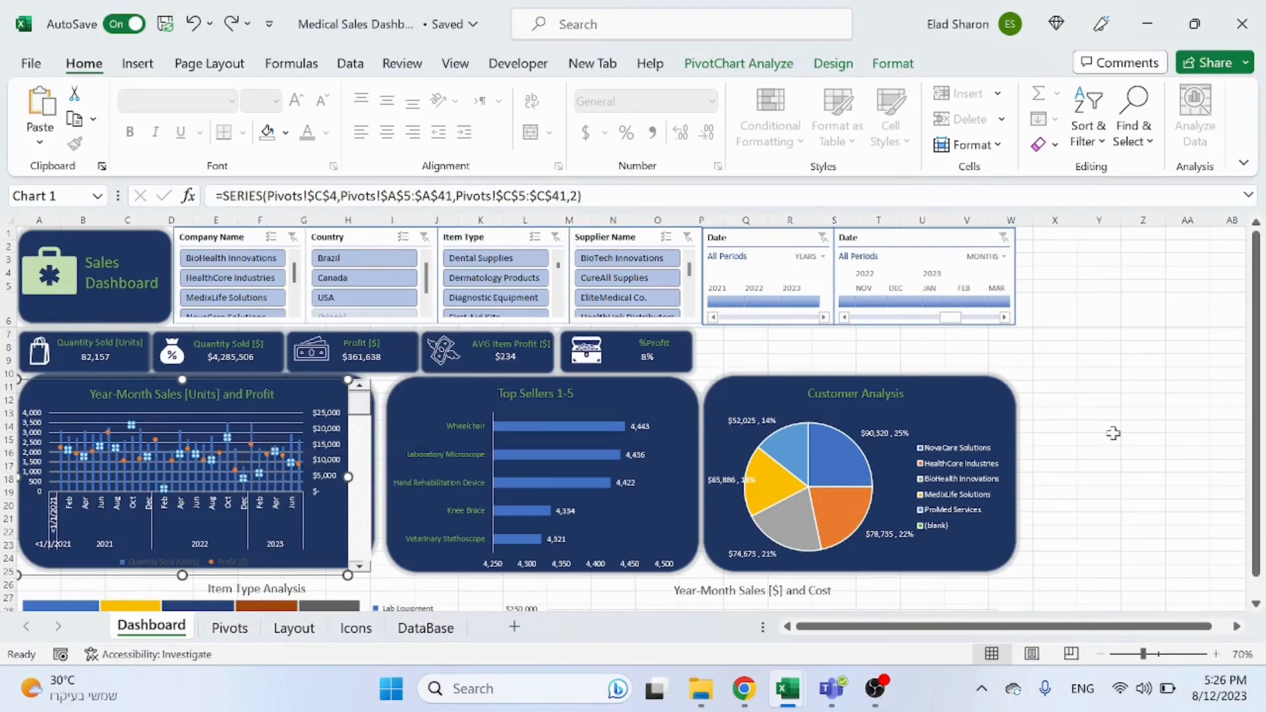
Step: Delete the vertical gridlines from the Year-Month Sales chart
{"action": "left_click", "coordinate": [1138, 416]}
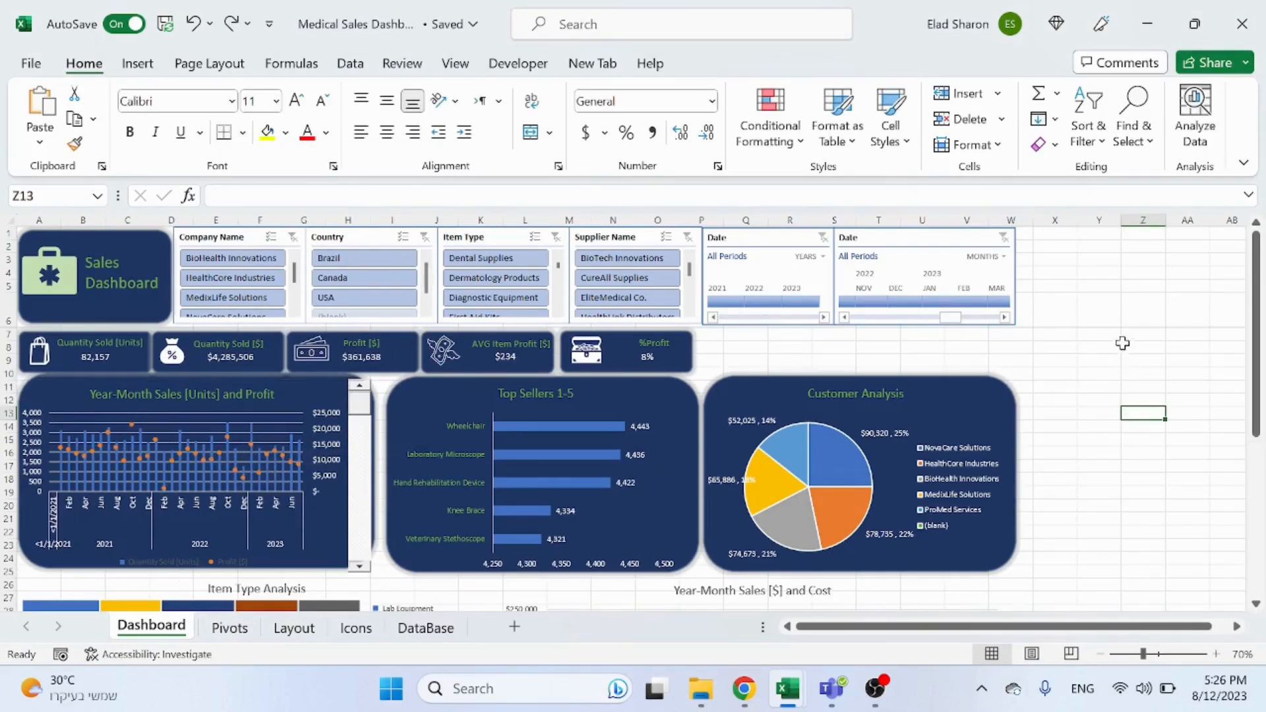
{"action": "left_click", "coordinate": [160, 424]}
{"action": "left_click", "coordinate": [163, 426]}
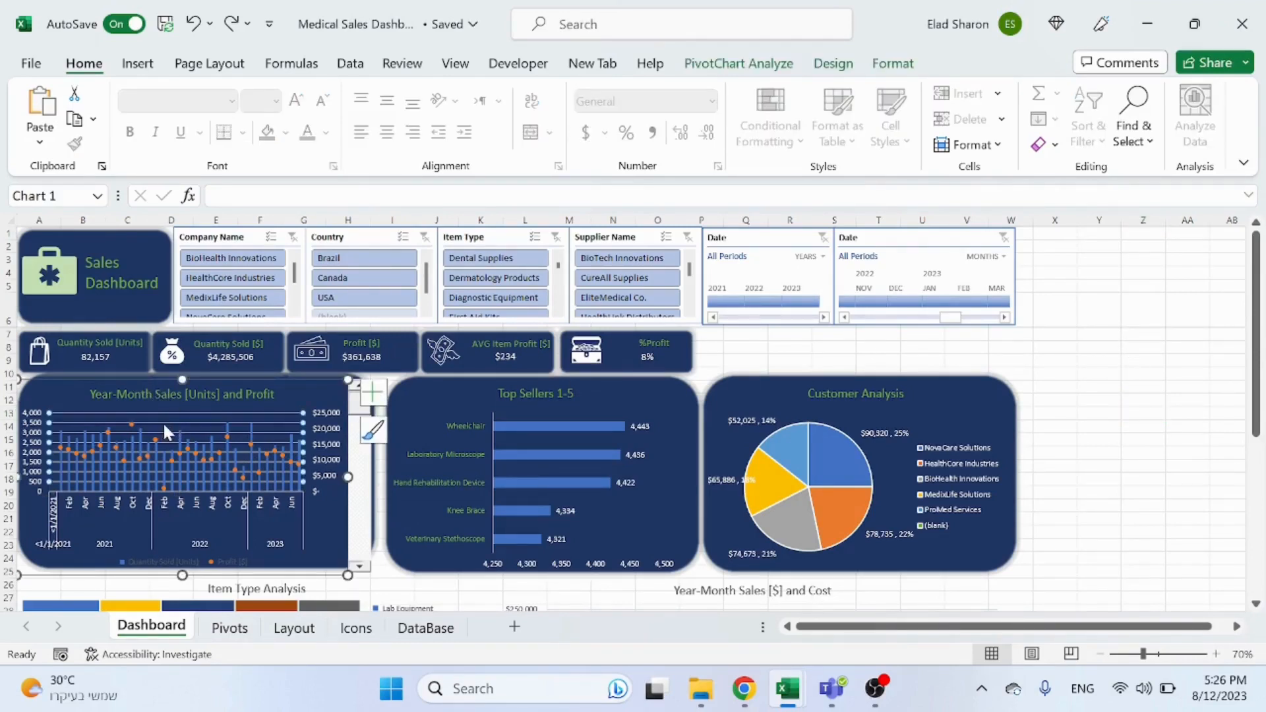
{"action": "key", "text": "Delete"}
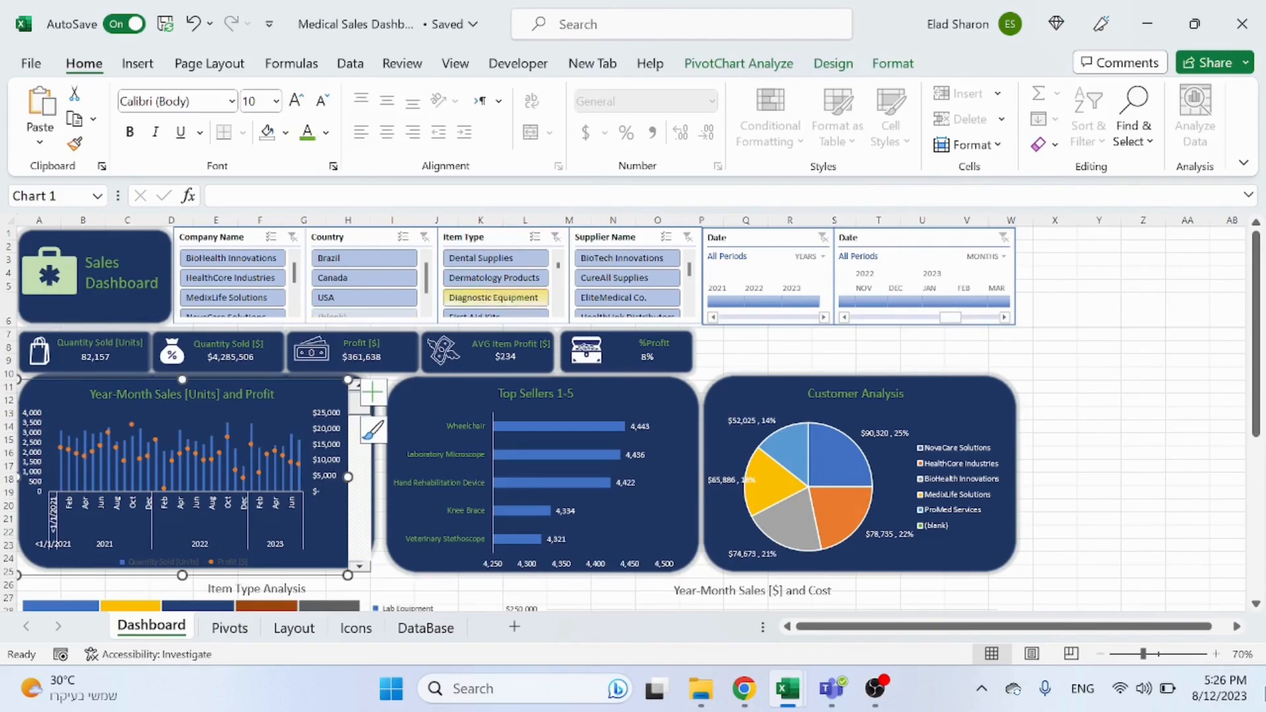
Step: Add data labels to the Year-Month chart's series and set their font colour to white
{"action": "left_click", "coordinate": [1181, 467]}
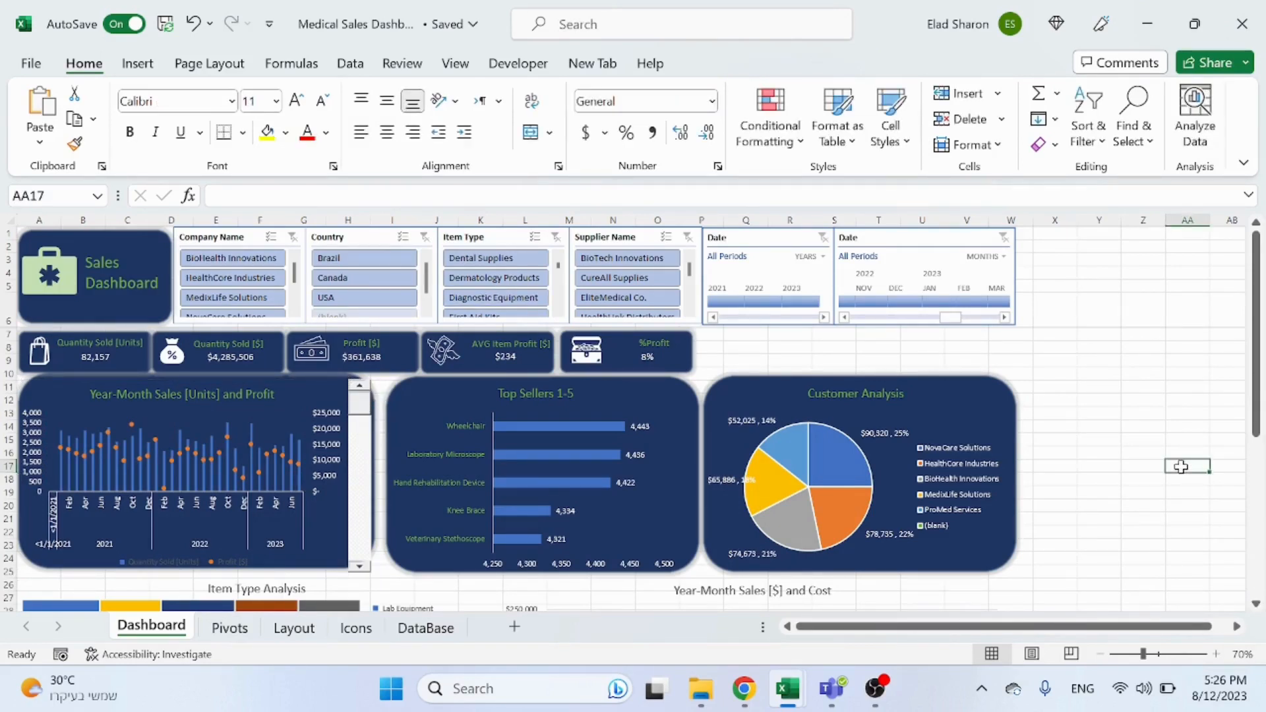
{"action": "right_click", "coordinate": [252, 432]}
{"action": "key", "text": "Escape"}
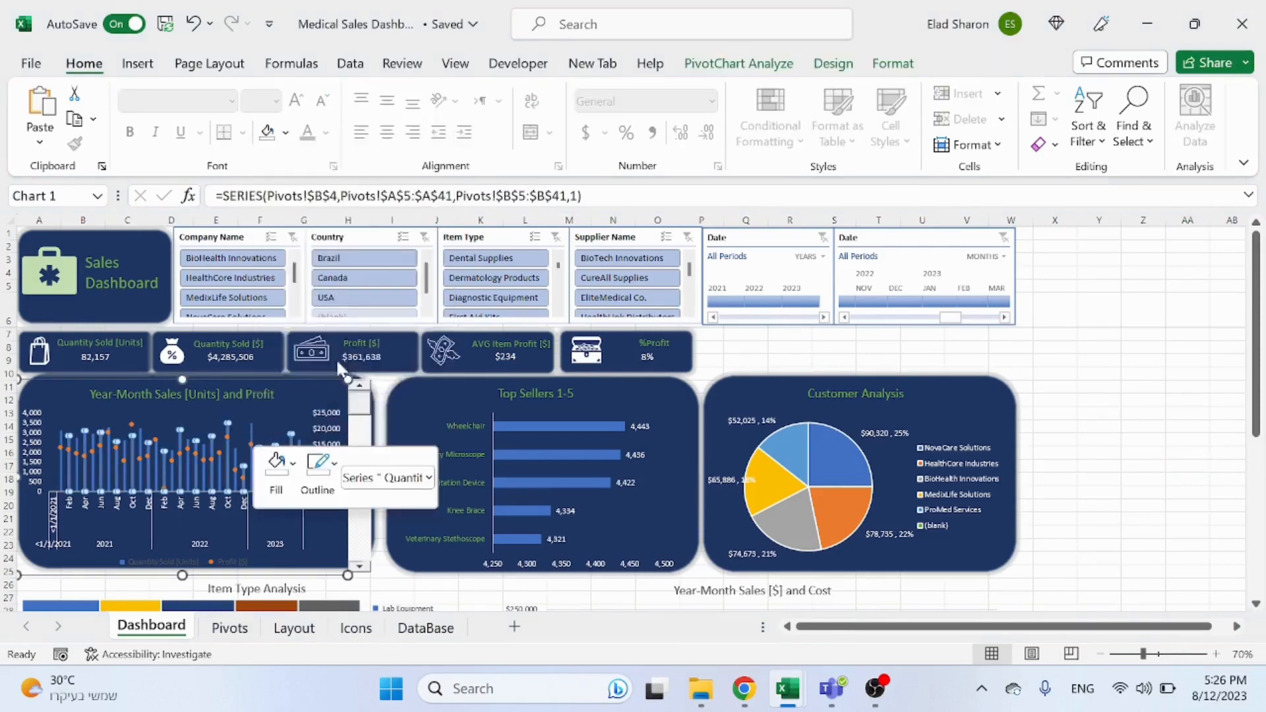
{"action": "left_click", "coordinate": [254, 416]}
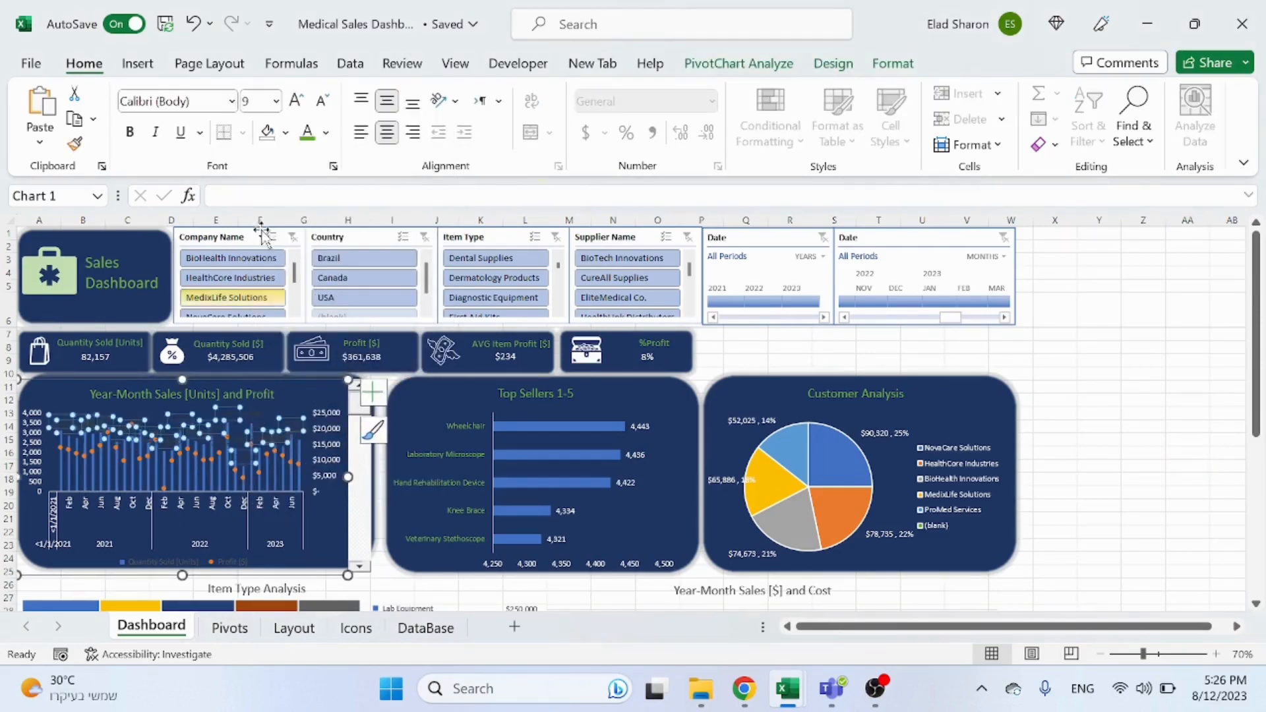
{"action": "left_click", "coordinate": [326, 132]}
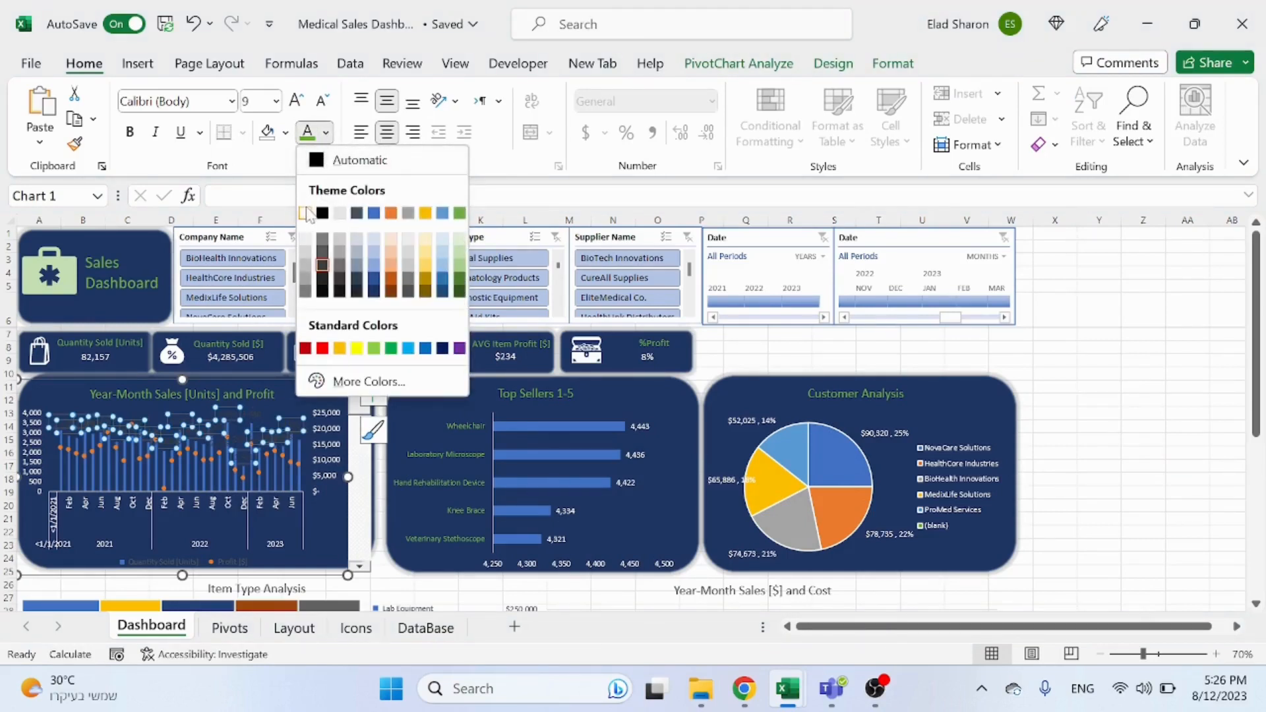
{"action": "left_click", "coordinate": [304, 213]}
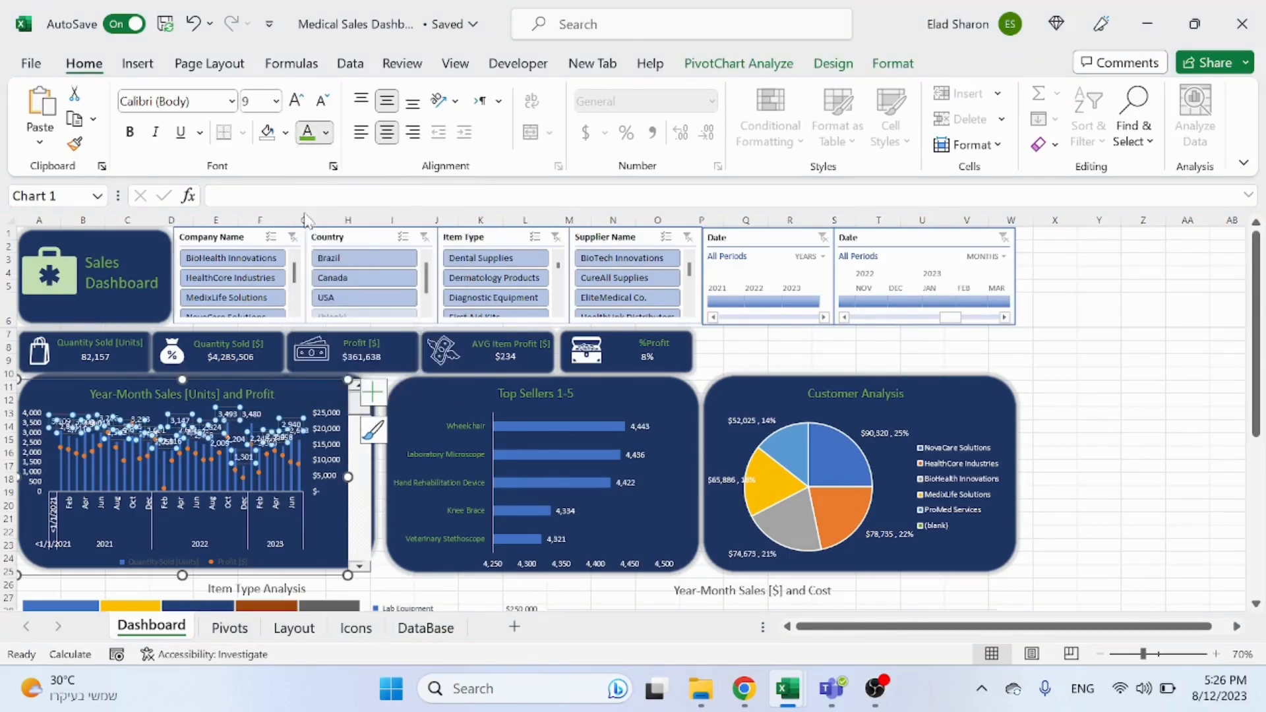
{"action": "left_click", "coordinate": [1139, 427]}
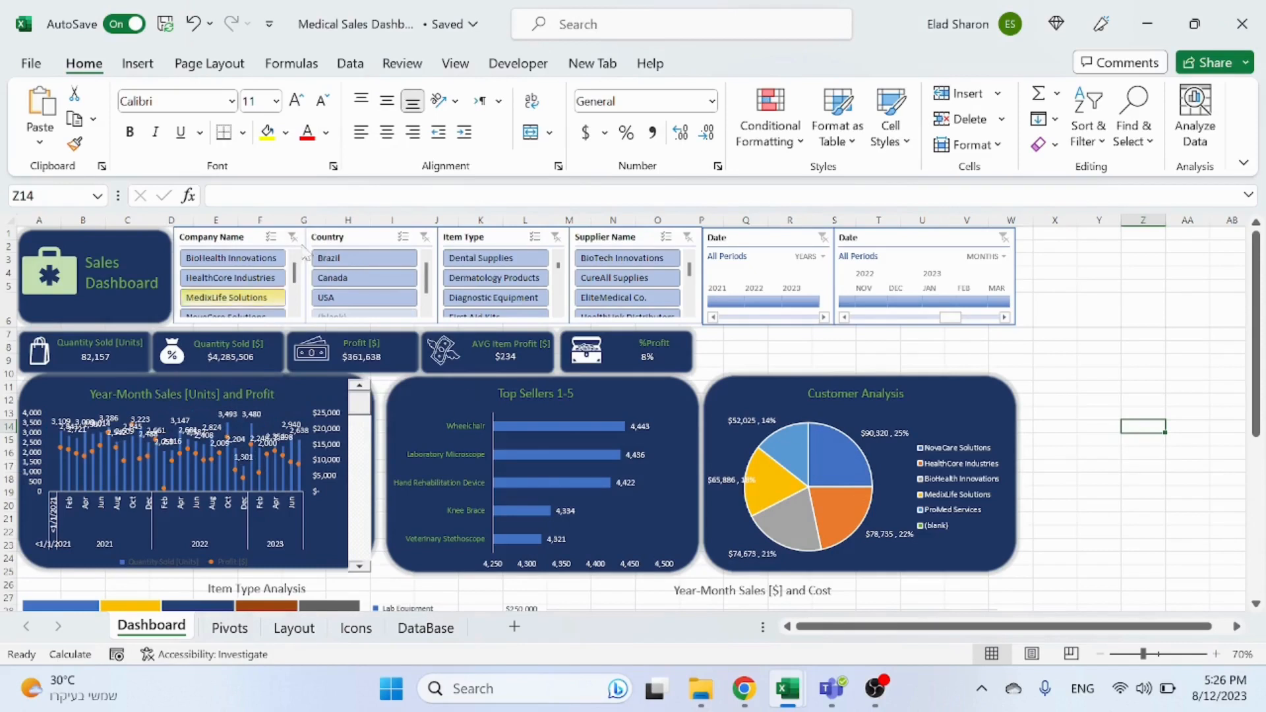
Step: Switch the Date timeline between years to test how the dashboard charts respond
{"action": "left_click", "coordinate": [802, 301]}
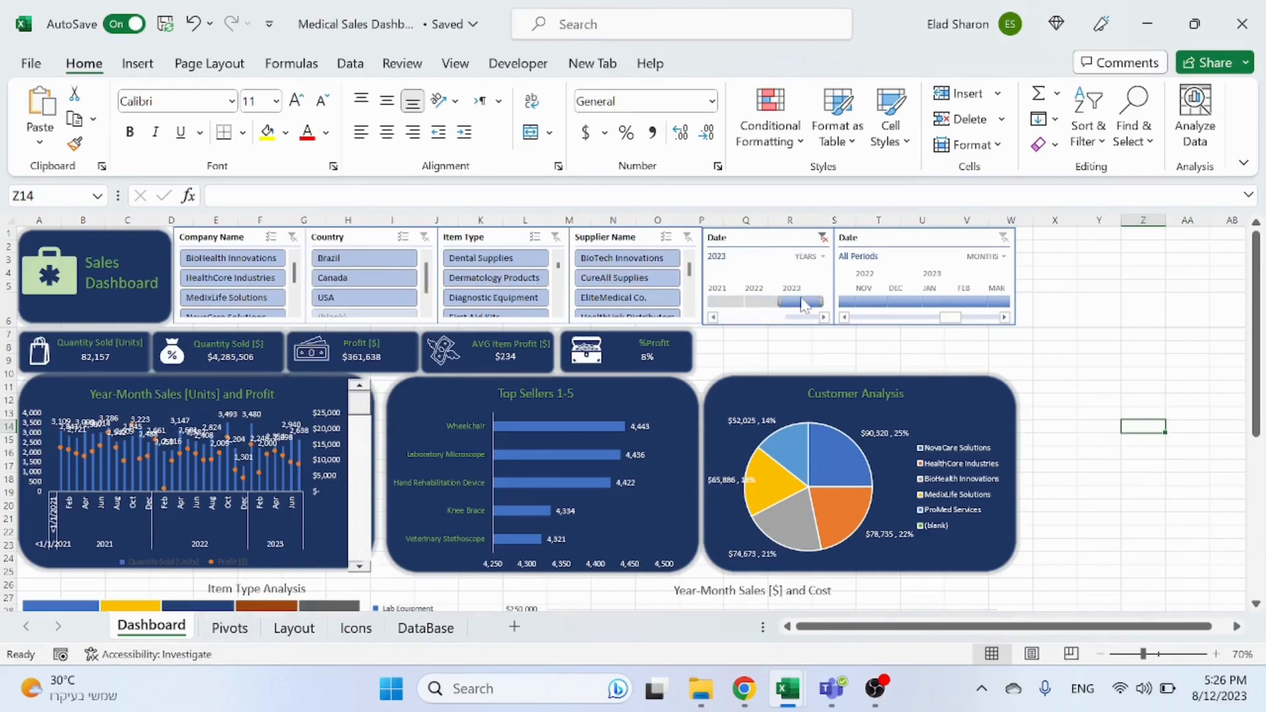
{"action": "left_click", "coordinate": [765, 302]}
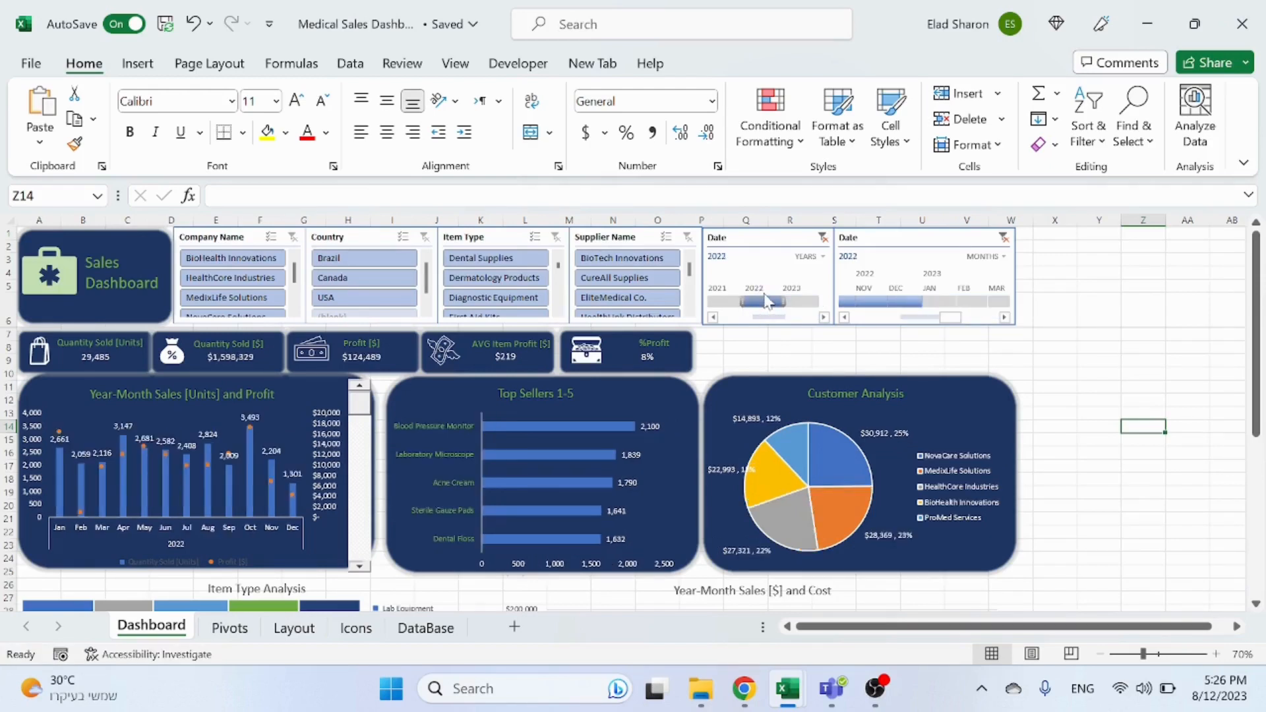
{"action": "left_click", "coordinate": [804, 302]}
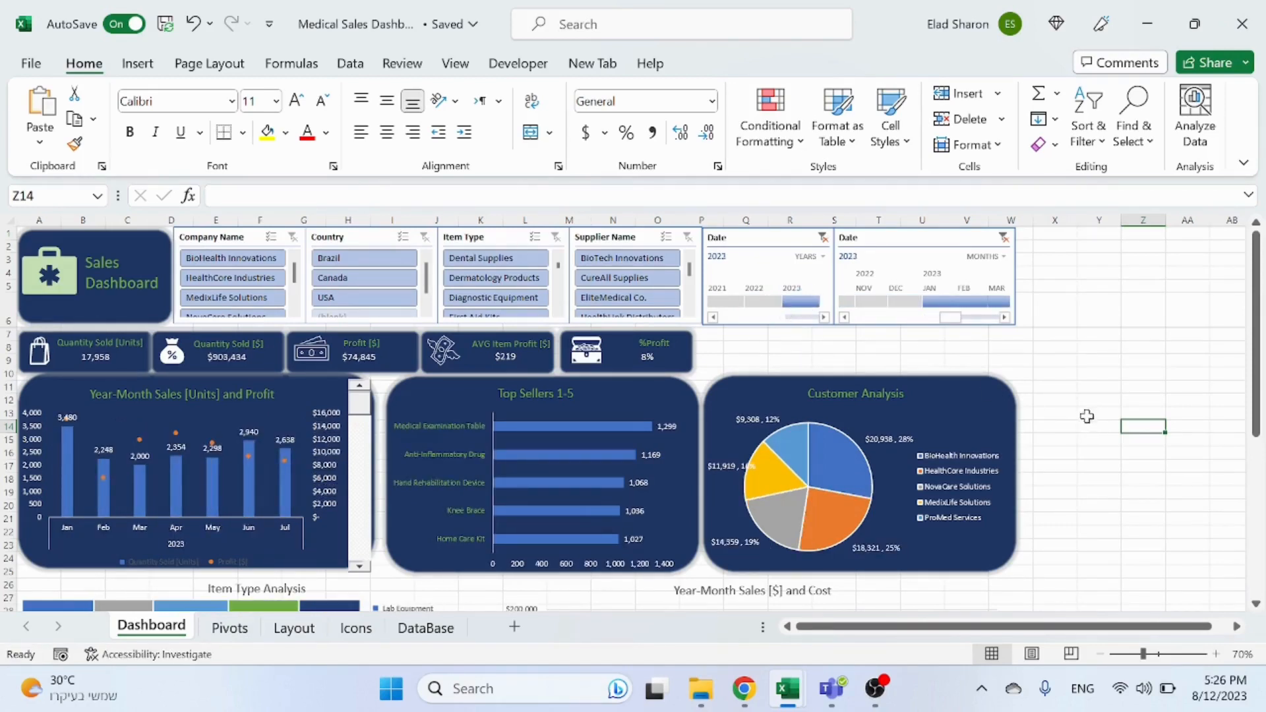
Step: In Design Mode, narrow the Year-Month Sales chart's rounded background and place the scroll bar against its right edge
{"action": "left_click", "coordinate": [366, 449]}
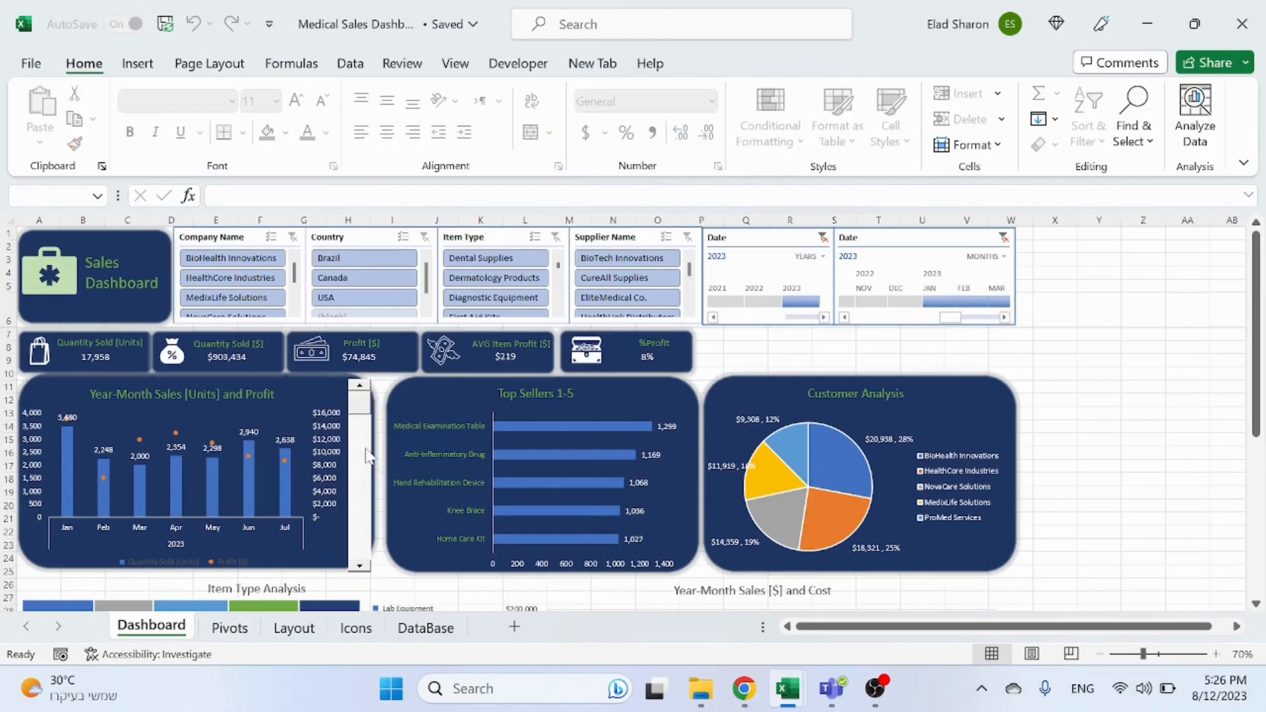
{"action": "left_click", "coordinate": [518, 63]}
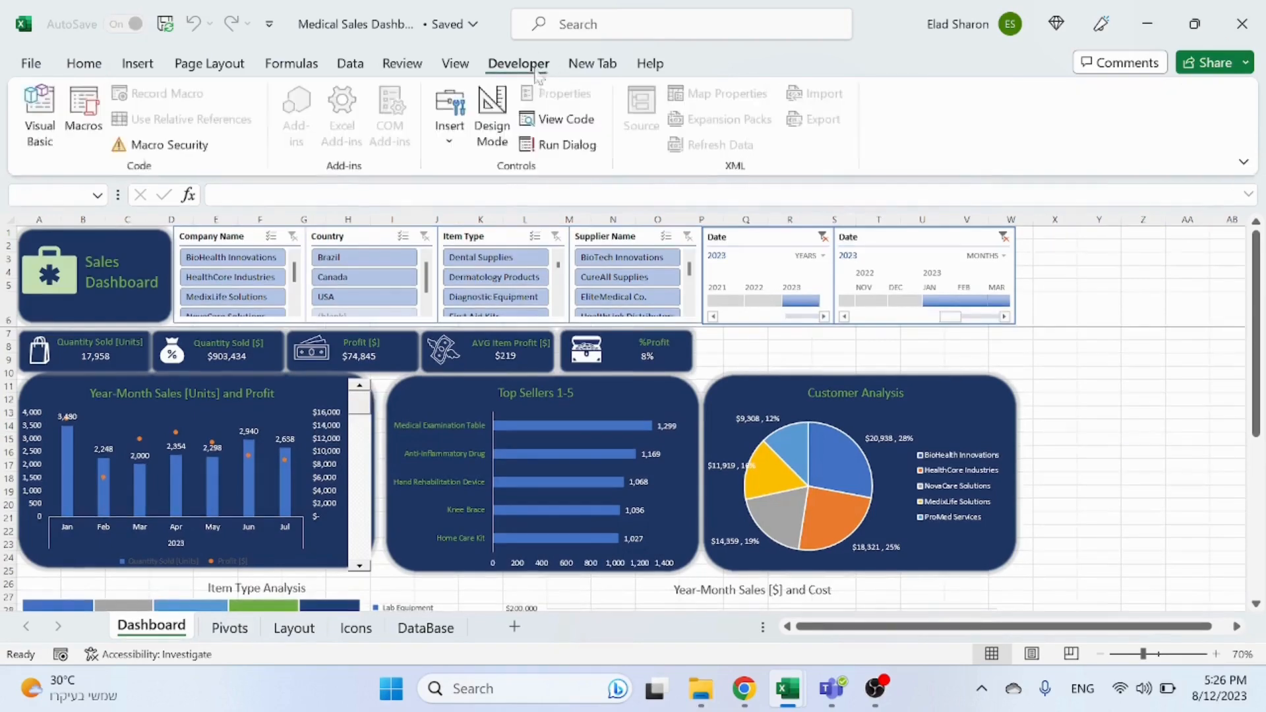
{"action": "left_click", "coordinate": [492, 118]}
{"action": "left_click", "coordinate": [362, 450]}
{"action": "left_click_drag", "start_coordinate": [362, 450], "coordinate": [1067, 442]}
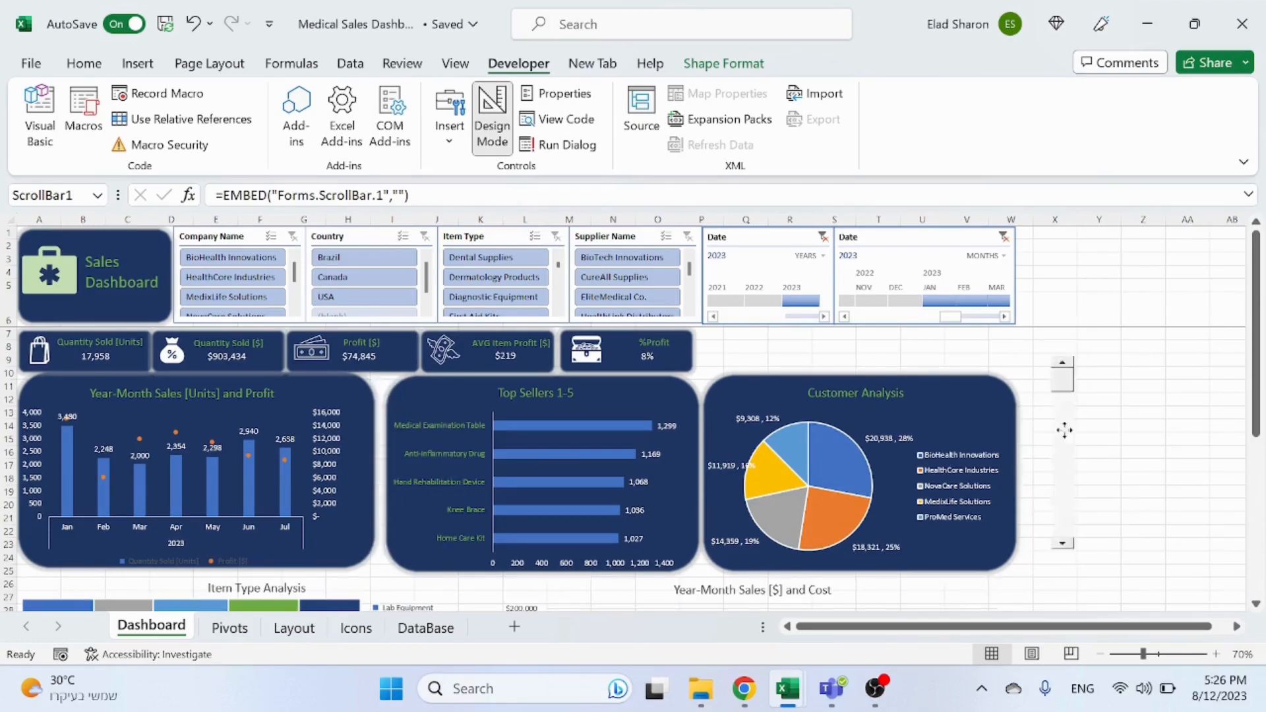
{"action": "left_click", "coordinate": [370, 449]}
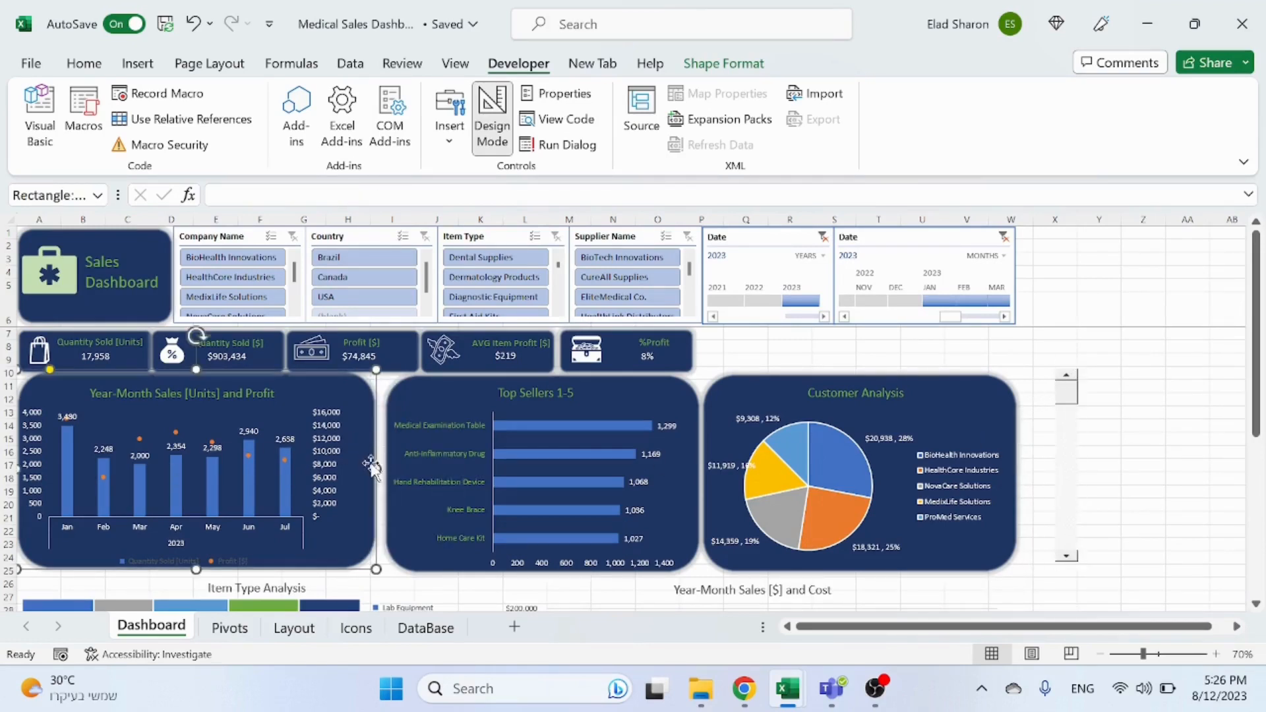
{"action": "left_click_drag", "start_coordinate": [376, 468], "coordinate": [352, 469]}
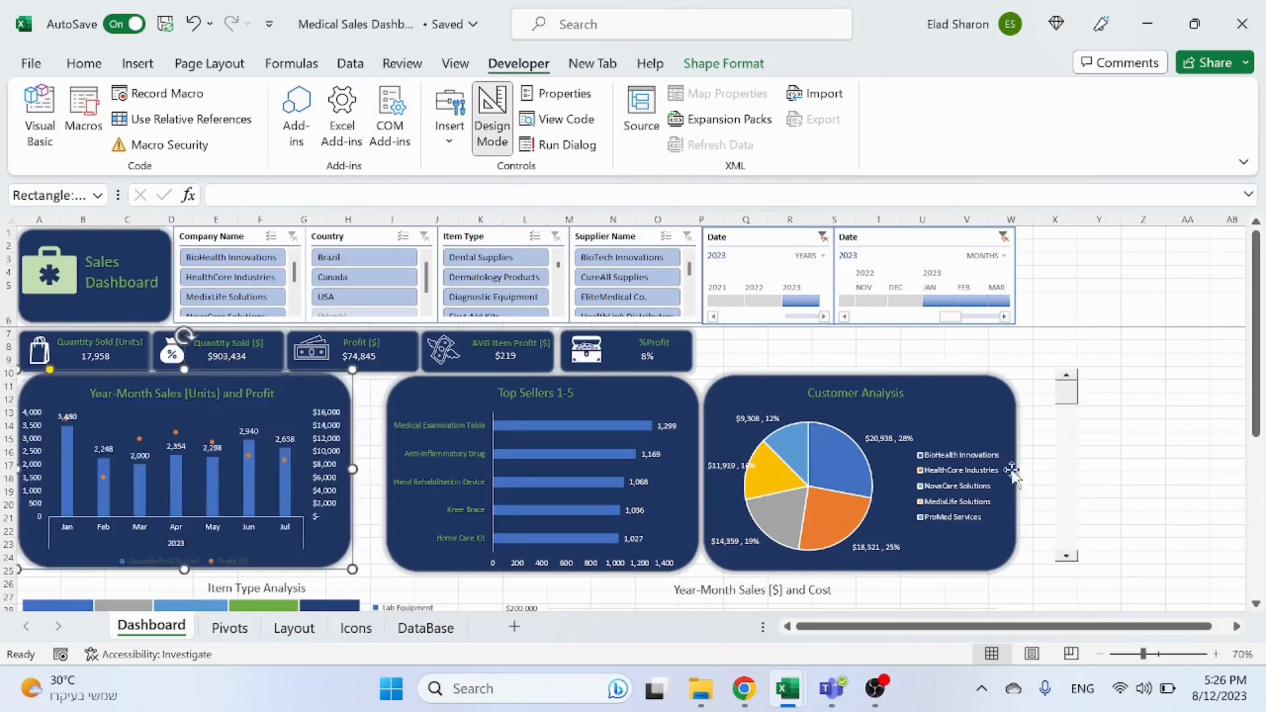
{"action": "left_click", "coordinate": [1067, 441]}
{"action": "left_click_drag", "start_coordinate": [1067, 442], "coordinate": [375, 450]}
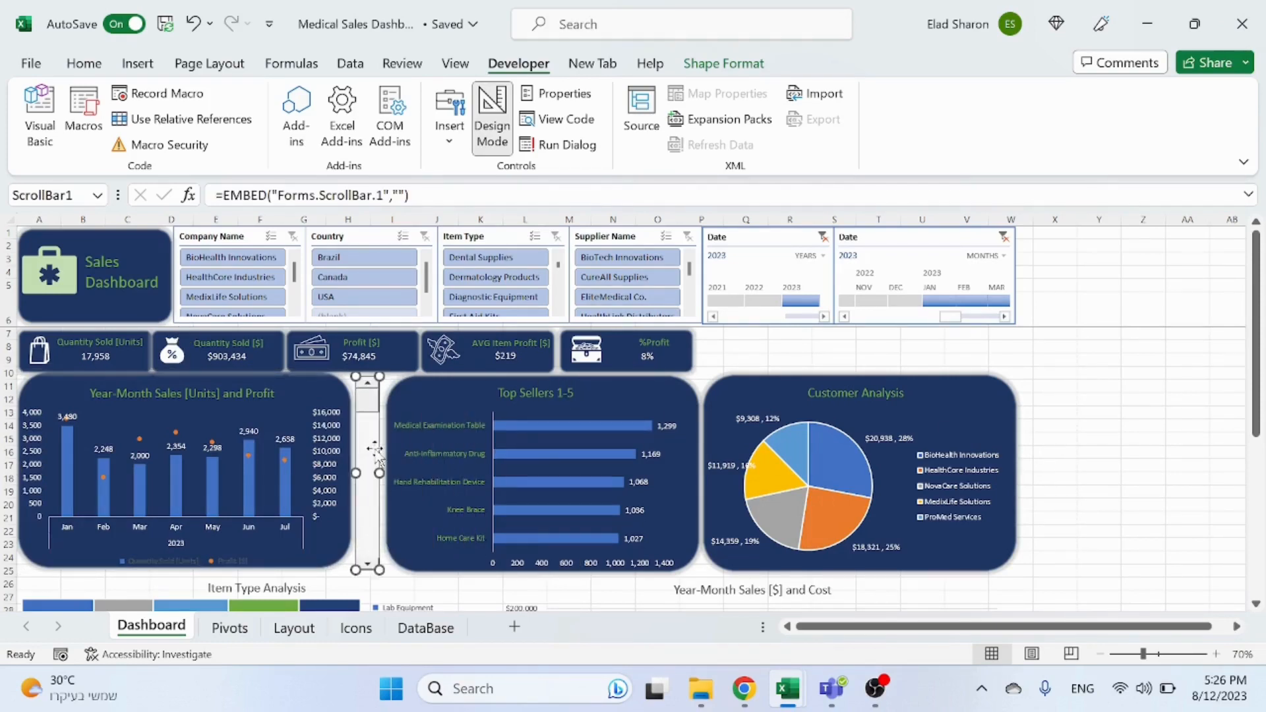
{"action": "right_click", "coordinate": [375, 446]}
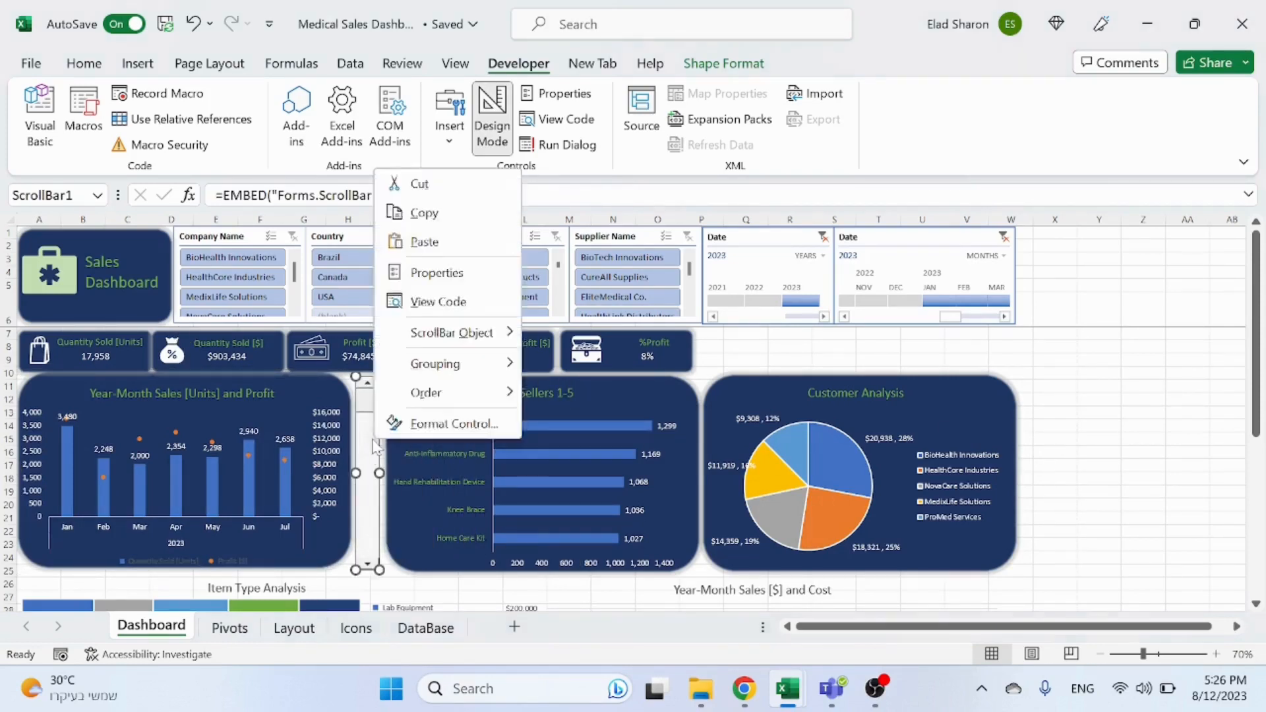
{"action": "left_click", "coordinate": [454, 423]}
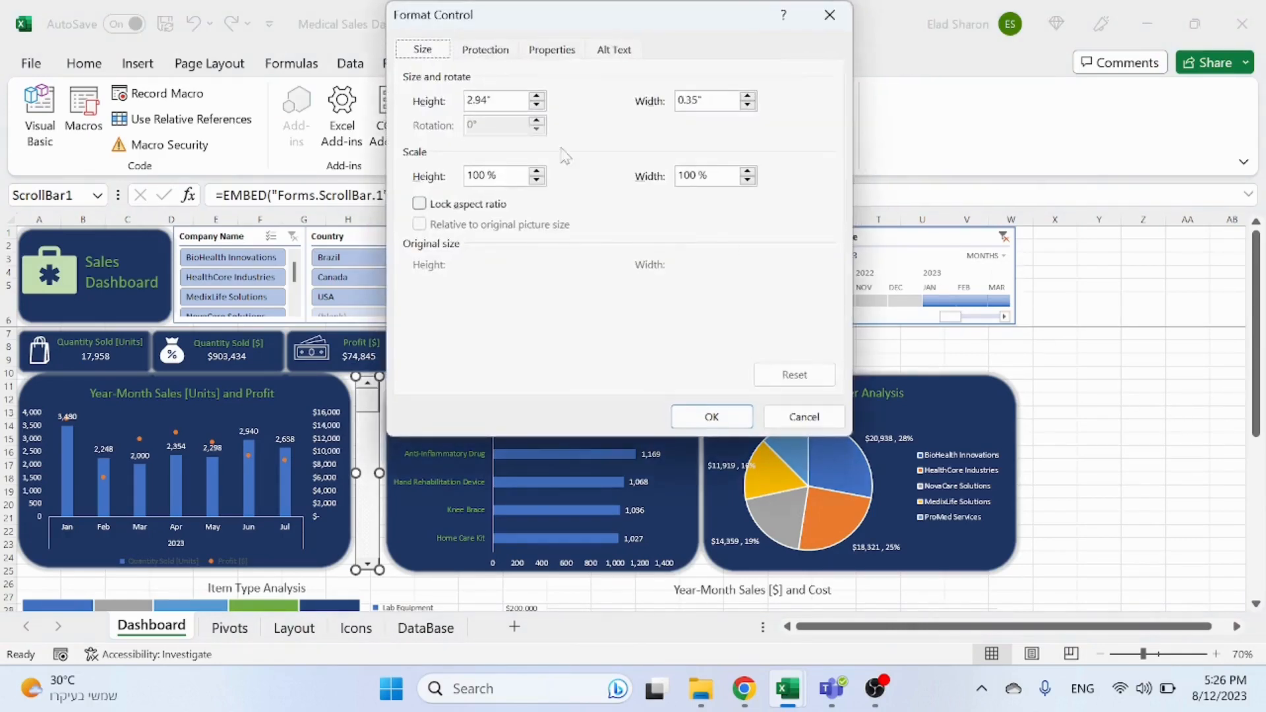
{"action": "left_click_drag", "start_coordinate": [638, 26], "coordinate": [867, 119]}
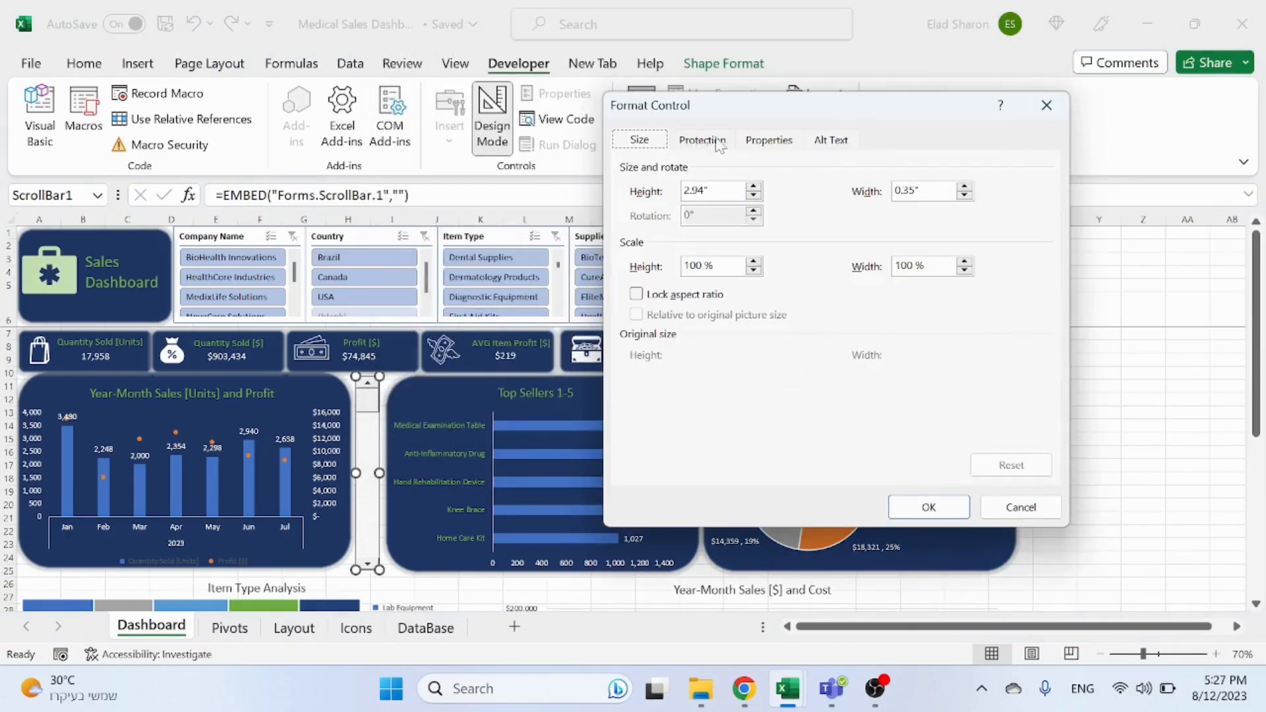
{"action": "left_click", "coordinate": [1047, 105]}
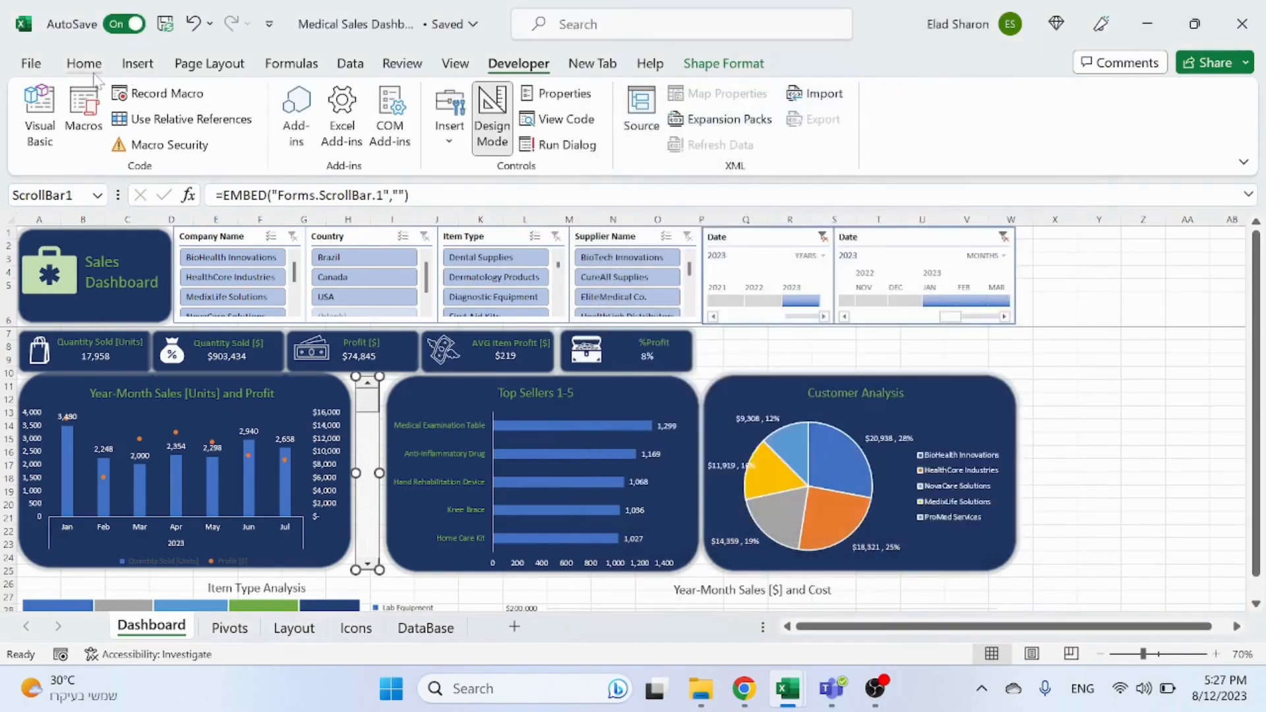
Step: Set the scroll bar's BackColor property to the system Highlight colour
{"action": "left_click", "coordinate": [83, 63]}
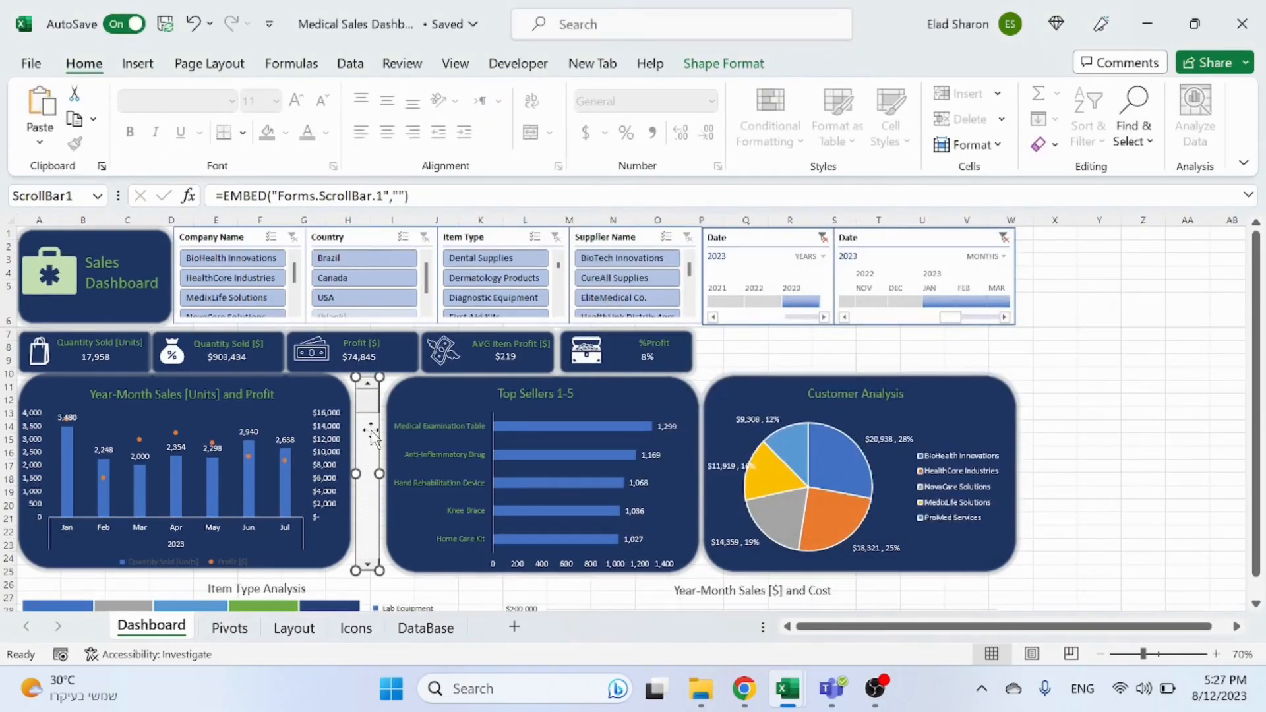
{"action": "right_click", "coordinate": [373, 403]}
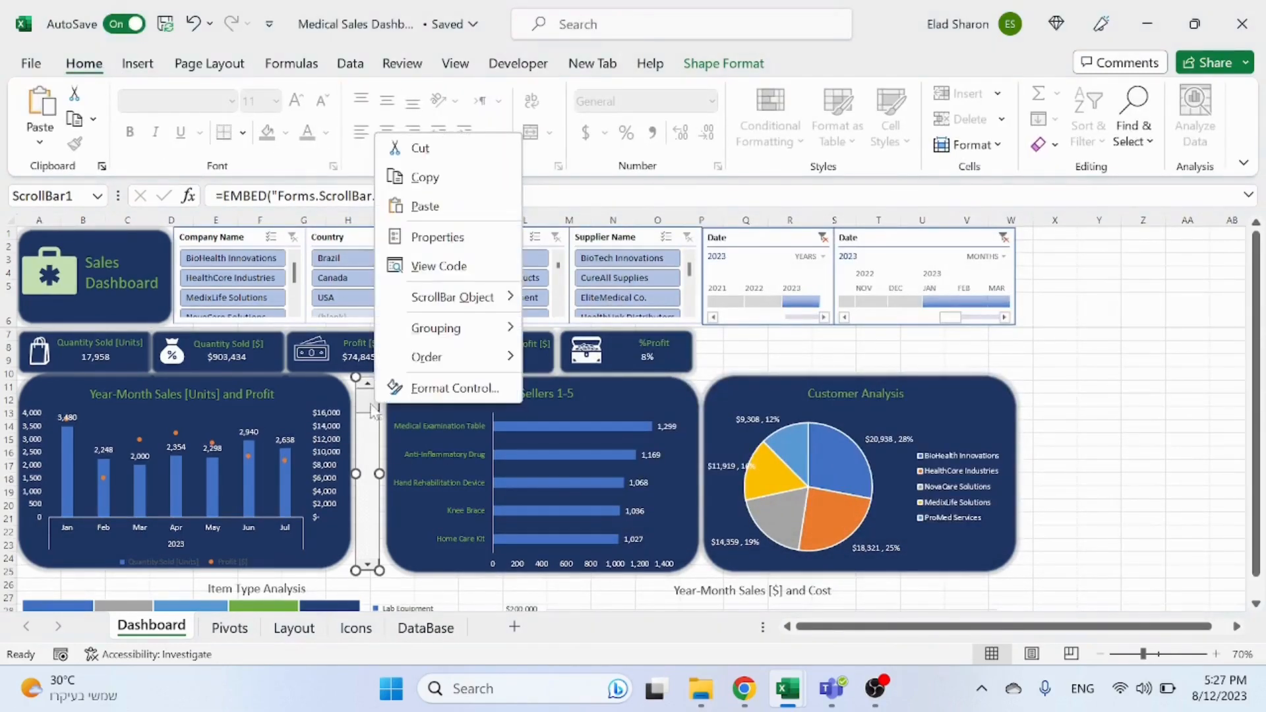
{"action": "left_click", "coordinate": [469, 245]}
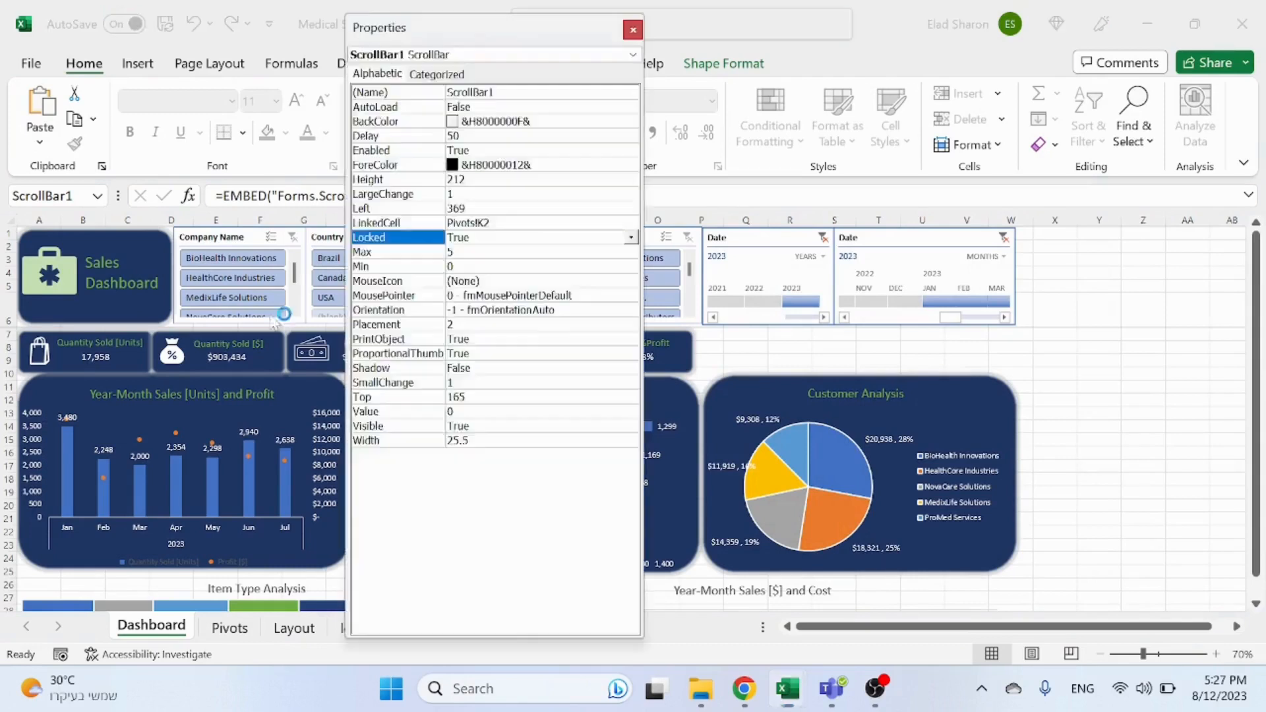
{"action": "left_click", "coordinate": [547, 123]}
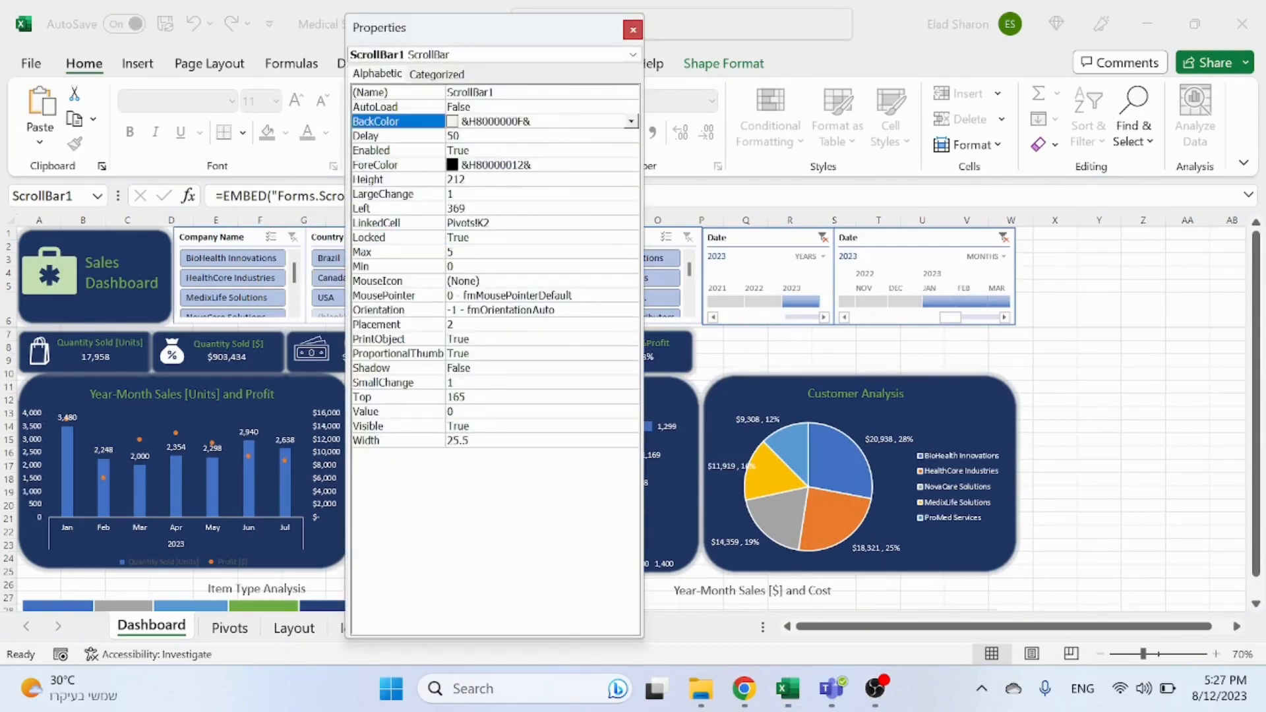
{"action": "left_click", "coordinate": [632, 121]}
{"action": "left_click_drag", "start_coordinate": [626, 211], "coordinate": [619, 169]}
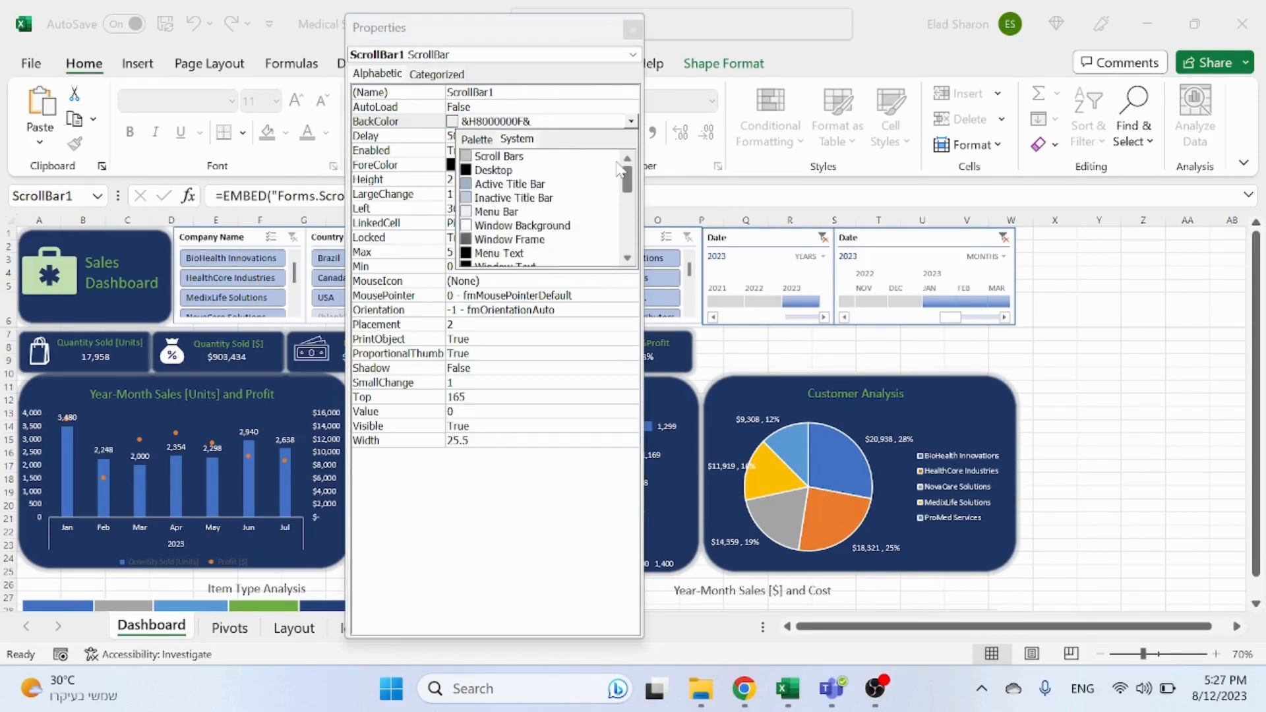
{"action": "scroll", "coordinate": [619, 181], "scroll_direction": "down", "scroll_amount": 3}
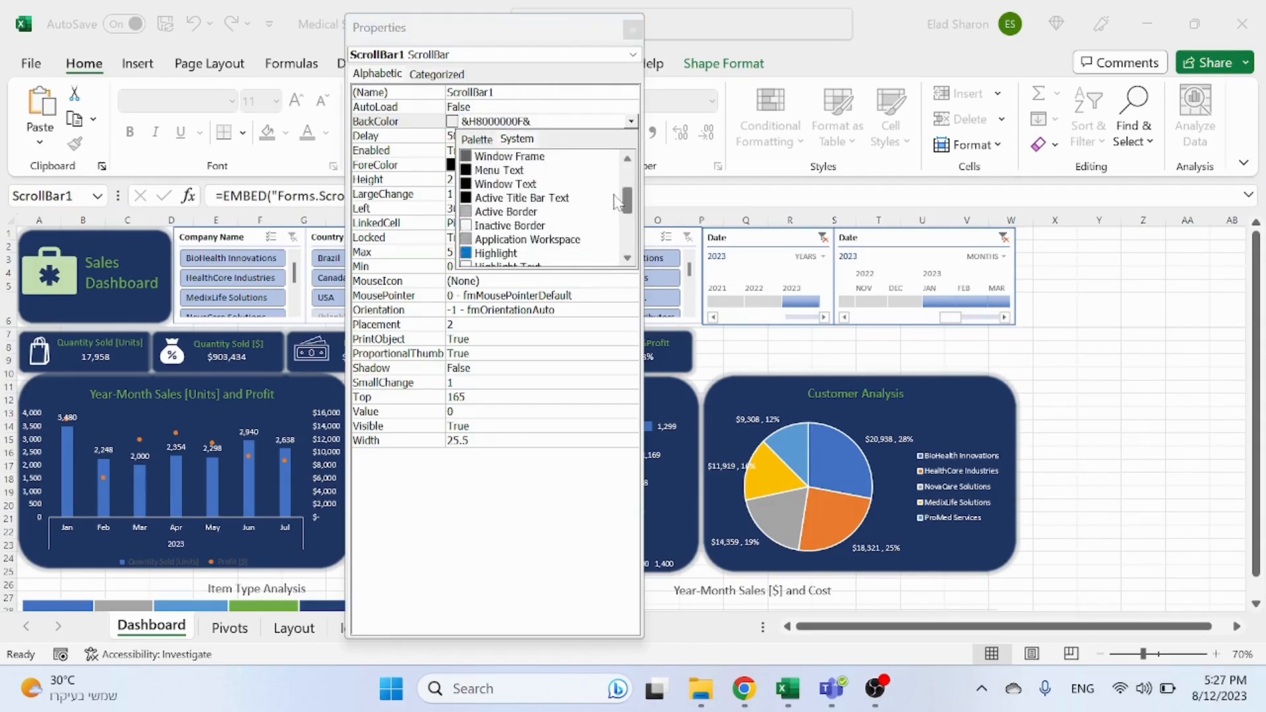
{"action": "left_click", "coordinate": [506, 215]}
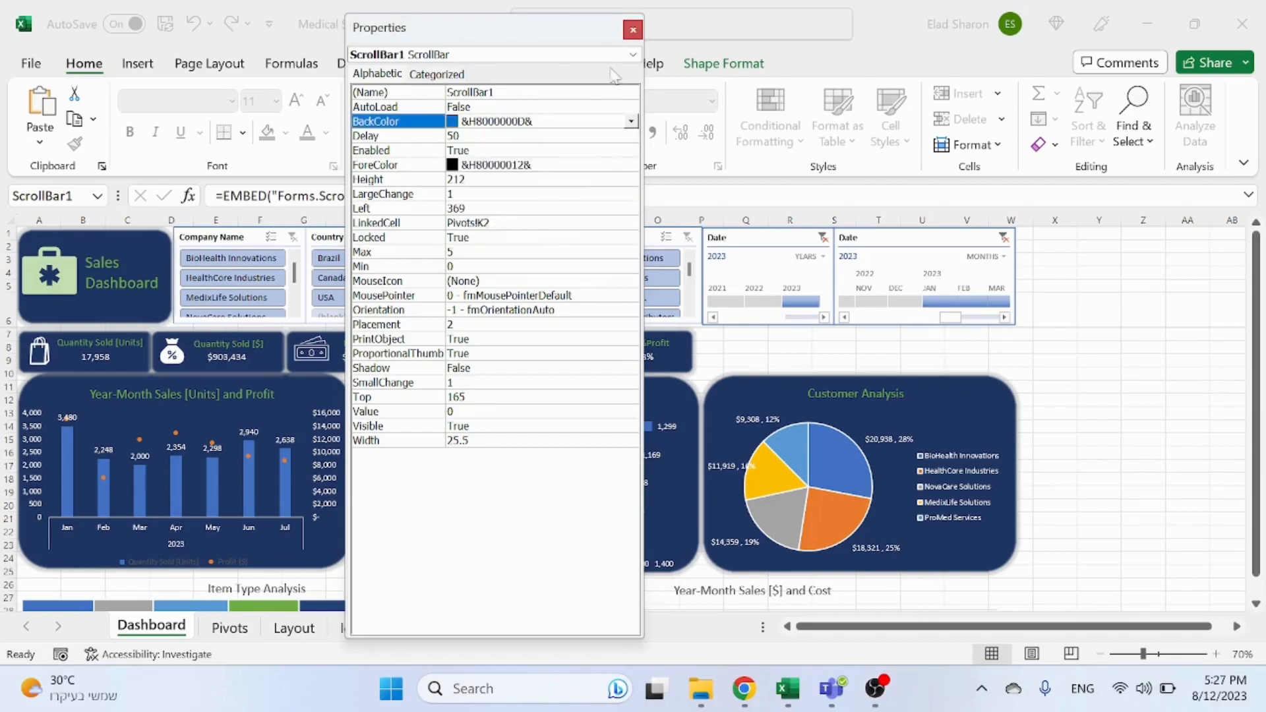
{"action": "left_click", "coordinate": [633, 29]}
{"action": "left_click", "coordinate": [1158, 442]}
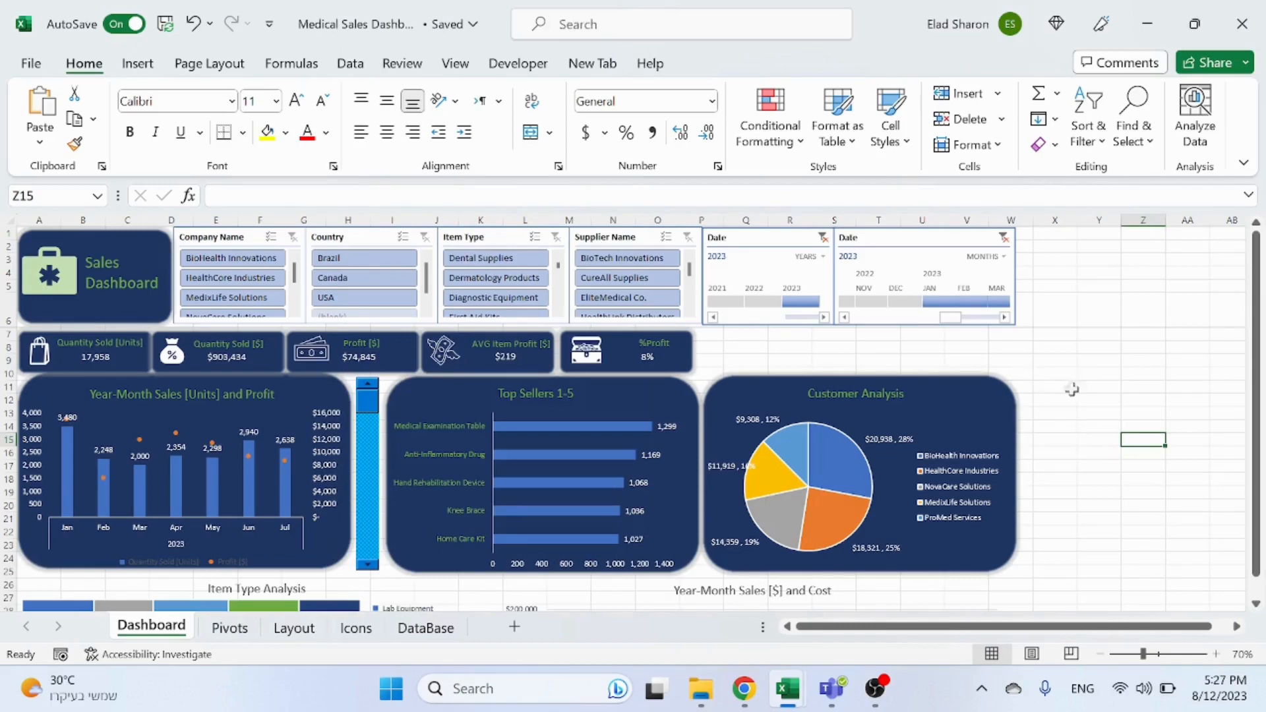
{"action": "scroll", "coordinate": [1074, 395], "scroll_direction": "down", "scroll_amount": 6}
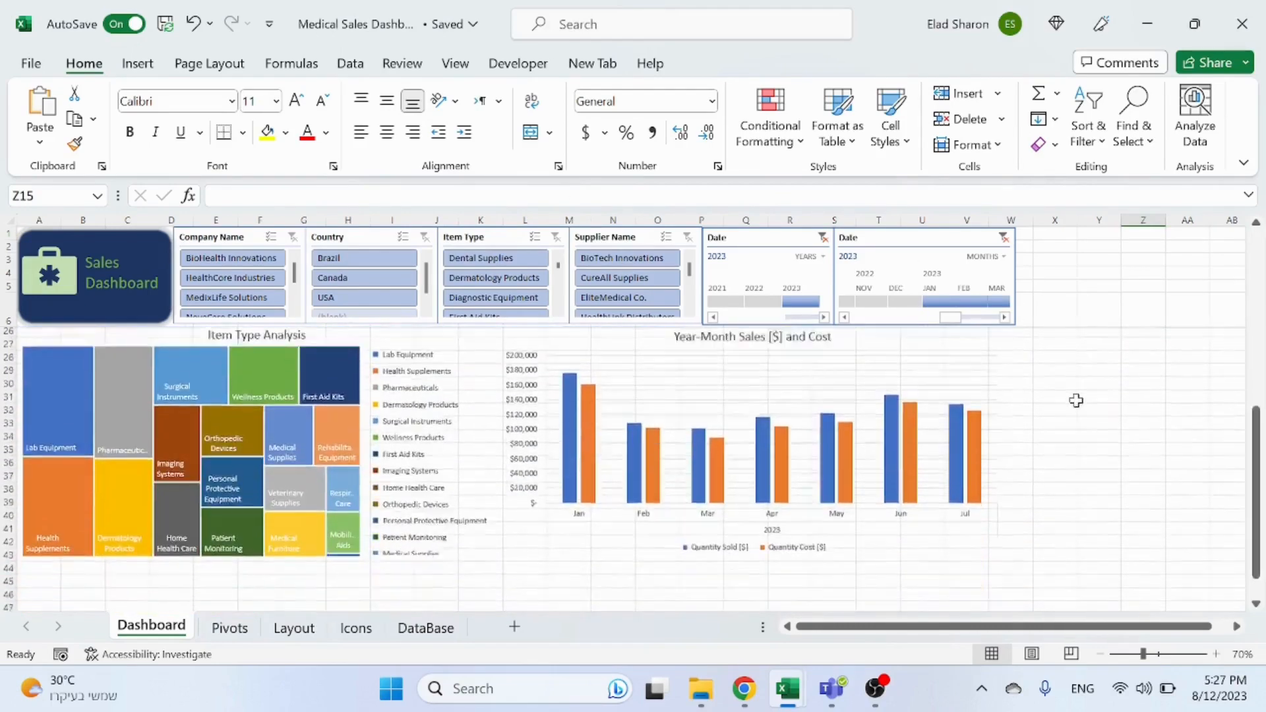
{"action": "scroll", "coordinate": [1077, 401], "scroll_direction": "up", "scroll_amount": 6}
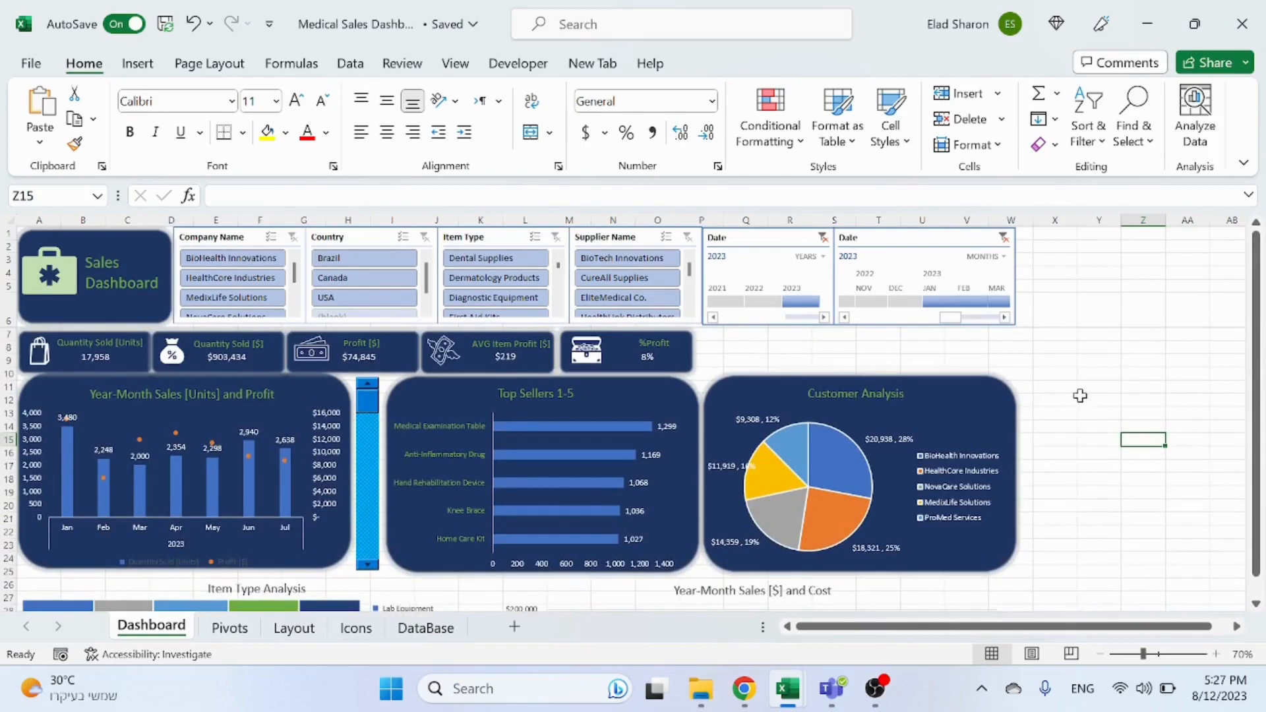
{"action": "scroll", "coordinate": [1080, 396], "scroll_direction": "down", "scroll_amount": 7}
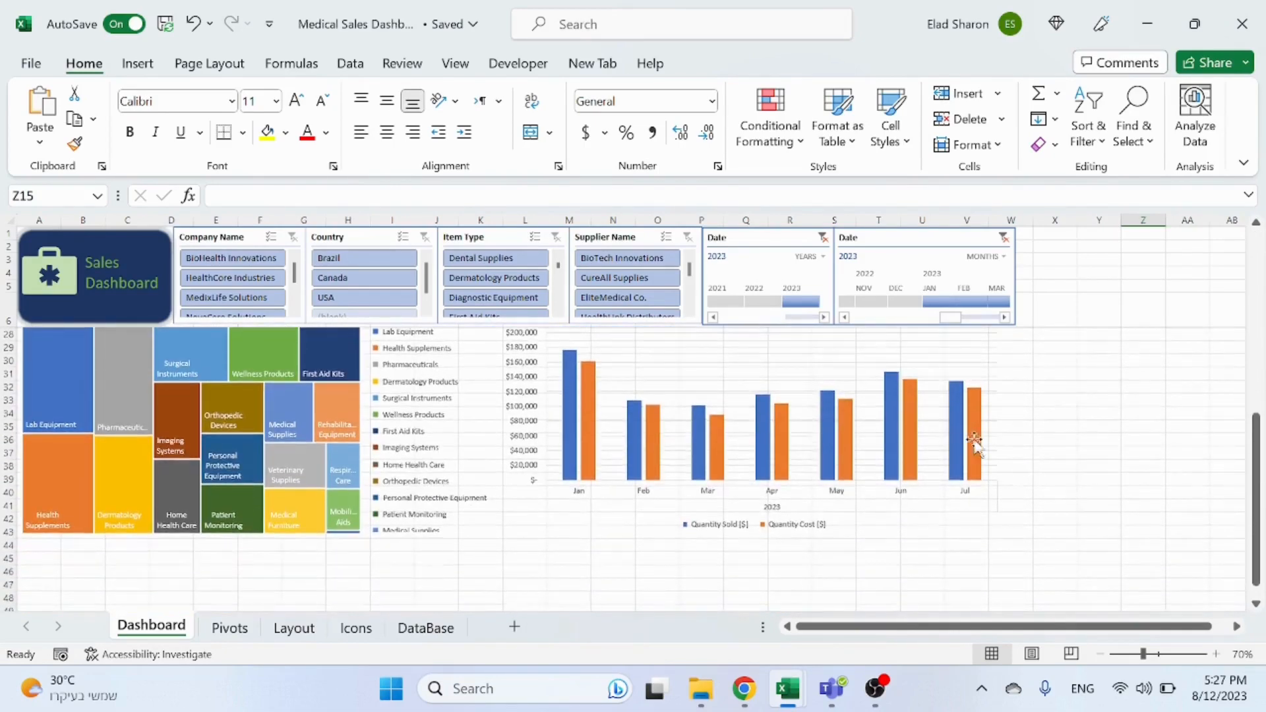
{"action": "scroll", "coordinate": [1056, 537], "scroll_direction": "up", "scroll_amount": 7}
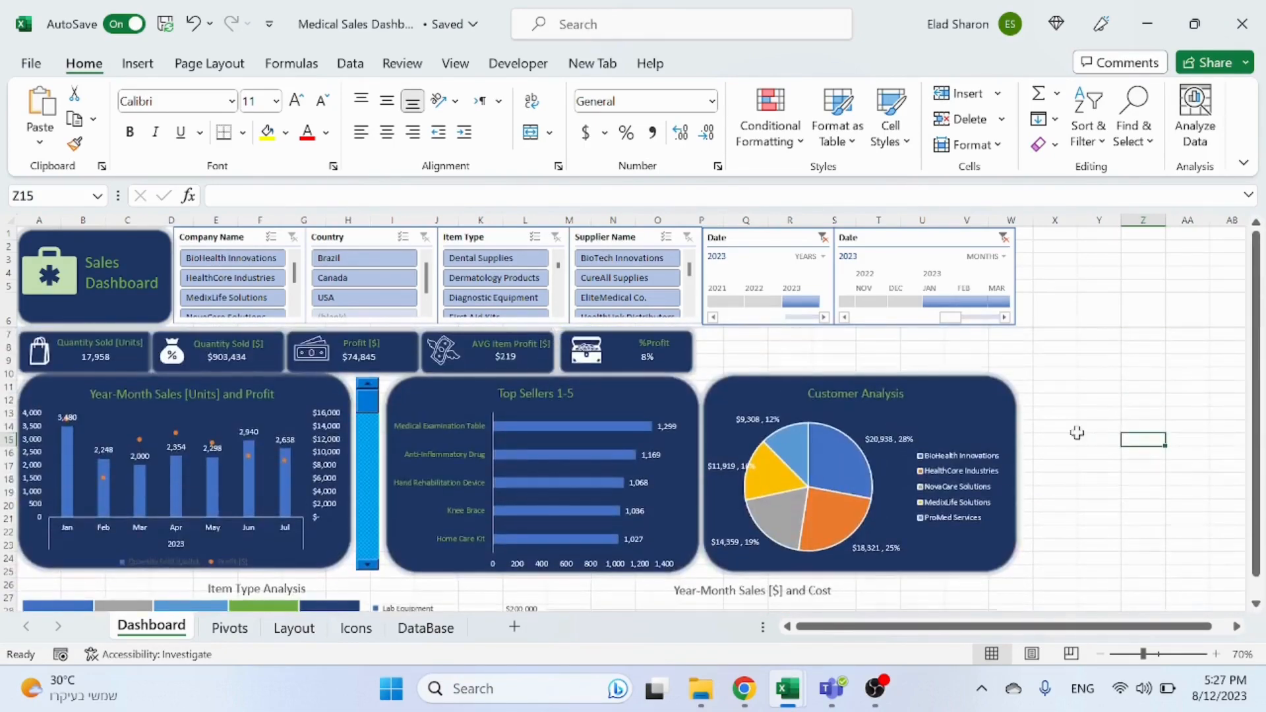
Step: Group the scroll bar together with the Top Sellers chart's rounded background shape
{"action": "left_click", "coordinate": [676, 400]}
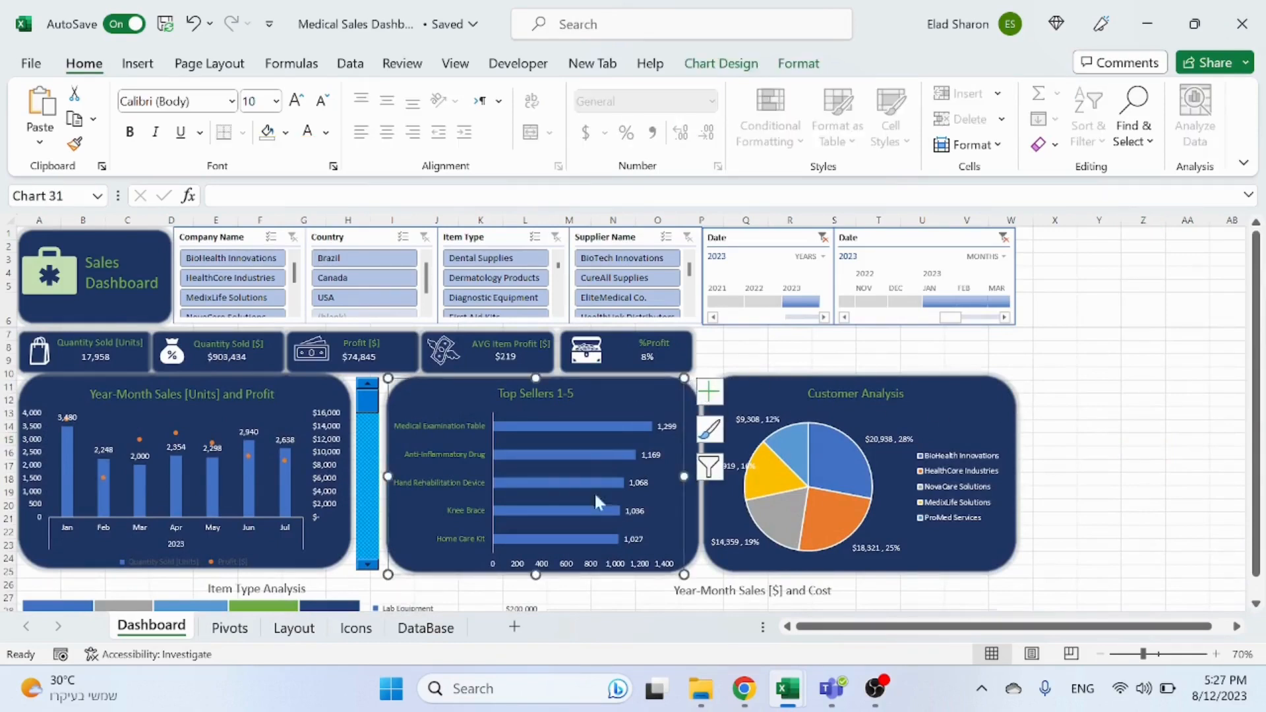
{"action": "left_click", "coordinate": [696, 514], "text": "ctrl"}
{"action": "right_click", "coordinate": [696, 515]}
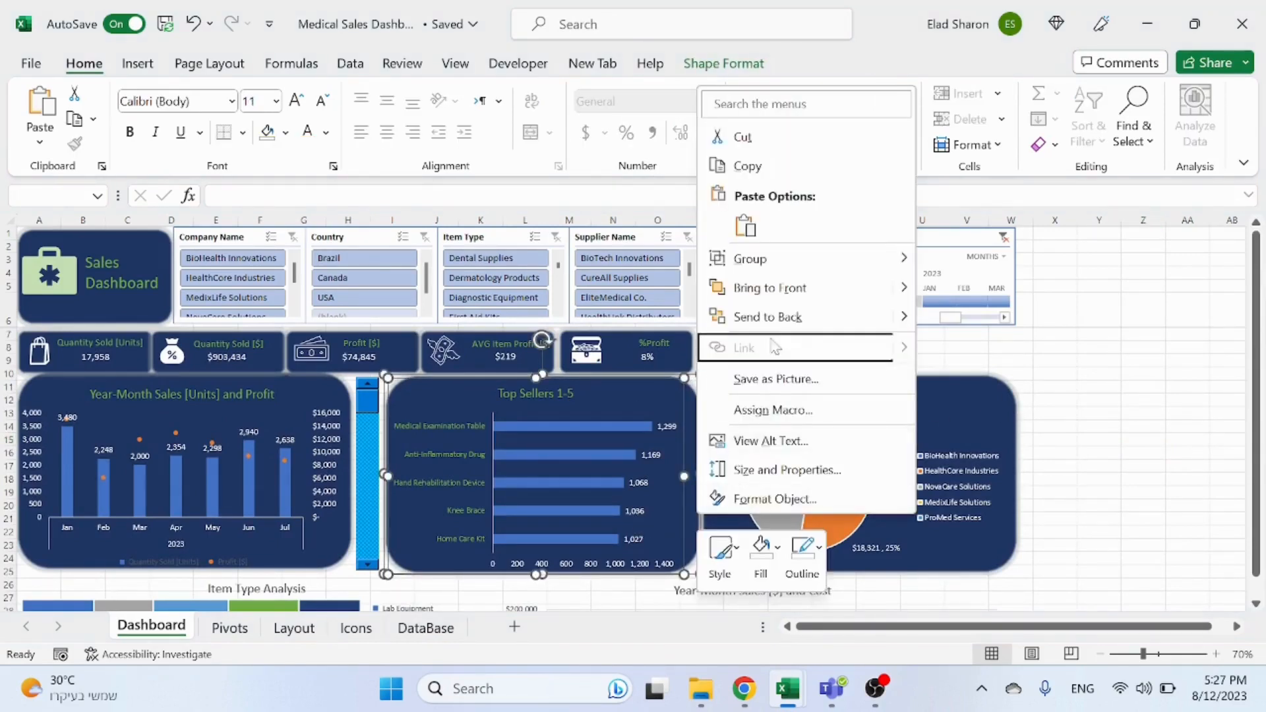
{"action": "left_click", "coordinate": [376, 459], "text": "ctrl"}
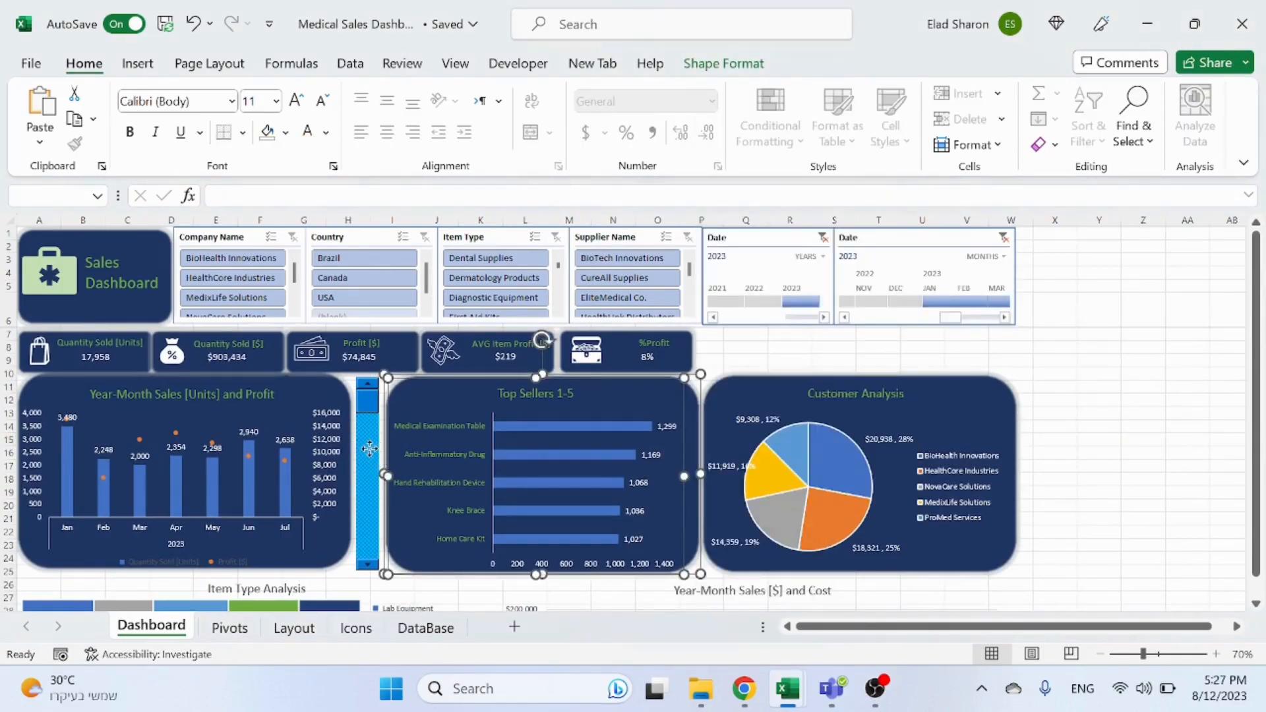
{"action": "left_click", "coordinate": [376, 459], "text": "ctrl"}
{"action": "right_click", "coordinate": [376, 460]}
{"action": "mouse_move", "coordinate": [462, 193]}
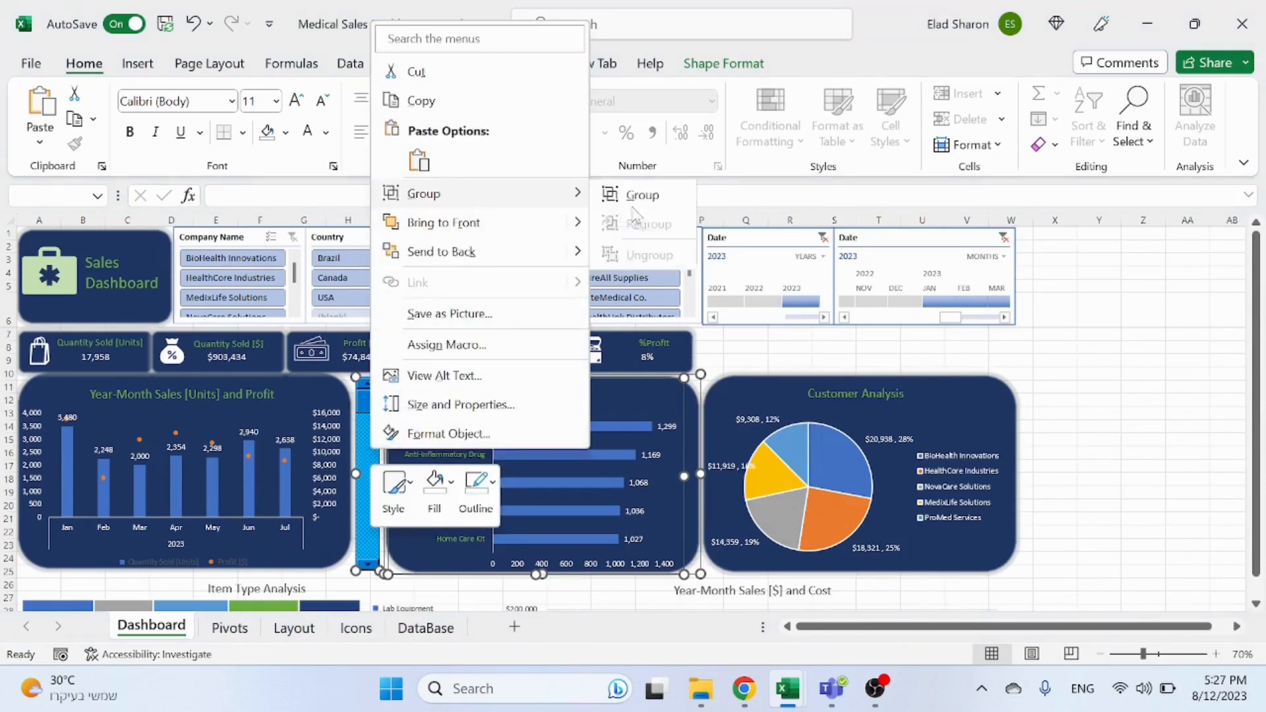
{"action": "left_click", "coordinate": [623, 193]}
{"action": "left_click", "coordinate": [1146, 413]}
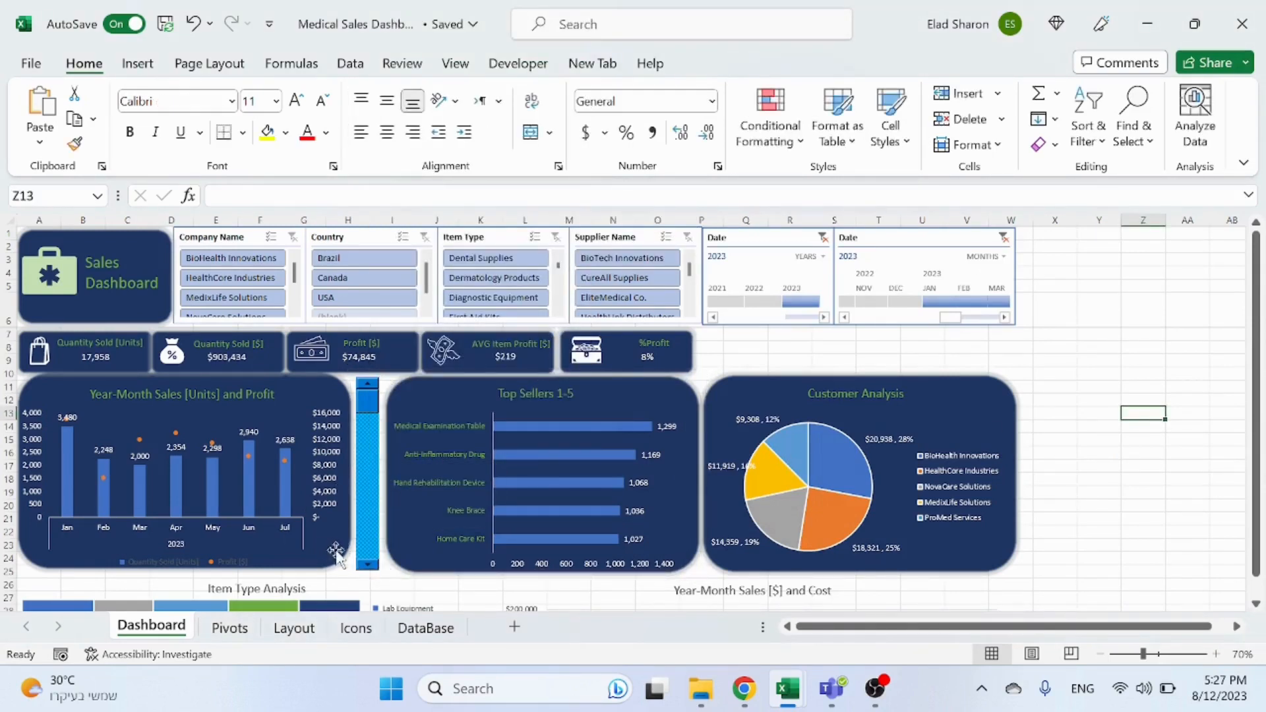
{"action": "left_click", "coordinate": [371, 568]}
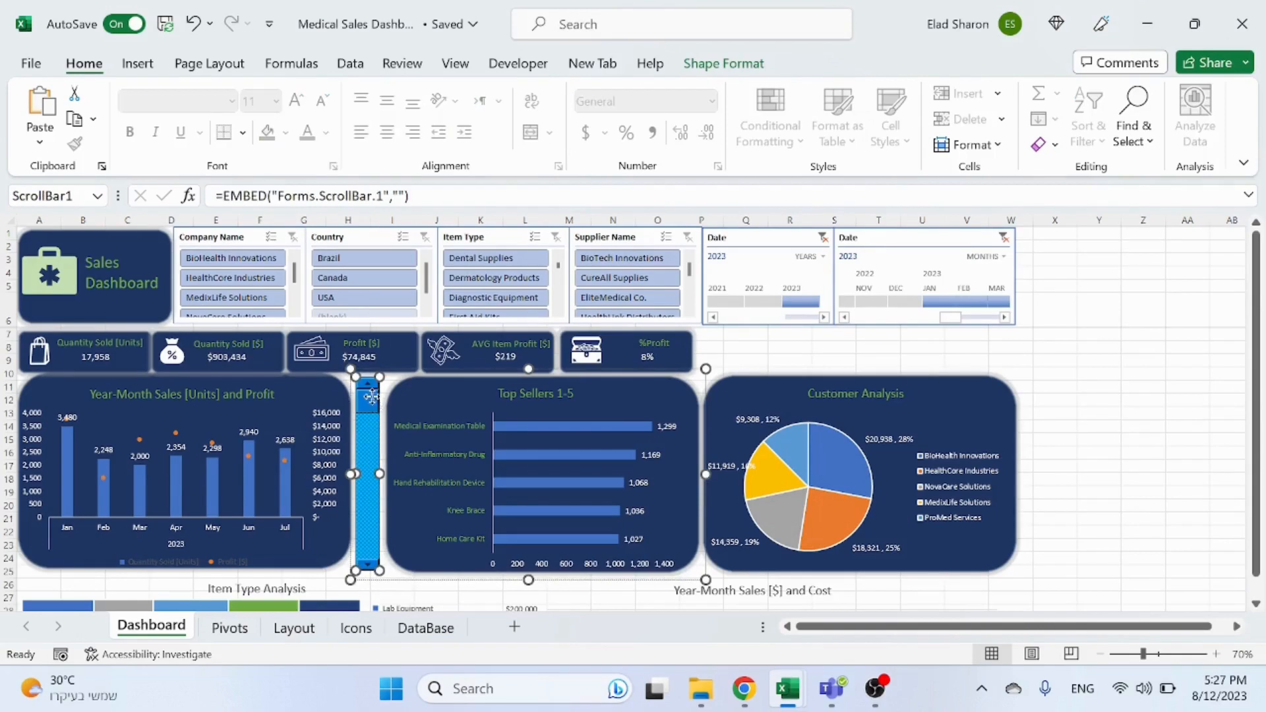
{"action": "left_click", "coordinate": [518, 437]}
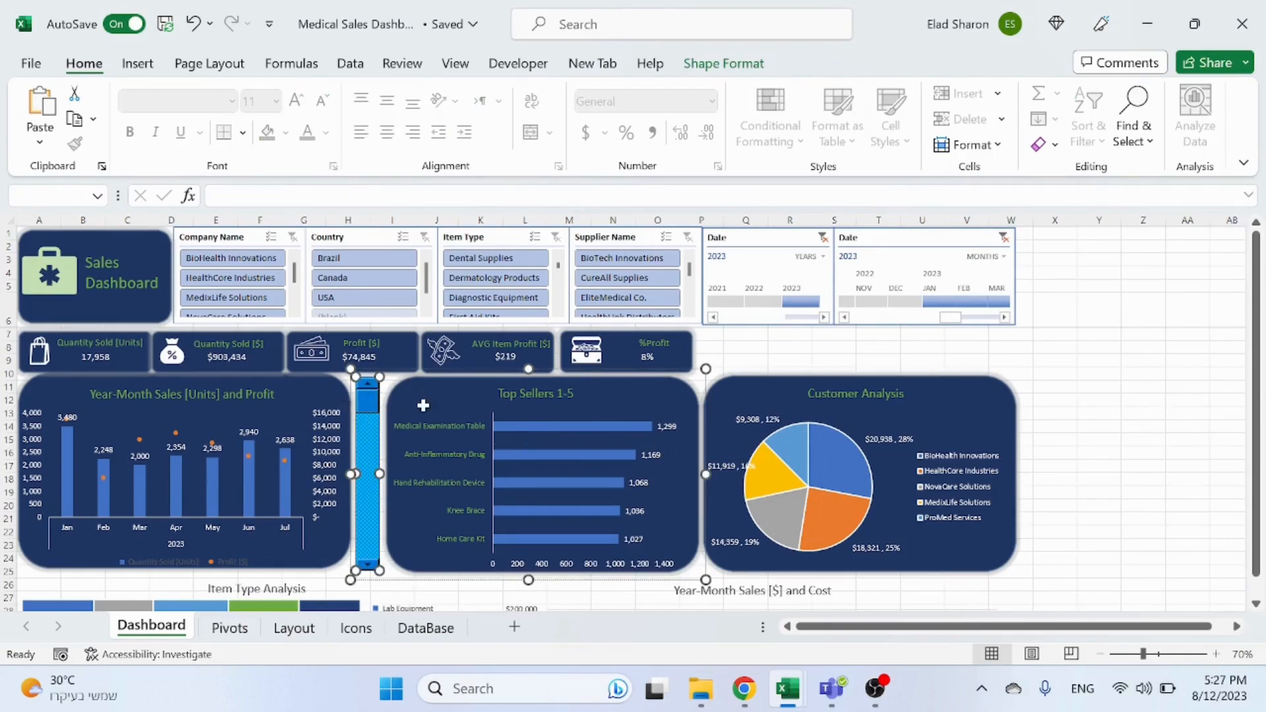
{"action": "left_click", "coordinate": [834, 360]}
{"action": "left_click", "coordinate": [368, 412]}
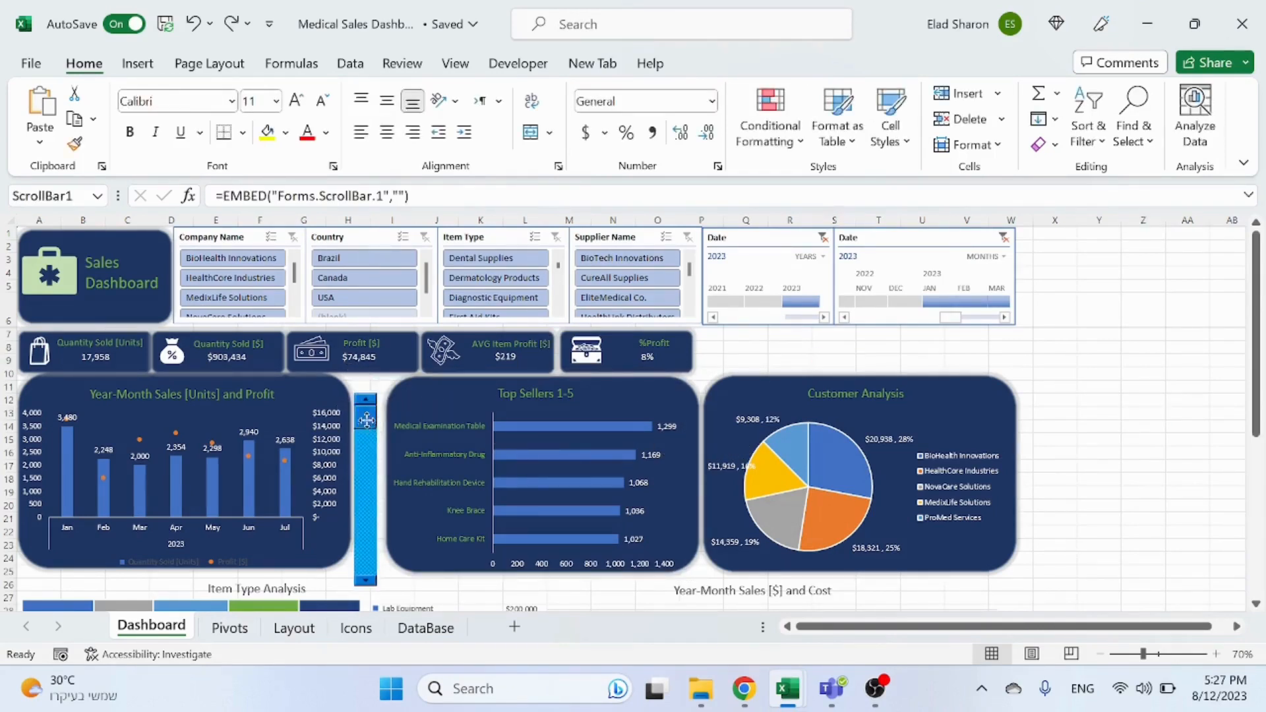
{"action": "left_click", "coordinate": [518, 63]}
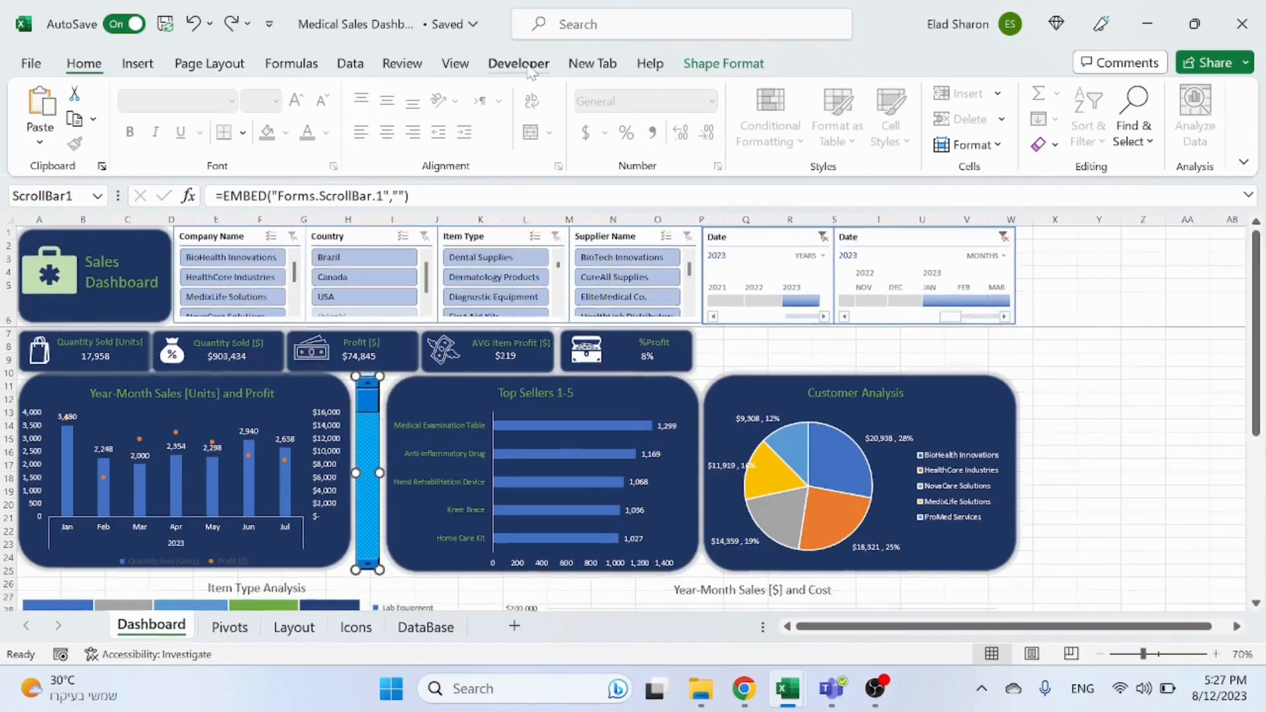
{"action": "left_click", "coordinate": [1132, 401]}
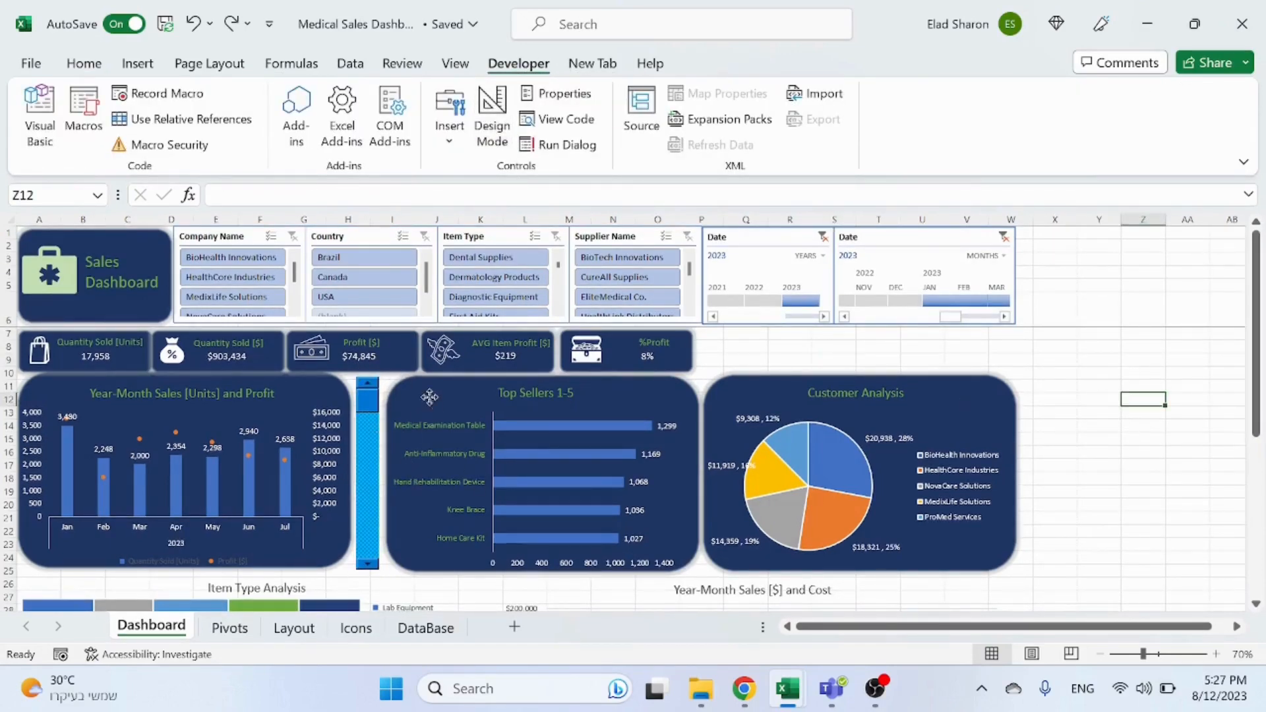
Step: Slide the scroll bar's thumb to test how it scrolls the Year-Month Sales chart
{"action": "left_click", "coordinate": [430, 398]}
{"action": "left_click", "coordinate": [374, 451]}
{"action": "left_click_drag", "start_coordinate": [368, 426], "coordinate": [372, 398]}
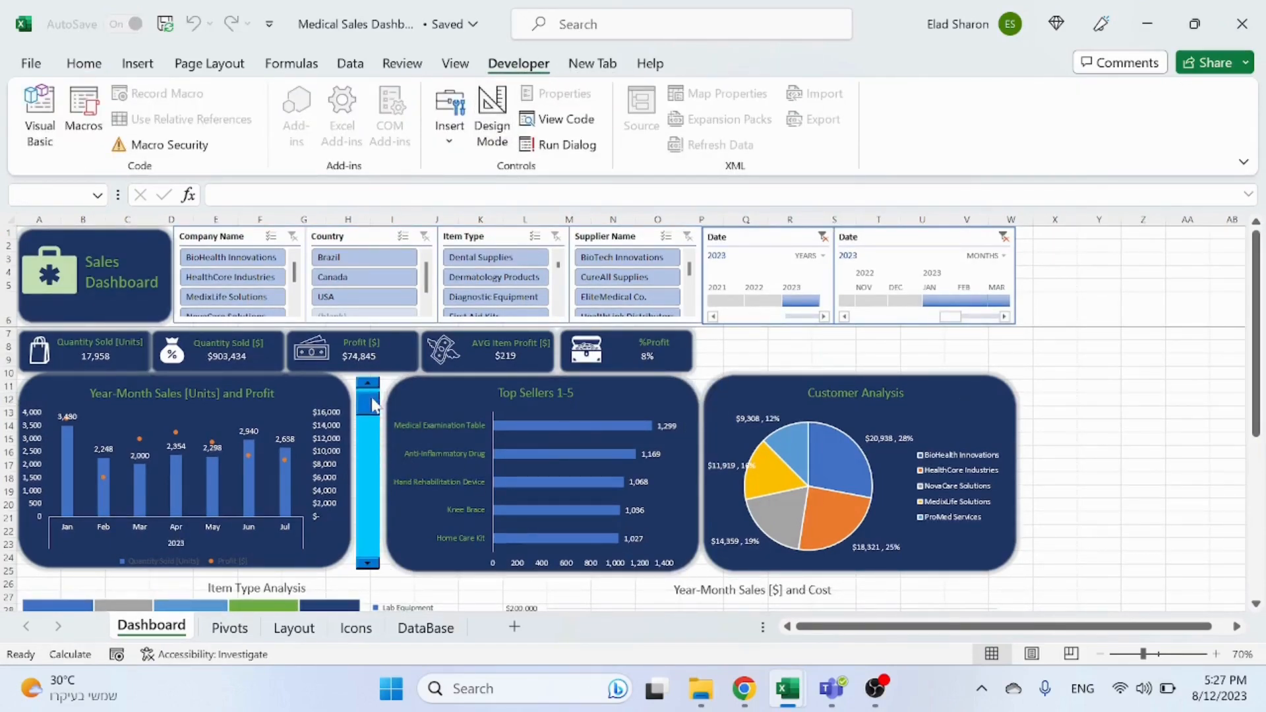
{"action": "left_click", "coordinate": [454, 394]}
{"action": "left_click", "coordinate": [696, 438]}
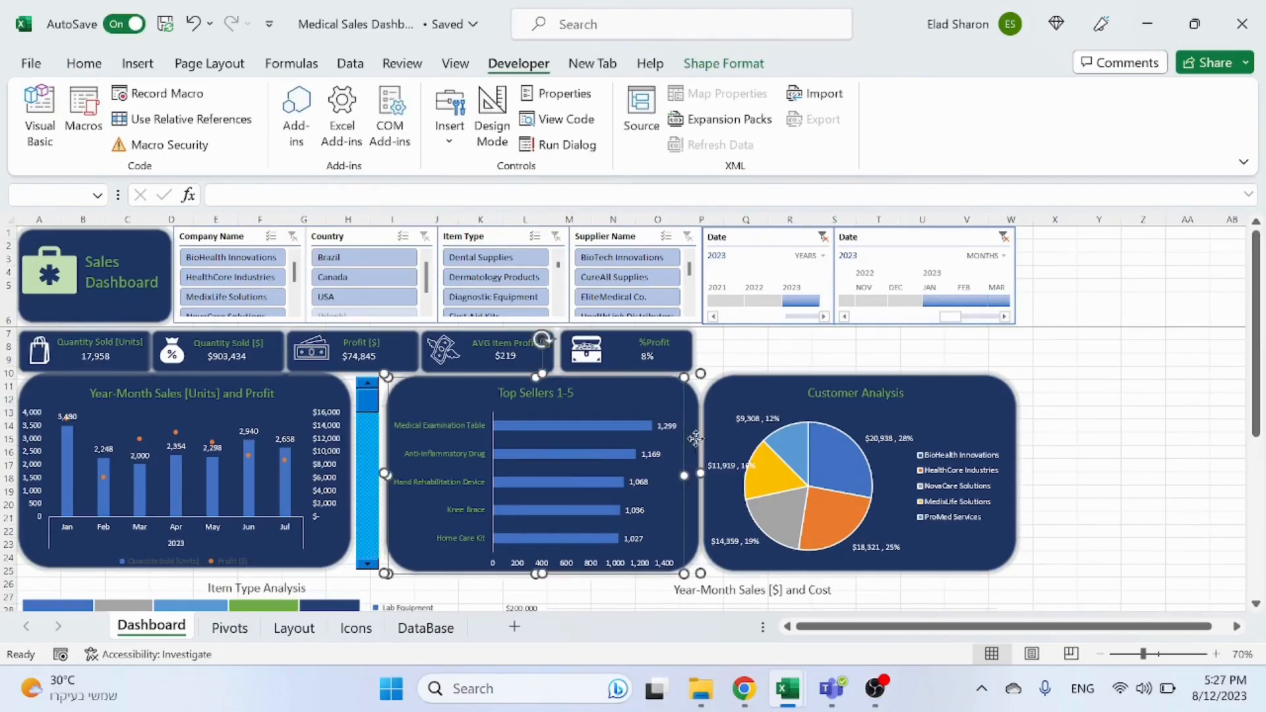
{"action": "right_click", "coordinate": [694, 449]}
{"action": "mouse_move", "coordinate": [803, 189]}
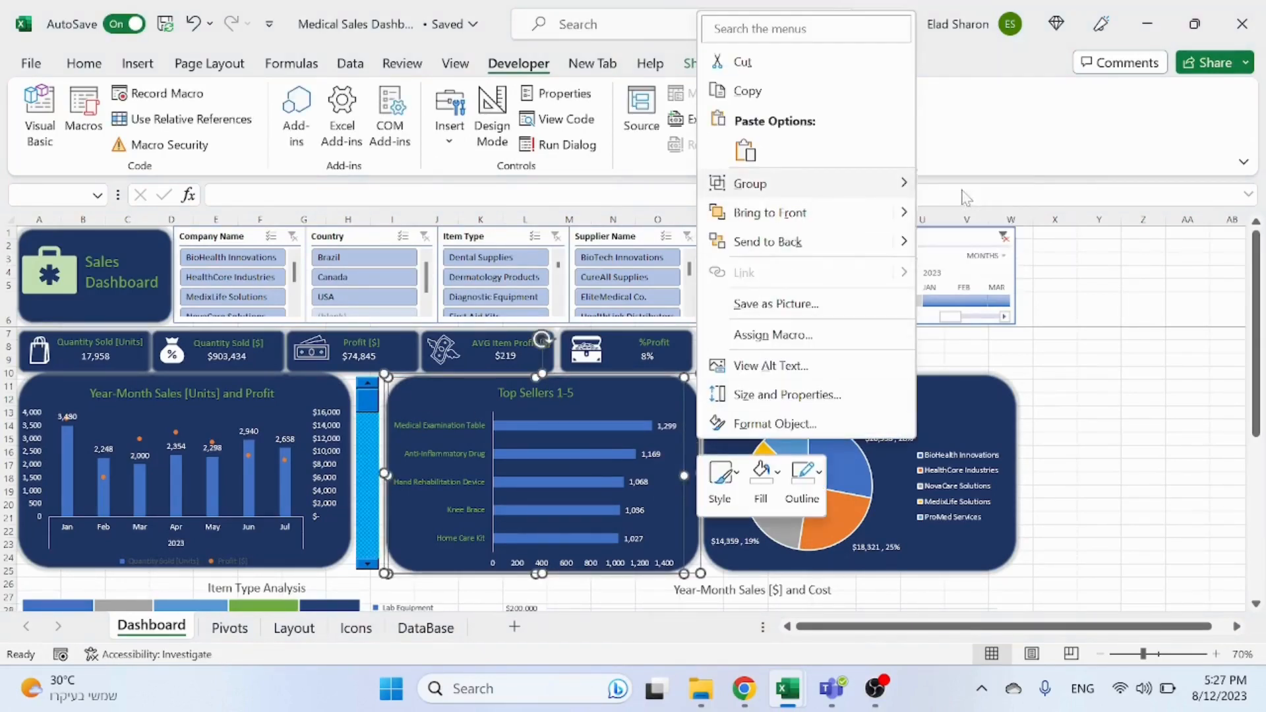
{"action": "left_click", "coordinate": [950, 185]}
Step: Group the scroll bar with the Year-Month Sales [Units] and Profit chart and its rounded background
{"action": "left_click", "coordinate": [307, 411]}
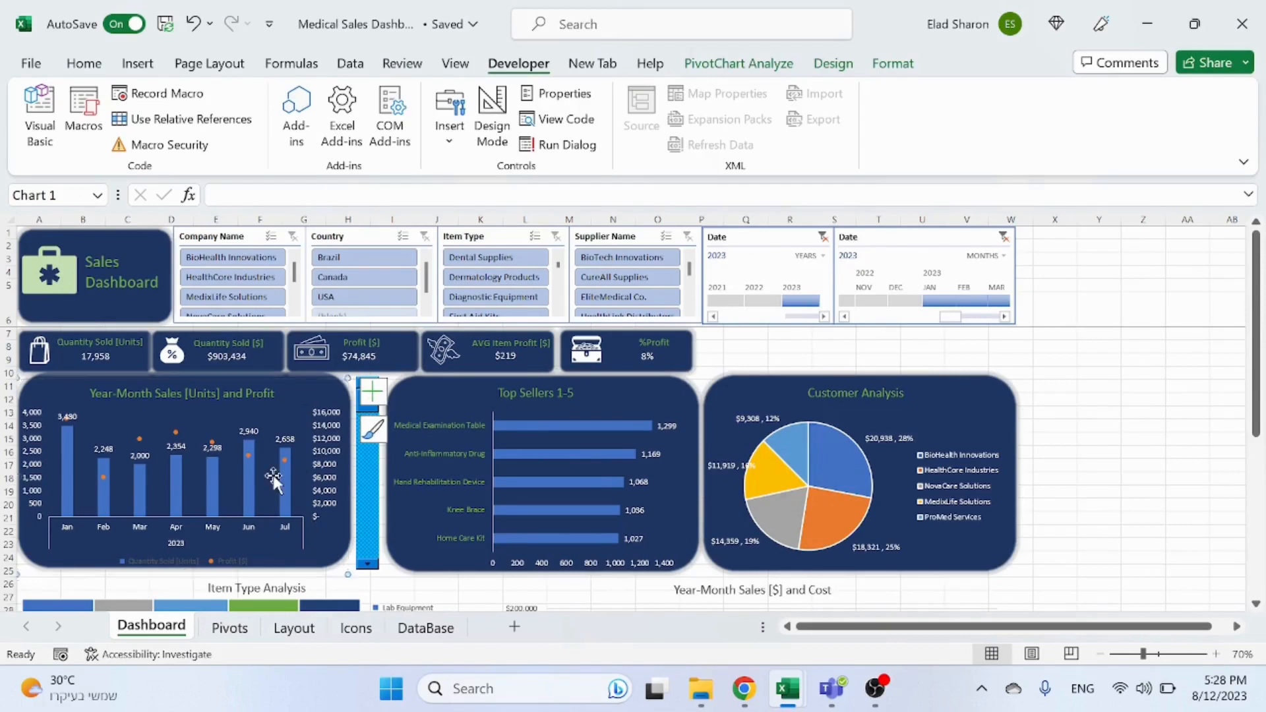
{"action": "left_click", "coordinate": [1161, 513]}
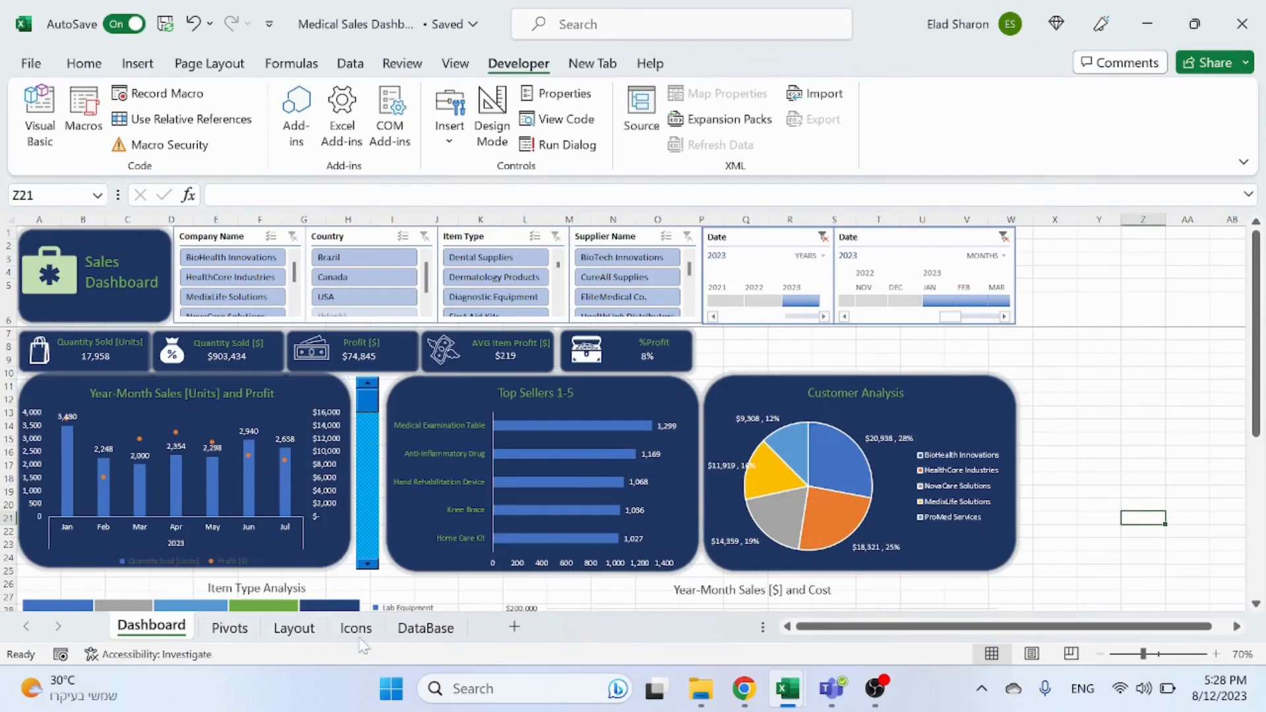
{"action": "left_click", "coordinate": [328, 551]}
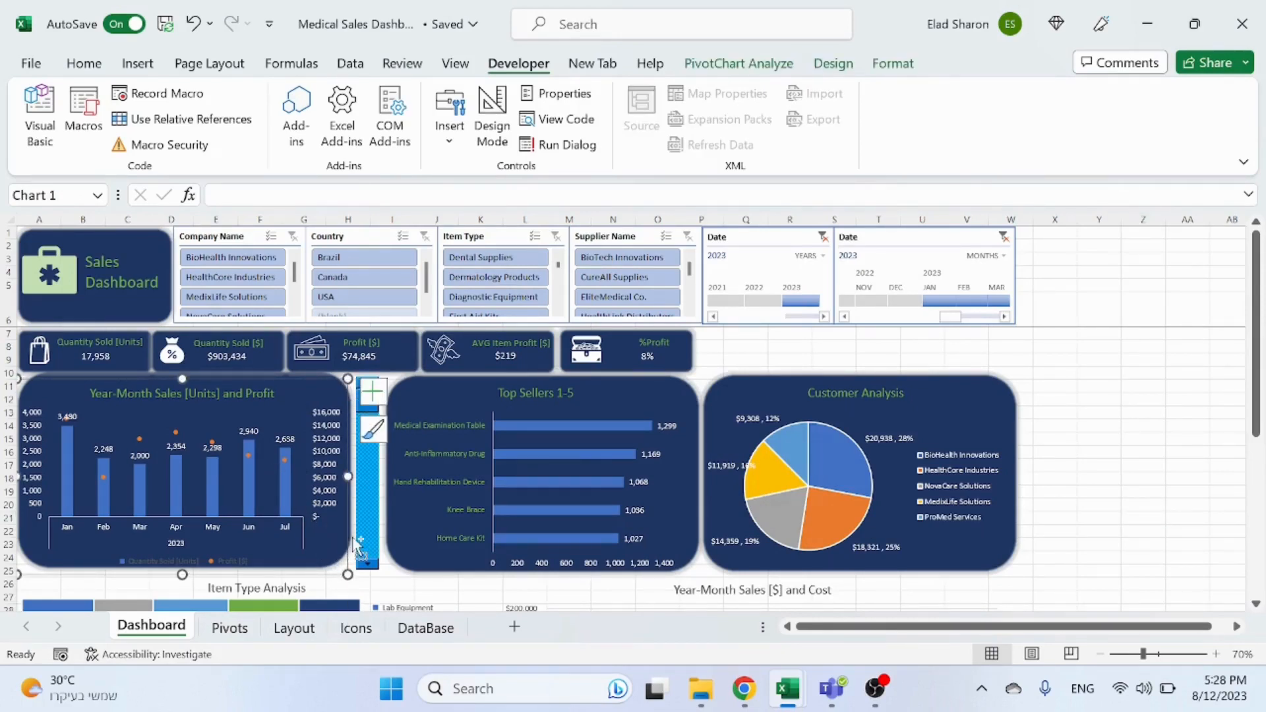
{"action": "left_click", "coordinate": [357, 544]}
{"action": "right_click", "coordinate": [361, 544]}
{"action": "mouse_move", "coordinate": [490, 275]}
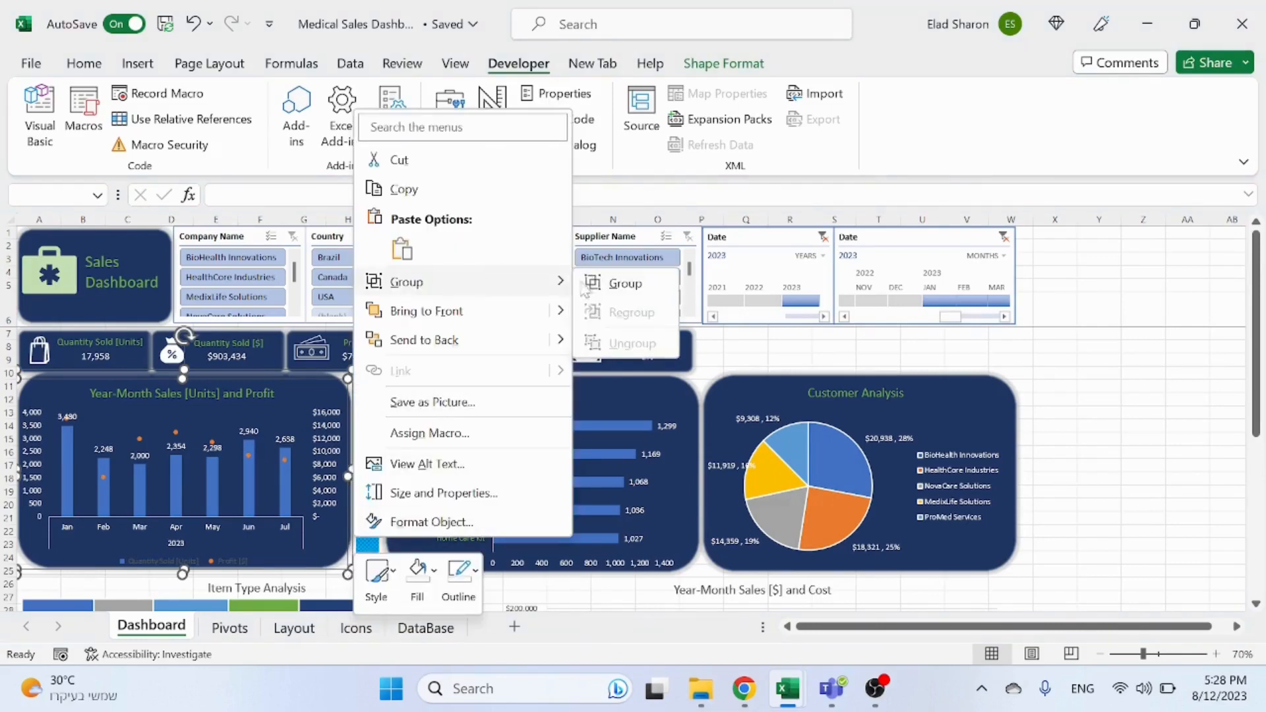
{"action": "left_click", "coordinate": [627, 283]}
Step: Paste a copy of the dark rounded rectangle from the Layout sheet beside the Year-Month Sales [$] and Cost chart
{"action": "left_click", "coordinate": [1091, 421]}
{"action": "scroll", "coordinate": [1075, 429], "scroll_direction": "down", "scroll_amount": 6}
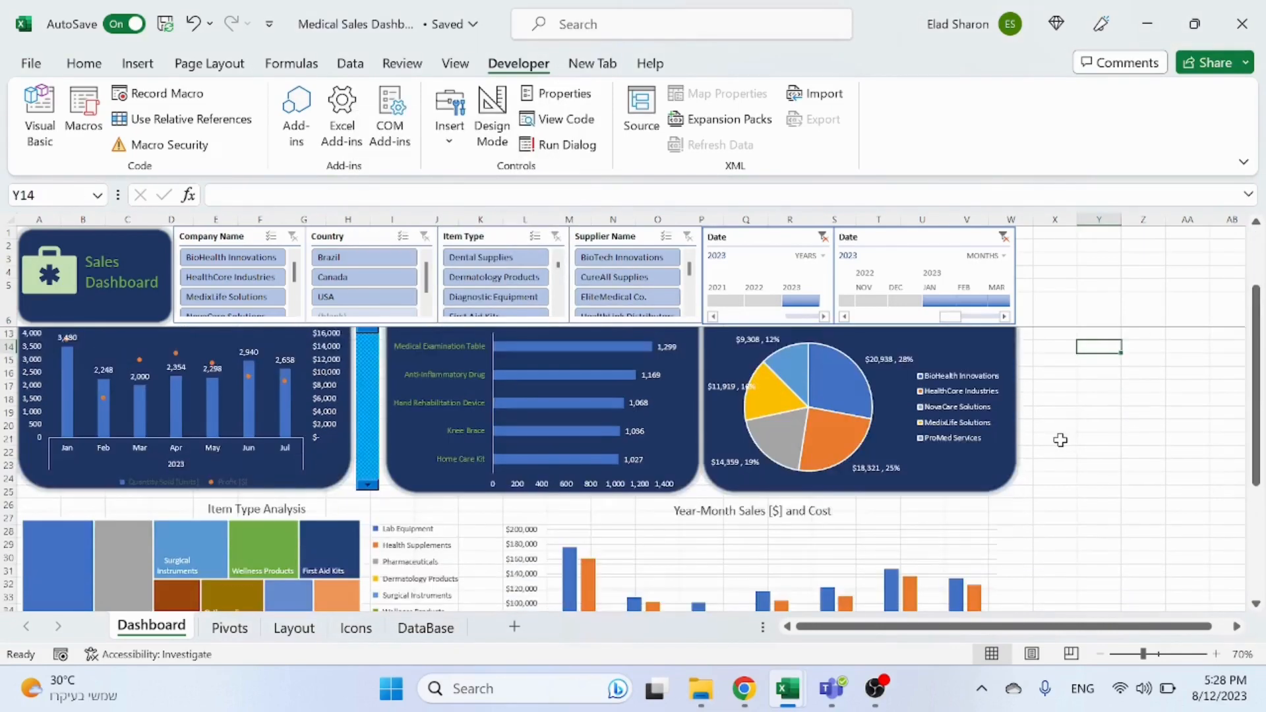
{"action": "left_click", "coordinate": [275, 624]}
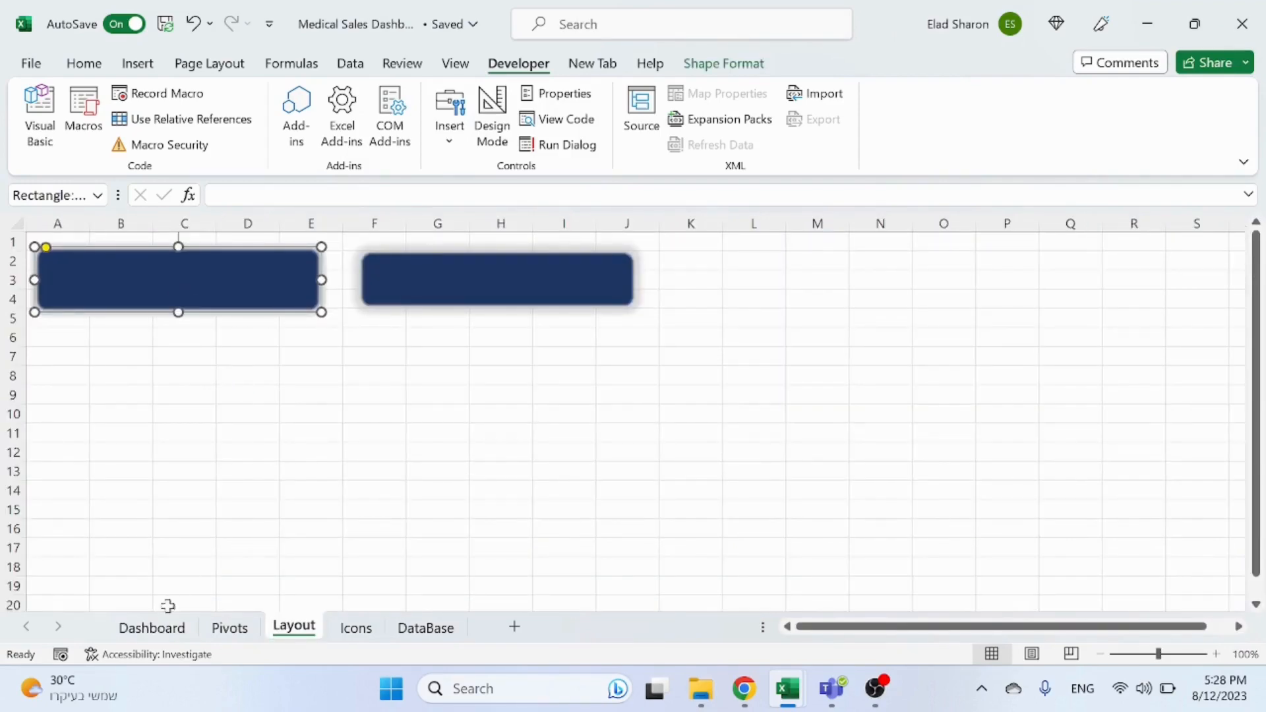
{"action": "left_click", "coordinate": [153, 627]}
{"action": "left_click", "coordinate": [1049, 426]}
{"action": "key", "text": "ctrl+v"}
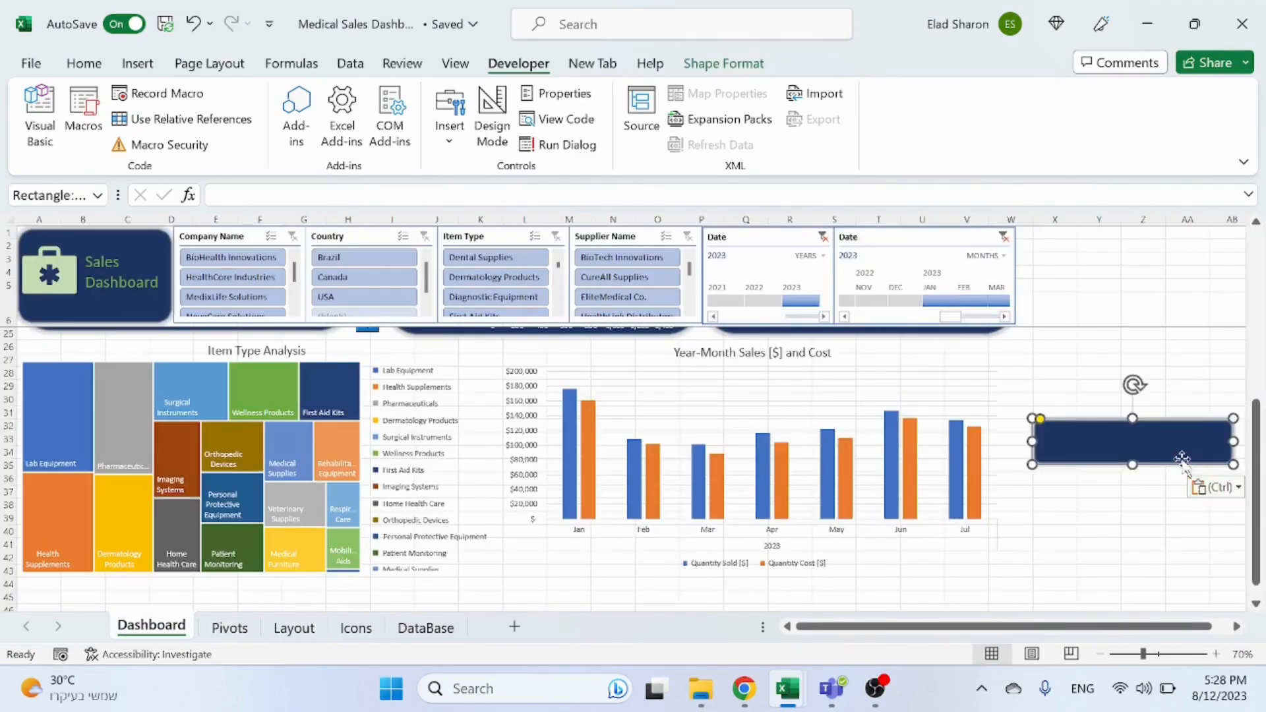
Step: Move the pasted rounded rectangle to the upper-right corner of the Year-Month Sales [$] and Cost chart
{"action": "left_click_drag", "start_coordinate": [1183, 459], "coordinate": [1049, 443]}
{"action": "right_click", "coordinate": [1027, 425]}
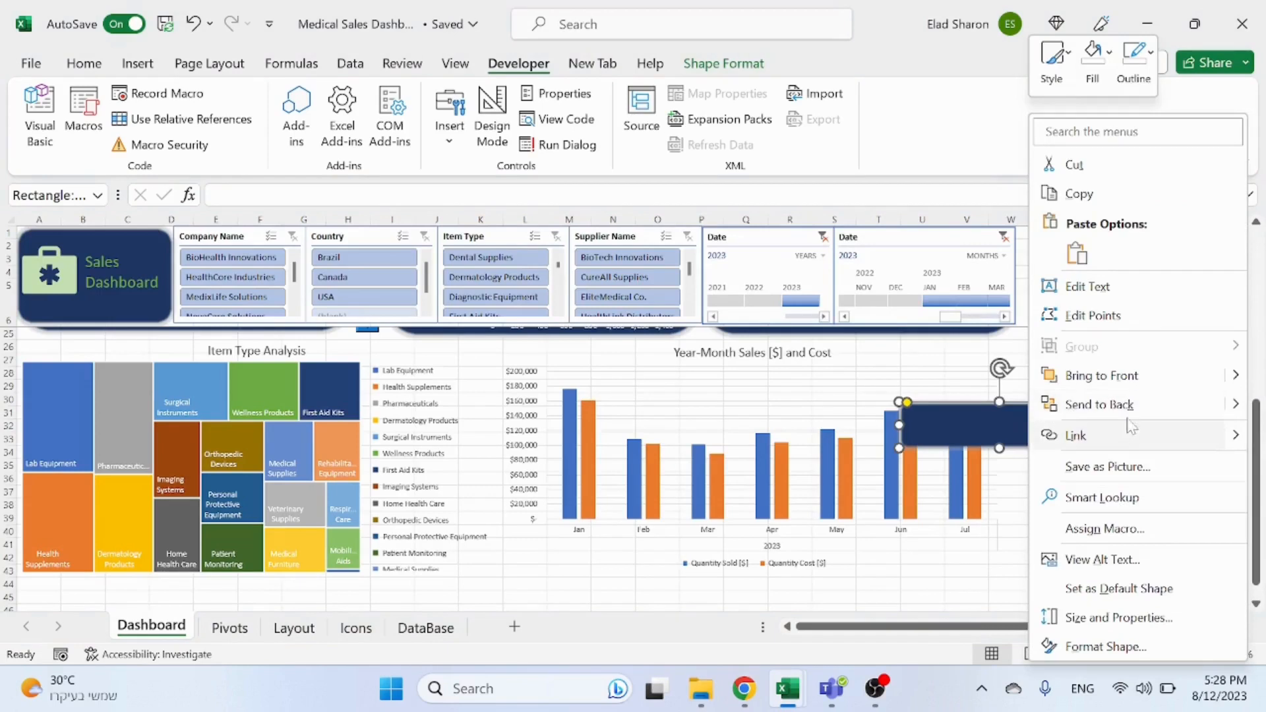
{"action": "key", "text": "Escape"}
{"action": "left_click_drag", "start_coordinate": [1070, 437], "coordinate": [947, 419]}
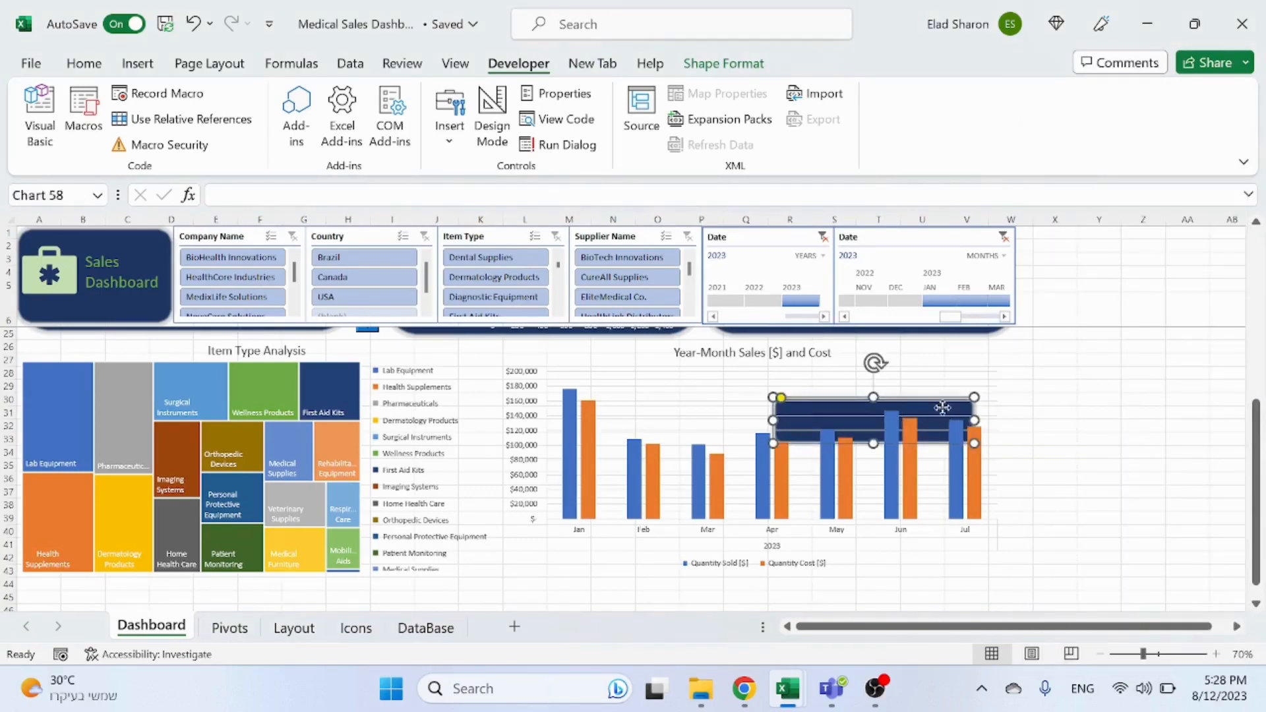
{"action": "left_click", "coordinate": [992, 409]}
{"action": "key", "text": "ctrl+z"}
{"action": "key", "text": "ctrl+z"}
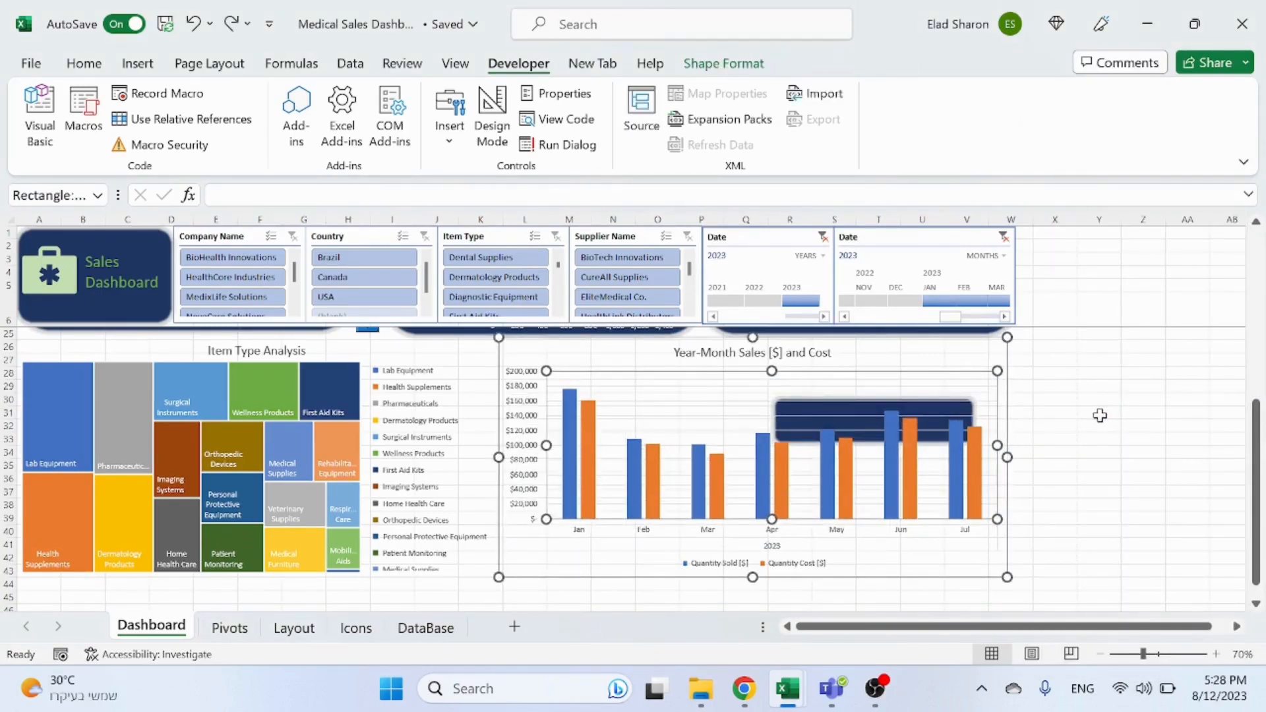
{"action": "left_click_drag", "start_coordinate": [1063, 429], "coordinate": [1037, 365]}
{"action": "left_click", "coordinate": [1023, 346]}
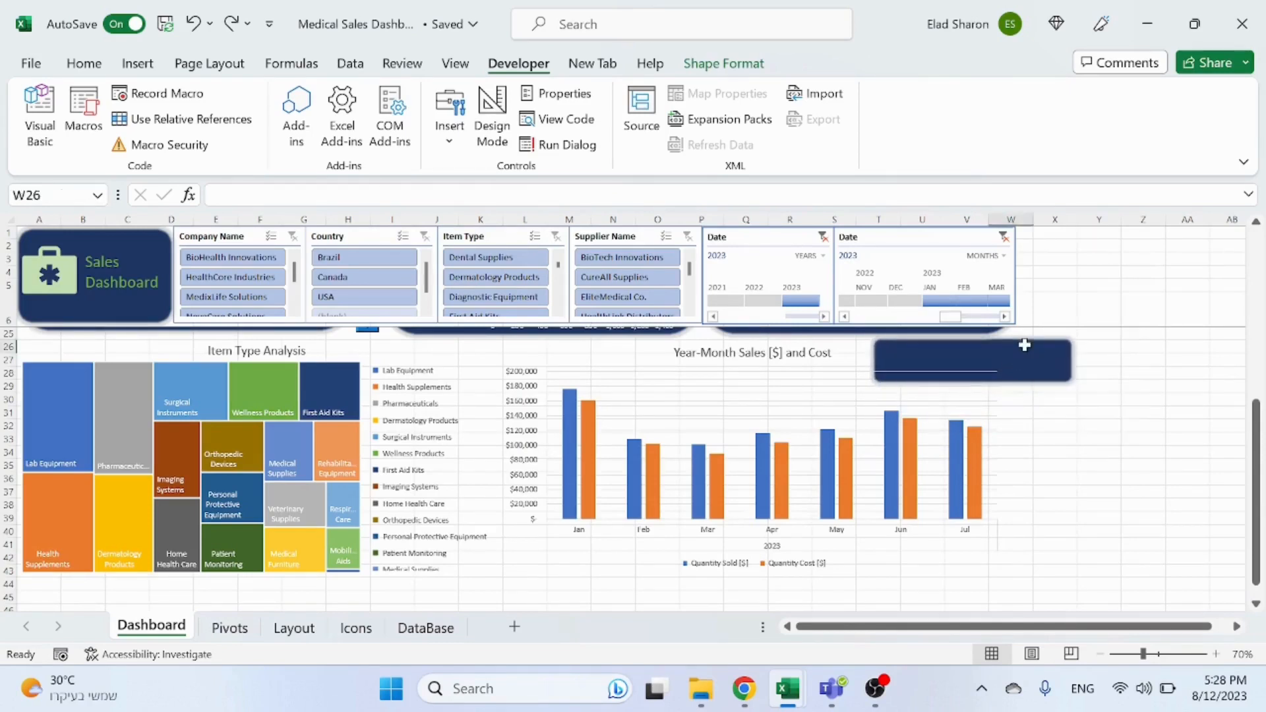
{"action": "left_click_drag", "start_coordinate": [1069, 417], "coordinate": [1023, 359]}
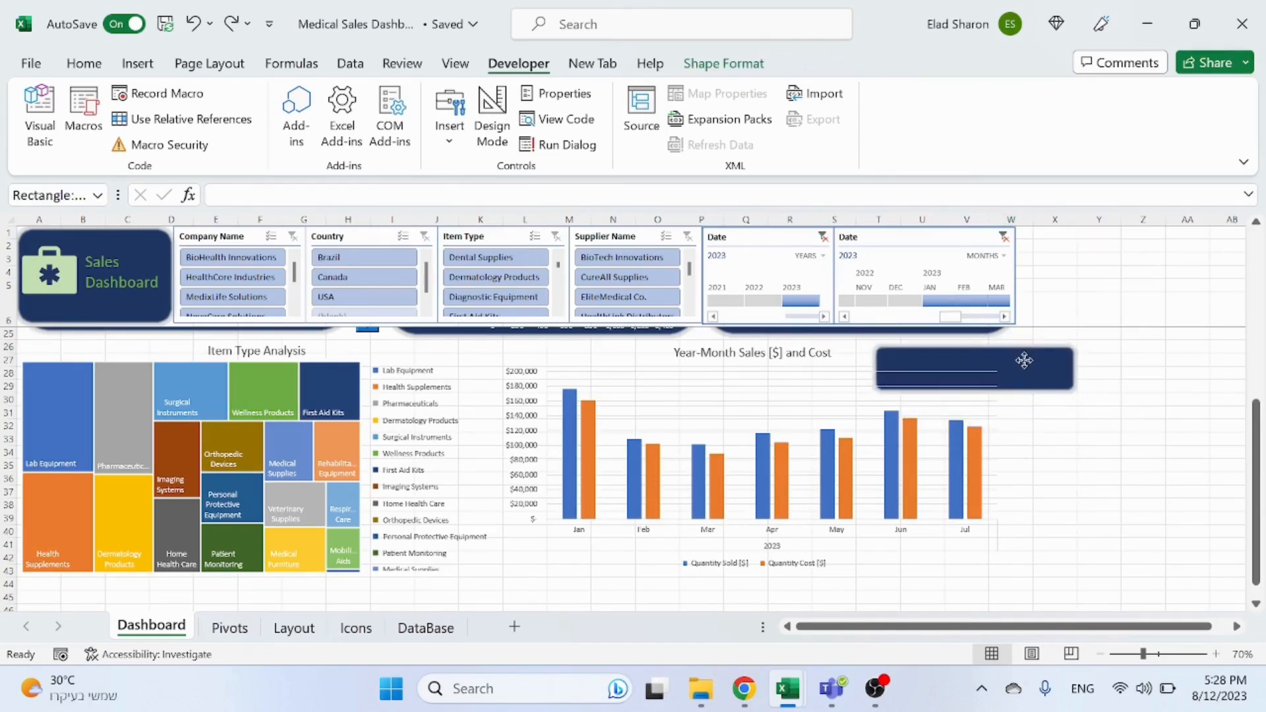
Step: Resize the rounded rectangle to cover the whole Year-Month Sales [$] and Cost chart as its background
{"action": "left_click_drag", "start_coordinate": [872, 389], "coordinate": [495, 589]}
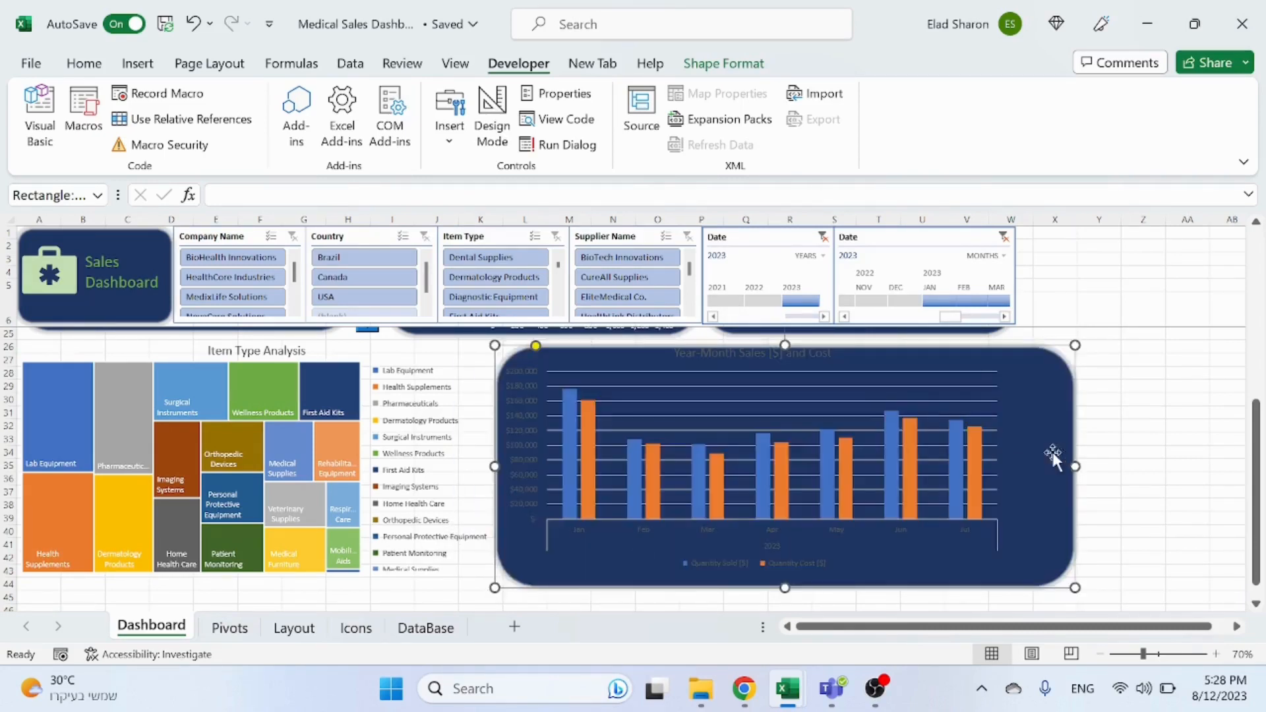
{"action": "left_click_drag", "start_coordinate": [1063, 423], "coordinate": [1063, 410]}
{"action": "left_click", "coordinate": [1051, 570]}
{"action": "left_click_drag", "start_coordinate": [786, 339], "coordinate": [777, 338]}
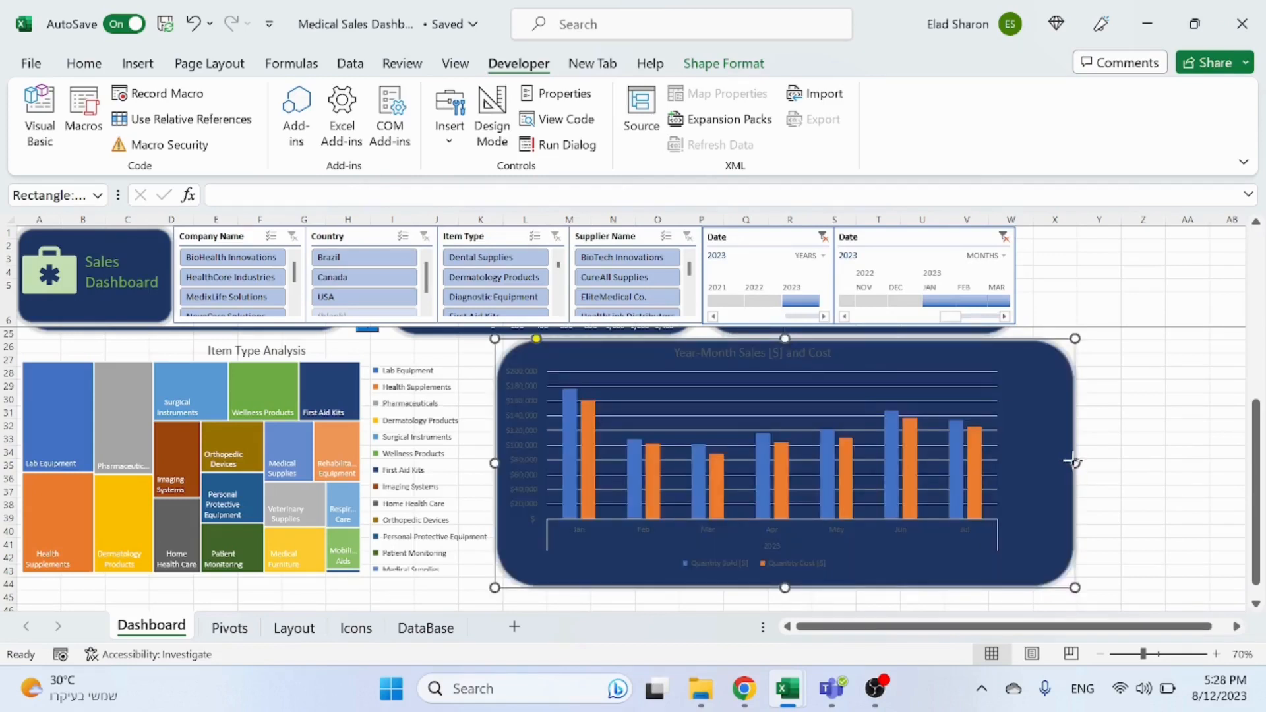
{"action": "left_click_drag", "start_coordinate": [1075, 463], "coordinate": [1036, 458]}
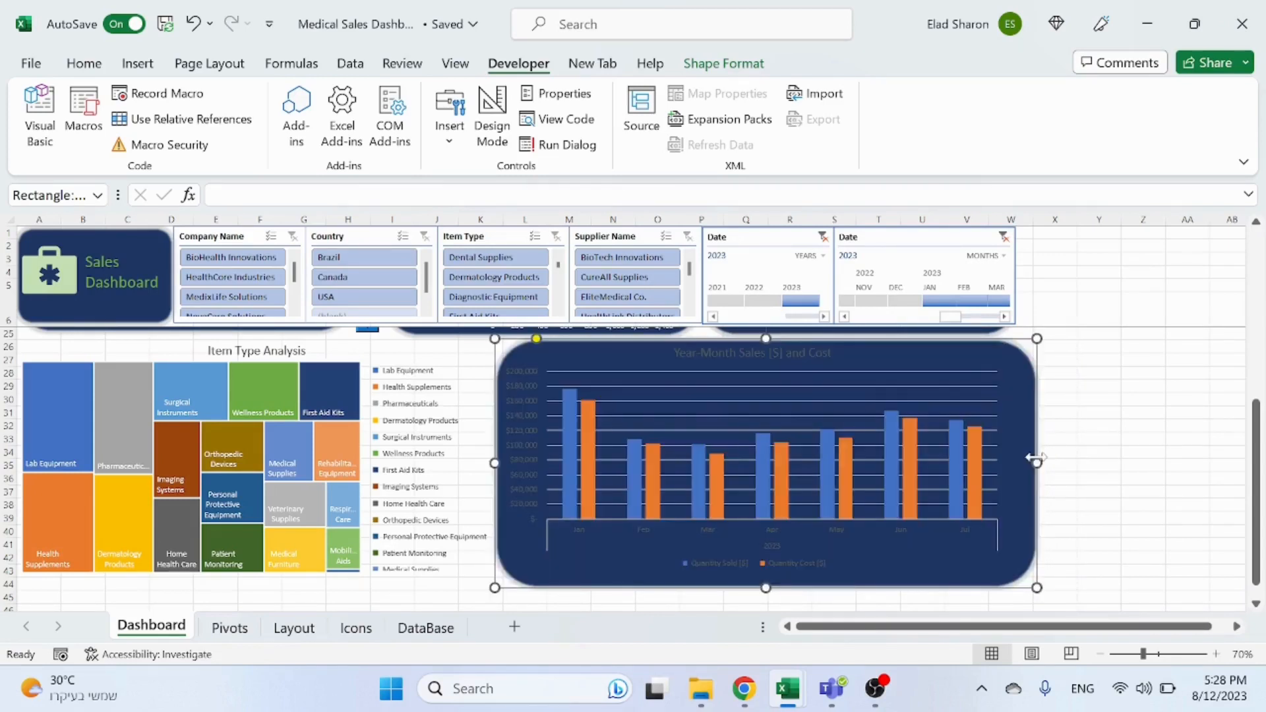
Step: Delete the horizontal gridlines from the Year-Month Sales [$] and Cost chart
{"action": "left_click", "coordinate": [739, 379]}
{"action": "left_click", "coordinate": [737, 384]}
{"action": "key", "text": "Delete"}
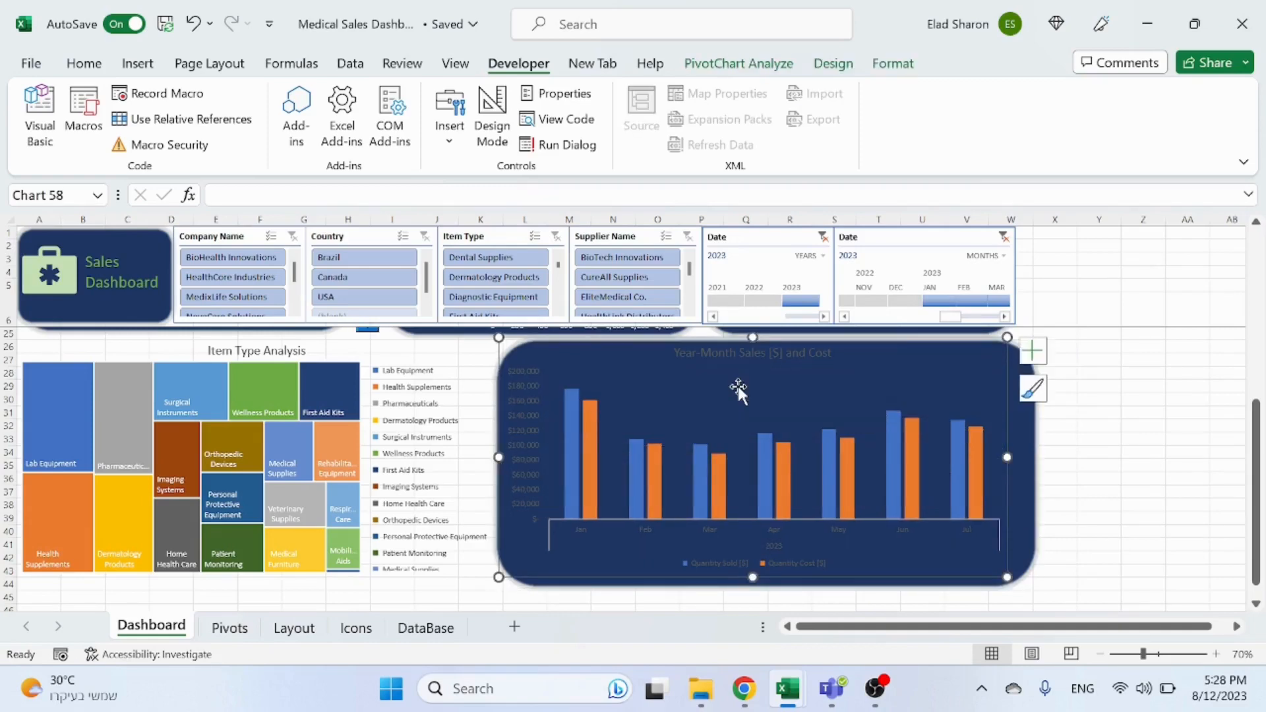
Step: Set the Year-Month Sales [$] and Cost chart title's font colour to light green
{"action": "left_click", "coordinate": [729, 352]}
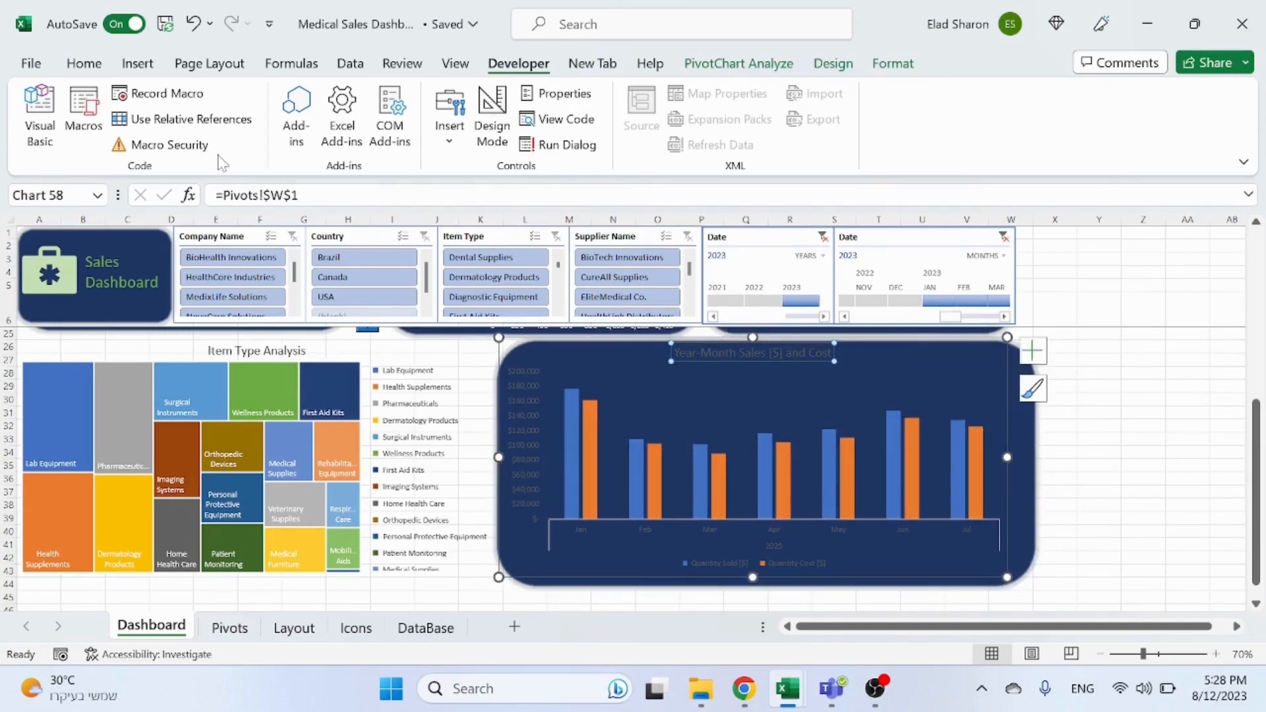
{"action": "left_click", "coordinate": [83, 64]}
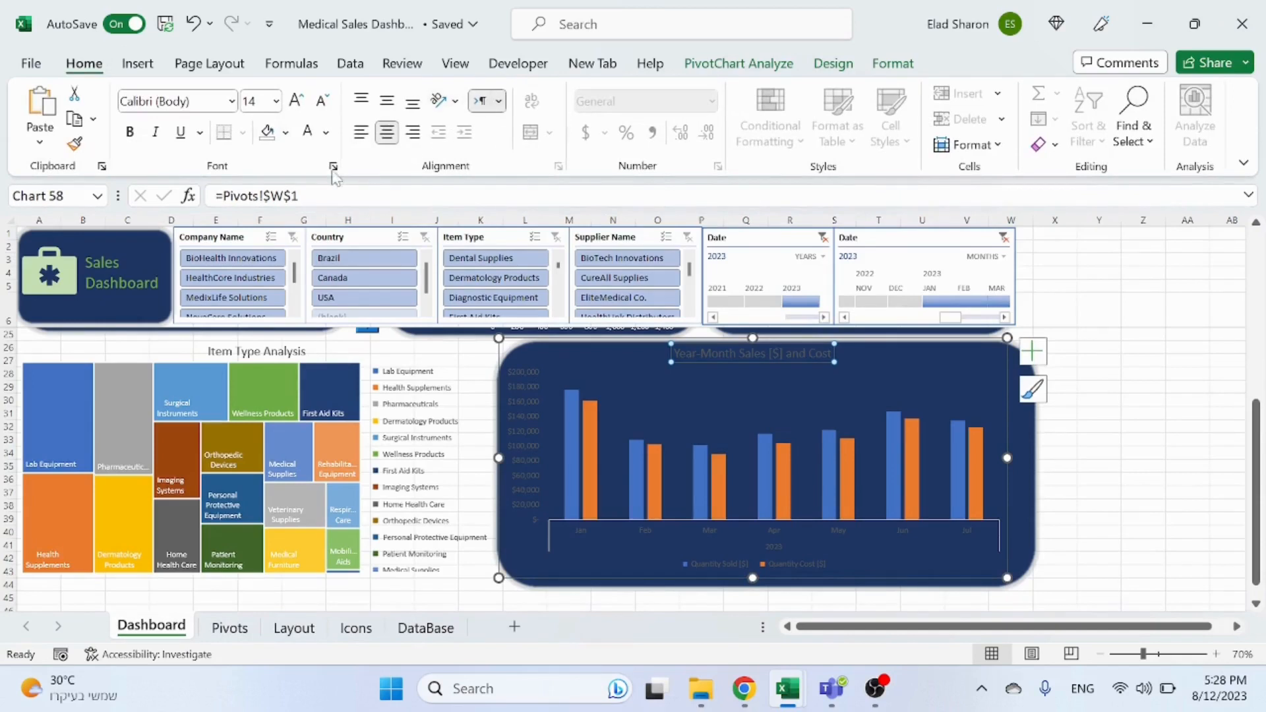
{"action": "left_click", "coordinate": [326, 132]}
{"action": "left_click", "coordinate": [460, 213]}
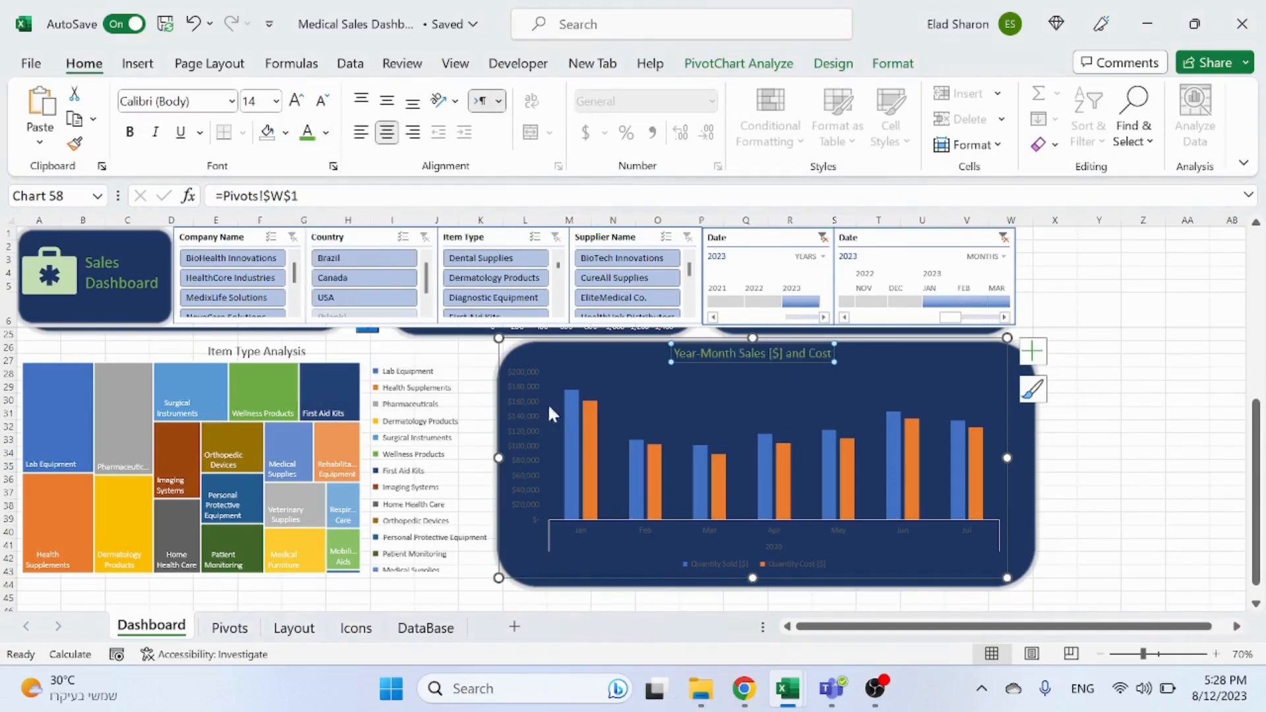
Step: Set the chart's vertical axis labels to a white font colour
{"action": "left_click", "coordinate": [536, 409]}
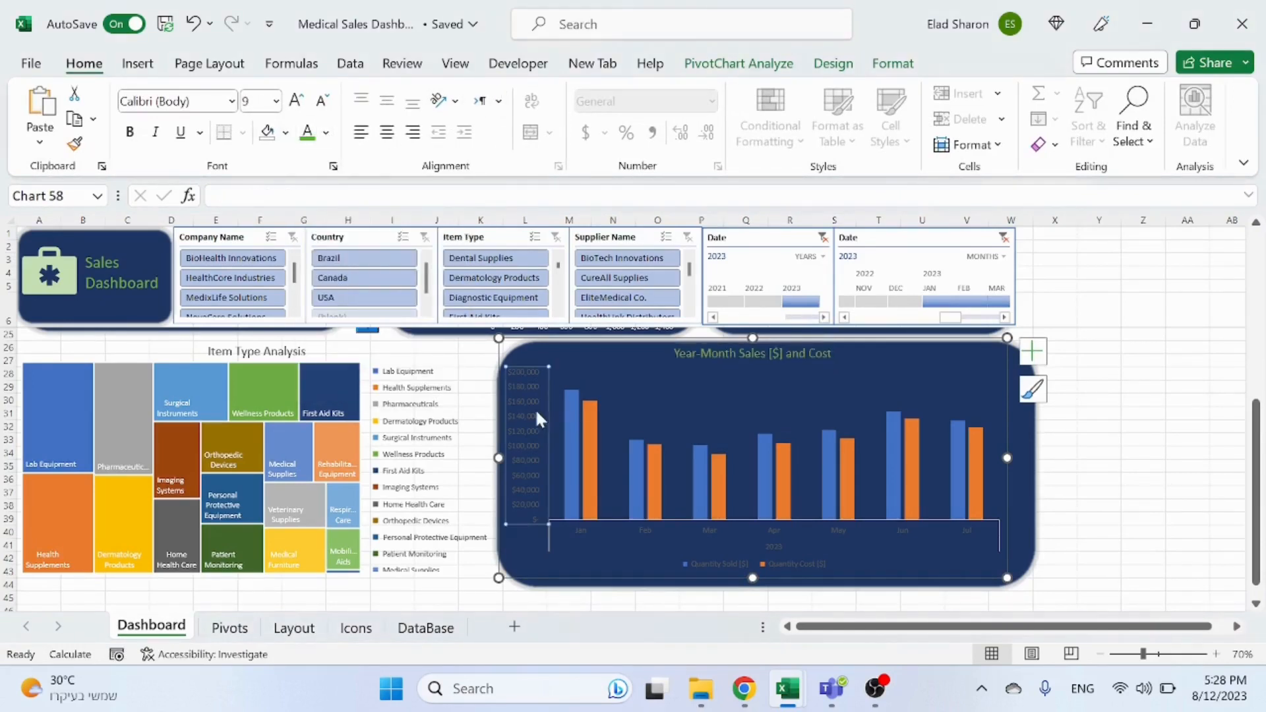
{"action": "left_click", "coordinate": [327, 134]}
{"action": "key", "text": "Escape"}
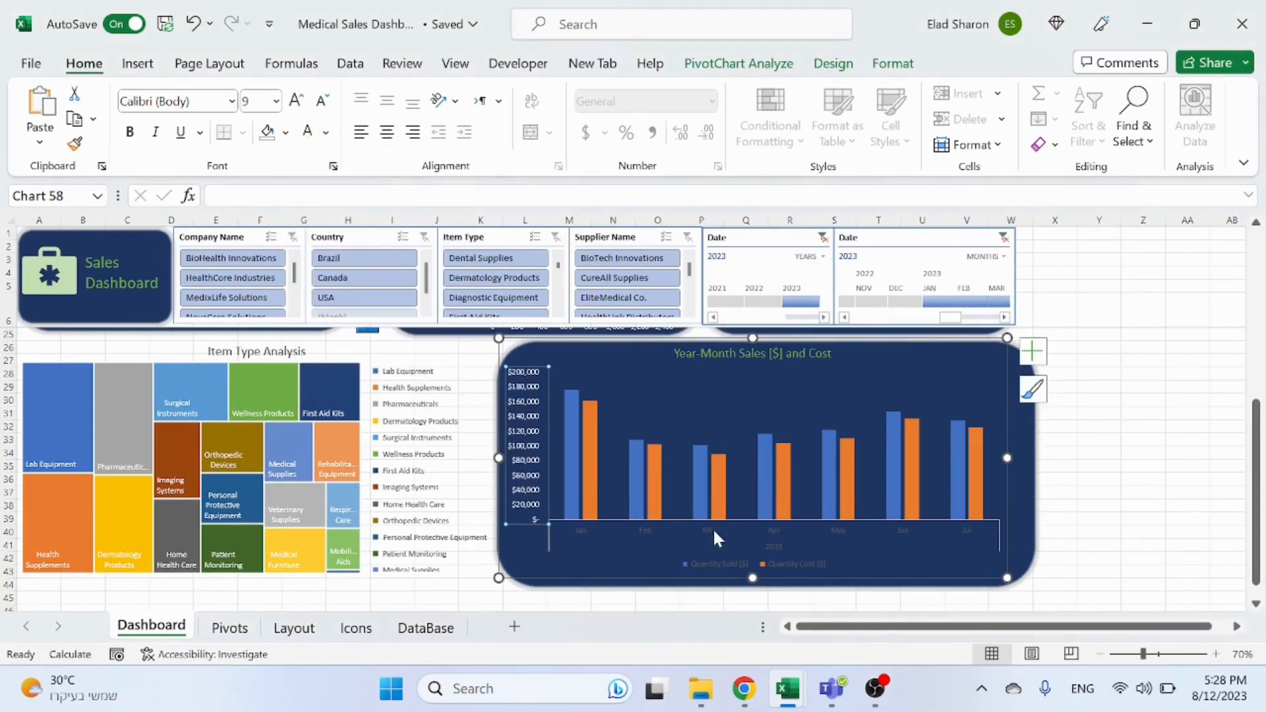
Step: Apply the white font colour to the chart's horizontal axis labels and its legend
{"action": "left_click", "coordinate": [714, 531]}
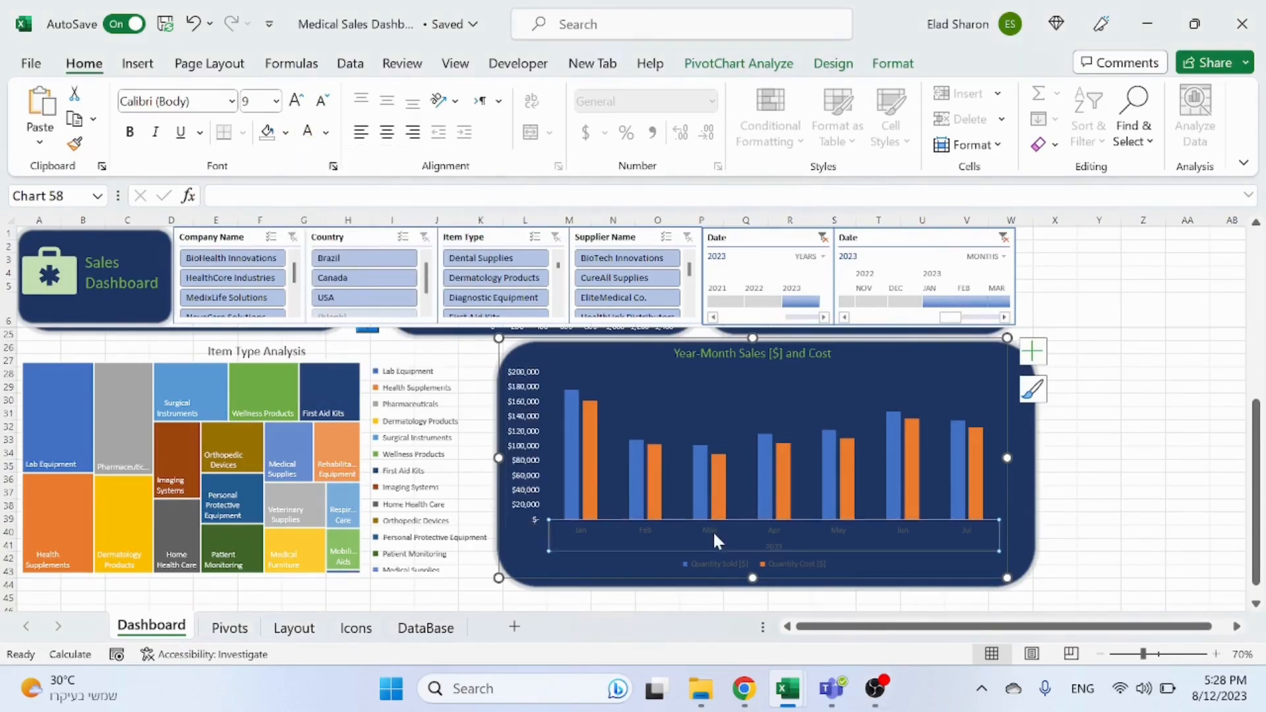
{"action": "left_click", "coordinate": [307, 132]}
{"action": "left_click", "coordinate": [809, 564]}
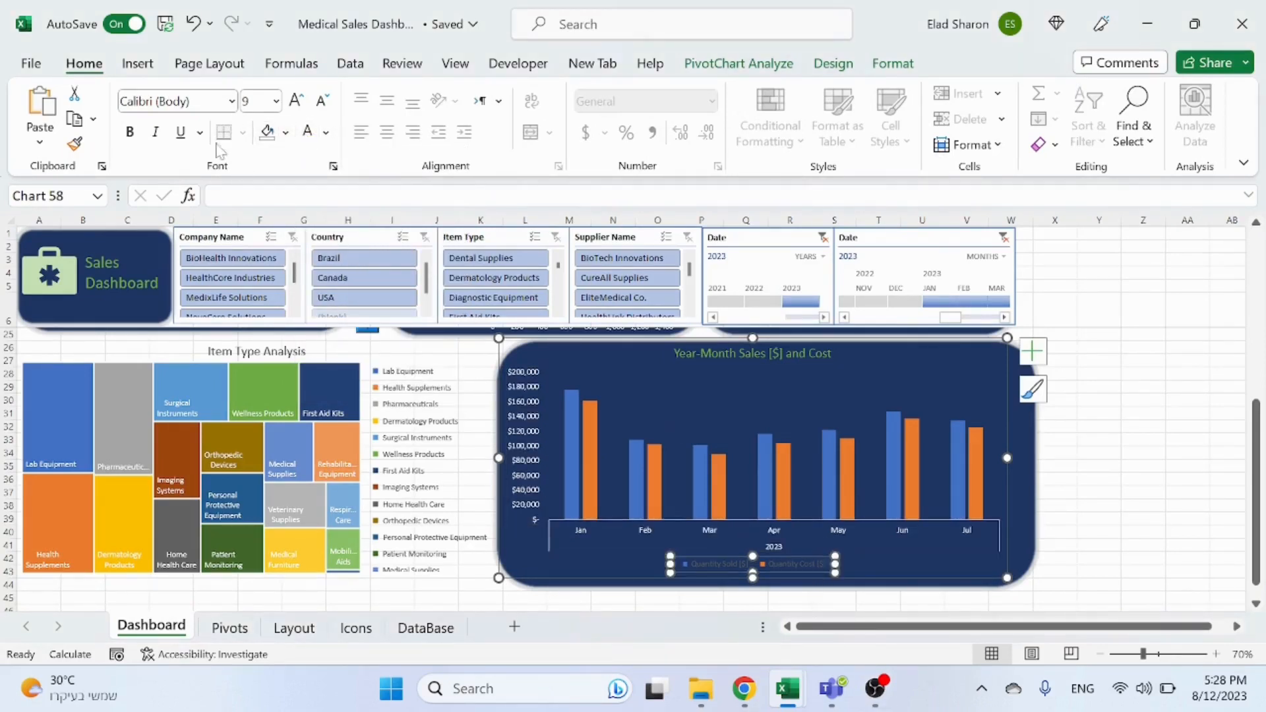
{"action": "left_click", "coordinate": [307, 132]}
Step: Inspect the legend of the Year-Month Sales [Units] and Profit chart
{"action": "left_click", "coordinate": [1089, 492]}
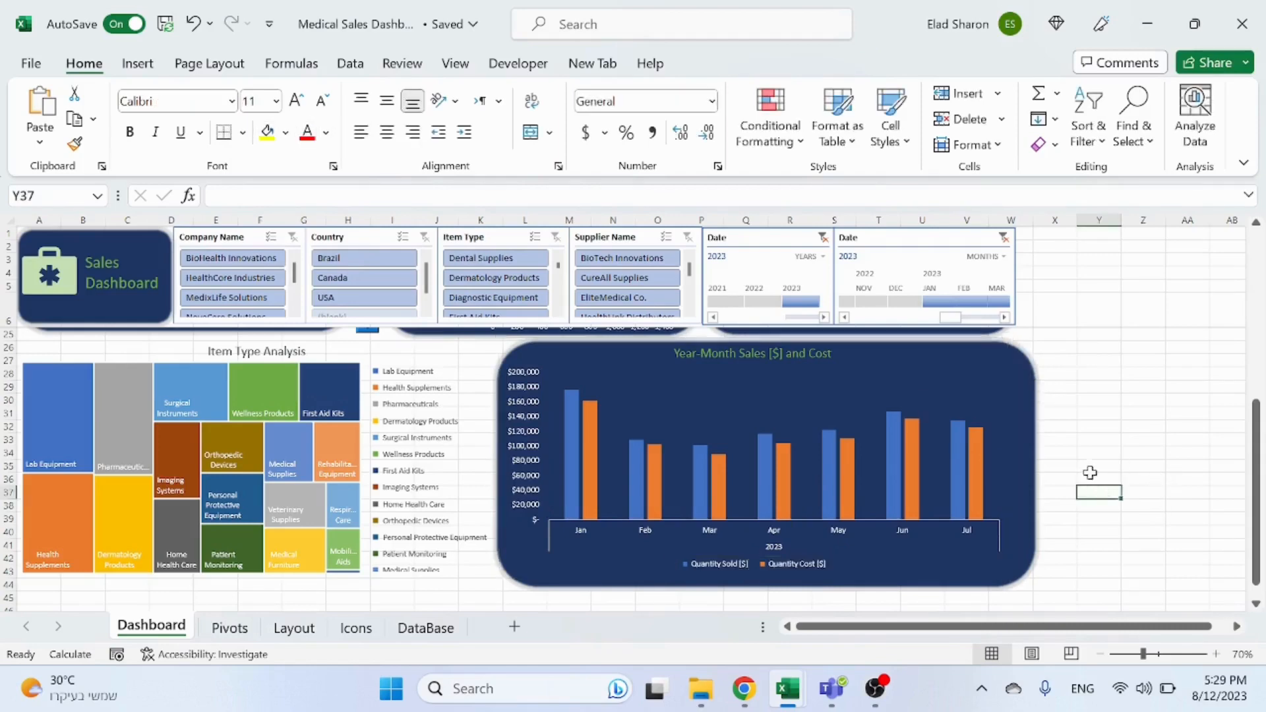
{"action": "scroll", "coordinate": [1087, 470], "scroll_direction": "up", "scroll_amount": 5}
{"action": "left_click", "coordinate": [238, 530]}
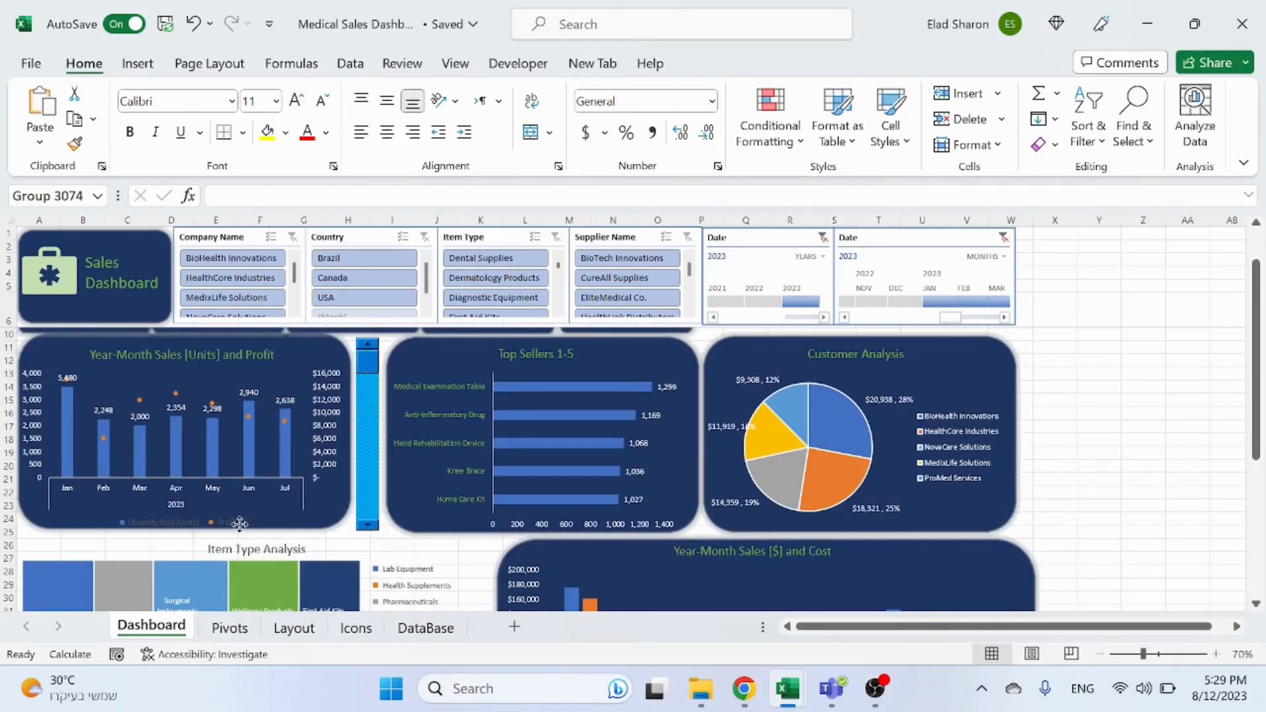
{"action": "left_click", "coordinate": [236, 529]}
{"action": "left_click", "coordinate": [234, 527]}
{"action": "left_click", "coordinate": [223, 524]}
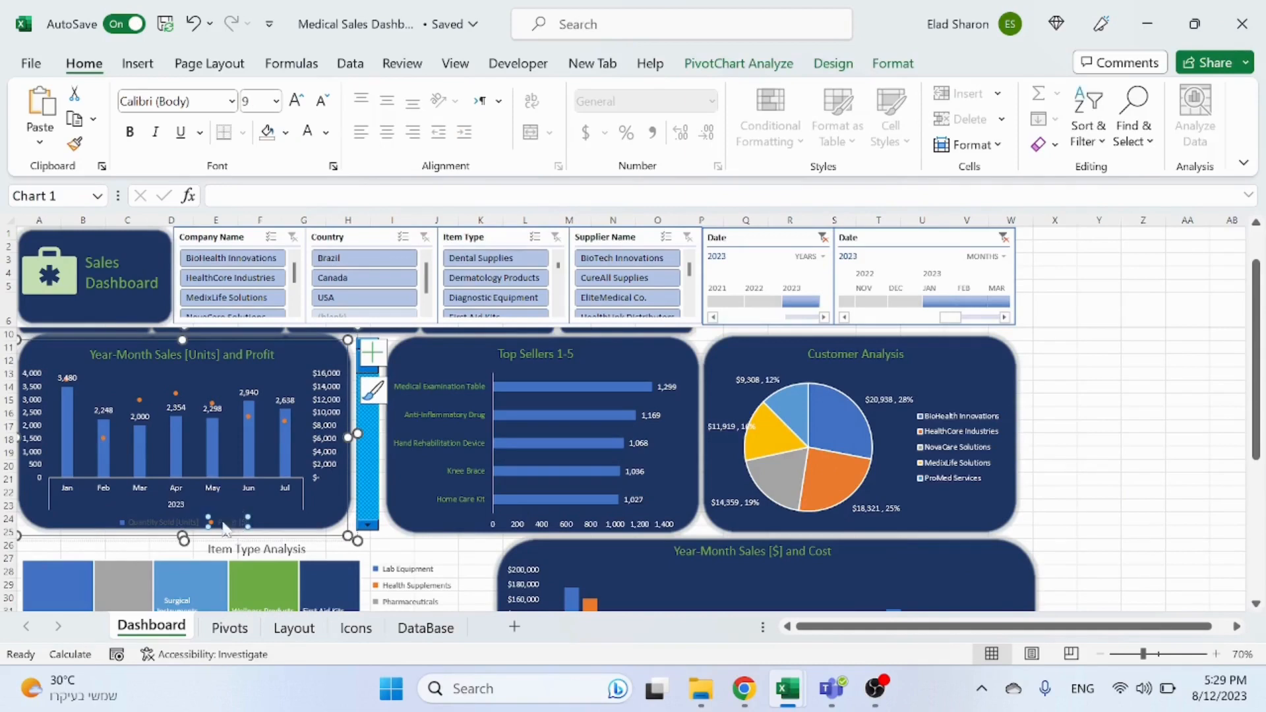
{"action": "left_click", "coordinate": [1197, 498]}
{"action": "left_click", "coordinate": [234, 527]}
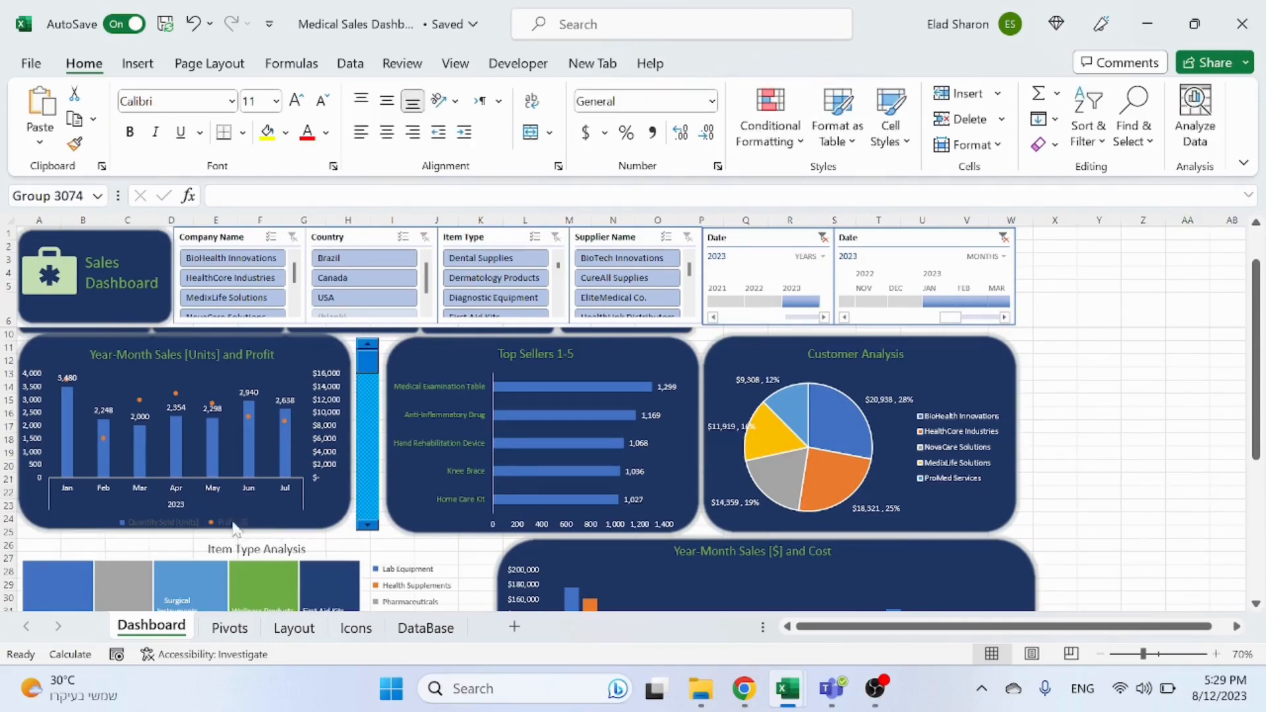
{"action": "left_click", "coordinate": [228, 524]}
{"action": "left_click", "coordinate": [228, 524]}
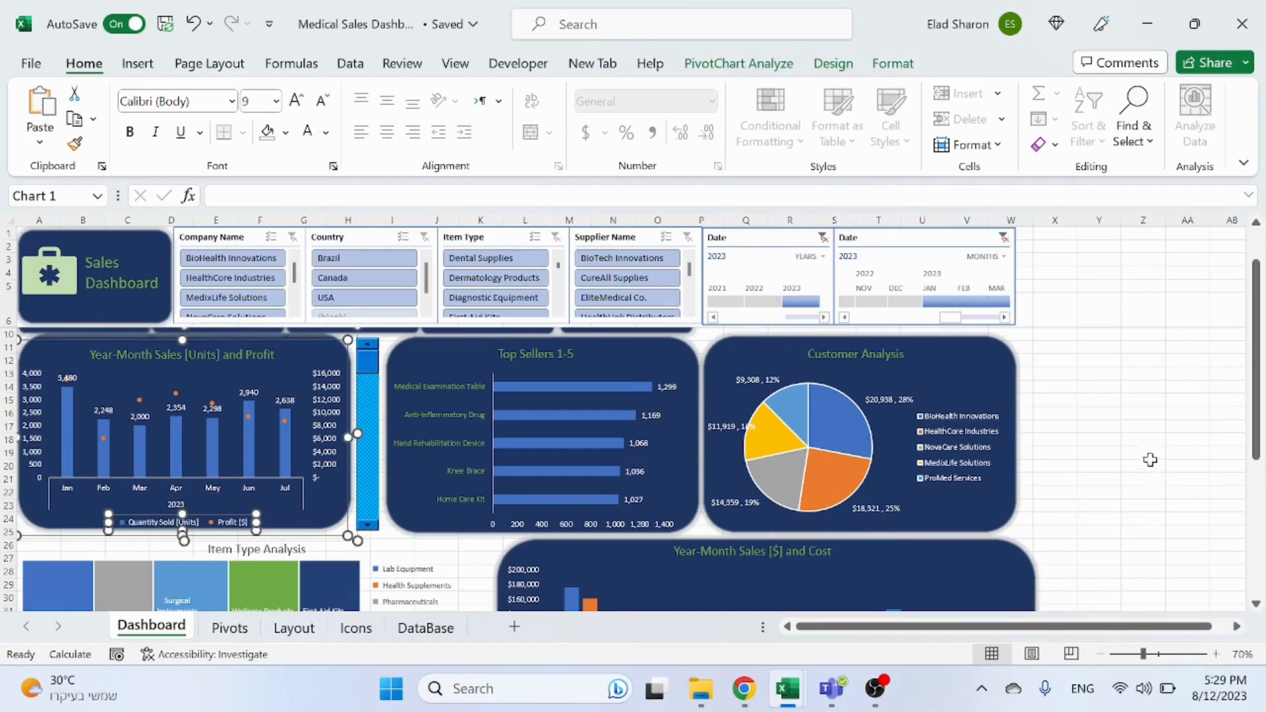
{"action": "left_click", "coordinate": [1153, 465]}
{"action": "scroll", "coordinate": [1153, 483], "scroll_direction": "down", "scroll_amount": 6}
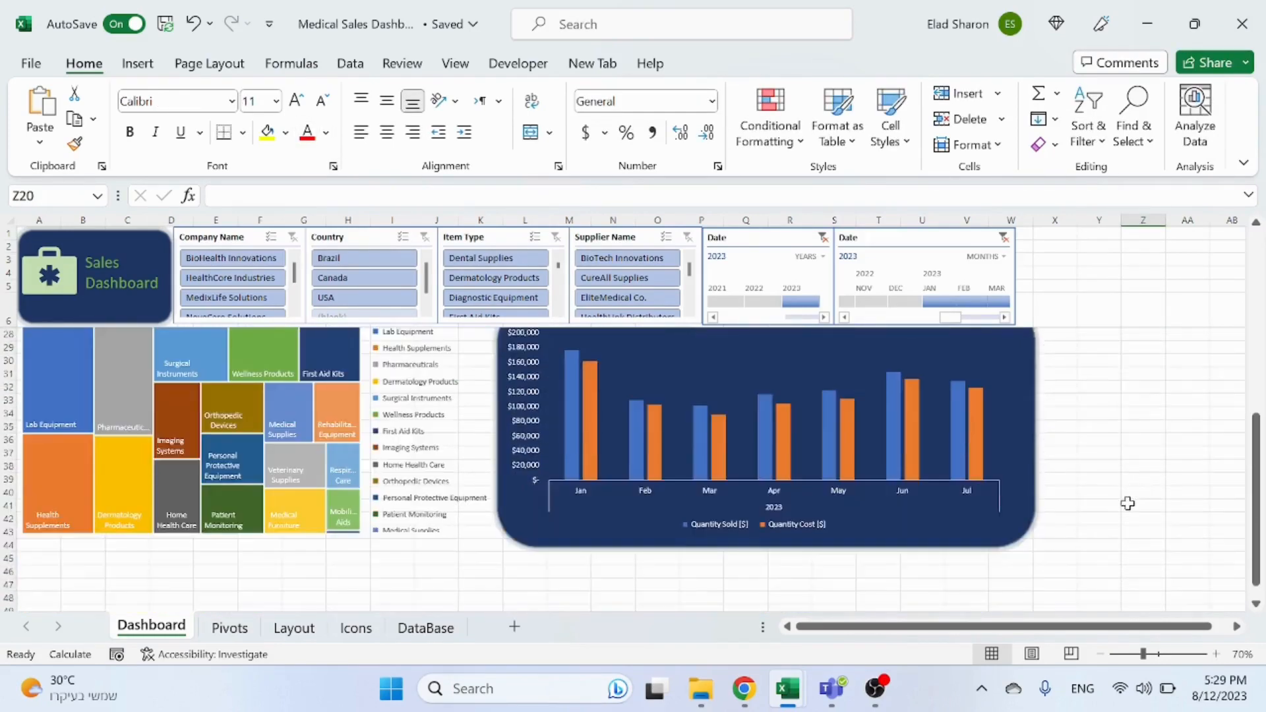
{"action": "scroll", "coordinate": [1133, 483], "scroll_direction": "up", "scroll_amount": 1}
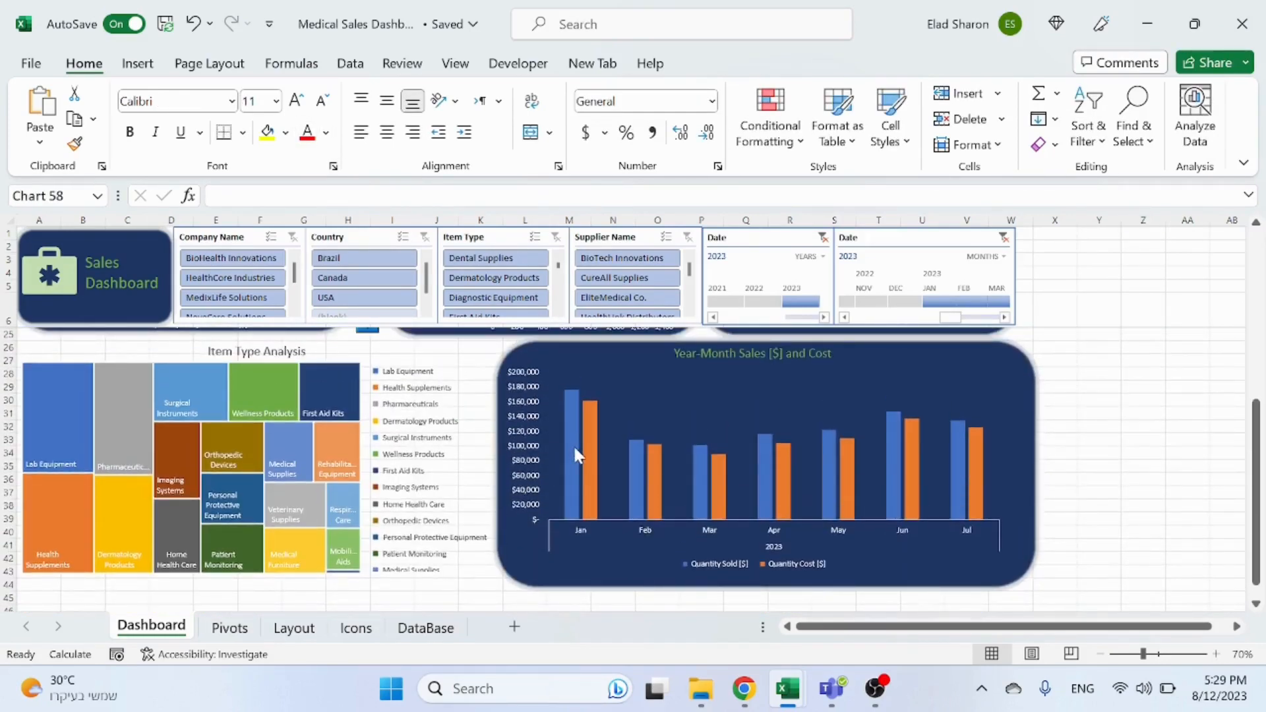
{"action": "right_click", "coordinate": [573, 445]}
{"action": "key", "text": "Escape"}
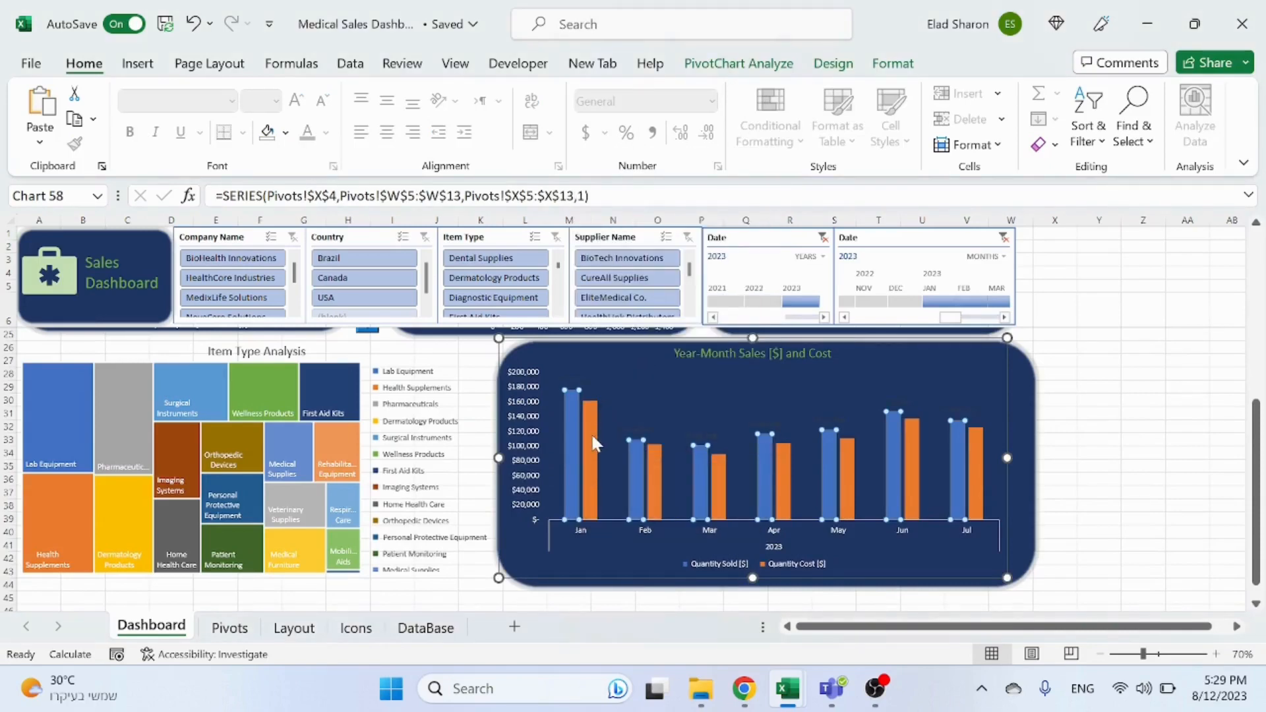
{"action": "right_click", "coordinate": [591, 432]}
{"action": "key", "text": "Escape"}
{"action": "left_click", "coordinate": [582, 394]}
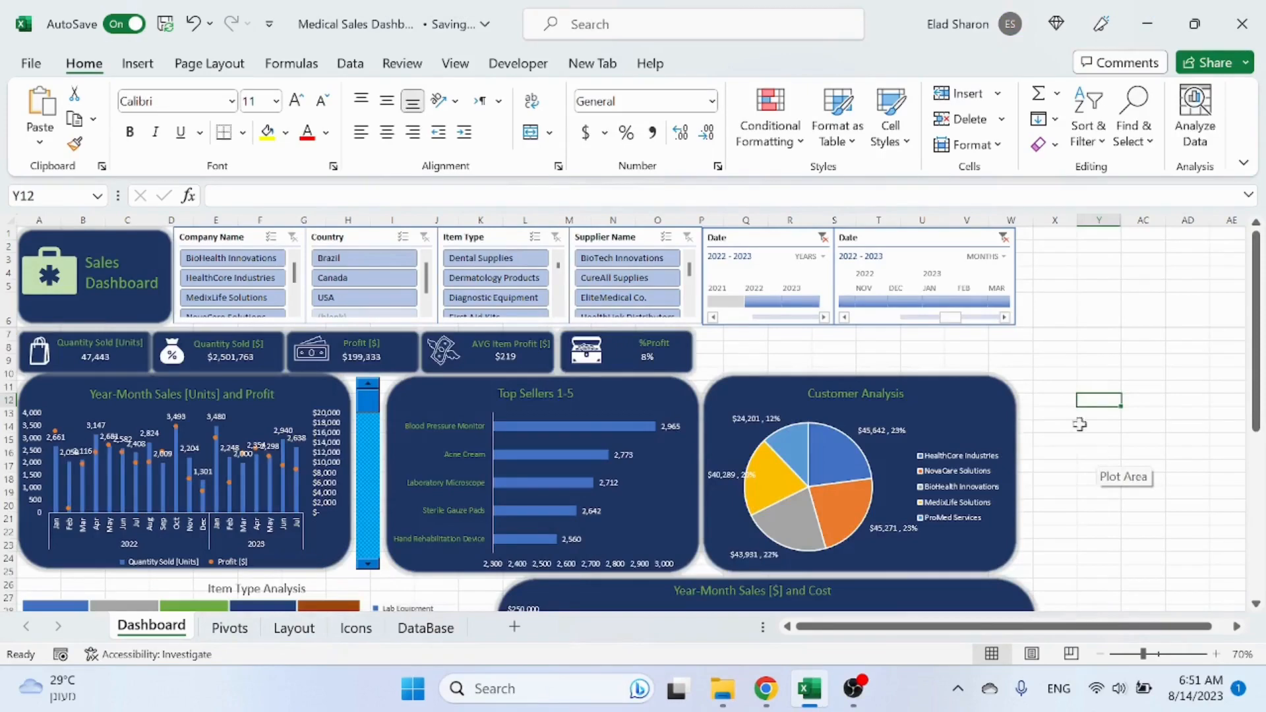
{"action": "scroll", "coordinate": [1062, 414], "scroll_direction": "down", "scroll_amount": 6}
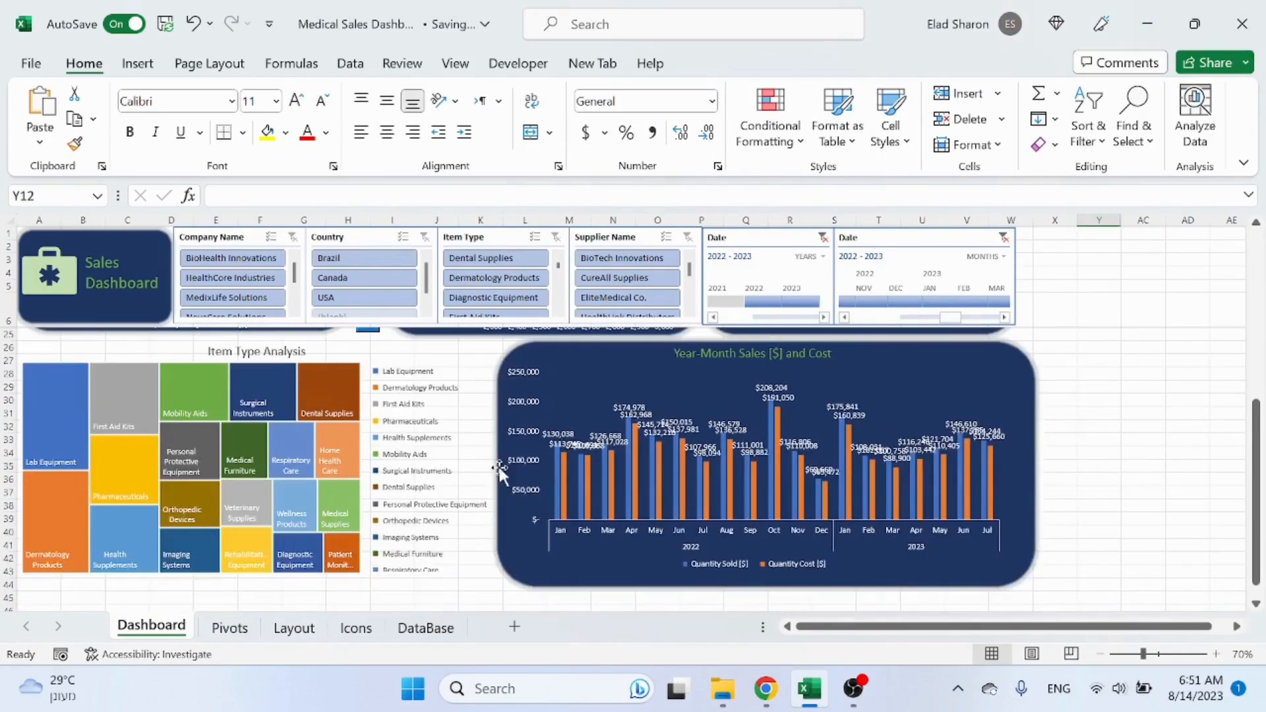
Step: Remove the legend from the Item Type Analysis treemap chart
{"action": "left_click", "coordinate": [415, 440]}
{"action": "left_click", "coordinate": [417, 440]}
{"action": "left_click", "coordinate": [432, 598]}
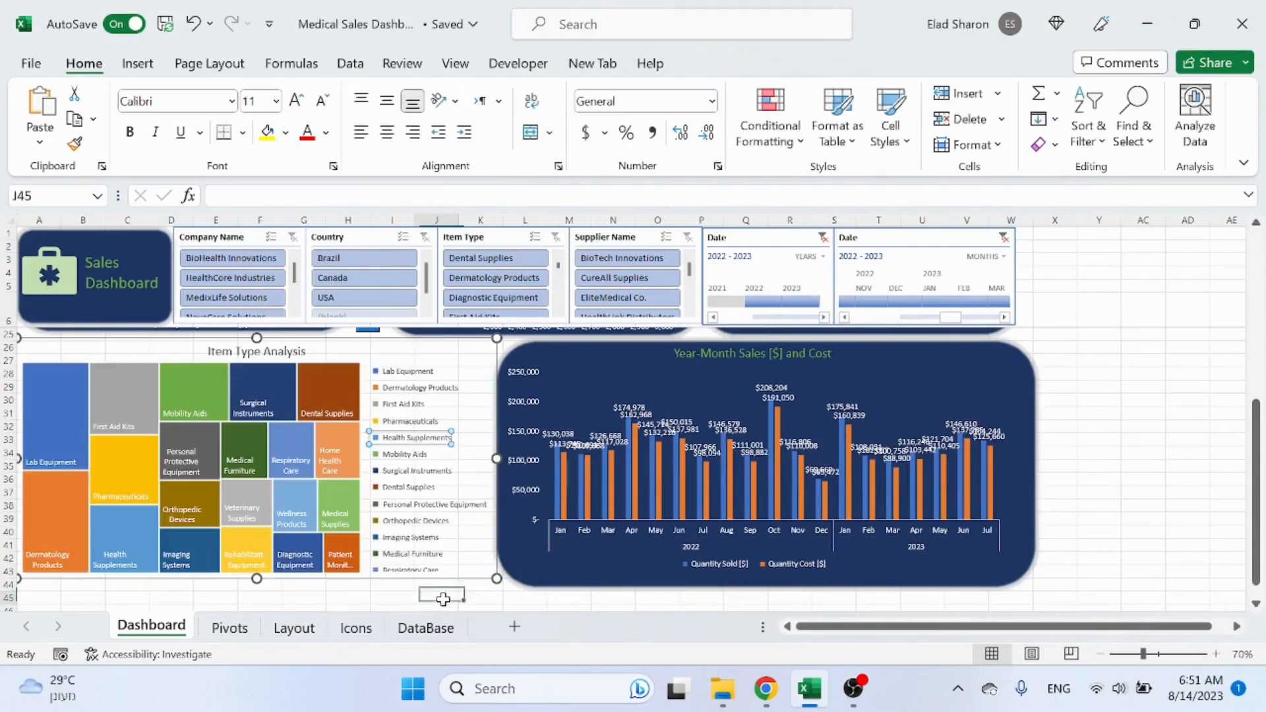
{"action": "left_click", "coordinate": [418, 438]}
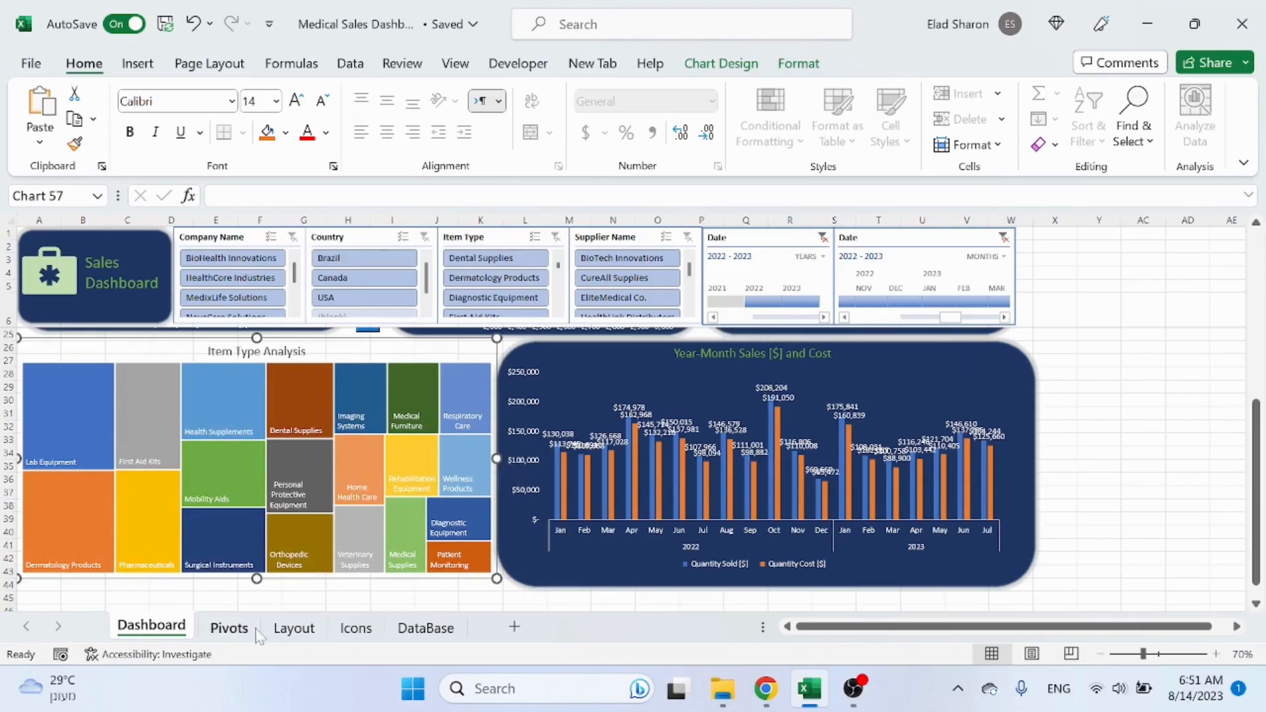
Step: Copy the dark rounded rectangle from the Layout sheet, paste it over the treemap area on the Dashboard, and send it to back
{"action": "left_click", "coordinate": [294, 628]}
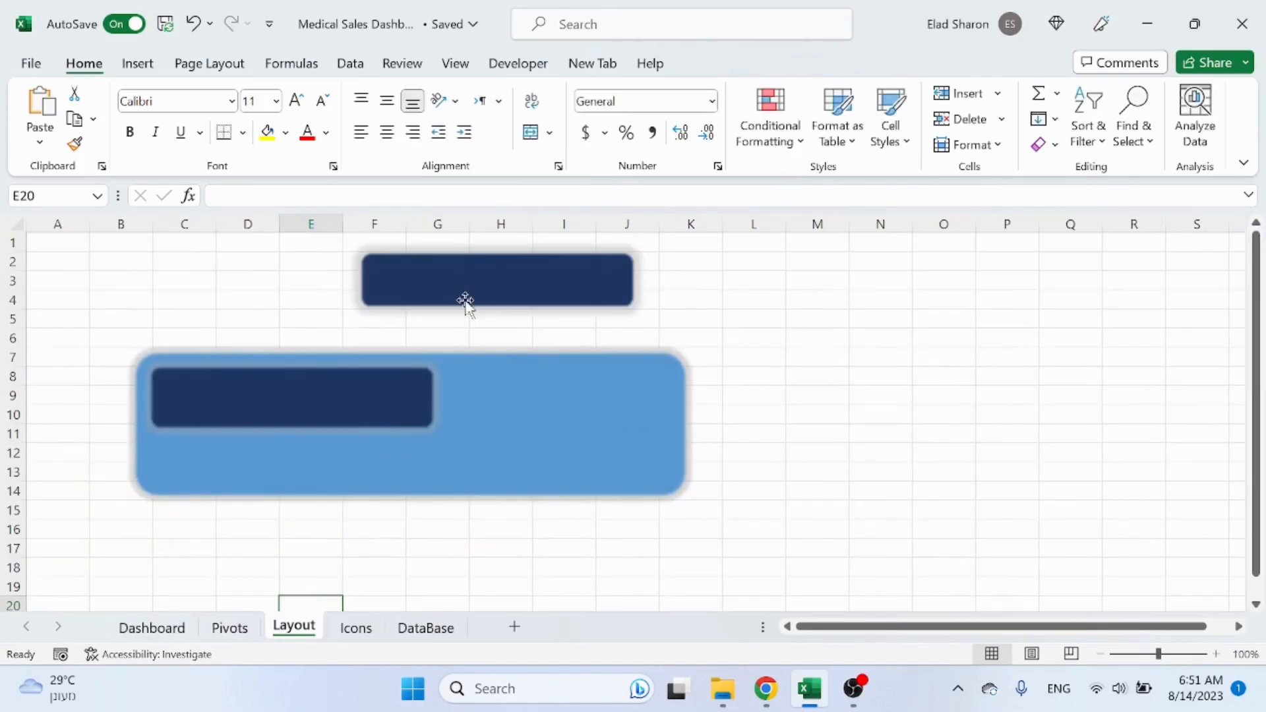
{"action": "left_click", "coordinate": [465, 301]}
{"action": "left_click", "coordinate": [362, 403]}
{"action": "key", "text": "ctrl+c"}
{"action": "left_click", "coordinate": [184, 626]}
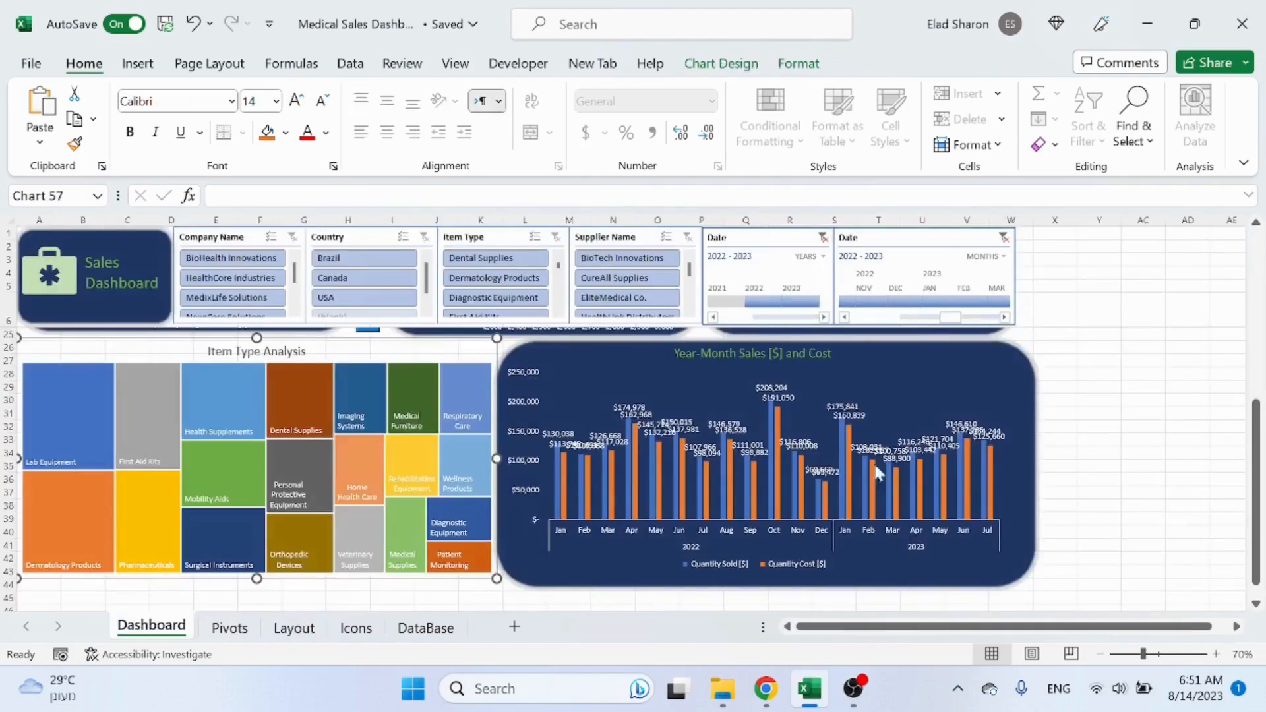
{"action": "left_click", "coordinate": [1045, 359]}
{"action": "key", "text": "ctrl+v"}
{"action": "left_click_drag", "start_coordinate": [1122, 375], "coordinate": [116, 360]}
{"action": "left_click_drag", "start_coordinate": [213, 376], "coordinate": [492, 581]}
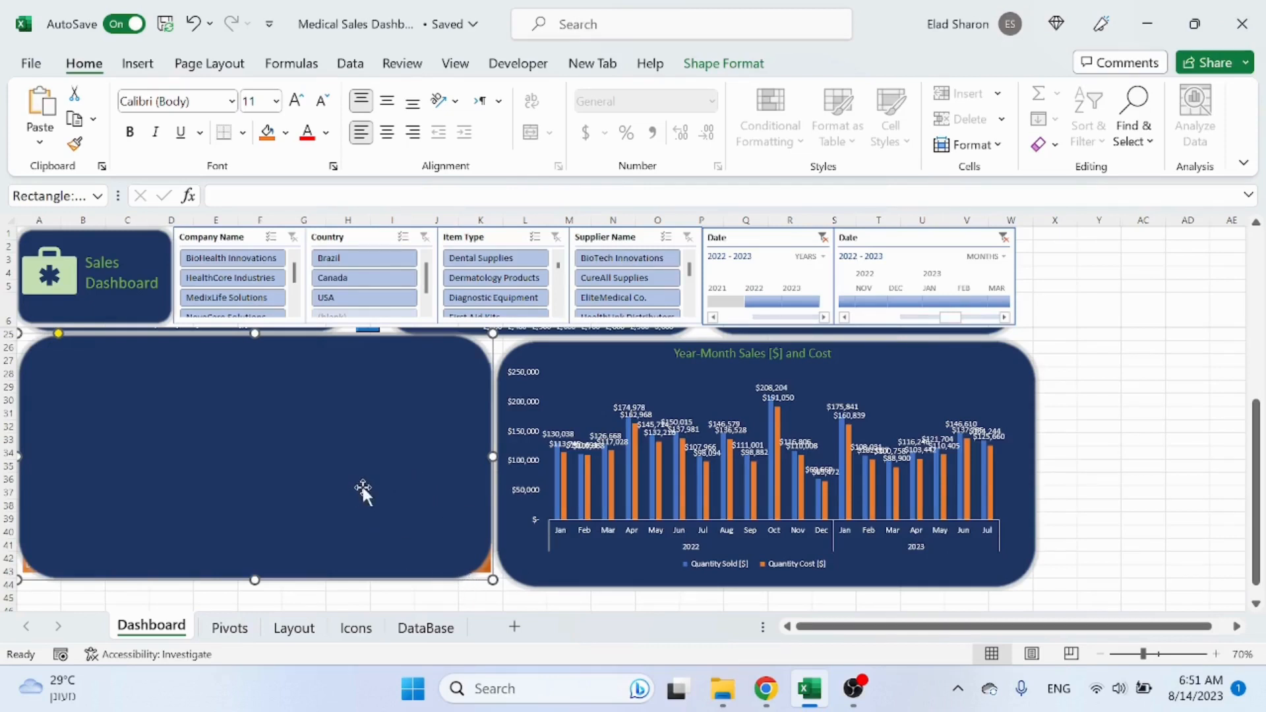
{"action": "right_click", "coordinate": [401, 350]}
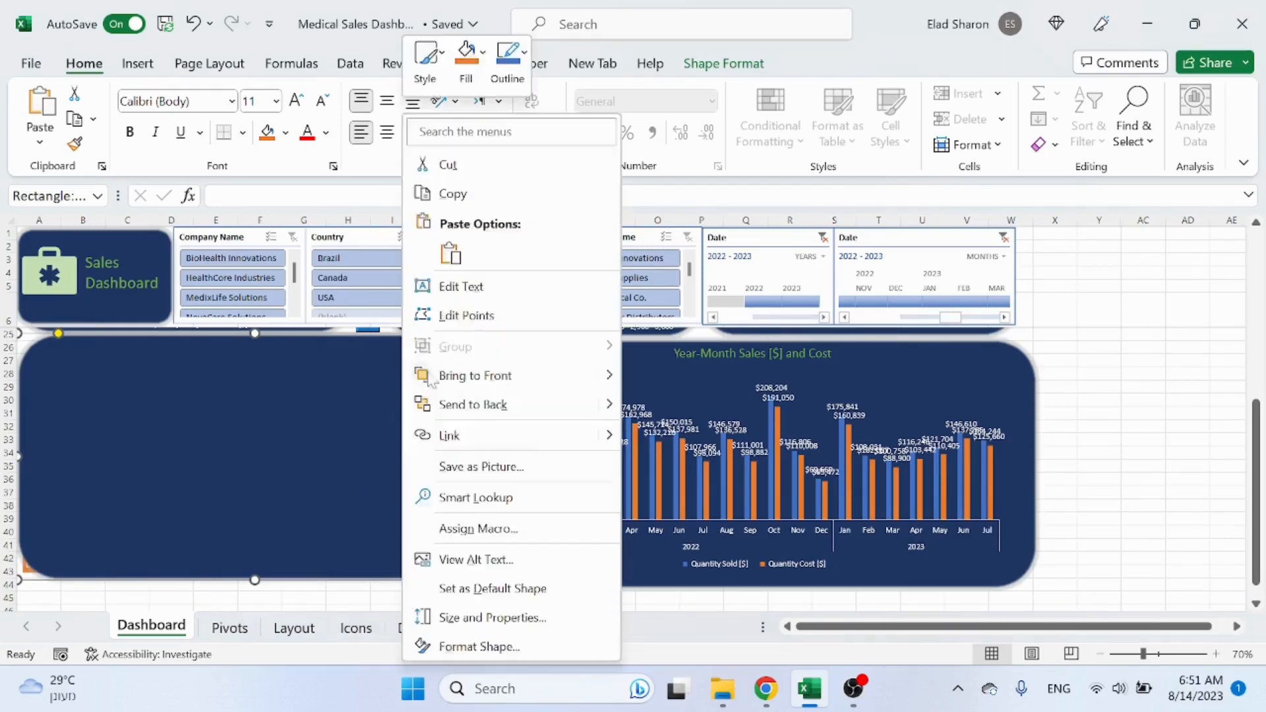
{"action": "left_click", "coordinate": [488, 404]}
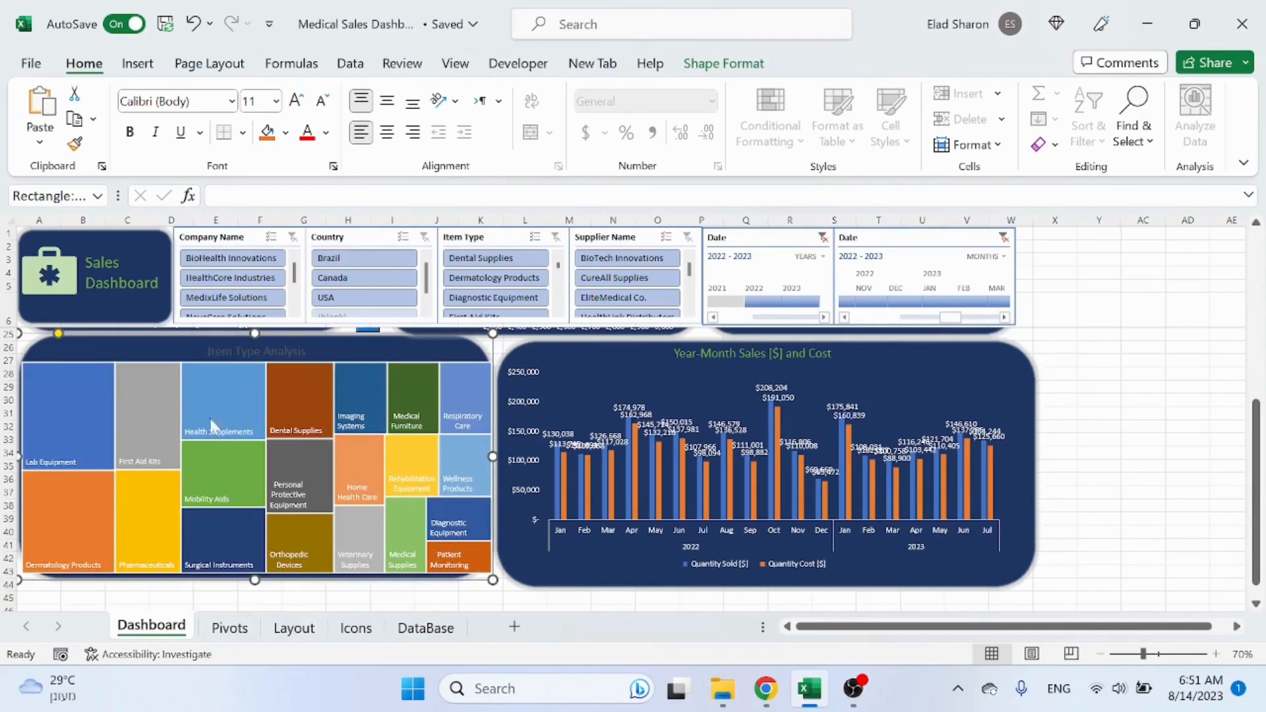
Step: Resize and reposition the Item Type Analysis treemap to fit inside the dark rounded rectangle
{"action": "left_click", "coordinate": [109, 394]}
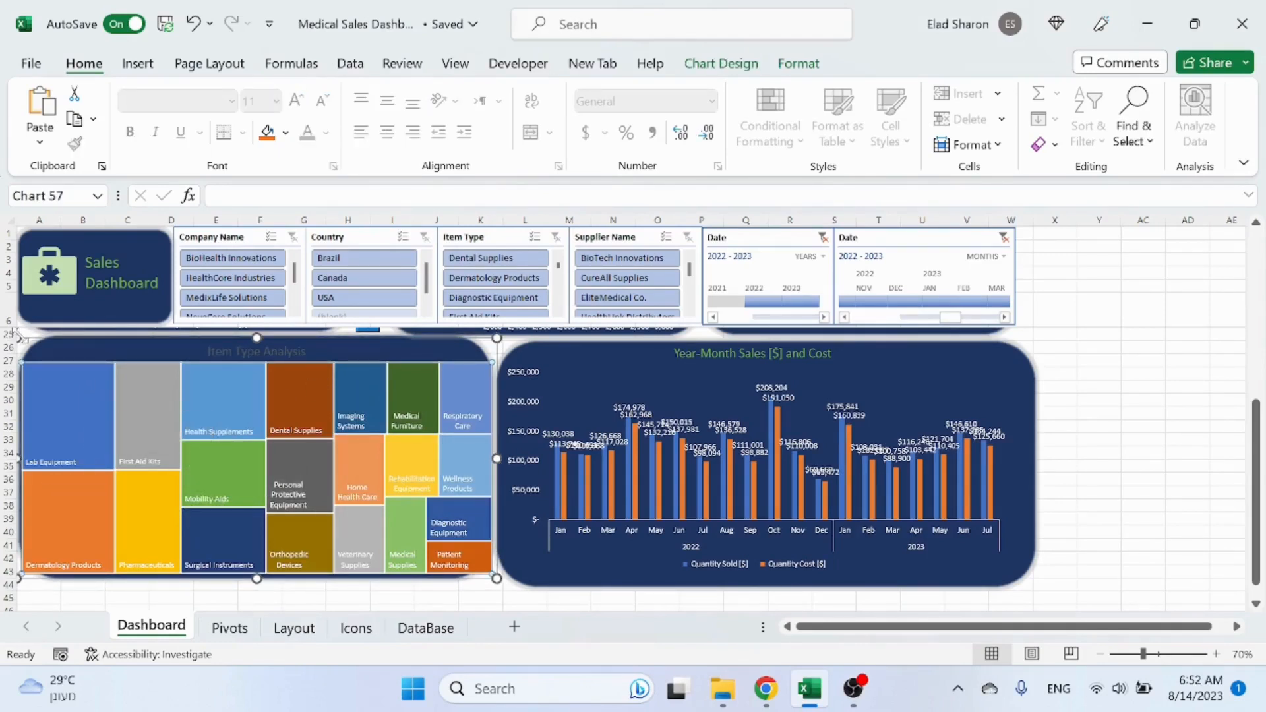
{"action": "left_click_drag", "start_coordinate": [18, 335], "coordinate": [65, 357]}
{"action": "left_click", "coordinate": [222, 409]}
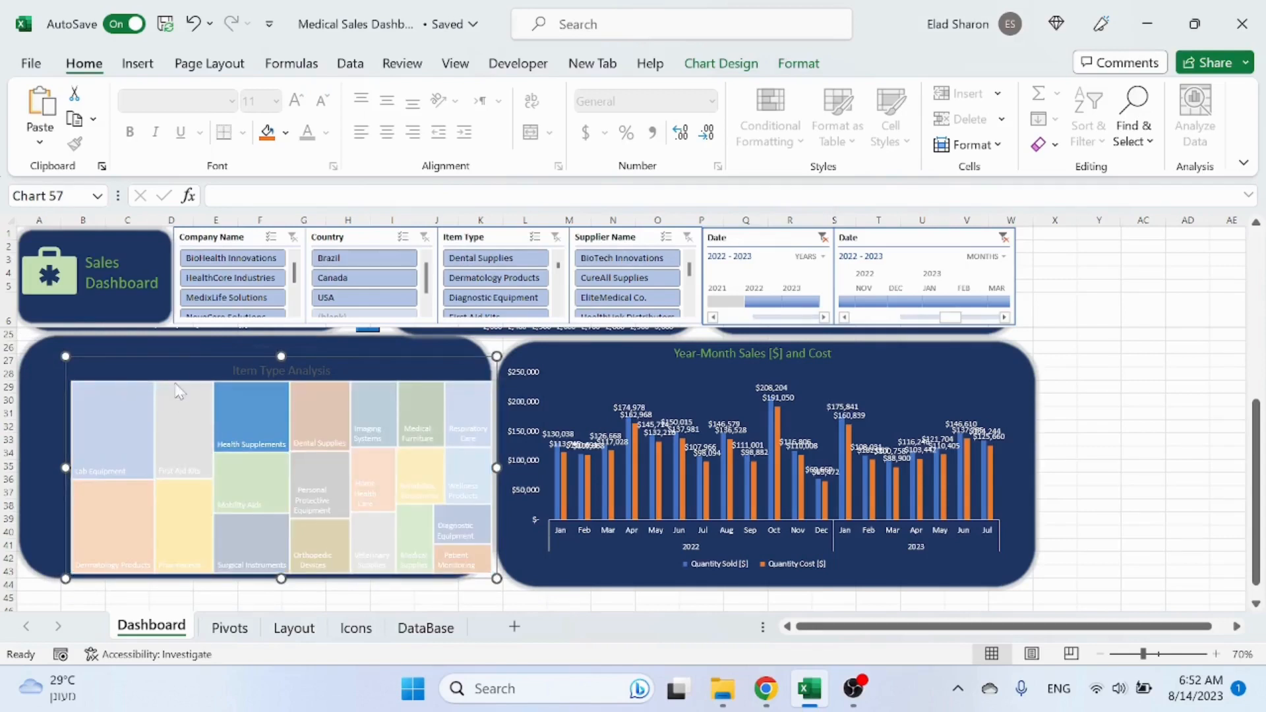
{"action": "left_click_drag", "start_coordinate": [187, 362], "coordinate": [164, 346]}
{"action": "left_click_drag", "start_coordinate": [472, 563], "coordinate": [479, 569]}
{"action": "left_click_drag", "start_coordinate": [434, 341], "coordinate": [430, 336]}
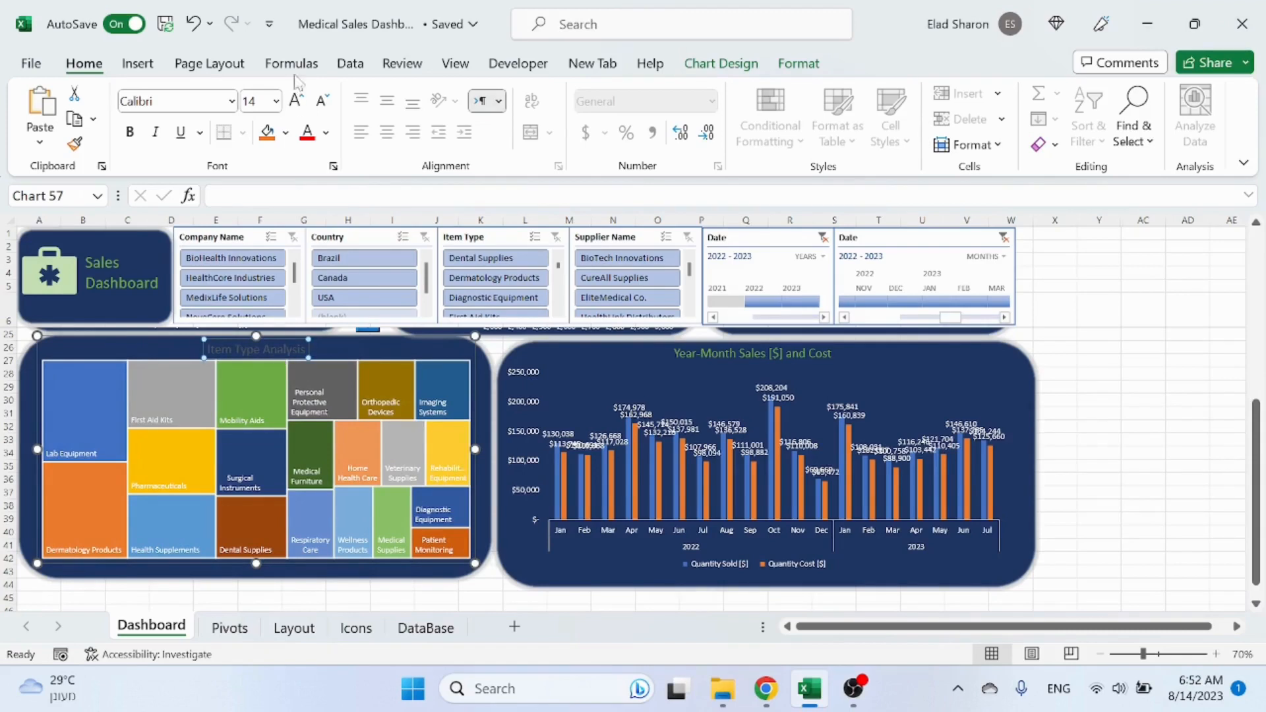
Step: Set the Item Type Analysis chart title's font colour to light green
{"action": "left_click", "coordinate": [326, 133]}
{"action": "left_click", "coordinate": [306, 213]}
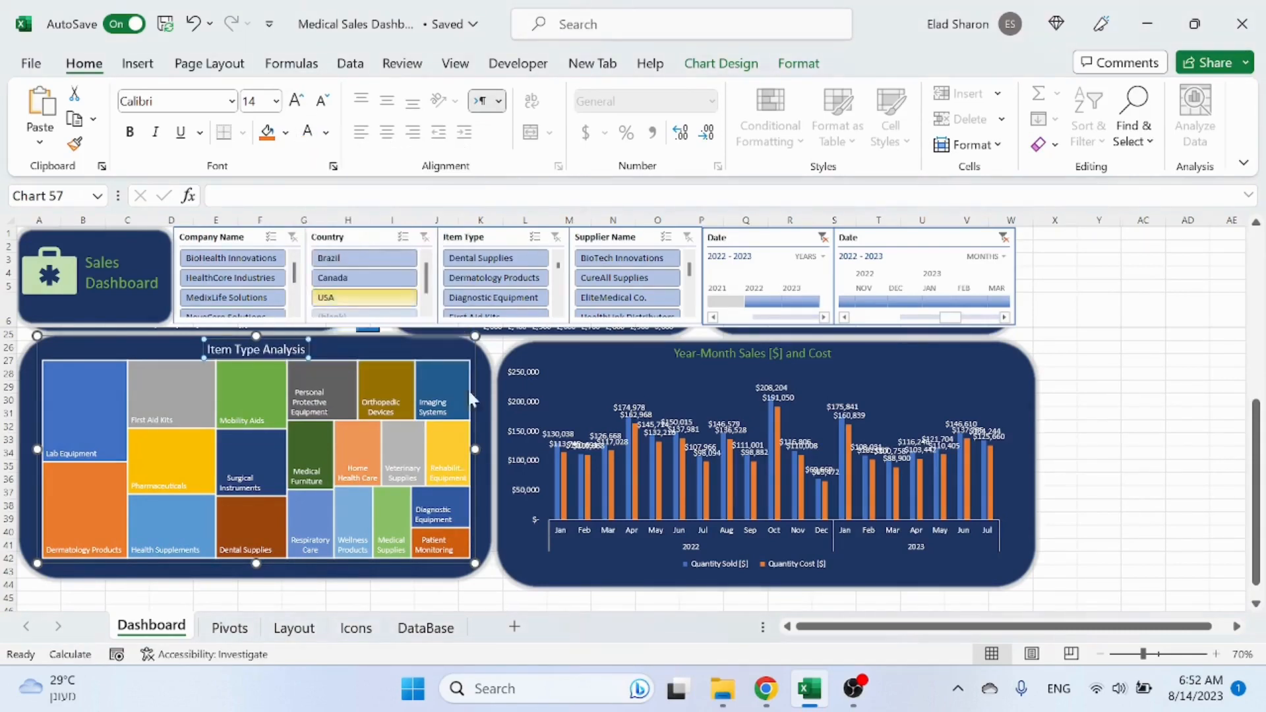
{"action": "left_click", "coordinate": [326, 133]}
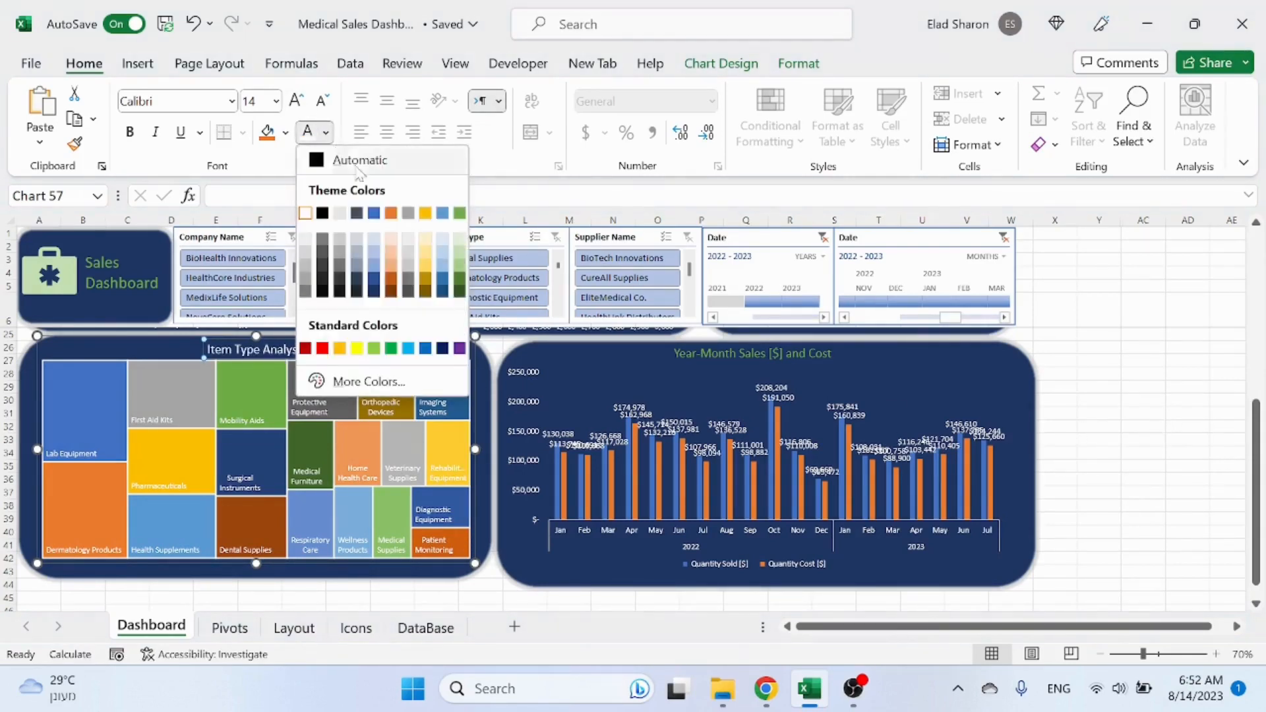
{"action": "left_click", "coordinate": [459, 215]}
{"action": "left_click", "coordinate": [1121, 418]}
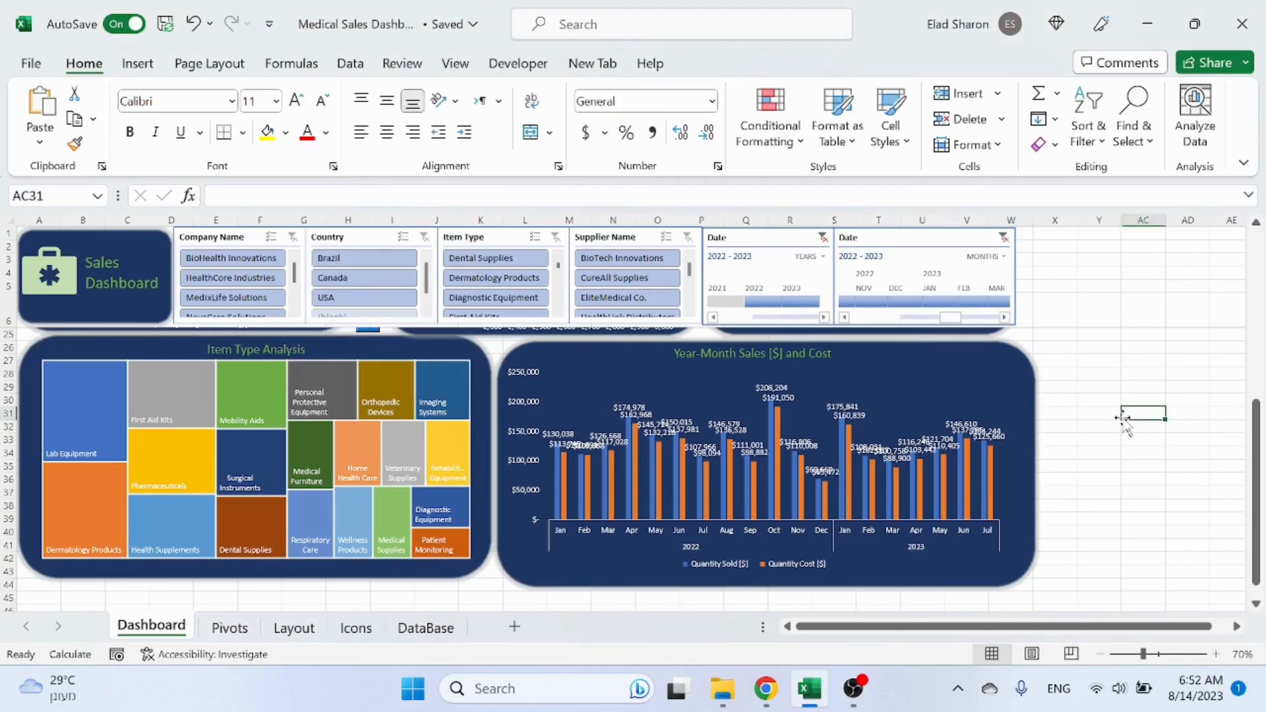
Step: Adjust the background rectangle's size and group it with the Item Type Analysis treemap
{"action": "left_click_drag", "start_coordinate": [436, 349], "coordinate": [482, 371]}
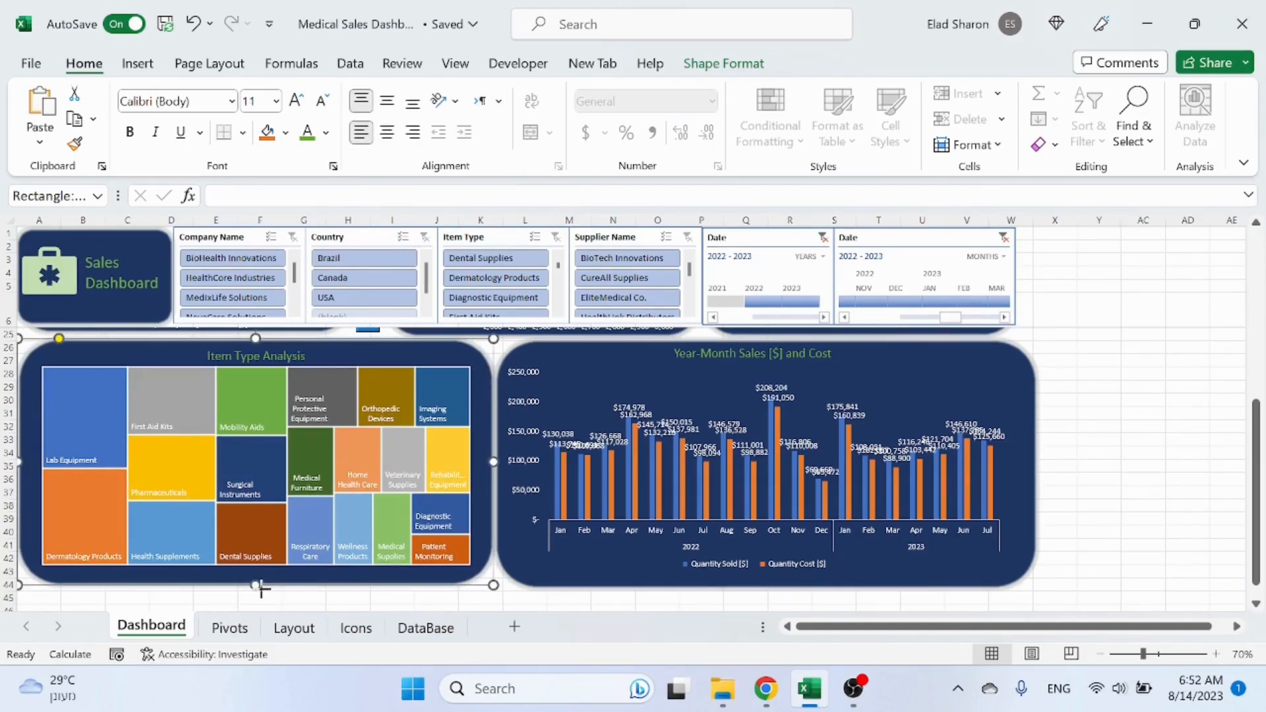
{"action": "left_click_drag", "start_coordinate": [257, 585], "coordinate": [258, 587]}
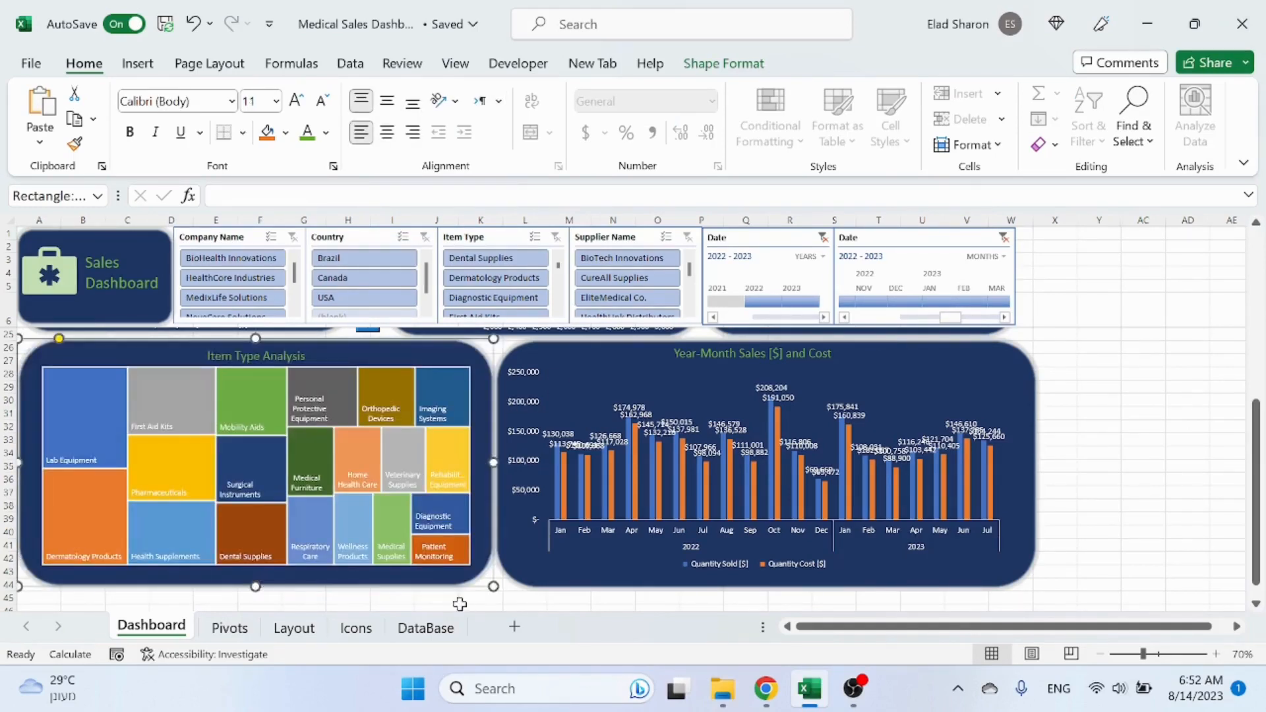
{"action": "left_click", "coordinate": [449, 381], "text": "ctrl"}
{"action": "right_click", "coordinate": [449, 381]}
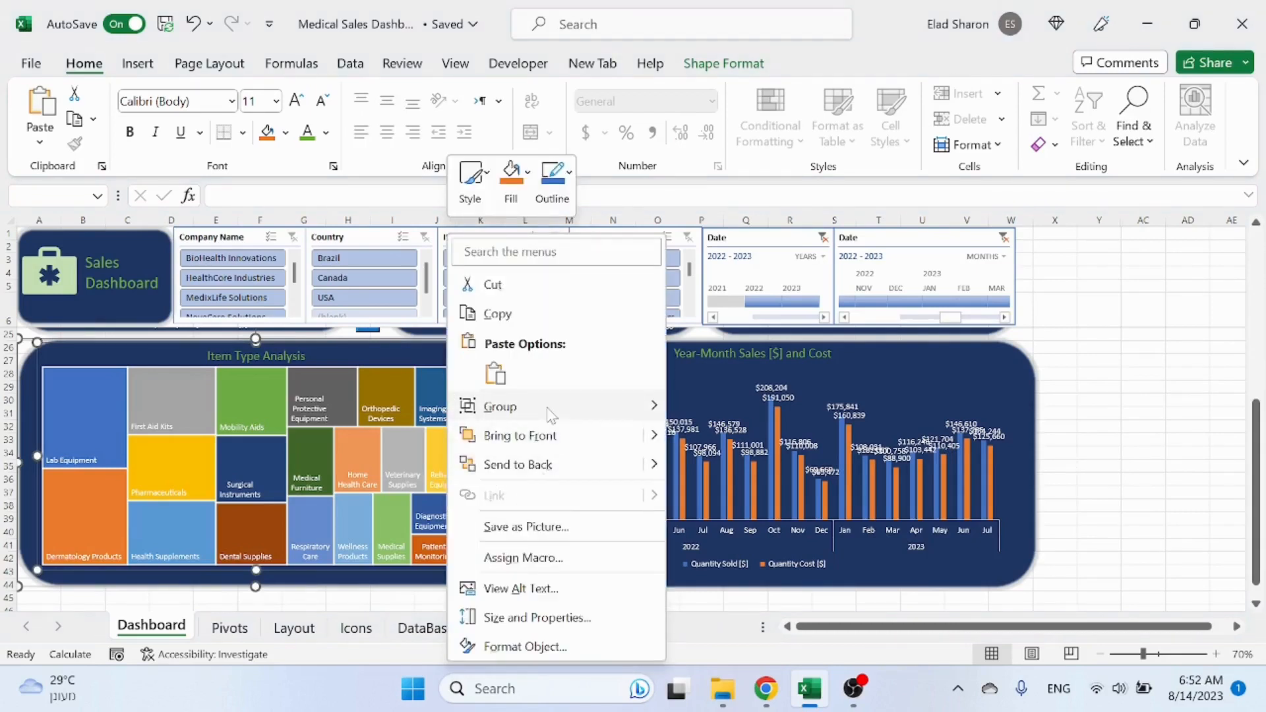
{"action": "mouse_move", "coordinate": [549, 408]}
{"action": "left_click", "coordinate": [761, 415]}
{"action": "left_click", "coordinate": [452, 376]}
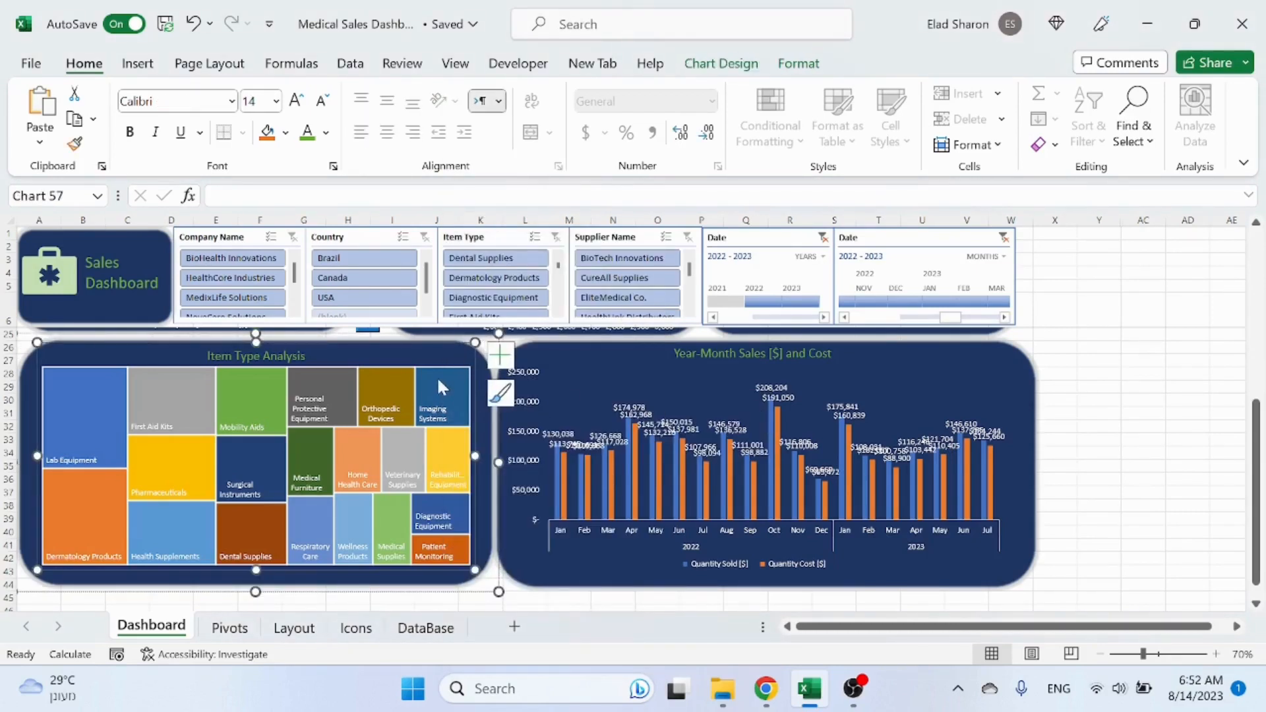
{"action": "left_click", "coordinate": [483, 415]}
{"action": "right_click", "coordinate": [483, 417]}
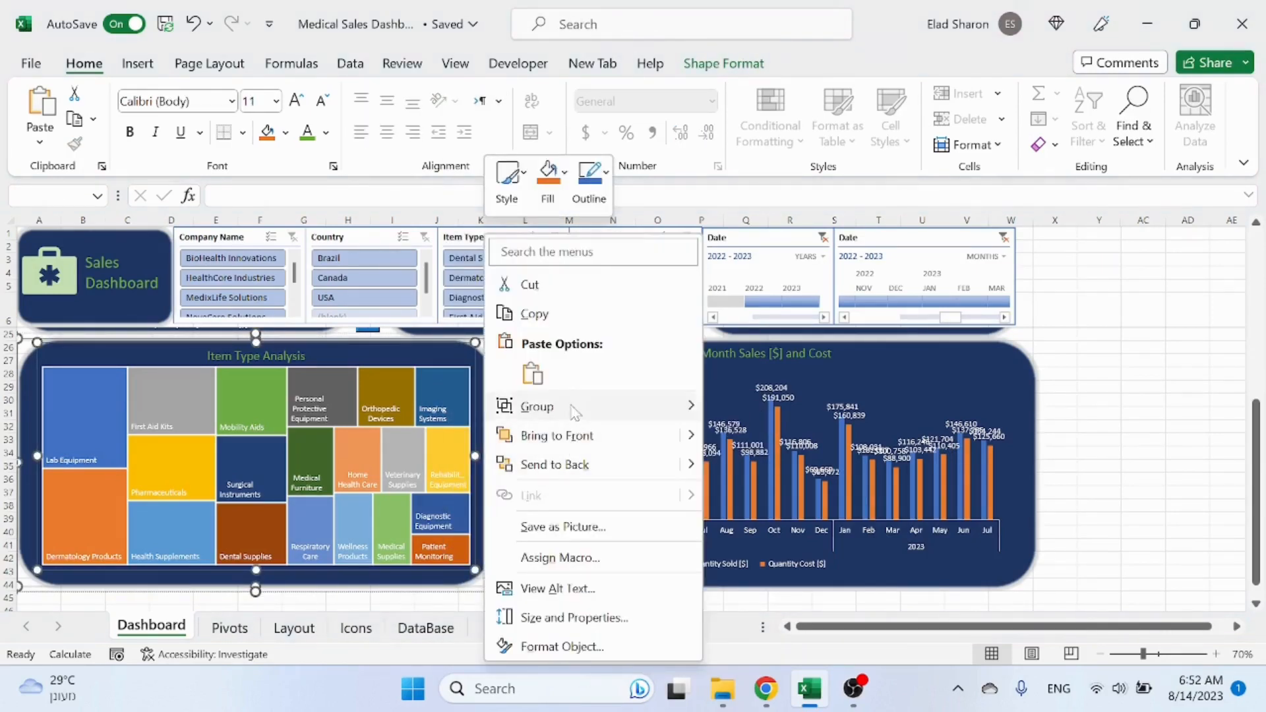
{"action": "mouse_move", "coordinate": [573, 407]}
{"action": "left_click", "coordinate": [763, 468]}
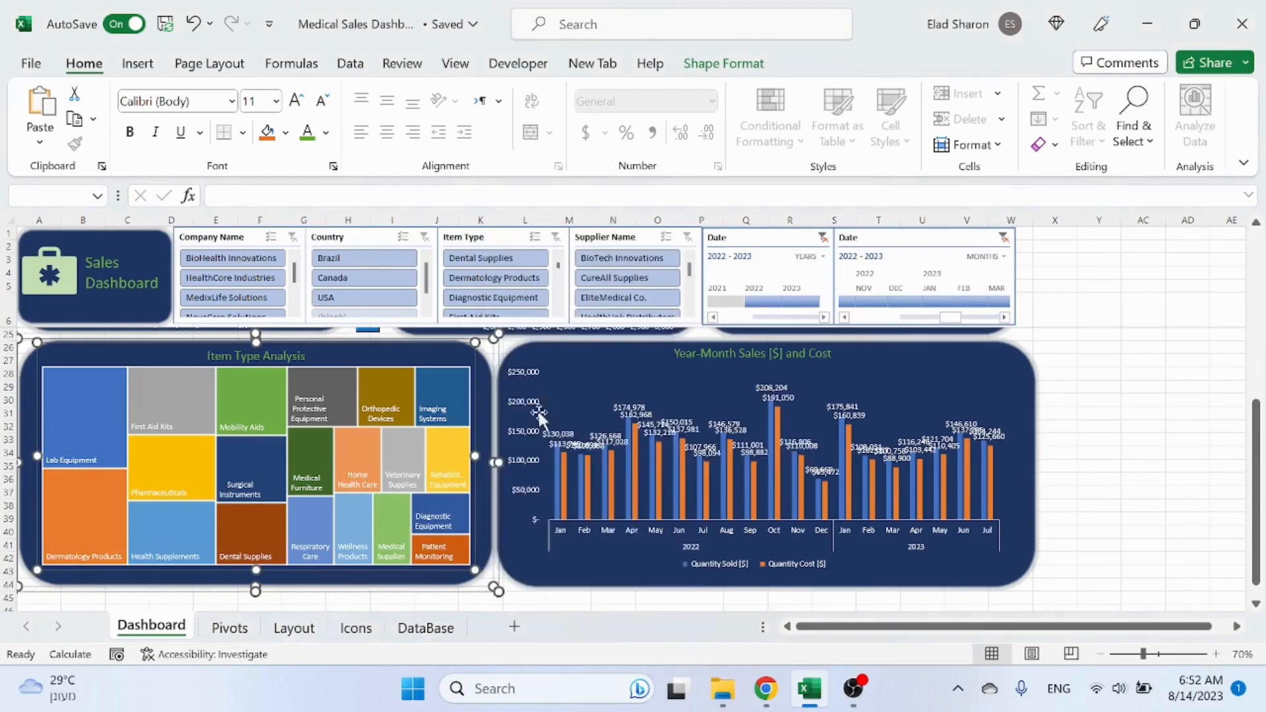
Step: Open the group's size and properties settings in the Format Shape pane, then close the pane
{"action": "right_click", "coordinate": [424, 352]}
{"action": "left_click", "coordinate": [505, 645]}
{"action": "left_click", "coordinate": [1055, 566]}
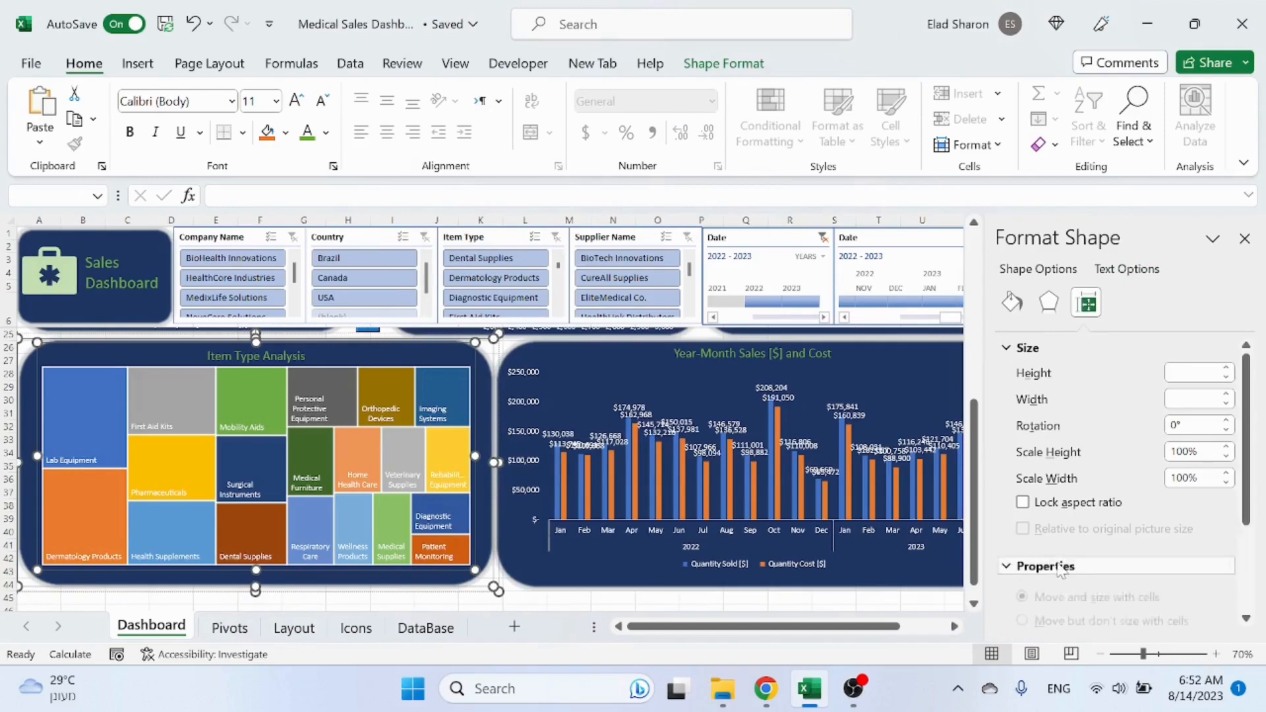
{"action": "left_click", "coordinate": [455, 597]}
{"action": "left_click", "coordinate": [481, 562]}
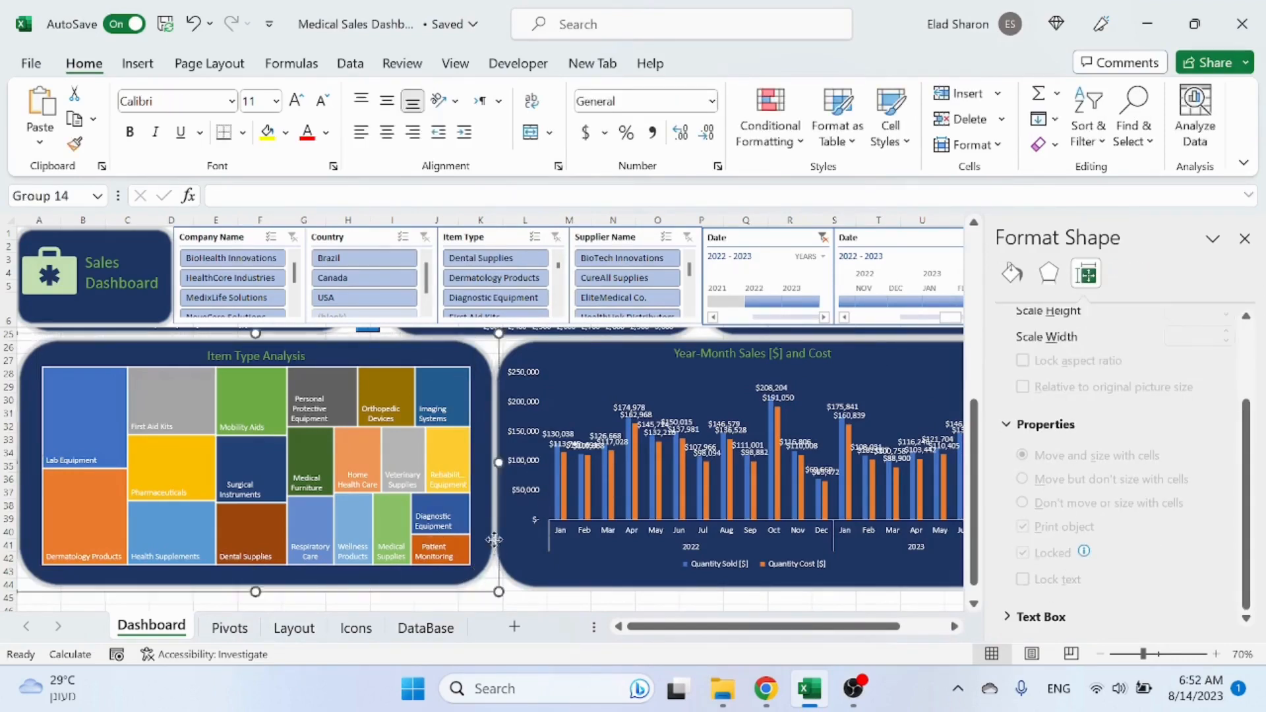
{"action": "left_click", "coordinate": [1245, 238]}
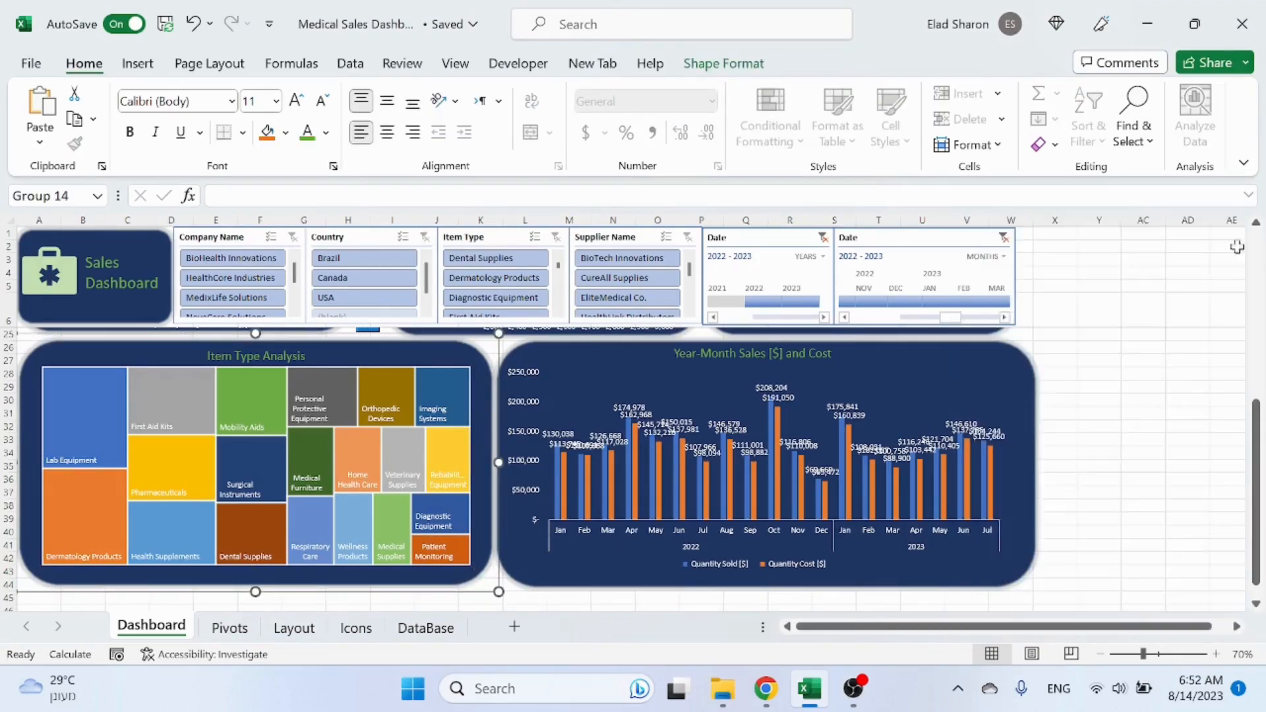
{"action": "left_click", "coordinate": [1148, 413]}
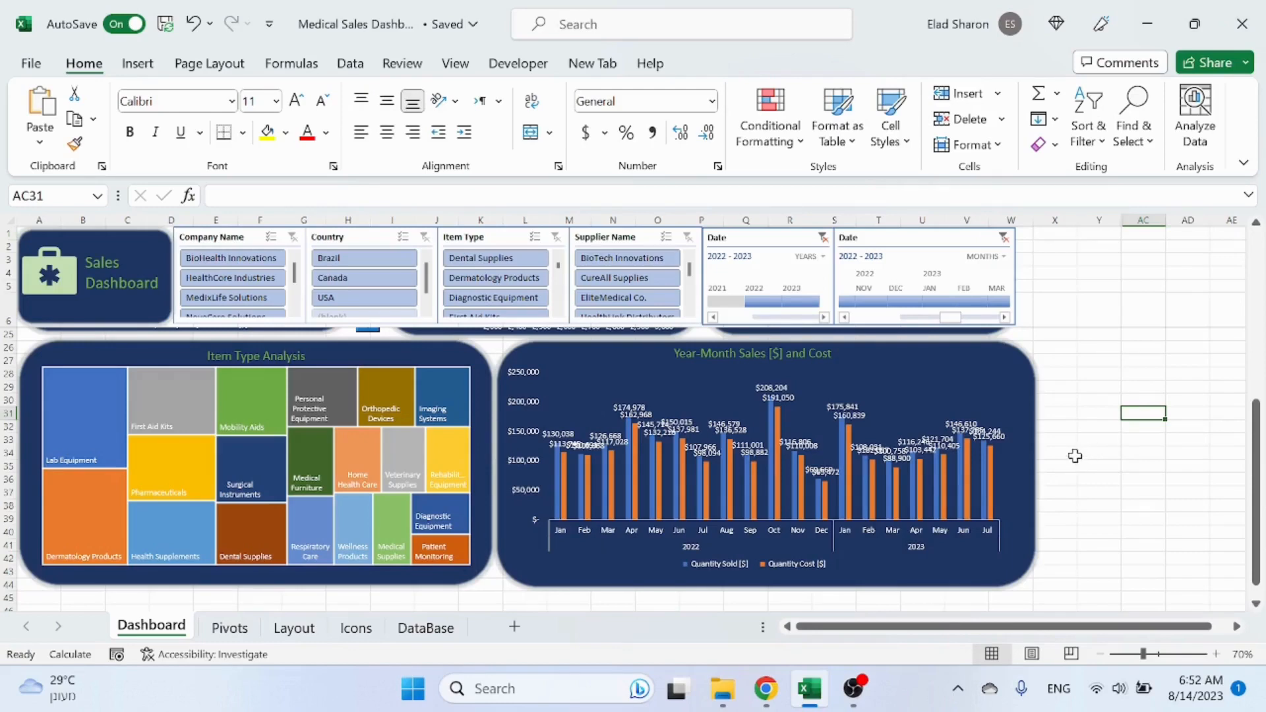
Step: Cut the USA, Canada and Brazil flag icons from the Icons sheet and paste them onto the Dashboard
{"action": "scroll", "coordinate": [1076, 456], "scroll_direction": "up", "scroll_amount": 6}
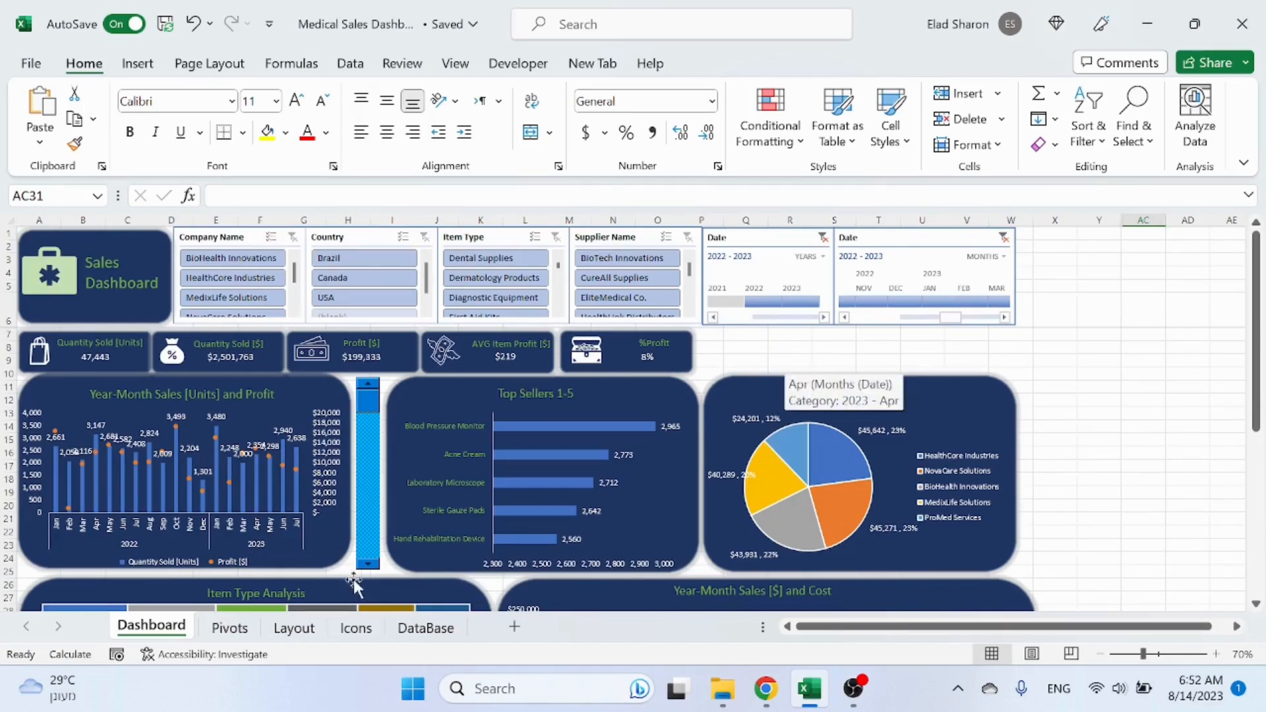
{"action": "left_click", "coordinate": [356, 628]}
{"action": "left_click", "coordinate": [866, 340]}
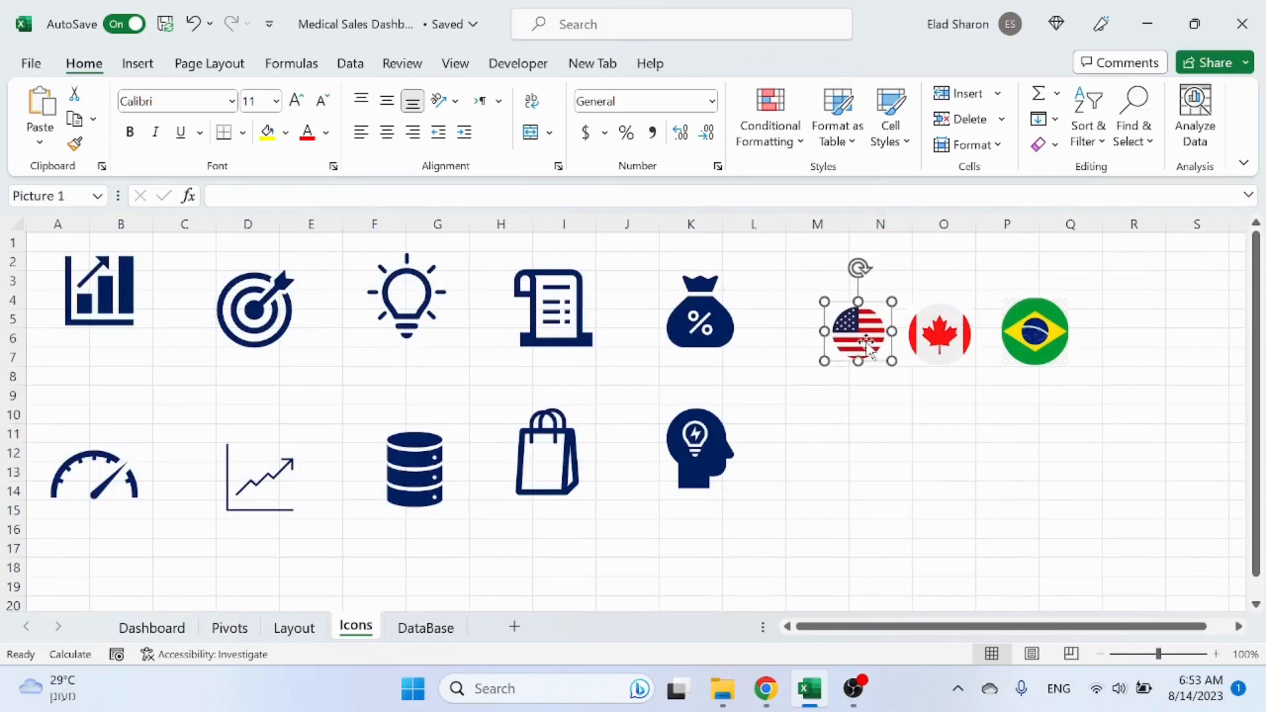
{"action": "left_click", "coordinate": [940, 333], "text": "ctrl"}
{"action": "left_click", "coordinate": [1035, 331], "text": "ctrl"}
{"action": "key", "text": "ctrl+x"}
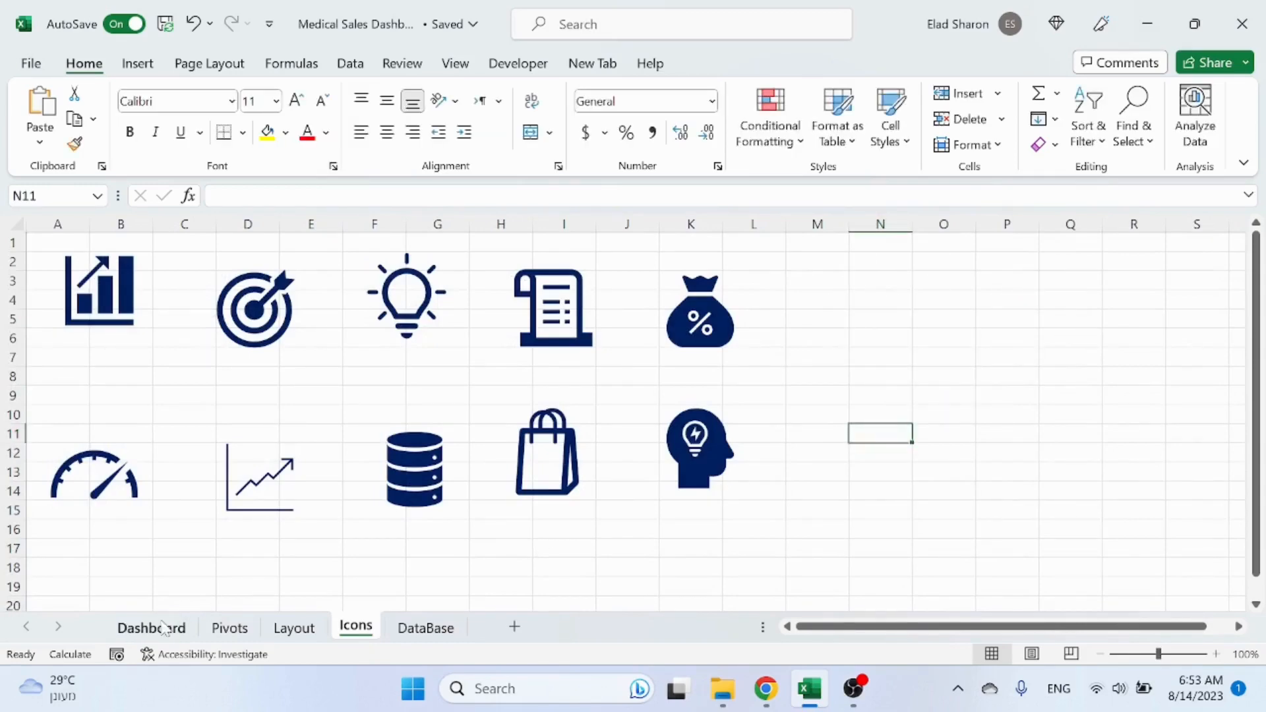
{"action": "left_click", "coordinate": [151, 627]}
{"action": "key", "text": "ctrl+v"}
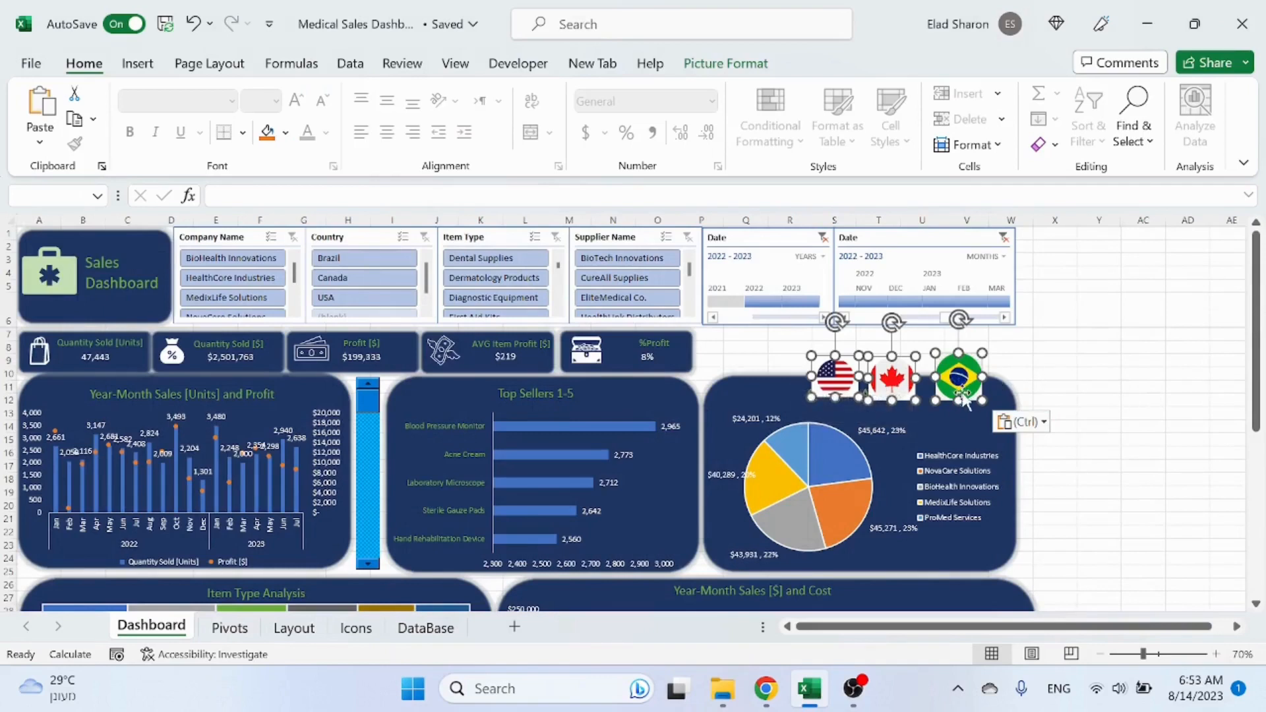
Step: Arrange the three flags in a row above the Customer Analysis pie chart
{"action": "left_click_drag", "start_coordinate": [964, 390], "coordinate": [989, 362]}
{"action": "left_click_drag", "start_coordinate": [864, 350], "coordinate": [730, 350]}
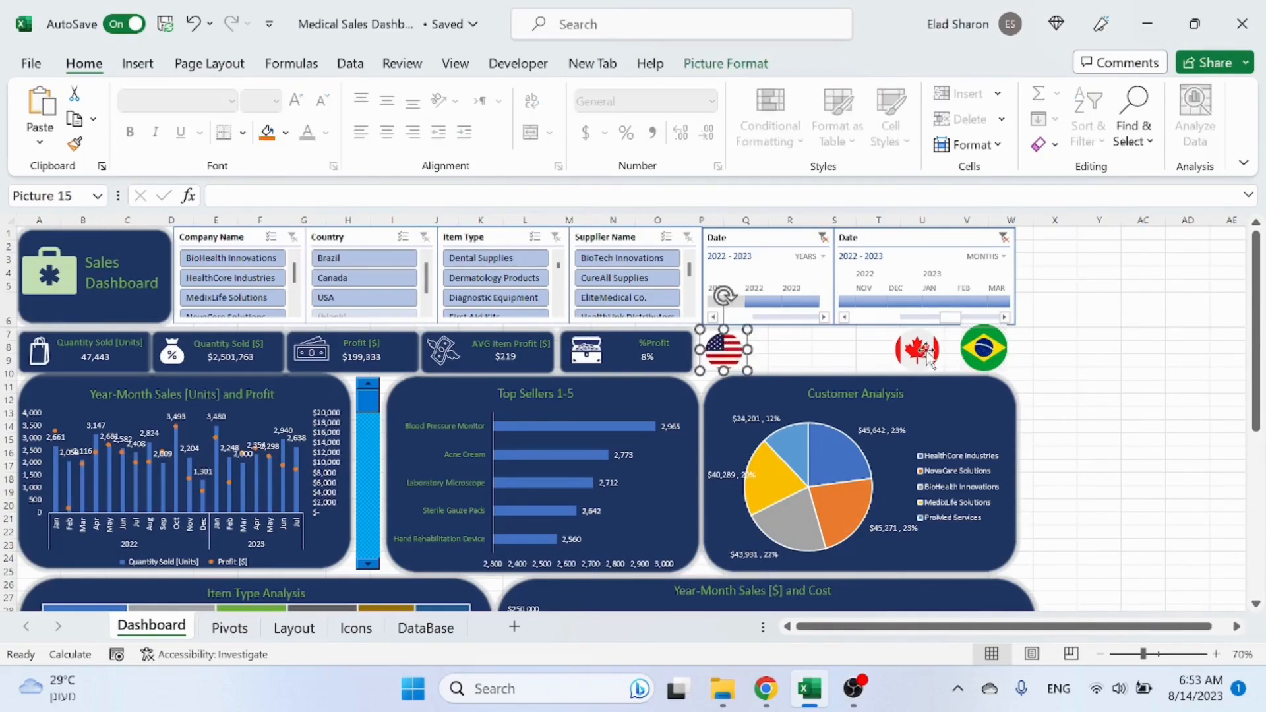
{"action": "left_click_drag", "start_coordinate": [917, 350], "coordinate": [840, 351]}
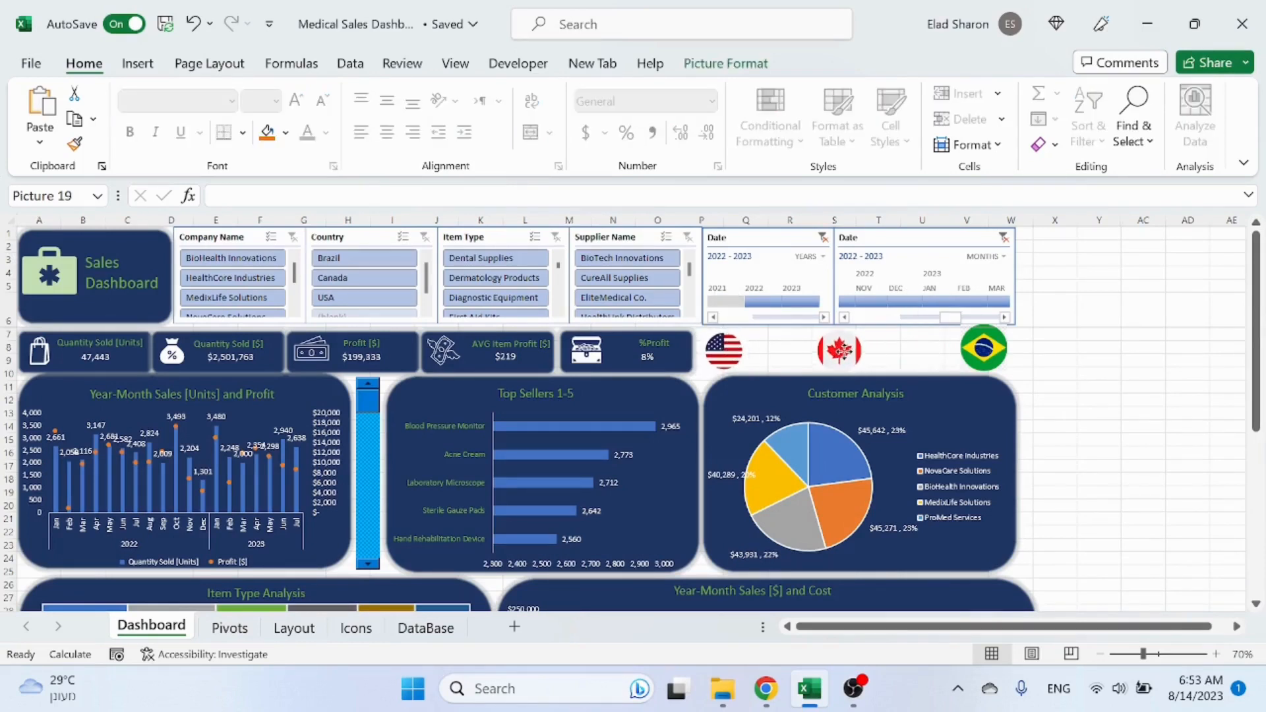
{"action": "left_click_drag", "start_coordinate": [984, 348], "coordinate": [953, 356]}
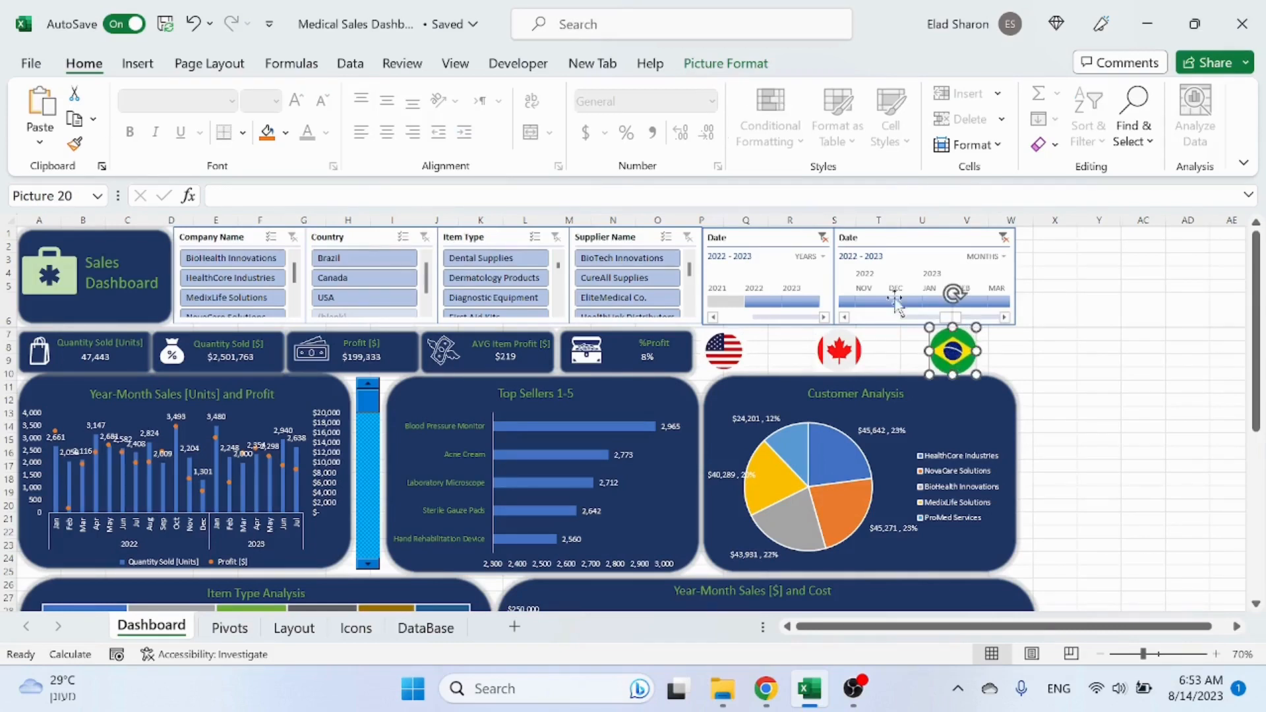
{"action": "left_click", "coordinate": [1085, 387]}
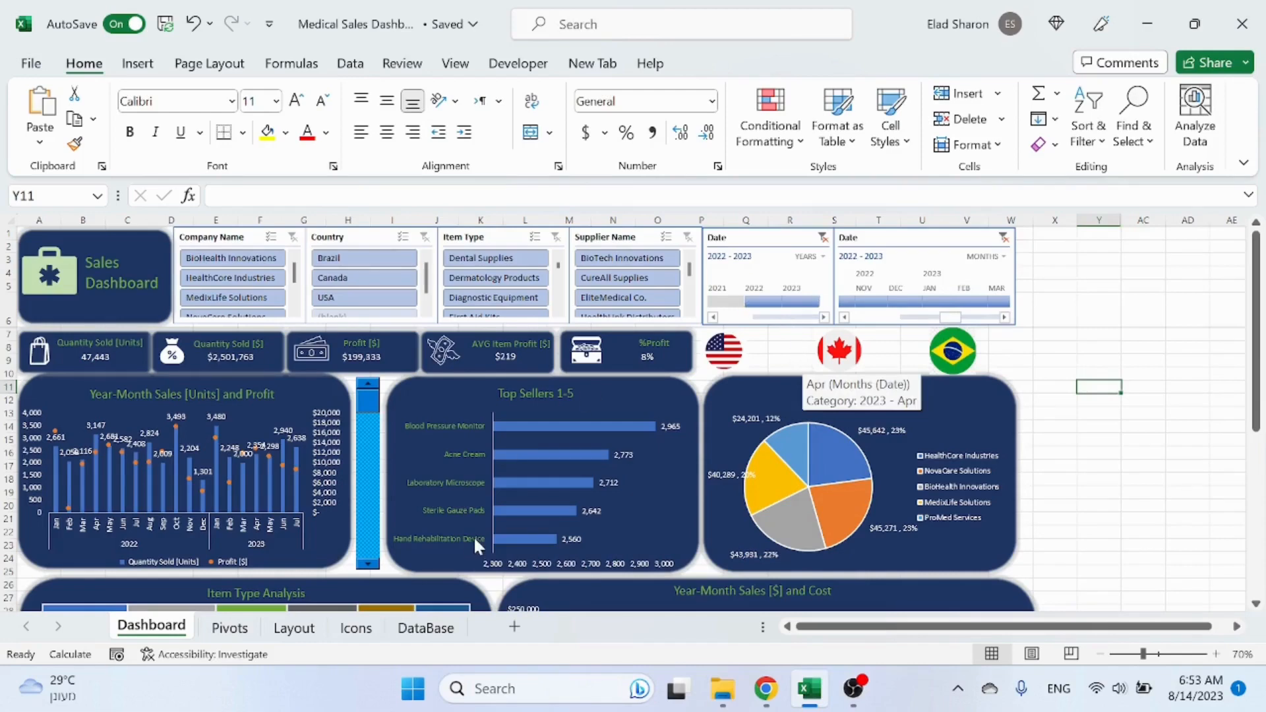
Step: On the Pivots sheet, copy the Year-Month Sales [$] and Cost pivot table and paste a duplicate at cell AA1
{"action": "left_click", "coordinate": [225, 627]}
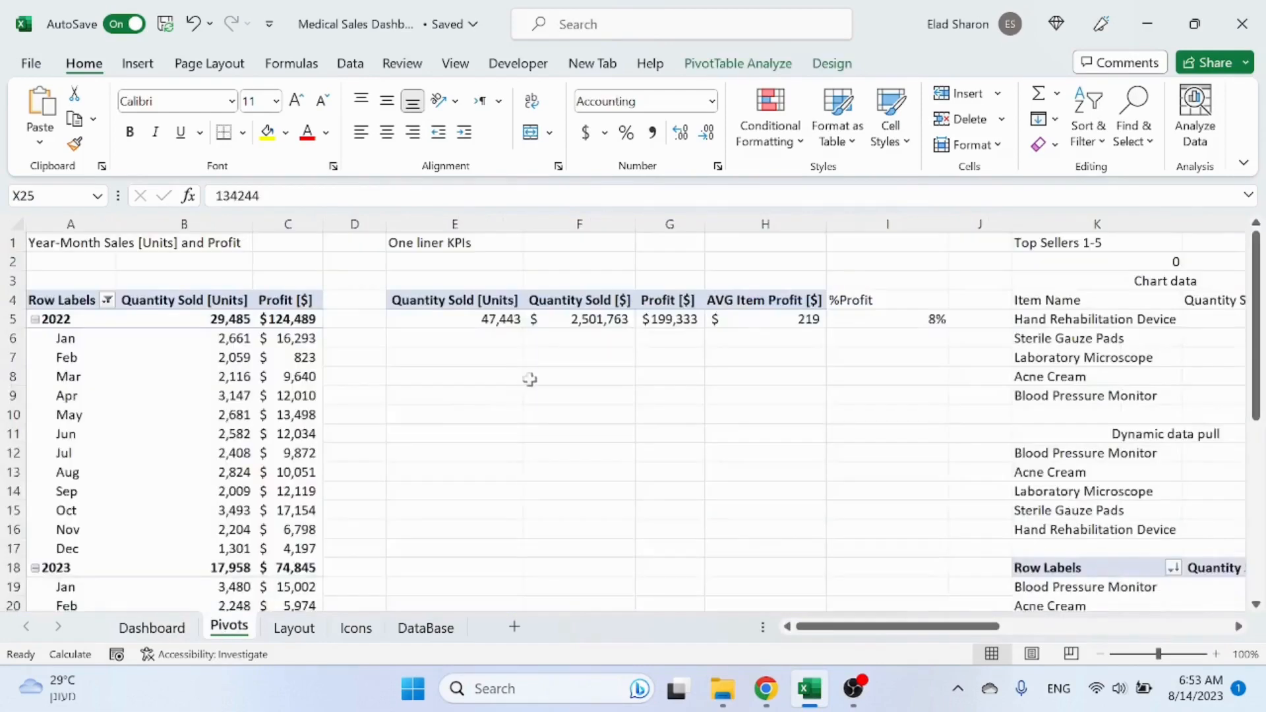
{"action": "left_click_drag", "start_coordinate": [927, 629], "coordinate": [1235, 614]}
{"action": "left_click", "coordinate": [1240, 627]}
{"action": "left_click", "coordinate": [1240, 627]}
{"action": "left_click", "coordinate": [1240, 627]}
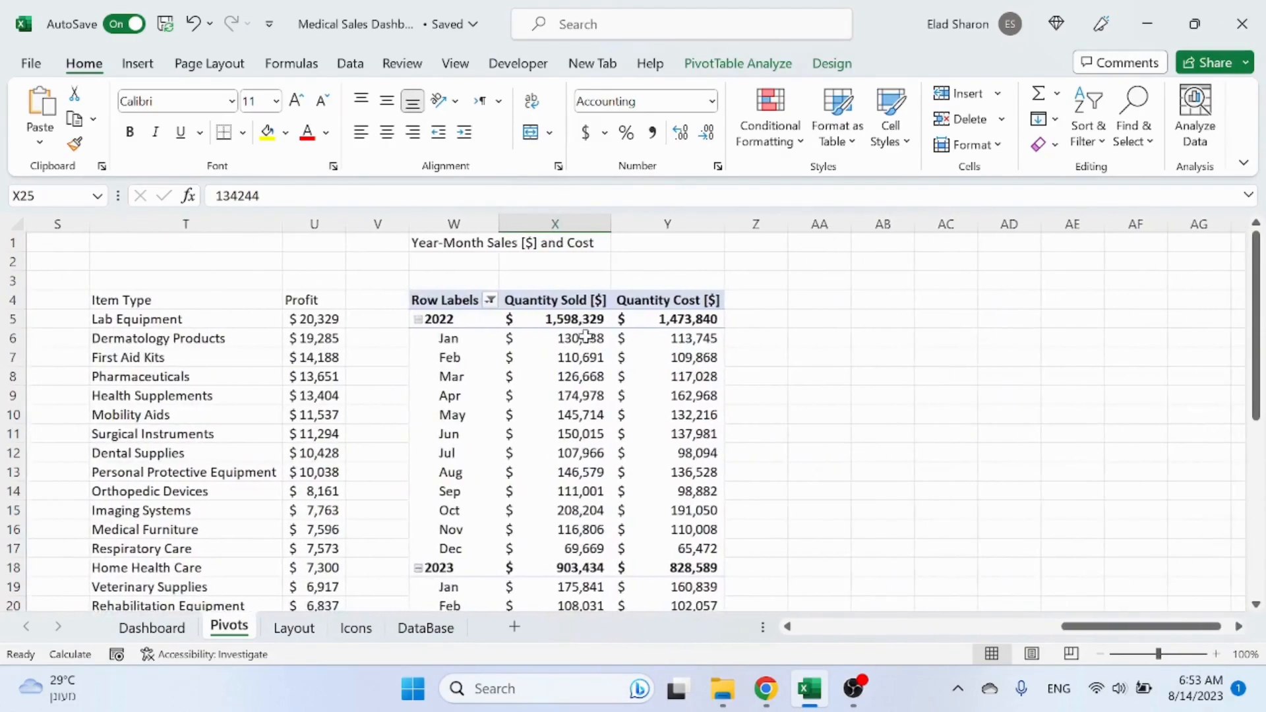
{"action": "left_click_drag", "start_coordinate": [452, 224], "coordinate": [726, 243]}
{"action": "key", "text": "ctrl+c"}
{"action": "left_click", "coordinate": [808, 246]}
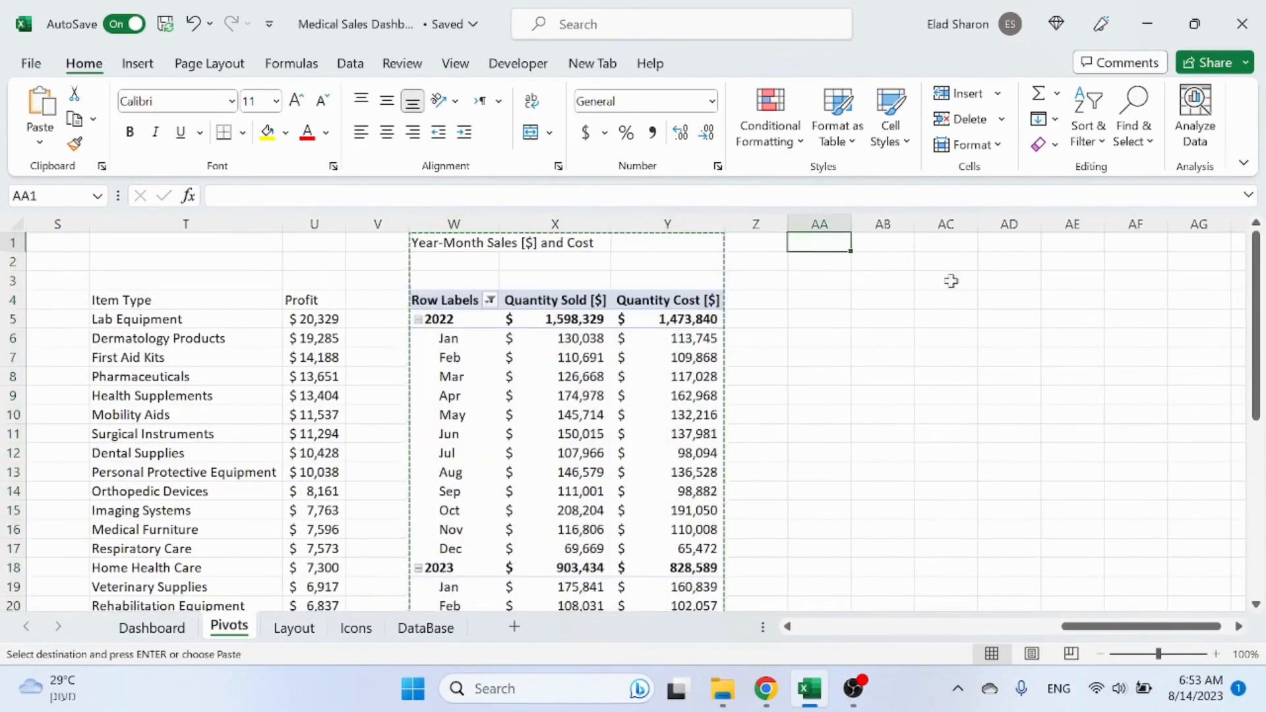
{"action": "key", "text": "ctrl+v"}
{"action": "left_click", "coordinate": [956, 319]}
{"action": "key", "text": "Escape"}
{"action": "left_click", "coordinate": [858, 244]}
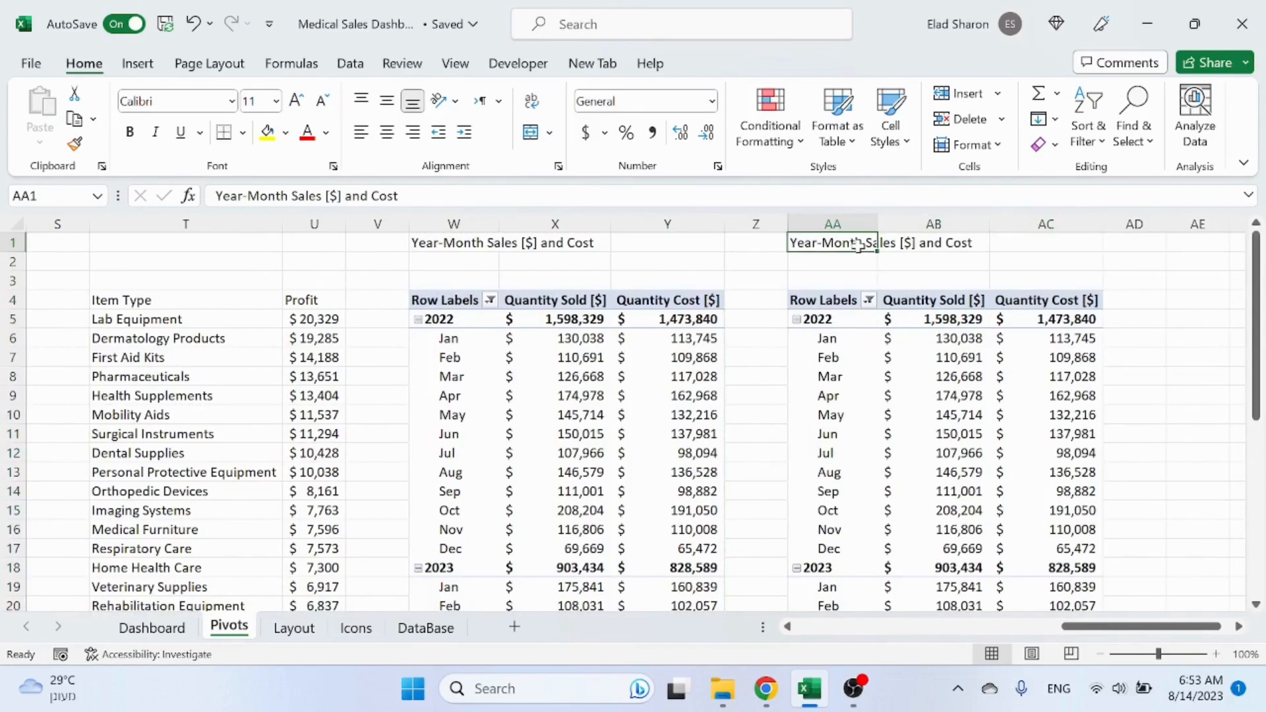
Step: Retitle the duplicate pivot "Total Sales Per Country" and rearrange it to show Quantity Sold [$] by Country only
{"action": "type", "text": "Total Sales Per Country"}
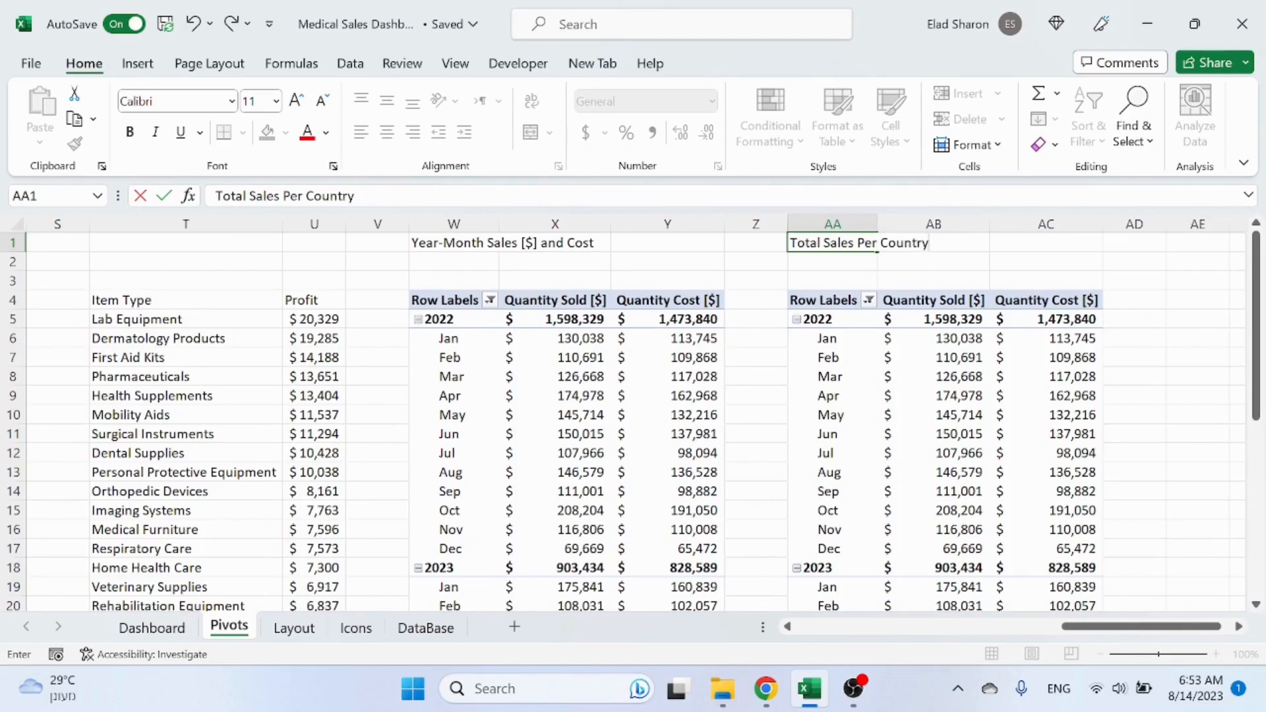
{"action": "left_click", "coordinate": [912, 376]}
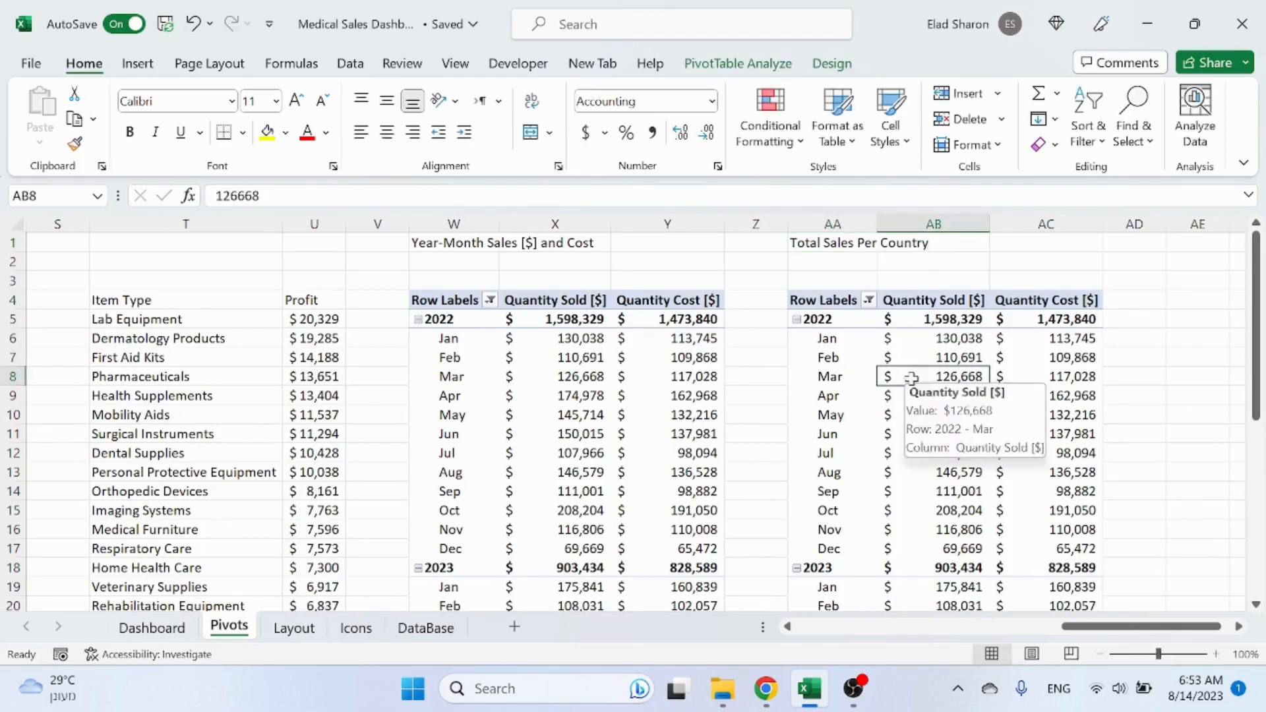
{"action": "right_click", "coordinate": [912, 376]}
{"action": "left_click", "coordinate": [986, 656]}
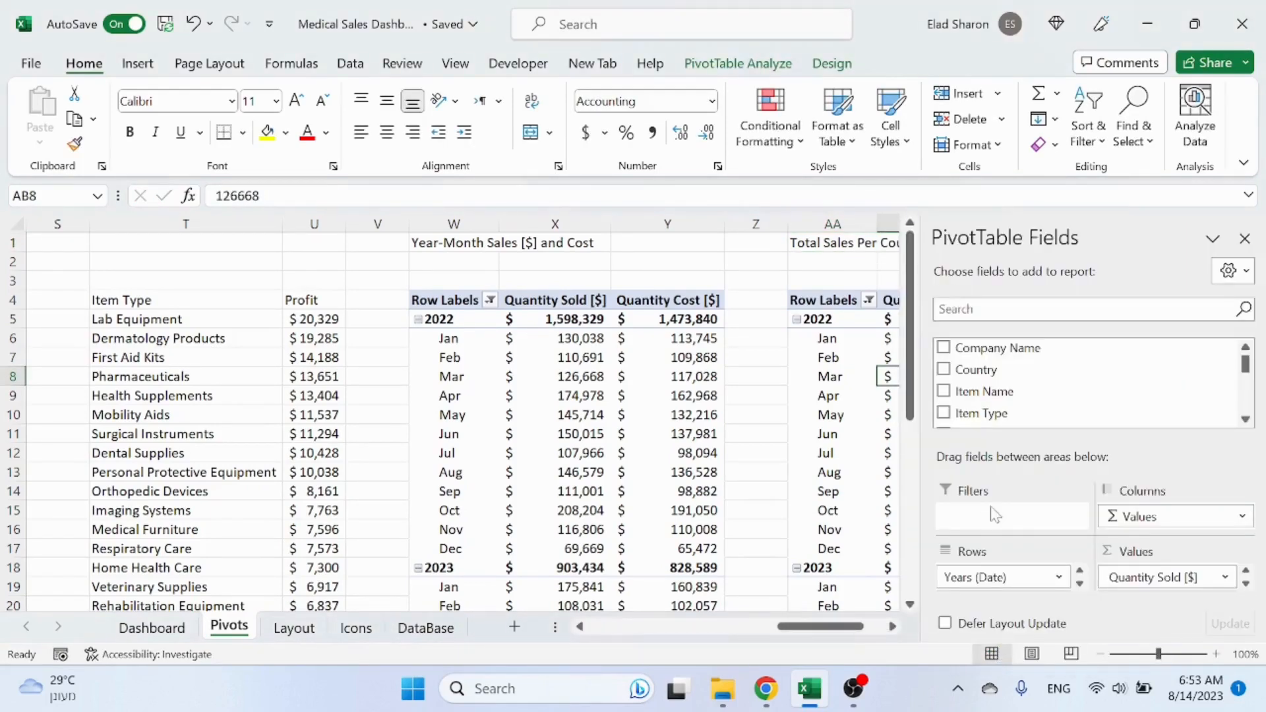
{"action": "left_click_drag", "start_coordinate": [996, 577], "coordinate": [795, 405]}
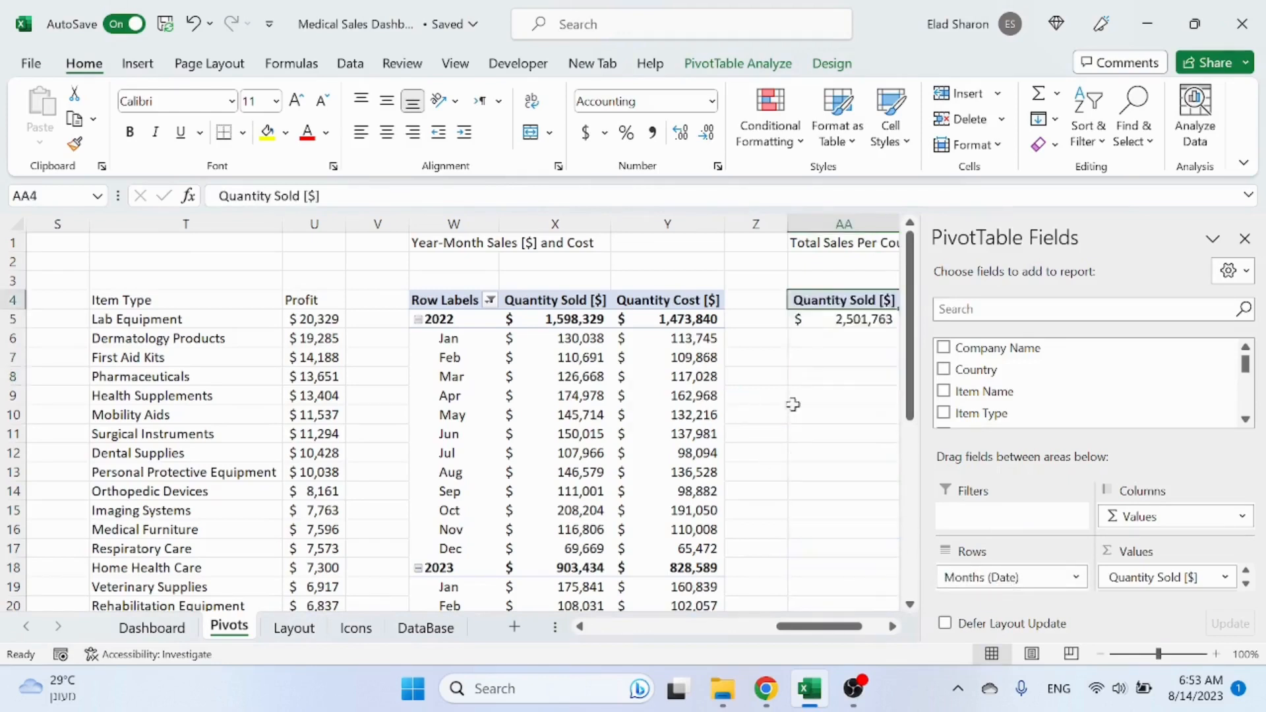
{"action": "left_click_drag", "start_coordinate": [972, 370], "coordinate": [1004, 580]}
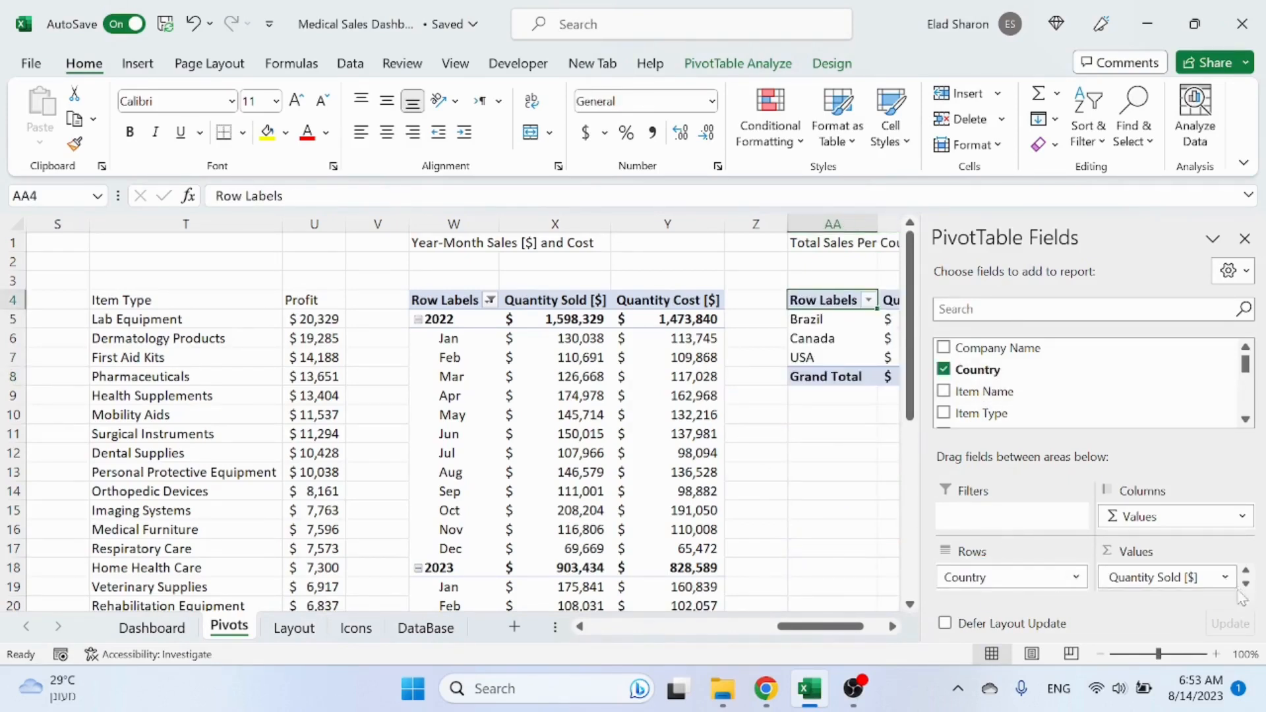
{"action": "left_click", "coordinate": [1246, 584]}
{"action": "left_click_drag", "start_coordinate": [1185, 587], "coordinate": [837, 508]}
{"action": "left_click", "coordinate": [833, 510]}
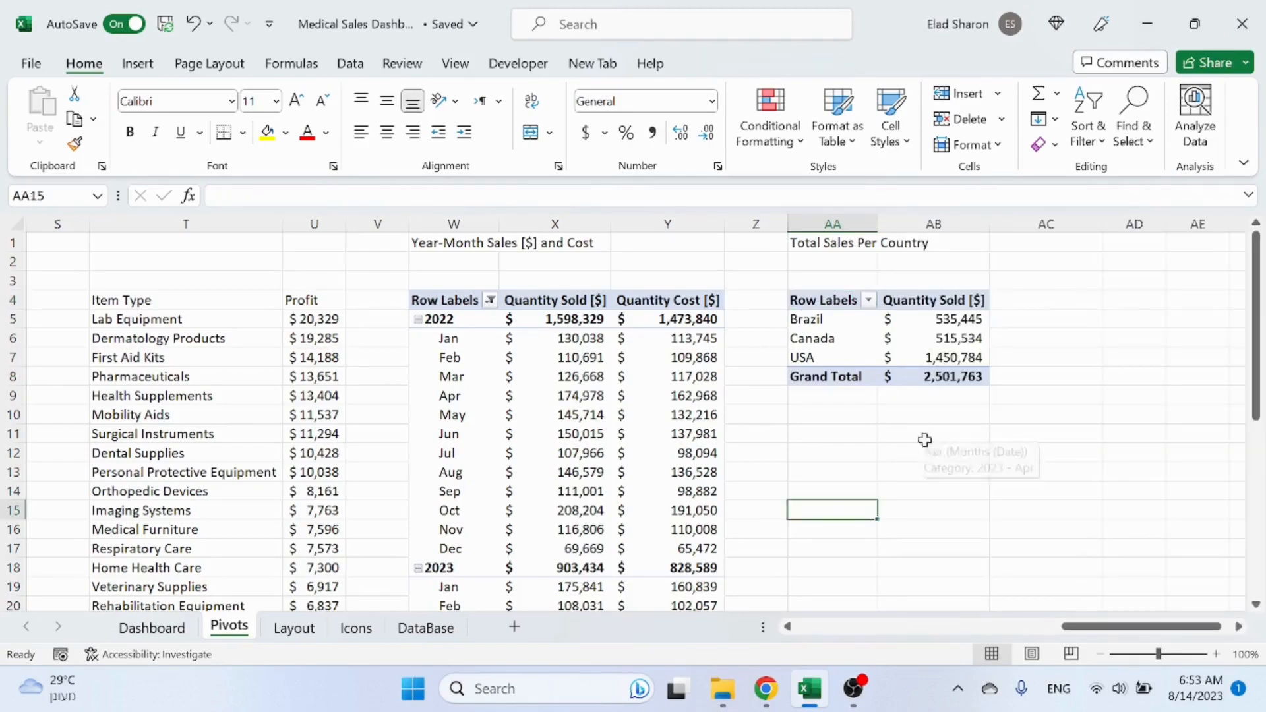
Step: Draw a text box on the Dashboard to the right of the Customer Analysis chart
{"action": "left_click", "coordinate": [151, 628]}
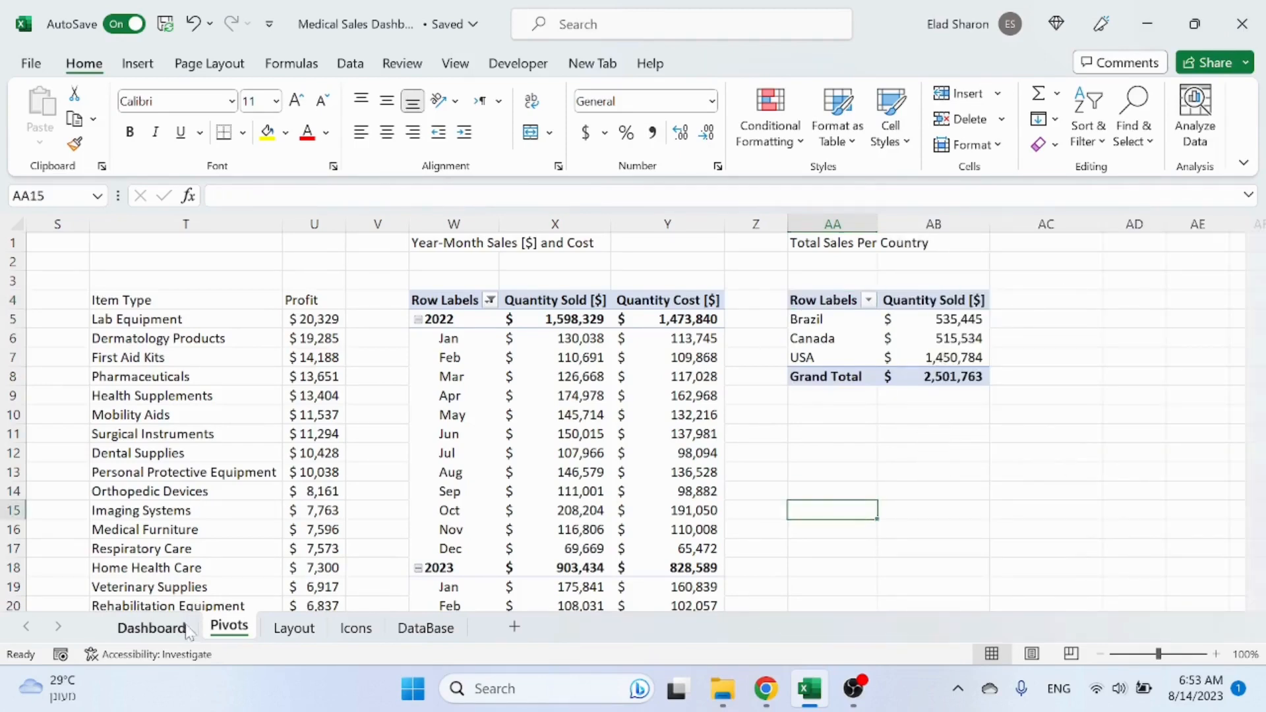
{"action": "left_click", "coordinate": [139, 64]}
{"action": "left_click", "coordinate": [251, 112]}
{"action": "left_click", "coordinate": [288, 211]}
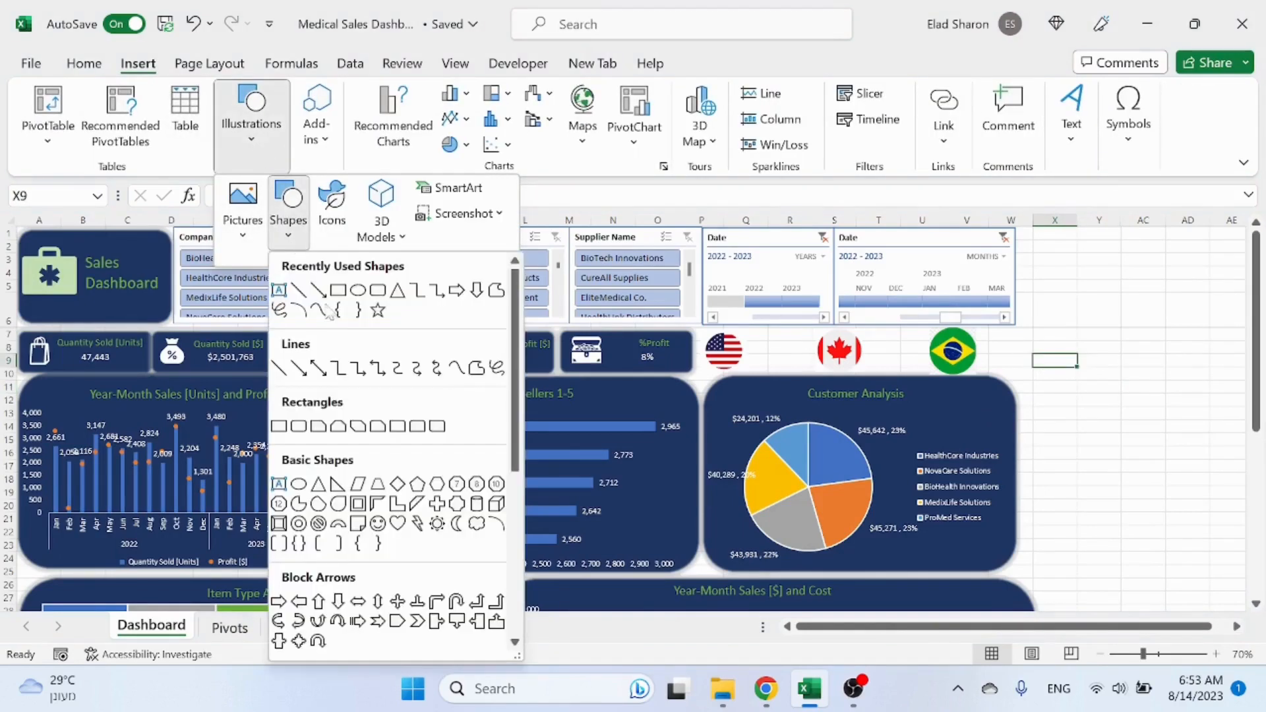
{"action": "left_click", "coordinate": [278, 290]}
{"action": "left_click_drag", "start_coordinate": [1042, 381], "coordinate": [1153, 425]}
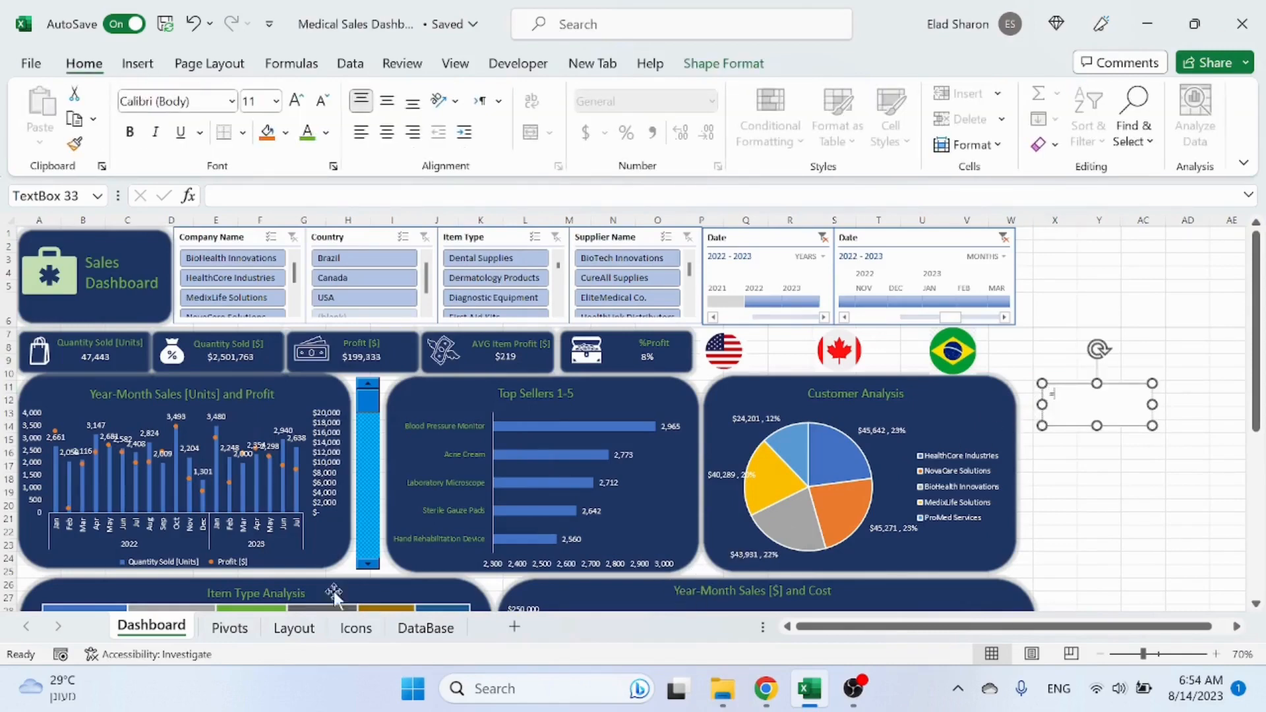
Step: Link the text box to the USA sales value with the formula =Pivots!AB7
{"action": "left_click", "coordinate": [228, 627]}
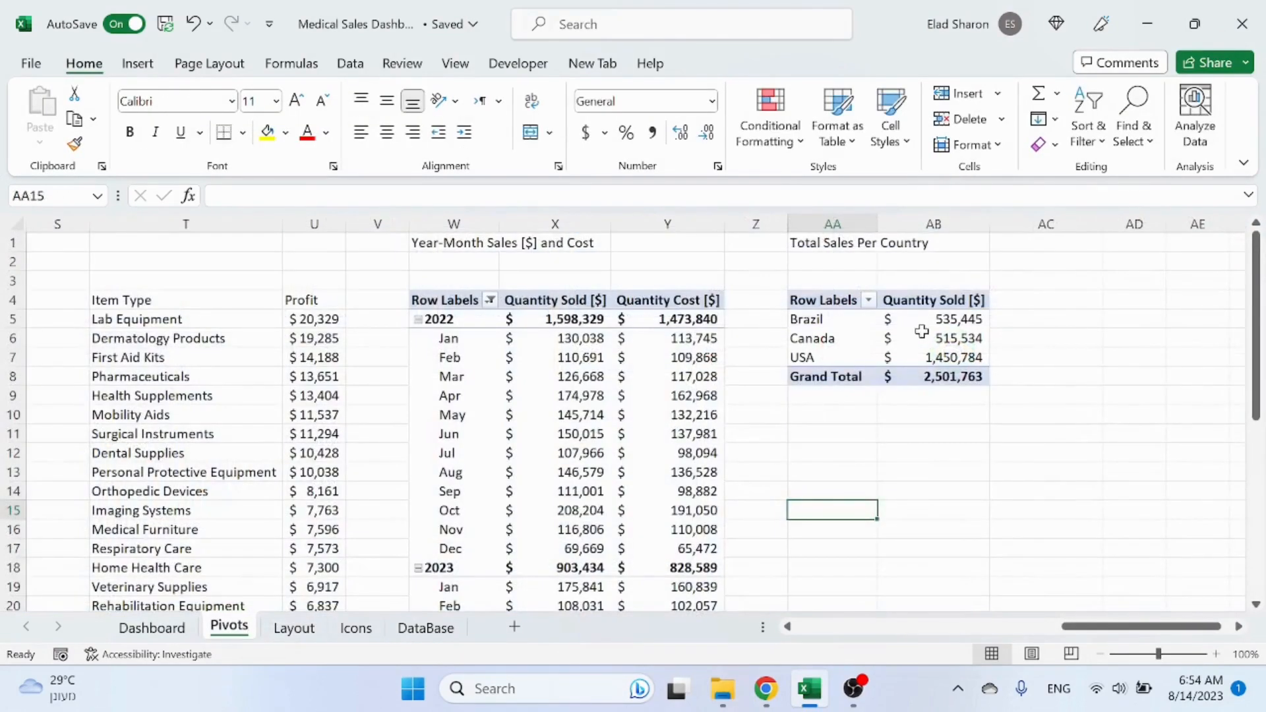
{"action": "left_click", "coordinate": [931, 357]}
{"action": "left_click", "coordinate": [159, 627]}
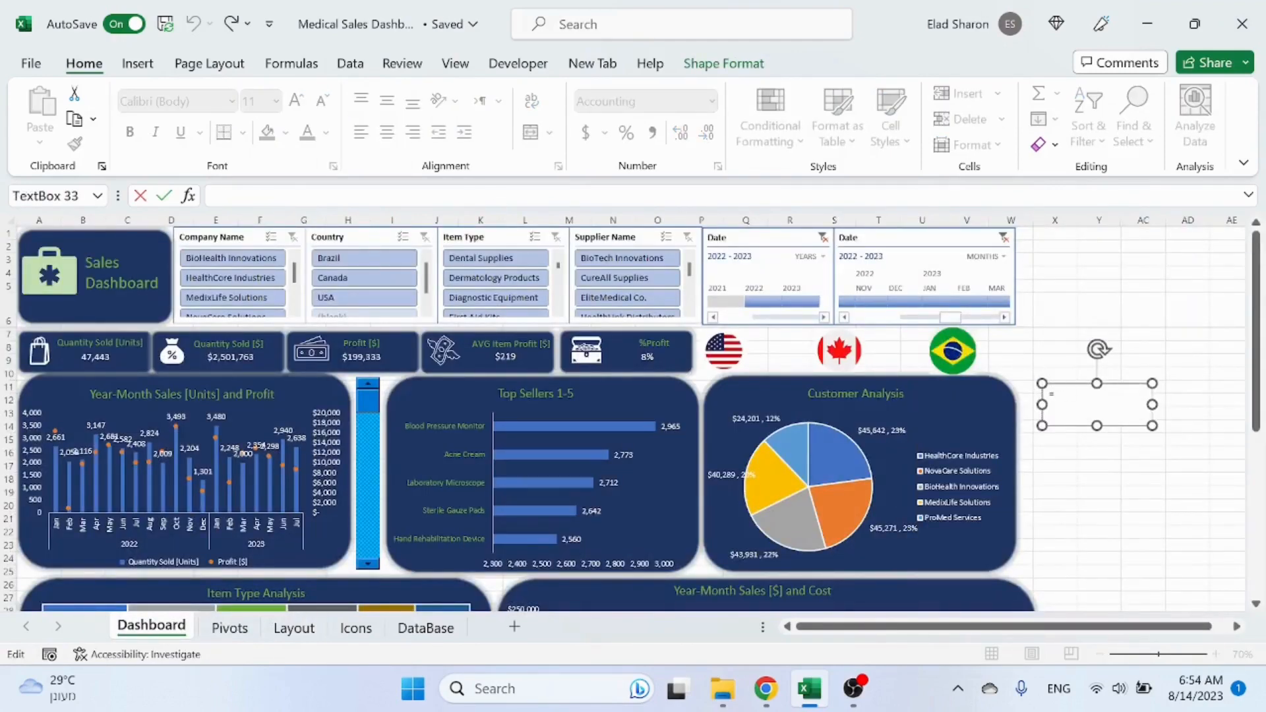
{"action": "left_click", "coordinate": [1054, 394]}
{"action": "left_click", "coordinate": [215, 196]}
{"action": "type", "text": "="}
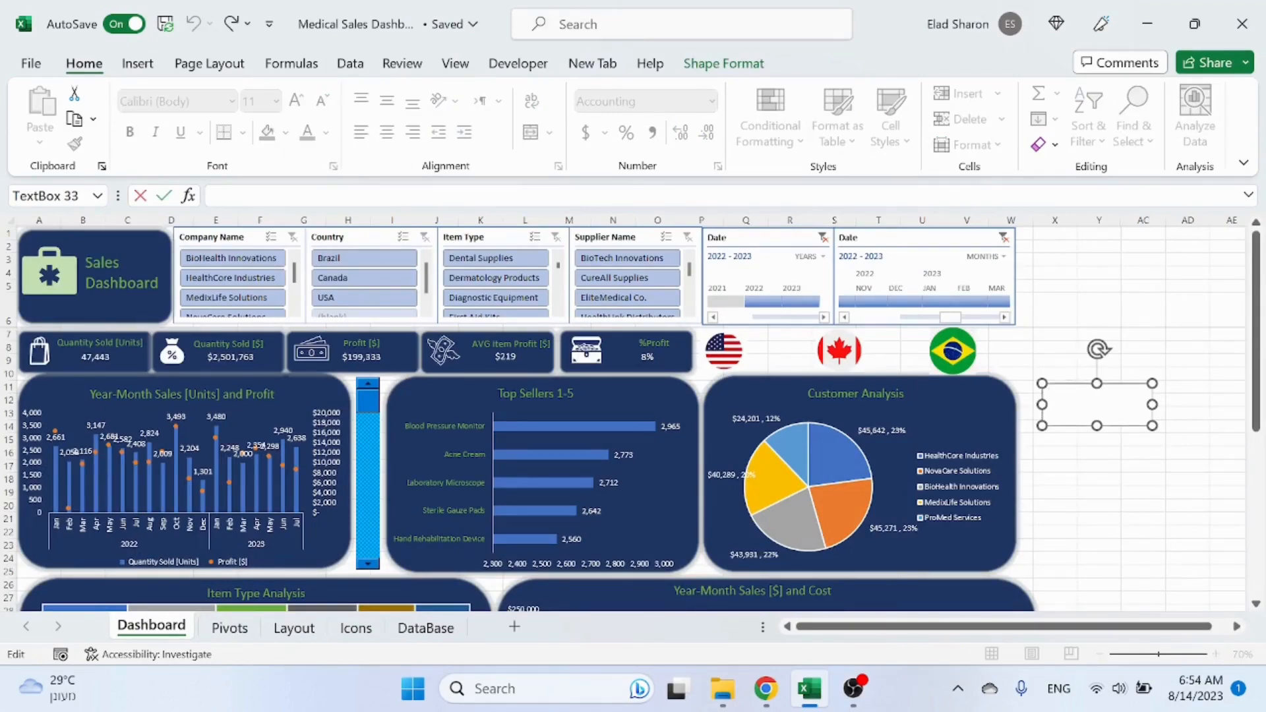
{"action": "left_click", "coordinate": [230, 628]}
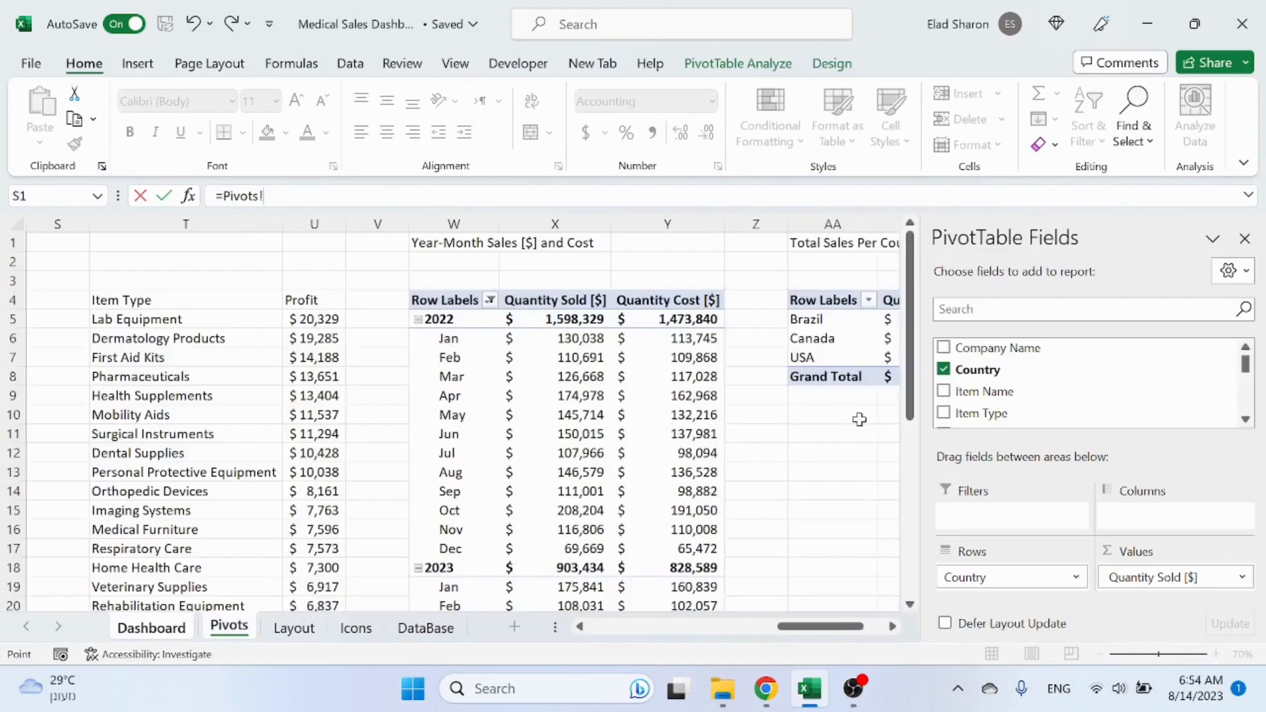
{"action": "left_click", "coordinate": [856, 418]}
{"action": "left_click", "coordinate": [890, 399]}
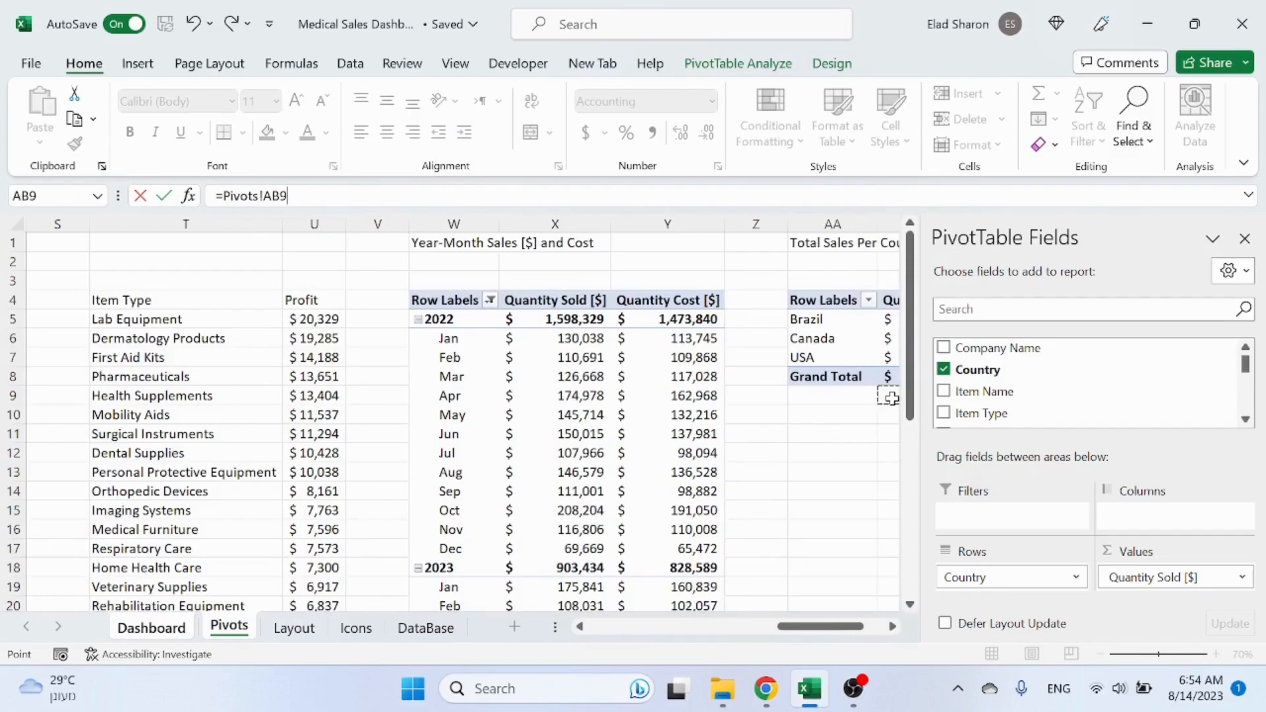
{"action": "key", "text": "BackSpace"}
{"action": "key", "text": "Return"}
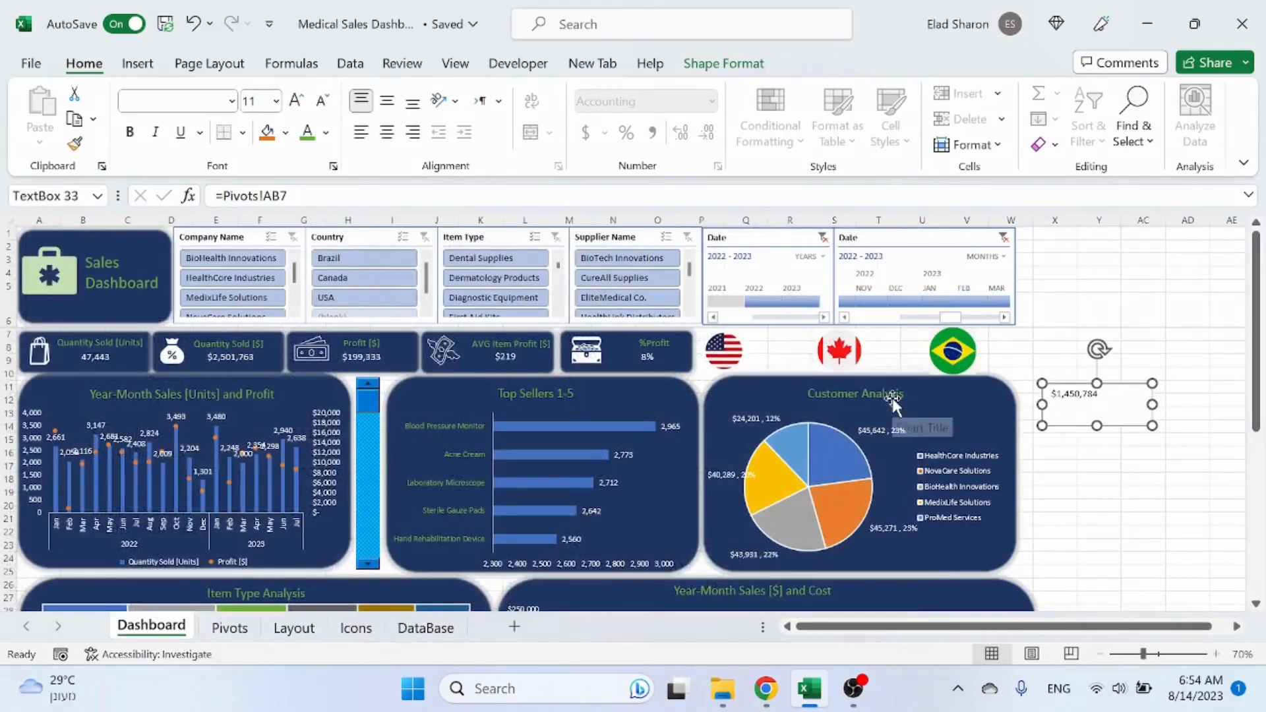
Step: Copy the linked text box and paste two duplicates, spreading them apart
{"action": "left_click", "coordinate": [1120, 395]}
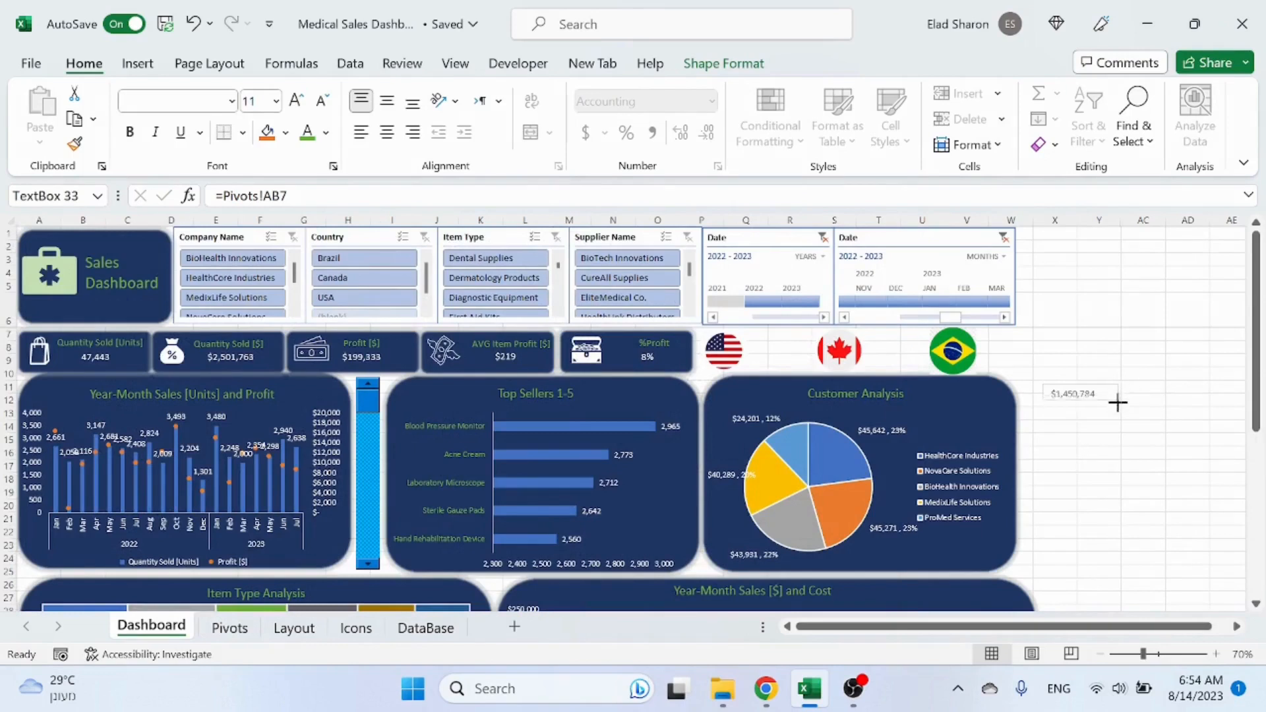
{"action": "left_click", "coordinate": [1120, 406]}
{"action": "key", "text": "ctrl+c"}
{"action": "key", "text": "ctrl+v"}
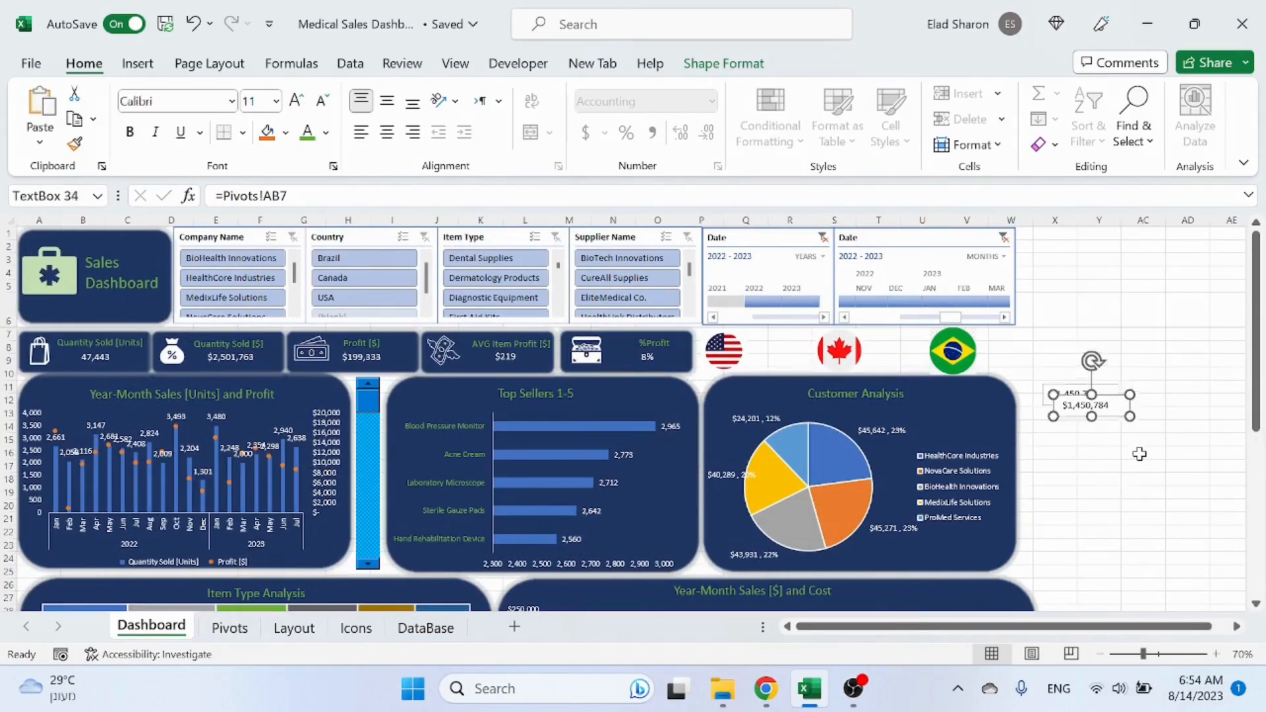
{"action": "key", "text": "ctrl+v"}
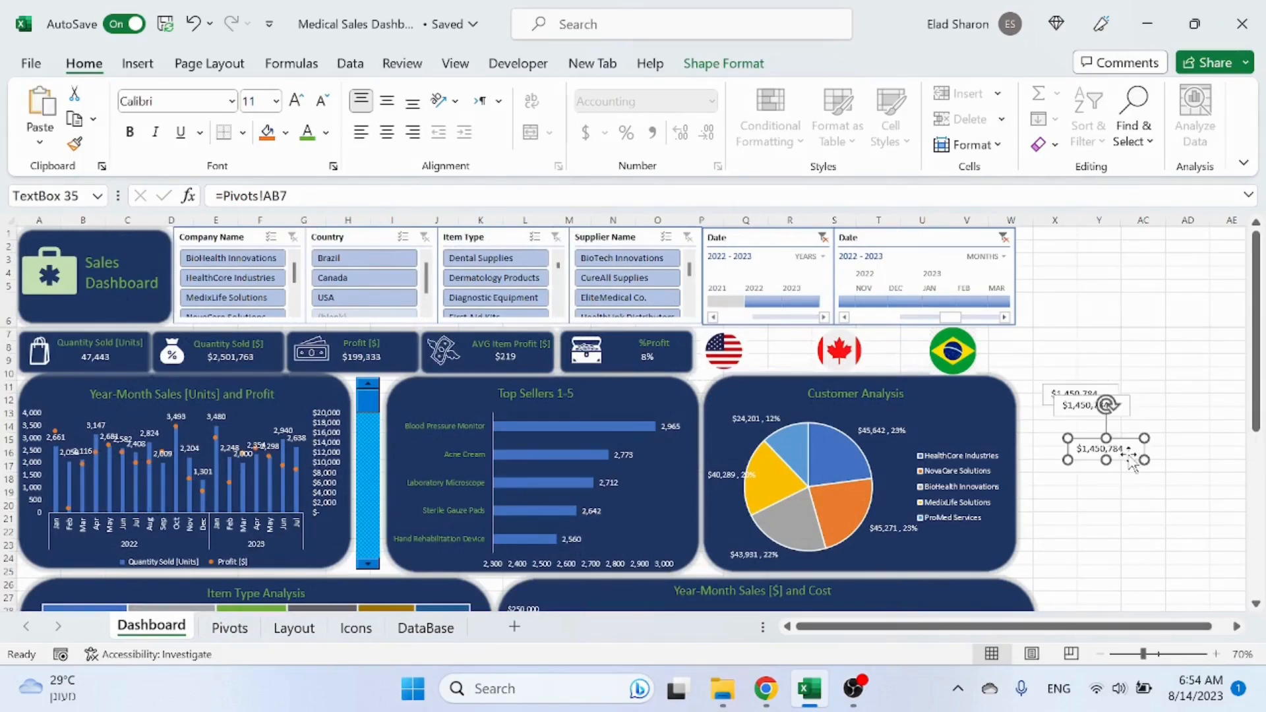
{"action": "left_click_drag", "start_coordinate": [1095, 409], "coordinate": [1182, 411]}
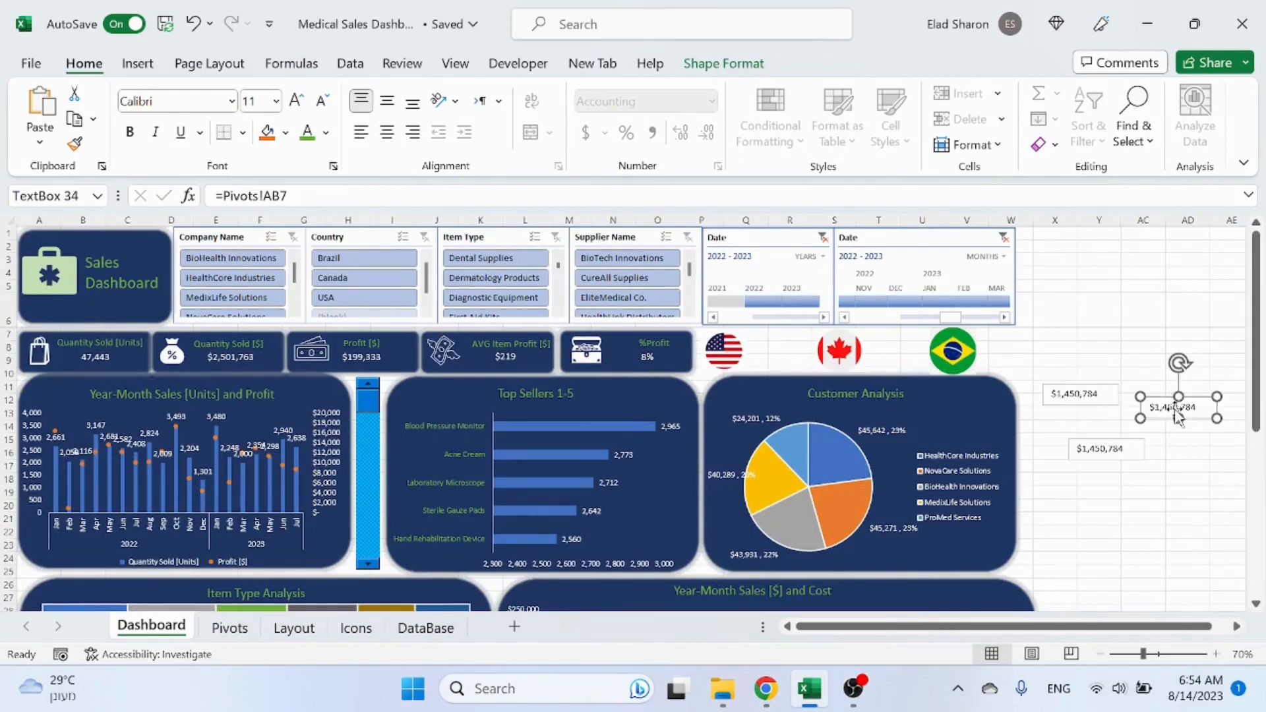
Step: Relink the two duplicates to Pivots!AB6 and Pivots!AB5 for the Canada and Brazil sales values
{"action": "left_click", "coordinate": [290, 196]}
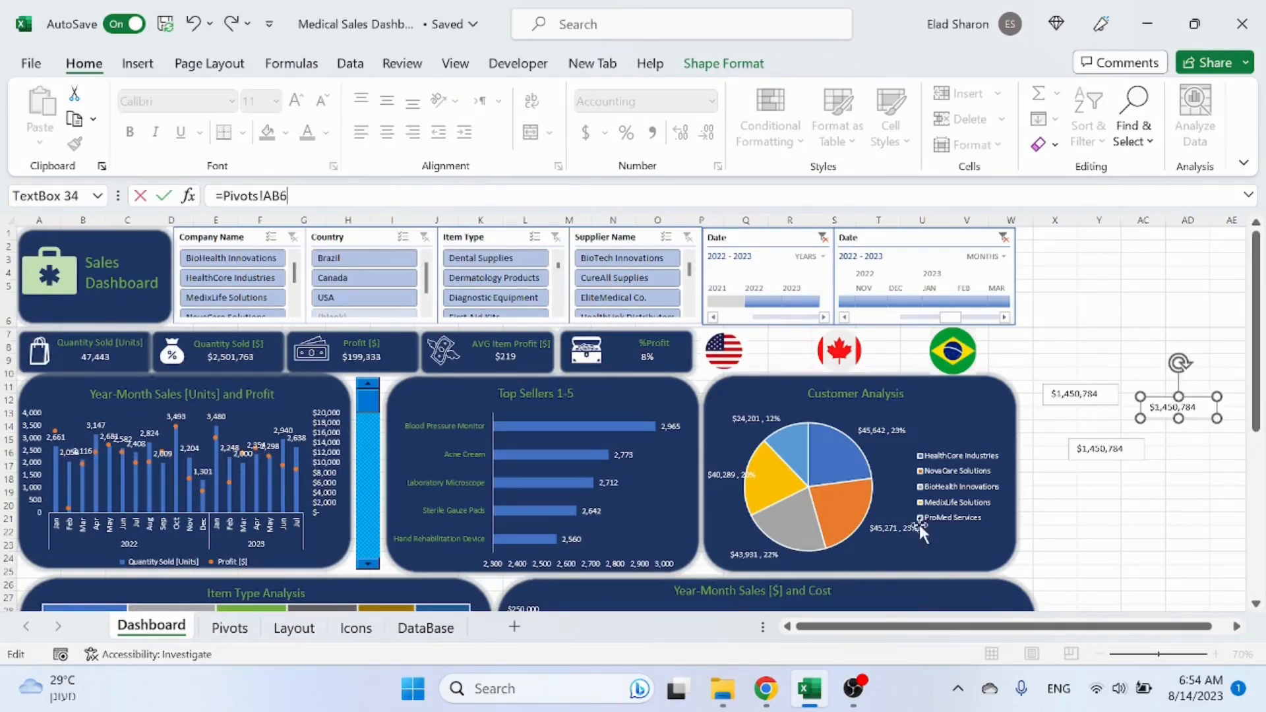
{"action": "left_click", "coordinate": [1076, 541]}
{"action": "left_click", "coordinate": [1106, 461]}
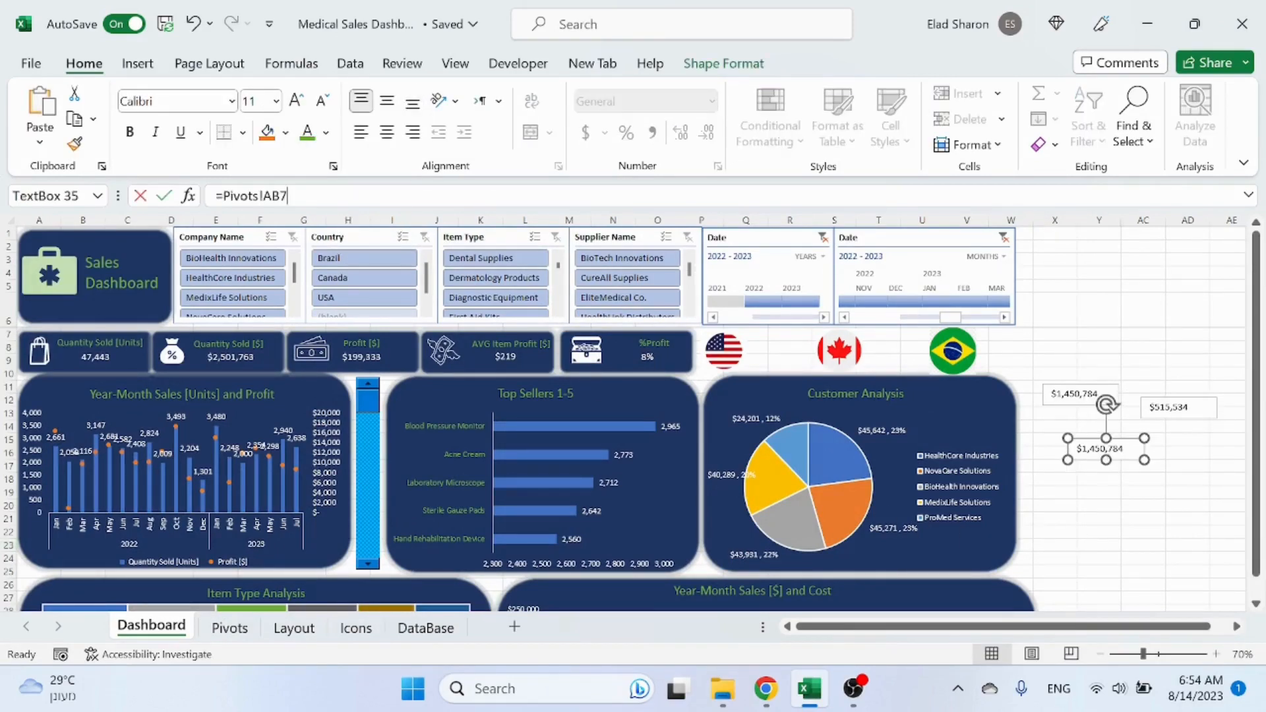
{"action": "left_click", "coordinate": [288, 196]}
{"action": "key", "text": "BackSpace"}
{"action": "left_click", "coordinate": [1107, 494]}
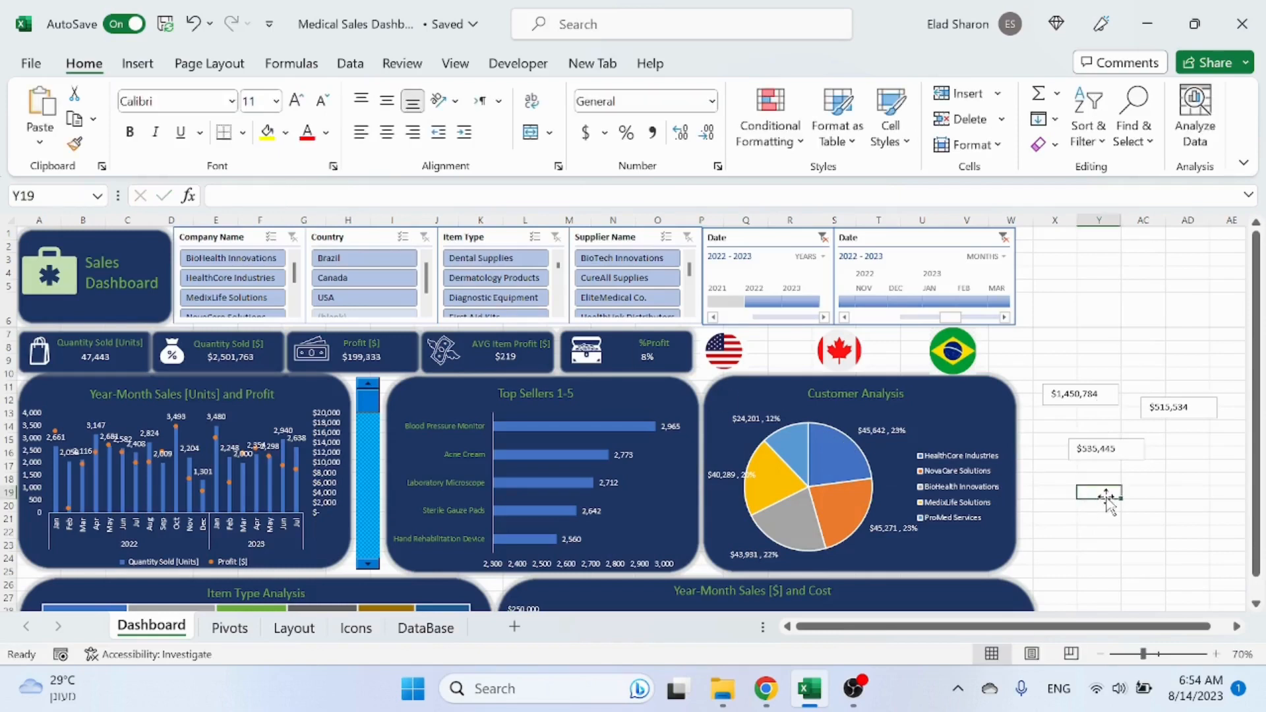
Step: Select the three value text boxes and set them to no fill and no outline
{"action": "left_click", "coordinate": [1077, 396]}
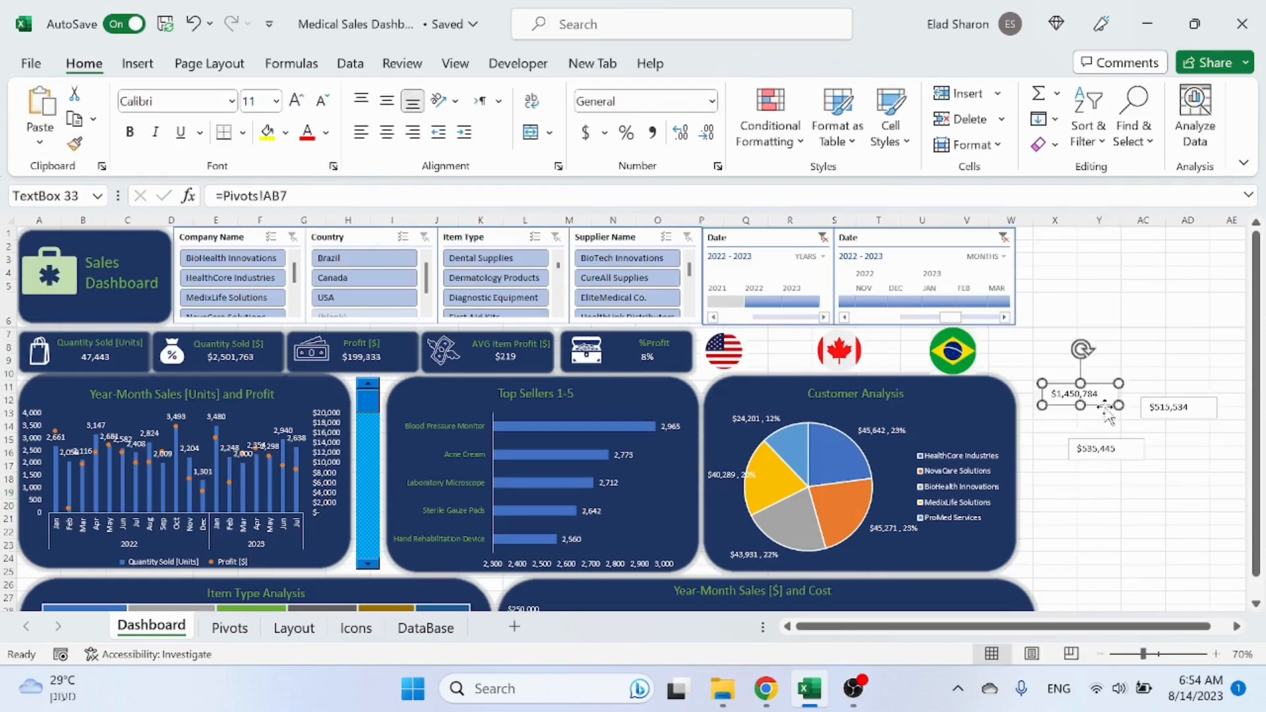
{"action": "left_click", "coordinate": [1187, 414], "text": "ctrl"}
{"action": "left_click", "coordinate": [1120, 455], "text": "ctrl"}
{"action": "left_click", "coordinate": [723, 63]}
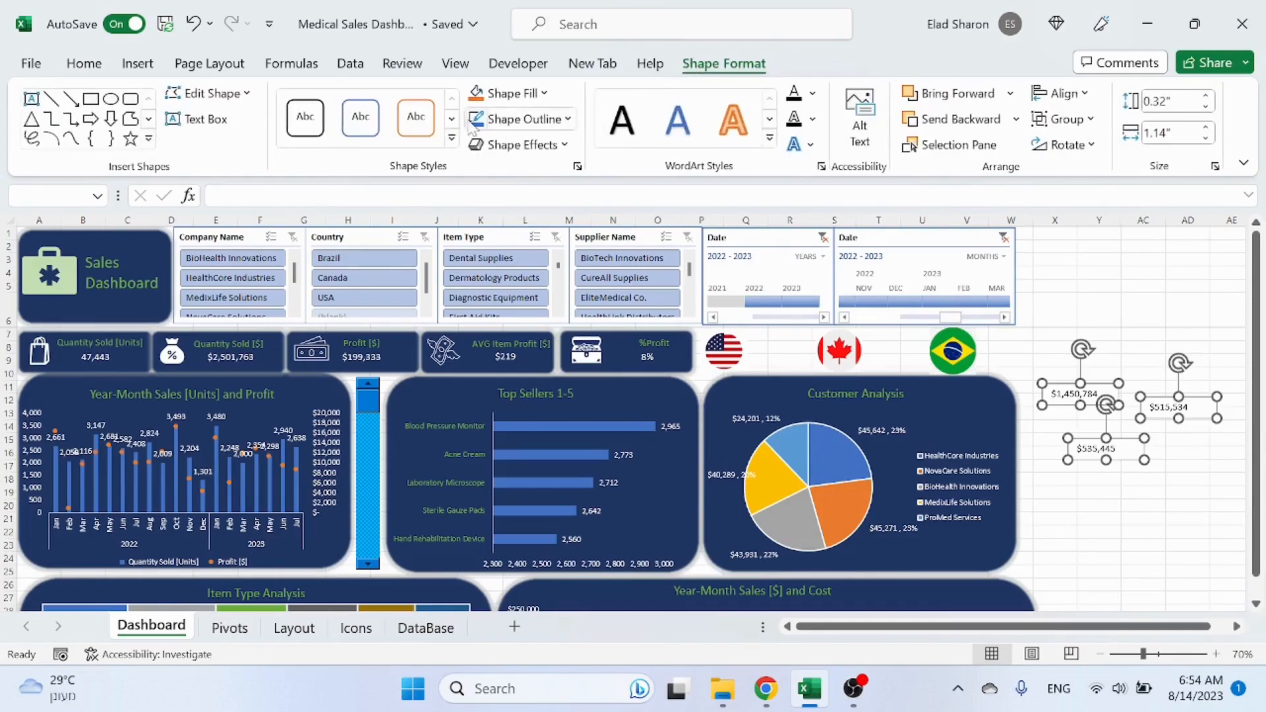
{"action": "left_click", "coordinate": [511, 93]}
{"action": "left_click", "coordinate": [517, 340]}
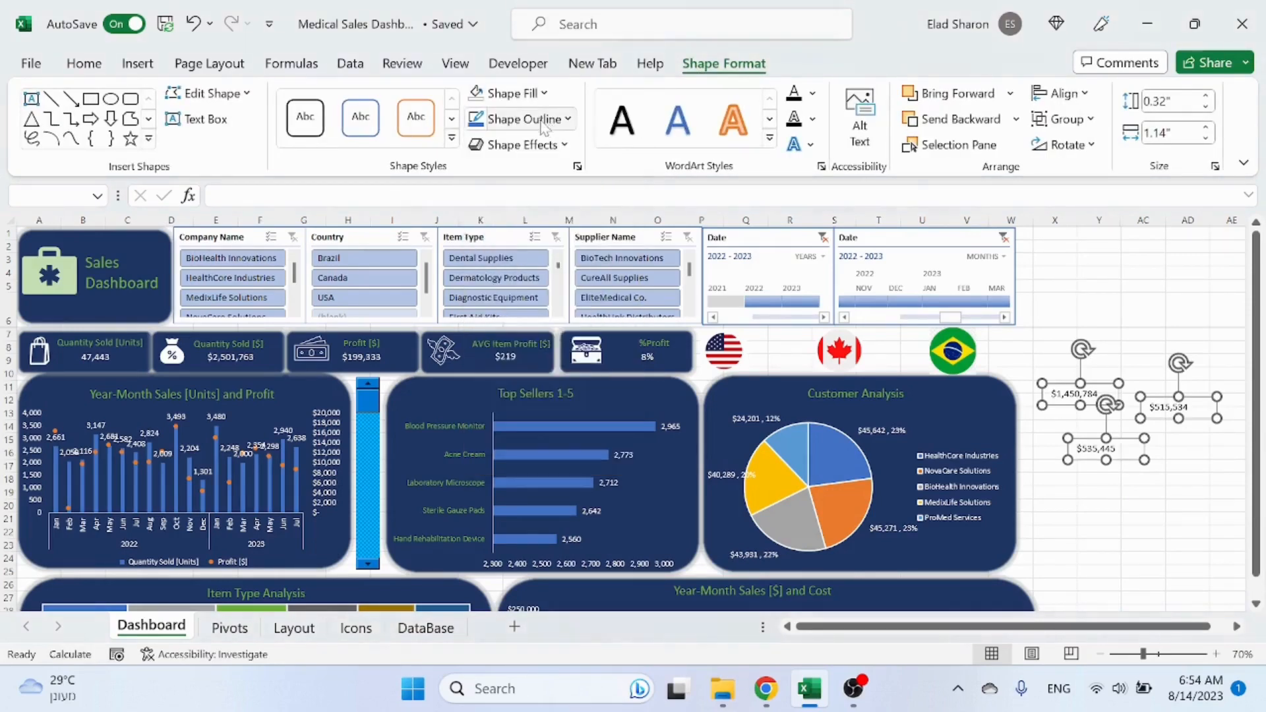
{"action": "left_click", "coordinate": [540, 120]}
{"action": "left_click", "coordinate": [489, 366]}
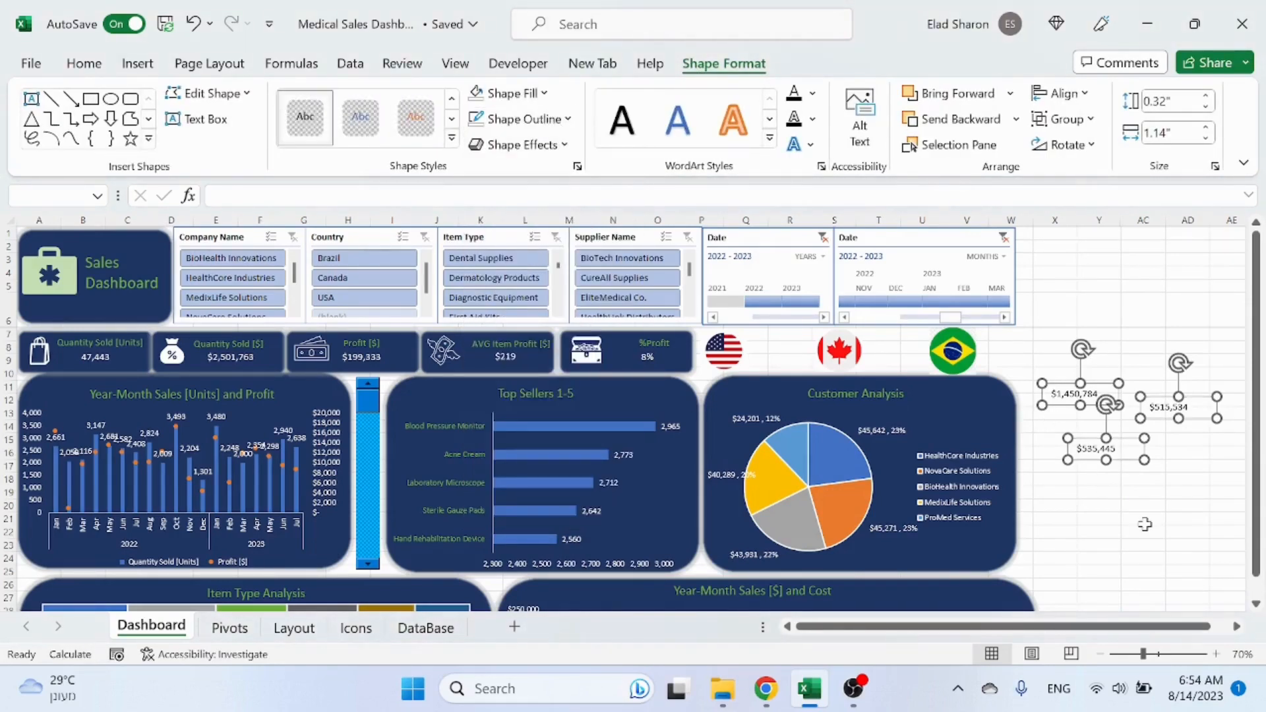
{"action": "left_click", "coordinate": [1145, 524]}
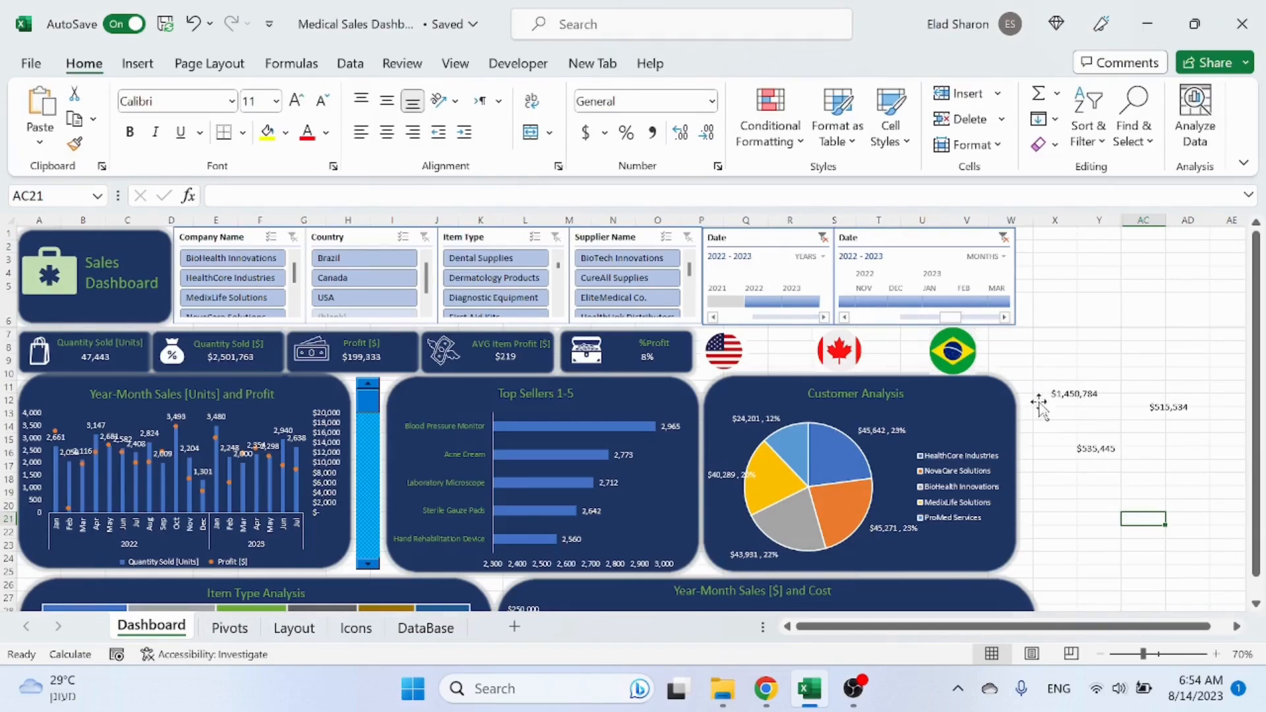
Step: Copy the dark rounded rectangle from the Layout sheet, place it behind the flag row, send it backward, and realign the Brazil flag
{"action": "left_click", "coordinate": [294, 628]}
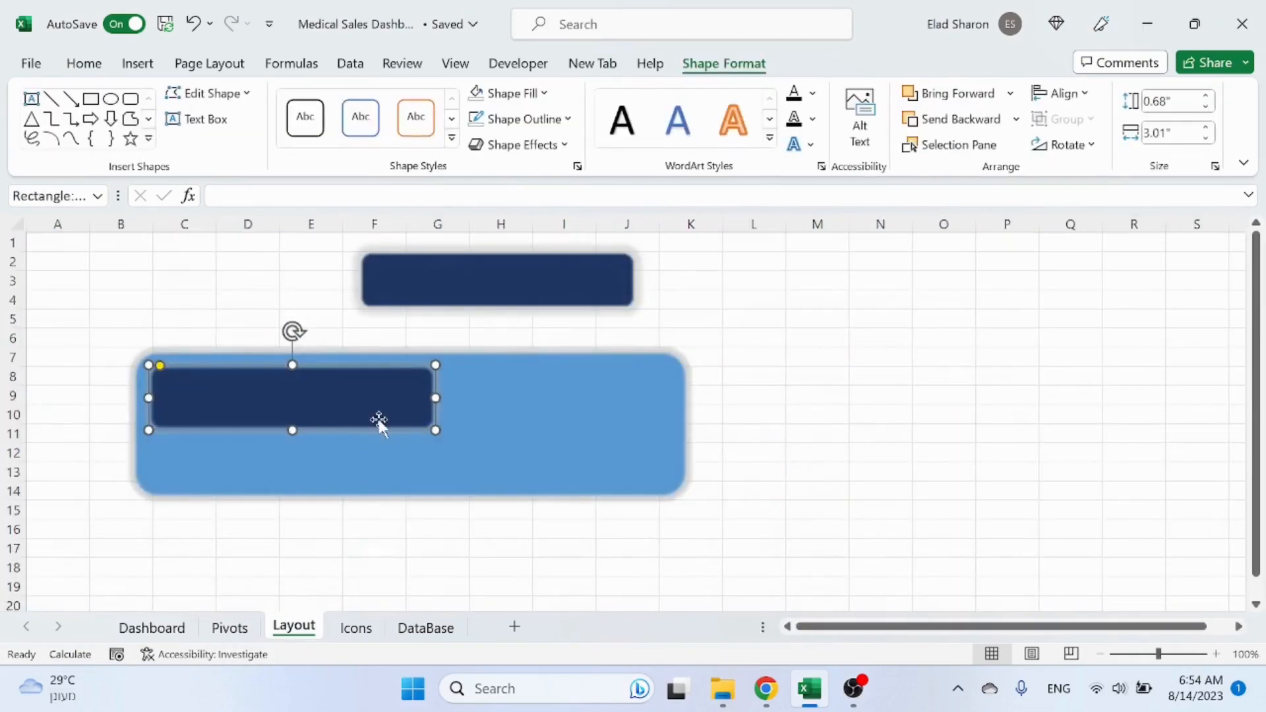
{"action": "key", "text": "ctrl+c"}
{"action": "left_click", "coordinate": [151, 628]}
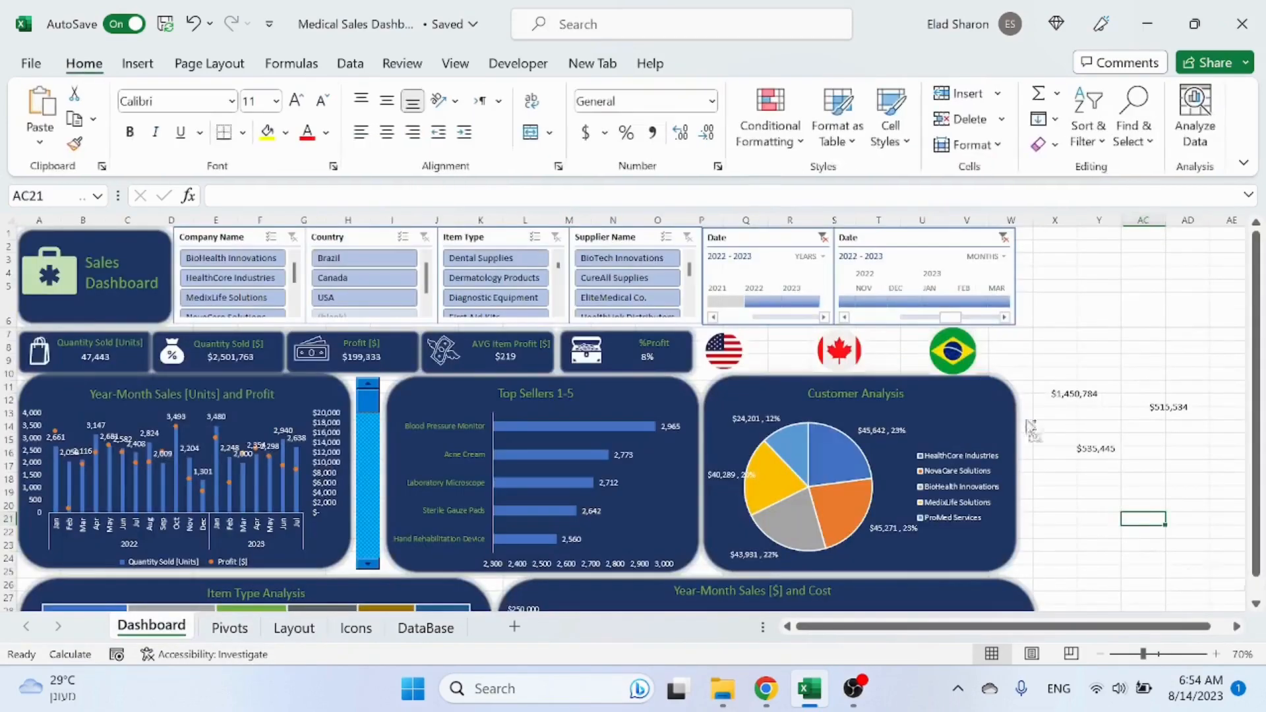
{"action": "key", "text": "ctrl+v"}
{"action": "left_click_drag", "start_coordinate": [1187, 518], "coordinate": [762, 332]}
{"action": "left_click_drag", "start_coordinate": [897, 351], "coordinate": [1019, 352]}
{"action": "right_click", "coordinate": [1015, 357]}
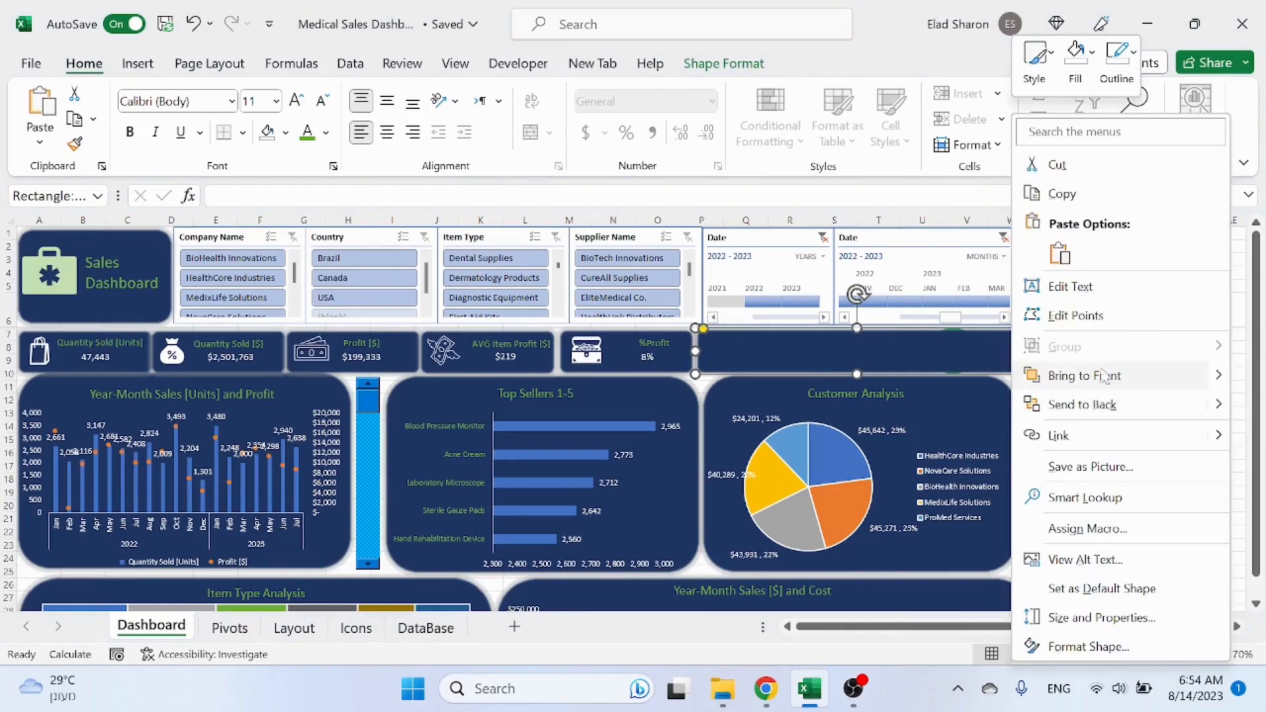
{"action": "left_click", "coordinate": [1096, 404]}
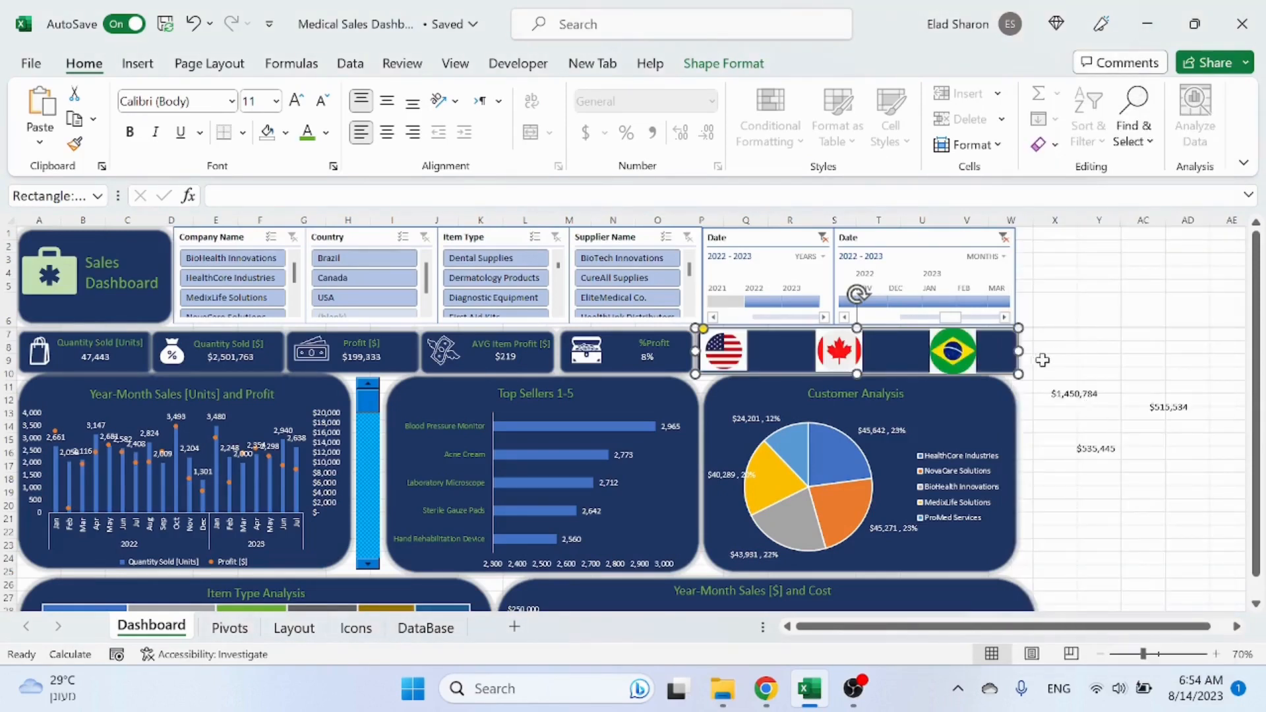
{"action": "left_click", "coordinate": [953, 351]}
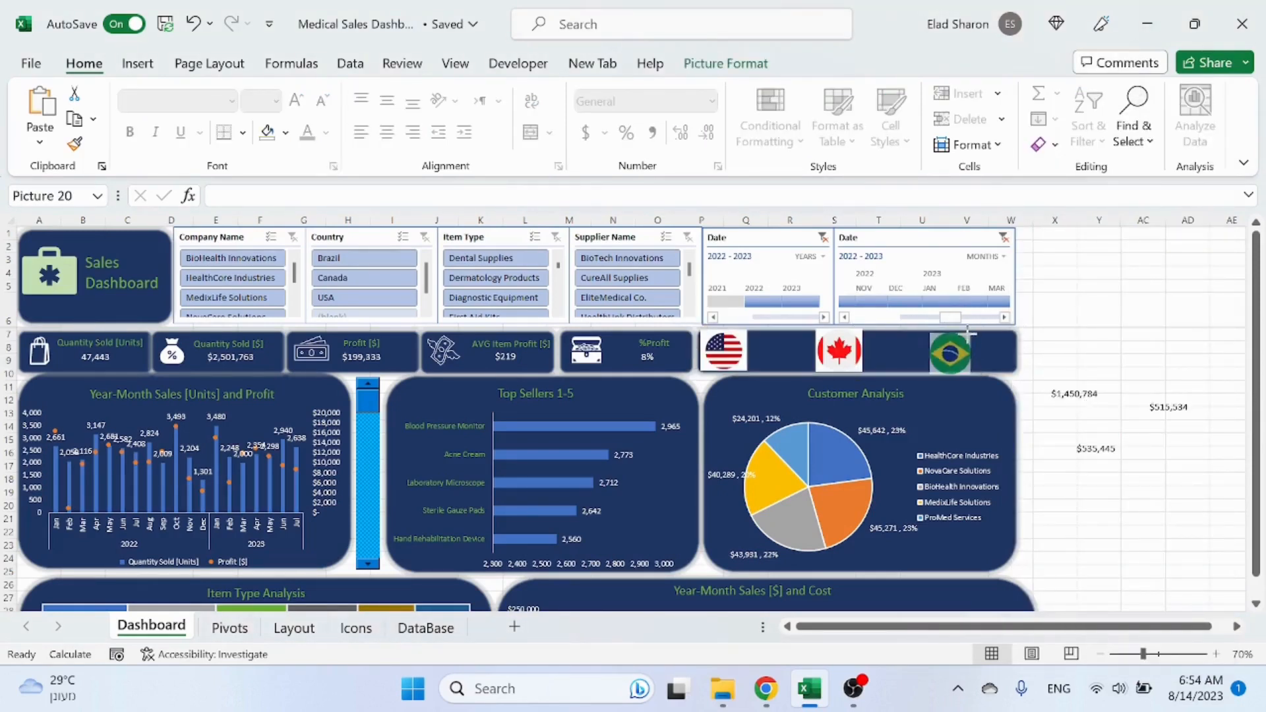
{"action": "left_click_drag", "start_coordinate": [957, 348], "coordinate": [956, 346]}
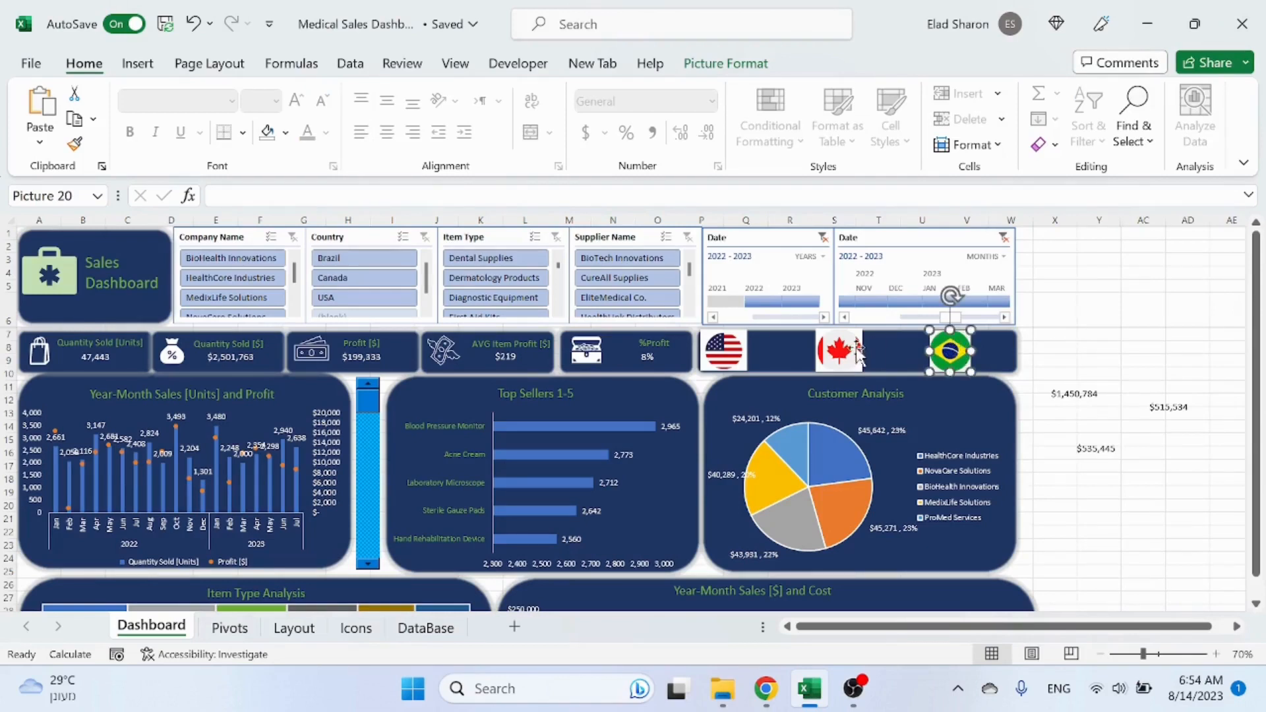
Step: Move the USA sales text box beside the USA flag and set its font color to white
{"action": "left_click", "coordinate": [1072, 394]}
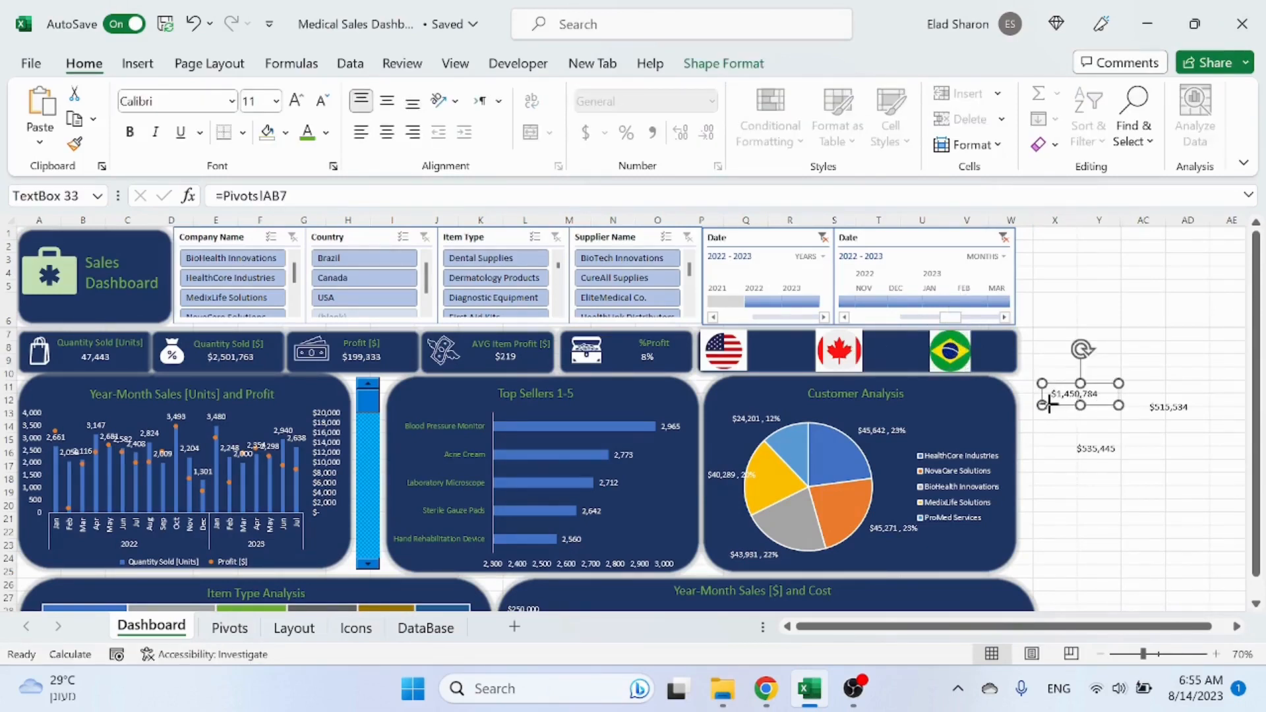
{"action": "left_click_drag", "start_coordinate": [1073, 409], "coordinate": [778, 355]}
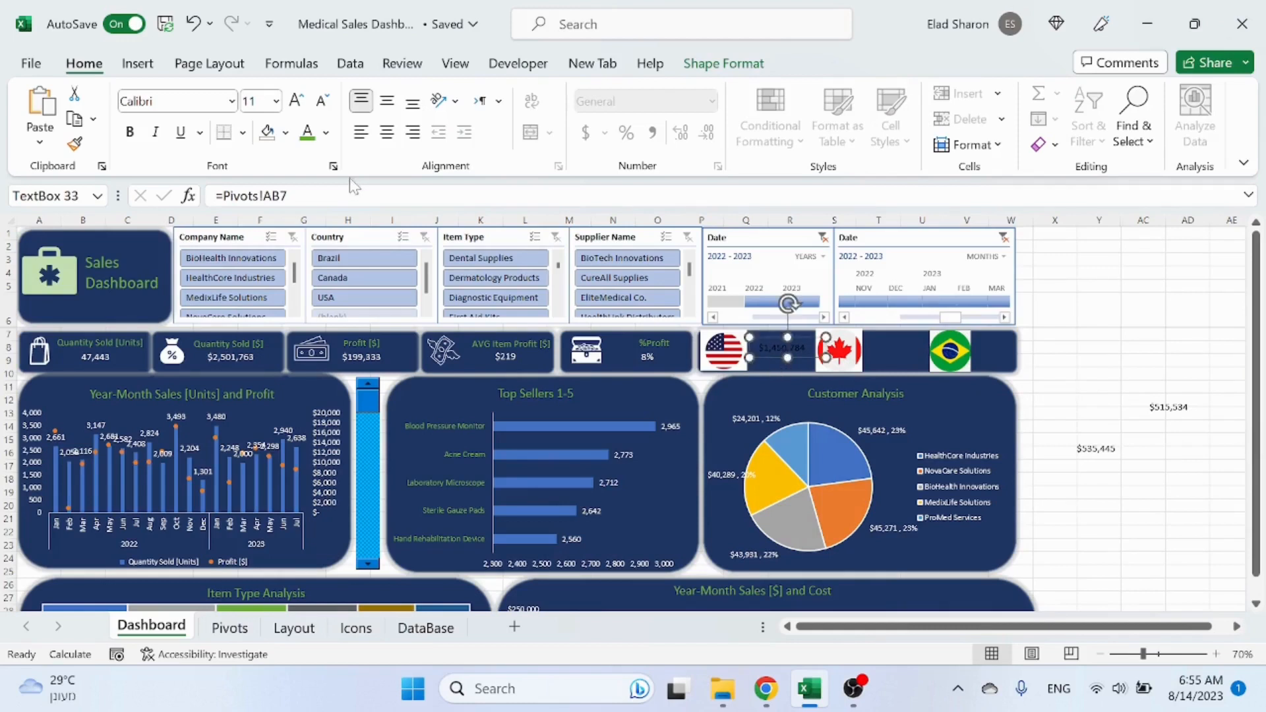
{"action": "left_click", "coordinate": [326, 132]}
{"action": "left_click", "coordinate": [305, 212]}
{"action": "left_click_drag", "start_coordinate": [768, 356], "coordinate": [768, 357]}
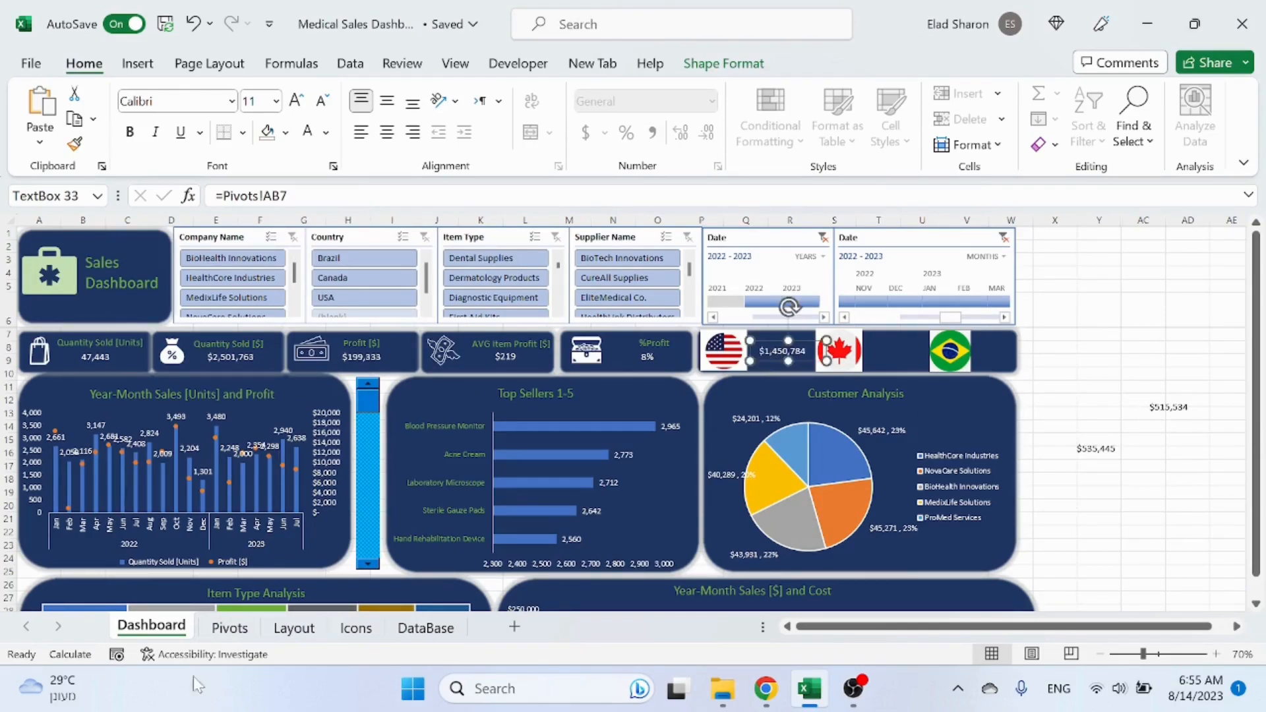
Step: Move the Canada and Brazil sales value text boxes beside their flags in the flag row
{"action": "left_click", "coordinate": [246, 635]}
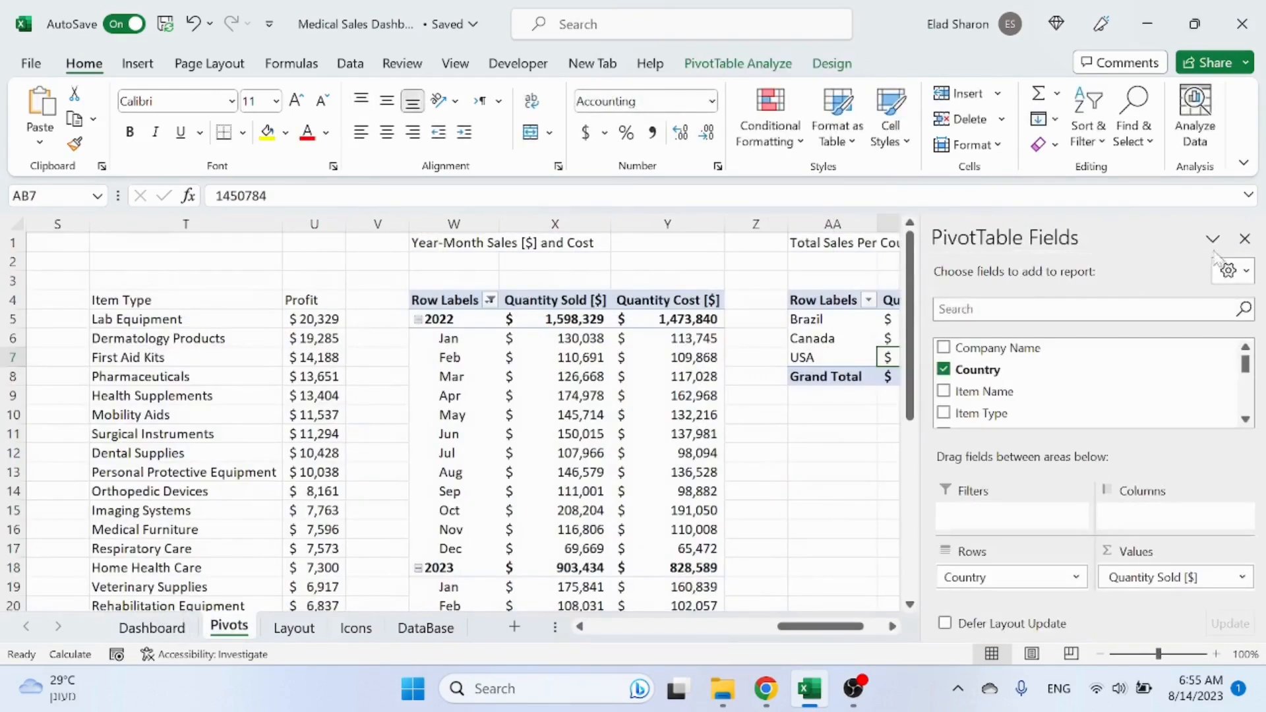
{"action": "left_click", "coordinate": [151, 628]}
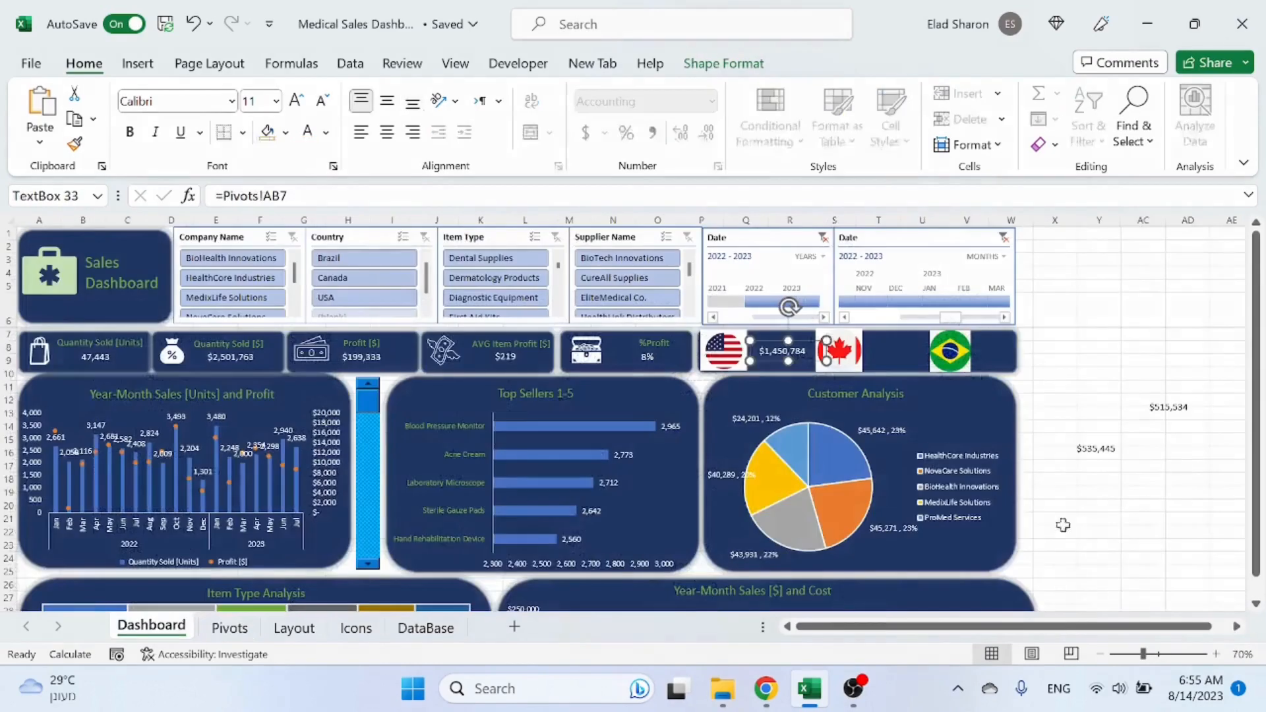
{"action": "left_click_drag", "start_coordinate": [1185, 421], "coordinate": [910, 360]}
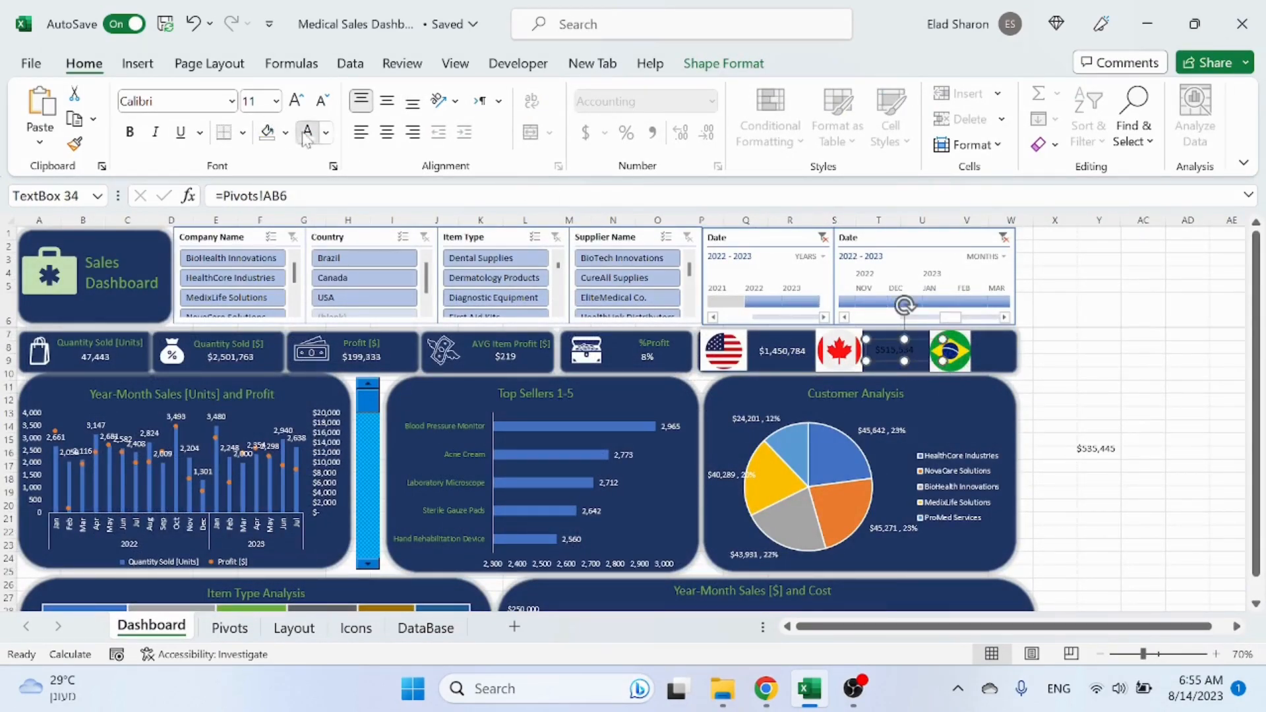
{"action": "left_click_drag", "start_coordinate": [1101, 430], "coordinate": [994, 346]}
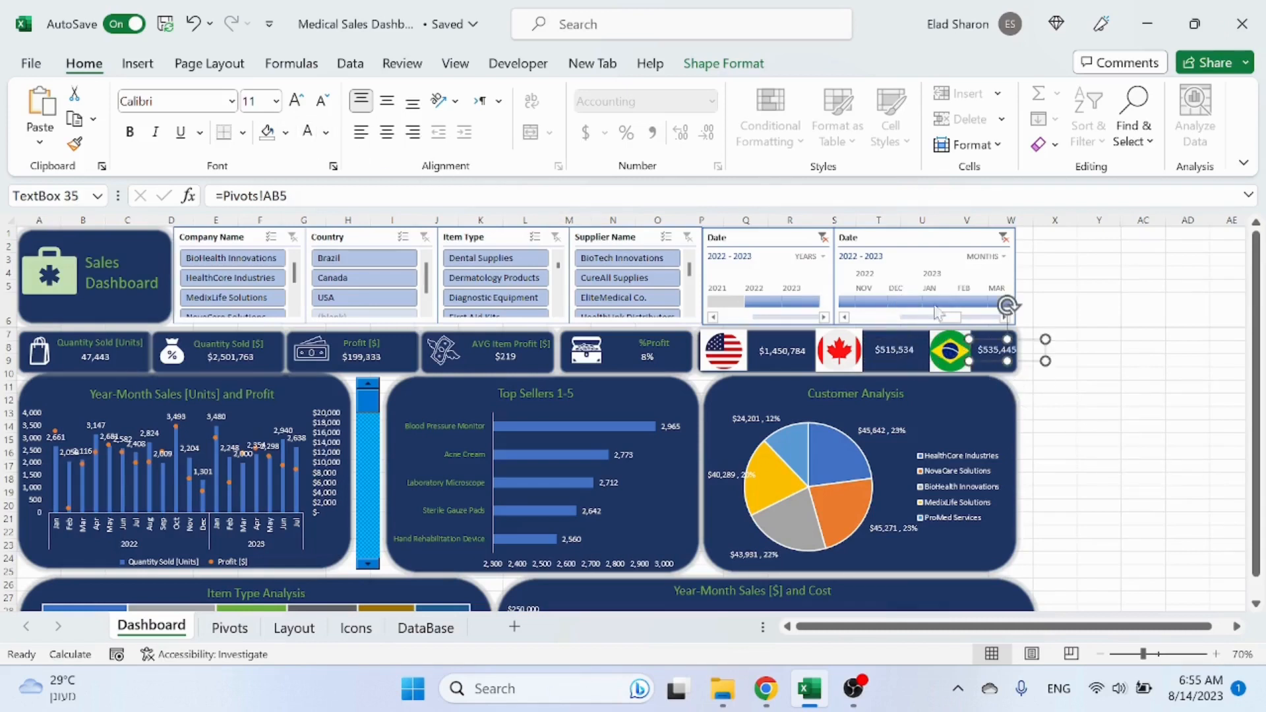
{"action": "left_click", "coordinate": [1146, 426]}
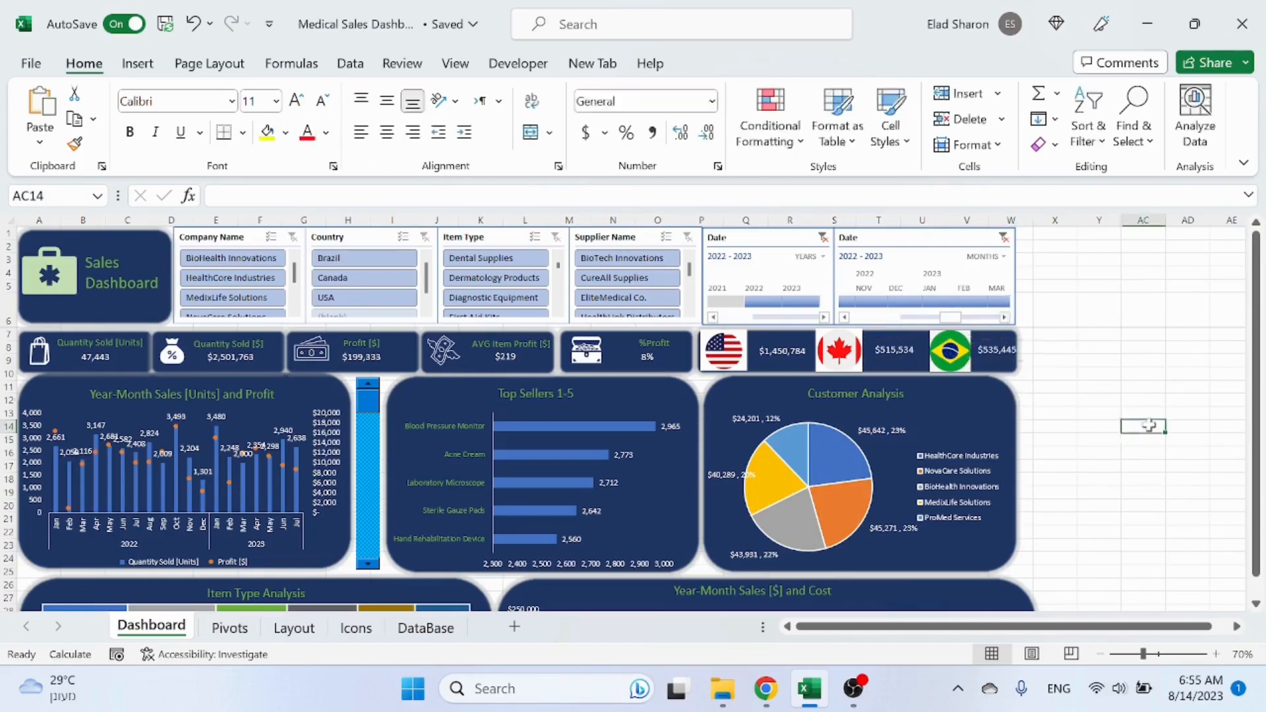
Step: Widen the dark rounded rectangle behind the flag row so it covers the Brazil value
{"action": "left_click", "coordinate": [1009, 371]}
{"action": "left_click_drag", "start_coordinate": [1019, 350], "coordinate": [1024, 351]}
{"action": "left_click", "coordinate": [1052, 400]}
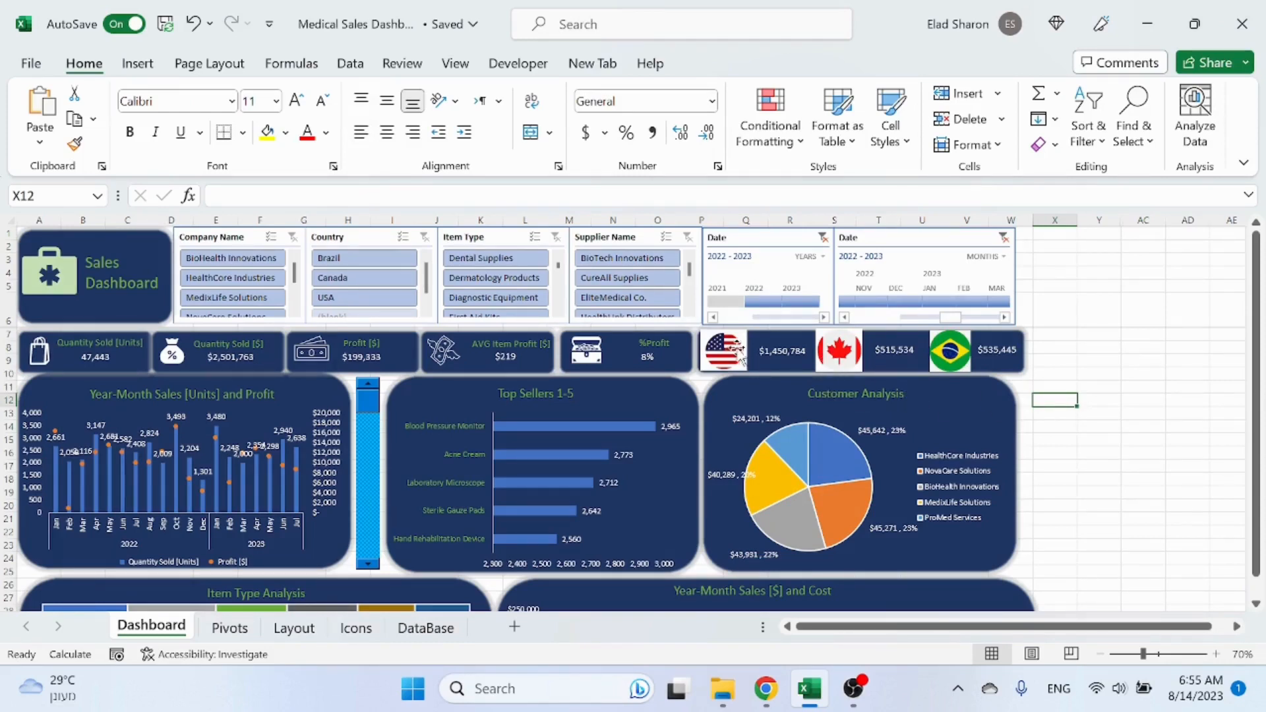
Step: Select the three country sales value text boxes and shift them slightly lower in the flag row
{"action": "left_click", "coordinate": [785, 357]}
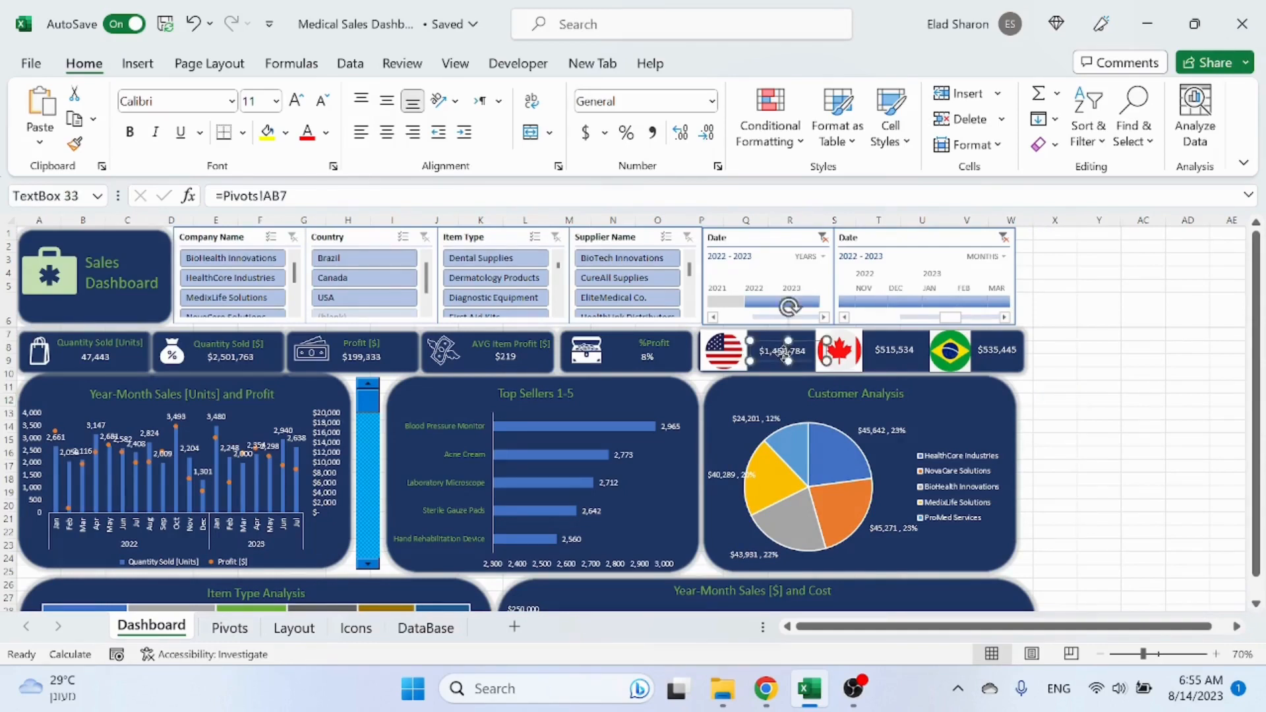
{"action": "left_click", "coordinate": [899, 360]}
{"action": "left_click", "coordinate": [991, 357]}
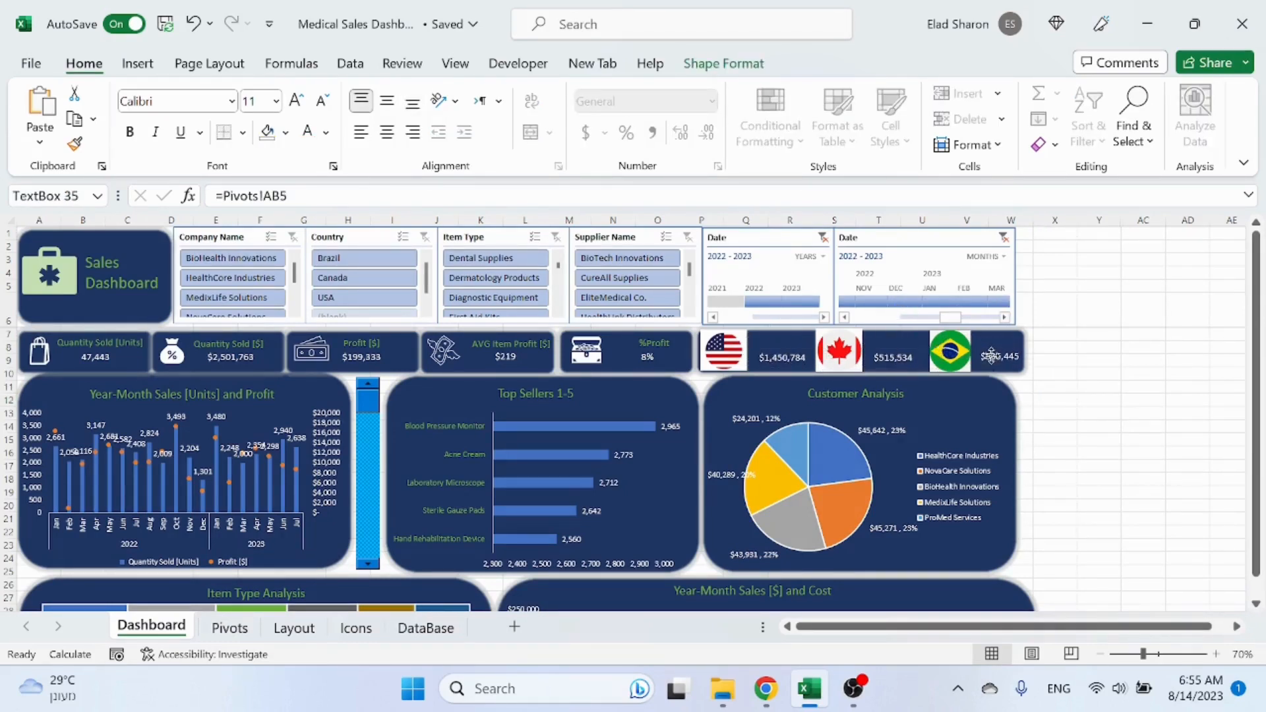
Step: Try to turn a duplicated value text box into a Total Sales label above the USA value, then delete it
{"action": "key", "text": "ctrl+d"}
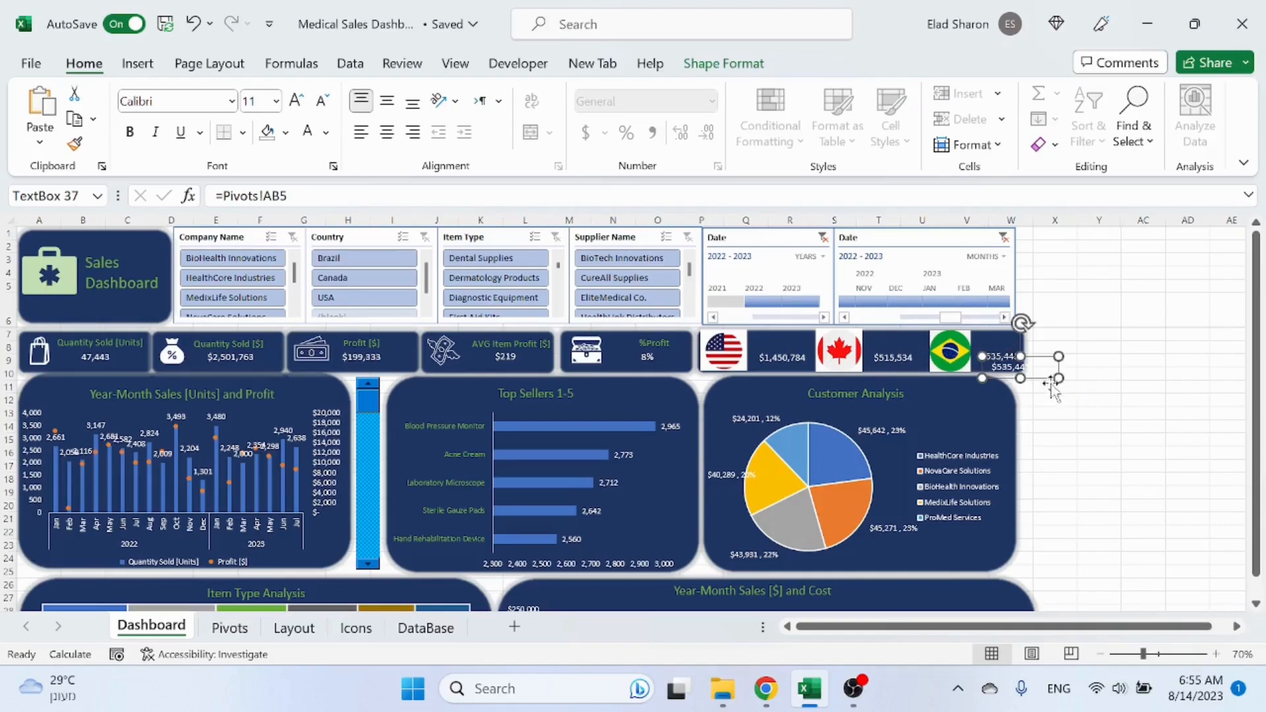
{"action": "left_click_drag", "start_coordinate": [1053, 389], "coordinate": [820, 355]}
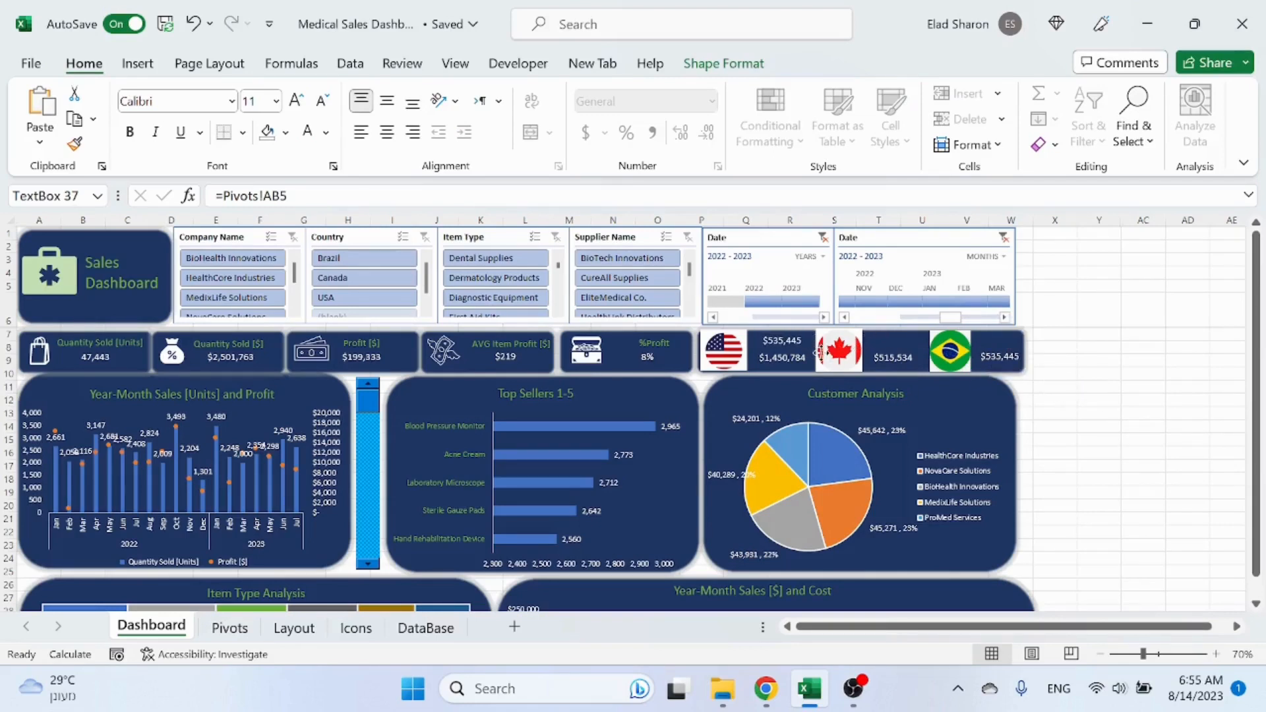
{"action": "left_click_drag", "start_coordinate": [287, 196], "coordinate": [173, 196]}
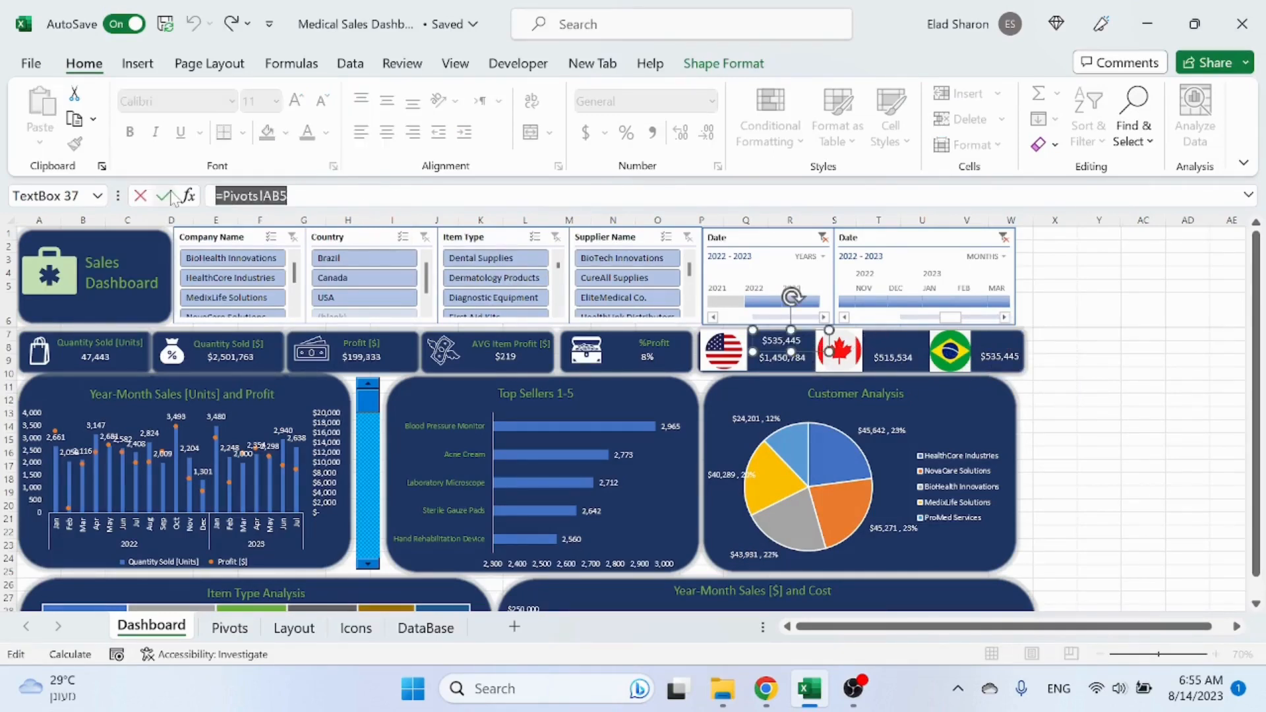
{"action": "type", "text": "Total Sales"}
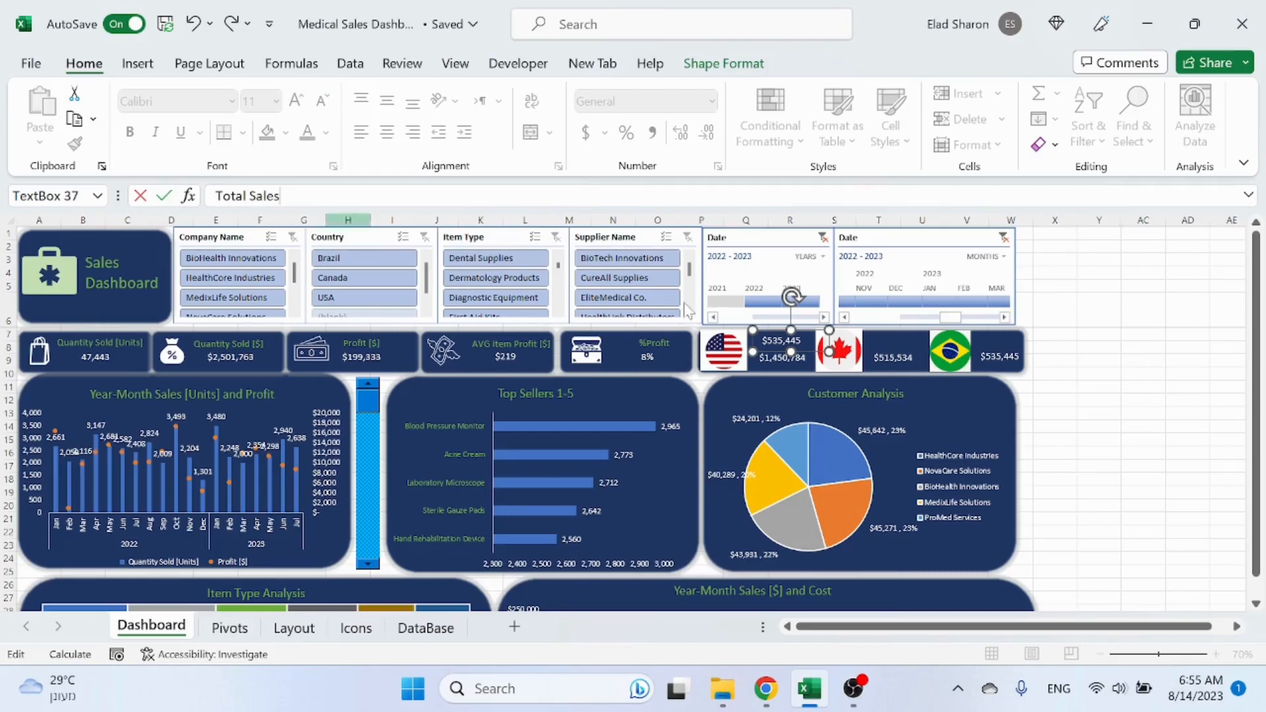
{"action": "key", "text": "Return"}
{"action": "key", "text": "Escape"}
{"action": "left_click", "coordinate": [1061, 398]}
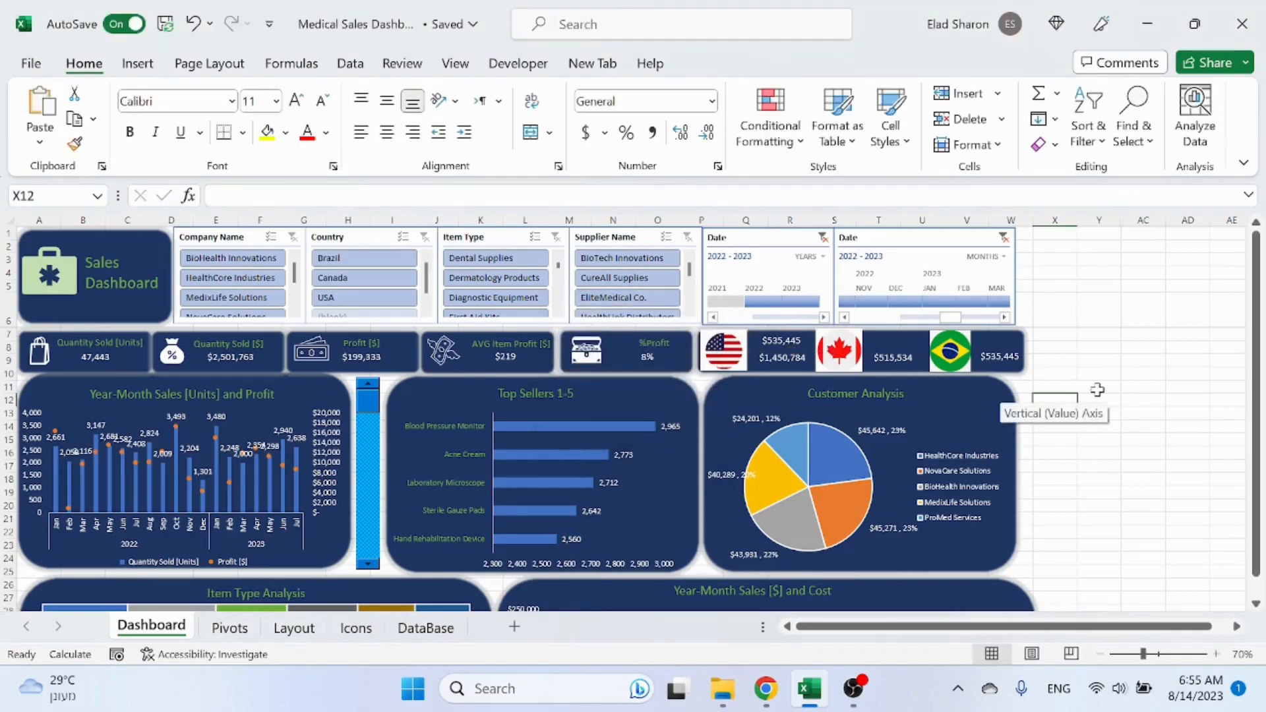
{"action": "left_click", "coordinate": [770, 336]}
{"action": "key", "text": "Delete"}
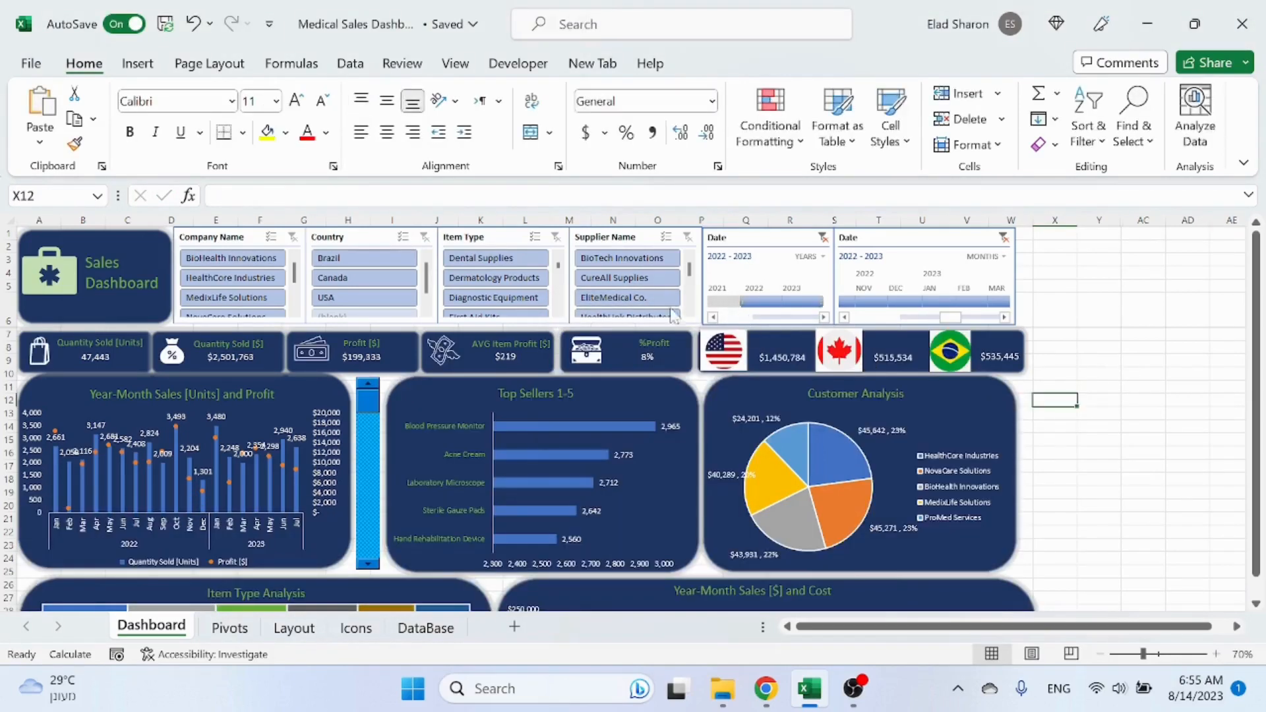
Step: Insert a new text box reading Total Sales beside the dashboard and resize it
{"action": "left_click", "coordinate": [138, 64]}
{"action": "left_click", "coordinate": [245, 129]}
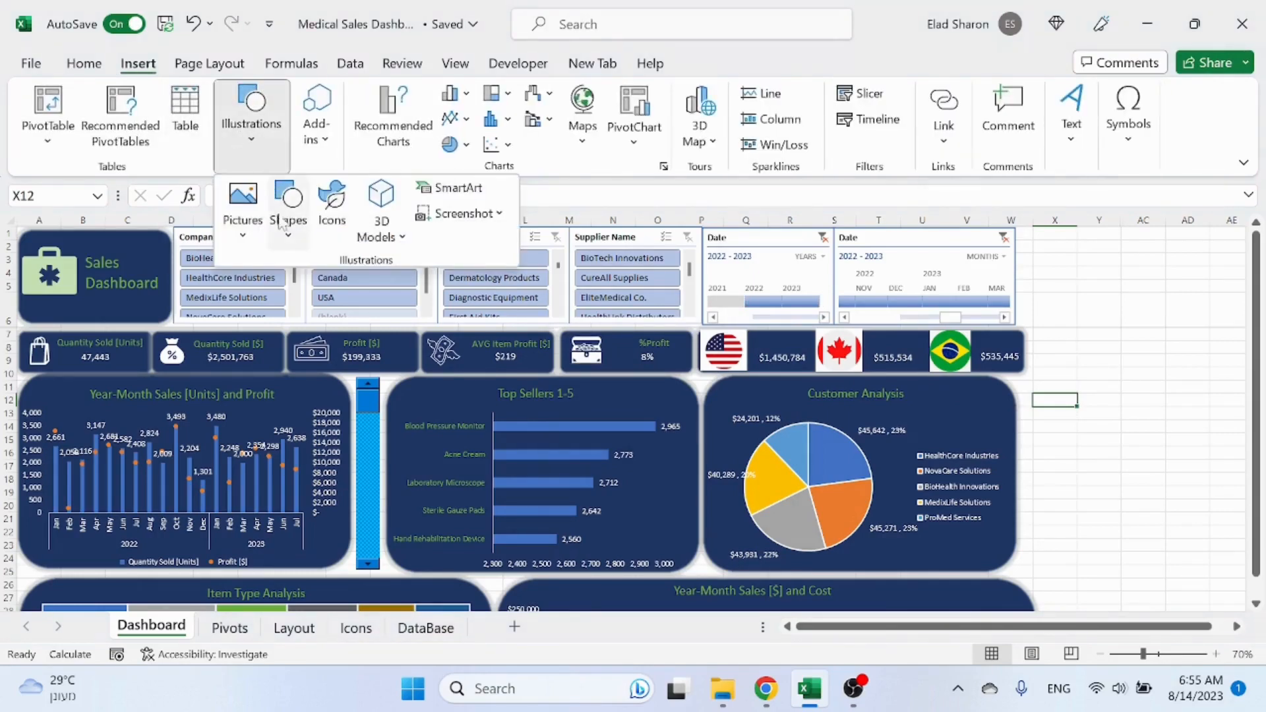
{"action": "left_click", "coordinate": [288, 221]}
{"action": "left_click", "coordinate": [282, 286]}
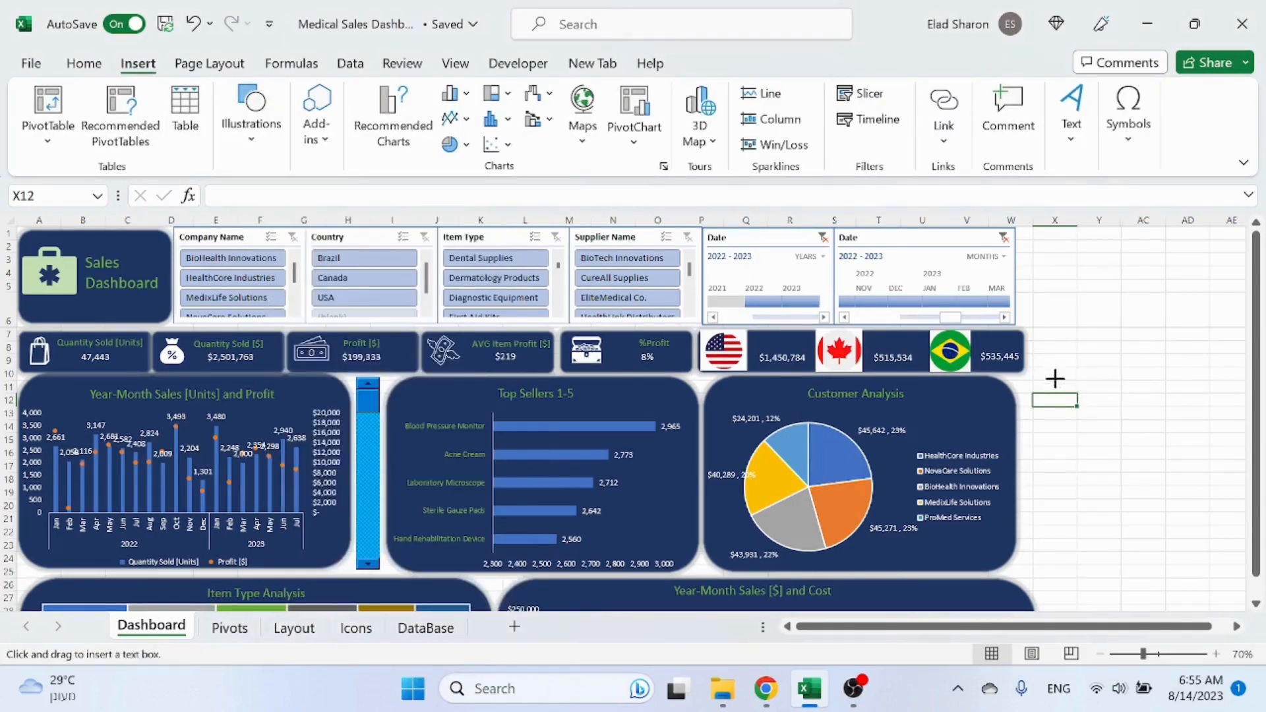
{"action": "left_click_drag", "start_coordinate": [1050, 374], "coordinate": [1130, 404]}
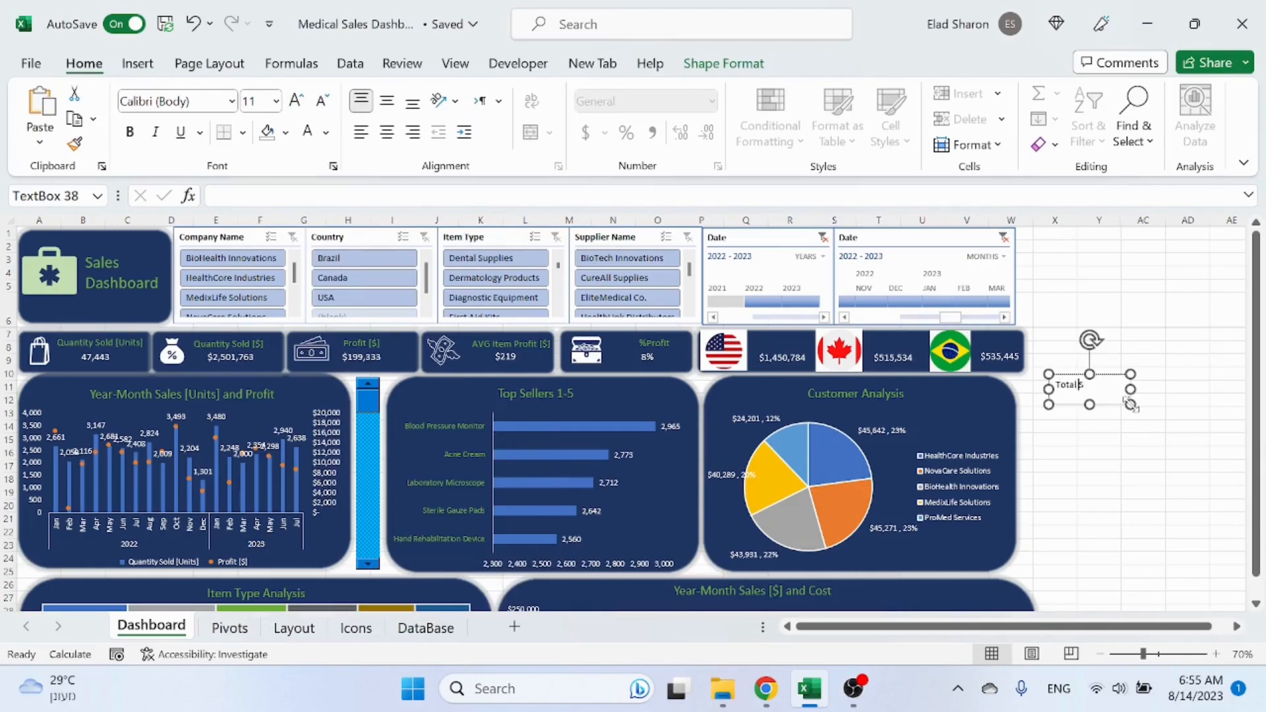
{"action": "left_click", "coordinate": [1136, 422]}
{"action": "left_click", "coordinate": [1130, 404]}
{"action": "left_click_drag", "start_coordinate": [1130, 404], "coordinate": [1125, 396]}
Step: Set the Total Sales label's font to white and place it above the USA sales value
{"action": "left_click", "coordinate": [682, 66]}
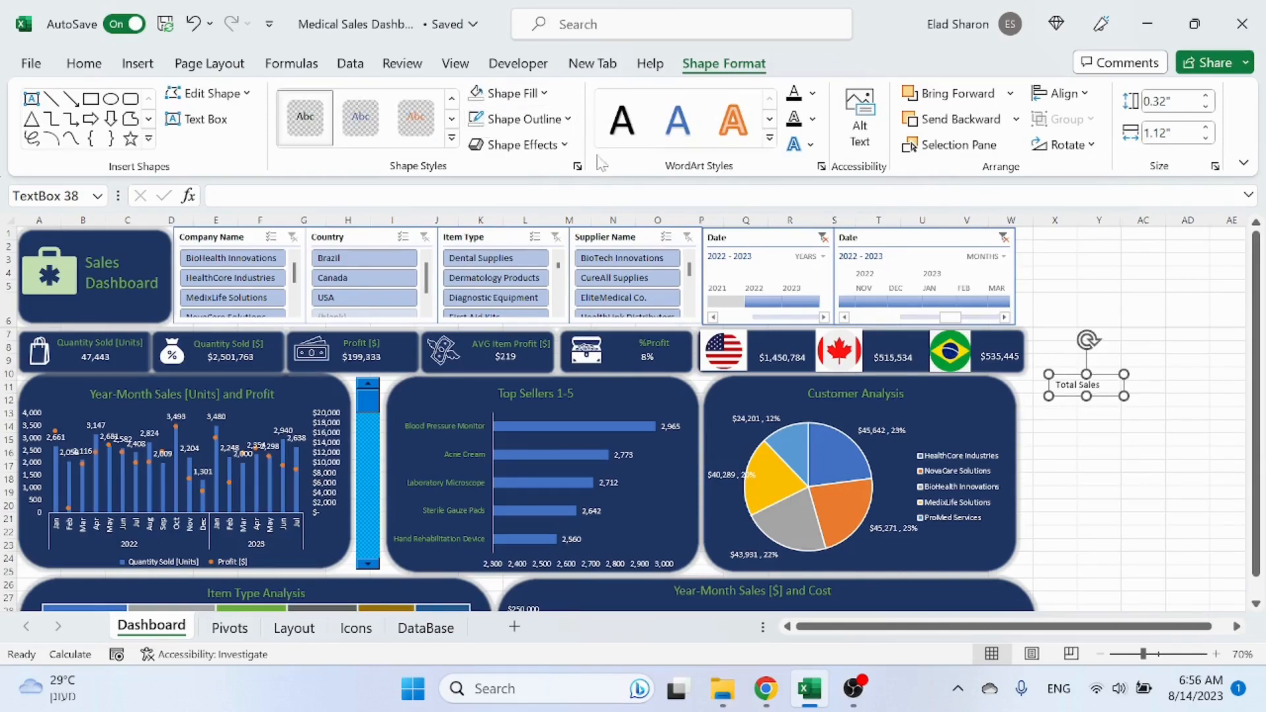
{"action": "left_click", "coordinate": [84, 64]}
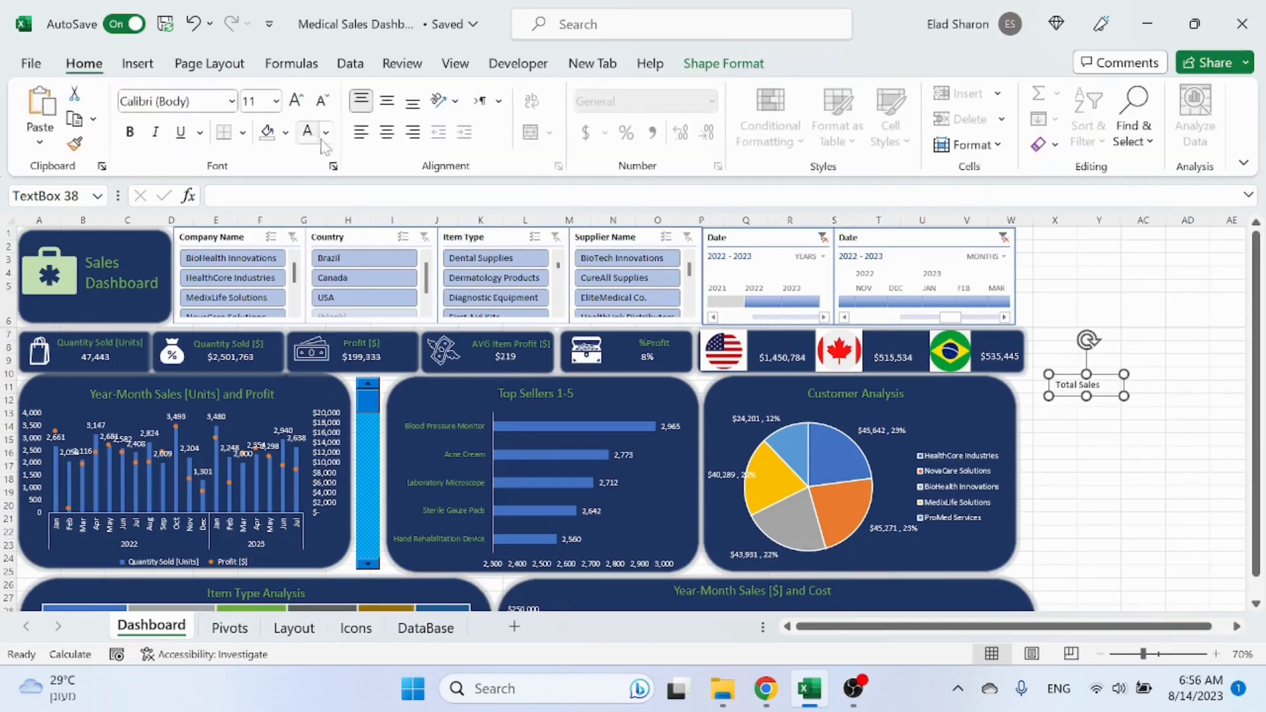
{"action": "left_click_drag", "start_coordinate": [1119, 397], "coordinate": [818, 356]}
Step: Duplicate the Total Sales label above the Canada and Brazil sales values
{"action": "key", "text": "ctrl+d"}
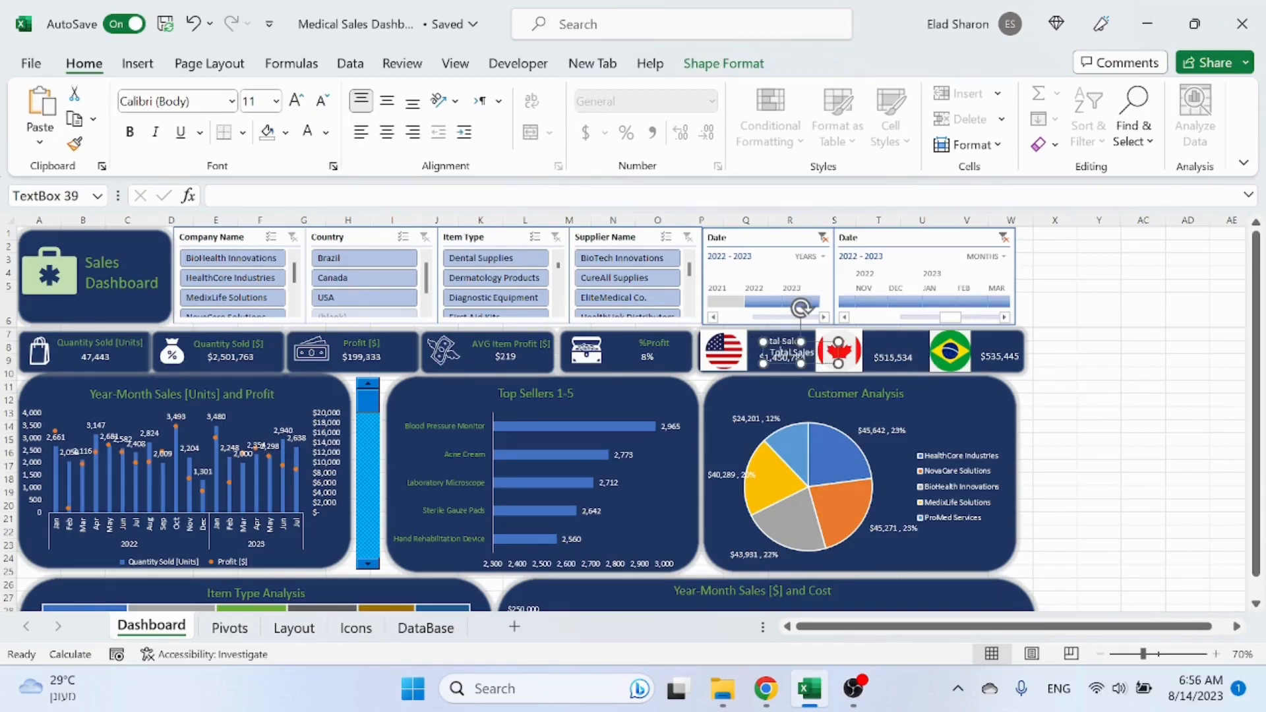
{"action": "left_click_drag", "start_coordinate": [817, 349], "coordinate": [1025, 348]}
{"action": "key", "text": "ctrl+d"}
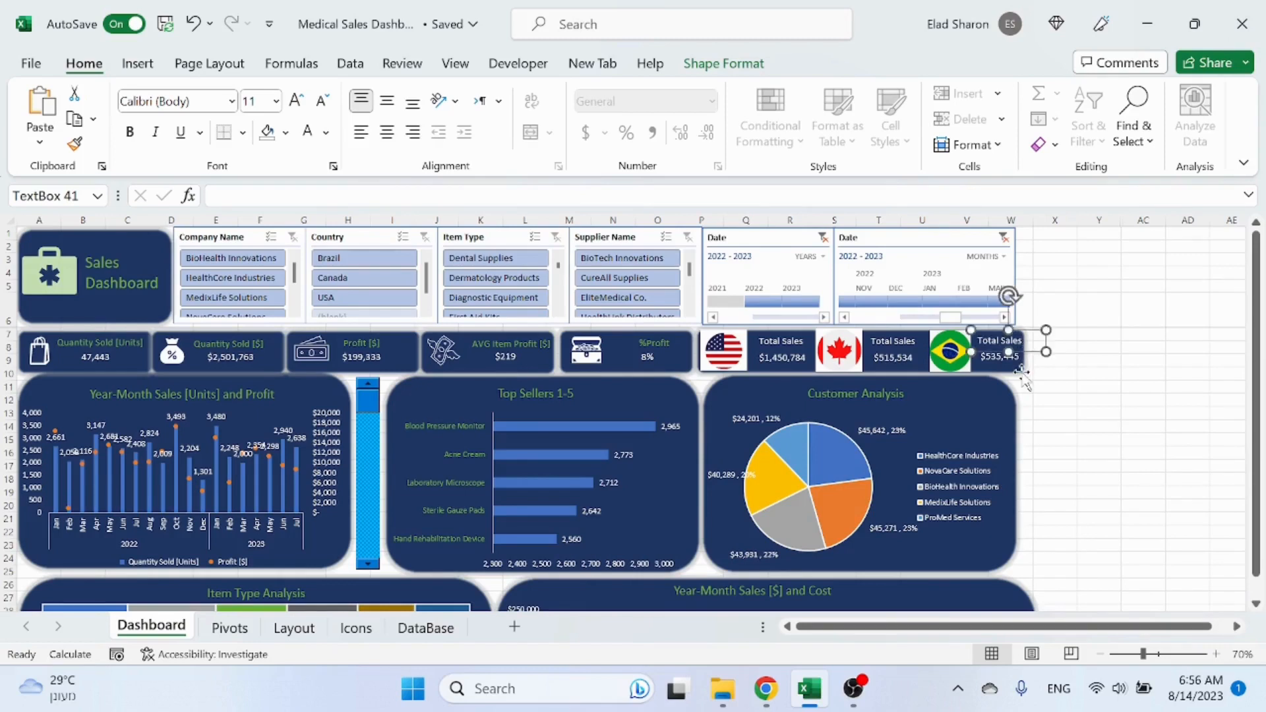
Step: Widen the Customer Analysis chart panel so its right edge lines up with the flag row
{"action": "left_click", "coordinate": [1022, 370]}
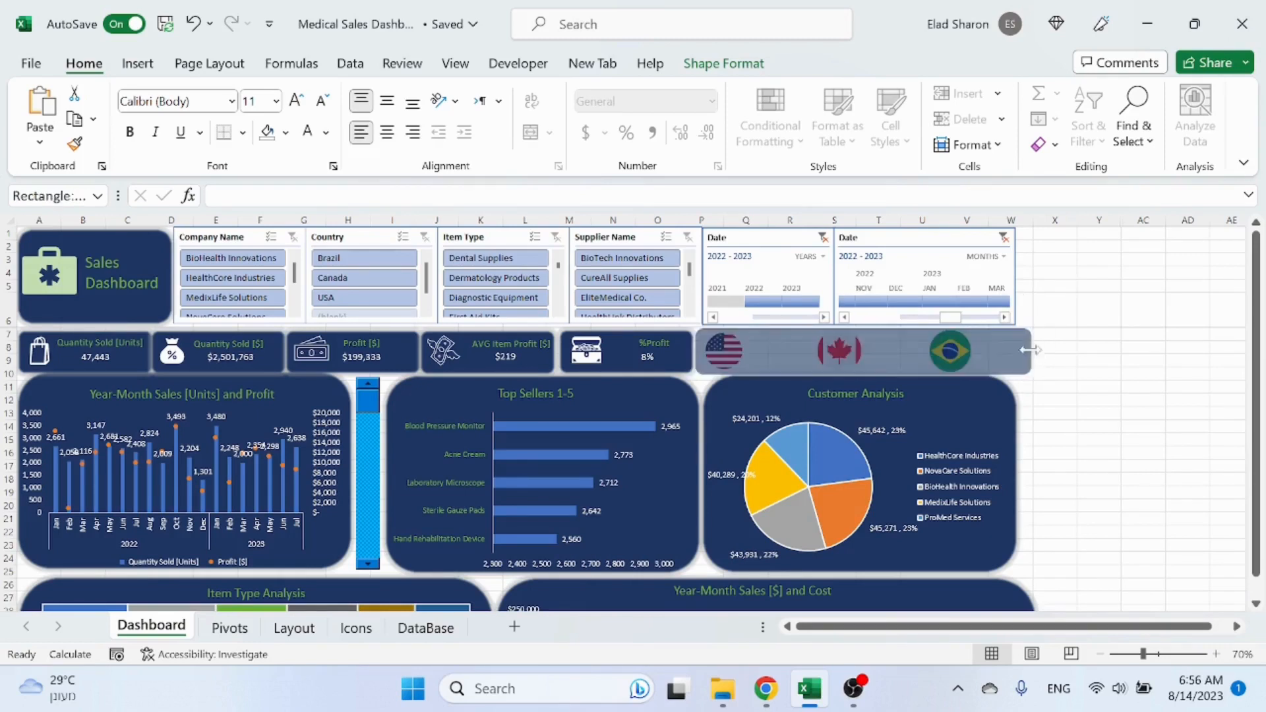
{"action": "left_click", "coordinate": [1052, 413]}
{"action": "left_click", "coordinate": [1014, 417]}
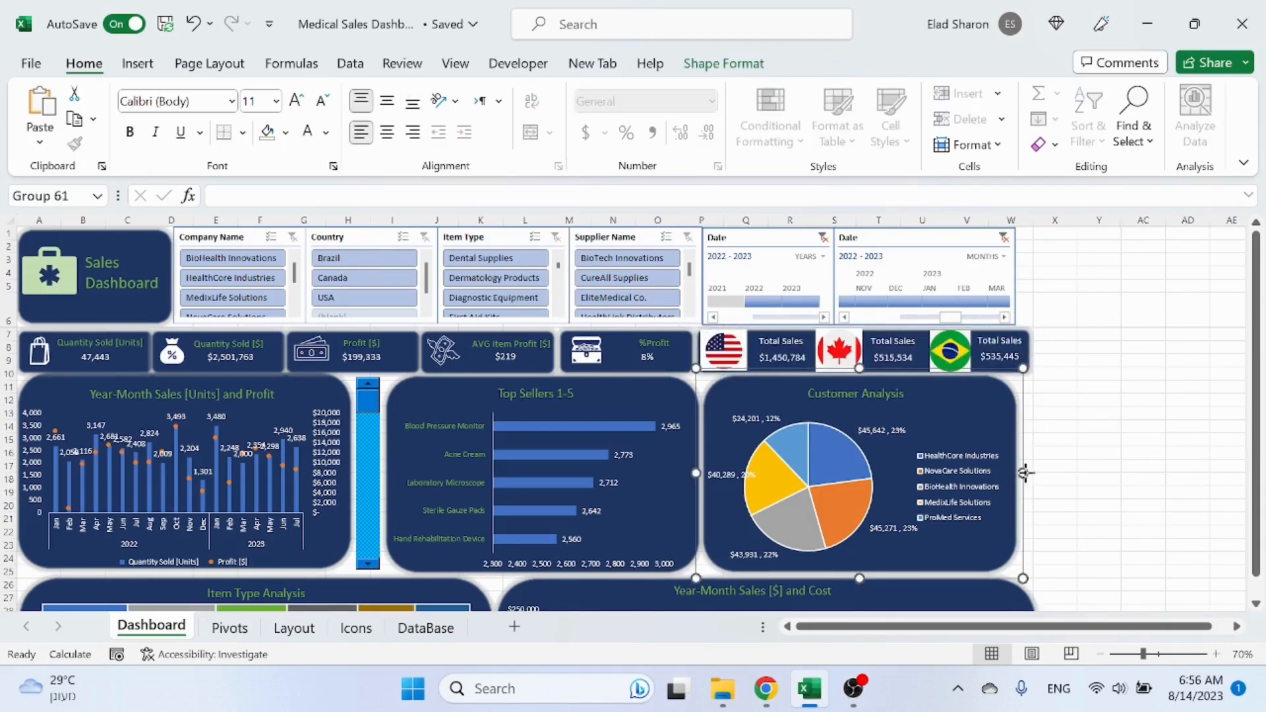
{"action": "left_click_drag", "start_coordinate": [1026, 473], "coordinate": [1039, 473]}
{"action": "left_click", "coordinate": [1055, 473]}
{"action": "scroll", "coordinate": [1037, 485], "scroll_direction": "down", "scroll_amount": 2}
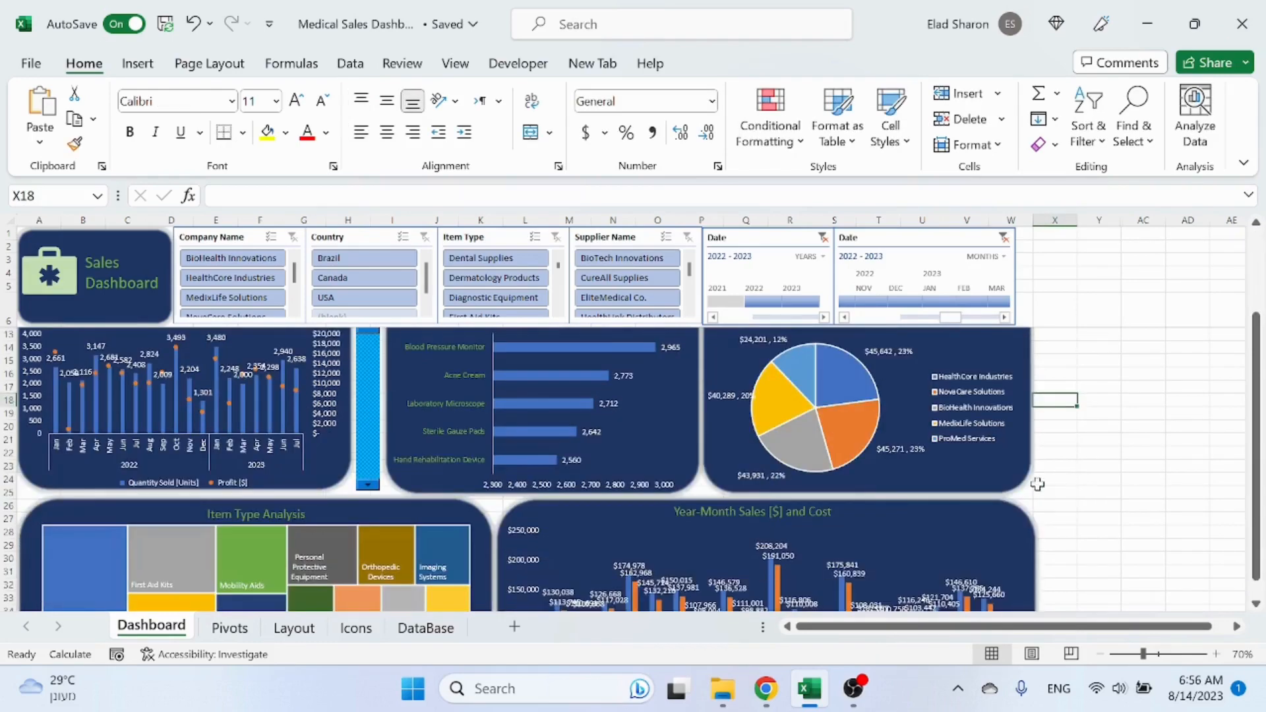
{"action": "scroll", "coordinate": [1073, 499], "scroll_direction": "up", "scroll_amount": 2}
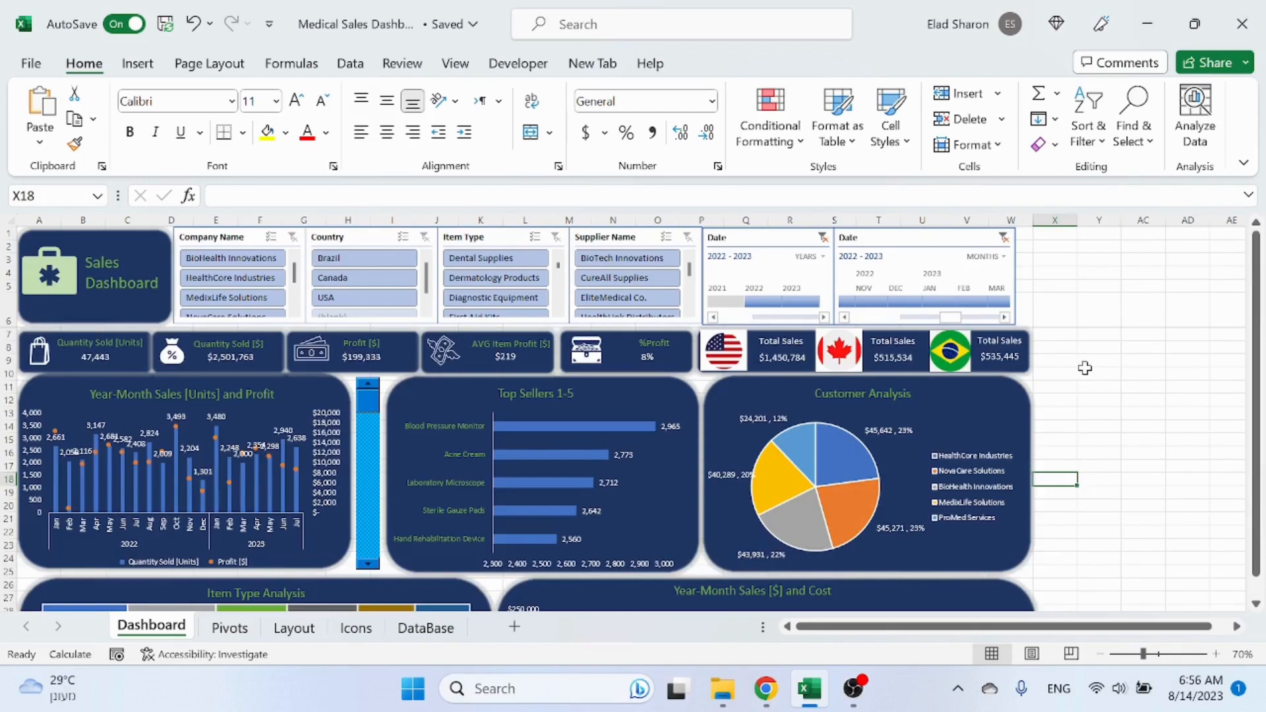
Step: Filter the Country slicer to Brazil and inspect the links of the country sales value text boxes
{"action": "left_click", "coordinate": [361, 258]}
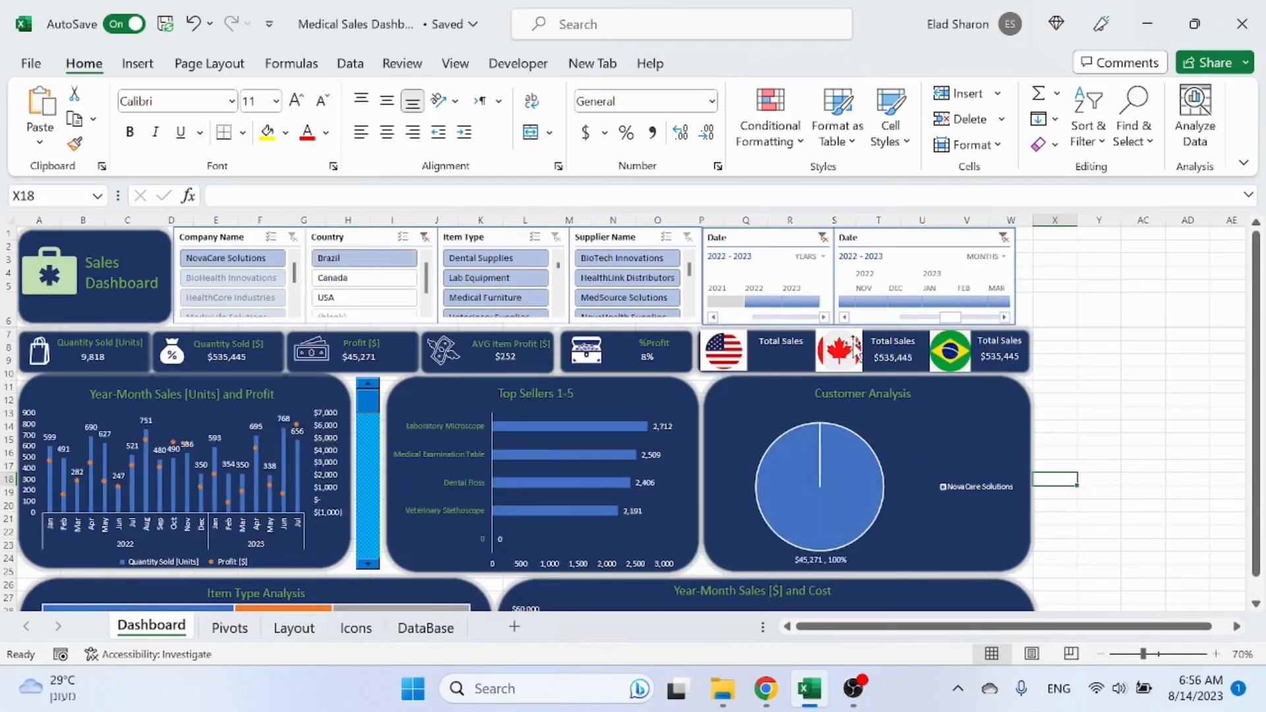
{"action": "left_click", "coordinate": [904, 363]}
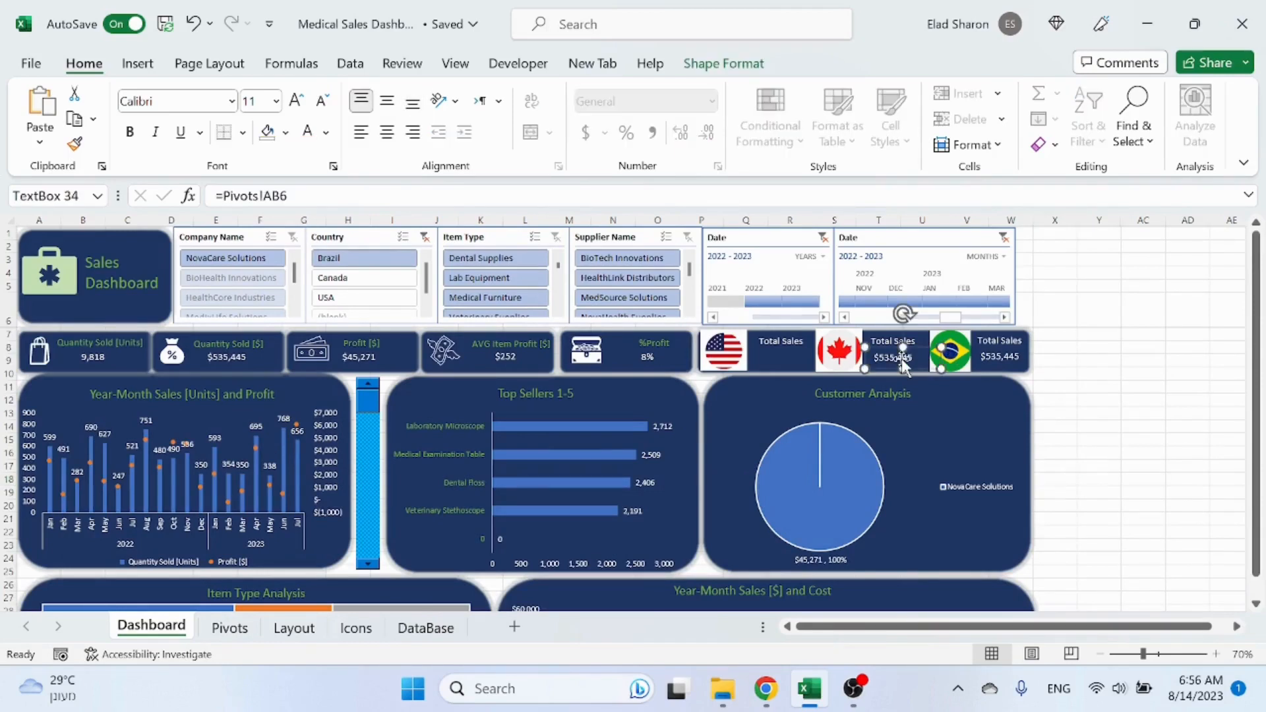
{"action": "left_click", "coordinate": [1004, 359]}
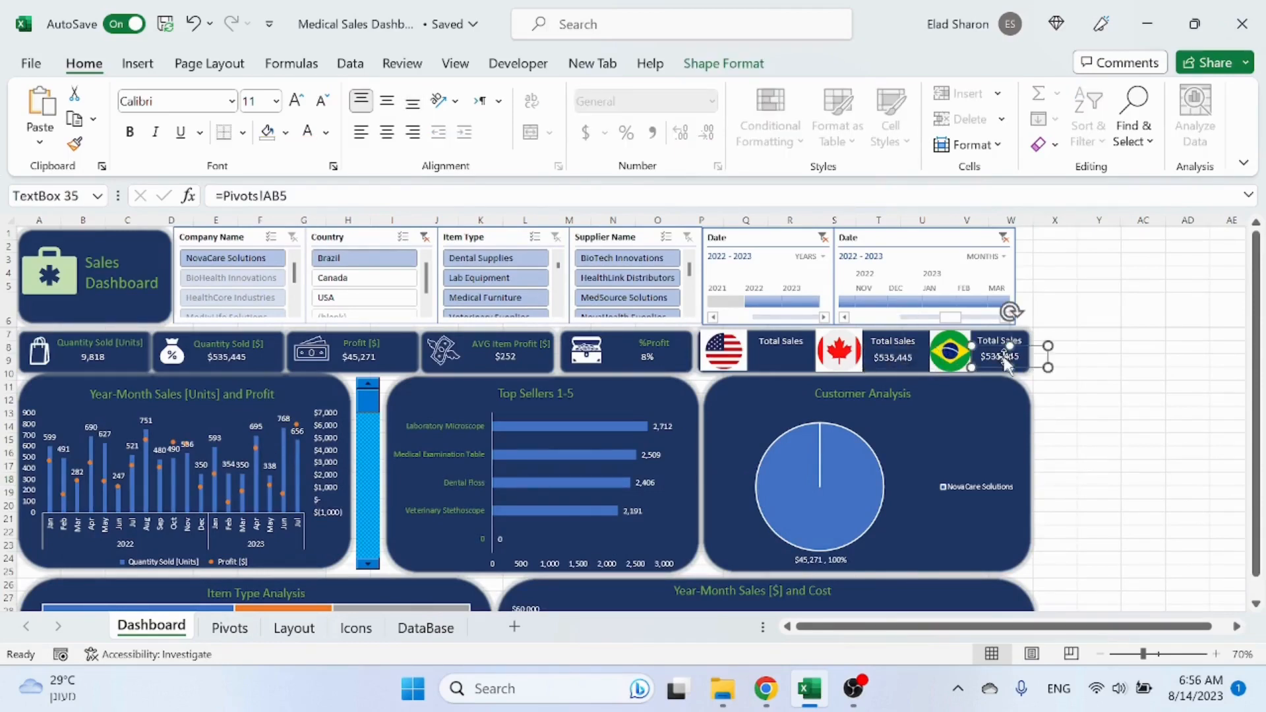
{"action": "left_click", "coordinate": [895, 360]}
{"action": "left_click", "coordinate": [1055, 398]}
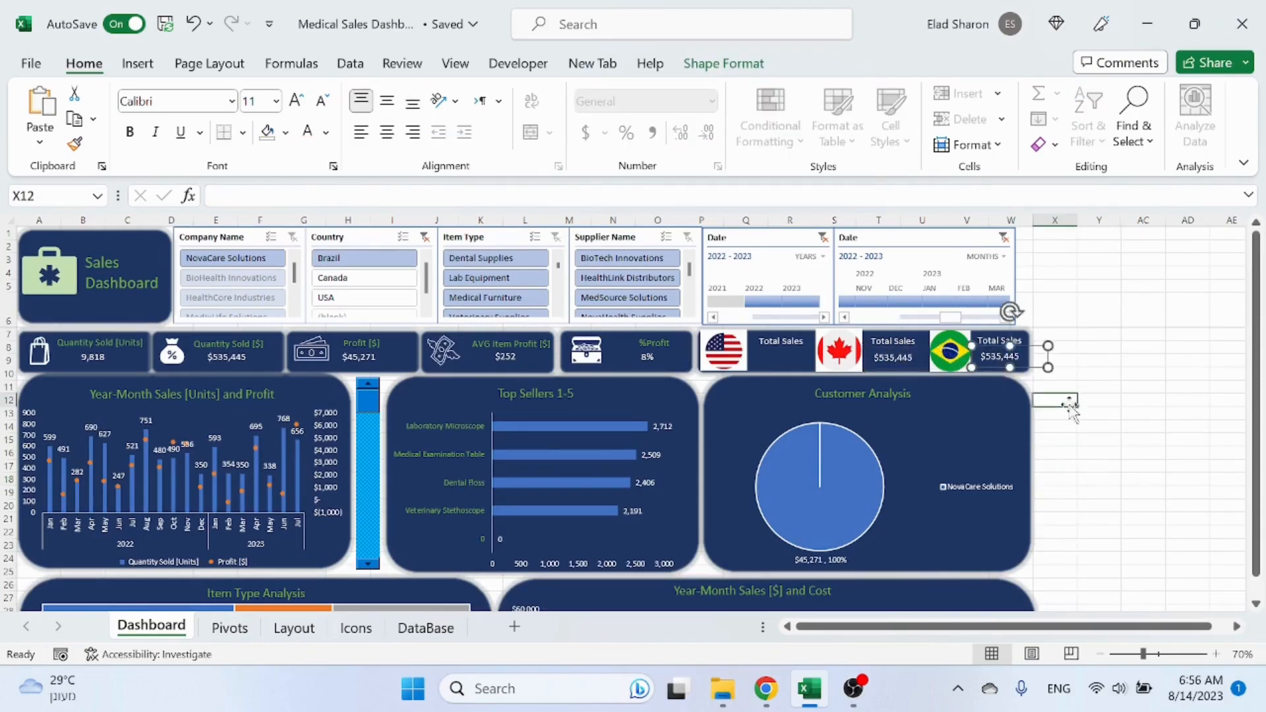
Step: Turn off grand totals for rows and columns in the Total Sales Per Country pivot table
{"action": "left_click", "coordinate": [230, 628]}
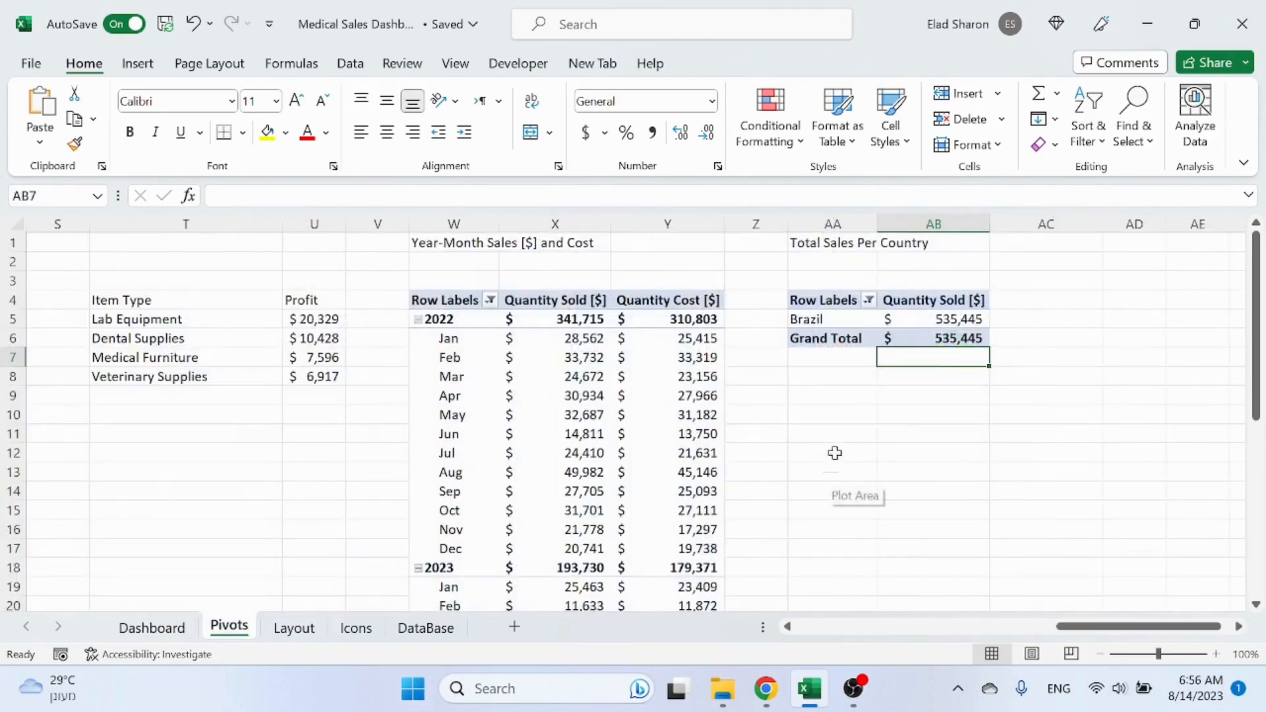
{"action": "left_click", "coordinate": [848, 343]}
{"action": "left_click", "coordinate": [720, 66]}
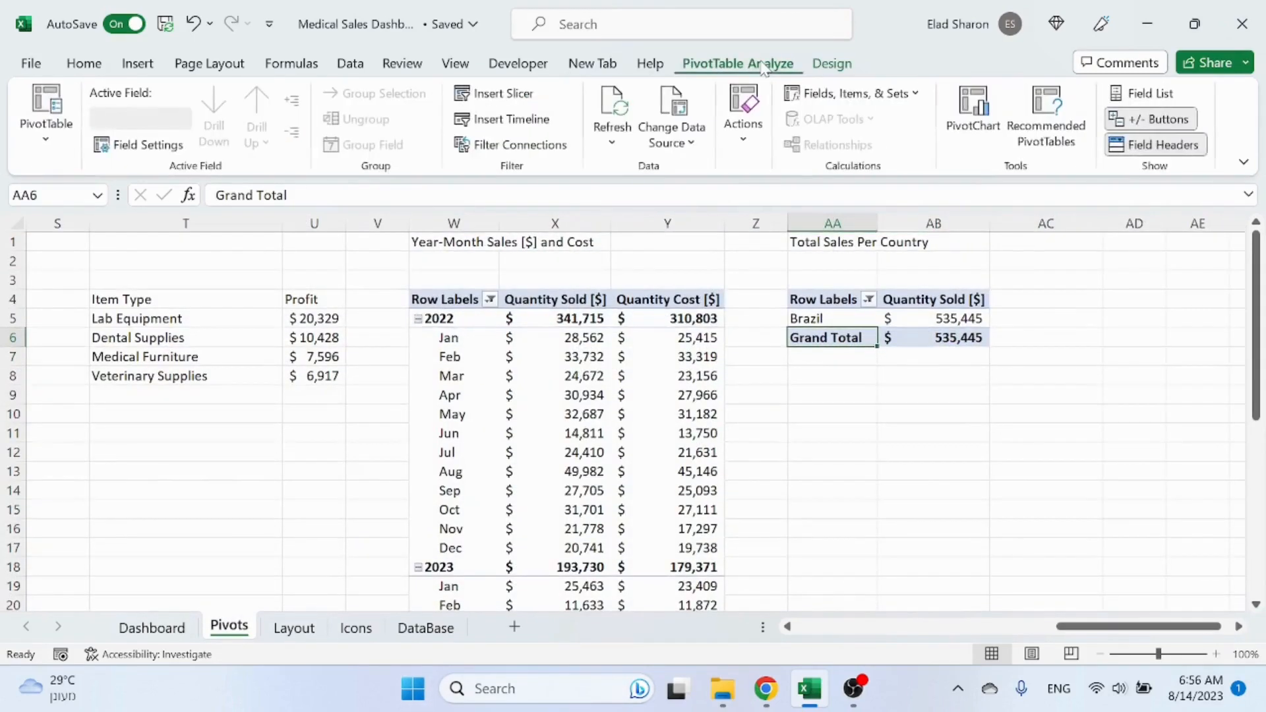
{"action": "left_click", "coordinate": [833, 63]}
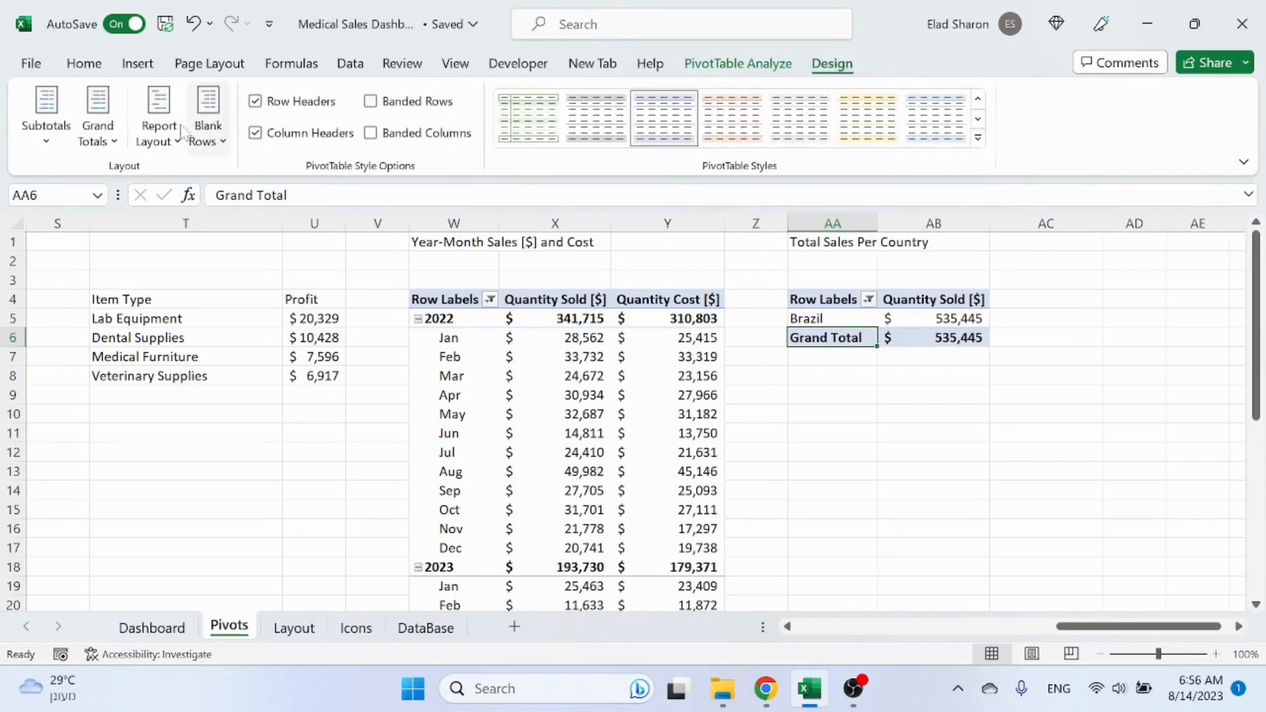
{"action": "left_click", "coordinate": [99, 124]}
{"action": "left_click", "coordinate": [178, 173]}
{"action": "left_click", "coordinate": [845, 410]}
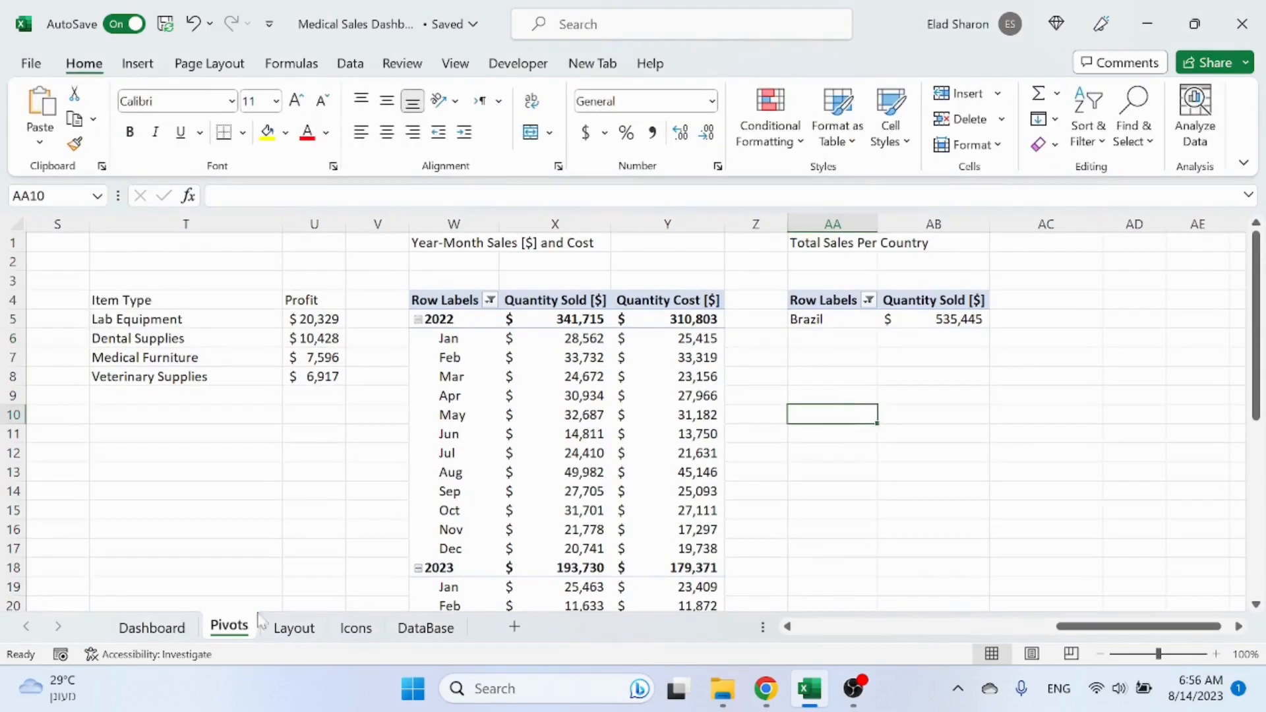
Step: Return to the dashboard and filter the Country slicer to Canada to test the sales values
{"action": "left_click", "coordinate": [152, 628]}
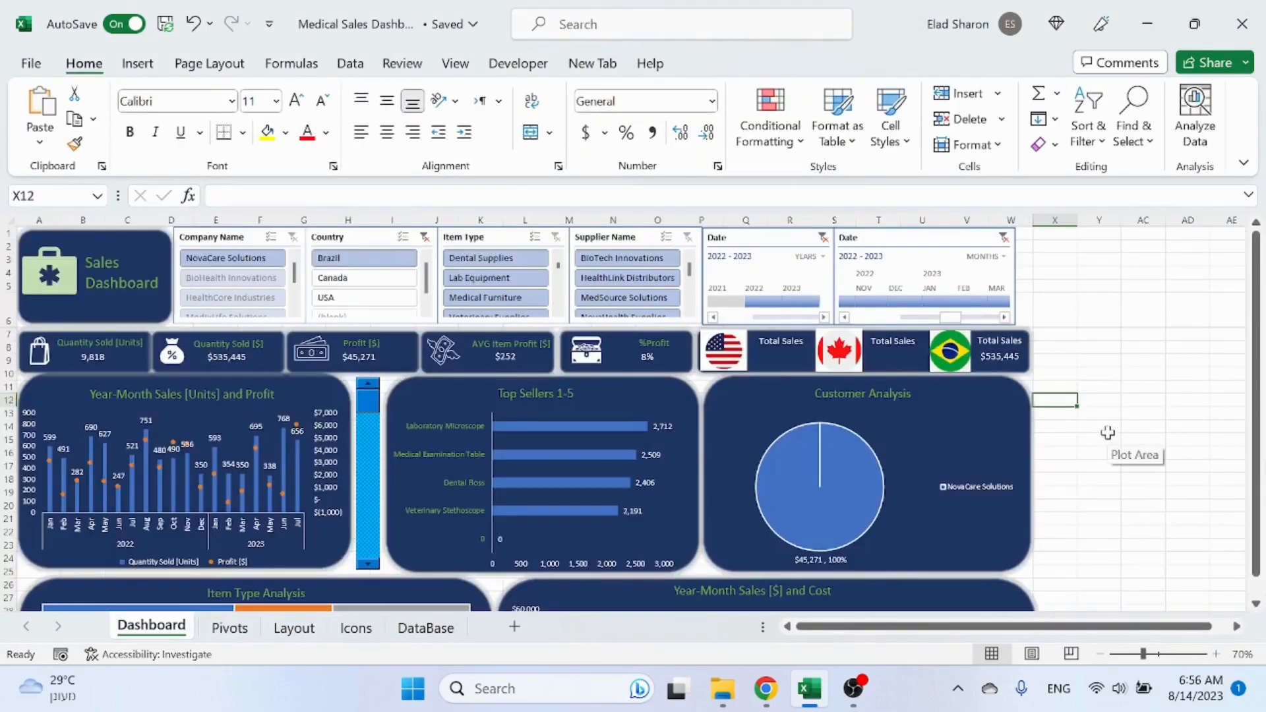
{"action": "left_click", "coordinate": [368, 279]}
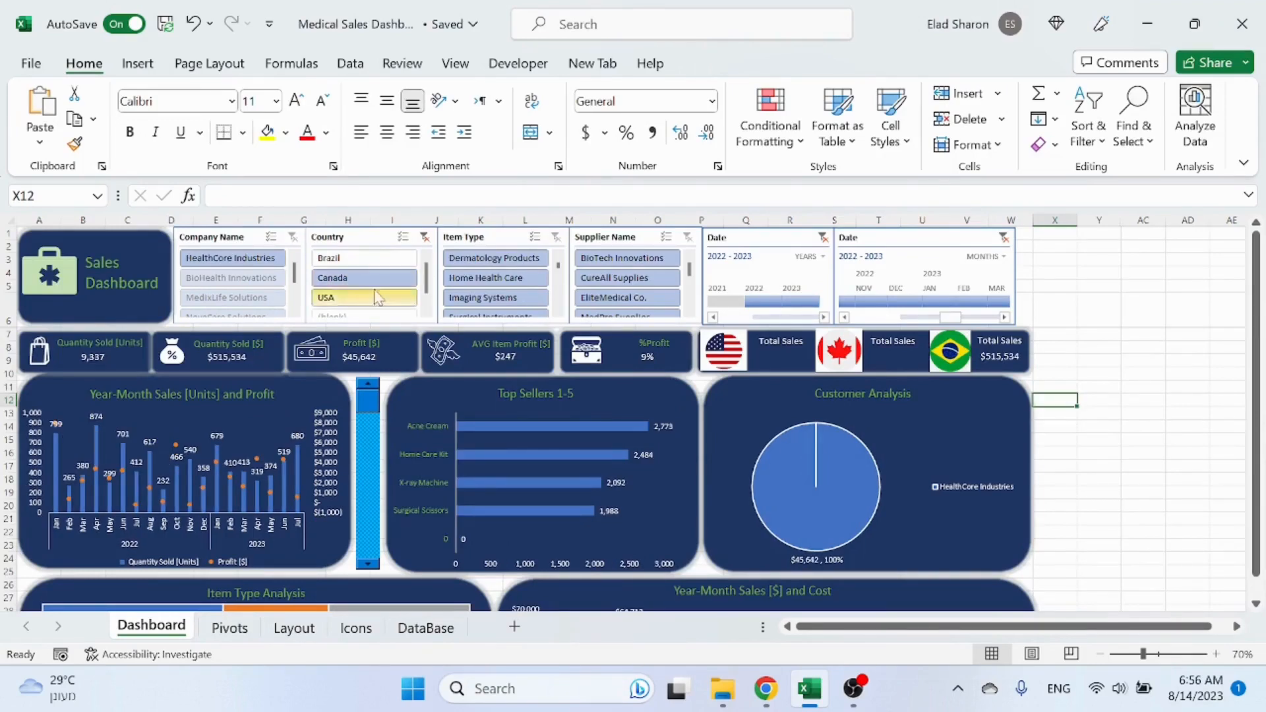
Step: Compare the pivot sheet with the dashboard and clear the Country slicer filter
{"action": "left_click", "coordinate": [243, 634]}
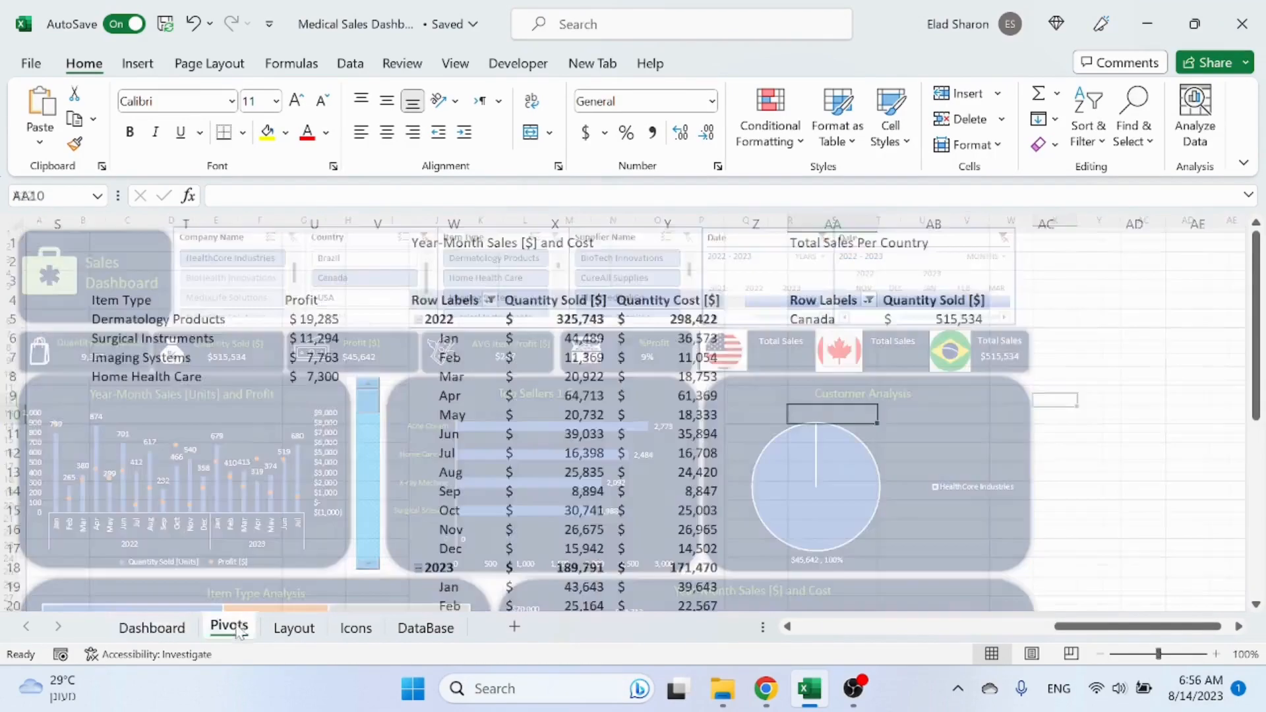
{"action": "left_click", "coordinate": [152, 628]}
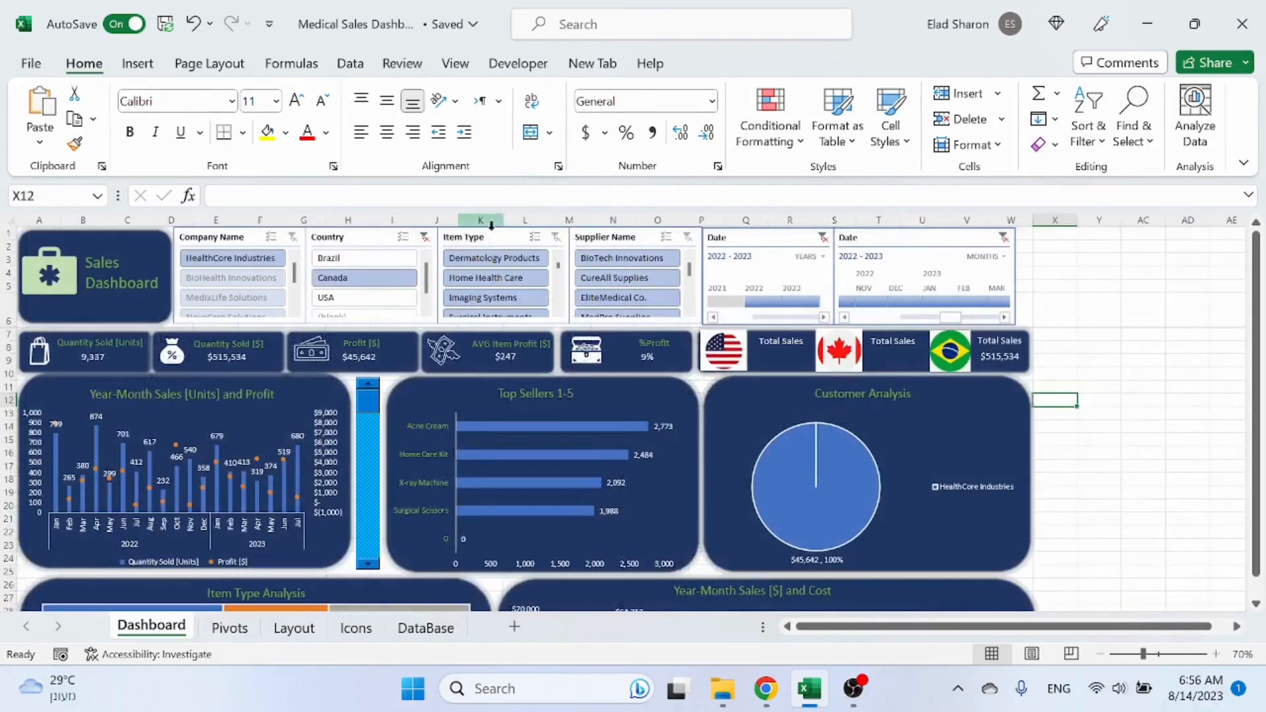
{"action": "left_click", "coordinate": [230, 628]}
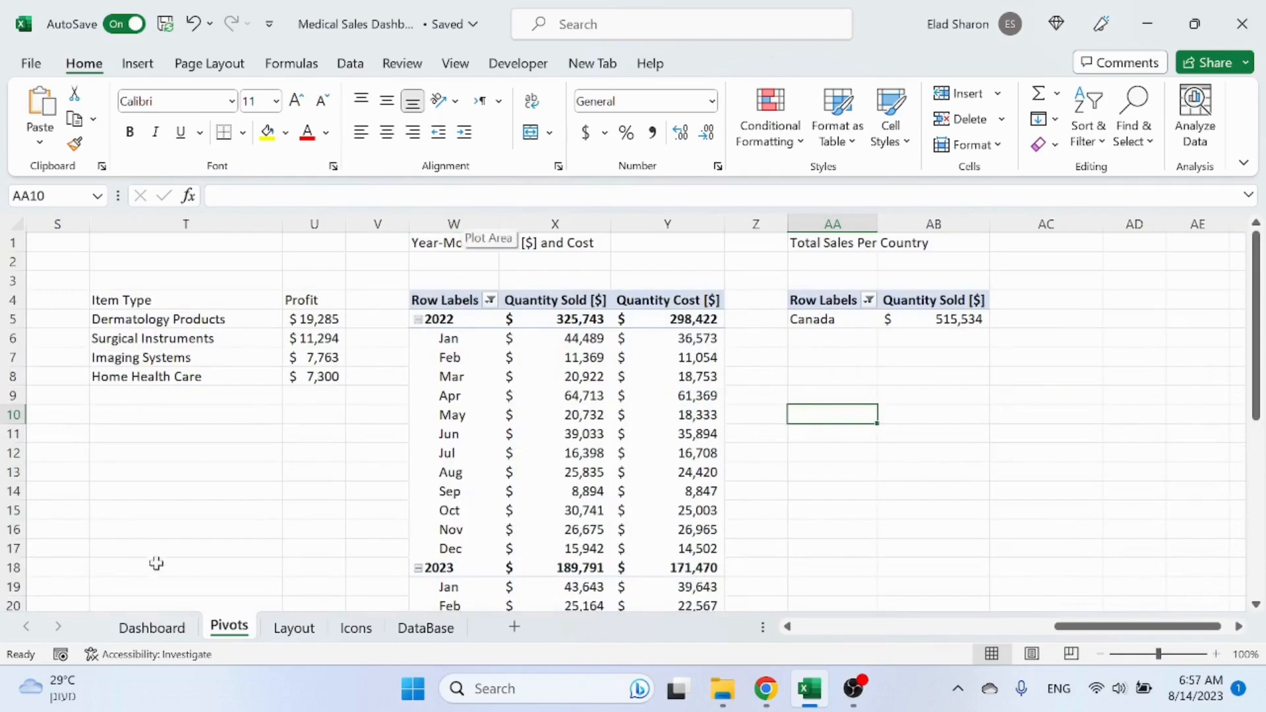
{"action": "left_click", "coordinate": [157, 626]}
{"action": "left_click", "coordinate": [425, 237]}
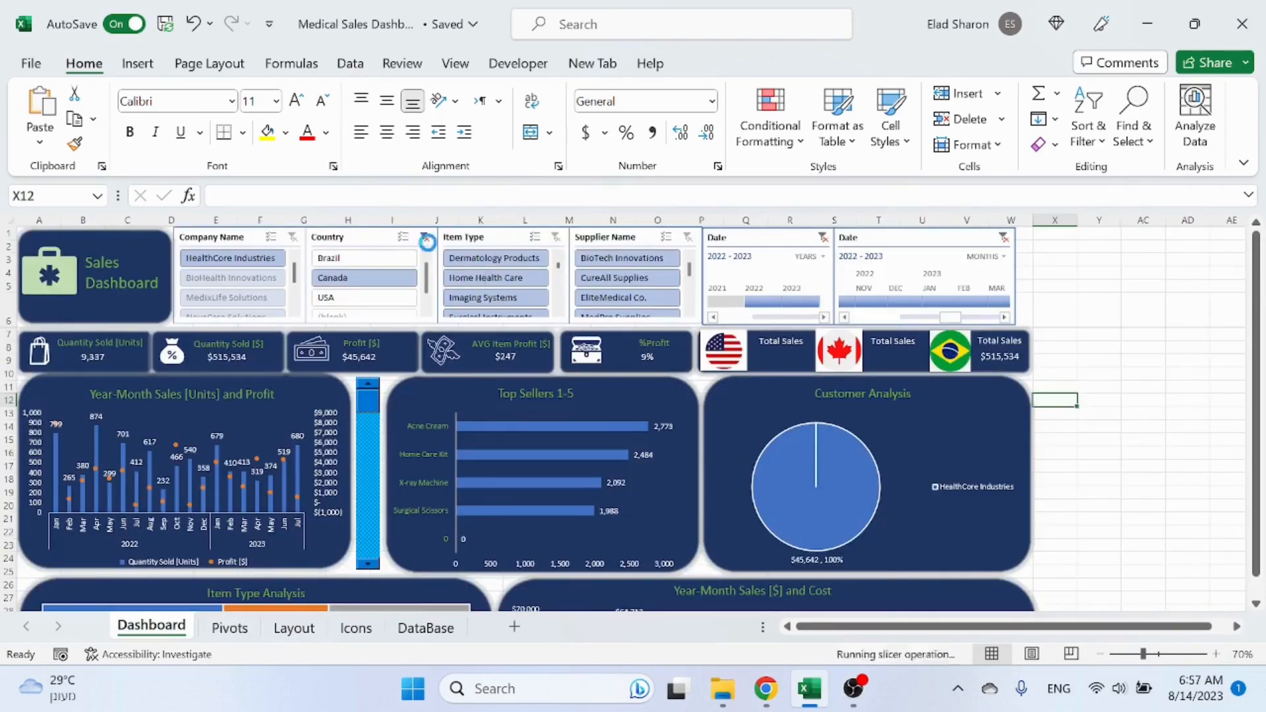
Step: Copy the country names Brazil, Canada and USA from the Total Sales Per Country pivot into AD5:AD7
{"action": "key", "text": "ctrl+Page_Down"}
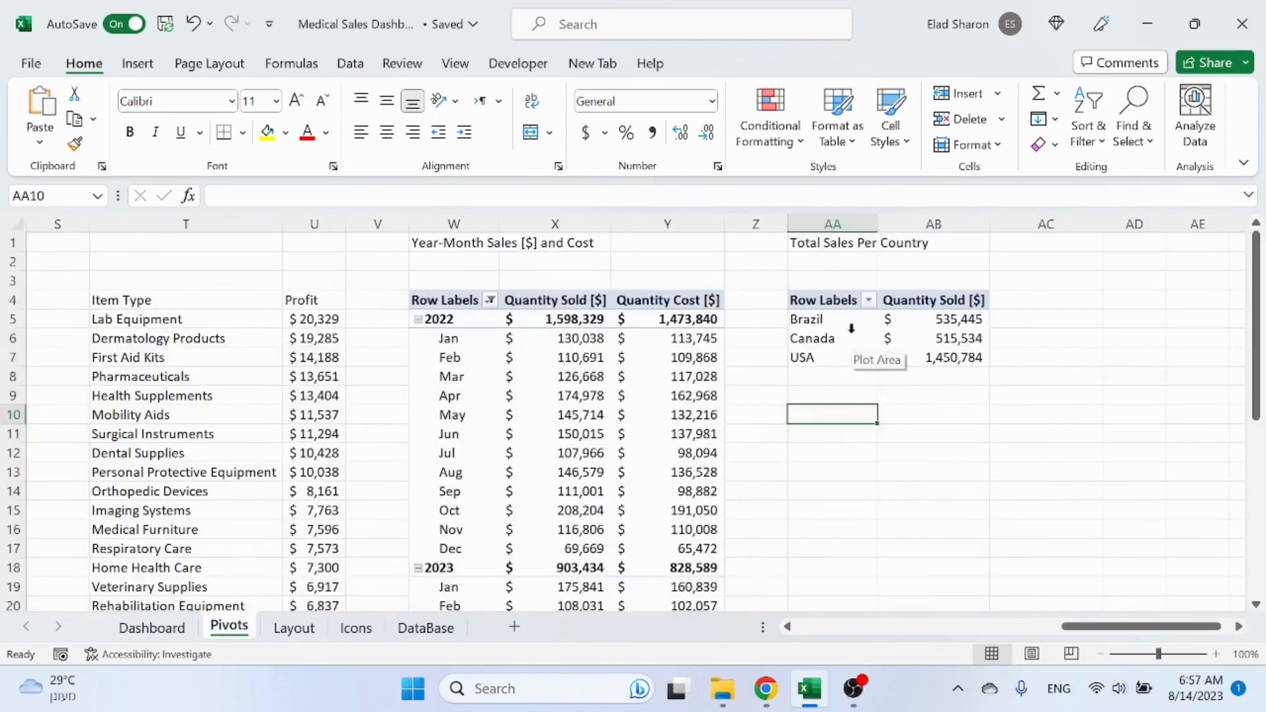
{"action": "left_click_drag", "start_coordinate": [851, 328], "coordinate": [847, 359]}
{"action": "key", "text": "ctrl+c"}
{"action": "left_click", "coordinate": [1122, 320]}
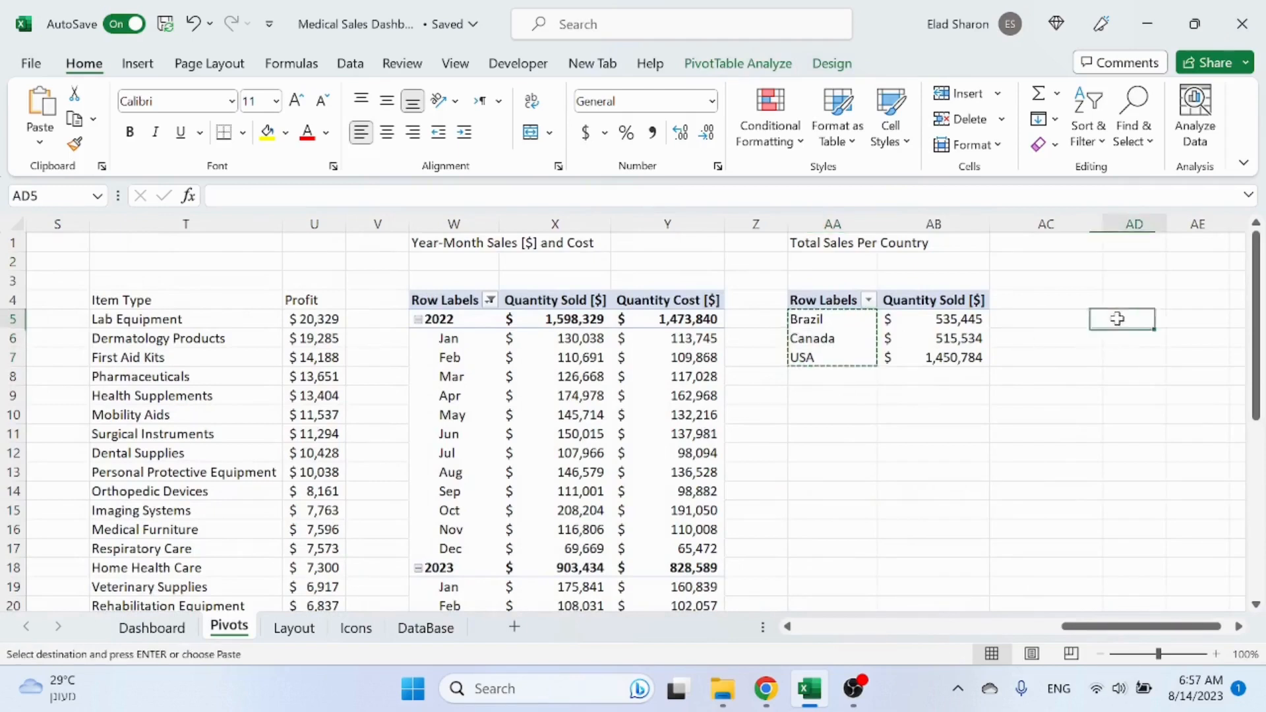
{"action": "key", "text": "ctrl+v"}
{"action": "left_click", "coordinate": [1071, 409]}
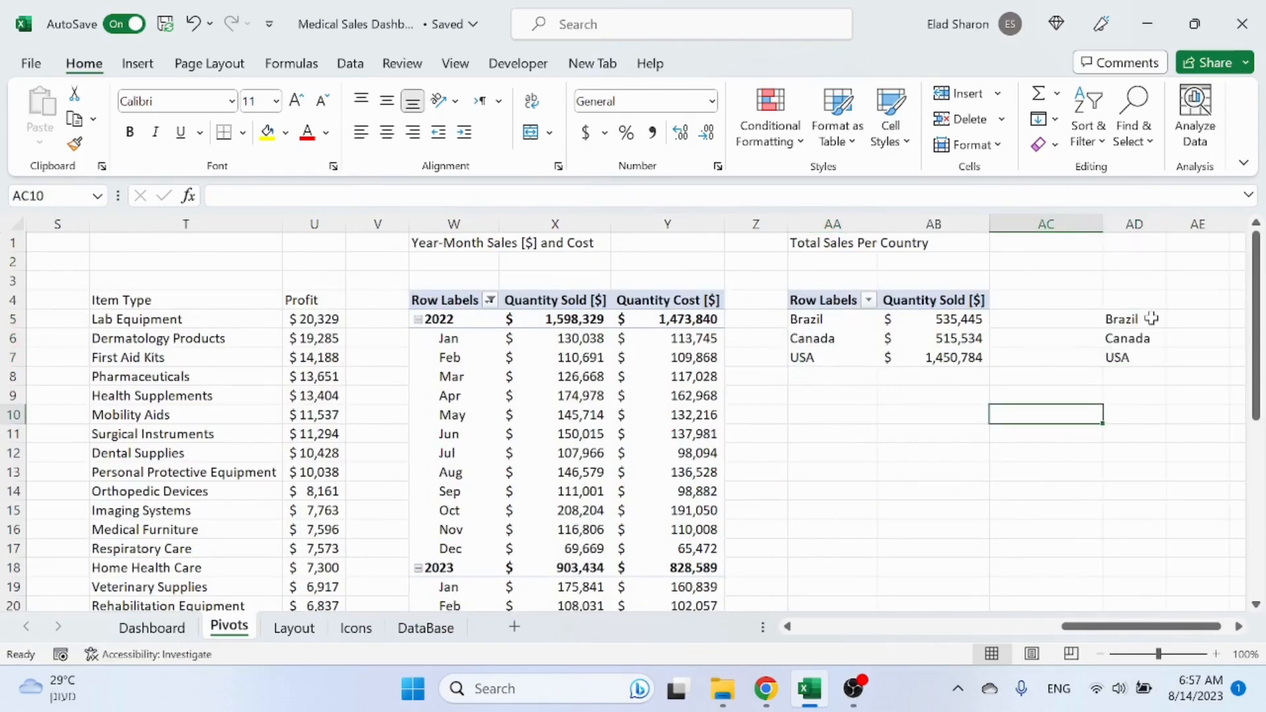
Step: In AE5, build a GETPIVOTDATA formula for Brazil's Quantity Sold, replacing the "Brazil" argument with a reference to AD5
{"action": "left_click", "coordinate": [1195, 317]}
{"action": "type", "text": "="}
{"action": "left_click", "coordinate": [972, 320]}
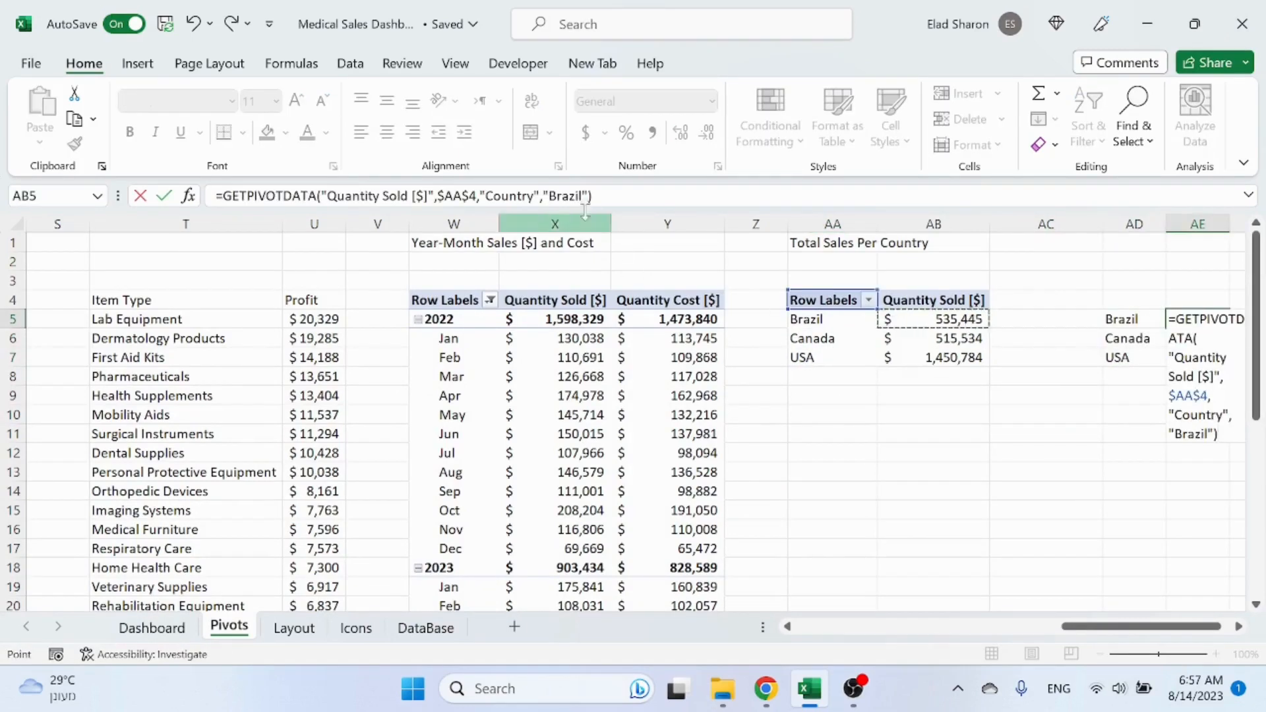
{"action": "double_click", "coordinate": [566, 197]}
{"action": "key", "text": "BackSpace"}
{"action": "left_click", "coordinate": [1129, 320]}
{"action": "key", "text": "Return"}
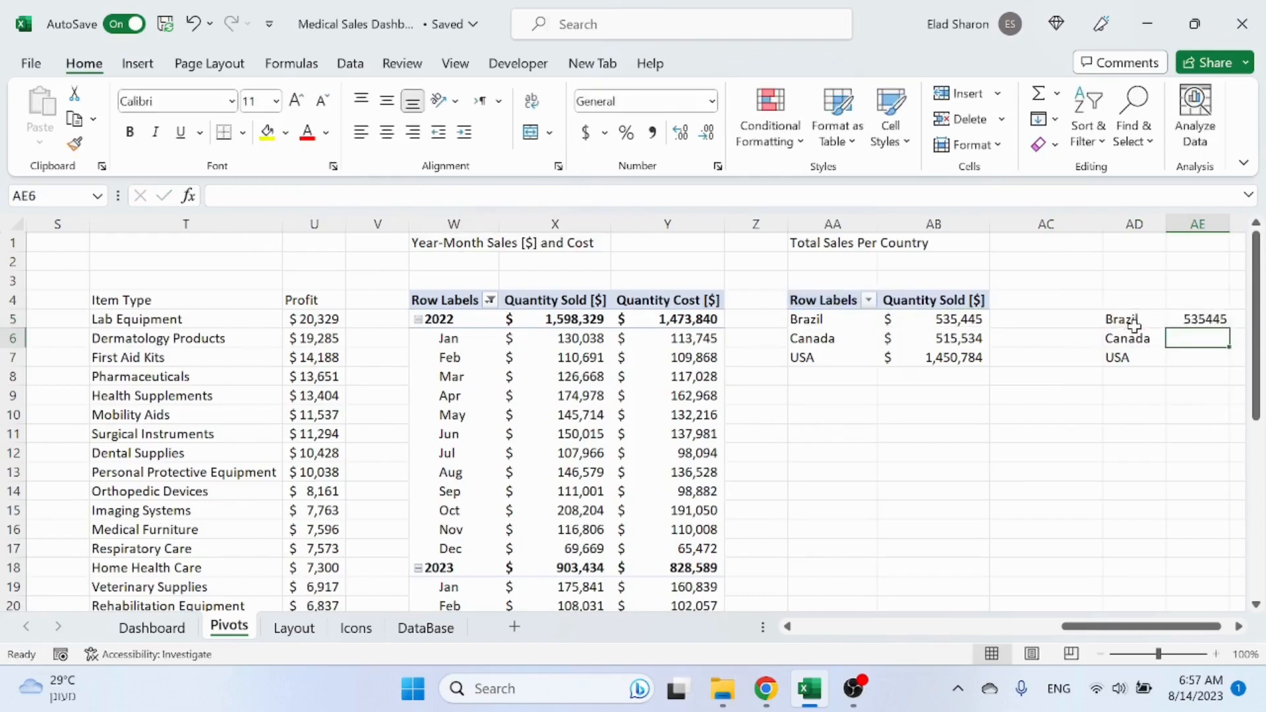
Step: Wrap the AE5 formula in IFERROR so it returns an empty string on error
{"action": "key", "text": "Up"}
{"action": "key", "text": "ctrl+c"}
{"action": "key", "text": "Escape"}
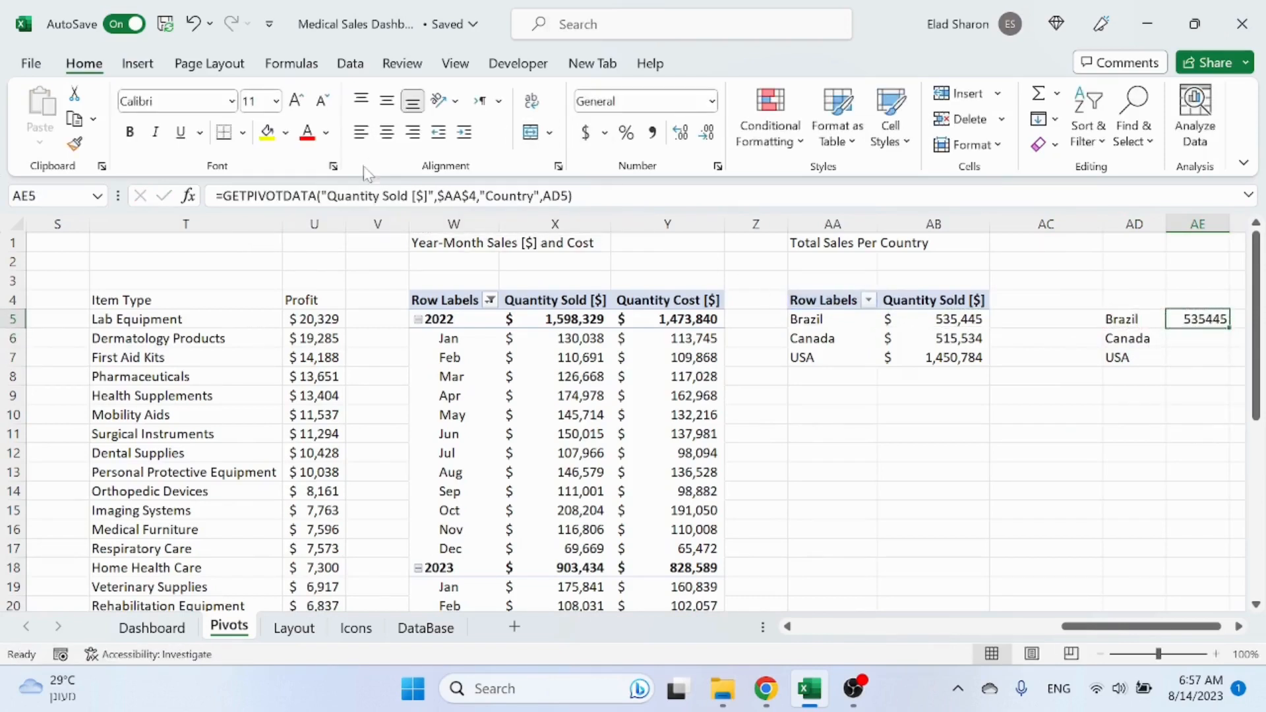
{"action": "key", "text": "F2"}
{"action": "key", "text": "Home"}
{"action": "key", "text": "Right"}
{"action": "type", "text": "iferror("}
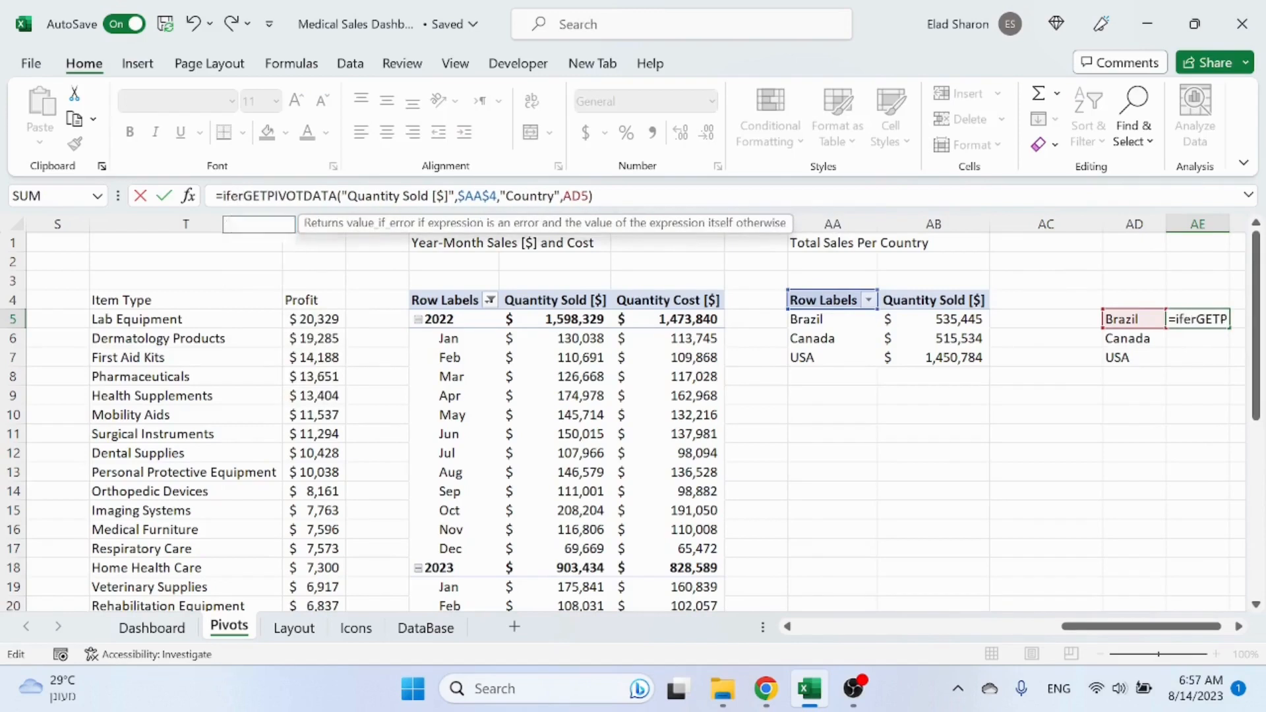
{"action": "key", "text": "End"}
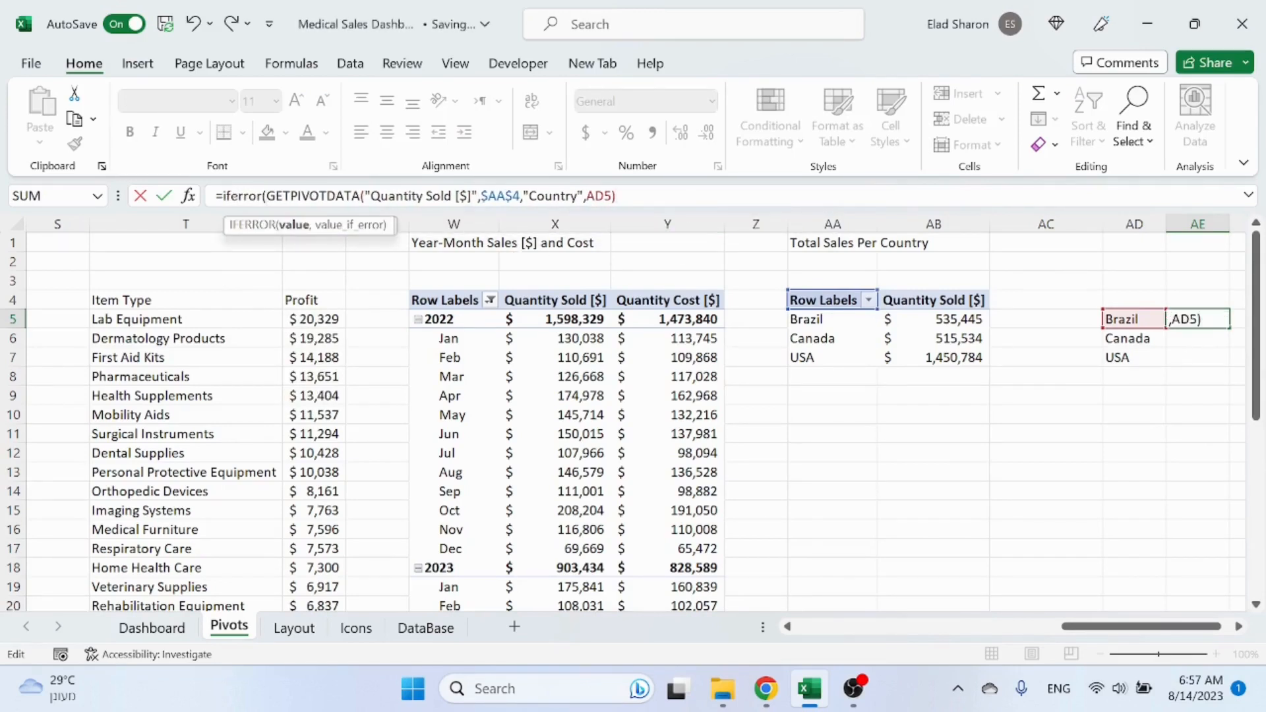
{"action": "type", "text": ","}
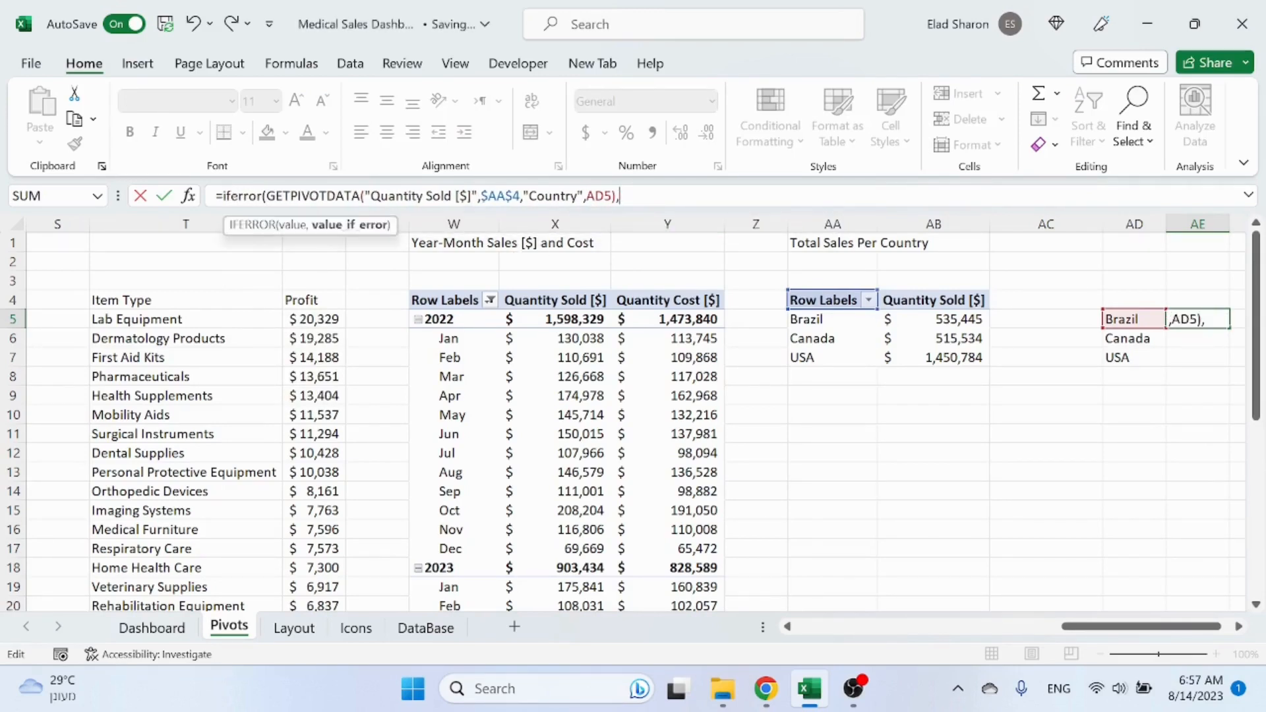
{"action": "type", "text": "\"\")"}
{"action": "key", "text": "Return"}
Step: Copy the IFERROR formula down to AE6 and AE7 for Canada and USA
{"action": "key", "text": "Up"}
{"action": "key", "text": "ctrl+c"}
{"action": "key", "text": "Down"}
{"action": "key", "text": "ctrl+v"}
{"action": "key", "text": "Down"}
{"action": "key", "text": "ctrl+v"}
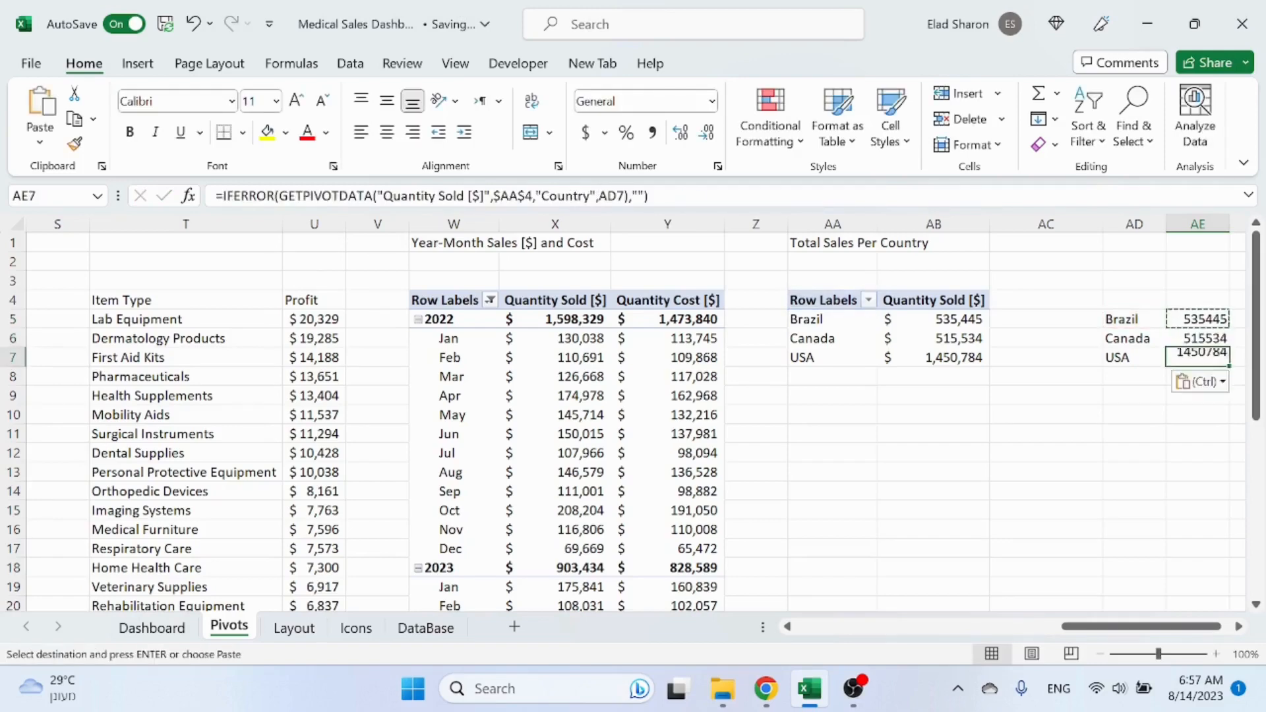
{"action": "key", "text": "Escape"}
Step: Format AE5:AE7 as accounting with no decimals and narrow column AC
{"action": "left_click_drag", "start_coordinate": [1181, 315], "coordinate": [1200, 363]}
{"action": "left_click", "coordinate": [585, 132]}
{"action": "left_click", "coordinate": [703, 135]}
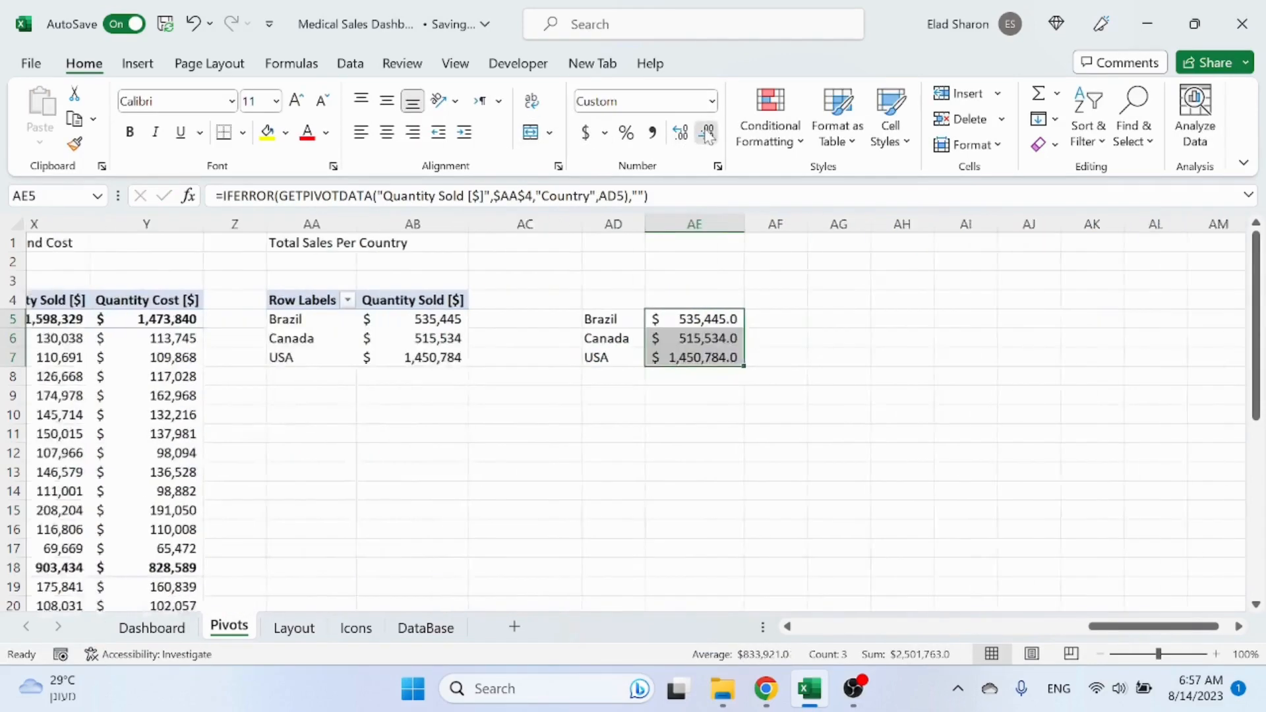
{"action": "left_click", "coordinate": [703, 136]}
{"action": "left_click", "coordinate": [511, 397]}
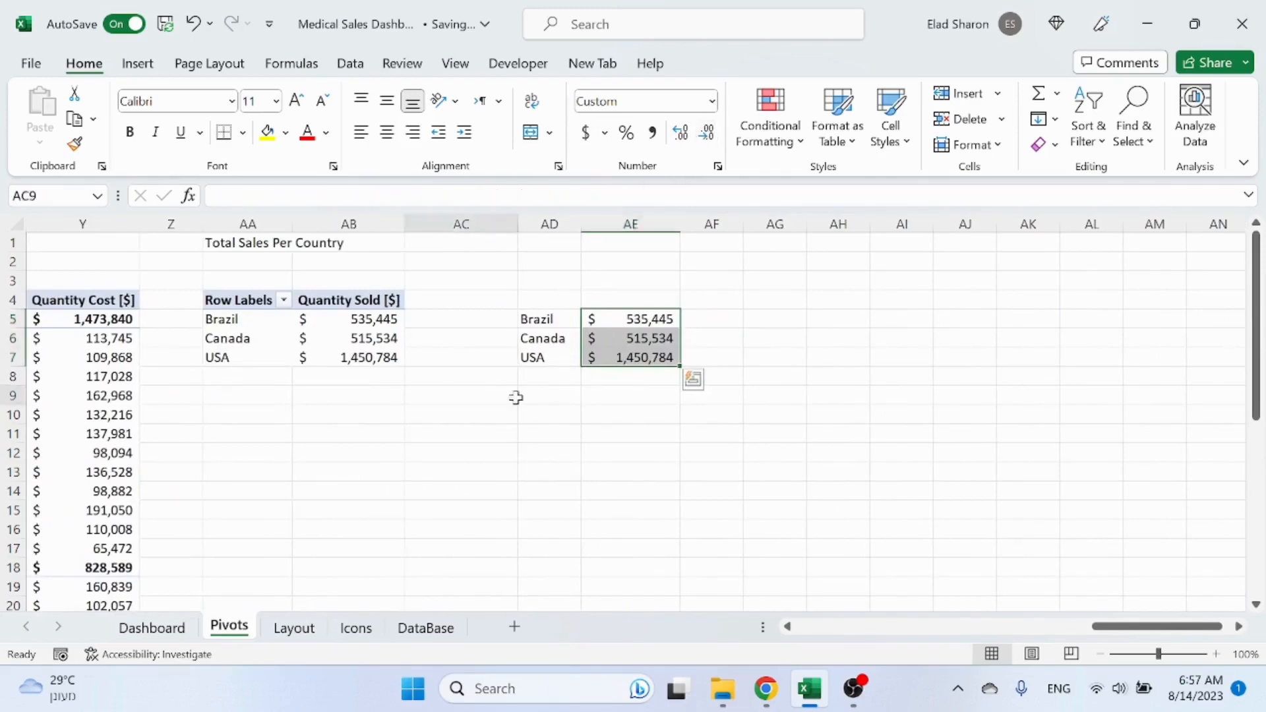
{"action": "left_click_drag", "start_coordinate": [520, 230], "coordinate": [443, 231]}
{"action": "scroll", "coordinate": [1066, 522], "scroll_direction": "left", "scroll_amount": 4}
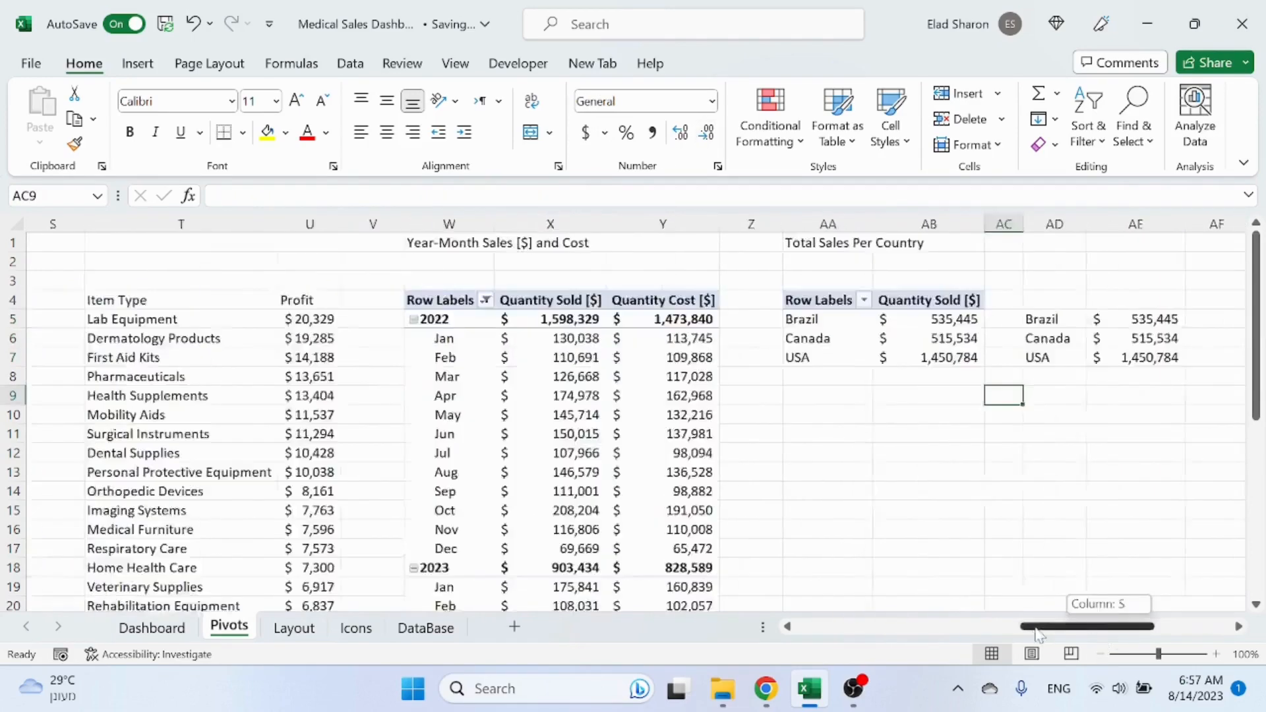
Step: Start a new formula in AE5 referencing Brazil's Quantity Sold cell in the pivot table
{"action": "left_click", "coordinate": [877, 319]}
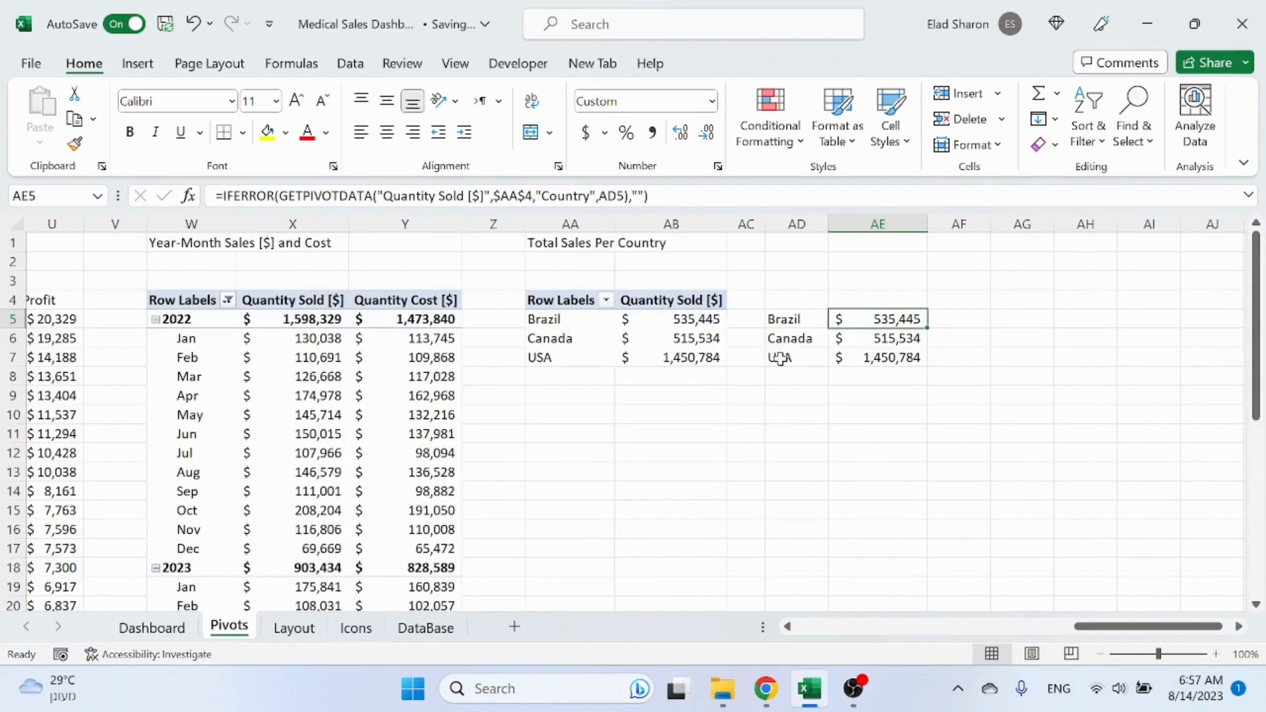
{"action": "type", "text": "="}
{"action": "left_click", "coordinate": [669, 320]}
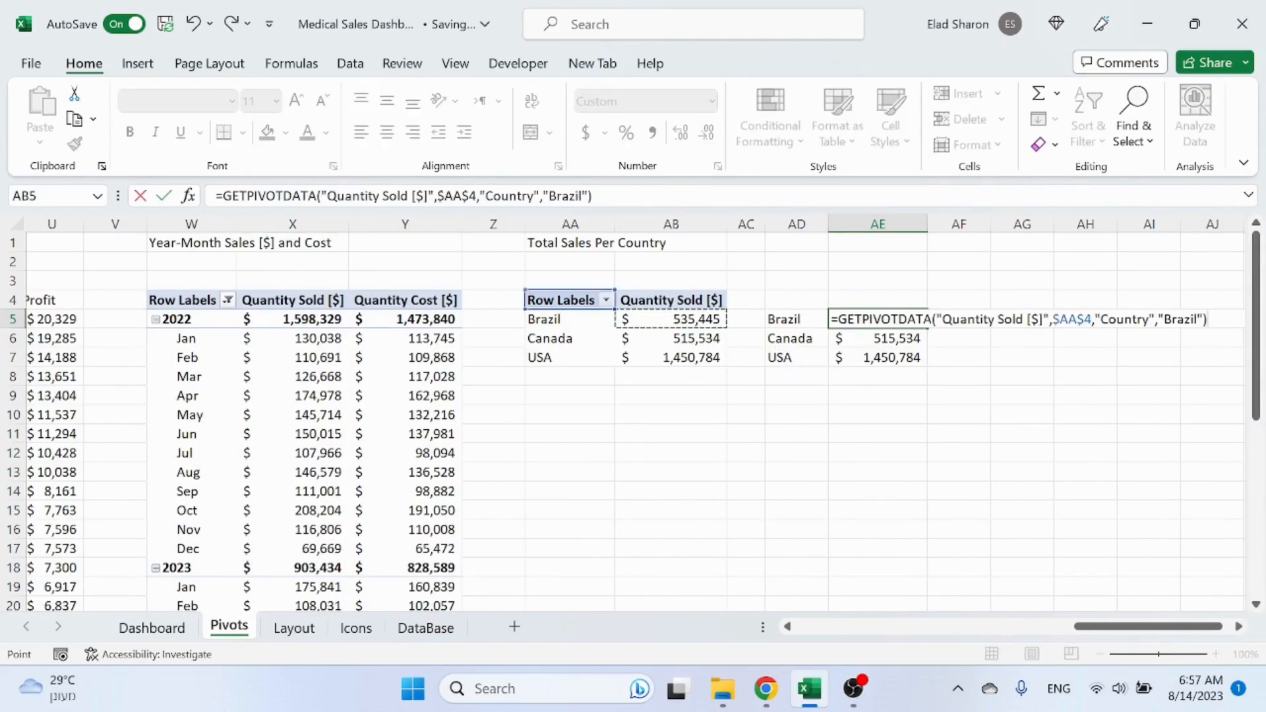
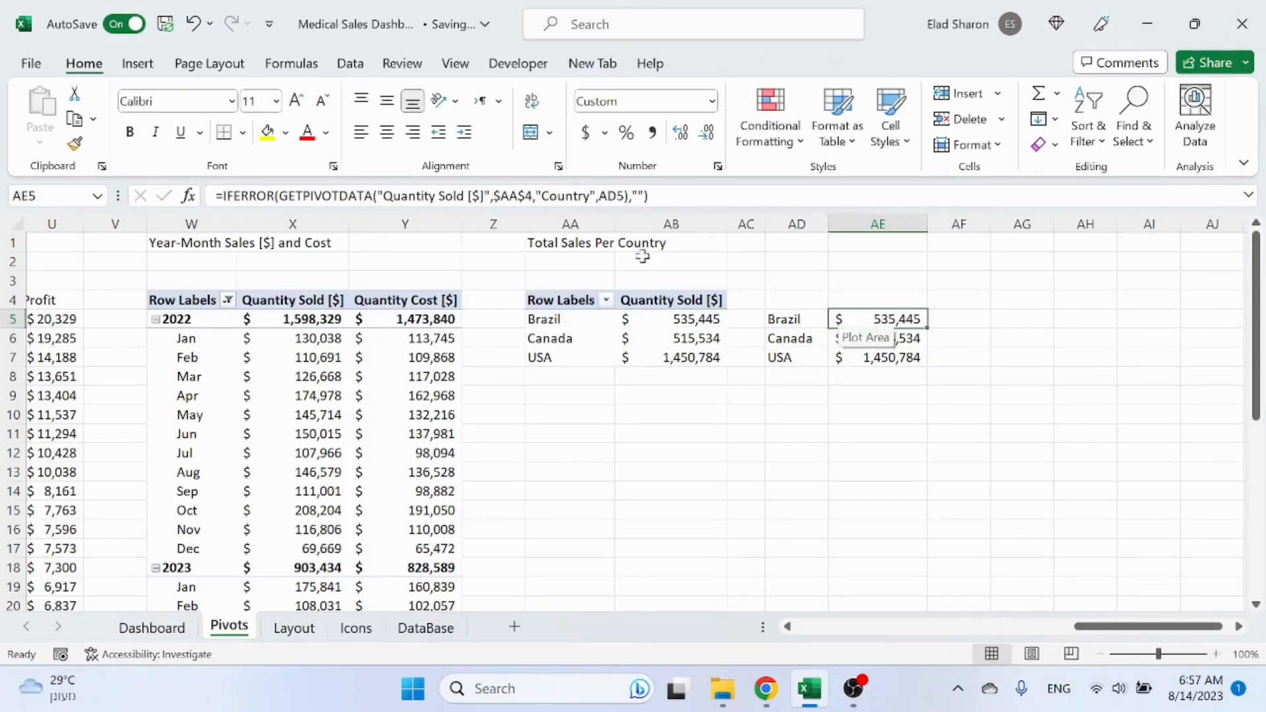
Step: Compare the Dashboard's country Total Sales boxes against the Total Sales values on the Pivots sheet
{"action": "left_click", "coordinate": [617, 196]}
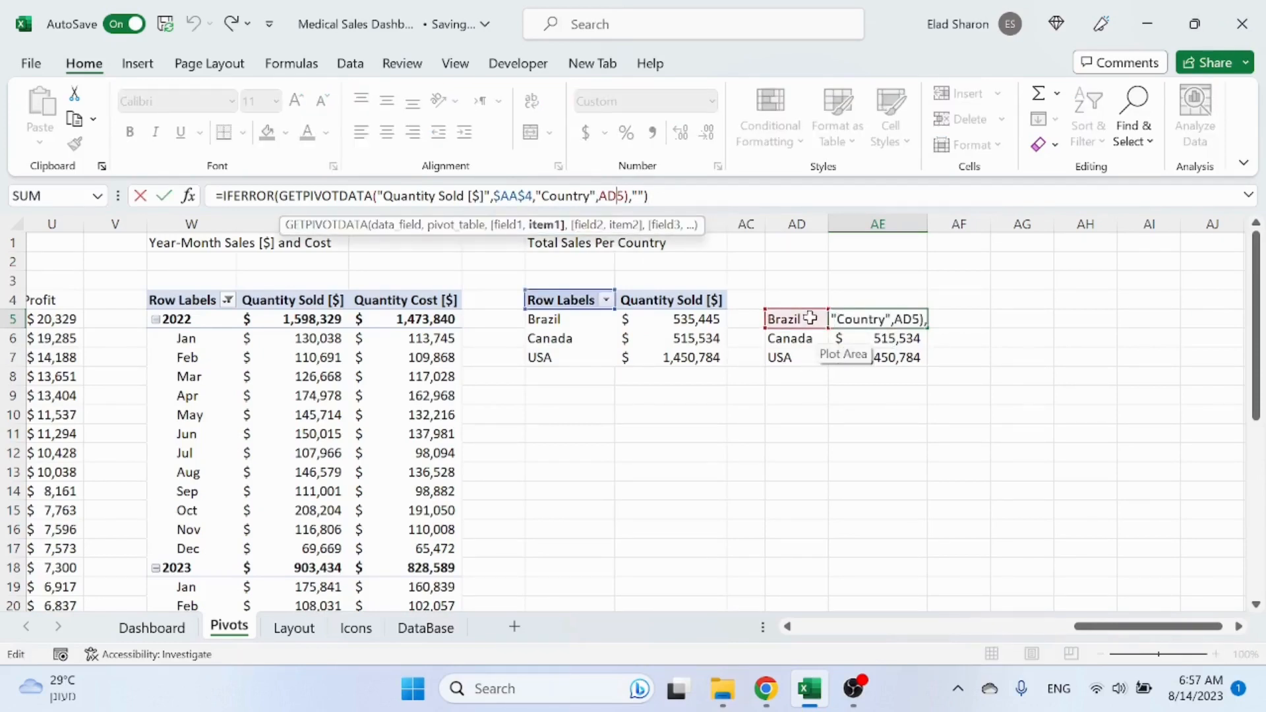
{"action": "key", "text": "Escape"}
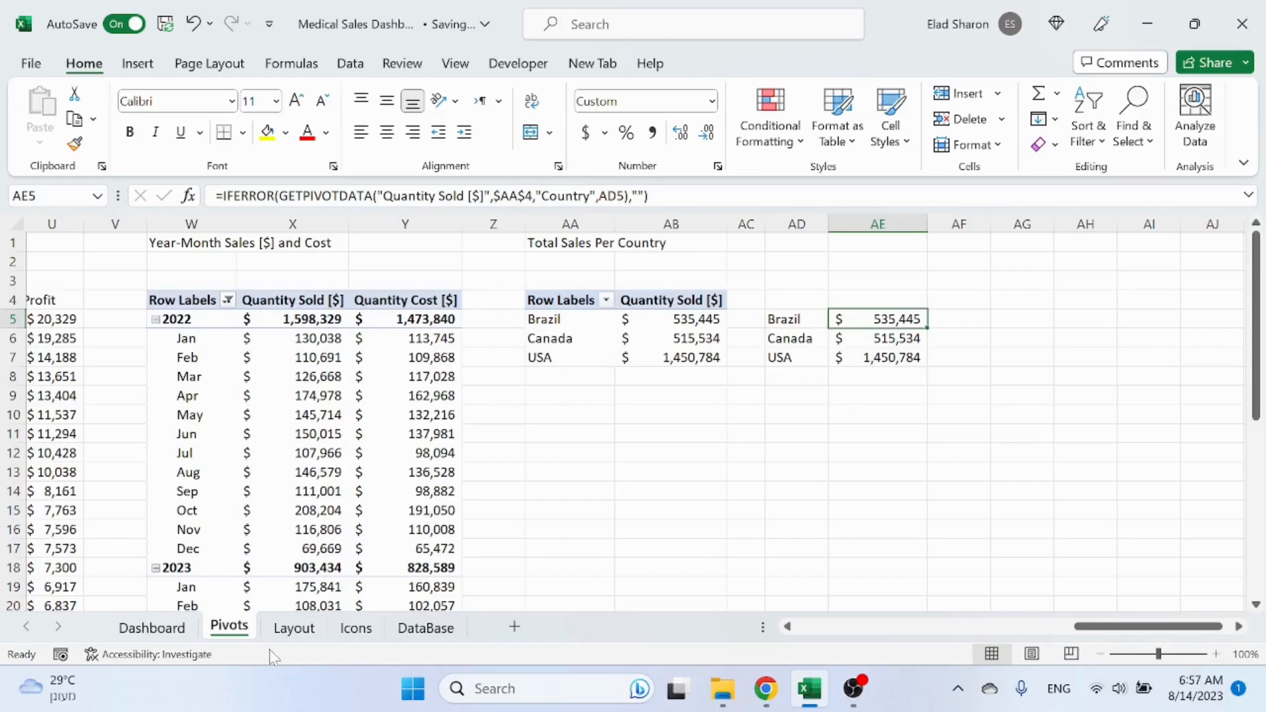
{"action": "left_click", "coordinate": [152, 628]}
{"action": "left_click", "coordinate": [349, 276]}
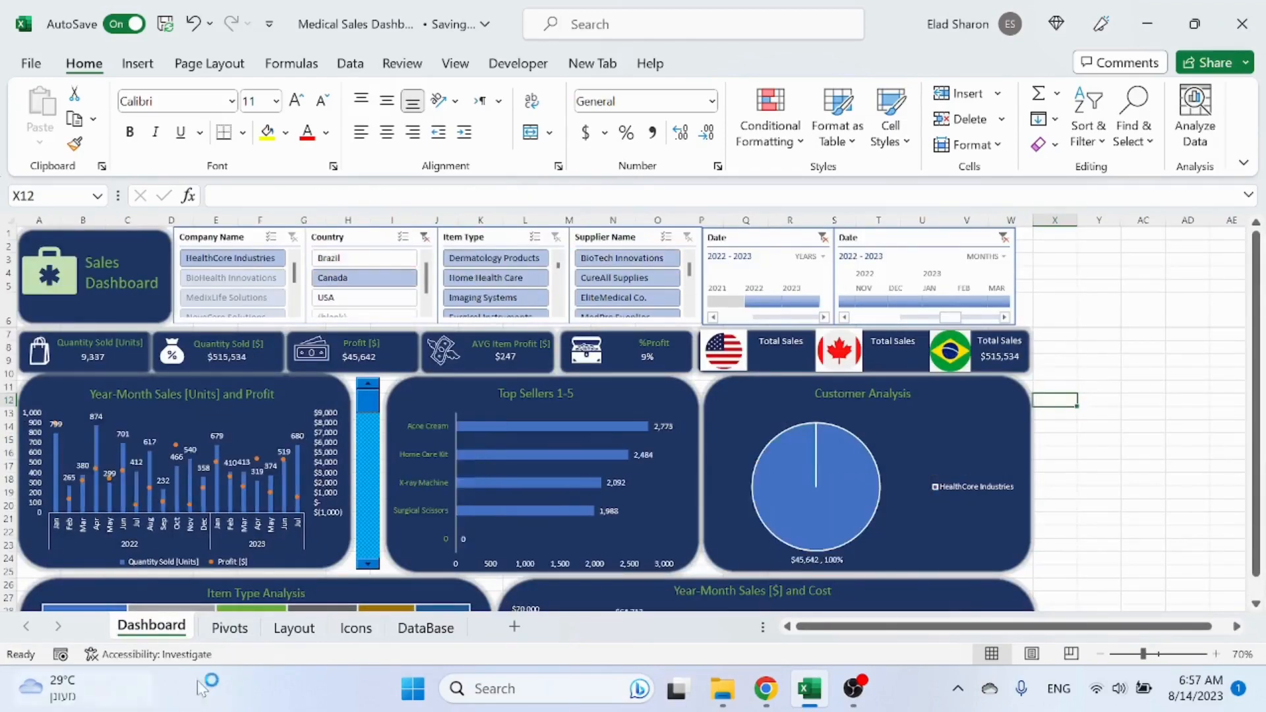
{"action": "left_click", "coordinate": [229, 628]}
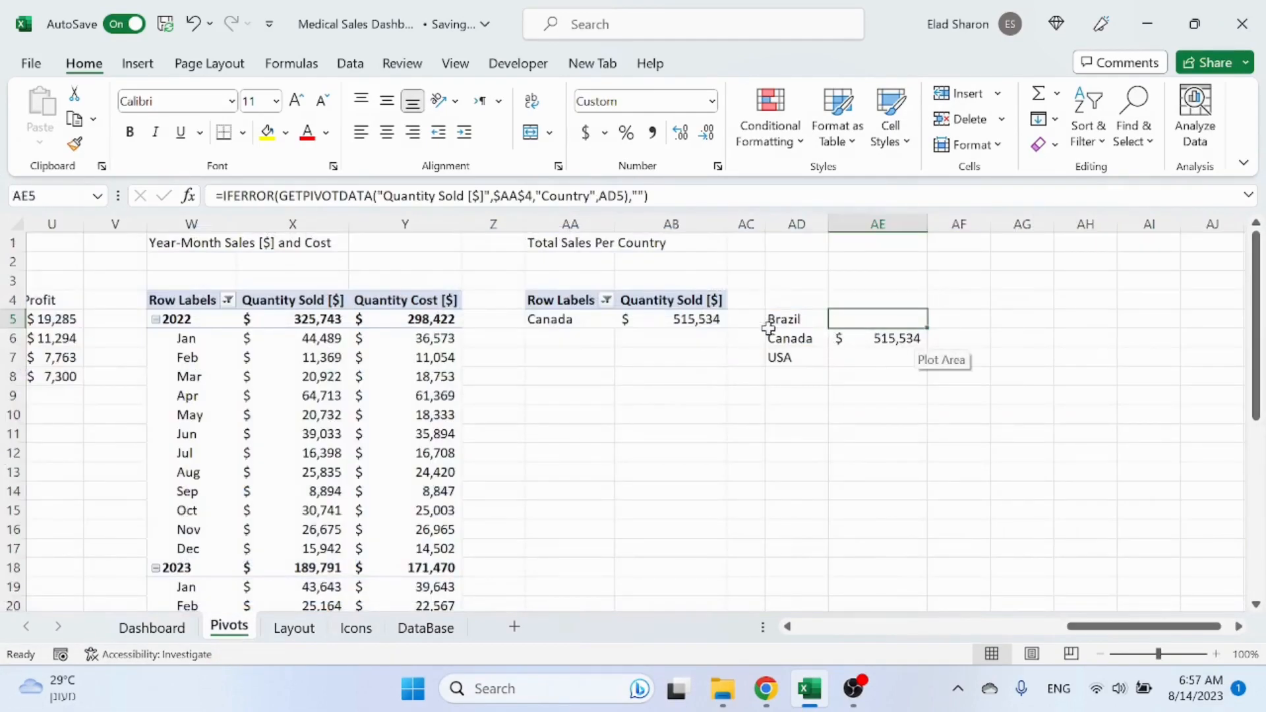
{"action": "left_click", "coordinate": [151, 628]}
{"action": "left_click", "coordinate": [997, 356]}
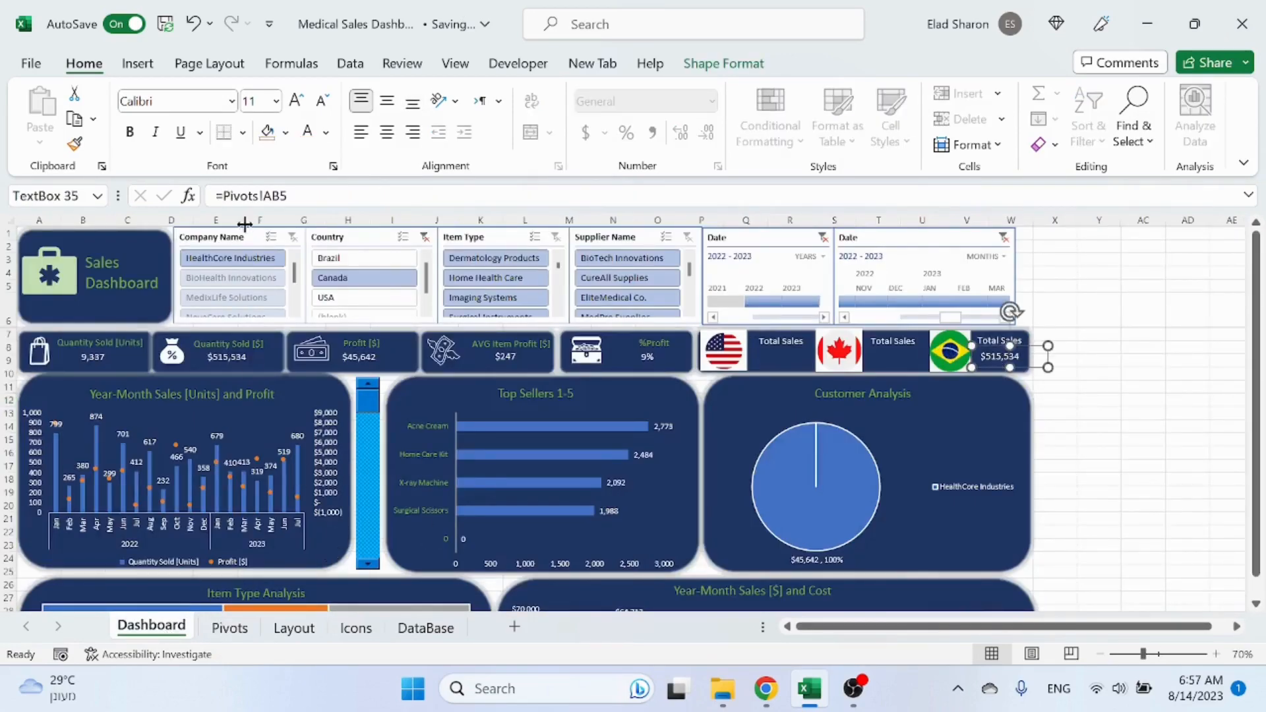
{"action": "left_click", "coordinate": [231, 629]}
{"action": "left_click", "coordinate": [152, 628]}
{"action": "left_click", "coordinate": [228, 628]}
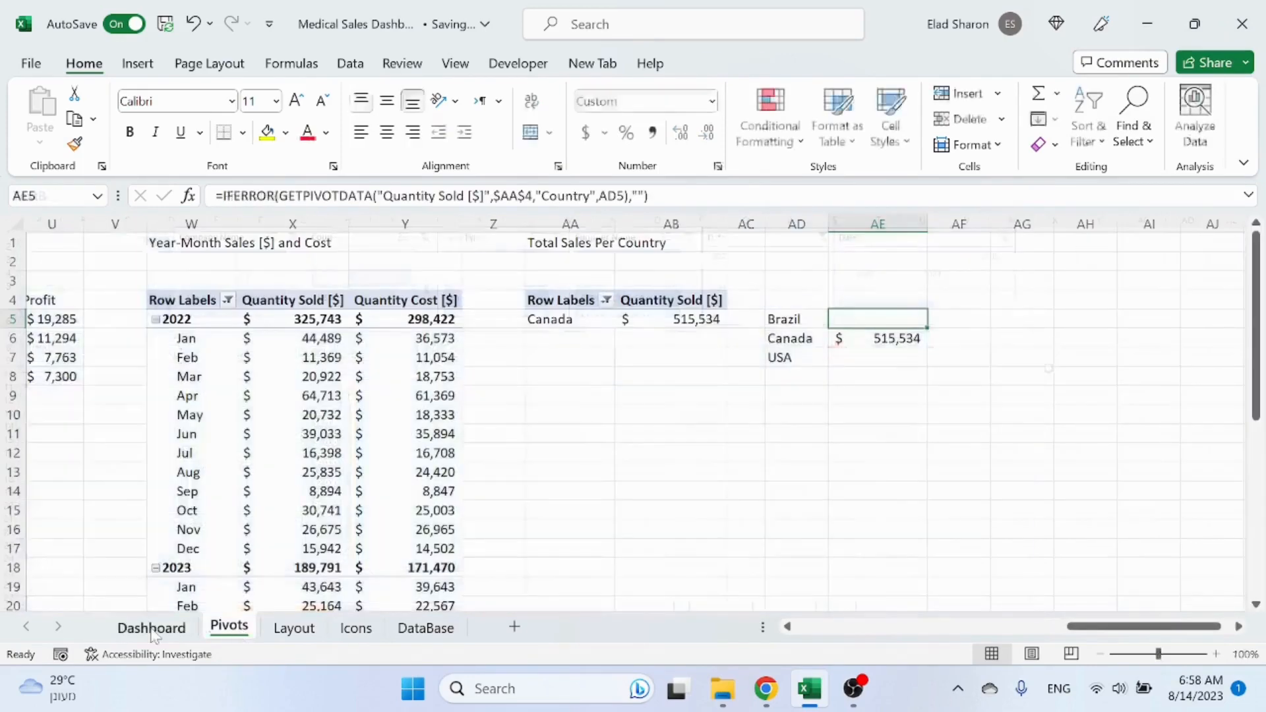
{"action": "left_click", "coordinate": [152, 626]}
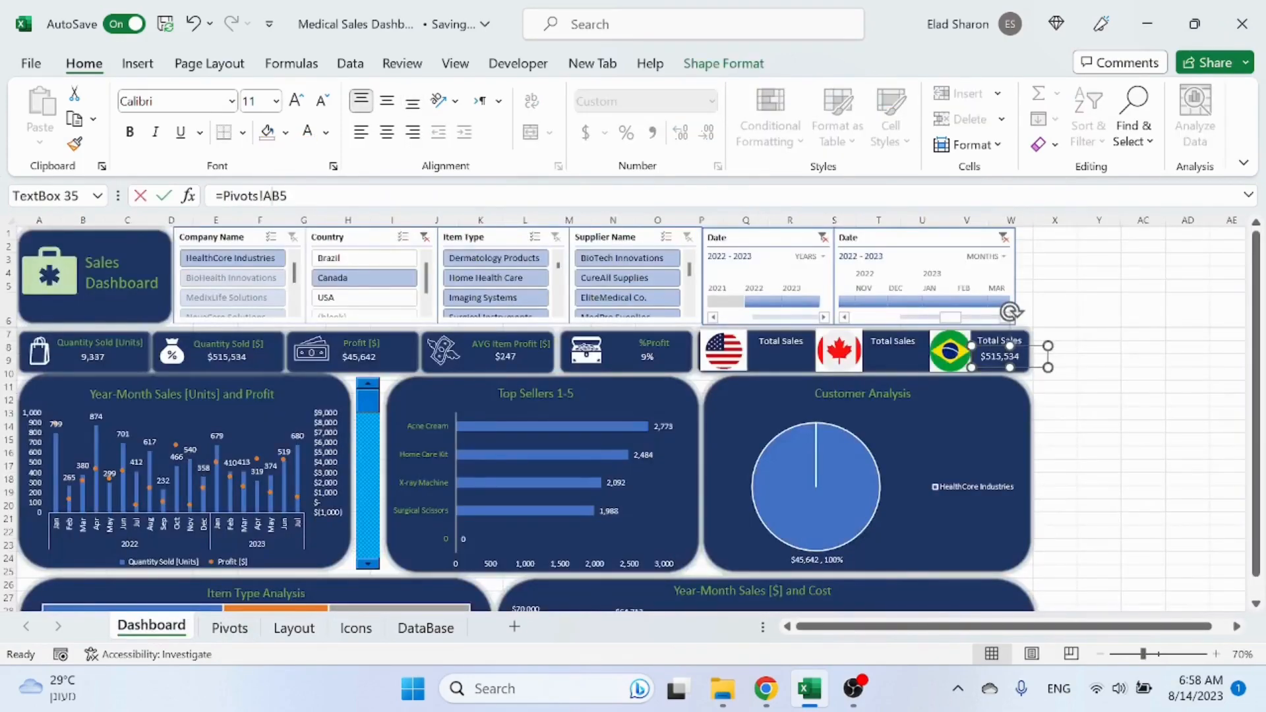
Step: Link the USA Total Sales text box to Pivots!AE7
{"action": "left_click", "coordinate": [1166, 383]}
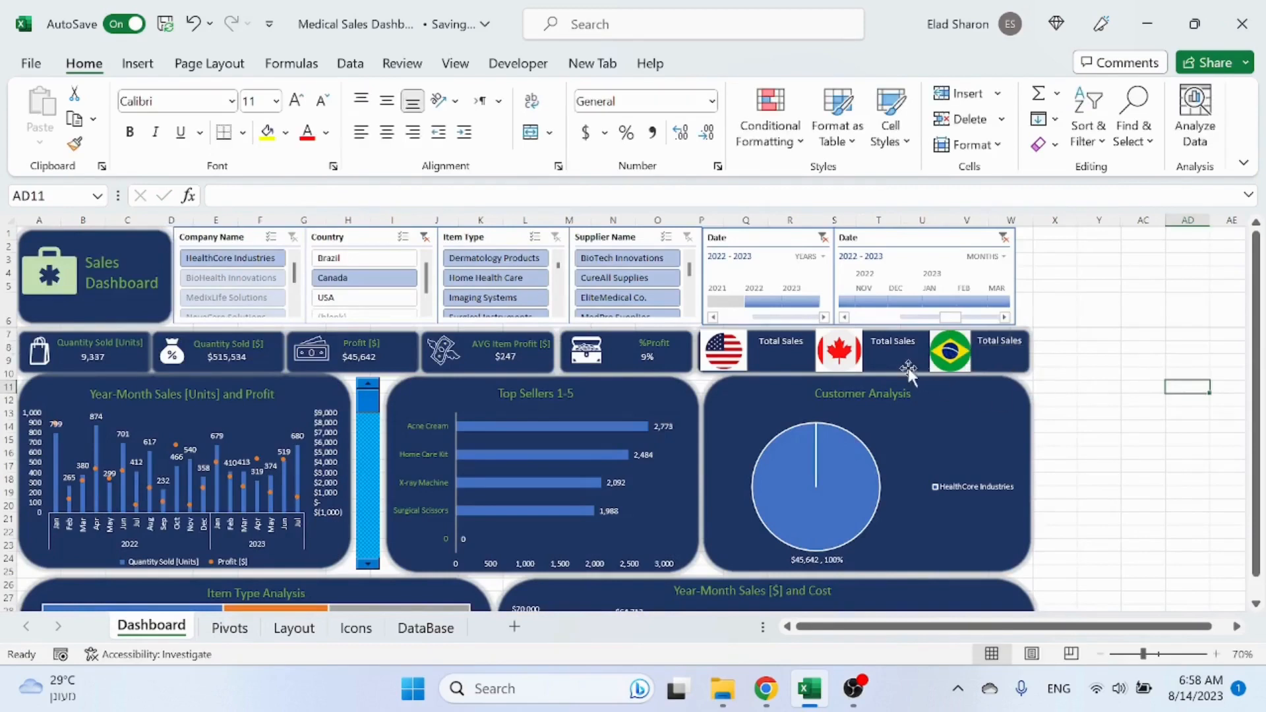
{"action": "left_click", "coordinate": [893, 353]}
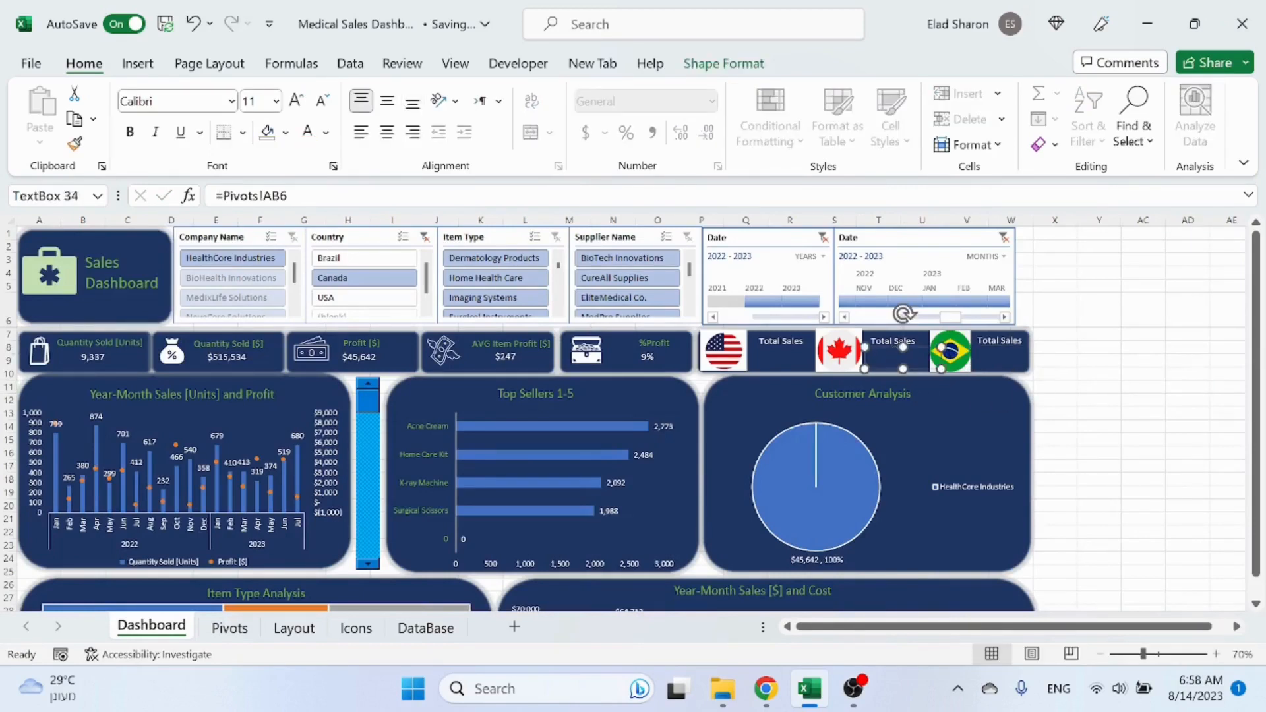
{"action": "left_click", "coordinate": [785, 370]}
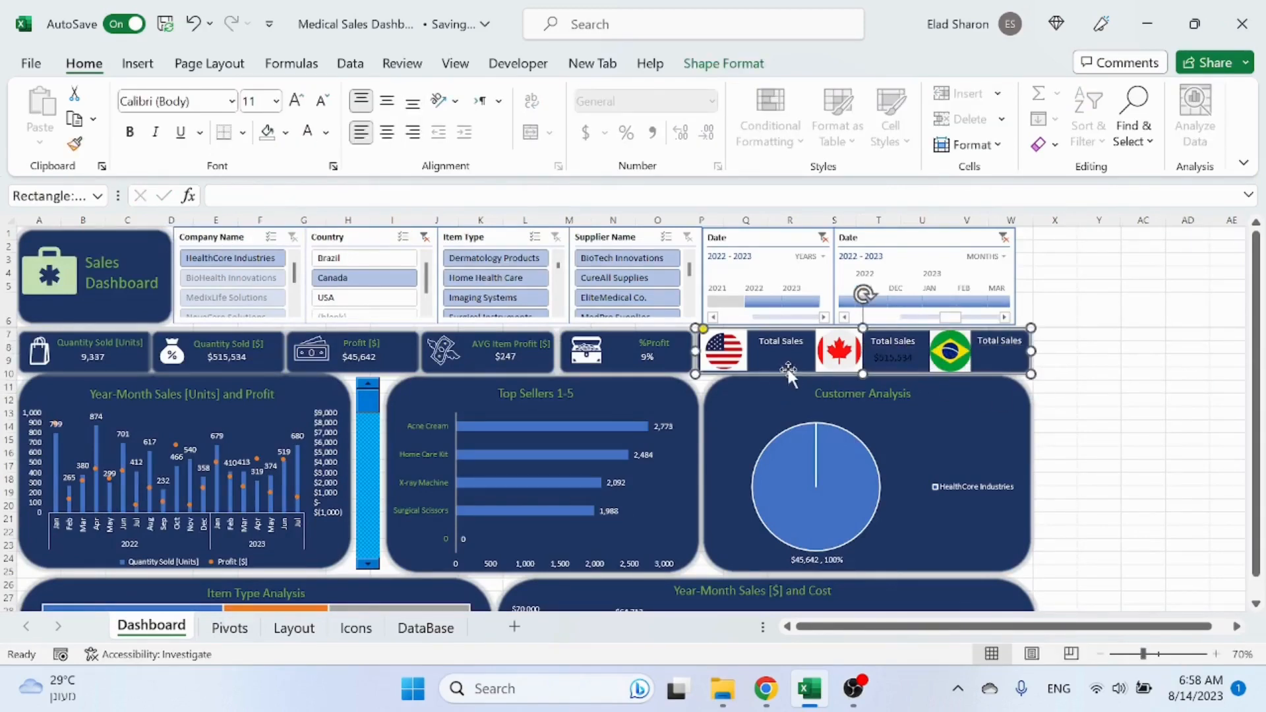
{"action": "left_click", "coordinate": [790, 358]}
{"action": "left_click", "coordinate": [277, 195]}
{"action": "key", "text": "BackSpace"}
{"action": "type", "text": "E7"}
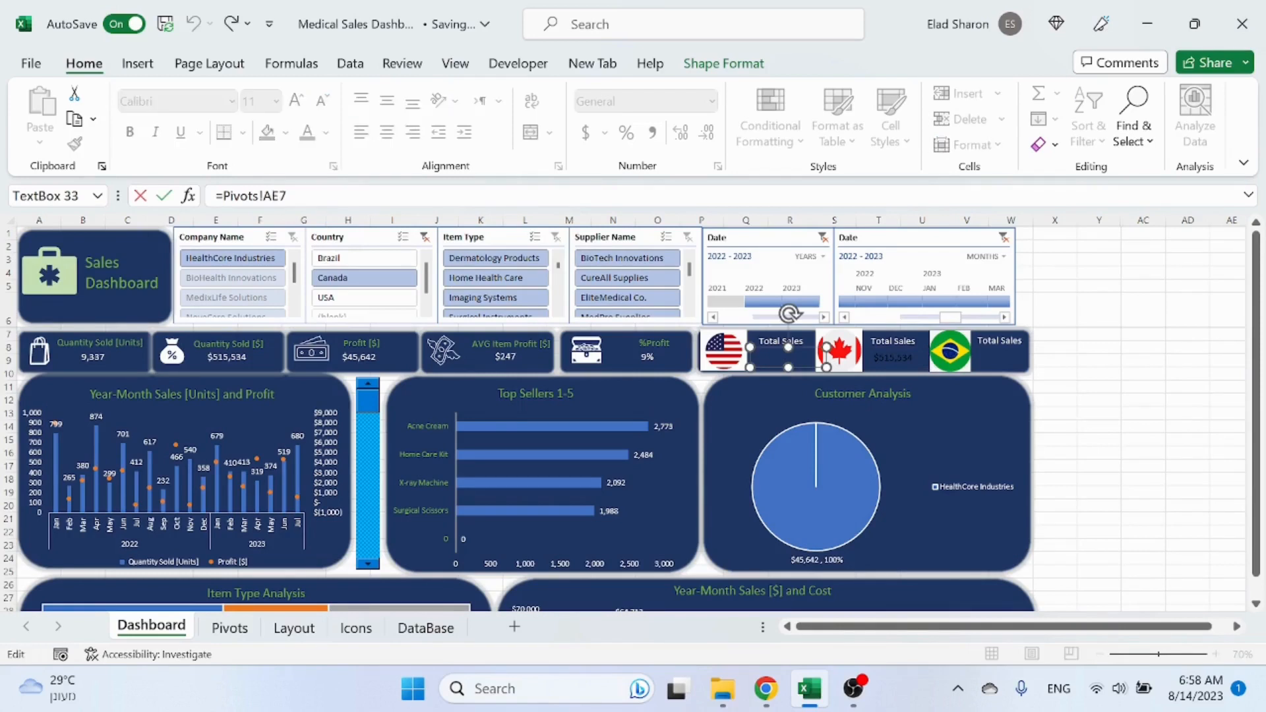
{"action": "left_click", "coordinate": [1055, 413]}
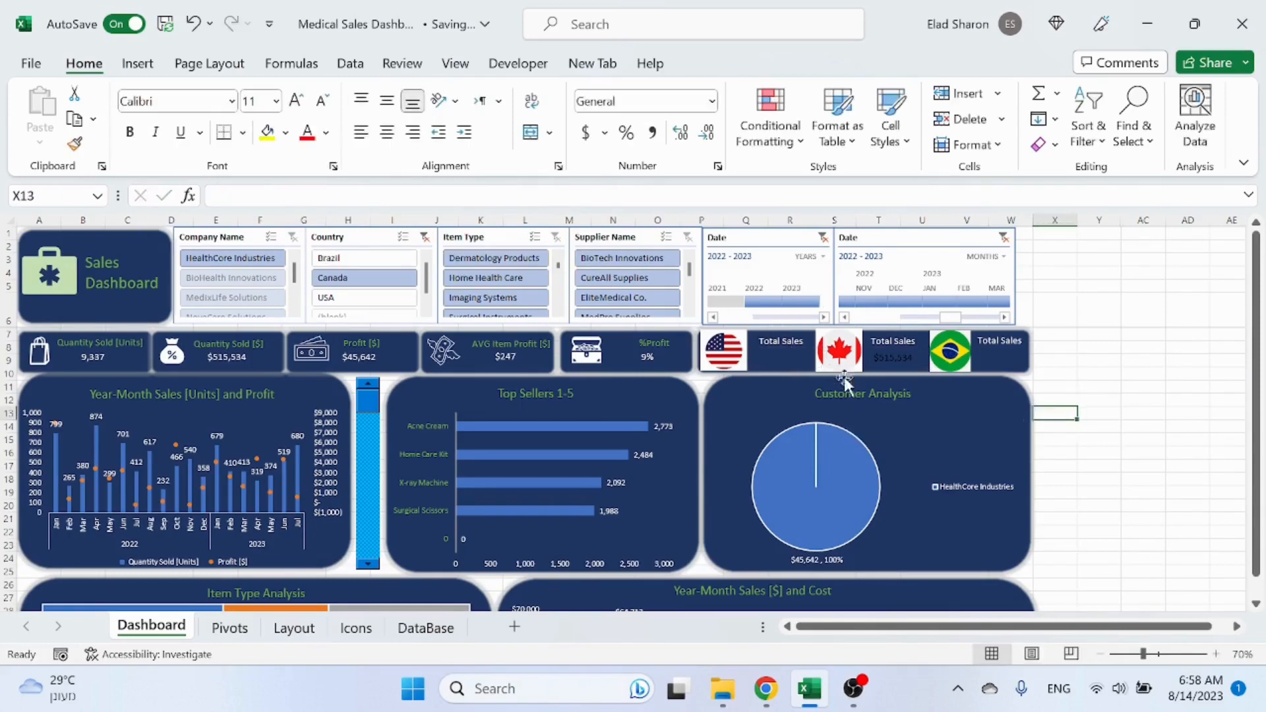
Step: Link the Canada and Brazil Total Sales text boxes to Pivots!AE6 and Pivots!AE5
{"action": "left_click", "coordinate": [775, 357]}
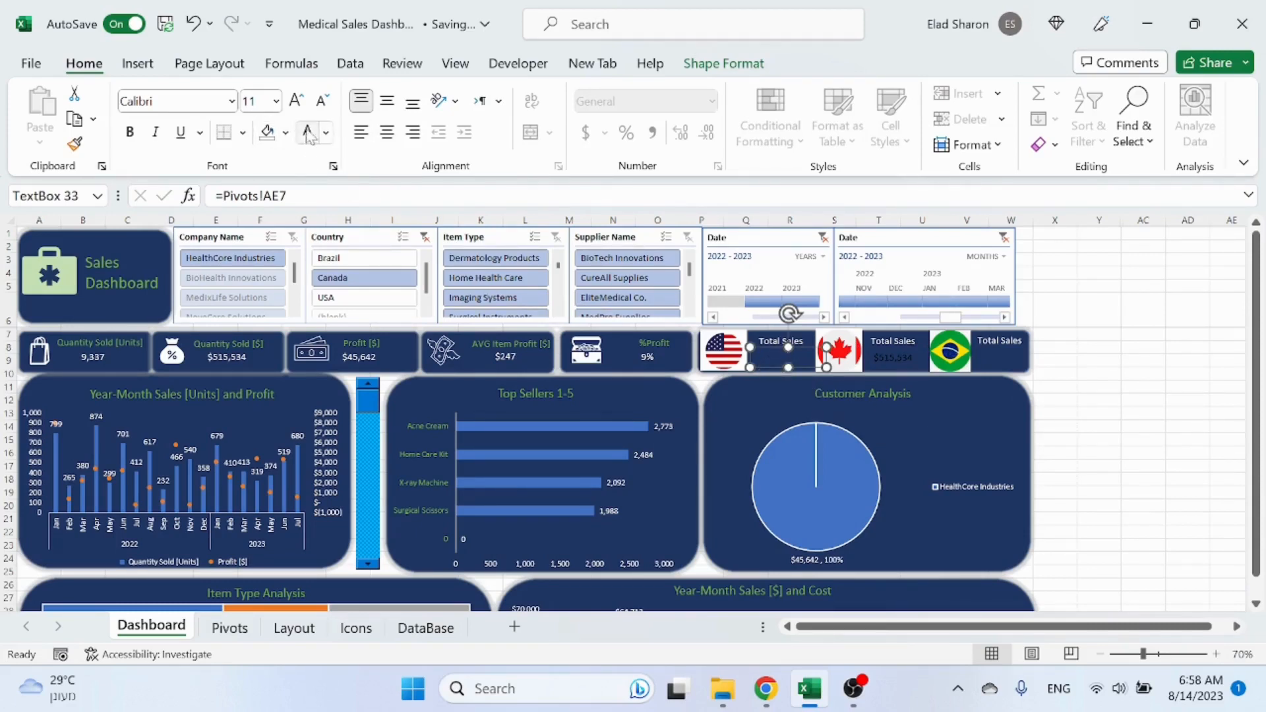
{"action": "left_click", "coordinate": [872, 356]}
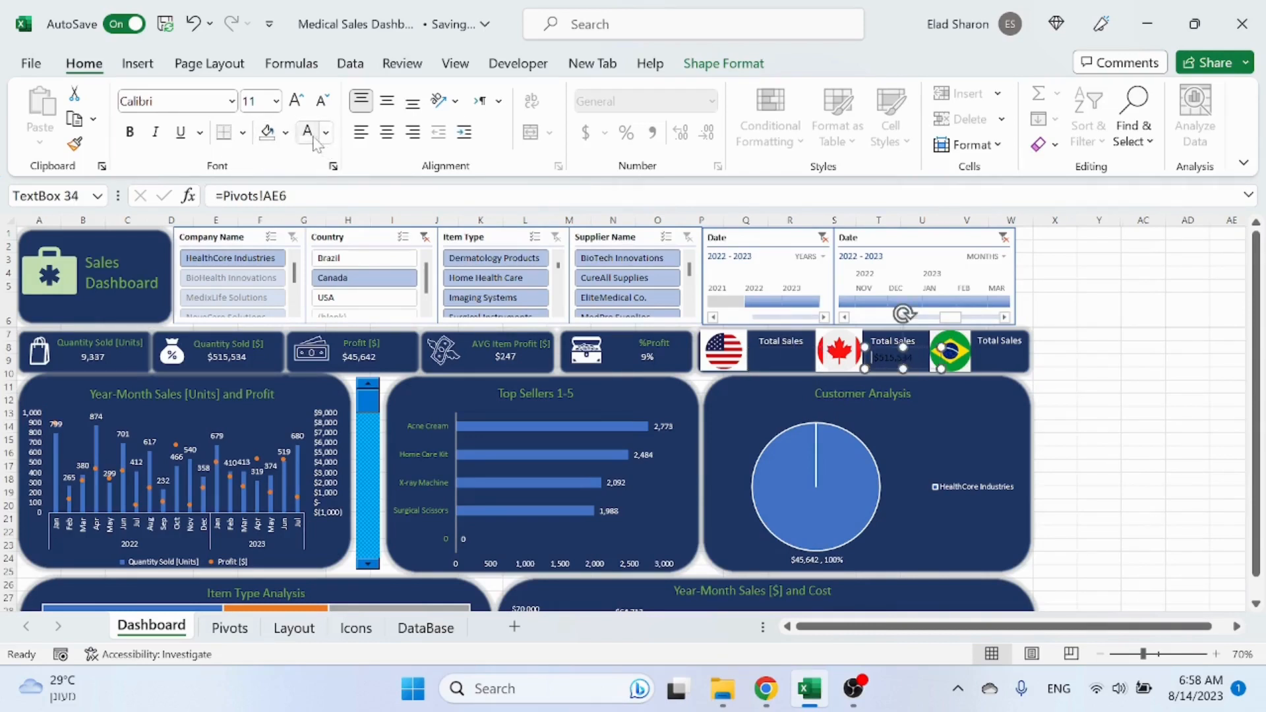
{"action": "left_click", "coordinate": [915, 341]}
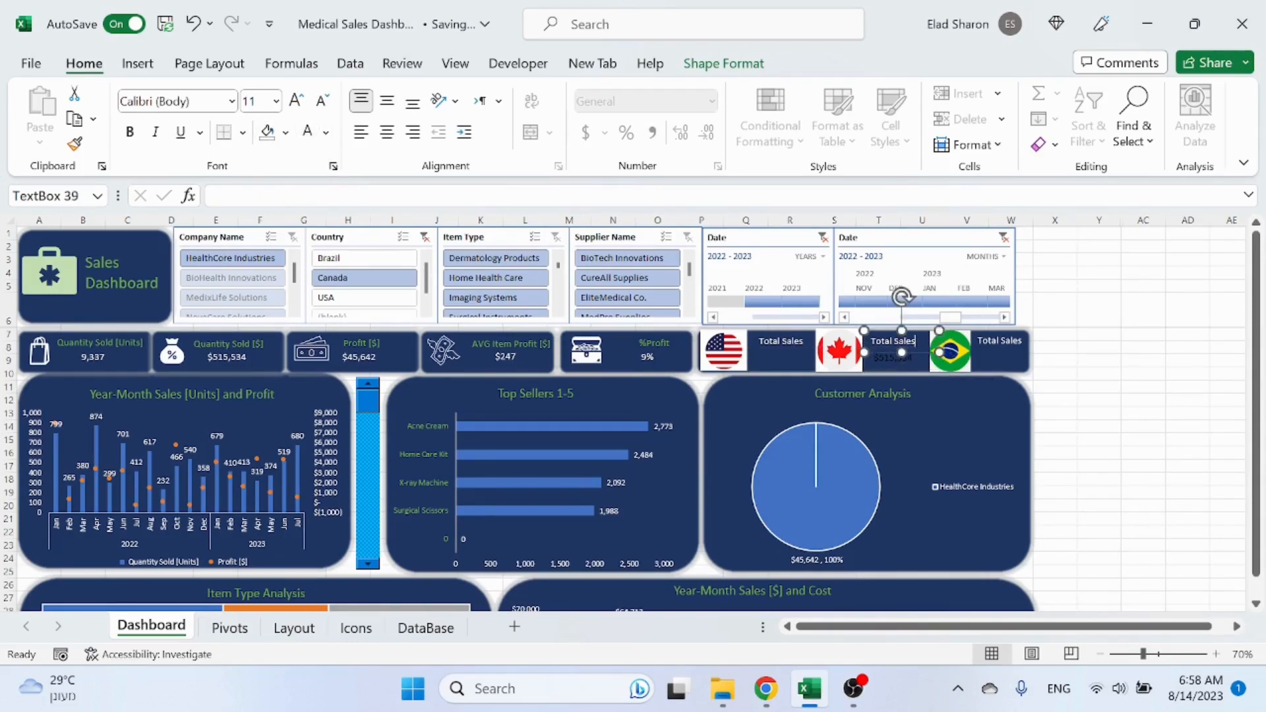
{"action": "left_click", "coordinate": [885, 362]}
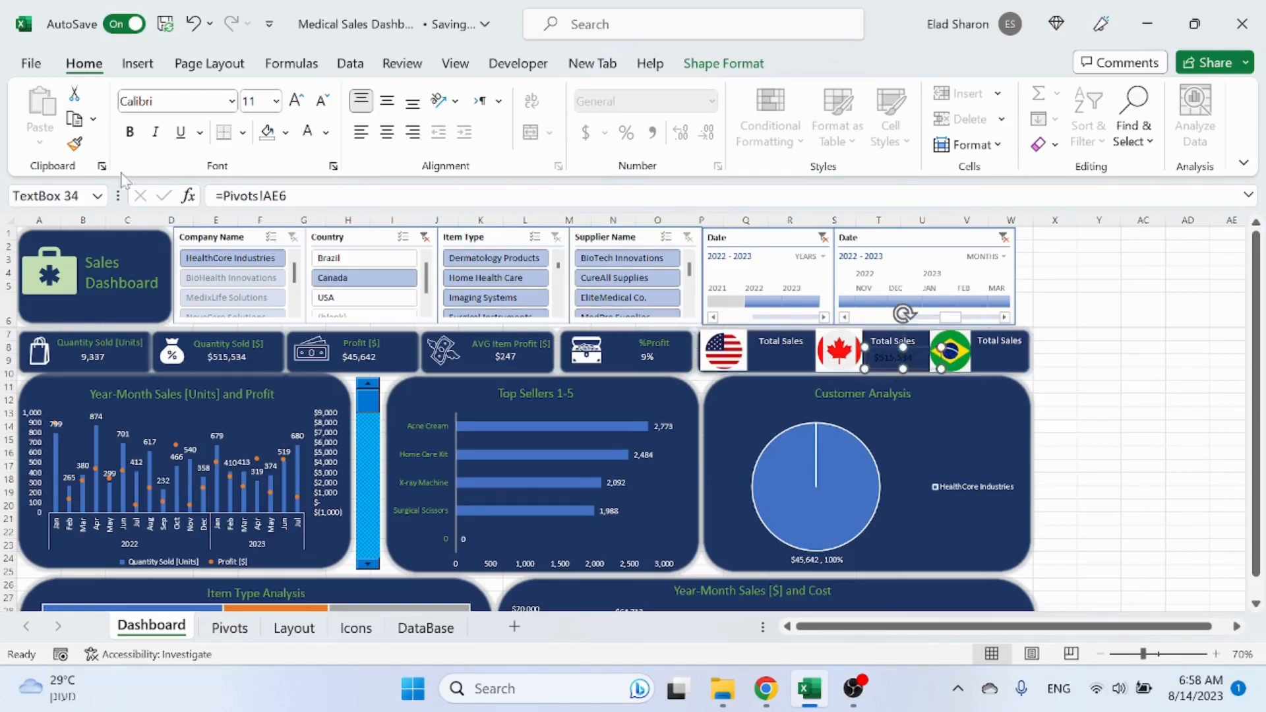
{"action": "key", "text": "Tab"}
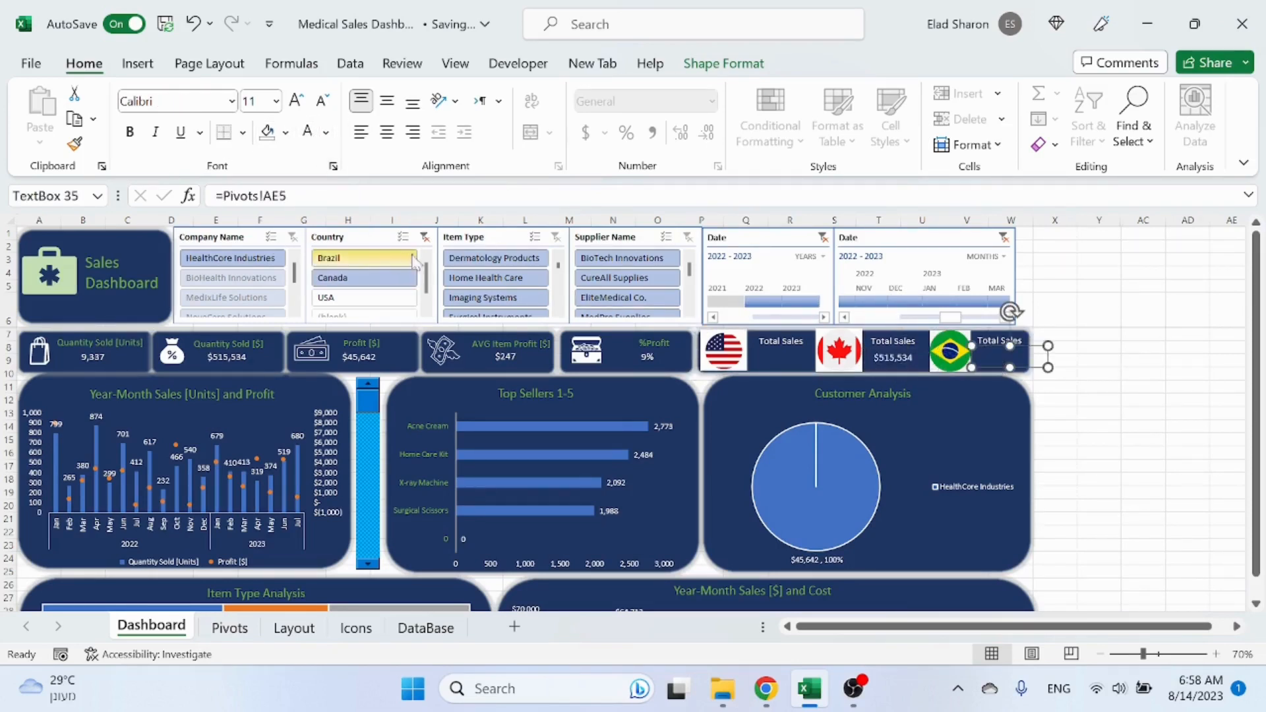
{"action": "left_click", "coordinate": [1116, 419]}
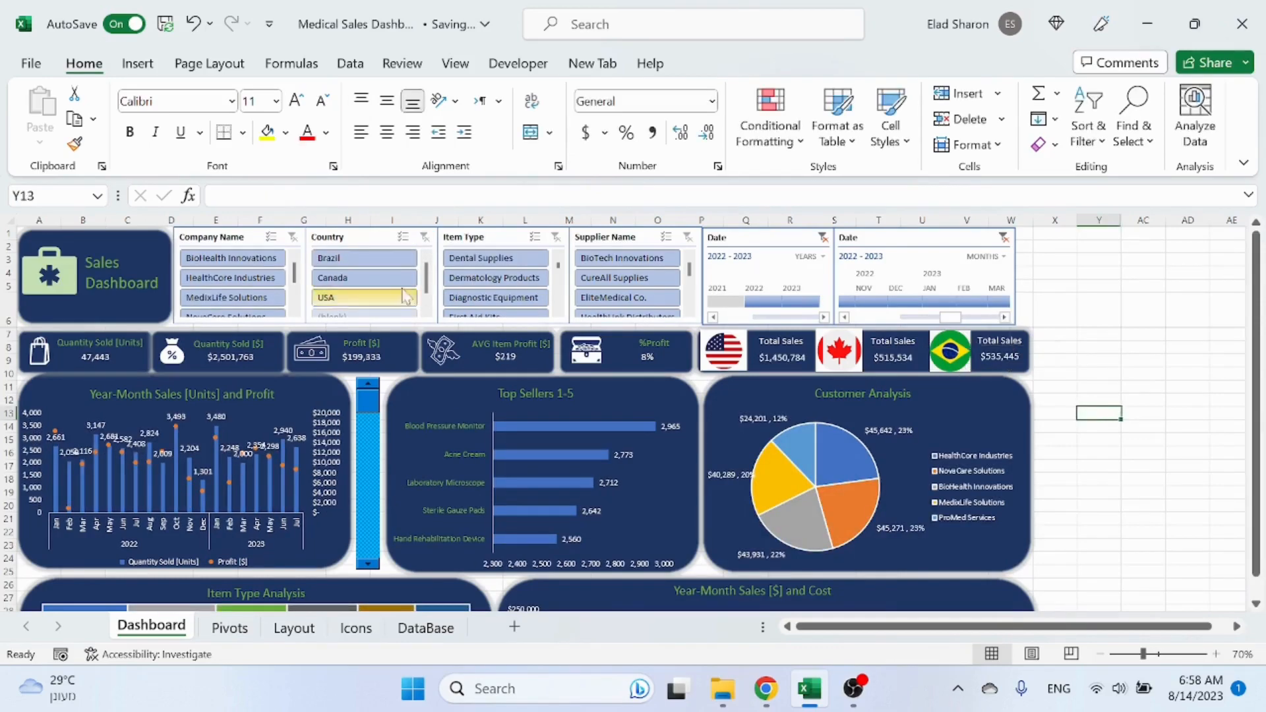
Step: Test the dashboard by filtering the Country and Item Type slicers and clearing the filters
{"action": "left_click", "coordinate": [368, 279]}
{"action": "left_click", "coordinate": [367, 298]}
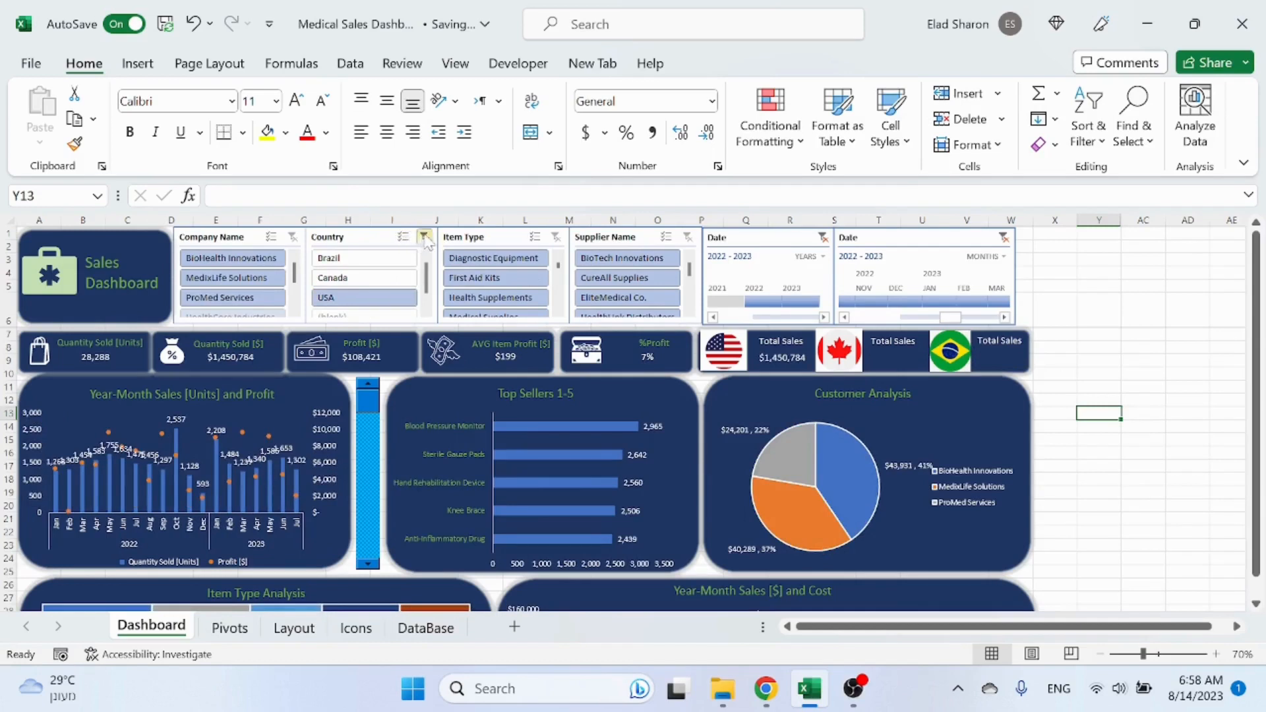
{"action": "left_click", "coordinate": [456, 259]}
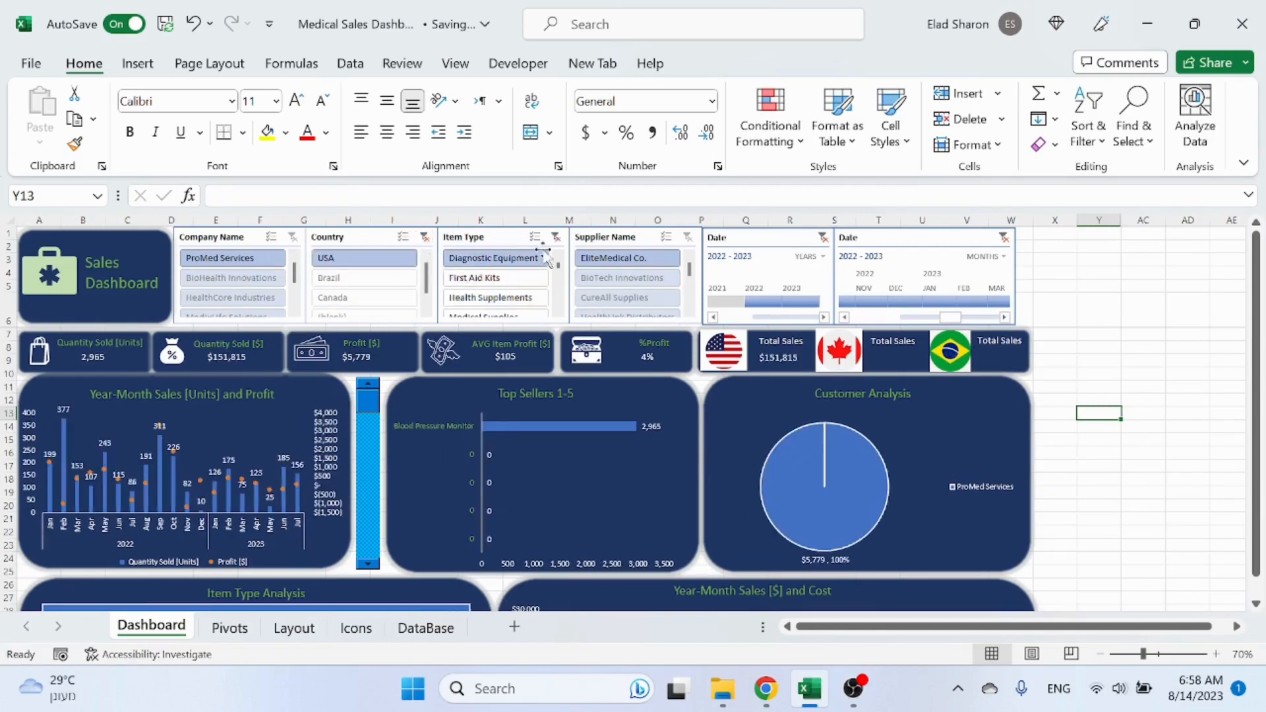
{"action": "left_click", "coordinate": [558, 238]}
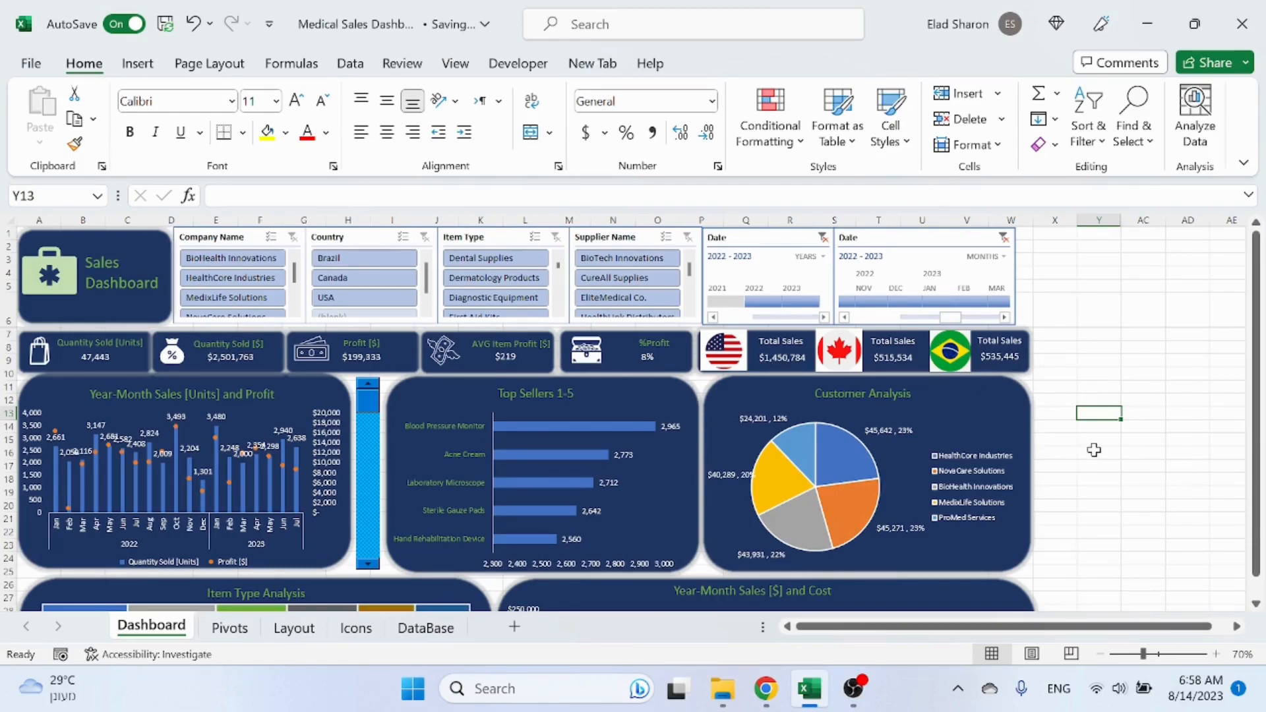
{"action": "scroll", "coordinate": [945, 453], "scroll_direction": "down", "scroll_amount": 6}
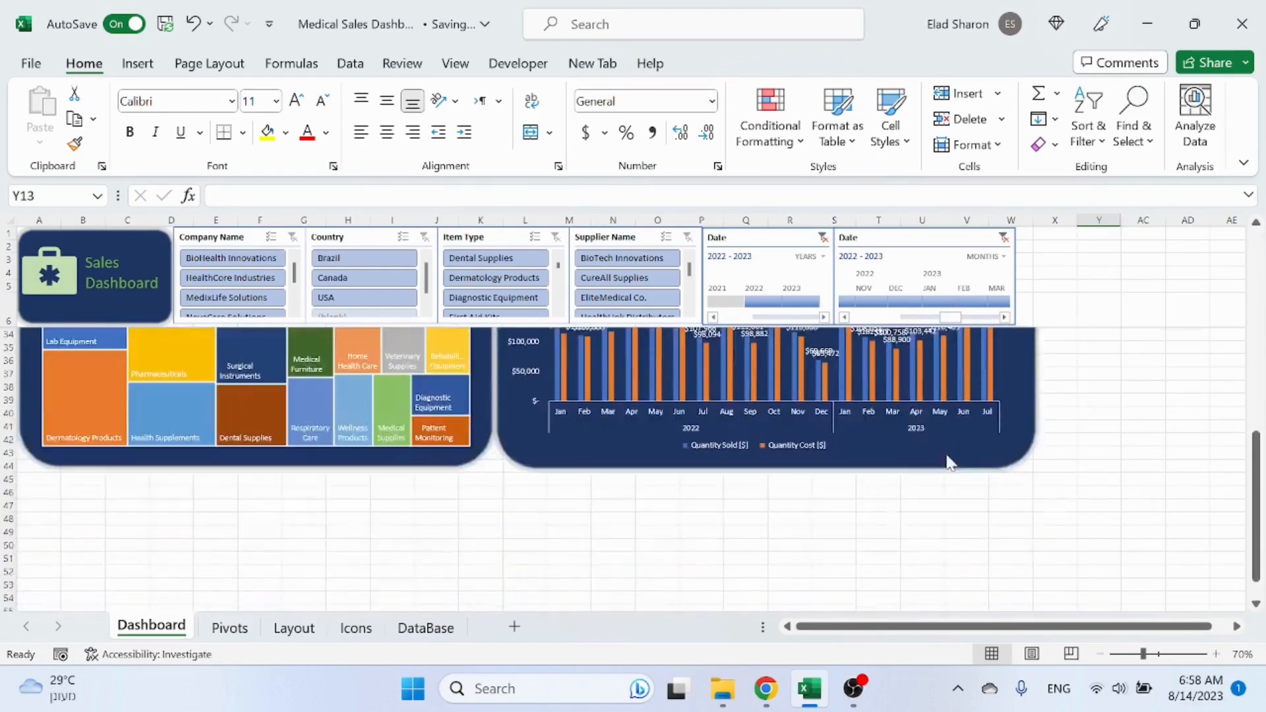
{"action": "scroll", "coordinate": [945, 453], "scroll_direction": "up", "scroll_amount": 6}
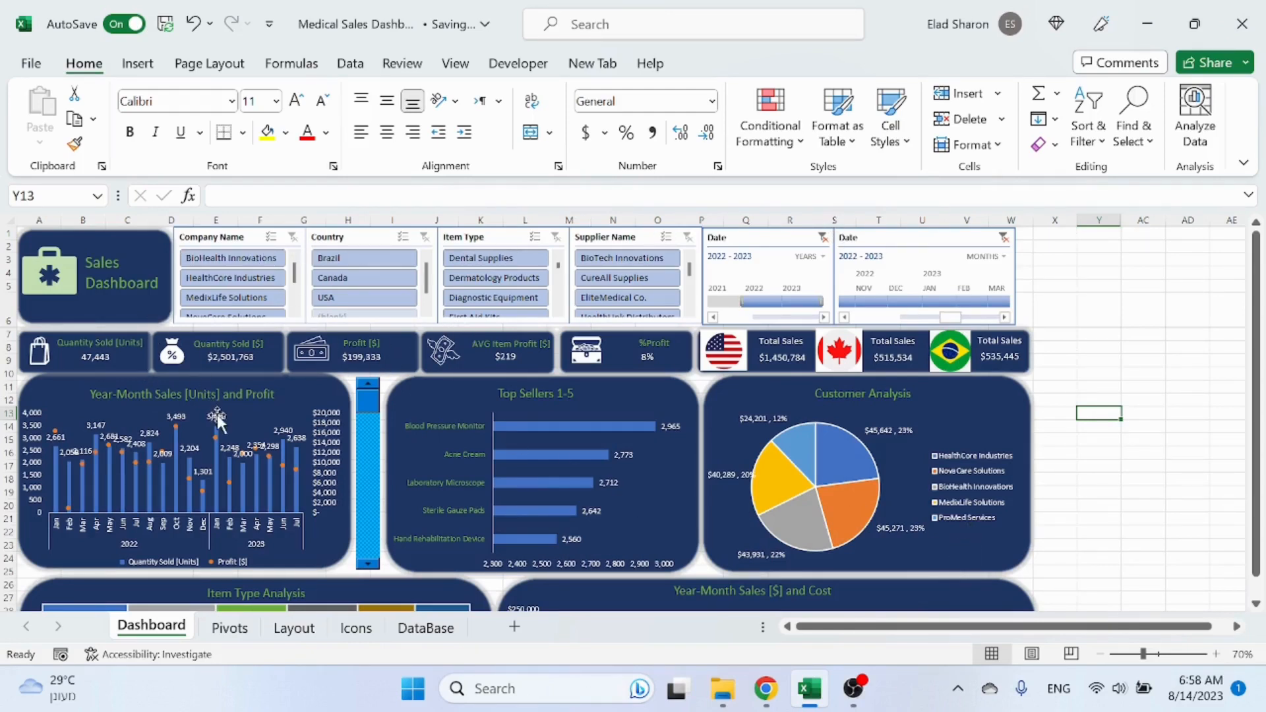
Step: Apply the dark blue slicer style to the Company Name slicer
{"action": "left_click", "coordinate": [242, 238]}
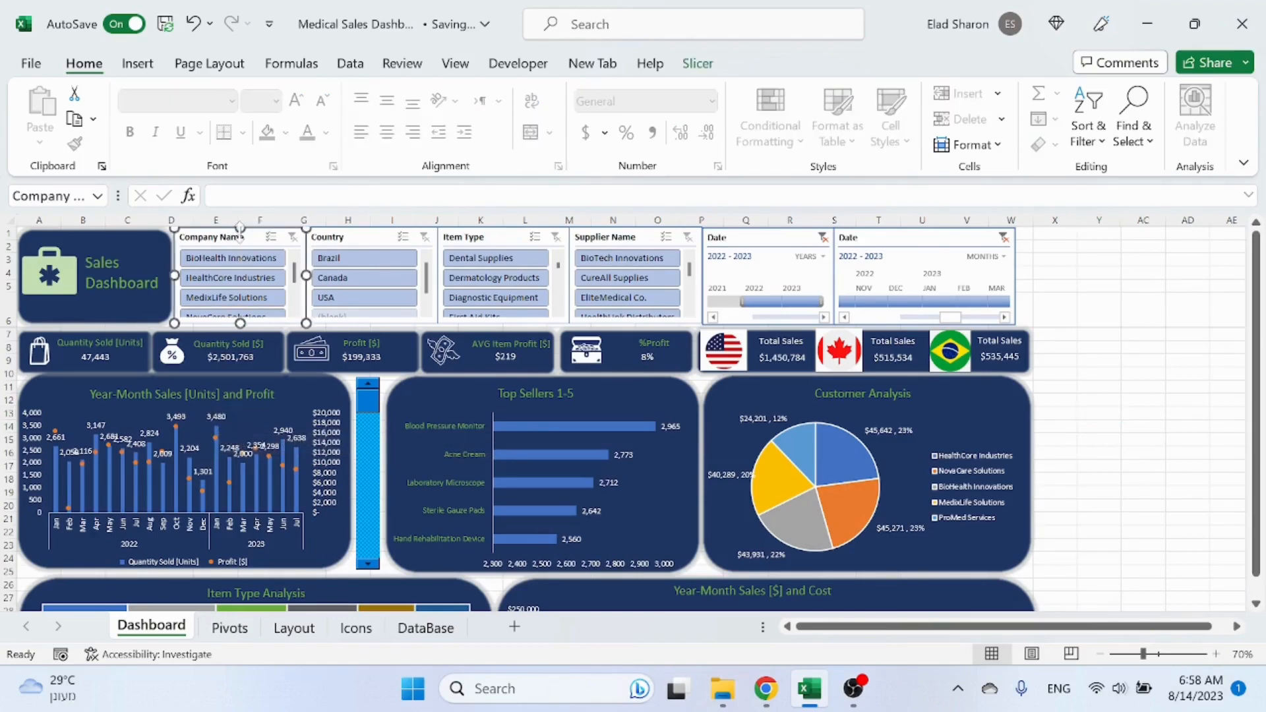
{"action": "left_click", "coordinate": [721, 74]}
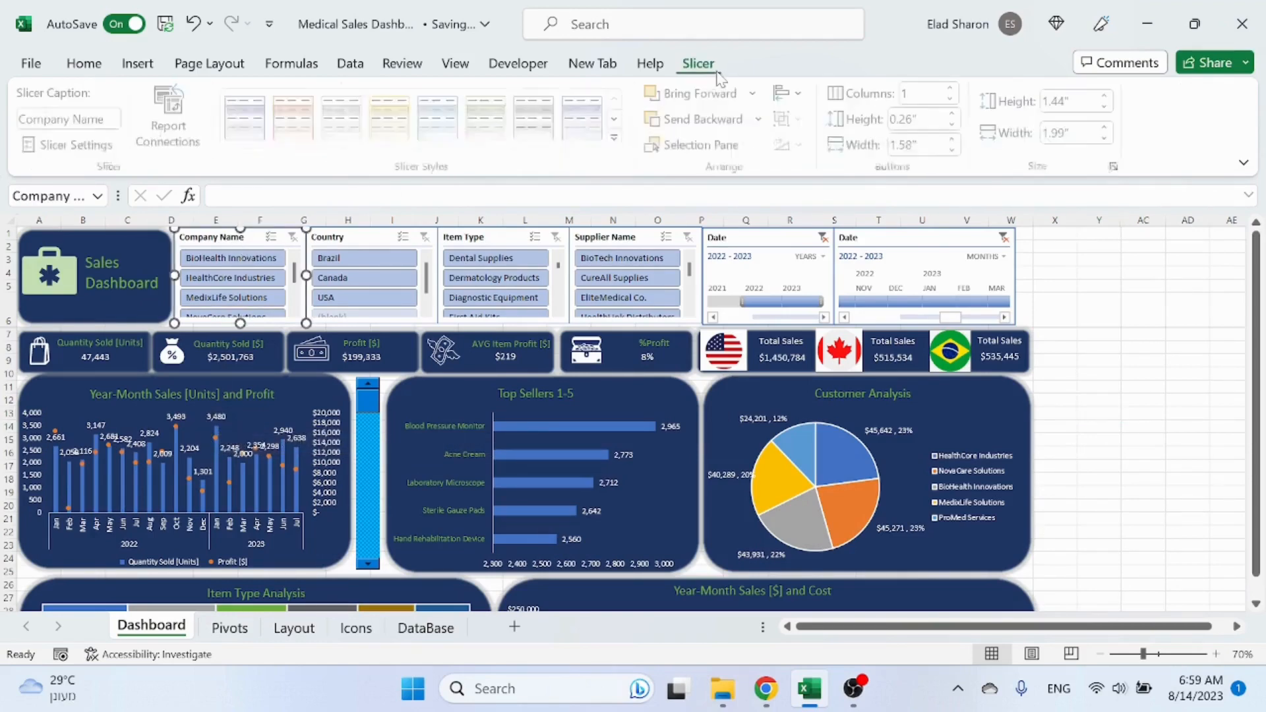
{"action": "left_click", "coordinate": [618, 137]}
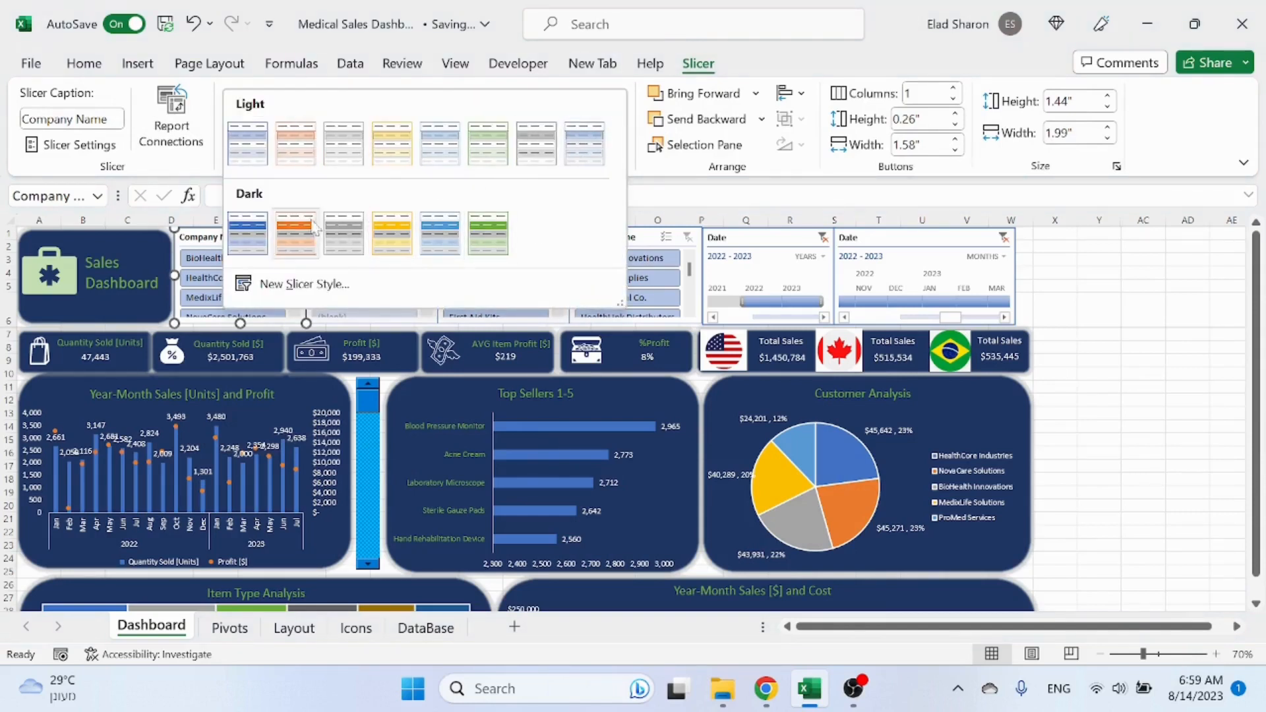
{"action": "left_click", "coordinate": [265, 232]}
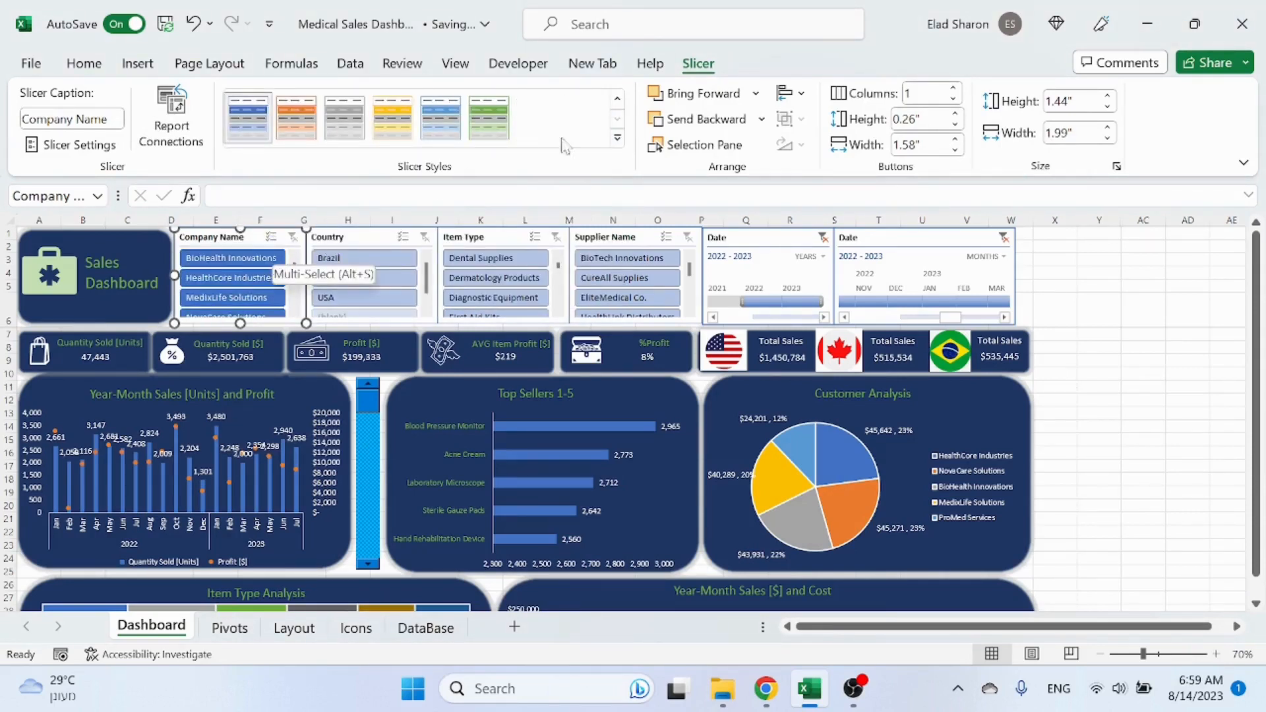
Step: Duplicate the dark blue slicer style and name the copy SalesDashboard
{"action": "left_click", "coordinate": [623, 141]}
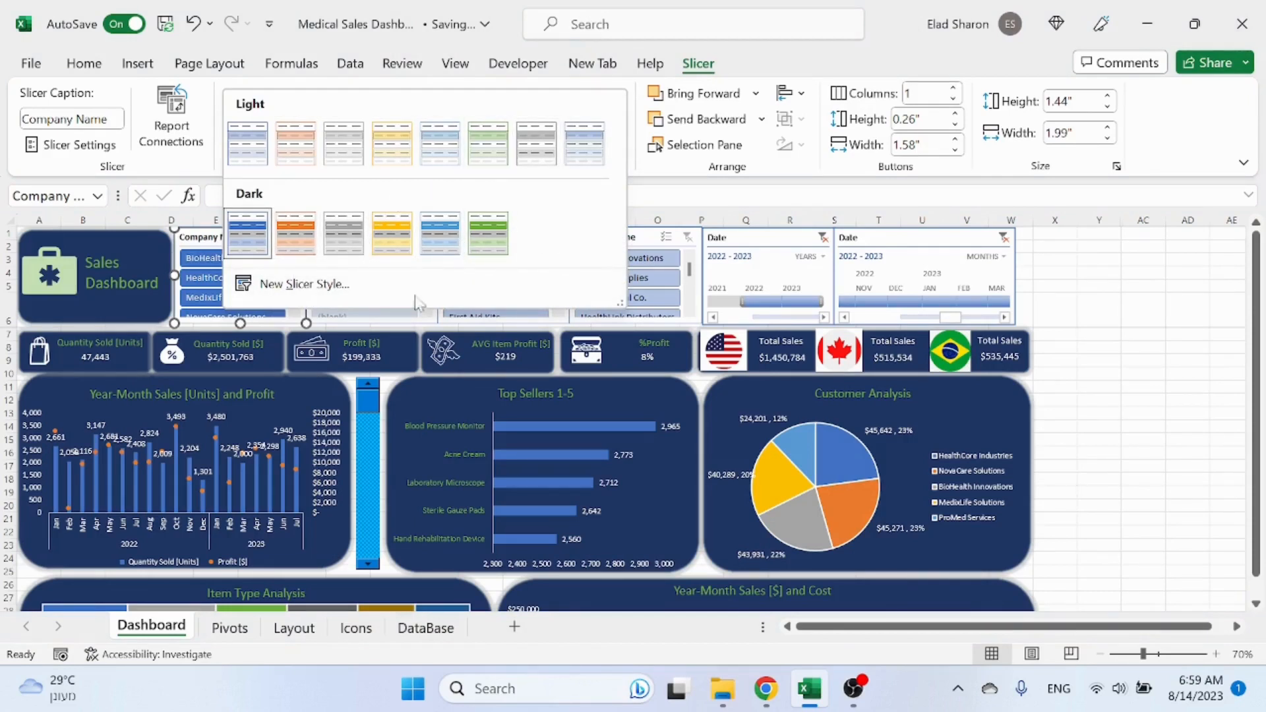
{"action": "left_click", "coordinate": [244, 238]}
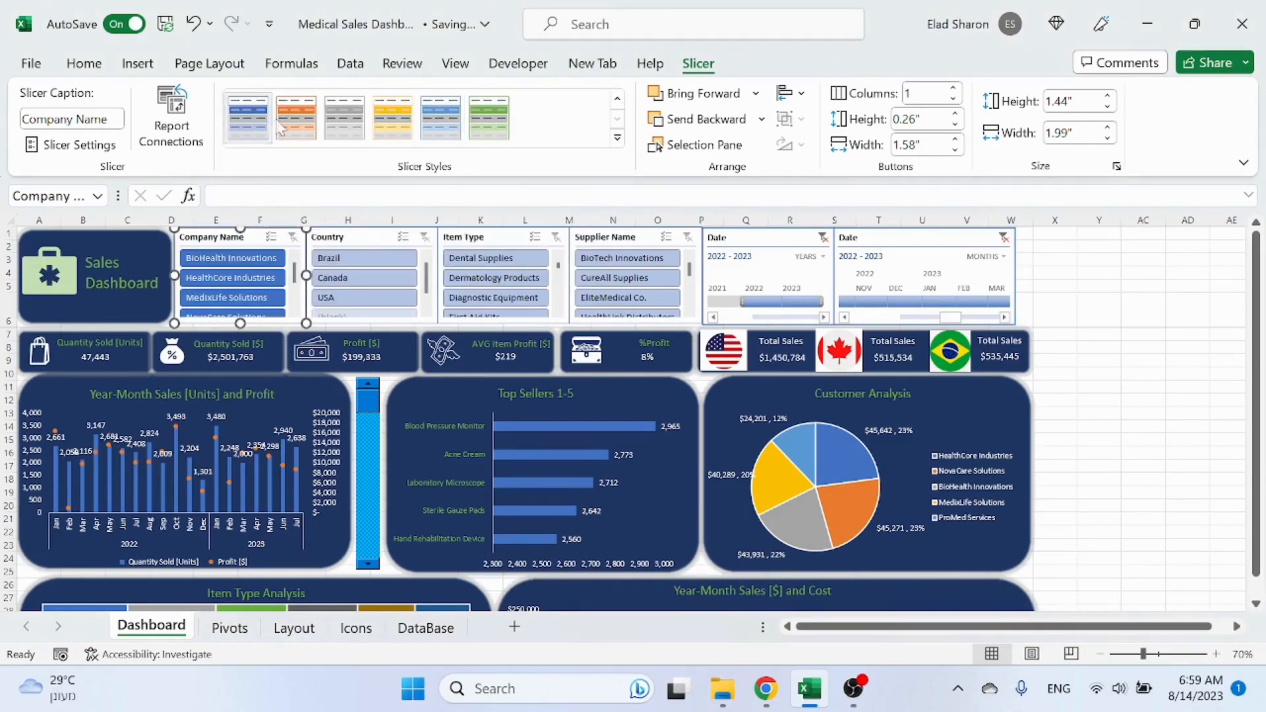
{"action": "right_click", "coordinate": [254, 128]}
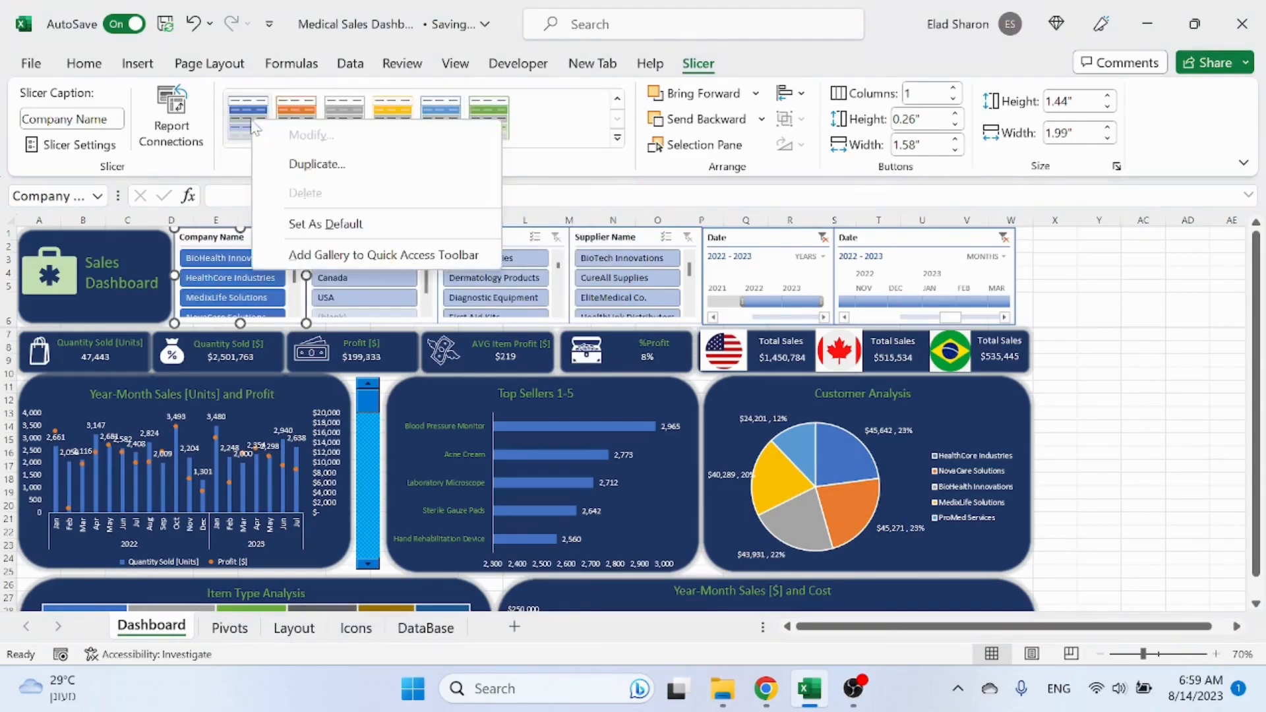
{"action": "left_click", "coordinate": [347, 165]}
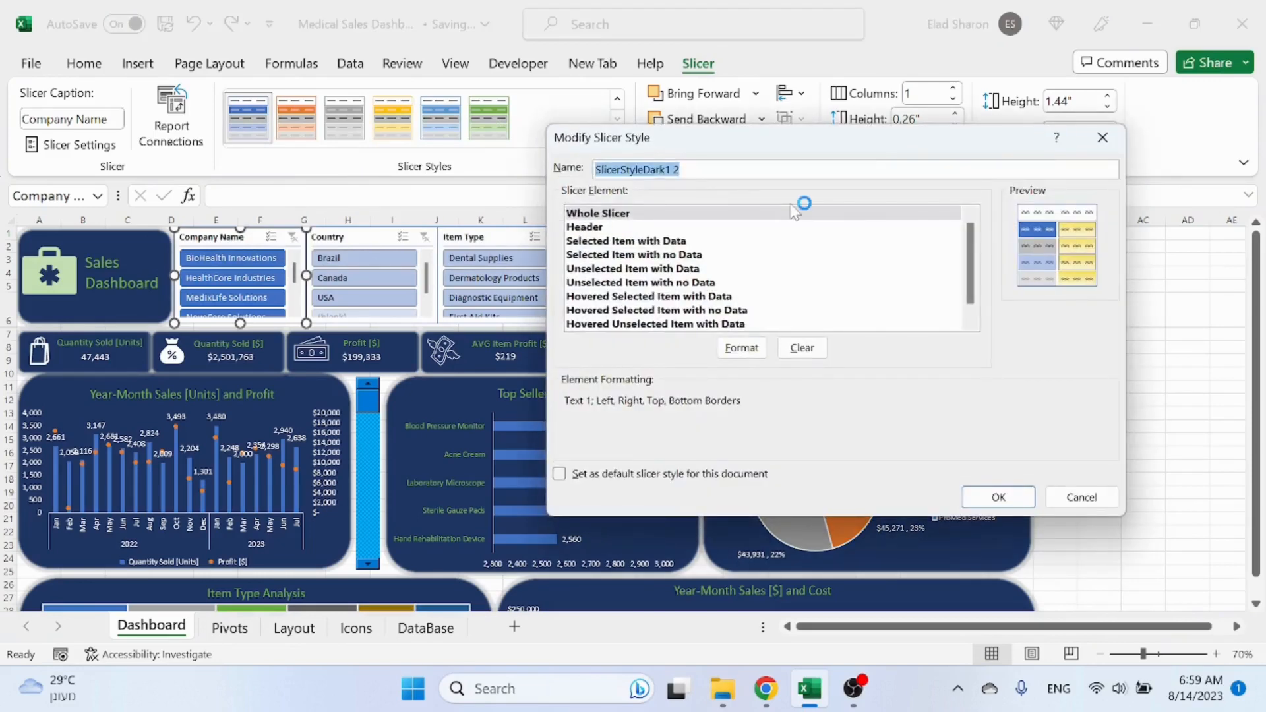
{"action": "type", "text": "Dashboard"}
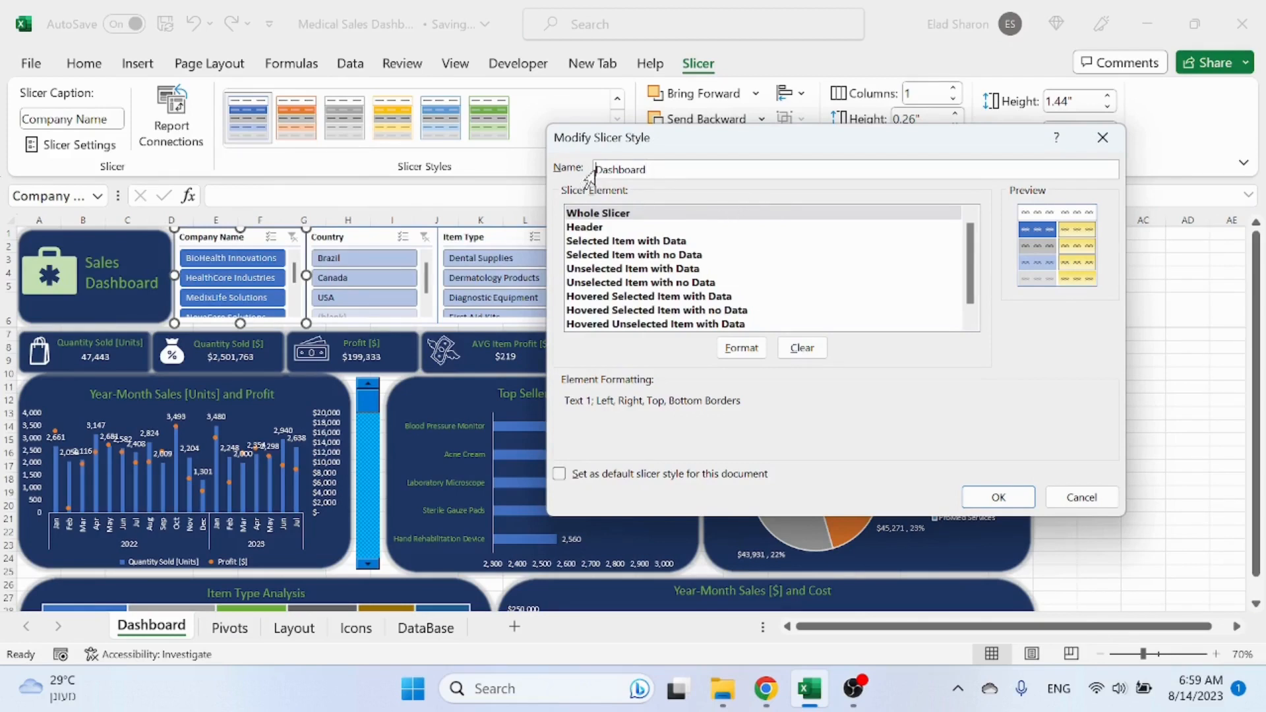
{"action": "type", "text": "Sales"}
Step: Remove all borders from the Whole Slicer element of the SalesDashboard slicer style
{"action": "left_click", "coordinate": [669, 215]}
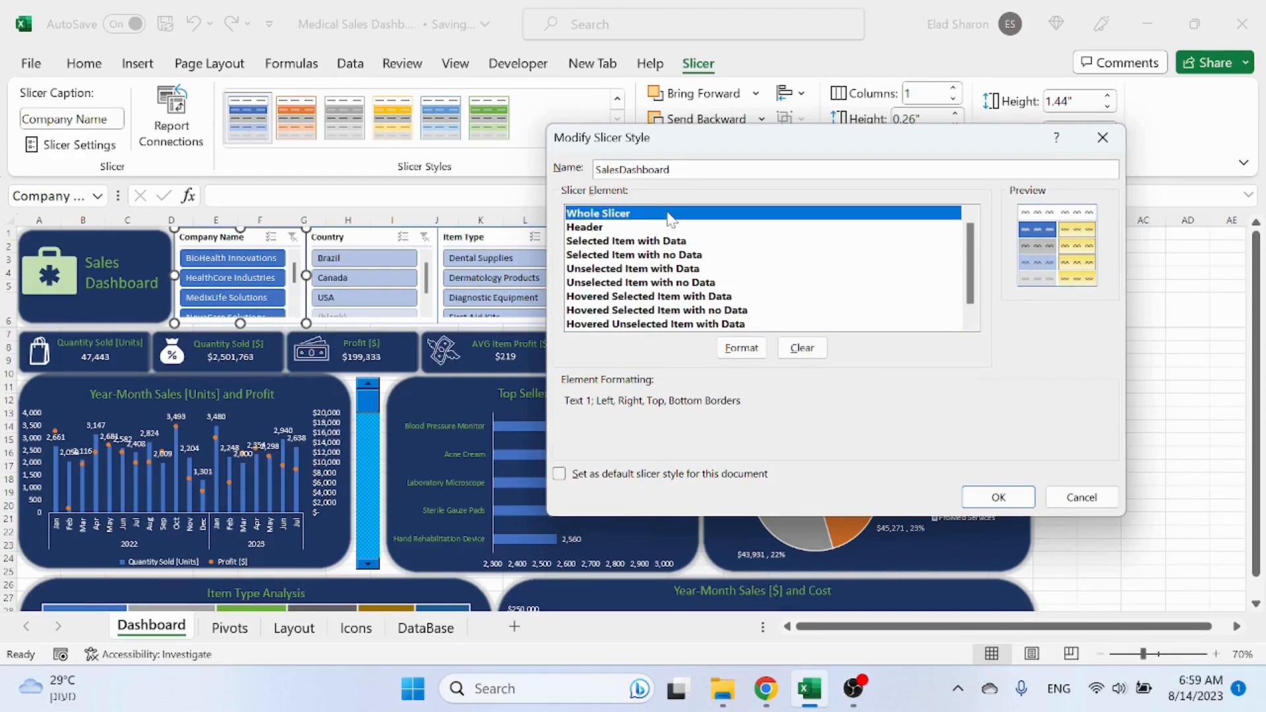
{"action": "left_click", "coordinate": [752, 356]}
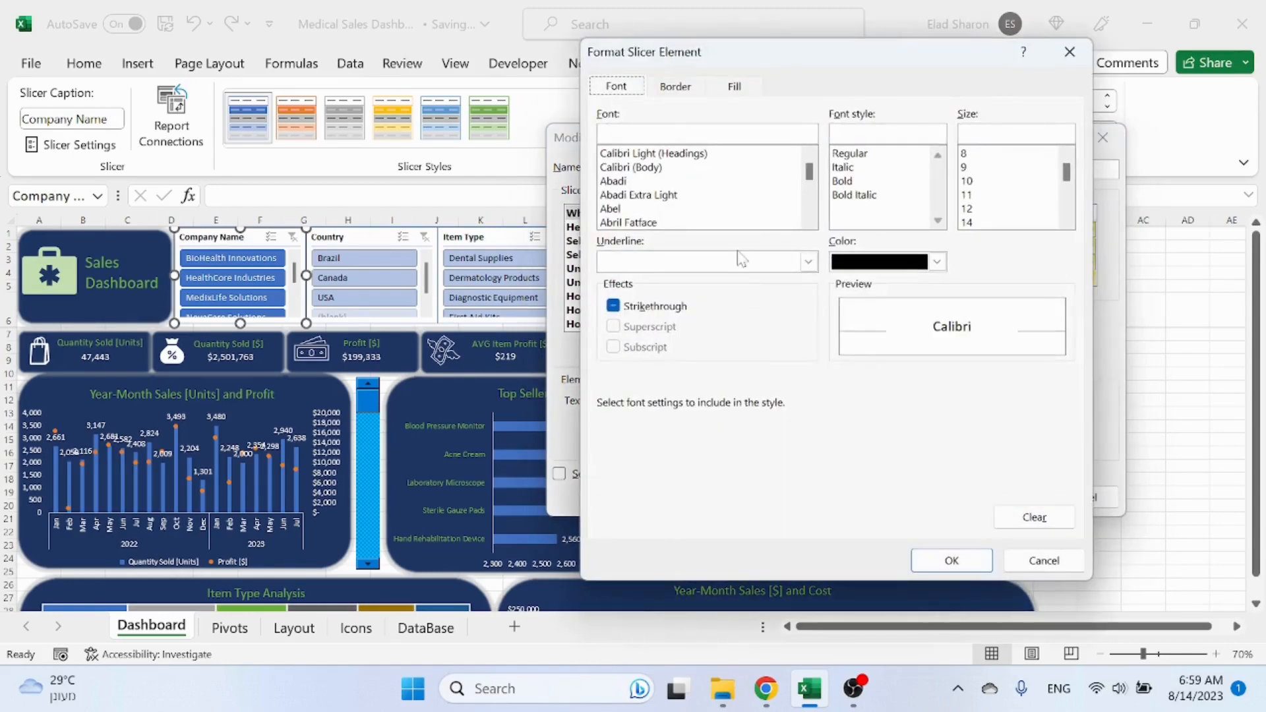
{"action": "left_click", "coordinate": [678, 90]}
{"action": "left_click", "coordinate": [814, 151]}
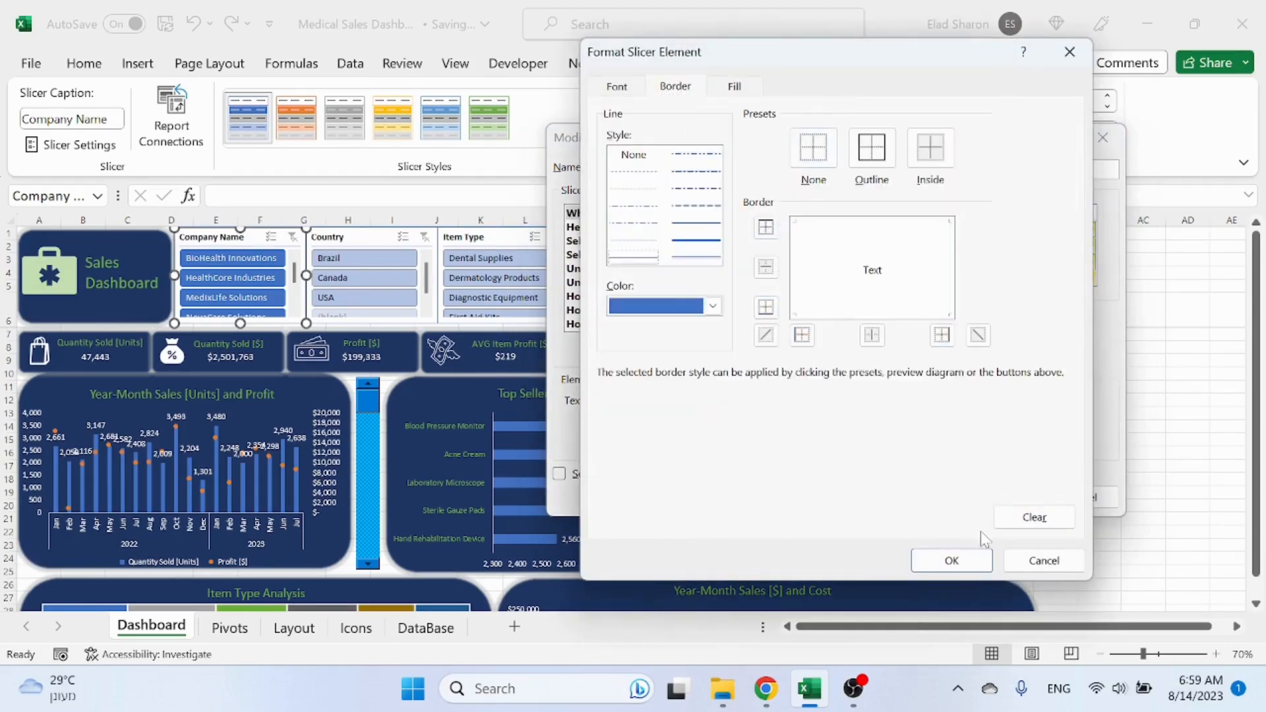
{"action": "left_click", "coordinate": [955, 561]}
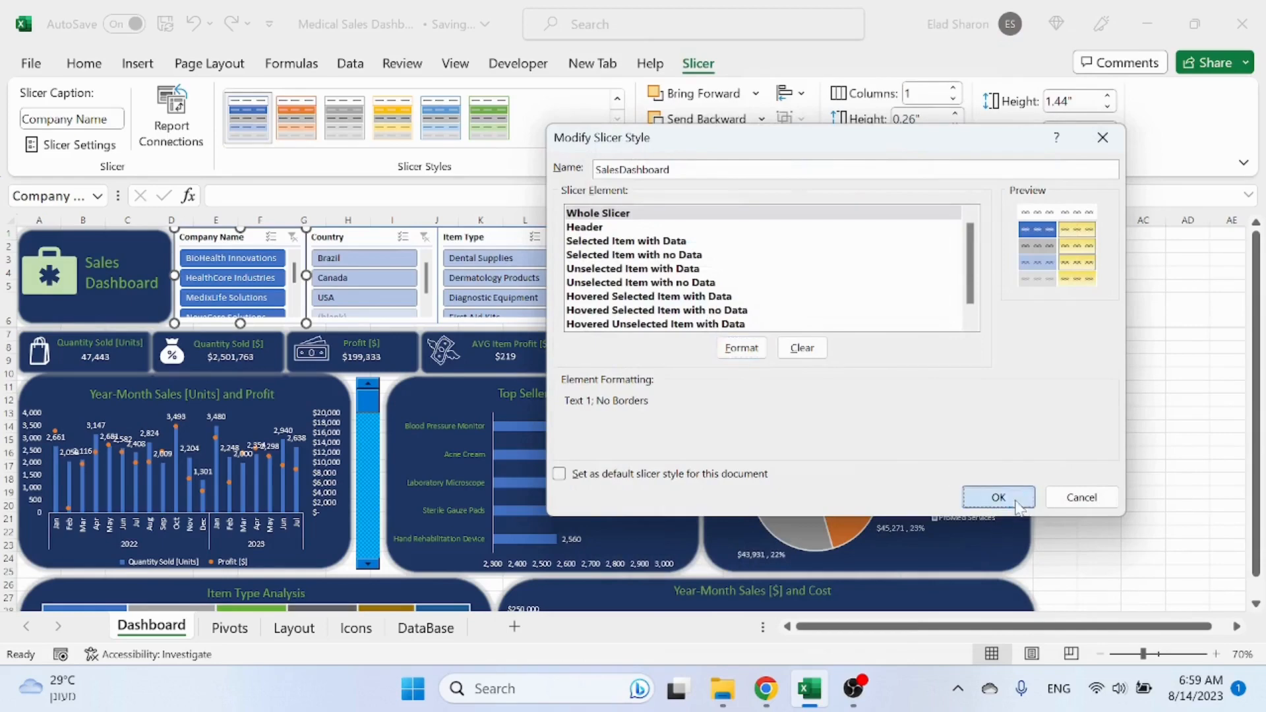
{"action": "left_click", "coordinate": [998, 498]}
Step: Apply the custom SalesDashboard style to the Company Name slicer
{"action": "left_click", "coordinate": [617, 141]}
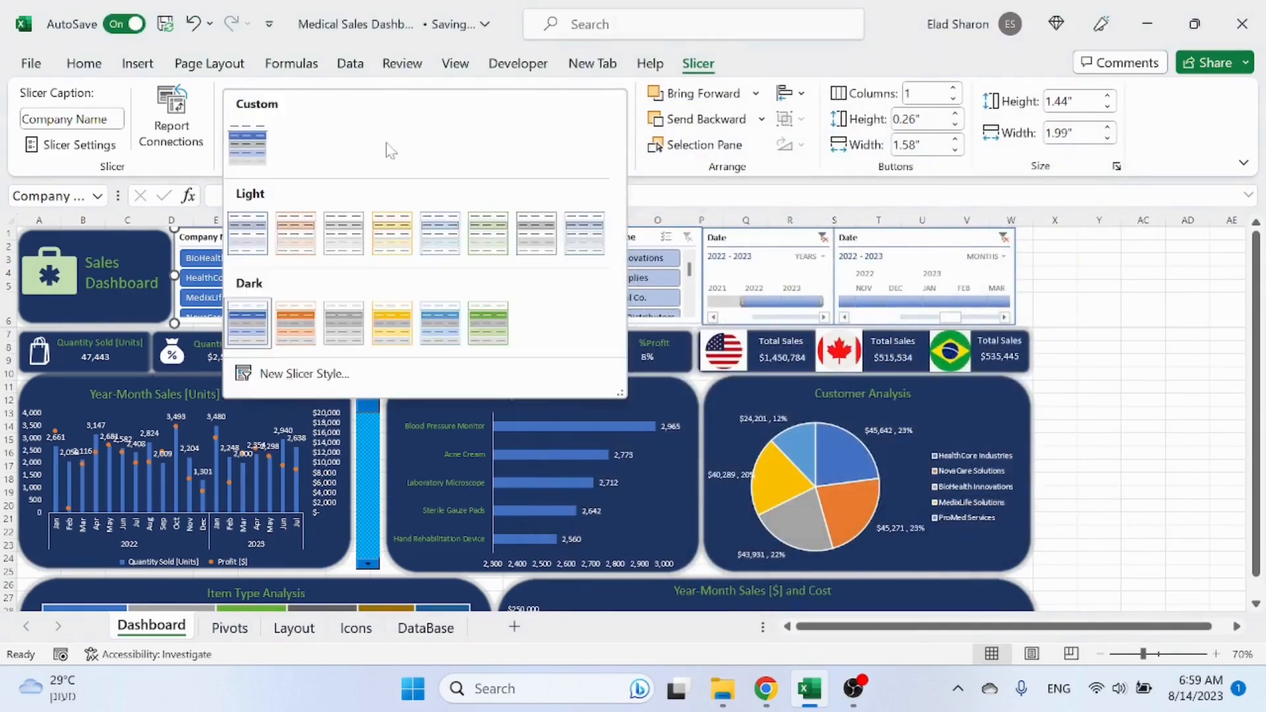
{"action": "left_click", "coordinate": [249, 140]}
{"action": "left_click", "coordinate": [1135, 263]}
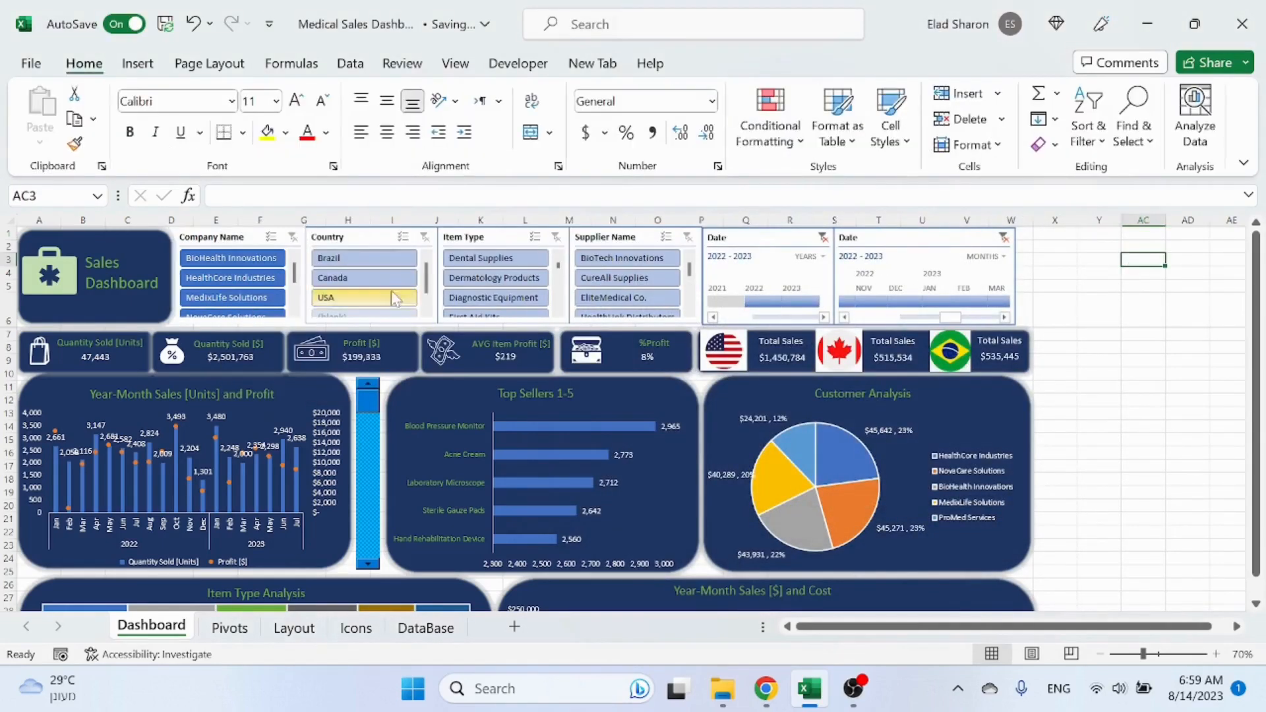
Step: Set the Whole Slicer fill of the SalesDashboard style to dark navy blue
{"action": "left_click", "coordinate": [245, 243]}
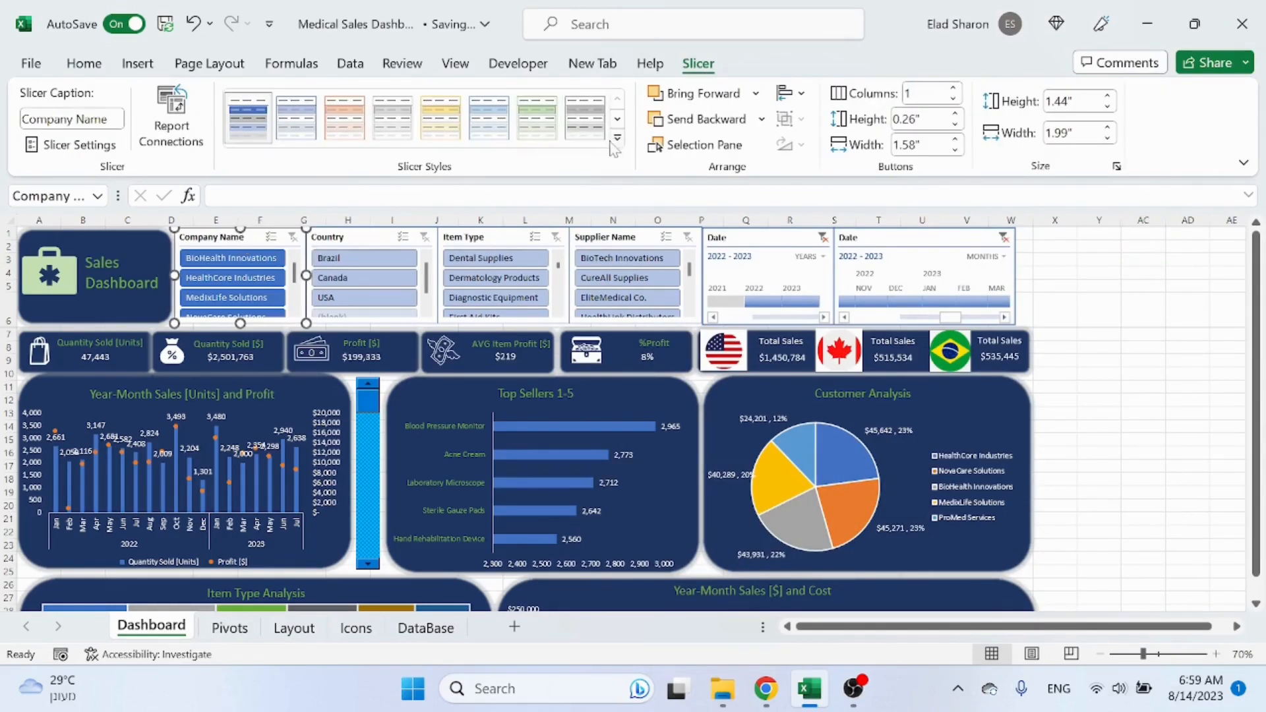
{"action": "left_click", "coordinate": [617, 138]}
{"action": "right_click", "coordinate": [260, 151]}
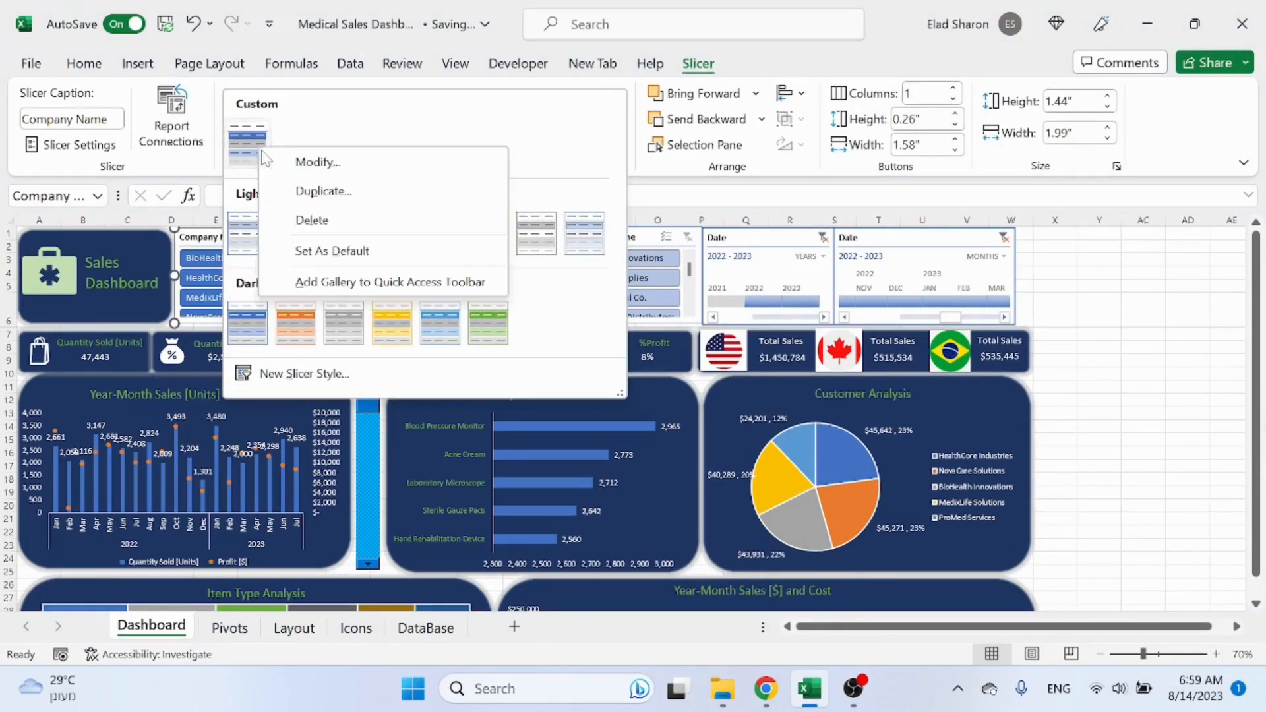
{"action": "left_click", "coordinate": [346, 163]}
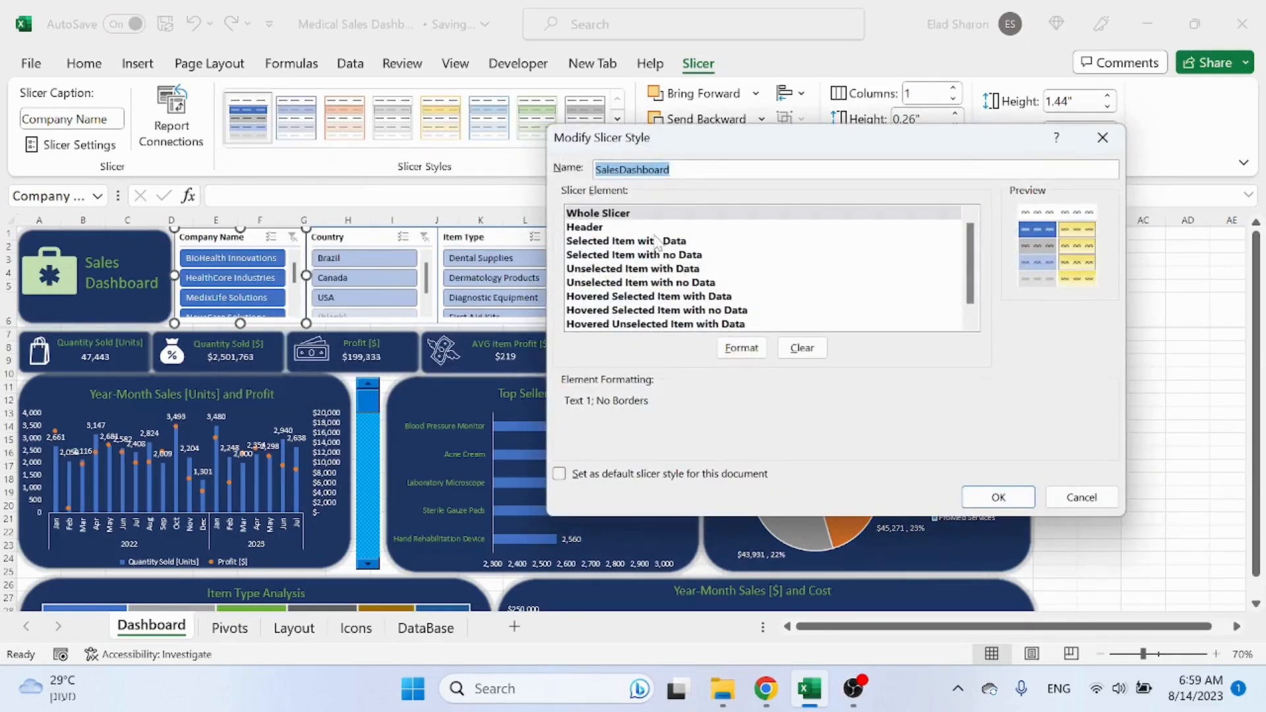
{"action": "left_click", "coordinate": [596, 215]}
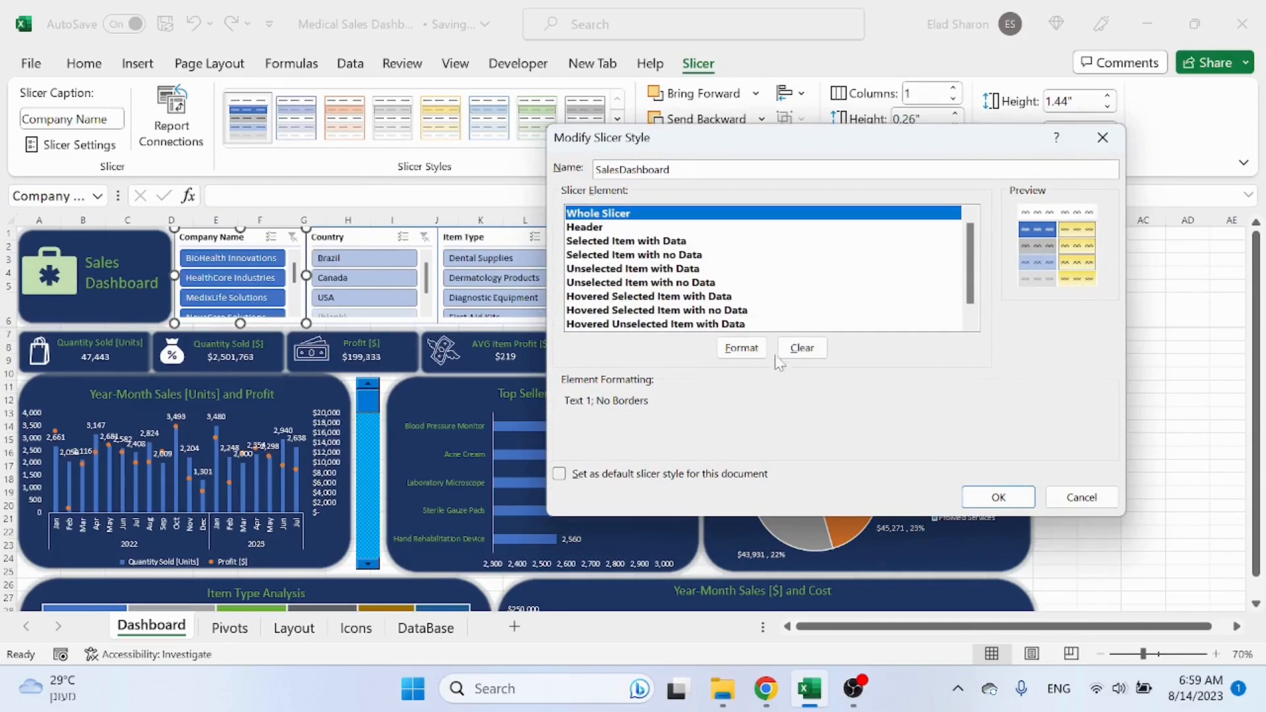
{"action": "left_click", "coordinate": [756, 349]}
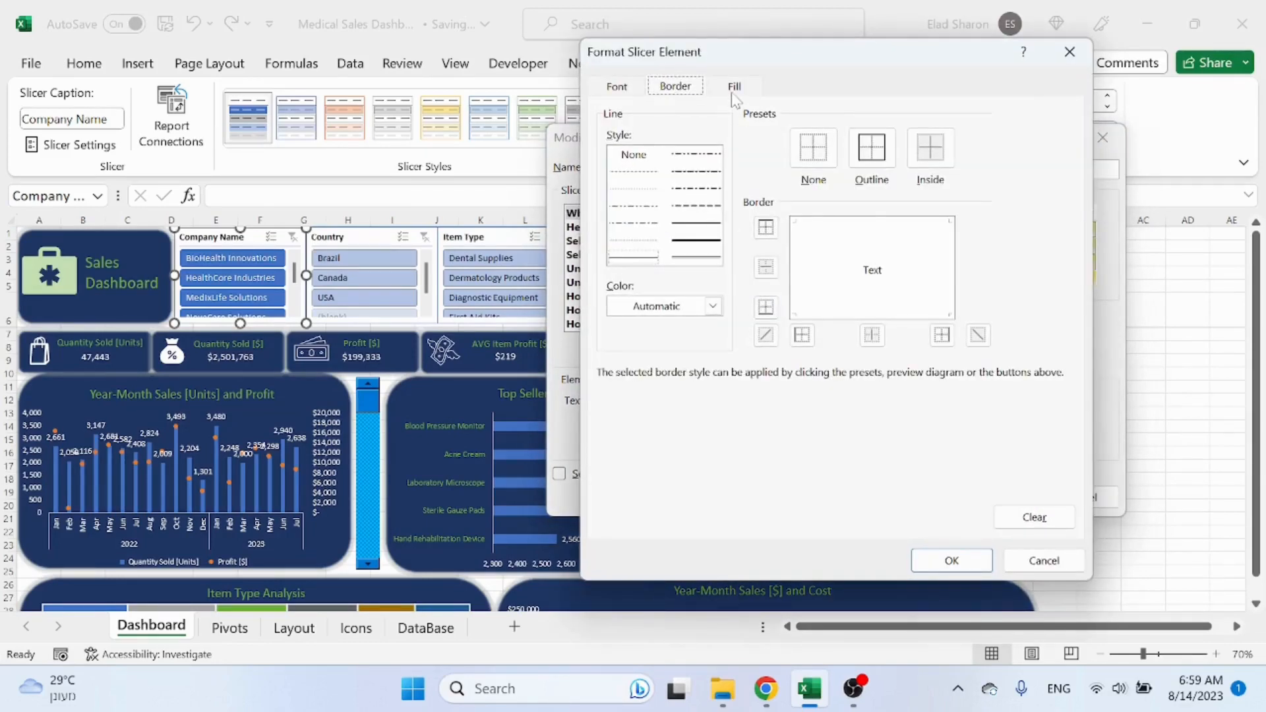
{"action": "left_click", "coordinate": [735, 87]}
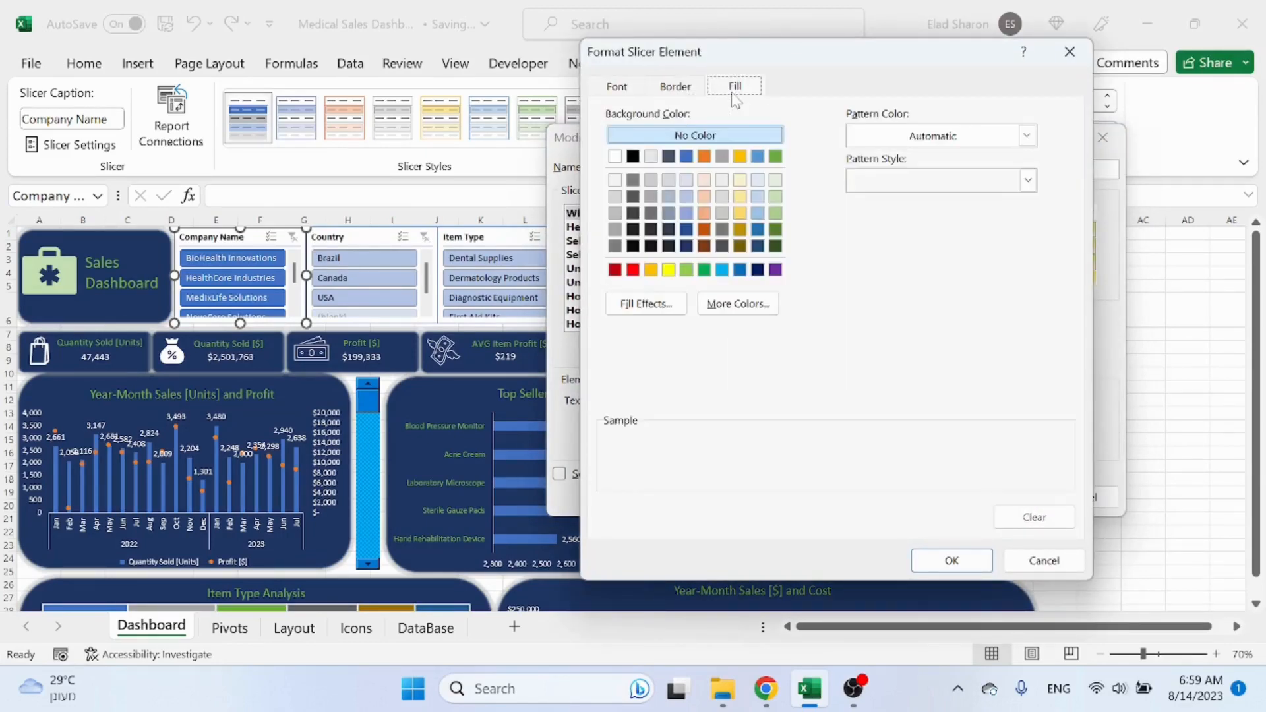
{"action": "left_click", "coordinate": [758, 271]}
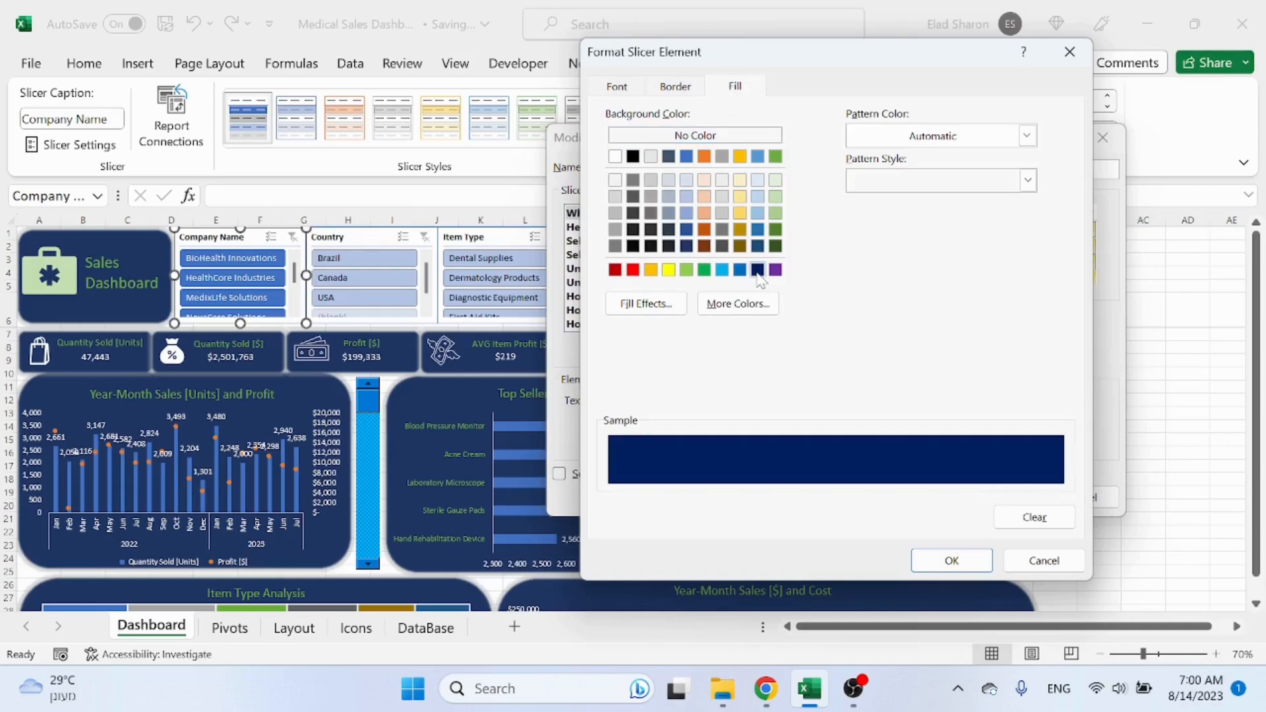
{"action": "left_click", "coordinate": [952, 561]}
{"action": "left_click", "coordinate": [990, 496]}
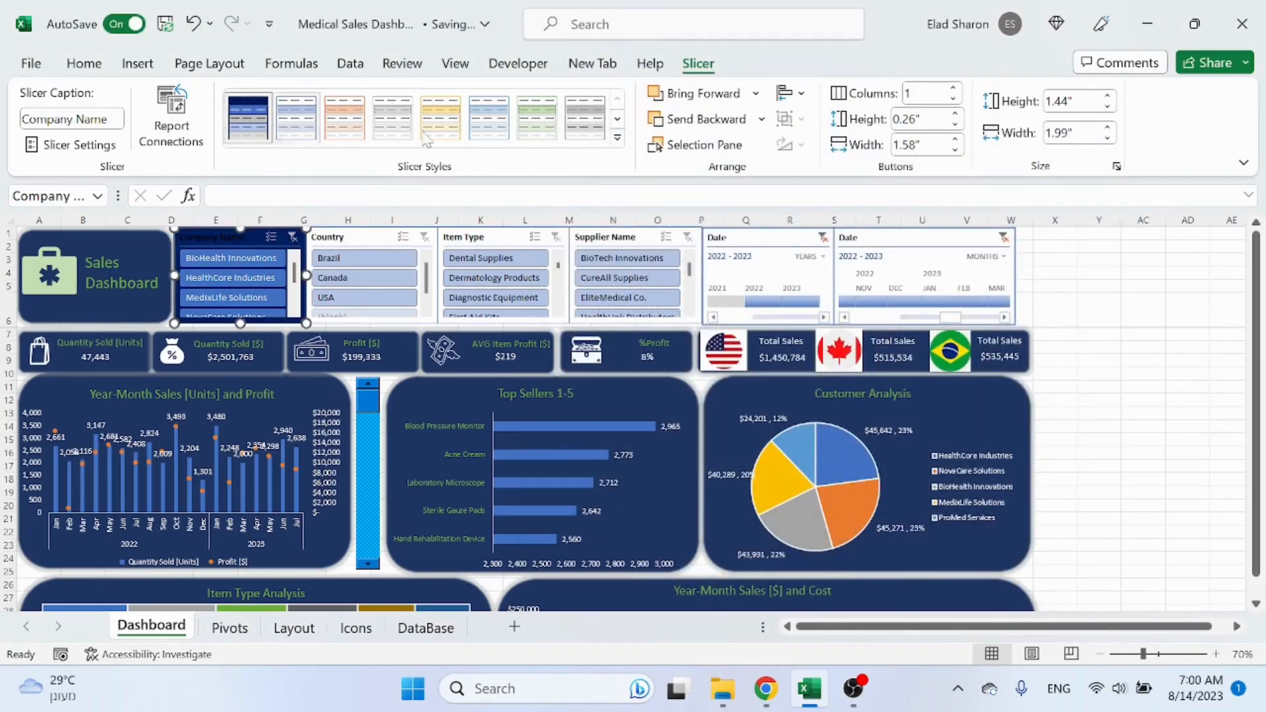
Step: Change the Whole Slicer fill of the SalesDashboard style to a darker blue shade
{"action": "left_click", "coordinate": [617, 138]}
{"action": "right_click", "coordinate": [262, 156]}
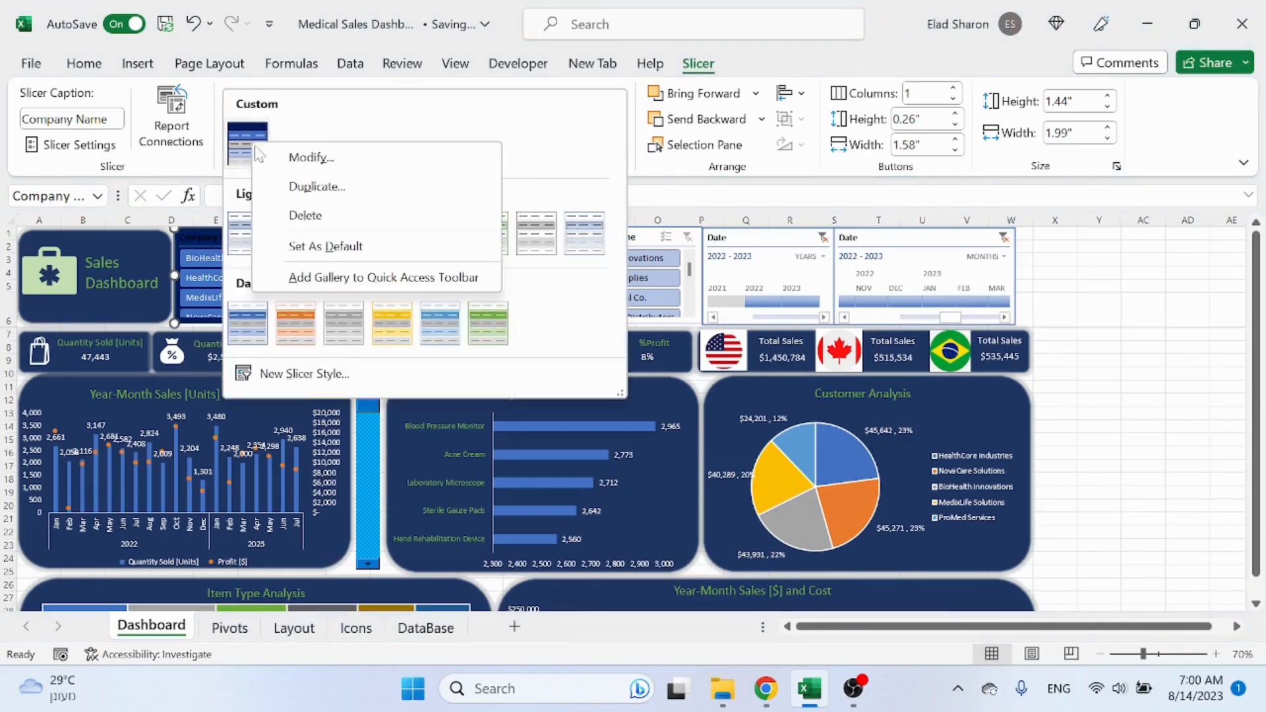
{"action": "left_click", "coordinate": [362, 158]}
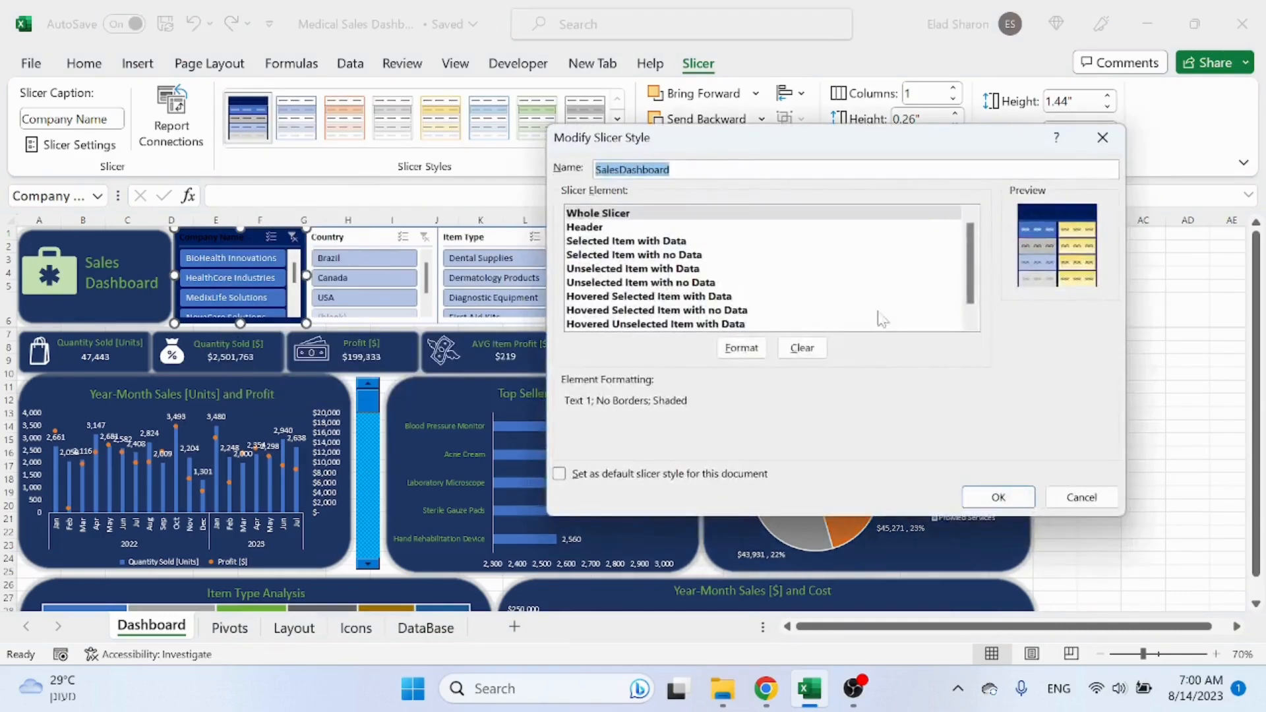
{"action": "left_click", "coordinate": [741, 348]}
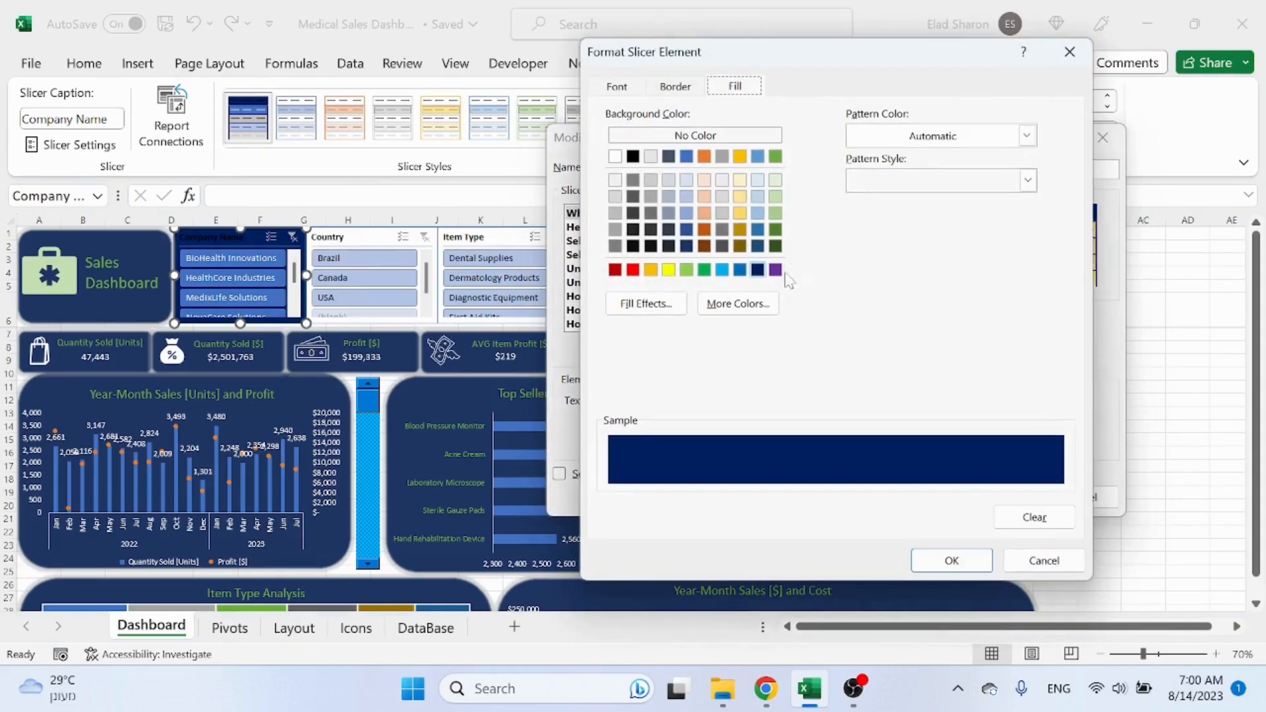
{"action": "left_click", "coordinate": [687, 249]}
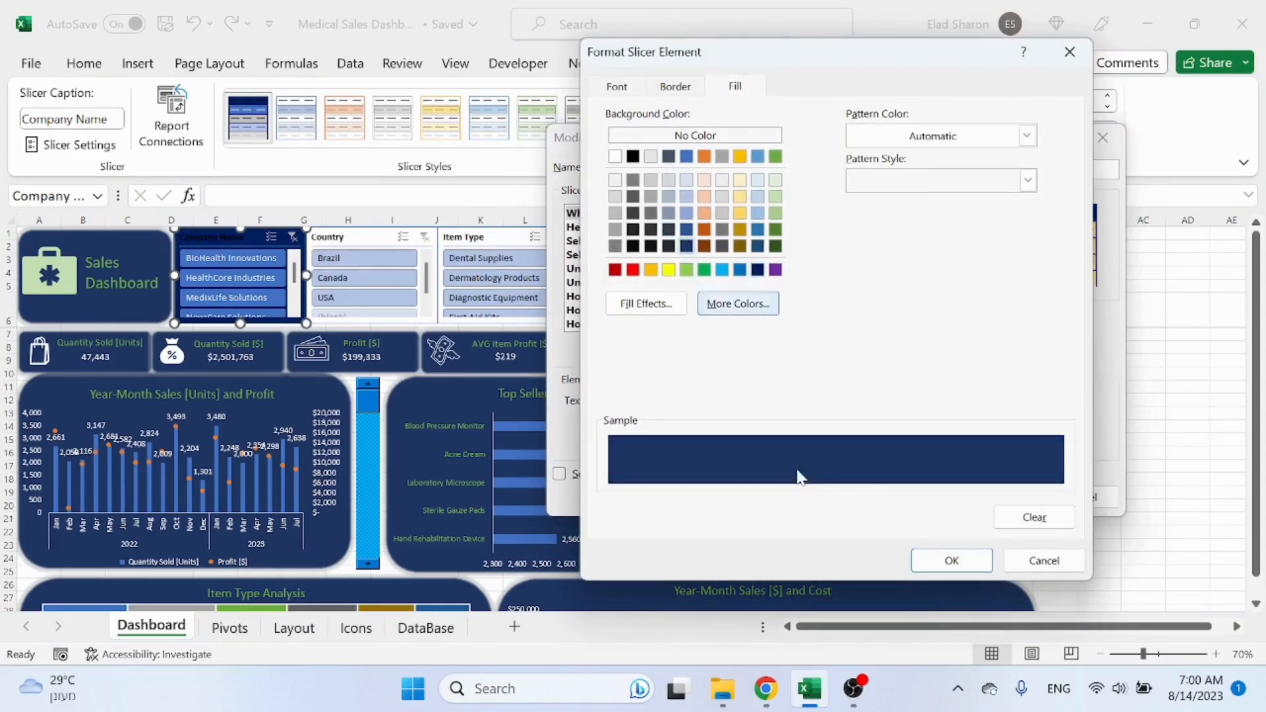
{"action": "left_click", "coordinate": [951, 561]}
{"action": "left_click", "coordinate": [998, 497]}
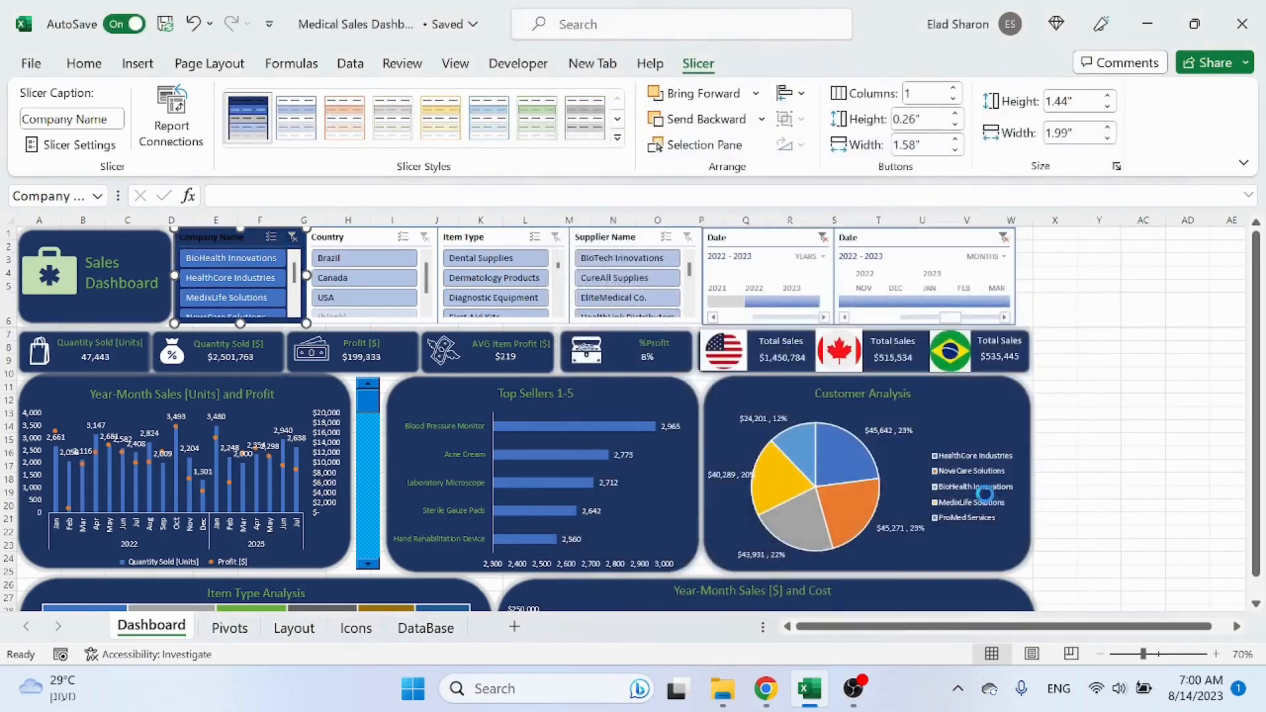
{"action": "left_click", "coordinate": [1143, 401]}
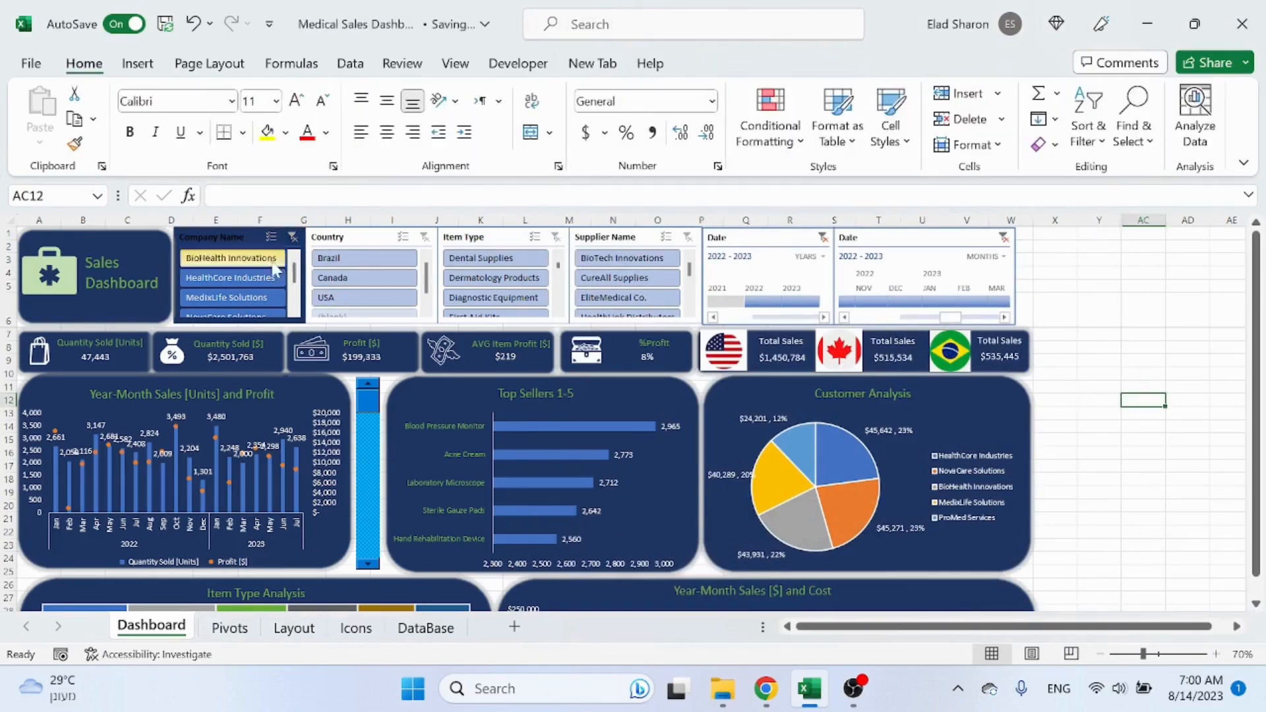
Step: Set the Header element fill of the SalesDashboard style to black
{"action": "left_click", "coordinate": [239, 236]}
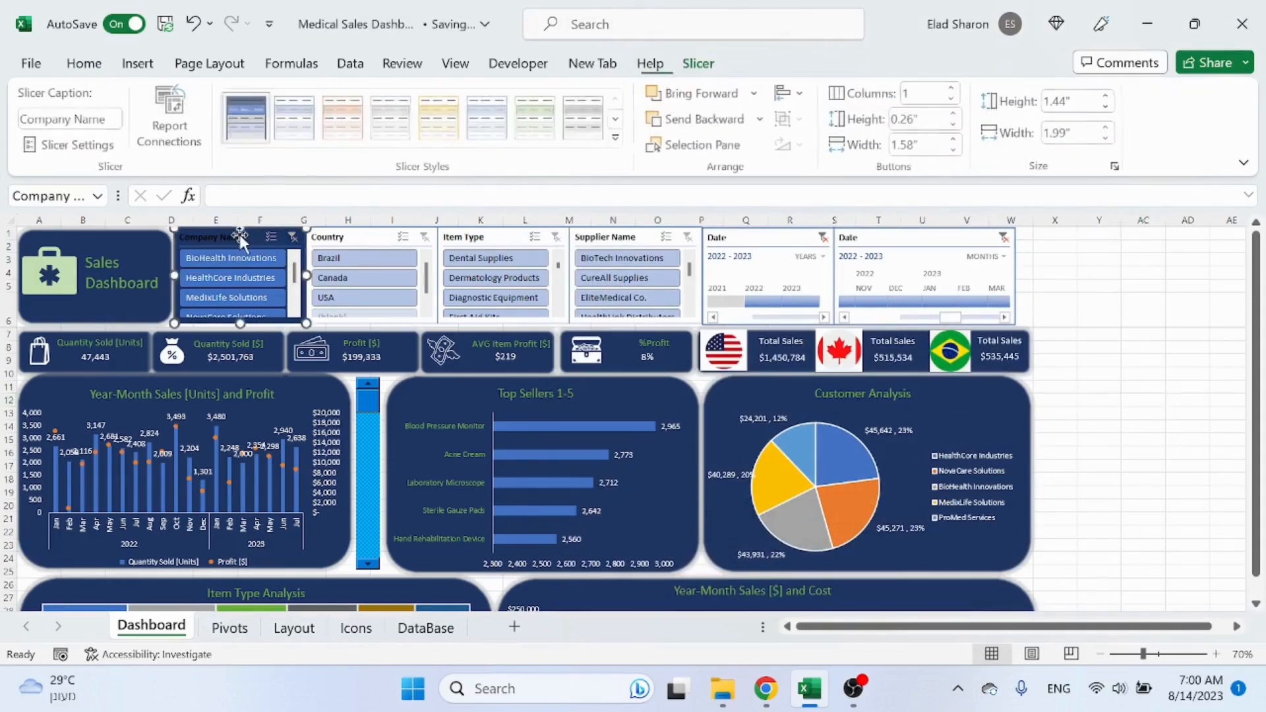
{"action": "right_click", "coordinate": [248, 124]}
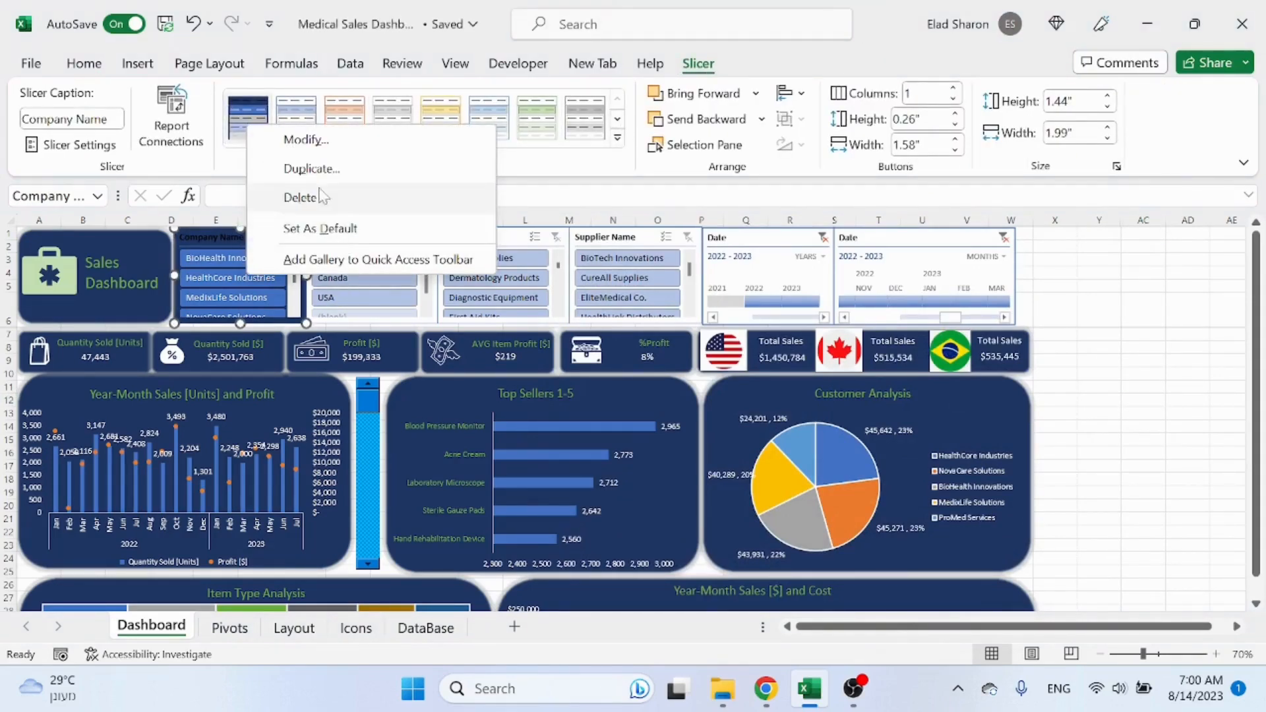
{"action": "left_click", "coordinate": [307, 139]}
{"action": "left_click", "coordinate": [593, 228]}
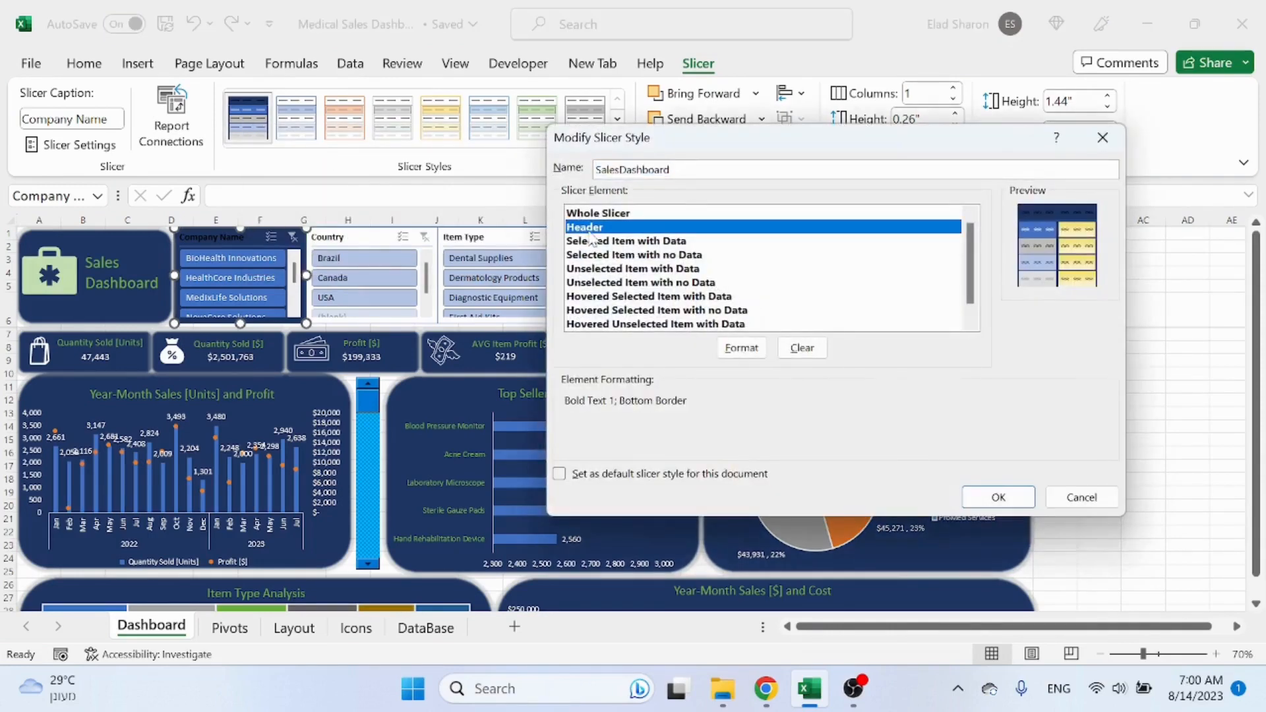
{"action": "left_click", "coordinate": [742, 347]}
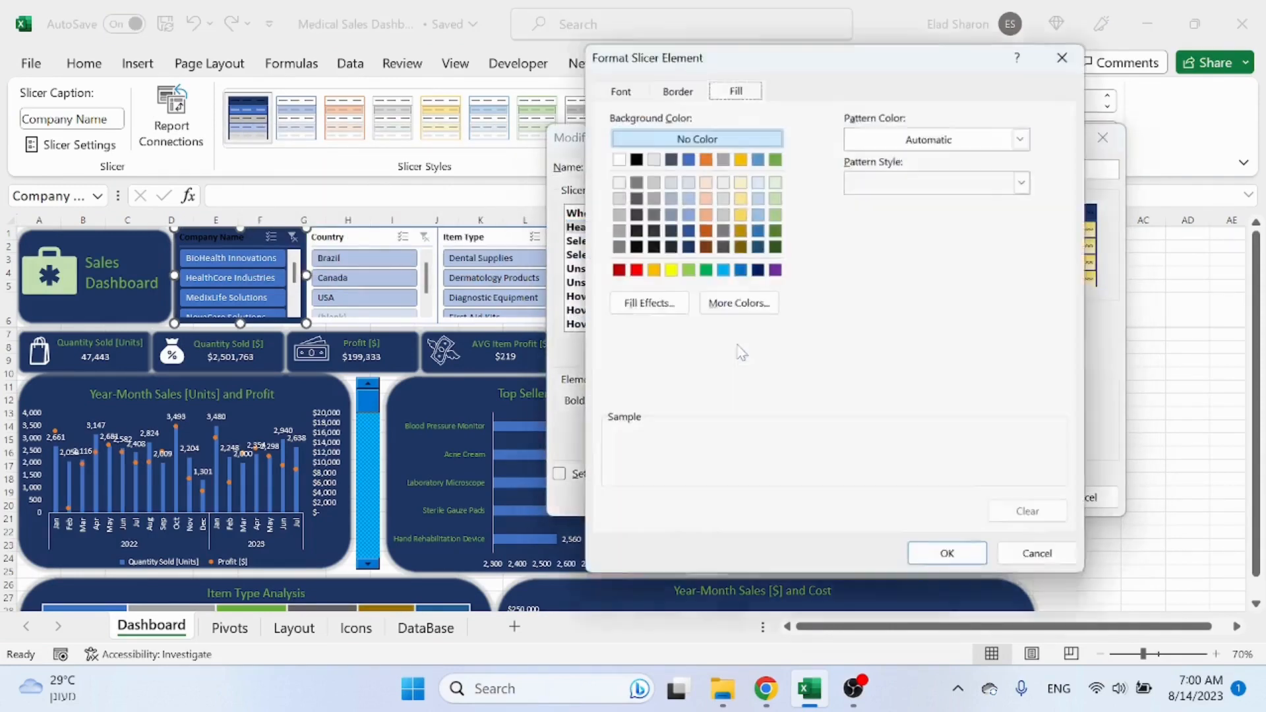
{"action": "left_click", "coordinate": [633, 156]}
{"action": "left_click", "coordinate": [952, 561]}
{"action": "left_click", "coordinate": [995, 496]}
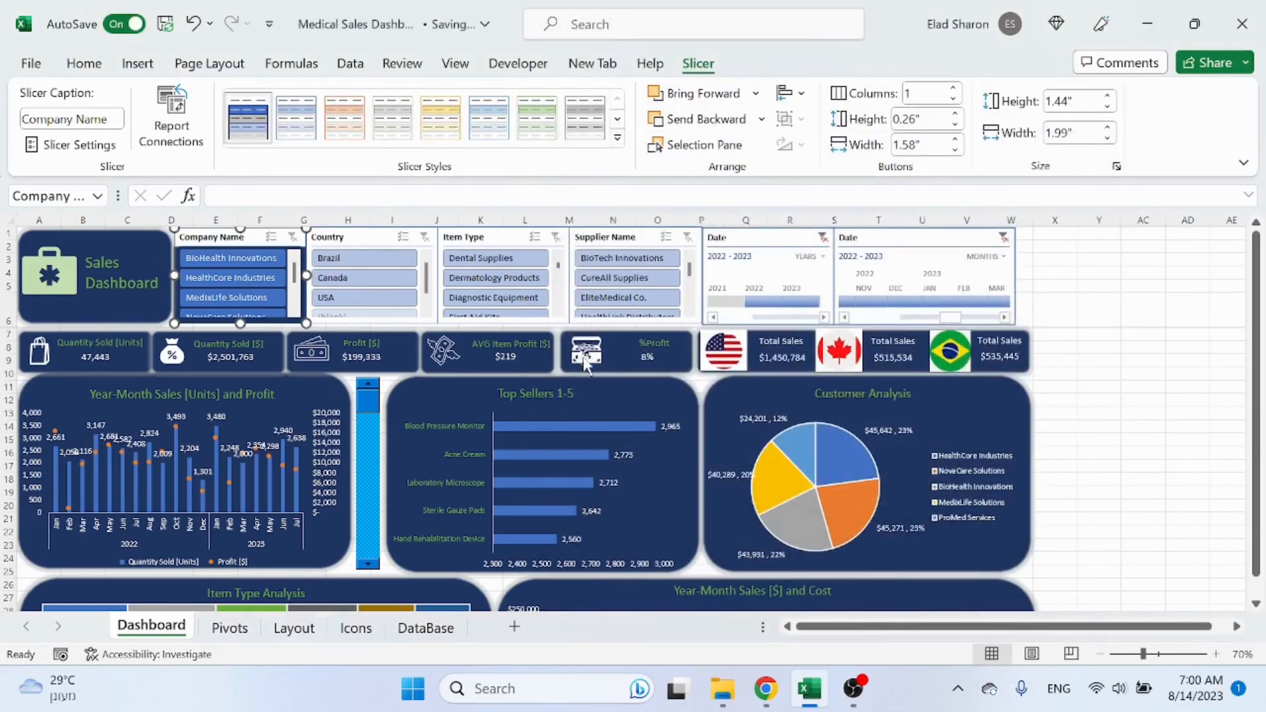
Step: Set the Header element font color of the SalesDashboard style to white
{"action": "right_click", "coordinate": [248, 139]}
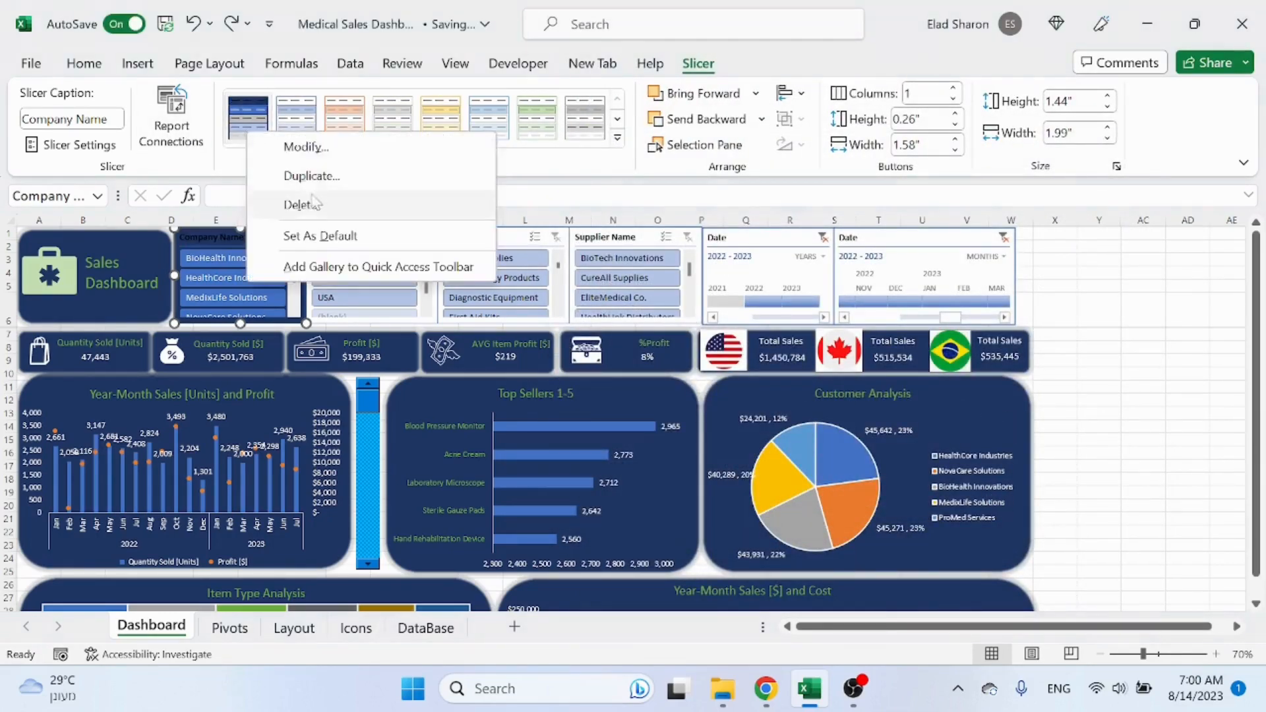
{"action": "left_click", "coordinate": [325, 147]}
{"action": "left_click", "coordinate": [628, 228]}
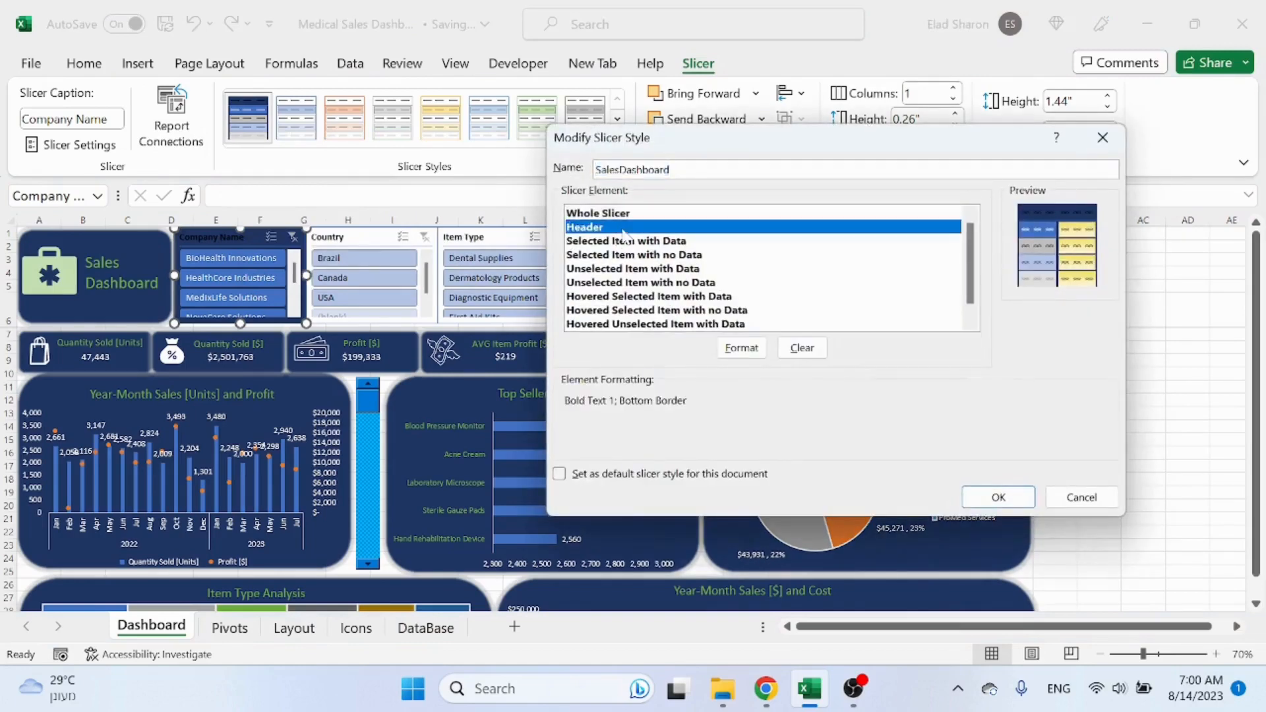
{"action": "left_click", "coordinate": [742, 348]}
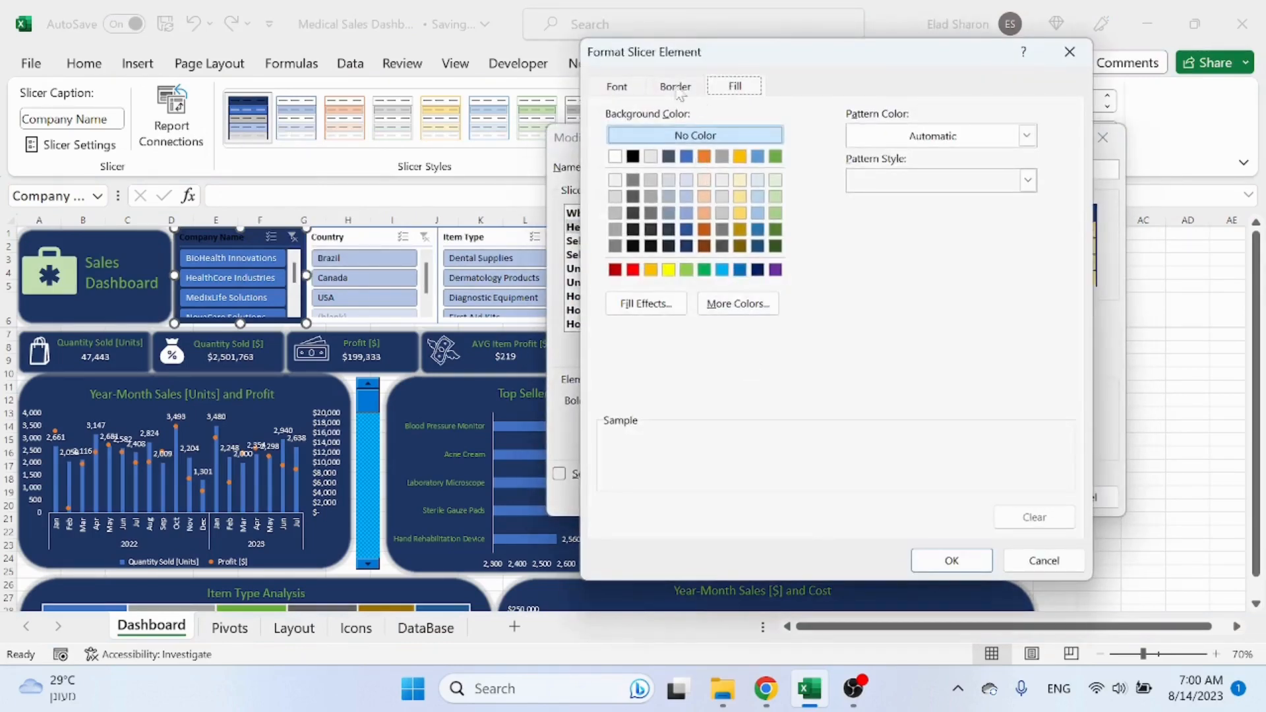
{"action": "left_click", "coordinate": [617, 87]}
{"action": "left_click", "coordinate": [937, 262]}
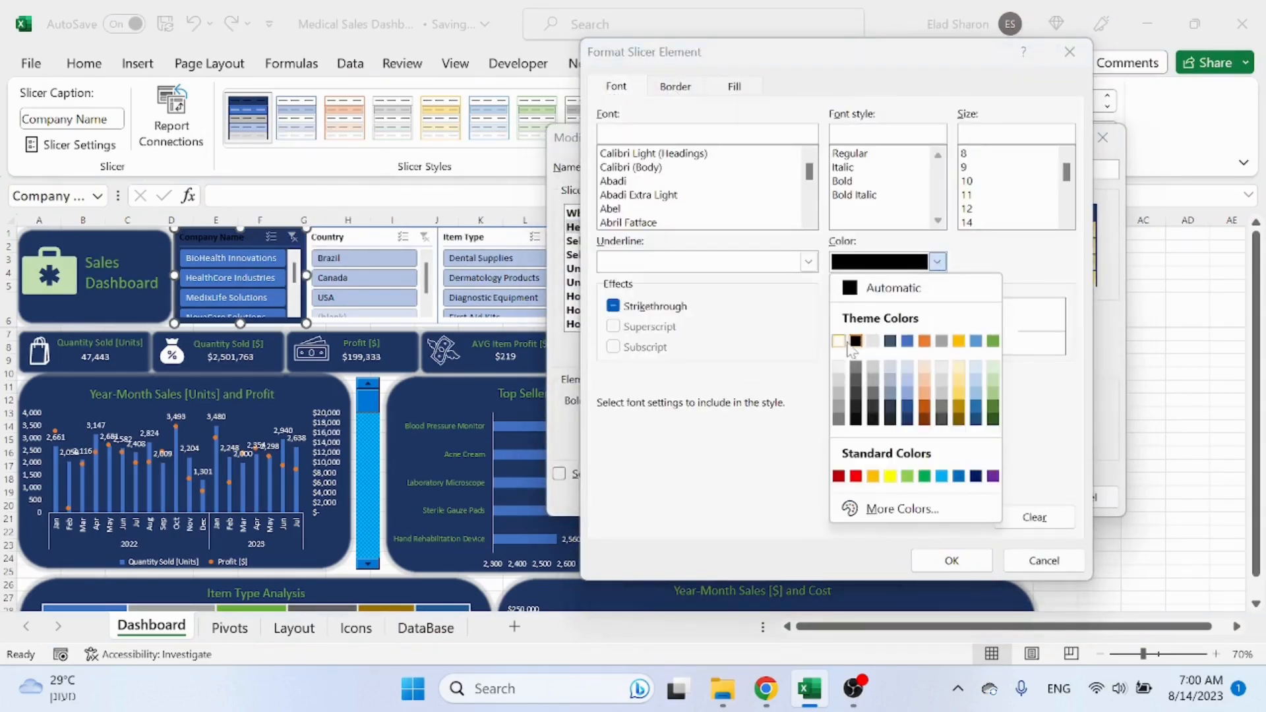
{"action": "left_click", "coordinate": [839, 341]}
{"action": "left_click", "coordinate": [950, 559]}
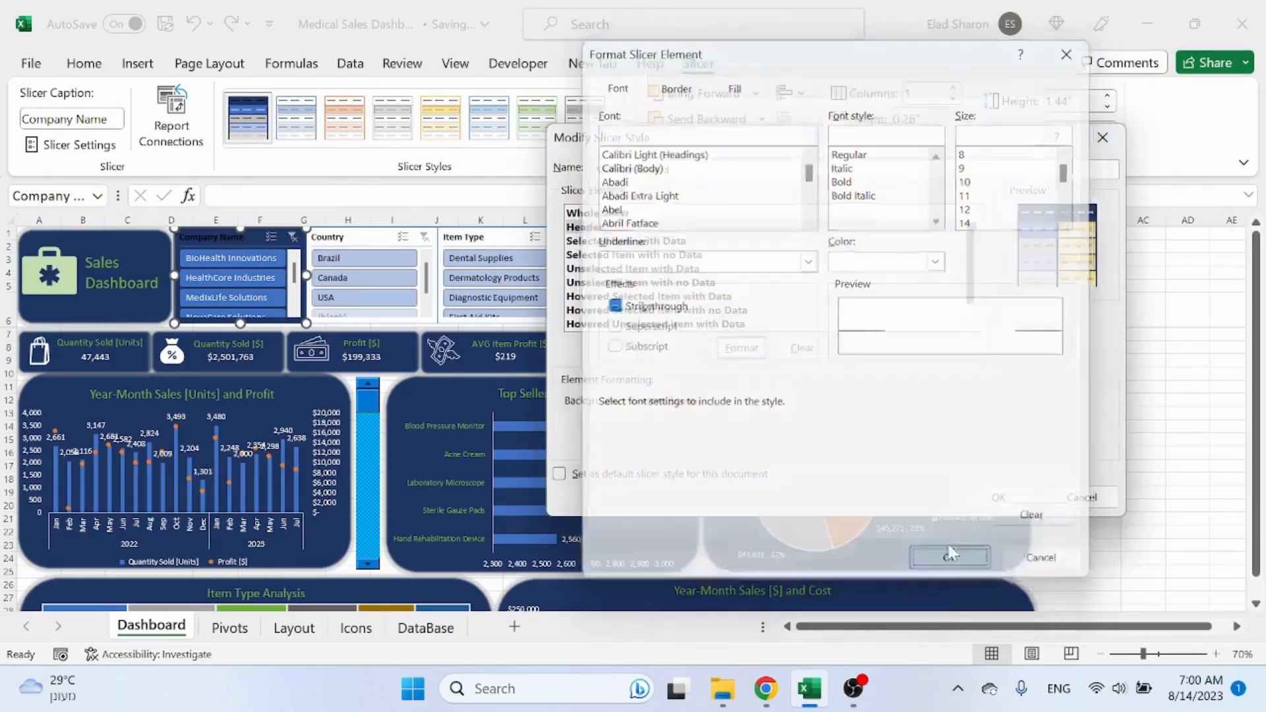
{"action": "left_click", "coordinate": [998, 502]}
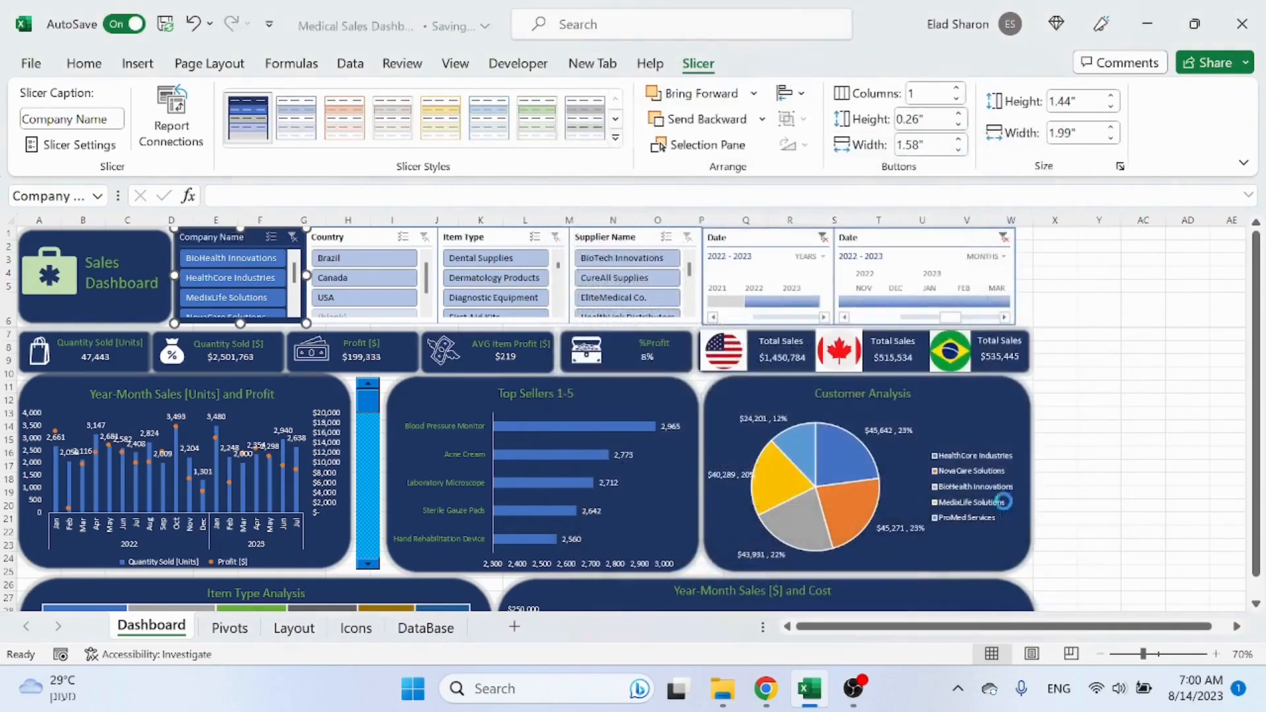
Step: Test the Company Name slicer by filtering one company and clearing the filter
{"action": "left_click", "coordinate": [1105, 405]}
{"action": "left_click", "coordinate": [256, 275]}
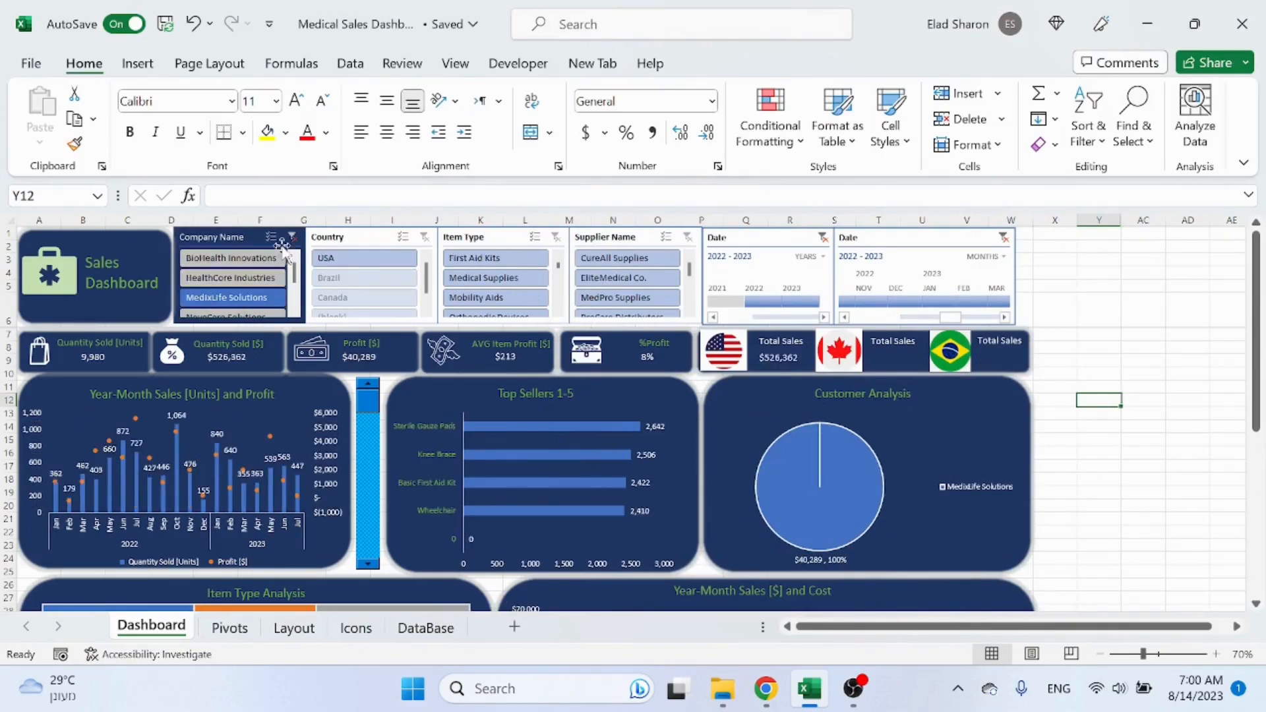
{"action": "left_click", "coordinate": [292, 237]}
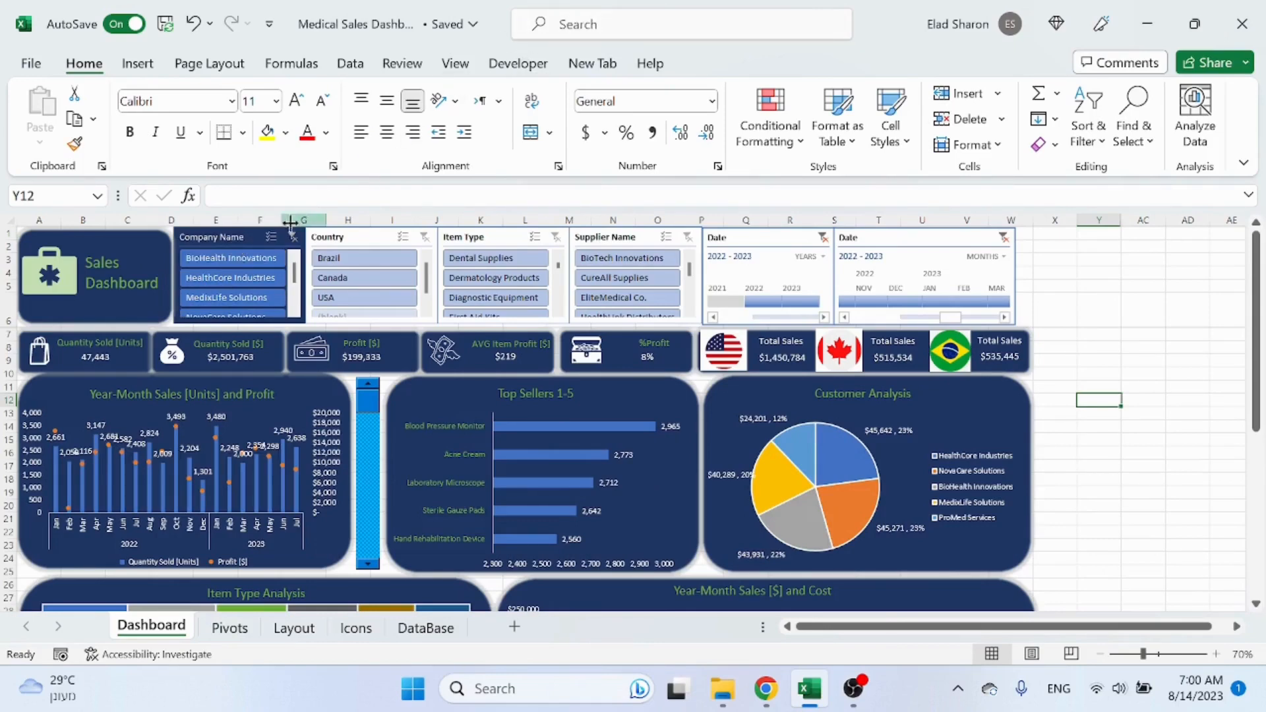
Step: Set the Whole Slicer font color of the SalesDashboard slicer style to green
{"action": "left_click", "coordinate": [257, 238]}
{"action": "left_click", "coordinate": [699, 64]}
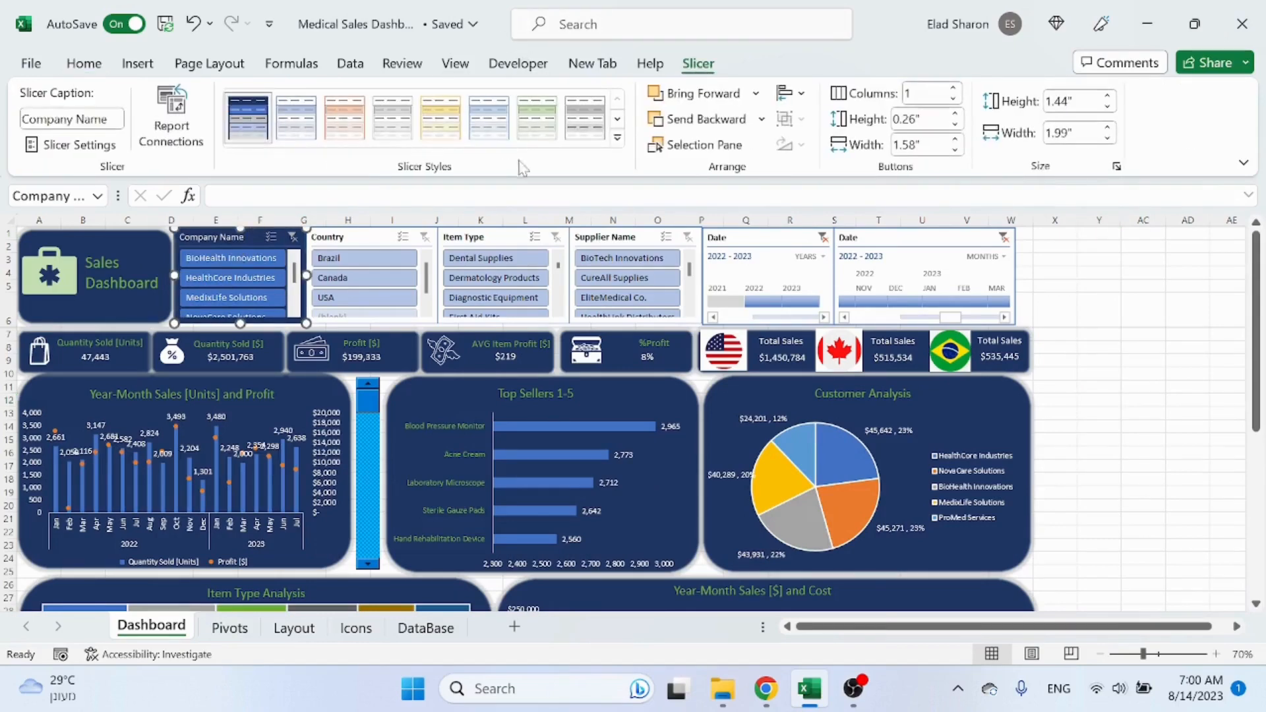
{"action": "right_click", "coordinate": [264, 128]}
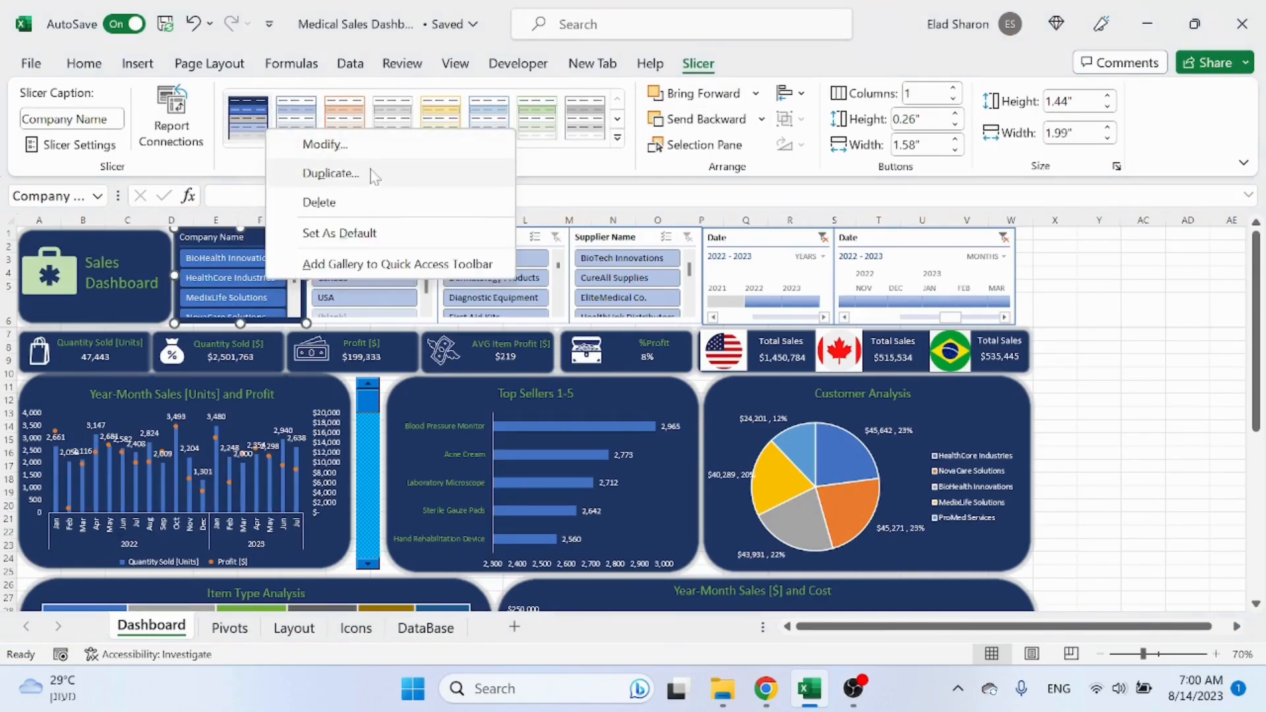
{"action": "left_click", "coordinate": [369, 144]}
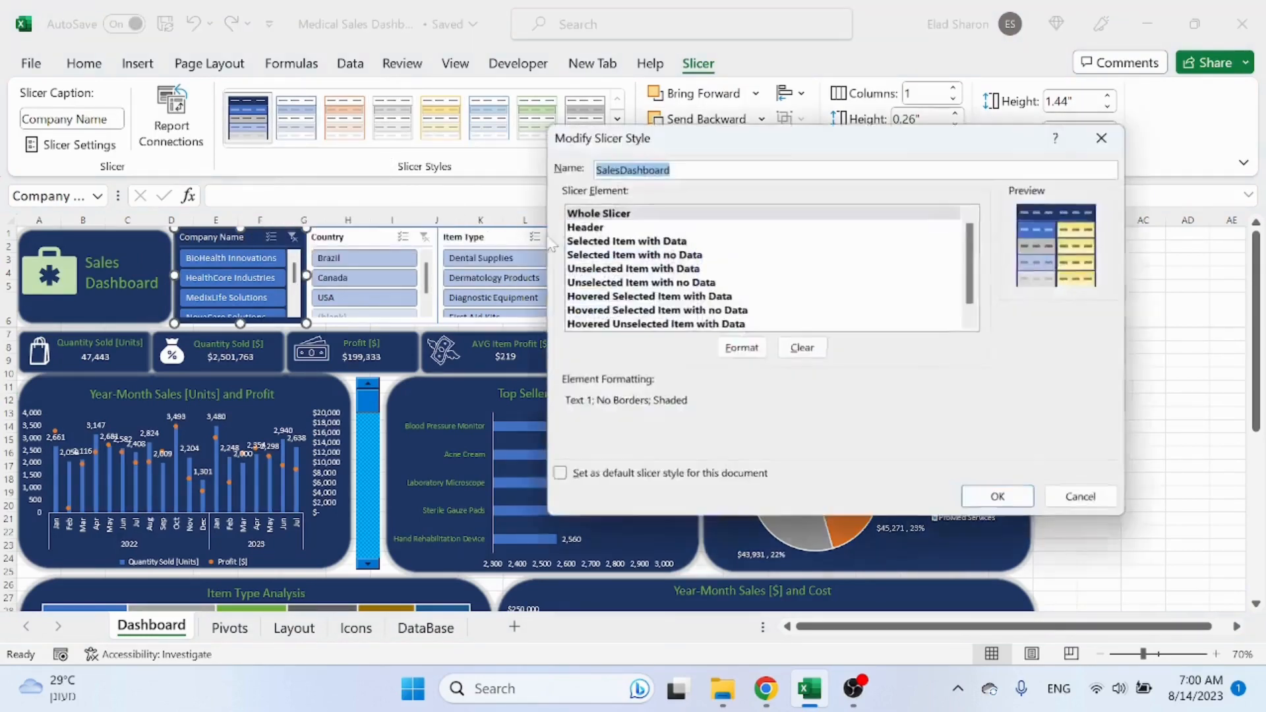
{"action": "left_click", "coordinate": [761, 214]}
{"action": "left_click", "coordinate": [741, 347]}
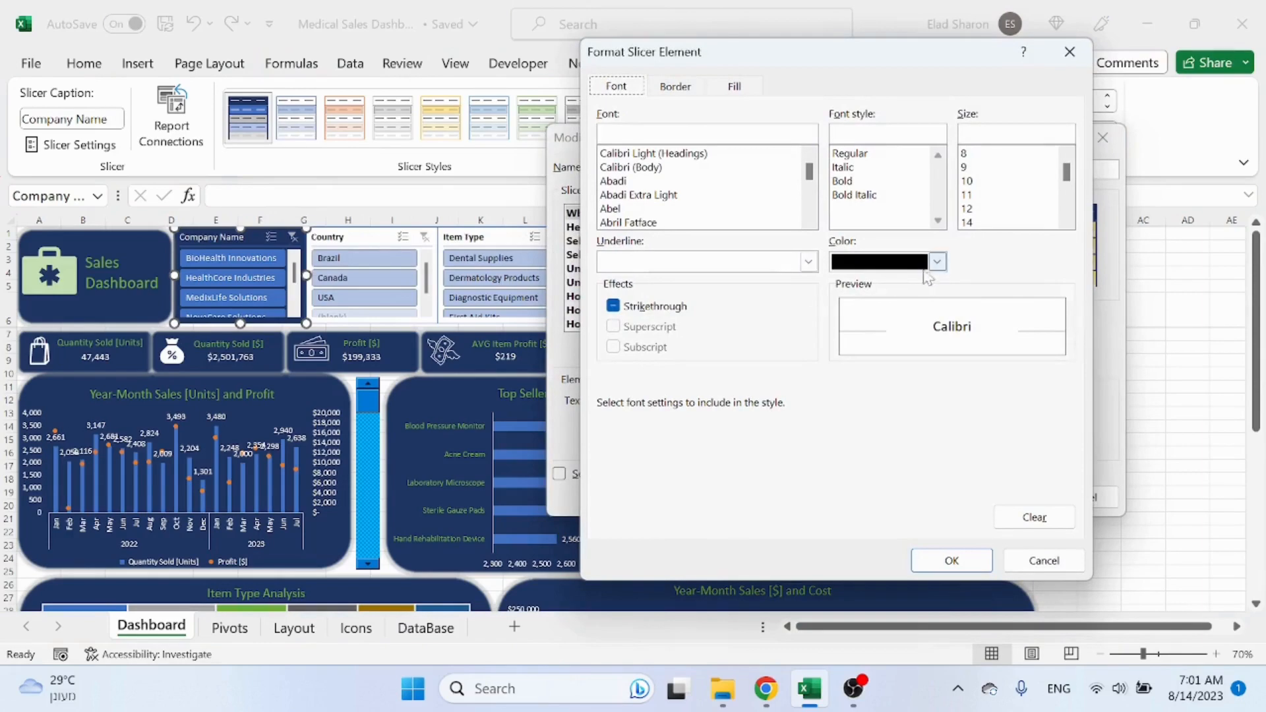
{"action": "left_click", "coordinate": [935, 262]}
{"action": "left_click", "coordinate": [992, 341]}
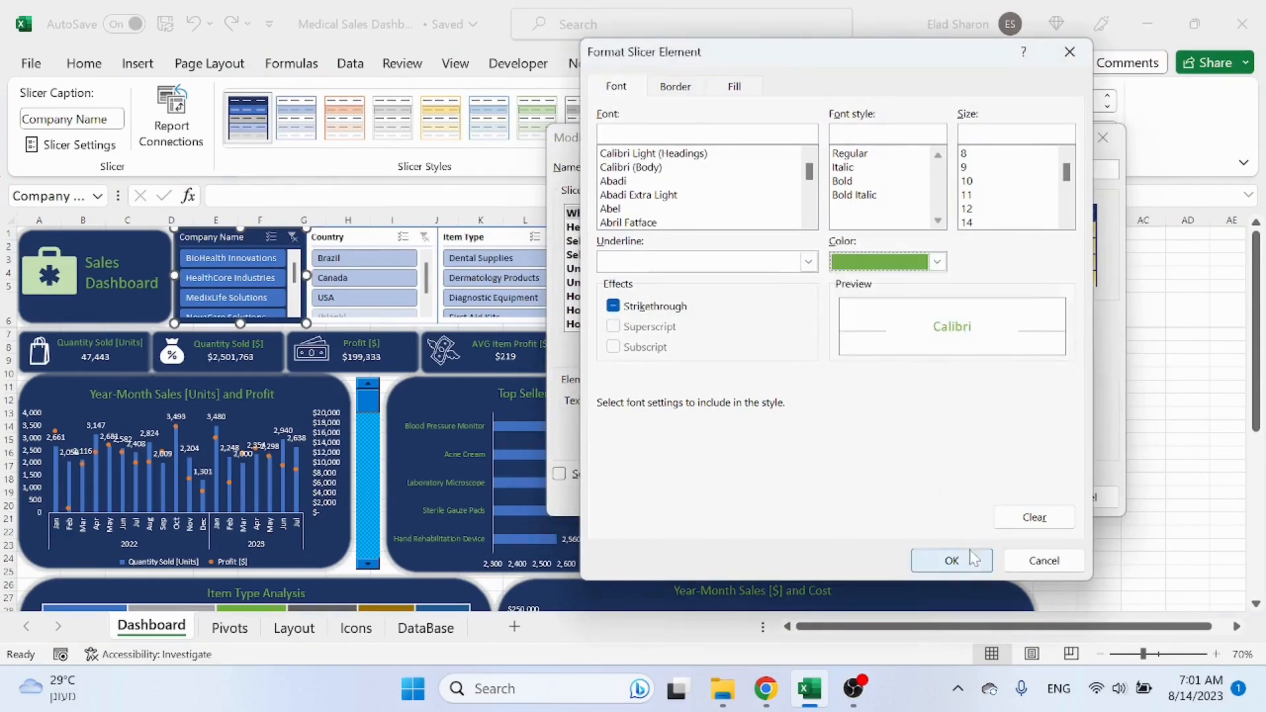
{"action": "left_click", "coordinate": [952, 561]}
{"action": "left_click", "coordinate": [999, 502]}
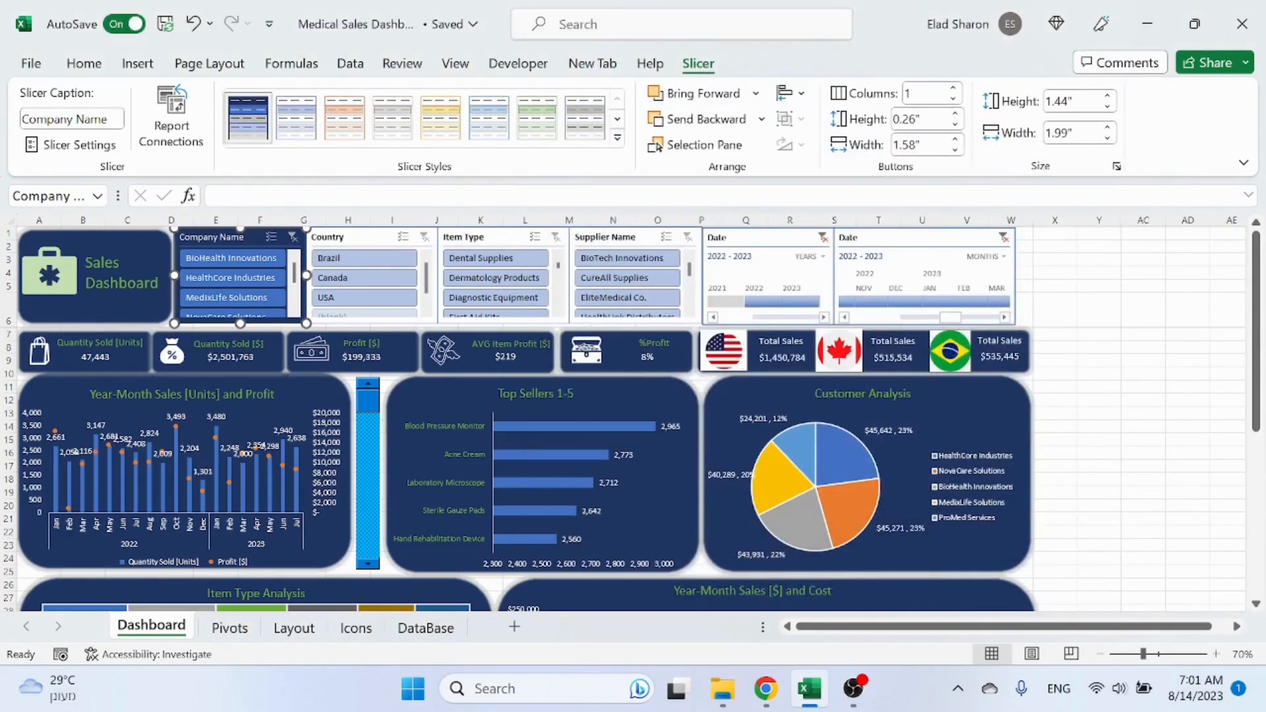
Step: Set the Header font color of the SalesDashboard slicer style to green
{"action": "right_click", "coordinate": [264, 130]}
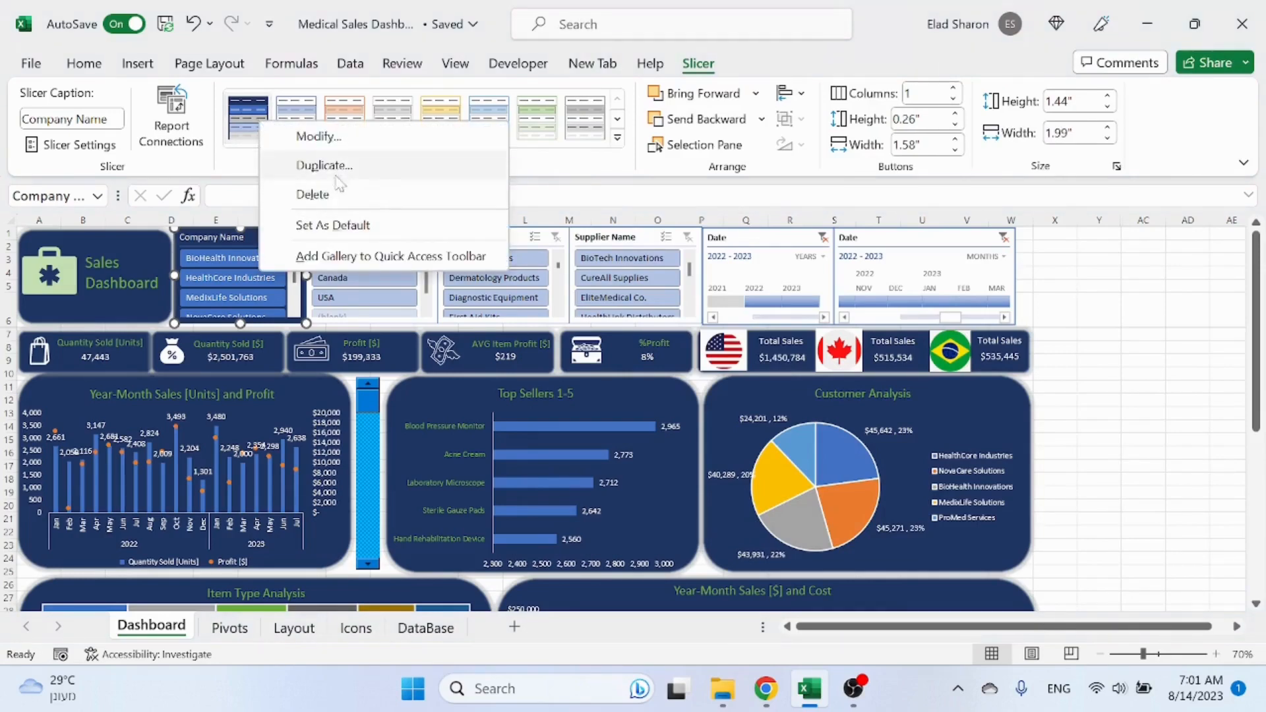
{"action": "left_click", "coordinate": [337, 136]}
{"action": "left_click", "coordinate": [627, 216]}
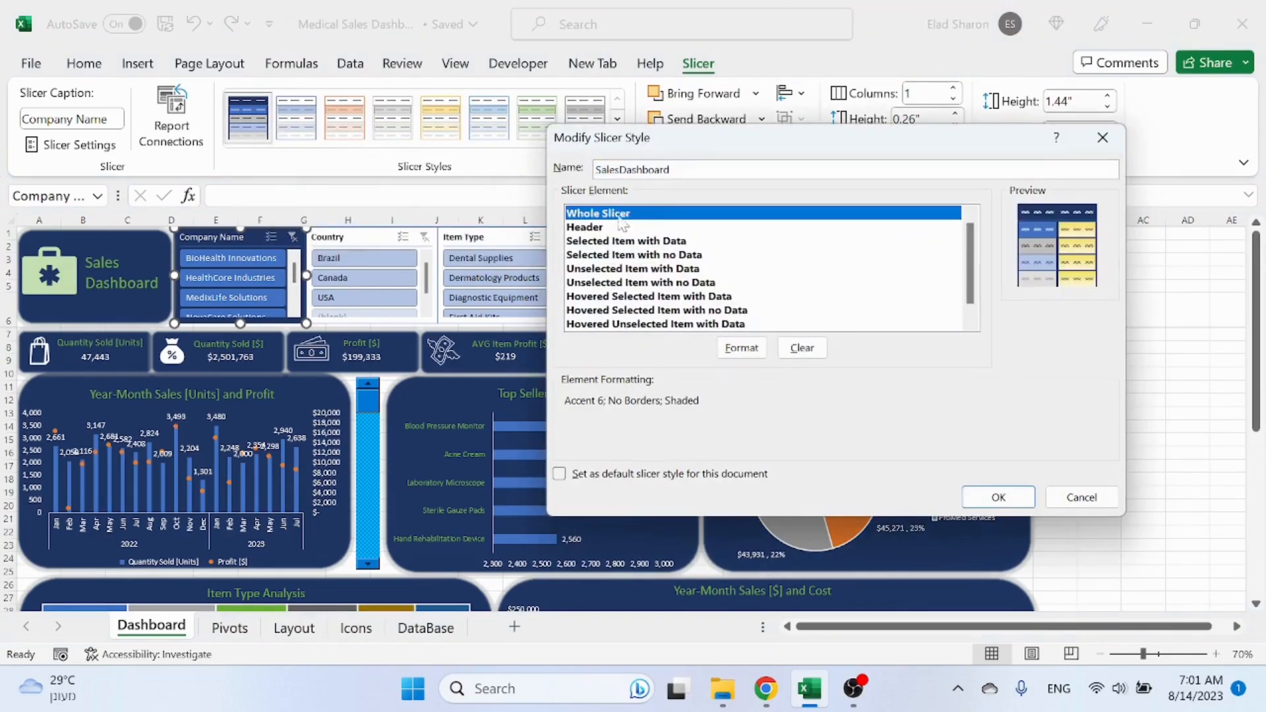
{"action": "left_click", "coordinate": [609, 227]}
{"action": "left_click", "coordinate": [757, 354]}
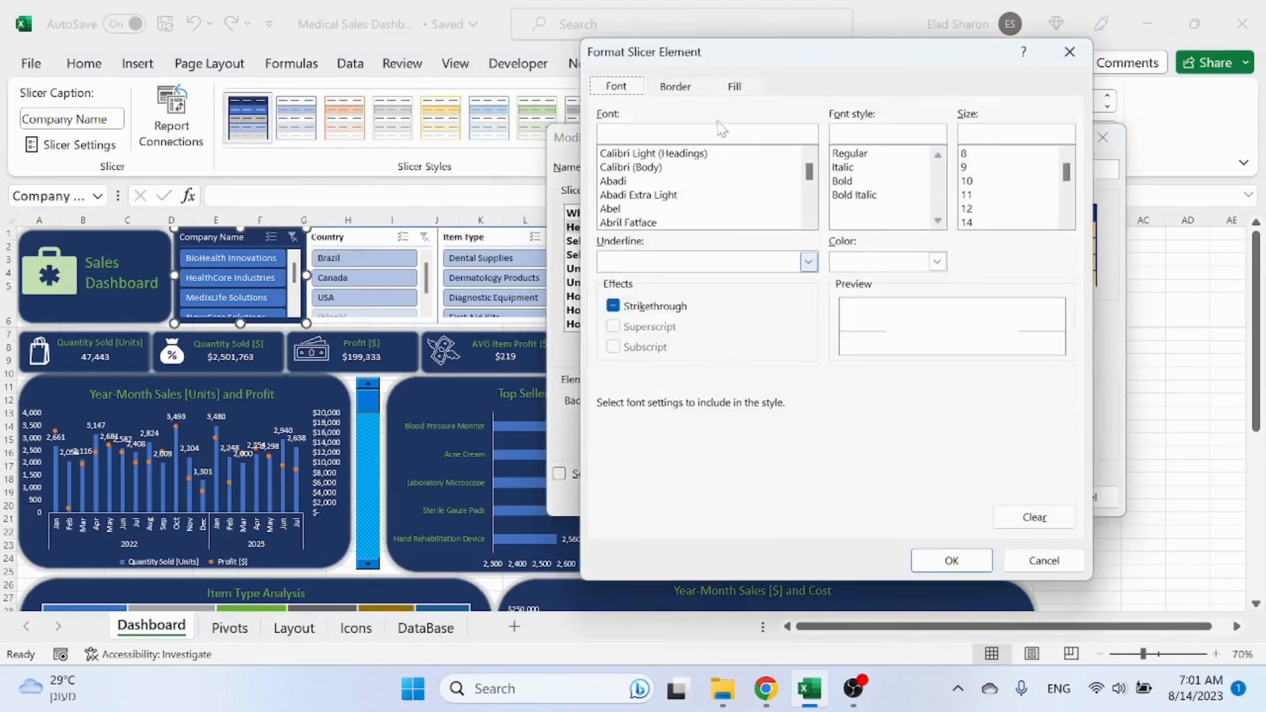
{"action": "left_click", "coordinate": [938, 262]}
{"action": "left_click", "coordinate": [992, 341]}
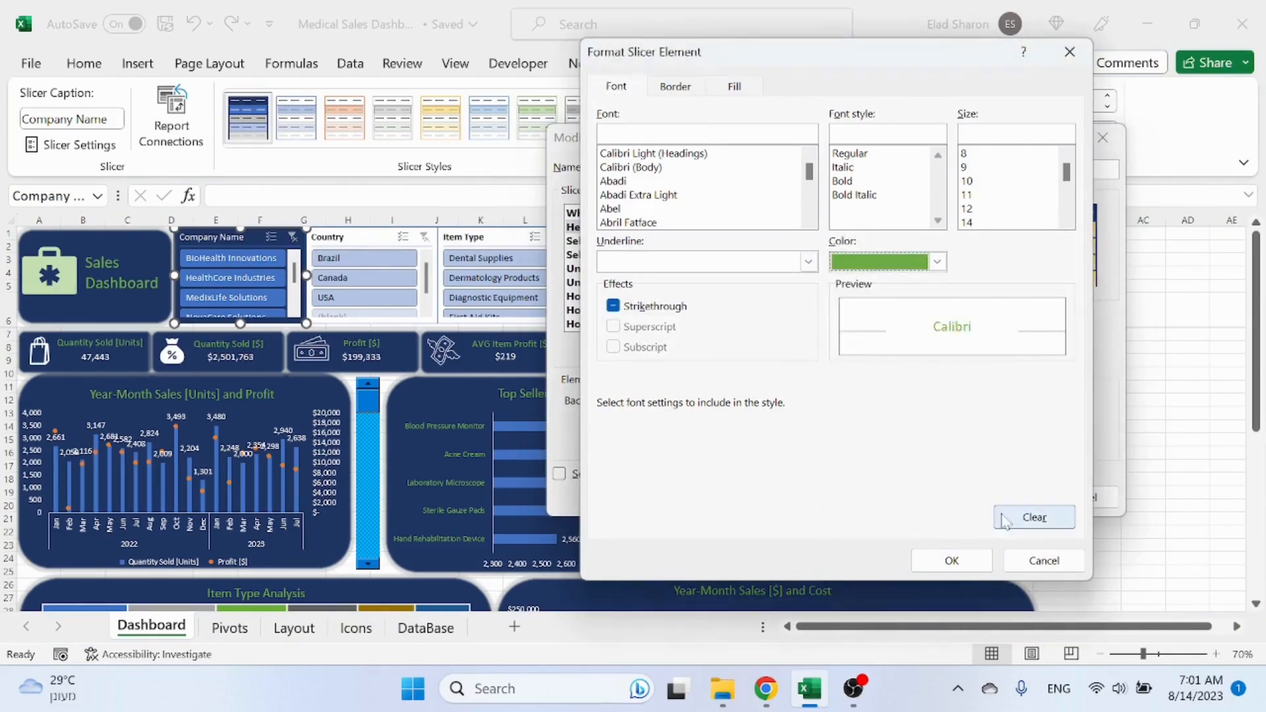
{"action": "left_click", "coordinate": [952, 560]}
{"action": "left_click", "coordinate": [1005, 499]}
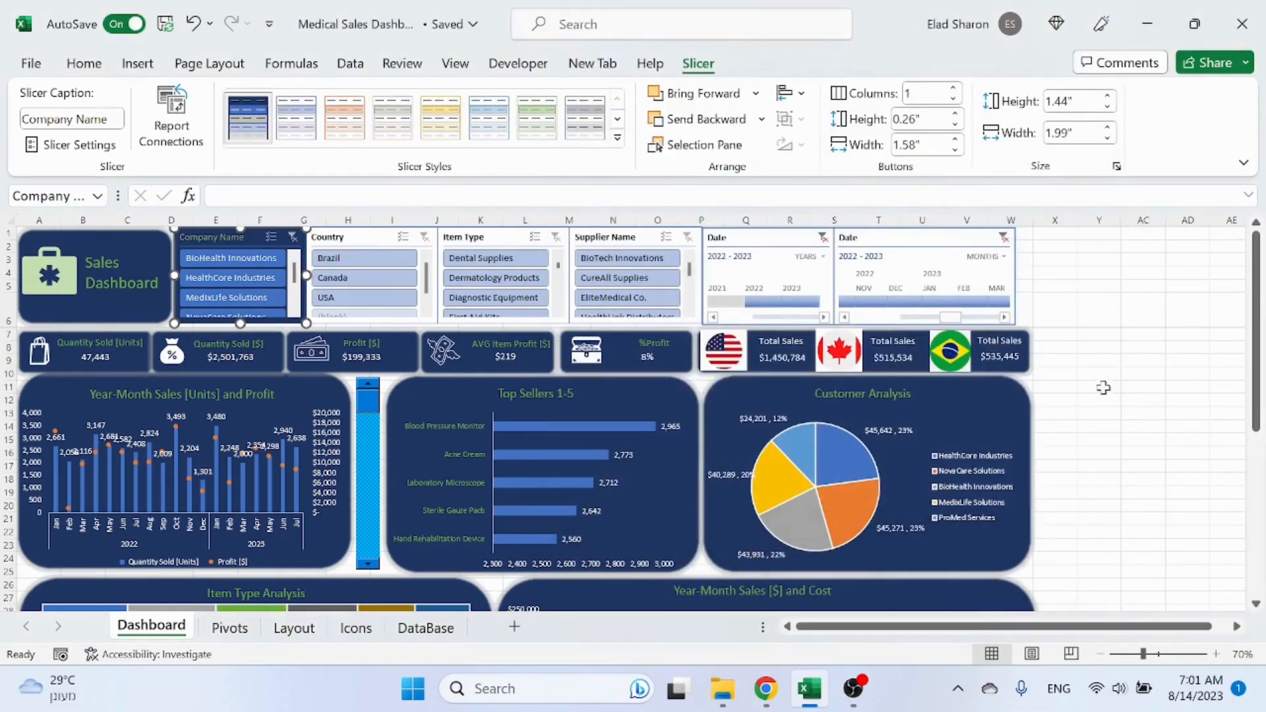
Step: Apply the SalesDashboard slicer style to the Country, Item Type and Supplier Name slicers together
{"action": "left_click", "coordinate": [345, 237]}
{"action": "left_click", "coordinate": [499, 240], "text": "ctrl"}
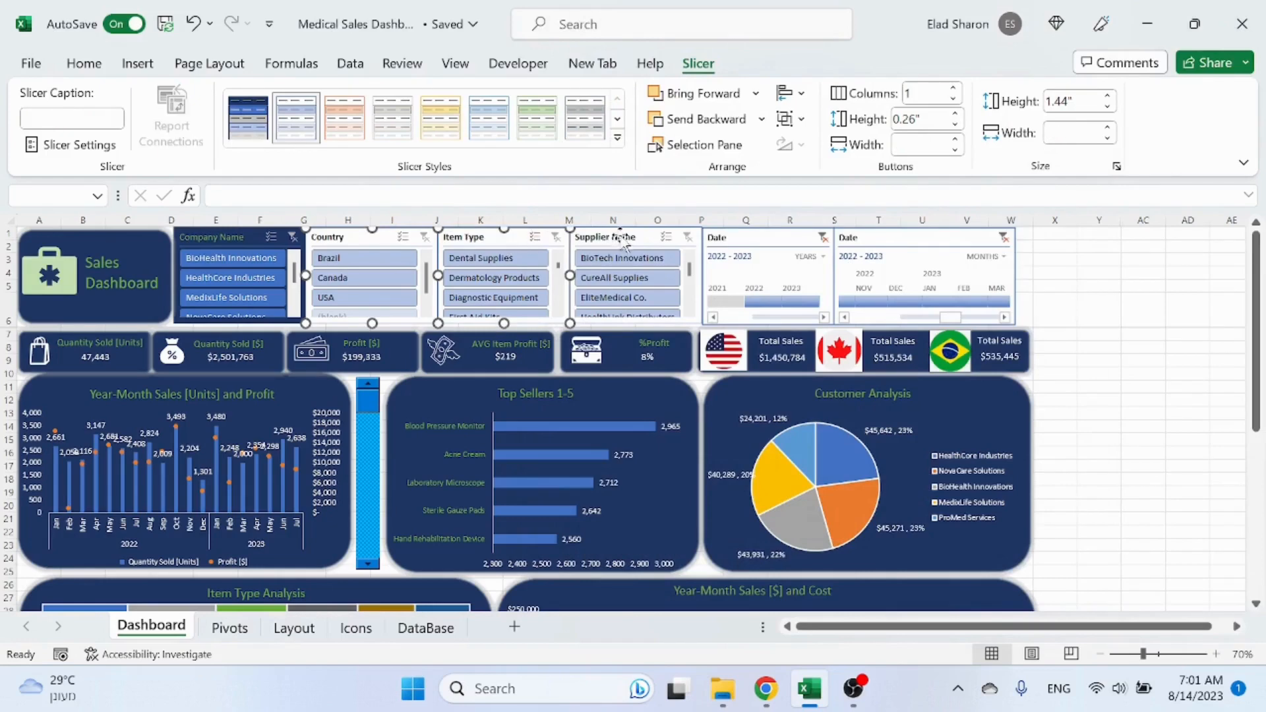
{"action": "left_click", "coordinate": [622, 239], "text": "ctrl"}
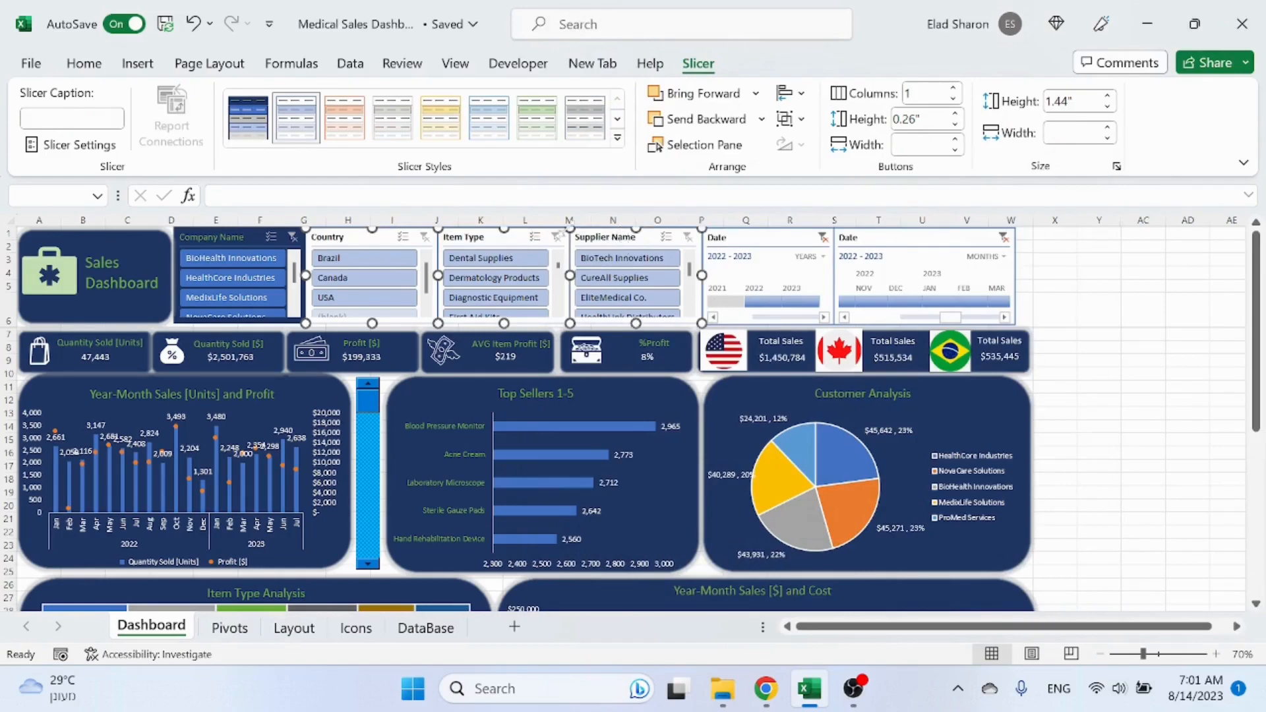
{"action": "left_click", "coordinate": [247, 126]}
{"action": "left_click", "coordinate": [1095, 348]}
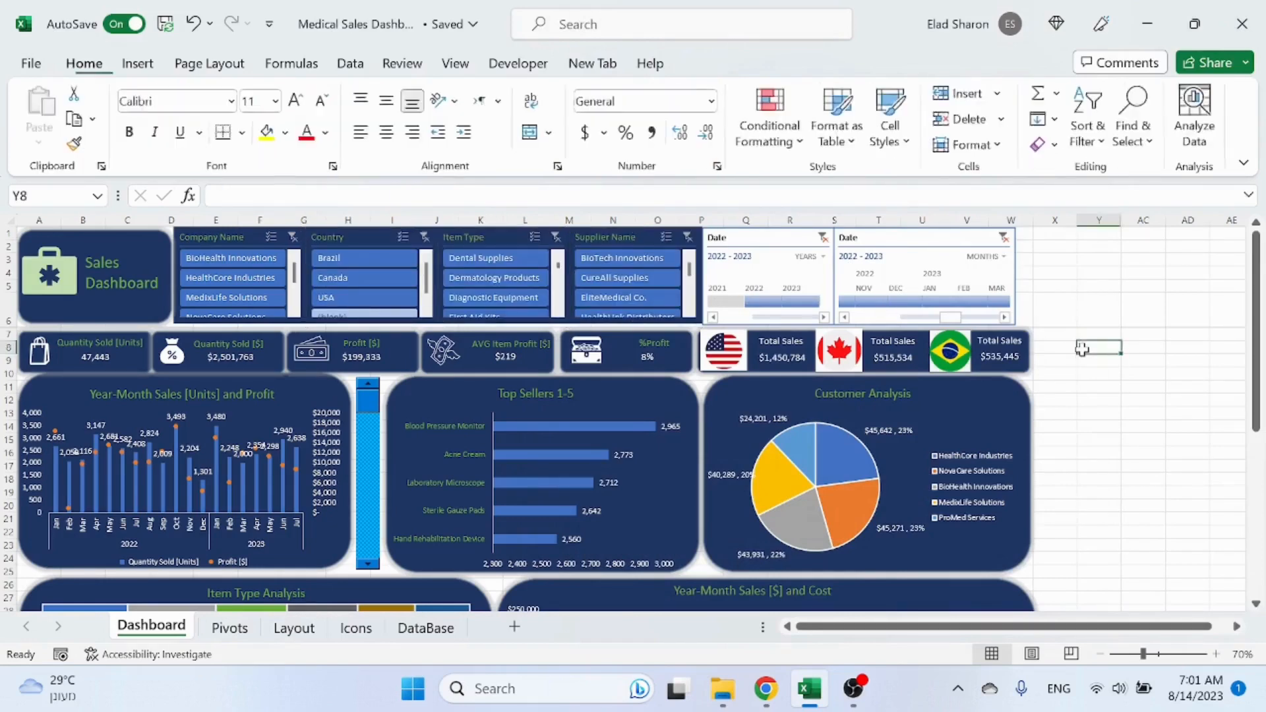
Step: Apply the dark blue built-in timeline style to the years Date timeline
{"action": "left_click", "coordinate": [263, 263]}
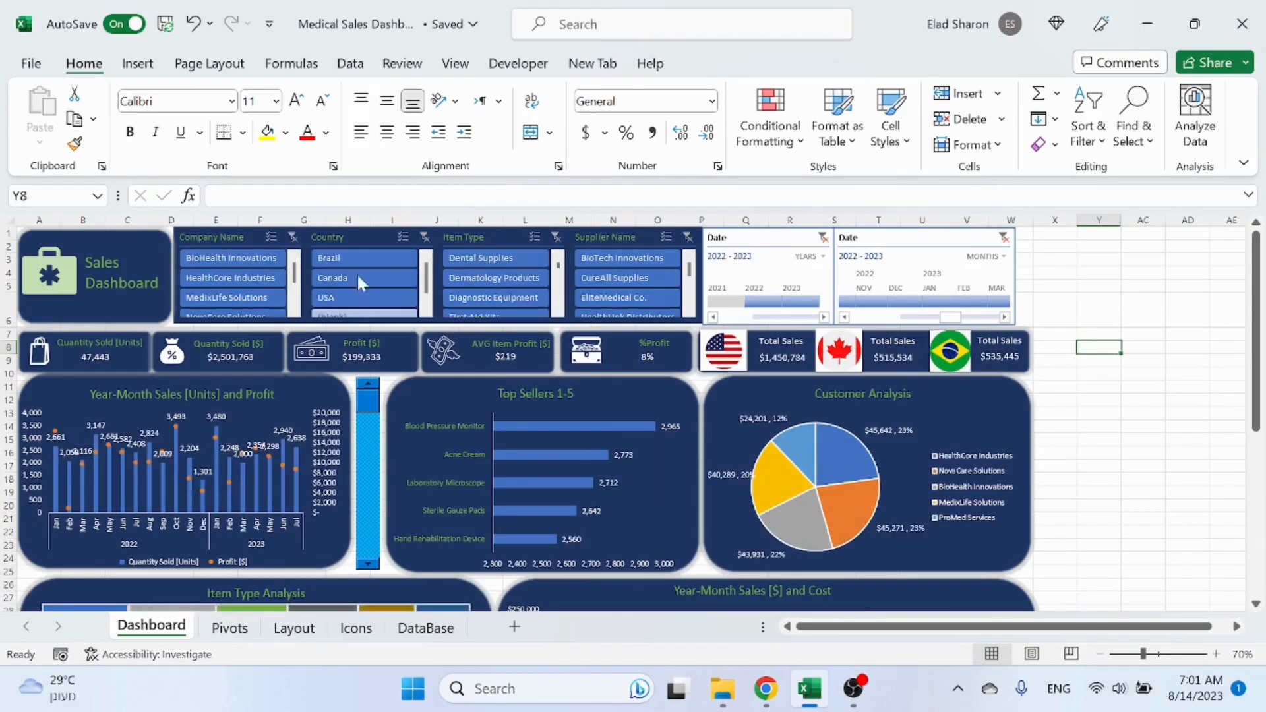
{"action": "left_click", "coordinate": [511, 243]}
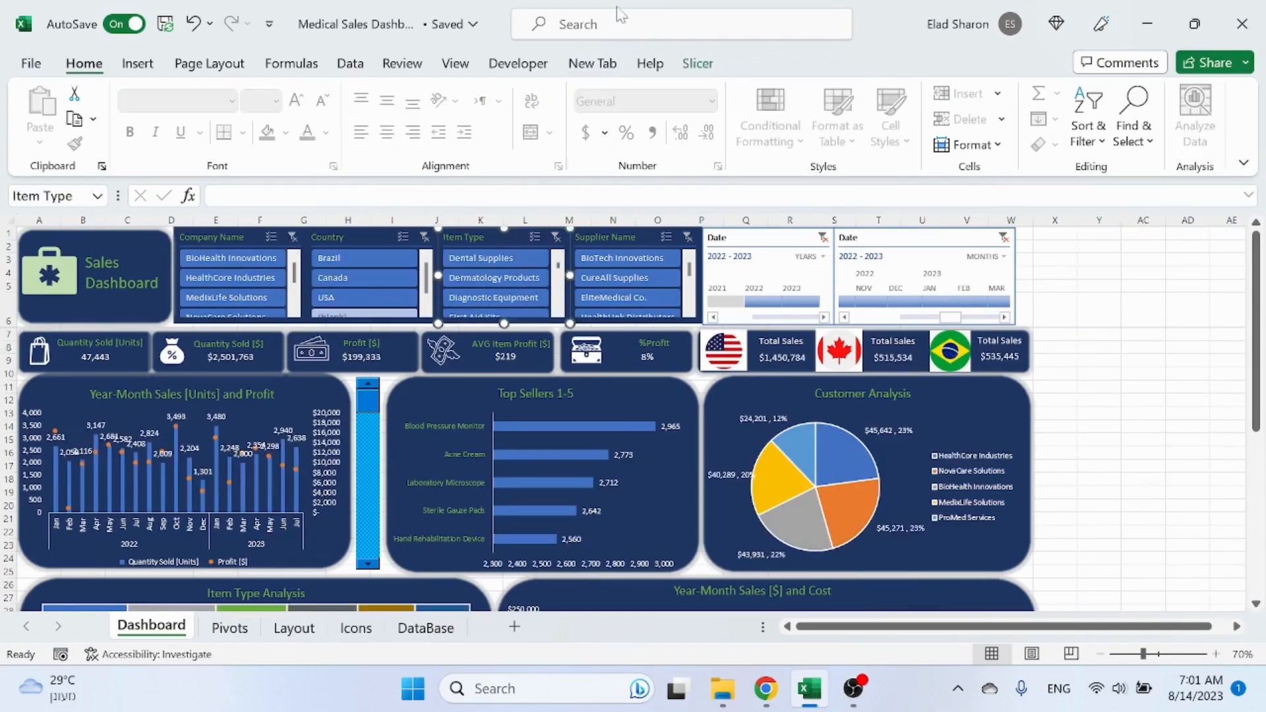
{"action": "left_click", "coordinate": [698, 64]}
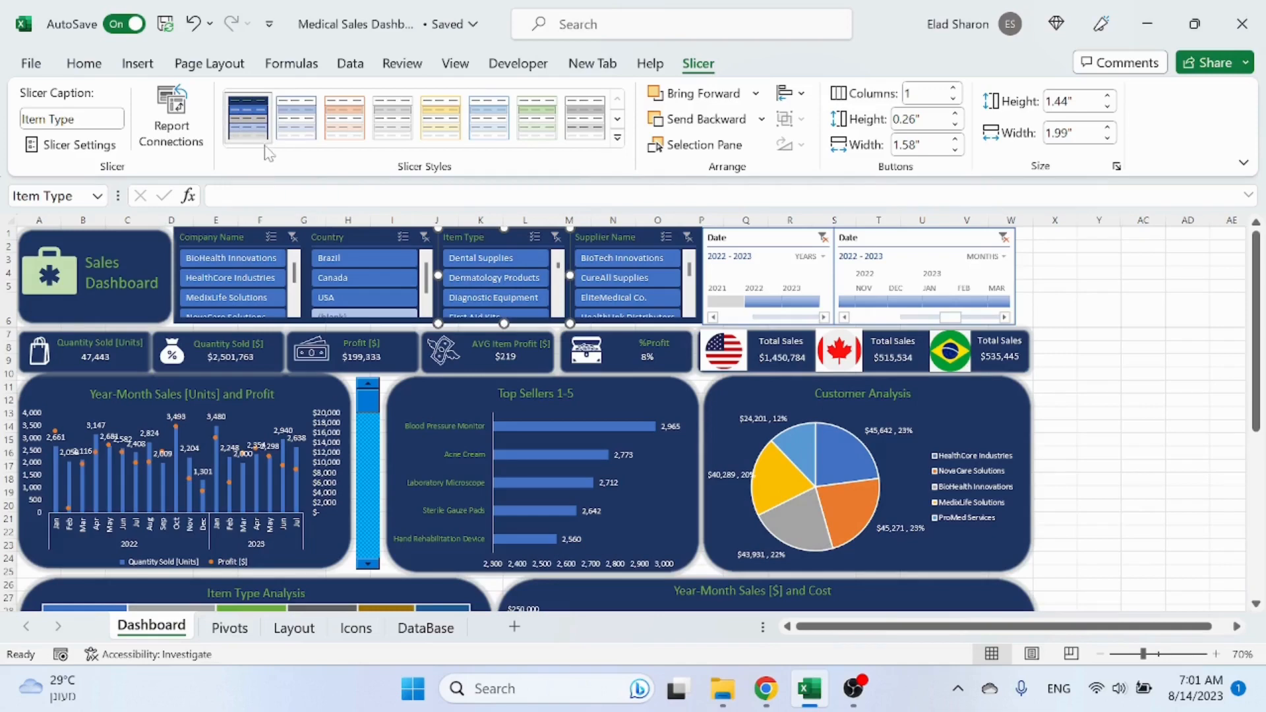
{"action": "left_click", "coordinate": [763, 247]}
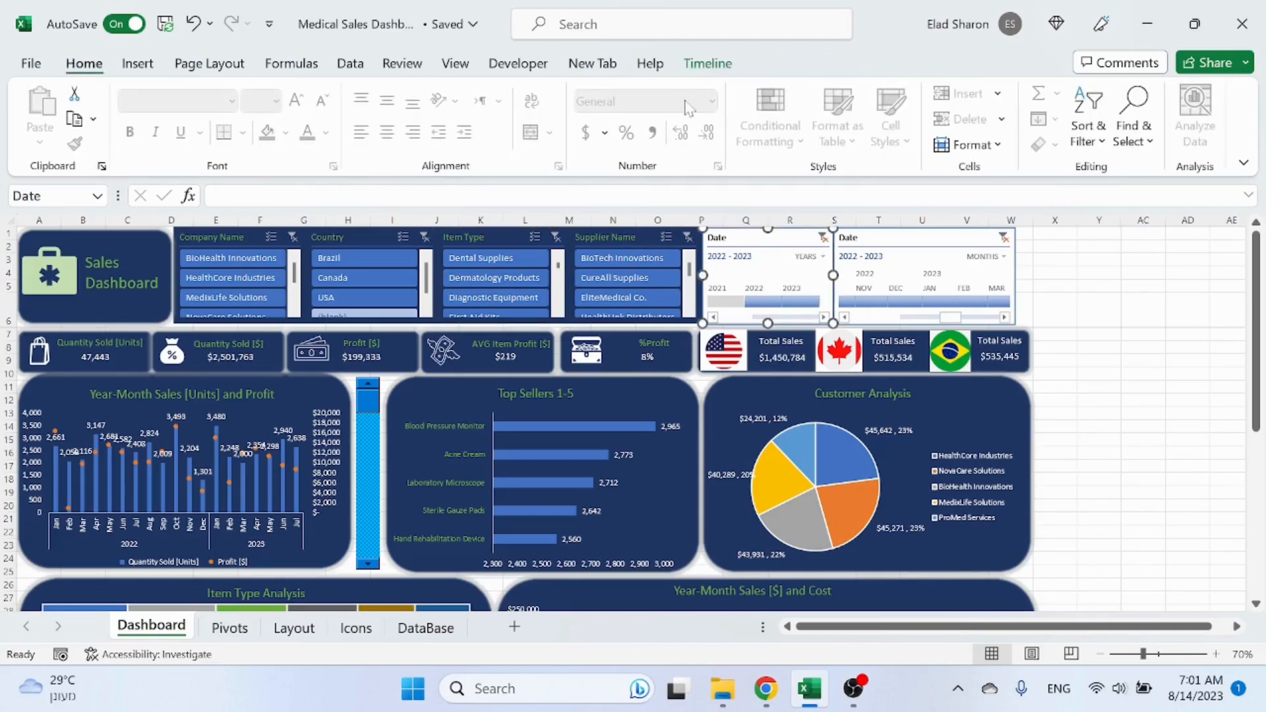
{"action": "left_click", "coordinate": [708, 64]}
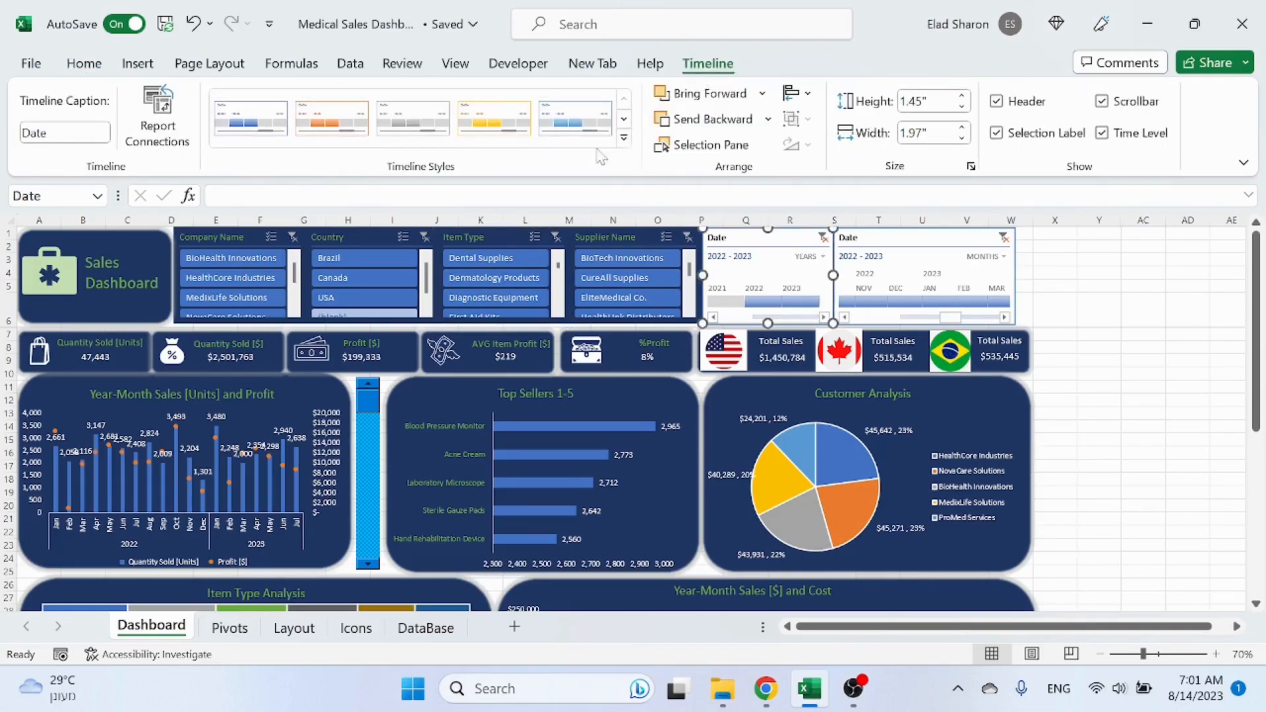
{"action": "left_click", "coordinate": [624, 138]}
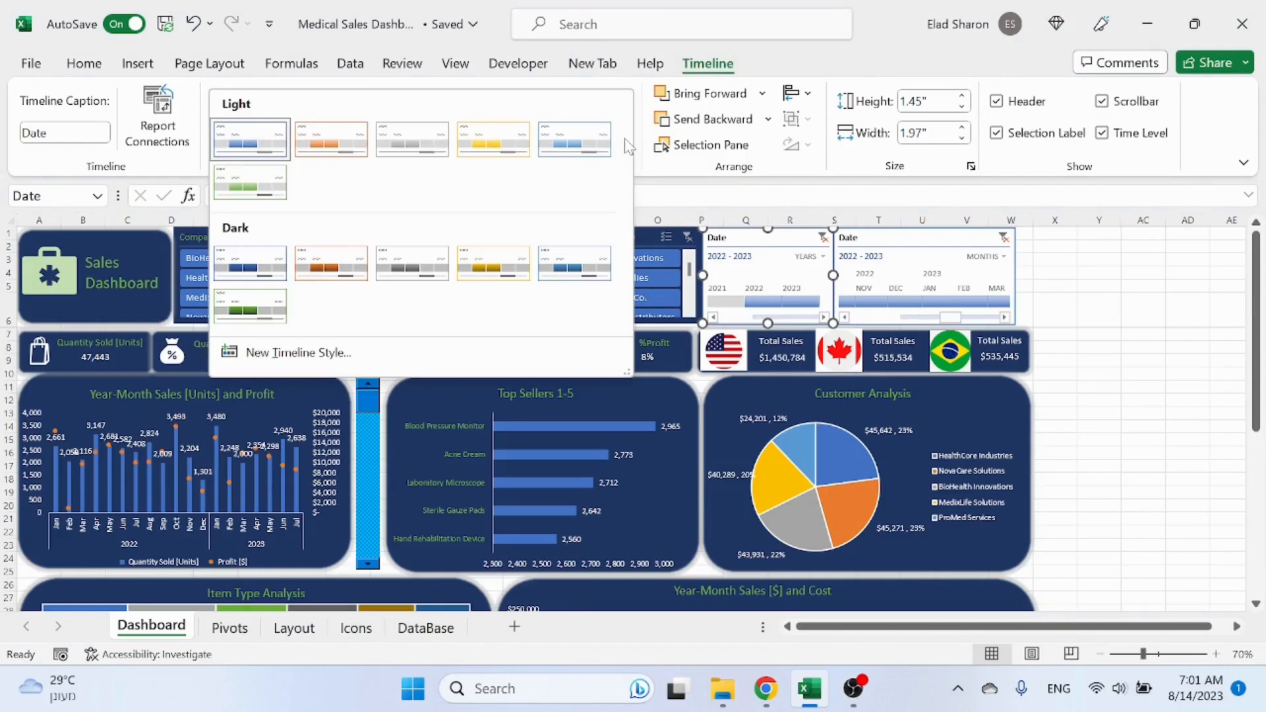
{"action": "left_click", "coordinate": [259, 267]}
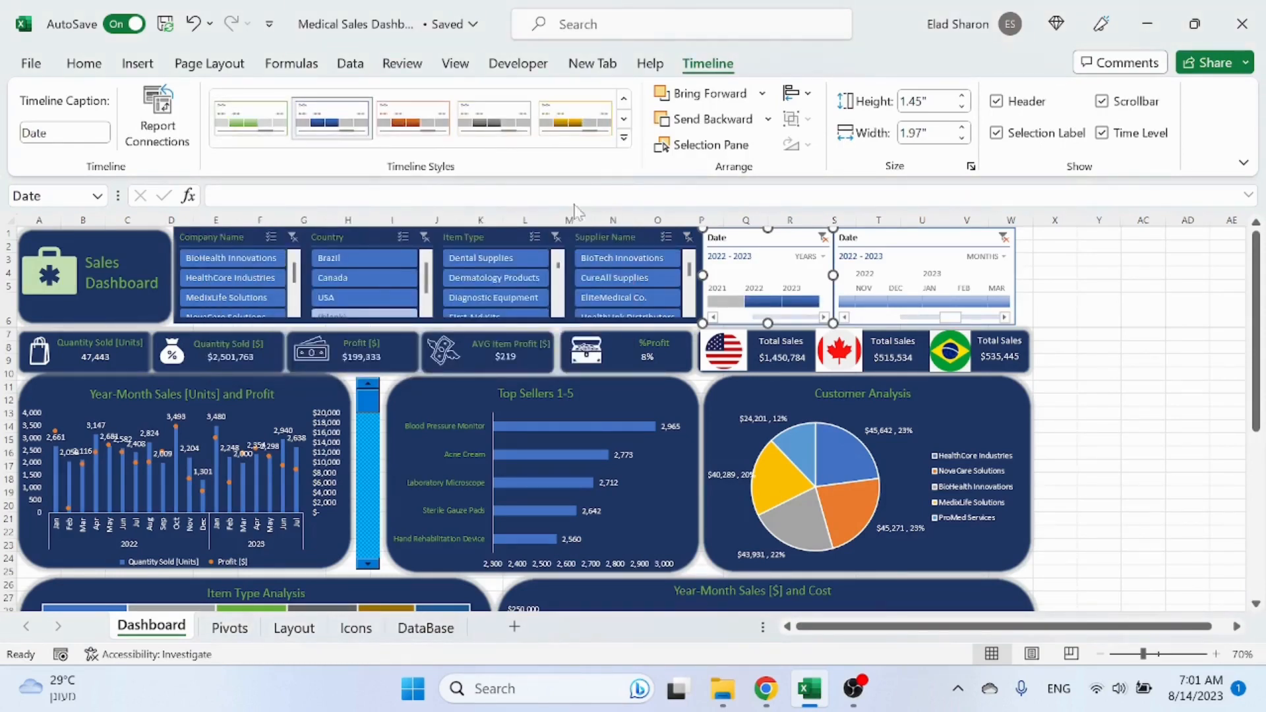
Step: Duplicate the dark blue timeline style as SalesDashboardTimeline and set its Whole Timeline fill to dark blue
{"action": "right_click", "coordinate": [347, 124]}
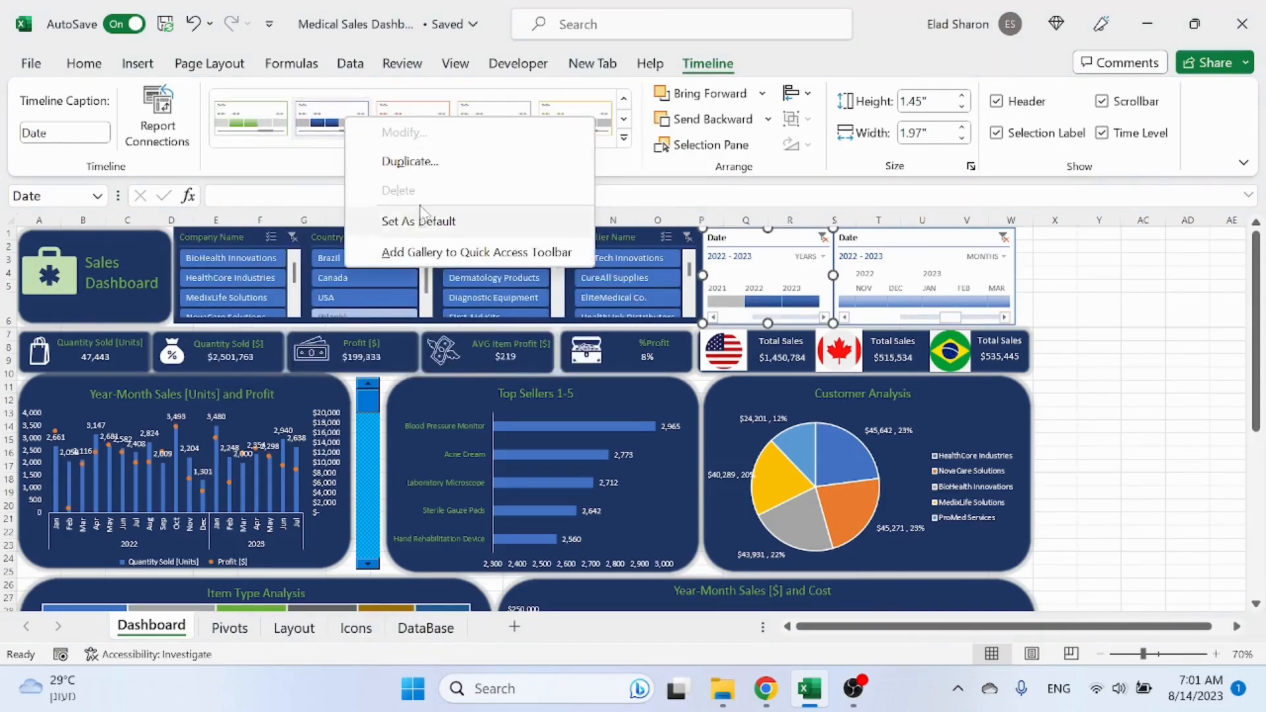
{"action": "left_click", "coordinate": [429, 165]}
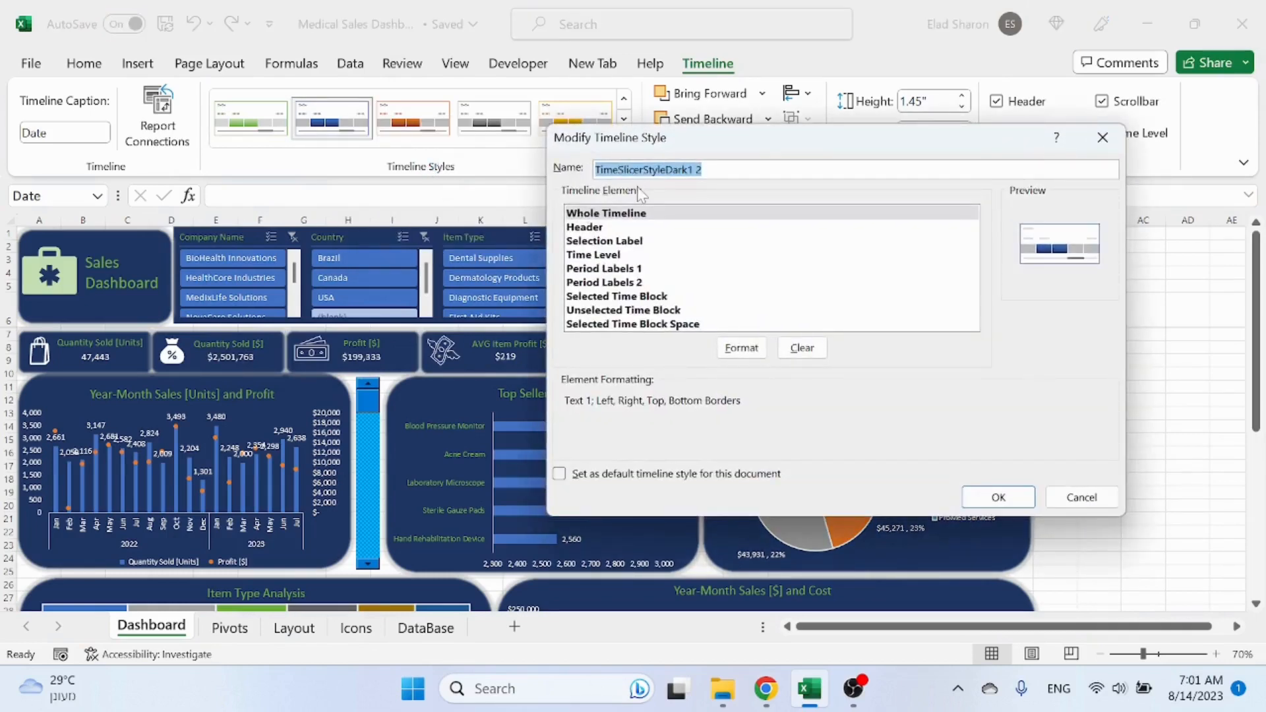
{"action": "type", "text": "SalesDashboardTimeline"}
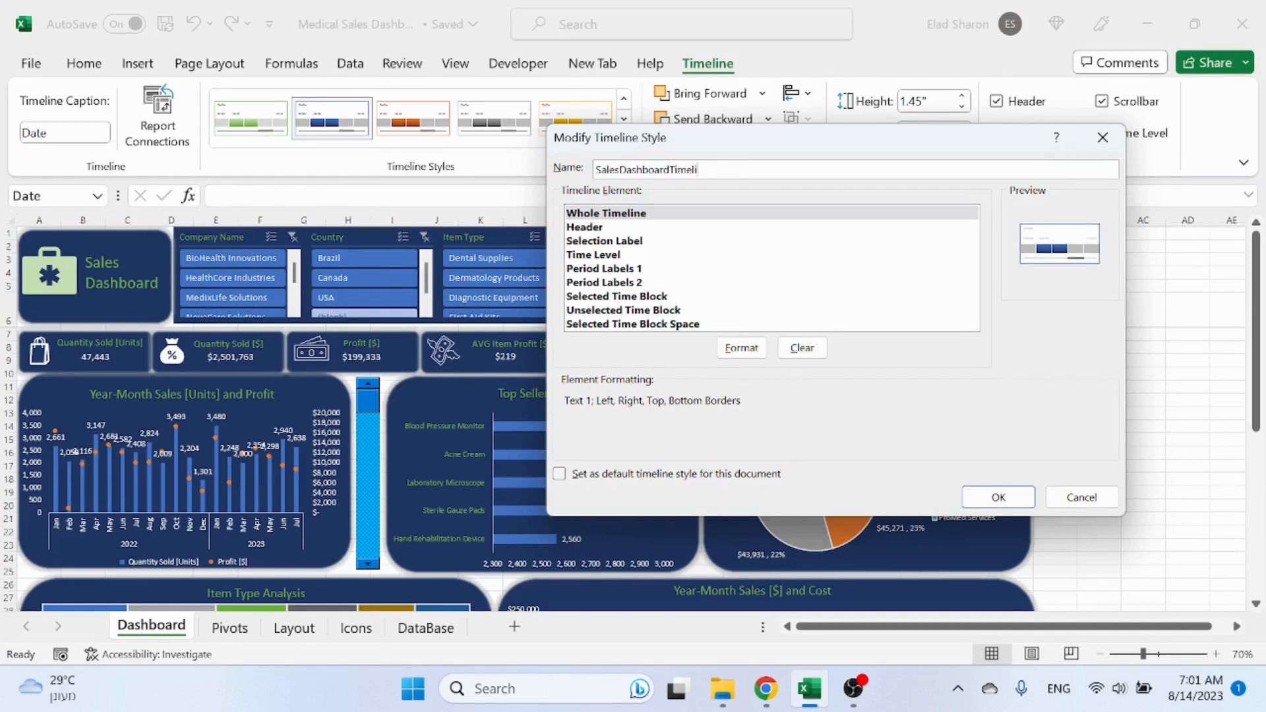
{"action": "left_click", "coordinate": [615, 240]}
{"action": "left_click", "coordinate": [631, 214]}
{"action": "left_click", "coordinate": [741, 348]}
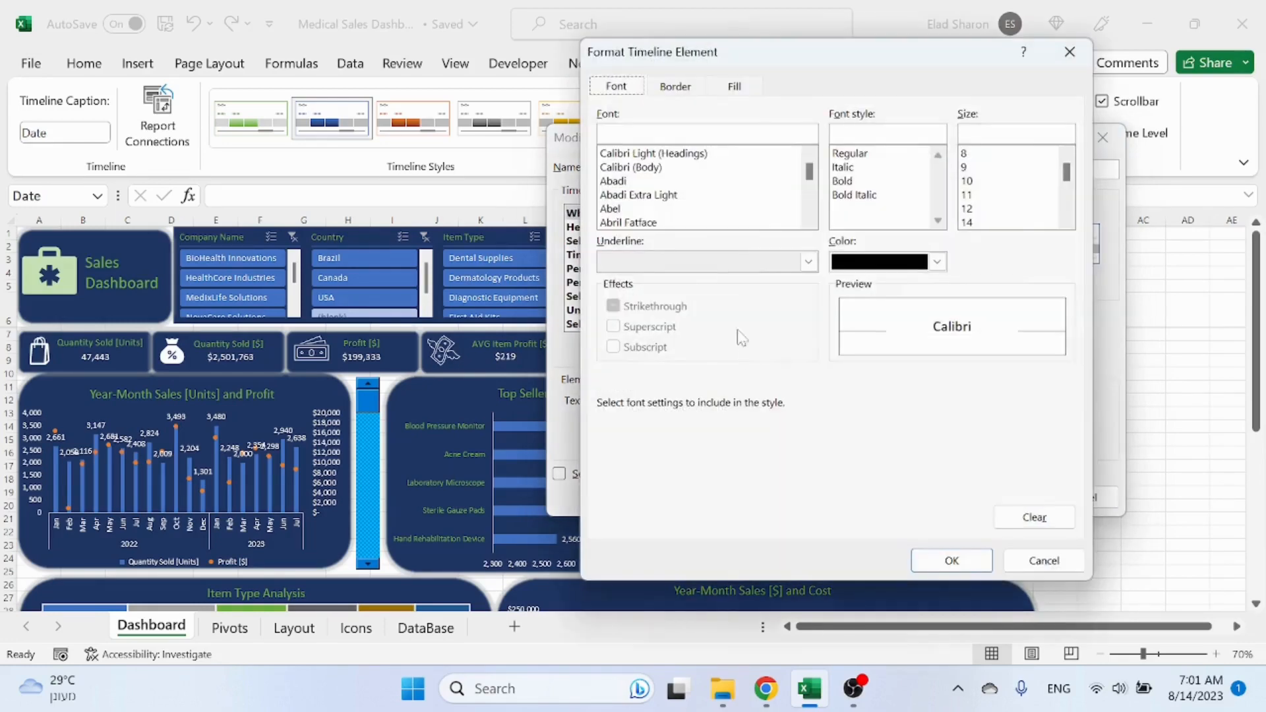
{"action": "left_click", "coordinate": [734, 86]}
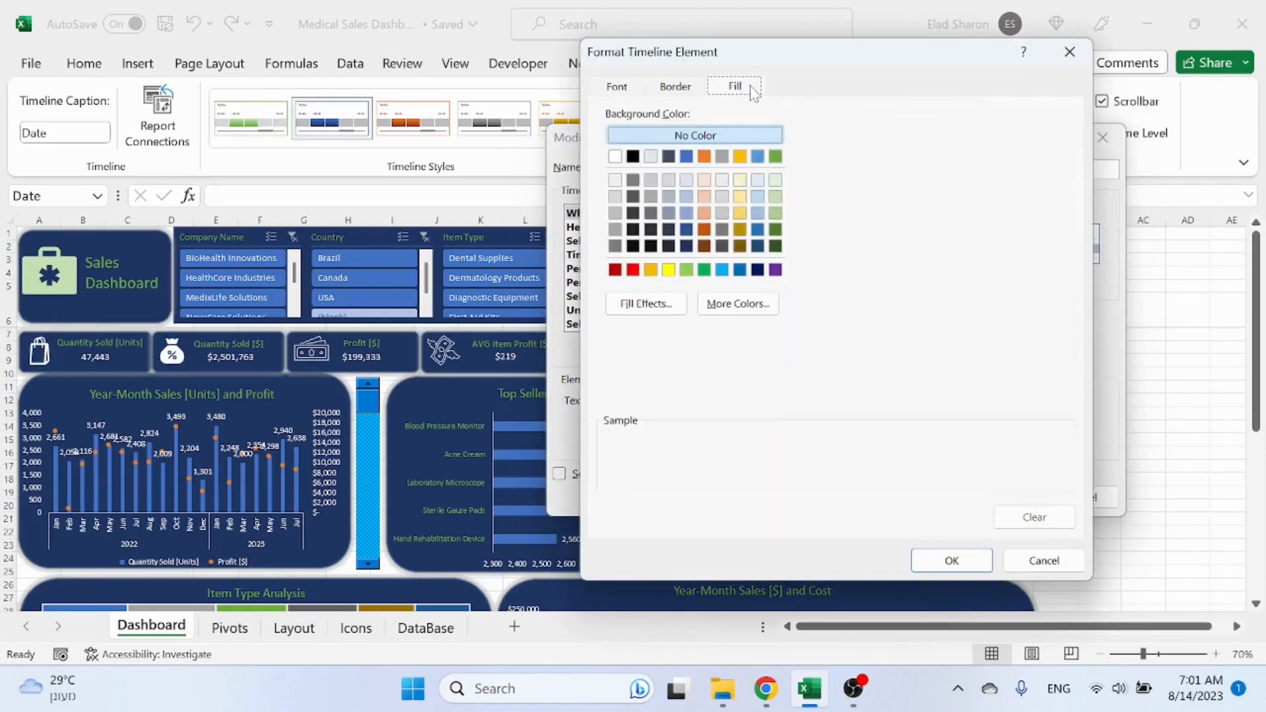
{"action": "left_click", "coordinate": [687, 246]}
{"action": "left_click", "coordinate": [952, 560]}
{"action": "left_click", "coordinate": [995, 497]}
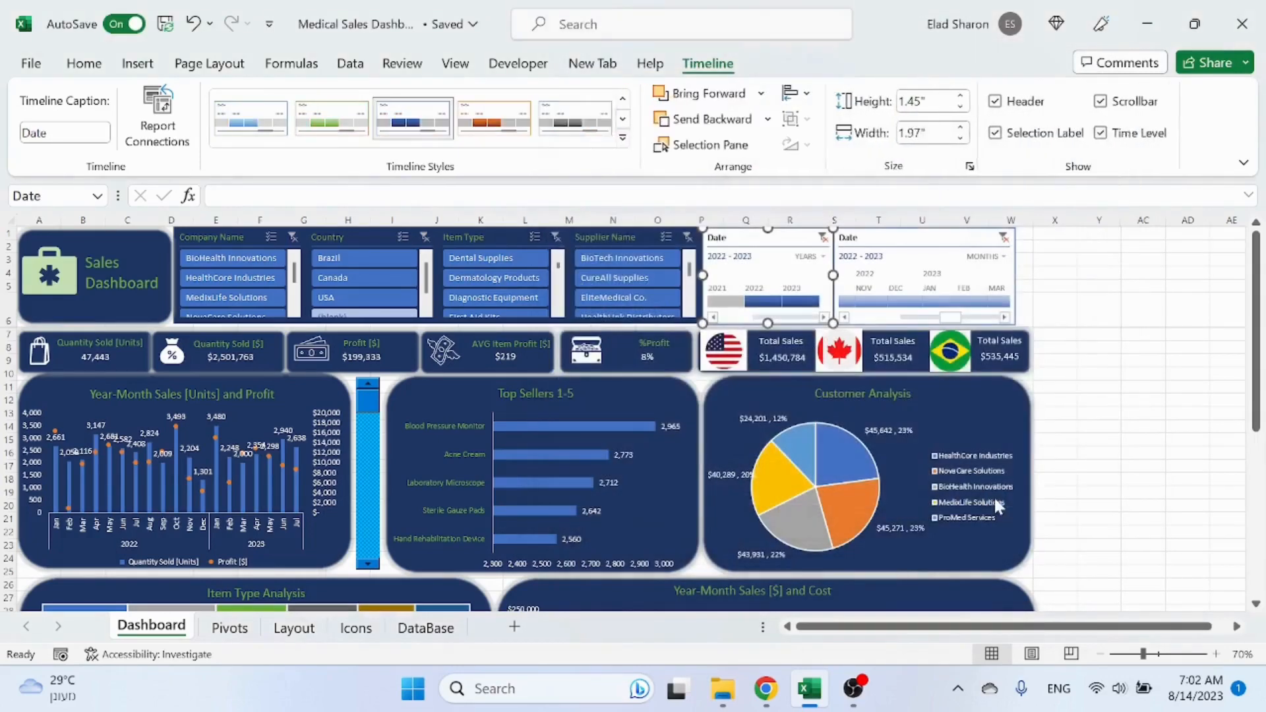
Step: Apply the SalesDashboardTimeline style to the years Date timeline and set the style's Header font color to green
{"action": "left_click", "coordinate": [623, 138]}
{"action": "left_click", "coordinate": [272, 142]}
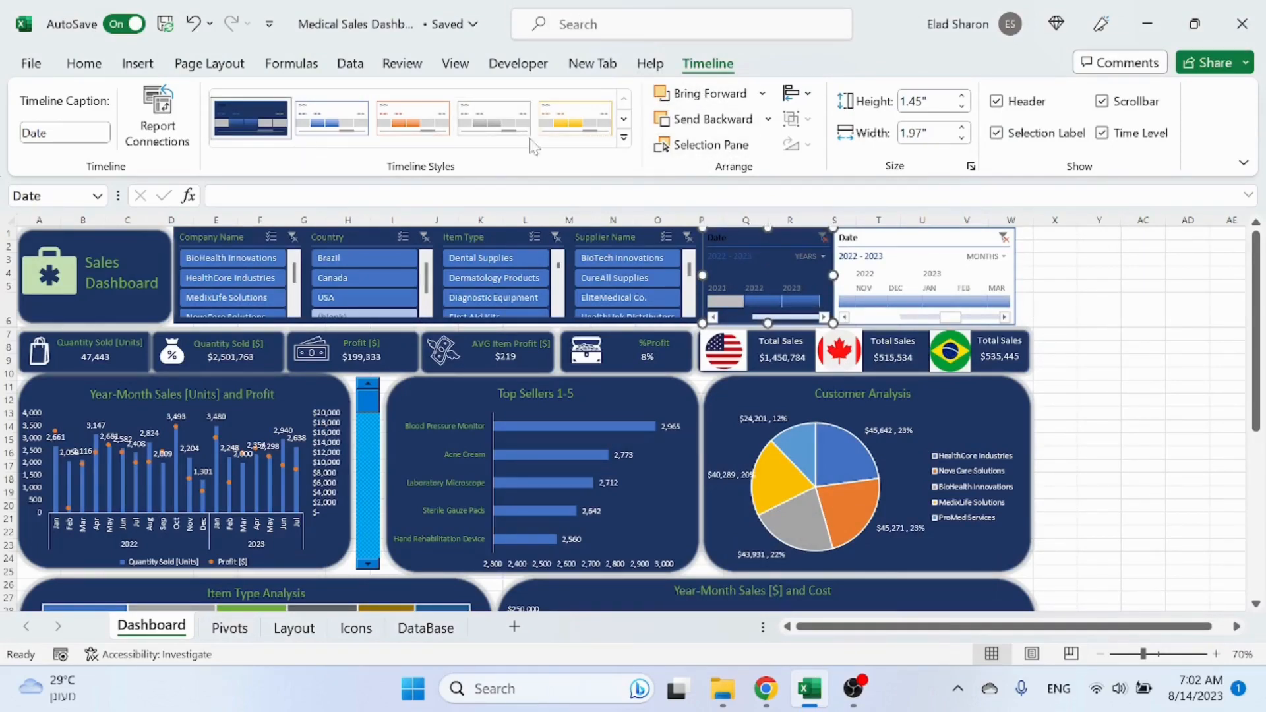
{"action": "right_click", "coordinate": [267, 122]}
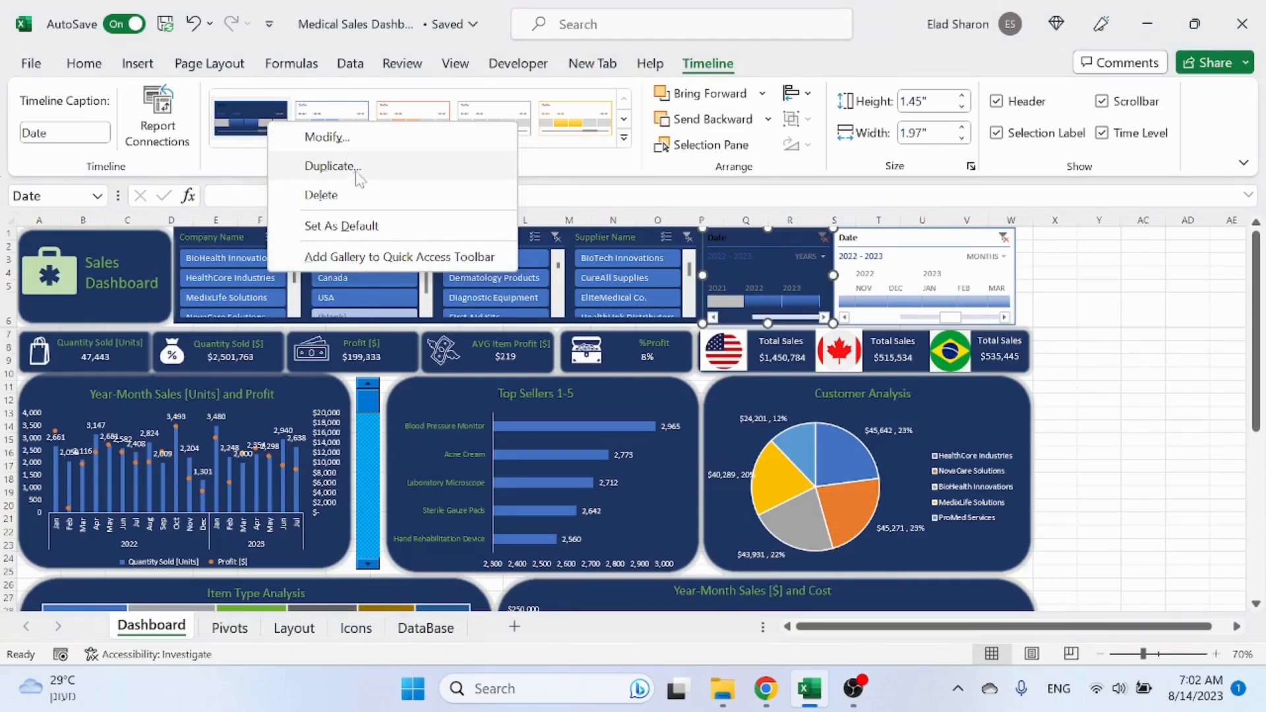
{"action": "left_click", "coordinate": [366, 148]}
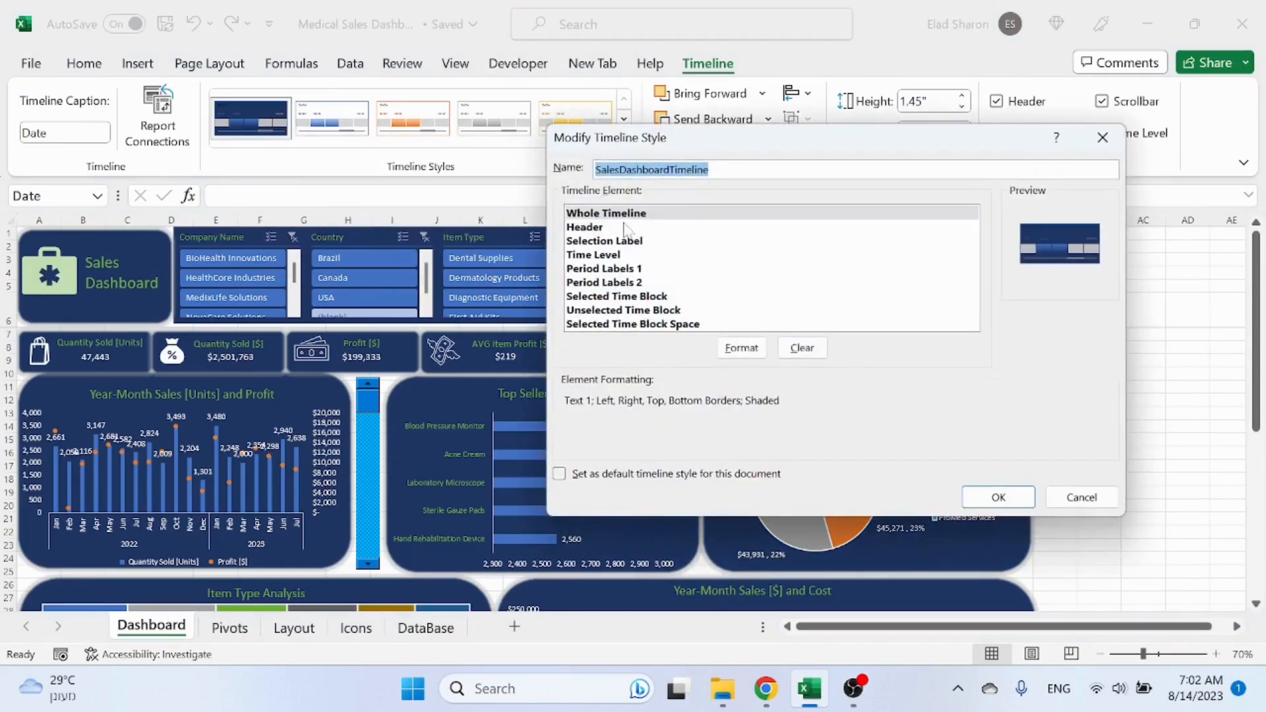
{"action": "left_click", "coordinate": [625, 228]}
{"action": "left_click", "coordinate": [741, 347]}
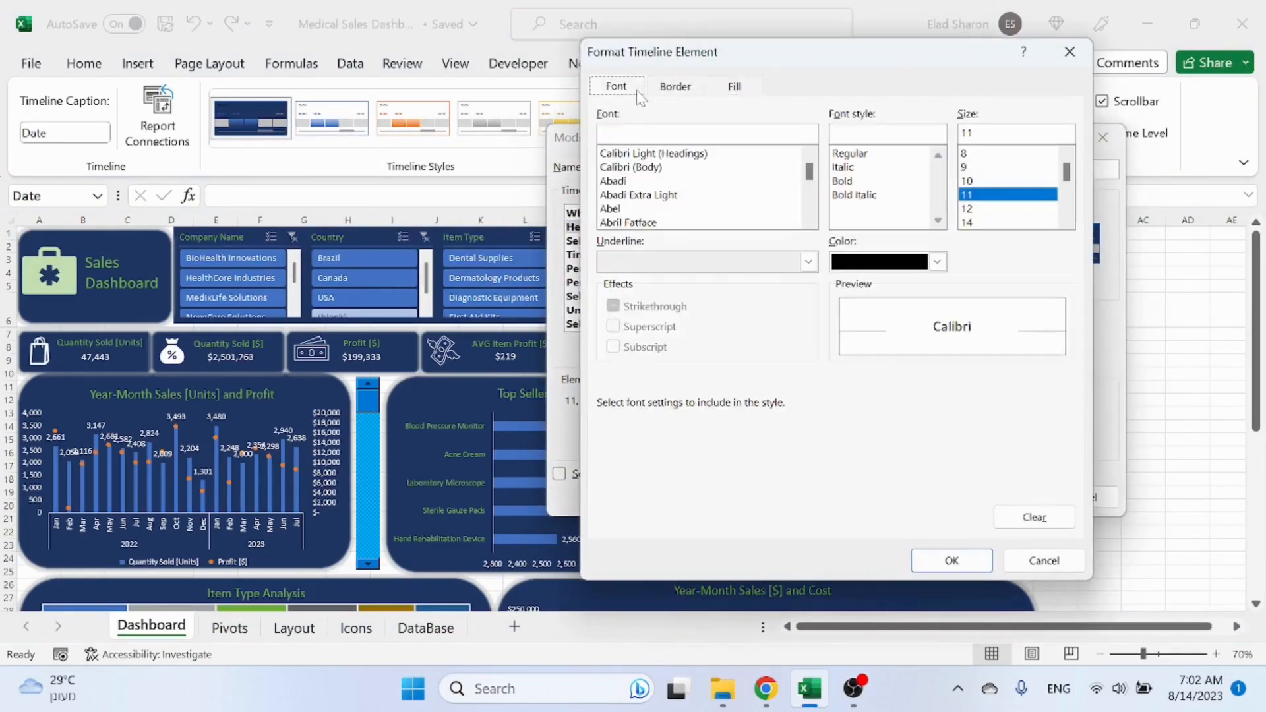
{"action": "left_click", "coordinate": [936, 262]}
{"action": "left_click", "coordinate": [994, 330]}
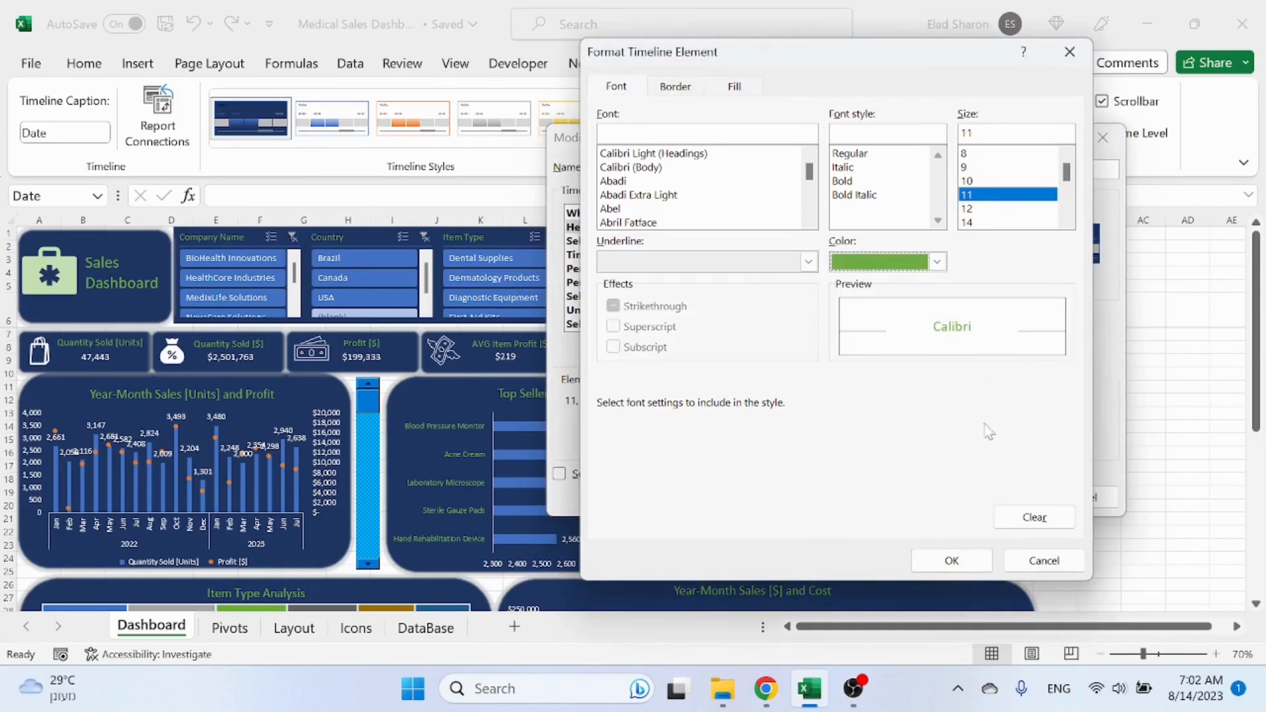
{"action": "left_click", "coordinate": [952, 560]}
{"action": "left_click", "coordinate": [993, 493]}
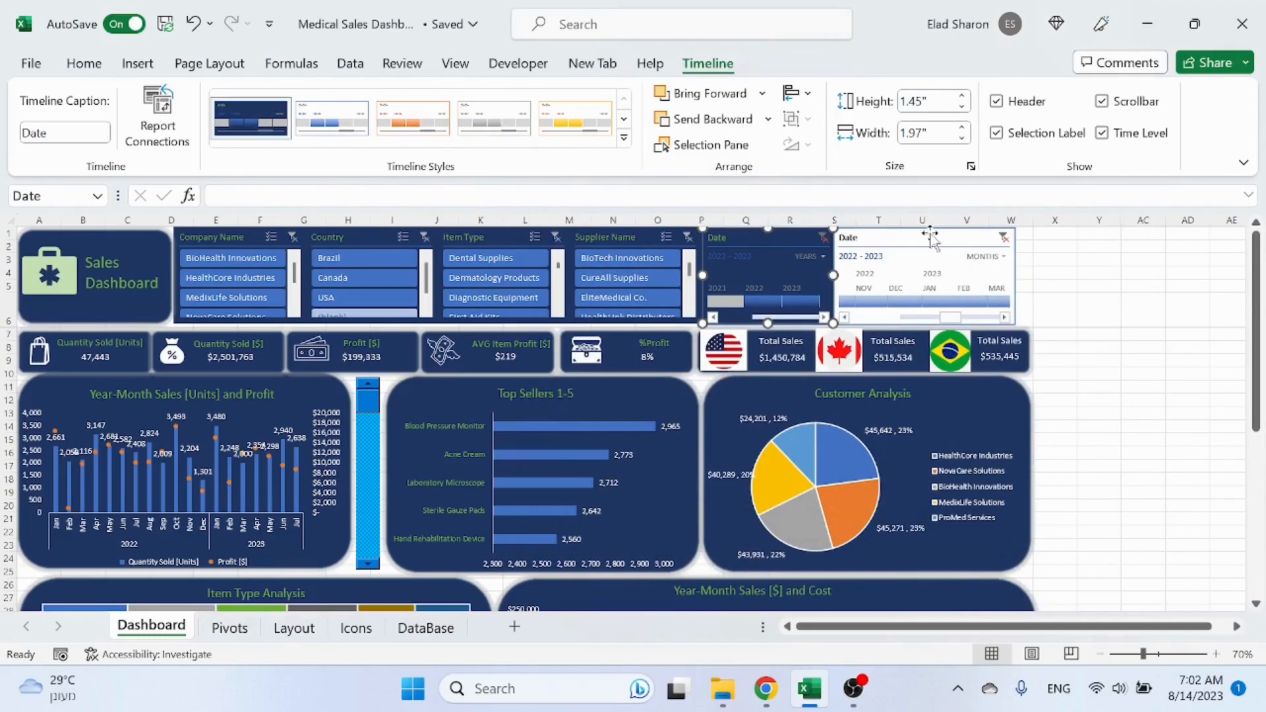
Step: Apply the SalesDashboardTimeline style to both Date timelines and filter the years timeline to 2022
{"action": "left_click", "coordinate": [251, 118]}
{"action": "left_click", "coordinate": [1089, 302]}
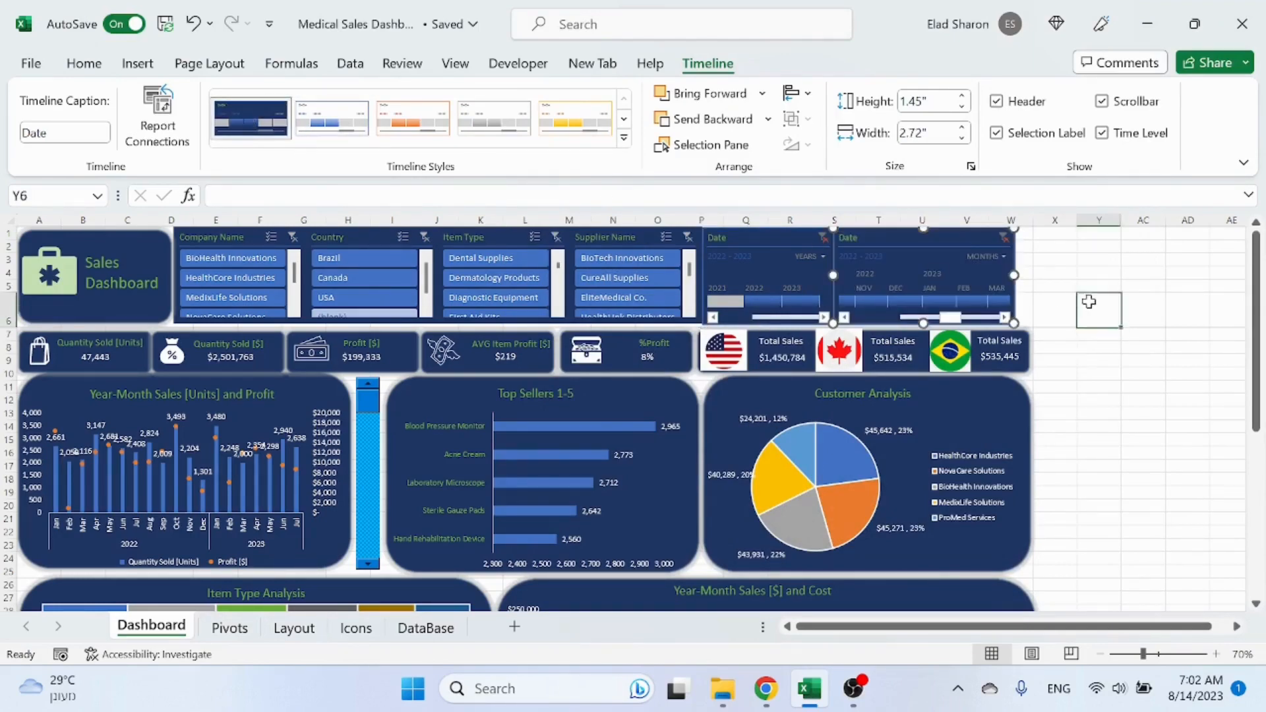
{"action": "left_click", "coordinate": [768, 302]}
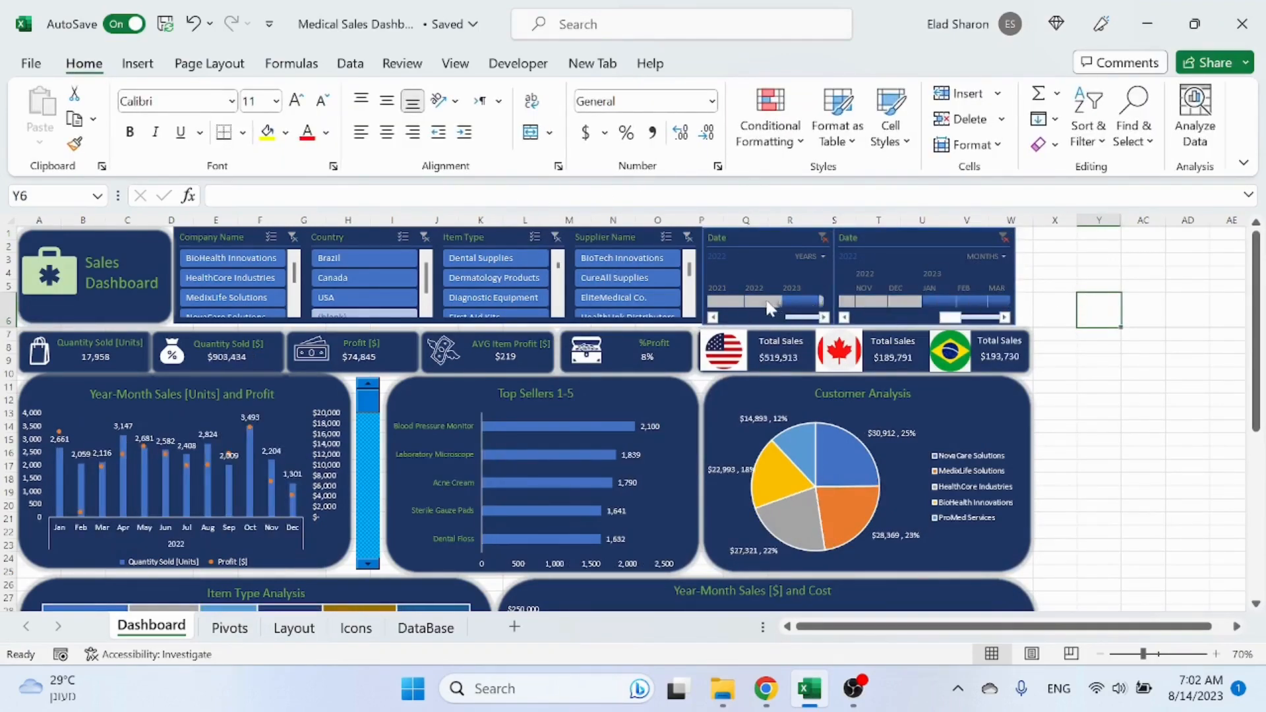
Step: Extend the years Date timeline filter to cover 2022 through 2023
{"action": "left_click", "coordinate": [765, 302]}
{"action": "left_click_drag", "start_coordinate": [781, 302], "coordinate": [808, 301]}
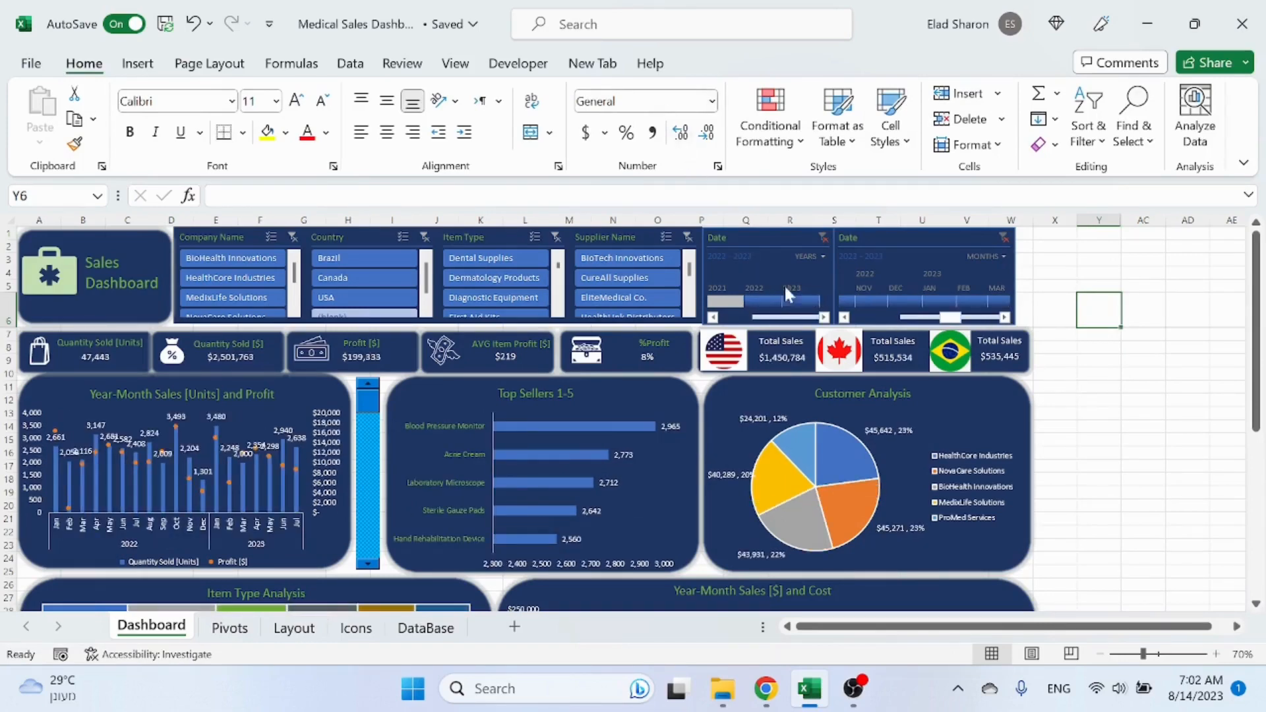
Step: Open the SalesDashboardTimeline style for modification and review the Time Level element's font settings
{"action": "left_click", "coordinate": [784, 241]}
{"action": "left_click", "coordinate": [722, 66]}
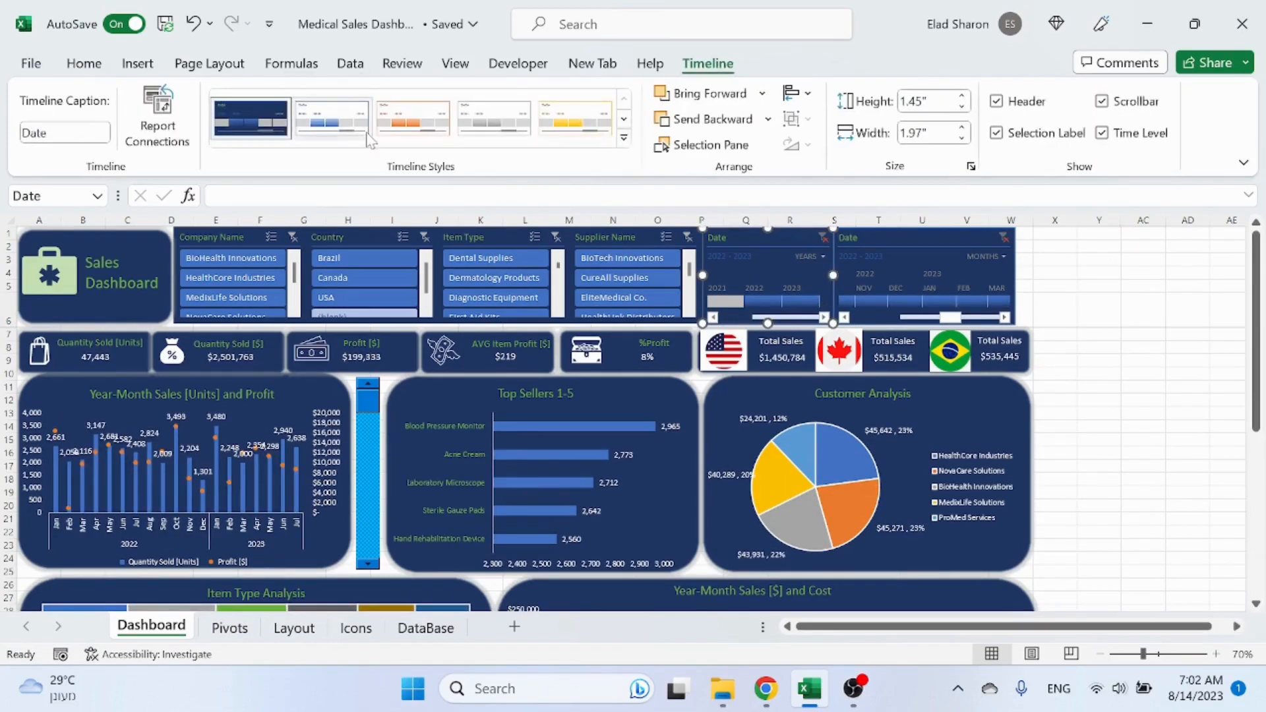
{"action": "right_click", "coordinate": [263, 124]}
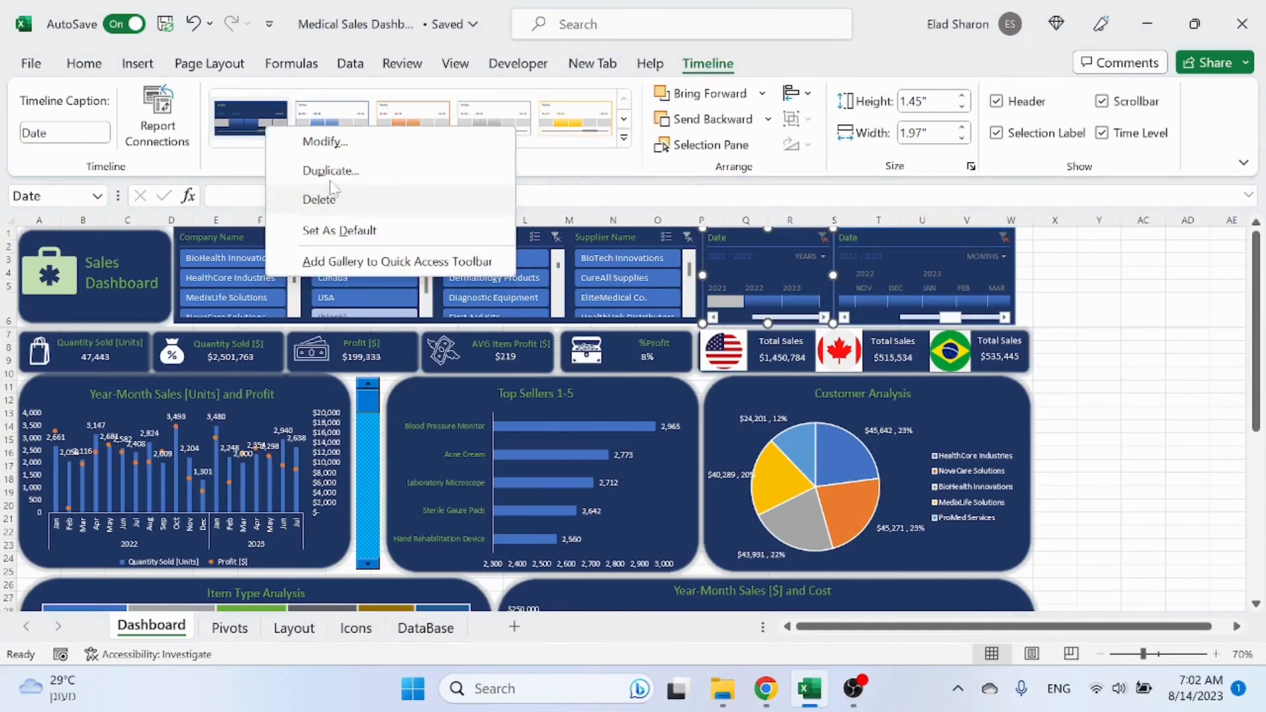
{"action": "left_click", "coordinate": [340, 144]}
{"action": "left_click", "coordinate": [632, 256]}
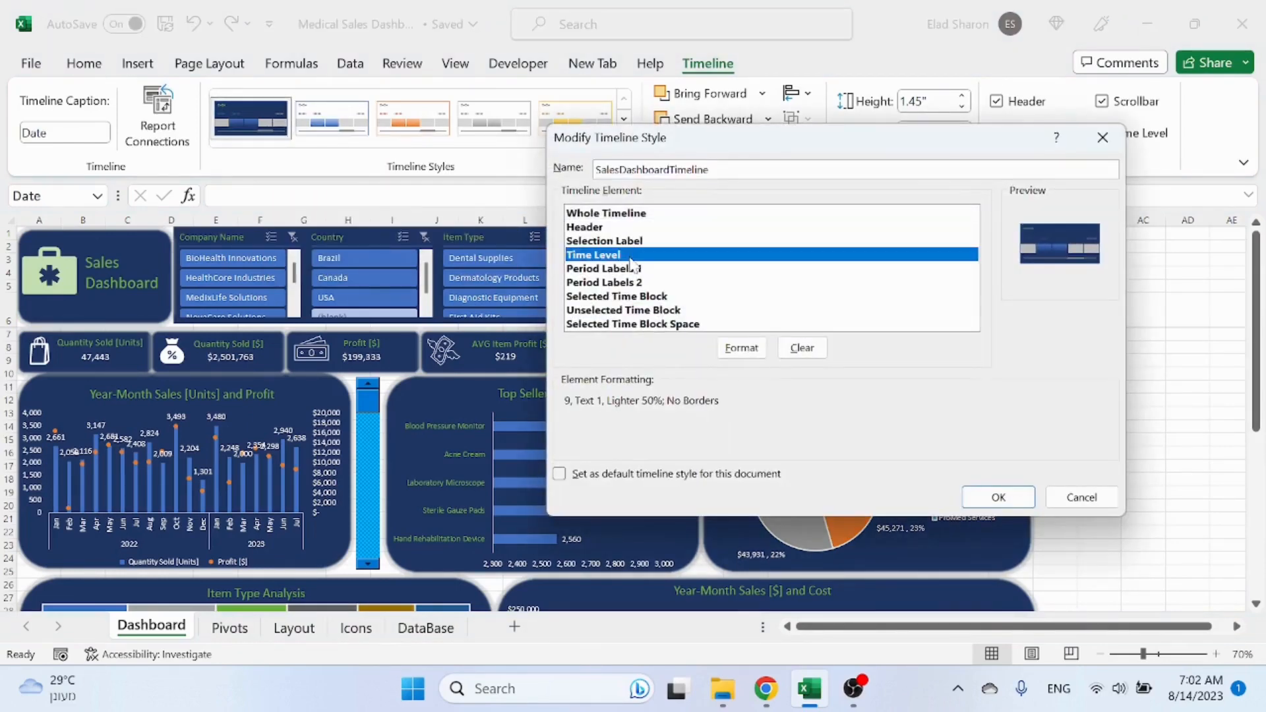
{"action": "left_click", "coordinate": [750, 356]}
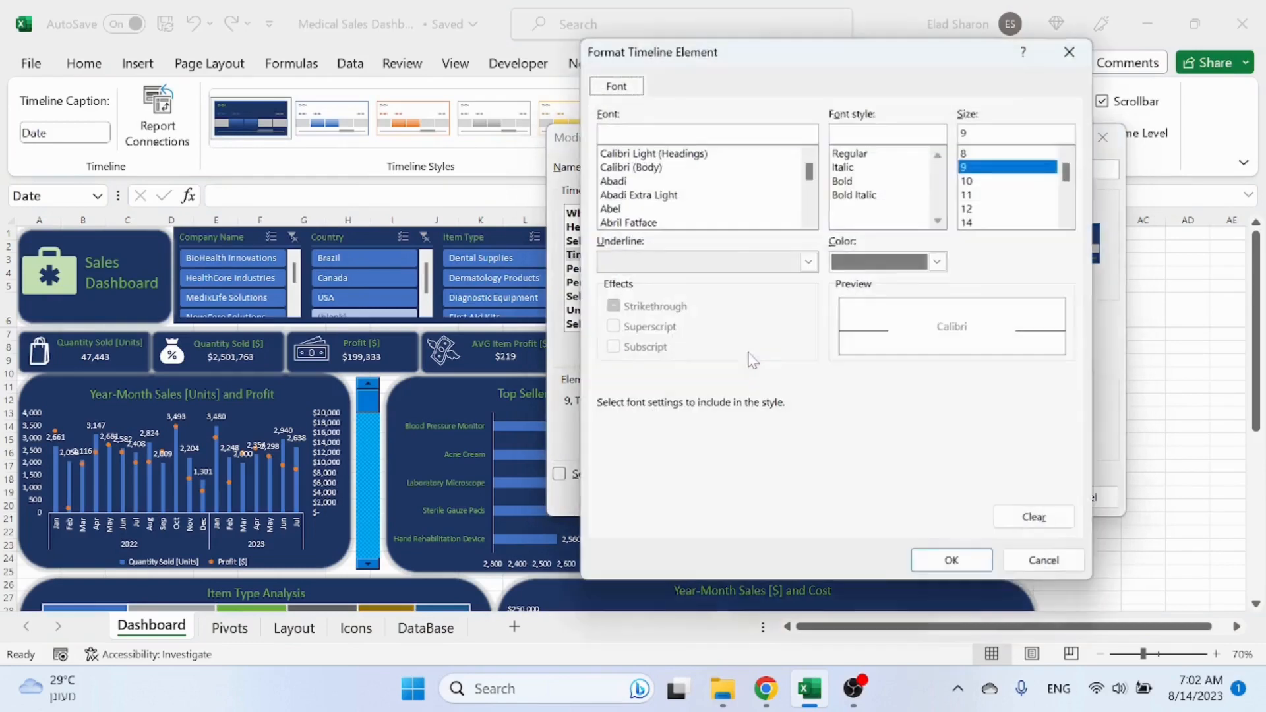
{"action": "left_click", "coordinate": [1070, 52]}
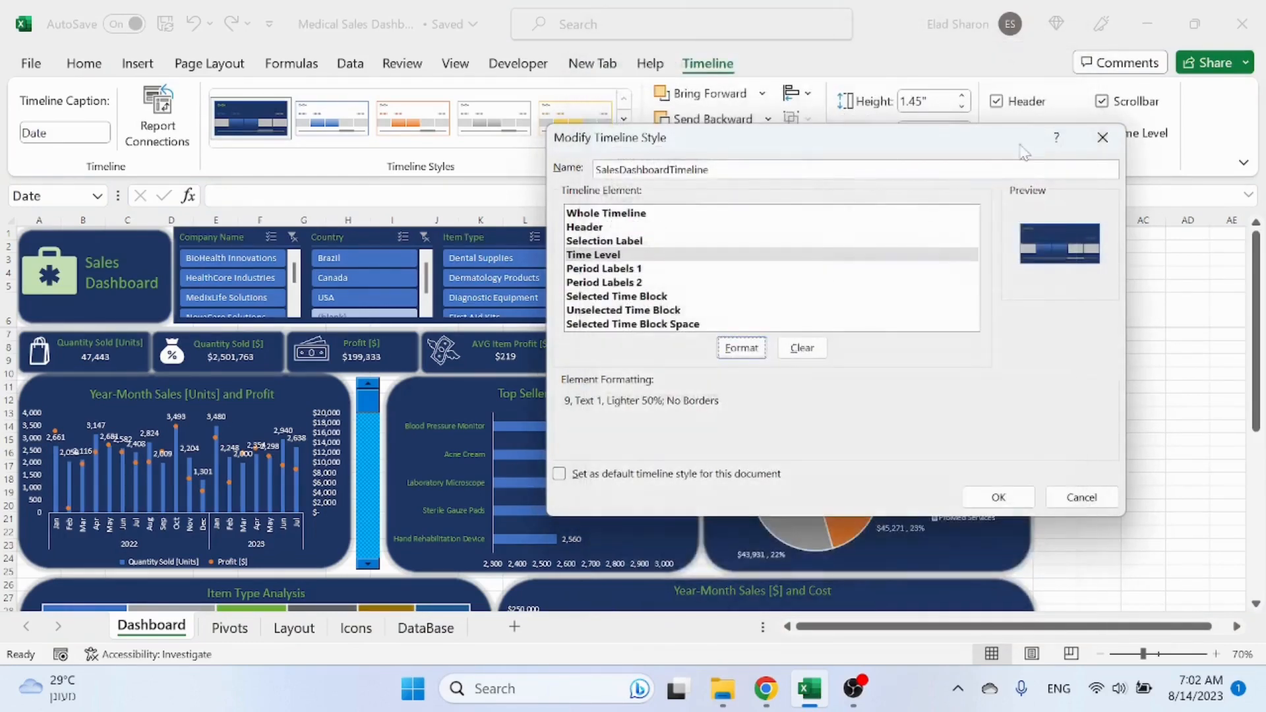
{"action": "left_click_drag", "start_coordinate": [1019, 150], "coordinate": [556, 221]}
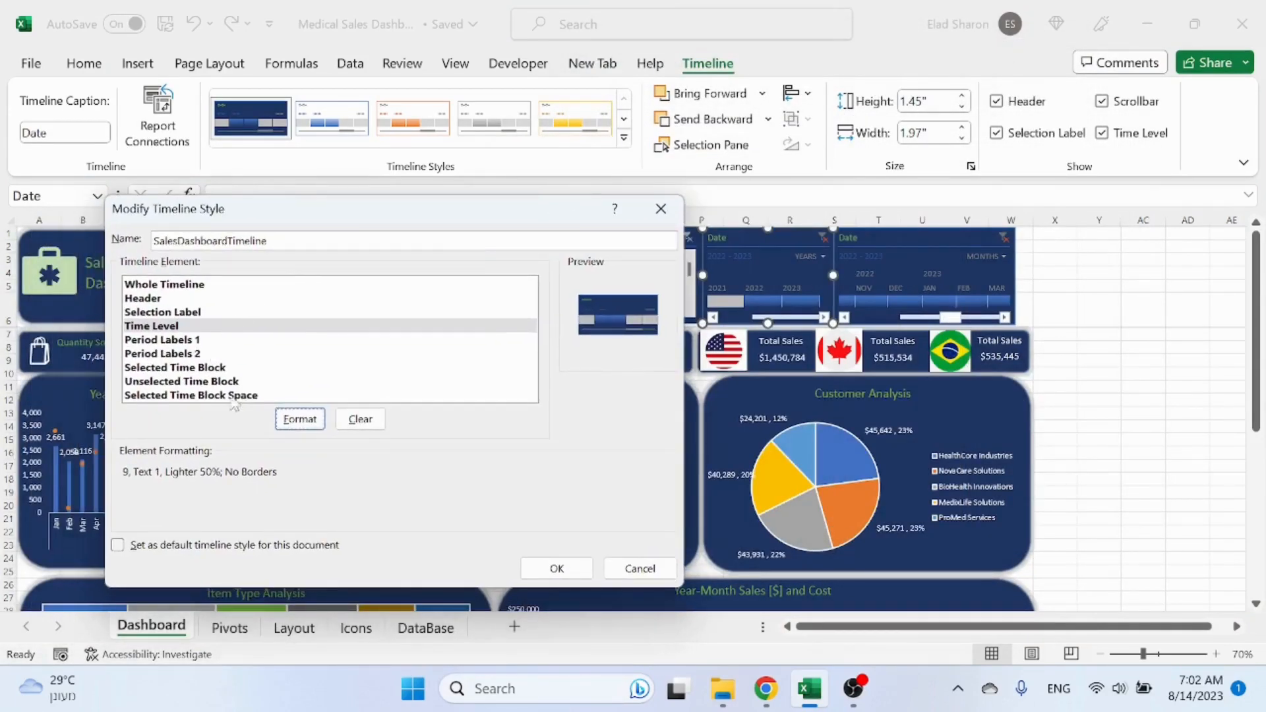
{"action": "left_click", "coordinate": [299, 419]}
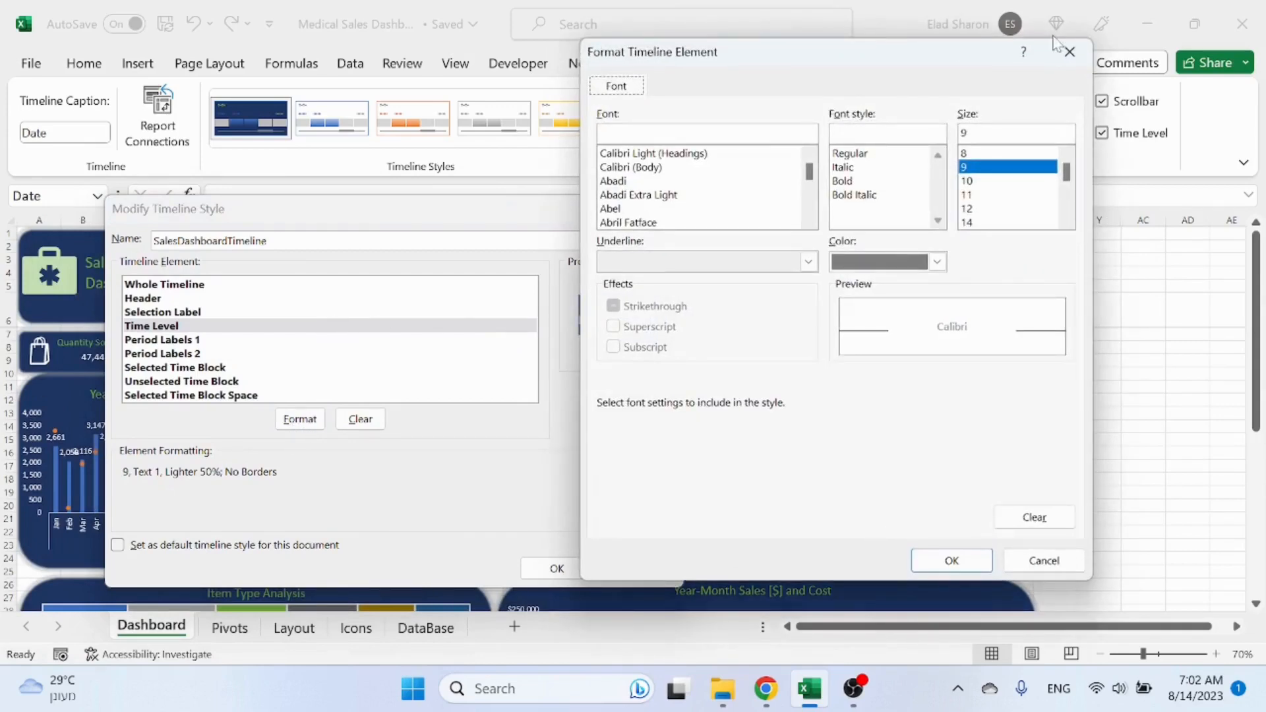
{"action": "left_click", "coordinate": [1068, 51]}
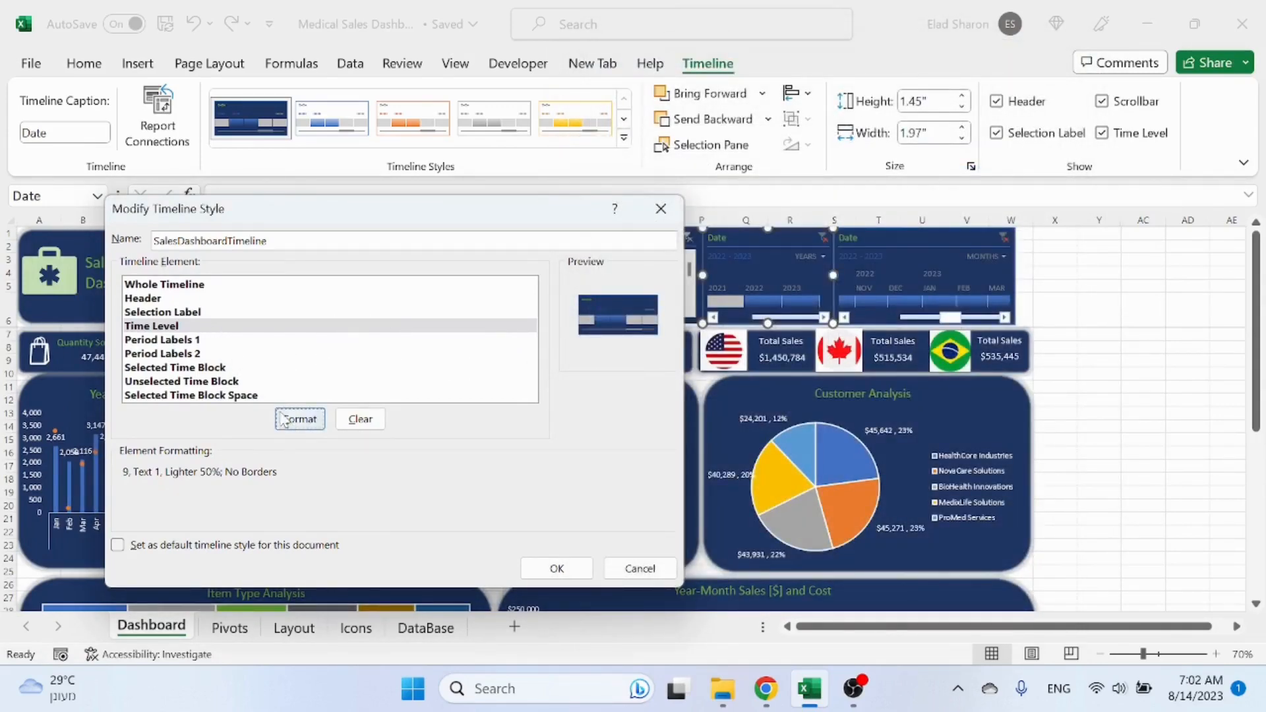
Step: Set the Selection Label font color of the SalesDashboardTimeline style to white
{"action": "left_click", "coordinate": [166, 314]}
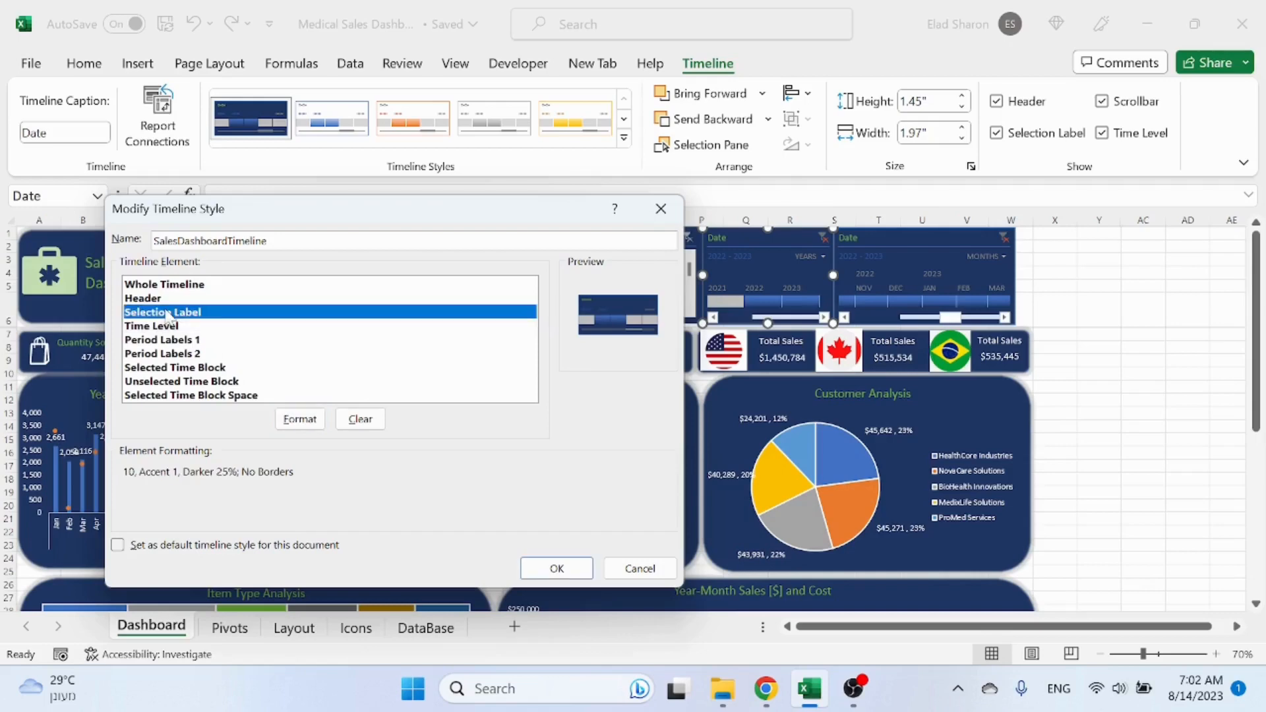
{"action": "left_click", "coordinate": [300, 421]}
{"action": "left_click", "coordinate": [937, 262]}
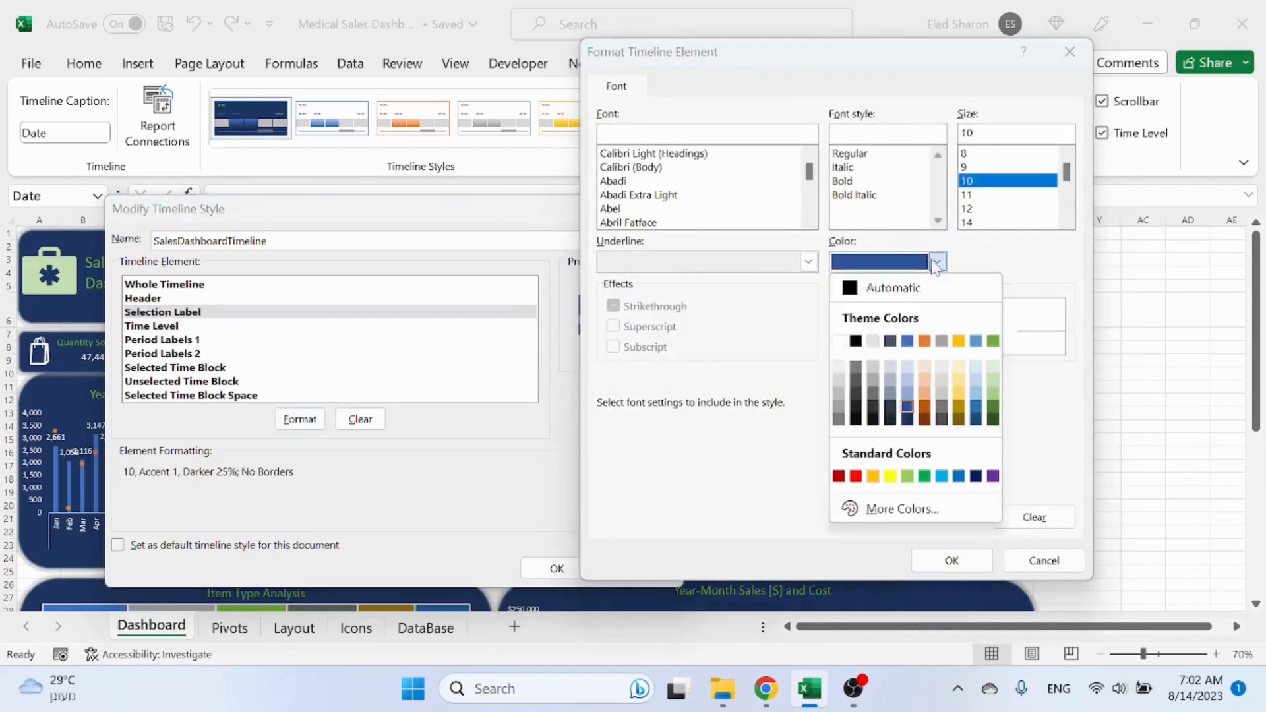
{"action": "left_click", "coordinate": [839, 342]}
{"action": "left_click", "coordinate": [979, 561]}
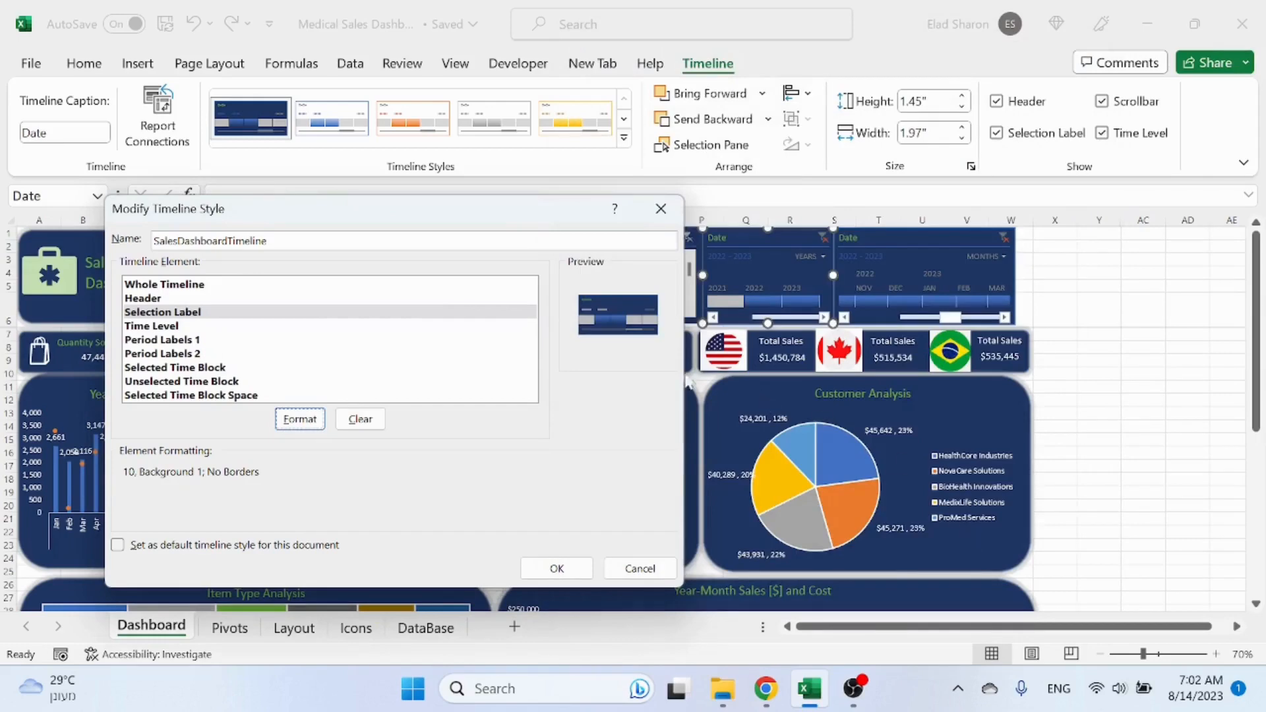
{"action": "left_click", "coordinate": [300, 419]}
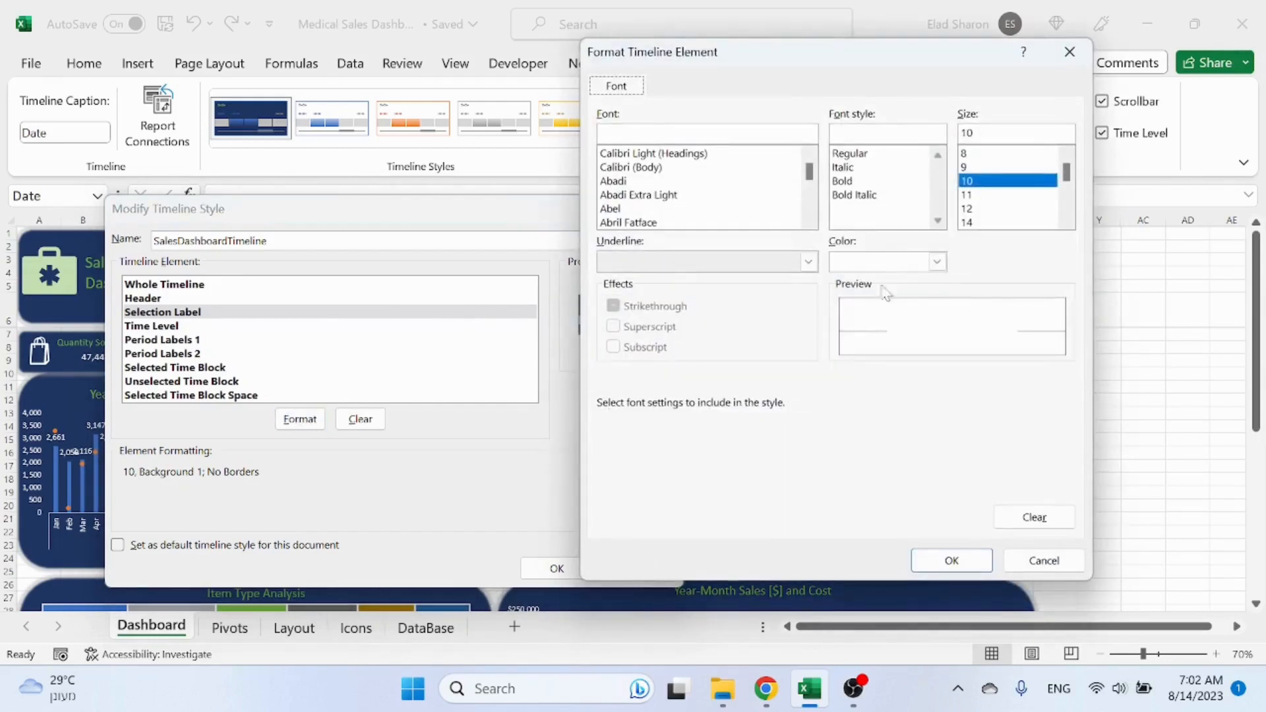
{"action": "left_click", "coordinate": [952, 561]}
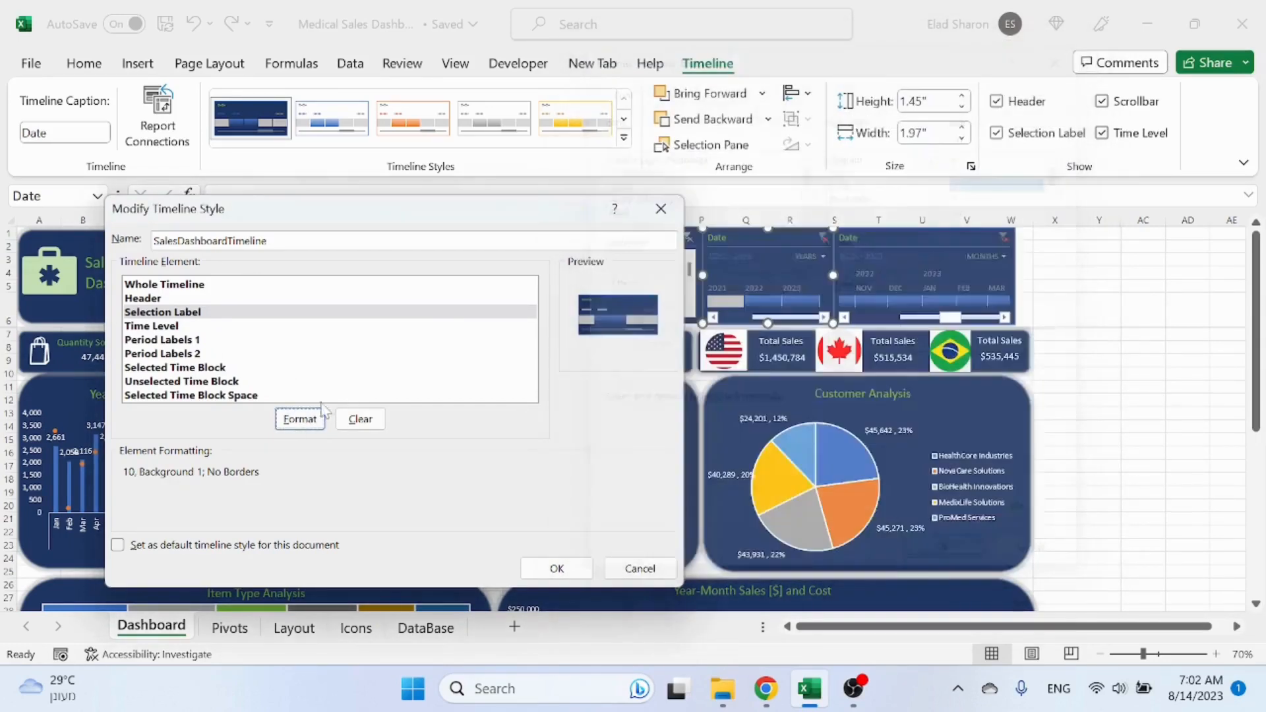
Step: Set the Time Level font color to white and save the modified SalesDashboardTimeline style
{"action": "left_click", "coordinate": [174, 327]}
{"action": "left_click", "coordinate": [288, 417]}
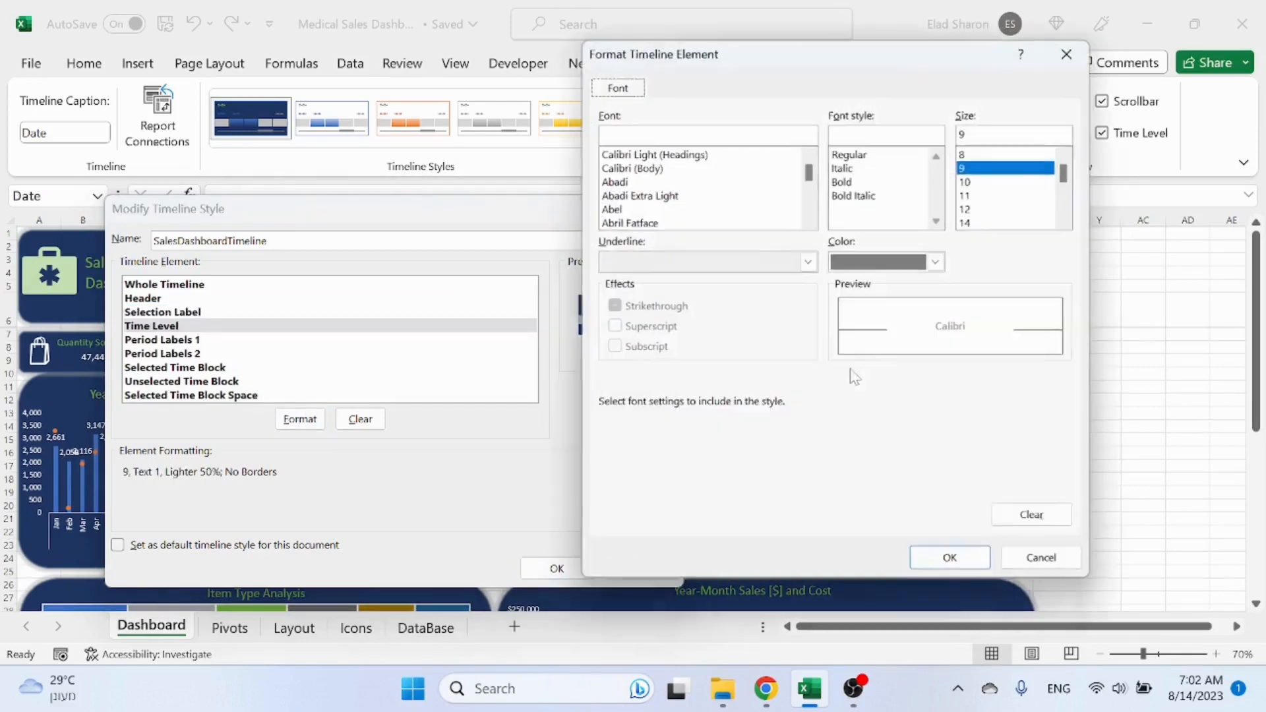
{"action": "left_click", "coordinate": [936, 261]}
{"action": "left_click", "coordinate": [849, 373]}
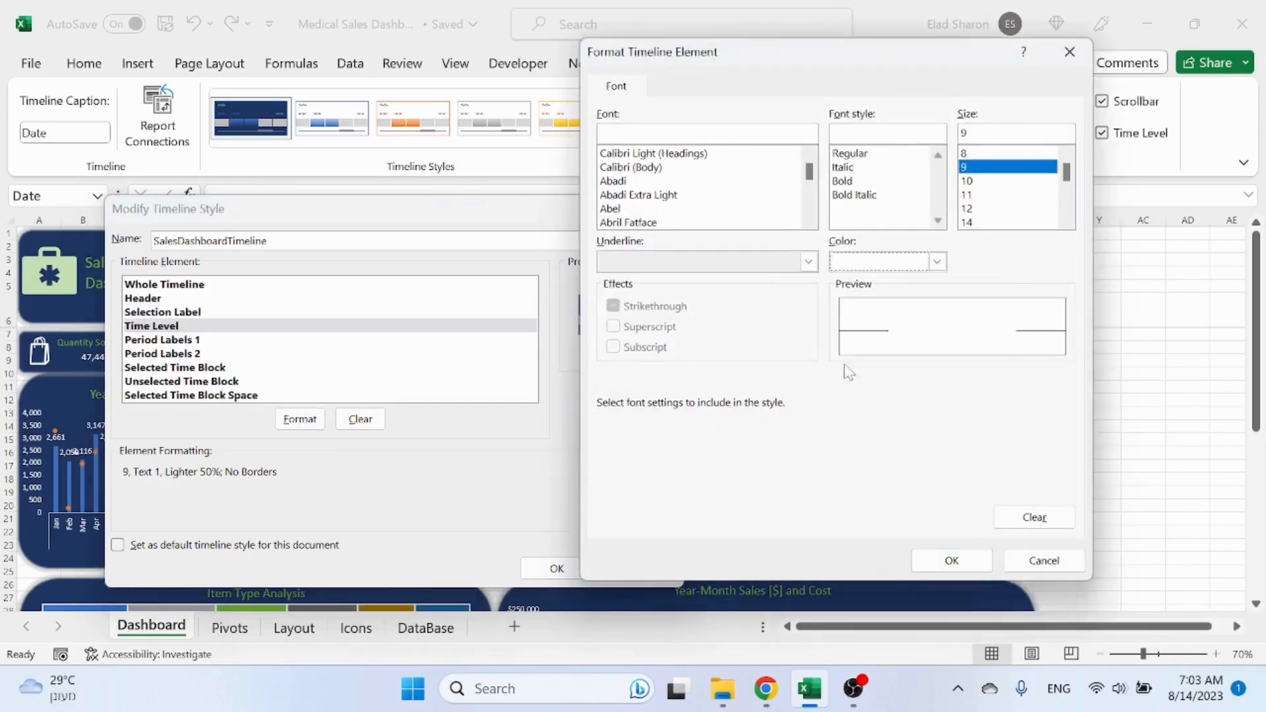
{"action": "left_click", "coordinate": [952, 561]}
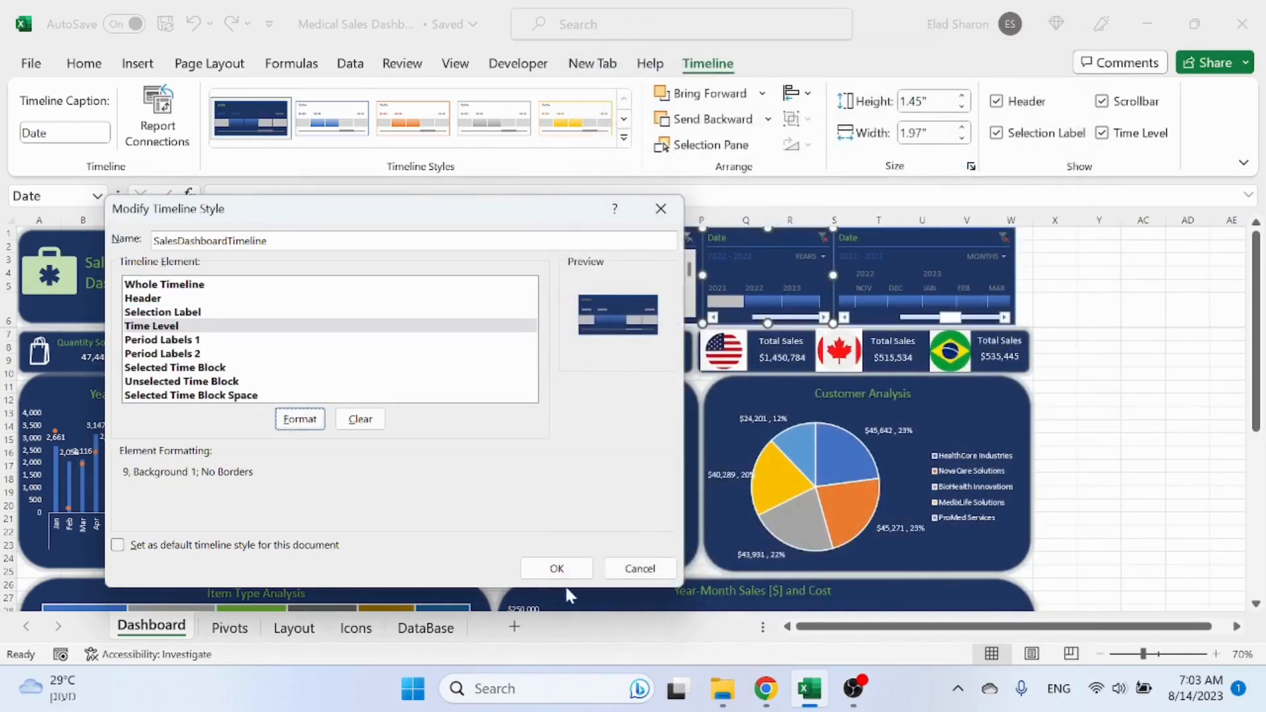
{"action": "left_click", "coordinate": [558, 569]}
{"action": "left_click", "coordinate": [1135, 399]}
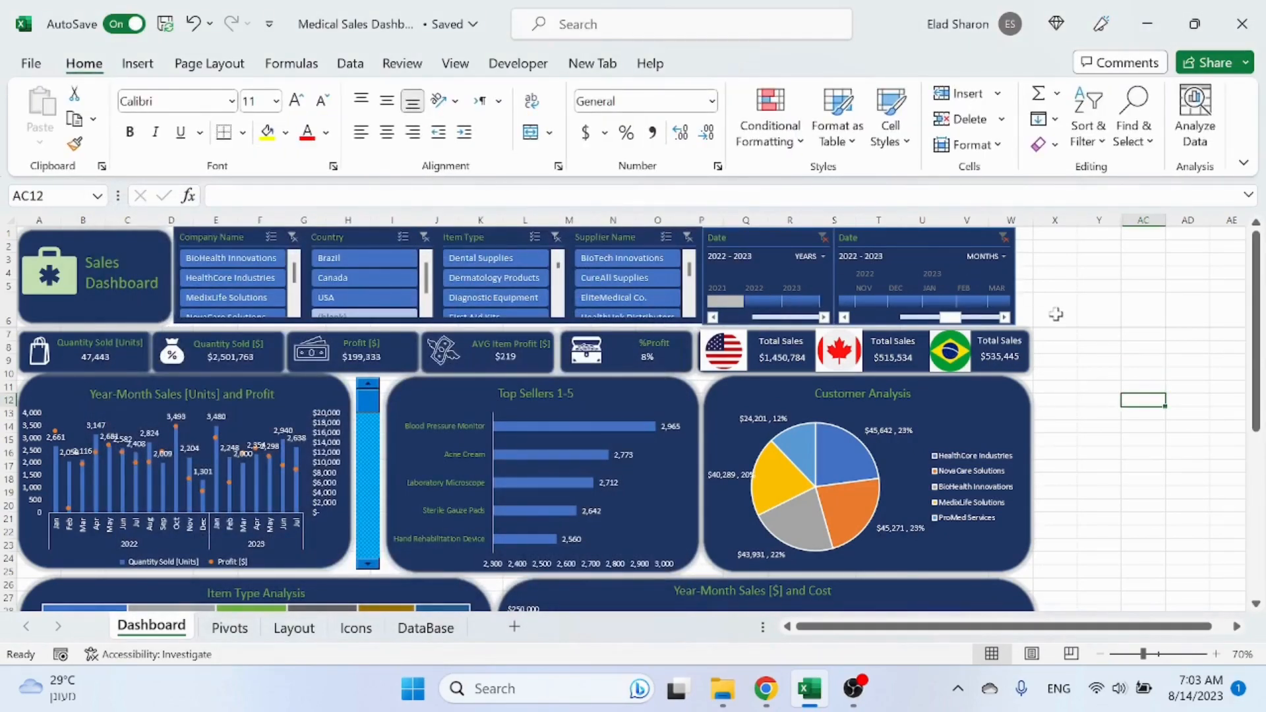
{"action": "left_click", "coordinate": [1223, 405]}
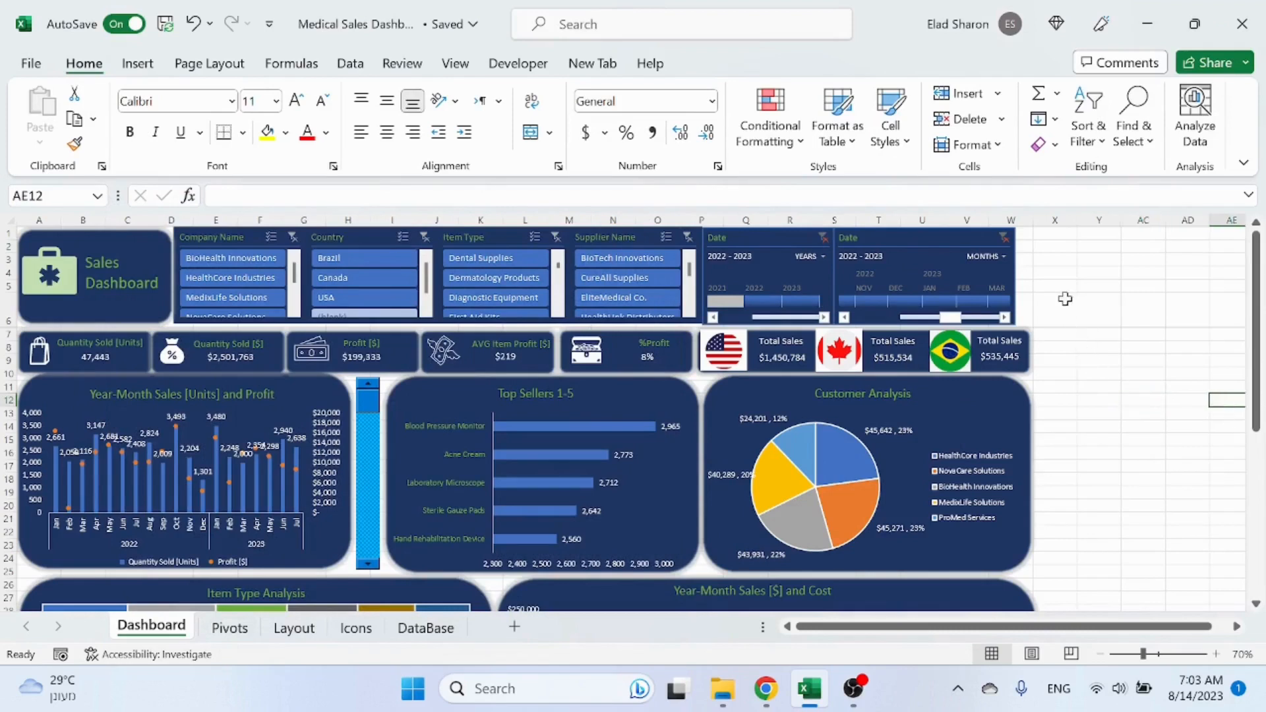
Step: Widen the months Date timeline slightly so its right edge lines up with the country boxes
{"action": "left_click", "coordinate": [975, 242]}
{"action": "left_click_drag", "start_coordinate": [1015, 271], "coordinate": [1032, 273]}
{"action": "left_click", "coordinate": [1081, 400]}
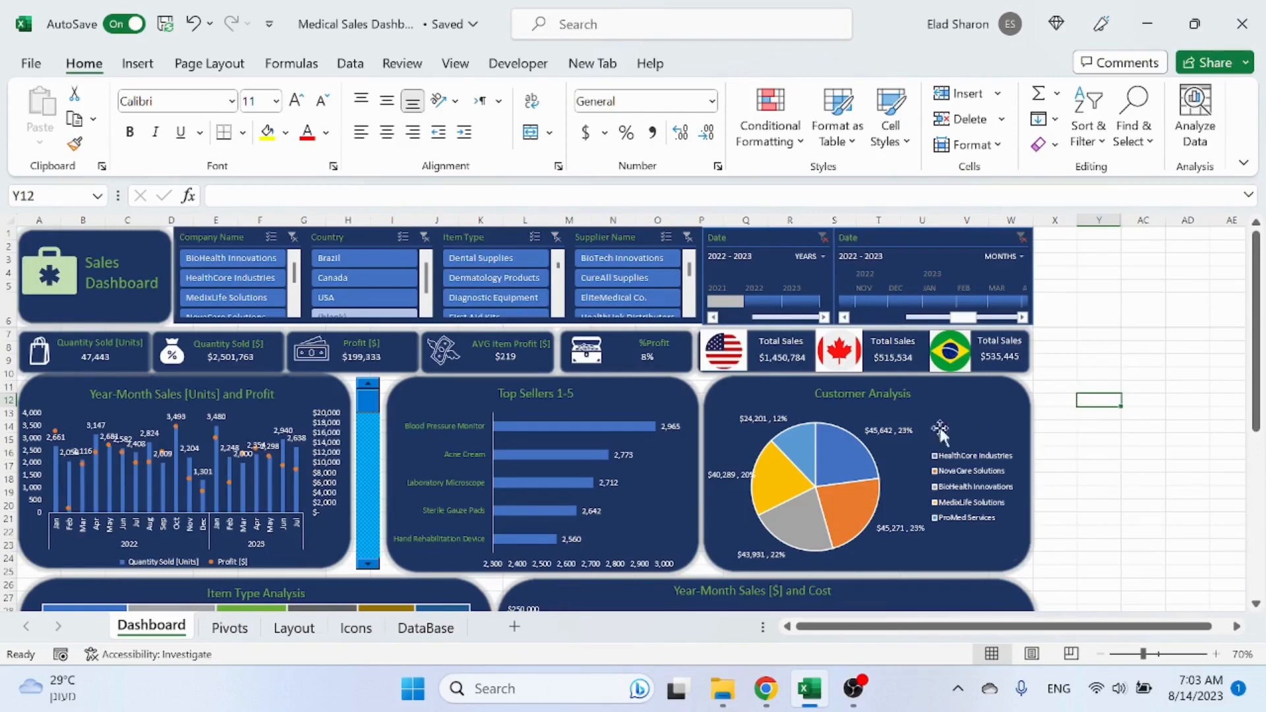
{"action": "scroll", "coordinate": [870, 429], "scroll_direction": "down", "scroll_amount": 6}
{"action": "scroll", "coordinate": [870, 430], "scroll_direction": "up", "scroll_amount": 6}
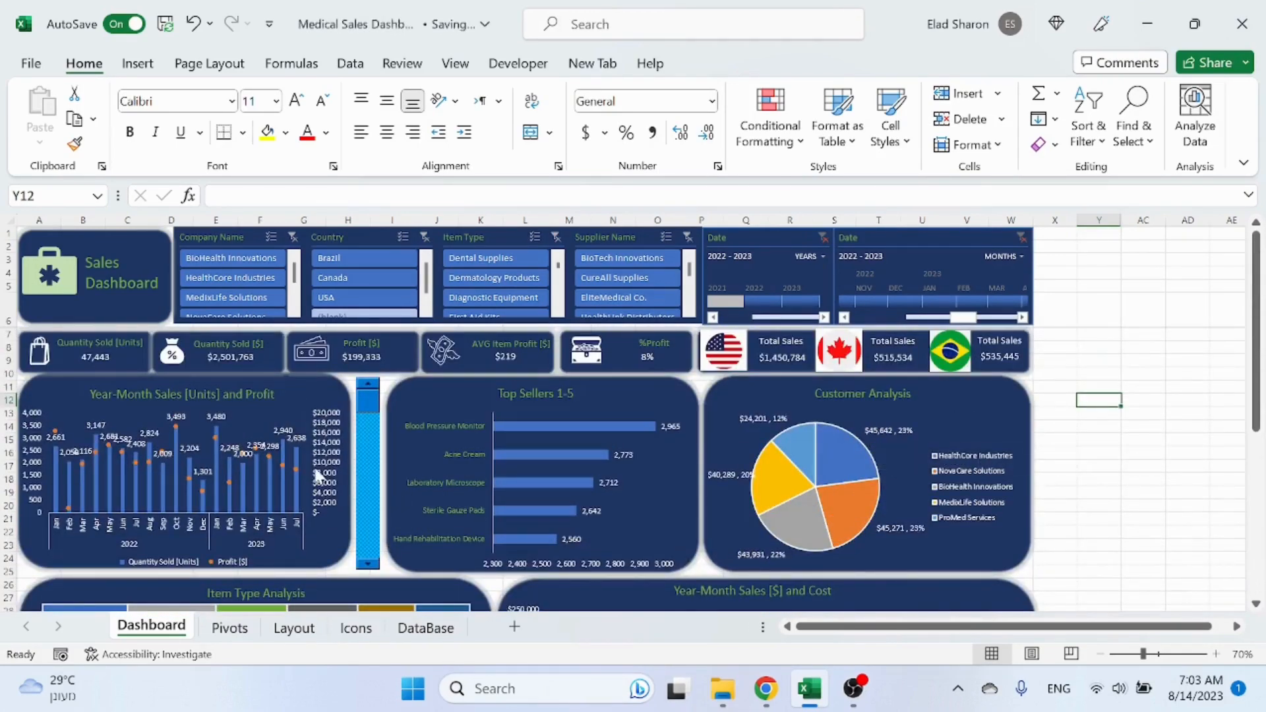
{"action": "left_click", "coordinate": [1152, 264]}
{"action": "left_click", "coordinate": [1159, 410]}
{"action": "left_click", "coordinate": [1173, 301]}
{"action": "left_click", "coordinate": [1150, 411]}
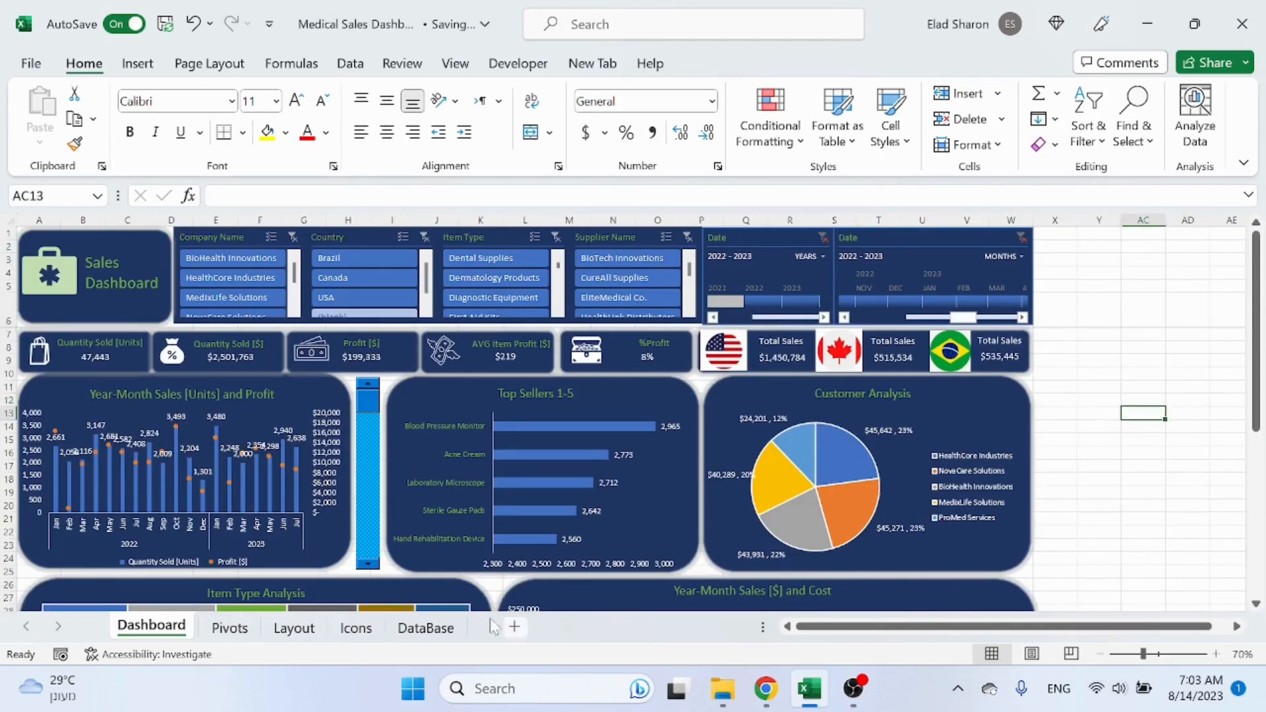
Step: Copy the large rounded rectangle from the Layout sheet, paste it on the Dashboard and stretch it over the top area
{"action": "left_click", "coordinate": [294, 628]}
{"action": "left_click", "coordinate": [630, 458]}
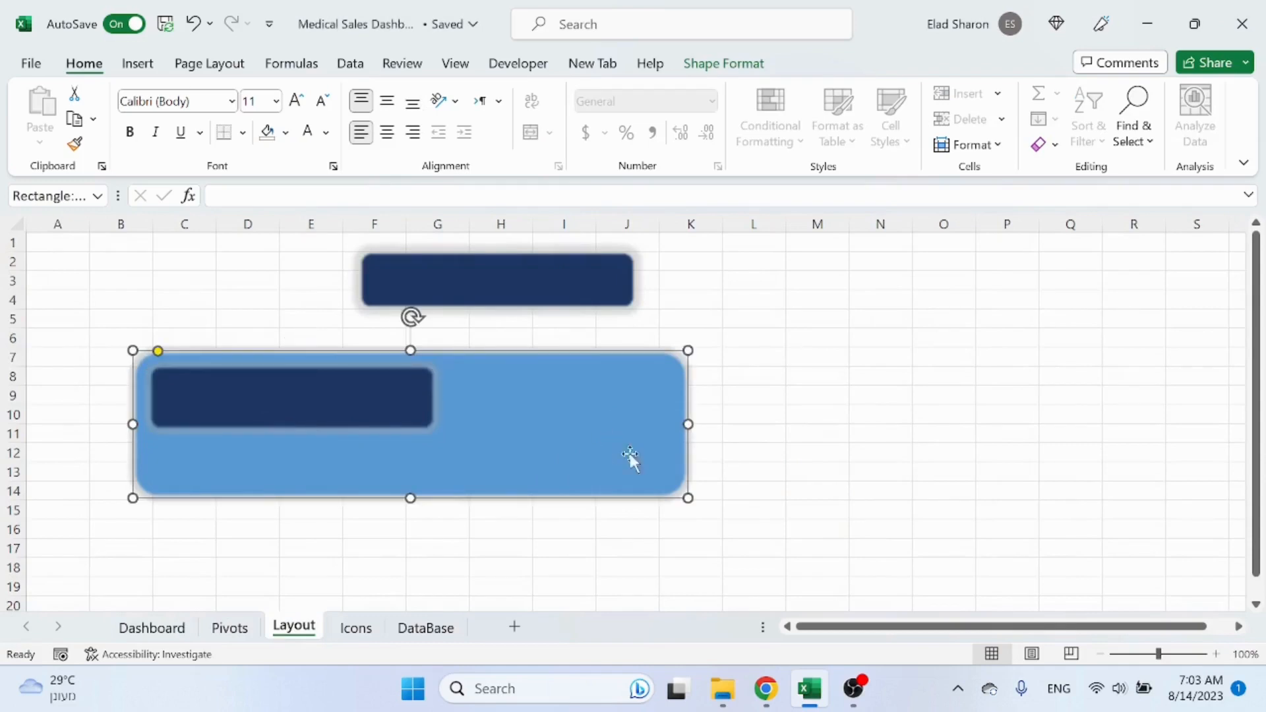
{"action": "left_click", "coordinate": [744, 383]}
{"action": "left_click", "coordinate": [659, 418]}
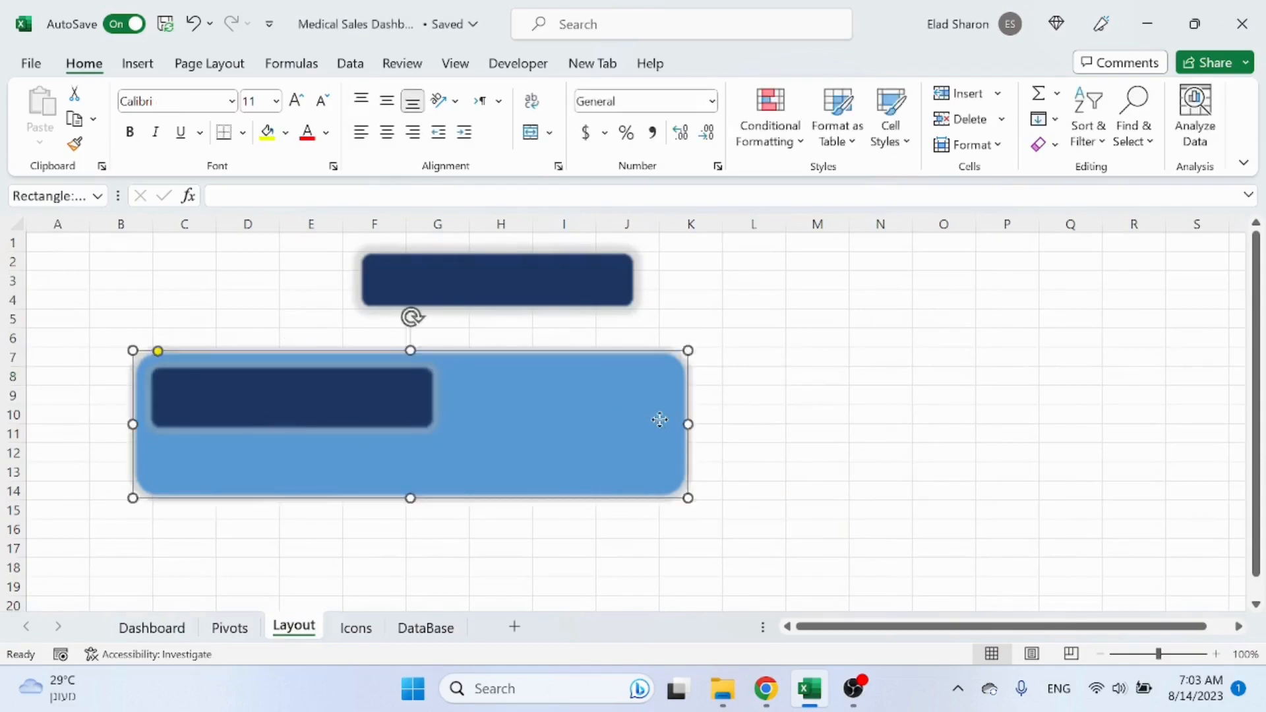
{"action": "left_click", "coordinate": [757, 495]}
{"action": "left_click_drag", "start_coordinate": [368, 395], "coordinate": [364, 389]}
{"action": "left_click", "coordinate": [491, 425]}
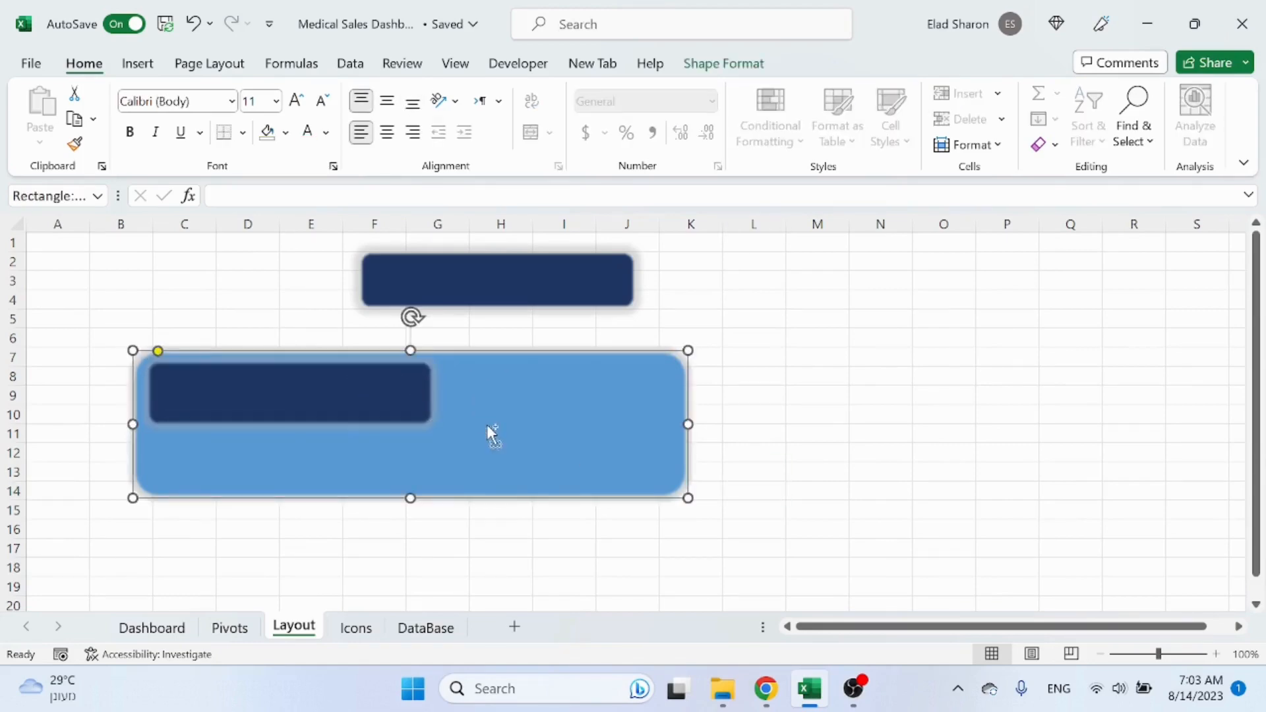
{"action": "key", "text": "ctrl+c"}
{"action": "left_click", "coordinate": [152, 628]}
{"action": "key", "text": "ctrl+v"}
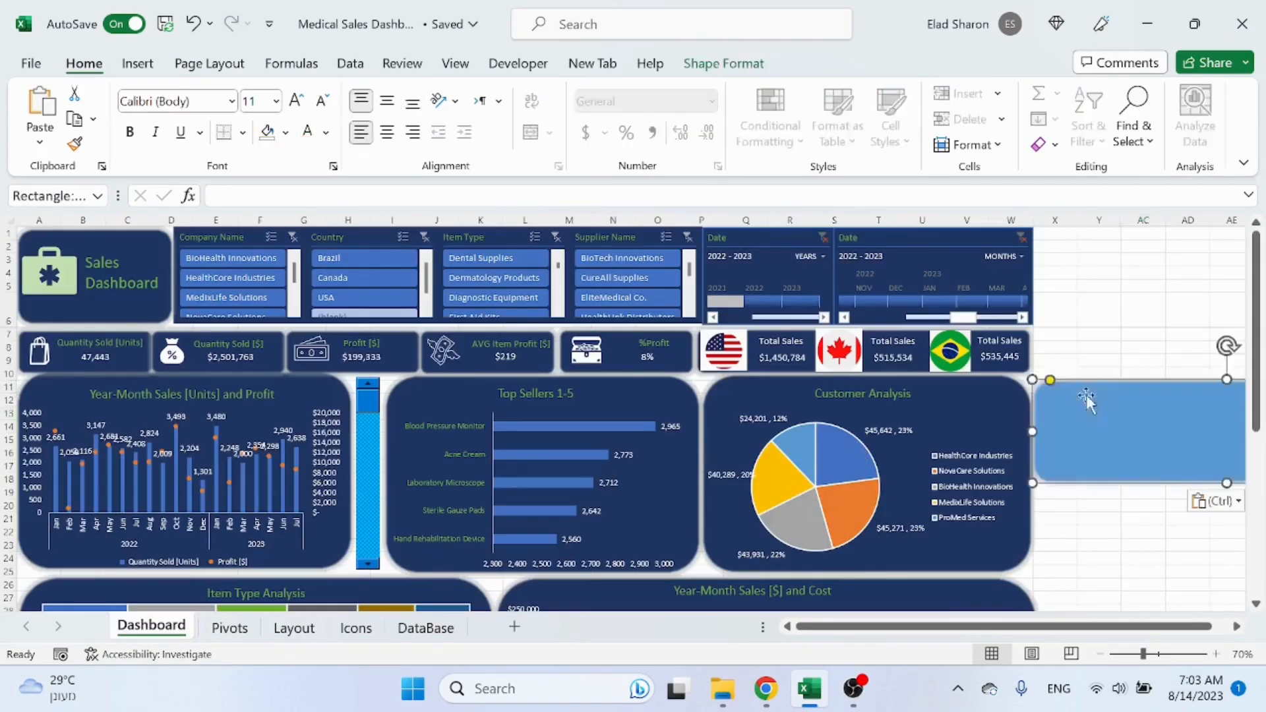
{"action": "left_click_drag", "start_coordinate": [1129, 435], "coordinate": [1109, 278]}
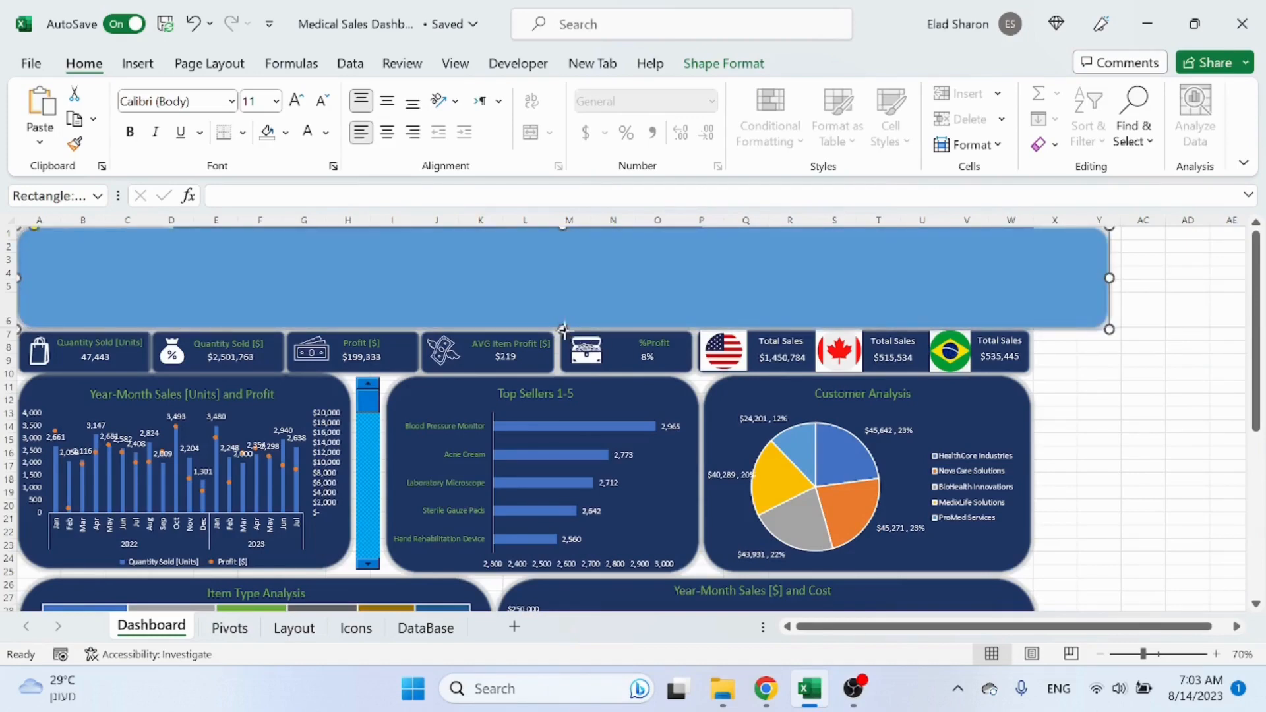
{"action": "left_click_drag", "start_coordinate": [563, 329], "coordinate": [554, 384]}
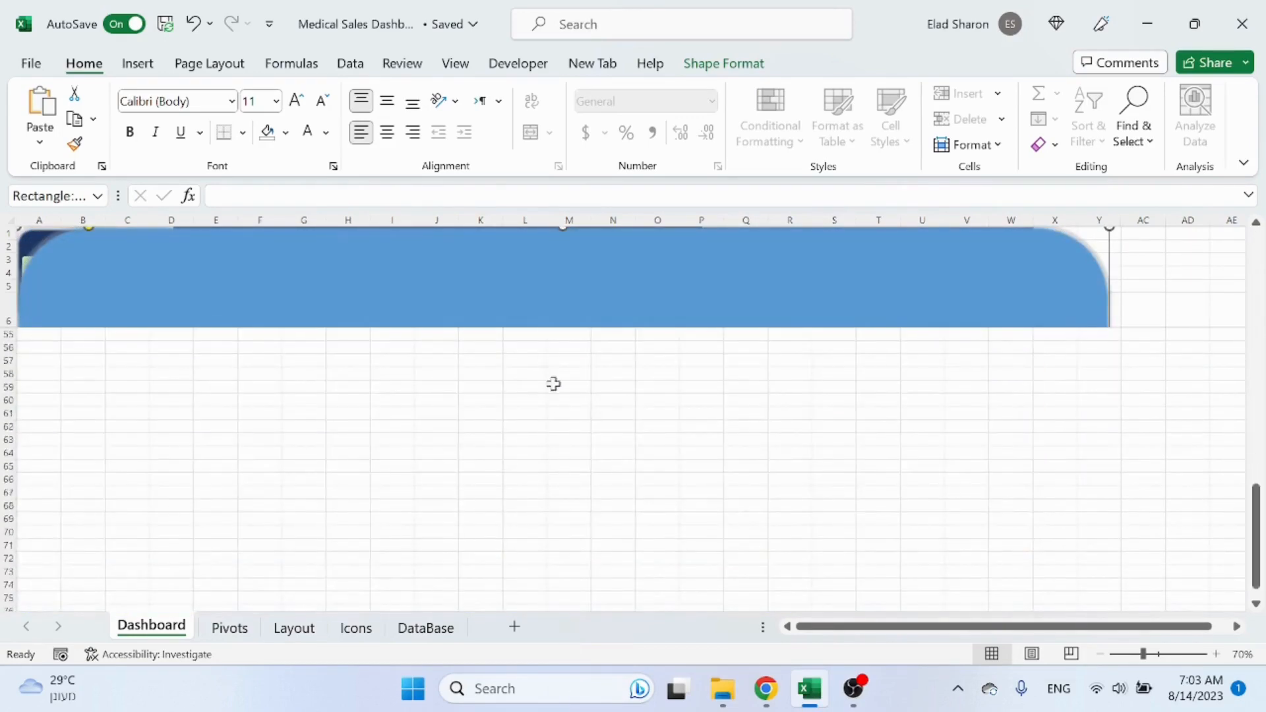
{"action": "scroll", "coordinate": [554, 374], "scroll_direction": "up", "scroll_amount": 16}
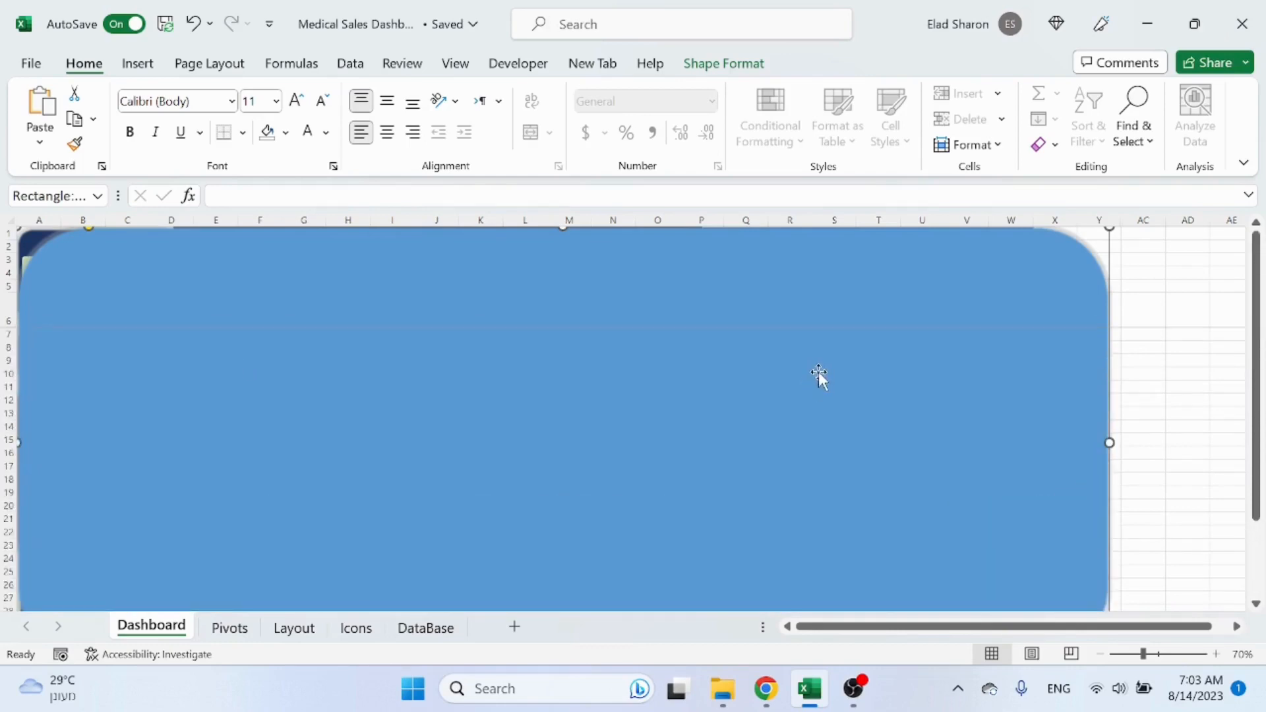
{"action": "key", "text": "Escape"}
Step: Change the large rounded rectangle on the Layout sheet into a plain rectangle shape
{"action": "left_click", "coordinate": [229, 627]}
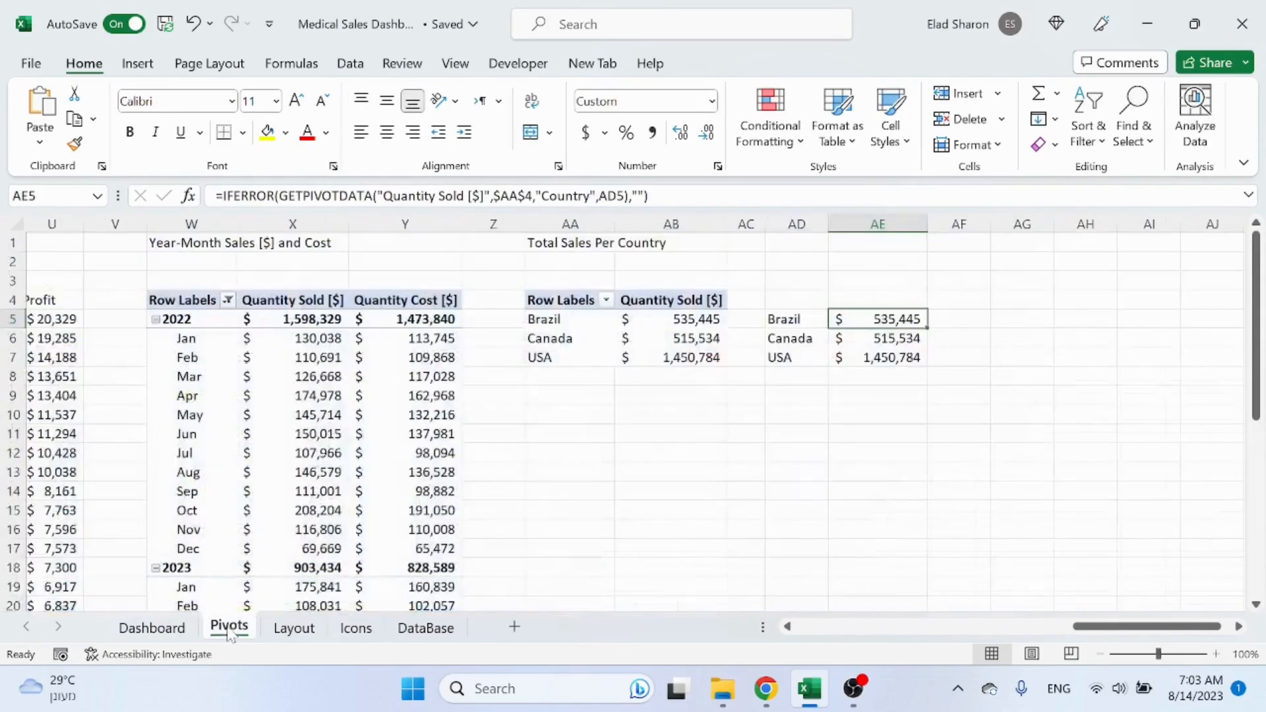
{"action": "left_click", "coordinate": [290, 628]}
{"action": "left_click", "coordinate": [858, 409]}
{"action": "left_click", "coordinate": [631, 413]}
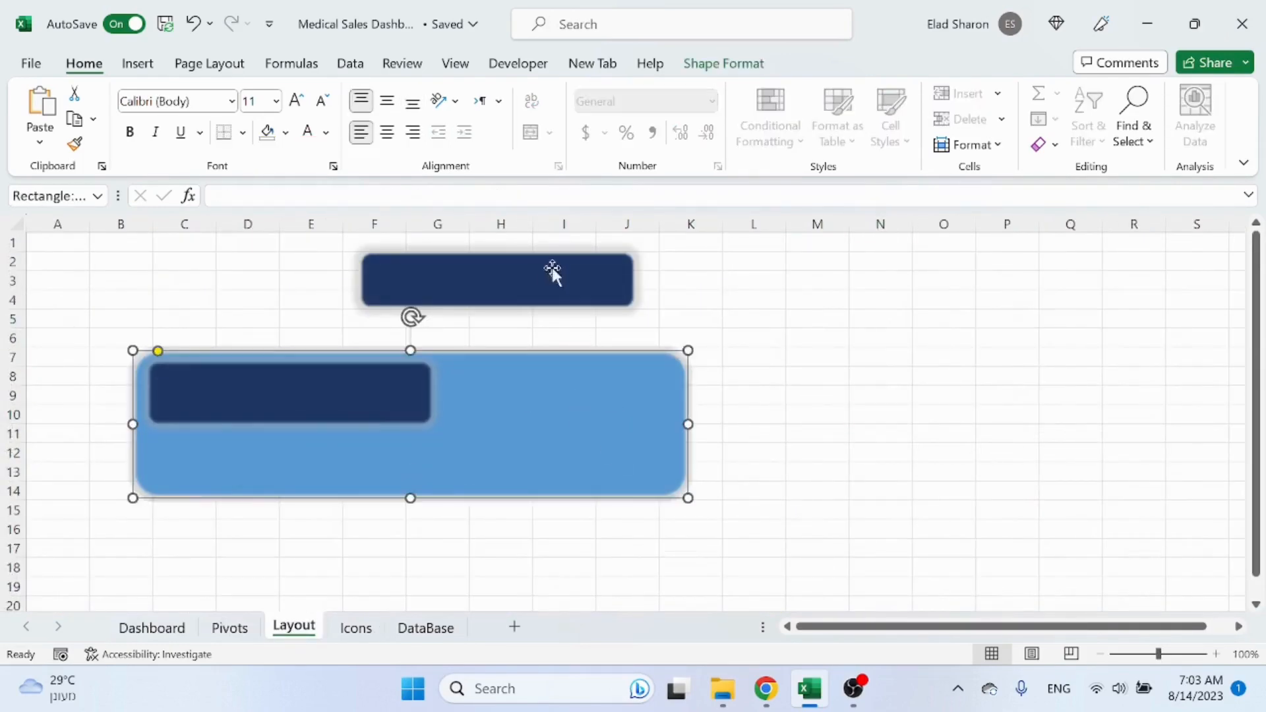
{"action": "left_click", "coordinate": [747, 68]}
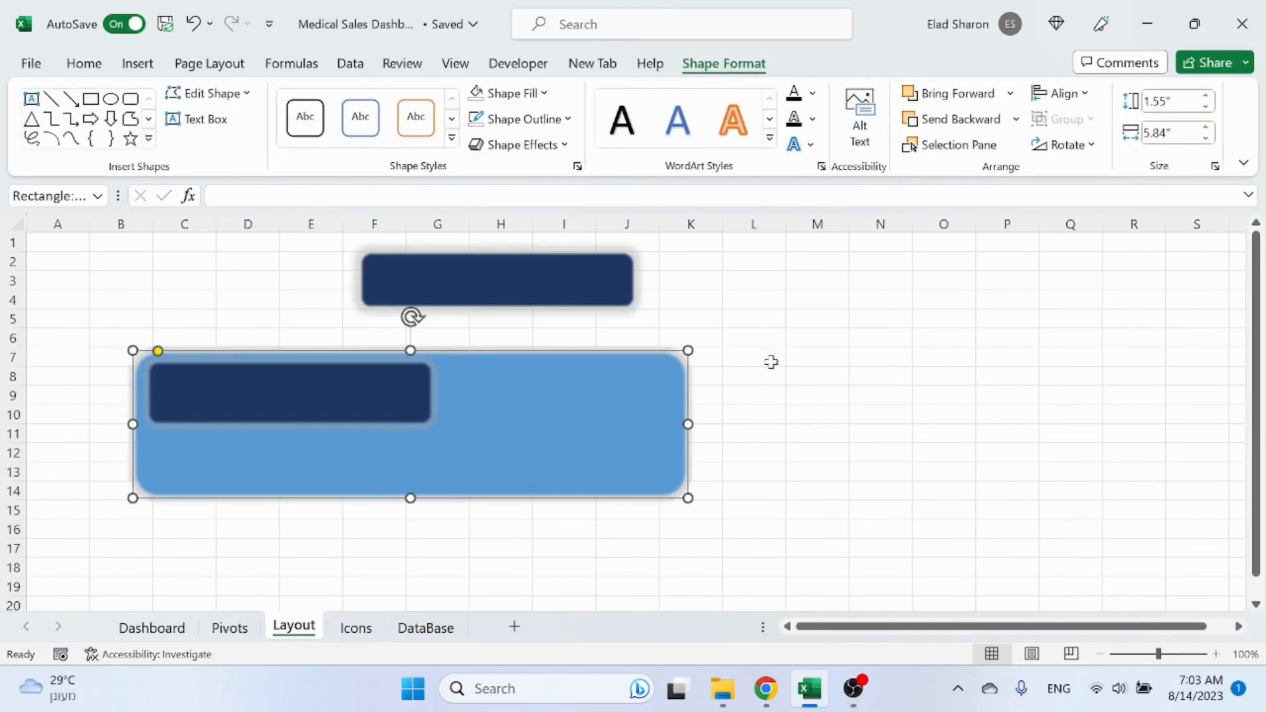
{"action": "left_click", "coordinate": [210, 93]}
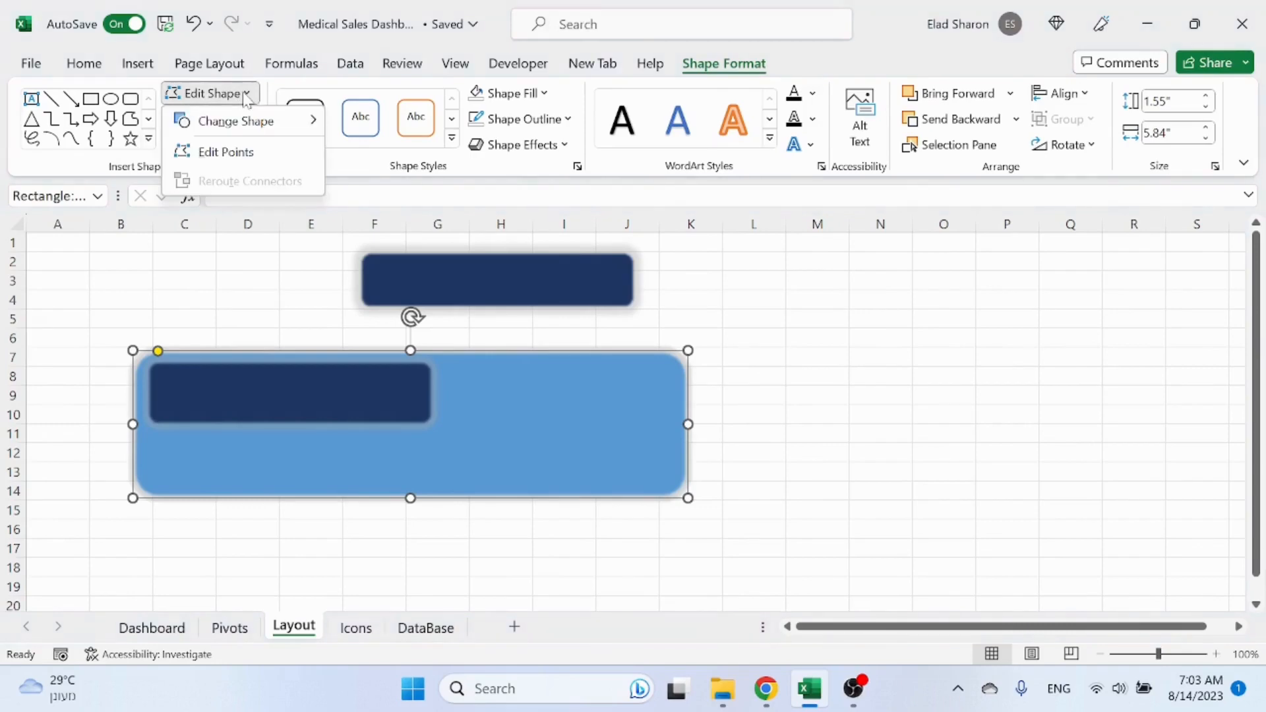
{"action": "mouse_move", "coordinate": [246, 121]}
{"action": "left_click", "coordinate": [334, 107]}
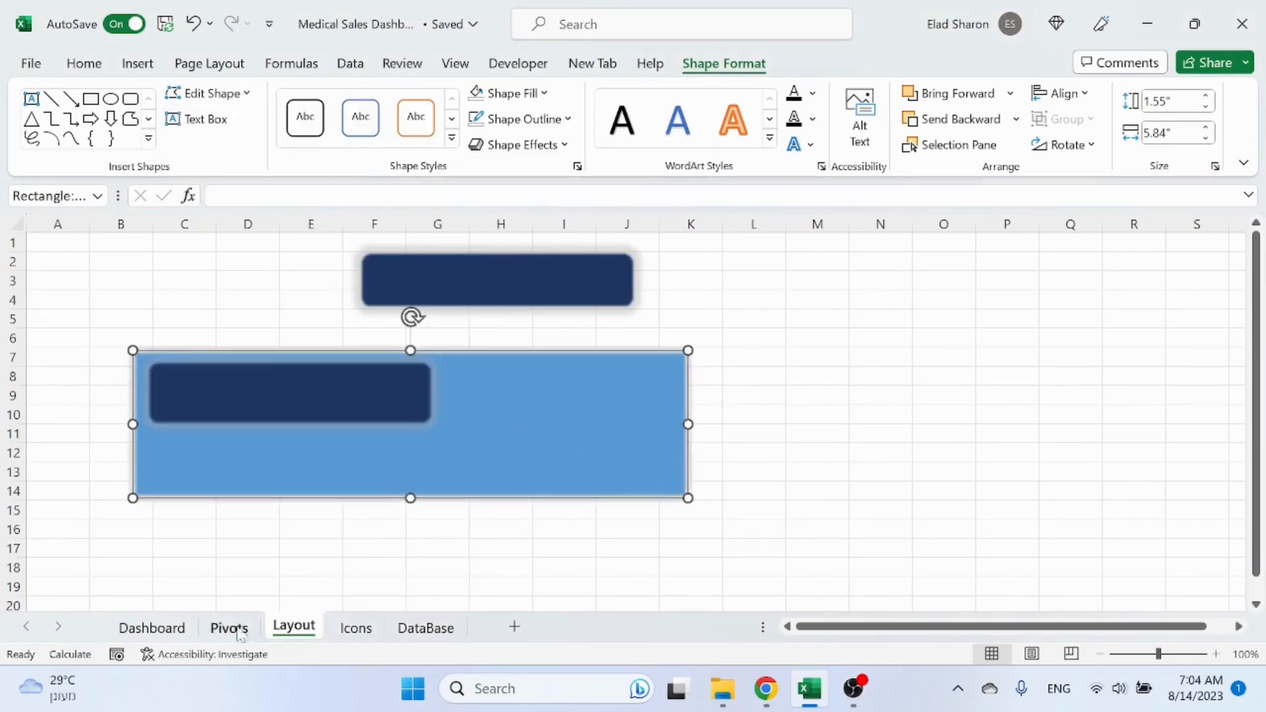
Step: Paste the rectangle onto the Dashboard, place it at the top-left corner and stretch it across the dashboard's width and height
{"action": "left_click", "coordinate": [151, 627]}
{"action": "key", "text": "ctrl+v"}
{"action": "left_click_drag", "start_coordinate": [1094, 463], "coordinate": [79, 312]}
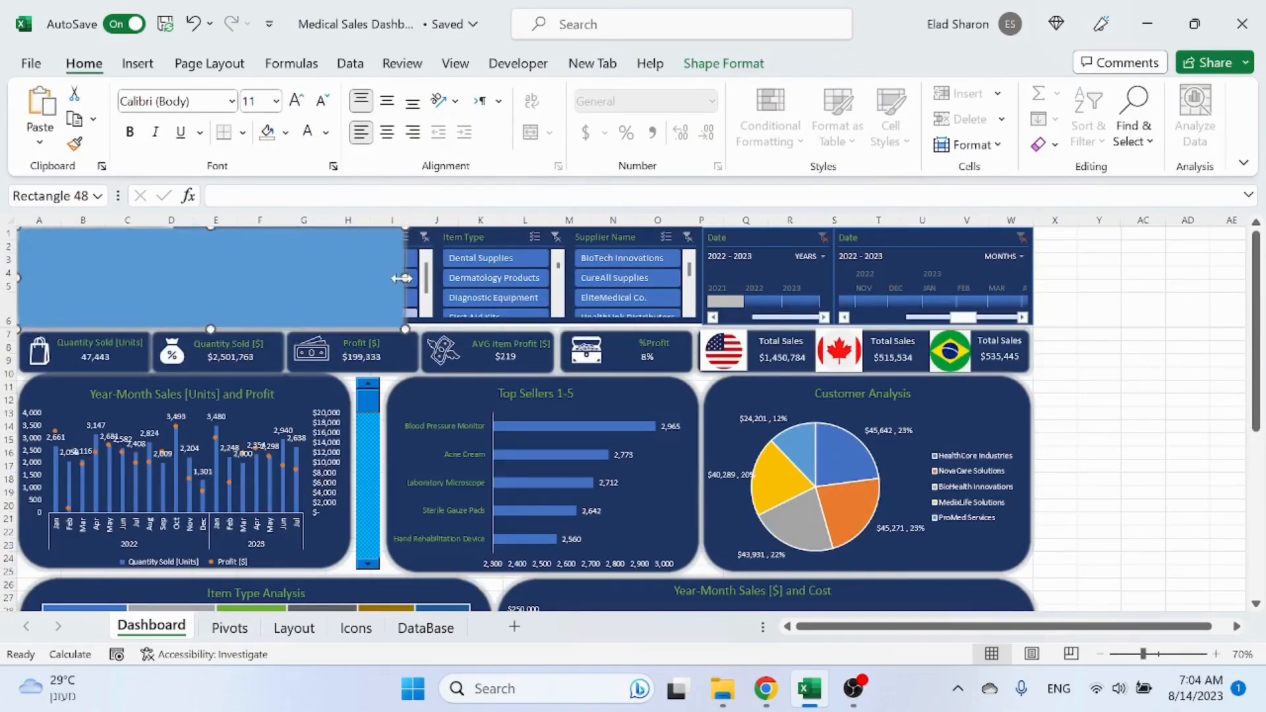
{"action": "left_click_drag", "start_coordinate": [405, 277], "coordinate": [1041, 280]}
{"action": "left_click_drag", "start_coordinate": [530, 325], "coordinate": [524, 652]}
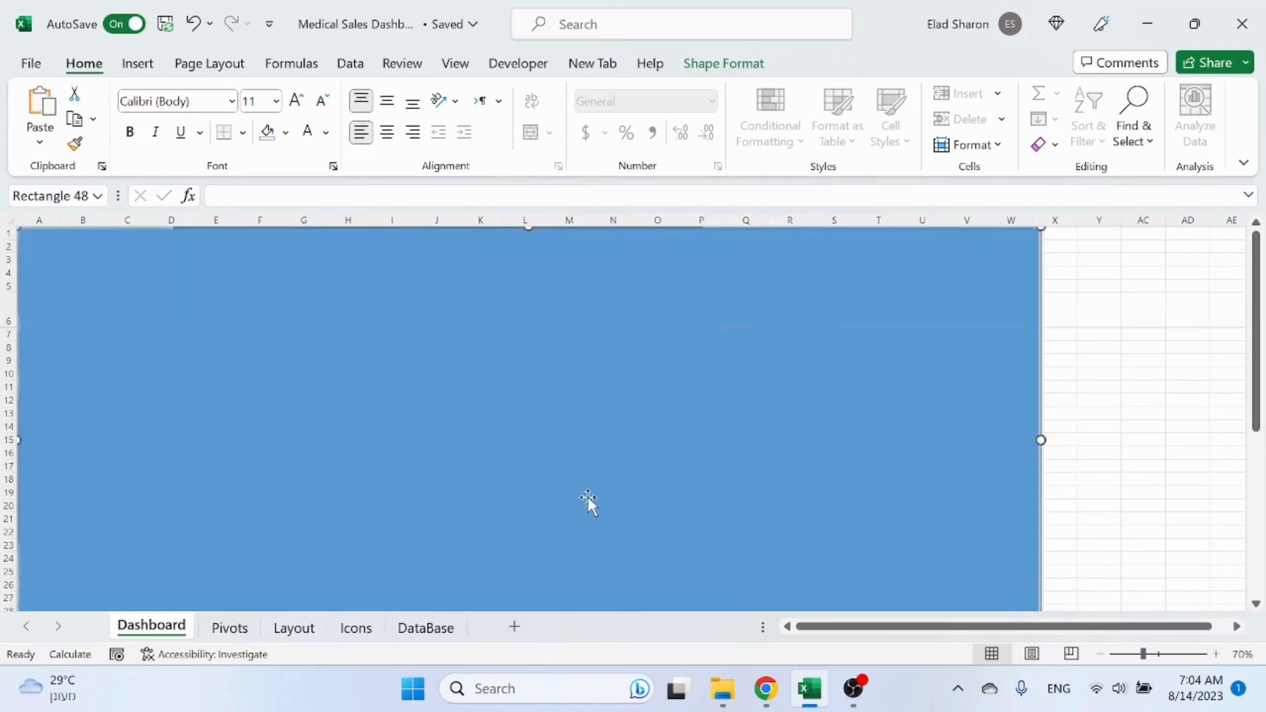
Step: Stretch the background rectangle further down and to the right past the dashboard's lower charts
{"action": "scroll", "coordinate": [574, 462], "scroll_direction": "down", "scroll_amount": 8}
{"action": "left_click_drag", "start_coordinate": [528, 336], "coordinate": [525, 568]}
{"action": "left_click_drag", "start_coordinate": [1042, 566], "coordinate": [1120, 589]}
Step: Send the background rectangle to the back behind all dashboard elements
{"action": "right_click", "coordinate": [1095, 447]}
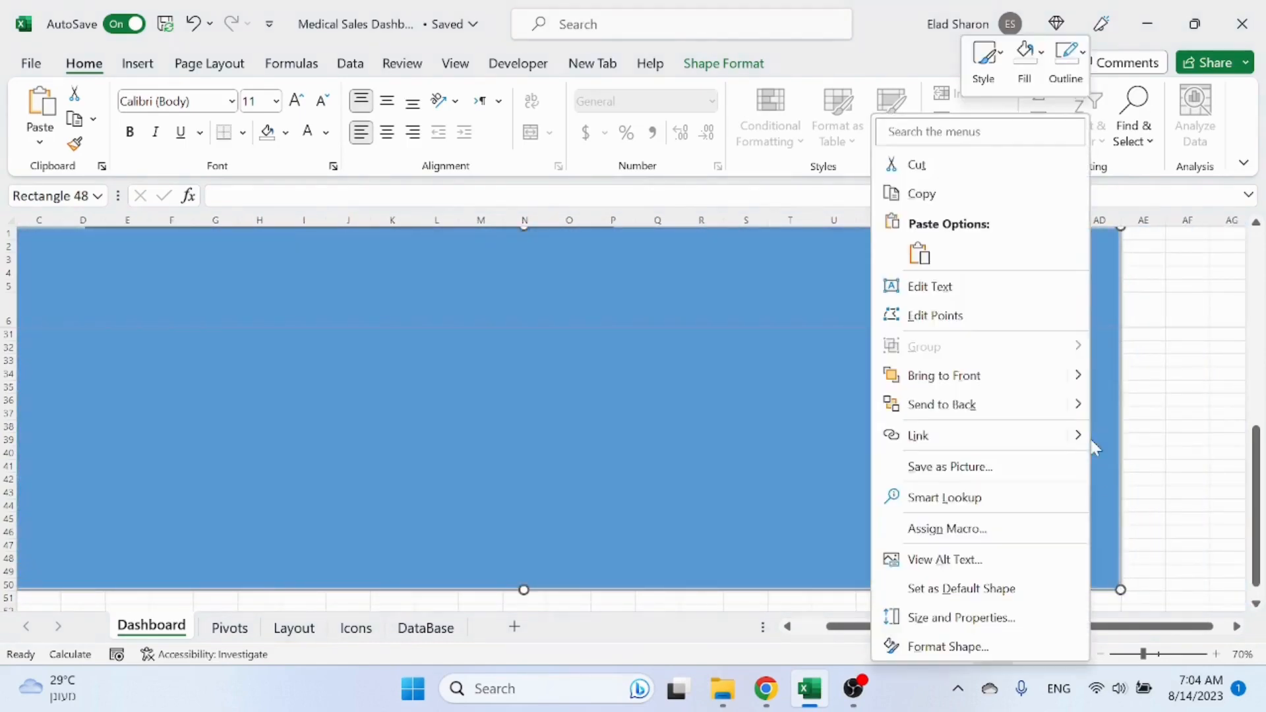
{"action": "left_click", "coordinate": [961, 404]}
{"action": "left_click", "coordinate": [1187, 373]}
Step: Extend the background rectangle's bottom-right corner further down to cover the lowest charts
{"action": "scroll", "coordinate": [1082, 343], "scroll_direction": "up", "scroll_amount": 4}
{"action": "scroll", "coordinate": [1069, 359], "scroll_direction": "up", "scroll_amount": 4}
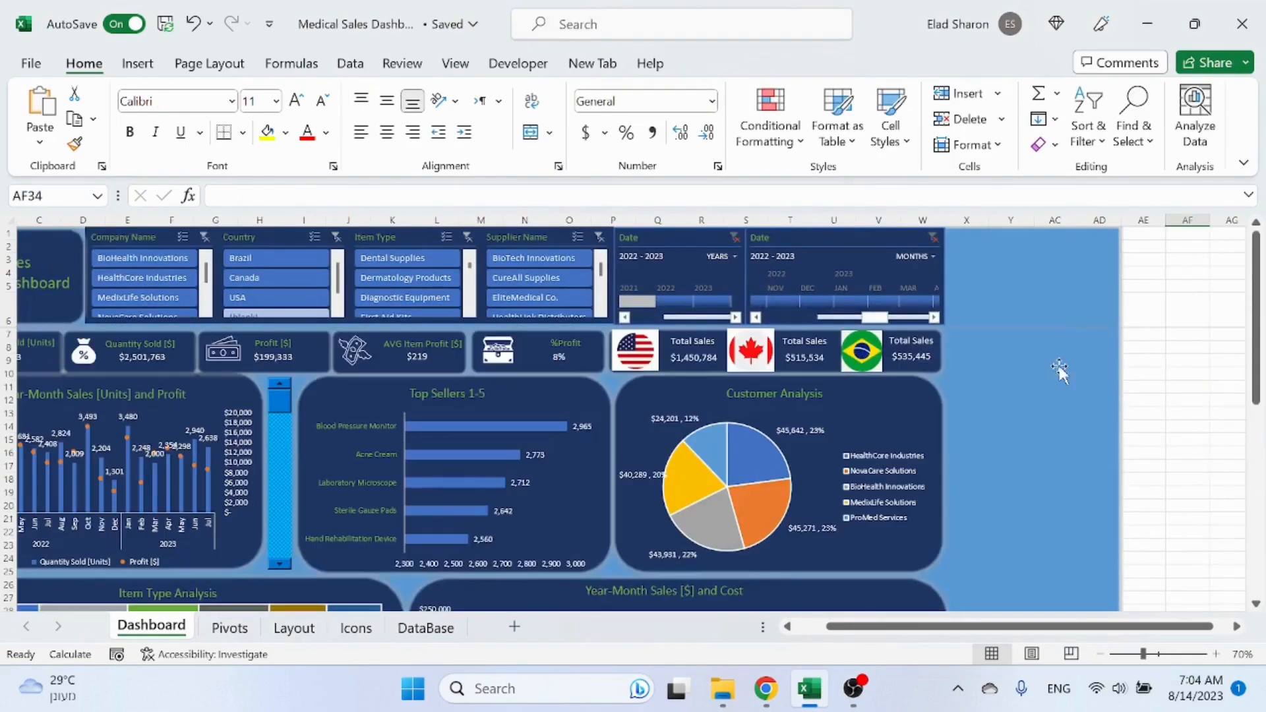
{"action": "scroll", "coordinate": [796, 653], "scroll_direction": "left", "scroll_amount": 2}
{"action": "scroll", "coordinate": [1052, 452], "scroll_direction": "down", "scroll_amount": 15}
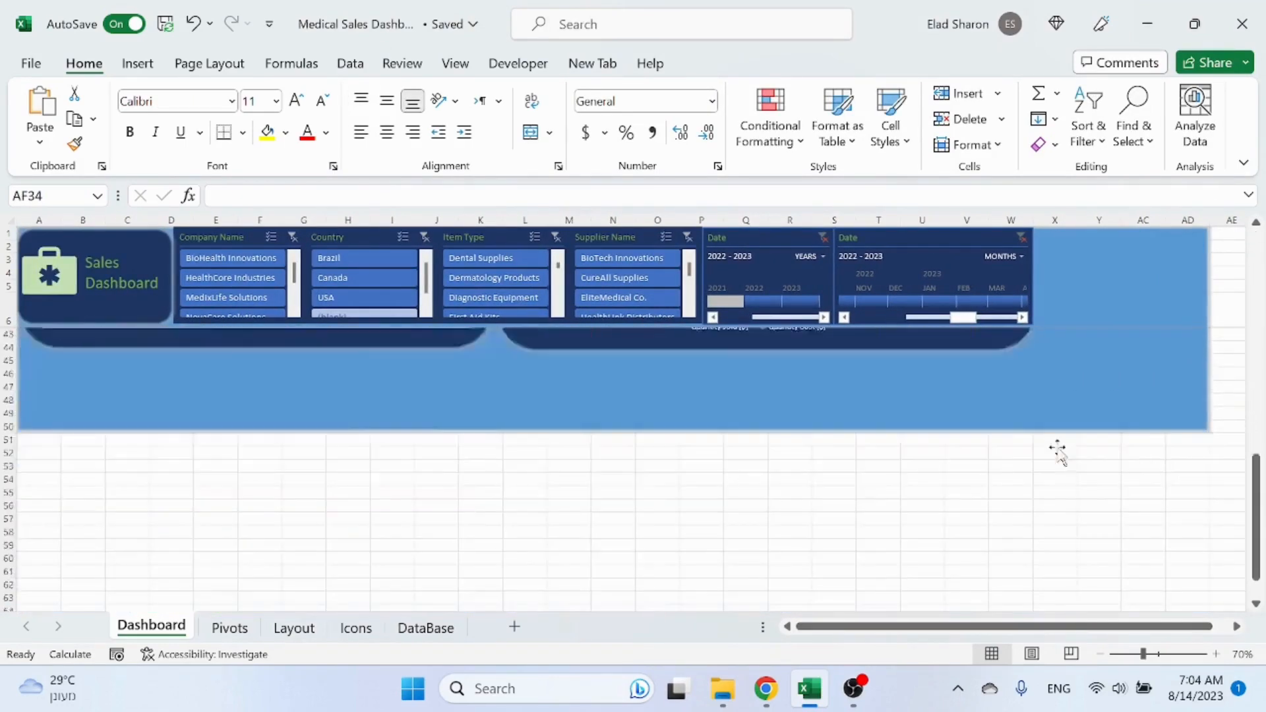
{"action": "scroll", "coordinate": [1124, 409], "scroll_direction": "up", "scroll_amount": 8}
{"action": "left_click", "coordinate": [1100, 409]}
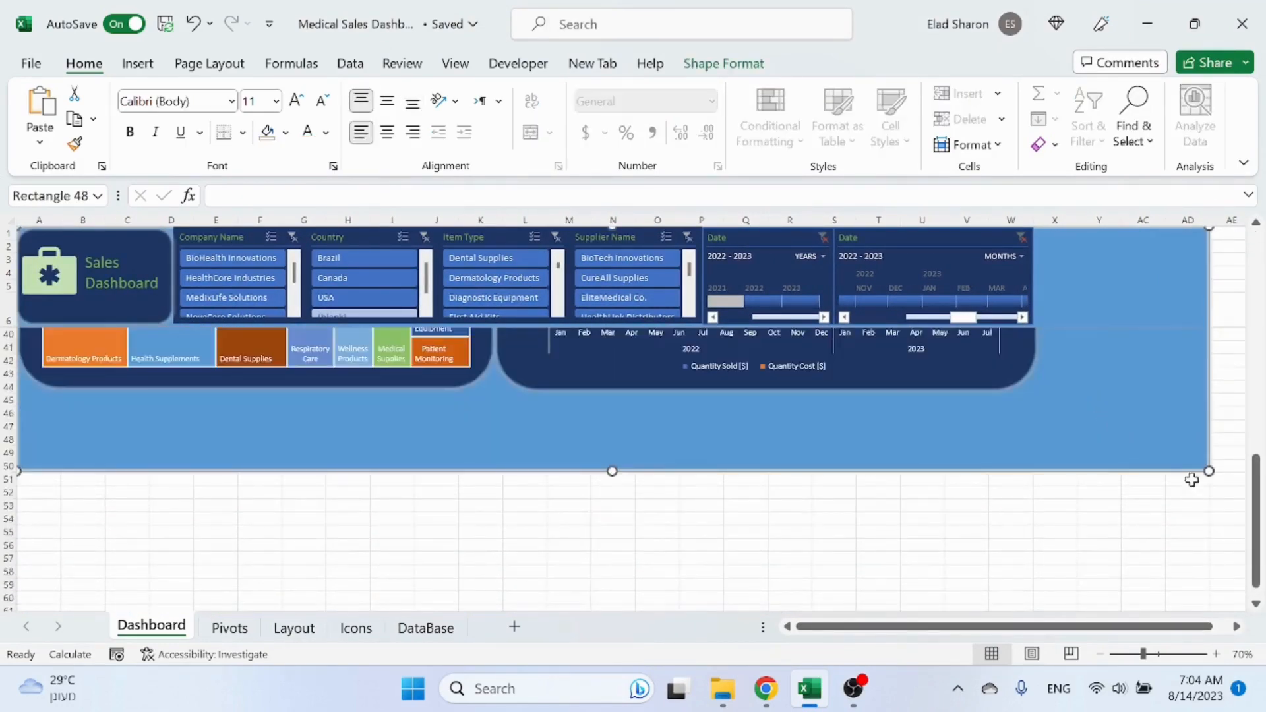
{"action": "left_click_drag", "start_coordinate": [1207, 474], "coordinate": [1246, 539]}
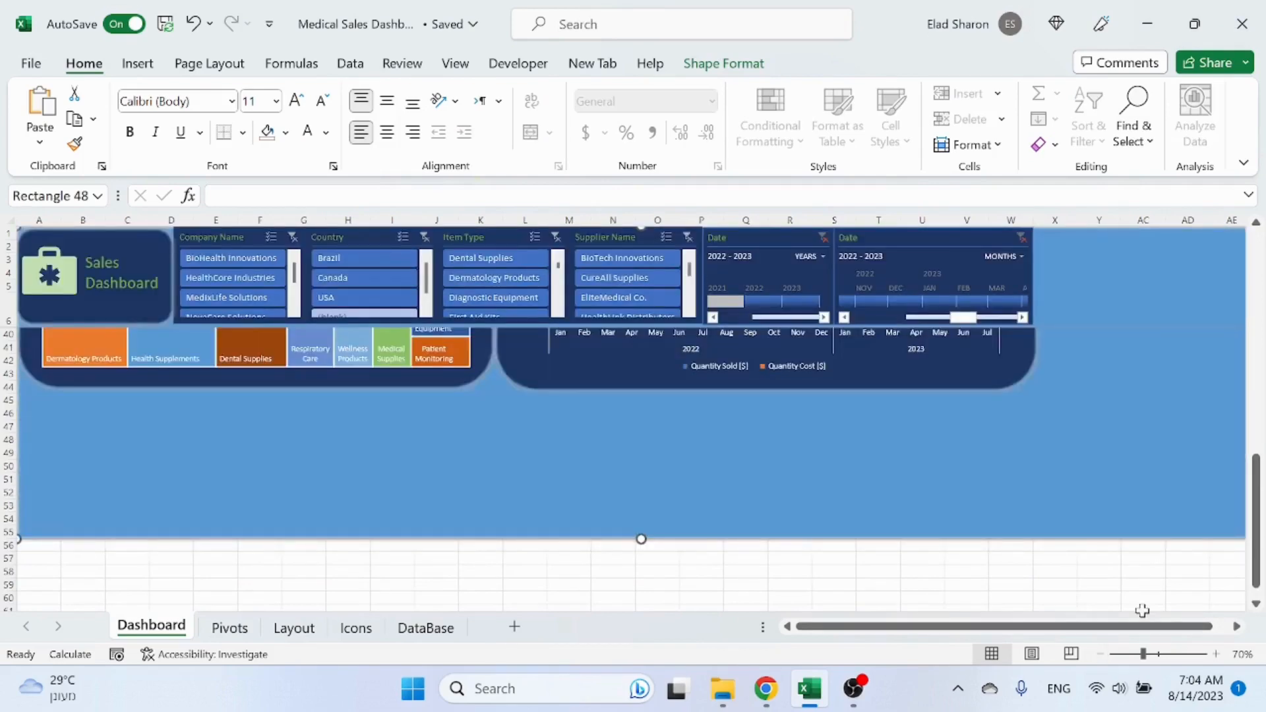
Step: Widen the background rectangle further to the right so it covers the full dashboard width
{"action": "left_click_drag", "start_coordinate": [1151, 630], "coordinate": [1177, 631]}
{"action": "left_click", "coordinate": [1237, 627]}
{"action": "left_click", "coordinate": [1238, 628]}
{"action": "left_click", "coordinate": [1237, 628]}
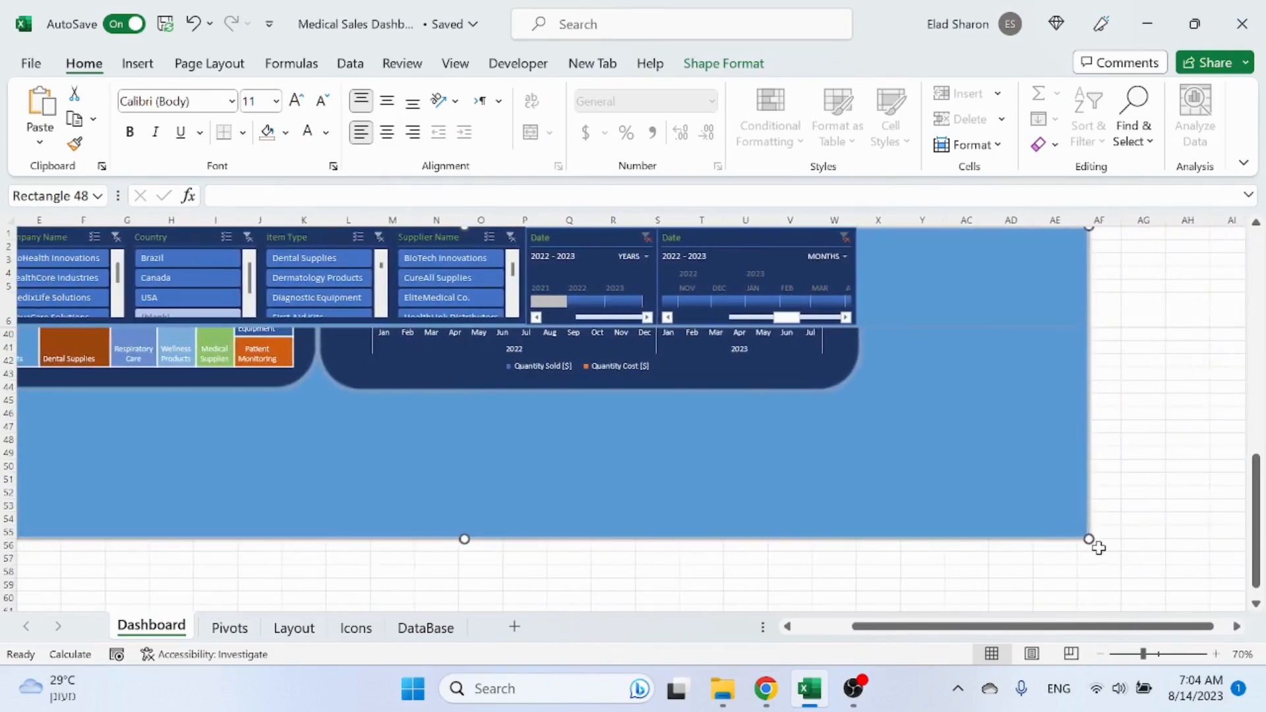
{"action": "left_click_drag", "start_coordinate": [1092, 541], "coordinate": [1218, 574]}
{"action": "scroll", "coordinate": [1074, 469], "scroll_direction": "up", "scroll_amount": 11}
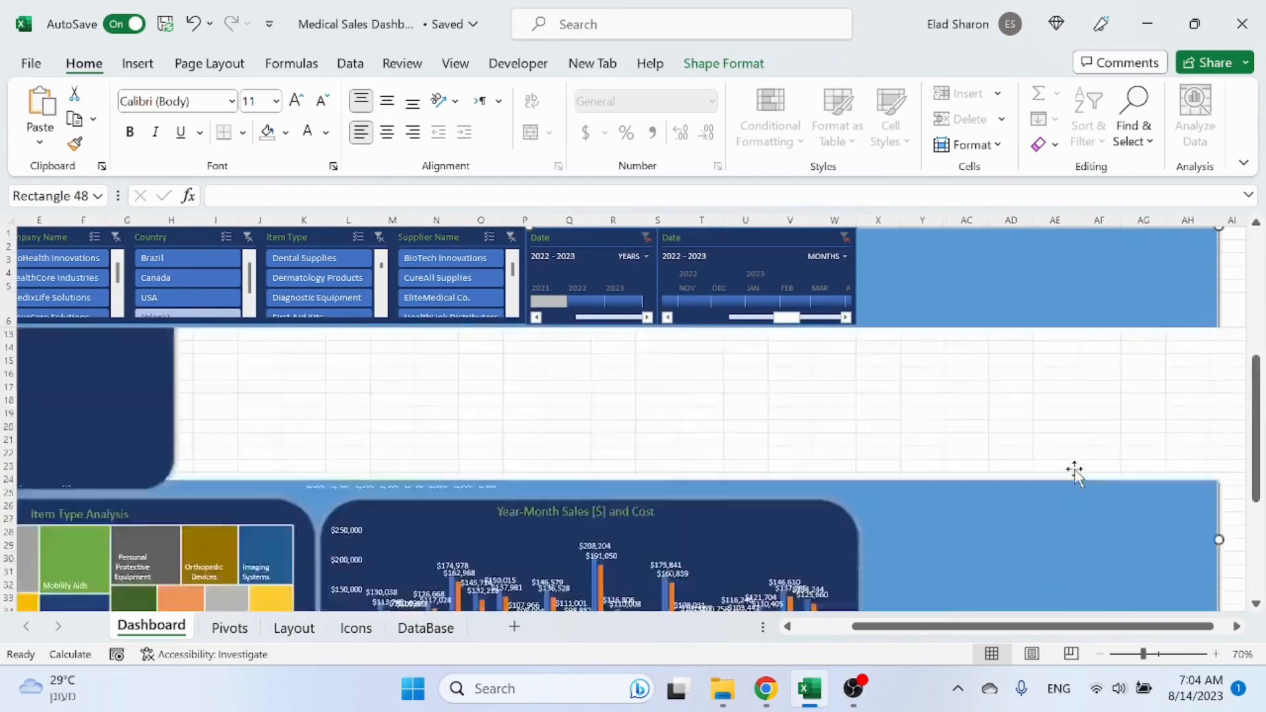
{"action": "left_click", "coordinate": [821, 628]}
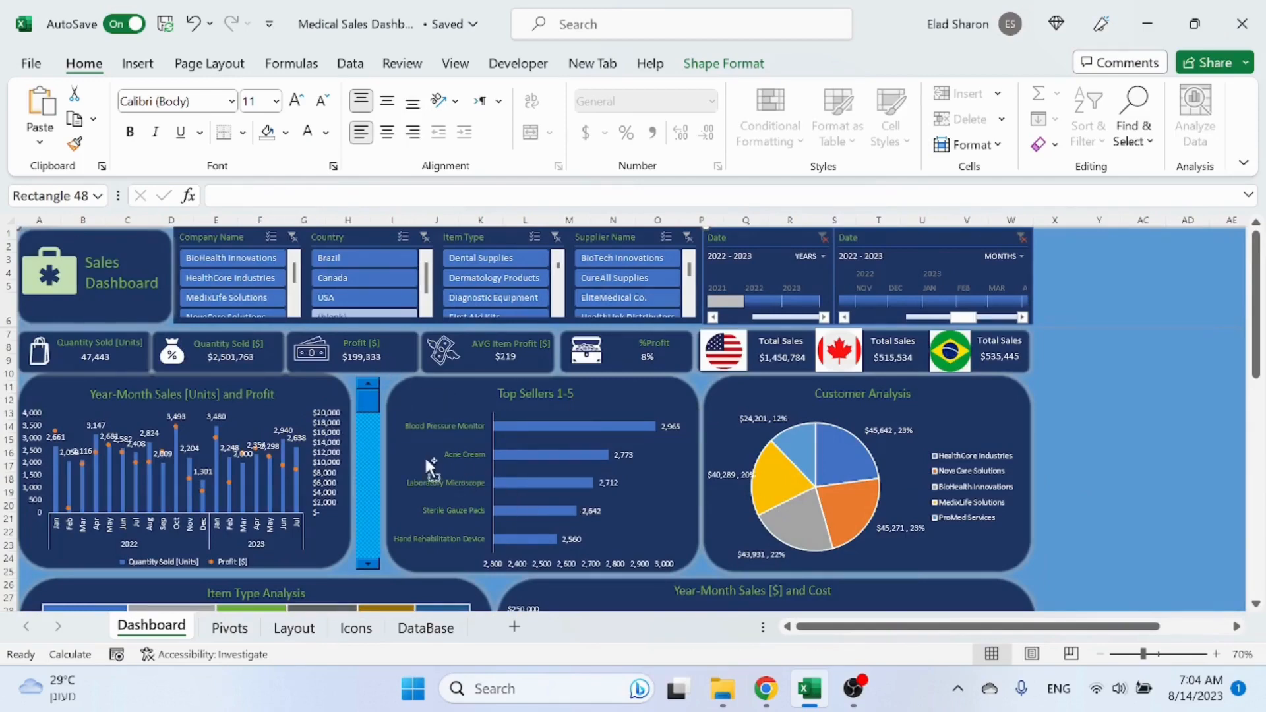
Step: Select all dashboard objects and shift them slightly to add a margin inside the background rectangle, keeping the rectangle in place
{"action": "scroll", "coordinate": [425, 455], "scroll_direction": "down", "scroll_amount": 3}
{"action": "key", "text": "ctrl+a"}
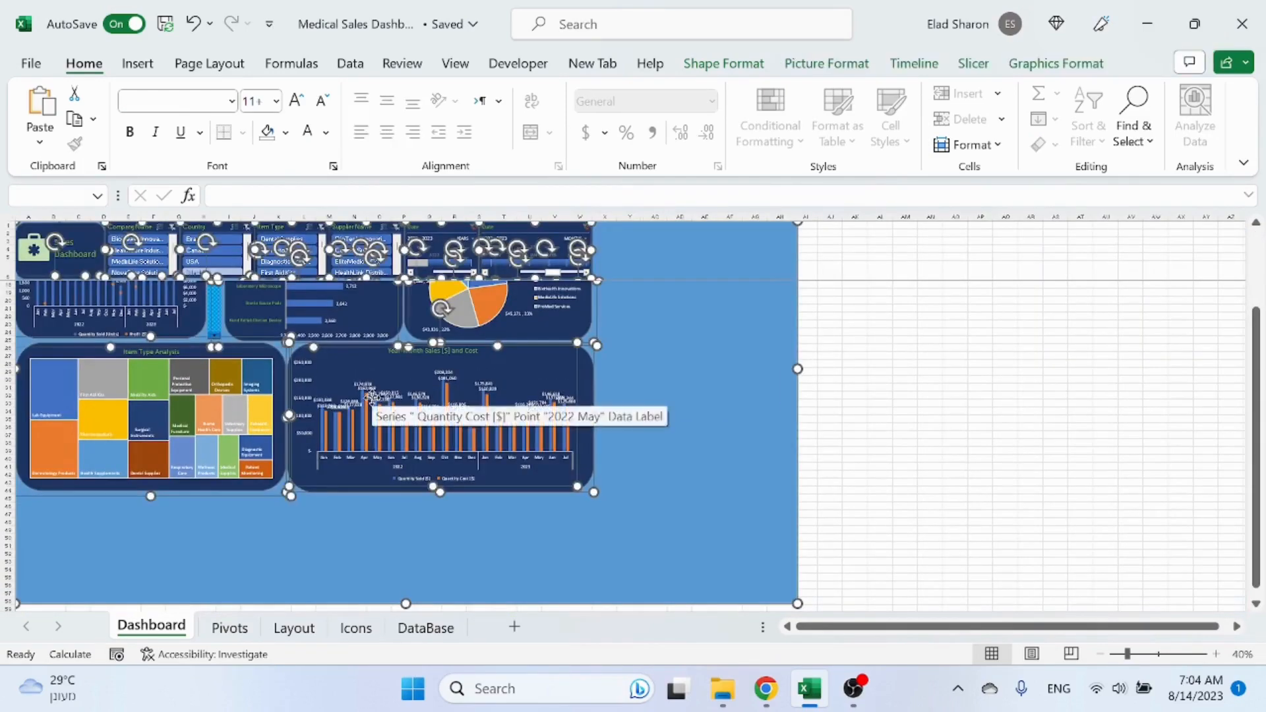
{"action": "left_click", "coordinate": [930, 451]}
{"action": "key", "text": "ctrl+a"}
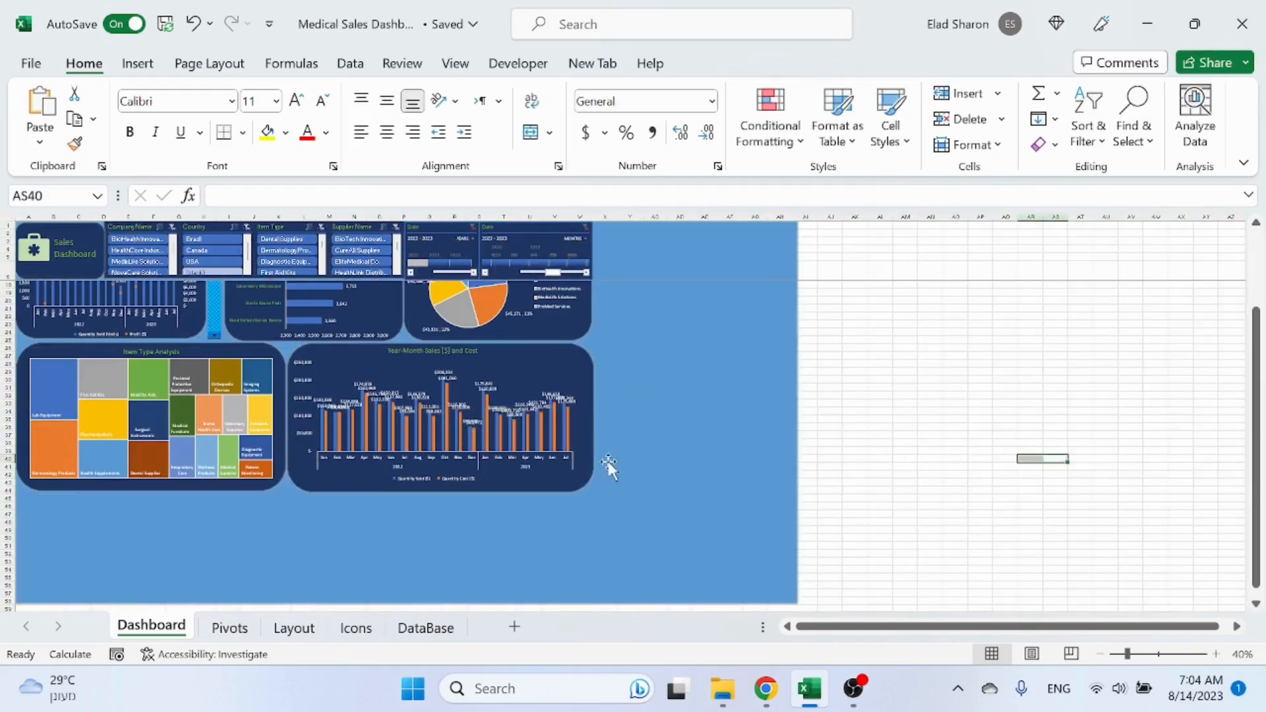
{"action": "left_click", "coordinate": [597, 476]}
{"action": "key", "text": "ctrl+a"}
{"action": "left_click_drag", "start_coordinate": [376, 482], "coordinate": [374, 490]}
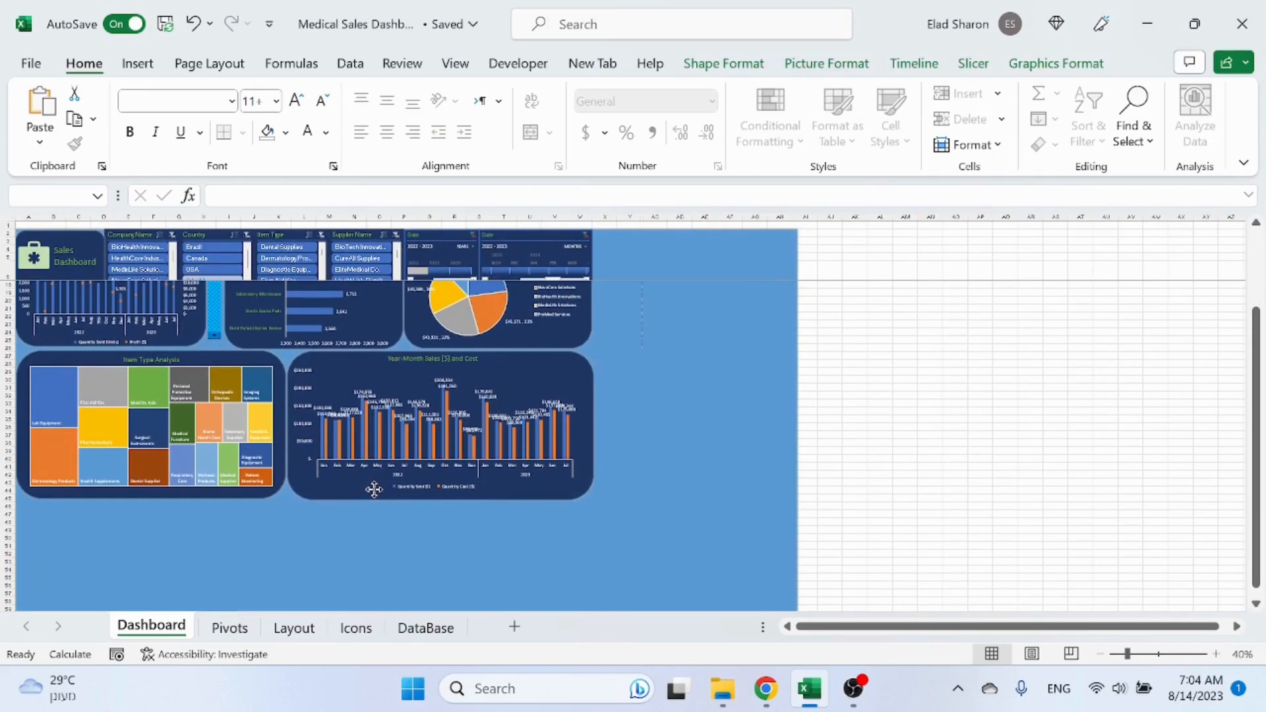
{"action": "left_click_drag", "start_coordinate": [374, 490], "coordinate": [388, 491]}
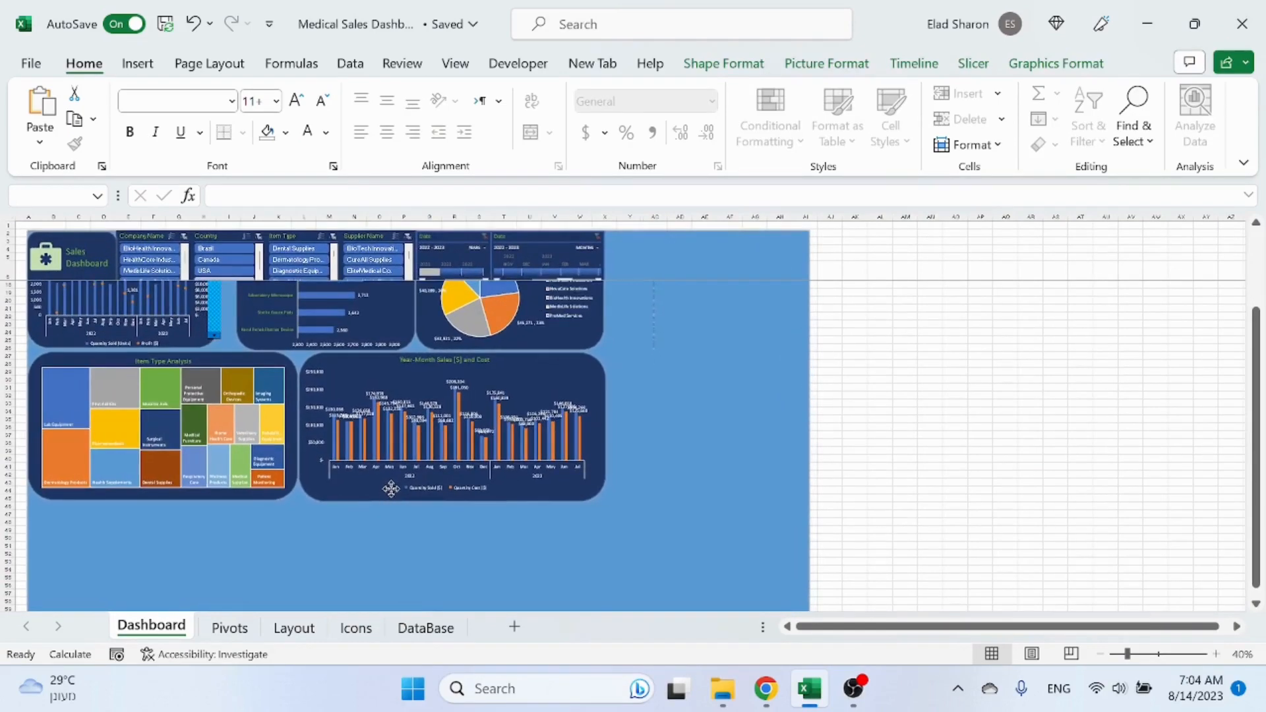
{"action": "left_click", "coordinate": [1048, 462]}
{"action": "left_click_drag", "start_coordinate": [723, 452], "coordinate": [663, 438]}
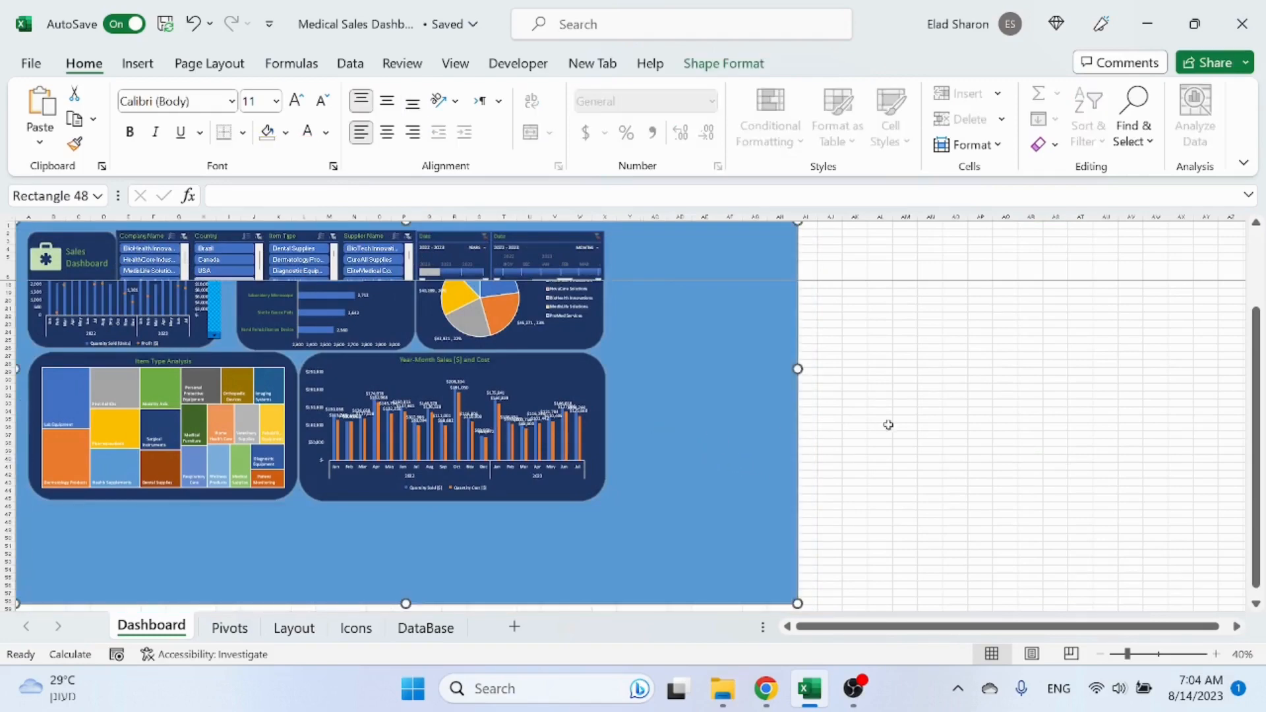
Step: Freeze the panes above row 8 so the top header rows with slicers stay visible
{"action": "left_click", "coordinate": [888, 424]}
{"action": "scroll", "coordinate": [590, 353], "scroll_direction": "up", "scroll_amount": 3}
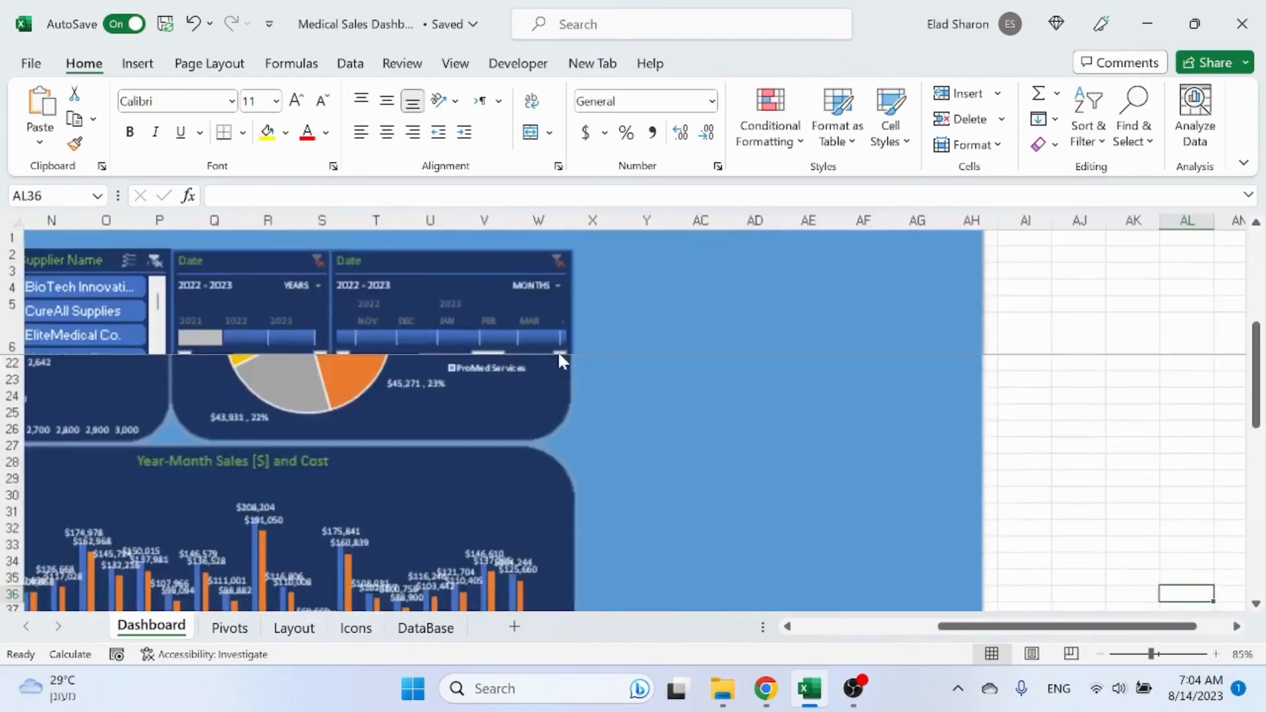
{"action": "left_click", "coordinate": [821, 627]}
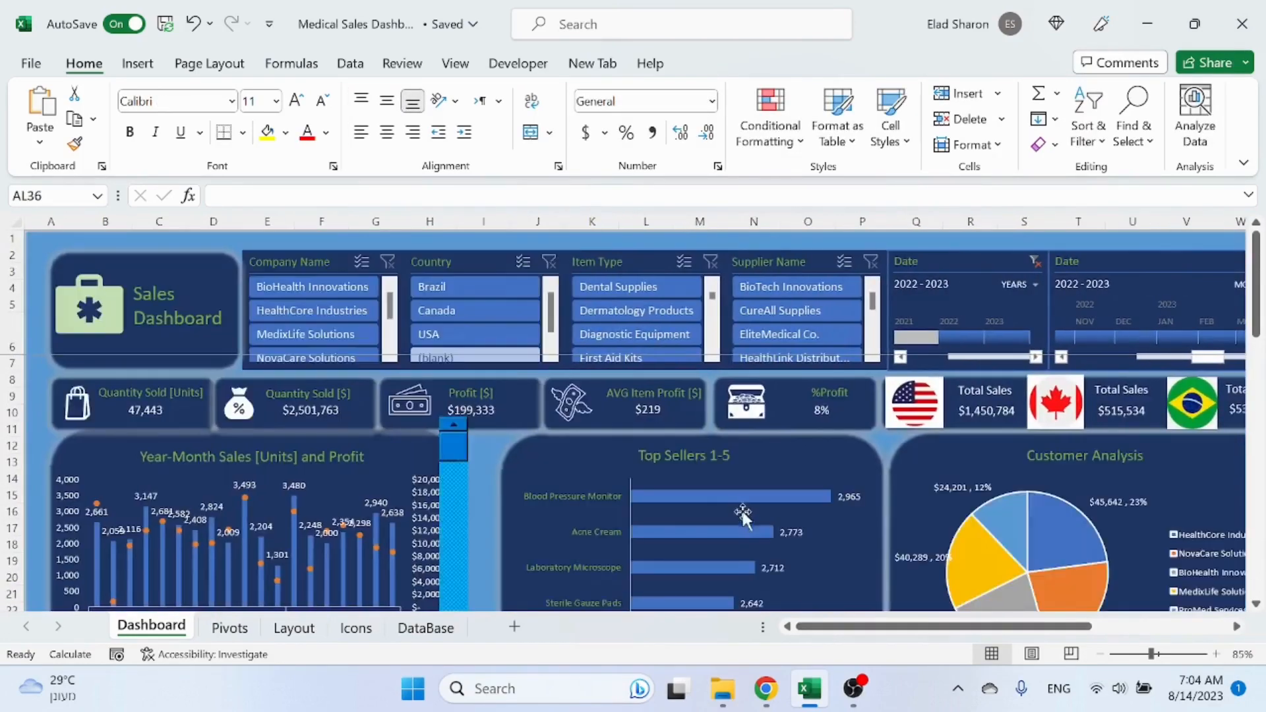
{"action": "mouse_move", "coordinate": [731, 499]}
{"action": "scroll", "coordinate": [730, 499], "scroll_direction": "down", "scroll_amount": 1}
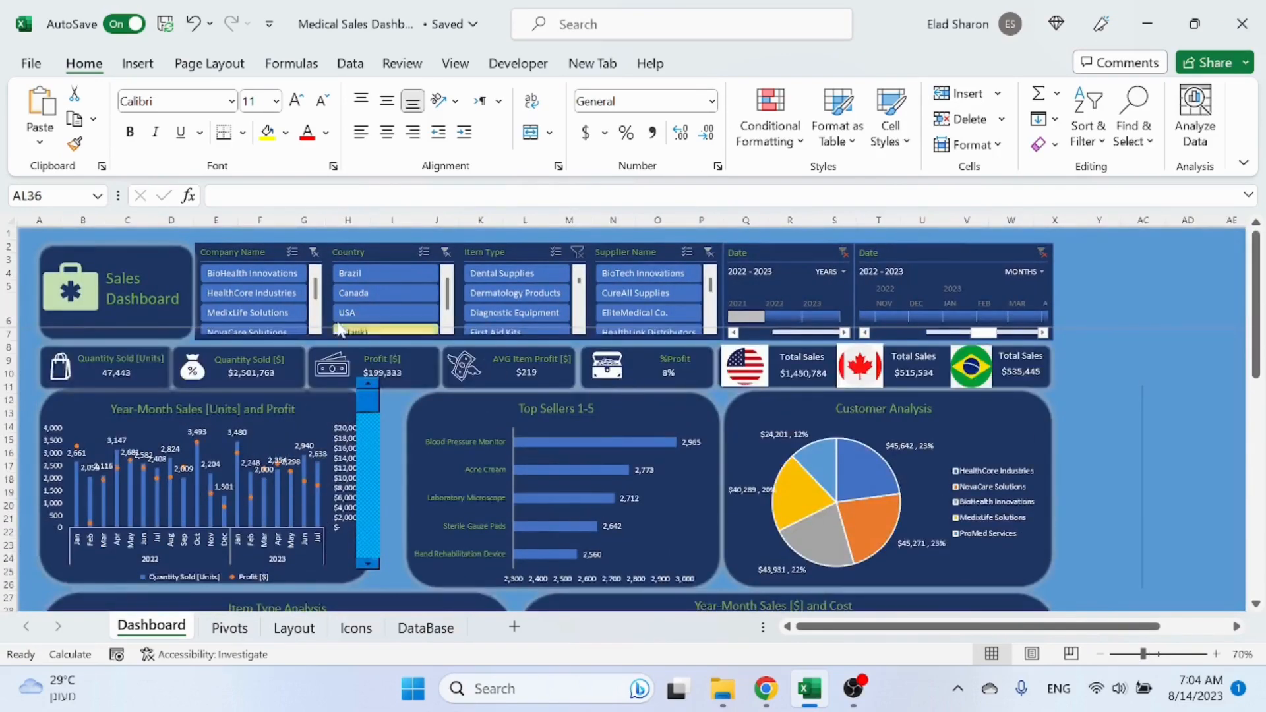
{"action": "left_click", "coordinate": [7, 331]}
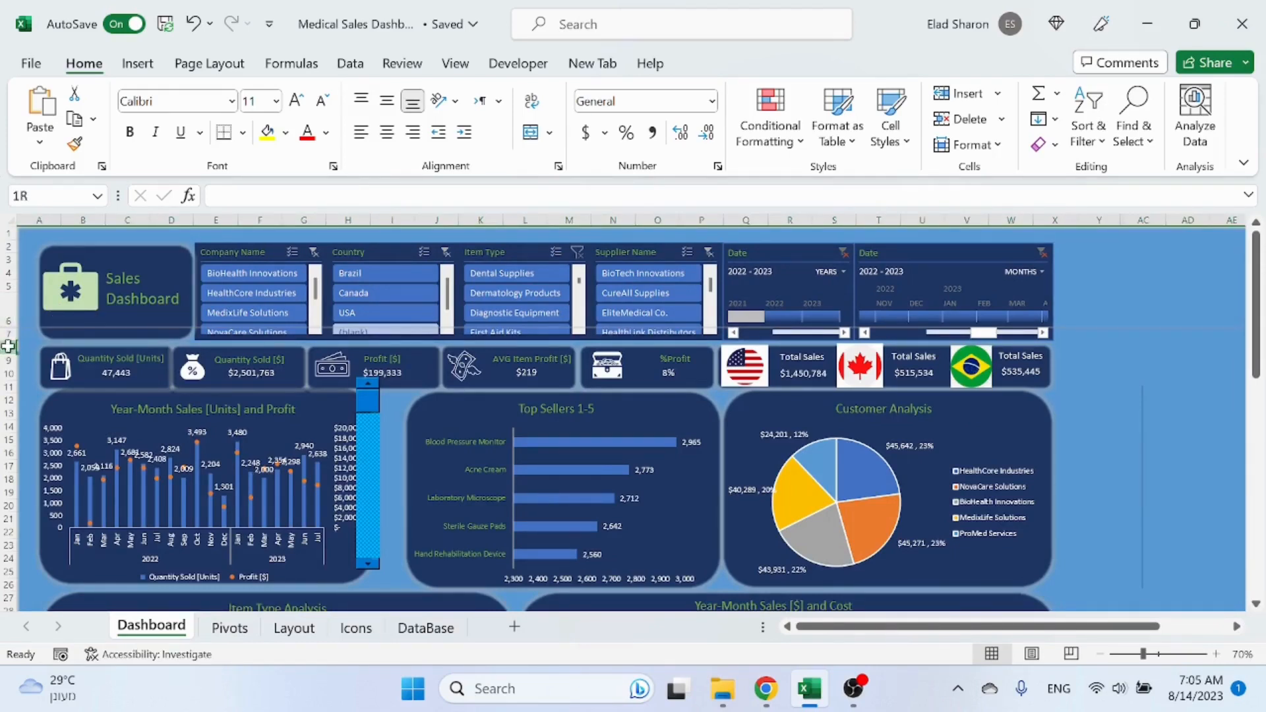
{"action": "left_click", "coordinate": [7, 346]}
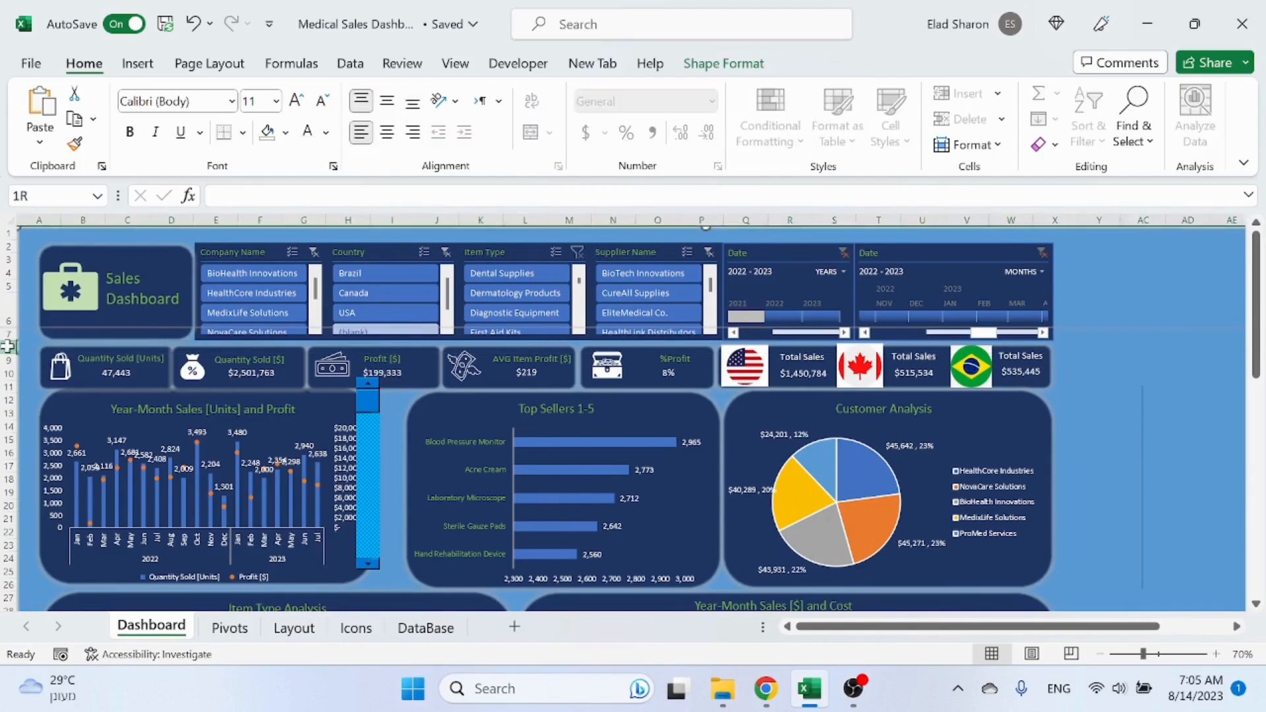
{"action": "left_click", "coordinate": [455, 63]}
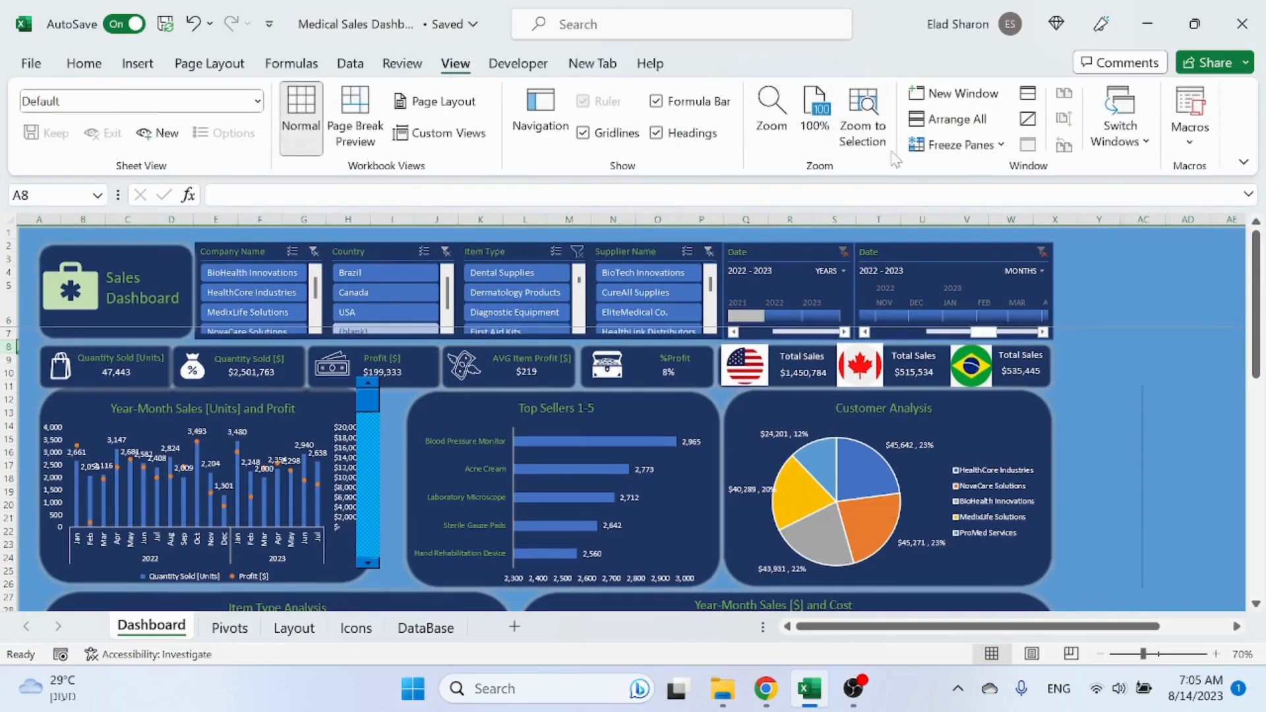
{"action": "left_click", "coordinate": [957, 145]}
{"action": "left_click", "coordinate": [963, 145]}
{"action": "left_click", "coordinate": [963, 145]}
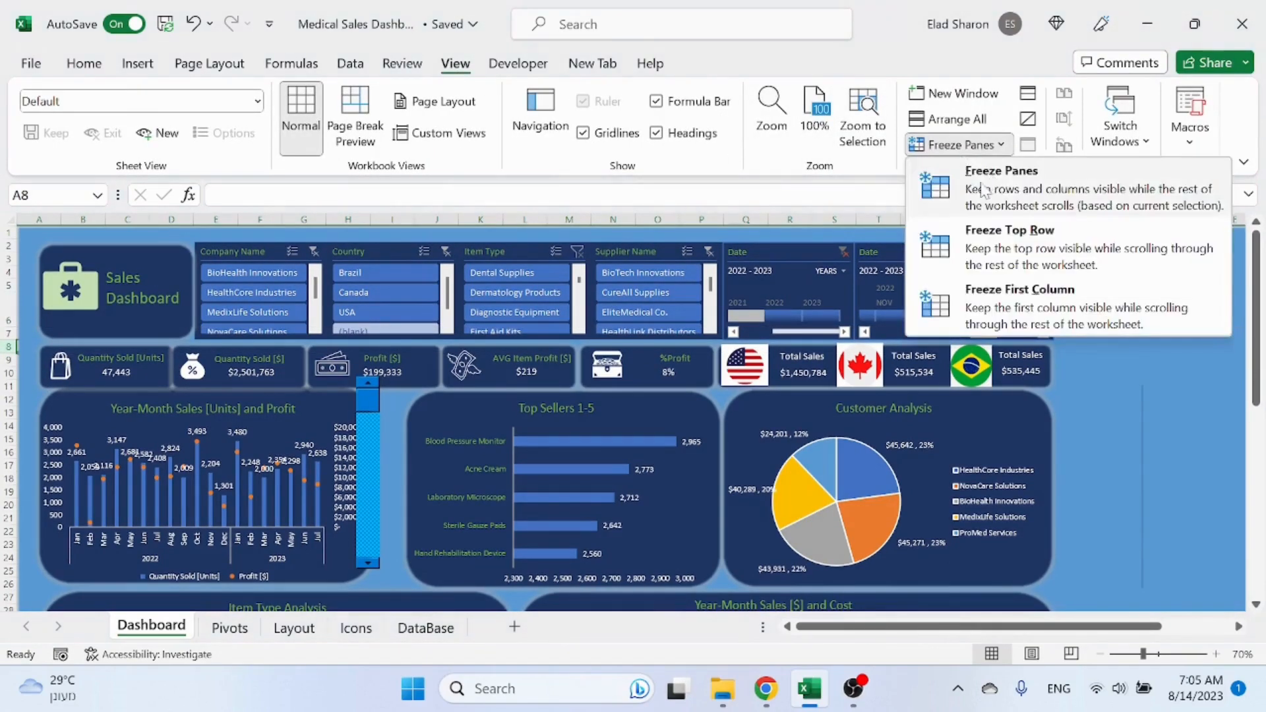
{"action": "left_click", "coordinate": [983, 191]}
Step: Scroll the dashboard up and down to check the frozen header rows
{"action": "scroll", "coordinate": [1188, 393], "scroll_direction": "down", "scroll_amount": 6}
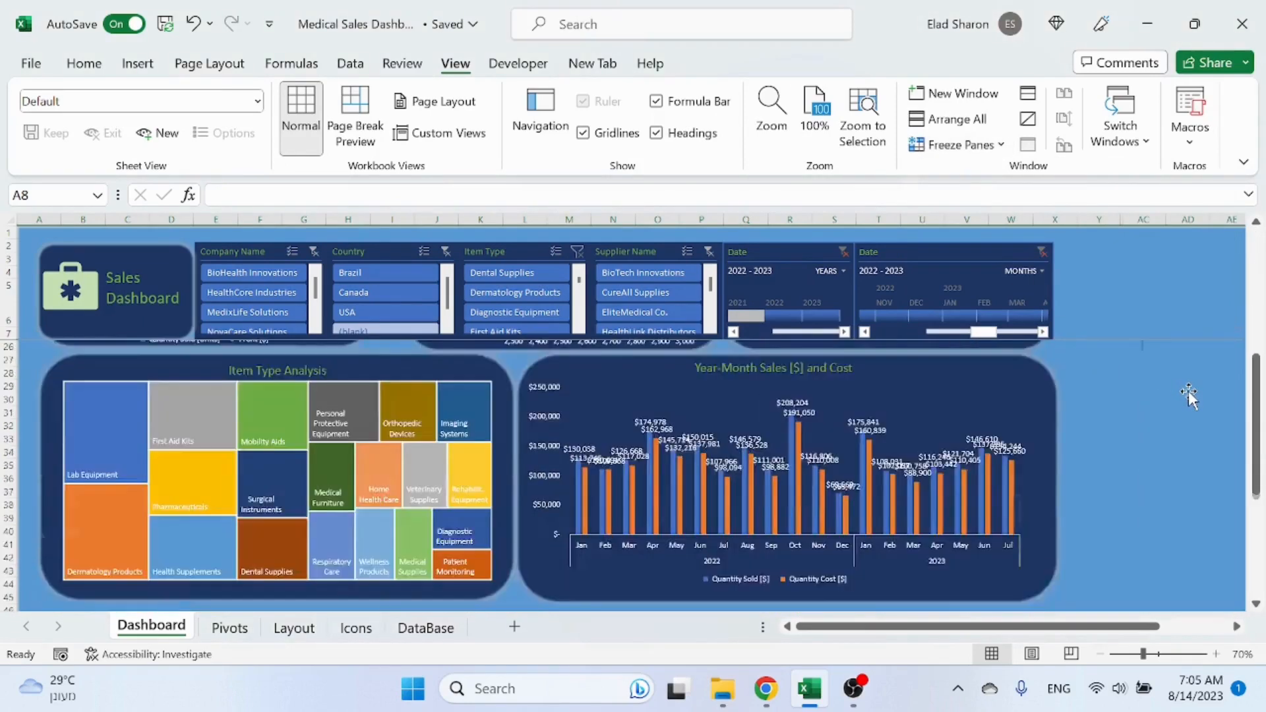
{"action": "scroll", "coordinate": [1189, 392], "scroll_direction": "down", "scroll_amount": 13}
{"action": "left_click", "coordinate": [1068, 467]}
{"action": "scroll", "coordinate": [1075, 356], "scroll_direction": "up", "scroll_amount": 19}
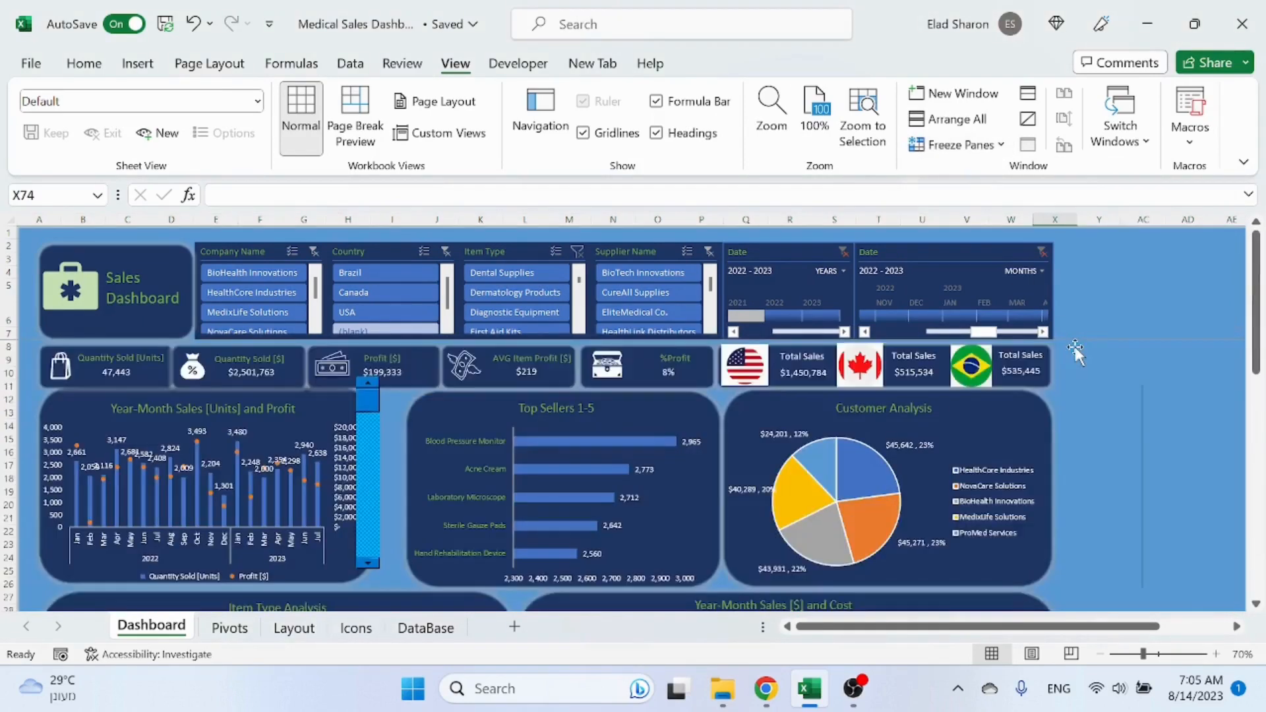
{"action": "left_click", "coordinate": [1144, 412]}
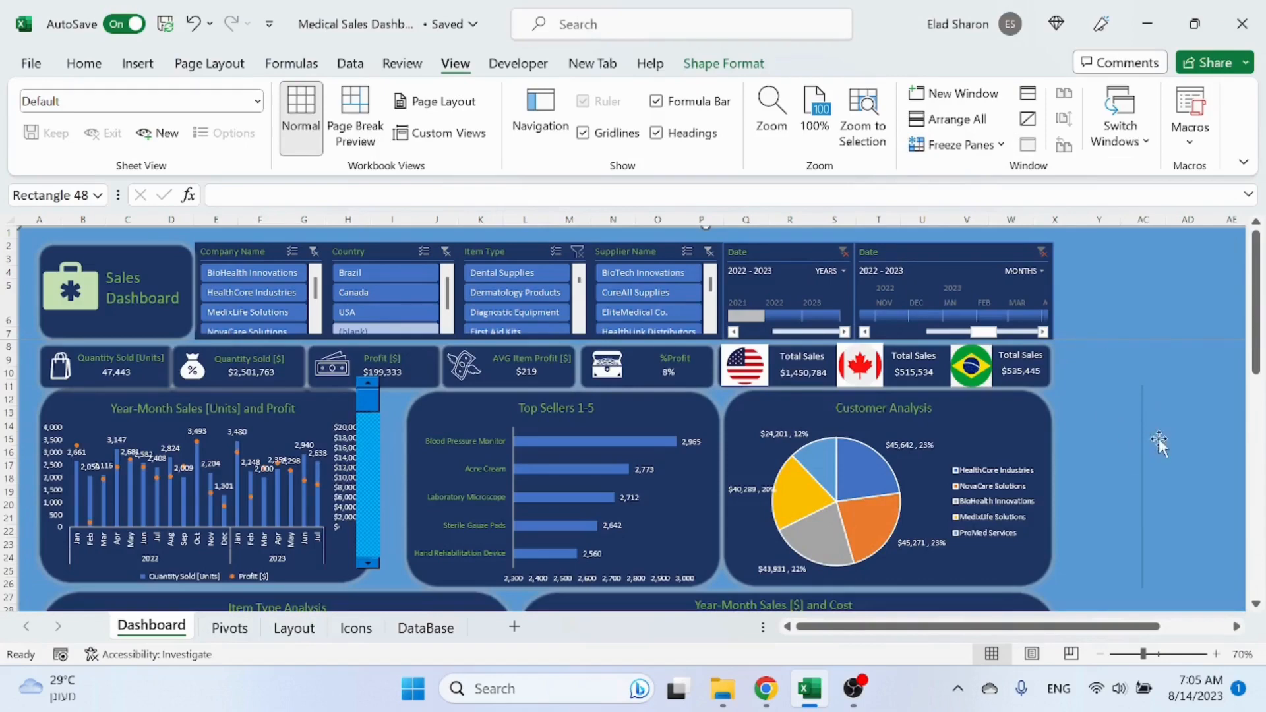
{"action": "scroll", "coordinate": [1088, 384], "scroll_direction": "down", "scroll_amount": 3}
{"action": "scroll", "coordinate": [1088, 383], "scroll_direction": "up", "scroll_amount": 3}
Step: Unhide the hidden columns between Y and AC on the Dashboard sheet
{"action": "left_click_drag", "start_coordinate": [1098, 220], "coordinate": [1142, 231]}
{"action": "right_click", "coordinate": [1138, 223]}
{"action": "left_click", "coordinate": [1013, 596]}
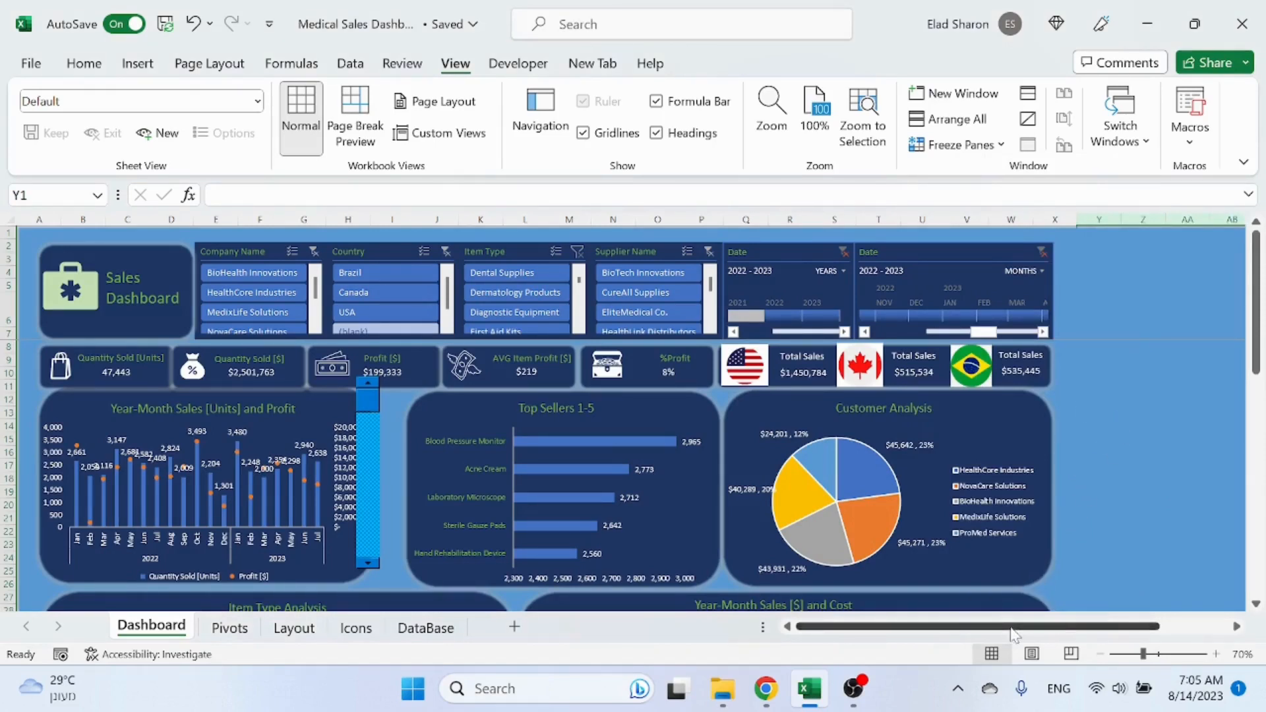
Step: Turn on Design Mode and move the chart's scroll bar control slightly to the right
{"action": "left_click", "coordinate": [370, 429]}
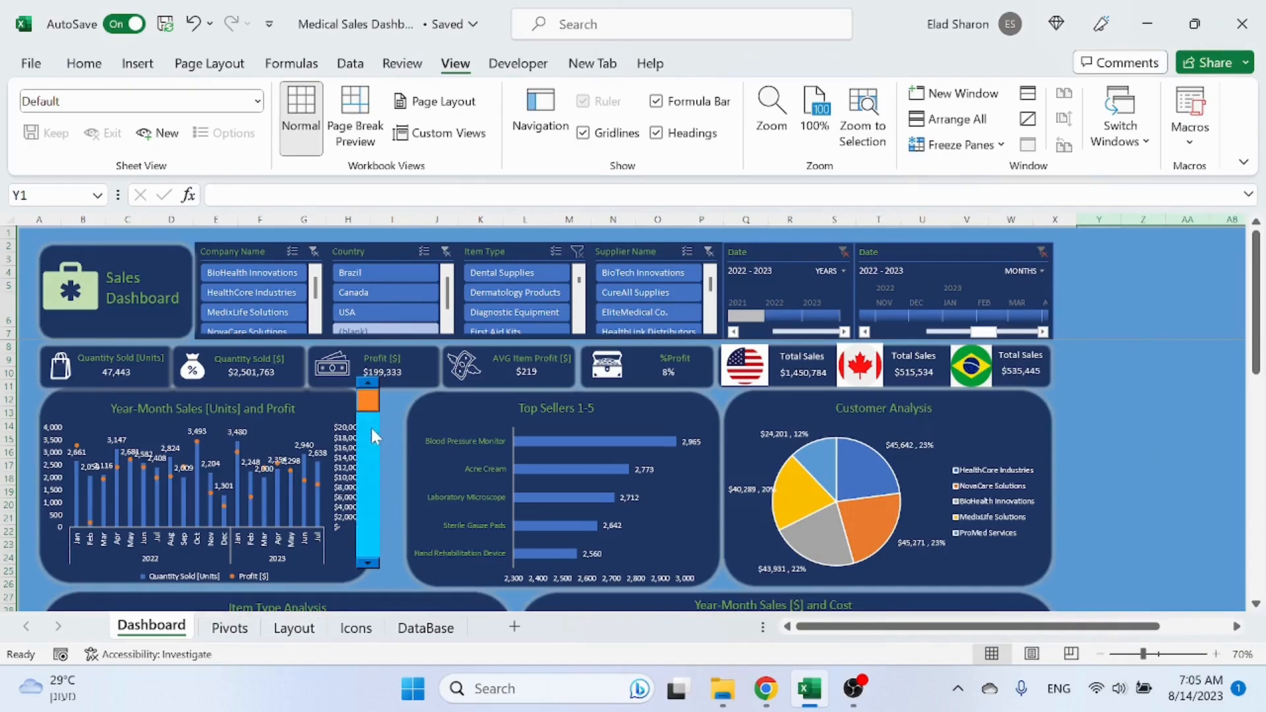
{"action": "left_click", "coordinate": [518, 63]}
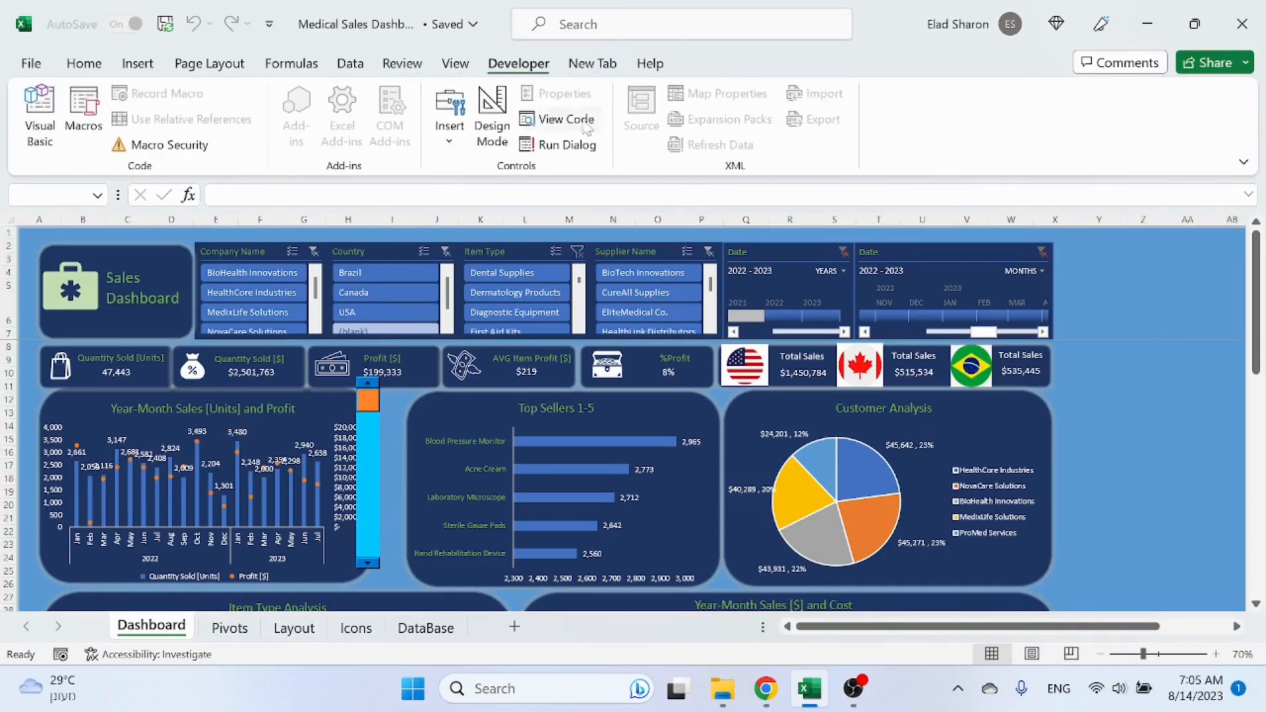
{"action": "left_click", "coordinate": [492, 116]}
{"action": "left_click", "coordinate": [365, 440]}
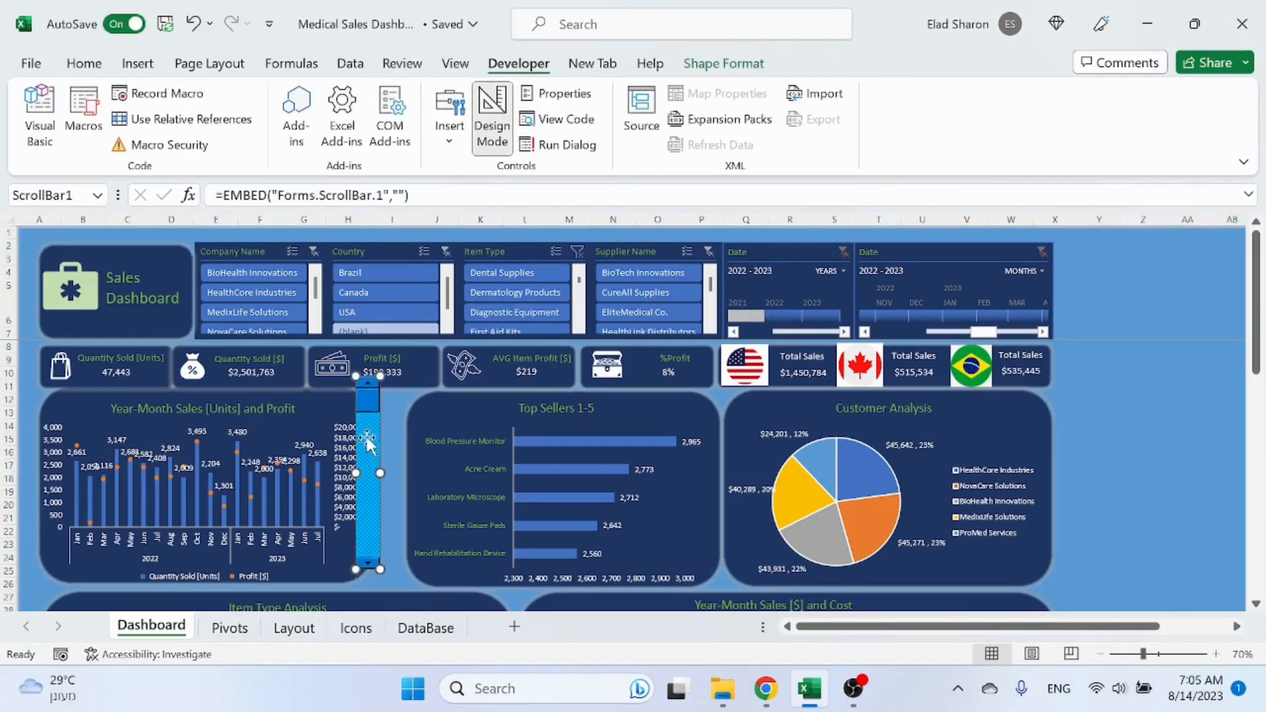
{"action": "left_click_drag", "start_coordinate": [365, 441], "coordinate": [388, 451]}
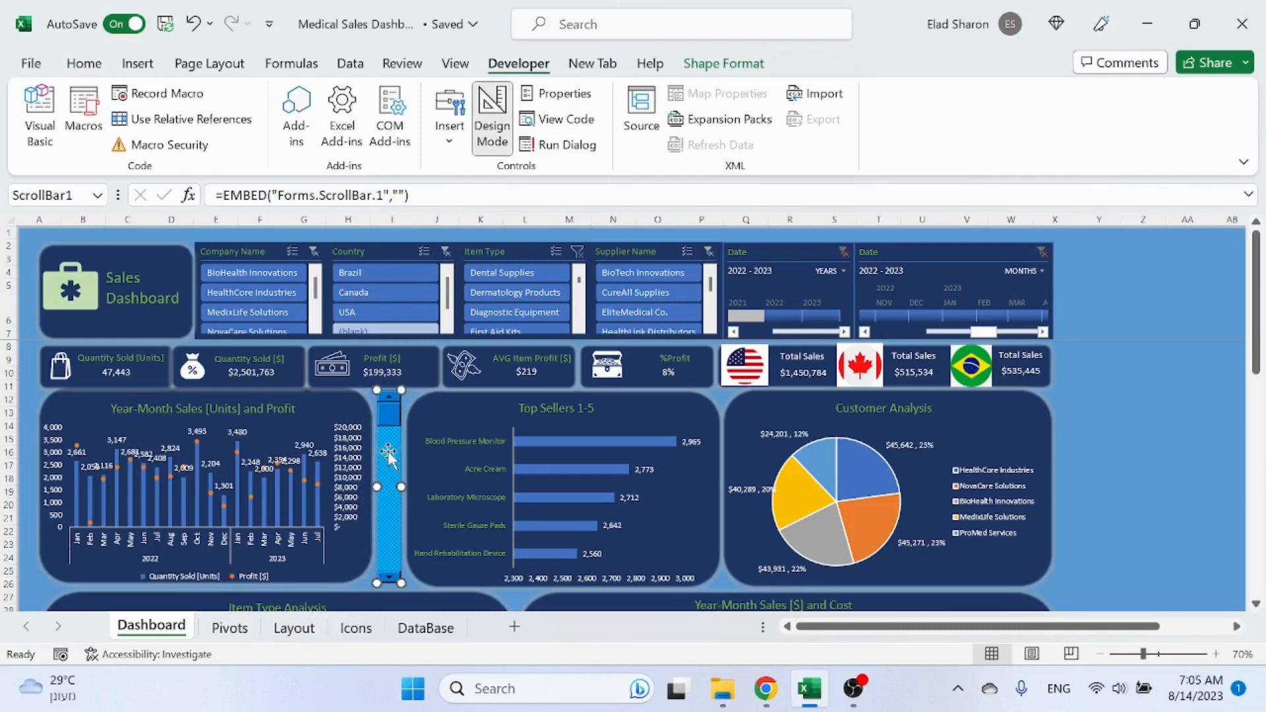
Step: Set the scroll bar control's positioning to Don't move or size with cells
{"action": "right_click", "coordinate": [388, 452]}
{"action": "left_click", "coordinate": [456, 436]}
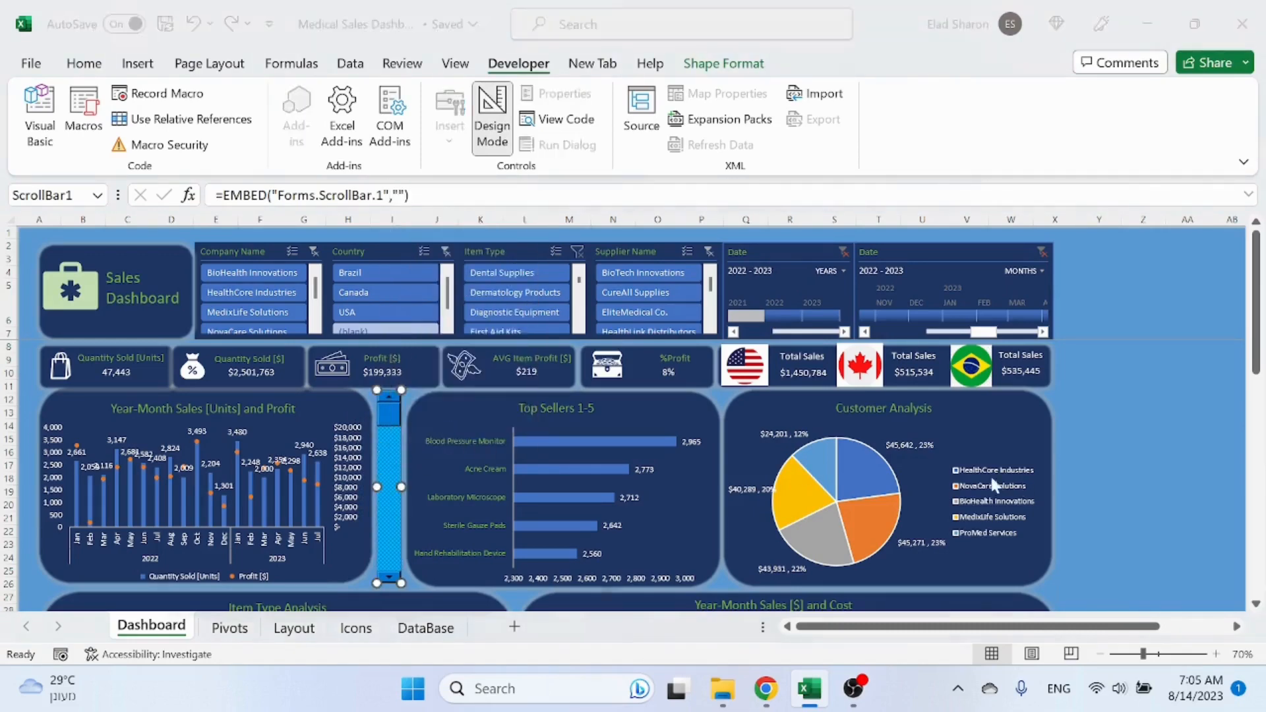
{"action": "left_click", "coordinate": [327, 212]}
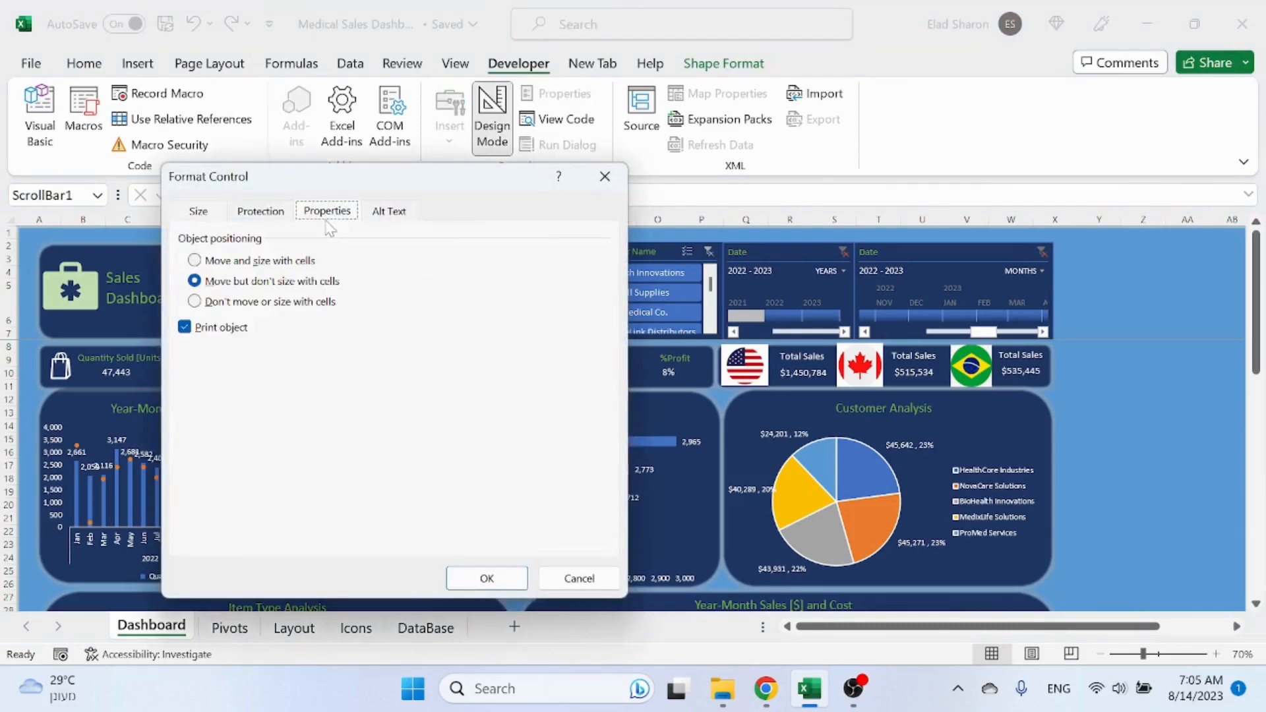
{"action": "left_click", "coordinate": [225, 304]}
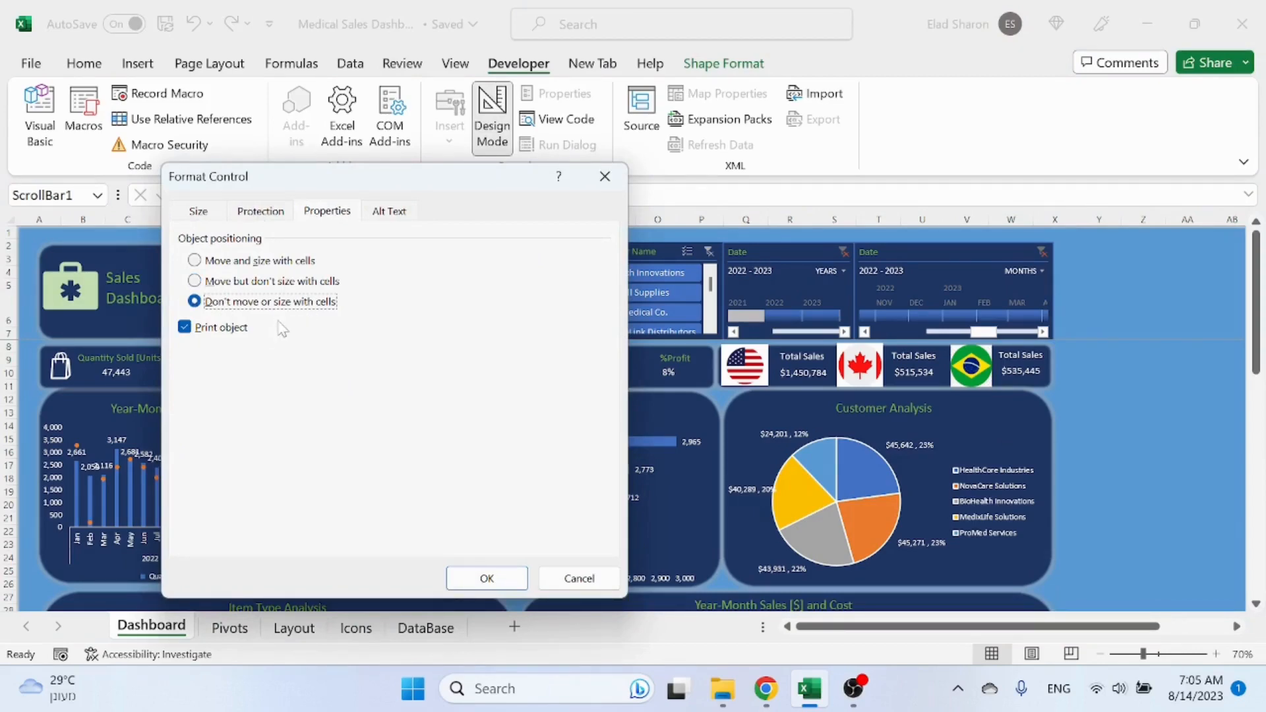
{"action": "left_click", "coordinate": [485, 577]}
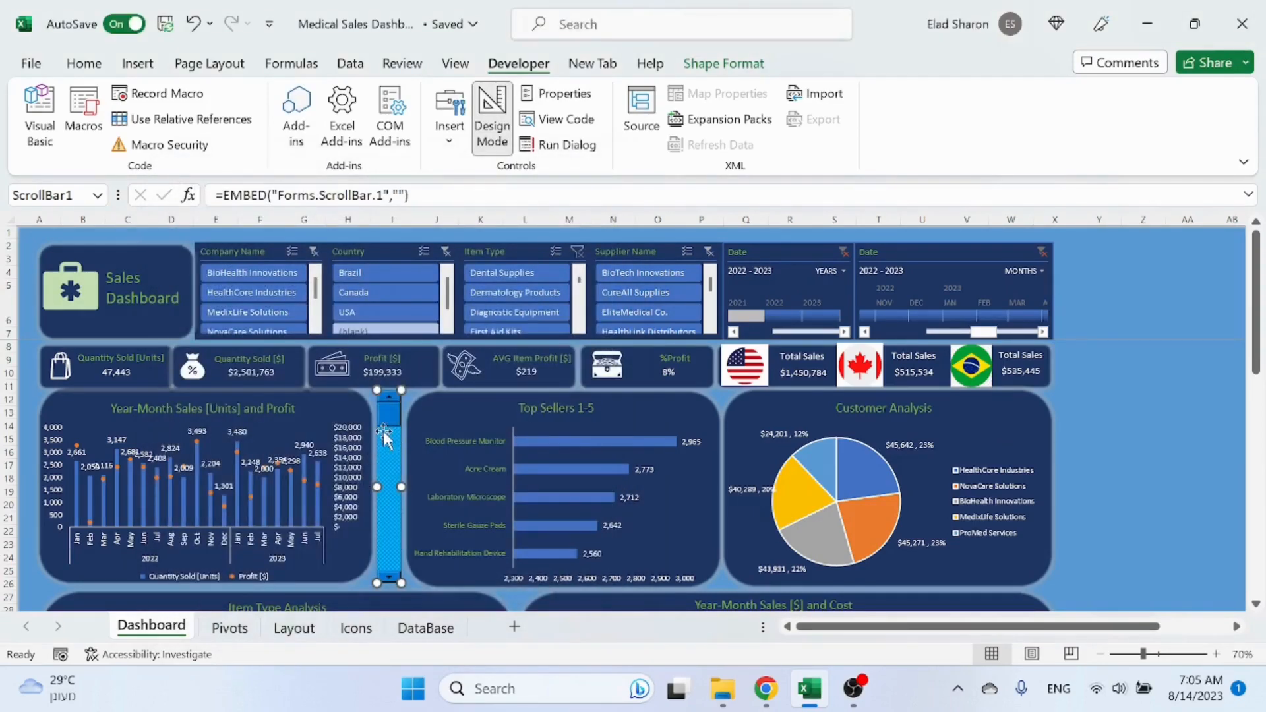
{"action": "left_click", "coordinate": [23, 307]}
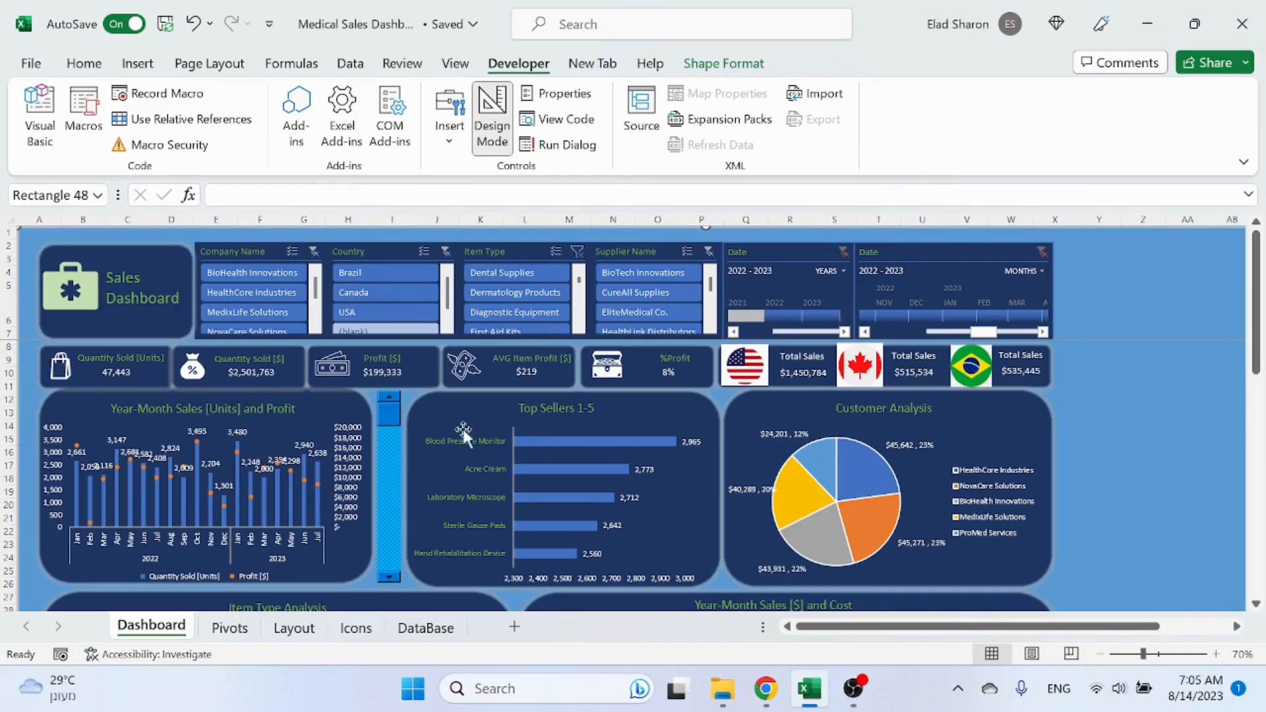
{"action": "scroll", "coordinate": [382, 429], "scroll_direction": "down", "scroll_amount": 4}
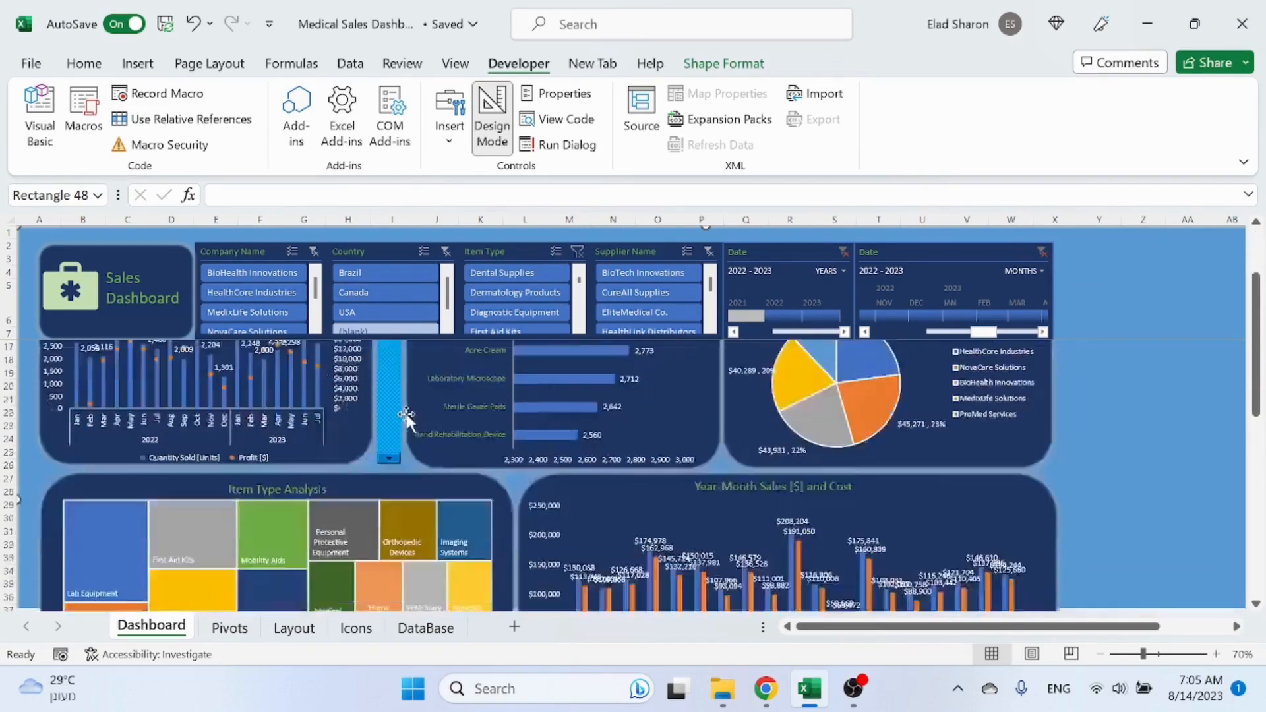
{"action": "scroll", "coordinate": [407, 415], "scroll_direction": "up", "scroll_amount": 3}
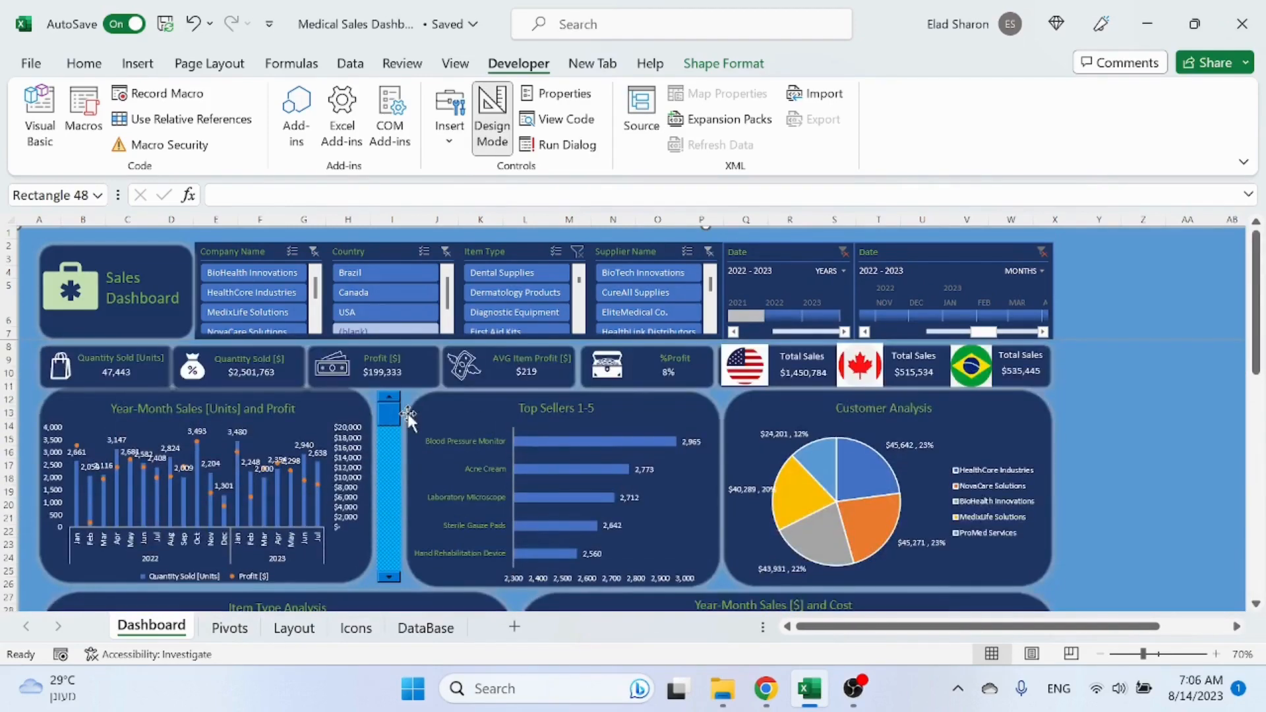